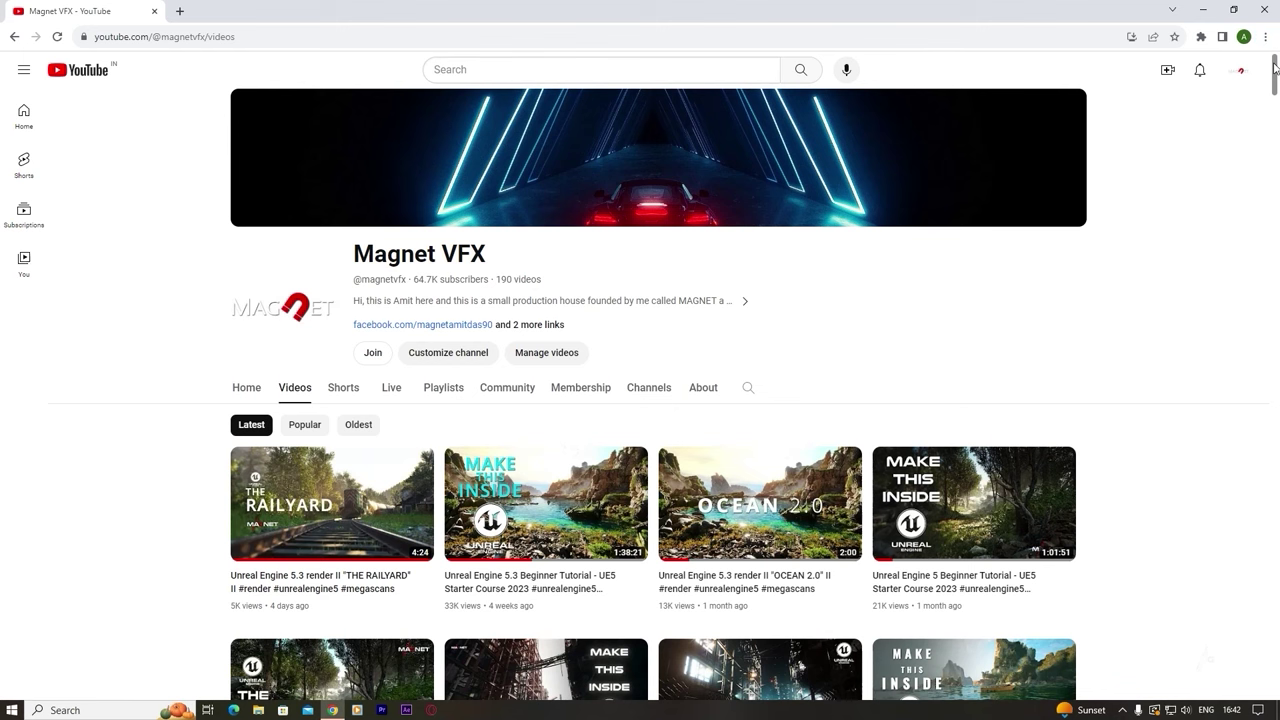
{"action": "mouse_move", "coordinate": [1274, 66]}
{"action": "left_mouse_down"}
{"action": "mouse_move", "coordinate": [1276, 190]}
{"action": "mouse_move", "coordinate": [1276, 66]}
{"action": "left_mouse_up"}
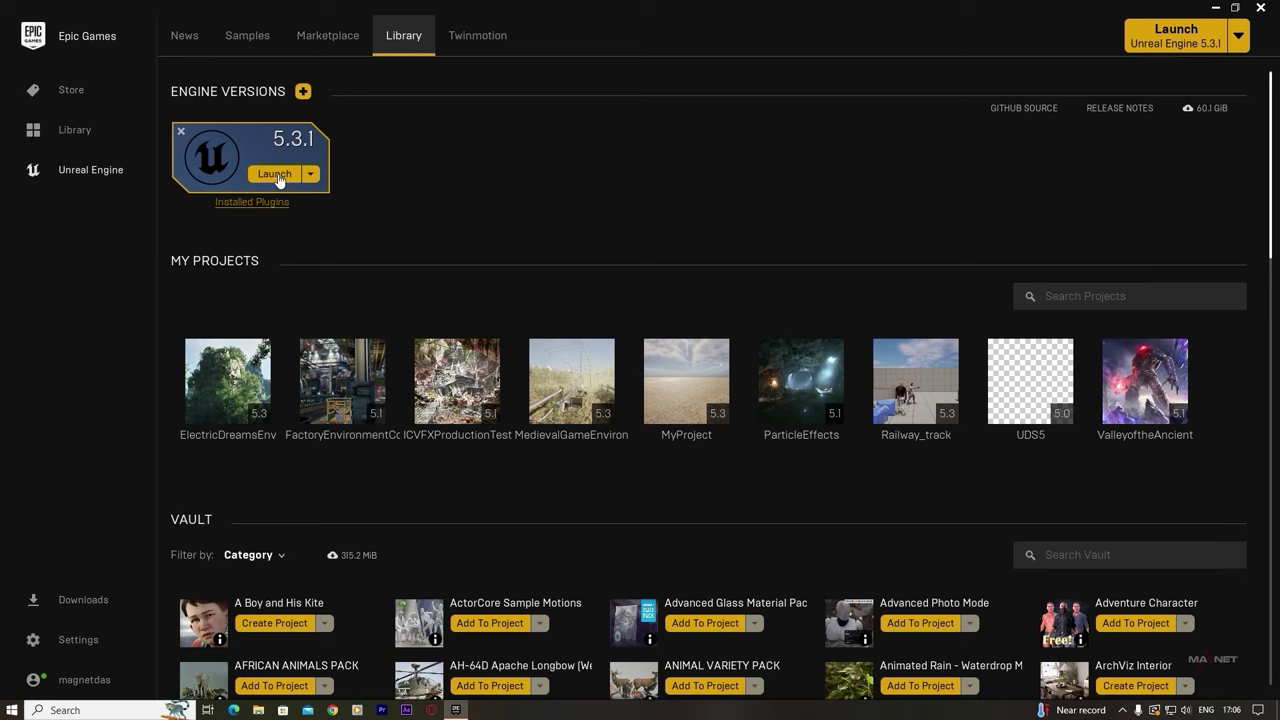
- Launch Unreal Engine 5.3.1 and create a Third Person game project with starter content, named tutorial
{"action": "left_click", "coordinate": [276, 175]}
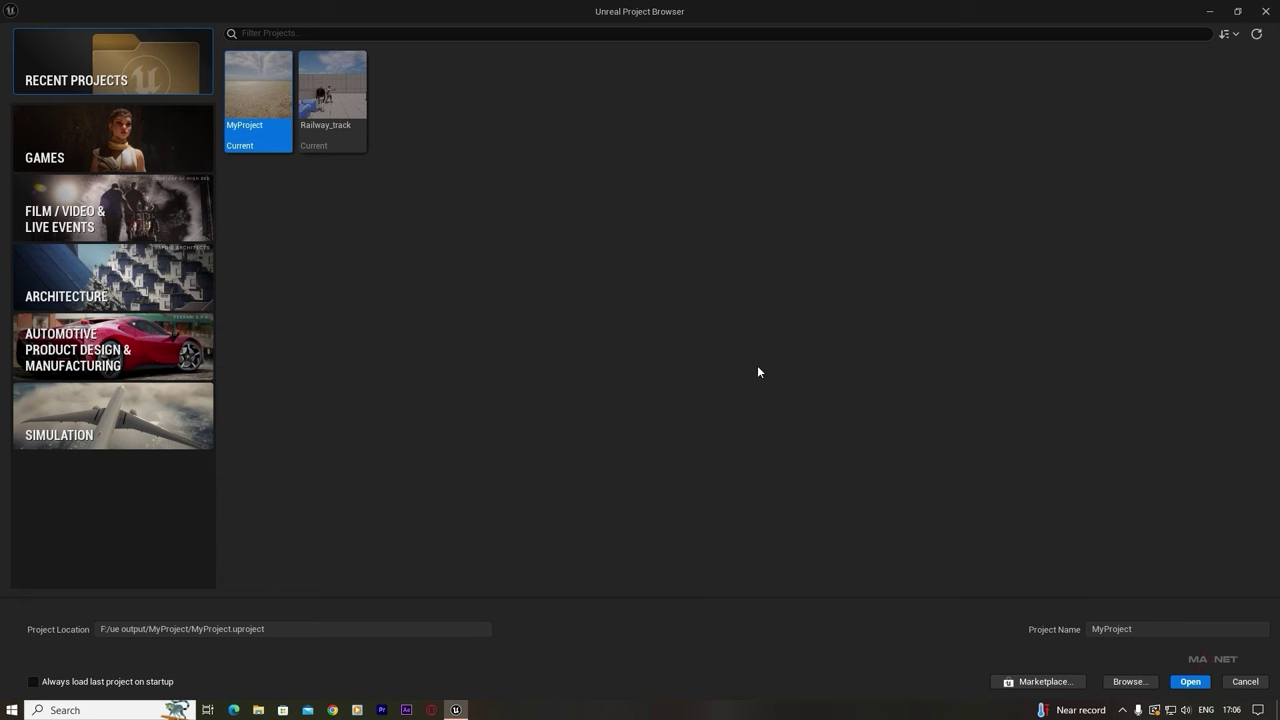
{"action": "left_click", "coordinate": [100, 155]}
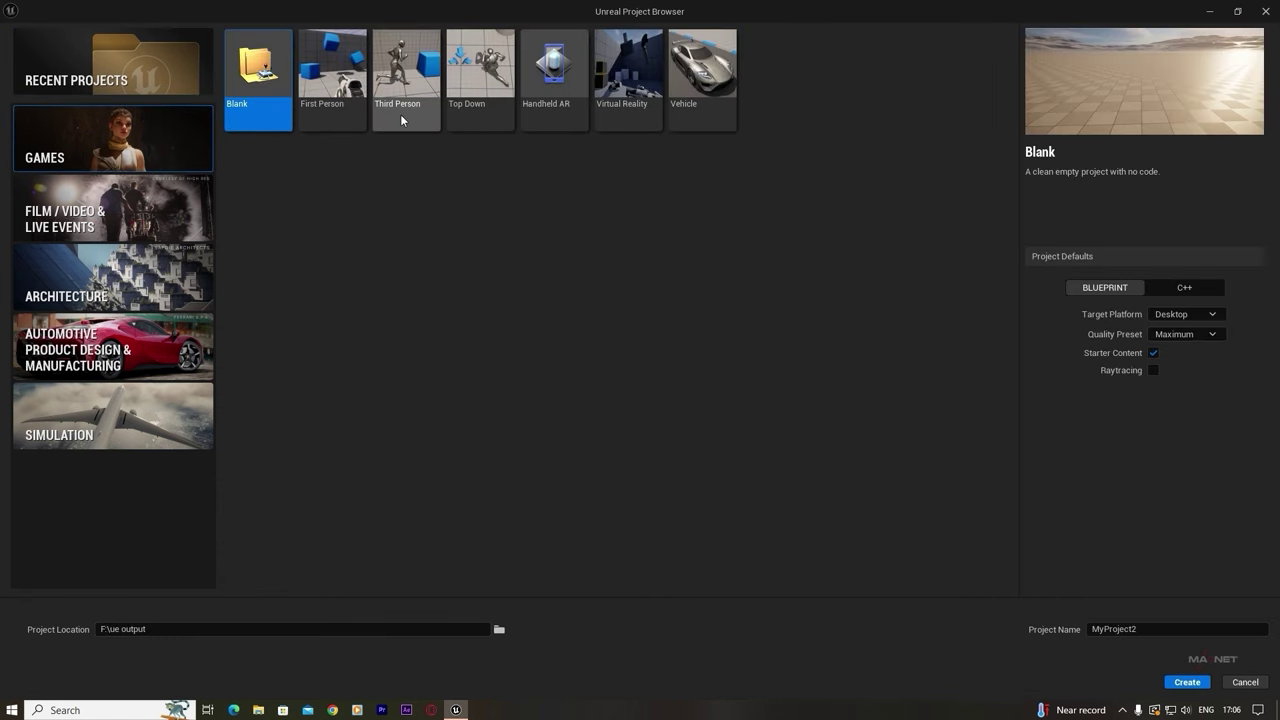
{"action": "left_click", "coordinate": [409, 70]}
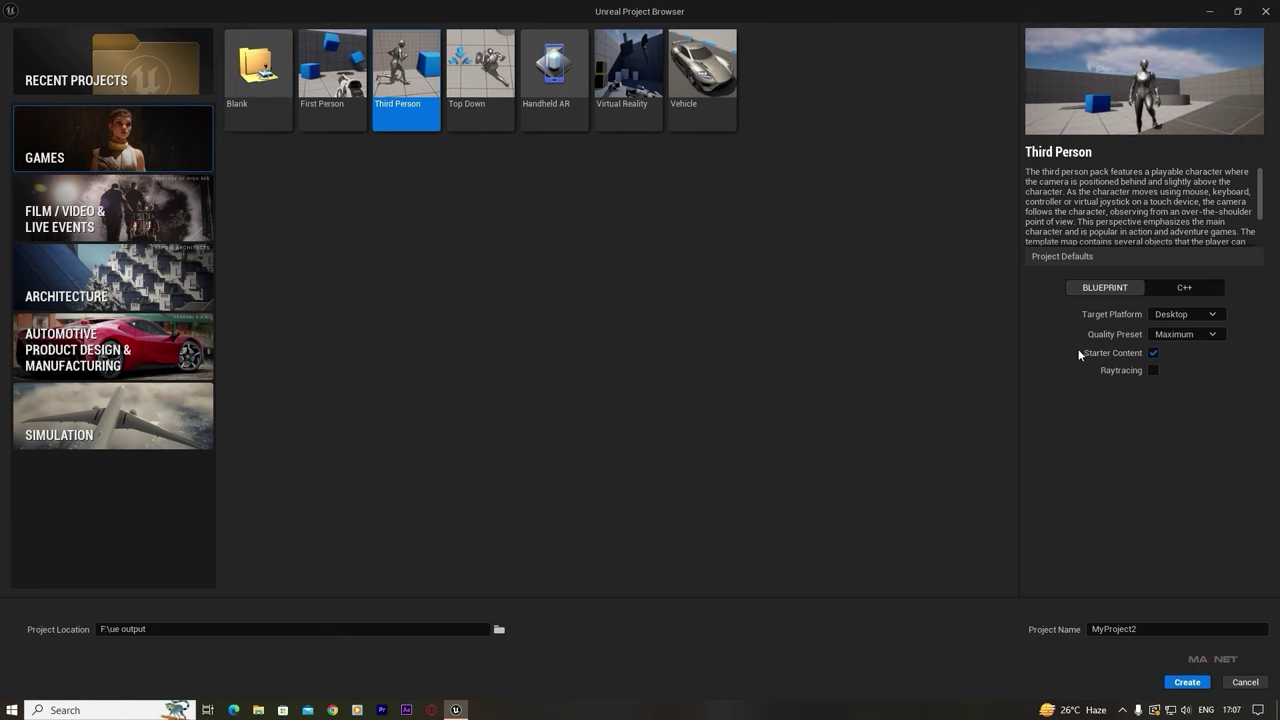
{"action": "mouse_move", "coordinate": [1102, 356]}
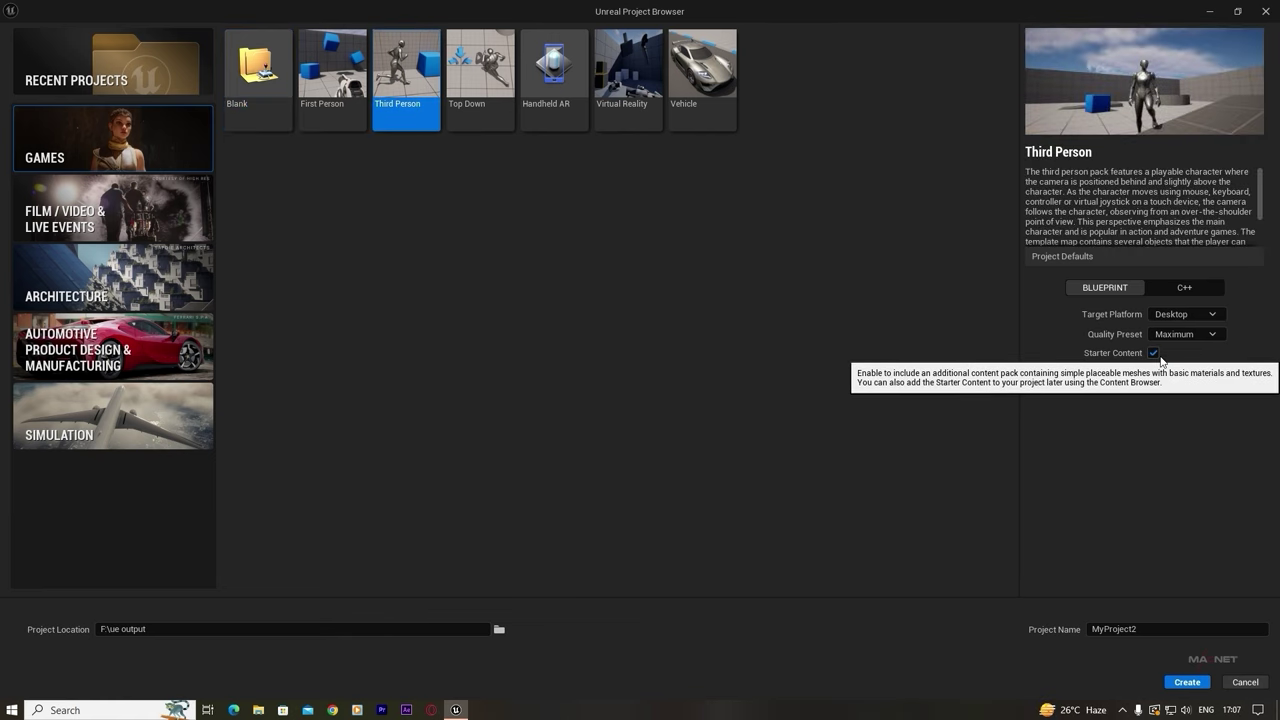
{"action": "left_click", "coordinate": [1152, 627]}
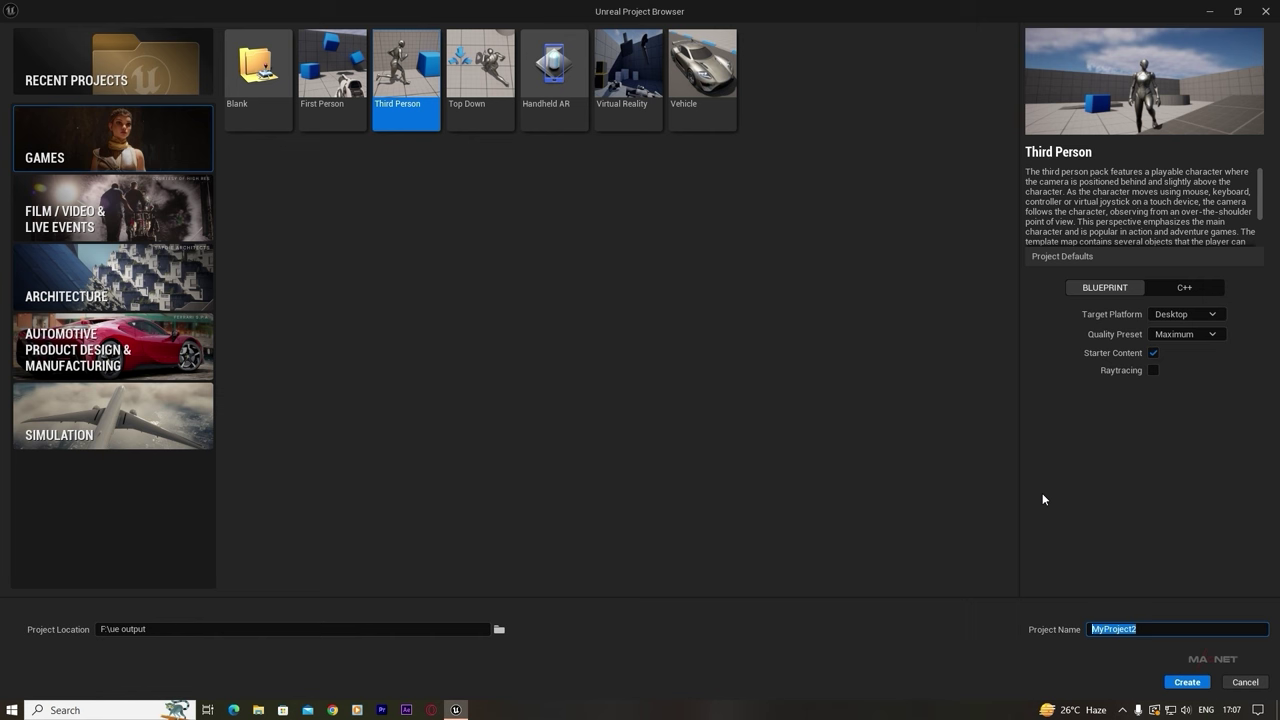
{"action": "type", "text": "tutorial"}
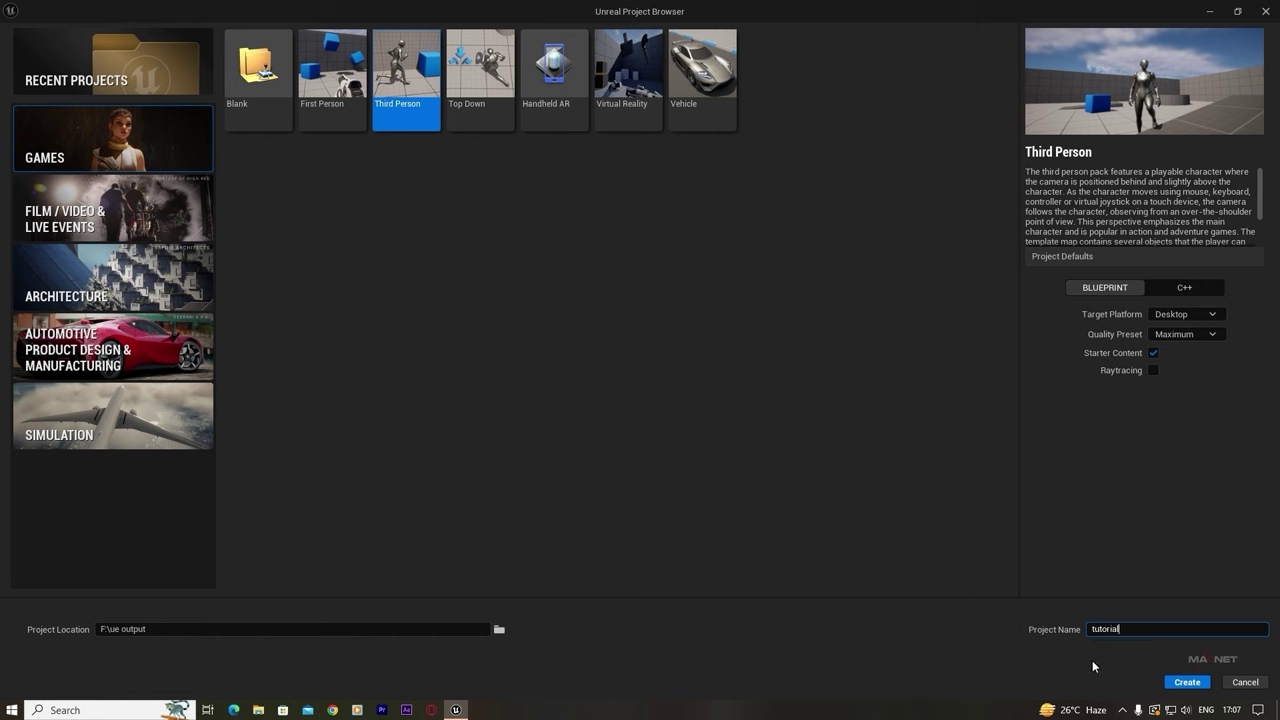
{"action": "left_click", "coordinate": [1187, 682]}
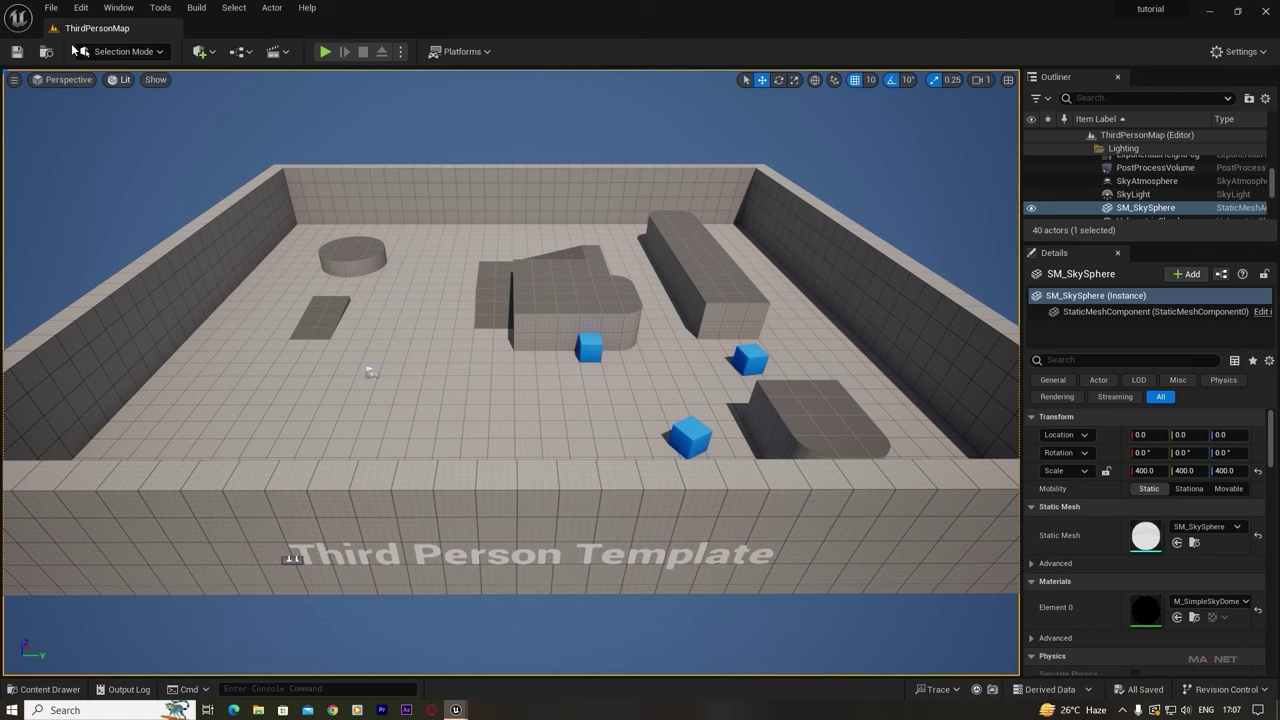
- Create a new level from the Empty Level template
{"action": "left_click", "coordinate": [51, 8]}
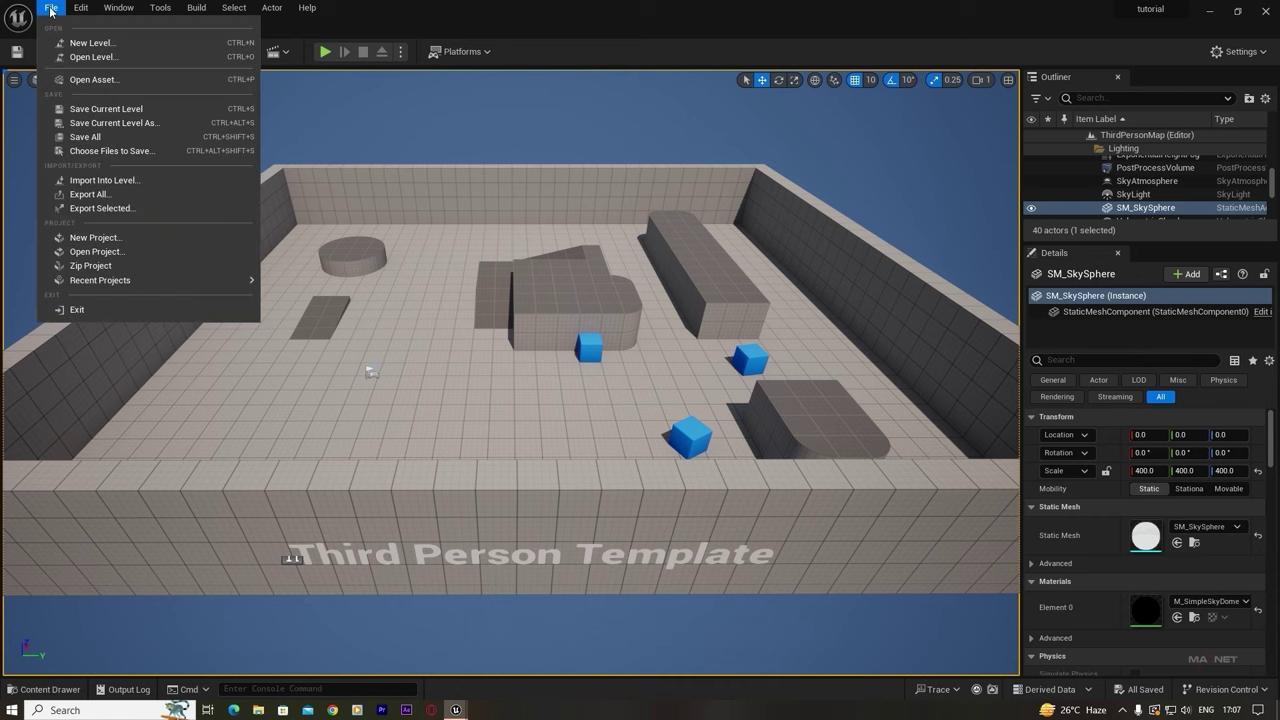
{"action": "left_click", "coordinate": [117, 44]}
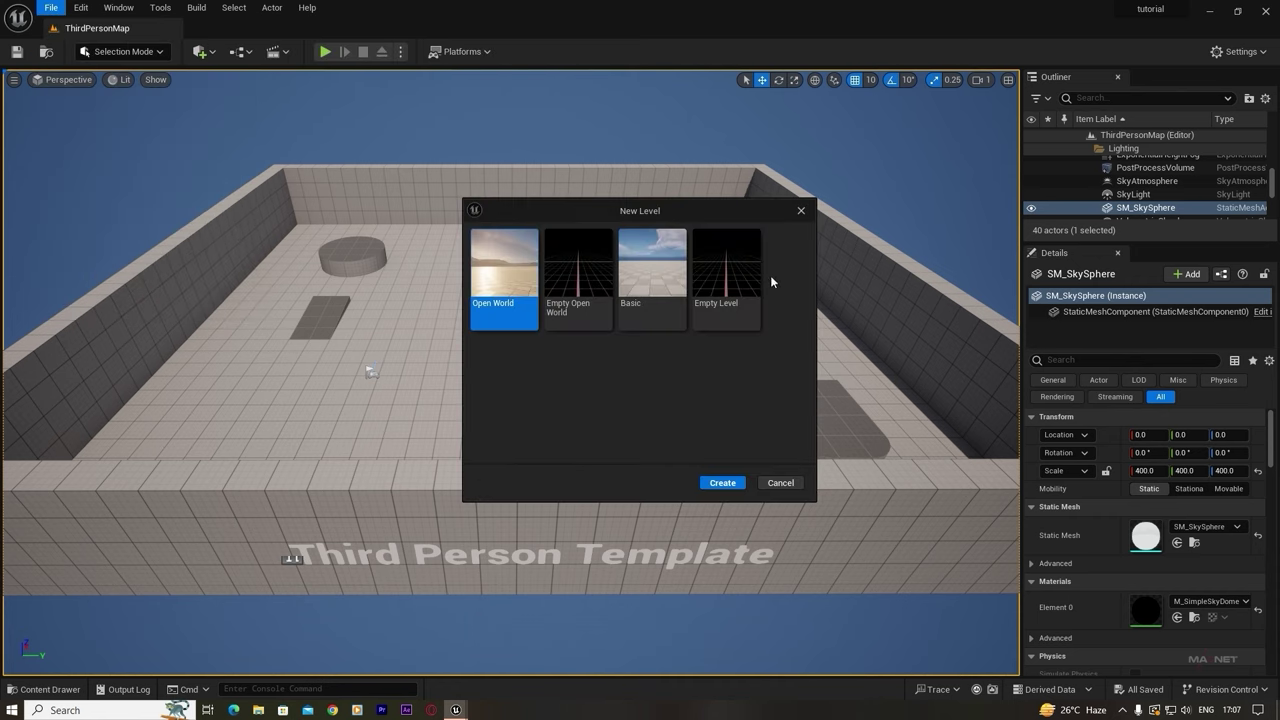
{"action": "left_click", "coordinate": [740, 264]}
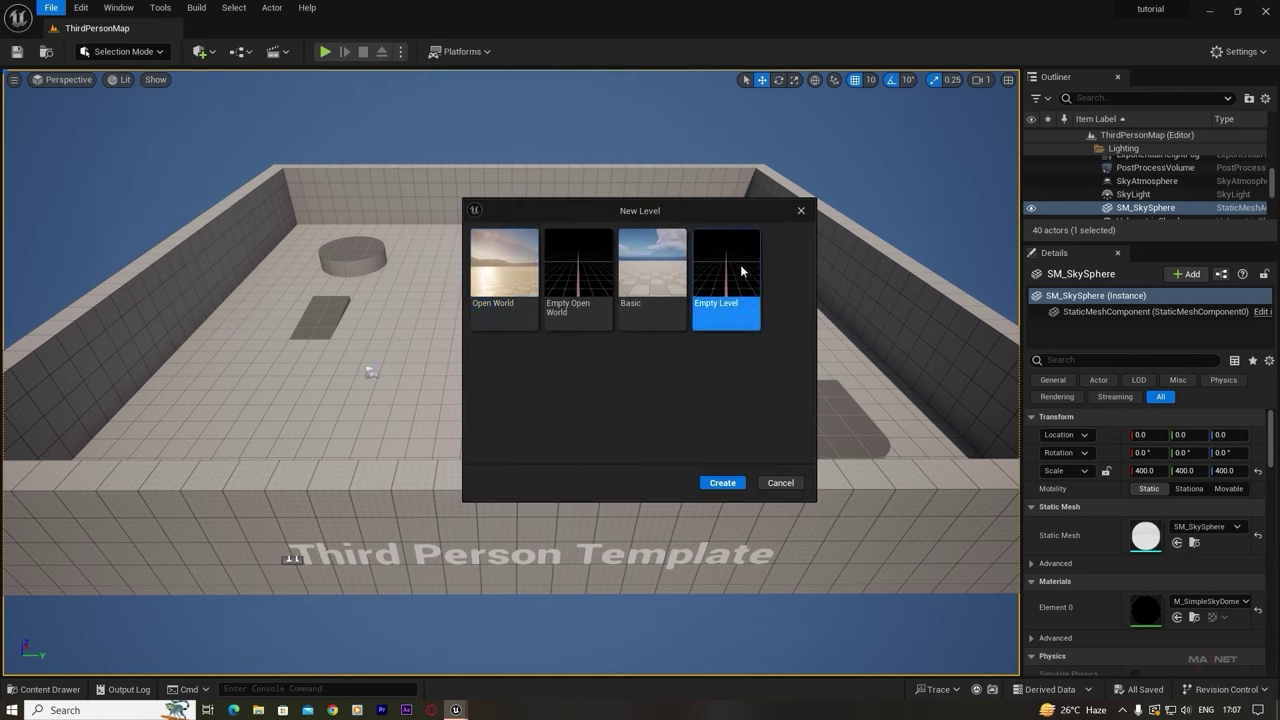
{"action": "left_click", "coordinate": [724, 484]}
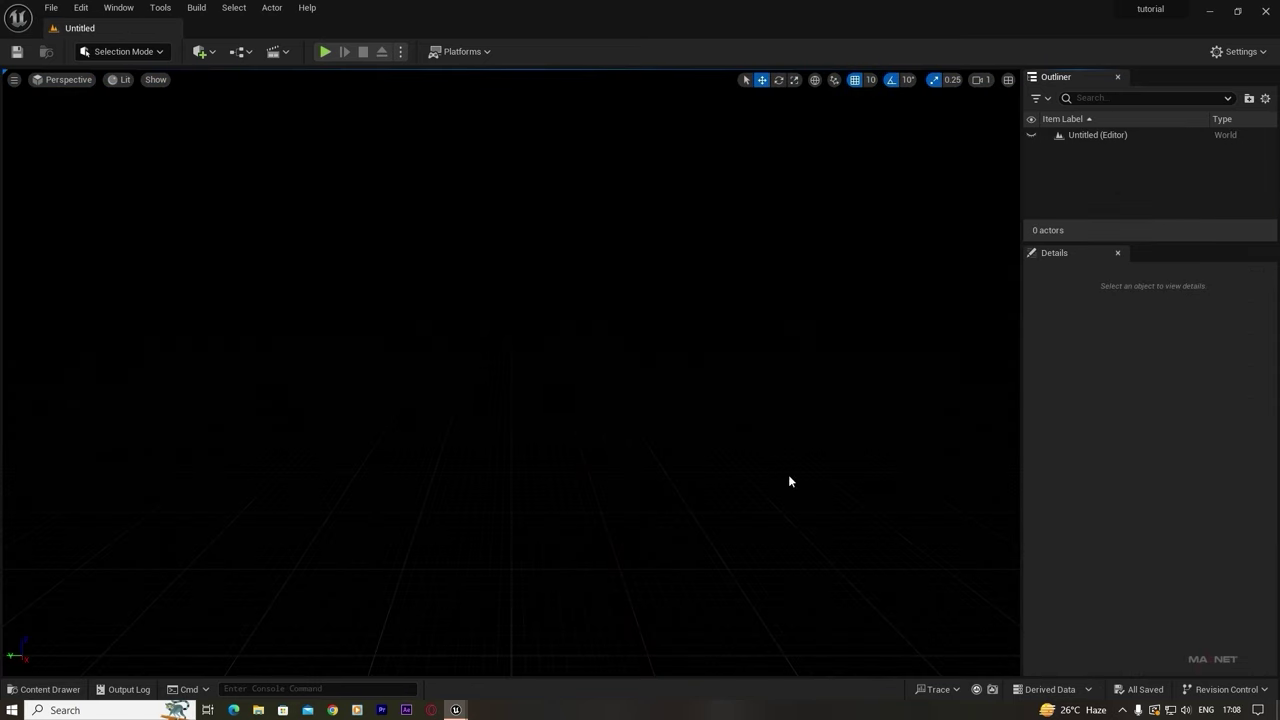
- Use the Env. Light Mixer to add a sky light, atmospheric light, sky atmosphere, volumetric cloud and height fog to the level
{"action": "left_click", "coordinate": [120, 12]}
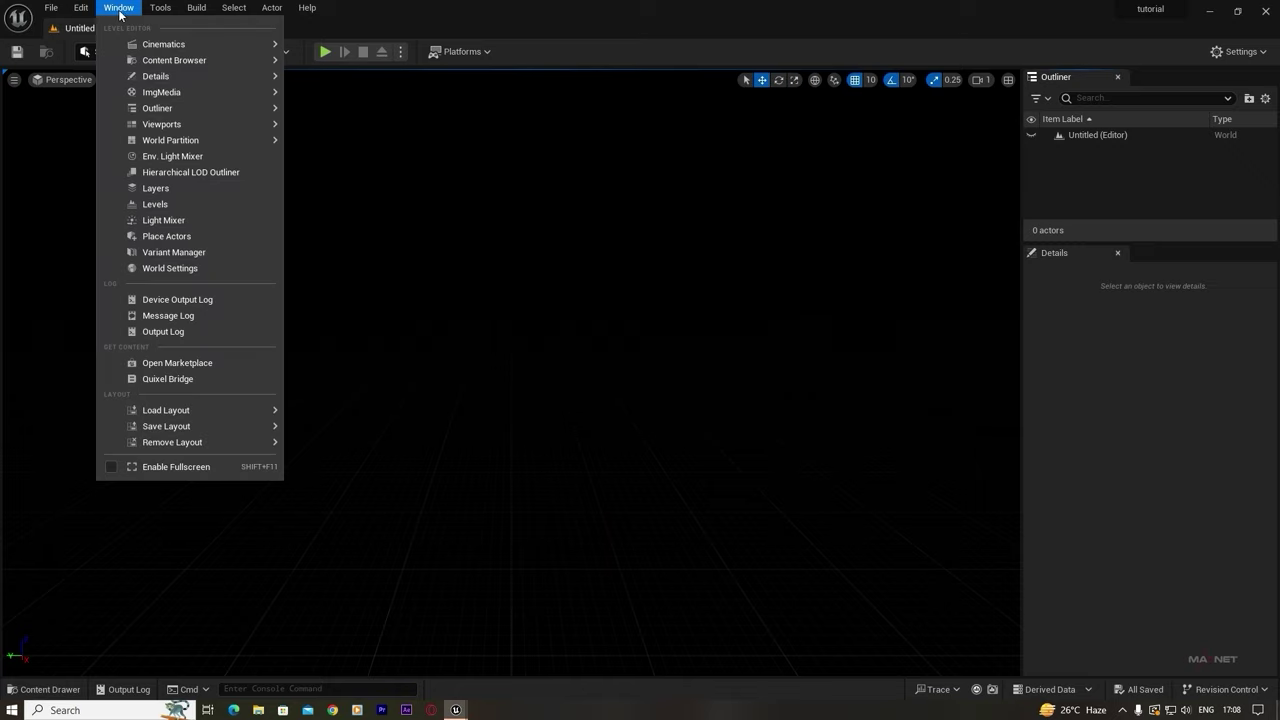
{"action": "left_click", "coordinate": [165, 158]}
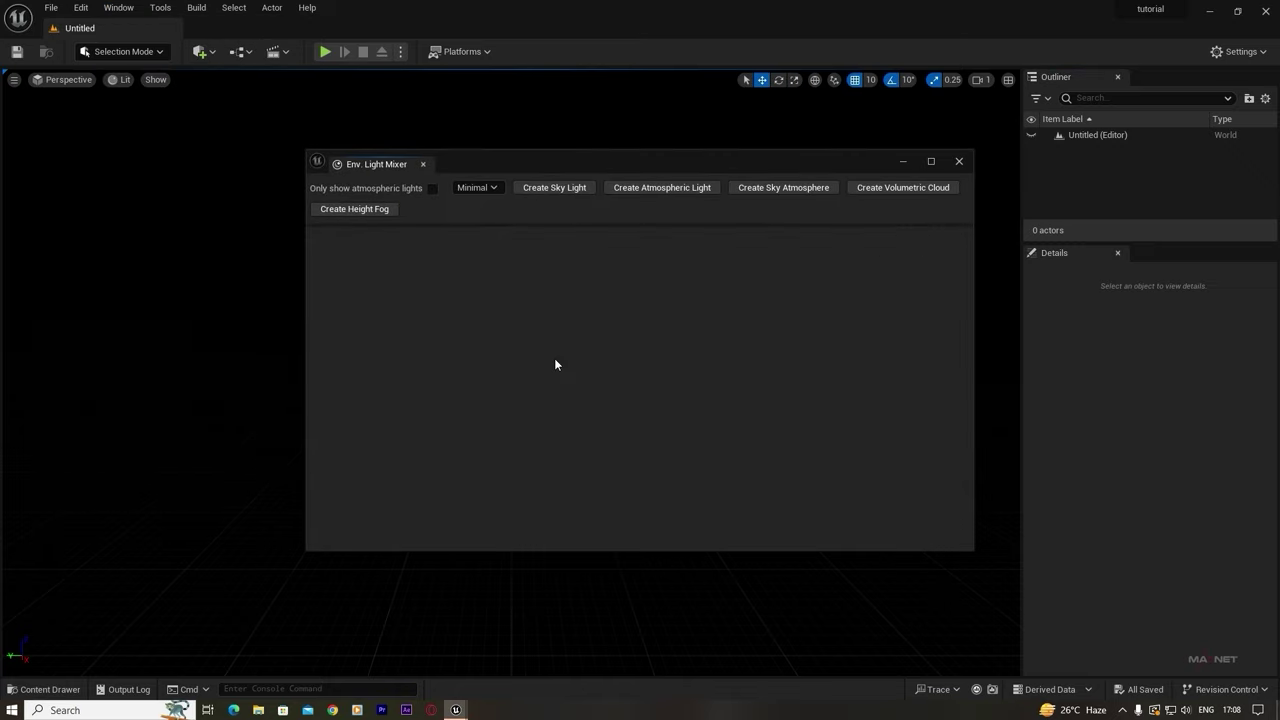
{"action": "left_click_drag", "start_coordinate": [590, 165], "coordinate": [524, 175]}
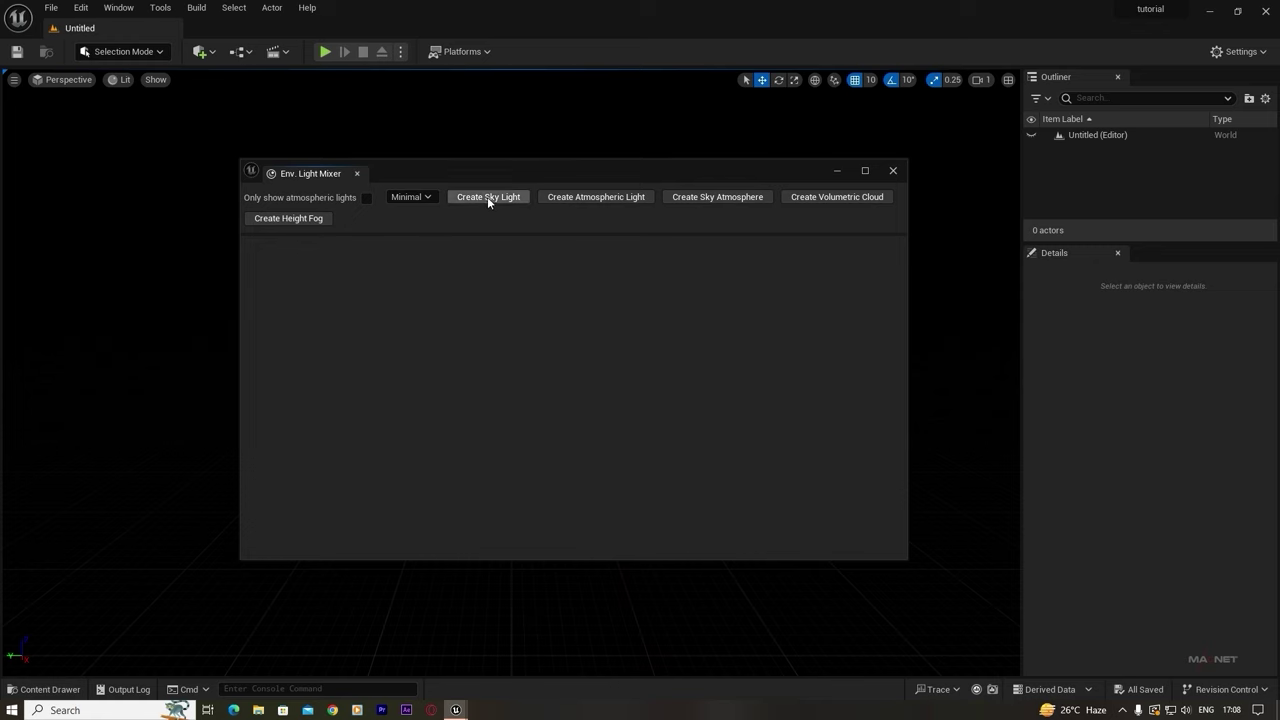
{"action": "left_click", "coordinate": [487, 196]}
{"action": "left_click", "coordinate": [487, 196]}
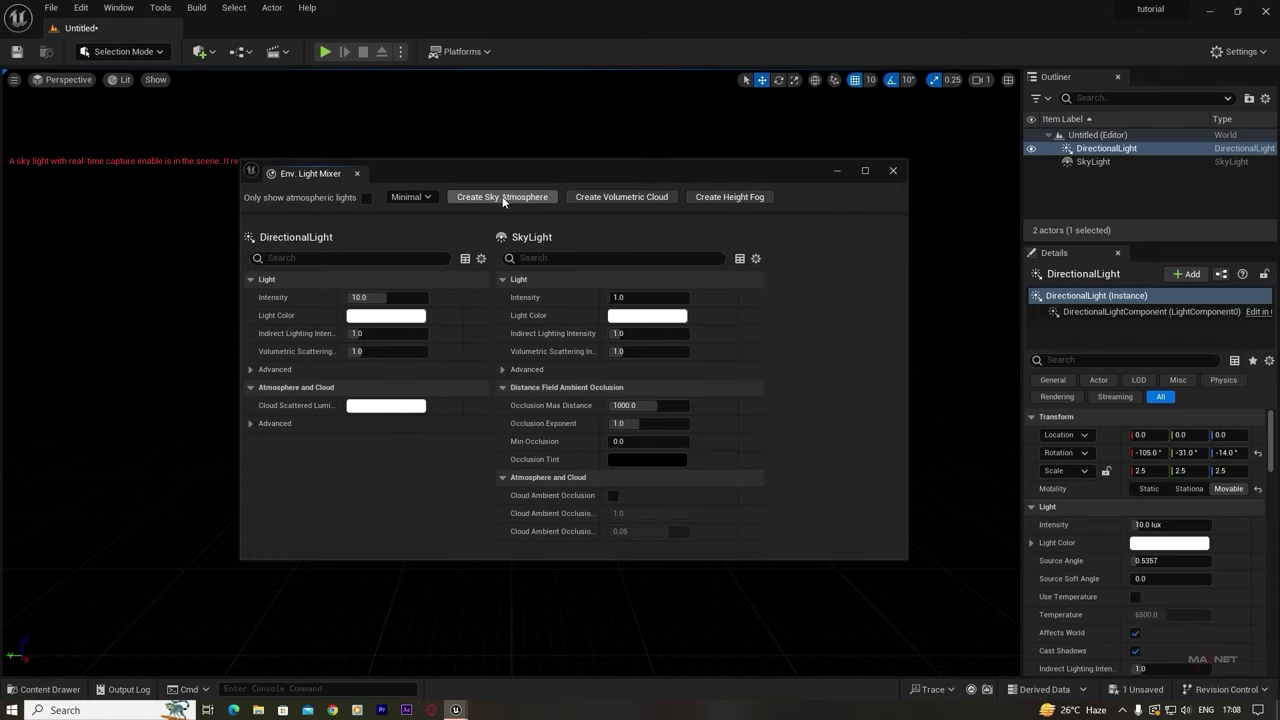
{"action": "left_click", "coordinate": [506, 194]}
{"action": "left_click", "coordinate": [514, 197]}
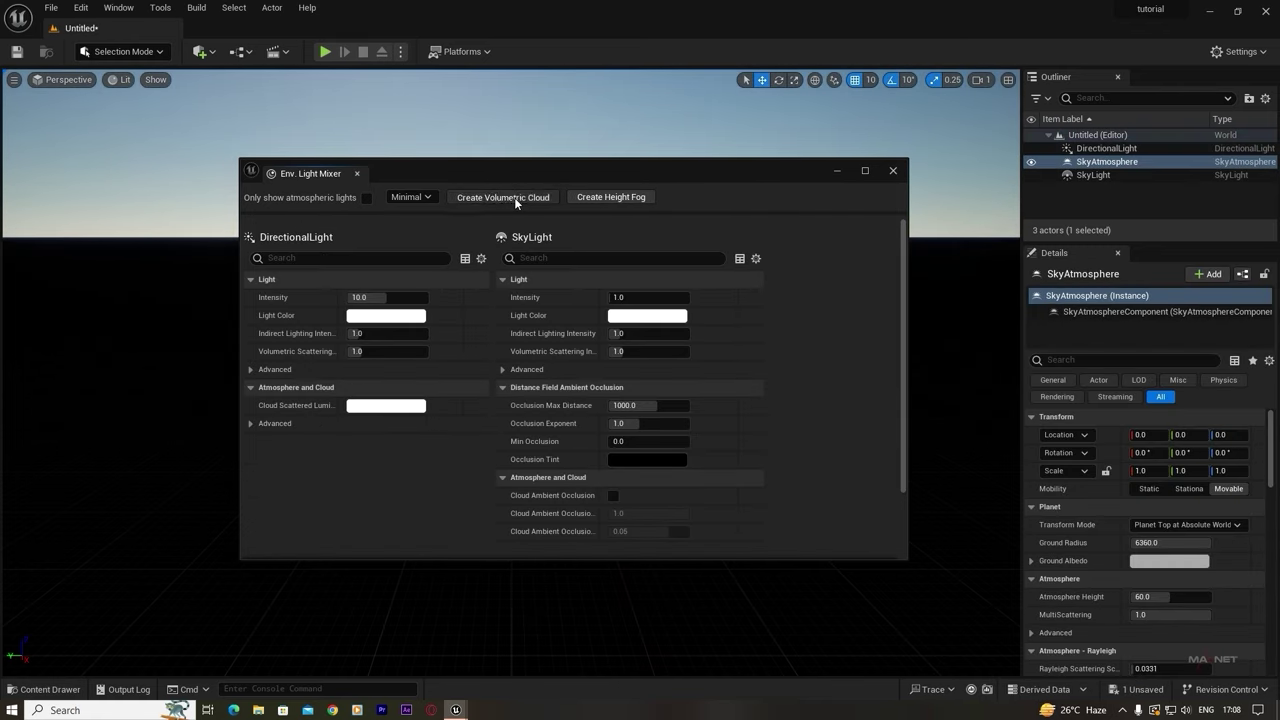
{"action": "left_click", "coordinate": [489, 197]}
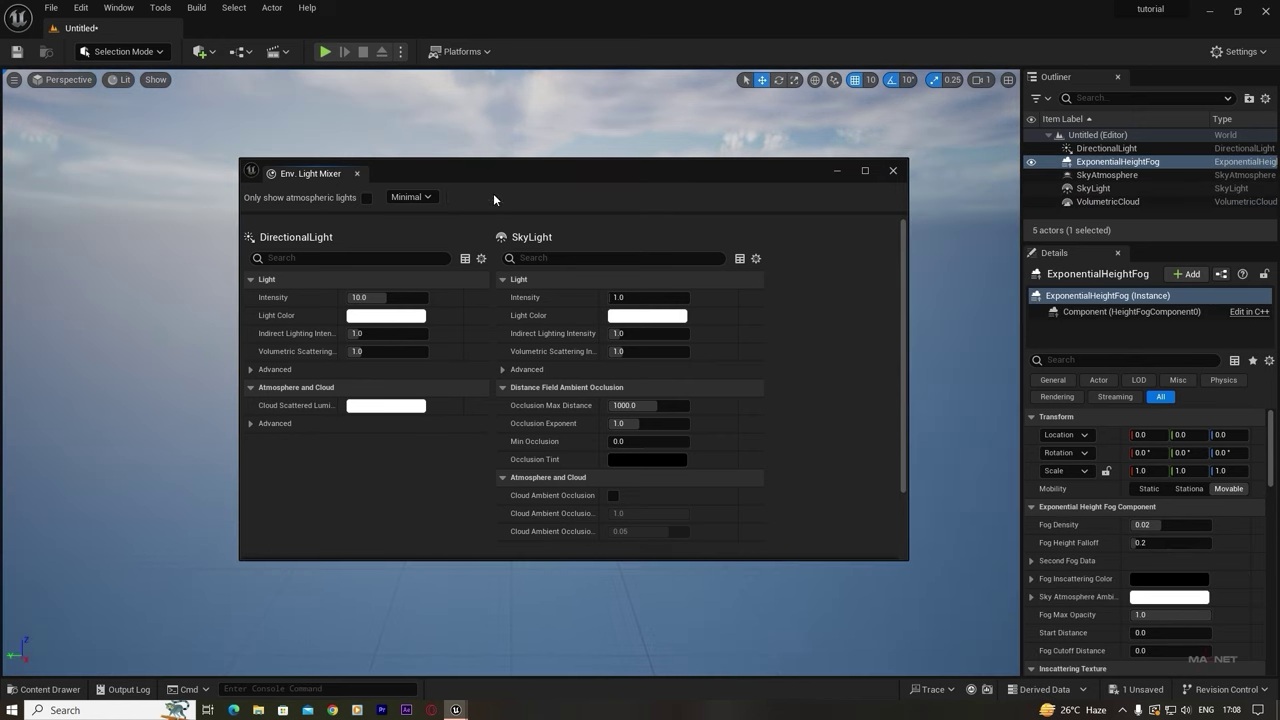
- Enable Volumetric Fog on the exponential height fog and close the light mixer
{"action": "left_click_drag", "start_coordinate": [903, 230], "coordinate": [672, 462]}
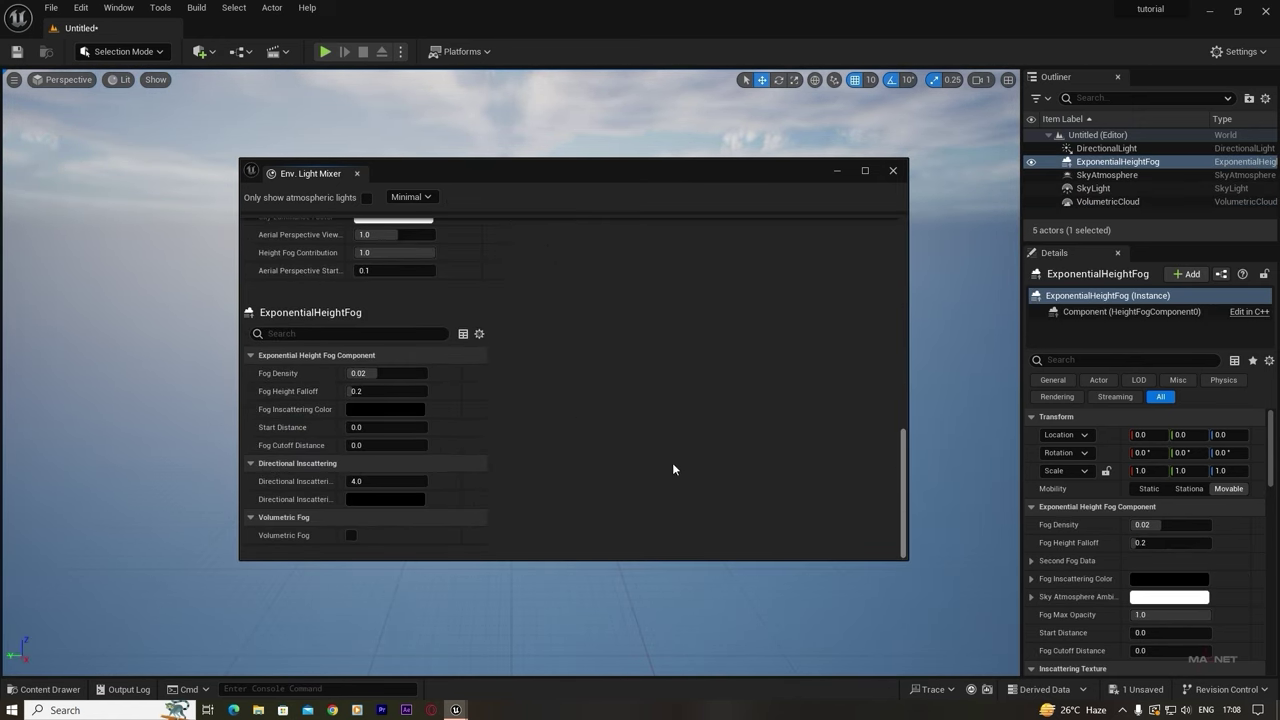
{"action": "left_click", "coordinate": [351, 536]}
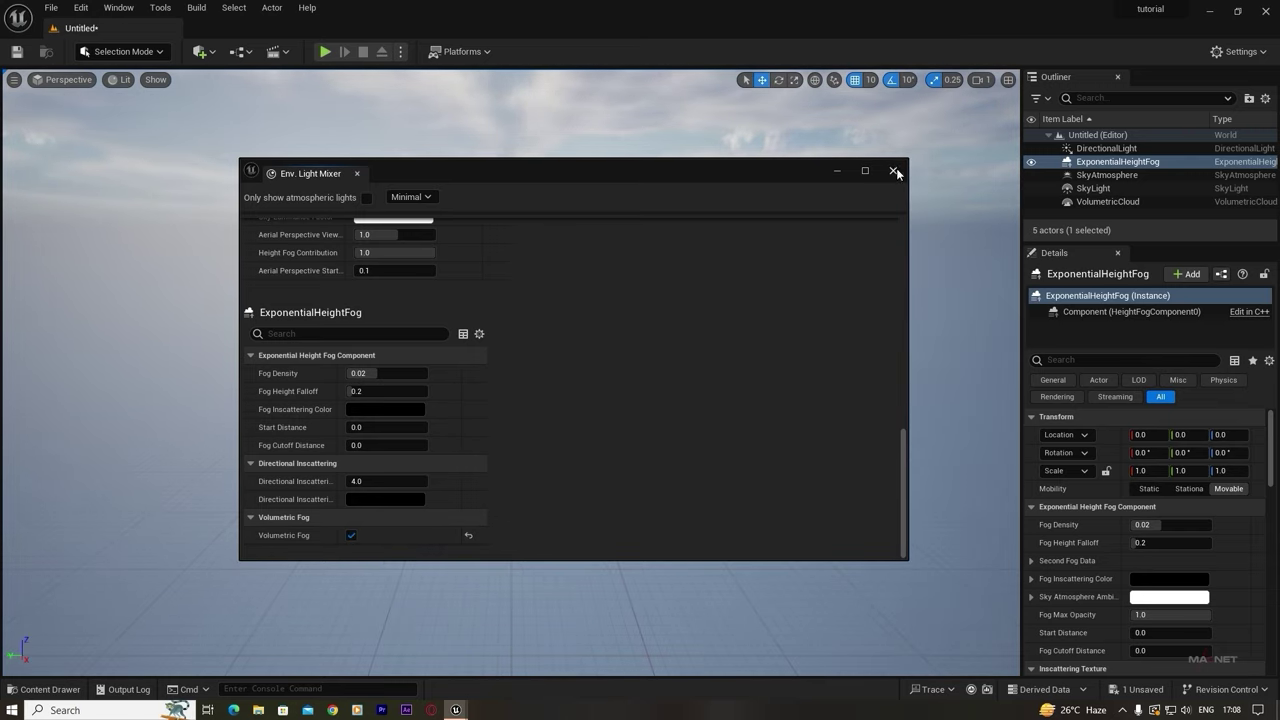
{"action": "left_click", "coordinate": [893, 172]}
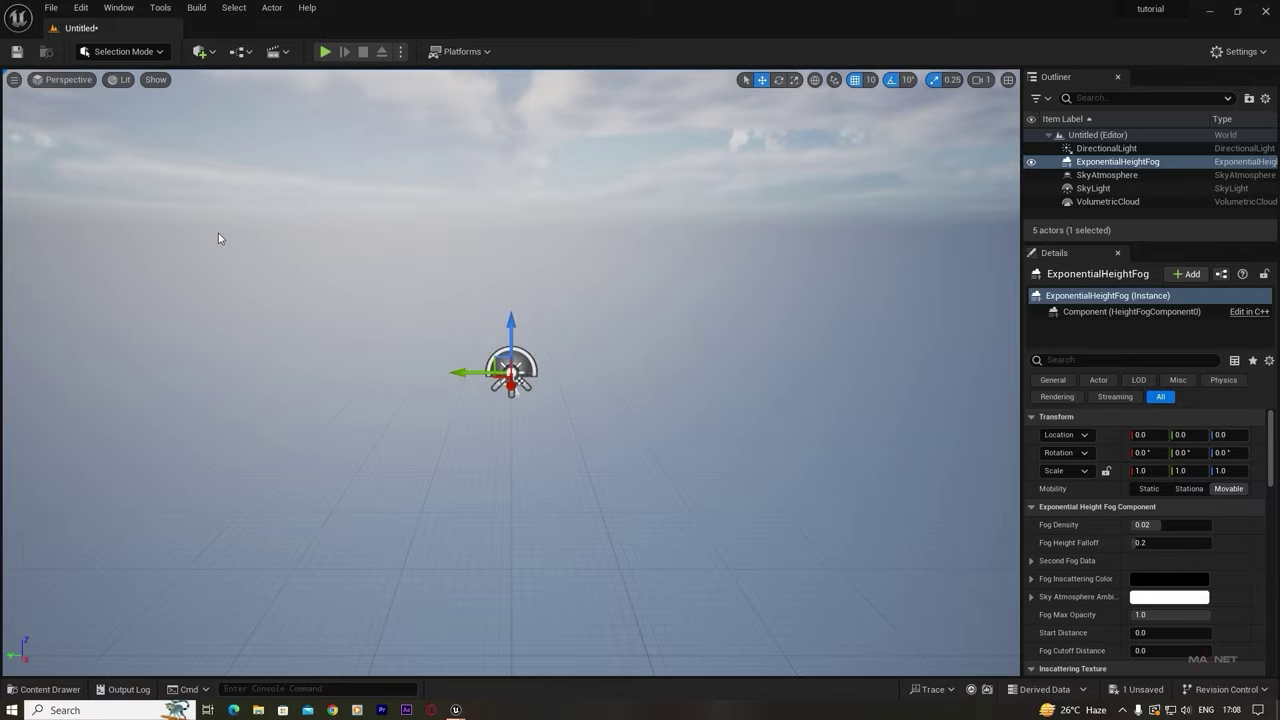
- Create a new landscape with edit layers and the default 8 × 8 components, and return to Selection mode
{"action": "left_click", "coordinate": [153, 52]}
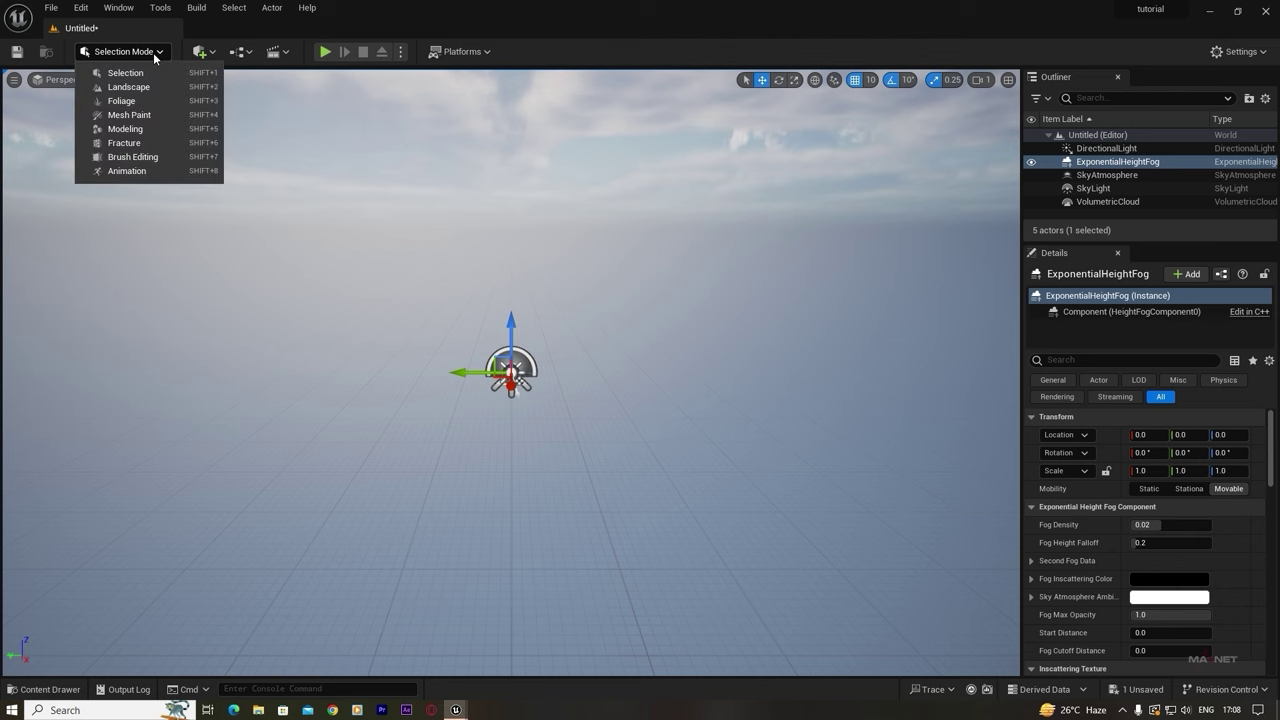
{"action": "left_click", "coordinate": [145, 86]}
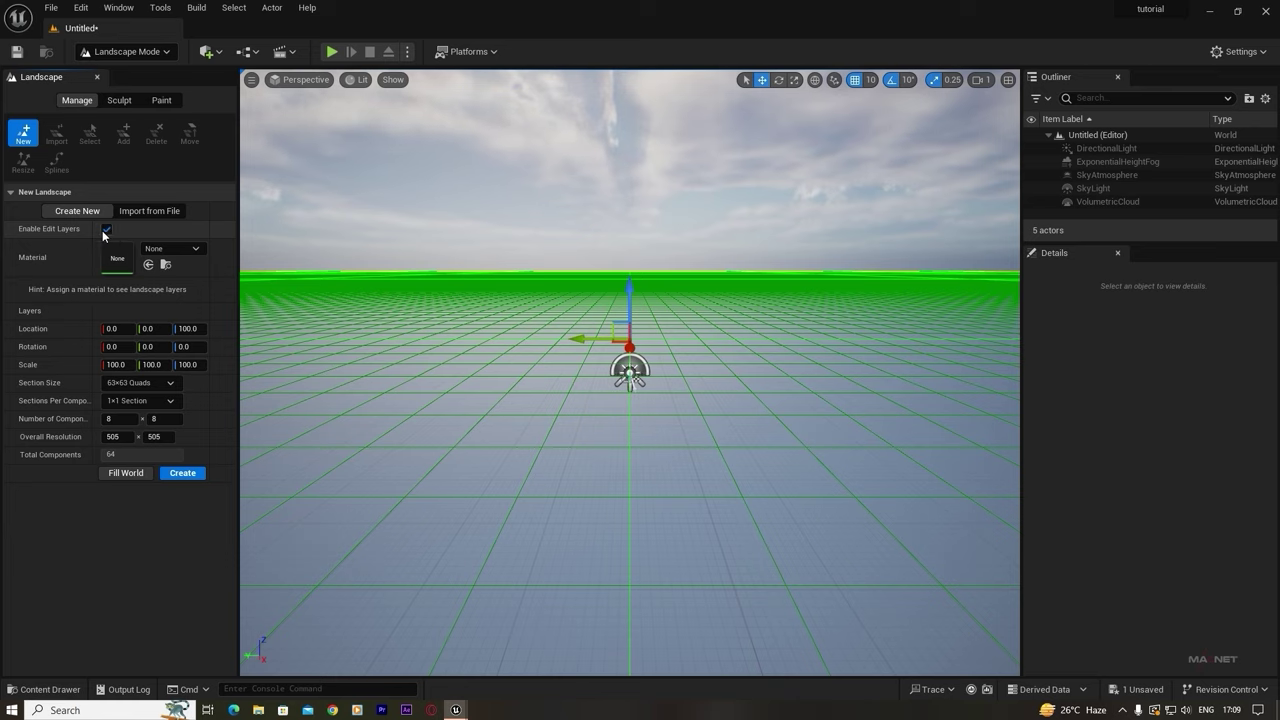
{"action": "left_click", "coordinate": [181, 474]}
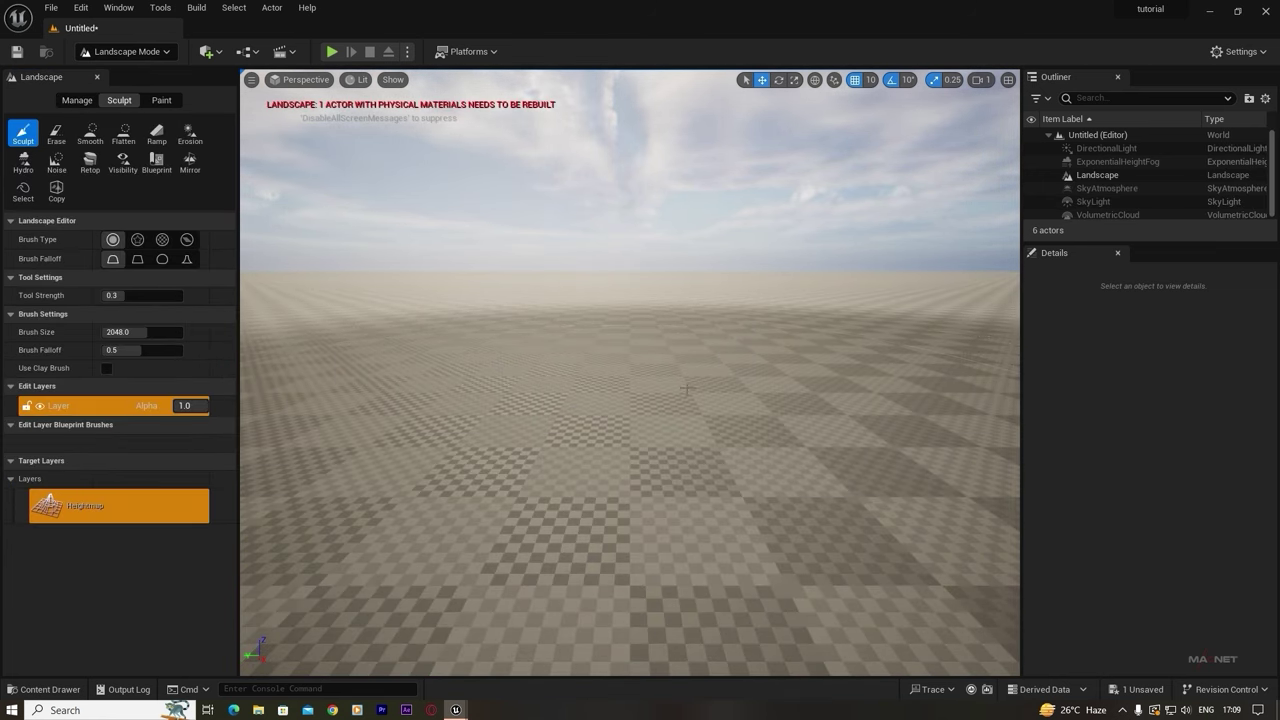
{"action": "left_click", "coordinate": [168, 52]}
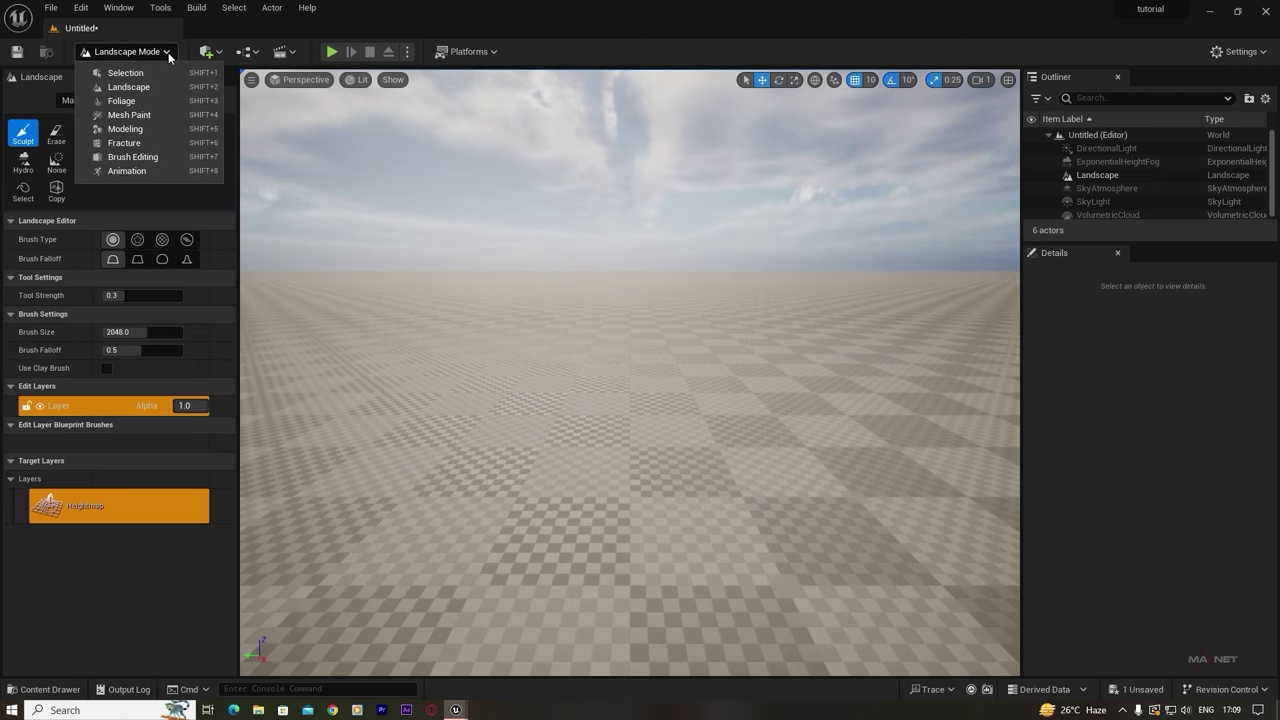
{"action": "left_click", "coordinate": [138, 73]}
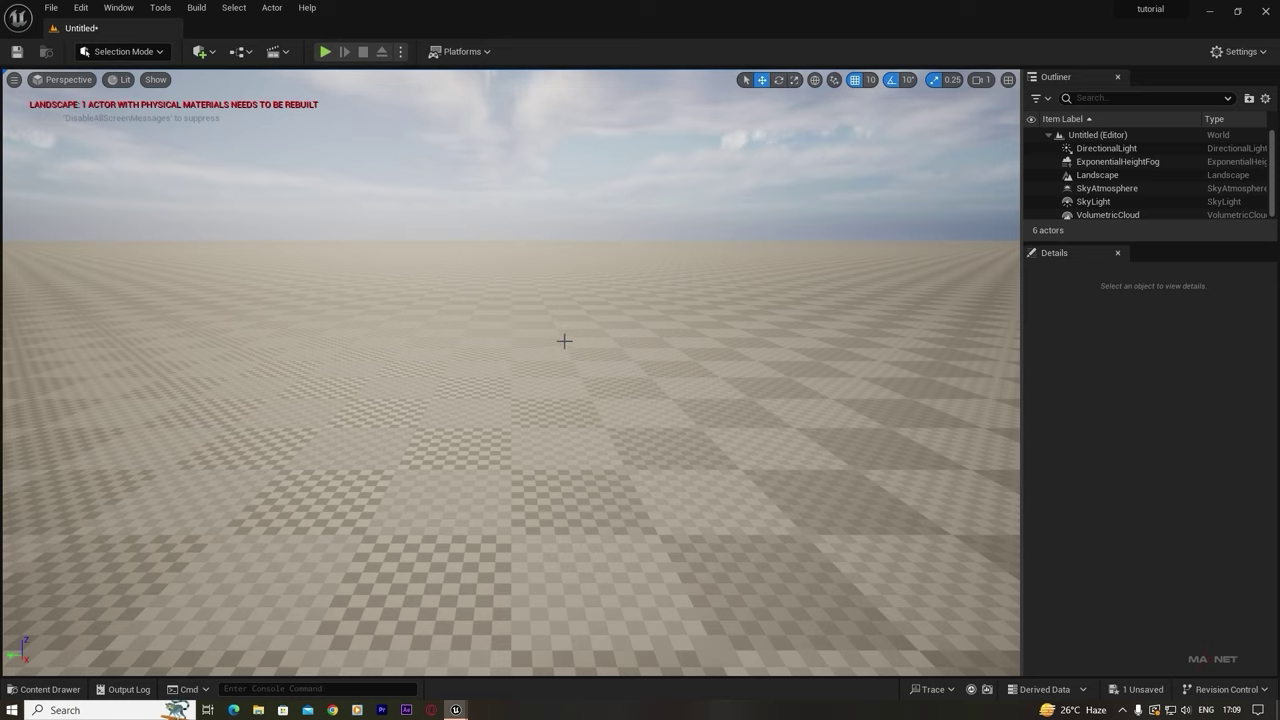
- Search the plugins for water and enable both the Water and Water Extras experimental plugins
{"action": "left_click", "coordinate": [82, 10]}
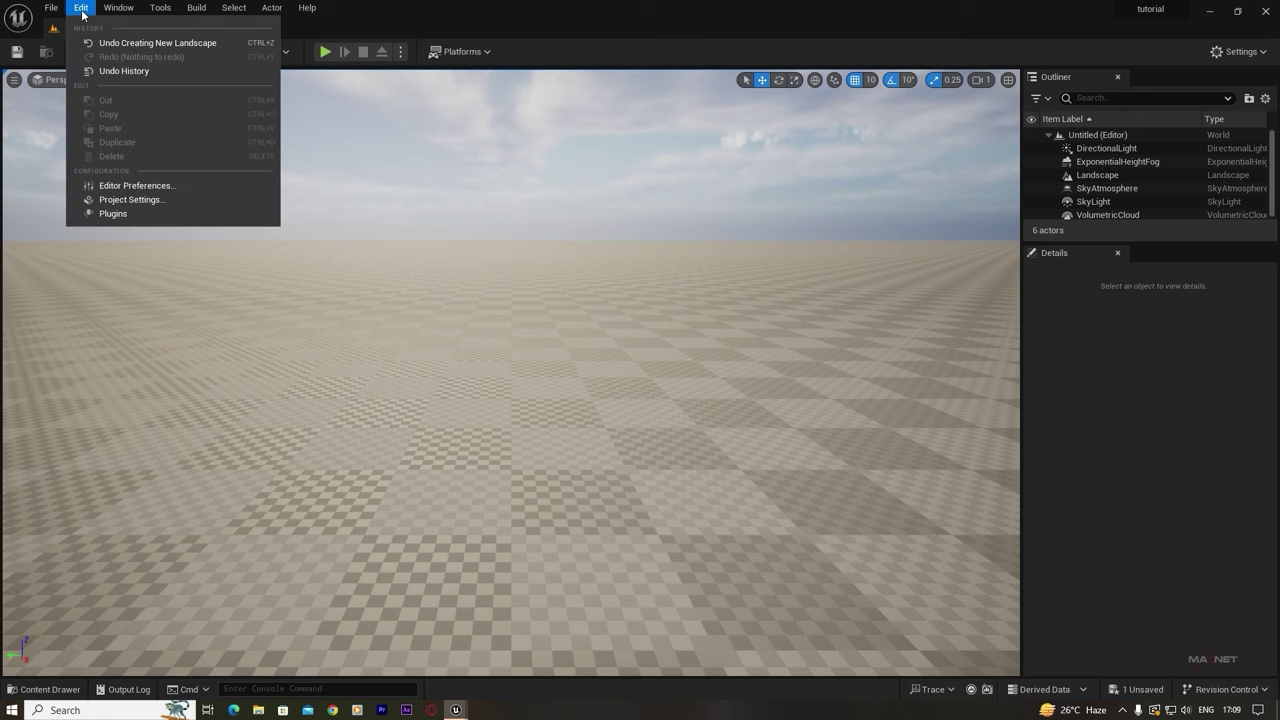
{"action": "left_click", "coordinate": [113, 213]}
{"action": "left_click", "coordinate": [312, 175]}
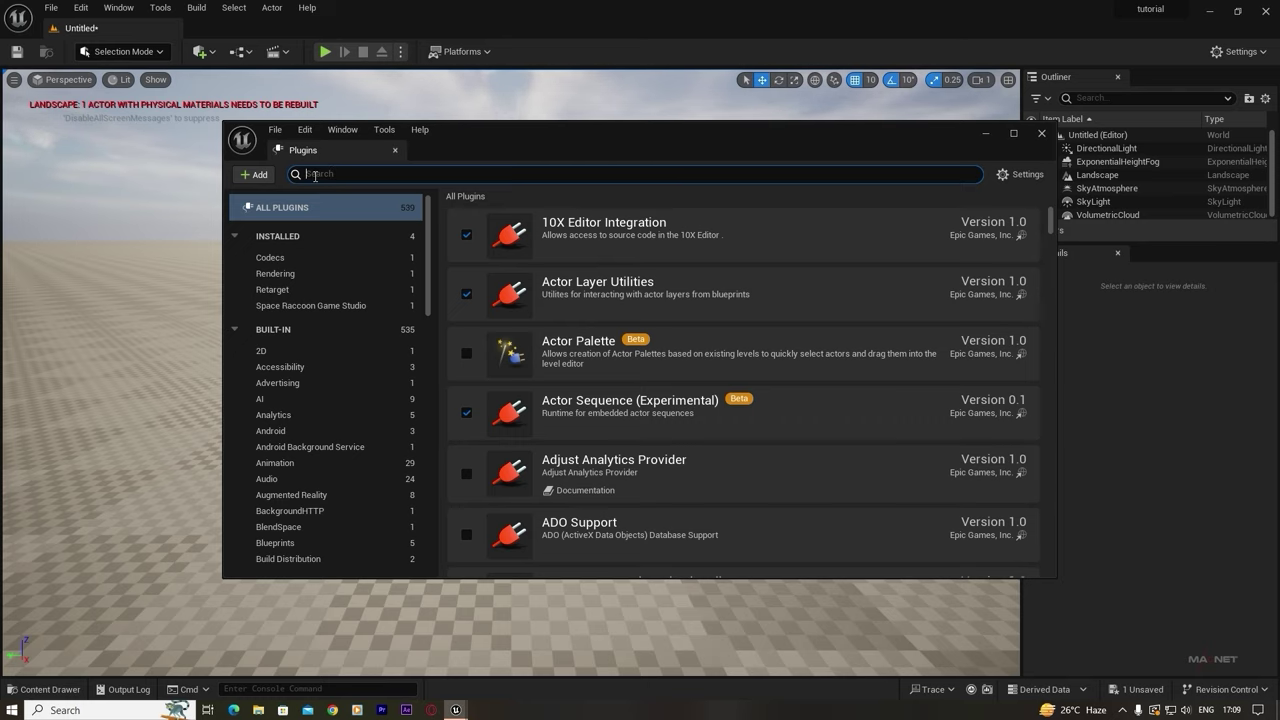
{"action": "type", "text": "water"}
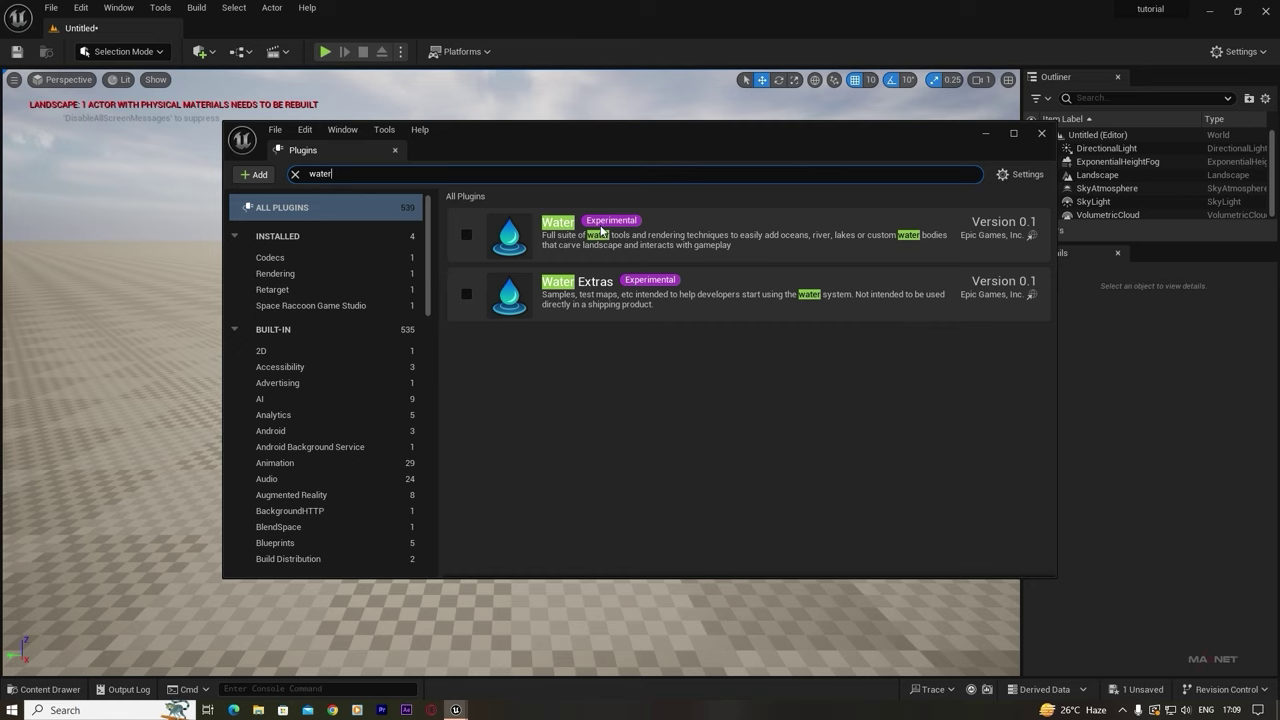
{"action": "left_click", "coordinate": [466, 235]}
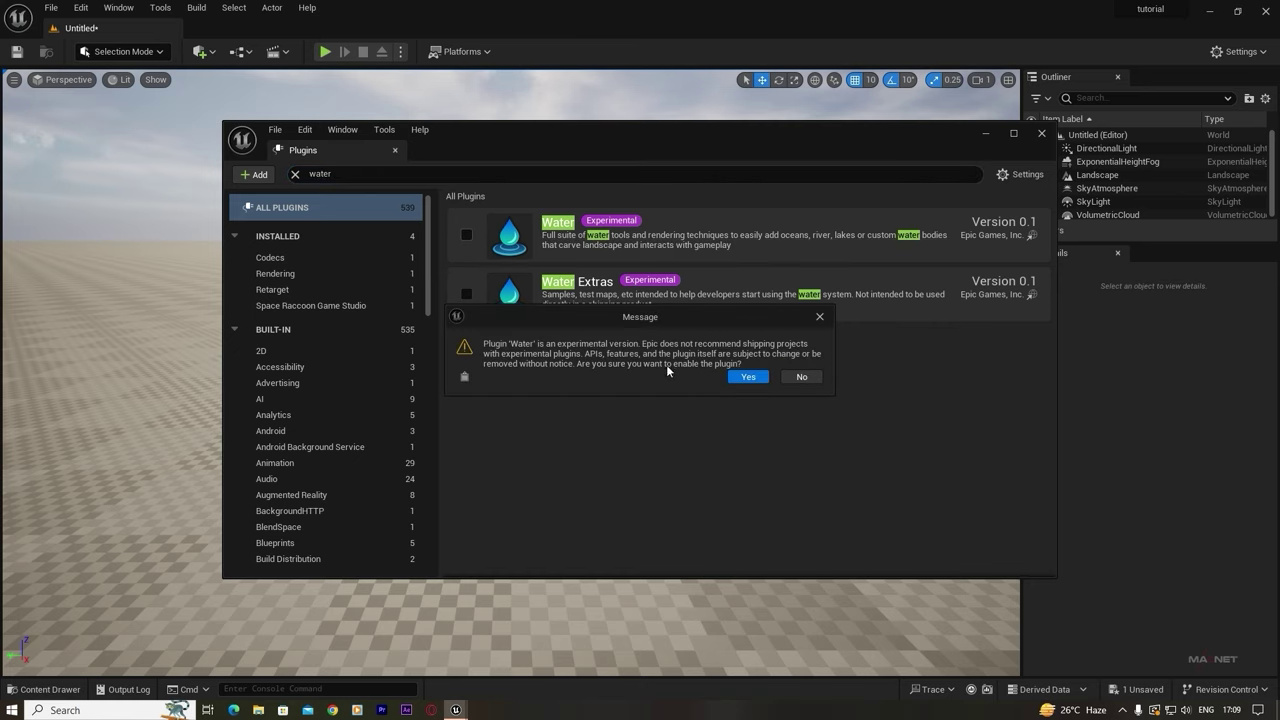
{"action": "left_click", "coordinate": [746, 378]}
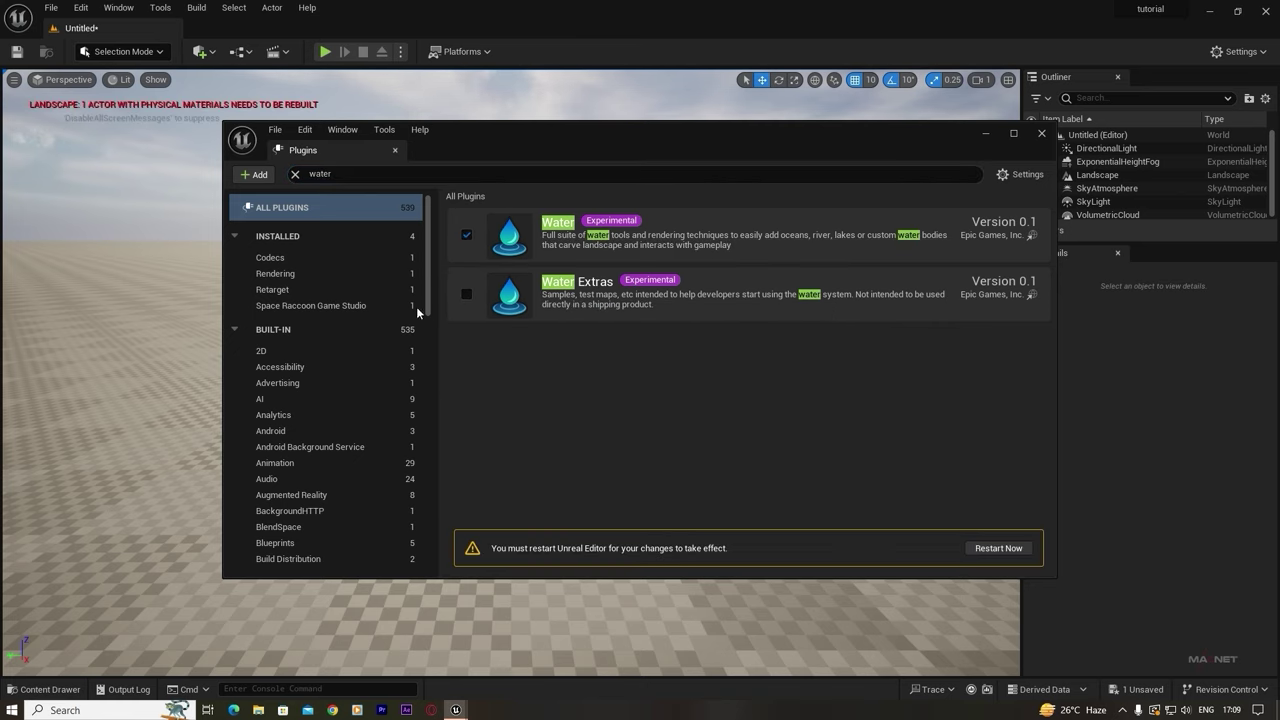
{"action": "left_click", "coordinate": [464, 295]}
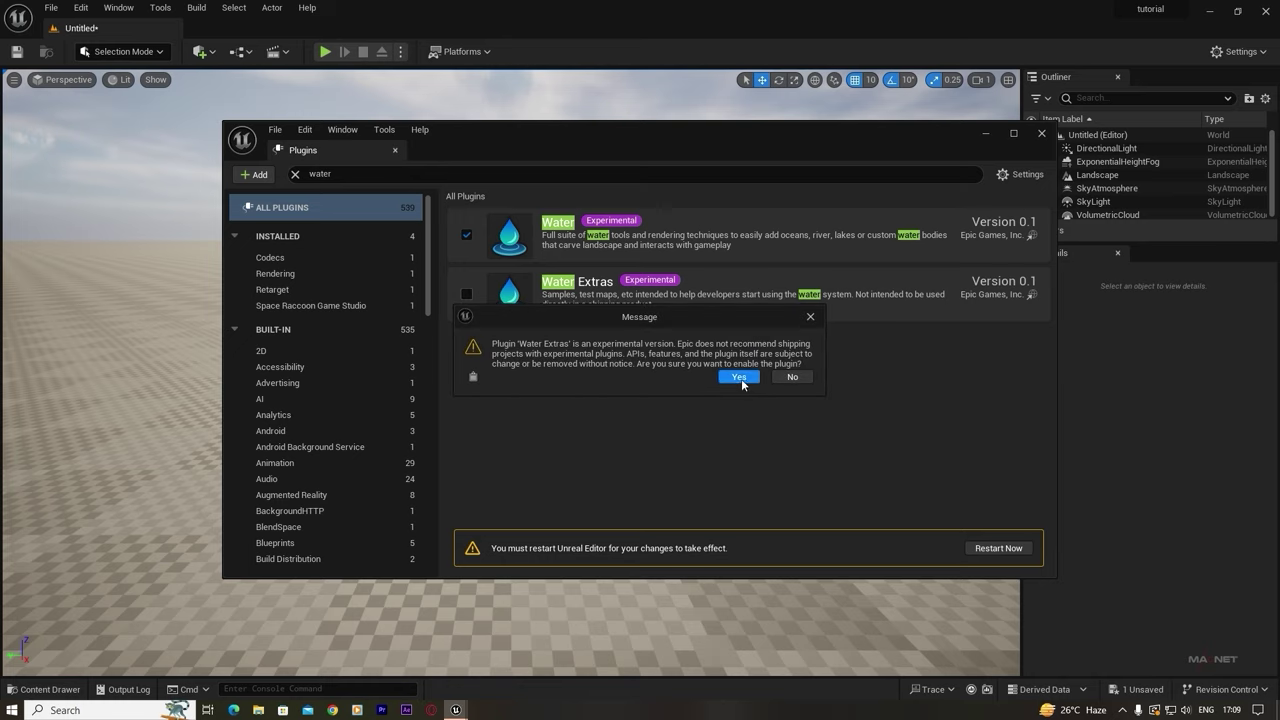
{"action": "left_click", "coordinate": [740, 379]}
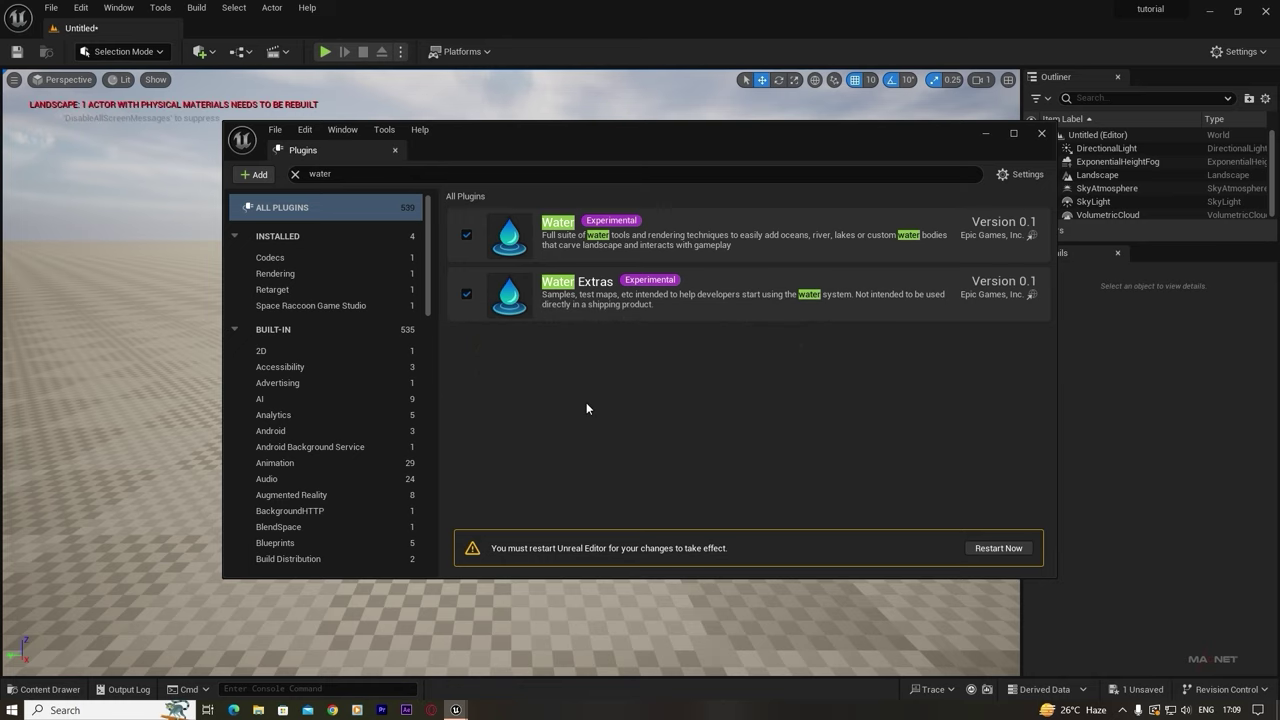
- Restart the editor for the plugin changes, saving the untitled level as tutorial in the Content folder
{"action": "left_click", "coordinate": [1004, 552]}
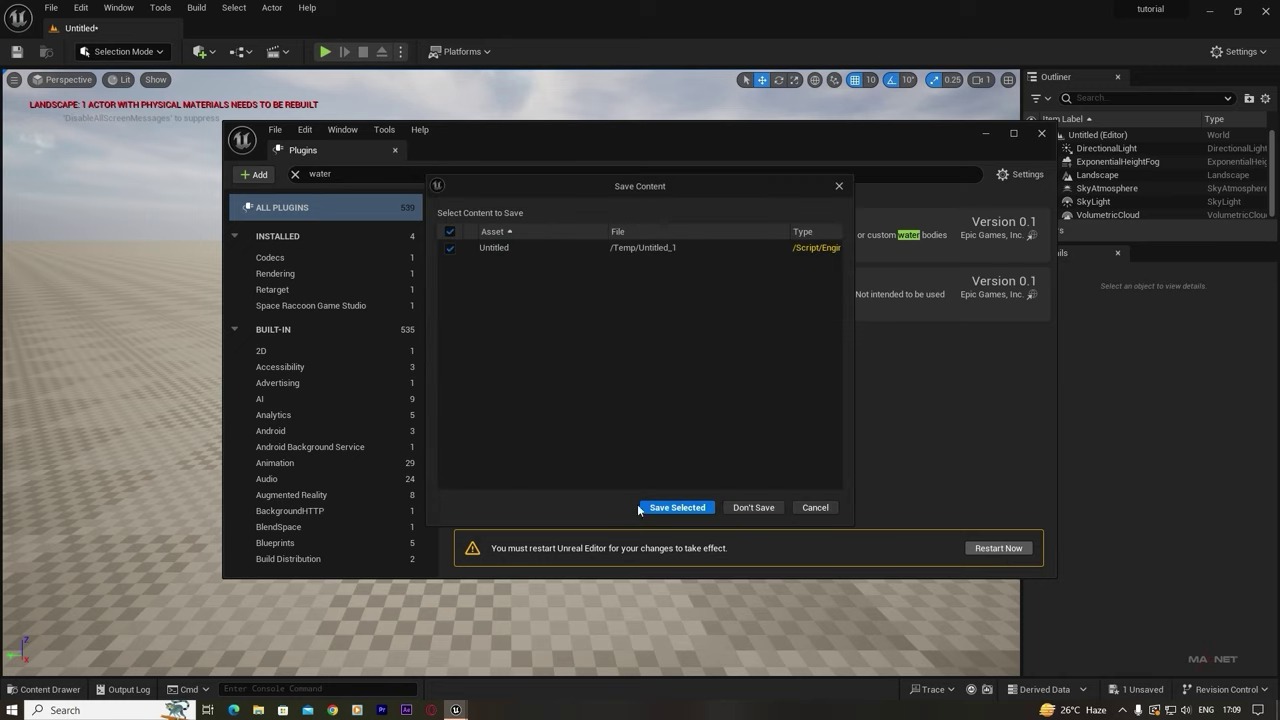
{"action": "left_click", "coordinate": [671, 513]}
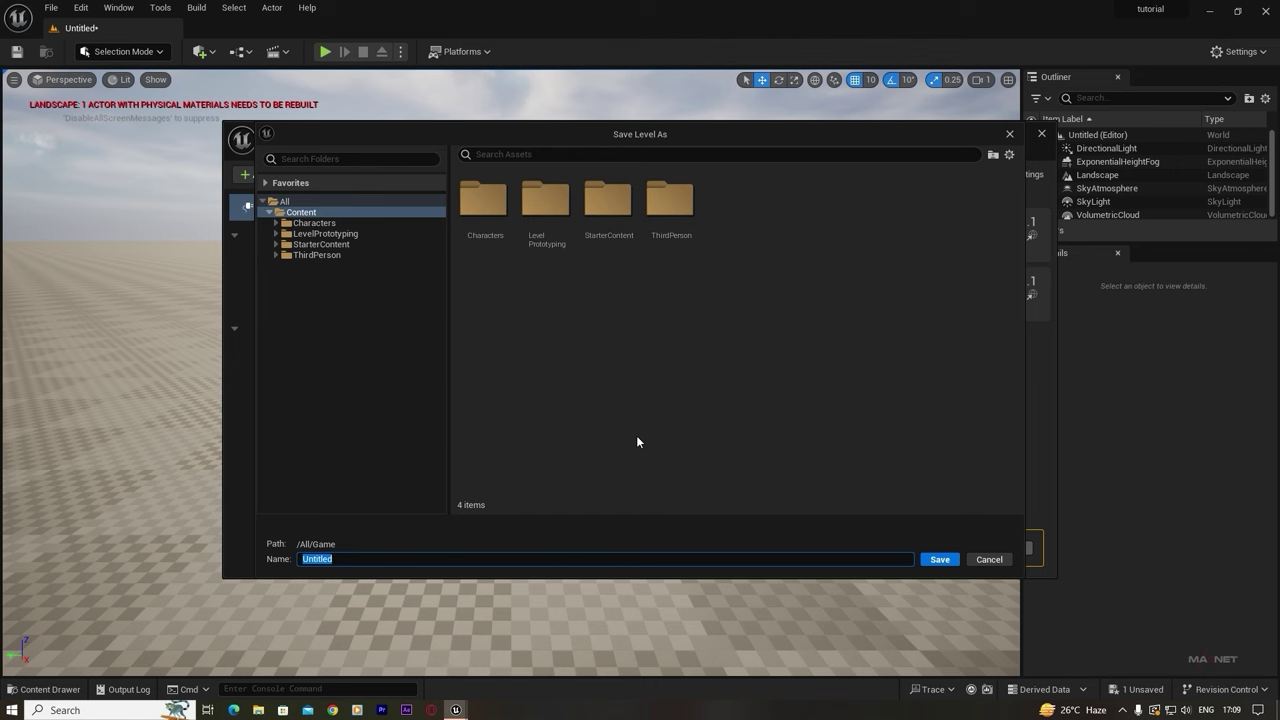
{"action": "type", "text": "tutorial"}
{"action": "left_click", "coordinate": [939, 560]}
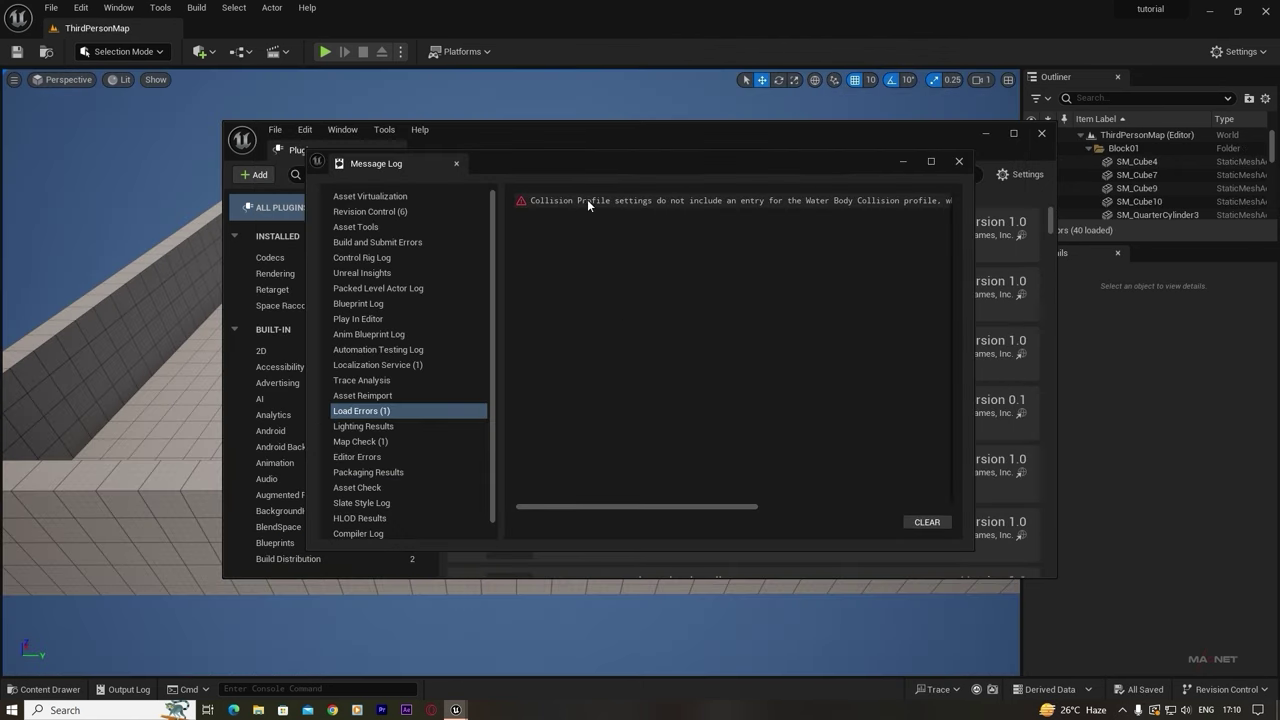
- Add the missing Water Body Collision profile entry to DefaultEngine.ini, clear the load errors, and close the message log and plugins windows
{"action": "left_click_drag", "start_coordinate": [603, 505], "coordinate": [878, 507]}
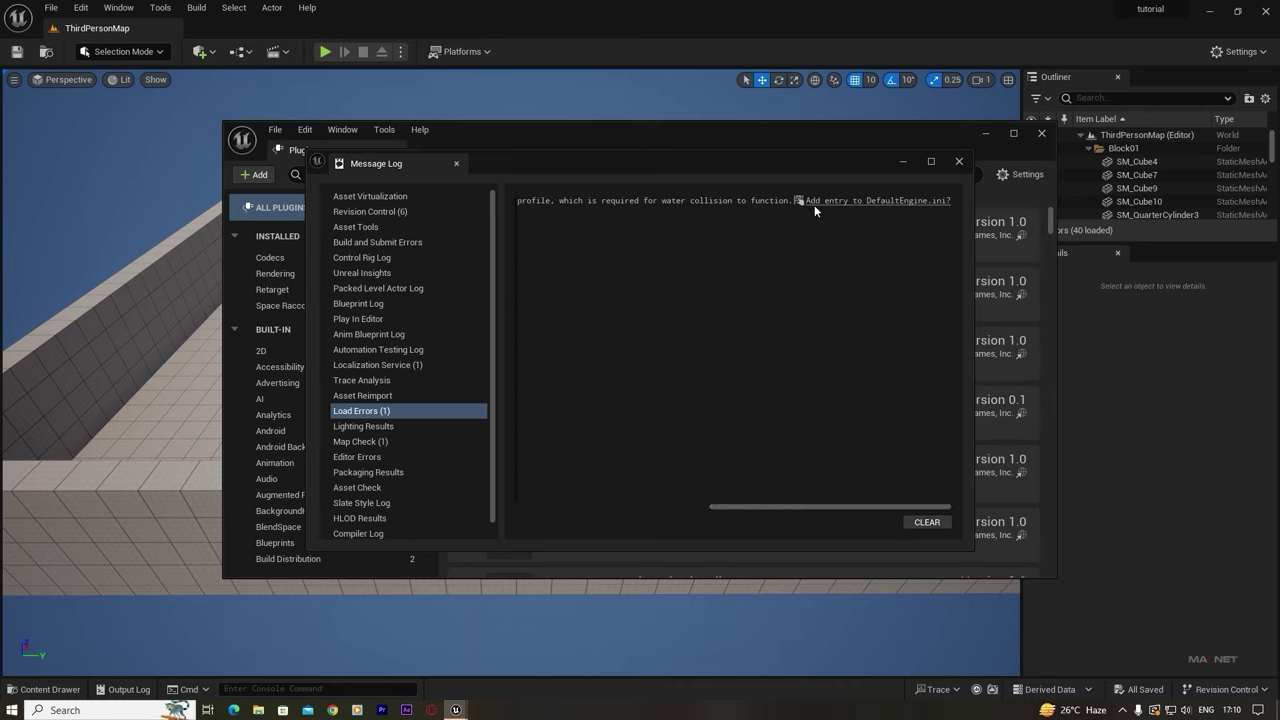
{"action": "left_click", "coordinate": [903, 202]}
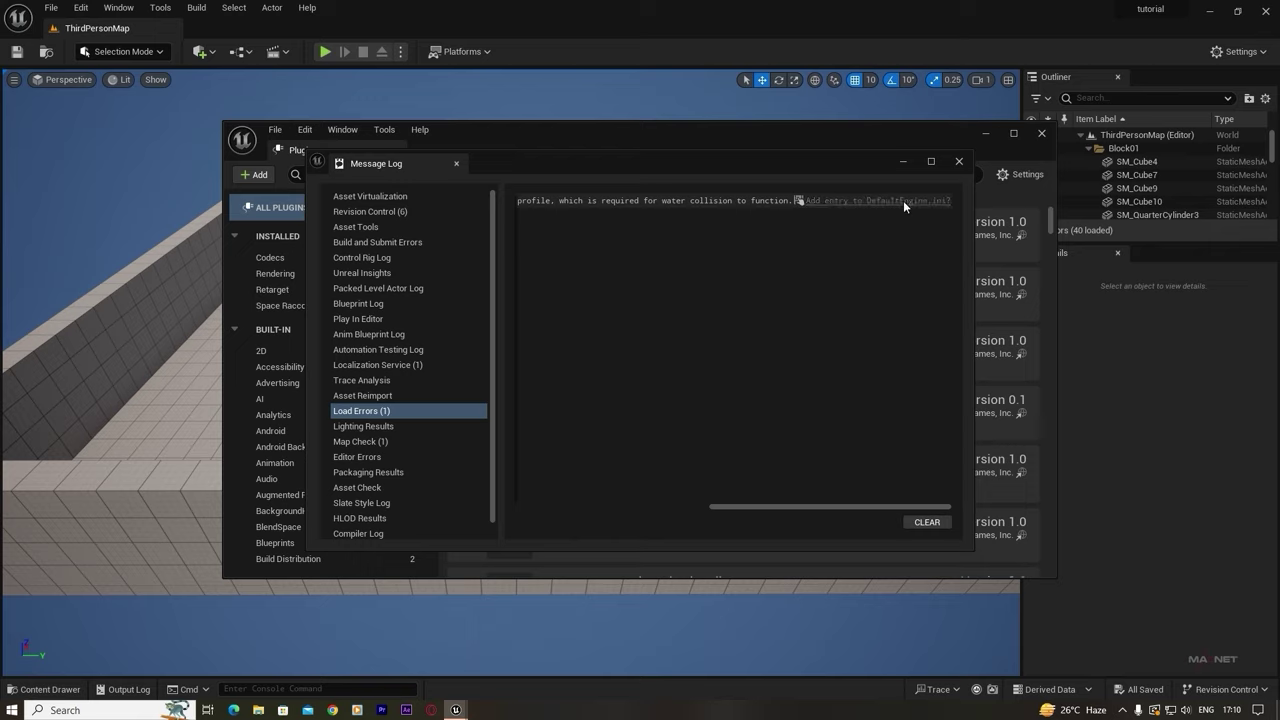
{"action": "left_click", "coordinate": [920, 522]}
{"action": "left_click", "coordinate": [958, 161]}
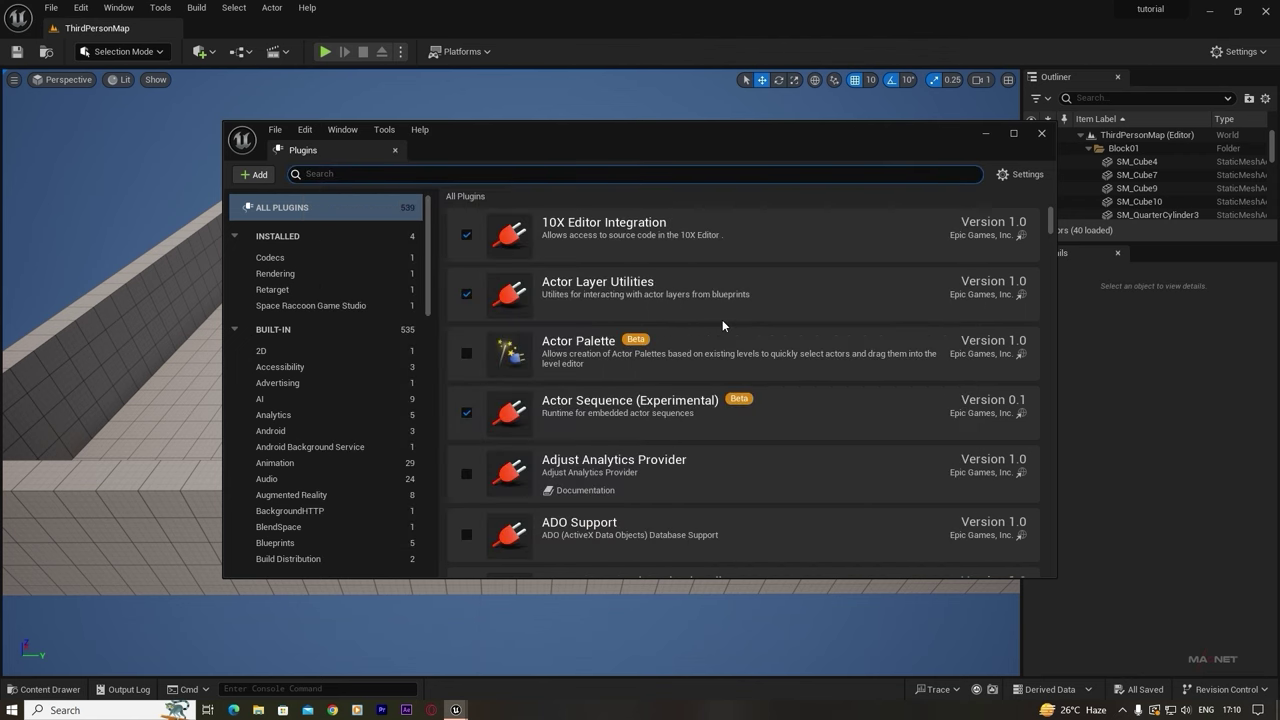
{"action": "left_click", "coordinate": [1041, 133]}
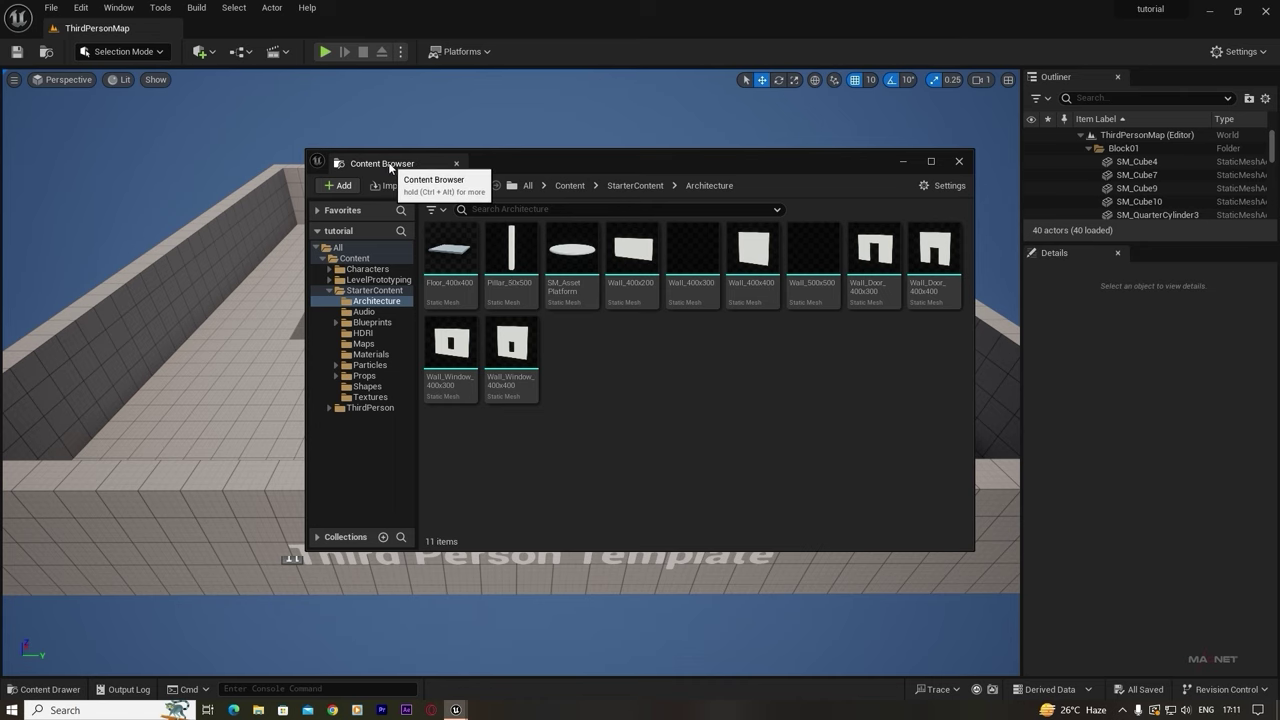
- Dock the Content Browser beneath the viewport, reduce its height, and open the tutorial level from the Content folder
{"action": "left_click_drag", "start_coordinate": [367, 167], "coordinate": [140, 617]}
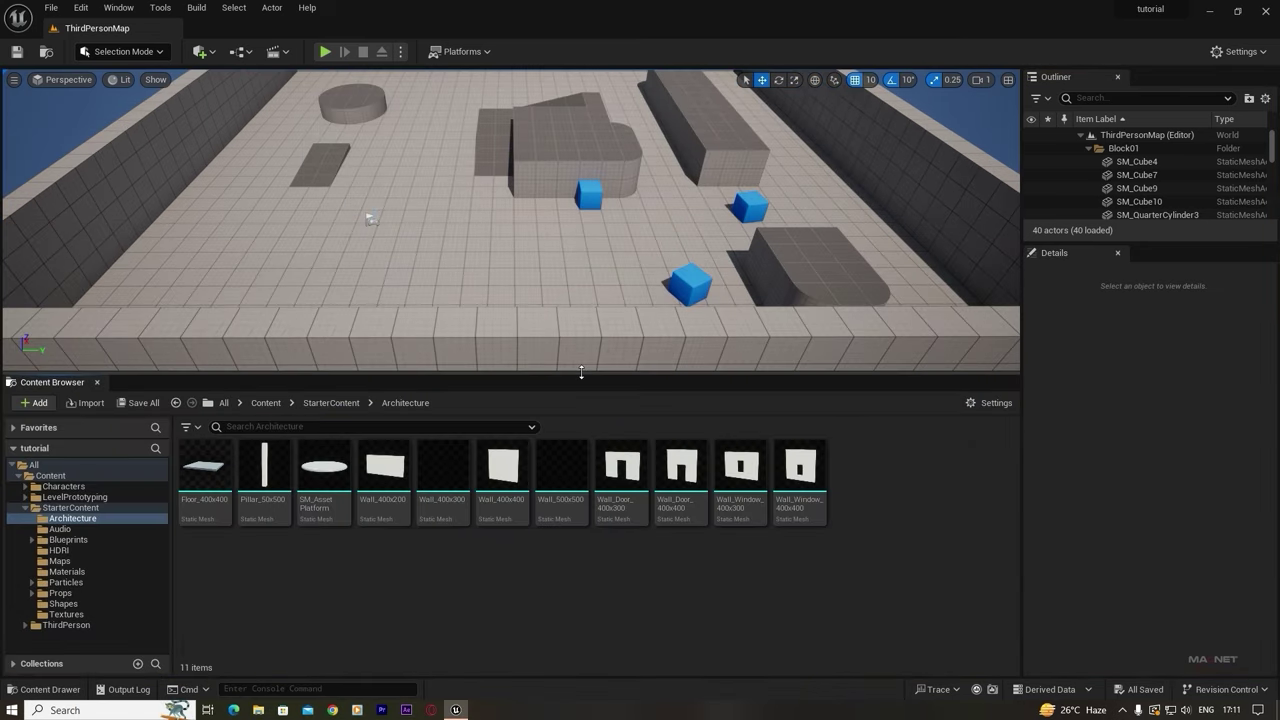
{"action": "left_click_drag", "start_coordinate": [565, 368], "coordinate": [566, 461]}
{"action": "left_click", "coordinate": [50, 565]}
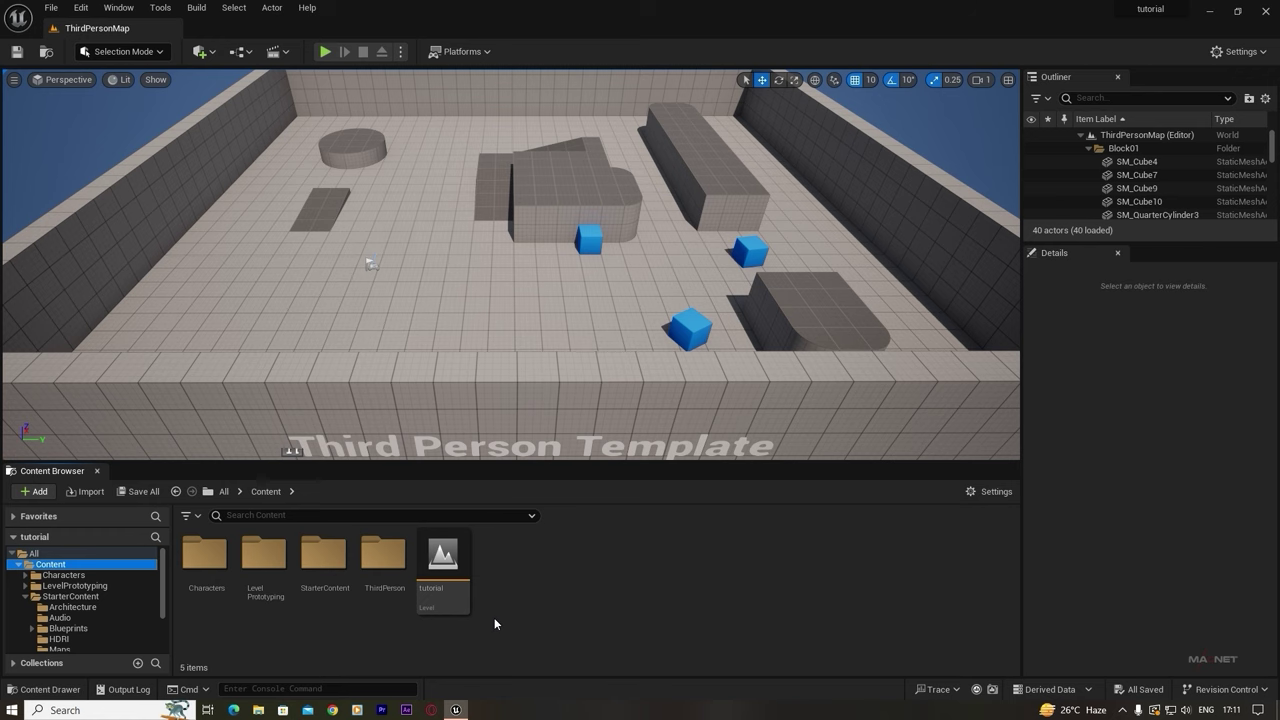
{"action": "double_click", "coordinate": [440, 558]}
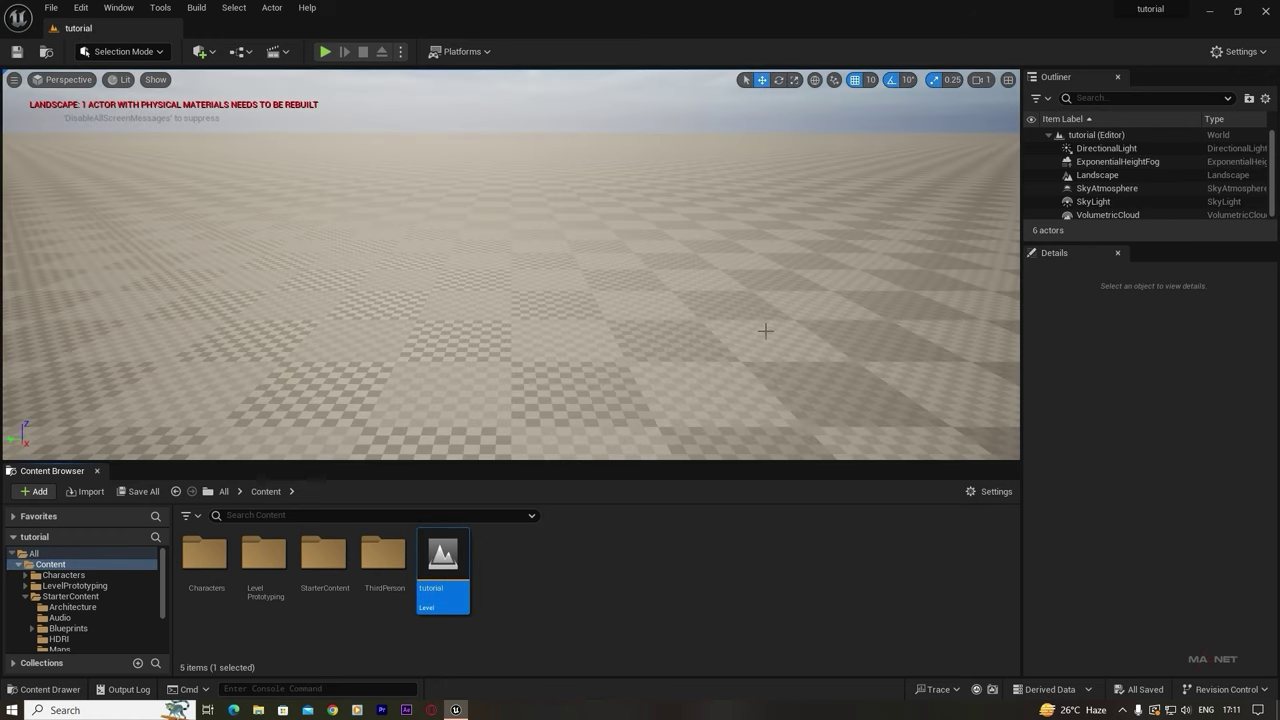
- Search the placeable actors for water and place a Water Body Lake on the landscape
{"action": "right_click_drag", "start_coordinate": [629, 308], "coordinate": [609, 328]}
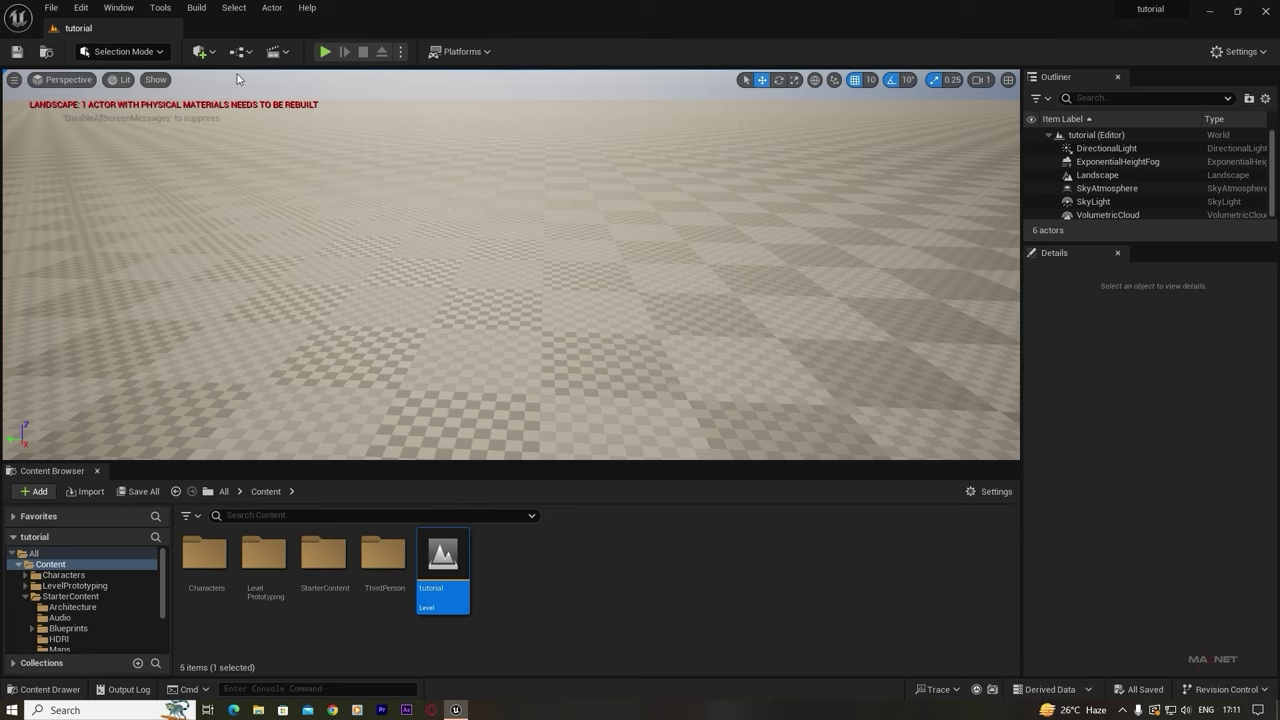
{"action": "left_click", "coordinate": [212, 54]}
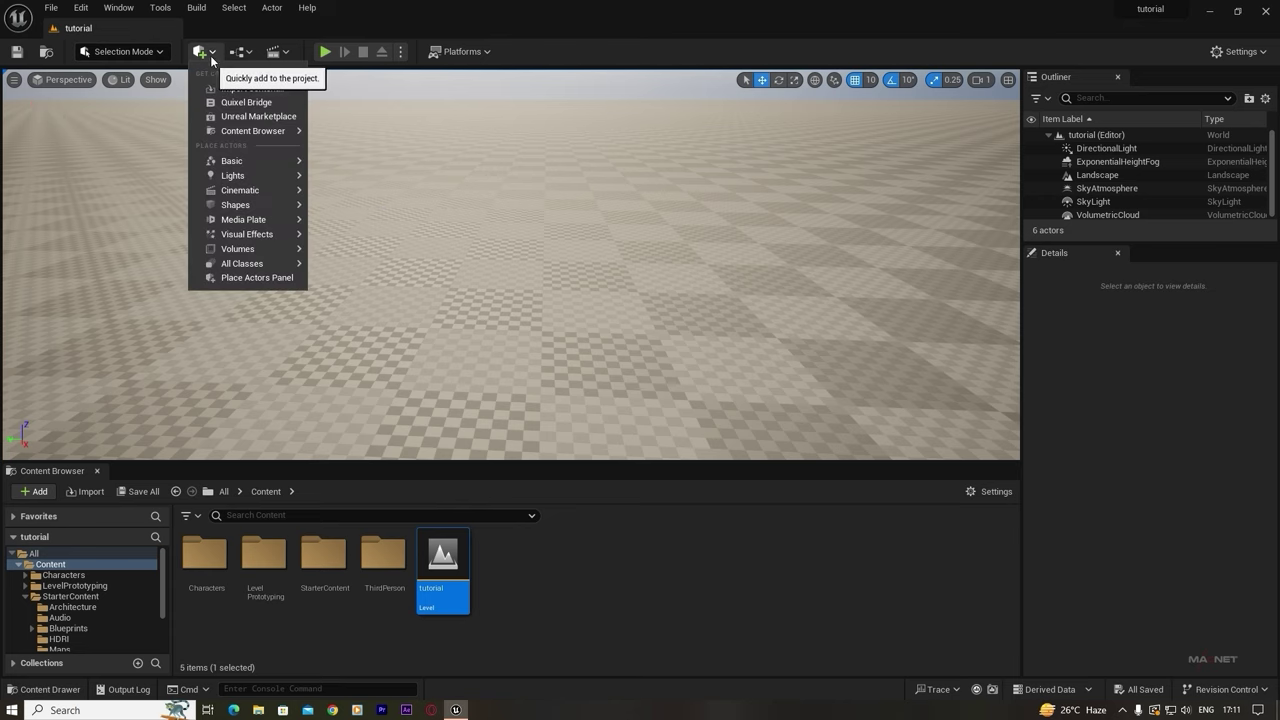
{"action": "left_click", "coordinate": [257, 278]}
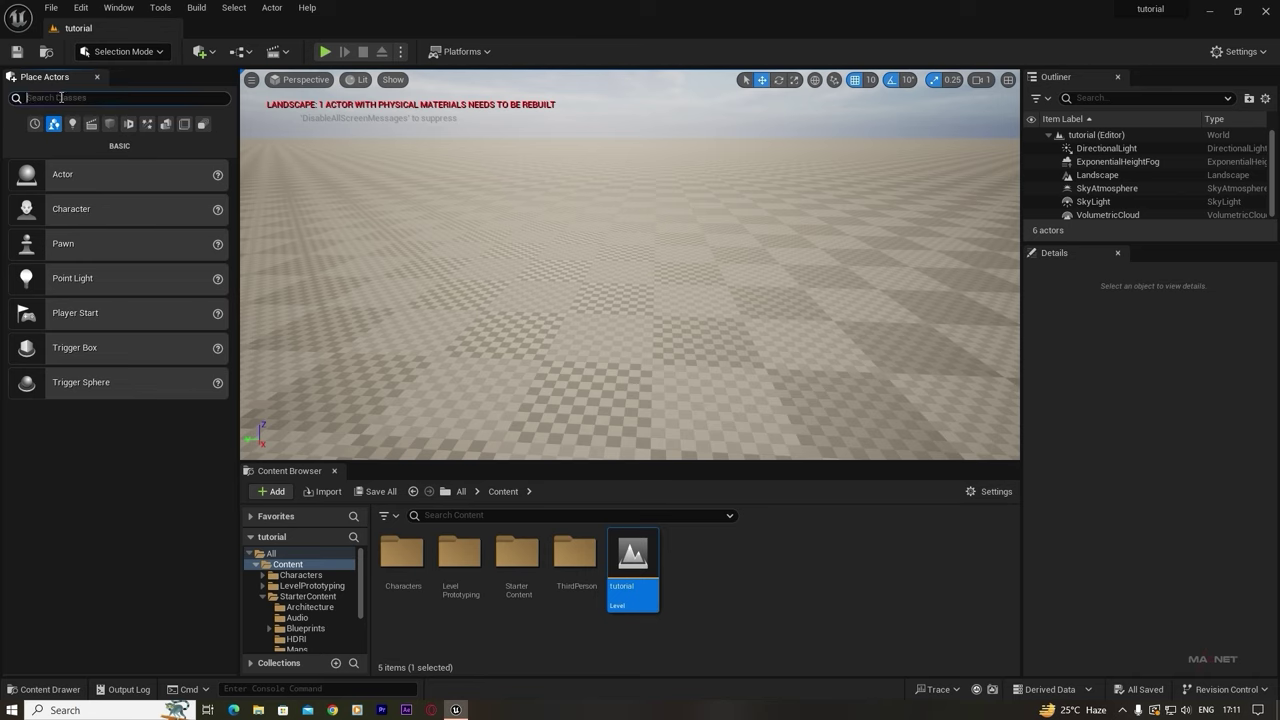
{"action": "type", "text": "water"}
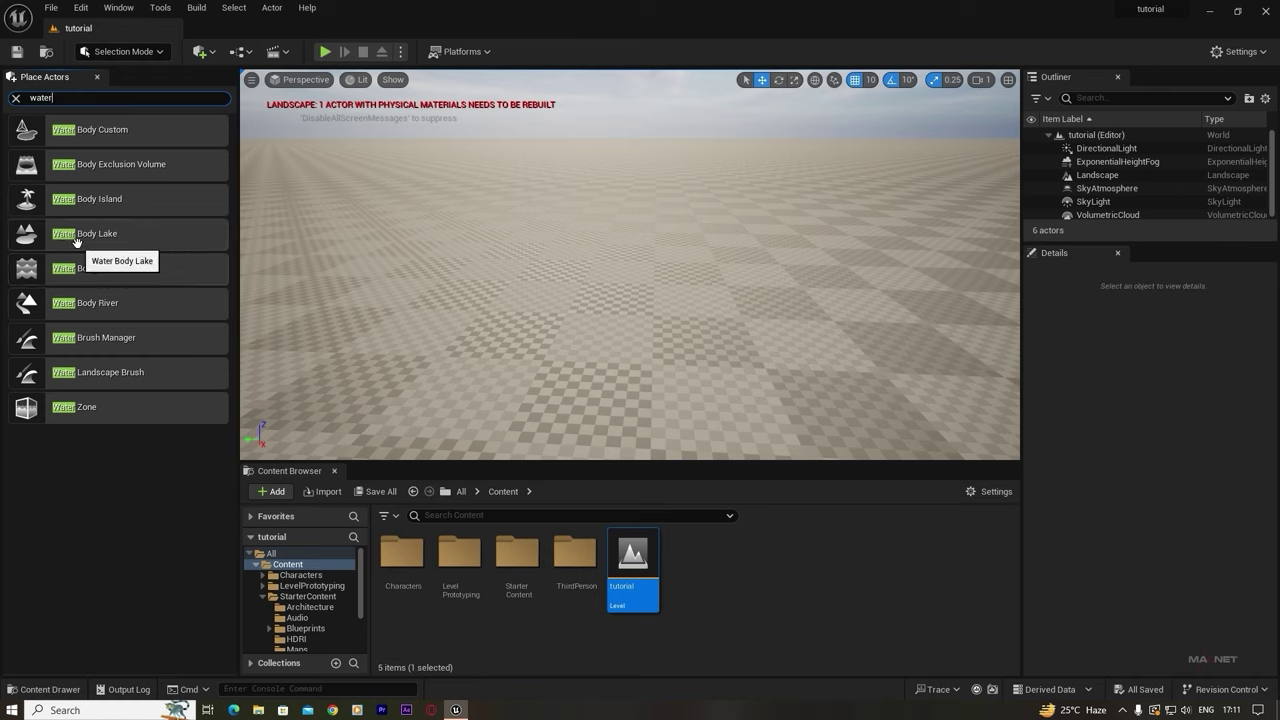
{"action": "left_click_drag", "start_coordinate": [81, 236], "coordinate": [792, 223]}
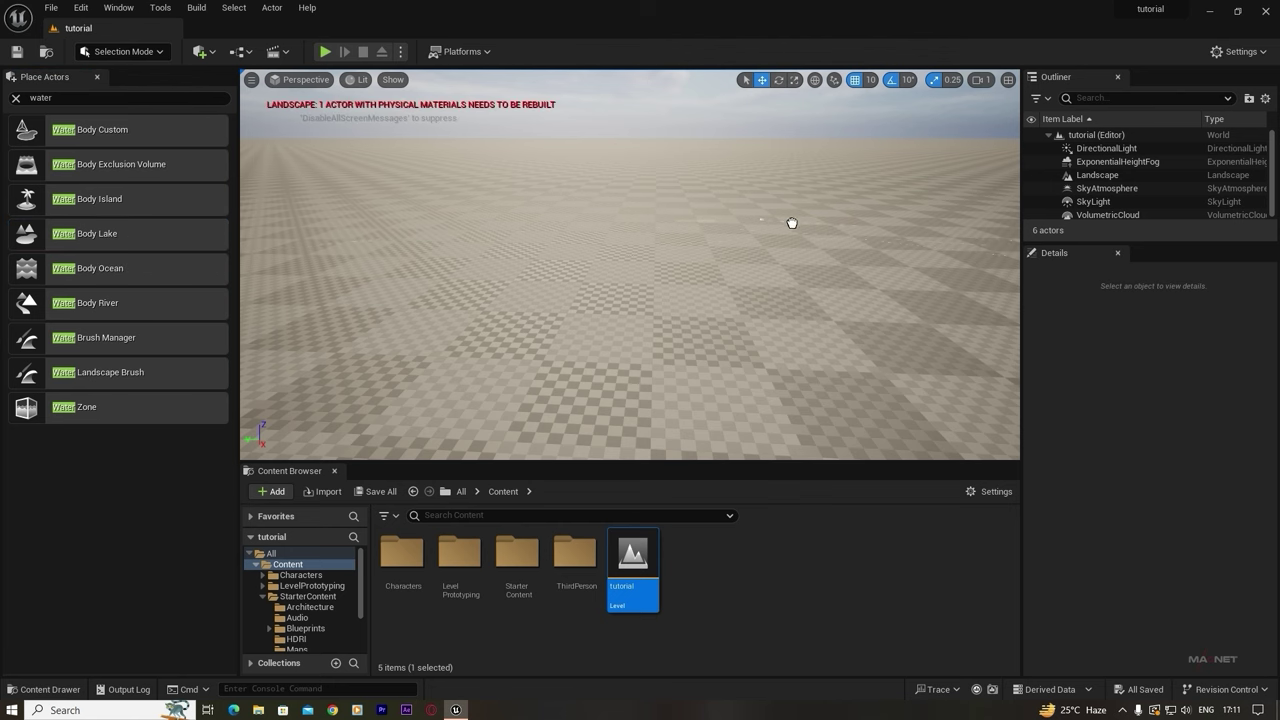
{"action": "left_click_drag", "start_coordinate": [872, 215], "coordinate": [680, 288]}
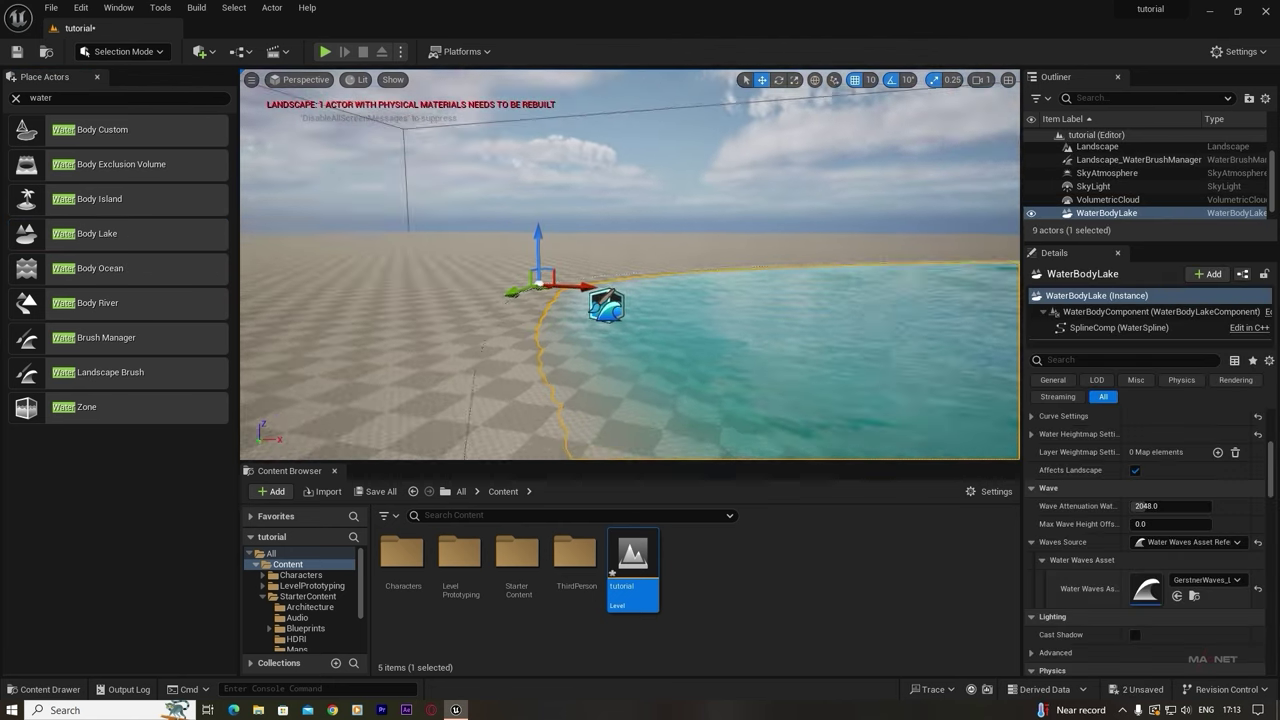
- Add a spline point on the lake's edge between the far and near corners and move it outward to widen the shore
{"action": "right_click_drag", "start_coordinate": [630, 264], "coordinate": [680, 372]}
{"action": "right_click_drag", "start_coordinate": [740, 279], "coordinate": [679, 266]}
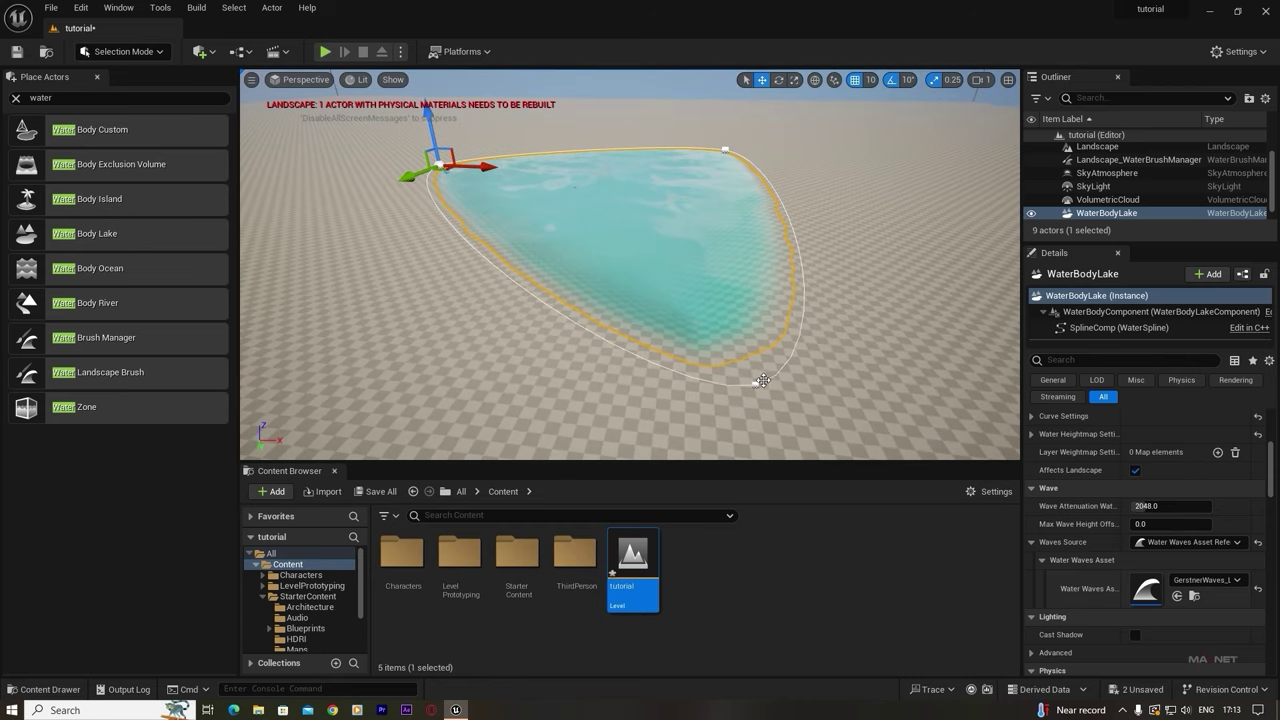
{"action": "left_click", "coordinate": [726, 149]}
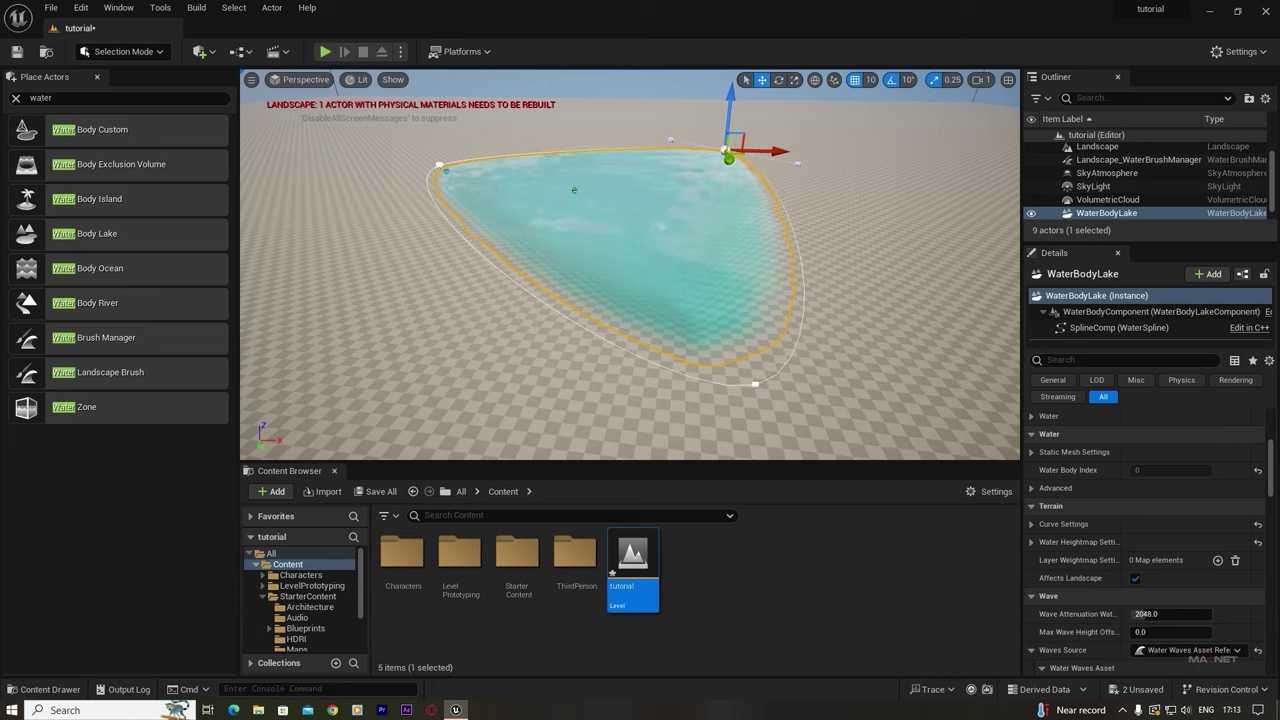
{"action": "left_click", "coordinate": [755, 383]}
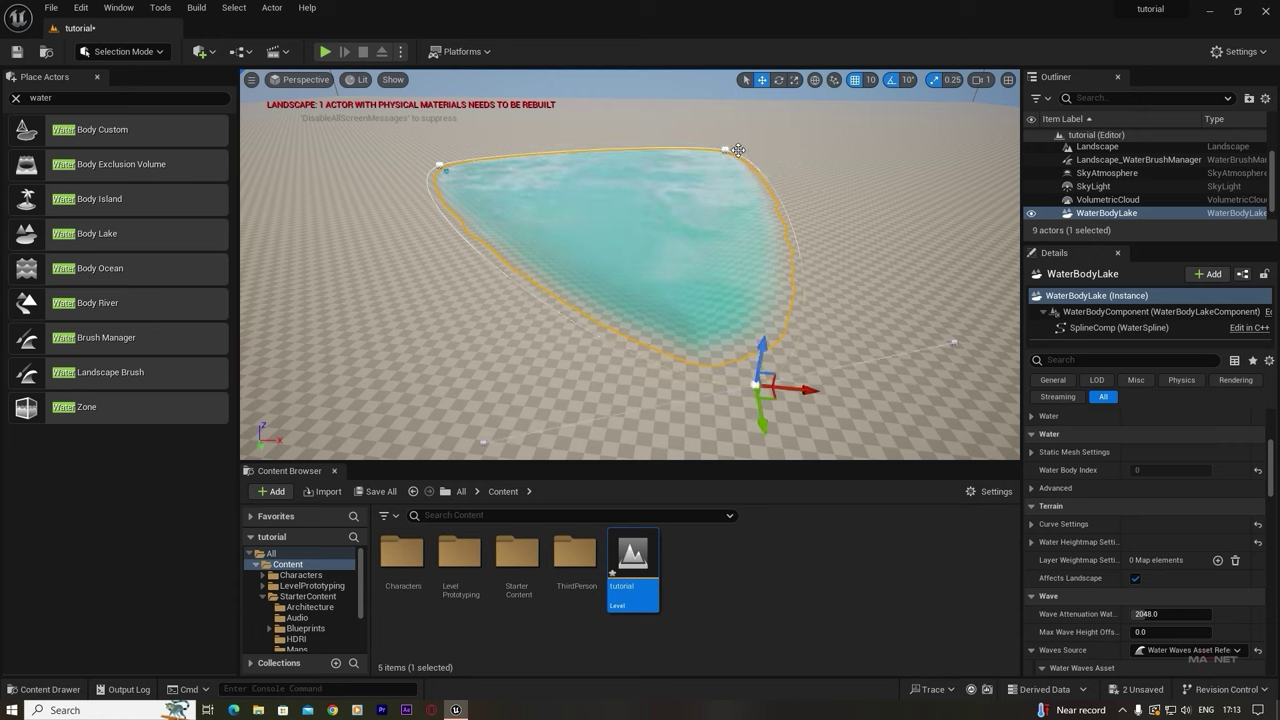
{"action": "right_click", "coordinate": [796, 241]}
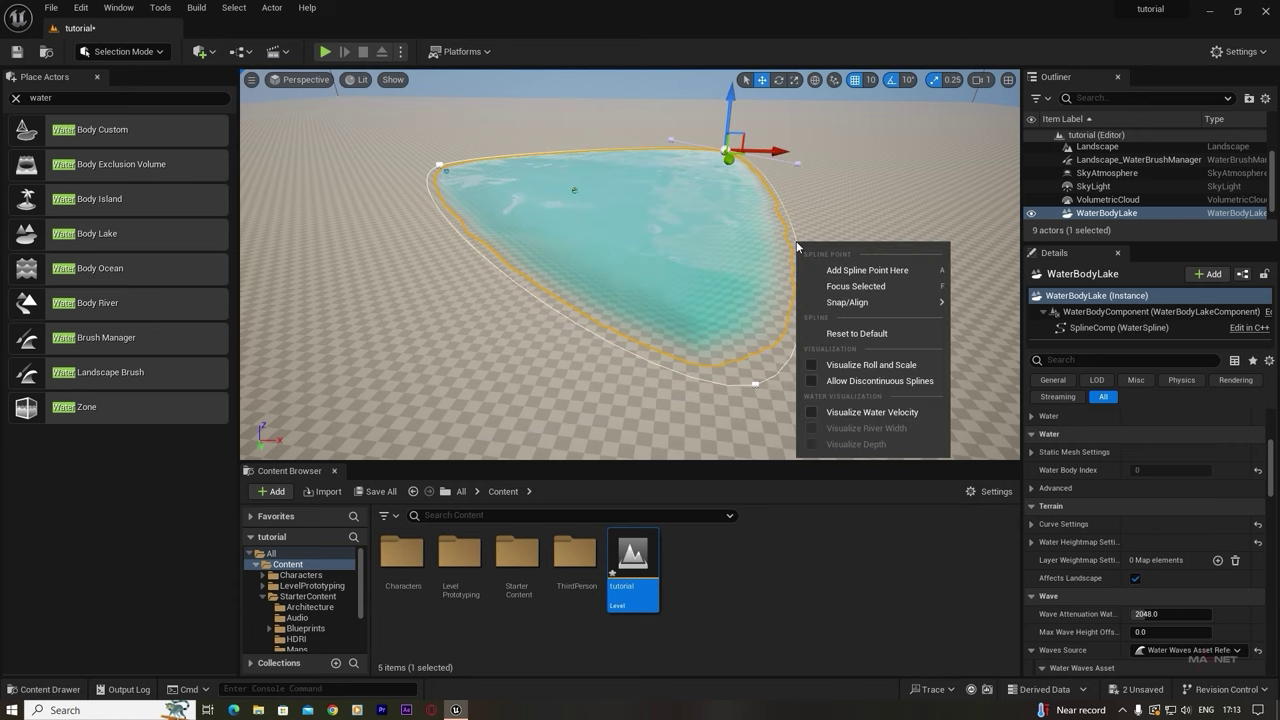
{"action": "left_click", "coordinate": [873, 275]}
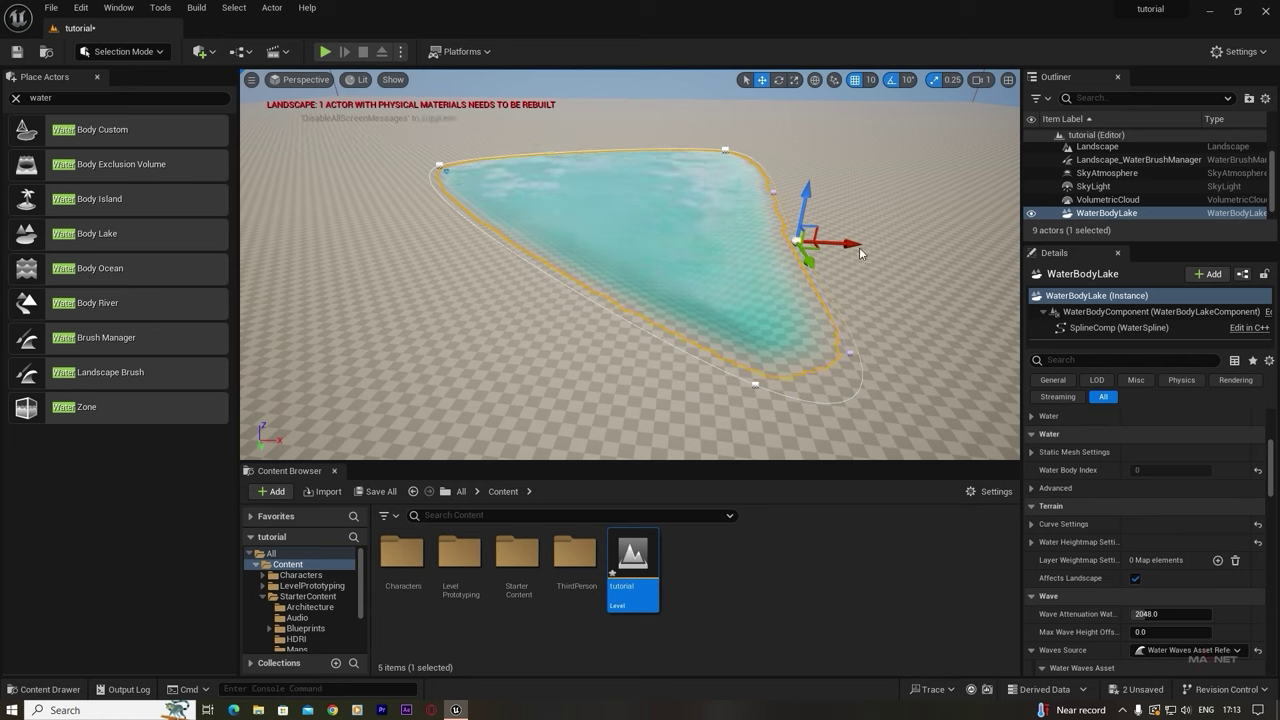
{"action": "left_click_drag", "start_coordinate": [876, 243], "coordinate": [903, 218]}
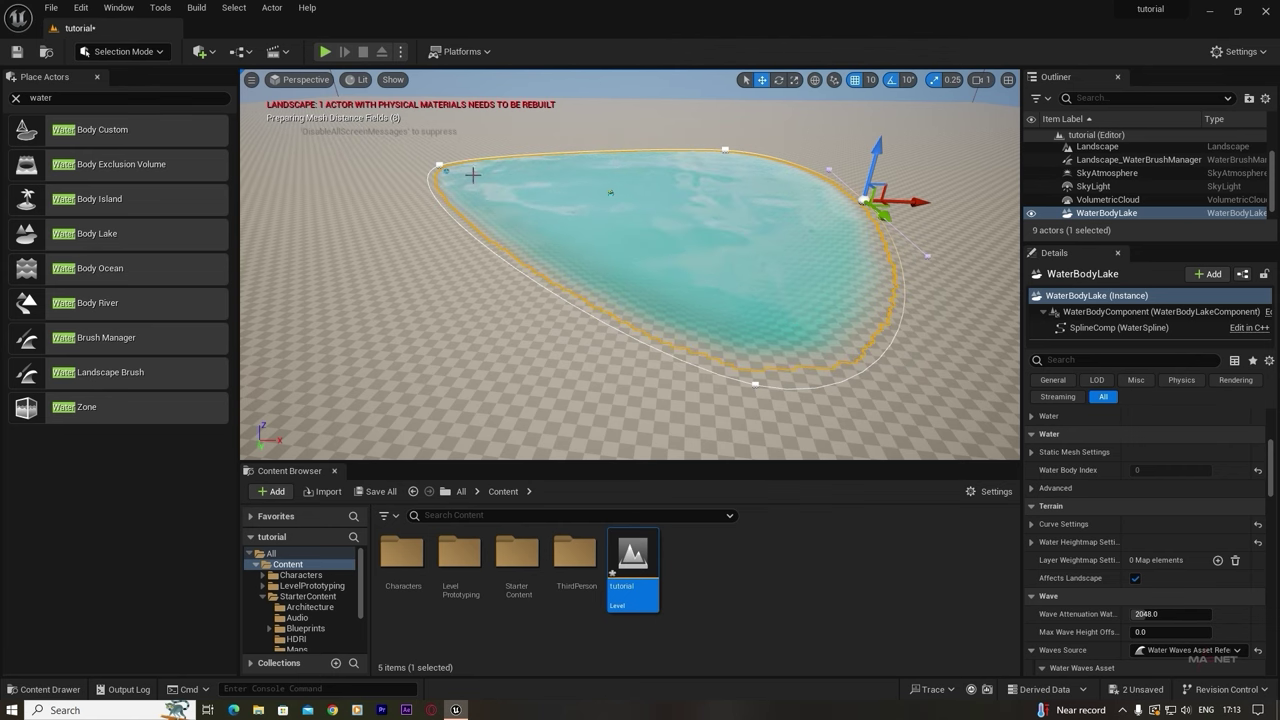
- Shift the lake's far corner spline point slightly outward and check the other points along the shoreline
{"action": "left_click", "coordinate": [443, 166]}
{"action": "mouse_move", "coordinate": [402, 183]}
{"action": "left_mouse_down"}
{"action": "mouse_move", "coordinate": [418, 172]}
{"action": "mouse_move", "coordinate": [392, 188]}
{"action": "mouse_move", "coordinate": [402, 179]}
{"action": "left_mouse_up"}
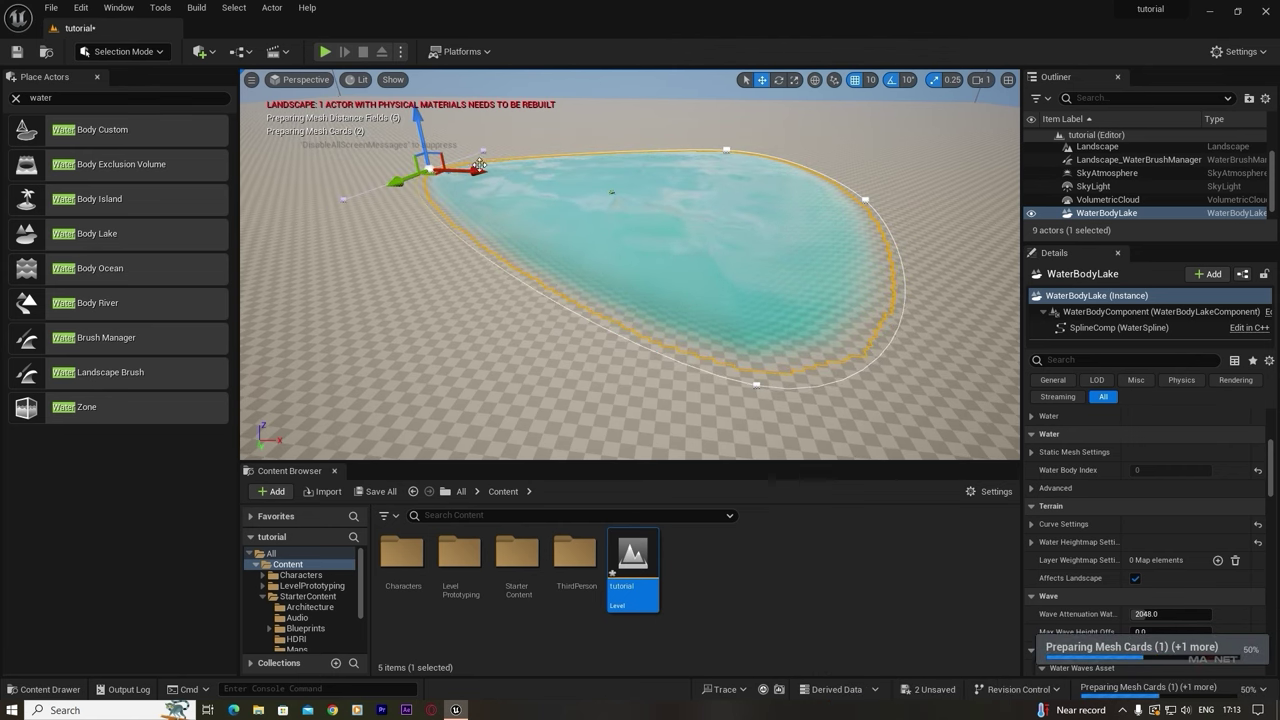
{"action": "right_click_drag", "start_coordinate": [449, 166], "coordinate": [470, 166]}
{"action": "mouse_move", "coordinate": [449, 166]}
{"action": "left_mouse_down"}
{"action": "mouse_move", "coordinate": [525, 157]}
{"action": "mouse_move", "coordinate": [460, 154]}
{"action": "left_mouse_up"}
{"action": "left_click", "coordinate": [740, 380]}
{"action": "right_click_drag", "start_coordinate": [740, 380], "coordinate": [640, 385]}
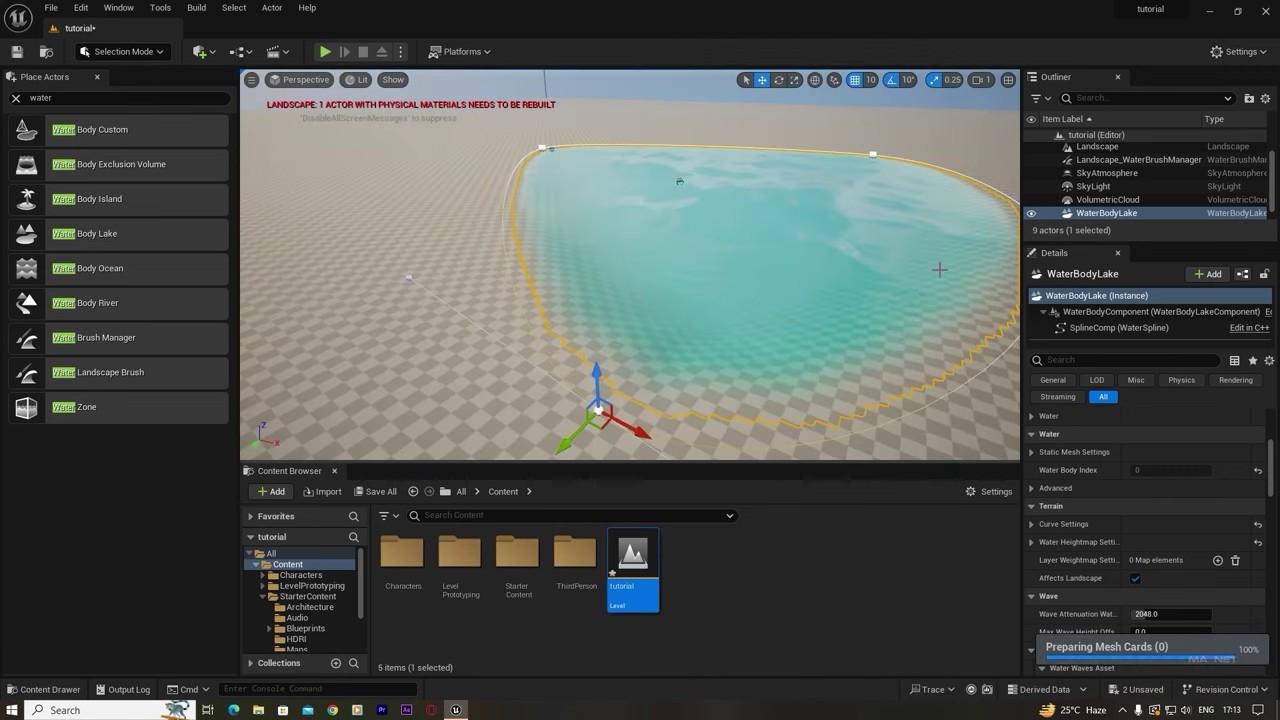
{"action": "left_click", "coordinate": [871, 160]}
{"action": "right_click_drag", "start_coordinate": [871, 160], "coordinate": [700, 90]}
{"action": "right_click_drag", "start_coordinate": [870, 263], "coordinate": [717, 263]}
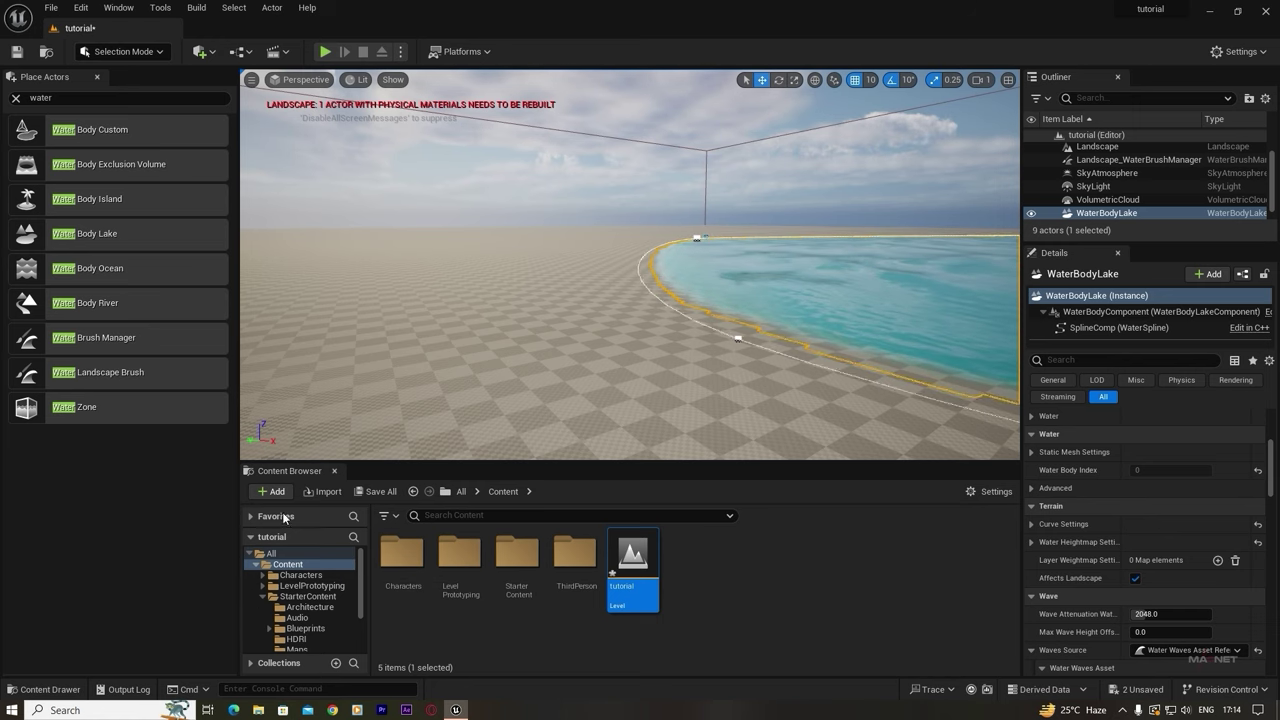
- Place the SKM_Quinn_Simple mesh from Characters > Mannequins > Meshes on the landscape beside the lake as a scale reference
{"action": "left_click", "coordinate": [301, 586]}
{"action": "left_click", "coordinate": [305, 575]}
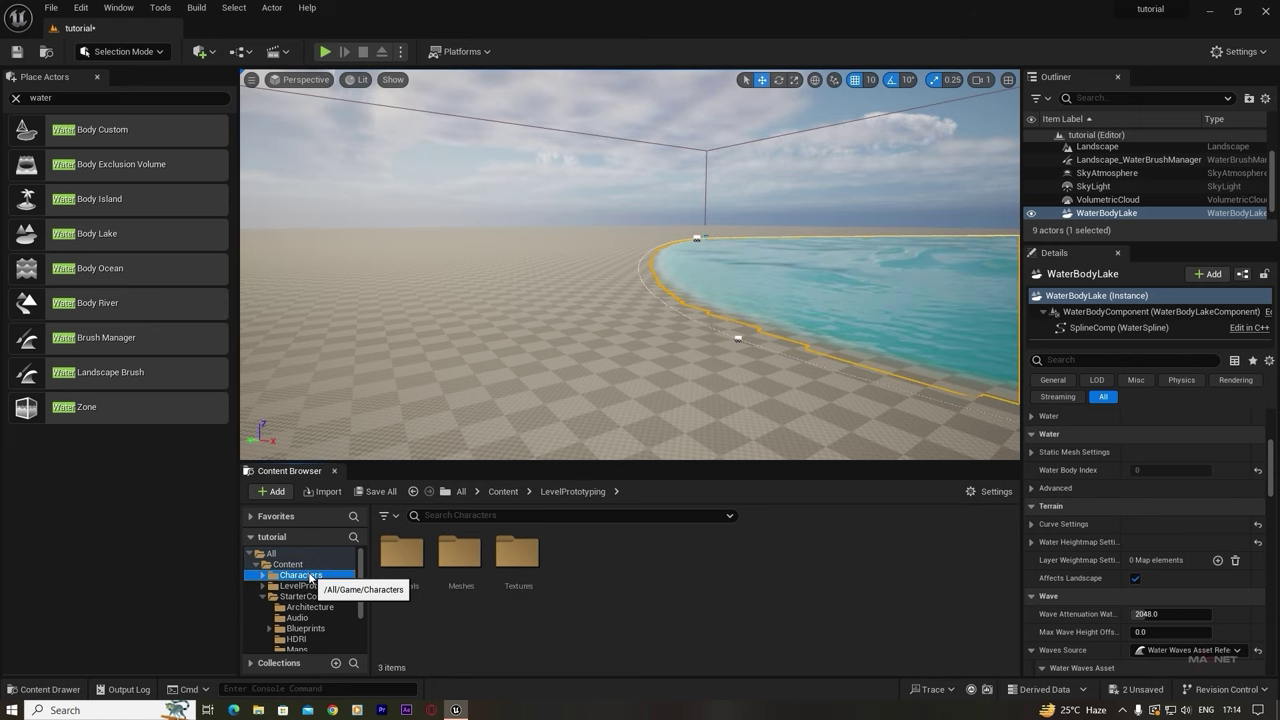
{"action": "double_click", "coordinate": [455, 600]}
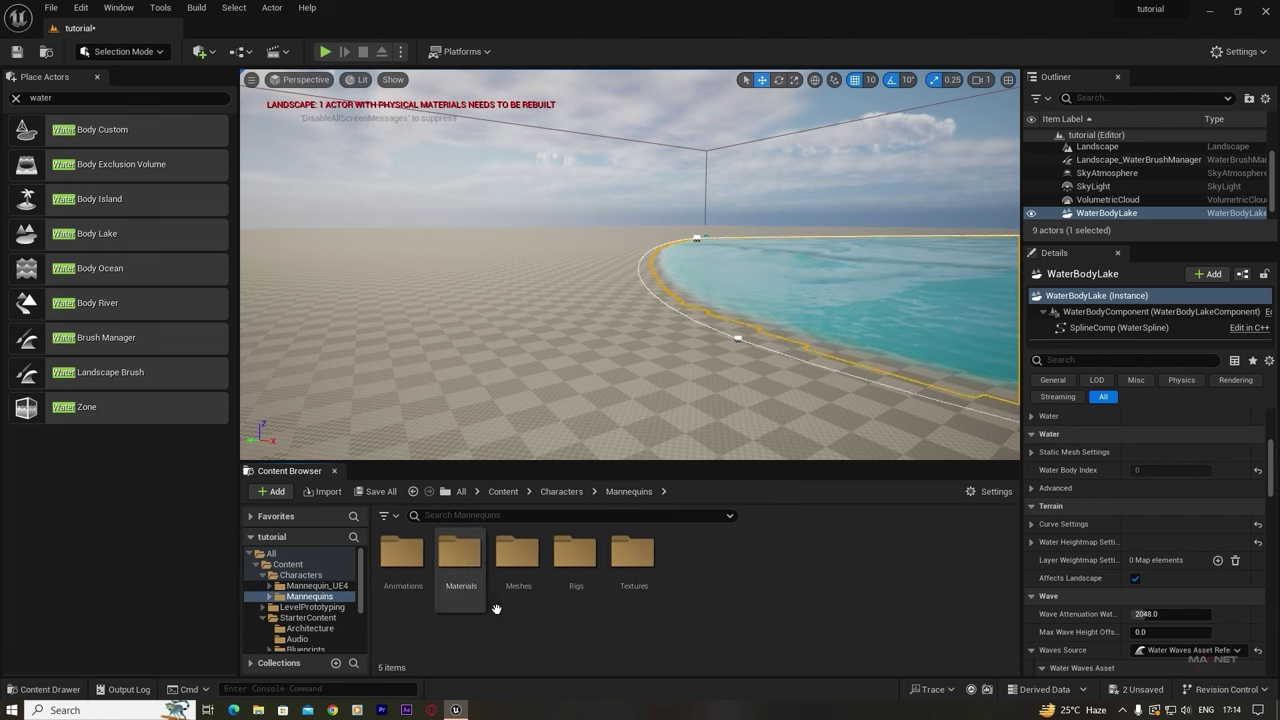
{"action": "double_click", "coordinate": [510, 550]}
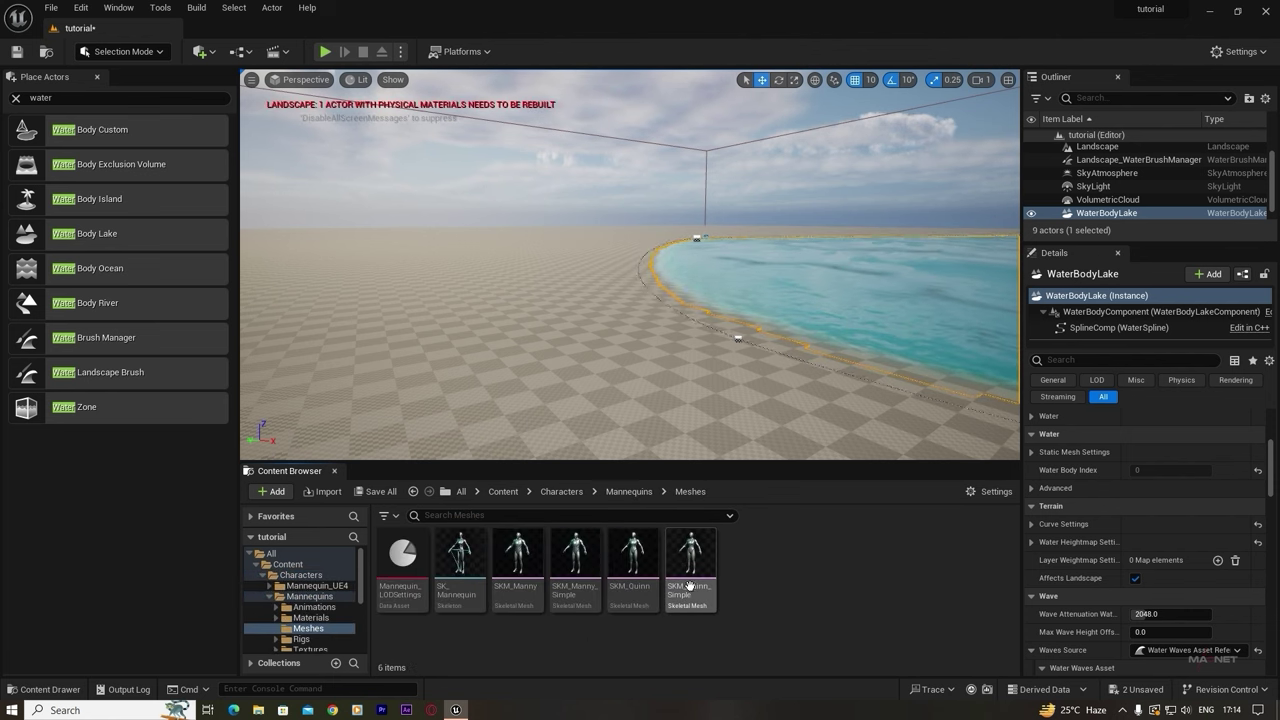
{"action": "left_click_drag", "start_coordinate": [689, 586], "coordinate": [651, 327]}
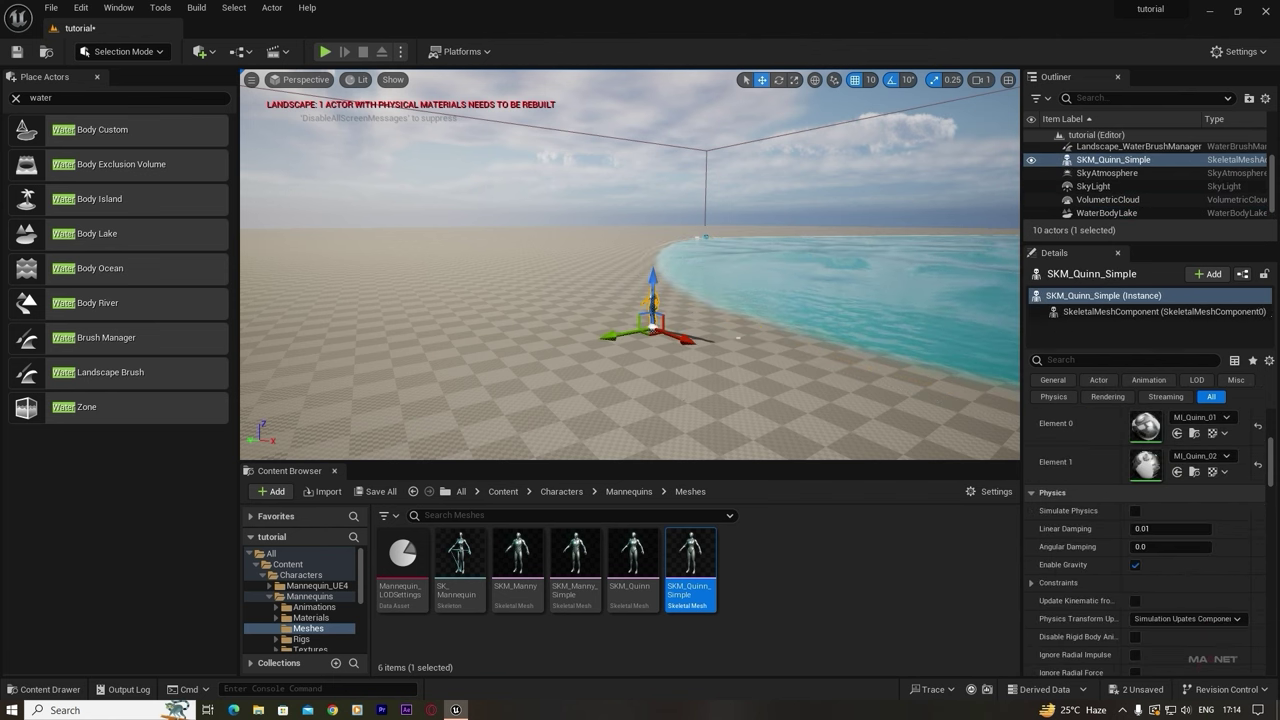
- Reselect the lake and adjust its spline points along the far shore
{"action": "right_click_drag", "start_coordinate": [651, 328], "coordinate": [734, 206]}
{"action": "key", "text": "w"}
{"action": "key", "text": "d"}
{"action": "key", "text": "a"}
{"action": "key", "text": "d"}
{"action": "key", "text": "Escape"}
{"action": "key", "text": "w"}
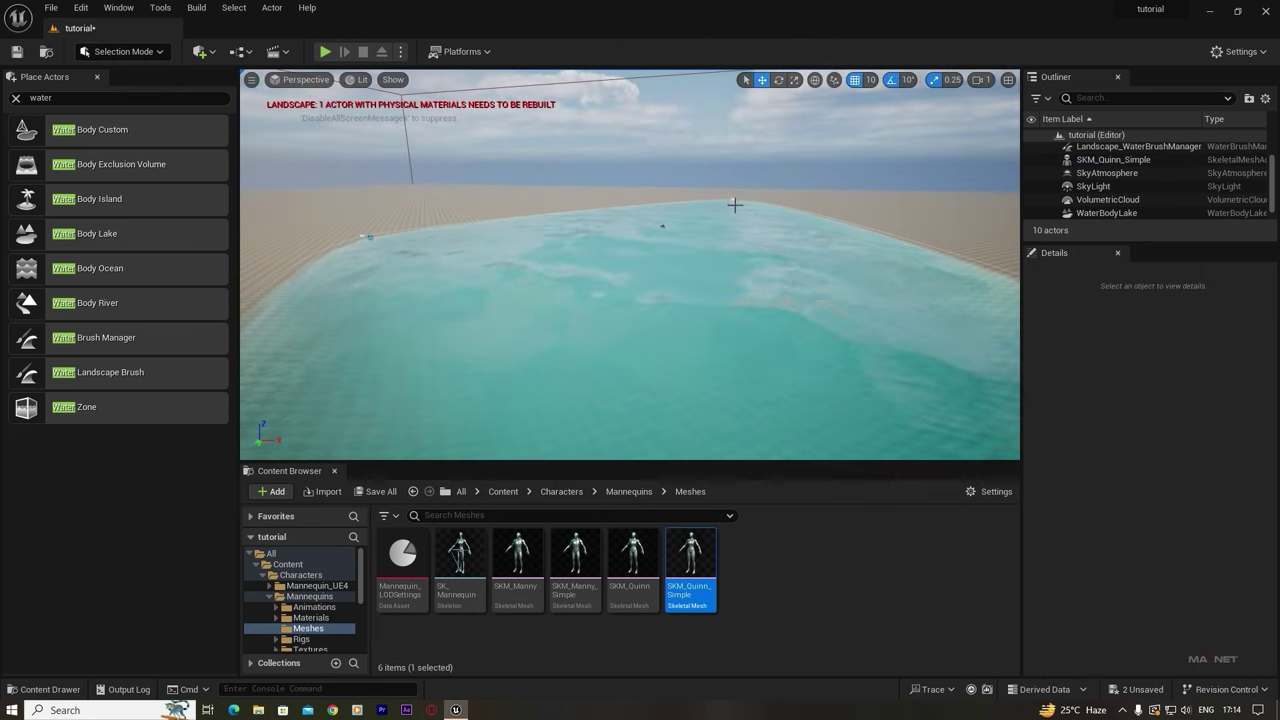
{"action": "left_click", "coordinate": [734, 206]}
{"action": "left_click_drag", "start_coordinate": [736, 216], "coordinate": [719, 226]}
{"action": "left_click", "coordinate": [369, 237]}
{"action": "key", "text": "s"}
{"action": "right_click_drag", "start_coordinate": [430, 244], "coordinate": [541, 249]}
{"action": "key", "text": "w"}
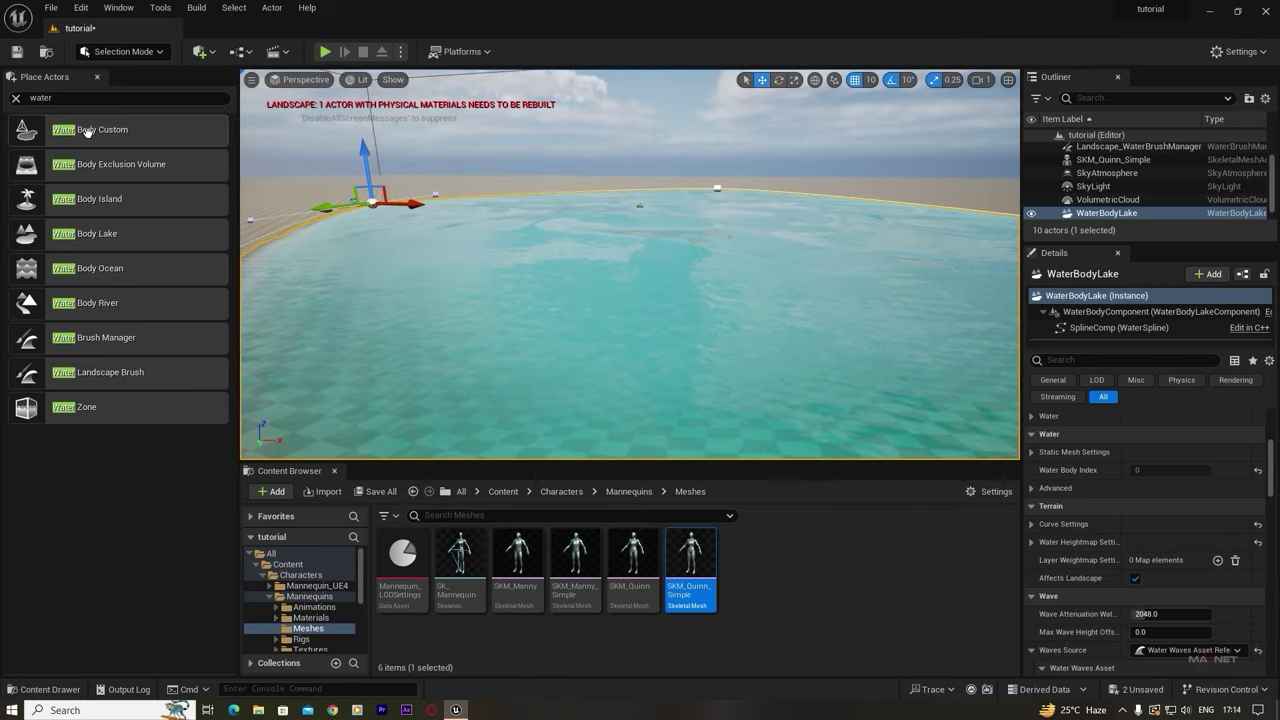
- Close the Place Actors panel to enlarge the viewport and pull the view back over the lake's near shore
{"action": "left_click", "coordinate": [98, 79]}
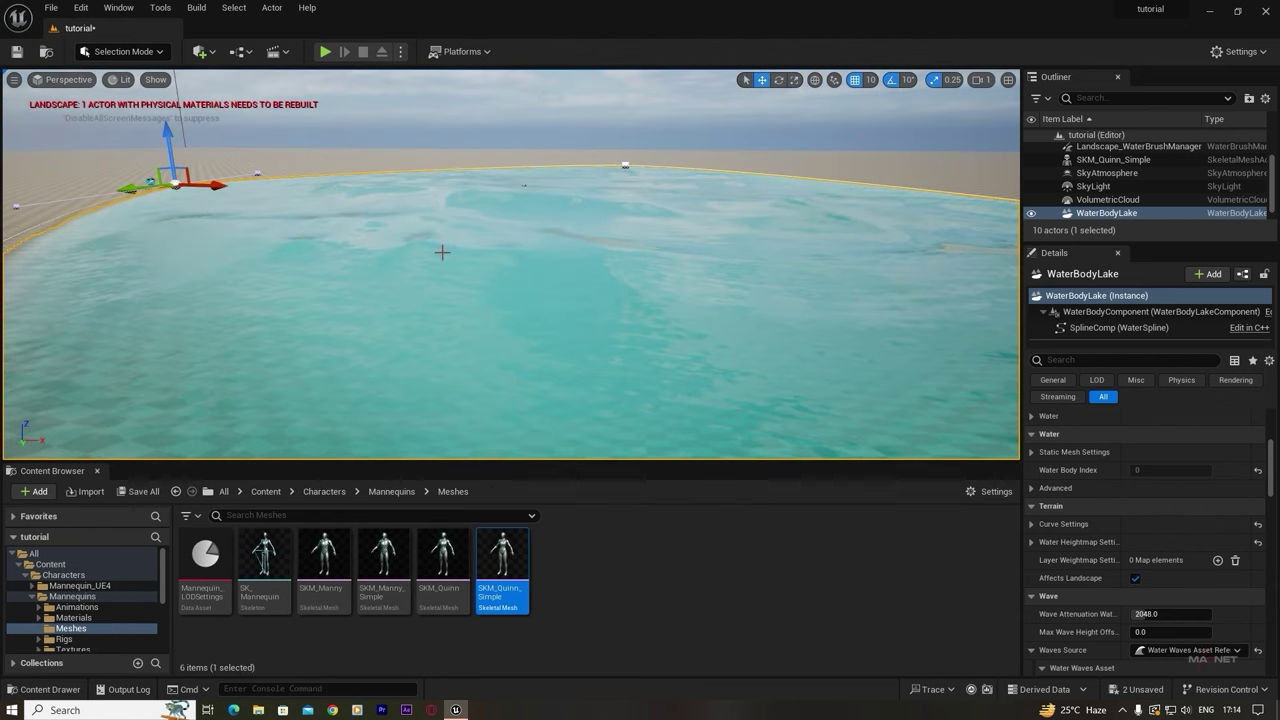
{"action": "right_click_drag", "start_coordinate": [442, 252], "coordinate": [534, 206]}
{"action": "key", "text": "s"}
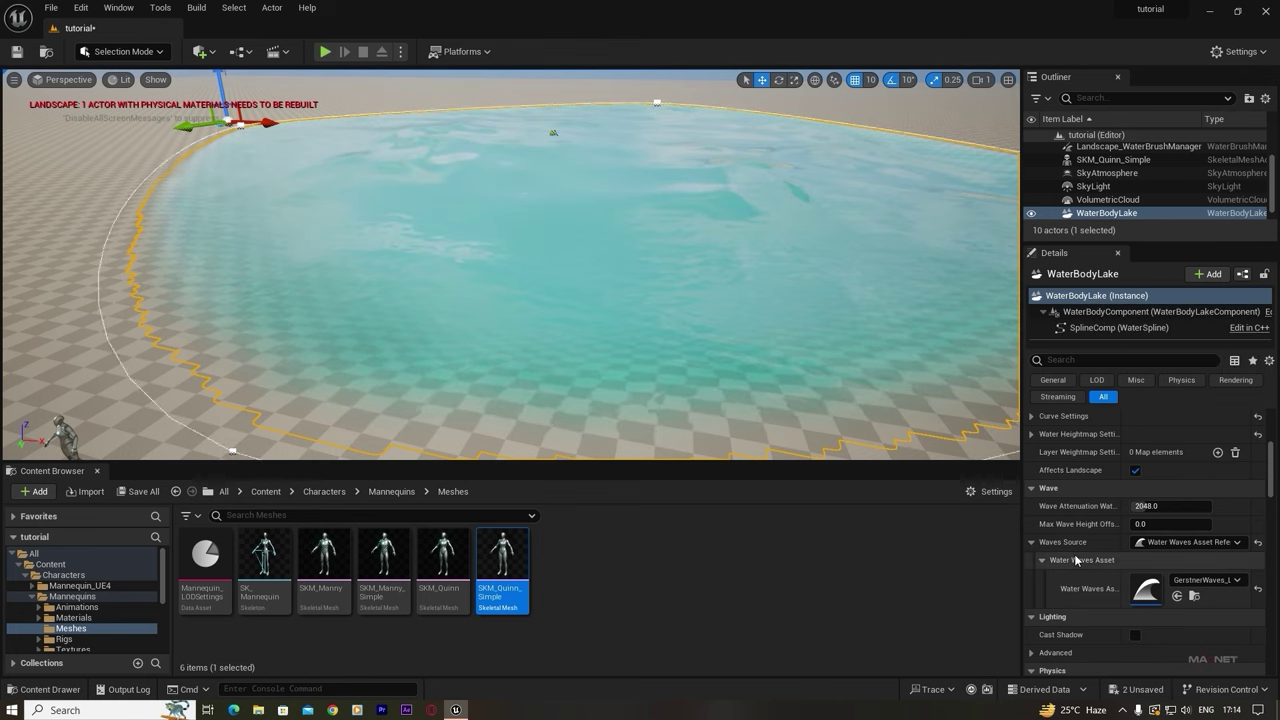
{"action": "scroll", "coordinate": [1120, 548], "scroll_direction": "down", "scroll_amount": 2}
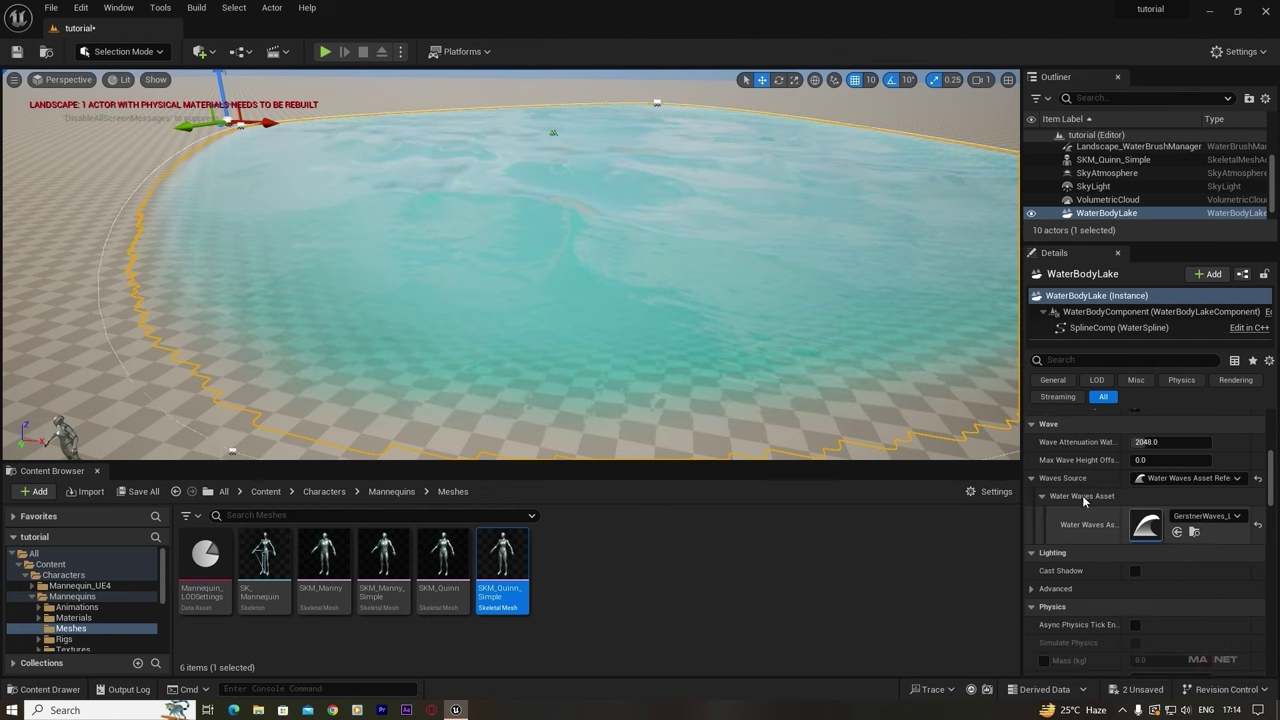
{"action": "left_click", "coordinate": [1042, 494]}
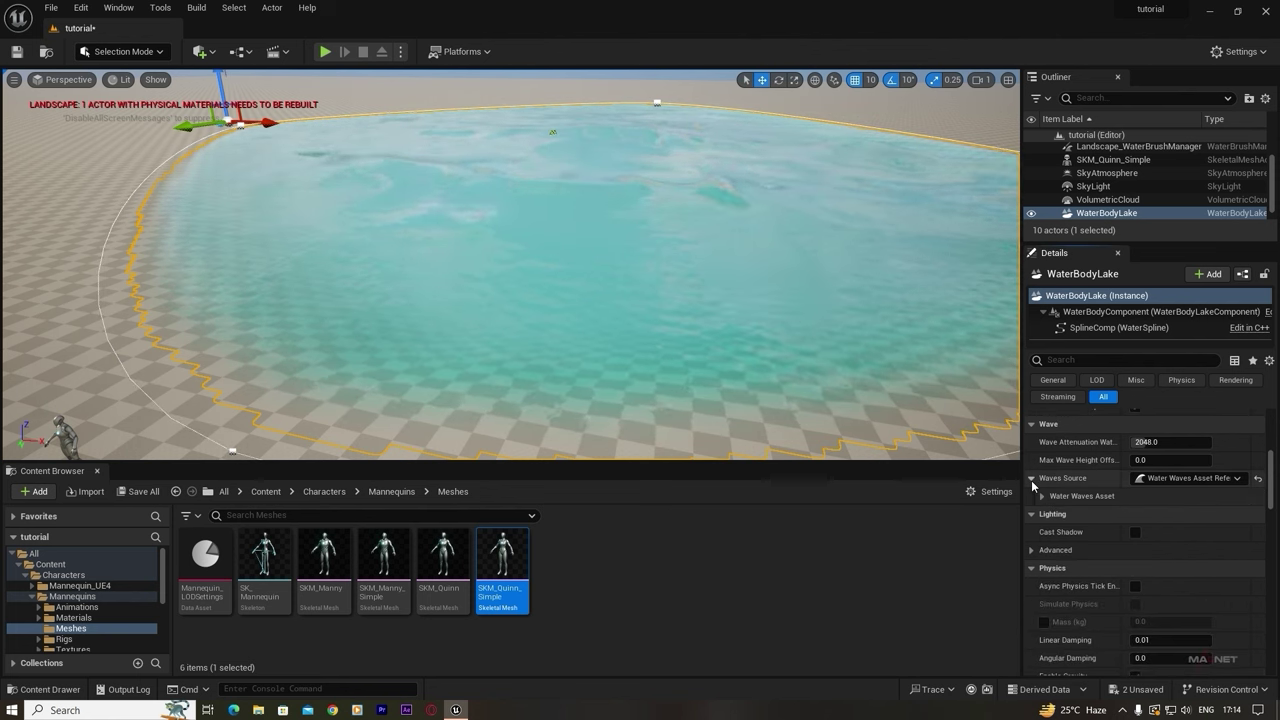
{"action": "left_click", "coordinate": [1031, 478]}
{"action": "scroll", "coordinate": [1104, 516], "scroll_direction": "up", "scroll_amount": 2}
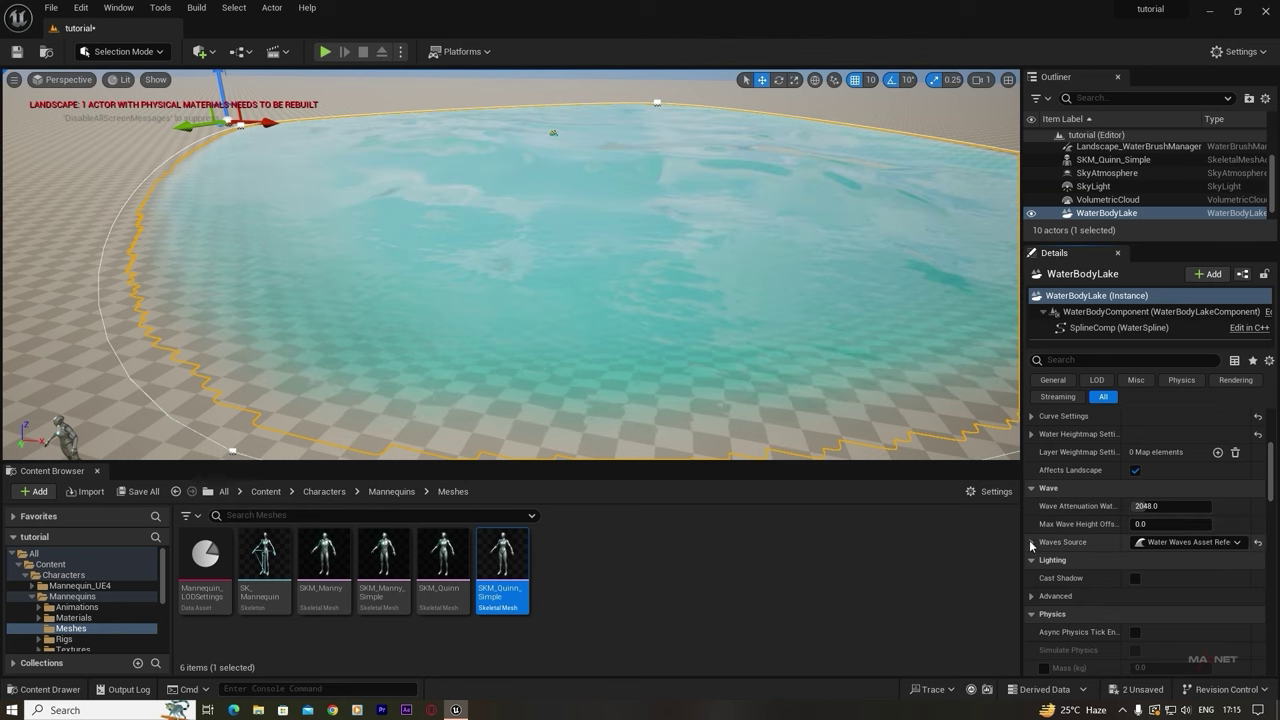
{"action": "scroll", "coordinate": [1090, 496], "scroll_direction": "up", "scroll_amount": 3}
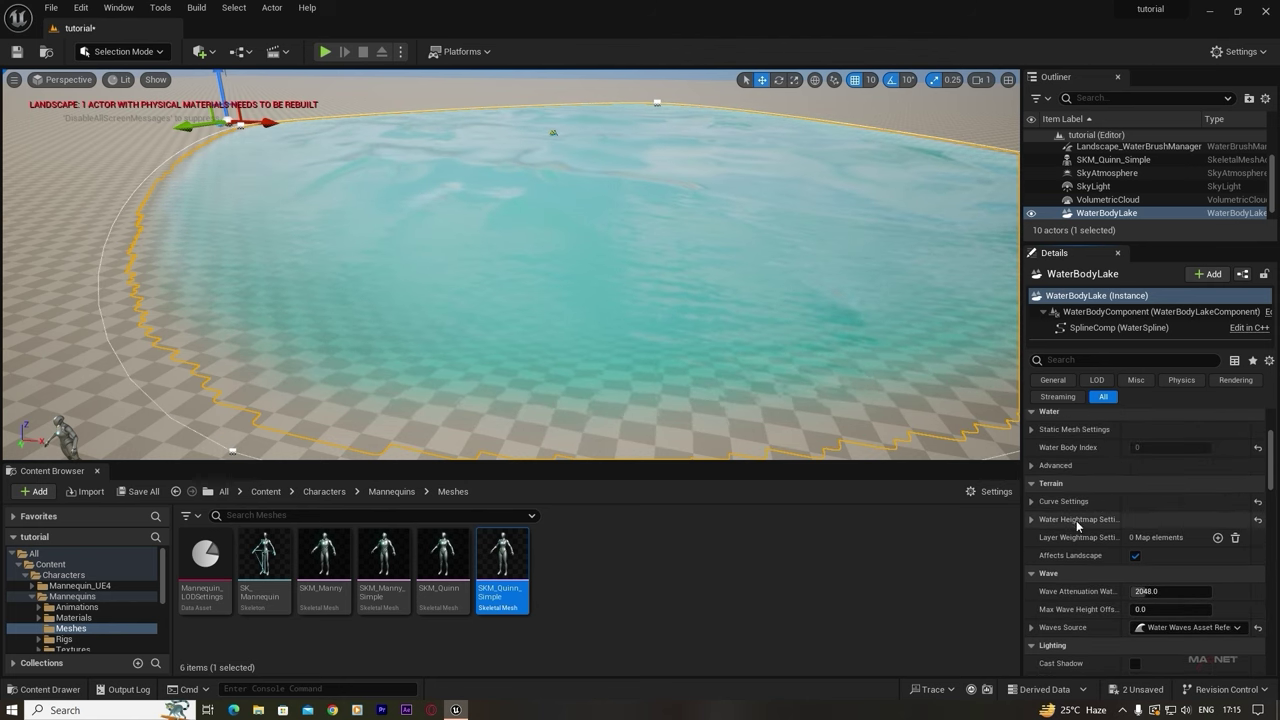
{"action": "scroll", "coordinate": [1076, 520], "scroll_direction": "down", "scroll_amount": 4}
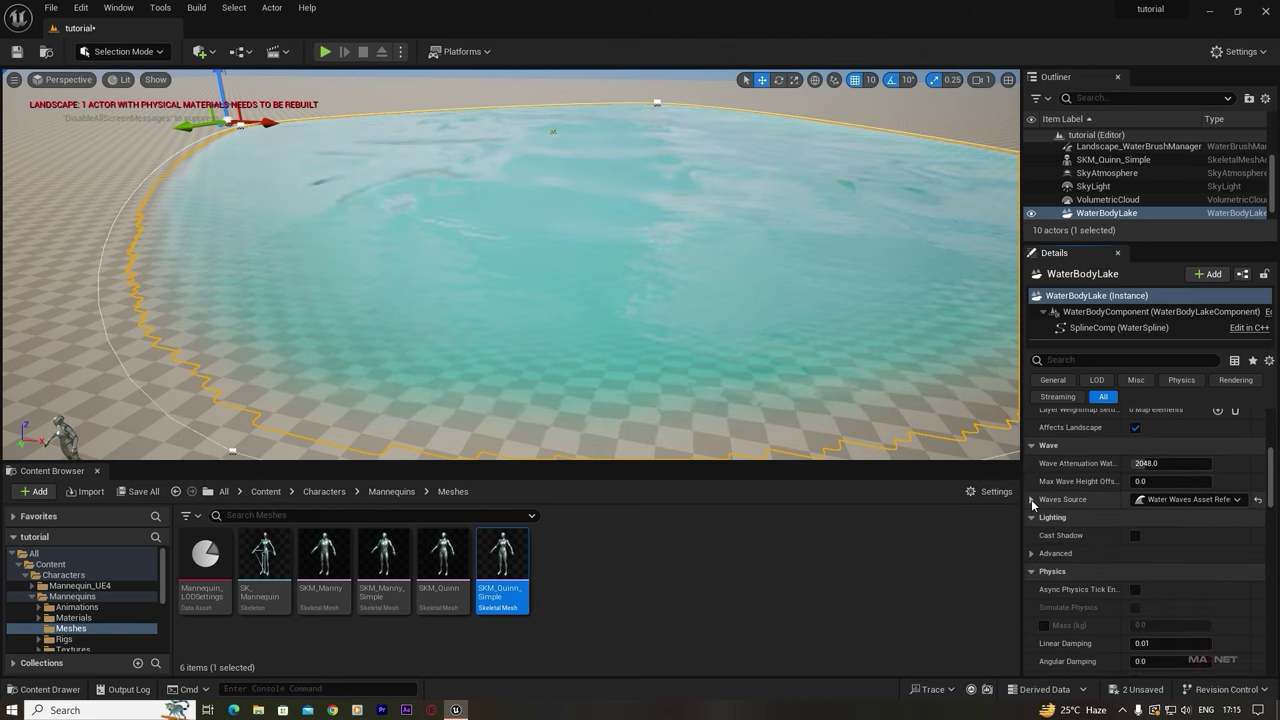
- Expand the lake's Waves Source and its Water Waves Asset, and open the GerstnerWaves_Lake asset for editing
{"action": "left_click", "coordinate": [1031, 499]}
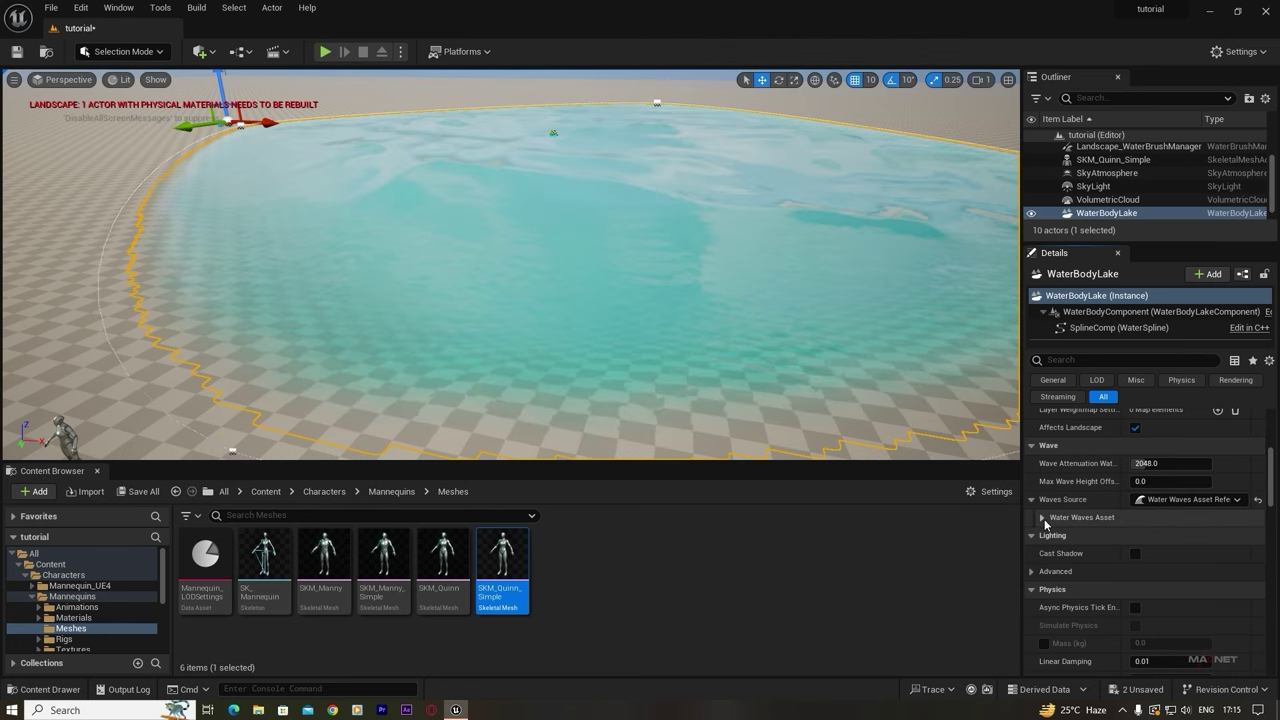
{"action": "left_click", "coordinate": [1042, 517]}
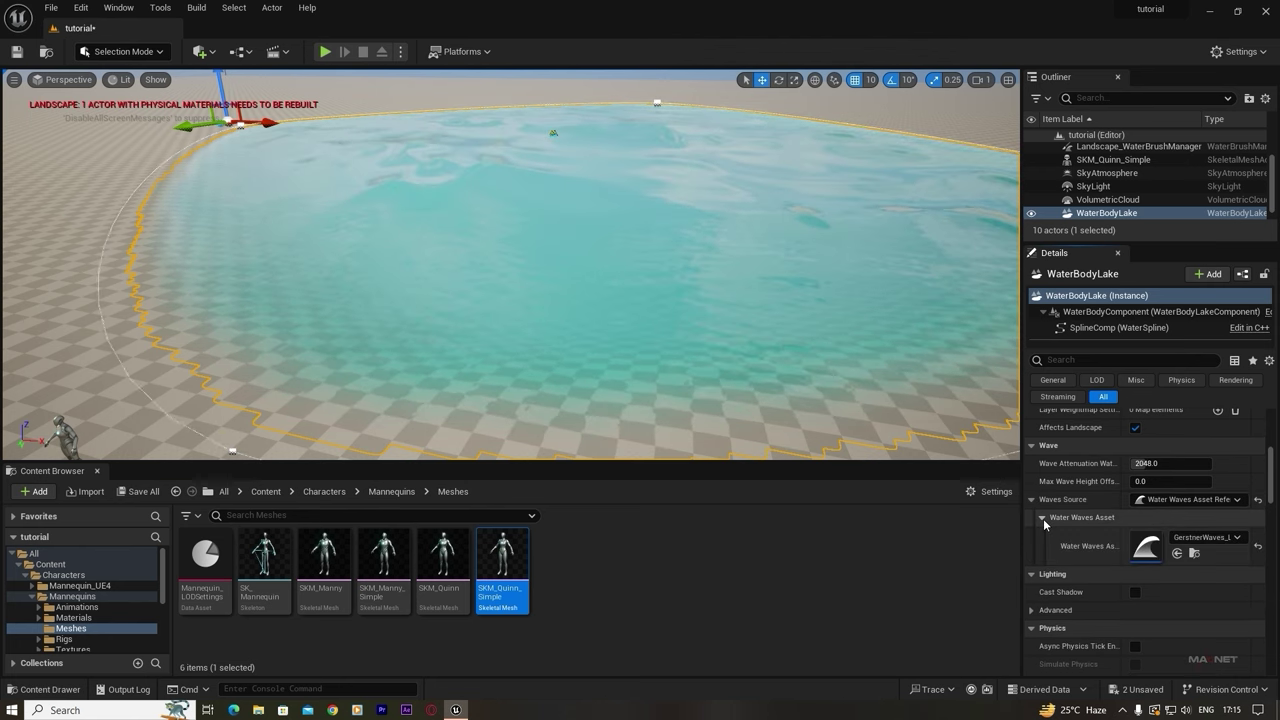
{"action": "double_click", "coordinate": [1145, 548]}
{"action": "left_click", "coordinate": [806, 265]}
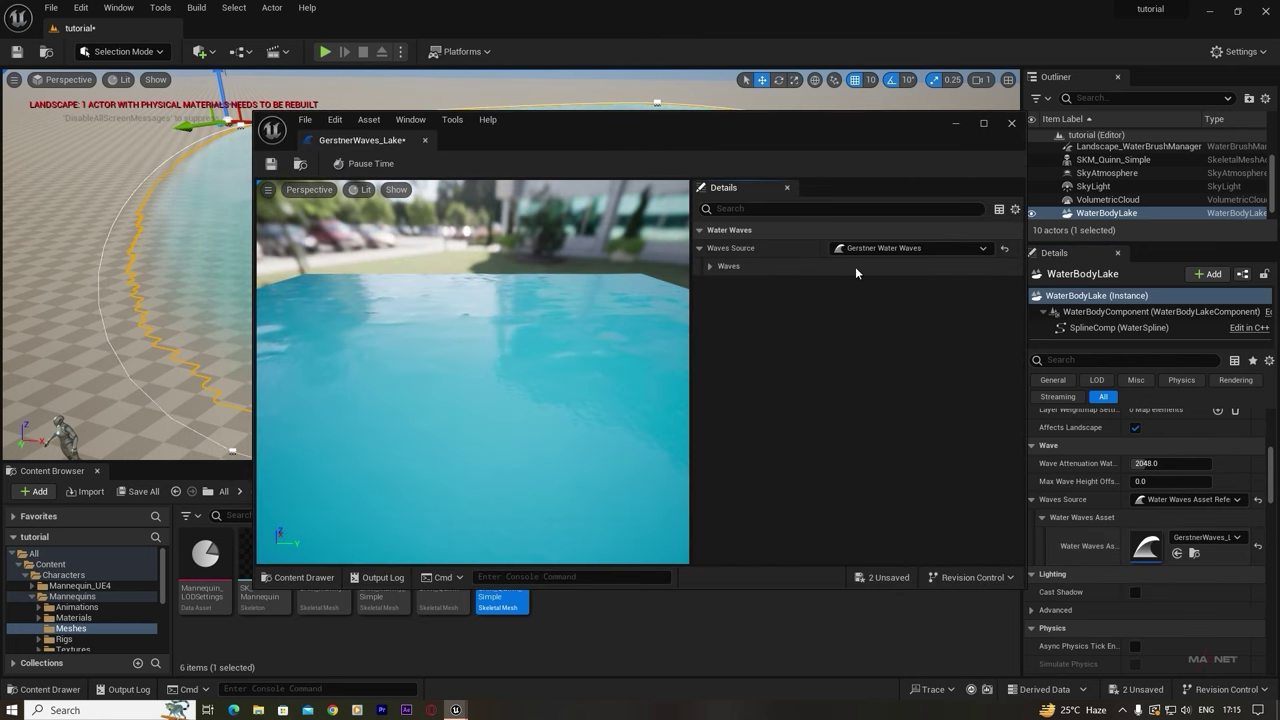
- Expand the Gerstner Wave Generator with its Wavelengths, Amplitude and Directions settings, and move the asset window aside to uncover the lake
{"action": "left_click", "coordinate": [711, 267]}
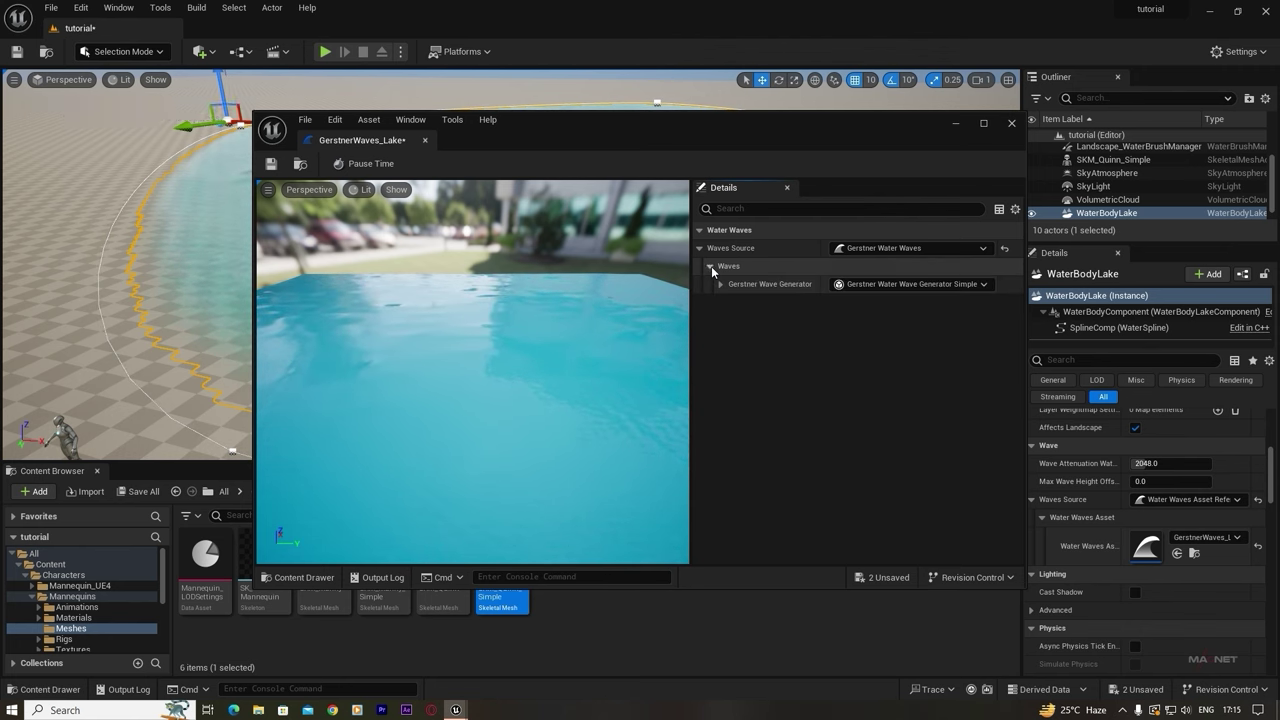
{"action": "left_click", "coordinate": [720, 284]}
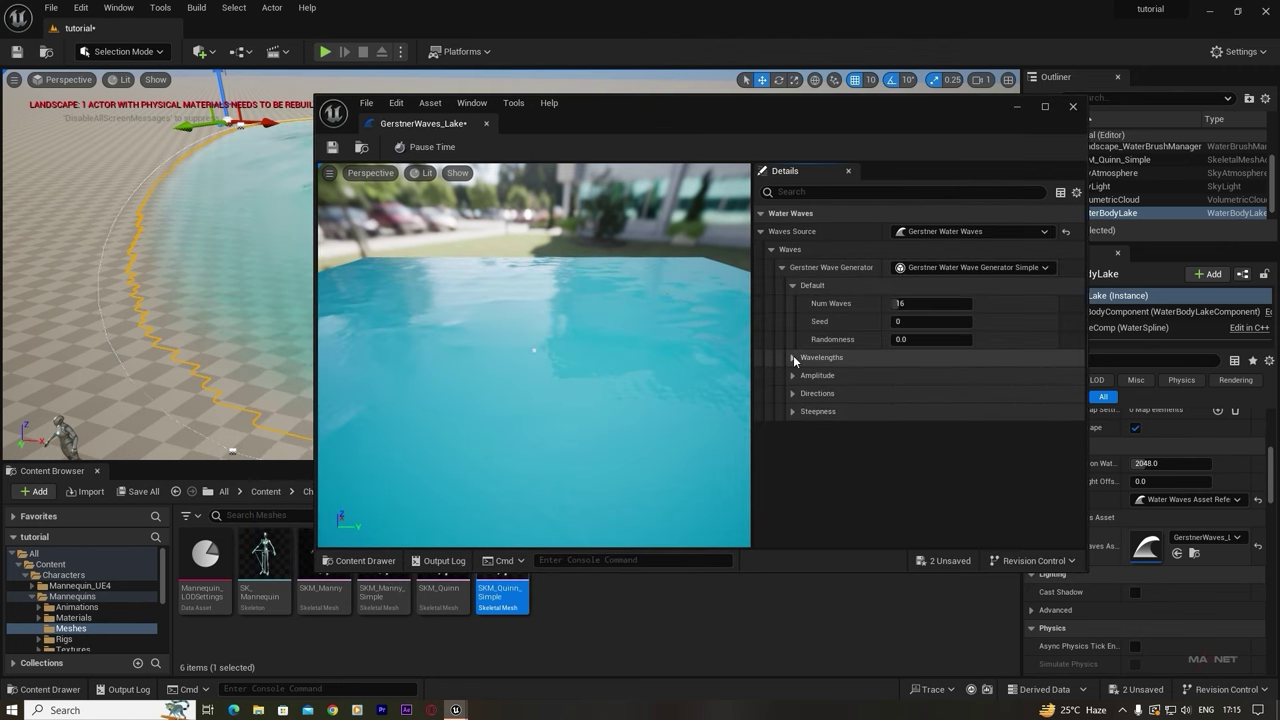
{"action": "left_click", "coordinate": [793, 357]}
{"action": "left_click", "coordinate": [793, 431]}
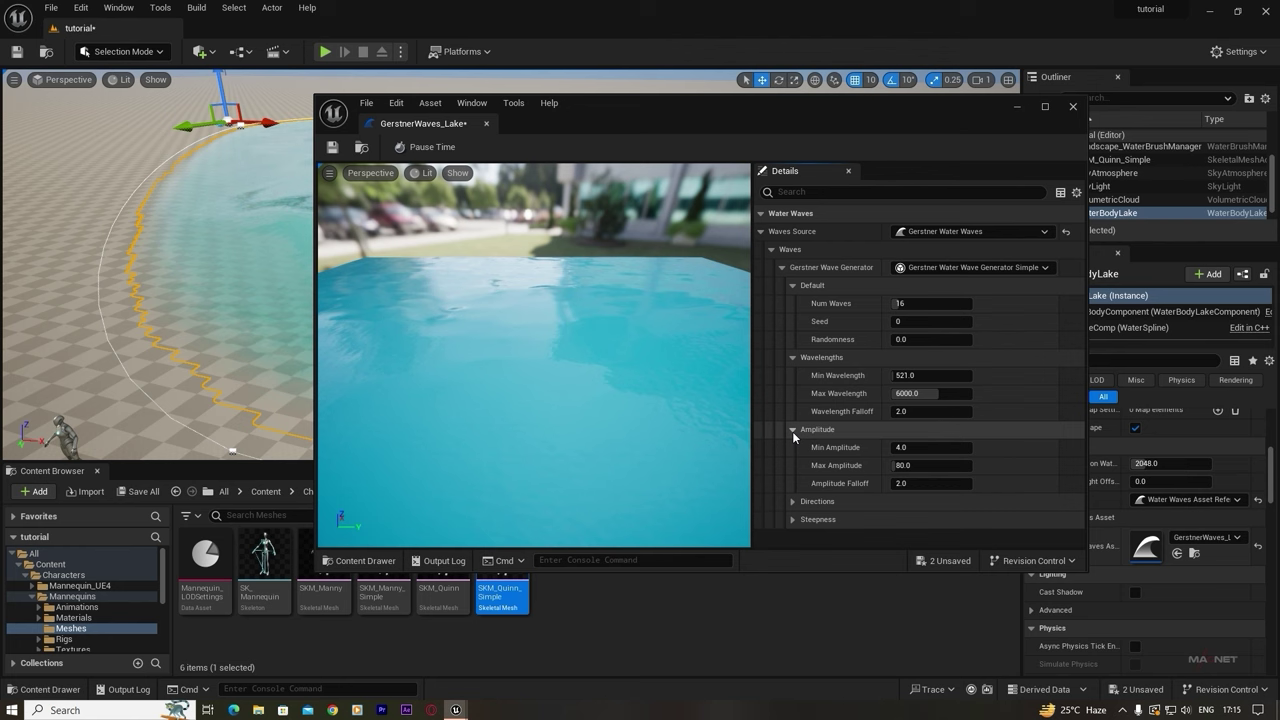
{"action": "left_click", "coordinate": [793, 501]}
{"action": "scroll", "coordinate": [794, 489], "scroll_direction": "down", "scroll_amount": 1}
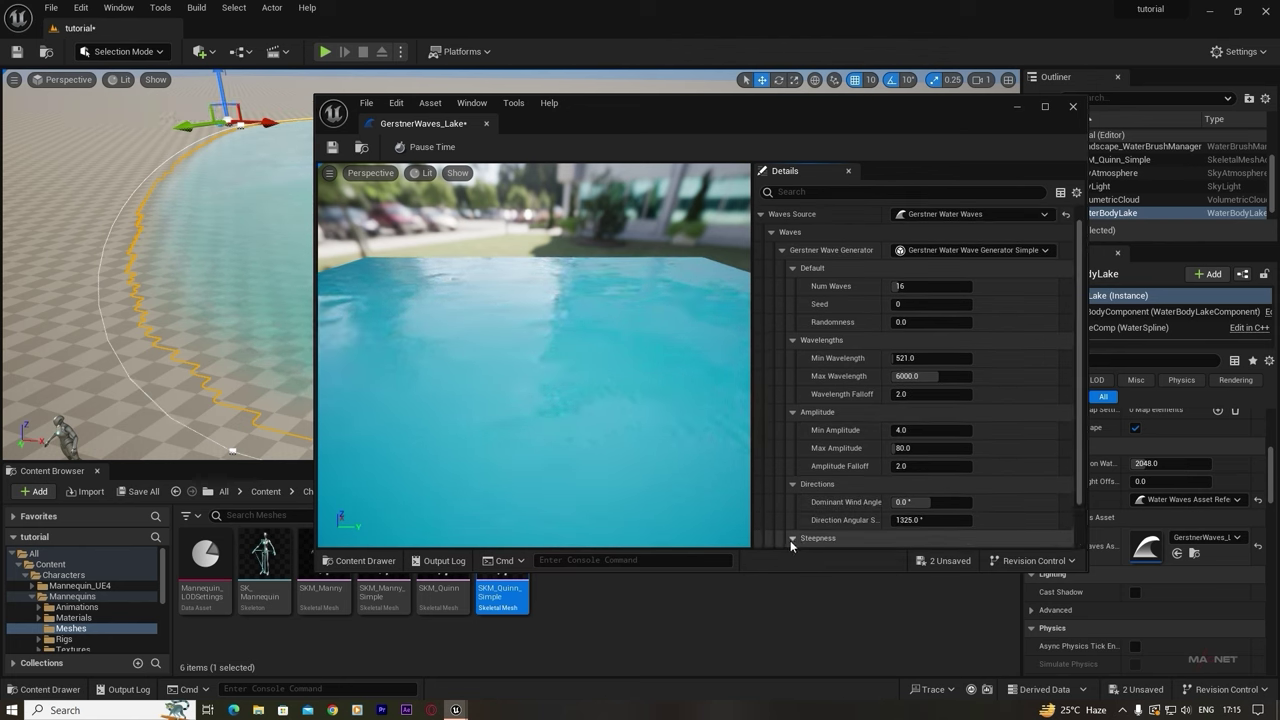
{"action": "scroll", "coordinate": [848, 416], "scroll_direction": "up", "scroll_amount": 1}
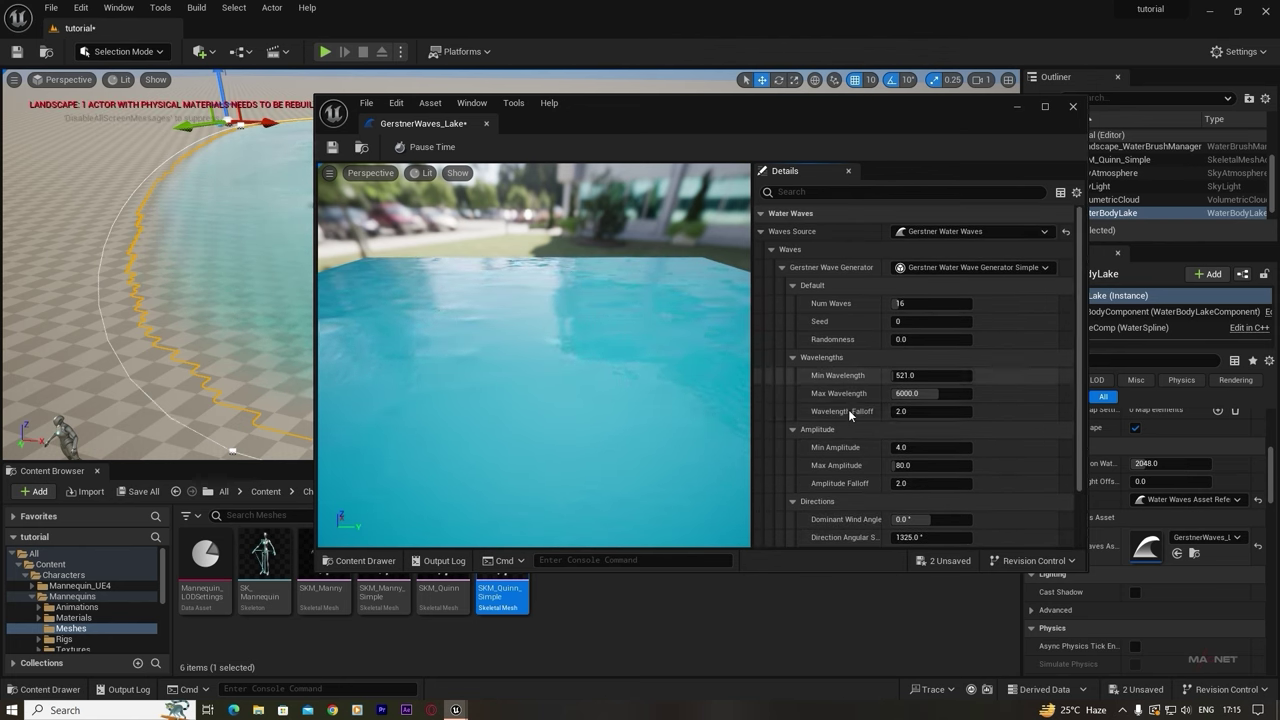
{"action": "scroll", "coordinate": [813, 386], "scroll_direction": "down", "scroll_amount": 1}
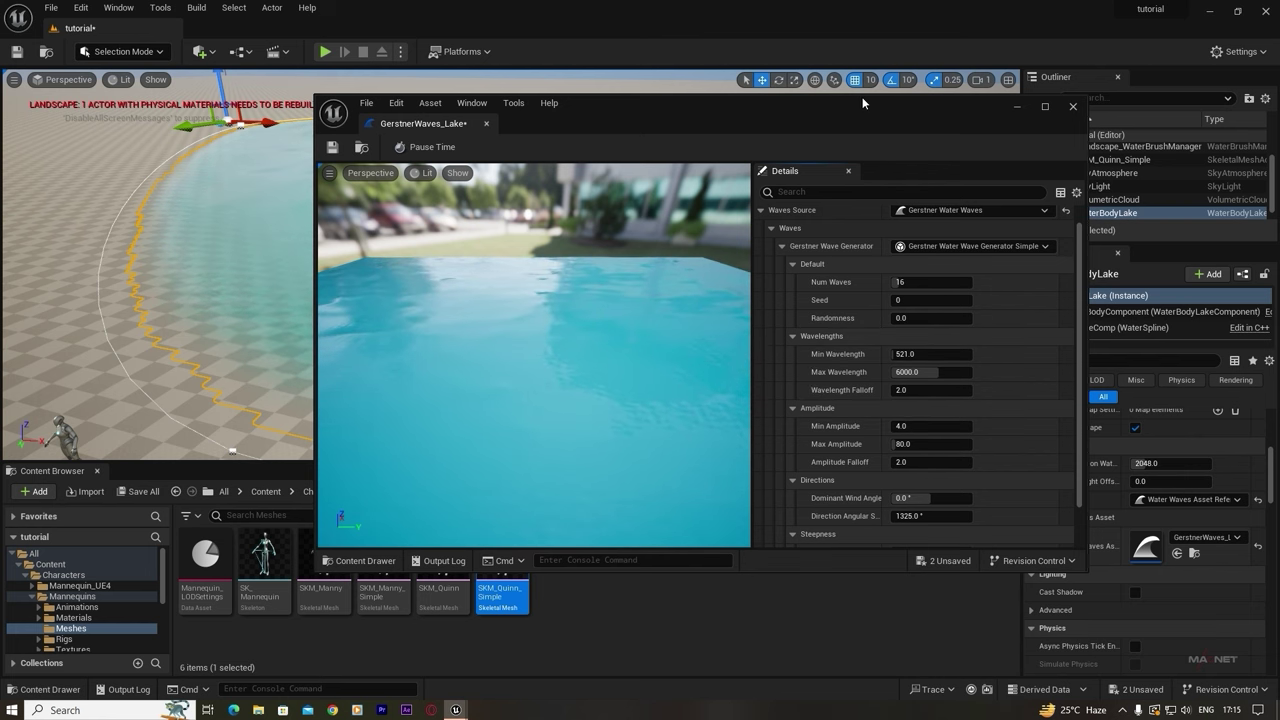
{"action": "left_click_drag", "start_coordinate": [861, 101], "coordinate": [144, 118]}
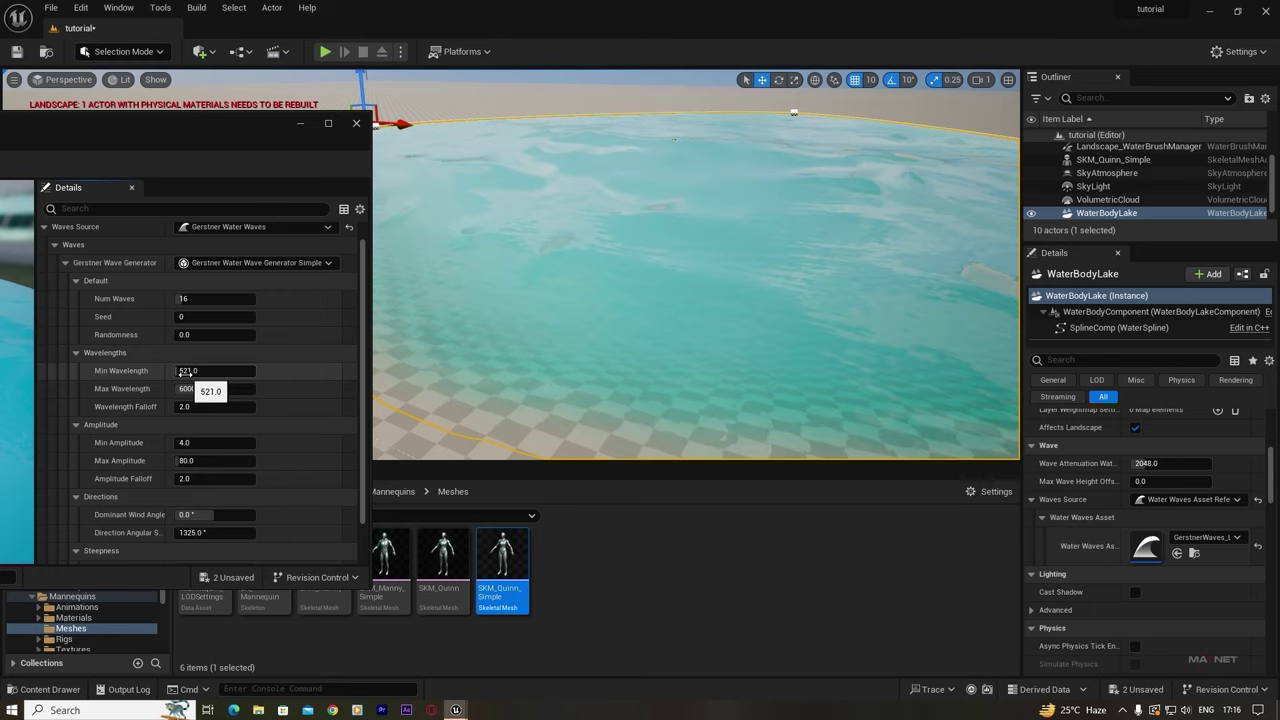
- Set the lake waves' Min Wavelength to 10 and Max Wavelength to 20
{"action": "left_click", "coordinate": [183, 371]}
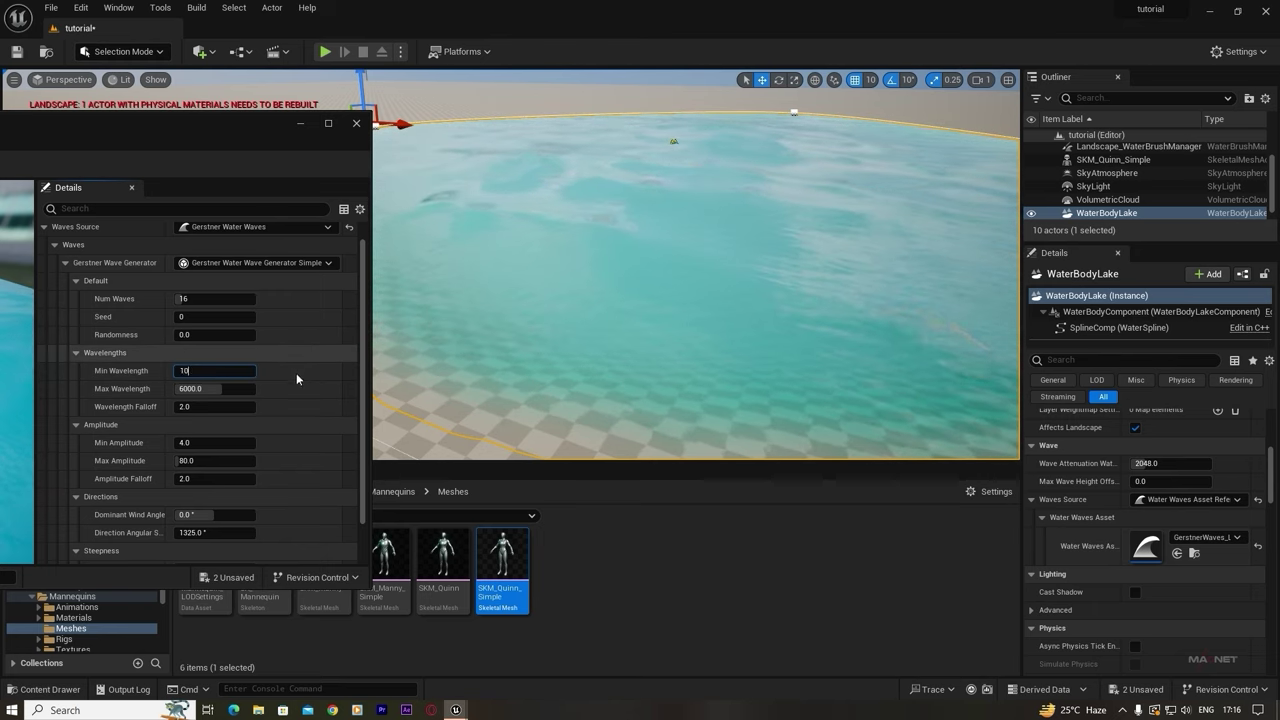
{"action": "type", "text": "10"}
{"action": "key", "text": "Return"}
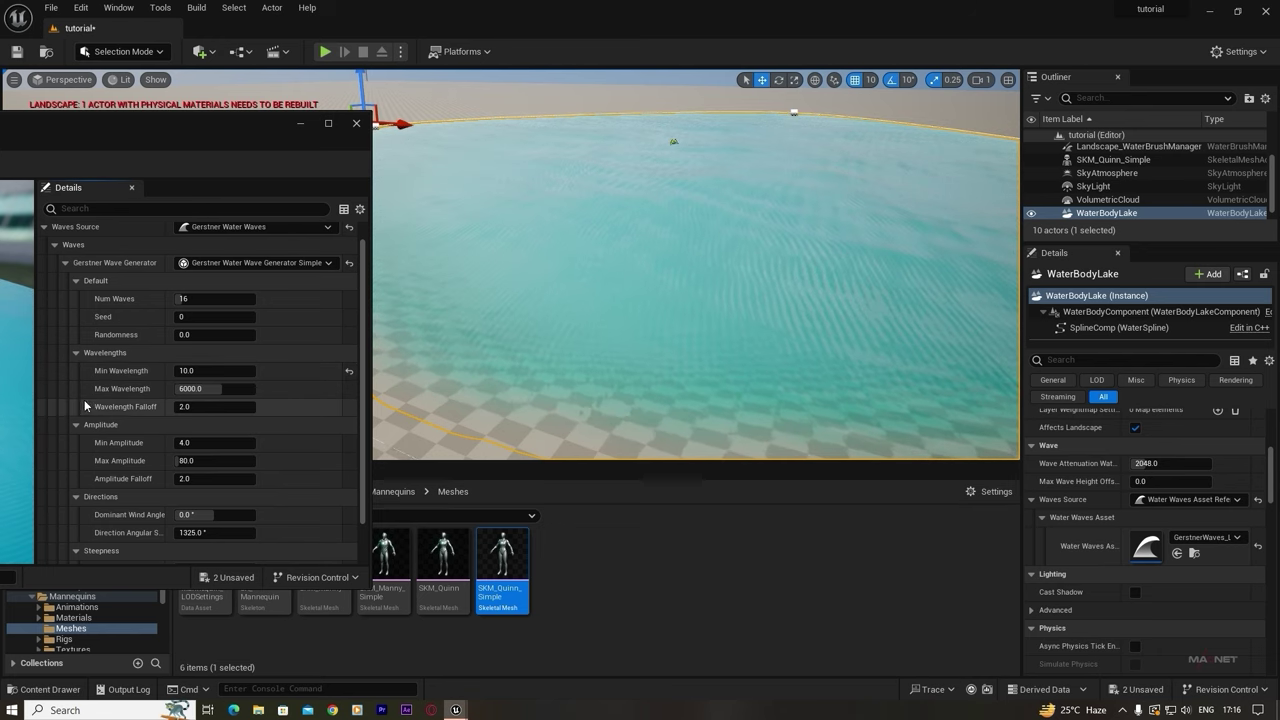
{"action": "left_click", "coordinate": [232, 388]}
{"action": "type", "text": "20"}
{"action": "key", "text": "Return"}
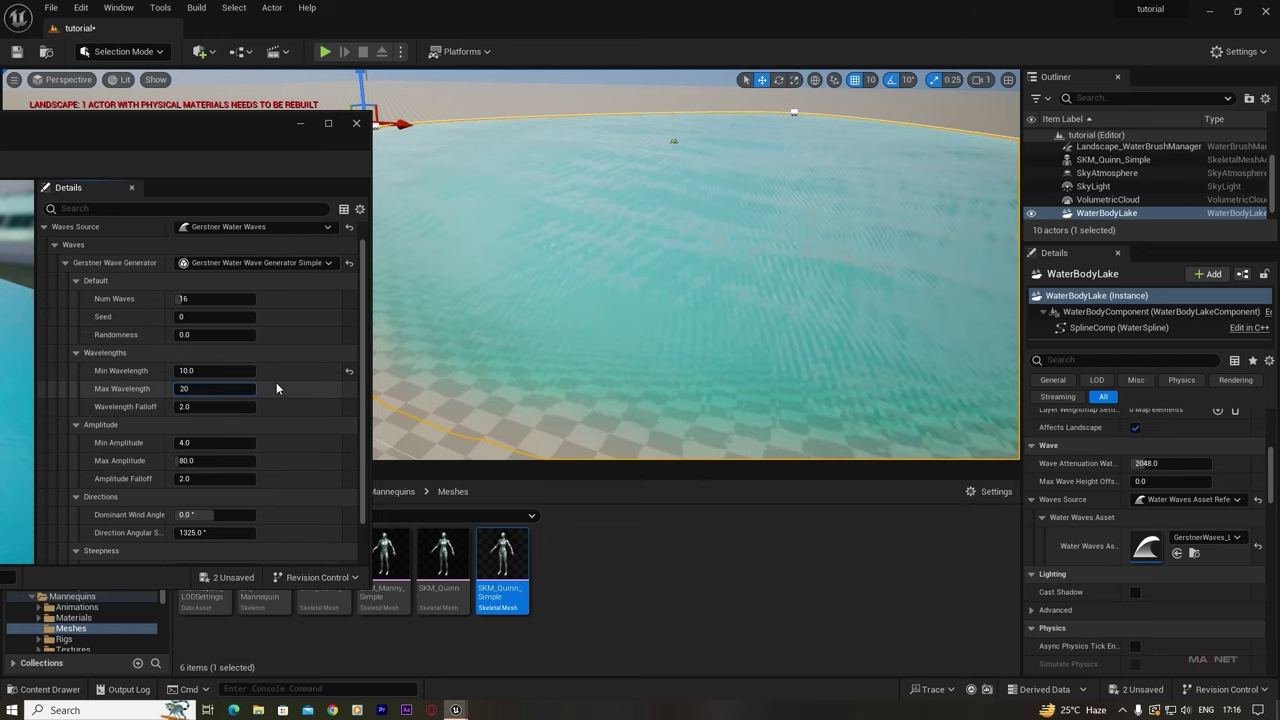
{"action": "mouse_move", "coordinate": [873, 287]}
{"action": "right_mouse_down"}
{"action": "mouse_move", "coordinate": [1005, 245]}
{"action": "mouse_move", "coordinate": [885, 243]}
{"action": "mouse_move", "coordinate": [925, 255]}
{"action": "mouse_move", "coordinate": [872, 287]}
{"action": "right_mouse_up"}
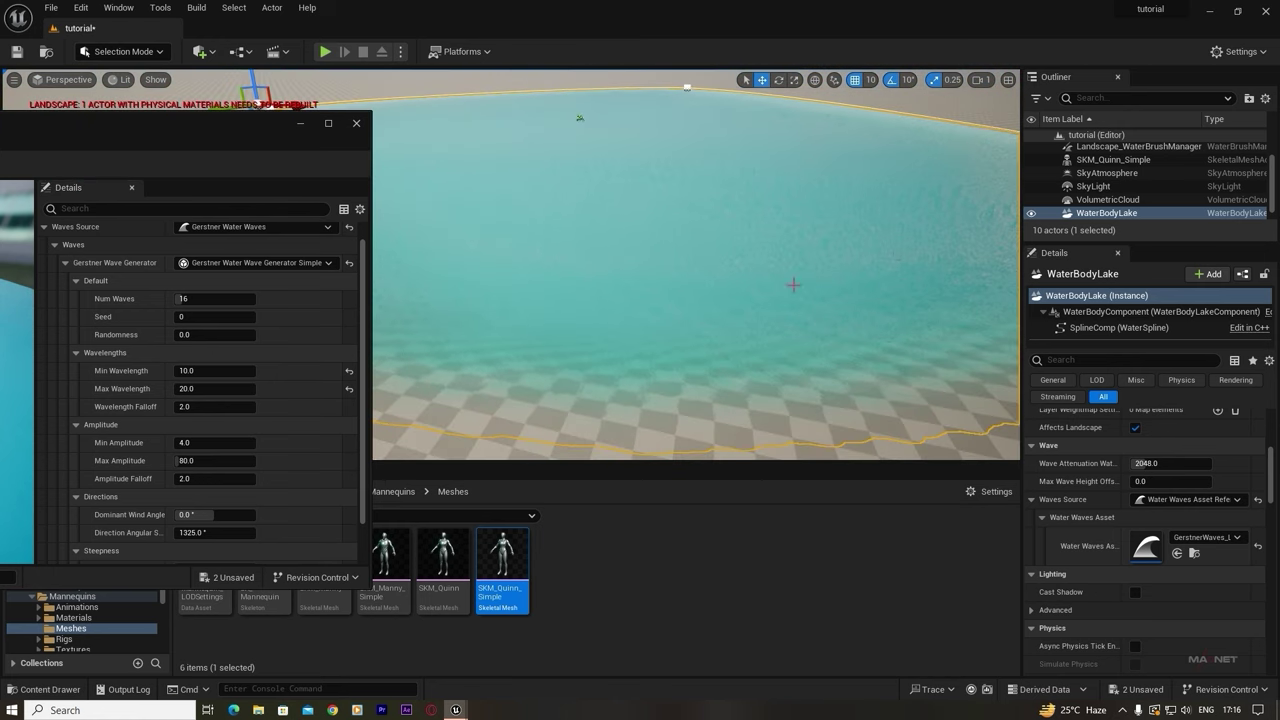
- Set the Max Wavelength to 50 and check the ripples across the lake surface
{"action": "left_click", "coordinate": [205, 384]}
{"action": "type", "text": "50"}
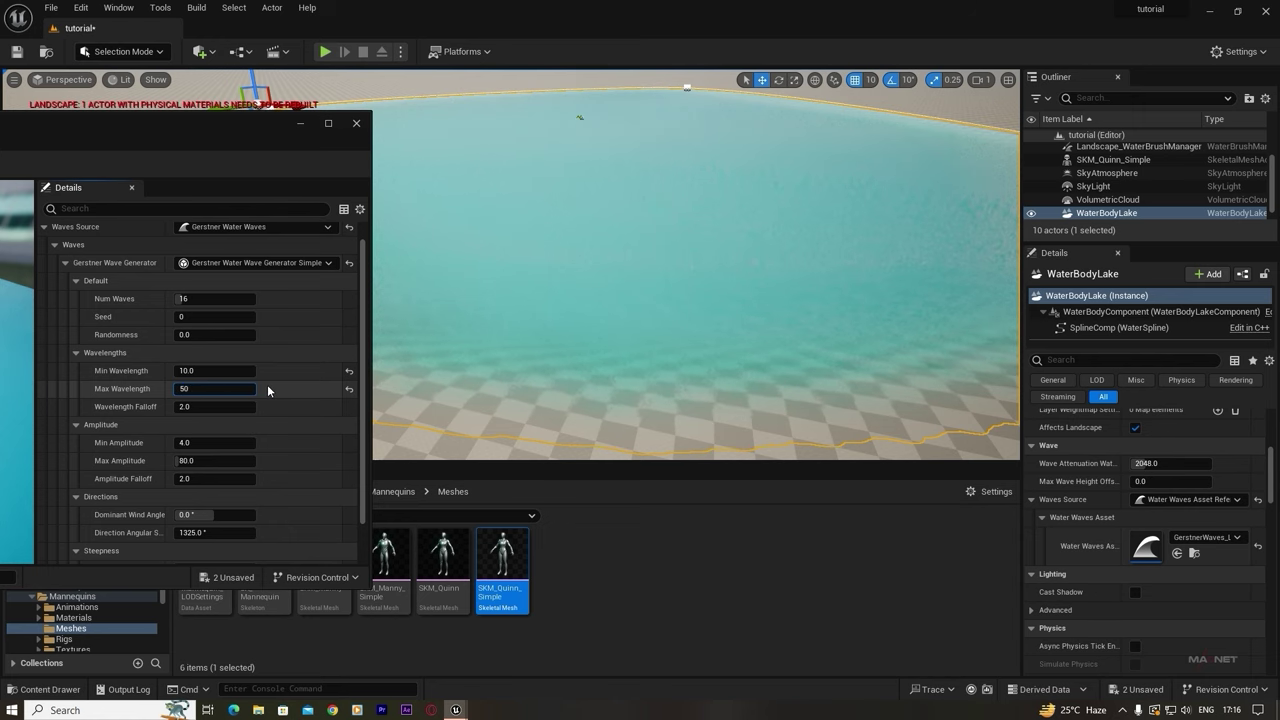
{"action": "left_click", "coordinate": [267, 385]}
{"action": "right_click_drag", "start_coordinate": [754, 343], "coordinate": [780, 349]}
{"action": "right_click_drag", "start_coordinate": [693, 344], "coordinate": [760, 338]}
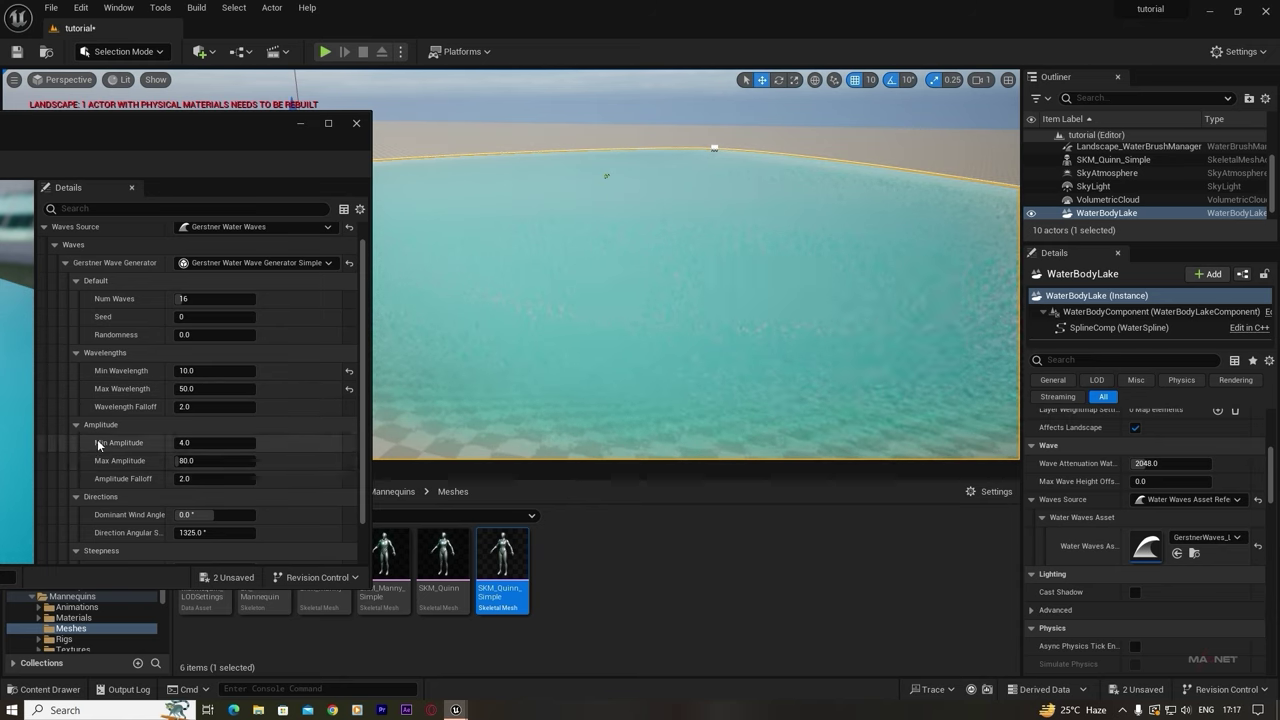
- Set the waves' Min Amplitude to 1 and Max Amplitude to 10, and check the calmer water up close
{"action": "scroll", "coordinate": [101, 452], "scroll_direction": "down", "scroll_amount": 2}
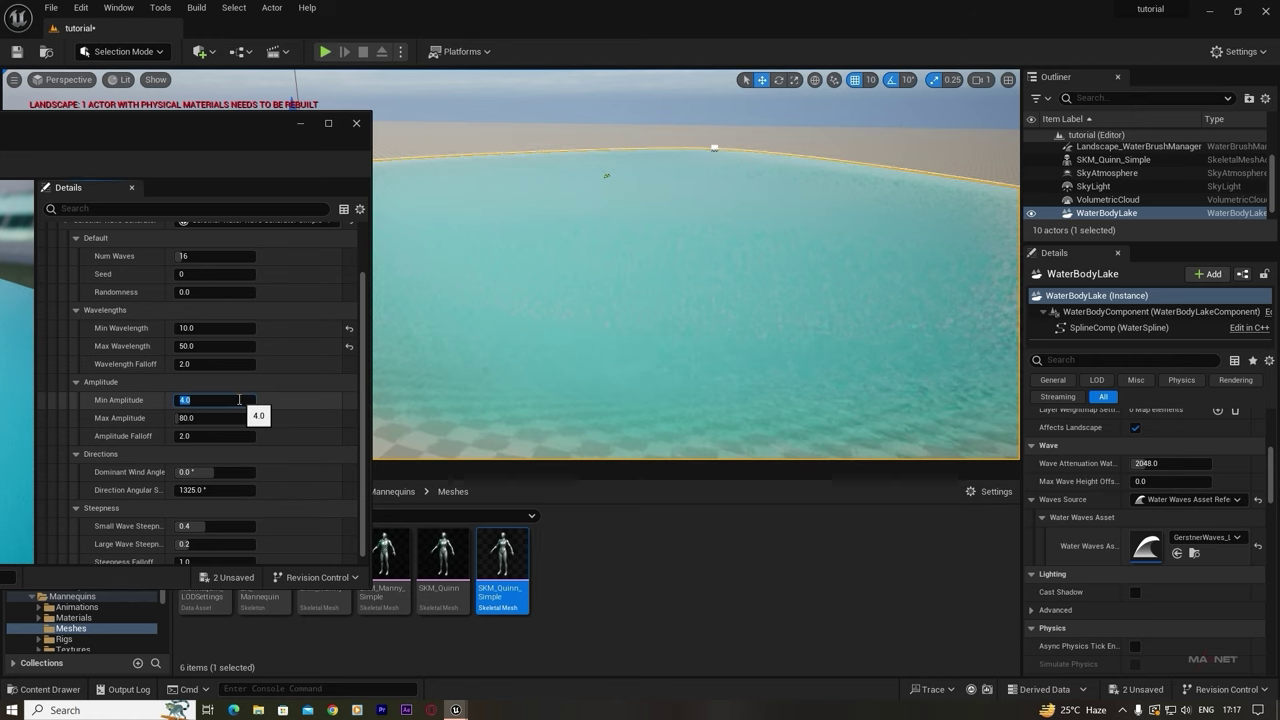
{"action": "key", "text": "Return"}
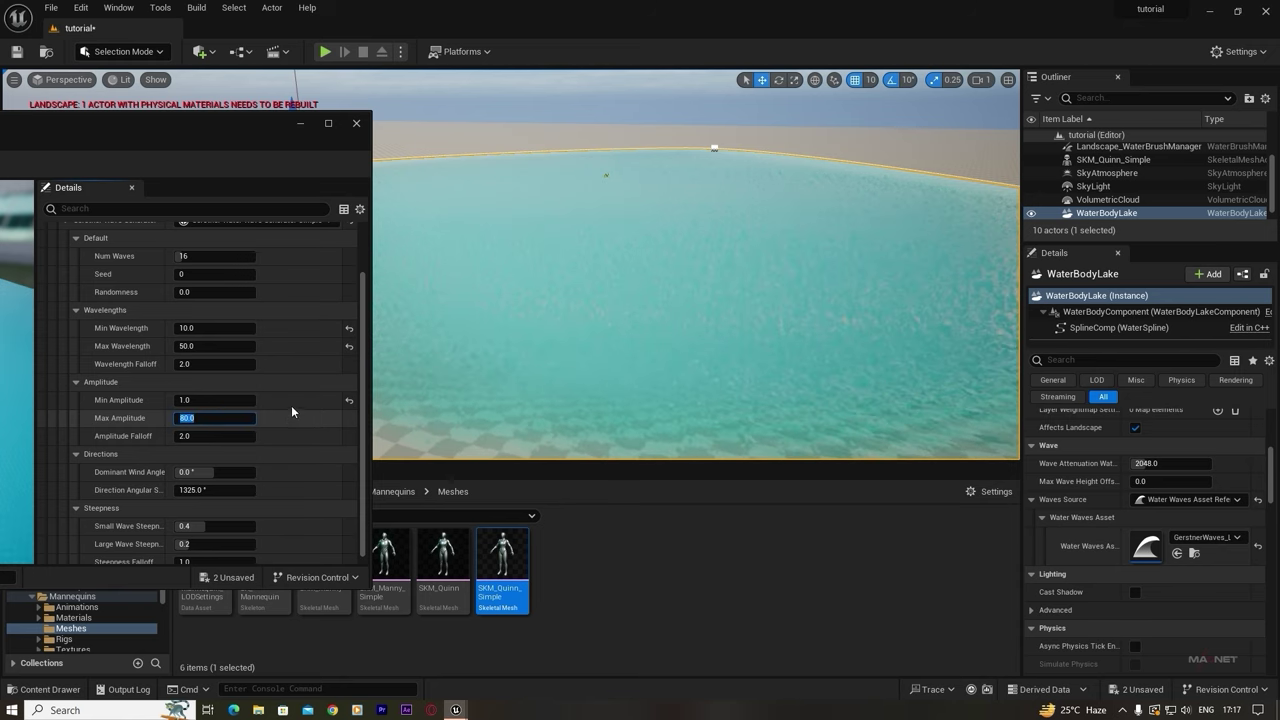
{"action": "type", "text": "41"}
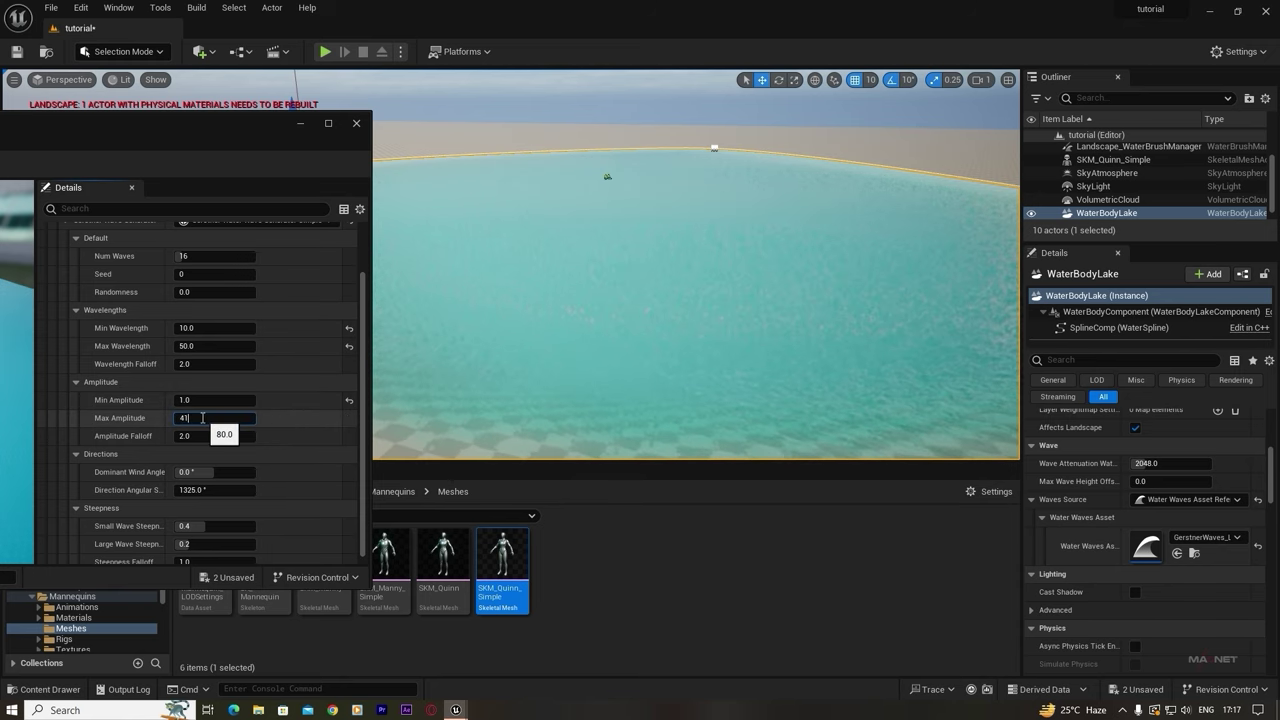
{"action": "key", "text": "Return"}
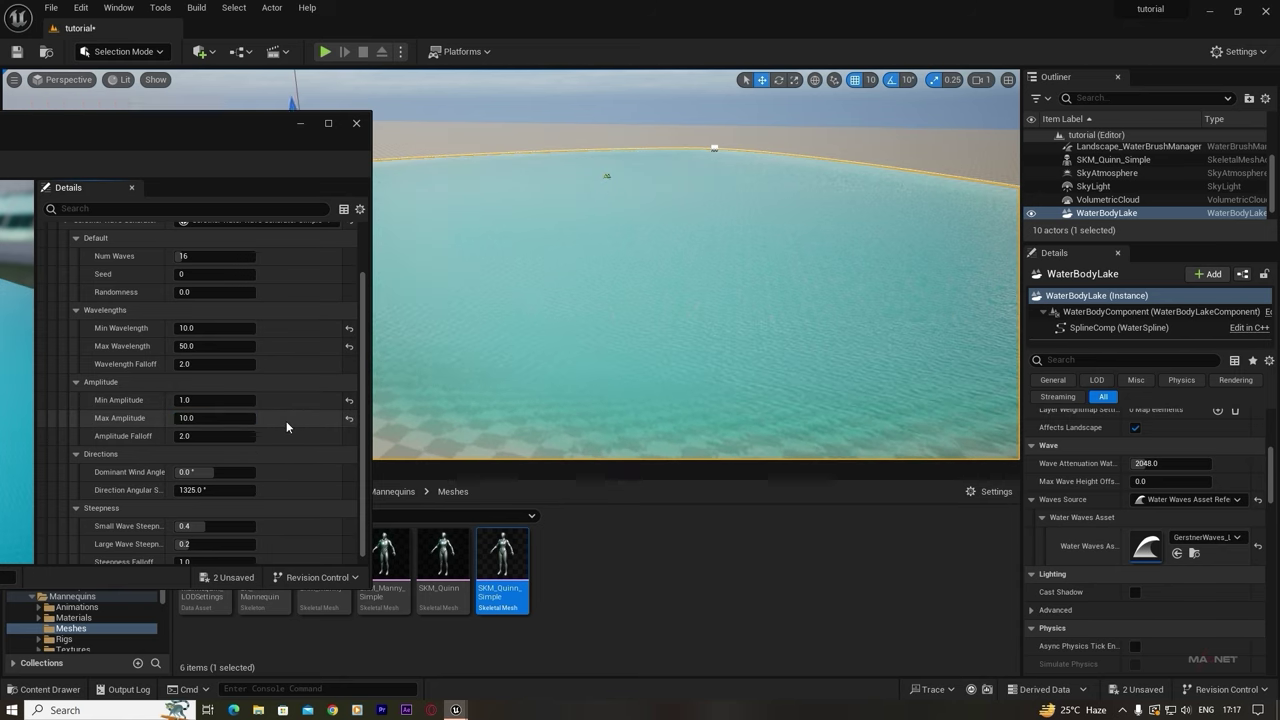
{"action": "right_click_drag", "start_coordinate": [637, 375], "coordinate": [675, 384]}
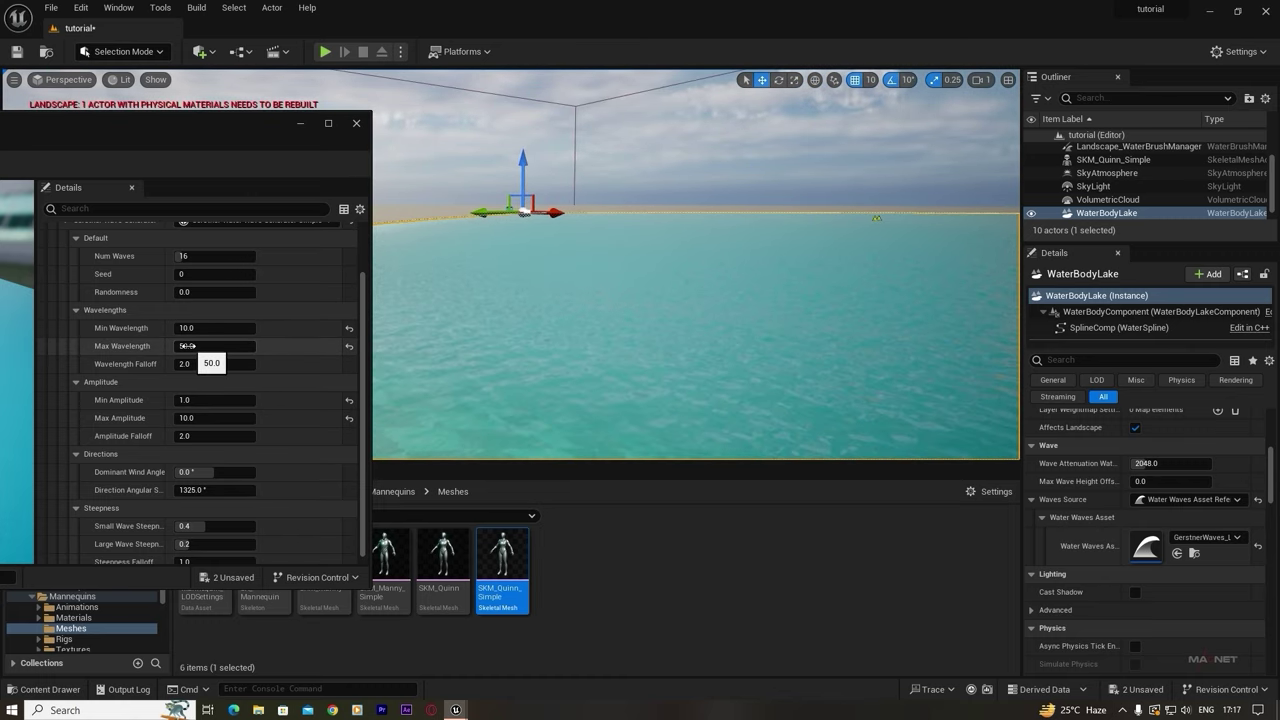
- Set the Max Wavelength to 100 and the Min Wavelength to 20, and check the waves from the shore
{"action": "type", "text": "100"}
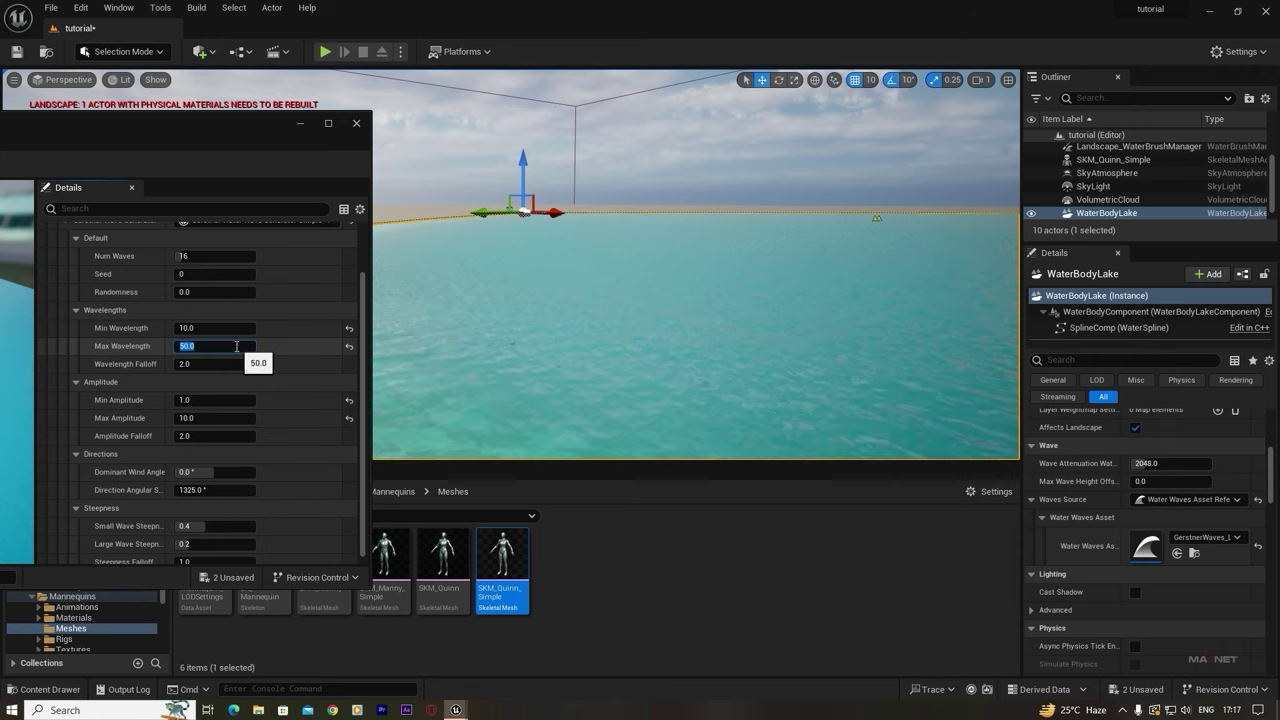
{"action": "key", "text": "Return"}
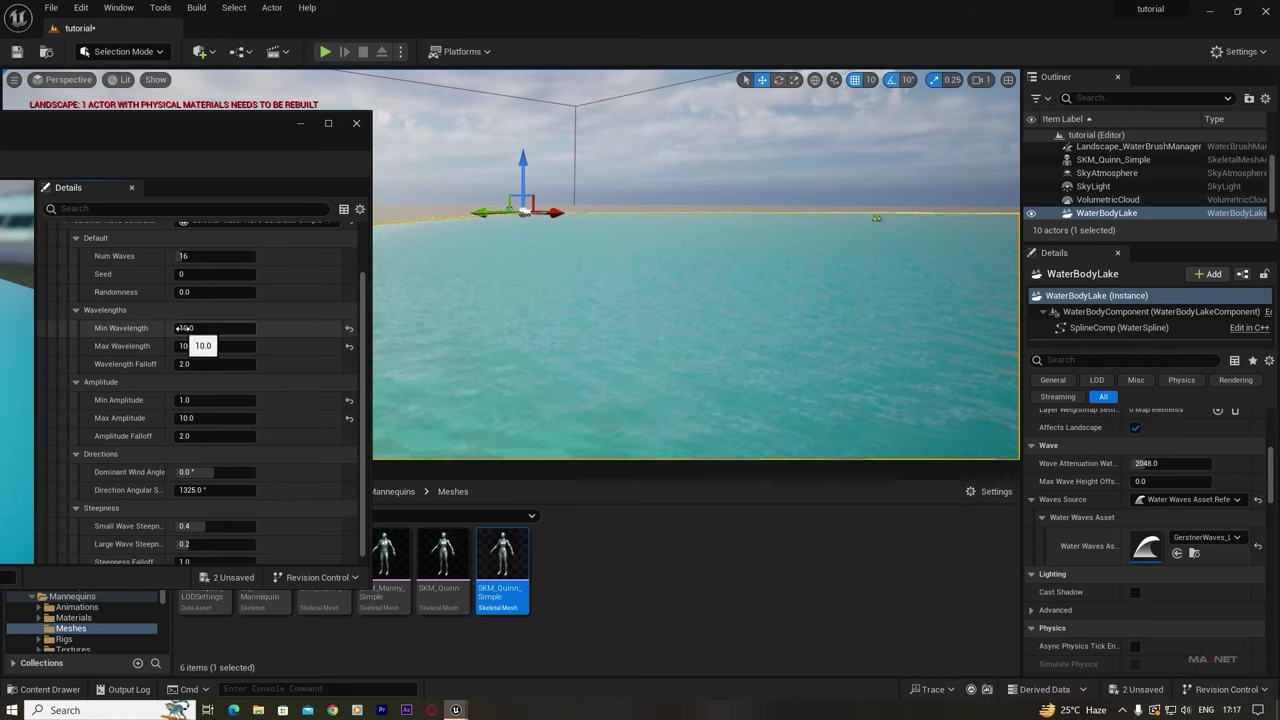
{"action": "left_click", "coordinate": [222, 327]}
{"action": "type", "text": "20"}
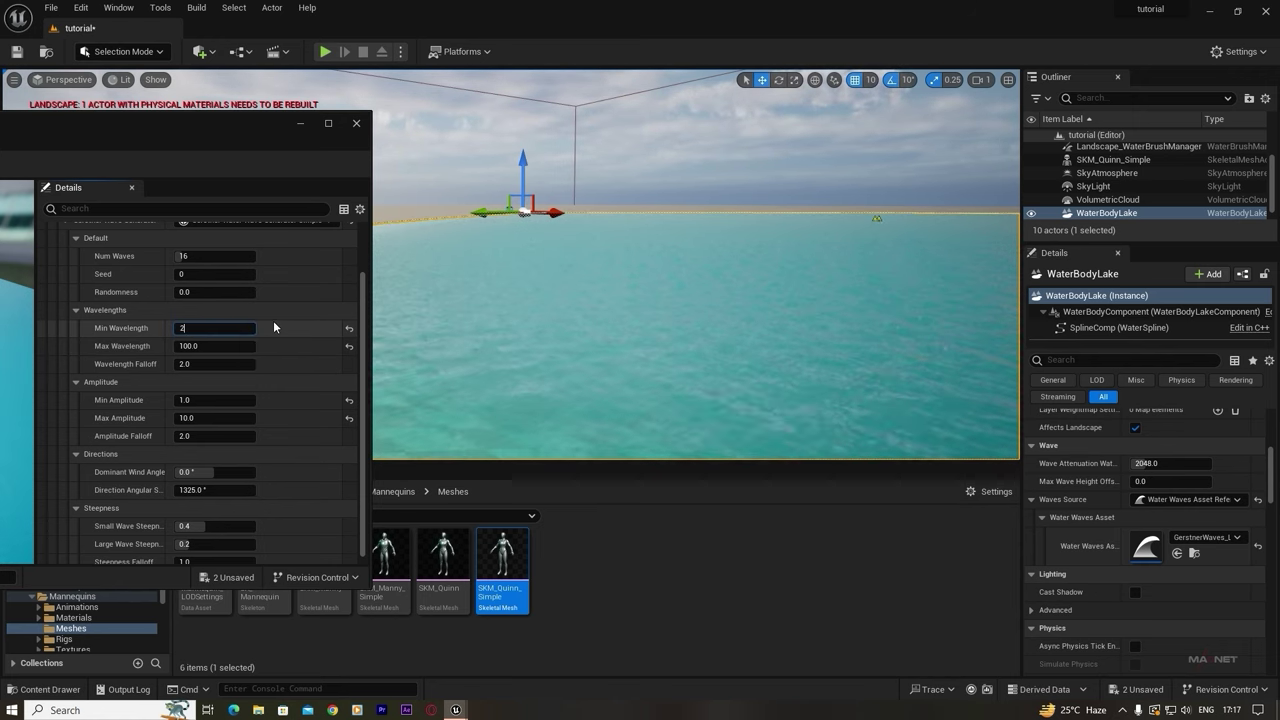
{"action": "key", "text": "Return"}
{"action": "right_click_drag", "start_coordinate": [696, 264], "coordinate": [548, 298]}
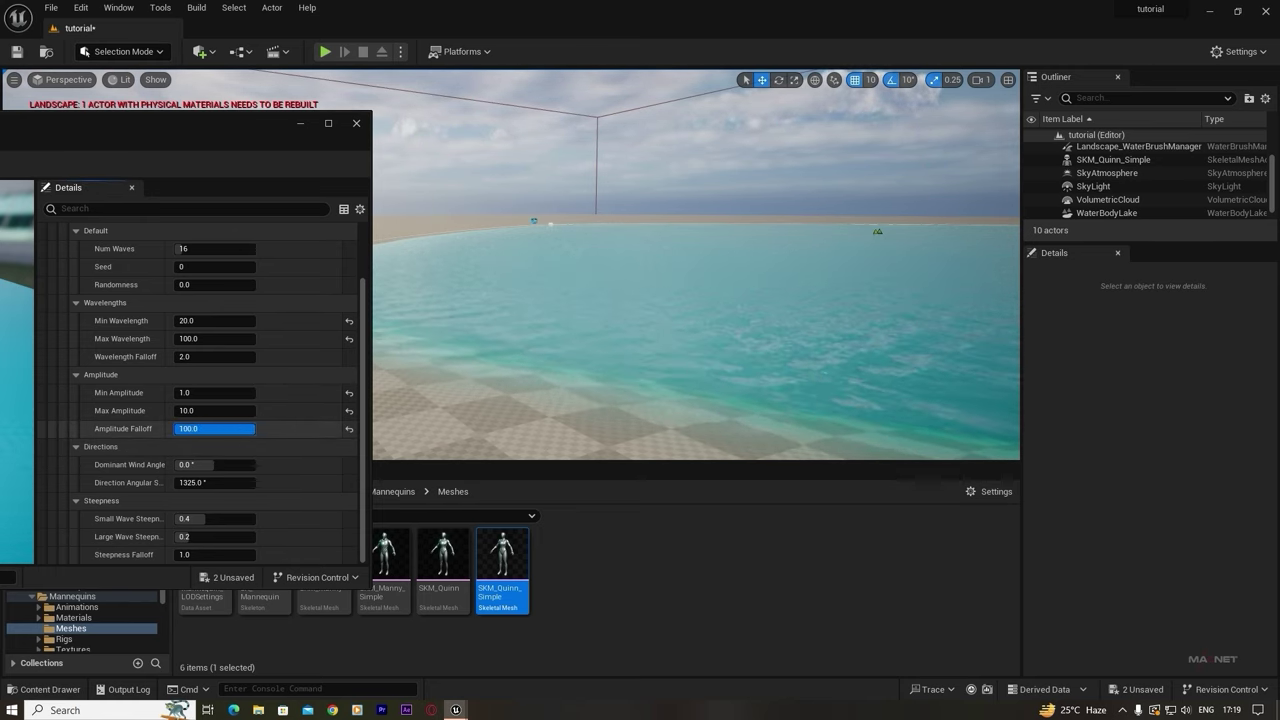
- Set the waves' Amplitude Falloff to 100 and inspect the effect across the lake from several viewpoints
{"action": "key", "text": "Return"}
{"action": "right_click_drag", "start_coordinate": [696, 264], "coordinate": [689, 304]}
{"action": "key", "text": "w"}
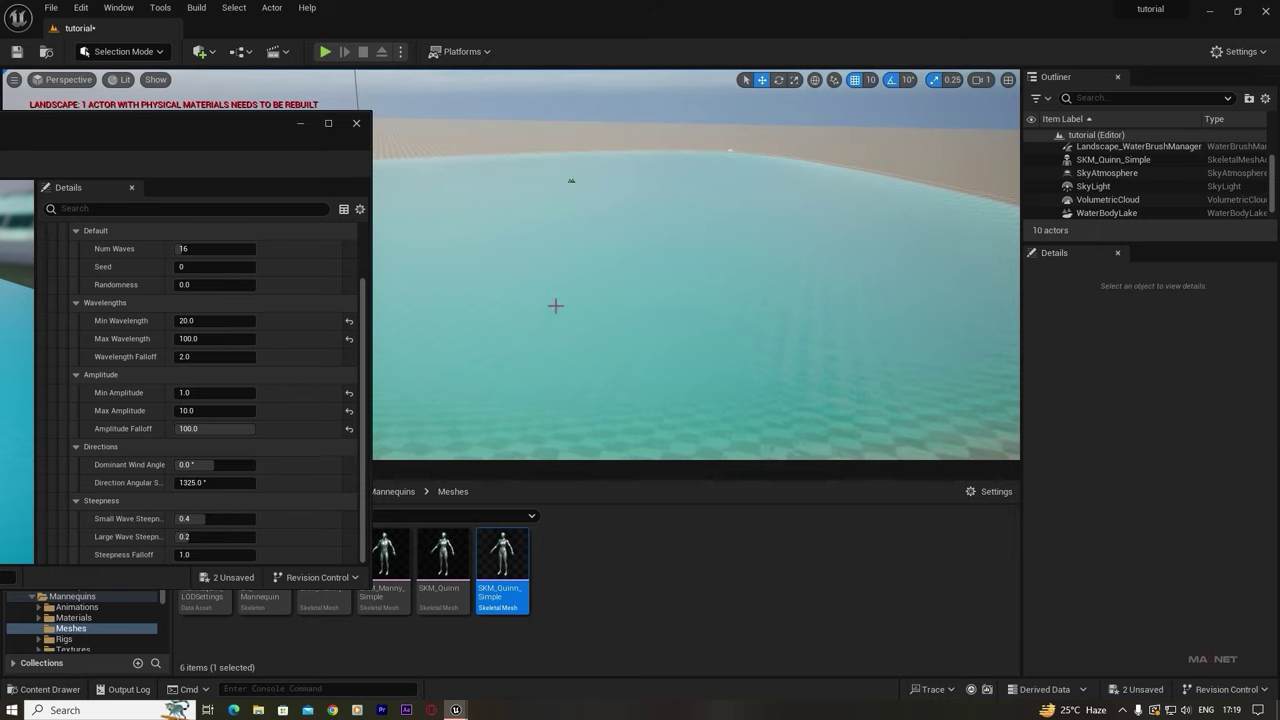
{"action": "right_click_drag", "start_coordinate": [786, 328], "coordinate": [728, 336]}
{"action": "key", "text": "s"}
{"action": "mouse_move", "coordinate": [539, 376]}
{"action": "right_mouse_down"}
{"action": "mouse_move", "coordinate": [579, 376]}
{"action": "mouse_move", "coordinate": [562, 376]}
{"action": "right_mouse_up"}
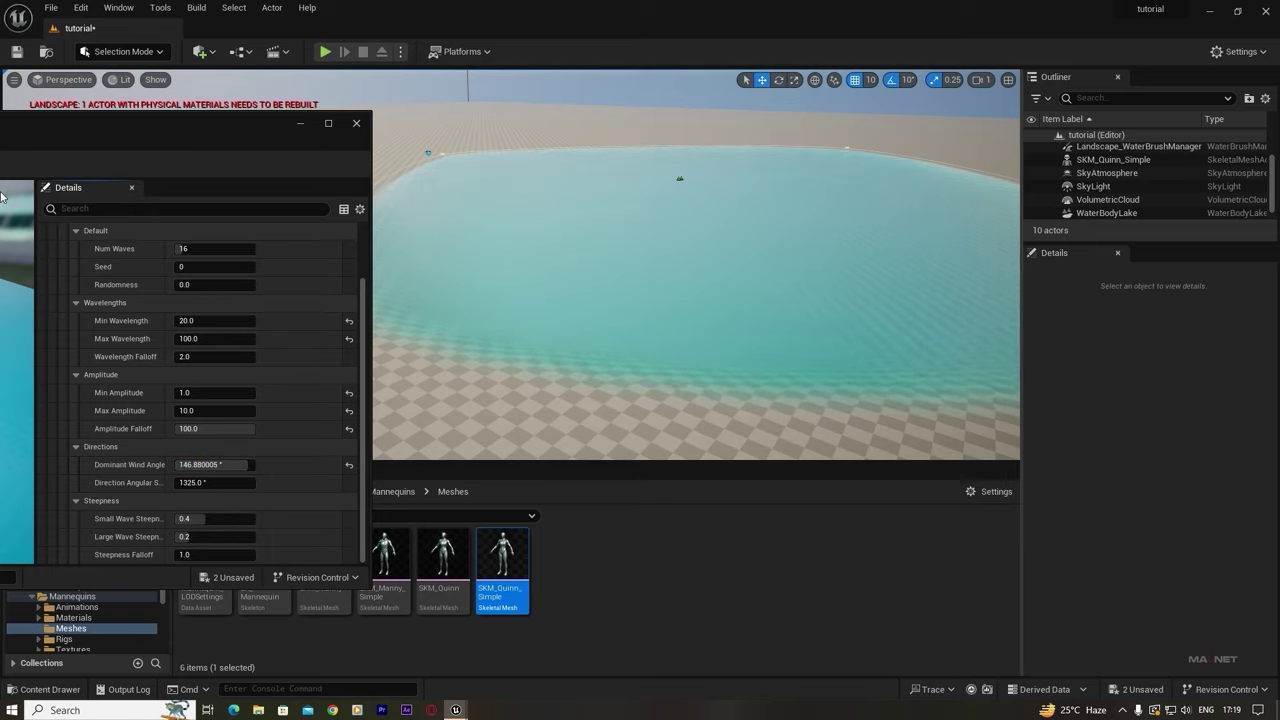
- Set the waves' Dominant Wind Angle to about 118° and inspect the wave direction from above the lake and near its surface
{"action": "right_click_drag", "start_coordinate": [654, 260], "coordinate": [517, 268]}
{"action": "key", "text": "w"}
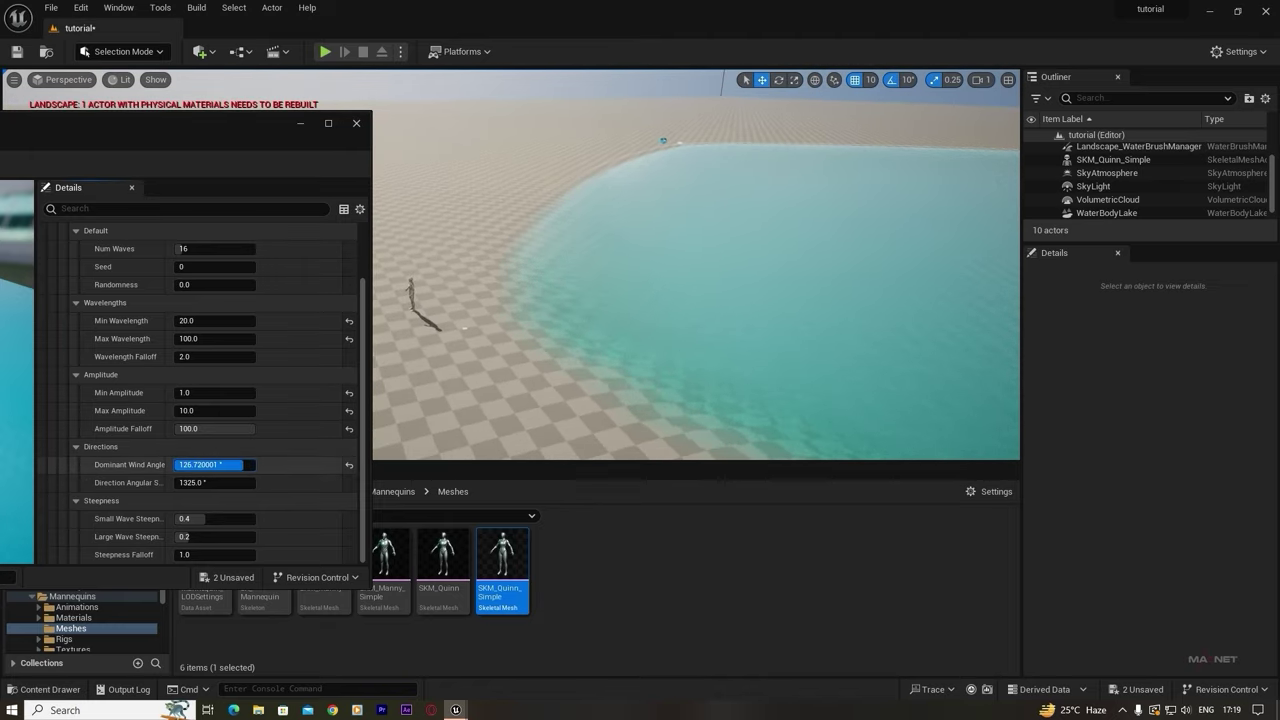
{"action": "right_click_drag", "start_coordinate": [616, 317], "coordinate": [775, 301]}
{"action": "key", "text": "q"}
{"action": "right_click_drag", "start_coordinate": [672, 292], "coordinate": [647, 257]}
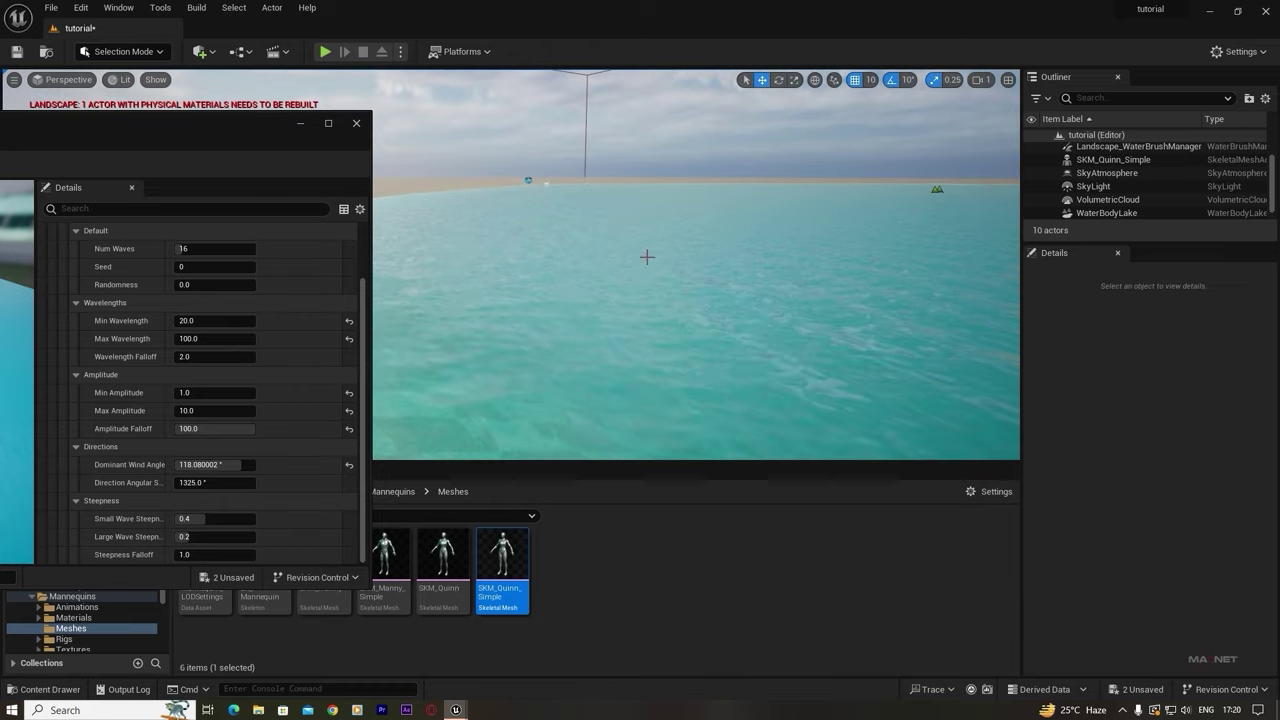
{"action": "key", "text": "s"}
{"action": "right_click_drag", "start_coordinate": [617, 337], "coordinate": [660, 303]}
{"action": "mouse_move", "coordinate": [535, 305]}
{"action": "right_mouse_down"}
{"action": "mouse_move", "coordinate": [475, 312]}
{"action": "mouse_move", "coordinate": [515, 310]}
{"action": "right_mouse_up"}
{"action": "key", "text": "w"}
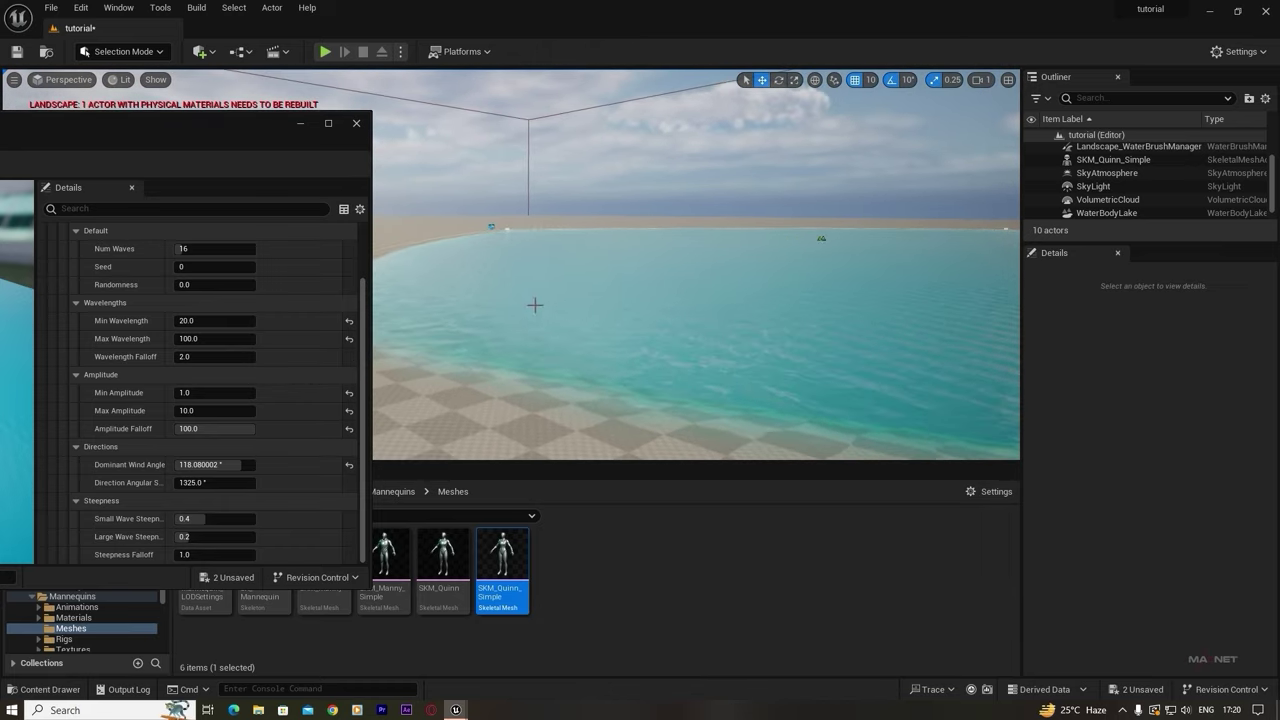
- Save the GerstnerWaves_Lake asset, close its editor and view the lake from the shore
{"action": "left_click_drag", "start_coordinate": [163, 134], "coordinate": [592, 123]}
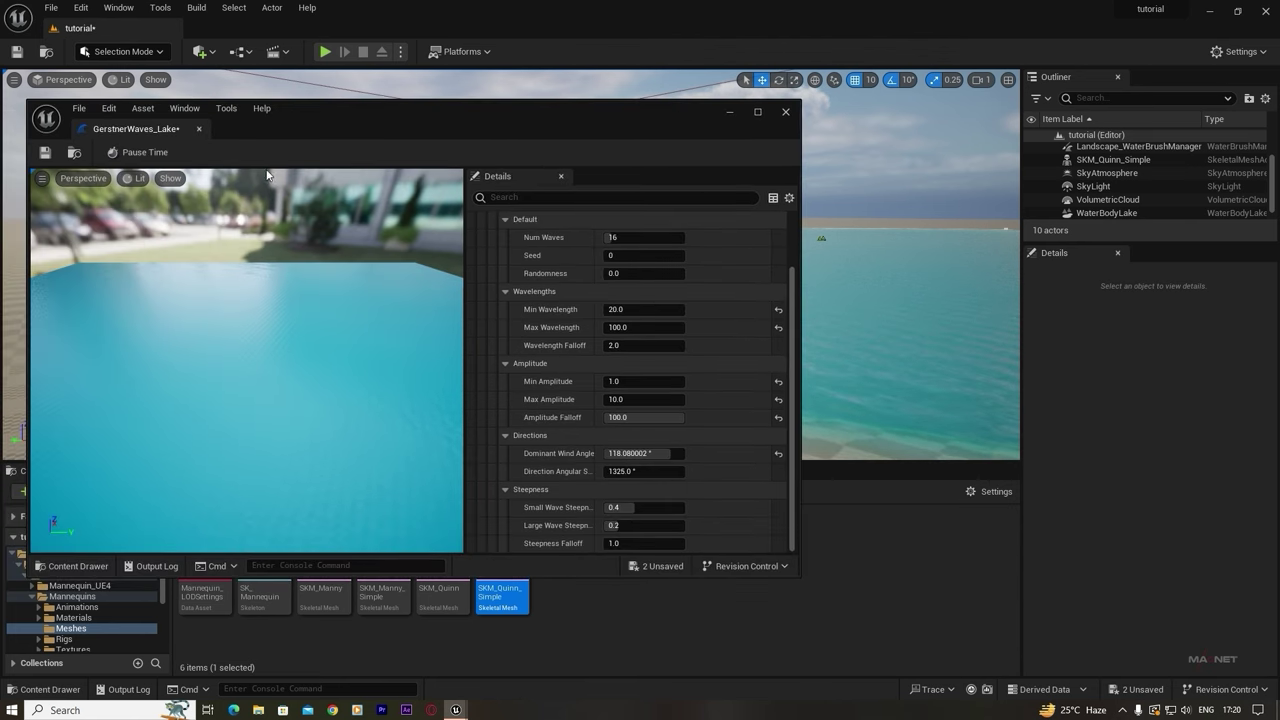
{"action": "left_click", "coordinate": [46, 152]}
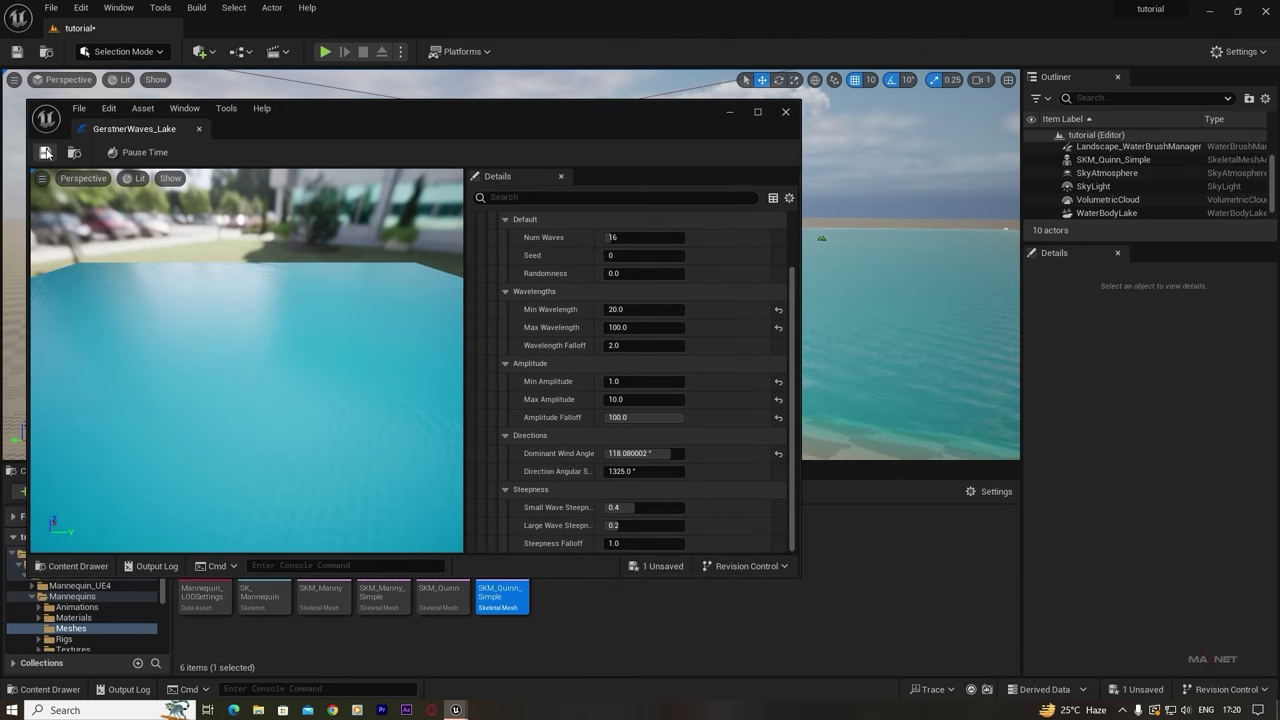
{"action": "left_click", "coordinate": [785, 113]}
{"action": "key", "text": "w"}
{"action": "right_click_drag", "start_coordinate": [511, 264], "coordinate": [560, 315]}
{"action": "right_click_drag", "start_coordinate": [550, 268], "coordinate": [479, 320]}
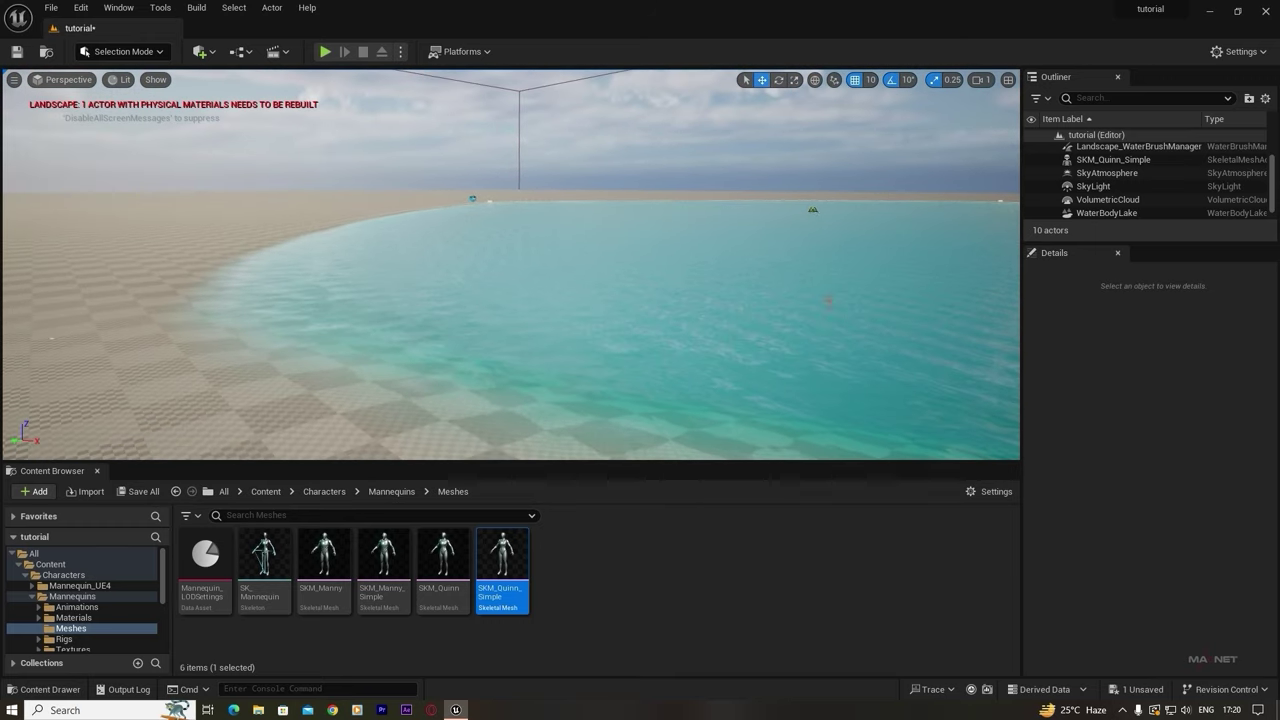
- Select the lake in the scene and open its Water_Material_Lake water material for editing
{"action": "left_click", "coordinate": [720, 366]}
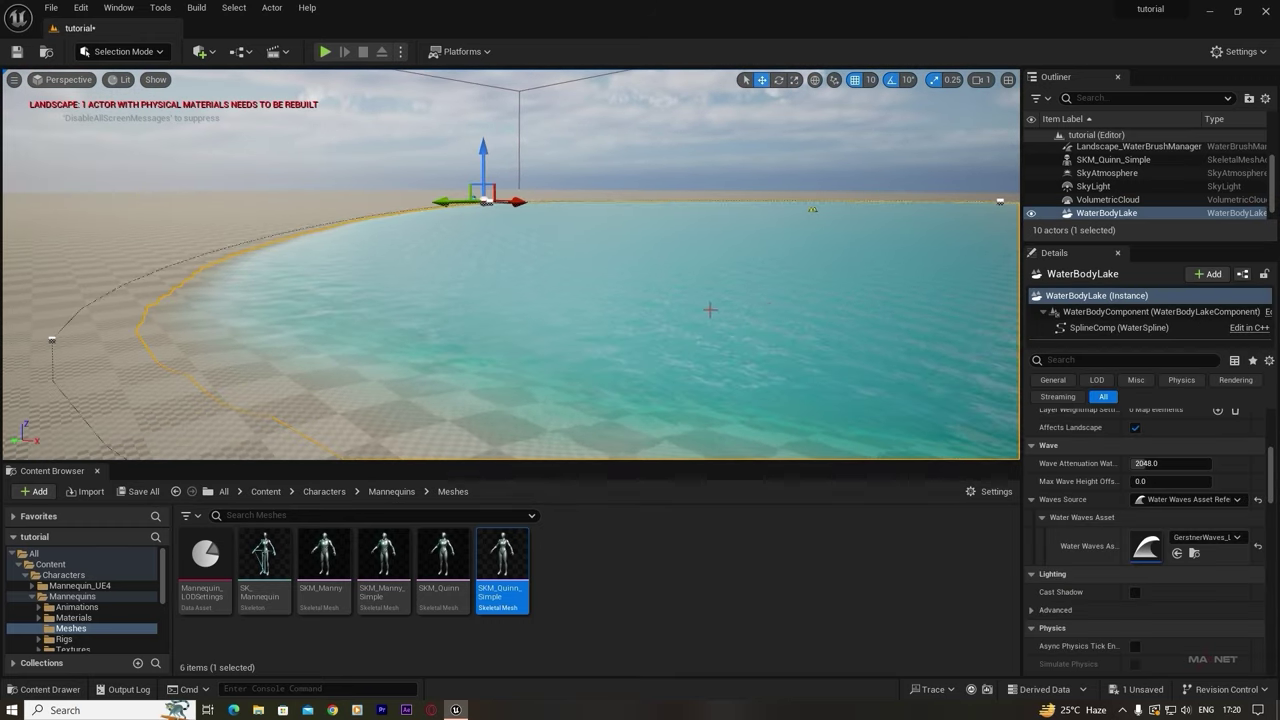
{"action": "scroll", "coordinate": [1062, 570], "scroll_direction": "down", "scroll_amount": 8}
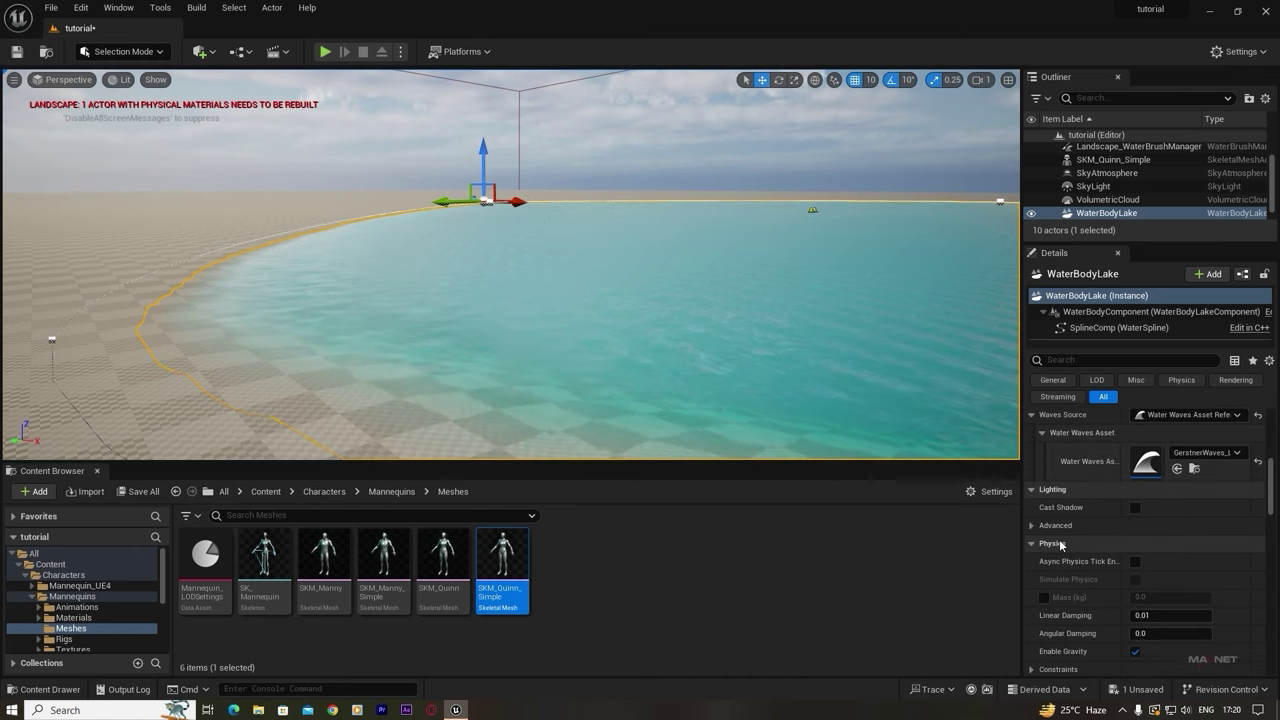
{"action": "scroll", "coordinate": [1060, 545], "scroll_direction": "down", "scroll_amount": 10}
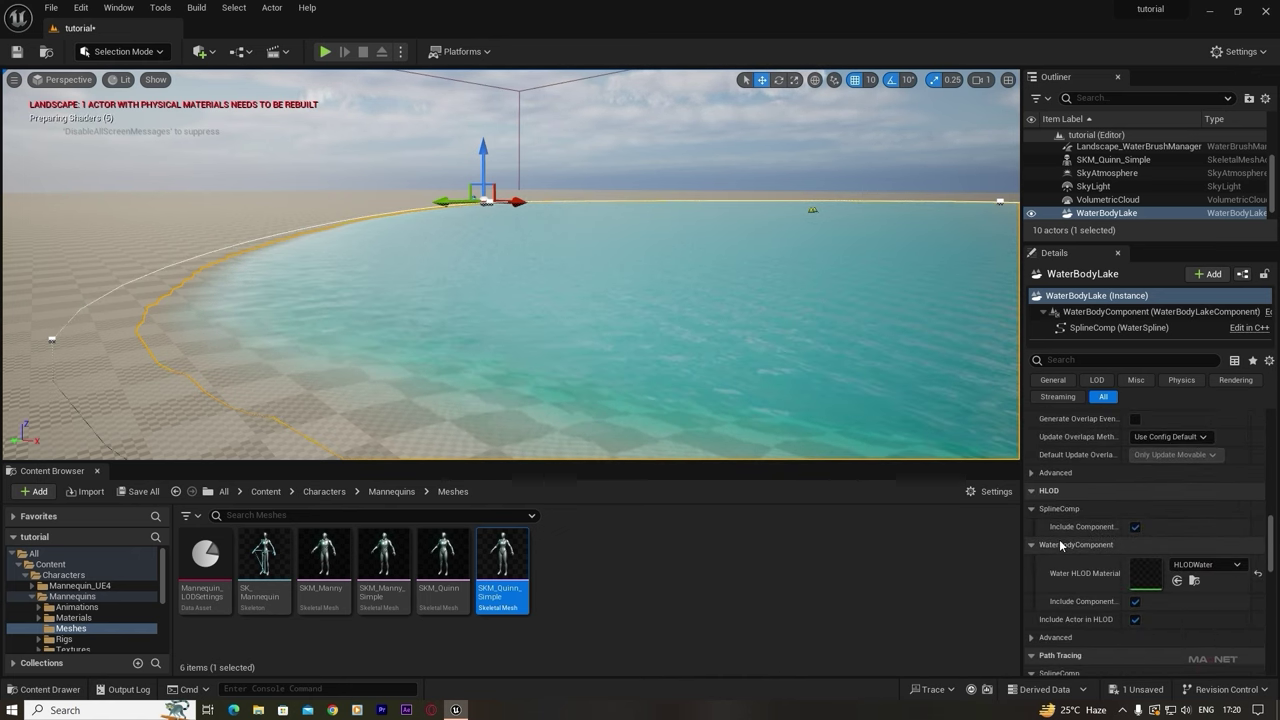
{"action": "scroll", "coordinate": [1059, 539], "scroll_direction": "down", "scroll_amount": 8}
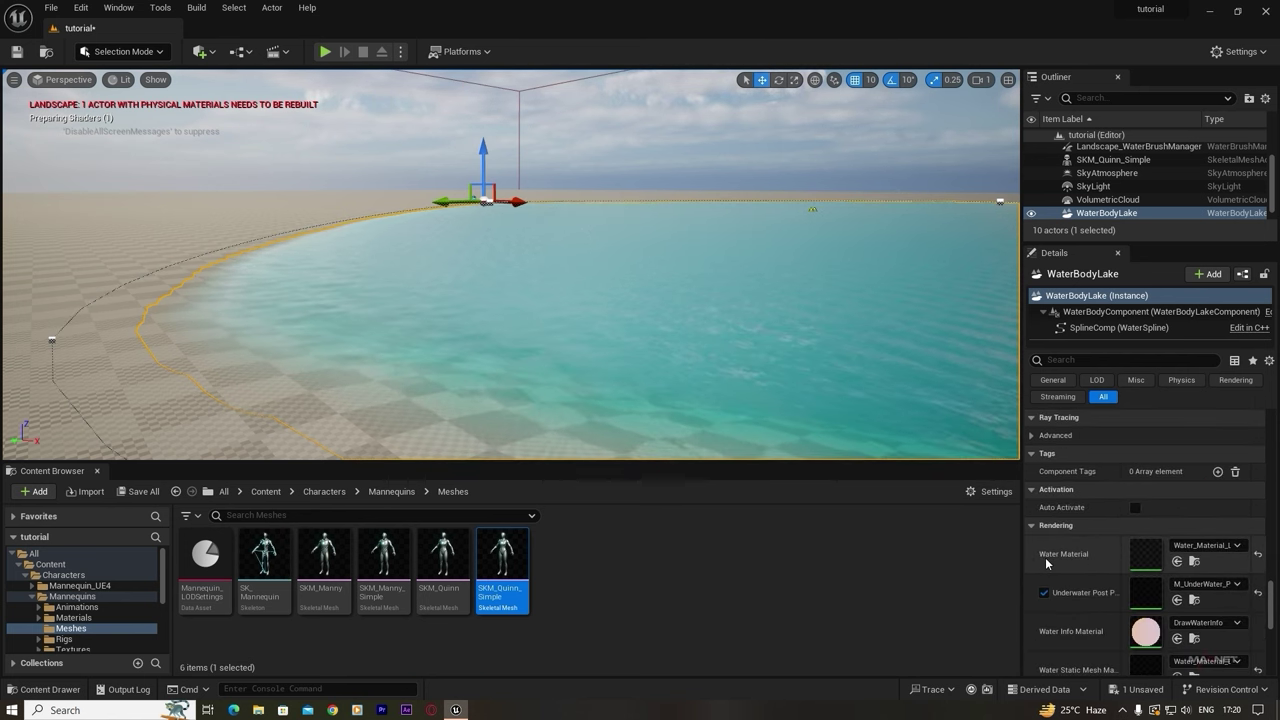
{"action": "double_click", "coordinate": [1145, 556]}
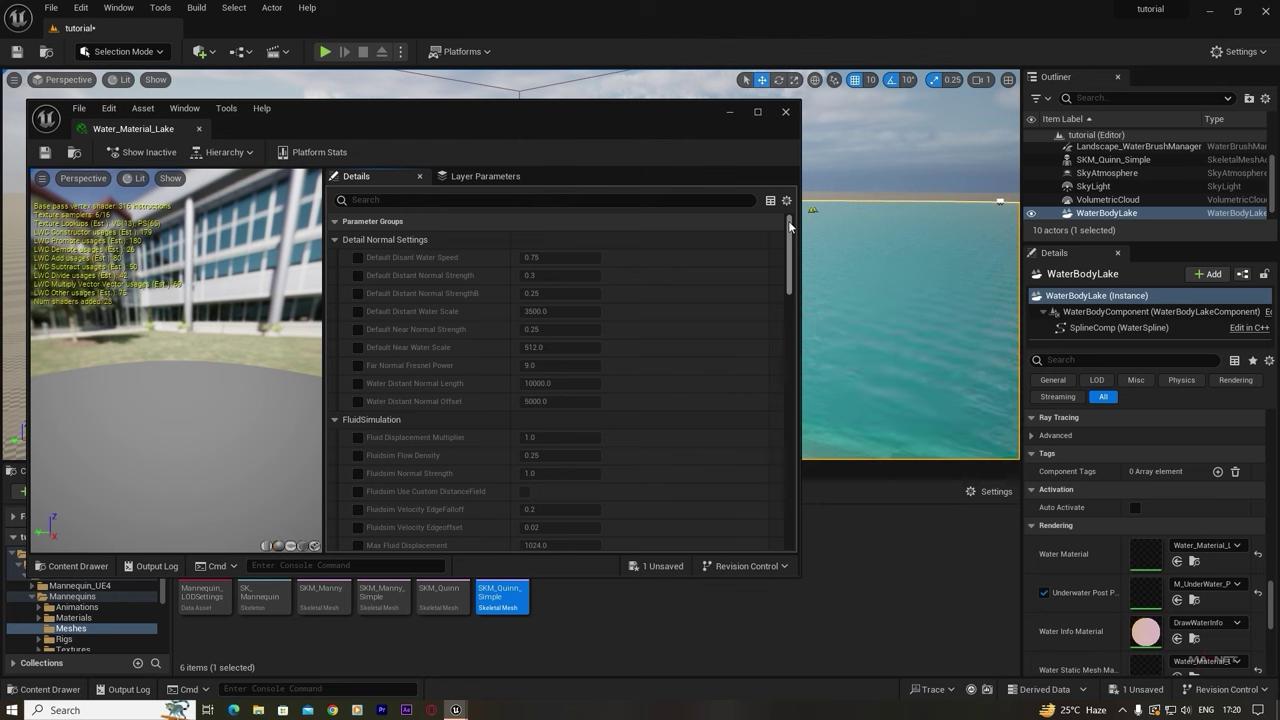
- Change the lake material's Absorption colour to a near-white tint with saturation about 0.115 and value 350, then close the material editor
{"action": "left_click_drag", "start_coordinate": [789, 232], "coordinate": [786, 401]}
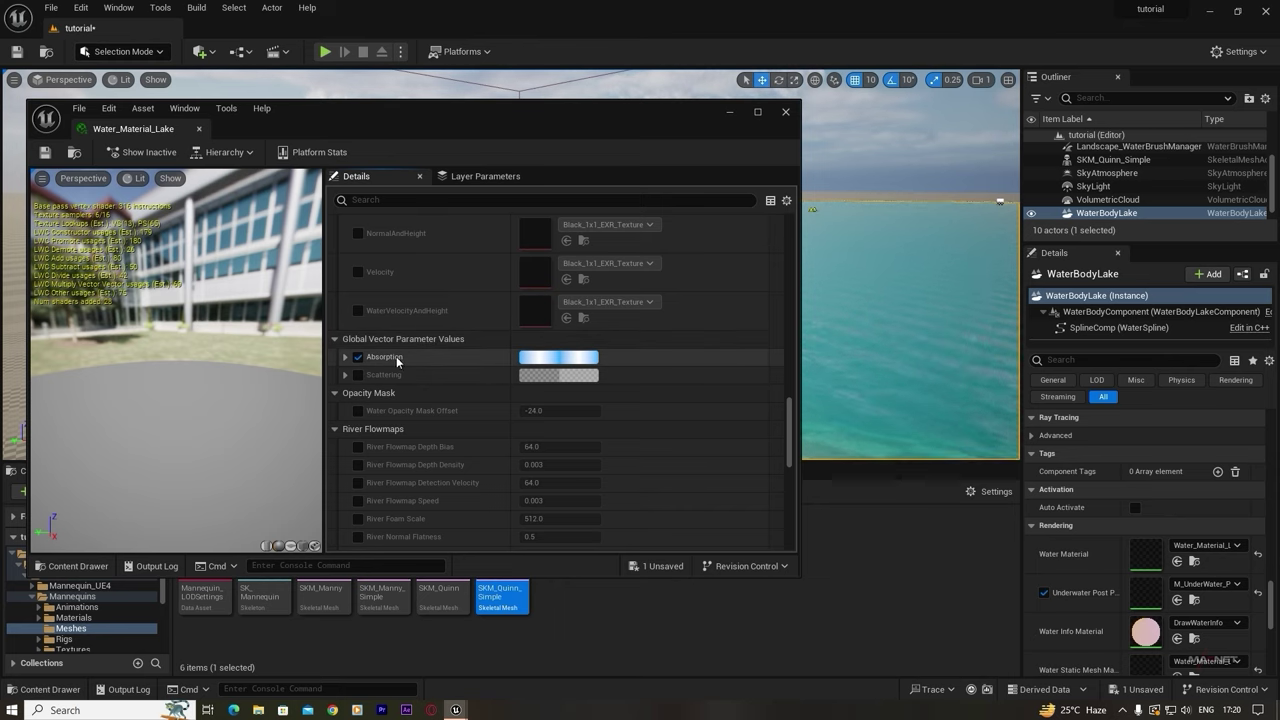
{"action": "left_click", "coordinate": [552, 358]}
{"action": "left_click_drag", "start_coordinate": [641, 352], "coordinate": [452, 254]}
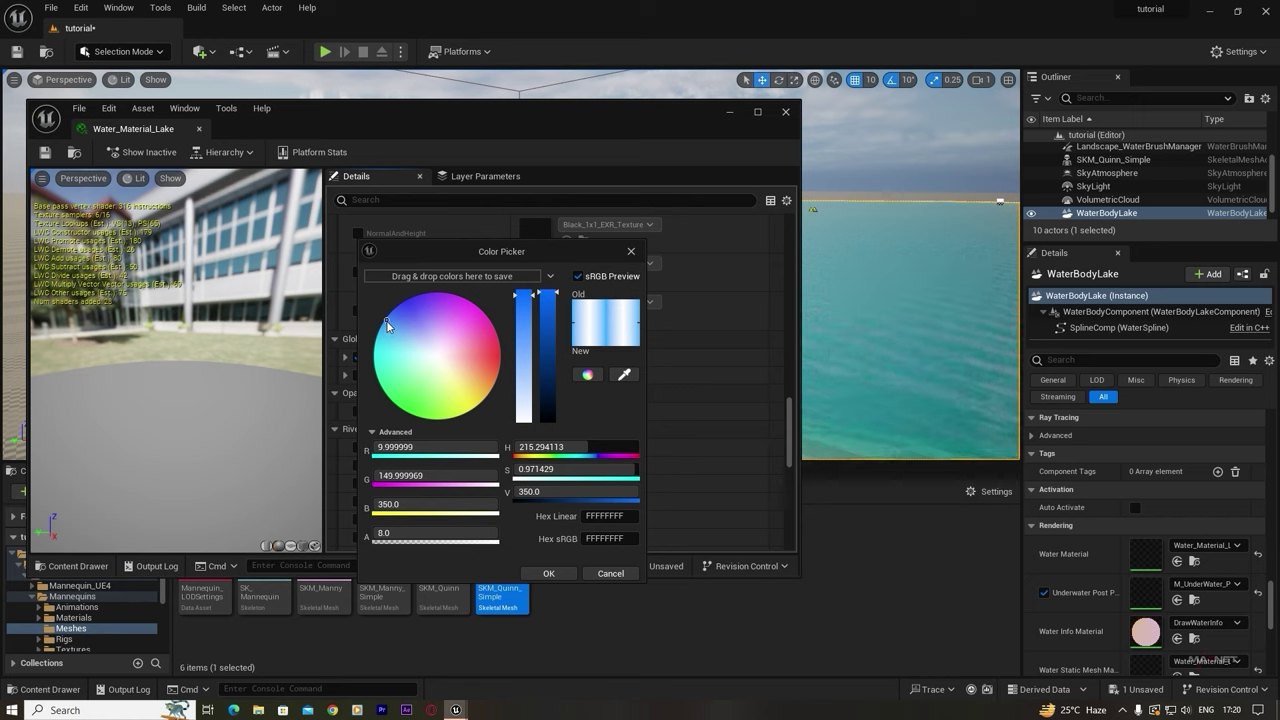
{"action": "left_click_drag", "start_coordinate": [387, 326], "coordinate": [431, 360]}
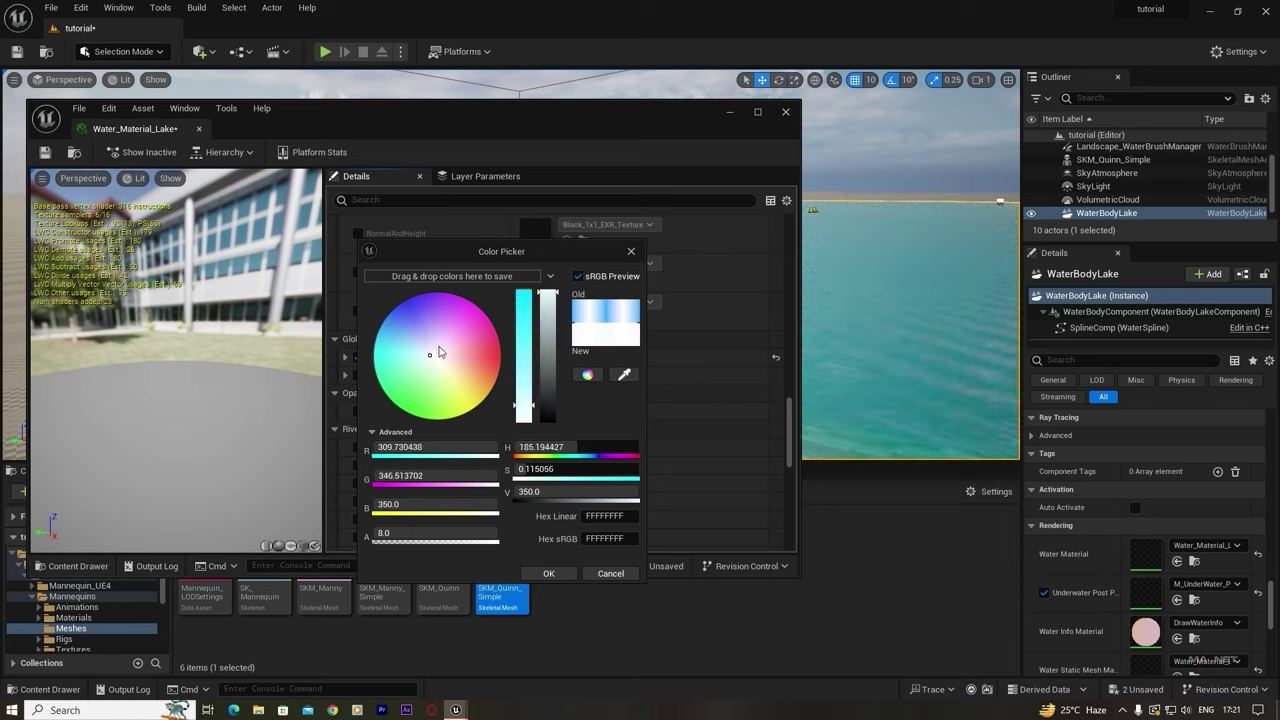
{"action": "left_click", "coordinate": [551, 575]}
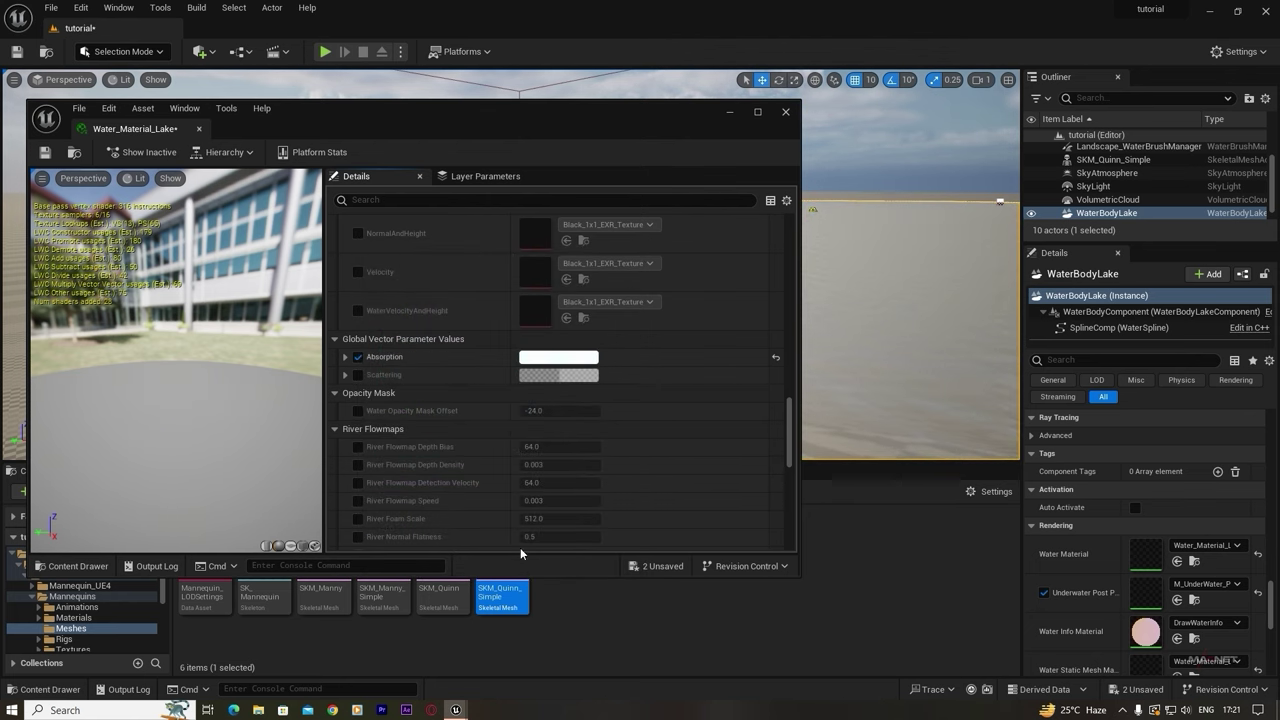
{"action": "left_click", "coordinate": [786, 113]}
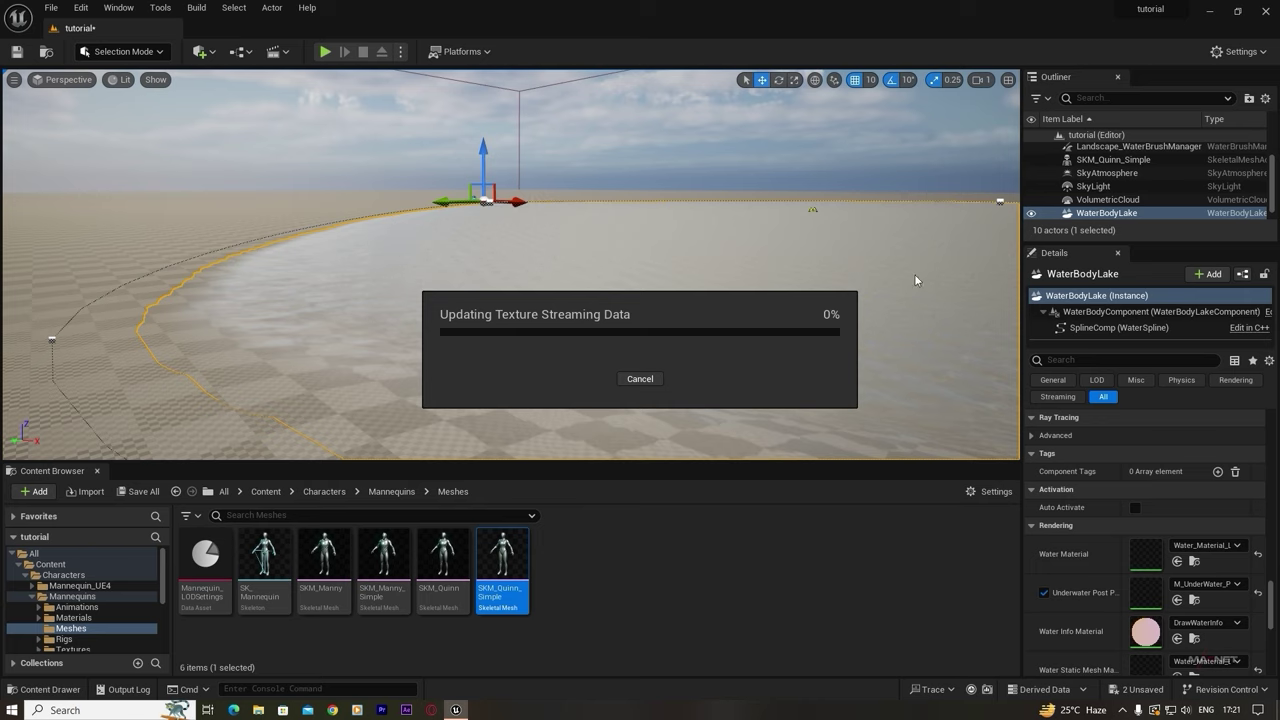
- Deselect the lake and examine its recoloured water from close up, from the shore and from behind the mannequin
{"action": "right_click_drag", "start_coordinate": [355, 317], "coordinate": [414, 298]}
{"action": "key", "text": "a"}
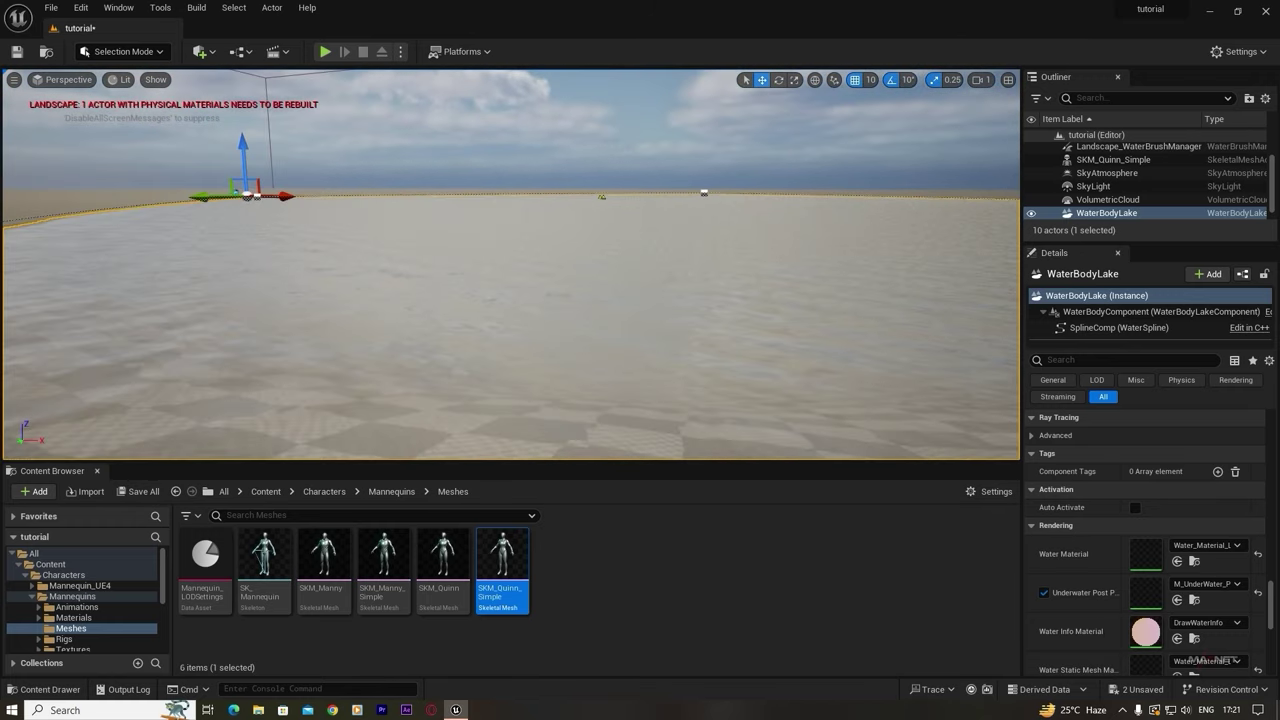
{"action": "right_click_drag", "start_coordinate": [586, 292], "coordinate": [452, 283]}
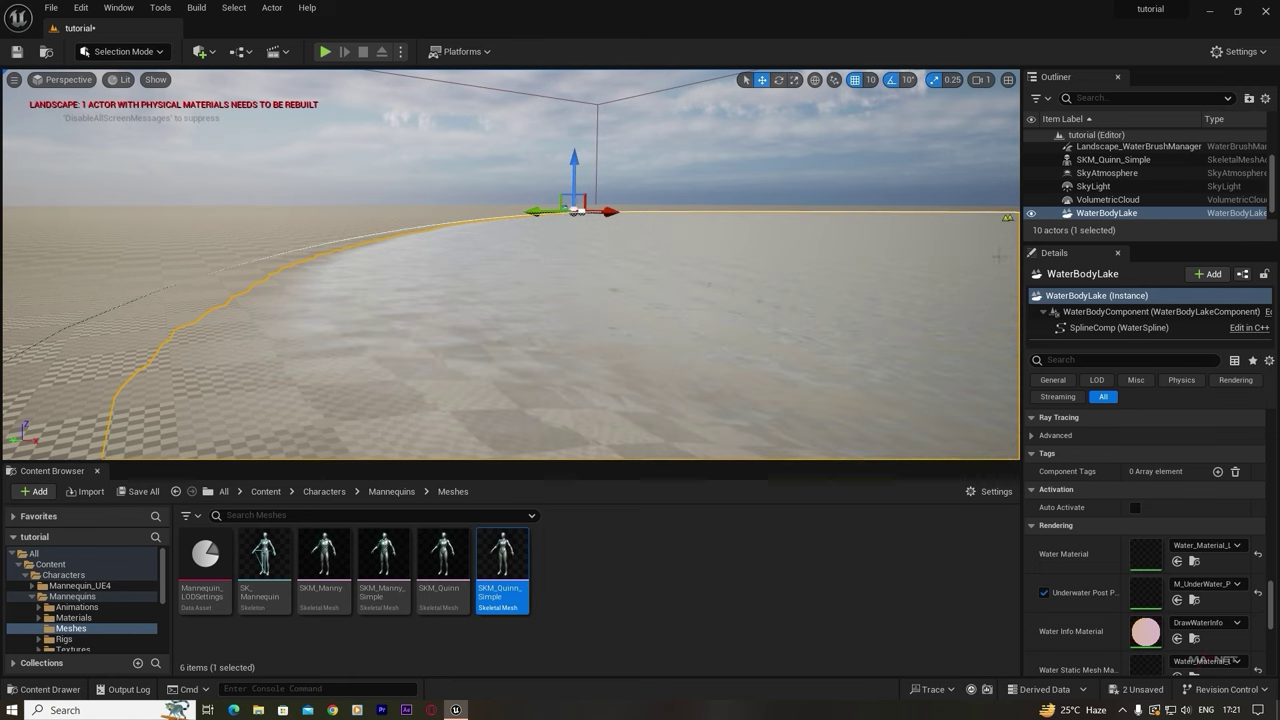
{"action": "right_click_drag", "start_coordinate": [586, 292], "coordinate": [705, 246]}
{"action": "key", "text": "s"}
{"action": "key", "text": "d"}
{"action": "key", "text": "a"}
{"action": "key", "text": "s"}
{"action": "key", "text": "Escape"}
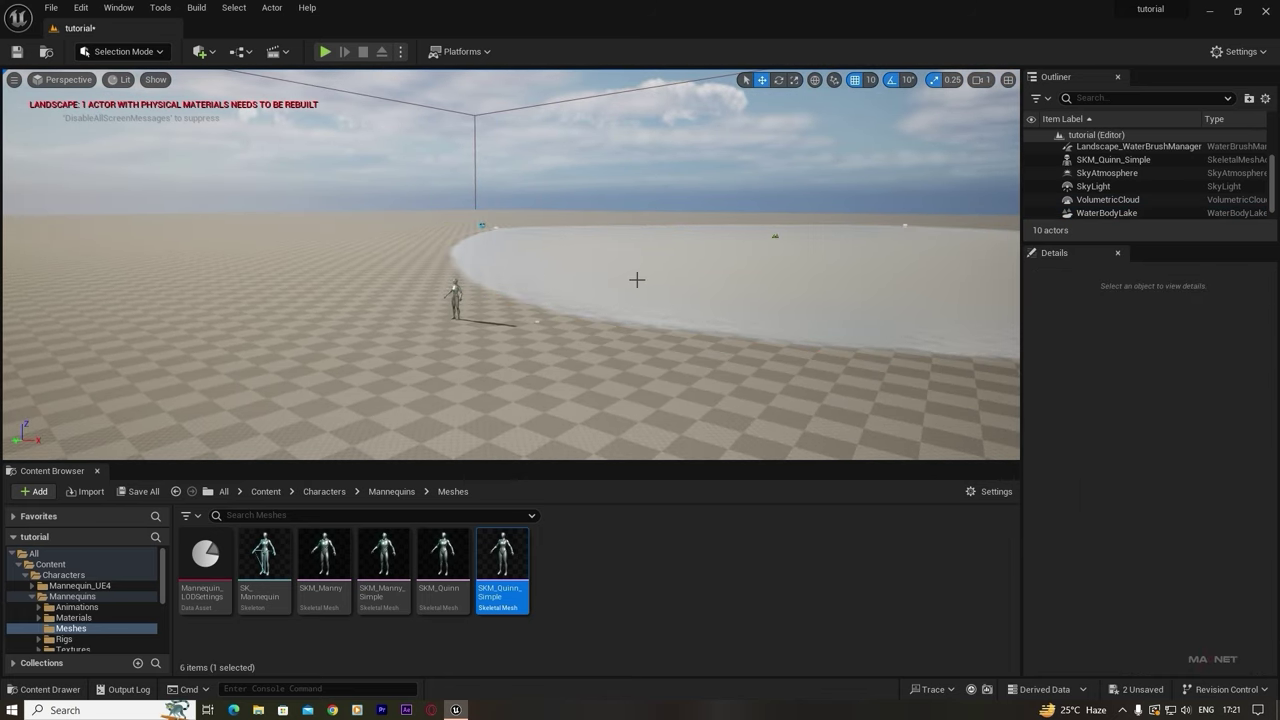
{"action": "mouse_move", "coordinate": [660, 287]}
{"action": "right_mouse_down"}
{"action": "mouse_move", "coordinate": [760, 275]}
{"action": "mouse_move", "coordinate": [582, 285]}
{"action": "mouse_move", "coordinate": [643, 280]}
{"action": "right_mouse_up"}
{"action": "key", "text": "a"}
{"action": "key", "text": "w"}
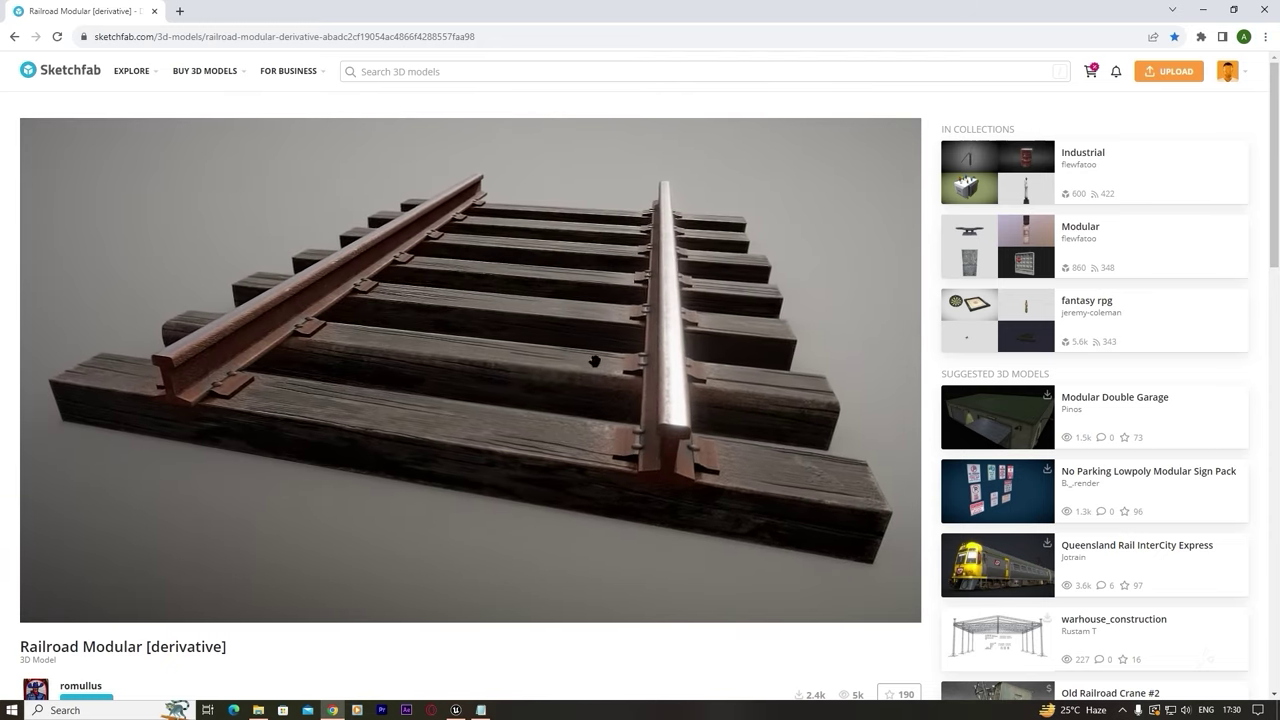
- Switch to Sketchfab, review the creator credit for the Railroad Modular [derivative] model and open its download options
{"action": "scroll", "coordinate": [5, 236], "scroll_direction": "down", "scroll_amount": 2}
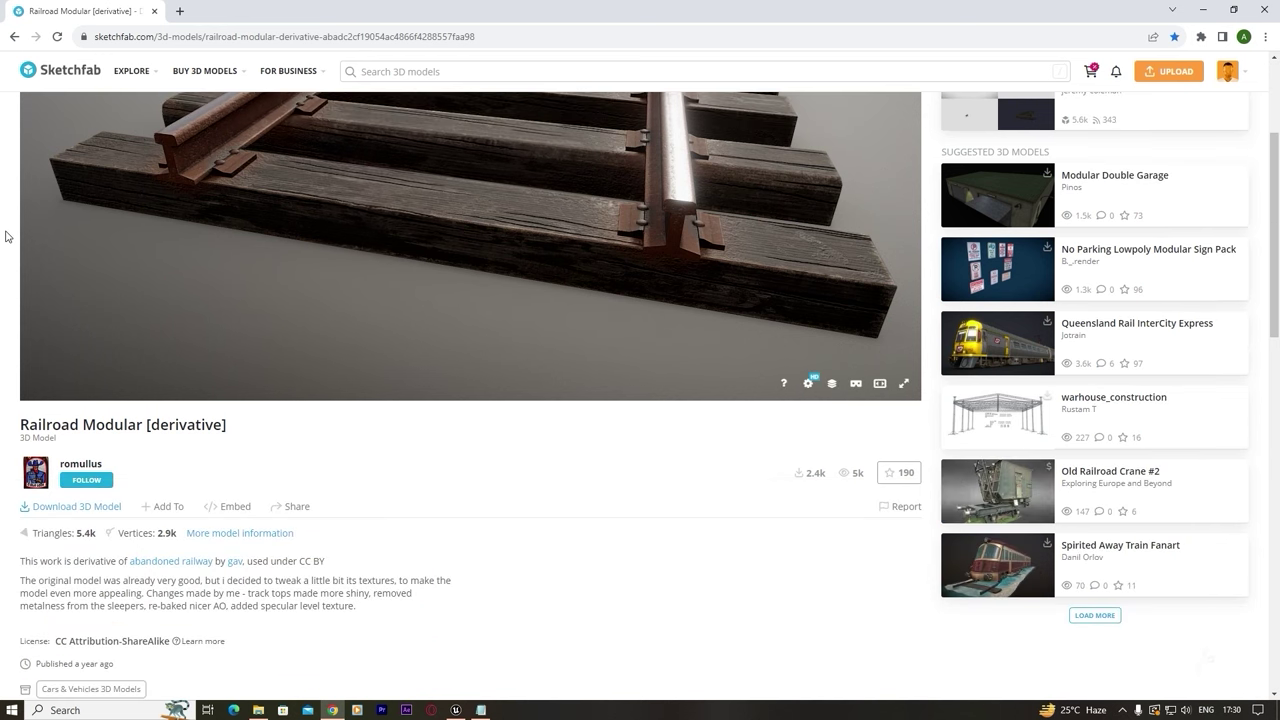
{"action": "left_click", "coordinate": [68, 508]}
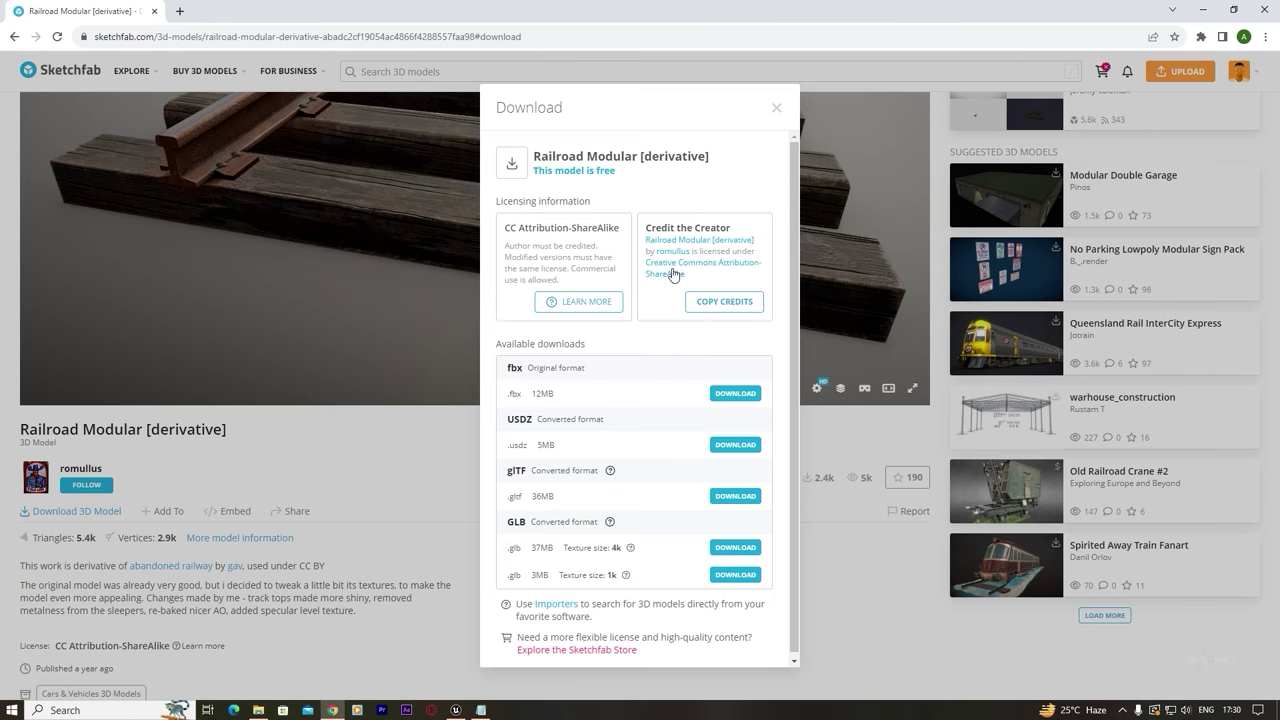
{"action": "left_click_drag", "start_coordinate": [703, 283], "coordinate": [645, 226]}
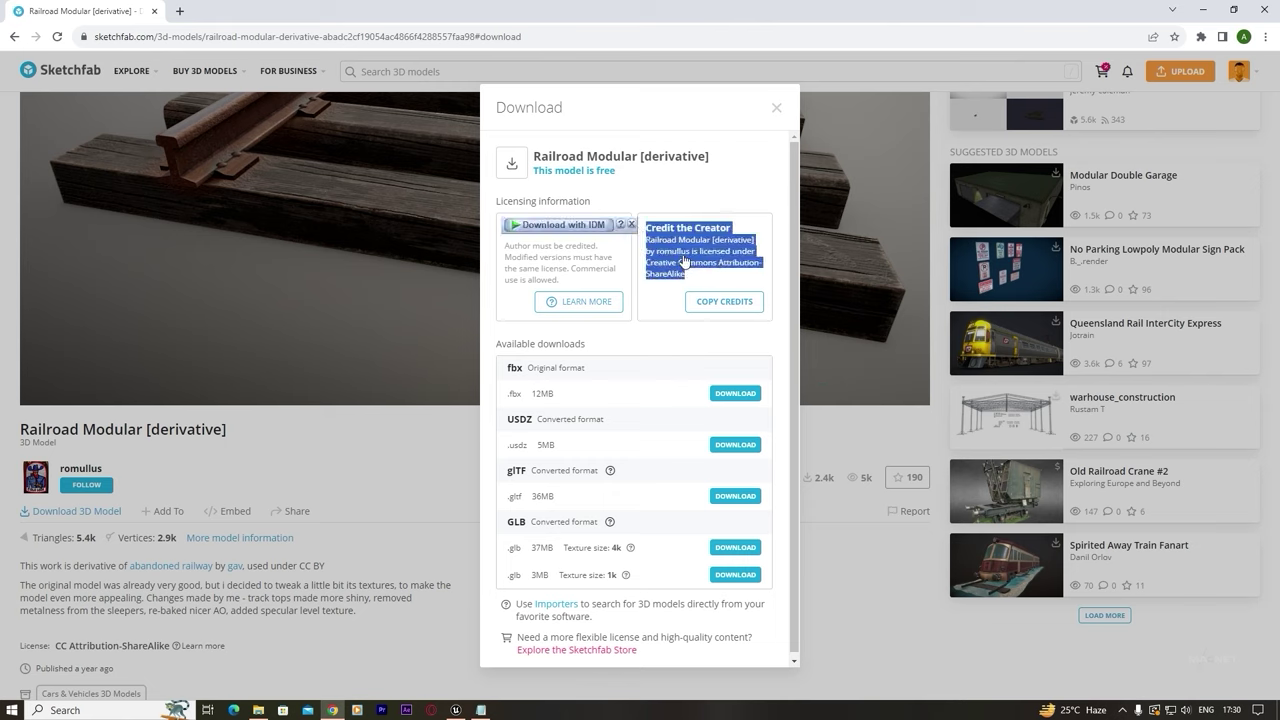
{"action": "left_click", "coordinate": [142, 470]}
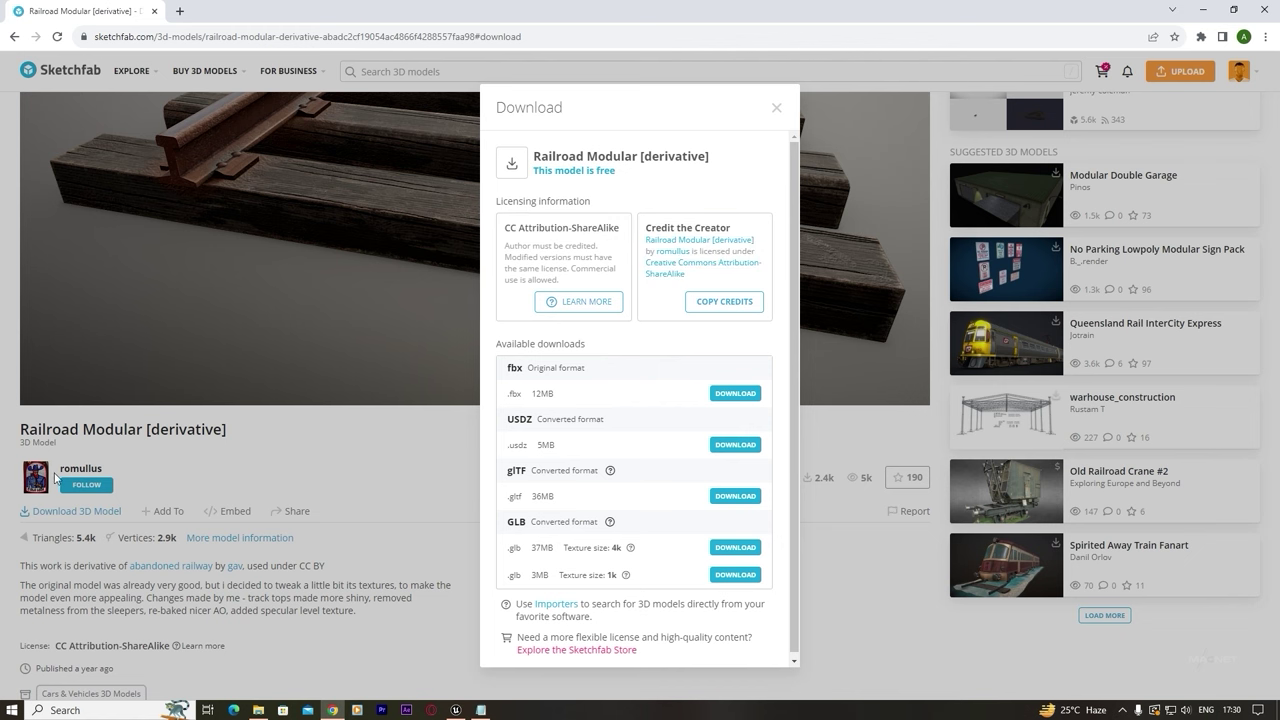
{"action": "left_click", "coordinate": [68, 476]}
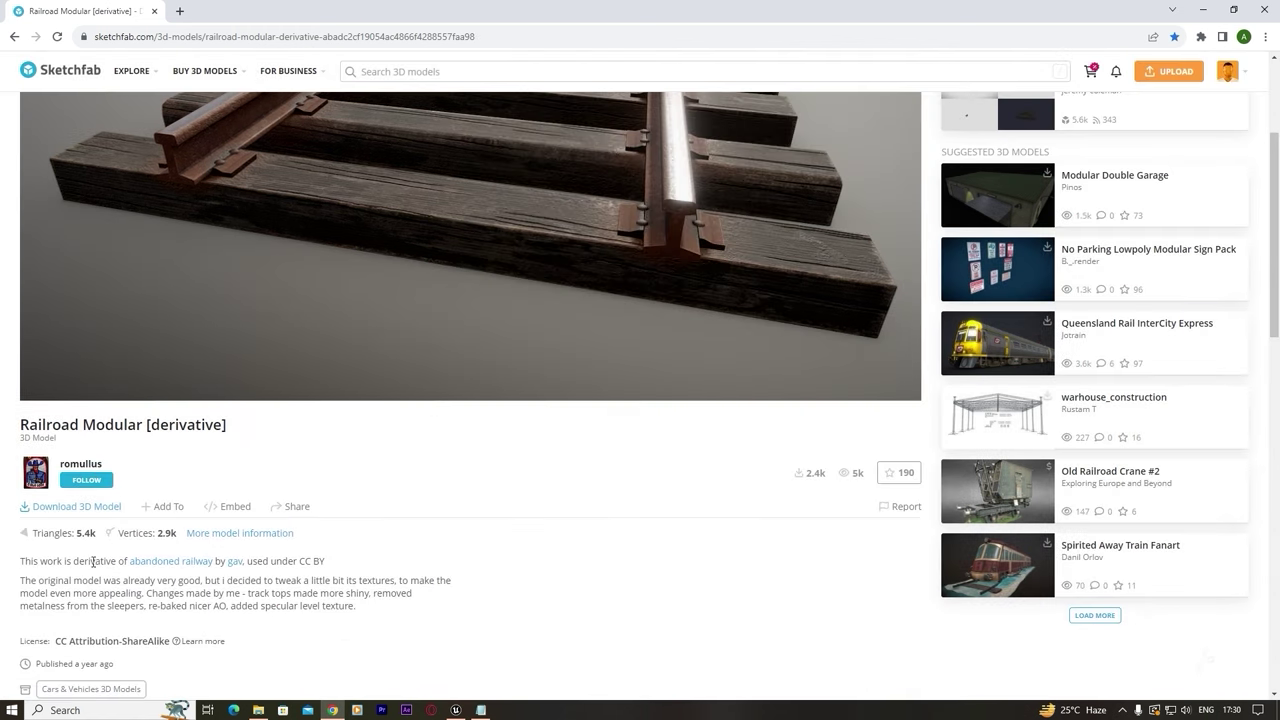
{"action": "left_click", "coordinate": [77, 511]}
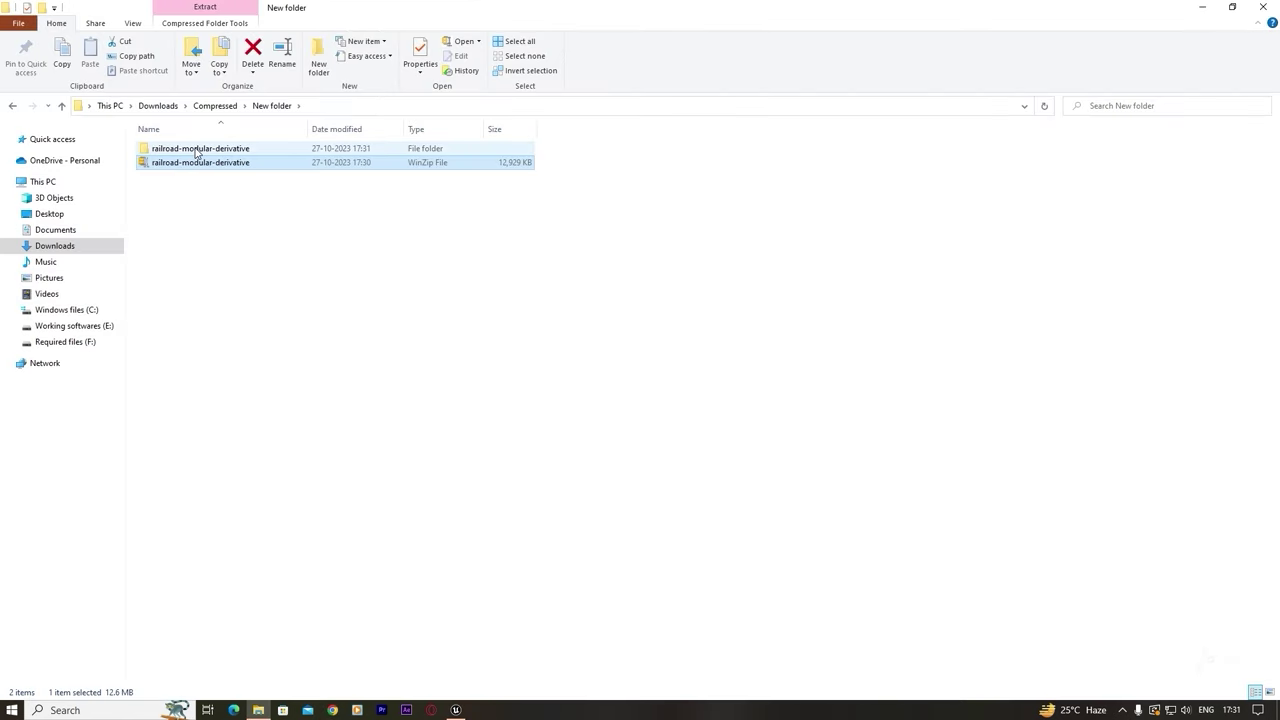
- In File Explorer, inspect the source and textures folders of the extracted railroad-modular-derivative download
{"action": "double_click", "coordinate": [197, 149]}
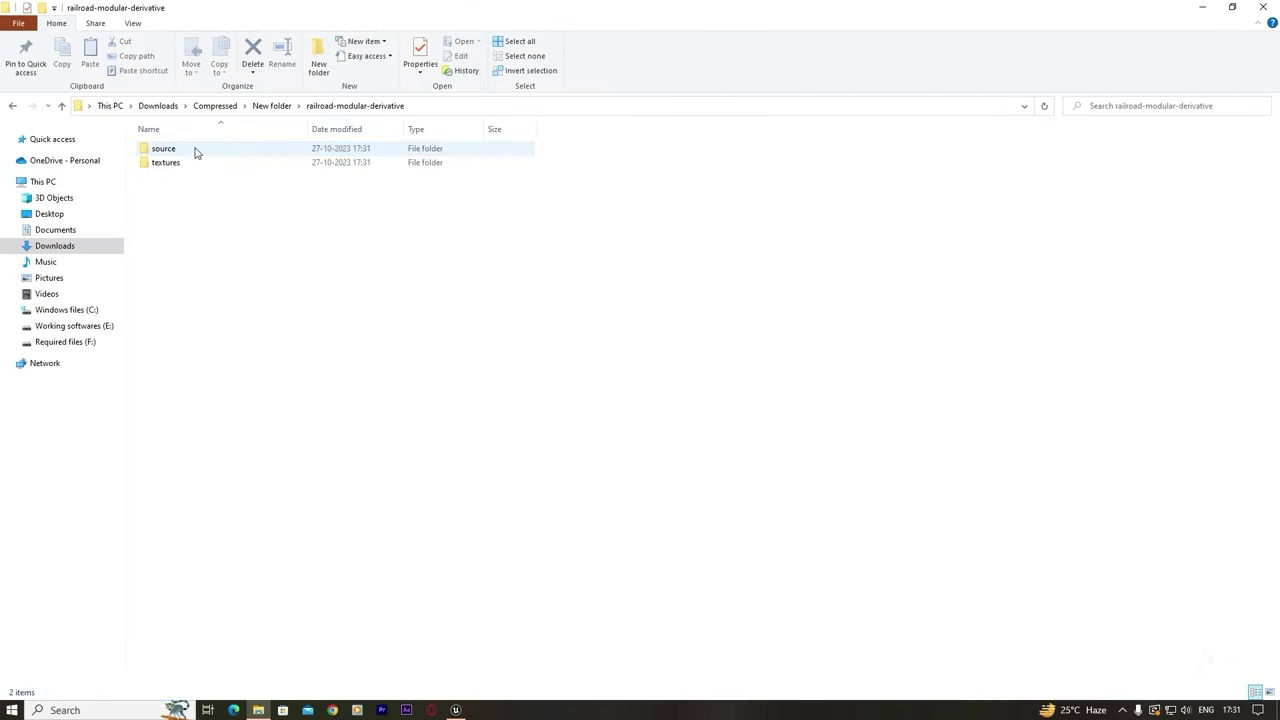
{"action": "double_click", "coordinate": [186, 153]}
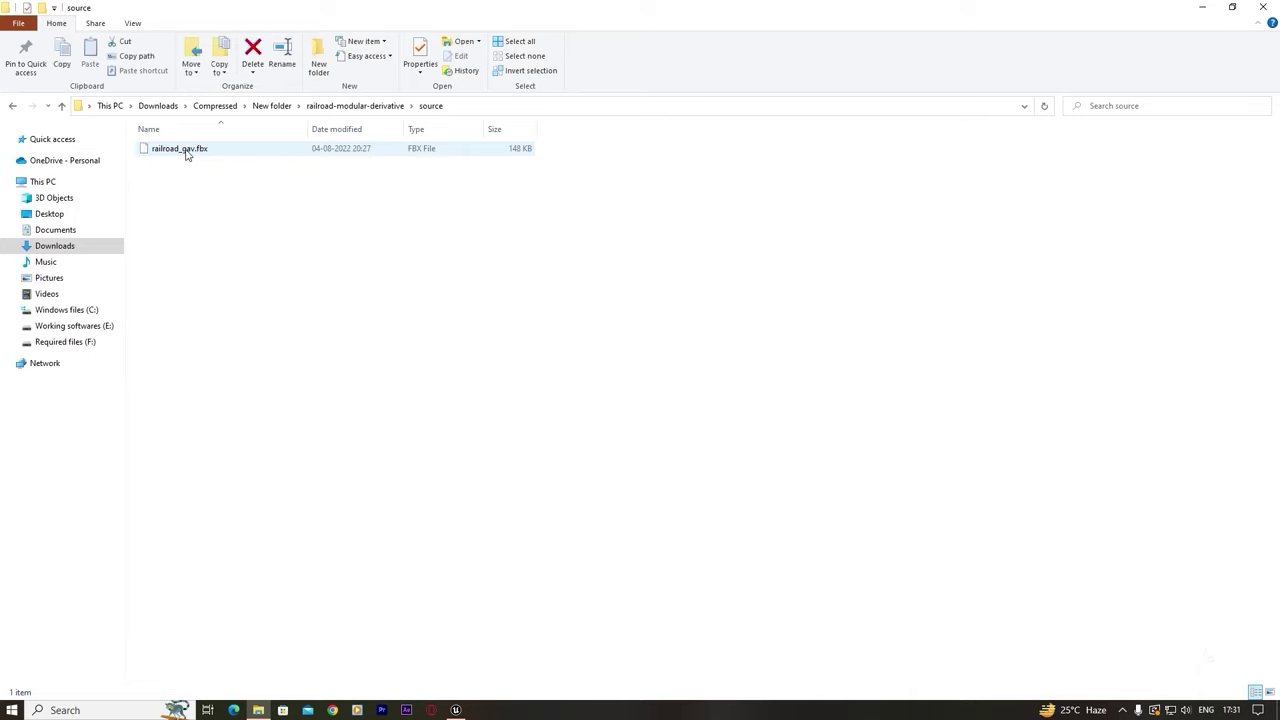
{"action": "left_click", "coordinate": [270, 152]}
{"action": "key", "text": "BackSpace"}
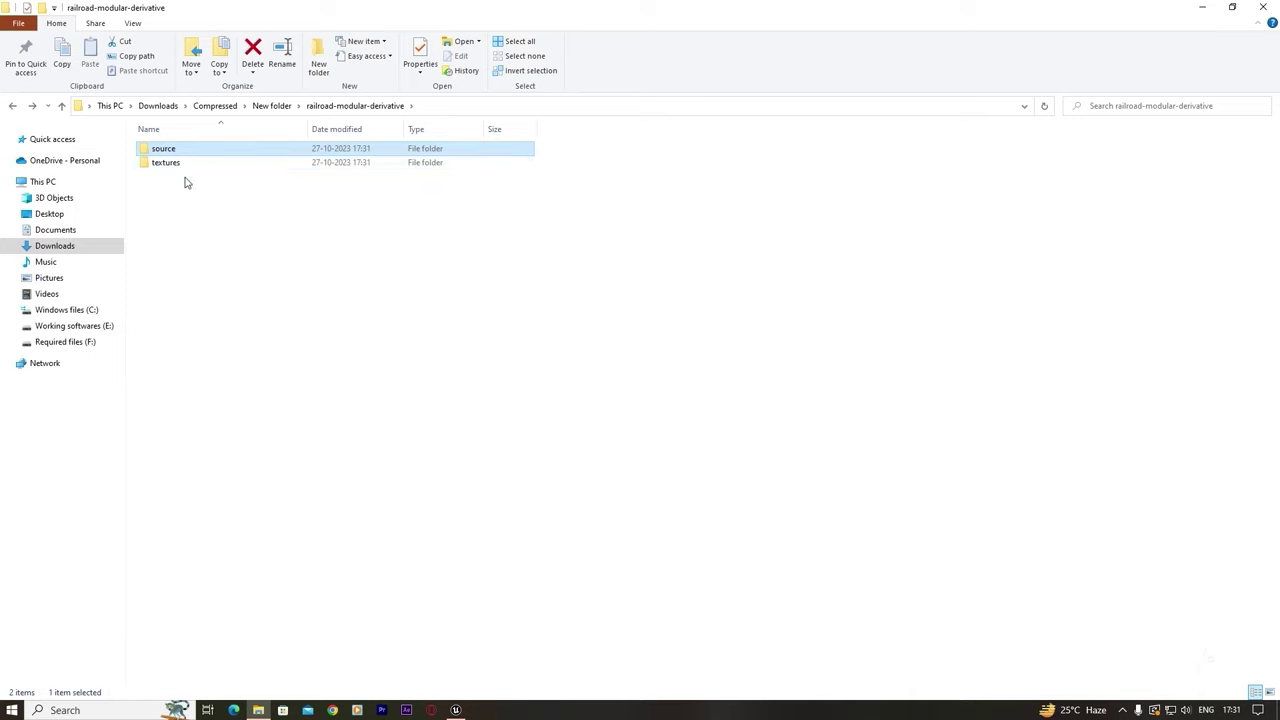
{"action": "double_click", "coordinate": [181, 166]}
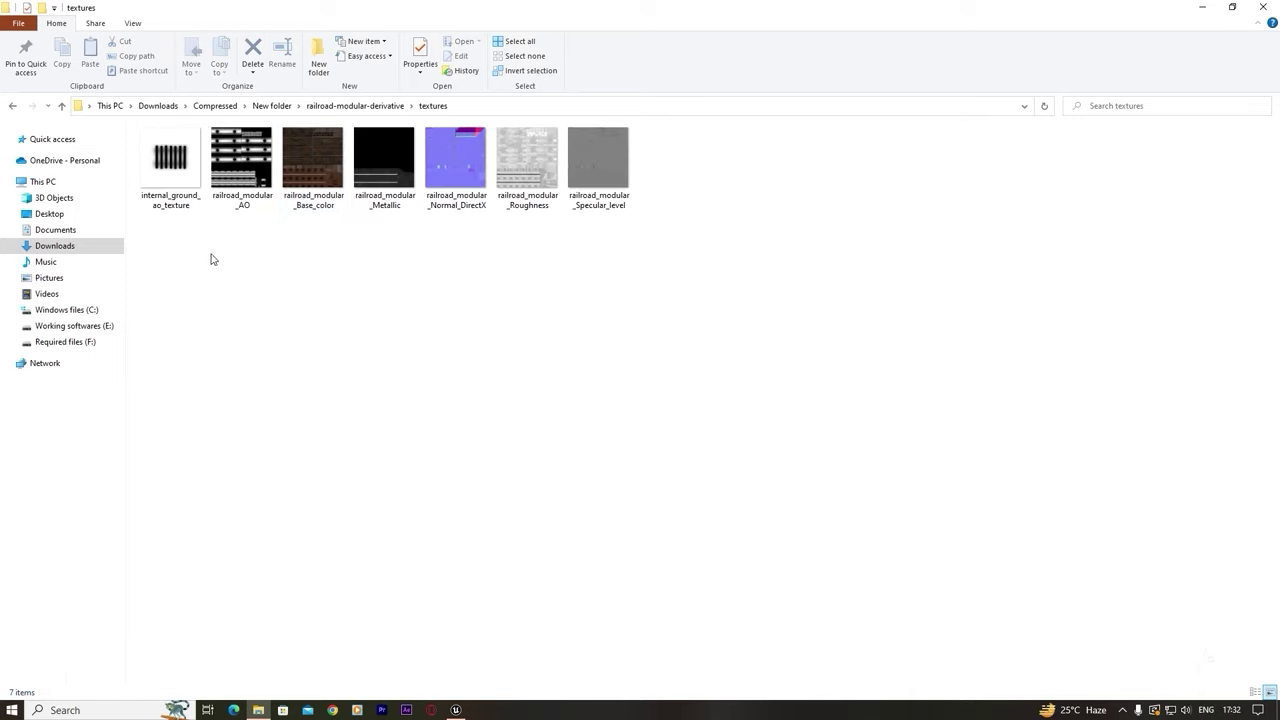
{"action": "key", "text": "alt+Left"}
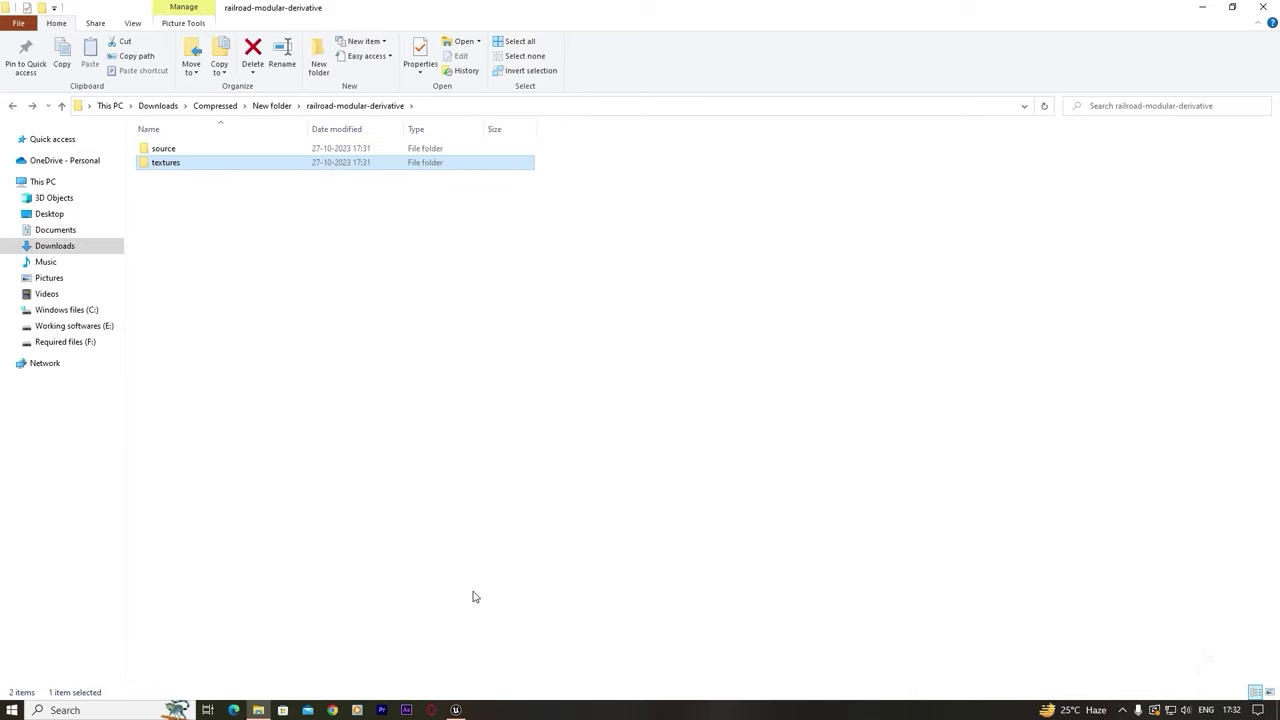
- Switch back to Unreal Editor and create a folder named FBX in the project's Content folder
{"action": "left_click", "coordinate": [455, 710]}
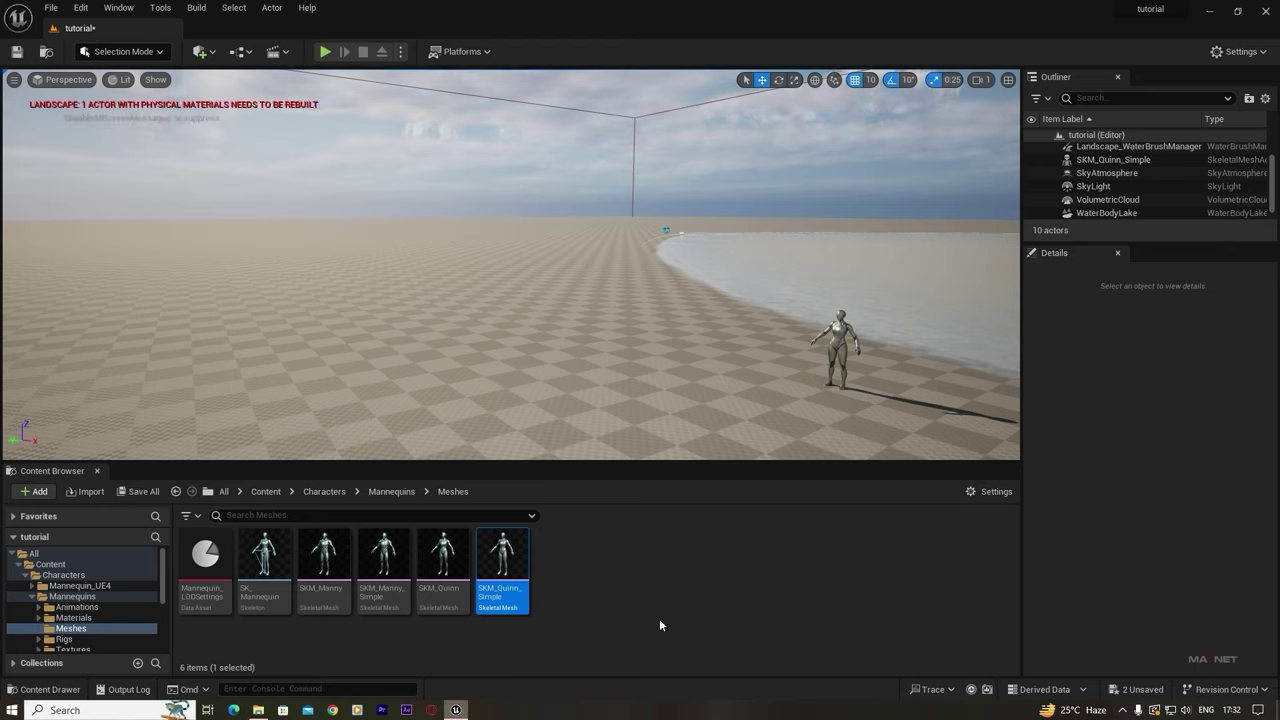
{"action": "left_click", "coordinate": [51, 564]}
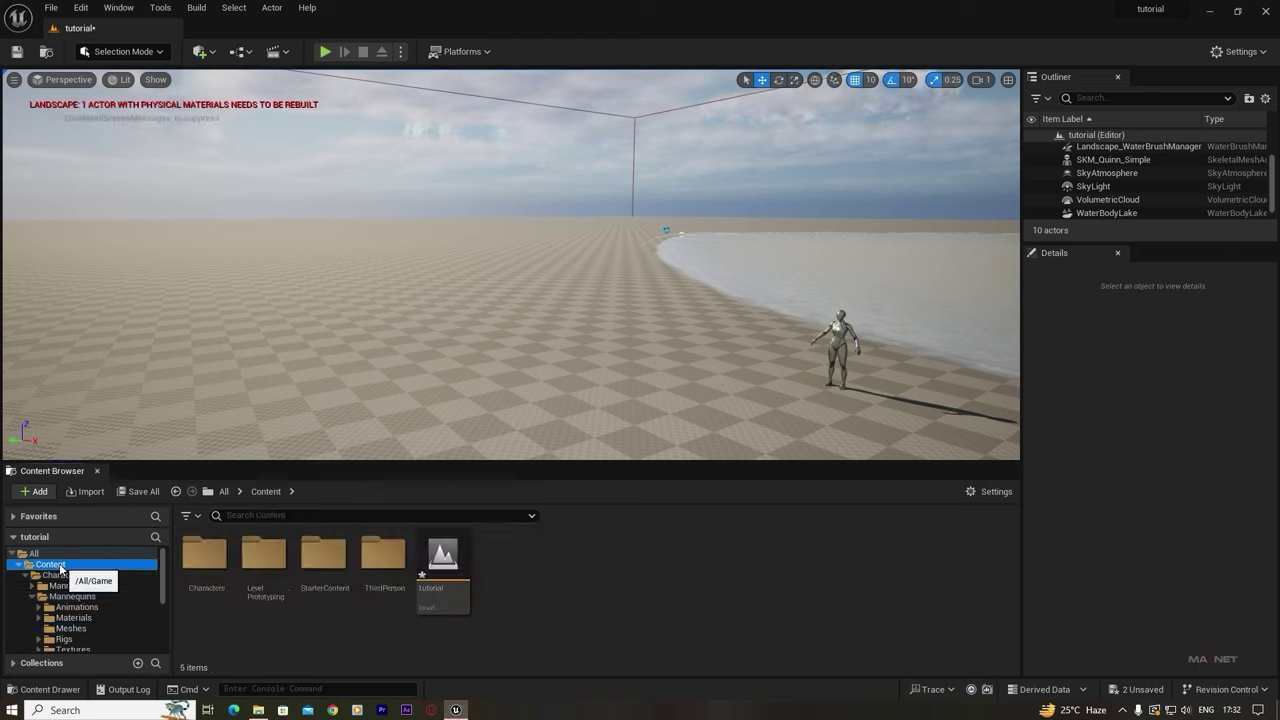
{"action": "right_click", "coordinate": [524, 586]}
{"action": "left_click", "coordinate": [578, 154]}
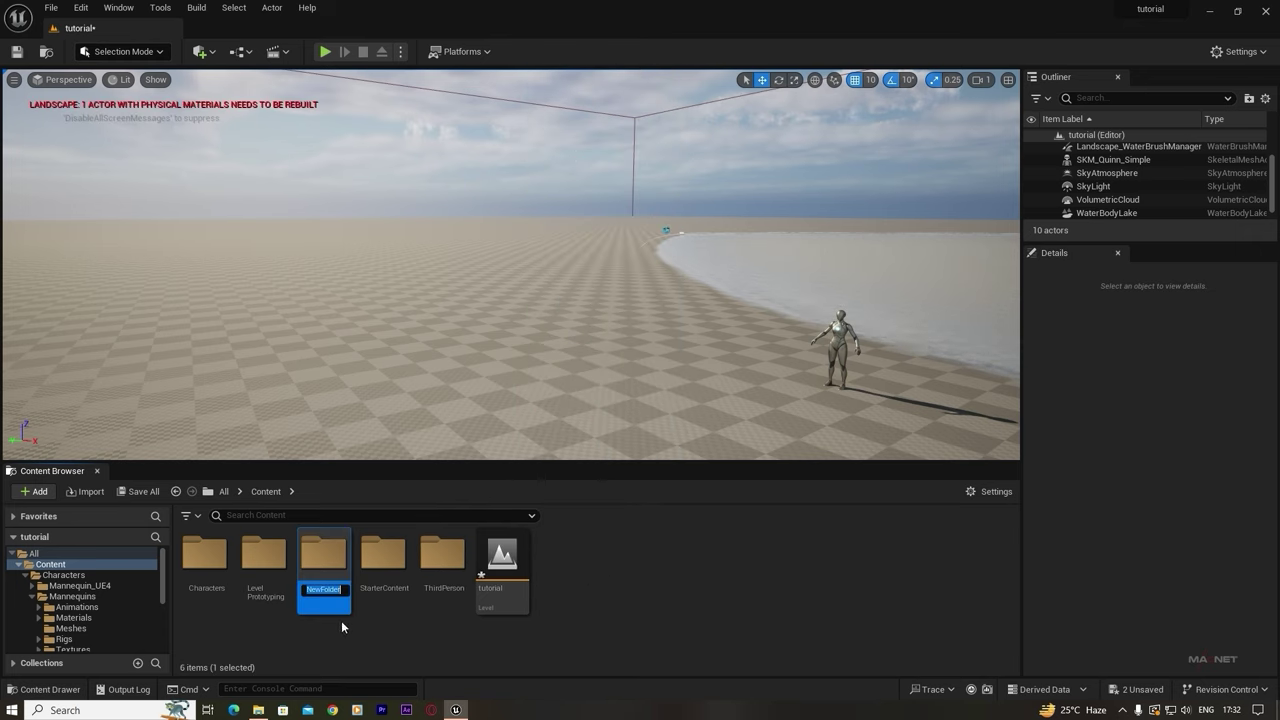
{"action": "type", "text": "FBX"}
{"action": "key", "text": "Return"}
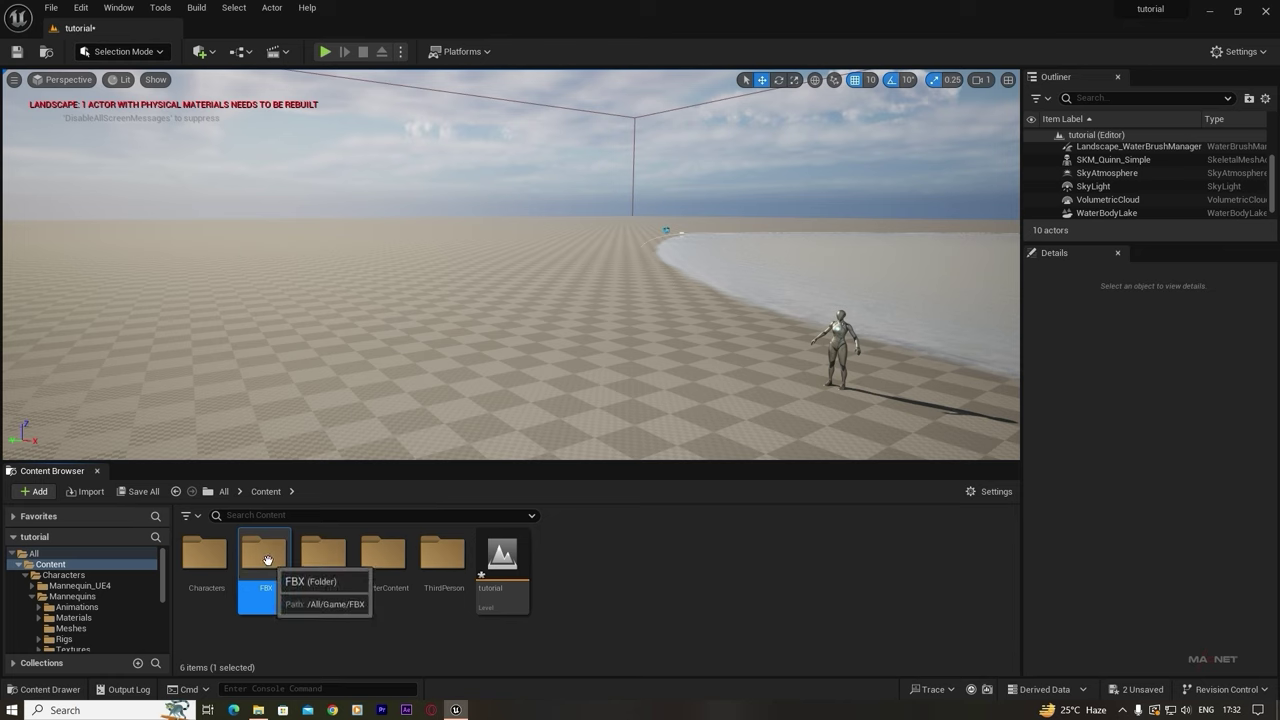
- Create a folder named Rail_track inside the FBX folder, open it and enlarge the asset browsing area
{"action": "double_click", "coordinate": [266, 566]}
{"action": "right_click", "coordinate": [281, 578]}
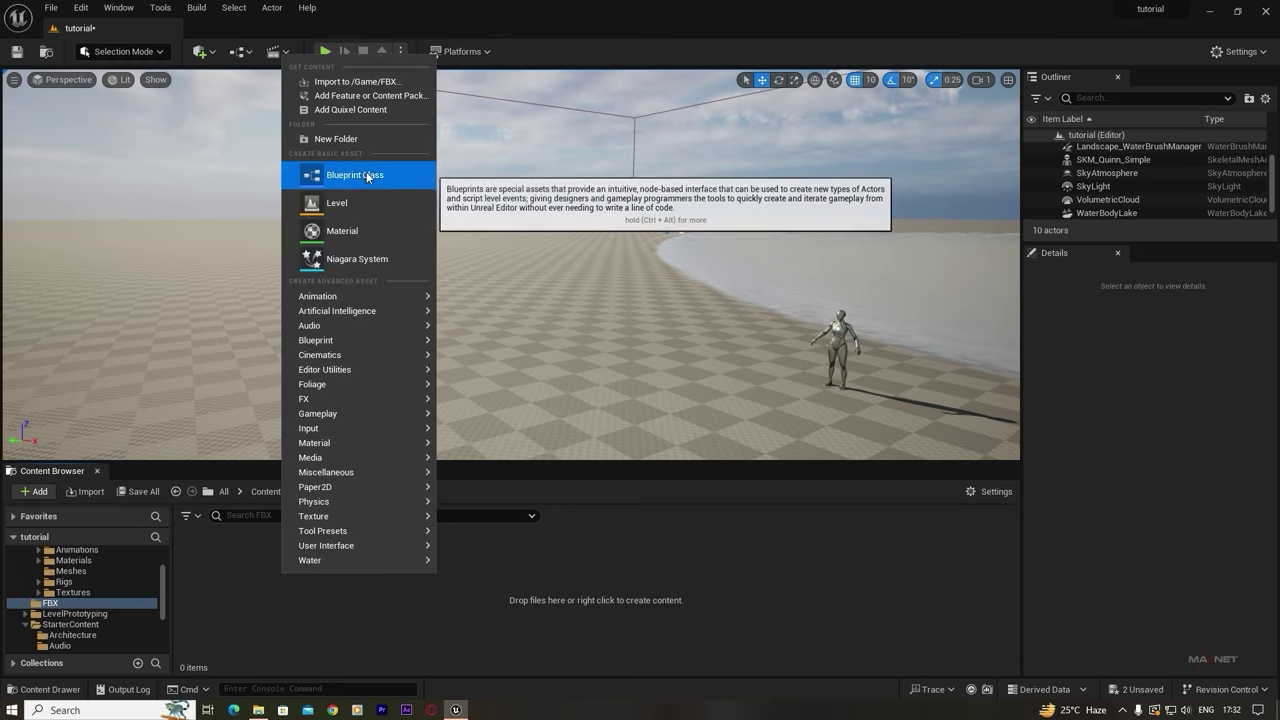
{"action": "left_click", "coordinate": [333, 137]}
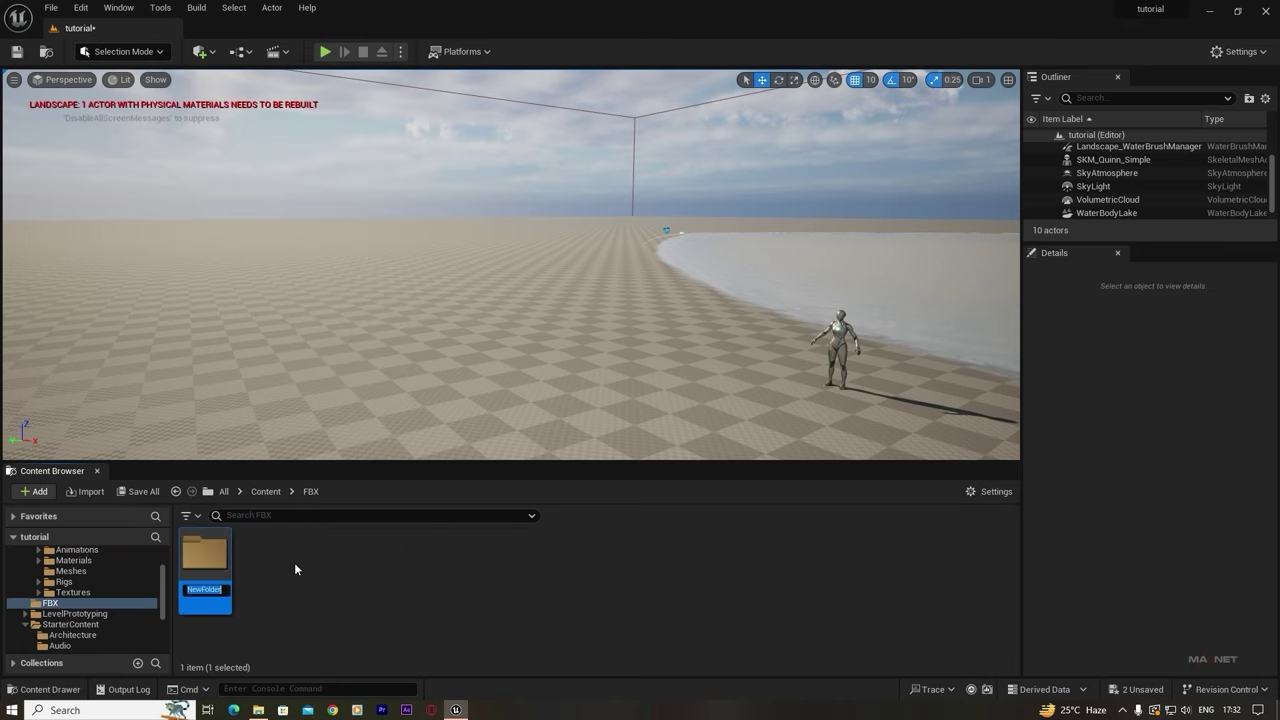
{"action": "type", "text": "Rail_track"}
{"action": "key", "text": "Return"}
{"action": "double_click", "coordinate": [212, 600]}
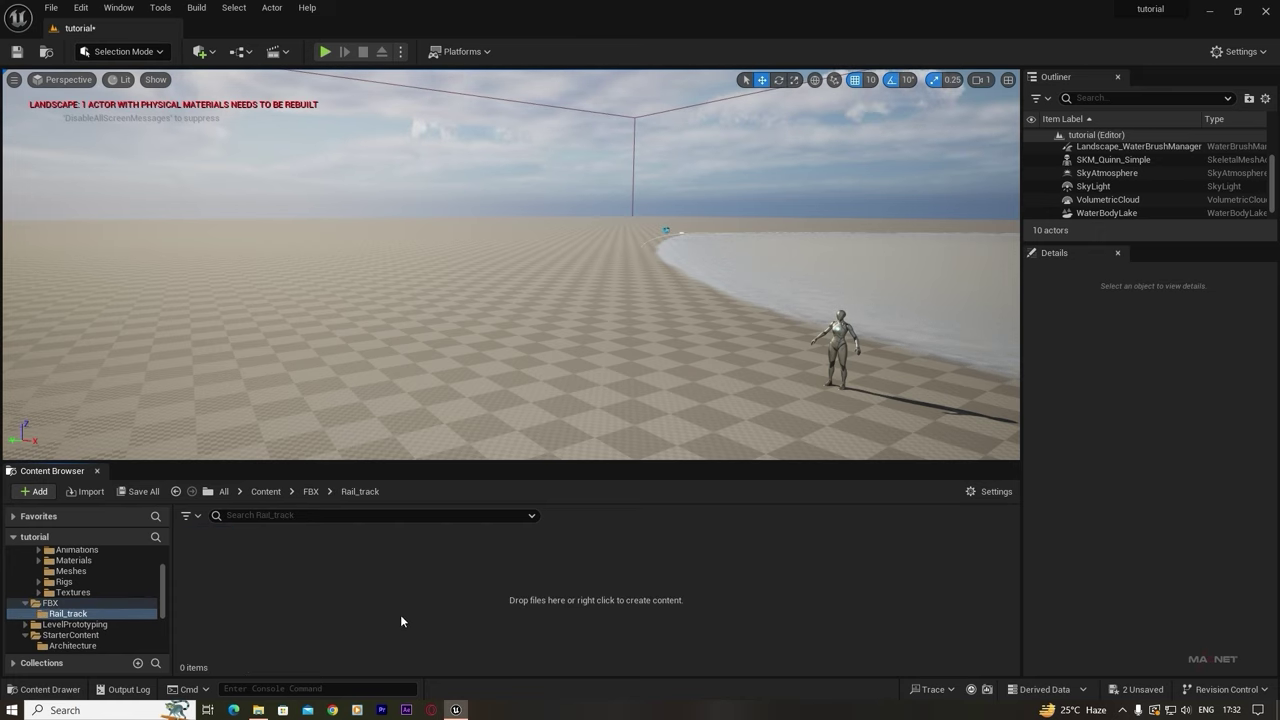
{"action": "left_click_drag", "start_coordinate": [564, 472], "coordinate": [564, 423]}
- Switch to File Explorer and bring railroad_gav.fbx from the download's source folder into Unreal's Rail_track folder
{"action": "left_click", "coordinate": [260, 711]}
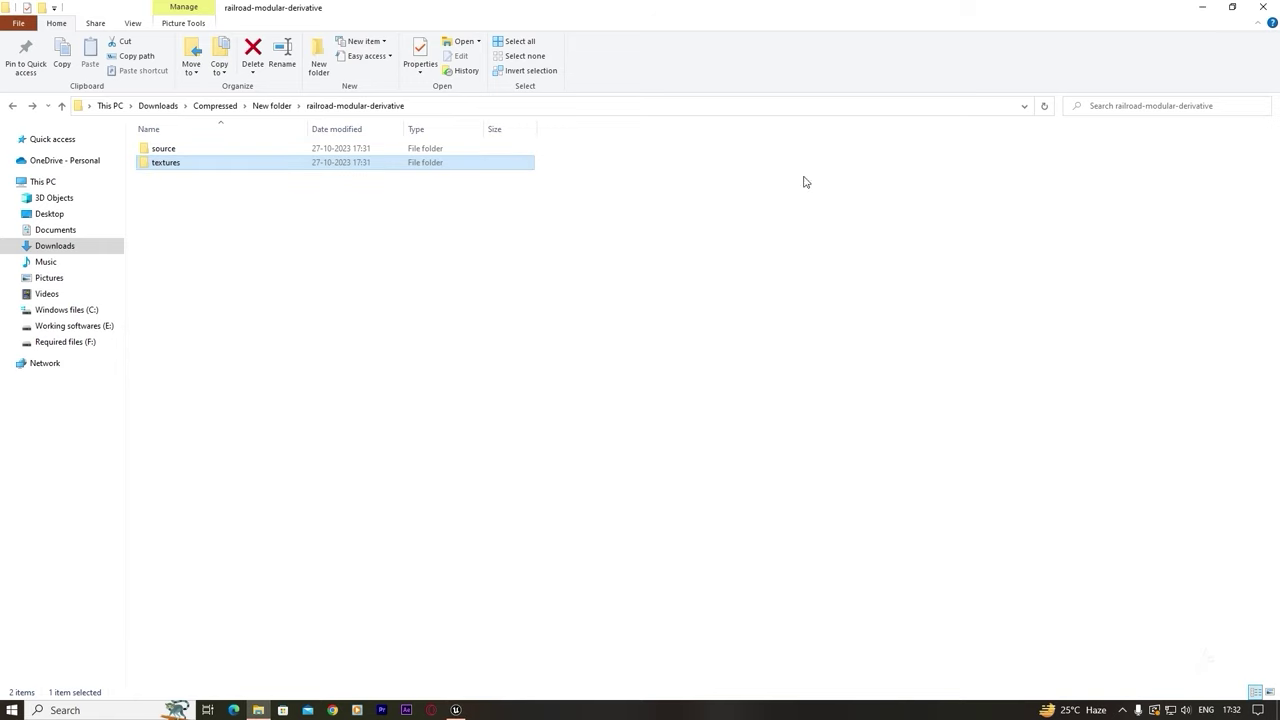
{"action": "left_click", "coordinate": [1233, 8]}
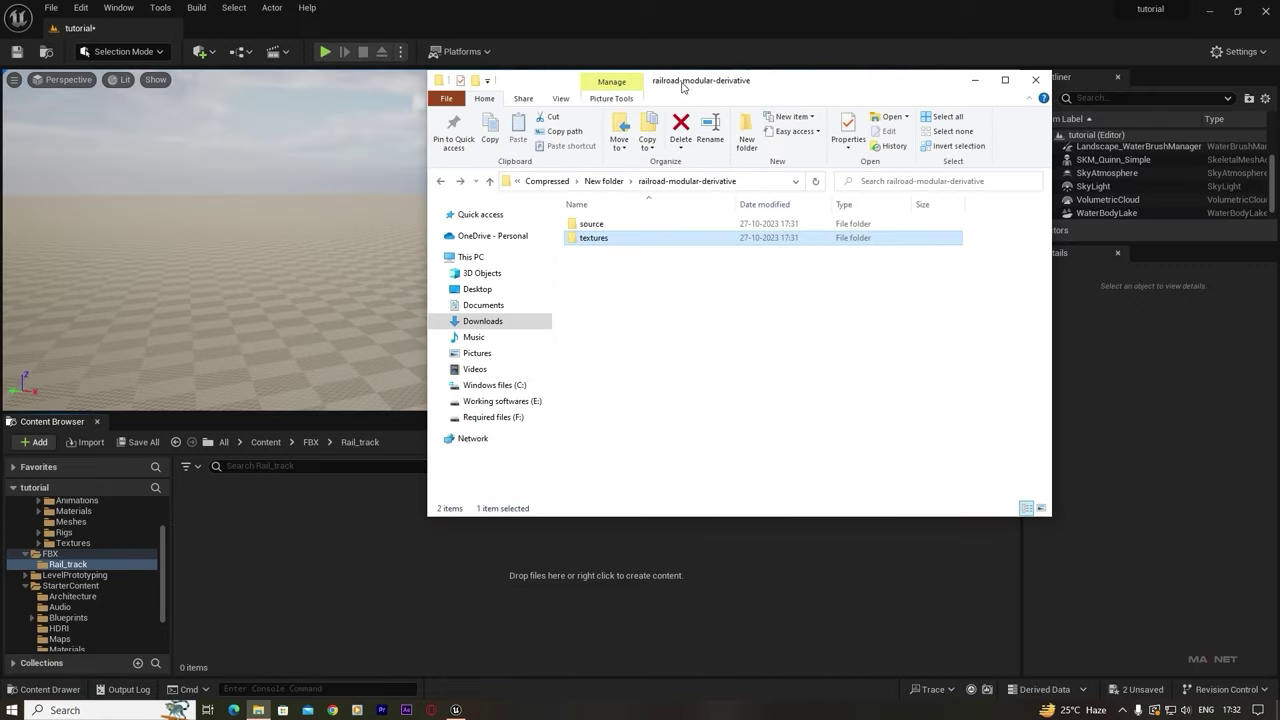
{"action": "left_click_drag", "start_coordinate": [684, 84], "coordinate": [938, 56]}
{"action": "double_click", "coordinate": [848, 194]}
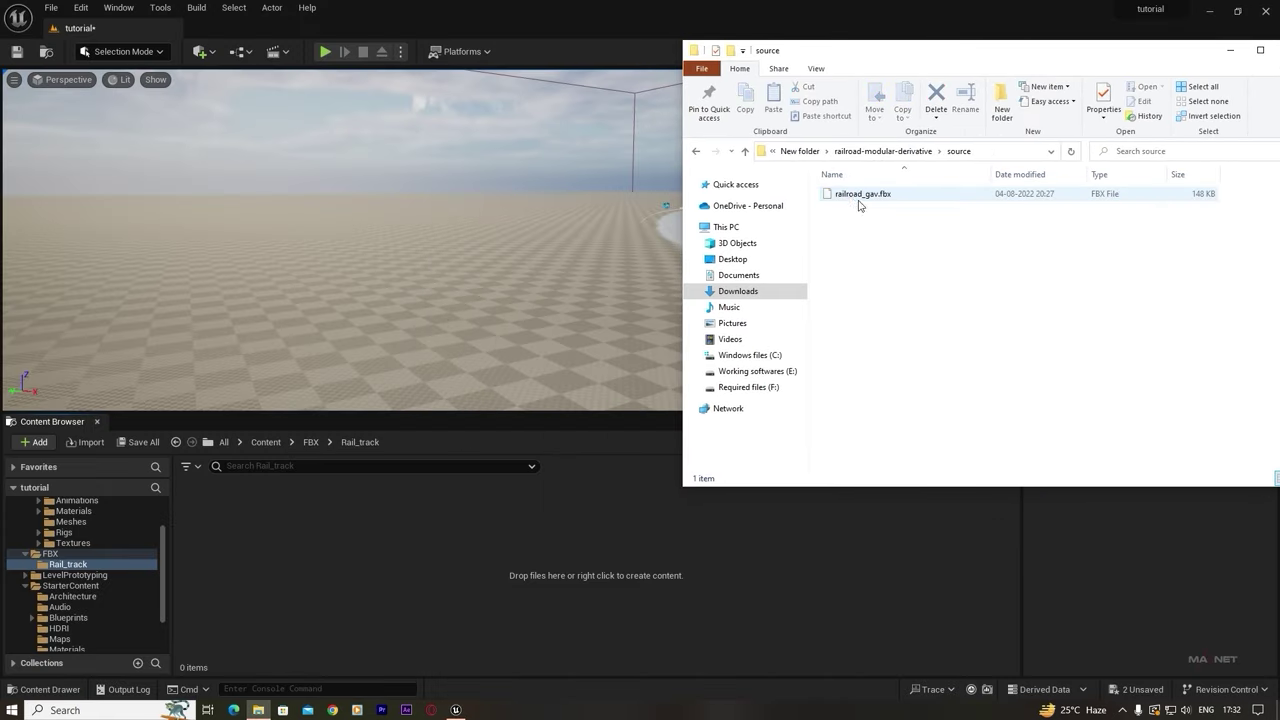
{"action": "left_click", "coordinate": [874, 194]}
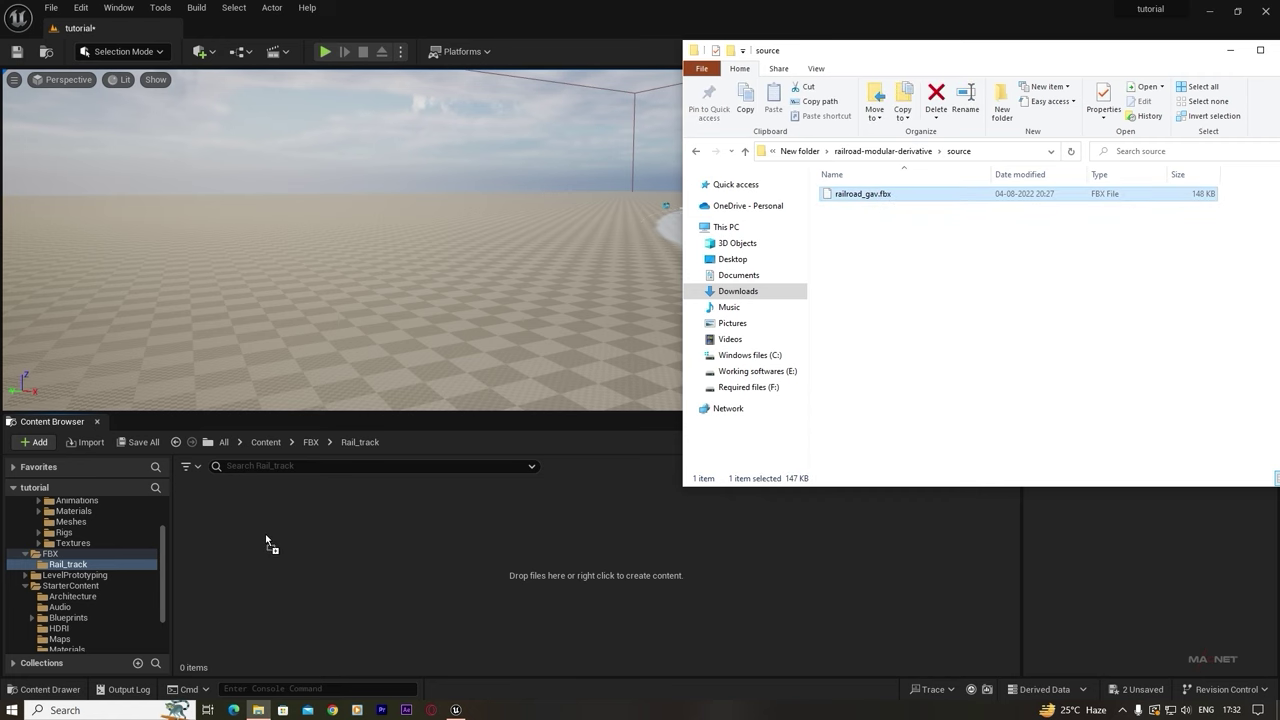
{"action": "left_click_drag", "start_coordinate": [268, 543], "coordinate": [266, 540]}
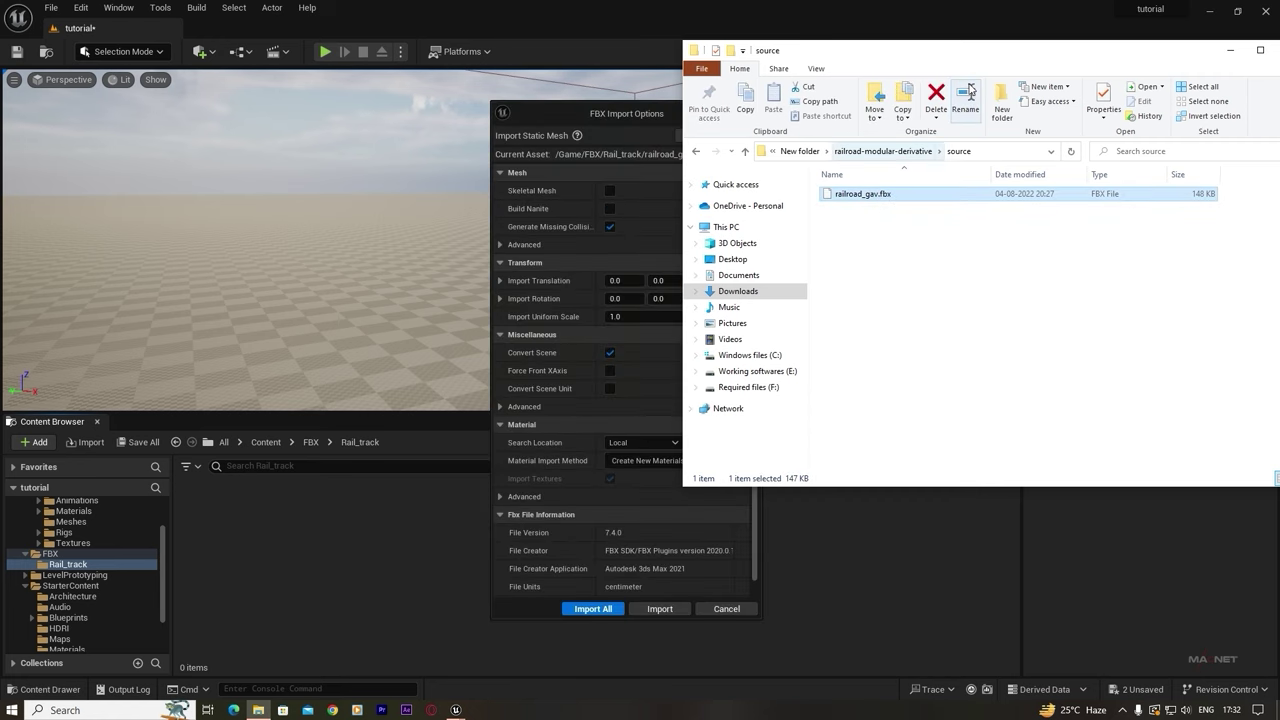
- Import all of railroad_gav.fbx as a static mesh with Build Nanite enabled, and dismiss the message log
{"action": "left_click_drag", "start_coordinate": [960, 50], "coordinate": [1112, 50]}
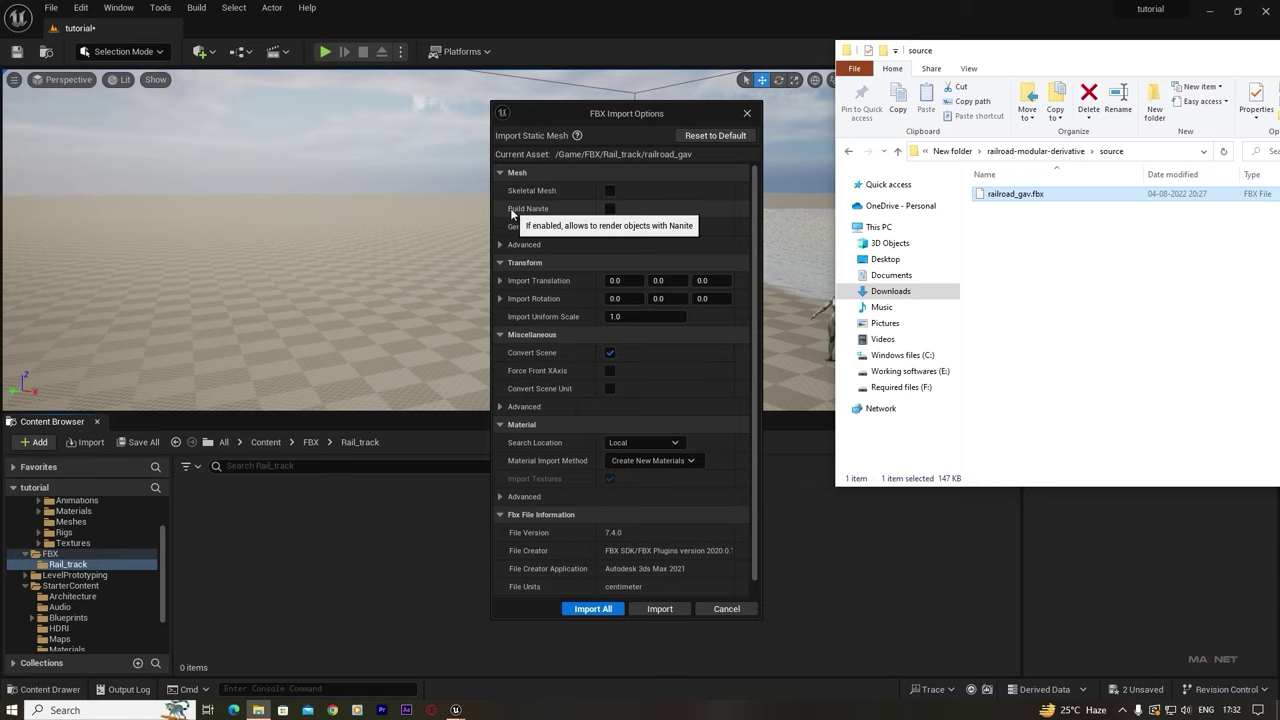
{"action": "left_click", "coordinate": [610, 208]}
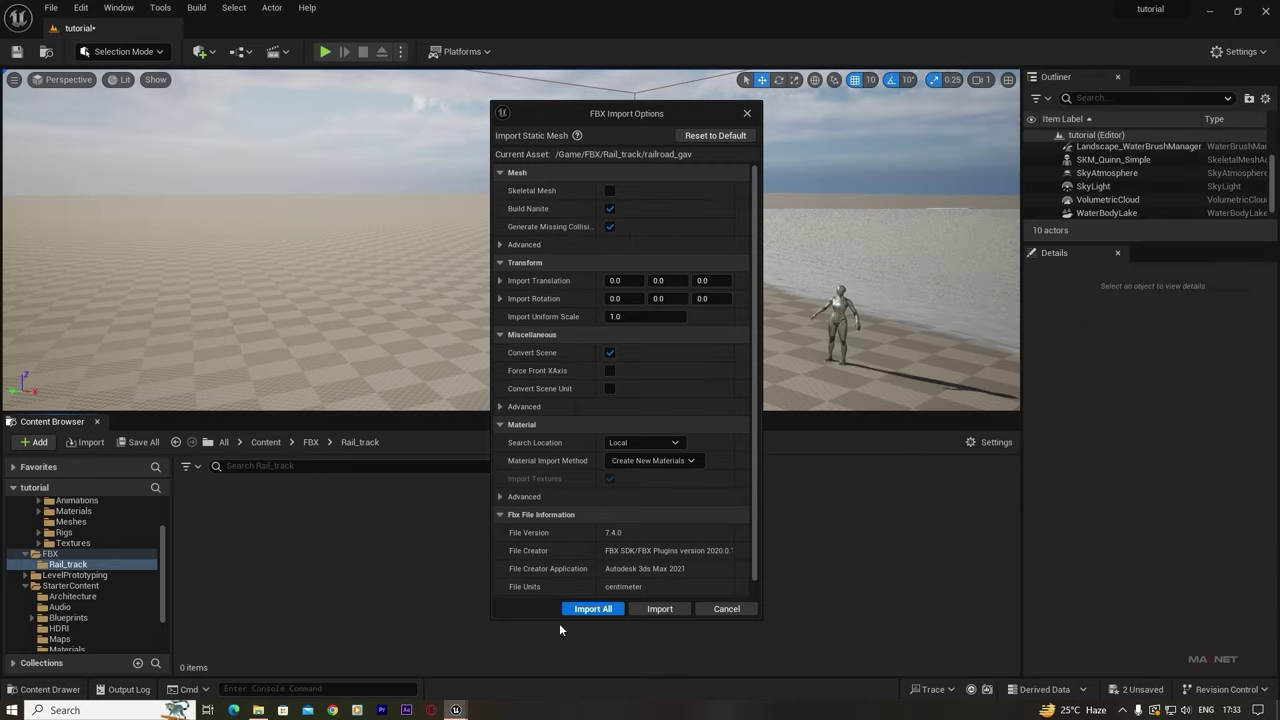
{"action": "left_click", "coordinate": [596, 609]}
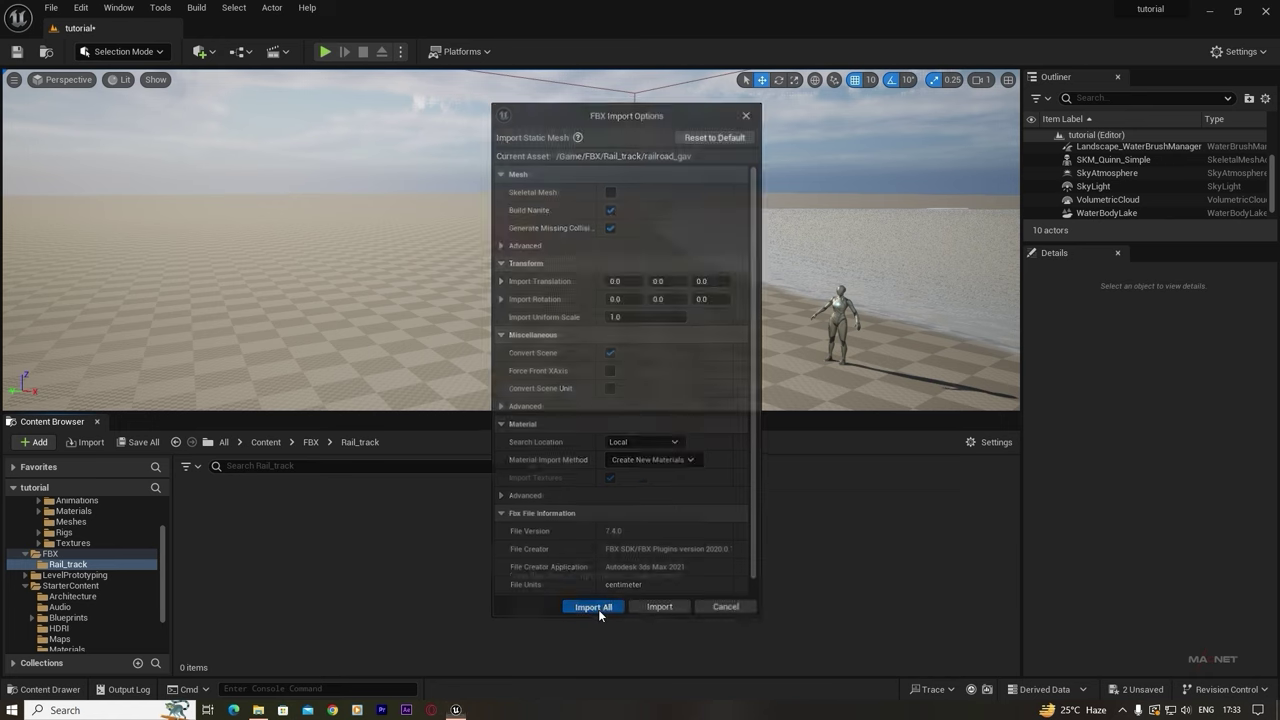
{"action": "left_click_drag", "start_coordinate": [603, 505], "coordinate": [909, 504]}
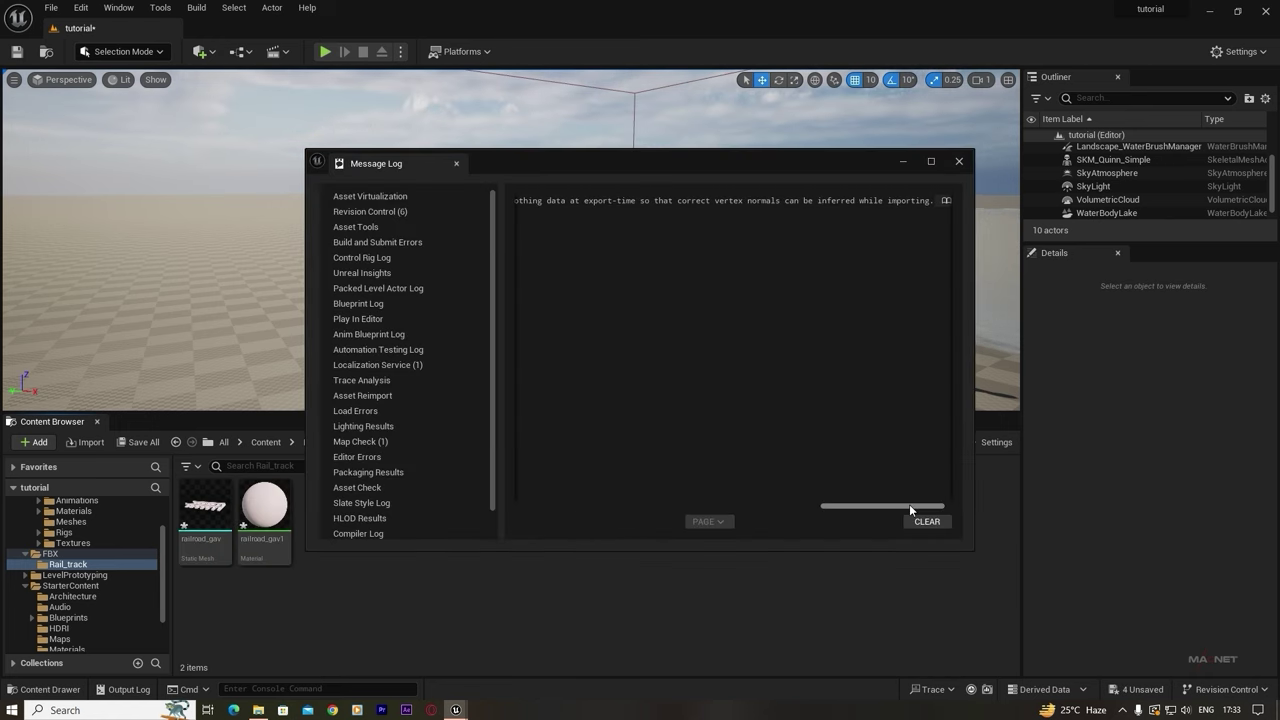
{"action": "left_click", "coordinate": [958, 162]}
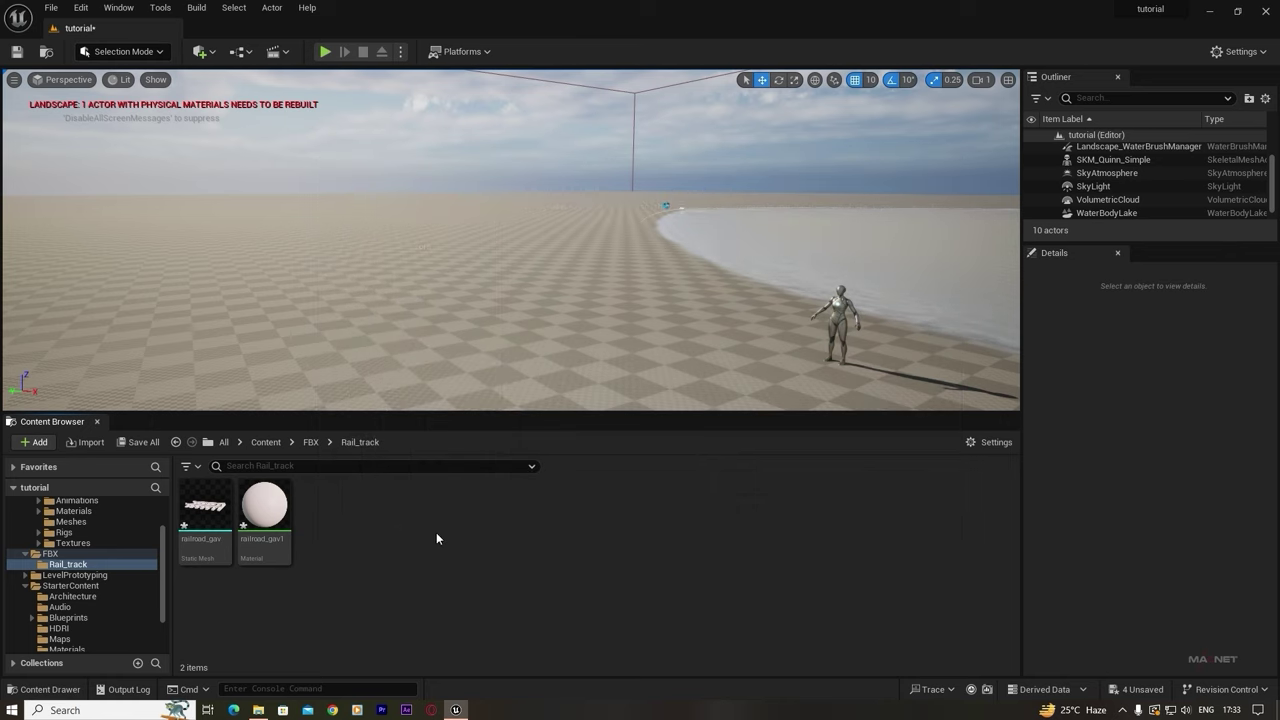
- Import the whole textures folder of railroad-modular-derivative from File Explorer into Rail_track
{"action": "left_click", "coordinate": [266, 505]}
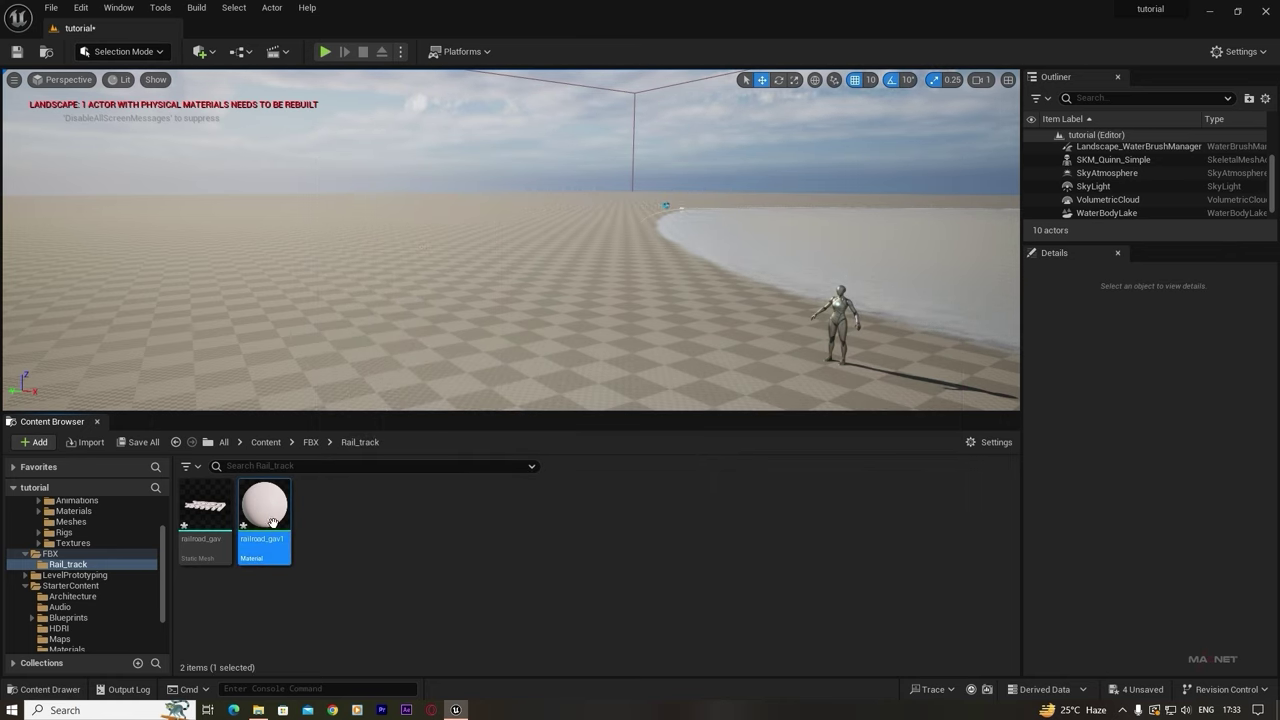
{"action": "left_click", "coordinate": [258, 710]}
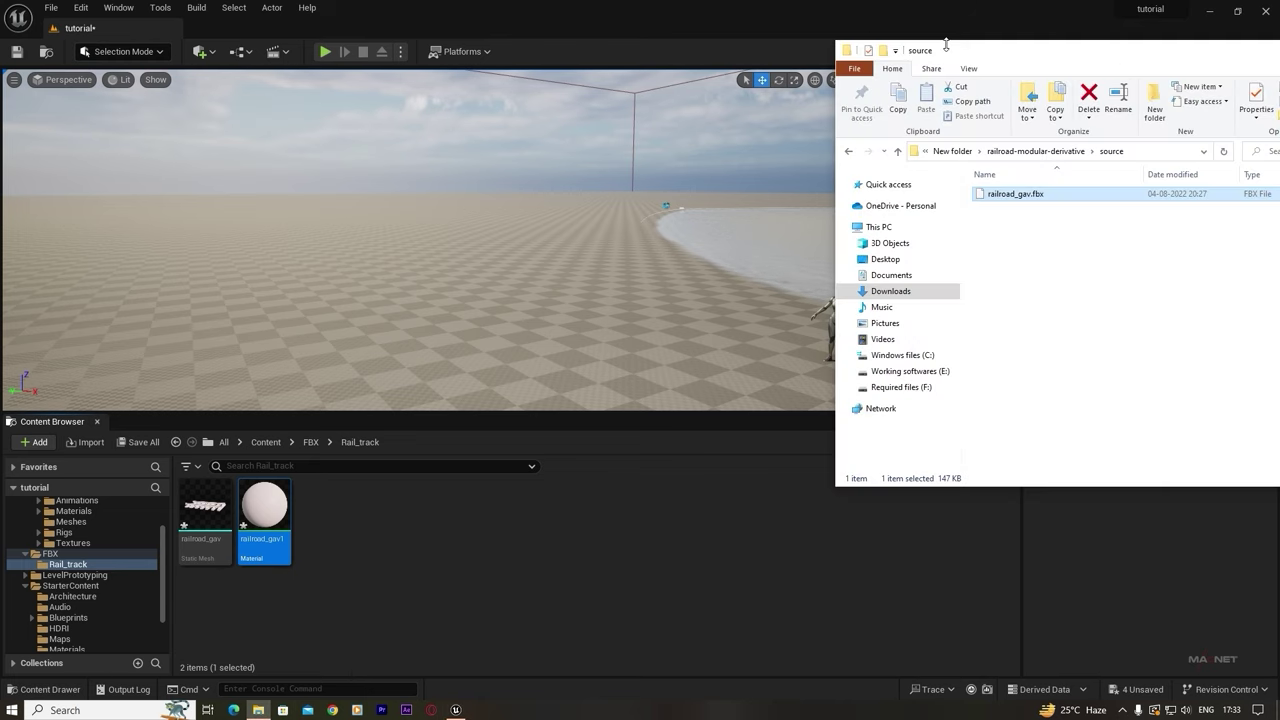
{"action": "left_click_drag", "start_coordinate": [946, 45], "coordinate": [743, 27]}
{"action": "key", "text": "alt+Up"}
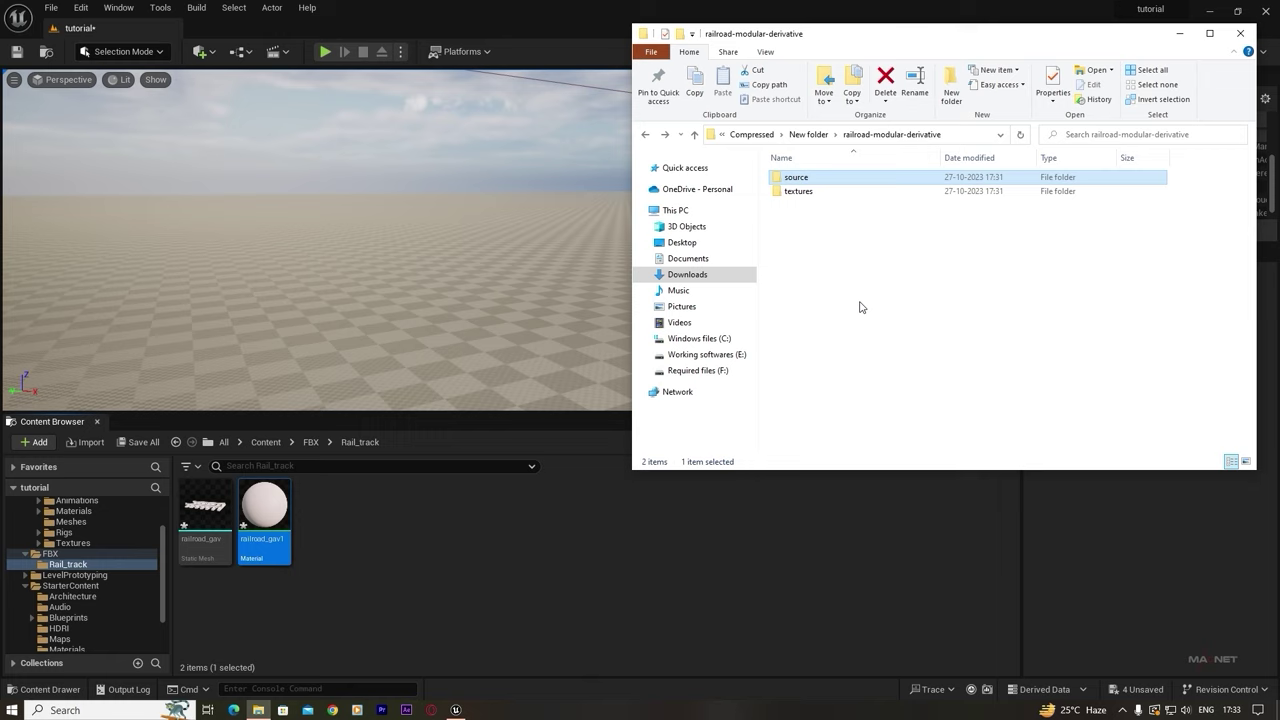
{"action": "left_click", "coordinate": [800, 192]}
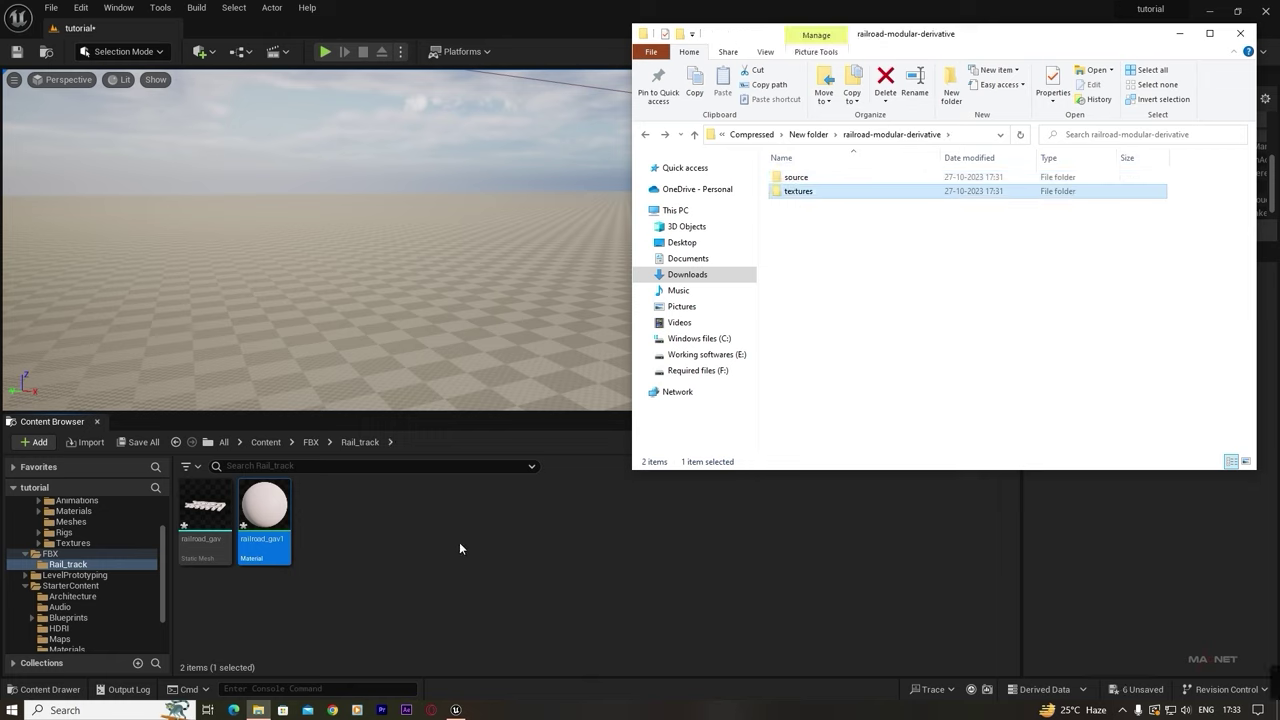
{"action": "left_click", "coordinate": [1235, 42]}
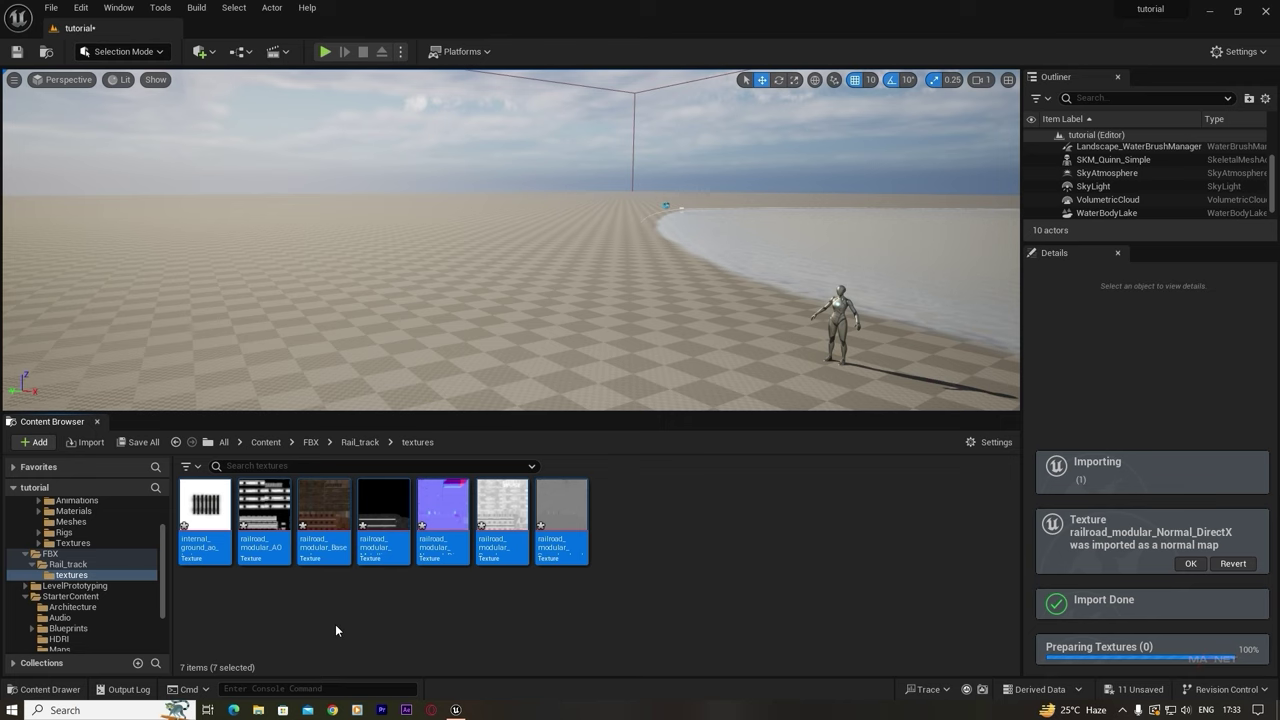
- Open the railroad_gav1 material from the Rail_track folder and delete the Param colour node from its graph
{"action": "key", "text": "alt+Left"}
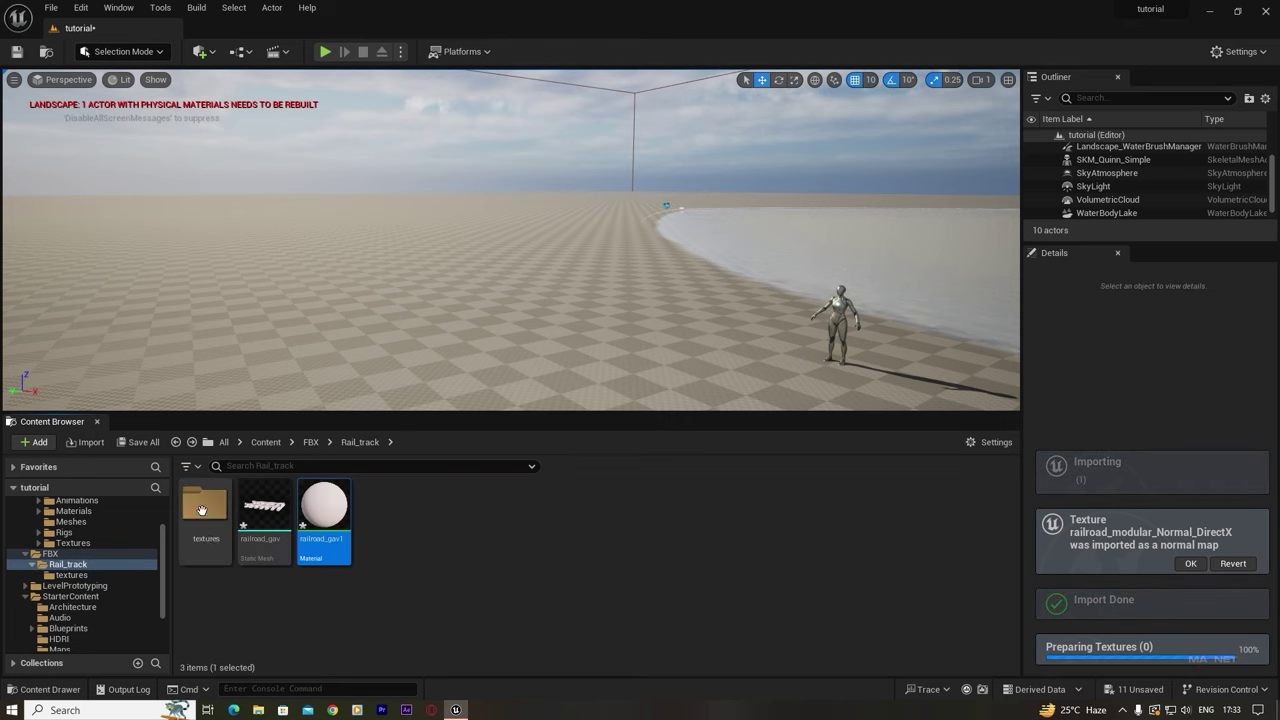
{"action": "double_click", "coordinate": [333, 552]}
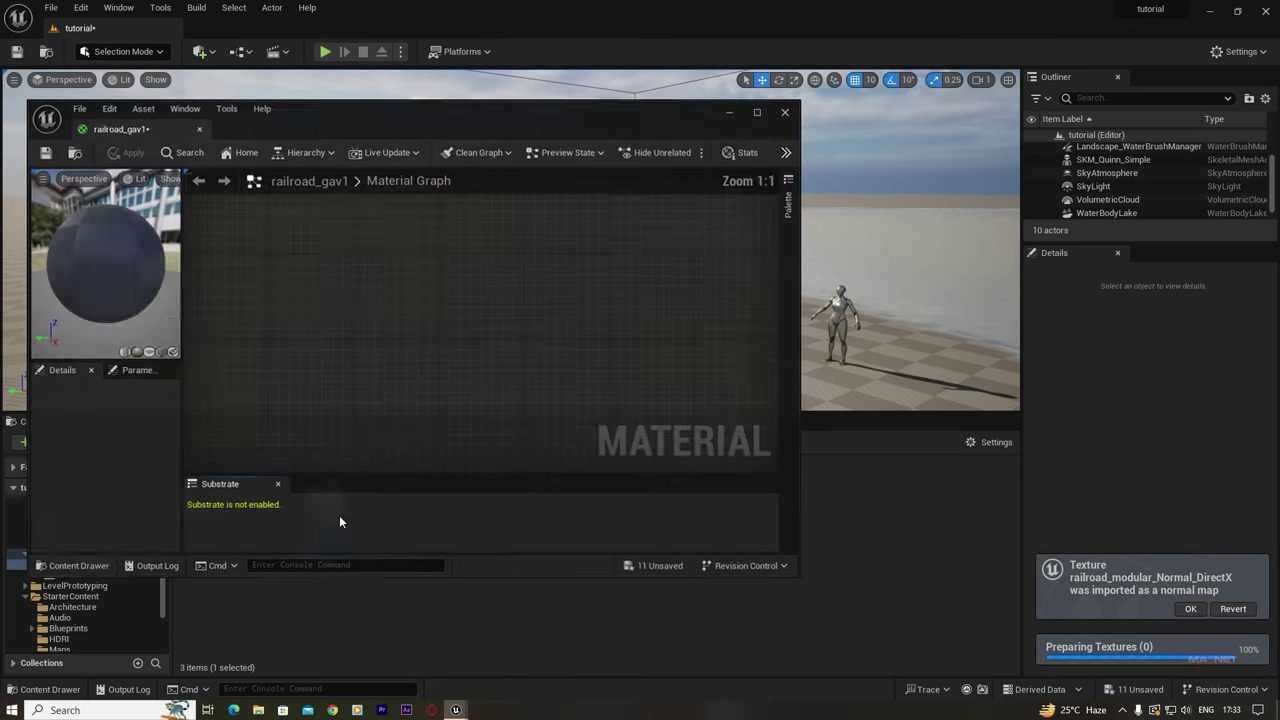
{"action": "left_click_drag", "start_coordinate": [442, 116], "coordinate": [898, 38]}
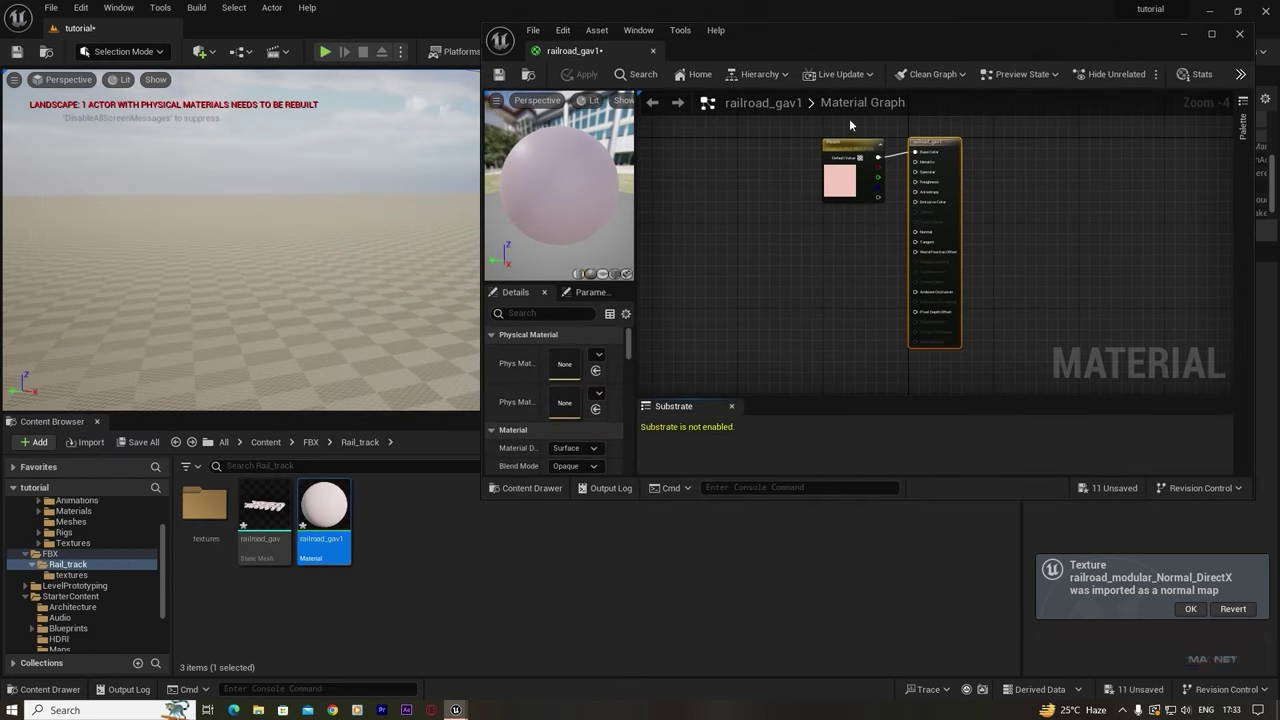
{"action": "left_click_drag", "start_coordinate": [852, 143], "coordinate": [744, 150]}
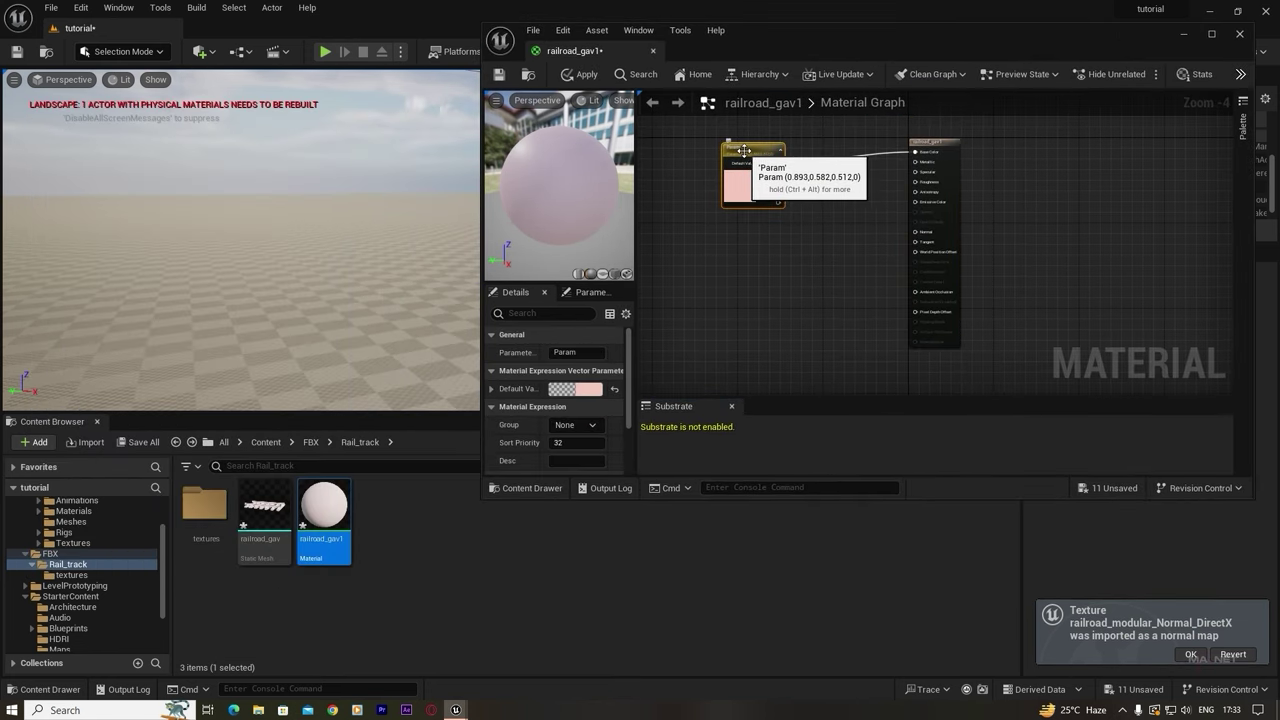
{"action": "key", "text": "Delete"}
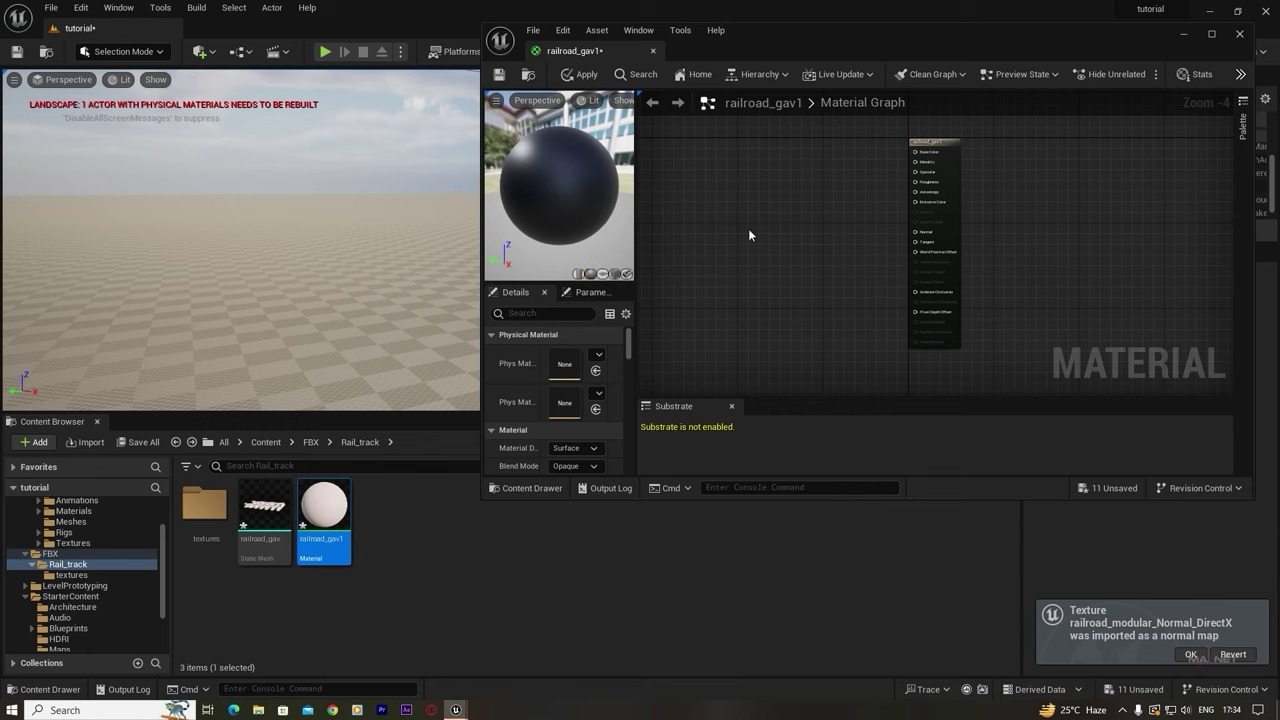
- Add the railroad_modular base colour texture to the material graph and connect its RGB output to Base Color
{"action": "double_click", "coordinate": [205, 505]}
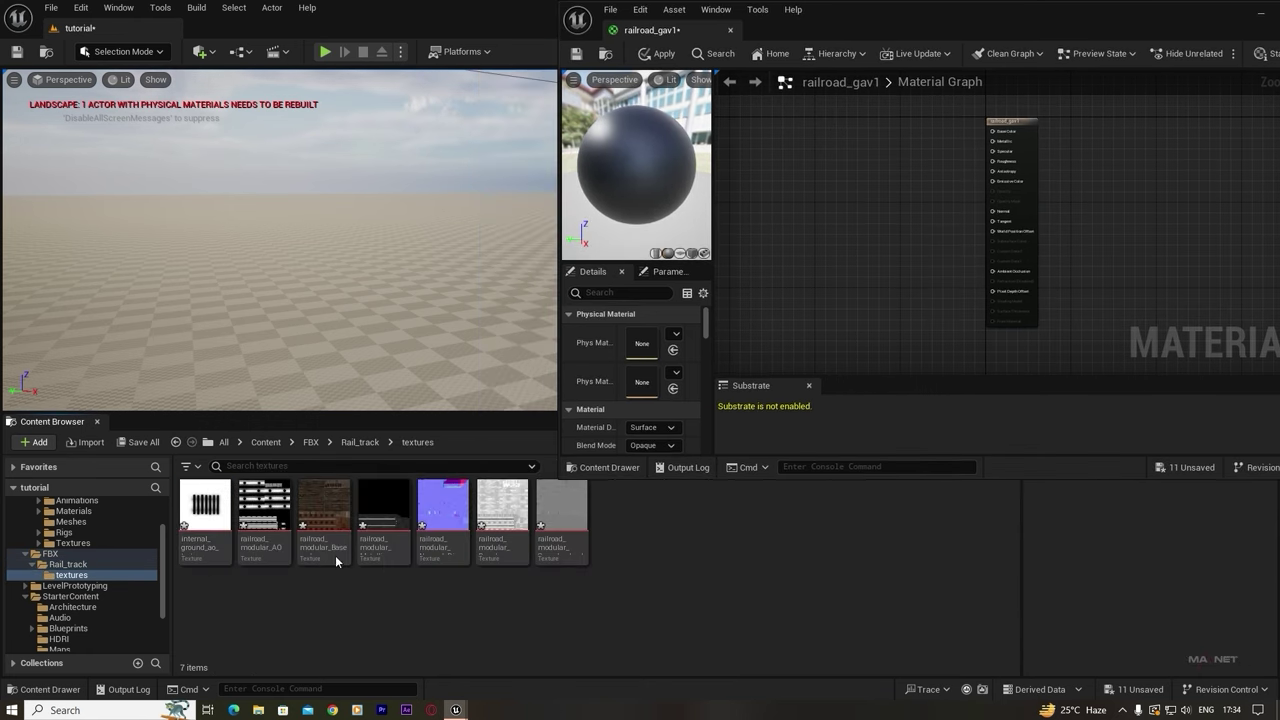
{"action": "left_click_drag", "start_coordinate": [325, 508], "coordinate": [993, 131]}
{"action": "scroll", "coordinate": [946, 241], "scroll_direction": "up", "scroll_amount": 3}
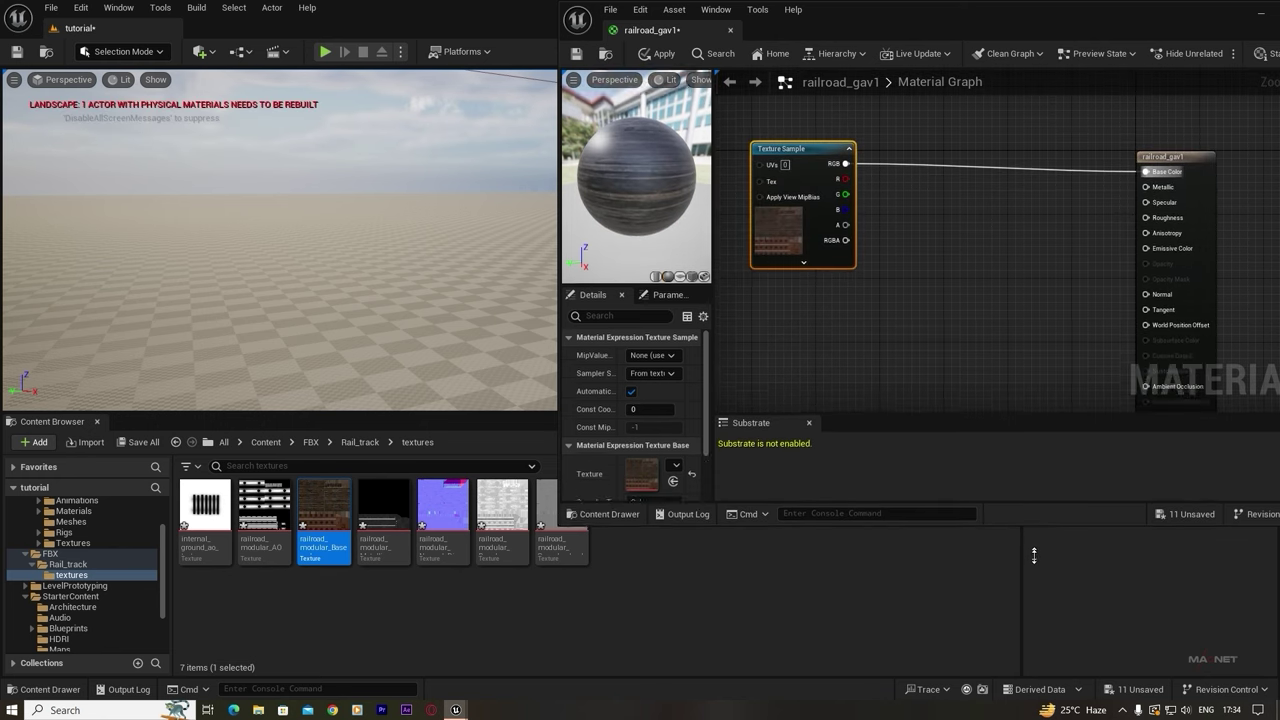
{"action": "left_click_drag", "start_coordinate": [1034, 477], "coordinate": [1034, 609]}
{"action": "left_click_drag", "start_coordinate": [558, 234], "coordinate": [609, 234]}
- Add the railroad_modular_Normal_DirectX texture to the graph and connect its RGB output to Normal
{"action": "right_click_drag", "start_coordinate": [968, 334], "coordinate": [977, 300]}
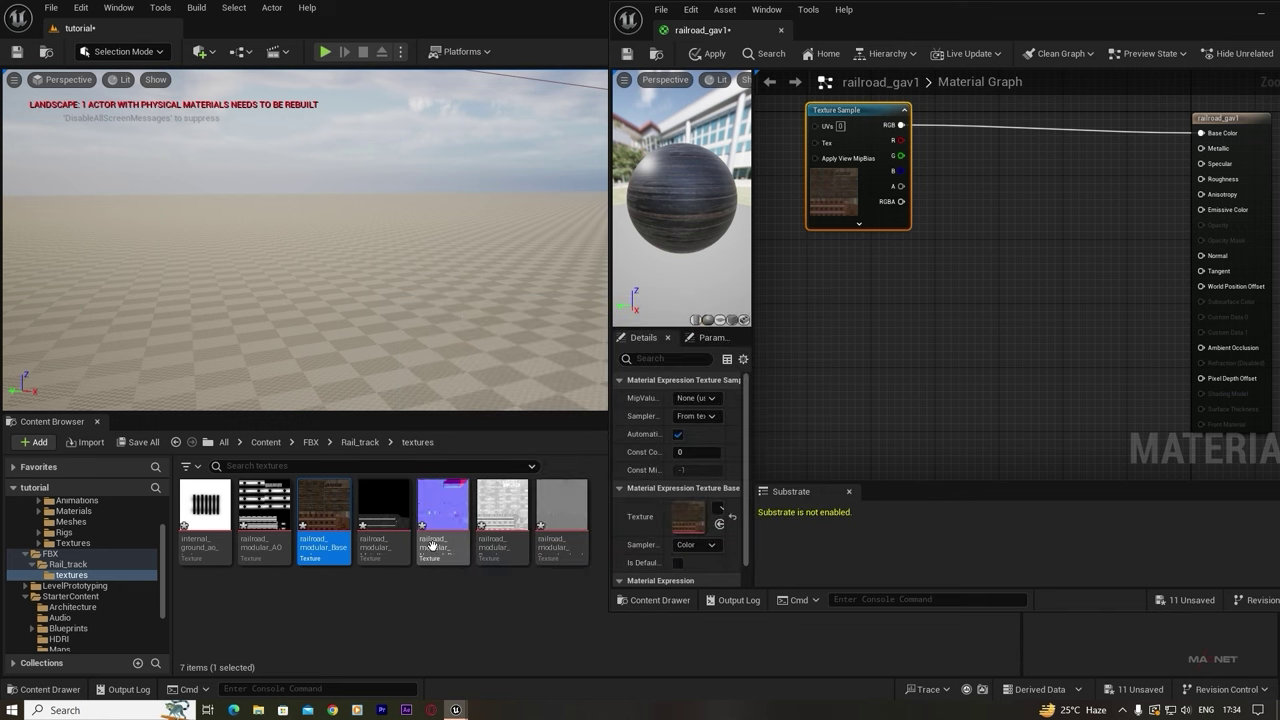
{"action": "left_click_drag", "start_coordinate": [443, 515], "coordinate": [870, 366]}
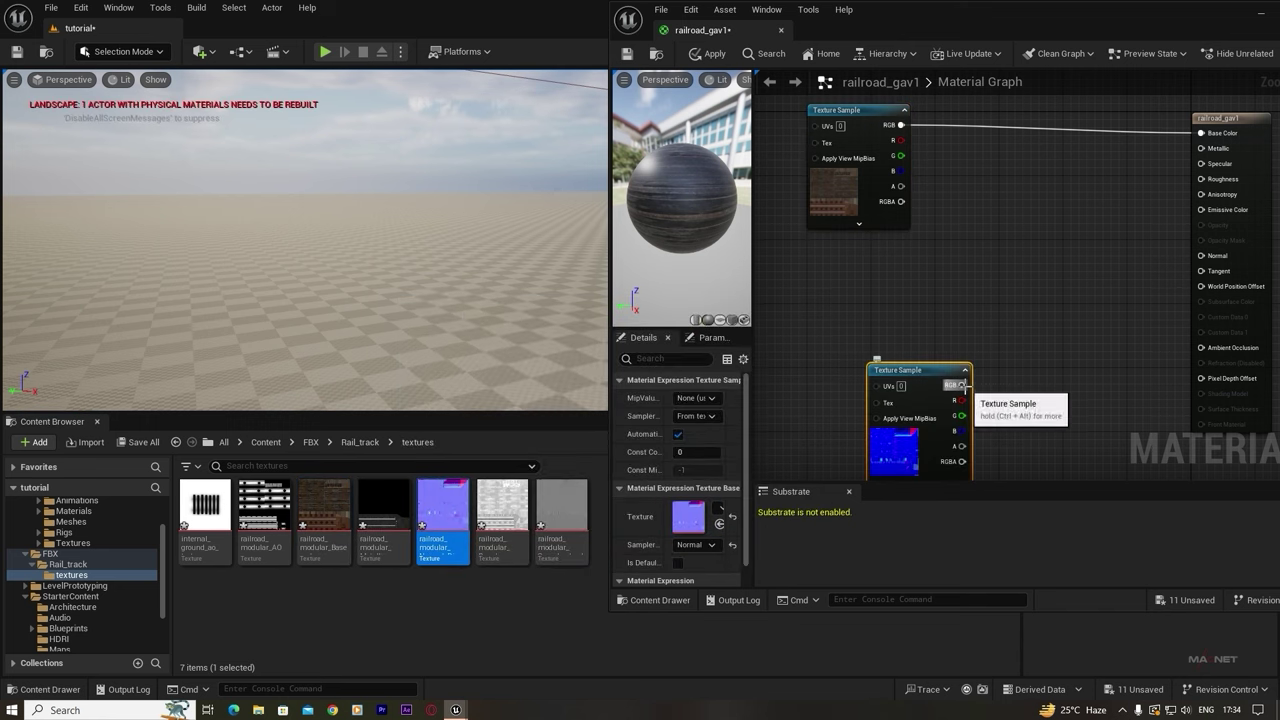
{"action": "left_click_drag", "start_coordinate": [962, 385], "coordinate": [1201, 256]}
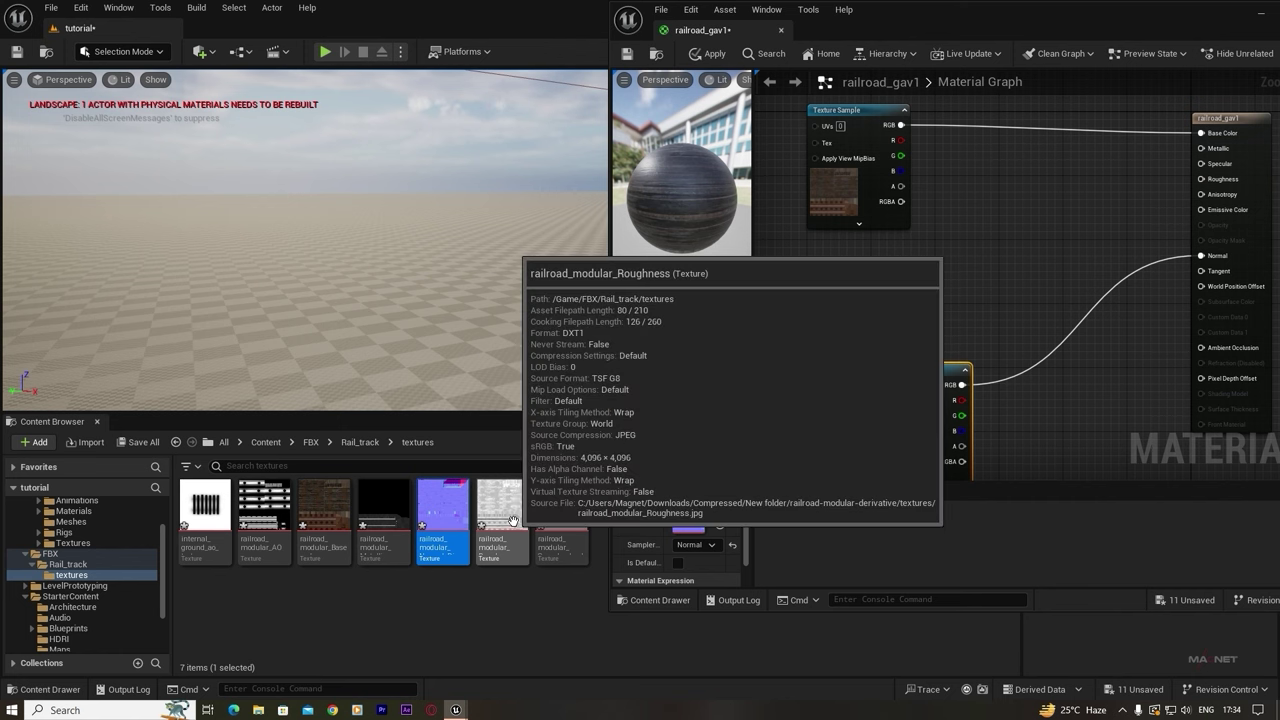
- Add the railroad_modular_Roughness texture, connect its RGB output to Roughness and move its node beside the normal map node
{"action": "left_click_drag", "start_coordinate": [505, 503], "coordinate": [822, 260]}
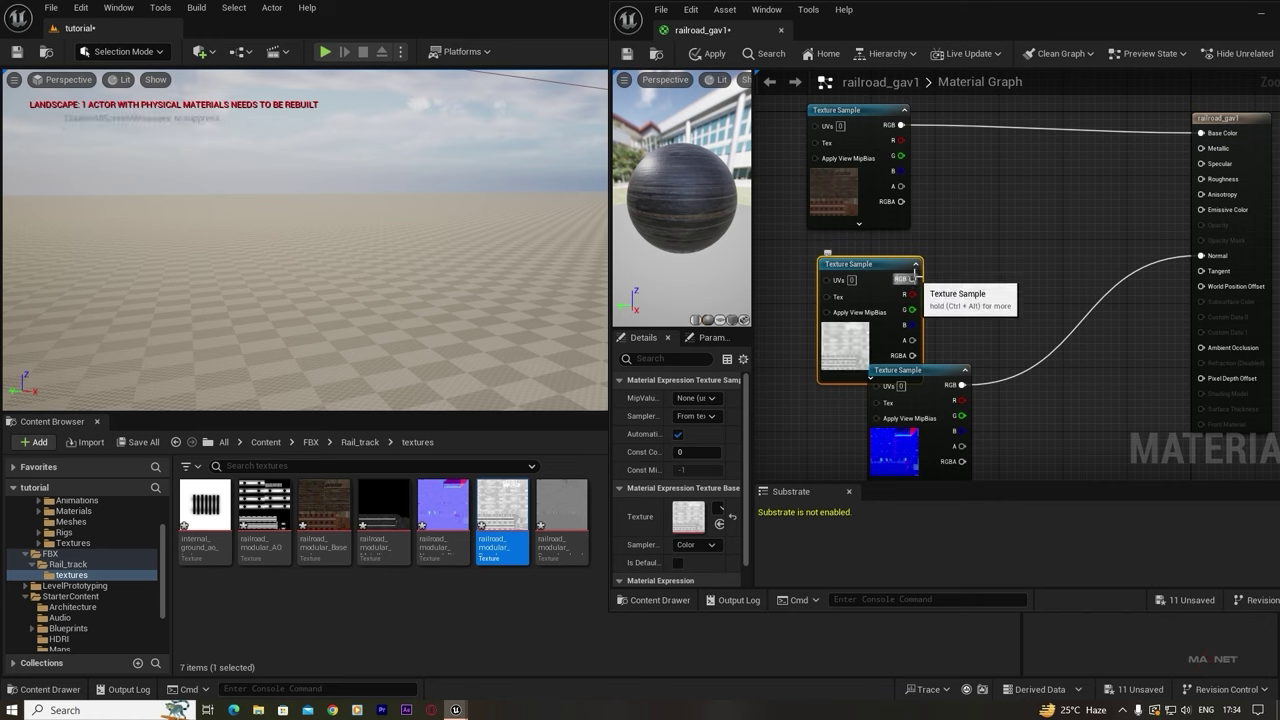
{"action": "left_click_drag", "start_coordinate": [911, 280], "coordinate": [1211, 183]}
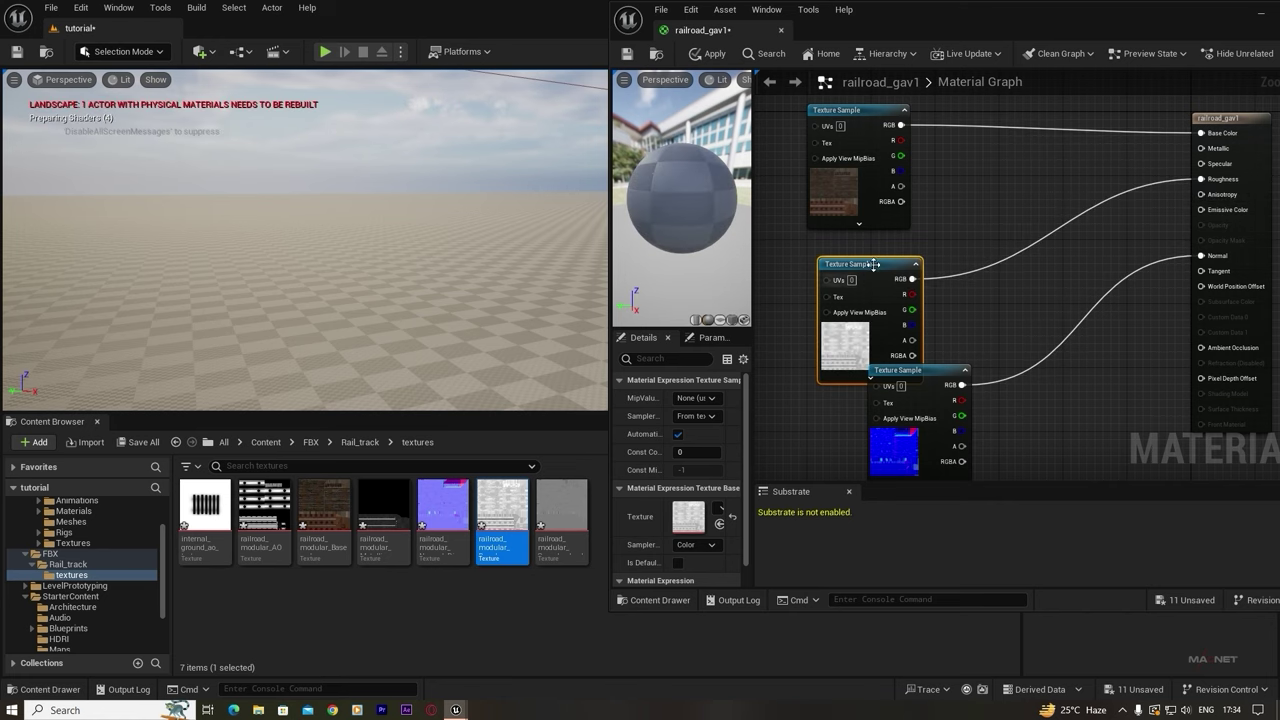
{"action": "left_click_drag", "start_coordinate": [860, 264], "coordinate": [786, 367]}
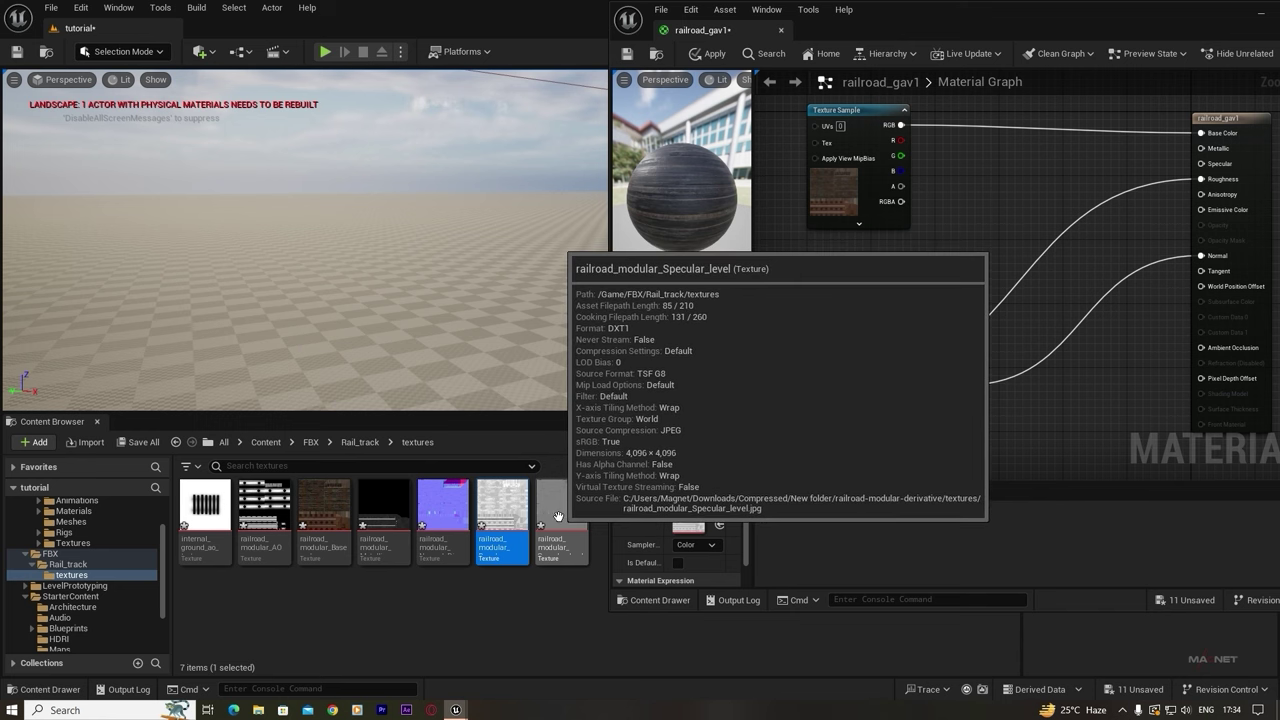
- Add the railroad_modular_Specular_level and railroad_modular_Metallic textures and connect their RGB outputs to Specular and Metallic
{"action": "left_click_drag", "start_coordinate": [558, 510], "coordinate": [836, 274]}
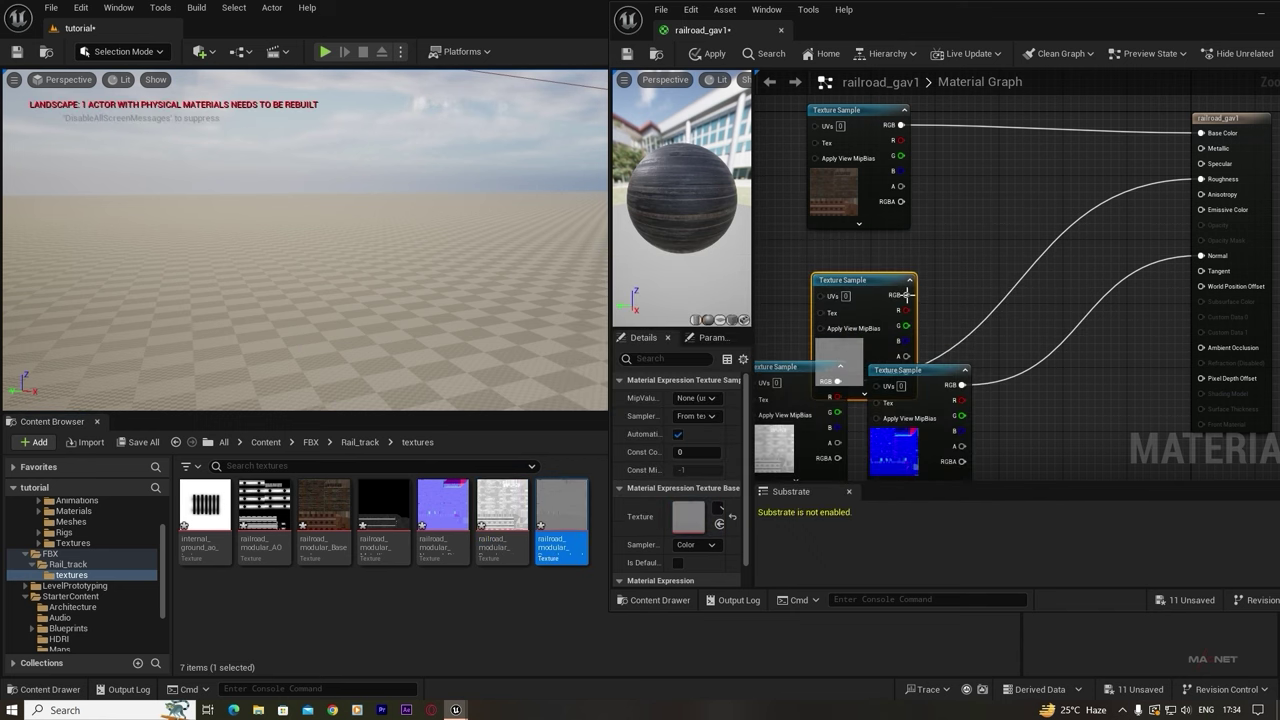
{"action": "left_click_drag", "start_coordinate": [906, 295], "coordinate": [1202, 165]}
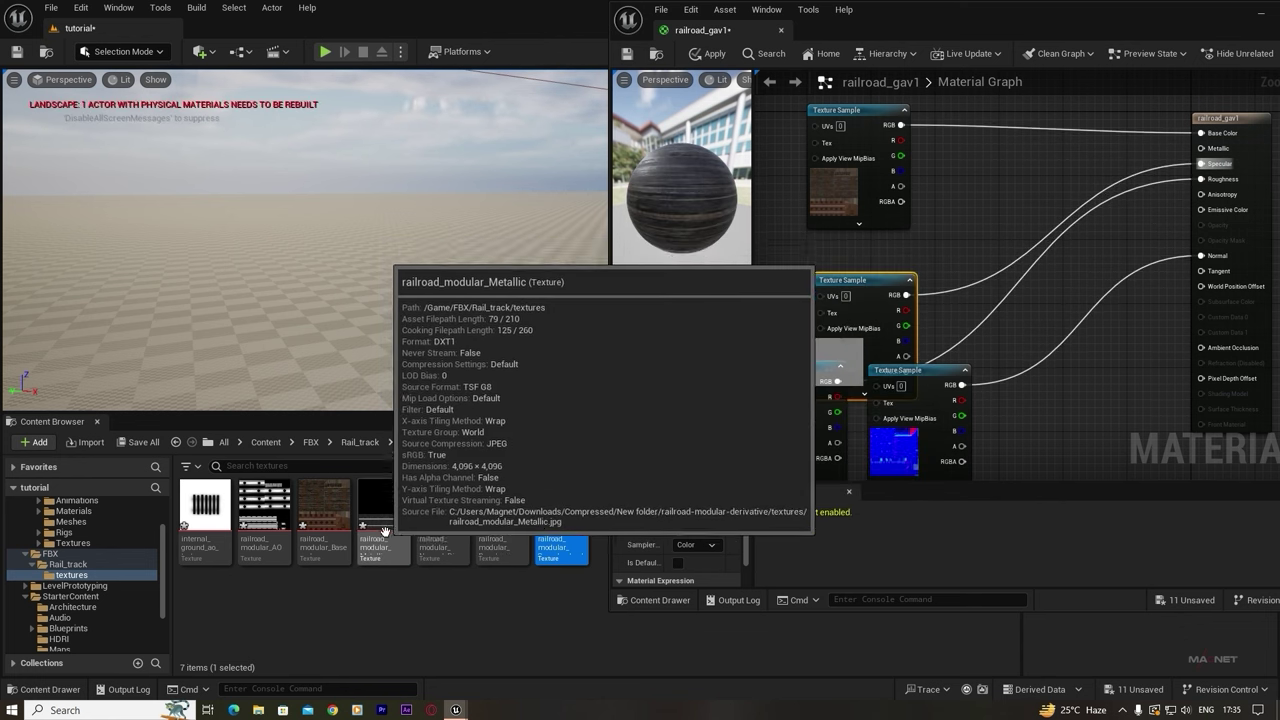
{"action": "left_click_drag", "start_coordinate": [375, 503], "coordinate": [944, 157]}
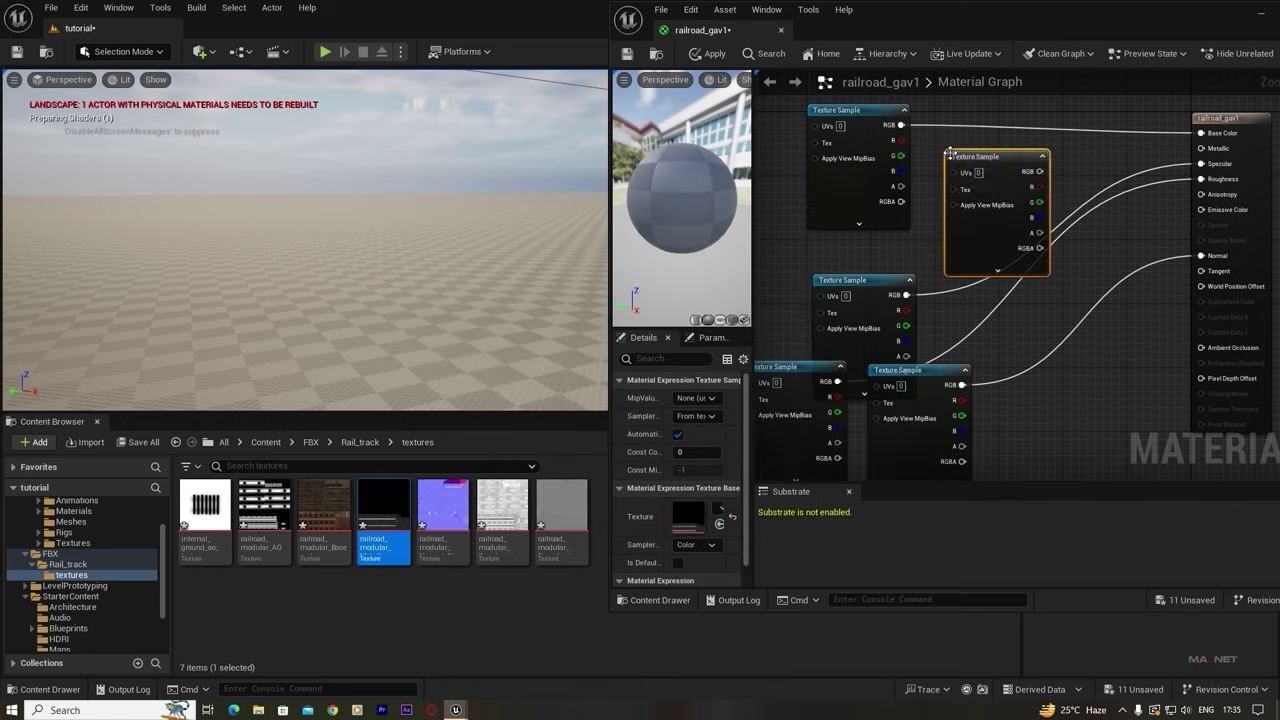
{"action": "left_click_drag", "start_coordinate": [1040, 171], "coordinate": [1201, 148]}
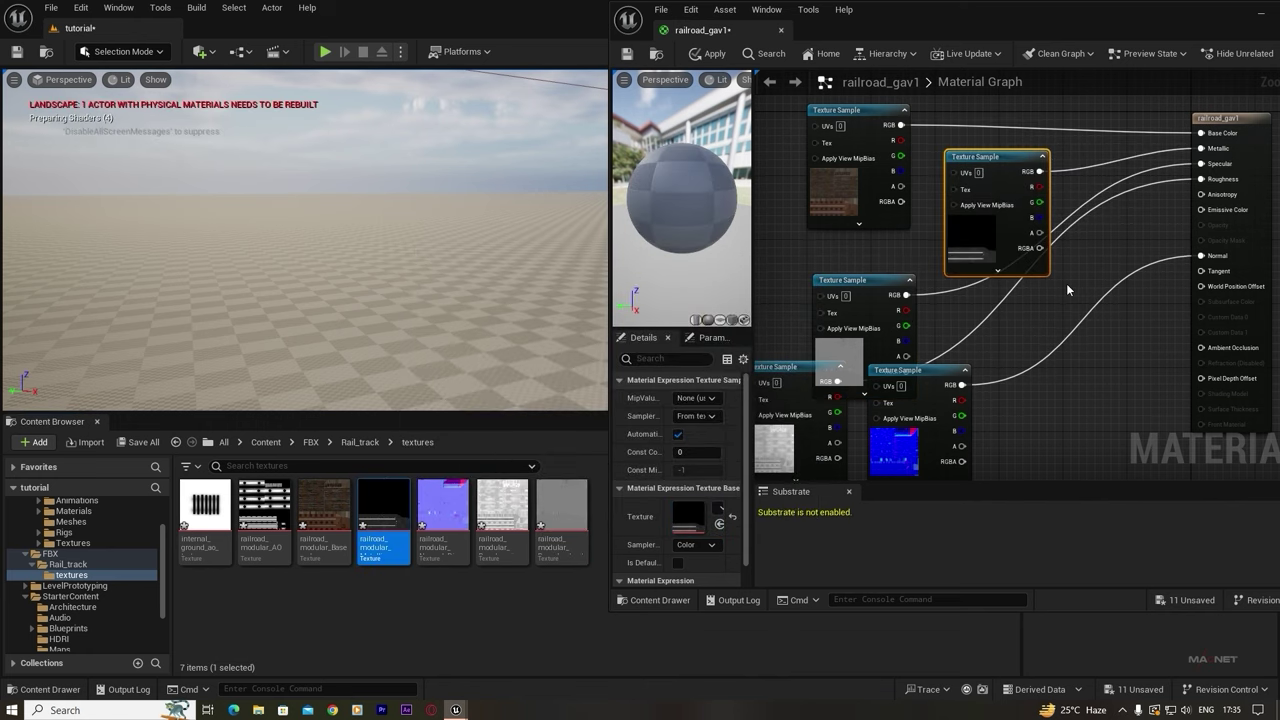
- Apply the node changes to the railroad_gav1 material and save it
{"action": "left_click", "coordinate": [709, 56]}
{"action": "left_click", "coordinate": [629, 55]}
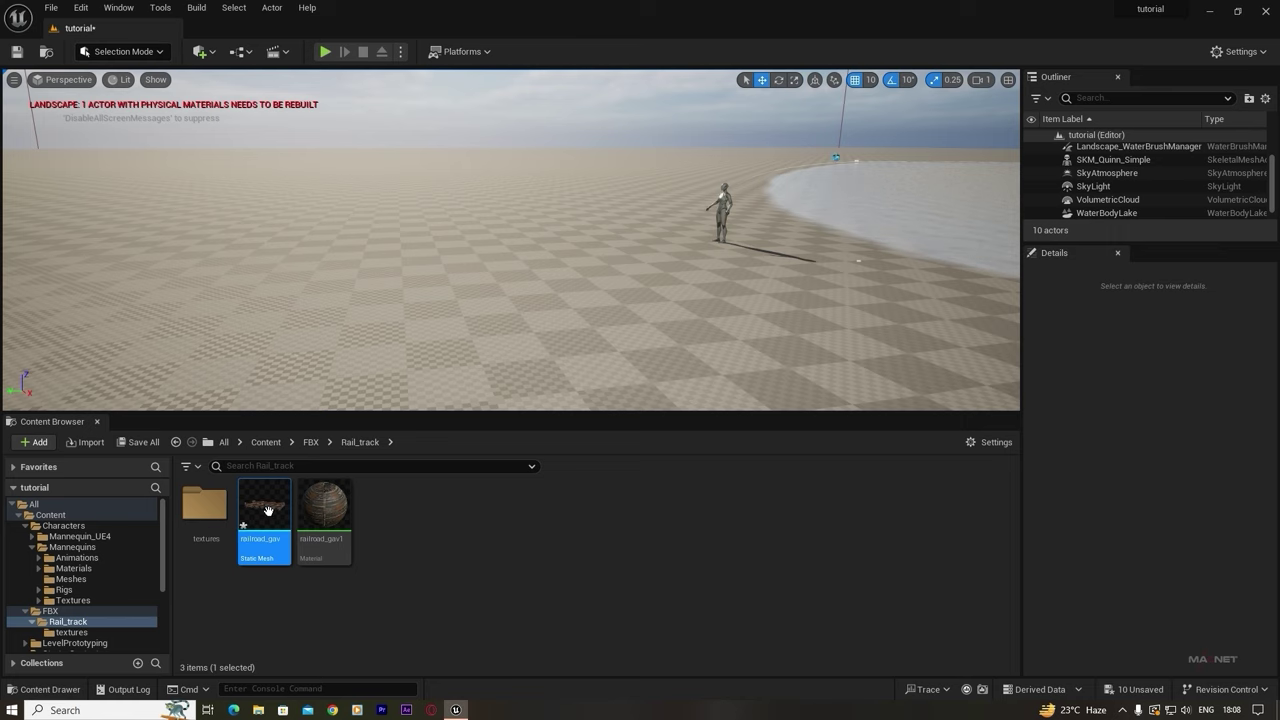
- Place the railroad_gav mesh on the landscape, raise it to check its textures, and delete it from the level
{"action": "left_click_drag", "start_coordinate": [267, 510], "coordinate": [368, 220]}
{"action": "right_click_drag", "start_coordinate": [466, 311], "coordinate": [427, 192]}
{"action": "left_click_drag", "start_coordinate": [460, 155], "coordinate": [460, 128]}
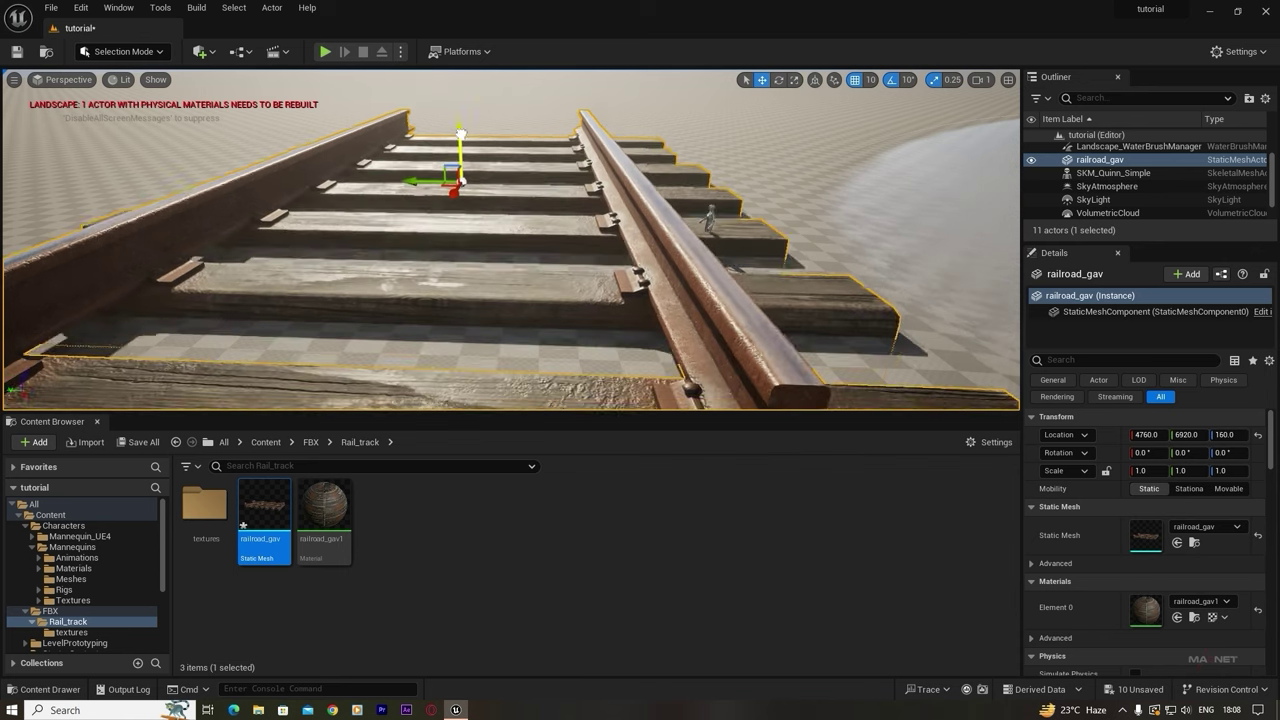
{"action": "mouse_move", "coordinate": [486, 367]}
{"action": "right_mouse_down"}
{"action": "mouse_move", "coordinate": [480, 388]}
{"action": "mouse_move", "coordinate": [505, 352]}
{"action": "mouse_move", "coordinate": [486, 367]}
{"action": "right_mouse_up"}
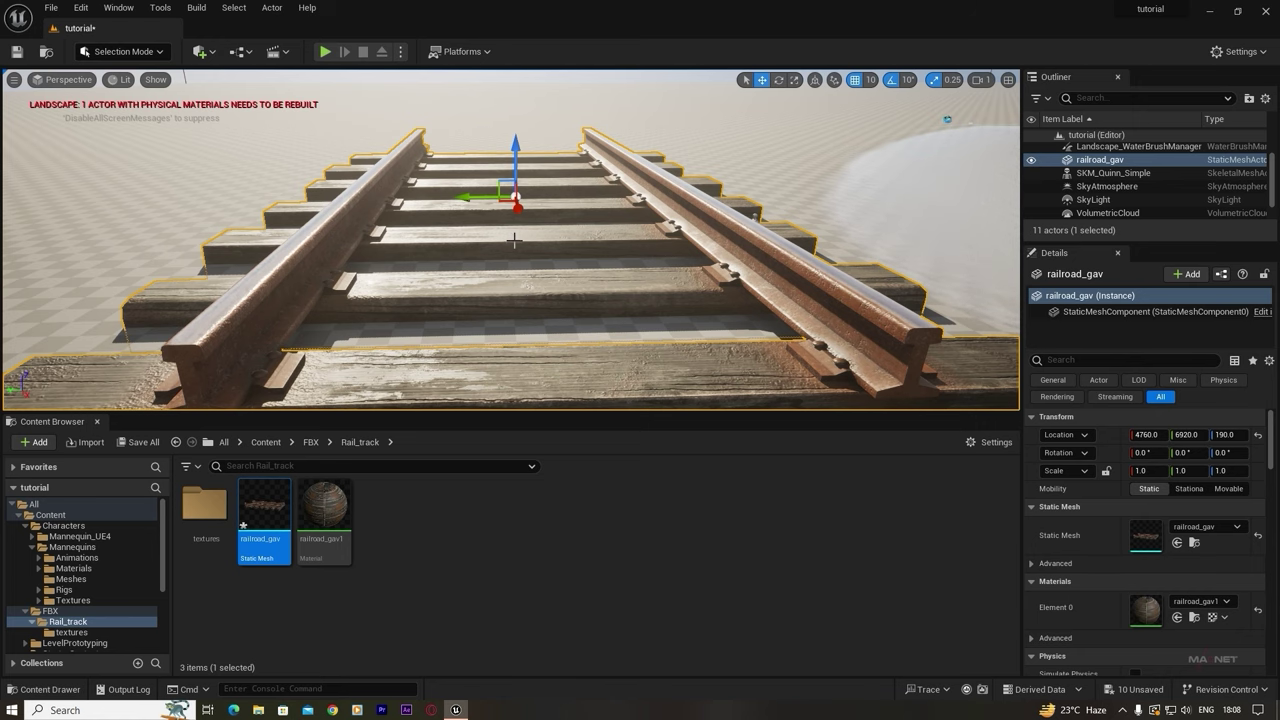
{"action": "key", "text": "Delete"}
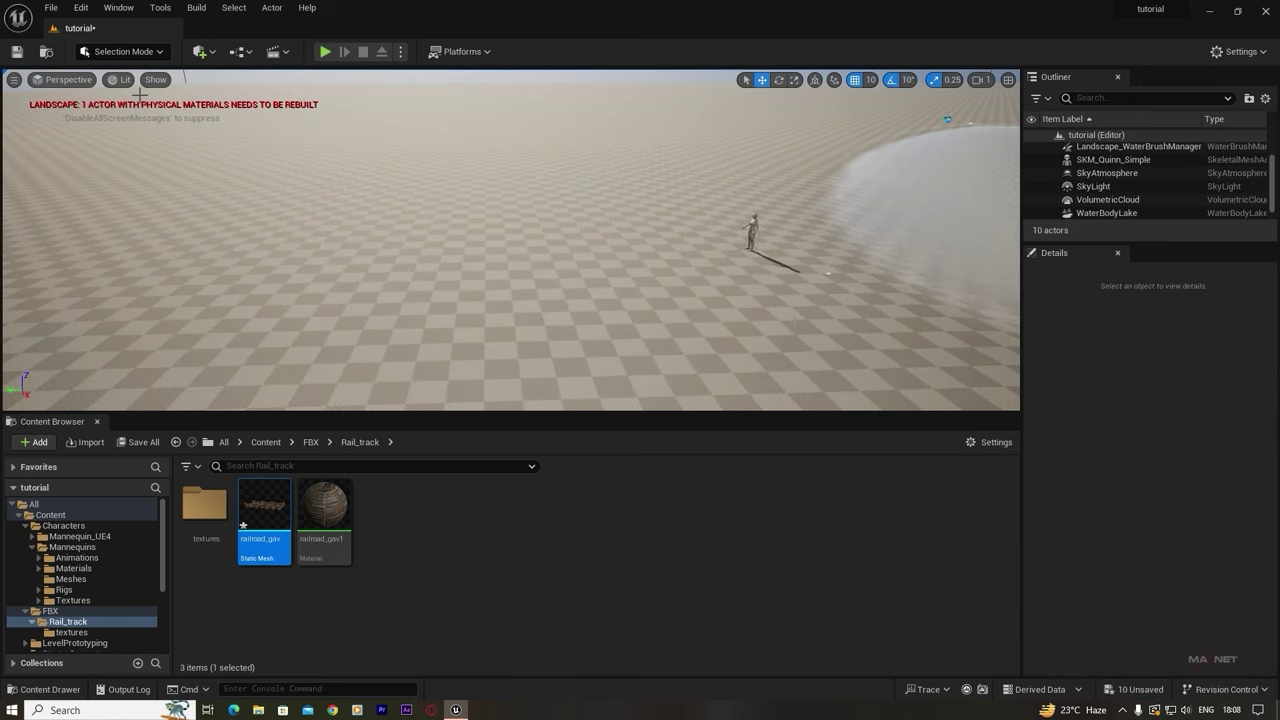
- Switch to managing landscape splines and create a new edit layer
{"action": "left_click", "coordinate": [123, 52]}
{"action": "left_click", "coordinate": [126, 87]}
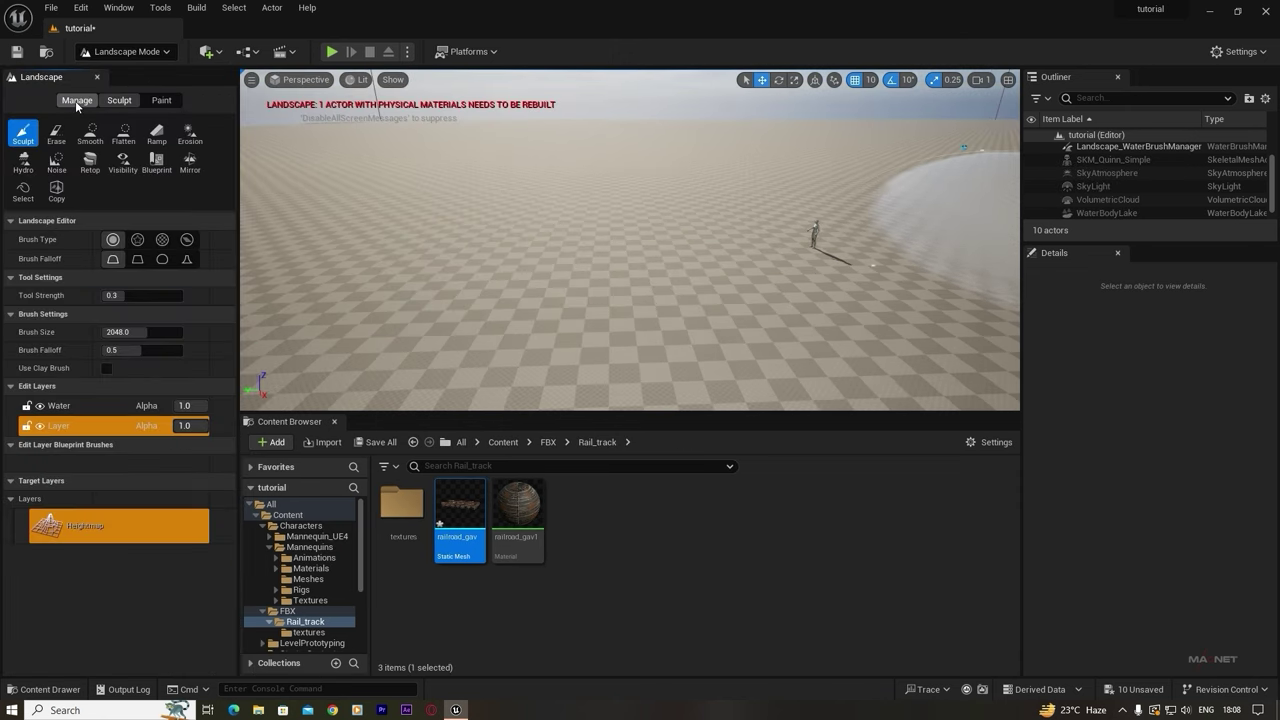
{"action": "left_click", "coordinate": [75, 100]}
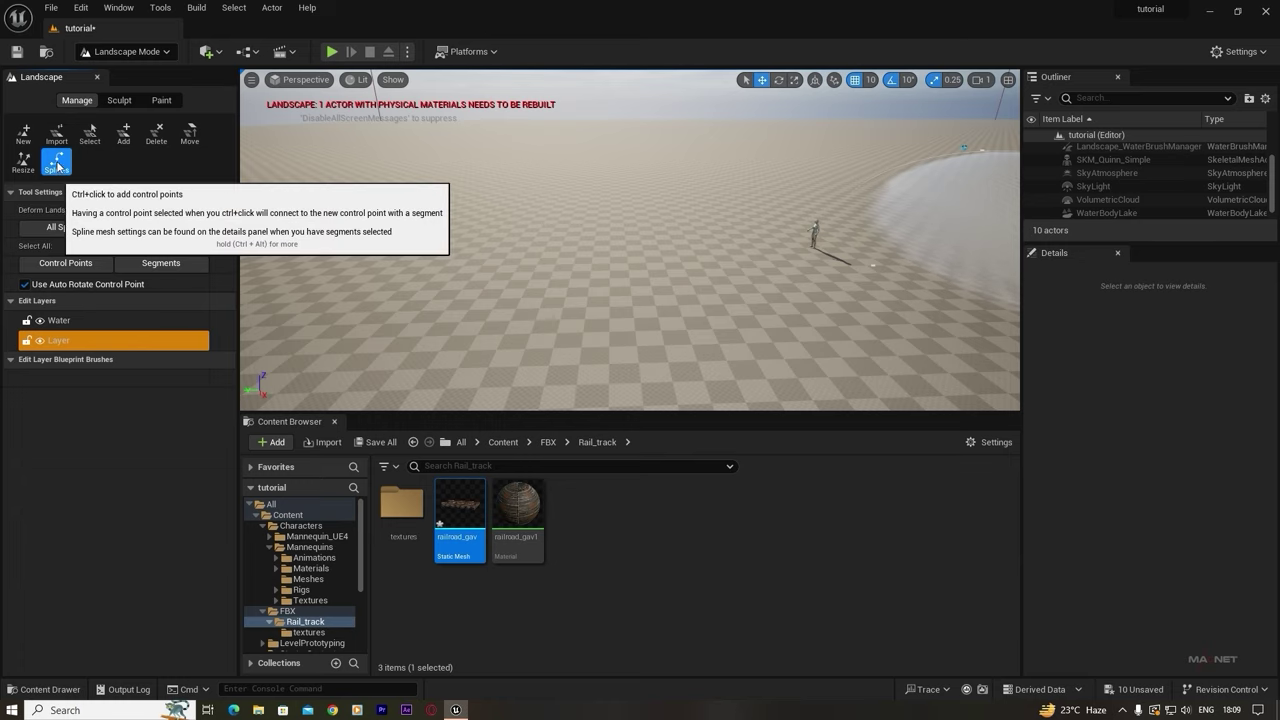
{"action": "left_click", "coordinate": [52, 348]}
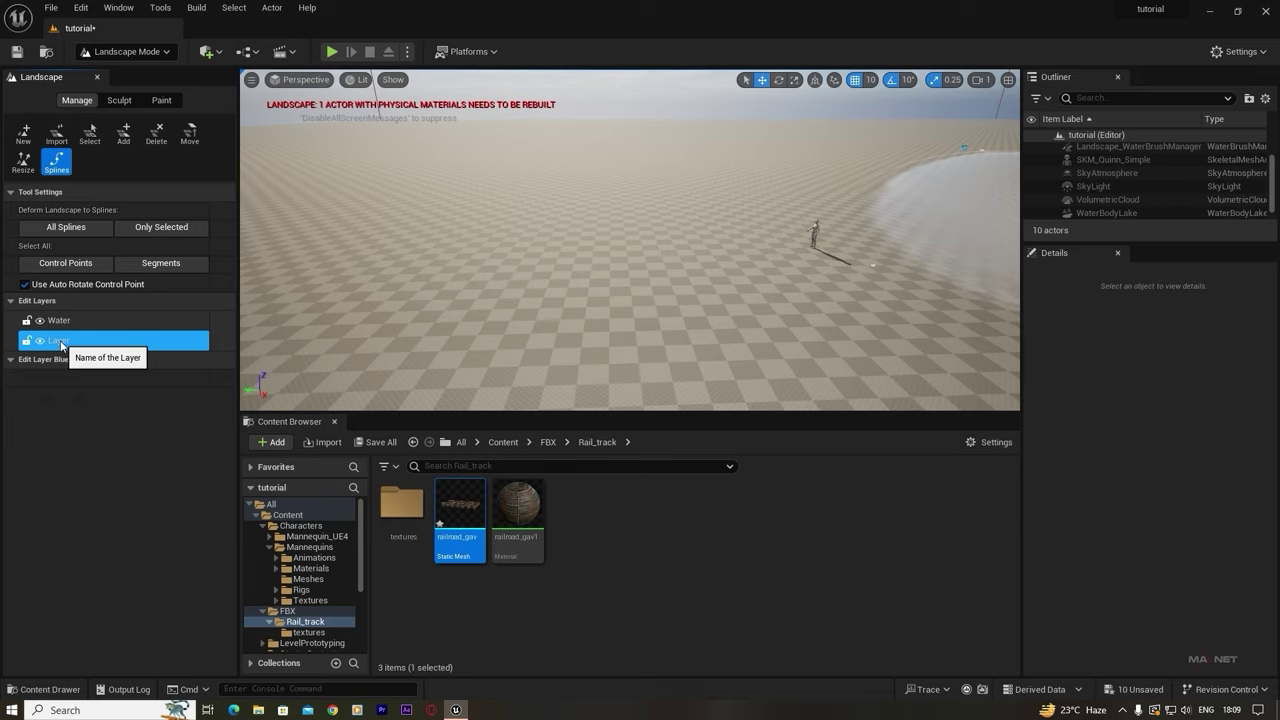
{"action": "right_click", "coordinate": [61, 346]}
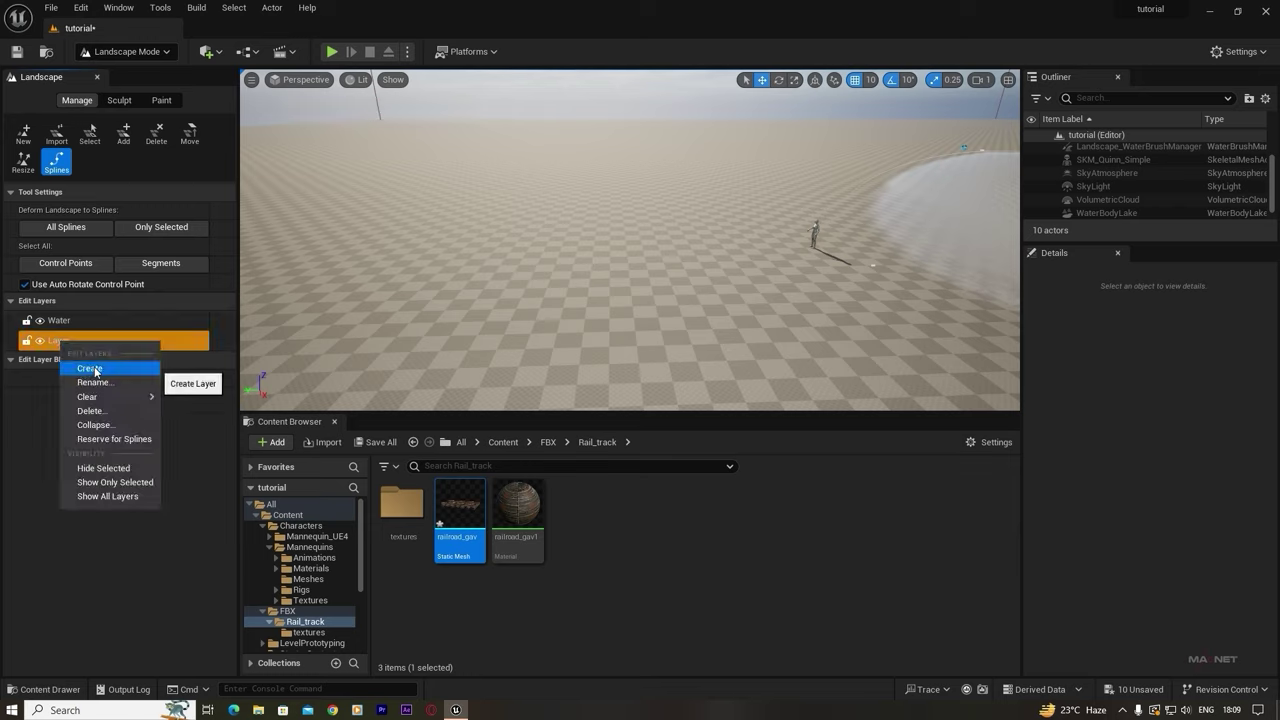
{"action": "left_click", "coordinate": [90, 369]}
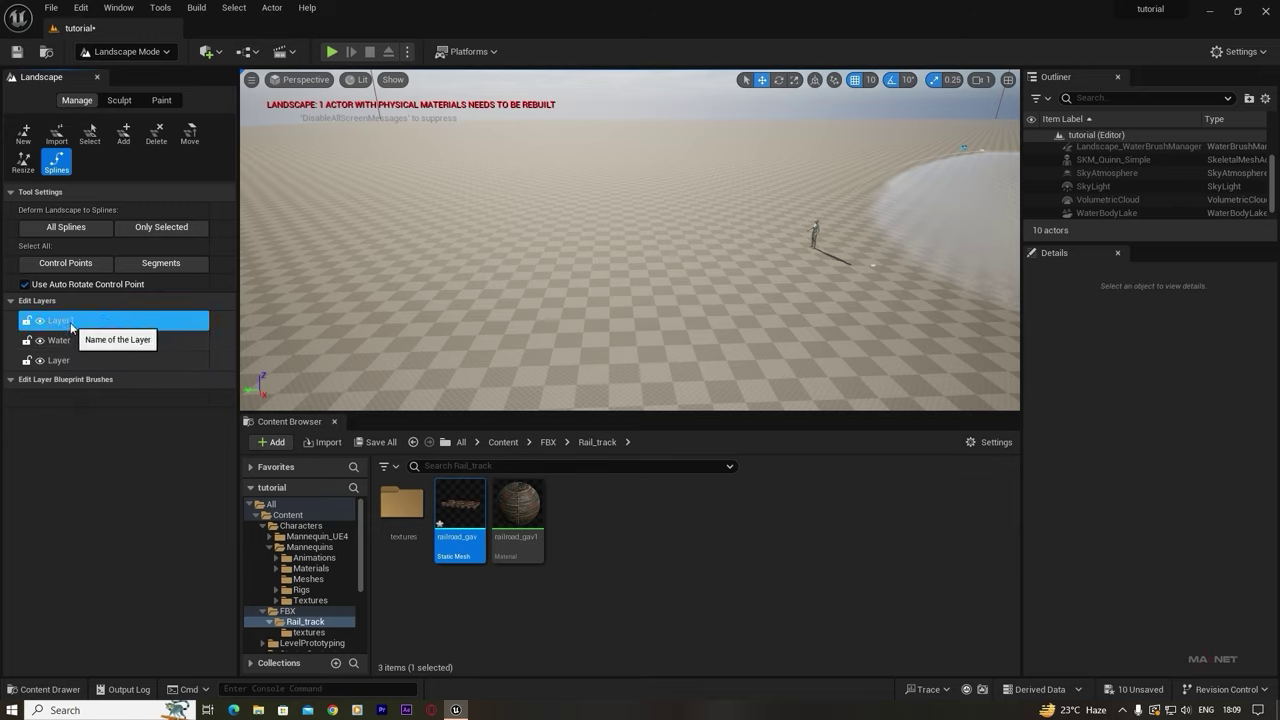
- Reserve the new edit layer for splines and rename it Railway_track
{"action": "right_click", "coordinate": [77, 323]}
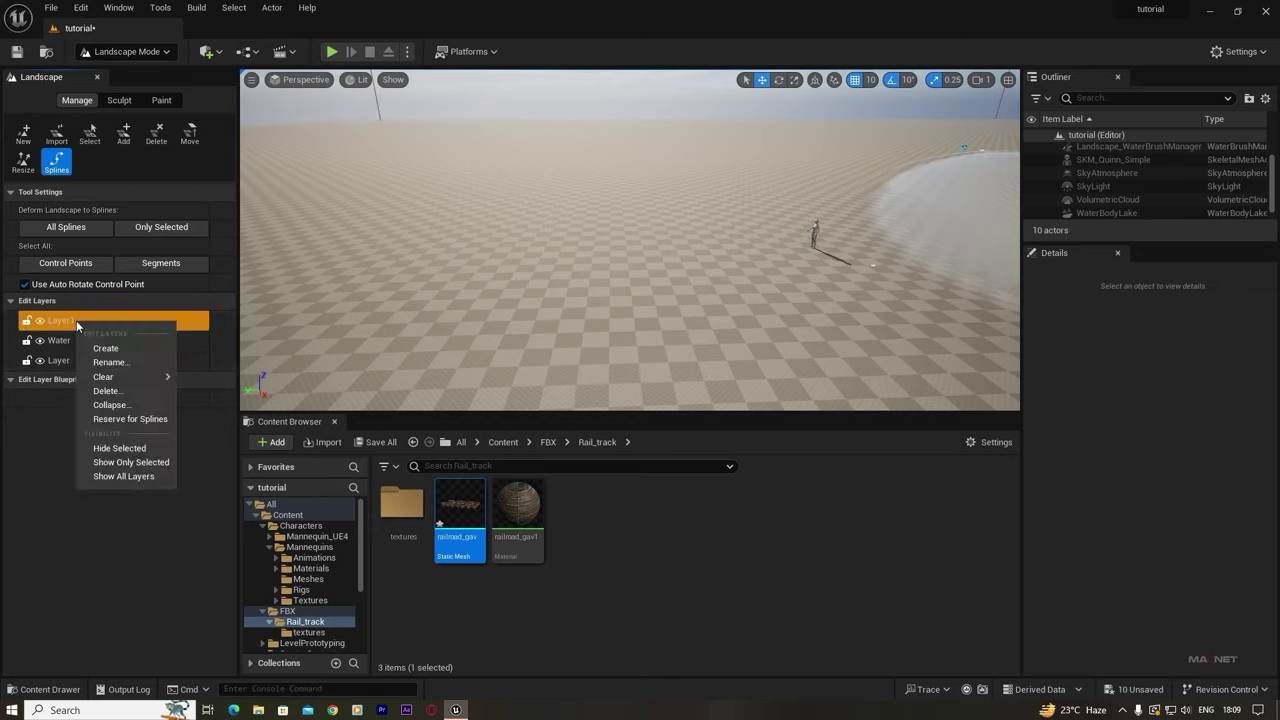
{"action": "left_click", "coordinate": [142, 420]}
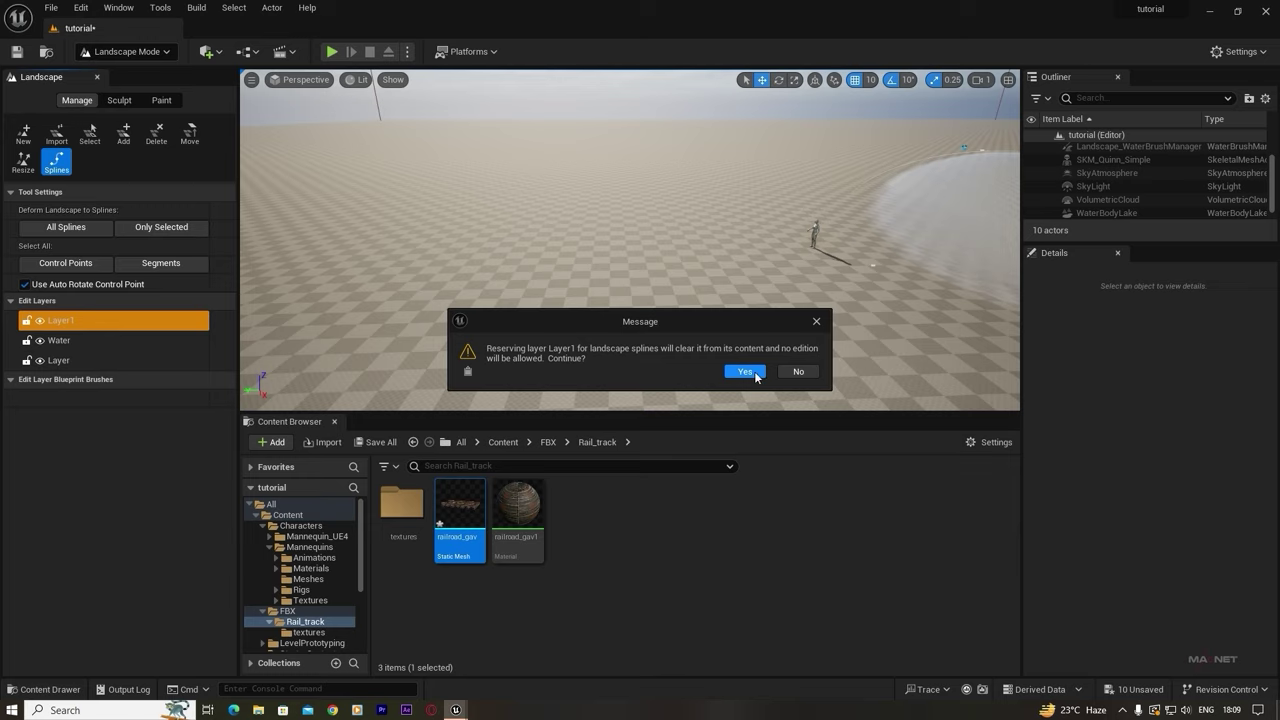
{"action": "left_click", "coordinate": [745, 371]}
{"action": "left_click", "coordinate": [99, 322]}
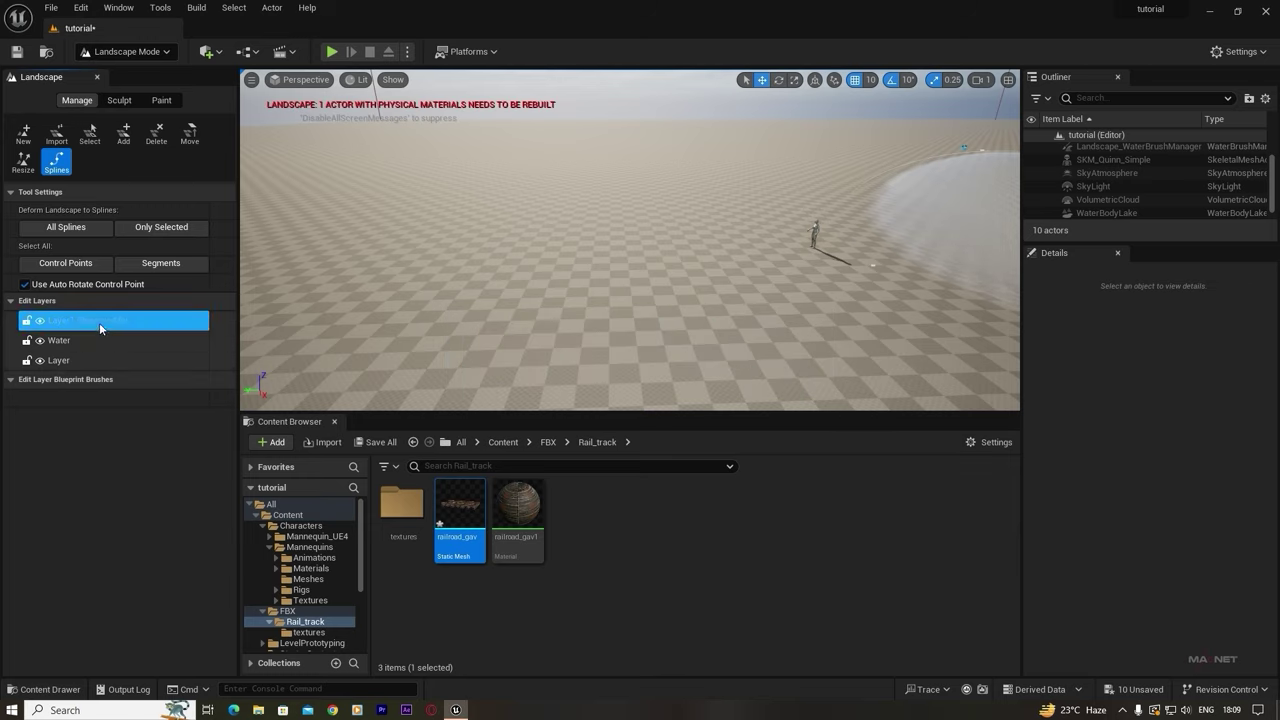
{"action": "right_click", "coordinate": [95, 322]}
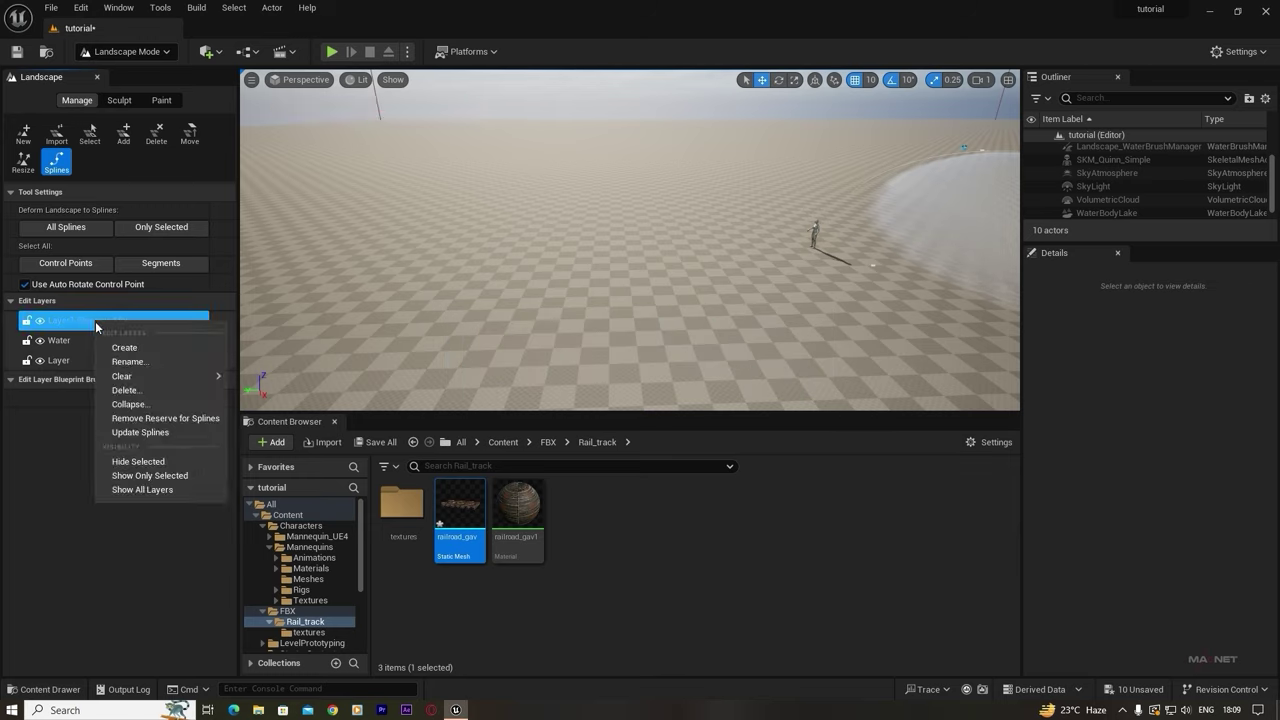
{"action": "left_click", "coordinate": [127, 363]}
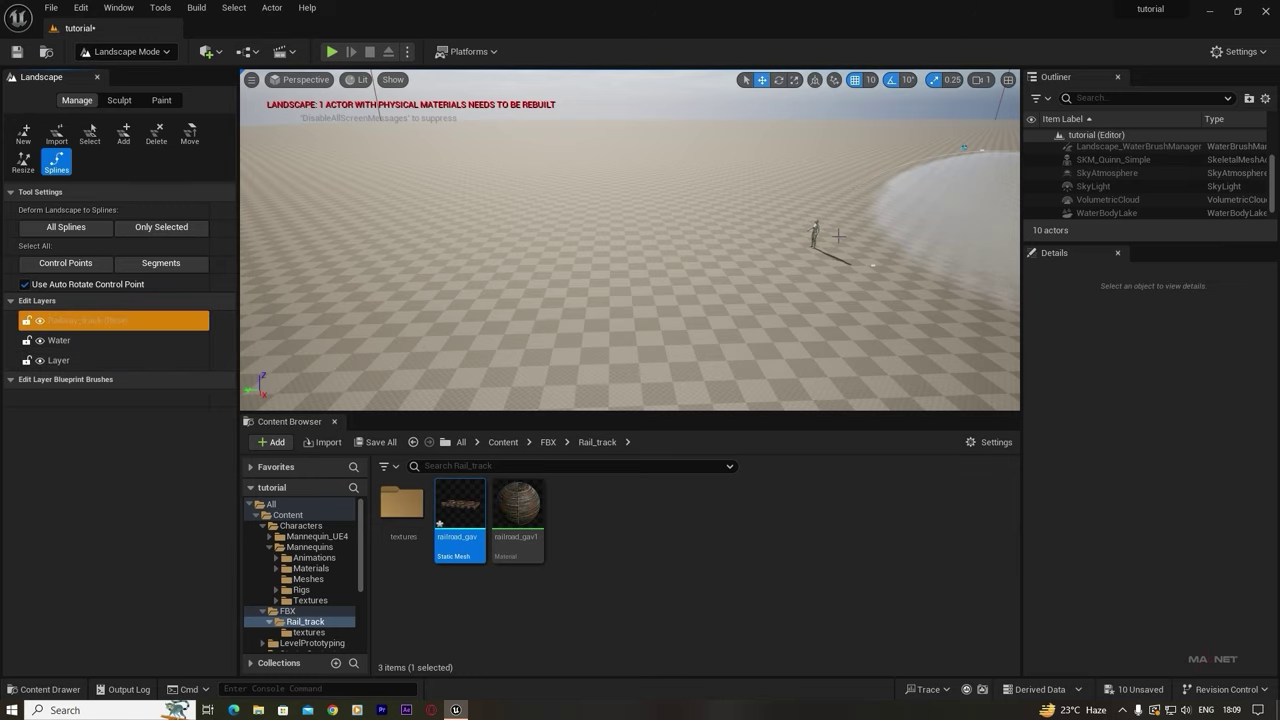
- Lay a landscape spline of four control points curving across the open ground toward the lake's near shore
{"action": "mouse_move", "coordinate": [964, 147]}
{"action": "right_mouse_down"}
{"action": "mouse_move", "coordinate": [994, 147]}
{"action": "mouse_move", "coordinate": [989, 195]}
{"action": "mouse_move", "coordinate": [1012, 214]}
{"action": "mouse_move", "coordinate": [982, 170]}
{"action": "mouse_move", "coordinate": [966, 170]}
{"action": "right_mouse_up"}
{"action": "right_click_drag", "start_coordinate": [688, 212], "coordinate": [676, 220]}
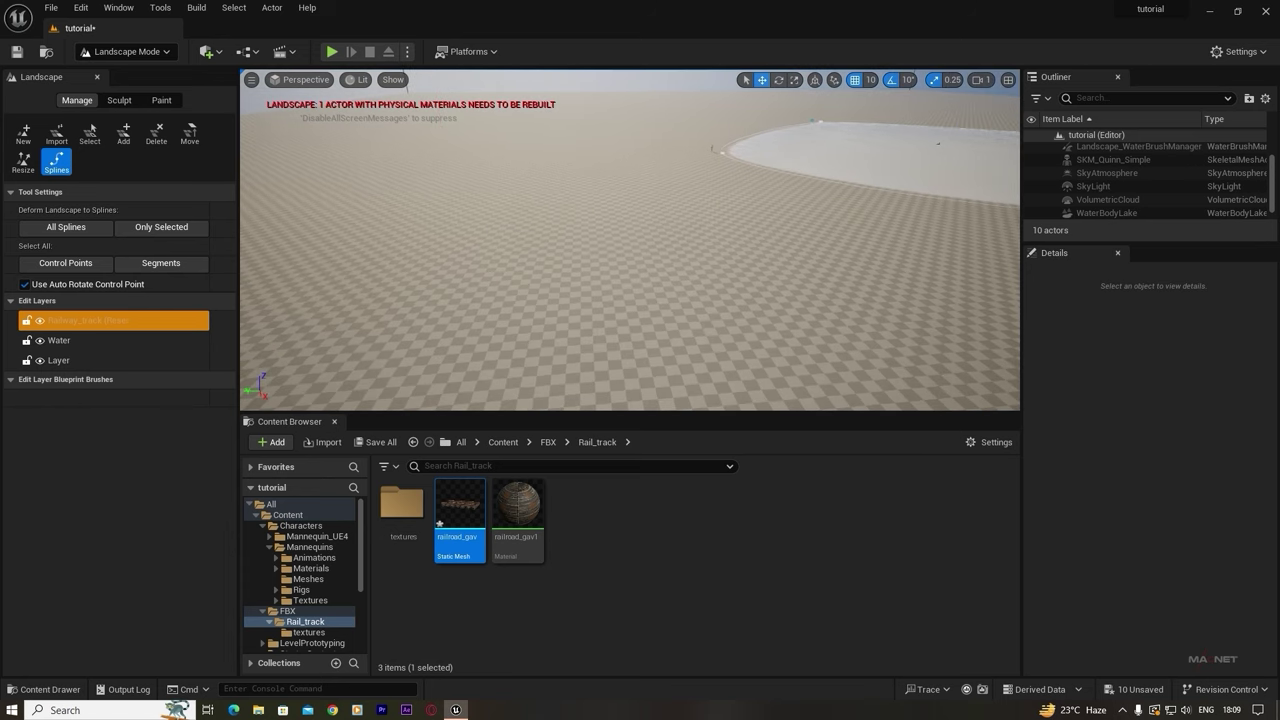
{"action": "left_click", "coordinate": [729, 298], "text": "ctrl"}
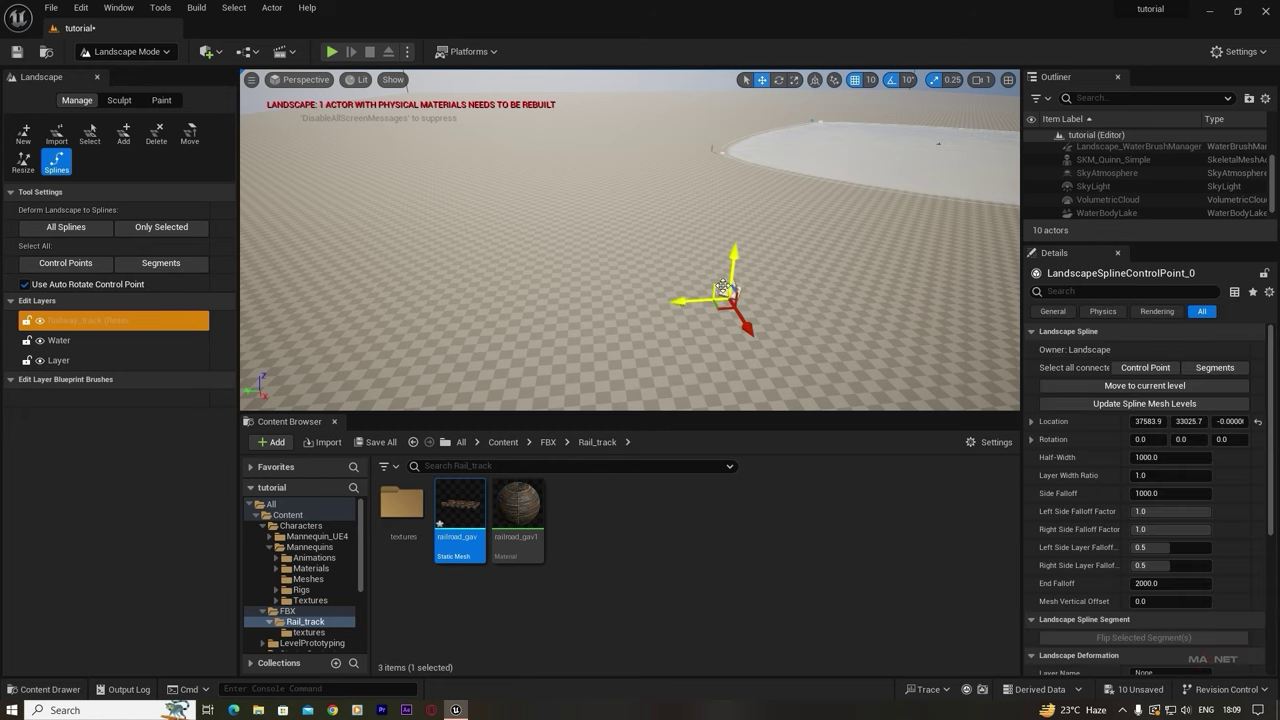
{"action": "left_click", "coordinate": [678, 218], "text": "ctrl"}
{"action": "left_click", "coordinate": [660, 166], "text": "ctrl"}
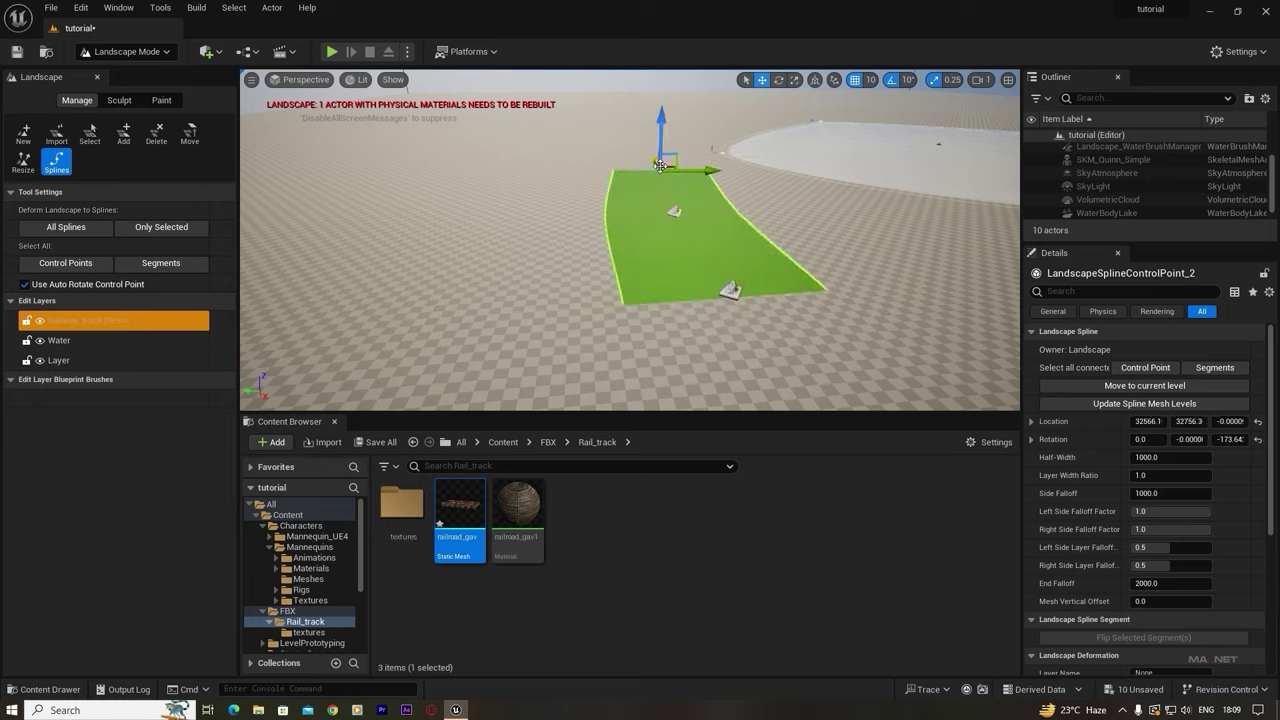
{"action": "left_click", "coordinate": [684, 140], "text": "ctrl"}
{"action": "left_click", "coordinate": [725, 118]}
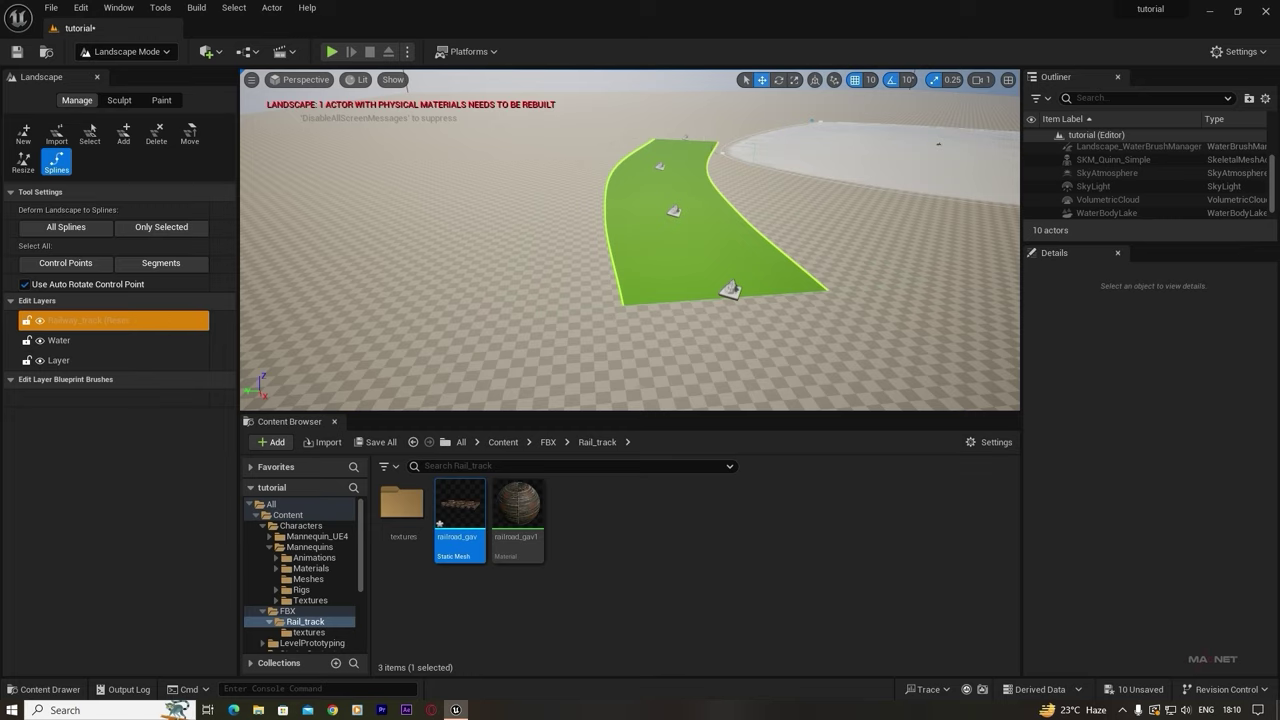
- Extend the spline from its lakeside end with two more control points running alongside the shore
{"action": "left_click", "coordinate": [682, 138]}
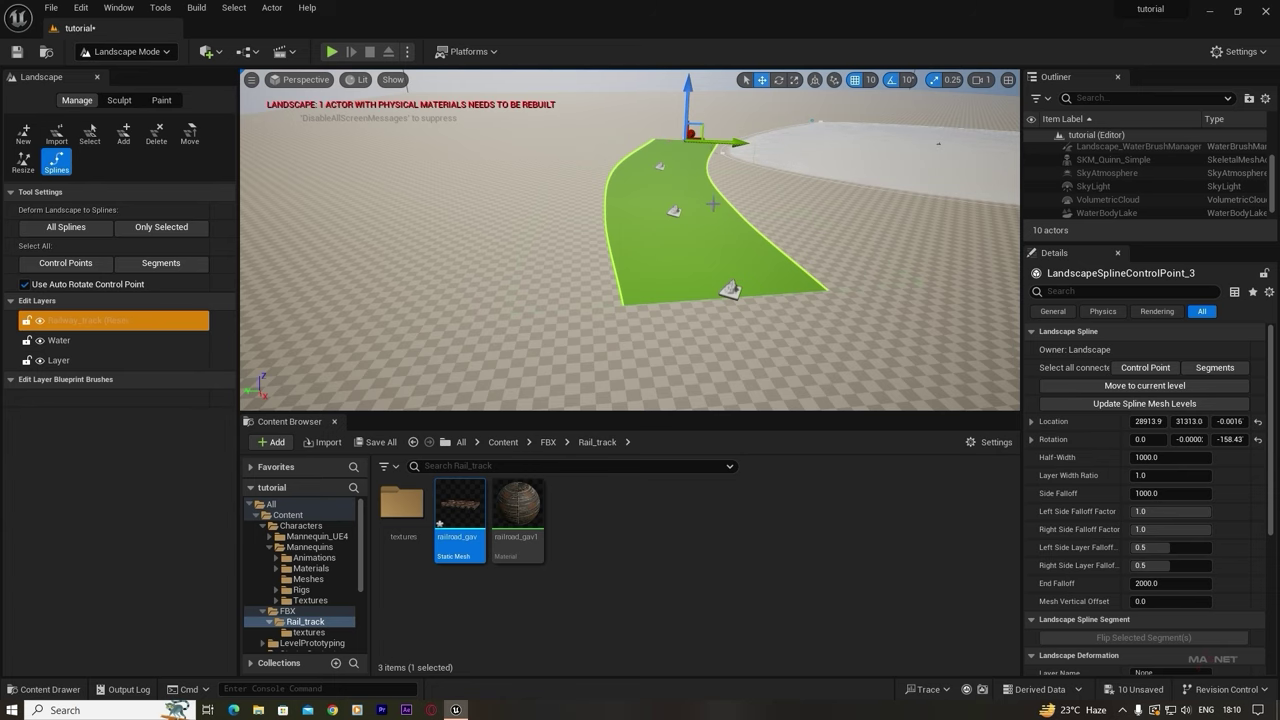
{"action": "key", "text": "w"}
{"action": "right_click_drag", "start_coordinate": [731, 191], "coordinate": [815, 75]}
{"action": "scroll", "coordinate": [731, 191], "scroll_direction": "up", "scroll_amount": 4}
{"action": "right_click_drag", "start_coordinate": [714, 215], "coordinate": [714, 215]}
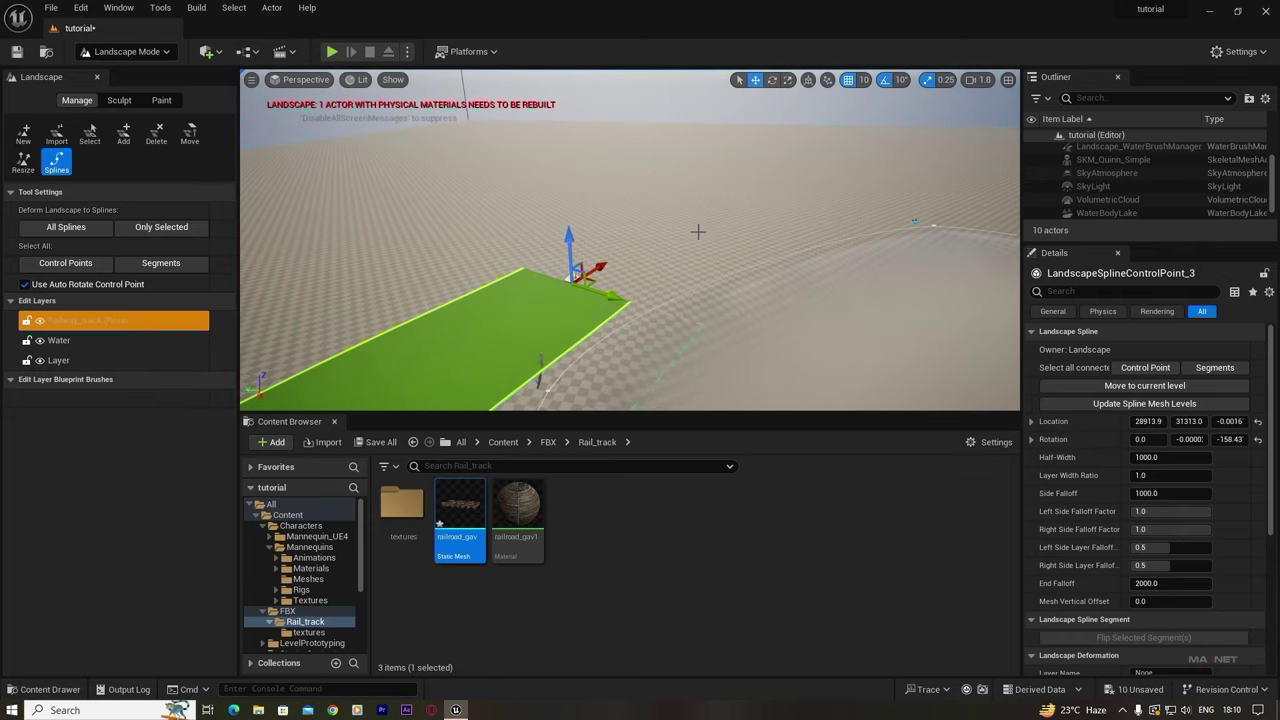
{"action": "left_click", "coordinate": [710, 215], "text": "ctrl"}
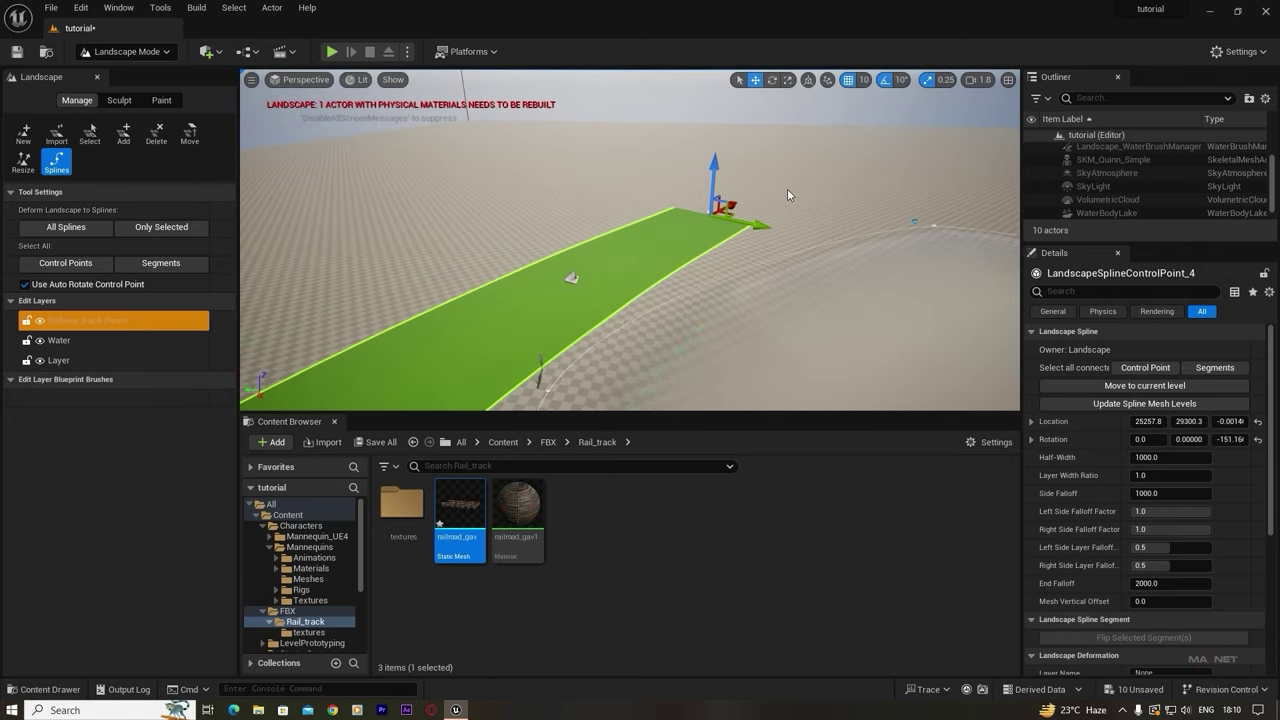
{"action": "right_click_drag", "start_coordinate": [844, 181], "coordinate": [740, 203]}
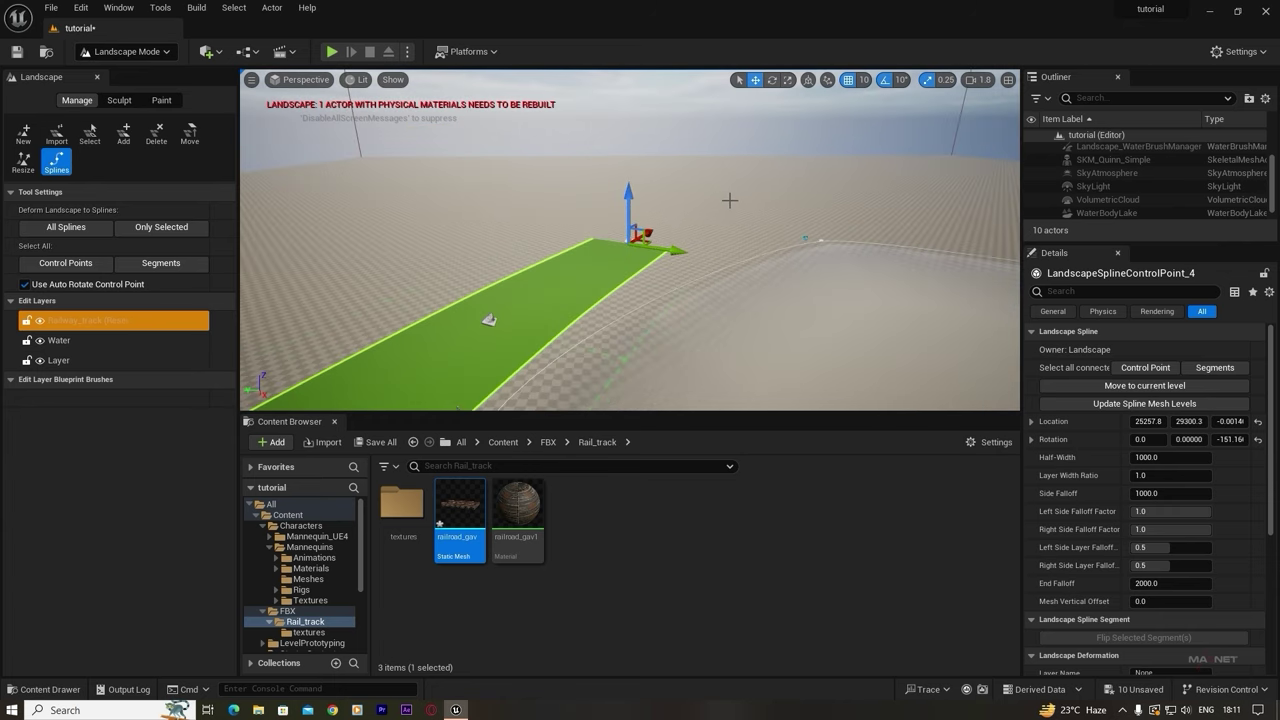
{"action": "left_click", "coordinate": [746, 187], "text": "ctrl"}
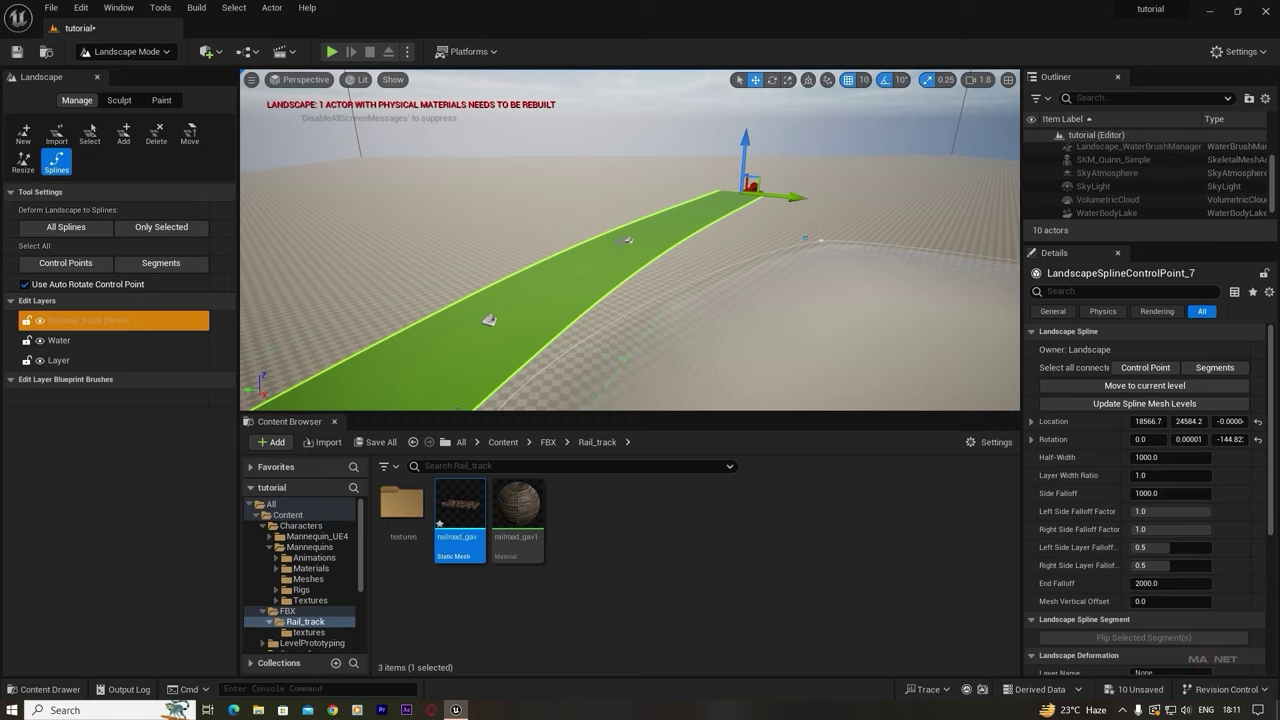
- Continue the spline from its far end with two more control points curving around behind the lake
{"action": "key", "text": "ctrl+z"}
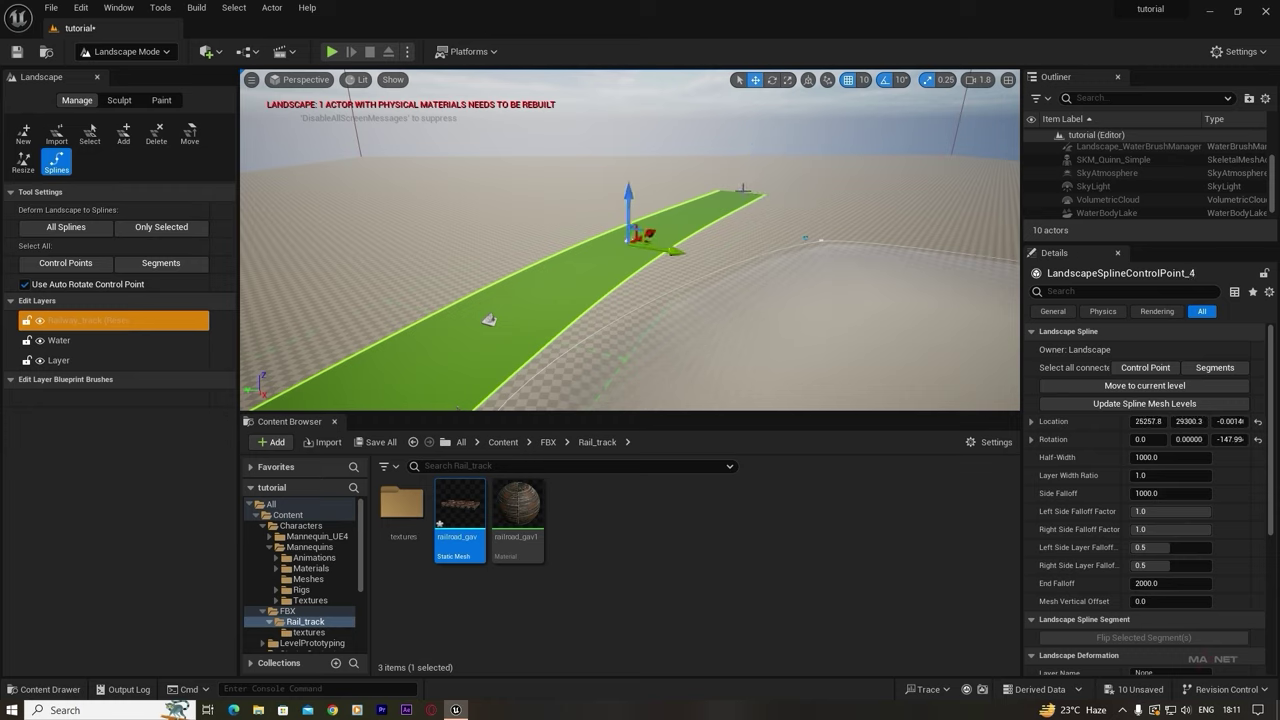
{"action": "left_click", "coordinate": [746, 186]}
{"action": "left_click", "coordinate": [858, 167], "text": "ctrl"}
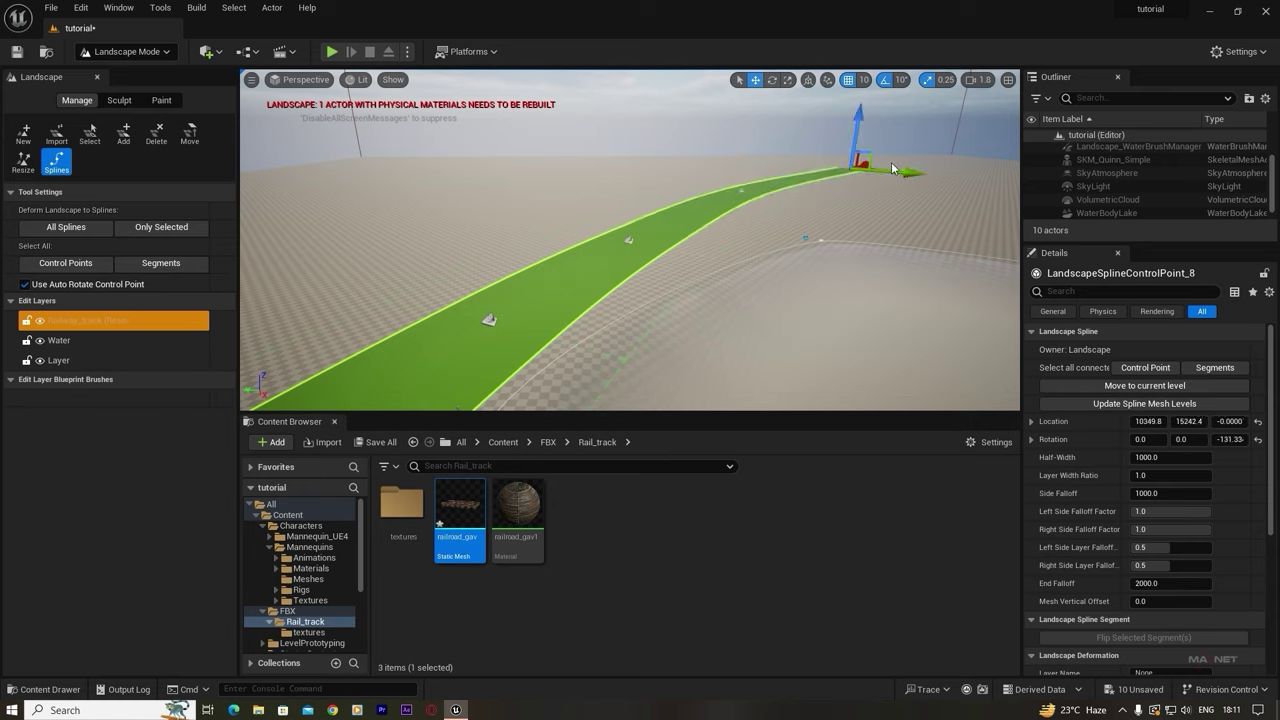
{"action": "key", "text": "ctrl+z"}
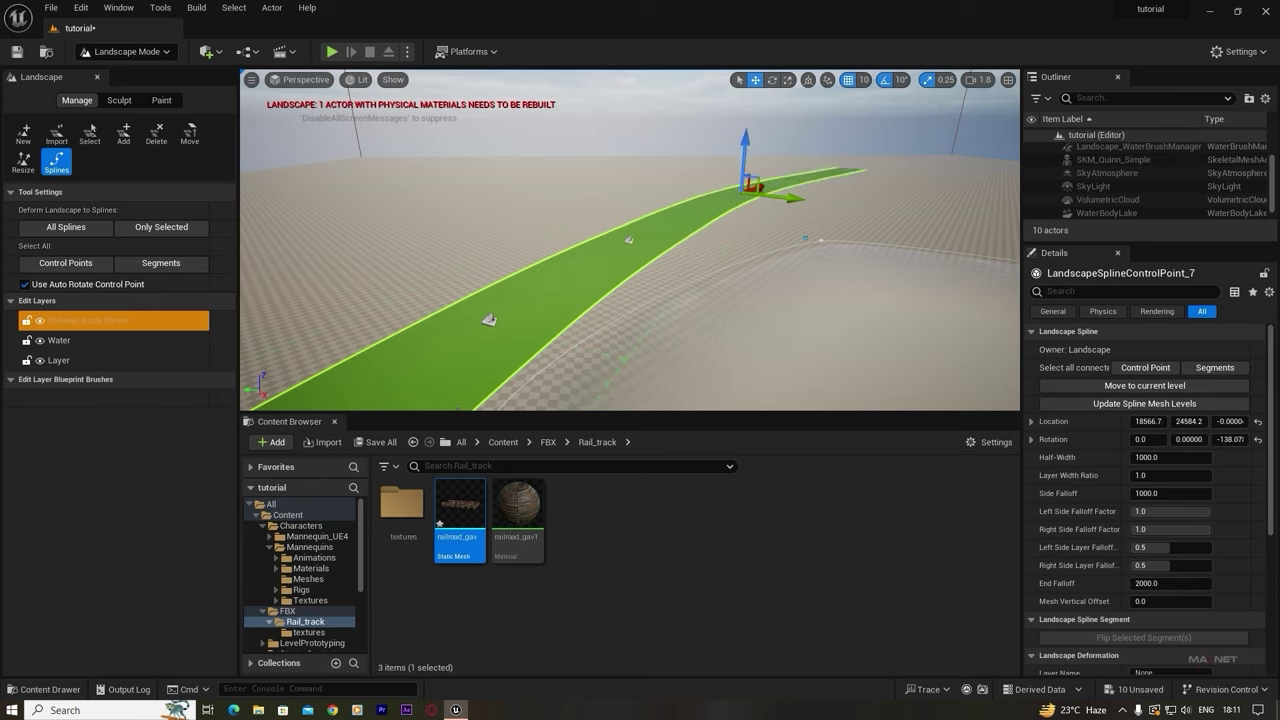
{"action": "left_click", "coordinate": [861, 162]}
{"action": "left_click", "coordinate": [955, 158], "text": "ctrl"}
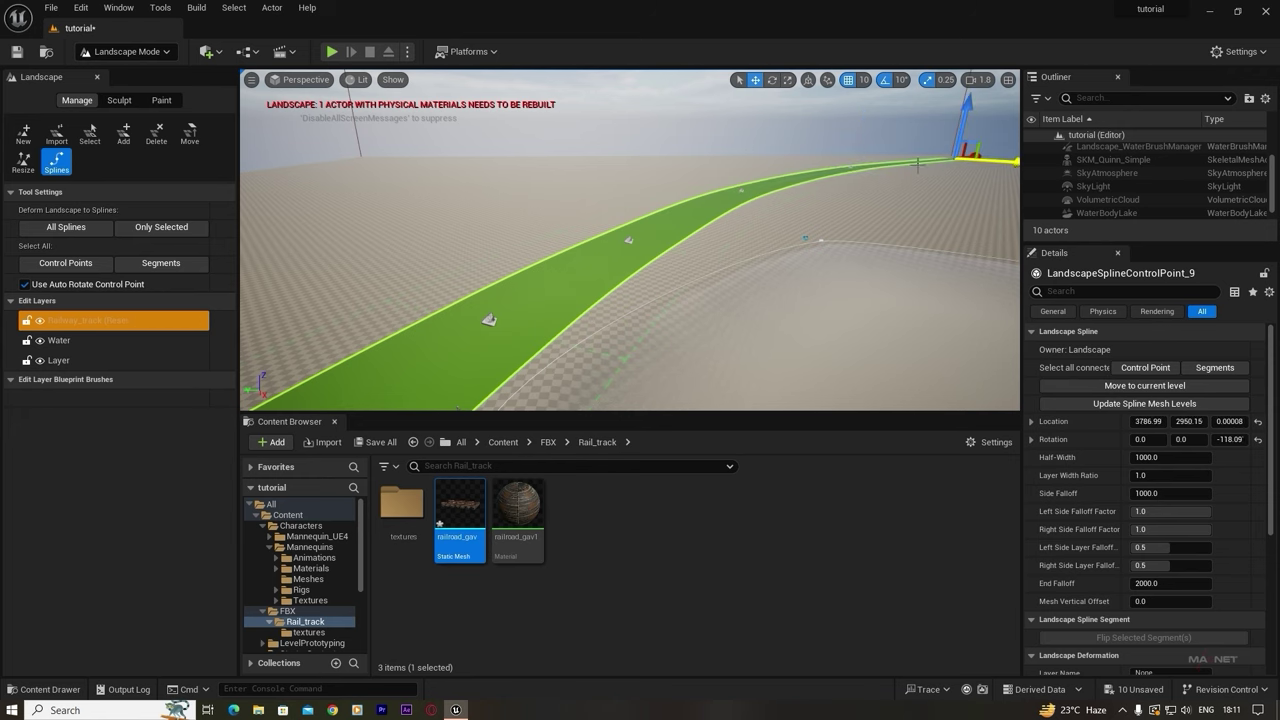
- Extend the spline's starting end with two control points leading away from the lake
{"action": "mouse_move", "coordinate": [731, 234]}
{"action": "right_mouse_down"}
{"action": "mouse_move", "coordinate": [780, 300]}
{"action": "mouse_move", "coordinate": [610, 310]}
{"action": "mouse_move", "coordinate": [800, 280]}
{"action": "mouse_move", "coordinate": [730, 220]}
{"action": "mouse_move", "coordinate": [740, 300]}
{"action": "mouse_move", "coordinate": [730, 230]}
{"action": "mouse_move", "coordinate": [700, 210]}
{"action": "mouse_move", "coordinate": [610, 270]}
{"action": "mouse_move", "coordinate": [734, 220]}
{"action": "right_mouse_up"}
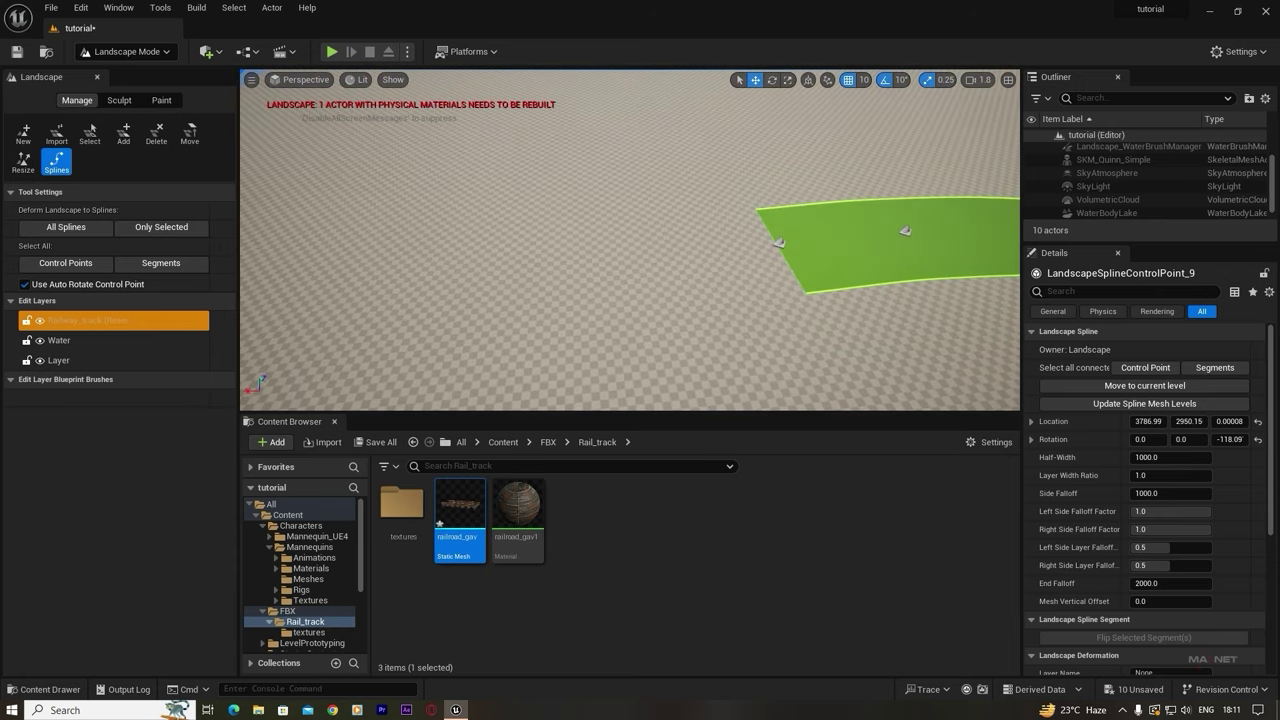
{"action": "left_click", "coordinate": [779, 242]}
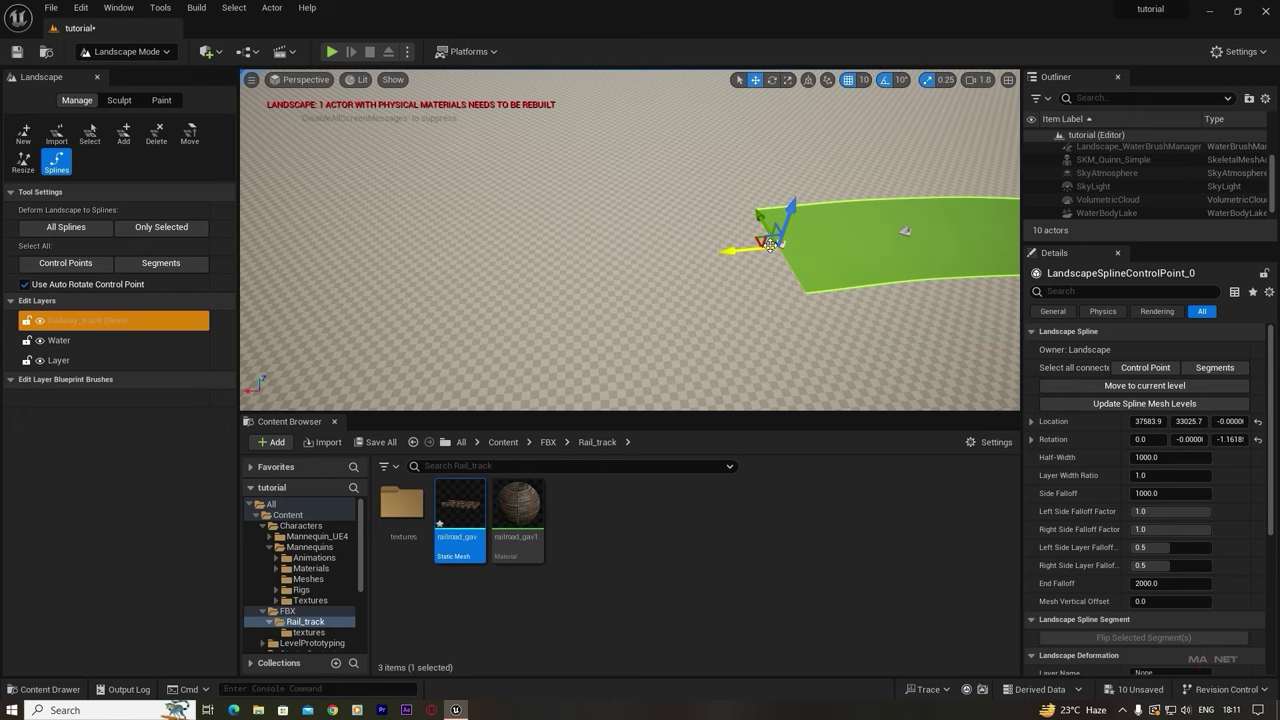
{"action": "left_click", "coordinate": [490, 281], "text": "ctrl"}
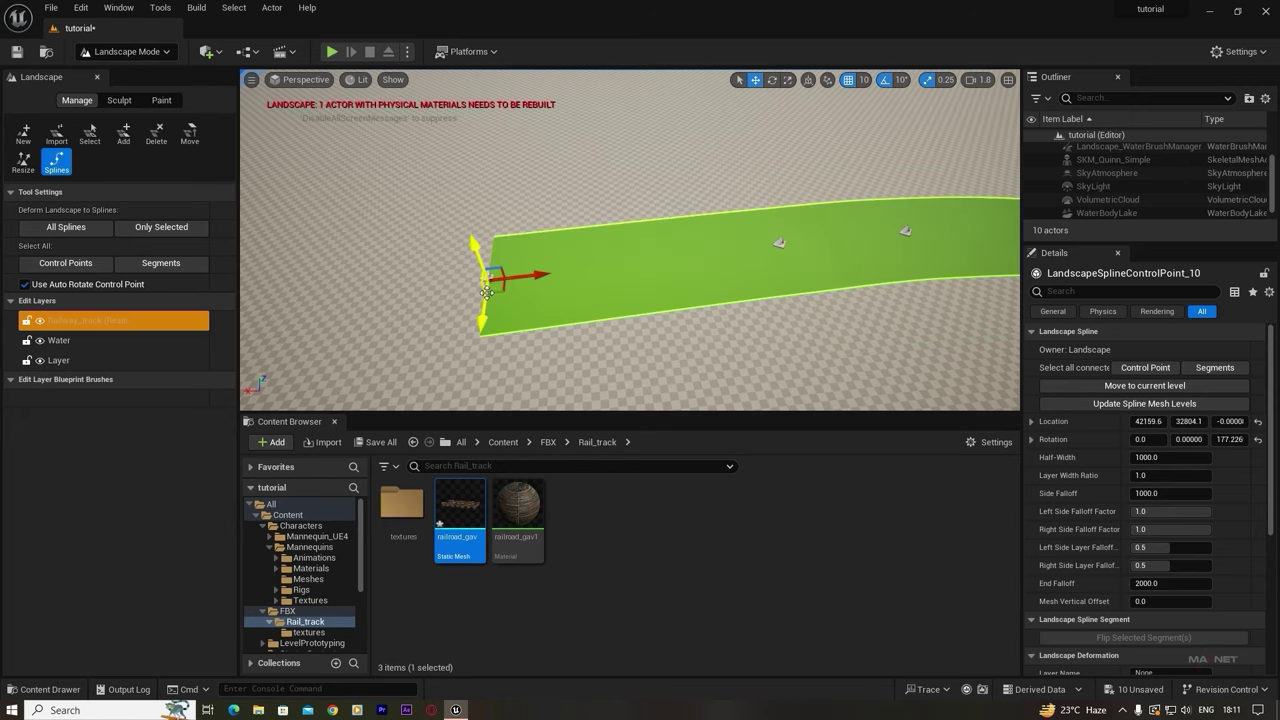
{"action": "right_click_drag", "start_coordinate": [490, 281], "coordinate": [512, 245]}
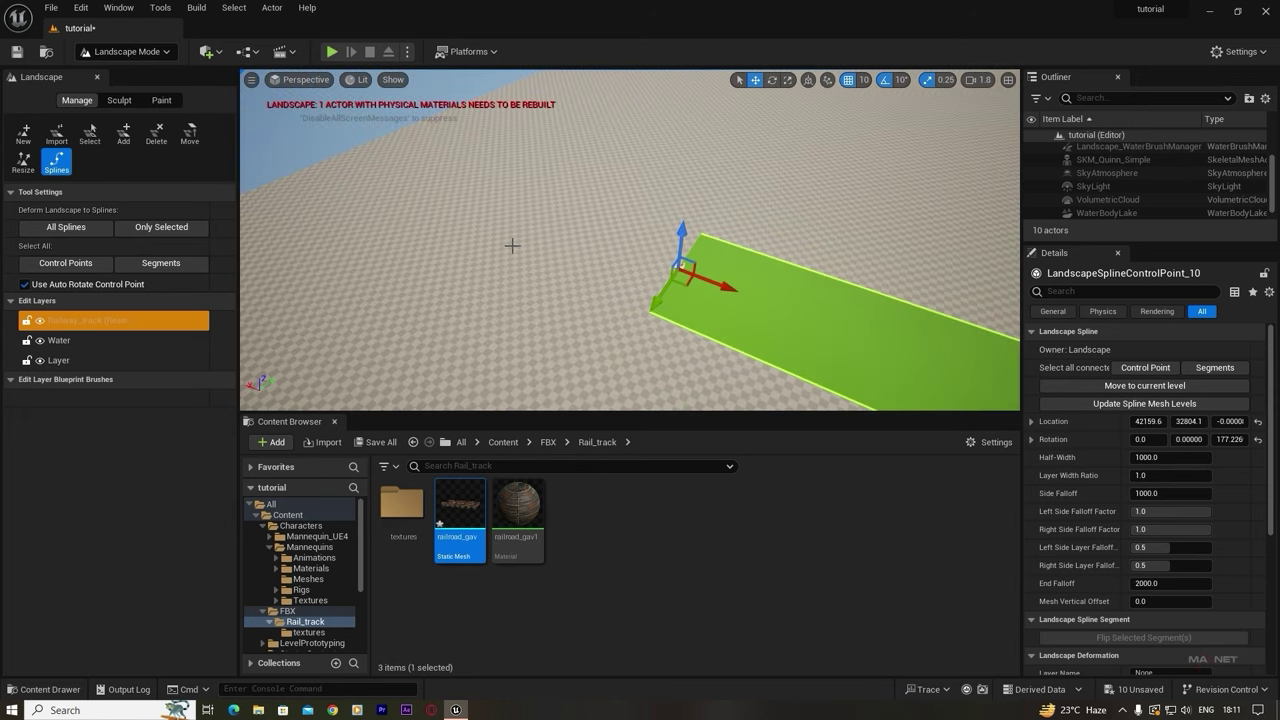
{"action": "left_click", "coordinate": [412, 199], "text": "ctrl"}
- Select all connected segments of the spline, starting from its original first control point
{"action": "right_click_drag", "start_coordinate": [527, 323], "coordinate": [790, 230]}
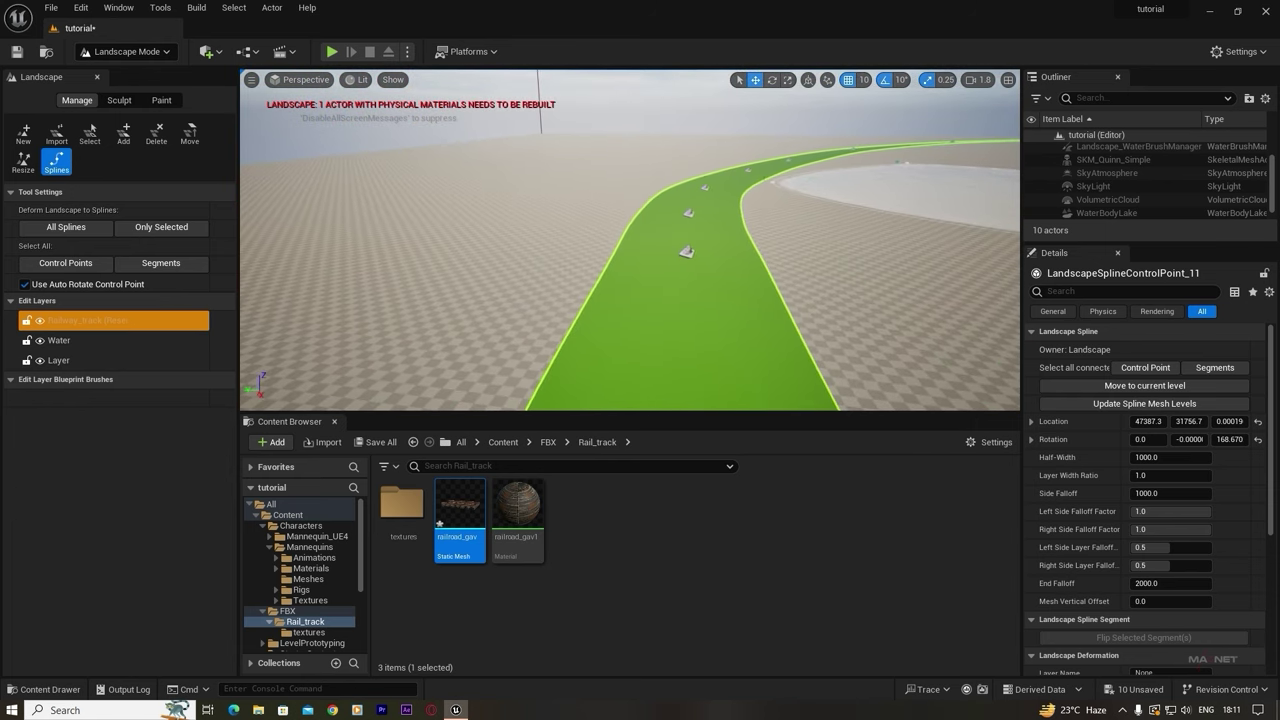
{"action": "right_click_drag", "start_coordinate": [484, 318], "coordinate": [467, 312]}
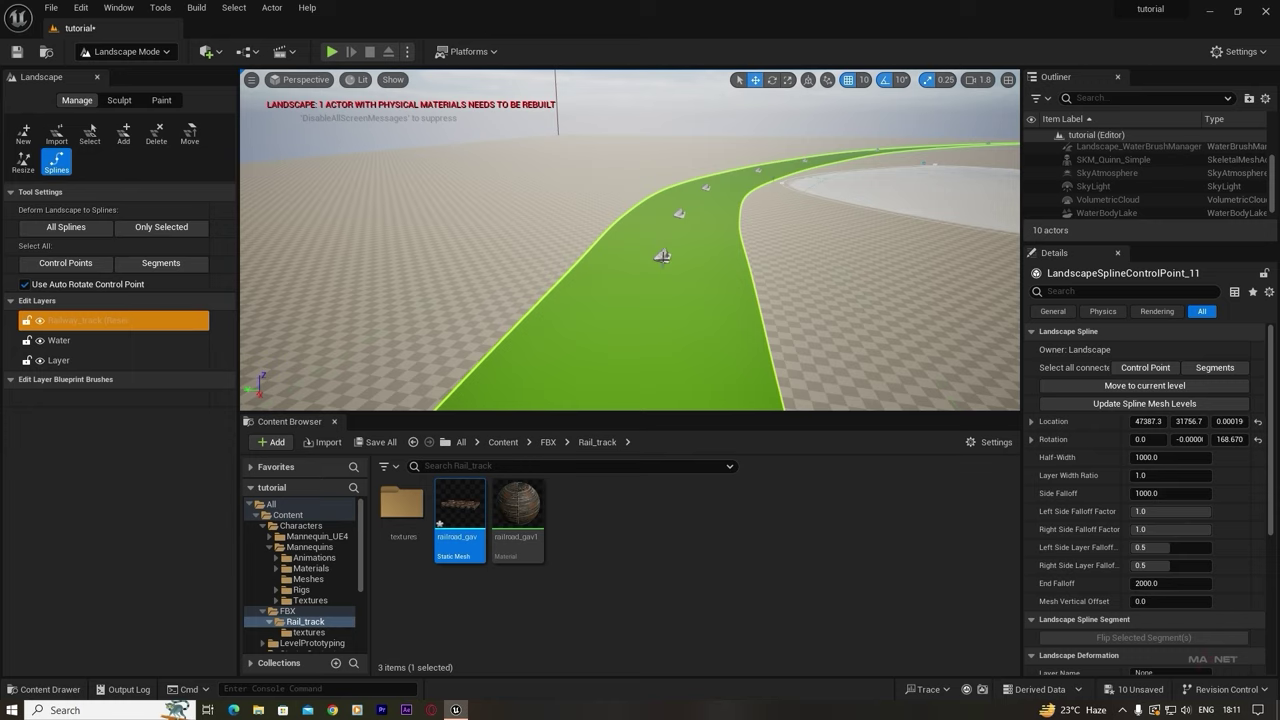
{"action": "left_click", "coordinate": [663, 263]}
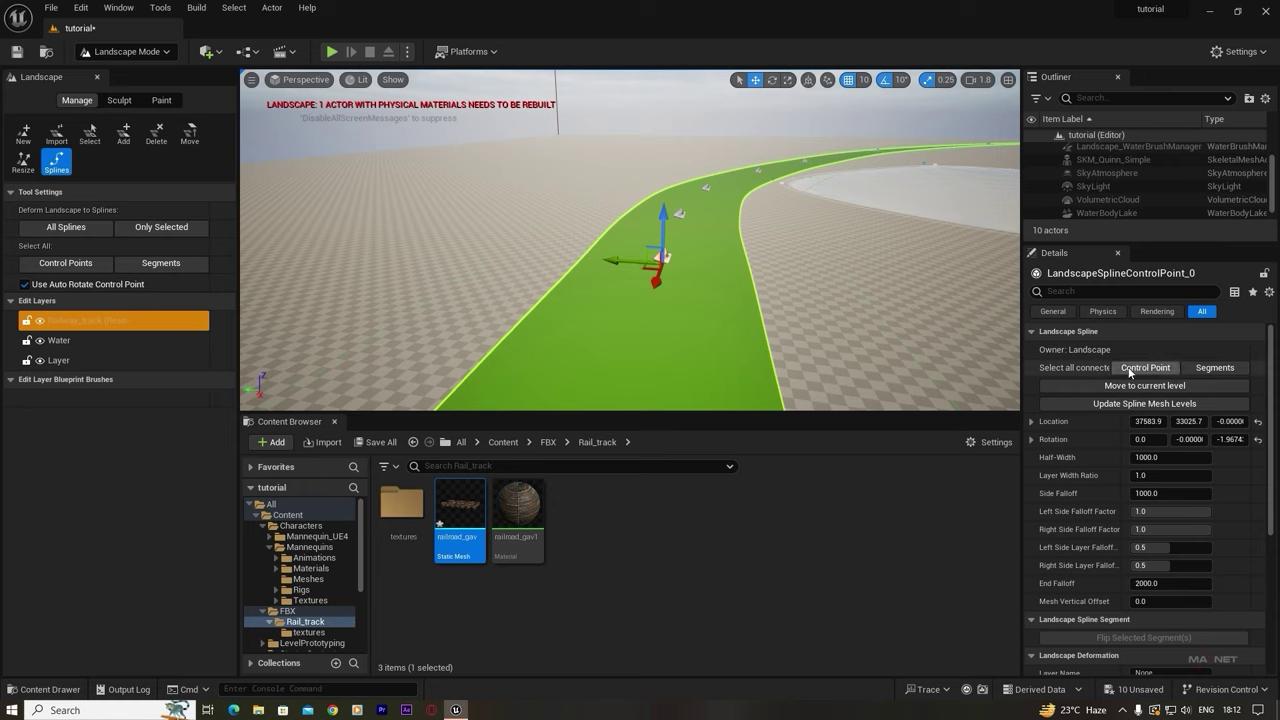
{"action": "left_click", "coordinate": [1217, 366]}
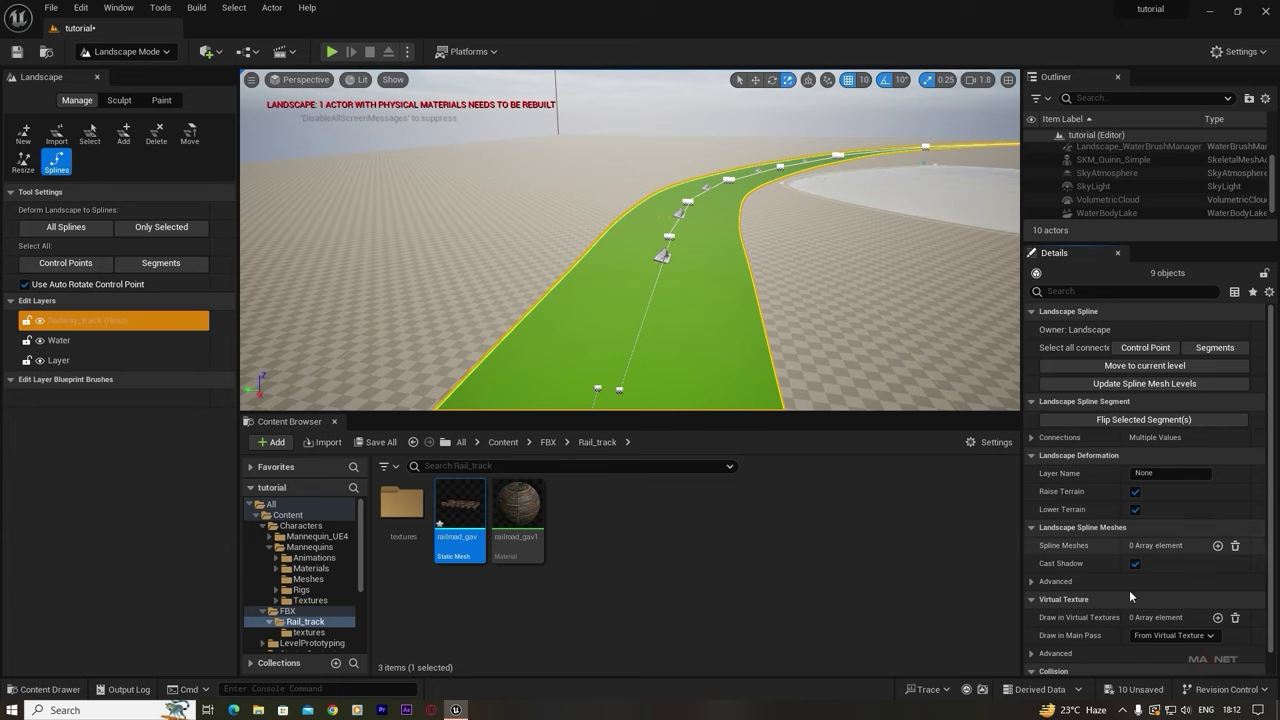
- Add one Spline Meshes entry to the selected spline segments and assign the railroad_gav static mesh to it
{"action": "scroll", "coordinate": [1066, 489], "scroll_direction": "down", "scroll_amount": 1}
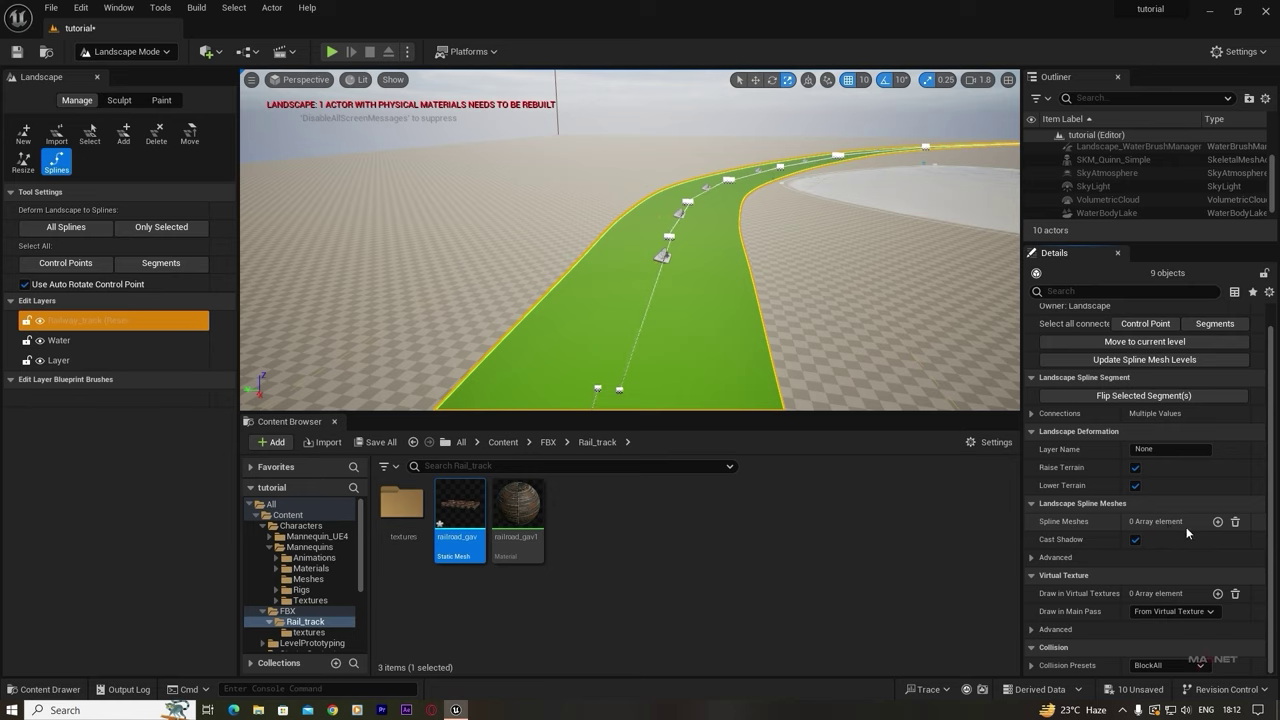
{"action": "left_click", "coordinate": [1217, 522]}
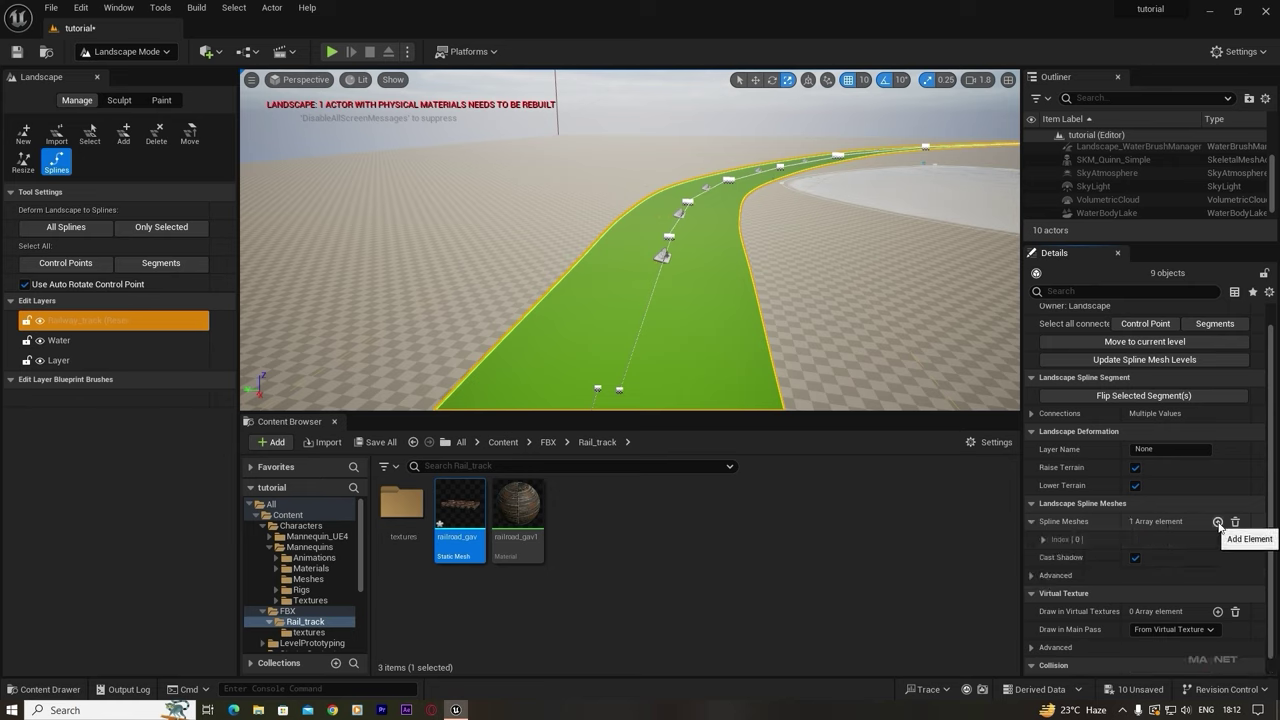
{"action": "left_click", "coordinate": [1042, 539]}
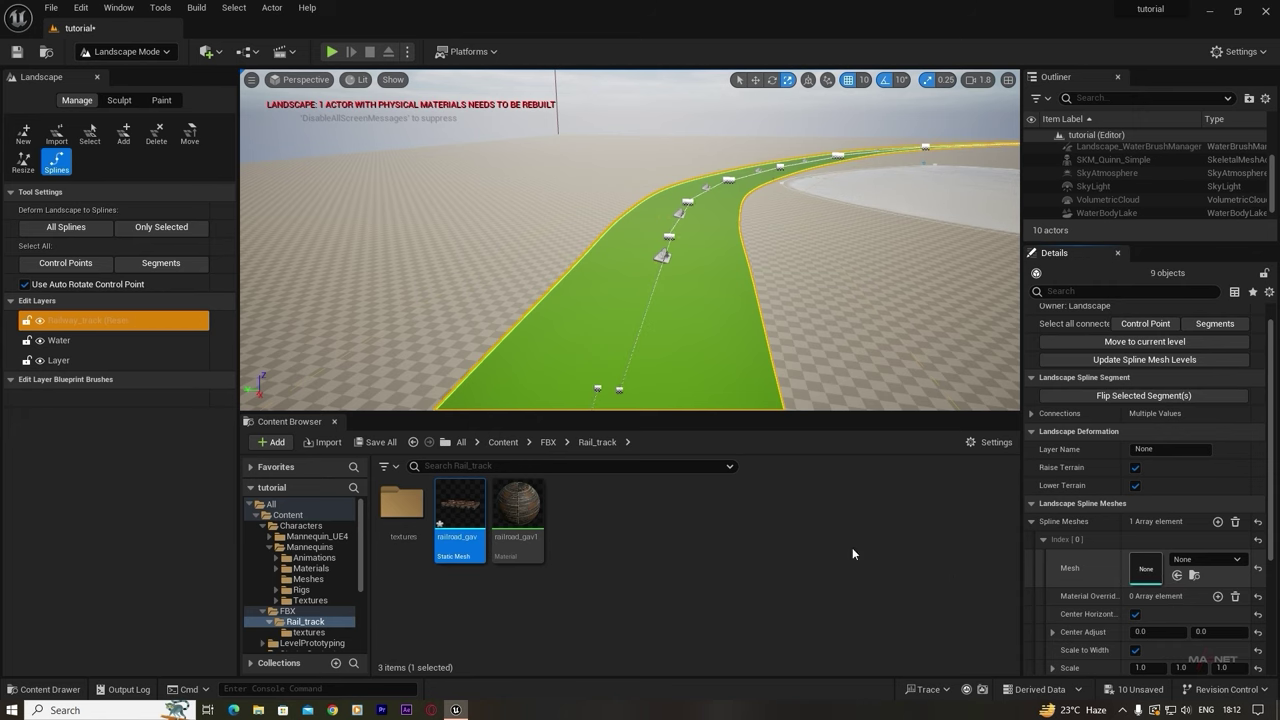
{"action": "mouse_move", "coordinate": [461, 503]}
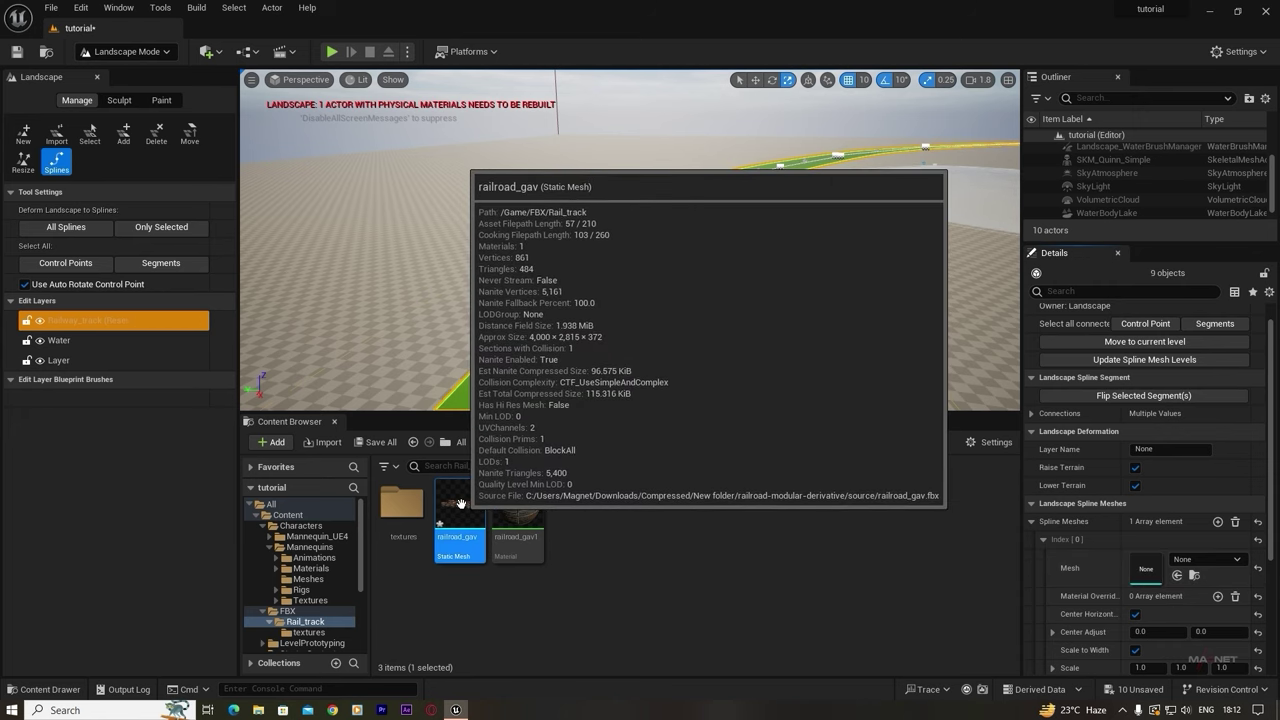
{"action": "left_click_drag", "start_coordinate": [461, 503], "coordinate": [1144, 567]}
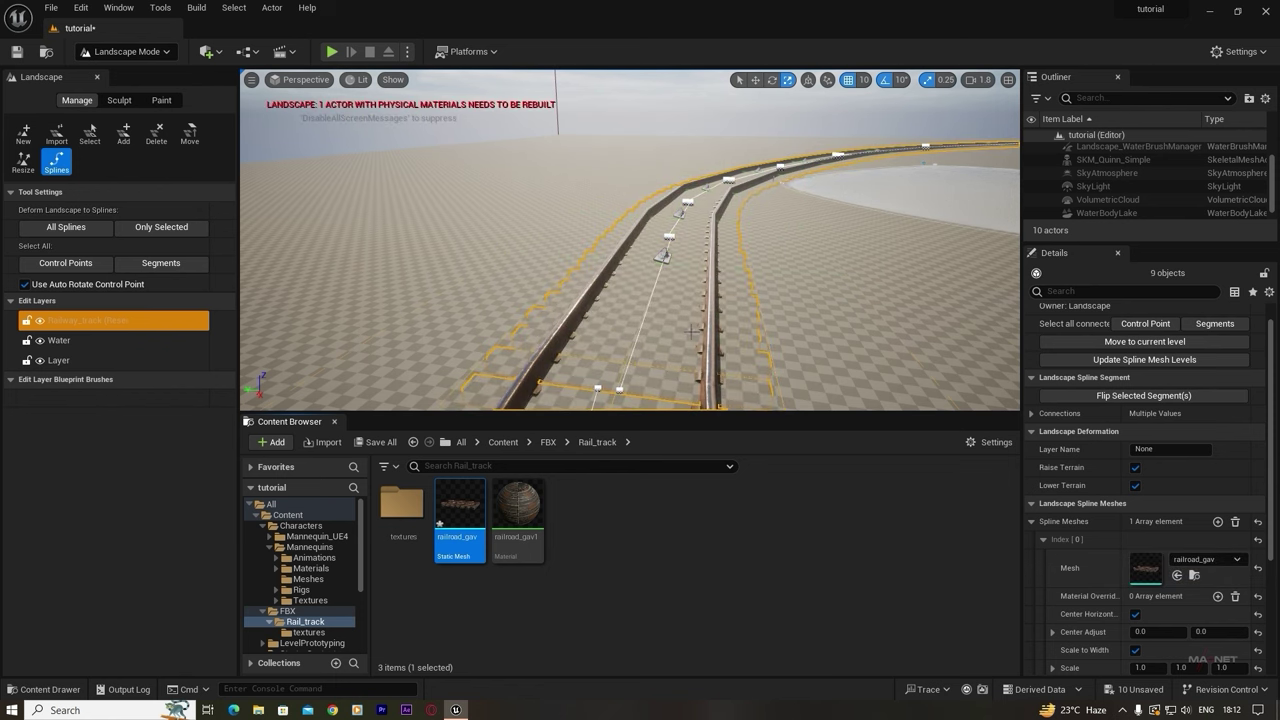
{"action": "mouse_move", "coordinate": [691, 331]}
{"action": "right_mouse_down"}
{"action": "mouse_move", "coordinate": [722, 340]}
{"action": "mouse_move", "coordinate": [679, 328]}
{"action": "right_mouse_up"}
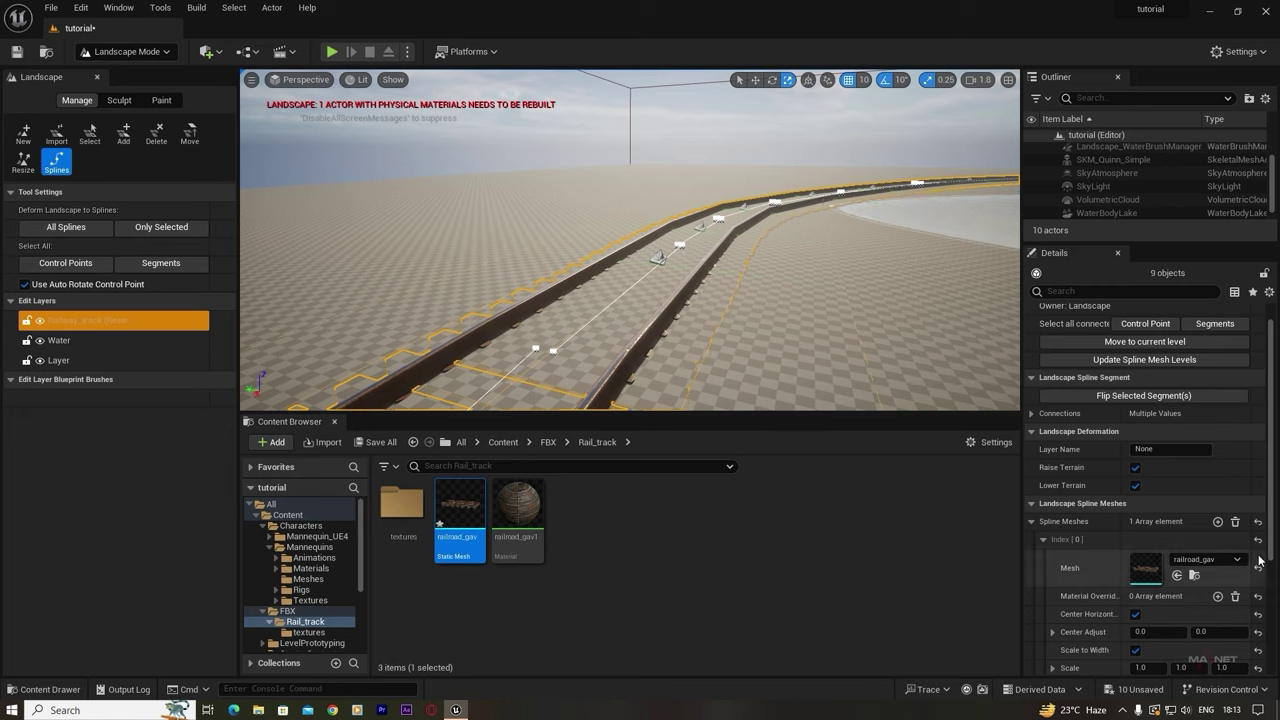
- Set the second Center Adjust value of the railroad_gav spline mesh to 50
{"action": "left_click_drag", "start_coordinate": [1271, 456], "coordinate": [1273, 521]}
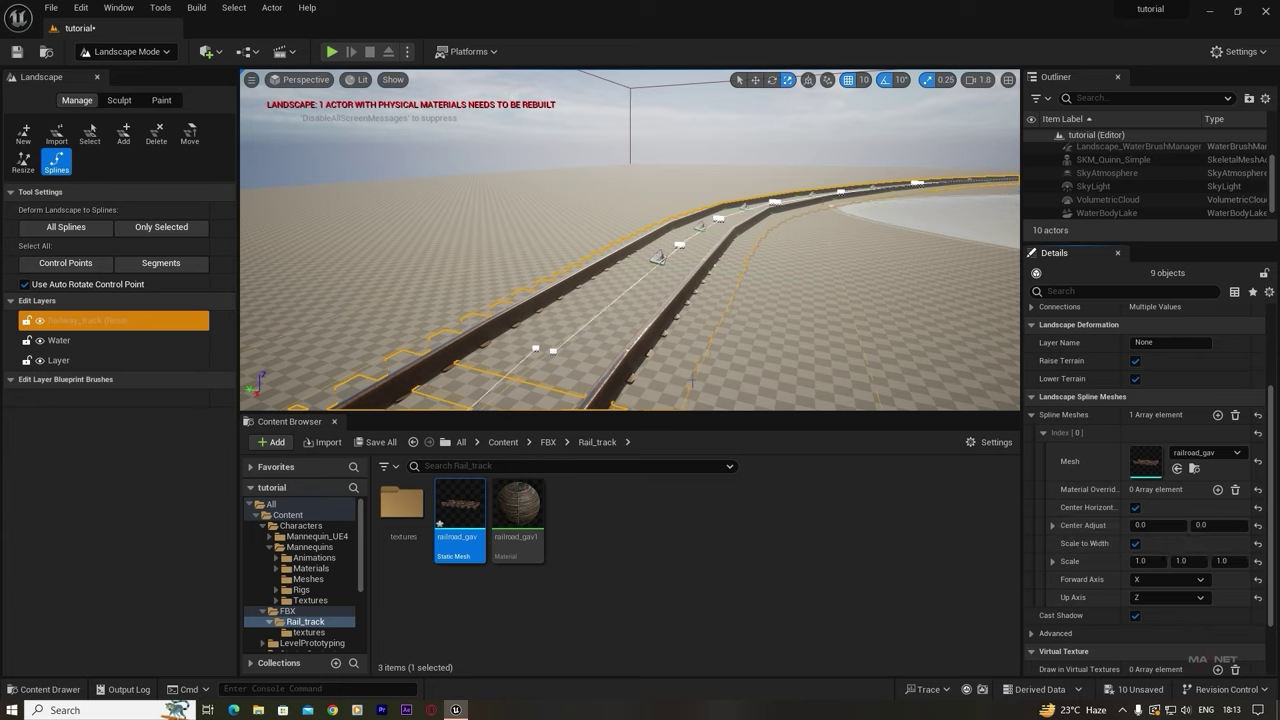
{"action": "left_click", "coordinate": [1200, 525]}
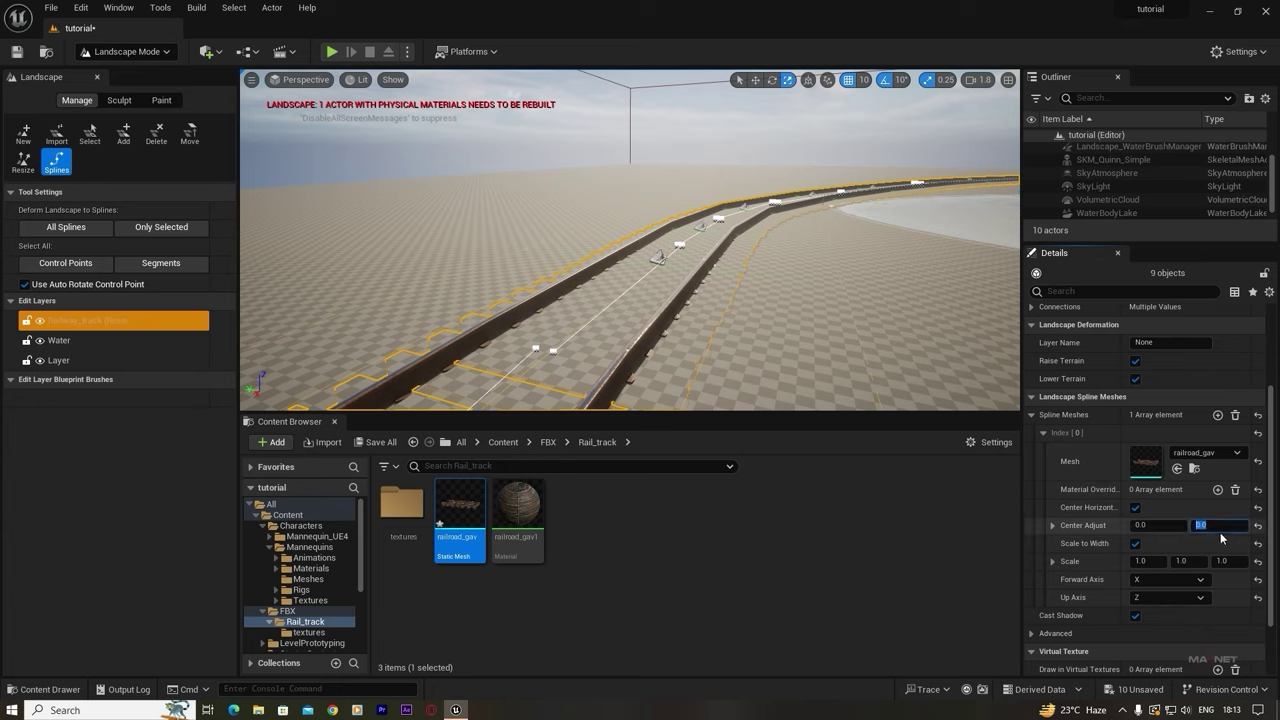
{"action": "type", "text": "50"}
{"action": "key", "text": "Return"}
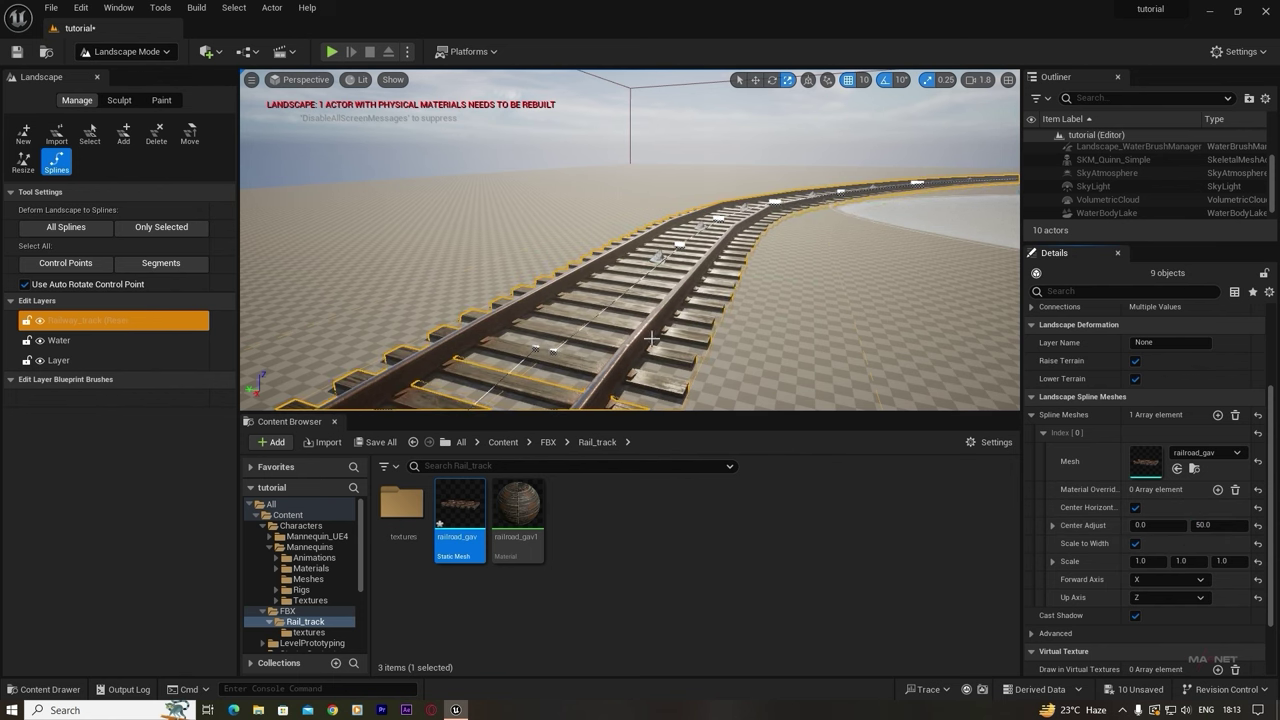
{"action": "mouse_move", "coordinate": [647, 332]}
{"action": "right_mouse_down"}
{"action": "mouse_move", "coordinate": [610, 405]}
{"action": "mouse_move", "coordinate": [665, 336]}
{"action": "right_mouse_up"}
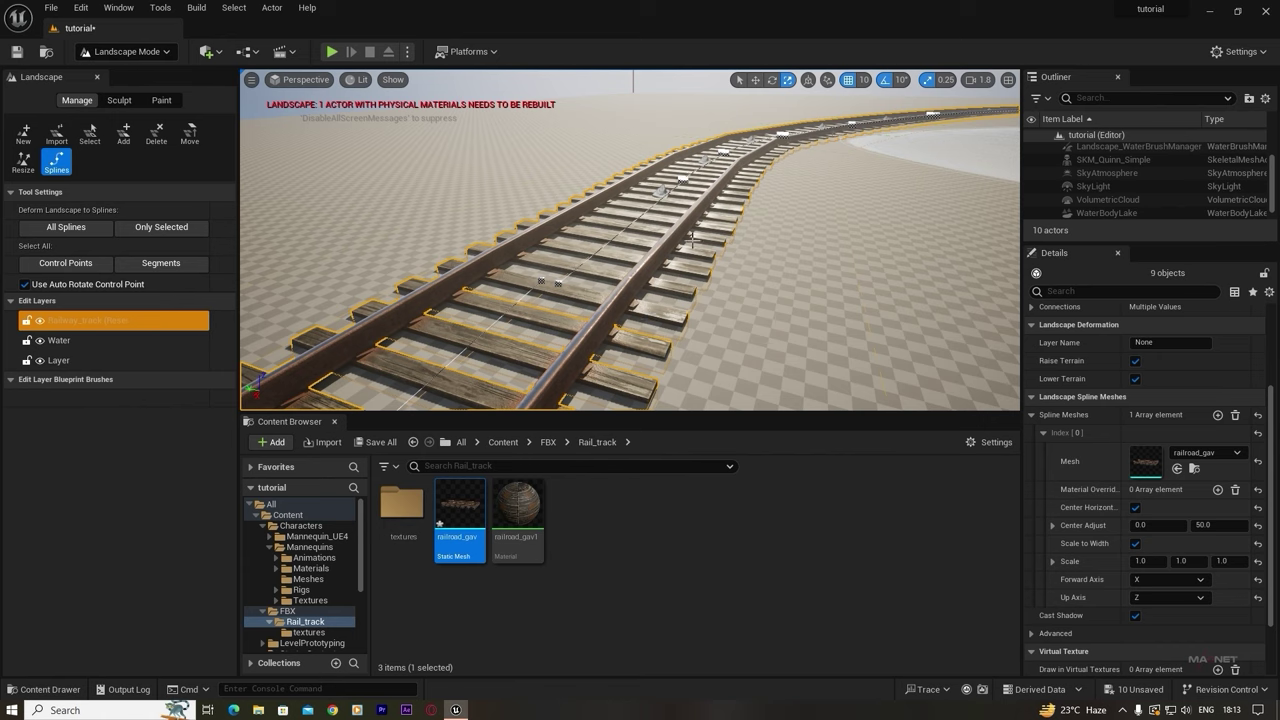
- Set the railroad mesh's second Center Adjust value to 100 and inspect the track's size next to the mannequin
{"action": "left_click", "coordinate": [1225, 525]}
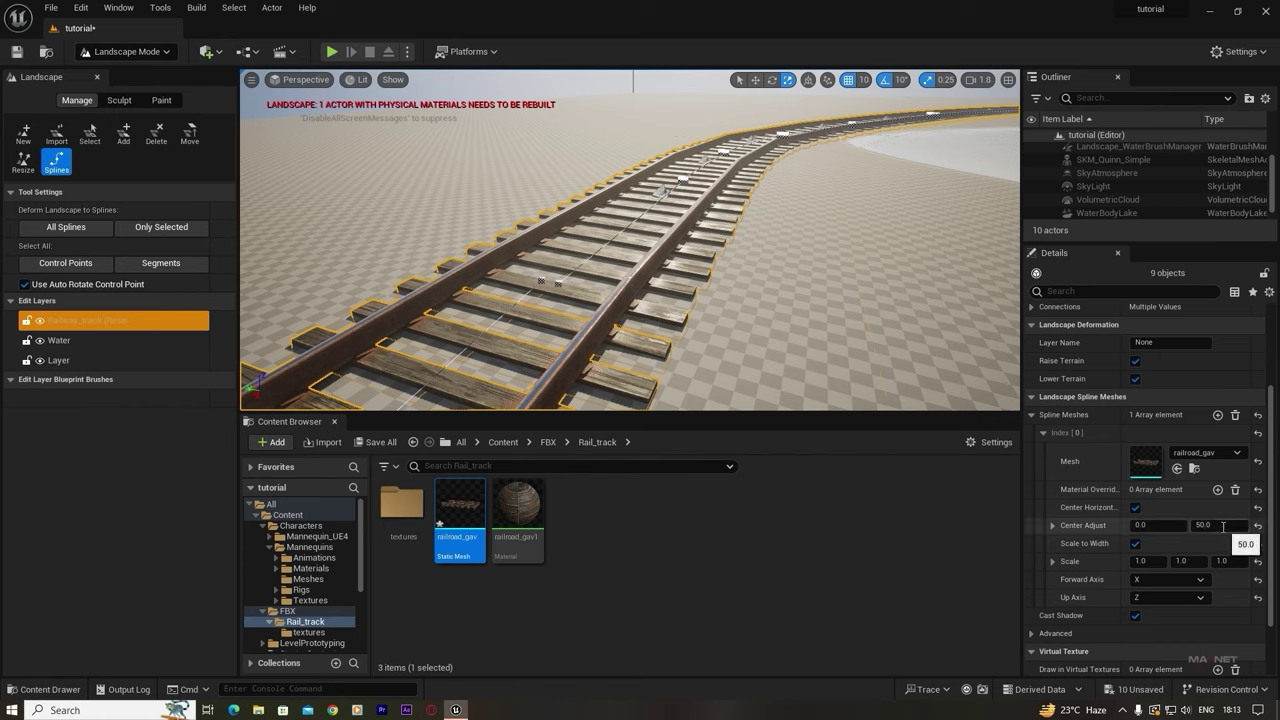
{"action": "type", "text": "100"}
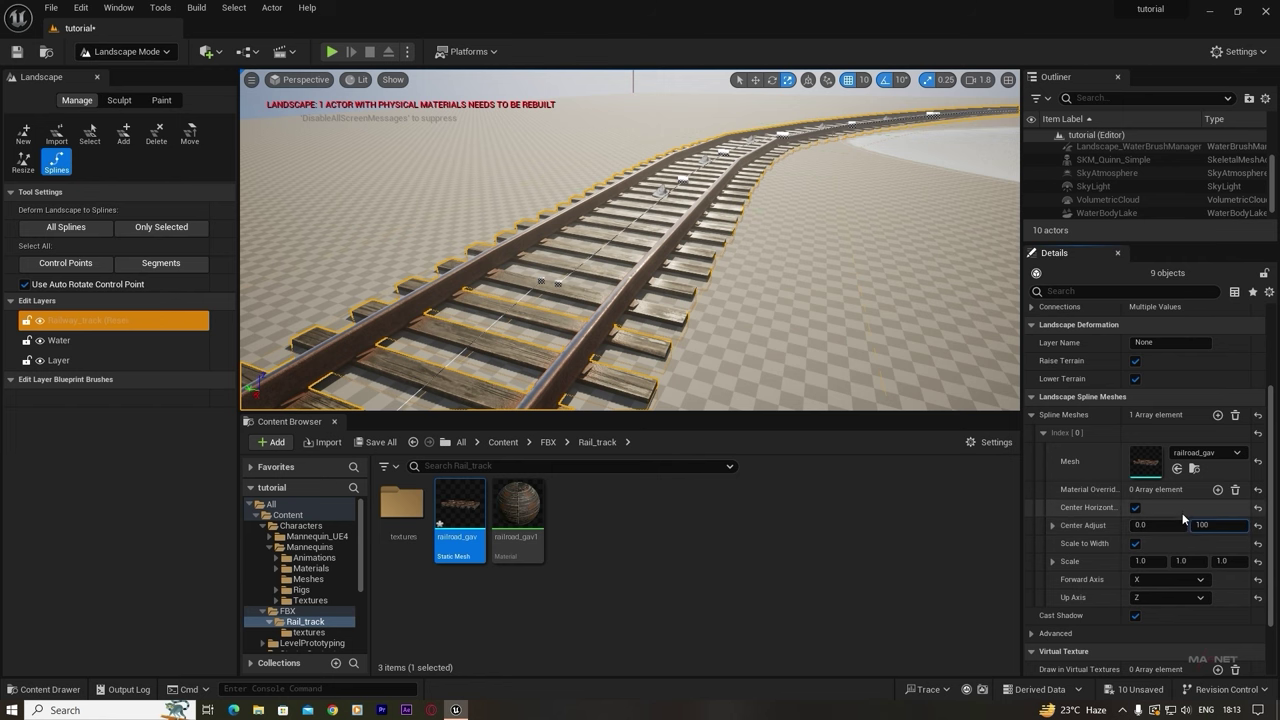
{"action": "key", "text": "Return"}
{"action": "right_click_drag", "start_coordinate": [688, 312], "coordinate": [716, 308]}
{"action": "left_click", "coordinate": [754, 248]}
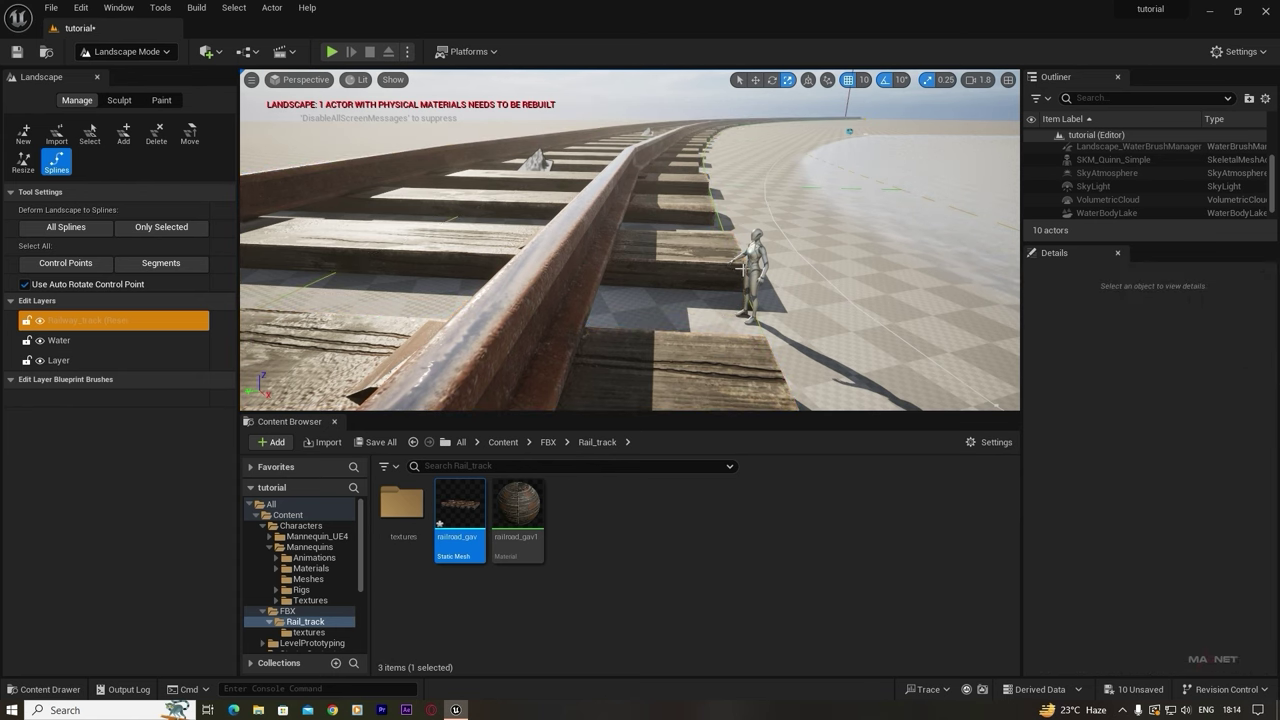
{"action": "right_click_drag", "start_coordinate": [573, 267], "coordinate": [689, 246]}
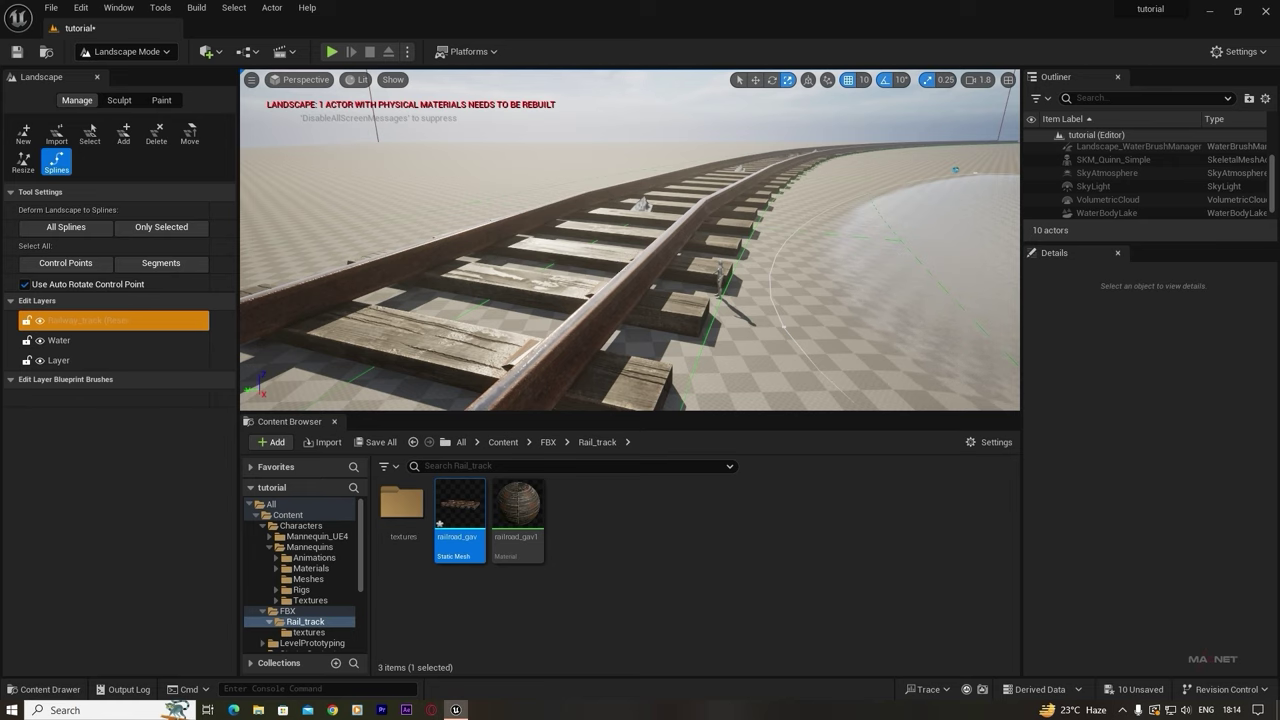
- Select all connected control points of the railway spline and set their Half-Width to 150
{"action": "left_click", "coordinate": [643, 205]}
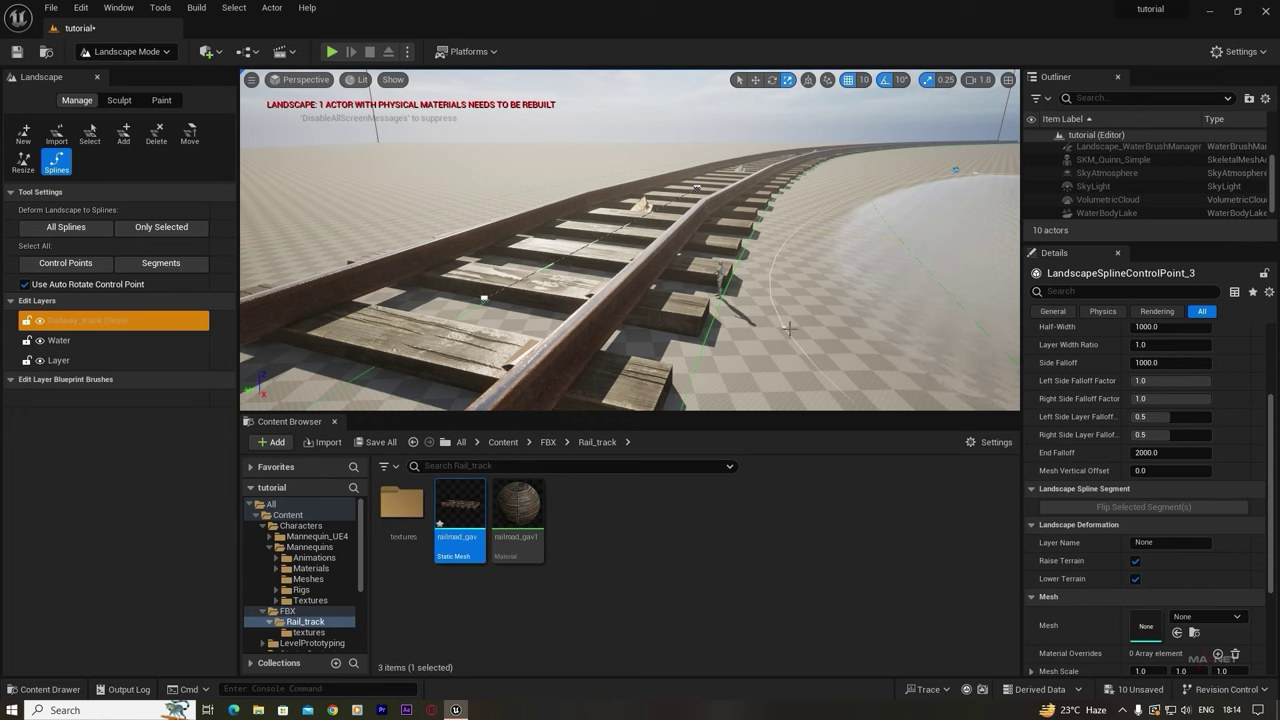
{"action": "scroll", "coordinate": [1108, 403], "scroll_direction": "up", "scroll_amount": 5}
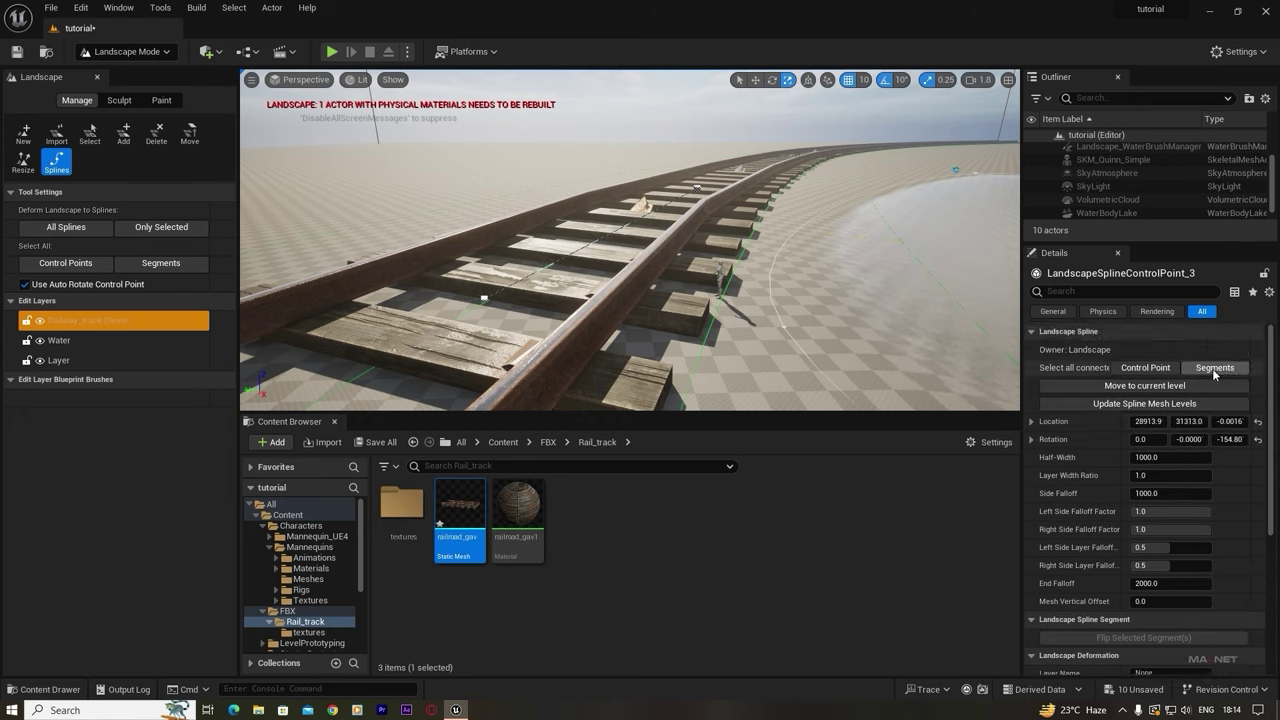
{"action": "left_click", "coordinate": [1130, 368]}
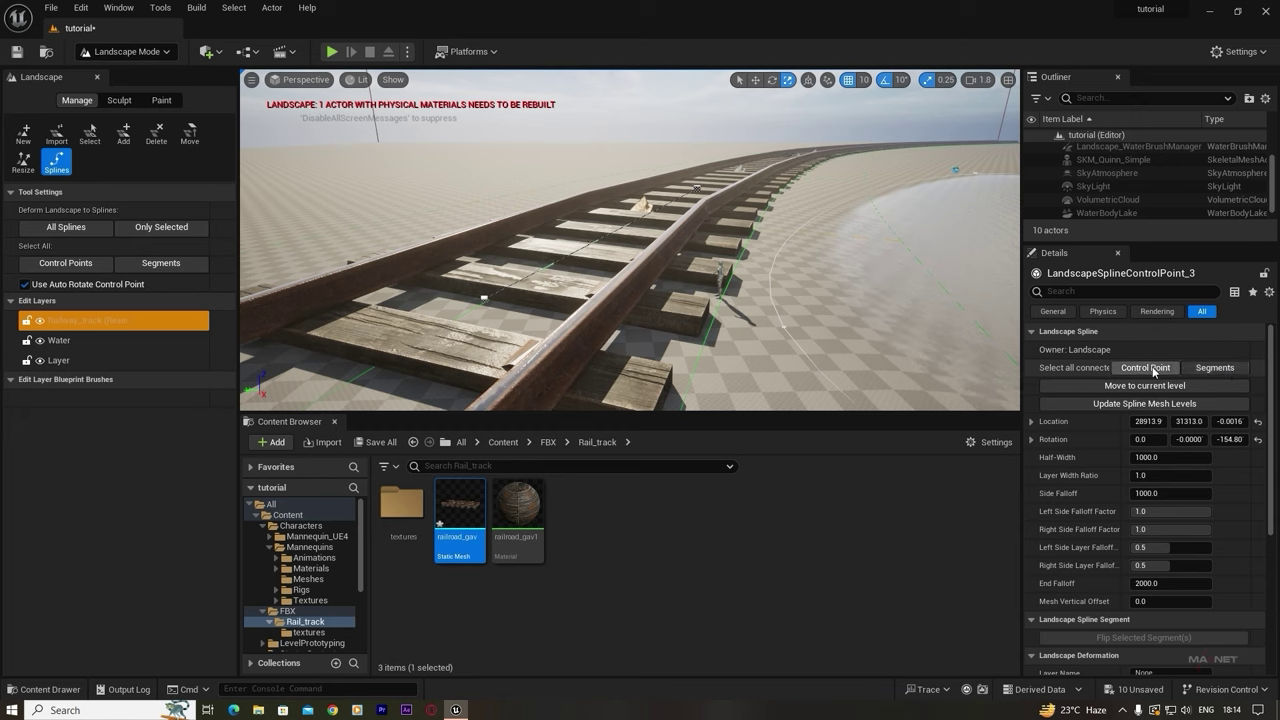
{"action": "left_click", "coordinate": [1152, 370]}
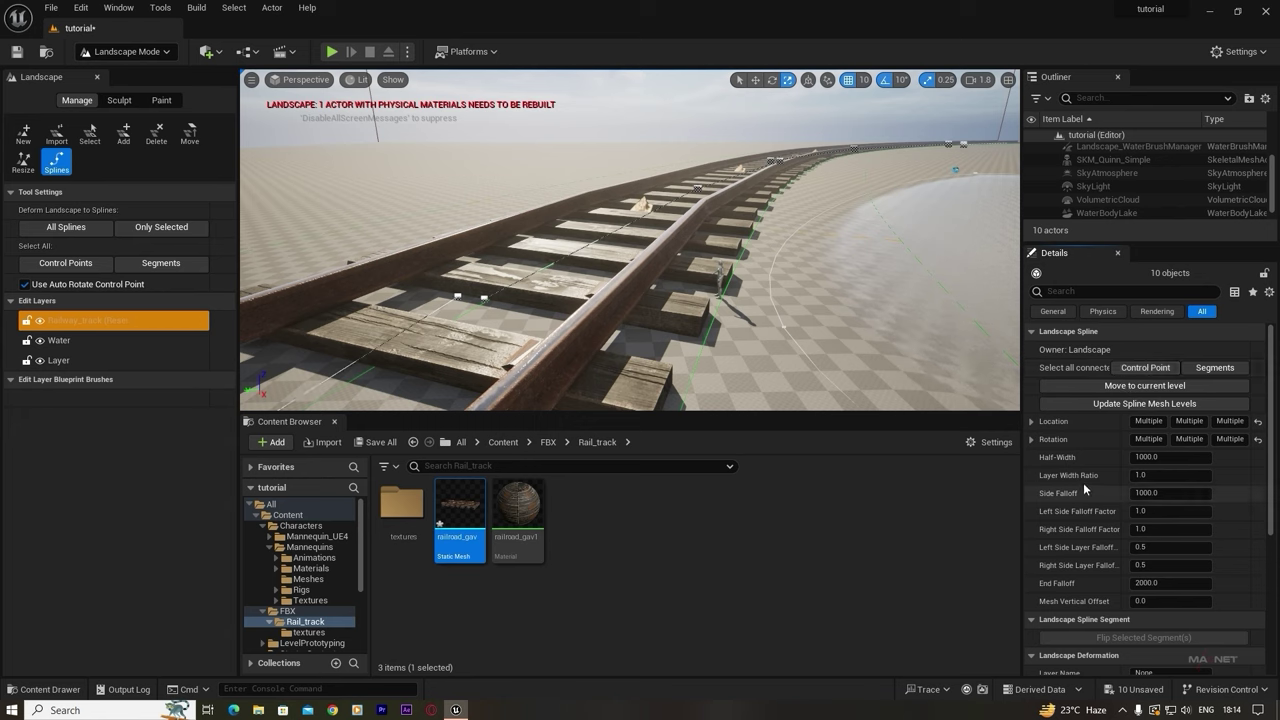
{"action": "scroll", "coordinate": [1085, 530], "scroll_direction": "down", "scroll_amount": 2}
{"action": "scroll", "coordinate": [1085, 500], "scroll_direction": "up", "scroll_amount": 2}
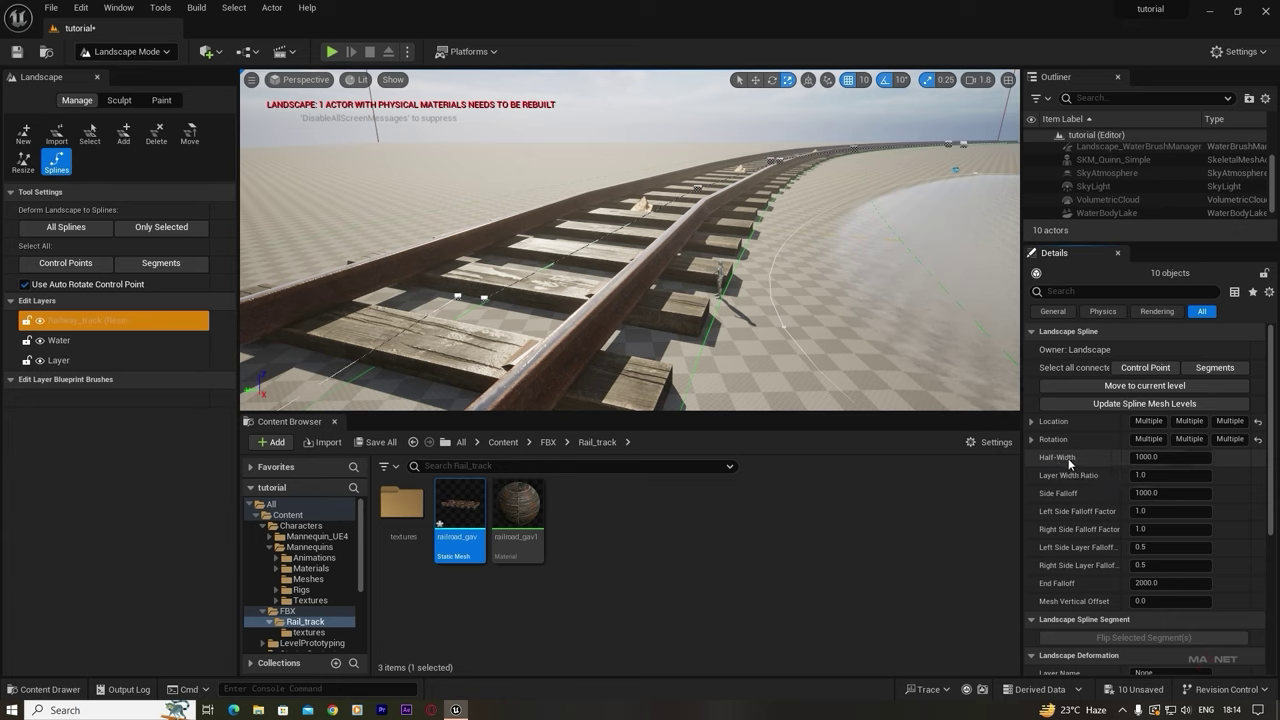
{"action": "left_click", "coordinate": [1176, 458]}
{"action": "type", "text": "150"}
{"action": "key", "text": "Return"}
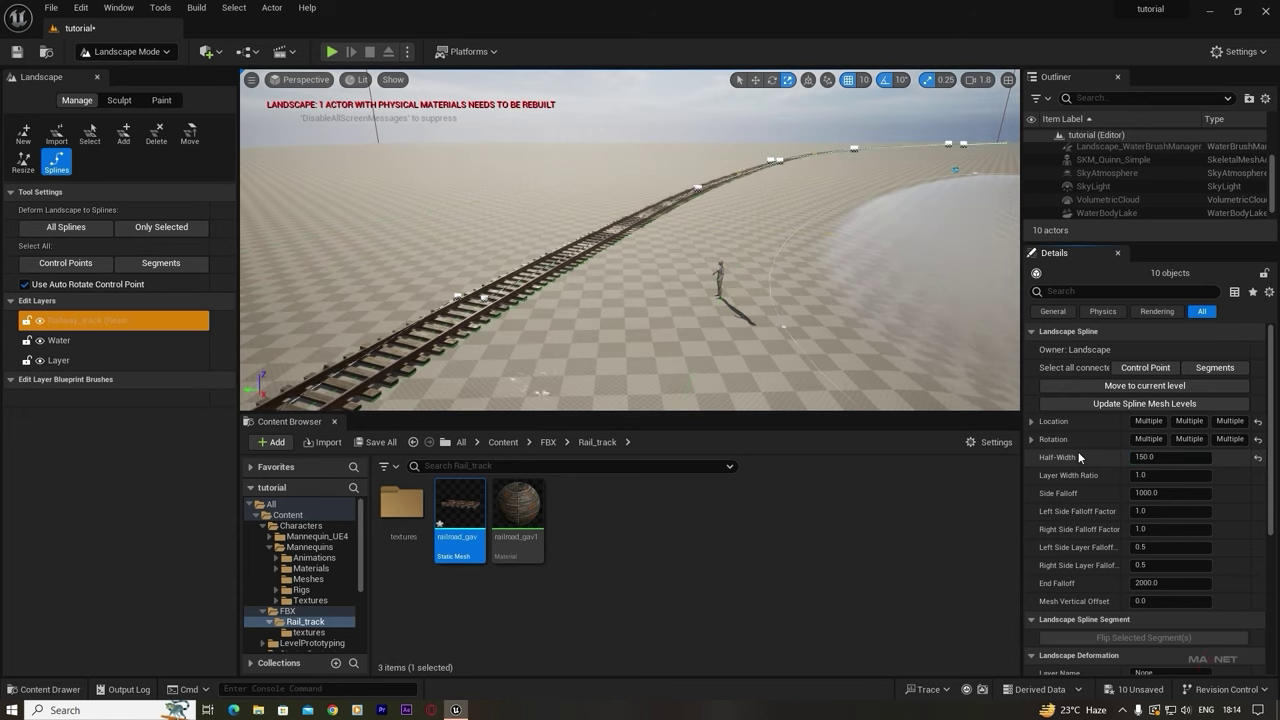
{"action": "right_click_drag", "start_coordinate": [602, 303], "coordinate": [640, 295]}
{"action": "right_click_drag", "start_coordinate": [534, 300], "coordinate": [570, 300]}
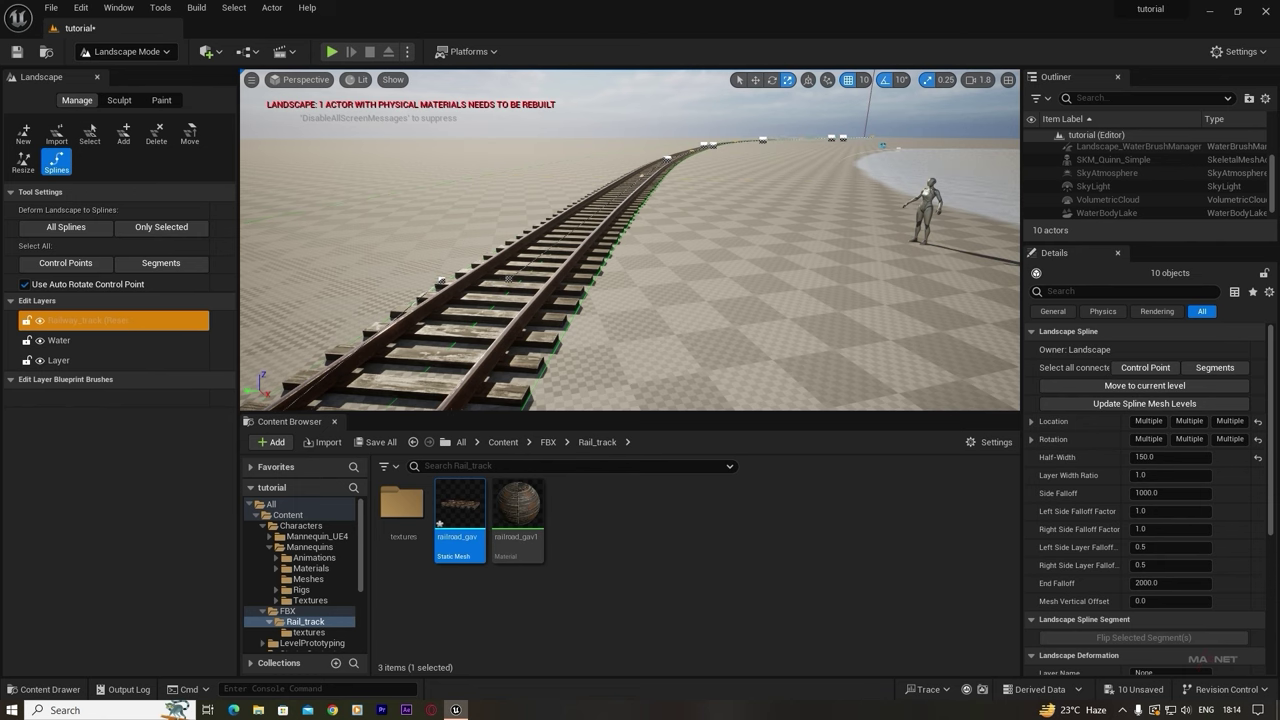
- Switch to Selection Mode and move the SKM_Quinn_Simple mannequin next to the railway track, at about 5500, 6720, 100
{"action": "left_click", "coordinate": [122, 52]}
{"action": "left_click", "coordinate": [135, 70]}
{"action": "right_click_drag", "start_coordinate": [435, 284], "coordinate": [360, 284]}
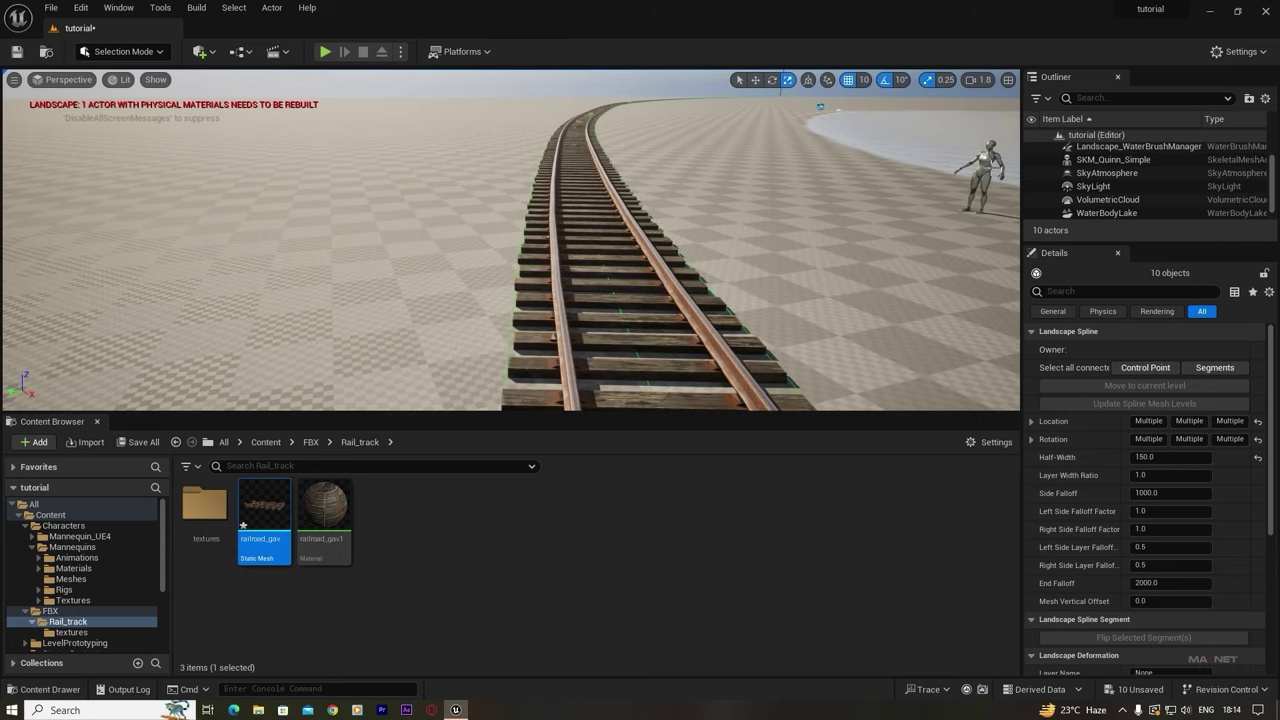
{"action": "left_click", "coordinate": [980, 188]}
{"action": "left_click_drag", "start_coordinate": [930, 214], "coordinate": [641, 251]}
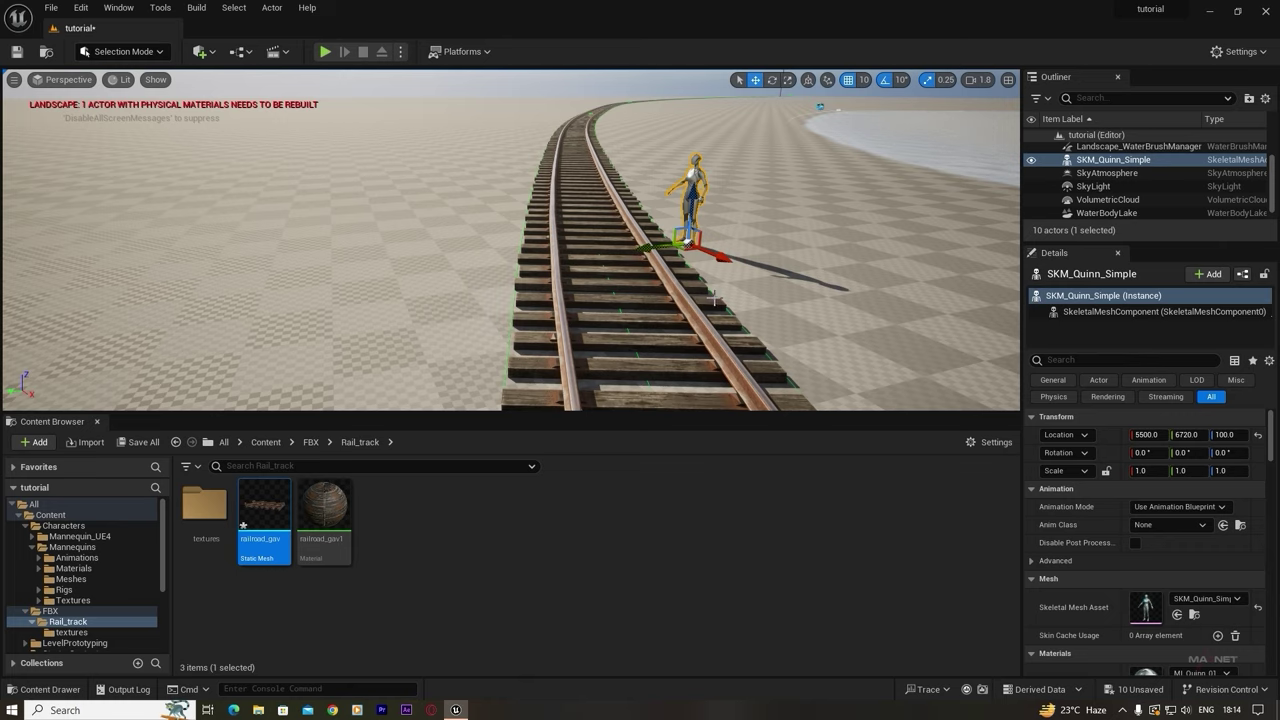
- Rotate the mannequin 90° about X to lie flat and move it across the rails to about Y 6830
{"action": "right_click_drag", "start_coordinate": [714, 298], "coordinate": [715, 246]}
{"action": "key", "text": "q"}
{"action": "scroll", "coordinate": [715, 250], "scroll_direction": "down", "scroll_amount": 2}
{"action": "key", "text": "e"}
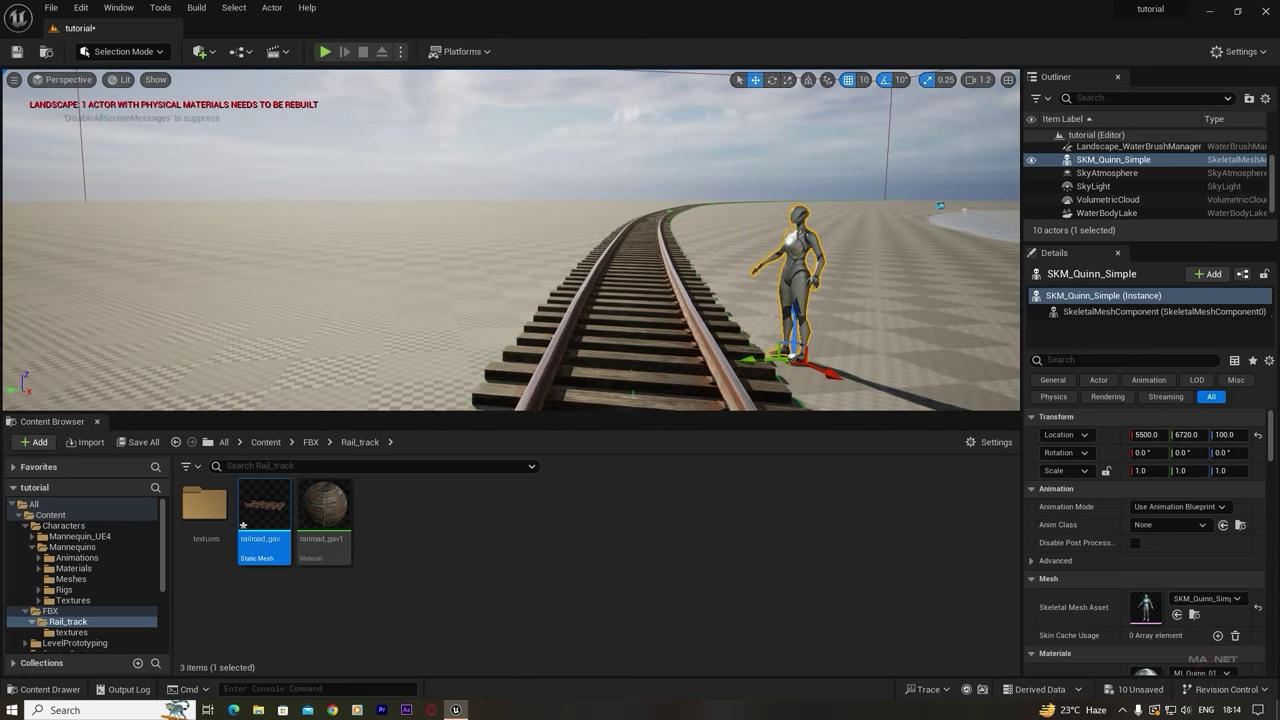
{"action": "key", "text": "q"}
{"action": "right_click_drag", "start_coordinate": [818, 196], "coordinate": [843, 220]}
{"action": "key", "text": "w"}
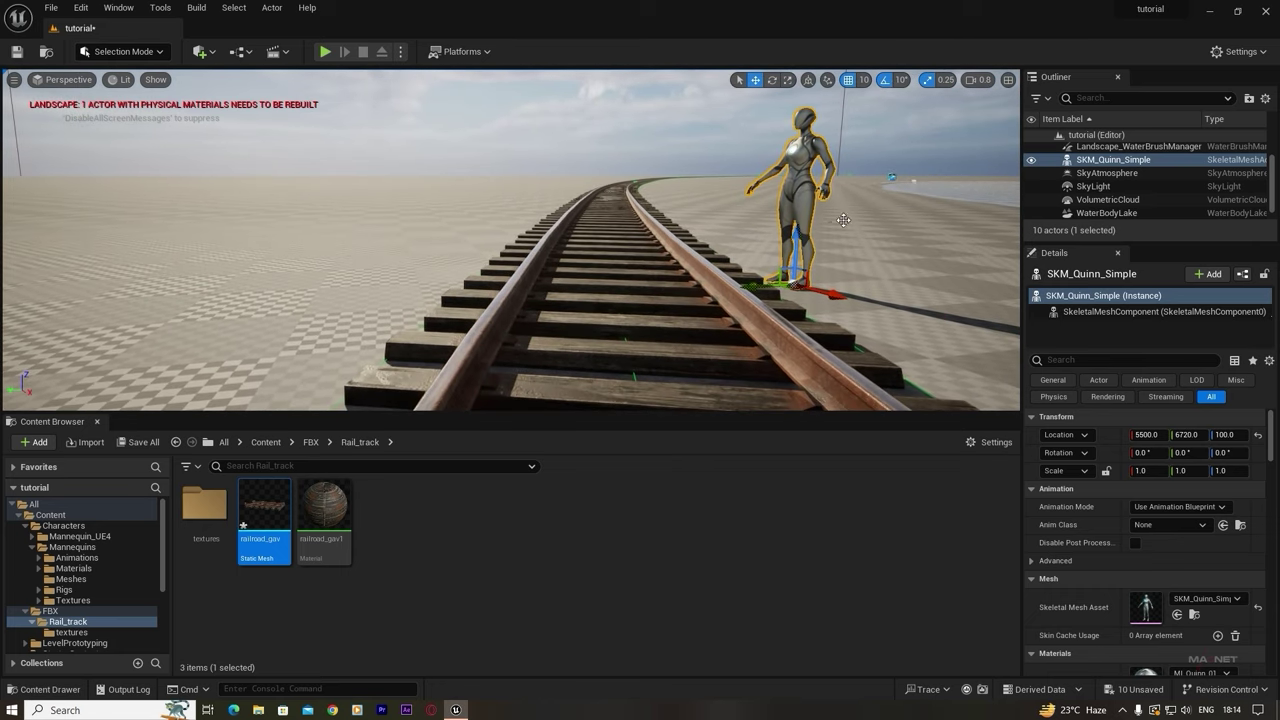
{"action": "key", "text": "e"}
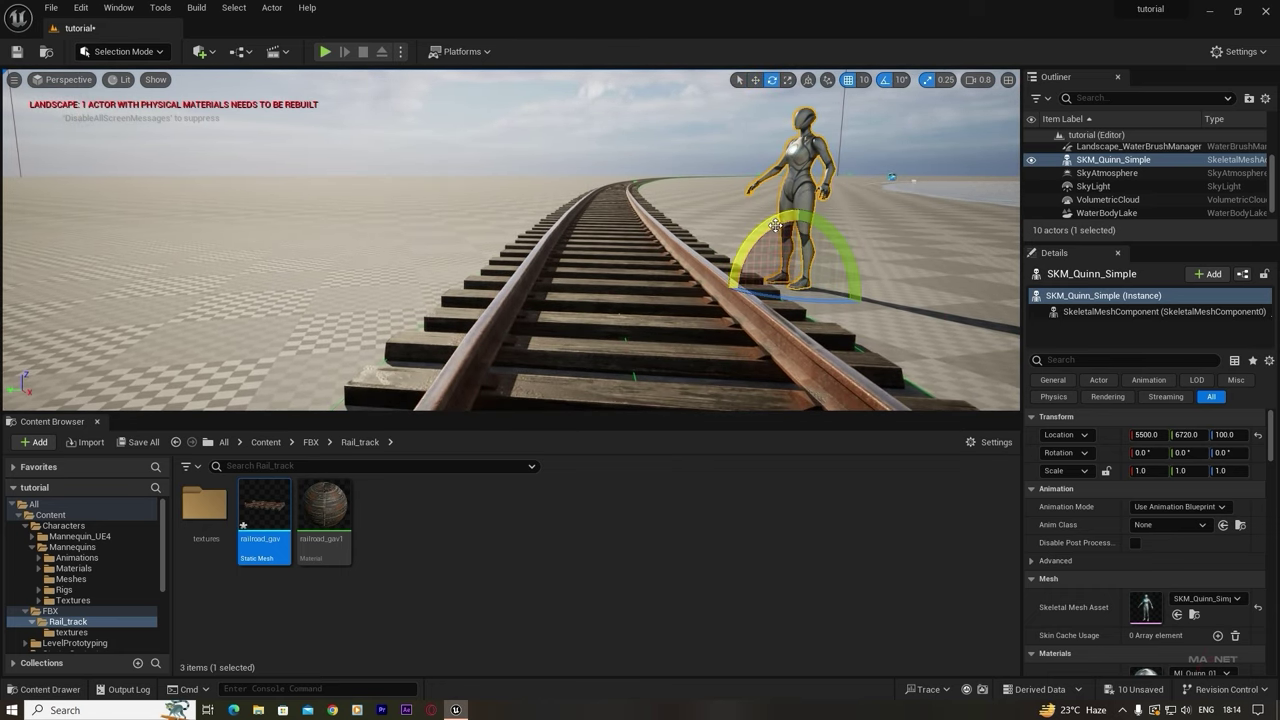
{"action": "left_click_drag", "start_coordinate": [775, 226], "coordinate": [680, 256]}
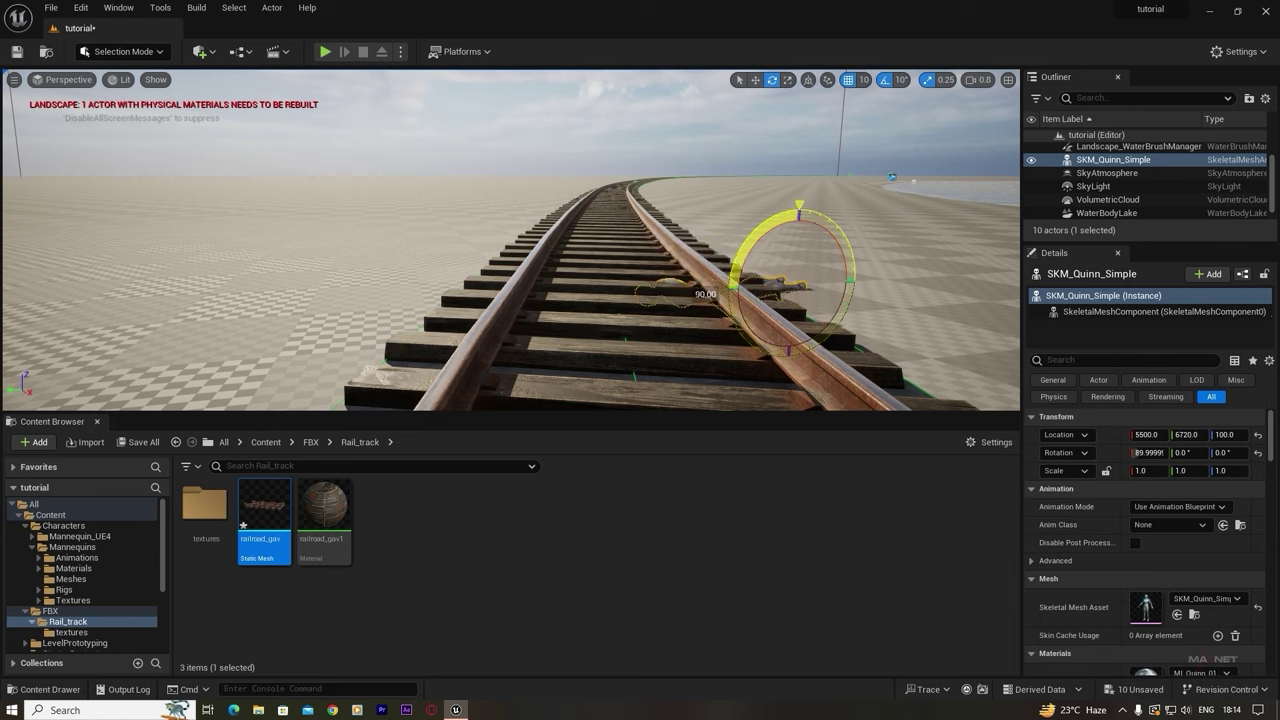
{"action": "key", "text": "w"}
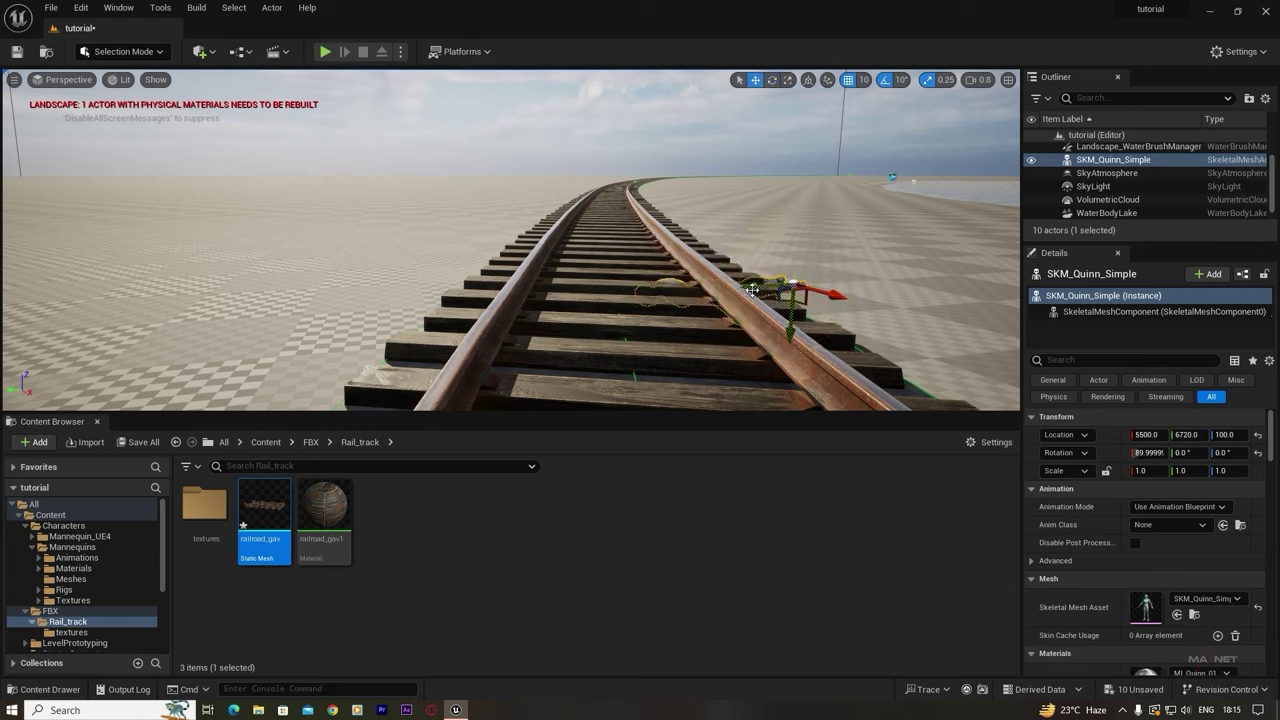
{"action": "left_click_drag", "start_coordinate": [752, 290], "coordinate": [648, 280]}
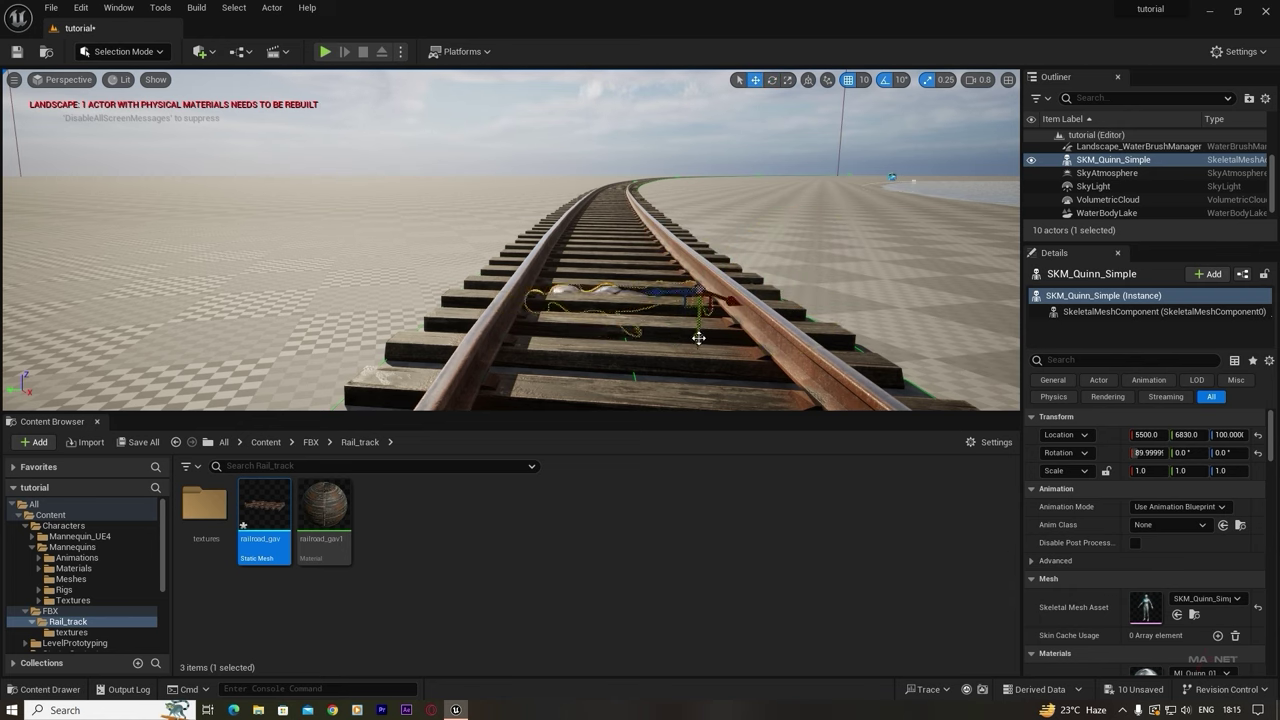
- Raise the lying mannequin to Z 120 and turn it 20° about Z on the sleepers
{"action": "right_click_drag", "start_coordinate": [747, 340], "coordinate": [741, 380]}
{"action": "right_click_drag", "start_coordinate": [731, 229], "coordinate": [731, 260]}
{"action": "key", "text": "e"}
{"action": "left_click_drag", "start_coordinate": [666, 246], "coordinate": [696, 243]}
{"action": "right_click_drag", "start_coordinate": [687, 287], "coordinate": [698, 178]}
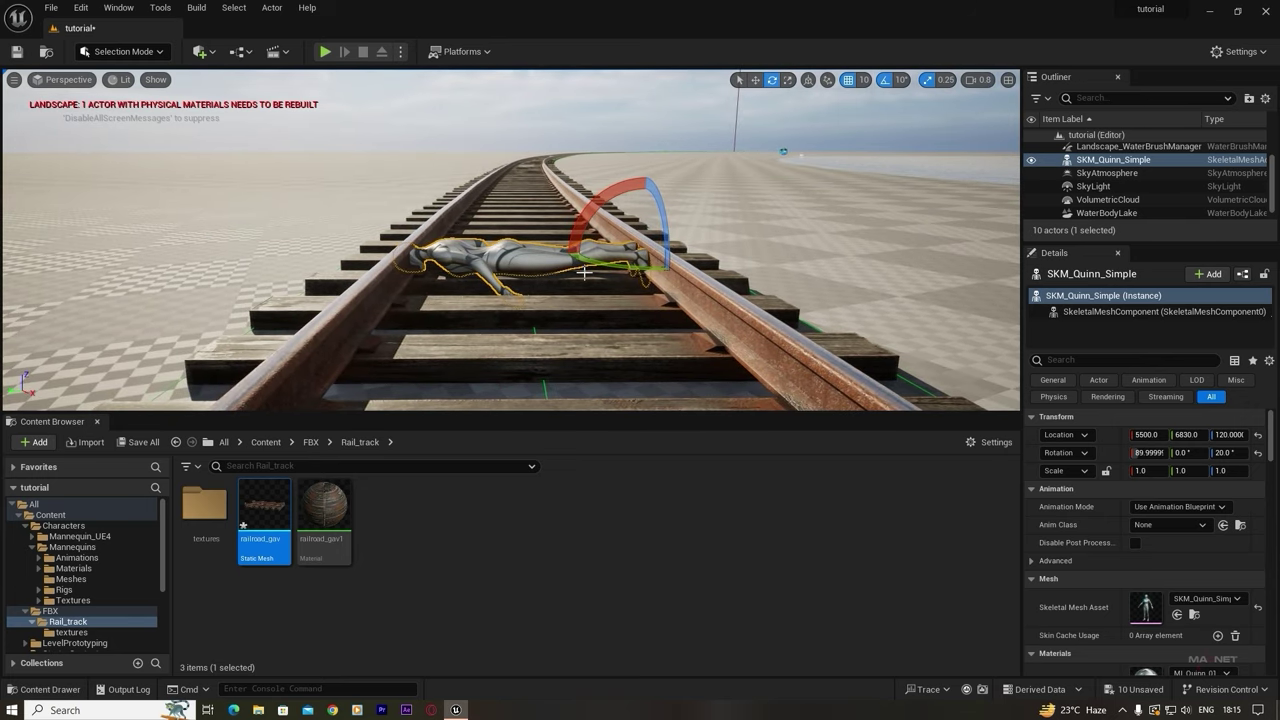
- Stand the mannequin upright again and place it beside the track at about 5568, 6642, lowered to Z 90
{"action": "key", "text": "w"}
{"action": "key", "text": "e"}
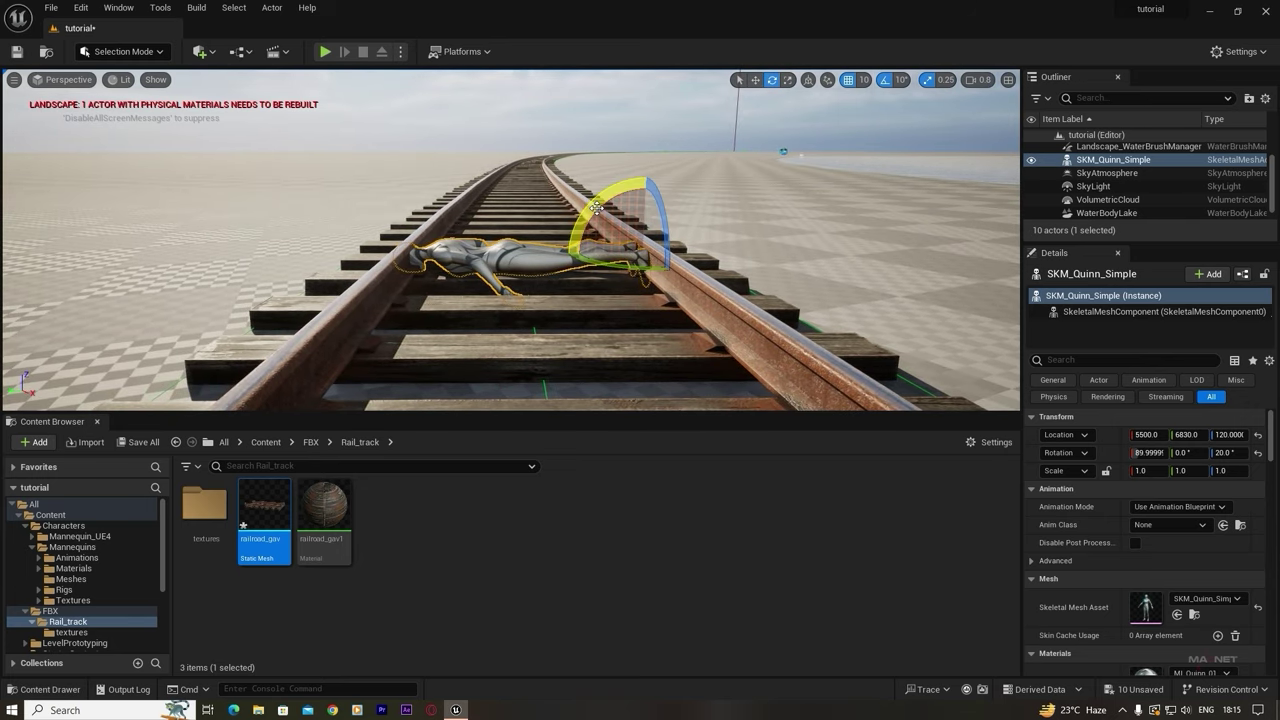
{"action": "left_click_drag", "start_coordinate": [590, 238], "coordinate": [858, 258]}
{"action": "key", "text": "w"}
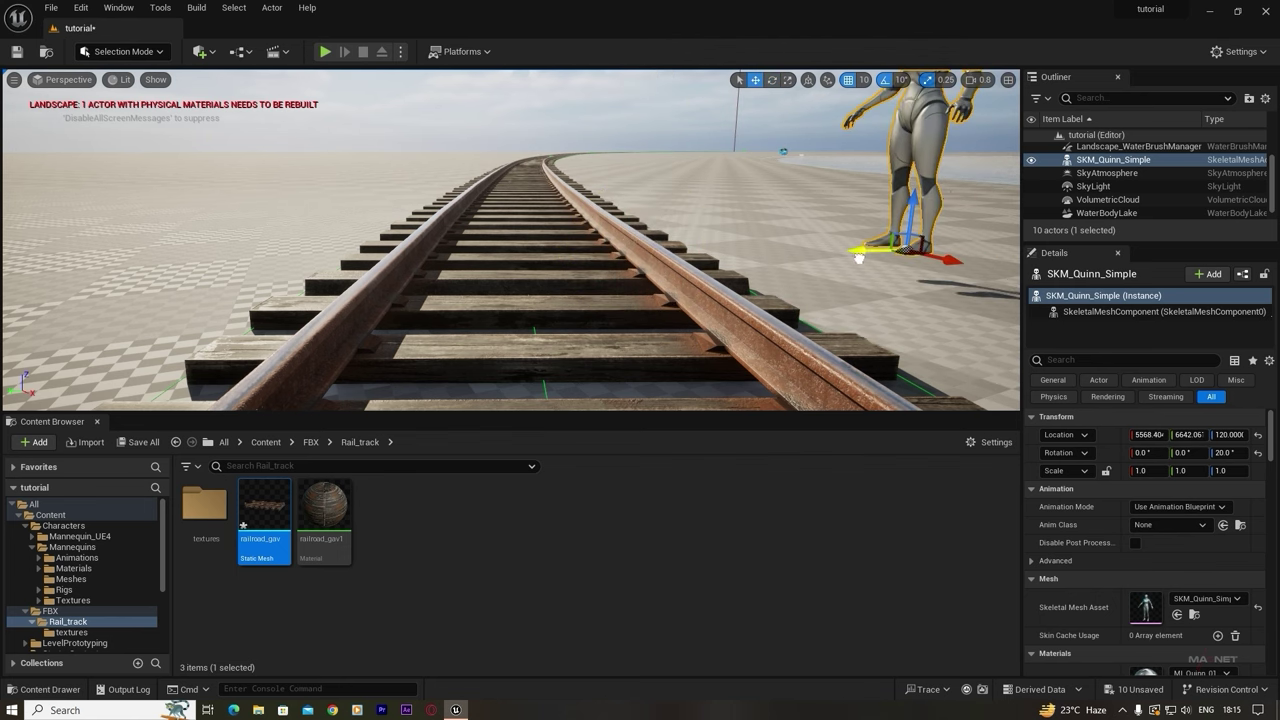
{"action": "left_click_drag", "start_coordinate": [917, 203], "coordinate": [914, 245]}
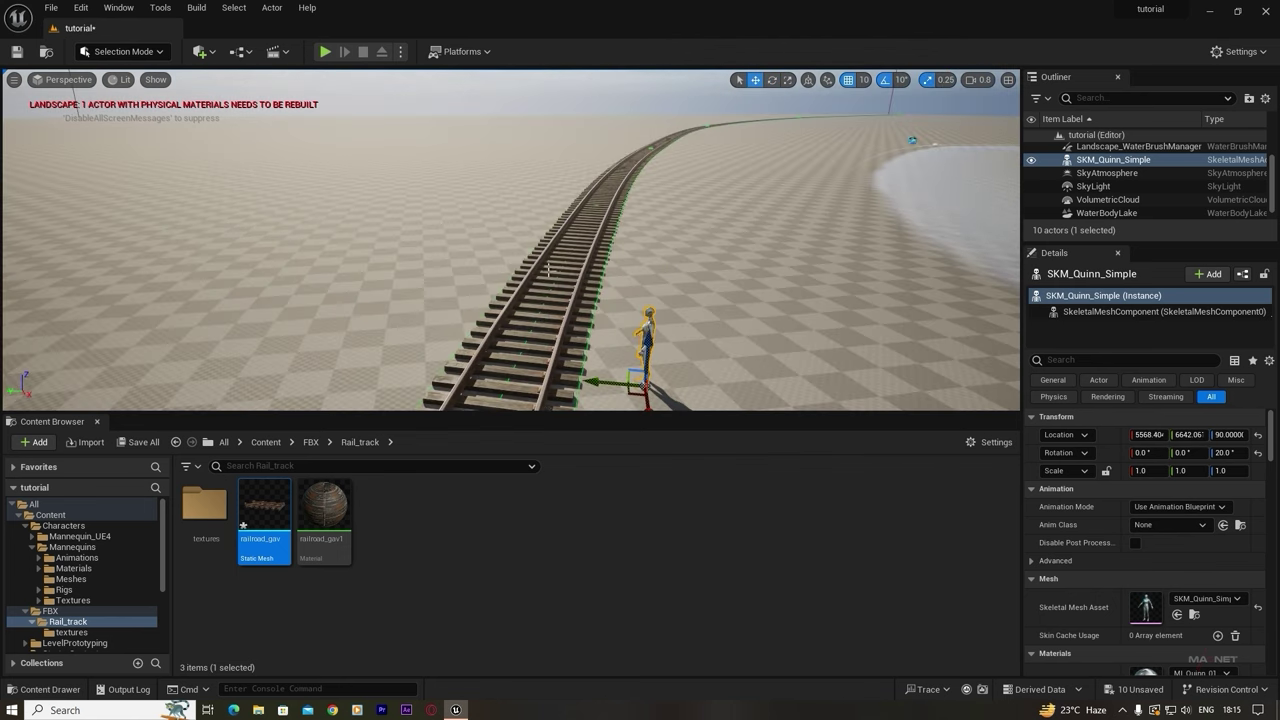
- Switch the editor back to Landscape Mode for editing the railway spline
{"action": "right_click_drag", "start_coordinate": [580, 311], "coordinate": [541, 378]}
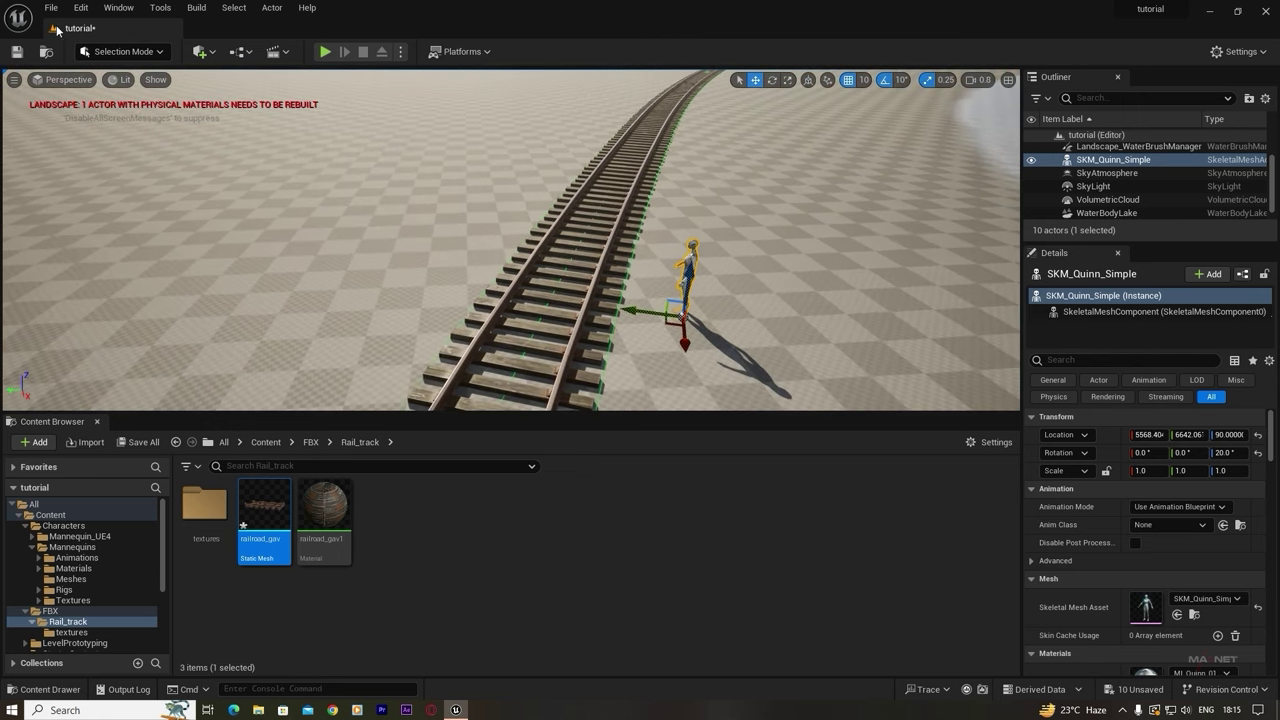
{"action": "left_click", "coordinate": [125, 51]}
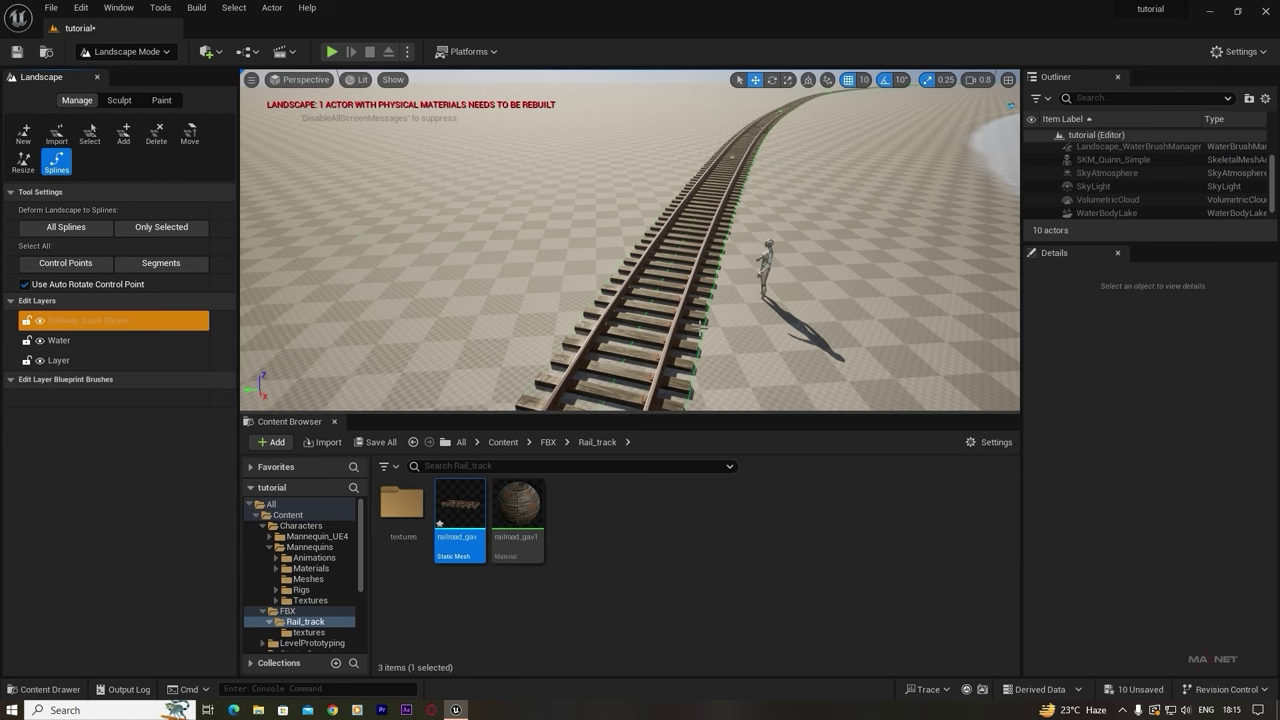
- Move the spline control point beyond the mannequin sideways towards the lake, to about 29318, 30453
{"action": "right_click_drag", "start_coordinate": [630, 240], "coordinate": [640, 350]}
{"action": "right_click_drag", "start_coordinate": [703, 272], "coordinate": [677, 205]}
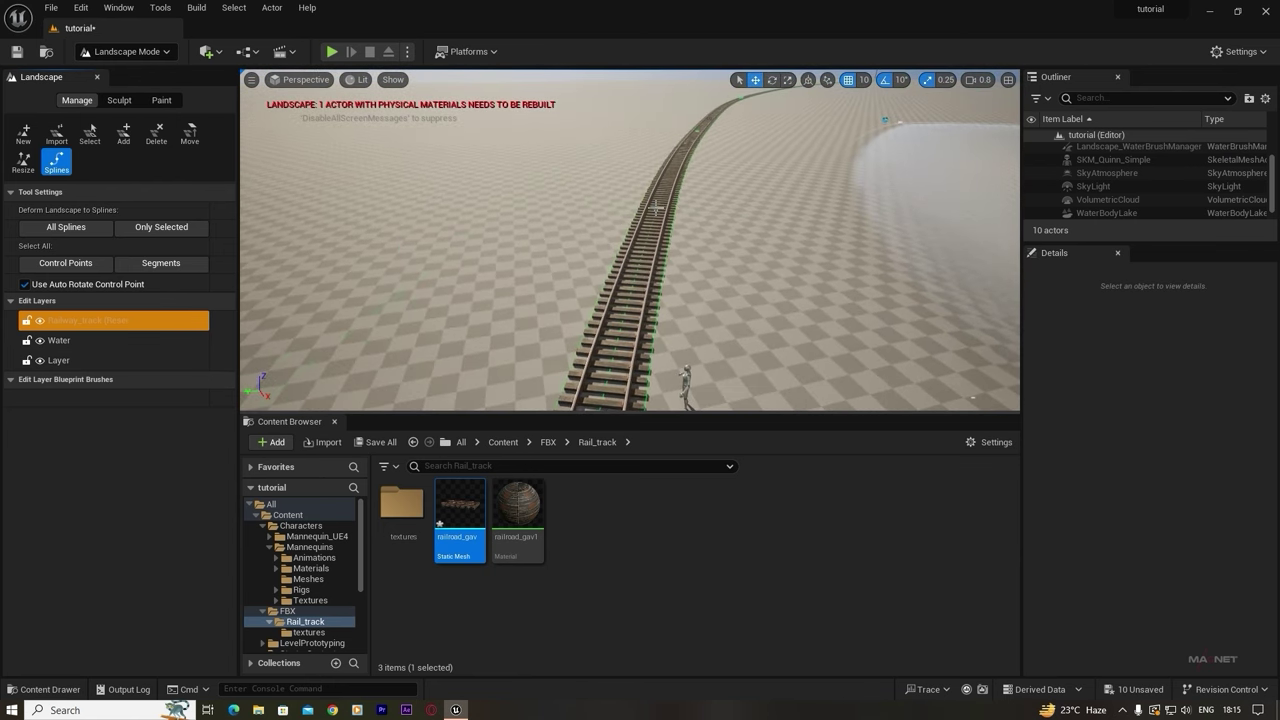
{"action": "left_click", "coordinate": [665, 203]}
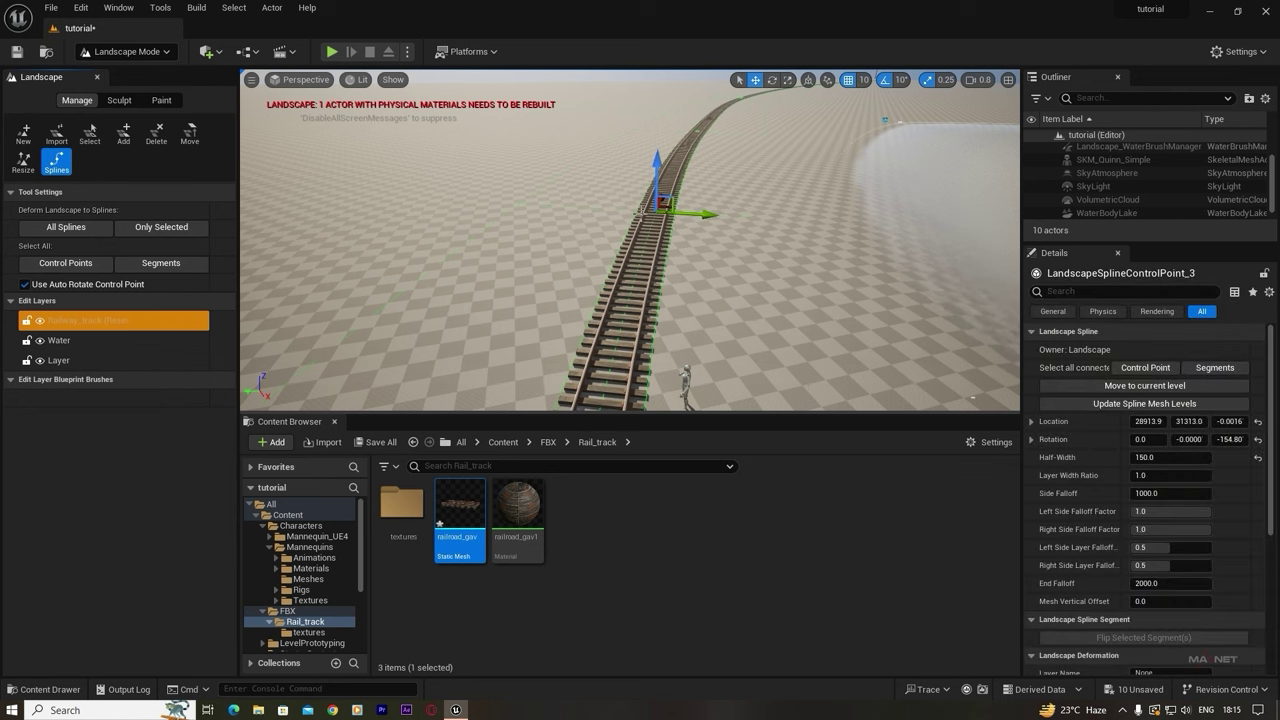
{"action": "left_click", "coordinate": [788, 80]}
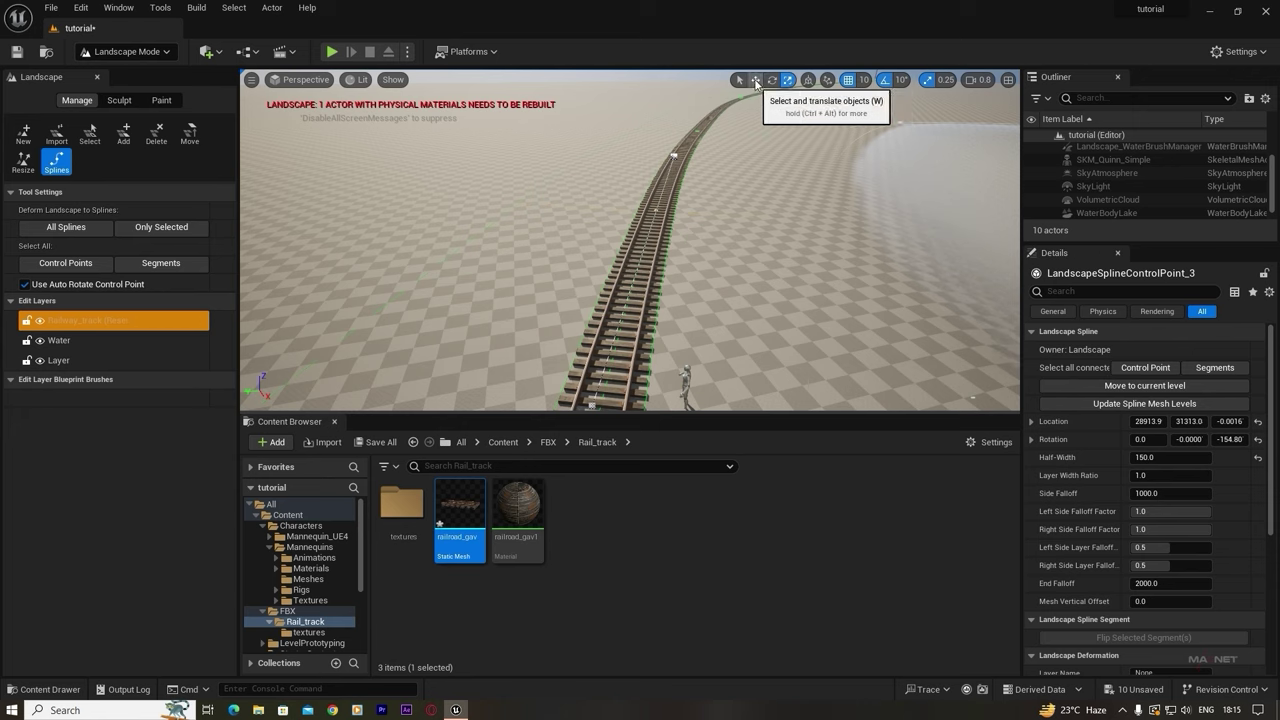
{"action": "left_click", "coordinate": [755, 81]}
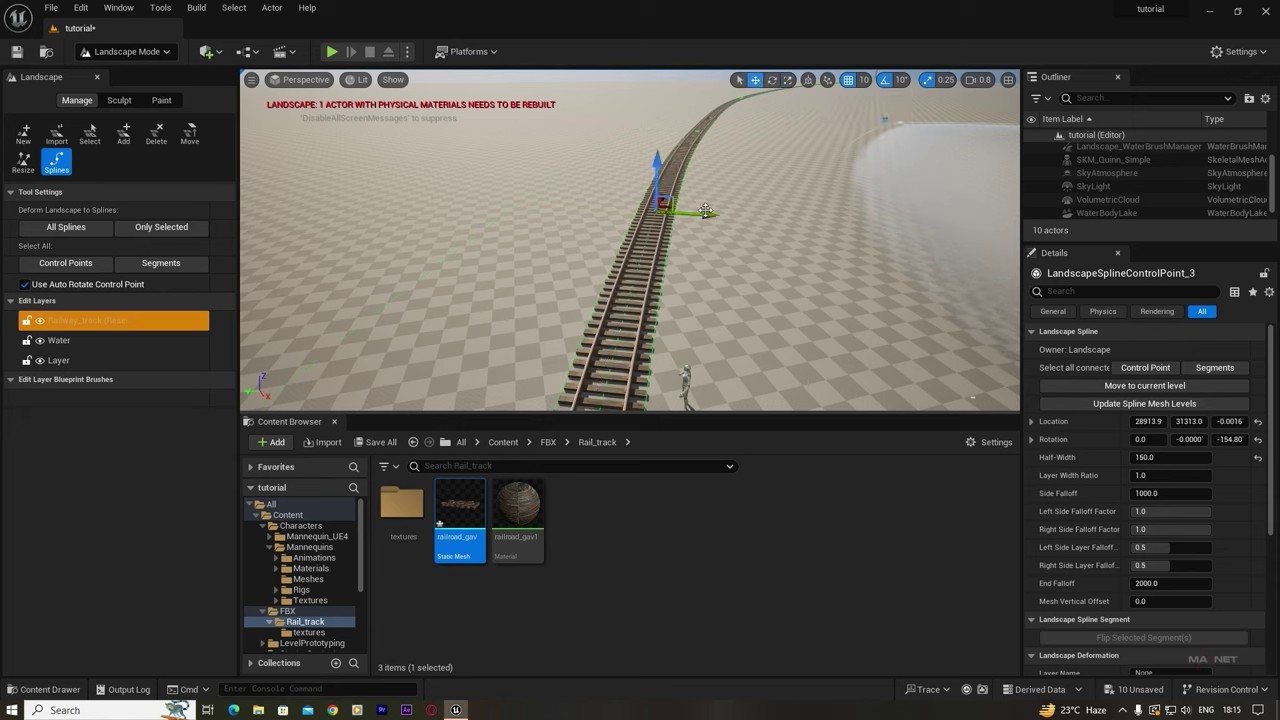
{"action": "left_click_drag", "start_coordinate": [705, 212], "coordinate": [830, 245]}
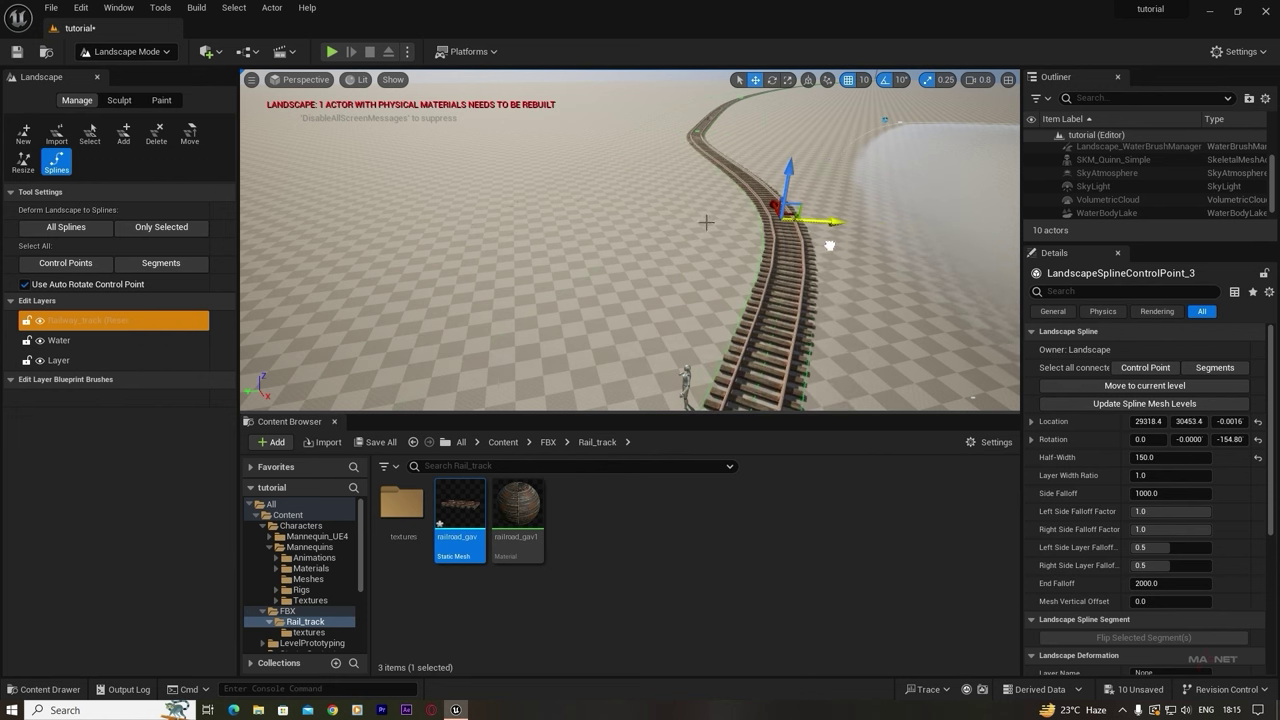
- Shift the next farther control point towards the lake and ease the previously moved point back to about 29216, 30671
{"action": "left_click", "coordinate": [698, 132]}
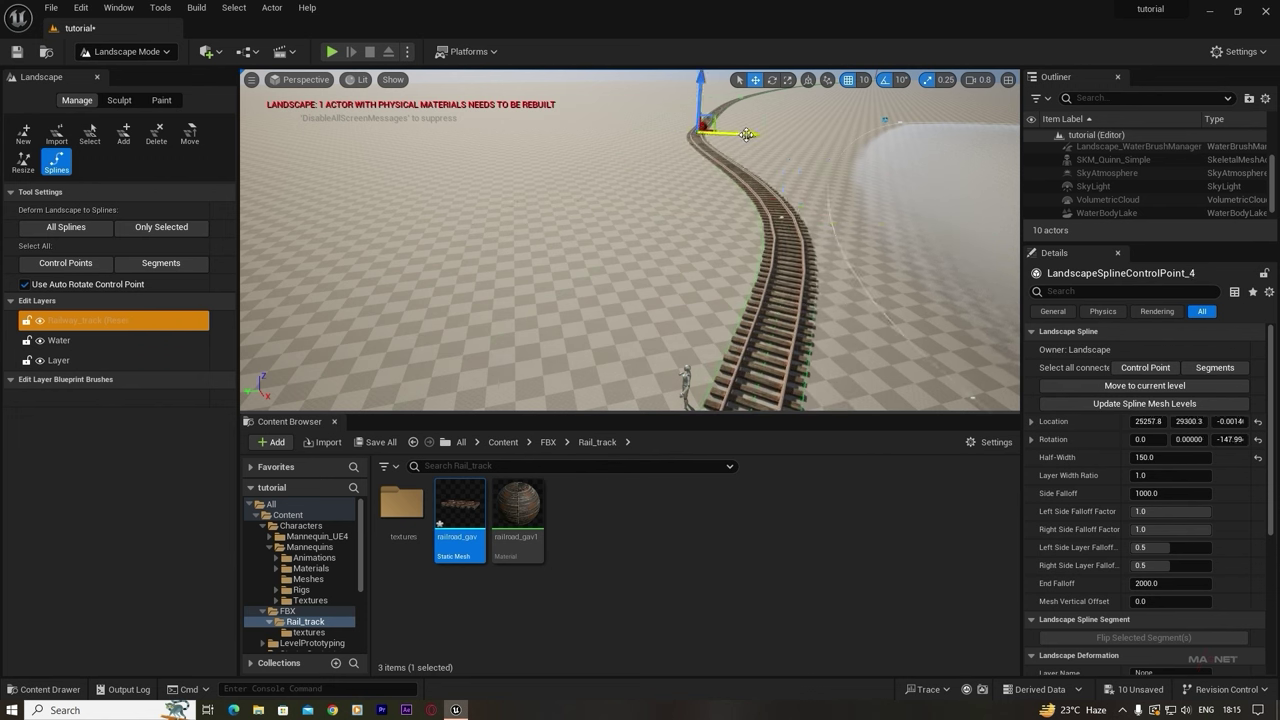
{"action": "left_click_drag", "start_coordinate": [758, 133], "coordinate": [840, 137]}
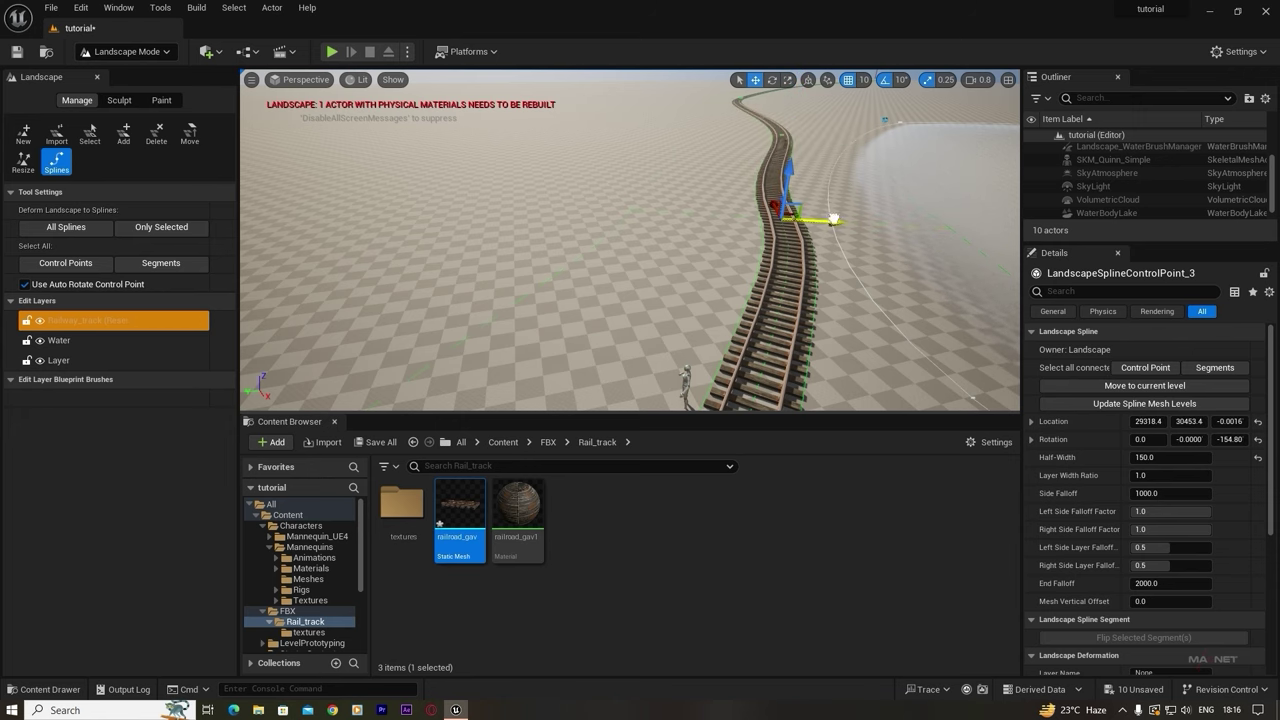
{"action": "left_click_drag", "start_coordinate": [833, 219], "coordinate": [795, 222]}
{"action": "right_click_drag", "start_coordinate": [795, 222], "coordinate": [596, 344]}
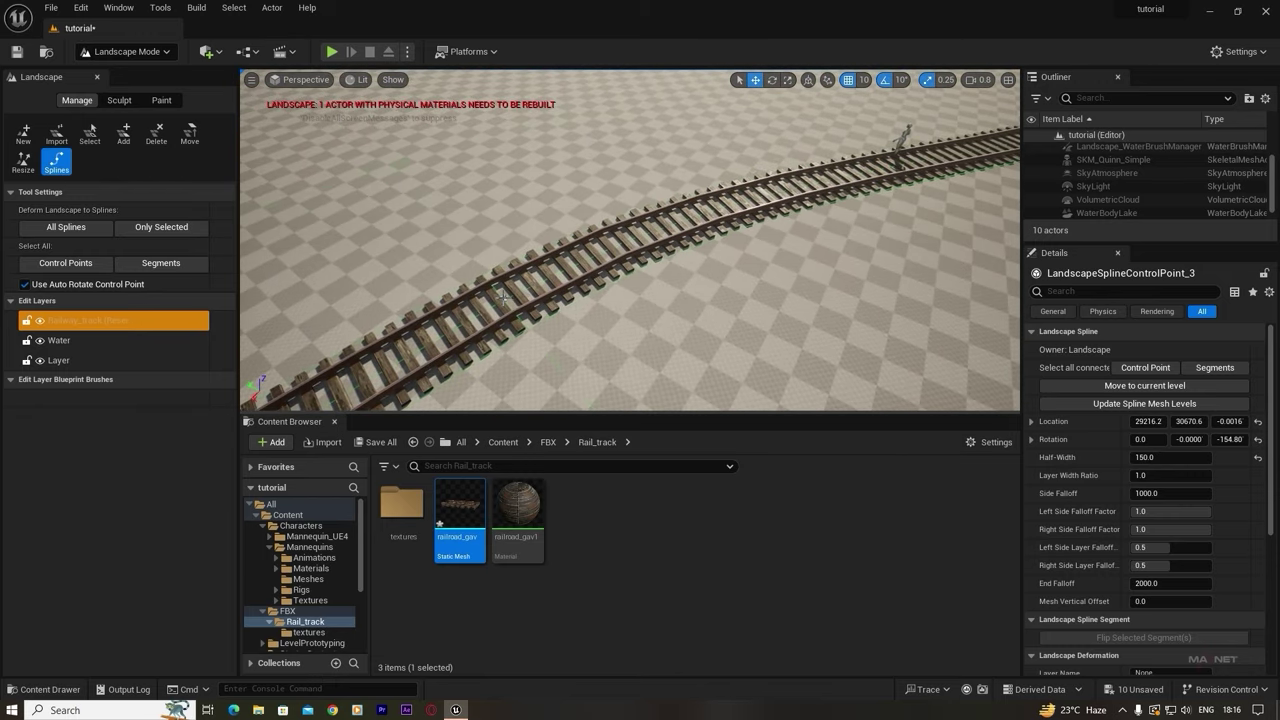
- Move the neighbouring spline control point on the mannequin's side to about 32626, 32514 to even out the bend
{"action": "left_click_drag", "start_coordinate": [531, 328], "coordinate": [568, 375]}
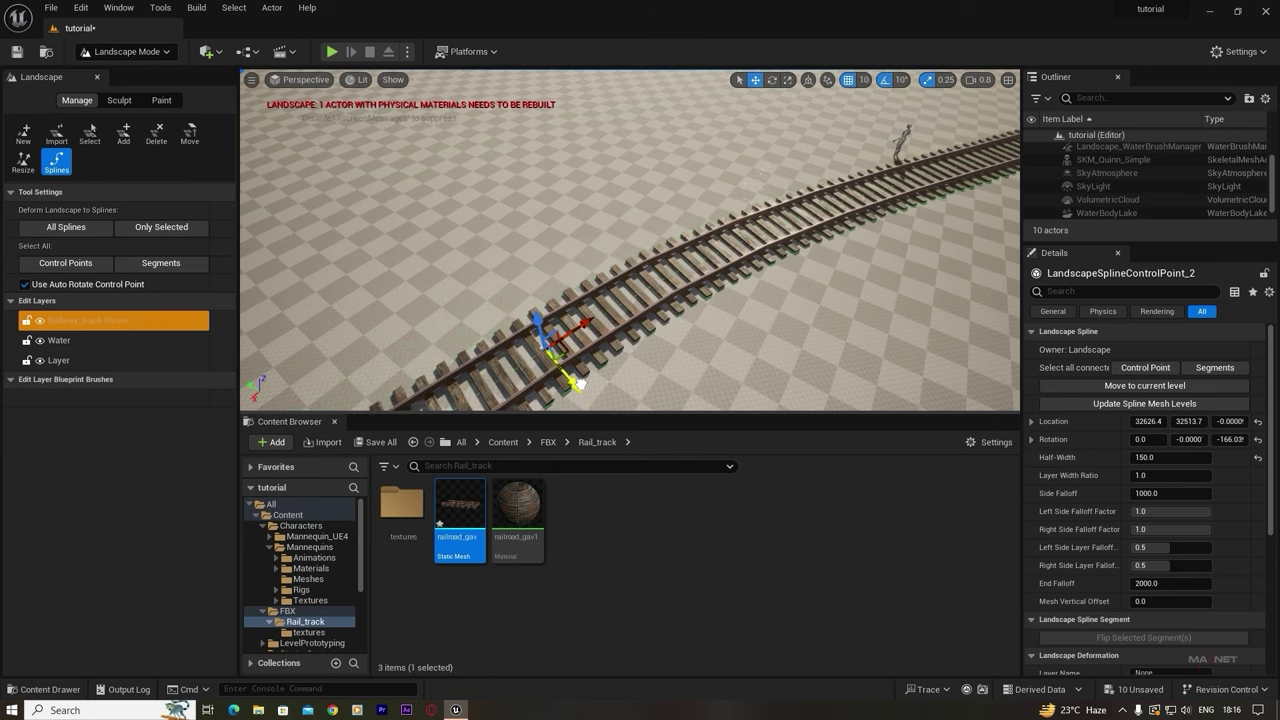
{"action": "right_click_drag", "start_coordinate": [568, 375], "coordinate": [658, 231]}
{"action": "right_click_drag", "start_coordinate": [659, 312], "coordinate": [609, 286]}
- Rotate the control point at about 29216, 30671 to -144.8° about Z so the rails follow the curve smoothly
{"action": "key", "text": "e"}
{"action": "left_click_drag", "start_coordinate": [597, 310], "coordinate": [625, 315]}
{"action": "key", "text": "w"}
{"action": "right_click_drag", "start_coordinate": [625, 315], "coordinate": [666, 308]}
{"action": "left_click", "coordinate": [628, 318]}
{"action": "scroll", "coordinate": [630, 300], "scroll_direction": "up", "scroll_amount": 2}
{"action": "key", "text": "e"}
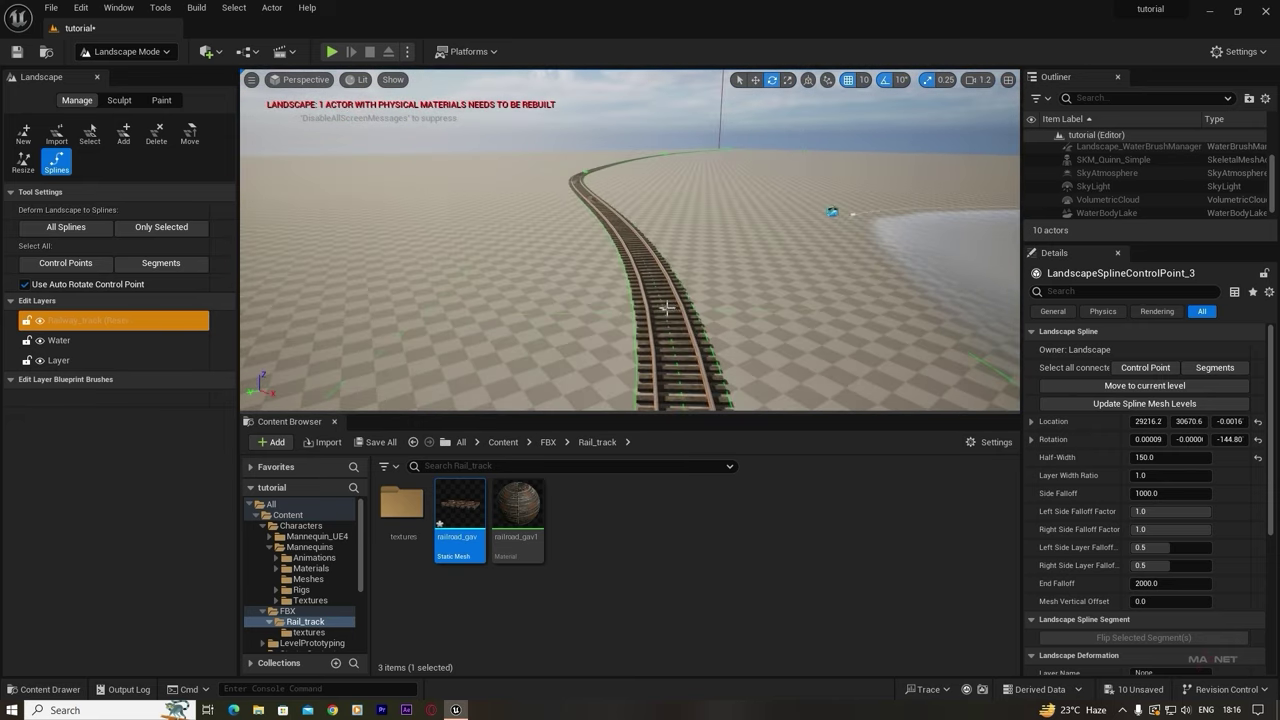
- Move the control point at the sharp distant bend sideways towards the lake to straighten the track
{"action": "left_click", "coordinate": [656, 288]}
{"action": "left_click", "coordinate": [590, 178]}
{"action": "key", "text": "w"}
{"action": "left_click_drag", "start_coordinate": [630, 175], "coordinate": [776, 159]}
{"action": "left_click", "coordinate": [668, 157]}
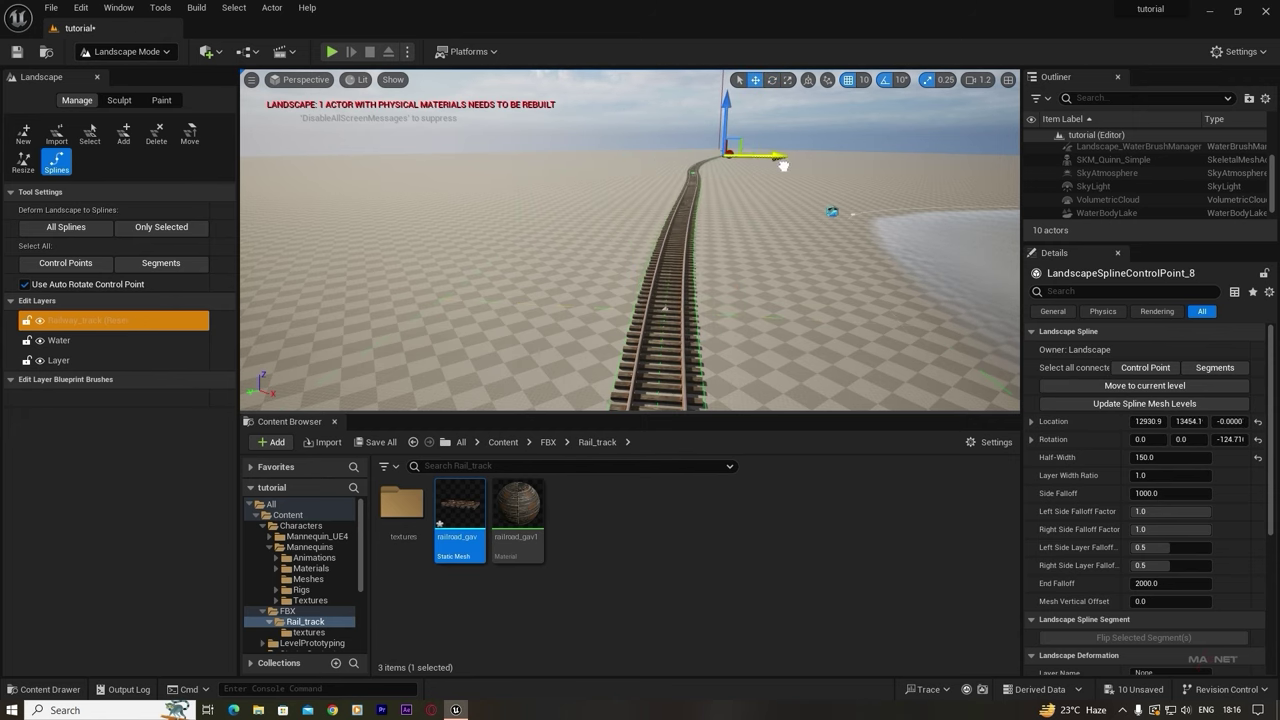
- Rotate the control point at the far bend and adjust the one beside it to soften the curve
{"action": "left_click", "coordinate": [694, 173]}
{"action": "key", "text": "e"}
{"action": "left_click_drag", "start_coordinate": [640, 176], "coordinate": [622, 176]}
{"action": "left_click", "coordinate": [727, 157]}
{"action": "left_click_drag", "start_coordinate": [775, 158], "coordinate": [752, 158]}
- Move two more control points on the distant stretch of track sideways towards the lake shore
{"action": "mouse_move", "coordinate": [752, 158]}
{"action": "right_mouse_down"}
{"action": "mouse_move", "coordinate": [752, 120]}
{"action": "mouse_move", "coordinate": [740, 190]}
{"action": "mouse_move", "coordinate": [740, 150]}
{"action": "right_mouse_up"}
{"action": "scroll", "coordinate": [740, 190], "scroll_direction": "up", "scroll_amount": 4}
{"action": "left_click", "coordinate": [669, 225]}
{"action": "key", "text": "w"}
{"action": "left_click_drag", "start_coordinate": [724, 226], "coordinate": [905, 242]}
{"action": "right_click_drag", "start_coordinate": [905, 242], "coordinate": [780, 210]}
{"action": "left_click", "coordinate": [668, 208]}
{"action": "left_click_drag", "start_coordinate": [708, 207], "coordinate": [862, 191]}
- Fine-tune the positions and rotations of the remaining far control points so the track curves smoothly around the lake
{"action": "left_click", "coordinate": [688, 188]}
{"action": "left_click", "coordinate": [698, 208]}
{"action": "key", "text": "e"}
{"action": "left_click", "coordinate": [729, 188]}
{"action": "left_click", "coordinate": [698, 208]}
{"action": "key", "text": "w"}
{"action": "left_click", "coordinate": [730, 190]}
{"action": "left_click", "coordinate": [778, 186]}
{"action": "left_click", "coordinate": [748, 188]}
{"action": "key", "text": "e"}
{"action": "left_click", "coordinate": [754, 198]}
{"action": "left_click", "coordinate": [690, 208]}
{"action": "left_click_drag", "start_coordinate": [712, 215], "coordinate": [708, 215]}
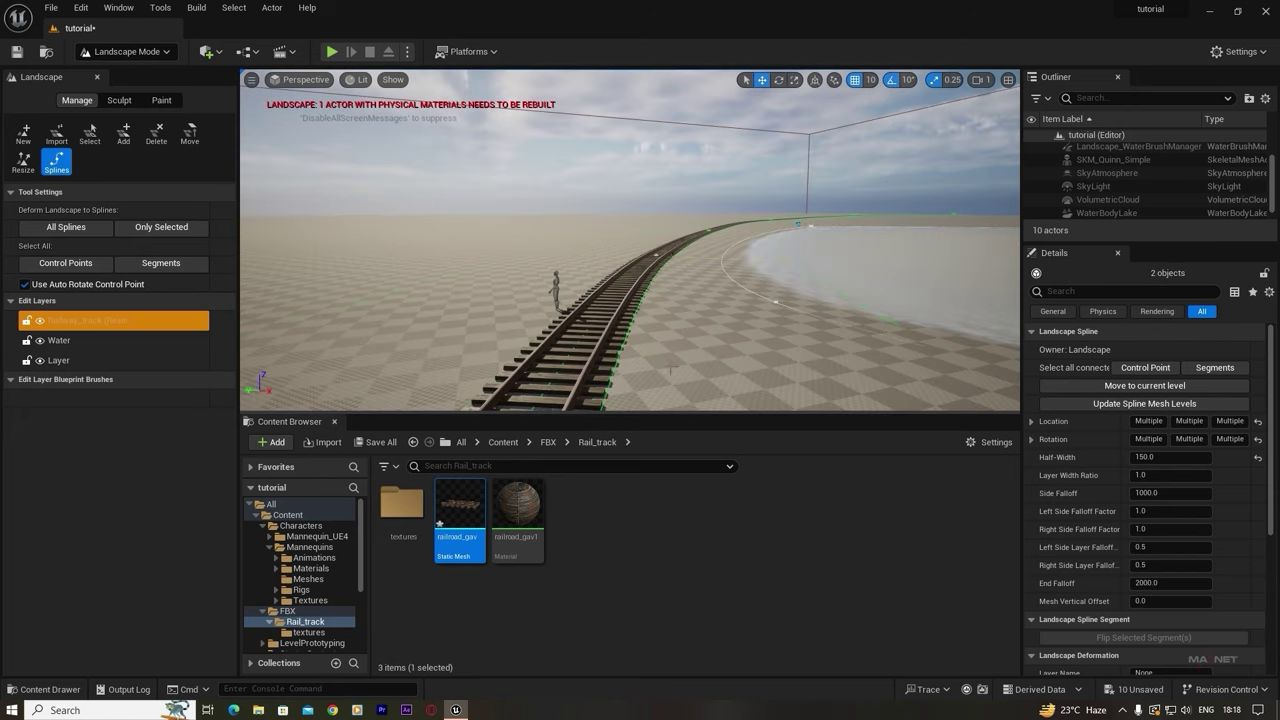
- Switch the editor from Landscape Mode to Selection Mode and view the finished track curve
{"action": "mouse_move", "coordinate": [691, 279]}
{"action": "right_mouse_down"}
{"action": "mouse_move", "coordinate": [640, 300]}
{"action": "mouse_move", "coordinate": [691, 279]}
{"action": "right_mouse_up"}
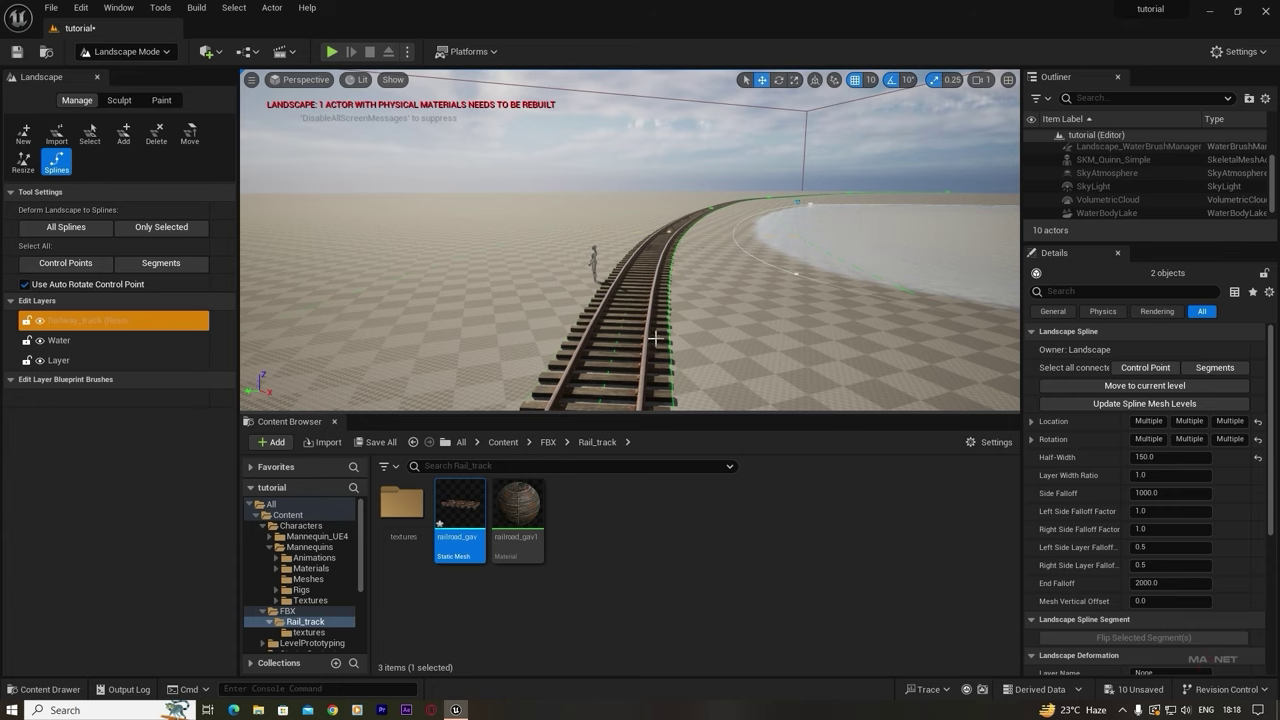
{"action": "left_click", "coordinate": [155, 52]}
{"action": "left_click", "coordinate": [127, 75]}
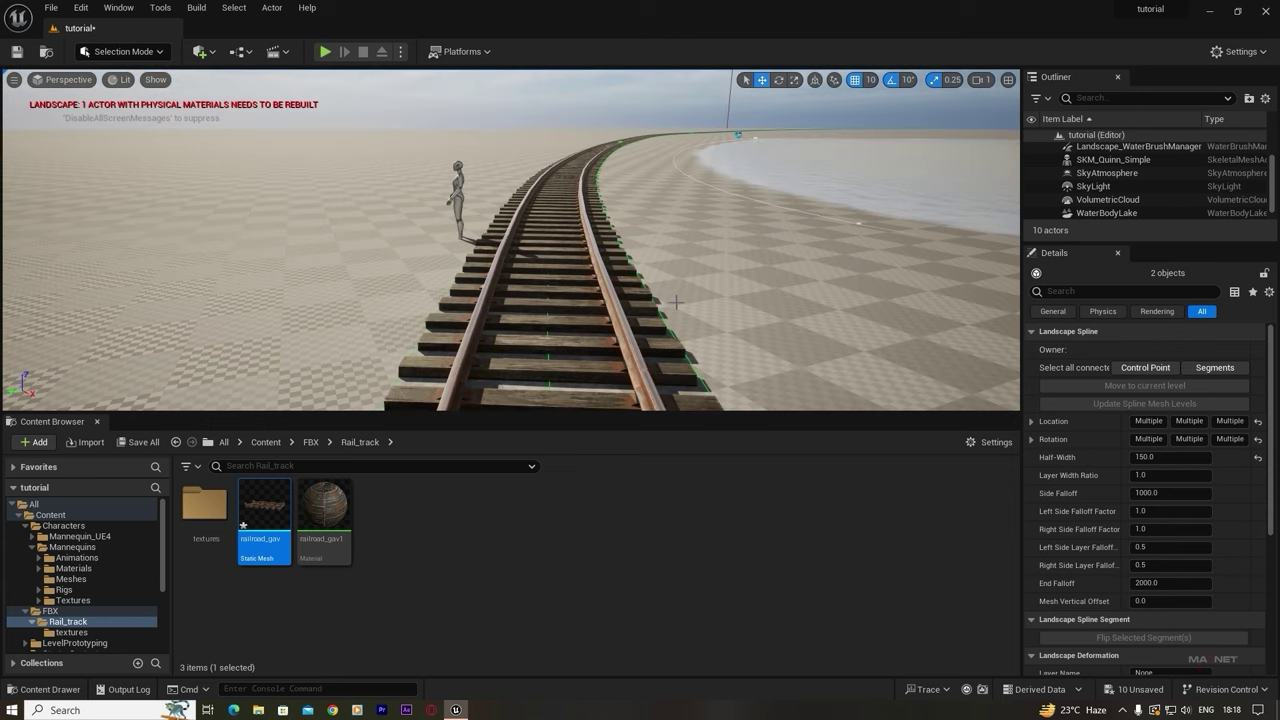
{"action": "mouse_move", "coordinate": [676, 302]}
{"action": "right_mouse_down"}
{"action": "mouse_move", "coordinate": [630, 282]}
{"action": "mouse_move", "coordinate": [671, 299]}
{"action": "right_mouse_up"}
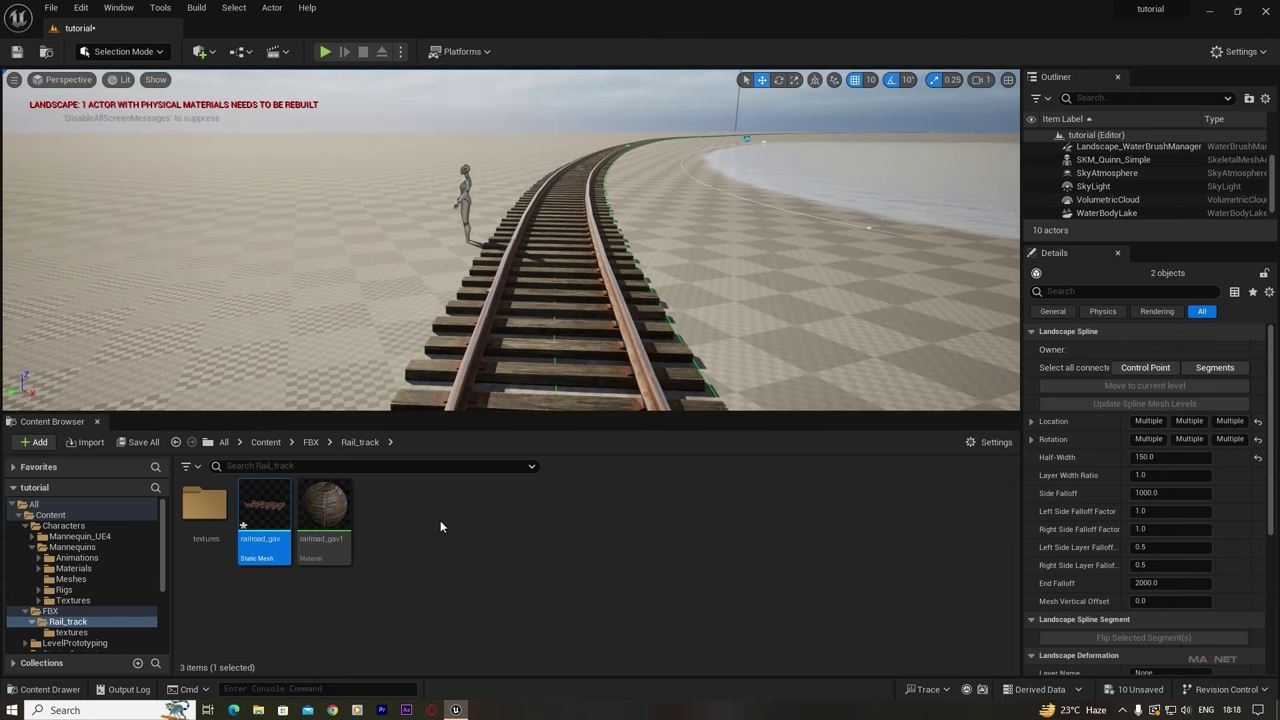
- Open Quixel Bridge from the Content folder and choose the Nordic Forest Ground Moss Coarse surface
{"action": "left_click", "coordinate": [52, 516]}
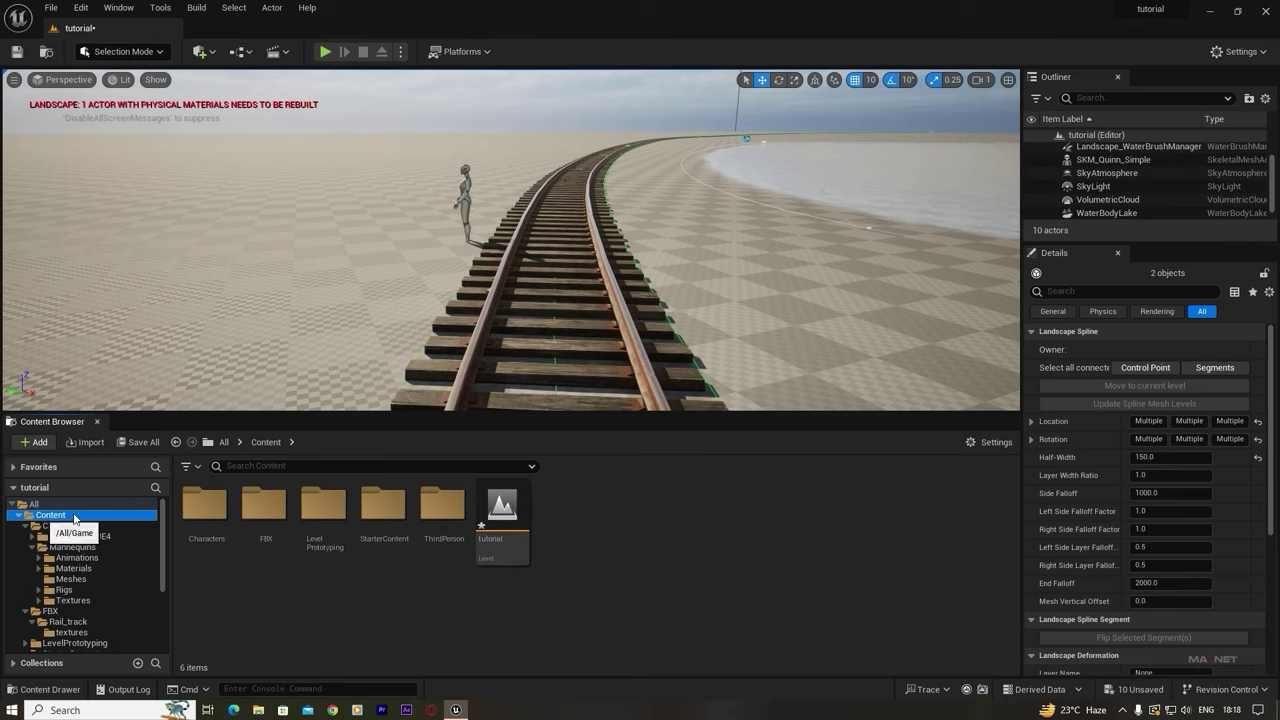
{"action": "right_click", "coordinate": [581, 537]}
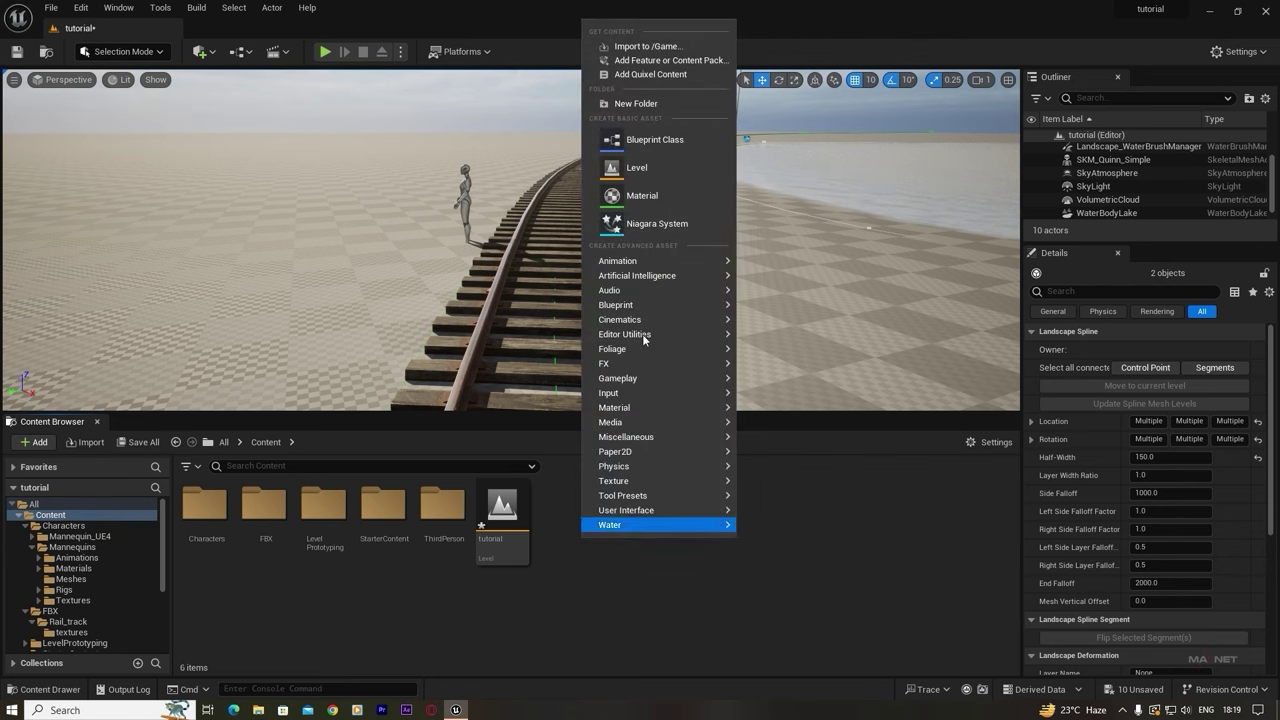
{"action": "left_click", "coordinate": [668, 76]}
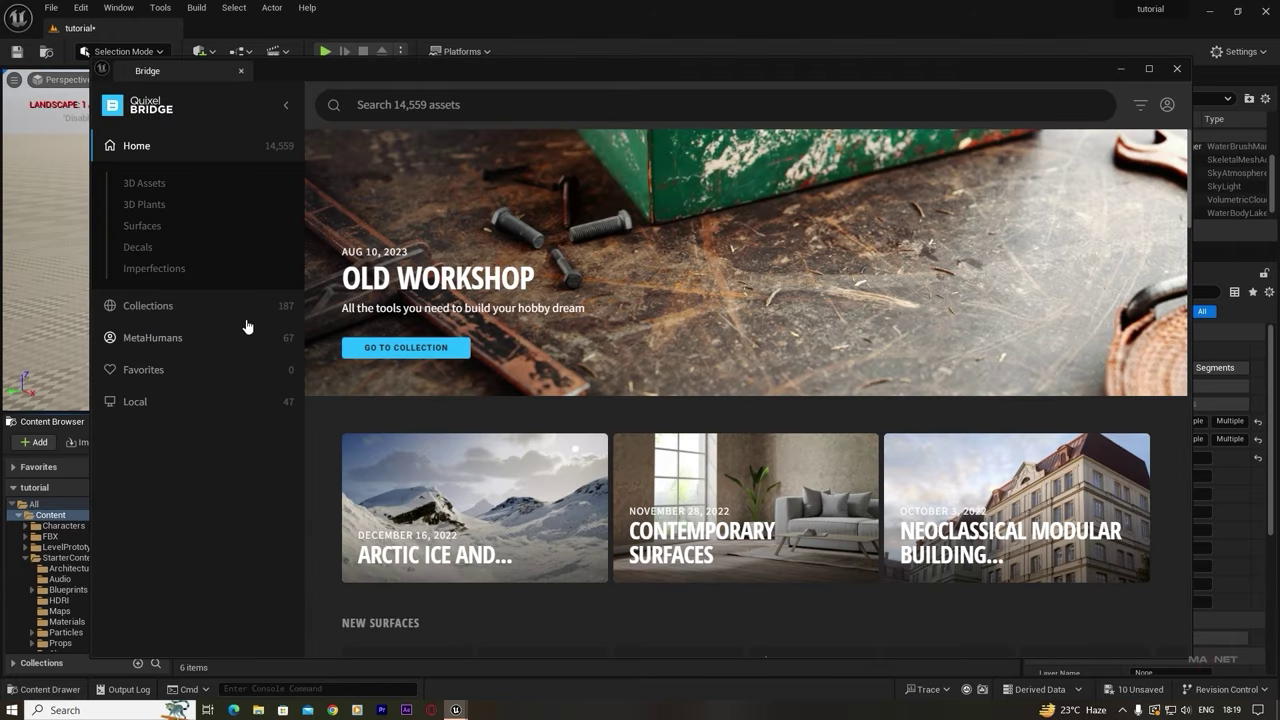
{"action": "left_click", "coordinate": [142, 227]}
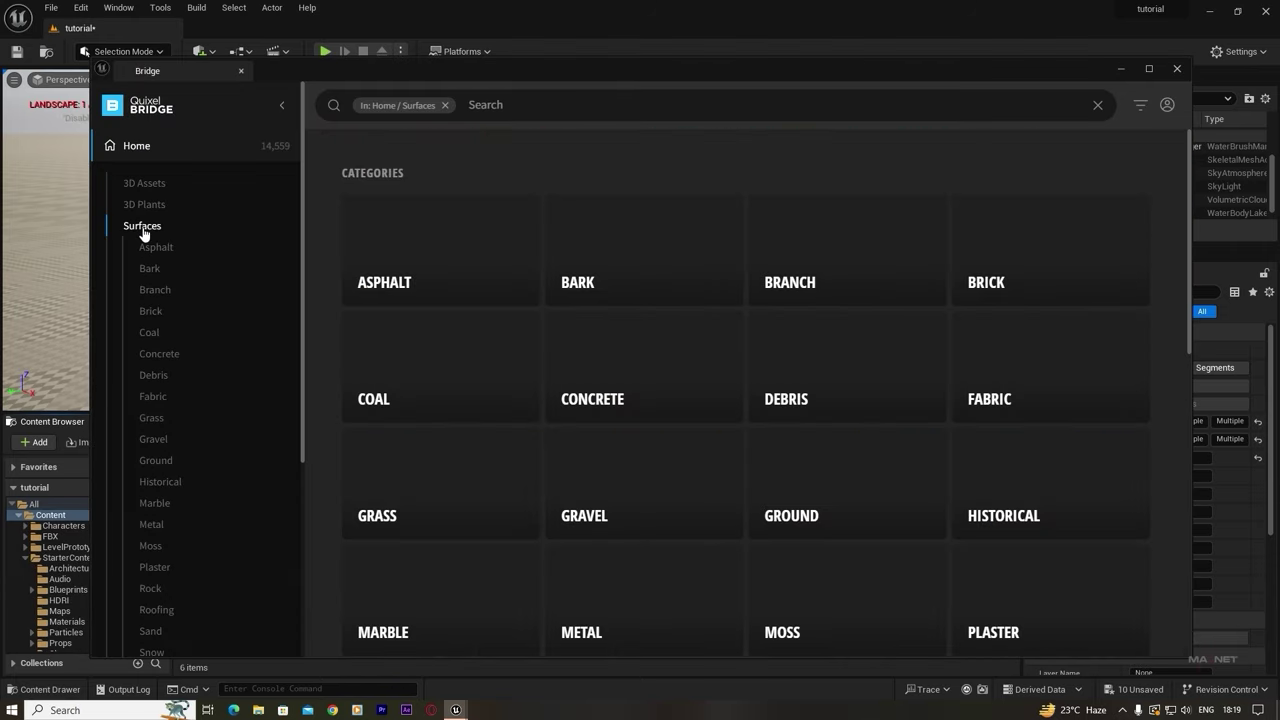
{"action": "scroll", "coordinate": [813, 418], "scroll_direction": "down", "scroll_amount": 10}
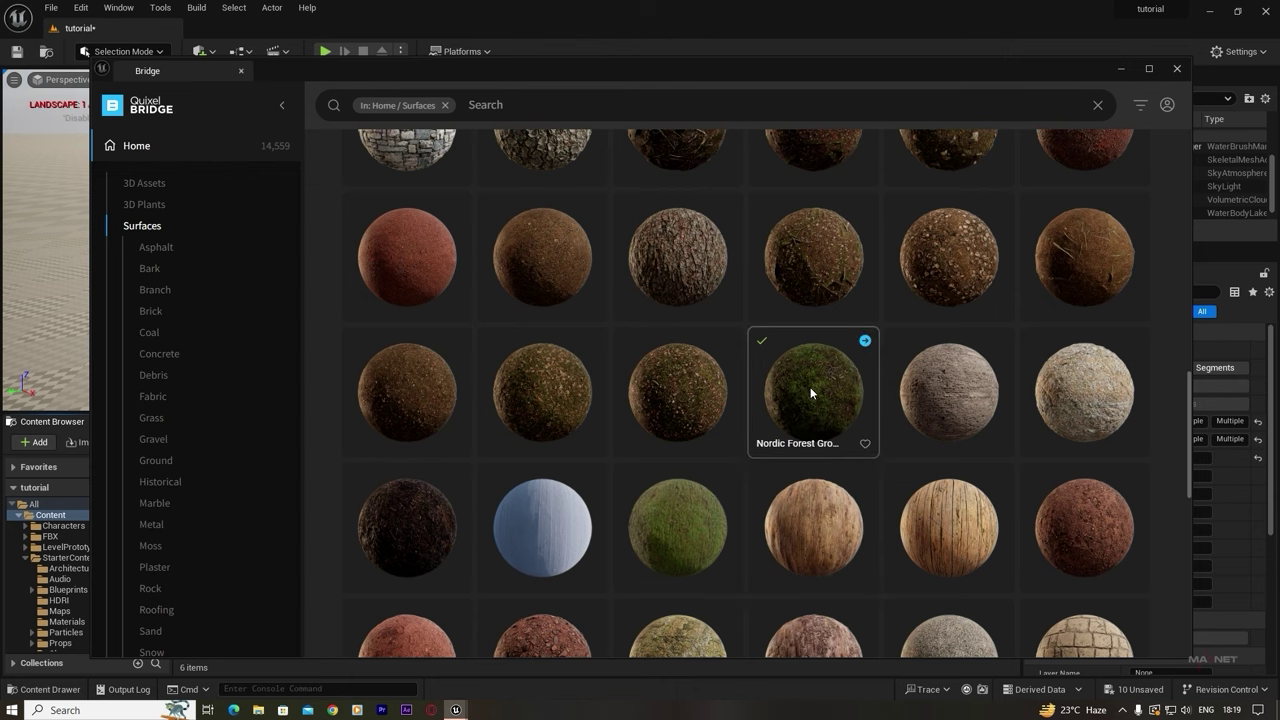
{"action": "left_click", "coordinate": [810, 393]}
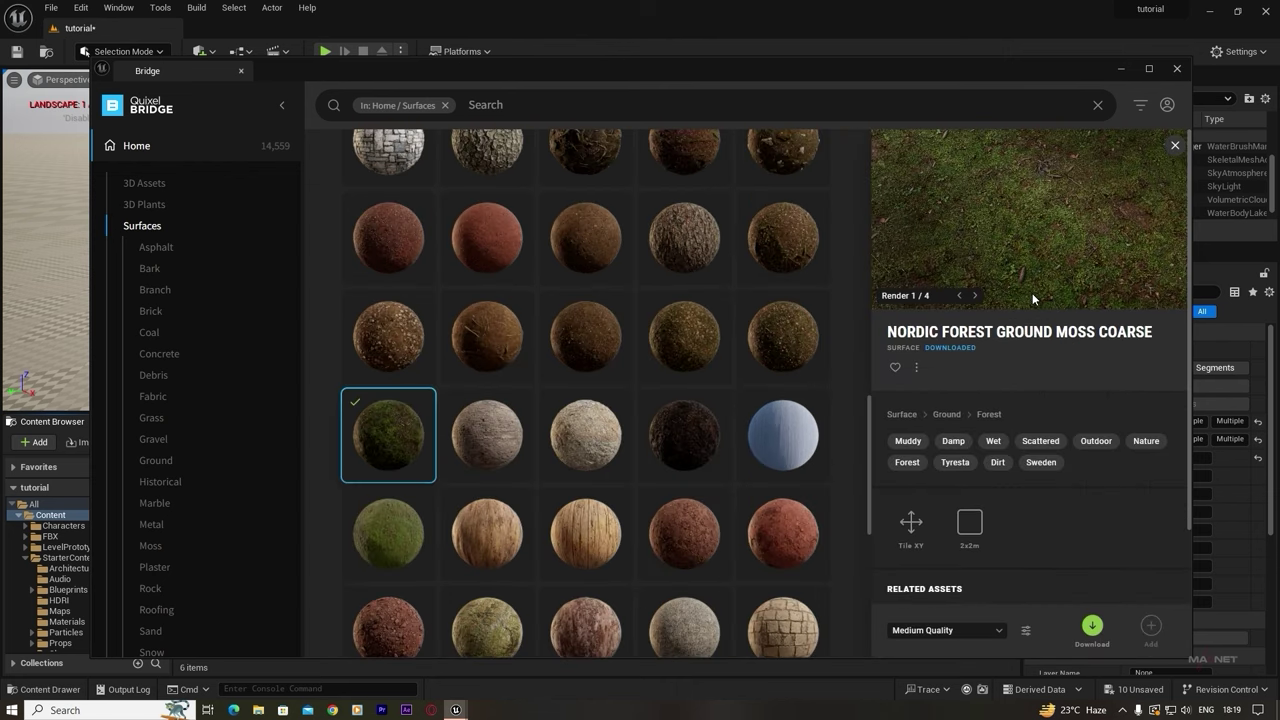
{"action": "scroll", "coordinate": [1003, 232], "scroll_direction": "down", "scroll_amount": 3}
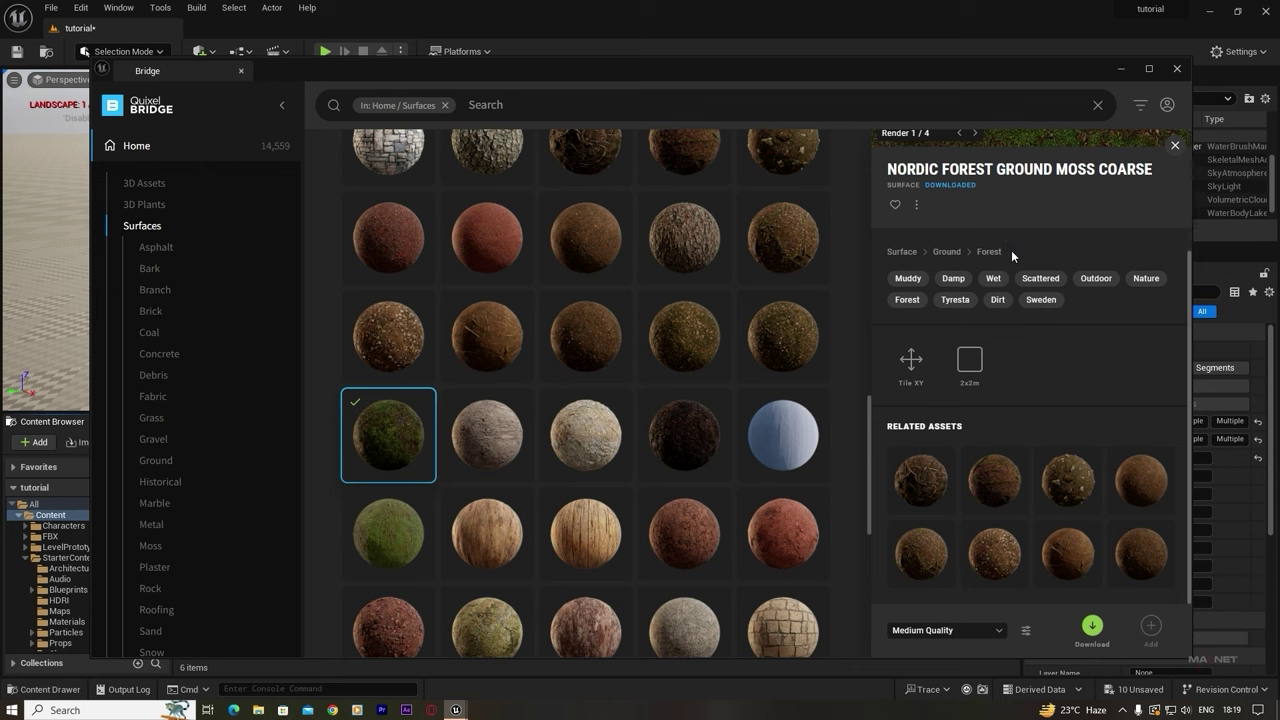
{"action": "scroll", "coordinate": [1011, 250], "scroll_direction": "up", "scroll_amount": 3}
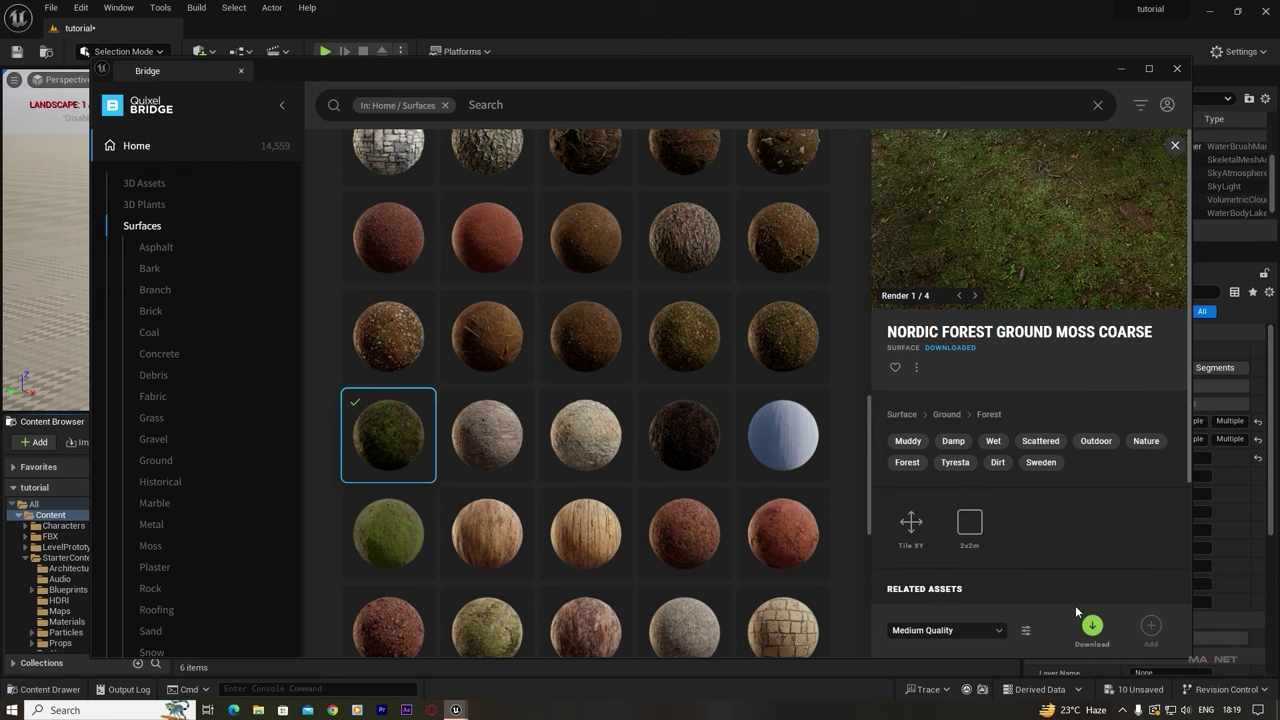
{"action": "scroll", "coordinate": [1075, 605], "scroll_direction": "down", "scroll_amount": 2}
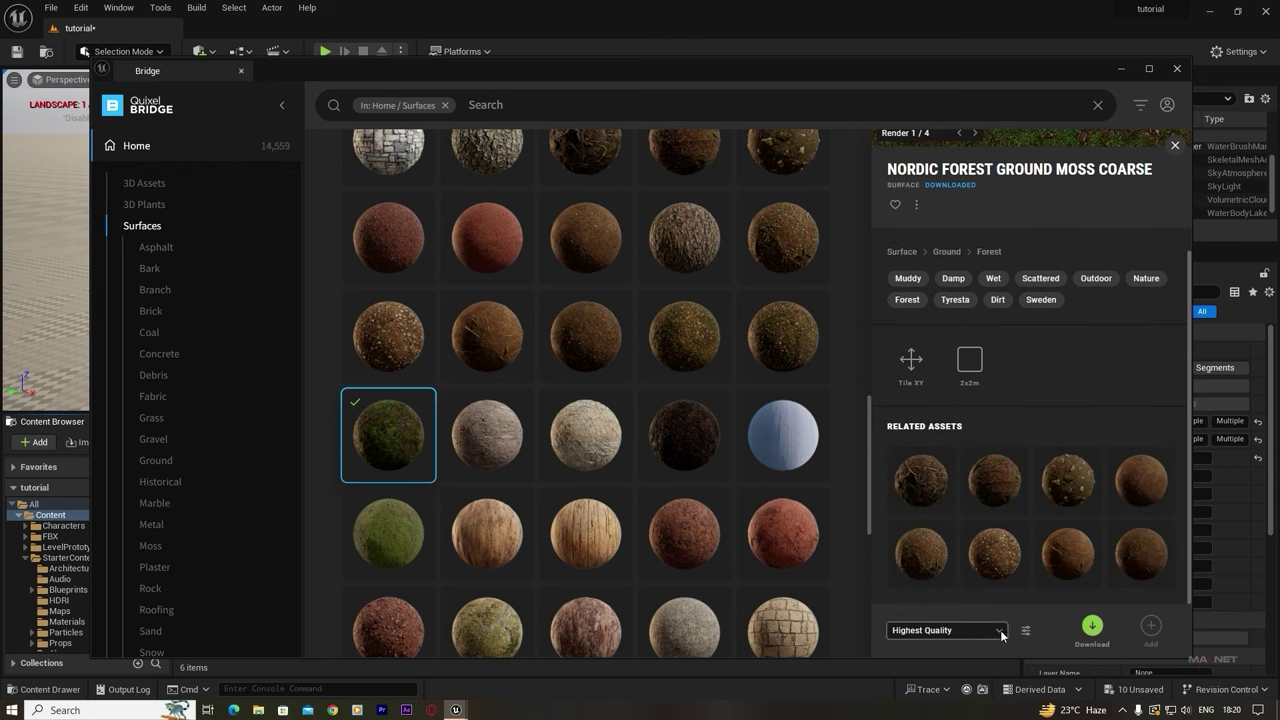
- Download the moss surface in Medium Quality, add it to the project and close Bridge
{"action": "left_click", "coordinate": [1000, 631]}
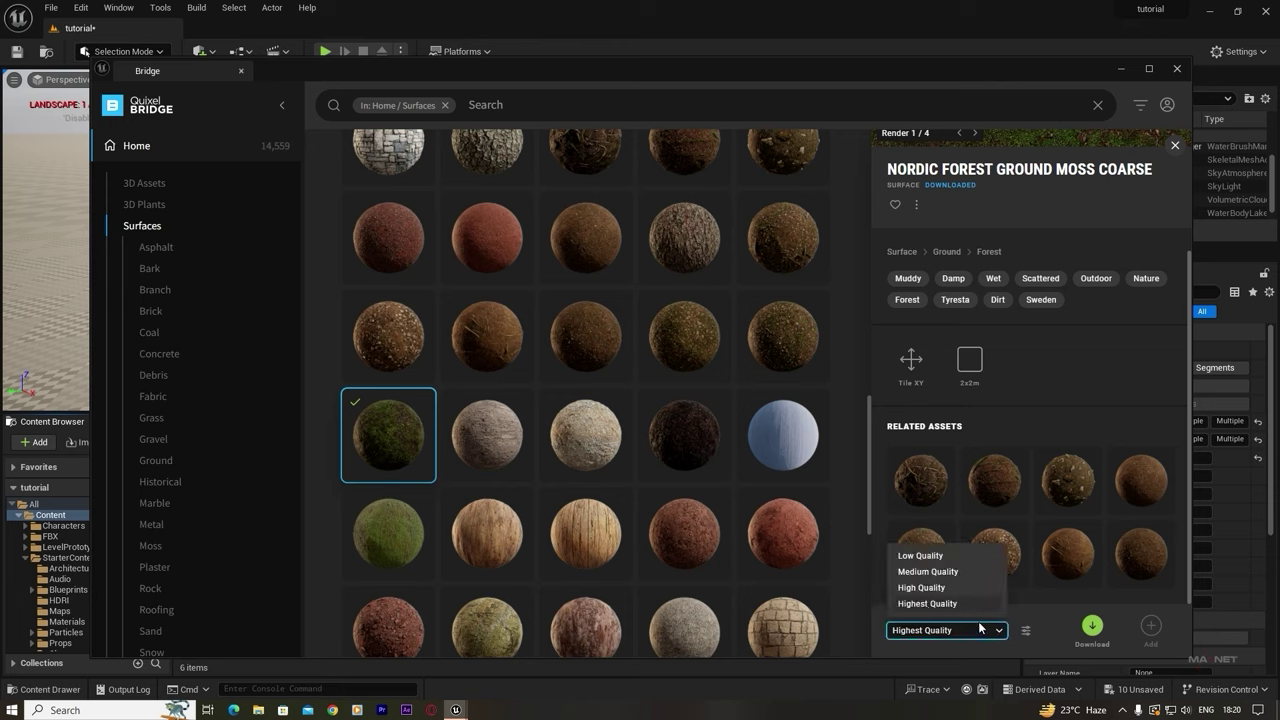
{"action": "left_click", "coordinate": [929, 573]}
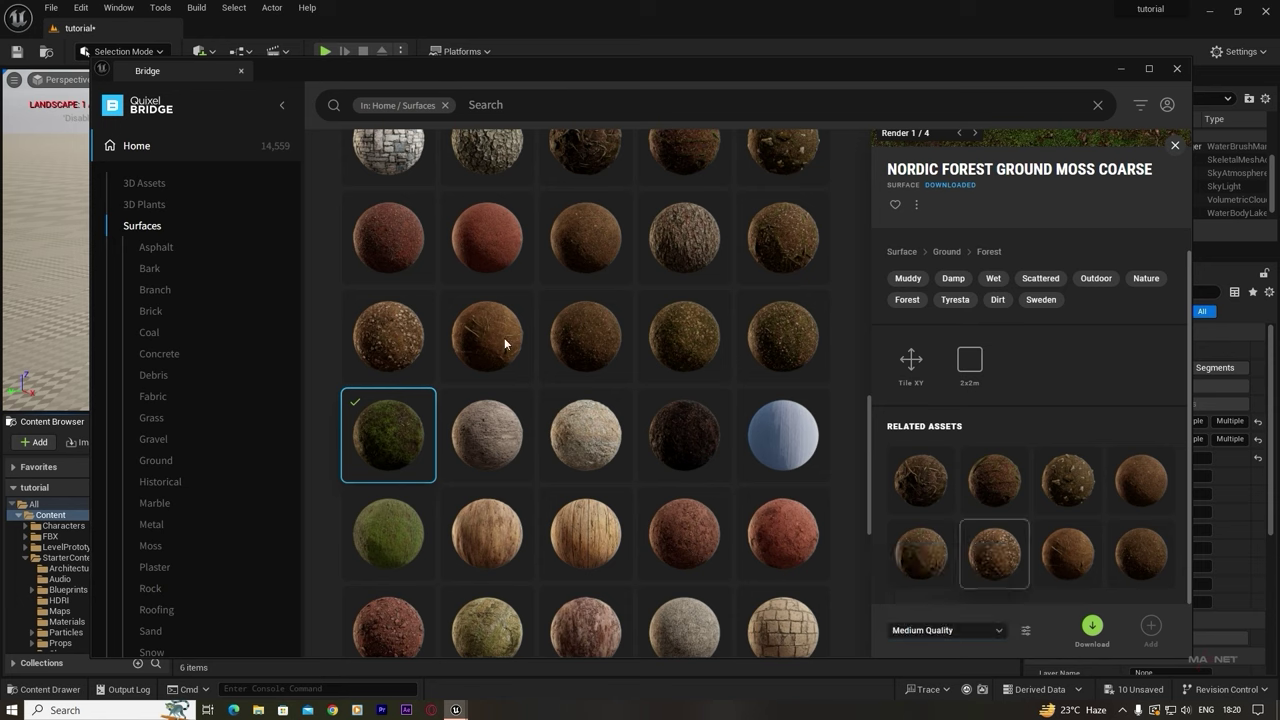
{"action": "left_click", "coordinate": [994, 631]}
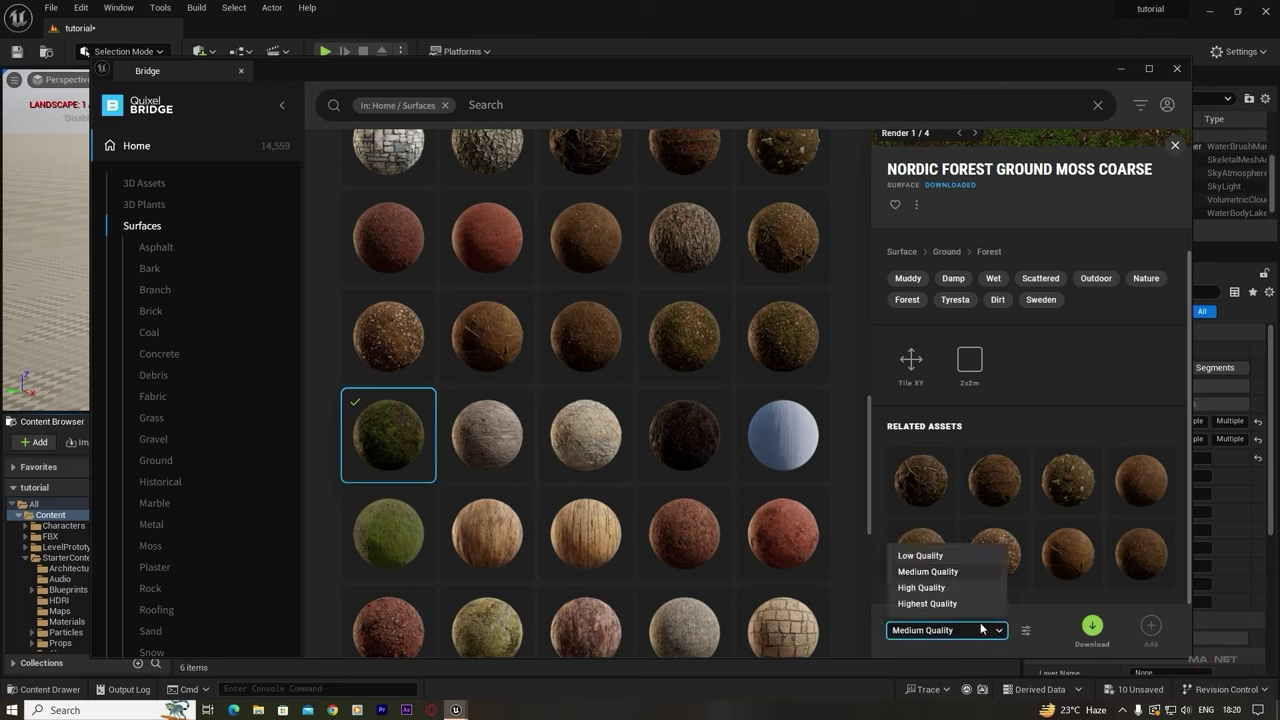
{"action": "left_click", "coordinate": [920, 573]}
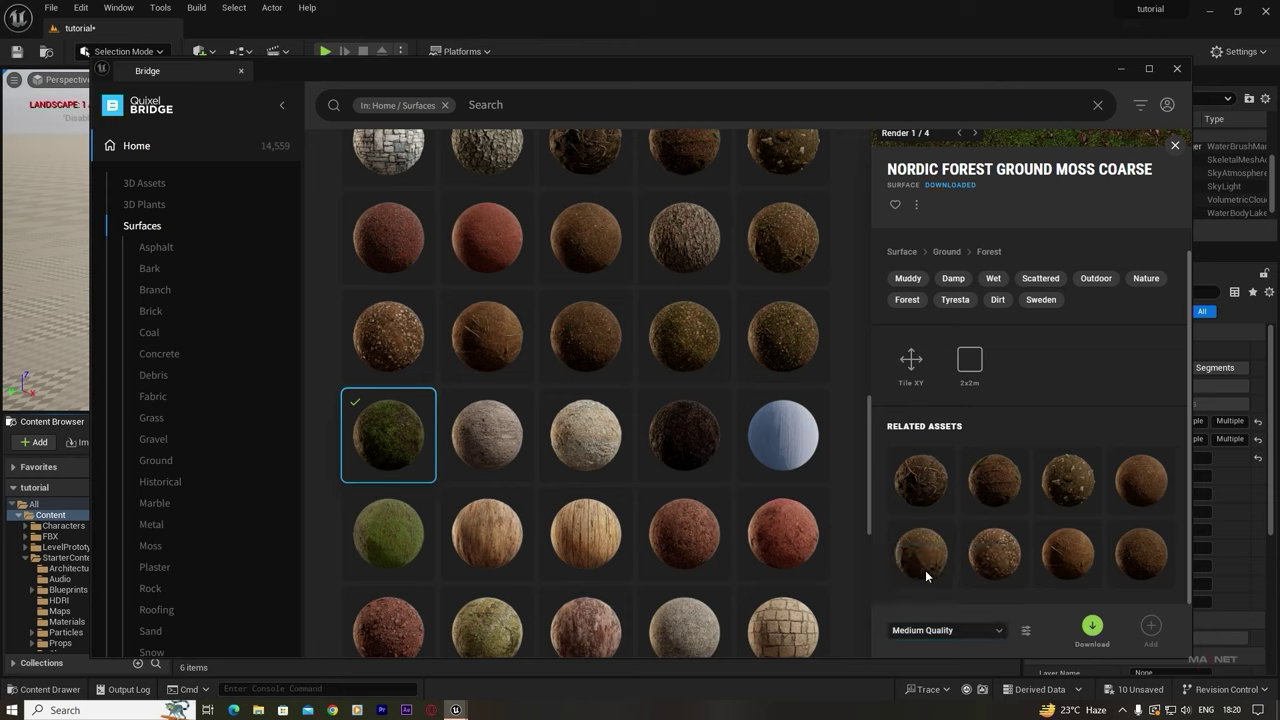
{"action": "left_click", "coordinate": [1092, 627]}
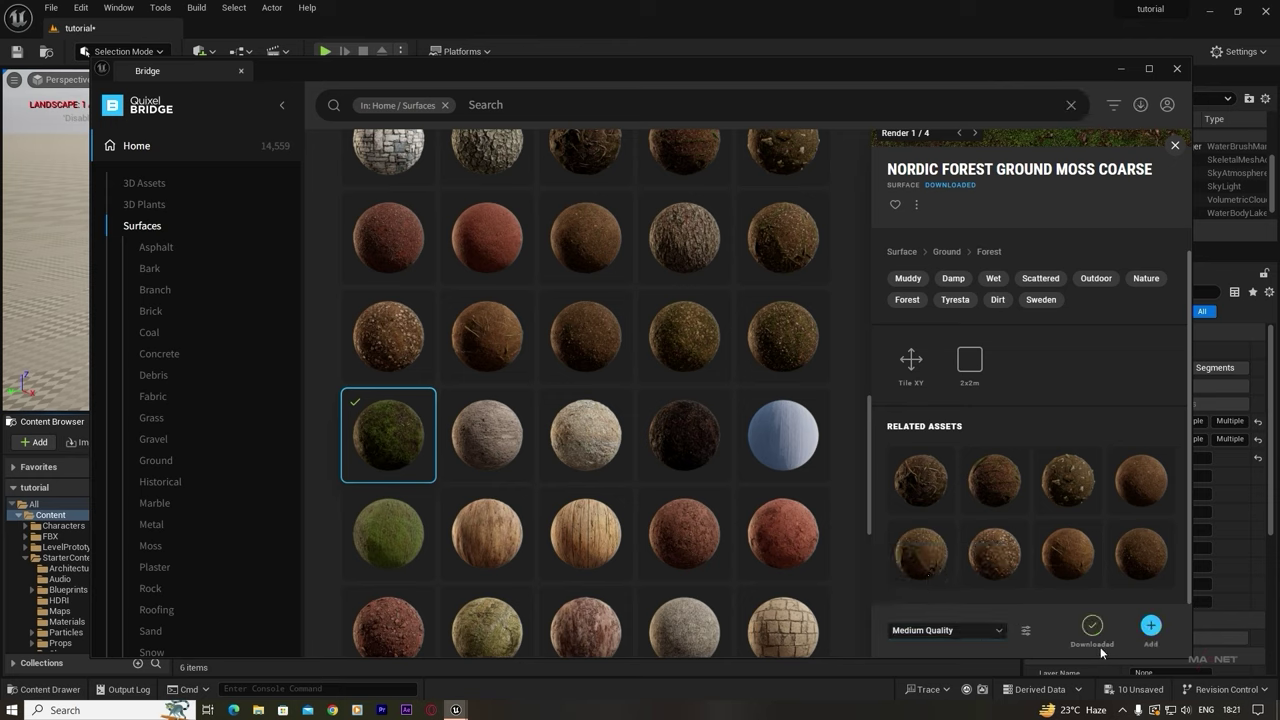
{"action": "left_click", "coordinate": [1152, 629]}
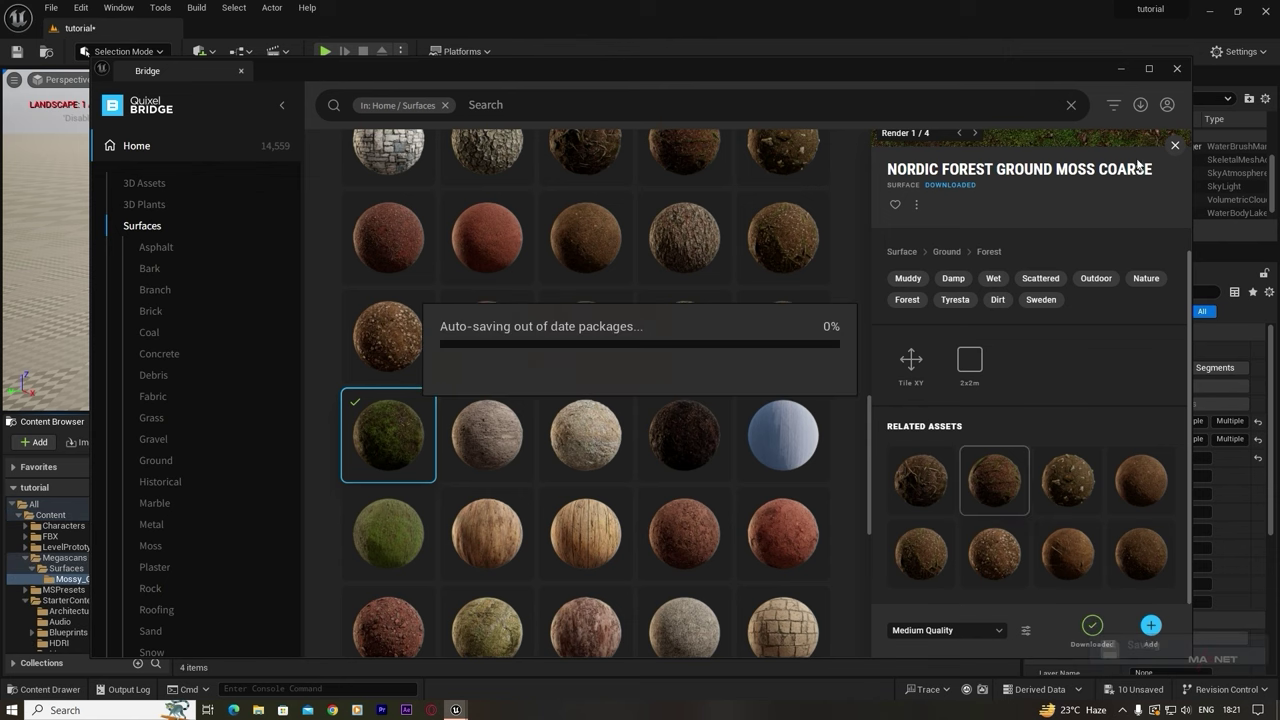
{"action": "left_click", "coordinate": [1177, 70]}
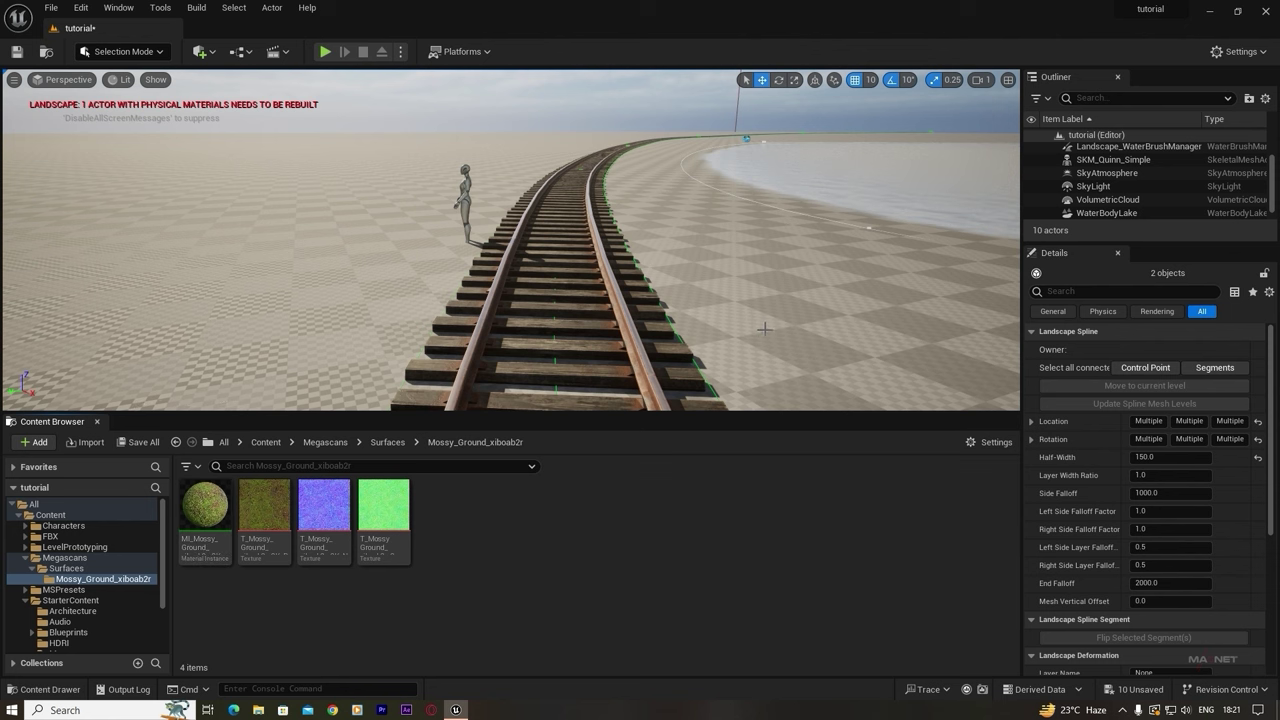
- Select the landscape and assign the MI_Mossy_Ground material instance as its Landscape Material
{"action": "right_click_drag", "start_coordinate": [729, 249], "coordinate": [800, 330]}
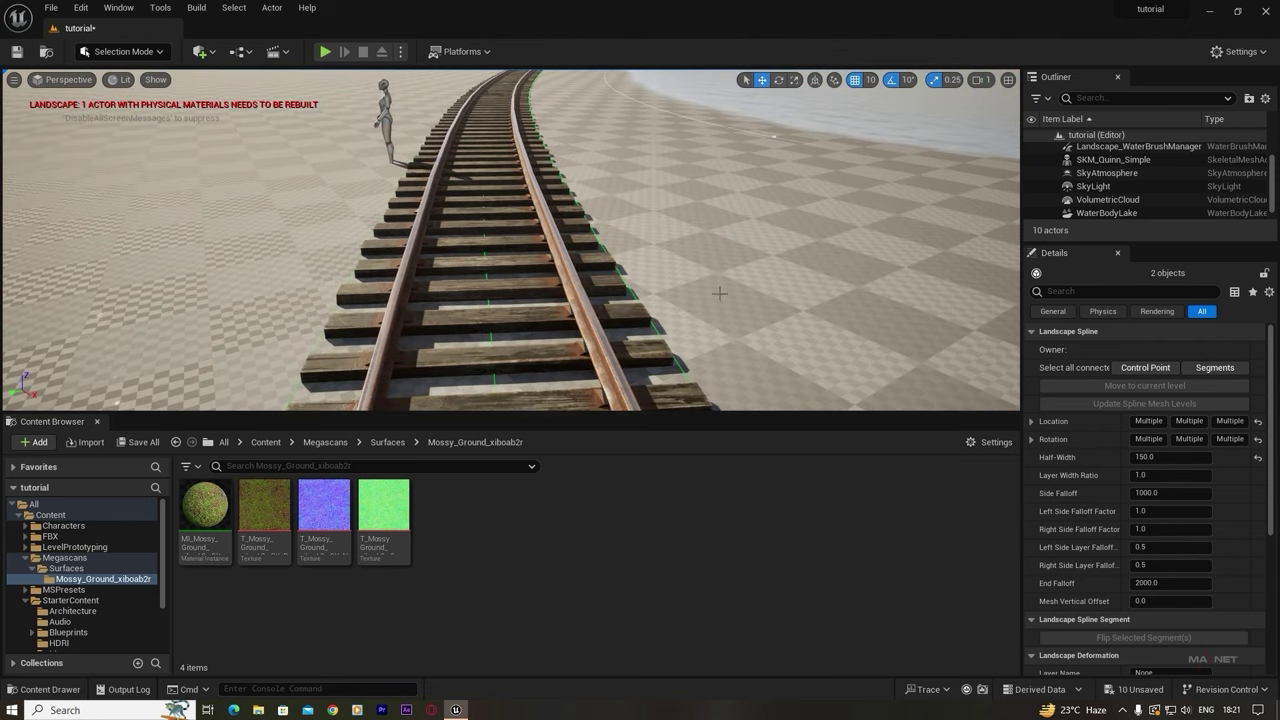
{"action": "left_click", "coordinate": [749, 226]}
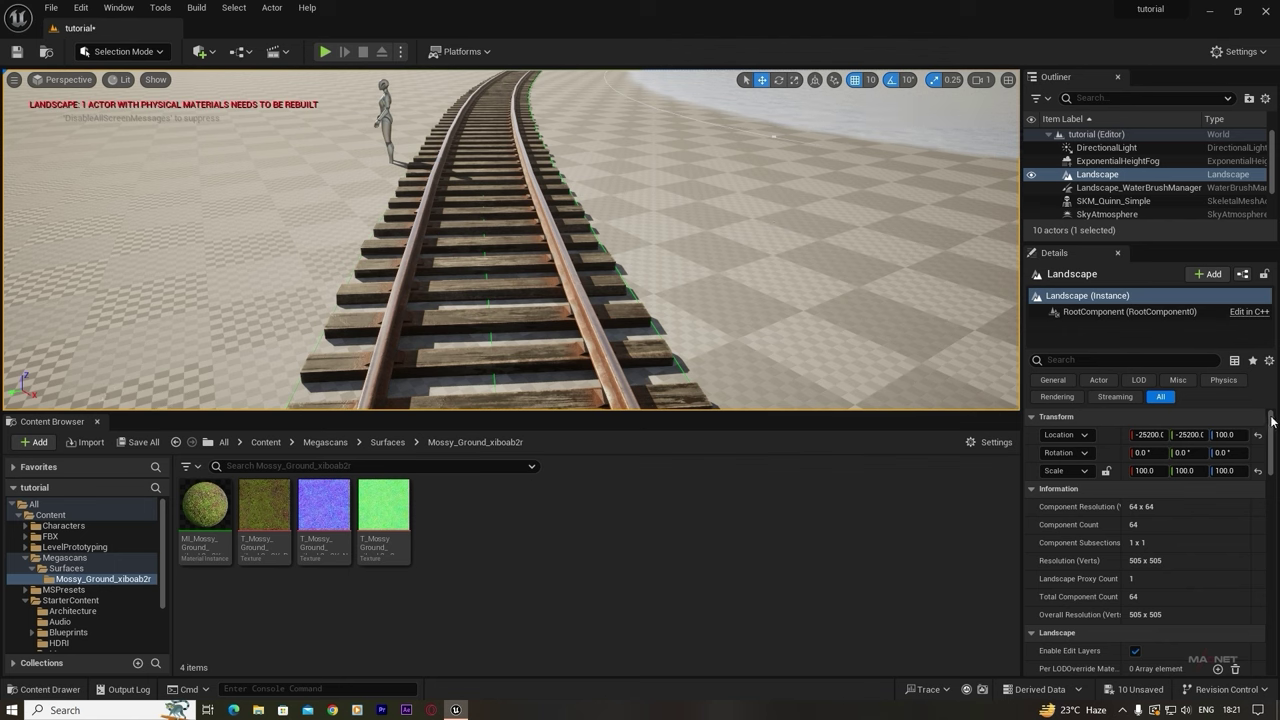
{"action": "left_click_drag", "start_coordinate": [1271, 416], "coordinate": [1271, 462]}
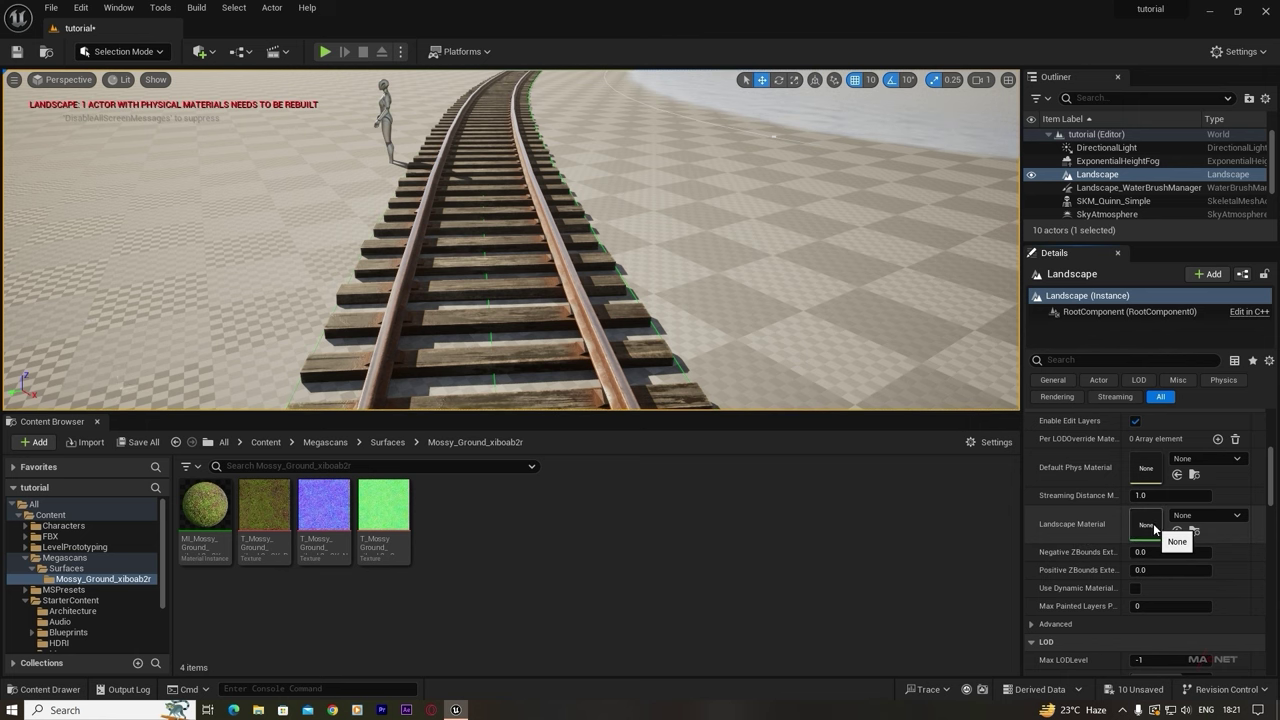
{"action": "left_click", "coordinate": [206, 500]}
{"action": "left_click_drag", "start_coordinate": [206, 500], "coordinate": [1148, 523]}
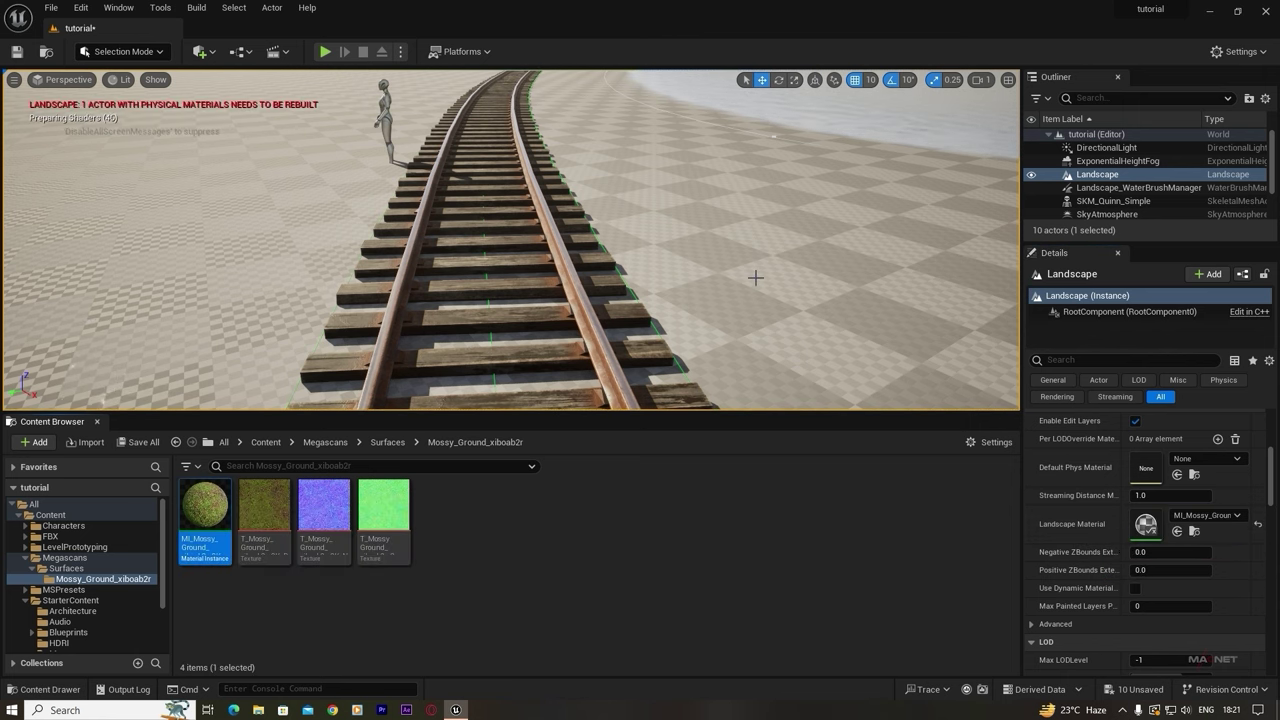
- Override Tiling/Offset in the MI_Mossy_Ground material instance, set Tiling X and Tiling Y to 0.2, and save it
{"action": "mouse_move", "coordinate": [747, 272]}
{"action": "right_mouse_down"}
{"action": "mouse_move", "coordinate": [862, 212]}
{"action": "mouse_move", "coordinate": [854, 236]}
{"action": "mouse_move", "coordinate": [756, 260]}
{"action": "mouse_move", "coordinate": [750, 300]}
{"action": "mouse_move", "coordinate": [729, 258]}
{"action": "right_mouse_up"}
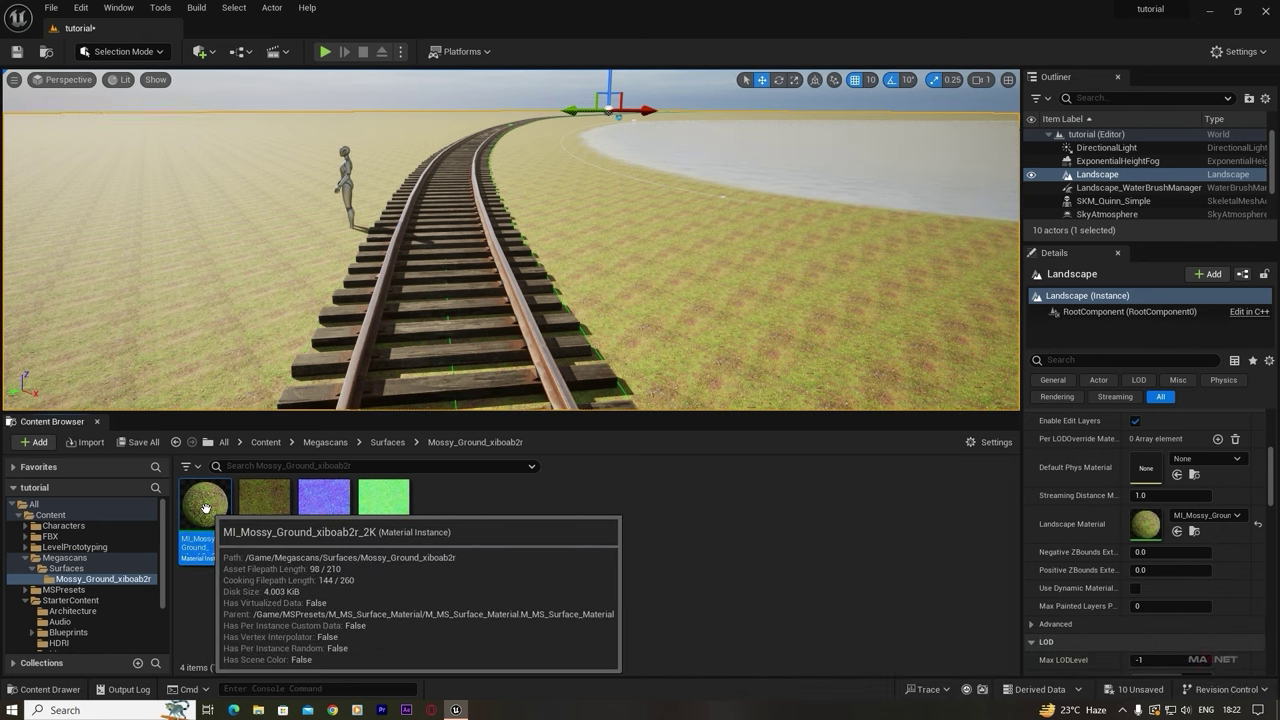
{"action": "double_click", "coordinate": [205, 508]}
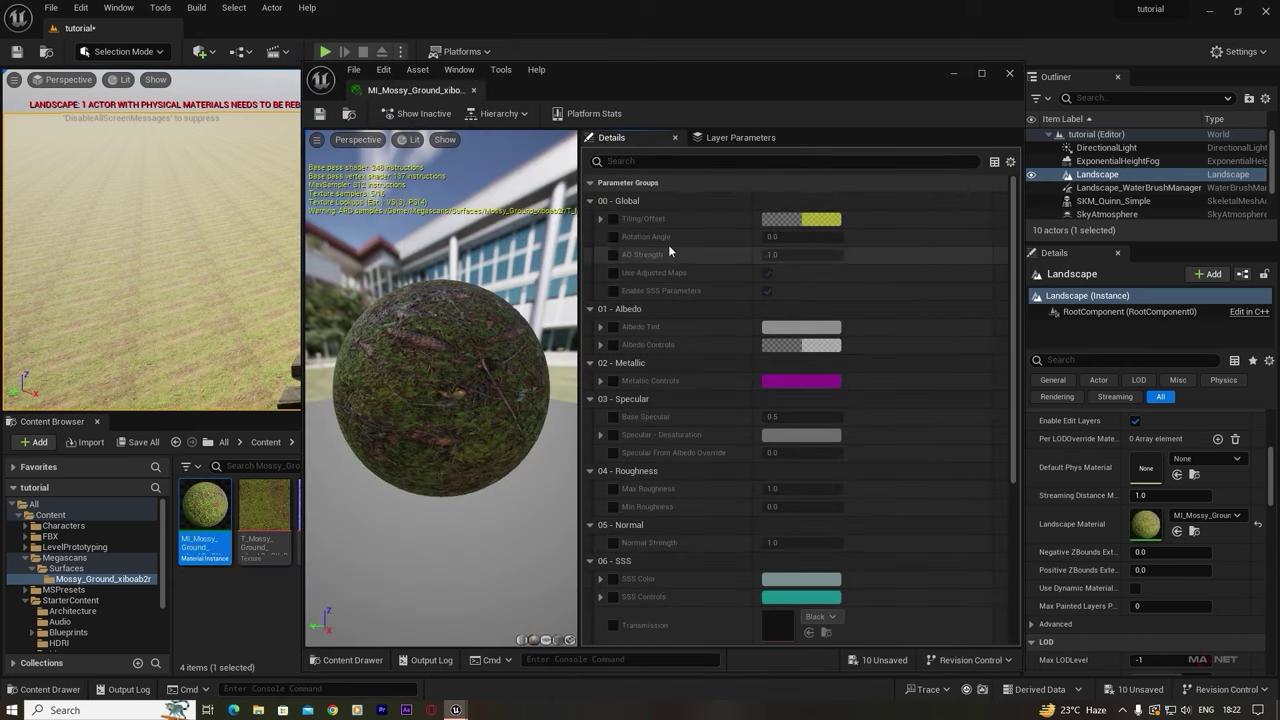
{"action": "left_click", "coordinate": [613, 218]}
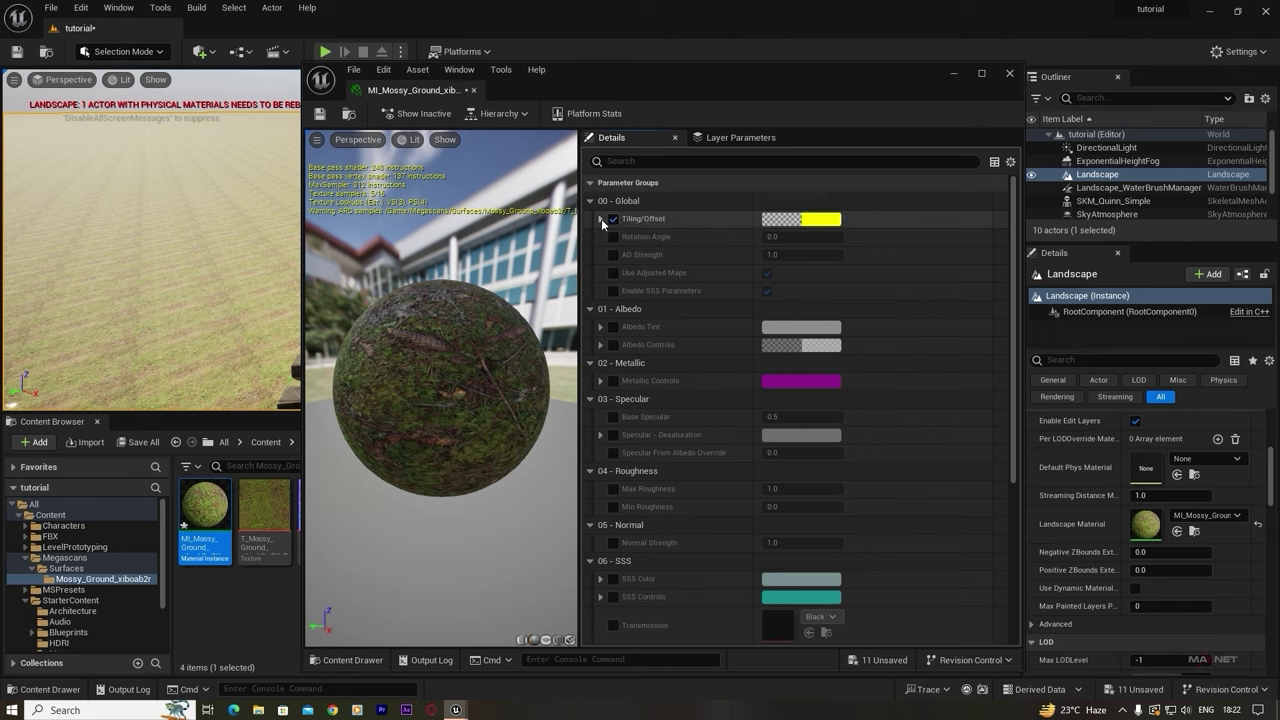
{"action": "left_click", "coordinate": [601, 219]}
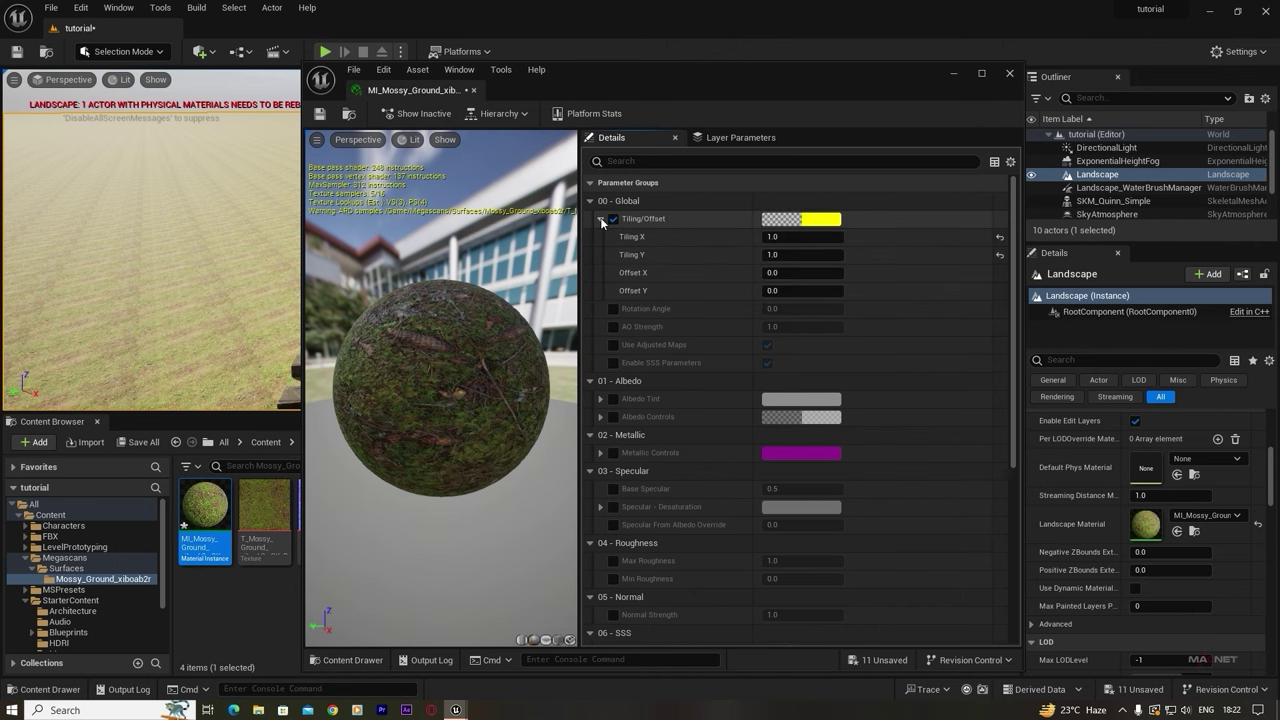
{"action": "left_click", "coordinate": [769, 236]}
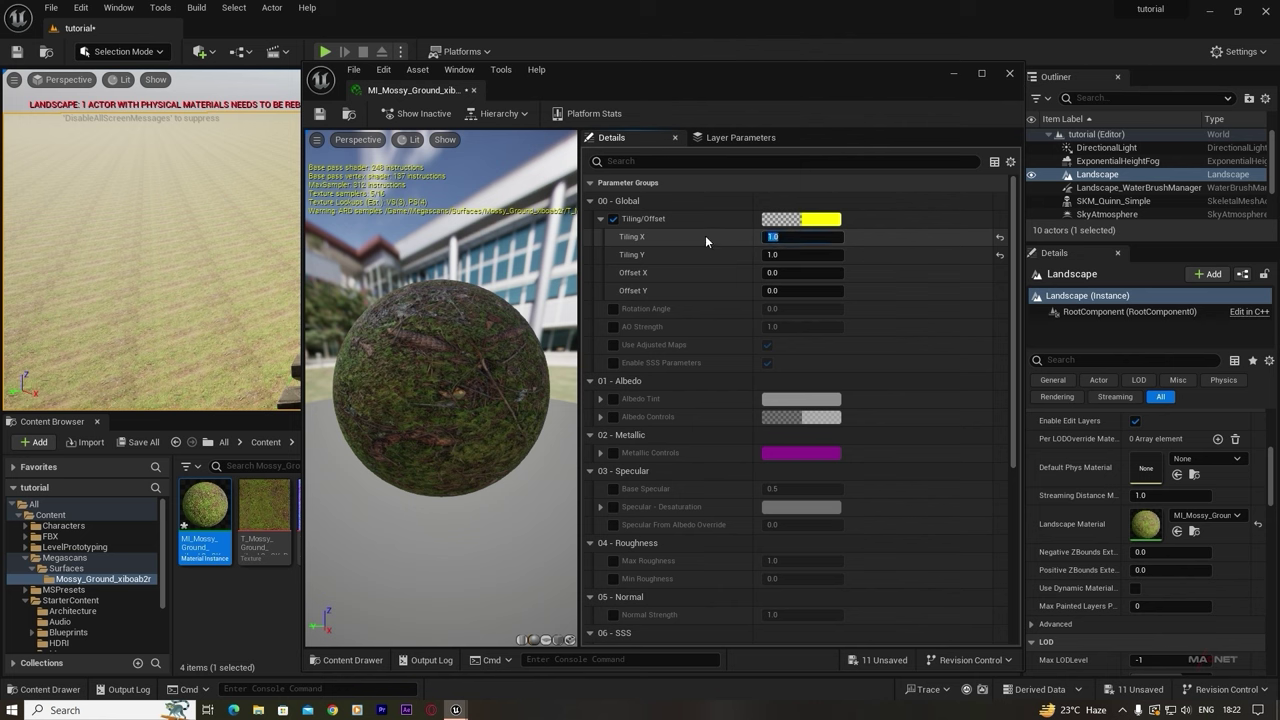
{"action": "type", "text": "0.2"}
{"action": "key", "text": "Tab"}
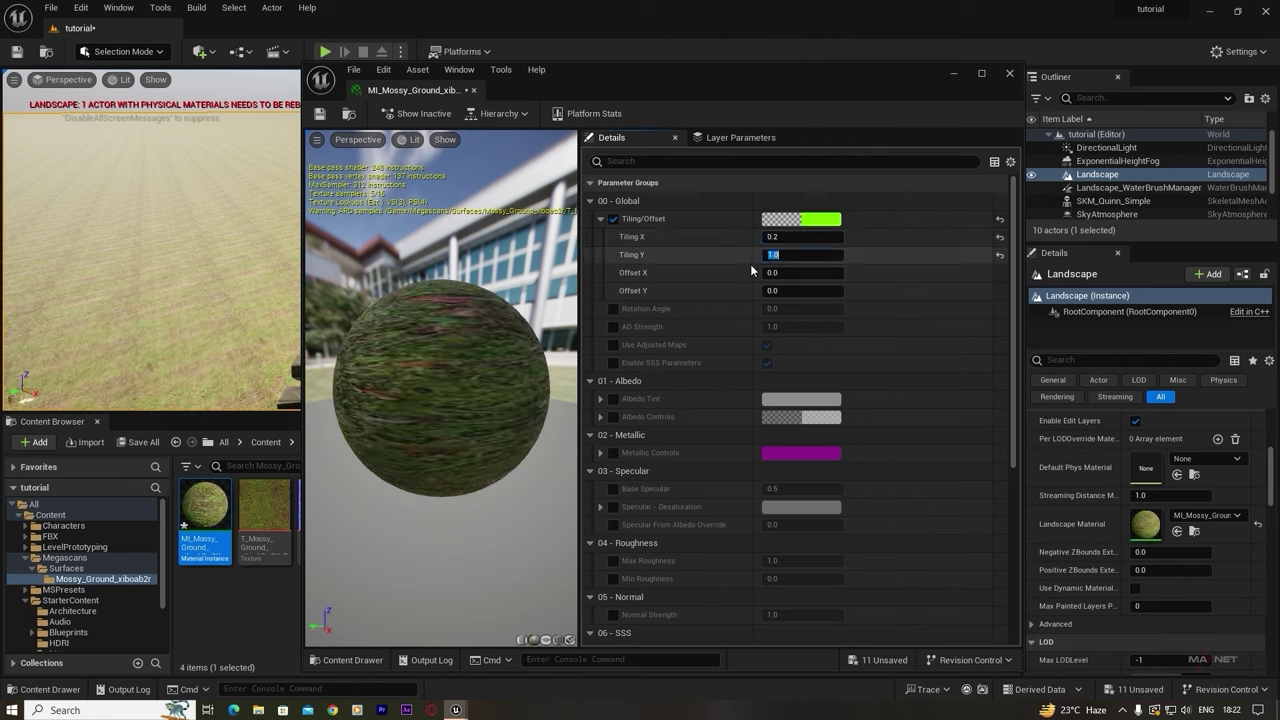
{"action": "type", "text": "0.2"}
{"action": "key", "text": "Return"}
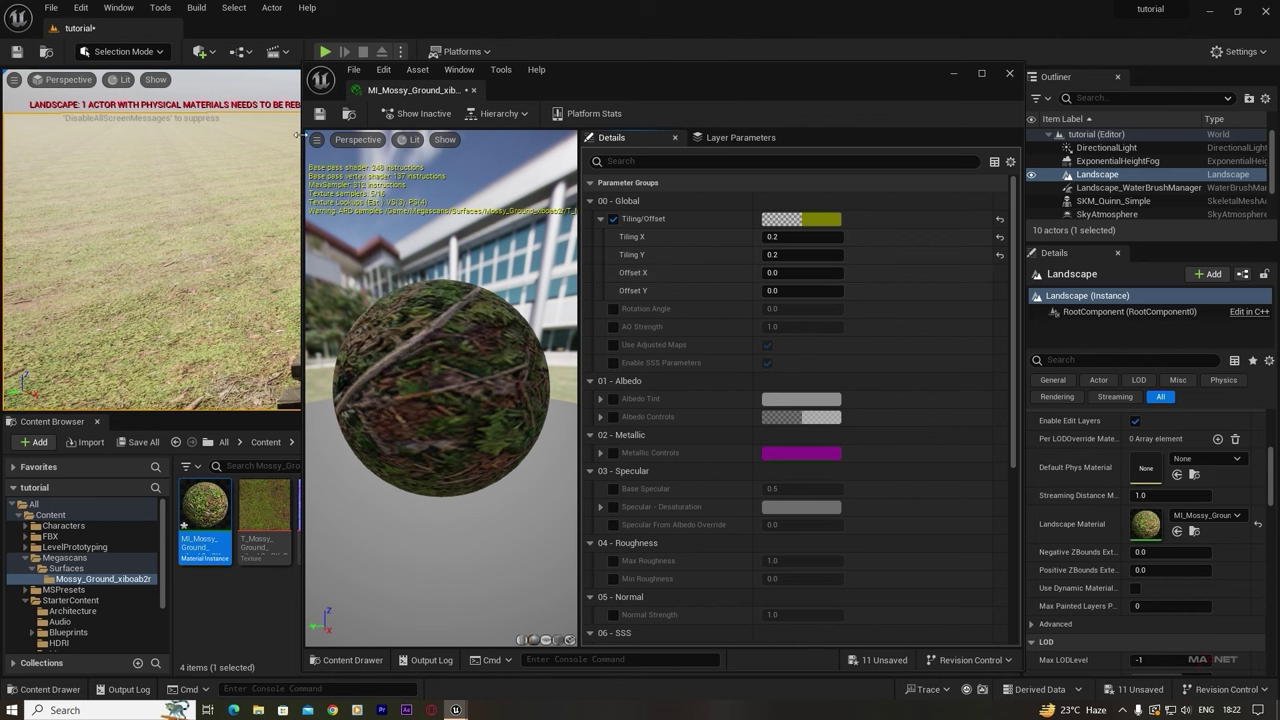
{"action": "left_click", "coordinate": [320, 113]}
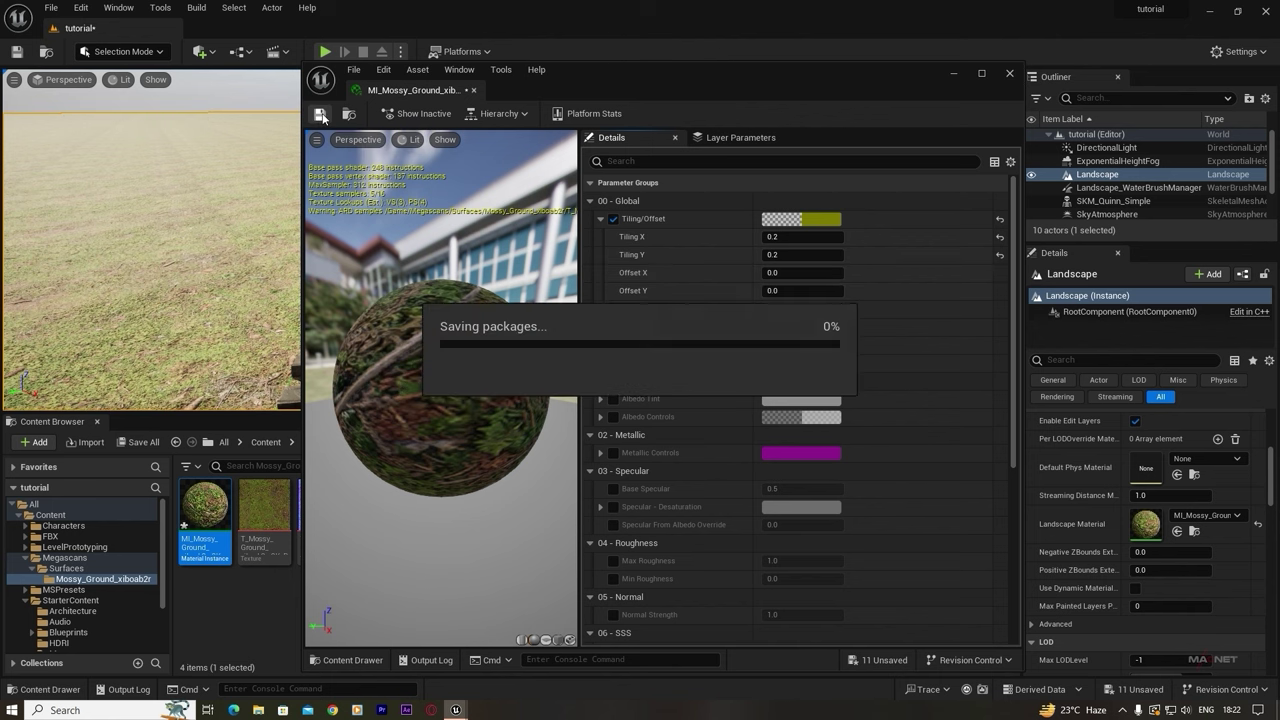
{"action": "left_click", "coordinate": [955, 75]}
- Open Quixel Bridge from the Content folder and show the locally stored Megascans assets
{"action": "mouse_move", "coordinate": [529, 282]}
{"action": "right_mouse_down"}
{"action": "mouse_move", "coordinate": [590, 350]}
{"action": "mouse_move", "coordinate": [532, 364]}
{"action": "mouse_move", "coordinate": [529, 294]}
{"action": "right_mouse_up"}
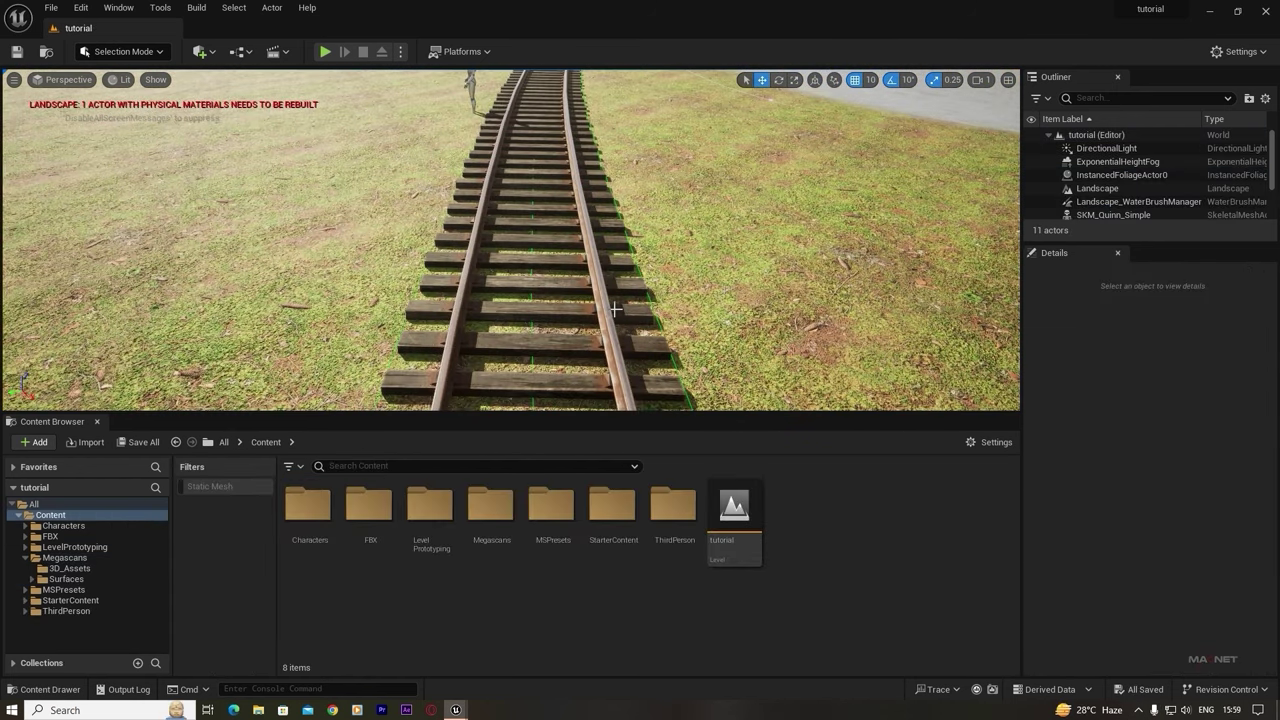
{"action": "mouse_move", "coordinate": [615, 309]}
{"action": "right_mouse_down"}
{"action": "mouse_move", "coordinate": [660, 320]}
{"action": "mouse_move", "coordinate": [617, 377]}
{"action": "mouse_move", "coordinate": [600, 300]}
{"action": "right_mouse_up"}
{"action": "right_click_drag", "start_coordinate": [612, 375], "coordinate": [603, 328]}
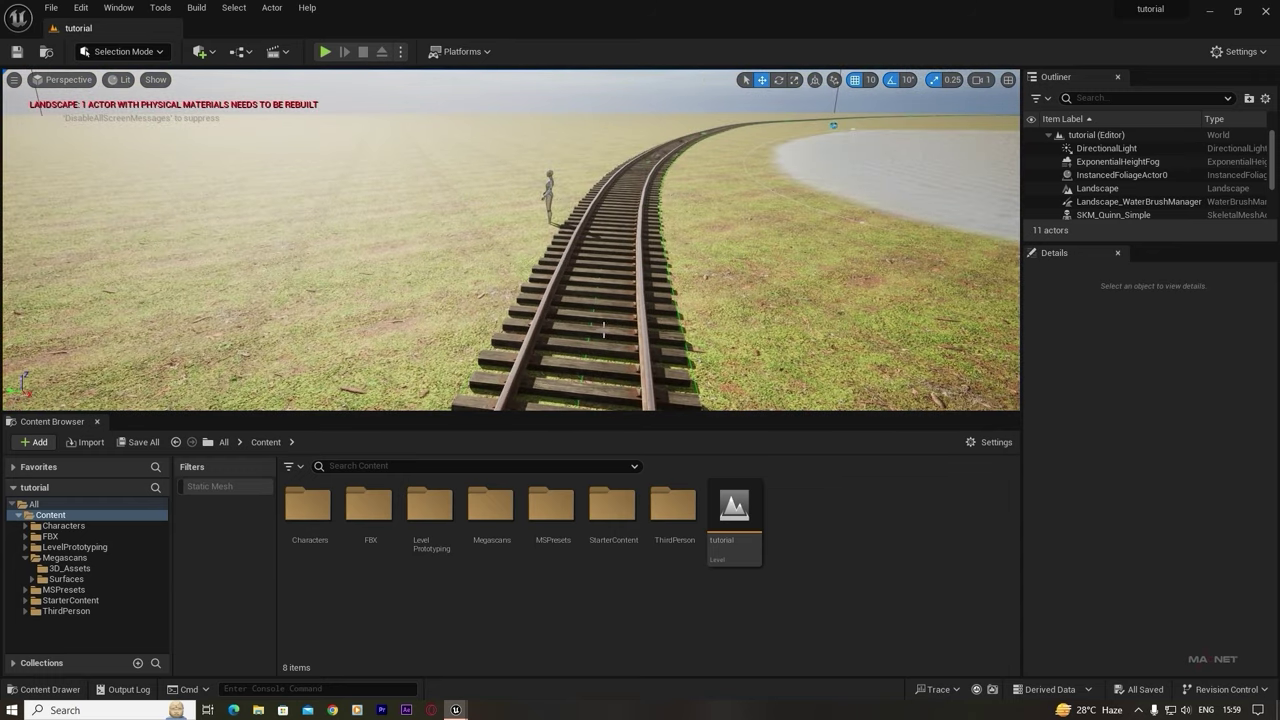
{"action": "right_click_drag", "start_coordinate": [637, 260], "coordinate": [610, 250]}
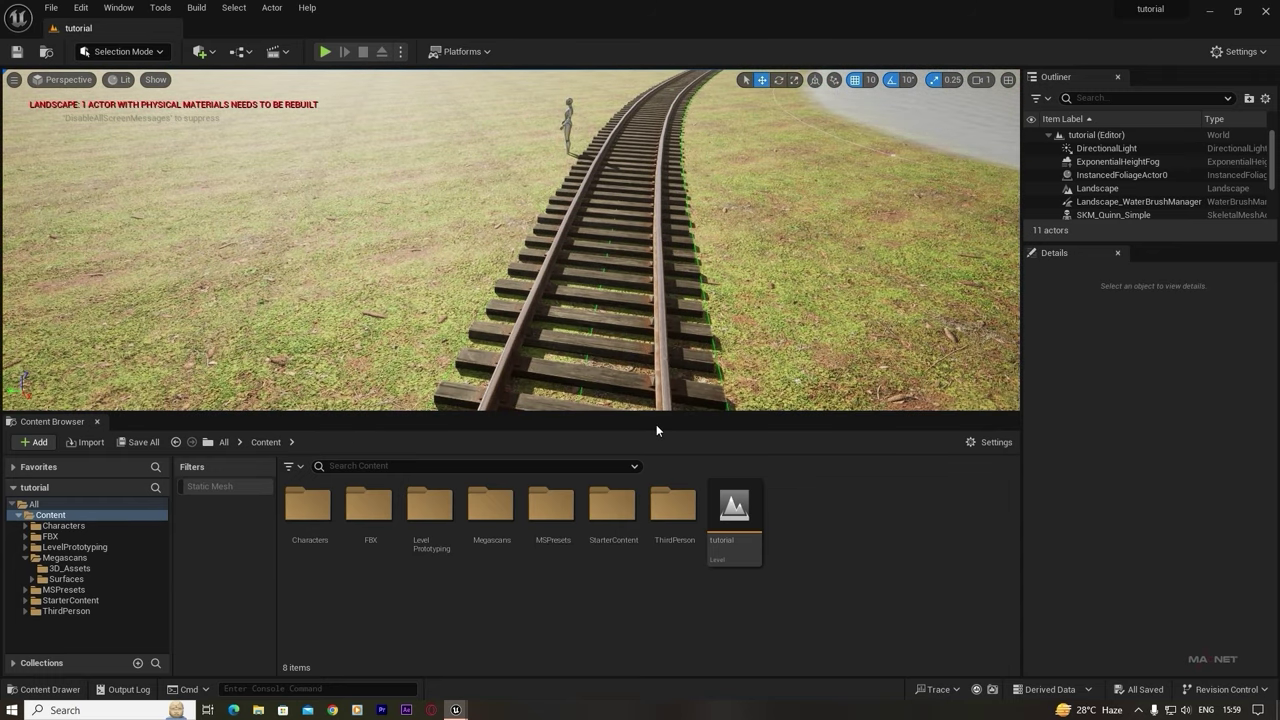
{"action": "right_click", "coordinate": [524, 592]}
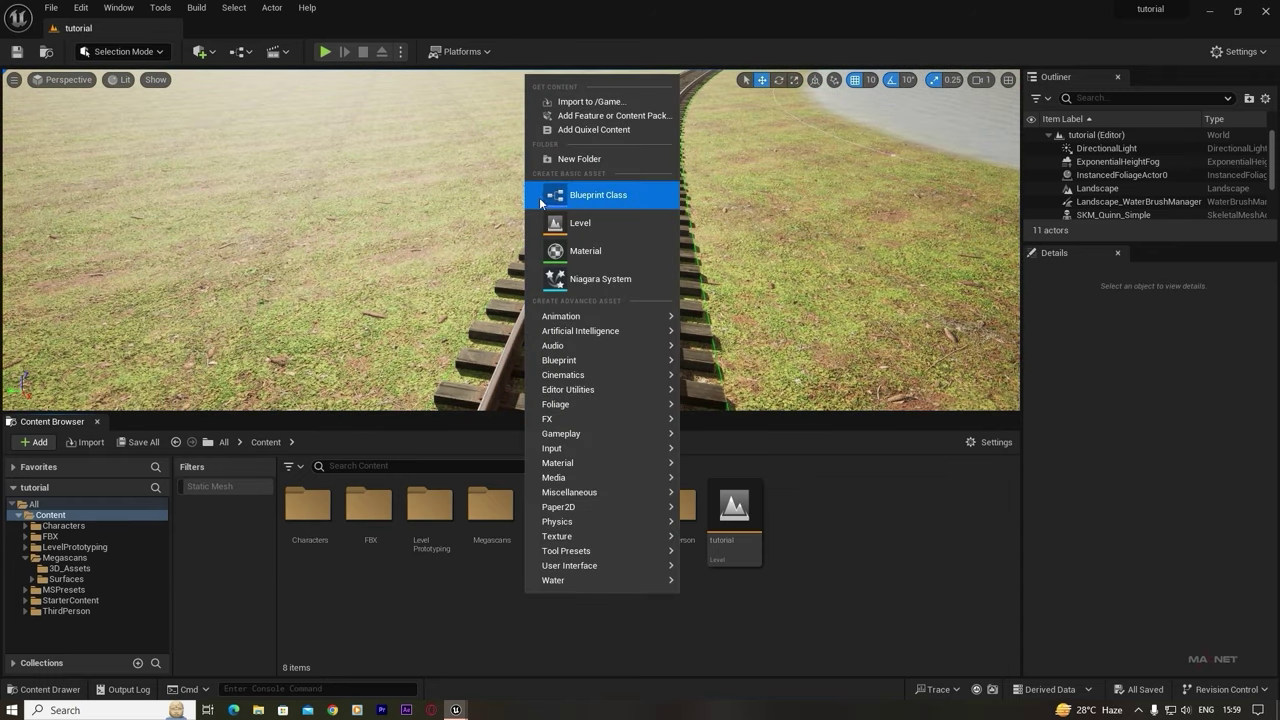
{"action": "left_click", "coordinate": [610, 130]}
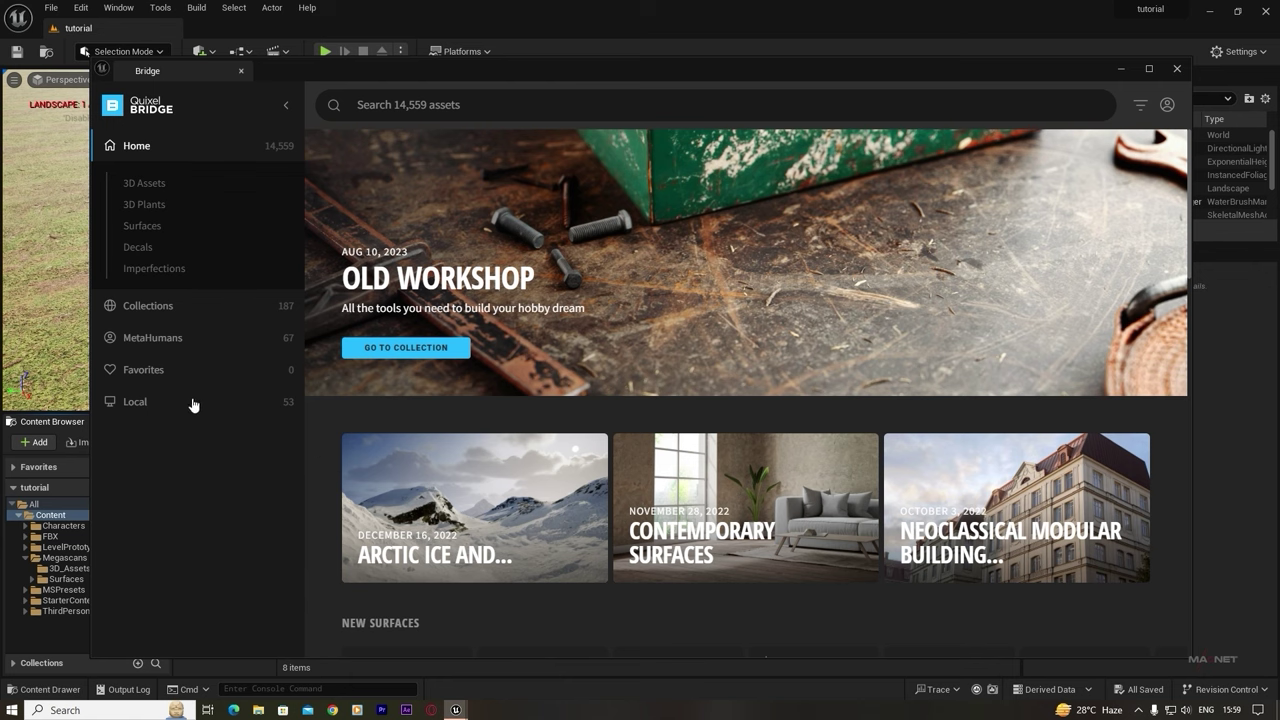
{"action": "left_click", "coordinate": [211, 403]}
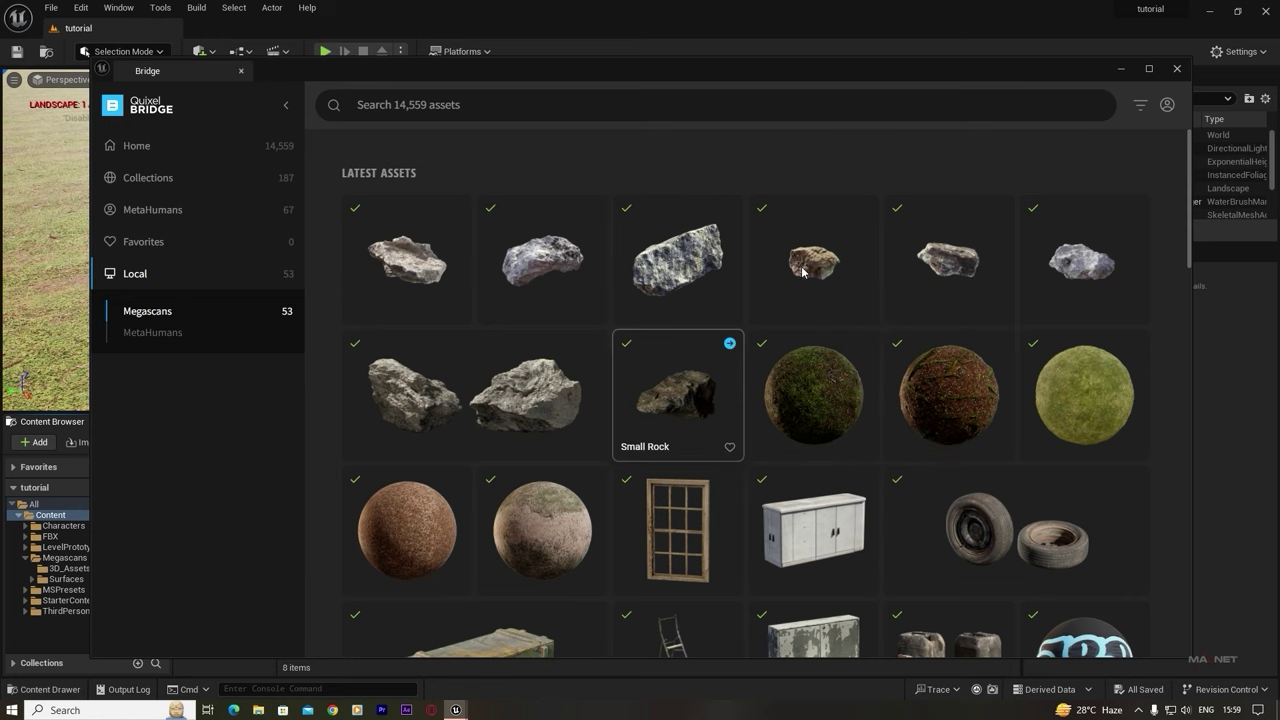
- Select Small Beach Rock, Small Tundra Rock, Coral Stone and Small Rock, download them in Medium Quality and add them to the project
{"action": "left_click", "coordinate": [946, 271]}
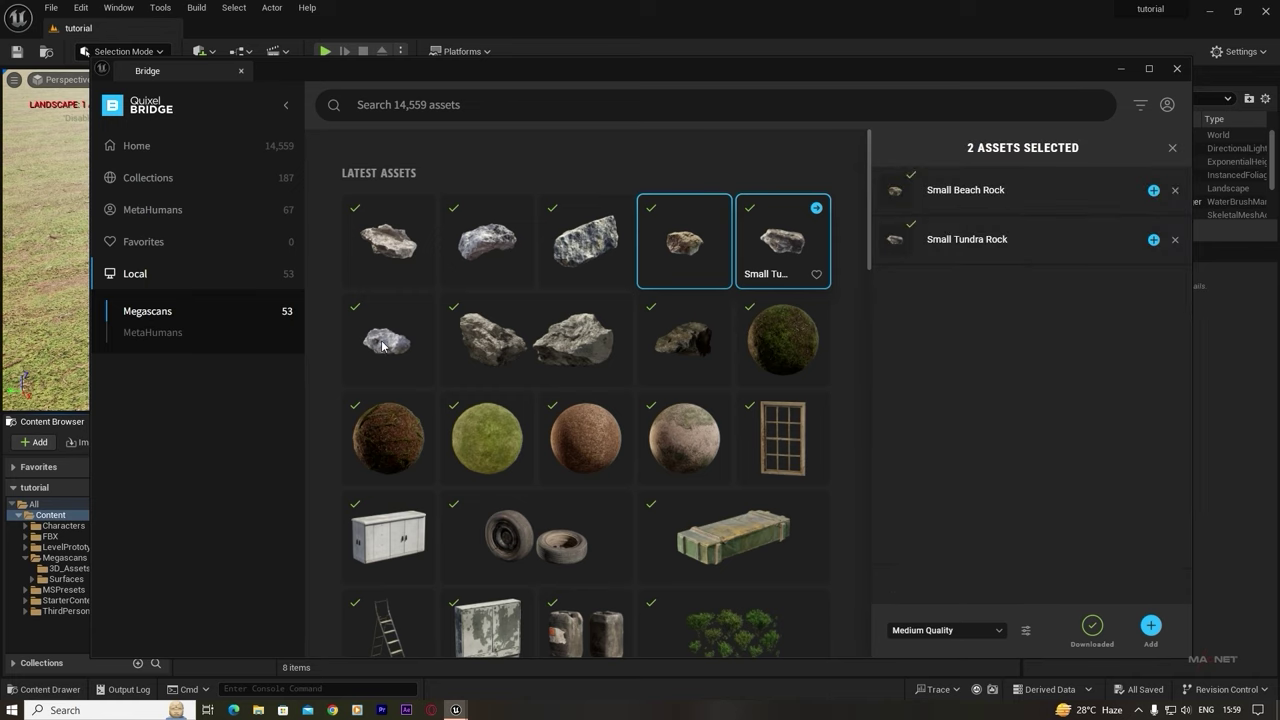
{"action": "left_click", "coordinate": [419, 355], "text": "ctrl"}
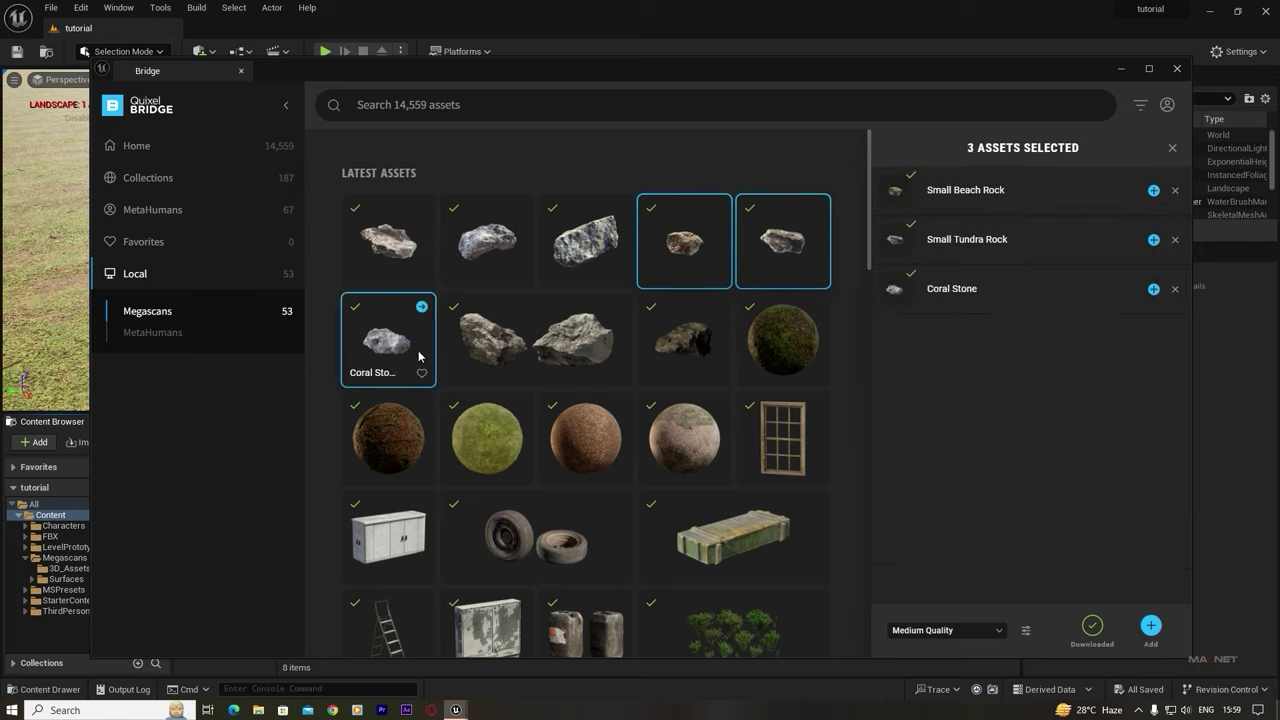
{"action": "left_click", "coordinate": [685, 341], "text": "ctrl"}
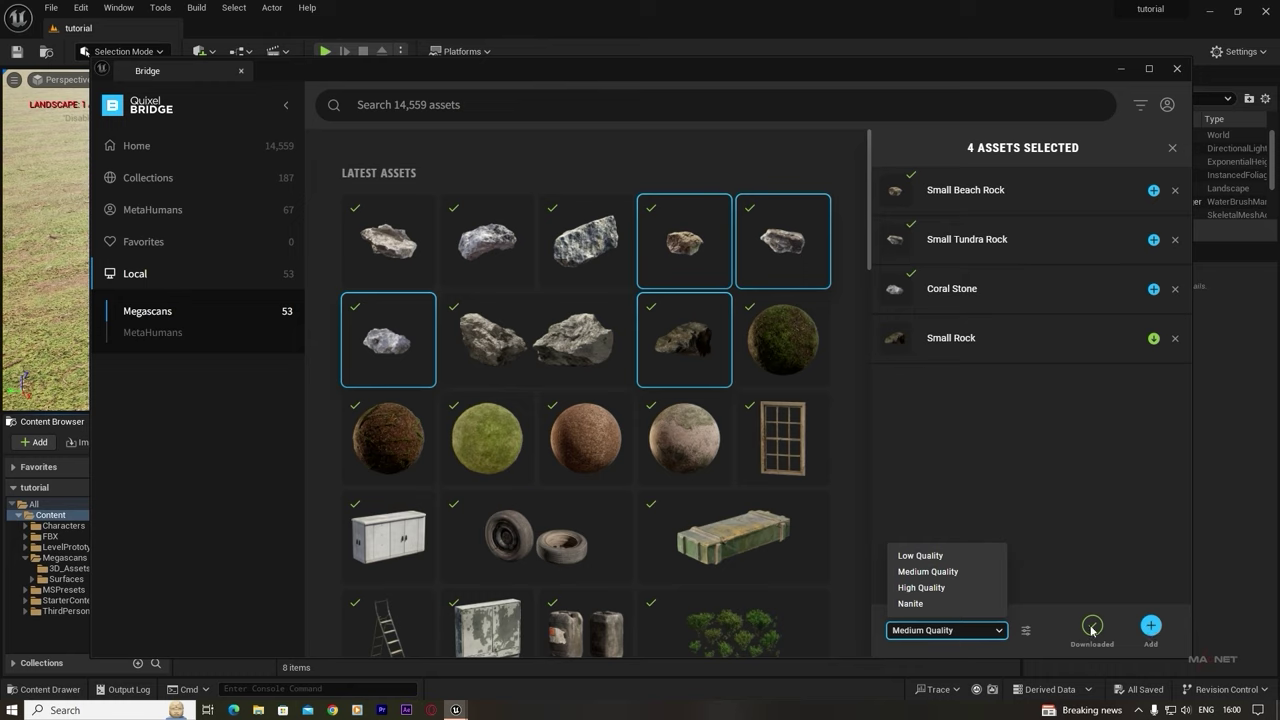
{"action": "left_click", "coordinate": [1092, 627]}
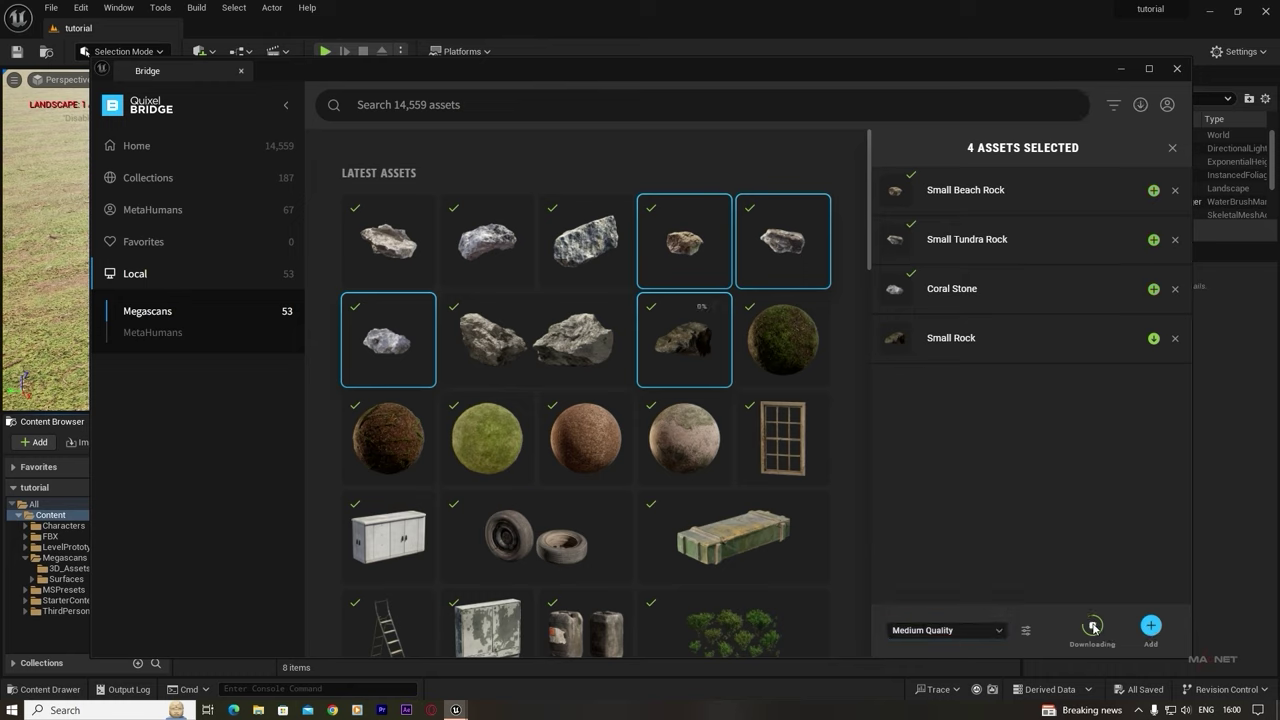
{"action": "left_click", "coordinate": [1150, 627]}
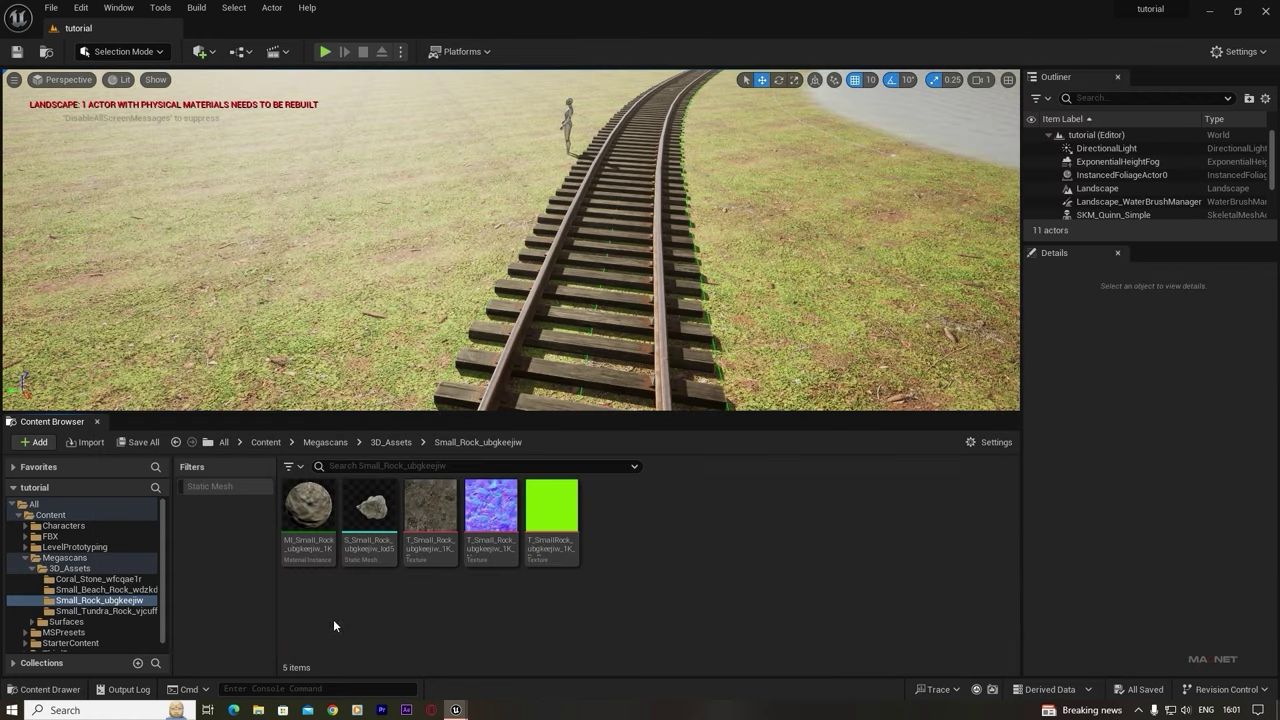
- Open the Megascans 3D_Assets folder and filter its contents to static meshes only
{"action": "left_click", "coordinate": [62, 558]}
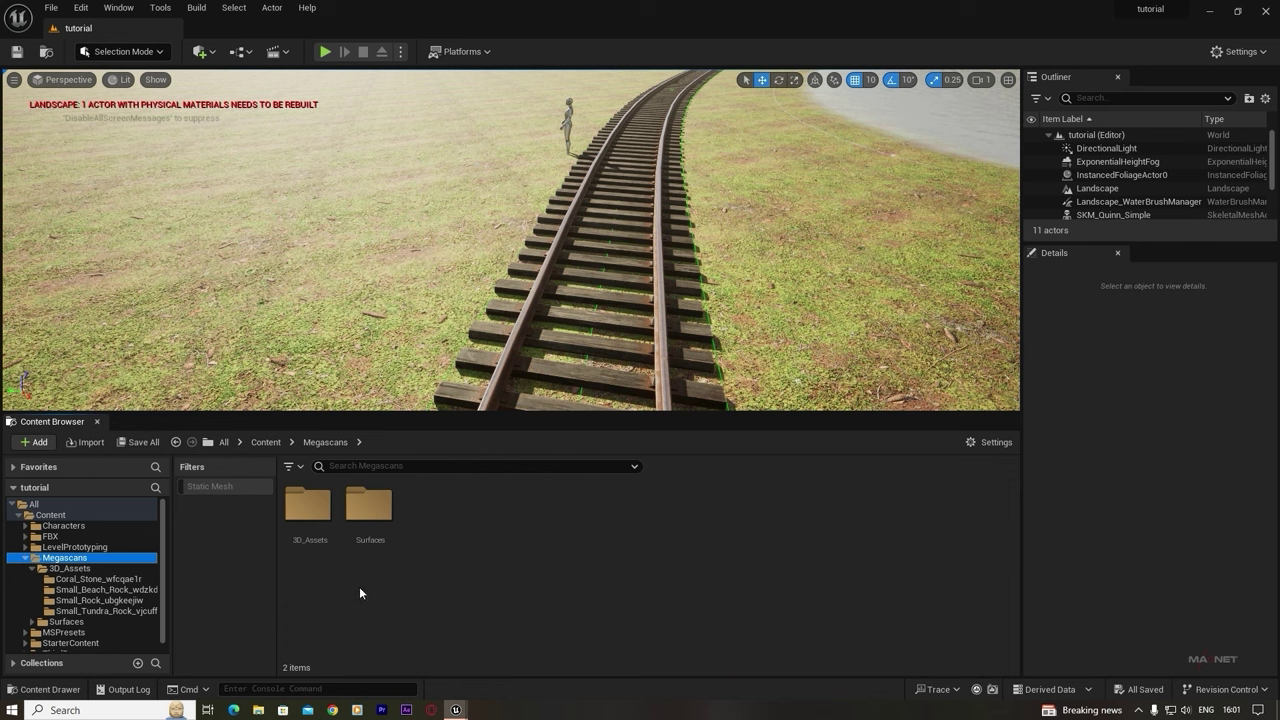
{"action": "double_click", "coordinate": [308, 505]}
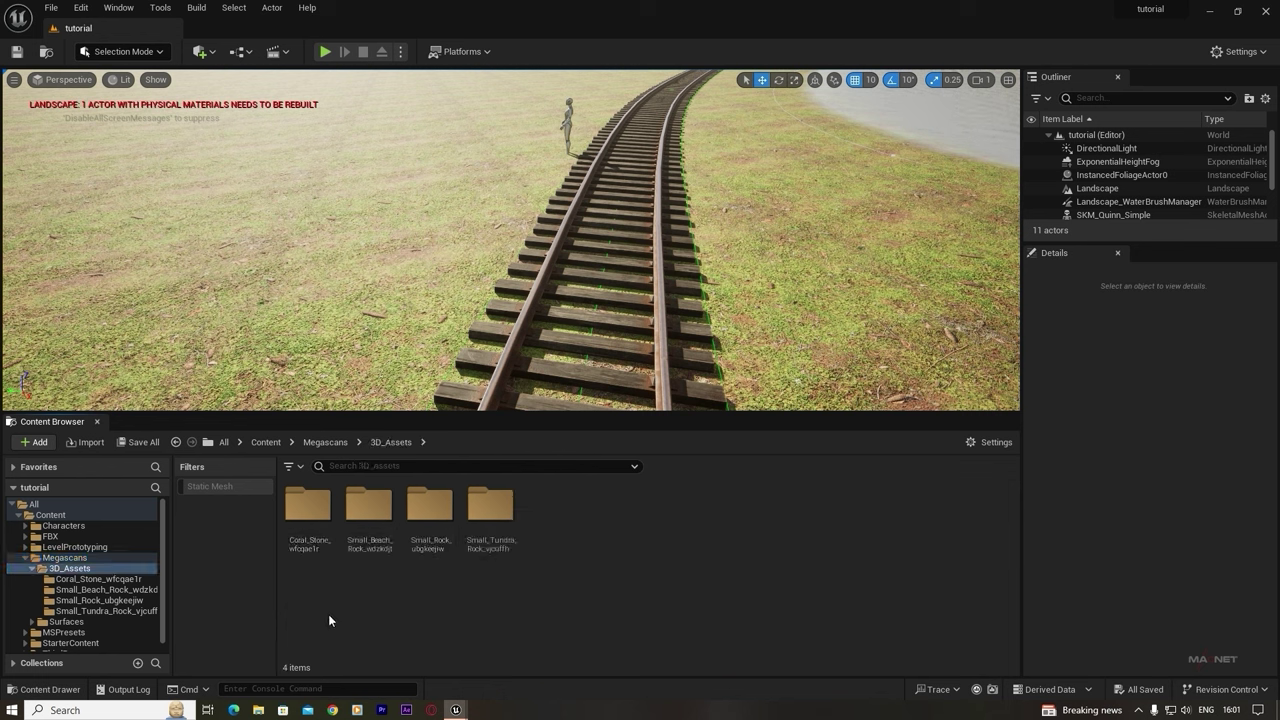
{"action": "left_click", "coordinate": [207, 486]}
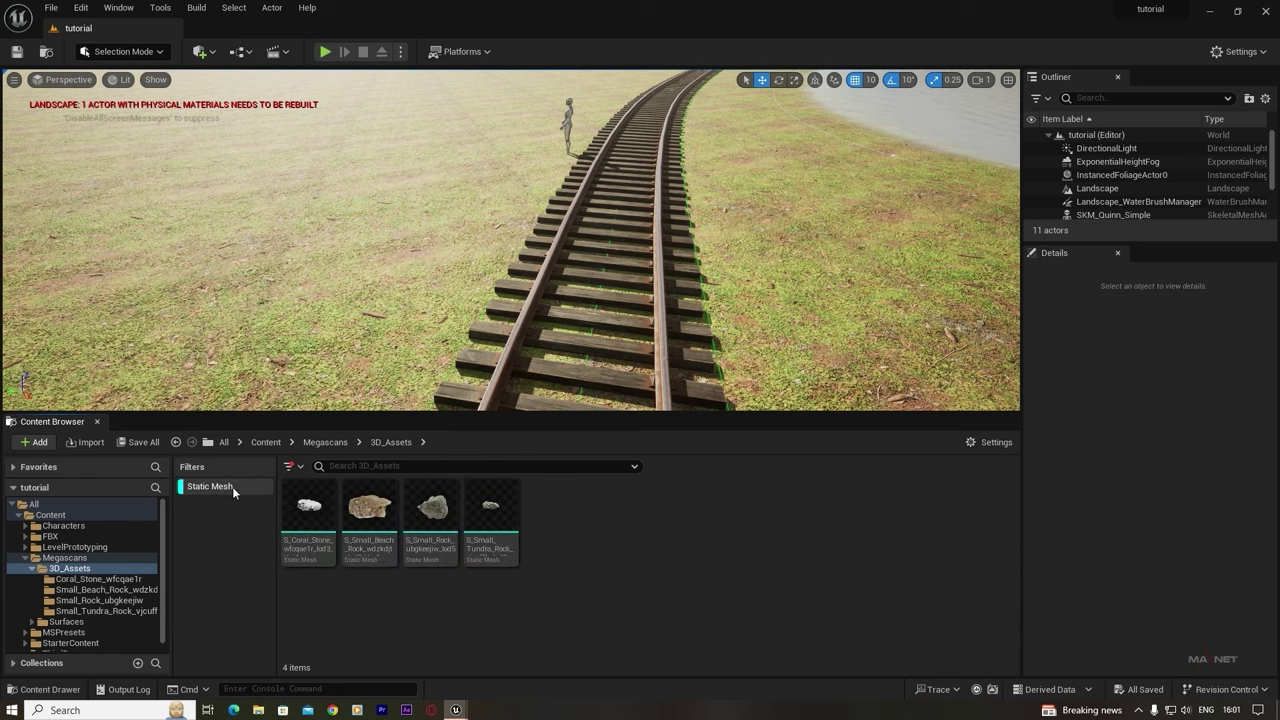
{"action": "left_click", "coordinate": [289, 467]}
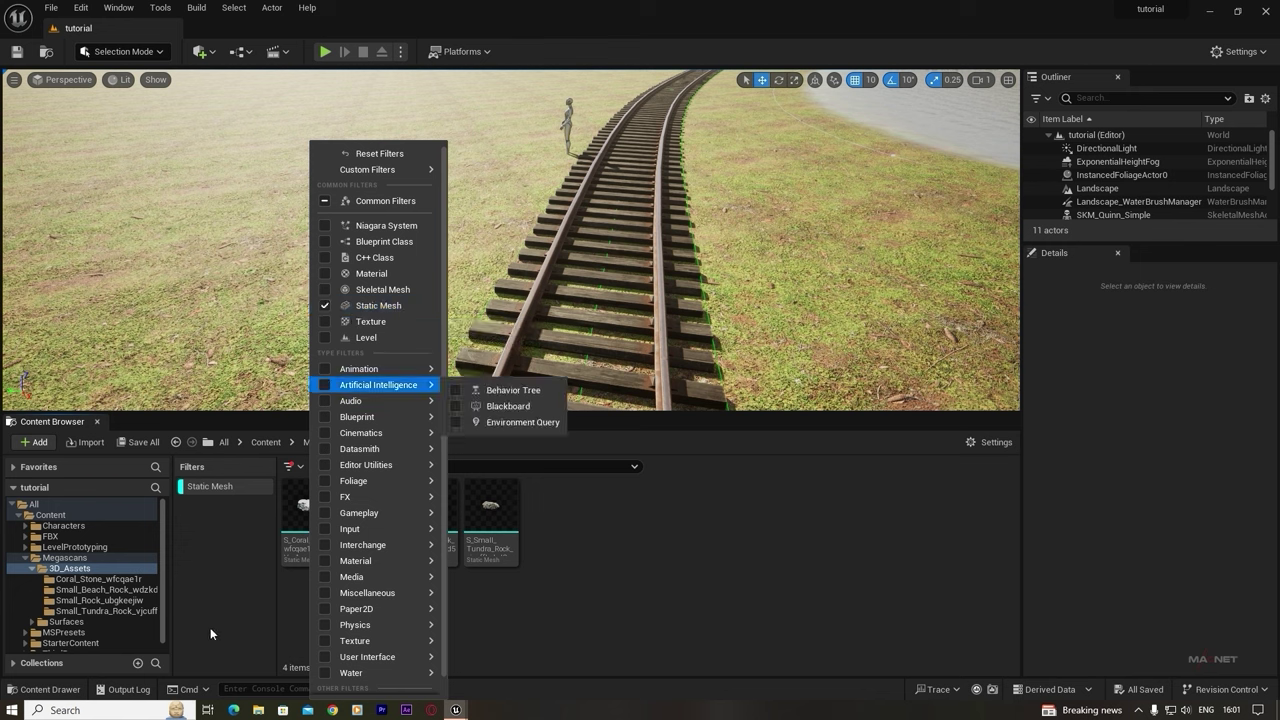
{"action": "left_click", "coordinate": [183, 617]}
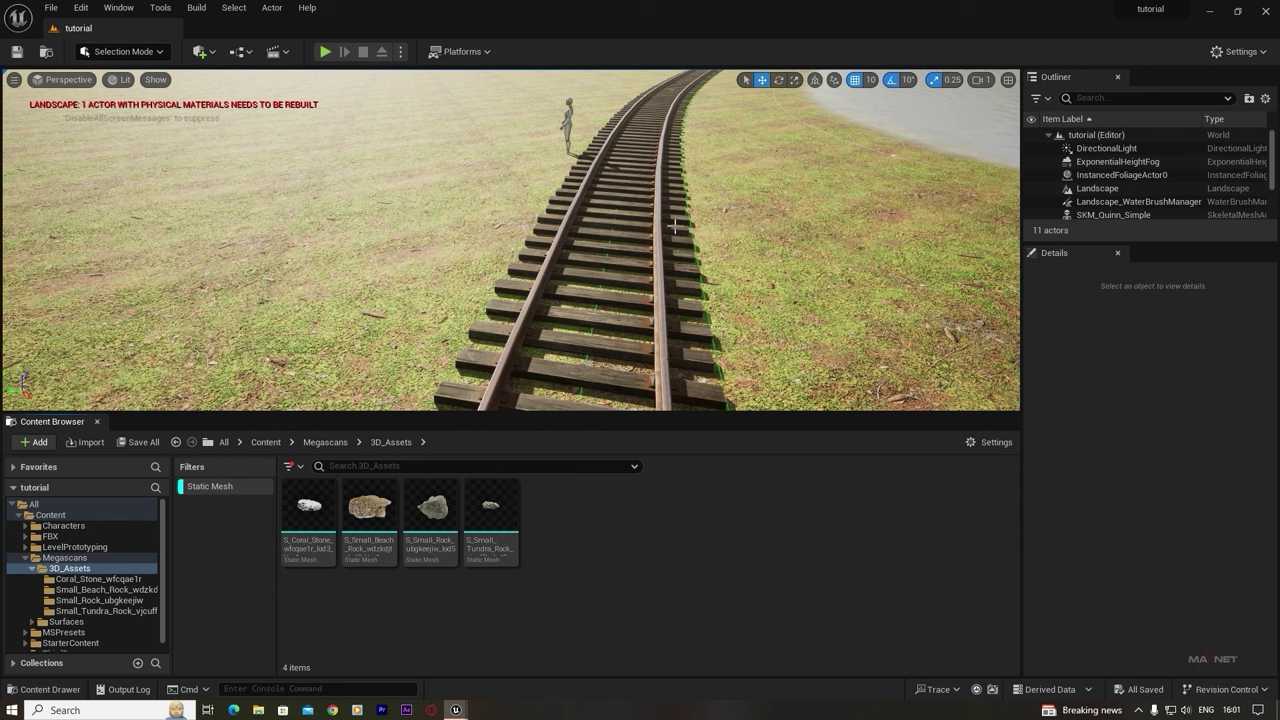
- Switch the editor to Foliage Mode and enable Nanite for all four rock static meshes
{"action": "left_click", "coordinate": [161, 54]}
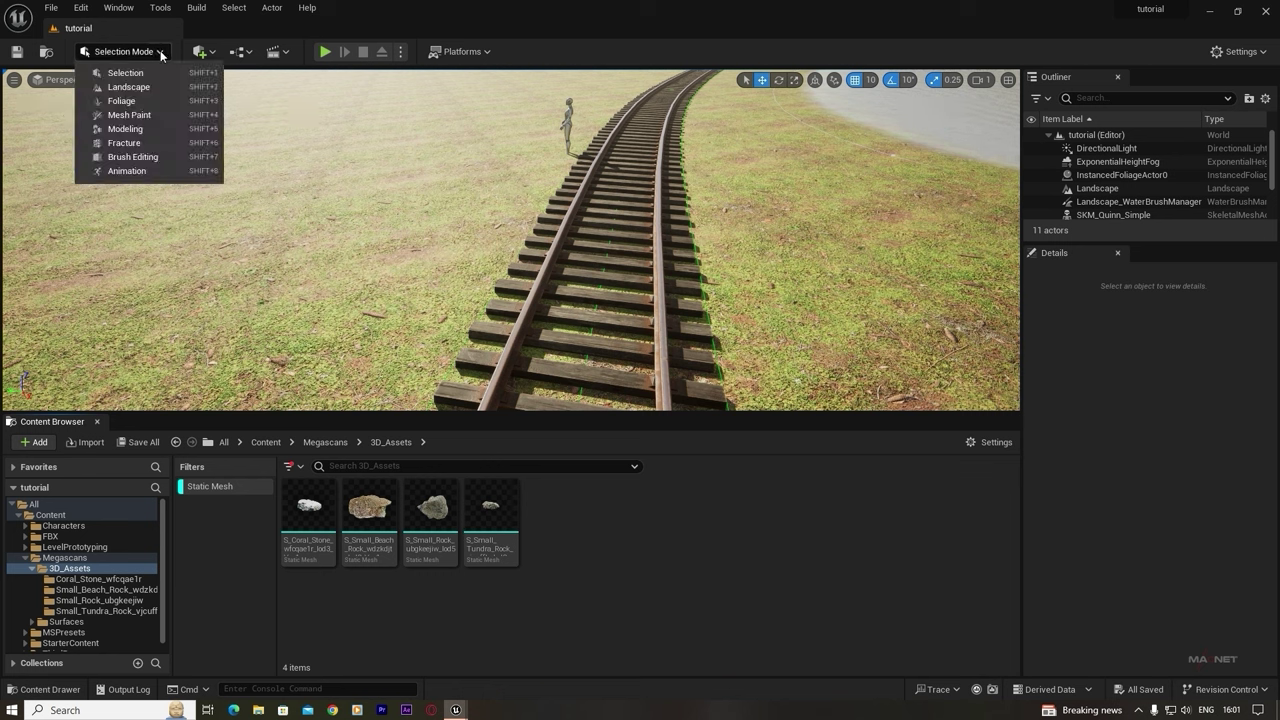
{"action": "left_click", "coordinate": [122, 101]}
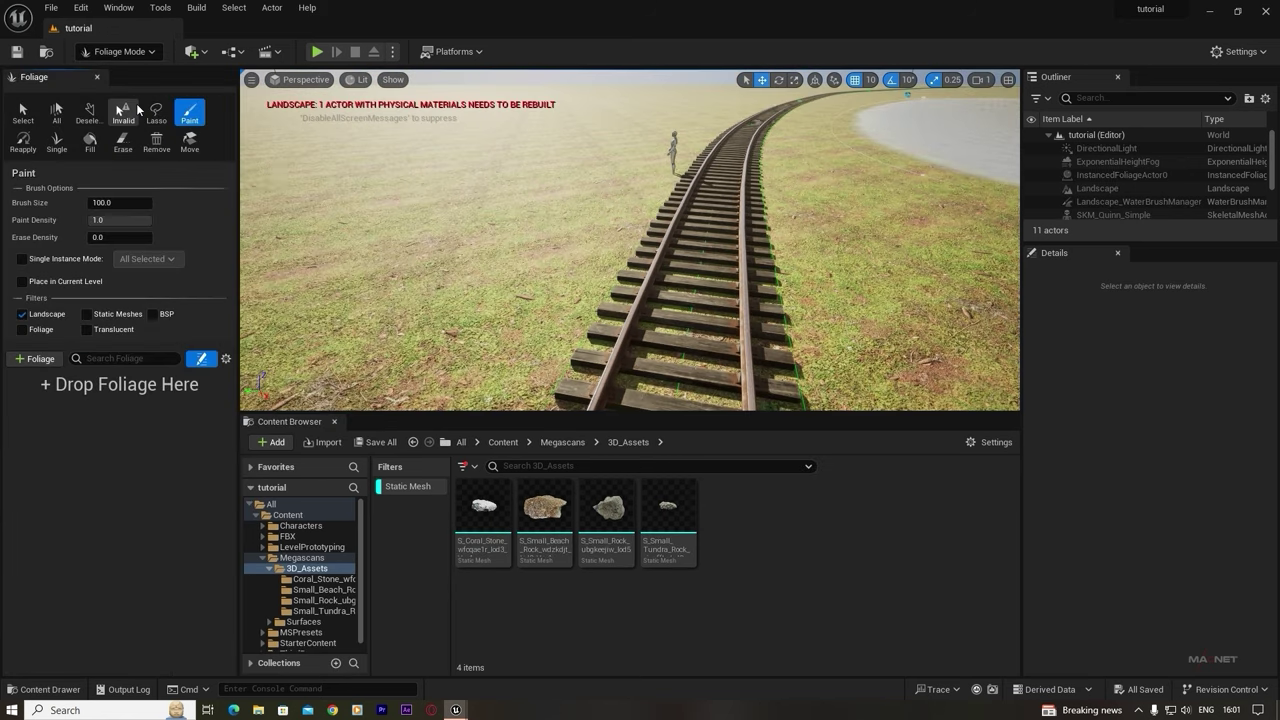
{"action": "left_click", "coordinate": [670, 555]}
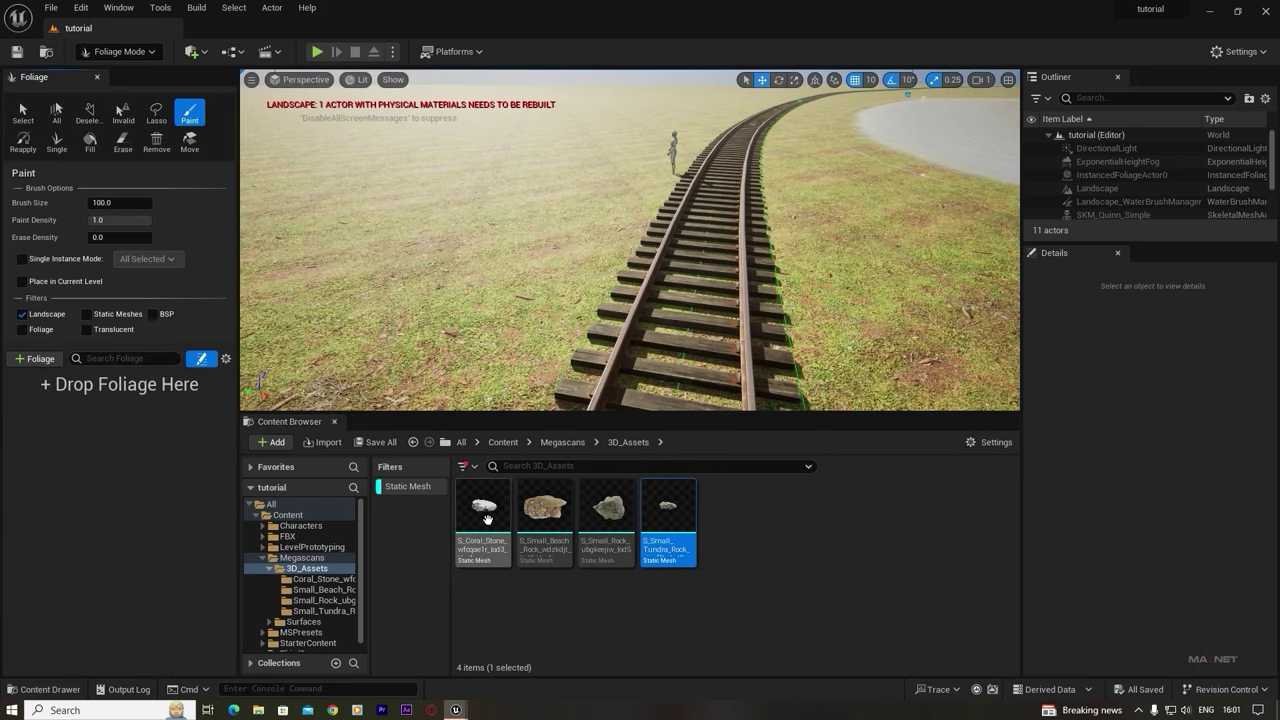
{"action": "left_click", "coordinate": [489, 508], "text": "shift"}
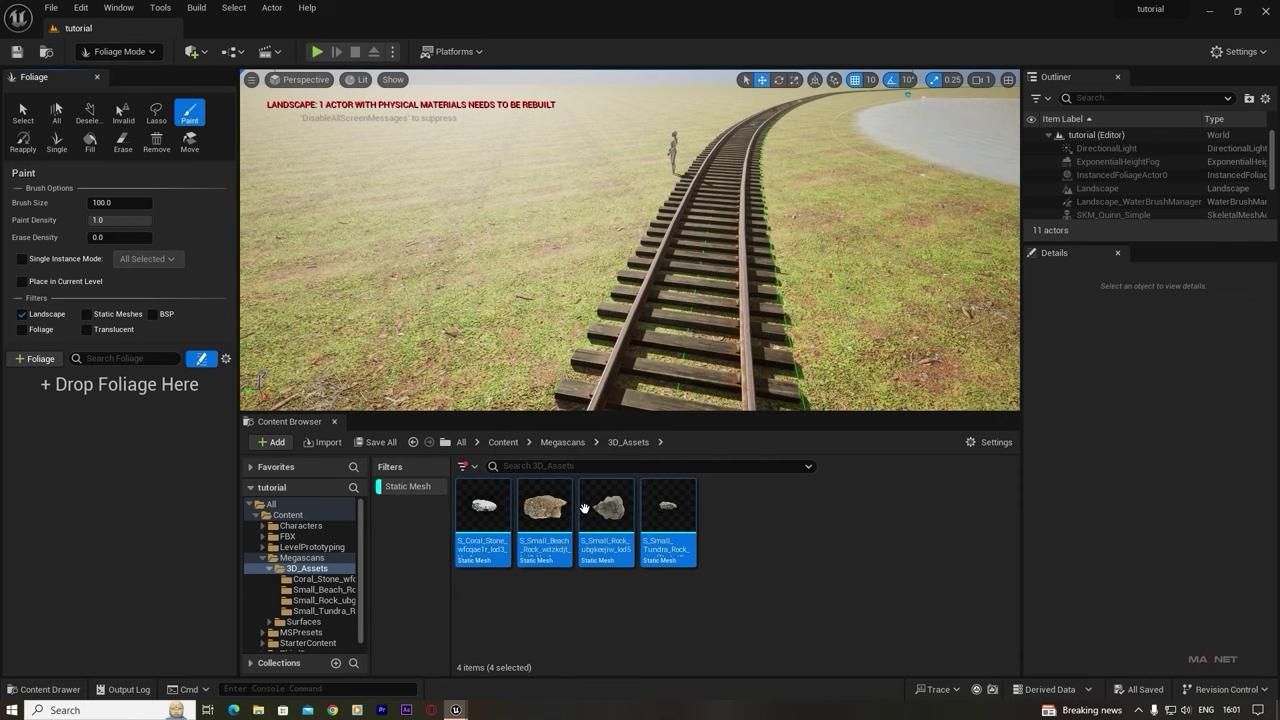
{"action": "right_click", "coordinate": [495, 510]}
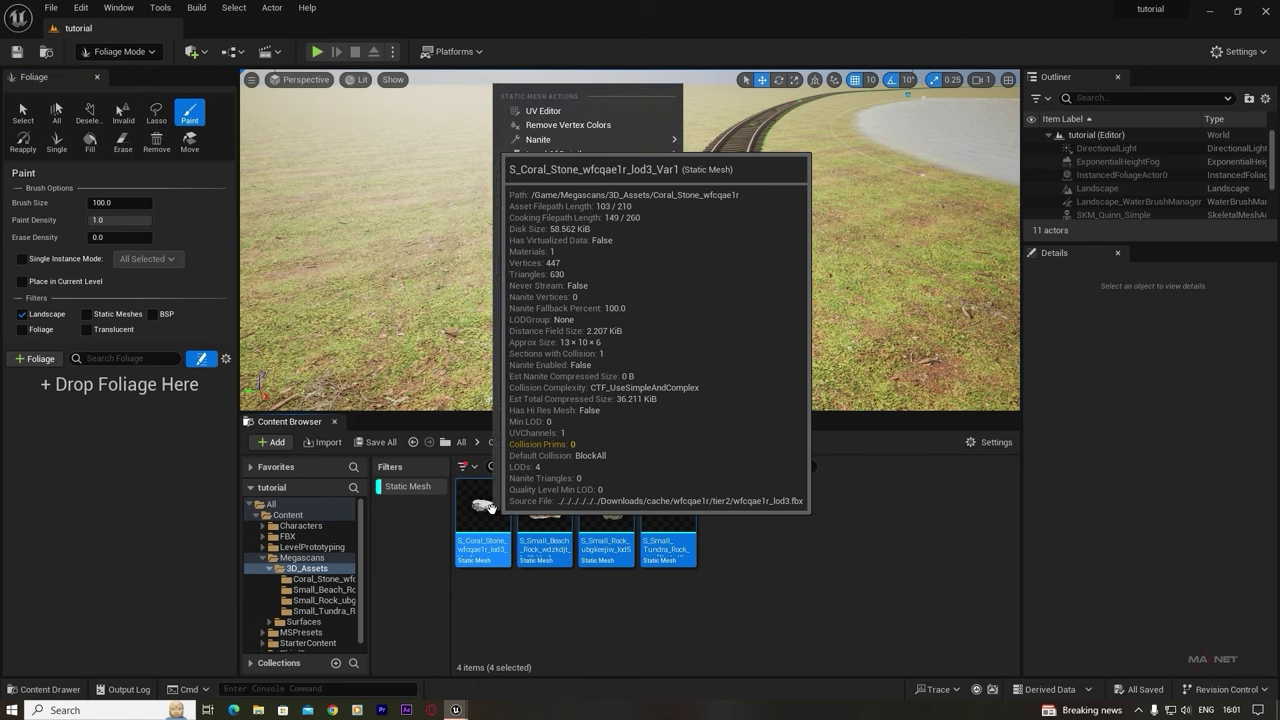
{"action": "mouse_move", "coordinate": [546, 141]}
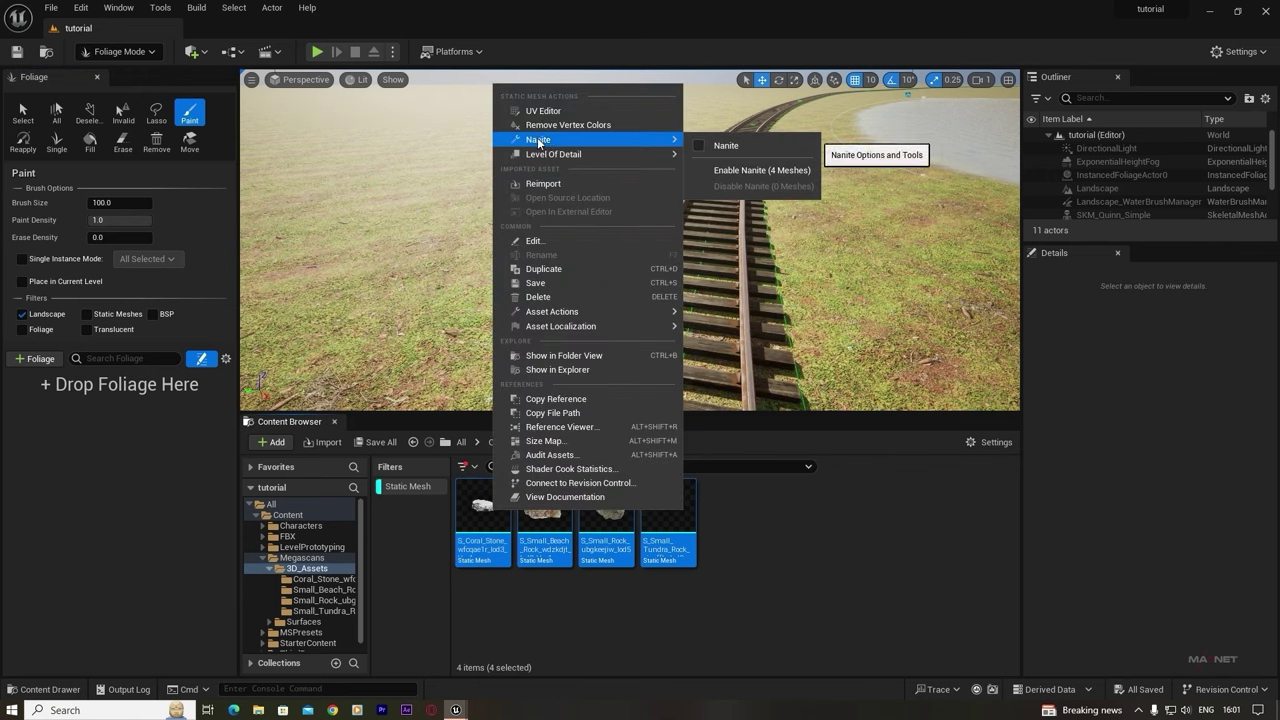
{"action": "left_click", "coordinate": [747, 171]}
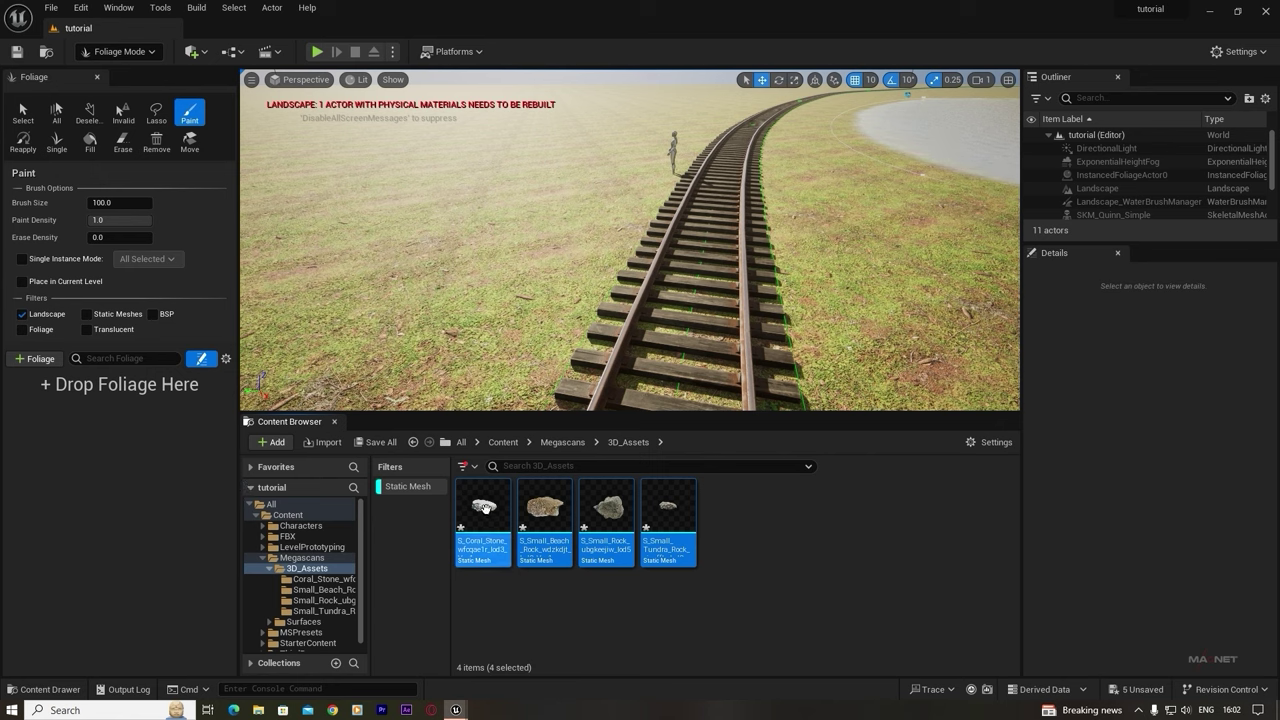
- Add the four rock meshes as foliage types and allow foliage painting on static meshes
{"action": "left_click_drag", "start_coordinate": [484, 507], "coordinate": [84, 400]}
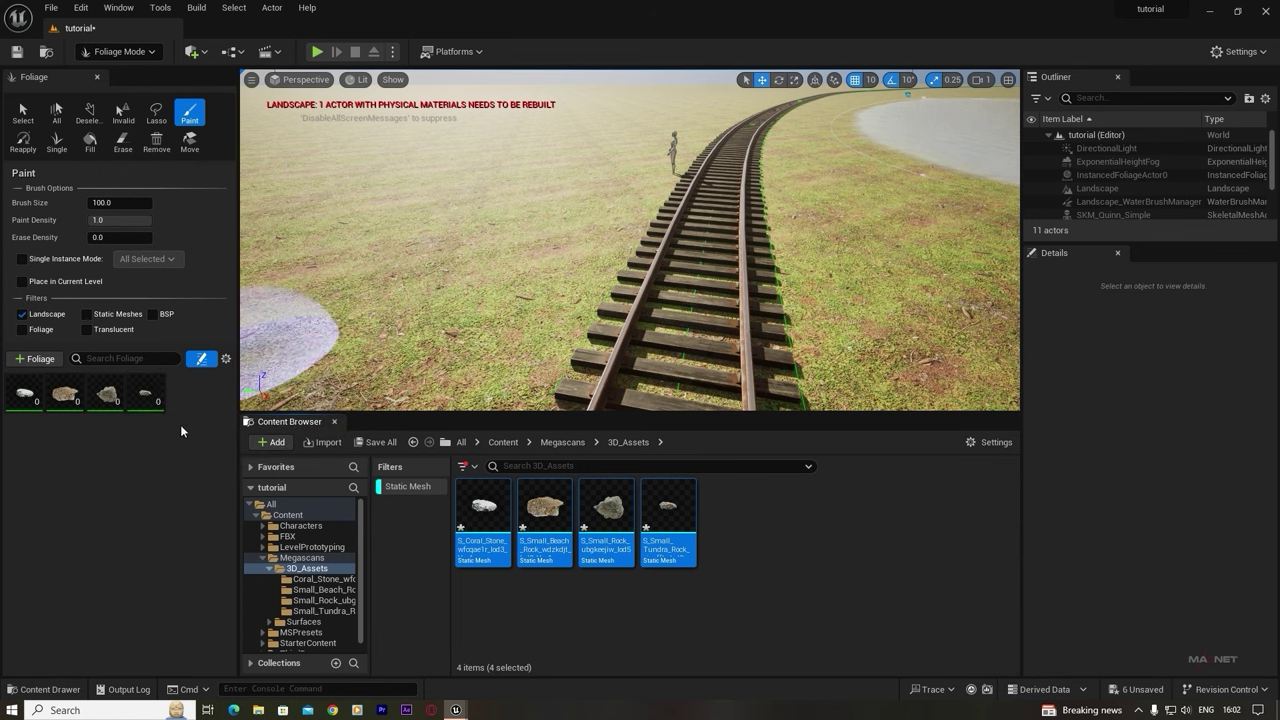
{"action": "left_click", "coordinate": [87, 314]}
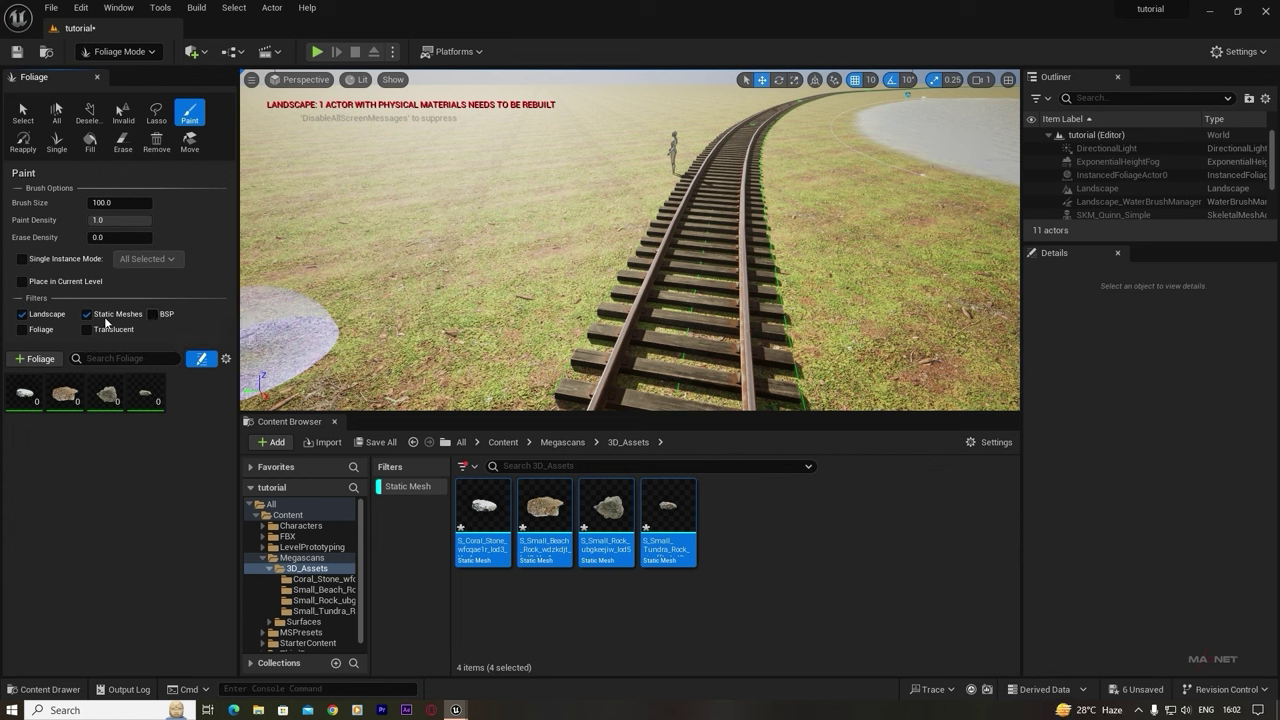
- Try painting the rock foliage over the near section of track with brush size 100, and erase the painted rocks
{"action": "mouse_move", "coordinate": [646, 336]}
{"action": "left_mouse_down"}
{"action": "mouse_move", "coordinate": [630, 365]}
{"action": "mouse_move", "coordinate": [775, 300]}
{"action": "mouse_move", "coordinate": [740, 292]}
{"action": "mouse_move", "coordinate": [654, 313]}
{"action": "left_mouse_up"}
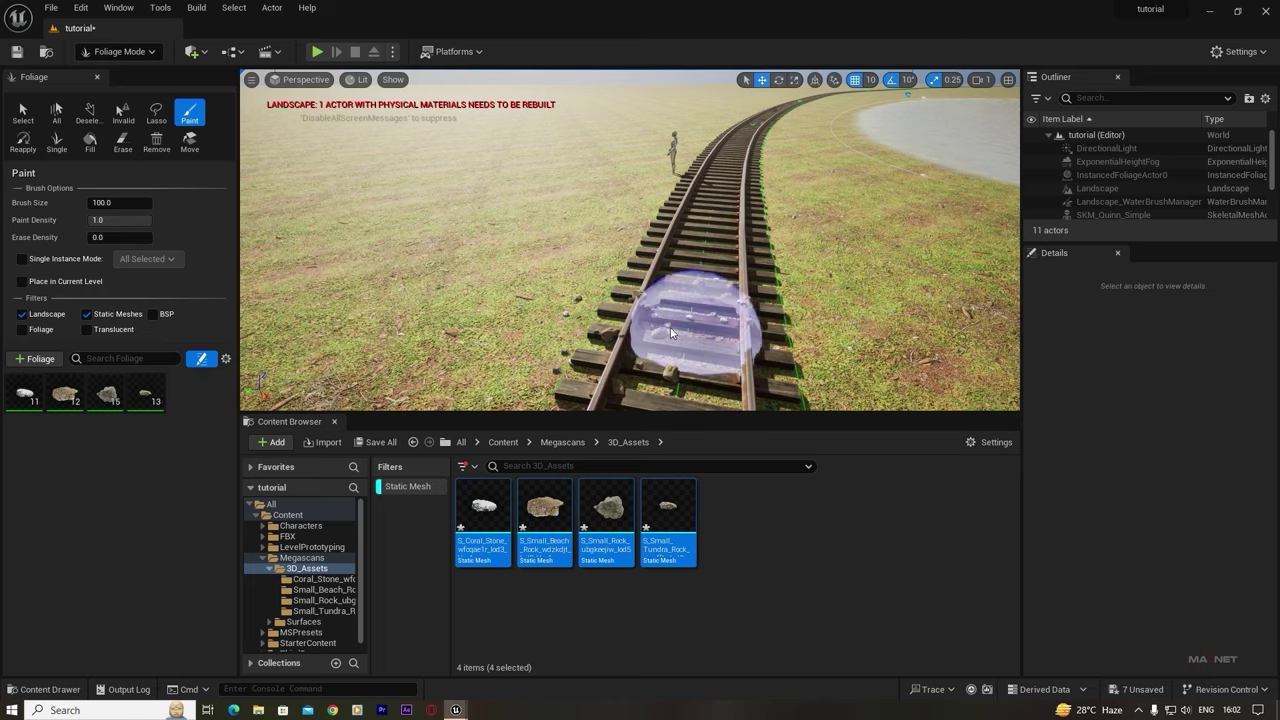
{"action": "mouse_move", "coordinate": [672, 326]}
{"action": "right_mouse_down"}
{"action": "mouse_move", "coordinate": [702, 336]}
{"action": "mouse_move", "coordinate": [722, 386]}
{"action": "right_mouse_up"}
{"action": "mouse_move", "coordinate": [675, 302]}
{"action": "right_mouse_down"}
{"action": "mouse_move", "coordinate": [760, 290]}
{"action": "mouse_move", "coordinate": [770, 320]}
{"action": "mouse_move", "coordinate": [750, 320]}
{"action": "mouse_move", "coordinate": [740, 295]}
{"action": "right_mouse_up"}
{"action": "mouse_move", "coordinate": [705, 300]}
{"action": "left_mouse_down", "text": "shift"}
{"action": "mouse_move", "coordinate": [744, 182]}
{"action": "mouse_move", "coordinate": [543, 271]}
{"action": "mouse_move", "coordinate": [586, 271]}
{"action": "mouse_move", "coordinate": [650, 180]}
{"action": "mouse_move", "coordinate": [573, 160]}
{"action": "left_mouse_up", "text": "shift"}
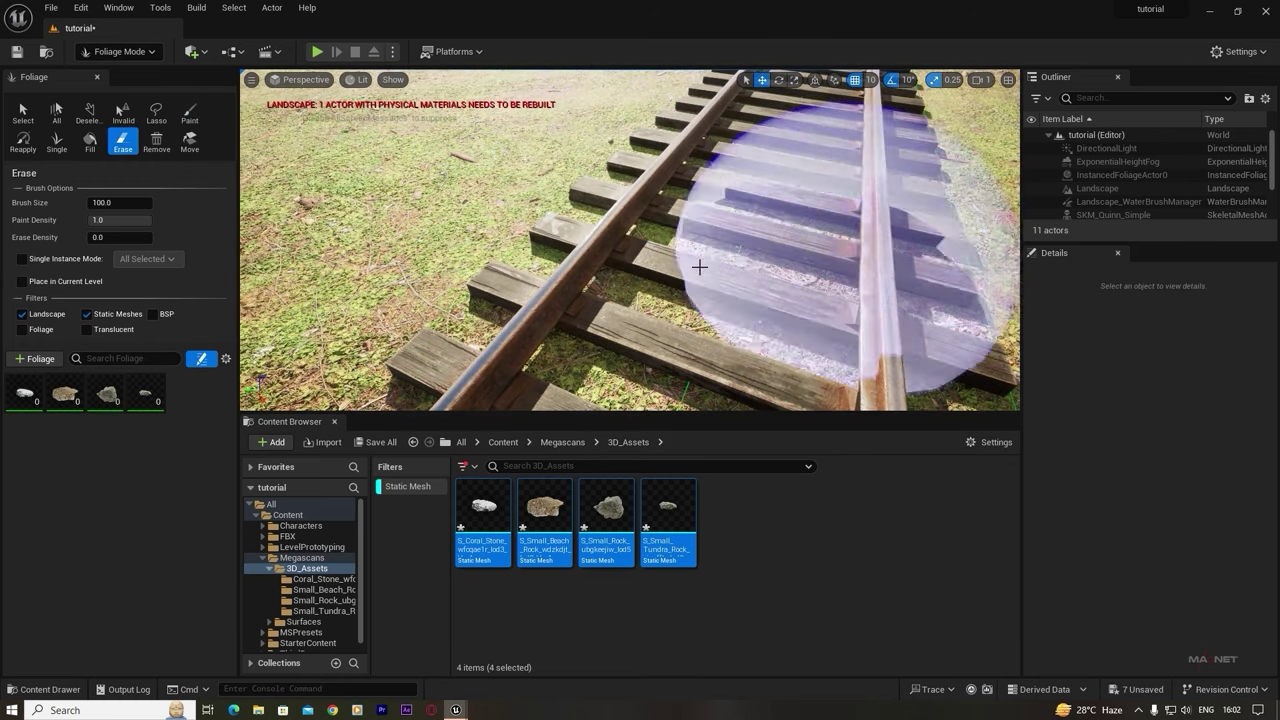
- Turn off foliage painting on static meshes and select all four rock foliage types
{"action": "right_click_drag", "start_coordinate": [629, 263], "coordinate": [690, 263]}
{"action": "mouse_move", "coordinate": [629, 263]}
{"action": "left_mouse_down"}
{"action": "mouse_move", "coordinate": [560, 275]}
{"action": "mouse_move", "coordinate": [808, 266]}
{"action": "mouse_move", "coordinate": [530, 272]}
{"action": "mouse_move", "coordinate": [700, 345]}
{"action": "mouse_move", "coordinate": [460, 232]}
{"action": "mouse_move", "coordinate": [923, 259]}
{"action": "mouse_move", "coordinate": [560, 282]}
{"action": "mouse_move", "coordinate": [440, 265]}
{"action": "mouse_move", "coordinate": [860, 278]}
{"action": "mouse_move", "coordinate": [357, 290]}
{"action": "mouse_move", "coordinate": [491, 271]}
{"action": "mouse_move", "coordinate": [529, 286]}
{"action": "mouse_move", "coordinate": [700, 286]}
{"action": "left_mouse_up"}
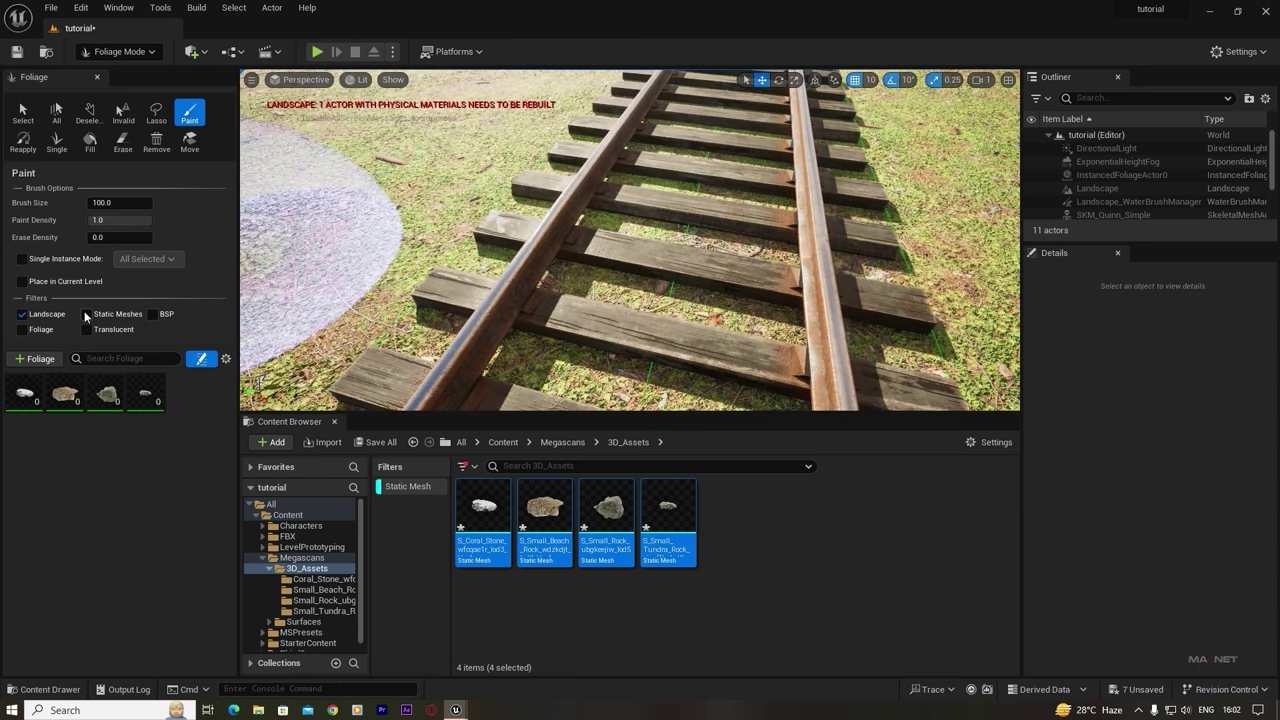
{"action": "left_click", "coordinate": [150, 397]}
{"action": "key", "text": "ctrl+a"}
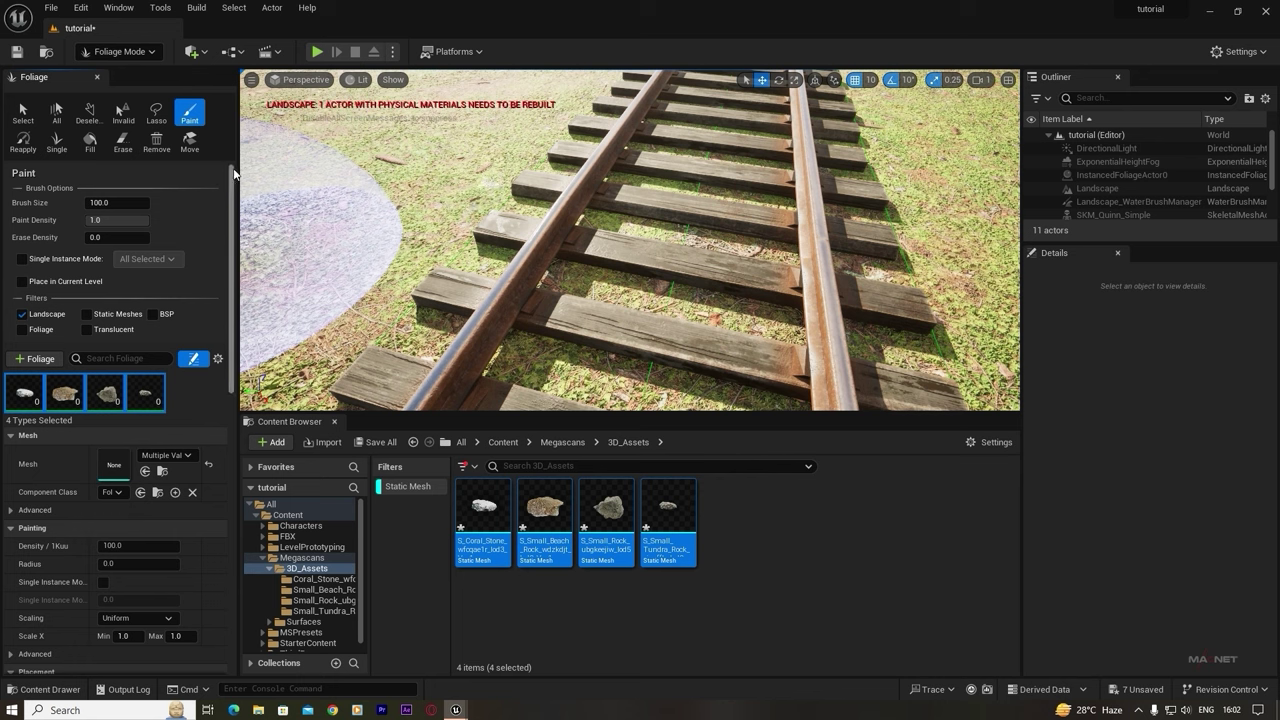
- Set the four rock foliage types' density to 10000 and their minimum Scale X to 0.5
{"action": "scroll", "coordinate": [148, 424], "scroll_direction": "down", "scroll_amount": 5}
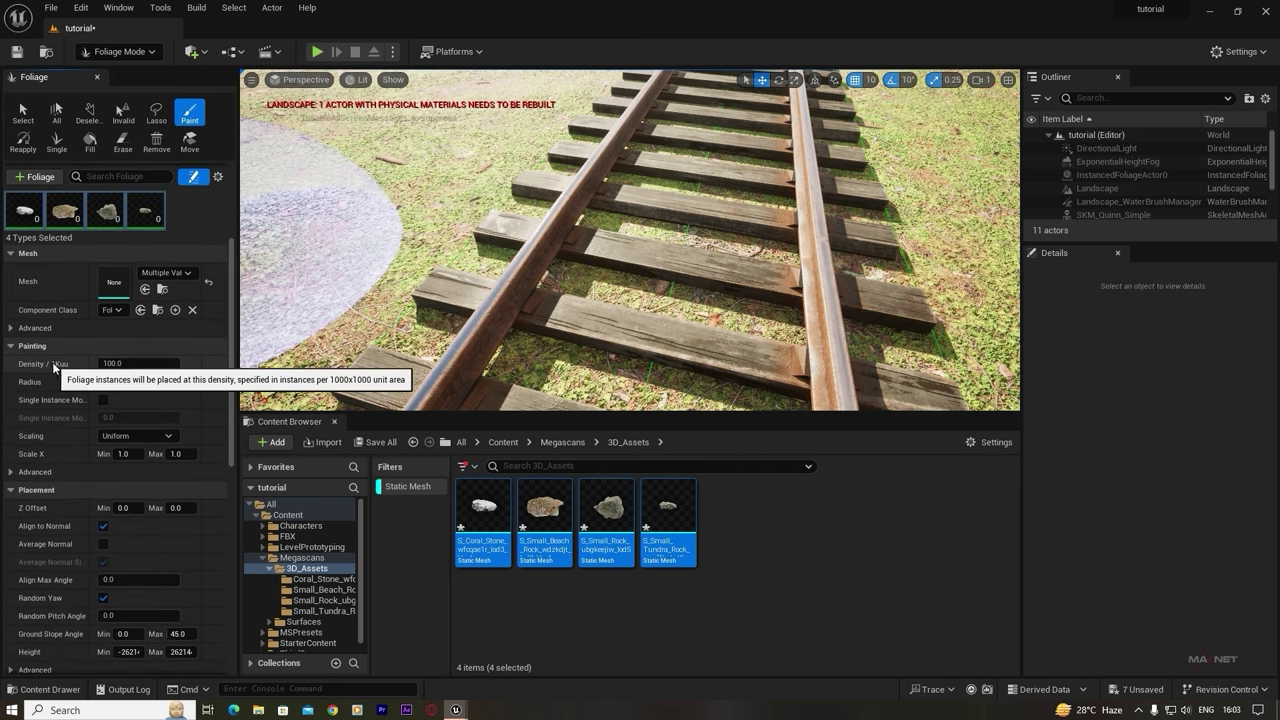
{"action": "left_click", "coordinate": [137, 364]}
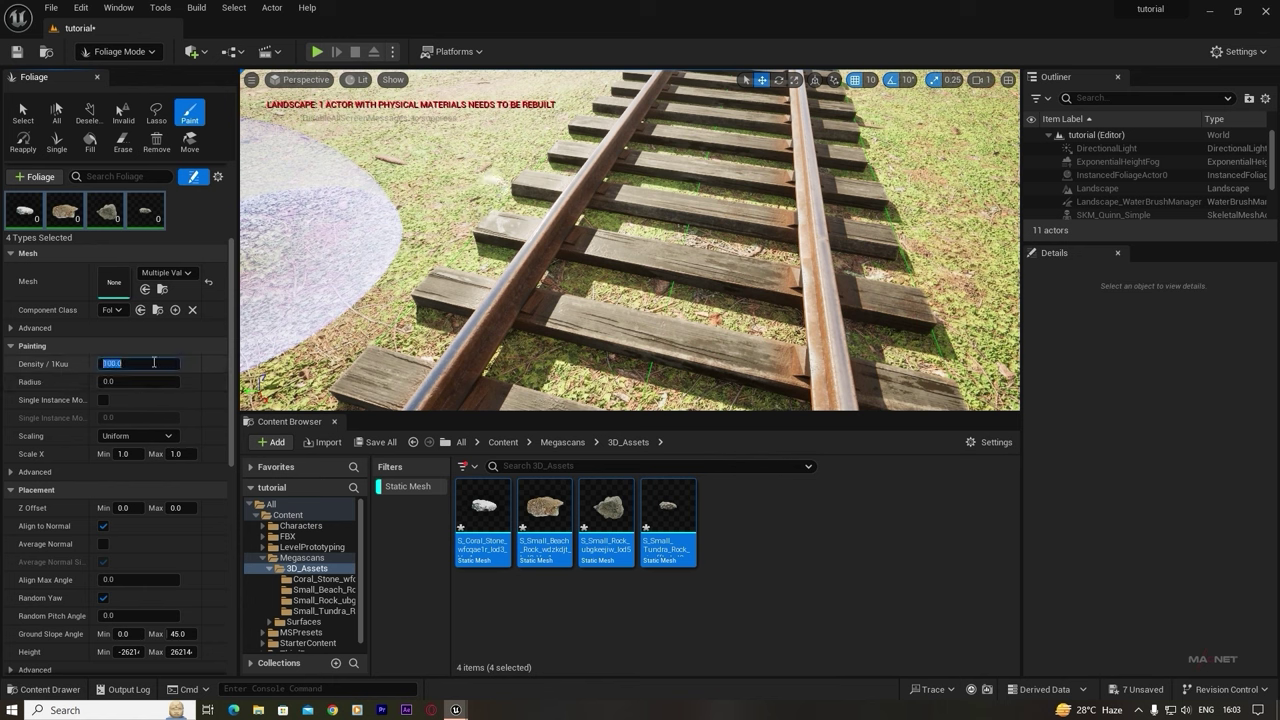
{"action": "type", "text": "100000"}
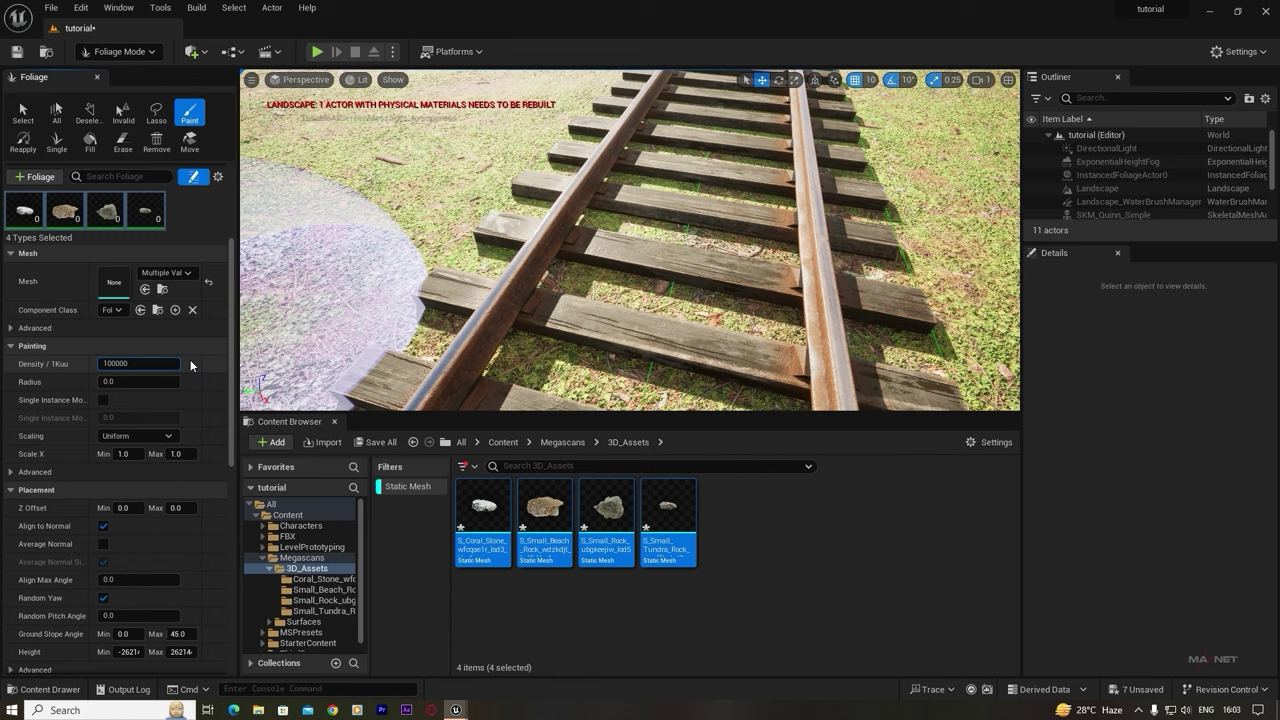
{"action": "key", "text": "Return"}
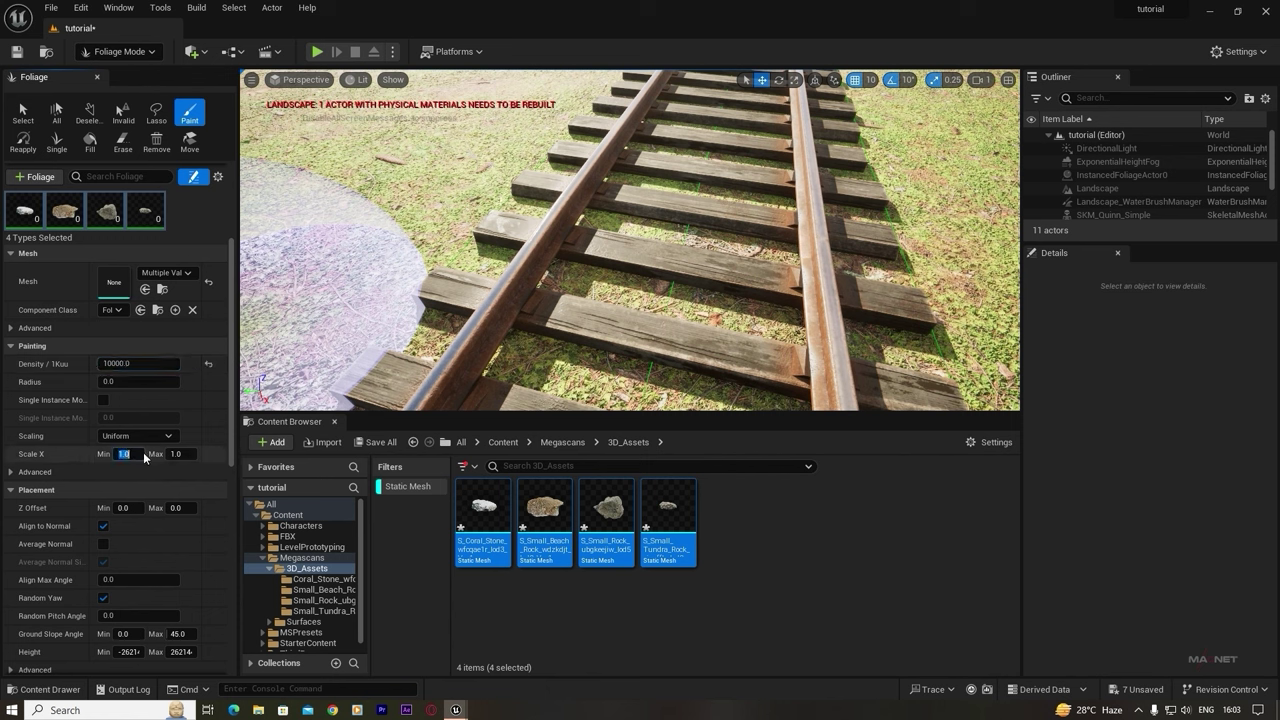
{"action": "type", "text": "0.5"}
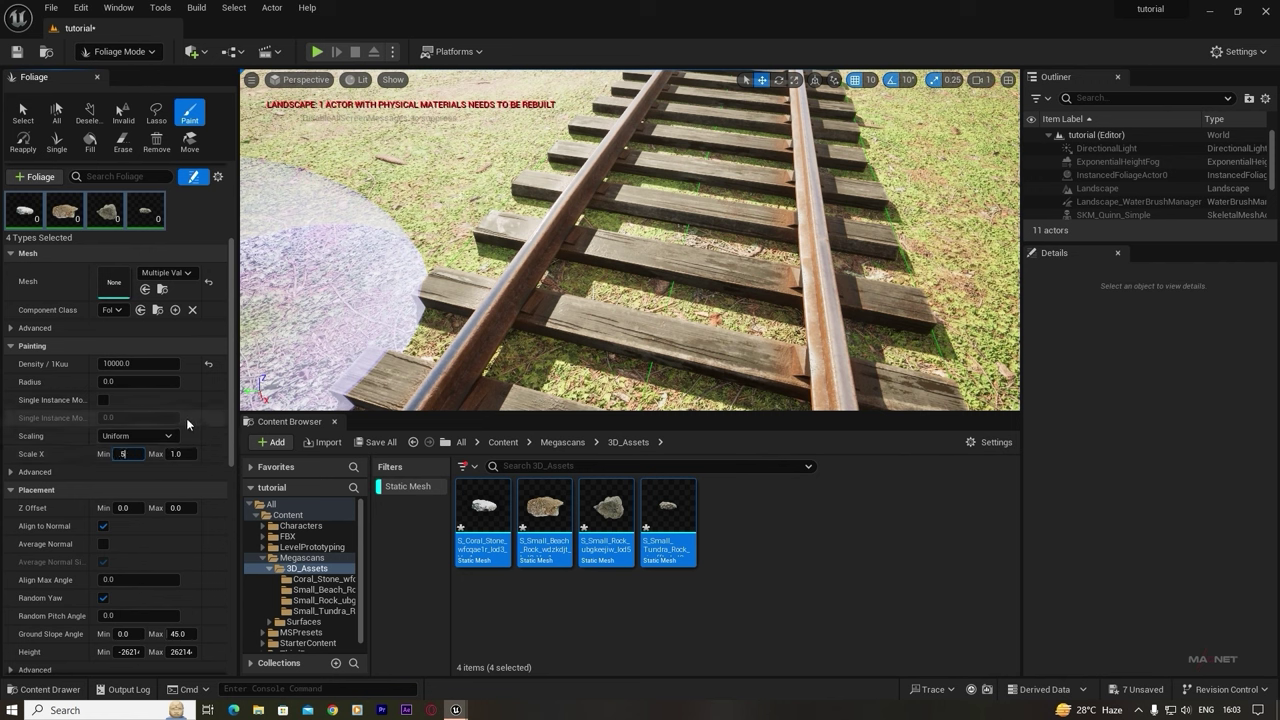
{"action": "key", "text": "Return"}
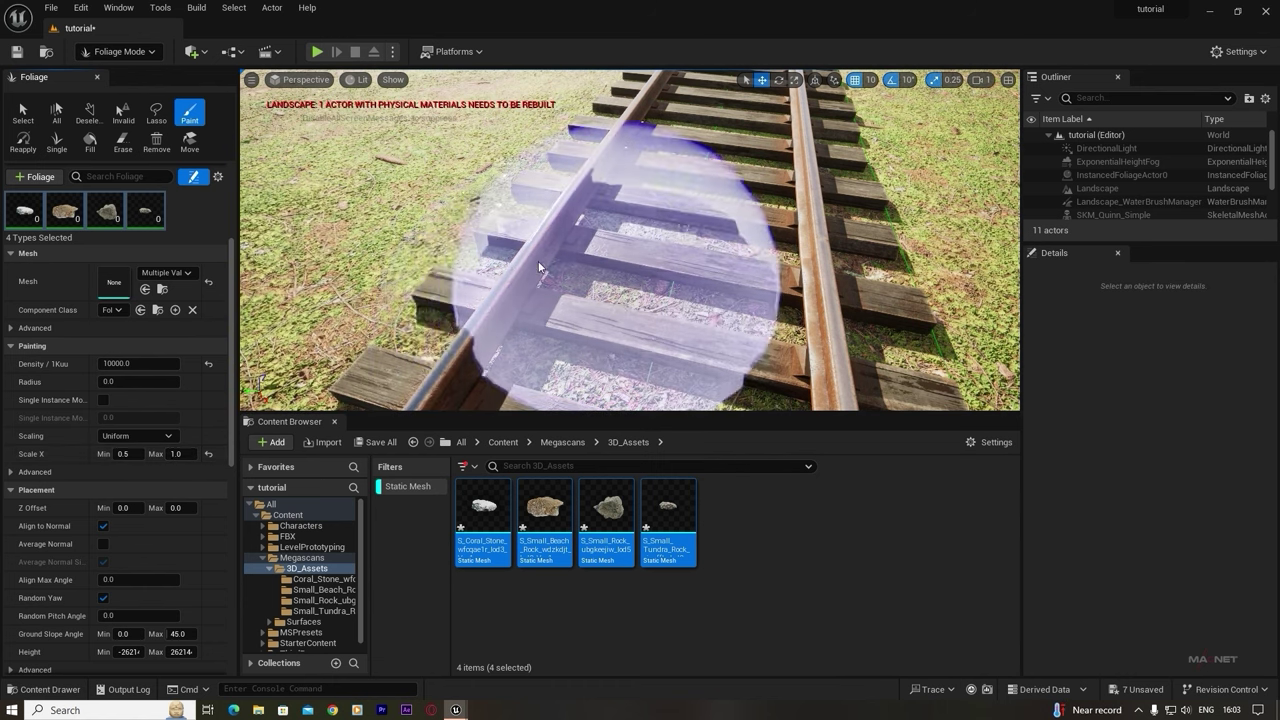
- Try painting the denser rock mix beside and between the rails of the near track section, and erase those rocks
{"action": "left_click", "coordinate": [484, 260]}
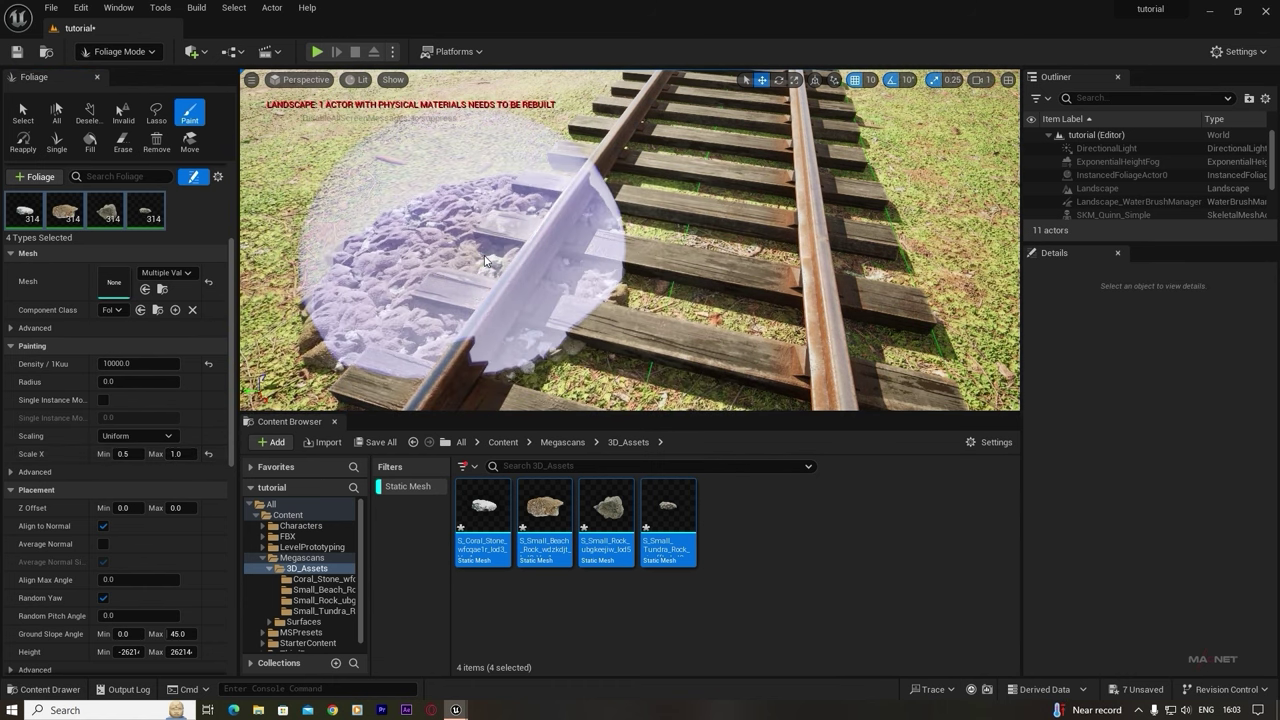
{"action": "right_click_drag", "start_coordinate": [728, 270], "coordinate": [728, 315]}
{"action": "right_click_drag", "start_coordinate": [808, 270], "coordinate": [808, 251]}
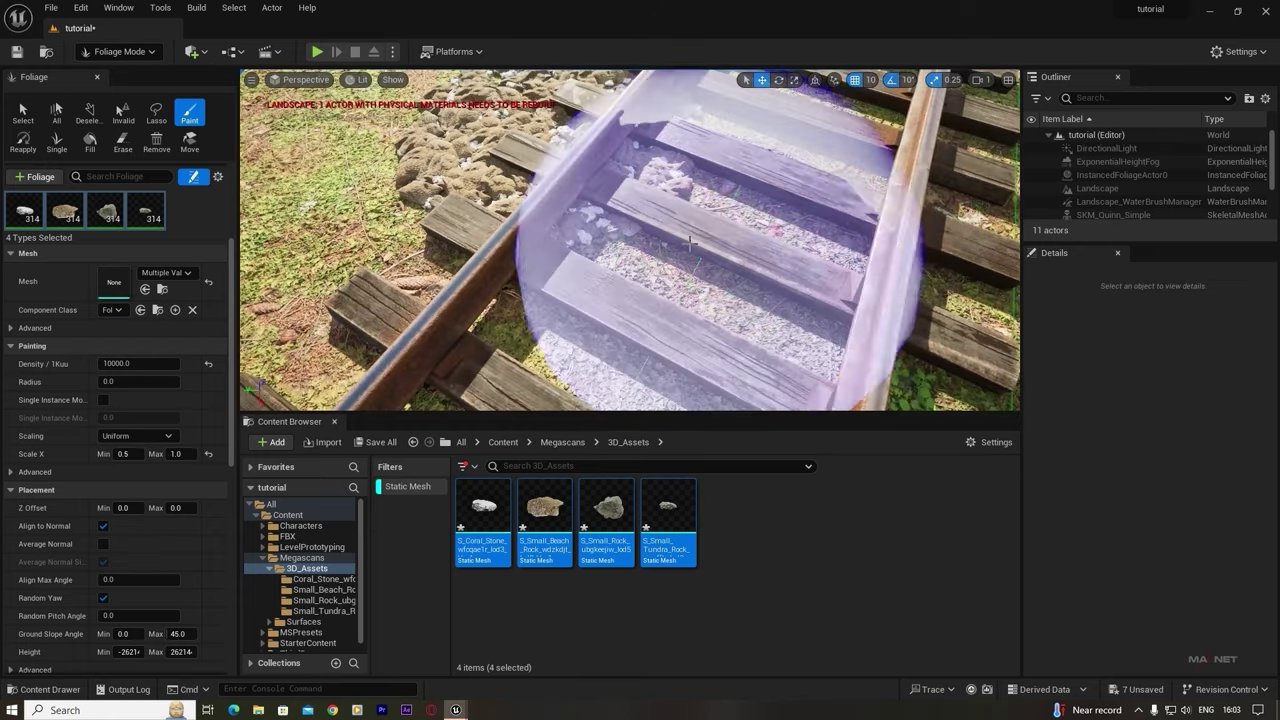
{"action": "left_click", "coordinate": [676, 243]}
{"action": "mouse_move", "coordinate": [574, 240]}
{"action": "right_mouse_down"}
{"action": "mouse_move", "coordinate": [460, 236]}
{"action": "mouse_move", "coordinate": [600, 244]}
{"action": "right_mouse_up"}
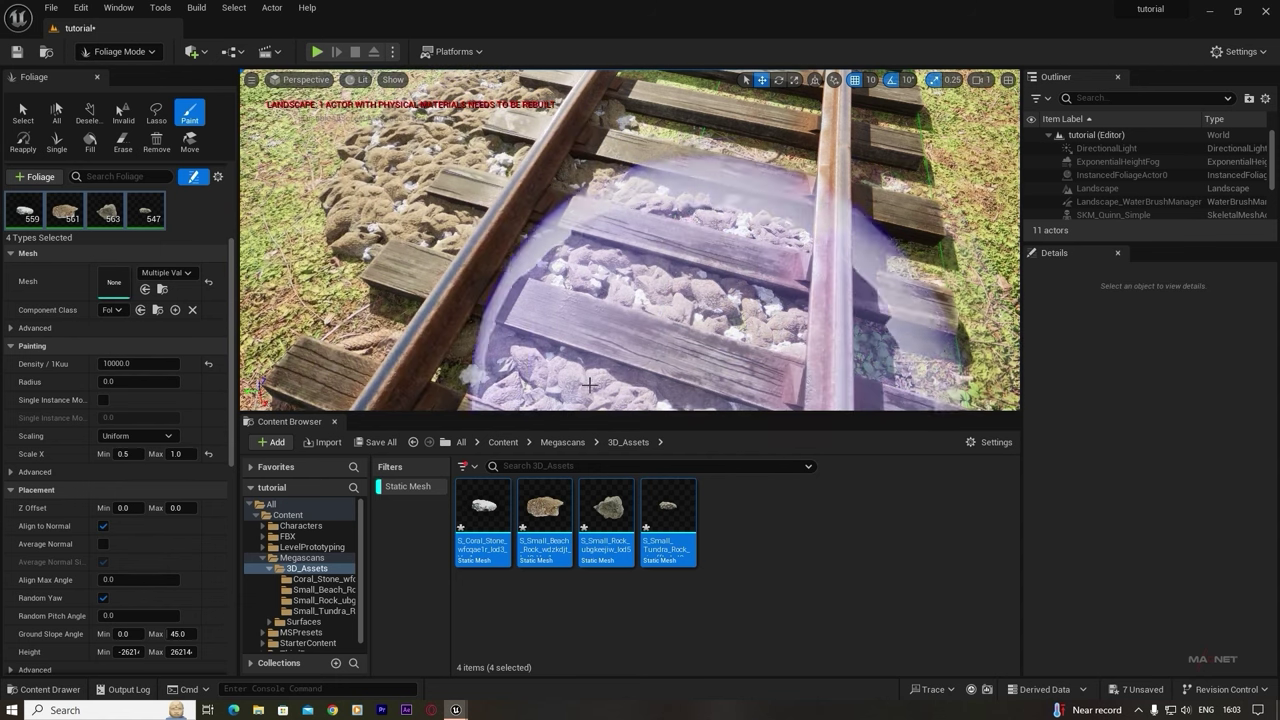
{"action": "mouse_move", "coordinate": [430, 280]}
{"action": "left_mouse_down", "text": "shift"}
{"action": "mouse_move", "coordinate": [457, 246]}
{"action": "mouse_move", "coordinate": [641, 357]}
{"action": "mouse_move", "coordinate": [669, 250]}
{"action": "left_mouse_up", "text": "shift"}
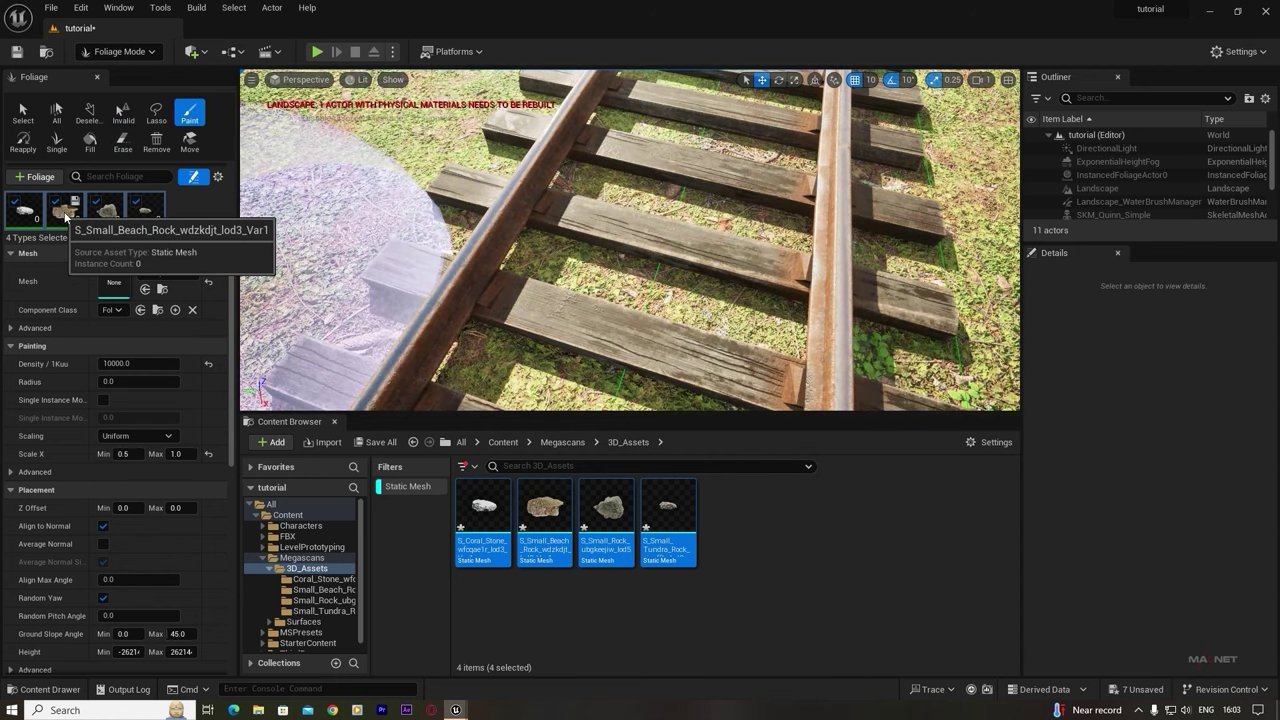
- Set the Small Beach Rock foliage type's Scale X to minimum 0.2 and maximum 0.5
{"action": "left_click", "coordinate": [574, 621]}
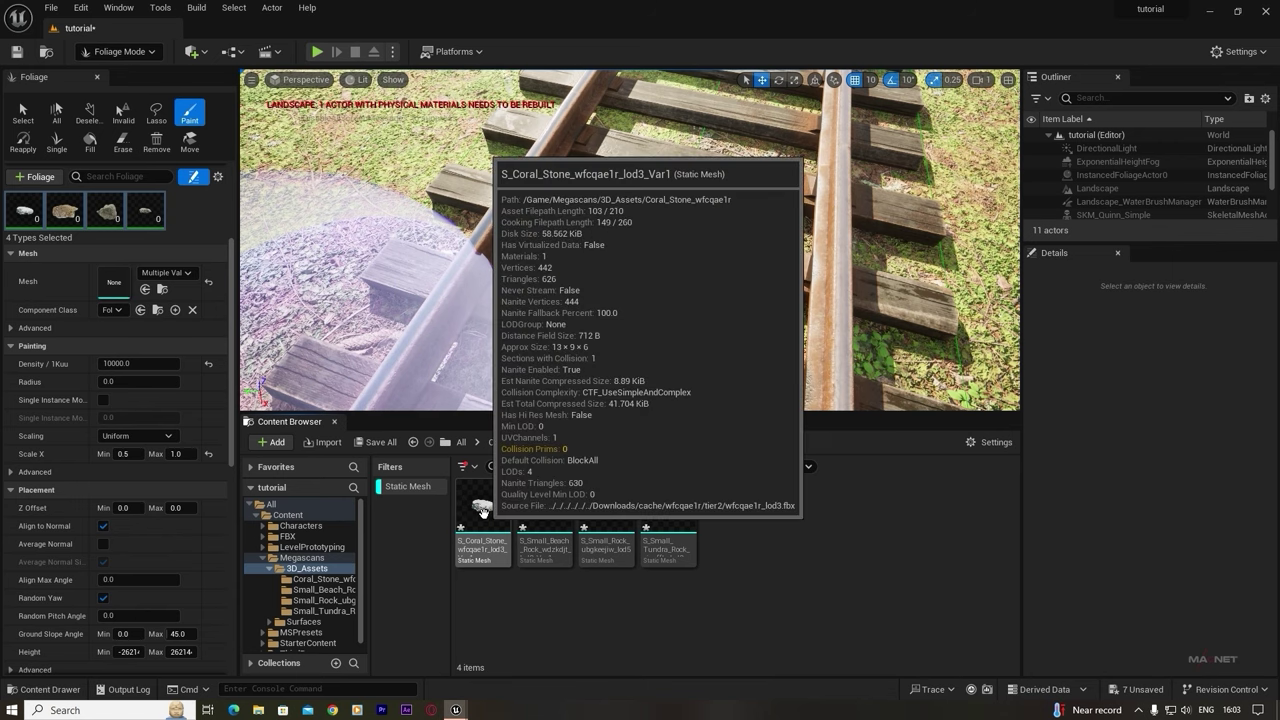
{"action": "left_click", "coordinate": [544, 511]}
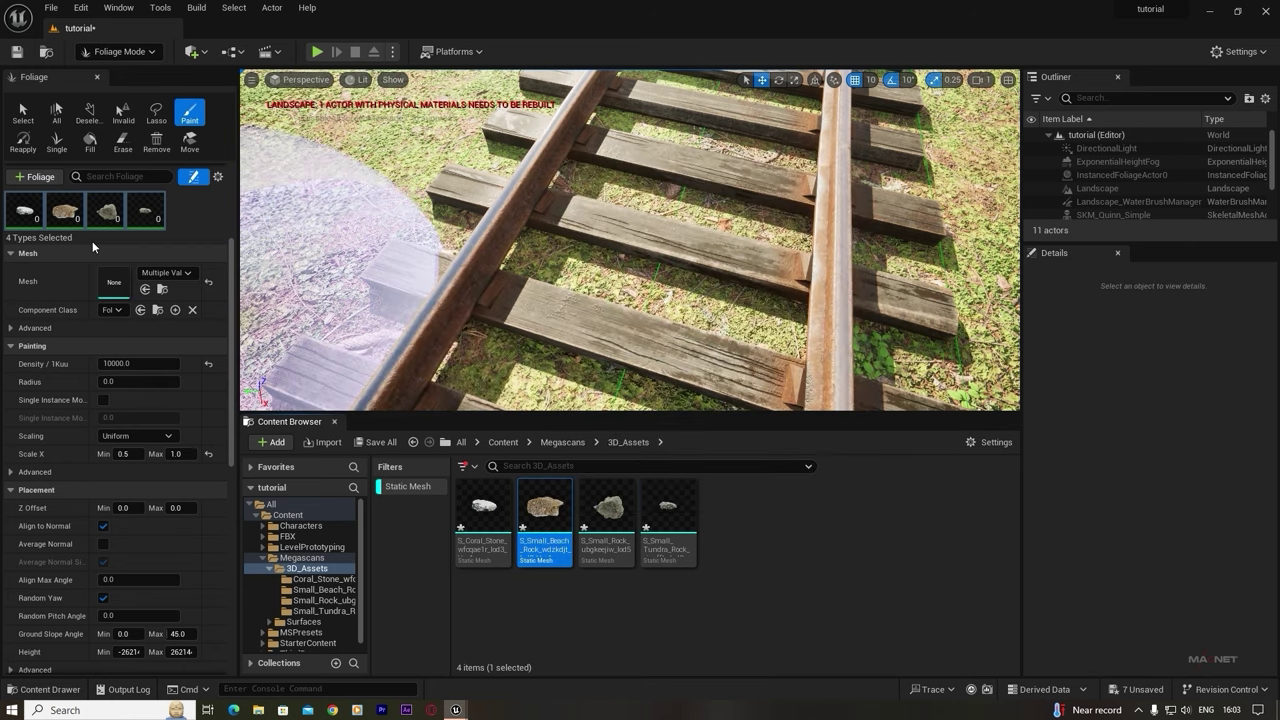
{"action": "left_click", "coordinate": [56, 207]}
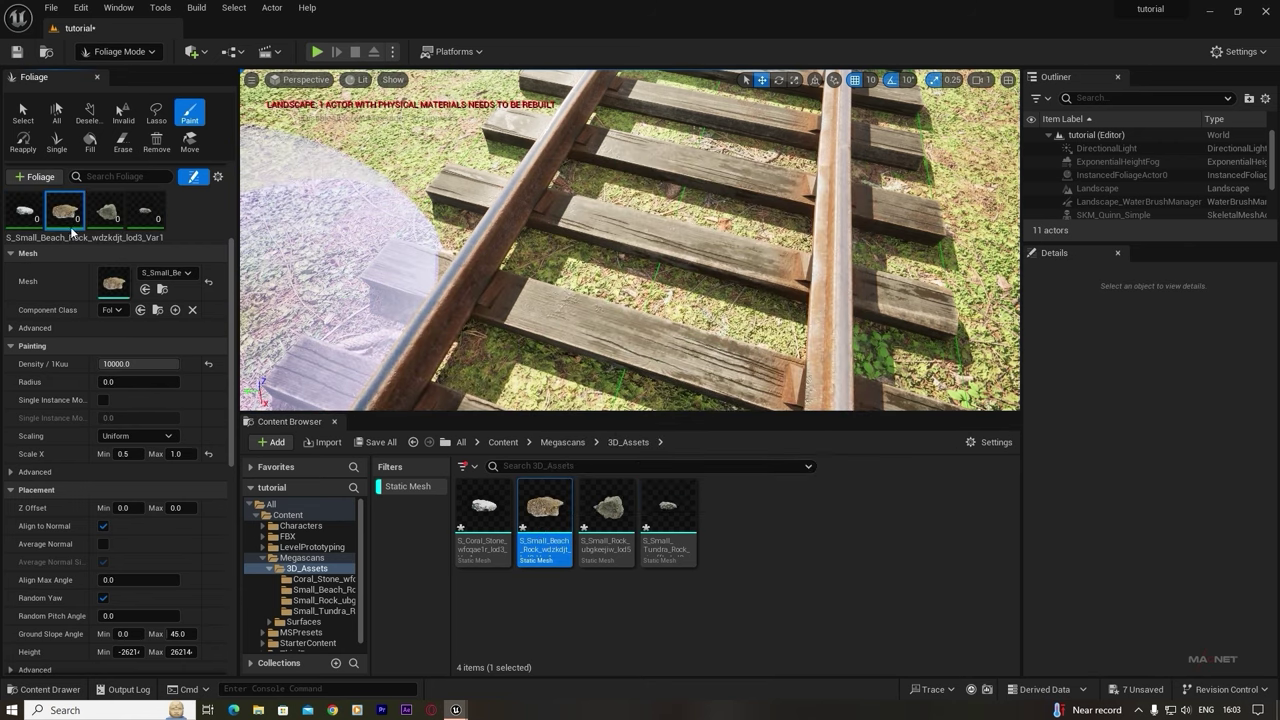
{"action": "left_click", "coordinate": [130, 453]}
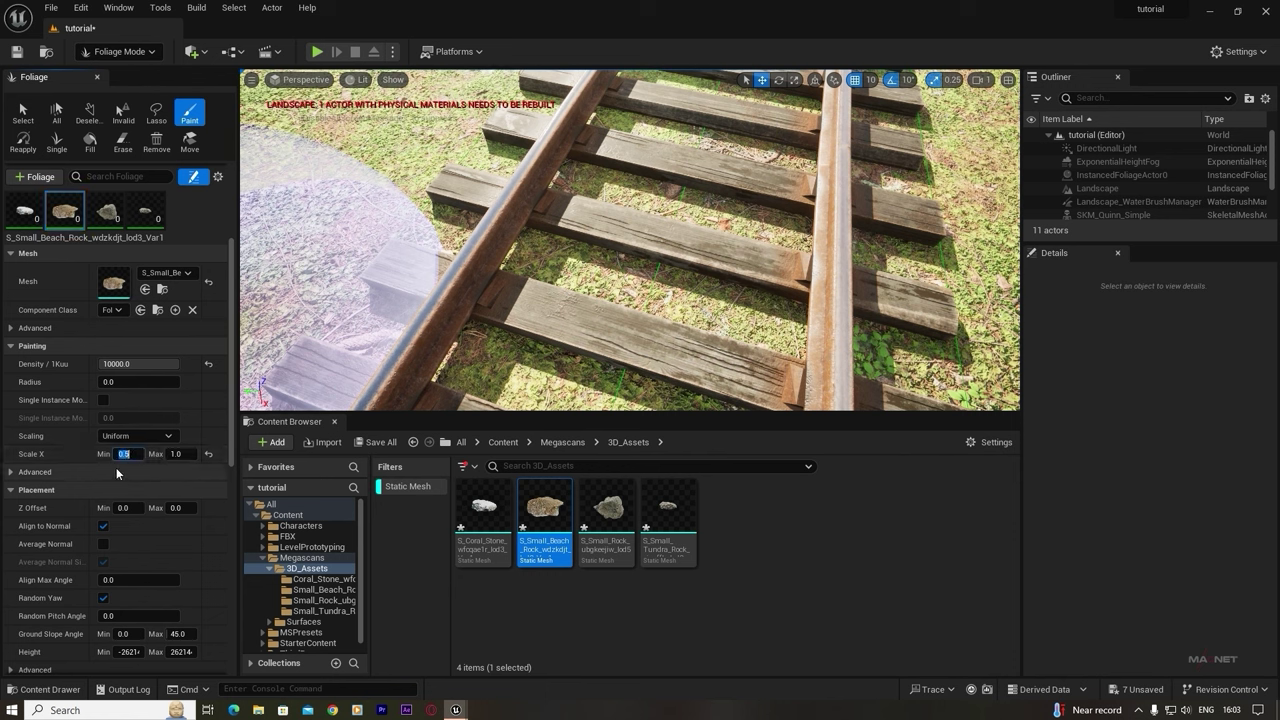
{"action": "left_click", "coordinate": [180, 453]}
{"action": "type", "text": ".5"}
{"action": "type", "text": ".2"}
{"action": "key", "text": "Return"}
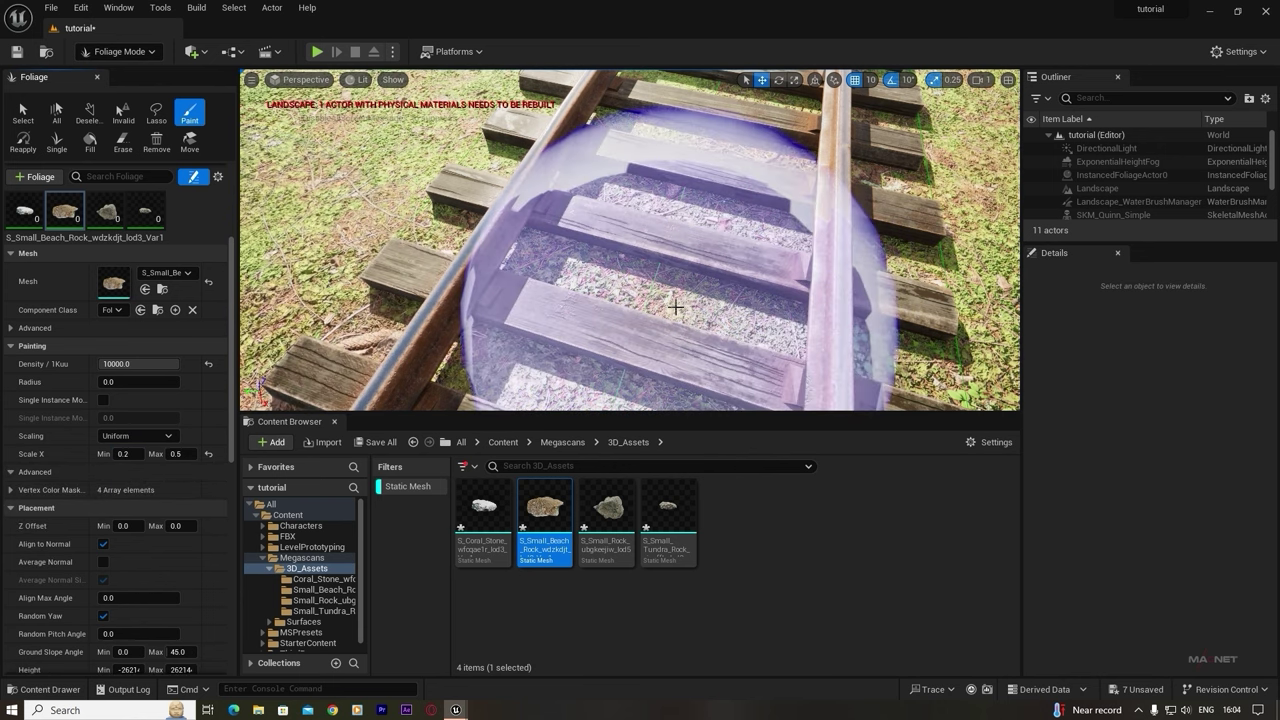
- Paint the four-rock mix as ballast between the rails and along both sides of the curving track
{"action": "mouse_move", "coordinate": [677, 300]}
{"action": "left_mouse_down"}
{"action": "mouse_move", "coordinate": [505, 247]}
{"action": "mouse_move", "coordinate": [626, 224]}
{"action": "left_mouse_up"}
{"action": "mouse_move", "coordinate": [626, 224]}
{"action": "right_mouse_down"}
{"action": "mouse_move", "coordinate": [560, 224]}
{"action": "mouse_move", "coordinate": [560, 250]}
{"action": "right_mouse_up"}
{"action": "mouse_move", "coordinate": [690, 298]}
{"action": "left_mouse_down"}
{"action": "mouse_move", "coordinate": [697, 247]}
{"action": "mouse_move", "coordinate": [625, 240]}
{"action": "left_mouse_up"}
{"action": "mouse_move", "coordinate": [625, 240]}
{"action": "right_mouse_down"}
{"action": "mouse_move", "coordinate": [540, 190]}
{"action": "mouse_move", "coordinate": [790, 200]}
{"action": "mouse_move", "coordinate": [680, 280]}
{"action": "mouse_move", "coordinate": [640, 230]}
{"action": "mouse_move", "coordinate": [600, 240]}
{"action": "mouse_move", "coordinate": [600, 270]}
{"action": "right_mouse_up"}
{"action": "key", "text": "s"}
{"action": "key", "text": "s"}
{"action": "mouse_move", "coordinate": [620, 300]}
{"action": "left_mouse_down"}
{"action": "mouse_move", "coordinate": [546, 340]}
{"action": "mouse_move", "coordinate": [566, 220]}
{"action": "left_mouse_up"}
{"action": "right_click_drag", "start_coordinate": [566, 220], "coordinate": [620, 368]}
{"action": "key", "text": "s"}
{"action": "left_click_drag", "start_coordinate": [620, 368], "coordinate": [582, 338]}
{"action": "key", "text": "s"}
{"action": "mouse_move", "coordinate": [582, 338]}
{"action": "right_mouse_down"}
{"action": "mouse_move", "coordinate": [618, 297]}
{"action": "mouse_move", "coordinate": [823, 340]}
{"action": "right_mouse_up"}
{"action": "left_click_drag", "start_coordinate": [823, 340], "coordinate": [611, 223]}
{"action": "right_click_drag", "start_coordinate": [611, 223], "coordinate": [560, 200]}
{"action": "mouse_move", "coordinate": [640, 300]}
{"action": "left_mouse_down"}
{"action": "mouse_move", "coordinate": [720, 211]}
{"action": "mouse_move", "coordinate": [650, 290]}
{"action": "left_mouse_up"}
{"action": "mouse_move", "coordinate": [650, 290]}
{"action": "right_mouse_down"}
{"action": "mouse_move", "coordinate": [640, 230]}
{"action": "mouse_move", "coordinate": [663, 292]}
{"action": "right_mouse_up"}
{"action": "key", "text": "w"}
{"action": "left_click_drag", "start_coordinate": [663, 292], "coordinate": [590, 275]}
{"action": "right_click_drag", "start_coordinate": [590, 275], "coordinate": [686, 149]}
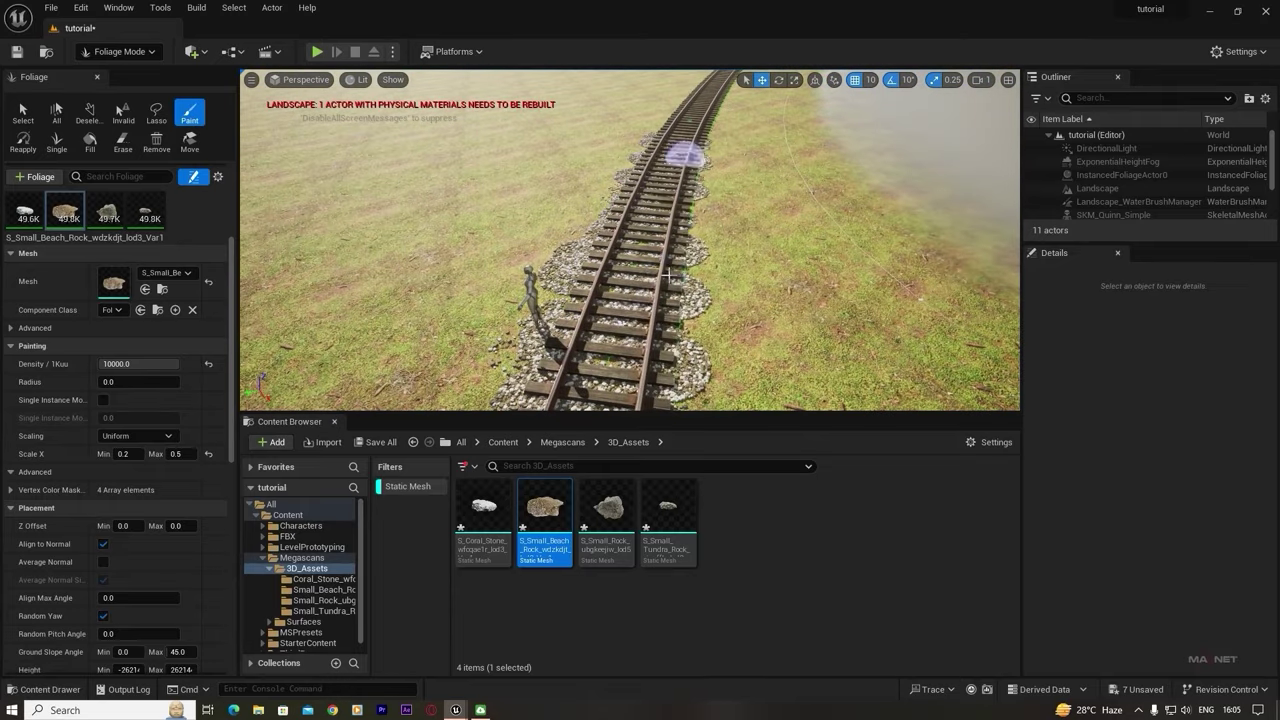
{"action": "mouse_move", "coordinate": [686, 149]}
{"action": "left_mouse_down"}
{"action": "mouse_move", "coordinate": [678, 247]}
{"action": "mouse_move", "coordinate": [632, 160]}
{"action": "left_mouse_up"}
{"action": "mouse_move", "coordinate": [632, 160]}
{"action": "right_mouse_down"}
{"action": "mouse_move", "coordinate": [660, 110]}
{"action": "mouse_move", "coordinate": [701, 185]}
{"action": "right_mouse_up"}
{"action": "key", "text": "s"}
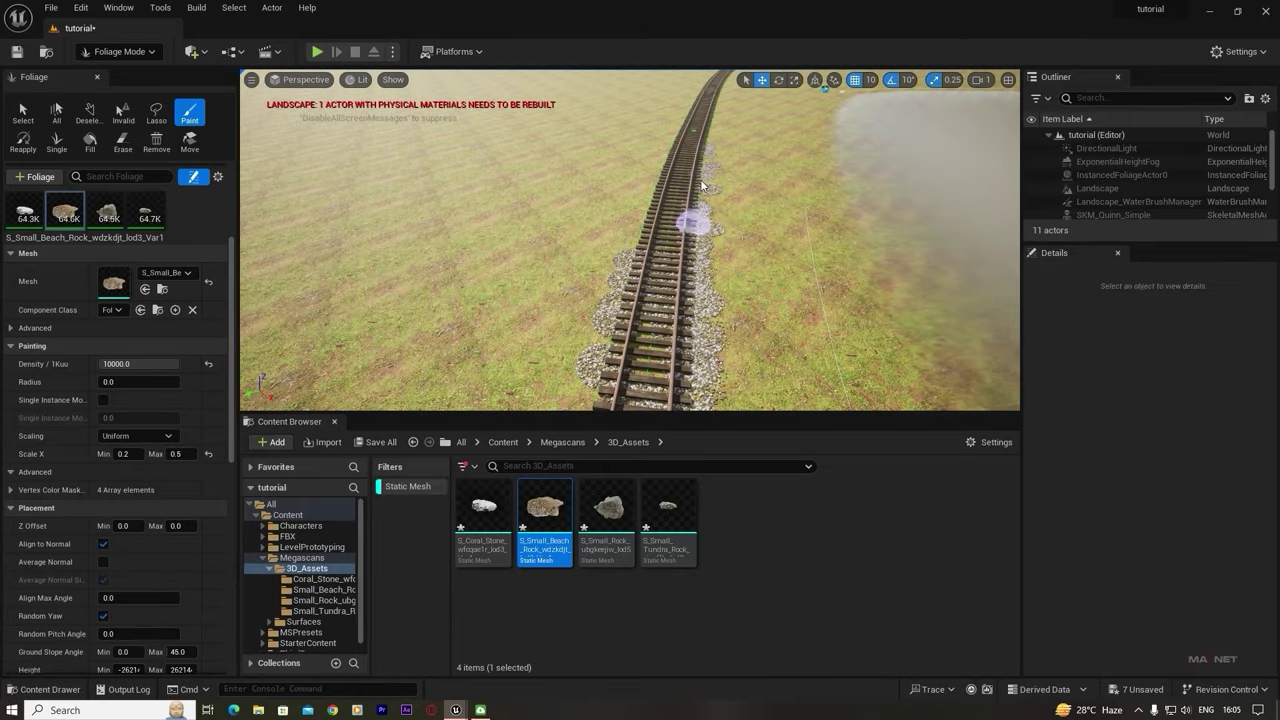
{"action": "left_click_drag", "start_coordinate": [699, 298], "coordinate": [698, 160]}
{"action": "key", "text": "w"}
{"action": "mouse_move", "coordinate": [698, 160]}
{"action": "right_mouse_down"}
{"action": "mouse_move", "coordinate": [680, 200]}
{"action": "mouse_move", "coordinate": [750, 185]}
{"action": "mouse_move", "coordinate": [710, 110]}
{"action": "mouse_move", "coordinate": [698, 160]}
{"action": "right_mouse_up"}
{"action": "mouse_move", "coordinate": [698, 160]}
{"action": "left_mouse_down"}
{"action": "mouse_move", "coordinate": [655, 250]}
{"action": "mouse_move", "coordinate": [648, 205]}
{"action": "mouse_move", "coordinate": [666, 197]}
{"action": "mouse_move", "coordinate": [631, 240]}
{"action": "mouse_move", "coordinate": [625, 365]}
{"action": "left_mouse_up"}
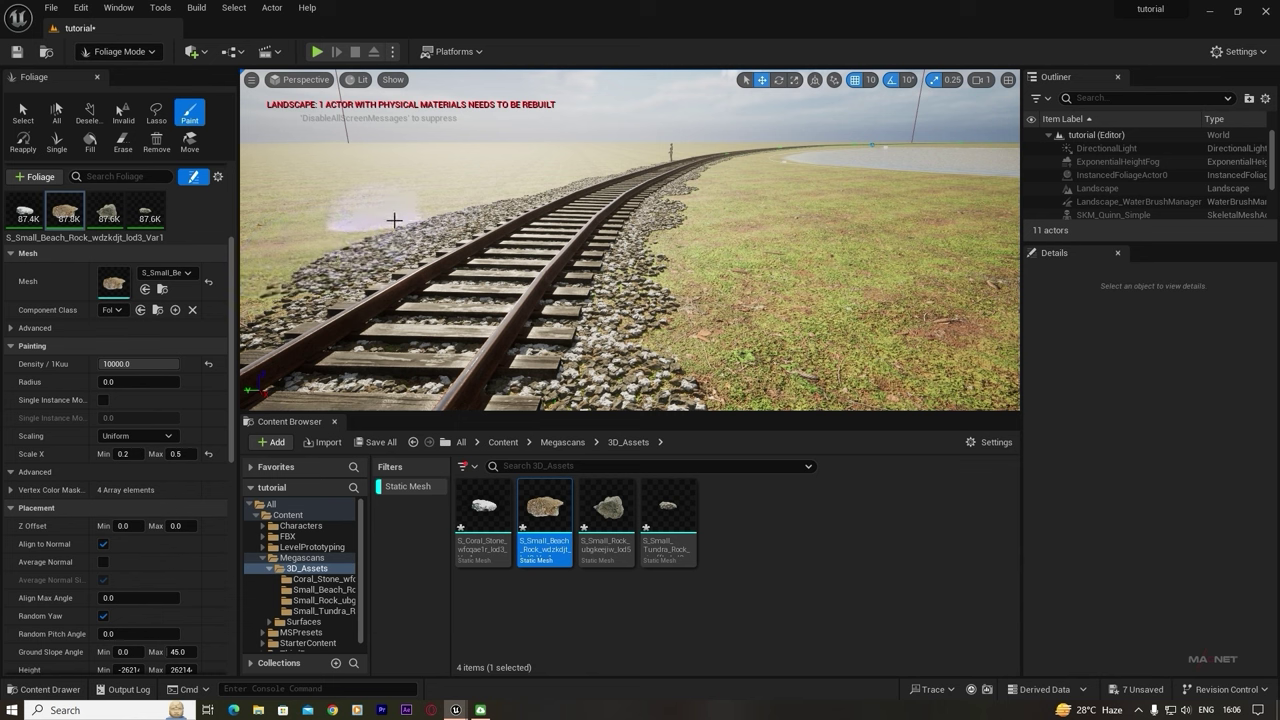
- Select all four rock types, try erasing rocks along the lake side of the track with erase density 0, and undo the last stroke
{"action": "left_click", "coordinate": [150, 210]}
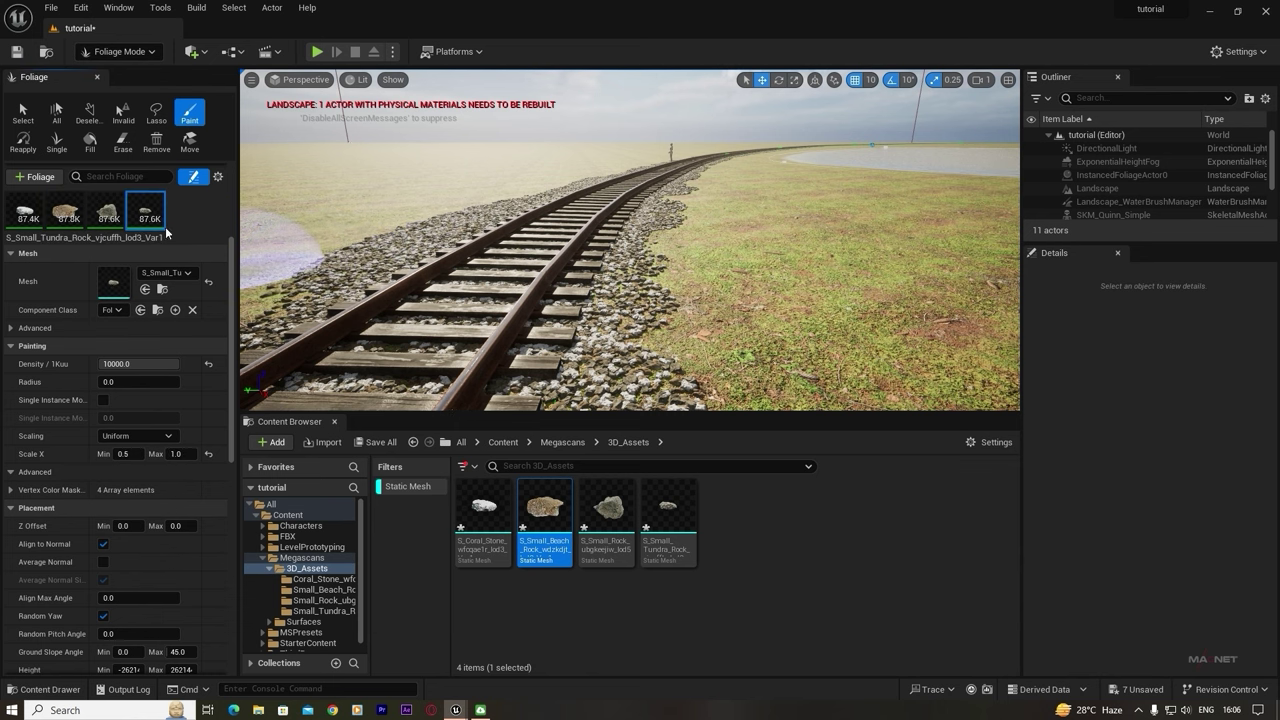
{"action": "left_click", "coordinate": [35, 224], "text": "shift"}
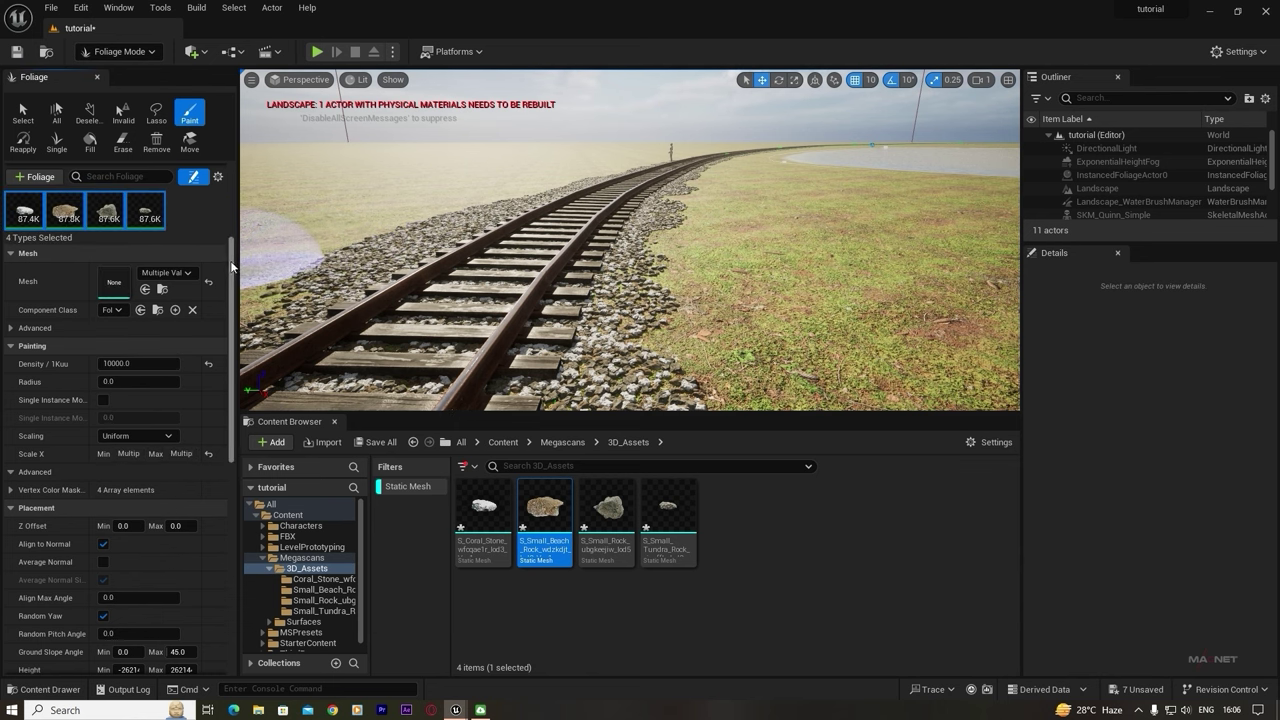
{"action": "scroll", "coordinate": [232, 266], "scroll_direction": "up", "scroll_amount": 5}
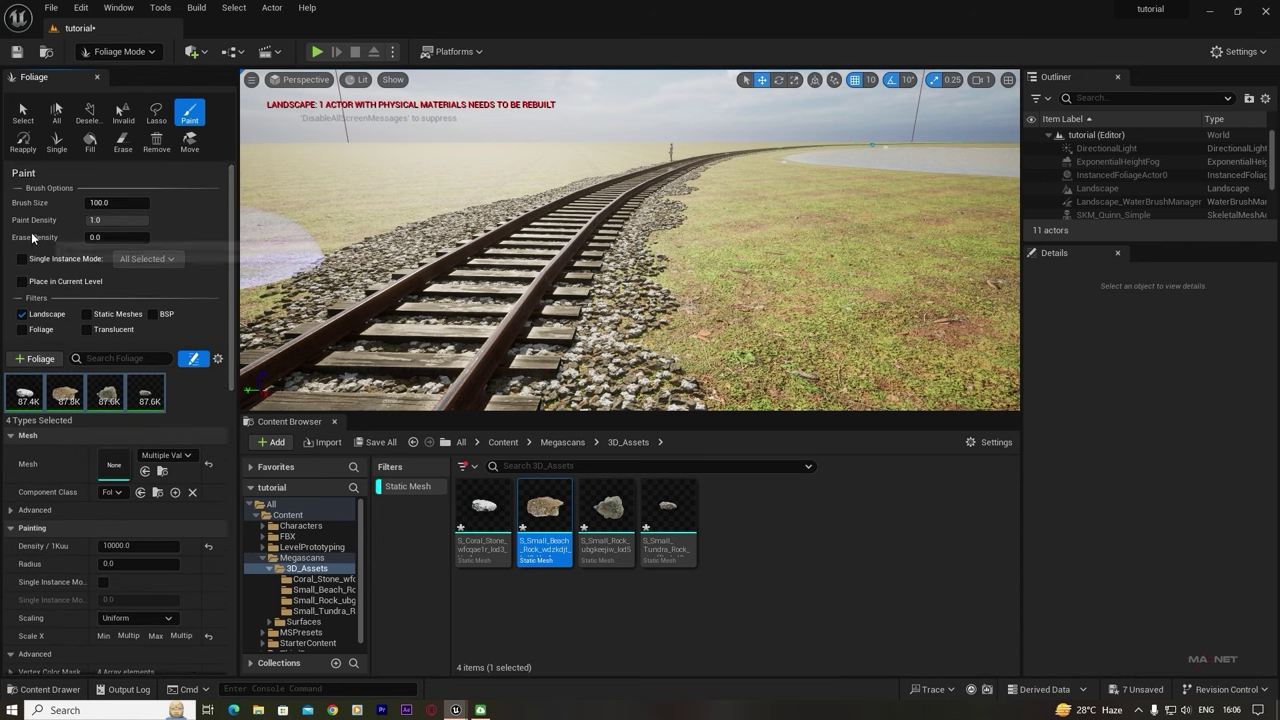
{"action": "left_click", "coordinate": [94, 237]}
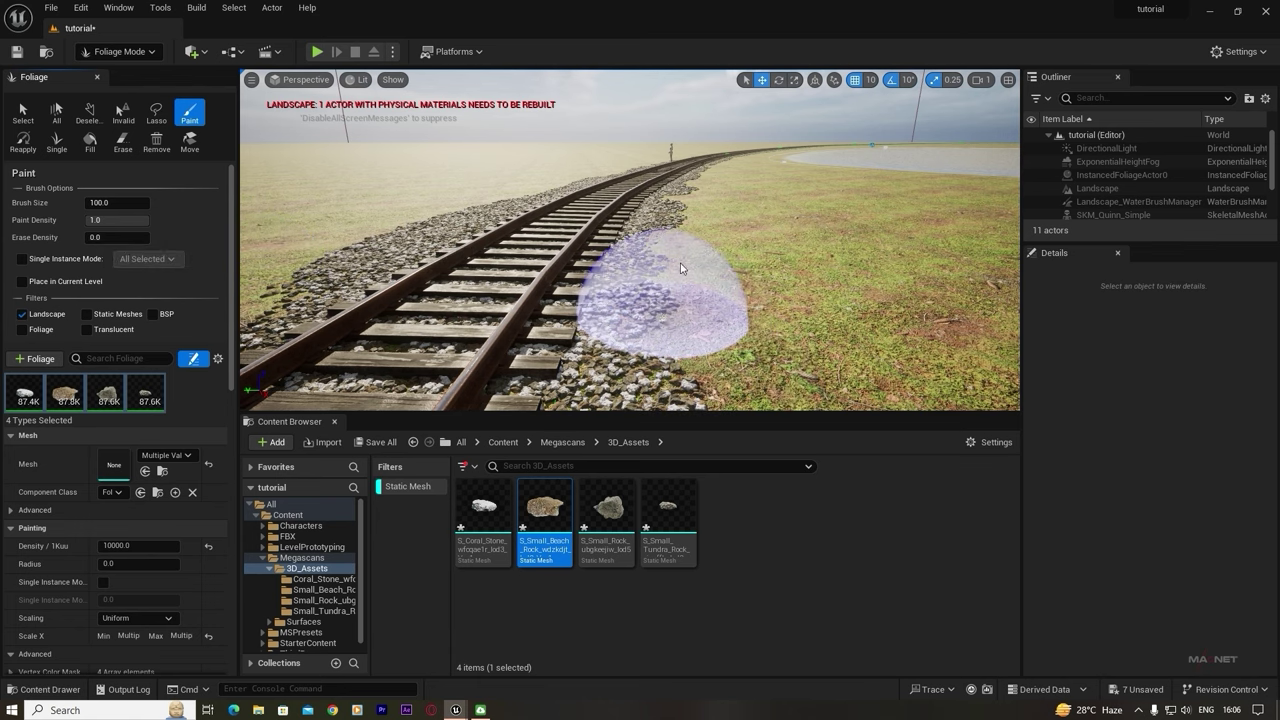
{"action": "mouse_move", "coordinate": [680, 268]}
{"action": "left_mouse_down", "text": "shift"}
{"action": "mouse_move", "coordinate": [622, 330]}
{"action": "mouse_move", "coordinate": [651, 251]}
{"action": "mouse_move", "coordinate": [664, 256]}
{"action": "mouse_move", "coordinate": [653, 260]}
{"action": "left_mouse_up", "text": "shift"}
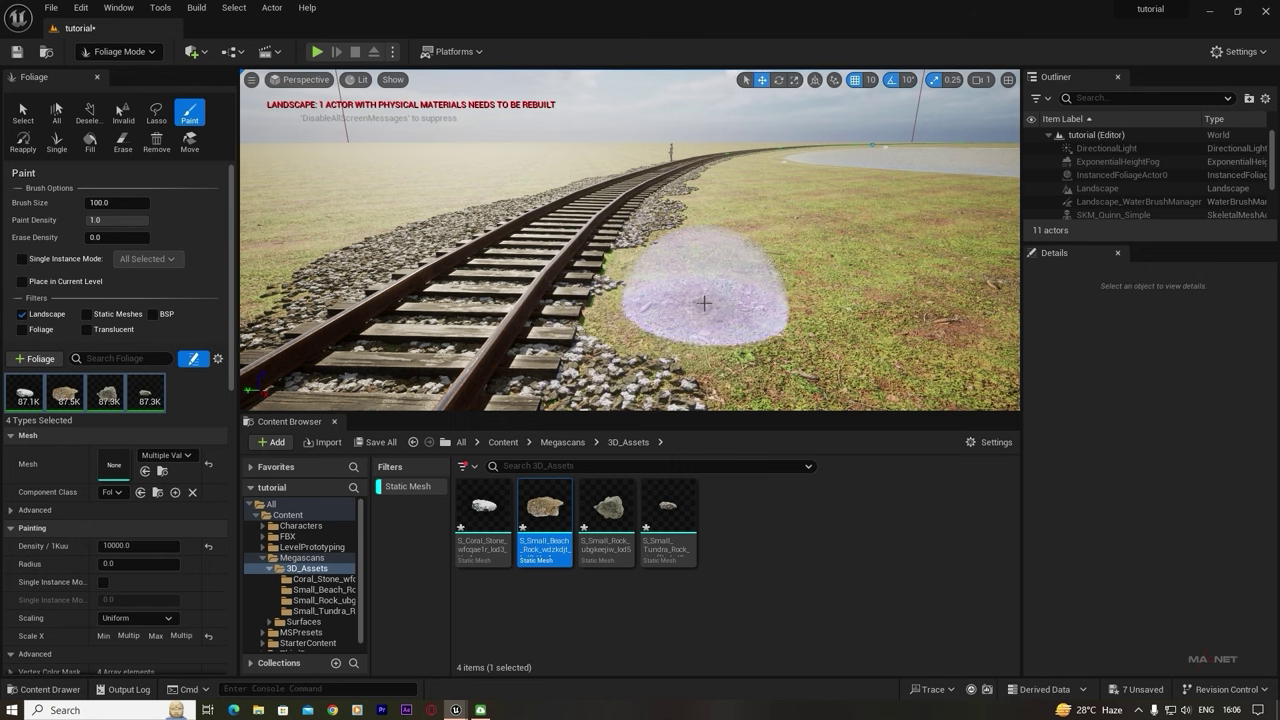
{"action": "mouse_move", "coordinate": [677, 271]}
{"action": "left_mouse_down", "text": "shift"}
{"action": "mouse_move", "coordinate": [651, 243]}
{"action": "mouse_move", "coordinate": [656, 228]}
{"action": "mouse_move", "coordinate": [661, 264]}
{"action": "left_mouse_up", "text": "shift"}
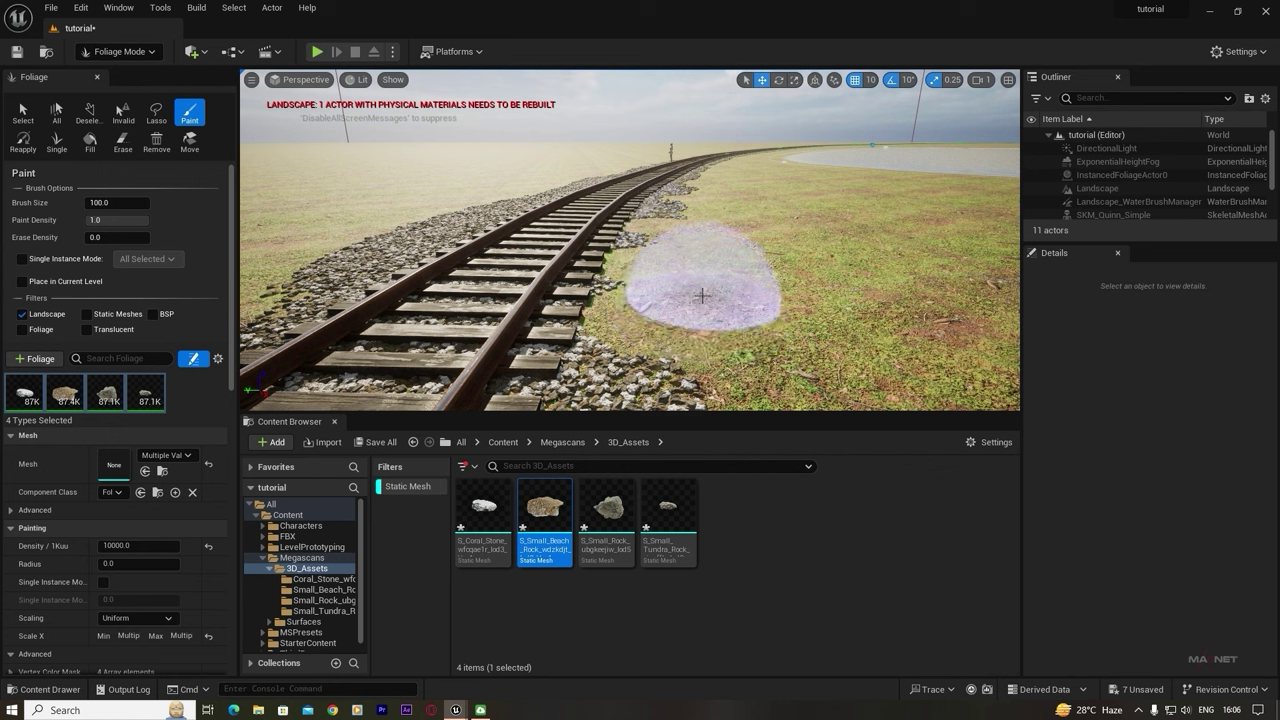
{"action": "key", "text": "ctrl+z"}
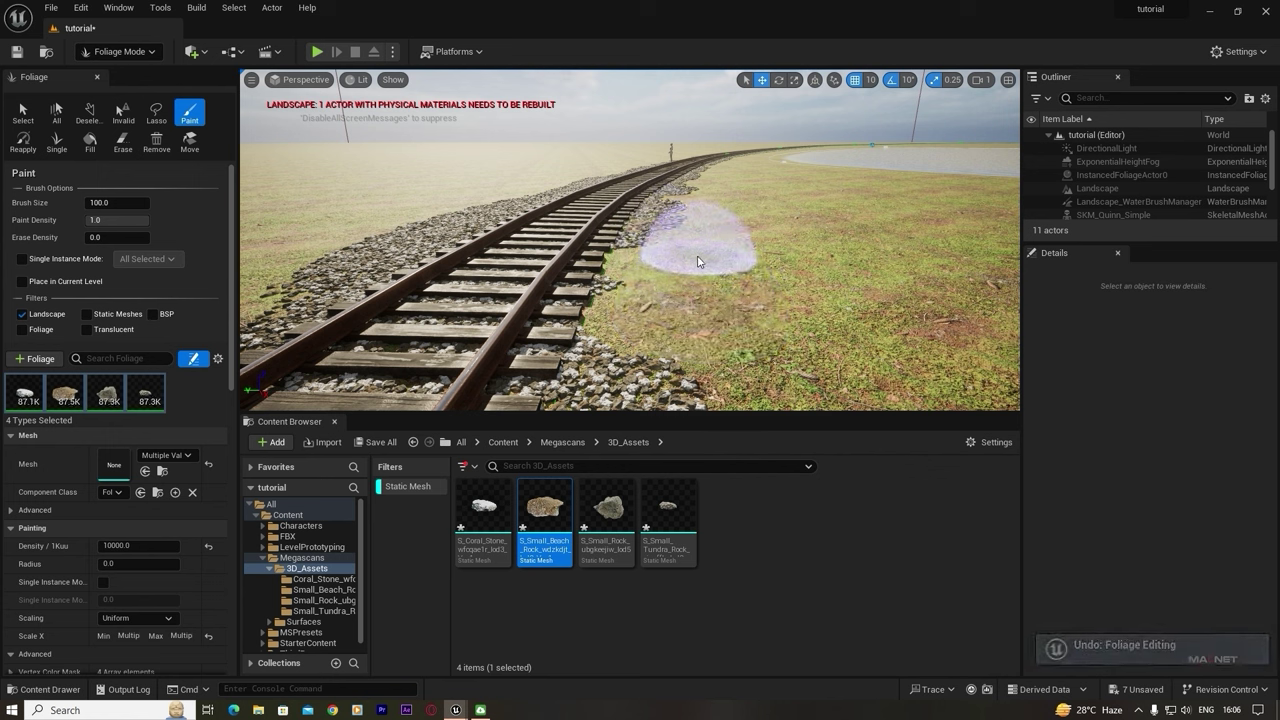
- Repaint the rocks along the lake side of the track and thin their edge with erase density 0.5
{"action": "left_click_drag", "start_coordinate": [698, 262], "coordinate": [620, 330]}
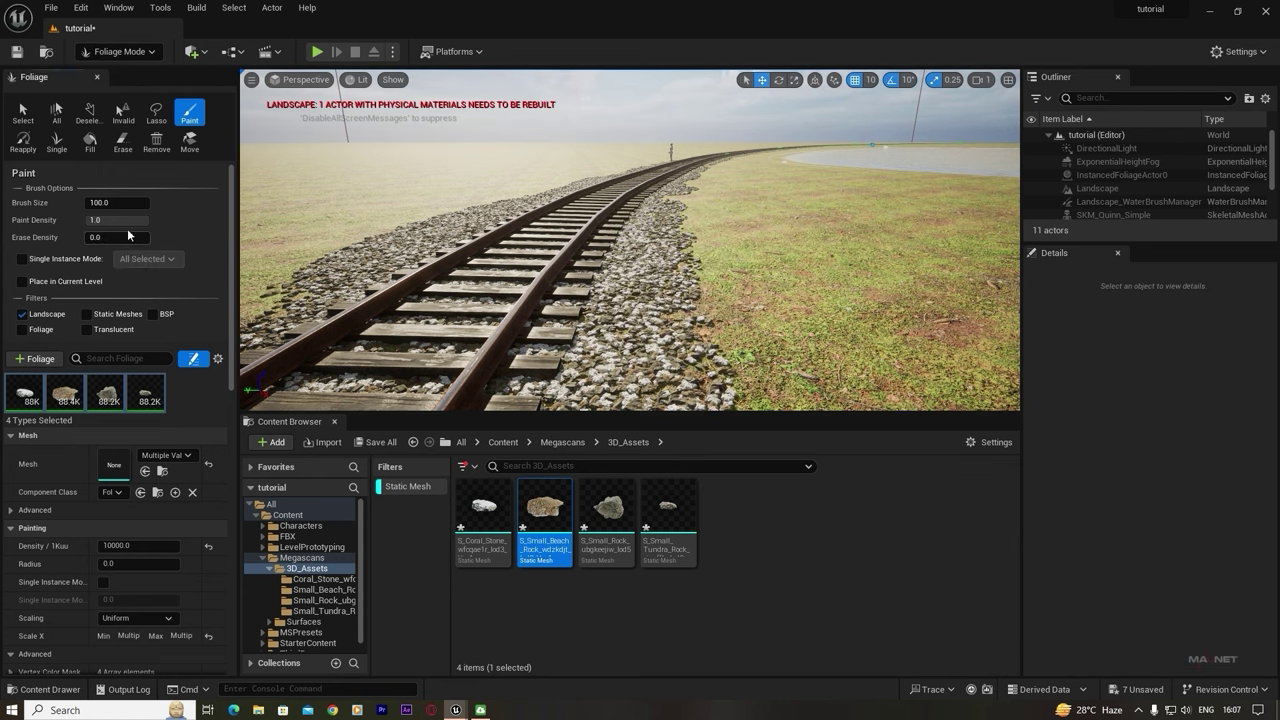
{"action": "left_click", "coordinate": [128, 230]}
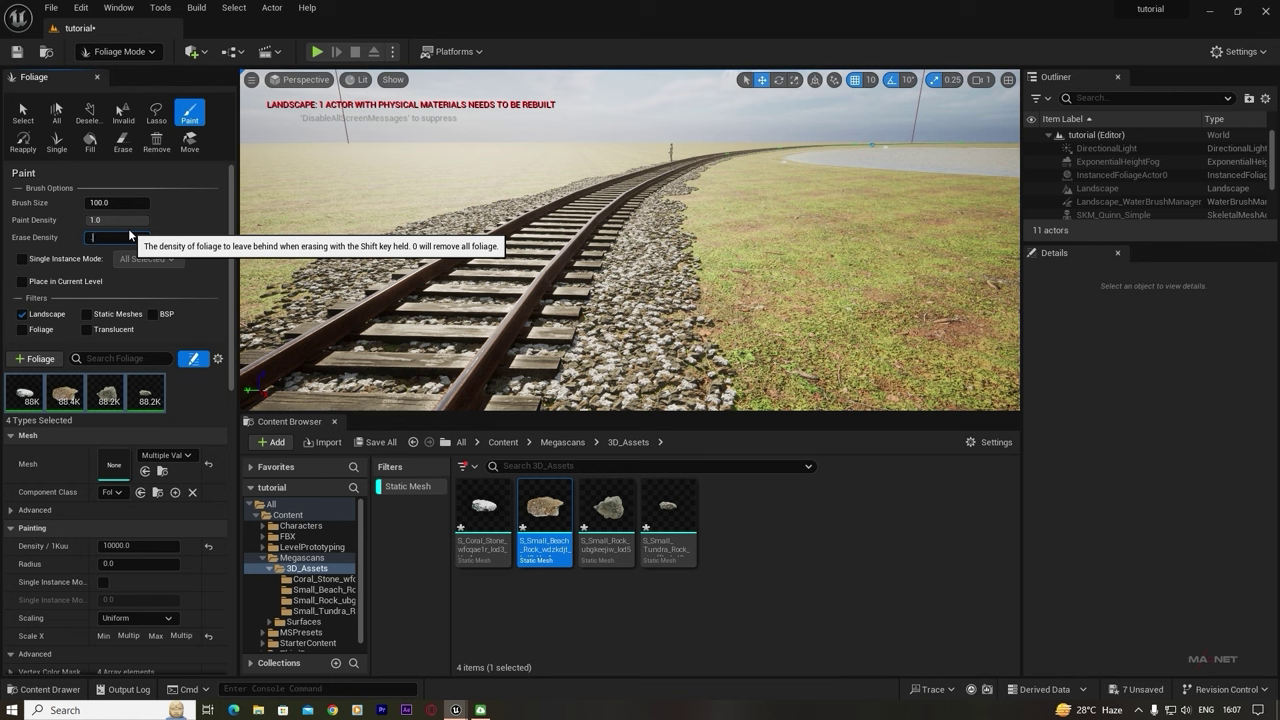
{"action": "type", "text": "0.5"}
{"action": "key", "text": "Return"}
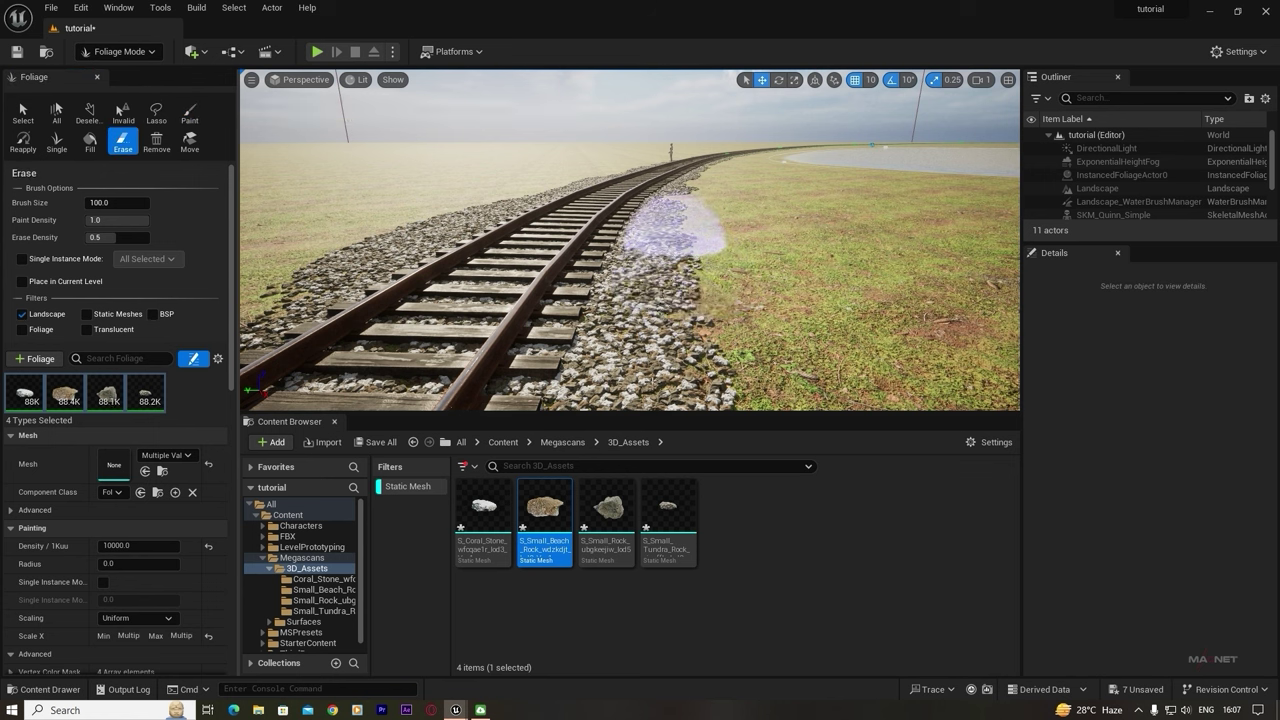
{"action": "mouse_move", "coordinate": [680, 228]}
{"action": "left_mouse_down", "text": "shift"}
{"action": "mouse_move", "coordinate": [655, 335]}
{"action": "mouse_move", "coordinate": [666, 220]}
{"action": "mouse_move", "coordinate": [683, 226]}
{"action": "mouse_move", "coordinate": [687, 183]}
{"action": "mouse_move", "coordinate": [685, 350]}
{"action": "left_mouse_up", "text": "shift"}
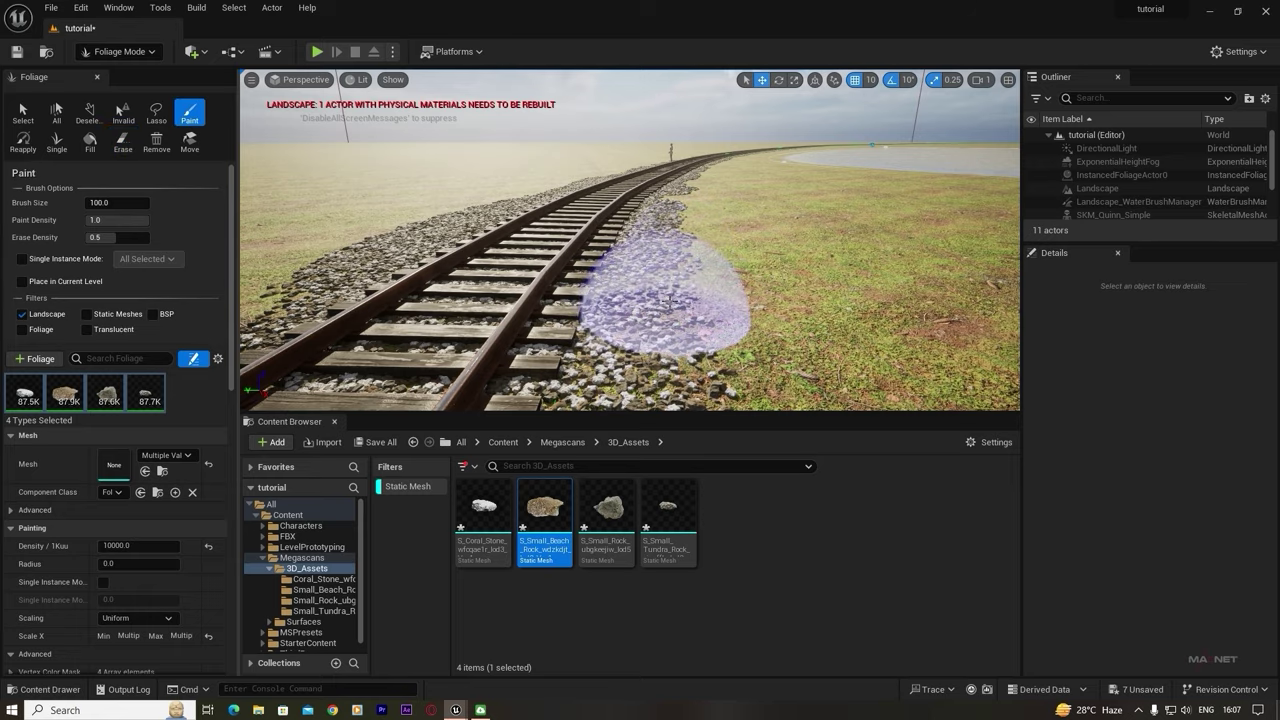
- Thin the outer rock edge along another stretch of the track using the same erase density
{"action": "mouse_move", "coordinate": [660, 294]}
{"action": "right_mouse_down"}
{"action": "mouse_move", "coordinate": [590, 365]}
{"action": "mouse_move", "coordinate": [650, 290]}
{"action": "mouse_move", "coordinate": [690, 340]}
{"action": "right_mouse_up"}
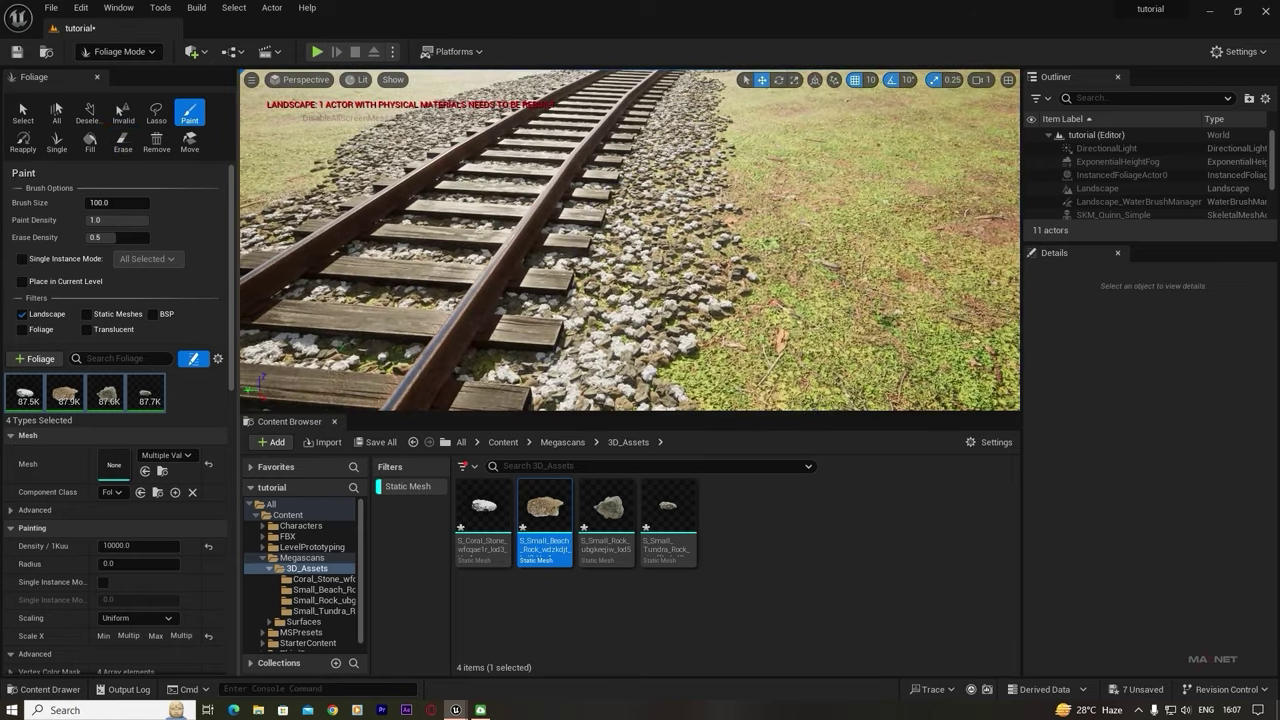
{"action": "mouse_move", "coordinate": [663, 297]}
{"action": "right_mouse_down"}
{"action": "mouse_move", "coordinate": [630, 240]}
{"action": "mouse_move", "coordinate": [652, 267]}
{"action": "right_mouse_up"}
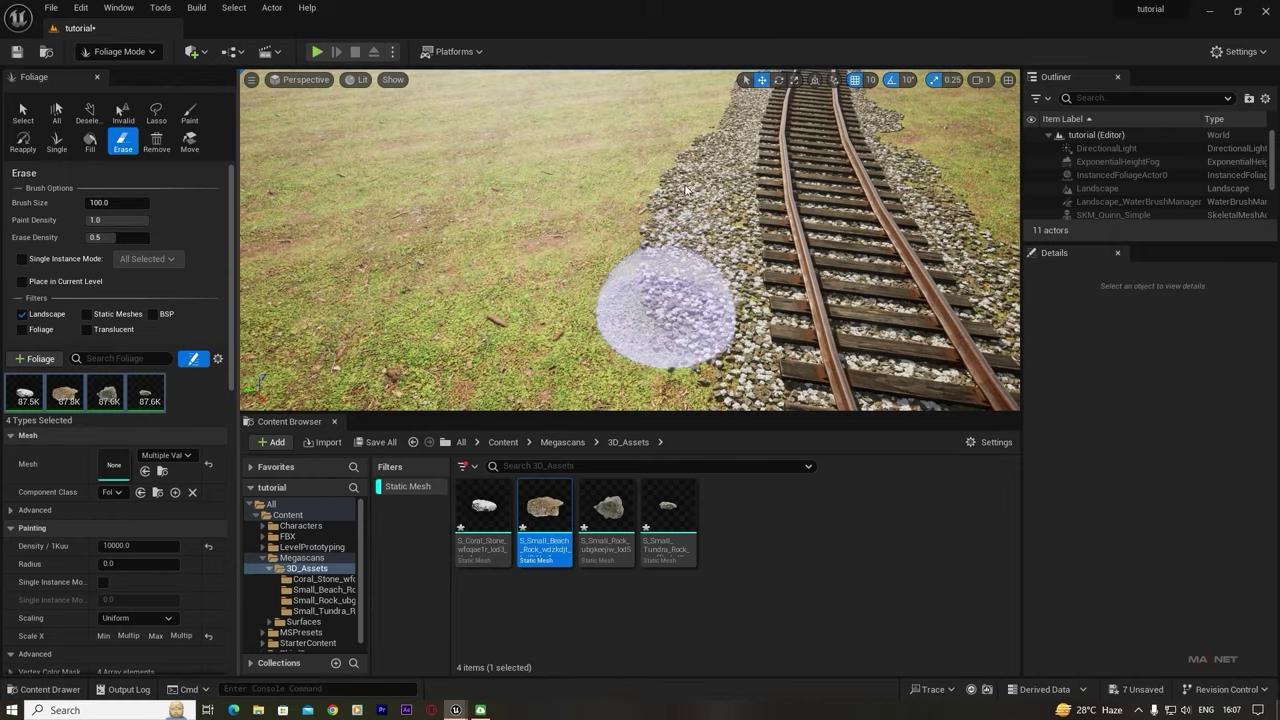
{"action": "mouse_move", "coordinate": [666, 310]}
{"action": "left_mouse_down", "text": "shift"}
{"action": "mouse_move", "coordinate": [683, 186]}
{"action": "mouse_move", "coordinate": [676, 320]}
{"action": "mouse_move", "coordinate": [691, 177]}
{"action": "mouse_move", "coordinate": [690, 205]}
{"action": "mouse_move", "coordinate": [742, 97]}
{"action": "mouse_move", "coordinate": [700, 226]}
{"action": "mouse_move", "coordinate": [677, 380]}
{"action": "mouse_move", "coordinate": [683, 303]}
{"action": "left_mouse_up", "text": "shift"}
{"action": "mouse_move", "coordinate": [683, 303]}
{"action": "right_mouse_down"}
{"action": "mouse_move", "coordinate": [715, 270]}
{"action": "mouse_move", "coordinate": [660, 290]}
{"action": "mouse_move", "coordinate": [715, 290]}
{"action": "mouse_move", "coordinate": [676, 288]}
{"action": "mouse_move", "coordinate": [680, 272]}
{"action": "right_mouse_up"}
{"action": "key", "text": "w"}
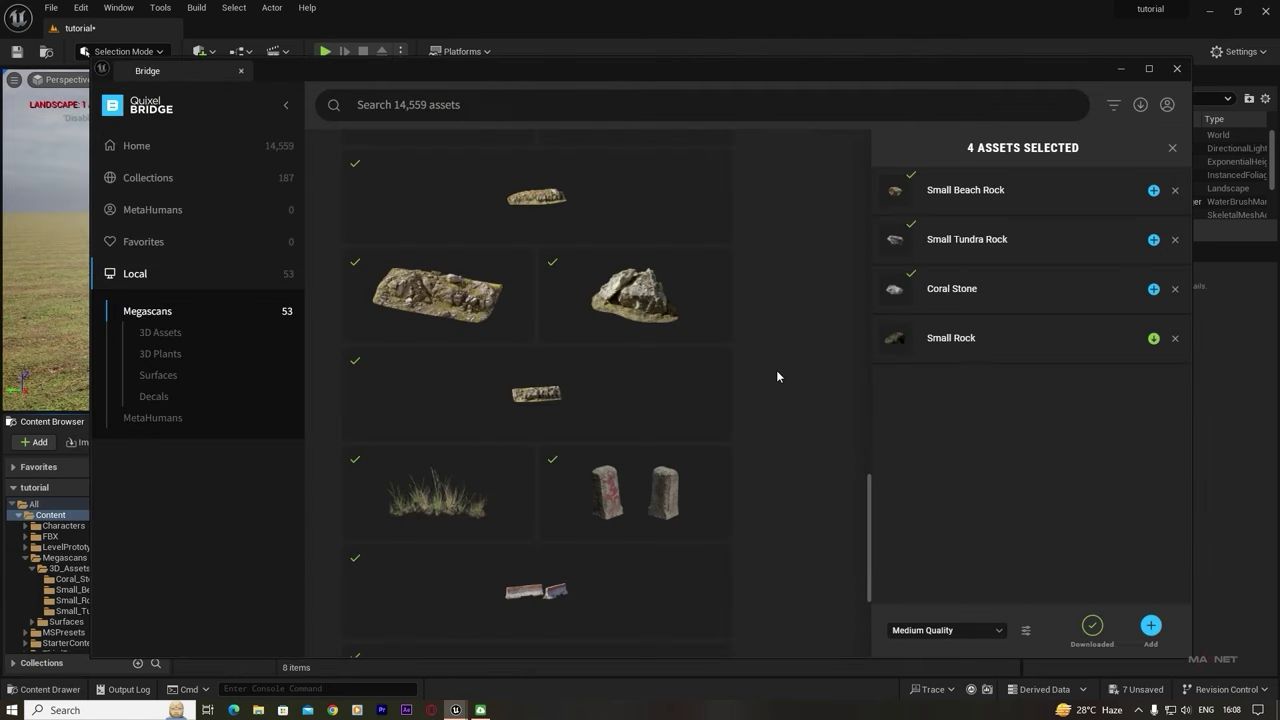
- Select the two Massive Tundra Rock Formations, Tundra Mossy Boulder and Large Tundra Rock Formation among the local Megascans and download them at medium quality
{"action": "scroll", "coordinate": [777, 376], "scroll_direction": "down", "scroll_amount": 3}
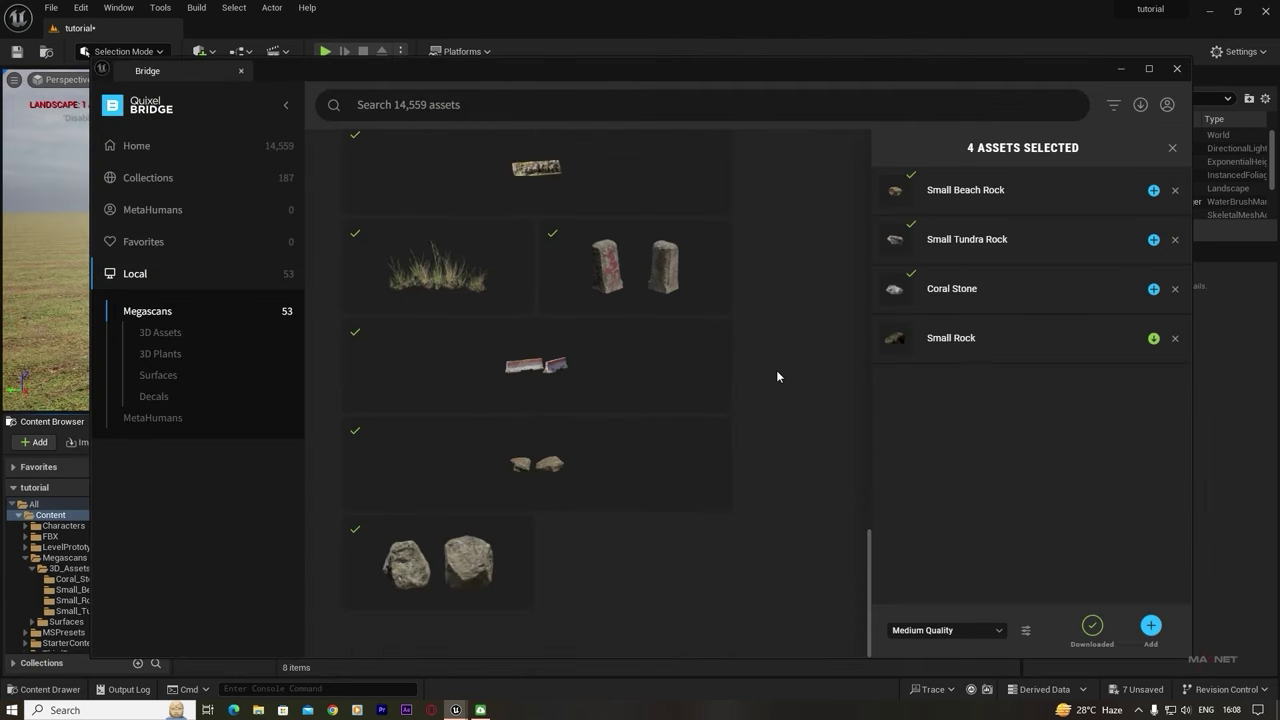
{"action": "scroll", "coordinate": [777, 376], "scroll_direction": "up", "scroll_amount": 6}
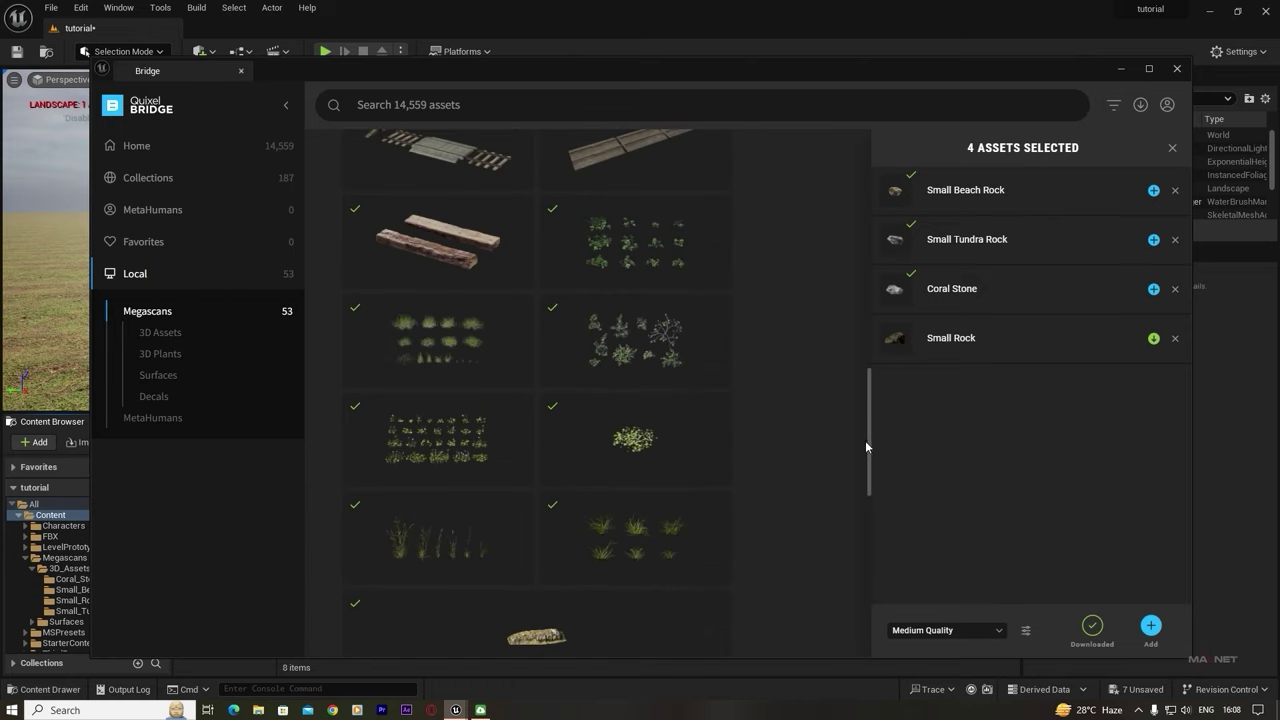
{"action": "left_click_drag", "start_coordinate": [867, 440], "coordinate": [876, 529]}
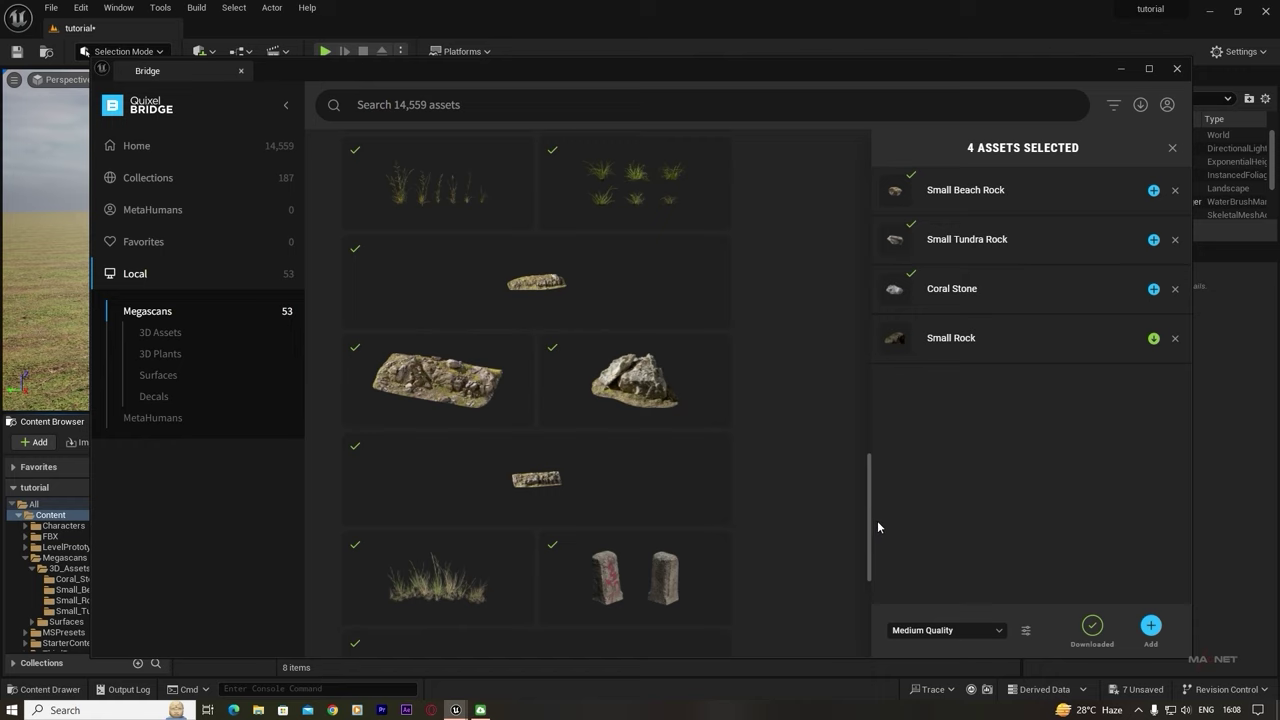
{"action": "left_click", "coordinate": [545, 281]}
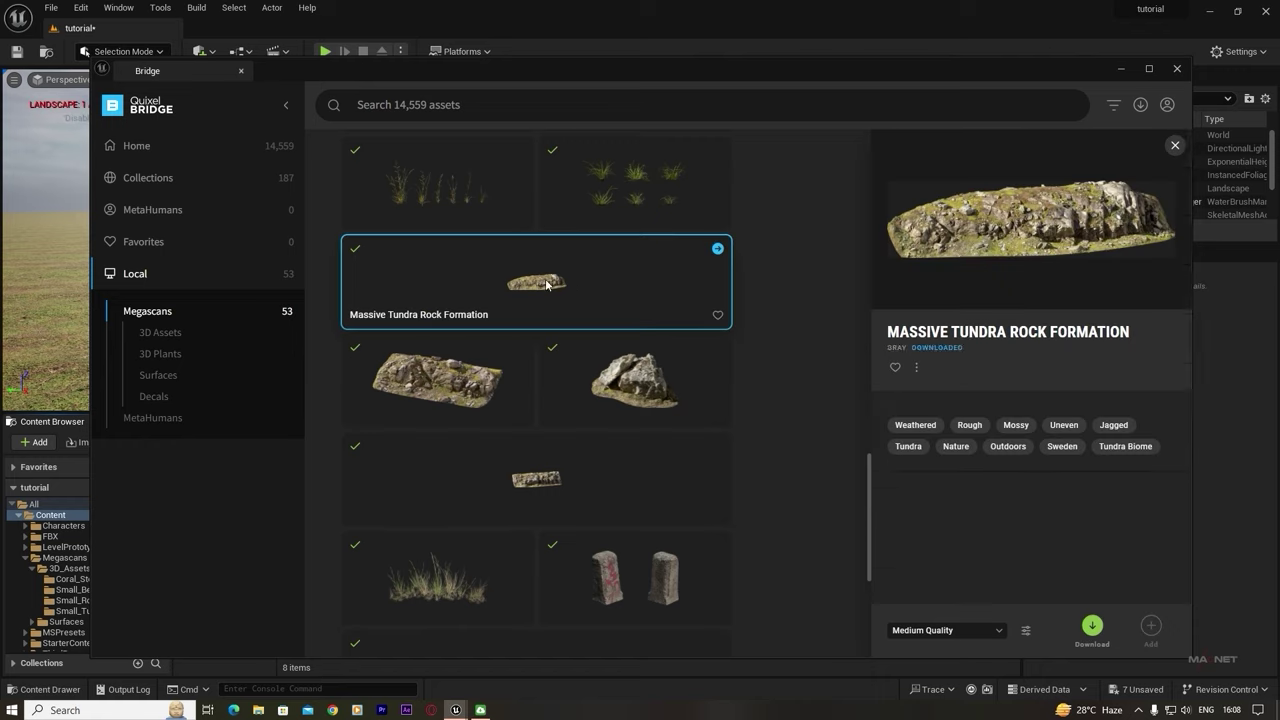
{"action": "left_click", "coordinate": [437, 395], "text": "ctrl"}
{"action": "left_click", "coordinate": [607, 385], "text": "ctrl"}
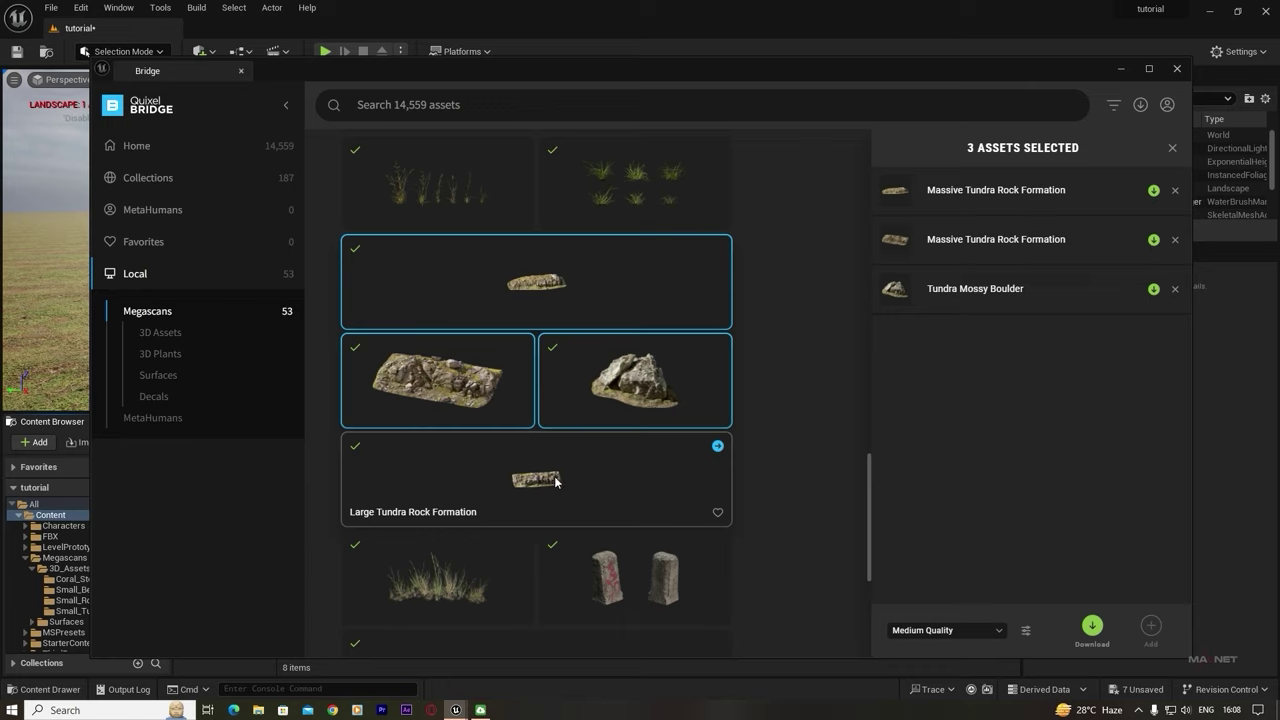
{"action": "left_click", "coordinate": [690, 492], "text": "ctrl"}
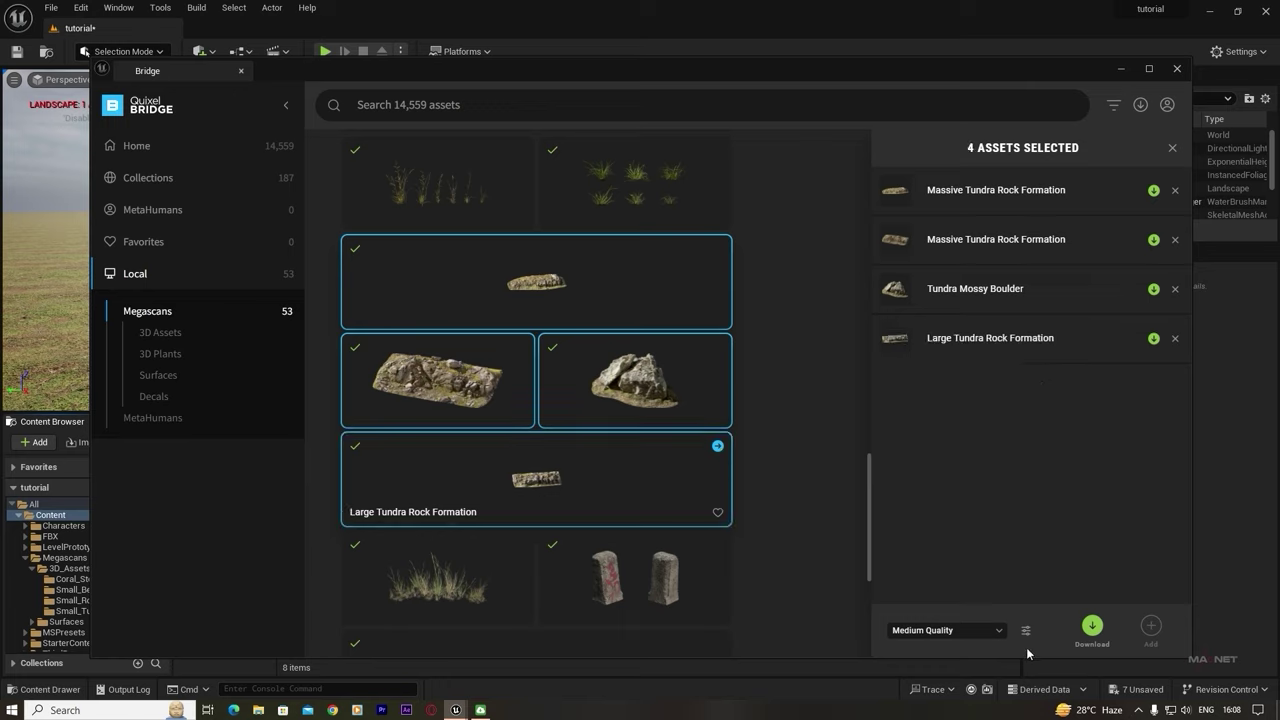
{"action": "left_click", "coordinate": [1093, 627]}
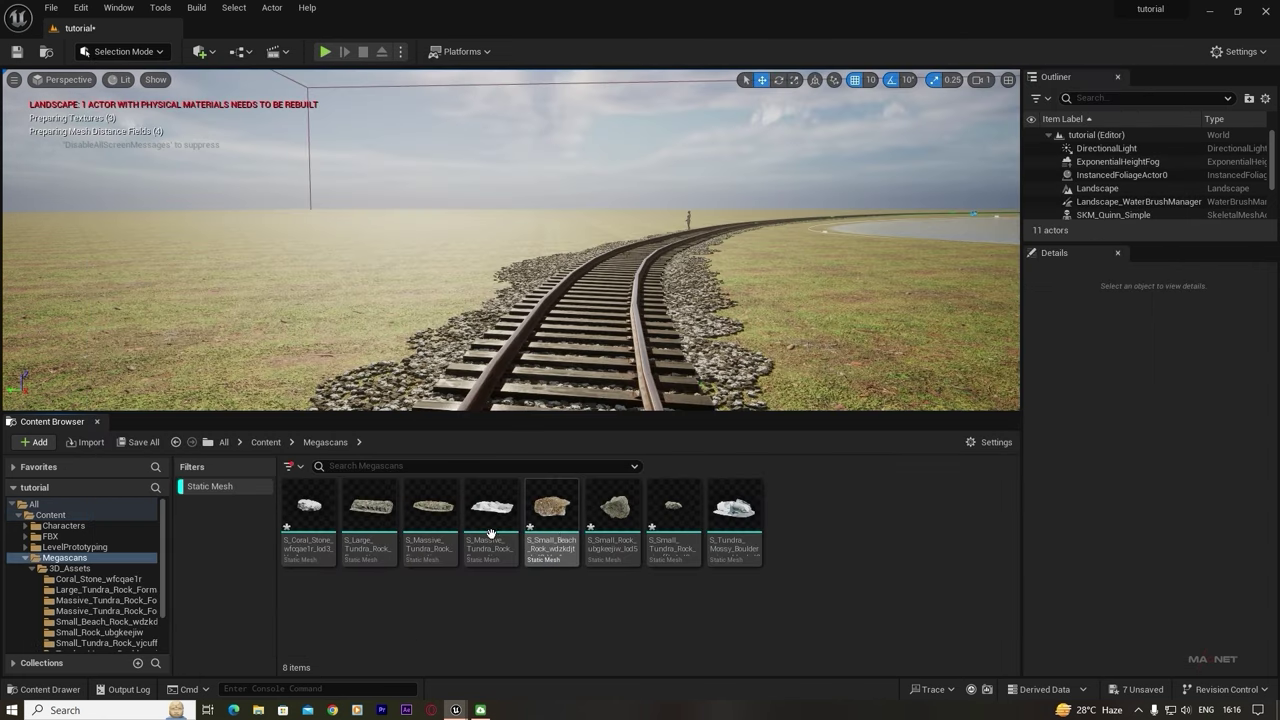
- Place the large tundra rock formation on the grass across the track from the lake and rotate it to about -170°
{"action": "scroll", "coordinate": [651, 325], "scroll_direction": "up", "scroll_amount": 3}
{"action": "right_click_drag", "start_coordinate": [571, 299], "coordinate": [568, 350]}
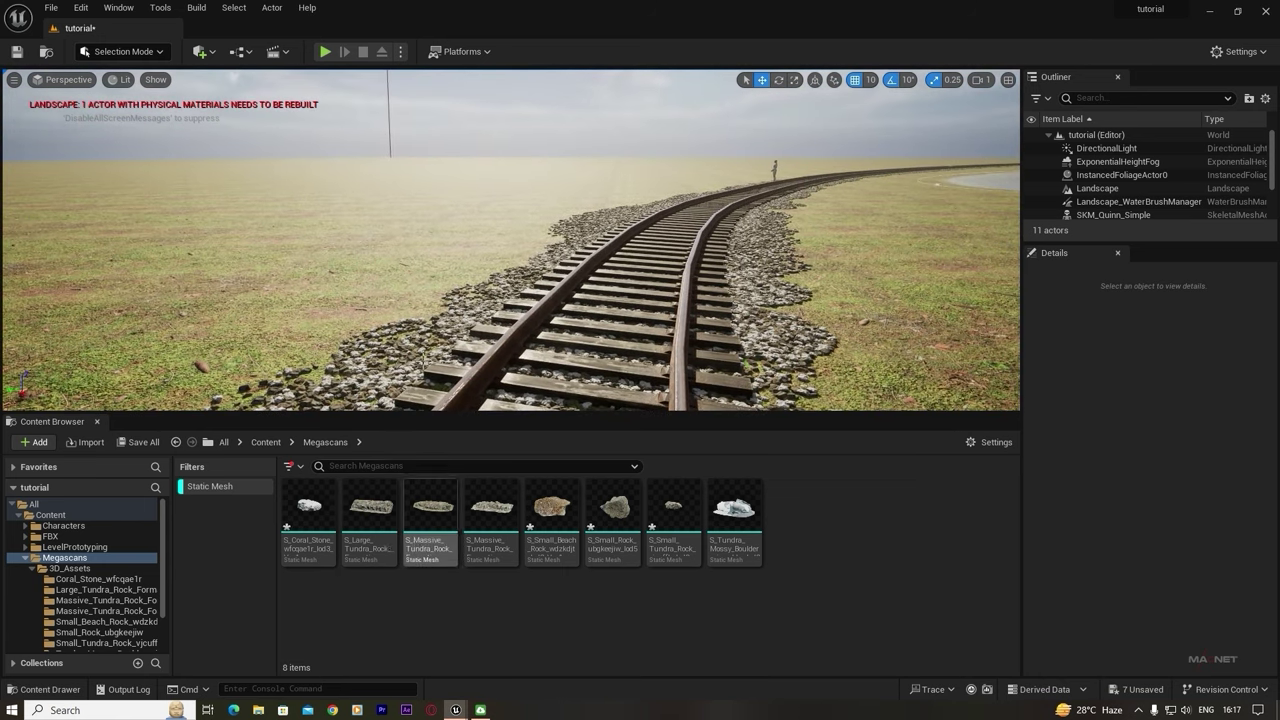
{"action": "left_click", "coordinate": [367, 500]}
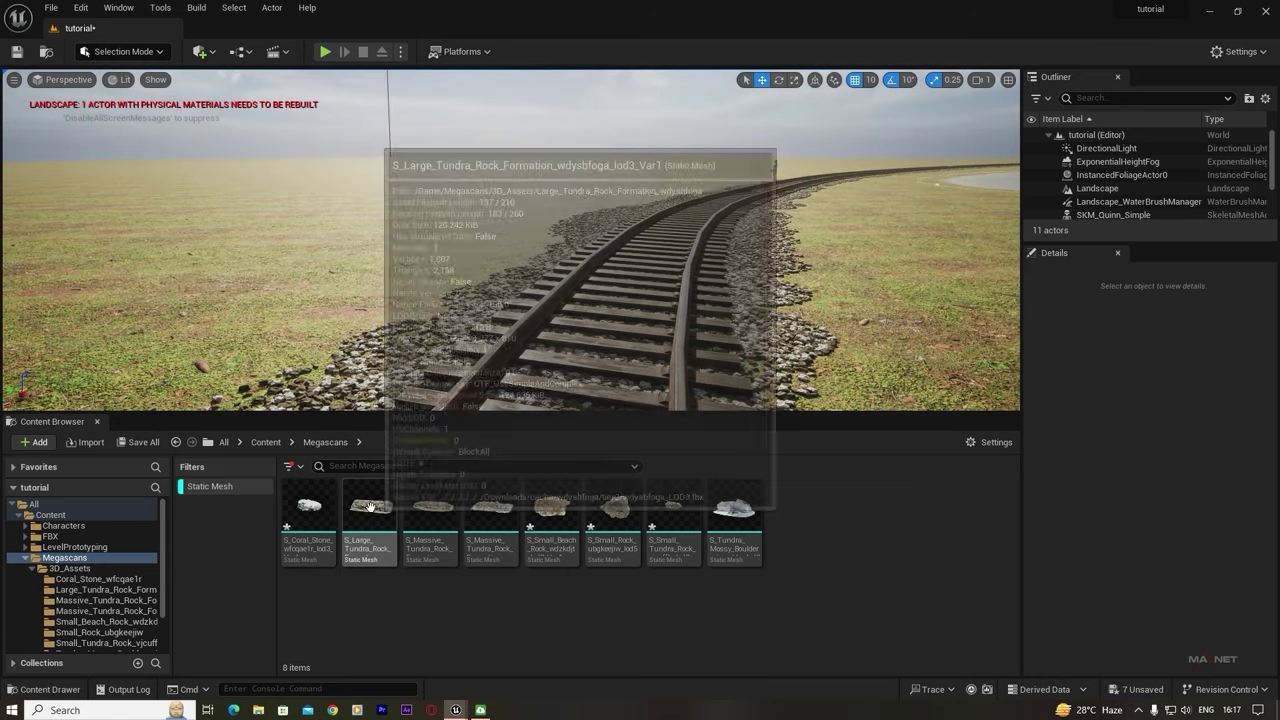
{"action": "left_click_drag", "start_coordinate": [367, 500], "coordinate": [276, 198]}
{"action": "key", "text": "e"}
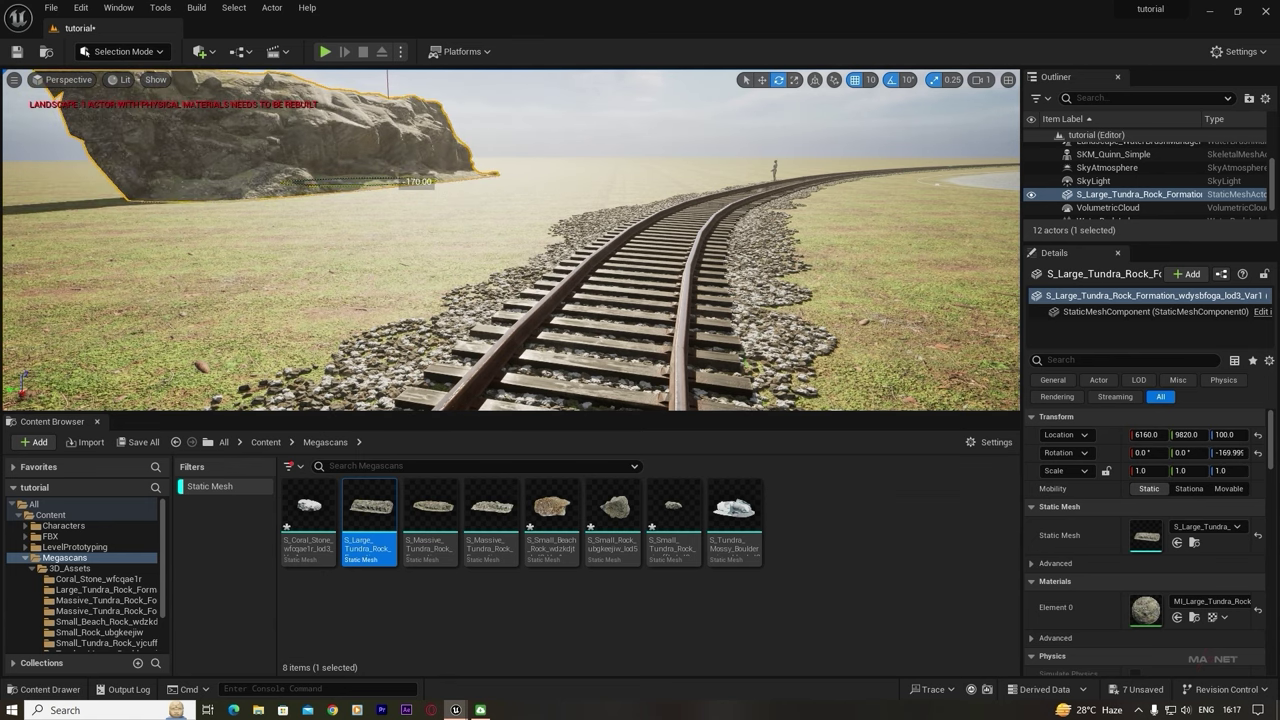
- Duplicate the rock formation end to end into a four-piece wall beside the track, turning the copies progressively to about -140°
{"action": "key", "text": "w"}
{"action": "key", "text": "f"}
{"action": "left_click_drag", "start_coordinate": [524, 309], "coordinate": [652, 240], "text": "alt"}
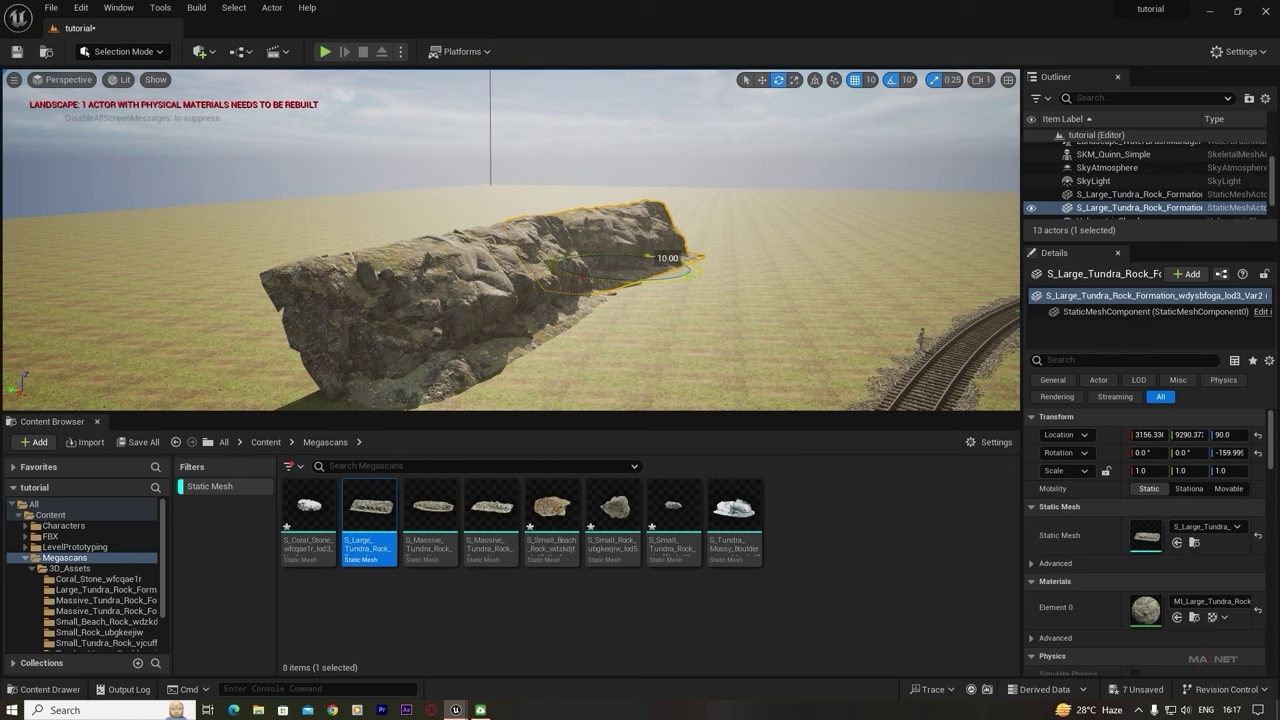
{"action": "key", "text": "w"}
{"action": "right_click_drag", "start_coordinate": [648, 258], "coordinate": [760, 258]}
{"action": "left_click_drag", "start_coordinate": [523, 297], "coordinate": [706, 258], "text": "alt"}
{"action": "key", "text": "e"}
{"action": "key", "text": "w"}
{"action": "right_click_drag", "start_coordinate": [706, 258], "coordinate": [790, 230]}
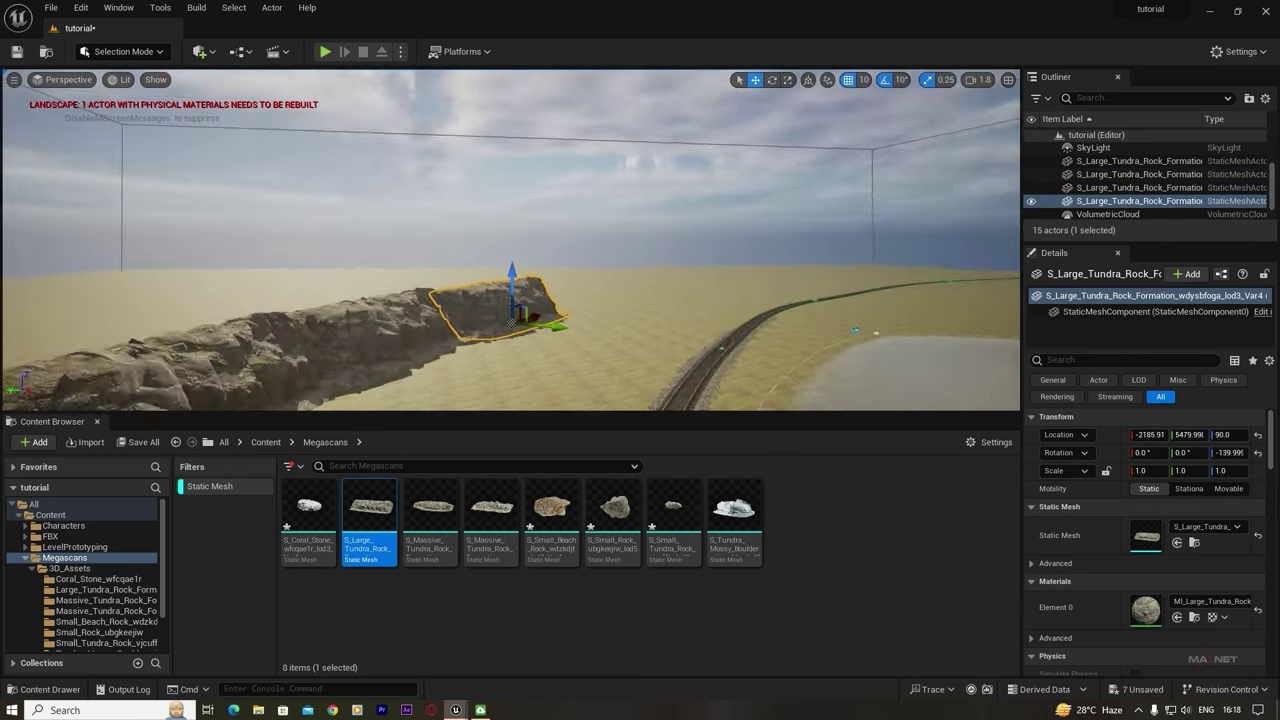
- Extend the rock wall along the track's curve with more duplicates, rotating the copies to follow the bend
{"action": "right_click_drag", "start_coordinate": [640, 240], "coordinate": [520, 300]}
{"action": "left_click_drag", "start_coordinate": [625, 262], "coordinate": [780, 262], "text": "alt"}
{"action": "key", "text": "e"}
{"action": "key", "text": "w"}
{"action": "left_click_drag", "start_coordinate": [620, 236], "coordinate": [940, 205], "text": "alt"}
{"action": "key", "text": "e"}
{"action": "key", "text": "w"}
{"action": "mouse_move", "coordinate": [640, 240]}
{"action": "right_mouse_down"}
{"action": "mouse_move", "coordinate": [760, 240]}
{"action": "mouse_move", "coordinate": [640, 240]}
{"action": "right_mouse_up"}
- Duplicate the formation behind the wall, scale it to 2.25, and copy it along as a taller back row of cliffs
{"action": "left_click_drag", "start_coordinate": [720, 245], "coordinate": [220, 255], "text": "alt"}
{"action": "key", "text": "r"}
{"action": "key", "text": "w"}
{"action": "right_click_drag", "start_coordinate": [449, 286], "coordinate": [560, 270]}
{"action": "left_click_drag", "start_coordinate": [220, 255], "coordinate": [634, 188], "text": "alt"}
{"action": "right_click_drag", "start_coordinate": [640, 240], "coordinate": [520, 240]}
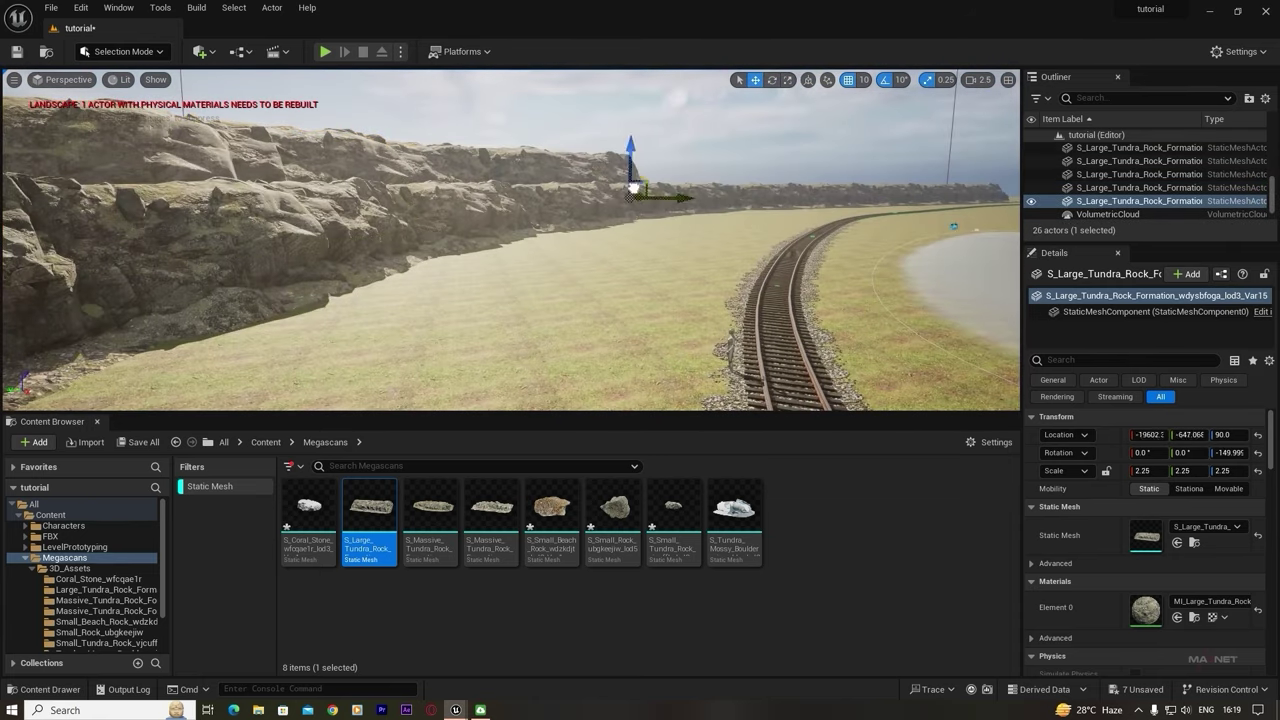
- Continue the 2.25-scale cliff row around the far end of the track towards the lake, rotating the last copy to about -110°
{"action": "left_click_drag", "start_coordinate": [634, 188], "coordinate": [765, 192]}
{"action": "right_click_drag", "start_coordinate": [640, 240], "coordinate": [520, 310]}
{"action": "scroll", "coordinate": [520, 280], "scroll_direction": "up", "scroll_amount": 3}
{"action": "key", "text": "e"}
{"action": "left_click_drag", "start_coordinate": [525, 272], "coordinate": [560, 262]}
{"action": "key", "text": "w"}
{"action": "left_click_drag", "start_coordinate": [497, 245], "coordinate": [700, 160]}
{"action": "right_click_drag", "start_coordinate": [520, 240], "coordinate": [640, 230]}
{"action": "scroll", "coordinate": [520, 240], "scroll_direction": "down", "scroll_amount": 3}
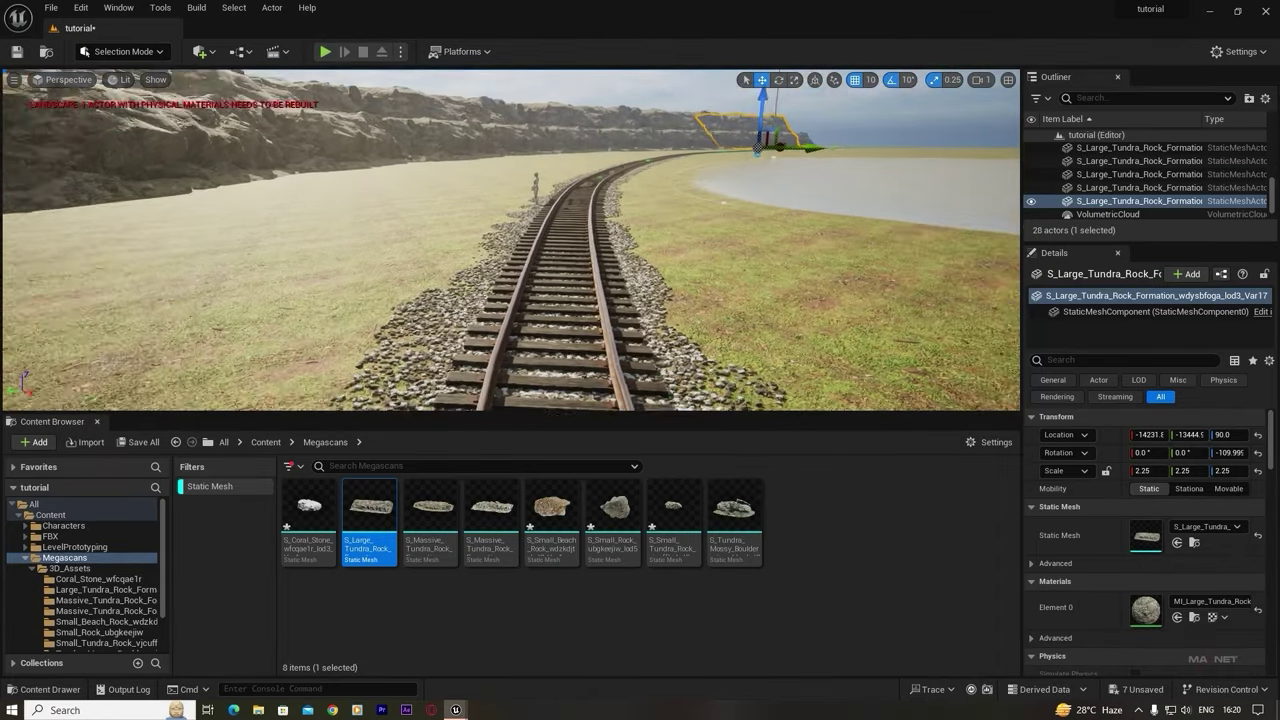
{"action": "right_click_drag", "start_coordinate": [425, 285], "coordinate": [365, 240]}
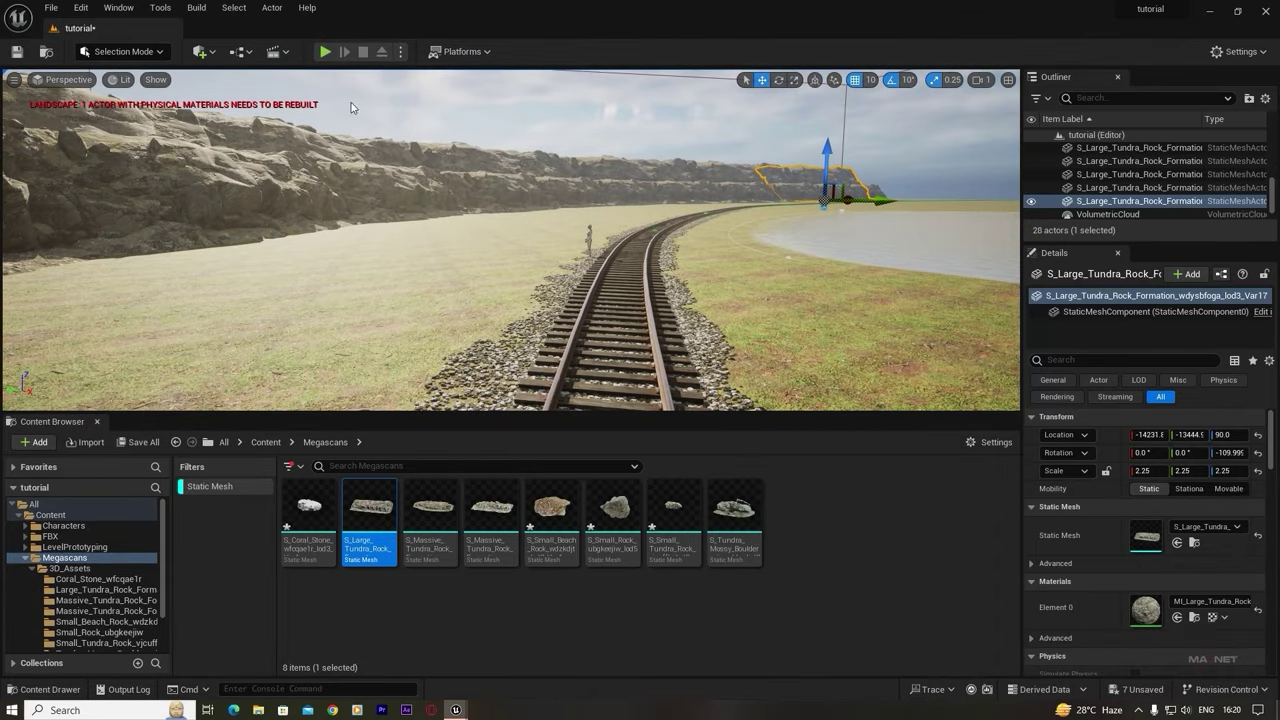
{"action": "right_click_drag", "start_coordinate": [581, 319], "coordinate": [768, 283]}
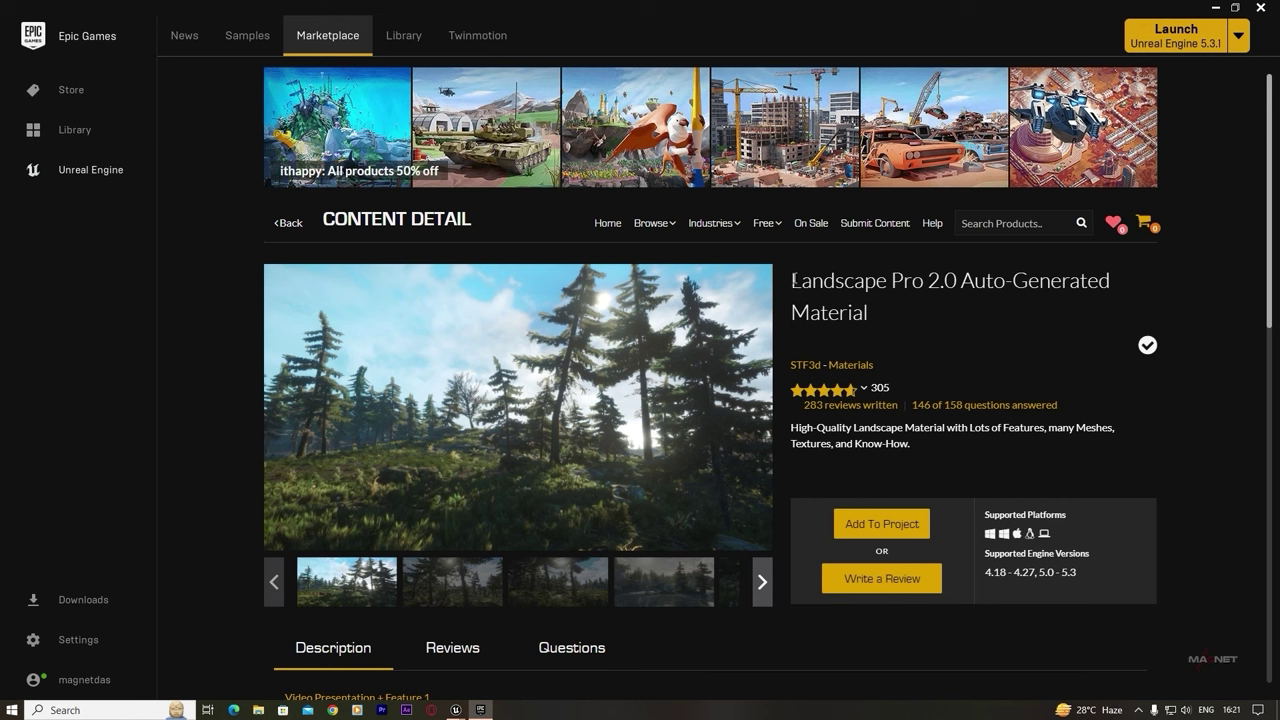
- In the Epic Games Launcher, start adding Landscape Pro 2.0 Auto-Generated Material to a project and locate the tutorial project in the list
{"action": "left_click_drag", "start_coordinate": [793, 278], "coordinate": [879, 318]}
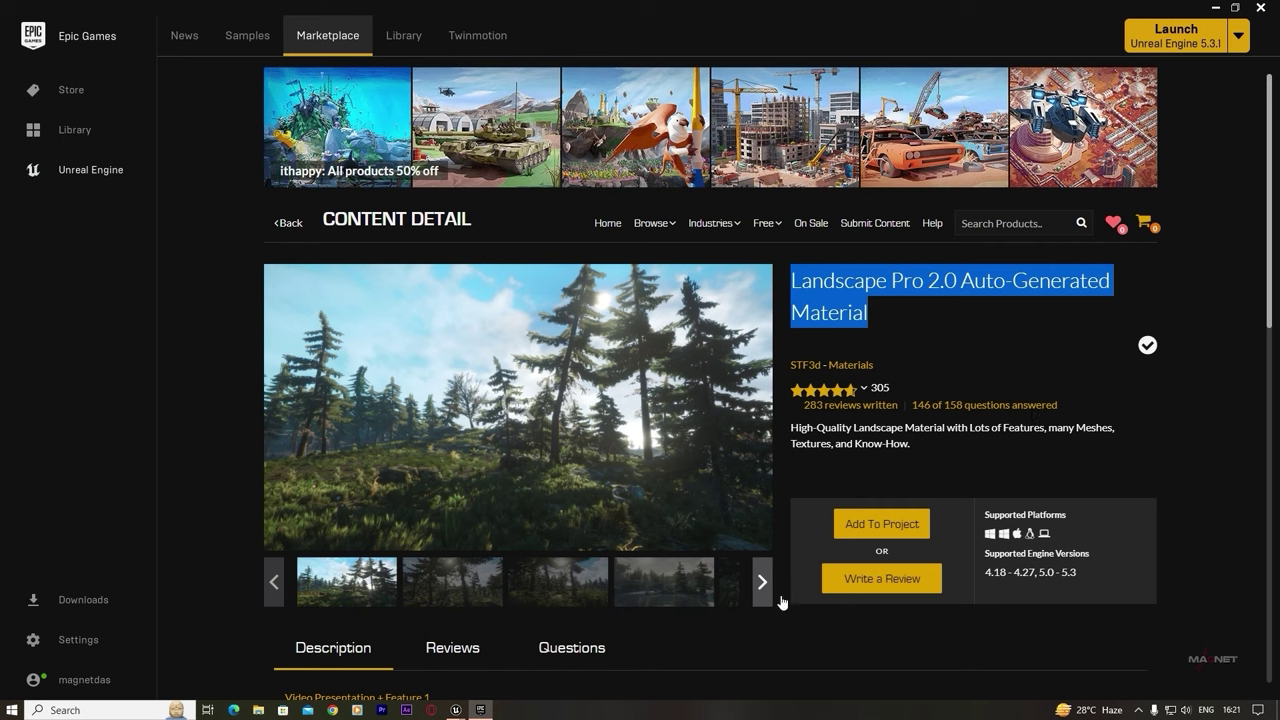
{"action": "left_click", "coordinate": [878, 538]}
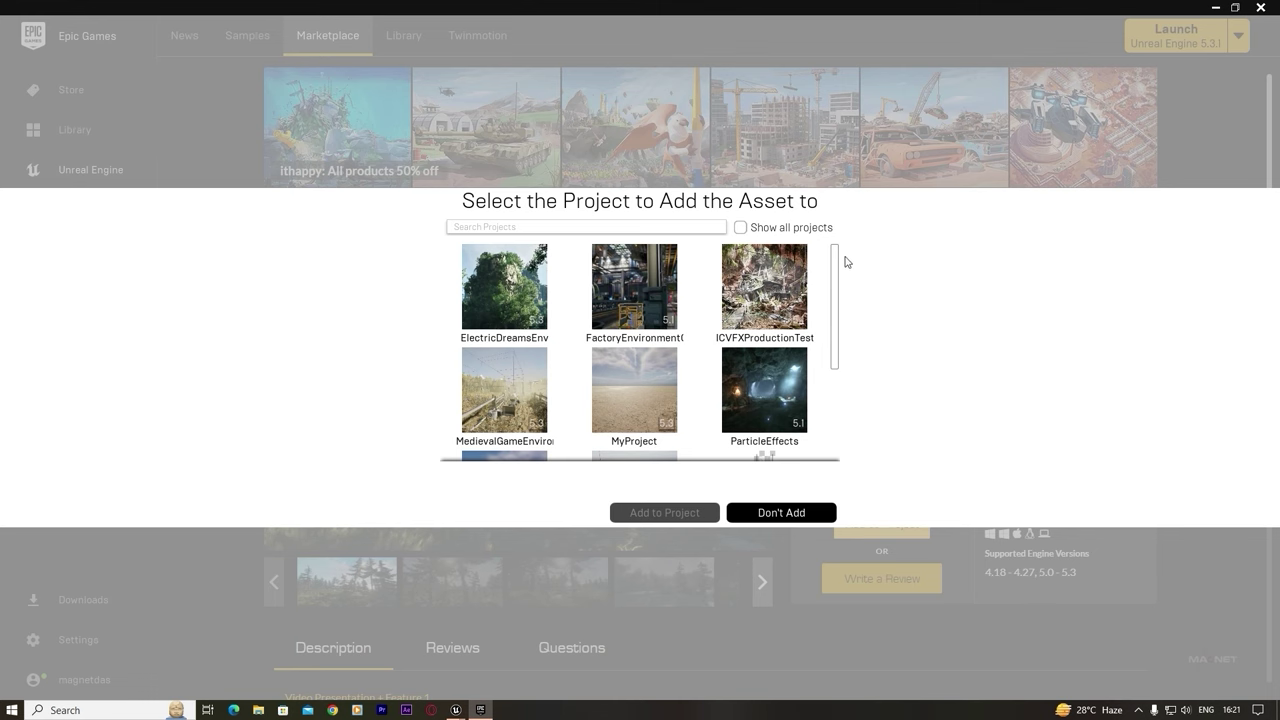
{"action": "left_click_drag", "start_coordinate": [837, 268], "coordinate": [829, 393]}
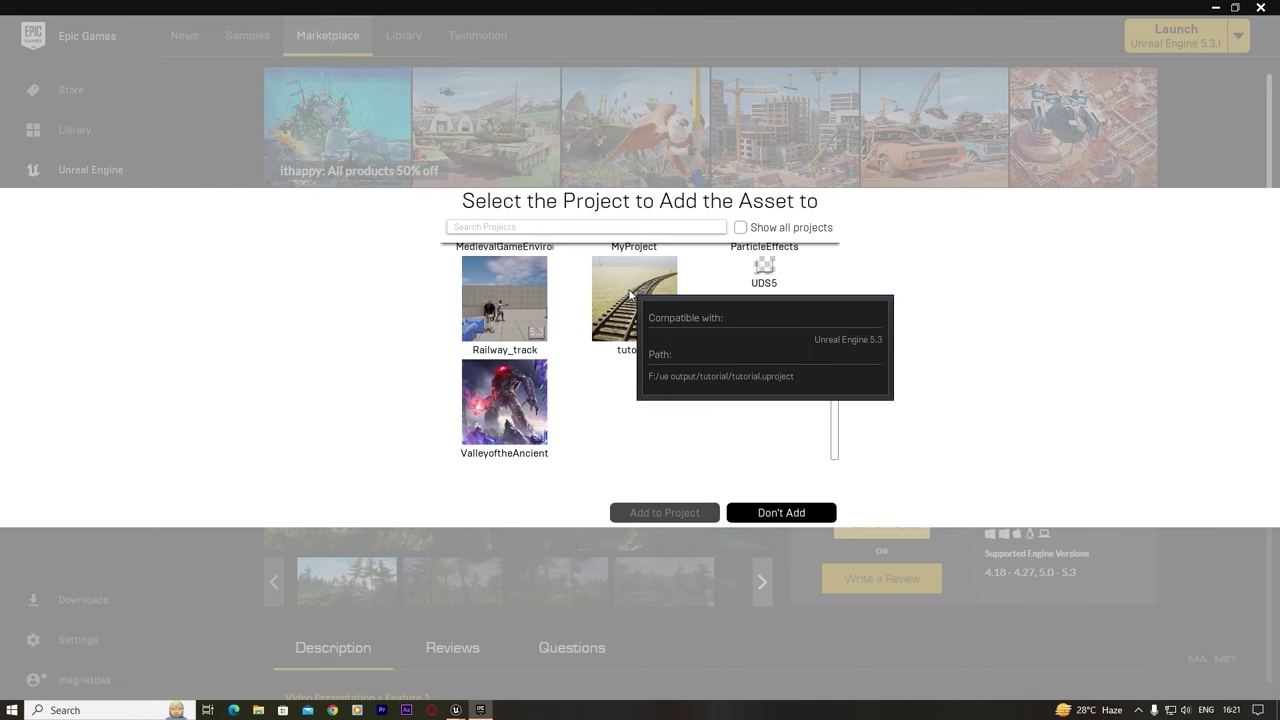
- Add the selected marketplace asset to the tutorial project
{"action": "left_click", "coordinate": [648, 350]}
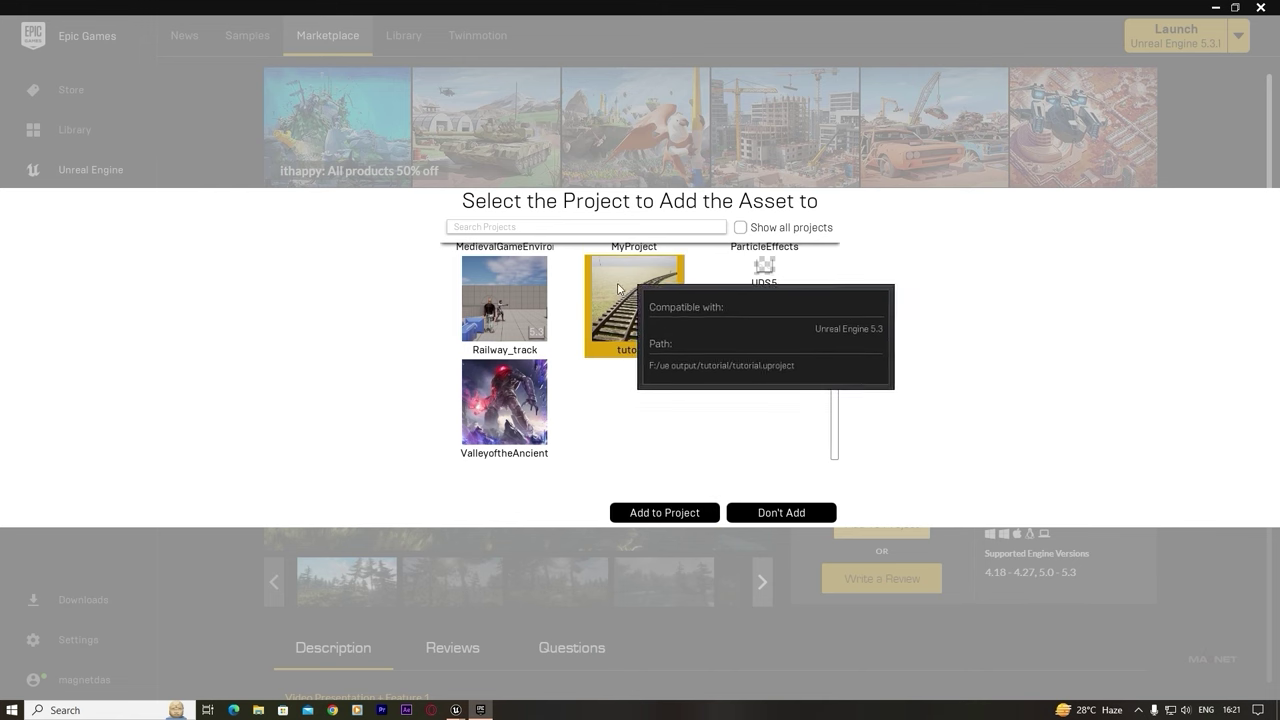
{"action": "left_click", "coordinate": [670, 513]}
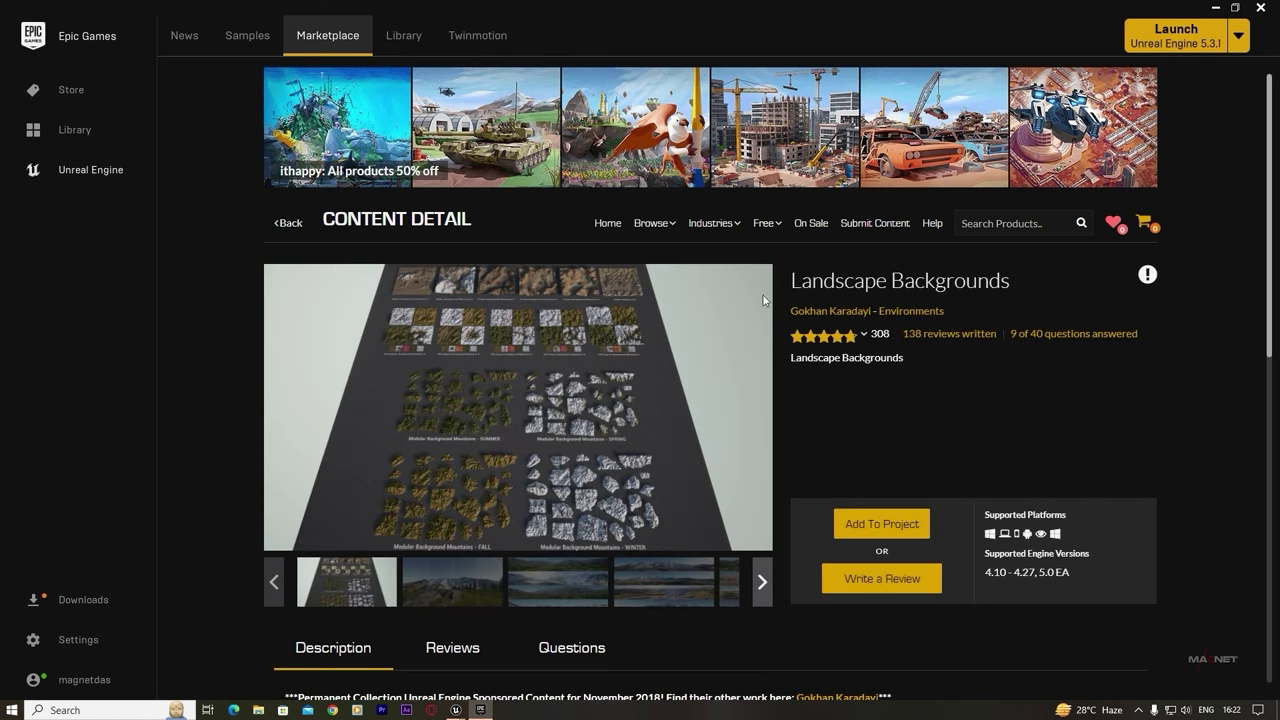
- Add the Landscape Backgrounds asset to the tutorial project, showing all projects and choosing engine version 5.0EA
{"action": "left_click_drag", "start_coordinate": [1010, 283], "coordinate": [790, 285]}
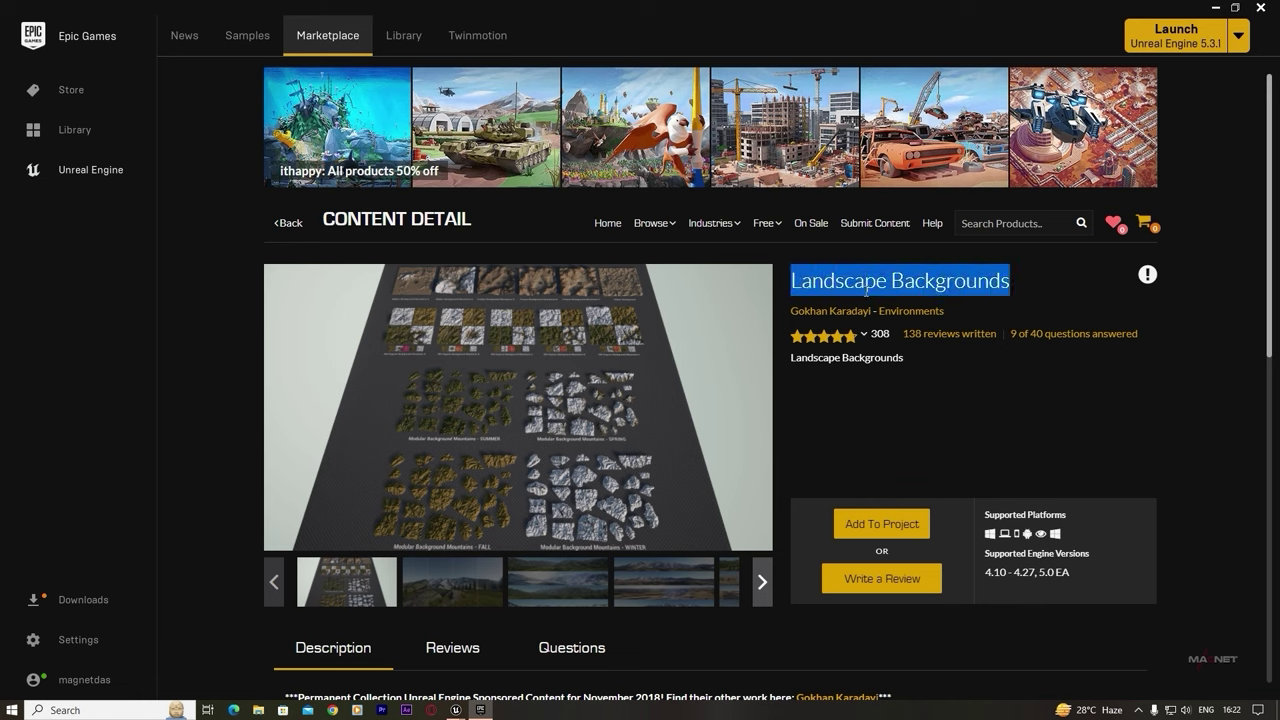
{"action": "left_click", "coordinate": [881, 523]}
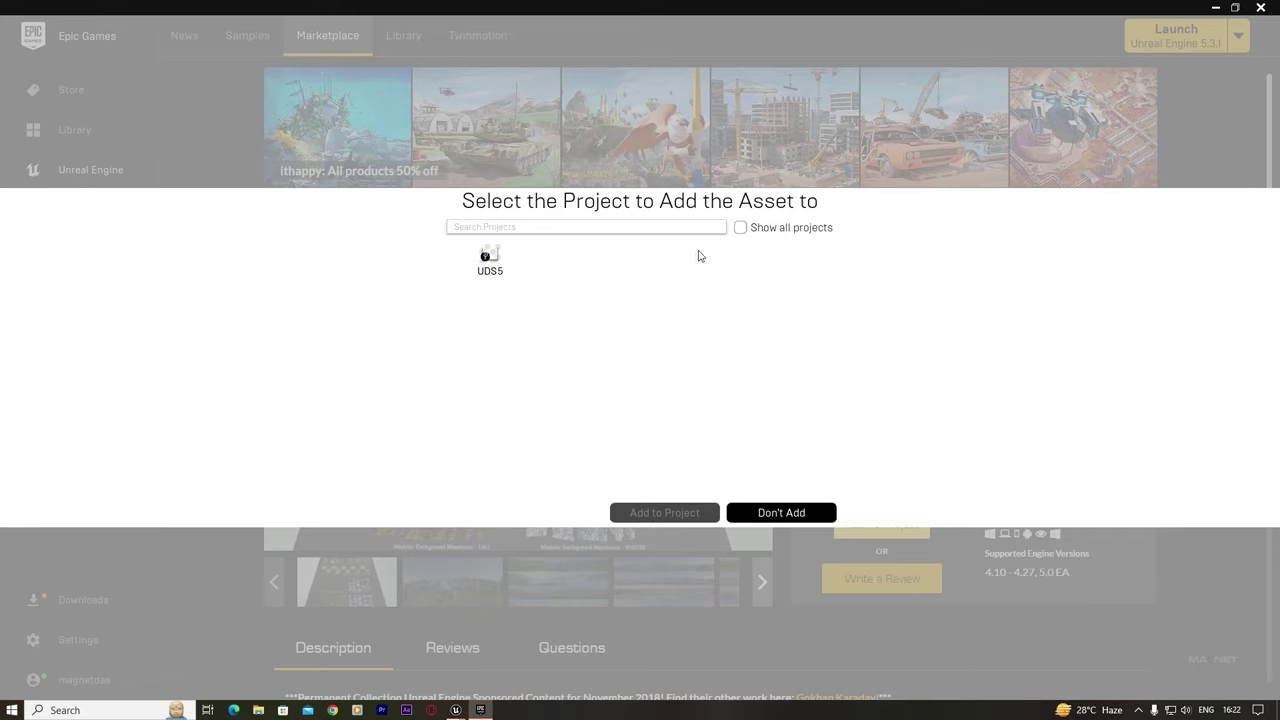
{"action": "left_click", "coordinate": [741, 229]}
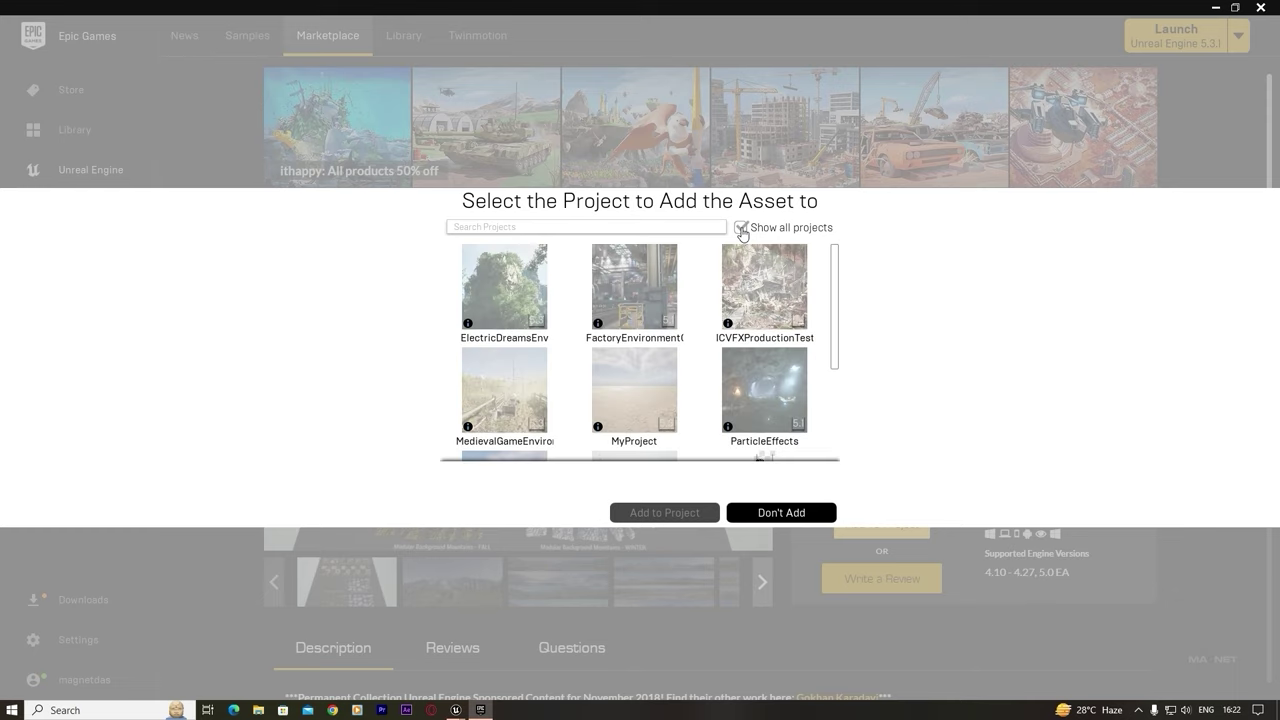
{"action": "left_click_drag", "start_coordinate": [836, 255], "coordinate": [837, 360]}
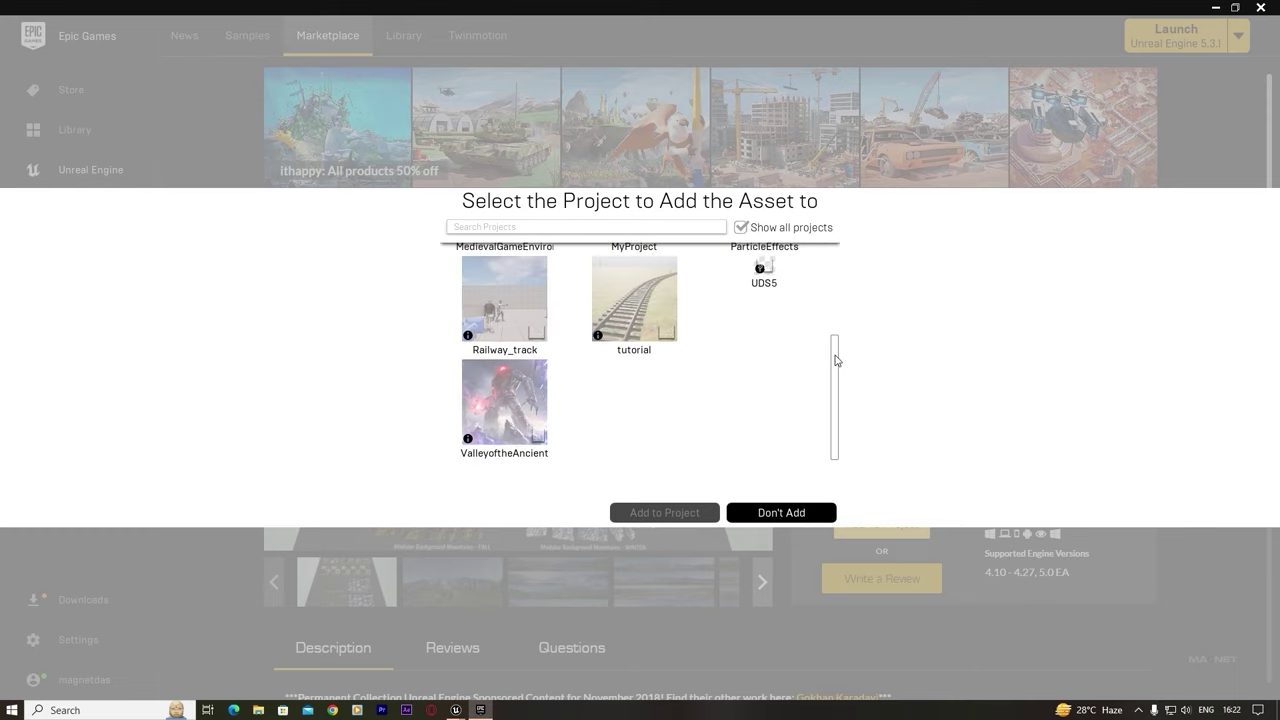
{"action": "left_click", "coordinate": [623, 299]}
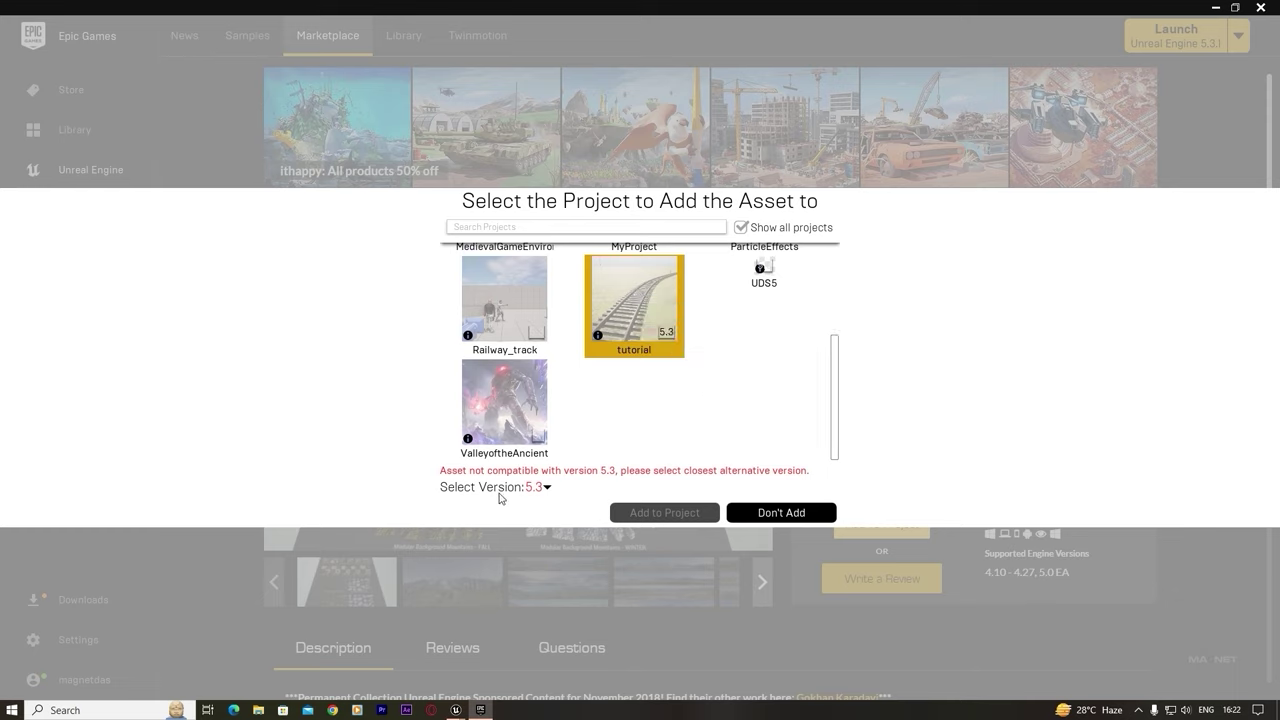
{"action": "left_click", "coordinate": [546, 487]}
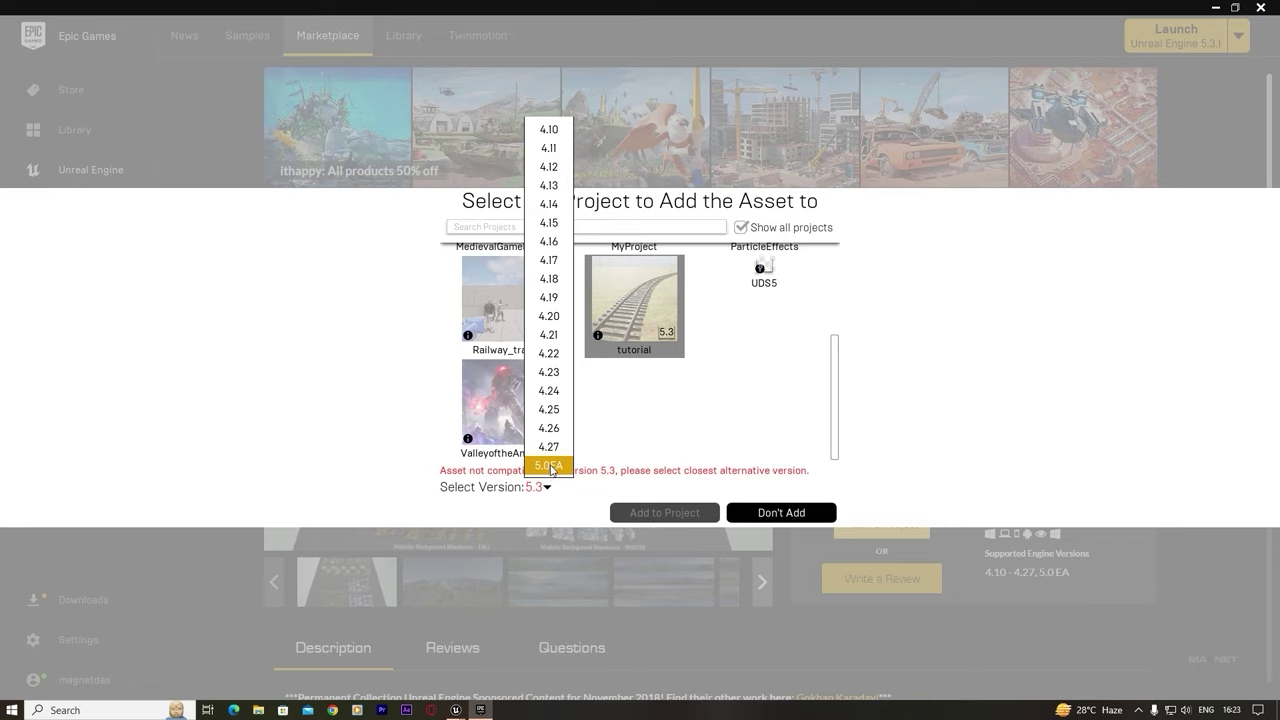
{"action": "left_click", "coordinate": [549, 467]}
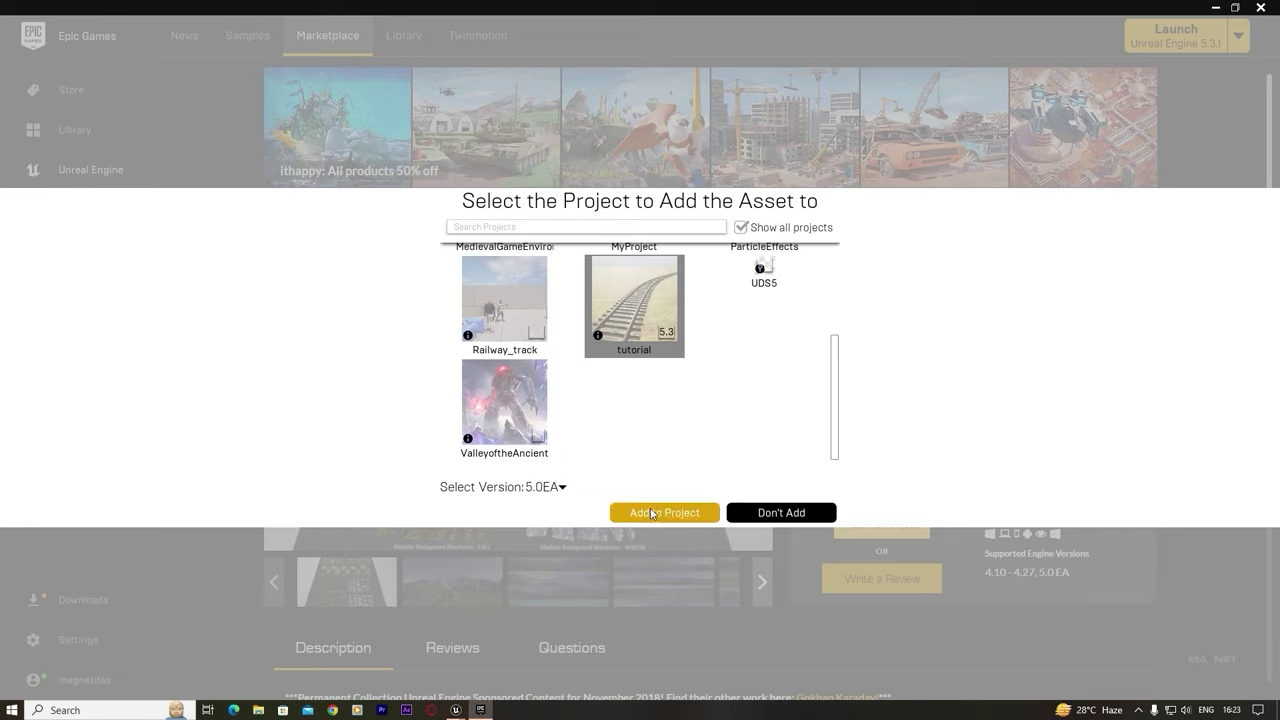
{"action": "left_click", "coordinate": [667, 513]}
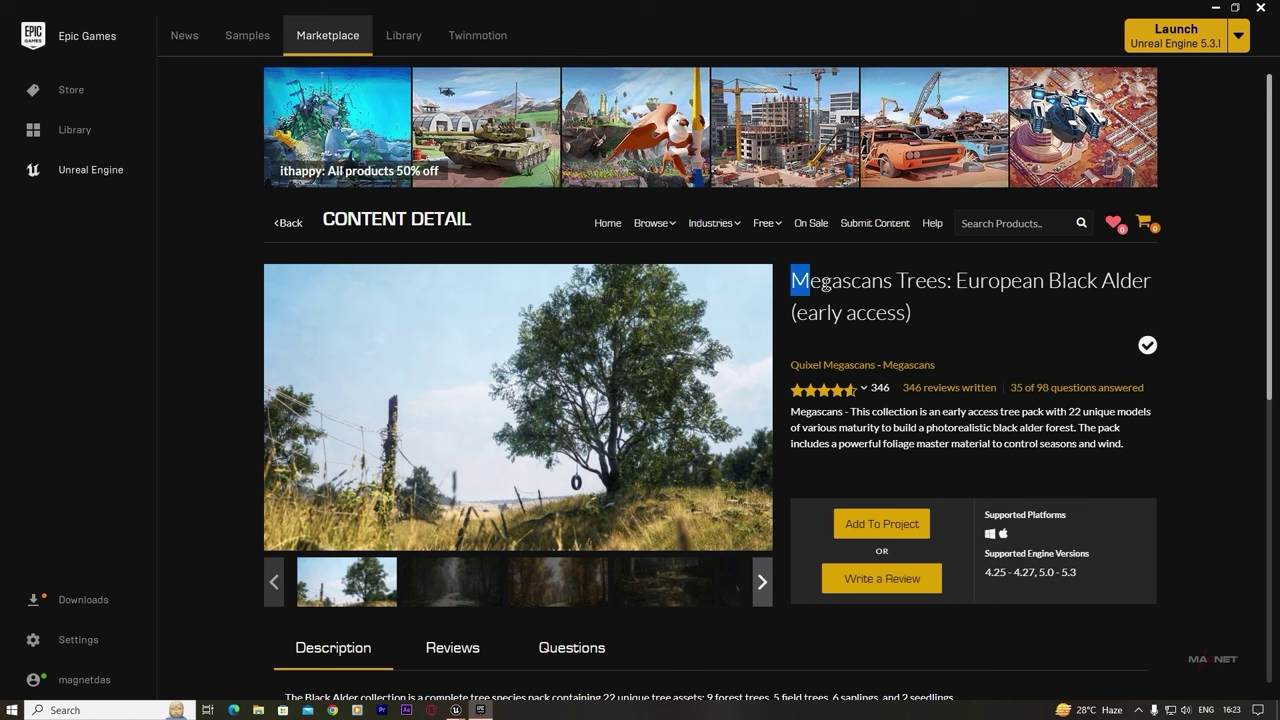
{"action": "left_click_drag", "start_coordinate": [810, 282], "coordinate": [923, 322]}
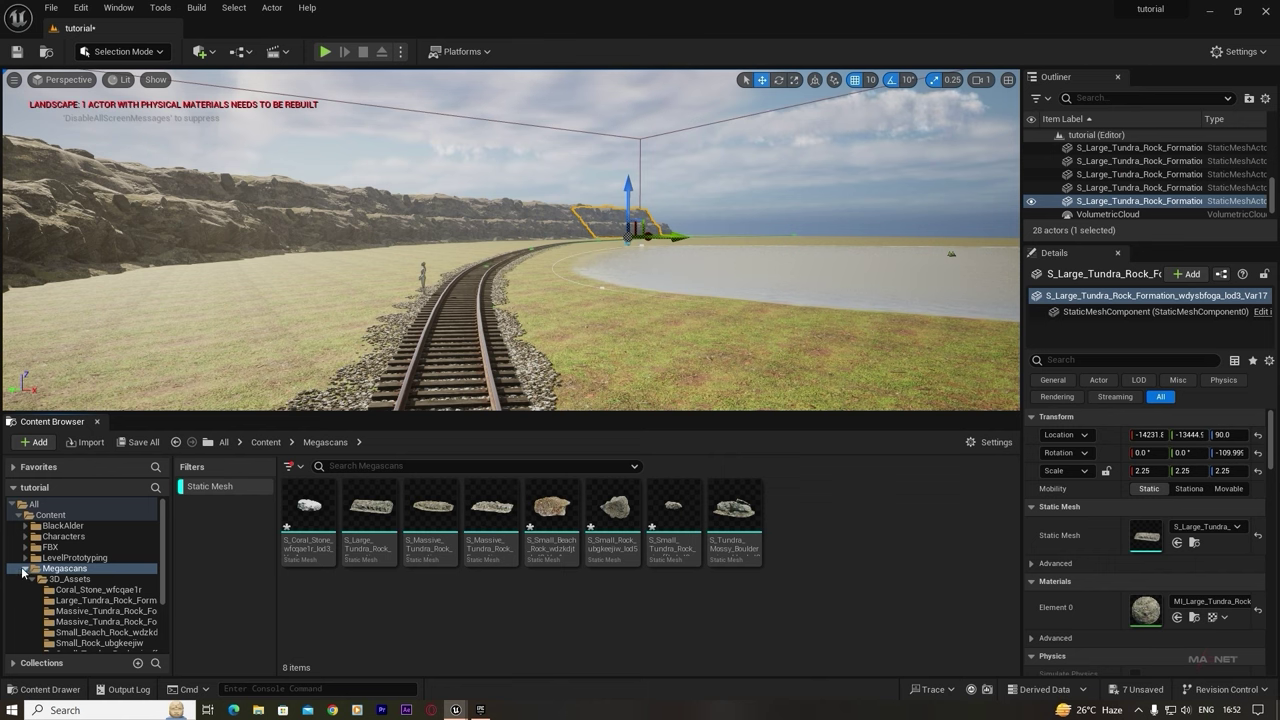
- Open the Modular_Winter folder inside the PhotoR_Backgrounds meshes, with the Static Mesh filter turned off
{"action": "left_click", "coordinate": [22, 571]}
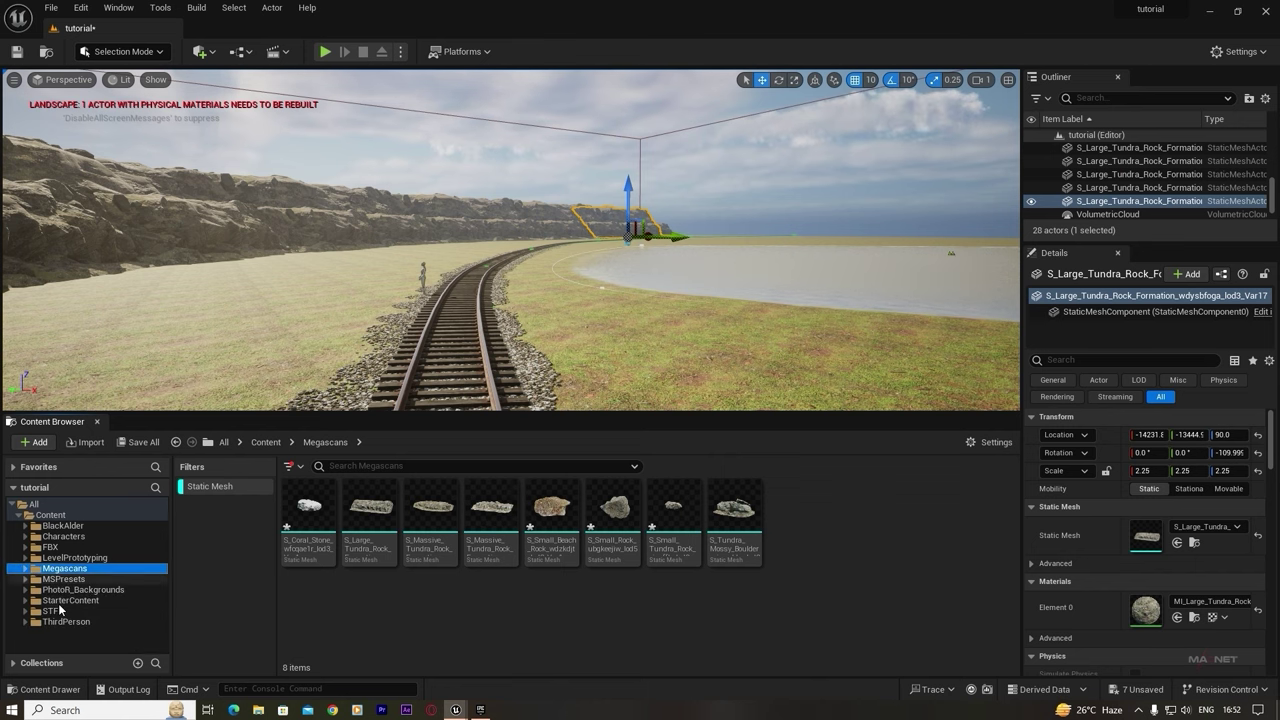
{"action": "left_click", "coordinate": [112, 592]}
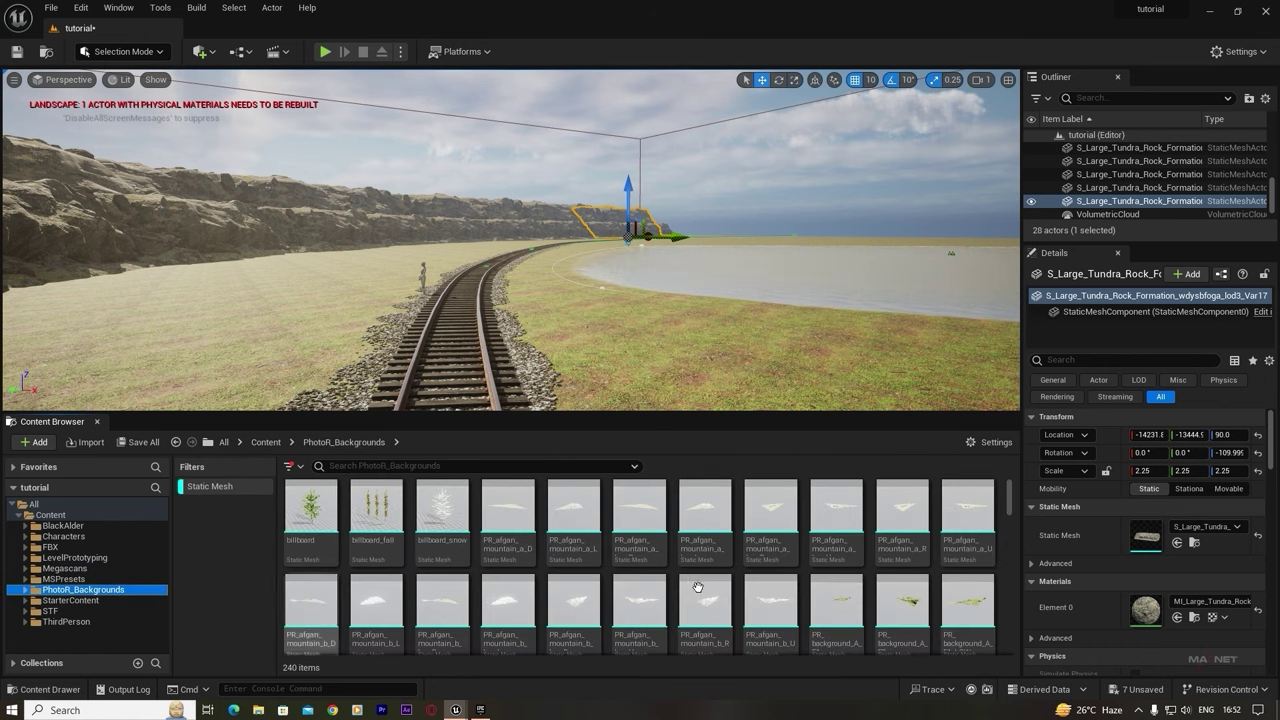
{"action": "left_click", "coordinate": [213, 487]}
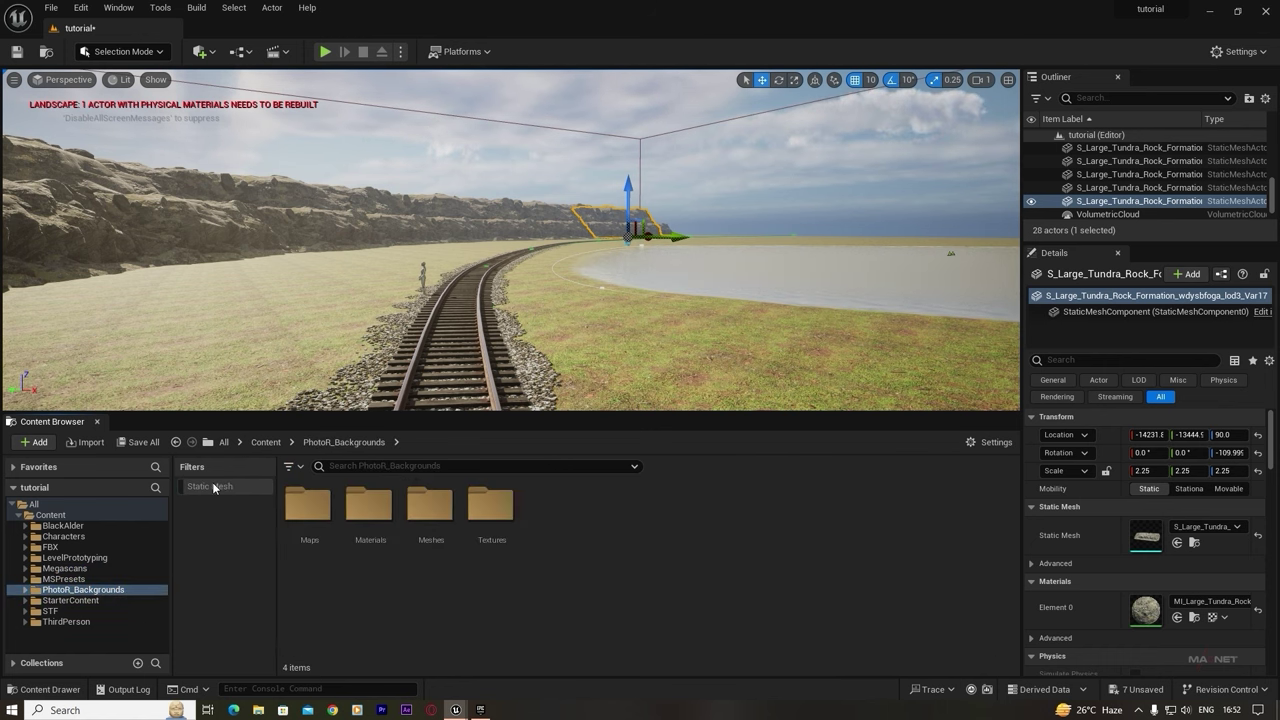
{"action": "double_click", "coordinate": [434, 518]}
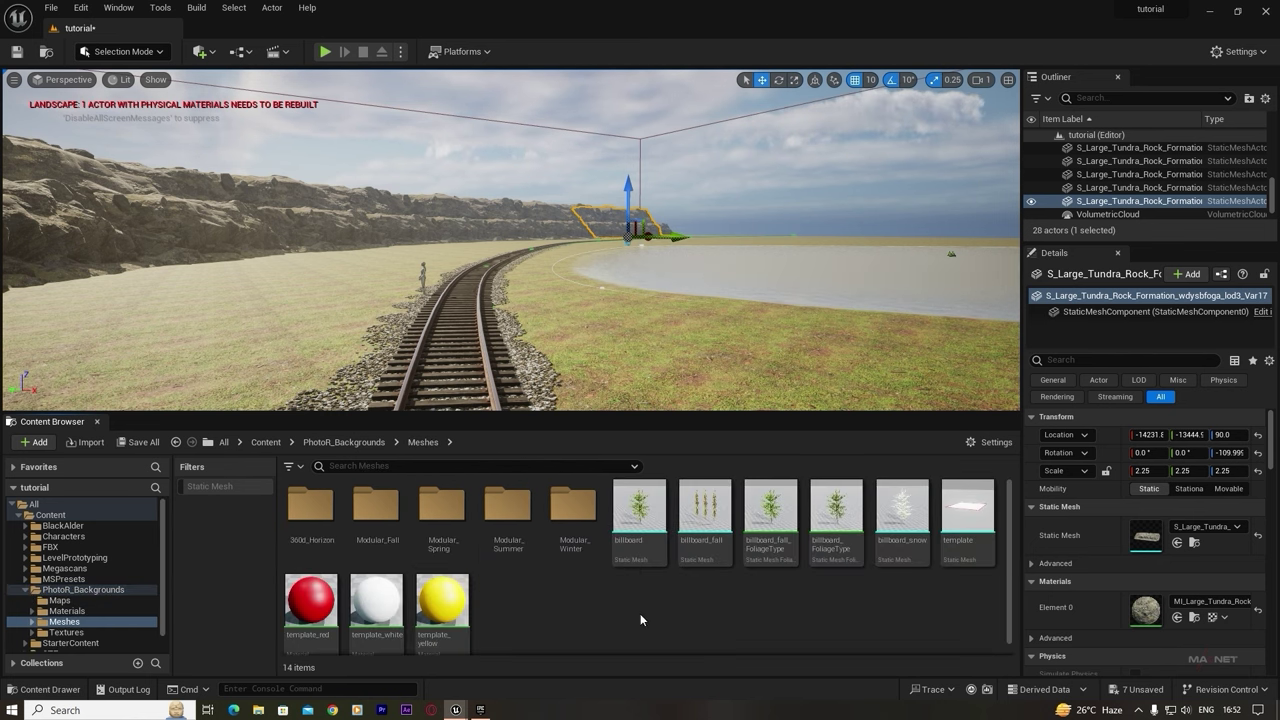
{"action": "double_click", "coordinate": [567, 508]}
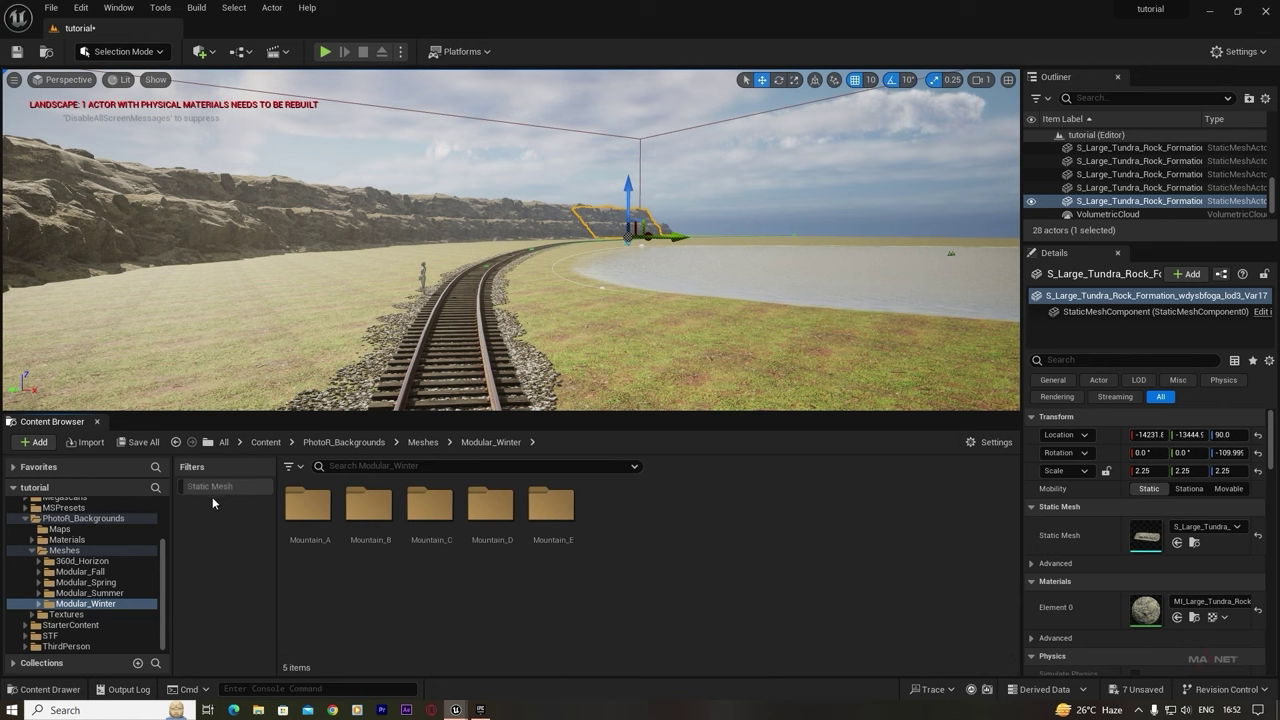
- Compare the Mountain_A and Mountain_C meshes and place pr_background_mountain_a_1_winter from Mountain_A in the level
{"action": "double_click", "coordinate": [308, 505]}
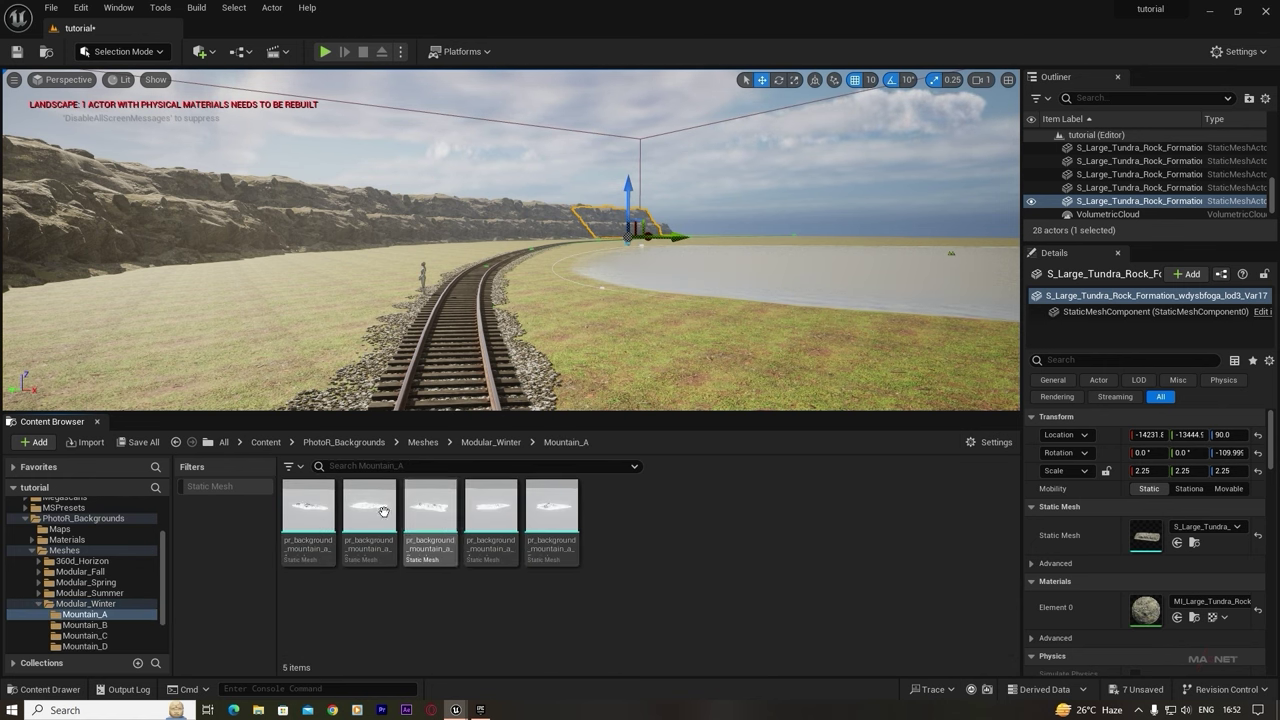
{"action": "key", "text": "alt+Left"}
{"action": "double_click", "coordinate": [432, 520]}
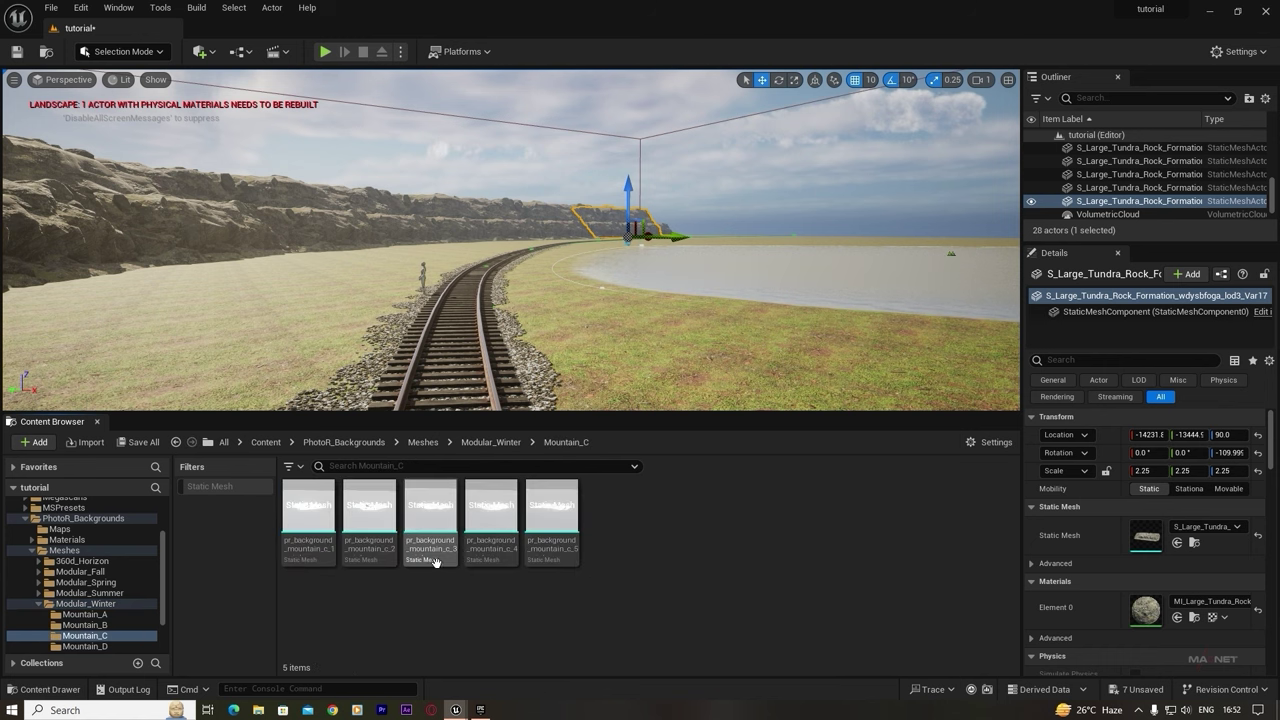
{"action": "key", "text": "alt+Left"}
{"action": "double_click", "coordinate": [306, 512]}
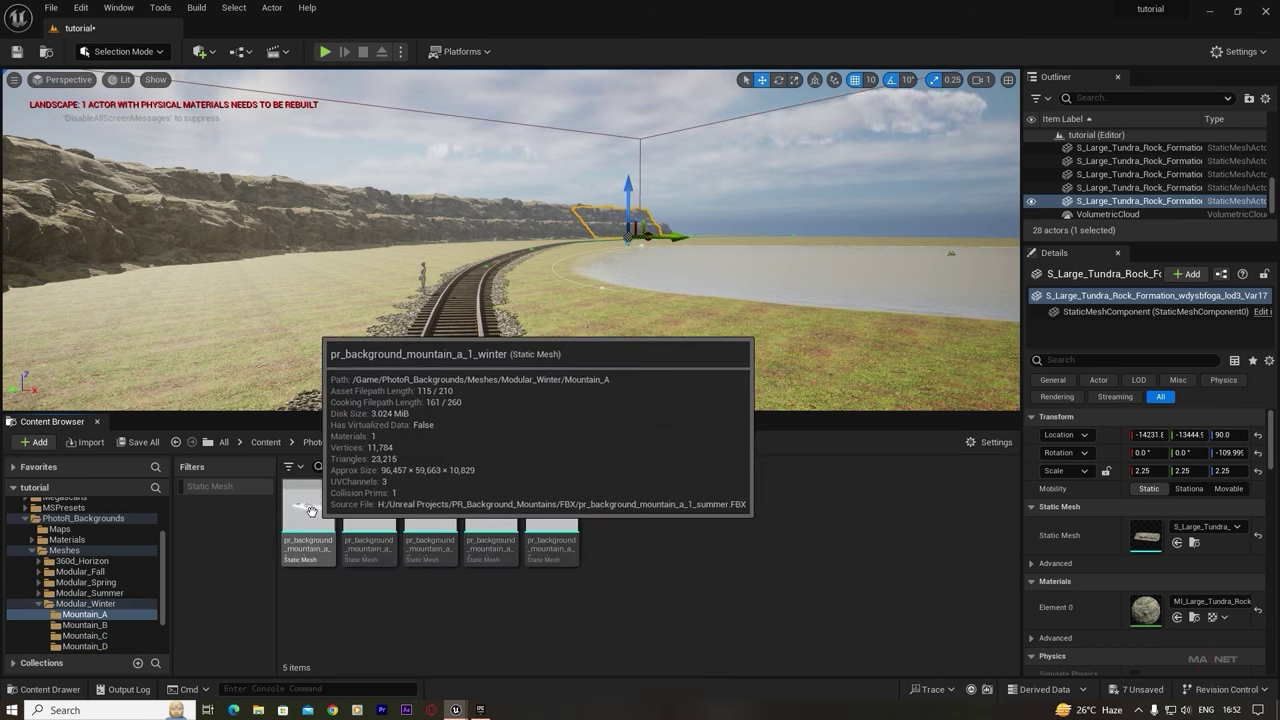
{"action": "left_click", "coordinate": [310, 511]}
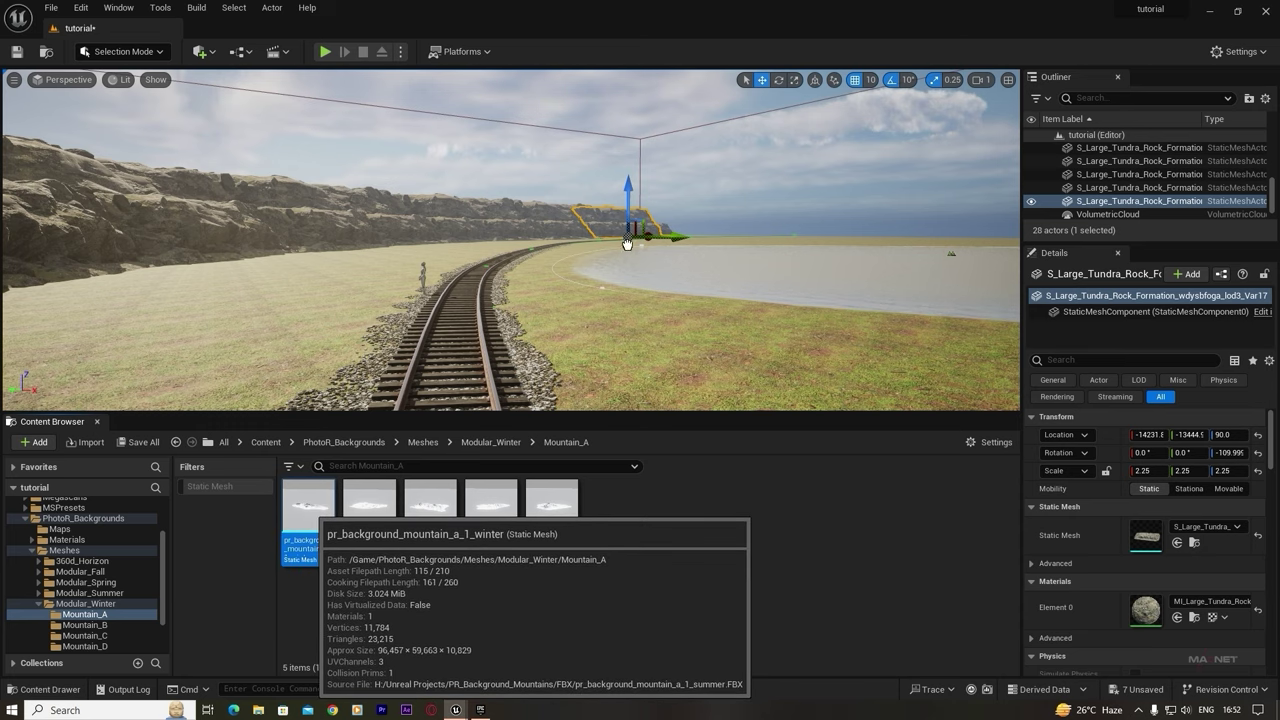
{"action": "left_click_drag", "start_coordinate": [627, 243], "coordinate": [594, 249]}
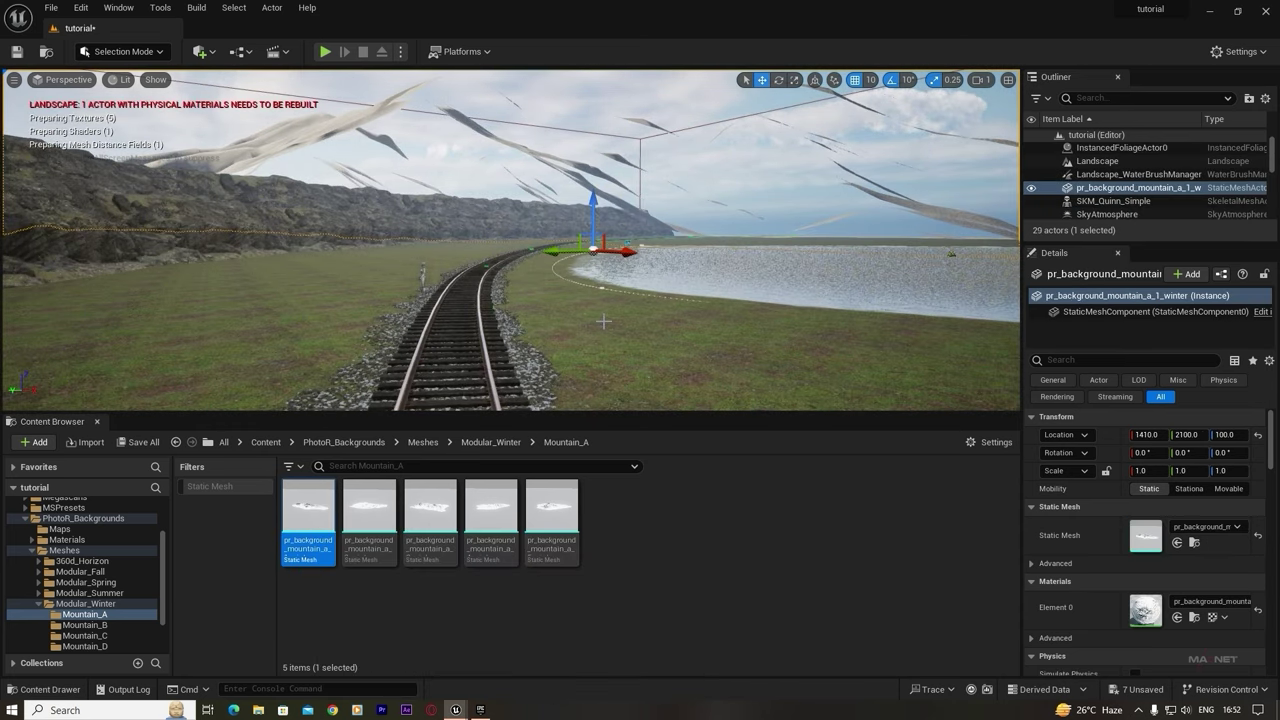
- Arrange three copies of the snowy mountain at scale 2.25 as a range on the horizon beyond the lake
{"action": "right_click_drag", "start_coordinate": [604, 321], "coordinate": [690, 321]}
{"action": "right_click_drag", "start_coordinate": [510, 240], "coordinate": [484, 342]}
{"action": "key", "text": "s"}
{"action": "scroll", "coordinate": [470, 285], "scroll_direction": "up", "scroll_amount": 1}
{"action": "left_click_drag", "start_coordinate": [453, 339], "coordinate": [650, 250]}
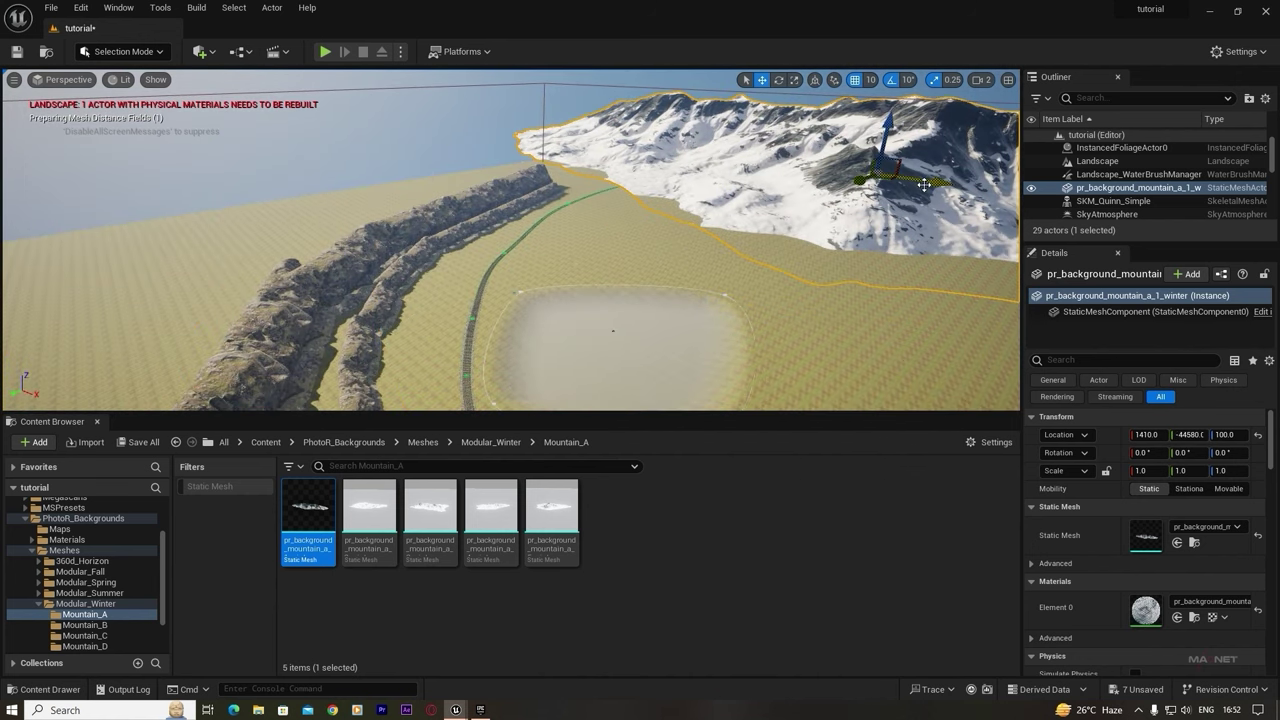
{"action": "left_click_drag", "start_coordinate": [924, 183], "coordinate": [671, 129]}
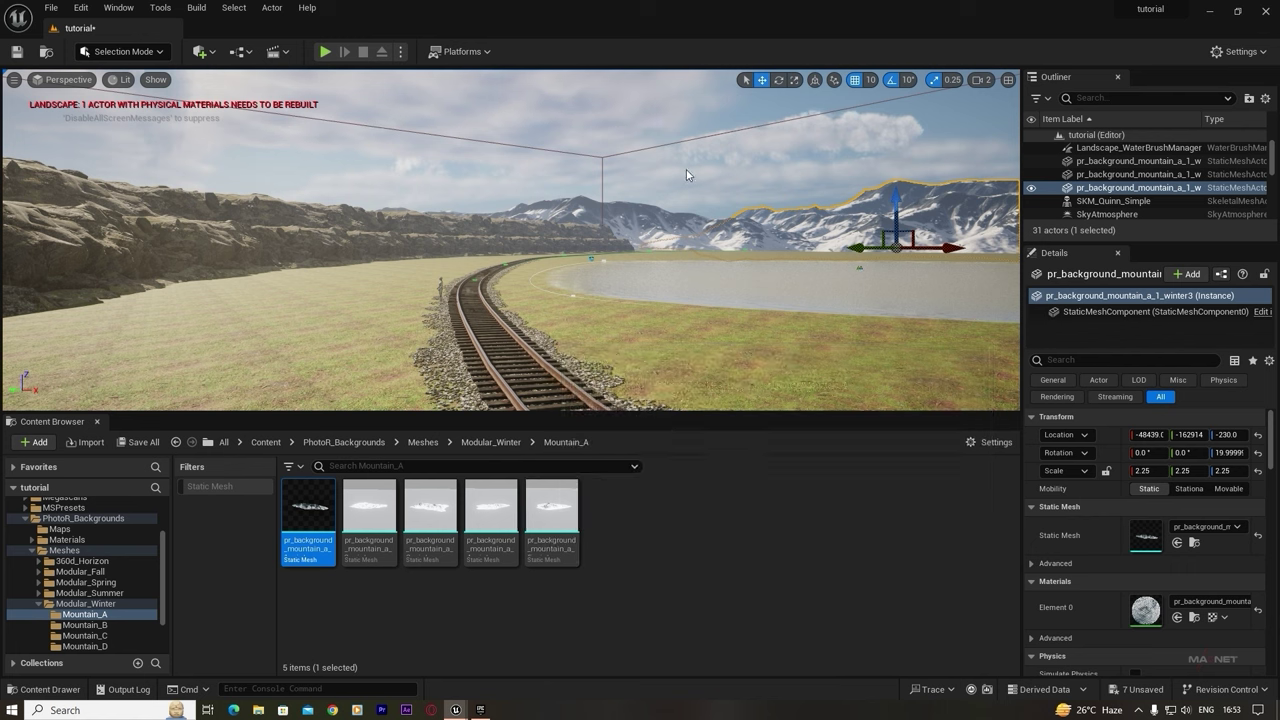
- Open the STF Pack03-LandscapePro folder and filter its contents to static meshes
{"action": "left_click", "coordinate": [38, 602]}
{"action": "left_click", "coordinate": [33, 551]}
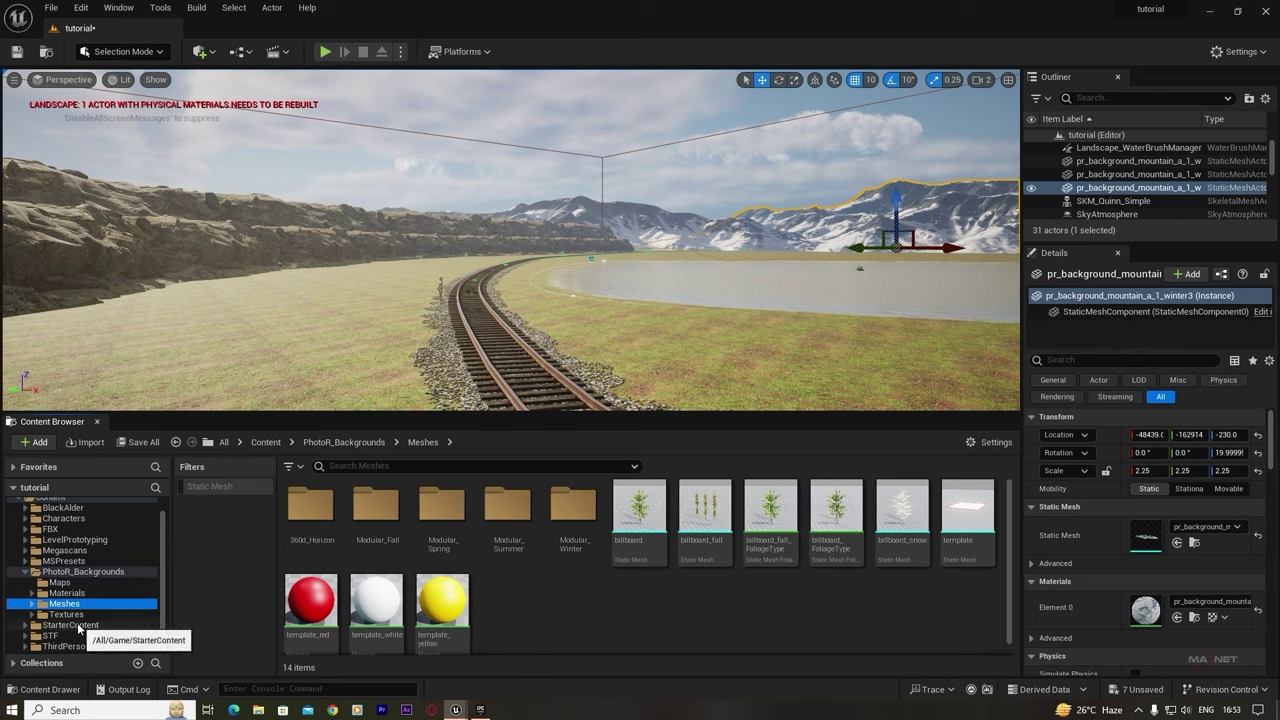
{"action": "left_click", "coordinate": [50, 636]}
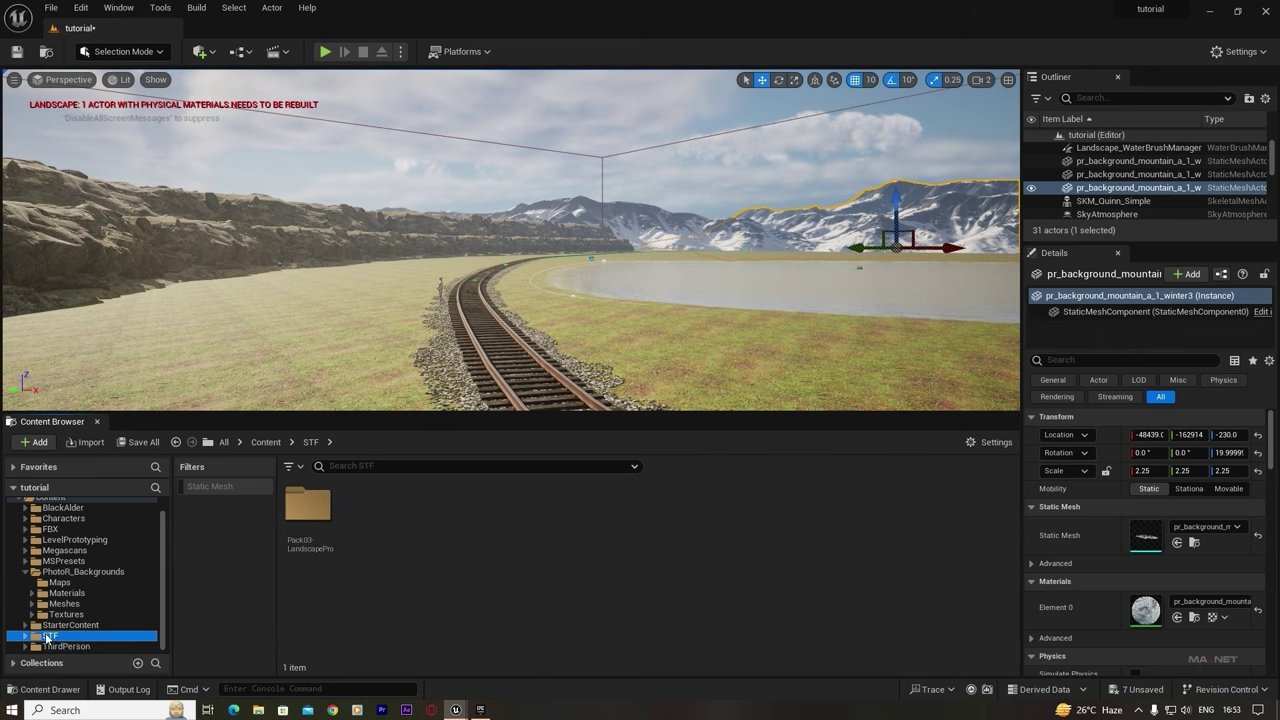
{"action": "double_click", "coordinate": [305, 506]}
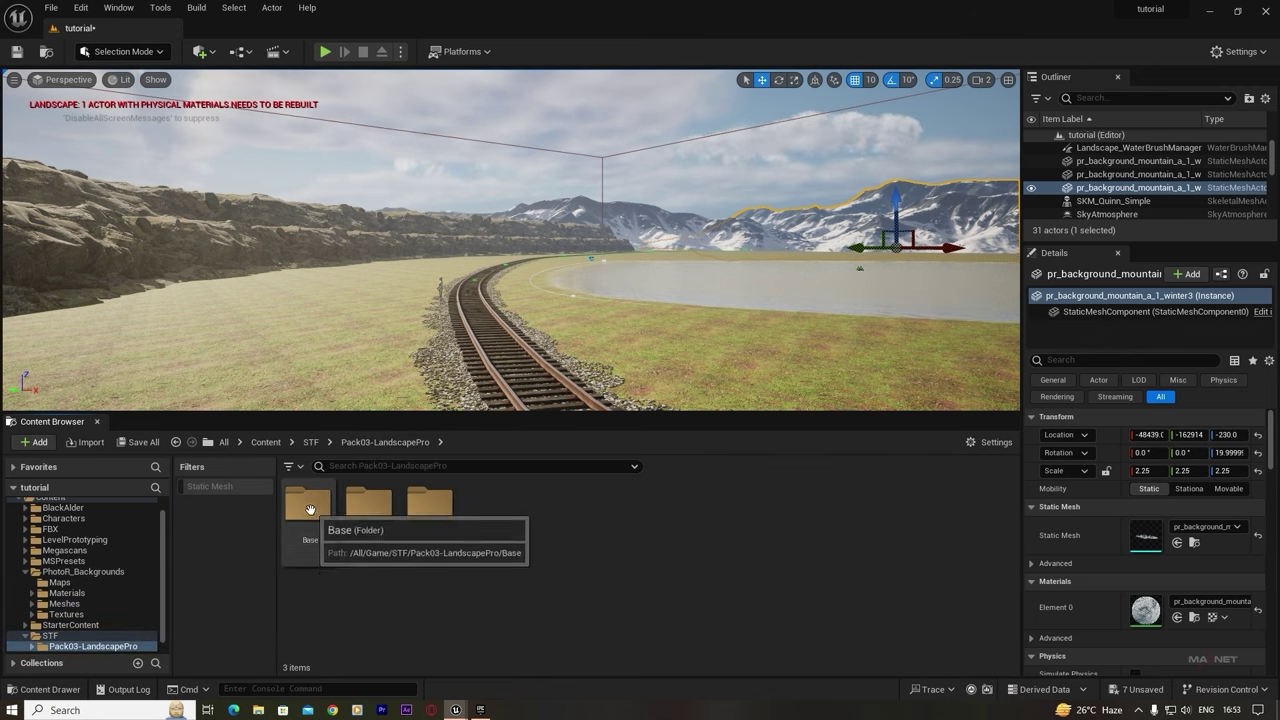
{"action": "left_click", "coordinate": [205, 485]}
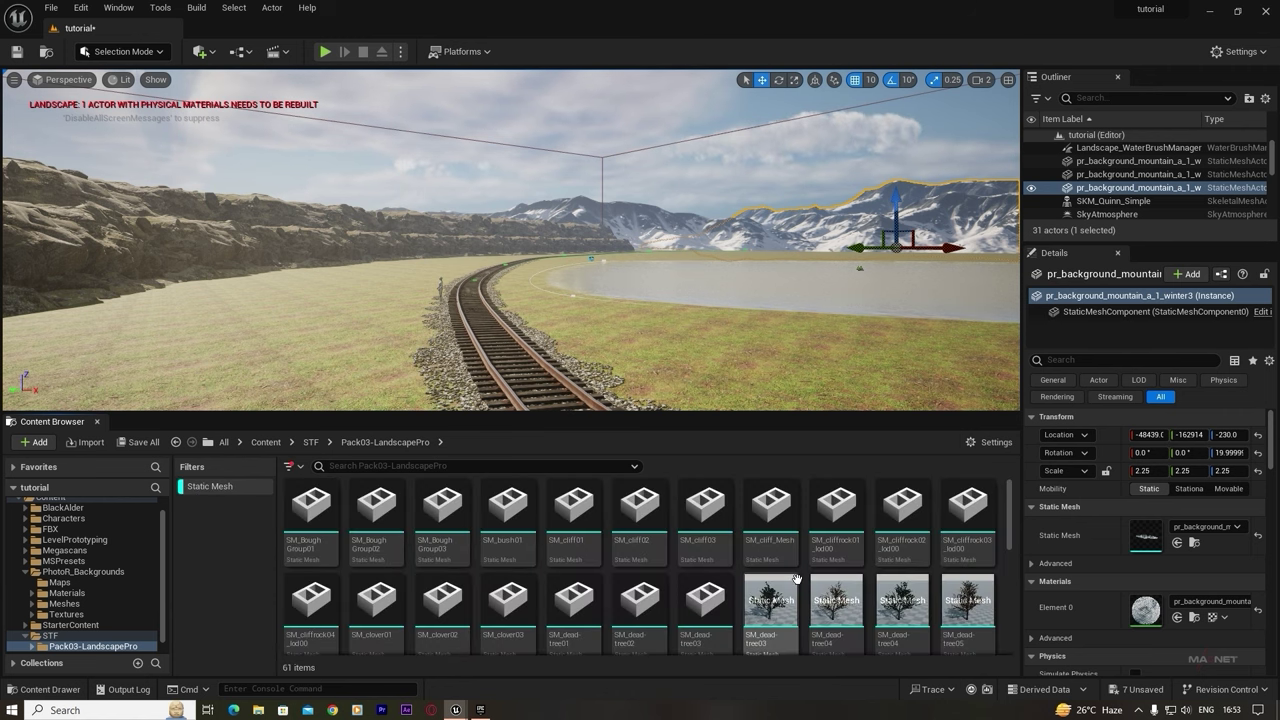
- Enable Nanite on the five pine meshes SM_pine01 to SM_pine05
{"action": "scroll", "coordinate": [534, 566], "scroll_direction": "down", "scroll_amount": 5}
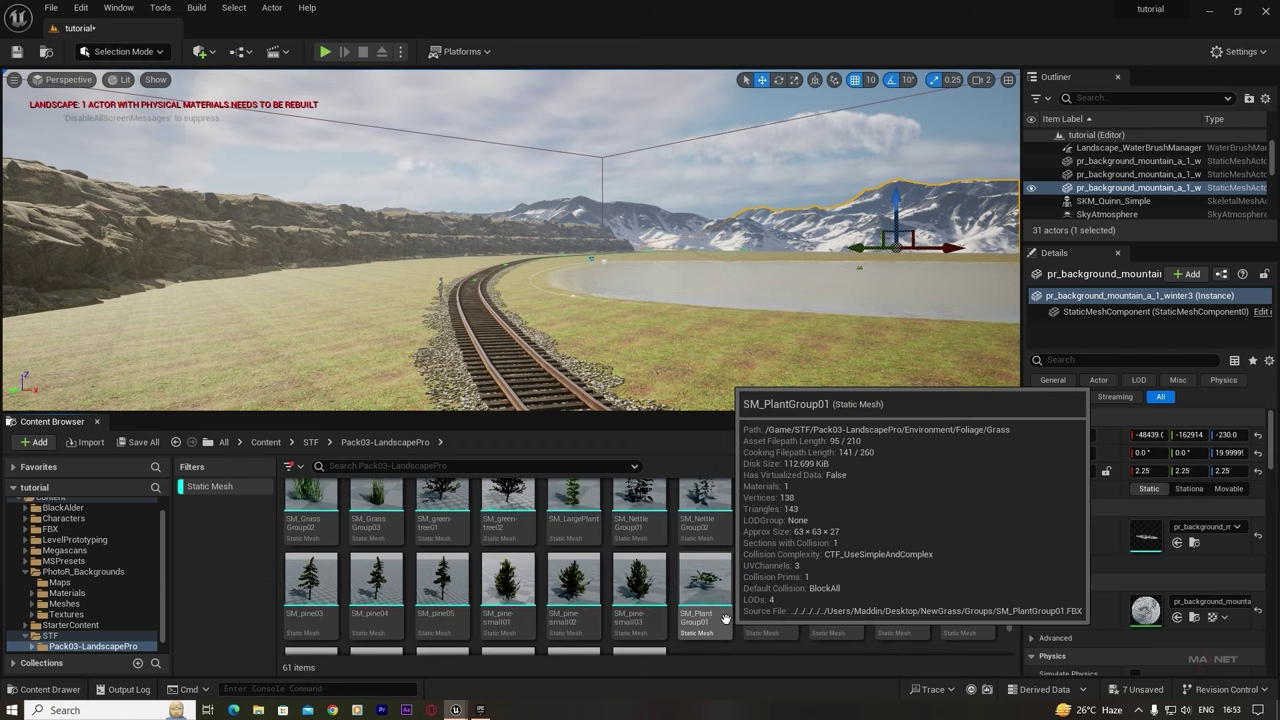
{"action": "scroll", "coordinate": [444, 567], "scroll_direction": "up", "scroll_amount": 1}
{"action": "left_click", "coordinate": [444, 567]}
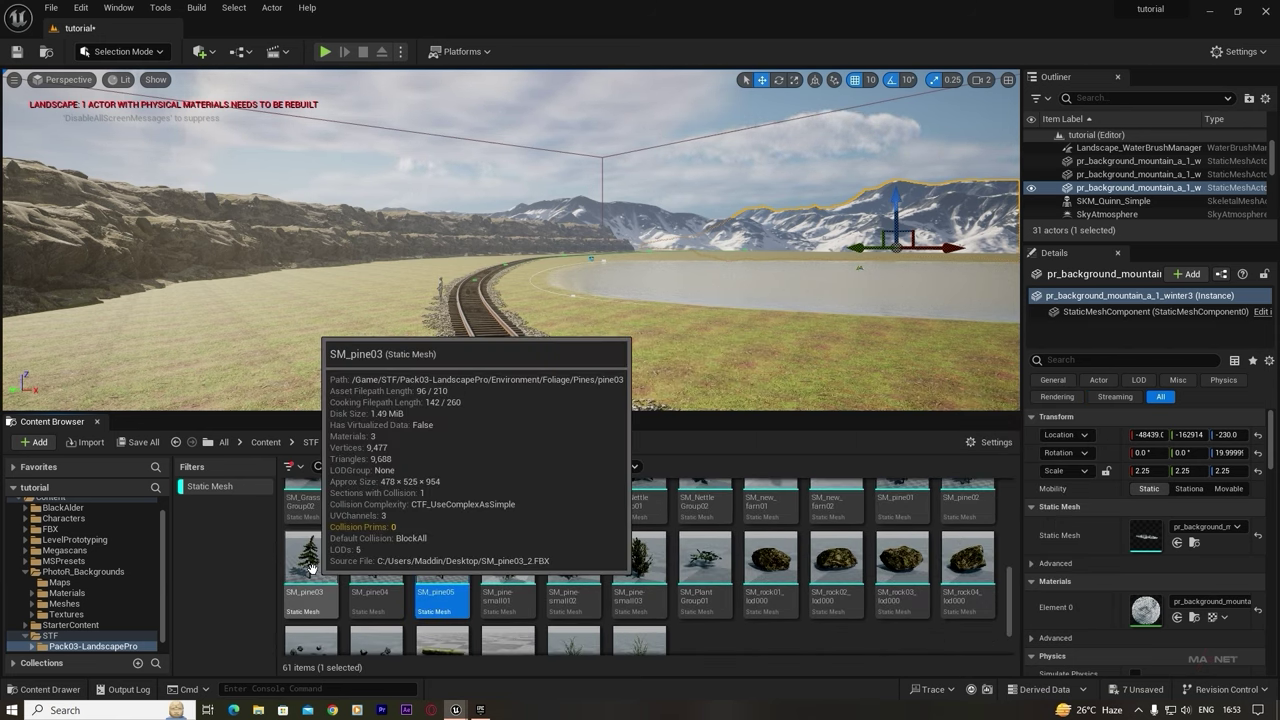
{"action": "left_click", "coordinate": [321, 563], "text": "shift"}
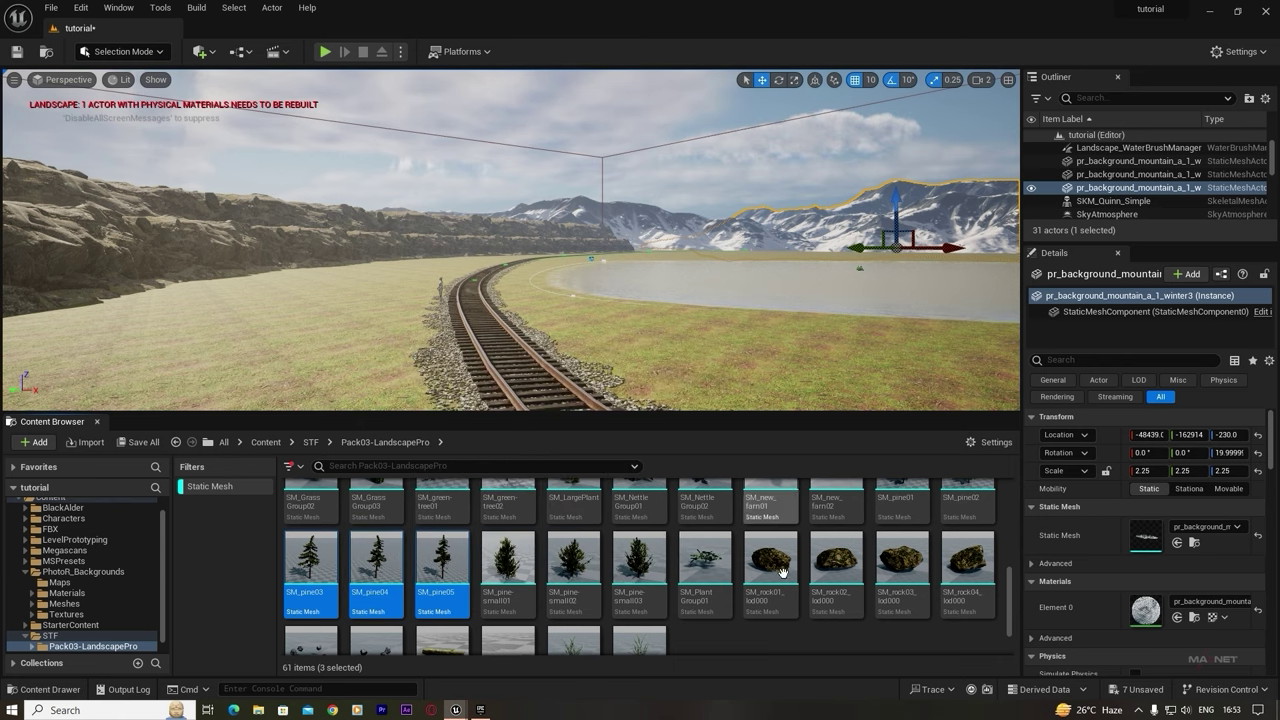
{"action": "scroll", "coordinate": [850, 560], "scroll_direction": "up", "scroll_amount": 1}
{"action": "left_click", "coordinate": [902, 530], "text": "ctrl"}
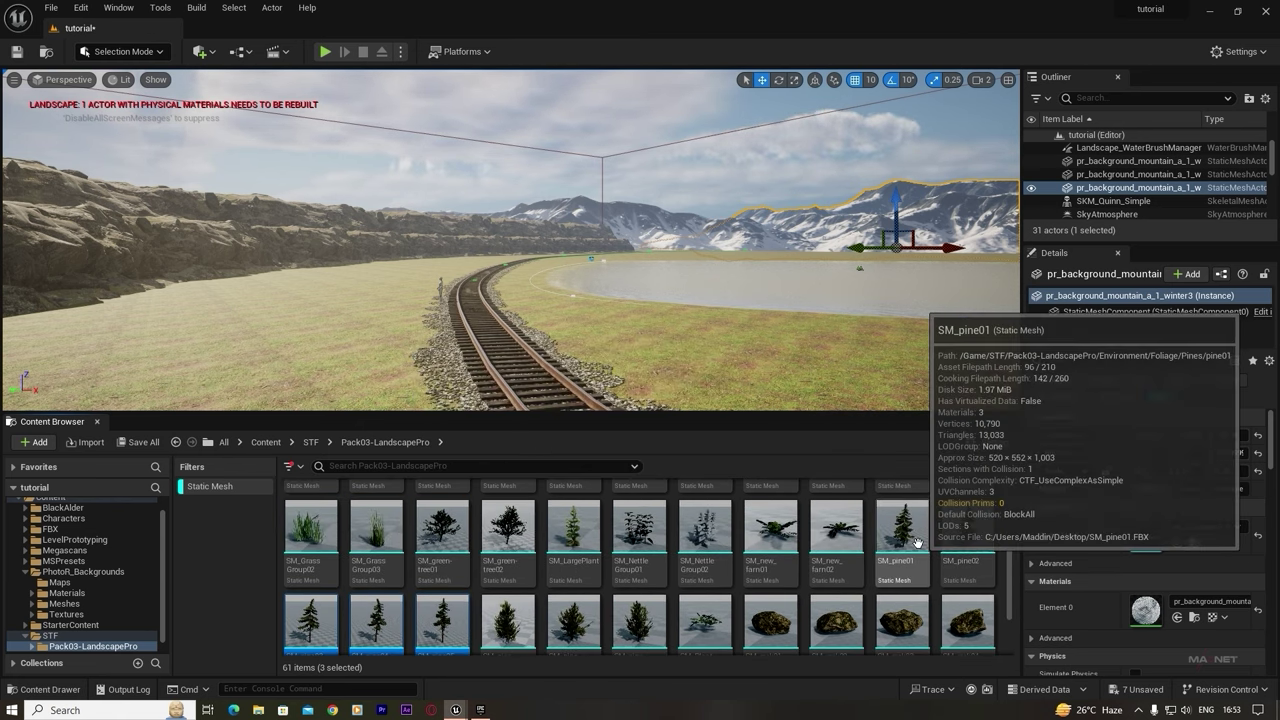
{"action": "left_click", "coordinate": [967, 530], "text": "ctrl"}
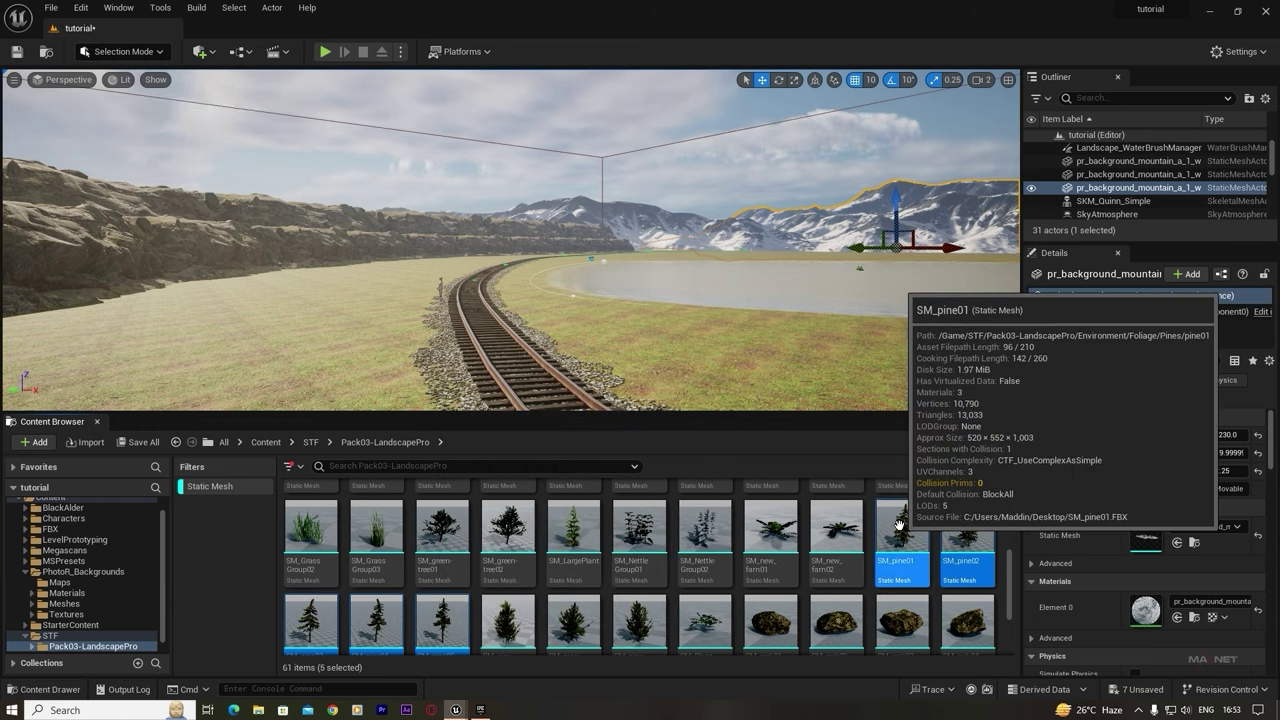
{"action": "right_click", "coordinate": [902, 570]}
{"action": "mouse_move", "coordinate": [950, 156]}
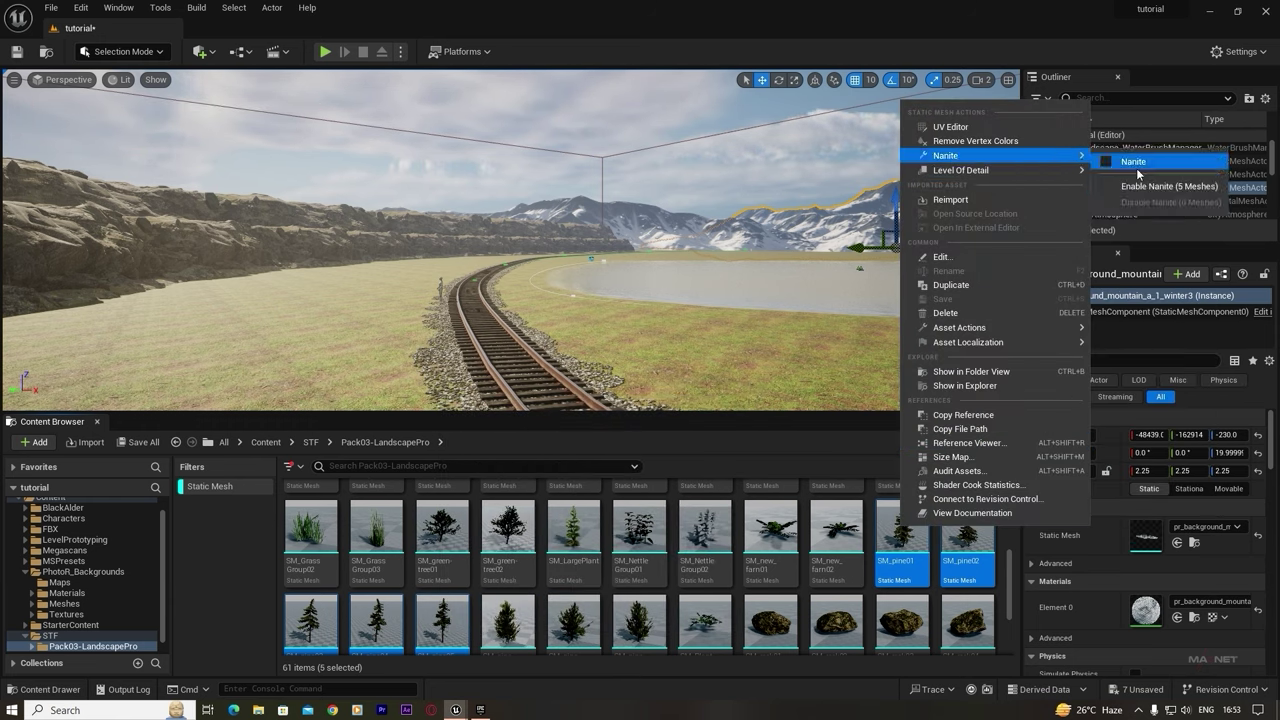
{"action": "left_click", "coordinate": [1127, 187]}
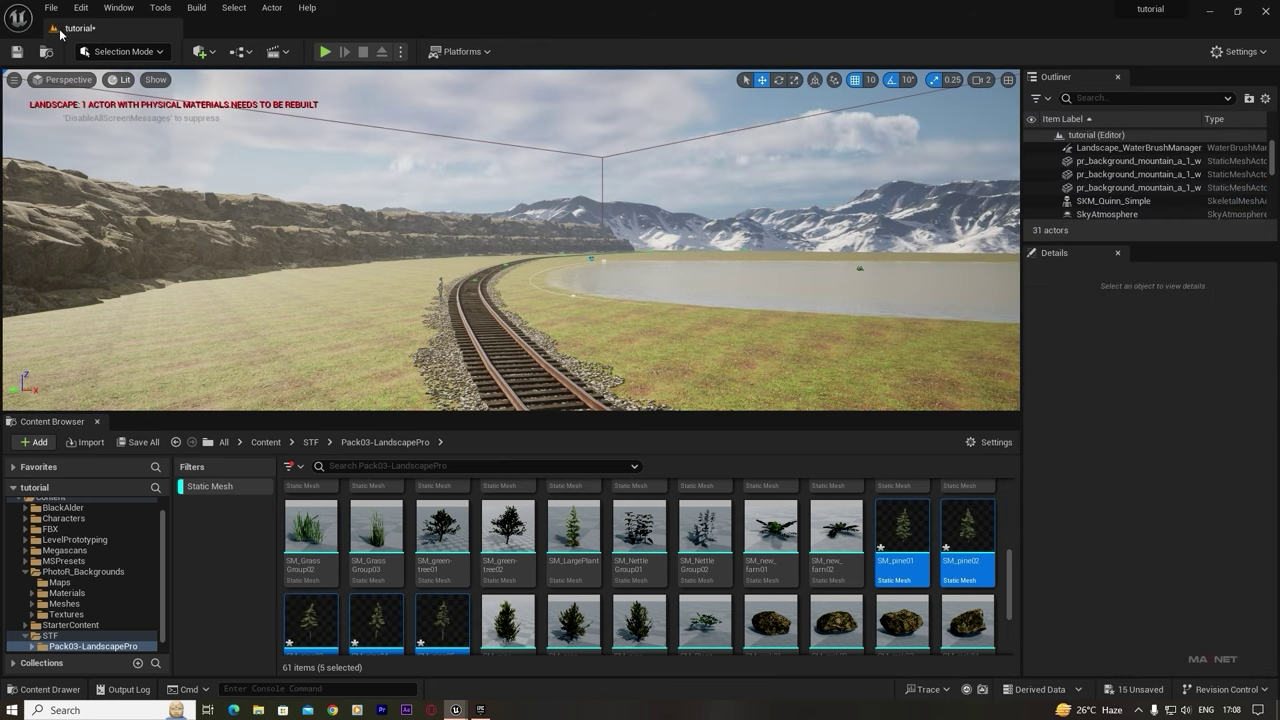
- In Foliage mode, add the five pine meshes SM_pine01 to SM_pine05 as foliage types and deactivate the four rock types
{"action": "left_click", "coordinate": [150, 57]}
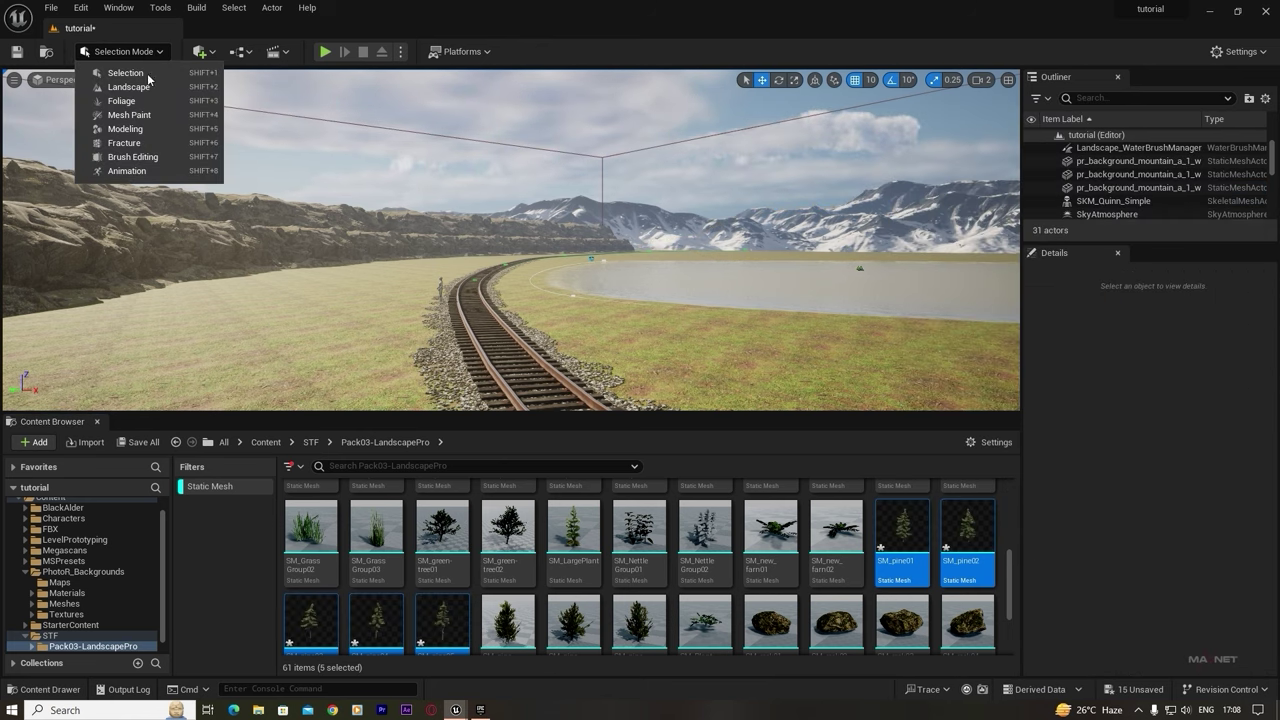
{"action": "left_click", "coordinate": [110, 116]}
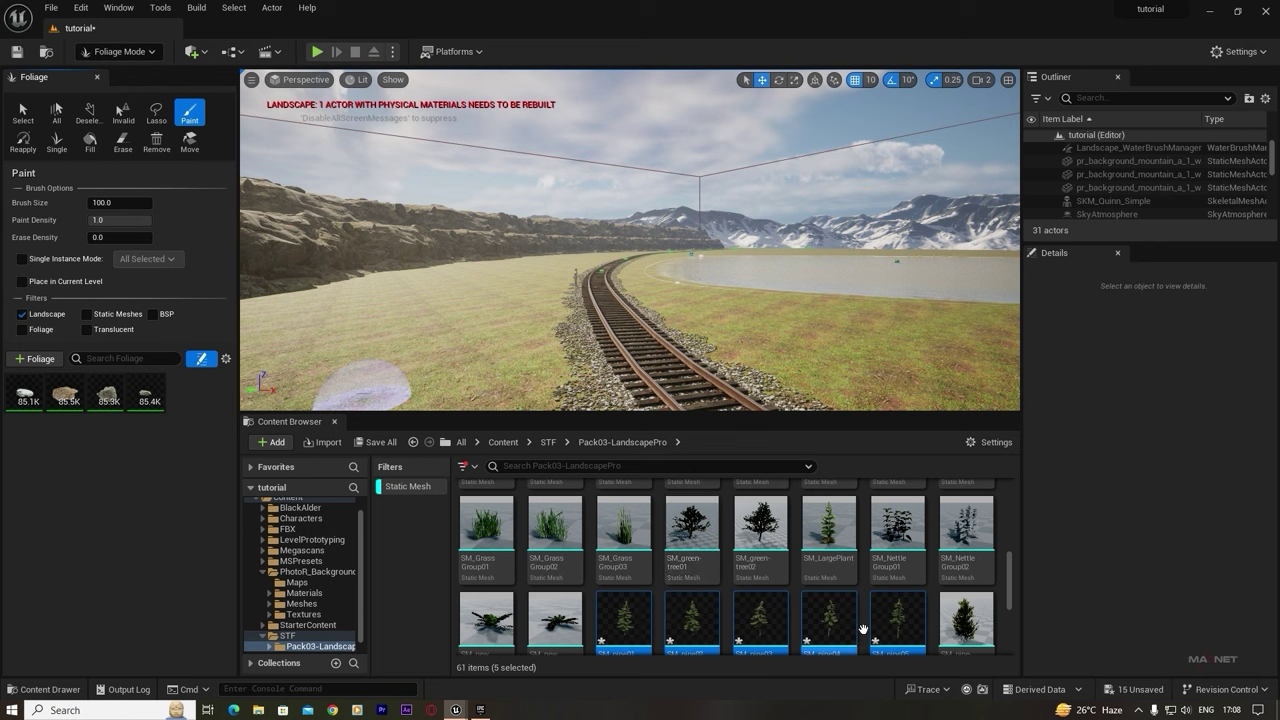
{"action": "left_click_drag", "start_coordinate": [654, 621], "coordinate": [128, 420]}
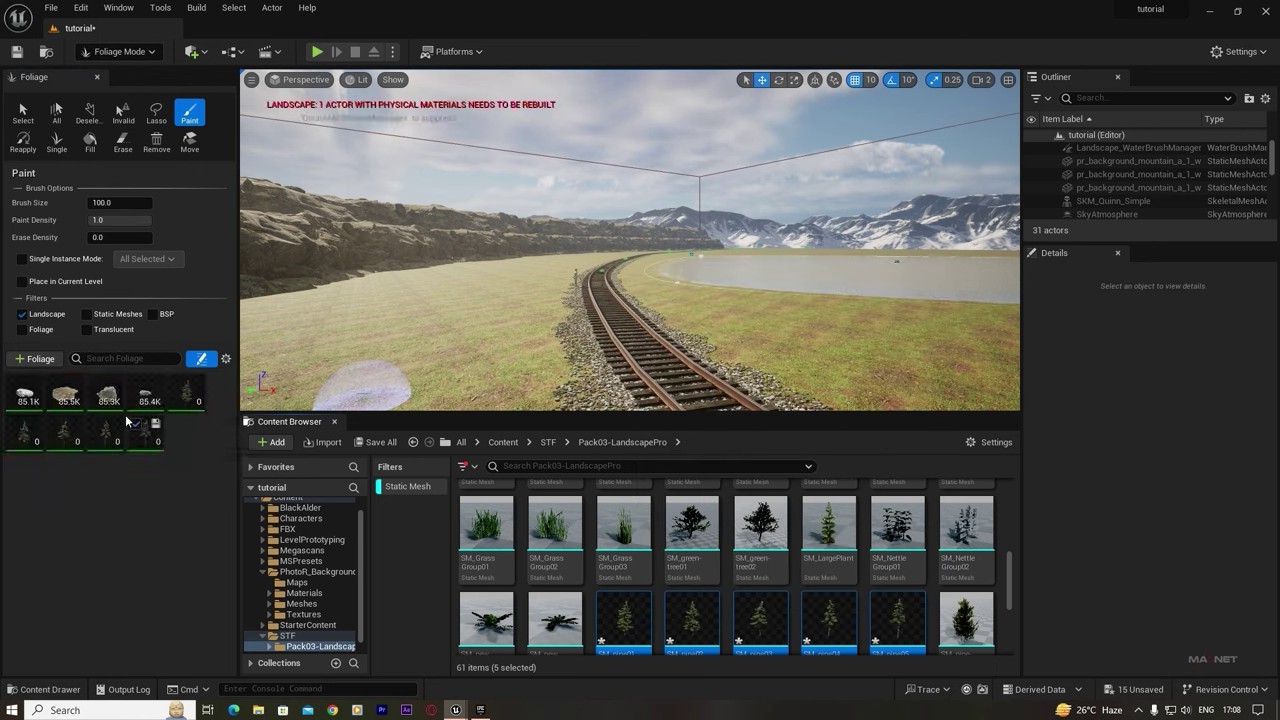
{"action": "left_click", "coordinate": [148, 395]}
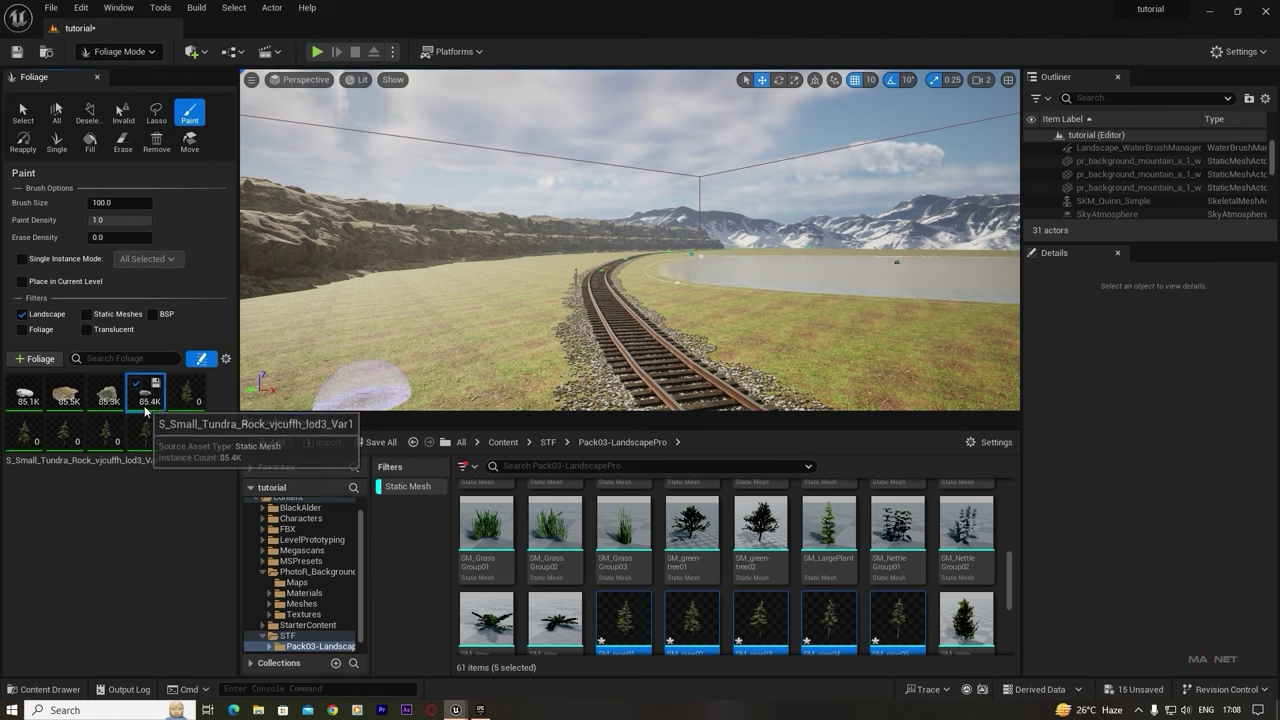
{"action": "left_click", "coordinate": [18, 404], "text": "shift"}
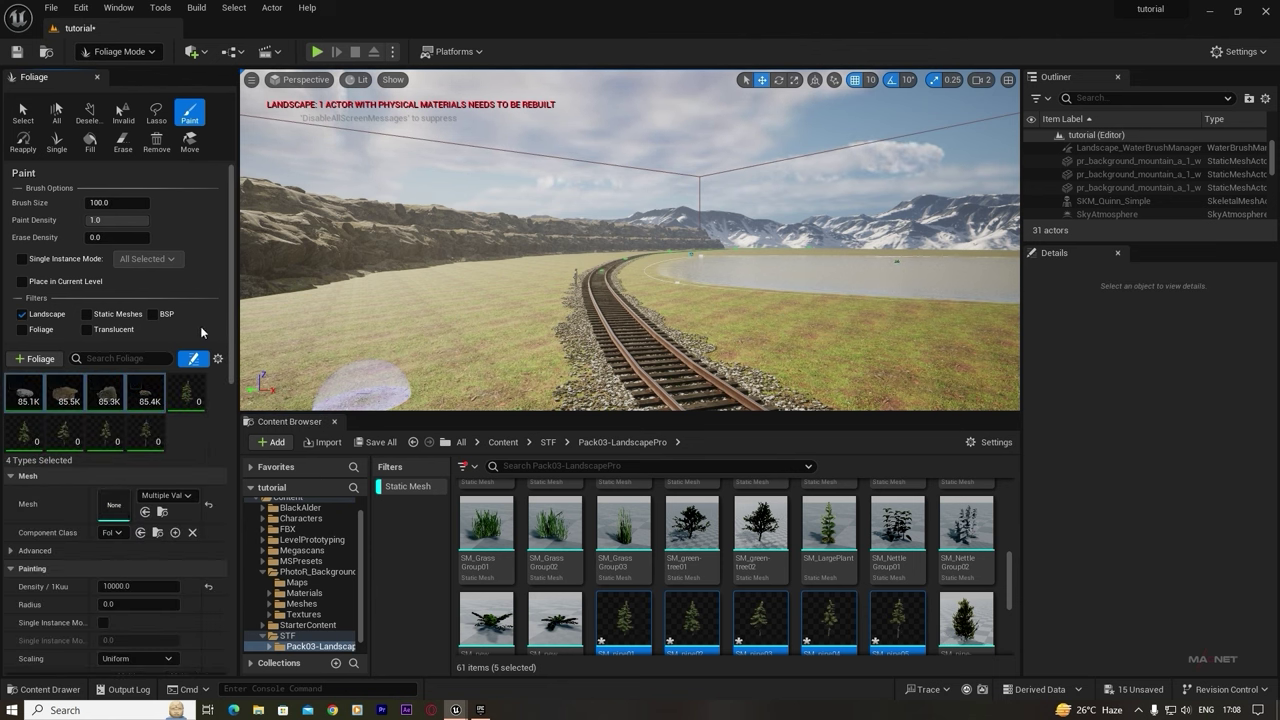
- Set the density of the five pine foliage types to 10 and turn off Align to Normal
{"action": "scroll", "coordinate": [231, 280], "scroll_direction": "down", "scroll_amount": 3}
{"action": "left_click", "coordinate": [186, 300]}
{"action": "left_click", "coordinate": [140, 346], "text": "shift"}
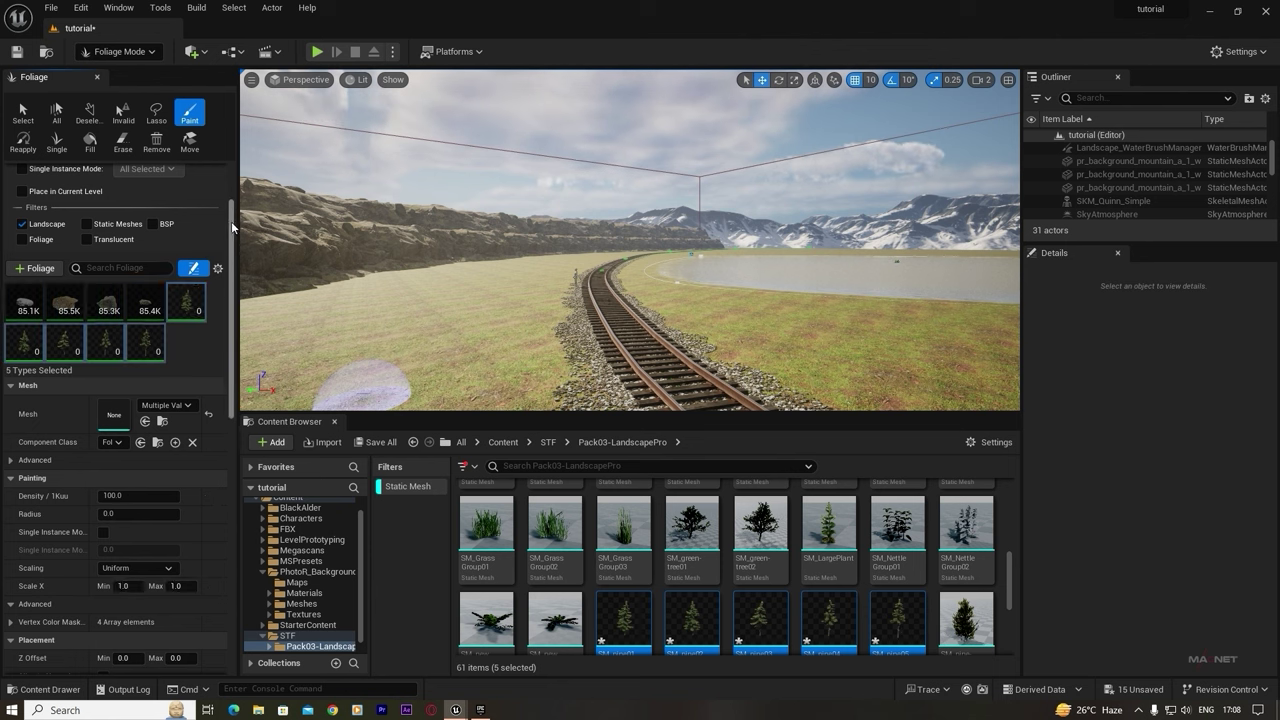
{"action": "scroll", "coordinate": [231, 221], "scroll_direction": "up", "scroll_amount": 3}
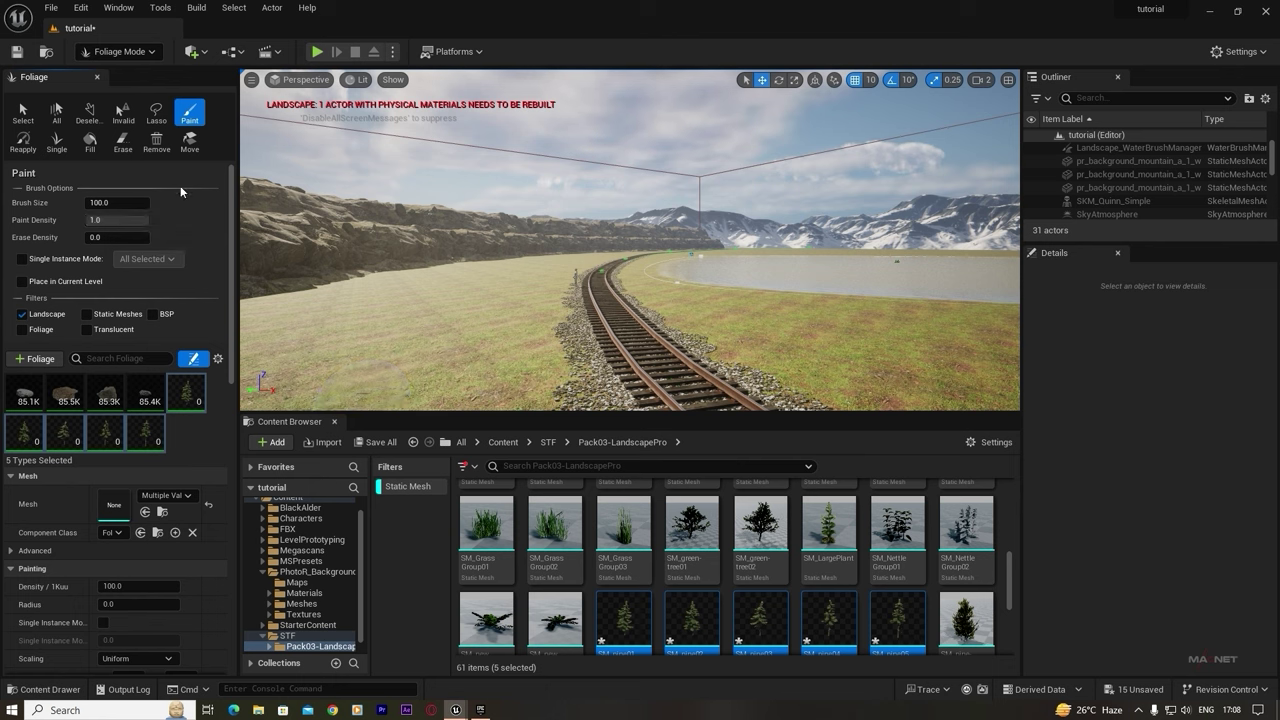
{"action": "scroll", "coordinate": [233, 210], "scroll_direction": "down", "scroll_amount": 6}
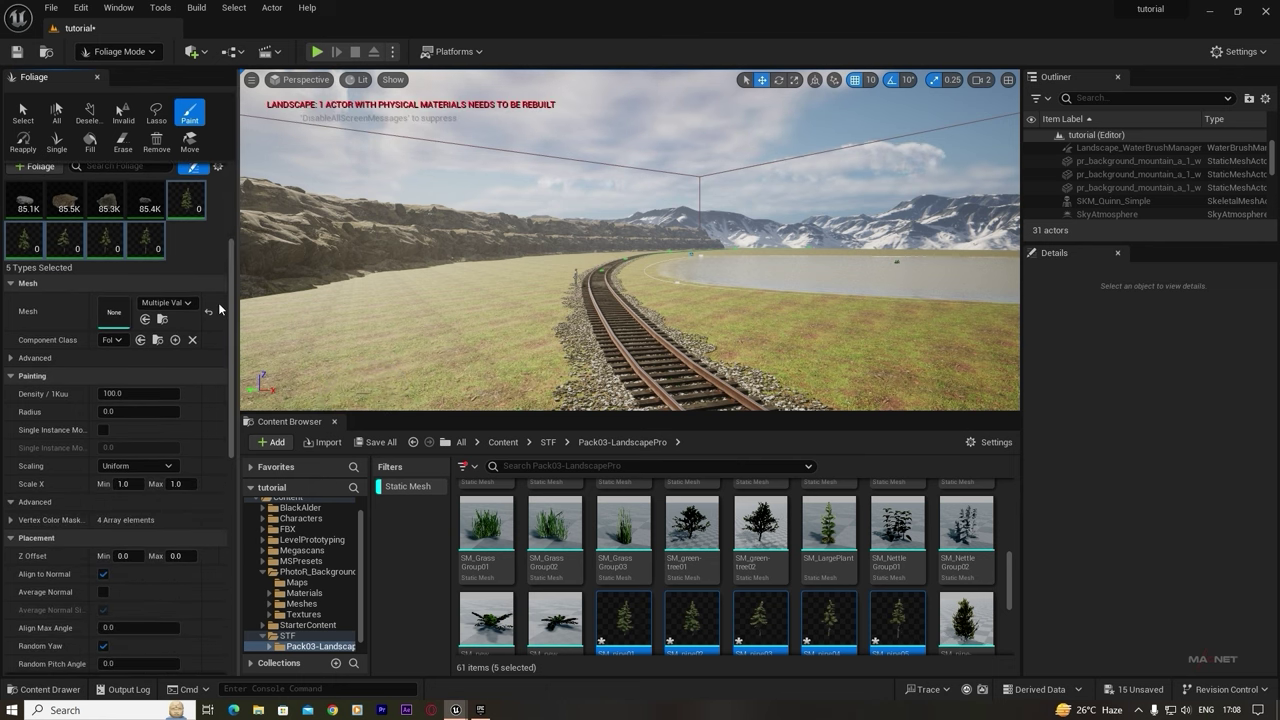
{"action": "left_click", "coordinate": [147, 393]}
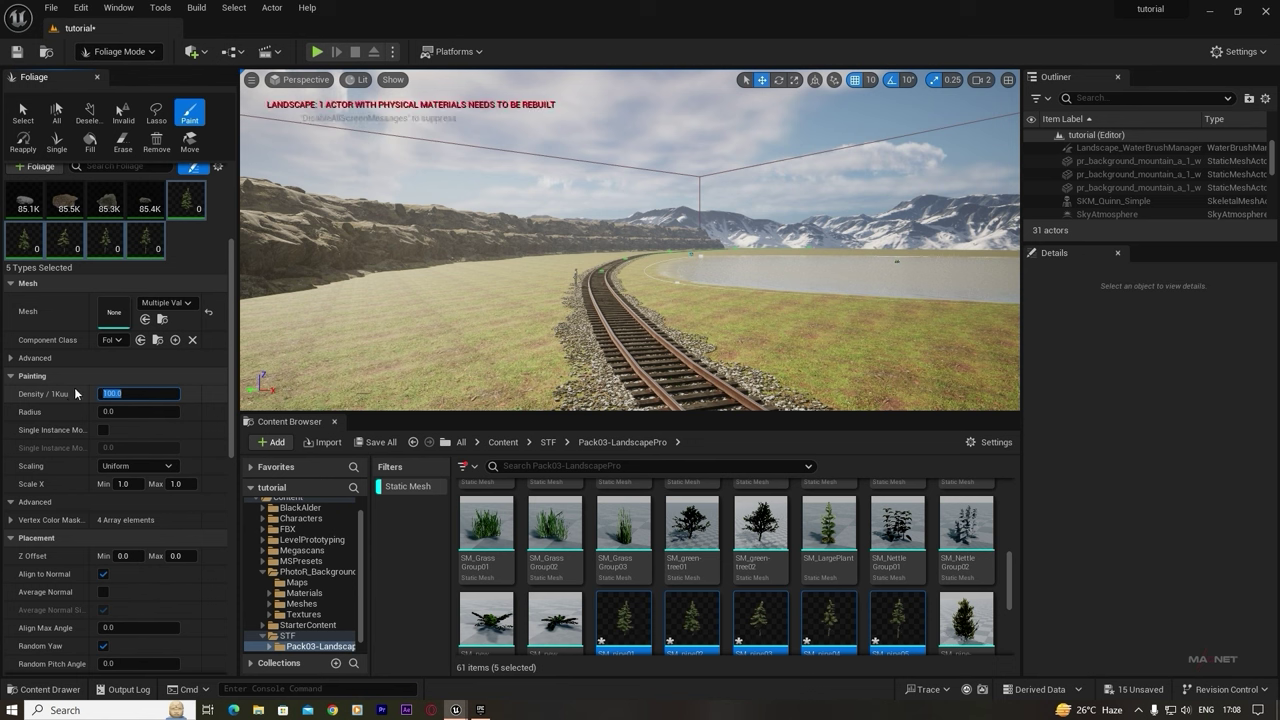
{"action": "left_click", "coordinate": [103, 574]}
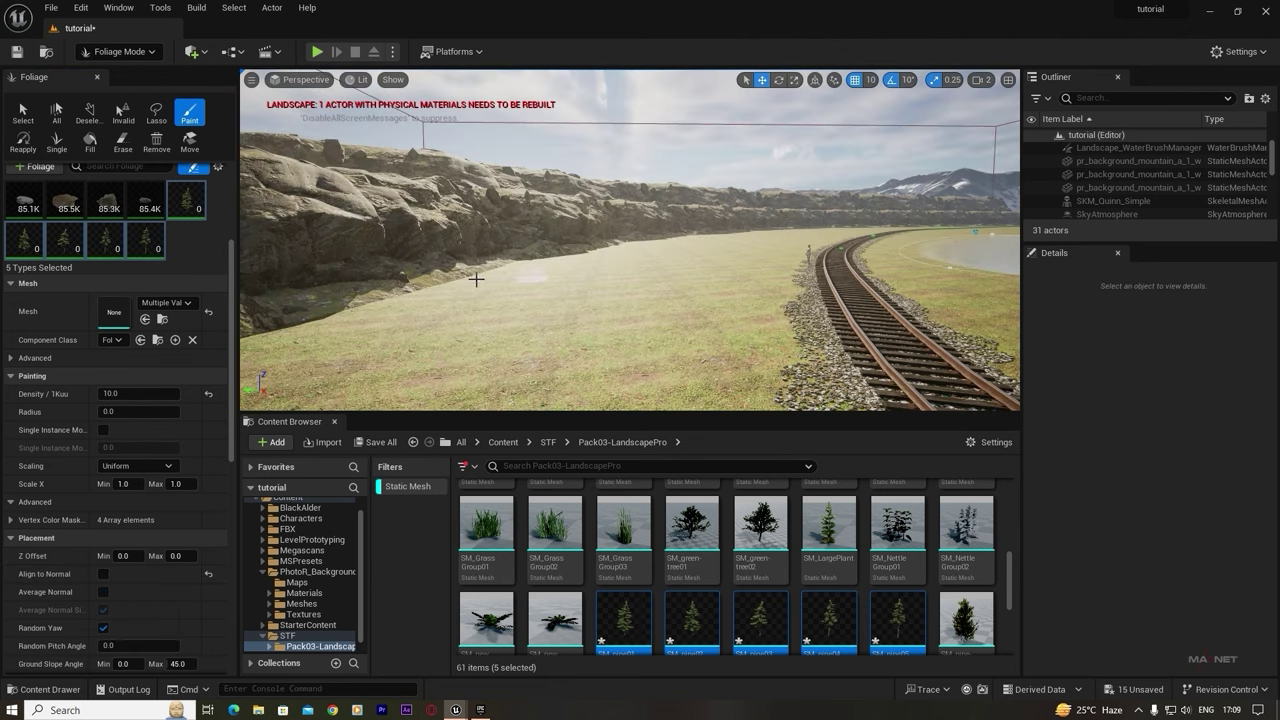
- Paint a row of pines on the grass along the foot of the rocky cliff
{"action": "right_click_drag", "start_coordinate": [474, 277], "coordinate": [330, 310]}
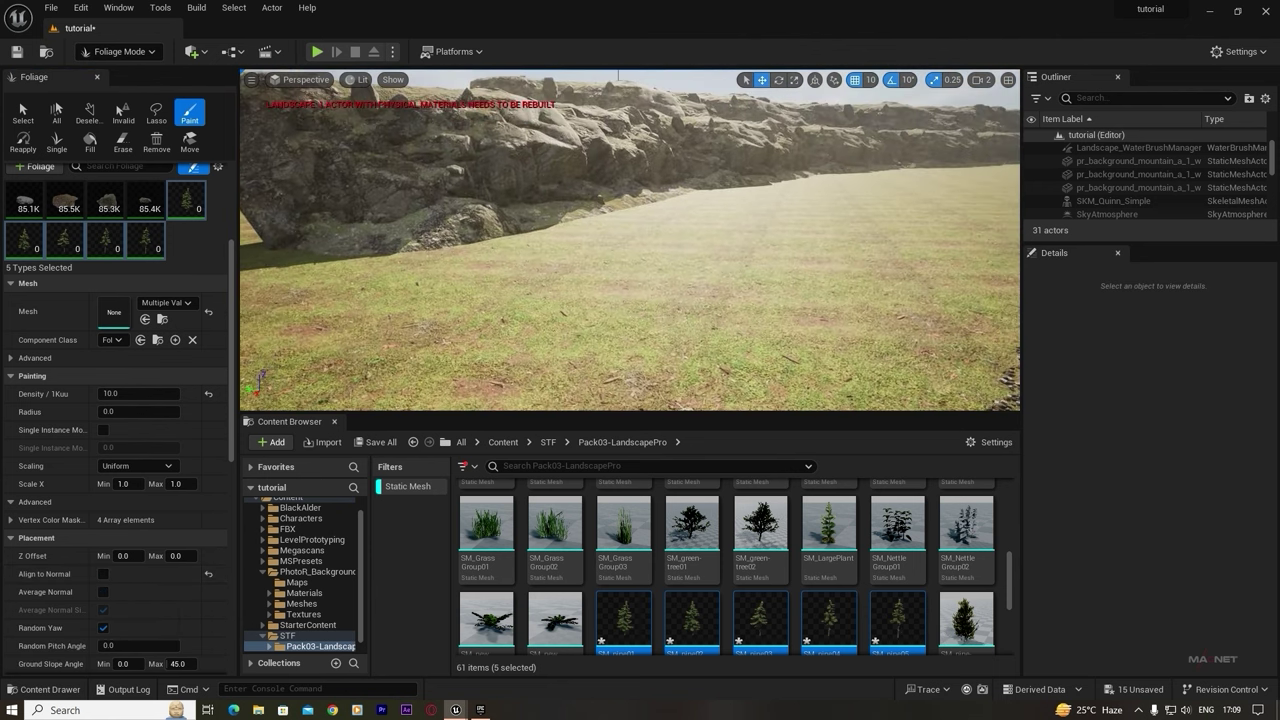
{"action": "mouse_move", "coordinate": [420, 286]}
{"action": "right_mouse_down"}
{"action": "mouse_move", "coordinate": [440, 284]}
{"action": "mouse_move", "coordinate": [296, 278]}
{"action": "right_mouse_up"}
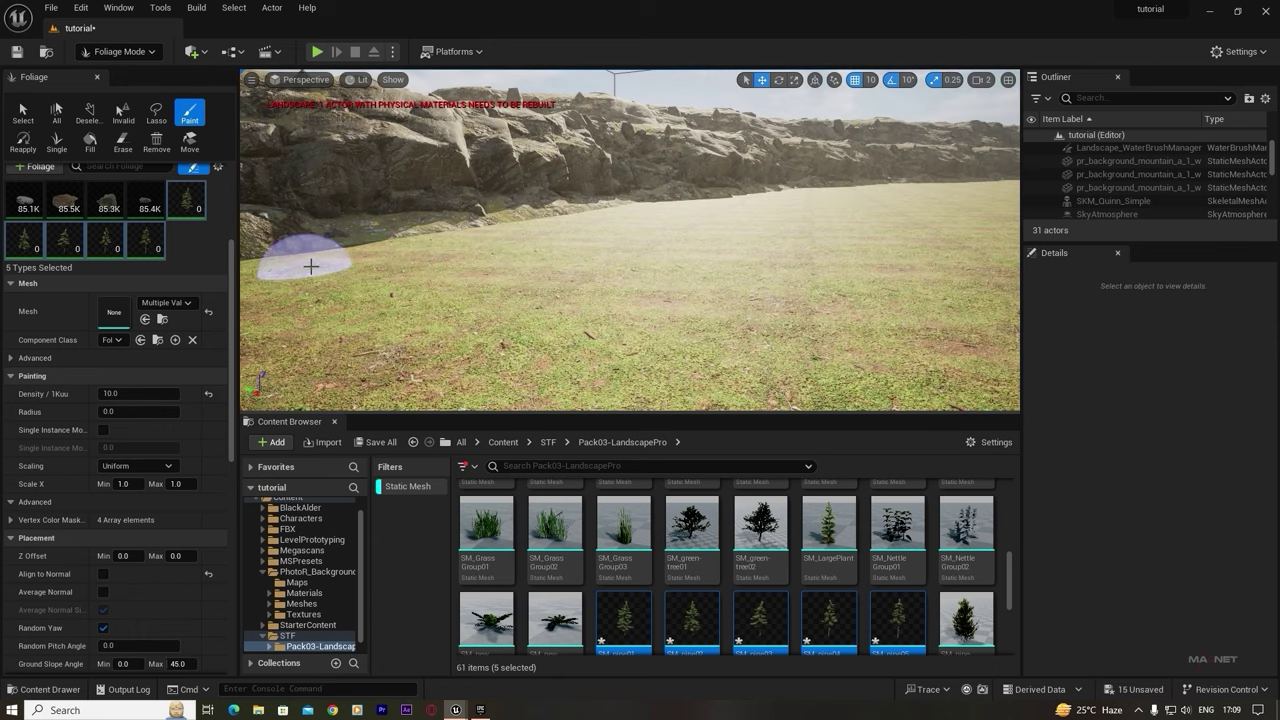
{"action": "mouse_move", "coordinate": [311, 266]}
{"action": "left_mouse_down"}
{"action": "mouse_move", "coordinate": [470, 213]}
{"action": "mouse_move", "coordinate": [640, 202]}
{"action": "left_mouse_up"}
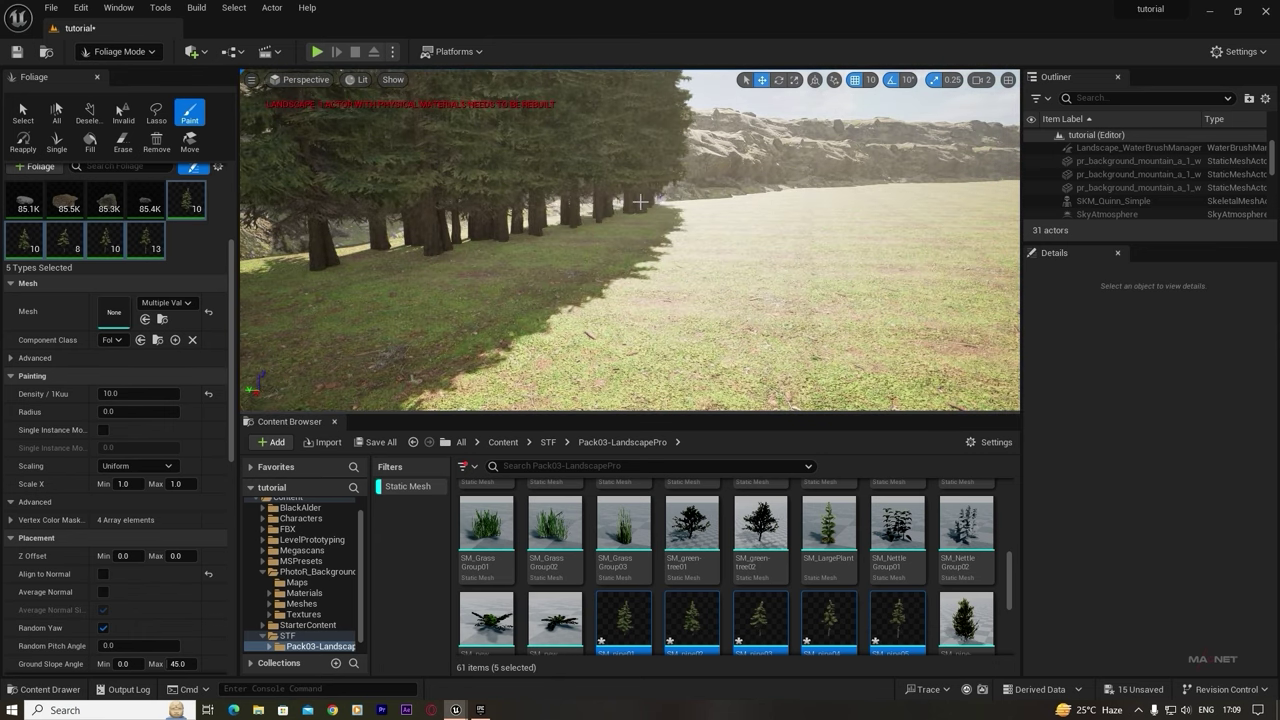
- Thin out the painted pines at the cliff with the Erase tool and return to the Paint tool
{"action": "mouse_move", "coordinate": [639, 236]}
{"action": "right_mouse_down"}
{"action": "mouse_move", "coordinate": [560, 240]}
{"action": "mouse_move", "coordinate": [590, 225]}
{"action": "mouse_move", "coordinate": [660, 250]}
{"action": "mouse_move", "coordinate": [622, 269]}
{"action": "right_mouse_up"}
{"action": "key", "text": "shift"}
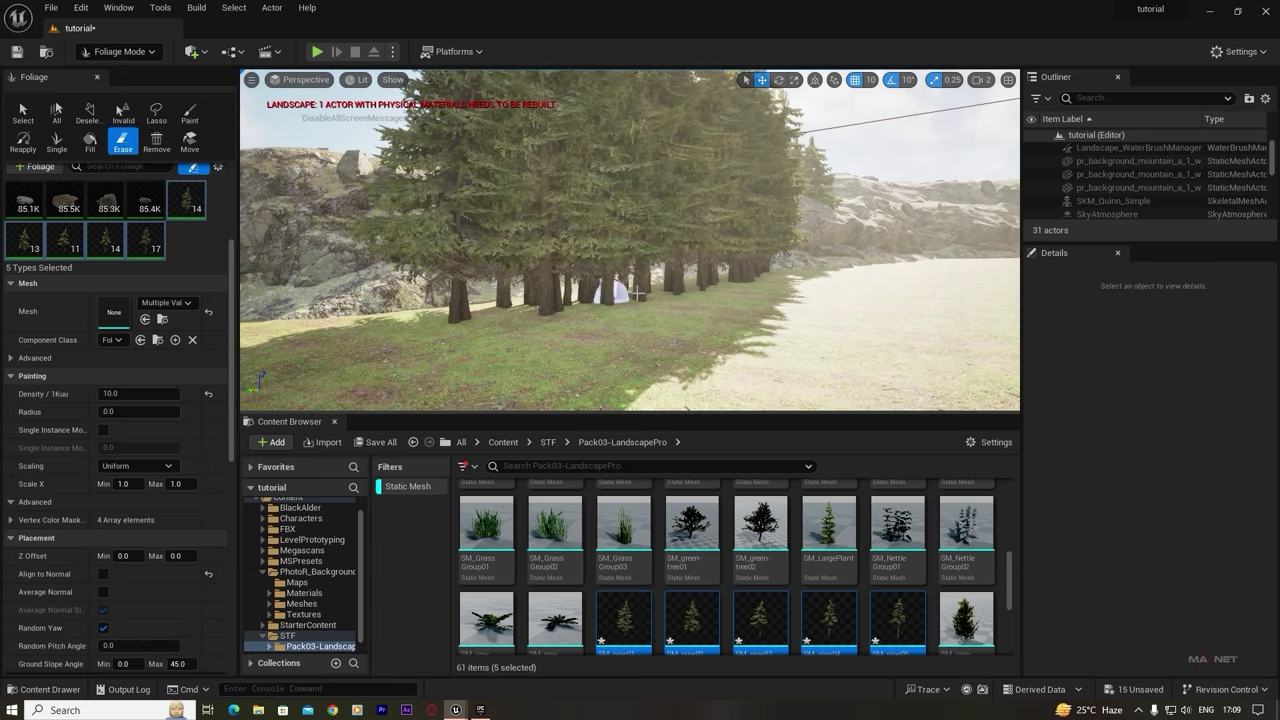
{"action": "left_click_drag", "start_coordinate": [752, 274], "coordinate": [613, 287]}
{"action": "key", "text": "p"}
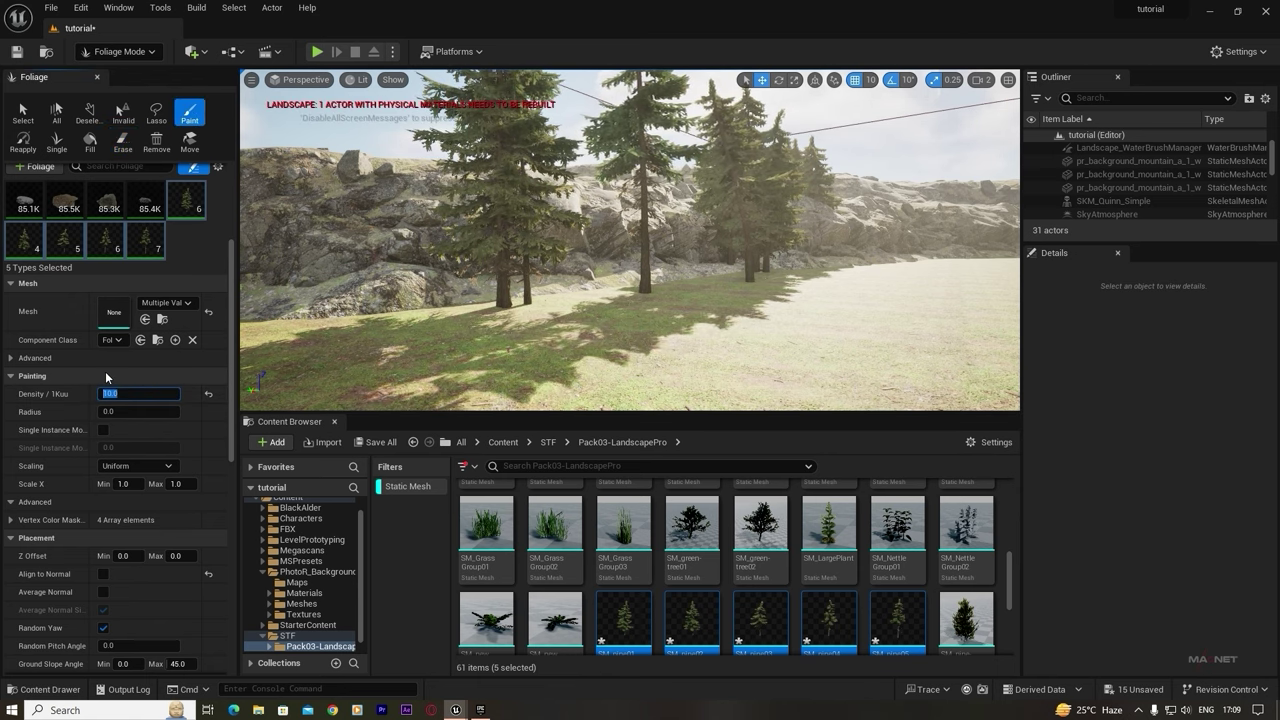
- Set the pine density to 5 and paint a pine forest between the cliff and the railway track
{"action": "left_click", "coordinate": [174, 375]}
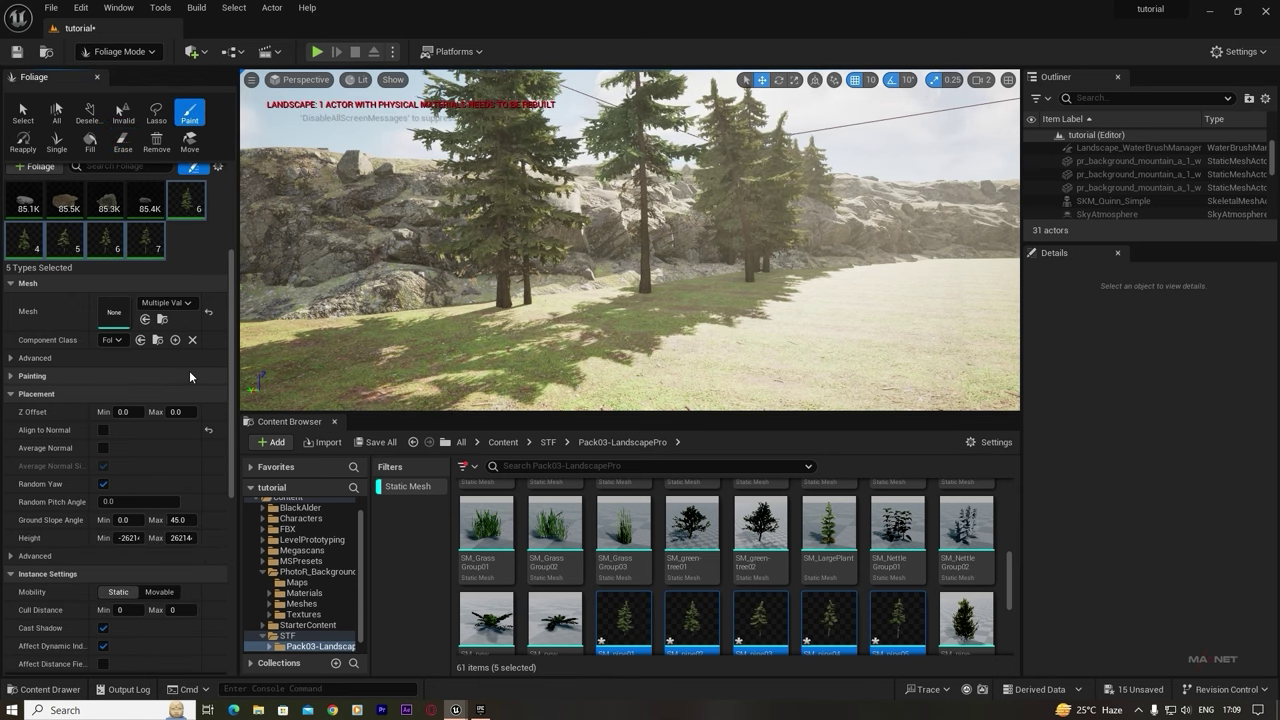
{"action": "left_click", "coordinate": [10, 376]}
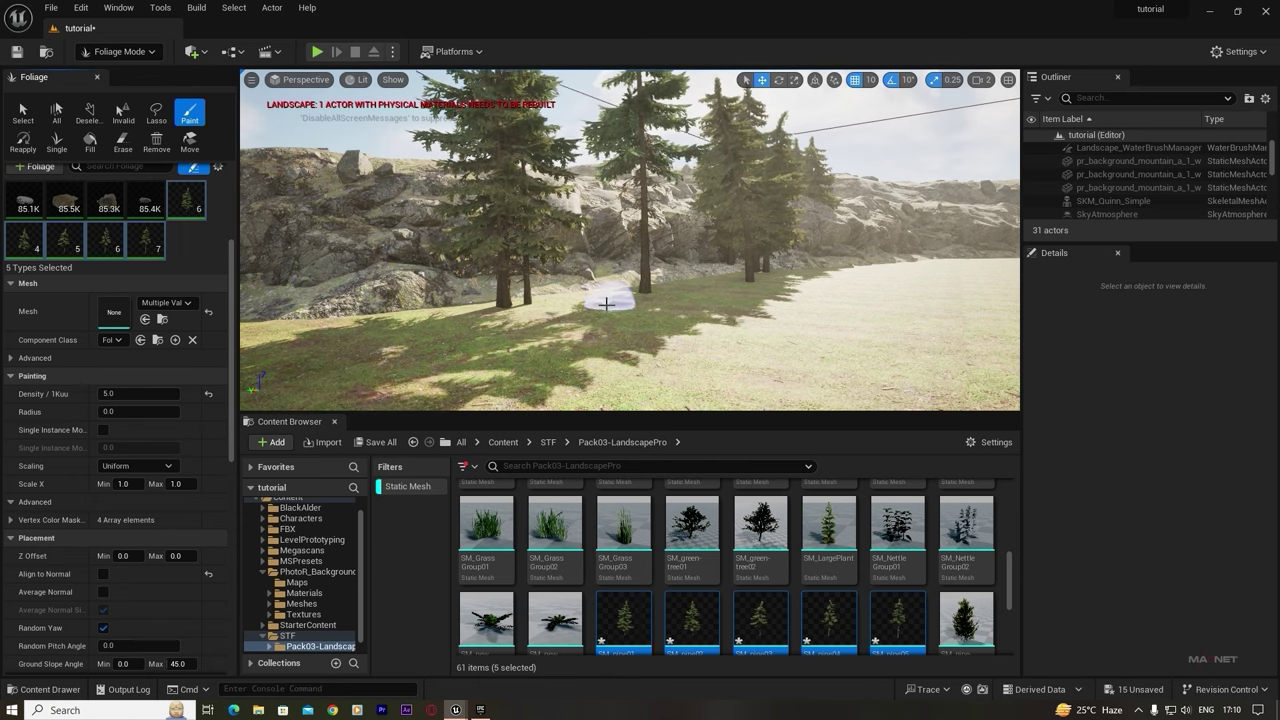
{"action": "mouse_move", "coordinate": [540, 288]}
{"action": "left_mouse_down"}
{"action": "mouse_move", "coordinate": [300, 305]}
{"action": "mouse_move", "coordinate": [343, 314]}
{"action": "mouse_move", "coordinate": [885, 262]}
{"action": "left_mouse_up"}
{"action": "right_click_drag", "start_coordinate": [694, 253], "coordinate": [880, 253]}
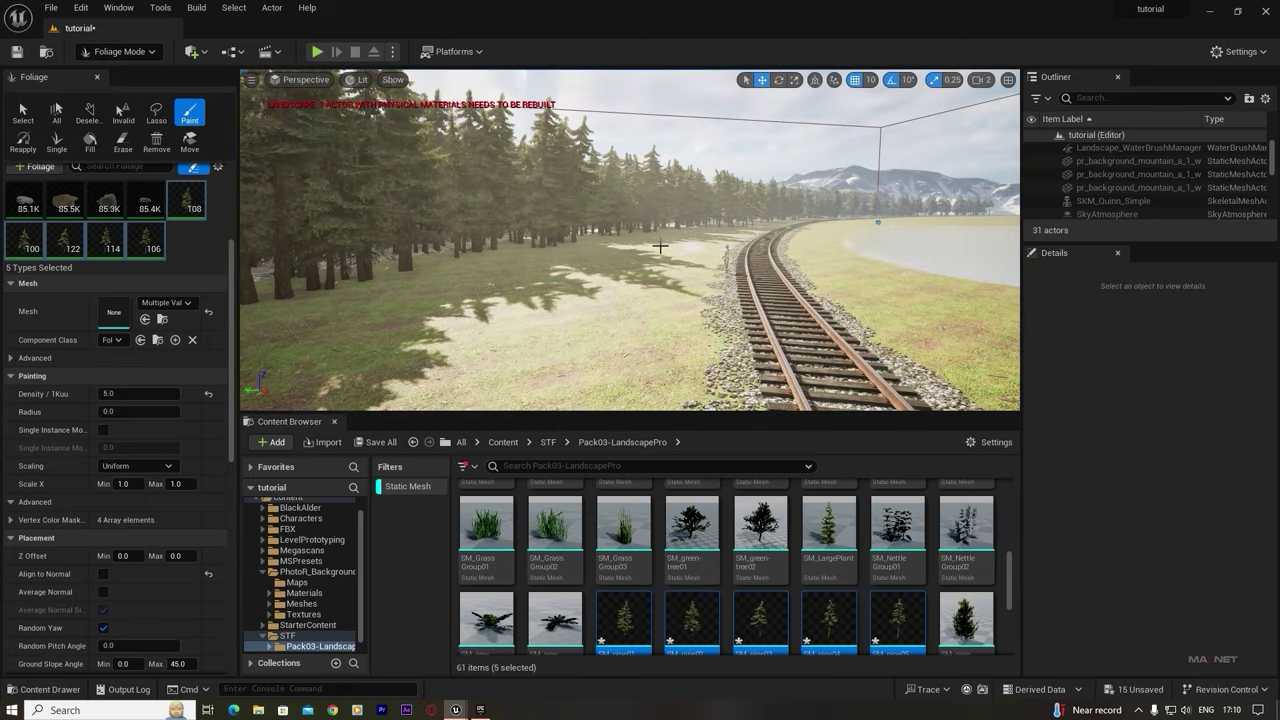
- Allow foliage painting on static meshes and paint pines over the rocky cliffs behind the forest
{"action": "right_click_drag", "start_coordinate": [621, 278], "coordinate": [592, 284]}
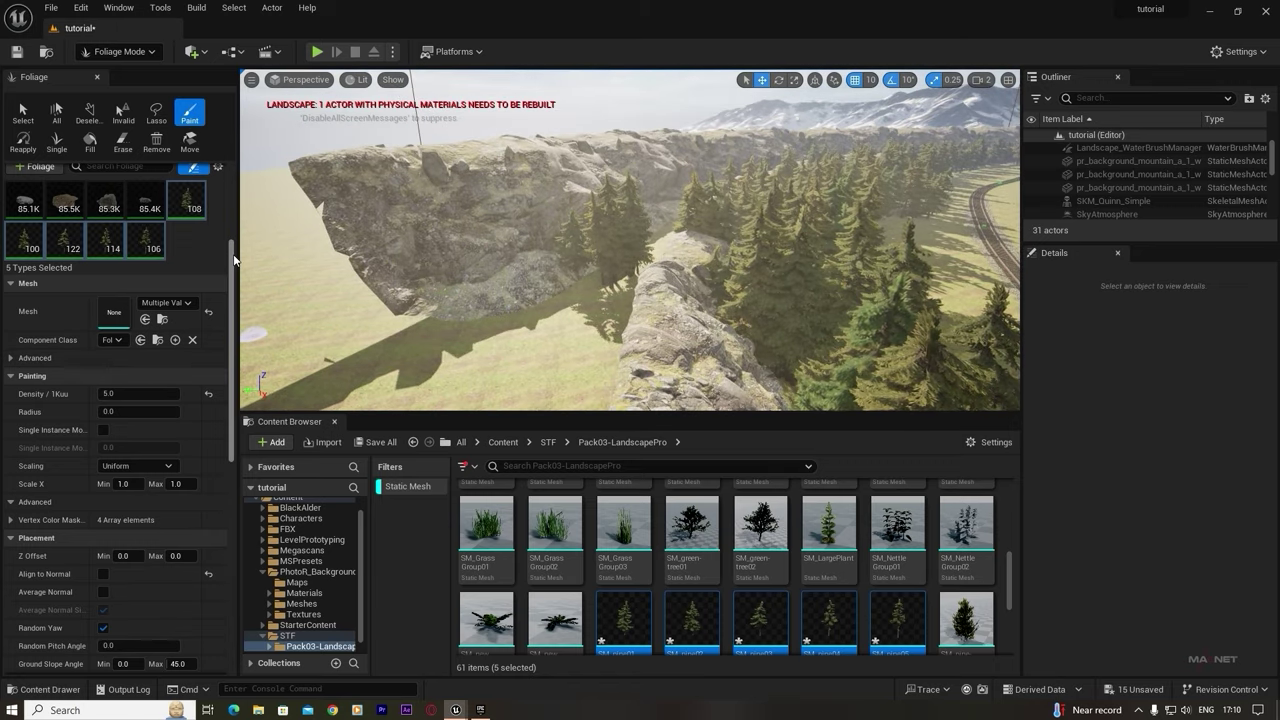
{"action": "left_click_drag", "start_coordinate": [233, 248], "coordinate": [232, 186]}
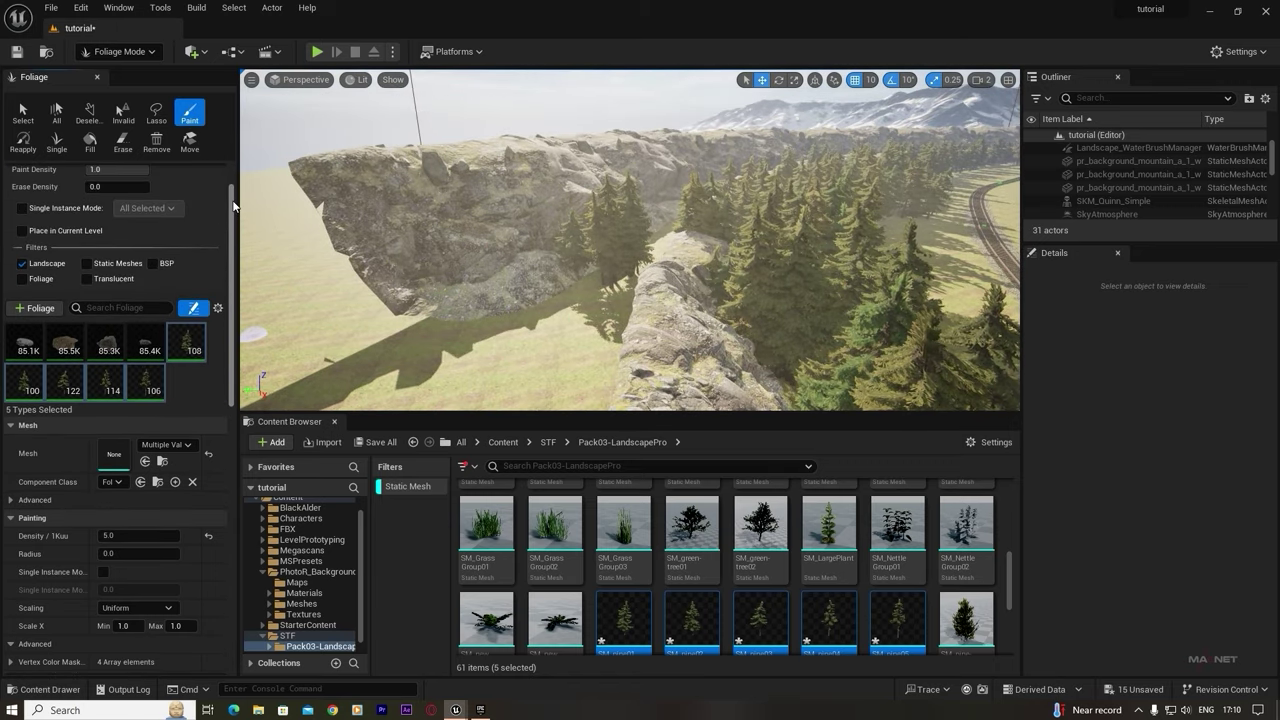
{"action": "left_click", "coordinate": [87, 264]}
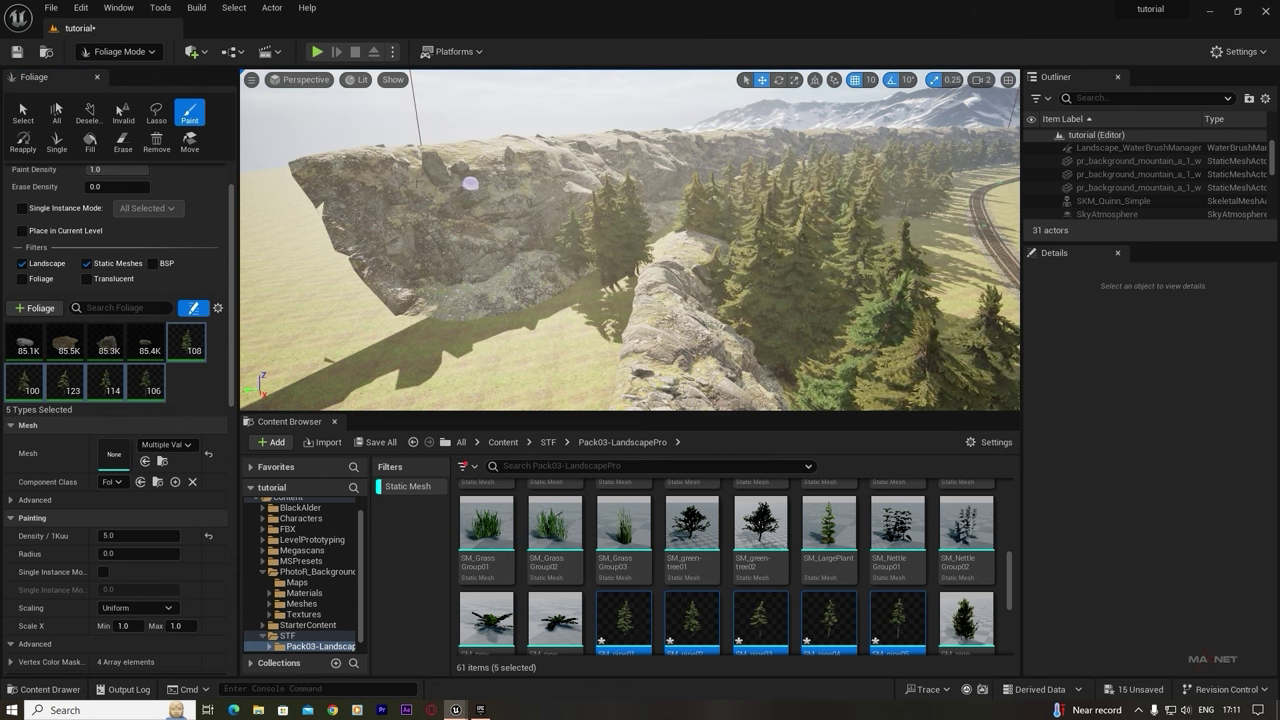
{"action": "mouse_move", "coordinate": [471, 186]}
{"action": "left_mouse_down"}
{"action": "mouse_move", "coordinate": [408, 176]}
{"action": "mouse_move", "coordinate": [526, 170]}
{"action": "mouse_move", "coordinate": [425, 206]}
{"action": "mouse_move", "coordinate": [505, 210]}
{"action": "mouse_move", "coordinate": [658, 181]}
{"action": "mouse_move", "coordinate": [719, 135]}
{"action": "mouse_move", "coordinate": [690, 240]}
{"action": "left_mouse_up"}
{"action": "mouse_move", "coordinate": [690, 240]}
{"action": "right_mouse_down"}
{"action": "mouse_move", "coordinate": [600, 240]}
{"action": "mouse_move", "coordinate": [640, 270]}
{"action": "right_mouse_up"}
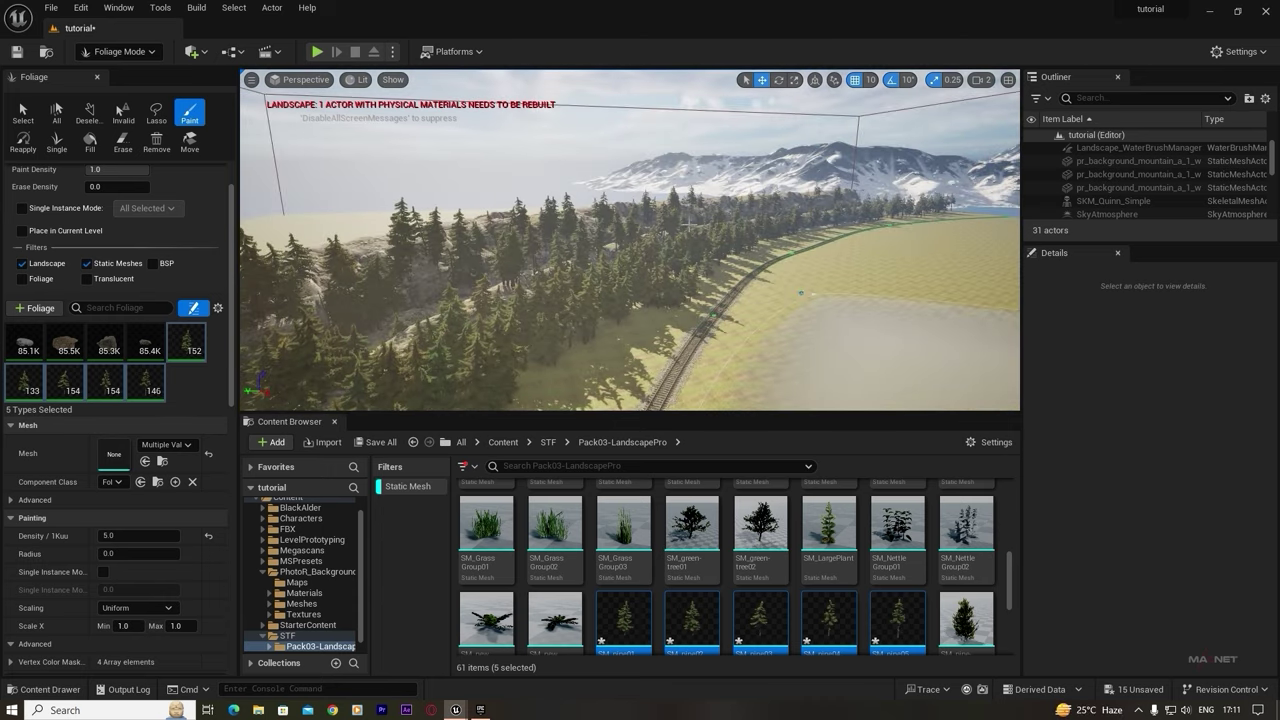
- Set the foliage brush size to 500 and paint a pine forest on the grassland along the far shore of the lake
{"action": "right_click_drag", "start_coordinate": [630, 240], "coordinate": [725, 270]}
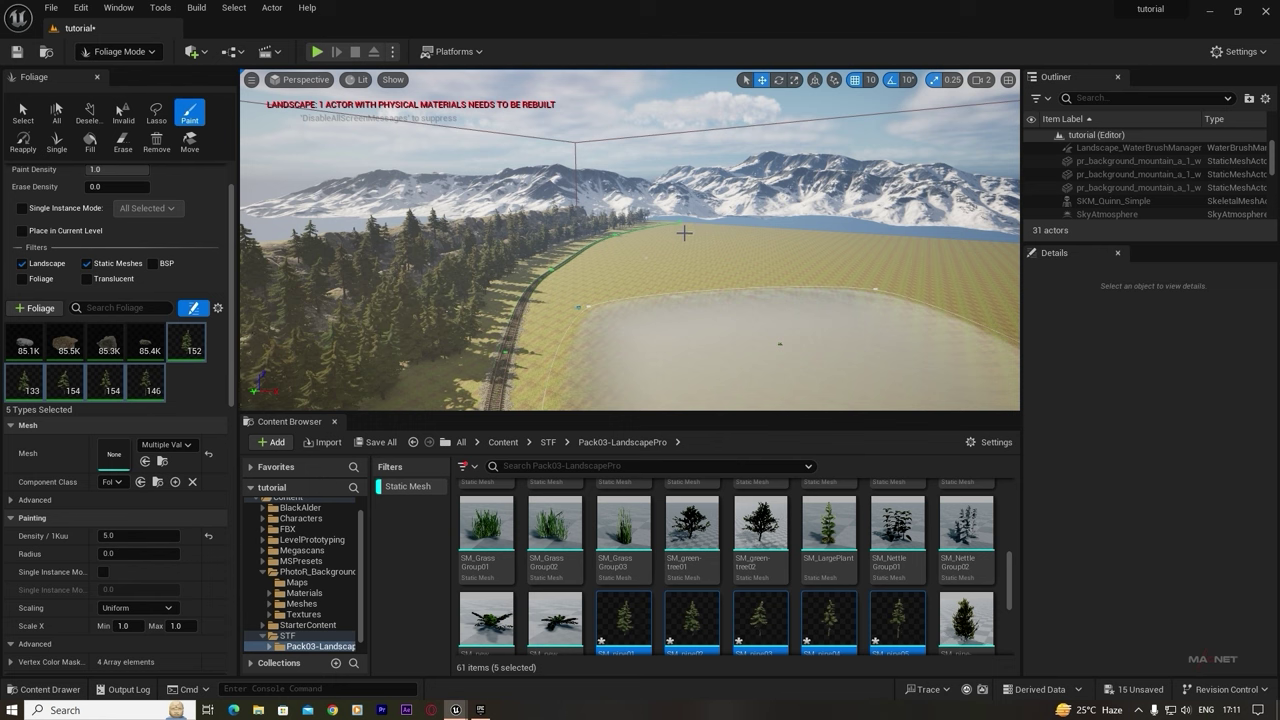
{"action": "left_click_drag", "start_coordinate": [684, 233], "coordinate": [651, 249]}
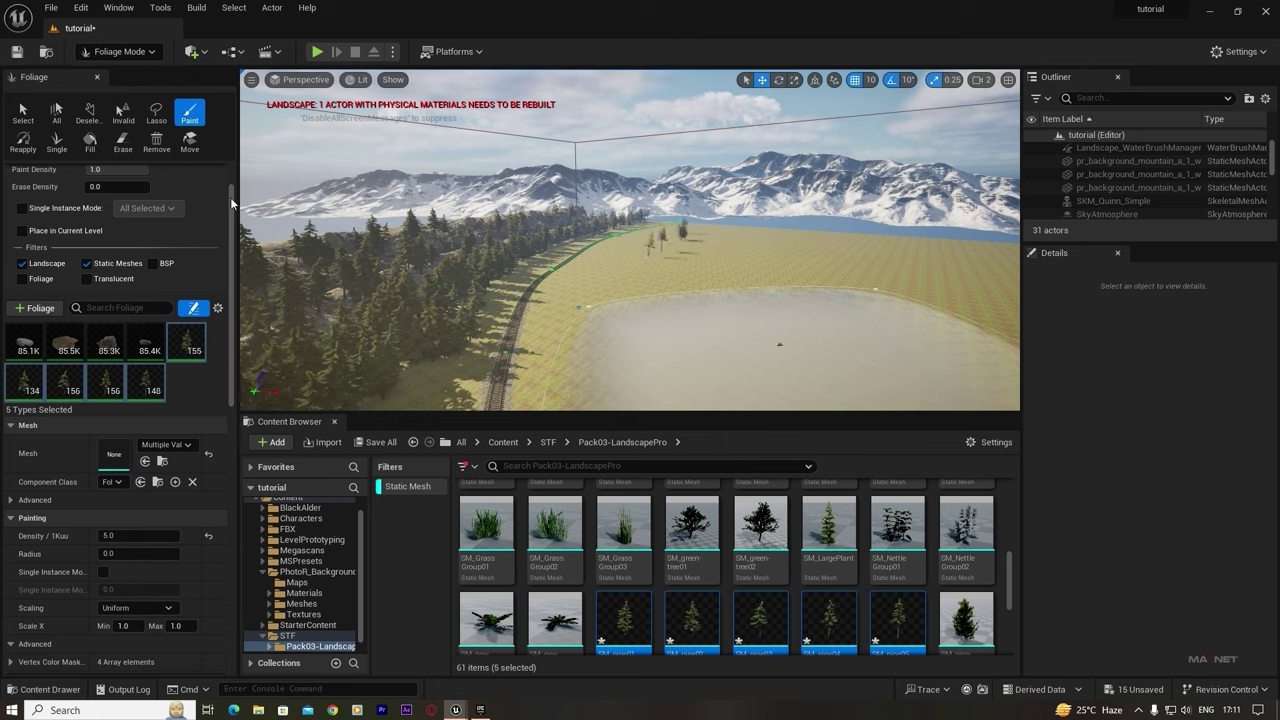
{"action": "left_click_drag", "start_coordinate": [231, 203], "coordinate": [229, 160]}
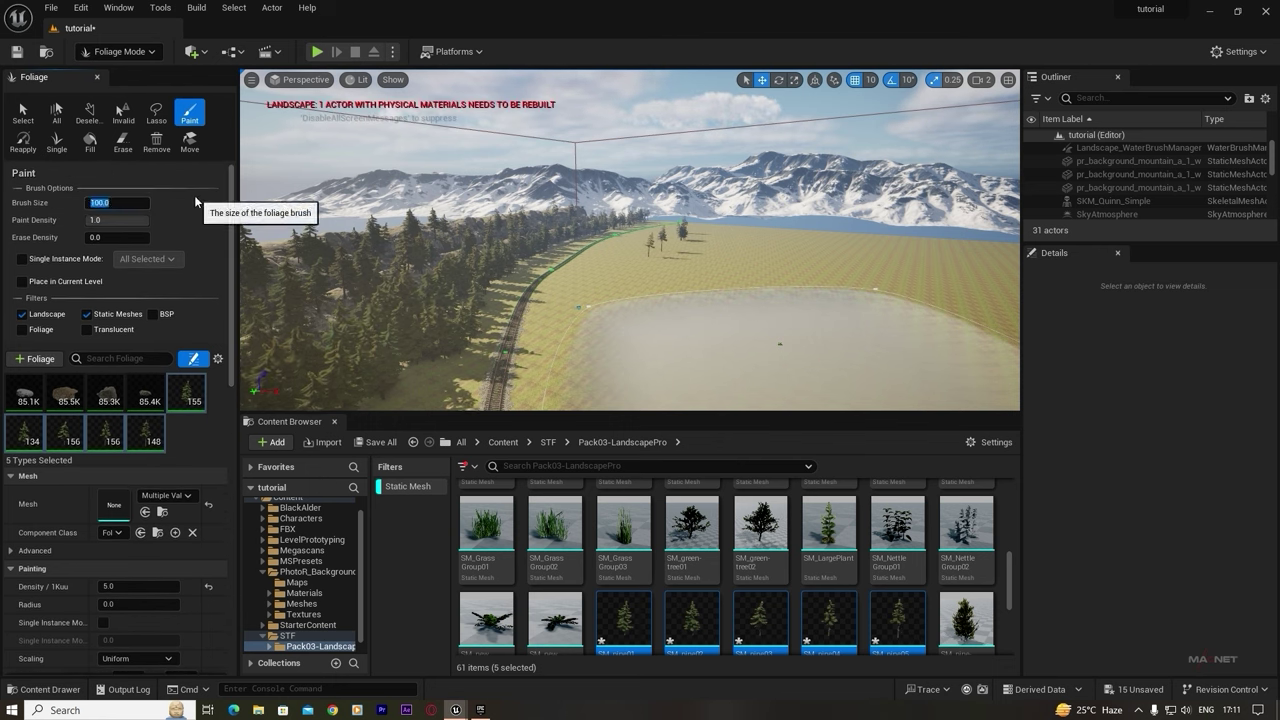
{"action": "type", "text": "5"}
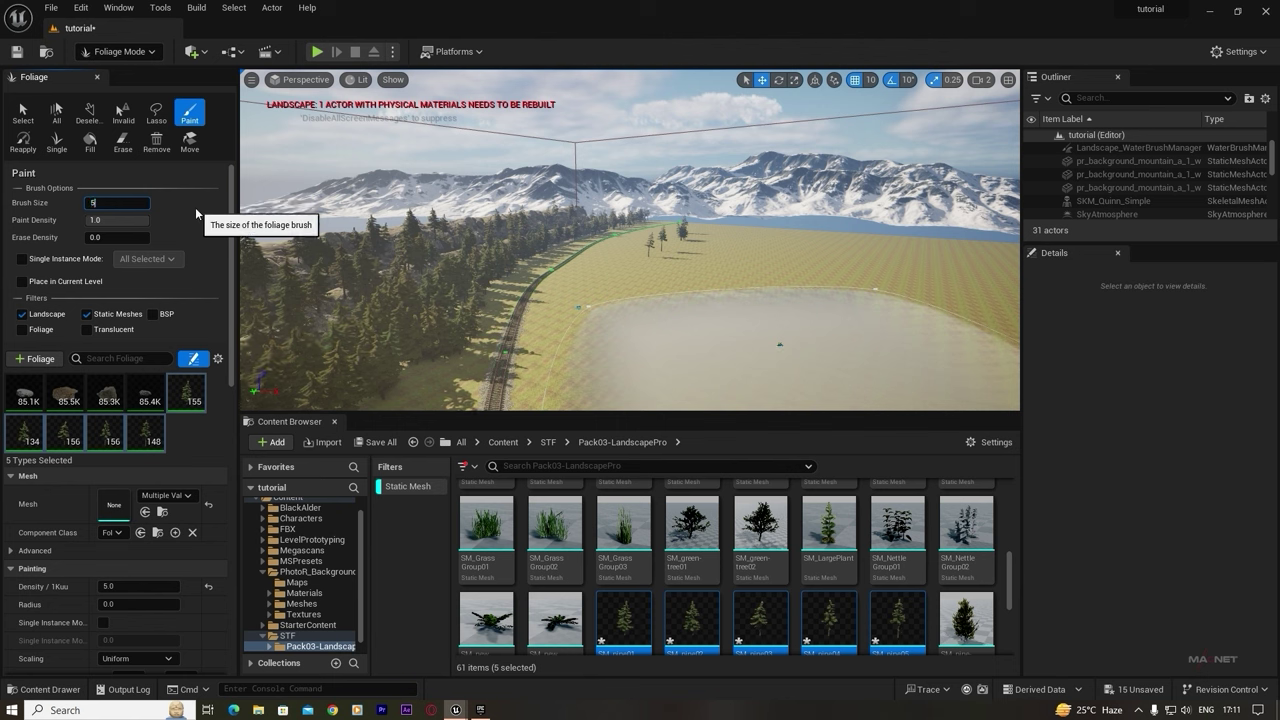
{"action": "type", "text": "00"}
{"action": "key", "text": "Return"}
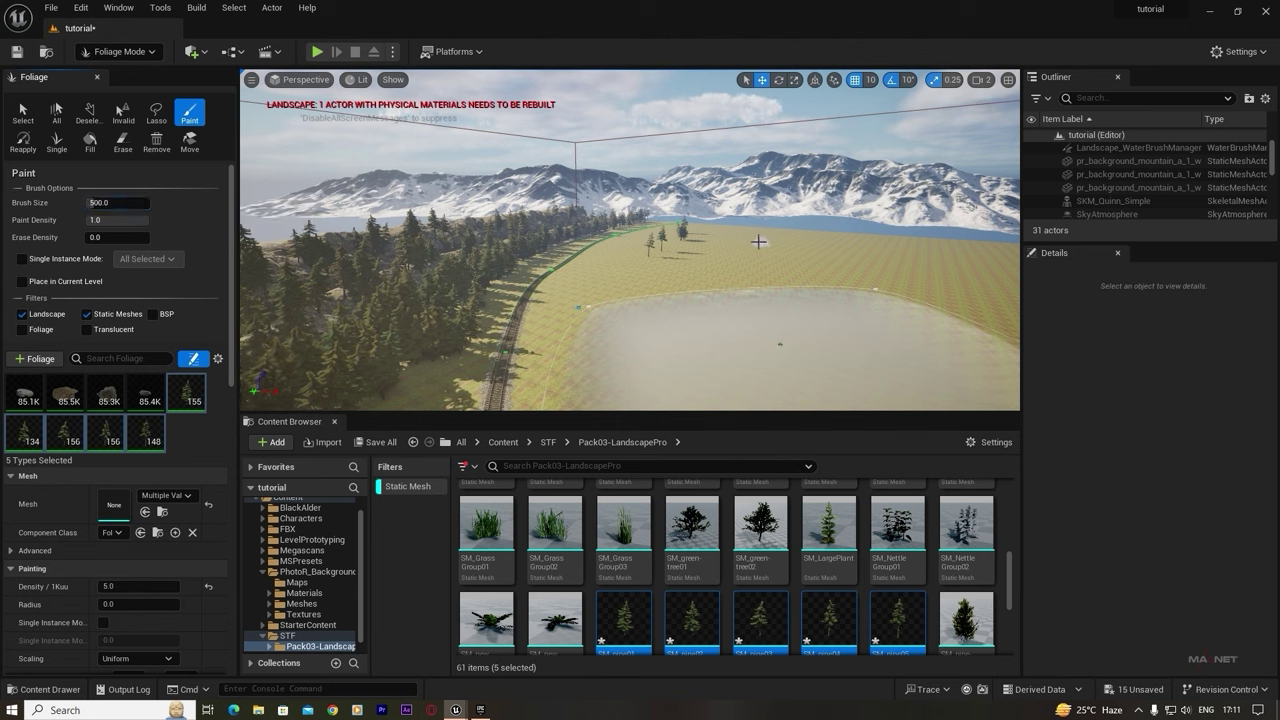
{"action": "left_click_drag", "start_coordinate": [755, 240], "coordinate": [738, 234]}
{"action": "mouse_move", "coordinate": [883, 248]}
{"action": "left_mouse_down"}
{"action": "mouse_move", "coordinate": [680, 242]}
{"action": "mouse_move", "coordinate": [940, 247]}
{"action": "mouse_move", "coordinate": [350, 236]}
{"action": "left_mouse_up"}
{"action": "mouse_move", "coordinate": [350, 236]}
{"action": "right_mouse_down"}
{"action": "mouse_move", "coordinate": [545, 280]}
{"action": "mouse_move", "coordinate": [480, 270]}
{"action": "right_mouse_up"}
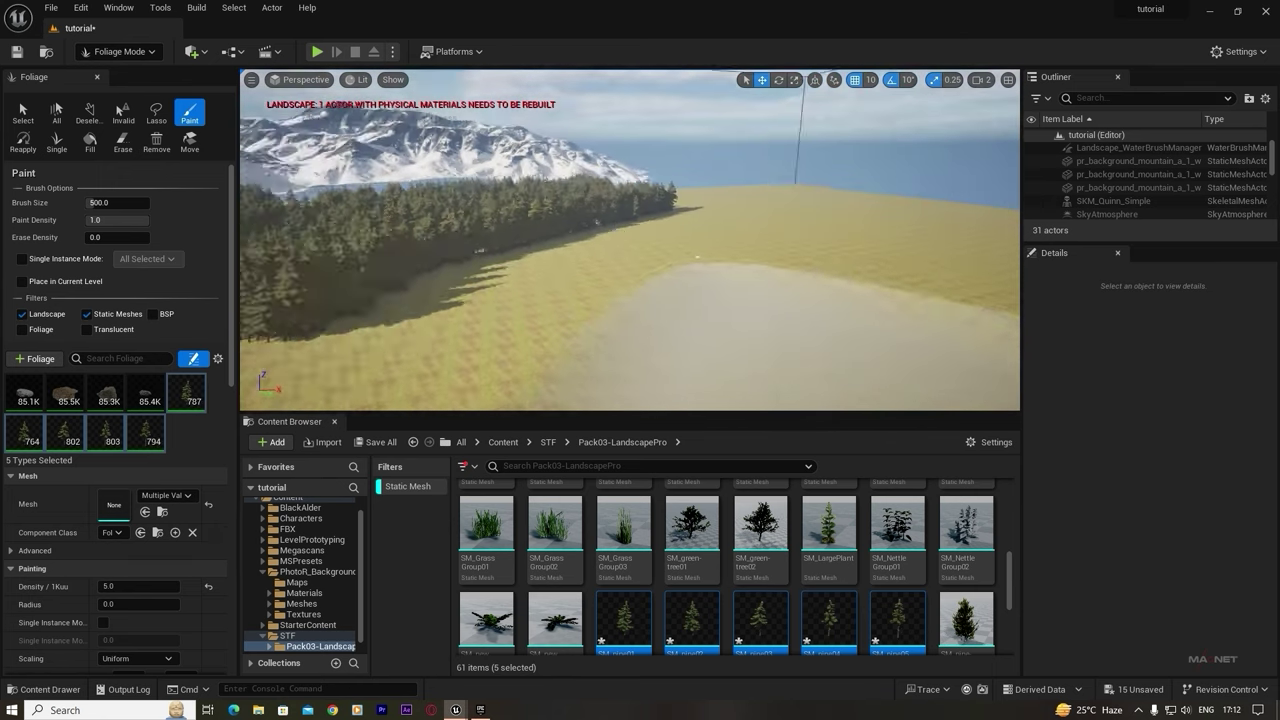
{"action": "left_click_drag", "start_coordinate": [600, 235], "coordinate": [890, 230]}
- Enlarge the foliage brush to about 1215 and paint groups of pines on the slopes of the snowy background mountains
{"action": "mouse_move", "coordinate": [890, 230]}
{"action": "right_mouse_down"}
{"action": "mouse_move", "coordinate": [640, 260]}
{"action": "mouse_move", "coordinate": [630, 240]}
{"action": "mouse_move", "coordinate": [505, 240]}
{"action": "right_mouse_up"}
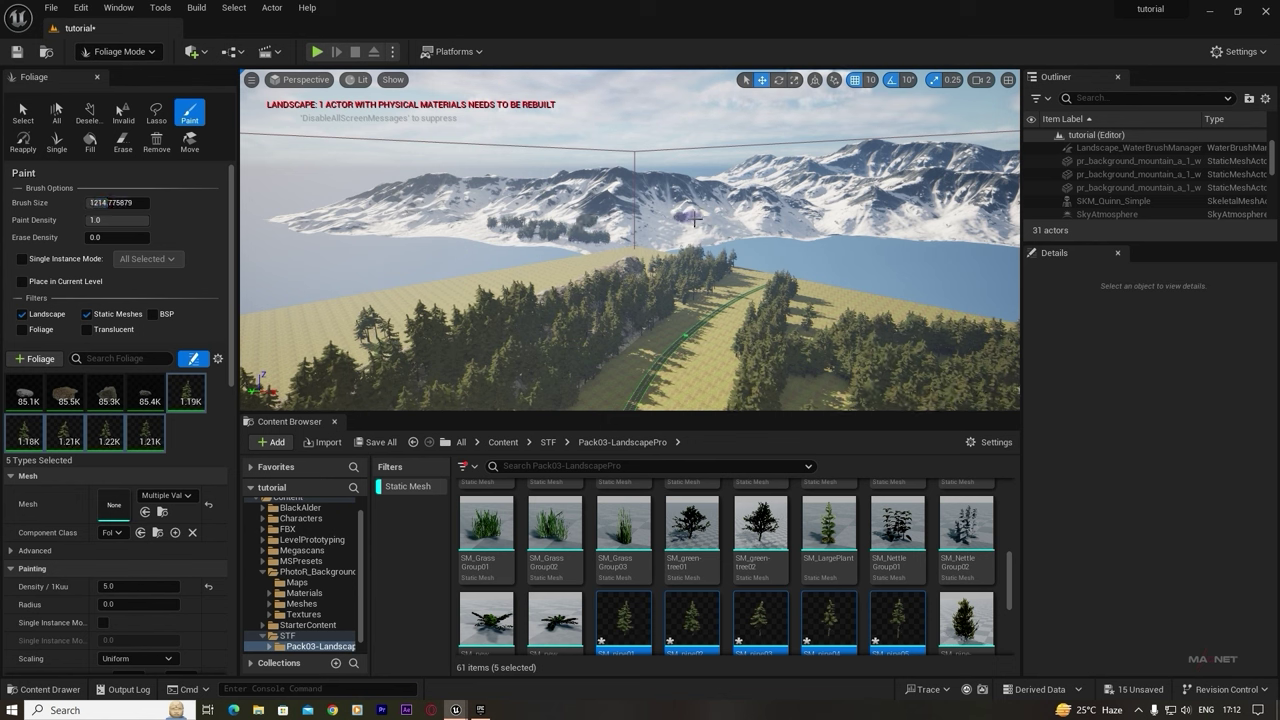
{"action": "mouse_move", "coordinate": [714, 230]}
{"action": "left_mouse_down"}
{"action": "mouse_move", "coordinate": [760, 226]}
{"action": "mouse_move", "coordinate": [540, 220]}
{"action": "mouse_move", "coordinate": [637, 200]}
{"action": "left_mouse_up"}
{"action": "right_click_drag", "start_coordinate": [637, 265], "coordinate": [850, 245]}
{"action": "left_click_drag", "start_coordinate": [106, 203], "coordinate": [160, 205]}
{"action": "mouse_move", "coordinate": [590, 206]}
{"action": "left_mouse_down"}
{"action": "mouse_move", "coordinate": [765, 229]}
{"action": "mouse_move", "coordinate": [470, 200]}
{"action": "left_mouse_up"}
{"action": "mouse_move", "coordinate": [630, 250]}
{"action": "right_mouse_down"}
{"action": "mouse_move", "coordinate": [870, 280]}
{"action": "mouse_move", "coordinate": [760, 290]}
{"action": "right_mouse_up"}
- Return to Selection mode and fly the camera back to a low view along the curved railway track
{"action": "left_click", "coordinate": [118, 51]}
{"action": "left_click", "coordinate": [126, 72]}
{"action": "key", "text": "w"}
{"action": "right_click_drag", "start_coordinate": [510, 240], "coordinate": [750, 158]}
{"action": "scroll", "coordinate": [570, 310], "scroll_direction": "down", "scroll_amount": 3}
{"action": "key", "text": "w"}
{"action": "key", "text": "a"}
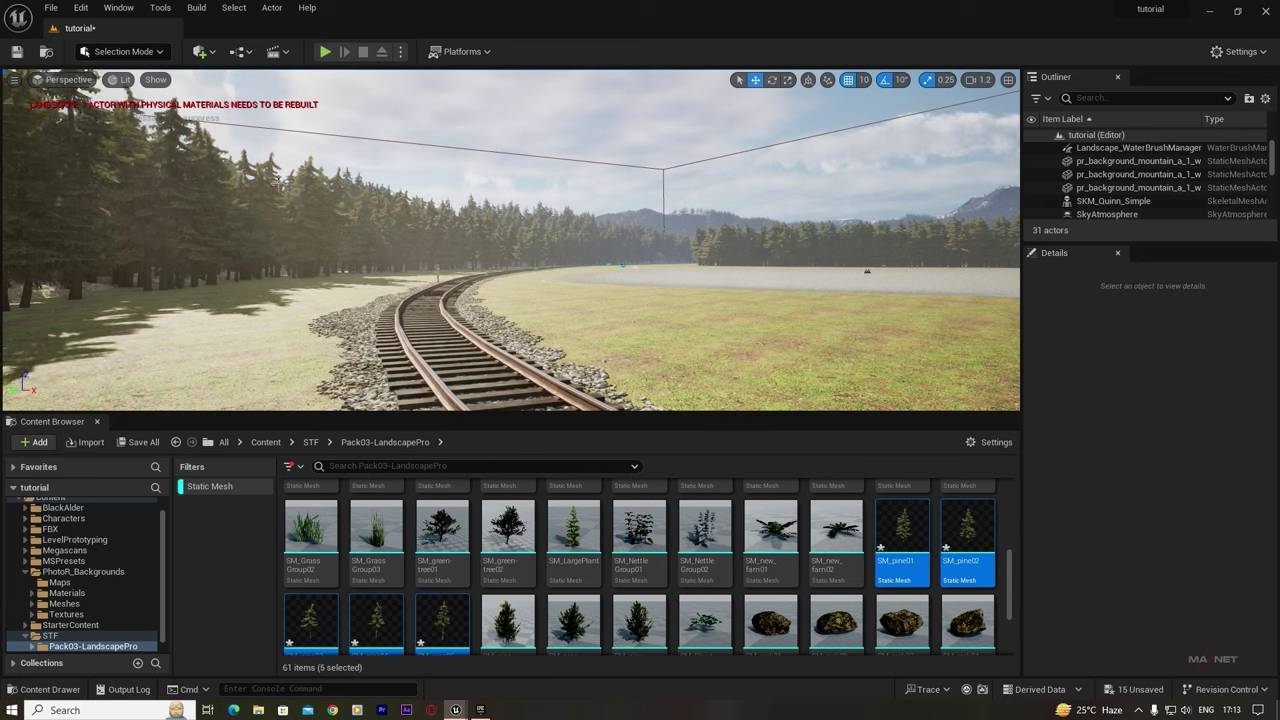
- Set all engine scalability groups to the High preset and reframe the view on the railway track
{"action": "left_click", "coordinate": [1236, 55]}
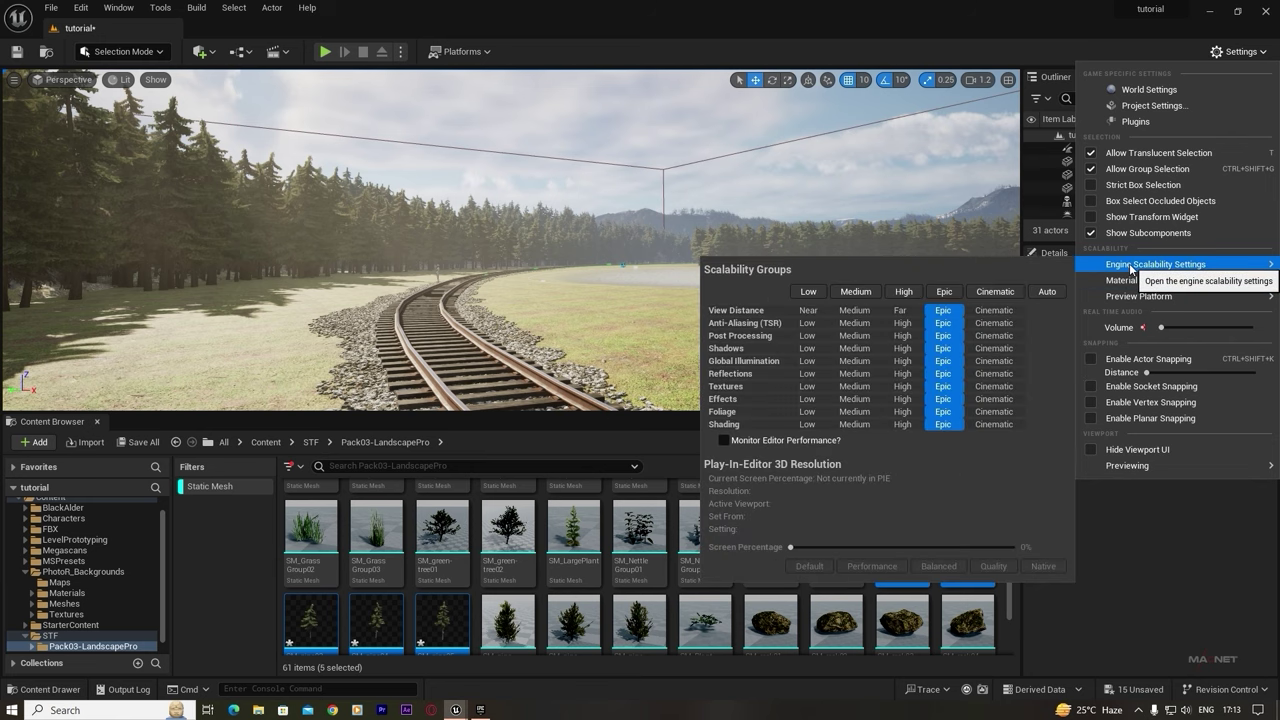
{"action": "mouse_move", "coordinate": [1110, 264]}
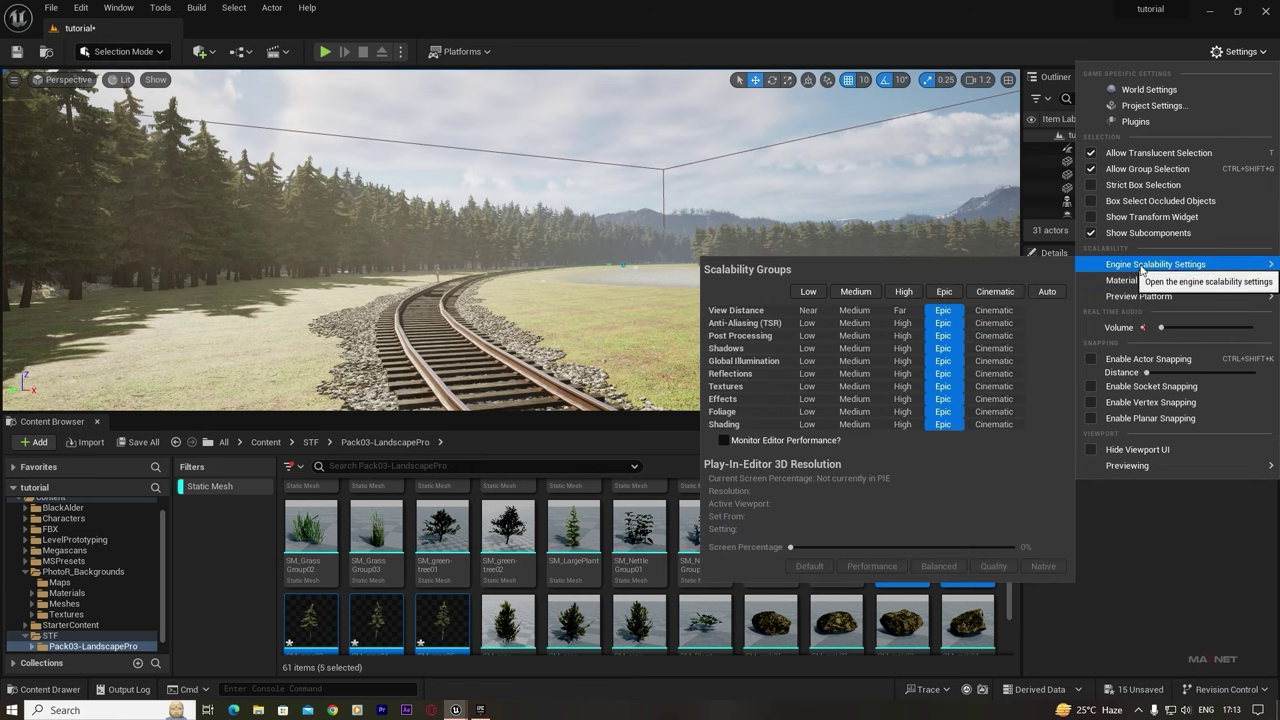
{"action": "left_click", "coordinate": [905, 292]}
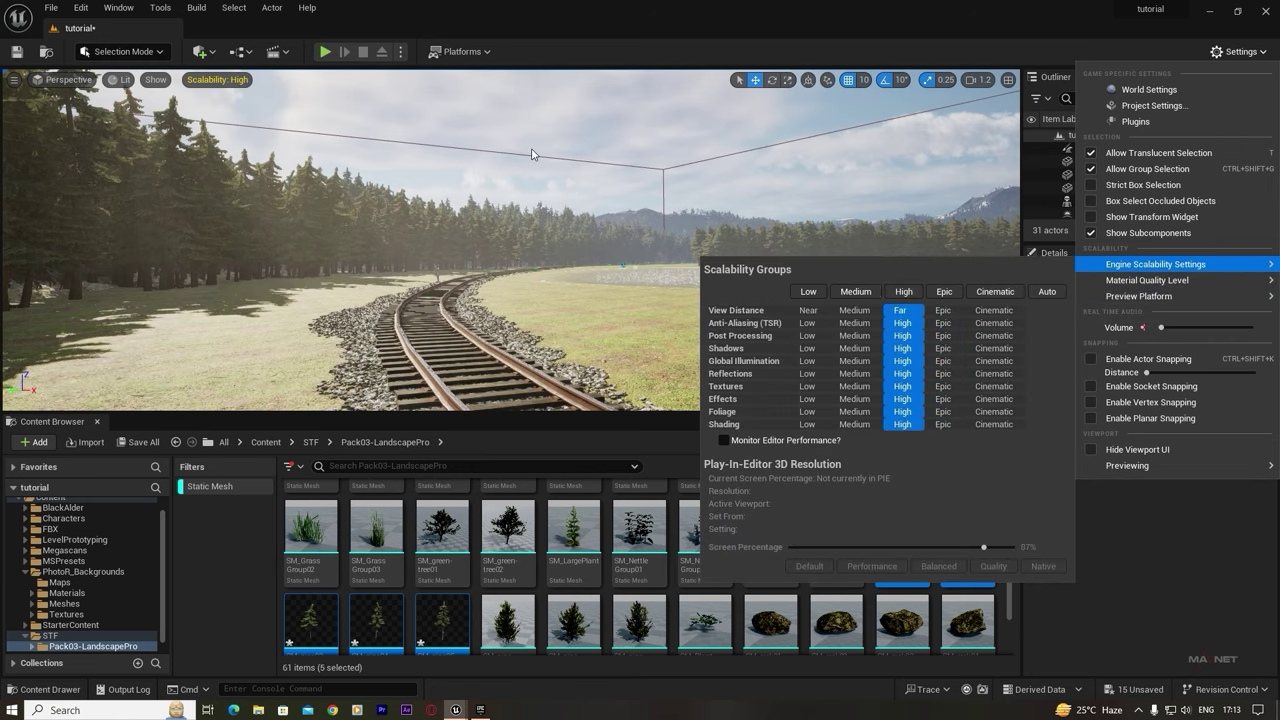
{"action": "left_click", "coordinate": [528, 332]}
{"action": "right_click_drag", "start_coordinate": [437, 288], "coordinate": [392, 288]}
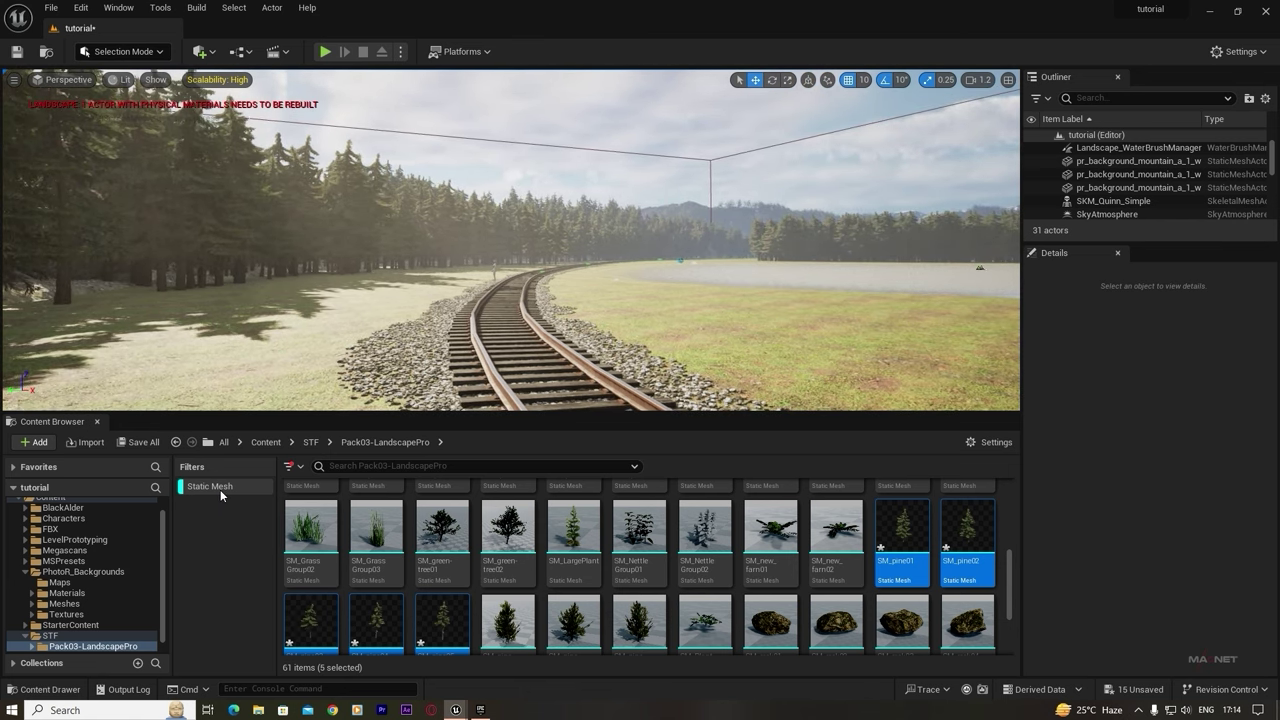
- List only the static meshes contained in the BlackAlder folder
{"action": "left_click", "coordinate": [220, 489]}
{"action": "scroll", "coordinate": [97, 563], "scroll_direction": "up", "scroll_amount": 2}
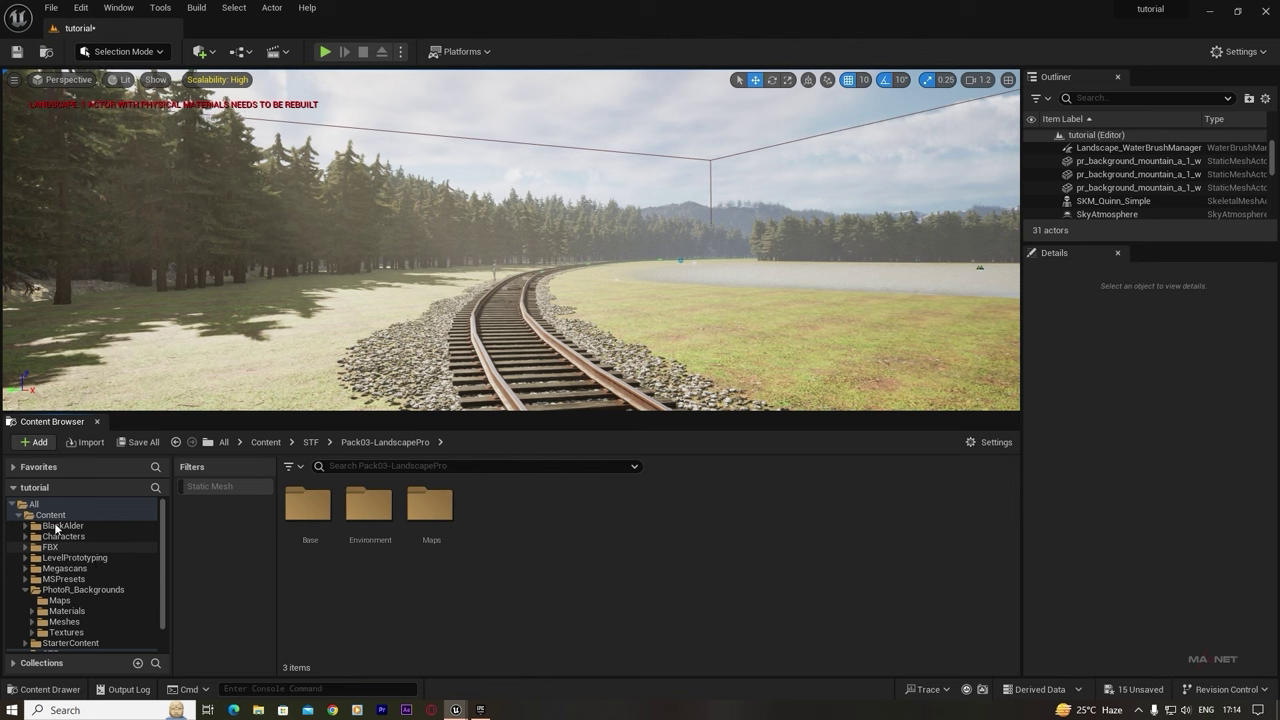
{"action": "left_click", "coordinate": [63, 526]}
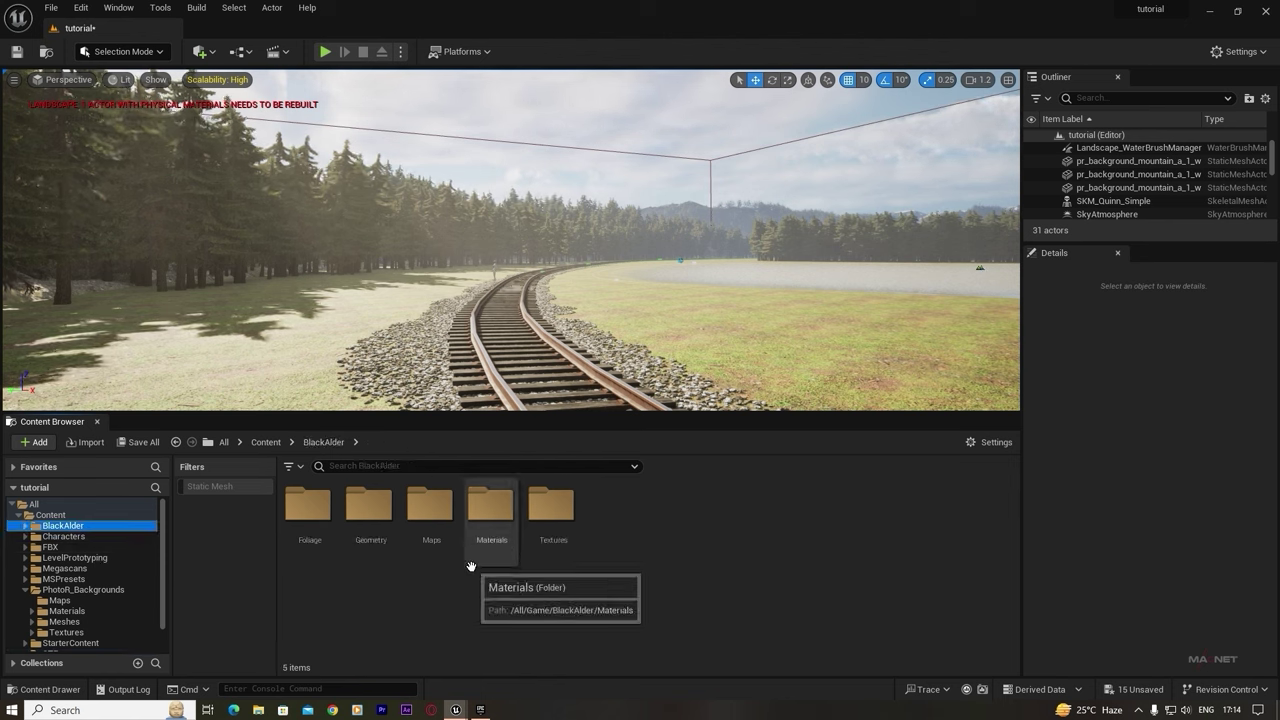
{"action": "left_click", "coordinate": [199, 485]}
- Place SM_BlackAlder_Forest_01 at the edge of the pine forest beside the track and move it to X 6660, Y 8680
{"action": "left_click", "coordinate": [967, 512]}
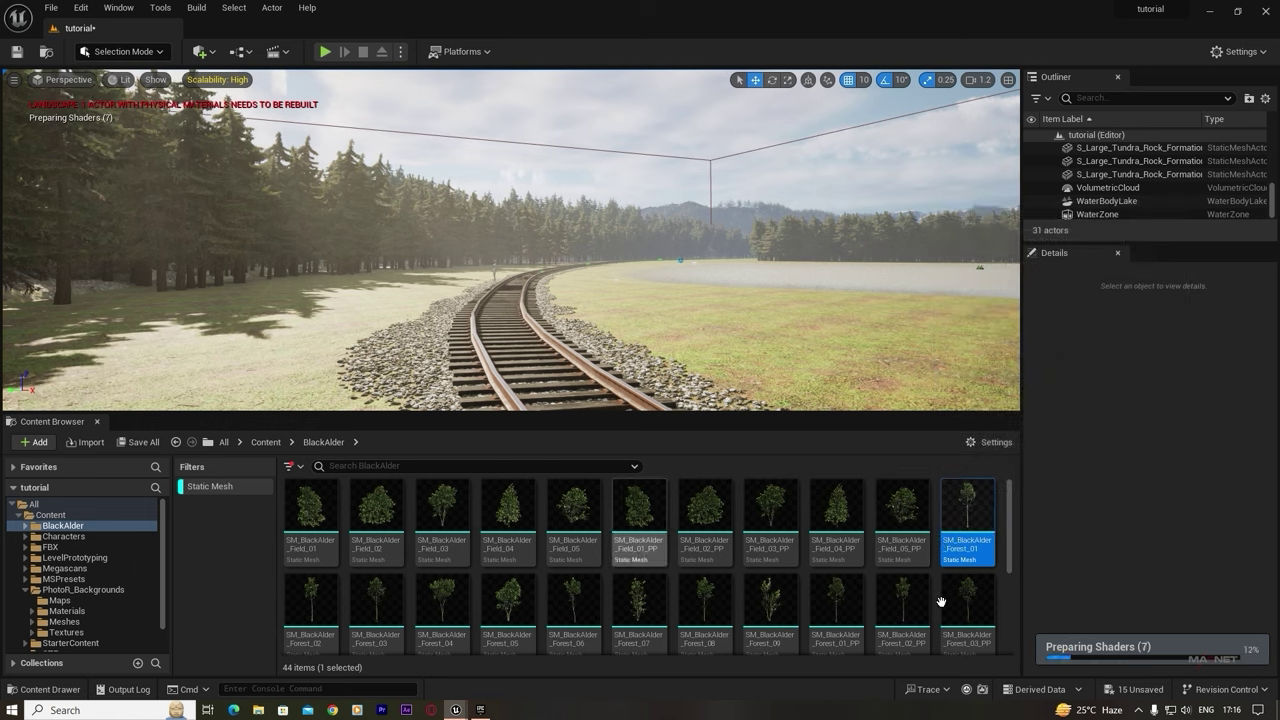
{"action": "left_click", "coordinate": [950, 604]}
{"action": "left_click", "coordinate": [964, 529]}
{"action": "left_click_drag", "start_coordinate": [964, 530], "coordinate": [120, 296]}
{"action": "right_click_drag", "start_coordinate": [366, 322], "coordinate": [176, 282]}
{"action": "right_click_drag", "start_coordinate": [510, 240], "coordinate": [466, 214]}
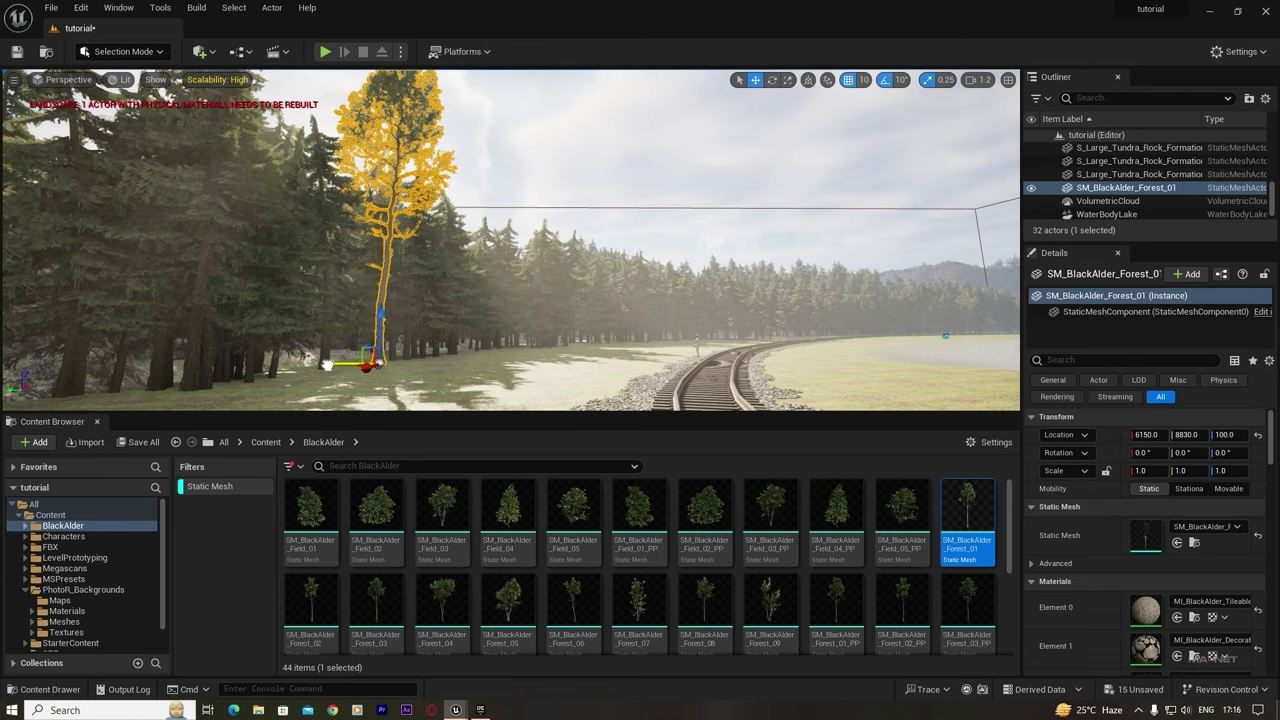
{"action": "left_click_drag", "start_coordinate": [328, 365], "coordinate": [355, 386]}
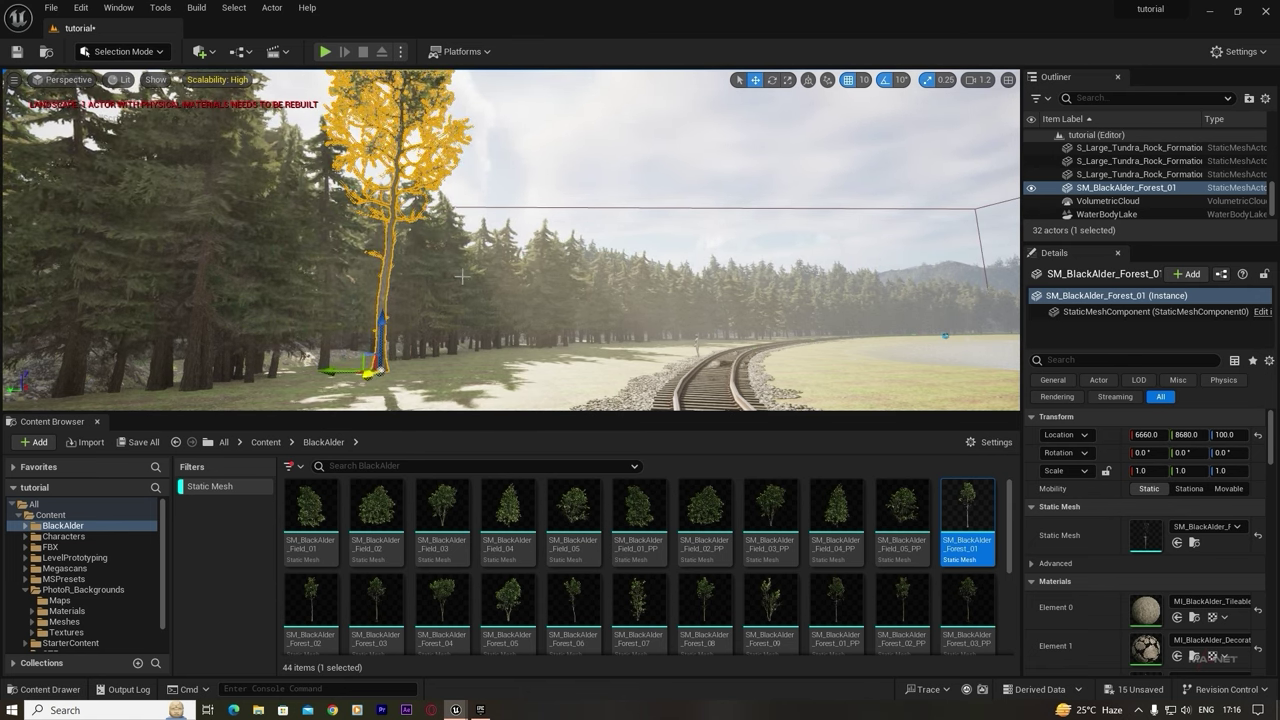
{"action": "key", "text": "Escape"}
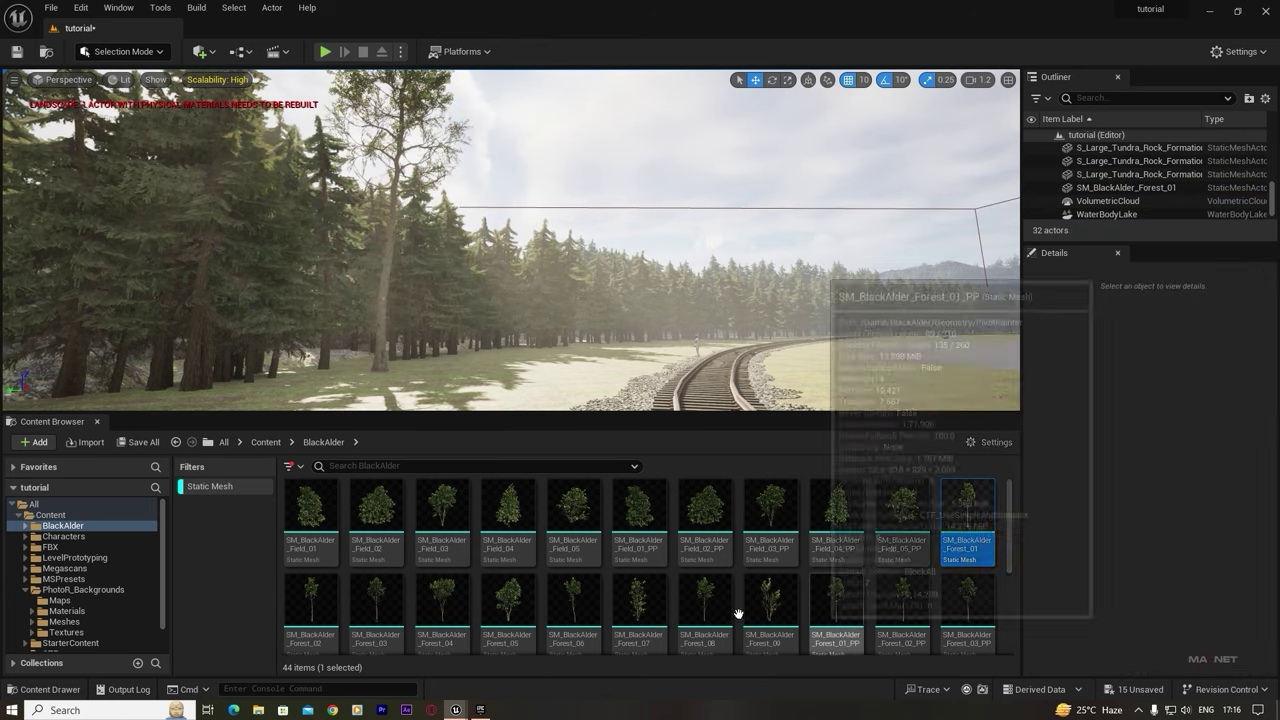
- Add SM_BlackAlder_Forest_05, SM_BlackAlder_Field_01, SM_BlackAlder_Field_03_PP and another SM_BlackAlder_Forest_05 along the forest edge beside the railway
{"action": "left_click_drag", "start_coordinate": [506, 614], "coordinate": [243, 392]}
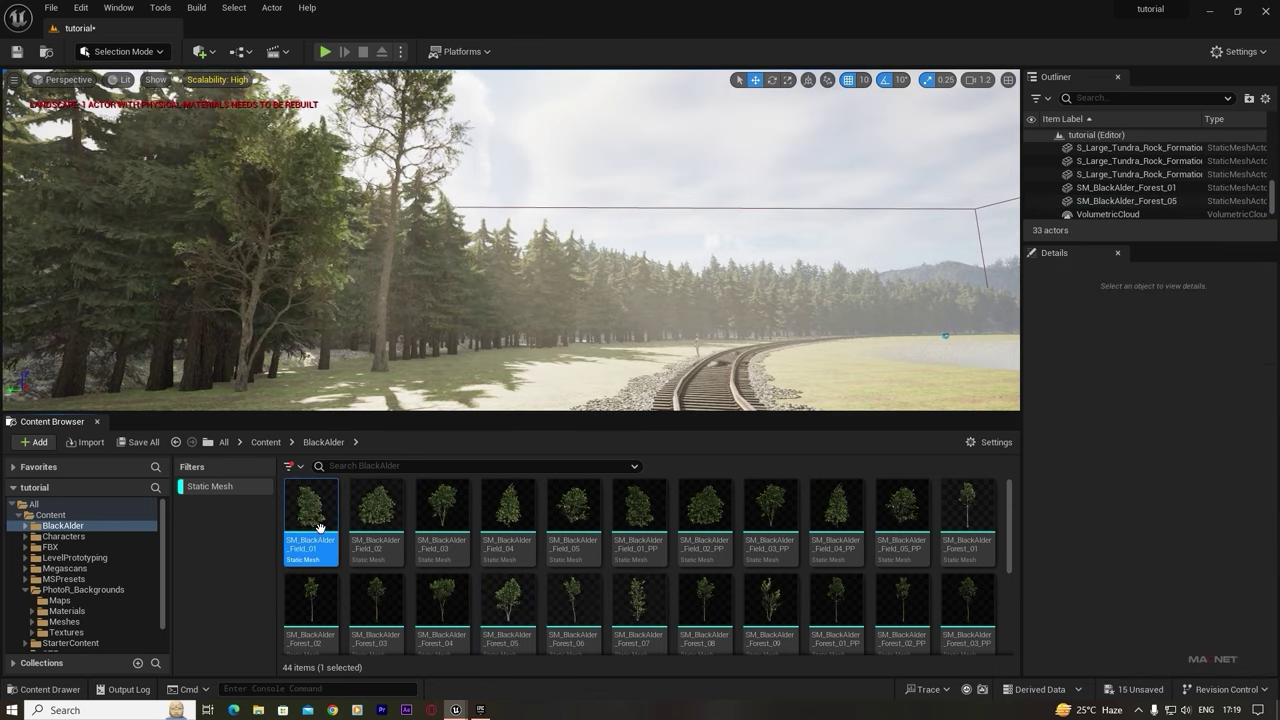
{"action": "left_click_drag", "start_coordinate": [316, 525], "coordinate": [157, 386]}
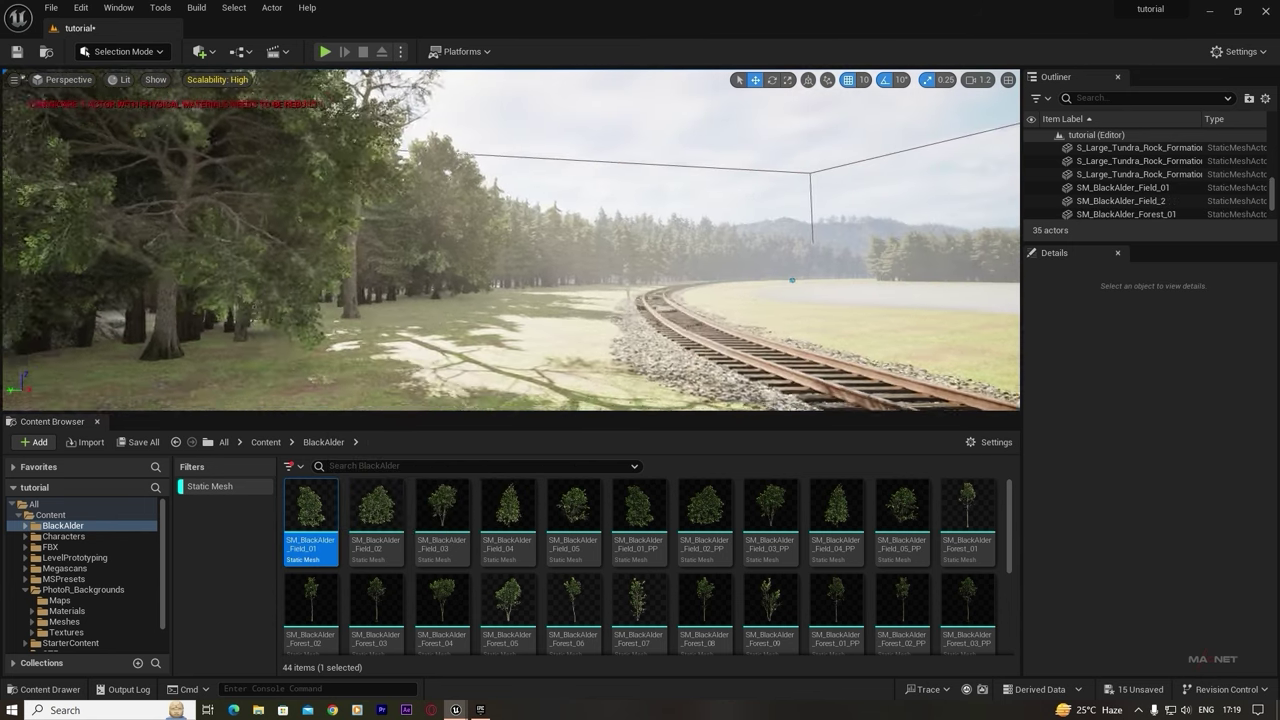
{"action": "left_click_drag", "start_coordinate": [770, 510], "coordinate": [409, 304]}
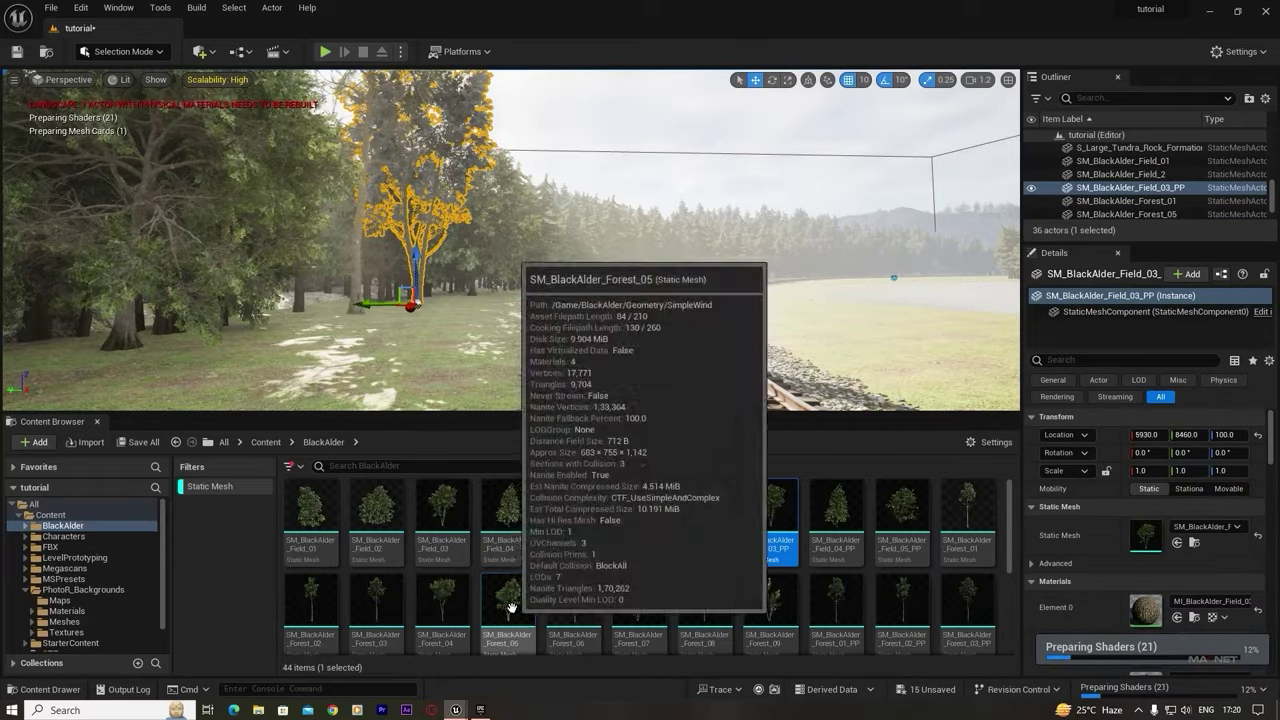
{"action": "left_click_drag", "start_coordinate": [508, 606], "coordinate": [591, 283]}
- Duplicate the placed black alder field trees to spread more of them along the forest edge beside the track
{"action": "left_click", "coordinate": [140, 290]}
{"action": "left_click_drag", "start_coordinate": [135, 335], "coordinate": [331, 308], "text": "alt"}
{"action": "left_click", "coordinate": [680, 240]}
{"action": "right_click_drag", "start_coordinate": [680, 240], "coordinate": [760, 245]}
{"action": "left_click", "coordinate": [262, 230]}
{"action": "left_click_drag", "start_coordinate": [280, 298], "coordinate": [720, 290], "text": "alt"}
{"action": "key", "text": "Escape"}
{"action": "left_click", "coordinate": [262, 230]}
{"action": "key", "text": "Escape"}
- Switch to Foliage mode facing the lake and select the five pine foliage types, starting with SM_pine01
{"action": "right_click_drag", "start_coordinate": [720, 260], "coordinate": [960, 260]}
{"action": "right_click_drag", "start_coordinate": [773, 343], "coordinate": [606, 356]}
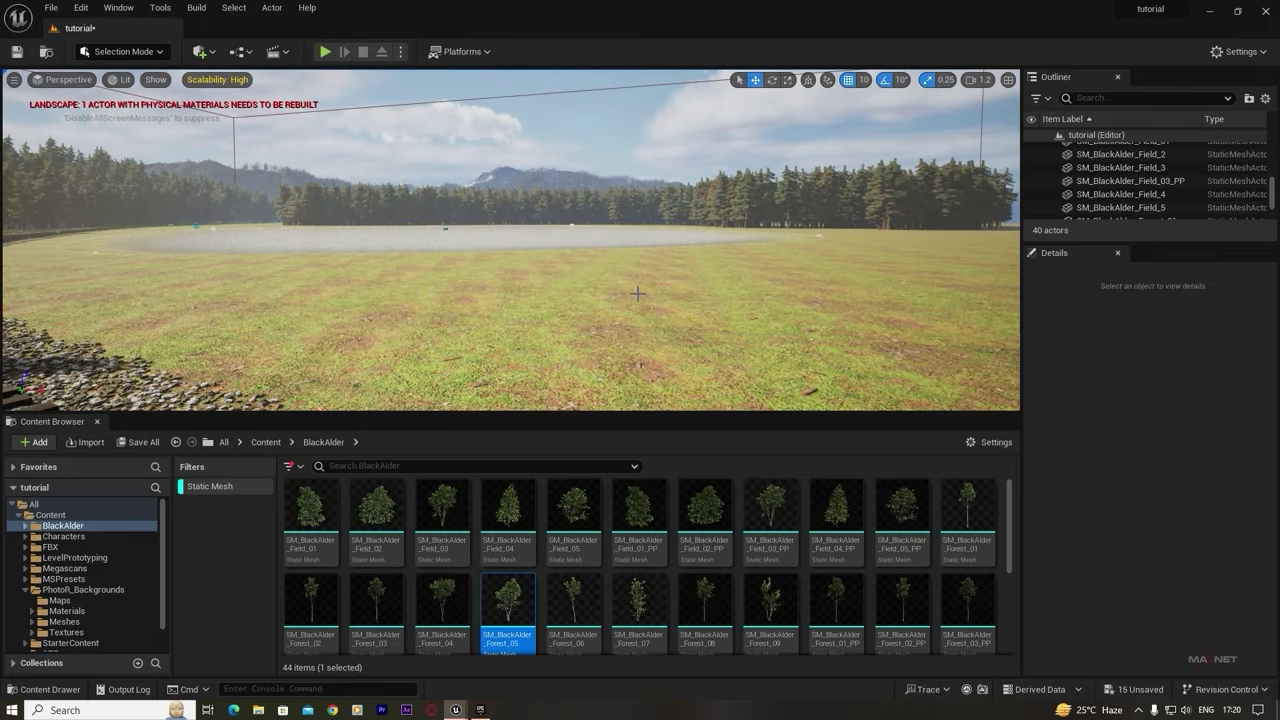
{"action": "left_click", "coordinate": [150, 52]}
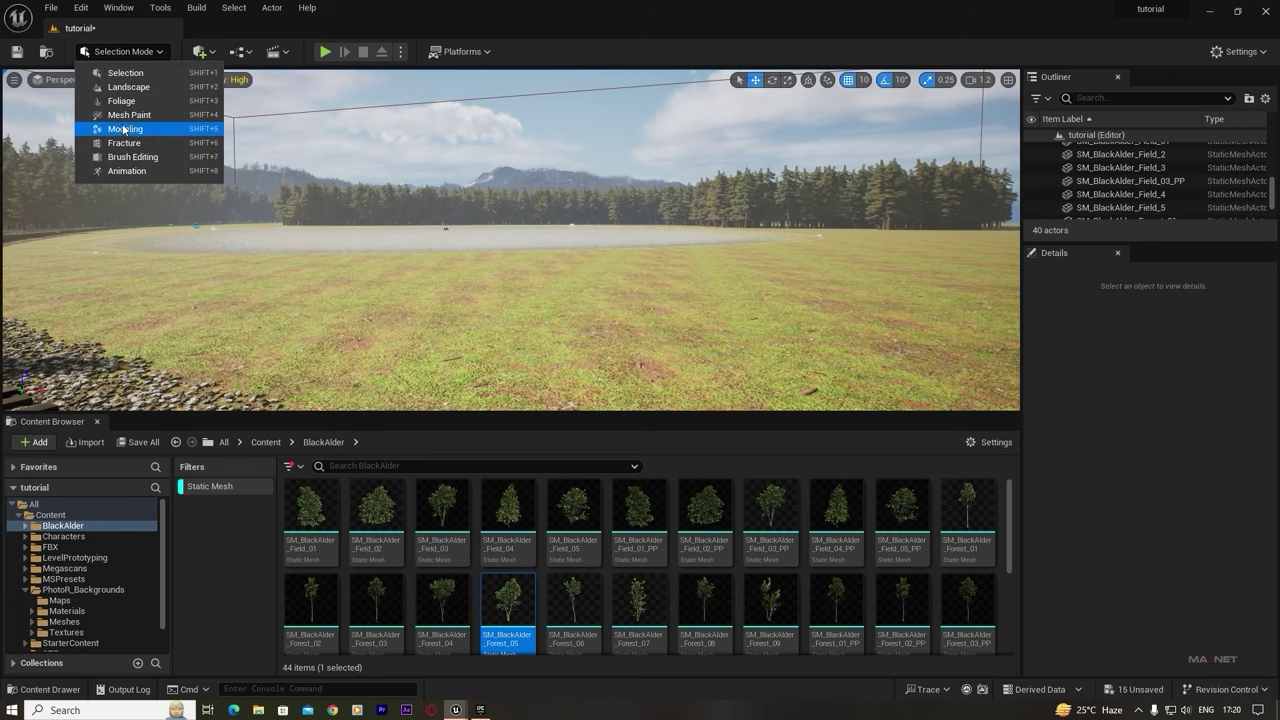
{"action": "left_click", "coordinate": [120, 103]}
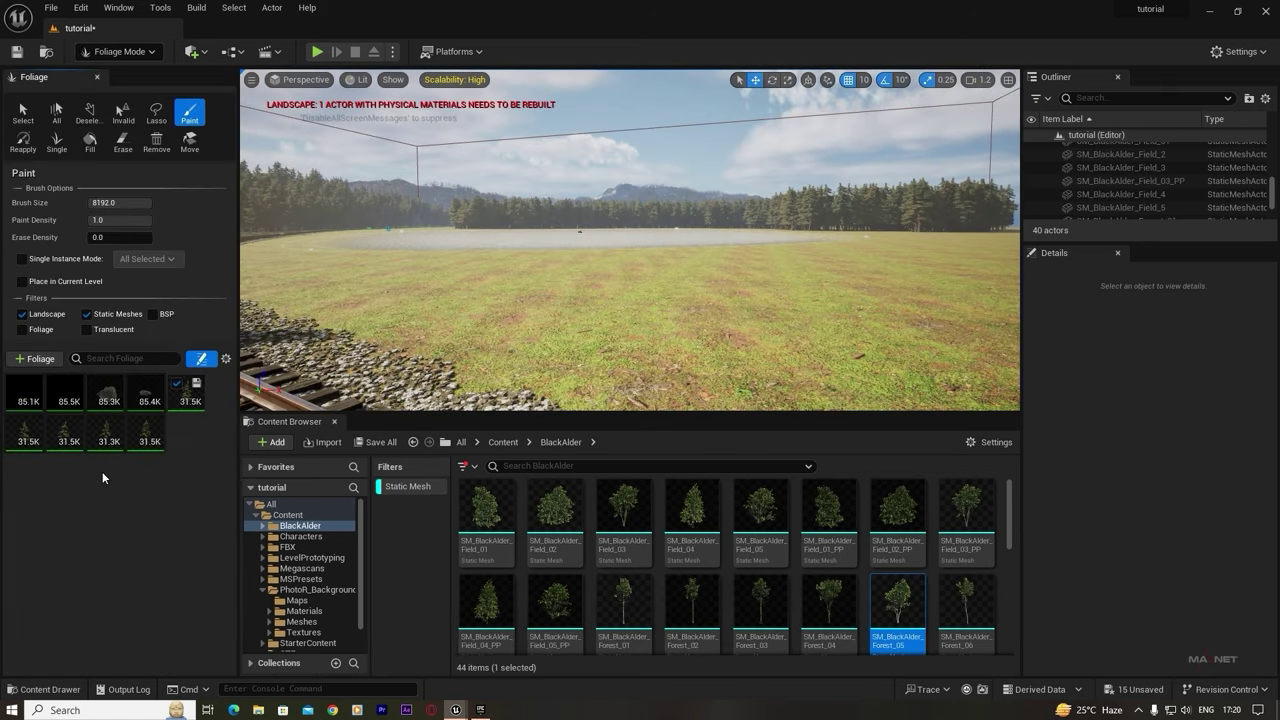
{"action": "left_click", "coordinate": [146, 441]}
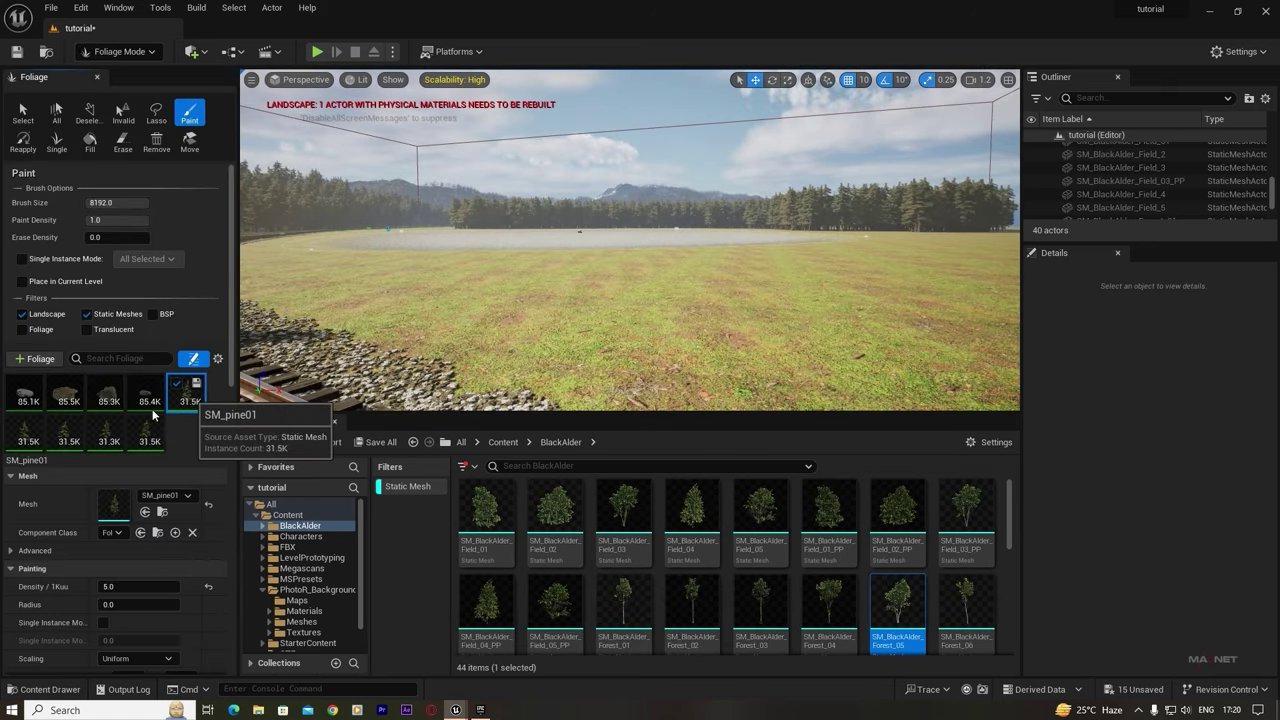
{"action": "left_click", "coordinate": [150, 435], "text": "shift"}
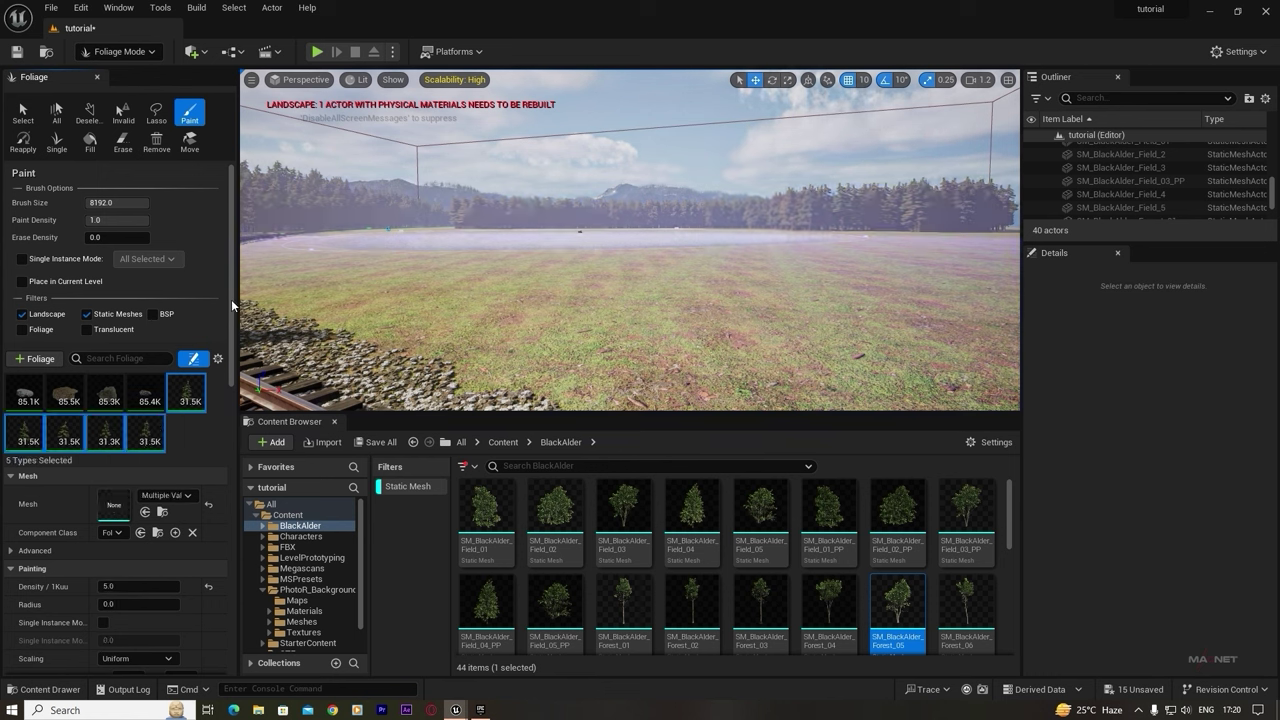
- Collapse the pines' Painting settings and set the foliage brush size to 50
{"action": "left_click", "coordinate": [123, 586]}
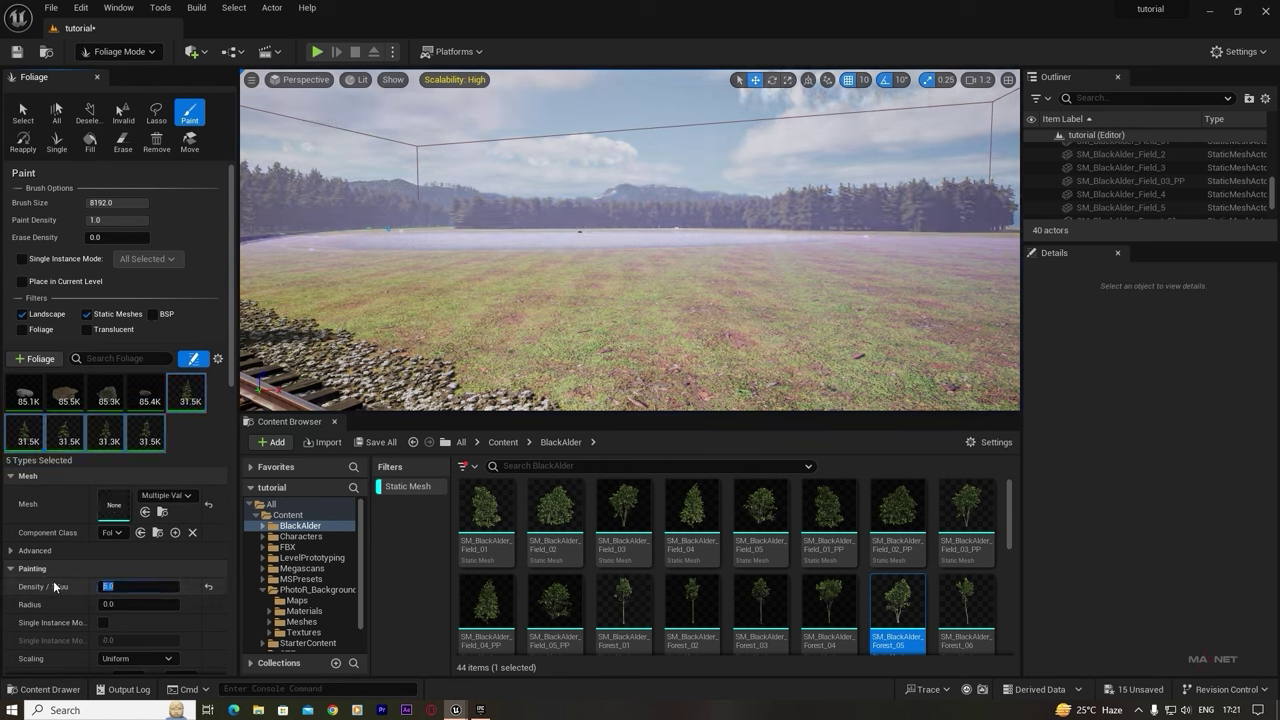
{"action": "left_click", "coordinate": [131, 569]}
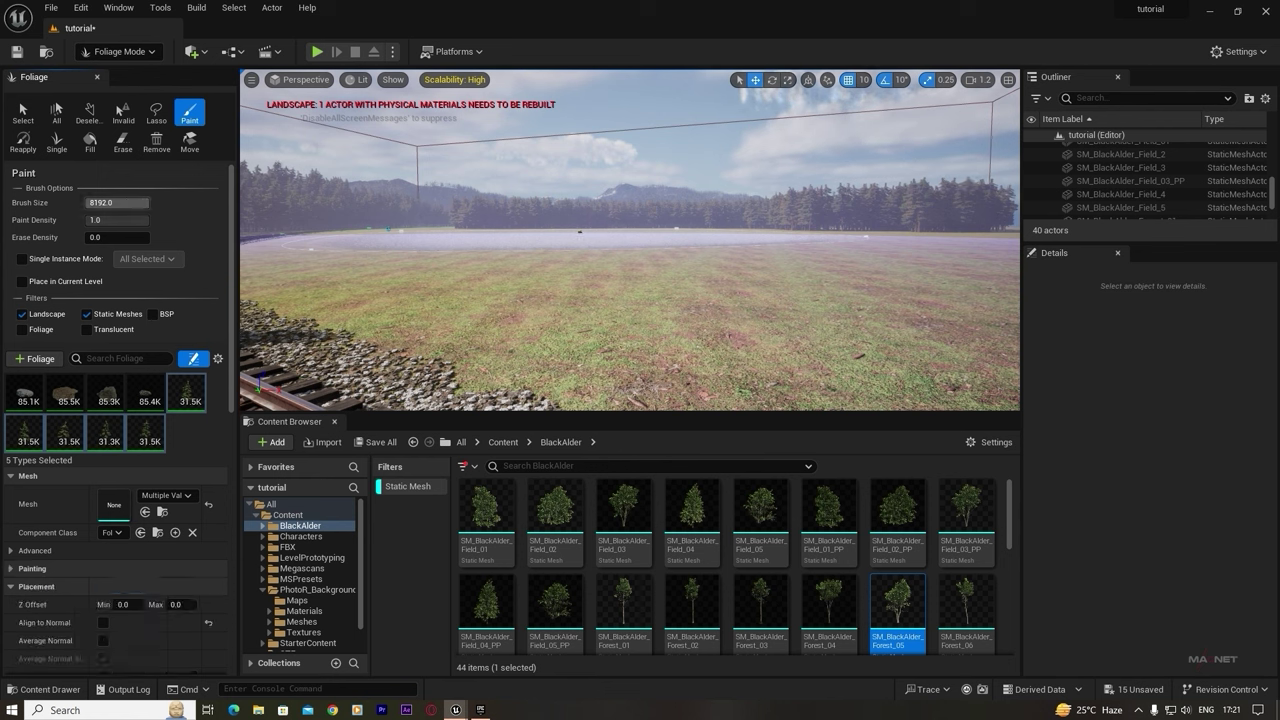
{"action": "left_click_drag", "start_coordinate": [132, 203], "coordinate": [96, 203]}
{"action": "left_click", "coordinate": [96, 205]}
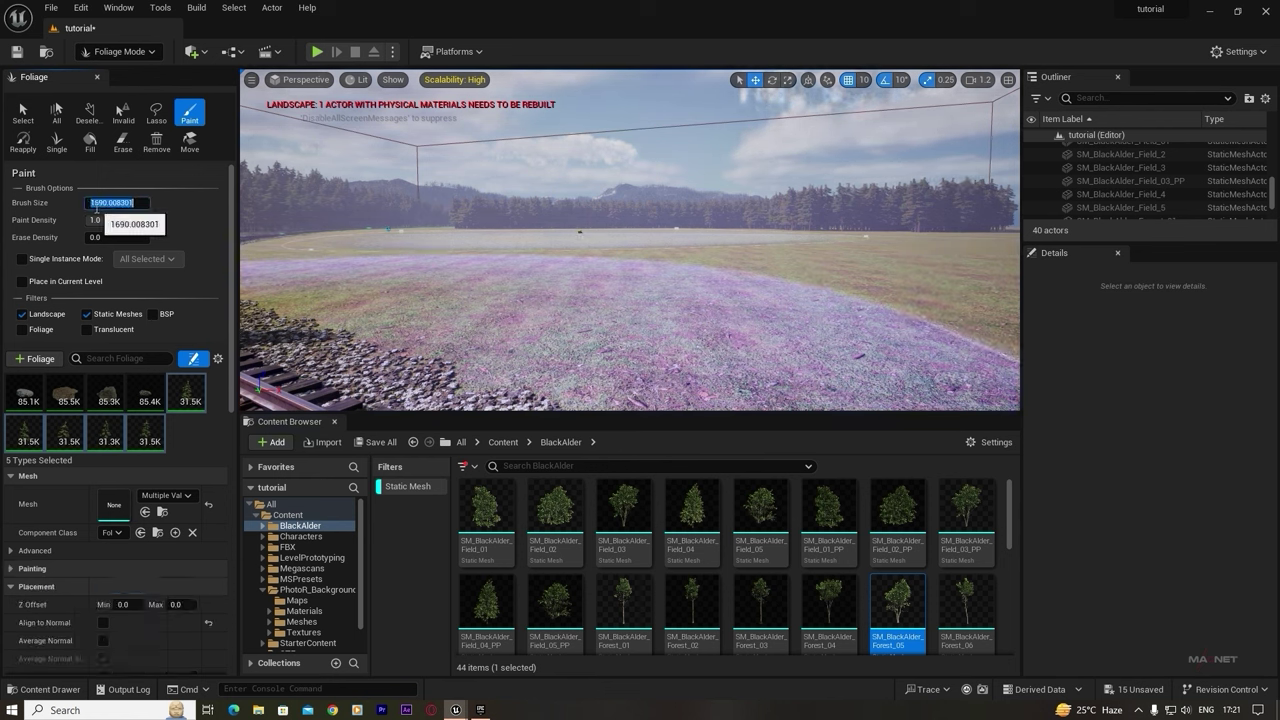
{"action": "type", "text": "50"}
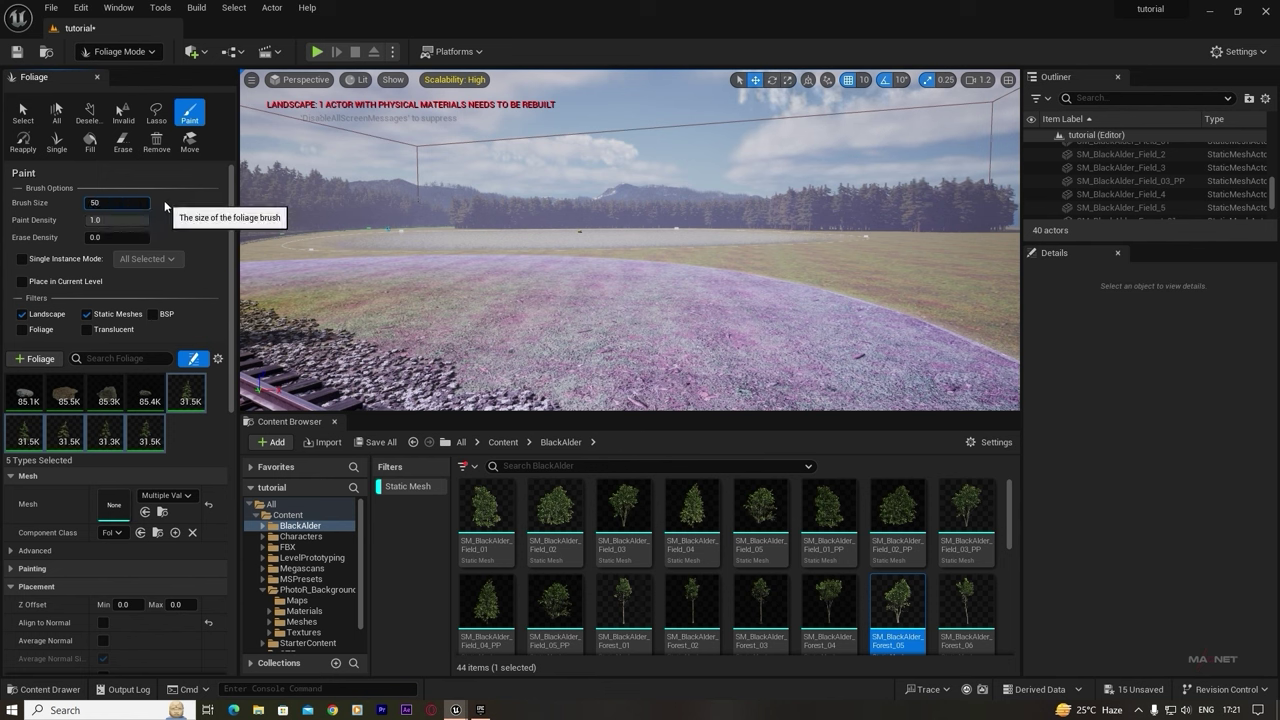
{"action": "key", "text": "Return"}
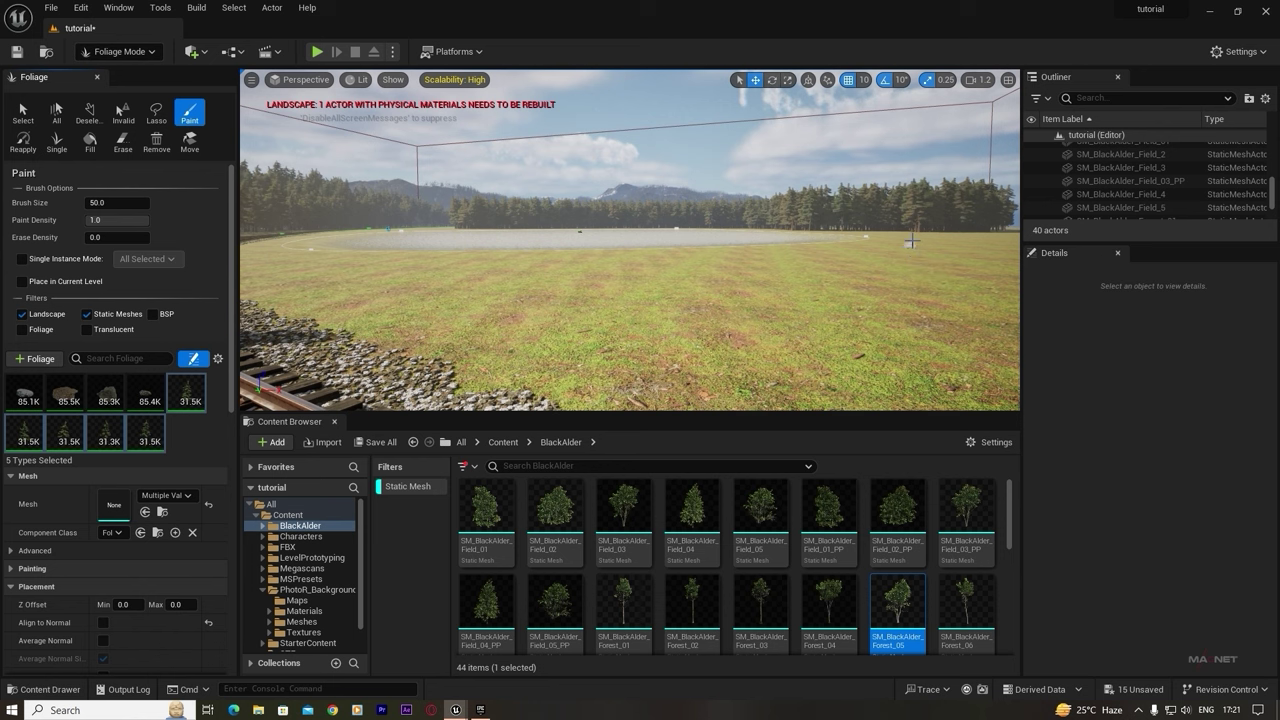
- In the Unlit view, paint a pine grove between the lake and the railway, enlarging the brush to about 191, and restore the Lit view
{"action": "left_click", "coordinate": [358, 82]}
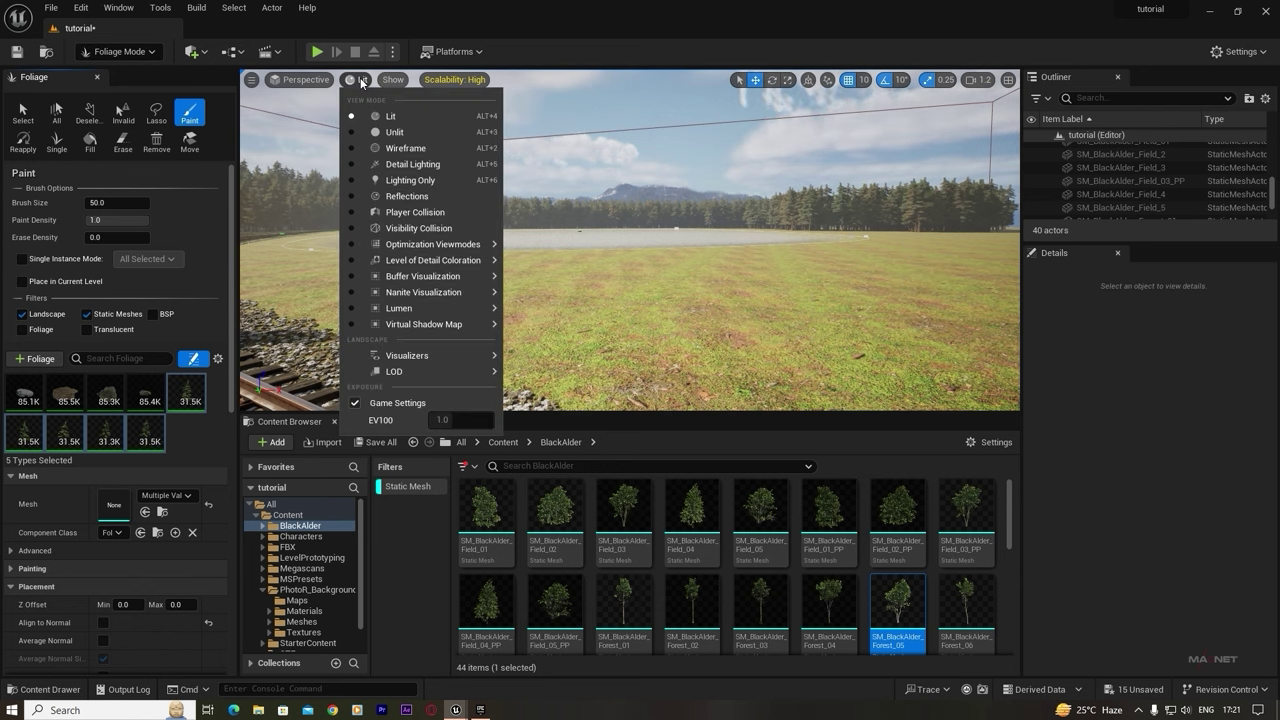
{"action": "left_click", "coordinate": [390, 133]}
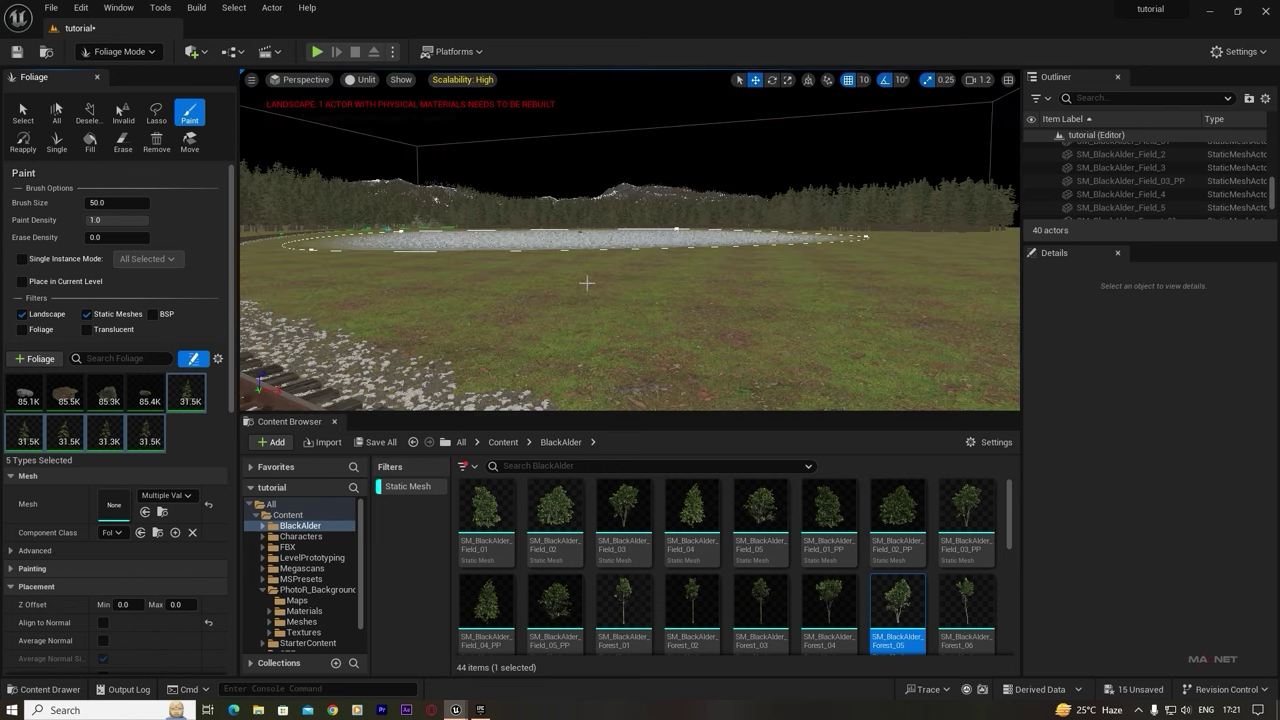
{"action": "right_click_drag", "start_coordinate": [775, 292], "coordinate": [799, 216]}
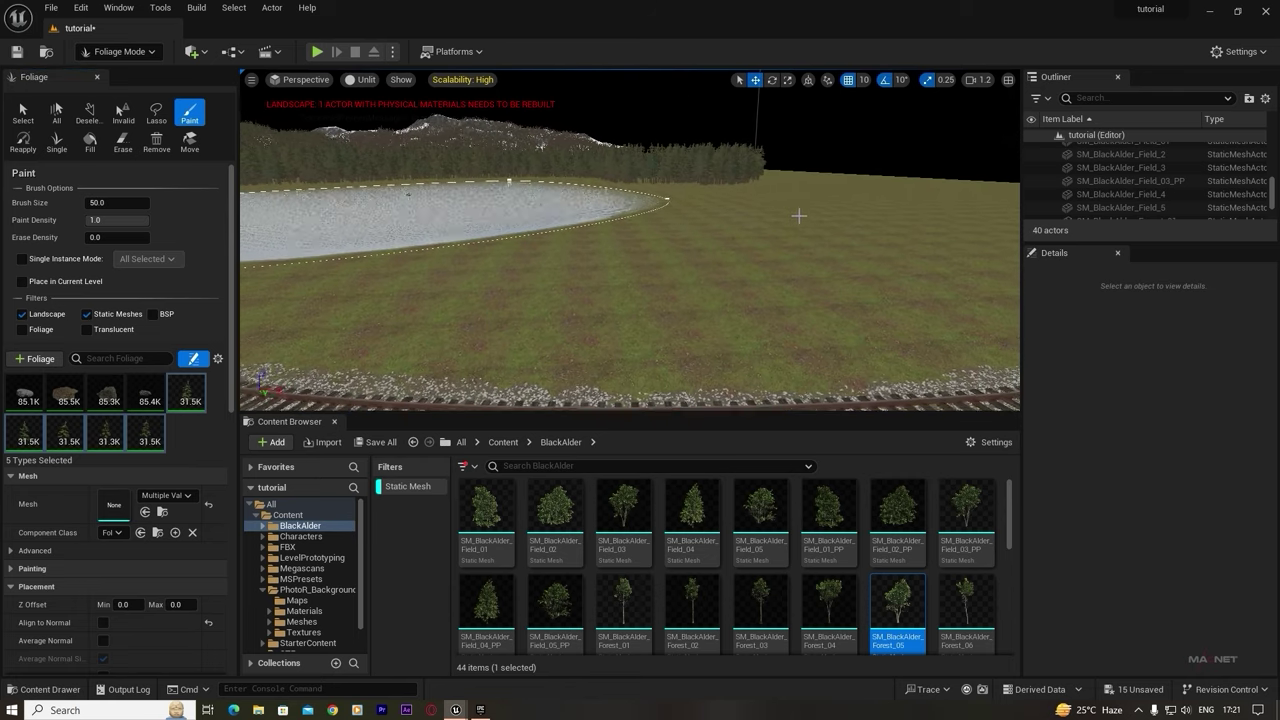
{"action": "left_click", "coordinate": [725, 188]}
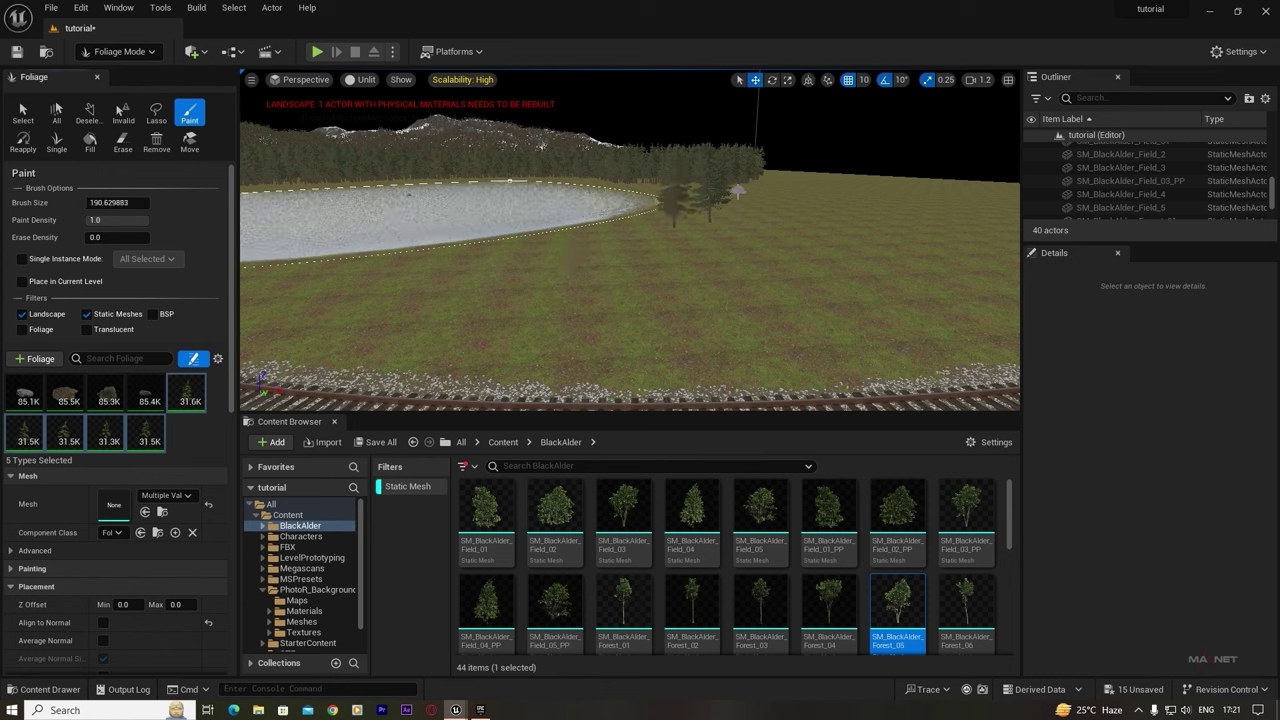
{"action": "left_click_drag", "start_coordinate": [731, 214], "coordinate": [724, 283]}
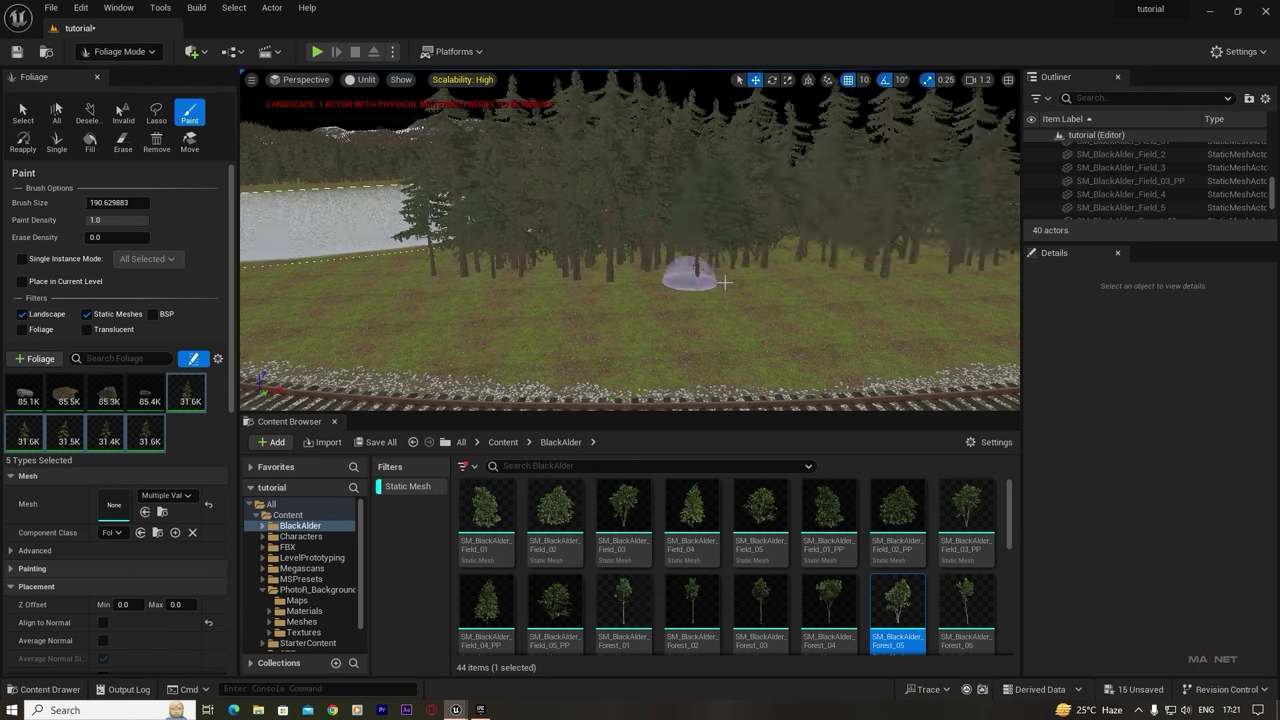
{"action": "right_click_drag", "start_coordinate": [725, 283], "coordinate": [890, 270]}
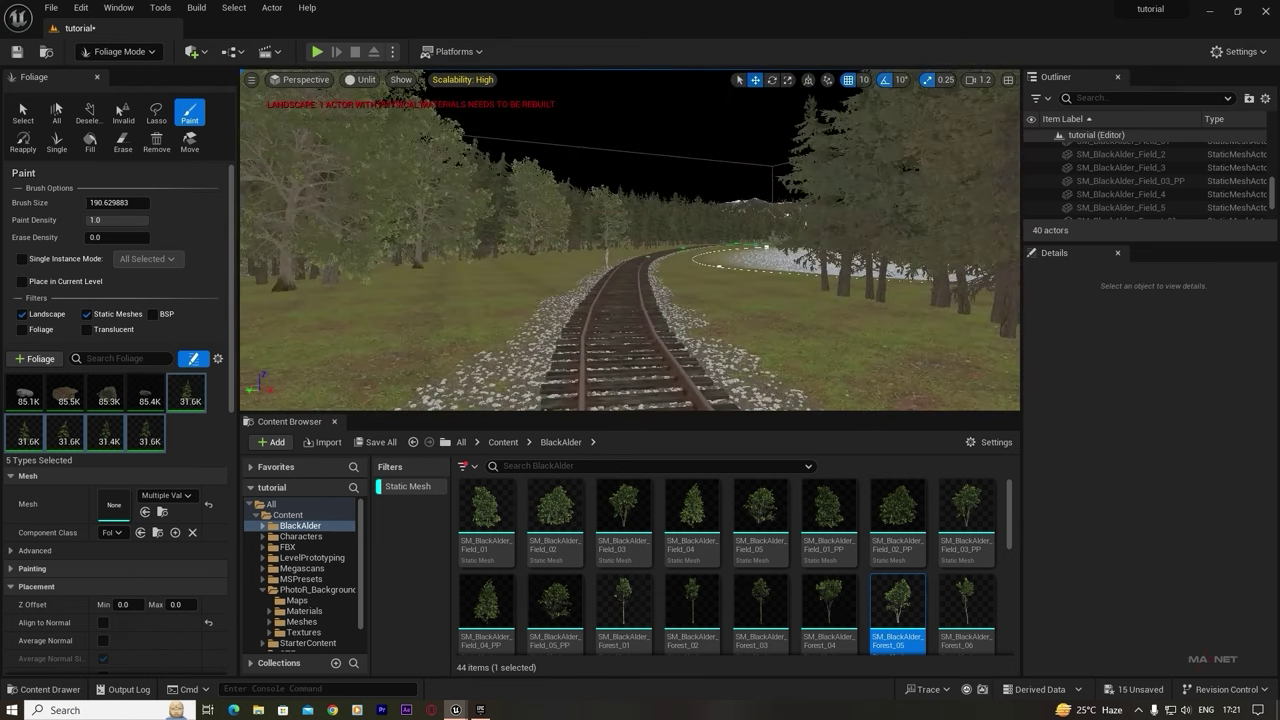
{"action": "left_click", "coordinate": [362, 80]}
{"action": "left_click", "coordinate": [390, 116]}
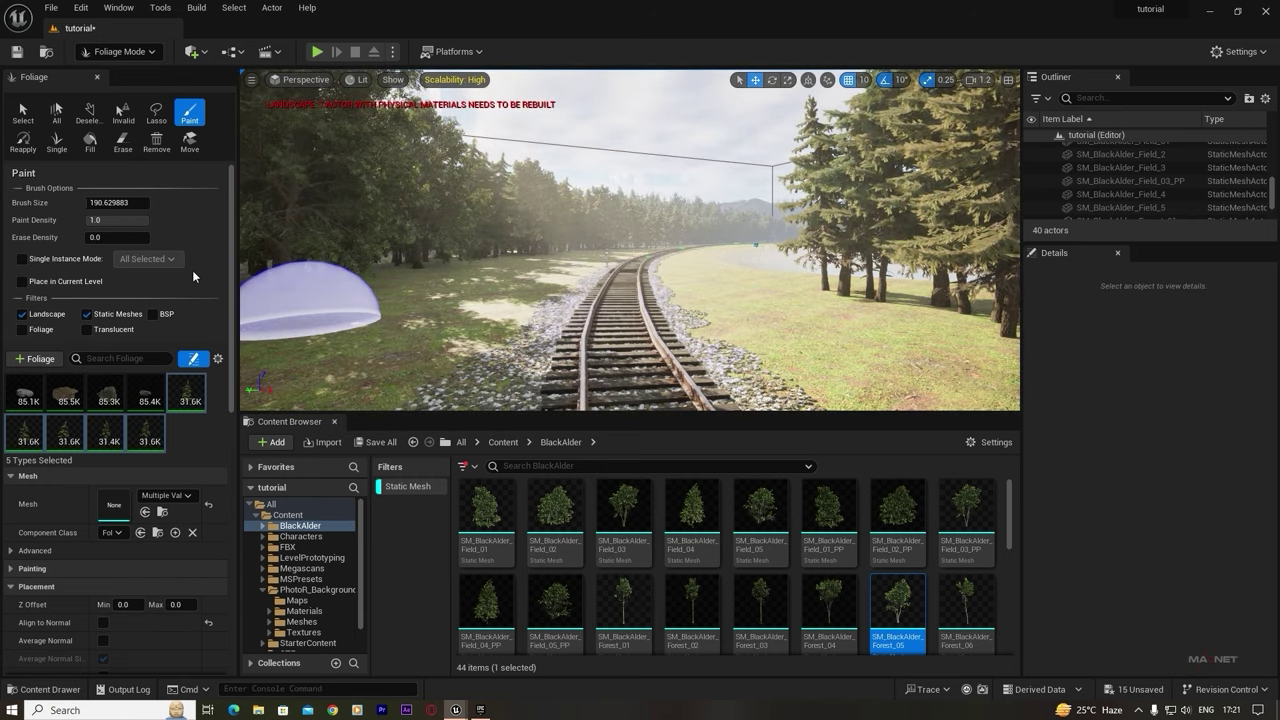
- Return to Selection mode and place another SM_BlackAlder_Forest_05 on the grass beside the newly painted pines near the lake
{"action": "left_click", "coordinate": [125, 51]}
{"action": "left_click", "coordinate": [127, 75]}
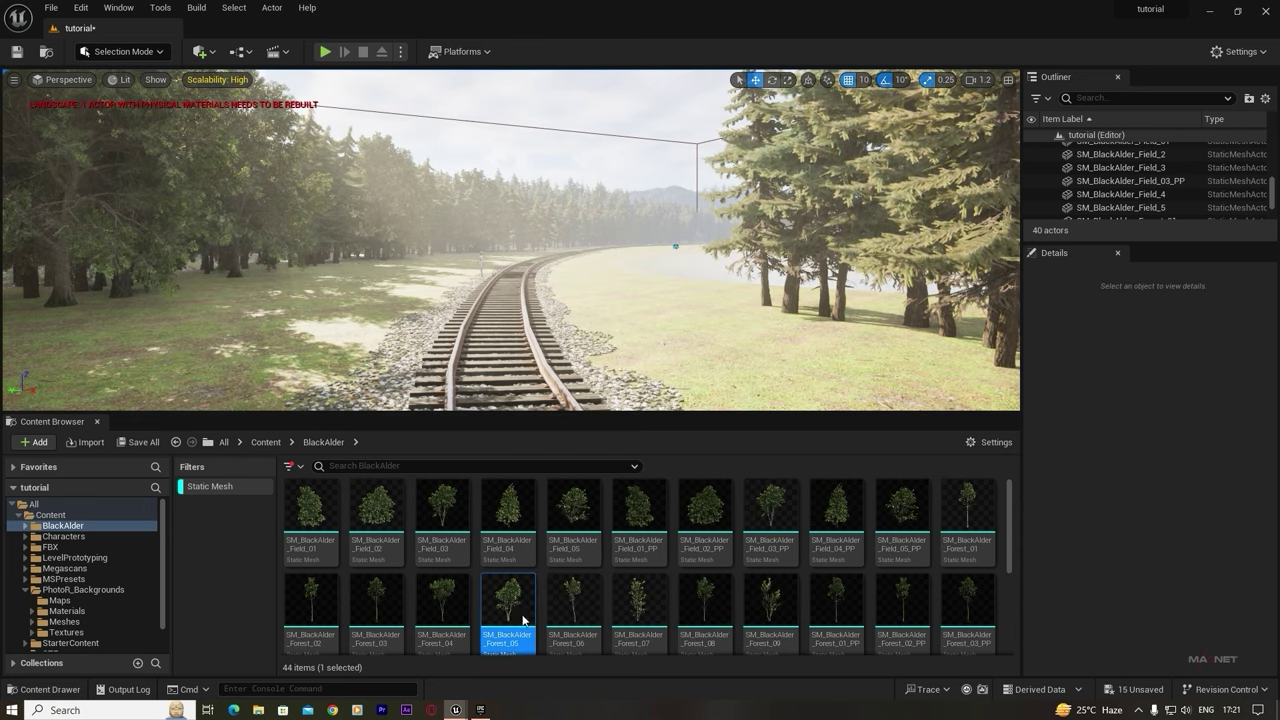
{"action": "left_click_drag", "start_coordinate": [511, 617], "coordinate": [545, 315]}
{"action": "left_click", "coordinate": [706, 305]}
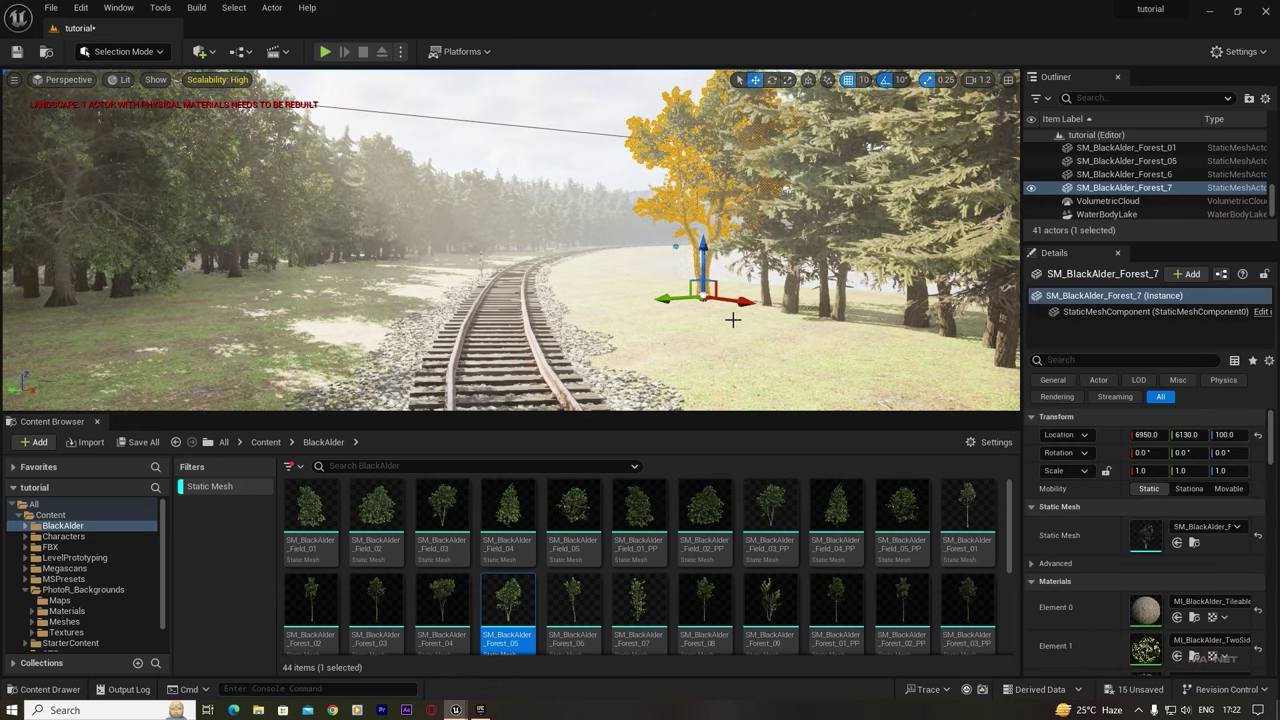
- Frame the railway track closer and list only the static meshes of the Megascans folder
{"action": "right_click_drag", "start_coordinate": [504, 328], "coordinate": [398, 391]}
{"action": "key", "text": "a"}
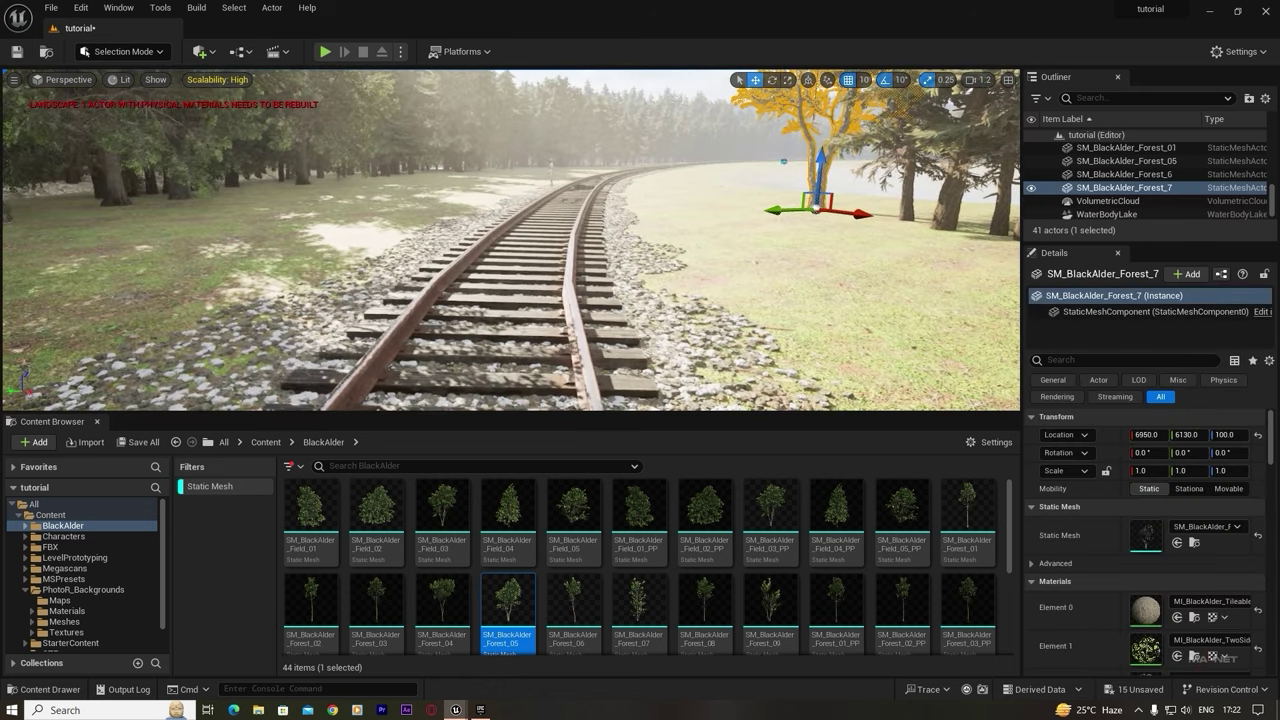
{"action": "left_click", "coordinate": [210, 487]}
{"action": "left_click", "coordinate": [66, 569]}
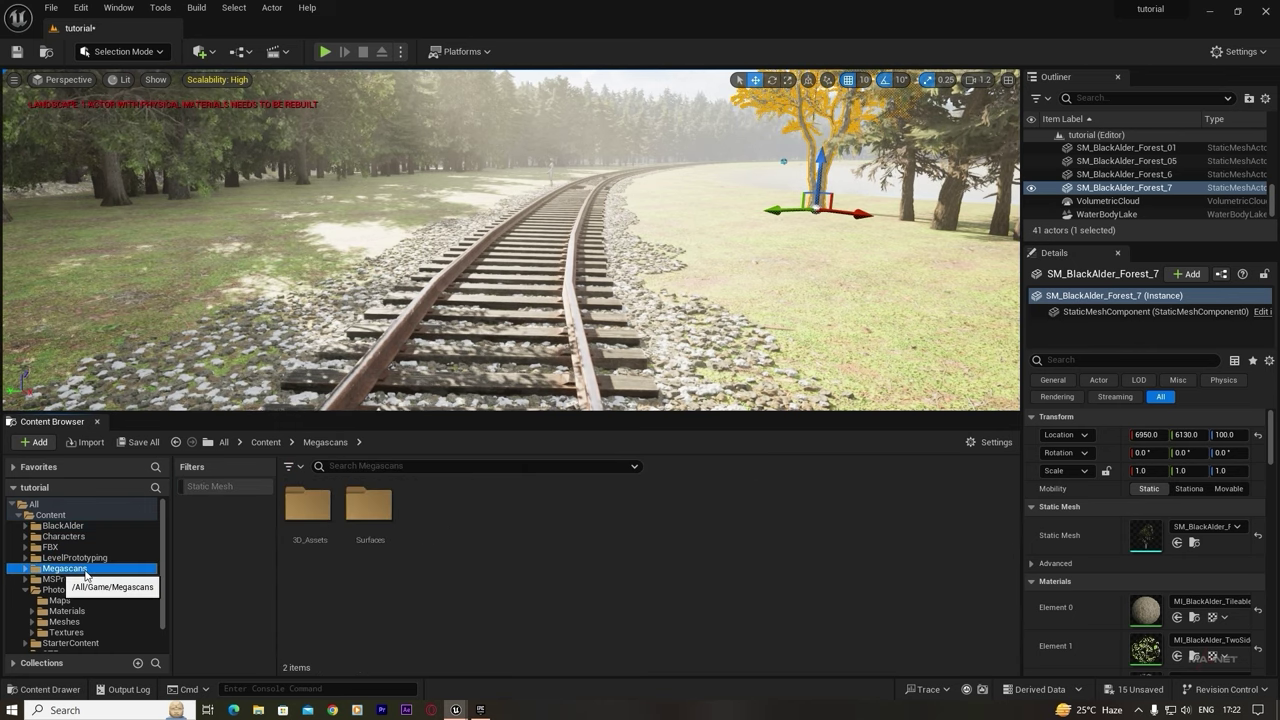
{"action": "left_click", "coordinate": [205, 486]}
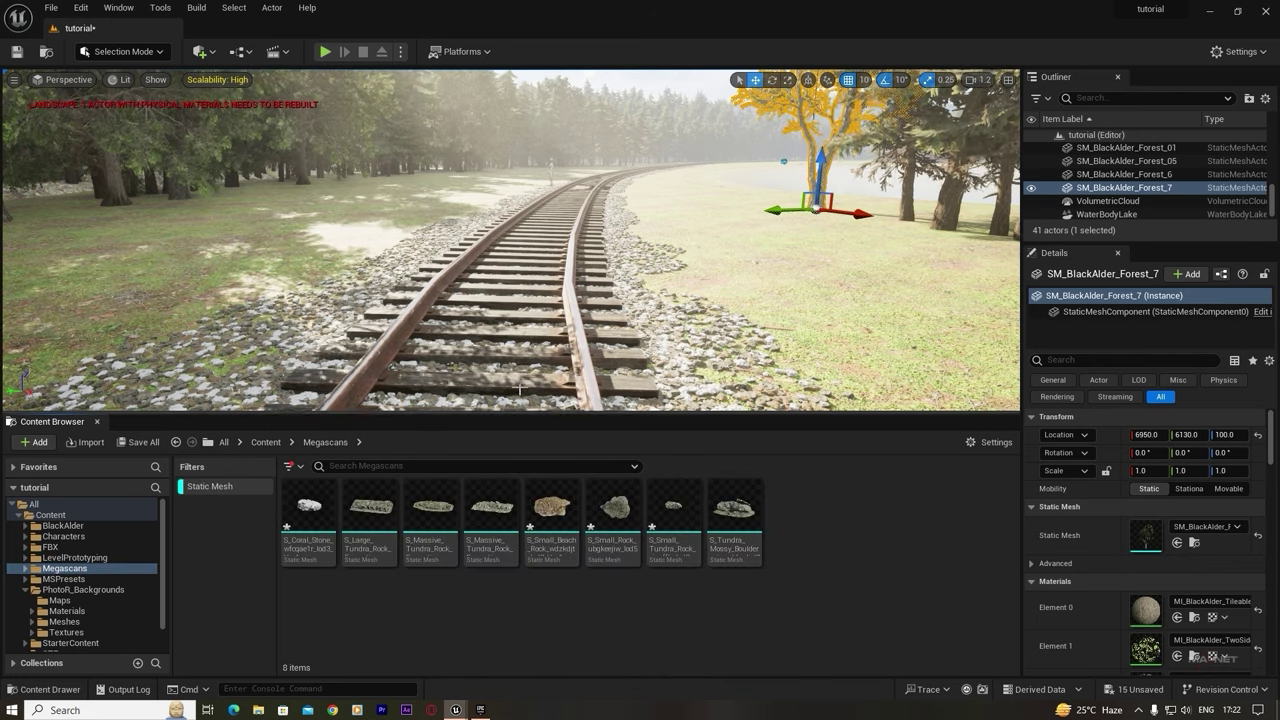
- Place the wcrmbiar massive tundra rock formation on the forest side of the track, scaled to 0.25 and rotated about -150° around Z
{"action": "mouse_move", "coordinate": [436, 513]}
{"action": "left_click_drag", "start_coordinate": [437, 514], "coordinate": [192, 250]}
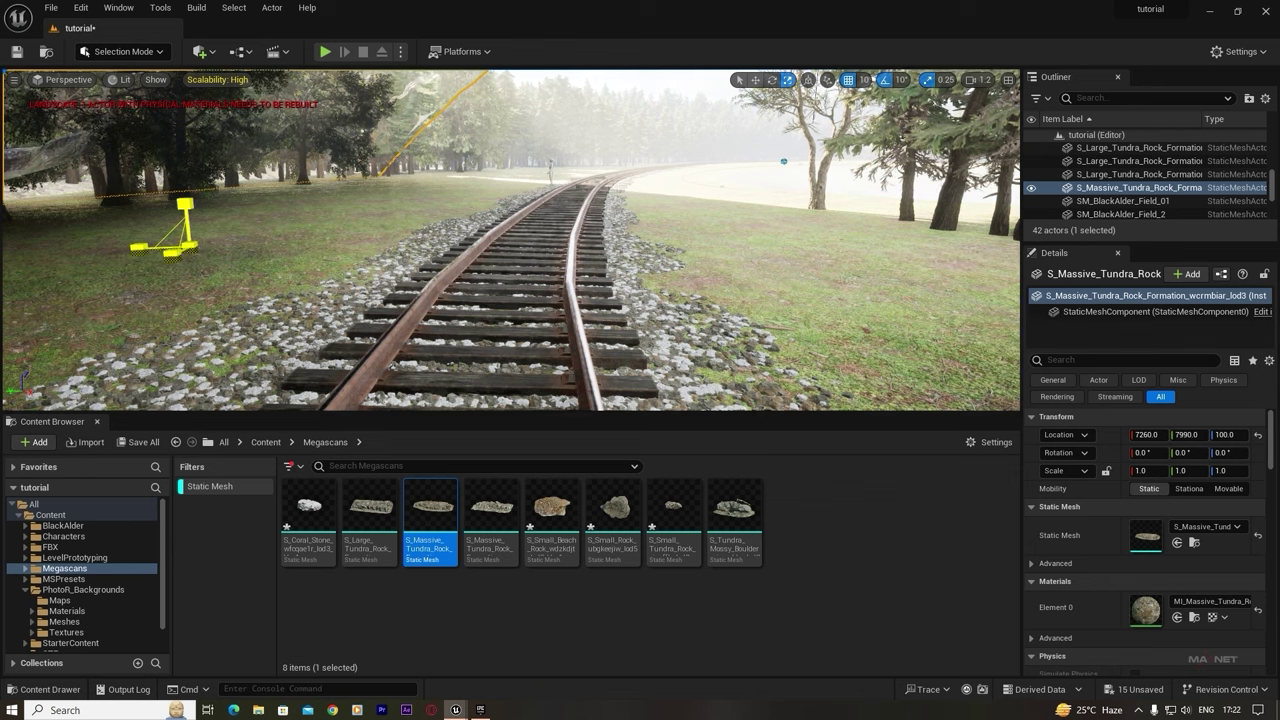
{"action": "left_click_drag", "start_coordinate": [172, 250], "coordinate": [266, 258]}
- Move the massive rock formation away from the track to about X 7050, Y 8354 and sink it to Z -80
{"action": "key", "text": "w"}
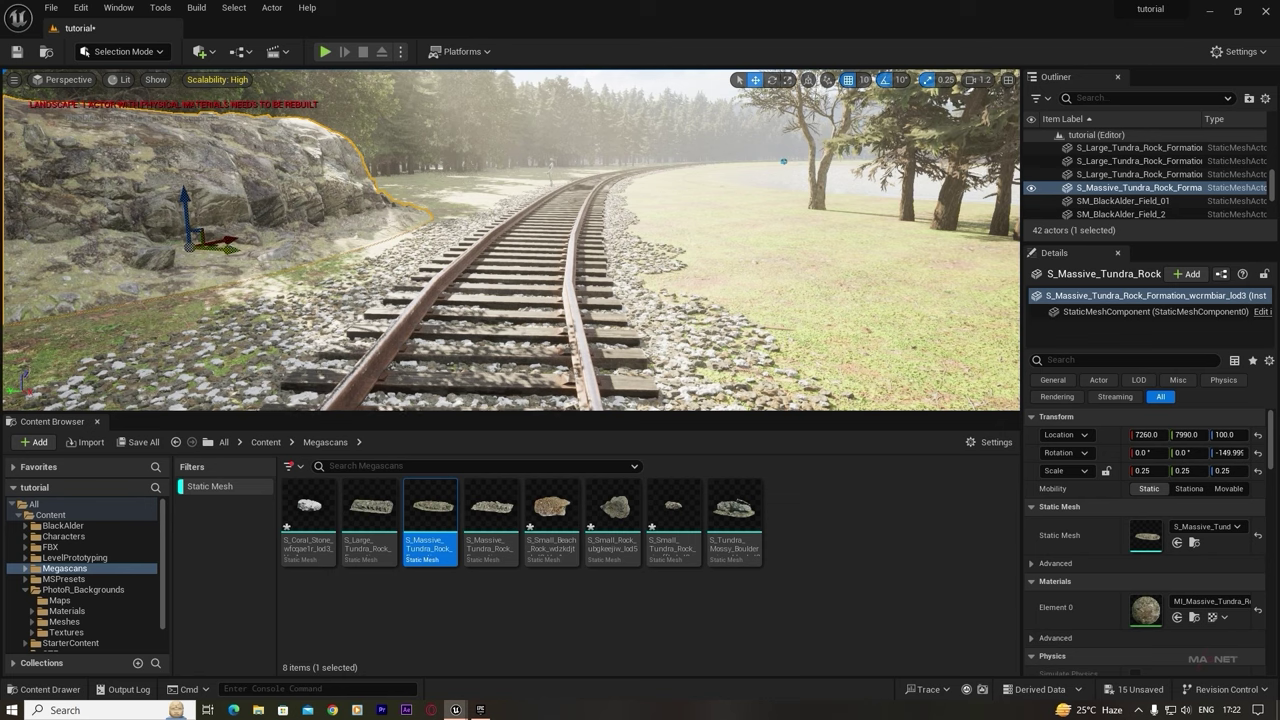
{"action": "left_click_drag", "start_coordinate": [200, 230], "coordinate": [120, 228]}
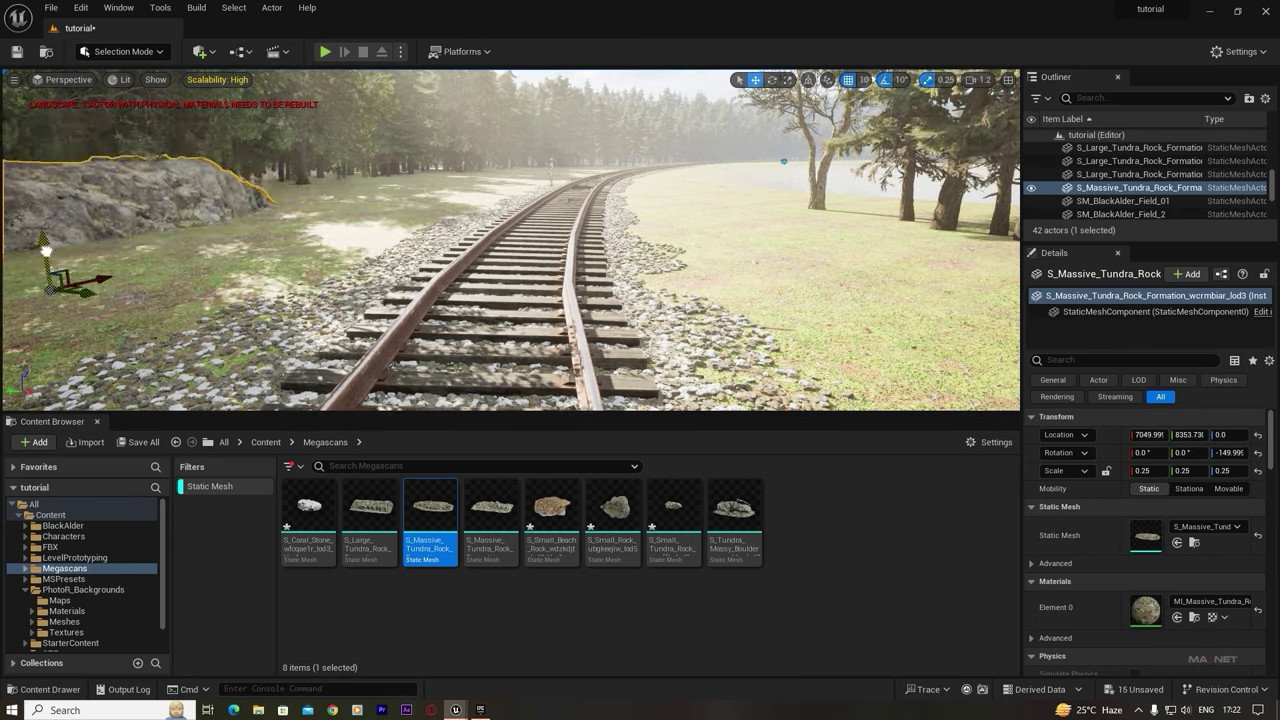
{"action": "left_click_drag", "start_coordinate": [55, 278], "coordinate": [58, 285]}
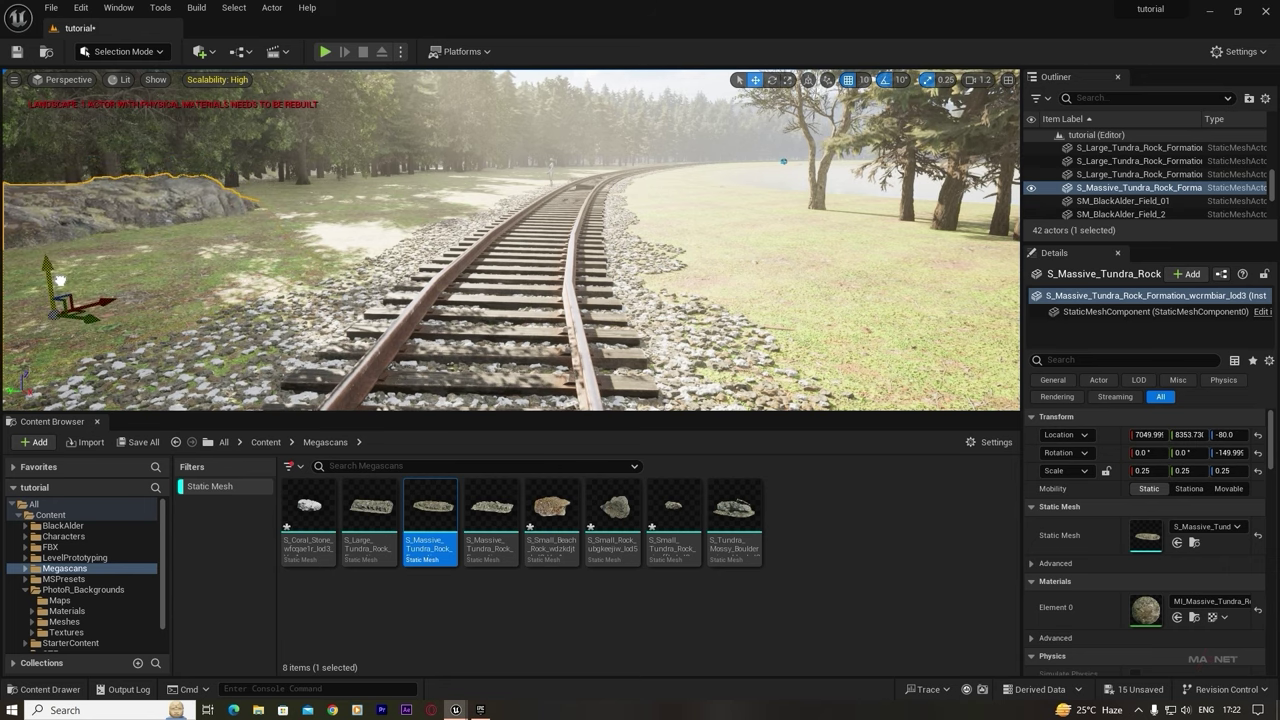
- Duplicate the massive tundra rock formation and move the copy farther along the forest edge to about X 5360, Y 8001
{"action": "right_click_drag", "start_coordinate": [241, 277], "coordinate": [180, 266]}
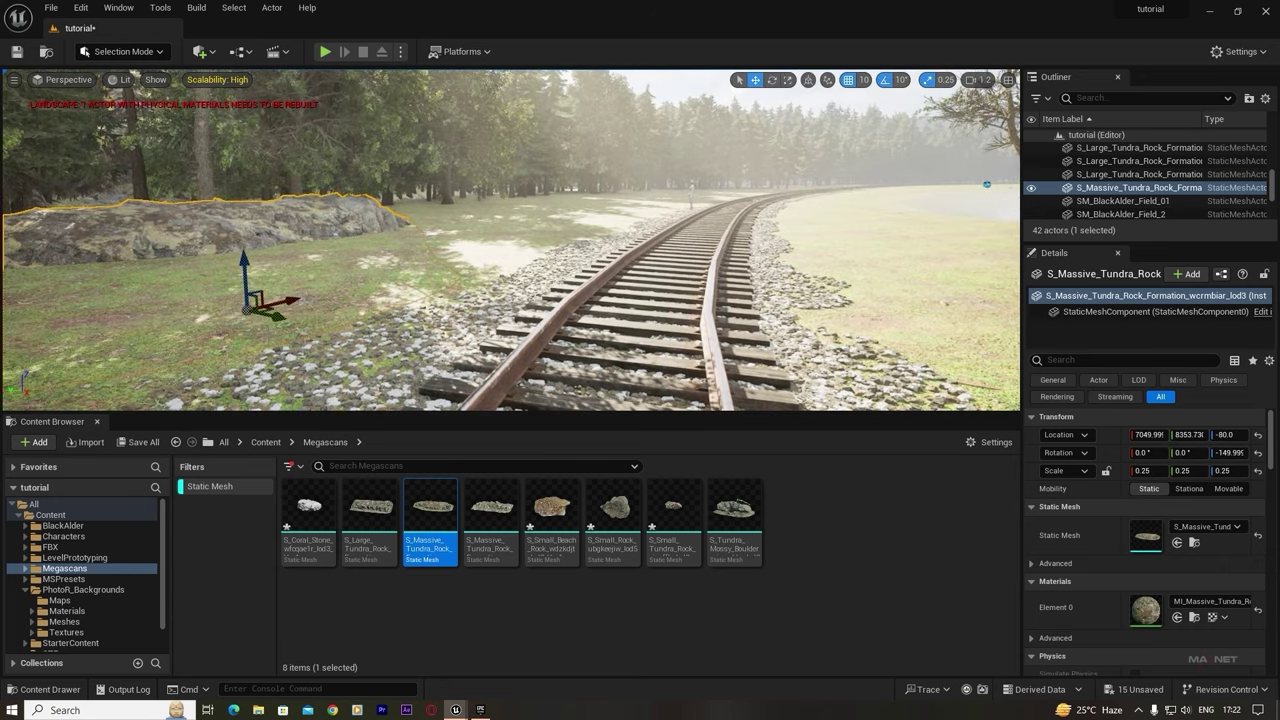
{"action": "left_click_drag", "start_coordinate": [302, 297], "coordinate": [403, 269], "text": "alt"}
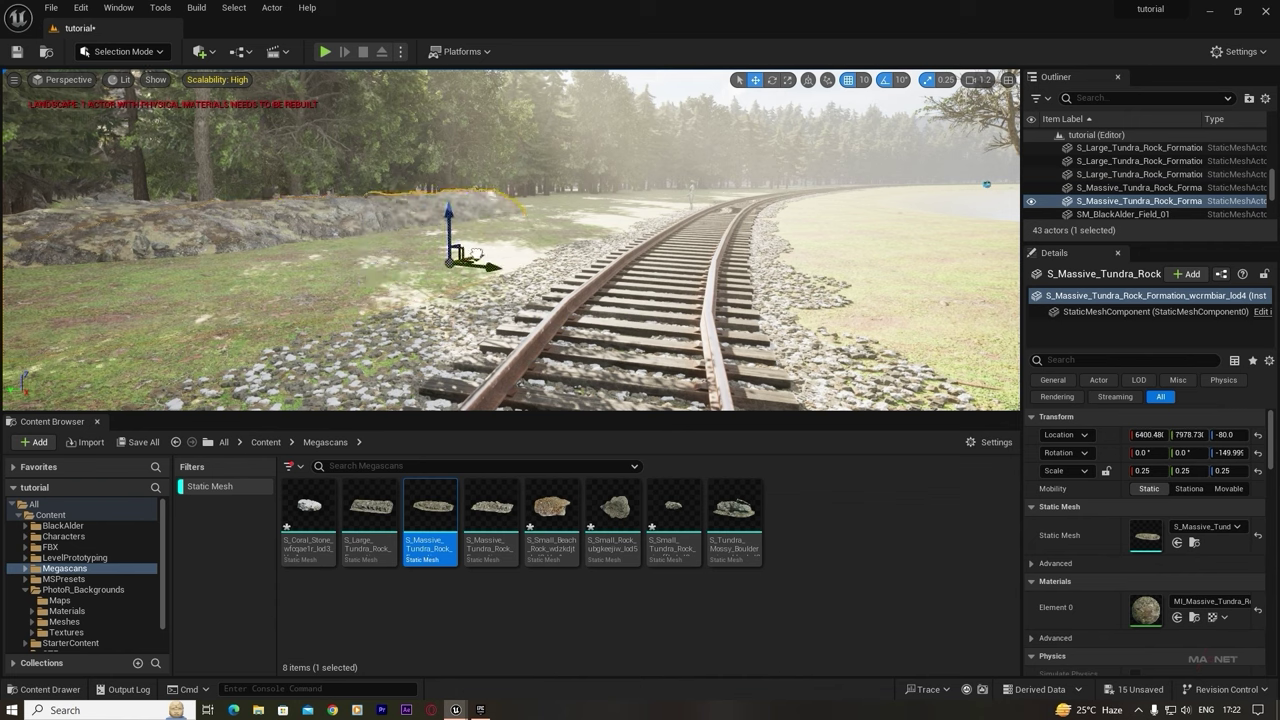
{"action": "left_click_drag", "start_coordinate": [503, 246], "coordinate": [474, 228]}
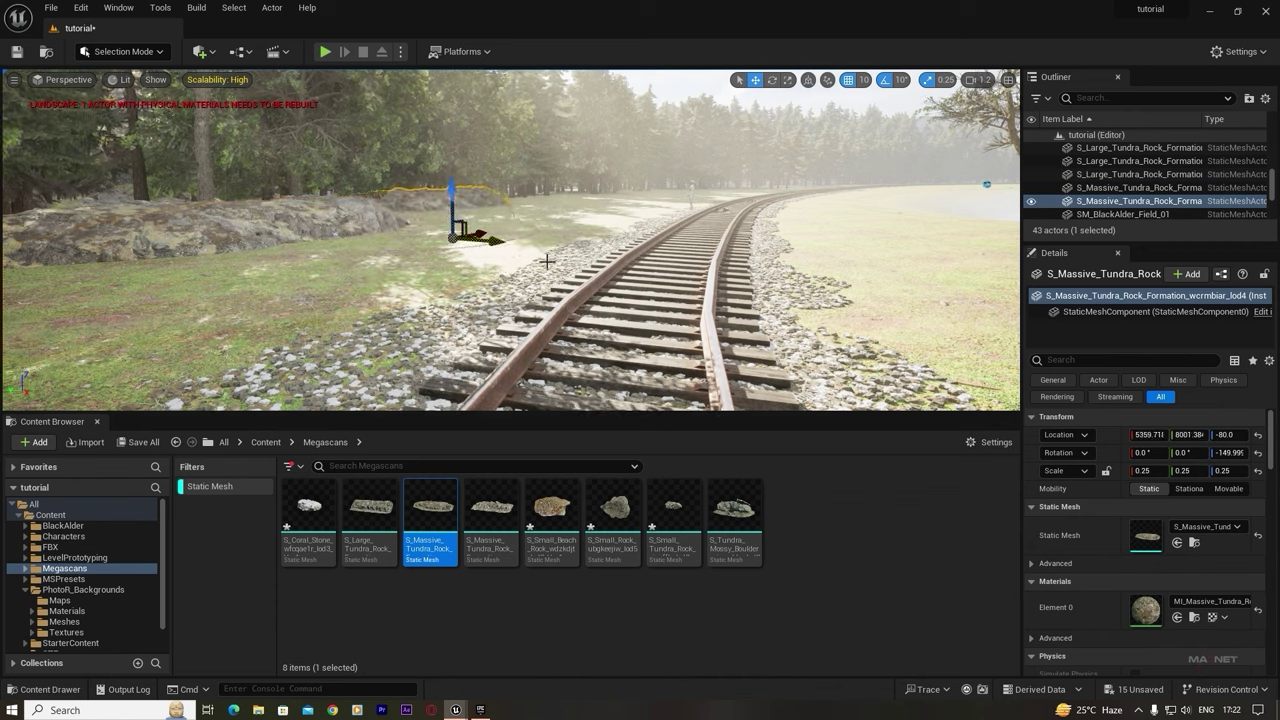
- Duplicate SM_BlackAlder_Field_3 to about X 5210, Y 7830 near the track's forest side and rotate the copy about -120° around Z
{"action": "right_click_drag", "start_coordinate": [474, 228], "coordinate": [505, 182]}
{"action": "left_click", "coordinate": [240, 180]}
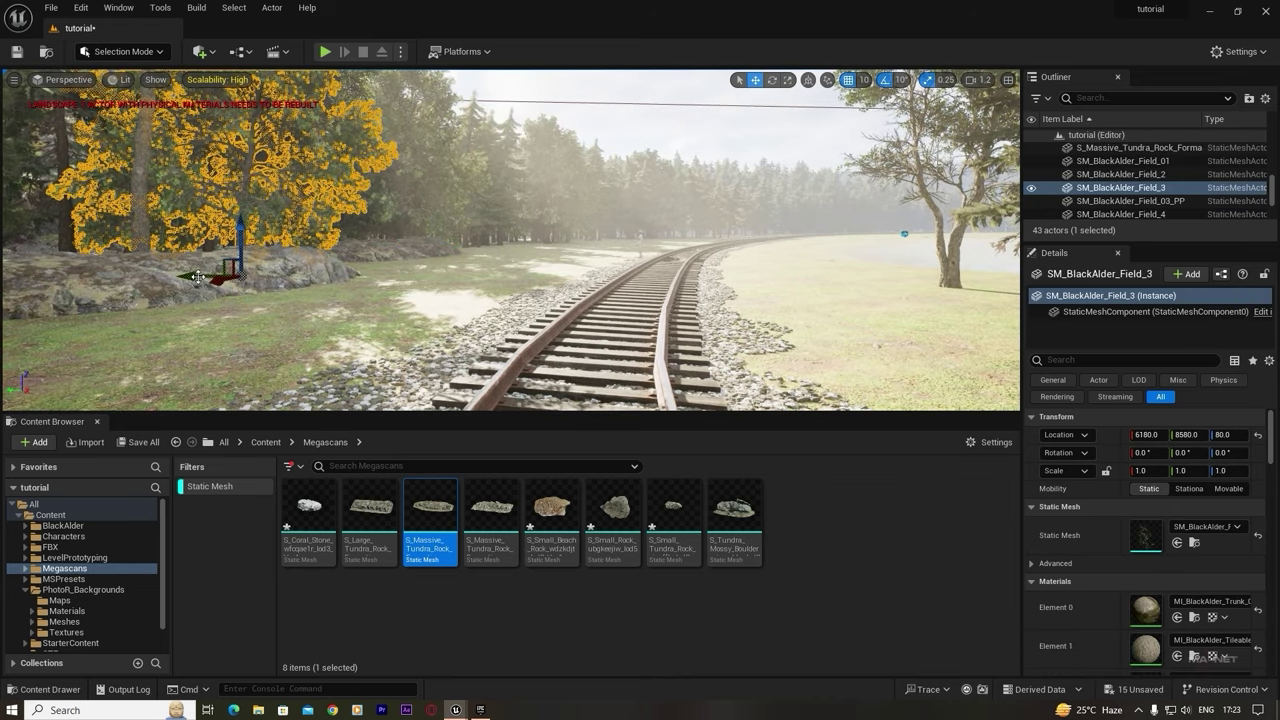
{"action": "left_click_drag", "start_coordinate": [222, 279], "coordinate": [525, 263], "text": "alt"}
{"action": "key", "text": "e"}
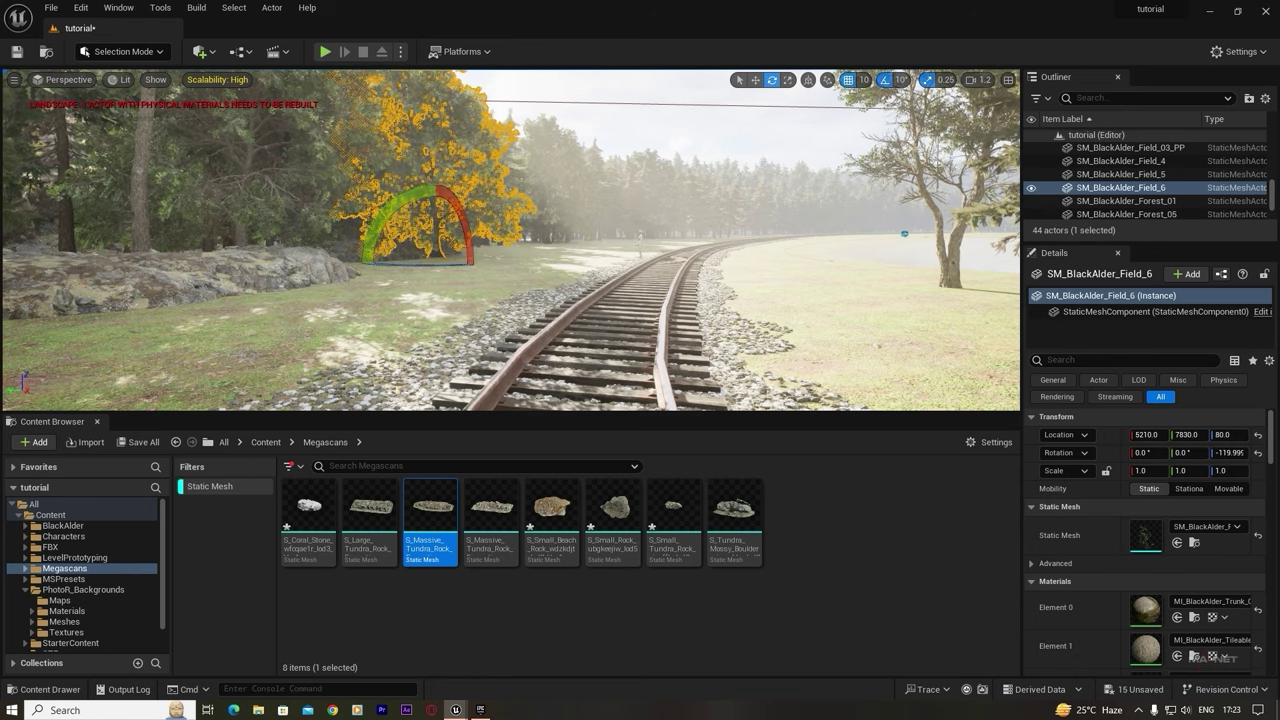
{"action": "key", "text": "Escape"}
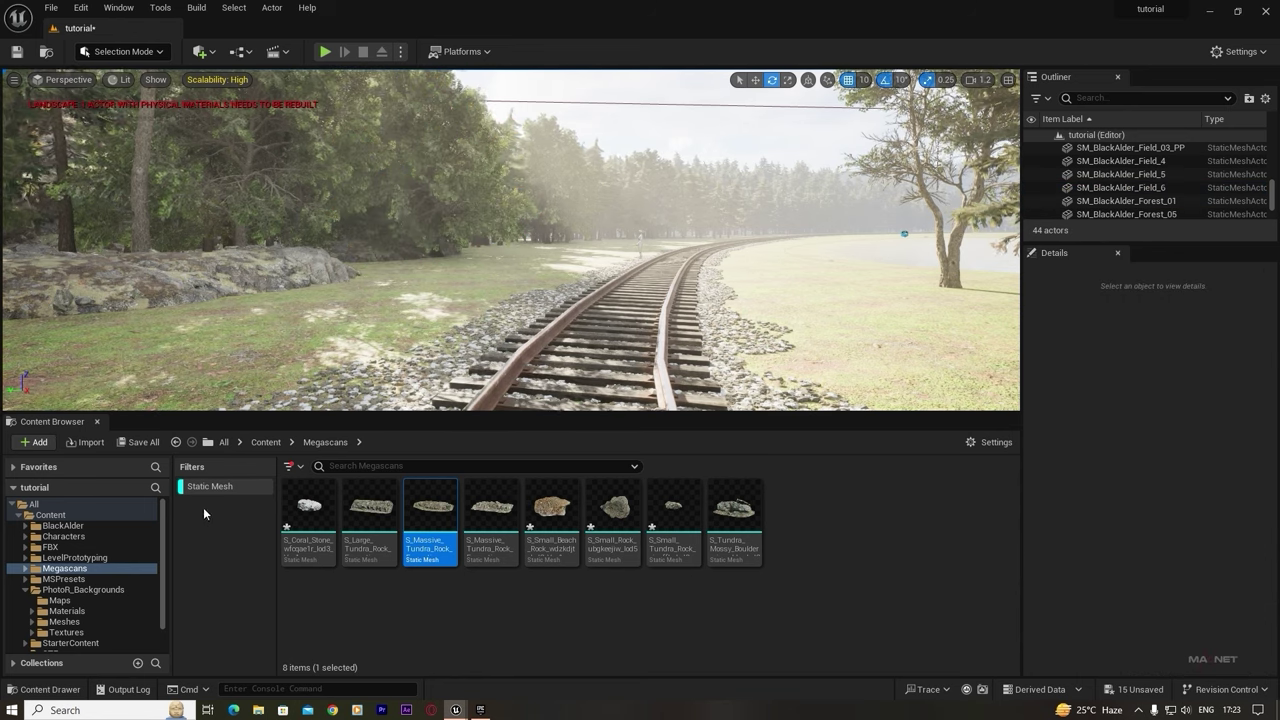
- Duplicate SM_BlackAlder_Forest_01 to about X 5960, Y 8080 beyond the rock formation and adjust the copy's scale uniformly
{"action": "left_click", "coordinate": [138, 188]}
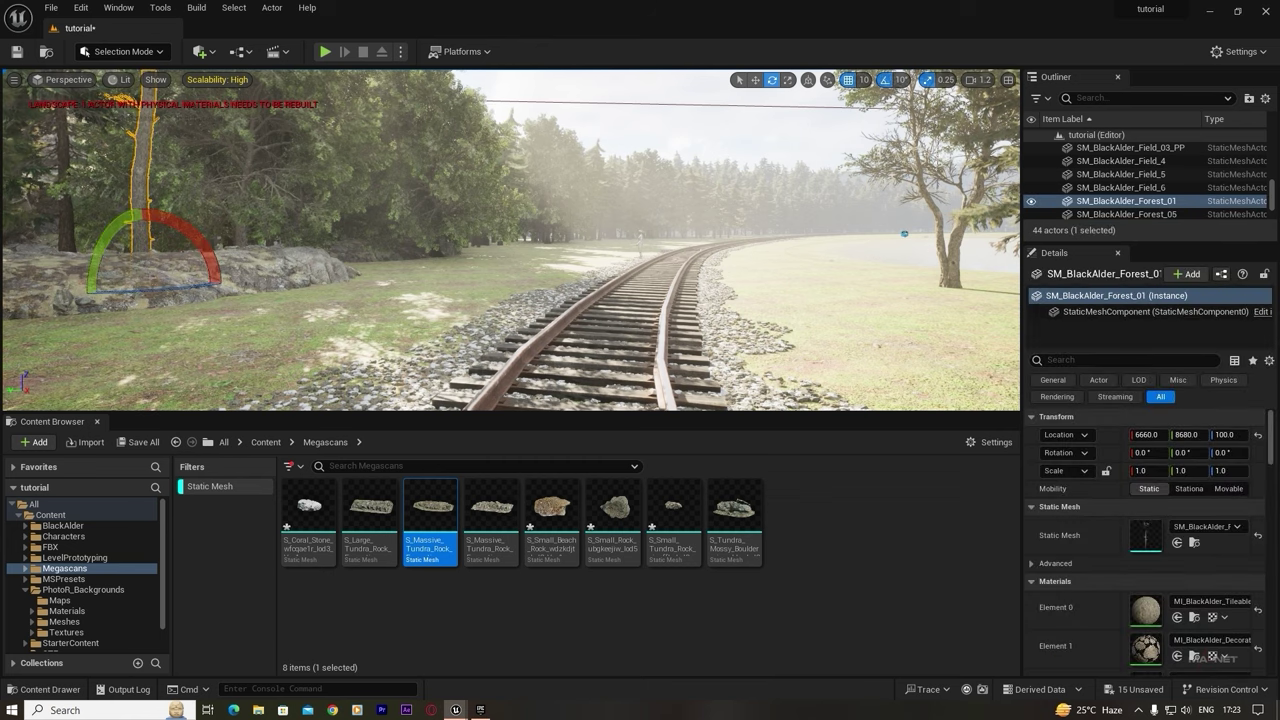
{"action": "key", "text": "w"}
{"action": "left_click_drag", "start_coordinate": [107, 286], "coordinate": [323, 258], "text": "alt"}
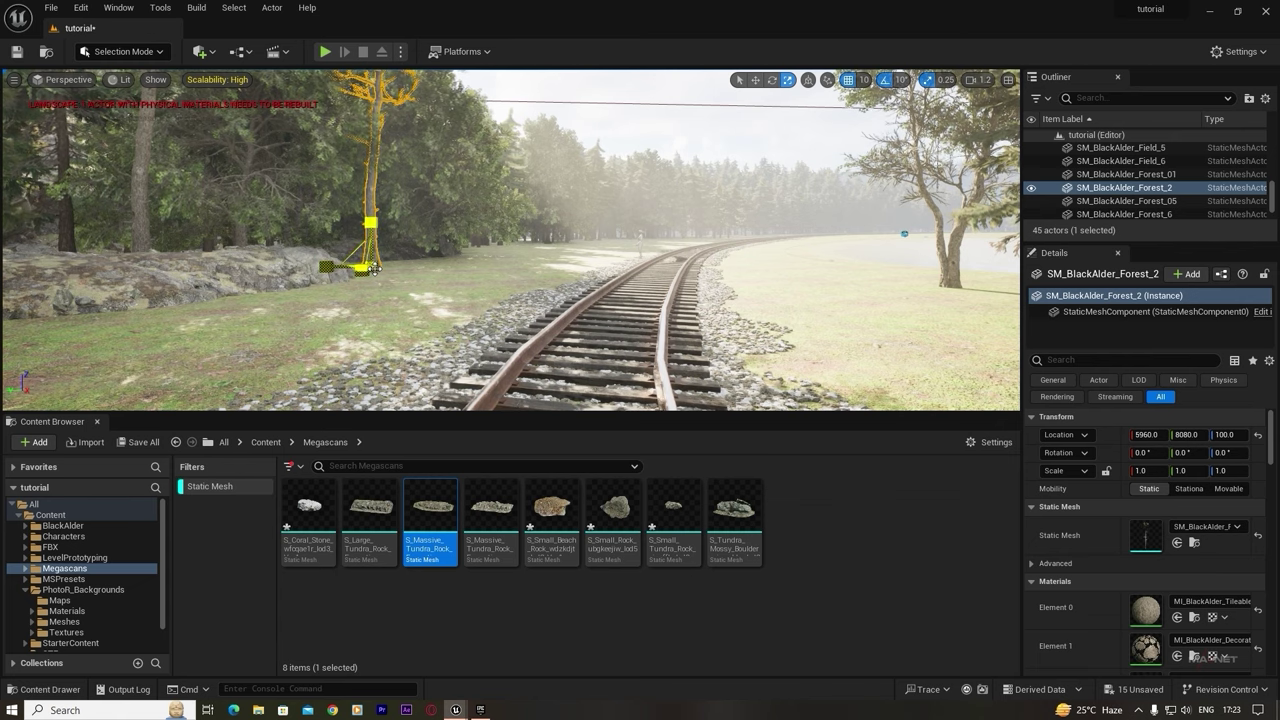
{"action": "left_click_drag", "start_coordinate": [369, 266], "coordinate": [384, 254]}
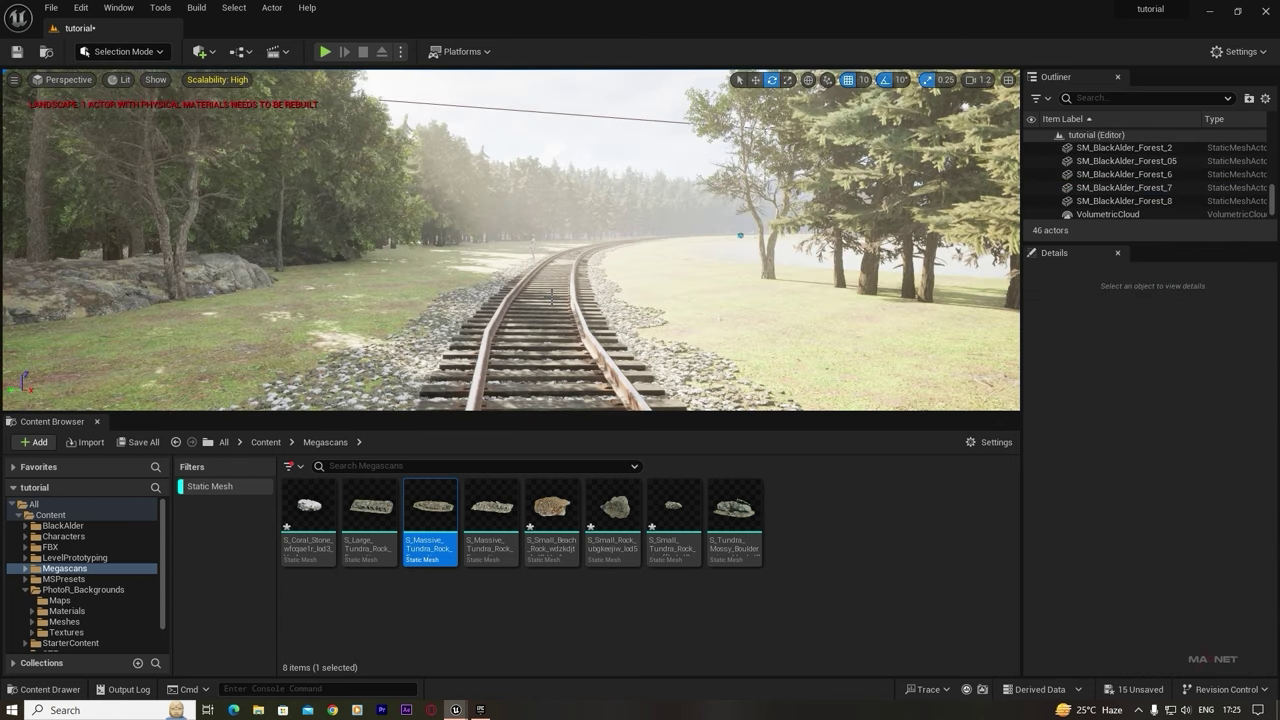
- Frame the railway track, add a Cine Camera Actor to the level and snap it to the current view
{"action": "scroll", "coordinate": [511, 240], "scroll_direction": "up", "scroll_amount": 6}
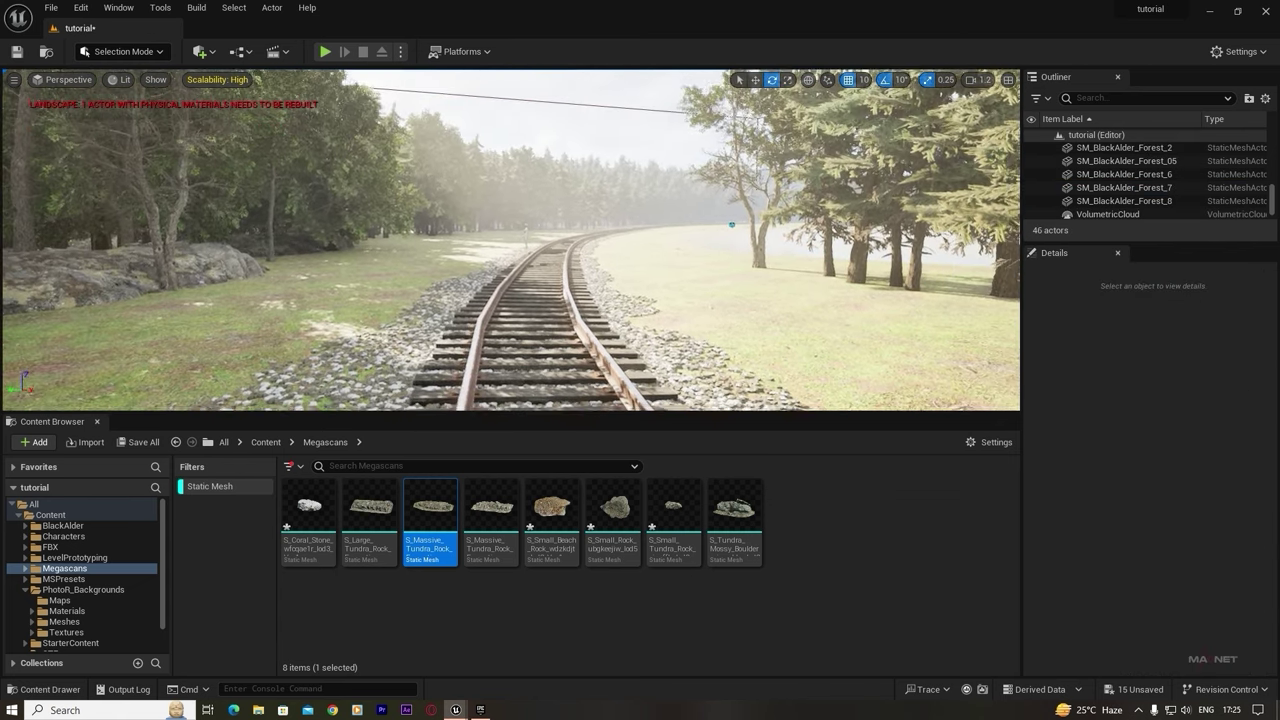
{"action": "scroll", "coordinate": [511, 241], "scroll_direction": "up", "scroll_amount": 3}
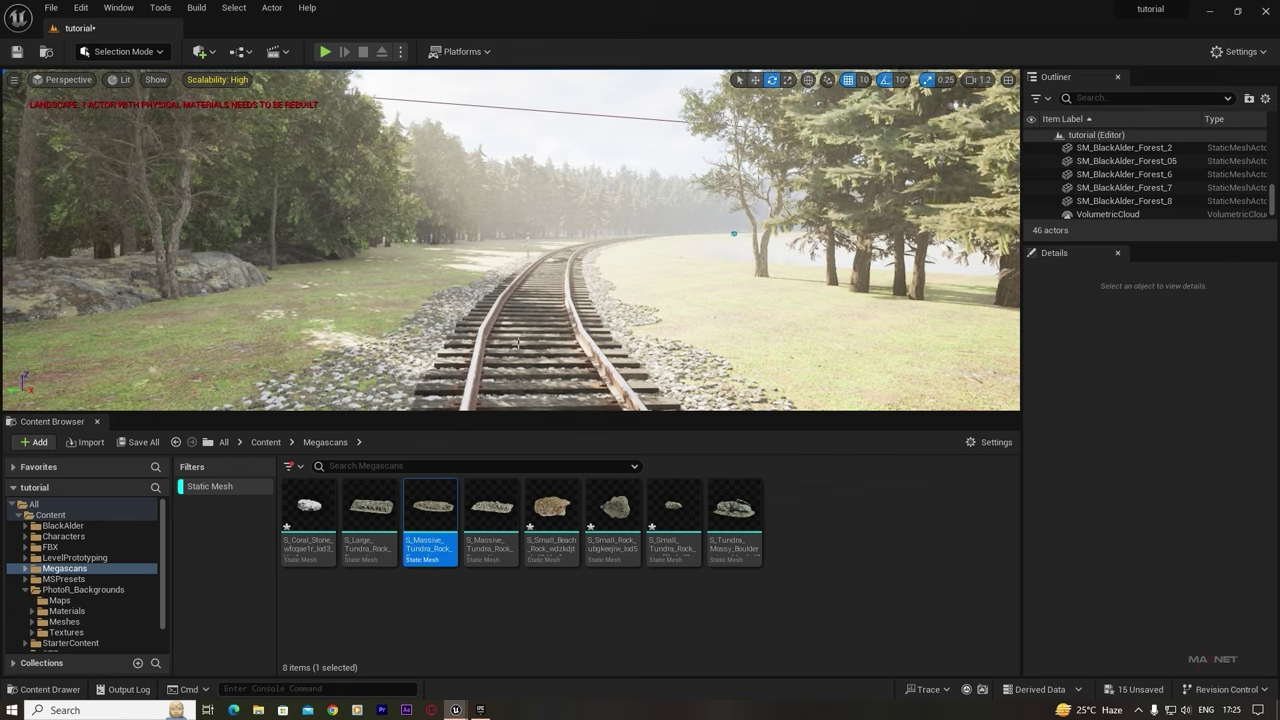
{"action": "left_click", "coordinate": [213, 57]}
{"action": "mouse_move", "coordinate": [254, 210]}
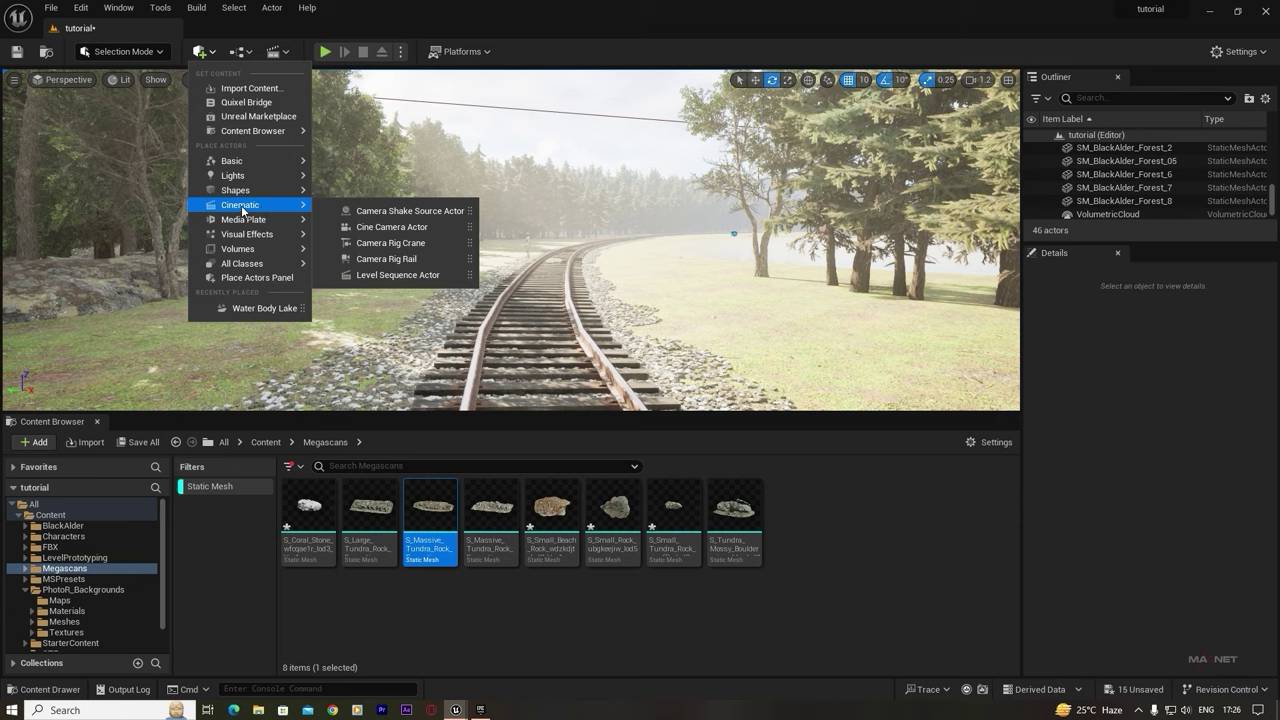
{"action": "left_click", "coordinate": [395, 227]}
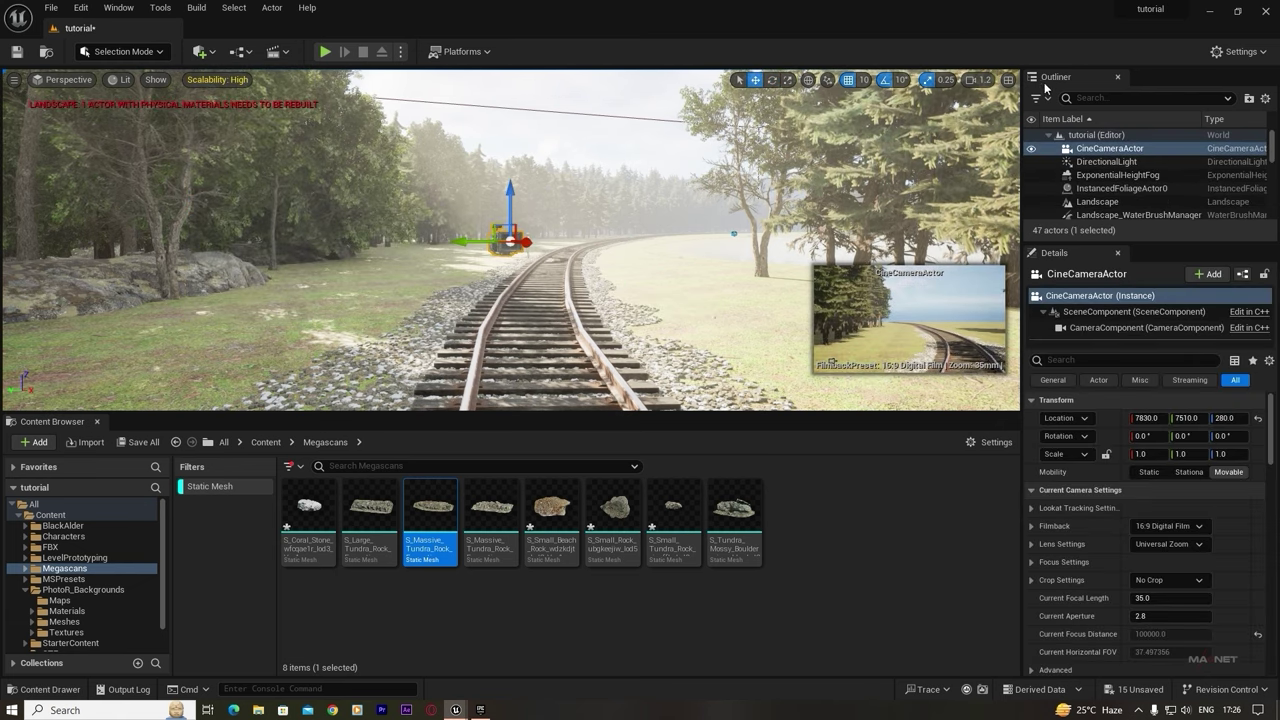
{"action": "right_click", "coordinate": [1108, 152]}
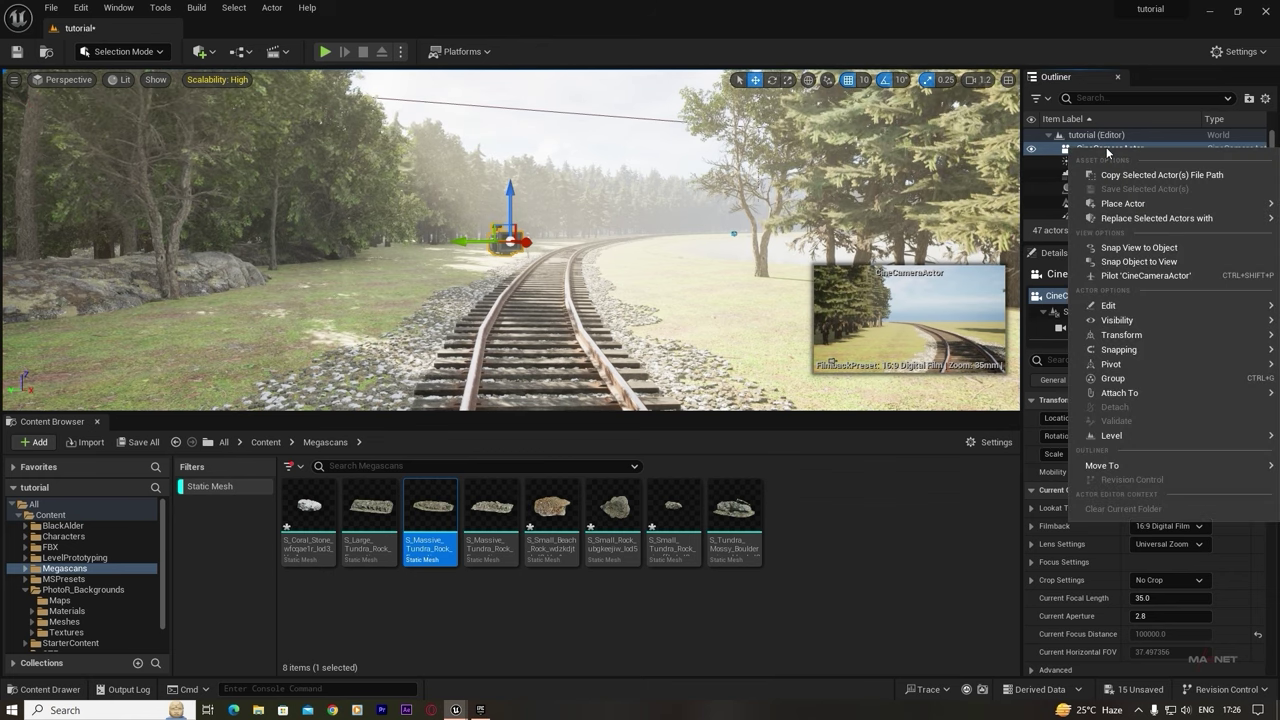
{"action": "left_click", "coordinate": [1138, 262]}
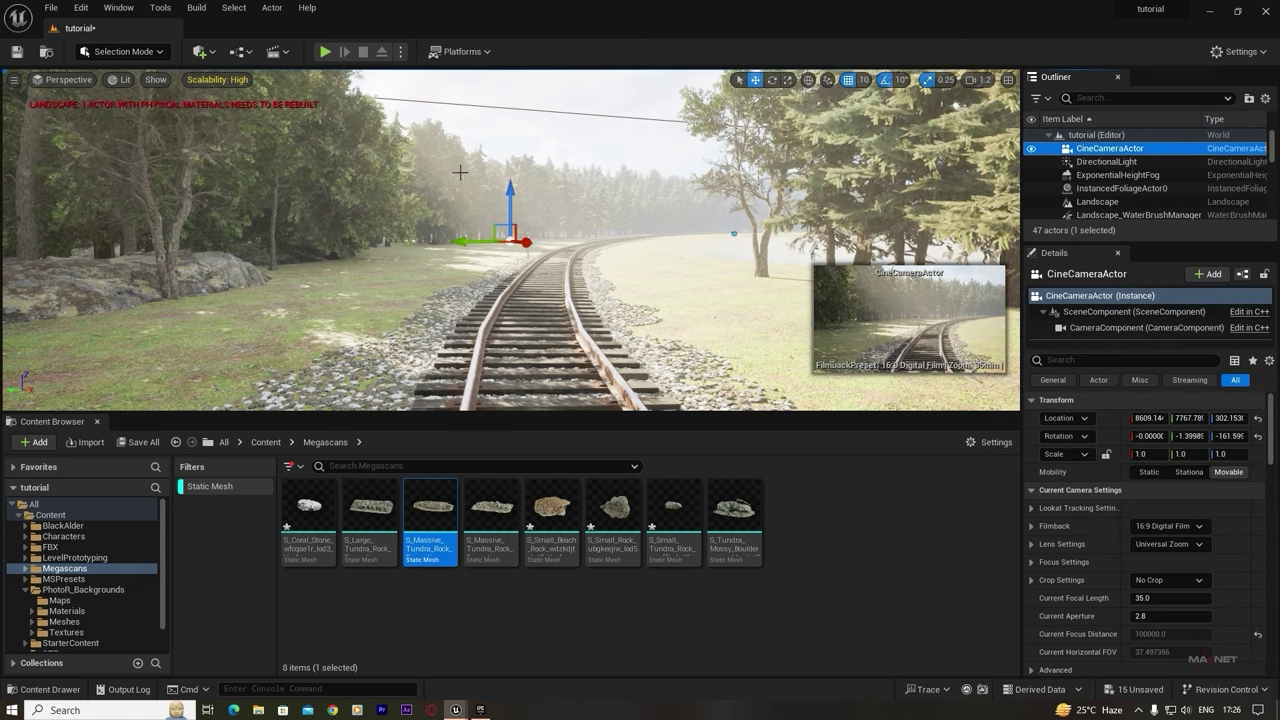
- Look through the CineCameraActor and turn it to about -153° around Z towards the lake side of the track
{"action": "left_click", "coordinate": [68, 79]}
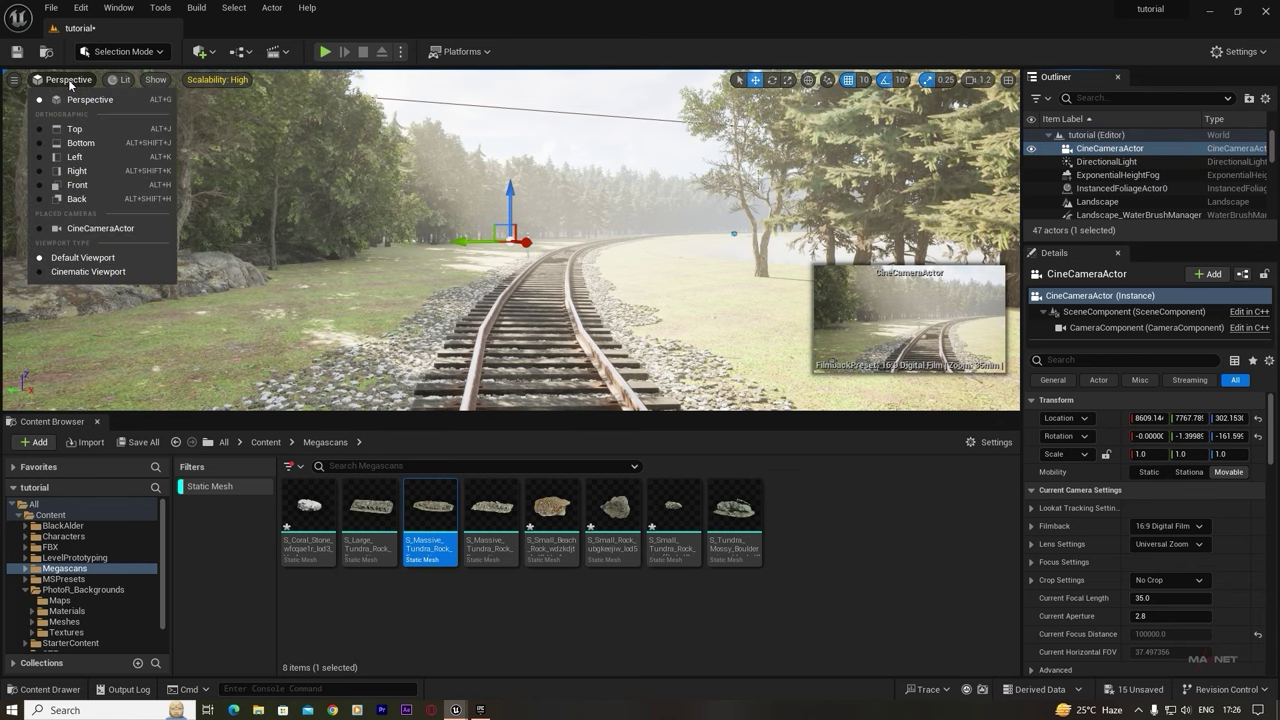
{"action": "left_click", "coordinate": [100, 229]}
{"action": "right_click_drag", "start_coordinate": [547, 319], "coordinate": [683, 306]}
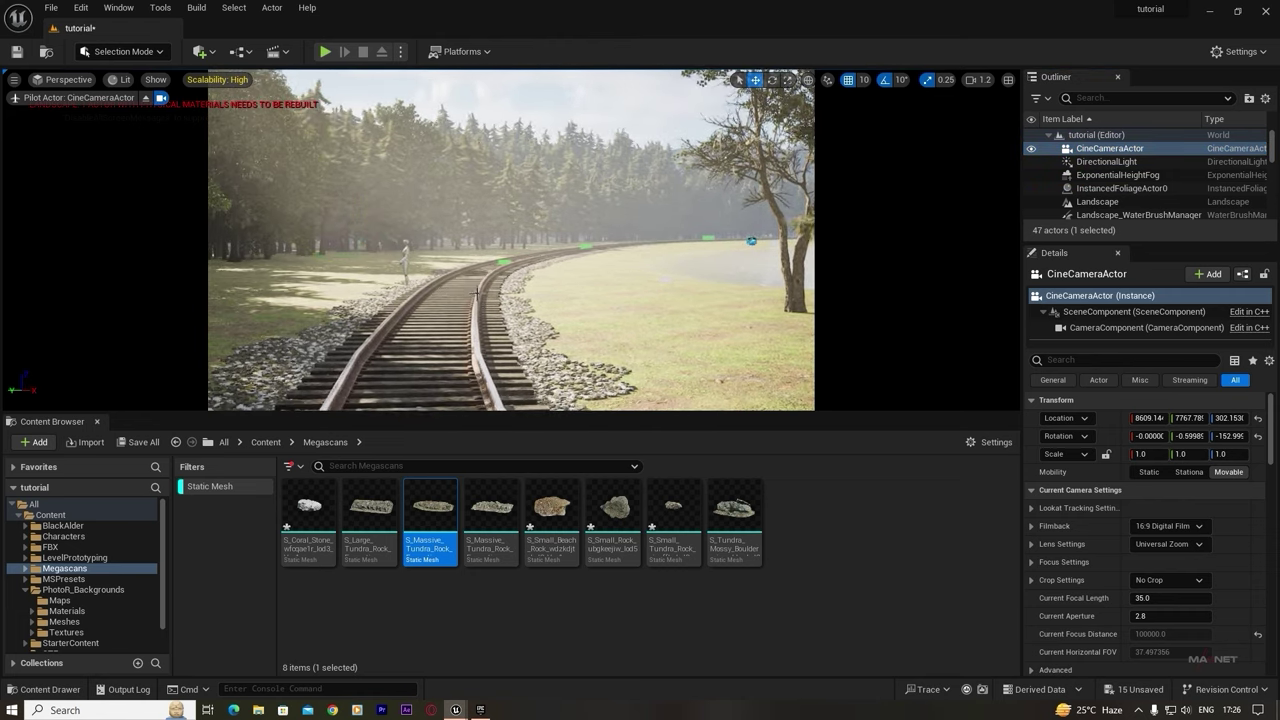
- Add a level sequence saved as tutorial_sequence in the Content folder and close the Content Browser
{"action": "left_click", "coordinate": [281, 56]}
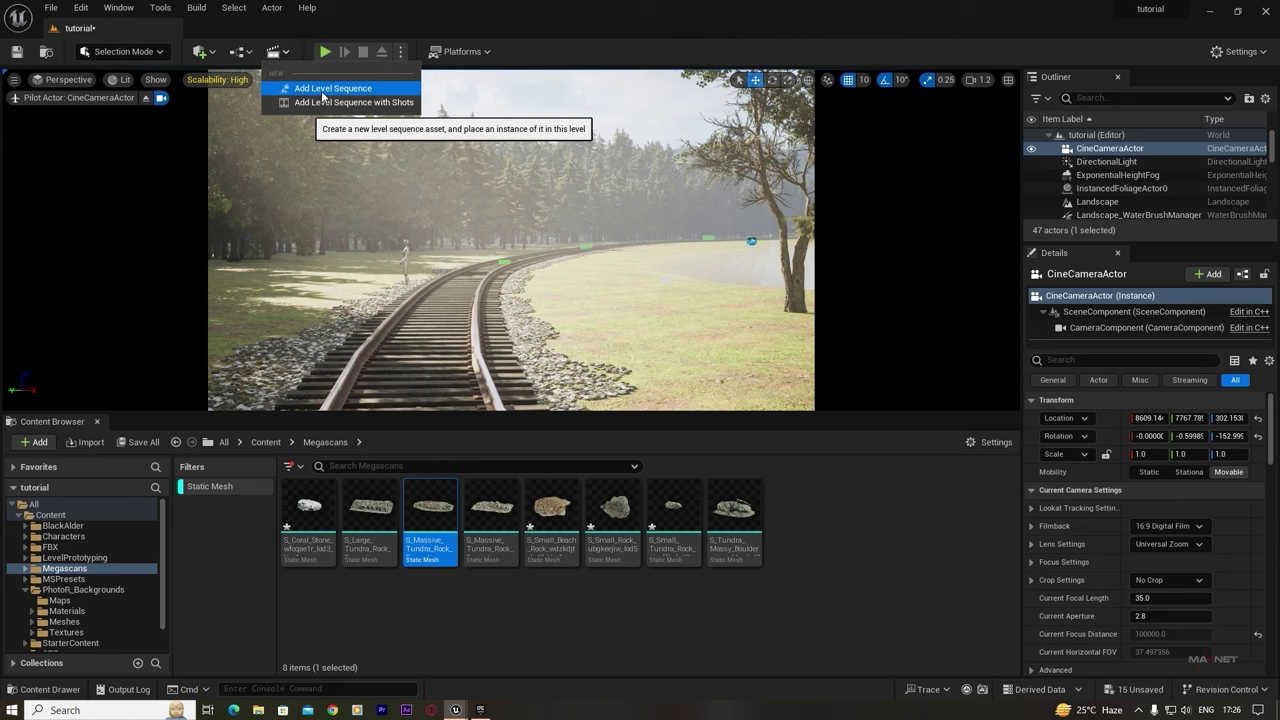
{"action": "left_click", "coordinate": [333, 89]}
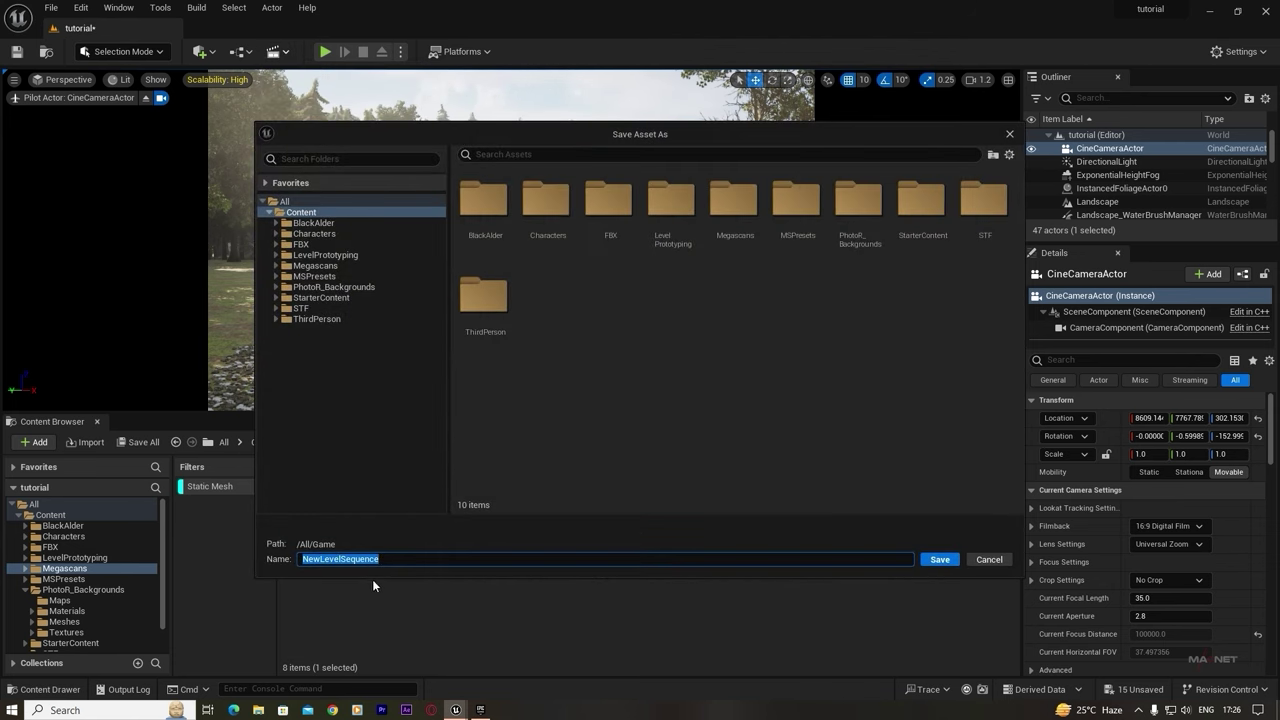
{"action": "left_click", "coordinate": [940, 559]}
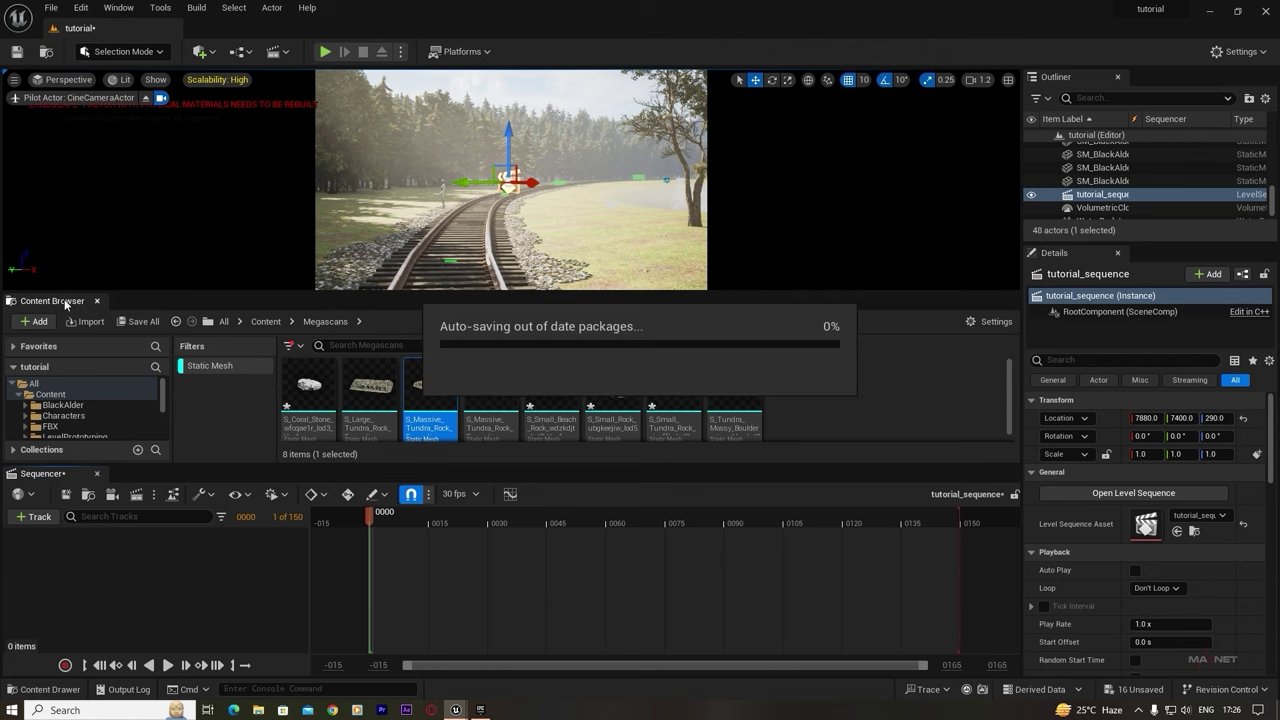
{"action": "left_click", "coordinate": [97, 301]}
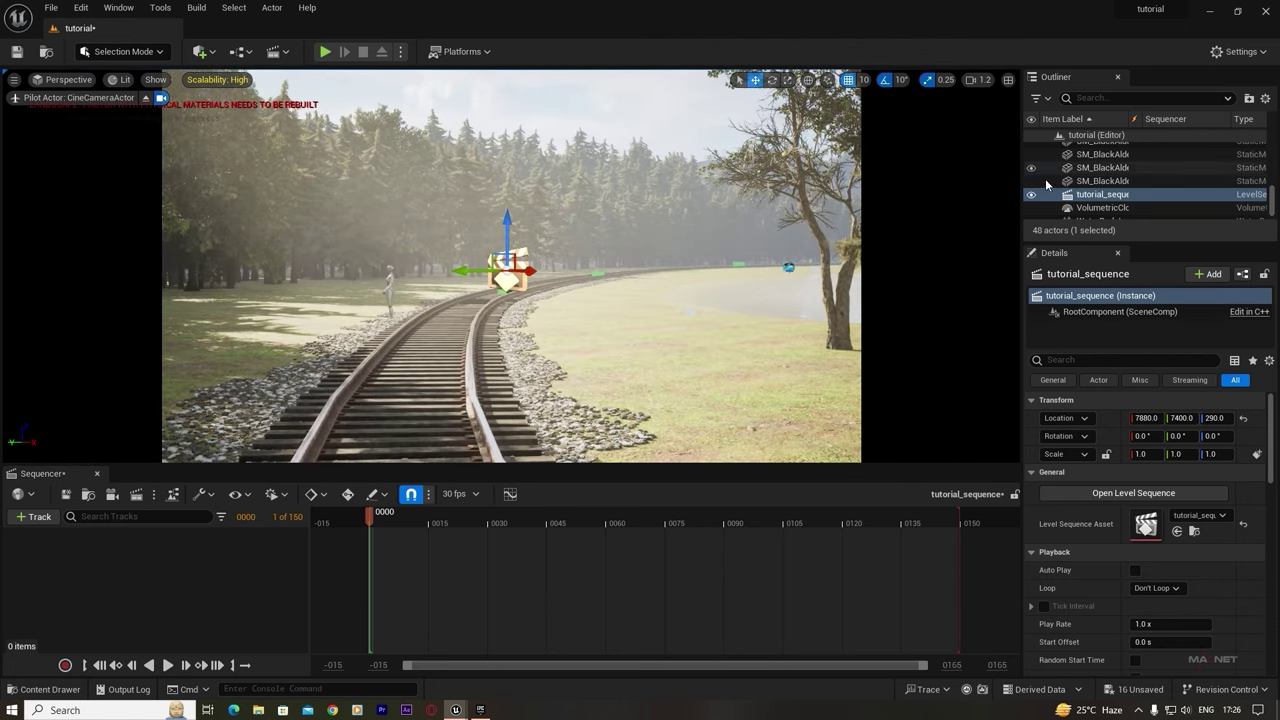
- Filter the Outliner for "cine" and add the CineCameraActor to the sequence as a track
{"action": "left_click", "coordinate": [1098, 95]}
{"action": "type", "text": "cine"}
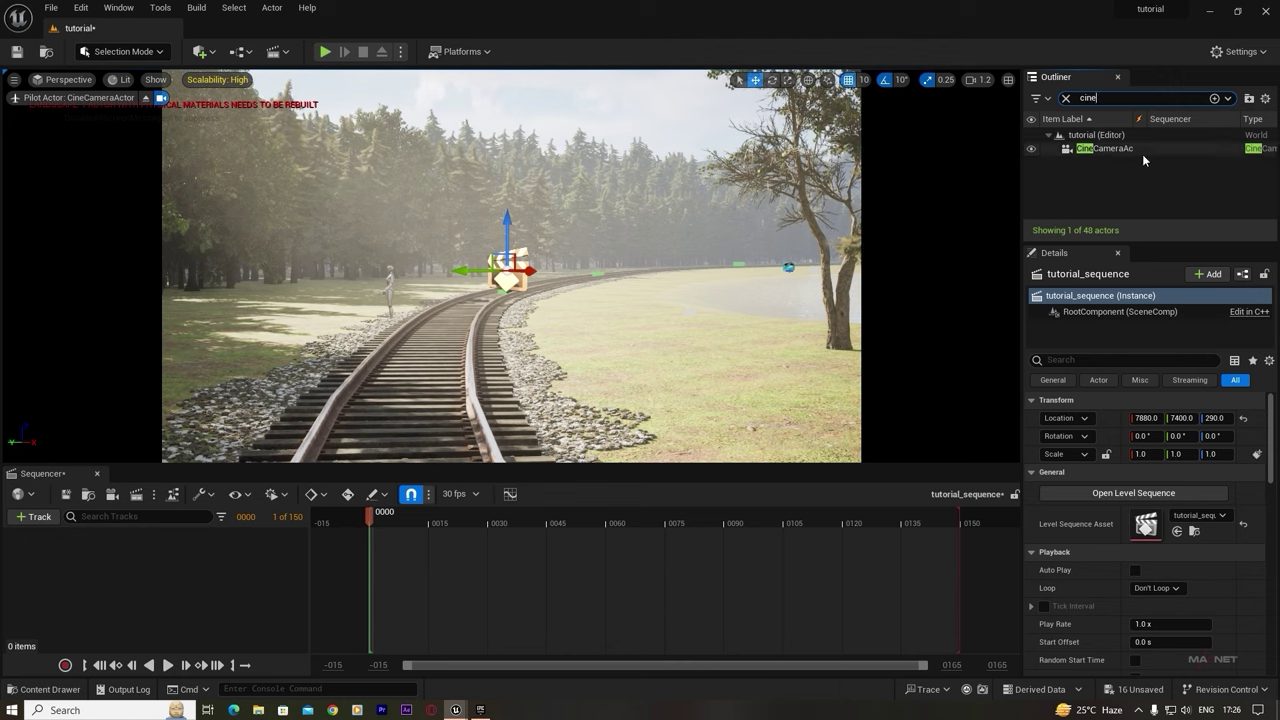
{"action": "left_click", "coordinate": [1108, 150]}
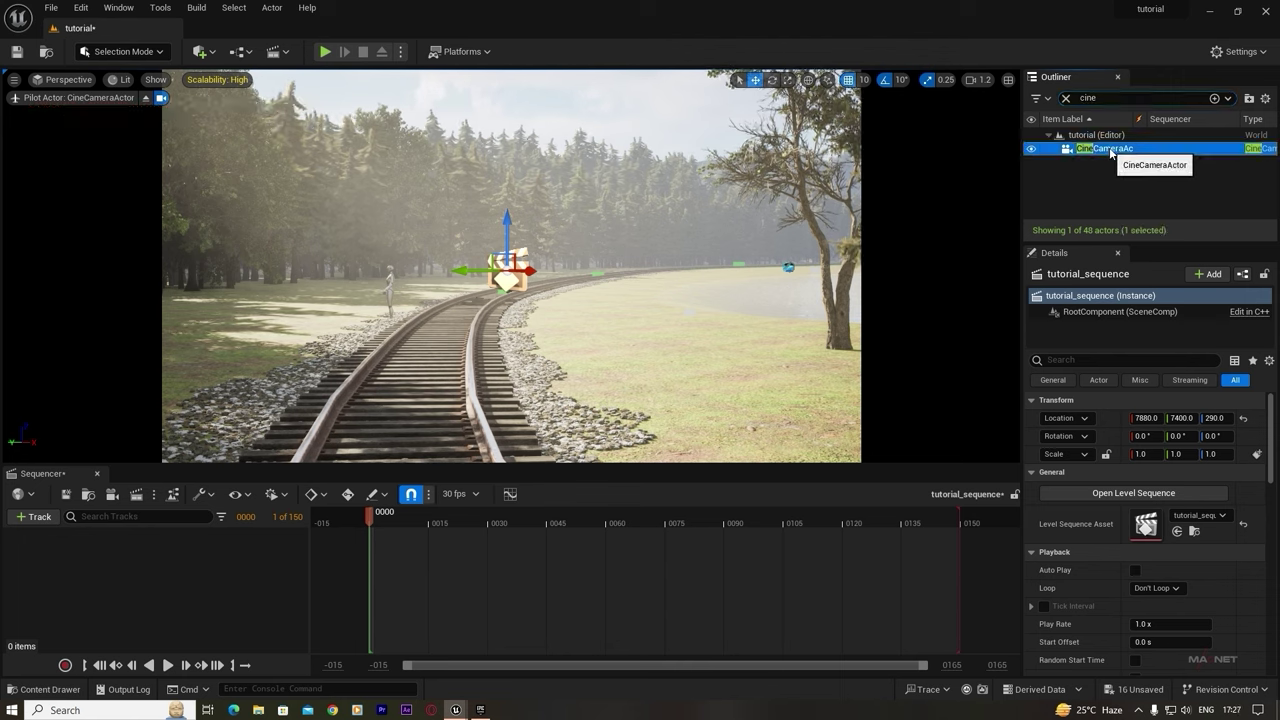
{"action": "left_click_drag", "start_coordinate": [1110, 152], "coordinate": [168, 599]}
{"action": "left_click_drag", "start_coordinate": [51, 555], "coordinate": [51, 556]}
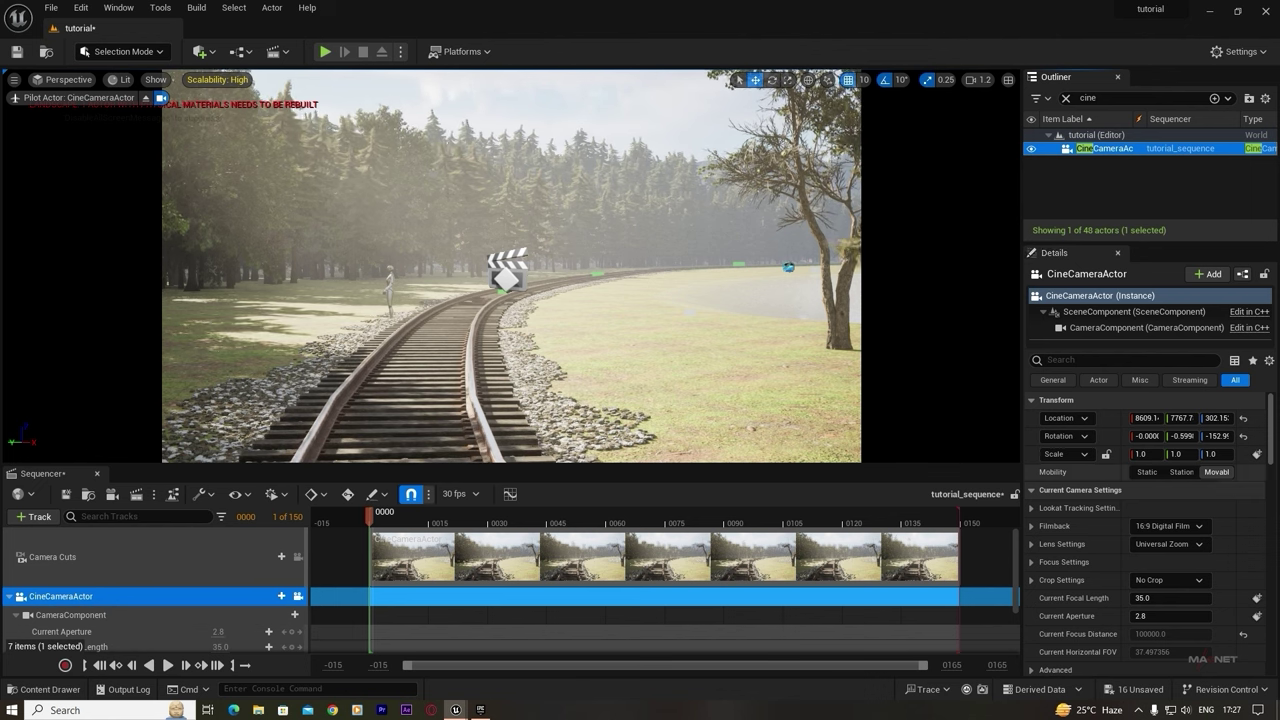
- Set the cine camera's filmback to 16:9 DSLR and its current focal length to 15
{"action": "scroll", "coordinate": [1273, 418], "scroll_direction": "down", "scroll_amount": 2}
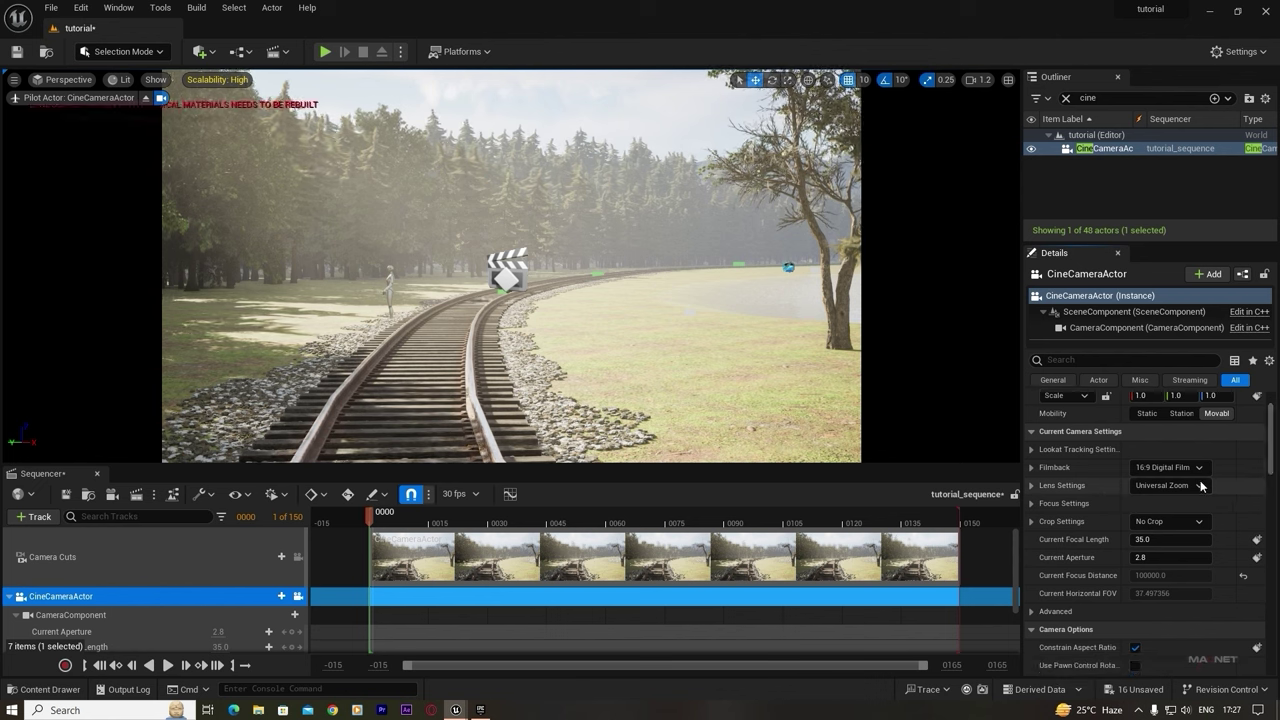
{"action": "left_click", "coordinate": [1200, 470]}
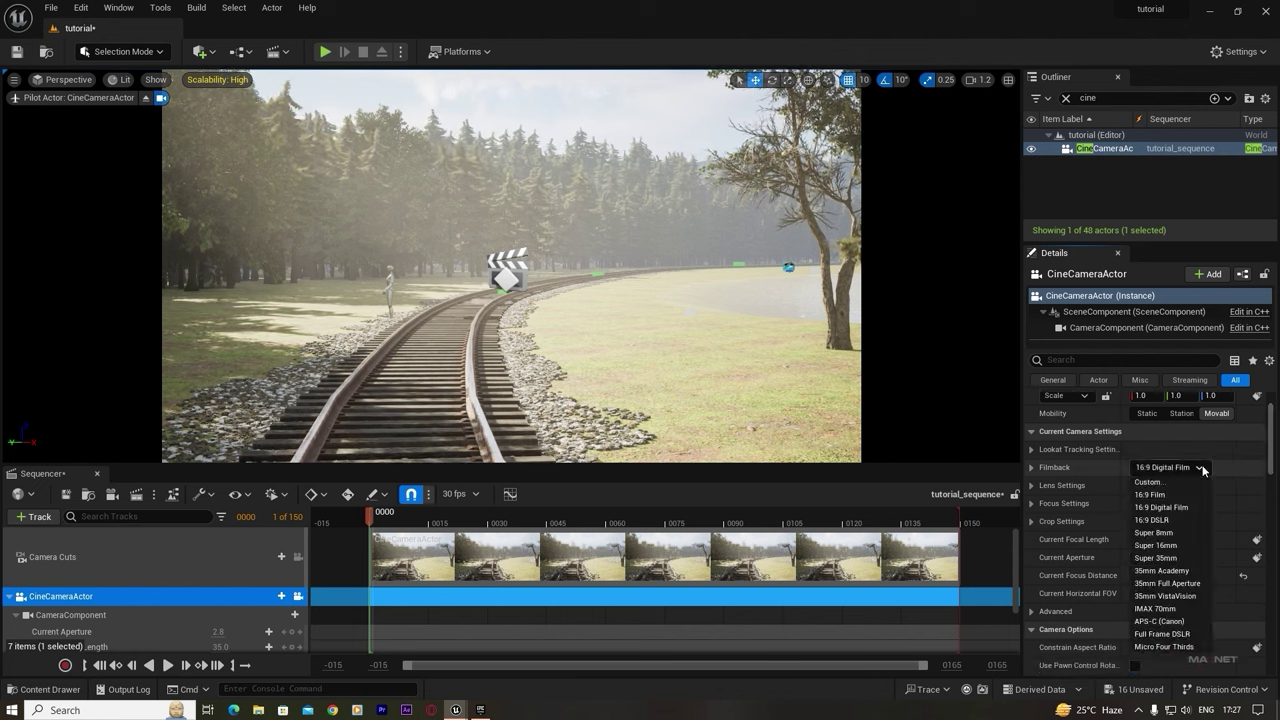
{"action": "left_click", "coordinate": [1164, 522]}
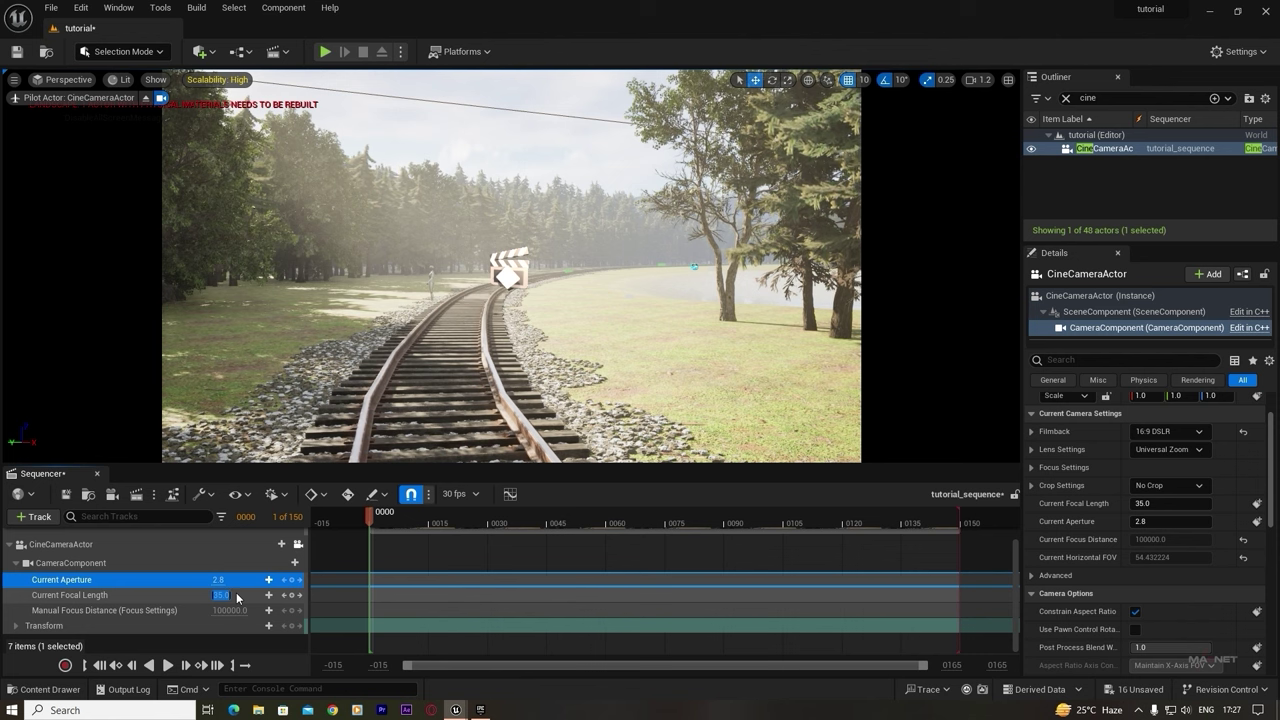
{"action": "left_click", "coordinate": [190, 597]}
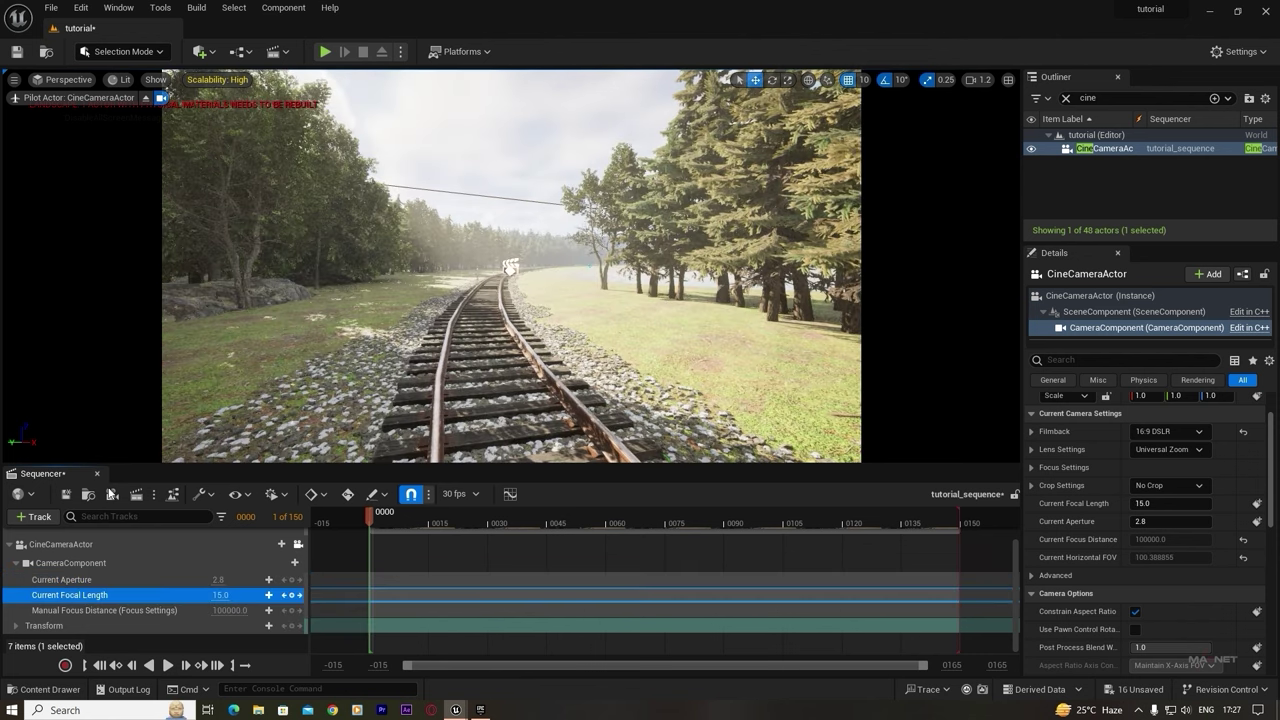
- Reframe the piloted camera on the curving track and rotate the sun so tree shadows fall across the grass beside the rails
{"action": "right_click_drag", "start_coordinate": [513, 268], "coordinate": [531, 229]}
{"action": "key", "text": "Escape"}
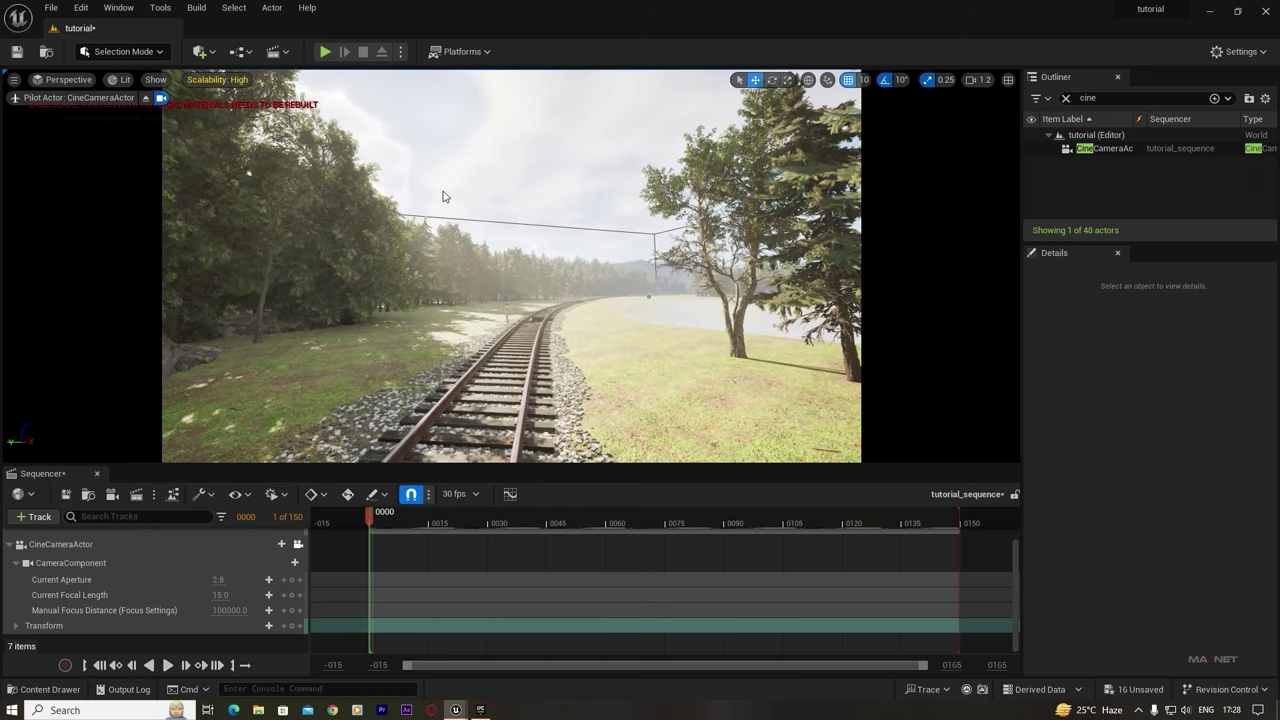
{"action": "key", "text": "ctrl+l"}
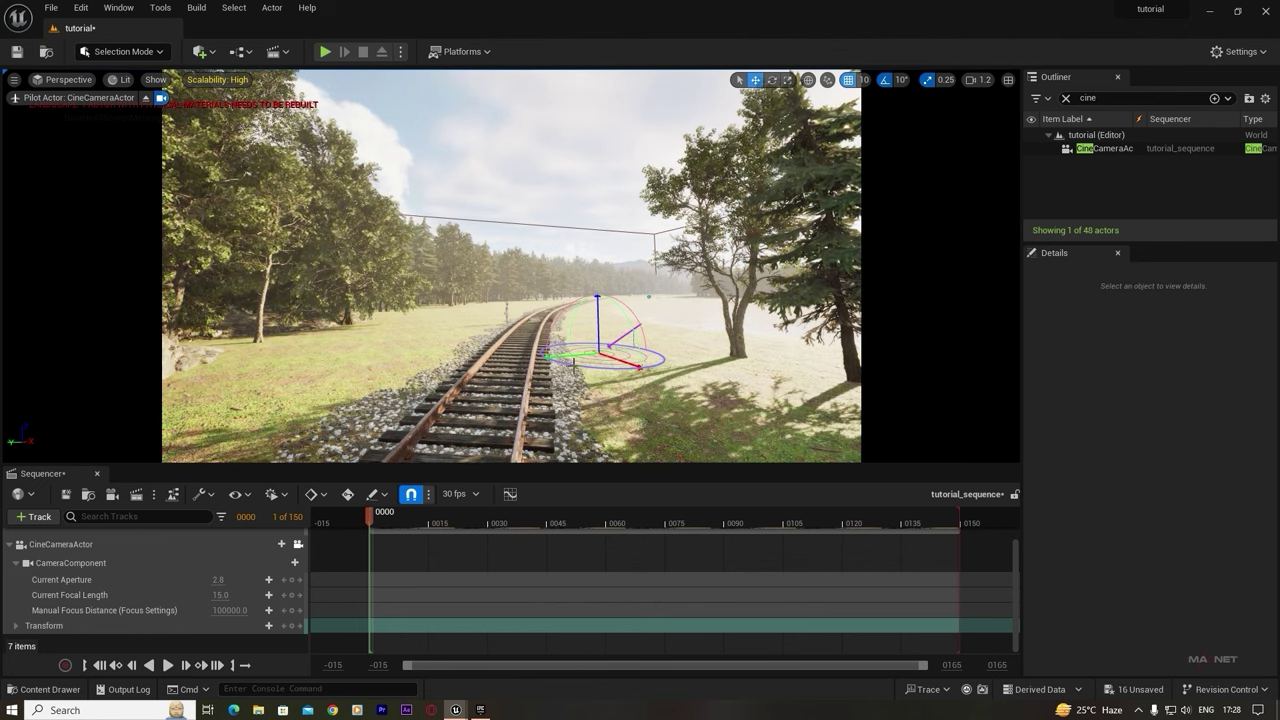
{"action": "right_click_drag", "start_coordinate": [504, 331], "coordinate": [530, 374]}
{"action": "right_click_drag", "start_coordinate": [507, 294], "coordinate": [511, 286]}
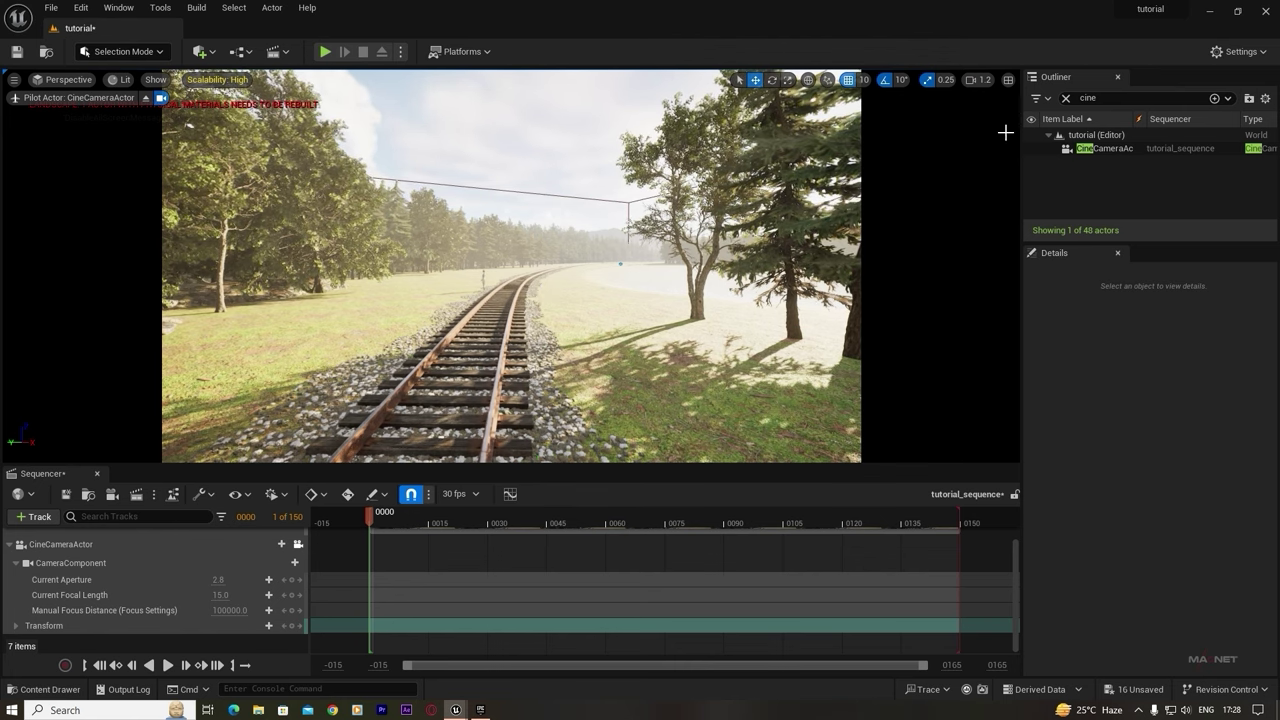
- Filter the Outliner for "fog", select the ExponentialHeightFog and set its fog density to 0.0092
{"action": "left_click", "coordinate": [1066, 99]}
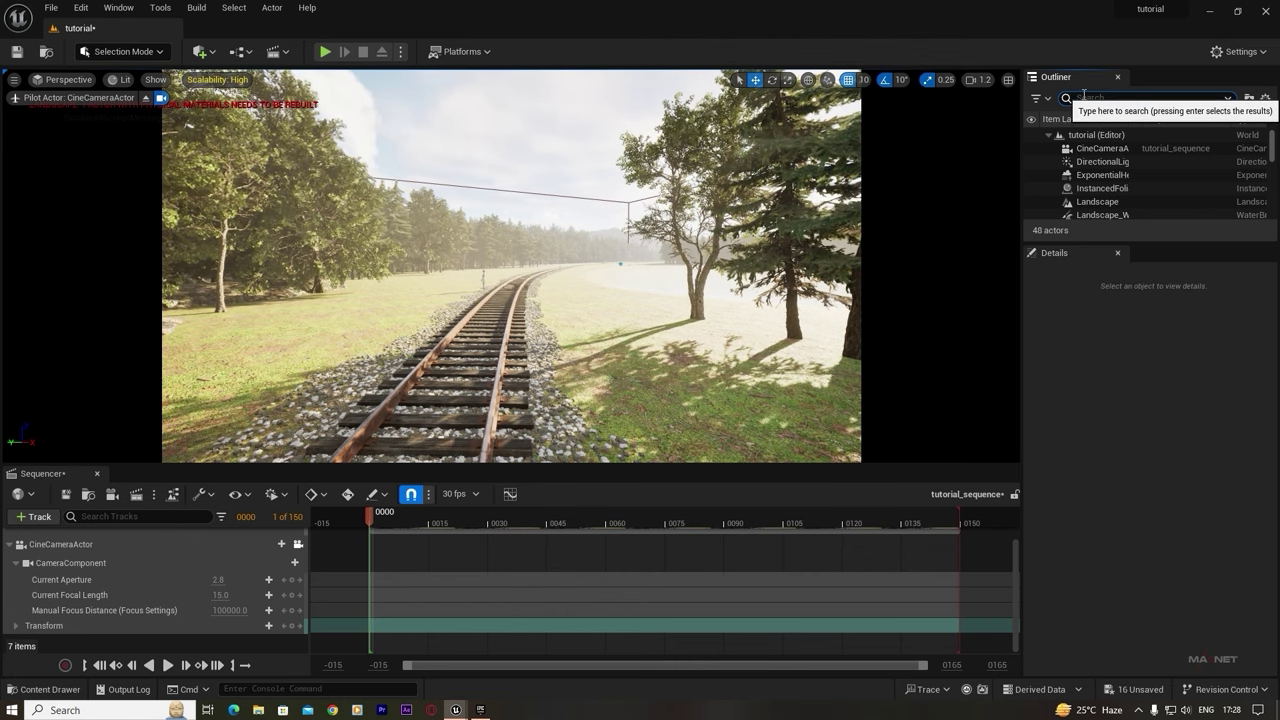
{"action": "type", "text": "fog"}
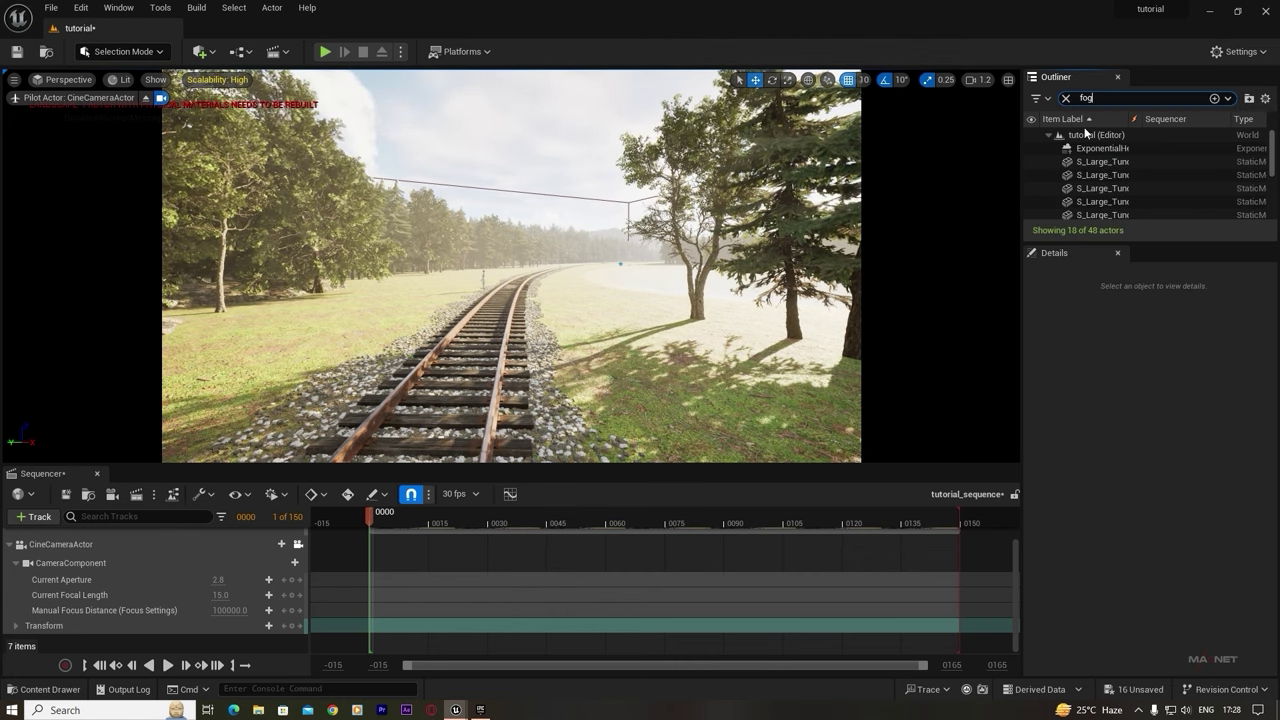
{"action": "left_click", "coordinate": [1110, 149]}
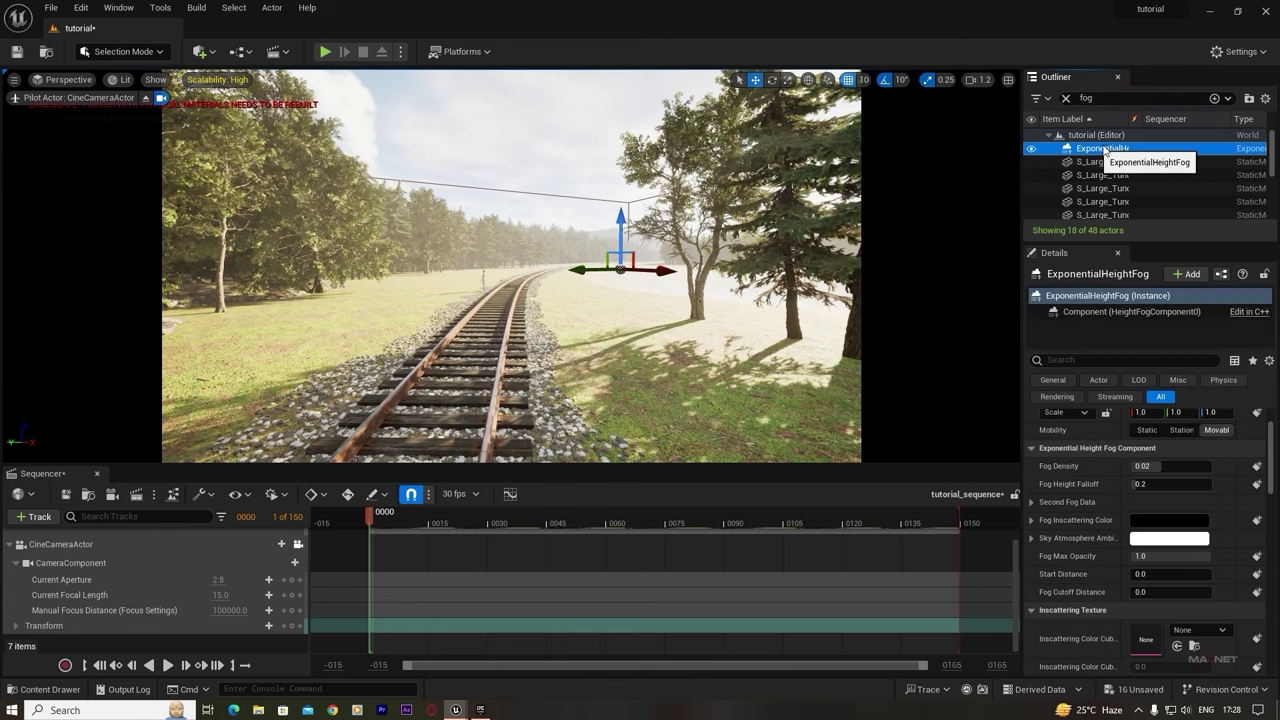
{"action": "scroll", "coordinate": [1058, 482], "scroll_direction": "up", "scroll_amount": 2}
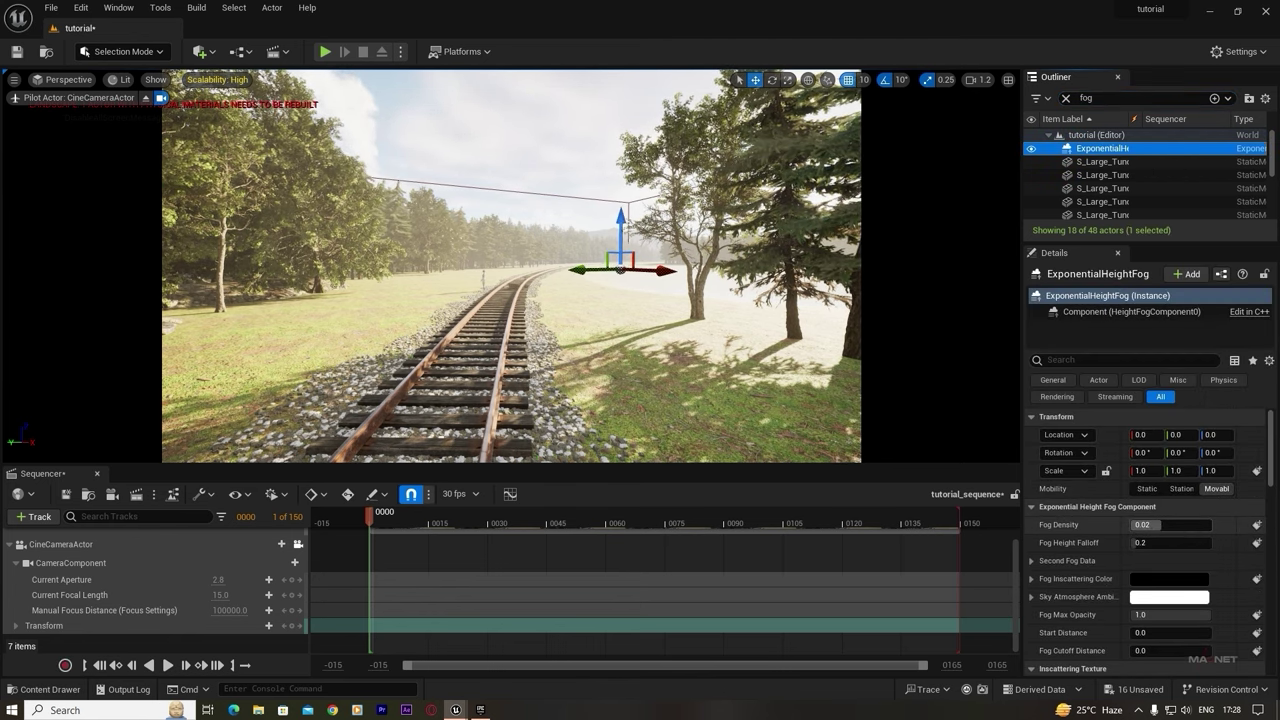
{"action": "left_click", "coordinate": [1150, 525]}
{"action": "left_click_drag", "start_coordinate": [1154, 525], "coordinate": [1141, 525]}
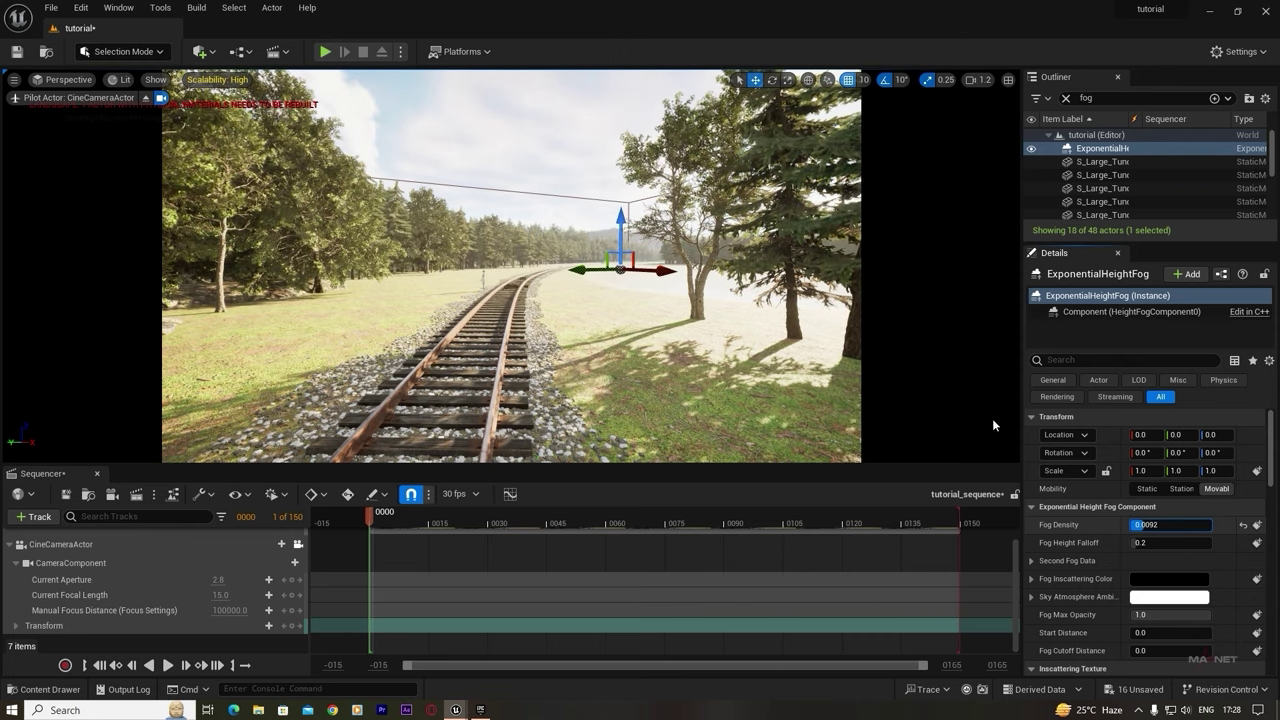
{"action": "key", "text": "Return"}
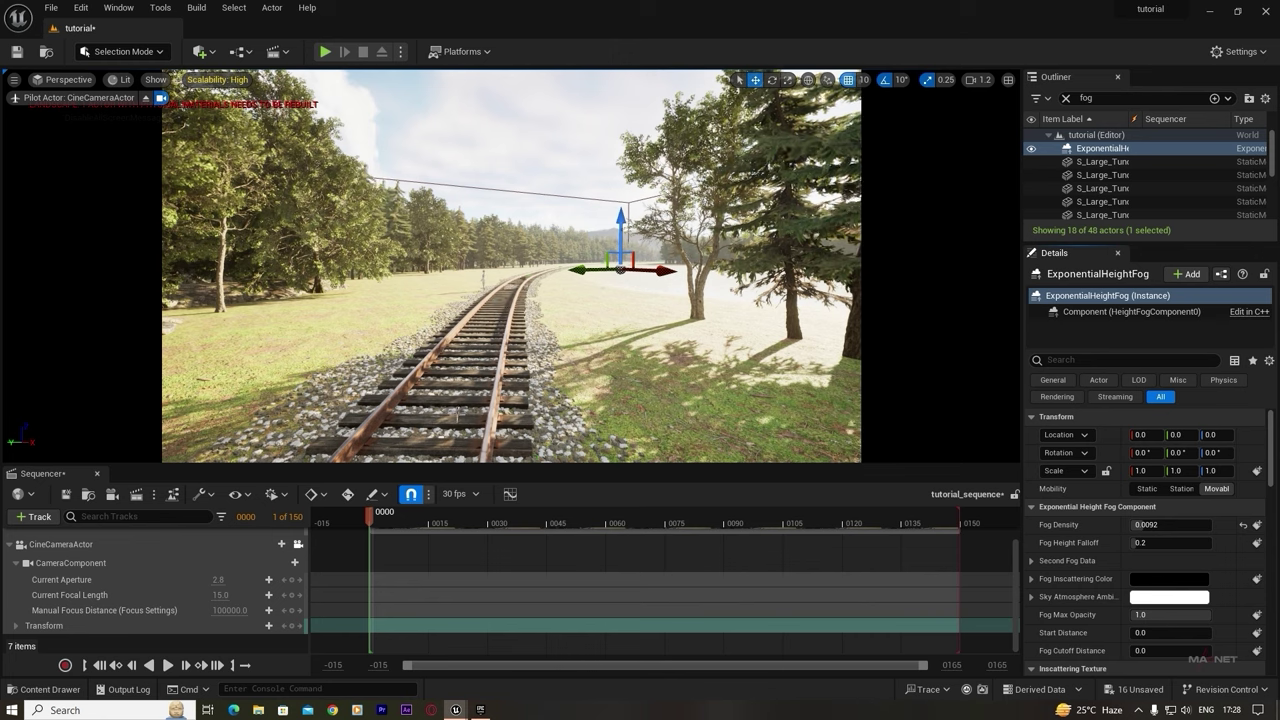
- Override the bloom method of the cine camera's CameraComponent in the lens post-process settings and set it to Convolution
{"action": "left_click", "coordinate": [62, 566]}
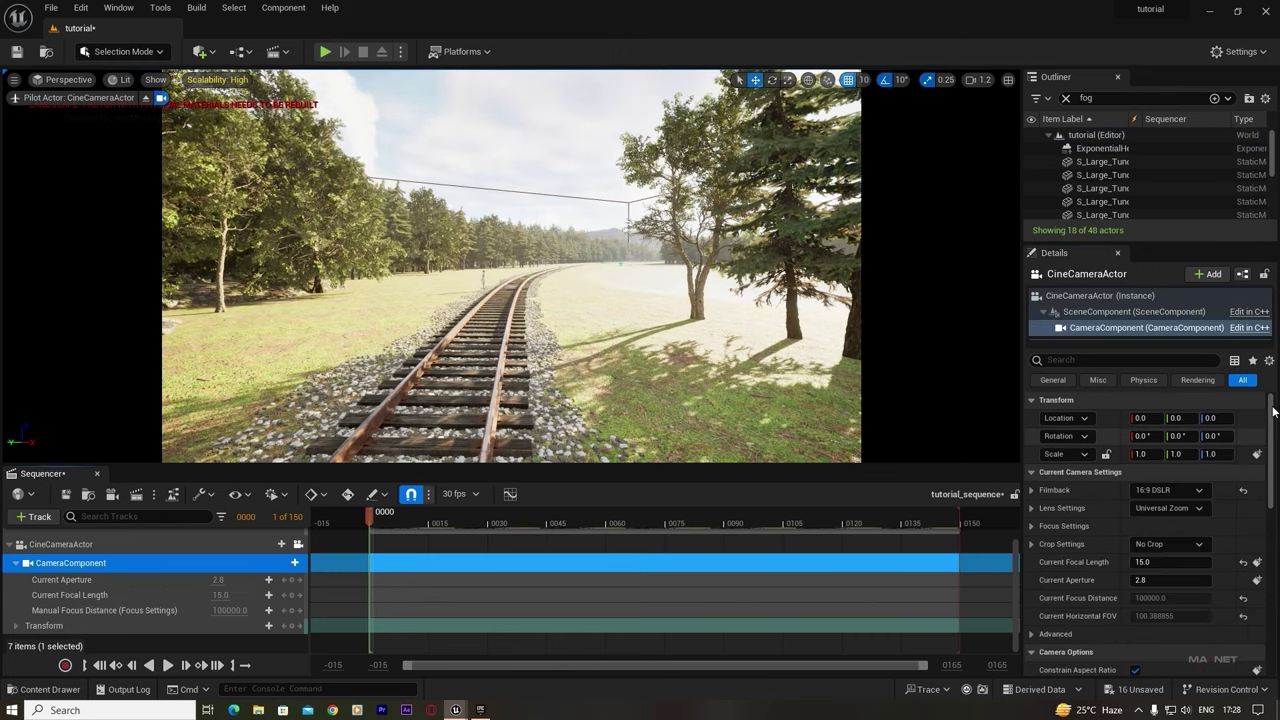
{"action": "scroll", "coordinate": [1049, 579], "scroll_direction": "down", "scroll_amount": 5}
{"action": "scroll", "coordinate": [1031, 466], "scroll_direction": "down", "scroll_amount": 3}
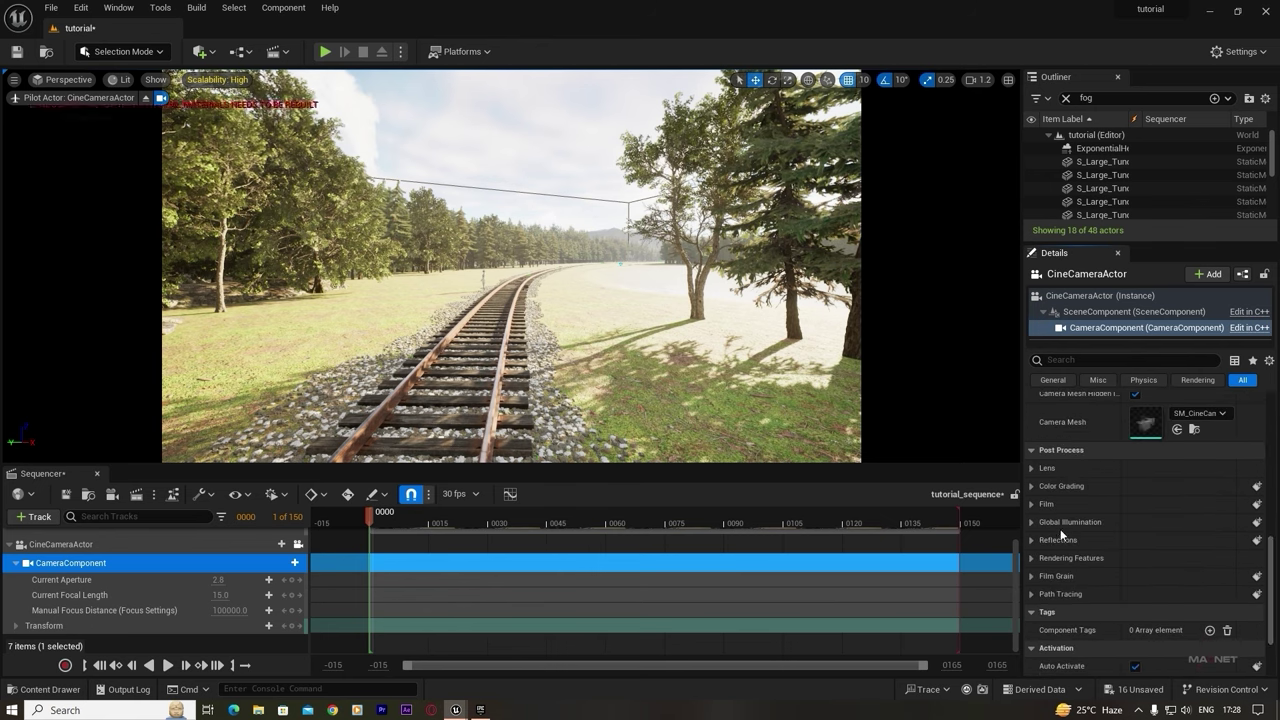
{"action": "left_click", "coordinate": [1031, 467]}
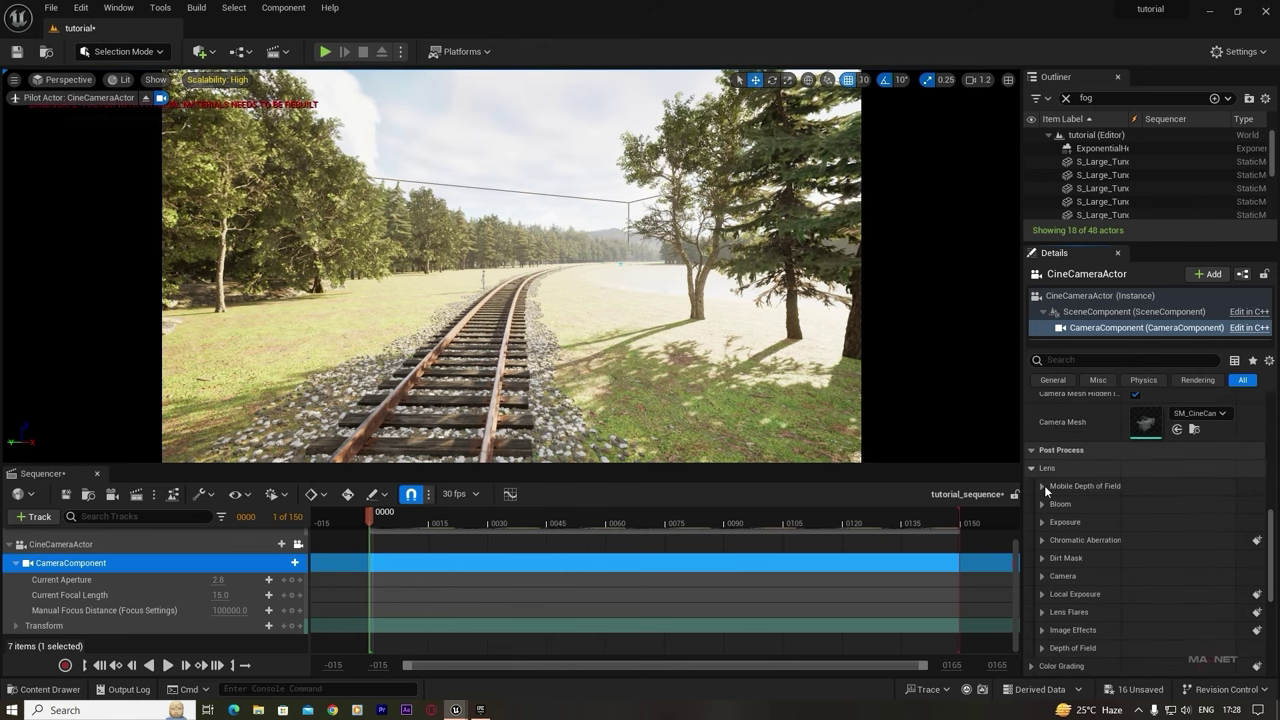
{"action": "left_click", "coordinate": [1042, 504]}
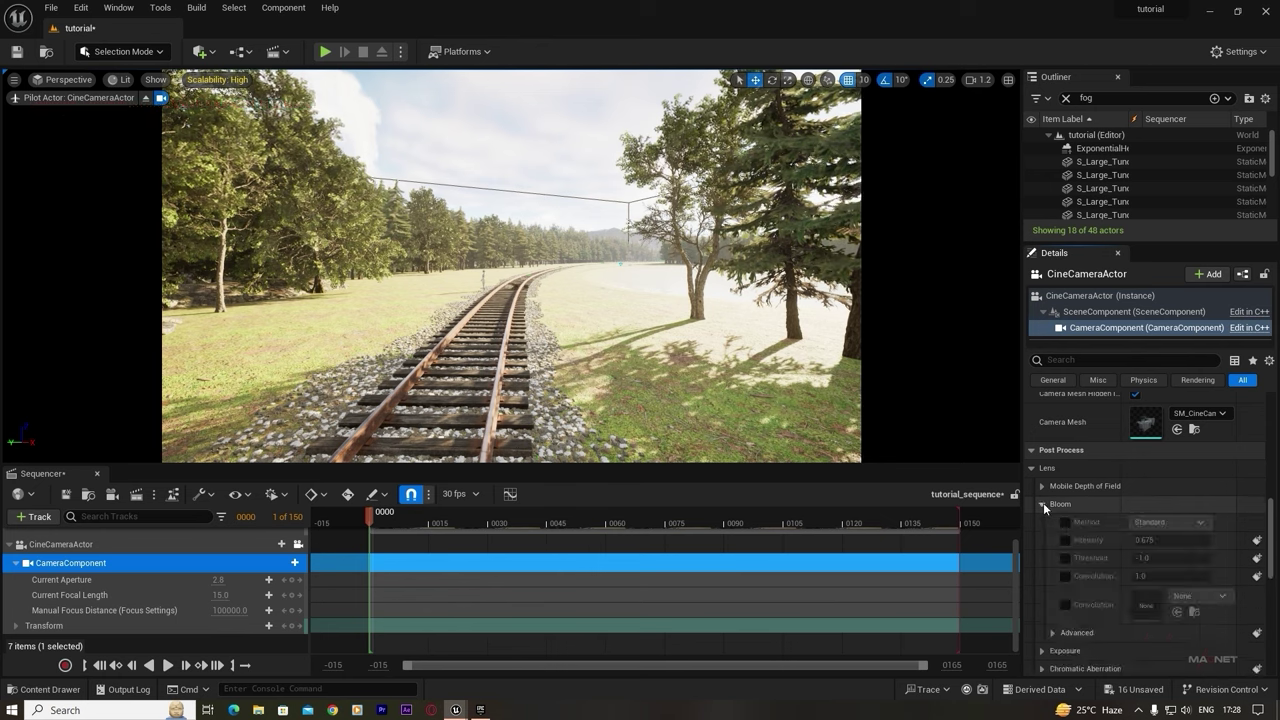
{"action": "left_click", "coordinate": [1065, 522]}
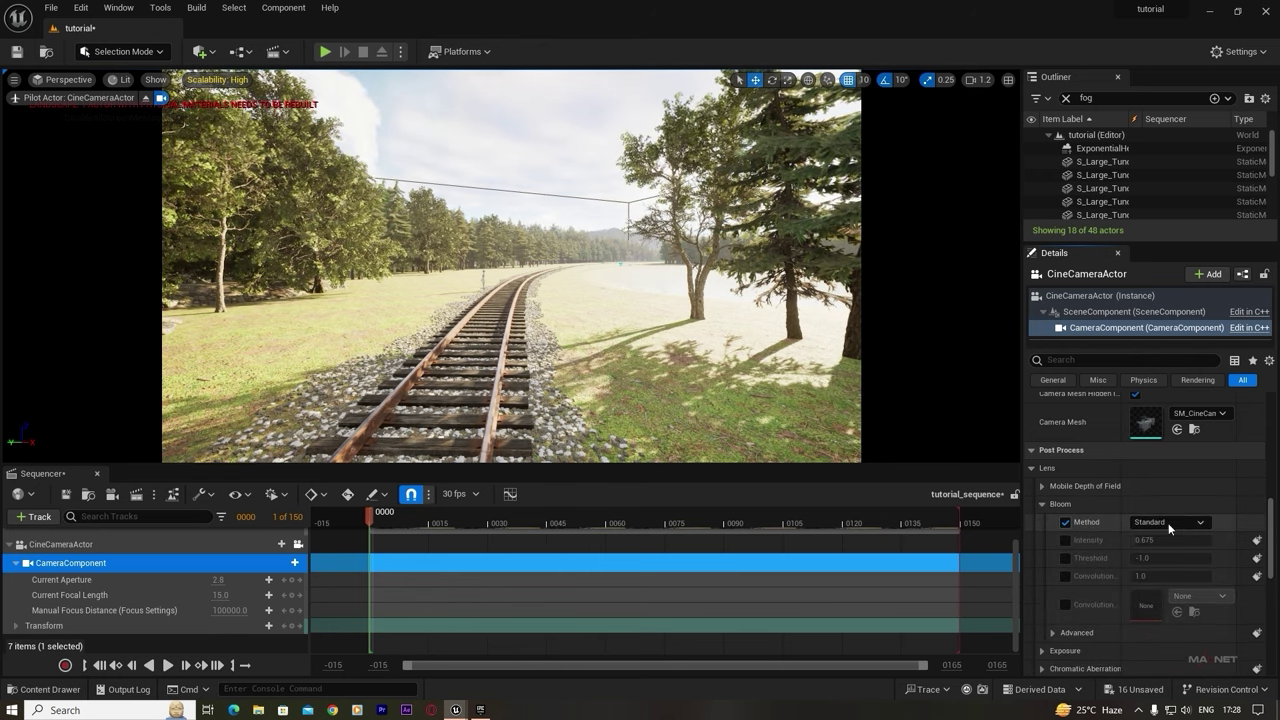
{"action": "left_click", "coordinate": [1187, 522]}
{"action": "left_click", "coordinate": [1170, 546]}
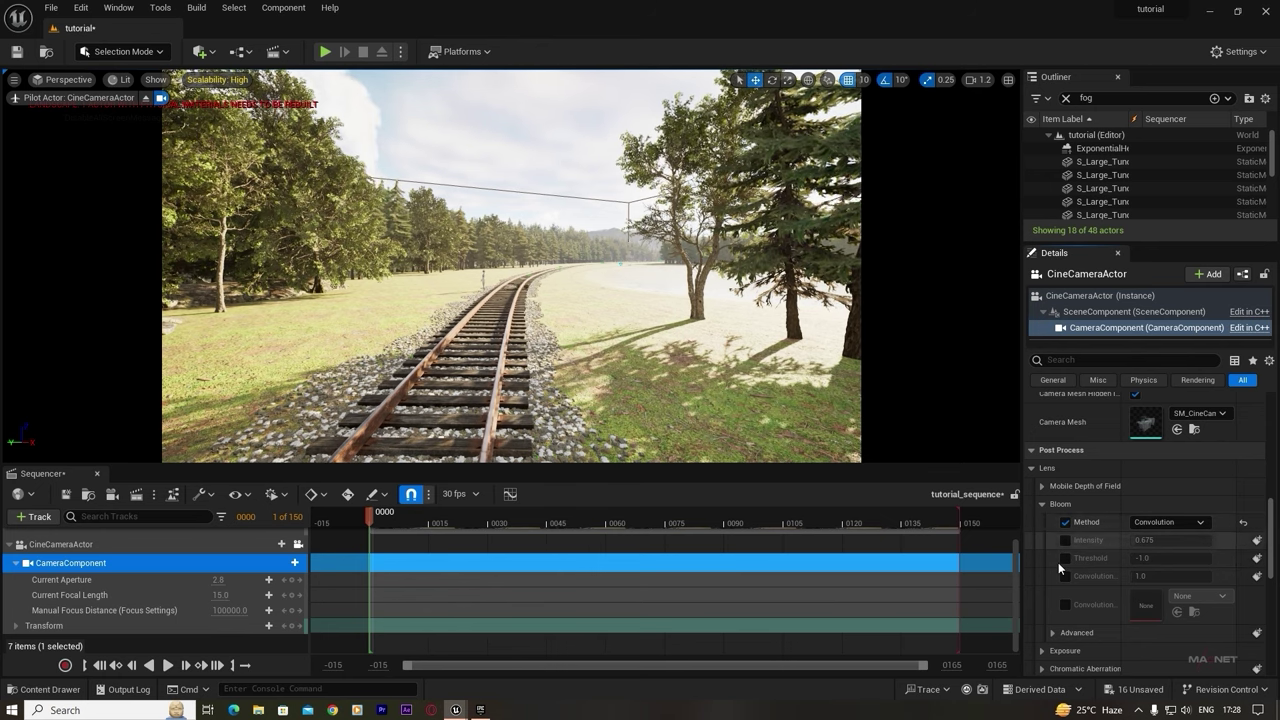
- Override the camera's exposure metering mode and set it to Manual
{"action": "scroll", "coordinate": [1052, 580], "scroll_direction": "down", "scroll_amount": 2}
{"action": "left_click", "coordinate": [1042, 587]}
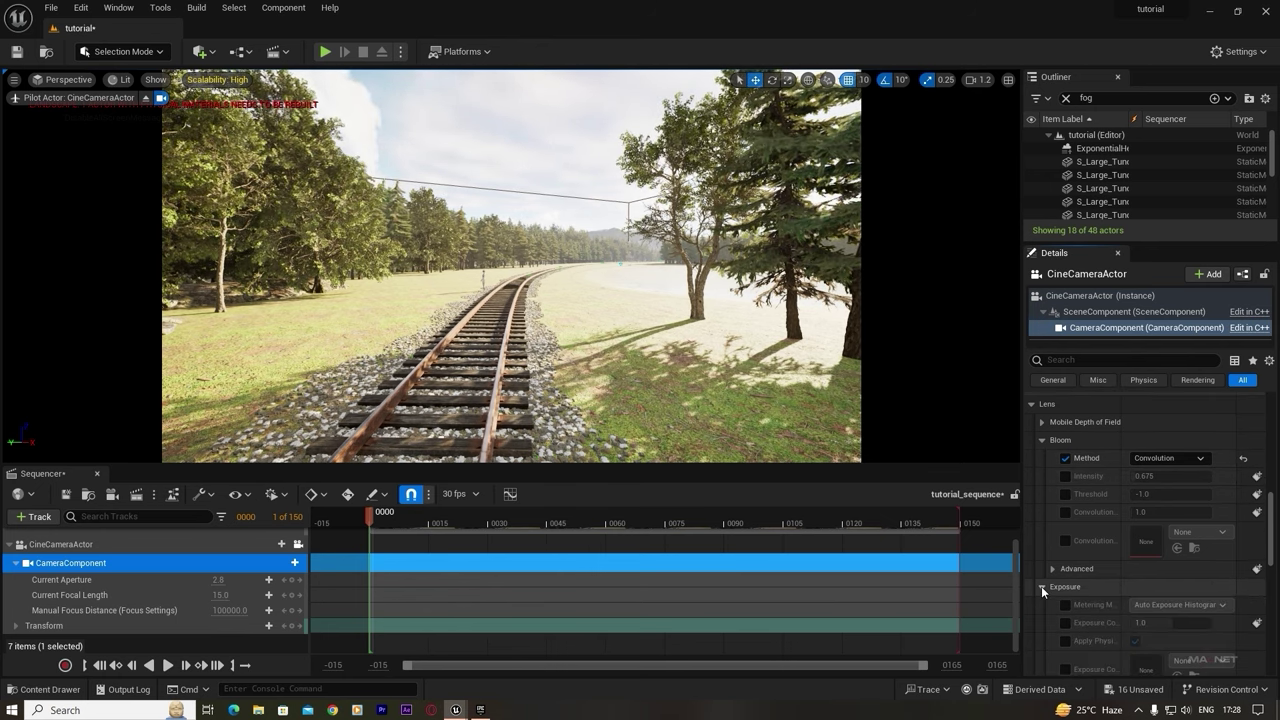
{"action": "scroll", "coordinate": [1096, 572], "scroll_direction": "down", "scroll_amount": 1}
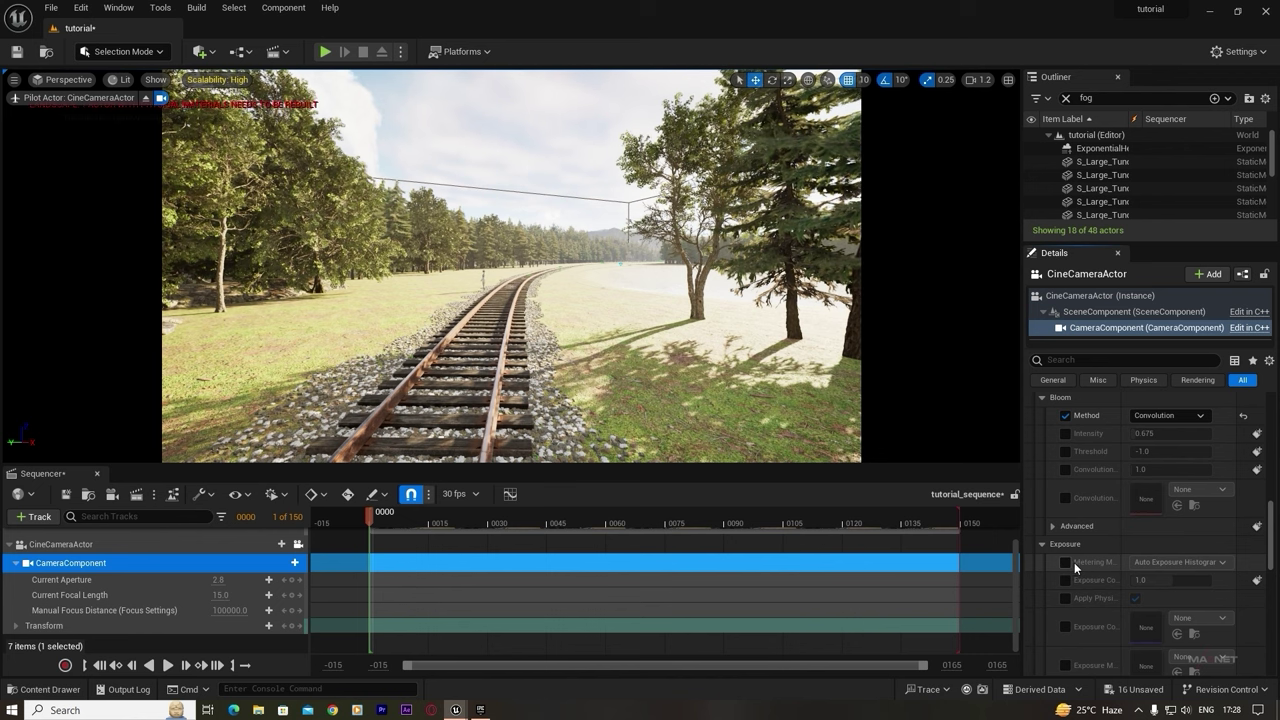
{"action": "left_click", "coordinate": [1065, 561]}
{"action": "left_click", "coordinate": [1146, 561]}
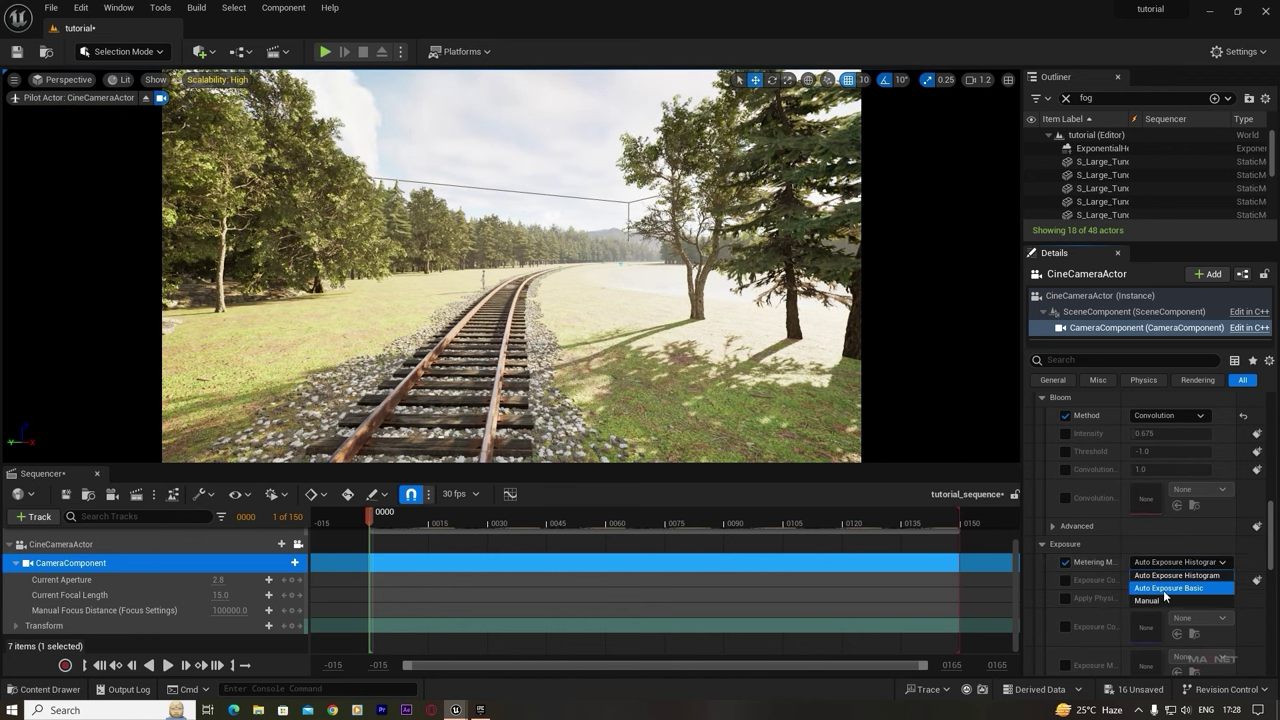
{"action": "left_click", "coordinate": [1150, 600]}
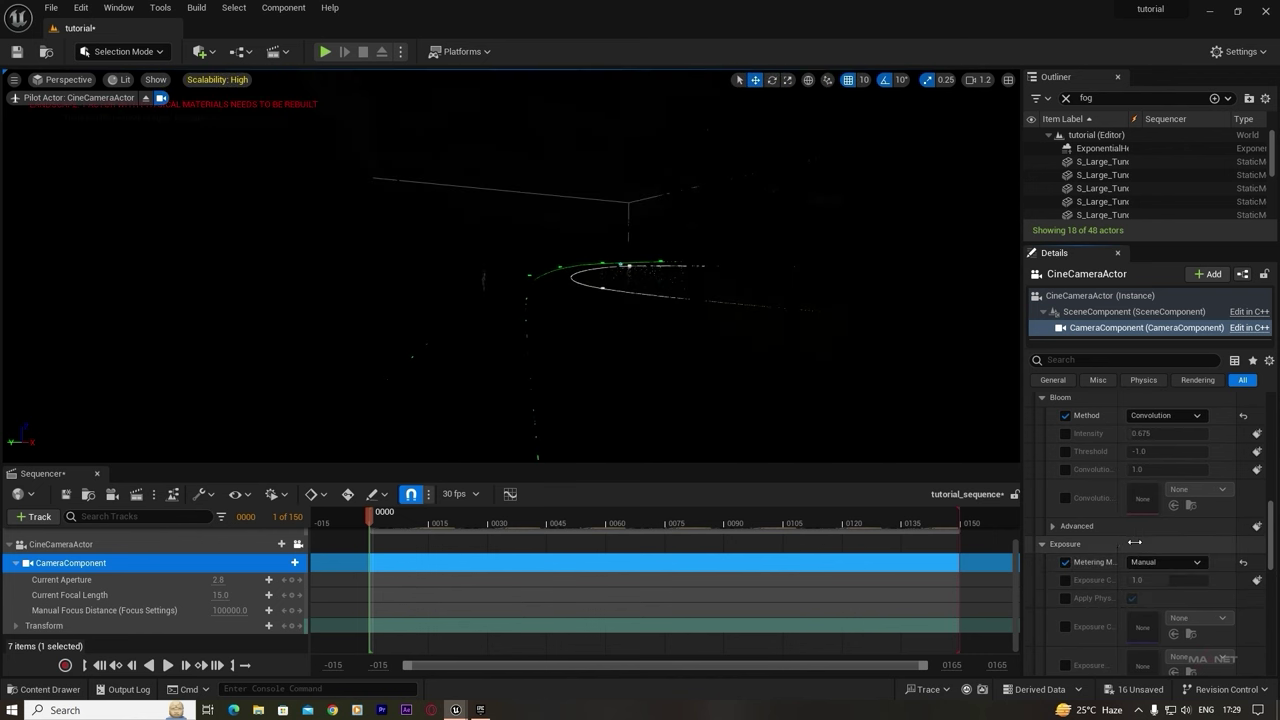
- Enable the camera's exposure compensation, set it to 10, and reframe the piloted camera towards the forest edge and rocks
{"action": "left_click_drag", "start_coordinate": [1134, 542], "coordinate": [1156, 542]}
{"action": "left_click", "coordinate": [1065, 579]}
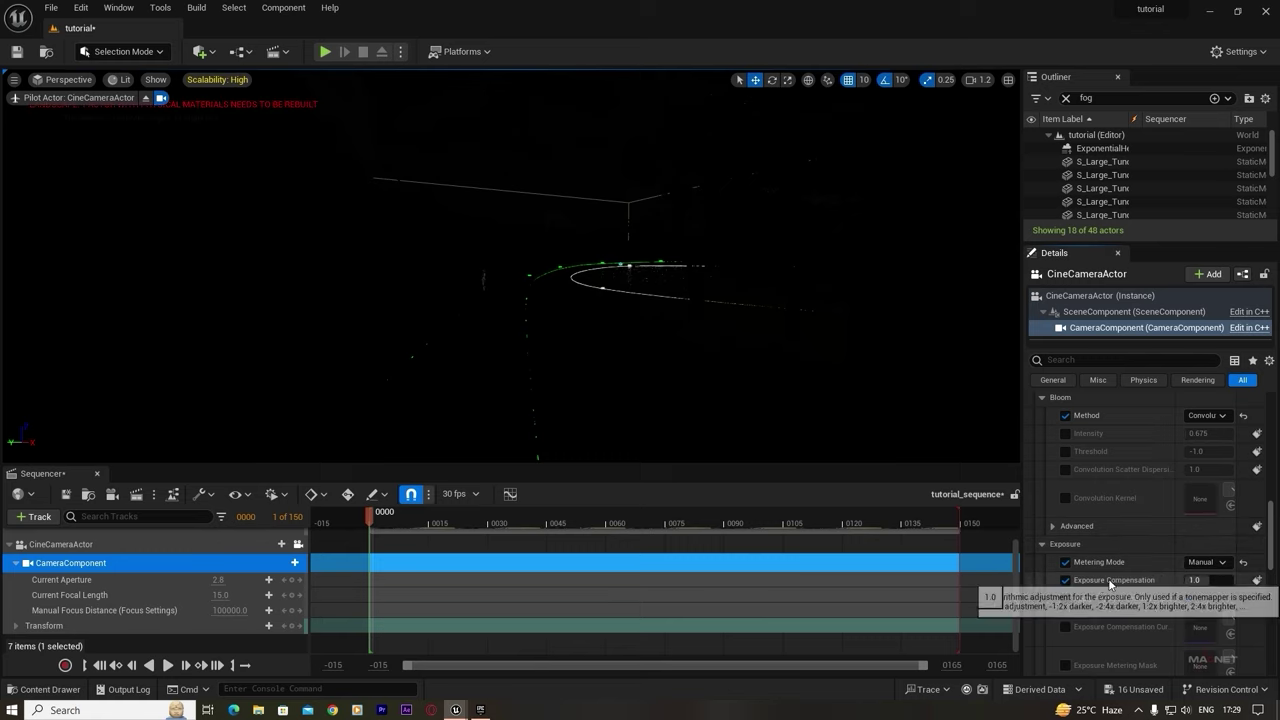
{"action": "left_click", "coordinate": [1198, 580]}
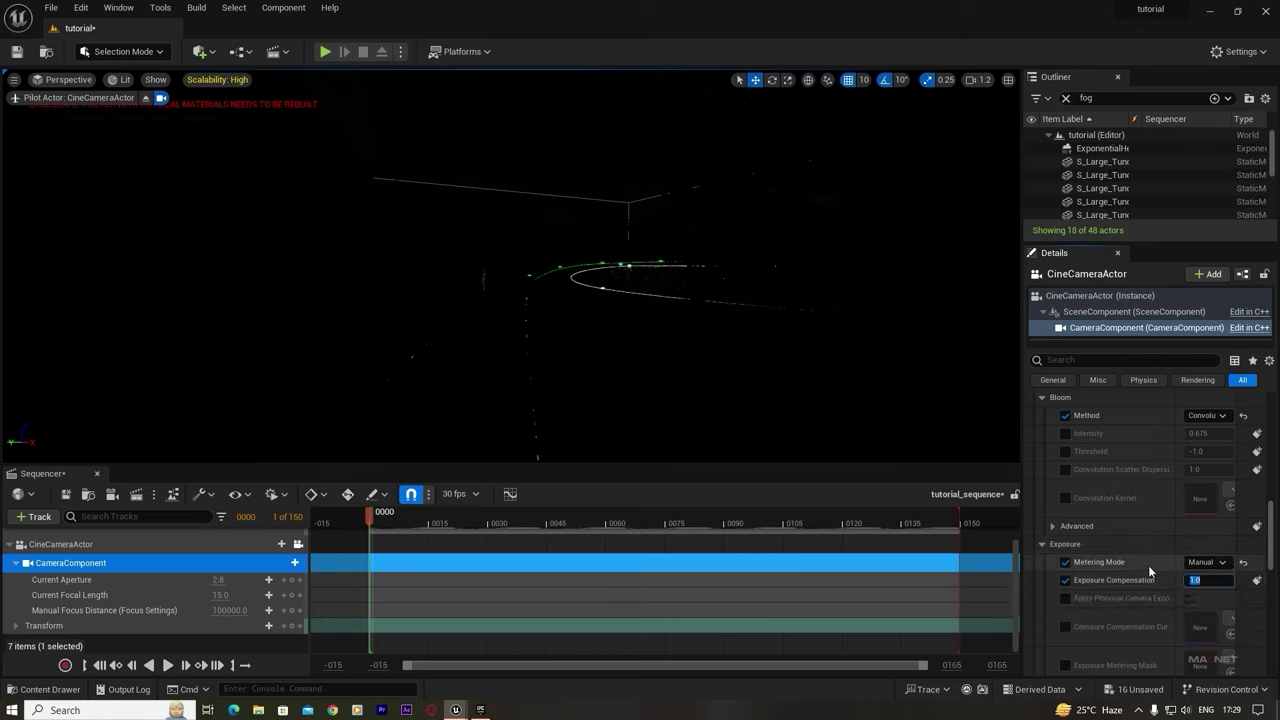
{"action": "type", "text": "10"}
{"action": "key", "text": "Return"}
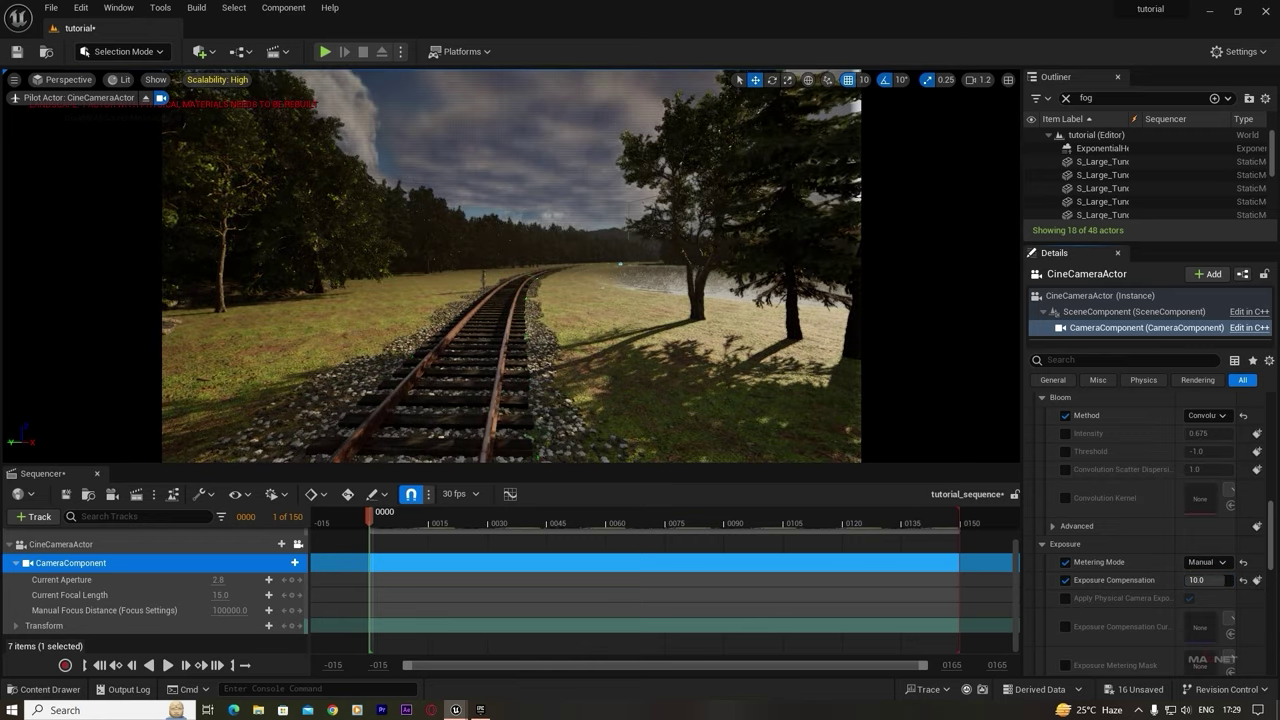
{"action": "right_click_drag", "start_coordinate": [511, 366], "coordinate": [425, 315]}
{"action": "right_click_drag", "start_coordinate": [355, 347], "coordinate": [348, 347]}
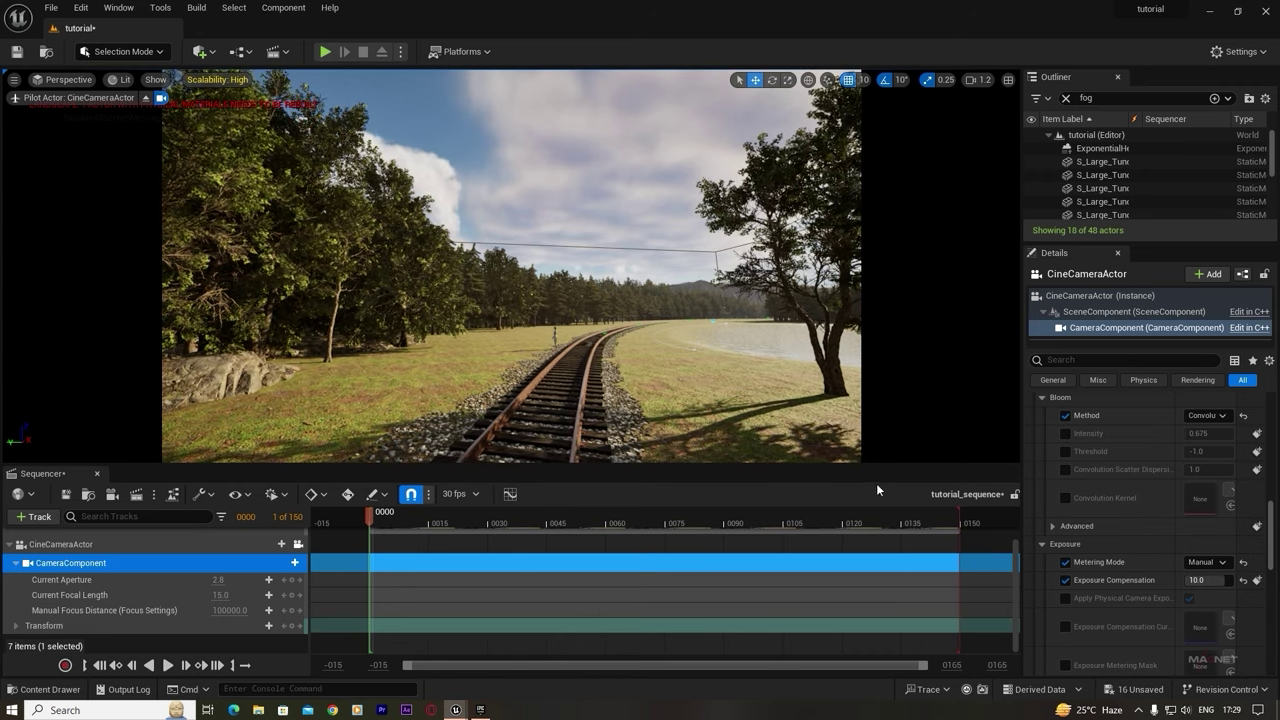
- Try an exposure compensation of 11 on the camera and set it back to 10
{"action": "left_click", "coordinate": [1215, 582]}
{"action": "type", "text": "11"}
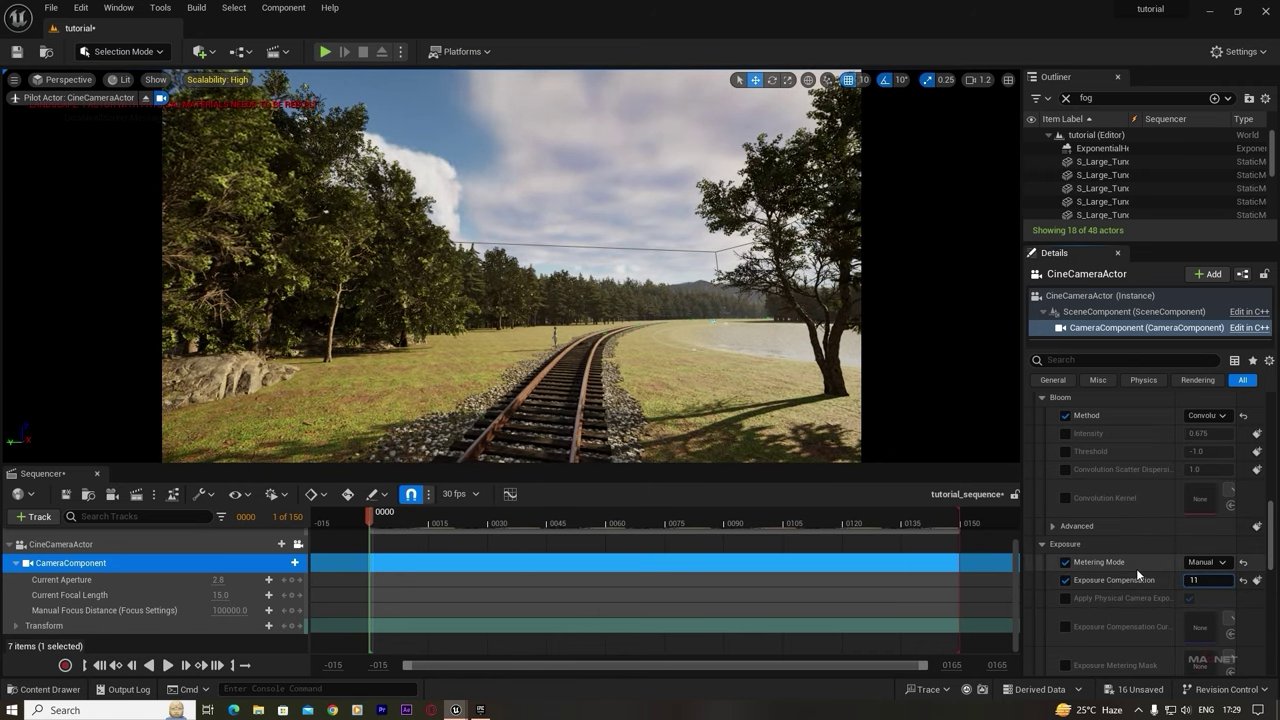
{"action": "key", "text": "Return"}
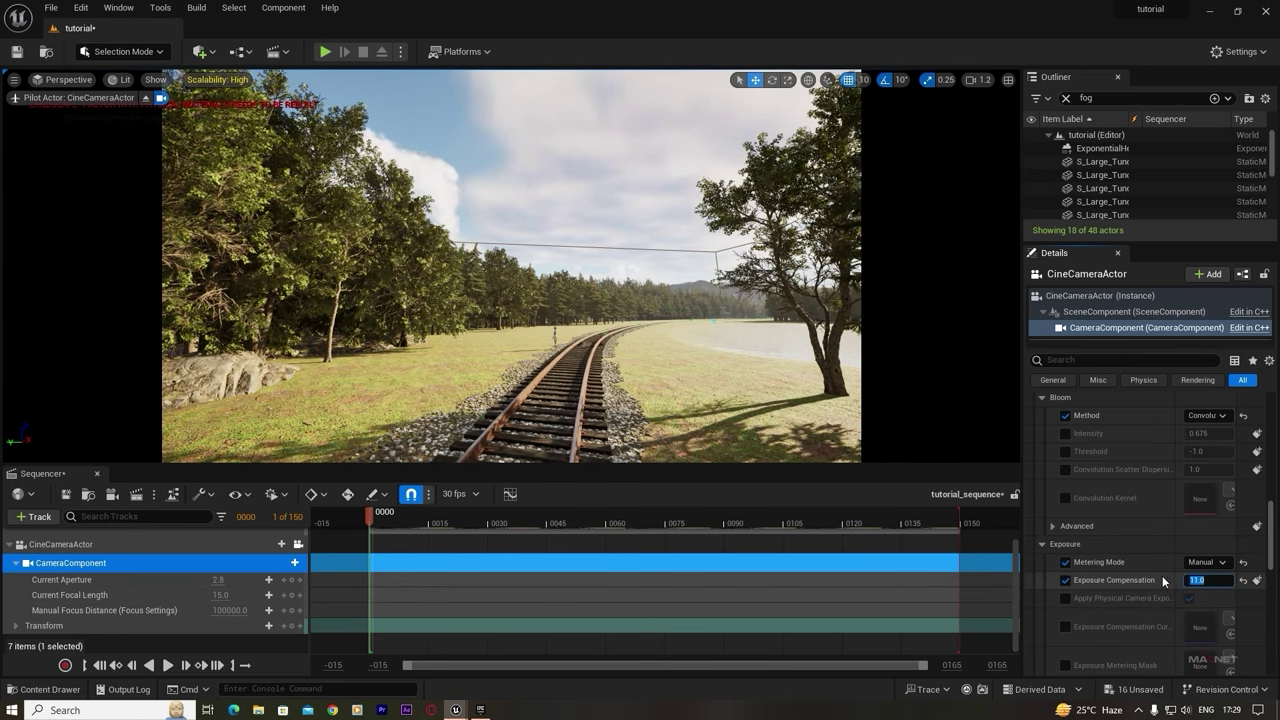
{"action": "type", "text": "10"}
{"action": "key", "text": "Return"}
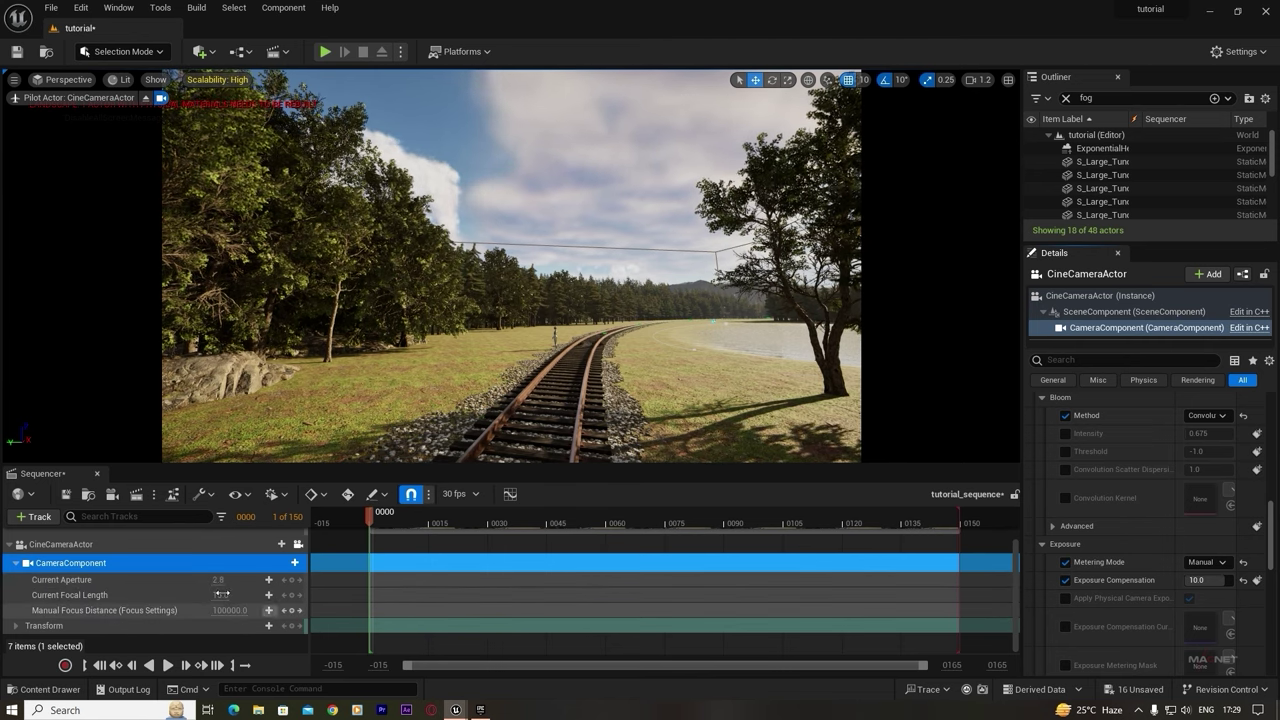
- Lower the camera's current aperture to about 1.89 and reframe the shot with the track and the trees on both sides
{"action": "left_click_drag", "start_coordinate": [218, 580], "coordinate": [198, 580]}
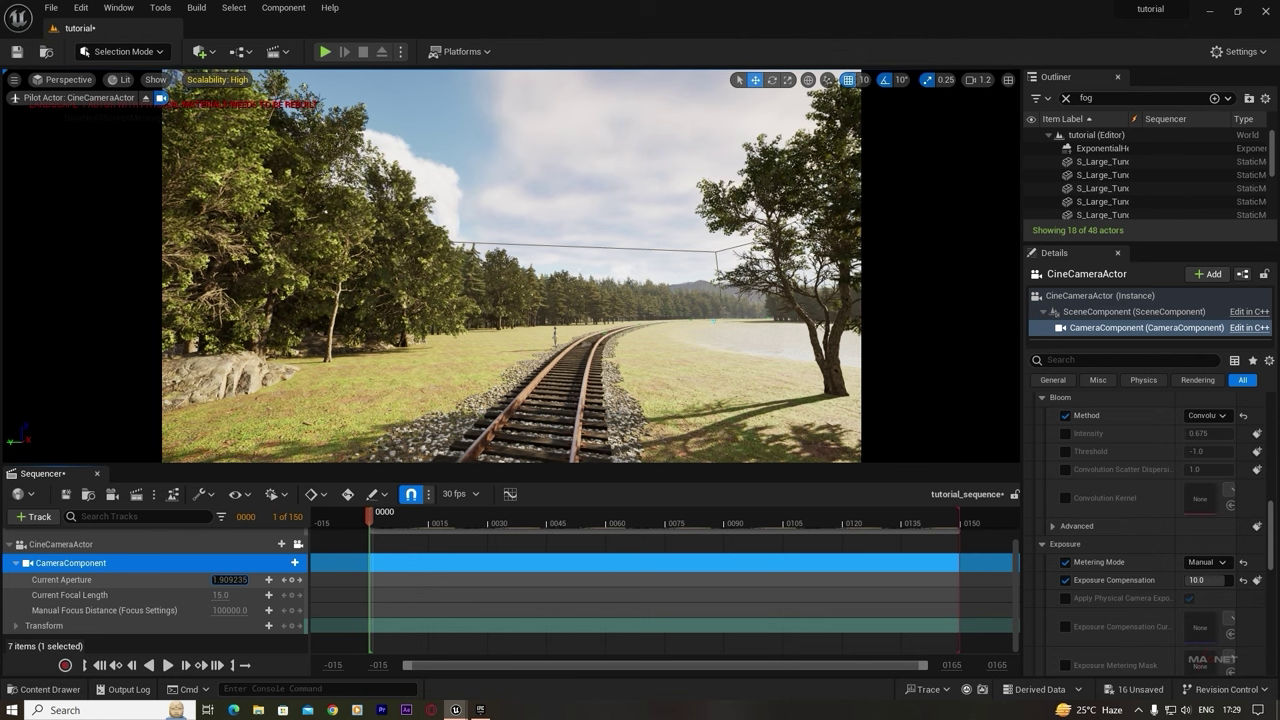
{"action": "right_click_drag", "start_coordinate": [511, 266], "coordinate": [530, 300]}
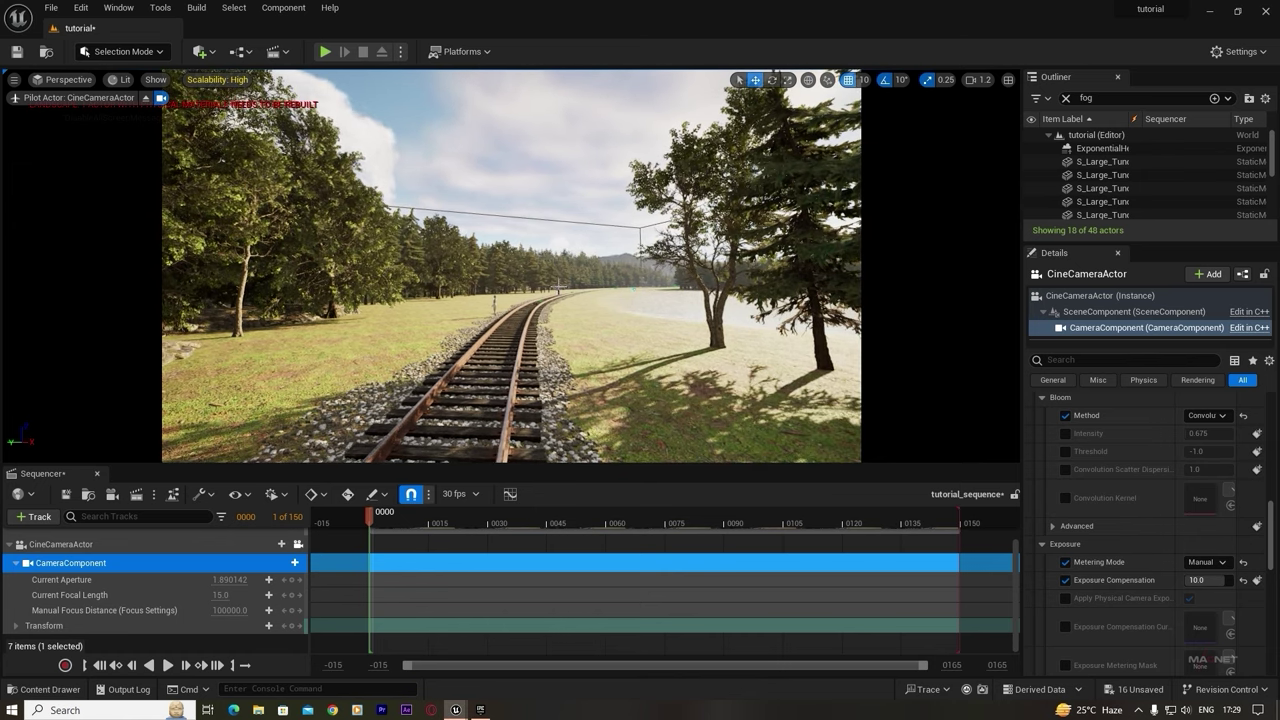
- Set the height fog's density to 0.0182 and height falloff to 0.77971, raise the fog actor, and reframe the camera along the rails
{"action": "left_click", "coordinate": [1105, 148]}
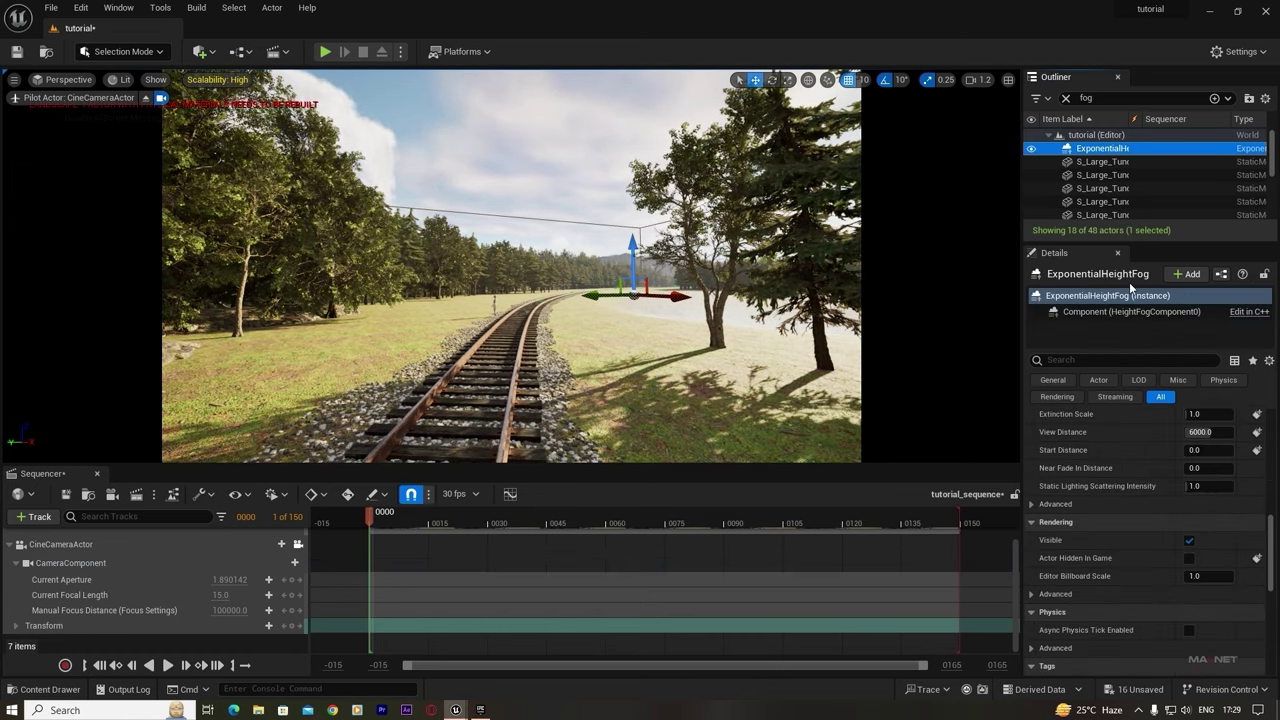
{"action": "scroll", "coordinate": [1164, 430], "scroll_direction": "up", "scroll_amount": 3}
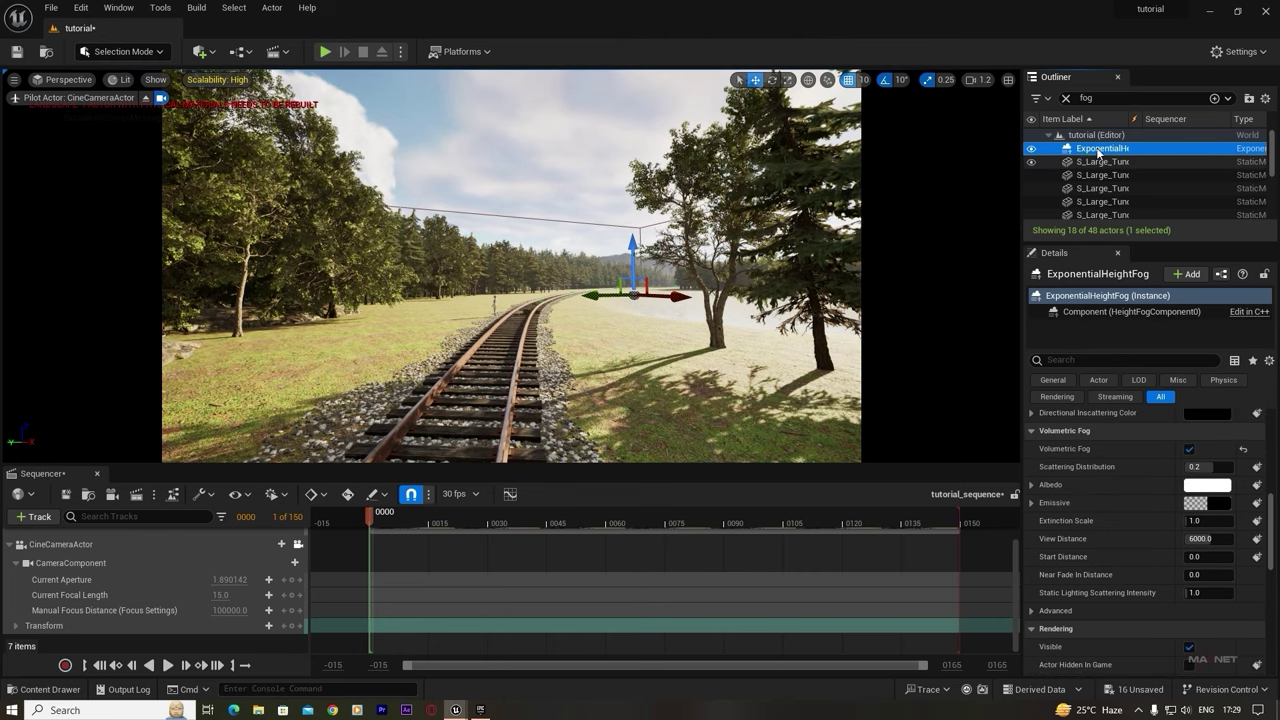
{"action": "left_click_drag", "start_coordinate": [1270, 514], "coordinate": [1270, 430]}
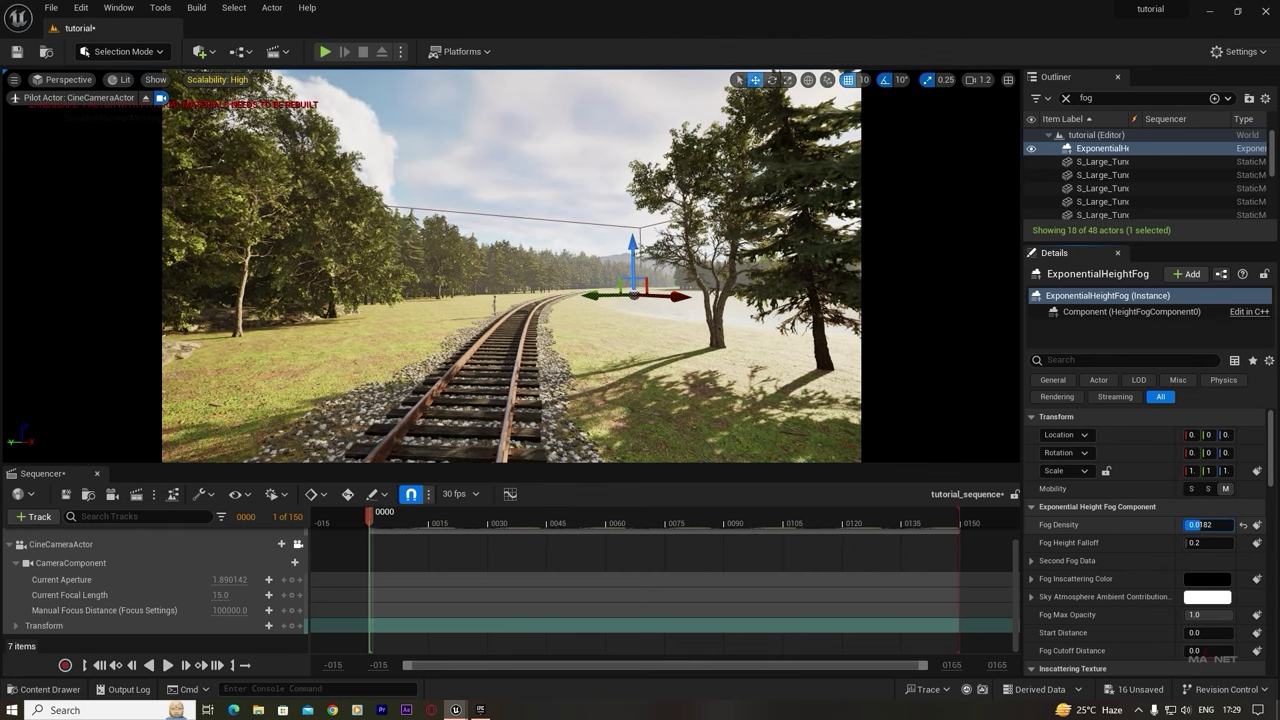
{"action": "key", "text": "Return"}
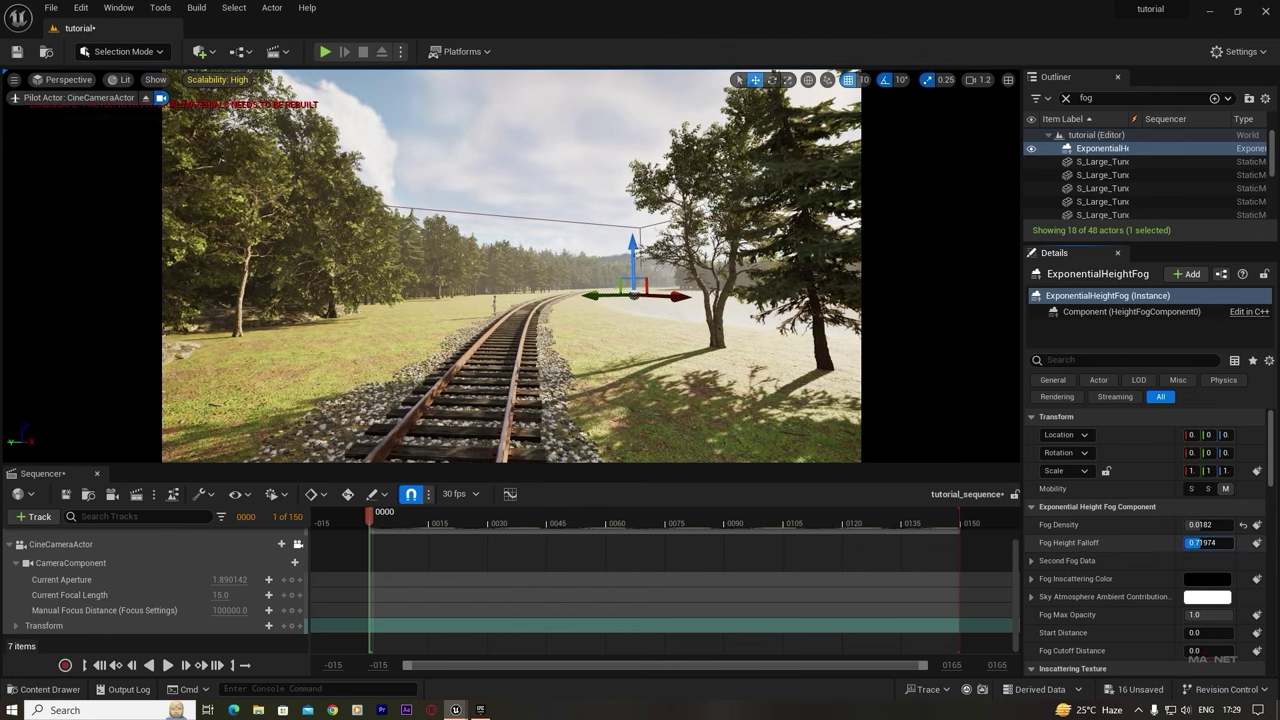
{"action": "left_click_drag", "start_coordinate": [1220, 542], "coordinate": [1203, 542]}
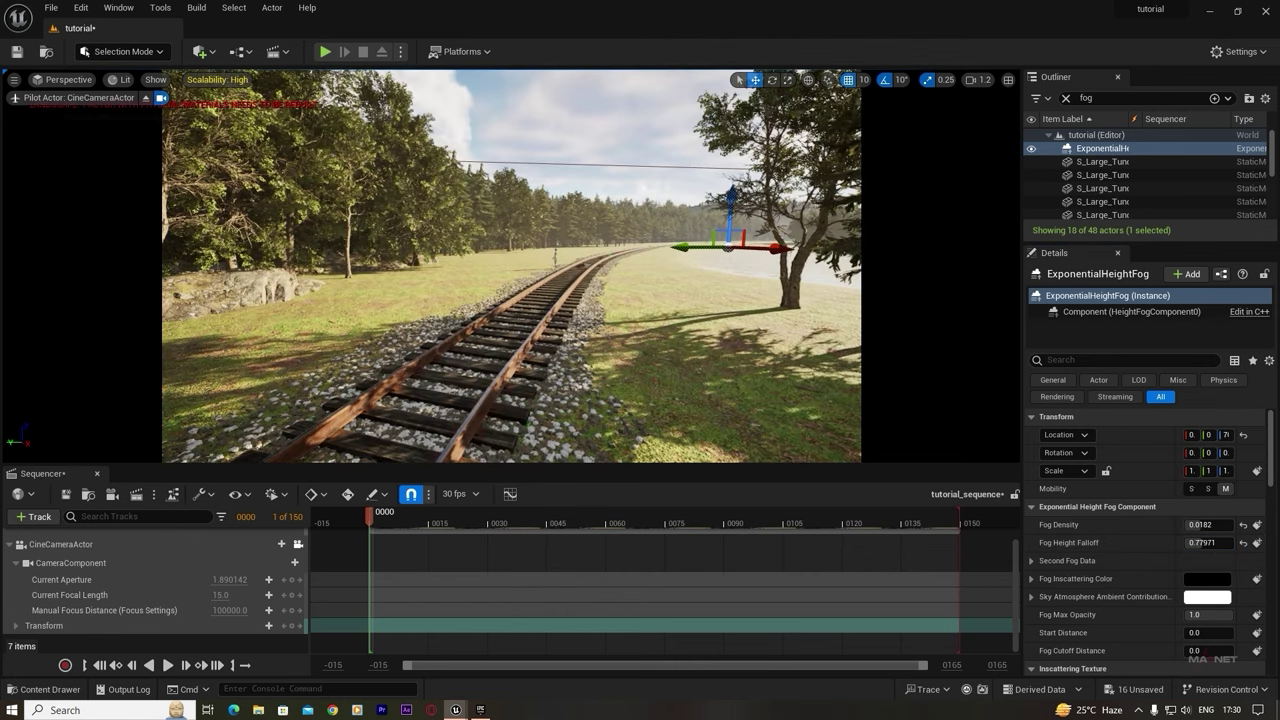
{"action": "right_click_drag", "start_coordinate": [511, 266], "coordinate": [506, 268]}
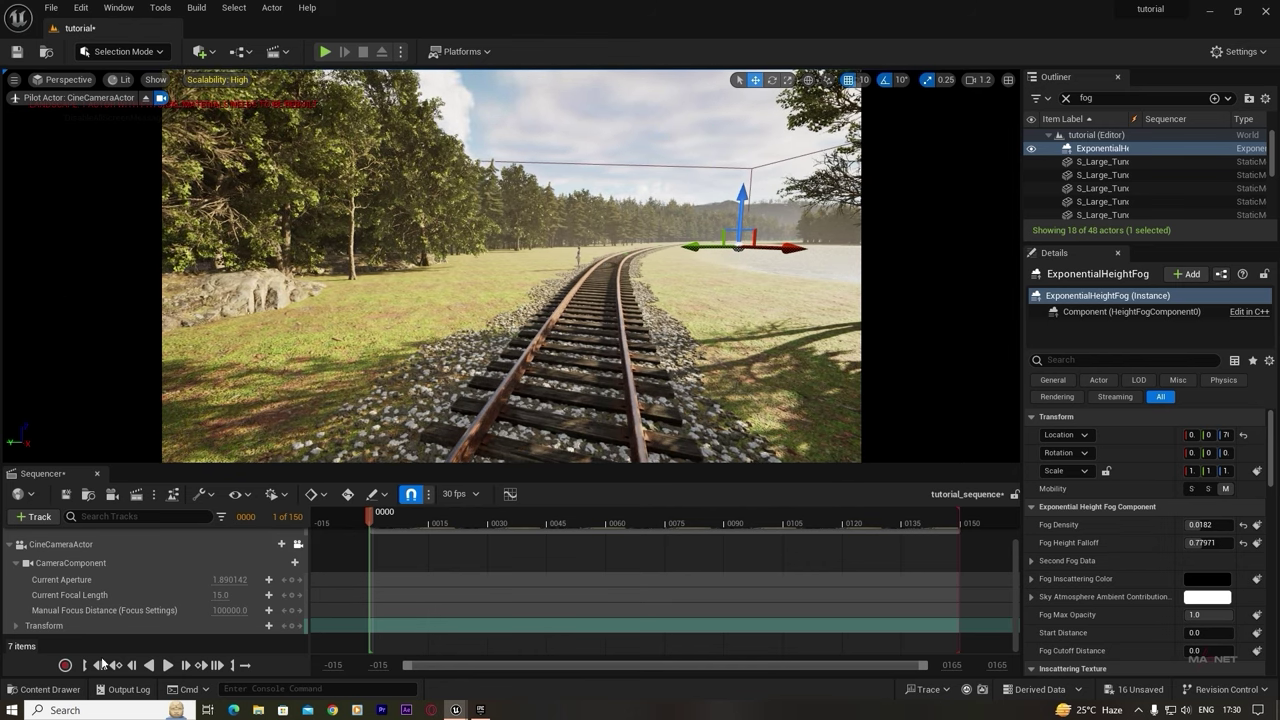
- Dock the Content Browser in the layout, group it with the Sequencer, and bring the Sequencer back to the front
{"action": "left_click", "coordinate": [43, 689]}
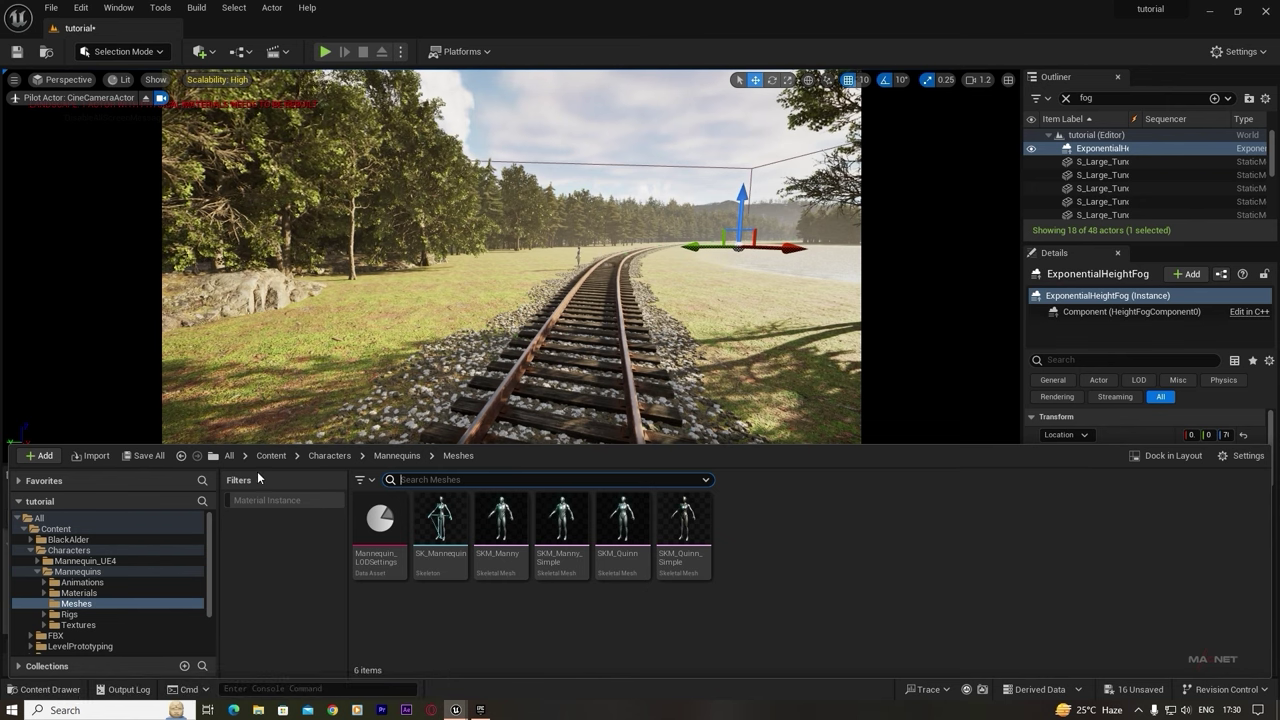
{"action": "left_click", "coordinate": [1165, 455]}
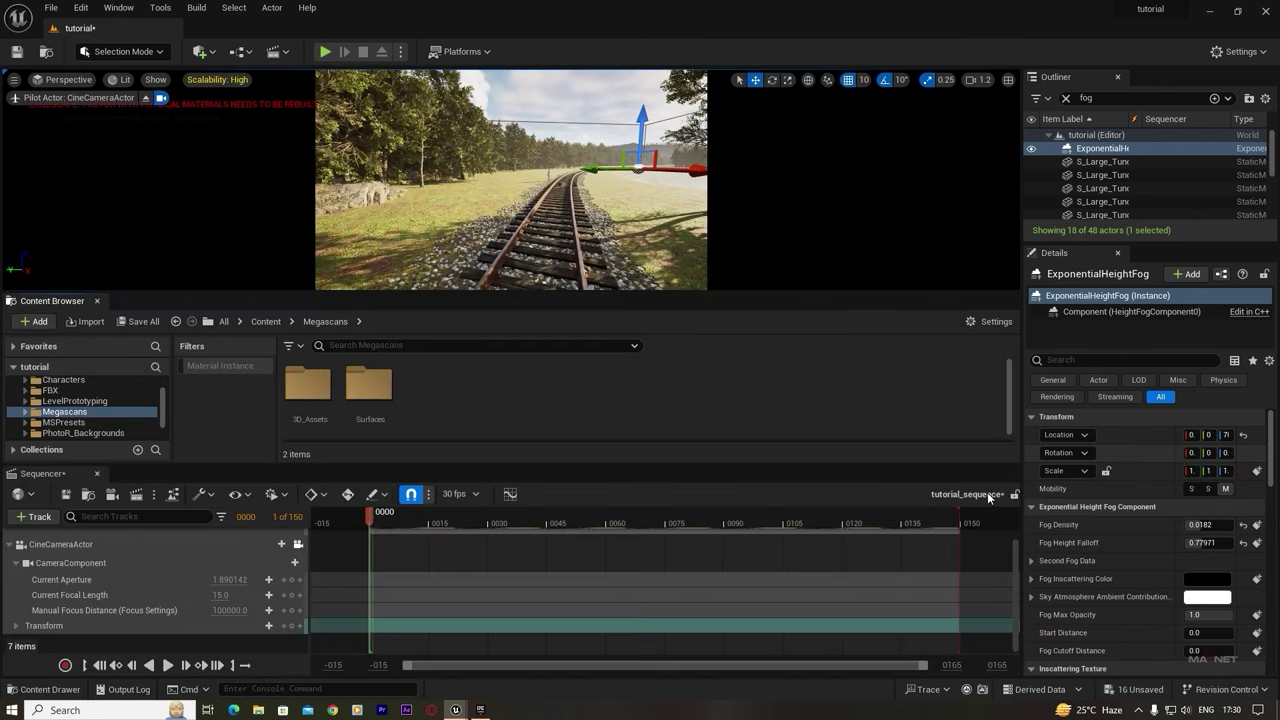
{"action": "left_click_drag", "start_coordinate": [91, 304], "coordinate": [93, 483]}
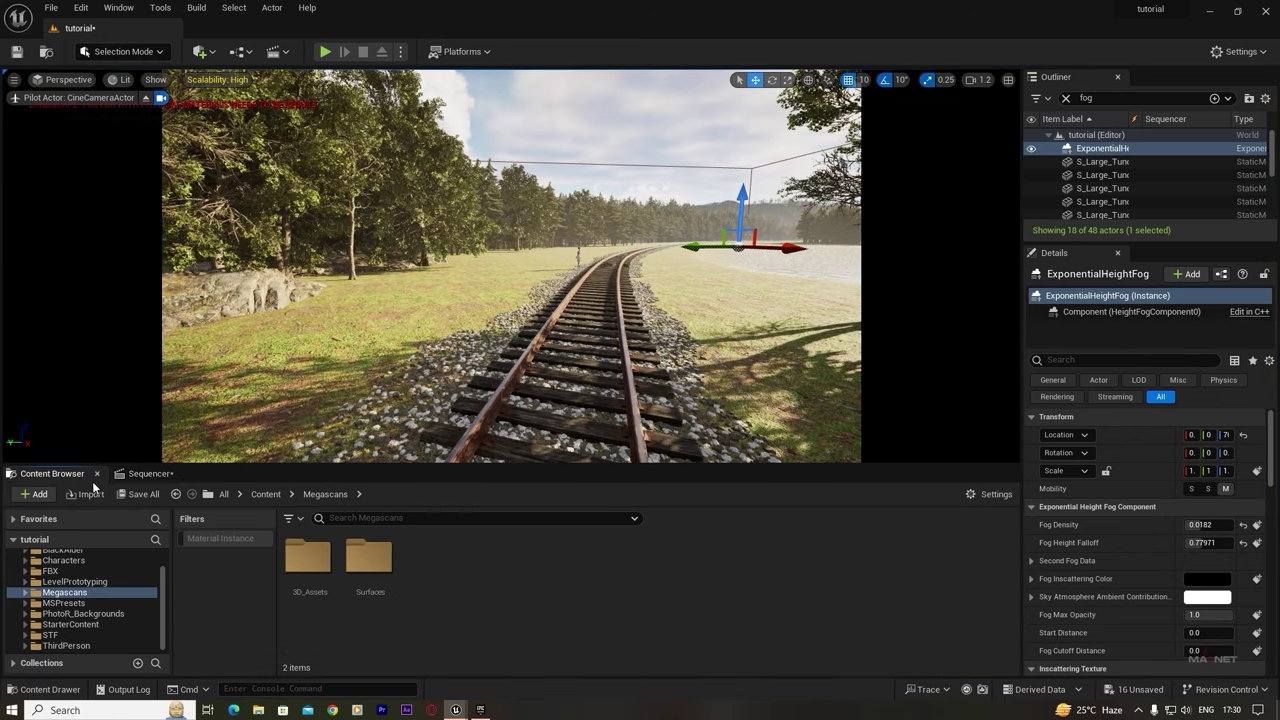
{"action": "left_click", "coordinate": [150, 473]}
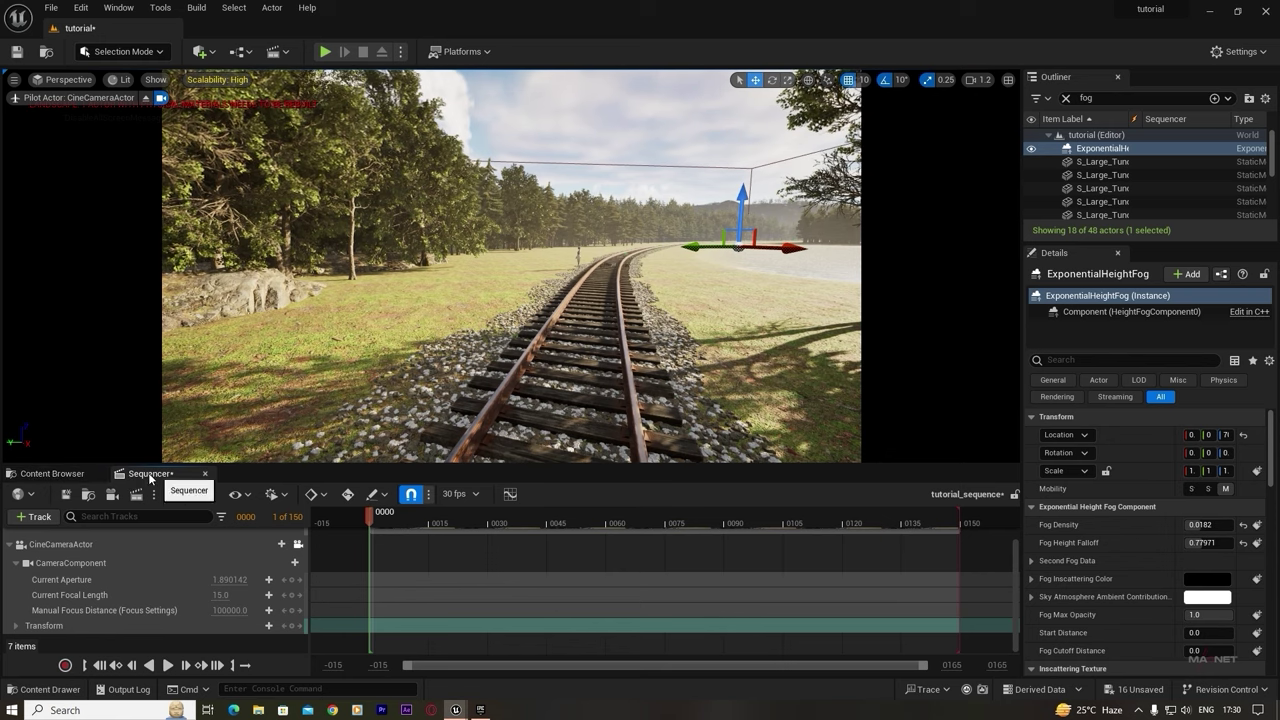
- Open the BlackAlder folder in the Content Browser, filter it by Static Mesh, and browse down to the sapling meshes
{"action": "left_click", "coordinate": [70, 476]}
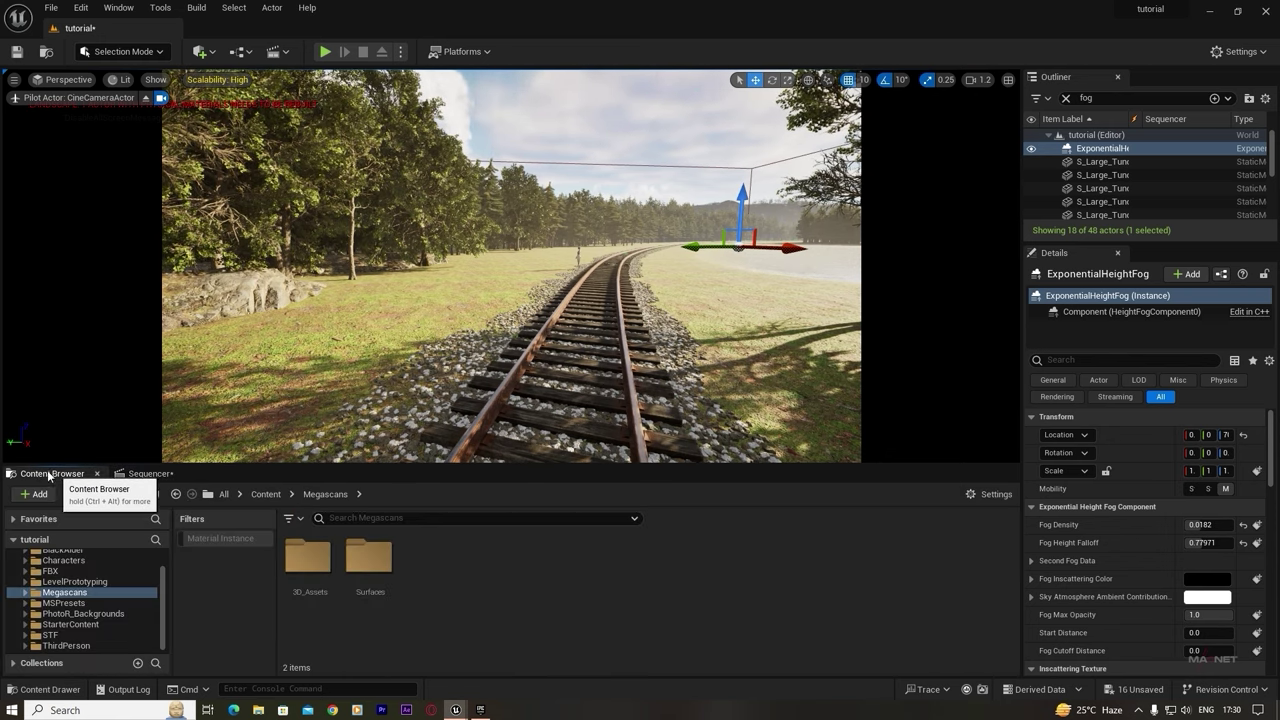
{"action": "scroll", "coordinate": [60, 606], "scroll_direction": "up", "scroll_amount": 1}
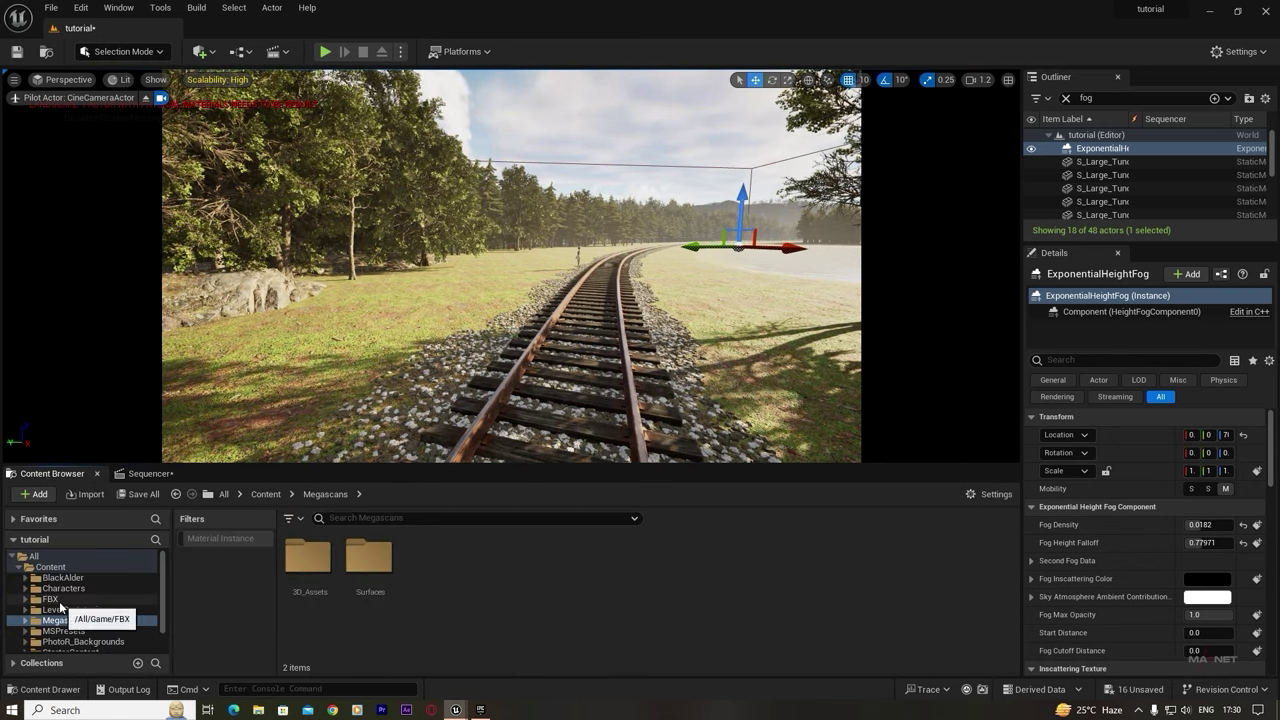
{"action": "scroll", "coordinate": [63, 615], "scroll_direction": "down", "scroll_amount": 1}
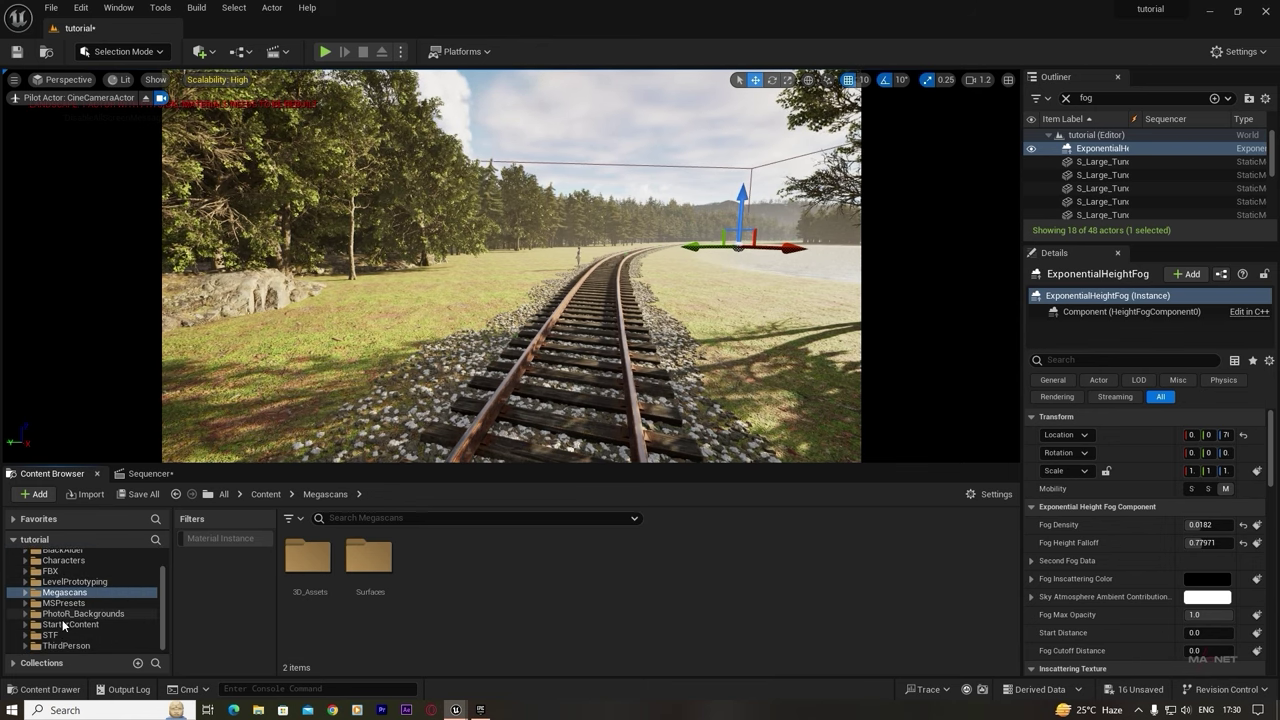
{"action": "scroll", "coordinate": [63, 620], "scroll_direction": "up", "scroll_amount": 1}
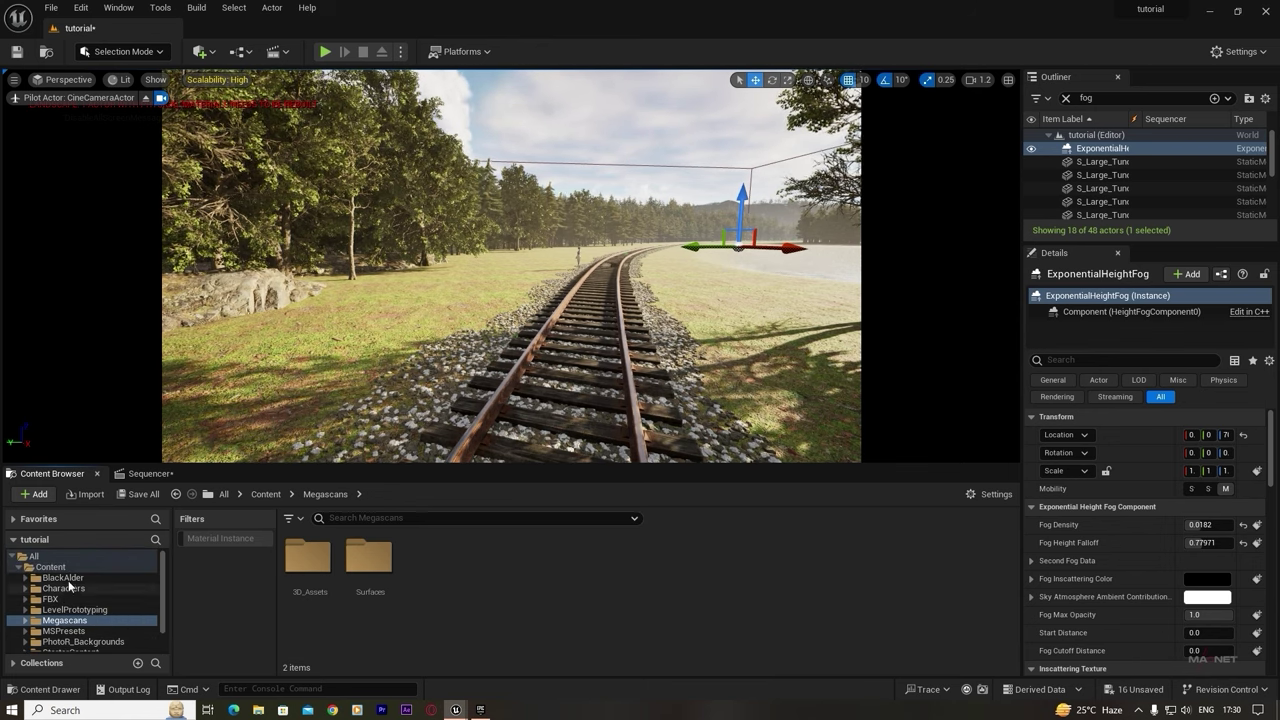
{"action": "left_click", "coordinate": [88, 579]}
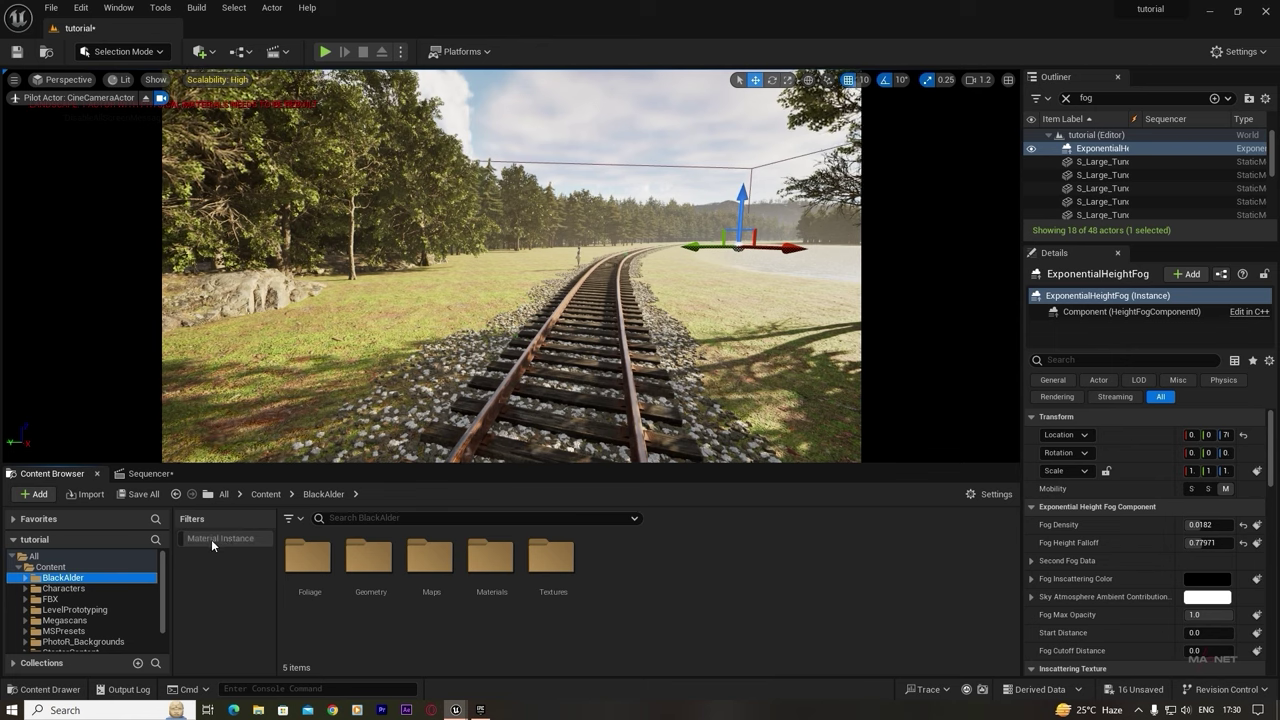
{"action": "left_click", "coordinate": [289, 518]}
{"action": "left_click", "coordinate": [366, 305]}
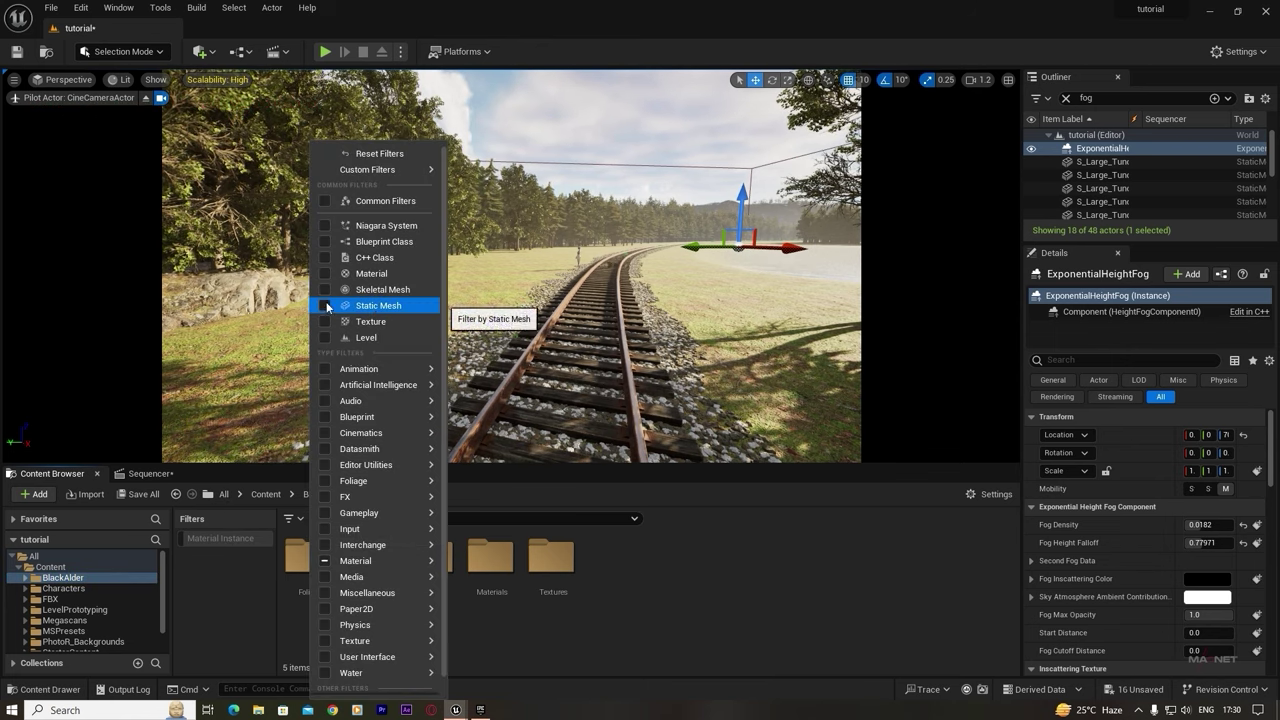
{"action": "left_click", "coordinate": [207, 600]}
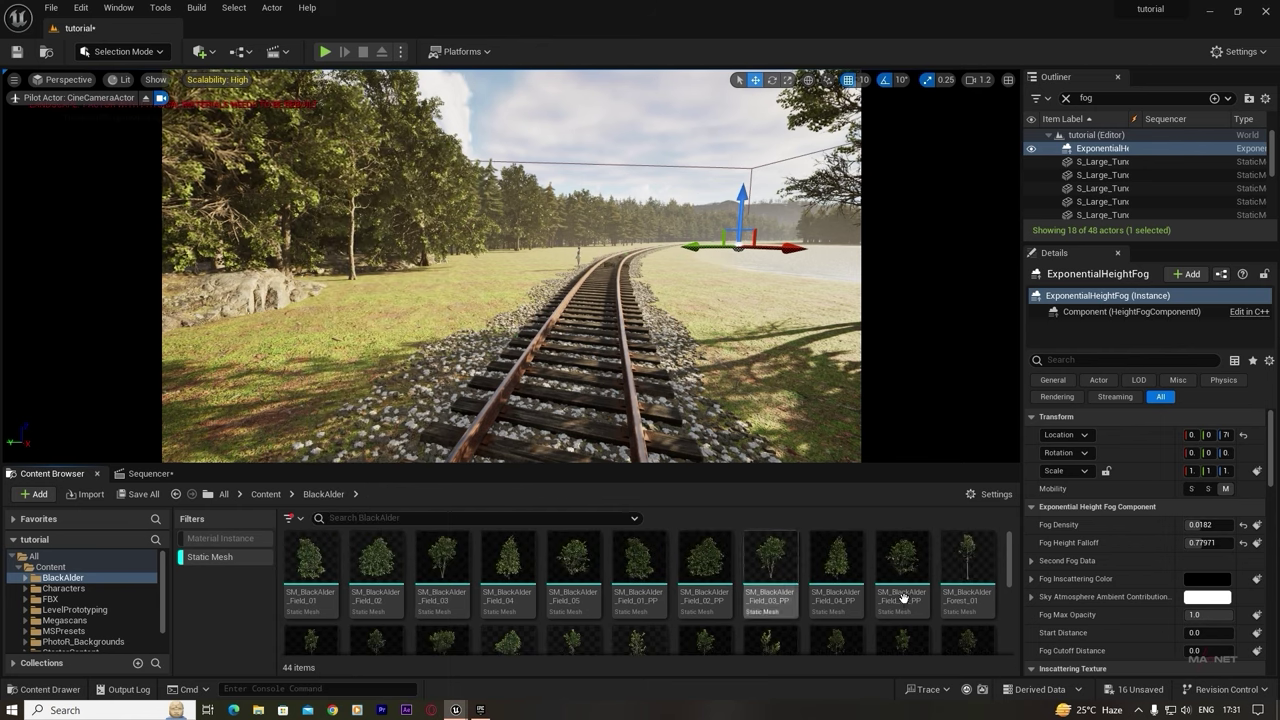
{"action": "left_click_drag", "start_coordinate": [1011, 558], "coordinate": [1011, 617]}
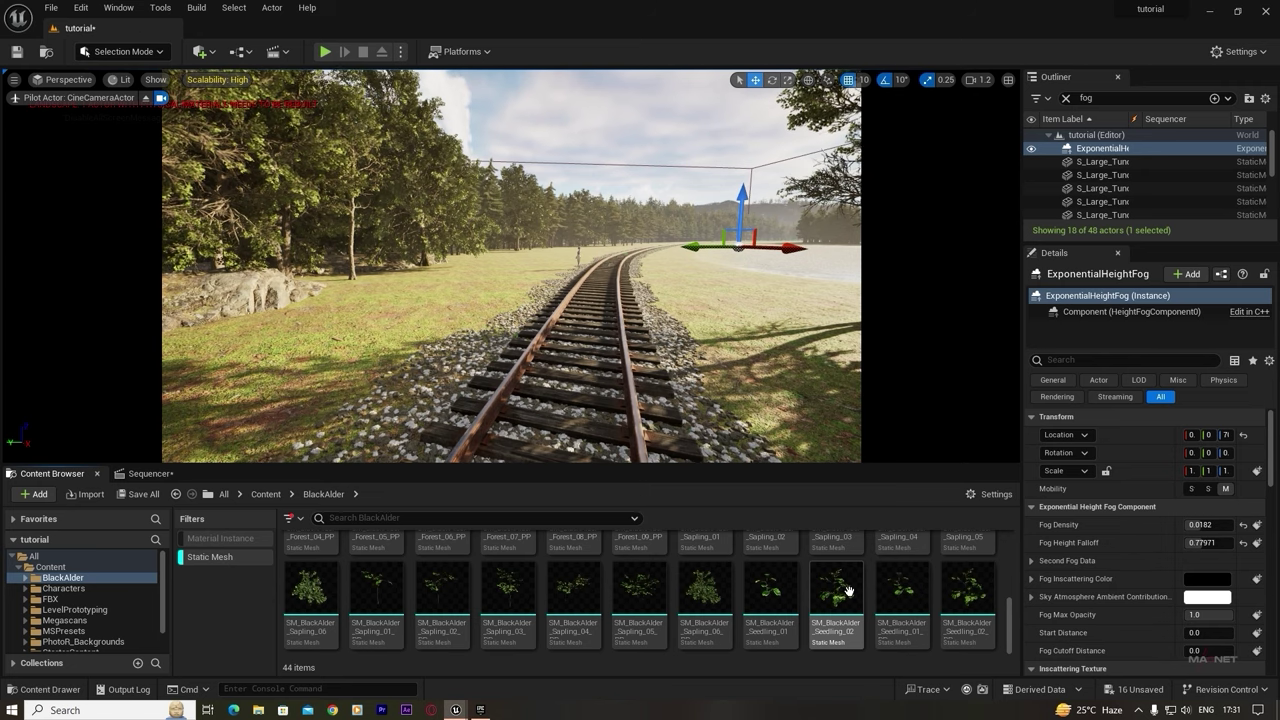
- Switch to Foliage mode, deactivate all existing foliage types, and add SM_BlackAlder_Sapling_06_PP as a new foliage type
{"action": "left_click", "coordinate": [157, 52]}
{"action": "left_click", "coordinate": [120, 101]}
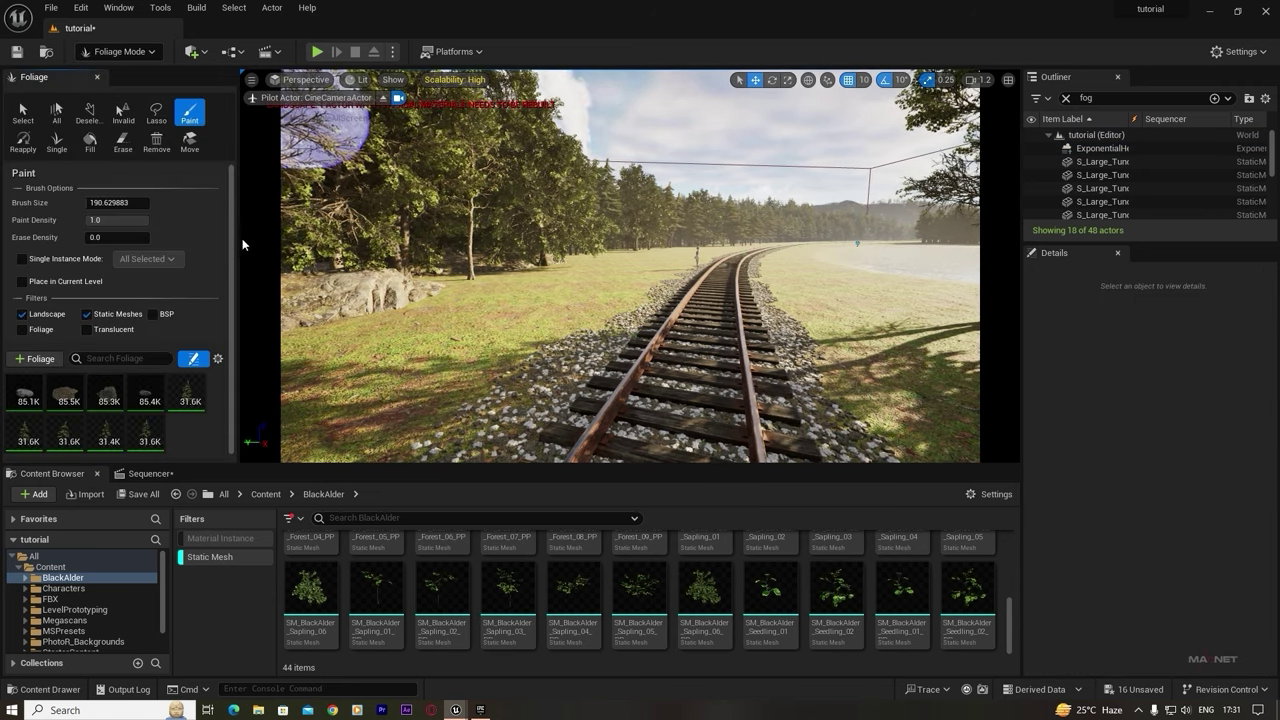
{"action": "key", "text": "ctrl+a"}
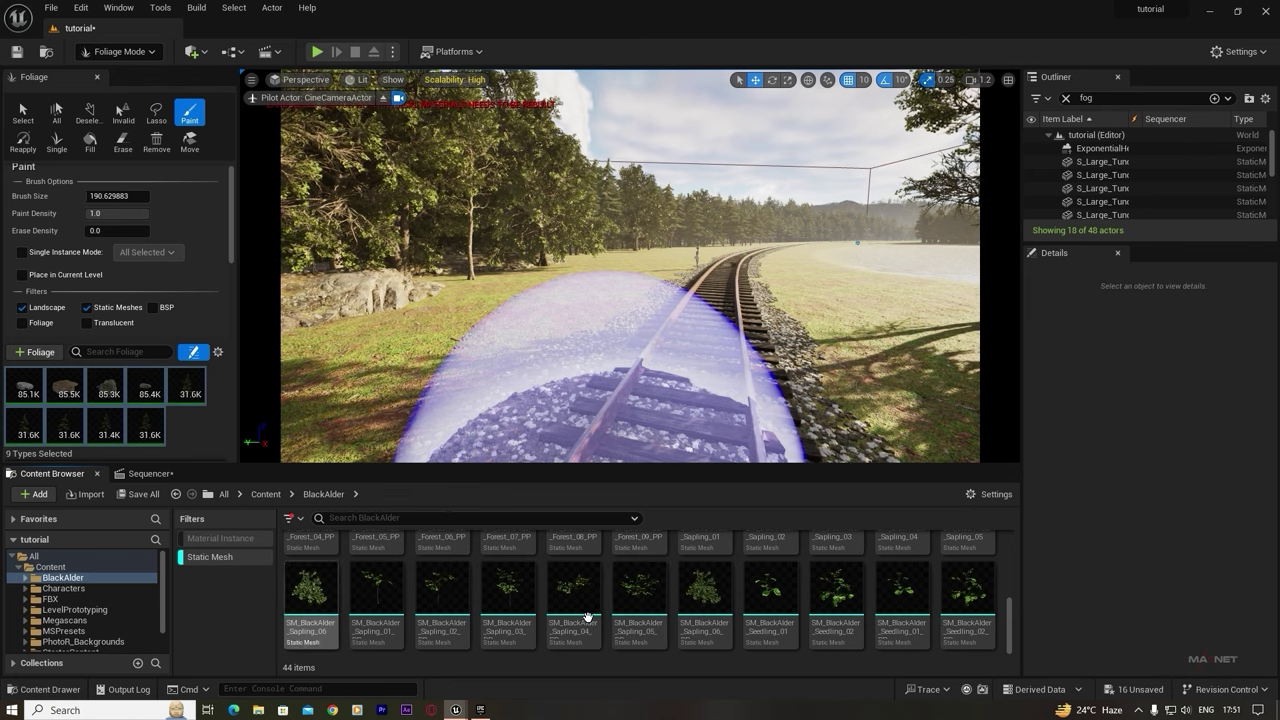
{"action": "left_click_drag", "start_coordinate": [703, 594], "coordinate": [185, 431]}
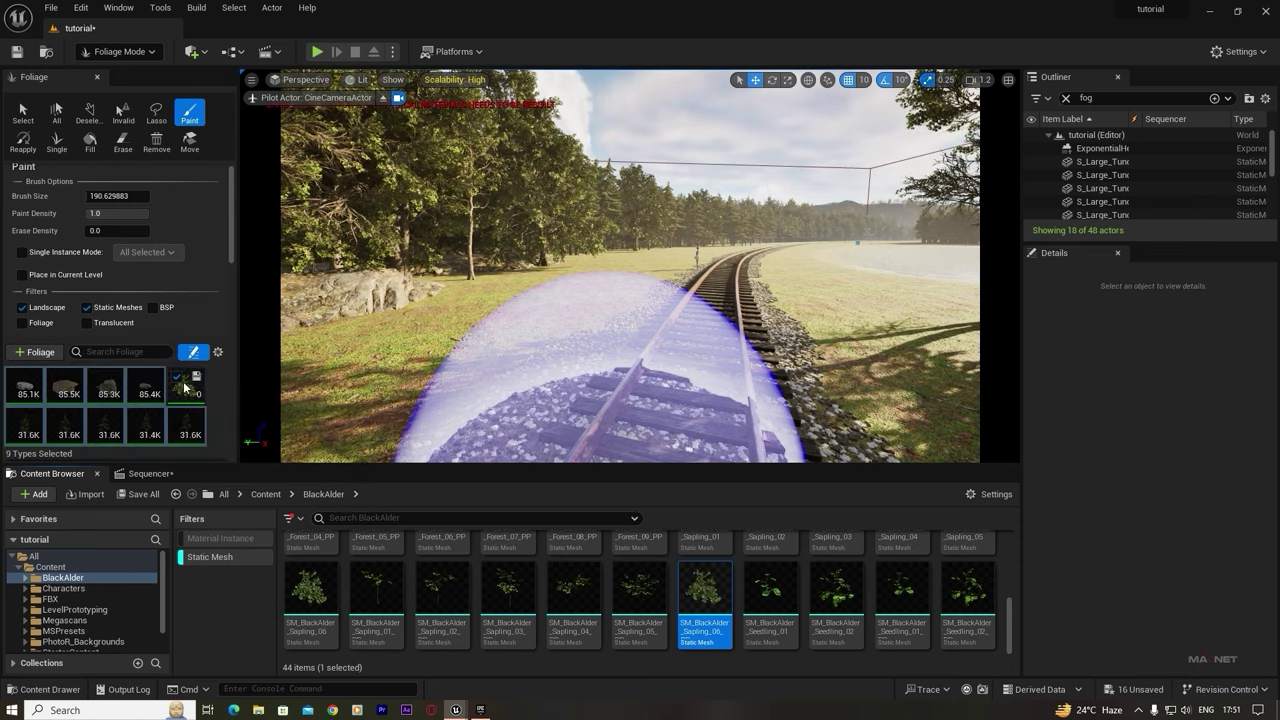
- Disable Align to Normal for the BlackAlder sapling foliage and set its painting density to 40
{"action": "left_click_drag", "start_coordinate": [230, 199], "coordinate": [228, 285]}
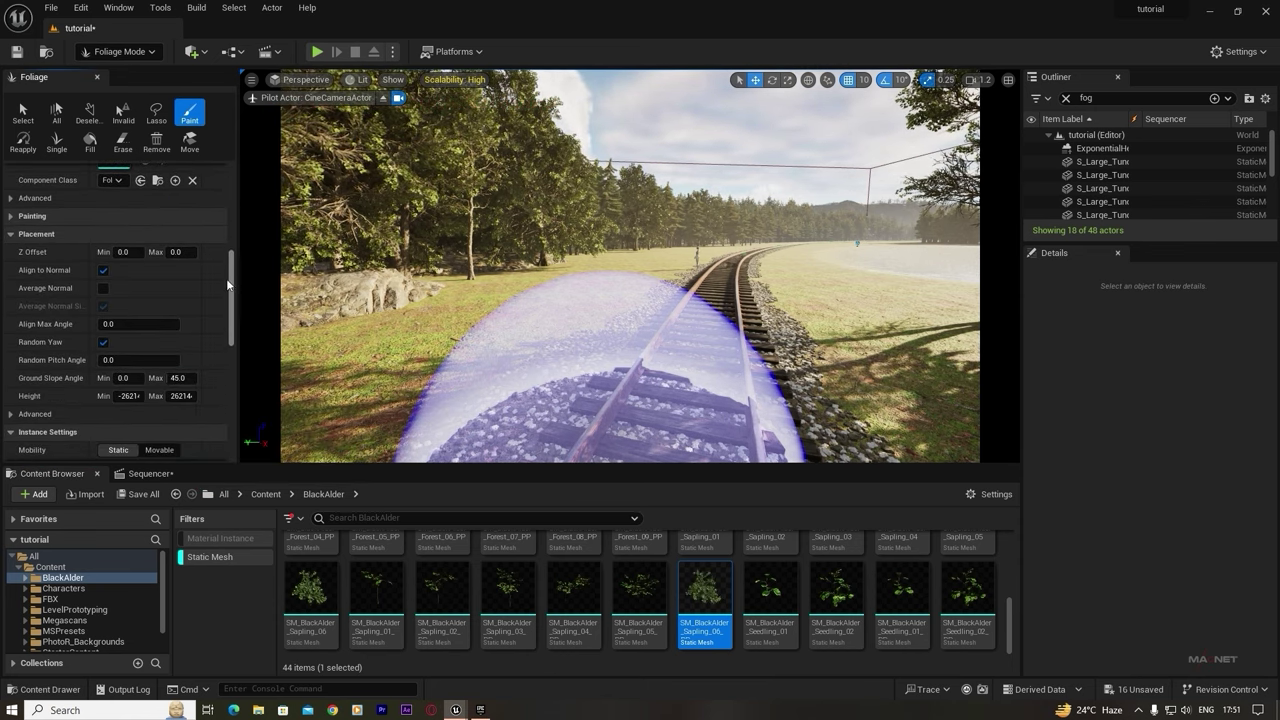
{"action": "left_click", "coordinate": [102, 271]}
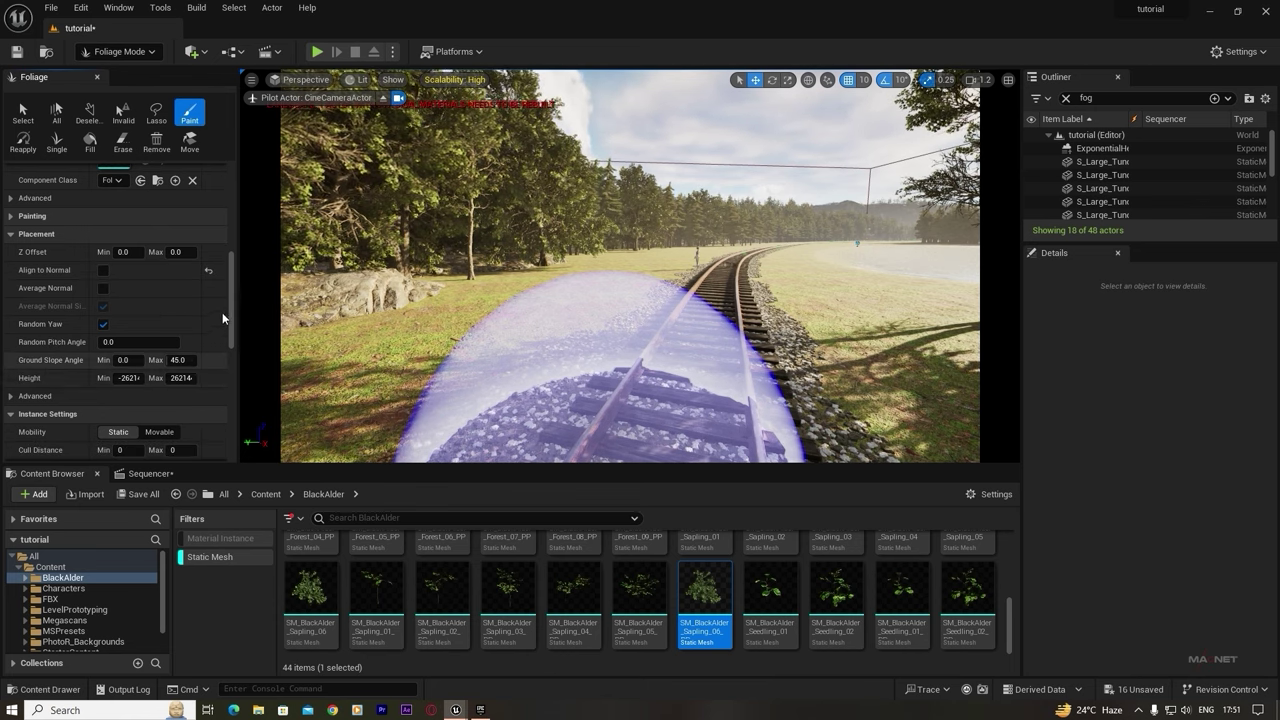
{"action": "scroll", "coordinate": [232, 280], "scroll_direction": "up", "scroll_amount": 4}
{"action": "scroll", "coordinate": [232, 280], "scroll_direction": "up", "scroll_amount": 1}
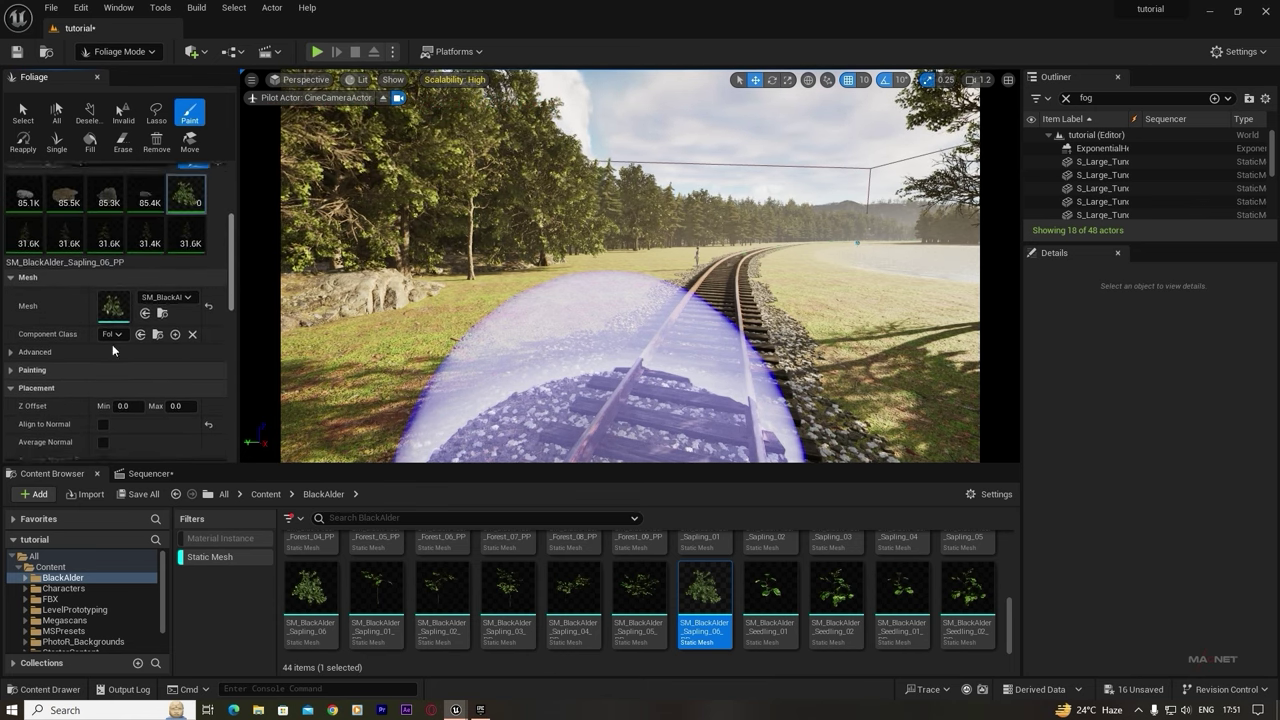
{"action": "left_click", "coordinate": [12, 371]}
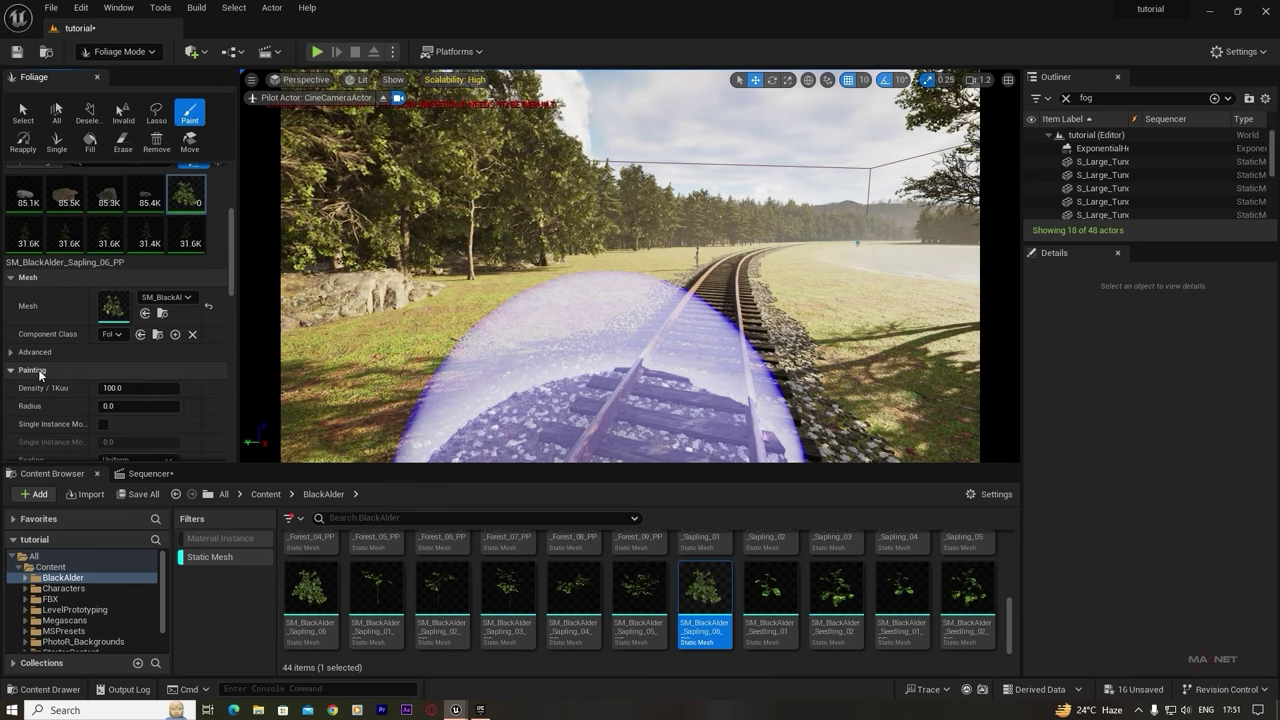
{"action": "left_click", "coordinate": [115, 389]}
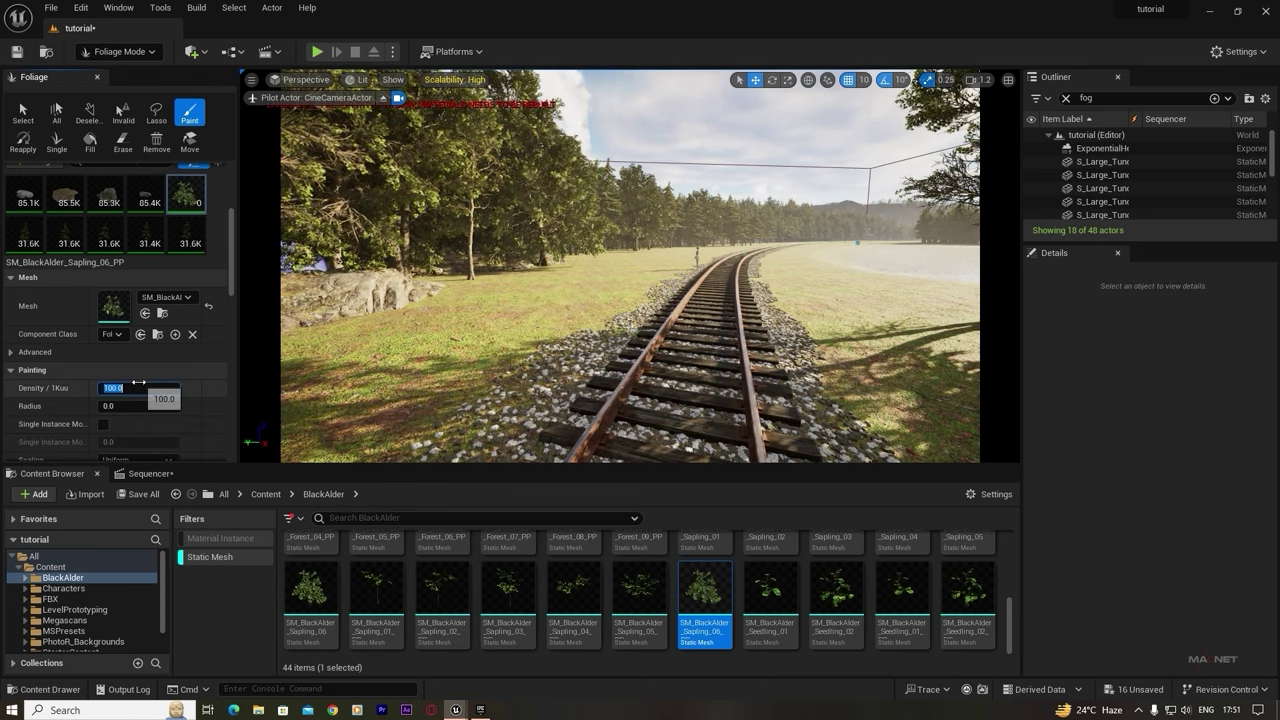
{"action": "type", "text": "400"}
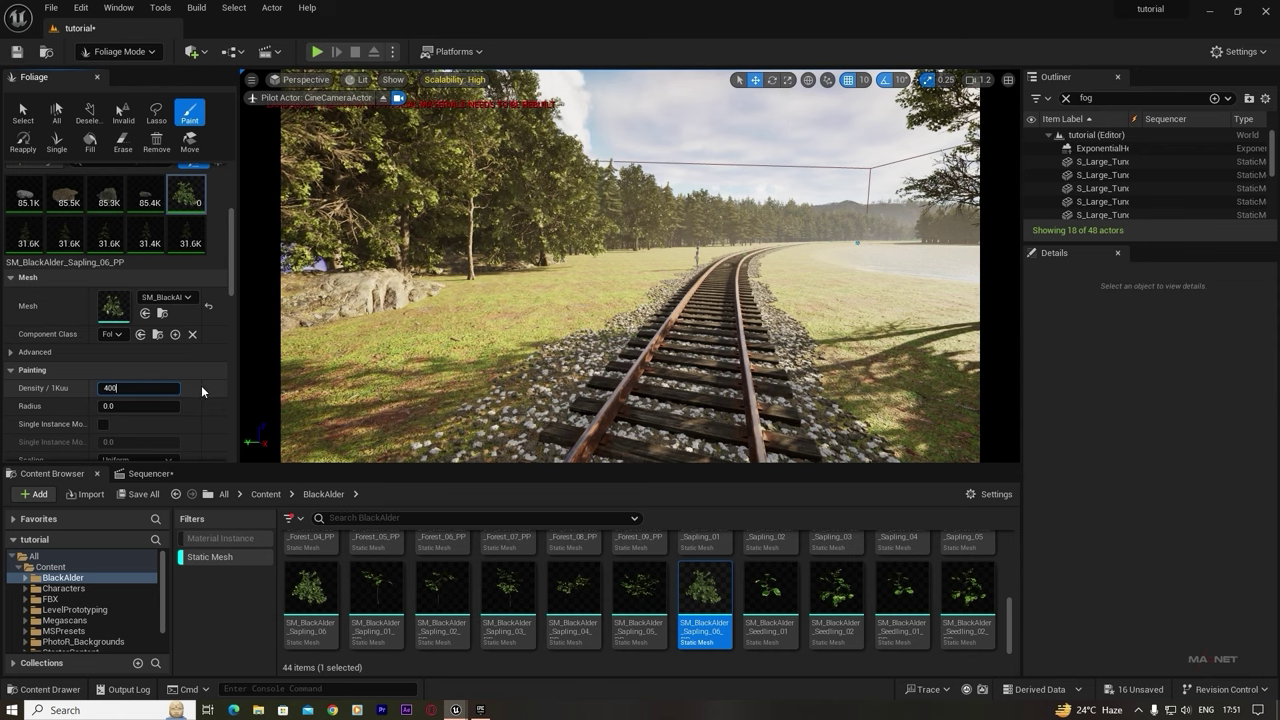
{"action": "key", "text": "BackSpace"}
{"action": "key", "text": "Return"}
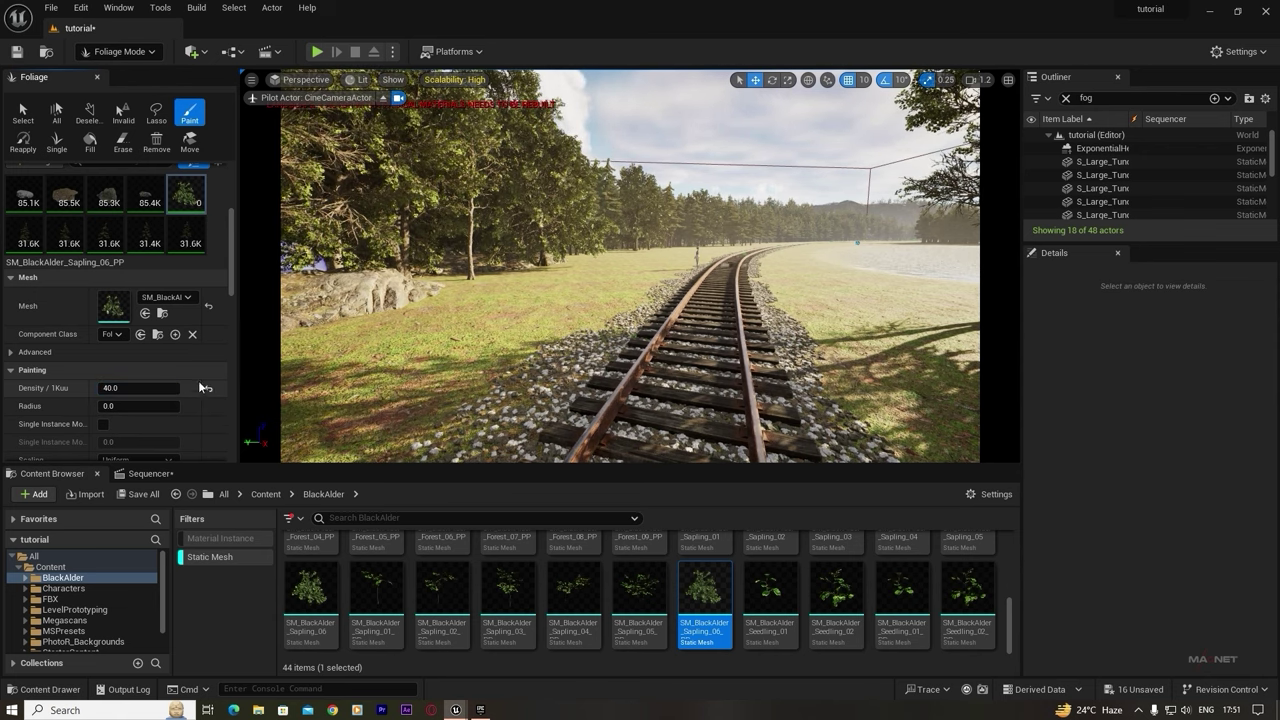
- Switch the viewport to Unlit shading and paint BlackAlder saplings under the trees behind the large rock
{"action": "right_click_drag", "start_coordinate": [460, 276], "coordinate": [432, 218]}
{"action": "mouse_move", "coordinate": [470, 300]}
{"action": "right_mouse_down"}
{"action": "mouse_move", "coordinate": [450, 300]}
{"action": "mouse_move", "coordinate": [486, 288]}
{"action": "right_mouse_up"}
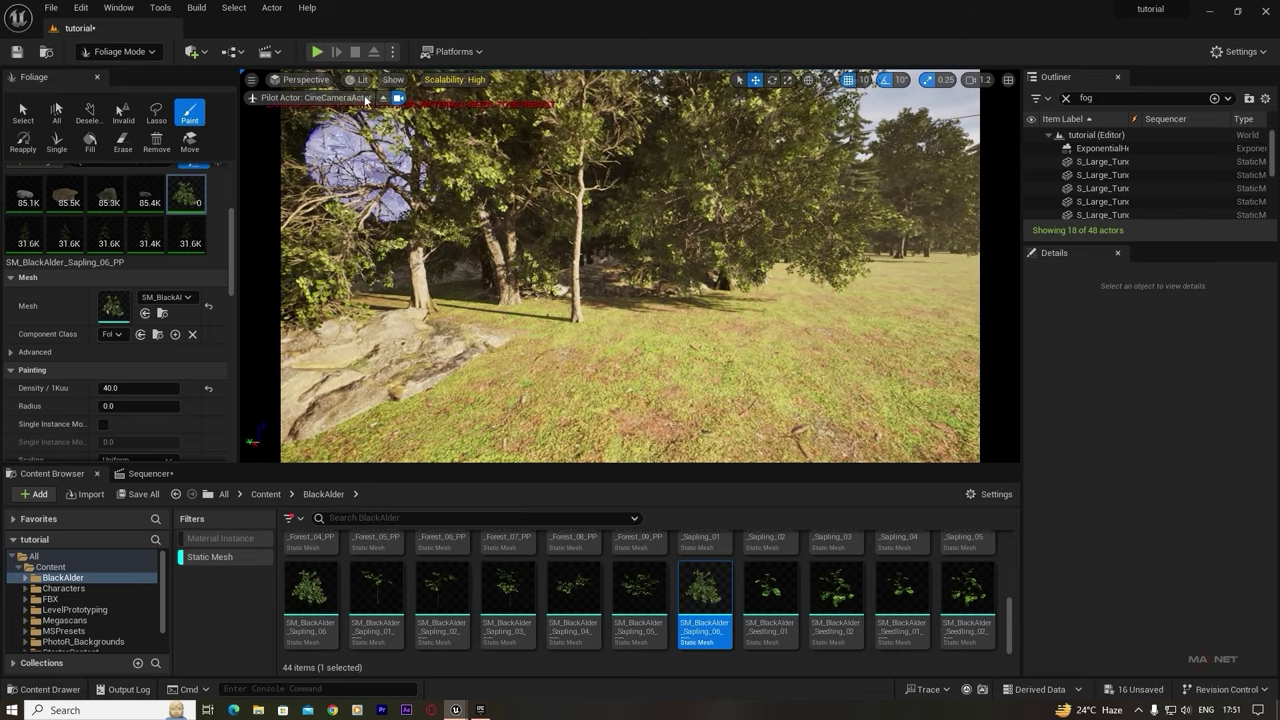
{"action": "left_click", "coordinate": [358, 80]}
{"action": "left_click", "coordinate": [390, 133]}
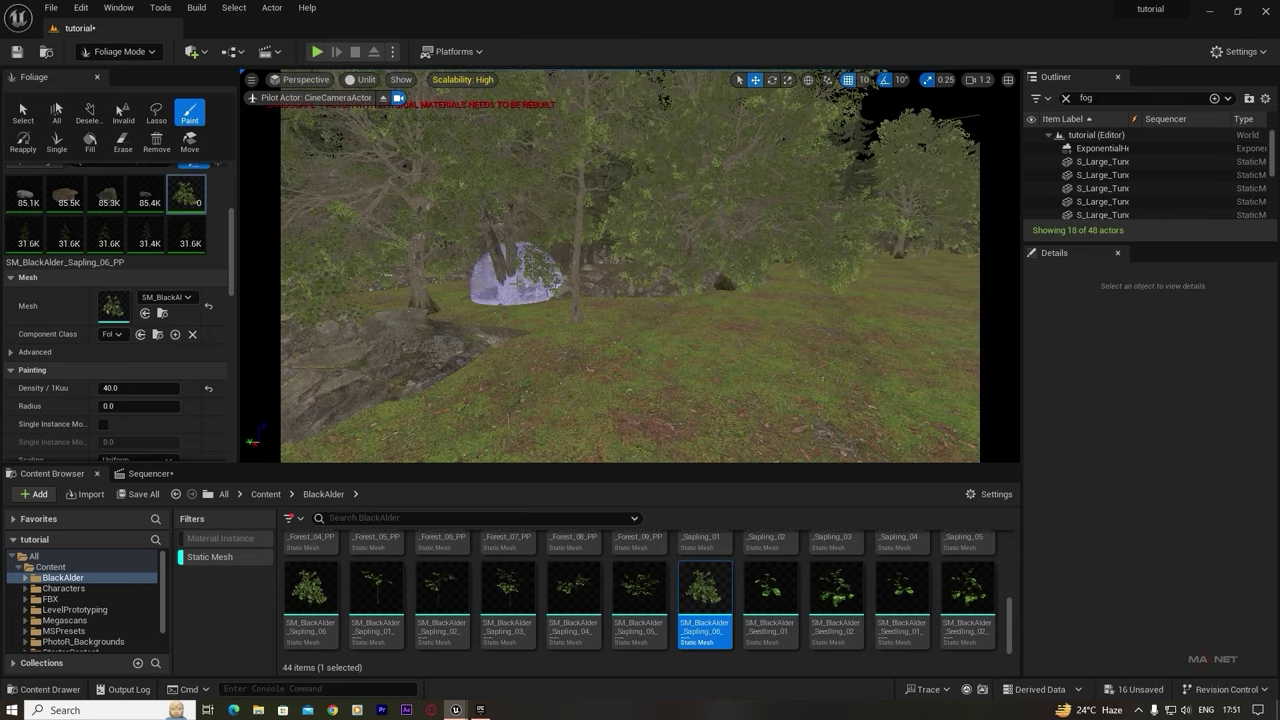
{"action": "right_click_drag", "start_coordinate": [543, 328], "coordinate": [540, 295]}
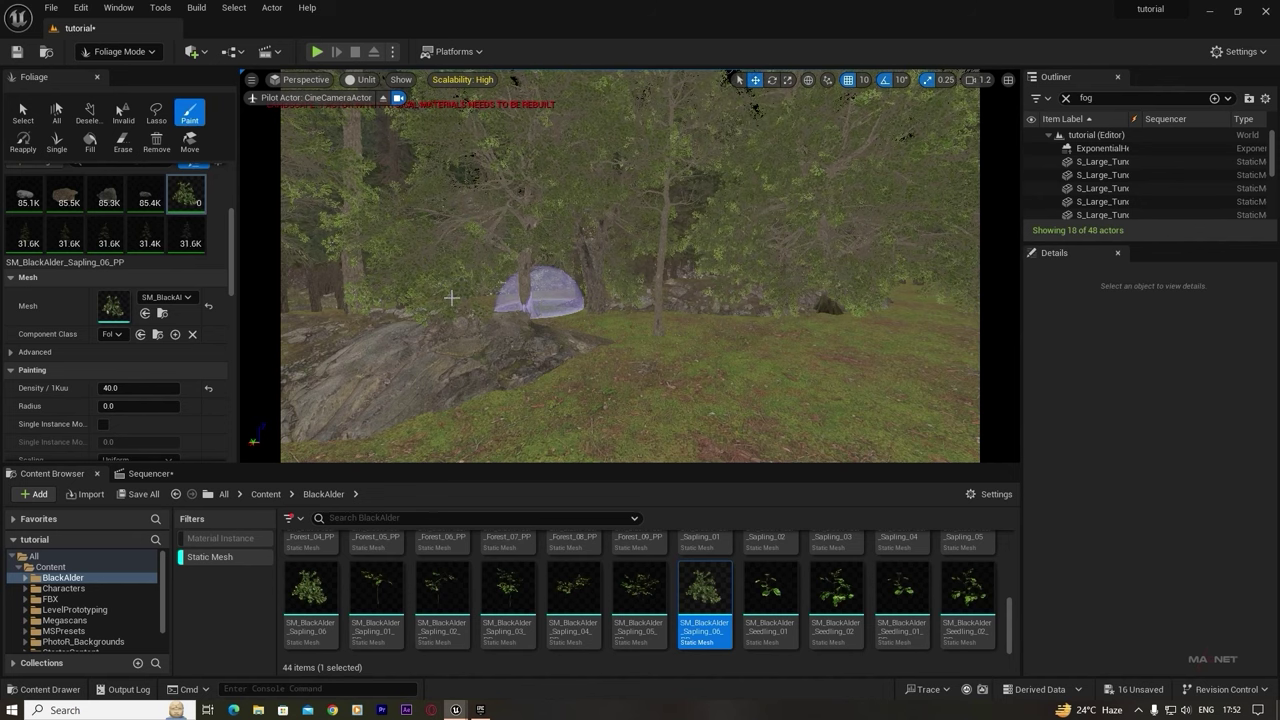
{"action": "mouse_move", "coordinate": [452, 298]}
{"action": "left_mouse_down"}
{"action": "mouse_move", "coordinate": [554, 294]}
{"action": "mouse_move", "coordinate": [420, 283]}
{"action": "left_mouse_up"}
{"action": "mouse_move", "coordinate": [420, 283]}
{"action": "right_mouse_down"}
{"action": "mouse_move", "coordinate": [620, 283]}
{"action": "mouse_move", "coordinate": [571, 280]}
{"action": "right_mouse_up"}
- Set the minimum Scale X of the BlackAlder sapling foliage to 0.5
{"action": "scroll", "coordinate": [209, 208], "scroll_direction": "up", "scroll_amount": 4}
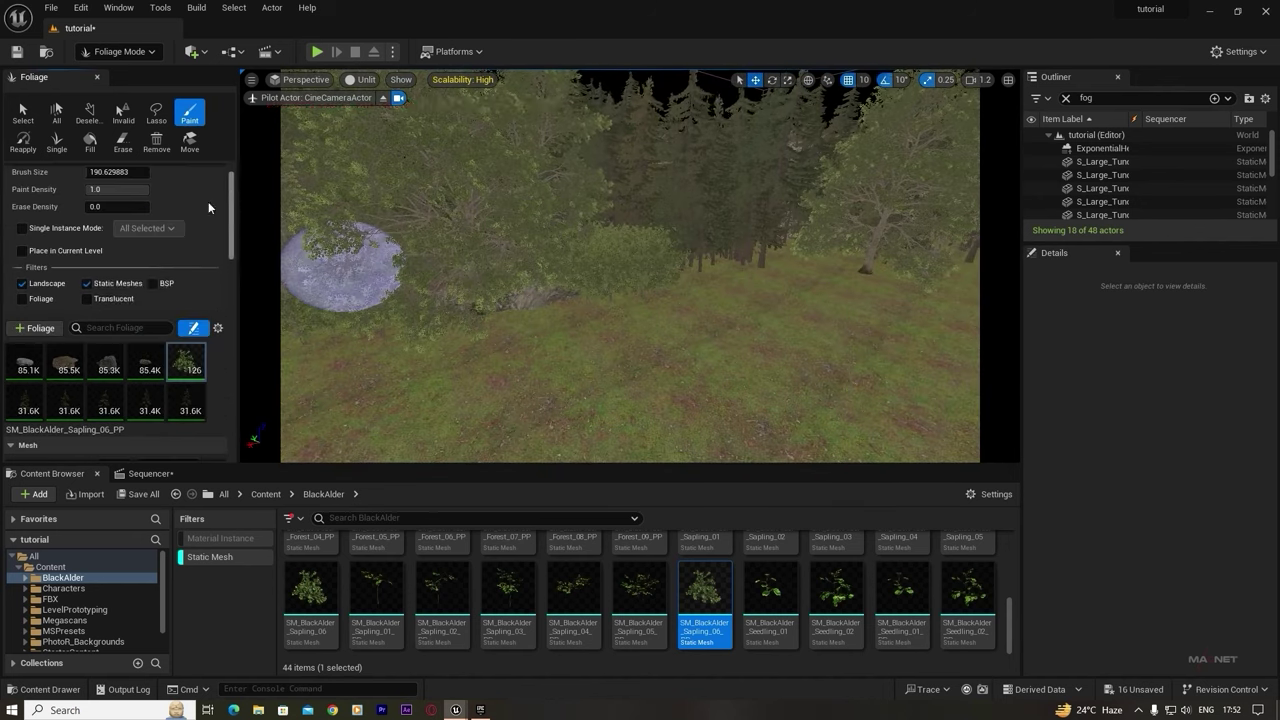
{"action": "scroll", "coordinate": [209, 208], "scroll_direction": "down", "scroll_amount": 4}
{"action": "mouse_move", "coordinate": [683, 263]}
{"action": "right_mouse_down"}
{"action": "mouse_move", "coordinate": [928, 440]}
{"action": "mouse_move", "coordinate": [300, 350]}
{"action": "right_mouse_up"}
{"action": "scroll", "coordinate": [217, 236], "scroll_direction": "down", "scroll_amount": 4}
{"action": "left_click", "coordinate": [128, 322]}
{"action": "type", "text": ".5"}
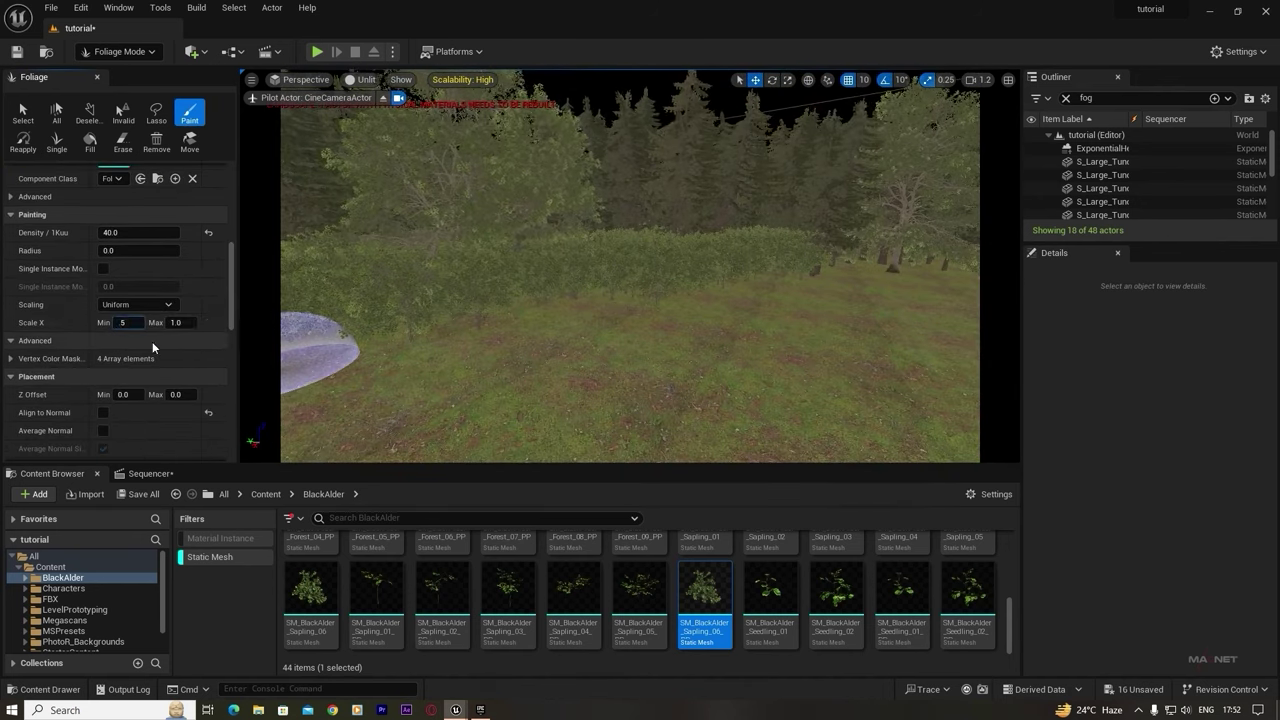
{"action": "left_click", "coordinate": [152, 341]}
- Paint more saplings along the forest edges beside the track, using density 80 and Scale X from 0.2 to 0.4
{"action": "right_click_drag", "start_coordinate": [683, 263], "coordinate": [629, 327]}
{"action": "scroll", "coordinate": [771, 371], "scroll_direction": "up", "scroll_amount": 3}
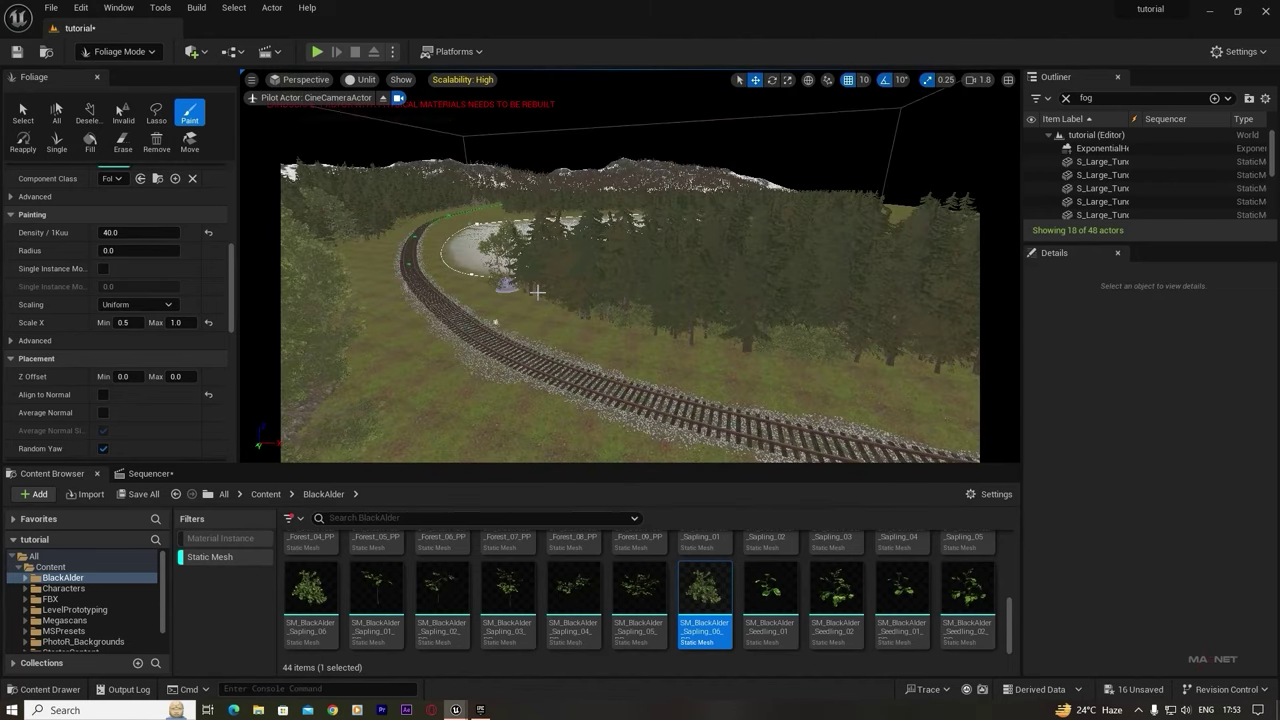
{"action": "right_click_drag", "start_coordinate": [537, 292], "coordinate": [800, 320]}
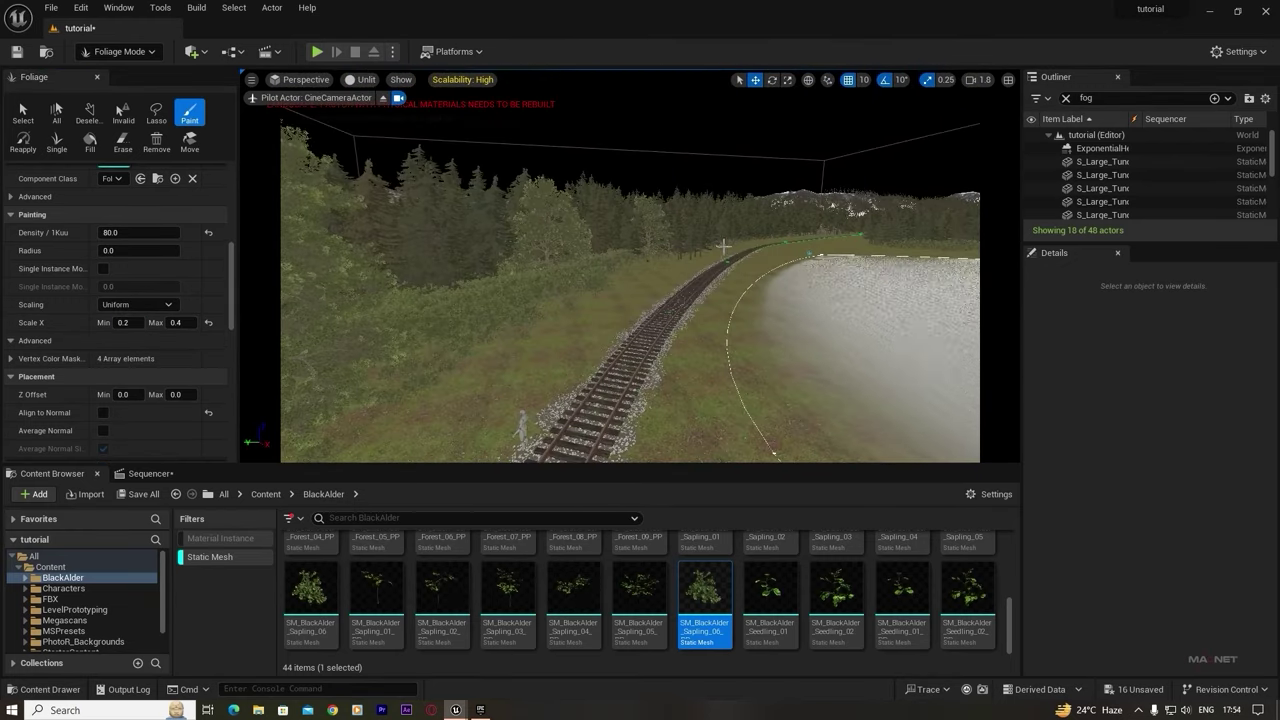
{"action": "mouse_move", "coordinate": [723, 246]}
{"action": "right_mouse_down"}
{"action": "mouse_move", "coordinate": [457, 194]}
{"action": "mouse_move", "coordinate": [642, 213]}
{"action": "mouse_move", "coordinate": [611, 323]}
{"action": "mouse_move", "coordinate": [643, 243]}
{"action": "mouse_move", "coordinate": [641, 280]}
{"action": "right_mouse_up"}
{"action": "right_click_drag", "start_coordinate": [729, 301], "coordinate": [735, 238]}
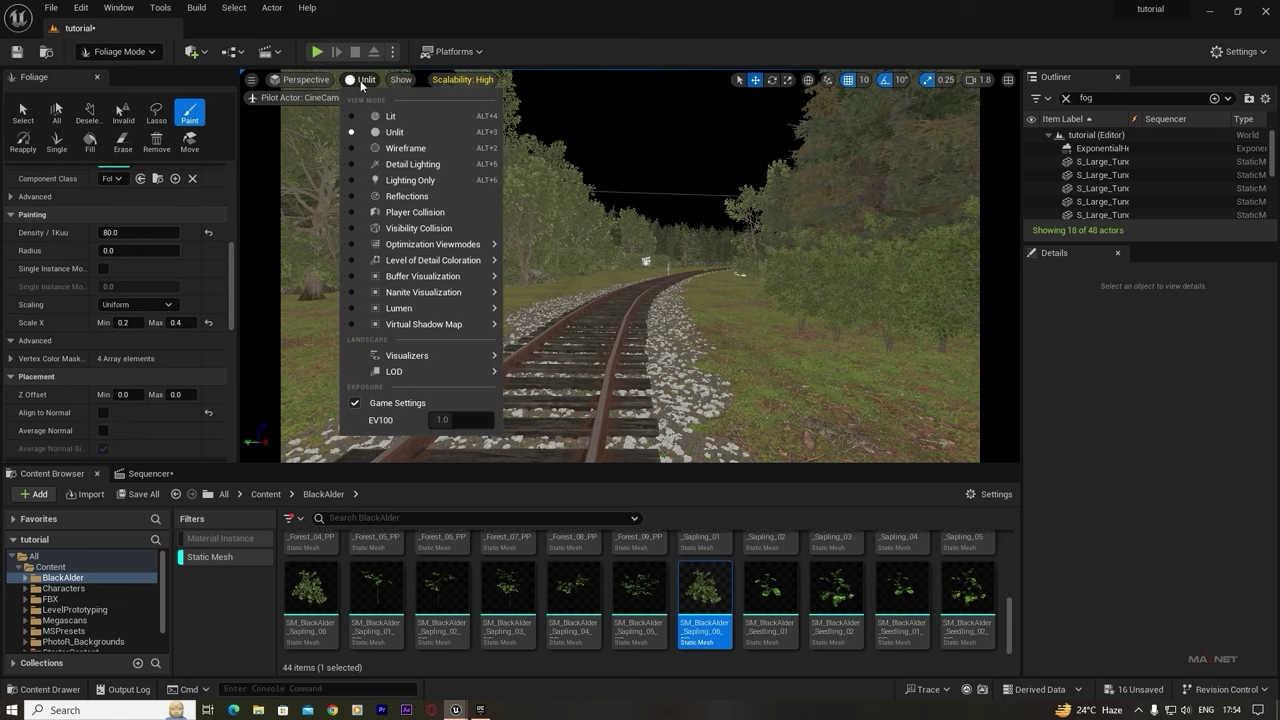
- Restore Lit shading, return to Selection mode, and reframe the camera on the curving track
{"action": "left_click", "coordinate": [383, 117]}
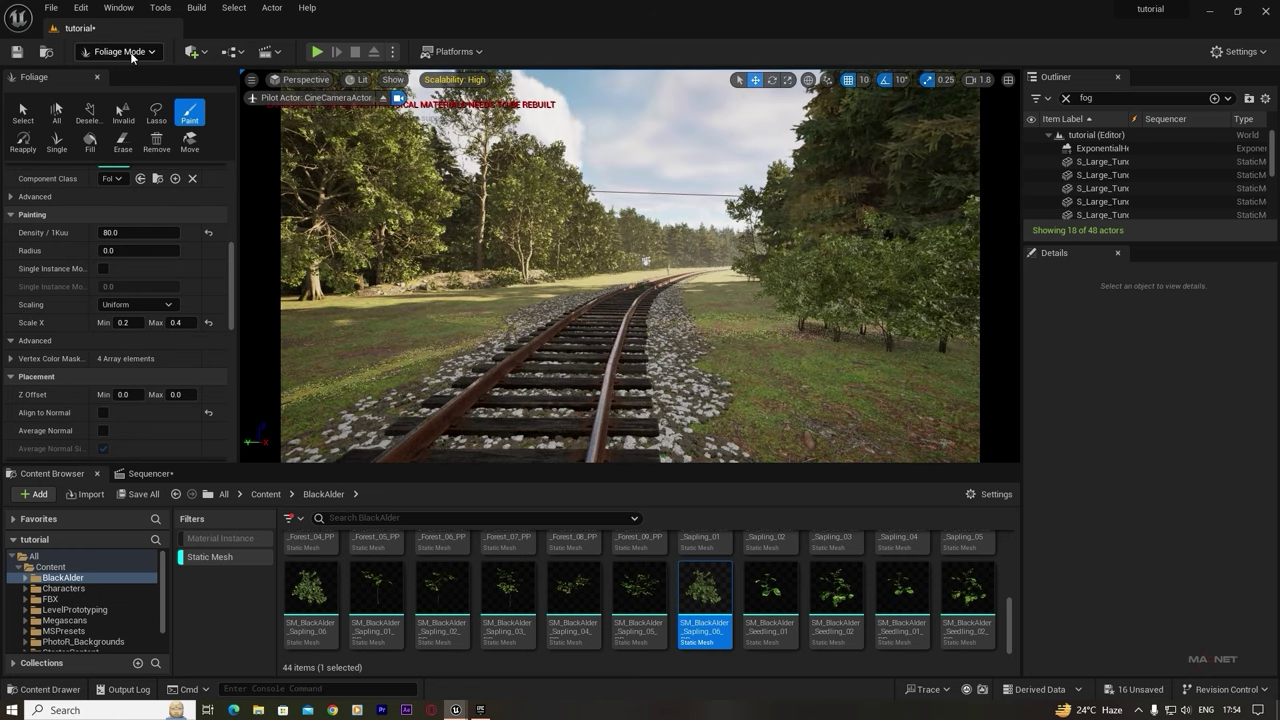
{"action": "left_click", "coordinate": [131, 57]}
{"action": "left_click", "coordinate": [125, 77]}
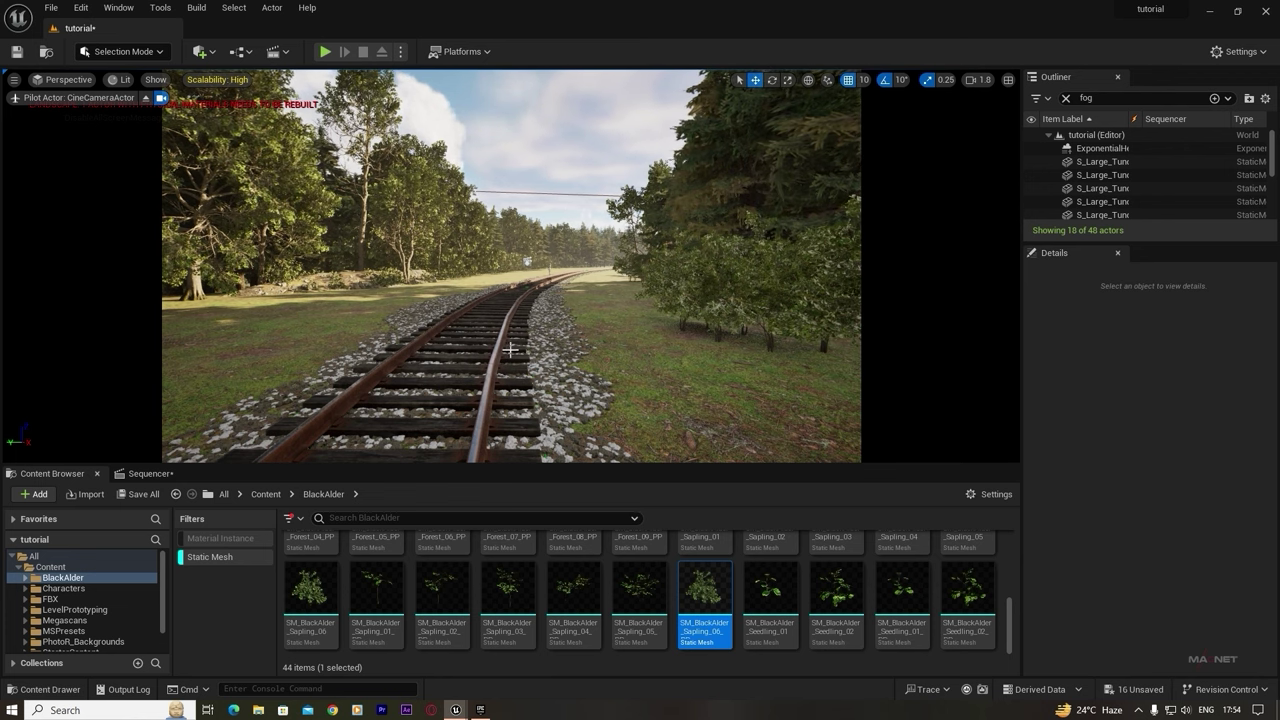
{"action": "right_click_drag", "start_coordinate": [510, 350], "coordinate": [568, 324]}
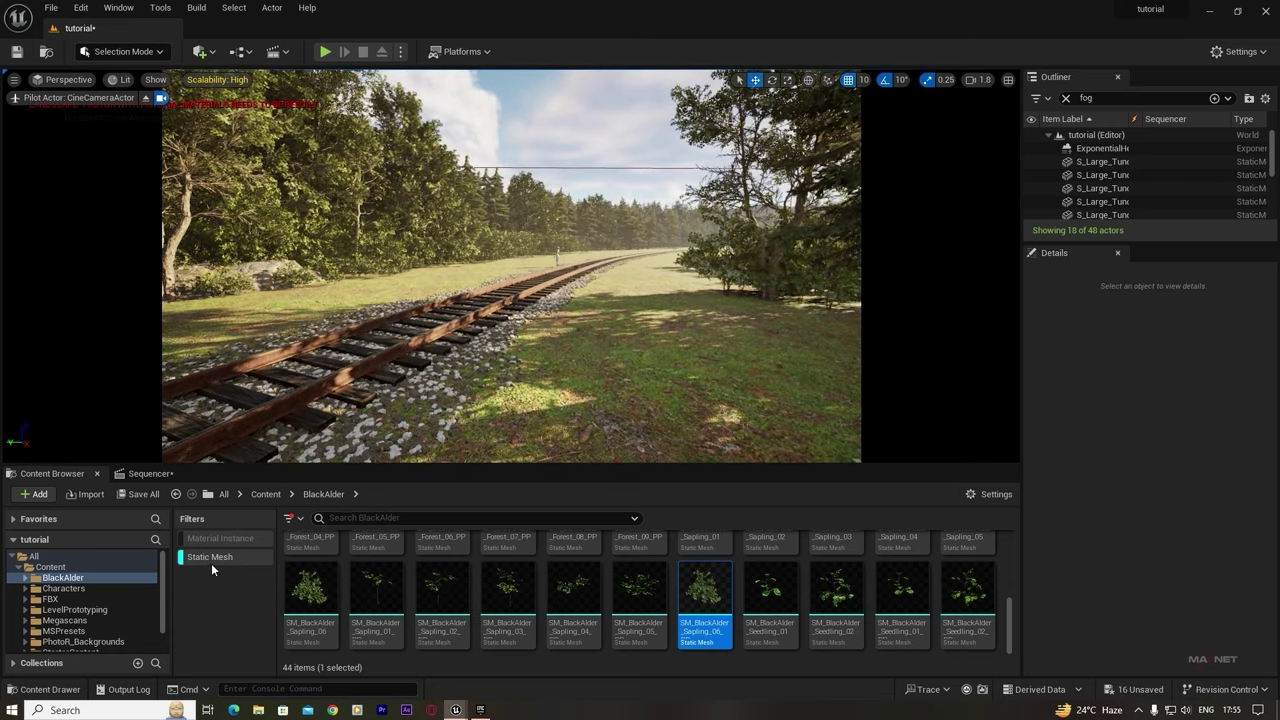
- Open the Megascans 3D_Assets folder and filter its contents by Static Mesh
{"action": "left_click", "coordinate": [211, 563]}
{"action": "double_click", "coordinate": [45, 567]}
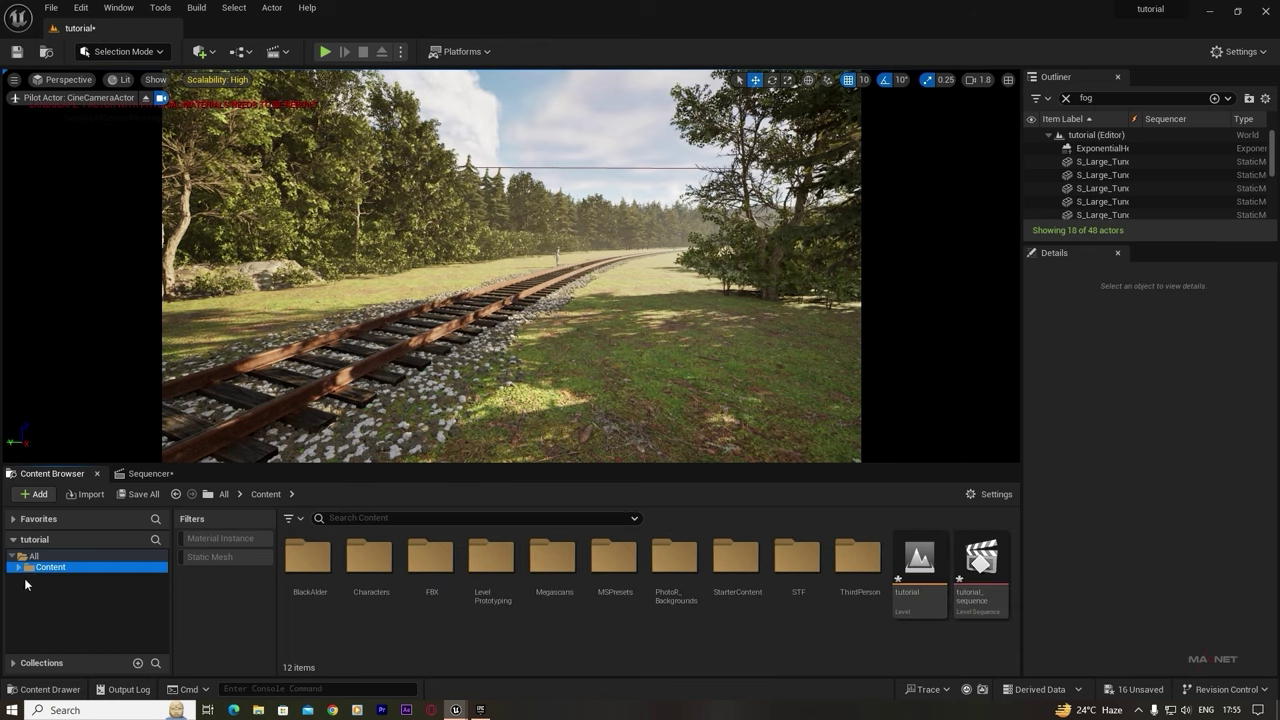
{"action": "double_click", "coordinate": [553, 560]}
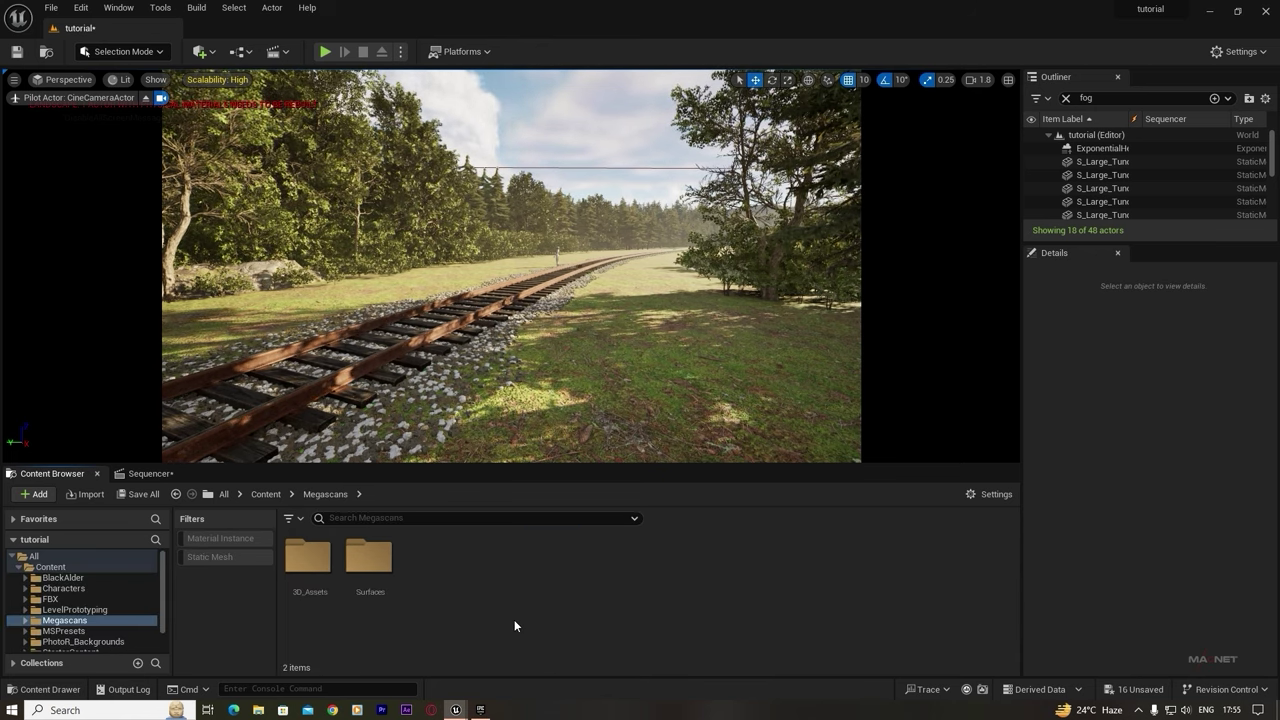
{"action": "double_click", "coordinate": [307, 557]}
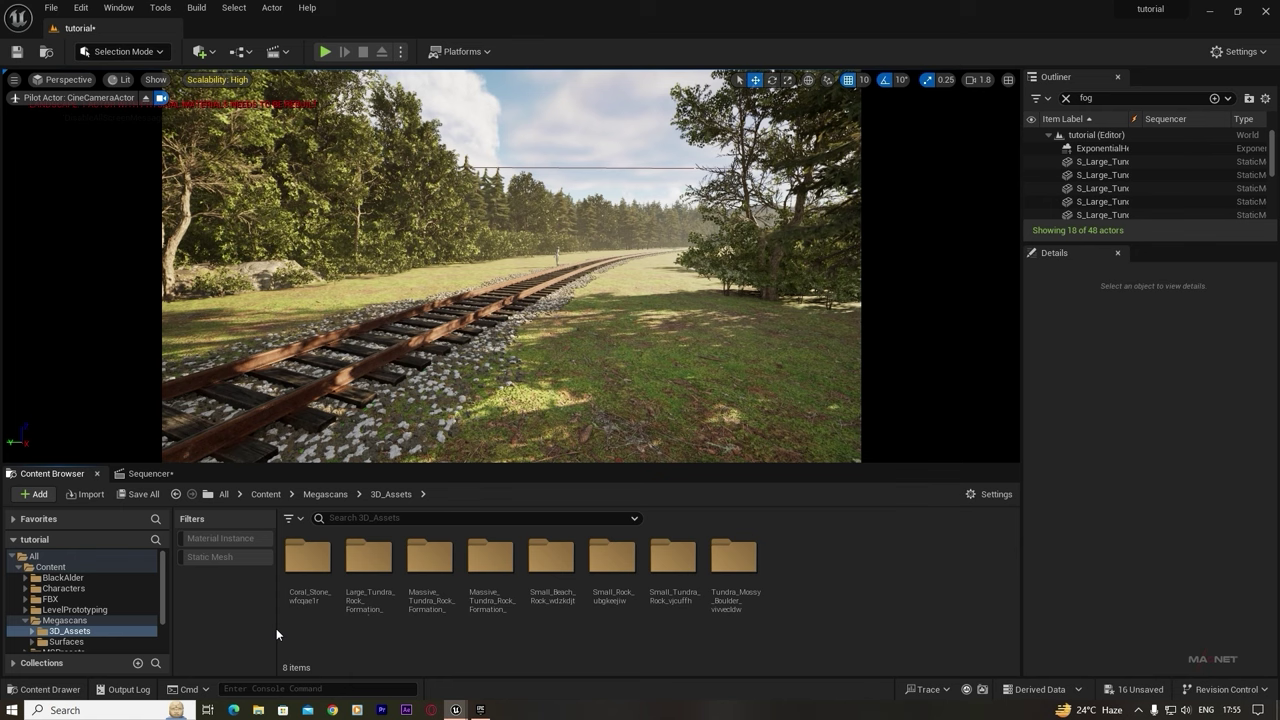
{"action": "left_click", "coordinate": [199, 557]}
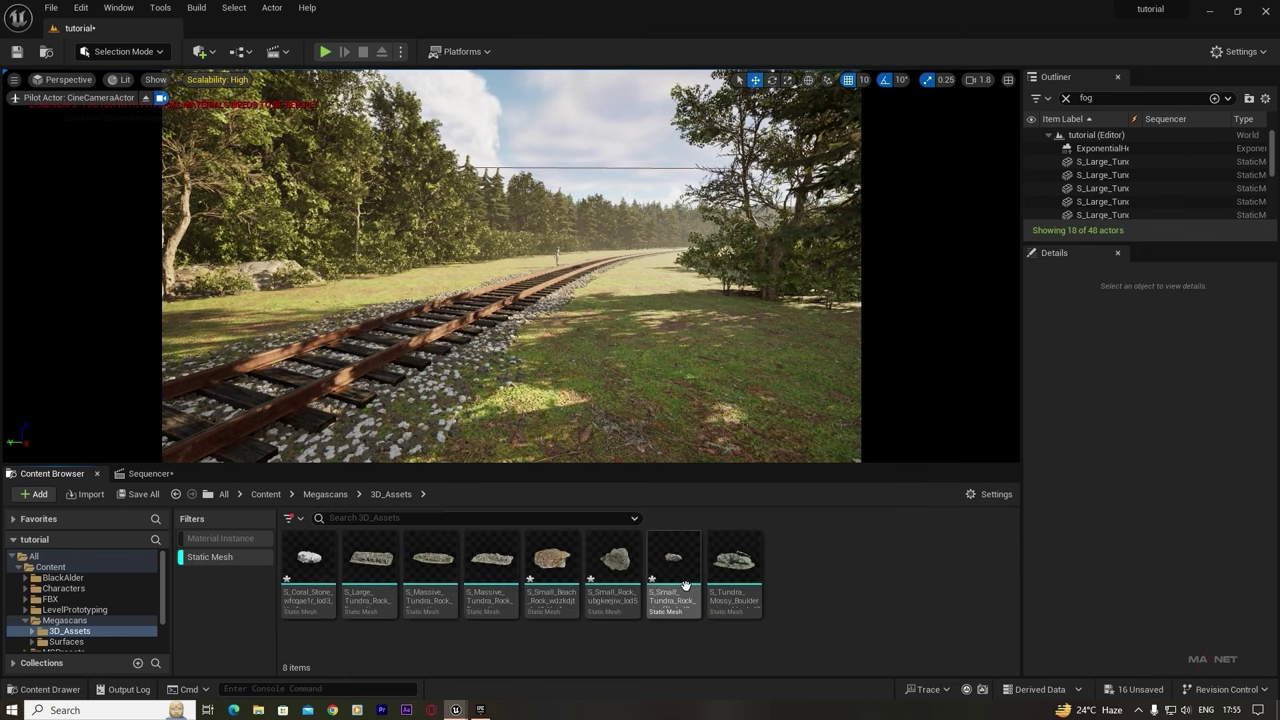
- Place an S_Massive_Tundra_Rock_Formation mesh on the ground beside the railway track
{"action": "mouse_move", "coordinate": [515, 343]}
{"action": "right_mouse_down"}
{"action": "mouse_move", "coordinate": [400, 345]}
{"action": "mouse_move", "coordinate": [510, 345]}
{"action": "right_mouse_up"}
{"action": "key", "text": "a"}
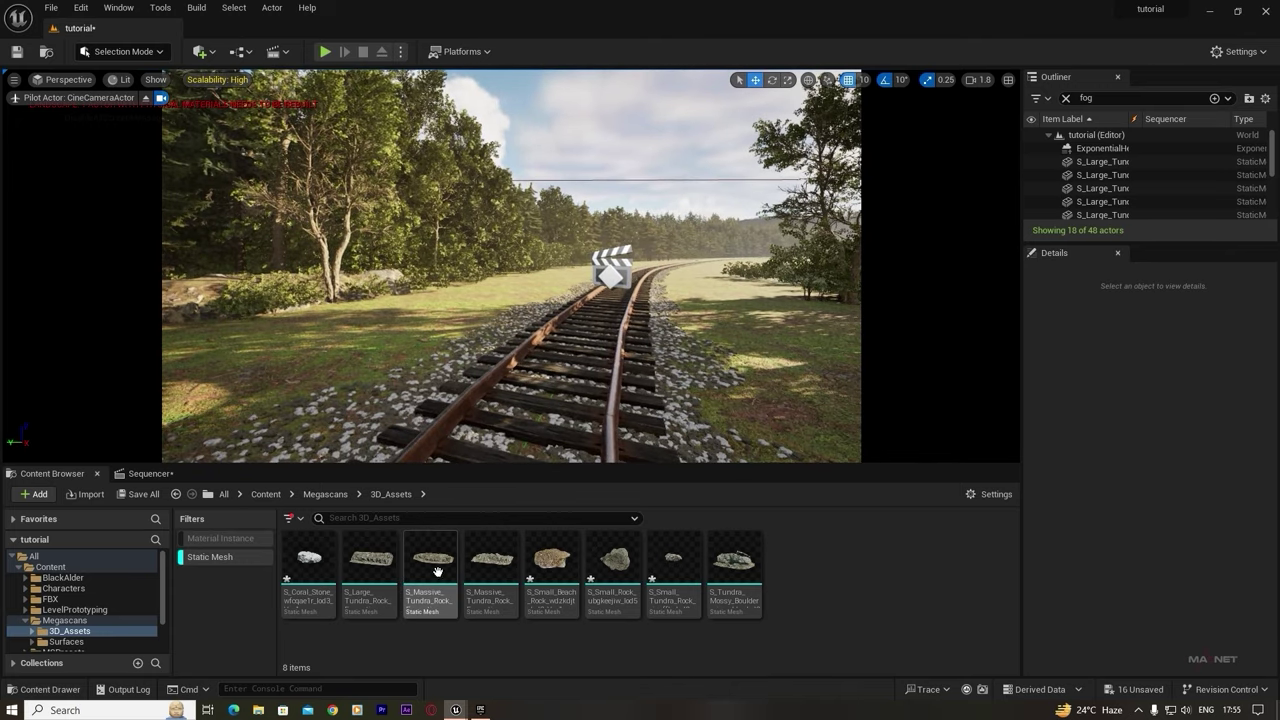
{"action": "left_click_drag", "start_coordinate": [432, 558], "coordinate": [262, 345]}
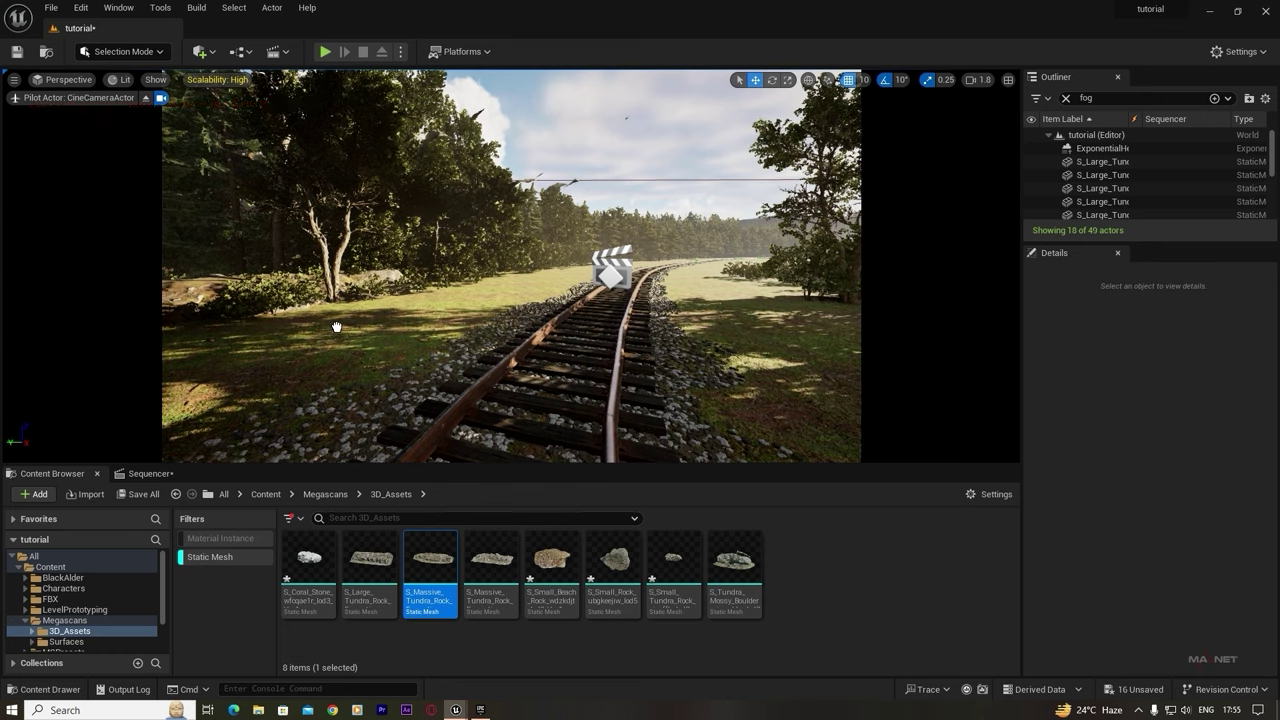
{"action": "left_click_drag", "start_coordinate": [398, 327], "coordinate": [455, 325]}
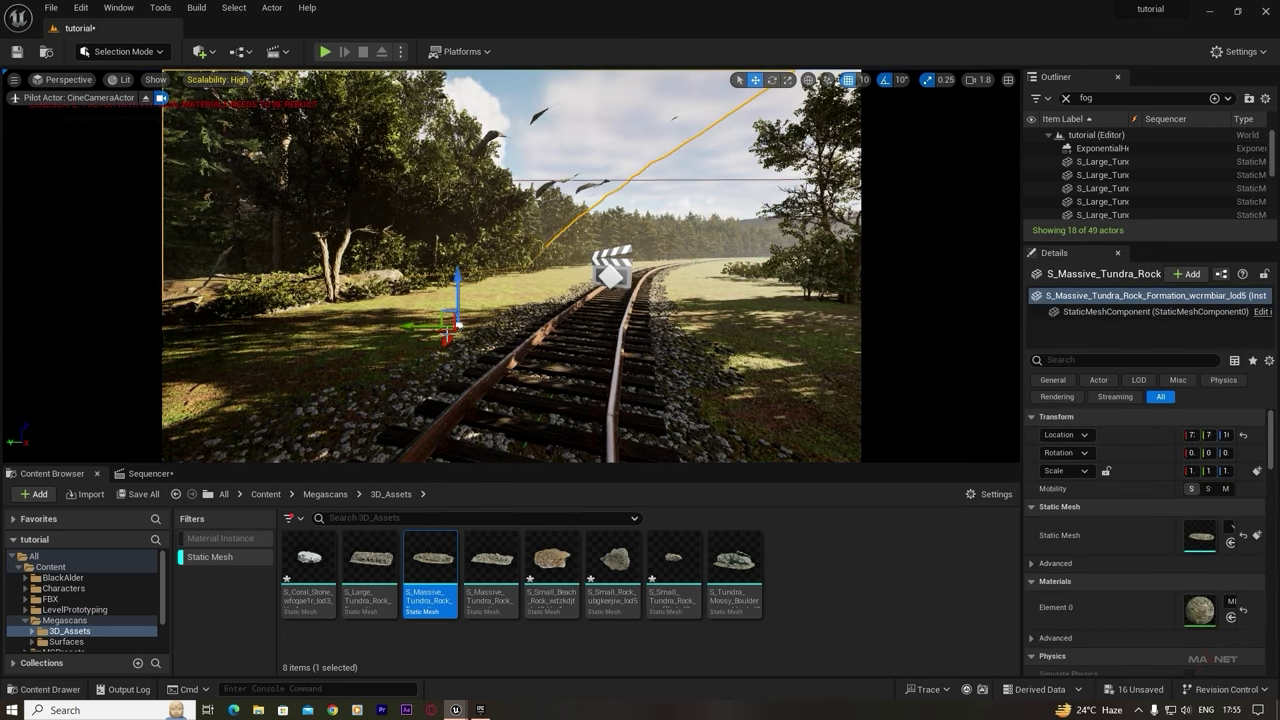
- Lock the placed rock formation's scale proportions and set its scale uniformly to 0.2
{"action": "left_click", "coordinate": [1105, 471]}
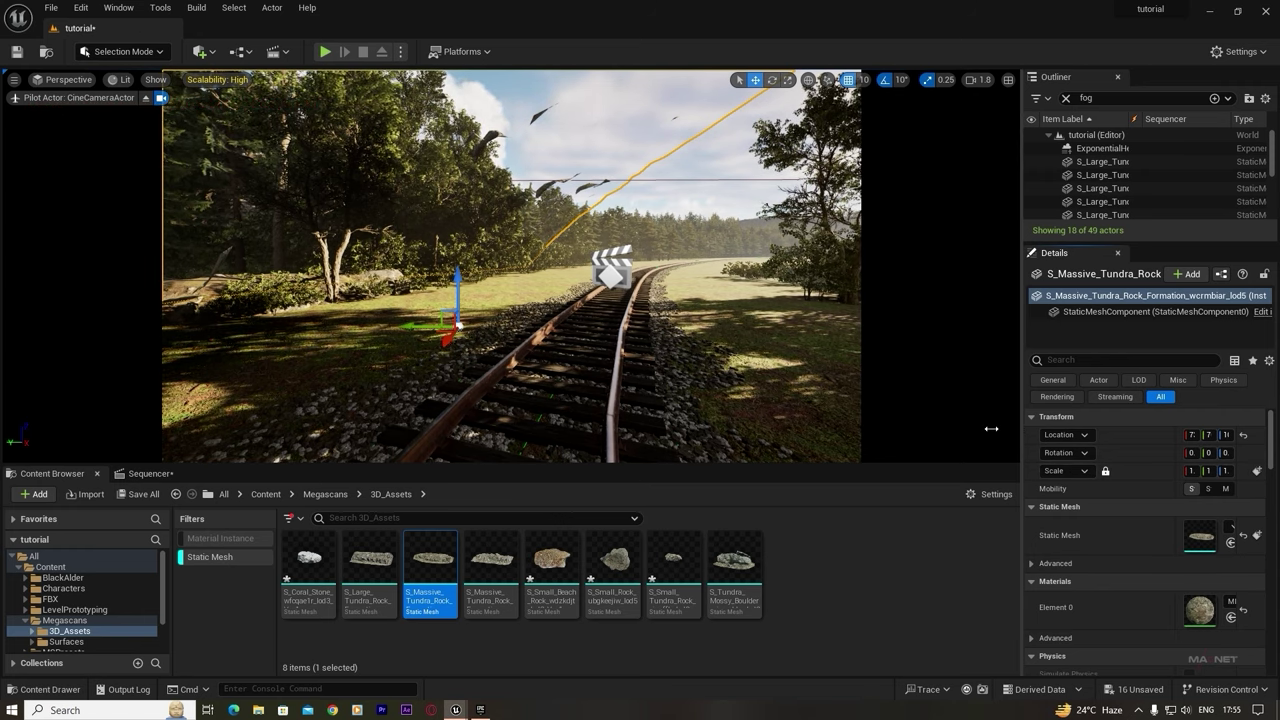
{"action": "left_click_drag", "start_coordinate": [991, 428], "coordinate": [907, 430]}
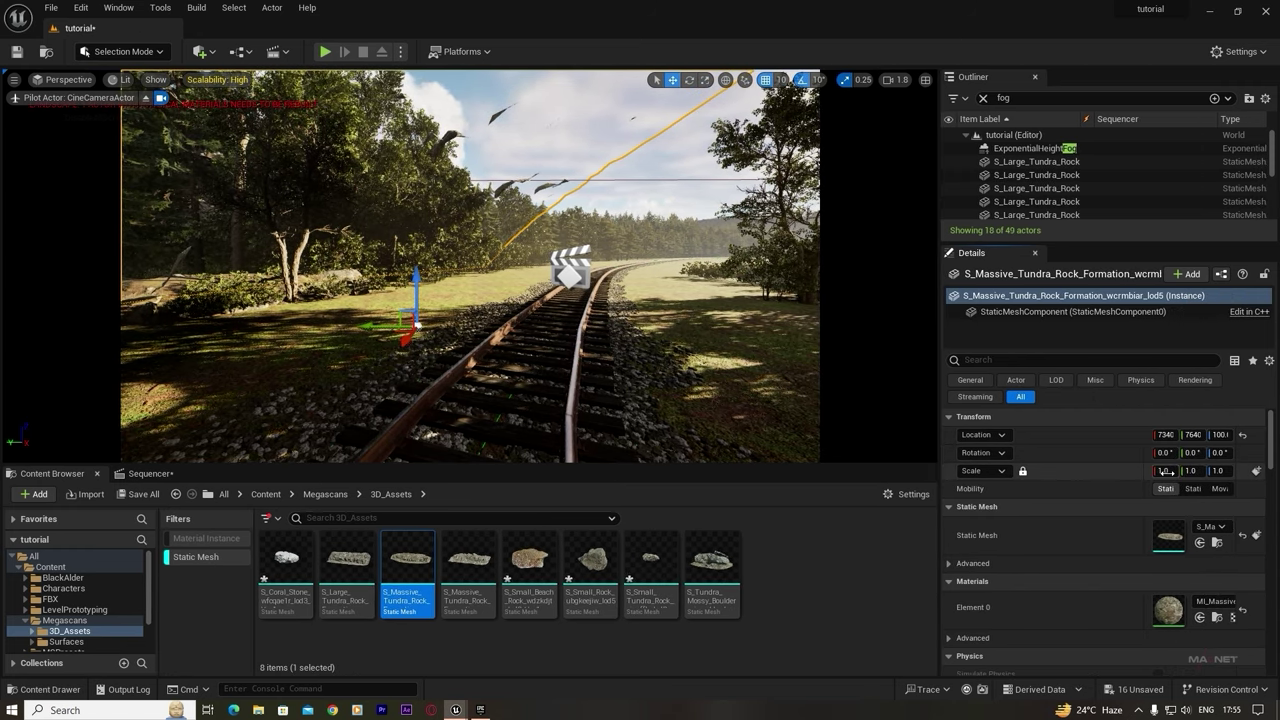
{"action": "type", "text": "0.2"}
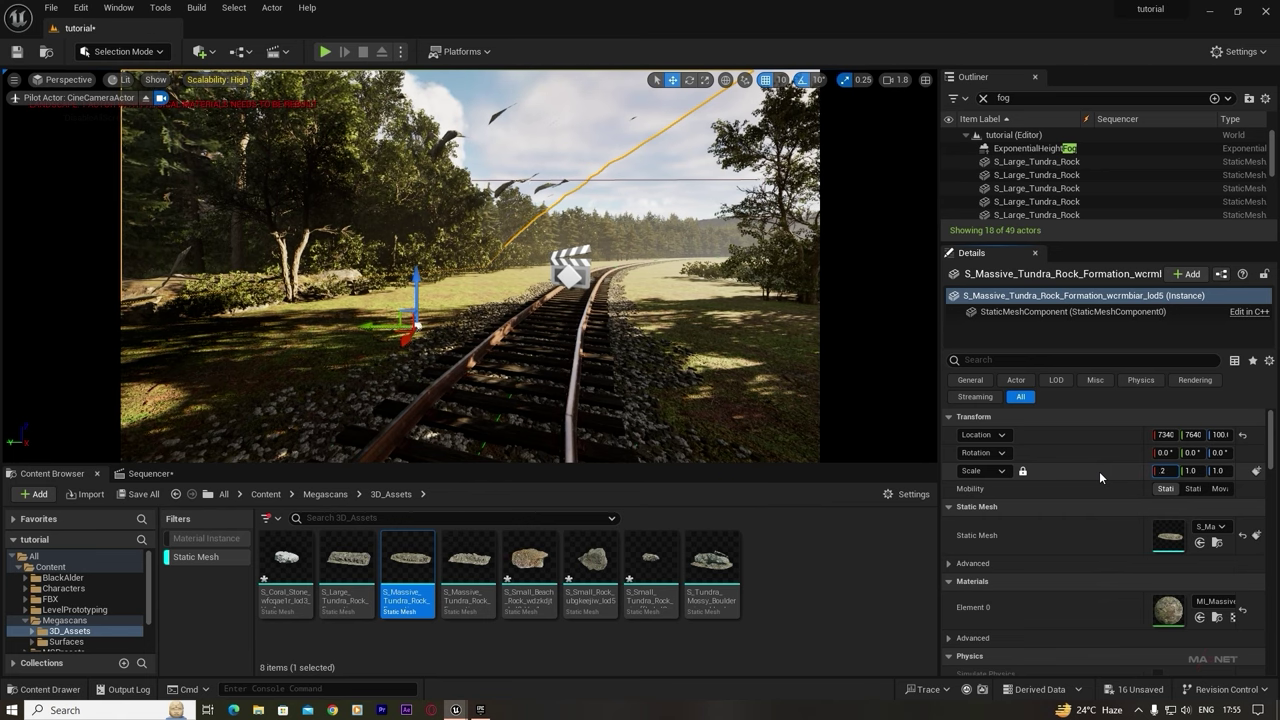
{"action": "key", "text": "Return"}
- Move the rock formation across the track to the forest edge at about Y 6140 and lower it to Z 90
{"action": "right_click_drag", "start_coordinate": [455, 385], "coordinate": [430, 385]}
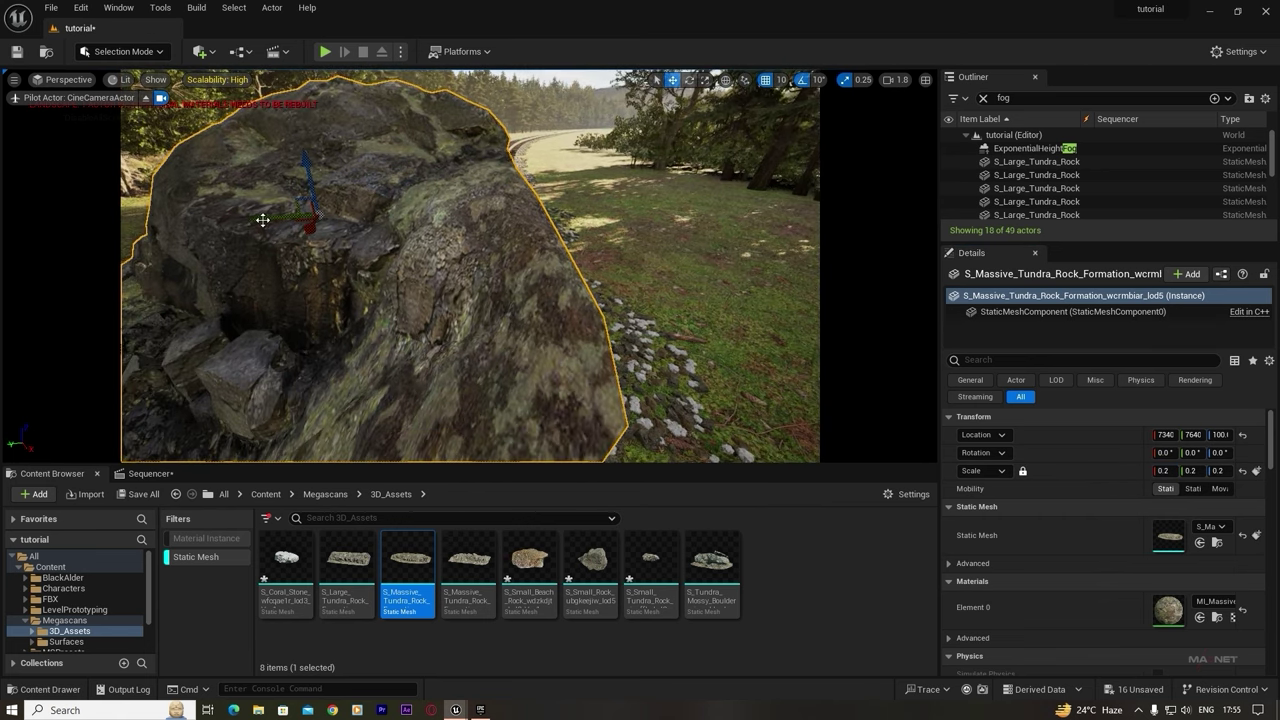
{"action": "left_click_drag", "start_coordinate": [262, 220], "coordinate": [737, 194]}
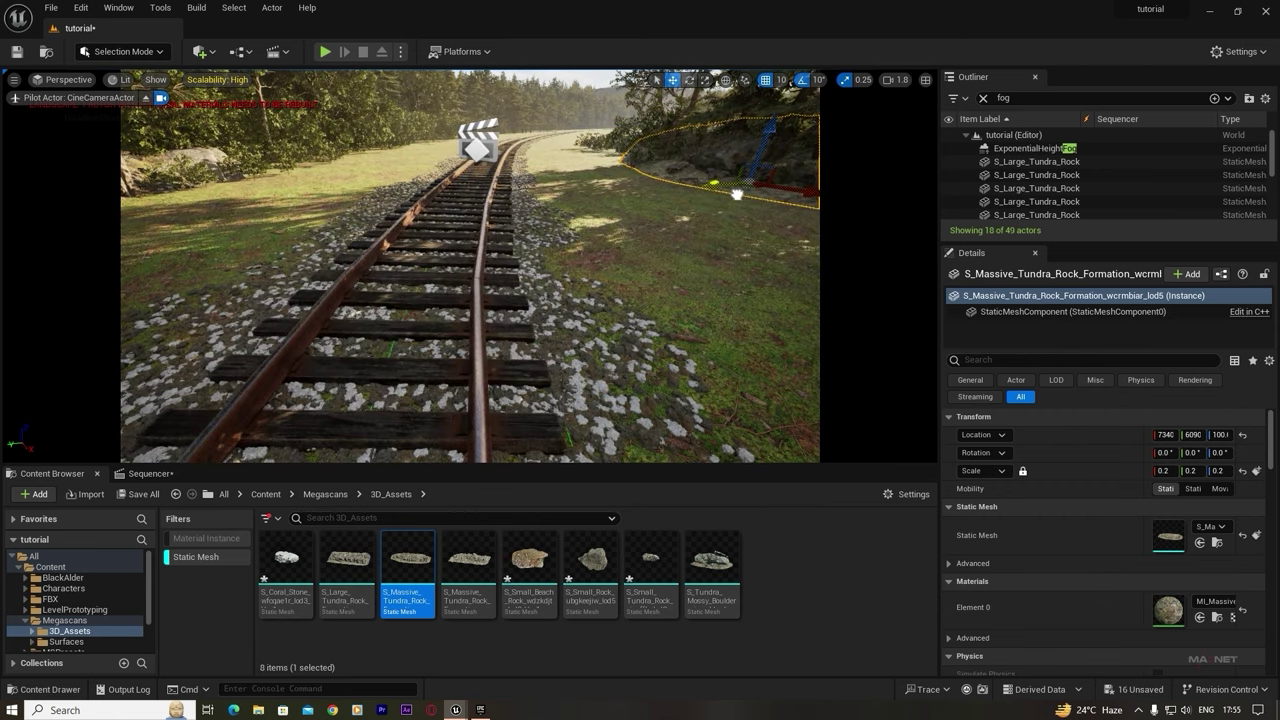
{"action": "right_click_drag", "start_coordinate": [553, 228], "coordinate": [595, 228]}
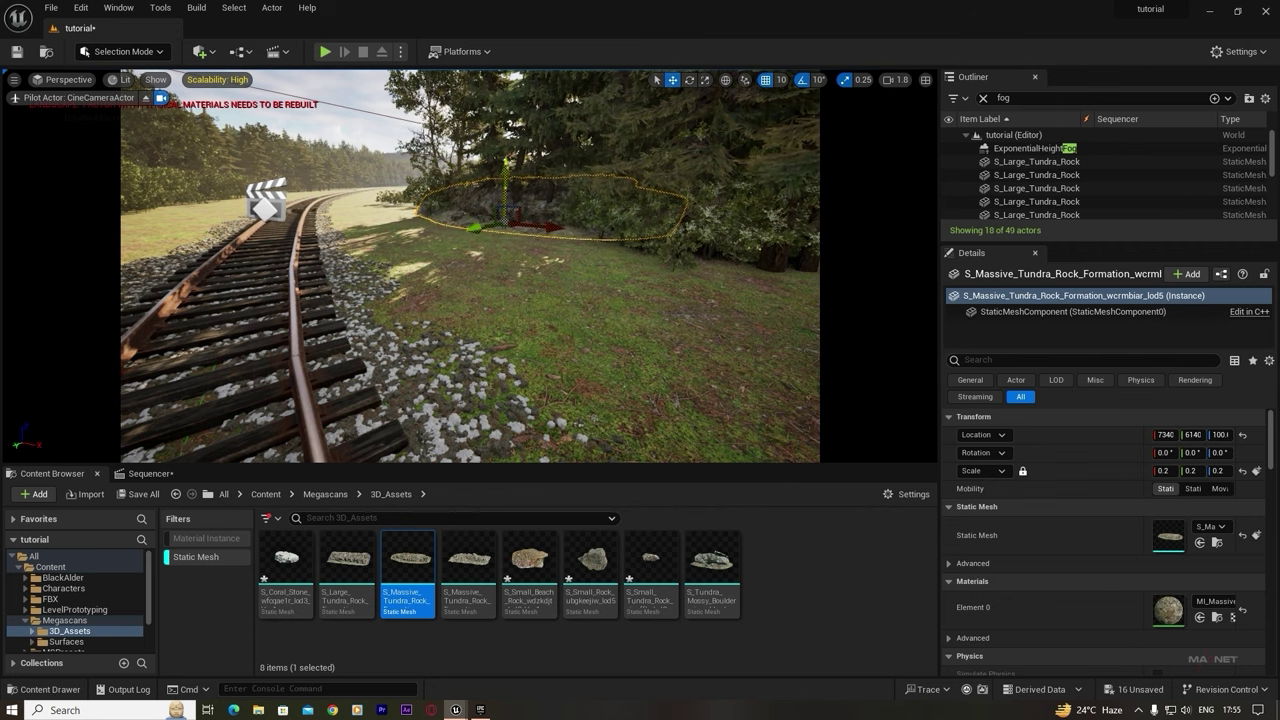
{"action": "left_click_drag", "start_coordinate": [511, 182], "coordinate": [511, 184]}
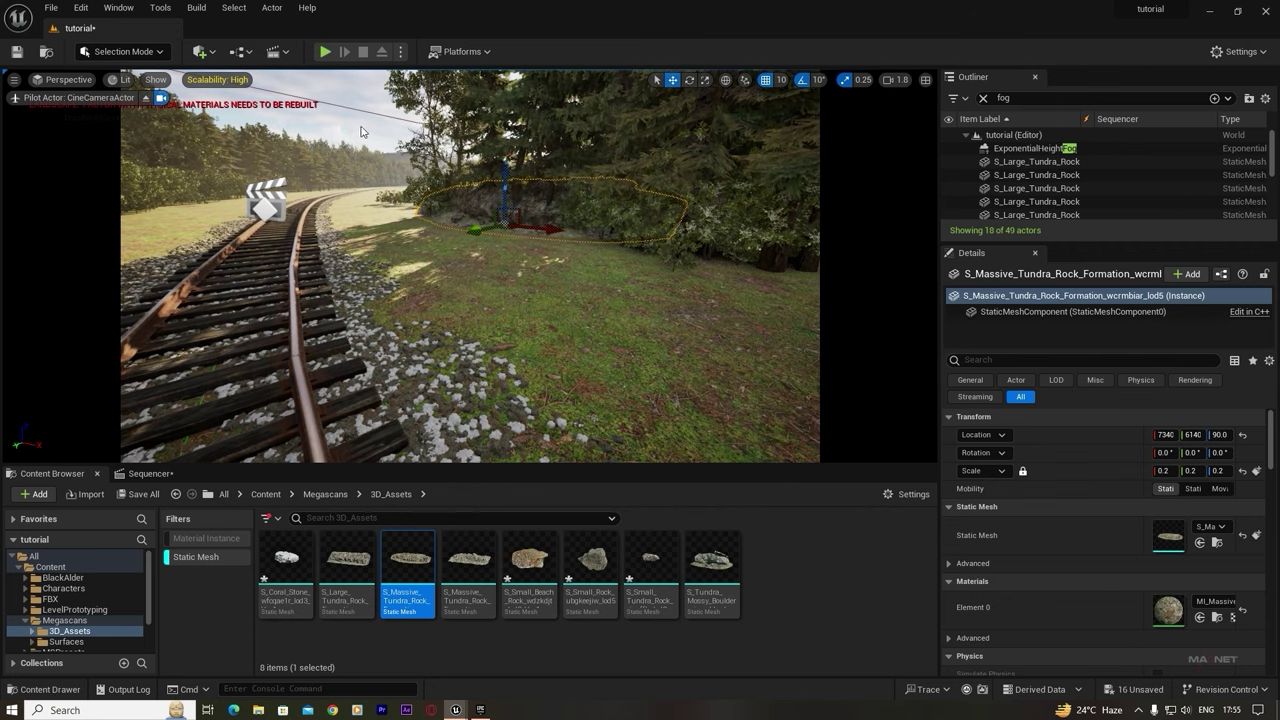
- Deselect the rock and rotate the sun's direction so the light rakes across the track and clearing
{"action": "key", "text": "Escape"}
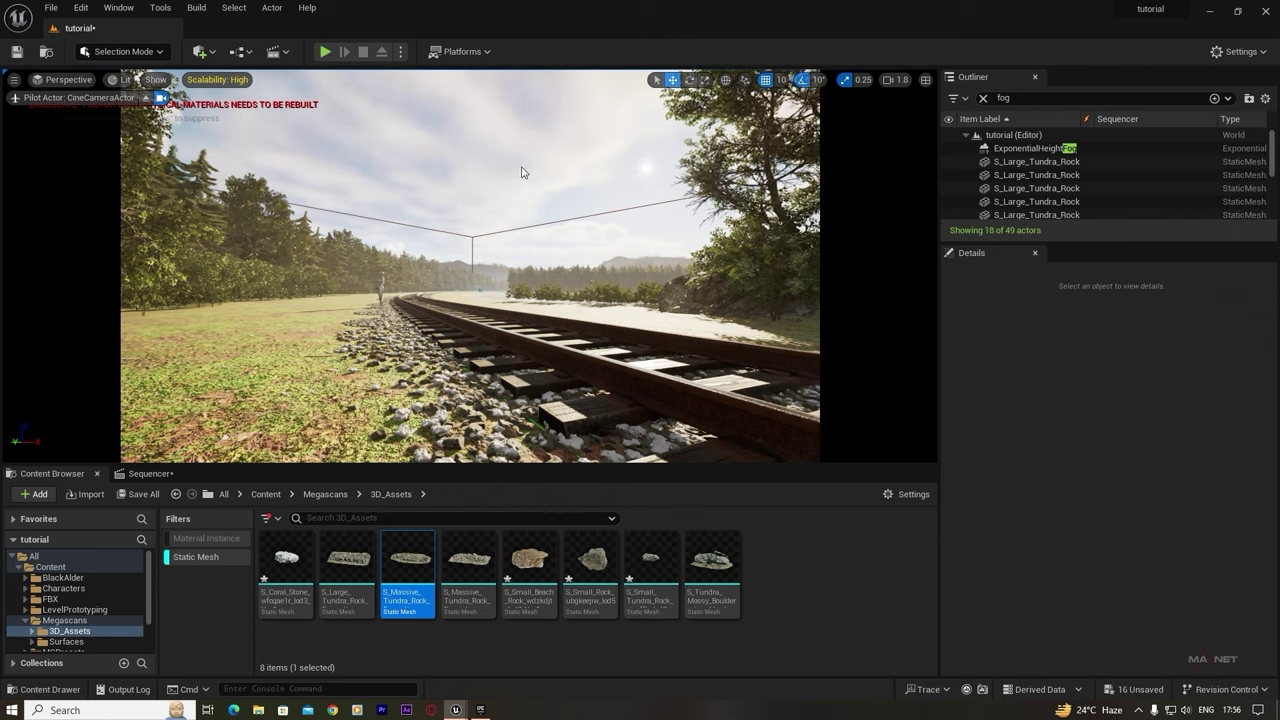
{"action": "key", "text": "ctrl+l"}
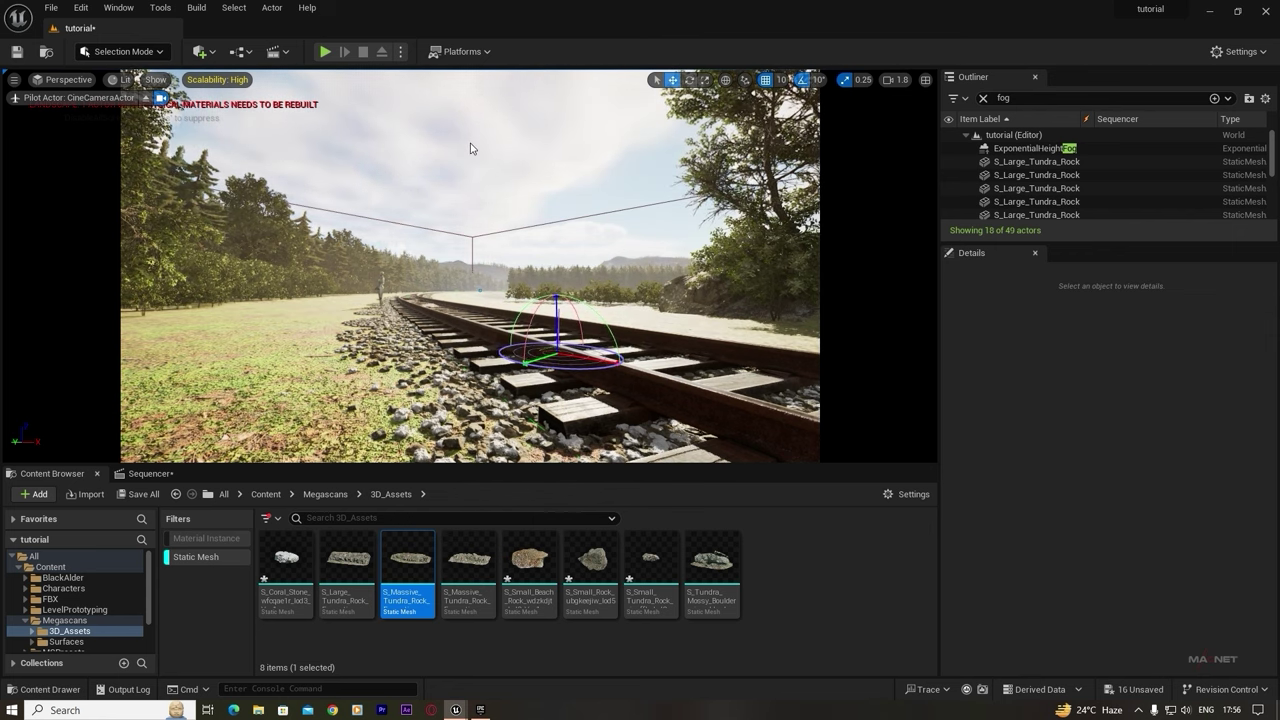
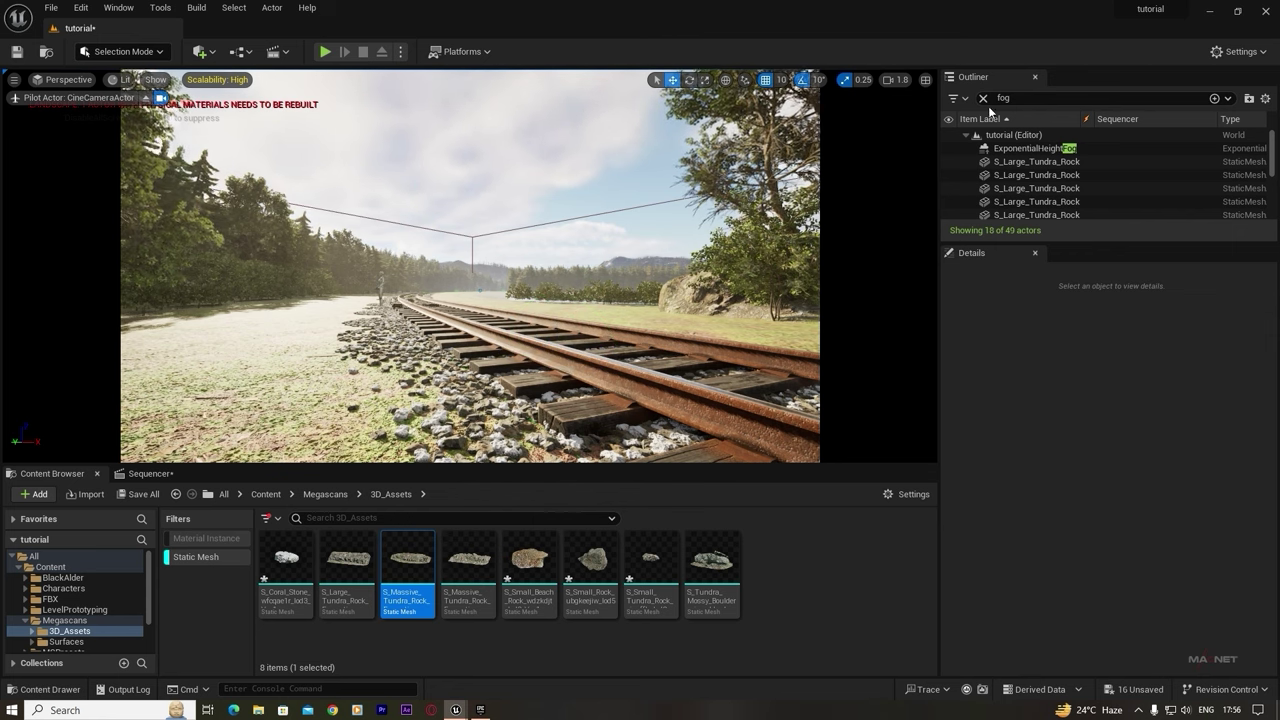
- Find the VolumetricCloud actor with the search "volum" and set its Layer Bottom Altitude and Layer Height to 20
{"action": "left_click", "coordinate": [983, 98]}
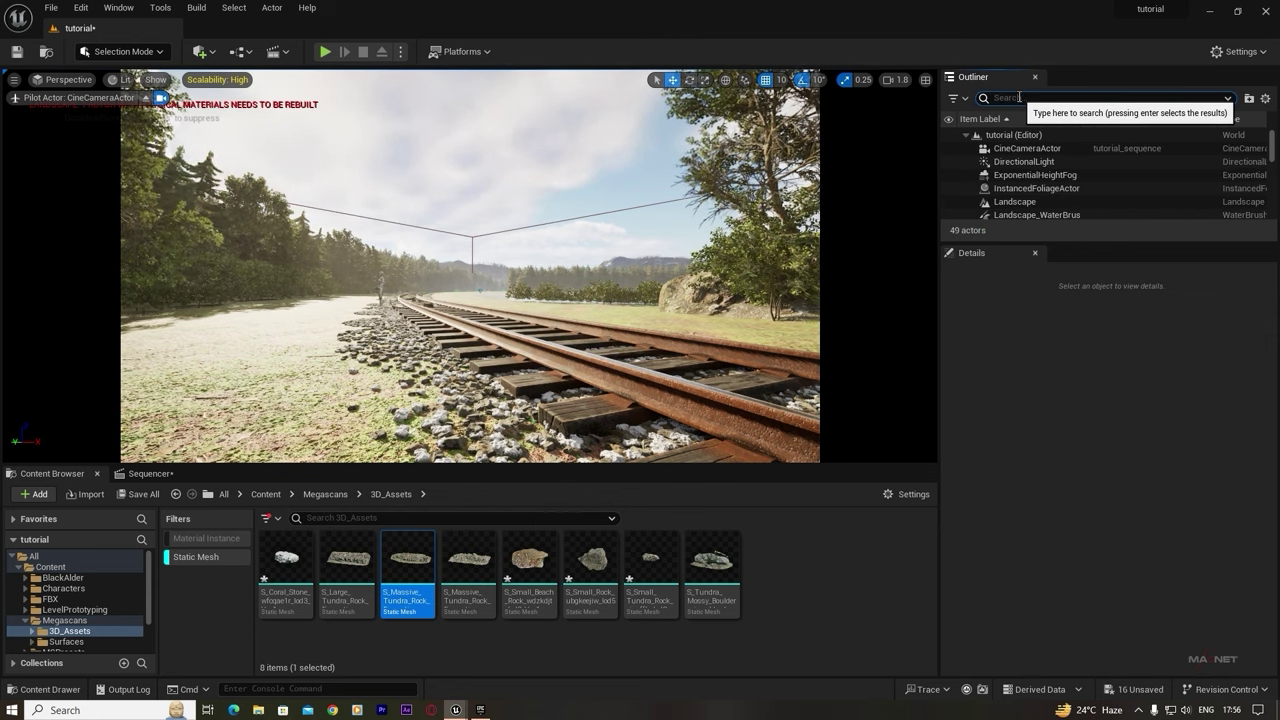
{"action": "type", "text": "volu"}
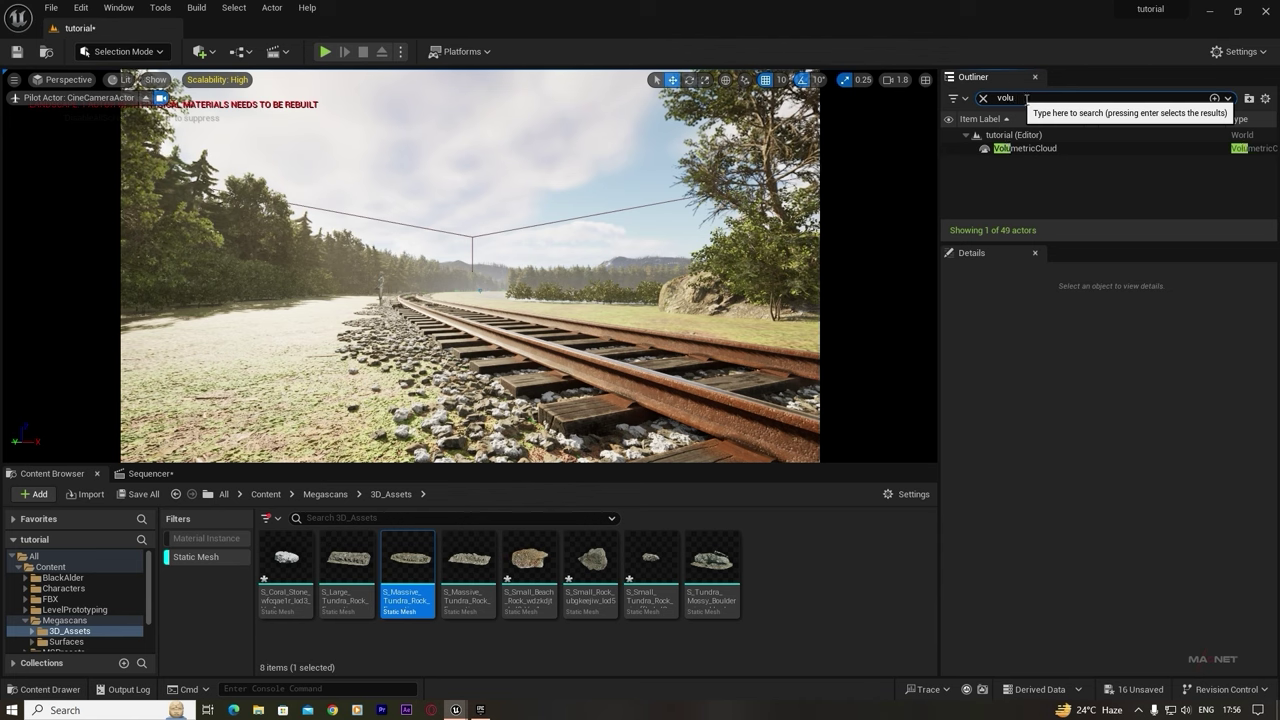
{"action": "type", "text": "m"}
{"action": "left_click", "coordinate": [1026, 148]}
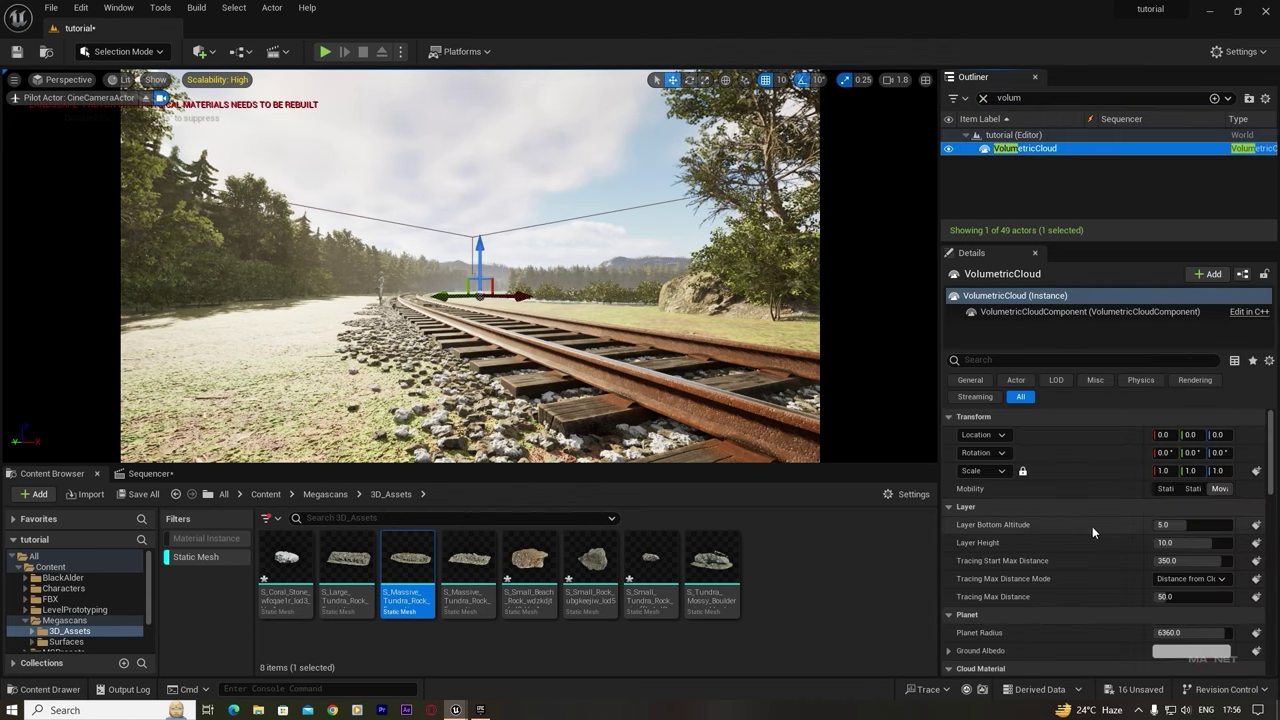
{"action": "left_click_drag", "start_coordinate": [1180, 524], "coordinate": [1232, 524]}
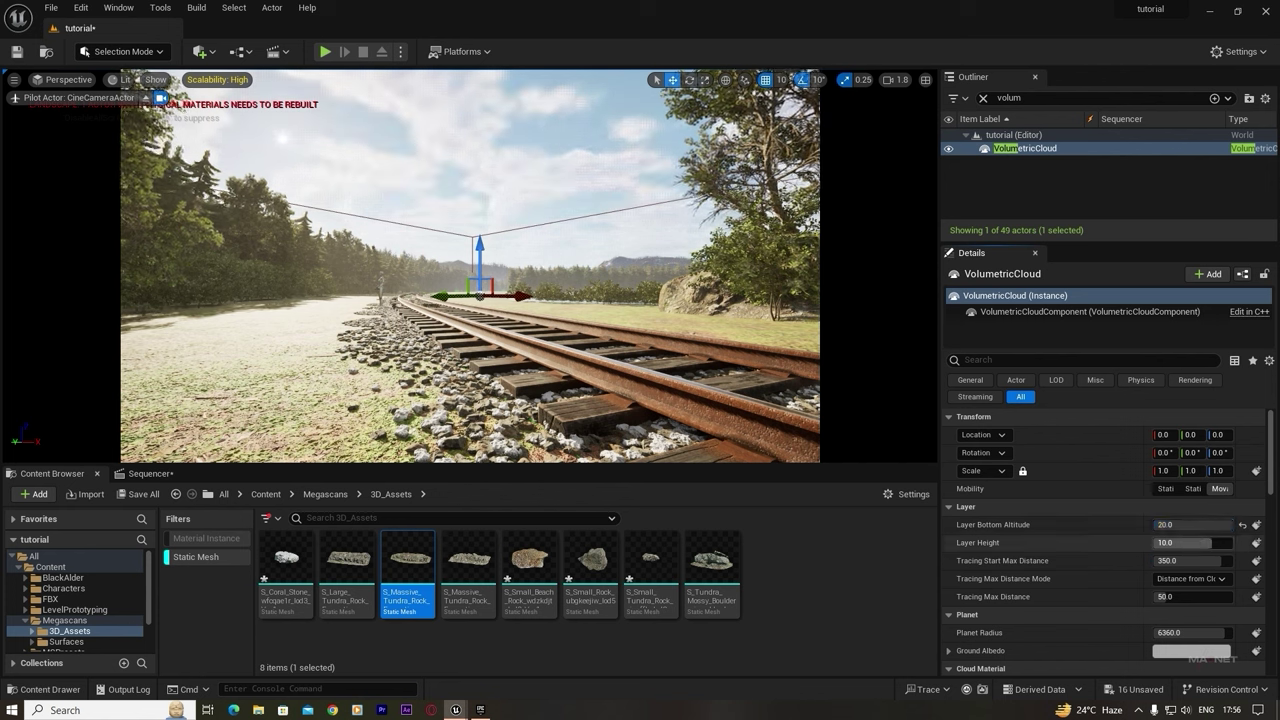
{"action": "type", "text": "20"}
{"action": "key", "text": "Return"}
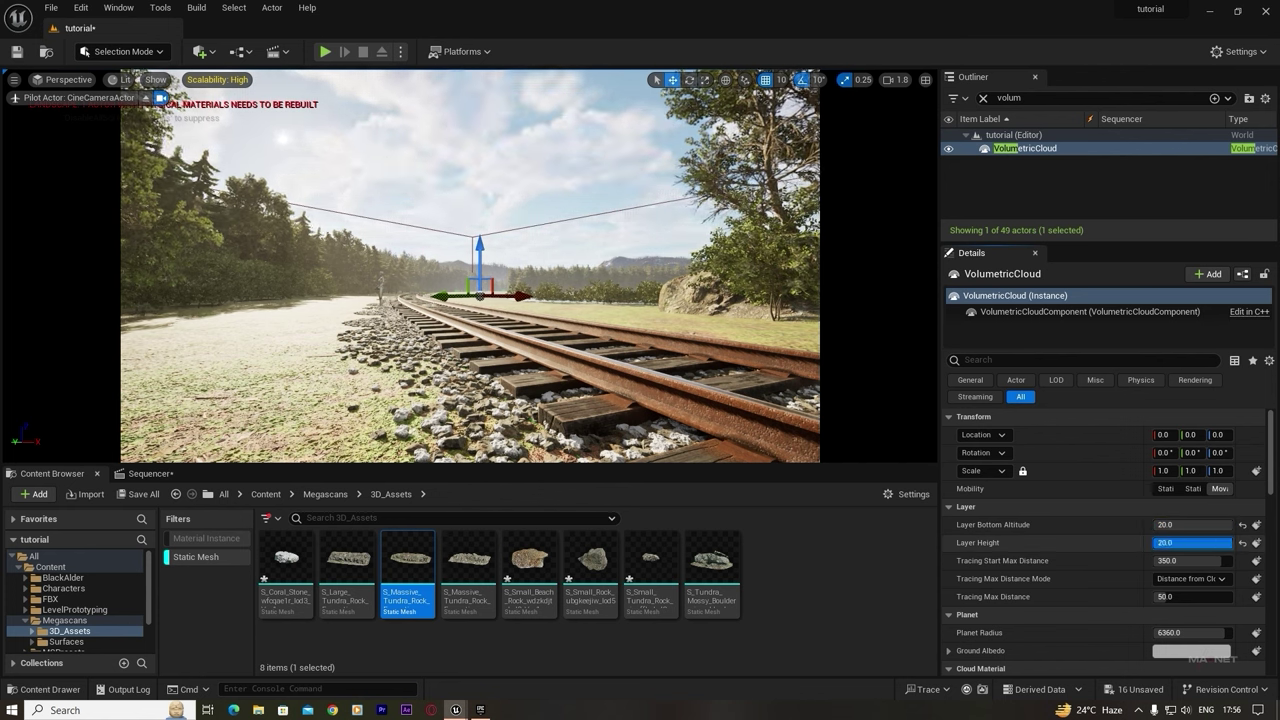
- Set the VolumetricCloud's Layer Height to 50 and check the clouds above the track
{"action": "left_click", "coordinate": [1183, 546]}
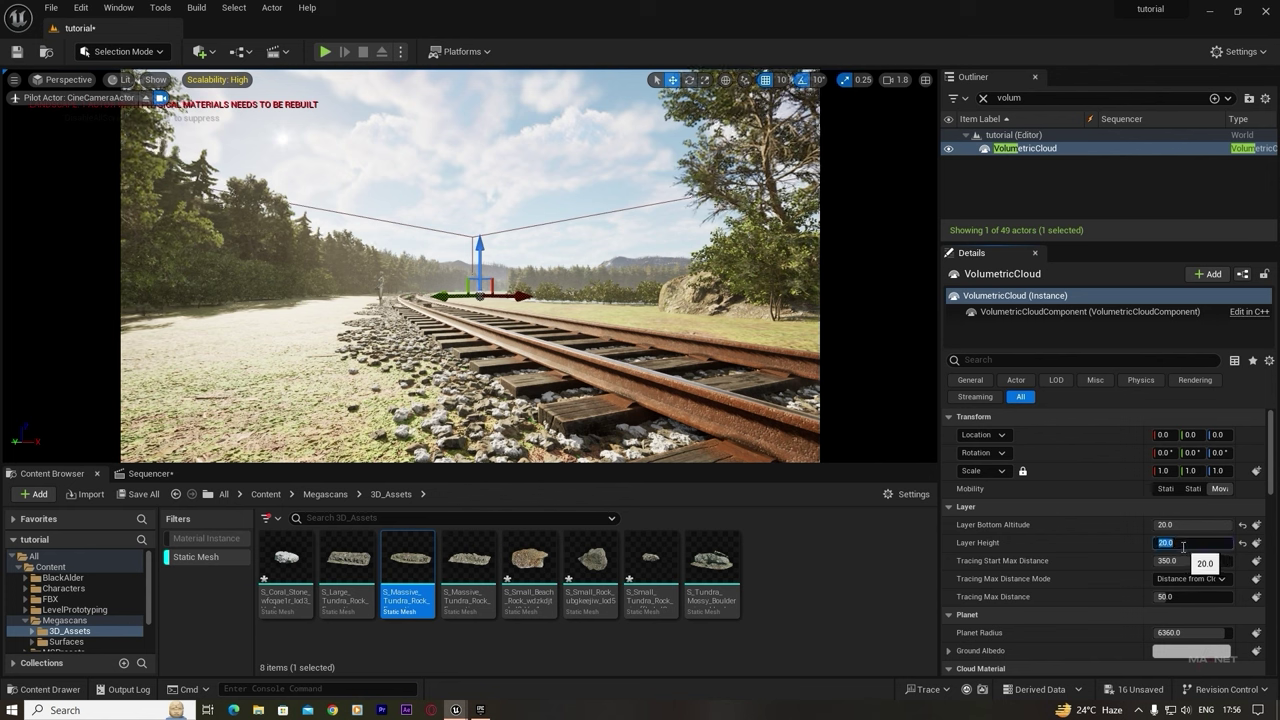
{"action": "key", "text": "Return"}
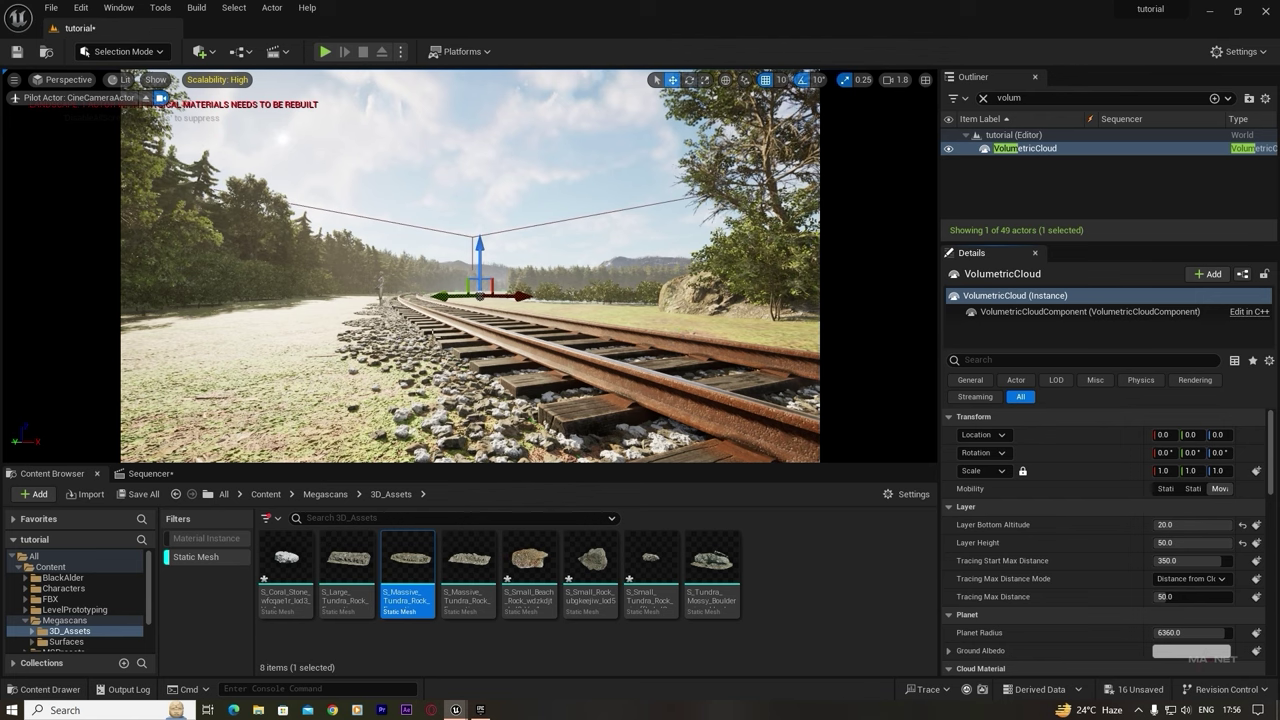
{"action": "right_click_drag", "start_coordinate": [470, 266], "coordinate": [345, 180]}
{"action": "right_click_drag", "start_coordinate": [470, 266], "coordinate": [535, 271]}
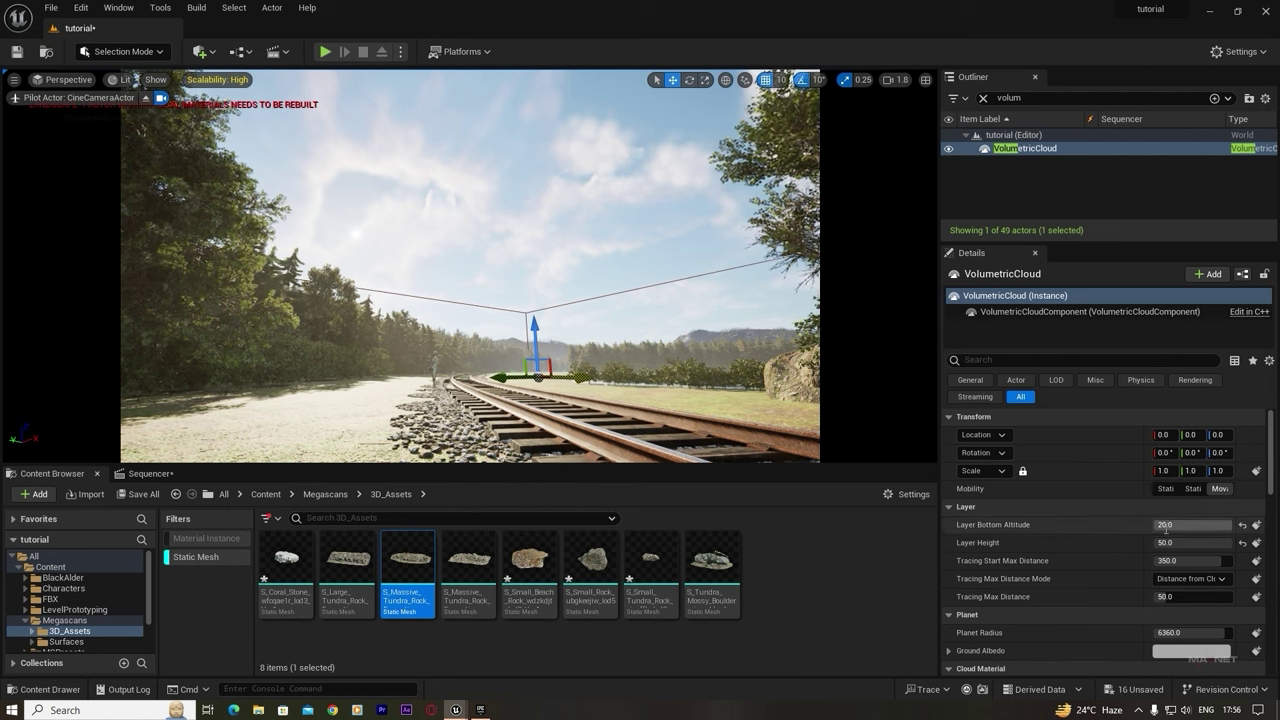
- Try a cloud Layer Bottom Altitude of 50, readjust it to about 7.39, and deselect the cloud
{"action": "left_click", "coordinate": [1178, 524]}
{"action": "type", "text": "50"}
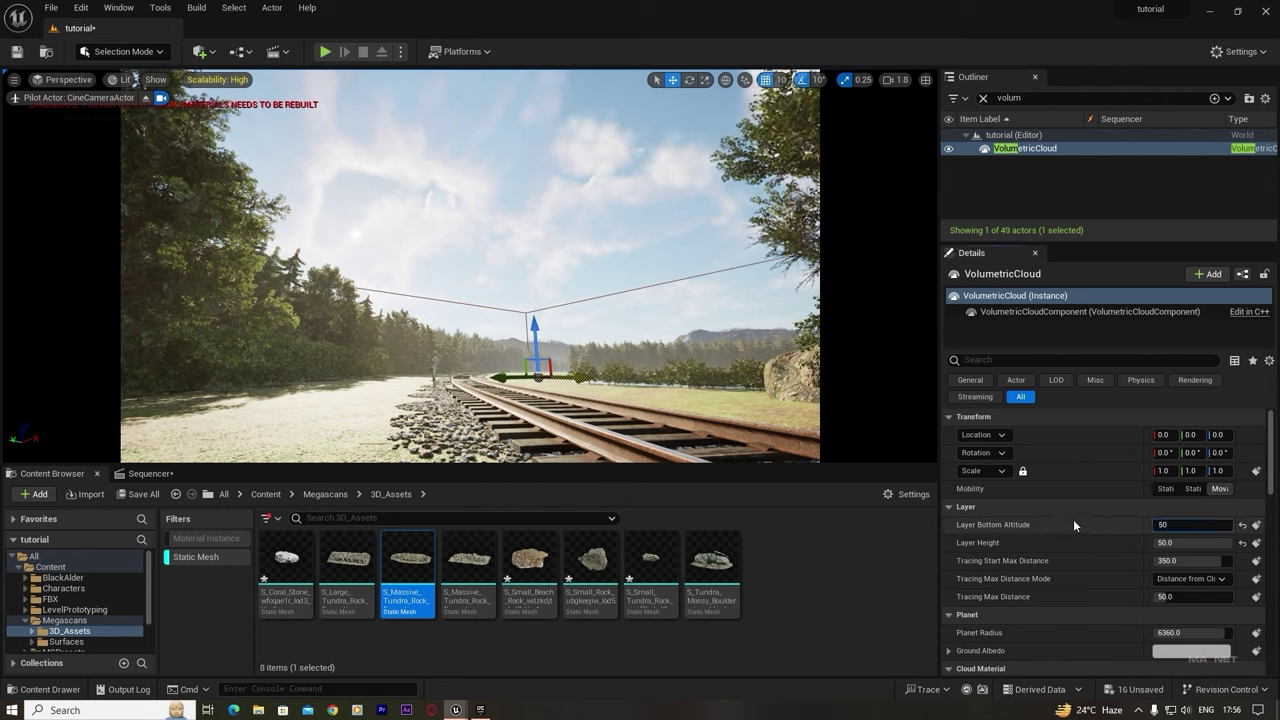
{"action": "key", "text": "Return"}
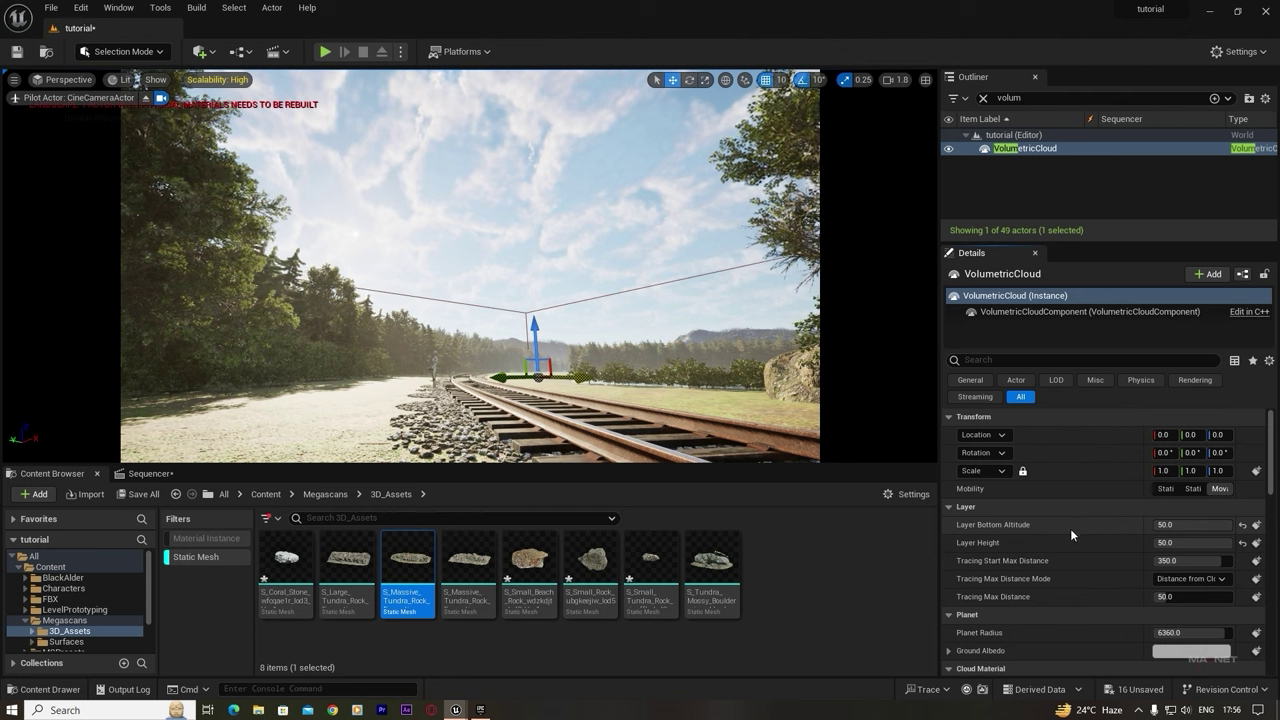
{"action": "mouse_move", "coordinate": [1202, 524]}
{"action": "left_mouse_down"}
{"action": "mouse_move", "coordinate": [1144, 524]}
{"action": "mouse_move", "coordinate": [1191, 524]}
{"action": "left_mouse_up"}
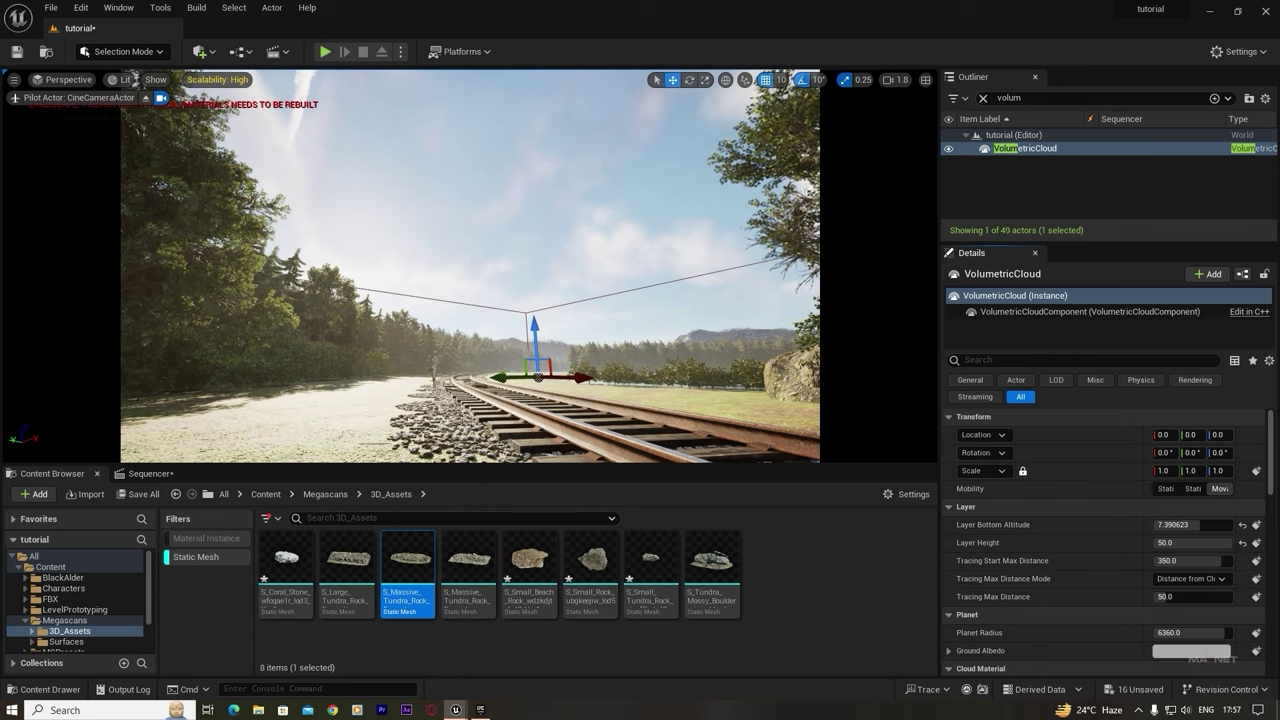
{"action": "left_click", "coordinate": [527, 207]}
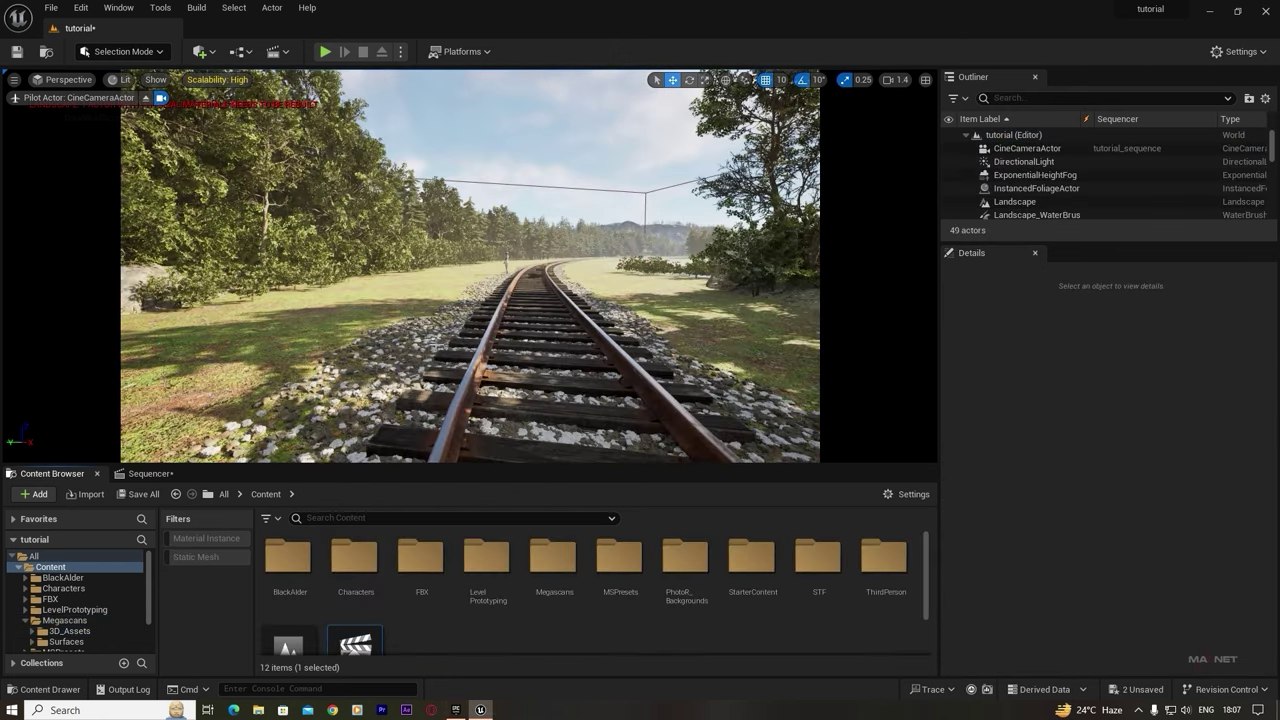
- In Quixel Bridge, add the Railway Track Modular Kit, Mine Cart Wheels and Modular Railway Track Buffer to the project at Medium Quality
{"action": "key", "text": "a"}
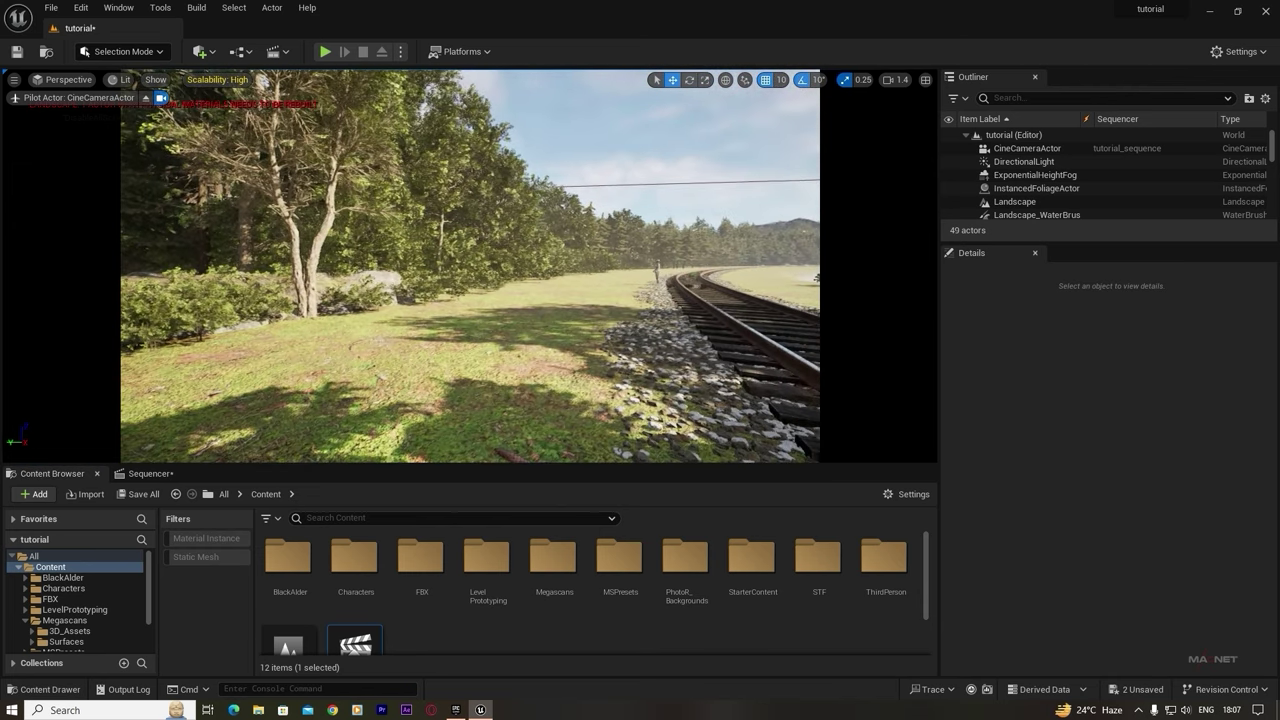
{"action": "key", "text": "a"}
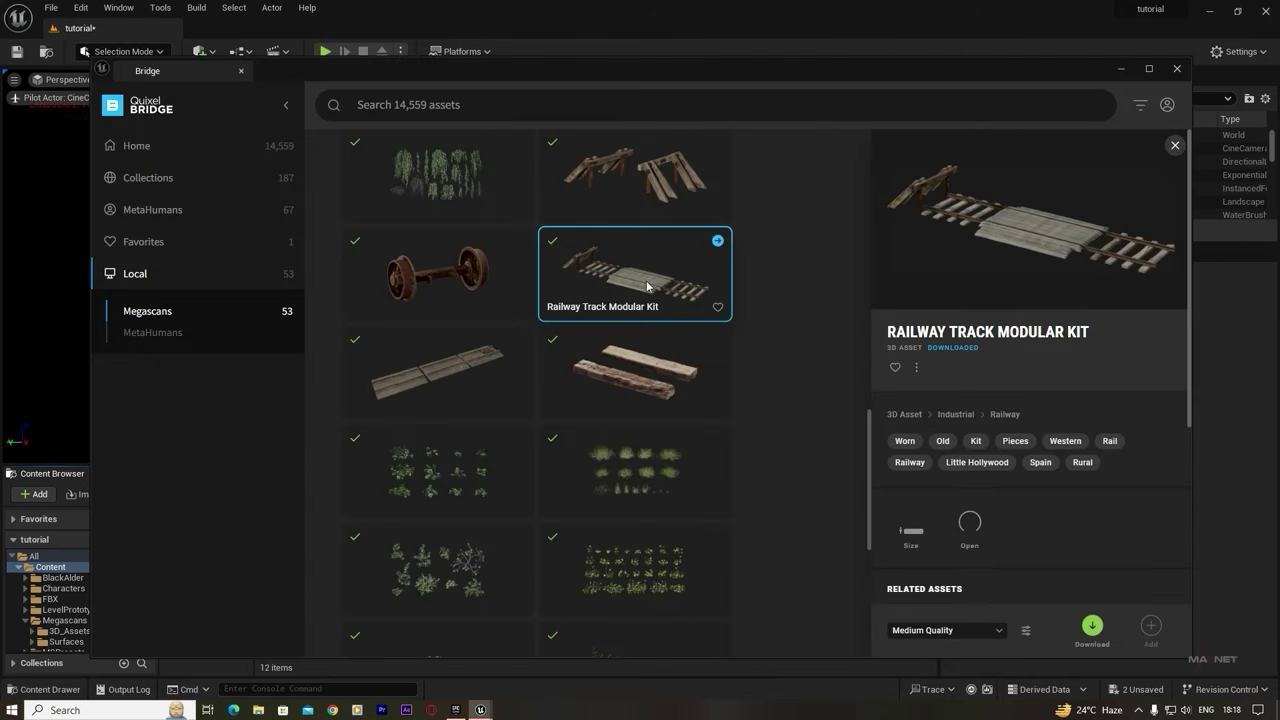
{"action": "left_click", "coordinate": [446, 274], "text": "ctrl"}
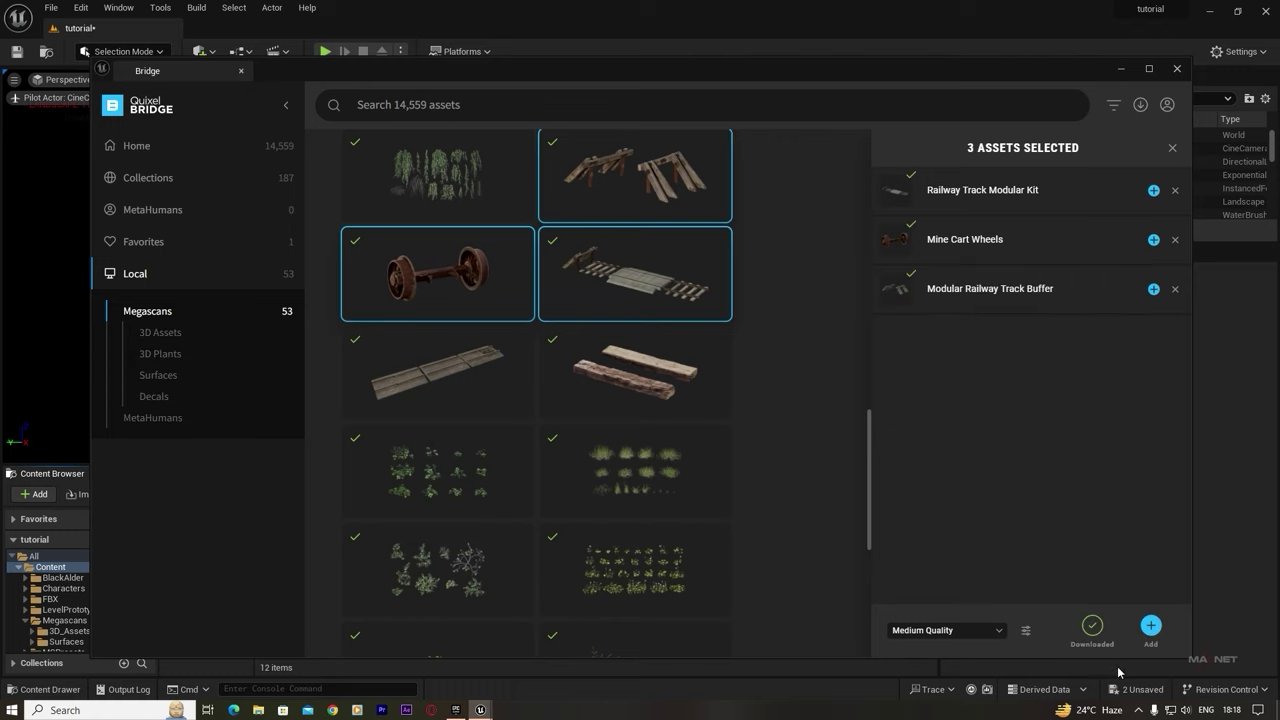
{"action": "left_click", "coordinate": [1151, 627]}
- Go to the Megascans 3D_Assets folder and show only static meshes to find the imported railway pieces
{"action": "double_click", "coordinate": [551, 556]}
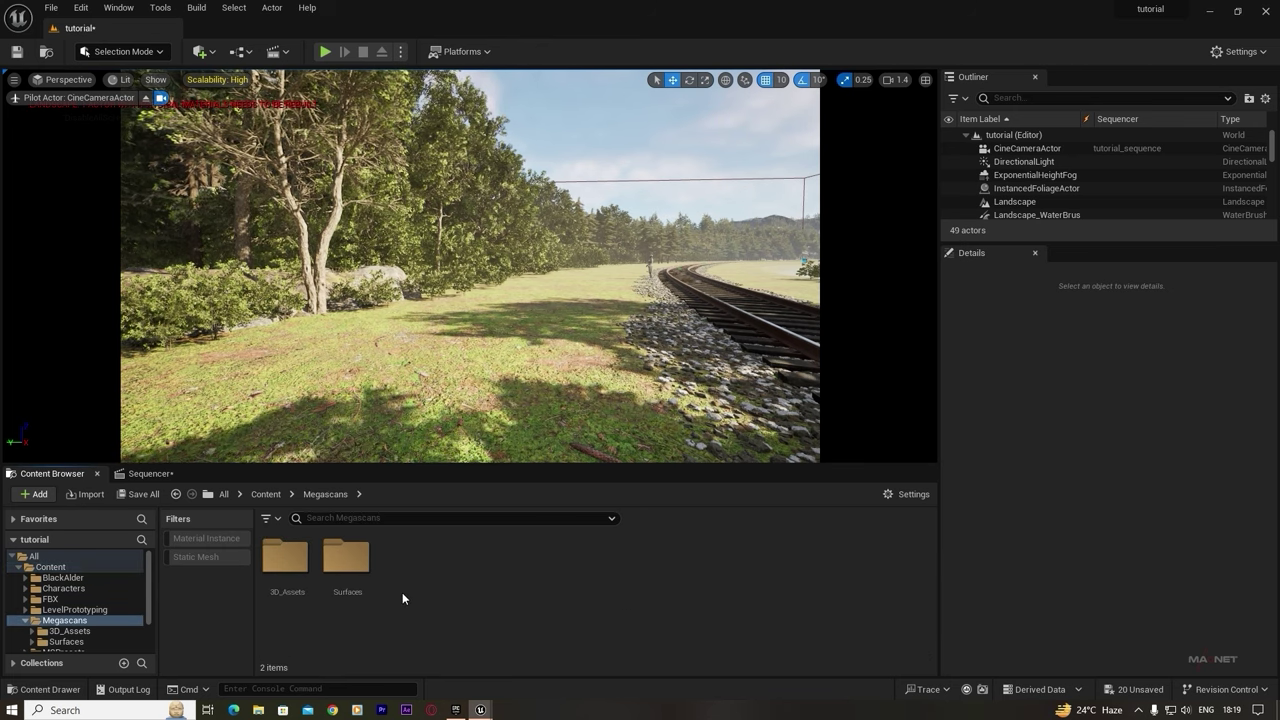
{"action": "double_click", "coordinate": [285, 556]}
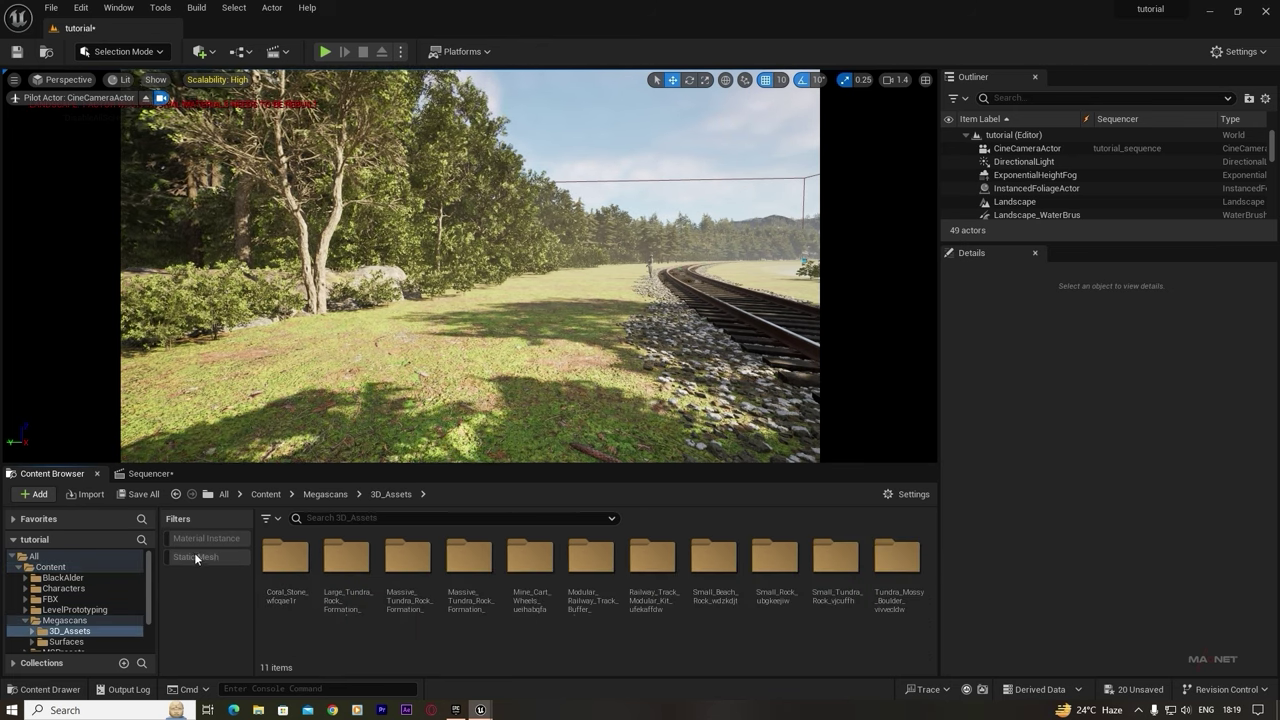
{"action": "left_click", "coordinate": [196, 557]}
{"action": "scroll", "coordinate": [666, 614], "scroll_direction": "down", "scroll_amount": 1}
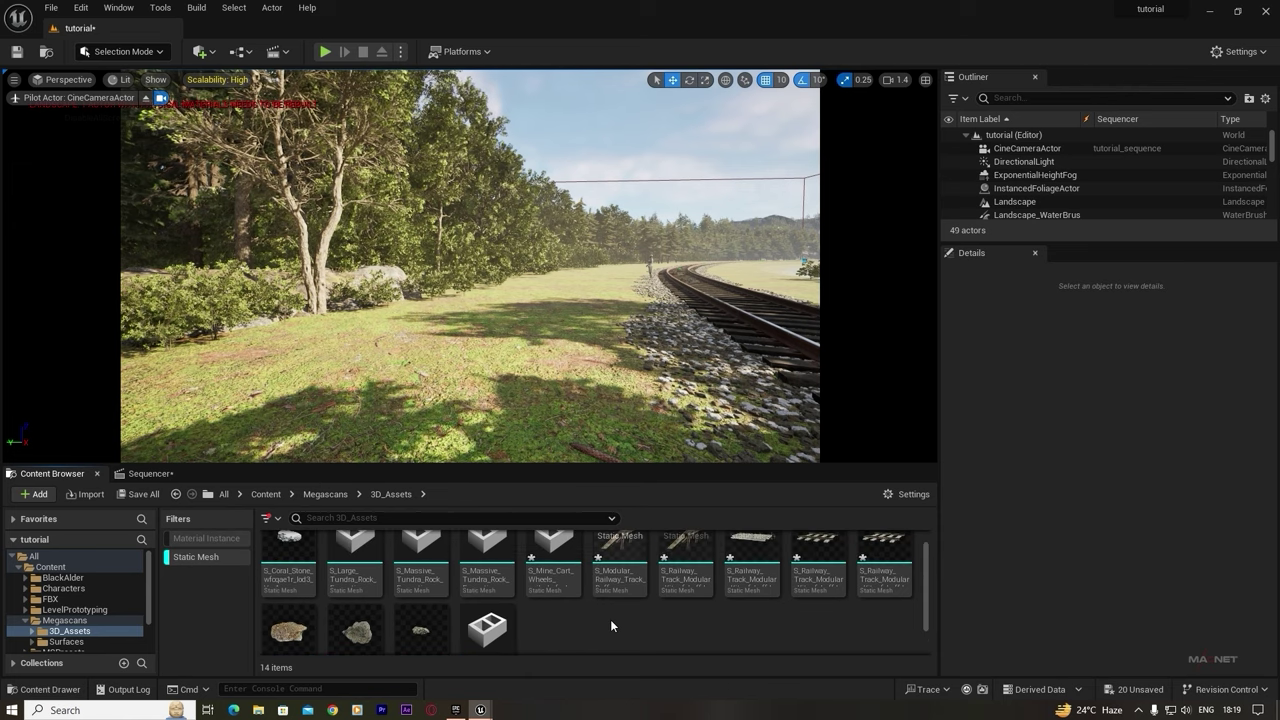
{"action": "scroll", "coordinate": [806, 618], "scroll_direction": "up", "scroll_amount": 1}
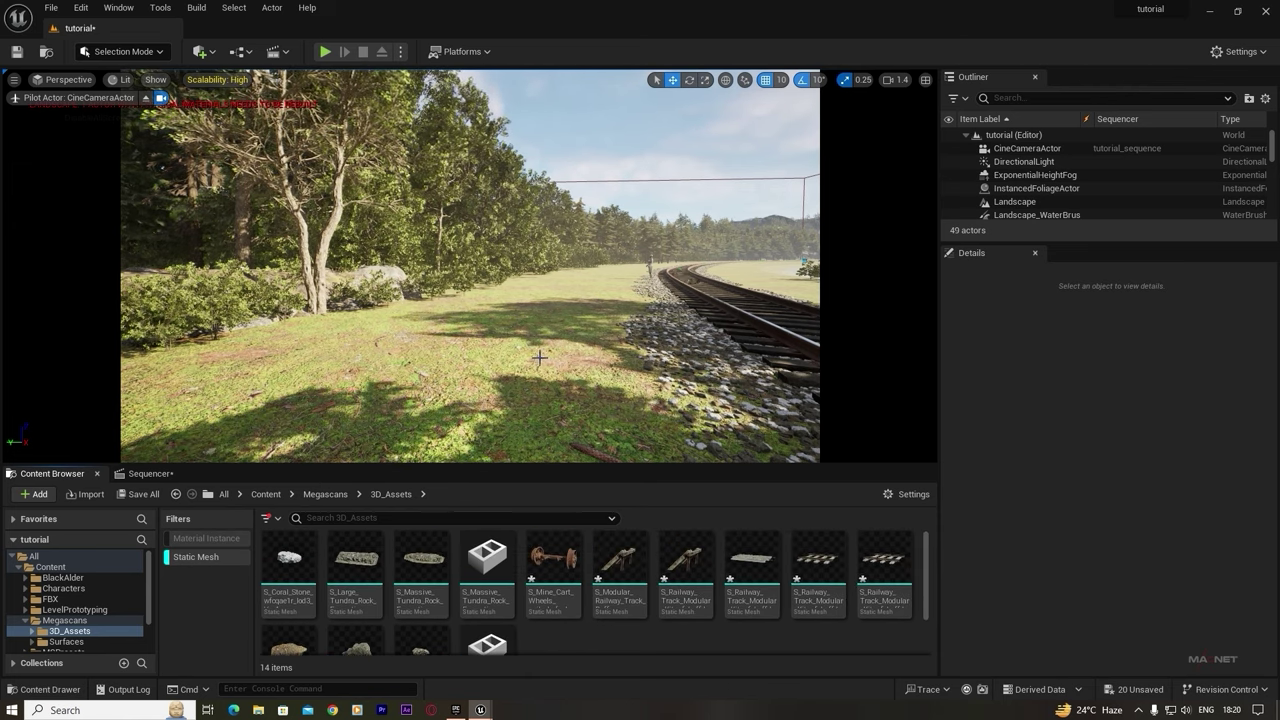
- Place the S_Railway_Track_Modular_Kit Var4 track section on the grass beside the railway and rotate it 10° about Z
{"action": "right_click_drag", "start_coordinate": [539, 357], "coordinate": [420, 368]}
{"action": "key", "text": "d"}
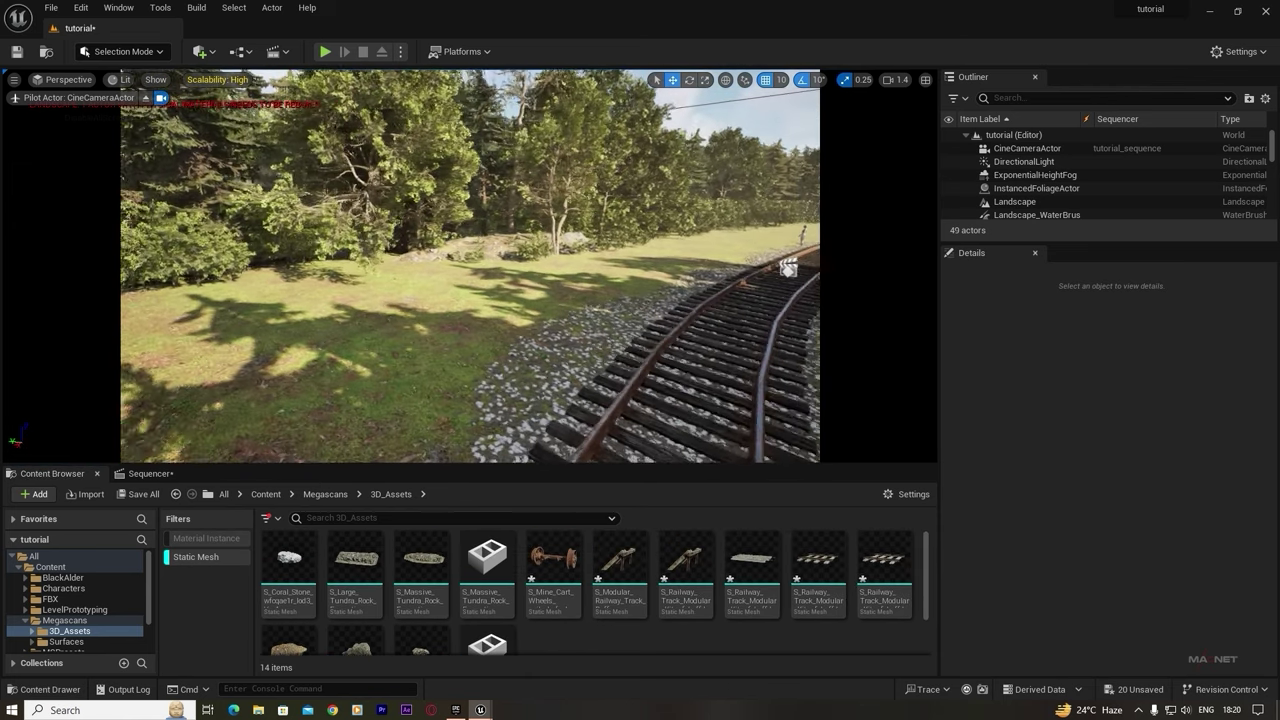
{"action": "right_click_drag", "start_coordinate": [500, 401], "coordinate": [440, 401]}
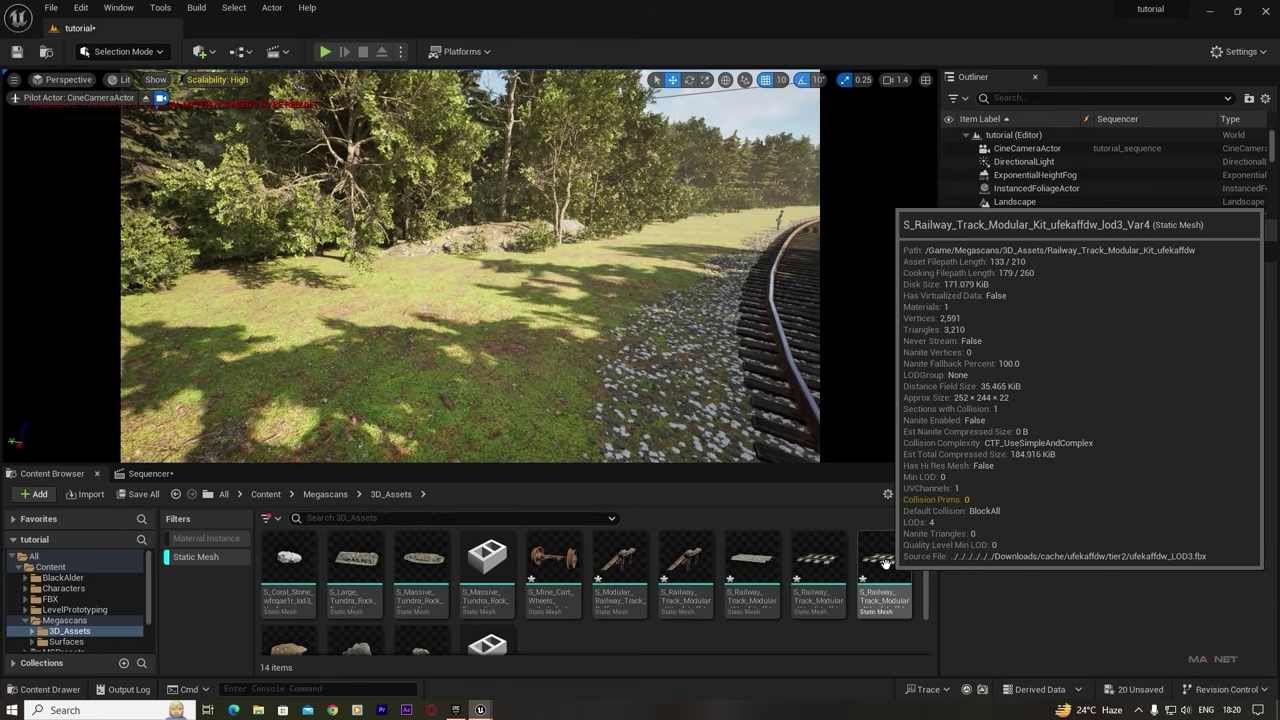
{"action": "left_click_drag", "start_coordinate": [875, 565], "coordinate": [460, 345]}
{"action": "key", "text": "e"}
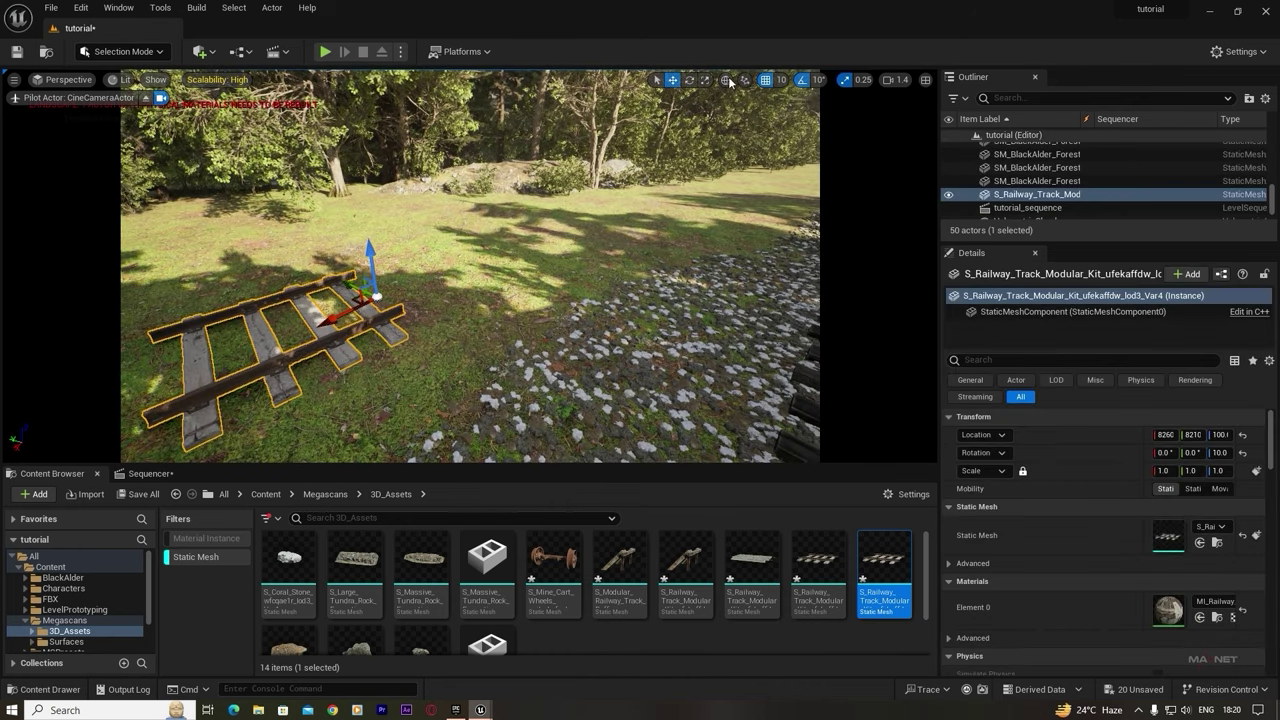
- Duplicate the track section along its local axis, with snapping off, to form a straight run of four pieces
{"action": "left_click", "coordinate": [725, 82]}
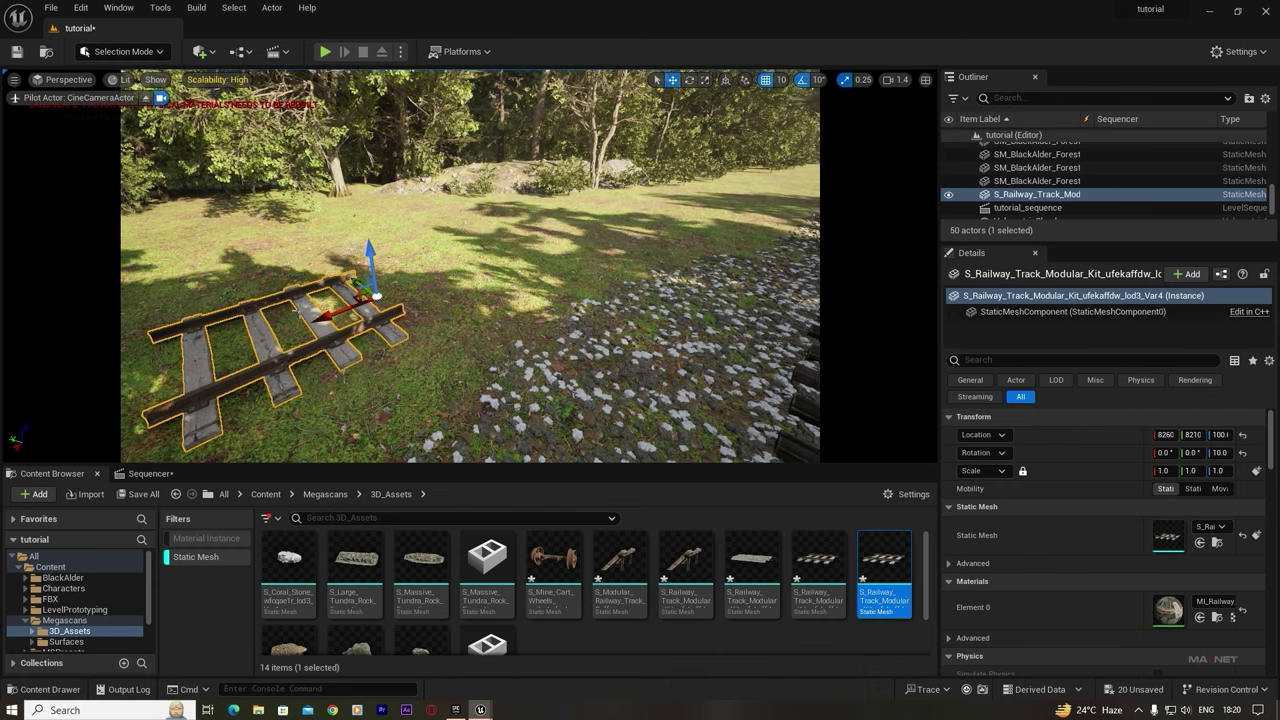
{"action": "left_click_drag", "start_coordinate": [327, 318], "coordinate": [390, 294], "text": "alt"}
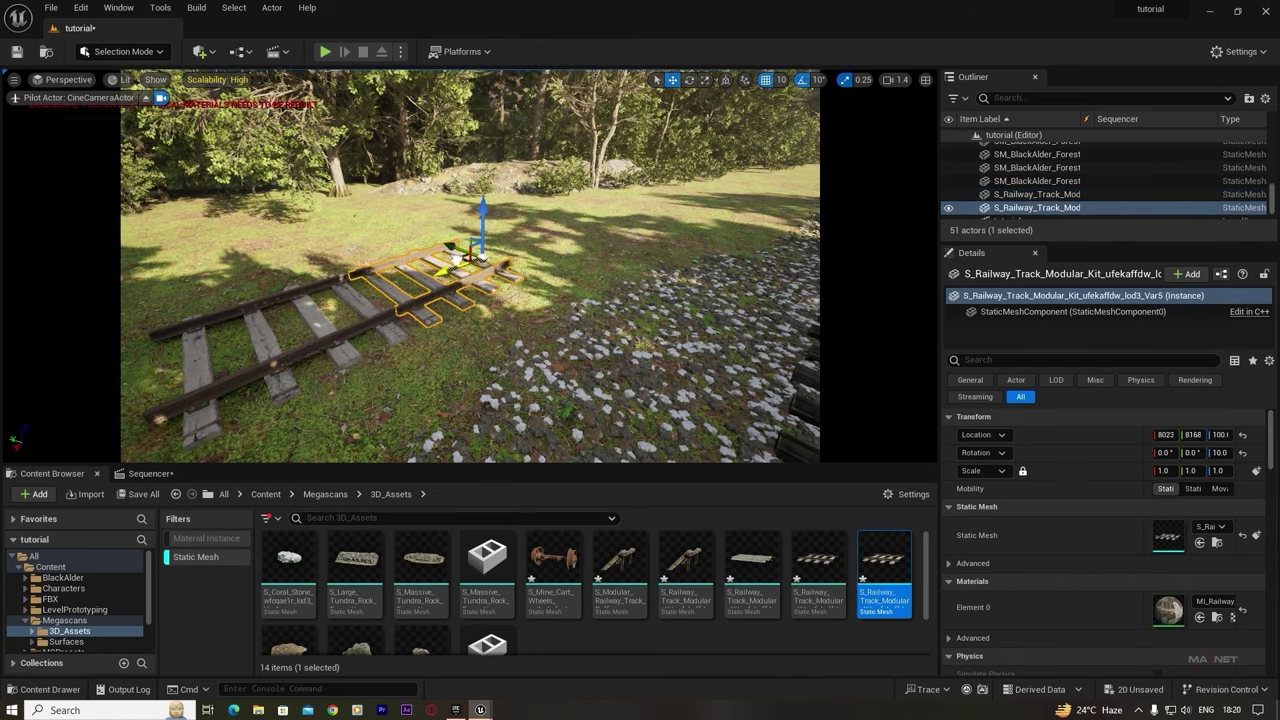
{"action": "left_click", "coordinate": [801, 82]}
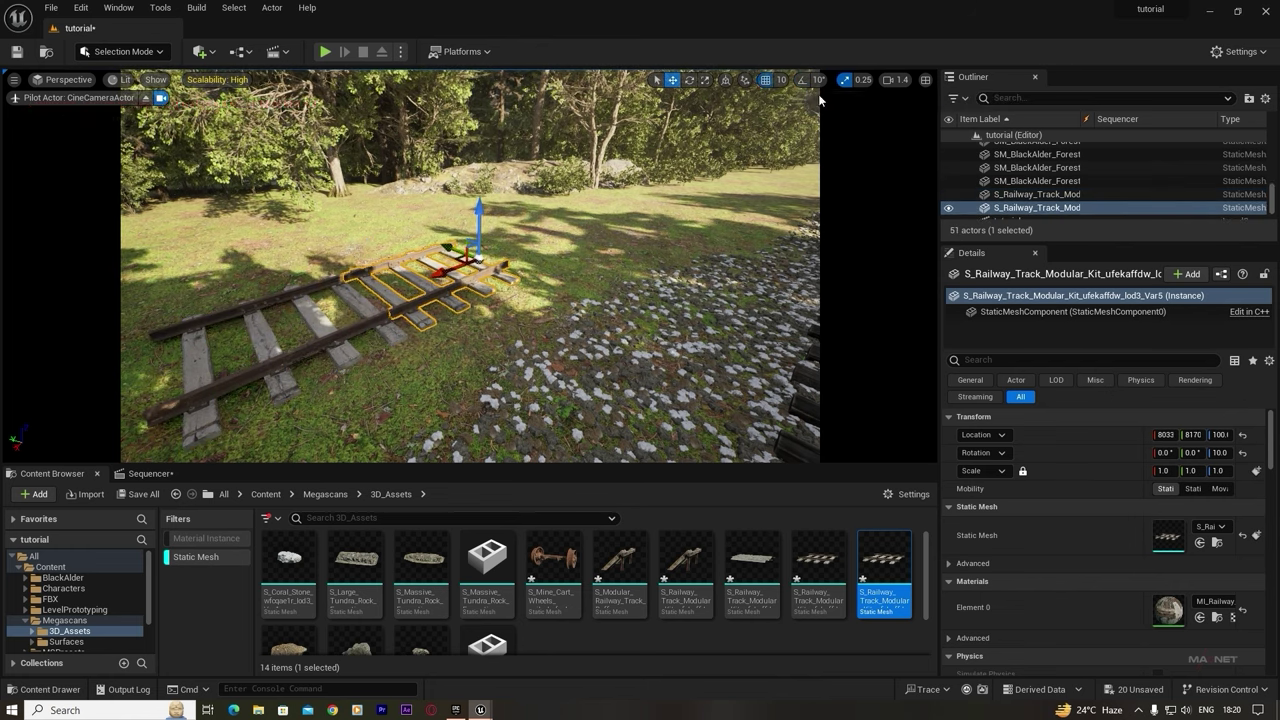
{"action": "left_click_drag", "start_coordinate": [378, 258], "coordinate": [540, 195], "text": "alt"}
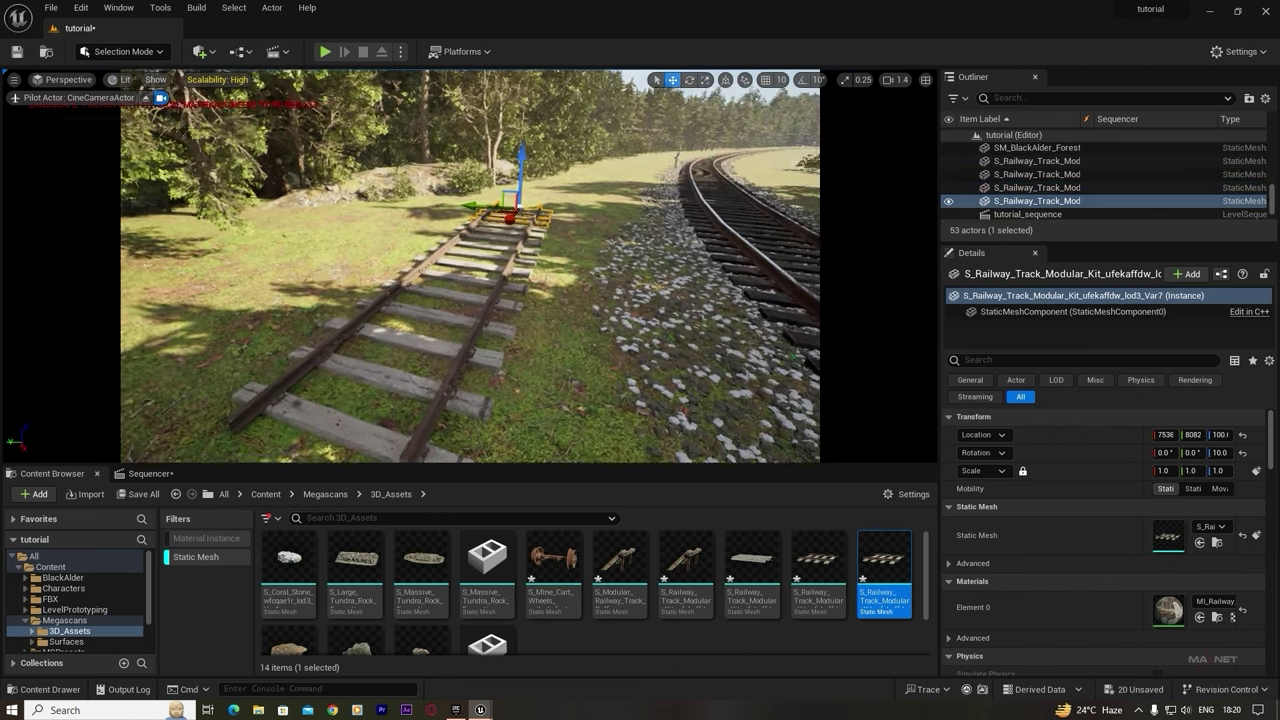
- Select all four track sections and rotate them together by about 5° so they run alongside the main railway
{"action": "right_click_drag", "start_coordinate": [526, 237], "coordinate": [454, 265]}
{"action": "mouse_move", "coordinate": [585, 286]}
{"action": "right_mouse_down"}
{"action": "mouse_move", "coordinate": [606, 258]}
{"action": "mouse_move", "coordinate": [580, 292]}
{"action": "mouse_move", "coordinate": [556, 278]}
{"action": "mouse_move", "coordinate": [585, 286]}
{"action": "right_mouse_up"}
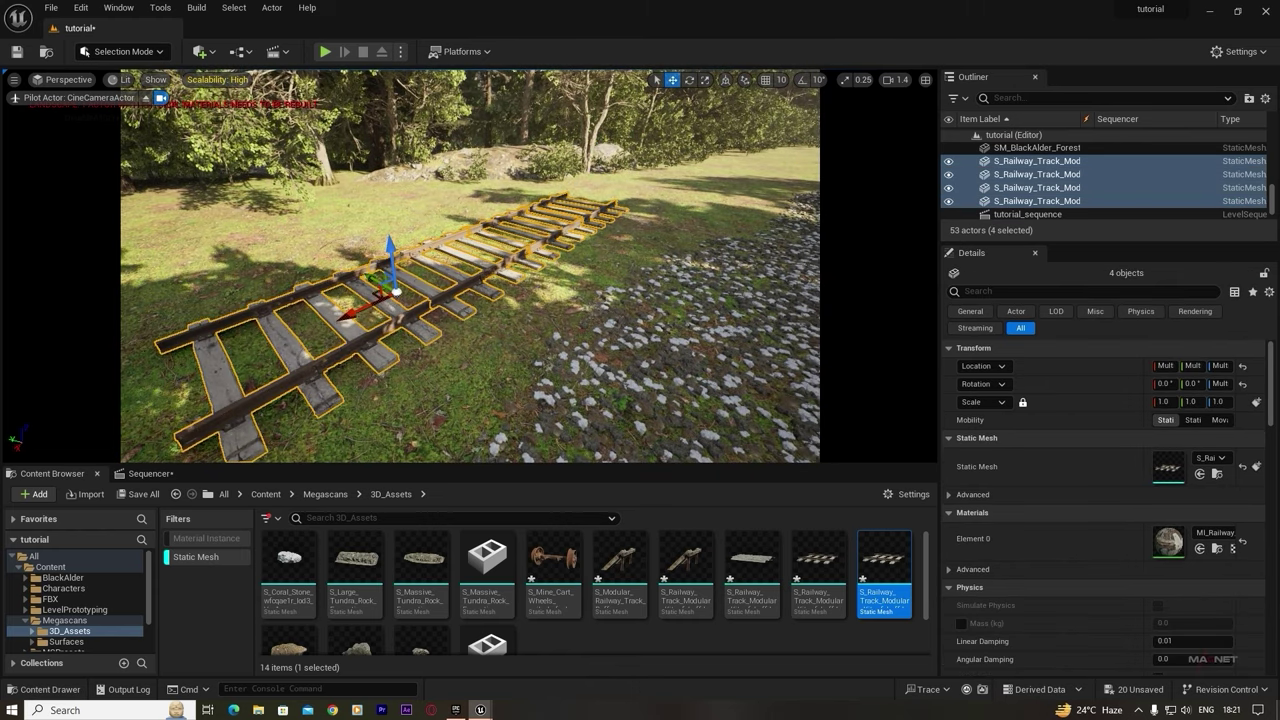
{"action": "right_click_drag", "start_coordinate": [680, 329], "coordinate": [685, 385]}
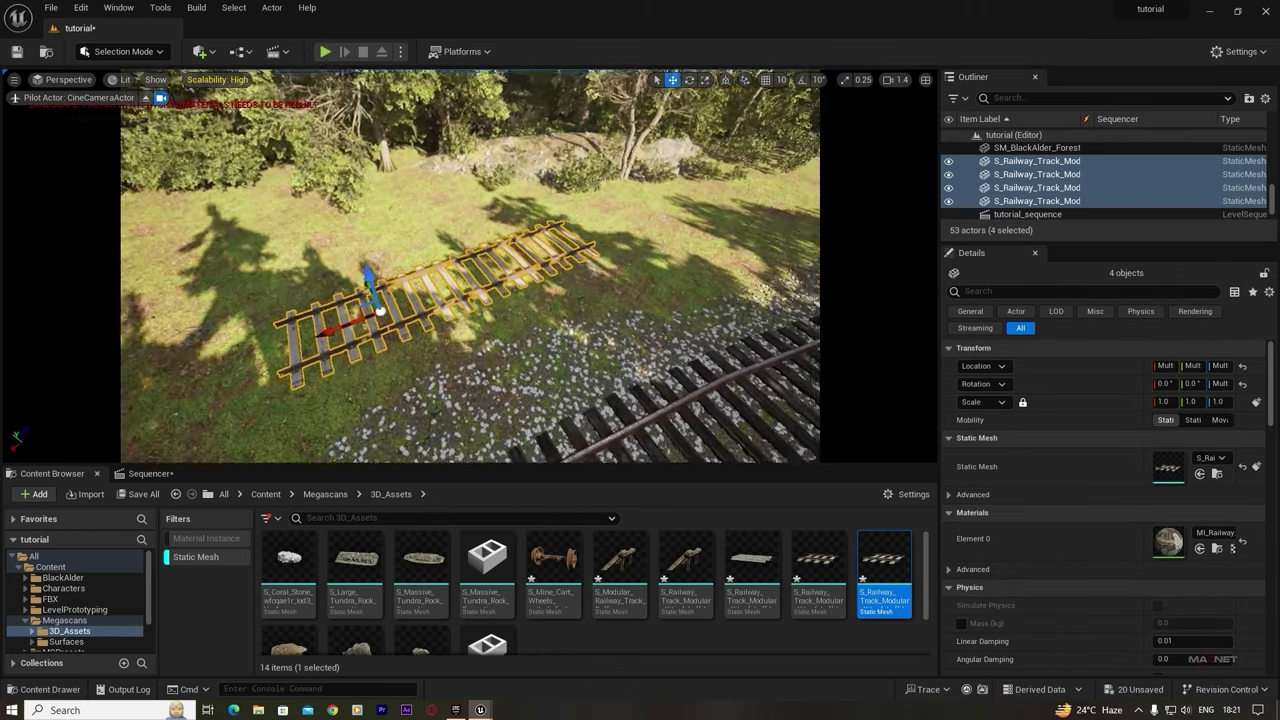
{"action": "right_click_drag", "start_coordinate": [380, 310], "coordinate": [423, 333]}
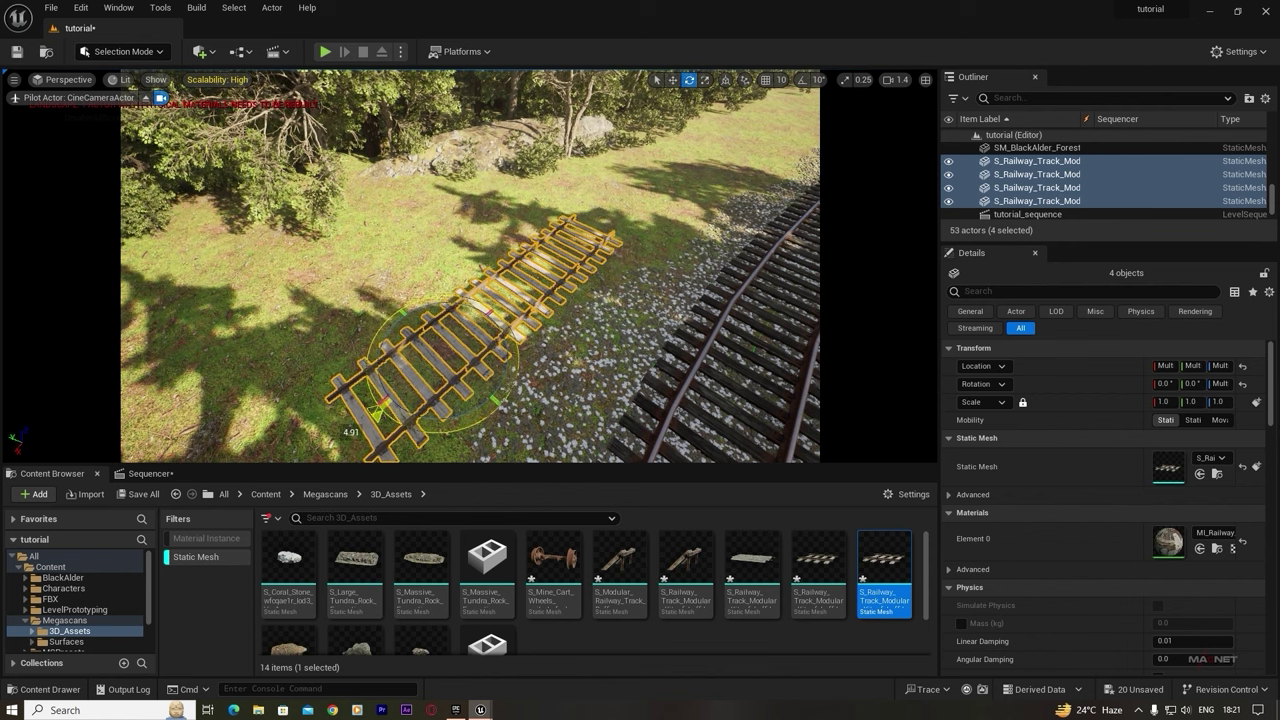
{"action": "right_click_drag", "start_coordinate": [507, 397], "coordinate": [788, 300]}
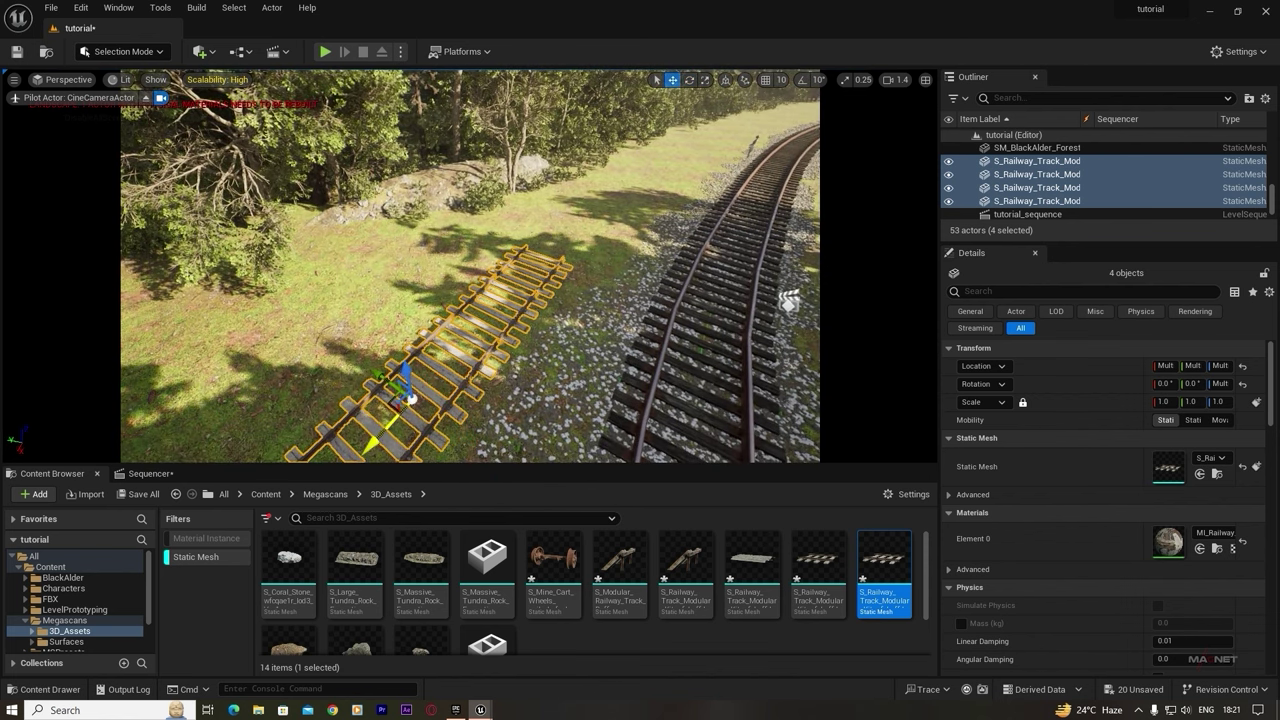
- Duplicate the four-section run to extend the side track and place S_Modular_Railway_Track_Buffer Var1 at its far end
{"action": "left_click_drag", "start_coordinate": [410, 398], "coordinate": [517, 327], "text": "alt"}
{"action": "left_click_drag", "start_coordinate": [737, 160], "coordinate": [690, 185]}
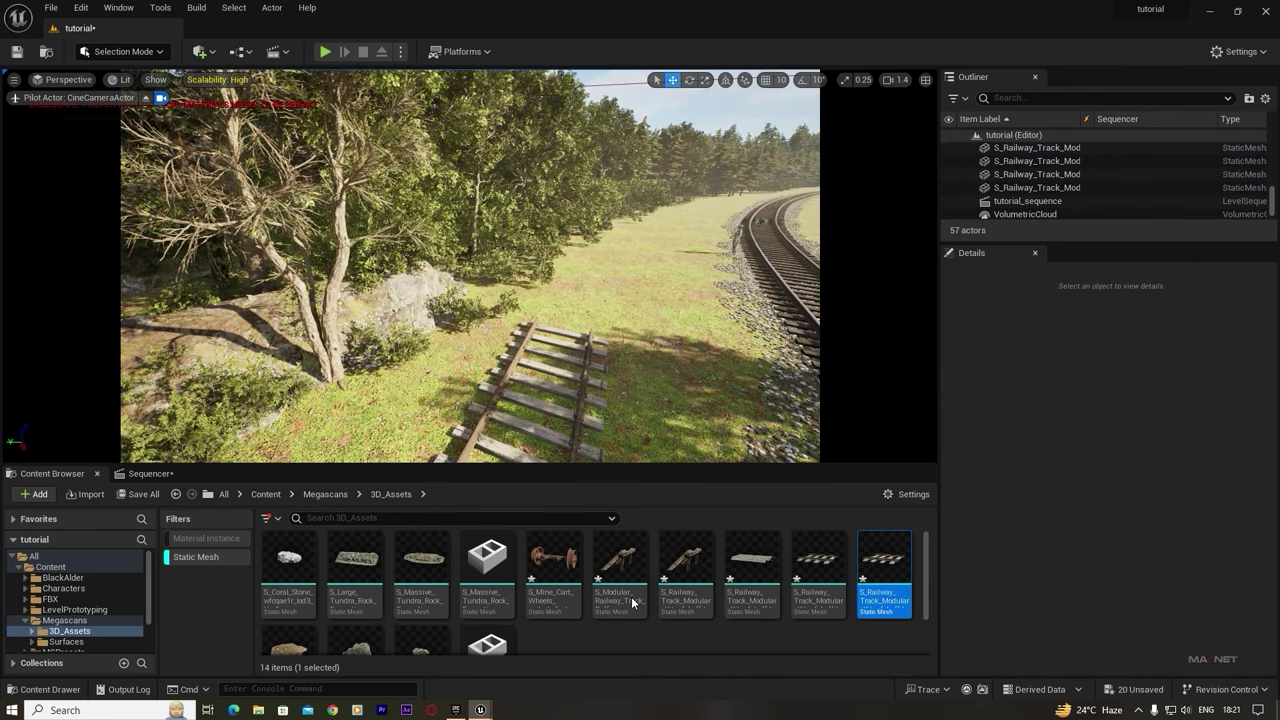
{"action": "left_click_drag", "start_coordinate": [631, 571], "coordinate": [566, 362]}
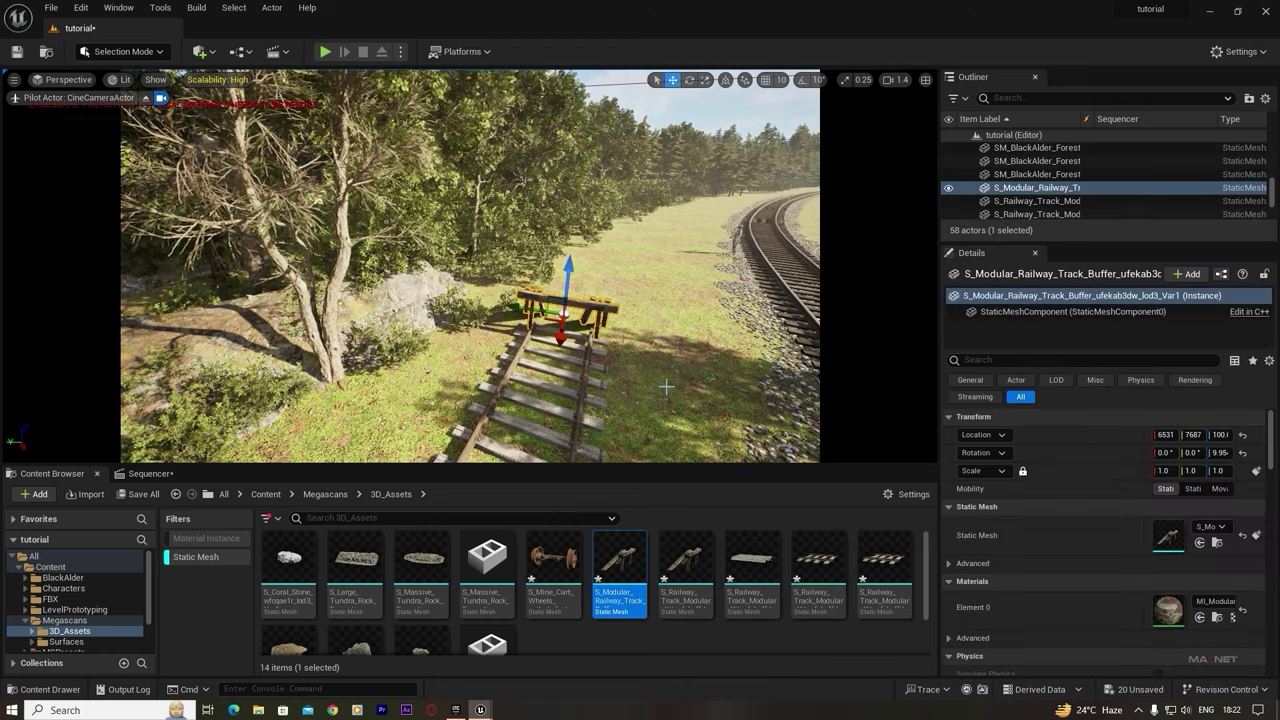
{"action": "right_click_drag", "start_coordinate": [657, 345], "coordinate": [630, 350]}
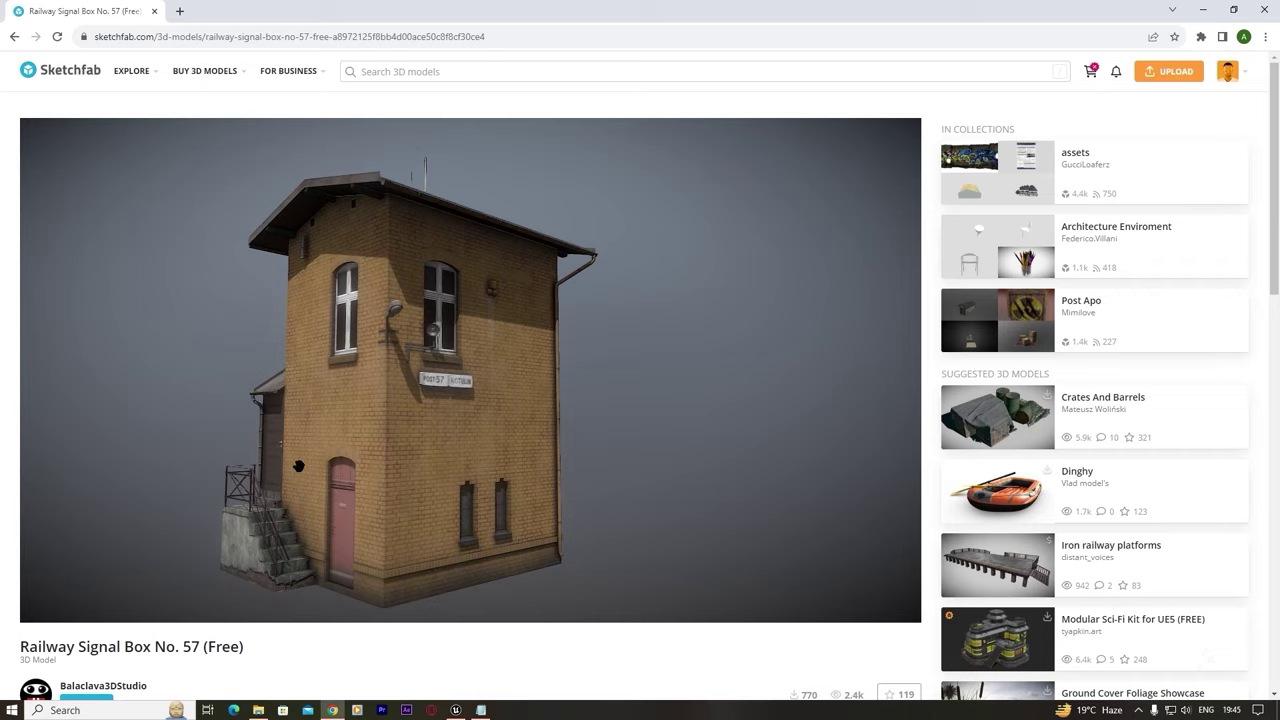
- On Sketchfab, inspect the Railway Signal Box No. 57 (Free) model and open its download options
{"action": "mouse_move", "coordinate": [360, 464]}
{"action": "left_mouse_down"}
{"action": "mouse_move", "coordinate": [406, 409]}
{"action": "mouse_move", "coordinate": [437, 402]}
{"action": "mouse_move", "coordinate": [171, 361]}
{"action": "left_mouse_up"}
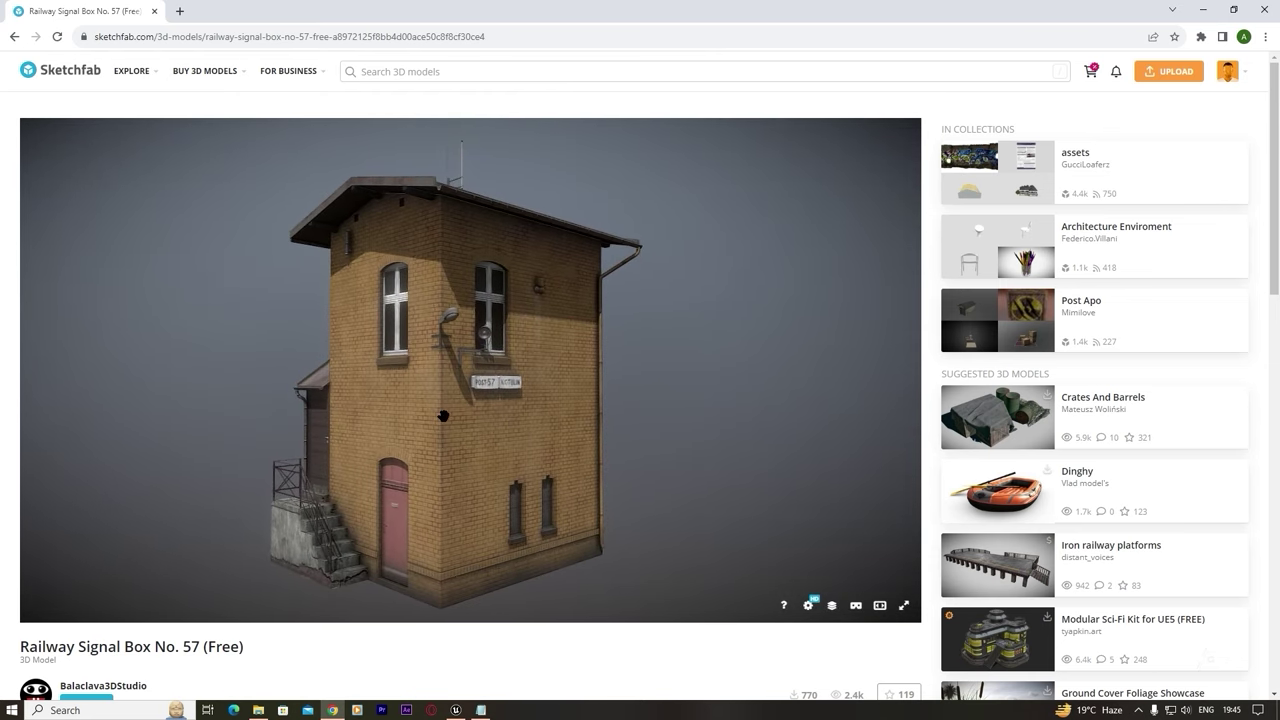
{"action": "left_click_drag", "start_coordinate": [404, 402], "coordinate": [20, 406]}
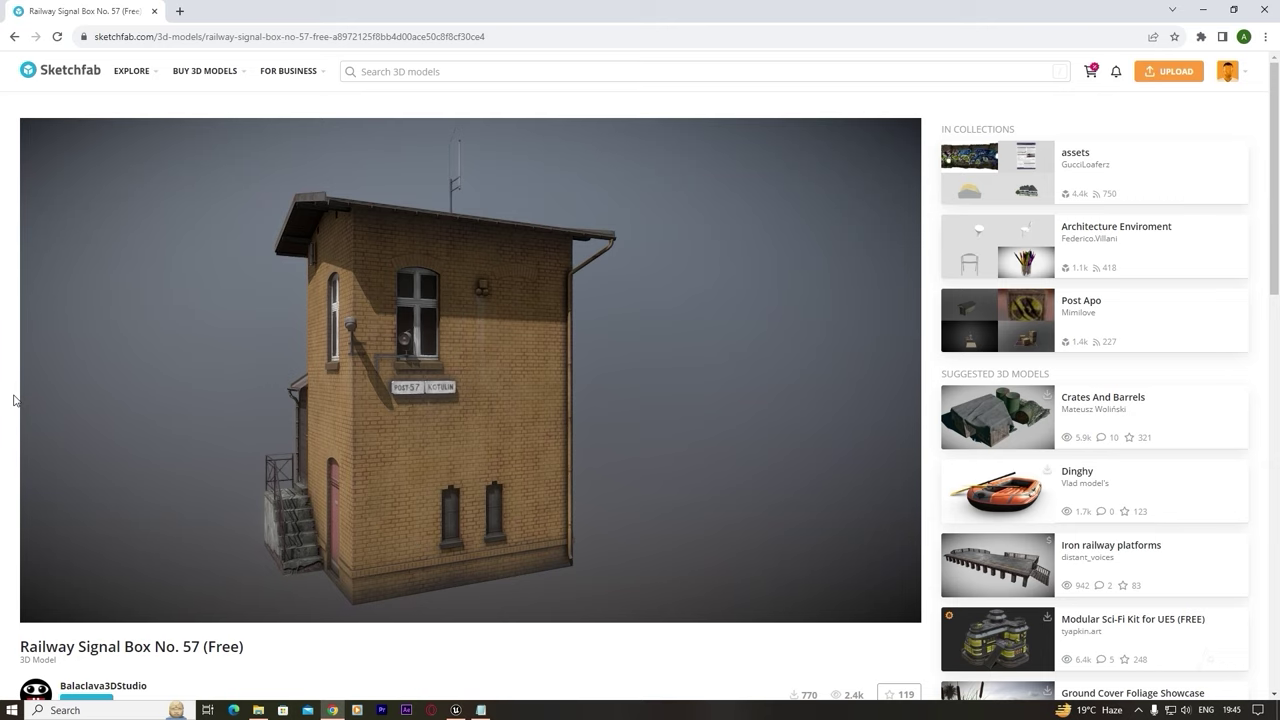
{"action": "scroll", "coordinate": [13, 400], "scroll_direction": "down", "scroll_amount": 2}
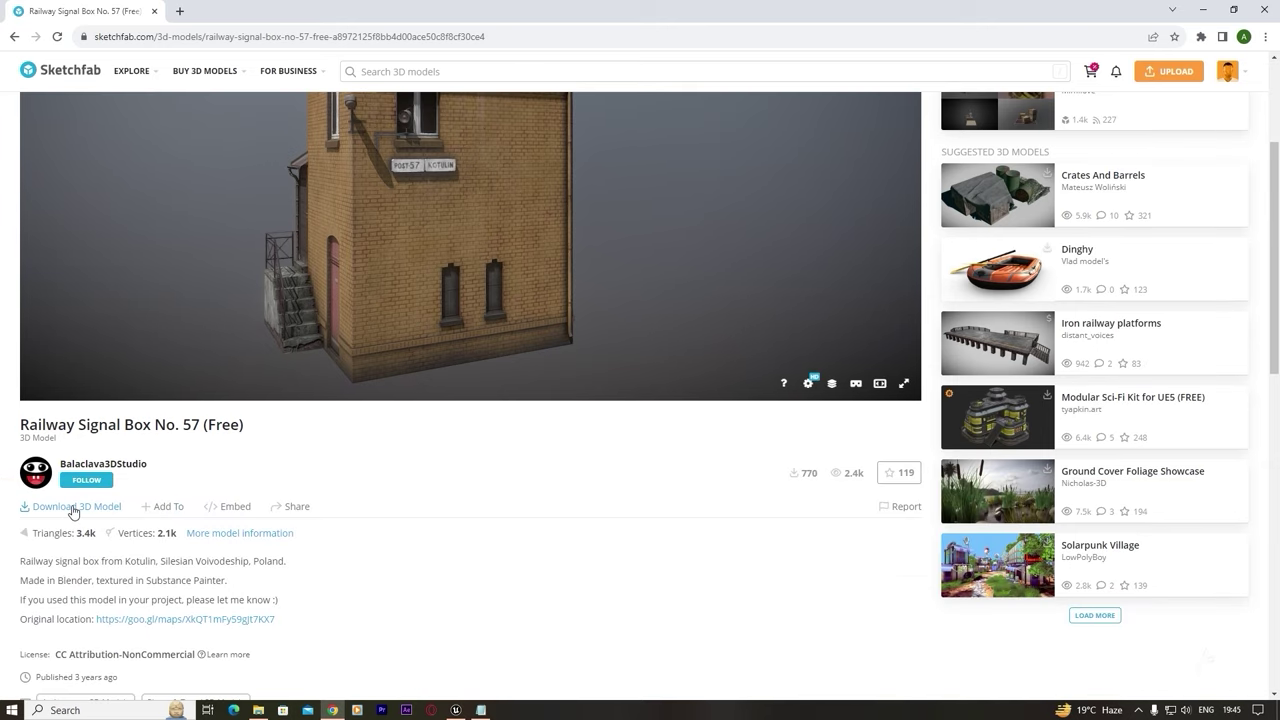
{"action": "left_click", "coordinate": [72, 508]}
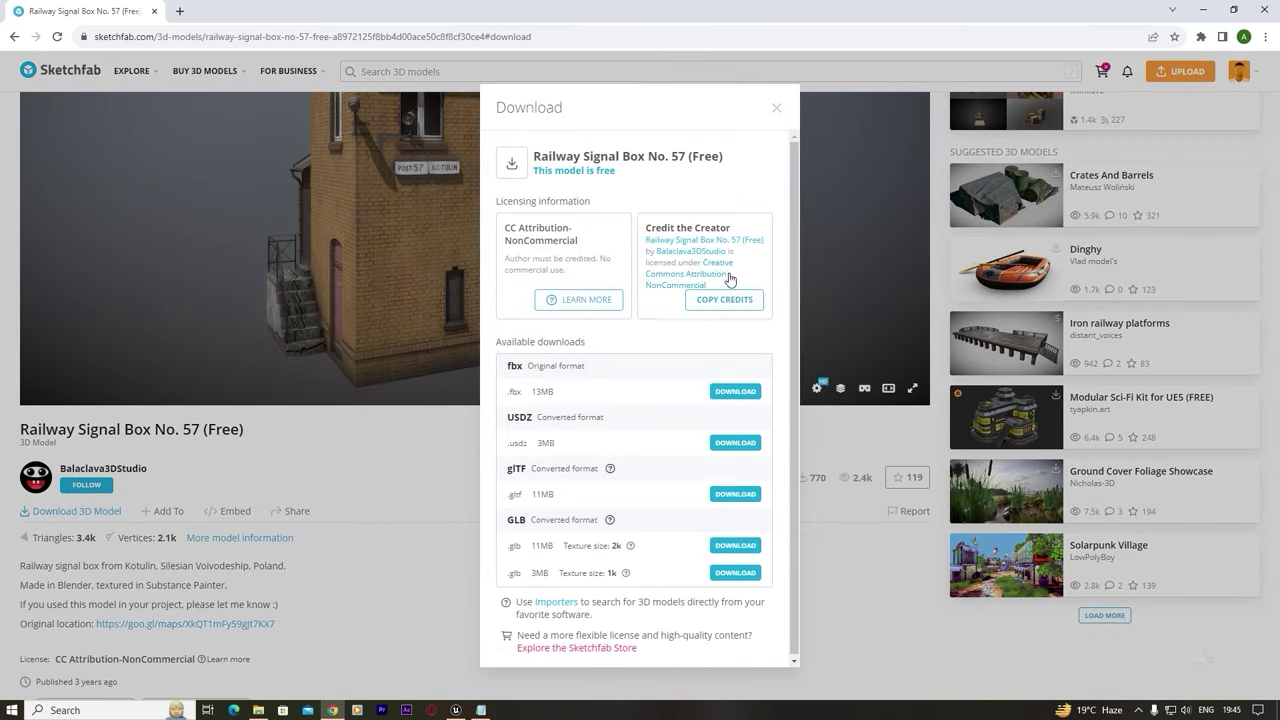
{"action": "mouse_move", "coordinate": [724, 286]}
{"action": "left_mouse_down"}
{"action": "mouse_move", "coordinate": [645, 226]}
{"action": "mouse_move", "coordinate": [716, 289]}
{"action": "left_mouse_up"}
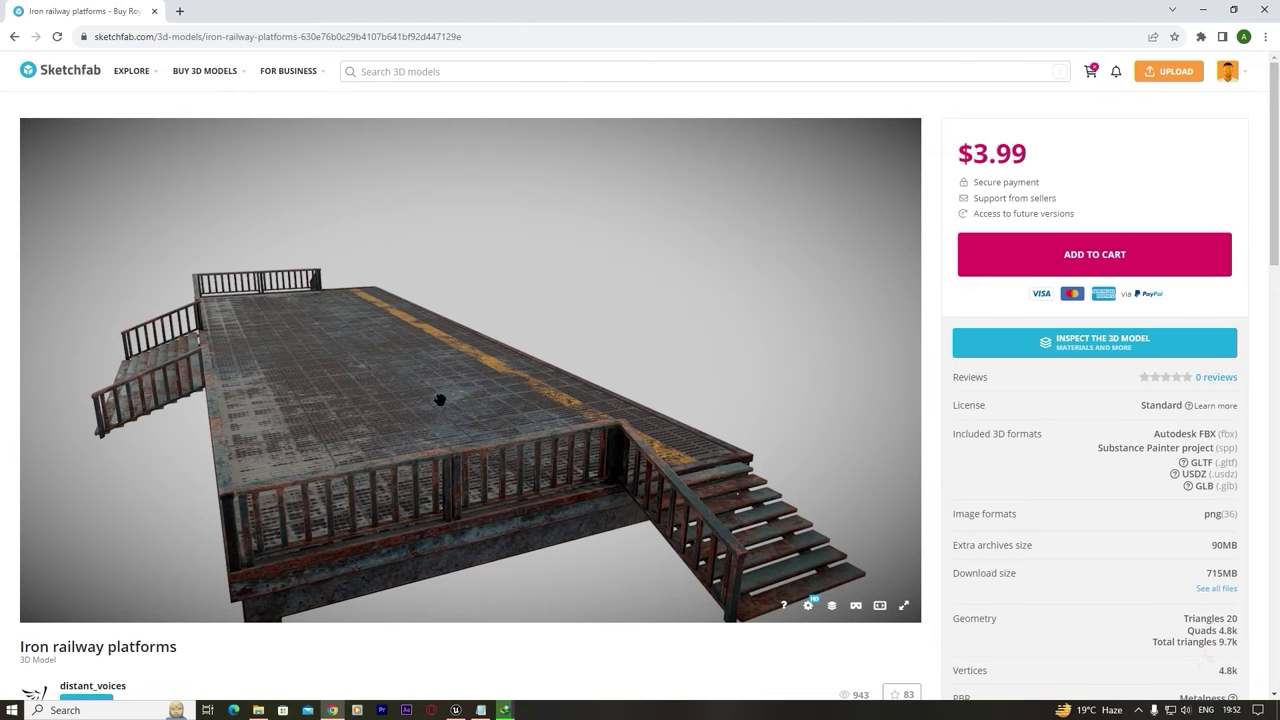
- Examine the Iron railway platforms and Simple Chainlink Fencing models on Sketchfab from different angles
{"action": "mouse_move", "coordinate": [440, 400]}
{"action": "left_mouse_down"}
{"action": "mouse_move", "coordinate": [409, 420]}
{"action": "mouse_move", "coordinate": [326, 429]}
{"action": "mouse_move", "coordinate": [447, 414]}
{"action": "mouse_move", "coordinate": [272, 300]}
{"action": "left_mouse_up"}
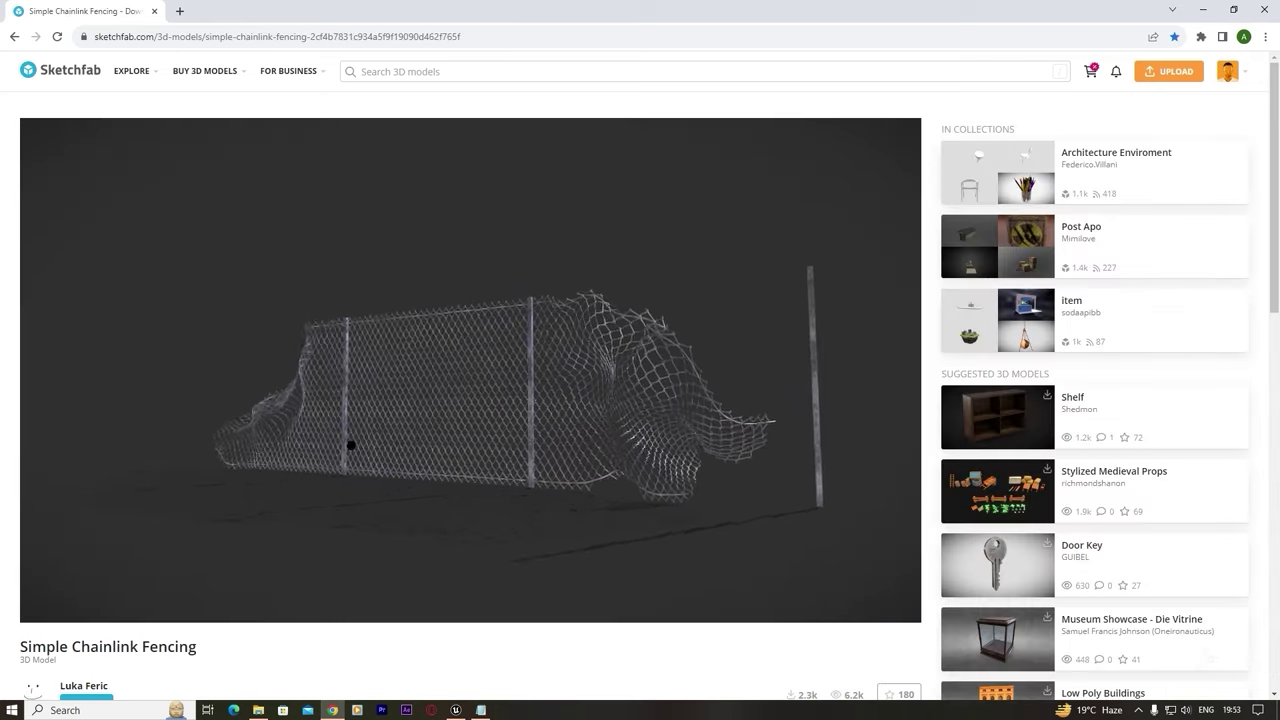
{"action": "left_click_drag", "start_coordinate": [286, 457], "coordinate": [446, 395]}
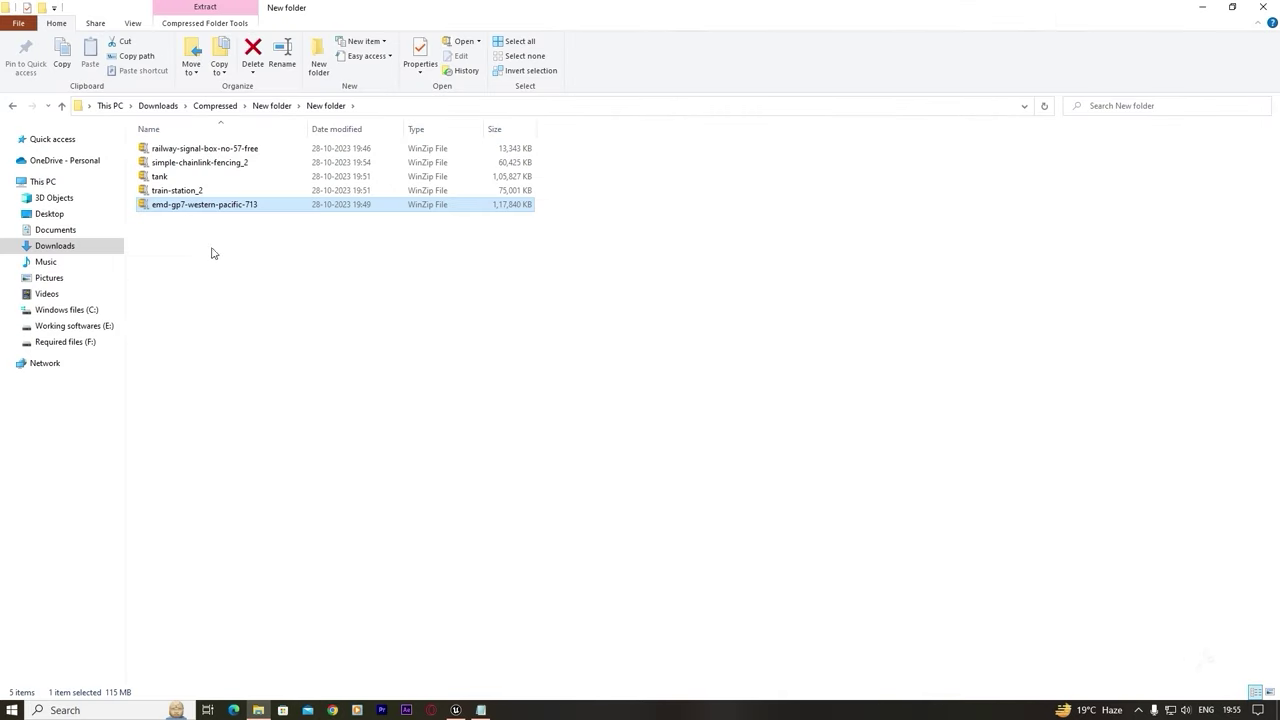
- In File Explorer, extract the emd-gp7-western-pacific-713 archive and locate Westen_pacific_713_fixed_UVs.fbx in its source folder, ready beside the Unreal Editor
{"action": "left_click_drag", "start_coordinate": [214, 250], "coordinate": [180, 223]}
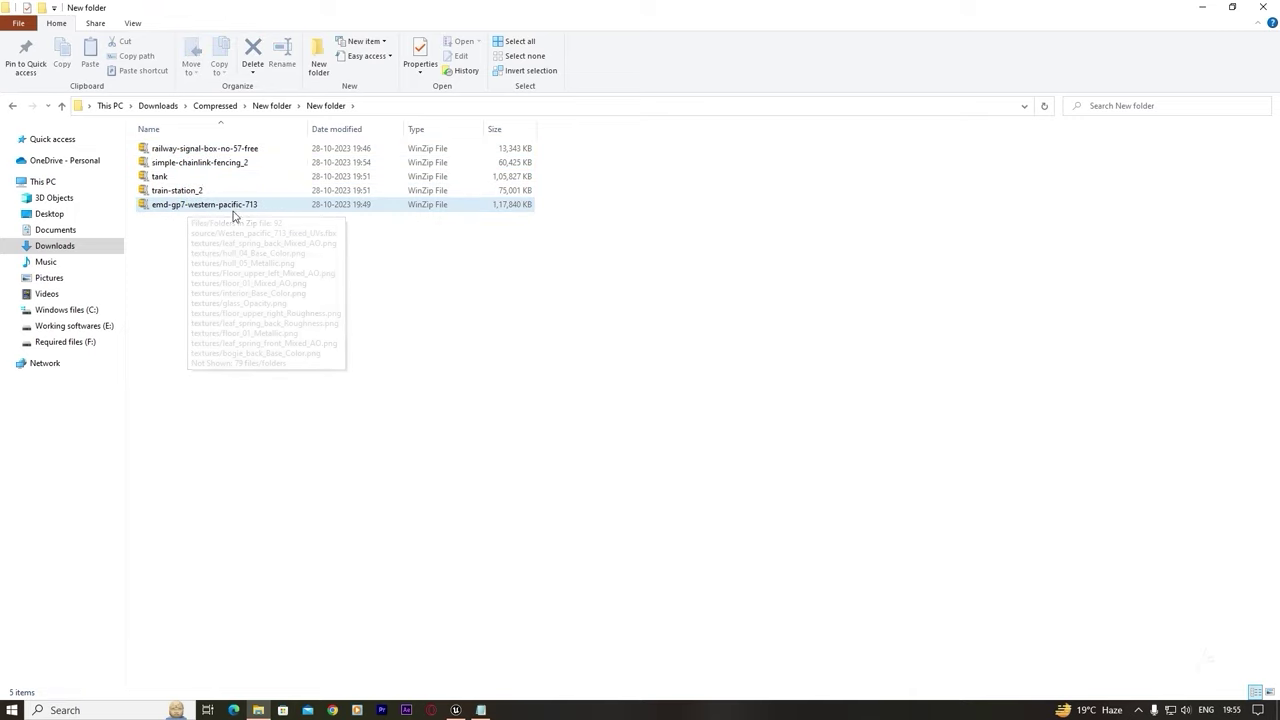
{"action": "left_click", "coordinate": [224, 206]}
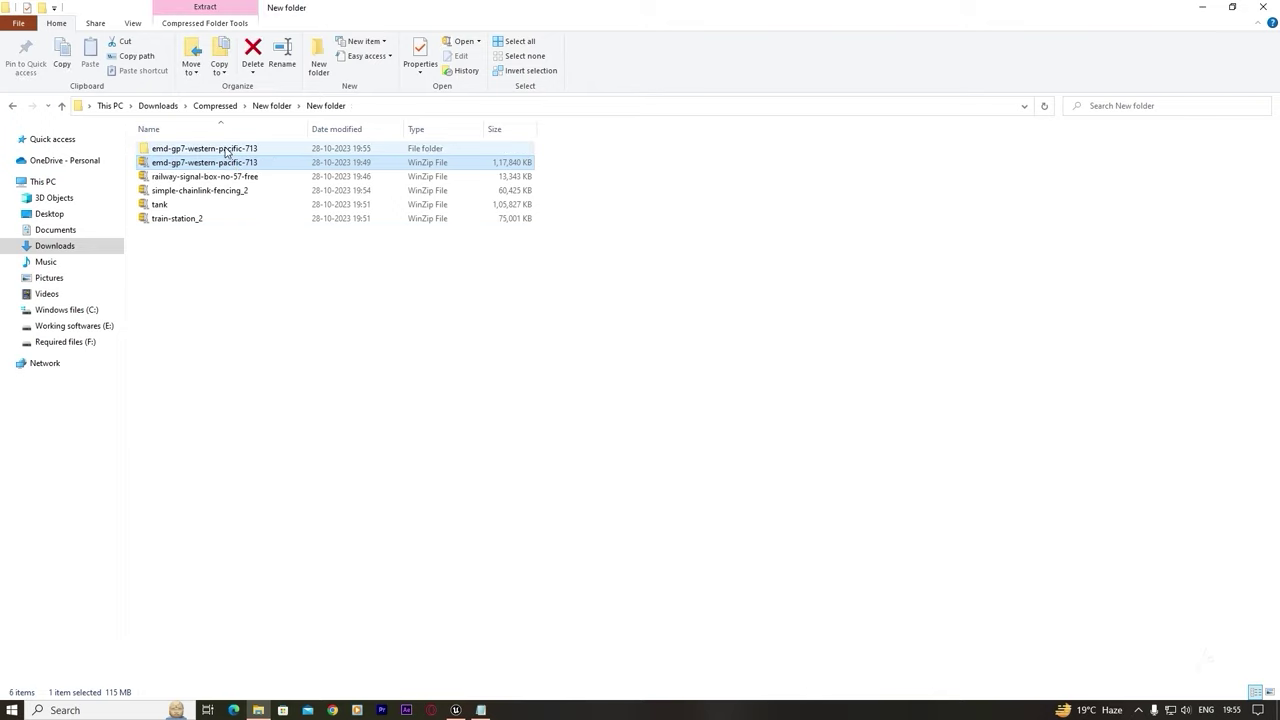
{"action": "double_click", "coordinate": [226, 150]}
{"action": "double_click", "coordinate": [192, 150]}
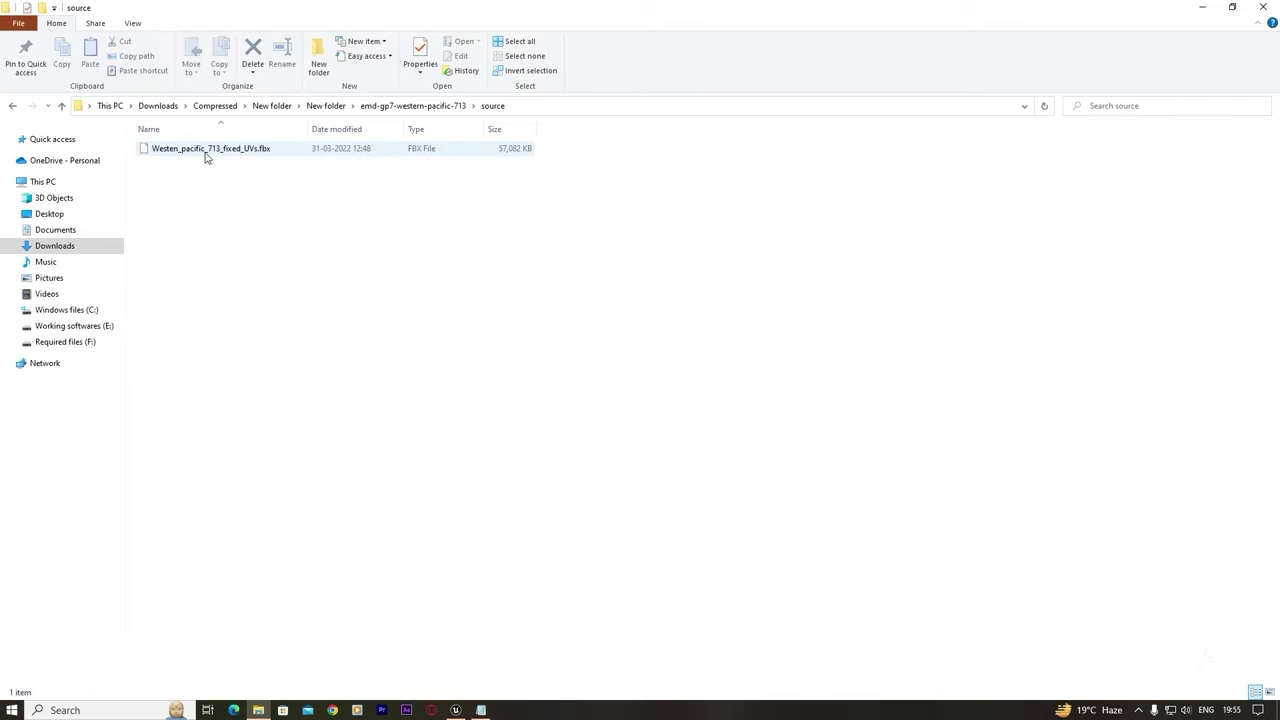
{"action": "left_click", "coordinate": [267, 152]}
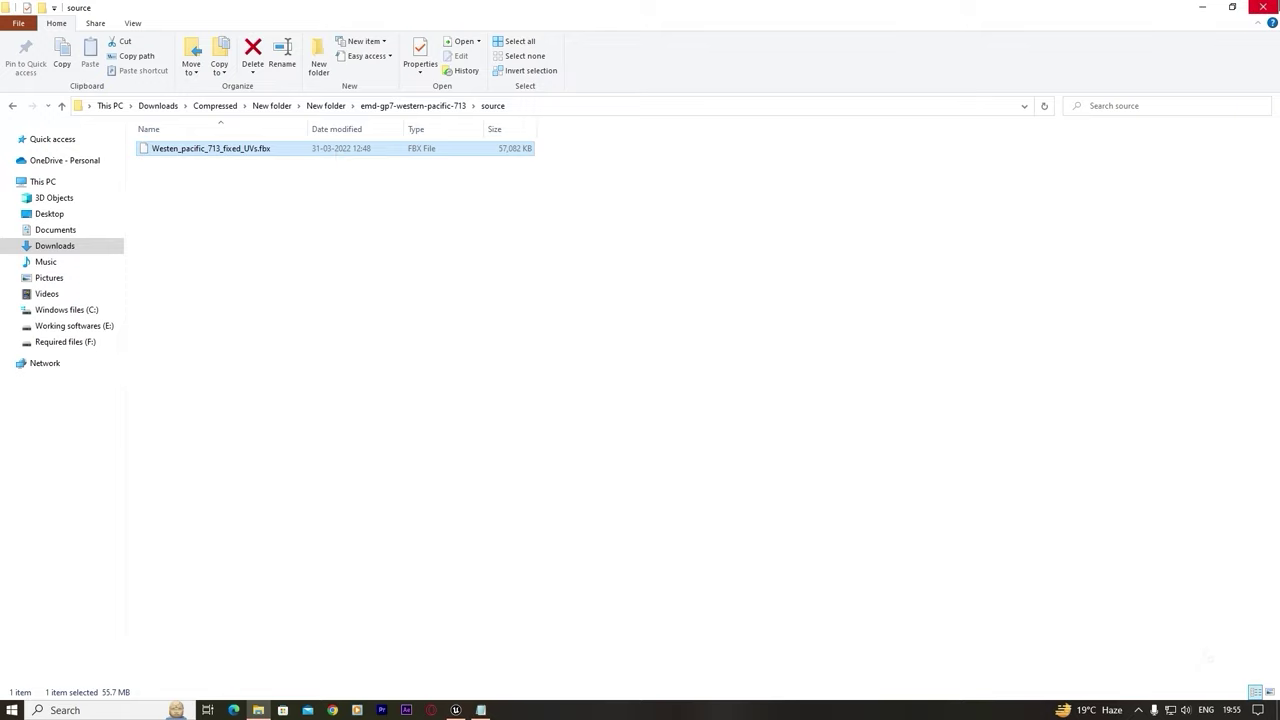
{"action": "left_click", "coordinate": [1237, 7]}
{"action": "left_click_drag", "start_coordinate": [370, 51], "coordinate": [1085, 65]}
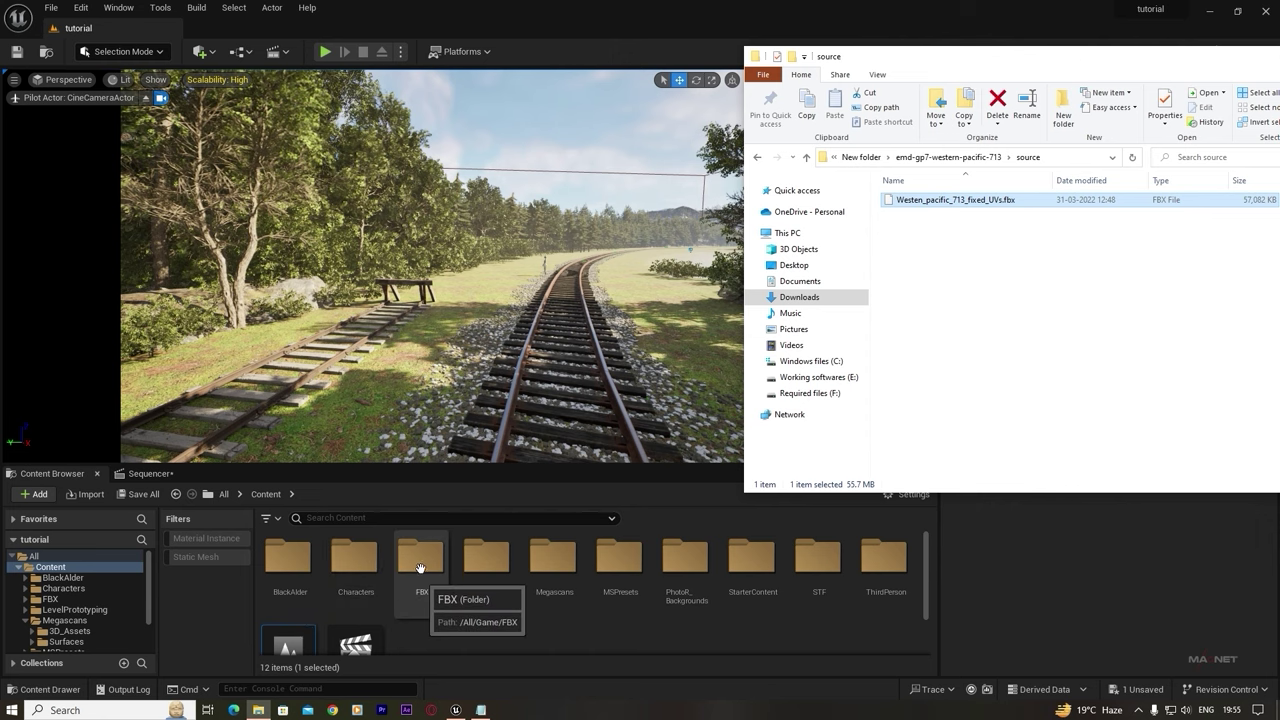
- Create a folder named engine inside the project's FBX folder and open it
{"action": "double_click", "coordinate": [420, 566]}
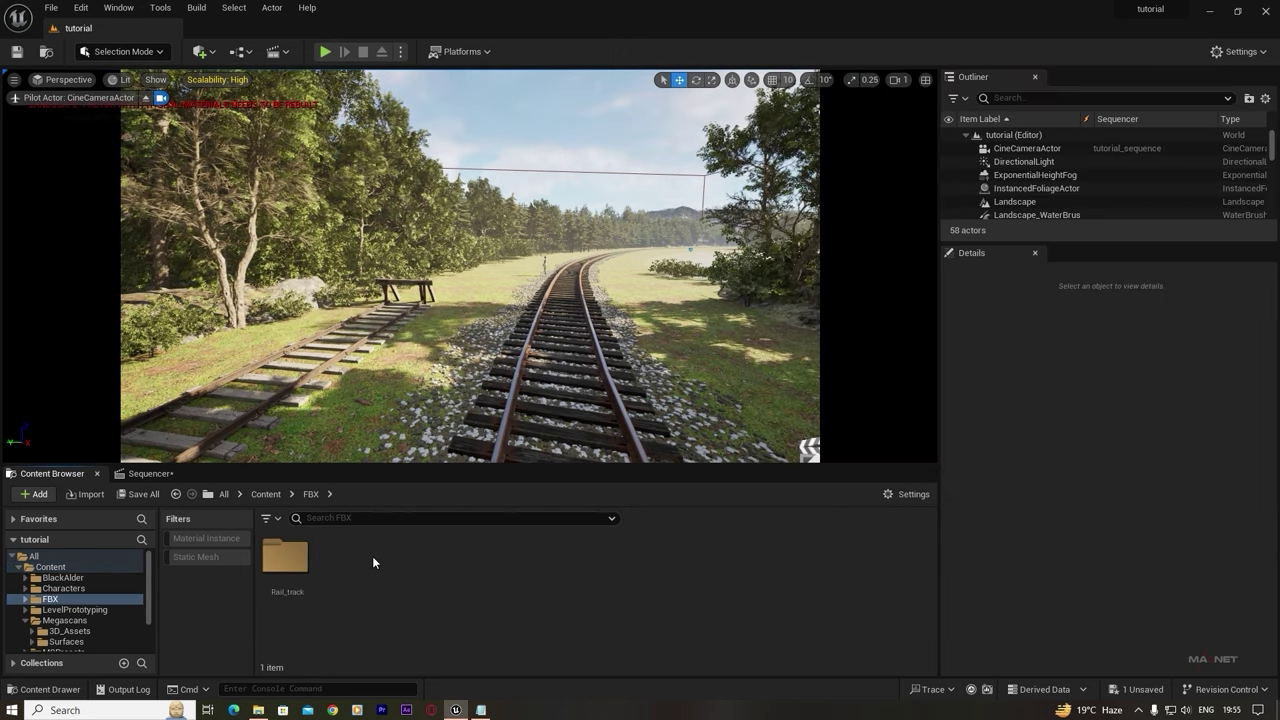
{"action": "right_click", "coordinate": [369, 584]}
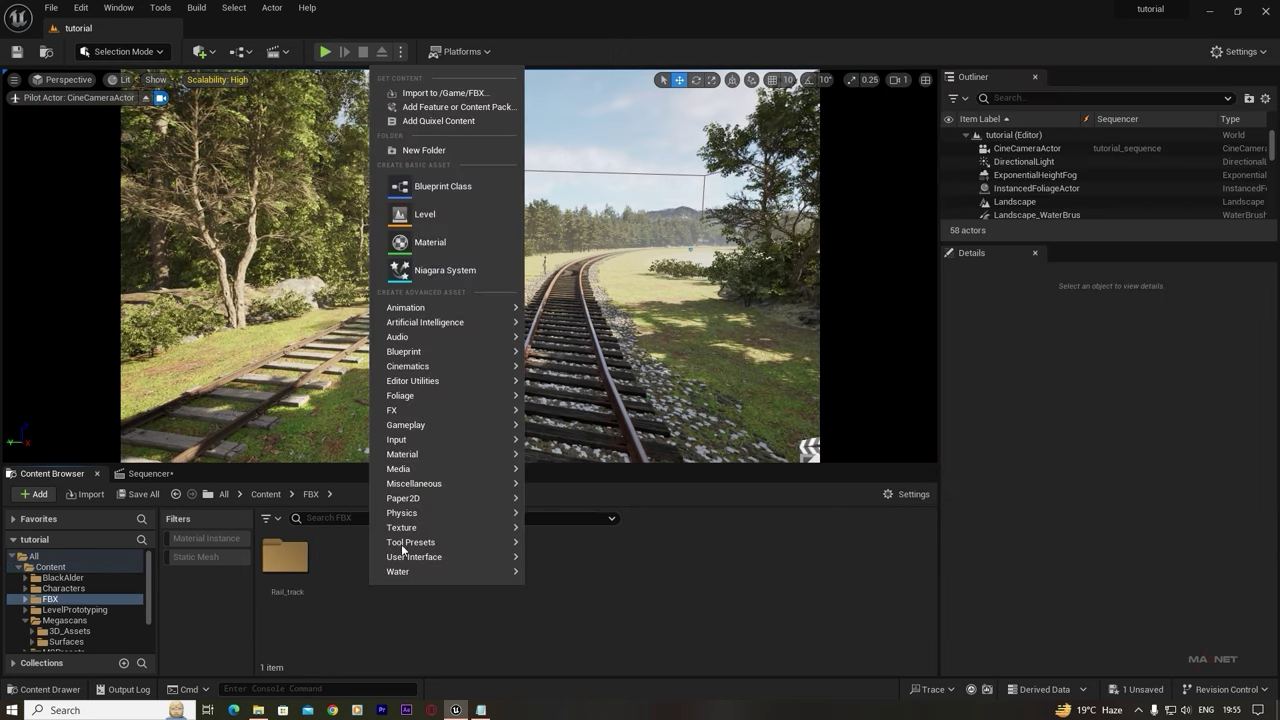
{"action": "left_click", "coordinate": [436, 151]}
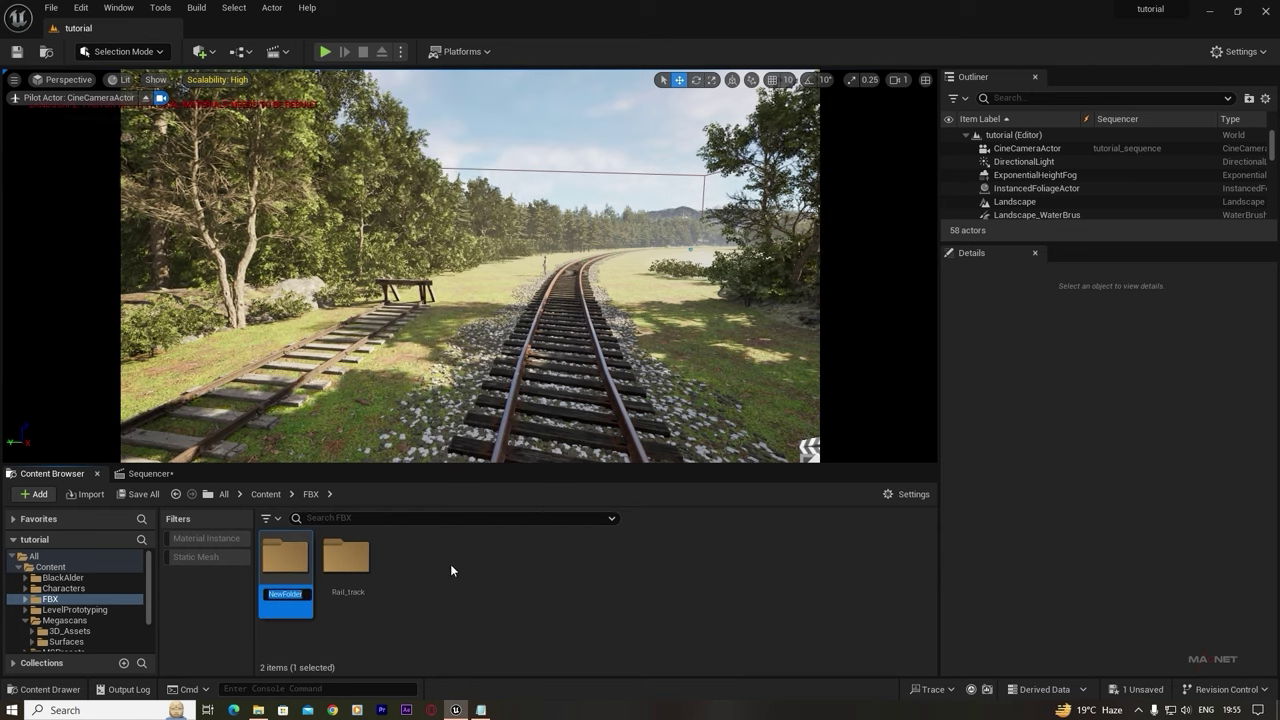
{"action": "type", "text": "engine"}
{"action": "key", "text": "Return"}
{"action": "double_click", "coordinate": [286, 562]}
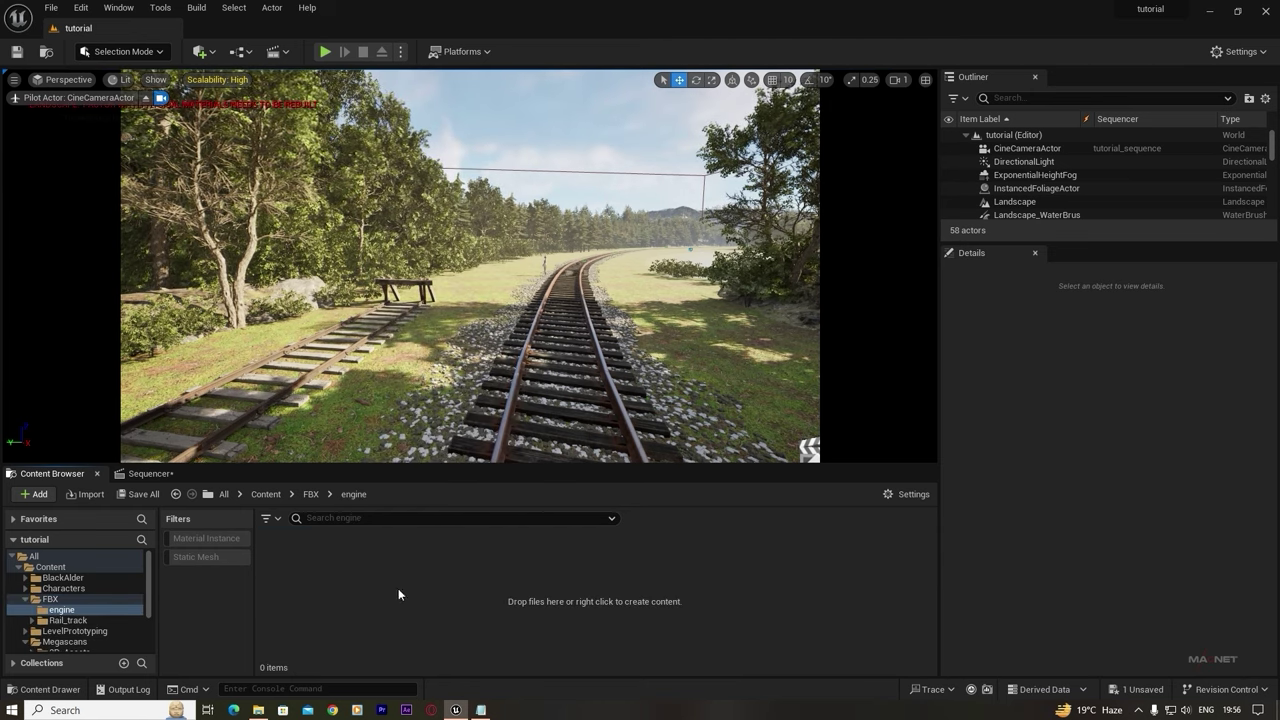
- Import Westen_pacific_713_fixed_UVs.fbx into the engine folder with Build Nanite enabled, and clear and close the message log
{"action": "left_click", "coordinate": [258, 710]}
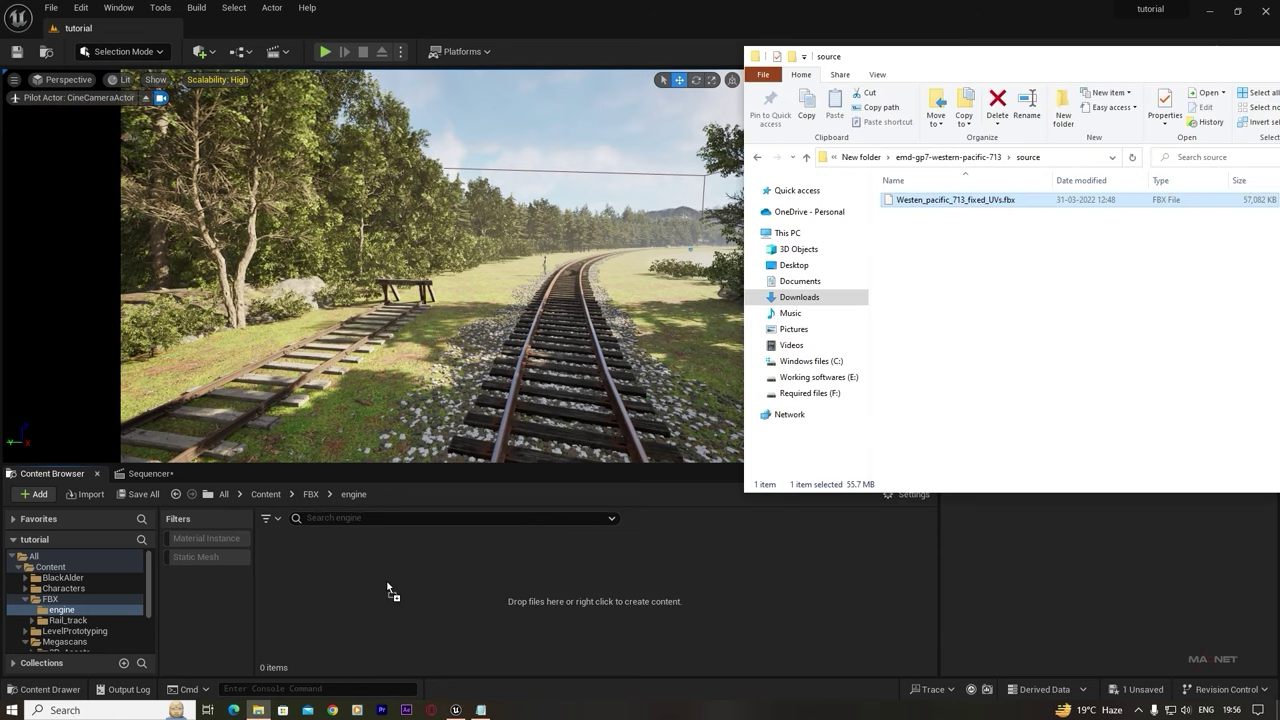
{"action": "left_click_drag", "start_coordinate": [387, 584], "coordinate": [386, 581]}
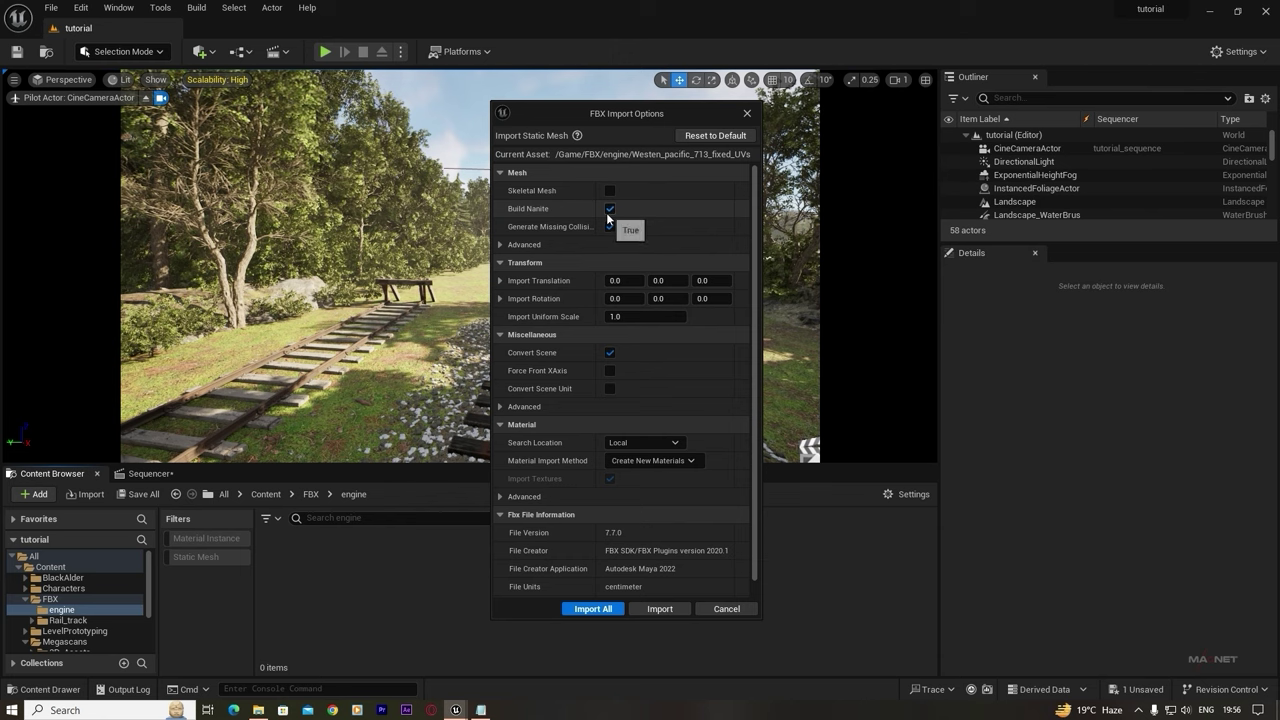
{"action": "left_click", "coordinate": [595, 609]}
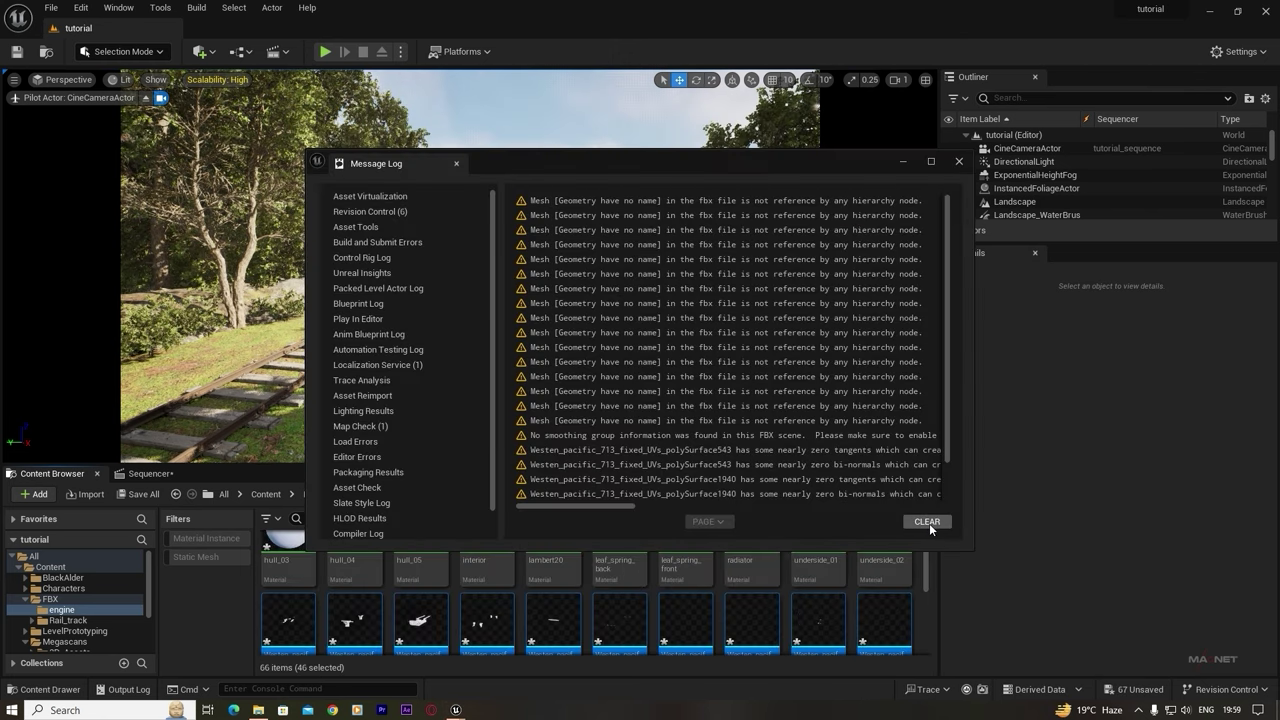
{"action": "left_click", "coordinate": [929, 522]}
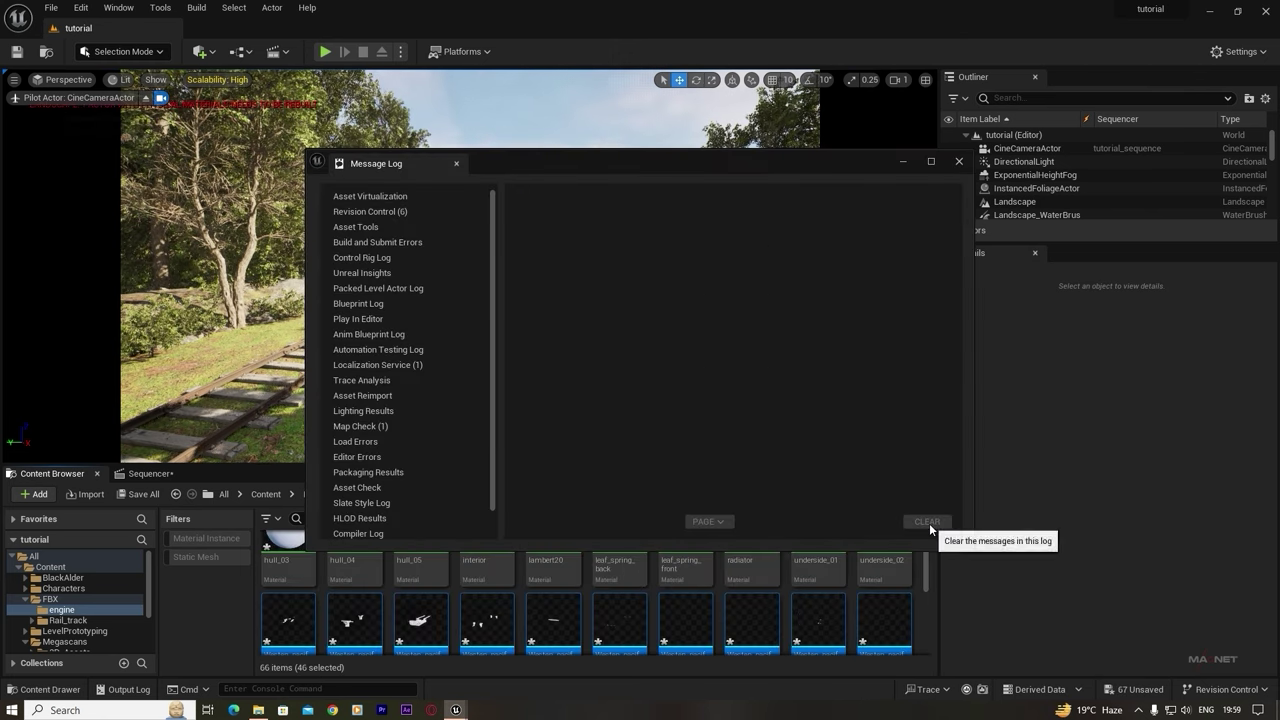
{"action": "left_click", "coordinate": [958, 161]}
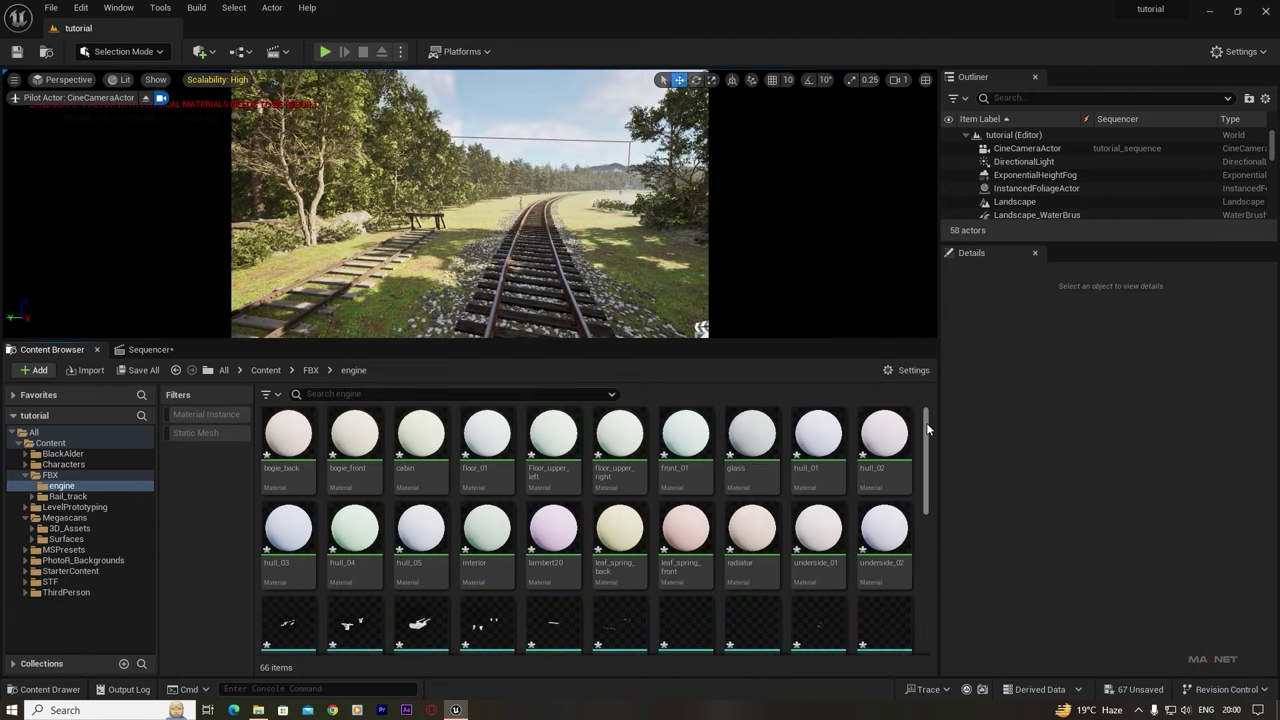
- Select all Westen_pacific_713 static meshes in the engine folder and place them together in the level beside the railway track
{"action": "left_click_drag", "start_coordinate": [927, 428], "coordinate": [925, 466]}
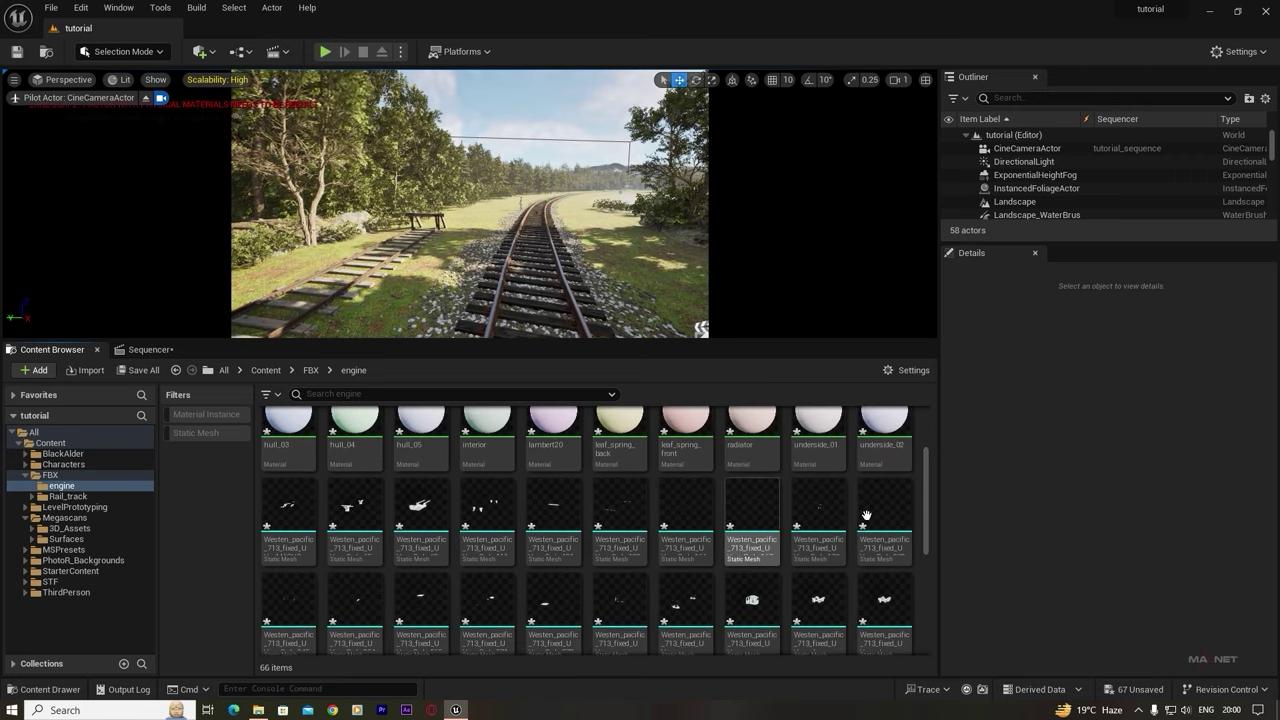
{"action": "left_click", "coordinate": [289, 512]}
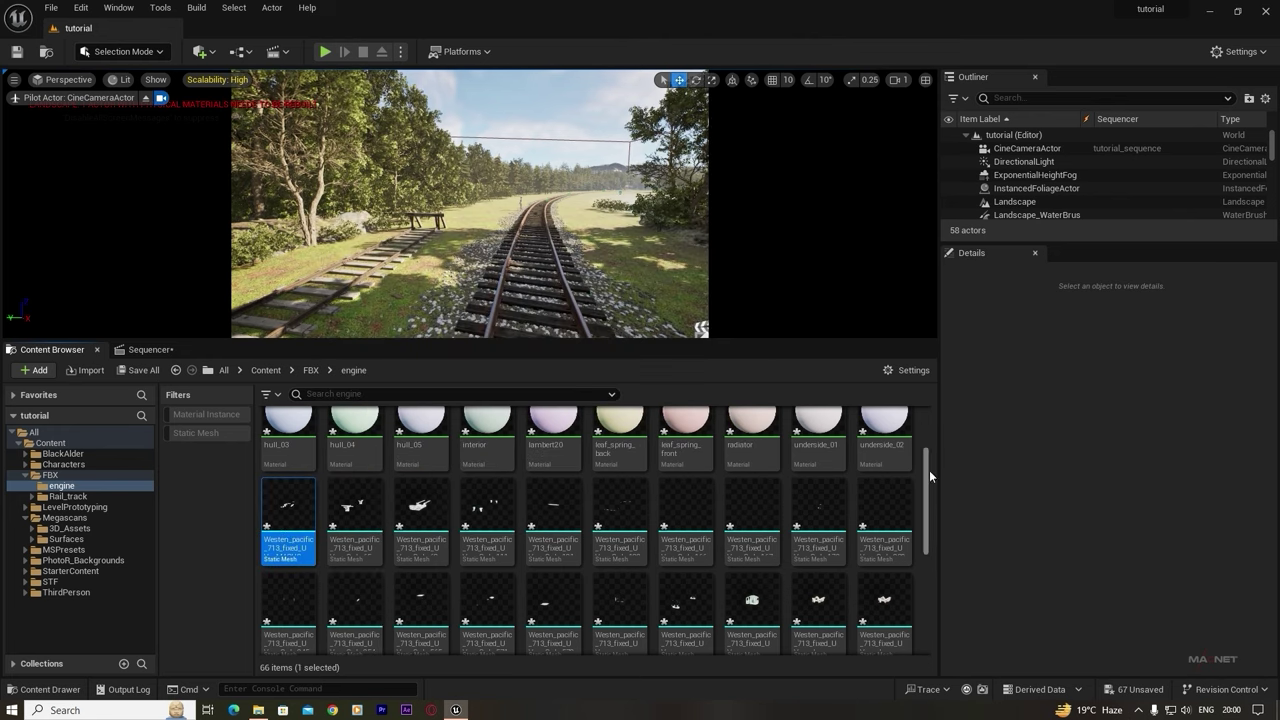
{"action": "scroll", "coordinate": [927, 485], "scroll_direction": "down", "scroll_amount": 3}
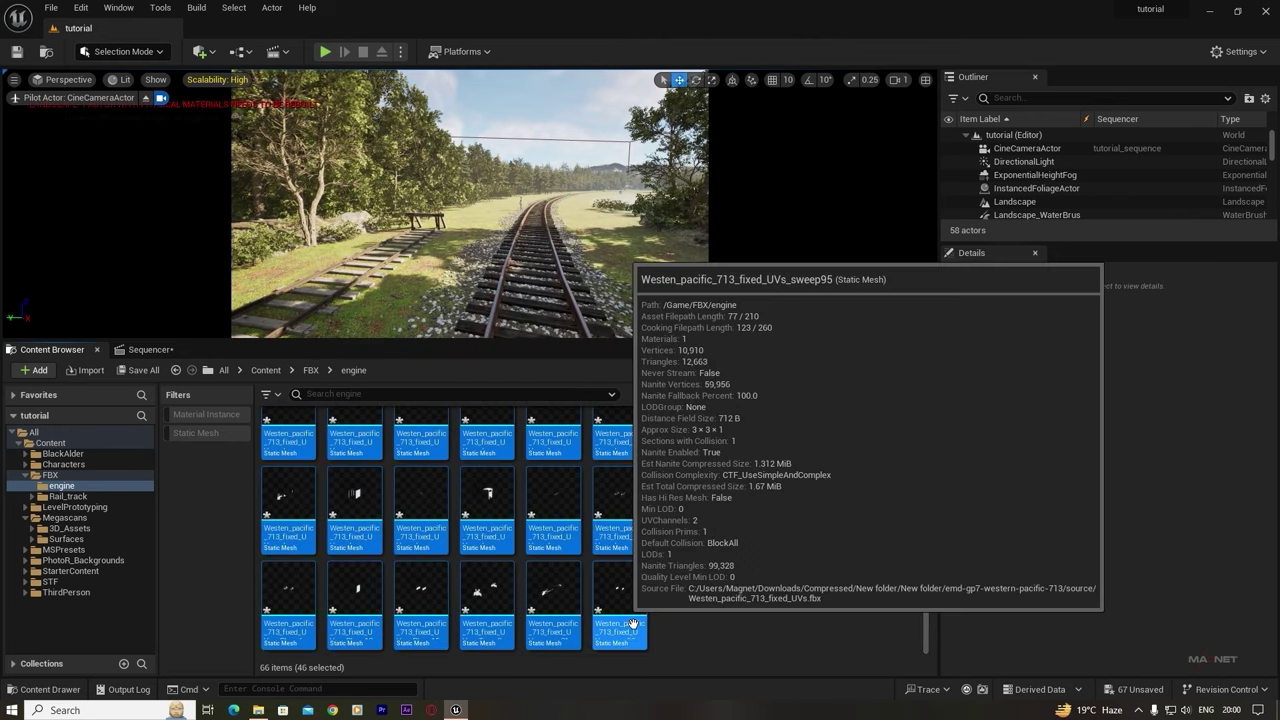
{"action": "left_click", "coordinate": [620, 600], "text": "shift"}
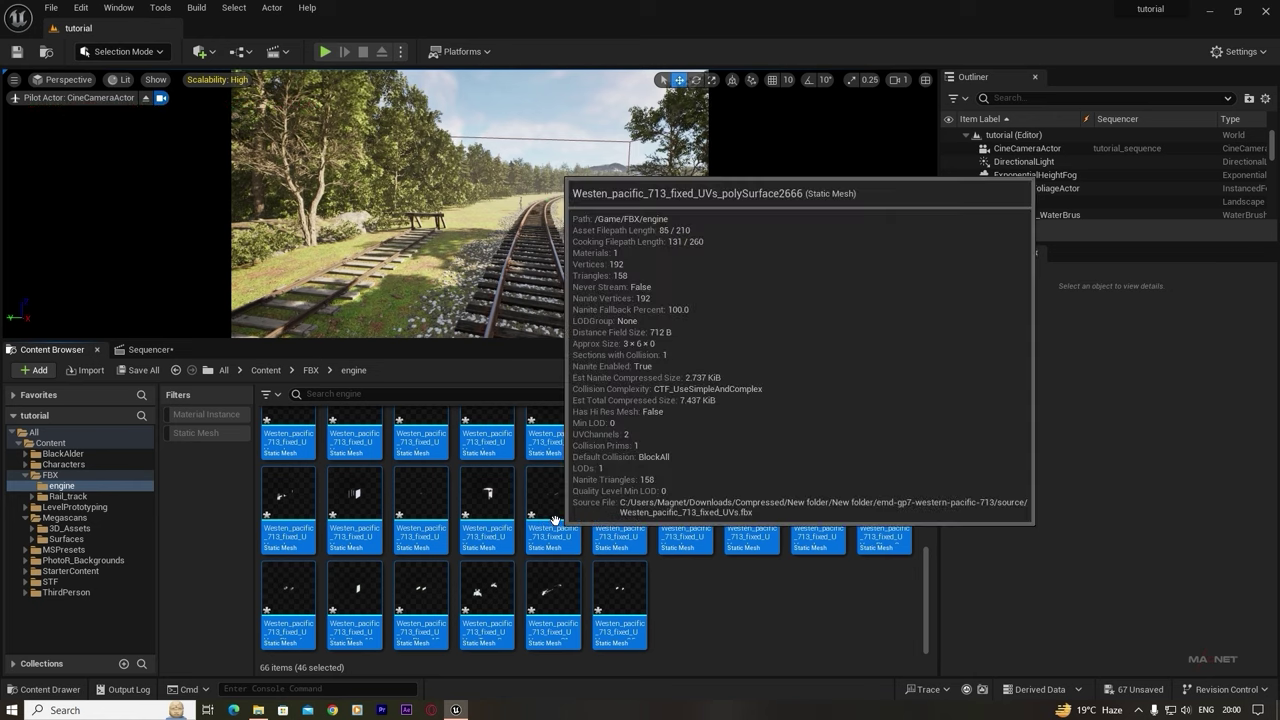
{"action": "mouse_move", "coordinate": [467, 268]}
{"action": "left_mouse_down"}
{"action": "mouse_move", "coordinate": [416, 263]}
{"action": "mouse_move", "coordinate": [447, 258]}
{"action": "left_mouse_up"}
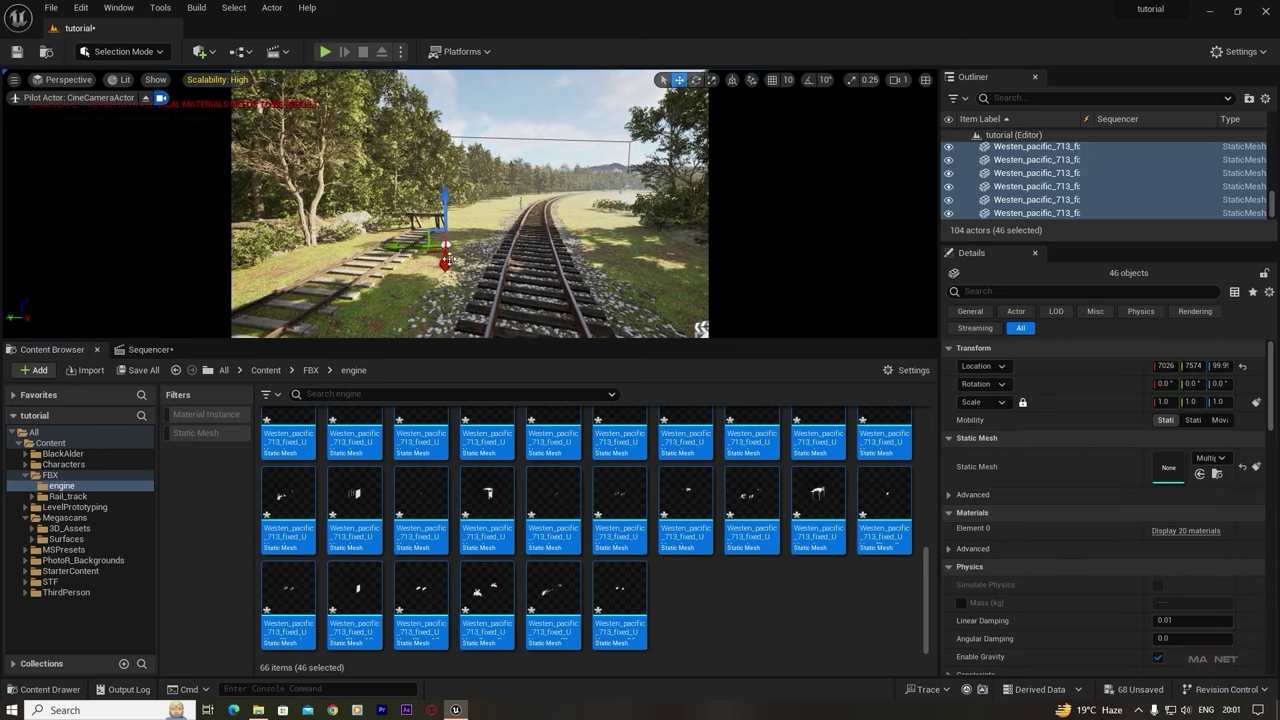
- Merge the placed locomotive parts into one static mesh named engine in the FBX folder, with Replace Source Actors enabled
{"action": "left_click", "coordinate": [164, 9]}
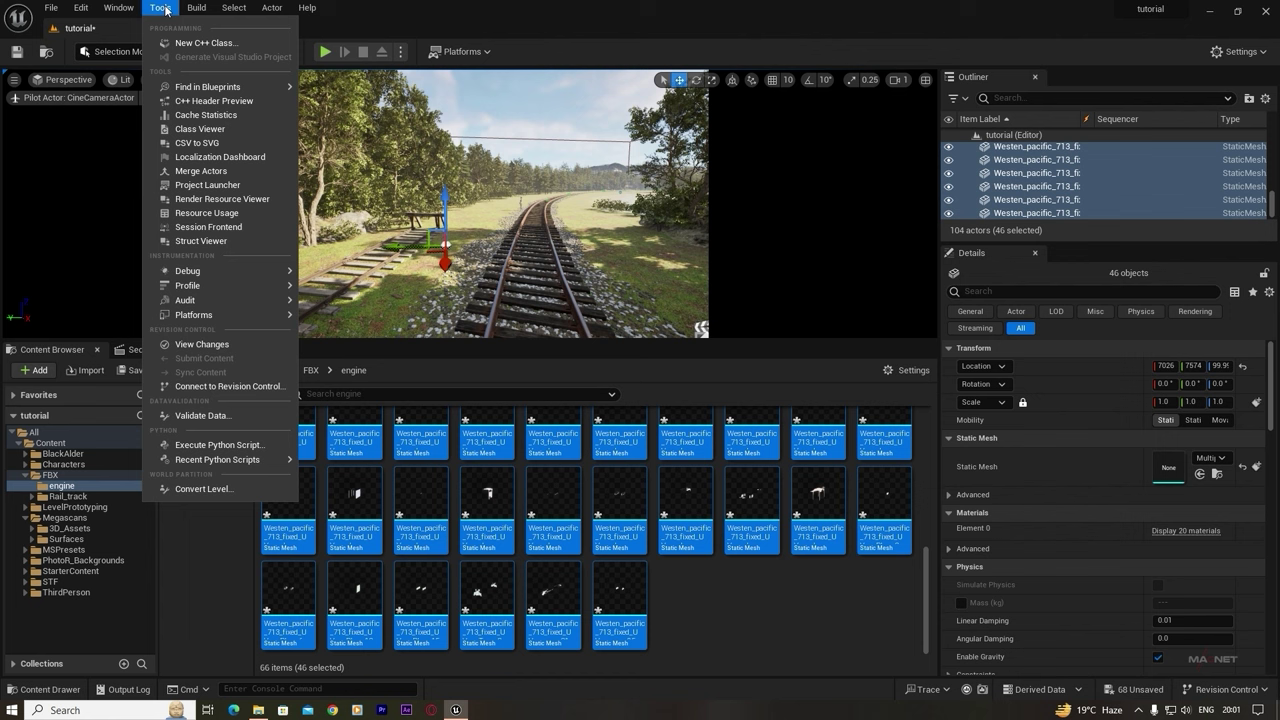
{"action": "left_click", "coordinate": [200, 171]}
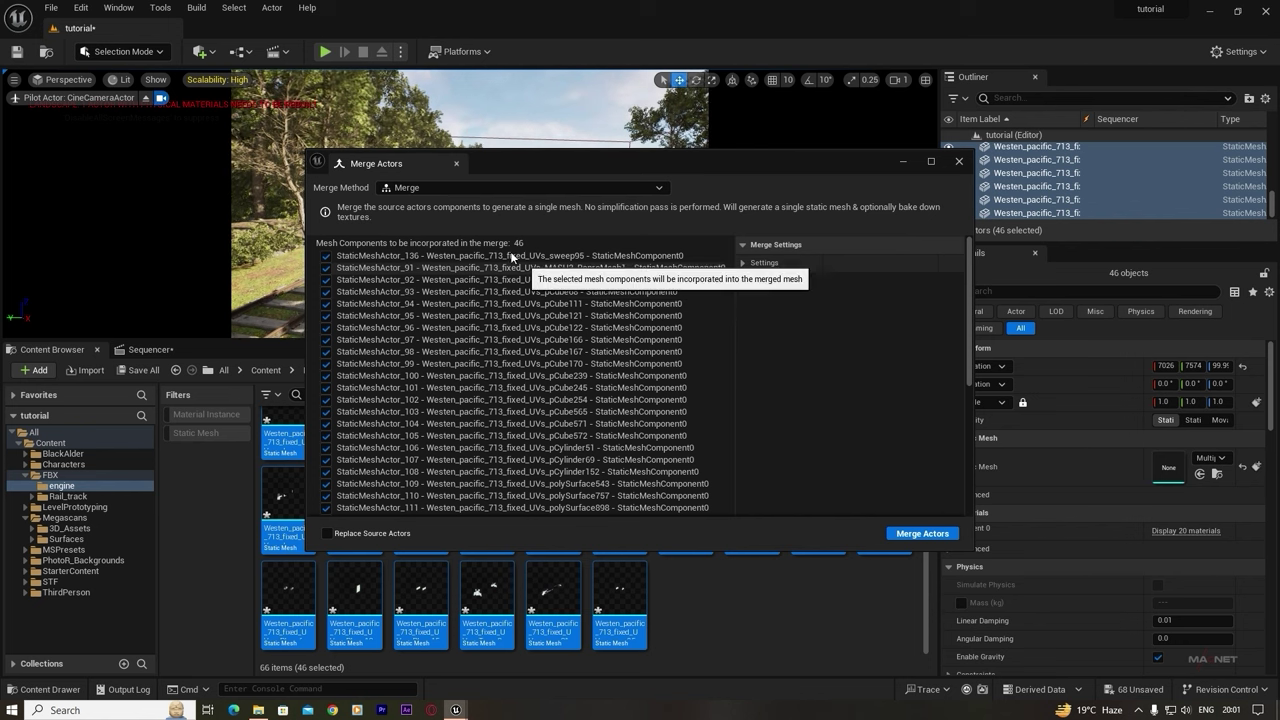
{"action": "left_click", "coordinate": [327, 534]}
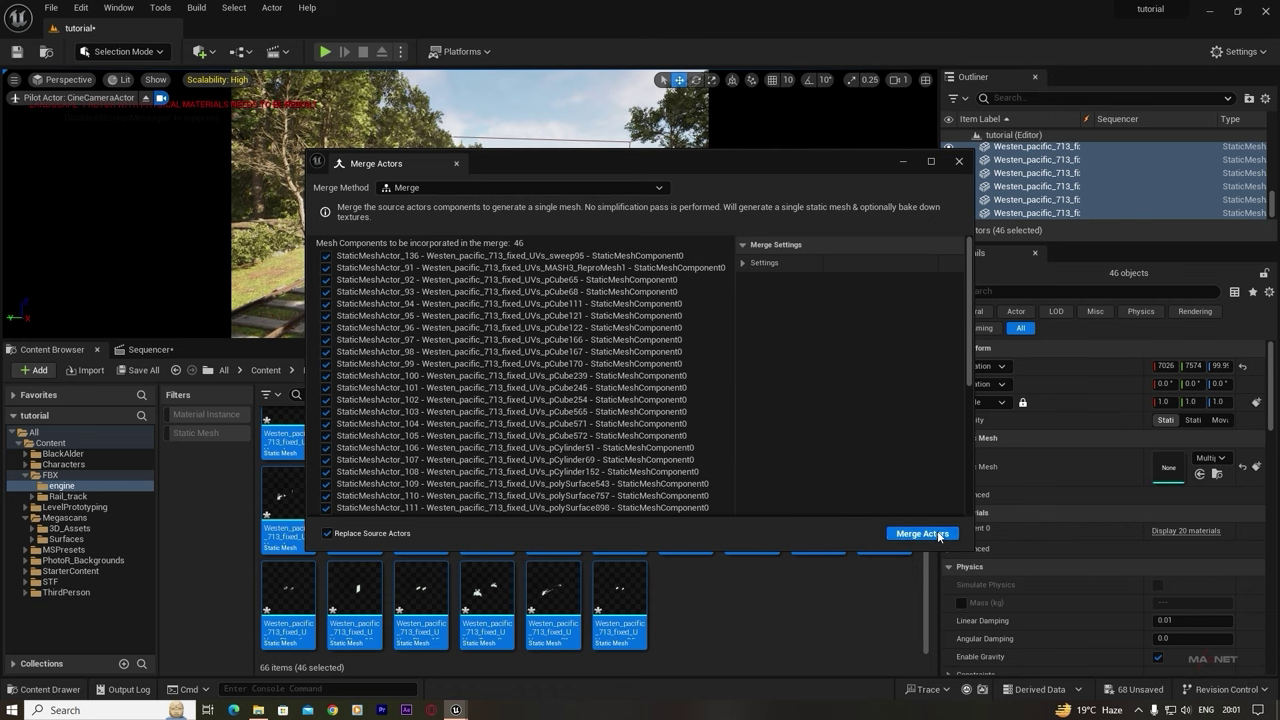
{"action": "left_click", "coordinate": [920, 534]}
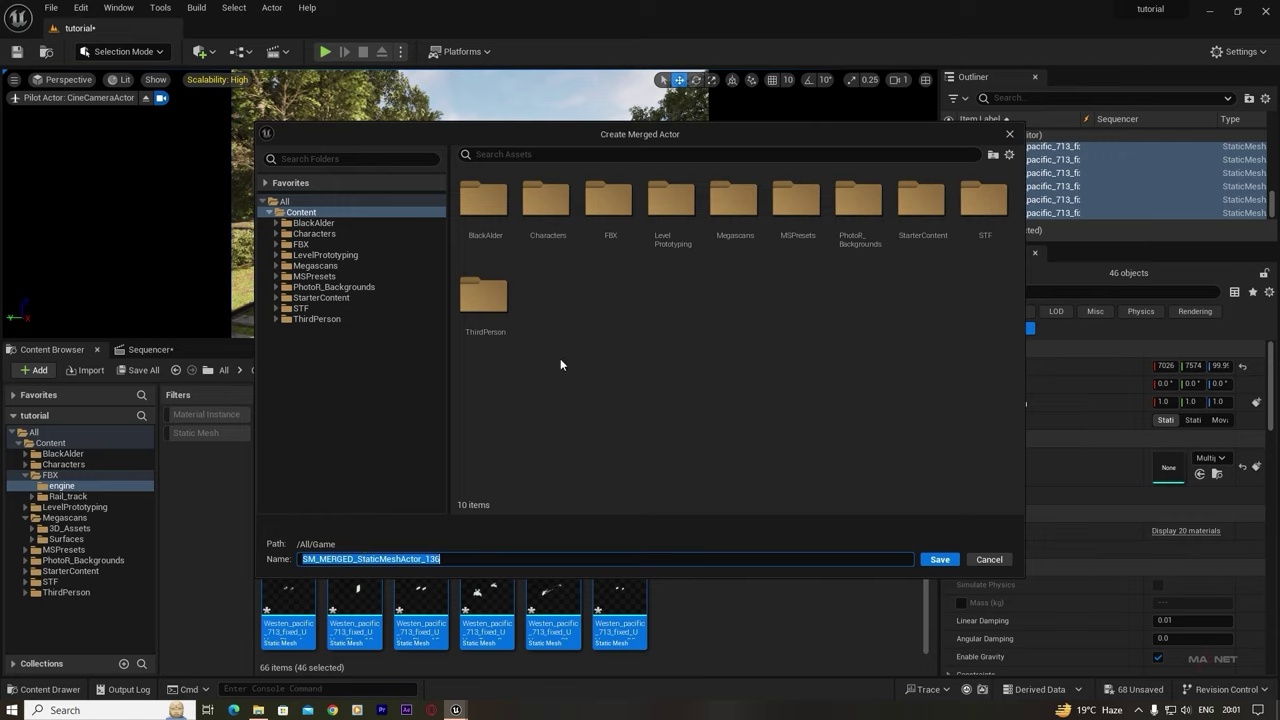
{"action": "double_click", "coordinate": [608, 197]}
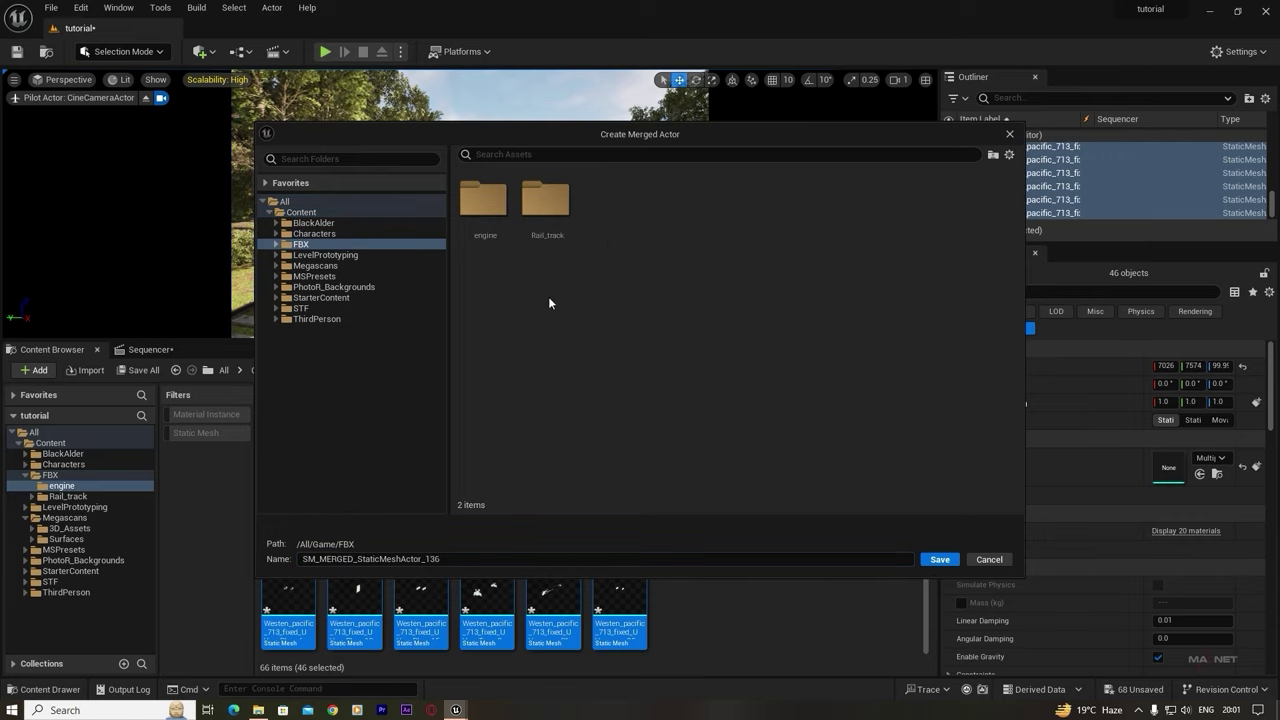
{"action": "left_click", "coordinate": [447, 558]}
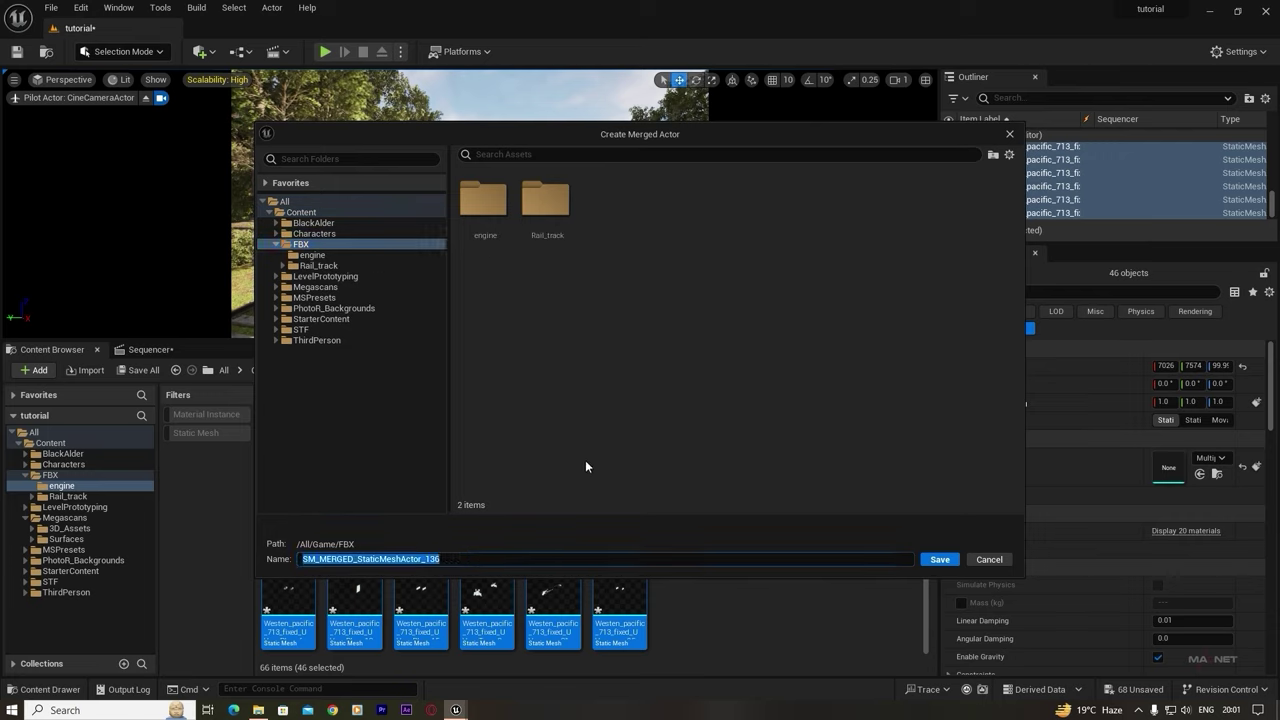
{"action": "type", "text": "engine"}
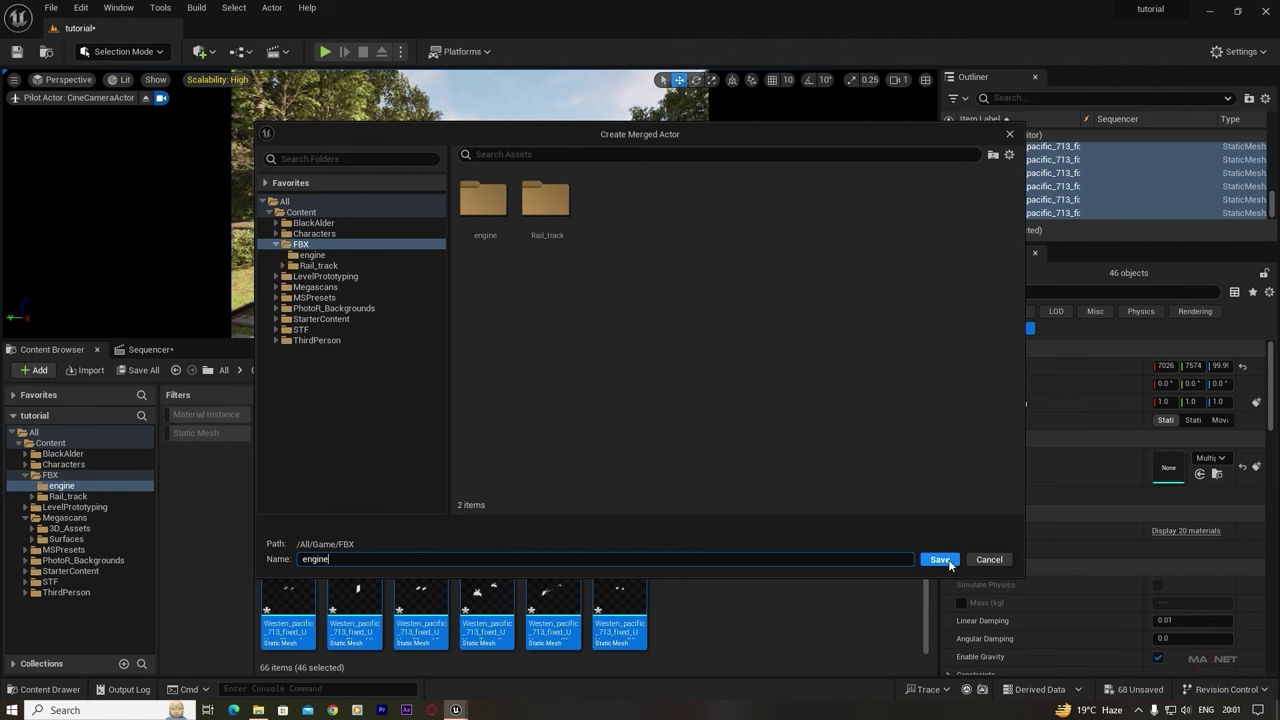
{"action": "left_click", "coordinate": [942, 560]}
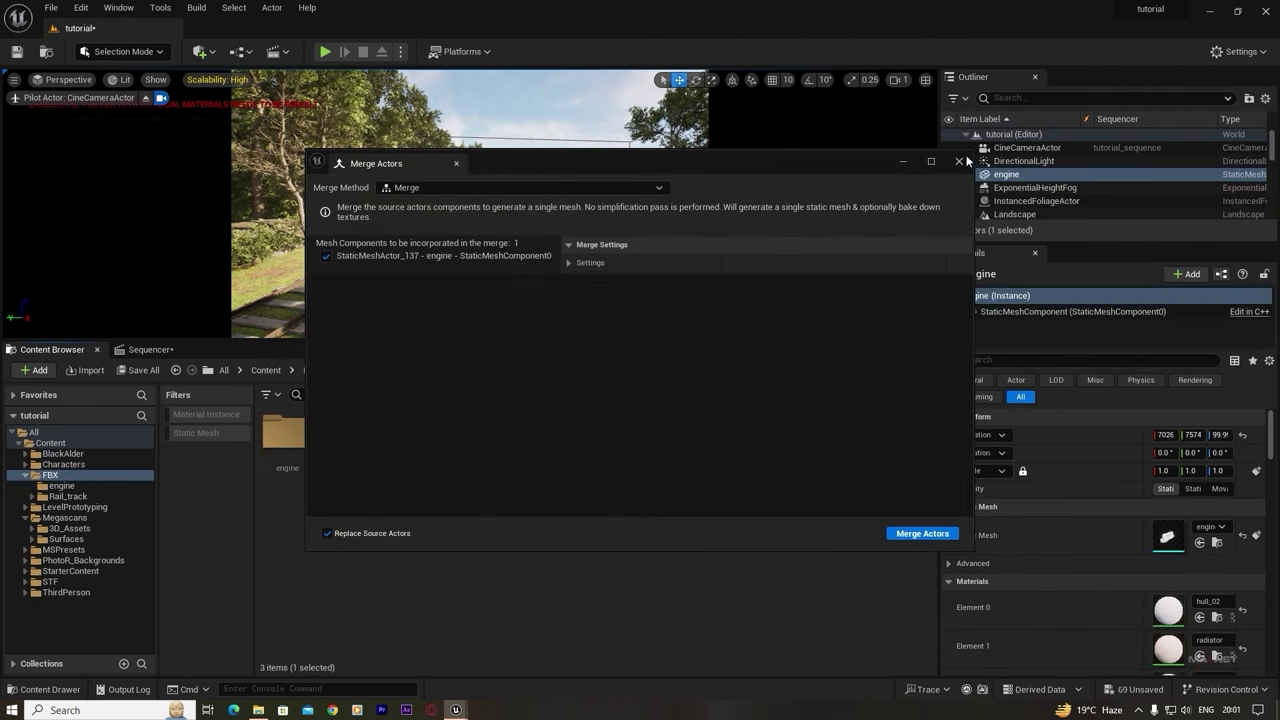
{"action": "left_click", "coordinate": [958, 162]}
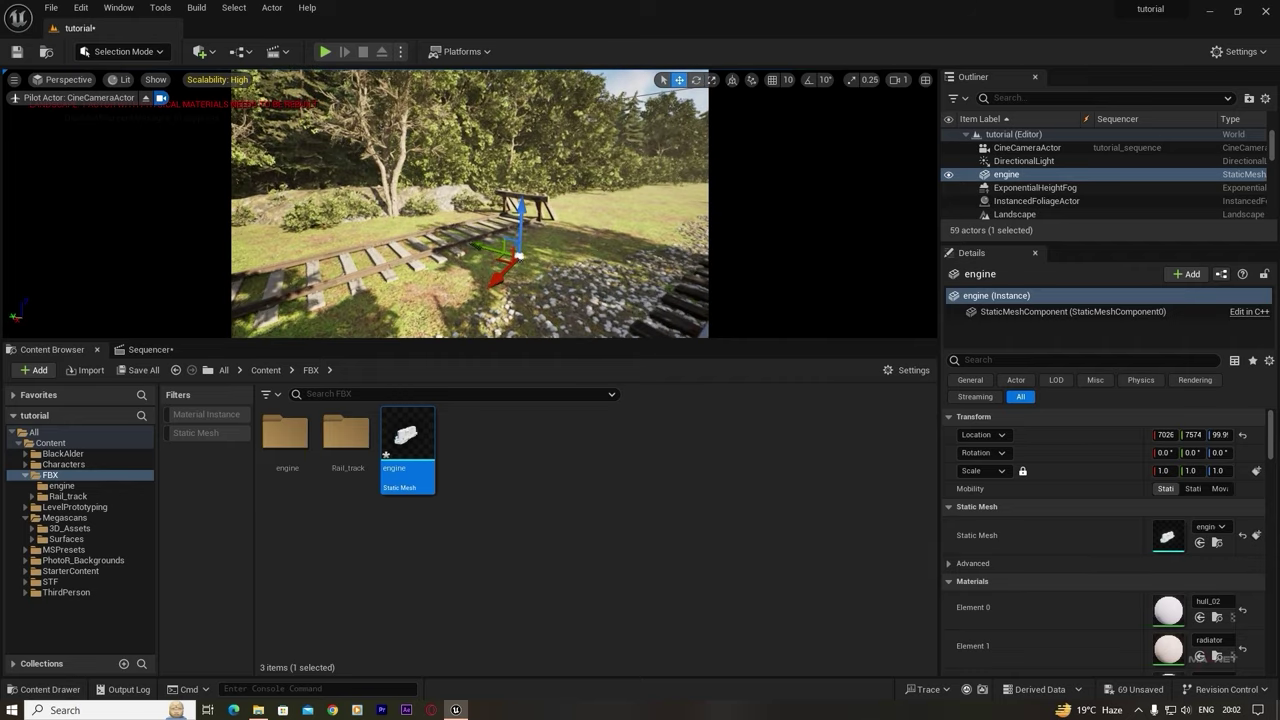
- Lock the merged engine actor's scale proportions and set its uniform scale to 100
{"action": "right_click_drag", "start_coordinate": [440, 259], "coordinate": [545, 259]}
{"action": "left_click", "coordinate": [1003, 174]}
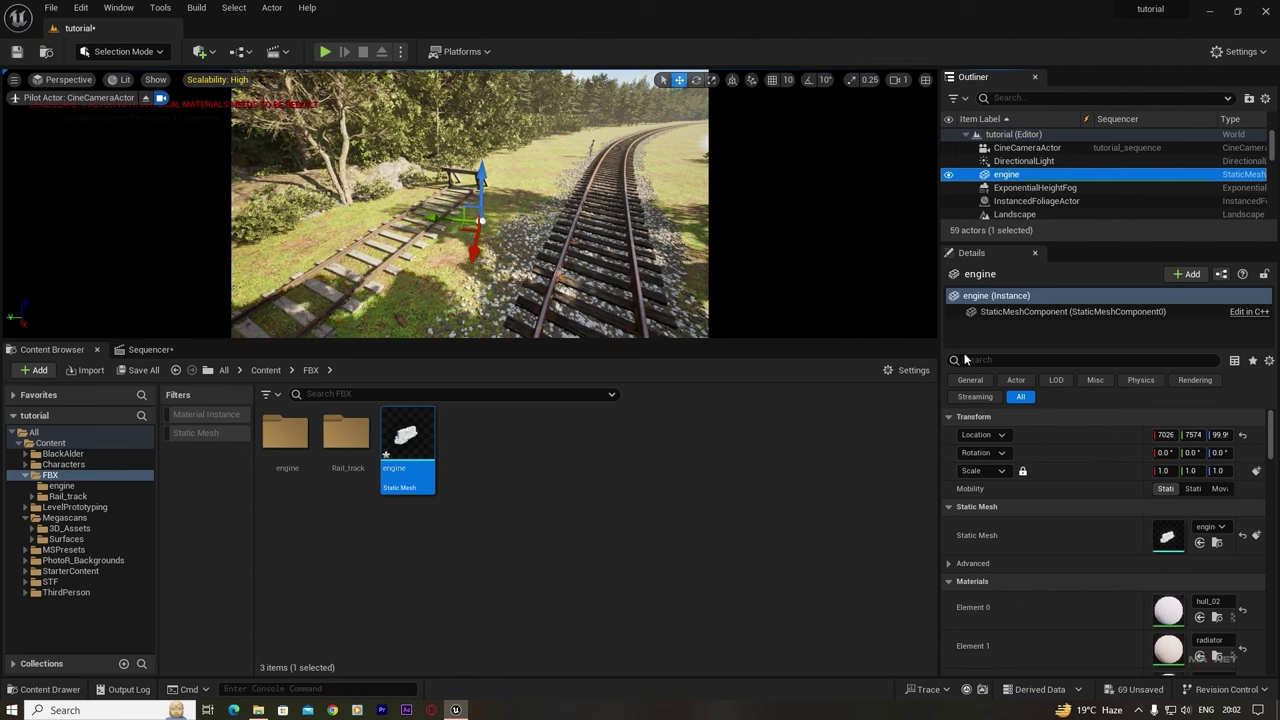
{"action": "left_click", "coordinate": [1161, 471]}
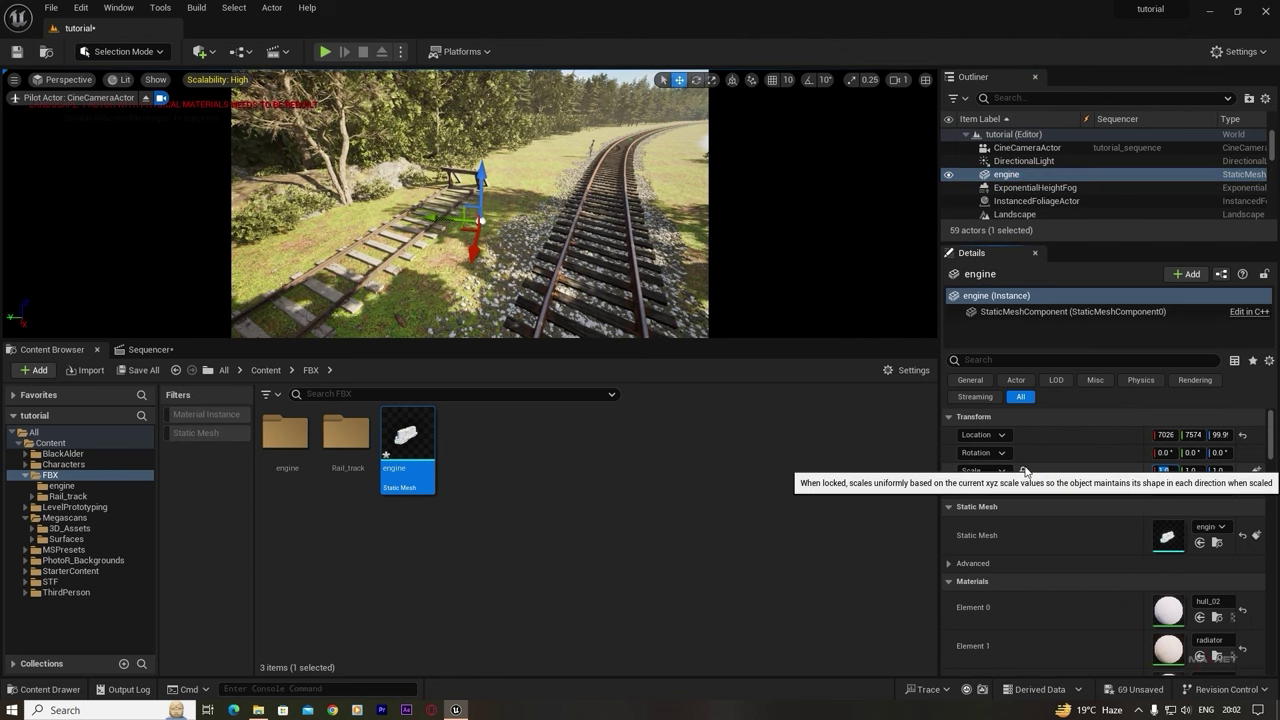
{"action": "type", "text": "5"}
{"action": "key", "text": "Return"}
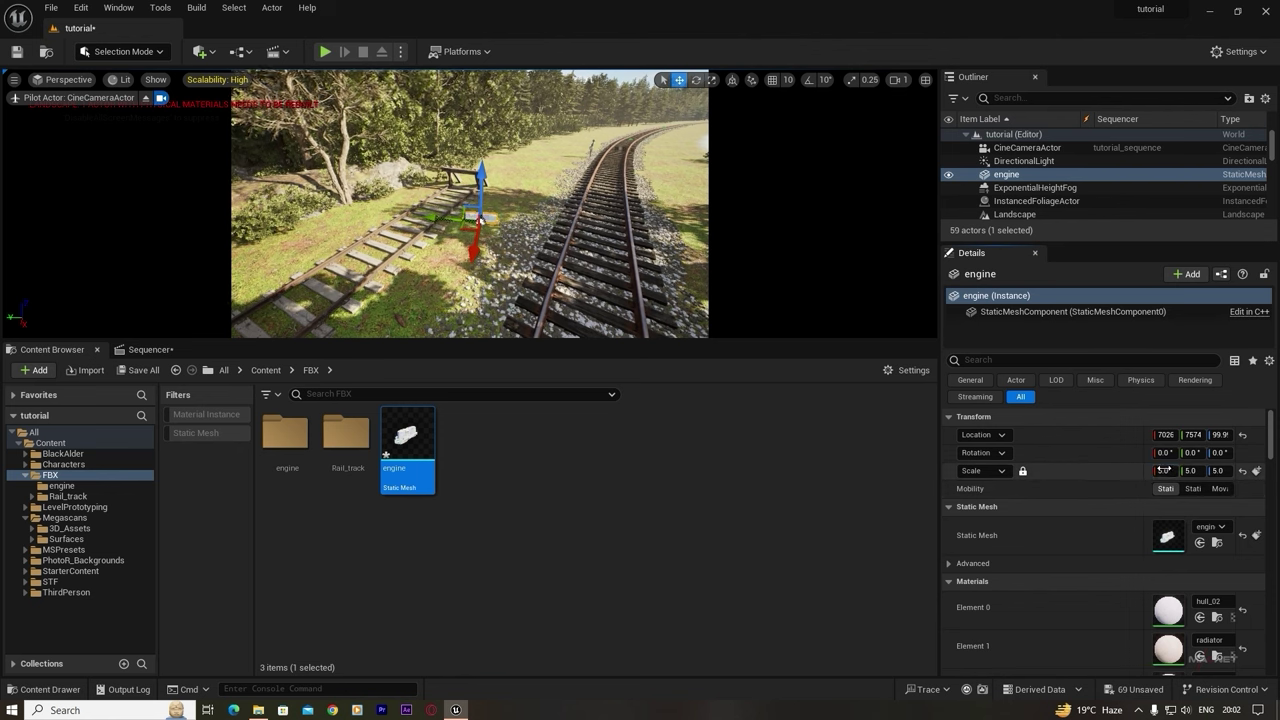
{"action": "left_click", "coordinate": [1163, 471]}
{"action": "type", "text": "100"}
{"action": "key", "text": "Return"}
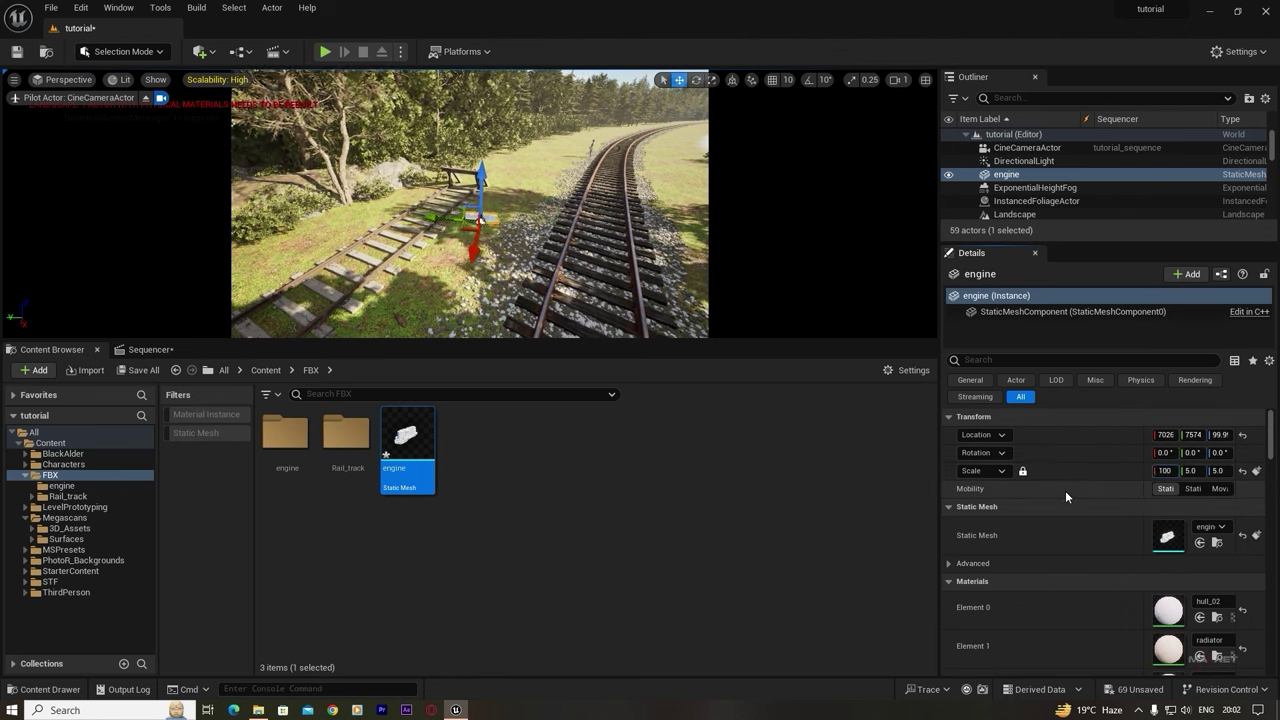
- Rotate the engine about its vertical axis to about -67° so it points along the main track
{"action": "key", "text": "s"}
{"action": "mouse_move", "coordinate": [543, 241]}
{"action": "right_mouse_down"}
{"action": "mouse_move", "coordinate": [580, 228]}
{"action": "mouse_move", "coordinate": [550, 240]}
{"action": "right_mouse_up"}
{"action": "scroll", "coordinate": [503, 243], "scroll_direction": "up", "scroll_amount": 4}
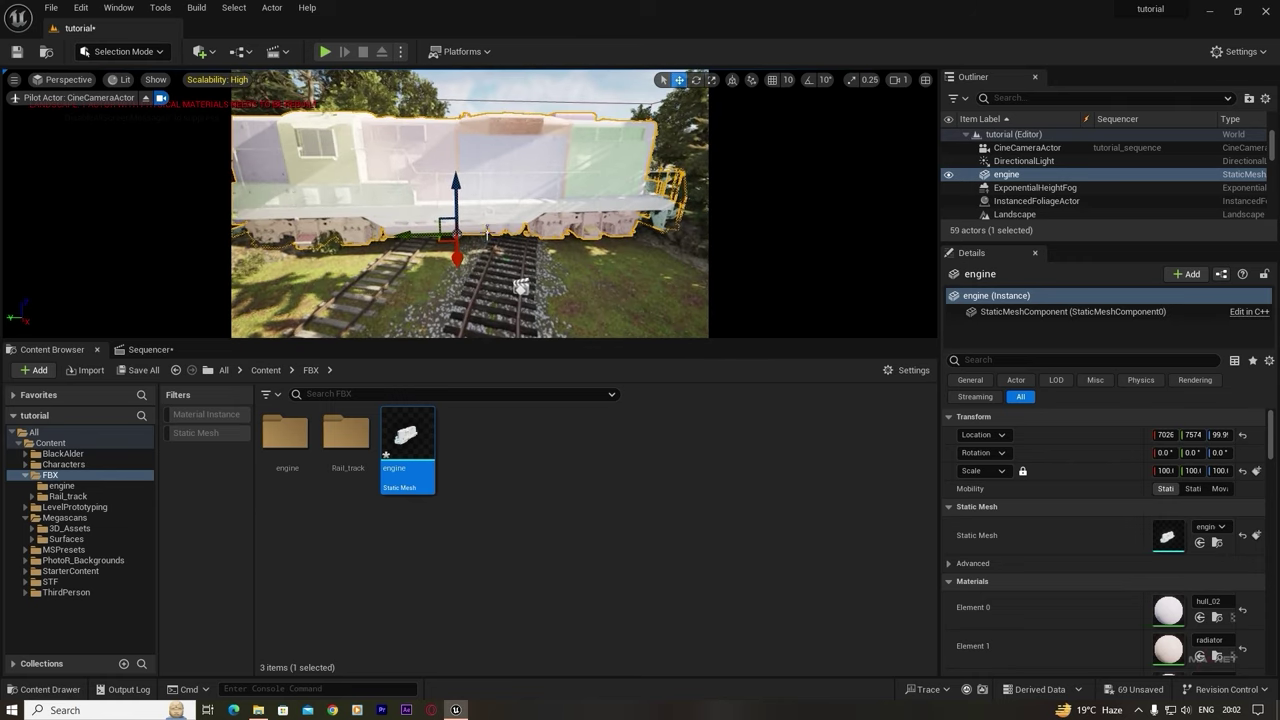
{"action": "left_click_drag", "start_coordinate": [389, 258], "coordinate": [388, 308]}
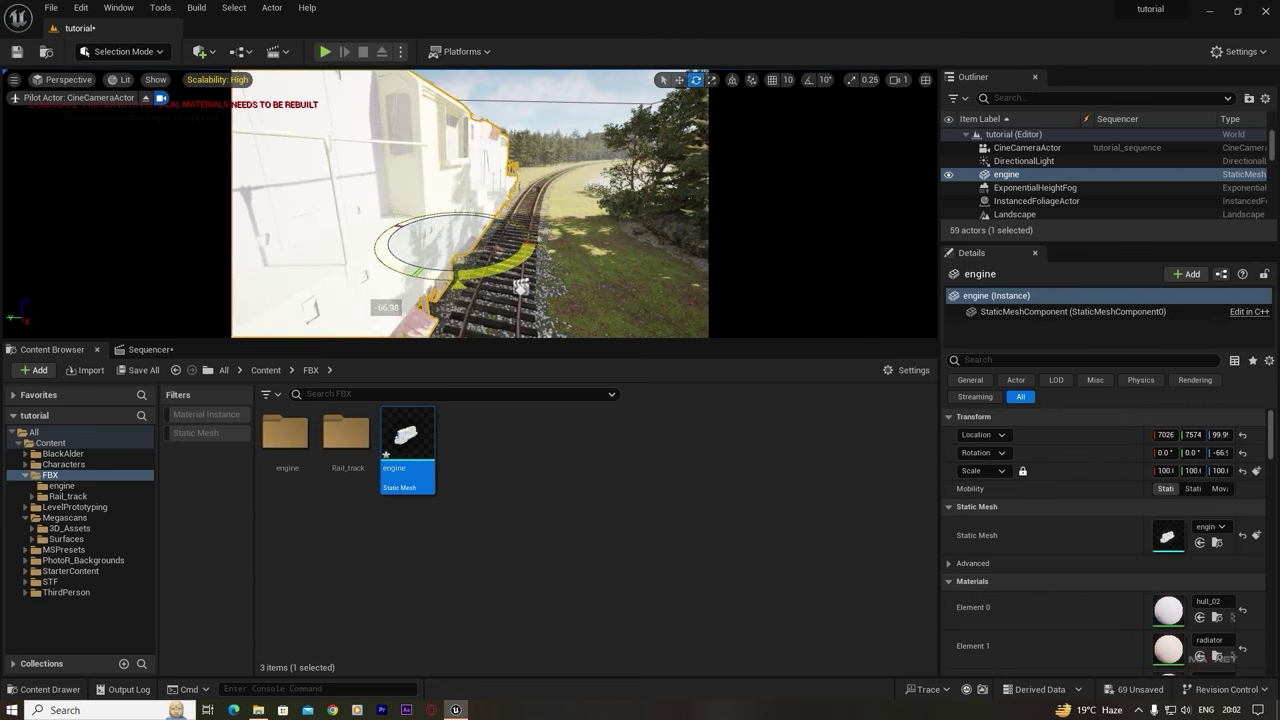
{"action": "key", "text": "s"}
{"action": "right_click_drag", "start_coordinate": [520, 250], "coordinate": [492, 260]}
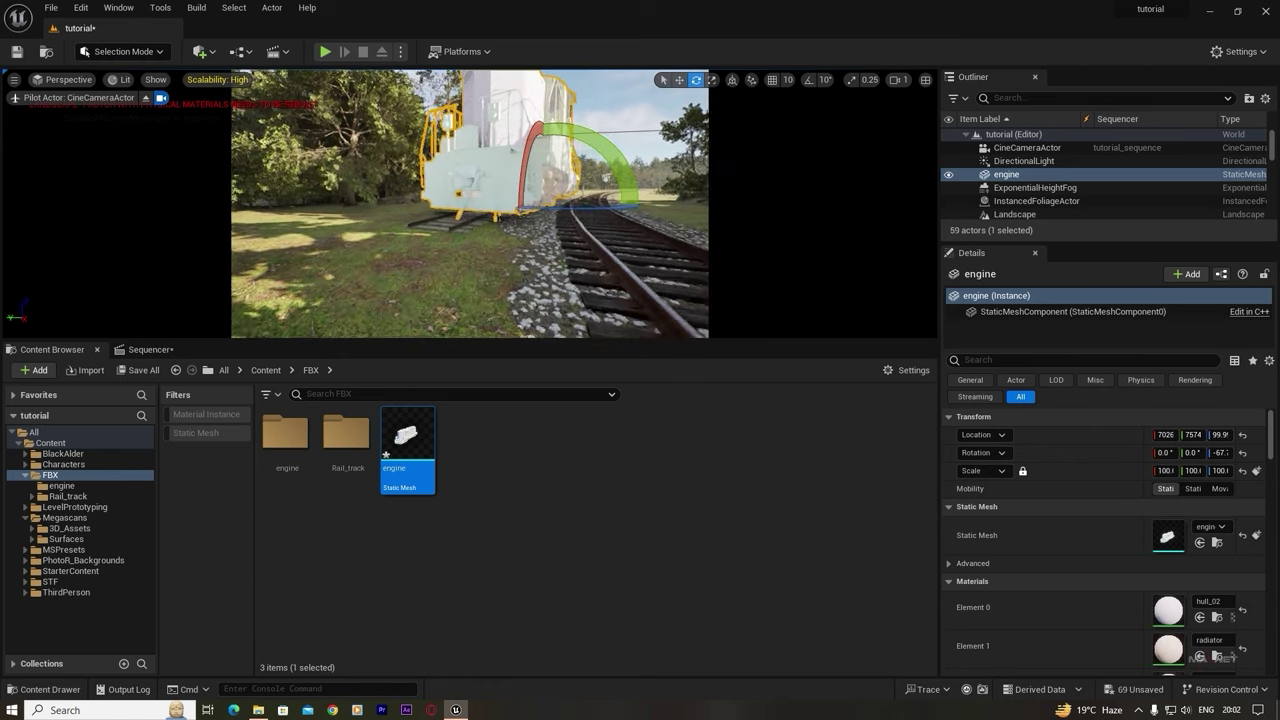
- Move the engine sideways onto the main railway track
{"action": "key", "text": "w"}
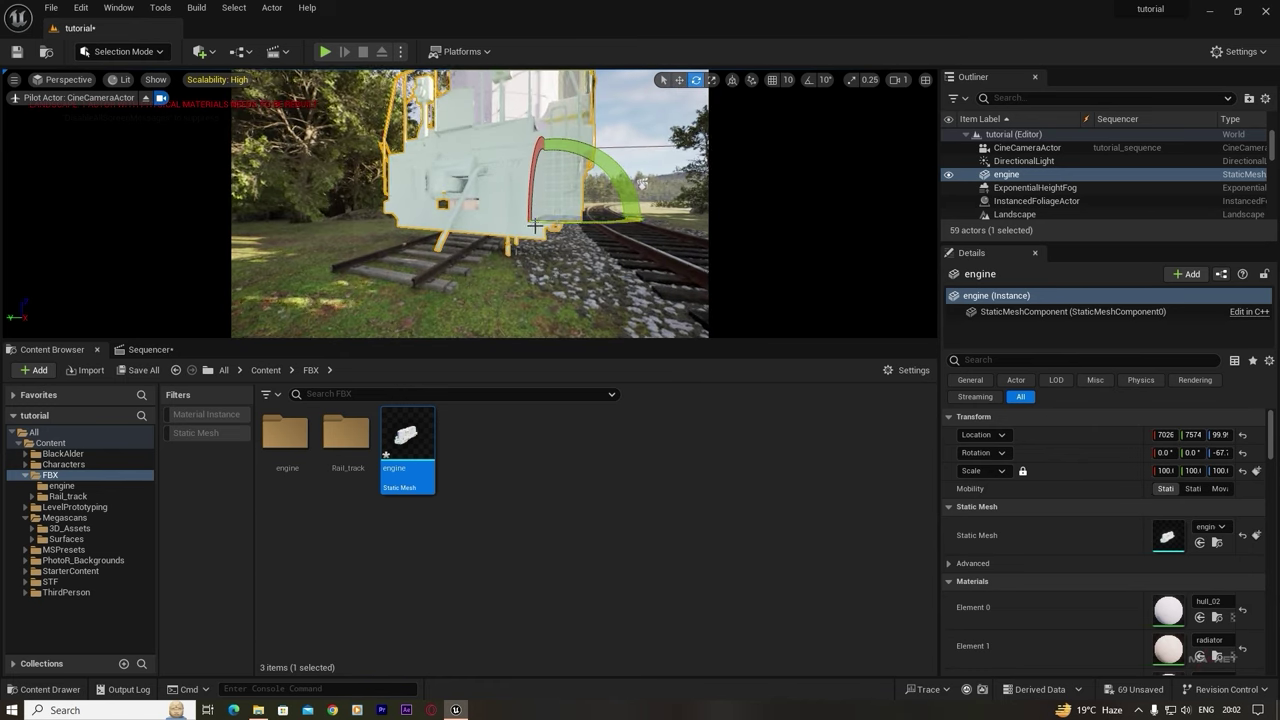
{"action": "left_click_drag", "start_coordinate": [578, 213], "coordinate": [674, 216]}
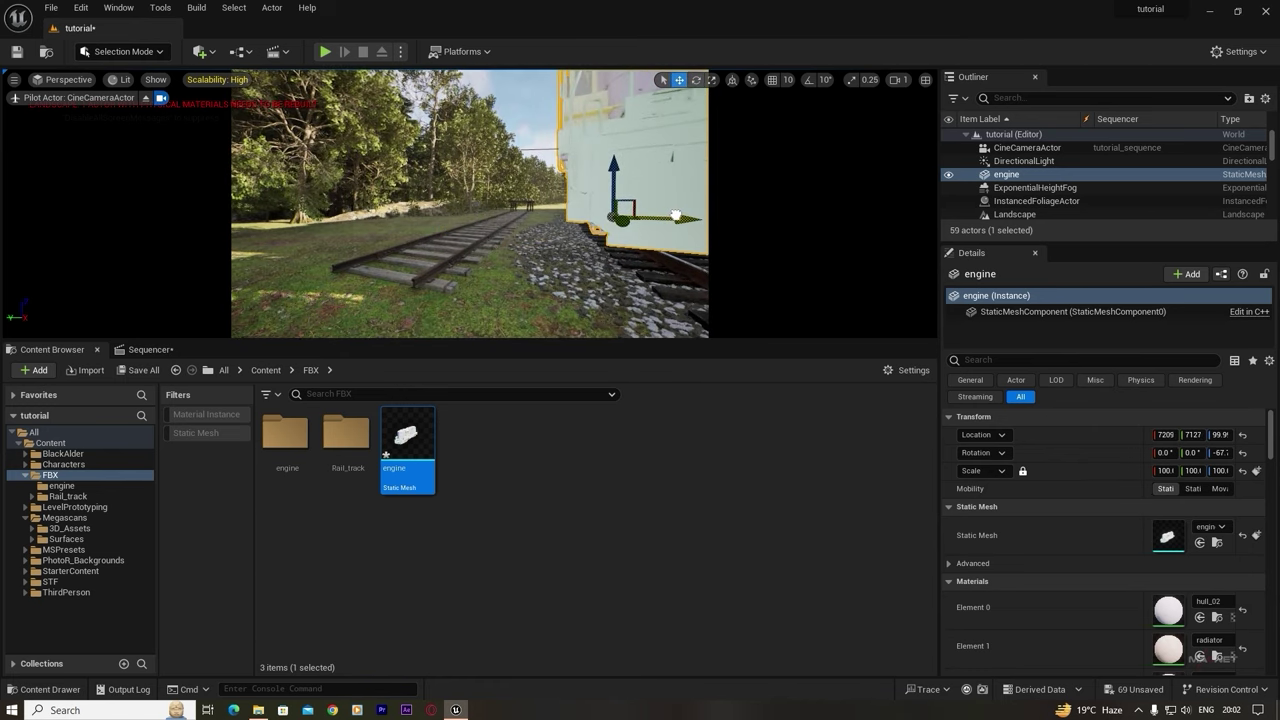
{"action": "key", "text": "d"}
{"action": "right_click_drag", "start_coordinate": [676, 216], "coordinate": [676, 238]}
{"action": "key", "text": "w"}
{"action": "key", "text": "s"}
{"action": "key", "text": "w"}
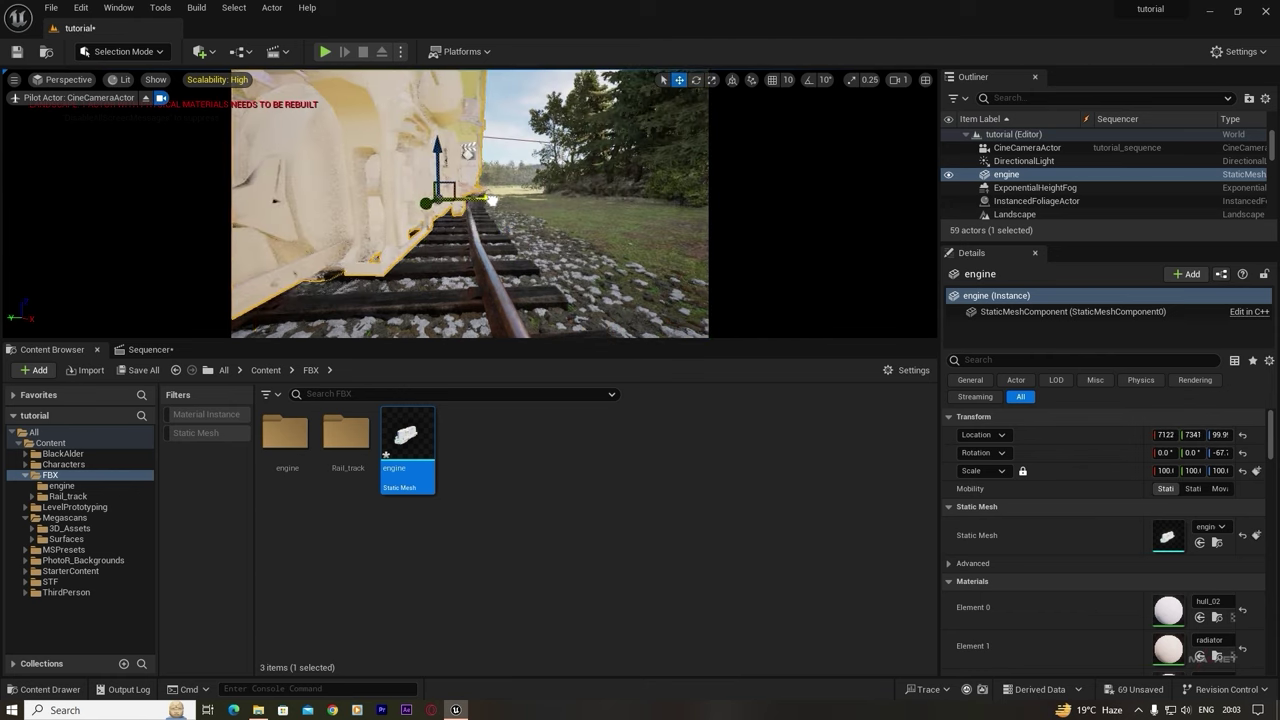
- Scale the engine down uniformly to about 71 to match the rail gauge and move it farther along the track
{"action": "right_click_drag", "start_coordinate": [510, 290], "coordinate": [510, 290]}
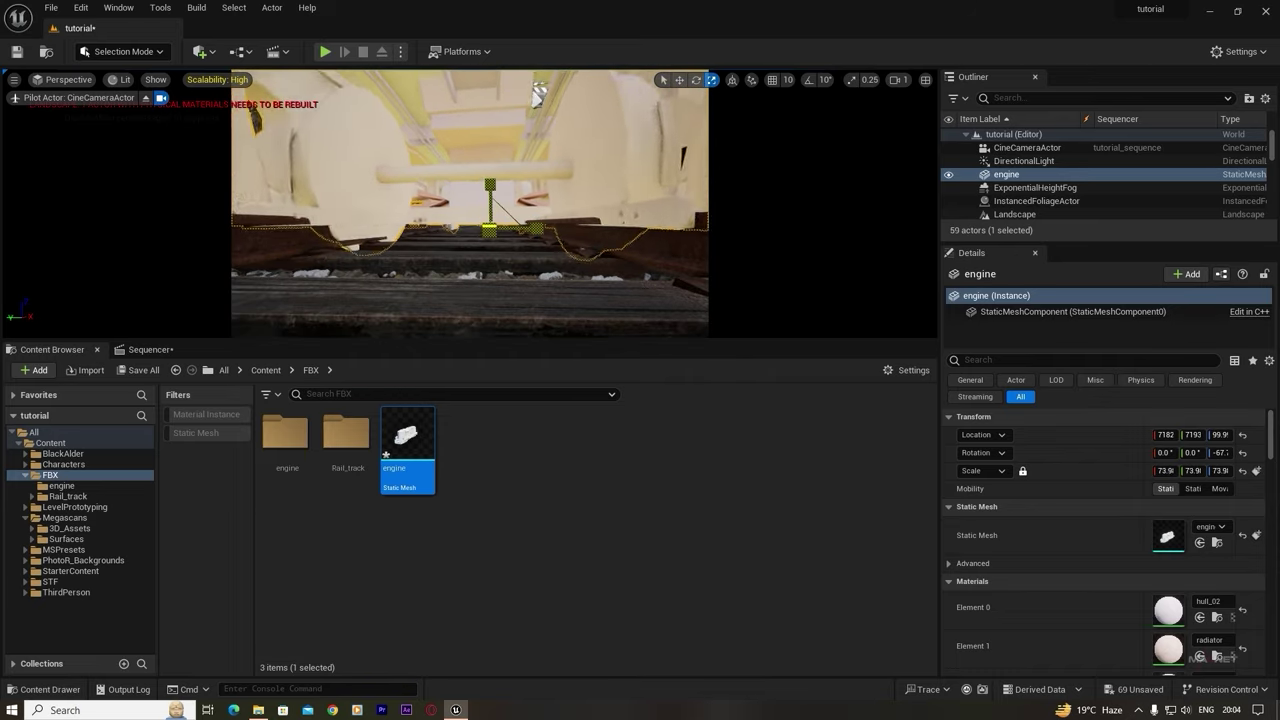
{"action": "right_click_drag", "start_coordinate": [491, 176], "coordinate": [470, 255]}
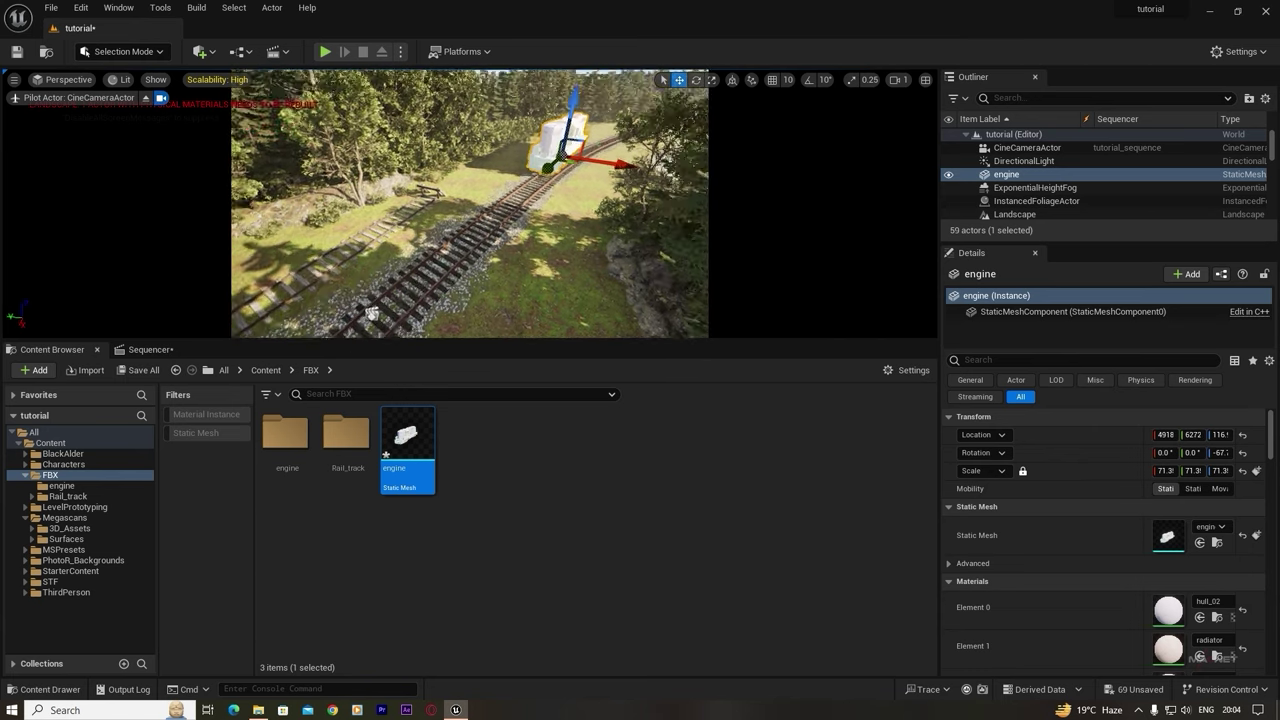
{"action": "key", "text": "w"}
{"action": "scroll", "coordinate": [470, 205], "scroll_direction": "up", "scroll_amount": 1}
{"action": "right_click_drag", "start_coordinate": [470, 205], "coordinate": [540, 203]}
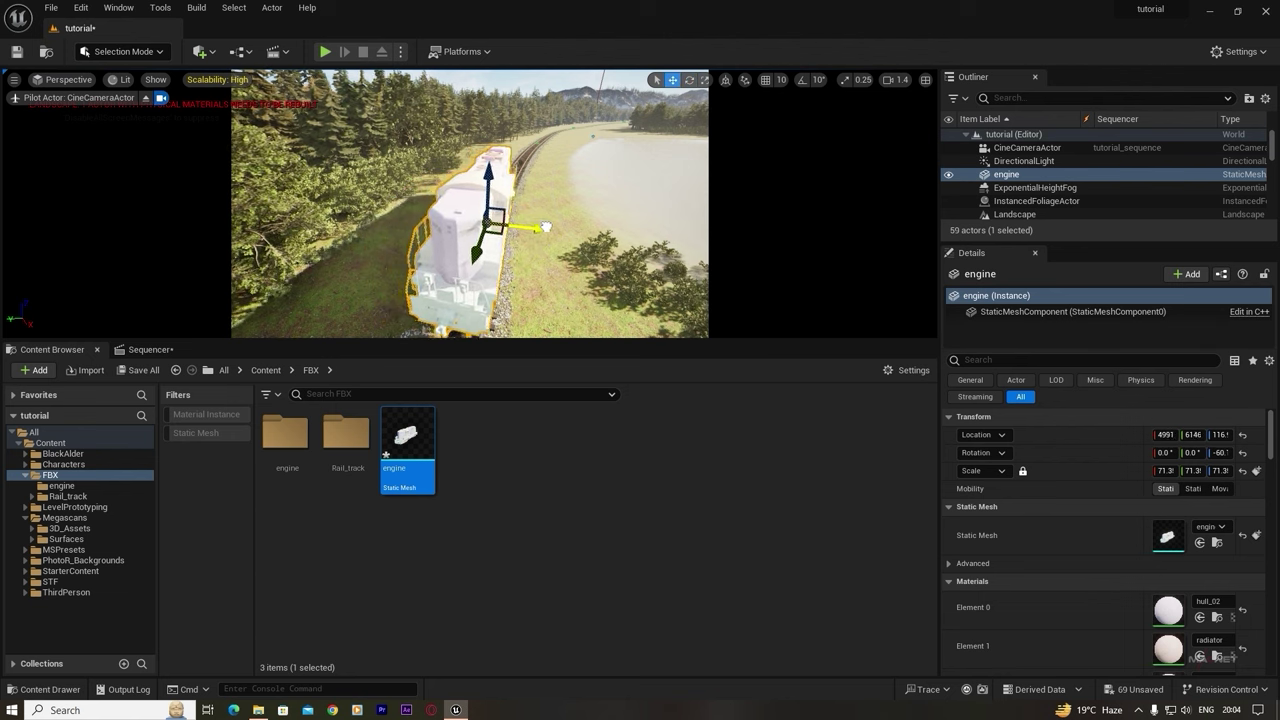
- Move the engine farther down the curving track and rotate it to about -46° to follow the rails
{"action": "right_click_drag", "start_coordinate": [591, 181], "coordinate": [420, 190]}
{"action": "scroll", "coordinate": [591, 181], "scroll_direction": "up", "scroll_amount": 2}
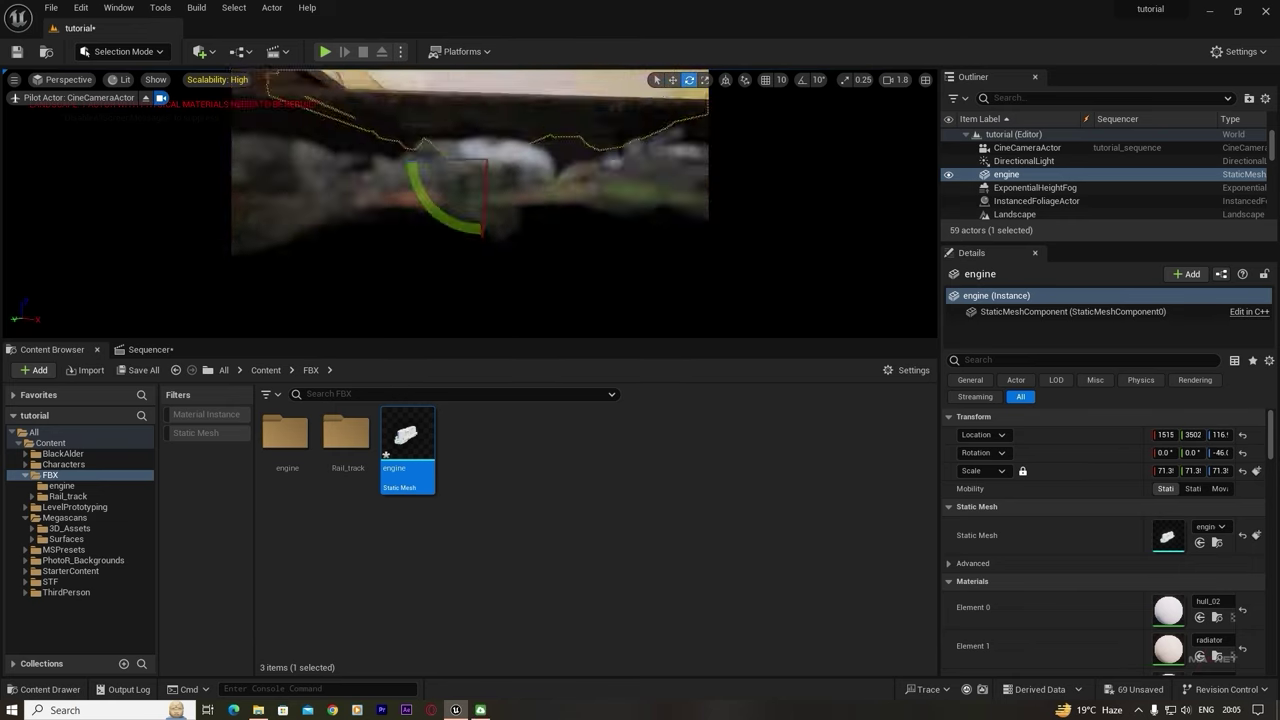
{"action": "key", "text": "w"}
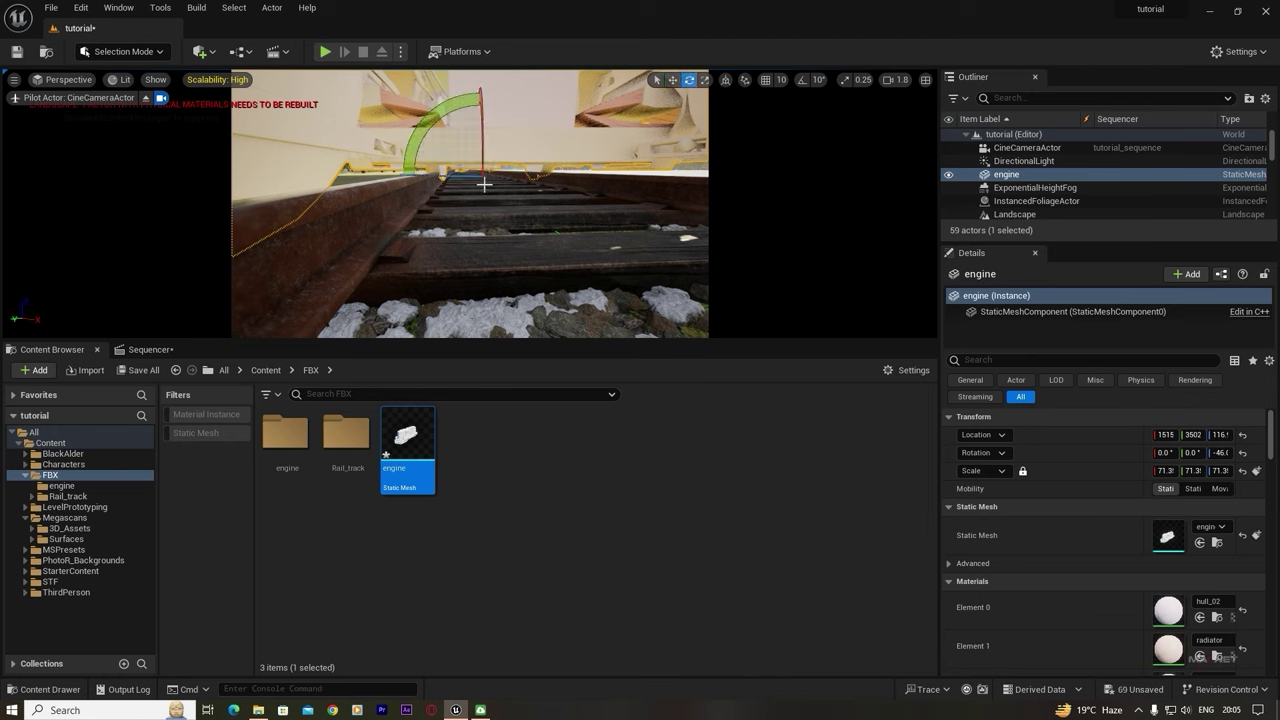
- In Unlit view, align the engine's wheels with the rails at a height of about 123 and -47° rotation, and return to Lit view
{"action": "left_click", "coordinate": [124, 80]}
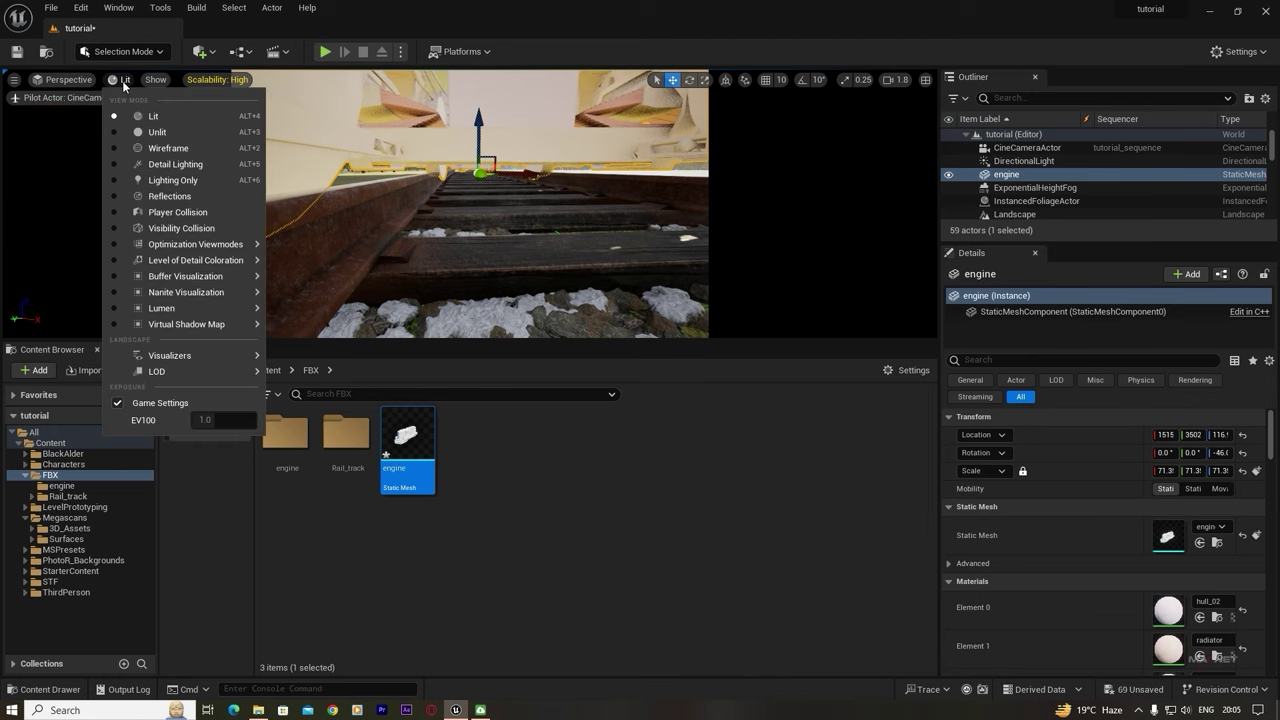
{"action": "left_click", "coordinate": [156, 132]}
{"action": "mouse_move", "coordinate": [470, 203]}
{"action": "right_mouse_down"}
{"action": "mouse_move", "coordinate": [575, 203]}
{"action": "mouse_move", "coordinate": [522, 203]}
{"action": "mouse_move", "coordinate": [470, 180]}
{"action": "mouse_move", "coordinate": [490, 205]}
{"action": "right_mouse_up"}
{"action": "scroll", "coordinate": [470, 203], "scroll_direction": "down", "scroll_amount": 4}
{"action": "left_click_drag", "start_coordinate": [466, 200], "coordinate": [505, 209]}
{"action": "key", "text": "e"}
{"action": "right_click_drag", "start_coordinate": [516, 249], "coordinate": [440, 242]}
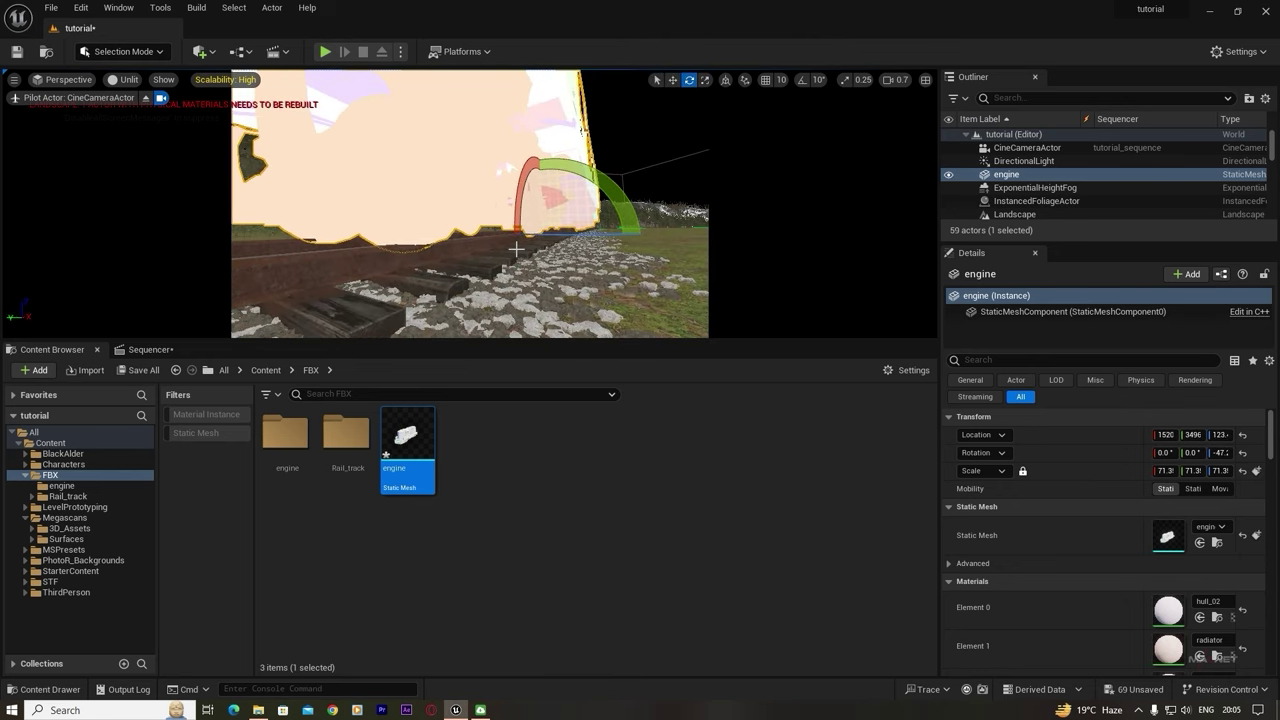
{"action": "left_click", "coordinate": [124, 80]}
{"action": "left_click", "coordinate": [160, 113]}
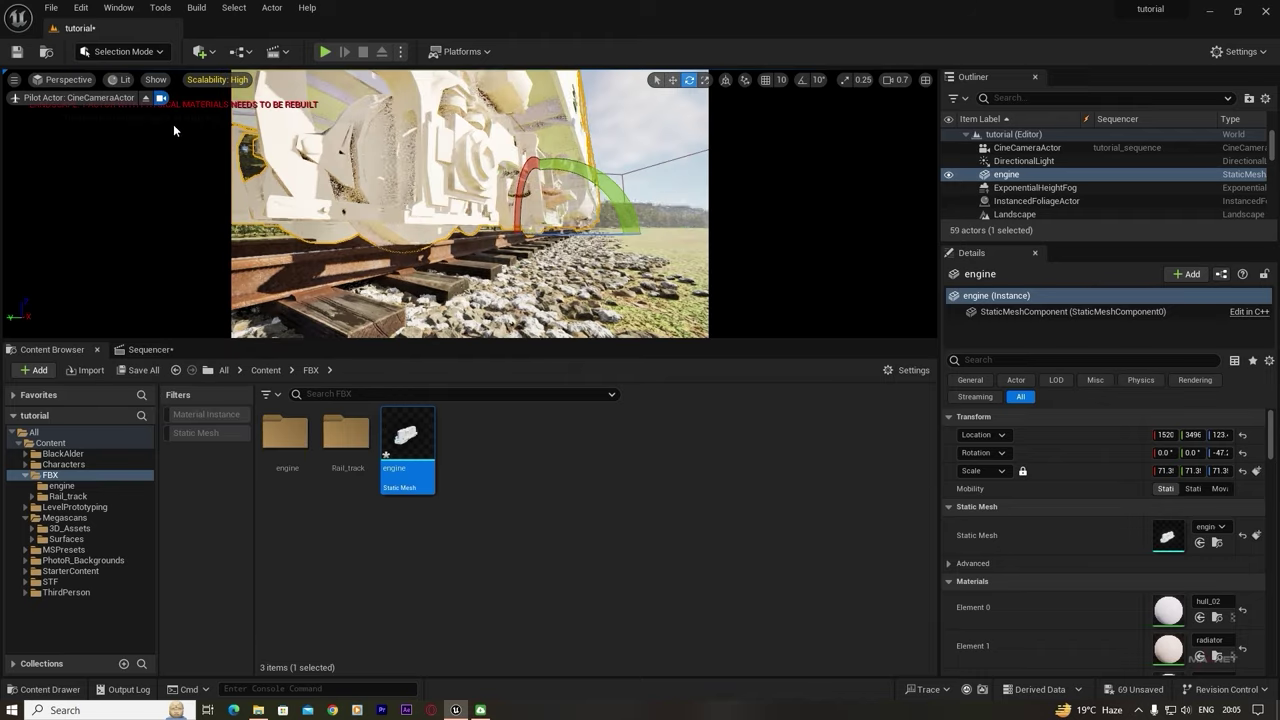
- Adjust the engine's placement on the rails, checking it from above and close up, and clear the selection
{"action": "left_click", "coordinate": [686, 111]}
{"action": "right_click_drag", "start_coordinate": [686, 111], "coordinate": [530, 194]}
{"action": "scroll", "coordinate": [530, 194], "scroll_direction": "up", "scroll_amount": 1}
{"action": "left_click", "coordinate": [466, 245]}
{"action": "key", "text": "w"}
{"action": "left_click_drag", "start_coordinate": [486, 257], "coordinate": [540, 190]}
{"action": "left_click", "coordinate": [537, 240]}
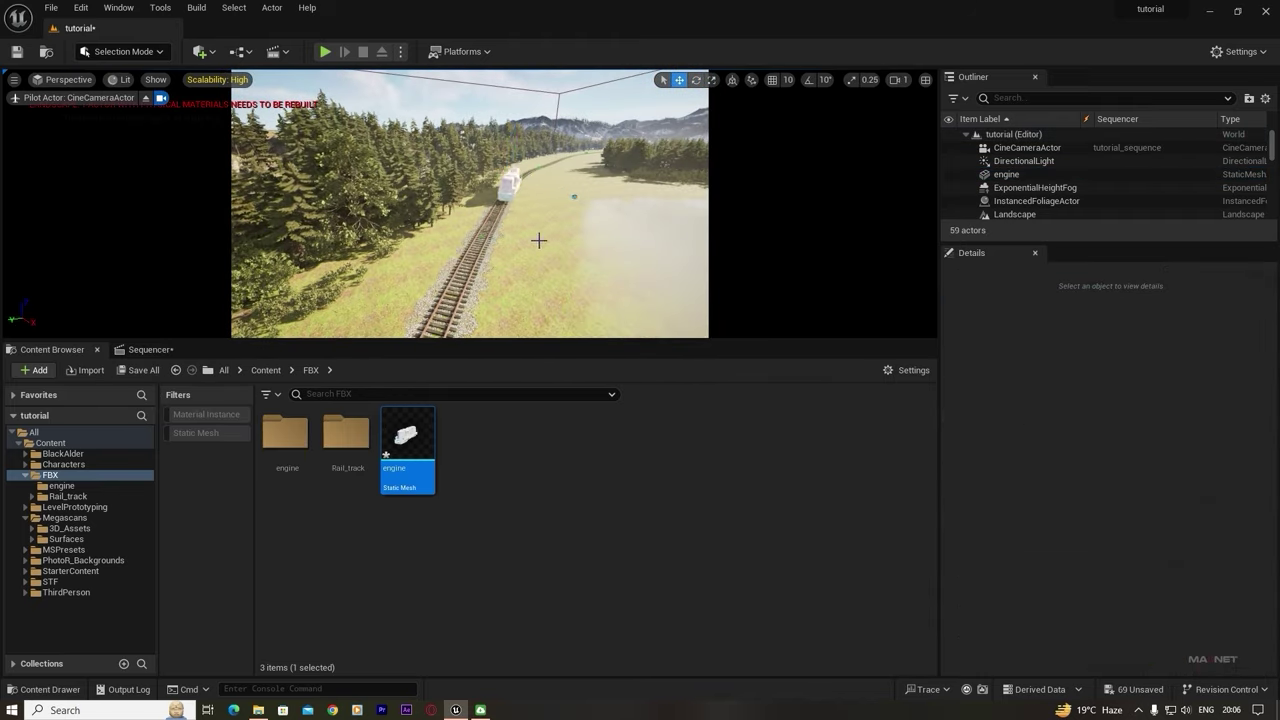
{"action": "scroll", "coordinate": [510, 245], "scroll_direction": "up", "scroll_amount": 1}
{"action": "right_click_drag", "start_coordinate": [537, 240], "coordinate": [430, 265]}
{"action": "left_click", "coordinate": [500, 235]}
{"action": "left_click_drag", "start_coordinate": [458, 226], "coordinate": [446, 221]}
{"action": "right_click_drag", "start_coordinate": [446, 221], "coordinate": [520, 240]}
{"action": "key", "text": "Escape"}
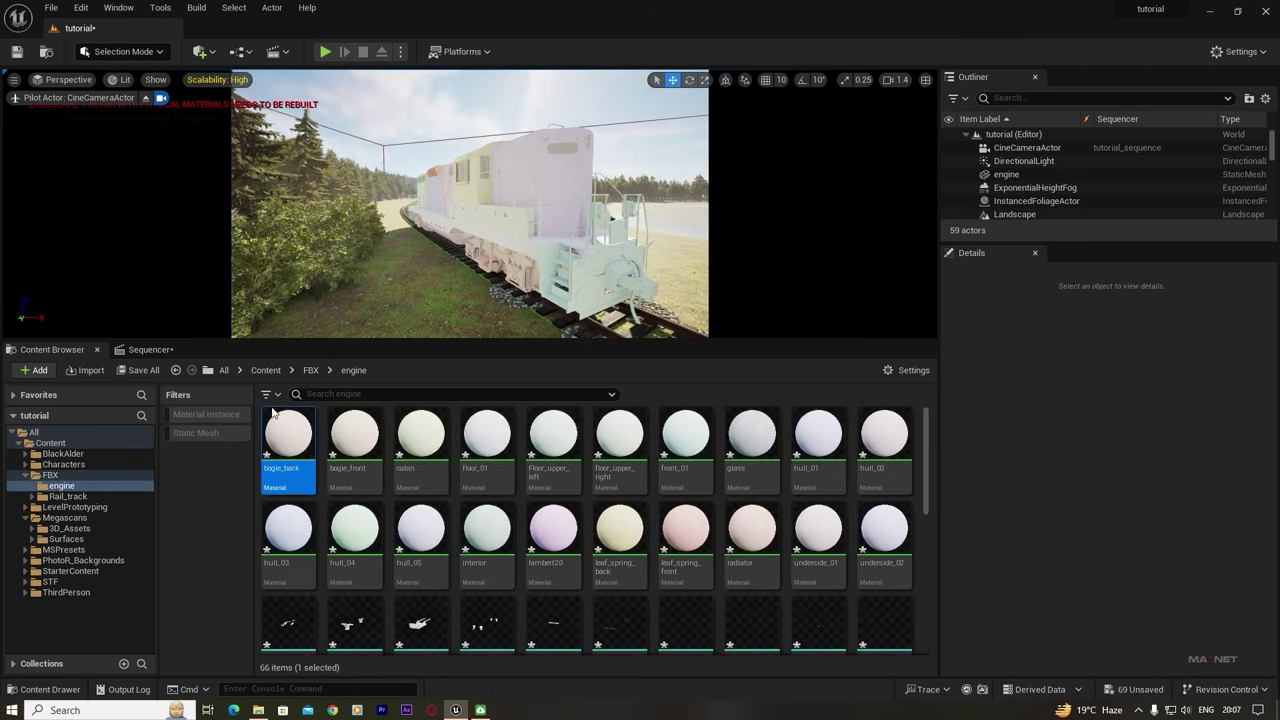
- From File Explorer, import the emd-gp7-western-pacific-713 model's textures folder into the project's engine folder
{"action": "left_click", "coordinate": [259, 710]}
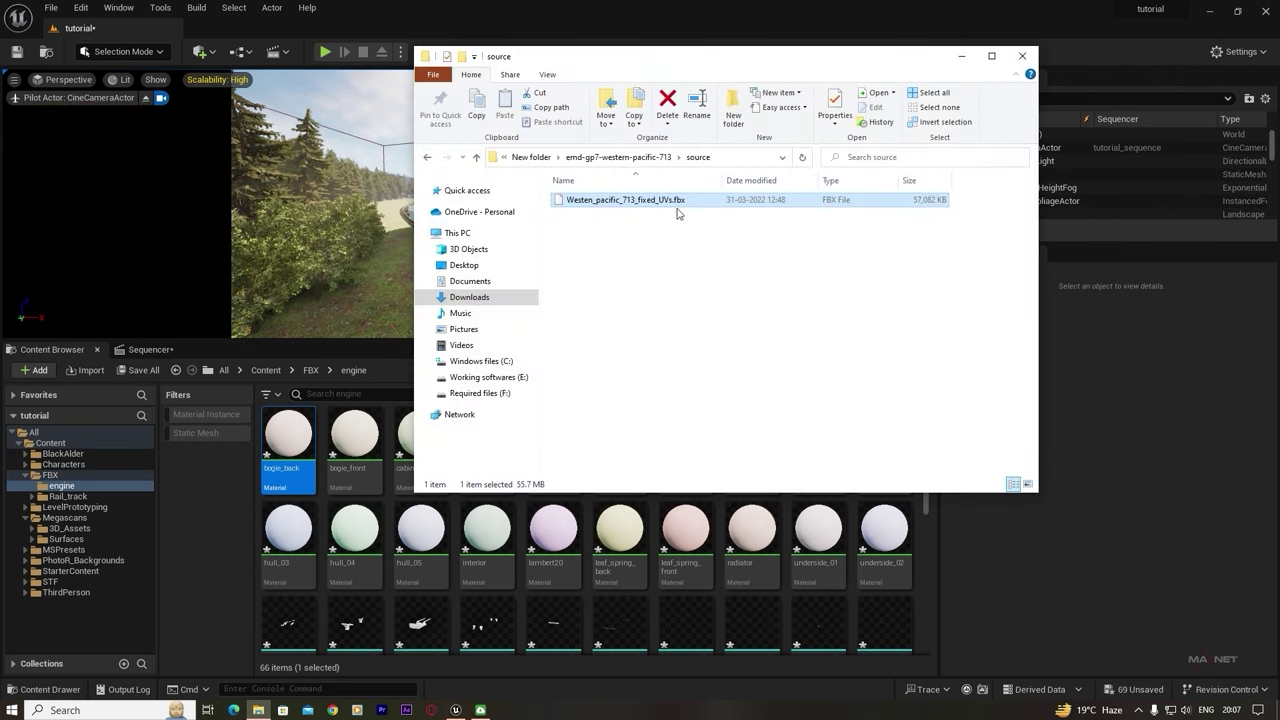
{"action": "key", "text": "alt+Up"}
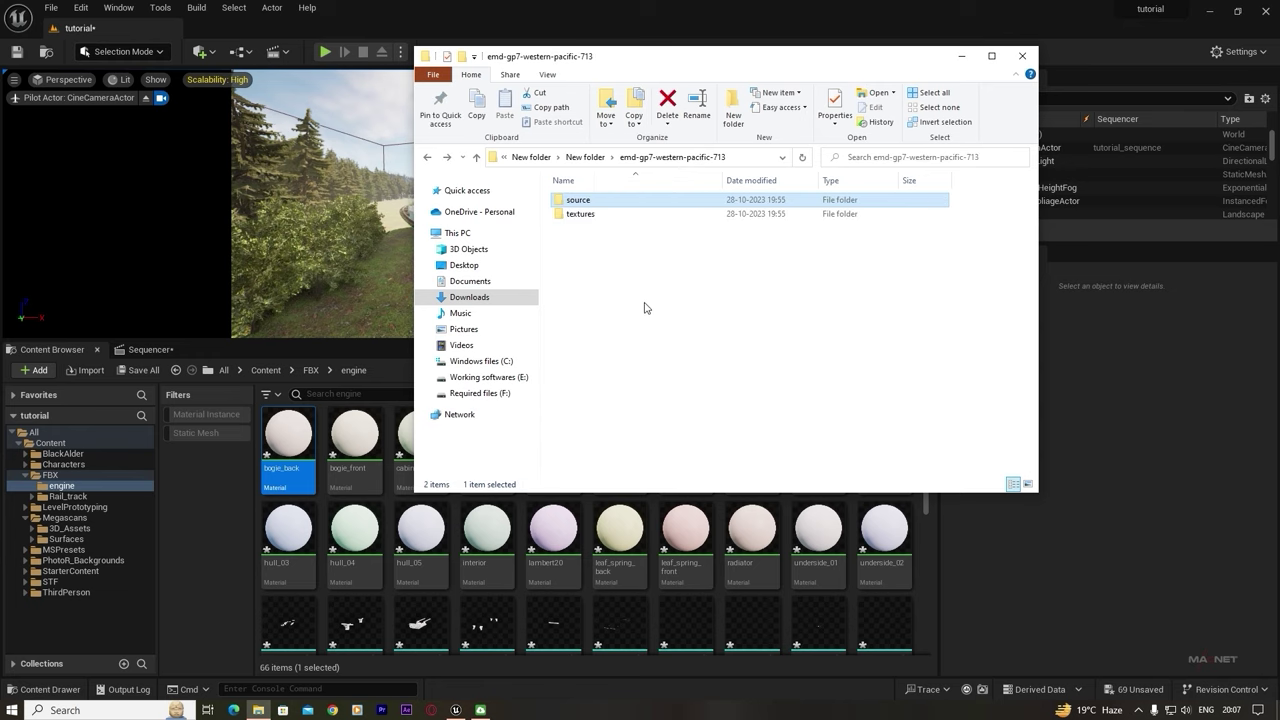
{"action": "left_click", "coordinate": [592, 213]}
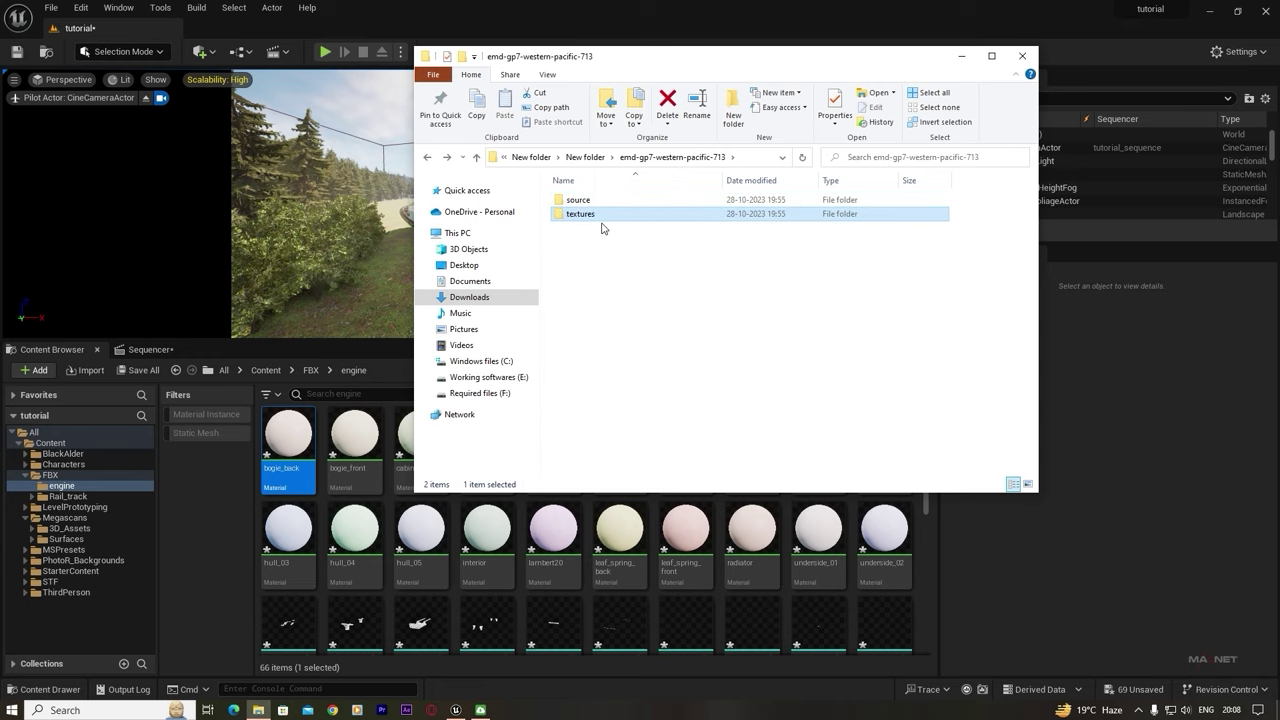
{"action": "left_click_drag", "start_coordinate": [592, 219], "coordinate": [505, 515]}
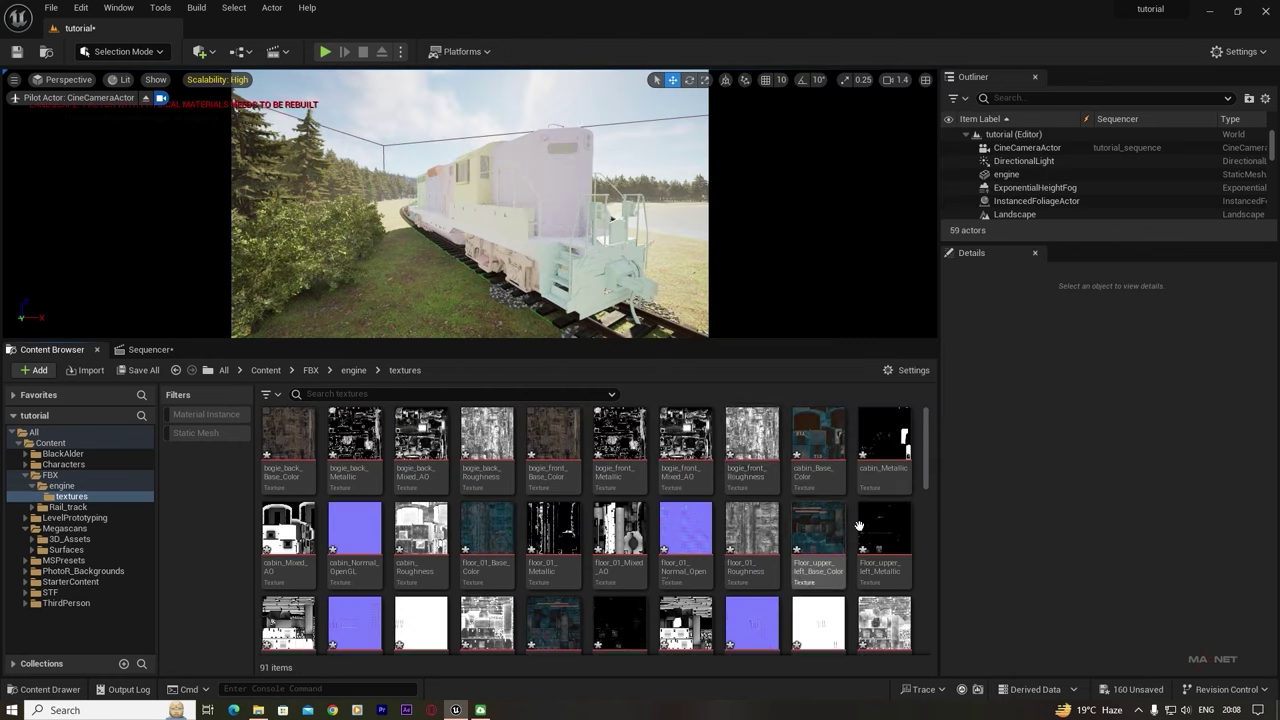
{"action": "scroll", "coordinate": [540, 524], "scroll_direction": "up", "scroll_amount": 2}
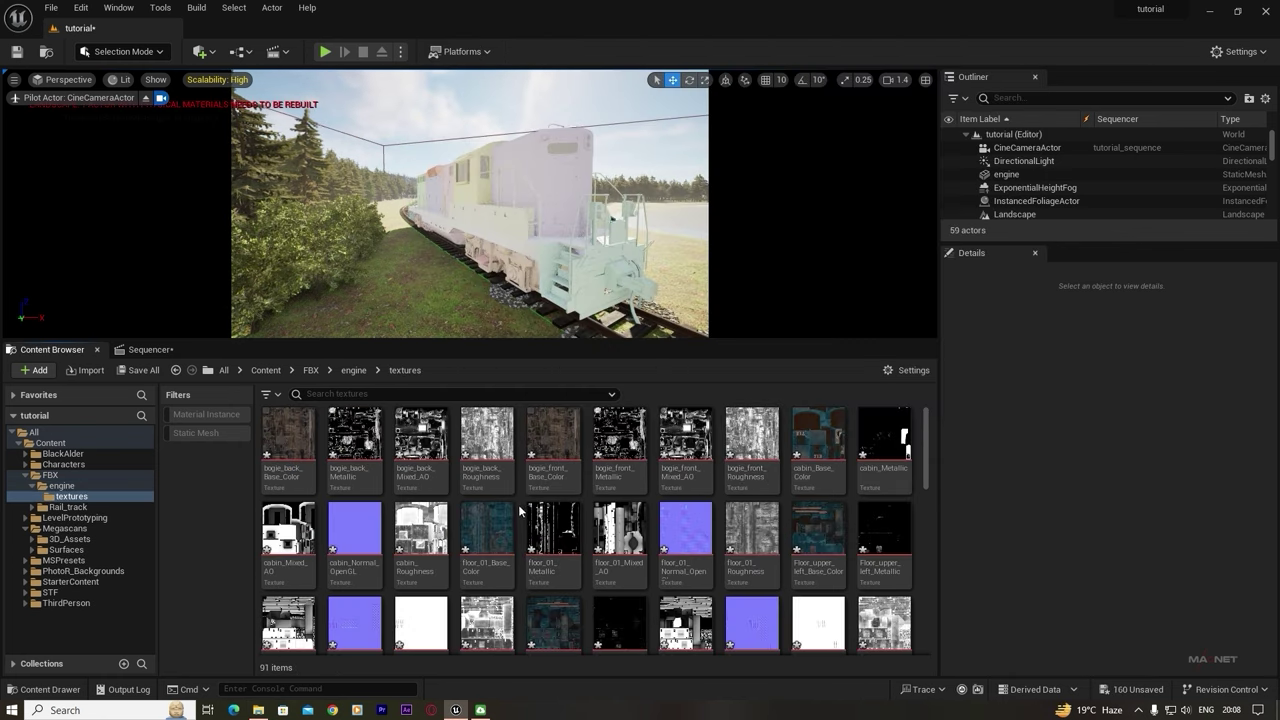
- Open the bogie_back material from the engine folder and delete the Param color node feeding its Base Color
{"action": "key", "text": "alt+Left"}
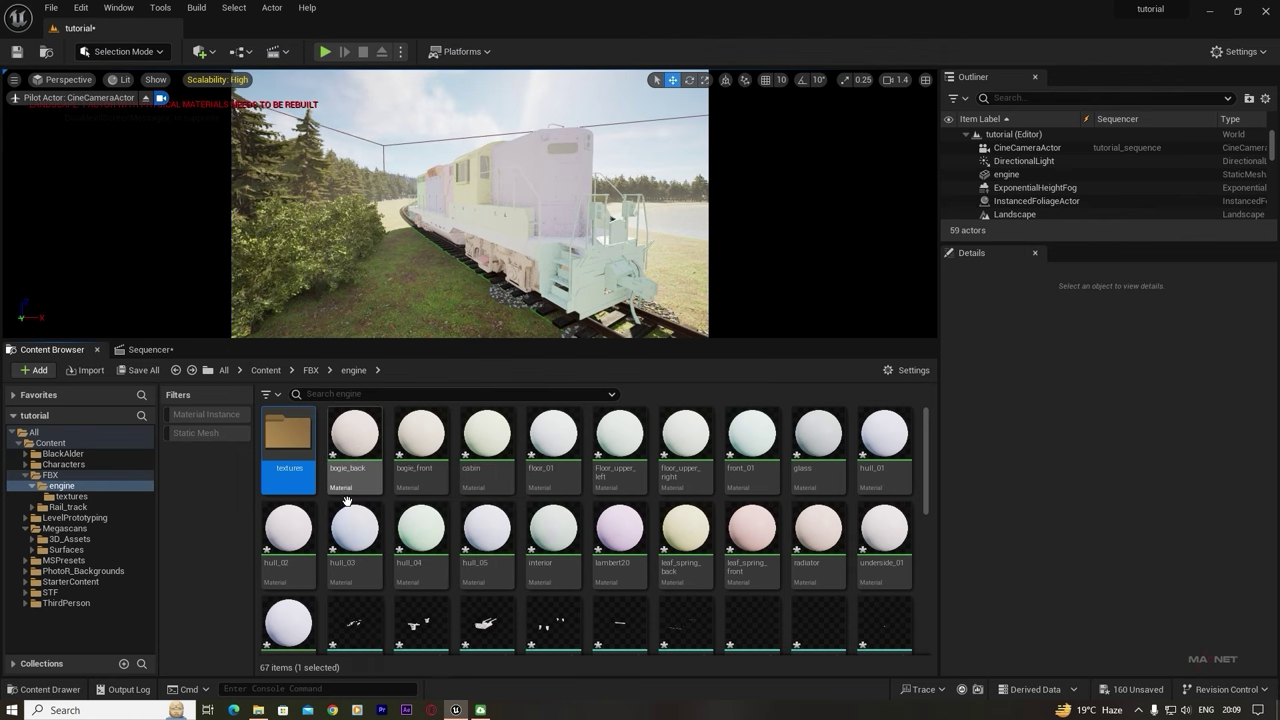
{"action": "left_click", "coordinate": [358, 436]}
{"action": "double_click", "coordinate": [358, 436]}
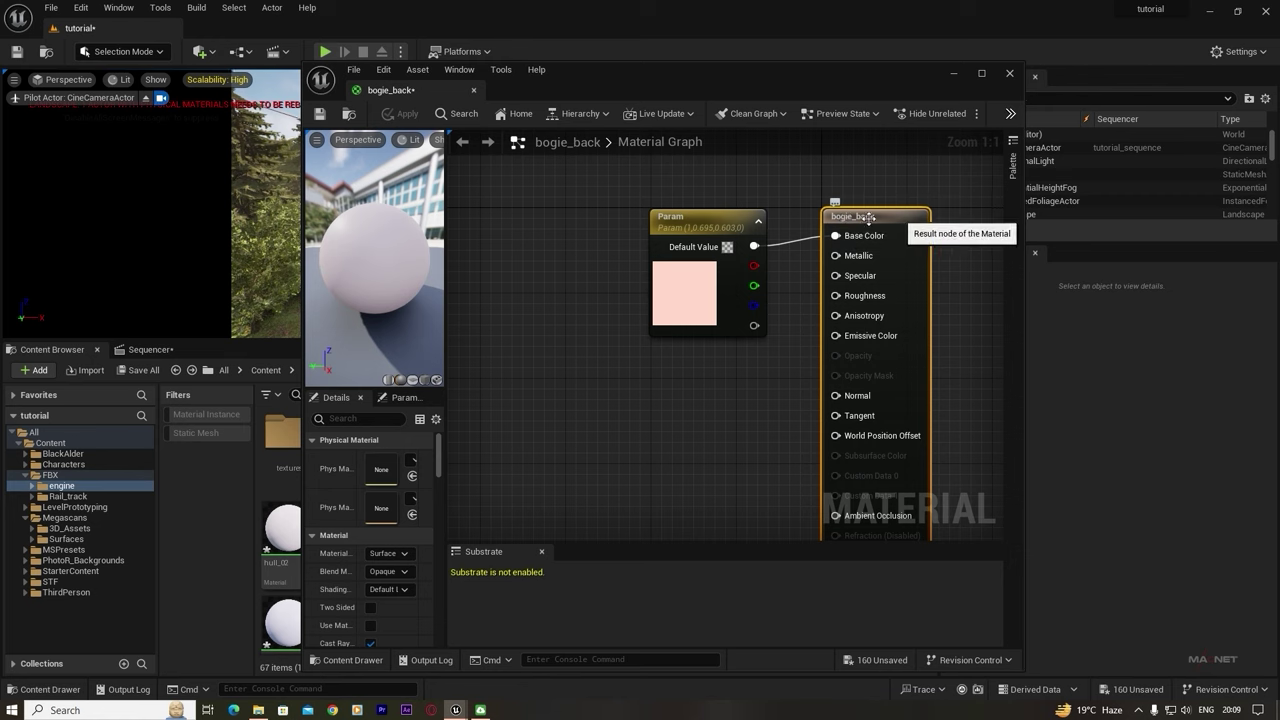
{"action": "left_click_drag", "start_coordinate": [712, 226], "coordinate": [586, 203]}
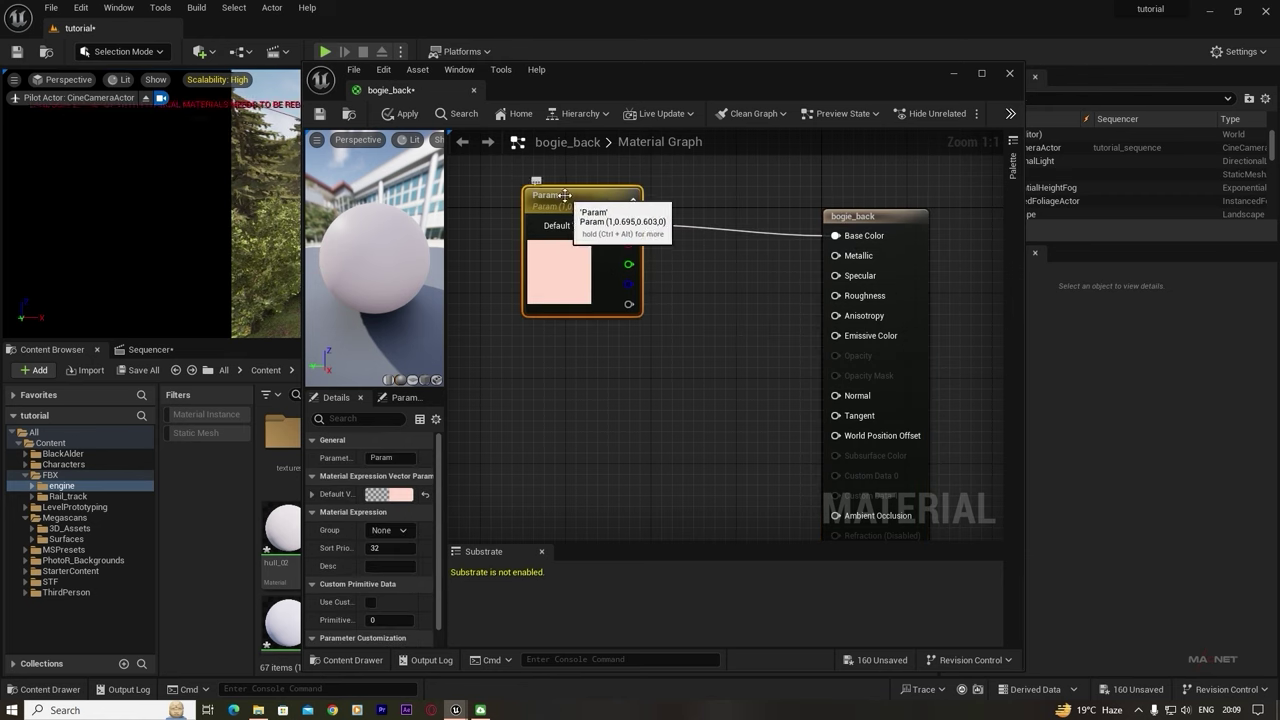
{"action": "key", "text": "Delete"}
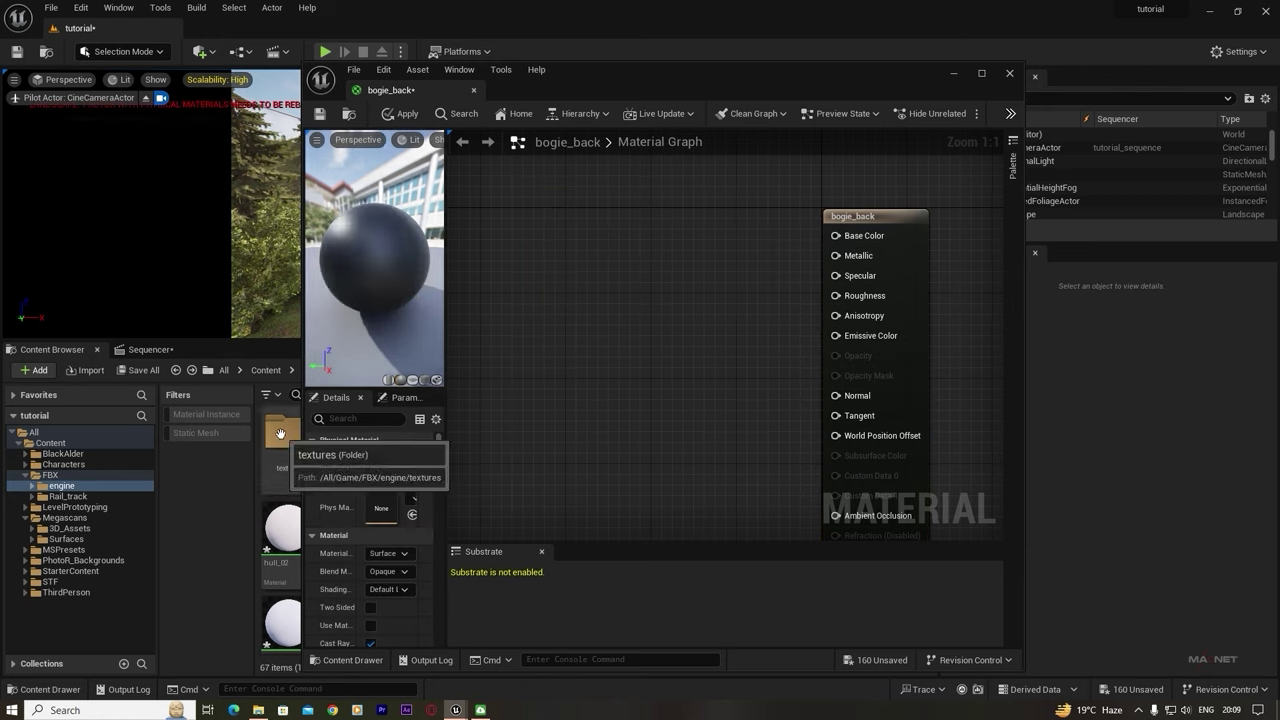
- With the textures folder visible beside the material graph, add bogie_back_Base_Color and connect its RGB output to Base Color
{"action": "double_click", "coordinate": [283, 430]}
{"action": "left_click_drag", "start_coordinate": [636, 77], "coordinate": [772, 53]}
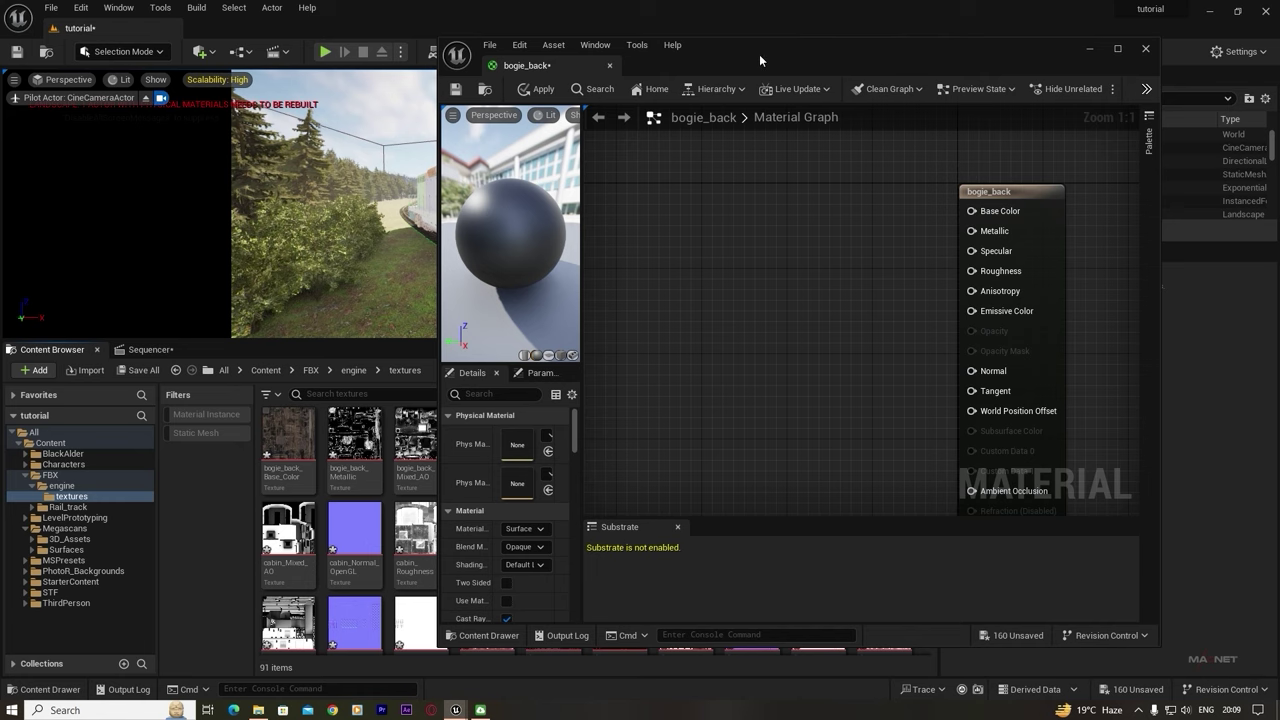
{"action": "left_click_drag", "start_coordinate": [759, 54], "coordinate": [876, 46]}
{"action": "left_click", "coordinate": [278, 455]}
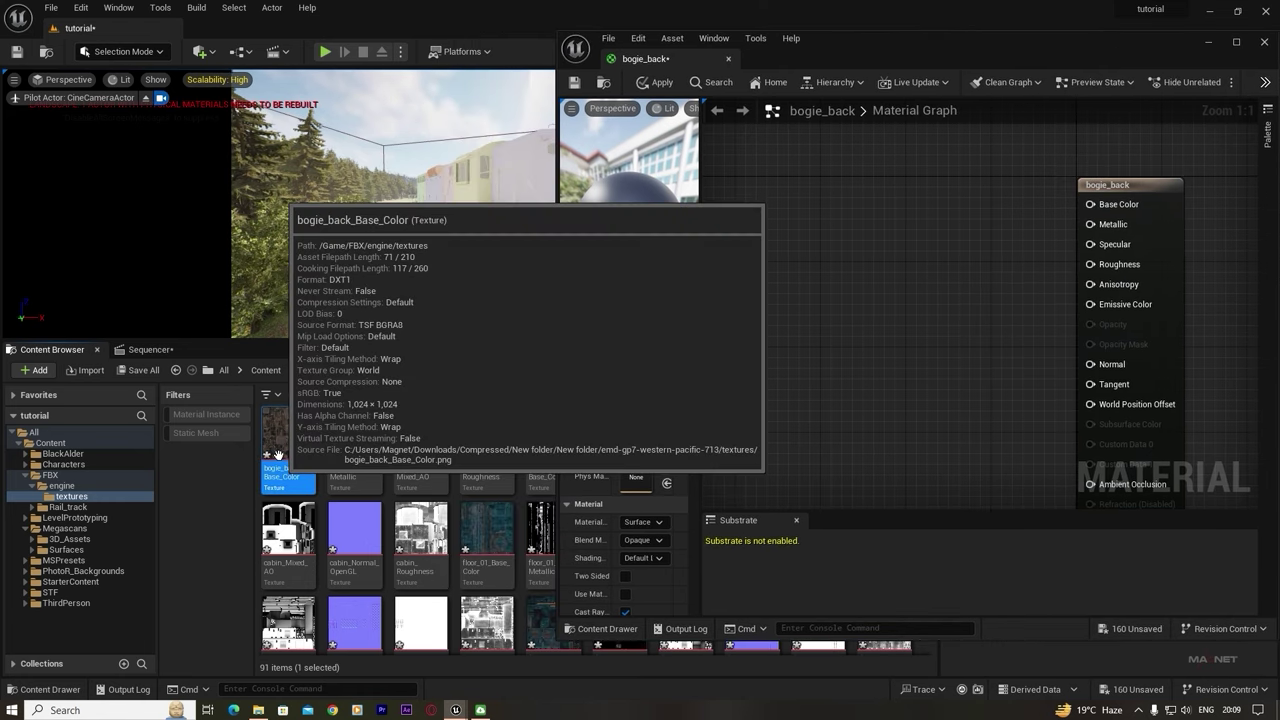
{"action": "left_click_drag", "start_coordinate": [278, 455], "coordinate": [735, 150]}
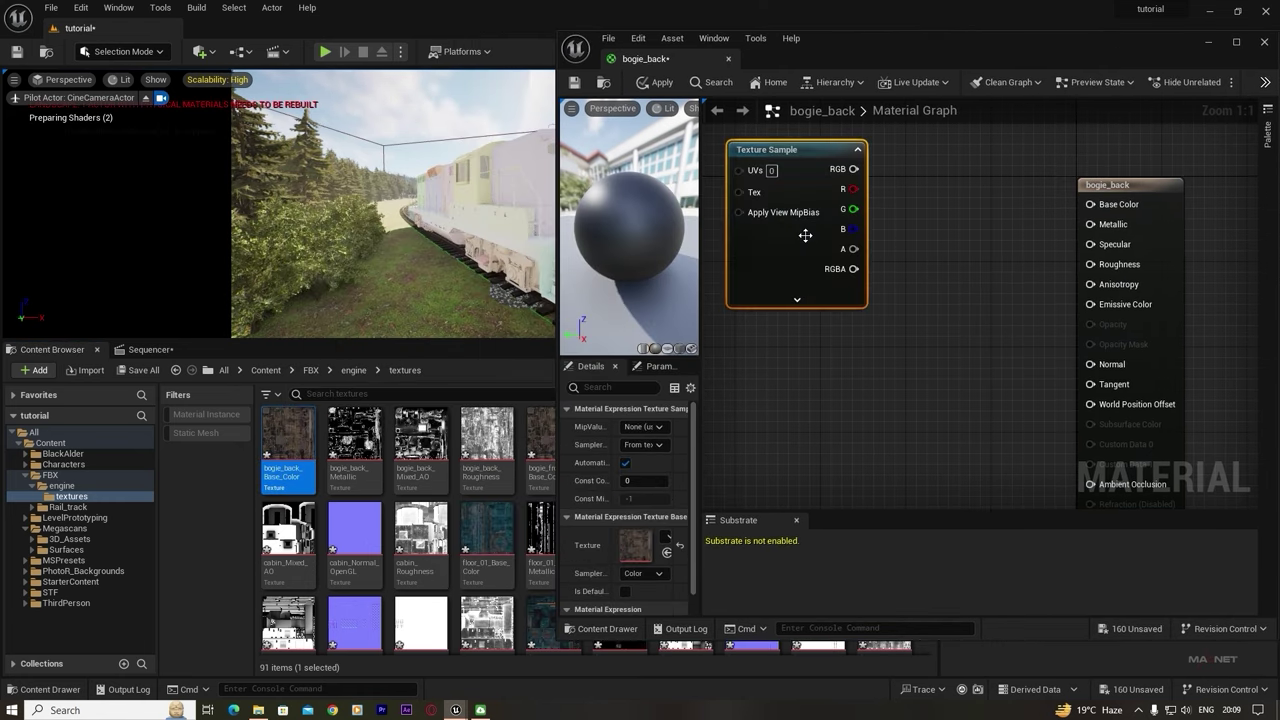
{"action": "left_click_drag", "start_coordinate": [853, 170], "coordinate": [1090, 204]}
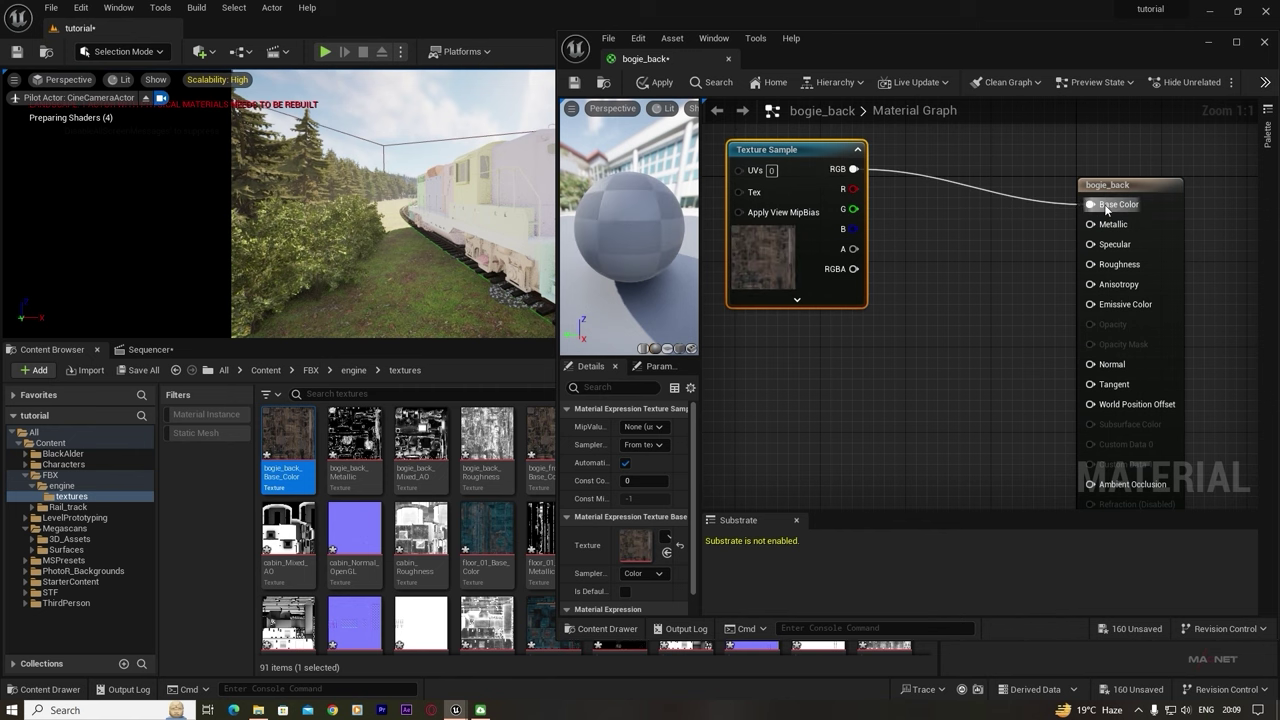
- Add the bogie_back_Metallic texture to the graph and connect its RGB output to Metallic
{"action": "left_click", "coordinate": [360, 440]}
{"action": "left_click_drag", "start_coordinate": [362, 440], "coordinate": [747, 350]}
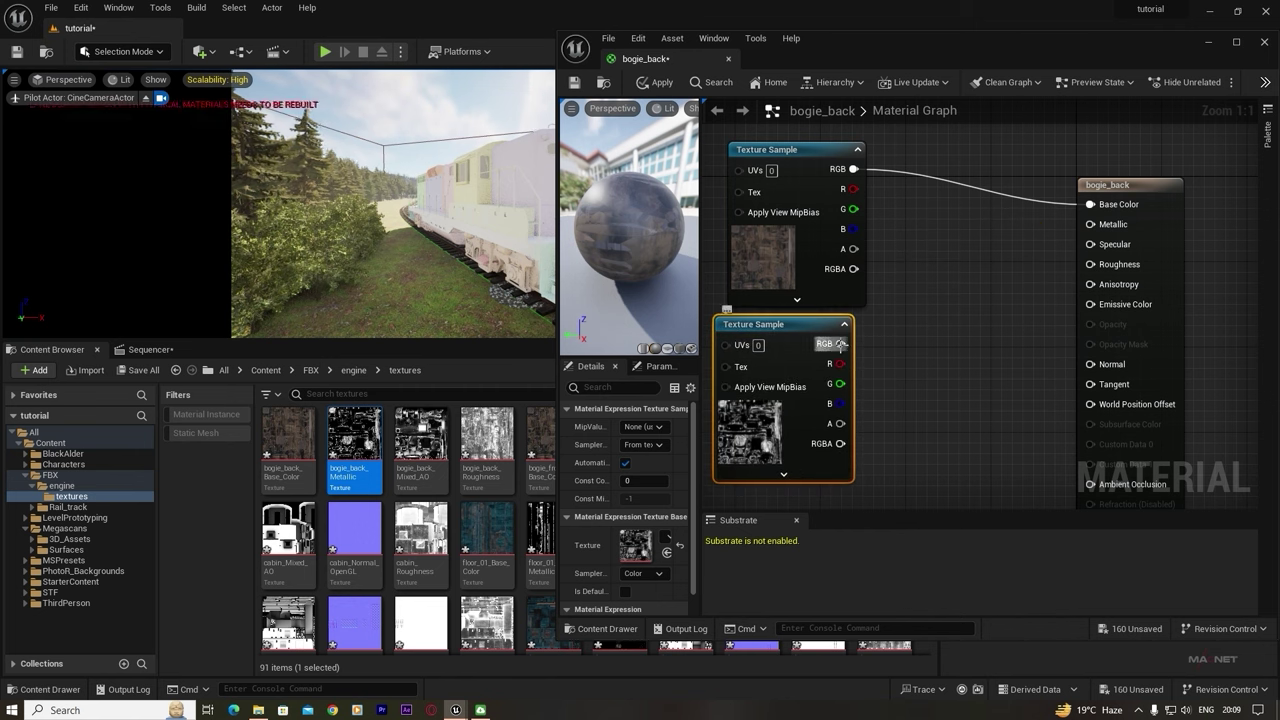
{"action": "left_click_drag", "start_coordinate": [840, 343], "coordinate": [1090, 224]}
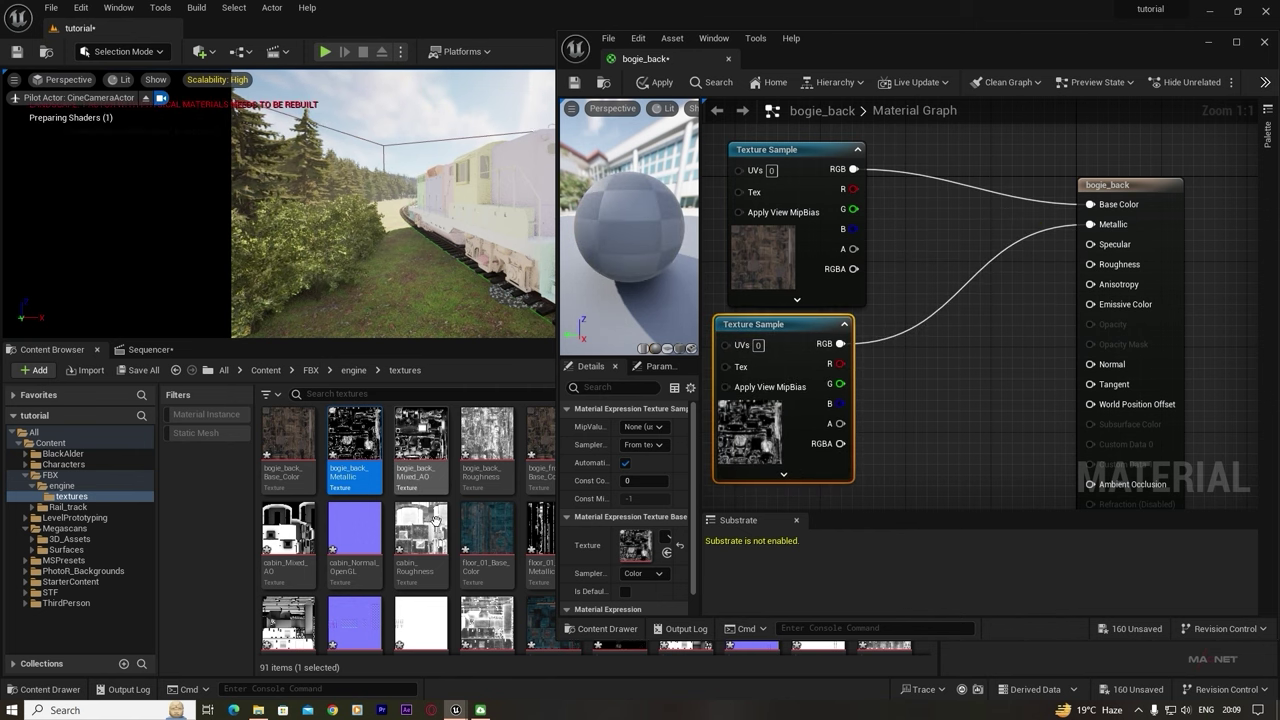
- Connect the bogie_back_Mixed_AO texture to Ambient Occlusion and stack the base color and metallic samples farther from the result node
{"action": "left_click_drag", "start_coordinate": [415, 447], "coordinate": [1089, 465]}
{"action": "left_click_drag", "start_coordinate": [965, 420], "coordinate": [767, 514]}
{"action": "scroll", "coordinate": [885, 378], "scroll_direction": "down", "scroll_amount": 3}
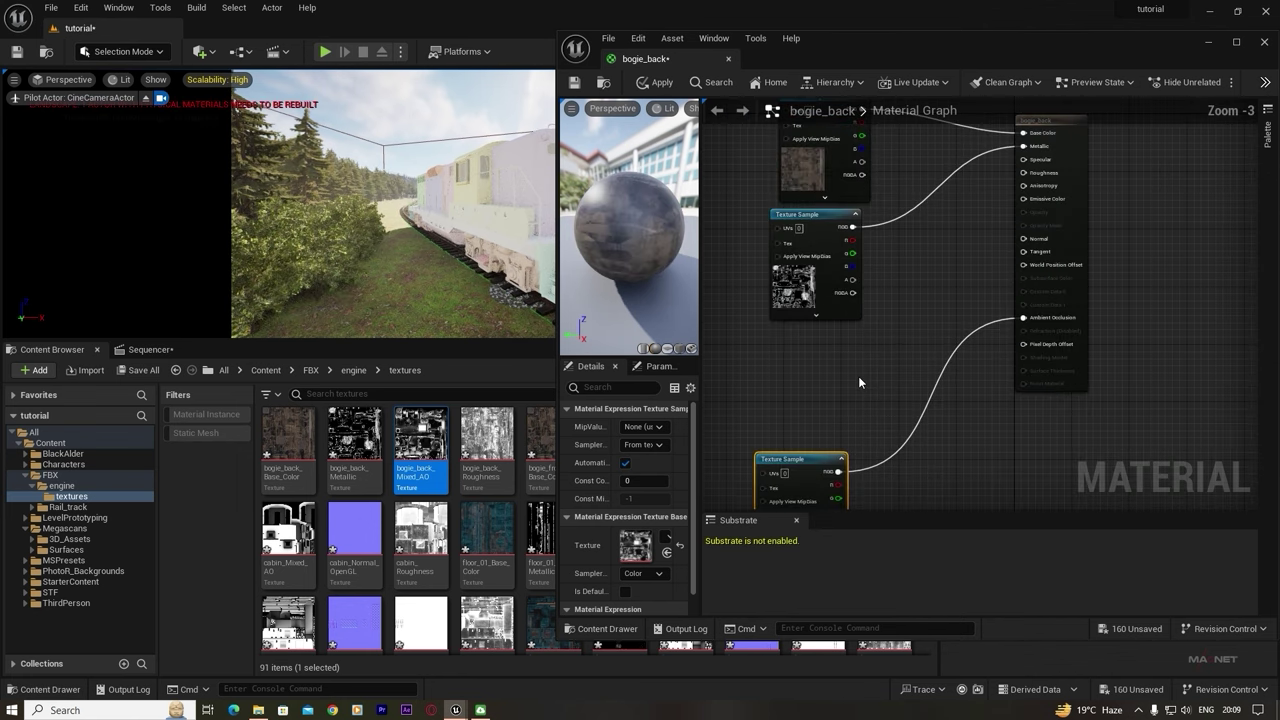
{"action": "right_click_drag", "start_coordinate": [858, 376], "coordinate": [1005, 450]}
{"action": "left_click_drag", "start_coordinate": [962, 168], "coordinate": [770, 114]}
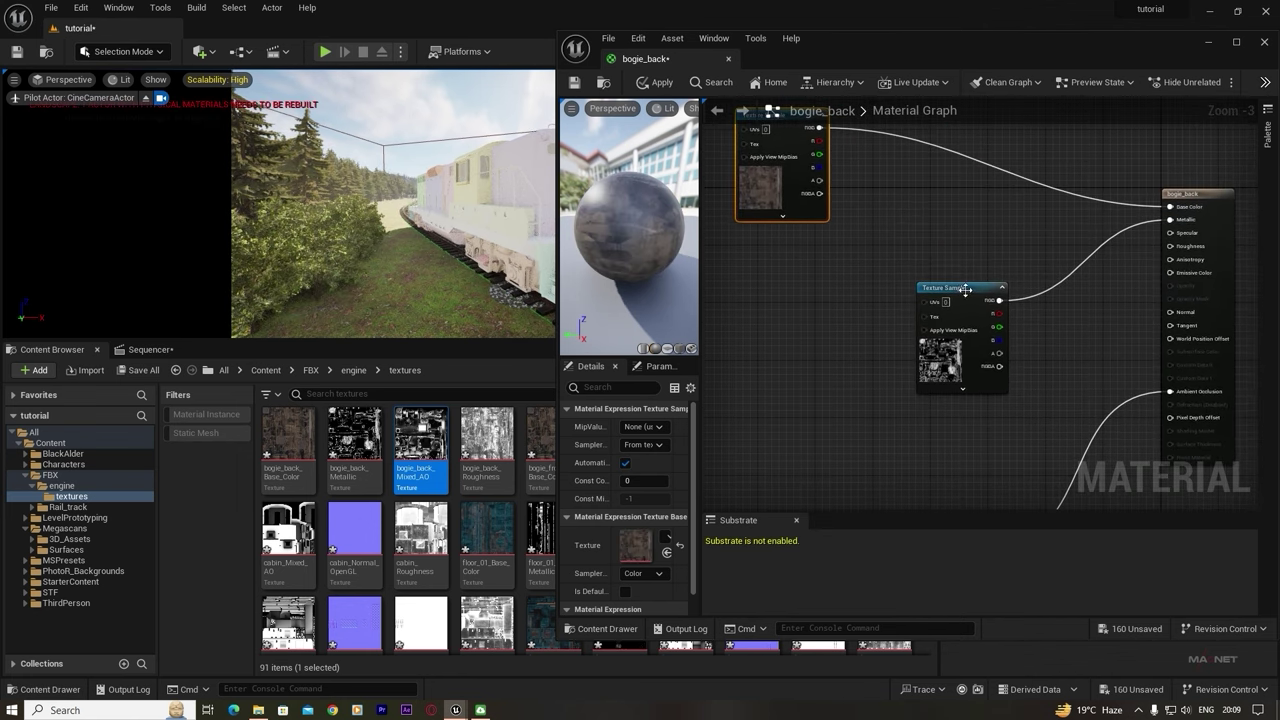
{"action": "left_click_drag", "start_coordinate": [965, 288], "coordinate": [752, 250]}
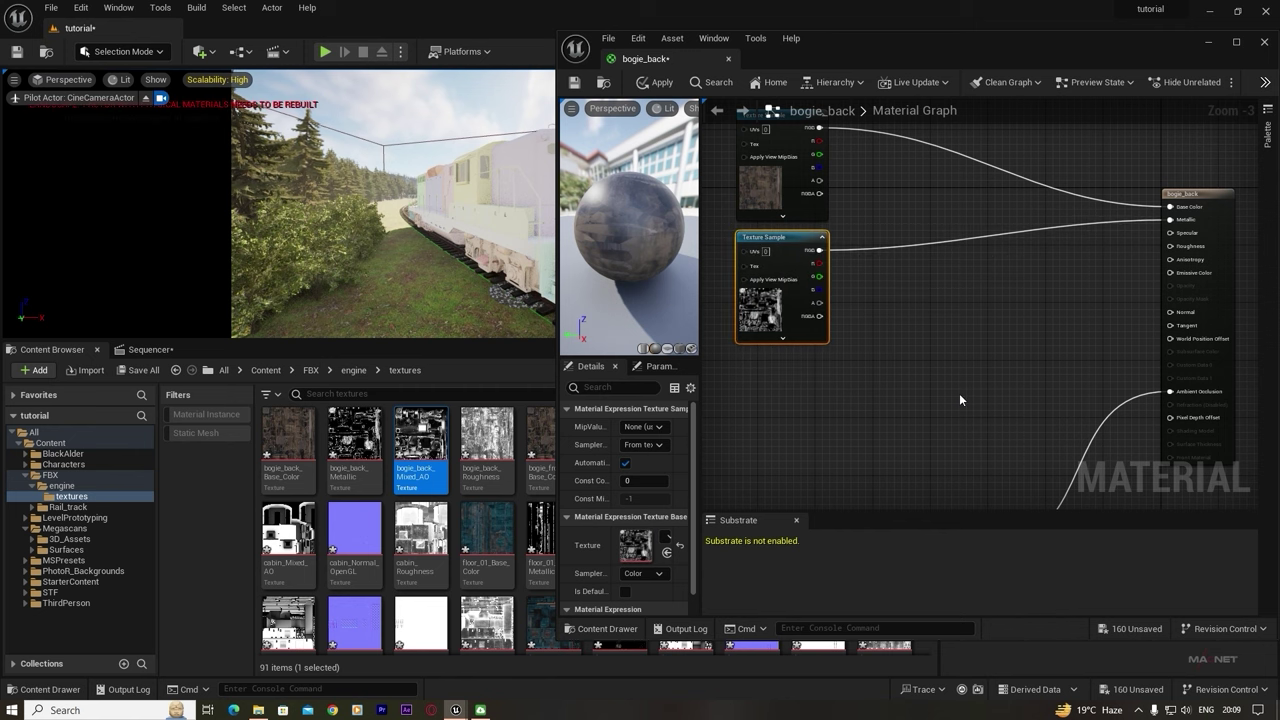
{"action": "scroll", "coordinate": [963, 396], "scroll_direction": "down", "scroll_amount": 2}
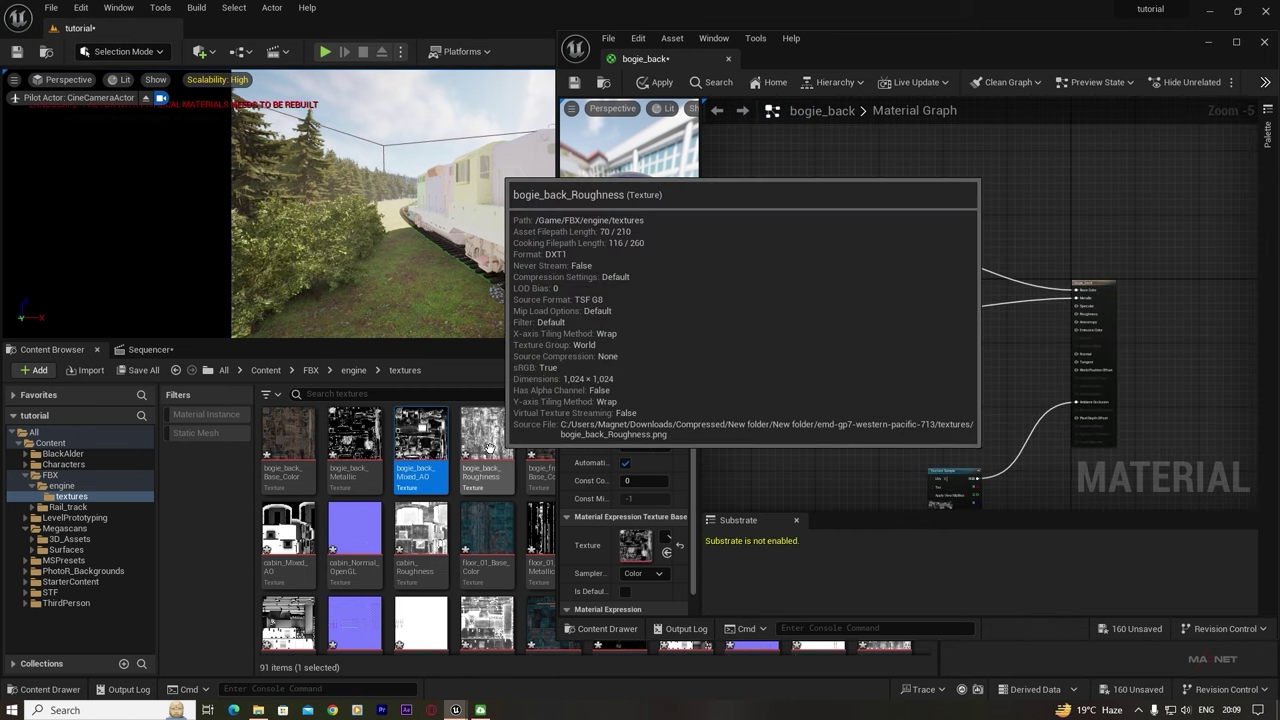
- Add the bogie_back_Roughness texture beside the metallic sample and connect its RGB output to input A of a new Multiply node
{"action": "left_click_drag", "start_coordinate": [484, 432], "coordinate": [836, 412]}
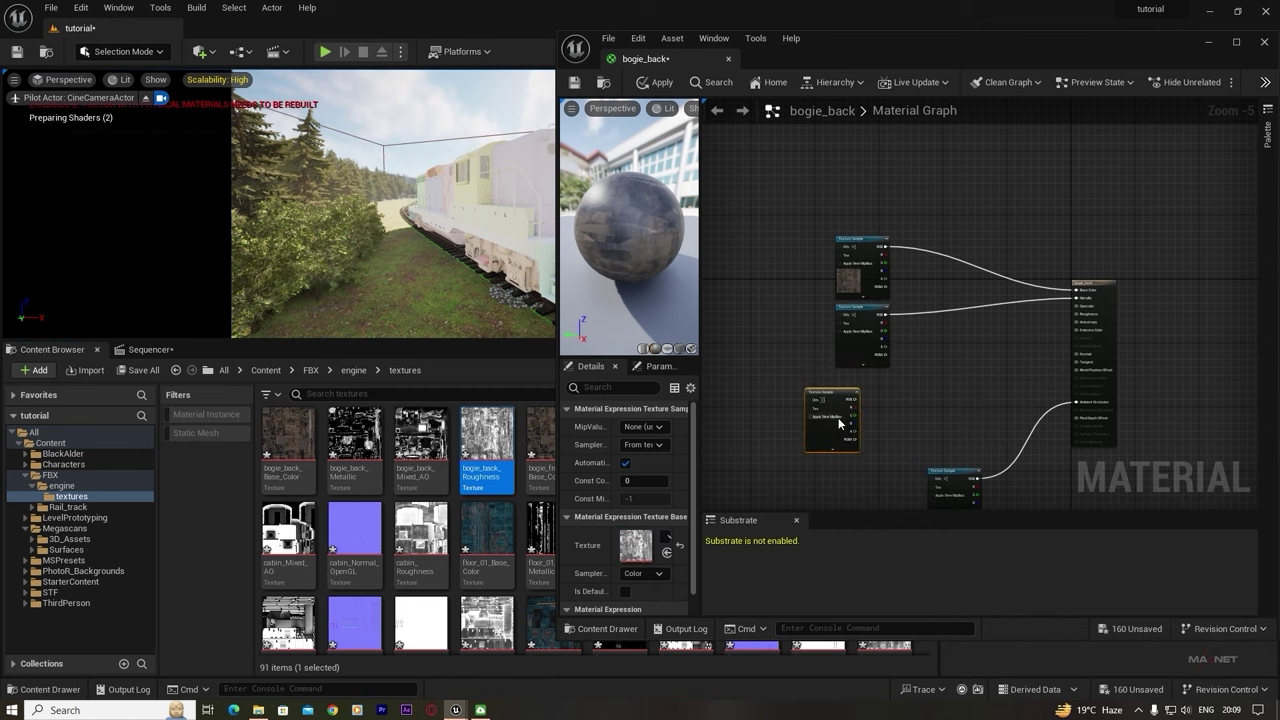
{"action": "scroll", "coordinate": [923, 428], "scroll_direction": "up", "scroll_amount": 2}
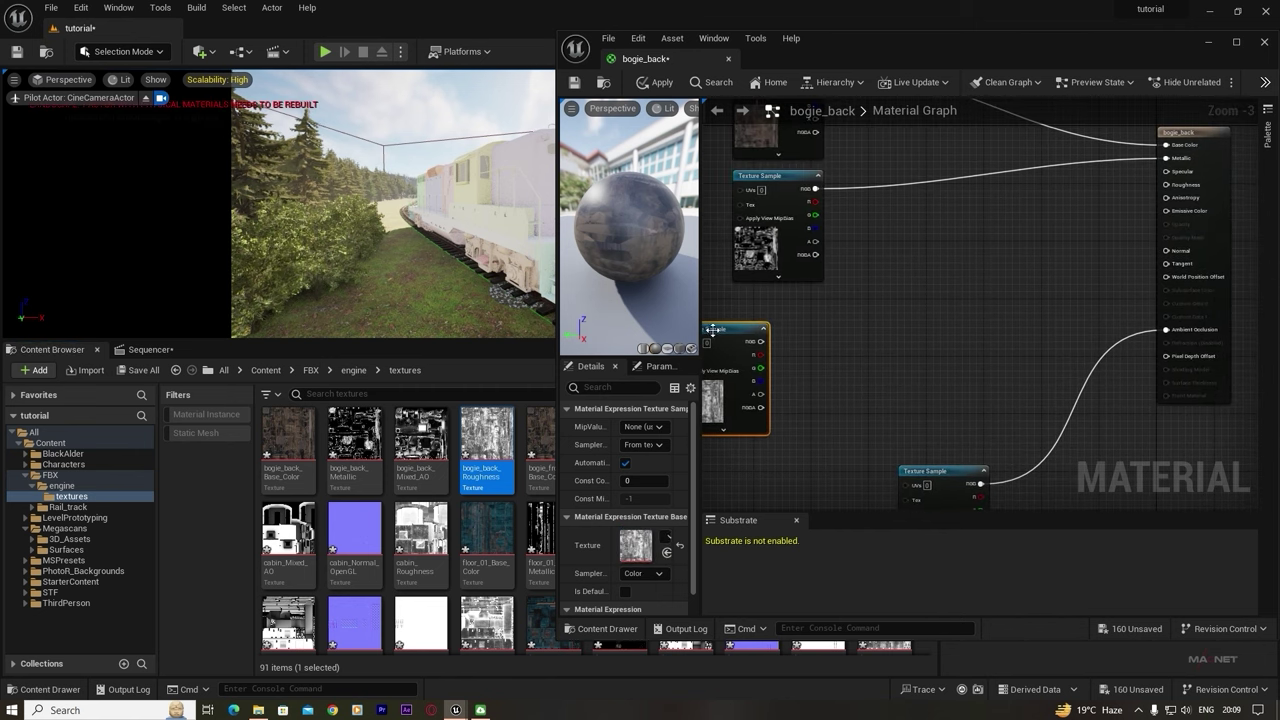
{"action": "left_click_drag", "start_coordinate": [726, 330], "coordinate": [766, 306]}
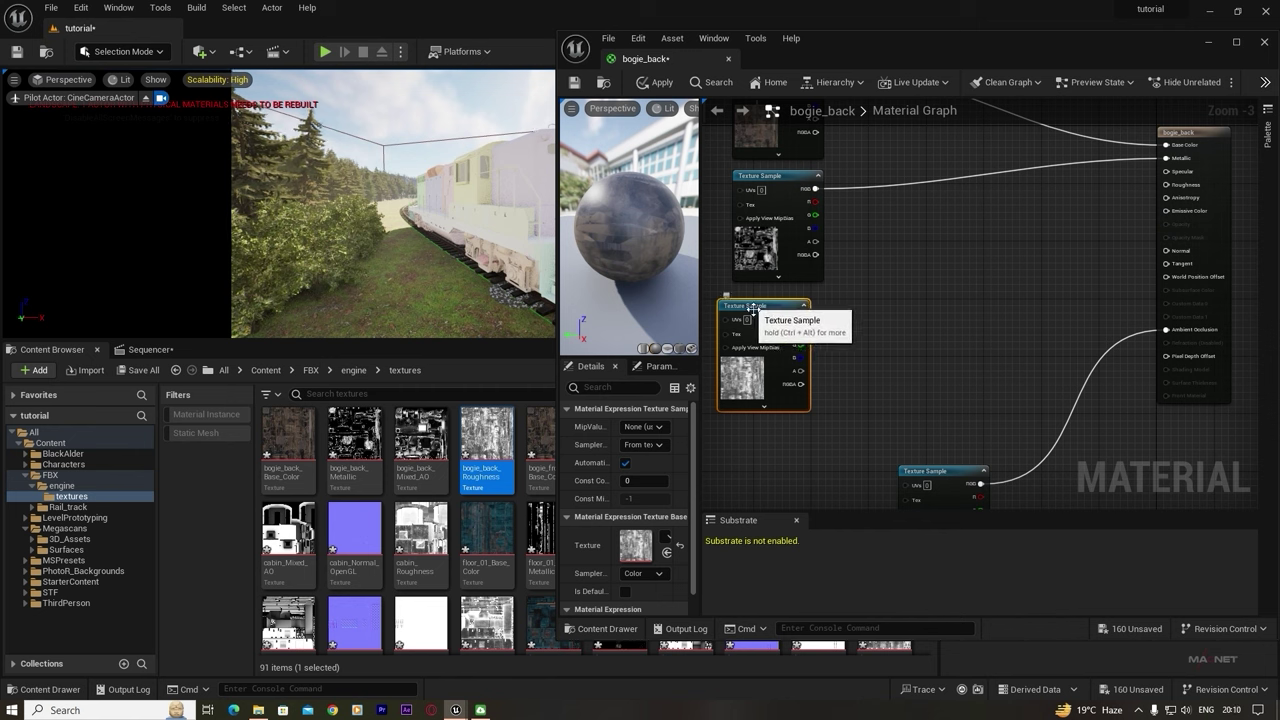
{"action": "left_click_drag", "start_coordinate": [750, 312], "coordinate": [893, 215]}
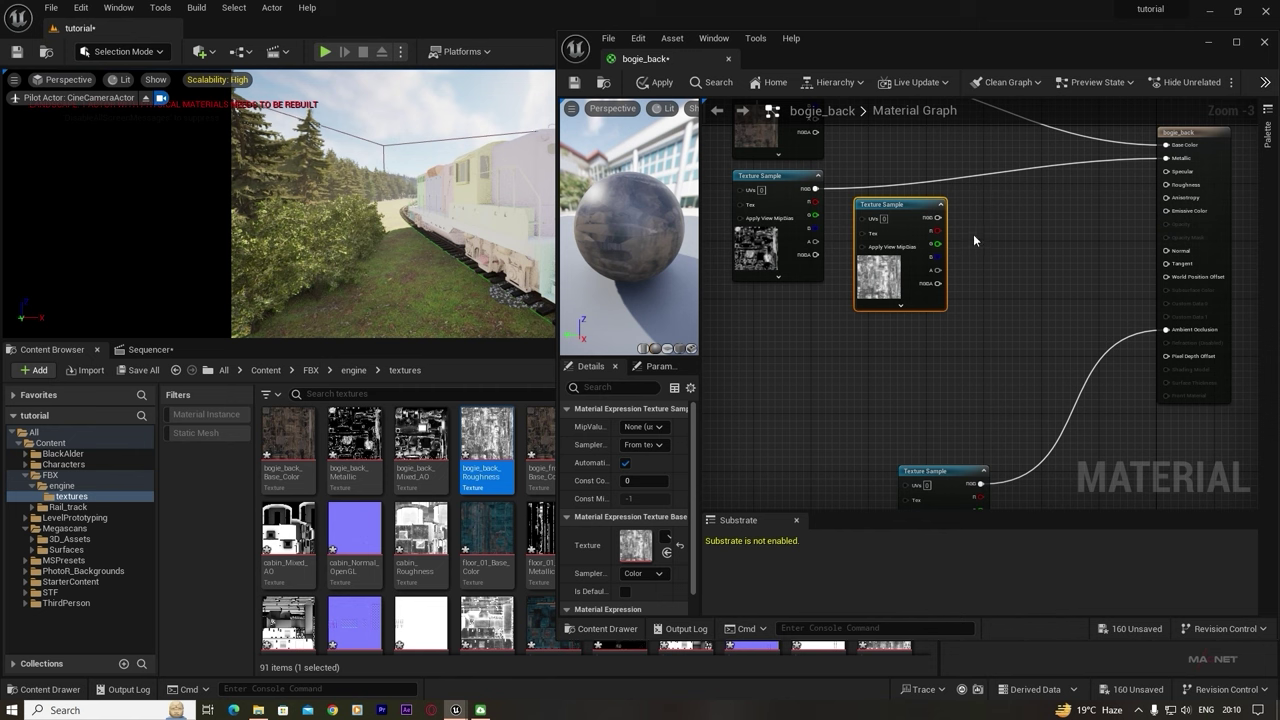
{"action": "left_click", "coordinate": [1055, 249]}
{"action": "left_click_drag", "start_coordinate": [937, 218], "coordinate": [1066, 270]}
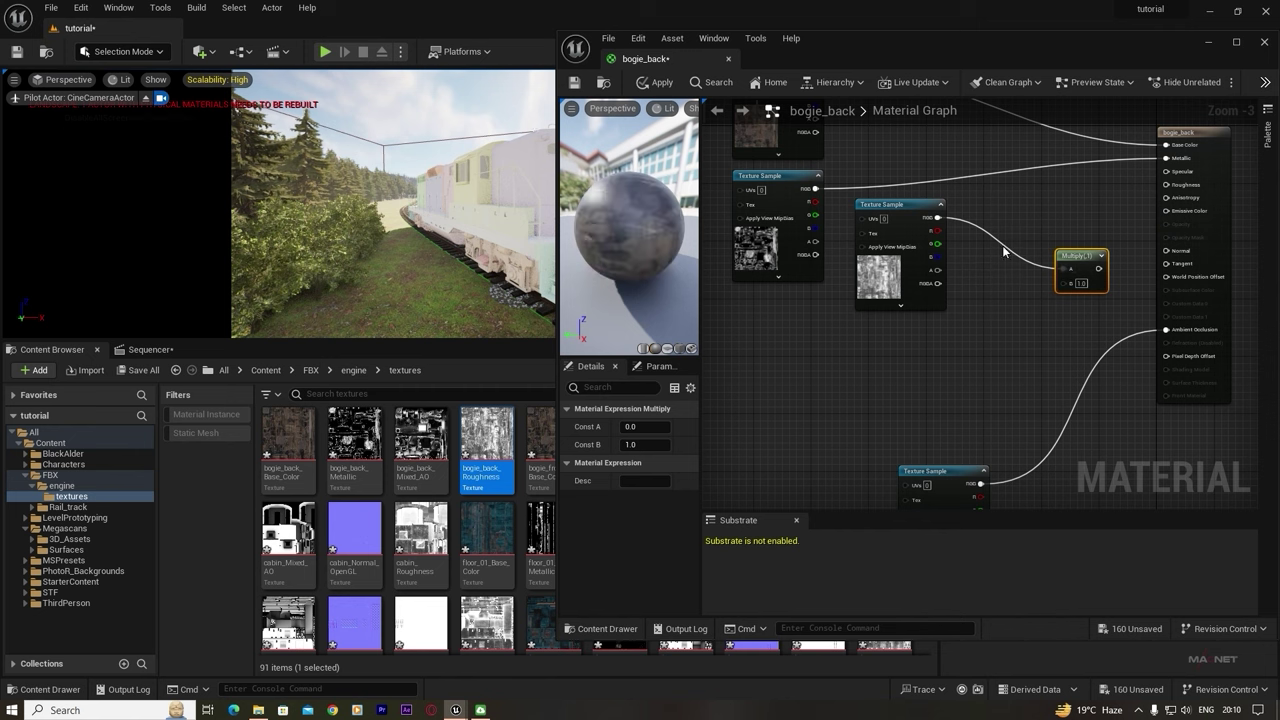
{"action": "left_click", "coordinate": [1044, 294]}
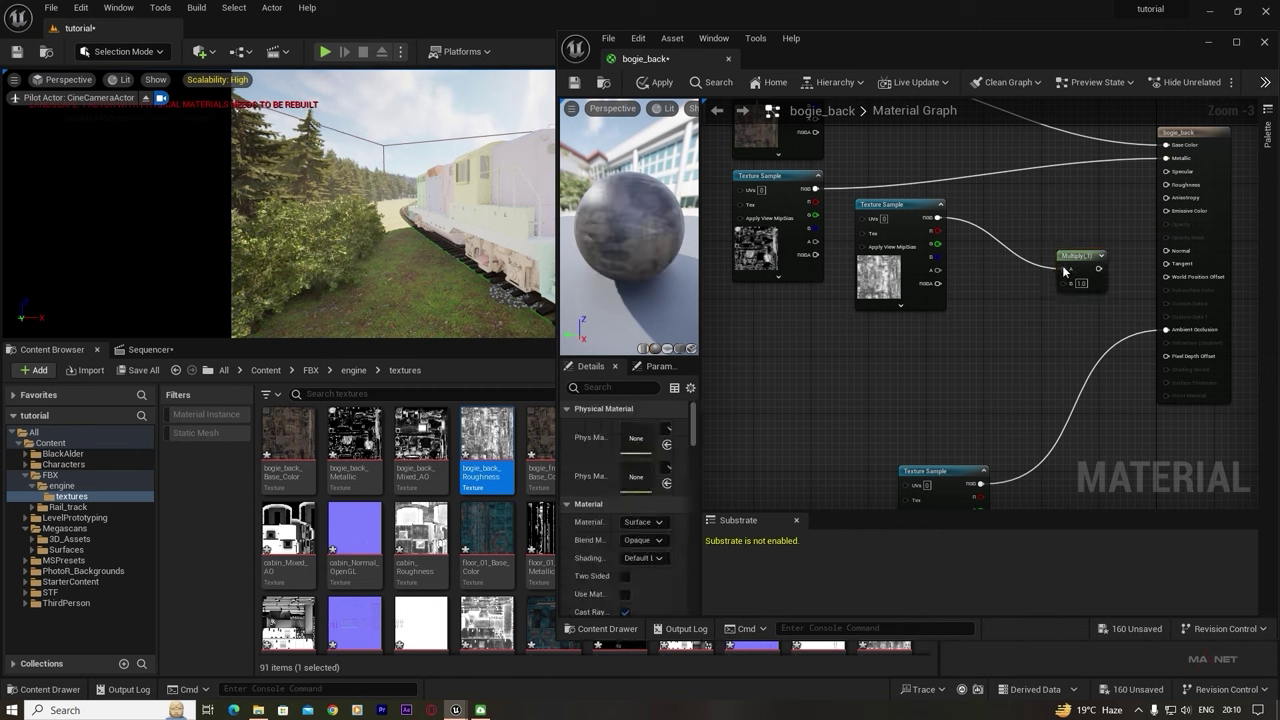
- Add an R_value scalar parameter with a default of 5, feed it into the Multiply node, and connect the product to Roughness
{"action": "left_click", "coordinate": [857, 363]}
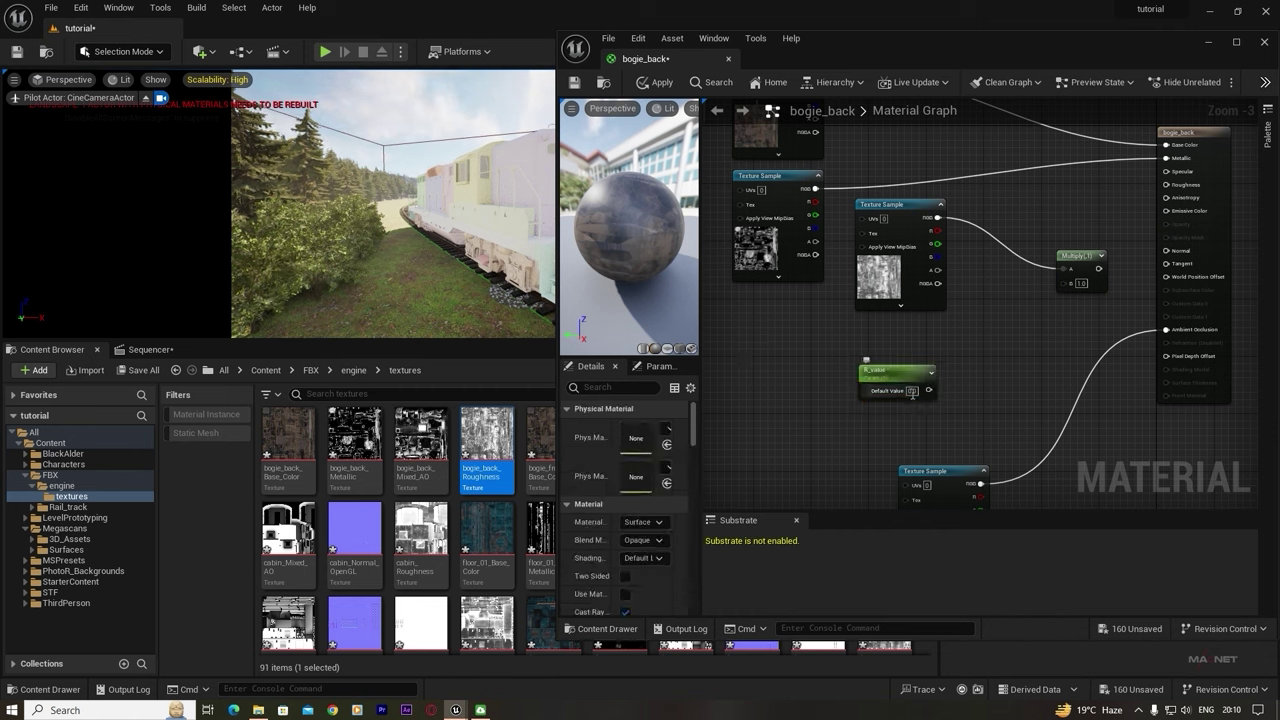
{"action": "left_click", "coordinate": [911, 391]}
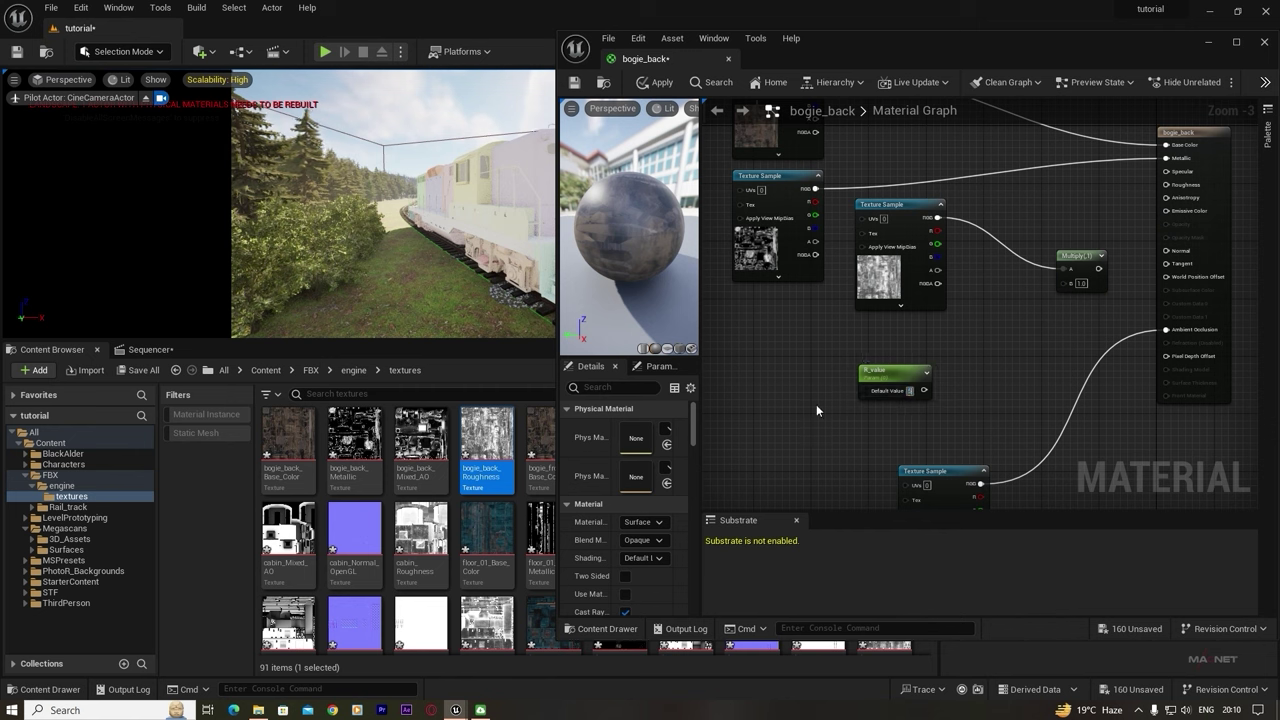
{"action": "type", "text": "5"}
{"action": "key", "text": "Return"}
{"action": "left_click_drag", "start_coordinate": [927, 391], "coordinate": [1166, 184]}
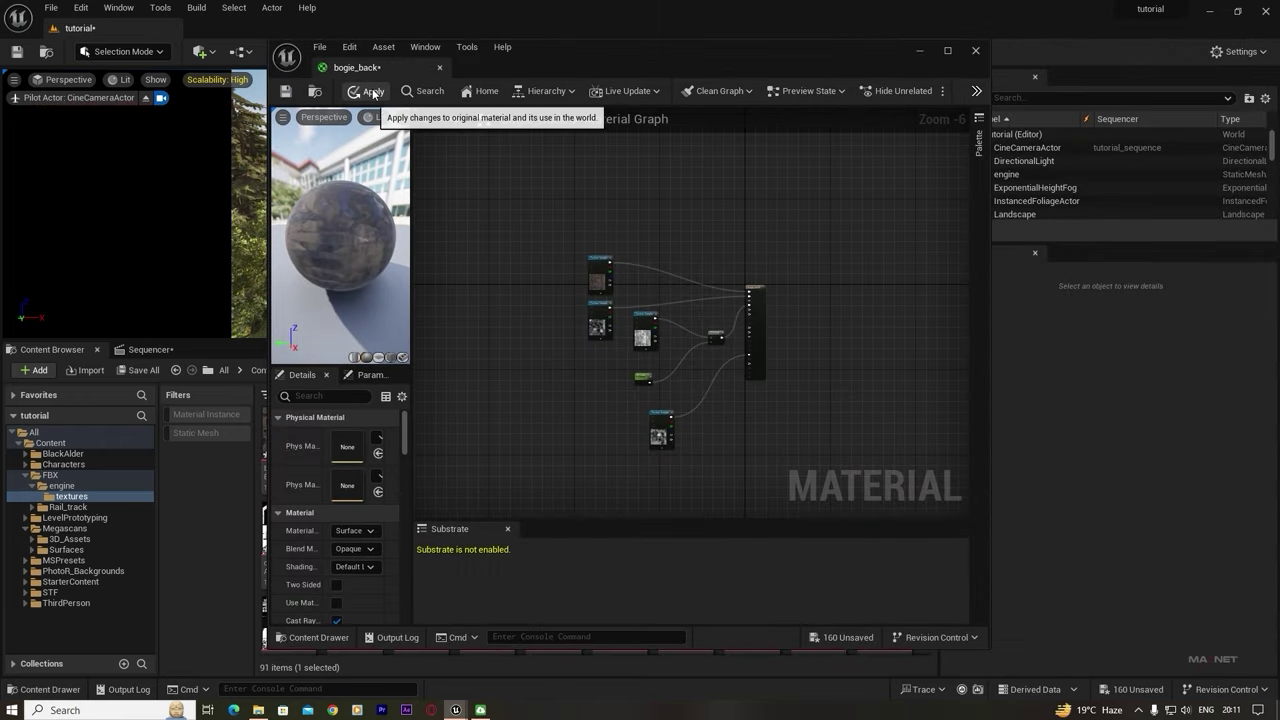
- Apply and save the bogie_back material, then minimize its editor to return to the level
{"action": "left_click", "coordinate": [357, 92]}
{"action": "left_click", "coordinate": [286, 92]}
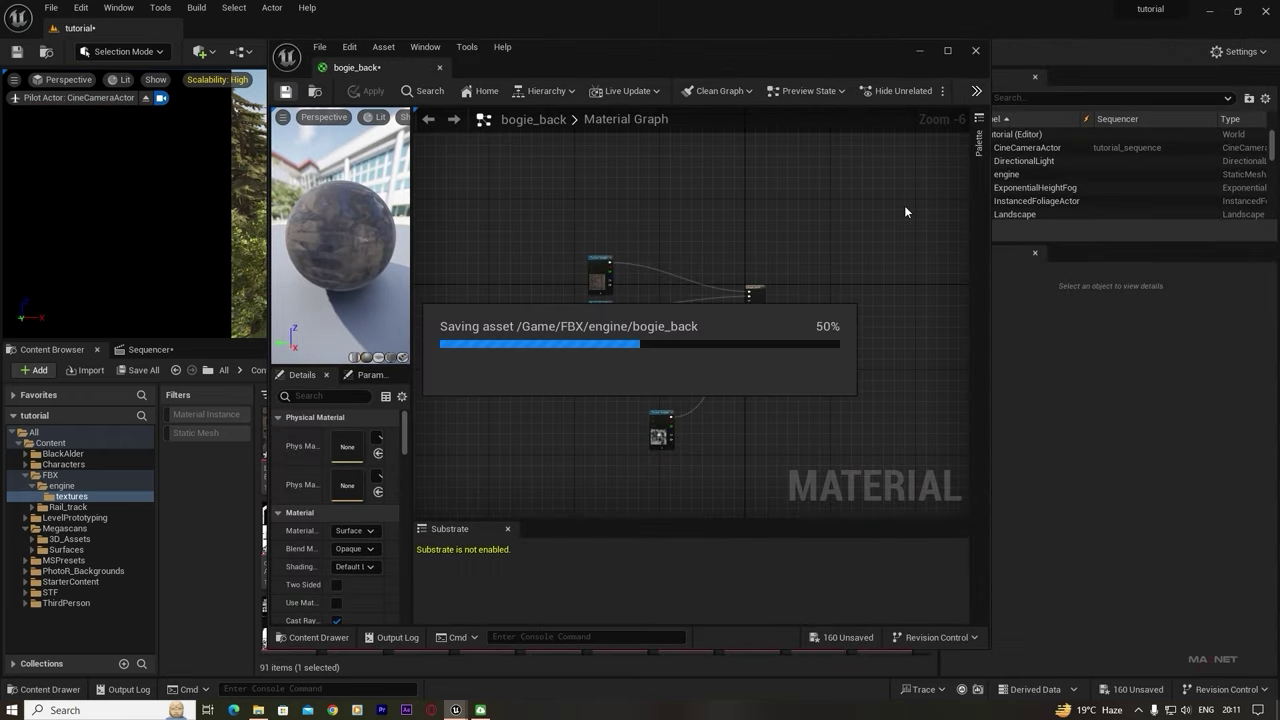
{"action": "left_click", "coordinate": [918, 51]}
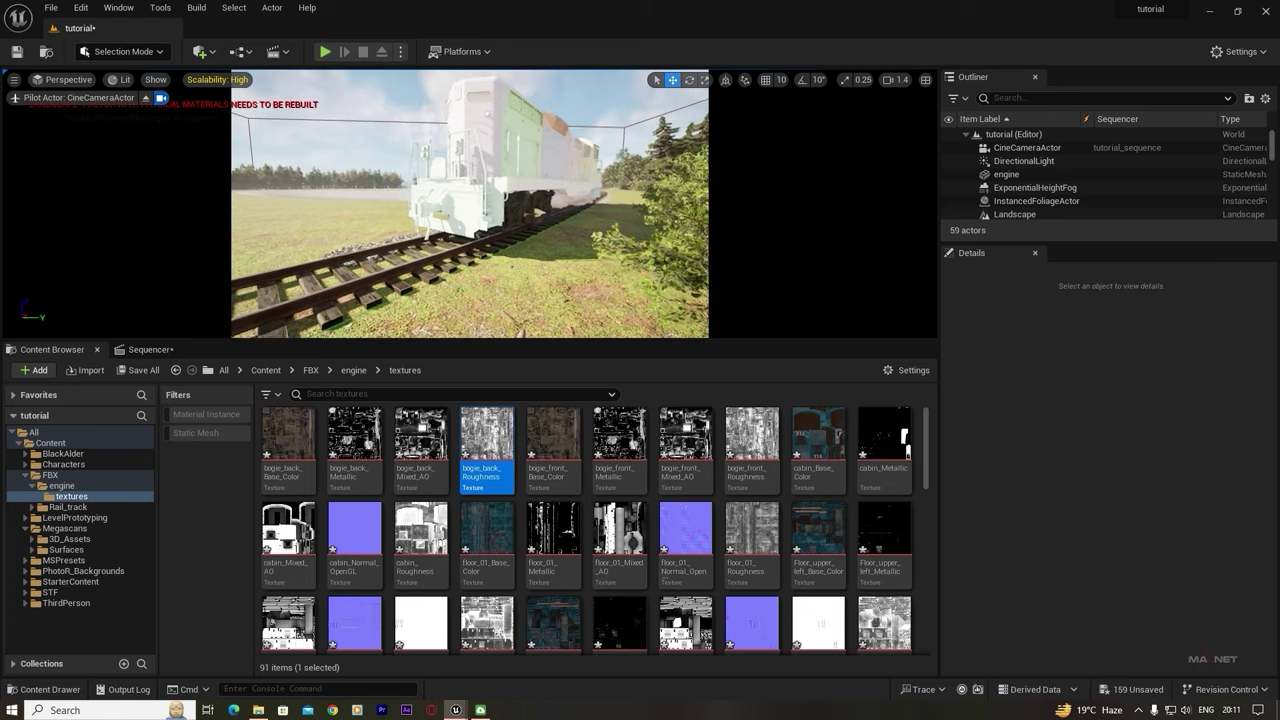
- Review the remaining engine materials from bogie_front through underside_02 and look through the textures folder for their matching maps
{"action": "key", "text": "alt+Left"}
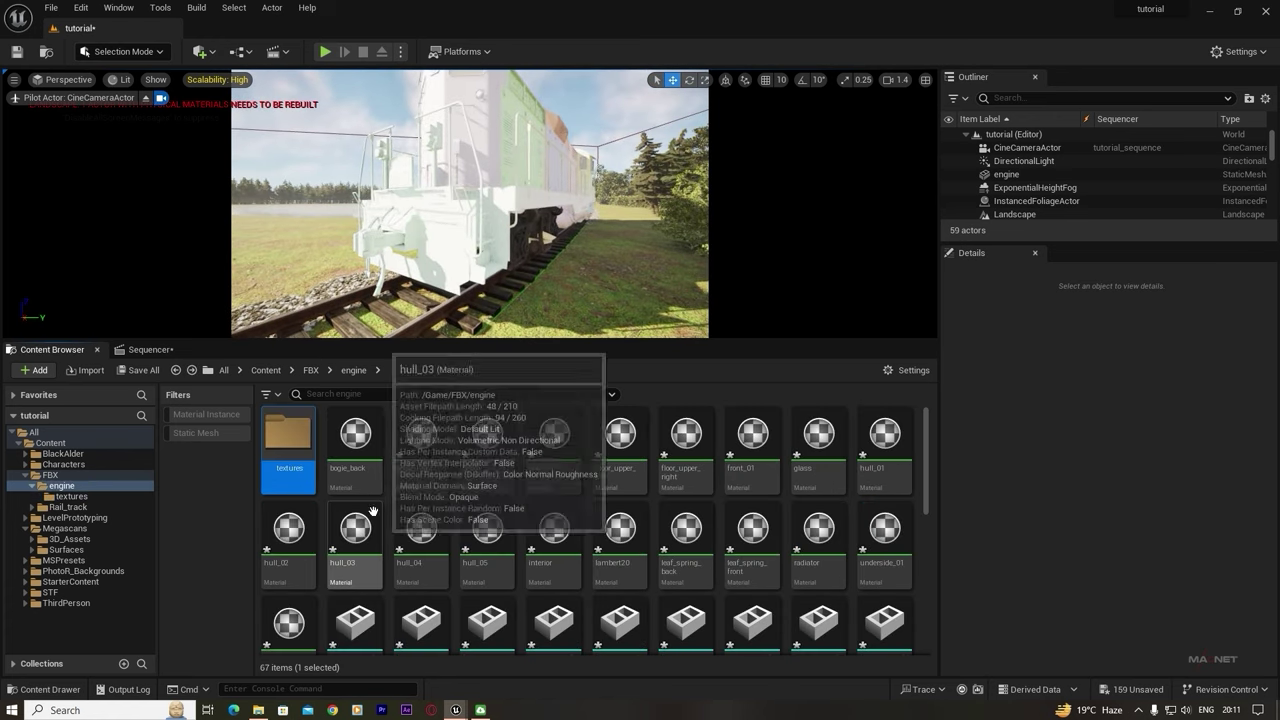
{"action": "left_click", "coordinate": [352, 440]}
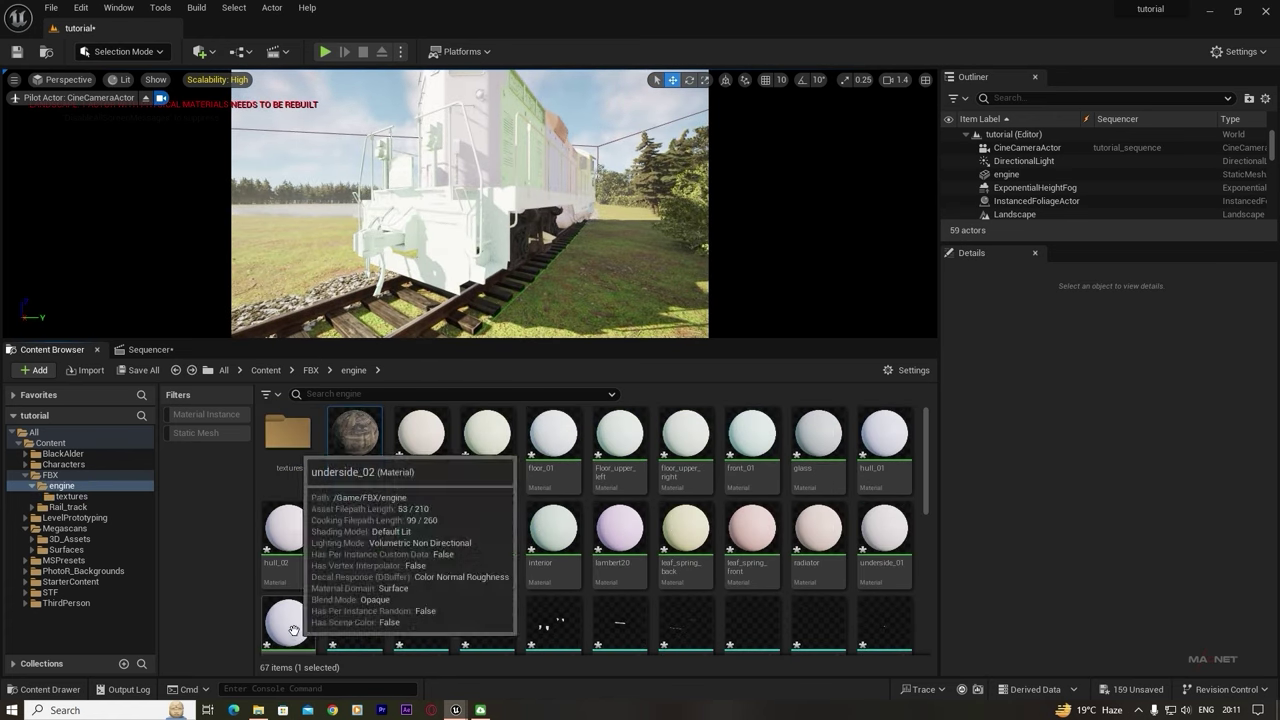
{"action": "left_click", "coordinate": [296, 628], "text": "shift"}
{"action": "left_click", "coordinate": [425, 439]}
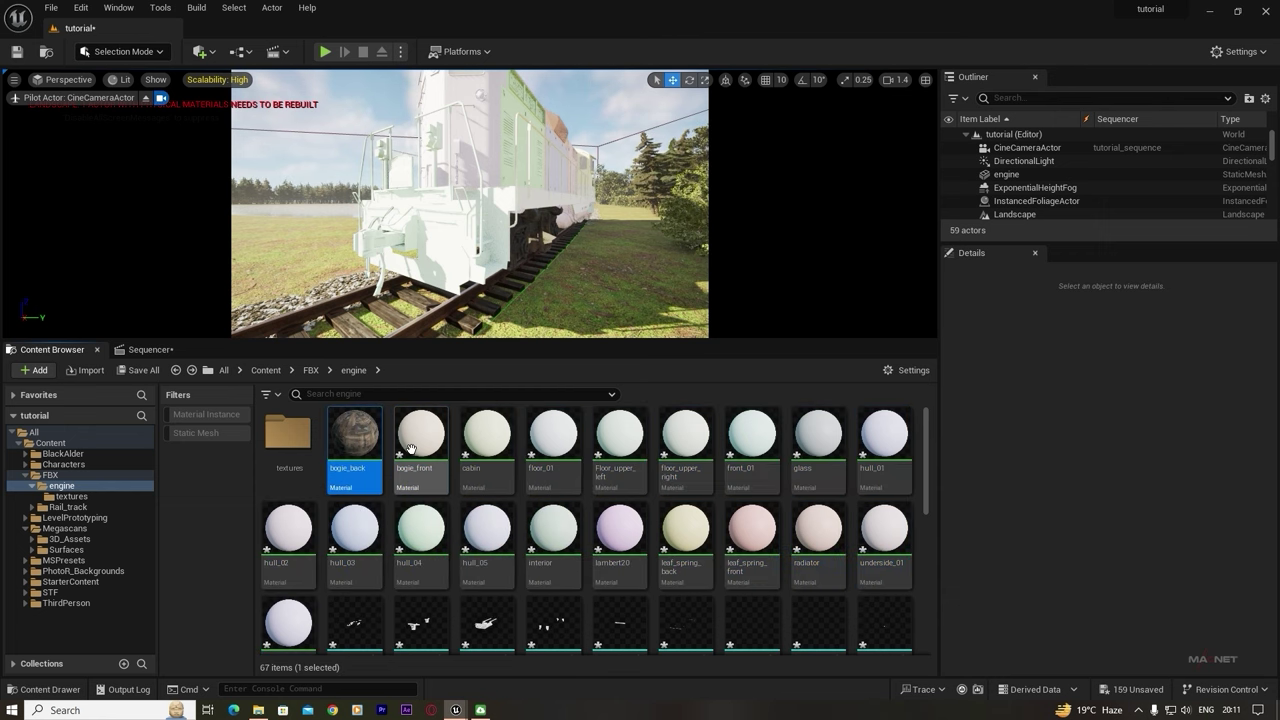
{"action": "left_click", "coordinate": [292, 622], "text": "shift"}
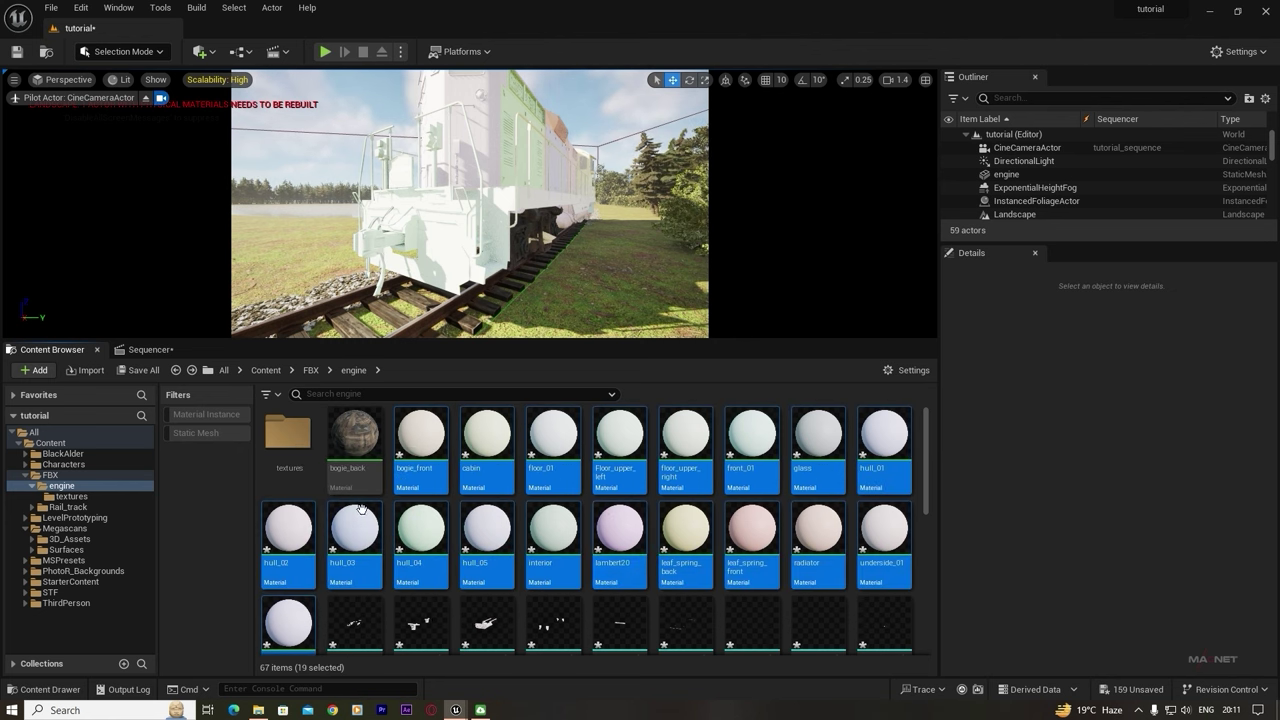
{"action": "double_click", "coordinate": [288, 430]}
{"action": "scroll", "coordinate": [657, 523], "scroll_direction": "down", "scroll_amount": 4}
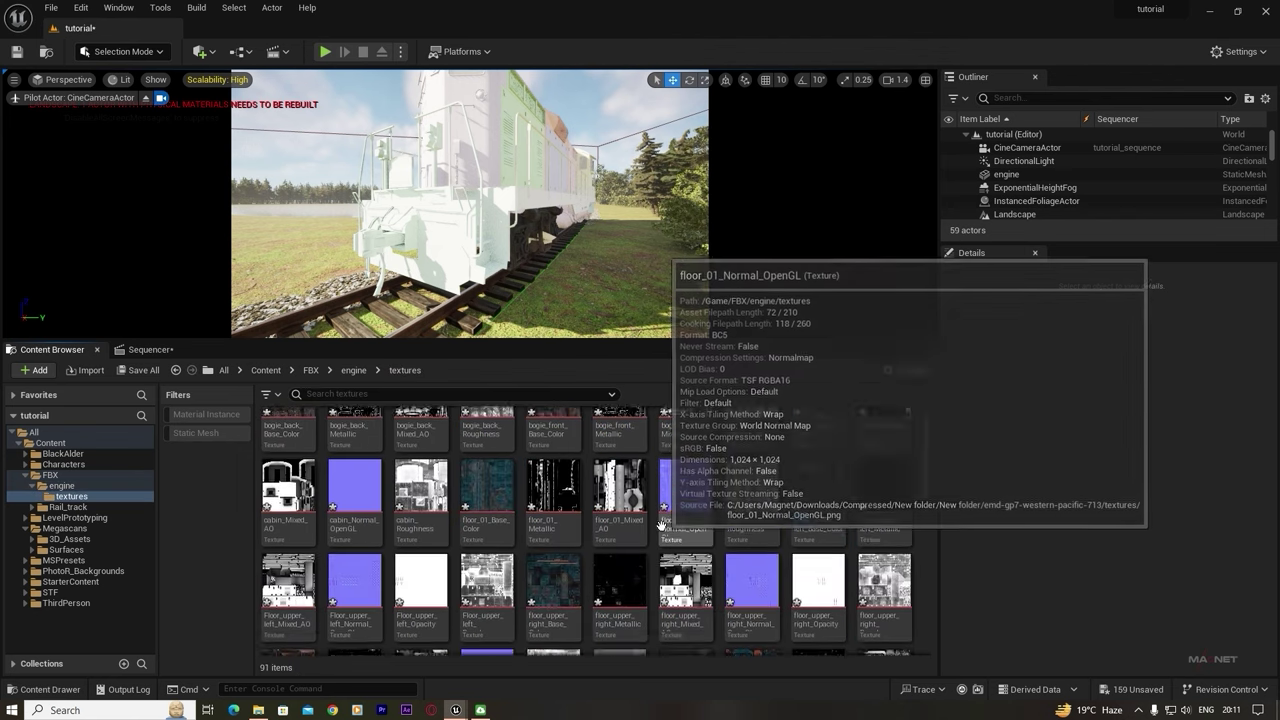
- Open the glass material from the engine folder and reset its Blend Mode to Opaque
{"action": "scroll", "coordinate": [494, 551], "scroll_direction": "up", "scroll_amount": 3}
{"action": "key", "text": "alt+Left"}
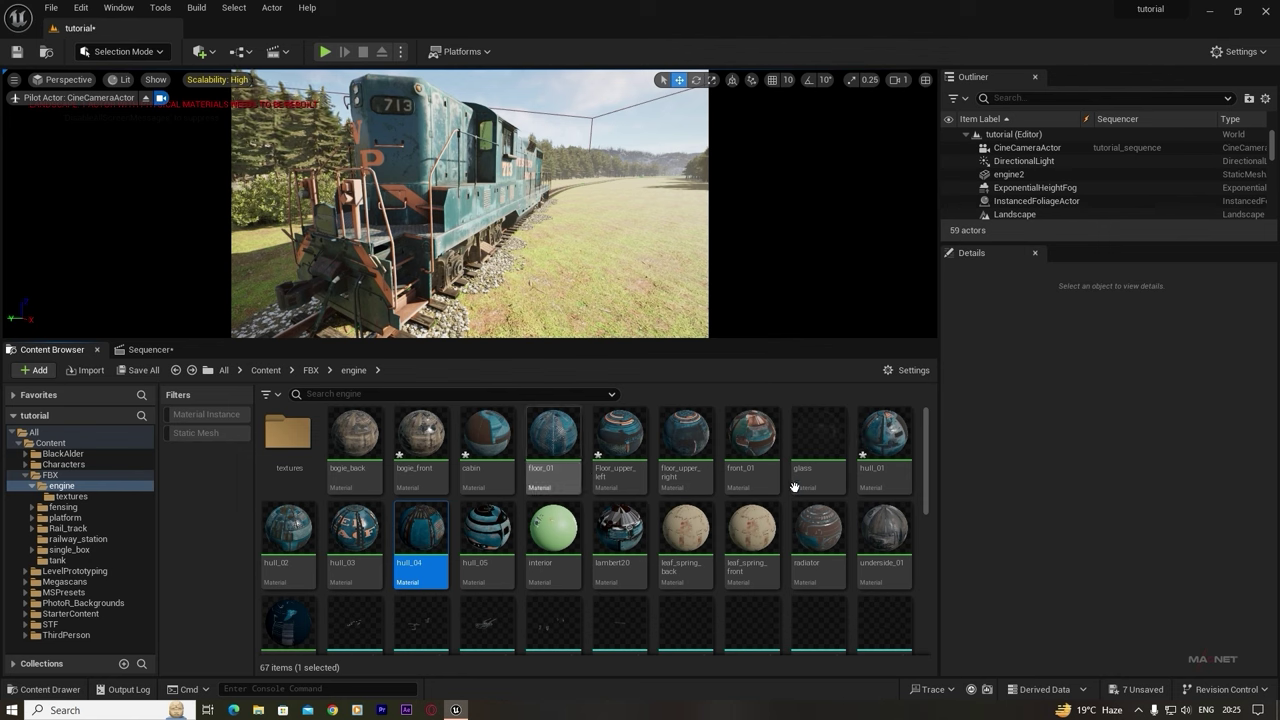
{"action": "double_click", "coordinate": [816, 438]}
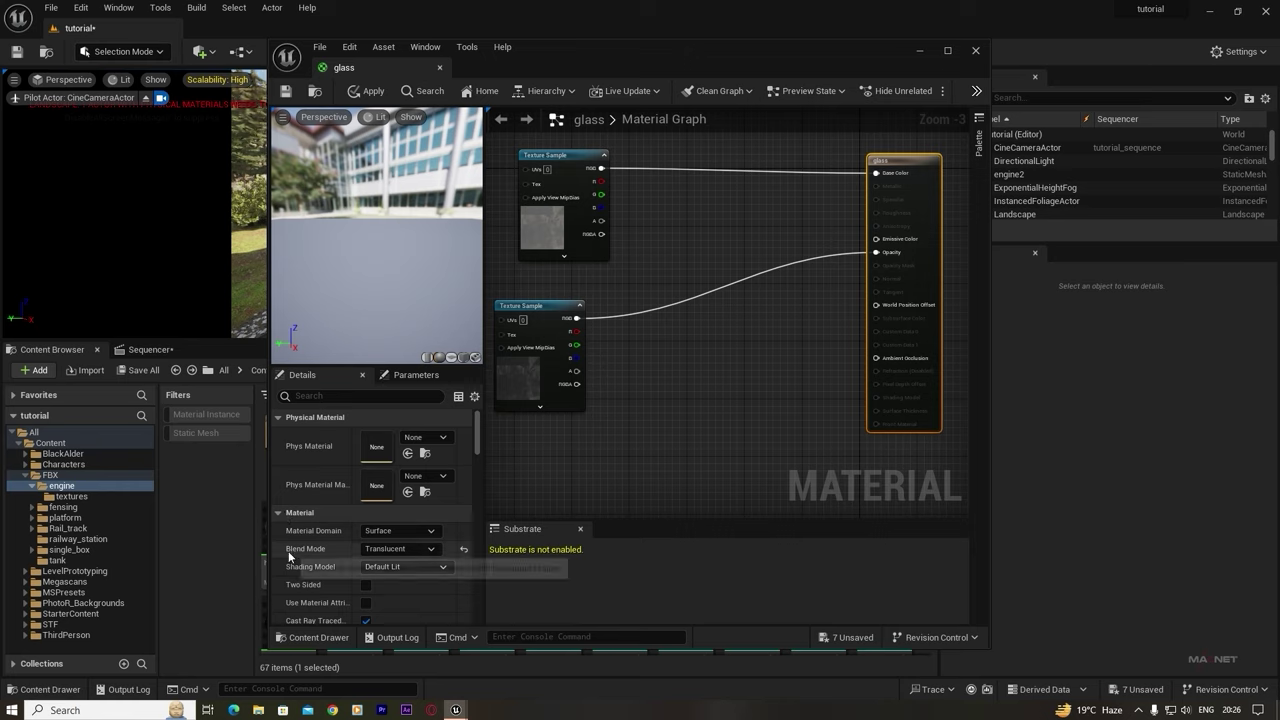
{"action": "left_click", "coordinate": [432, 551]}
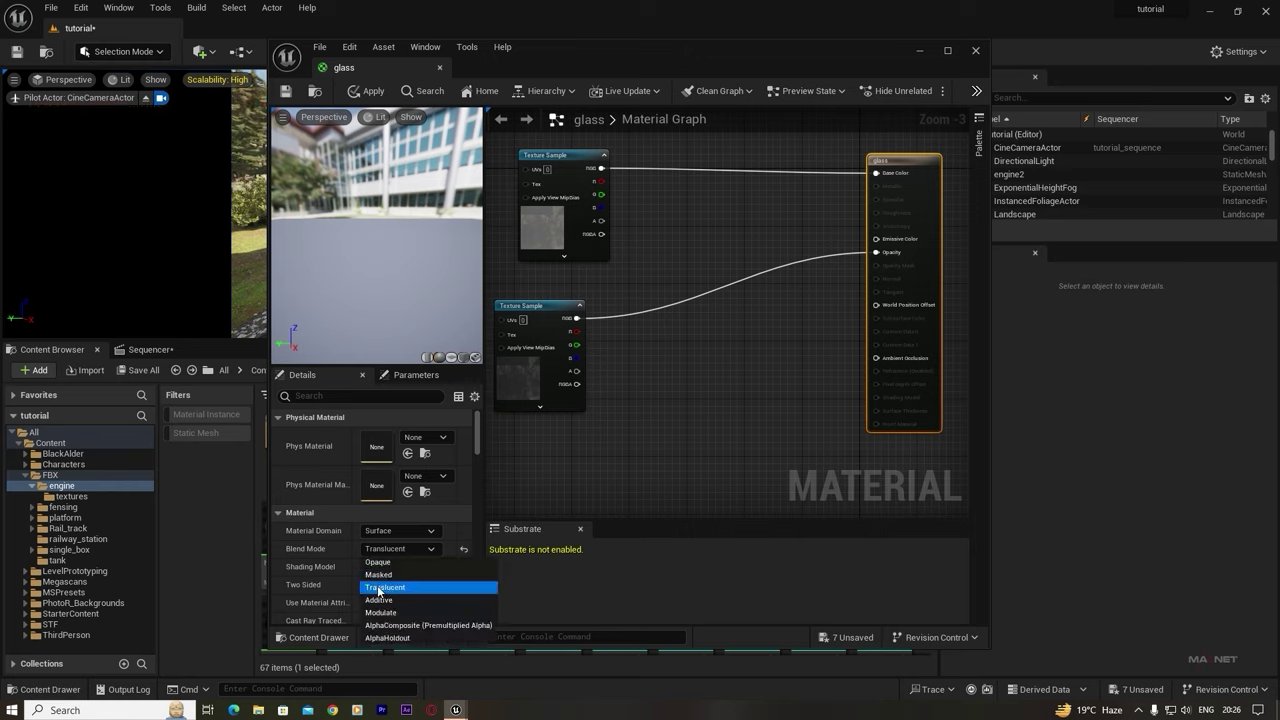
{"action": "left_click", "coordinate": [316, 550]}
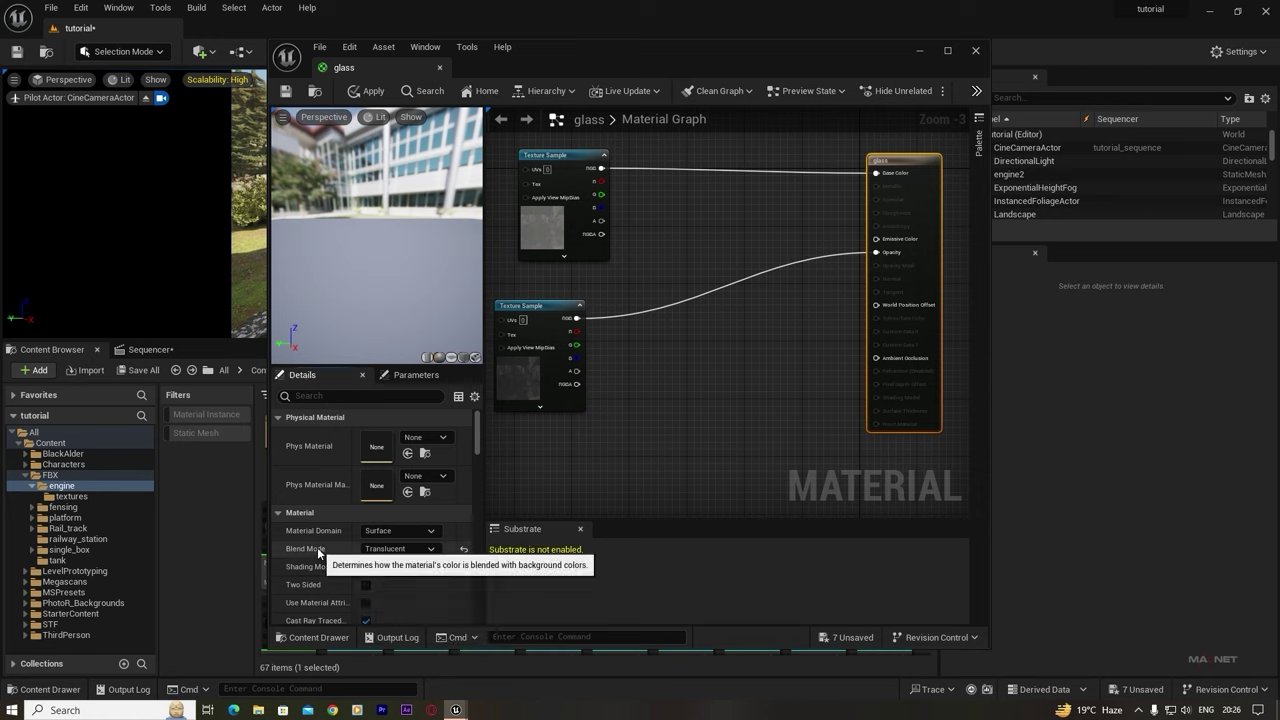
{"action": "left_click", "coordinate": [464, 551]}
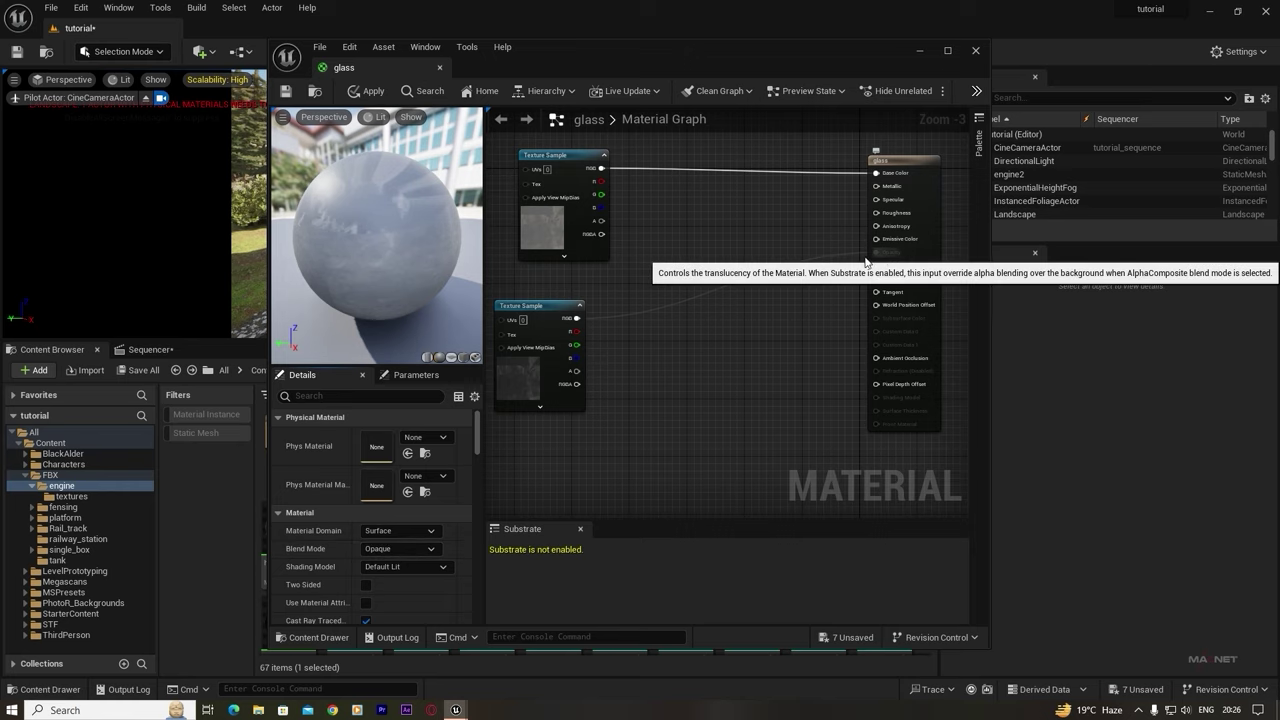
- Move the glass opacity texture sample closer beneath the other sample and set the material's Blend Mode to Translucent
{"action": "left_click_drag", "start_coordinate": [524, 312], "coordinate": [557, 290]}
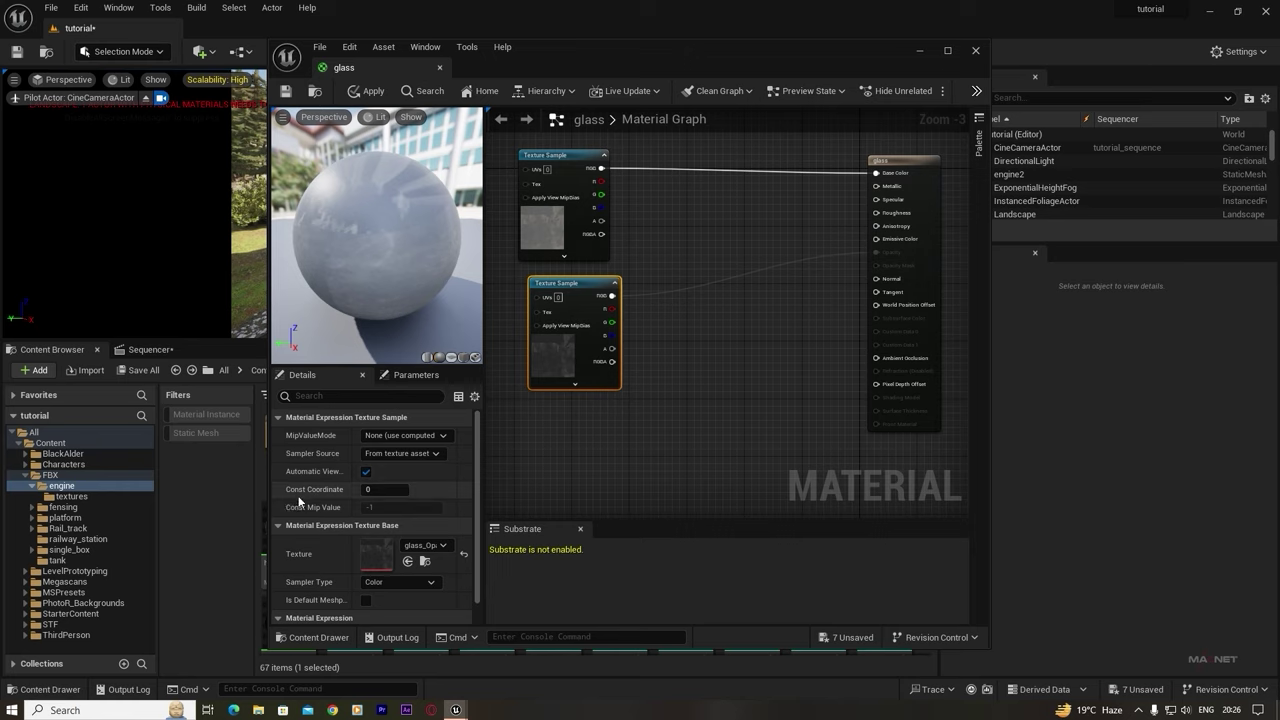
{"action": "left_click", "coordinate": [901, 173]}
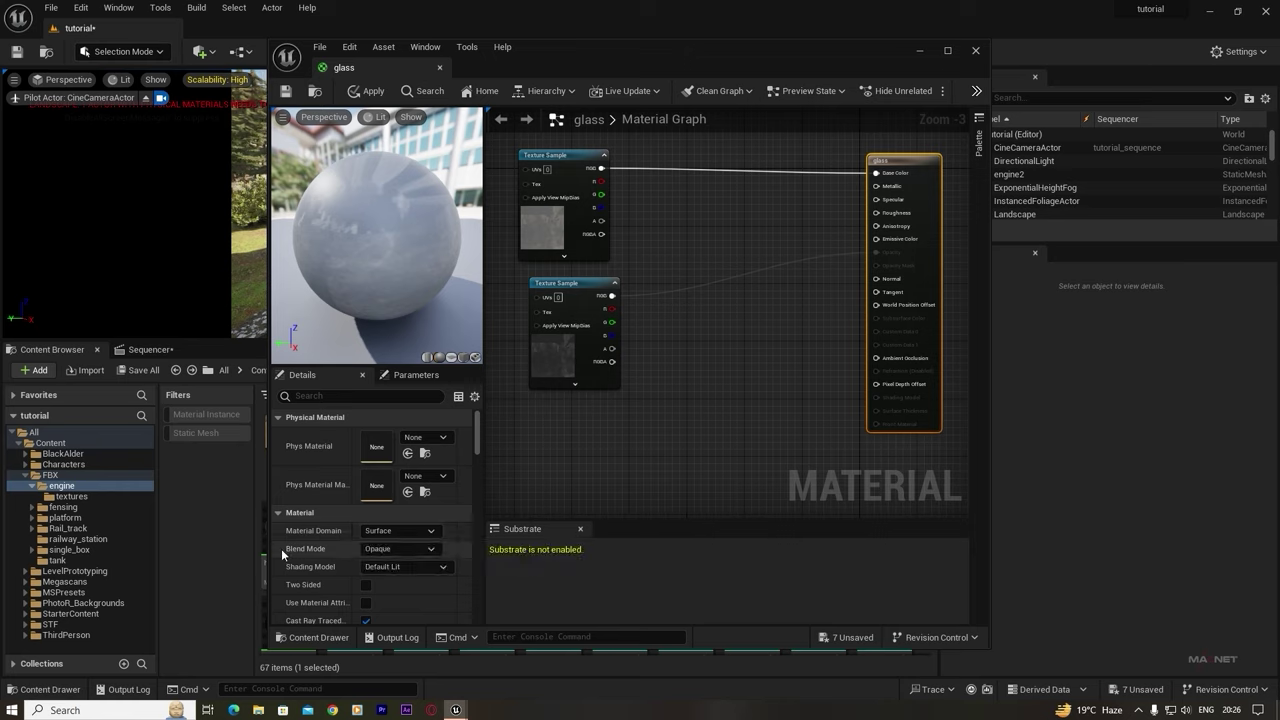
{"action": "left_click", "coordinate": [407, 550]}
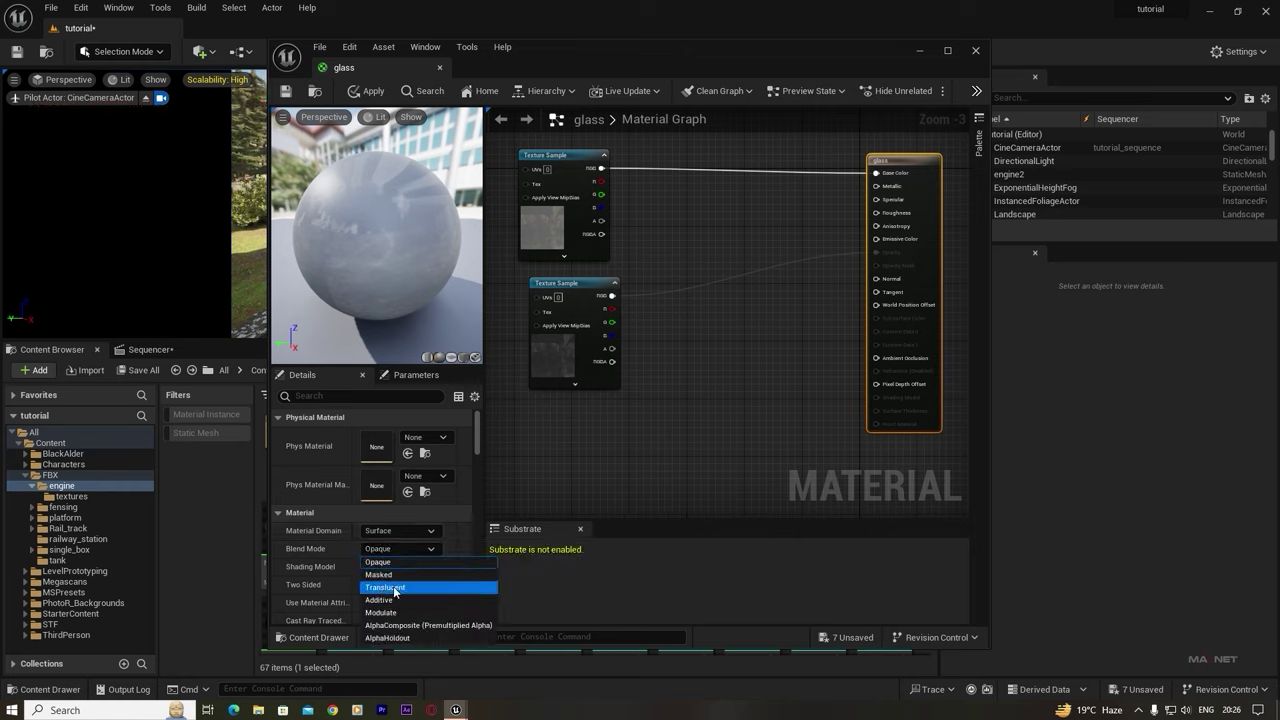
{"action": "left_click", "coordinate": [397, 590]}
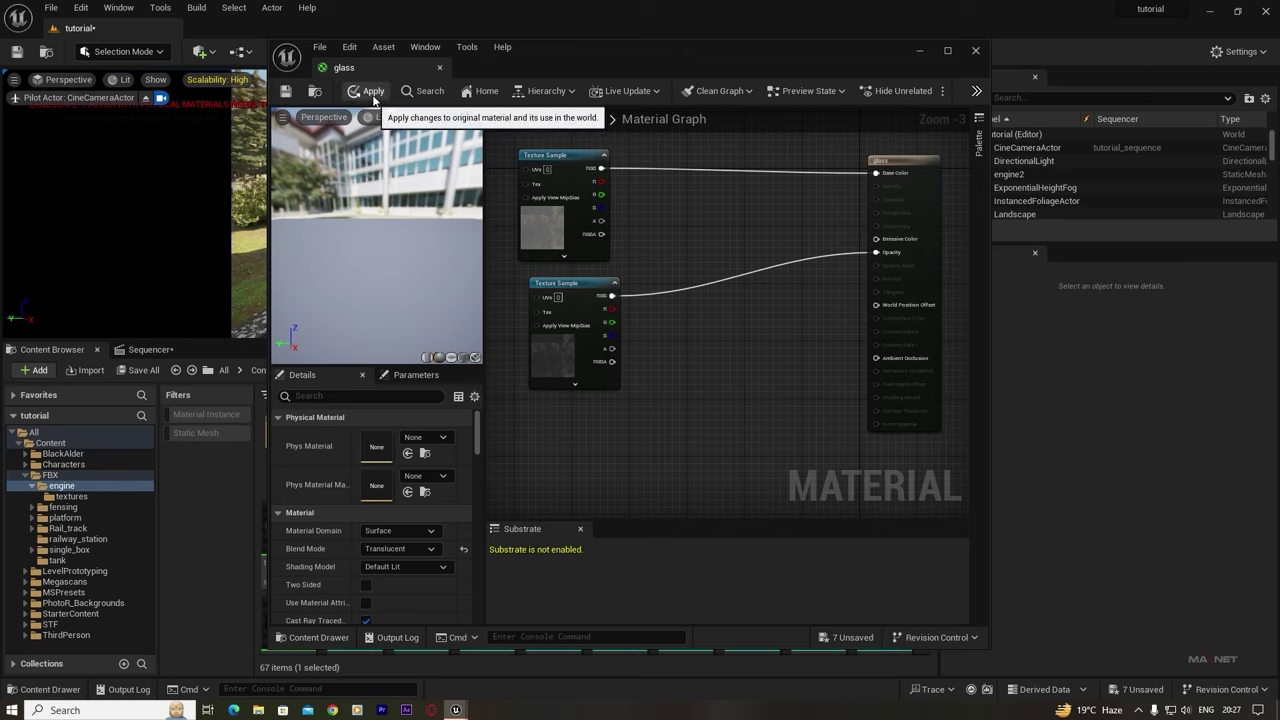
- Apply and save the glass material, then close its editor
{"action": "left_click", "coordinate": [374, 96]}
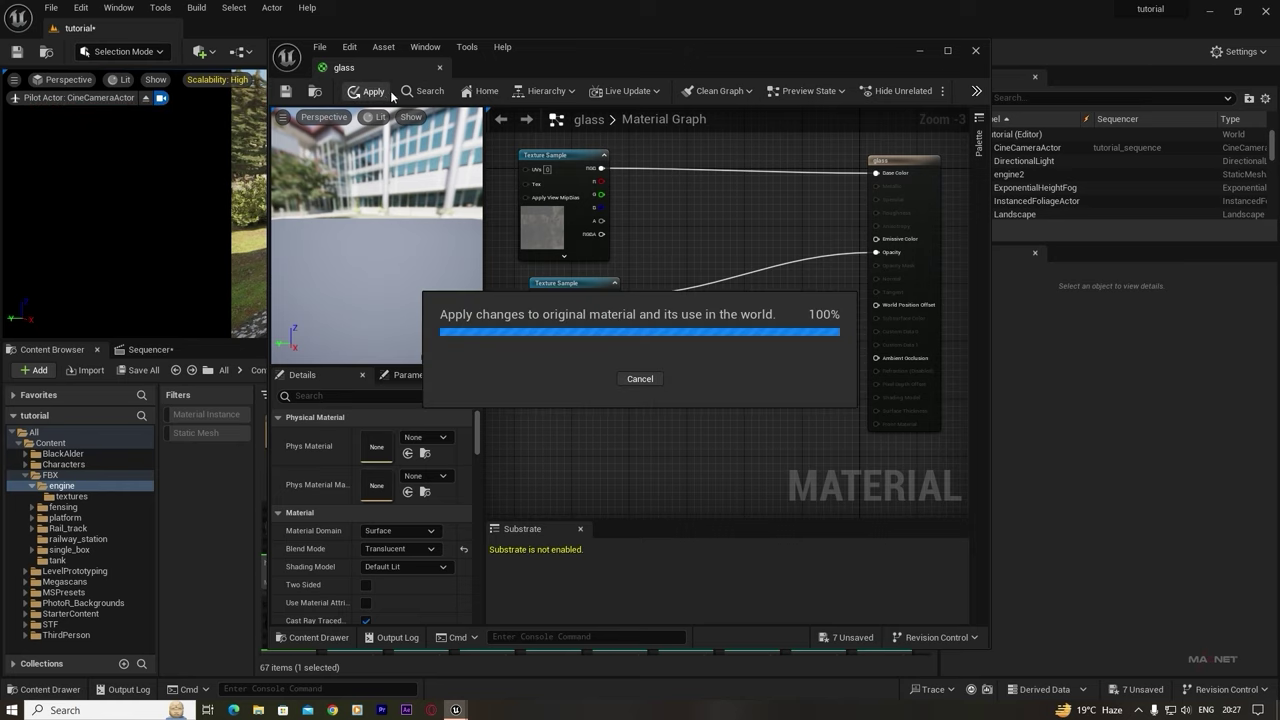
{"action": "left_click", "coordinate": [285, 91]}
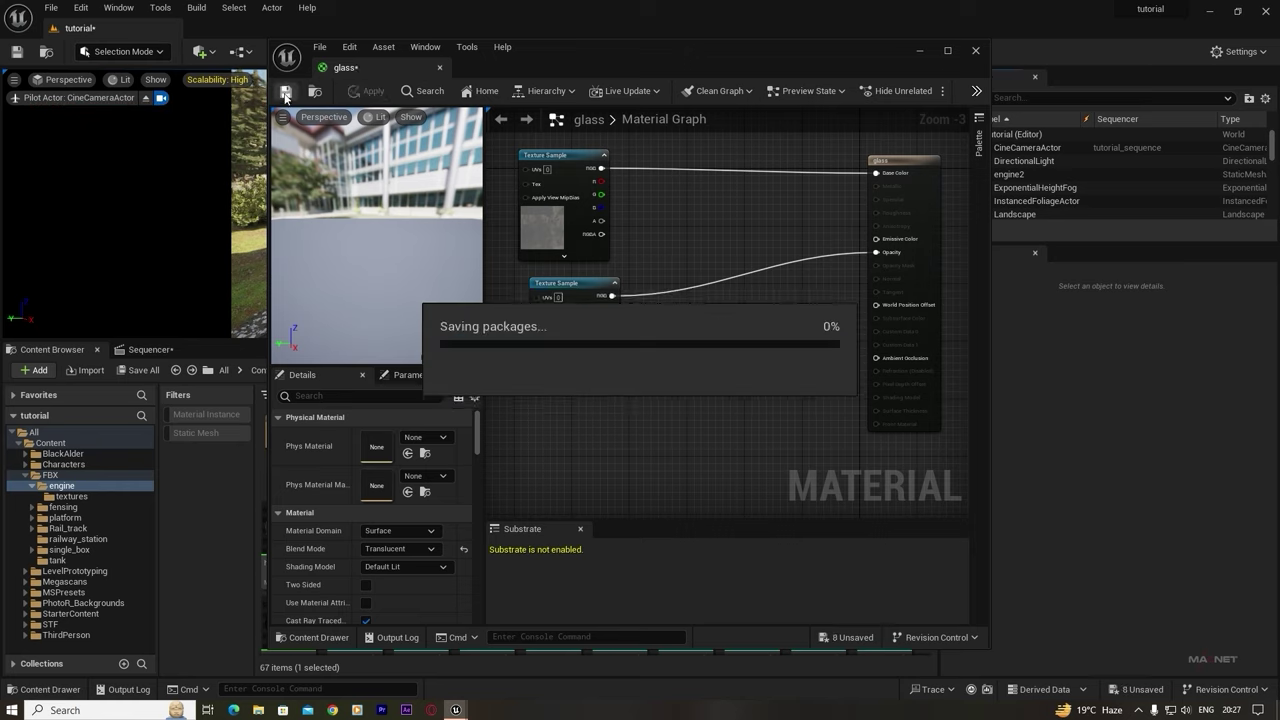
{"action": "left_click", "coordinate": [975, 52]}
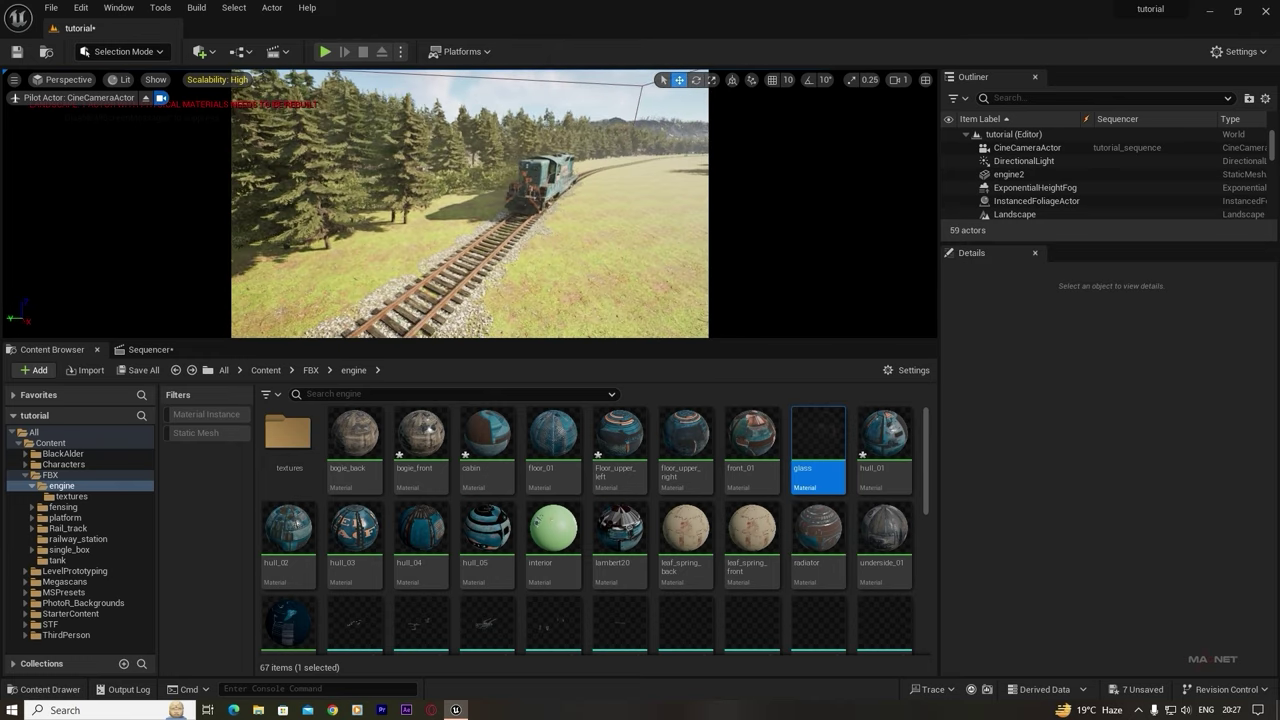
- Place the tank static mesh from the FBX tank folder onto the side track next to the main rails
{"action": "scroll", "coordinate": [469, 203], "scroll_direction": "up", "scroll_amount": 3}
{"action": "key", "text": "w"}
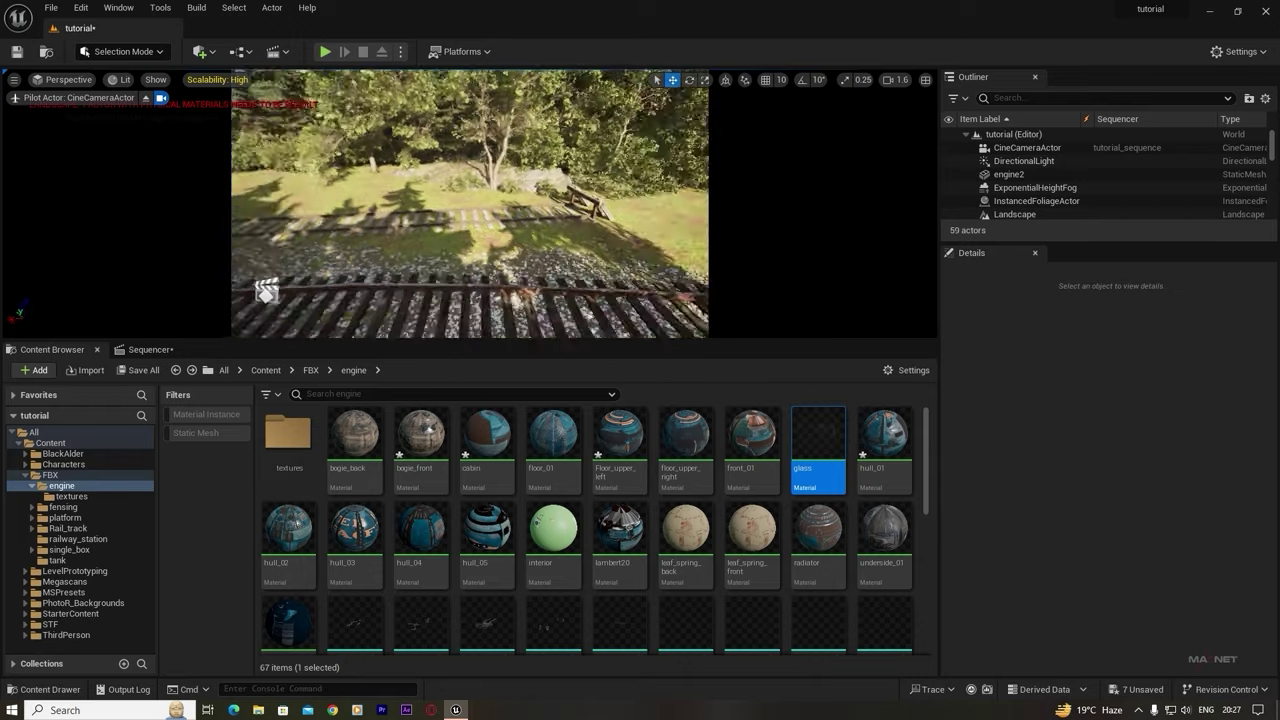
{"action": "right_click_drag", "start_coordinate": [469, 203], "coordinate": [439, 150]}
{"action": "key", "text": "q"}
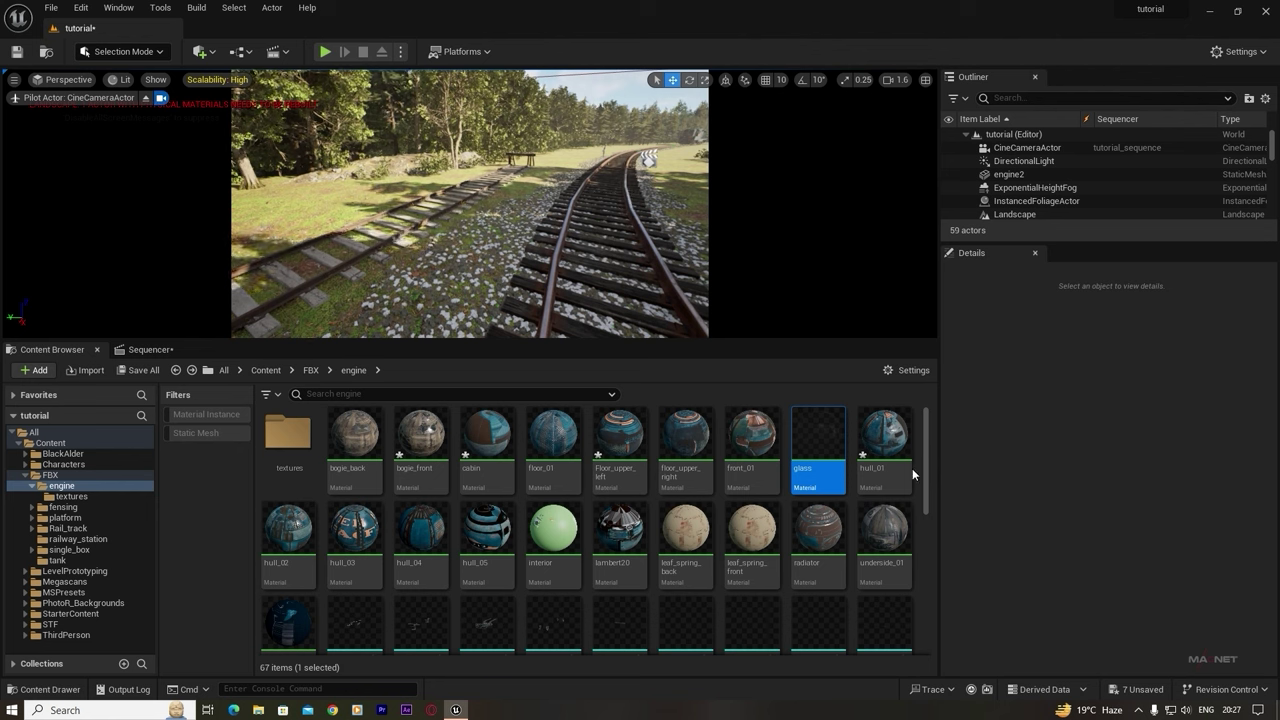
{"action": "key", "text": "alt+Left"}
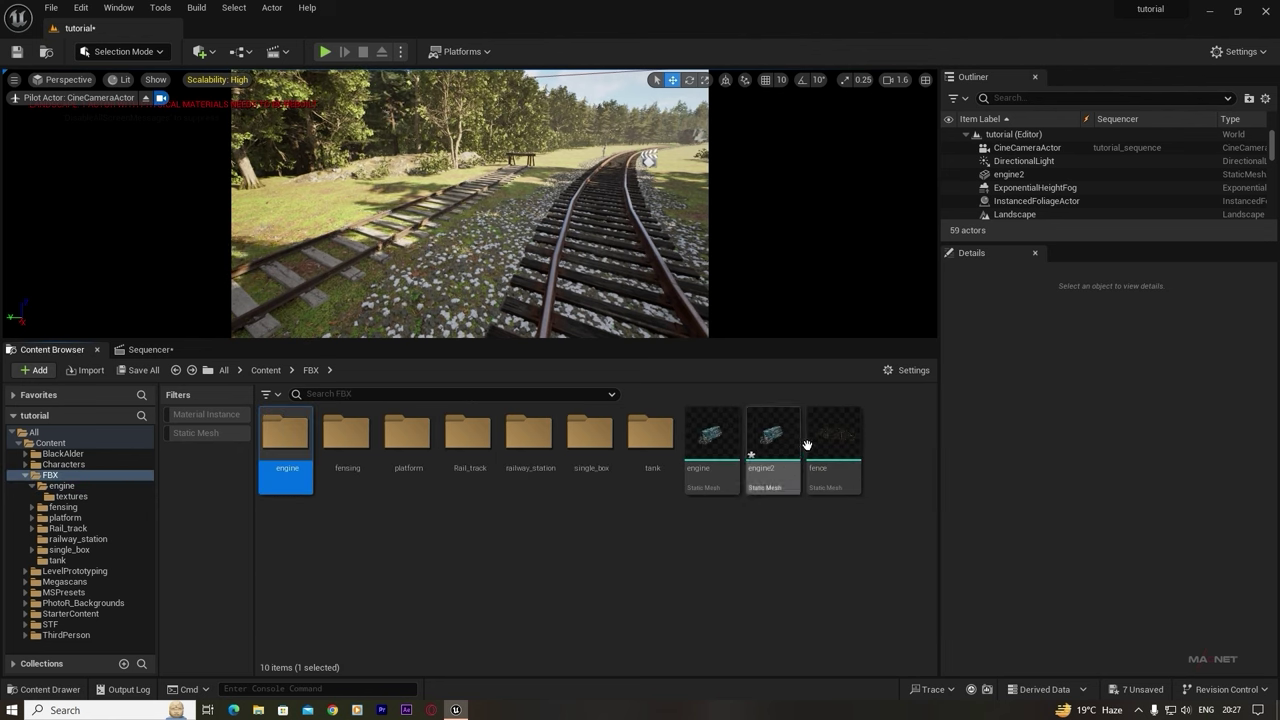
{"action": "double_click", "coordinate": [650, 445]}
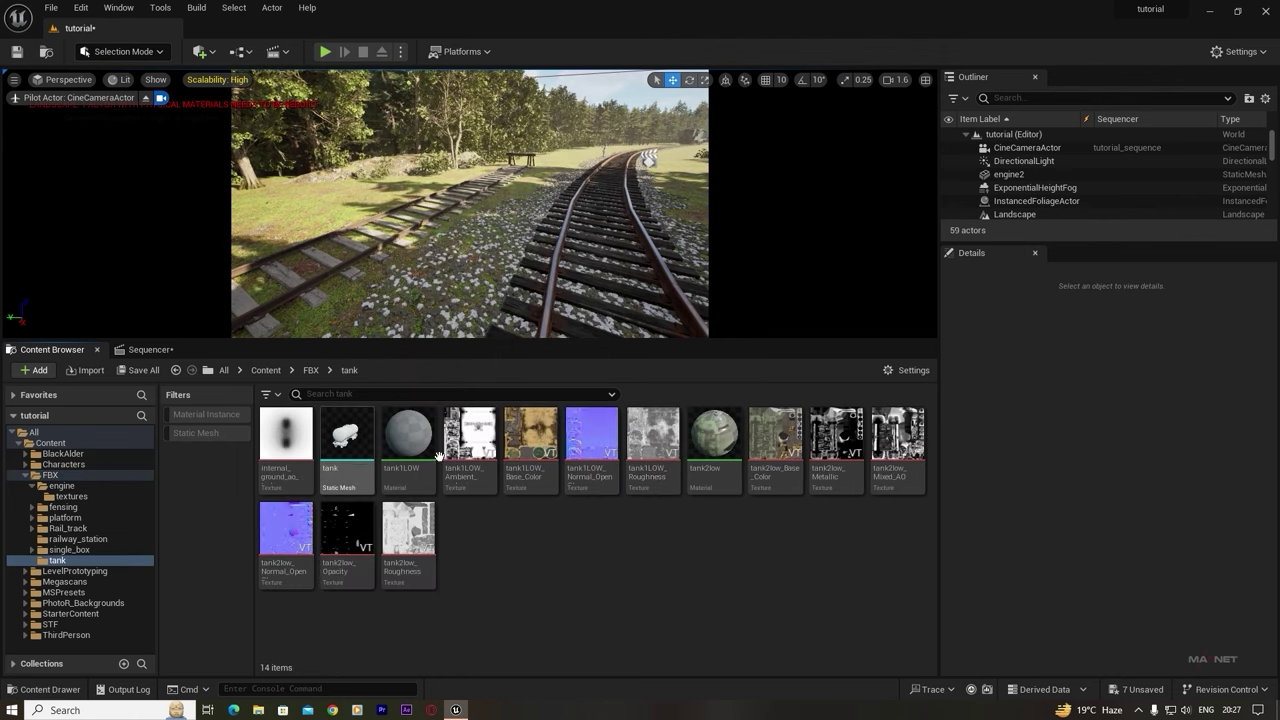
{"action": "left_click", "coordinate": [372, 452]}
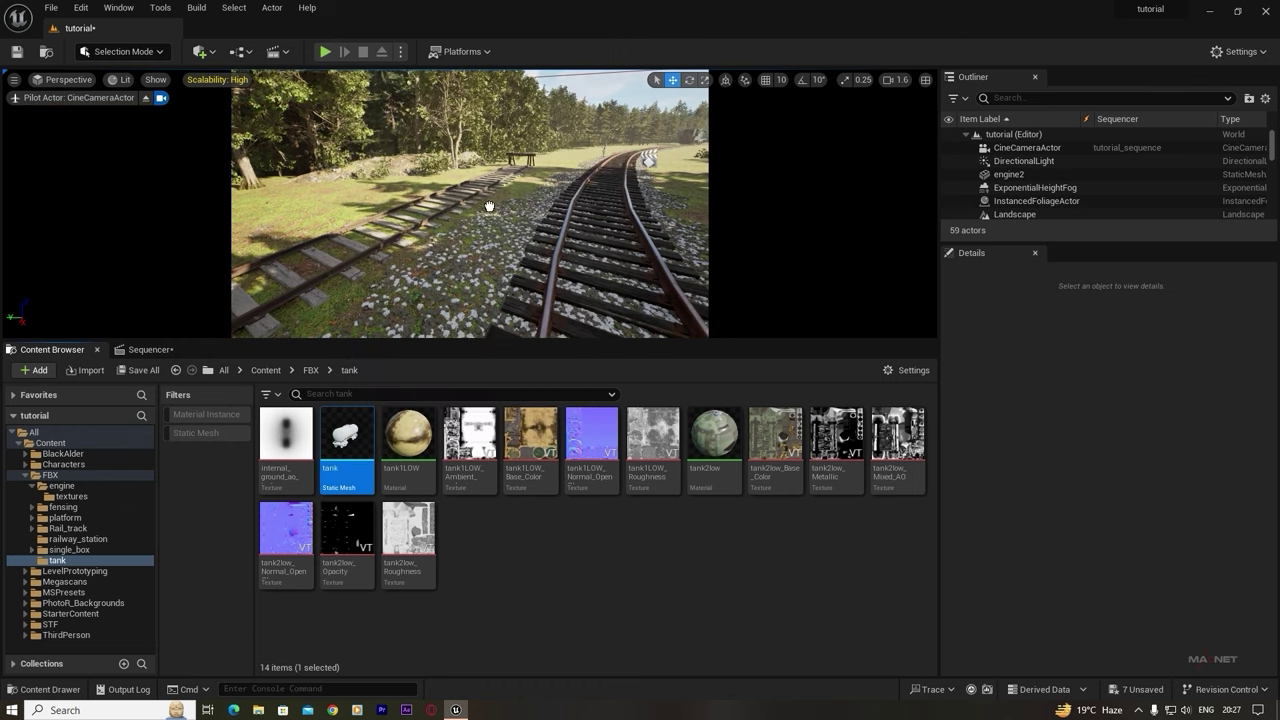
{"action": "left_click_drag", "start_coordinate": [396, 231], "coordinate": [388, 238]}
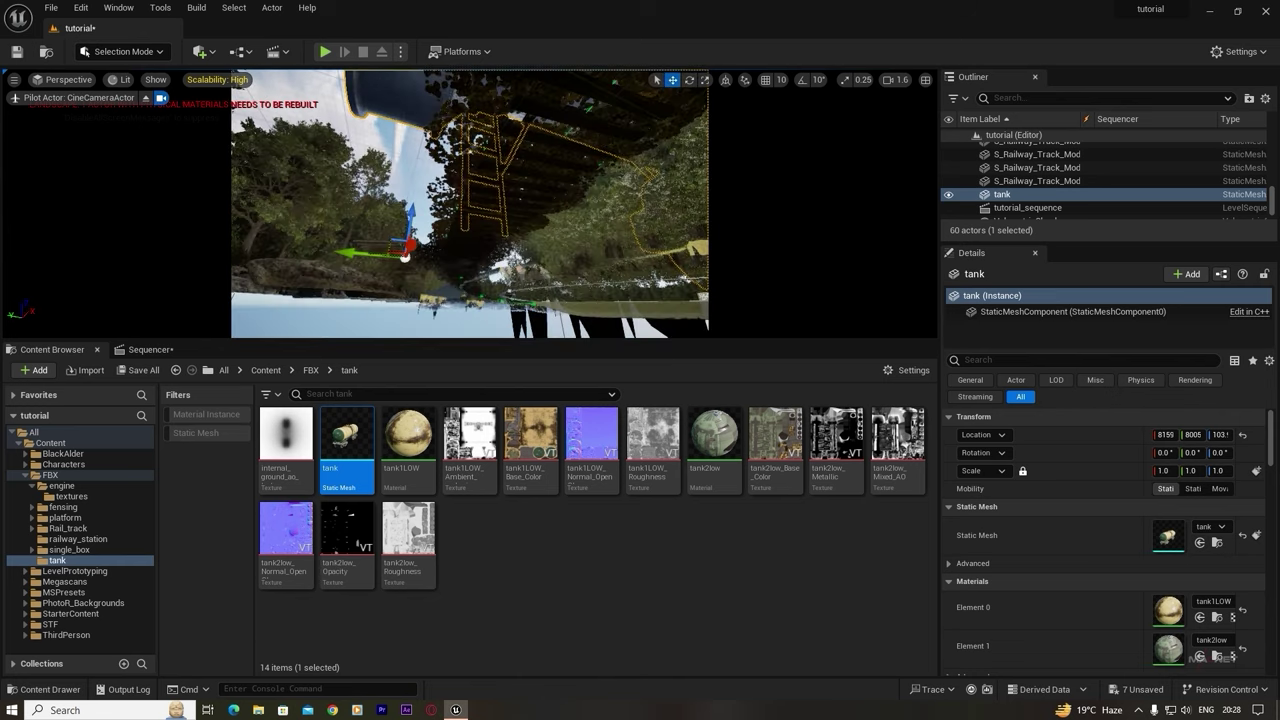
- Scale the placed tank wagon uniformly to 0.02
{"action": "right_click_drag", "start_coordinate": [478, 140], "coordinate": [560, 112]}
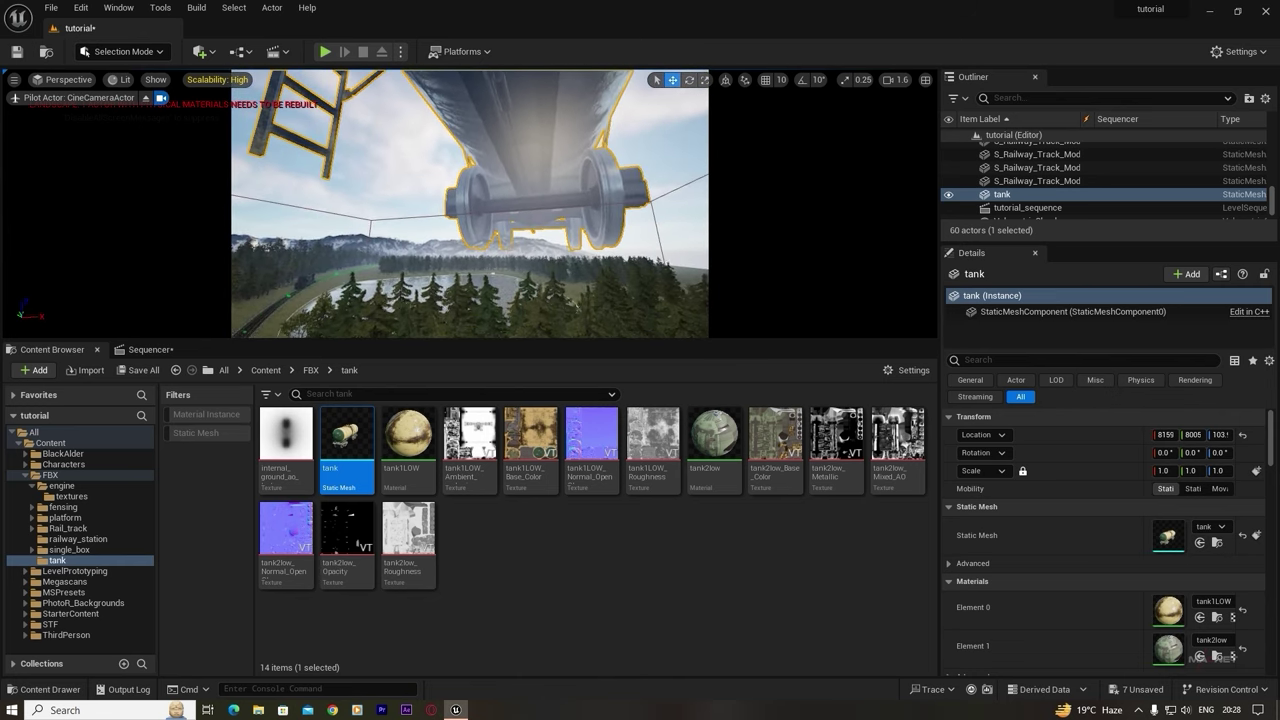
{"action": "left_click", "coordinate": [1163, 470]}
{"action": "type", "text": "0.02"}
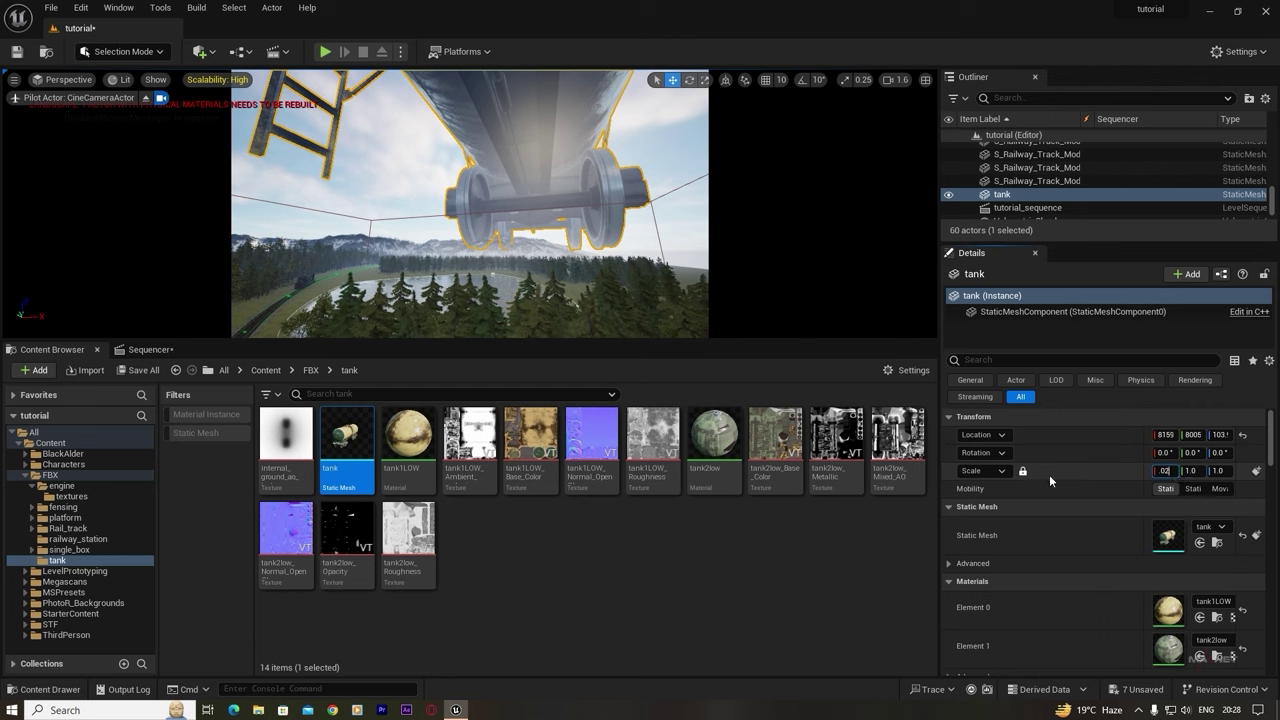
{"action": "key", "text": "Return"}
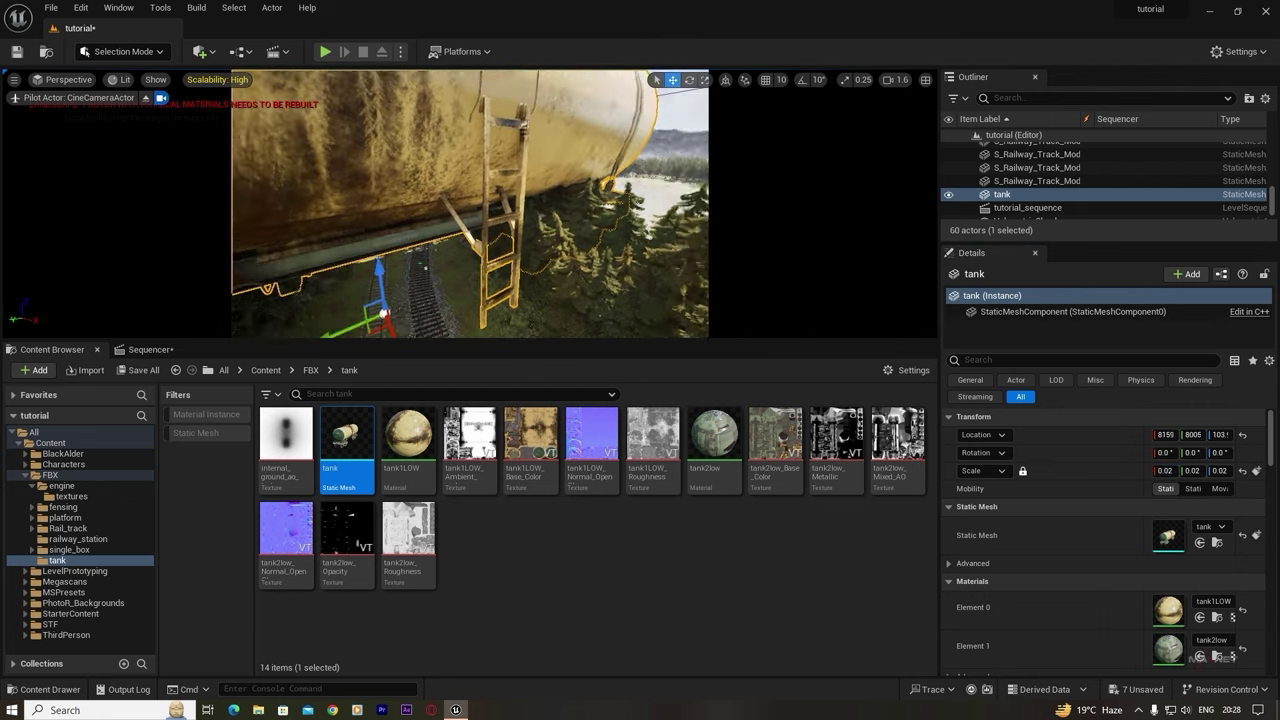
- Open the tank wagon's uniform scale for editing
{"action": "mouse_move", "coordinate": [469, 203]}
{"action": "right_mouse_down"}
{"action": "mouse_move", "coordinate": [423, 258]}
{"action": "mouse_move", "coordinate": [461, 206]}
{"action": "right_mouse_up"}
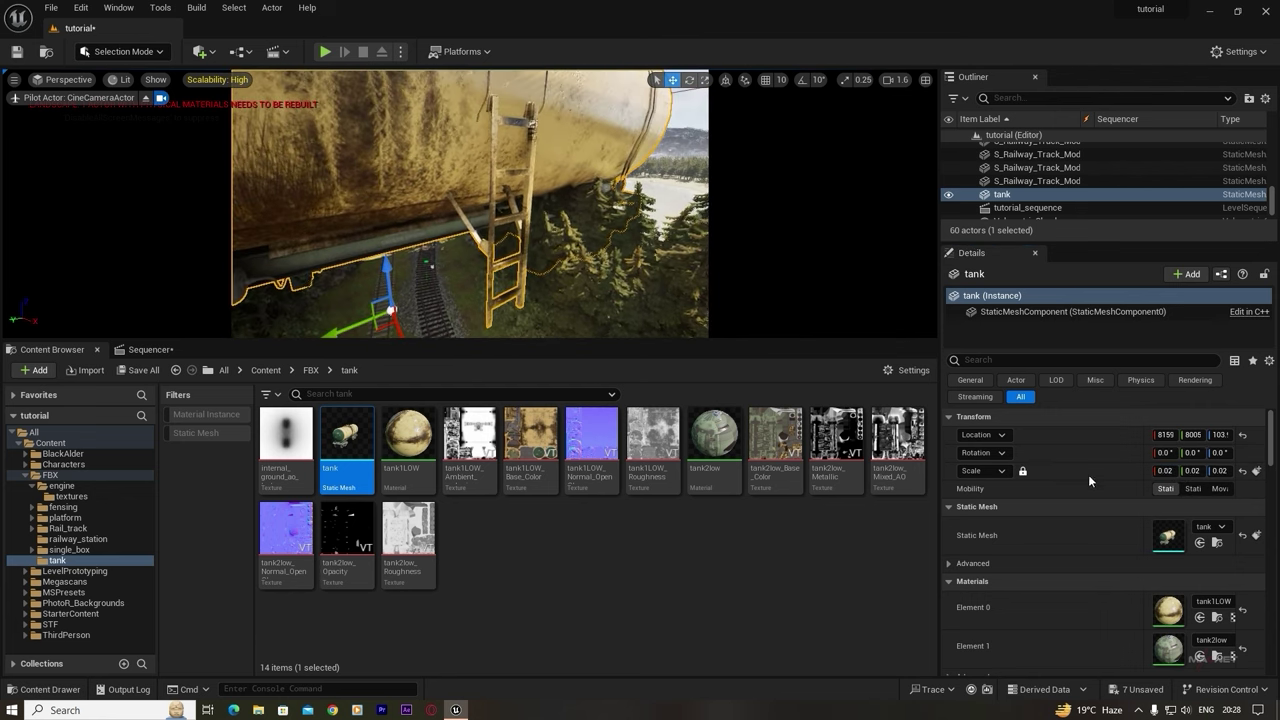
{"action": "left_click", "coordinate": [1168, 470]}
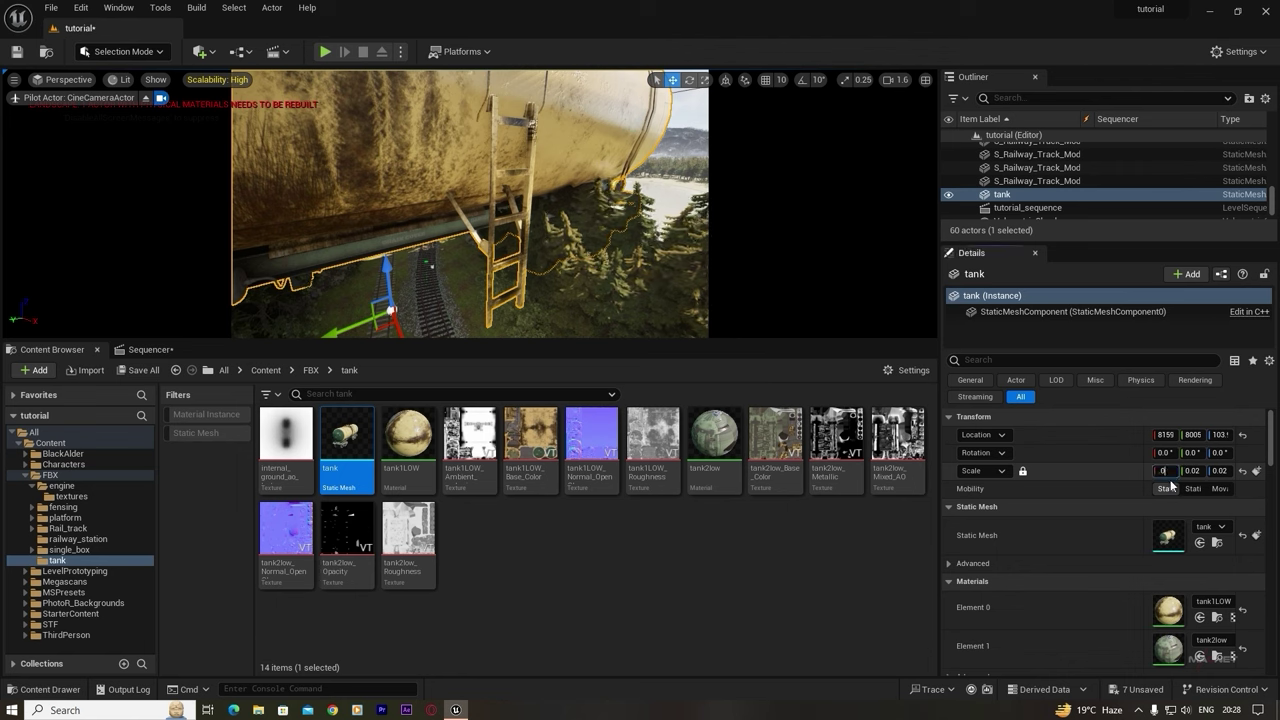
- Set the tank's uniform scale to 0.001 and rotate it to about -75° on Z, standing it on the side track
{"action": "key", "text": "Return"}
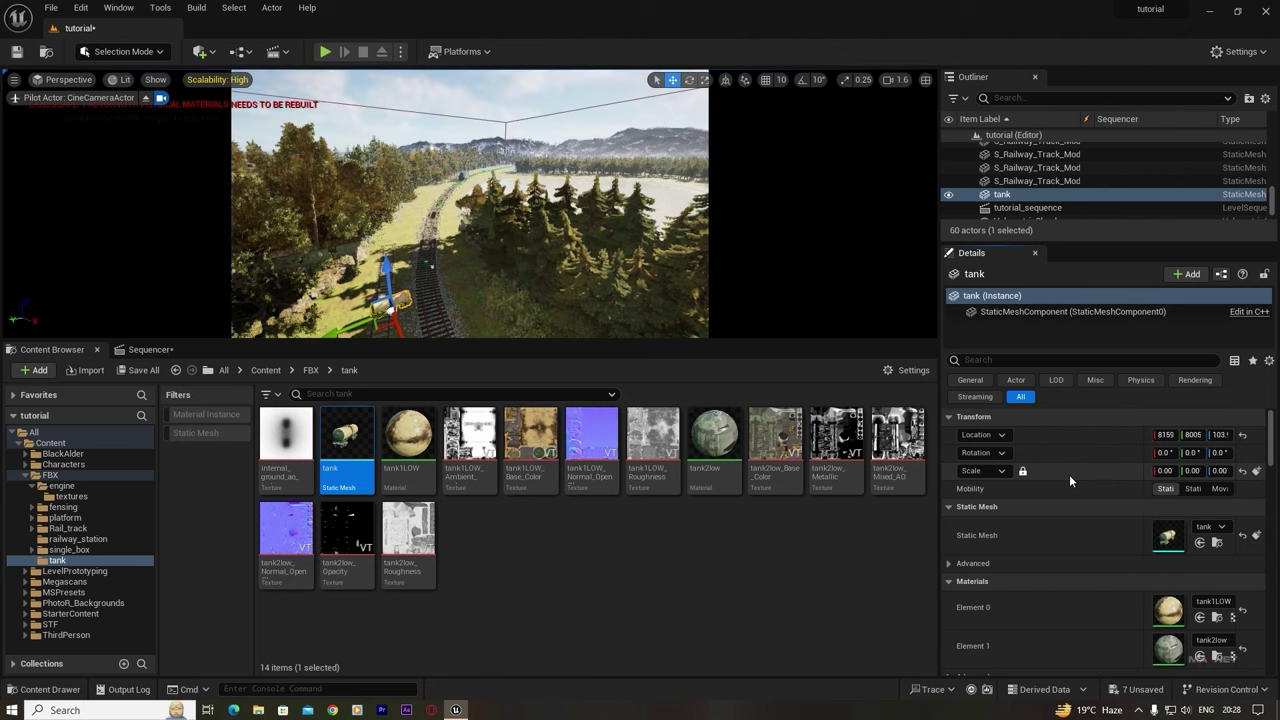
{"action": "key", "text": "w"}
{"action": "mouse_move", "coordinate": [469, 203]}
{"action": "right_mouse_down"}
{"action": "mouse_move", "coordinate": [455, 258]}
{"action": "mouse_move", "coordinate": [466, 188]}
{"action": "right_mouse_up"}
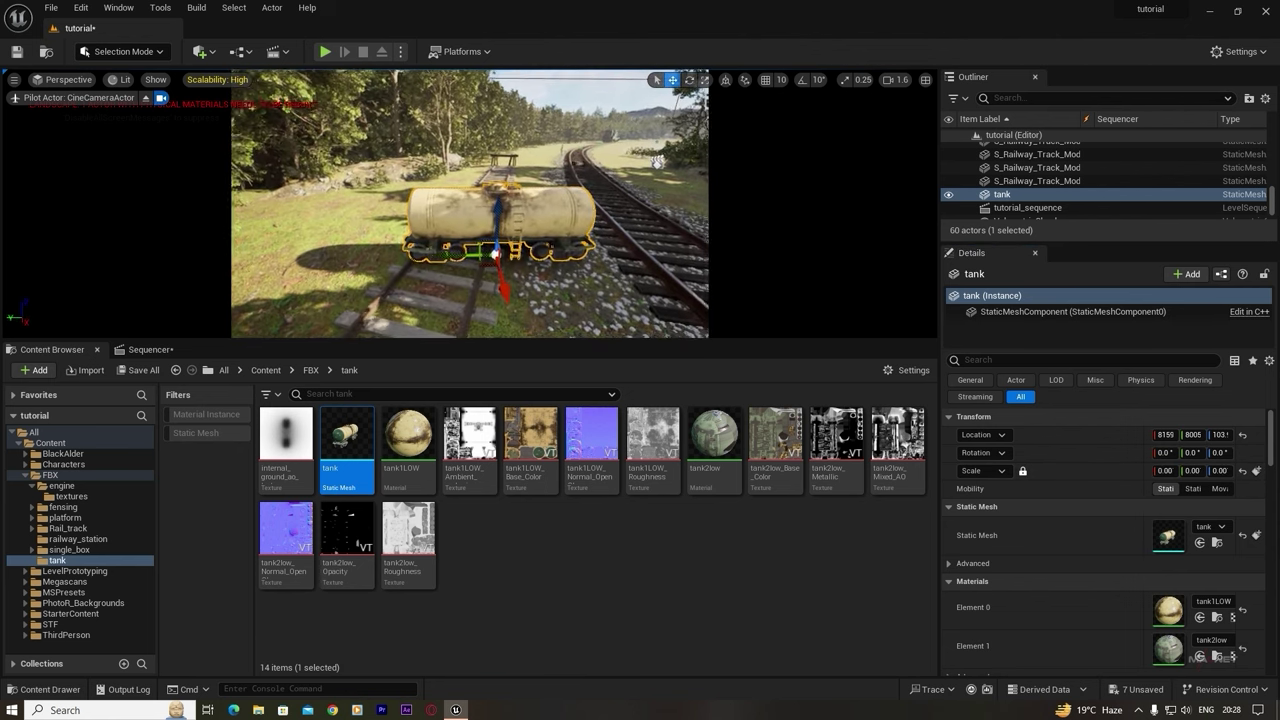
{"action": "key", "text": "e"}
{"action": "left_click_drag", "start_coordinate": [427, 285], "coordinate": [348, 309]}
{"action": "right_click_drag", "start_coordinate": [540, 300], "coordinate": [558, 290]}
{"action": "key", "text": "a"}
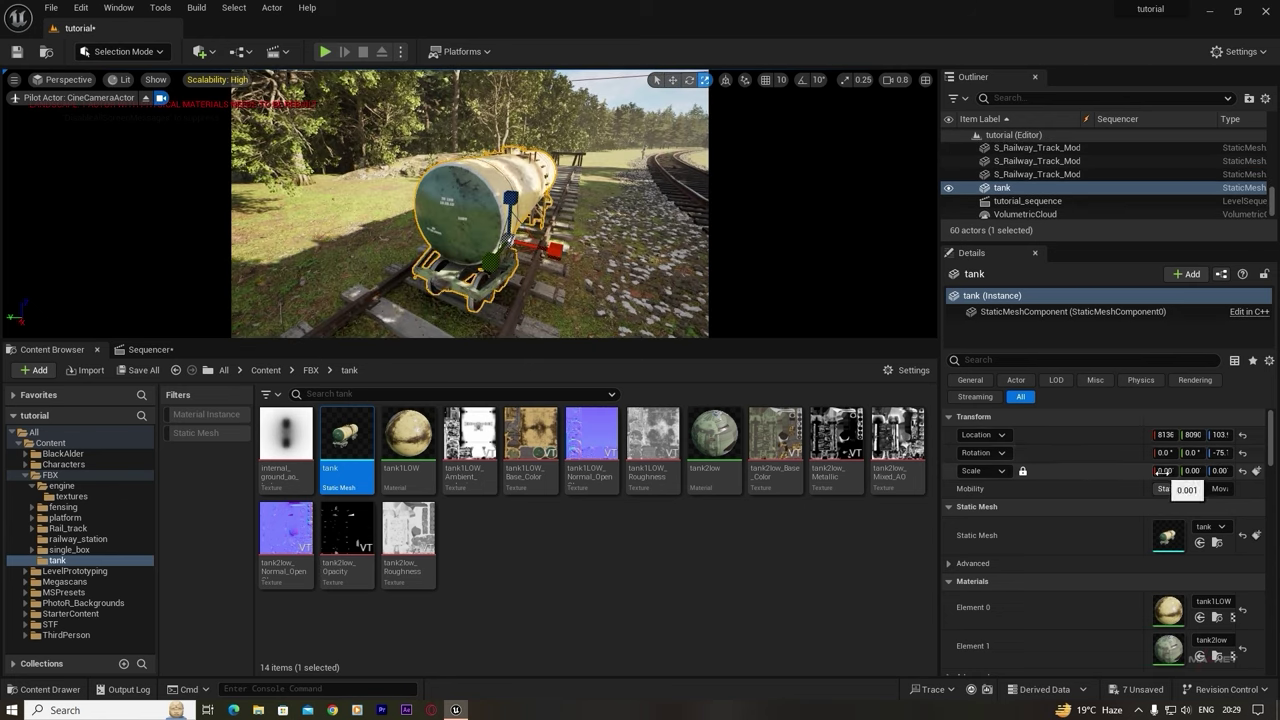
- Enlarge the tank wagon on the side track to a uniform scale of 0.0028
{"action": "left_click_drag", "start_coordinate": [1143, 473], "coordinate": [1091, 471]}
{"action": "left_click", "coordinate": [1088, 470]}
{"action": "left_click", "coordinate": [1095, 471]}
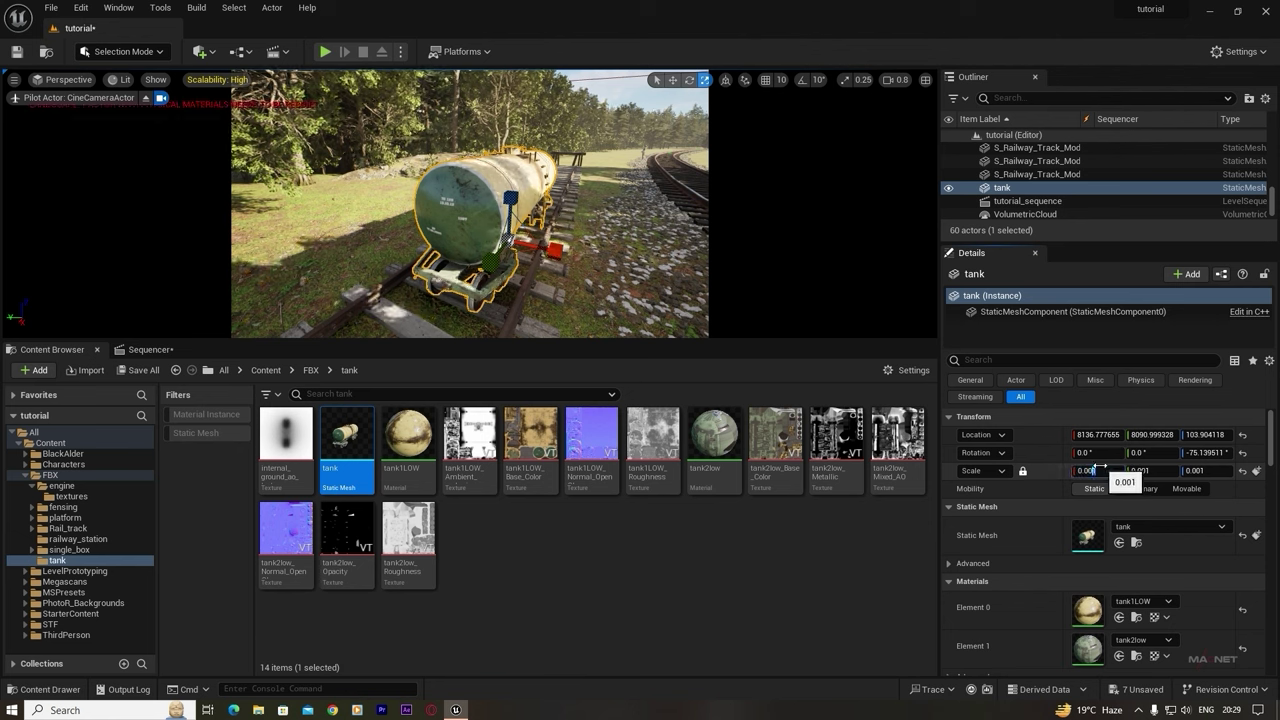
{"action": "type", "text": "5"}
{"action": "key", "text": "Return"}
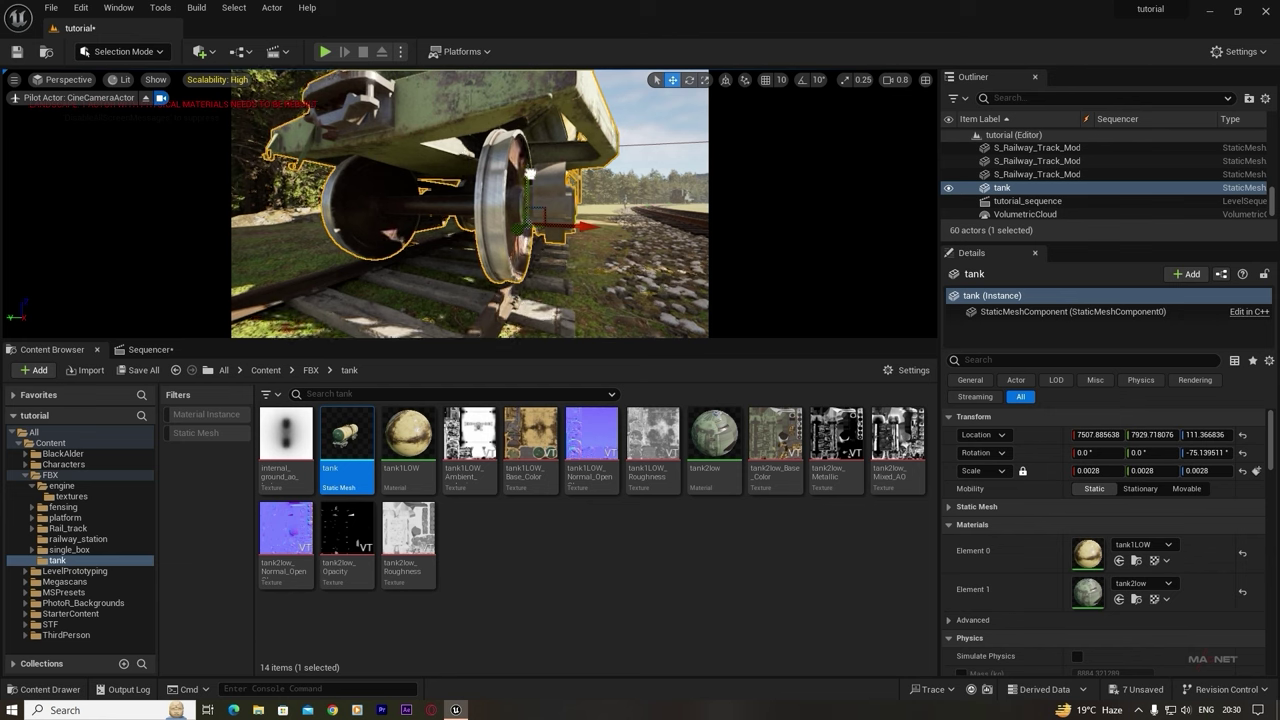
- Lower the tank to about Z 104.8 so its wheels sit on the side track's rails, and deselect it
{"action": "left_click_drag", "start_coordinate": [530, 174], "coordinate": [530, 176]}
{"action": "left_click_drag", "start_coordinate": [548, 286], "coordinate": [708, 286], "text": "alt"}
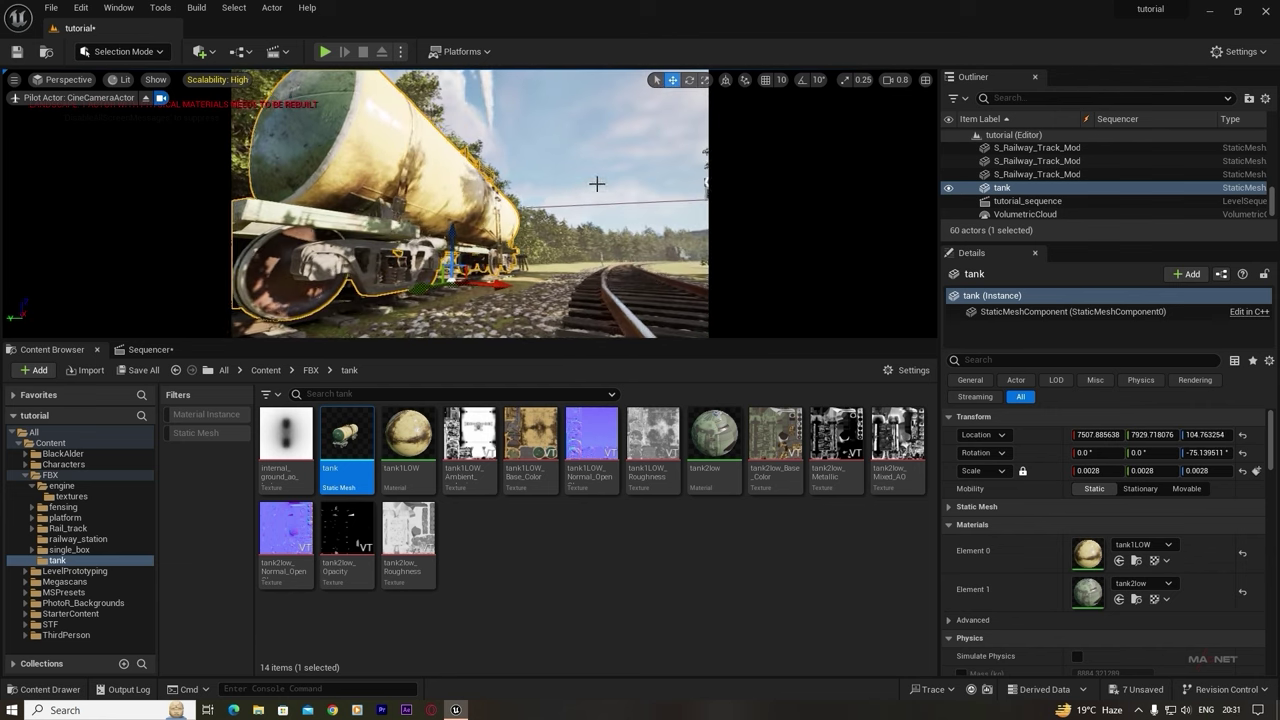
{"action": "key", "text": "Escape"}
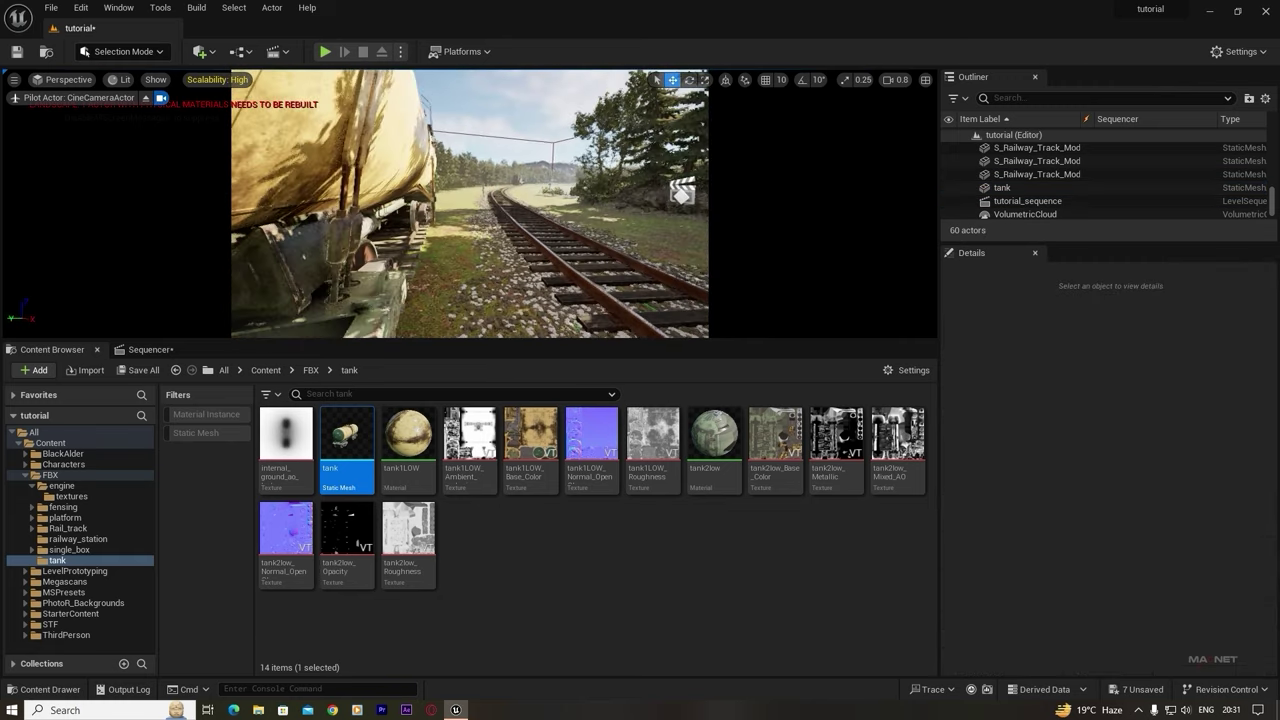
- Duplicate the tank and move the copy farther back along the side track
{"action": "right_click_drag", "start_coordinate": [431, 160], "coordinate": [431, 194]}
{"action": "left_click", "coordinate": [432, 258]}
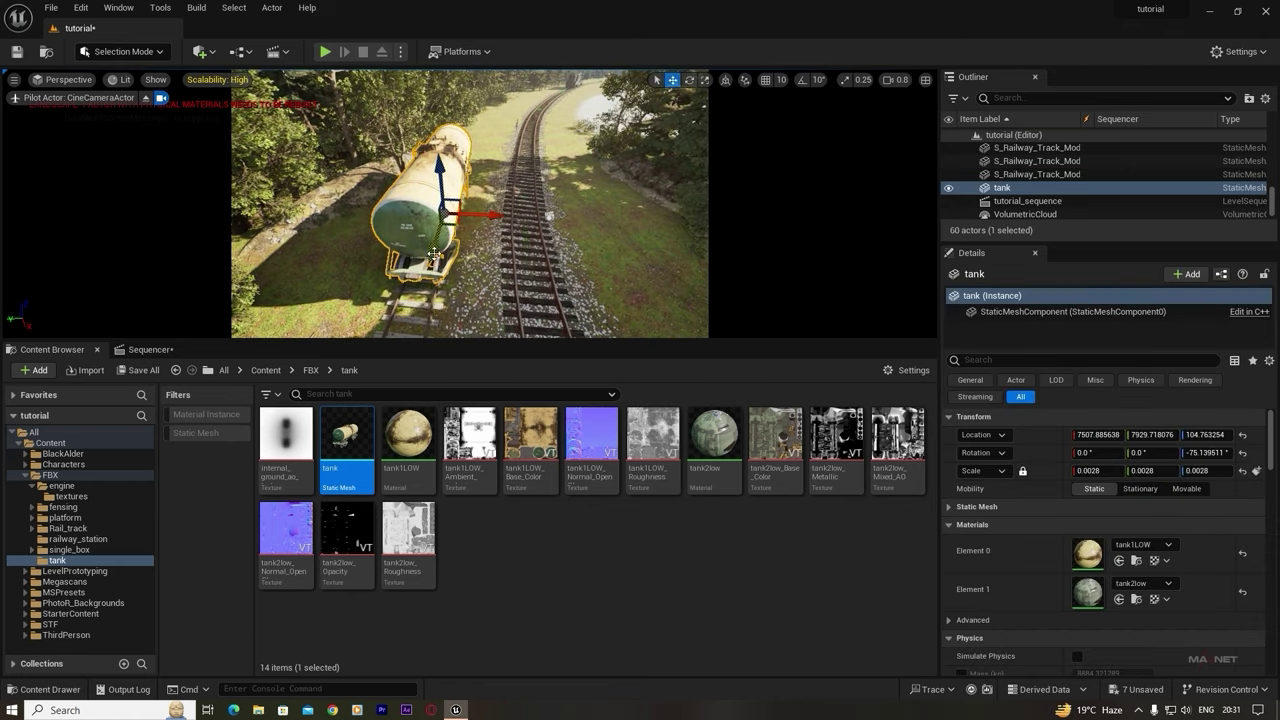
{"action": "left_click_drag", "start_coordinate": [432, 258], "coordinate": [457, 170], "text": "alt"}
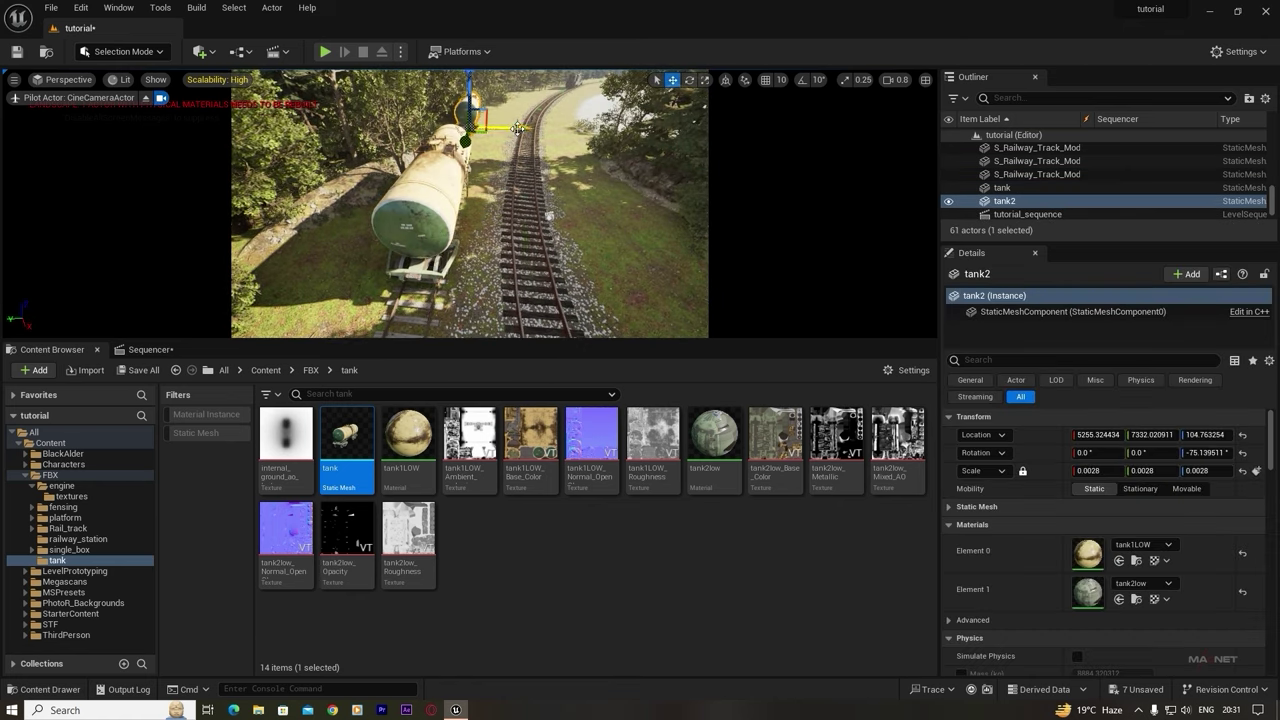
- Reposition the duplicate tank farther down the line beside the main track and rotate it to suit
{"action": "key", "text": "w"}
{"action": "right_click_drag", "start_coordinate": [600, 196], "coordinate": [662, 152]}
{"action": "scroll", "coordinate": [640, 149], "scroll_direction": "up", "scroll_amount": 2}
{"action": "scroll", "coordinate": [482, 228], "scroll_direction": "up", "scroll_amount": 5}
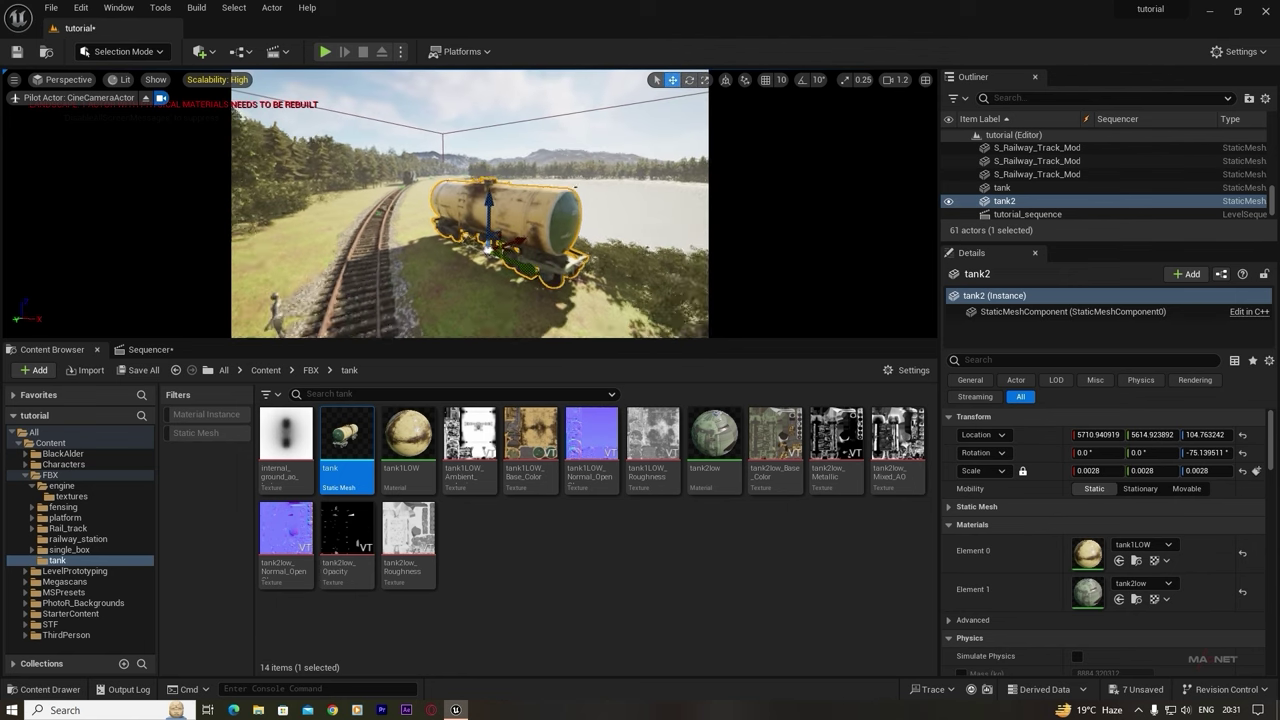
{"action": "key", "text": "e"}
{"action": "left_click_drag", "start_coordinate": [422, 200], "coordinate": [461, 173]}
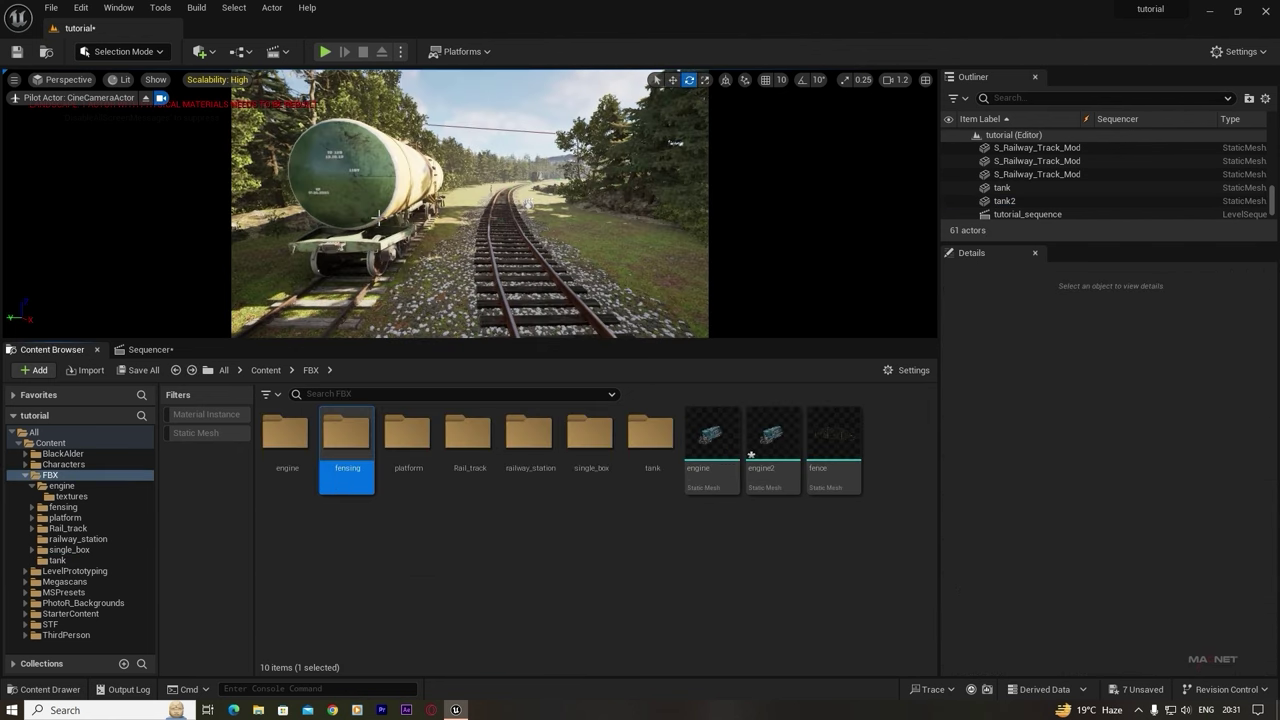
- Look through the chain-link meshes in the fensing folder and return to the FBX folder
{"action": "right_click_drag", "start_coordinate": [572, 258], "coordinate": [512, 268]}
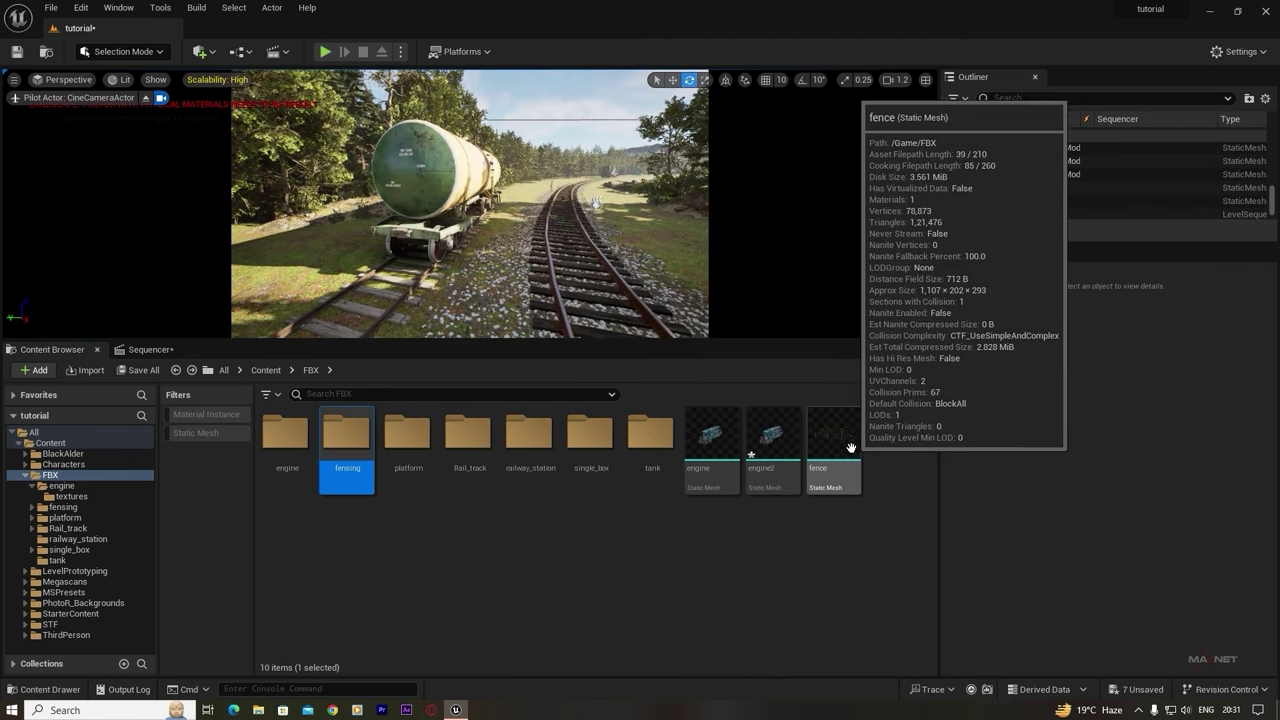
{"action": "double_click", "coordinate": [342, 430]}
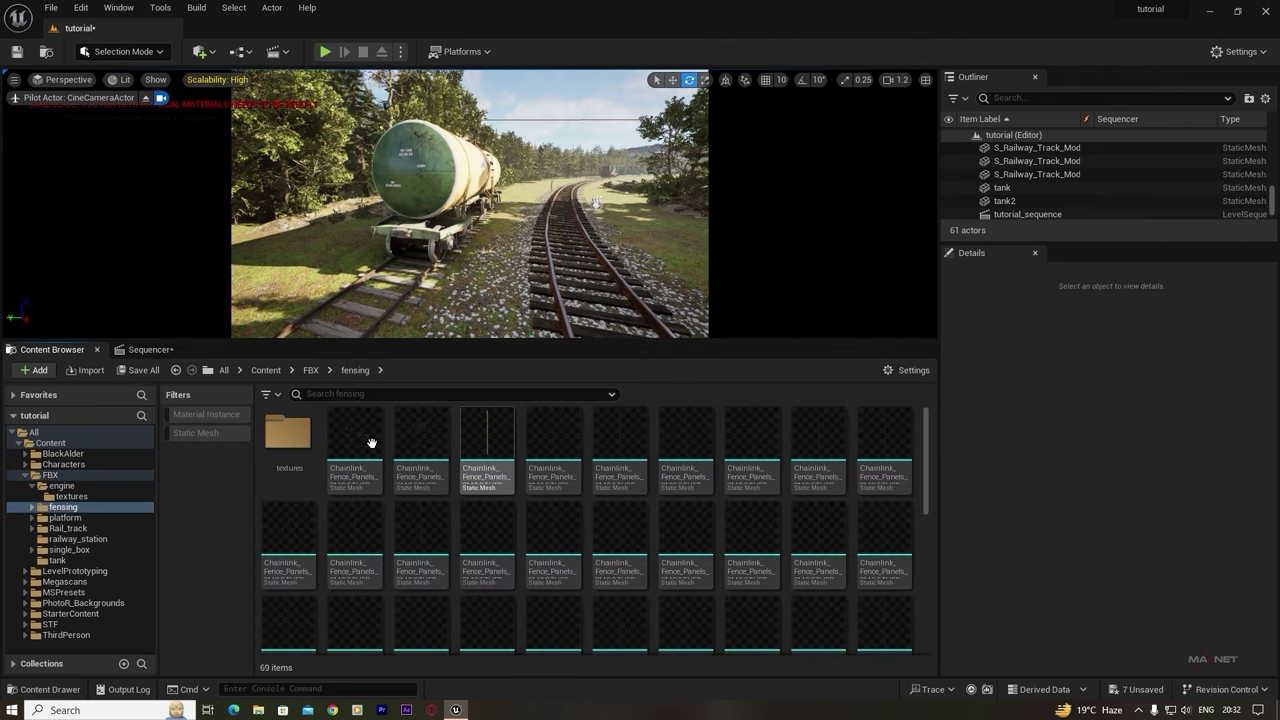
{"action": "left_click_drag", "start_coordinate": [927, 459], "coordinate": [920, 430]}
{"action": "key", "text": "alt+Left"}
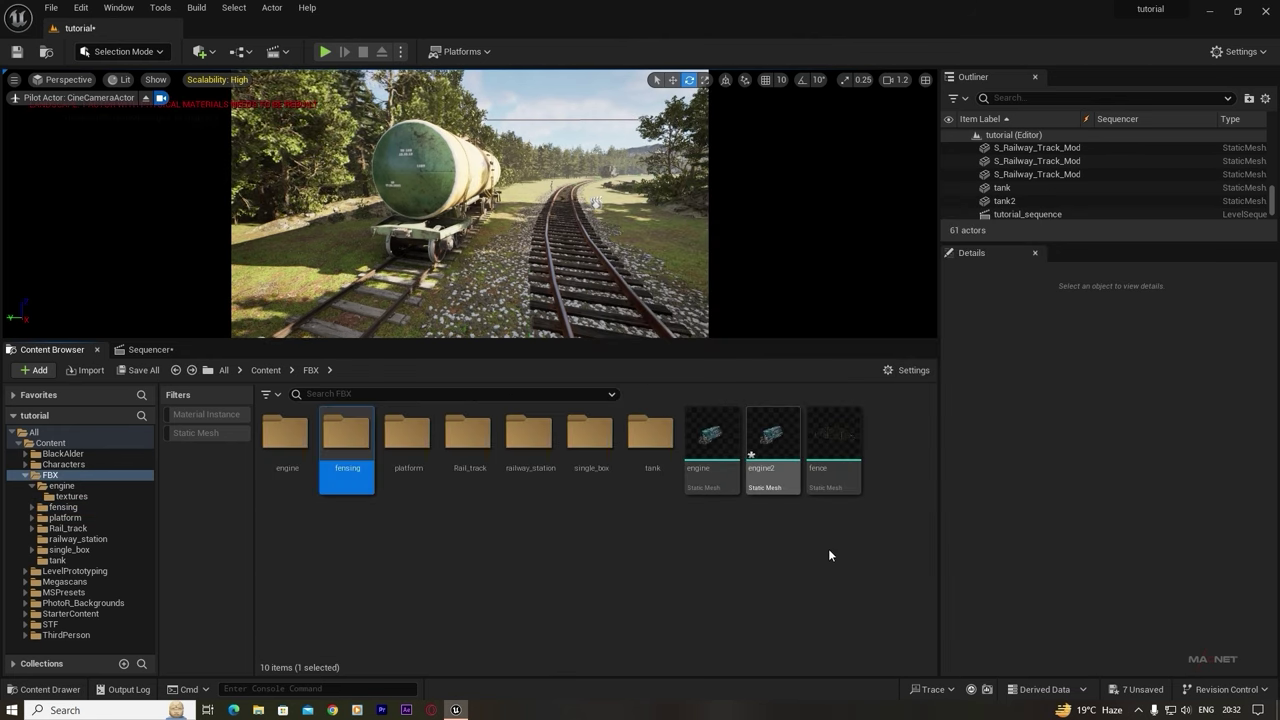
{"action": "mouse_move", "coordinate": [825, 452]}
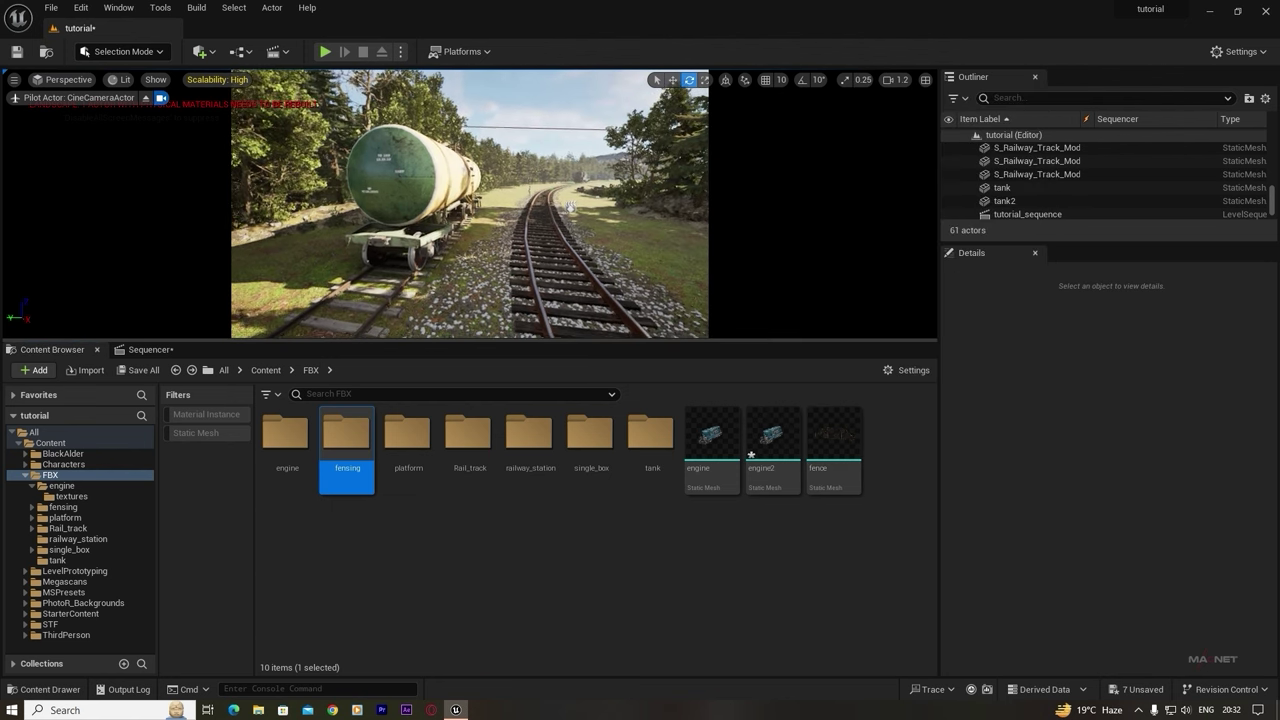
- Place the fence mesh on the grass in front of the trees behind the side track, turned about 7° on Z
{"action": "left_click", "coordinate": [841, 441]}
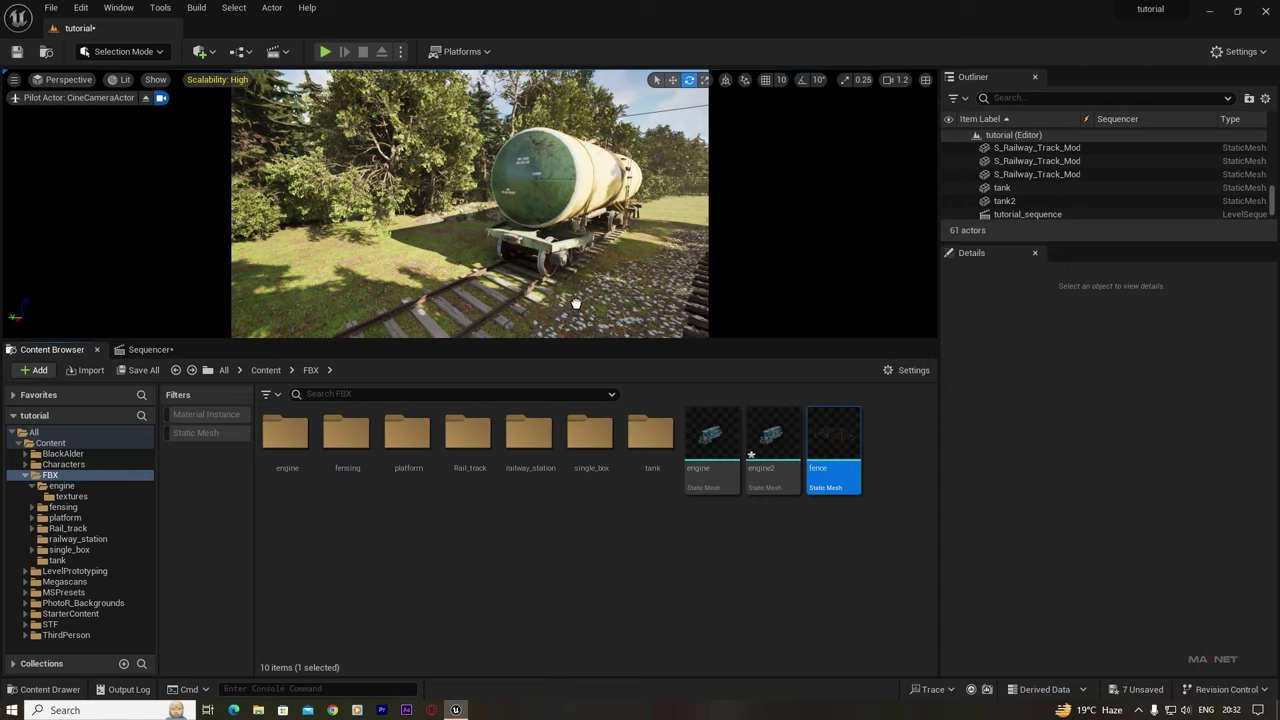
{"action": "left_click_drag", "start_coordinate": [397, 243], "coordinate": [457, 222]}
{"action": "right_click_drag", "start_coordinate": [457, 222], "coordinate": [400, 222]}
{"action": "left_click_drag", "start_coordinate": [457, 243], "coordinate": [517, 183]}
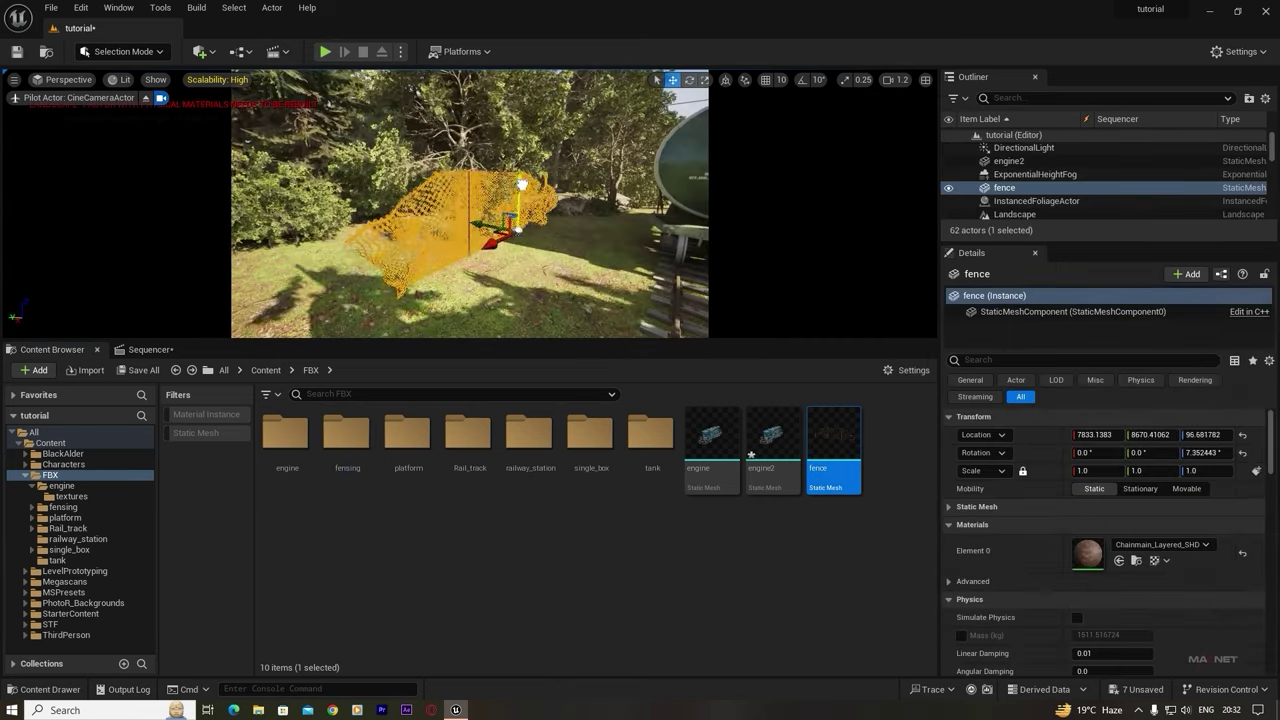
- Add two more fence sections along the tree line, turning the farthest one to about 39° on Z
{"action": "right_click_drag", "start_coordinate": [517, 183], "coordinate": [460, 200]}
{"action": "left_click_drag", "start_coordinate": [833, 441], "coordinate": [500, 268]}
{"action": "key", "text": "w"}
{"action": "left_click_drag", "start_coordinate": [468, 232], "coordinate": [574, 183], "text": "alt"}
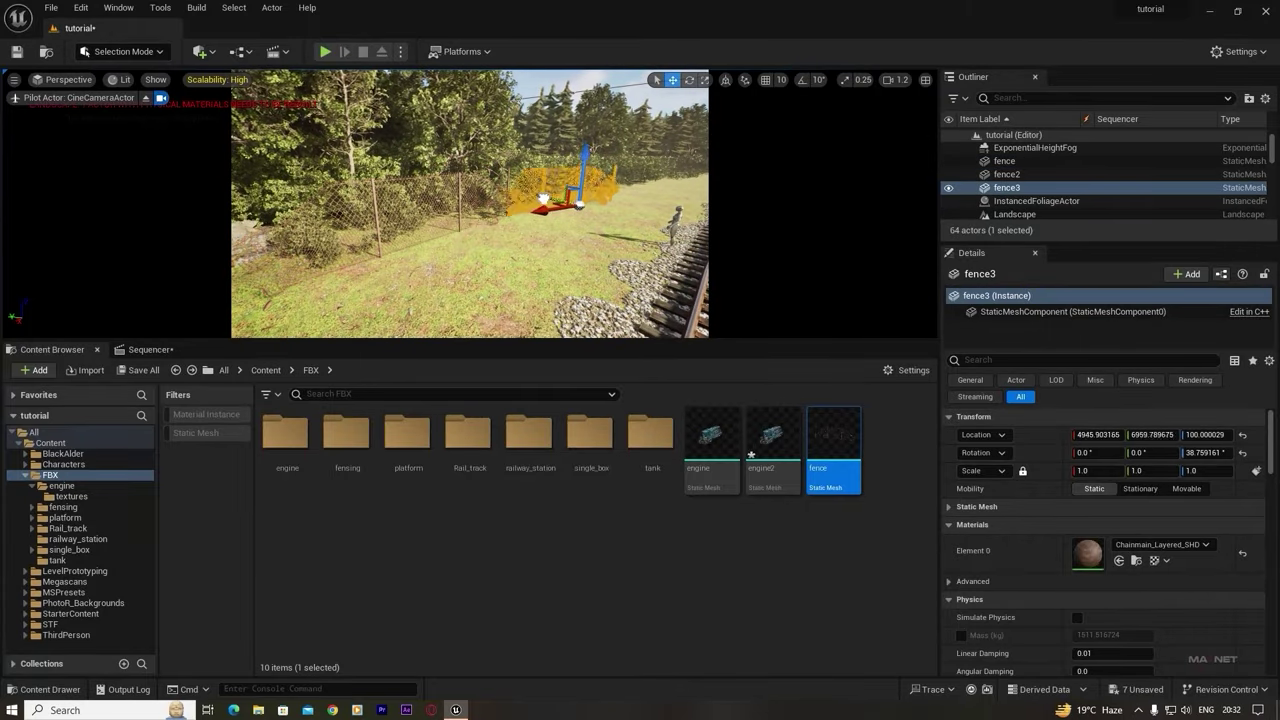
{"action": "key", "text": "Escape"}
- Place the Gare_seul building from the railway_station folder on the grass beside the locomotive and rotate it to about 145° on Z
{"action": "right_click_drag", "start_coordinate": [470, 200], "coordinate": [325, 250]}
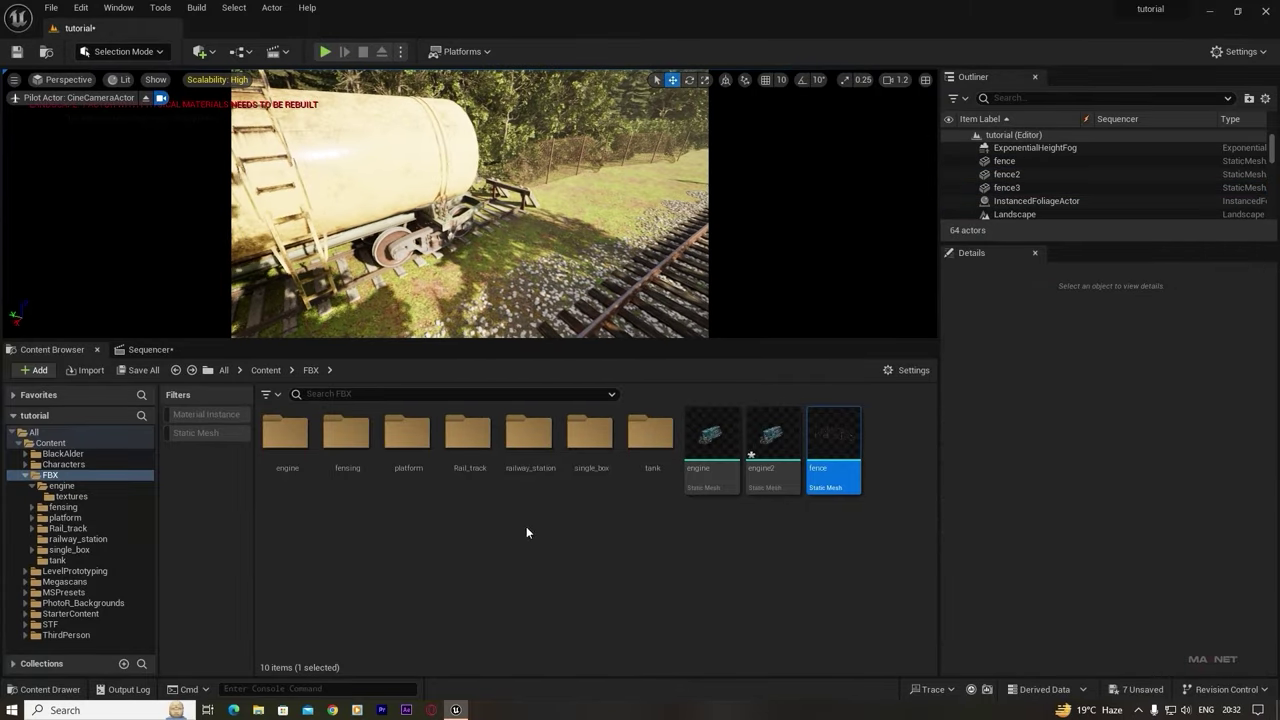
{"action": "double_click", "coordinate": [530, 440]}
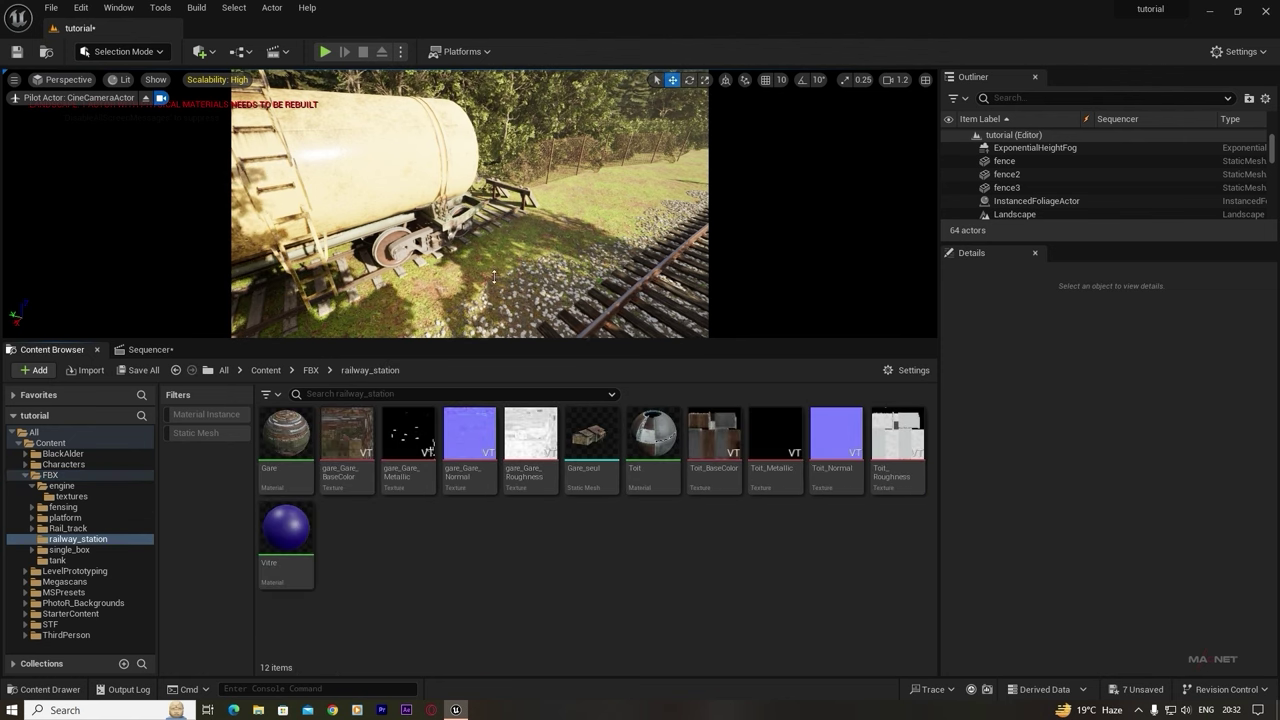
{"action": "mouse_move", "coordinate": [470, 250]}
{"action": "right_mouse_down"}
{"action": "mouse_move", "coordinate": [640, 230]}
{"action": "mouse_move", "coordinate": [450, 272]}
{"action": "mouse_move", "coordinate": [489, 266]}
{"action": "right_mouse_up"}
{"action": "scroll", "coordinate": [530, 240], "scroll_direction": "up", "scroll_amount": 1}
{"action": "key", "text": "w"}
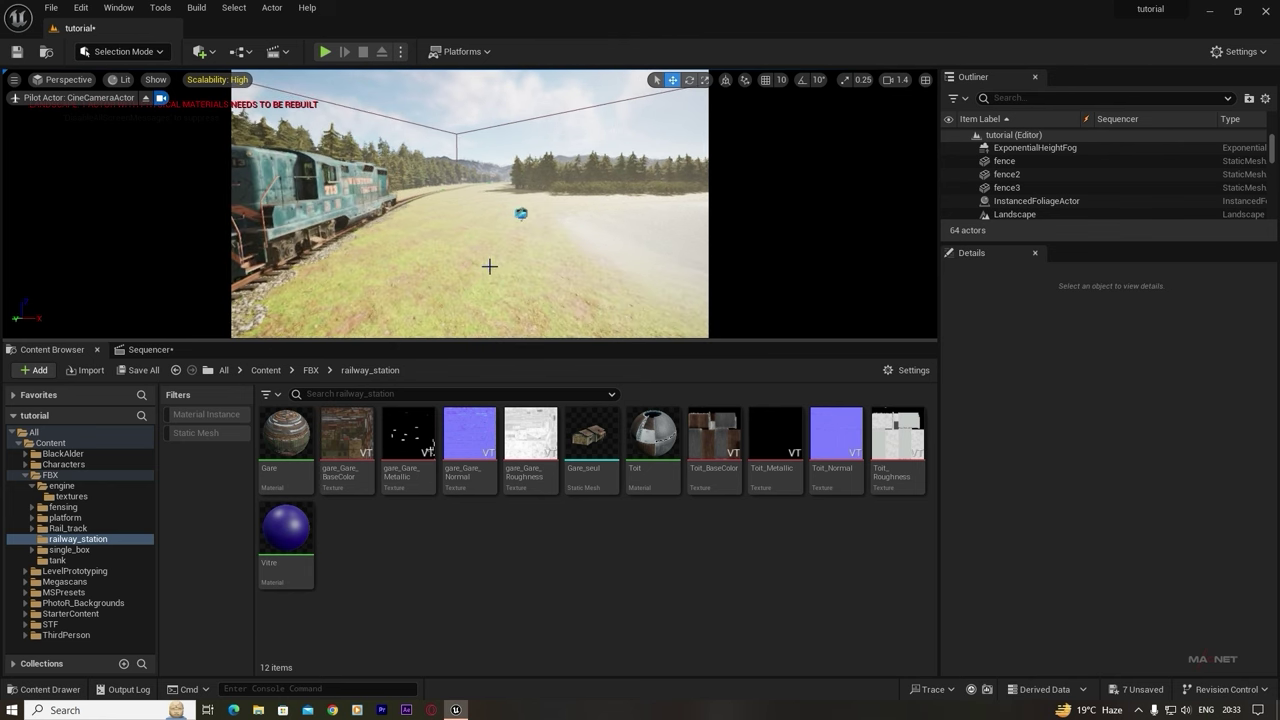
{"action": "left_click", "coordinate": [592, 440]}
{"action": "left_click_drag", "start_coordinate": [494, 224], "coordinate": [540, 218]}
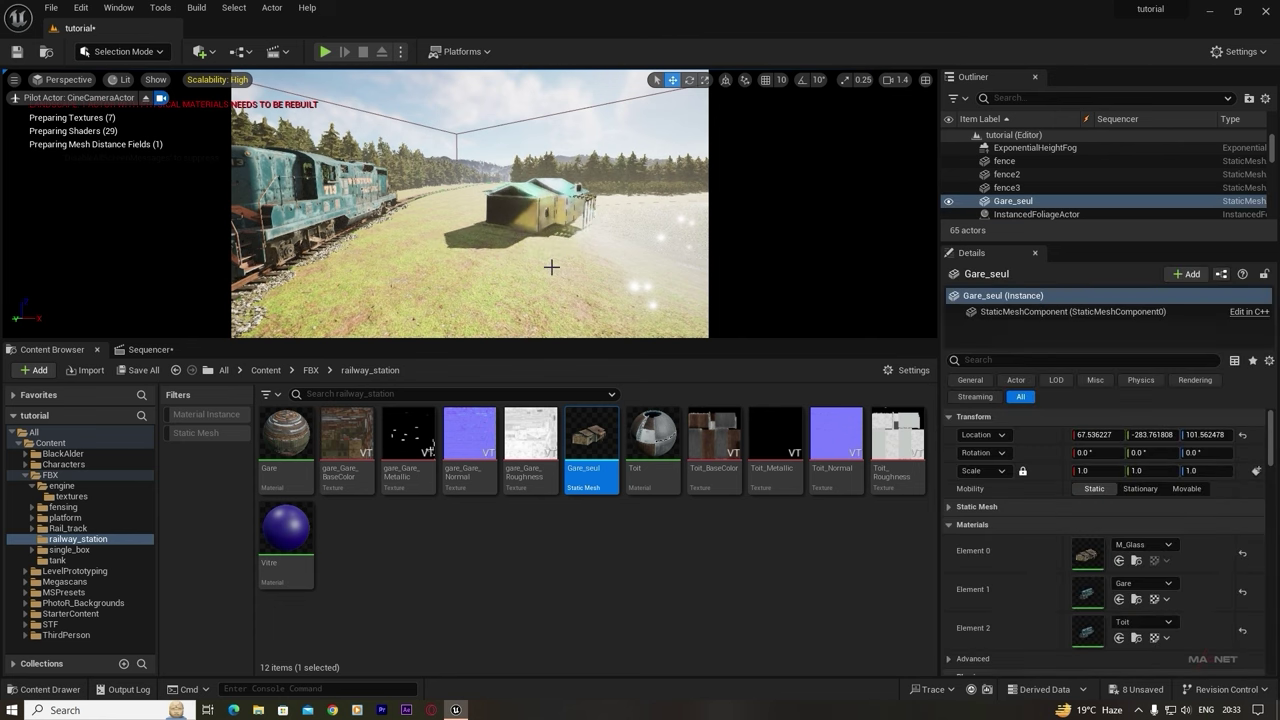
{"action": "key", "text": "e"}
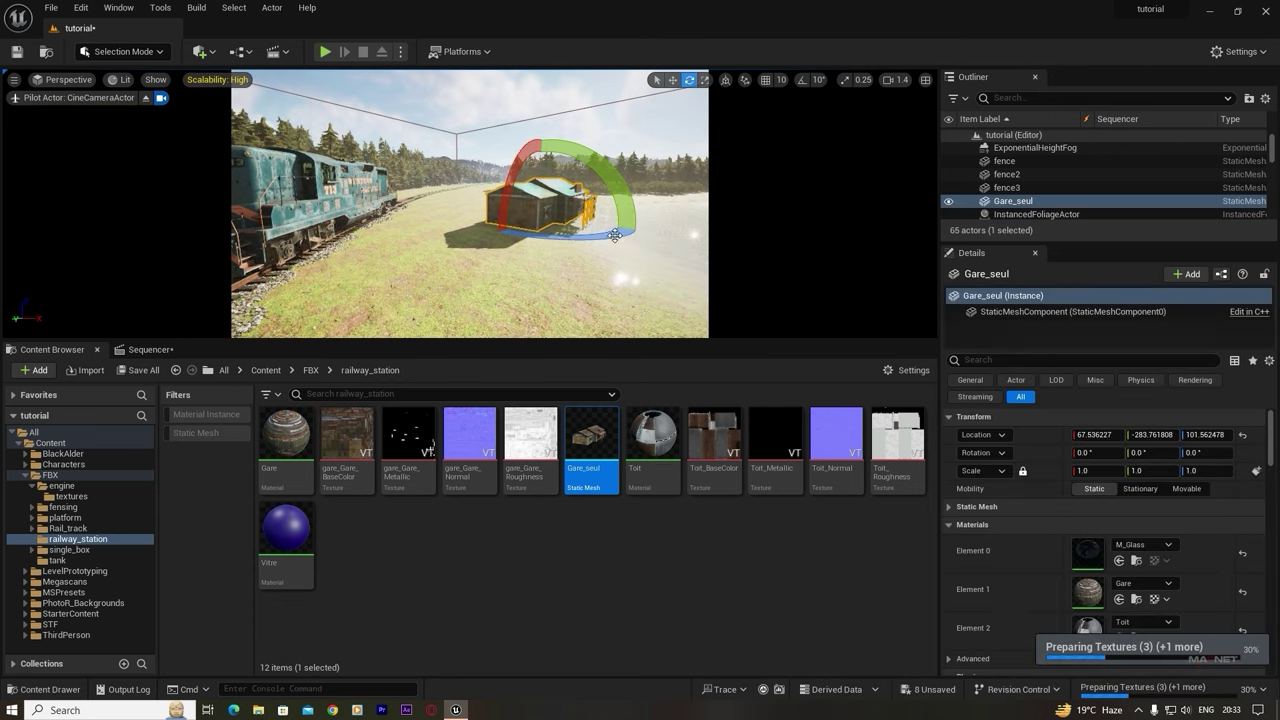
{"action": "left_click_drag", "start_coordinate": [615, 235], "coordinate": [559, 288]}
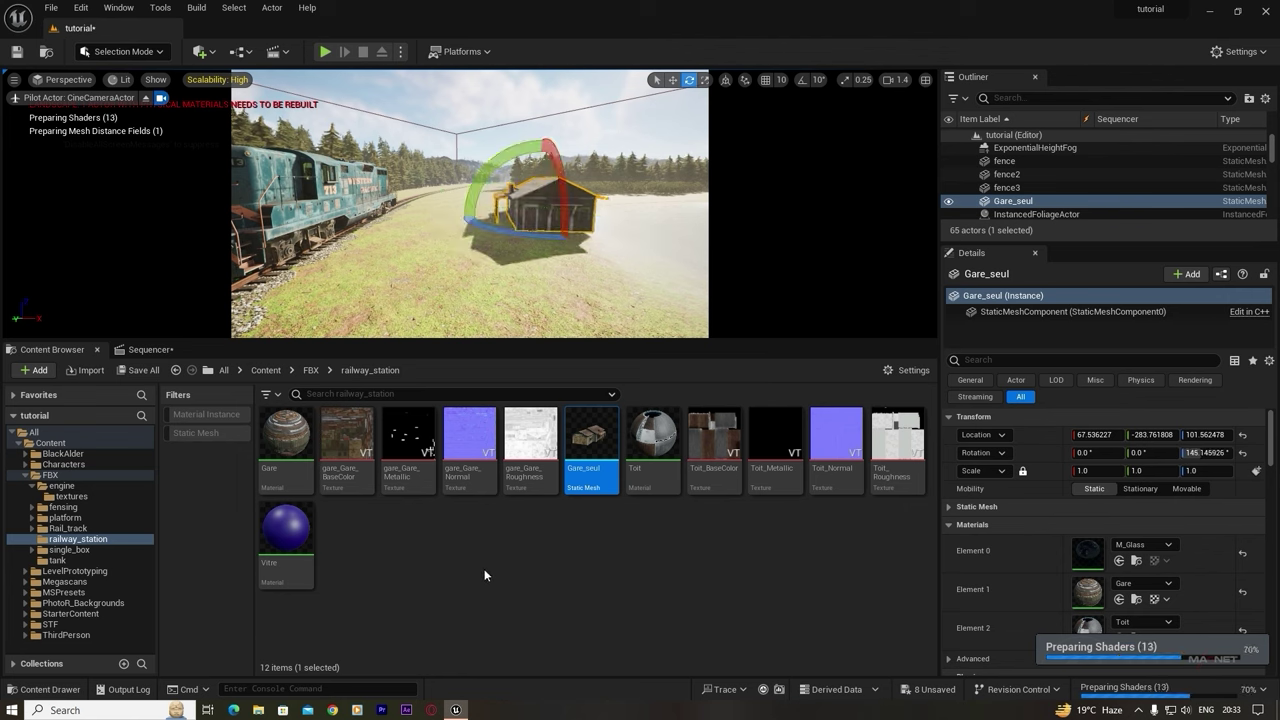
- Place the platform mesh from the platform folder beside the station building and rotate it to about -125° on Z
{"action": "key", "text": "alt+Left"}
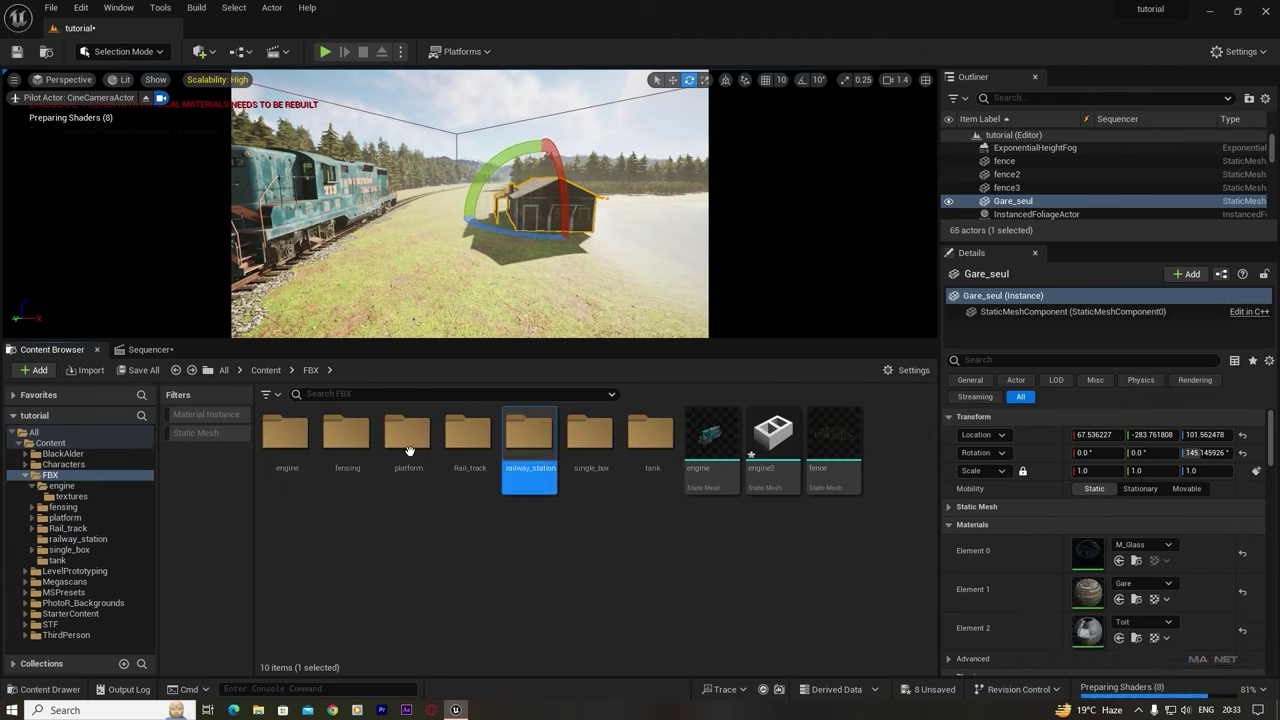
{"action": "double_click", "coordinate": [407, 435]}
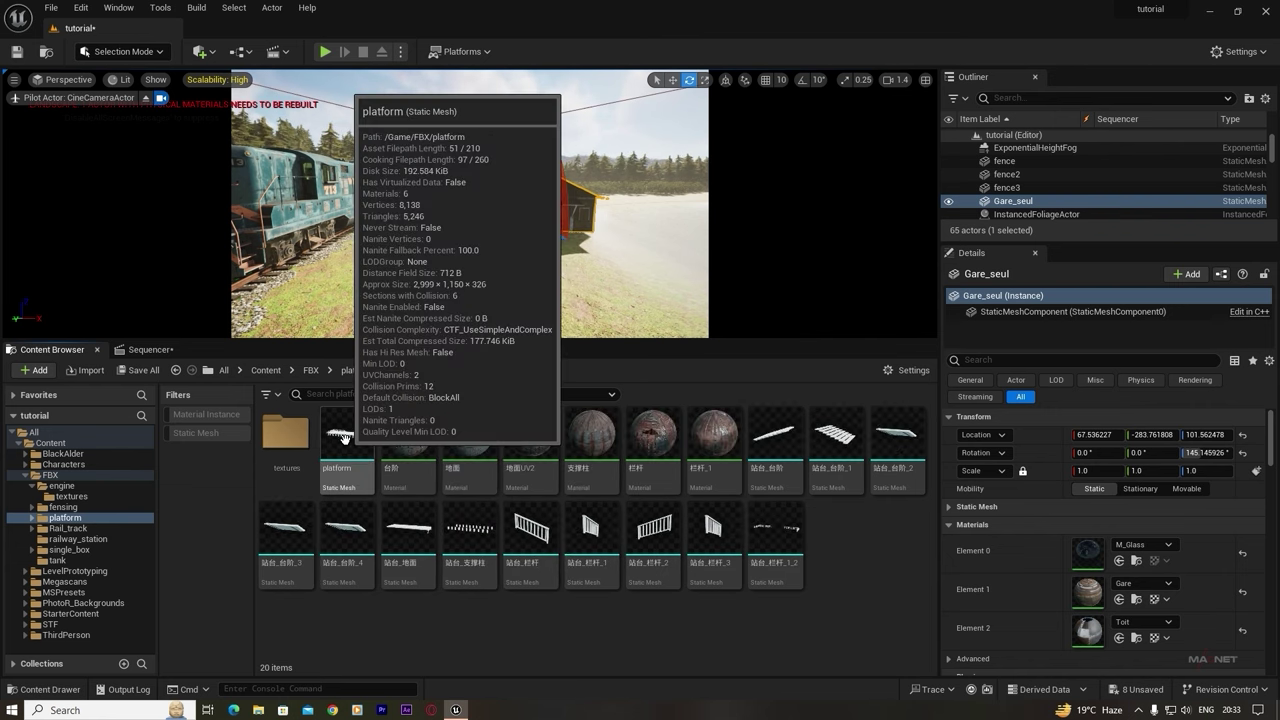
{"action": "left_click_drag", "start_coordinate": [402, 340], "coordinate": [495, 232]}
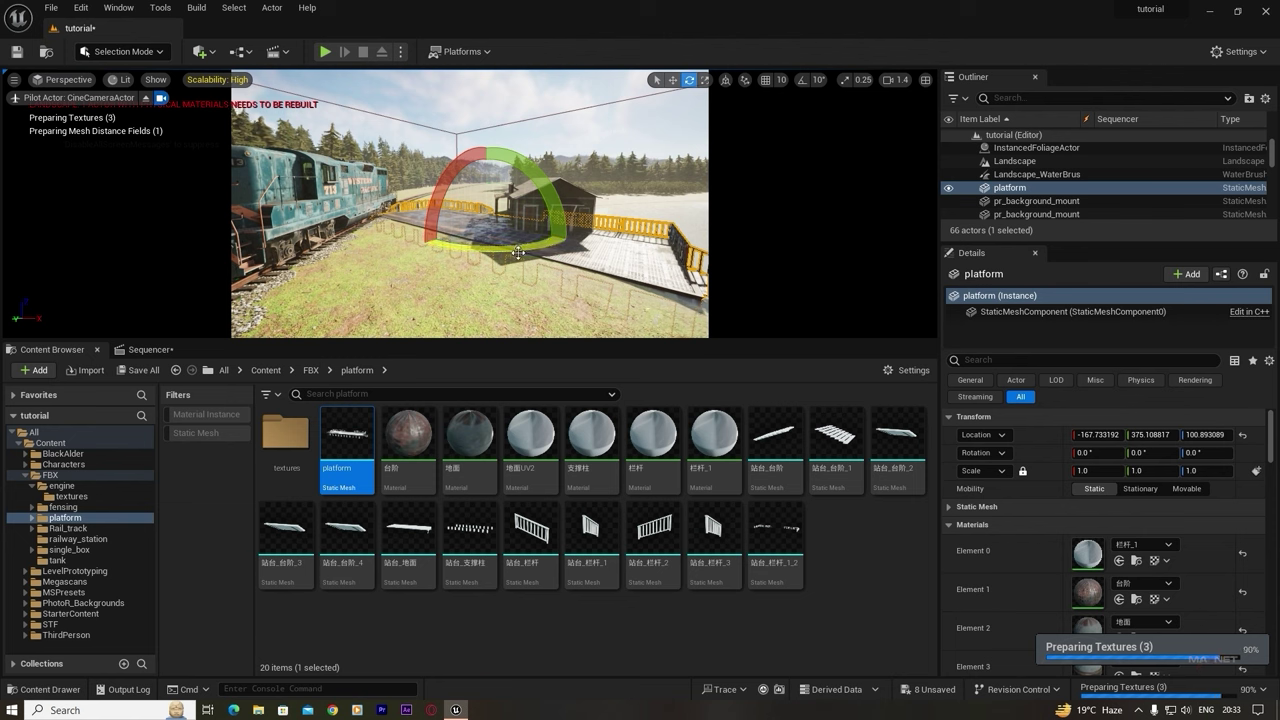
{"action": "left_click_drag", "start_coordinate": [518, 252], "coordinate": [797, 252]}
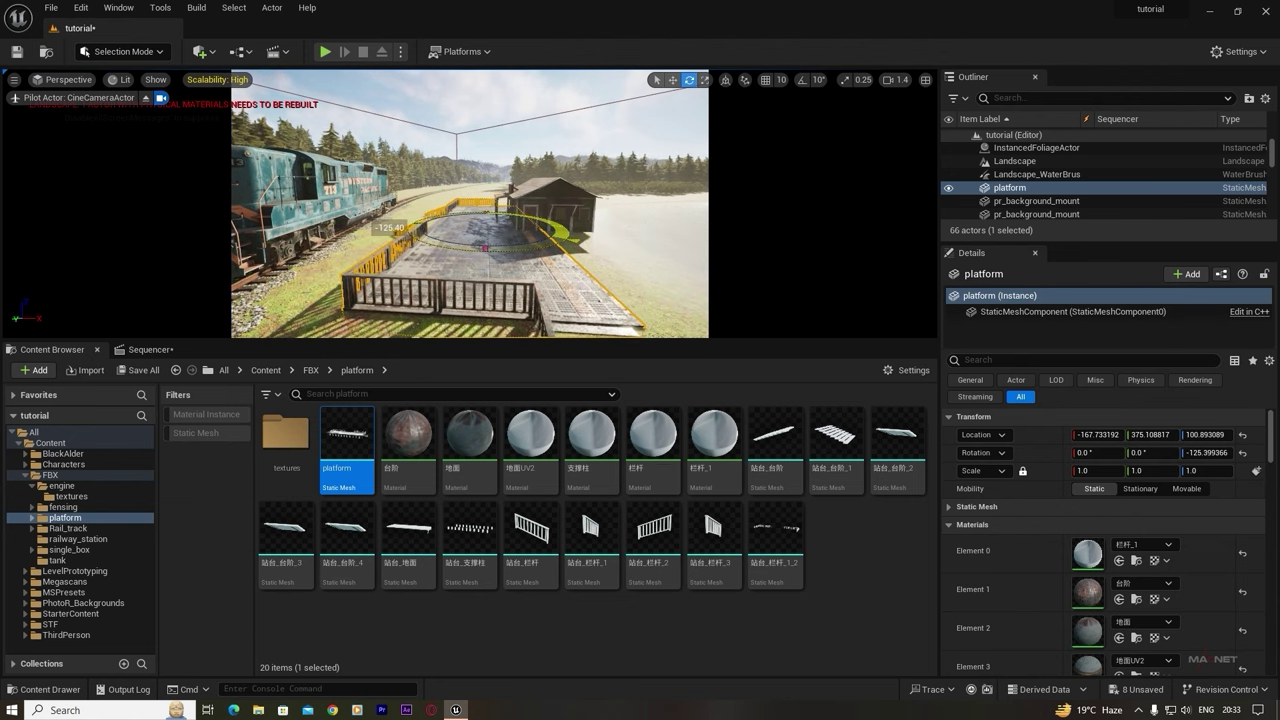
- Position the platform between the station and the track at about X -862, Y -601, Z 187
{"action": "left_click_drag", "start_coordinate": [493, 165], "coordinate": [320, 245]}
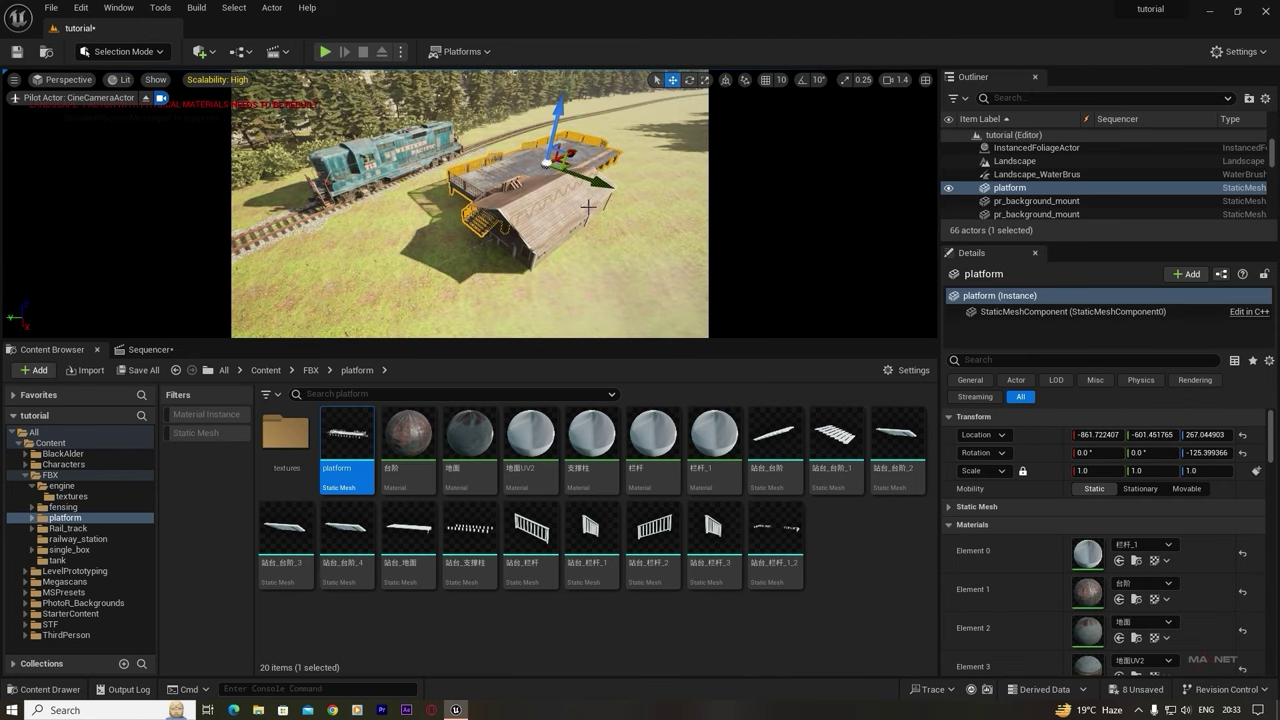
{"action": "left_click_drag", "start_coordinate": [588, 207], "coordinate": [740, 160], "text": "alt"}
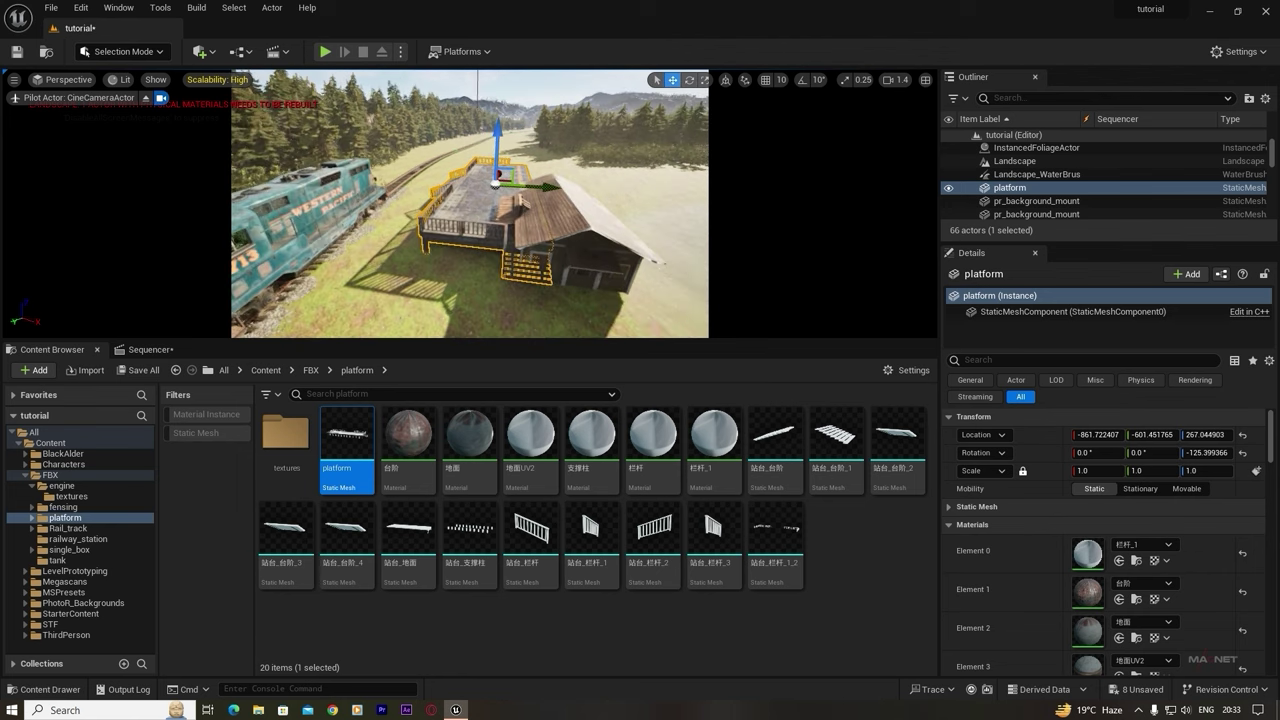
{"action": "right_click_drag", "start_coordinate": [580, 210], "coordinate": [577, 229]}
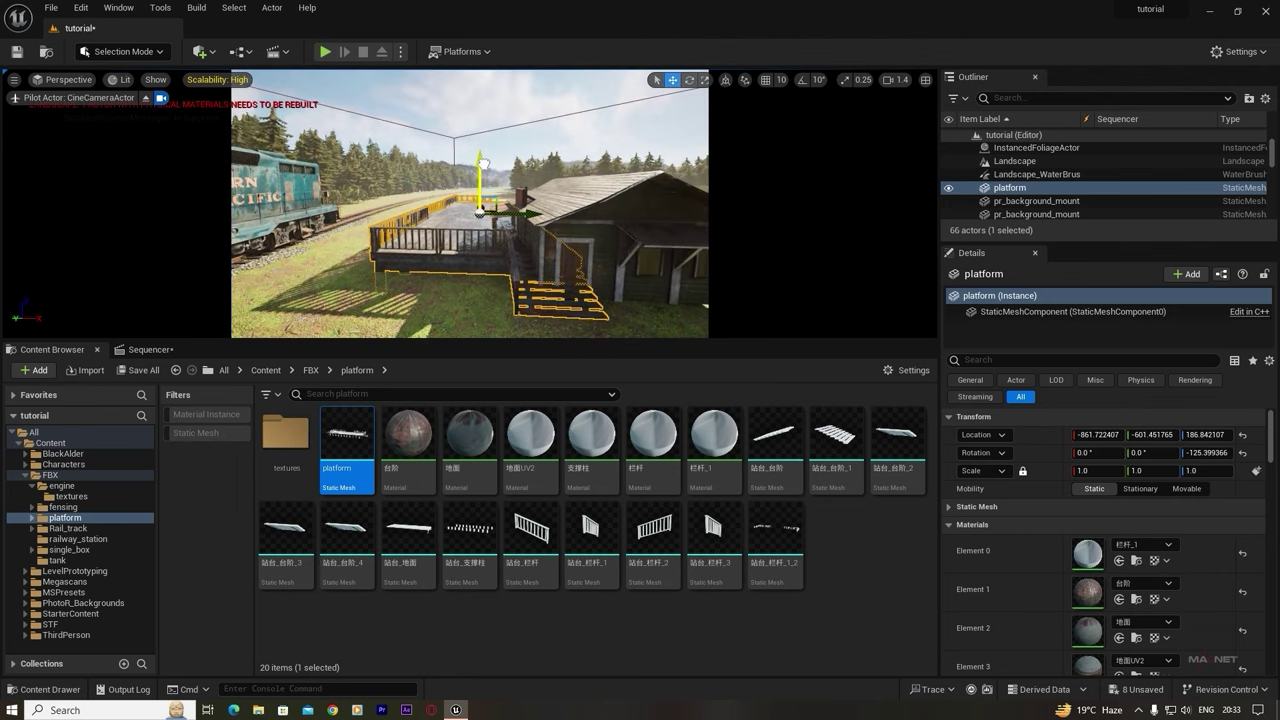
{"action": "left_click", "coordinate": [503, 121]}
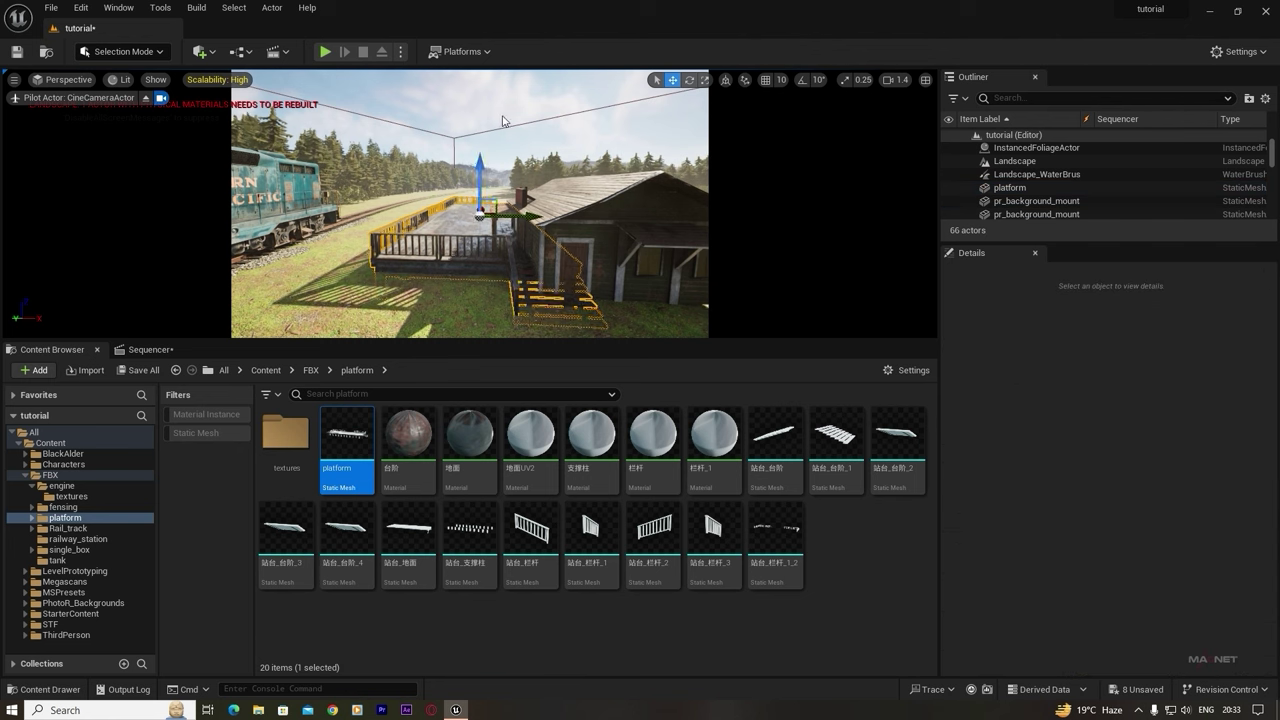
- Raise the station building to about Z 263 and shift it toward the platform, at about X -194, Y -102
{"action": "left_click", "coordinate": [581, 193]}
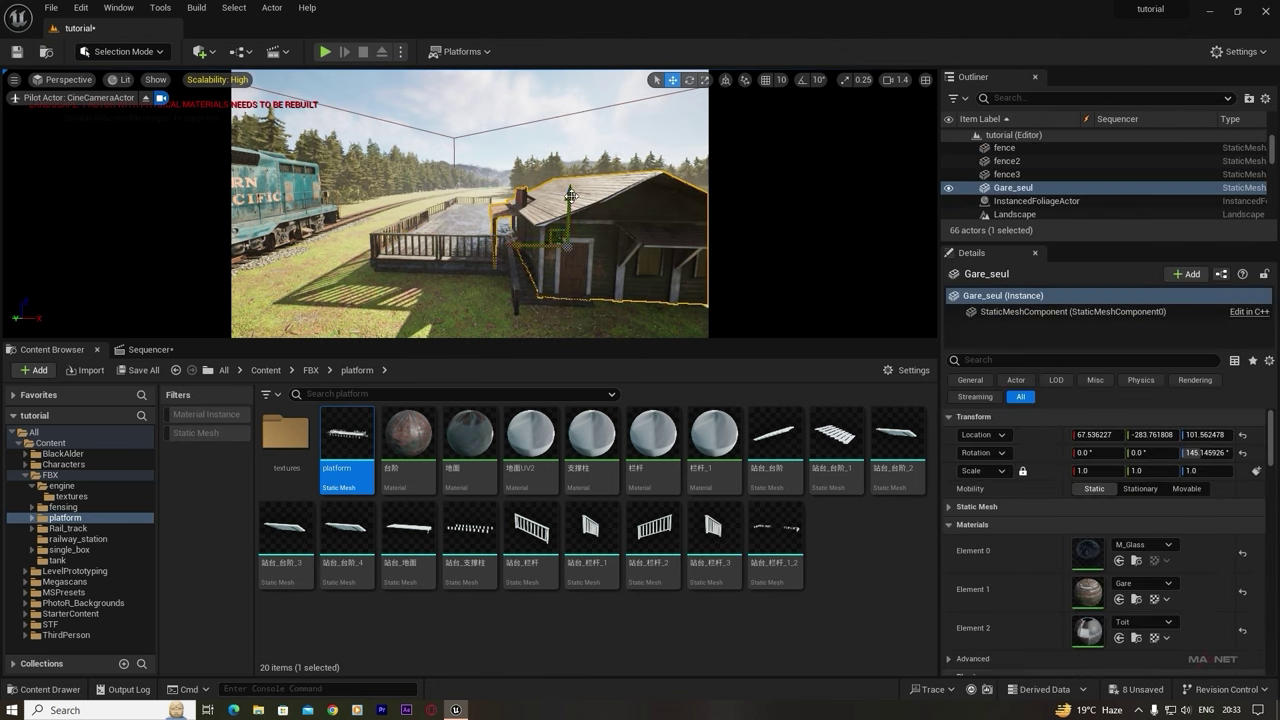
{"action": "left_click_drag", "start_coordinate": [570, 188], "coordinate": [561, 160]}
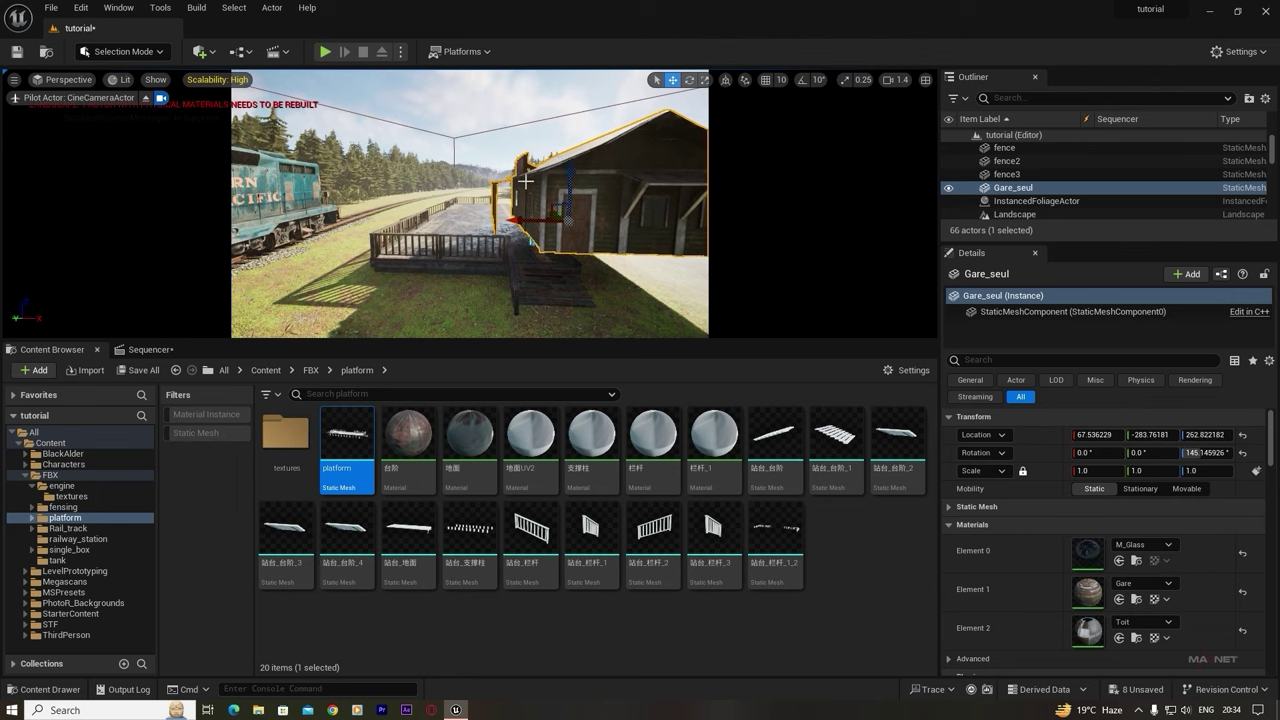
{"action": "left_click_drag", "start_coordinate": [520, 219], "coordinate": [469, 231]}
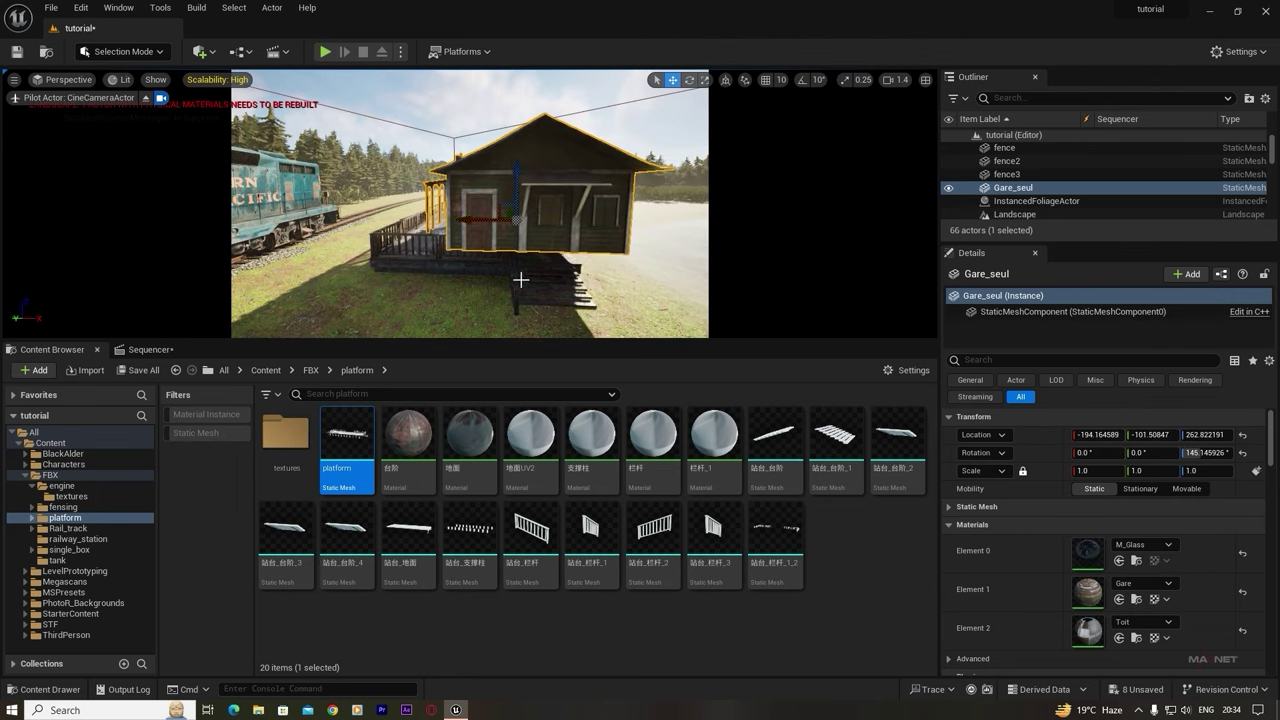
- Seat the station building on the platform deck at about X -458, Y -481, Z 144
{"action": "right_click_drag", "start_coordinate": [521, 280], "coordinate": [600, 325]}
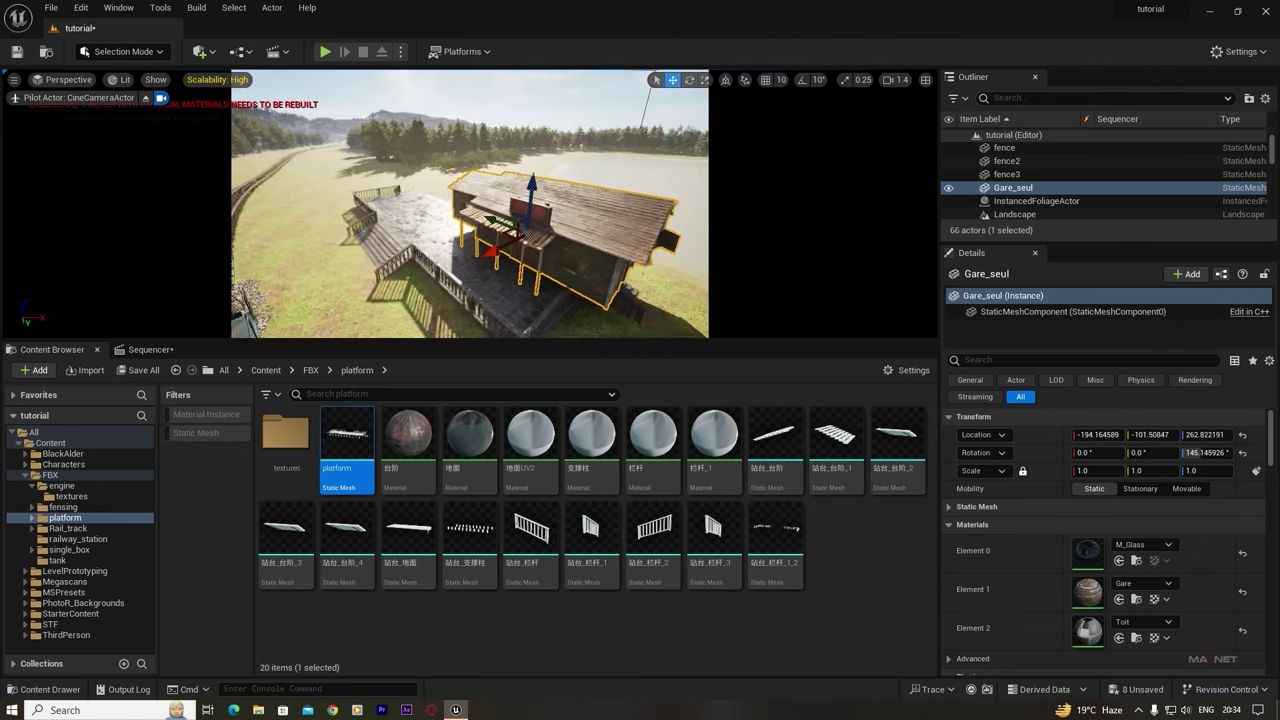
{"action": "left_click_drag", "start_coordinate": [524, 345], "coordinate": [502, 271], "text": "alt"}
{"action": "left_click_drag", "start_coordinate": [476, 212], "coordinate": [403, 180]}
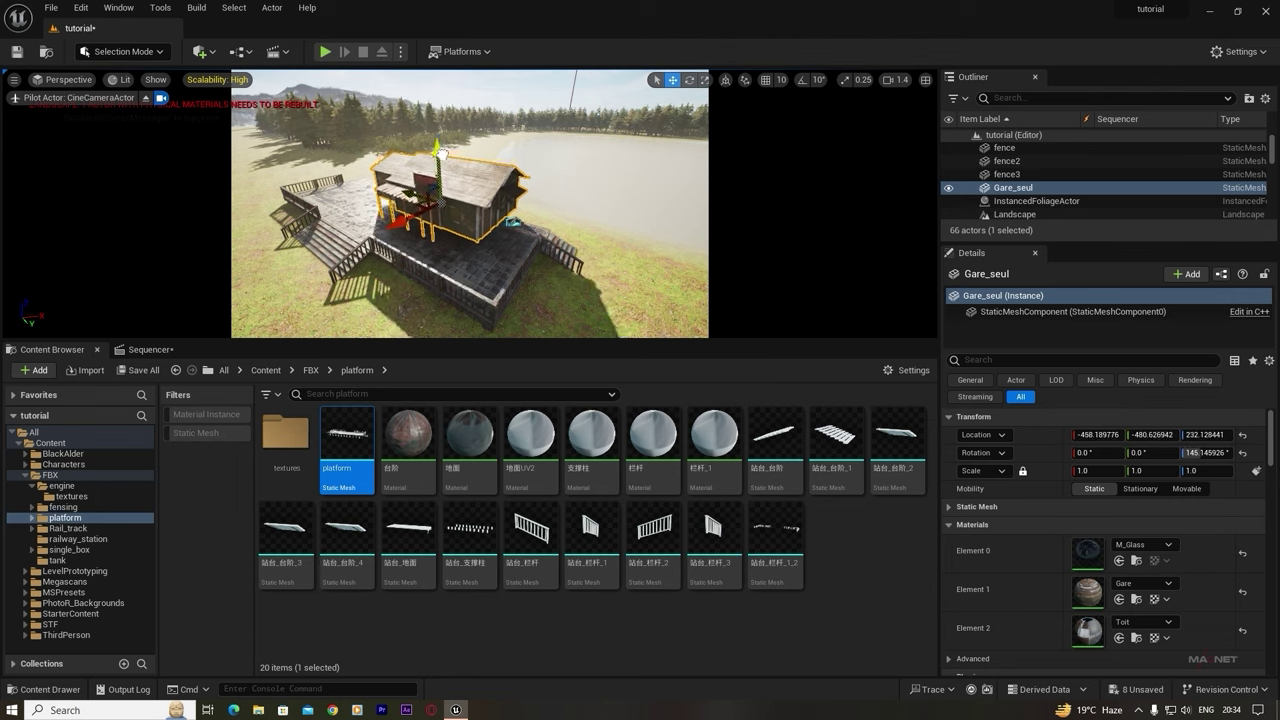
{"action": "left_click_drag", "start_coordinate": [441, 152], "coordinate": [444, 163]}
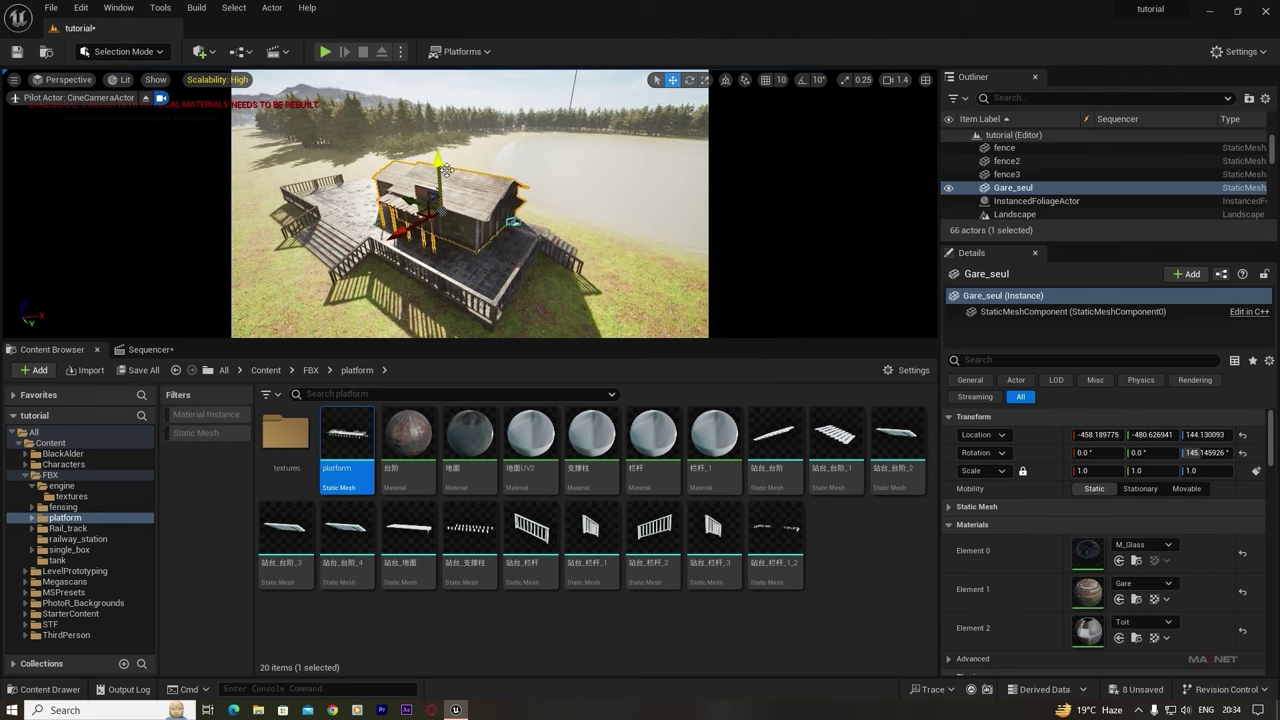
{"action": "right_click_drag", "start_coordinate": [525, 269], "coordinate": [460, 285]}
{"action": "key", "text": "s"}
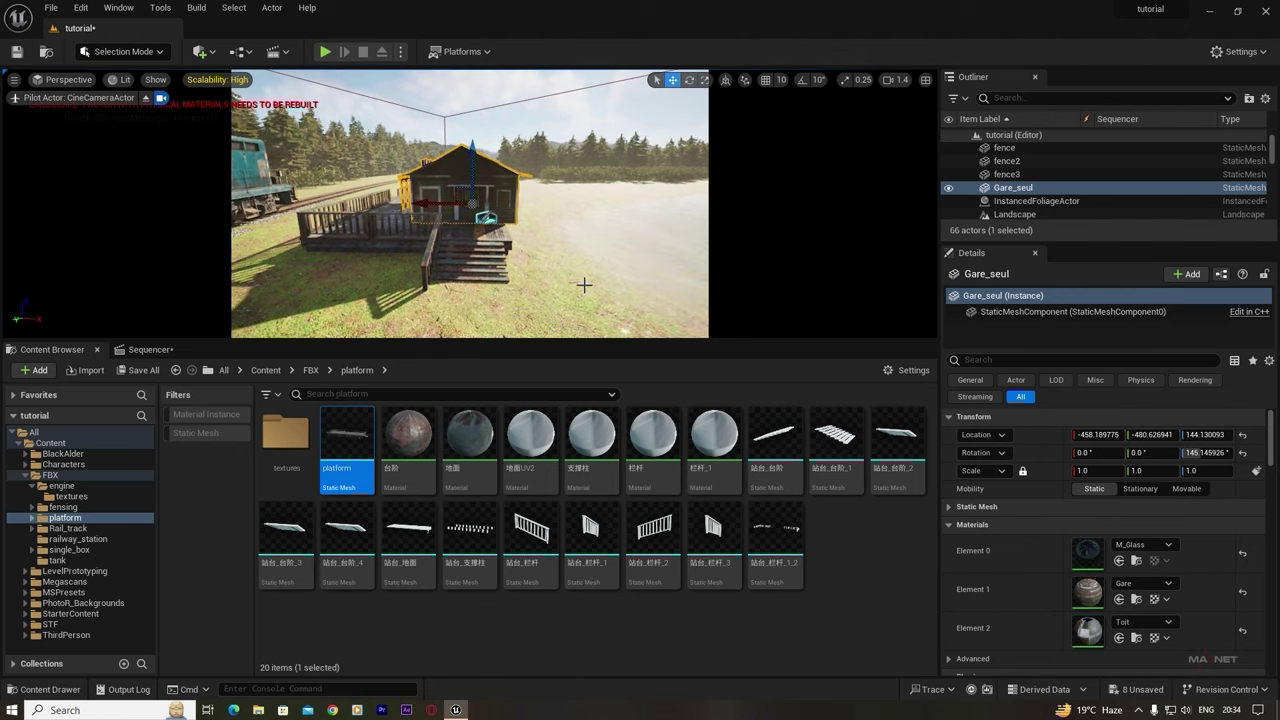
- Place the S_Large_Tundra_Rock formation from the Megascans 3D_Assets static meshes on the ground between the station and the lake
{"action": "left_click", "coordinate": [65, 582]}
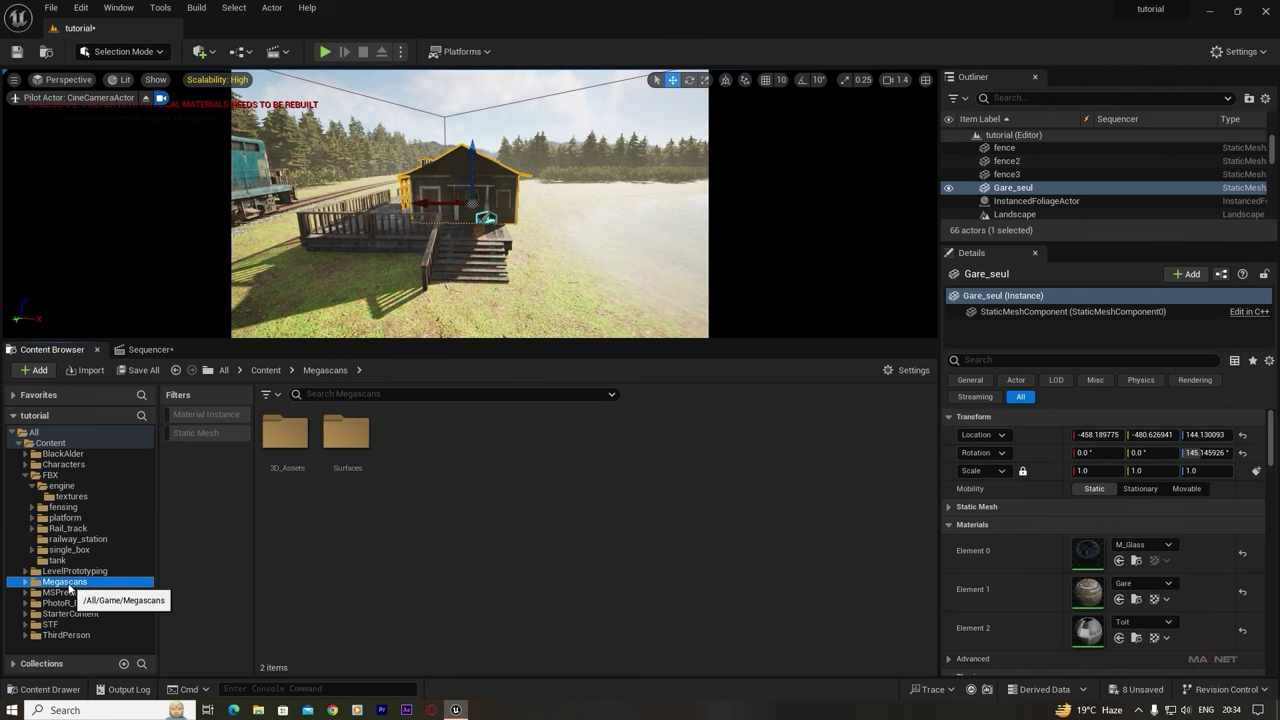
{"action": "double_click", "coordinate": [280, 438]}
{"action": "left_click", "coordinate": [196, 433]}
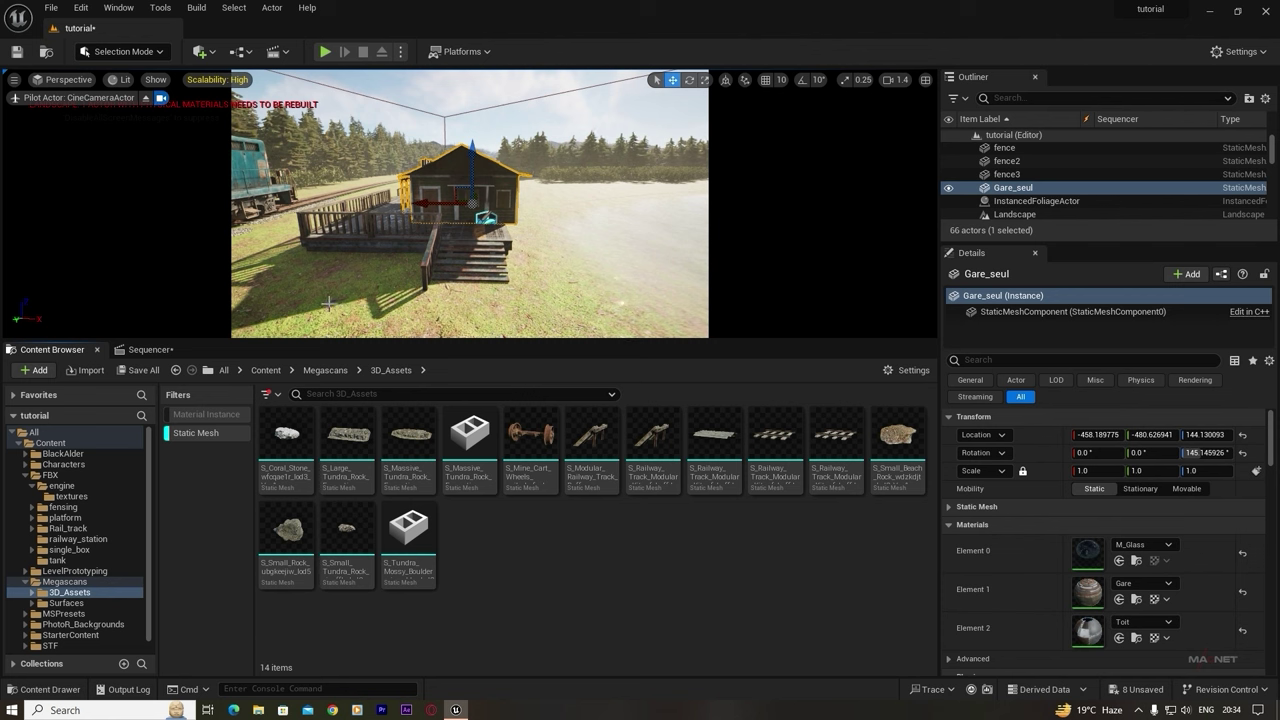
{"action": "left_click_drag", "start_coordinate": [347, 440], "coordinate": [520, 260]}
{"action": "key", "text": "e"}
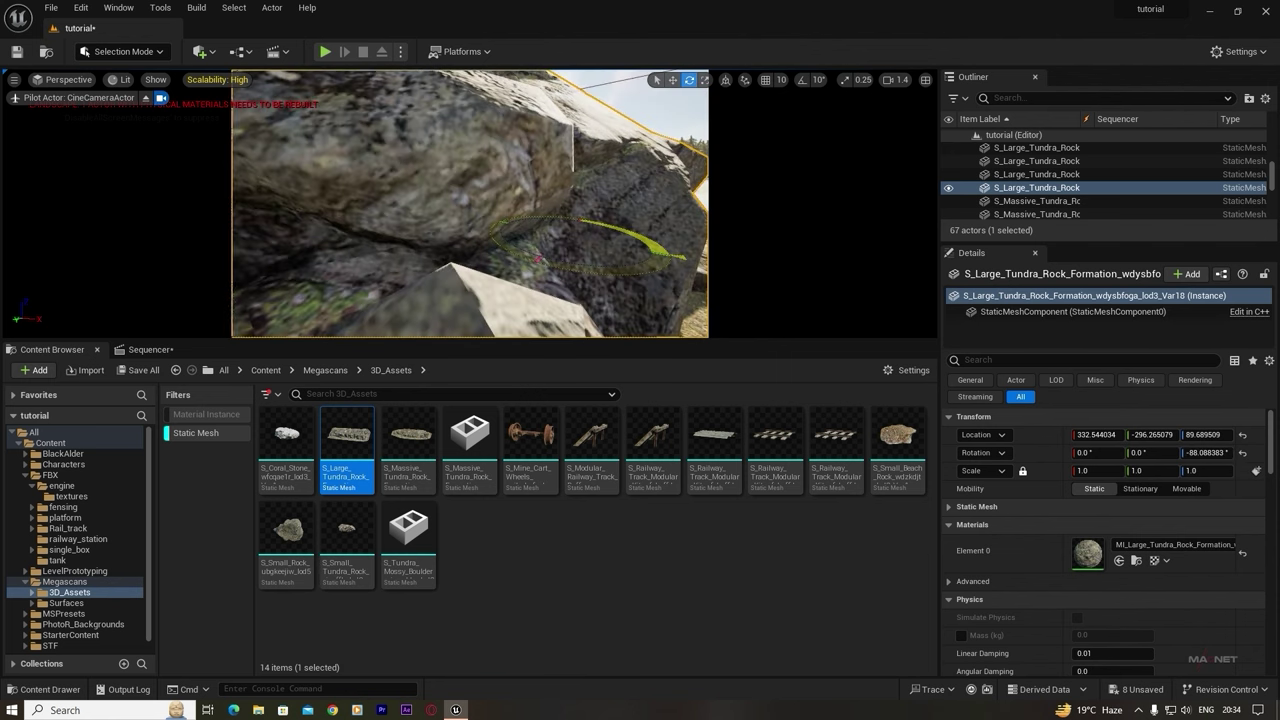
{"action": "key", "text": "s"}
{"action": "mouse_move", "coordinate": [624, 237]}
{"action": "right_mouse_down"}
{"action": "mouse_move", "coordinate": [590, 237]}
{"action": "mouse_move", "coordinate": [646, 236]}
{"action": "right_mouse_up"}
{"action": "key", "text": "e"}
{"action": "key", "text": "a"}
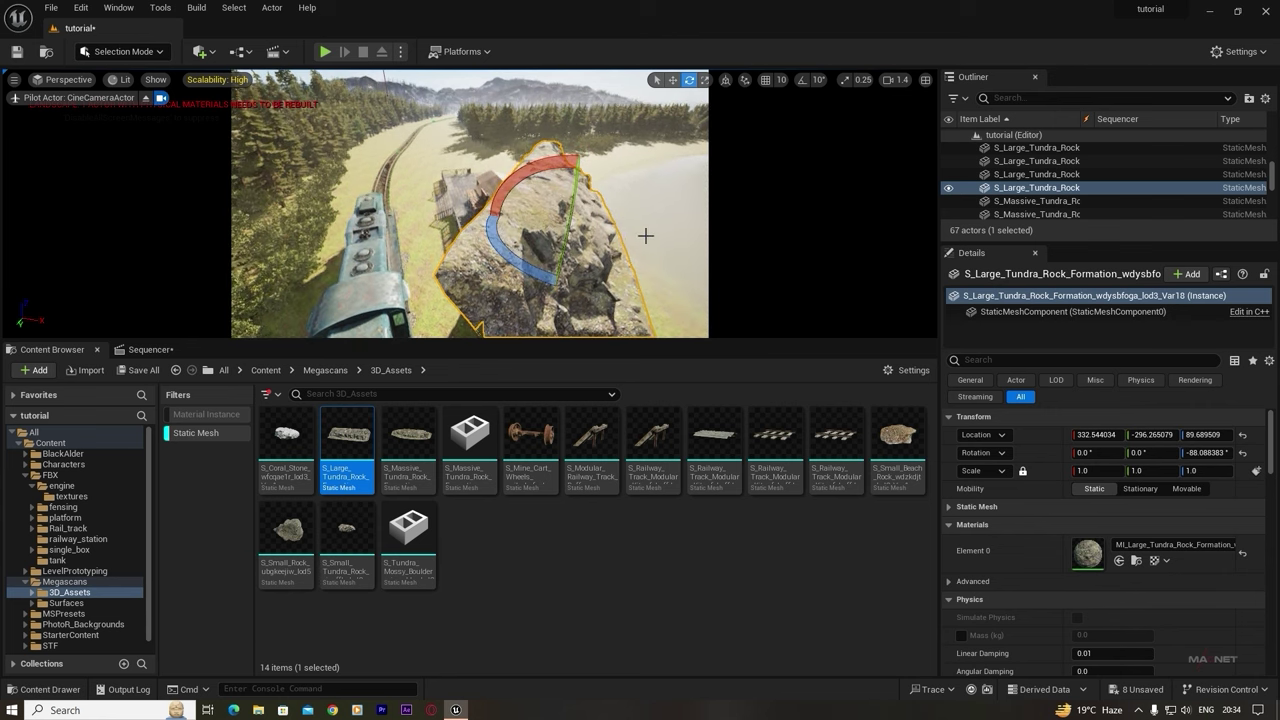
- In Unlit view, scale the large rock formation to about 0.43, rotate it to about -124° on Z and sink it beside the station
{"action": "left_click", "coordinate": [119, 79]}
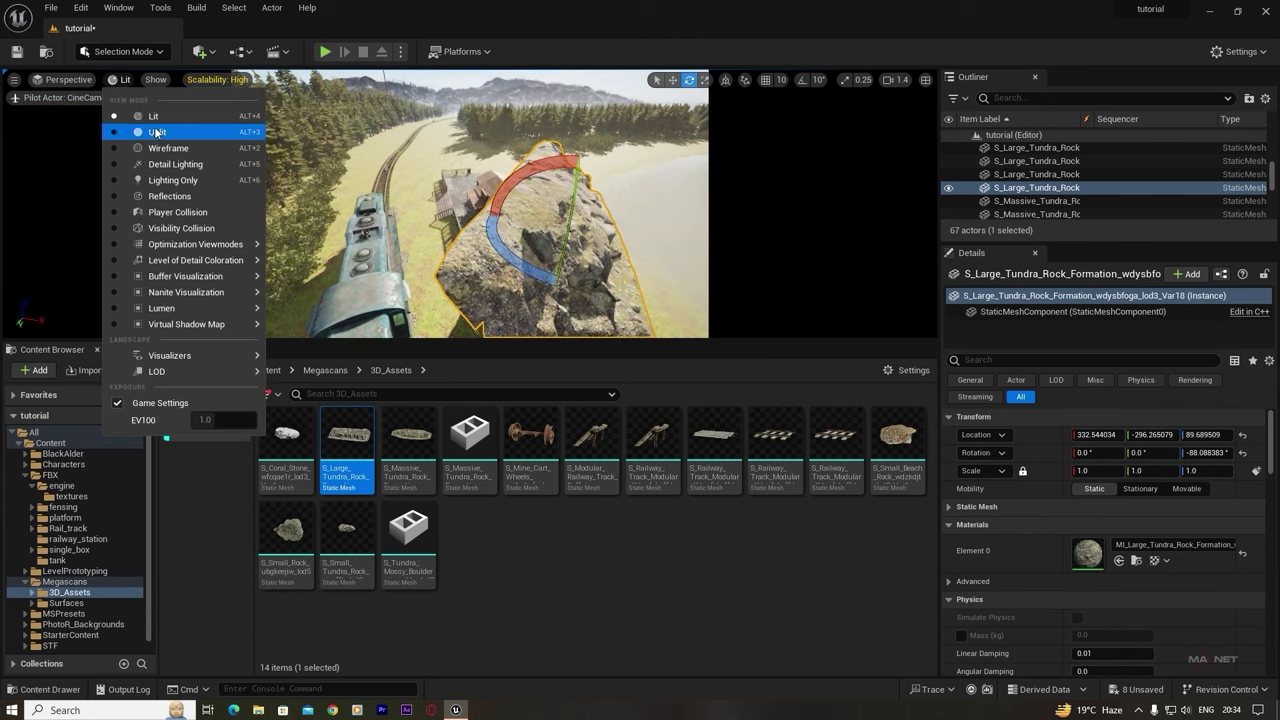
{"action": "left_click", "coordinate": [150, 131]}
{"action": "right_click_drag", "start_coordinate": [470, 204], "coordinate": [492, 220]}
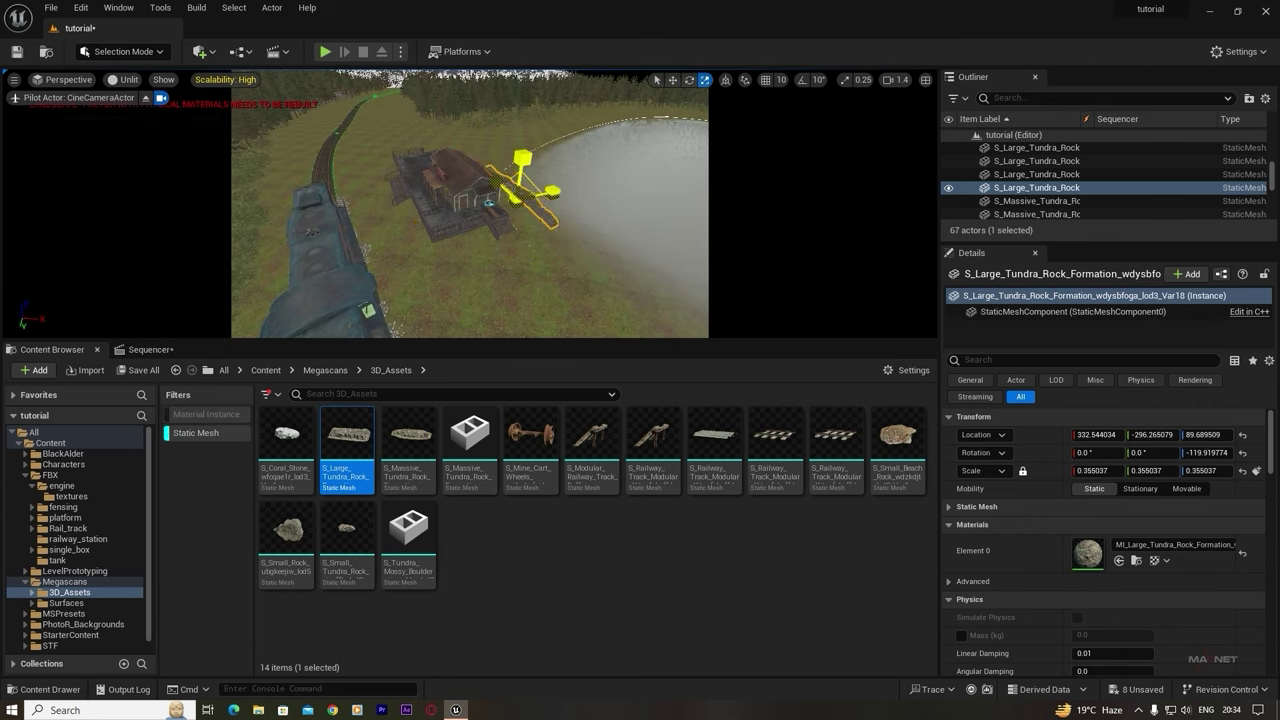
{"action": "left_click_drag", "start_coordinate": [457, 170], "coordinate": [505, 205]}
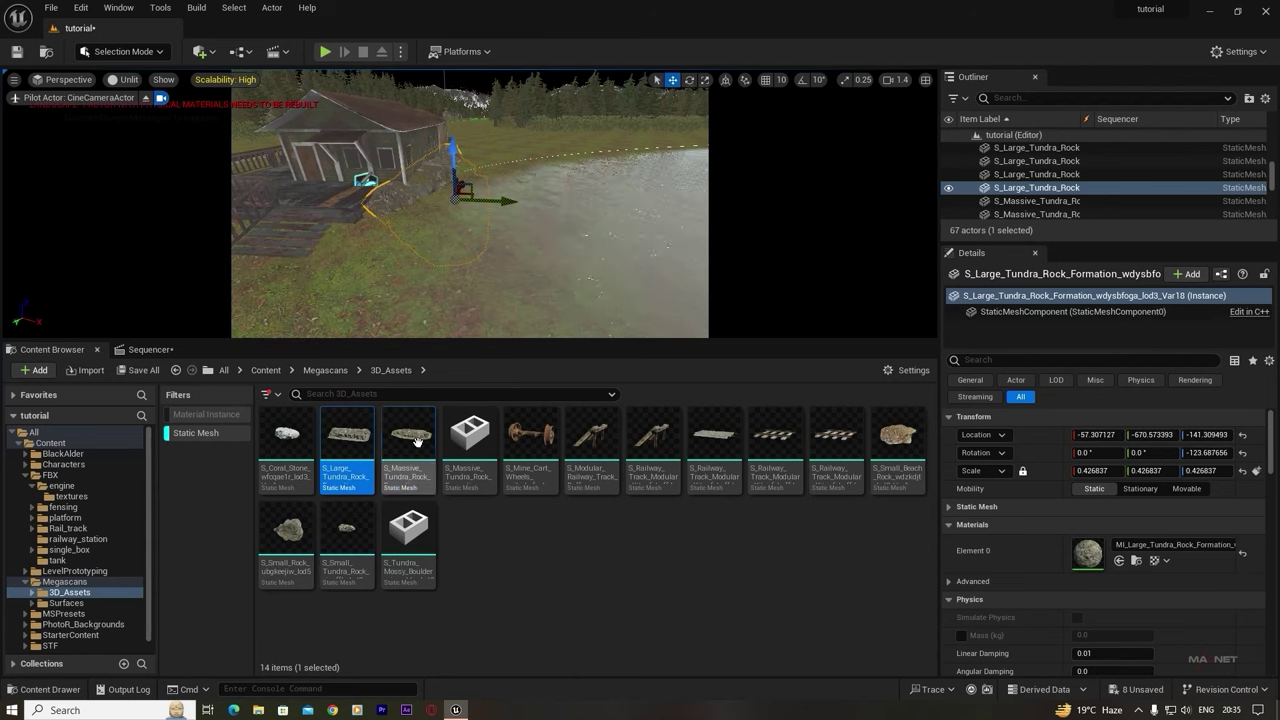
- Place the S_Massive_Tundra_Rock formation at about 0.17 scale by the station steps and add the S_Small_Tundra_Rock near the lakeshore
{"action": "left_click_drag", "start_coordinate": [417, 442], "coordinate": [489, 221]}
{"action": "key", "text": "r"}
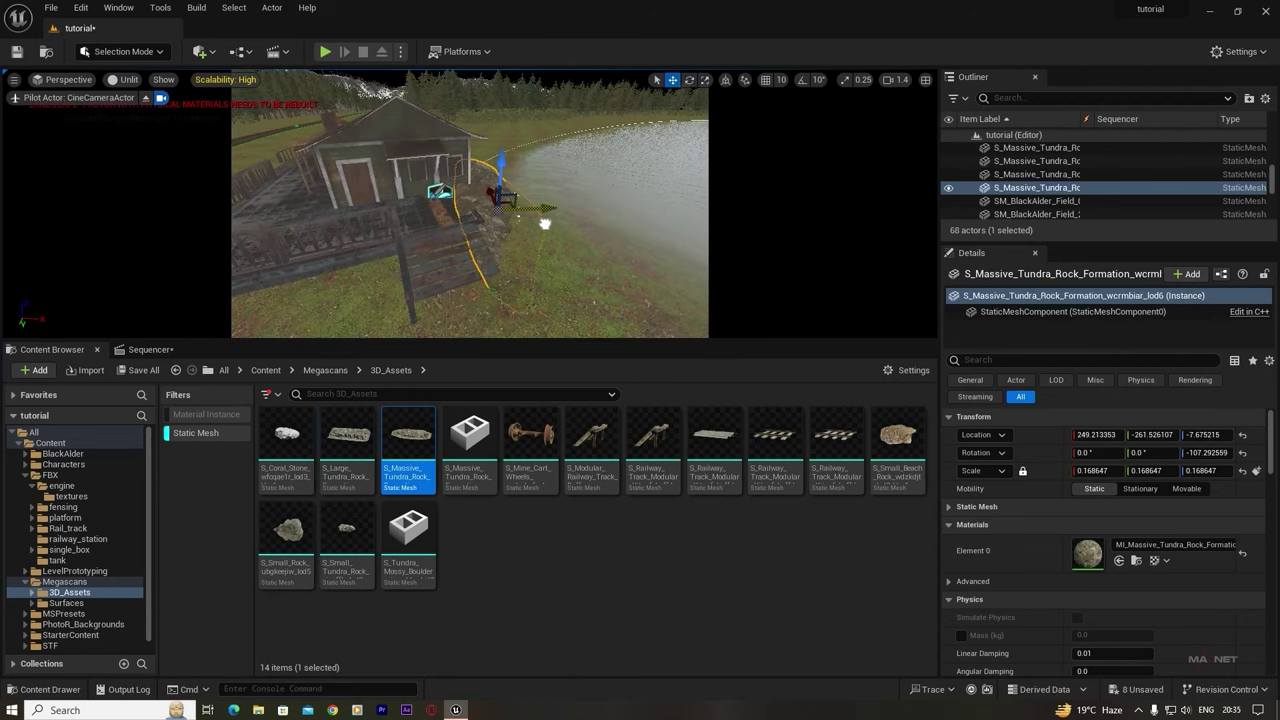
{"action": "left_click_drag", "start_coordinate": [346, 545], "coordinate": [589, 290]}
{"action": "key", "text": "r"}
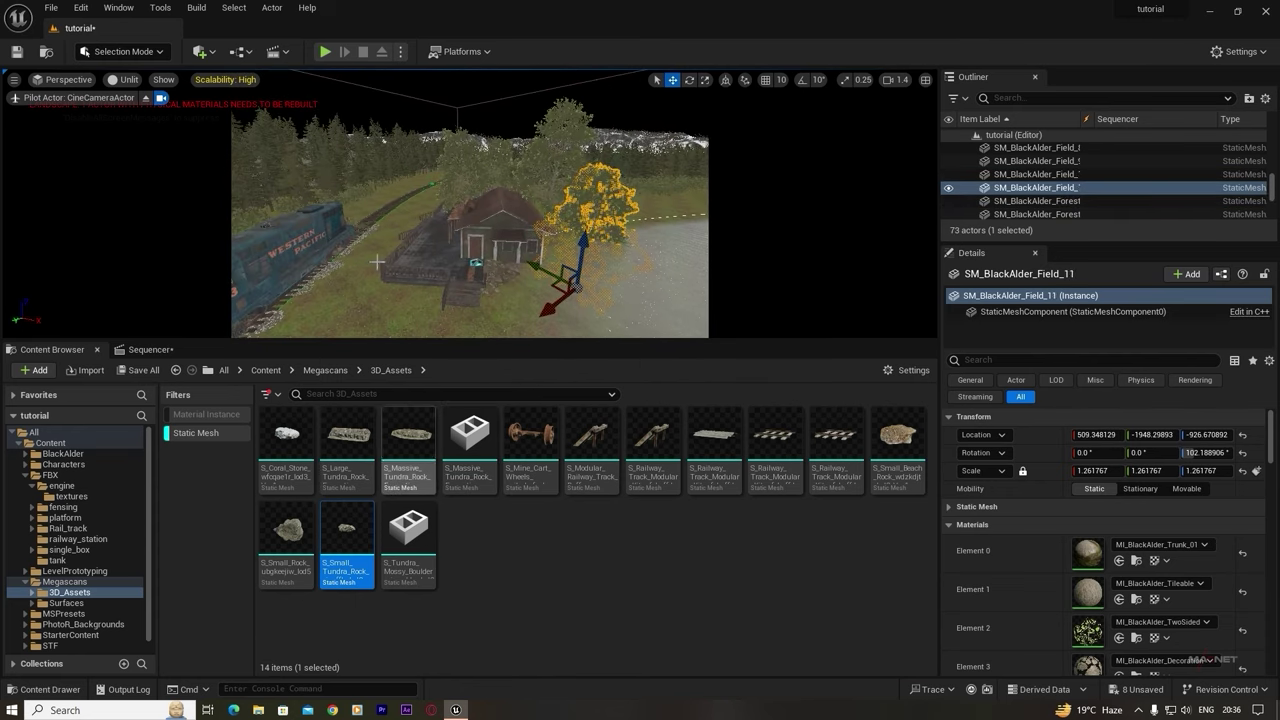
- Return the viewport to Lit view and enlarge it, with the Static Mesh asset filter cleared
{"action": "left_click", "coordinate": [127, 80]}
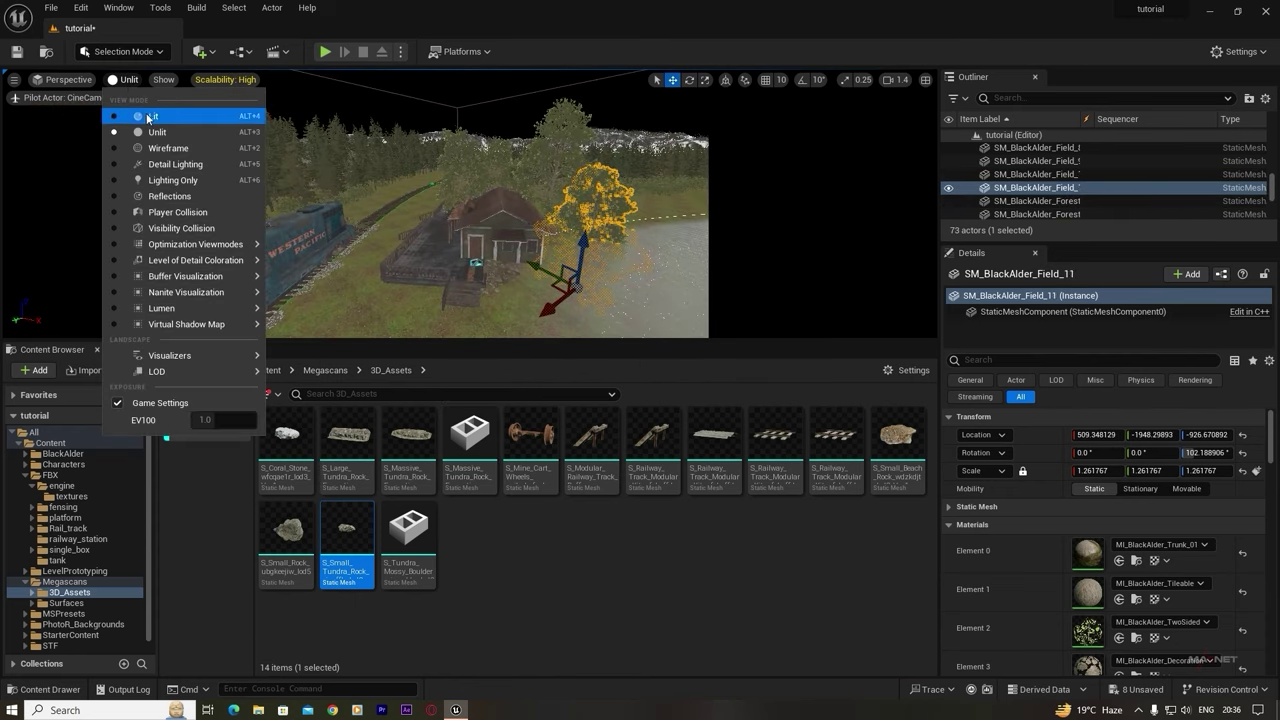
{"action": "left_click", "coordinate": [147, 117]}
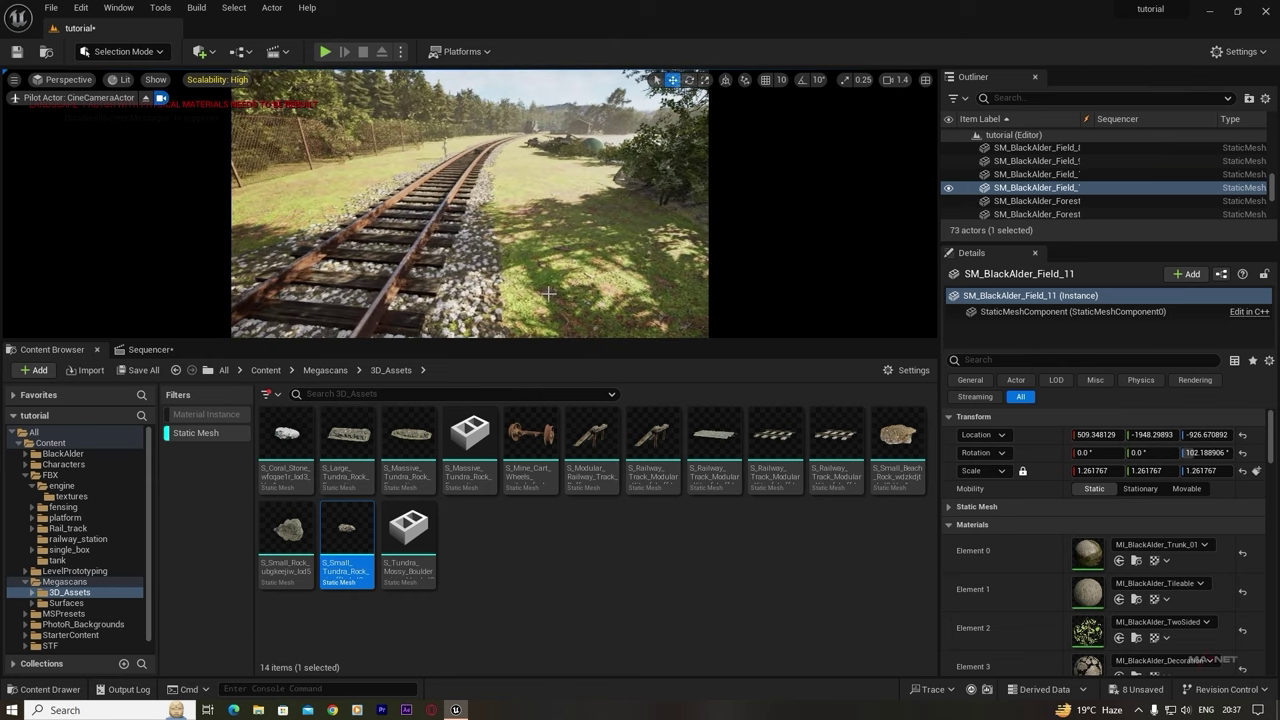
{"action": "left_click", "coordinate": [179, 434]}
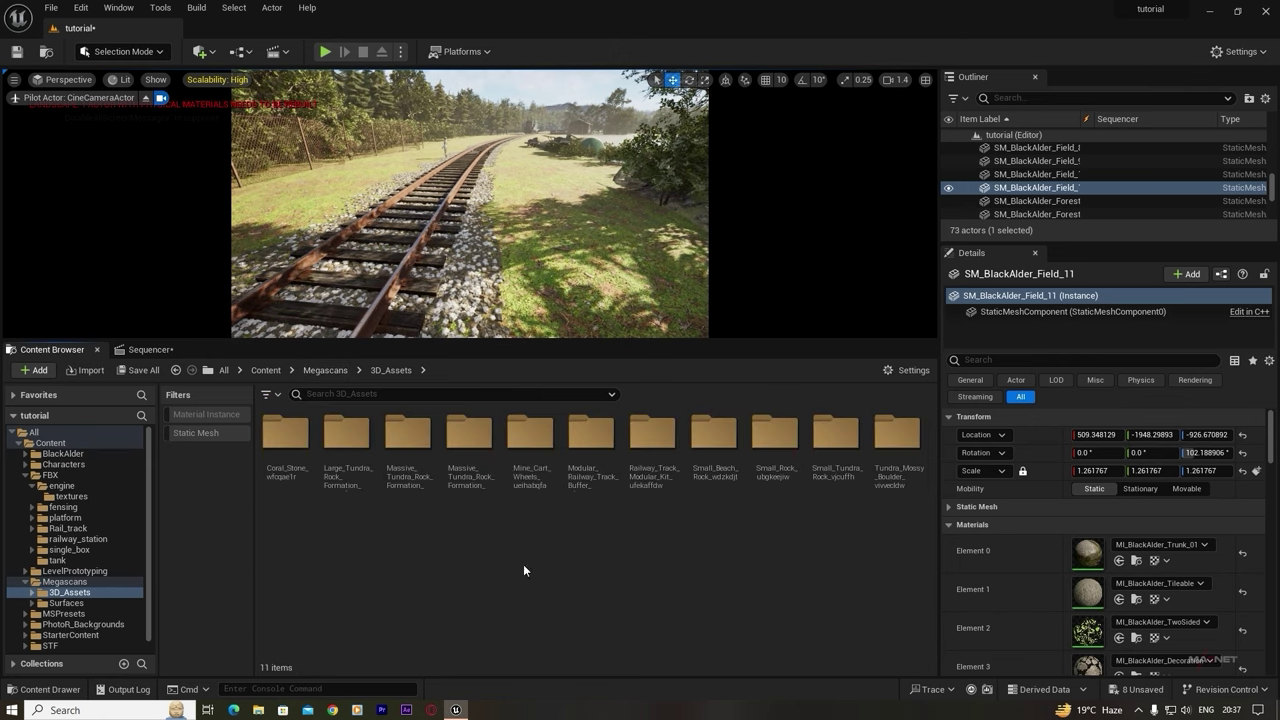
{"action": "left_click_drag", "start_coordinate": [445, 340], "coordinate": [445, 396]}
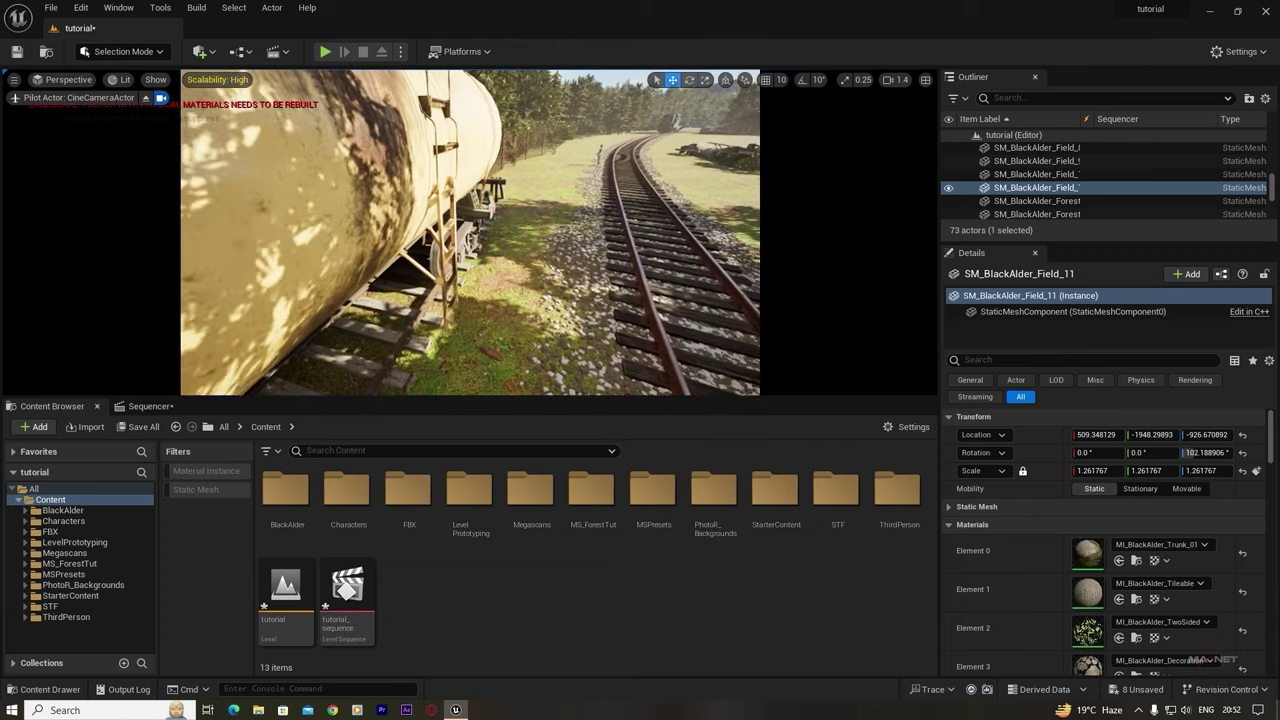
- Switch to Foliage mode and list only the static meshes of the MS_ForestTut folder
{"action": "left_click", "coordinate": [70, 564]}
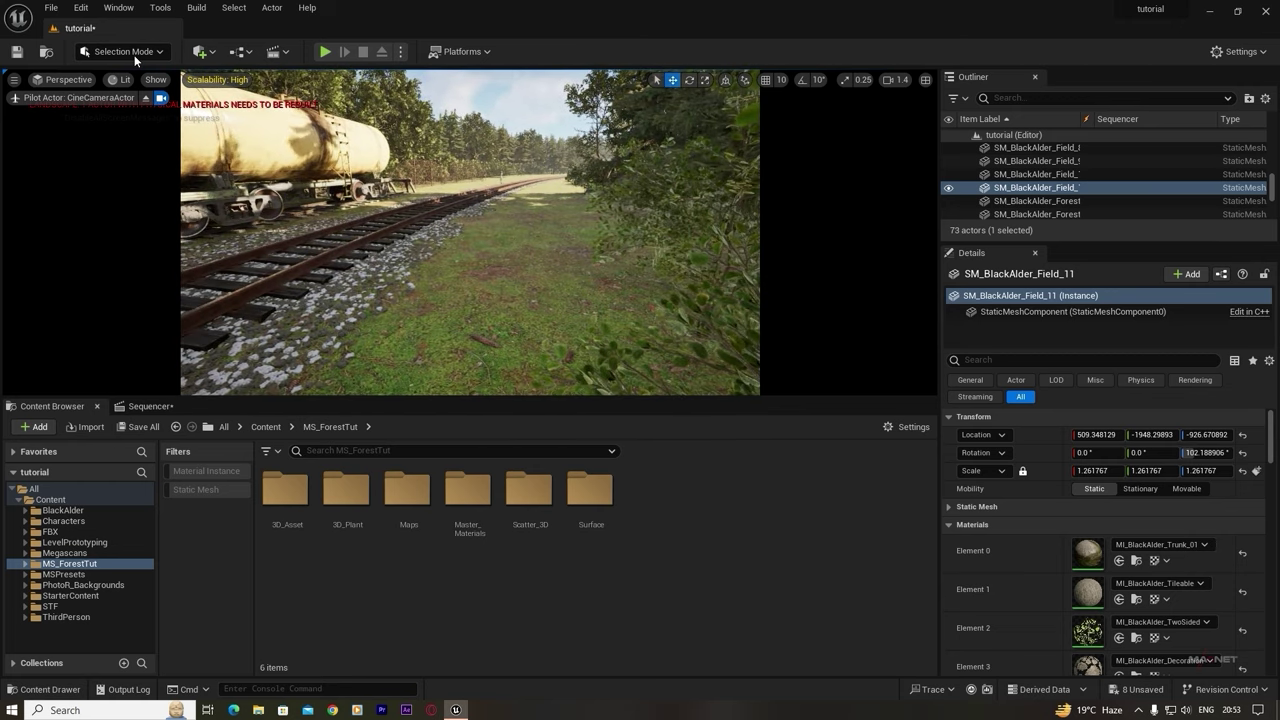
{"action": "left_click", "coordinate": [123, 51]}
{"action": "left_click", "coordinate": [140, 114]}
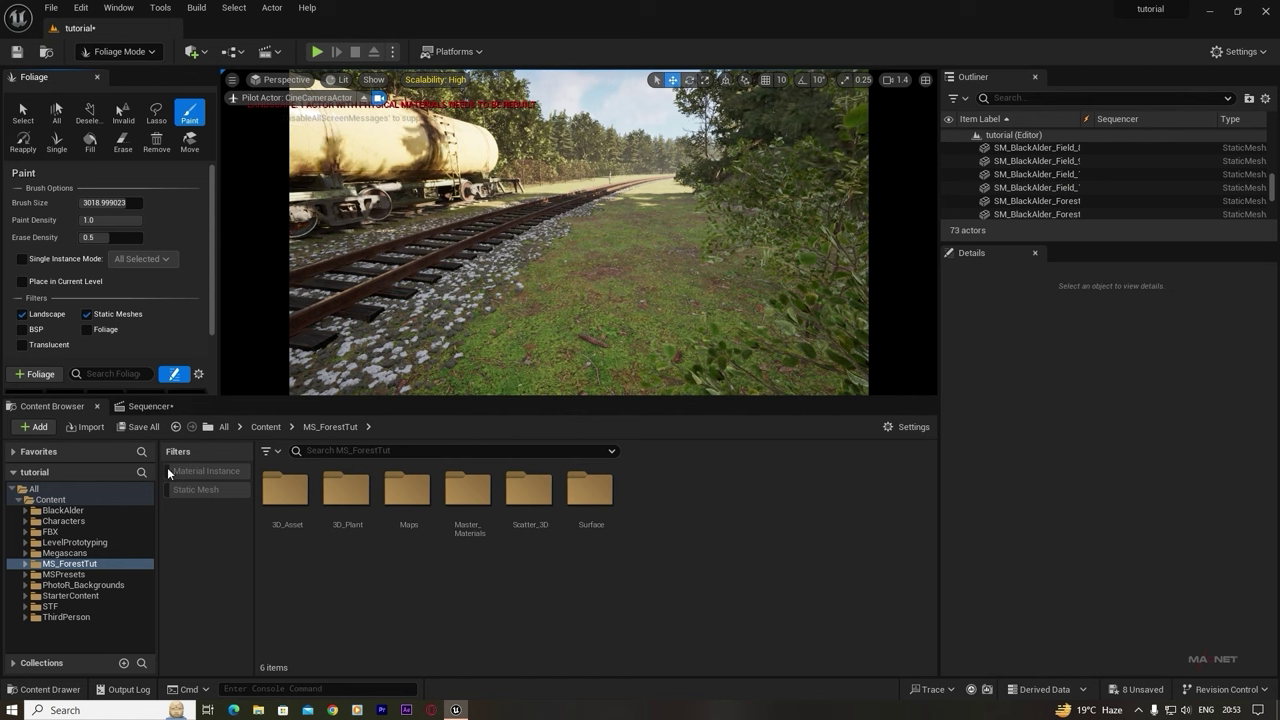
{"action": "left_click_drag", "start_coordinate": [211, 233], "coordinate": [211, 345]}
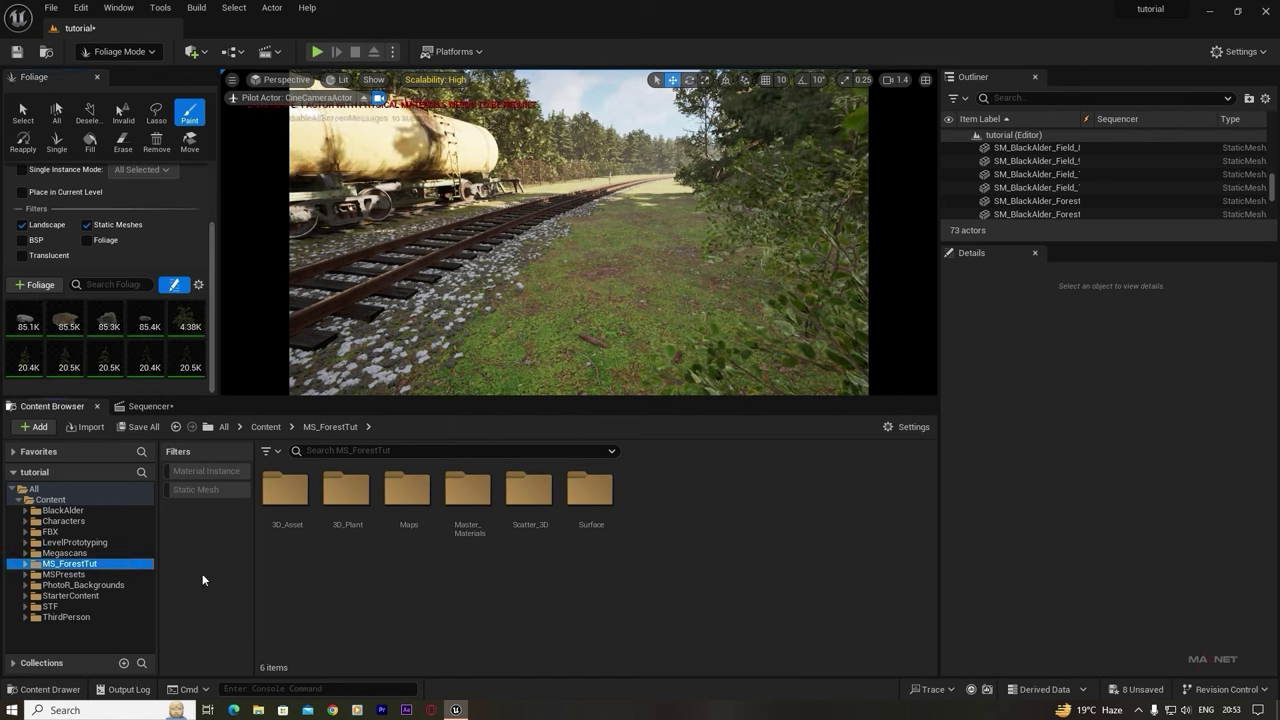
{"action": "left_click", "coordinate": [190, 489]}
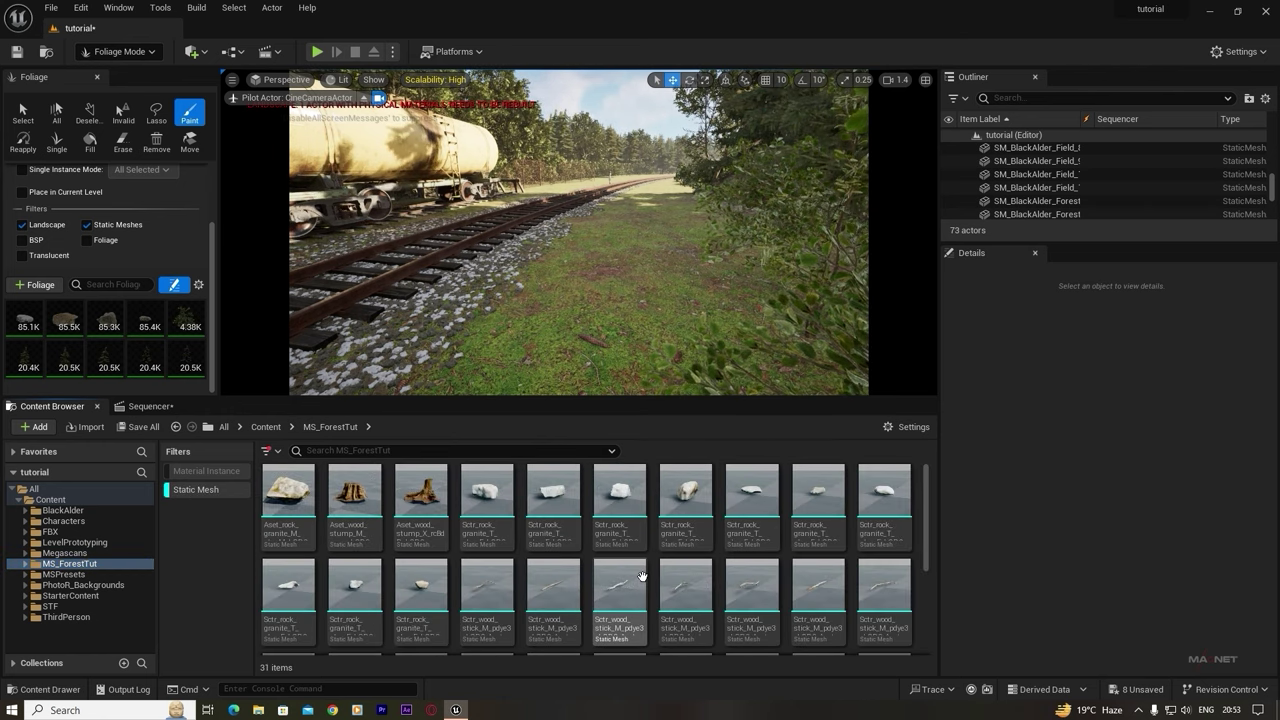
- Enable Nanite on four MS_ForestTut plant meshes: the leaf-cluster Var1_LOD0, Var2_LOD0 and Var3_LOD0, plus the last mesh in the list
{"action": "scroll", "coordinate": [642, 576], "scroll_direction": "down", "scroll_amount": 3}
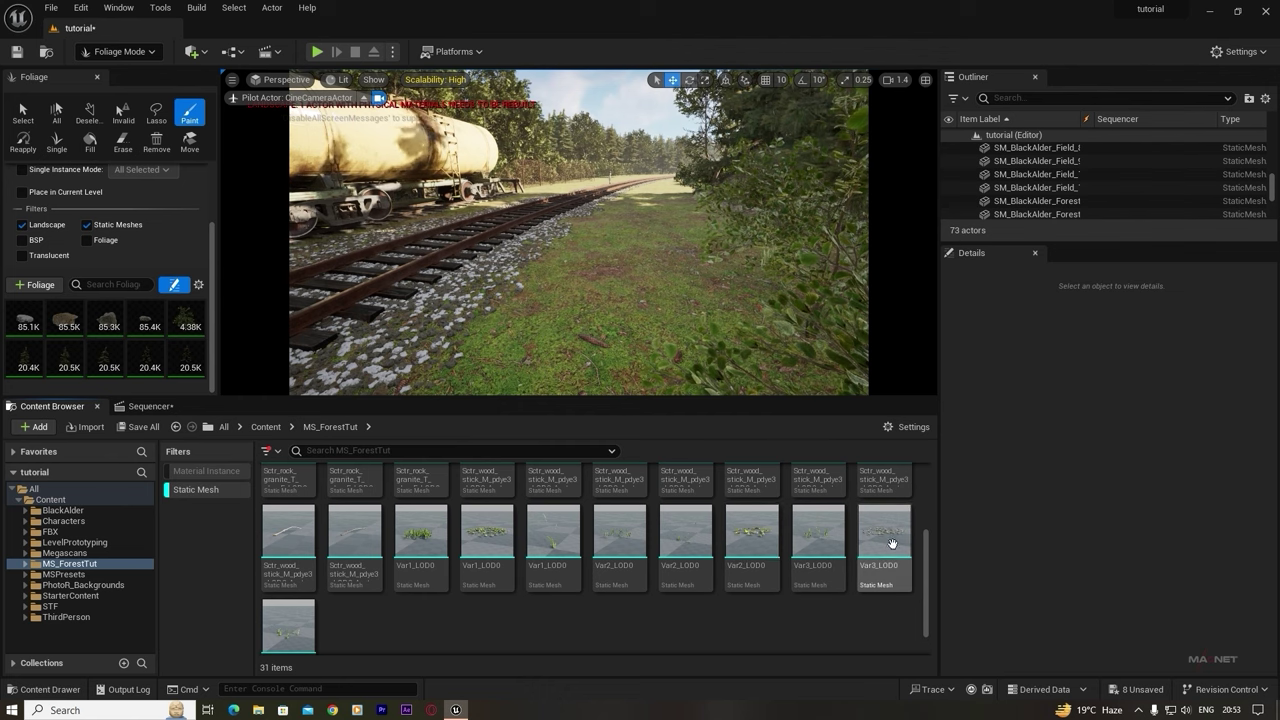
{"action": "left_click", "coordinate": [869, 543]}
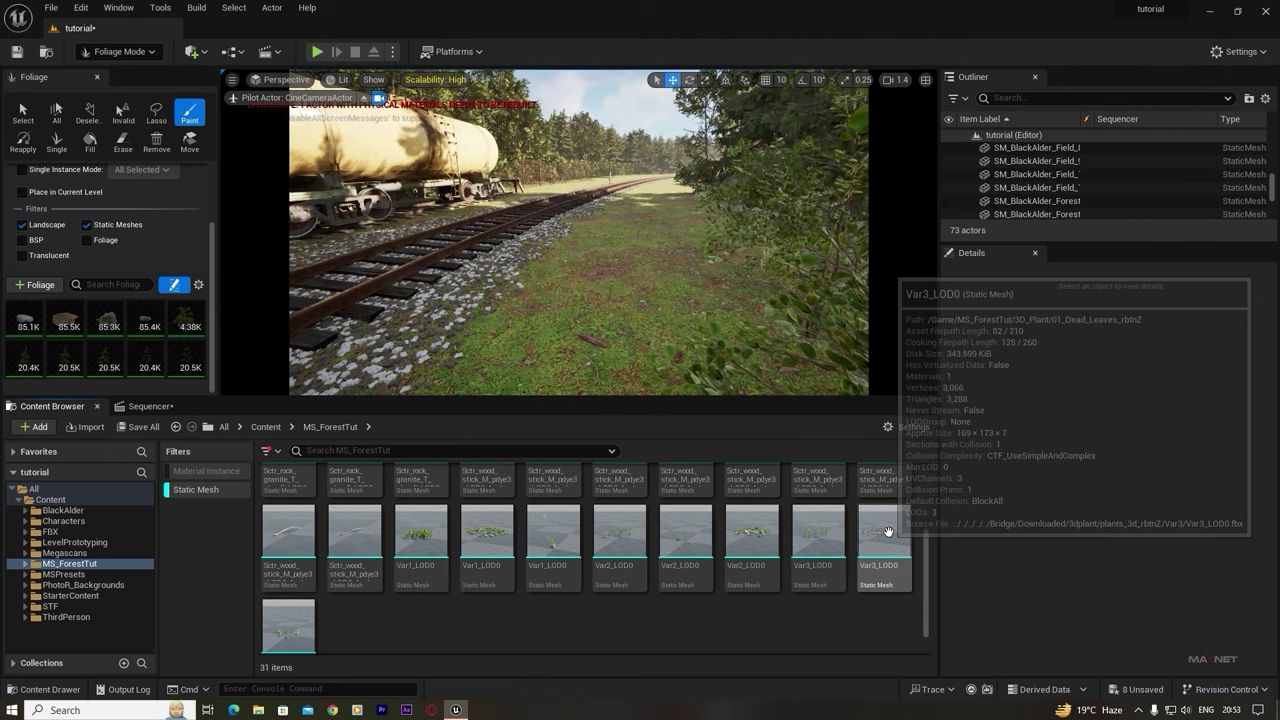
{"action": "left_click", "coordinate": [493, 526], "text": "ctrl"}
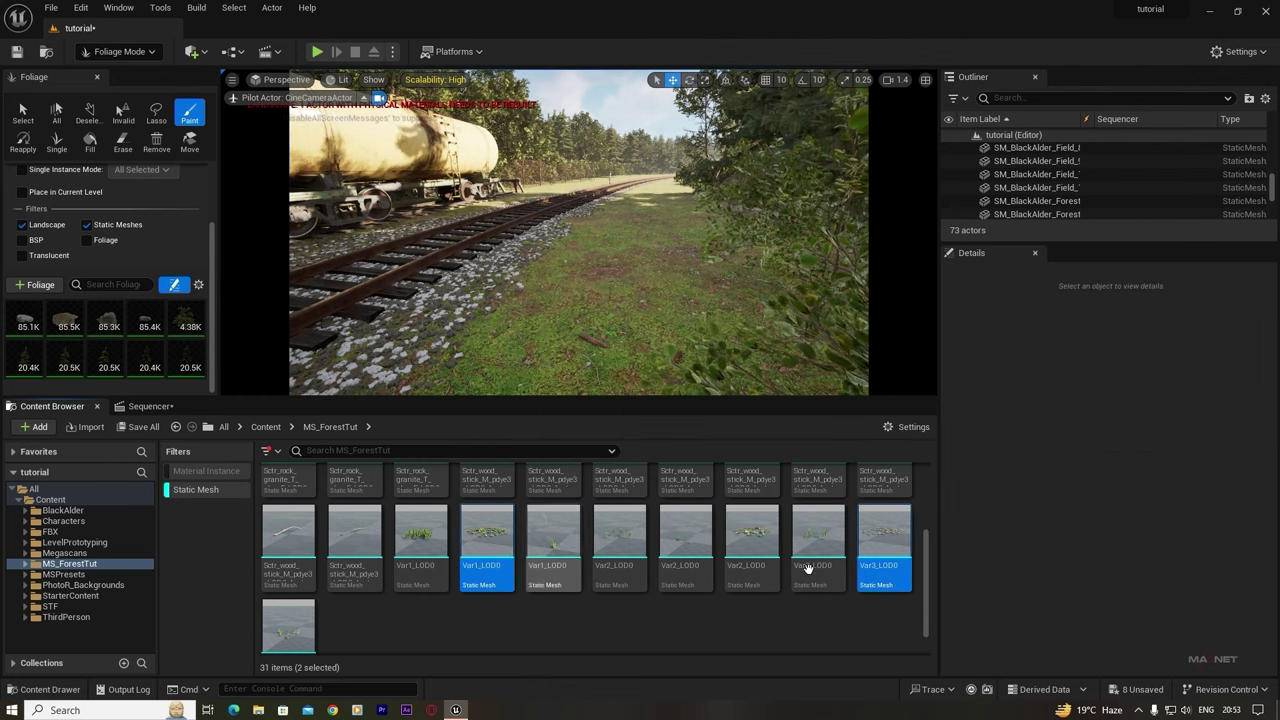
{"action": "left_click", "coordinate": [745, 535], "text": "ctrl"}
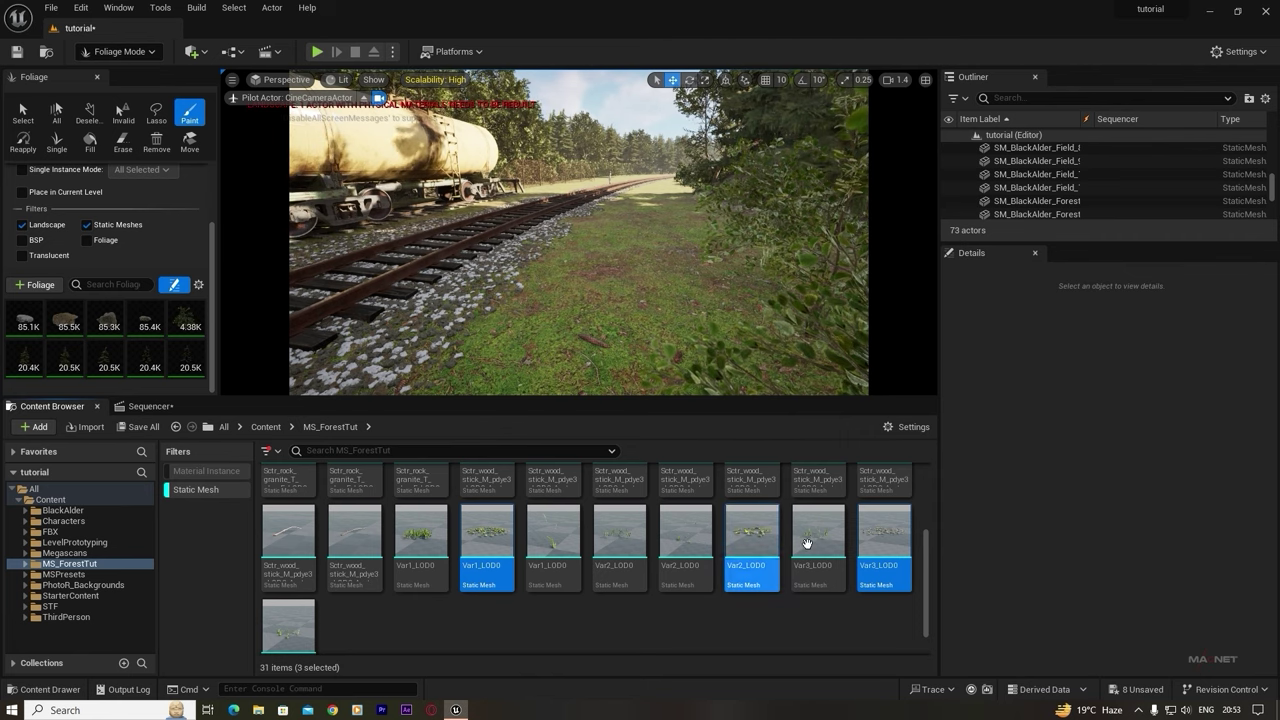
{"action": "left_click", "coordinate": [295, 617], "text": "ctrl"}
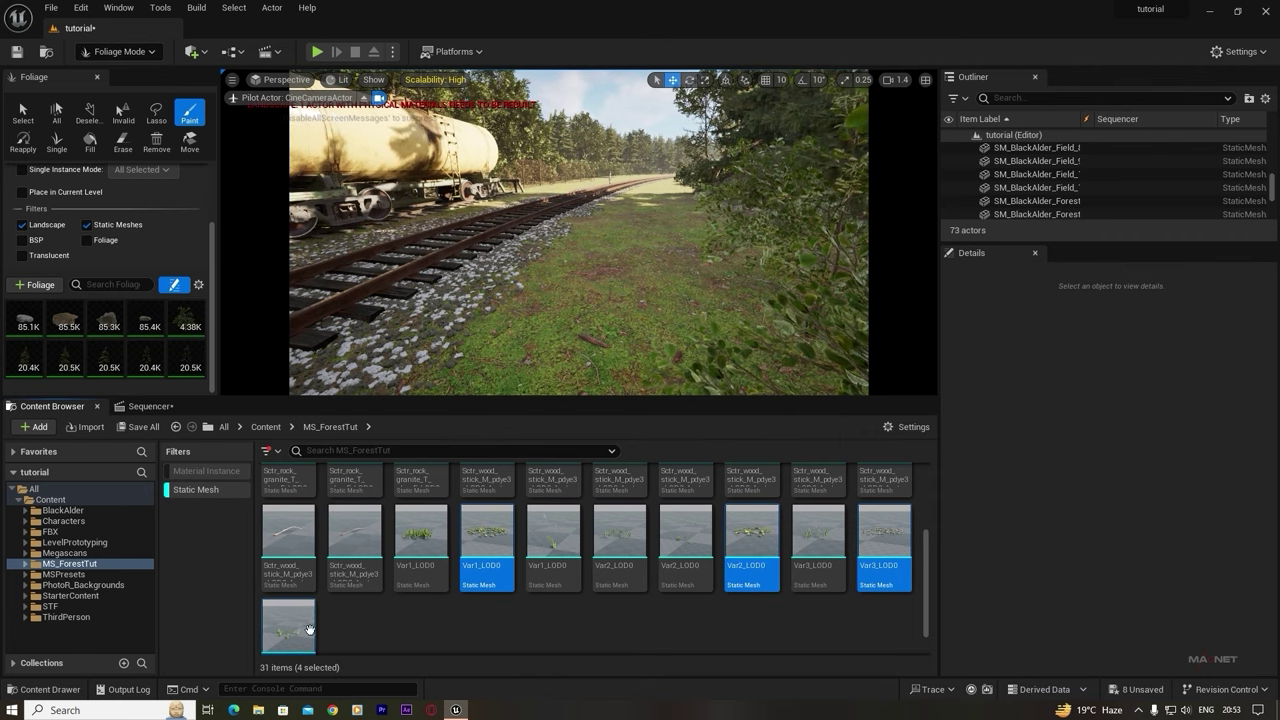
{"action": "right_click", "coordinate": [757, 536]}
{"action": "mouse_move", "coordinate": [823, 172]}
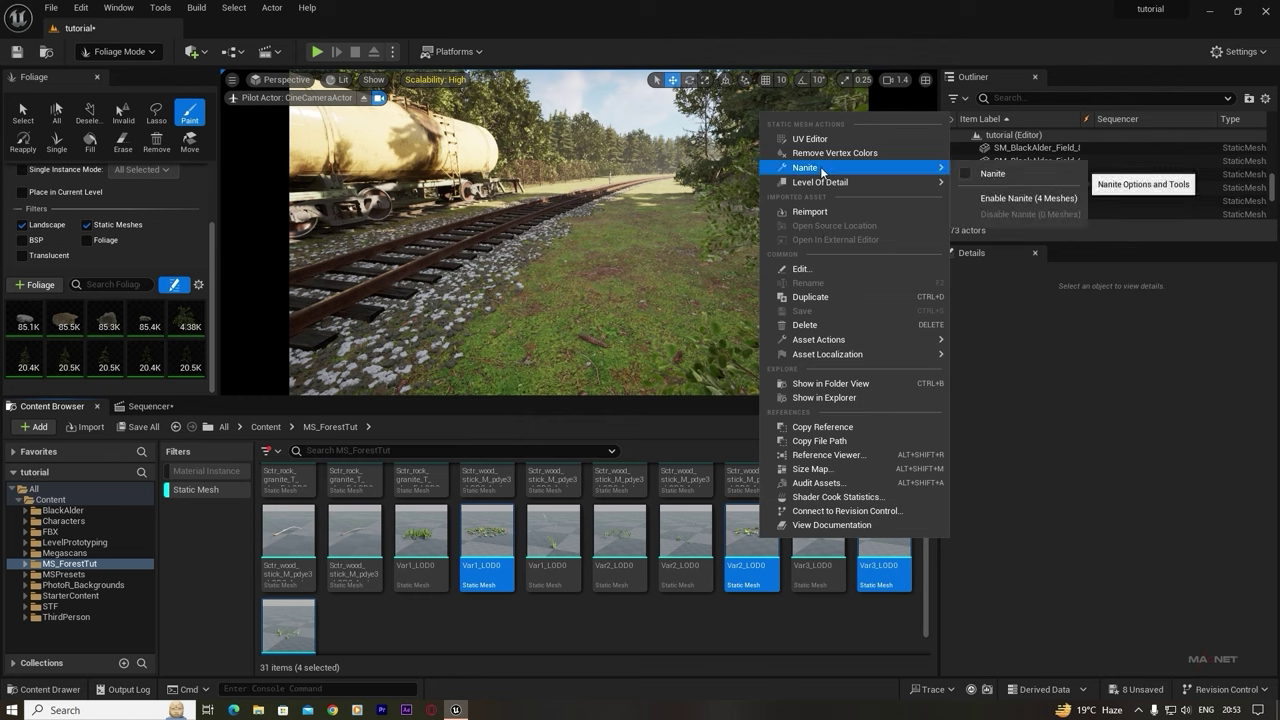
{"action": "left_click", "coordinate": [1003, 202]}
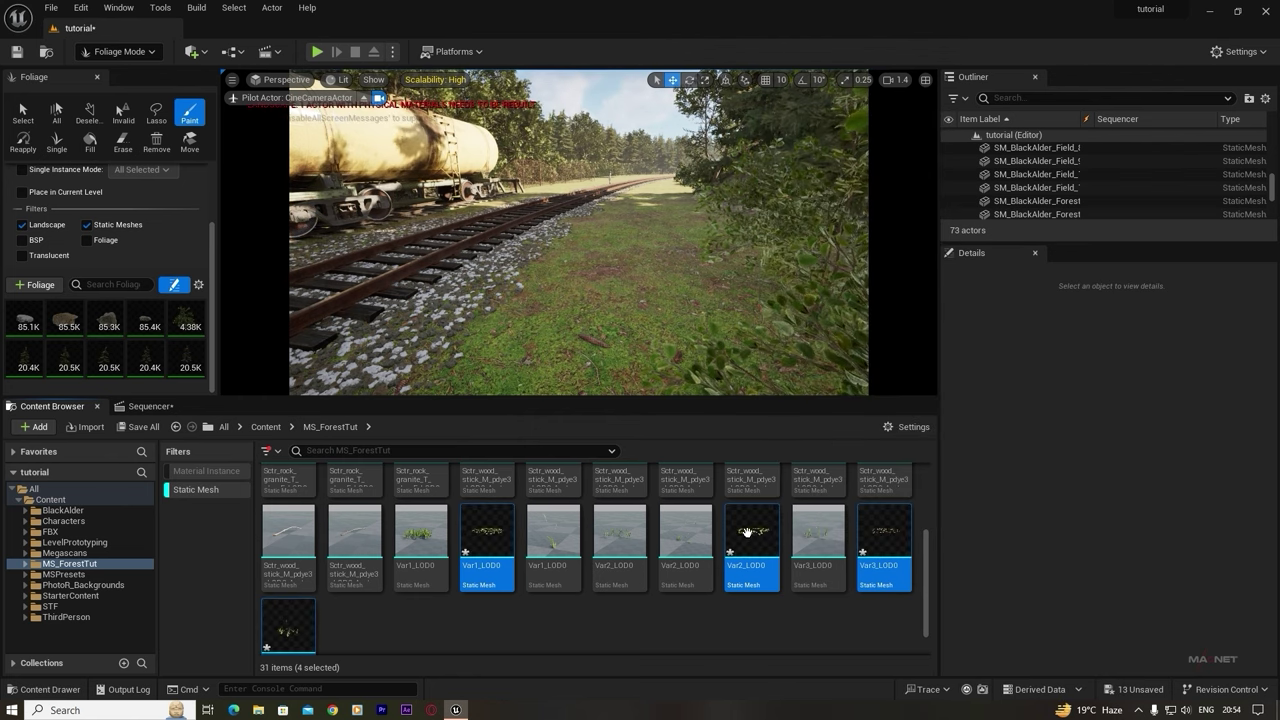
- Add the four Nanite plant meshes to the foliage palette and select only these four types
{"action": "left_click_drag", "start_coordinate": [747, 533], "coordinate": [138, 370]}
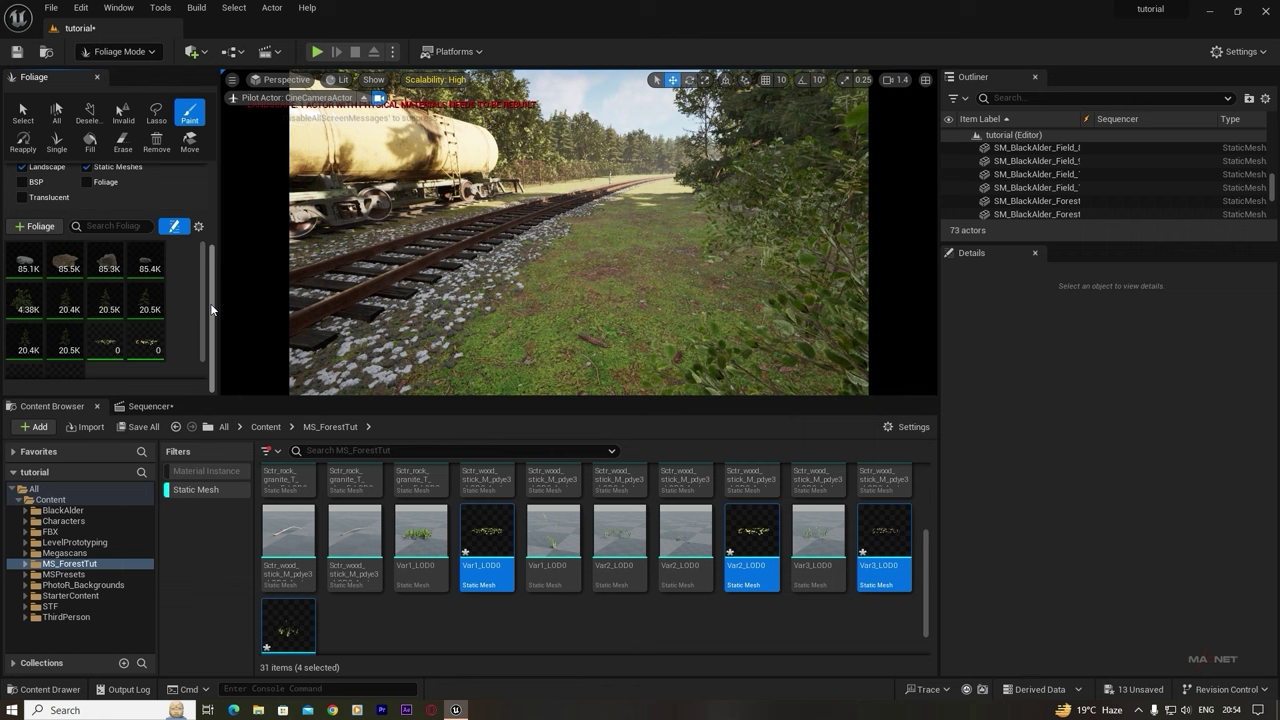
{"action": "left_click", "coordinate": [111, 352]}
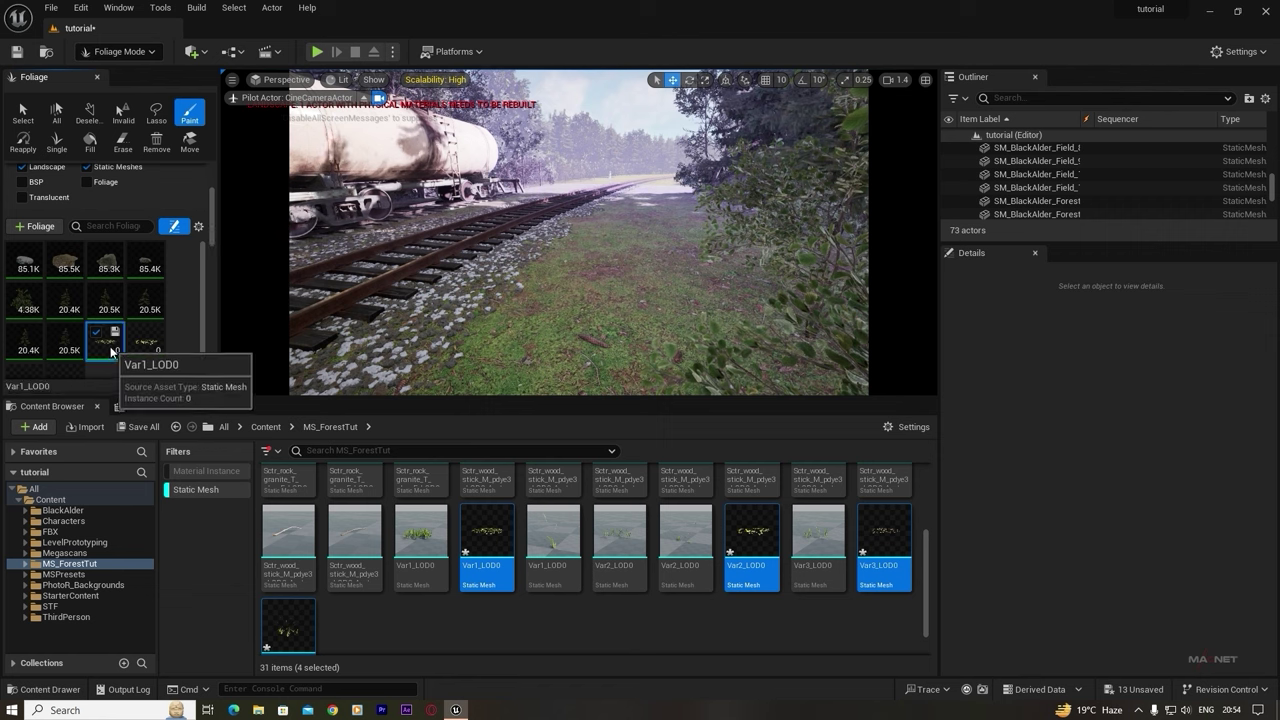
{"action": "key", "text": "ctrl+a"}
{"action": "scroll", "coordinate": [106, 302], "scroll_direction": "down", "scroll_amount": 1}
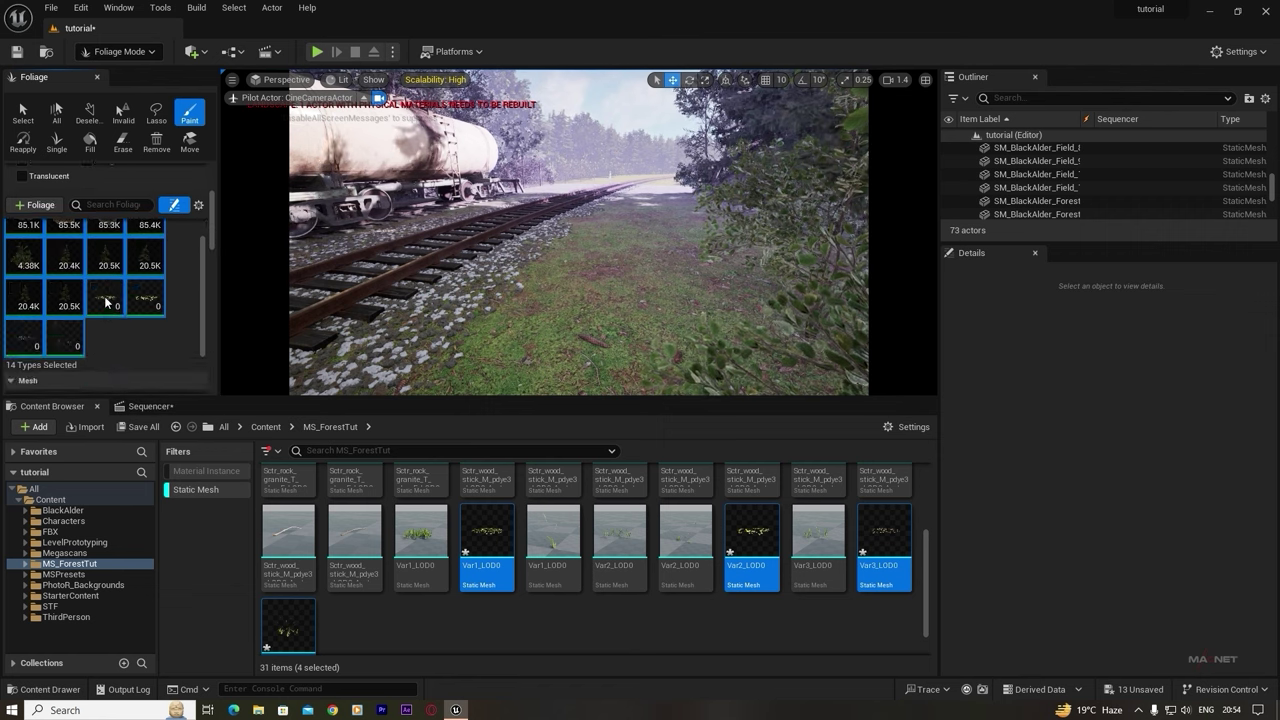
{"action": "scroll", "coordinate": [68, 270], "scroll_direction": "up", "scroll_amount": 1}
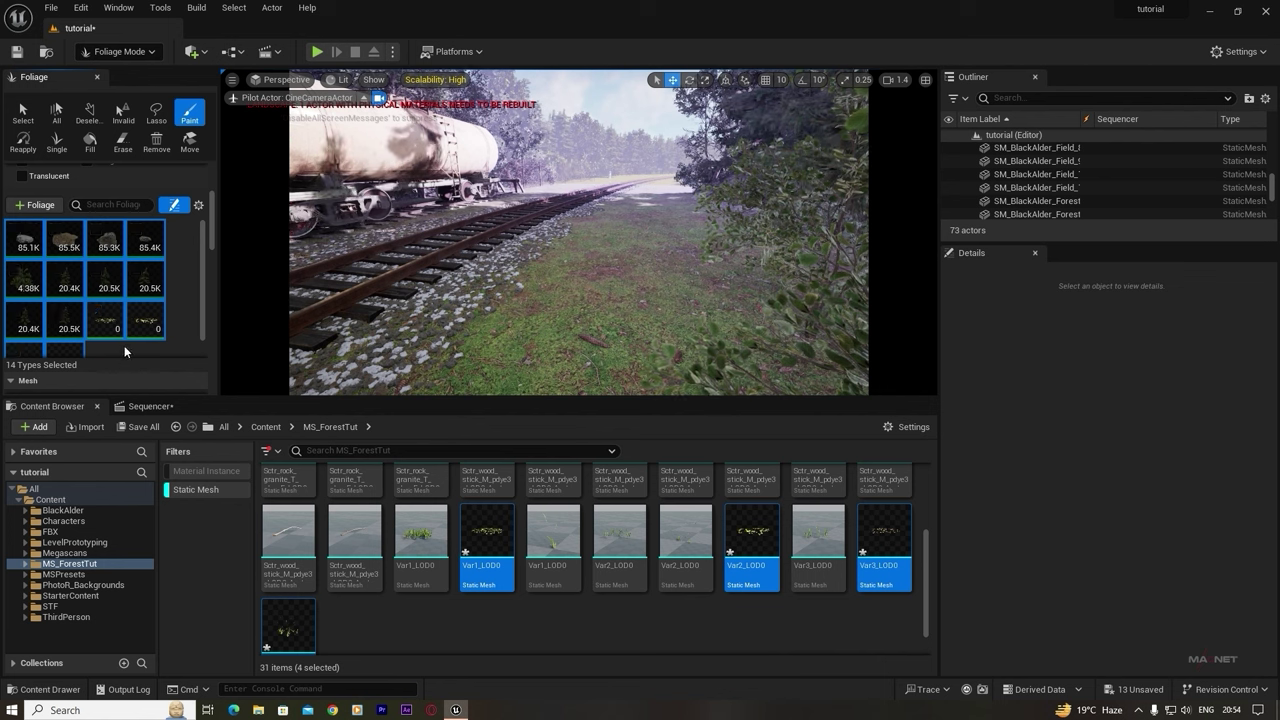
{"action": "scroll", "coordinate": [112, 330], "scroll_direction": "down", "scroll_amount": 1}
{"action": "left_click", "coordinate": [105, 278]}
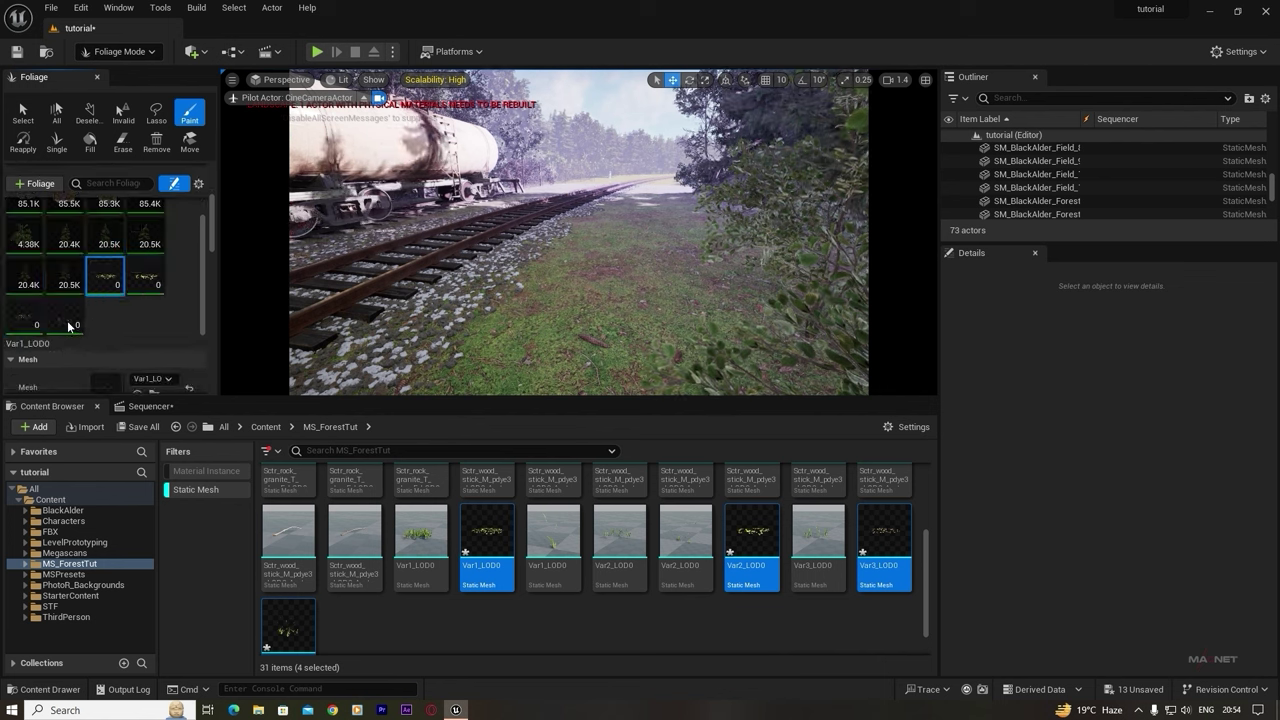
{"action": "left_click", "coordinate": [67, 326], "text": "shift"}
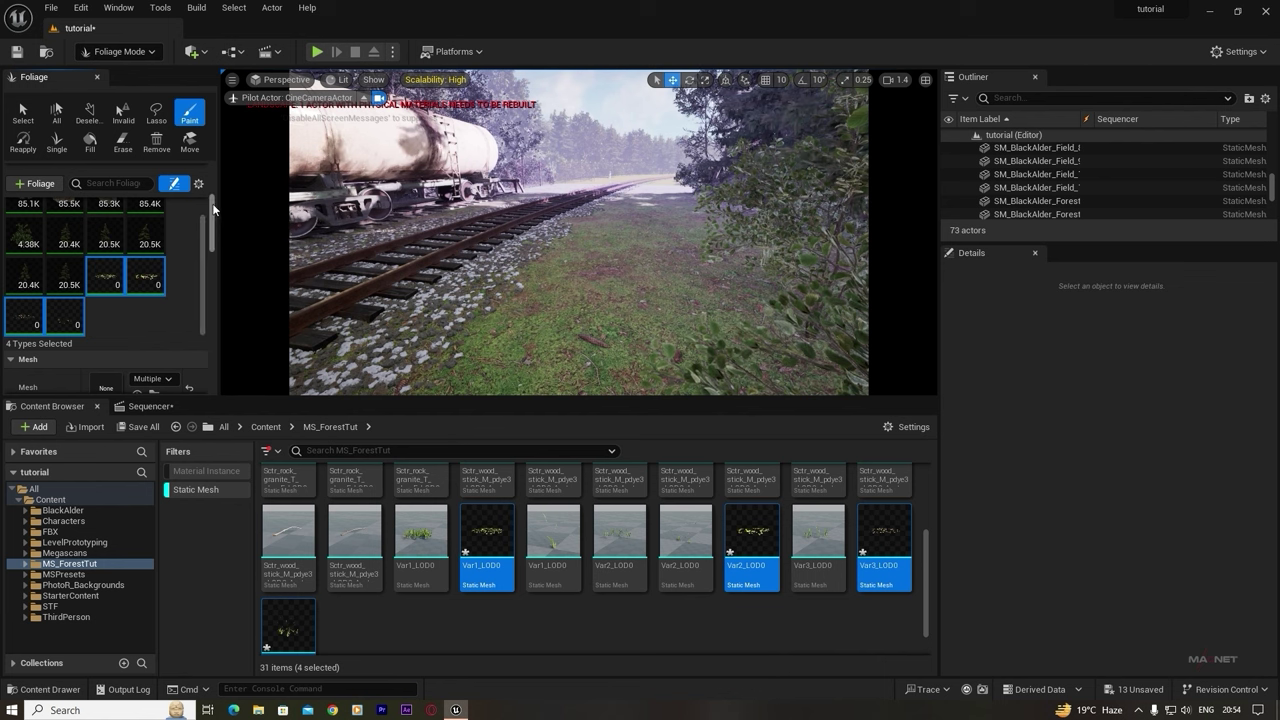
- Set the foliage brush size to 100 and exclude static meshes from the surfaces that can be painted
{"action": "mouse_move", "coordinate": [213, 208]}
{"action": "left_mouse_down"}
{"action": "mouse_move", "coordinate": [215, 239]}
{"action": "mouse_move", "coordinate": [213, 164]}
{"action": "left_mouse_up"}
{"action": "left_click_drag", "start_coordinate": [118, 203], "coordinate": [93, 203]}
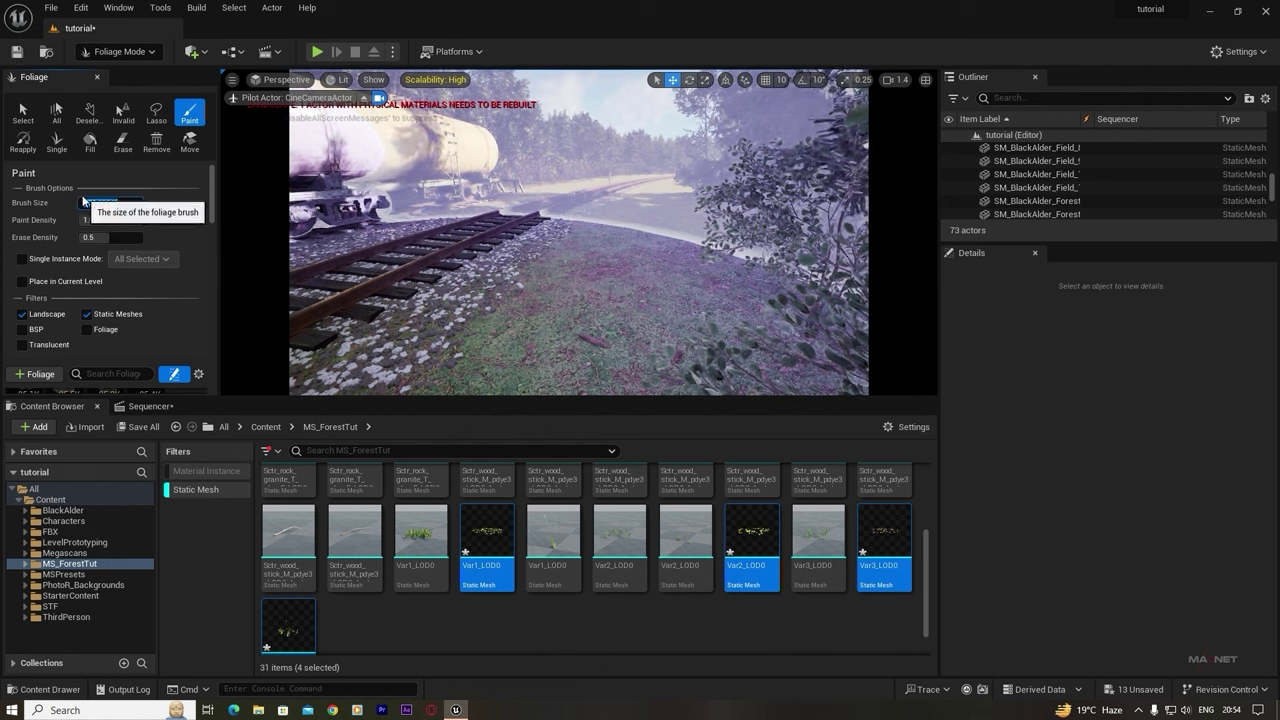
{"action": "type", "text": "00.0"}
{"action": "key", "text": "Return"}
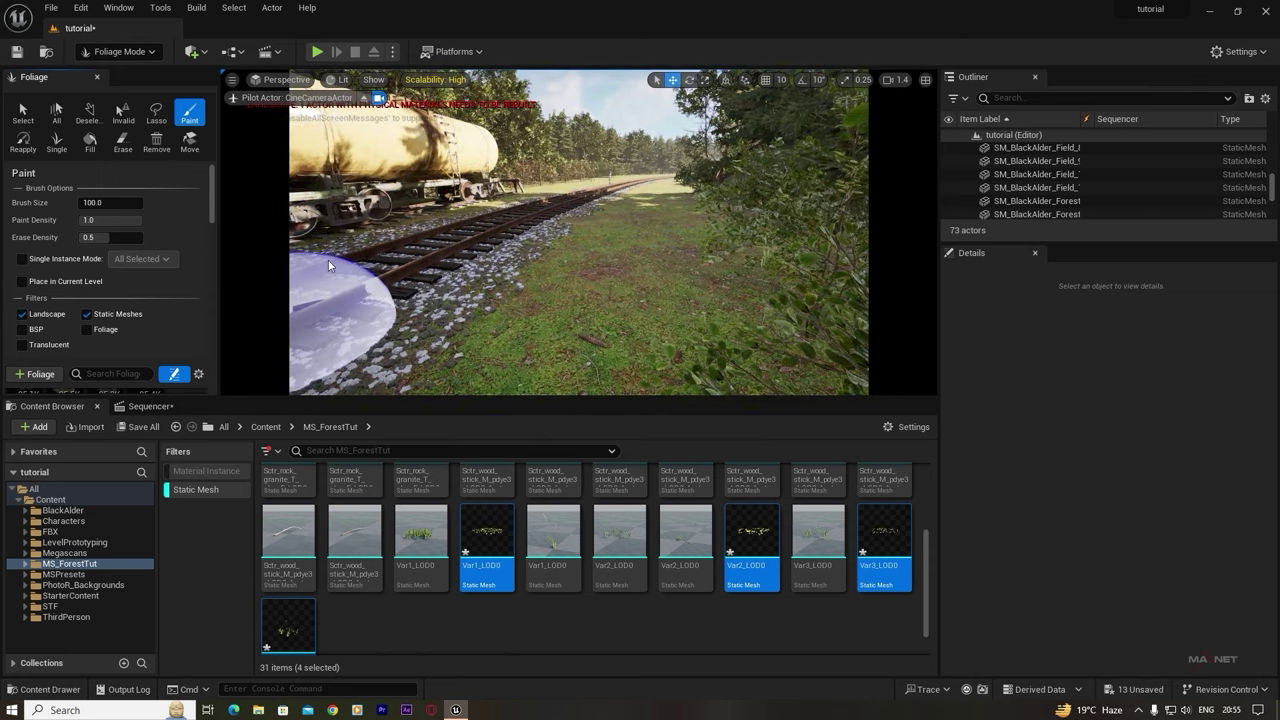
{"action": "left_click", "coordinate": [87, 314]}
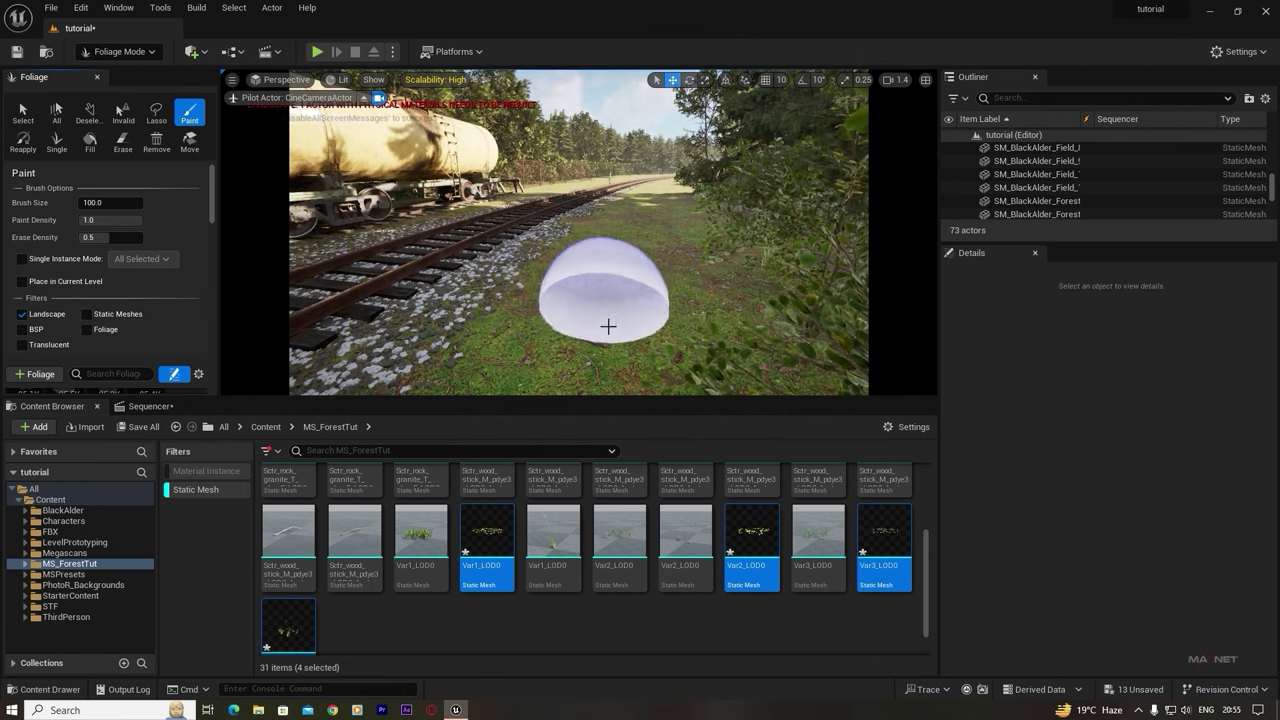
- Paint the four plant types on the grass beside the tracks and erase part of them near the gravel edge
{"action": "mouse_move", "coordinate": [620, 310]}
{"action": "left_mouse_down"}
{"action": "mouse_move", "coordinate": [623, 323]}
{"action": "mouse_move", "coordinate": [637, 263]}
{"action": "left_mouse_up"}
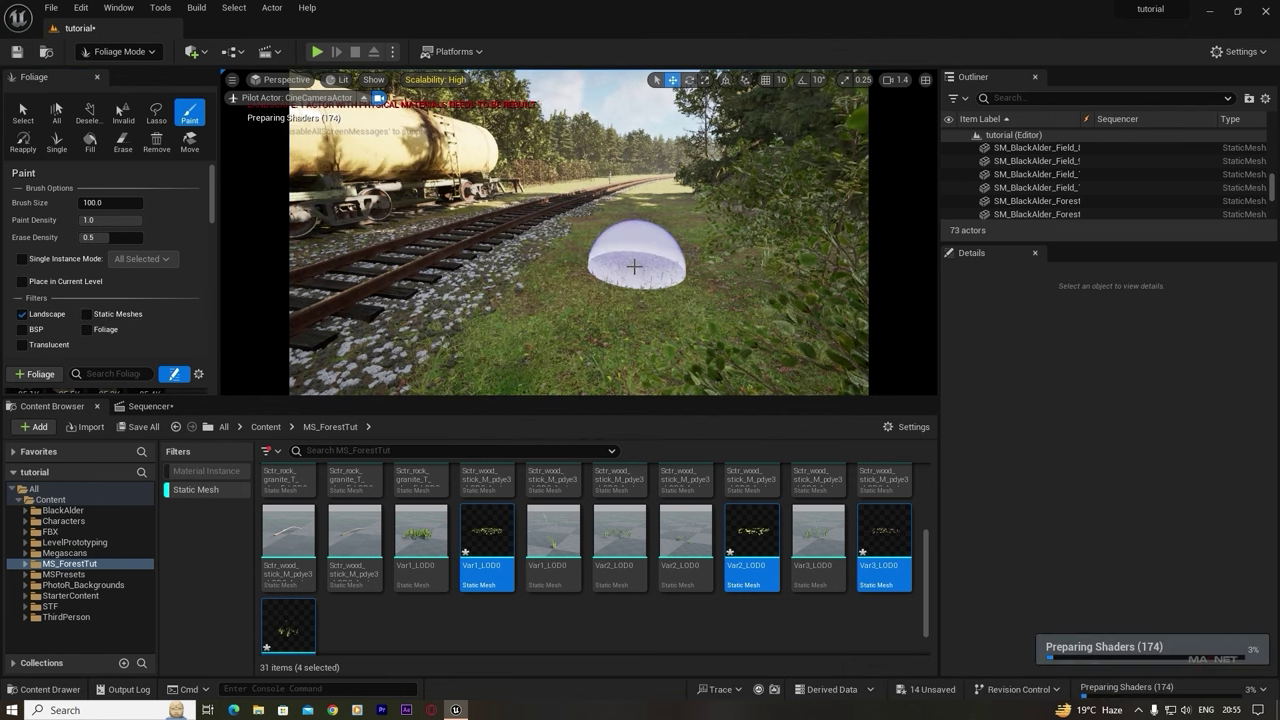
{"action": "key", "text": "w"}
{"action": "mouse_move", "coordinate": [637, 263]}
{"action": "right_mouse_down"}
{"action": "mouse_move", "coordinate": [700, 290]}
{"action": "mouse_move", "coordinate": [700, 330]}
{"action": "mouse_move", "coordinate": [795, 275]}
{"action": "mouse_move", "coordinate": [655, 280]}
{"action": "mouse_move", "coordinate": [631, 393]}
{"action": "right_mouse_up"}
{"action": "key", "text": "w"}
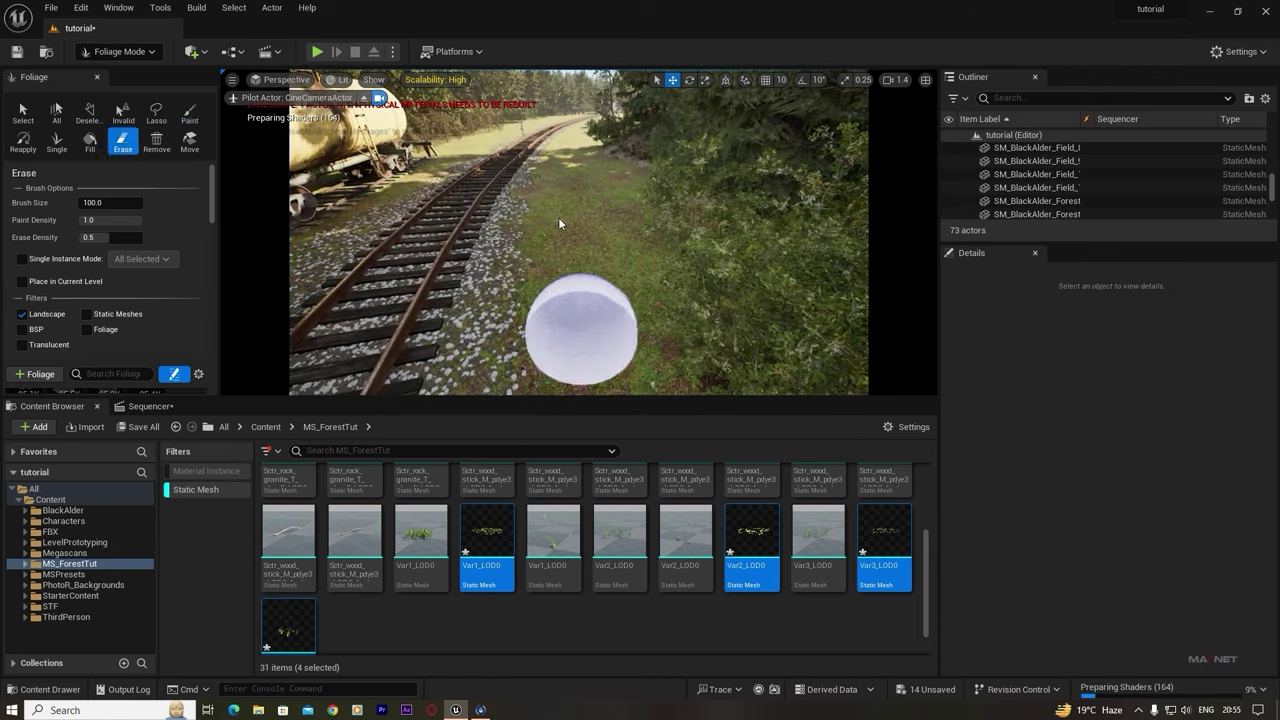
{"action": "left_click_drag", "start_coordinate": [558, 217], "coordinate": [541, 331], "text": "shift"}
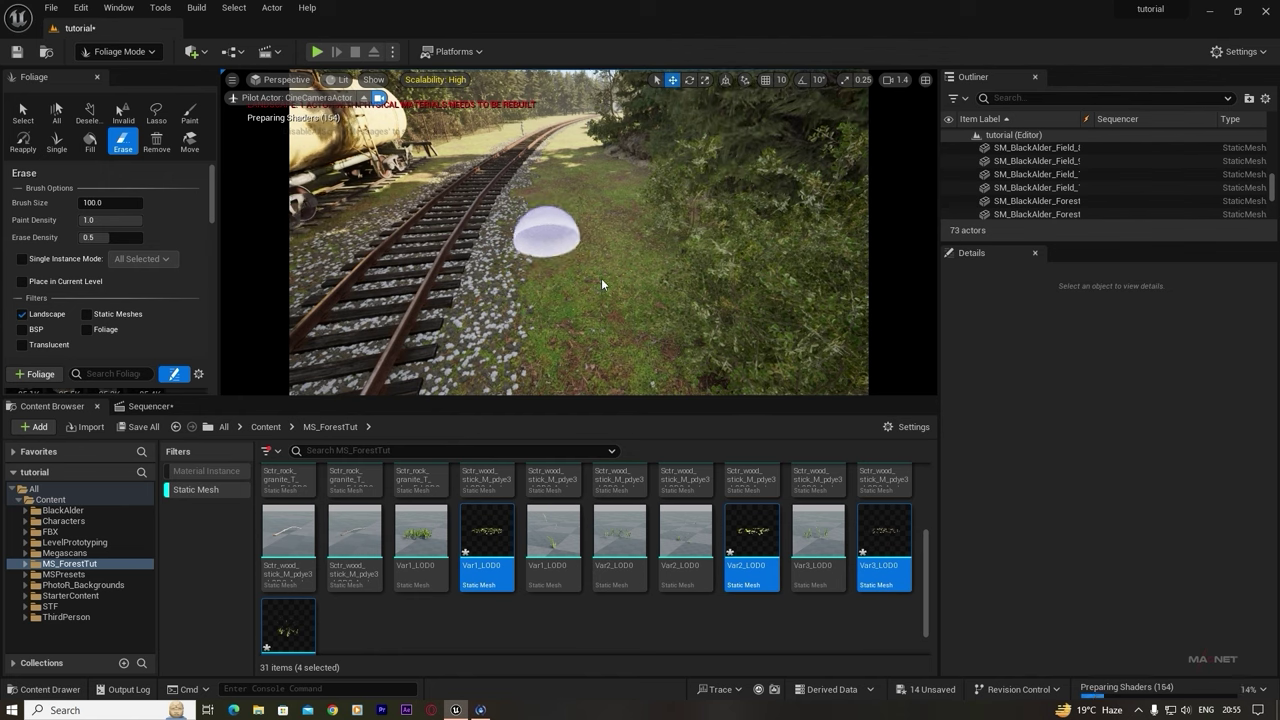
{"action": "key", "text": "w"}
{"action": "mouse_move", "coordinate": [600, 294]}
{"action": "right_mouse_down"}
{"action": "mouse_move", "coordinate": [585, 285]}
{"action": "mouse_move", "coordinate": [610, 290]}
{"action": "mouse_move", "coordinate": [600, 270]}
{"action": "right_mouse_up"}
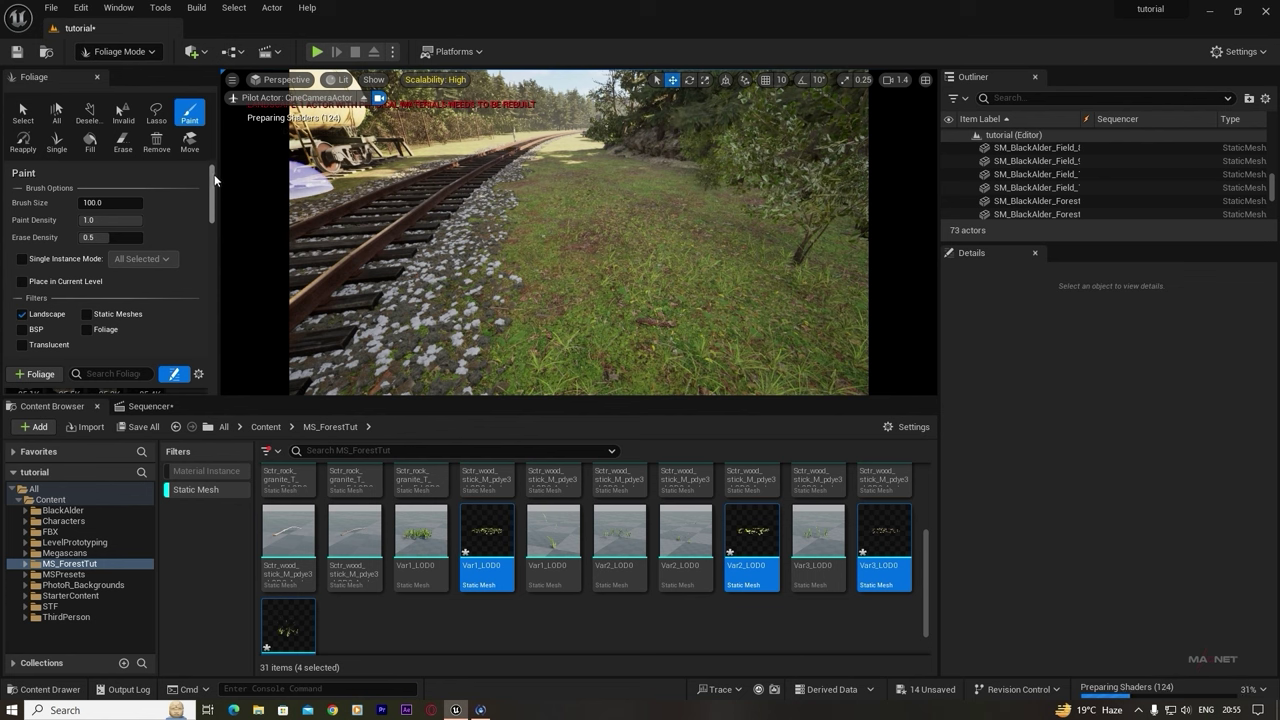
- Deactivate the Var3_LOD0 foliage type that comes last among the four plants and paint the other three on the trackside grass
{"action": "left_click_drag", "start_coordinate": [212, 179], "coordinate": [208, 199]}
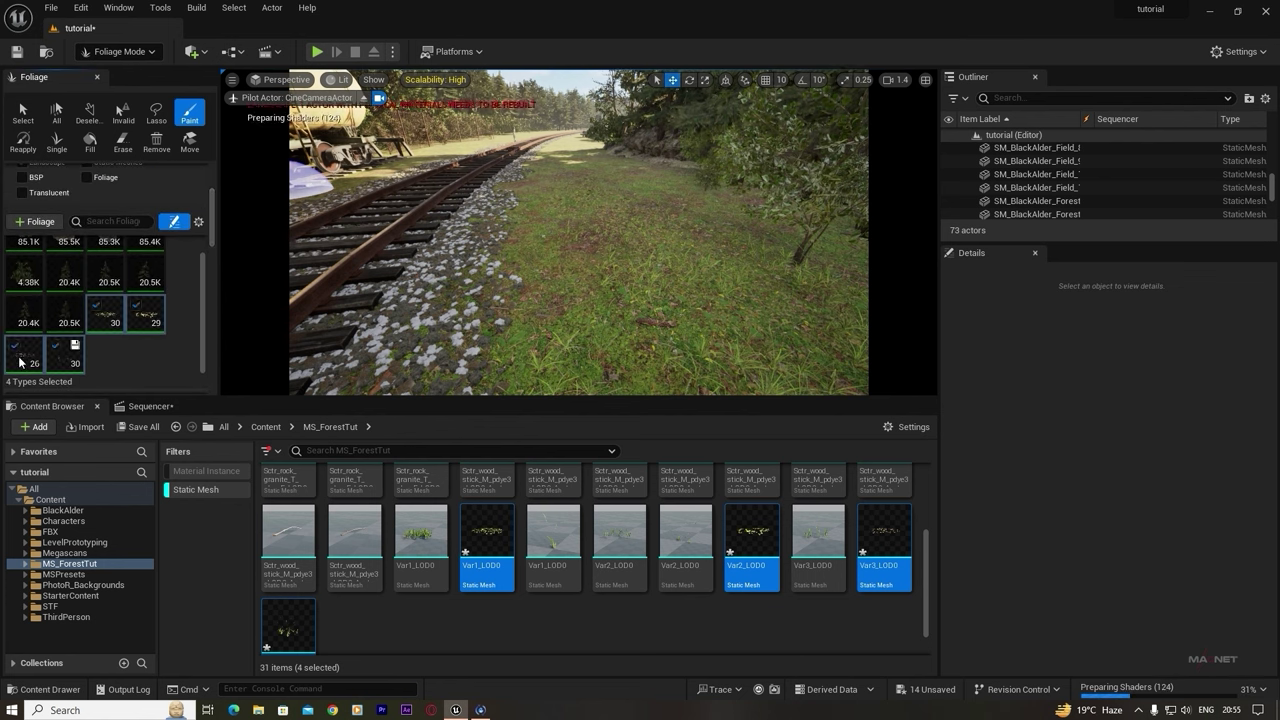
{"action": "left_click", "coordinate": [57, 348]}
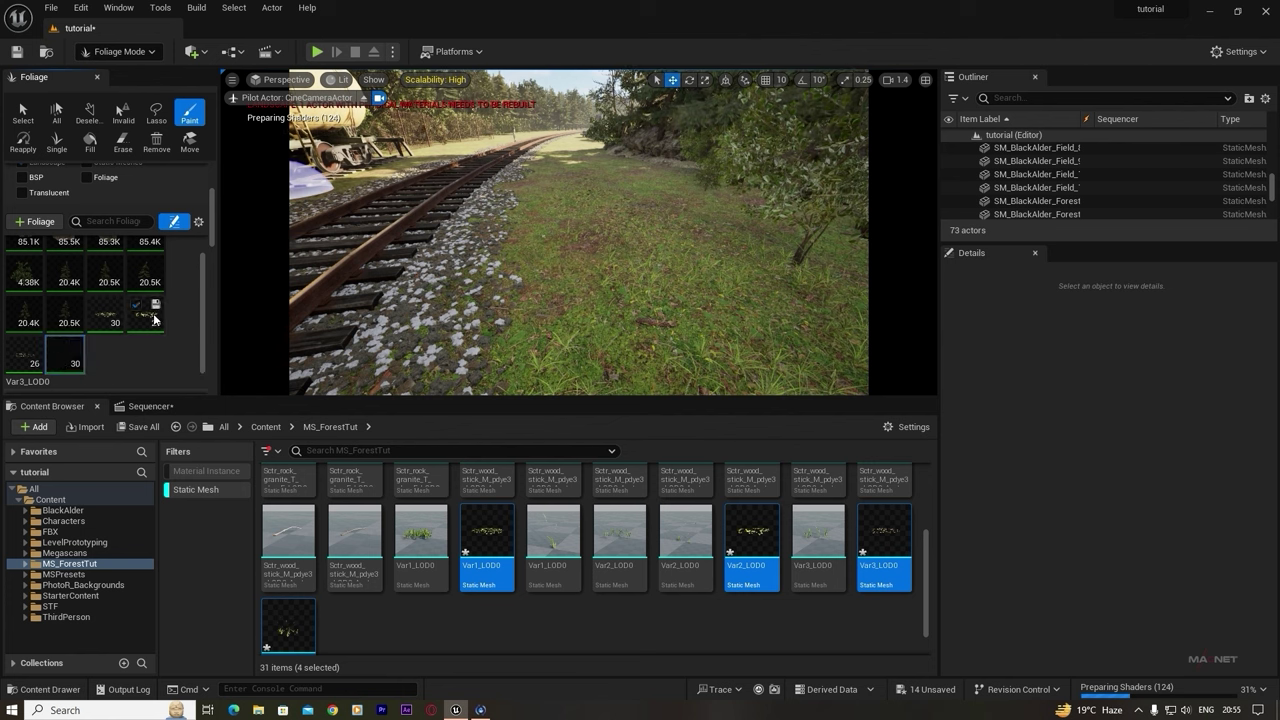
{"action": "mouse_move", "coordinate": [529, 236]}
{"action": "left_mouse_down"}
{"action": "mouse_move", "coordinate": [705, 178]}
{"action": "mouse_move", "coordinate": [597, 237]}
{"action": "left_mouse_up"}
{"action": "right_click_drag", "start_coordinate": [722, 178], "coordinate": [457, 210]}
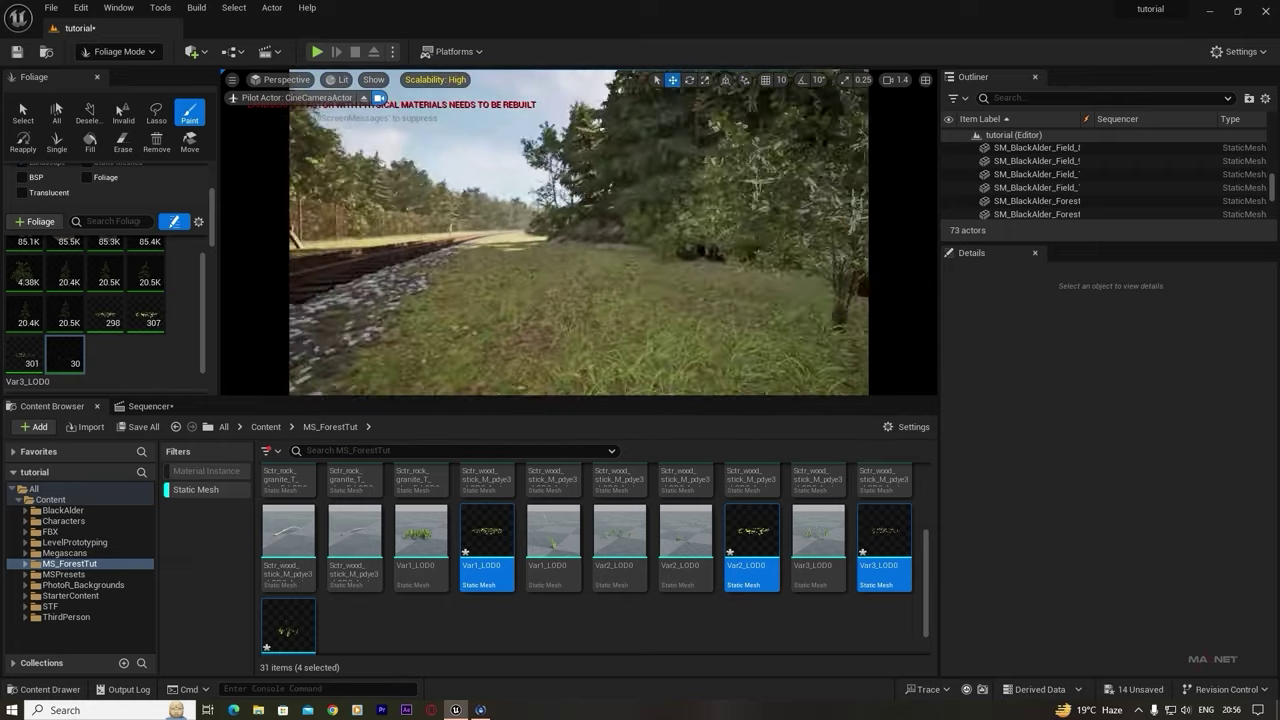
- Switch the viewport to Unlit view and continue painting the three plant types on the grass further along the tracks
{"action": "left_click", "coordinate": [343, 79]}
{"action": "left_click", "coordinate": [375, 135]}
{"action": "right_click_drag", "start_coordinate": [375, 135], "coordinate": [466, 234]}
{"action": "left_click_drag", "start_coordinate": [466, 234], "coordinate": [724, 194]}
{"action": "right_click_drag", "start_coordinate": [724, 194], "coordinate": [666, 351]}
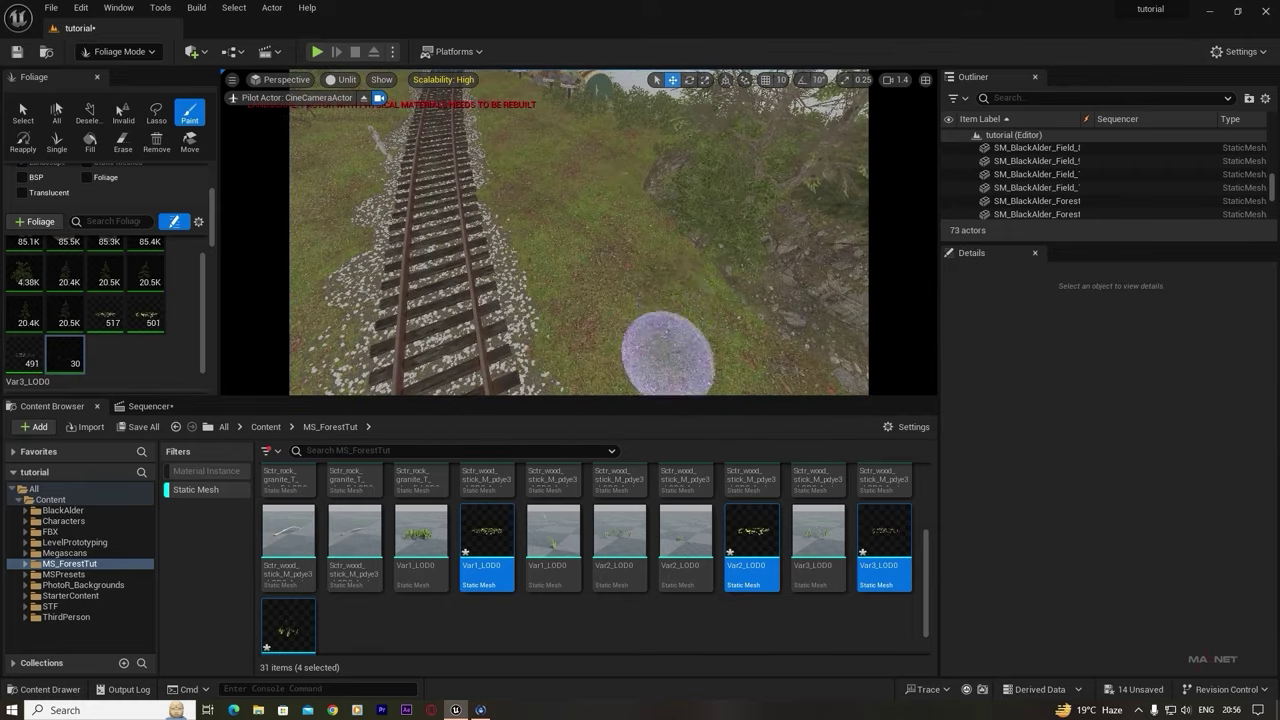
{"action": "left_click_drag", "start_coordinate": [666, 351], "coordinate": [617, 286]}
{"action": "right_click_drag", "start_coordinate": [617, 286], "coordinate": [760, 200]}
{"action": "scroll", "coordinate": [175, 292], "scroll_direction": "down", "scroll_amount": 8}
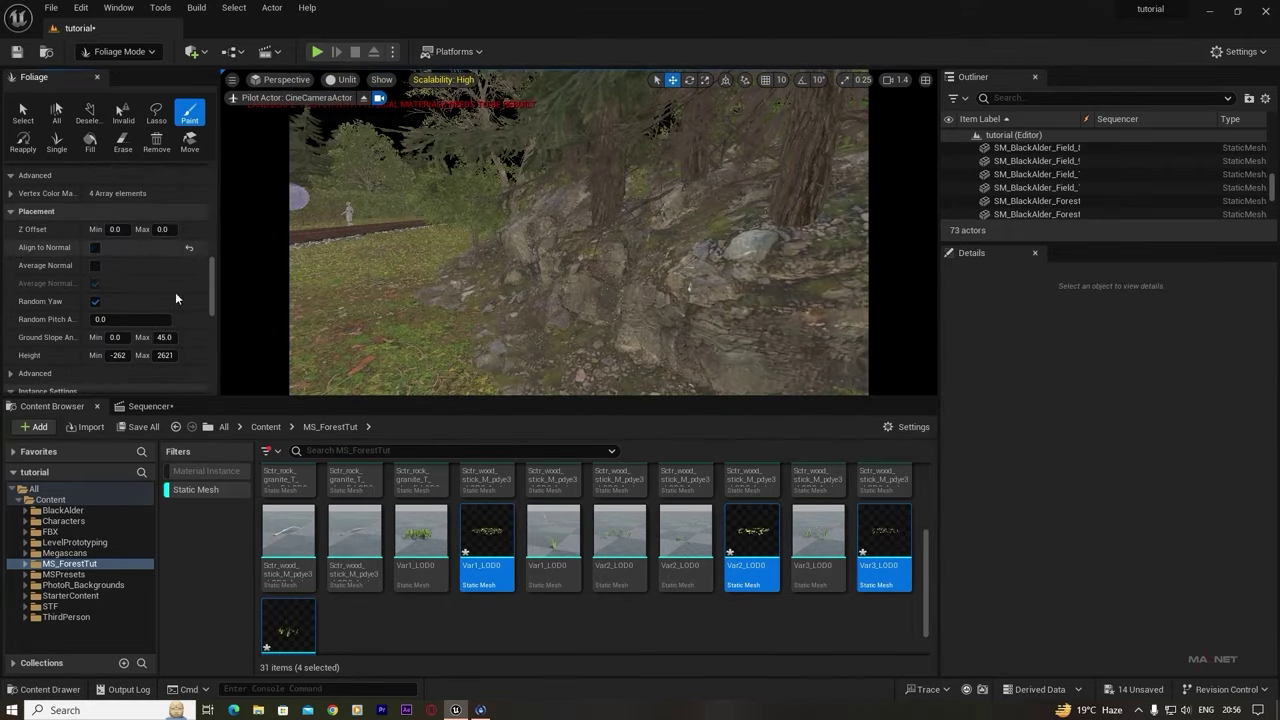
{"action": "mouse_move", "coordinate": [580, 240]}
{"action": "right_mouse_down"}
{"action": "mouse_move", "coordinate": [486, 243]}
{"action": "mouse_move", "coordinate": [680, 187]}
{"action": "mouse_move", "coordinate": [585, 242]}
{"action": "mouse_move", "coordinate": [540, 300]}
{"action": "mouse_move", "coordinate": [490, 285]}
{"action": "mouse_move", "coordinate": [450, 300]}
{"action": "mouse_move", "coordinate": [460, 305]}
{"action": "right_mouse_up"}
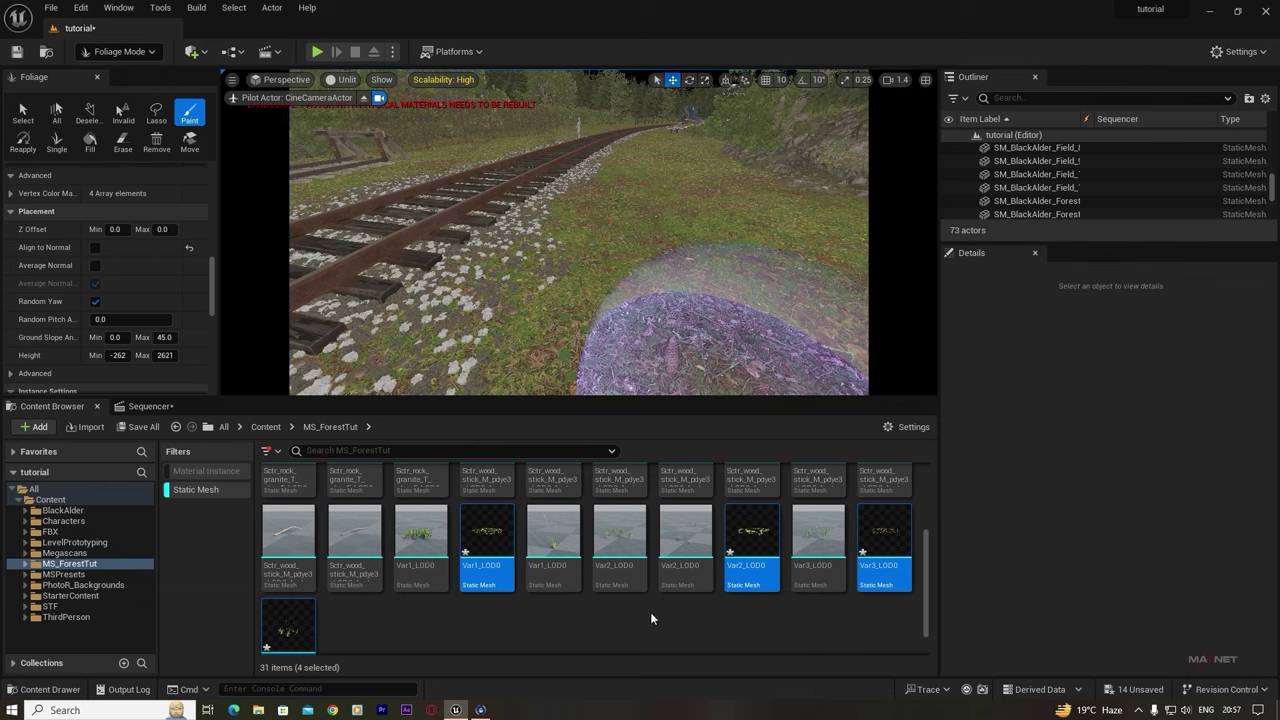
- Enable Nanite on the ten Sctr_rock_granite scatter meshes in the MS_ForestTut folder
{"action": "scroll", "coordinate": [651, 618], "scroll_direction": "up", "scroll_amount": 3}
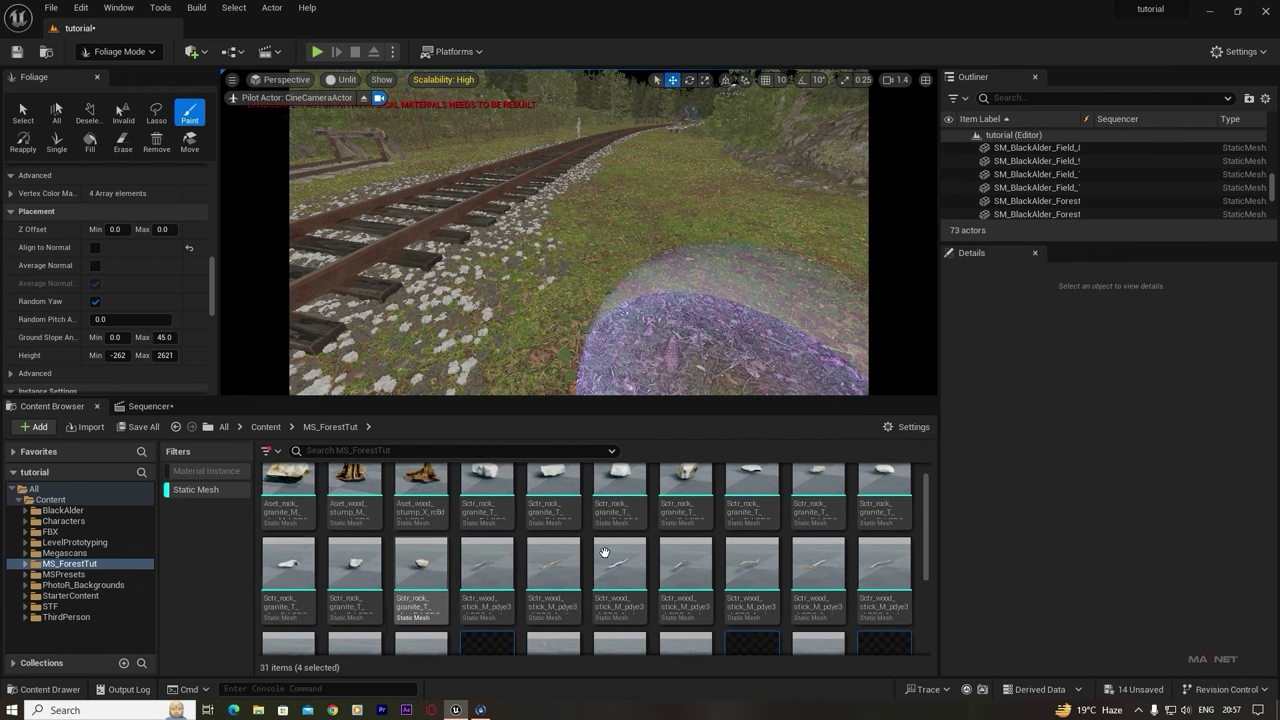
{"action": "scroll", "coordinate": [604, 552], "scroll_direction": "up", "scroll_amount": 1}
{"action": "scroll", "coordinate": [430, 566], "scroll_direction": "down", "scroll_amount": 1}
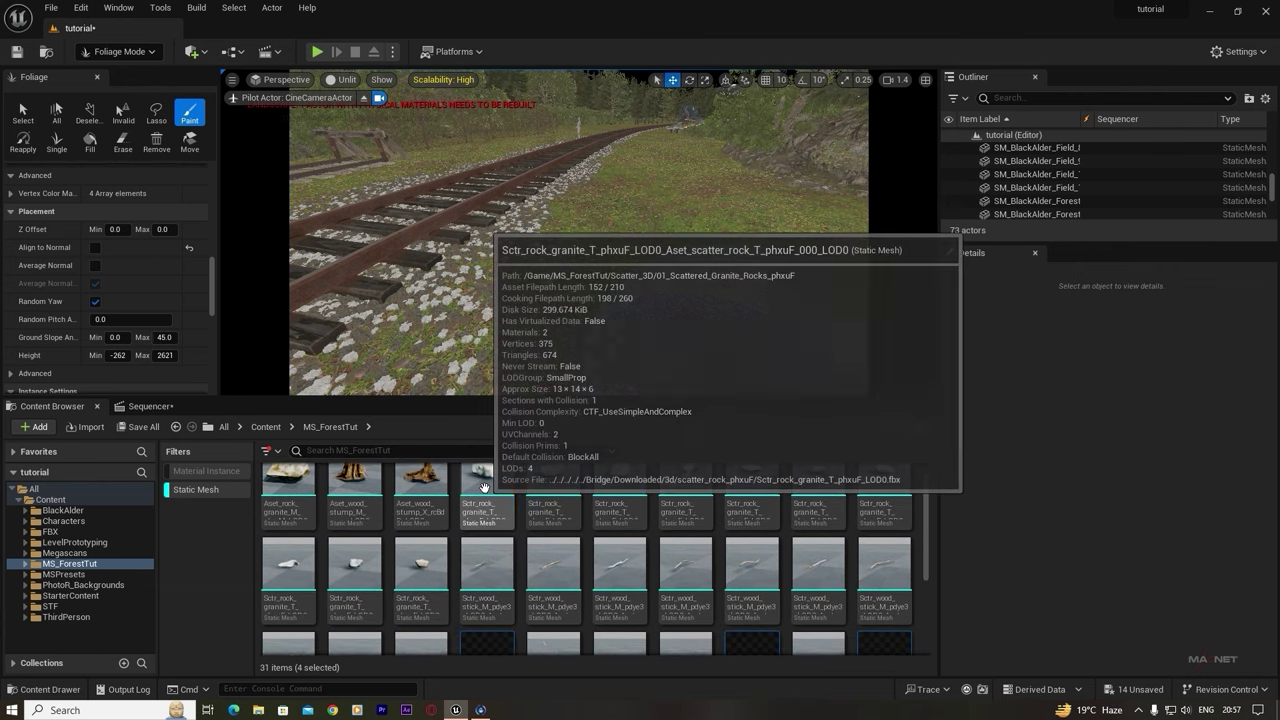
{"action": "left_click", "coordinate": [484, 487]}
{"action": "left_click", "coordinate": [421, 575], "text": "shift"}
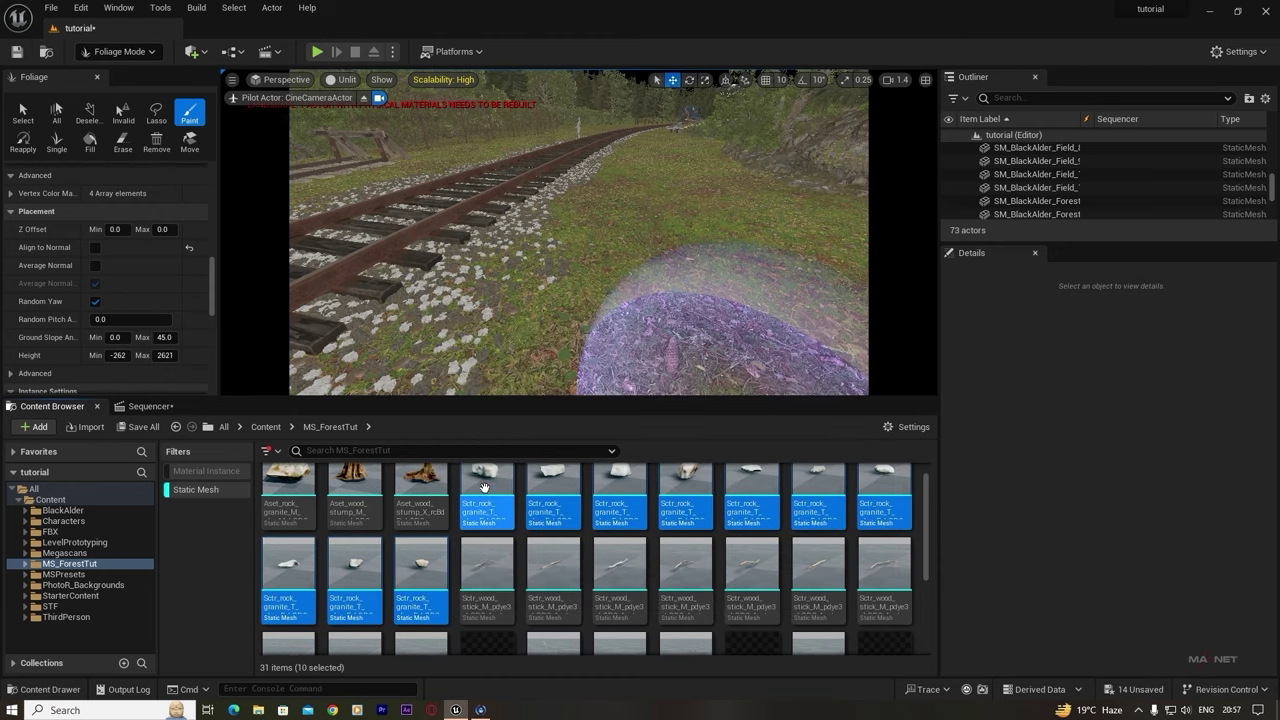
{"action": "right_click", "coordinate": [484, 487]}
{"action": "mouse_move", "coordinate": [547, 107]}
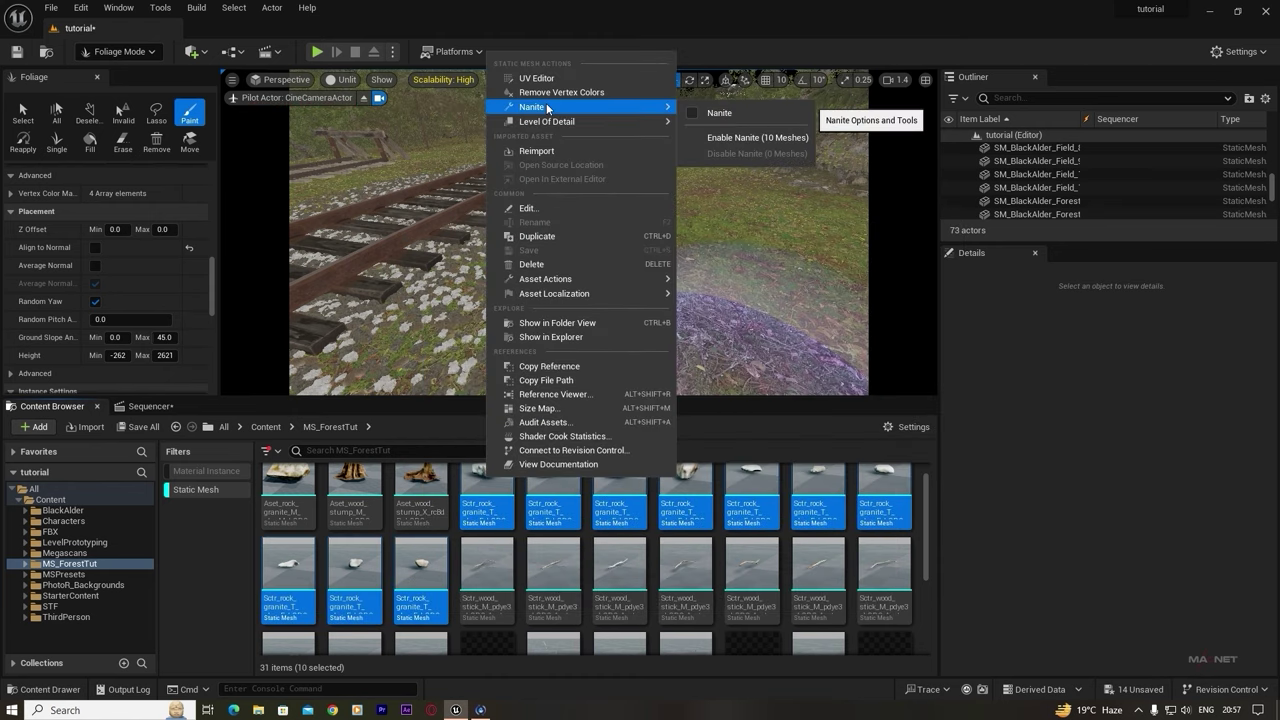
{"action": "left_click", "coordinate": [760, 138]}
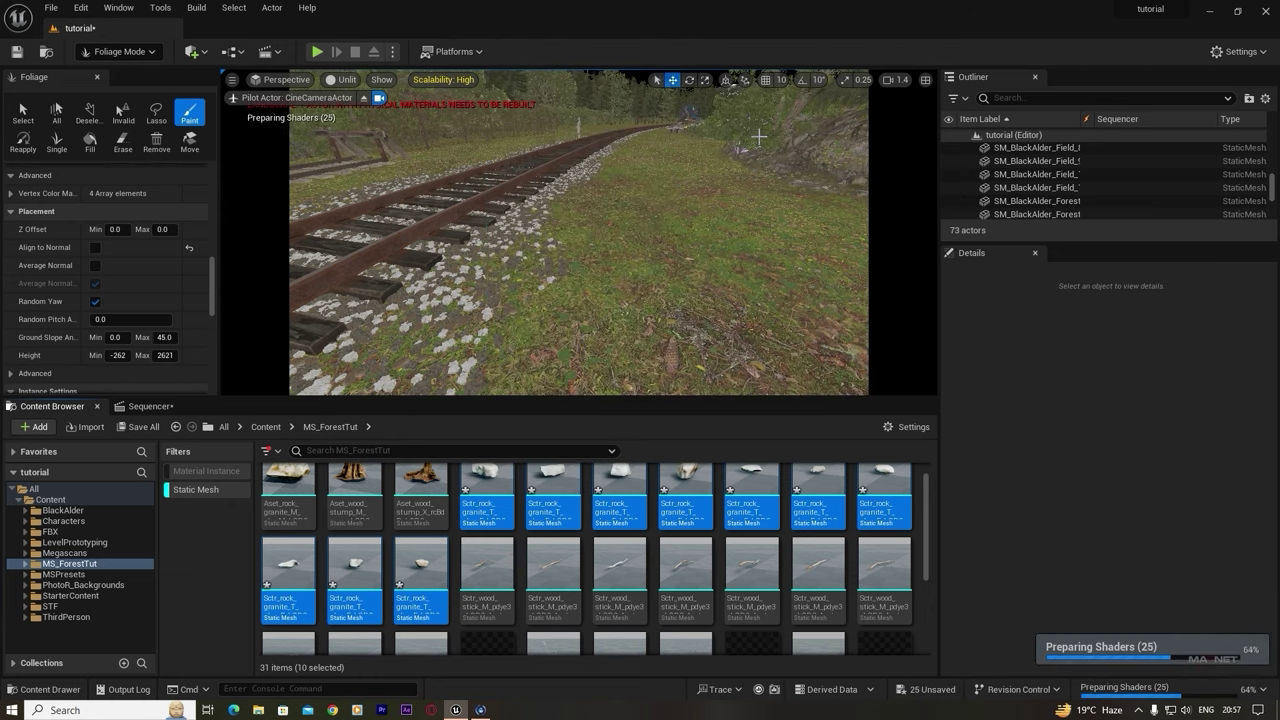
- Enable Nanite on the nine Sctr_wood_stick meshes in the MS_ForestTut folder
{"action": "left_click_drag", "start_coordinate": [211, 286], "coordinate": [211, 195]}
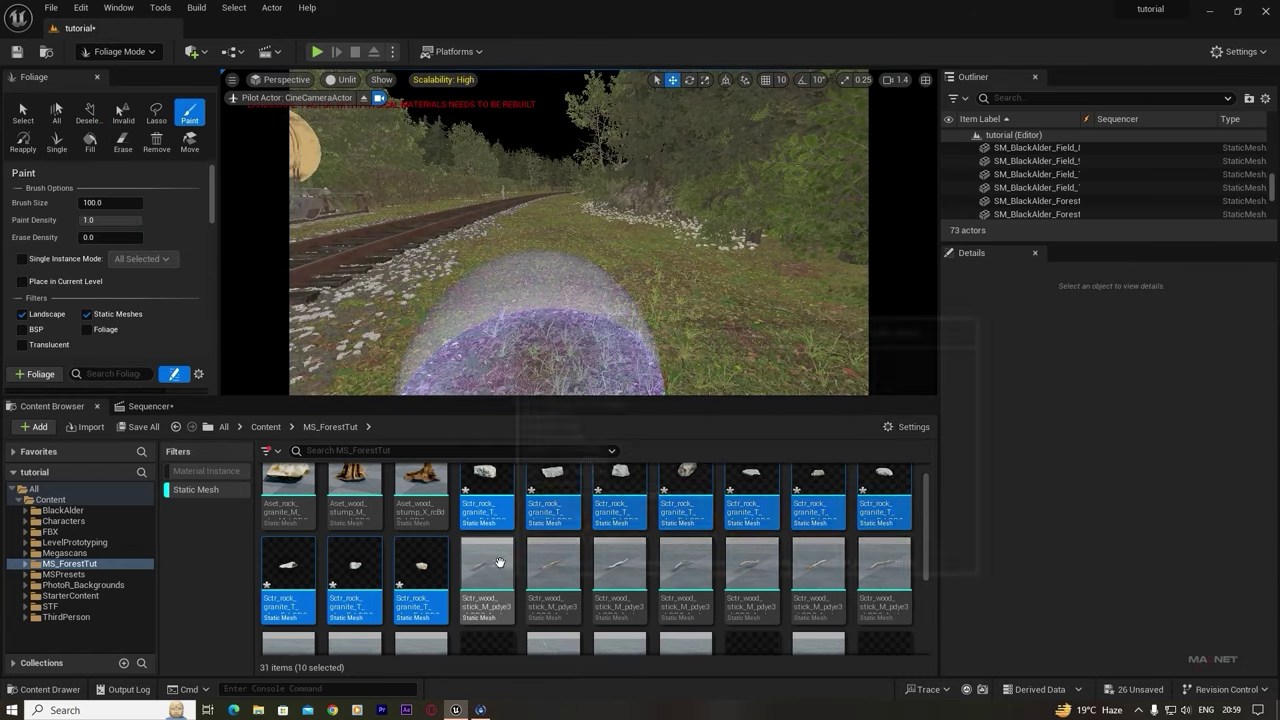
{"action": "left_click", "coordinate": [499, 562]}
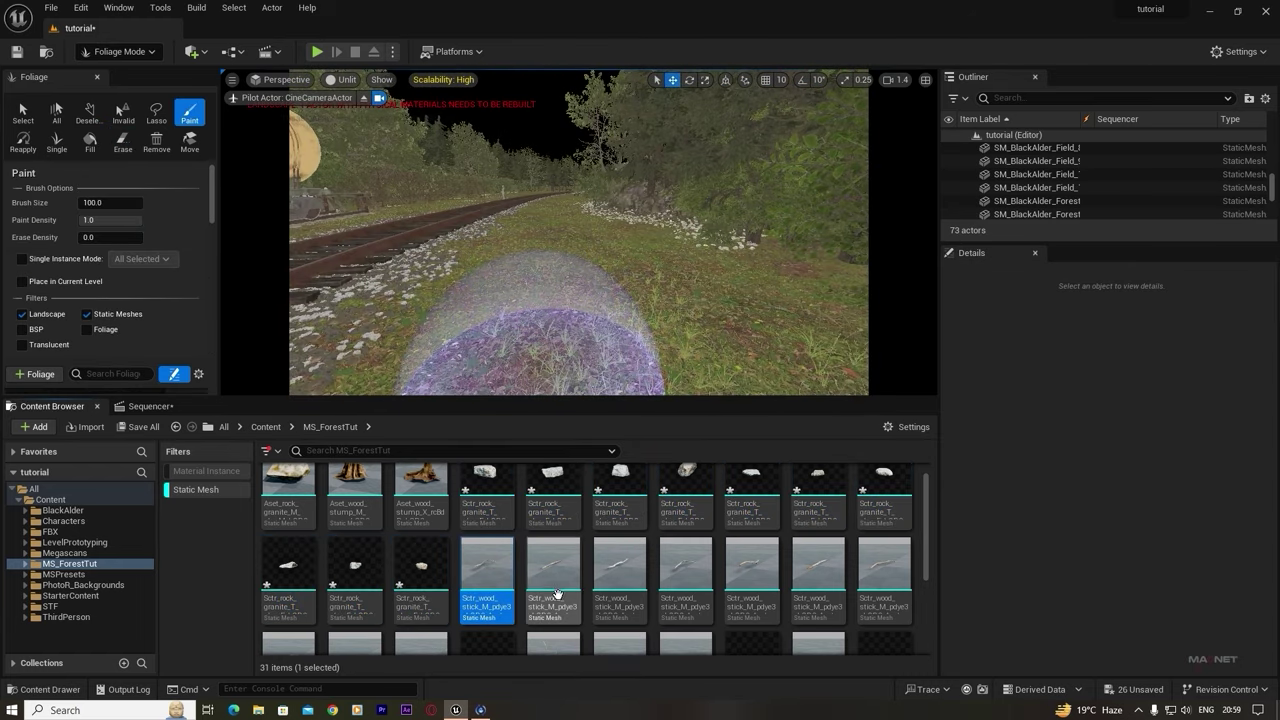
{"action": "scroll", "coordinate": [495, 565], "scroll_direction": "down", "scroll_amount": 1}
{"action": "left_click", "coordinate": [357, 613], "text": "shift"}
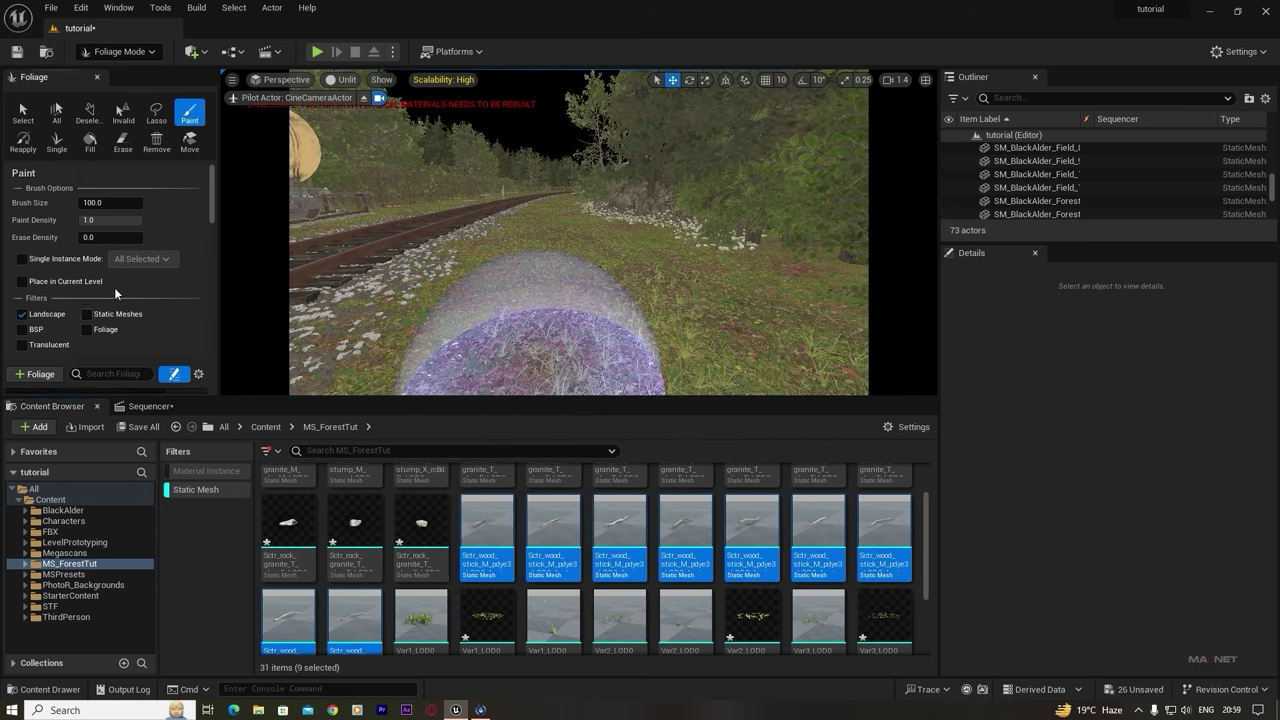
{"action": "scroll", "coordinate": [206, 171], "scroll_direction": "down", "scroll_amount": 5}
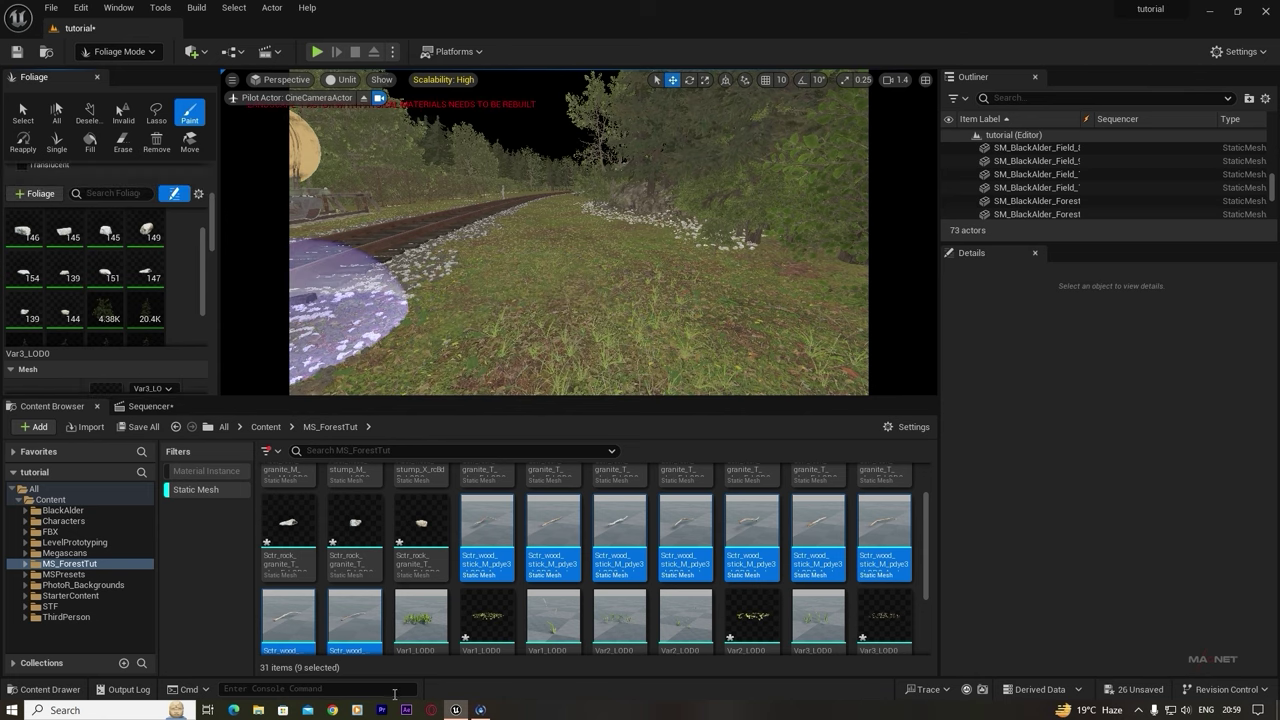
{"action": "right_click", "coordinate": [479, 521]}
{"action": "mouse_move", "coordinate": [545, 148]}
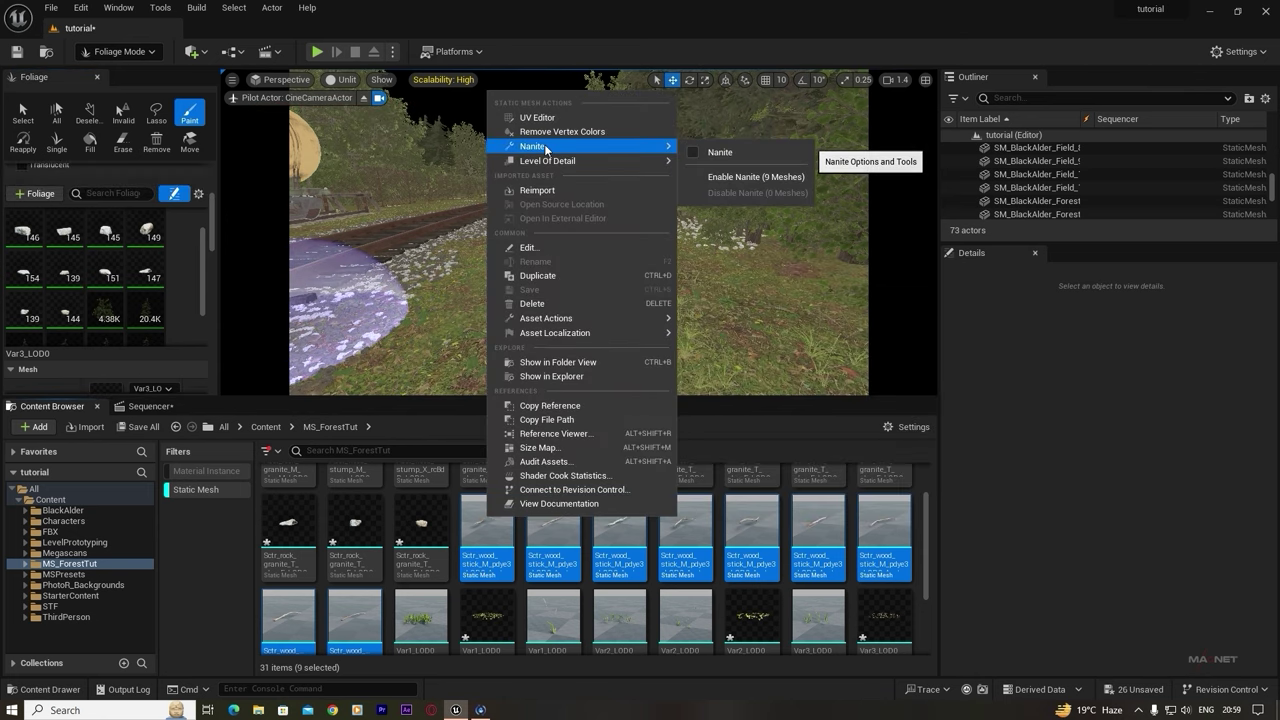
{"action": "left_click", "coordinate": [725, 178]}
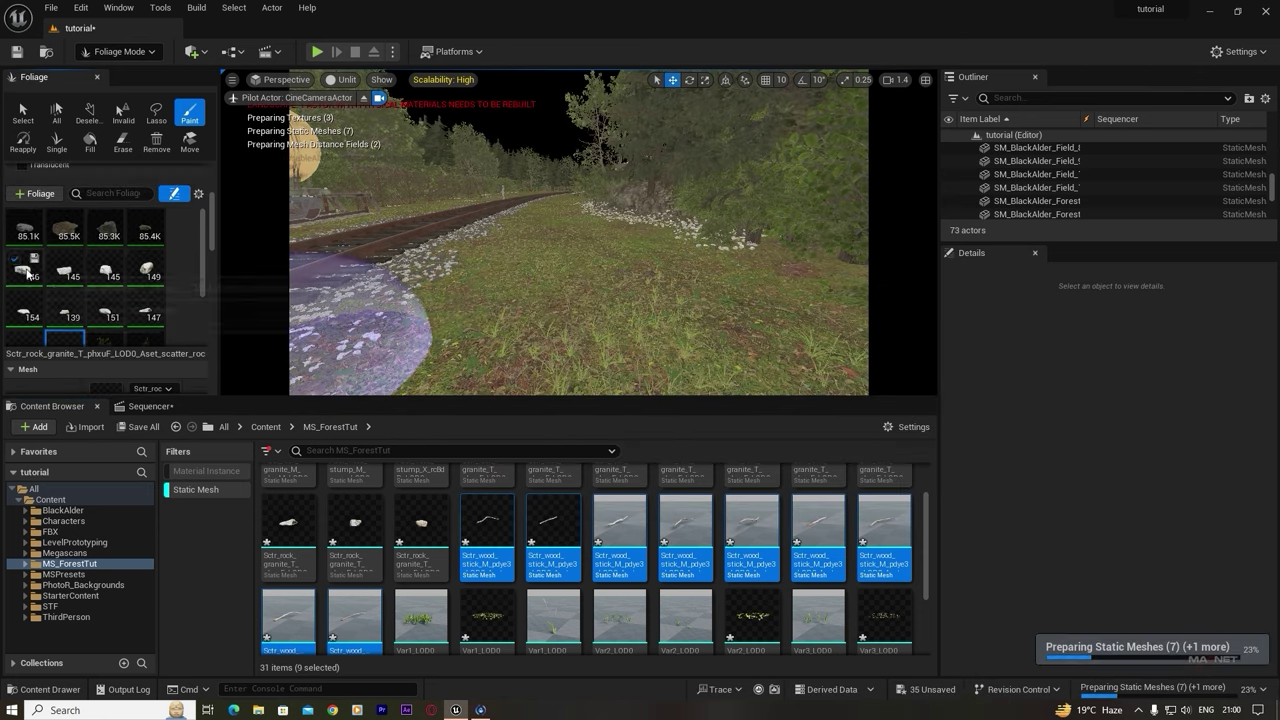
- Add the nine wood stick meshes to the foliage palette and scatter them on the ground along the tracks
{"action": "left_click_drag", "start_coordinate": [531, 534], "coordinate": [82, 264]}
{"action": "right_click_drag", "start_coordinate": [531, 280], "coordinate": [562, 289]}
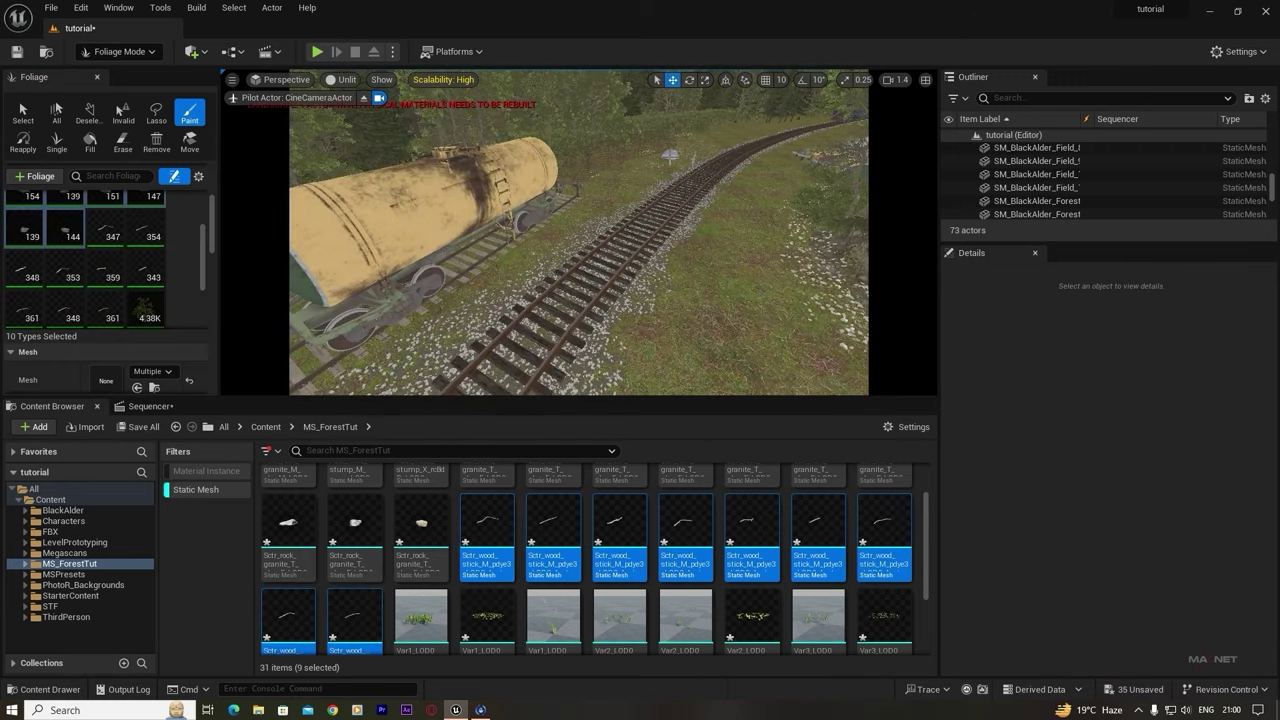
{"action": "mouse_move", "coordinate": [670, 155]}
{"action": "right_mouse_down"}
{"action": "mouse_move", "coordinate": [586, 331]}
{"action": "mouse_move", "coordinate": [586, 280]}
{"action": "mouse_move", "coordinate": [645, 278]}
{"action": "right_mouse_up"}
{"action": "left_click", "coordinate": [586, 331]}
- Return the viewport to Lit view and leave Foliage mode for Selection mode
{"action": "key", "text": "alt+4"}
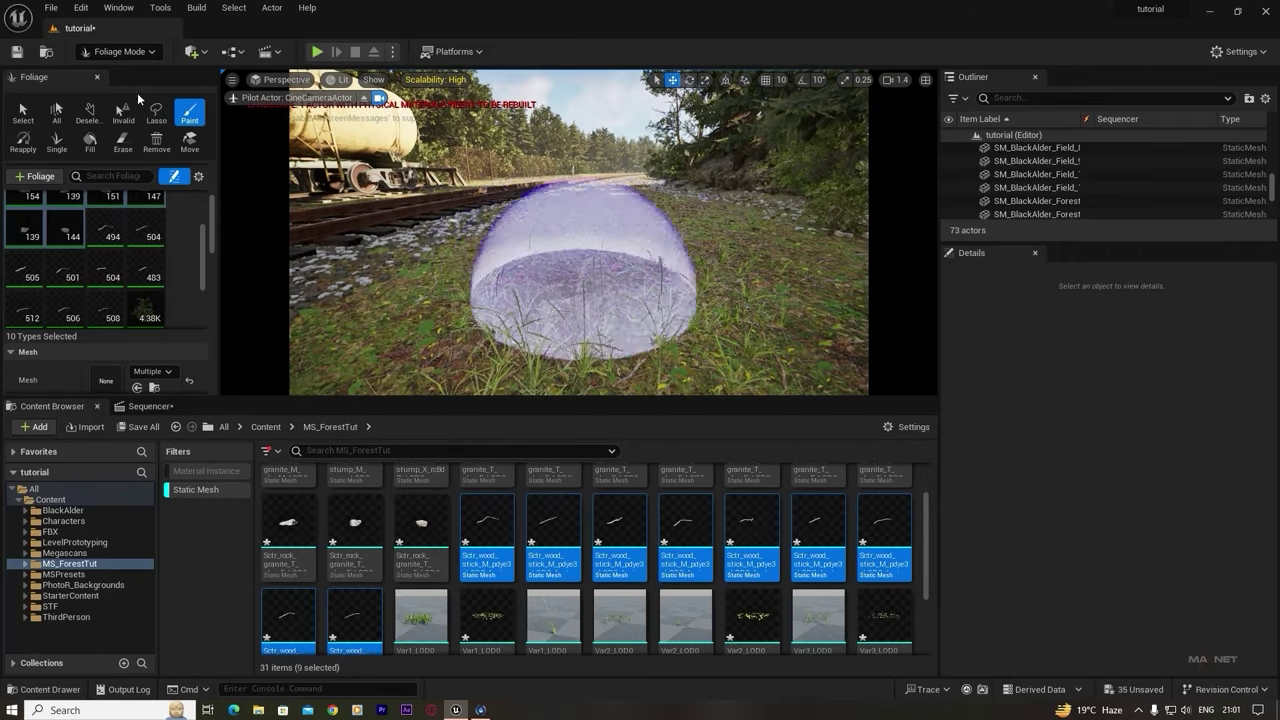
{"action": "left_click", "coordinate": [131, 52]}
{"action": "left_click", "coordinate": [122, 74]}
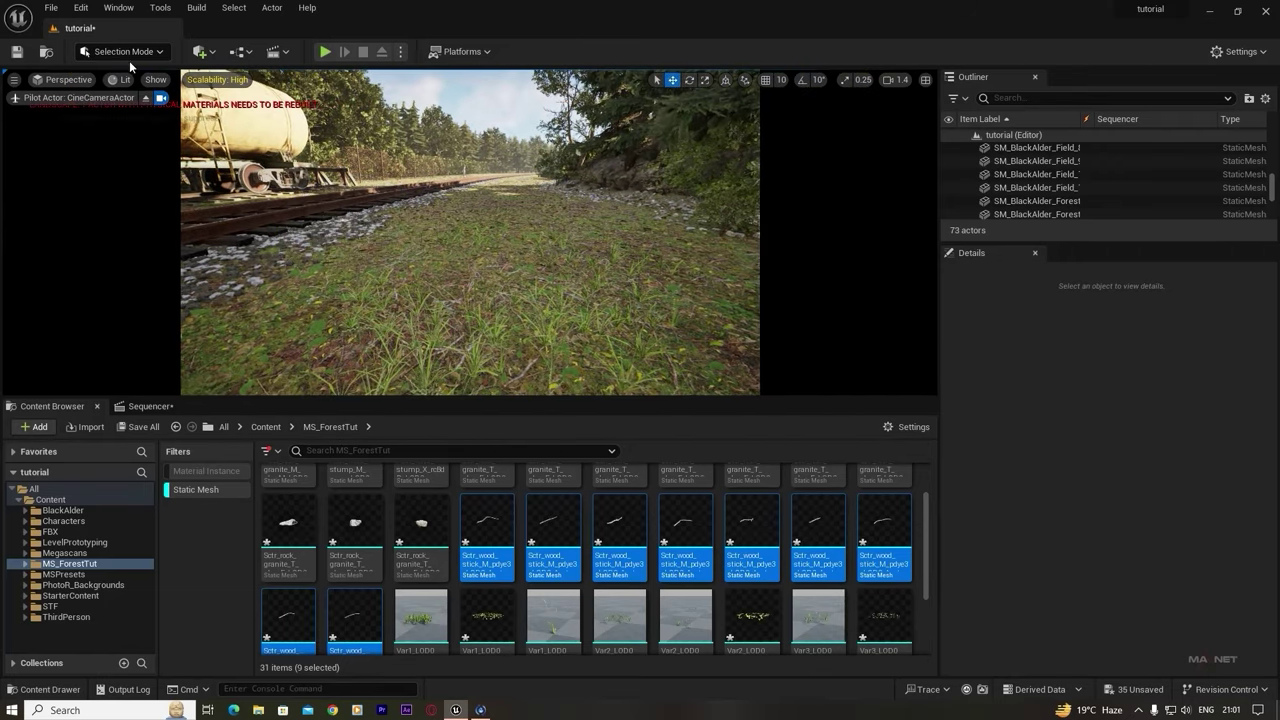
{"action": "mouse_move", "coordinate": [470, 232]}
{"action": "right_mouse_down"}
{"action": "mouse_move", "coordinate": [445, 232]}
{"action": "mouse_move", "coordinate": [470, 232]}
{"action": "right_mouse_up"}
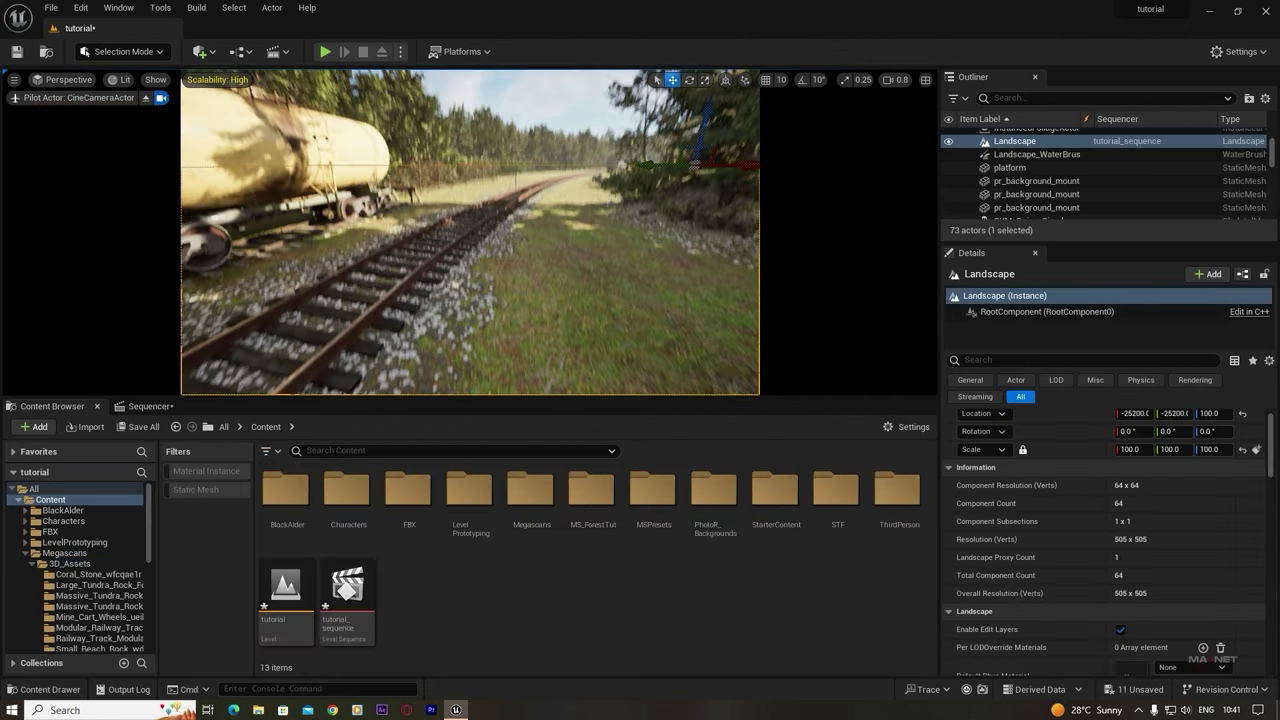
{"action": "right_click_drag", "start_coordinate": [470, 232], "coordinate": [317, 249]}
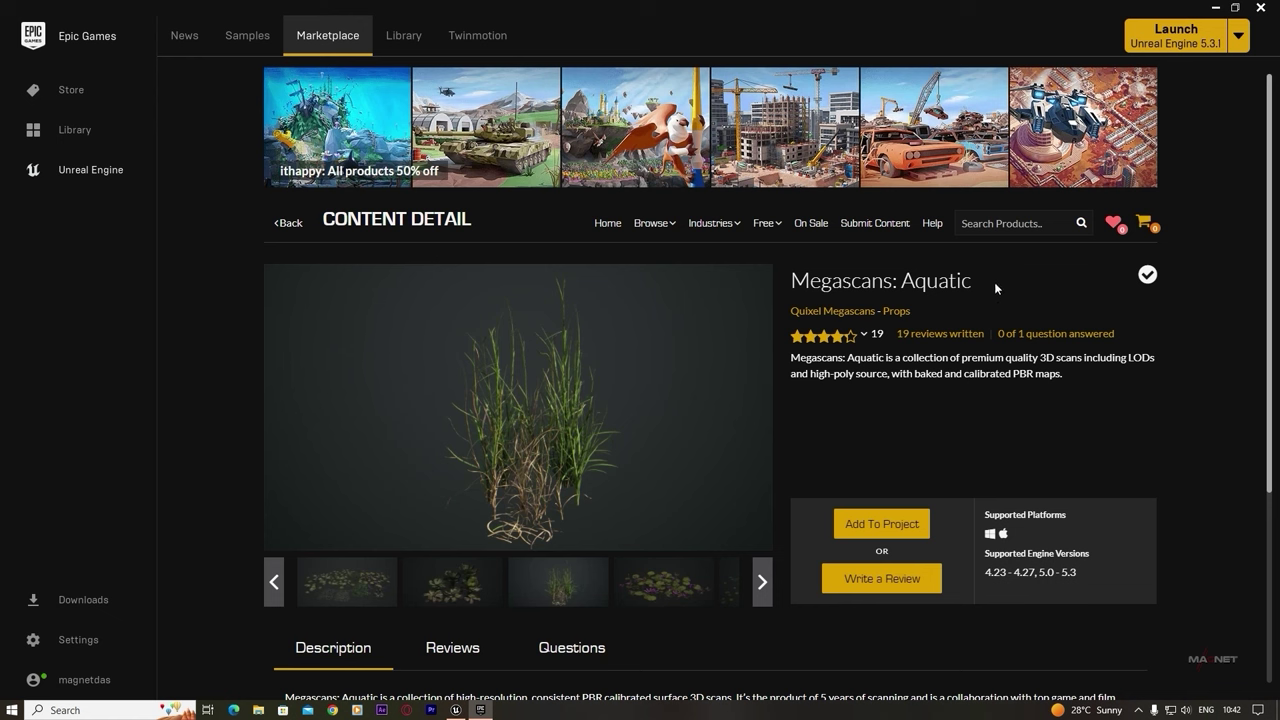
- Switch to the Epic Games Launcher and examine the Marketplace pages of Megascans: Aquatic, Megascans - Concrete Barriers and Construction Site VOL. 1
{"action": "mouse_move", "coordinate": [816, 282]}
{"action": "left_mouse_down"}
{"action": "mouse_move", "coordinate": [778, 281]}
{"action": "mouse_move", "coordinate": [900, 282]}
{"action": "mouse_move", "coordinate": [837, 282]}
{"action": "left_mouse_up"}
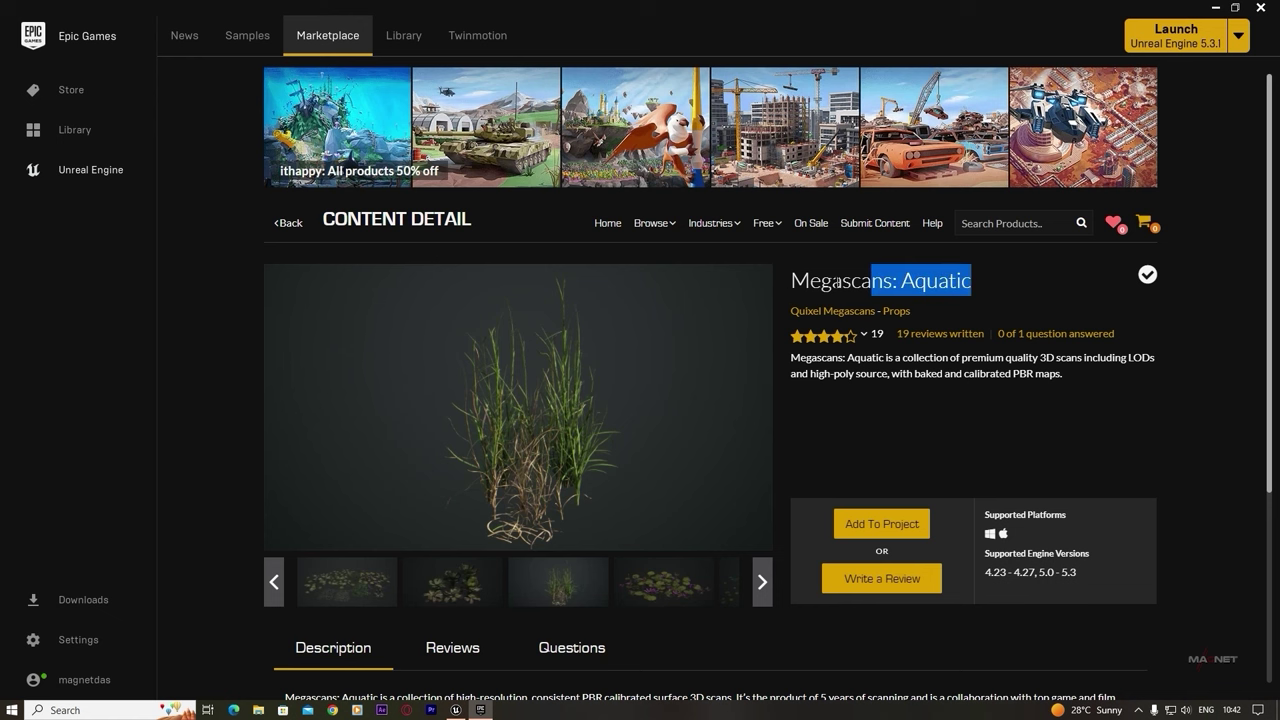
{"action": "left_click", "coordinate": [657, 588]}
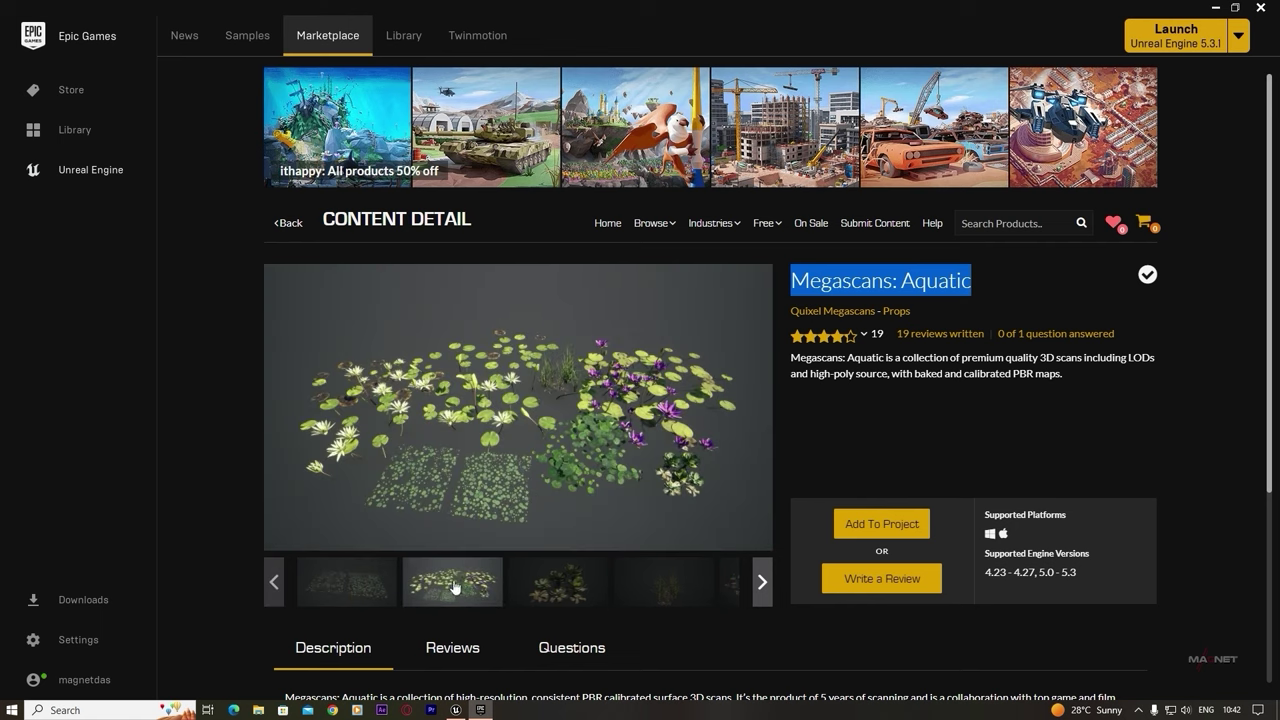
{"action": "left_click", "coordinate": [688, 600]}
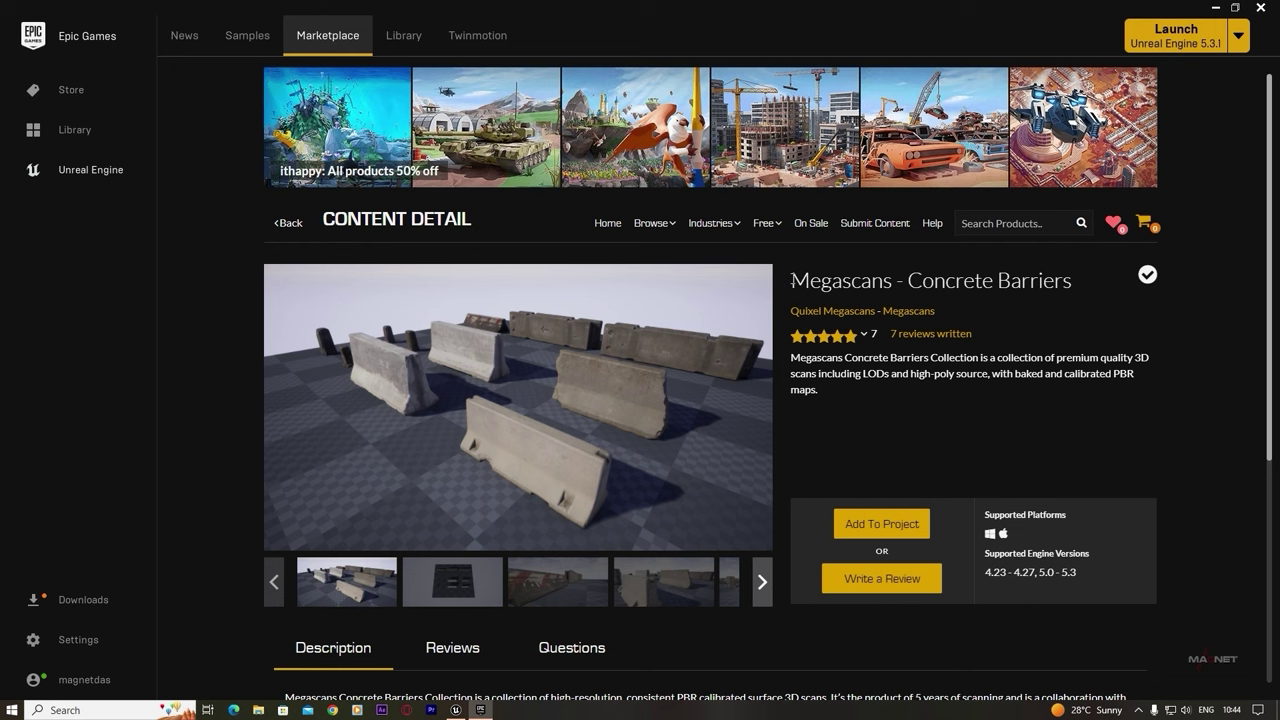
{"action": "left_click_drag", "start_coordinate": [1085, 289], "coordinate": [846, 283]}
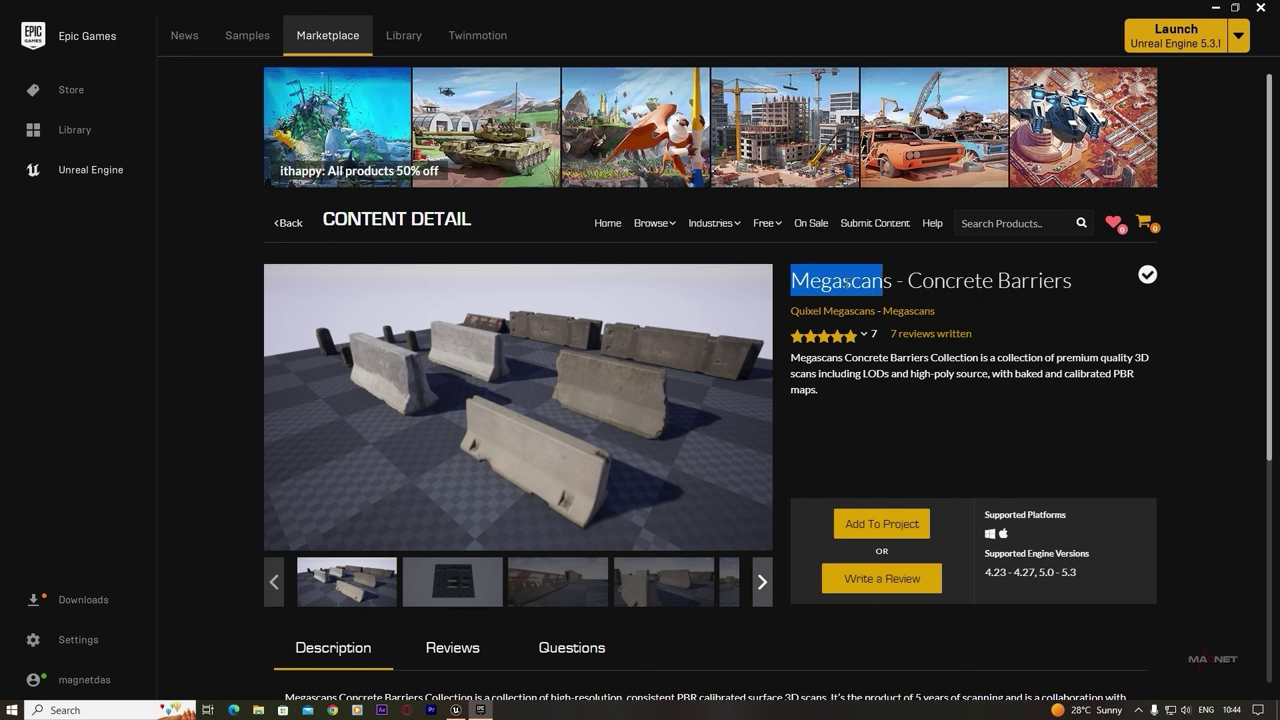
{"action": "left_click_drag", "start_coordinate": [791, 281], "coordinate": [897, 287]}
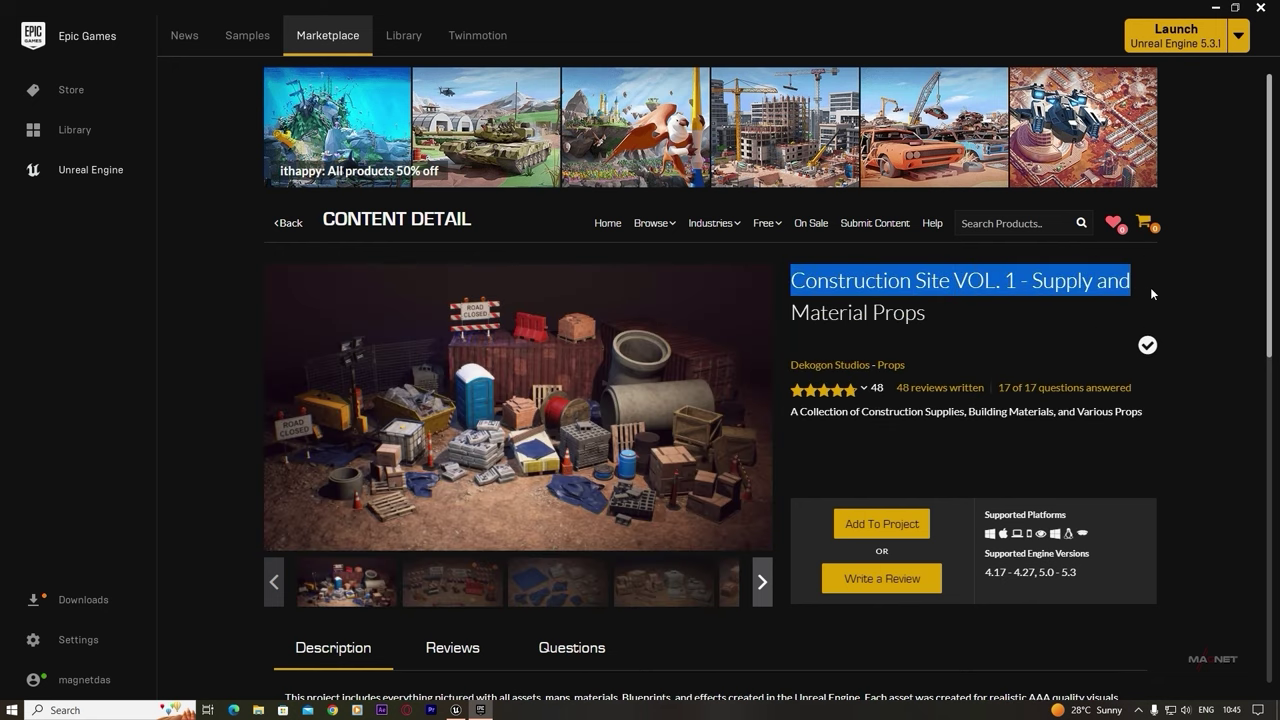
{"action": "left_click_drag", "start_coordinate": [791, 281], "coordinate": [824, 283]}
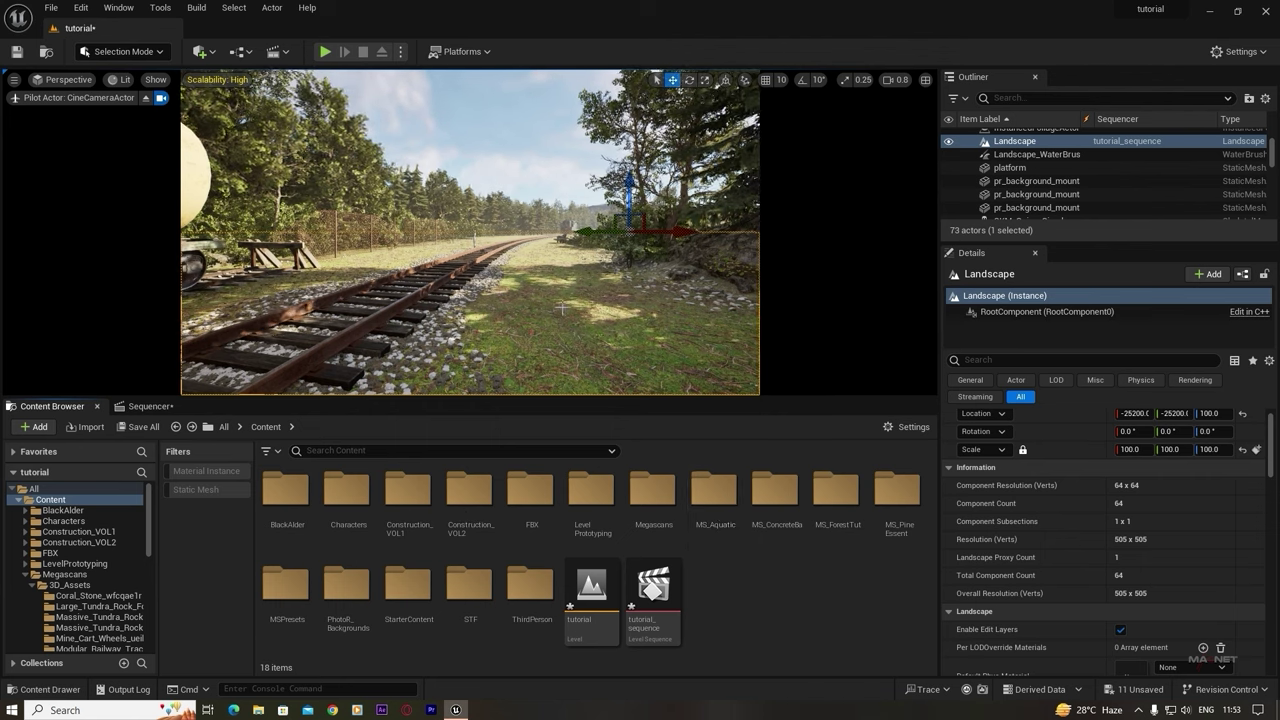
- Open the MS_Aquatic folder and show only its static meshes
{"action": "right_click_drag", "start_coordinate": [562, 310], "coordinate": [596, 270]}
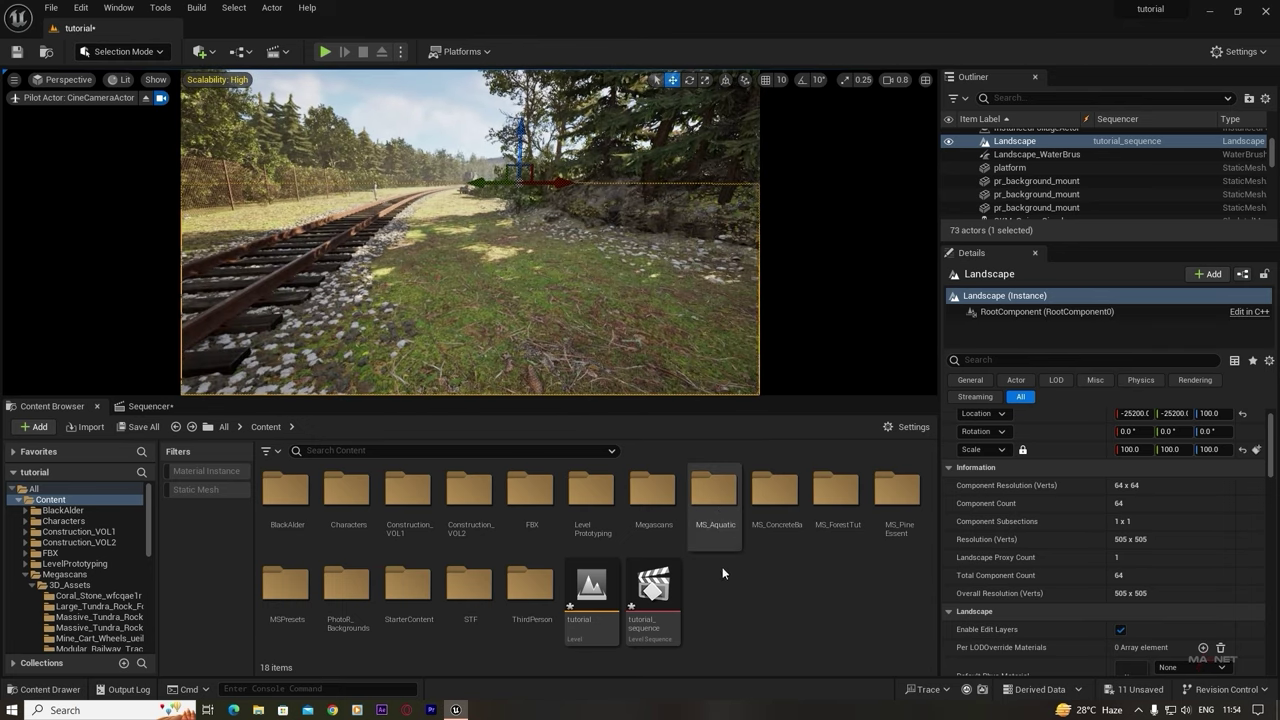
{"action": "double_click", "coordinate": [714, 490]}
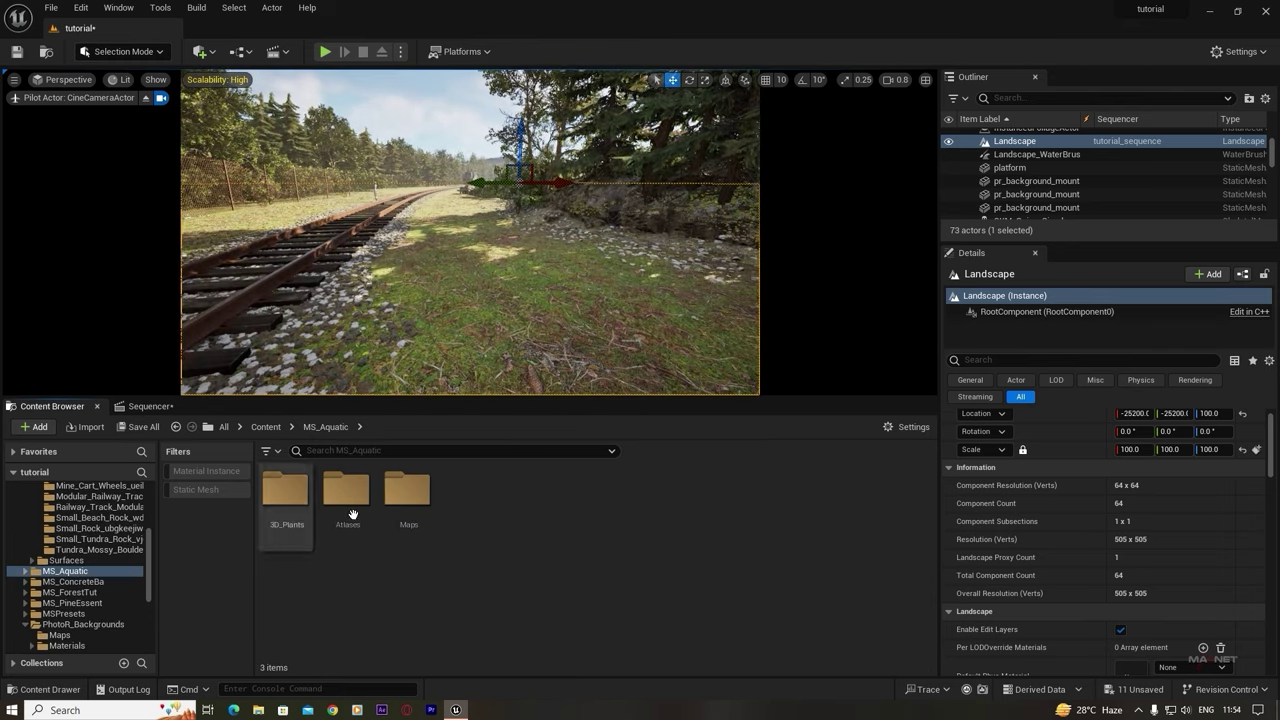
{"action": "left_click", "coordinate": [190, 490]}
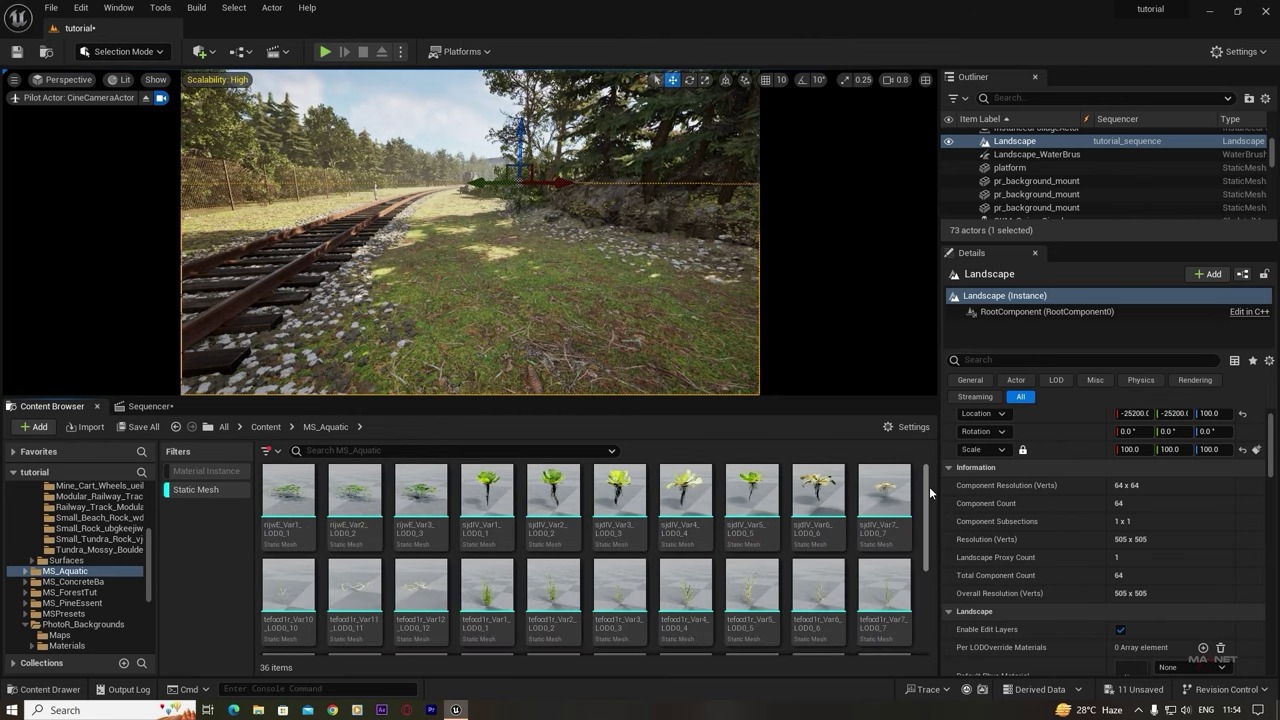
{"action": "mouse_move", "coordinate": [926, 502]}
{"action": "left_mouse_down"}
{"action": "mouse_move", "coordinate": [926, 580]}
{"action": "mouse_move", "coordinate": [928, 515]}
{"action": "left_mouse_up"}
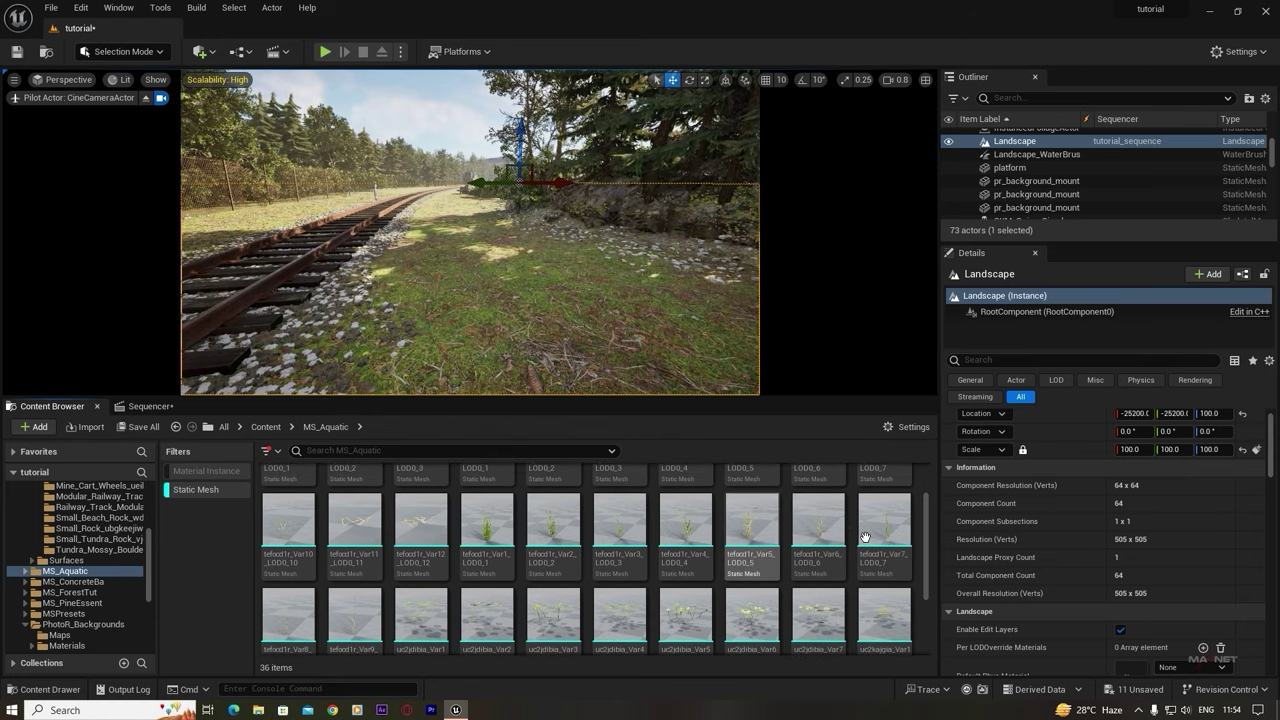
- Add the seven swamp grass meshes tefocd1r_Var1 to tefocd1r_Var7 to the foliage palette and enable Nanite on them
{"action": "scroll", "coordinate": [578, 543], "scroll_direction": "up", "scroll_amount": 1}
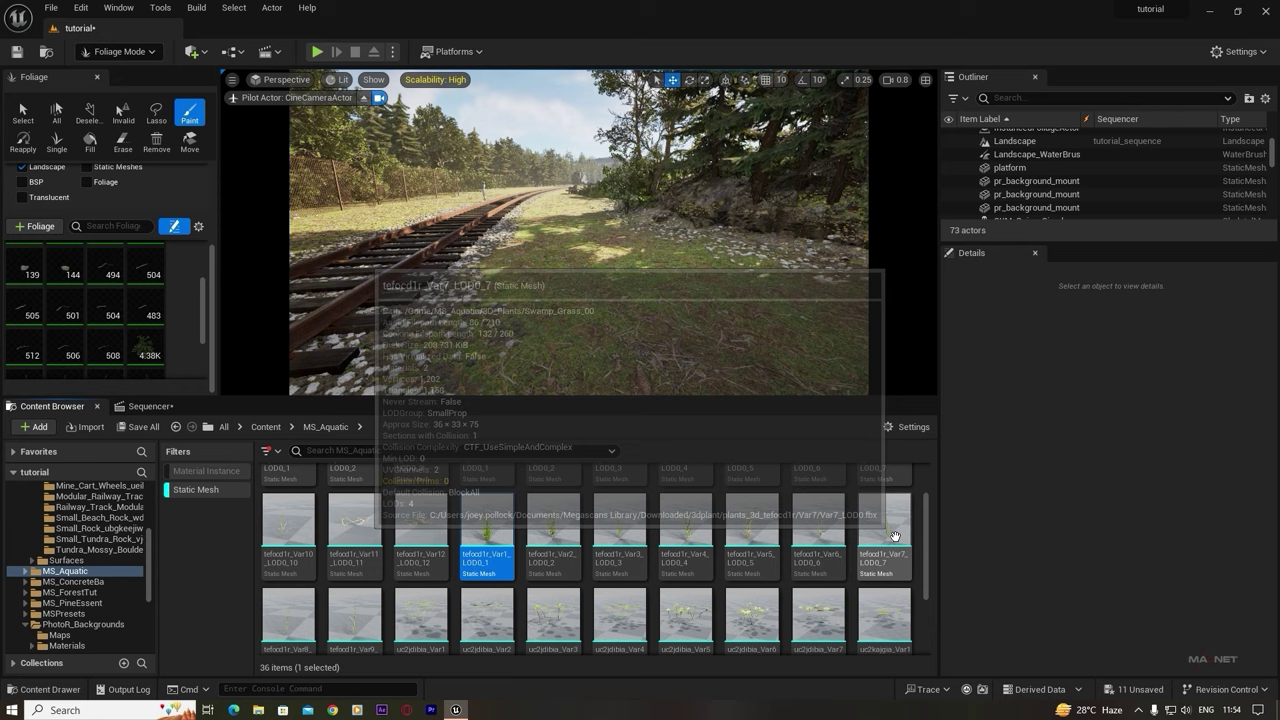
{"action": "left_click", "coordinate": [889, 534], "text": "shift"}
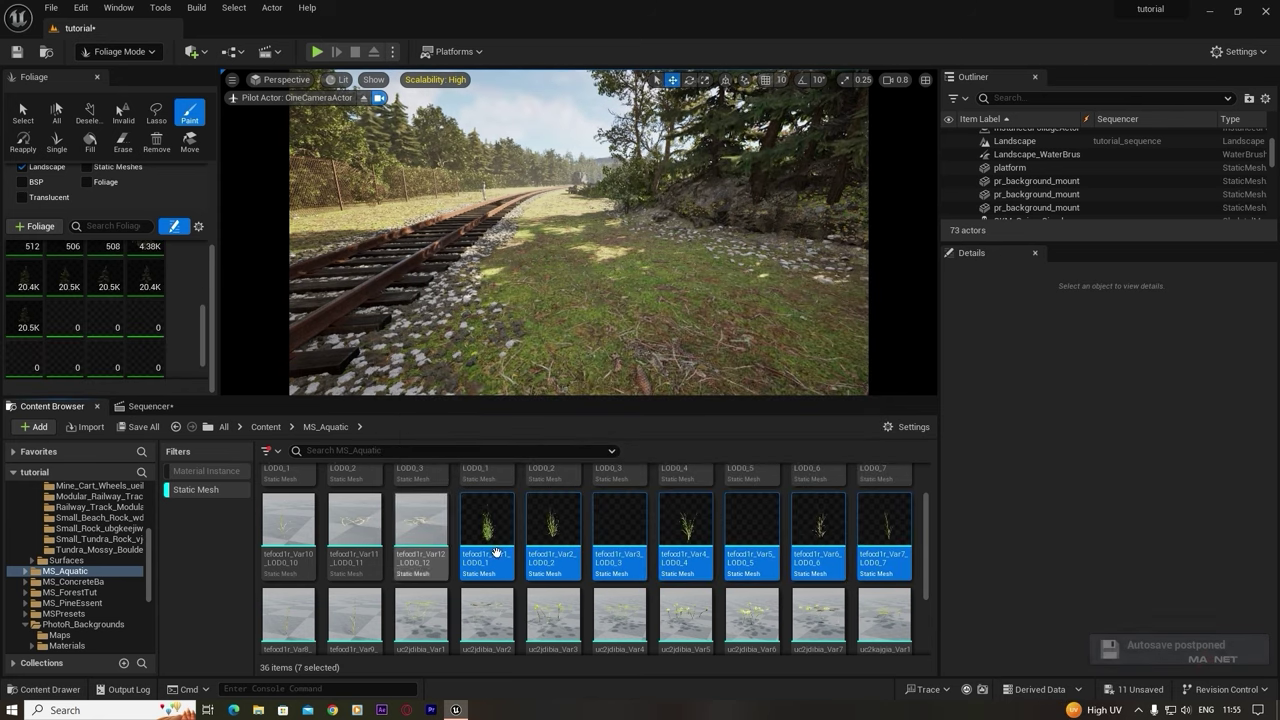
{"action": "right_click", "coordinate": [490, 528]}
{"action": "key", "text": "Escape"}
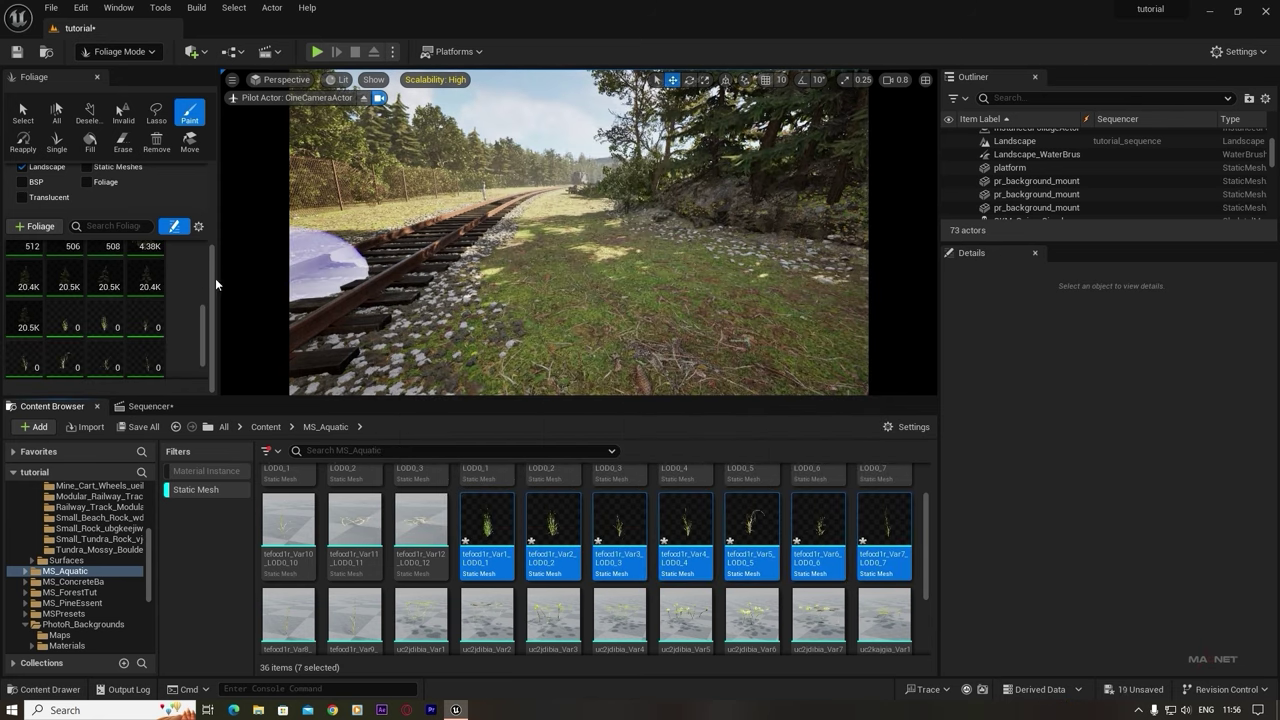
- Set the foliage paint brush size to 50
{"action": "scroll", "coordinate": [200, 193], "scroll_direction": "up", "scroll_amount": 4}
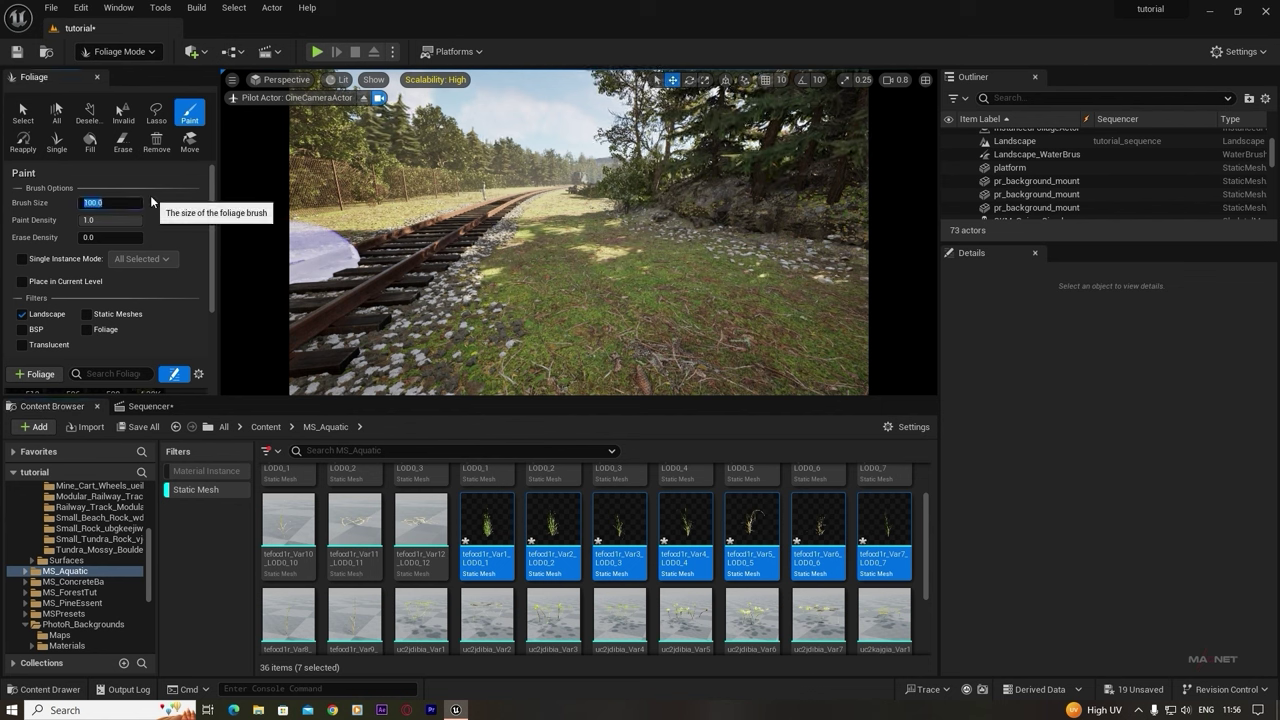
{"action": "type", "text": "50"}
{"action": "key", "text": "Return"}
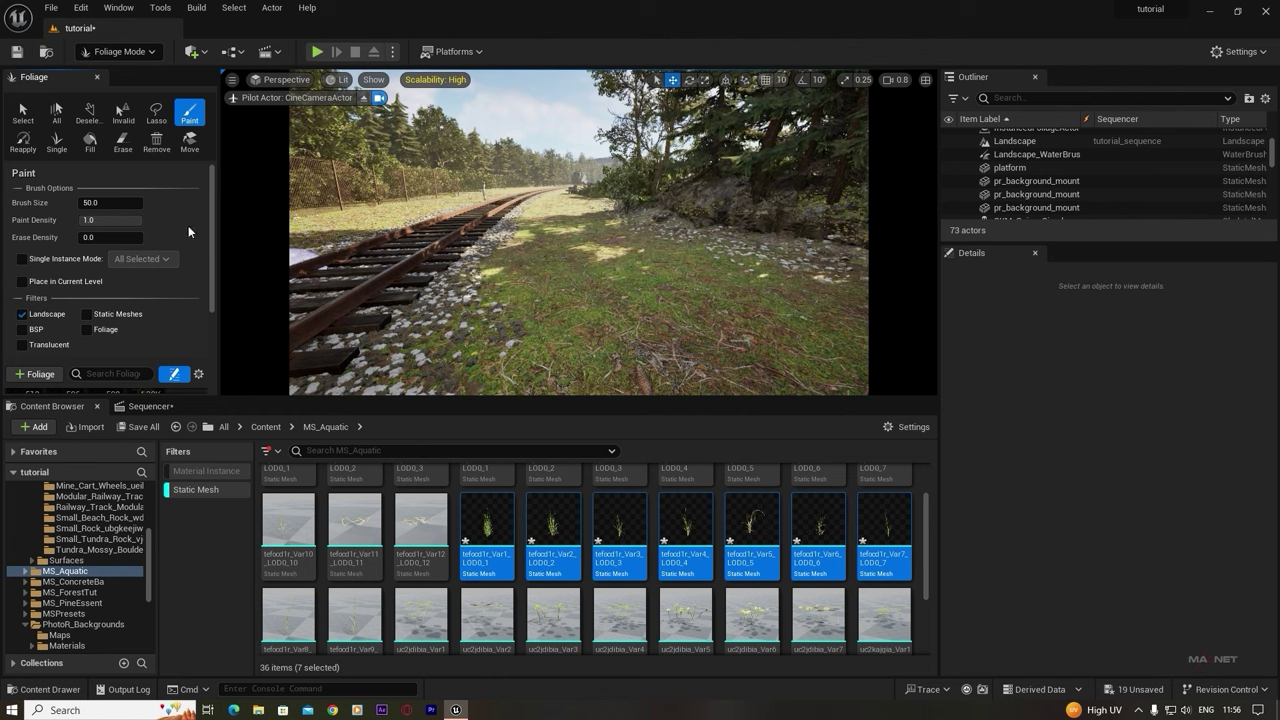
- Set the painting density of the seven swamp grass types to 50 and paint them along the rocky bank
{"action": "left_click_drag", "start_coordinate": [211, 180], "coordinate": [213, 297]}
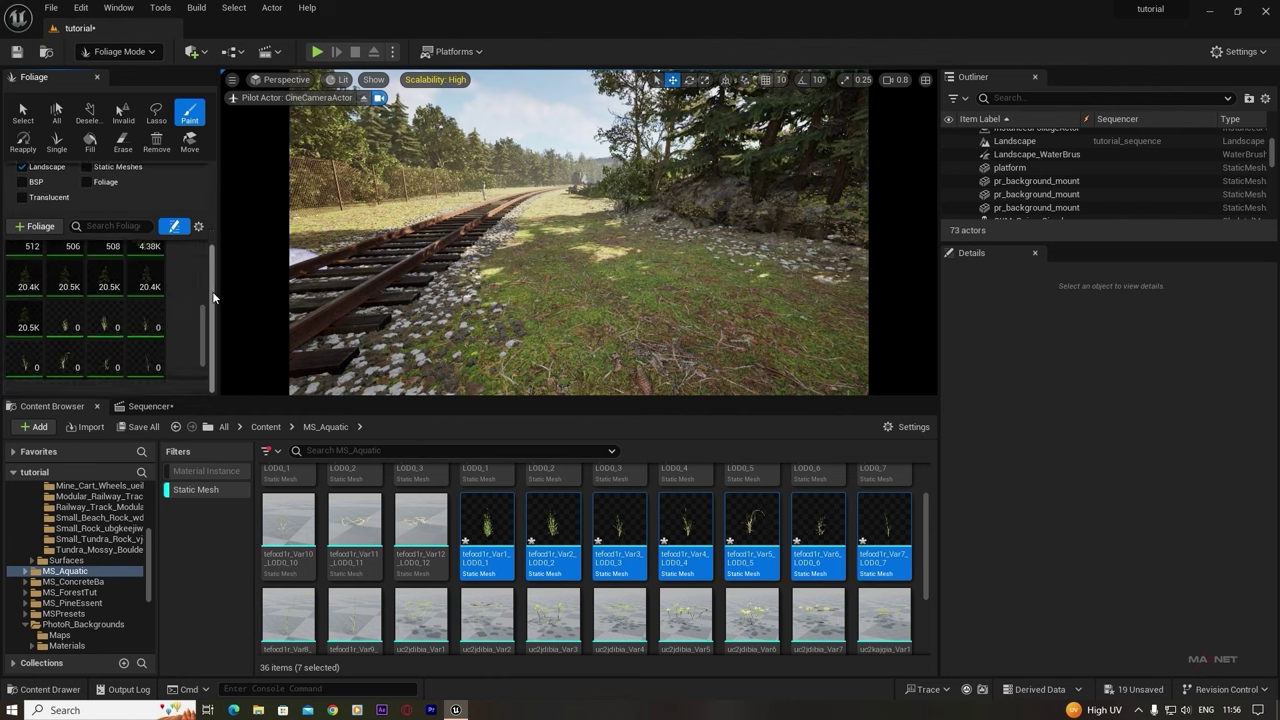
{"action": "left_click", "coordinate": [72, 320]}
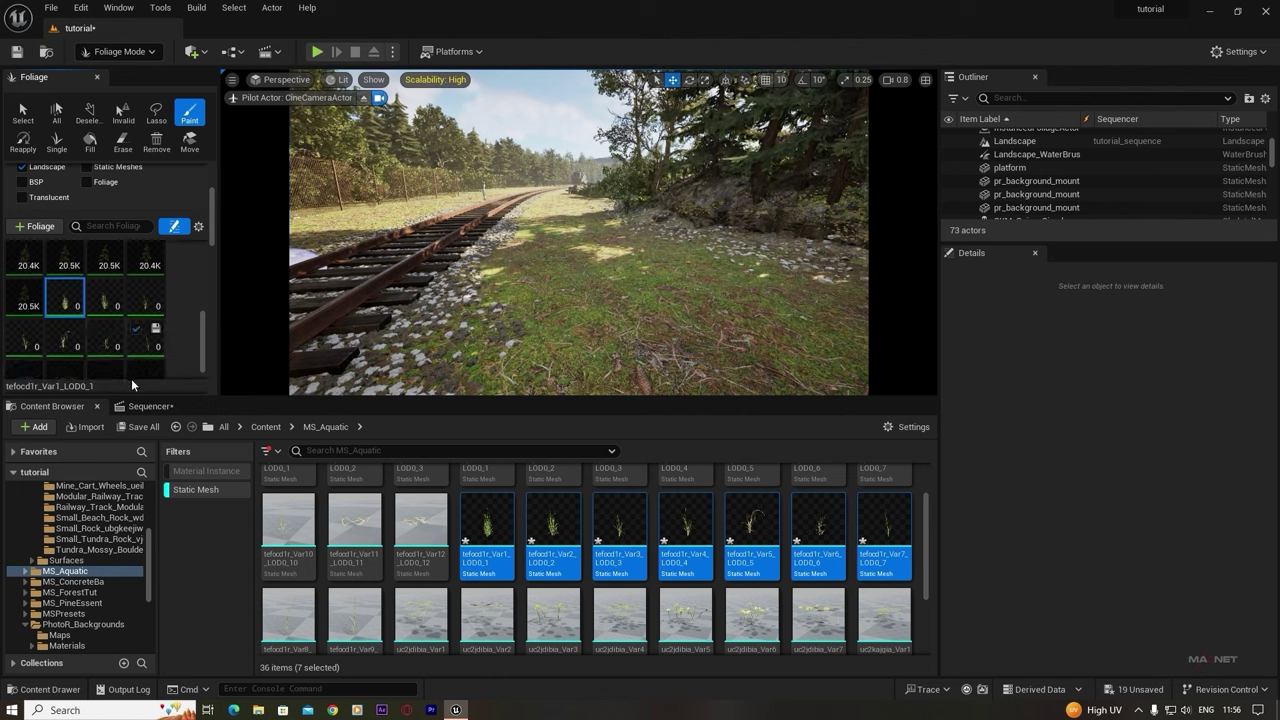
{"action": "scroll", "coordinate": [135, 360], "scroll_direction": "down", "scroll_amount": 2}
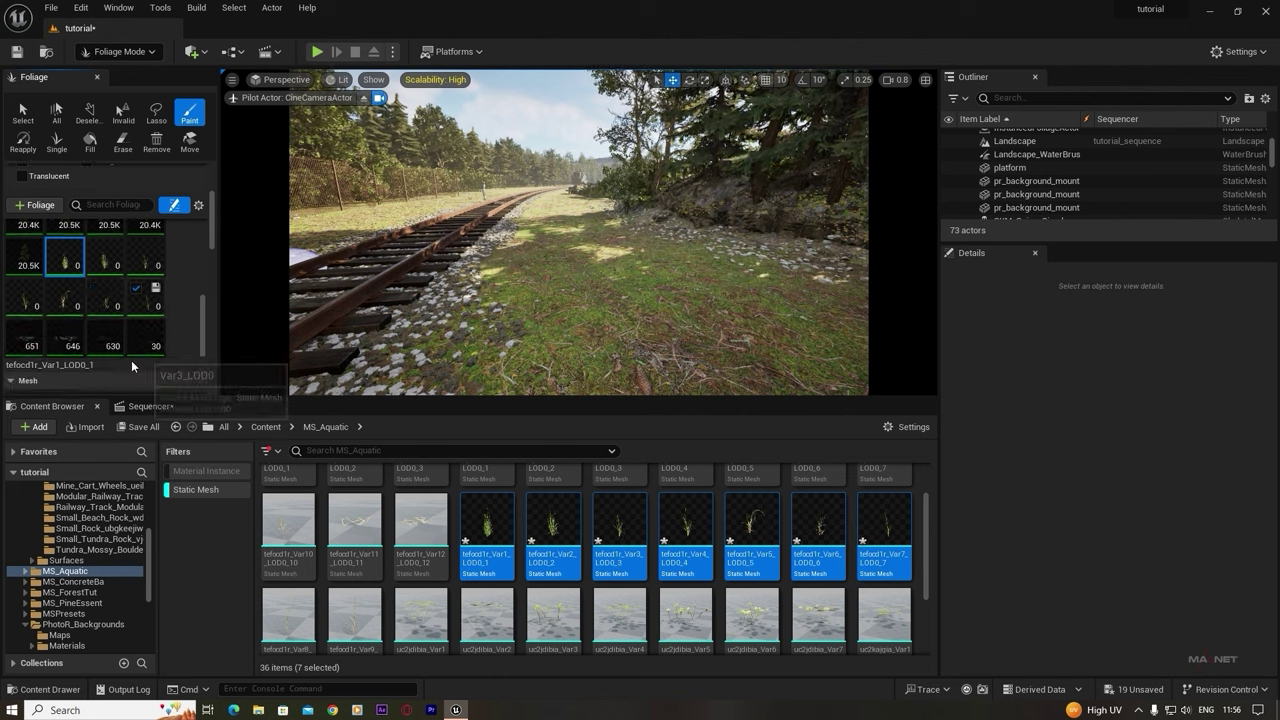
{"action": "left_click", "coordinate": [141, 298], "text": "shift"}
{"action": "mouse_move", "coordinate": [211, 202]}
{"action": "left_mouse_down"}
{"action": "mouse_move", "coordinate": [213, 255]}
{"action": "mouse_move", "coordinate": [201, 242]}
{"action": "left_mouse_up"}
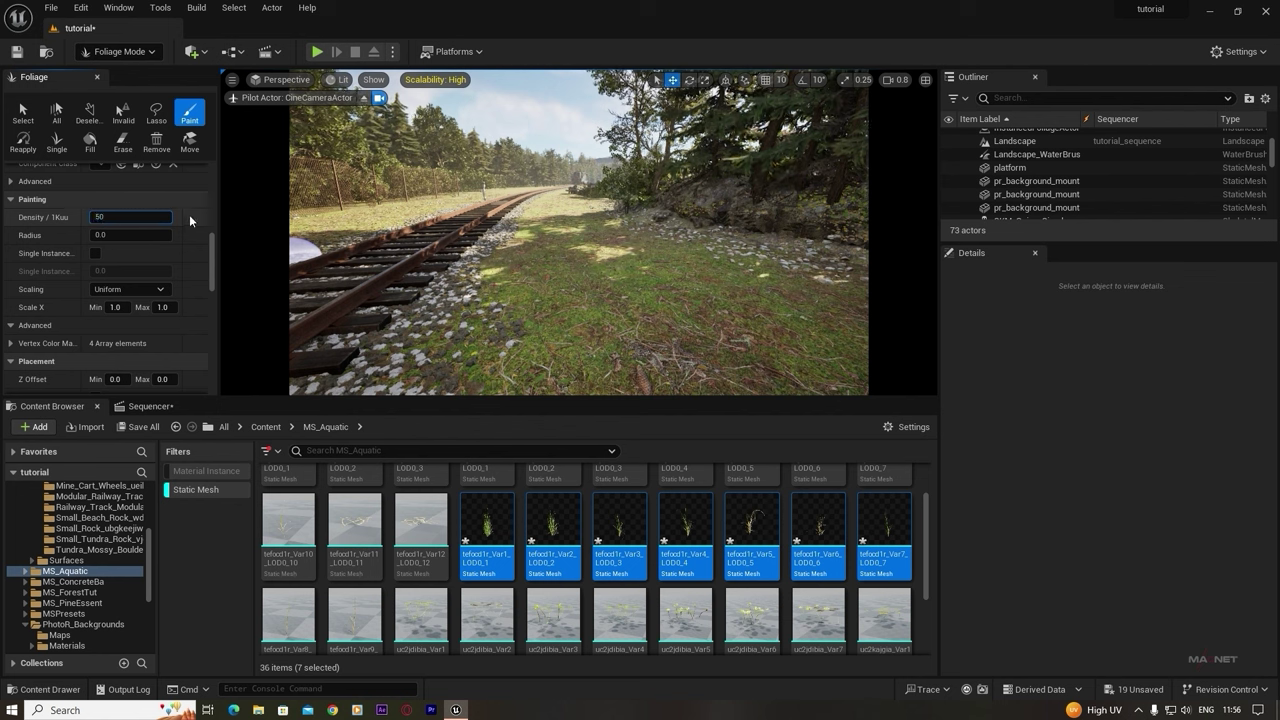
{"action": "key", "text": "Return"}
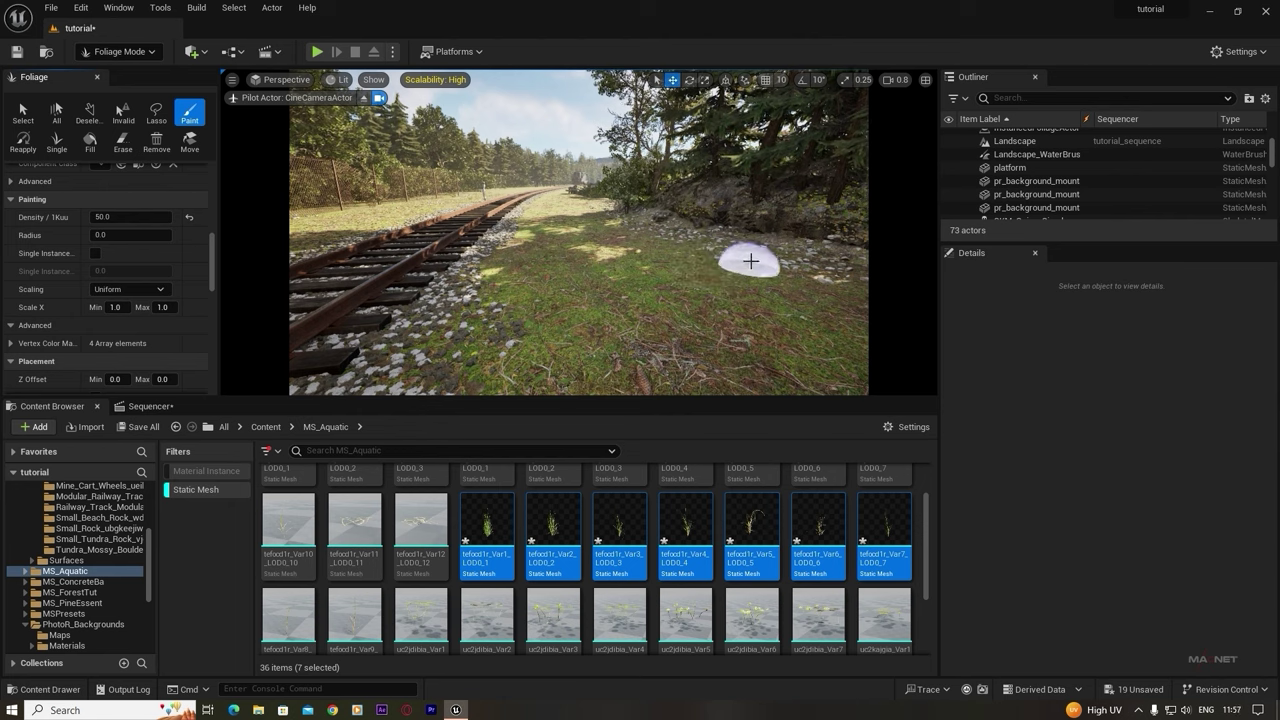
{"action": "right_click_drag", "start_coordinate": [690, 268], "coordinate": [760, 268]}
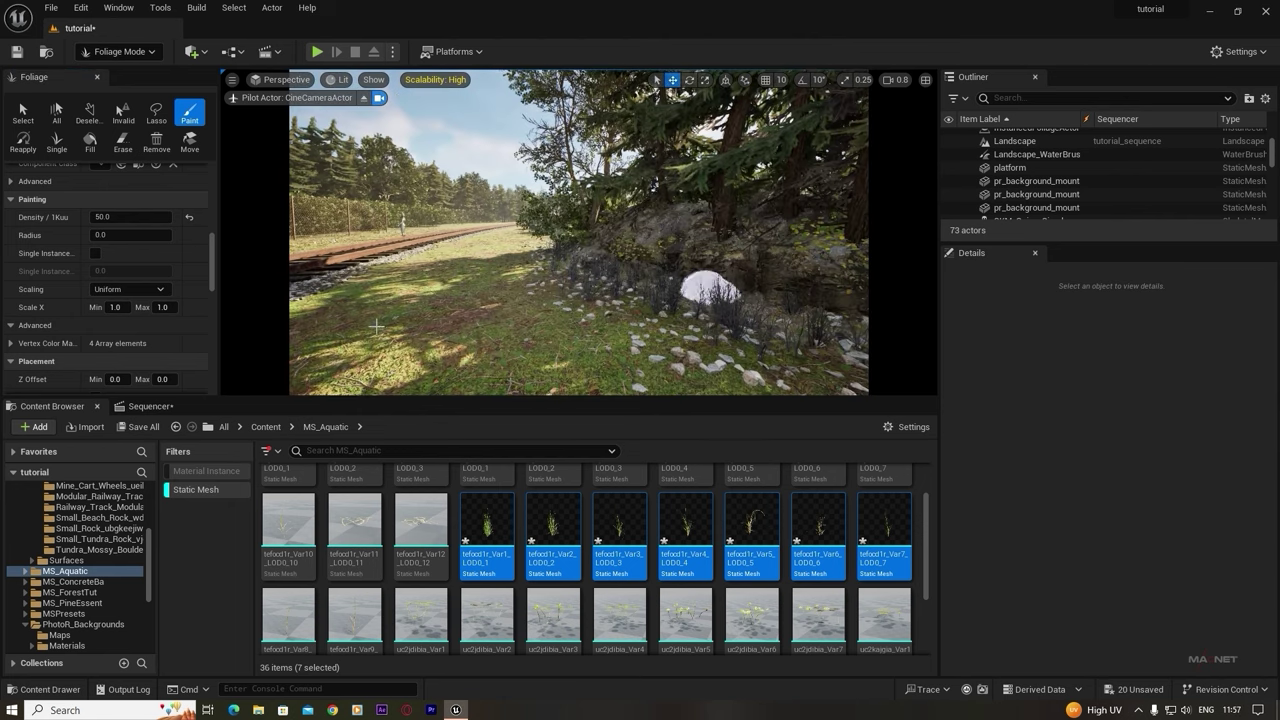
- Reset the grass types' painting density to the default 100 and switch the viewport to Unlit view
{"action": "left_click", "coordinate": [190, 218]}
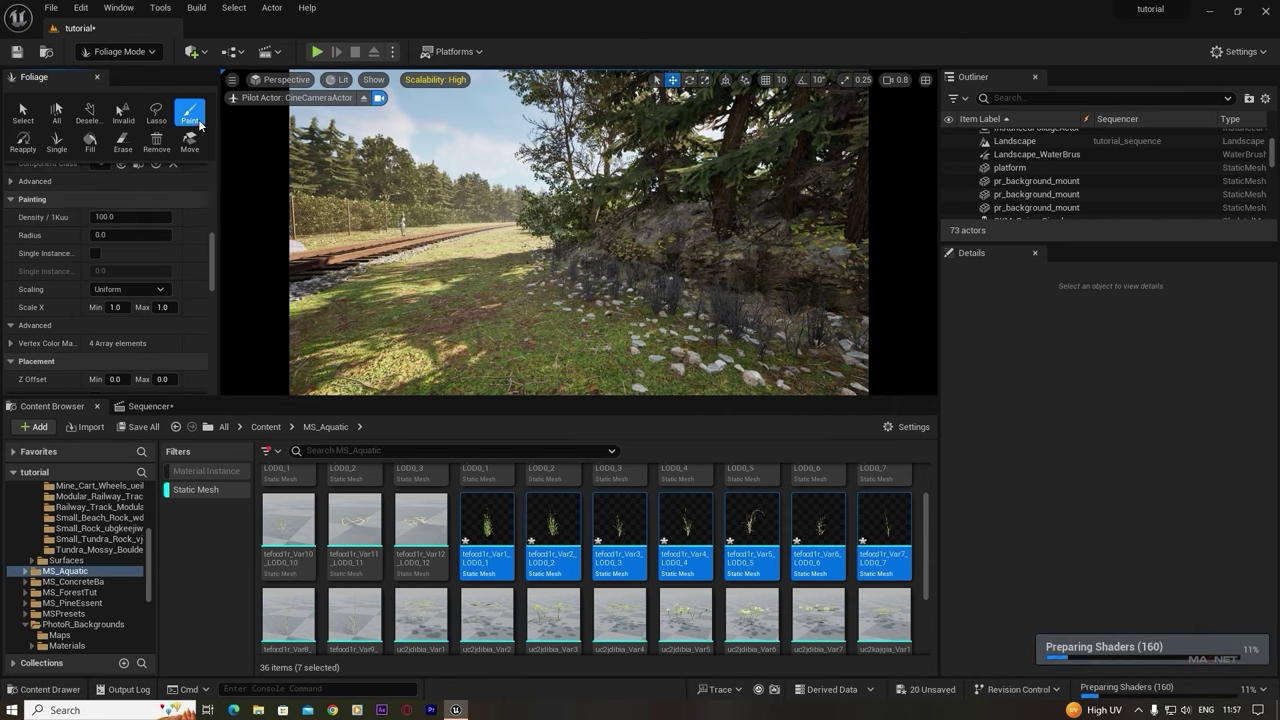
{"action": "left_click", "coordinate": [340, 80]}
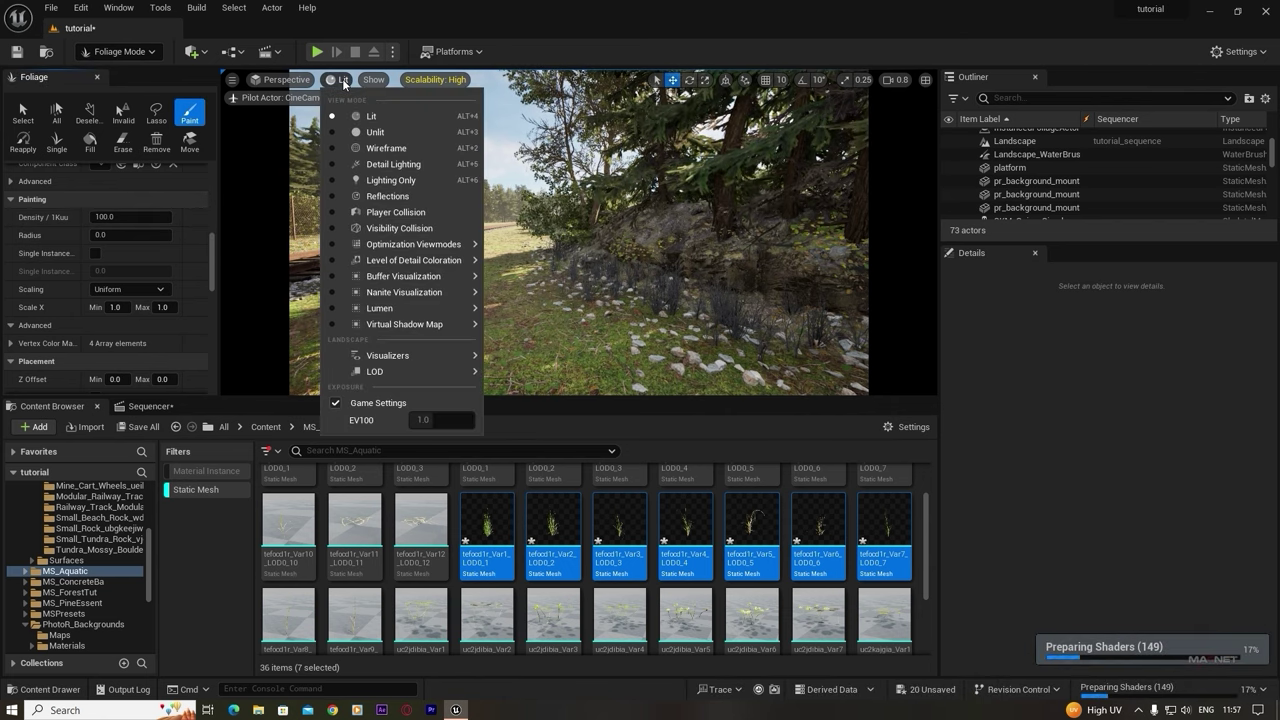
{"action": "left_click", "coordinate": [376, 132]}
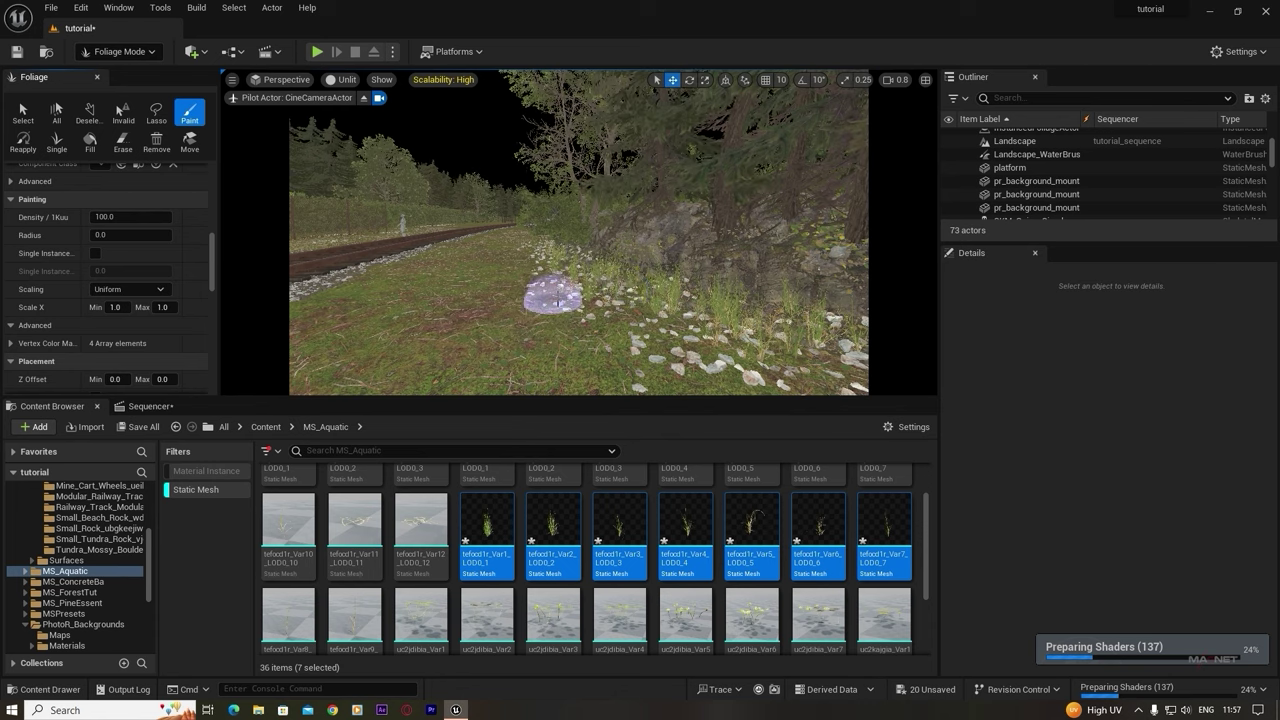
- Paint the swamp grass over the ground around the wagons, along the fence and beside the tracks
{"action": "mouse_move", "coordinate": [548, 298]}
{"action": "right_mouse_down"}
{"action": "mouse_move", "coordinate": [740, 350]}
{"action": "mouse_move", "coordinate": [850, 340]}
{"action": "right_mouse_up"}
{"action": "mouse_move", "coordinate": [397, 246]}
{"action": "right_mouse_down"}
{"action": "mouse_move", "coordinate": [300, 246]}
{"action": "mouse_move", "coordinate": [397, 246]}
{"action": "right_mouse_up"}
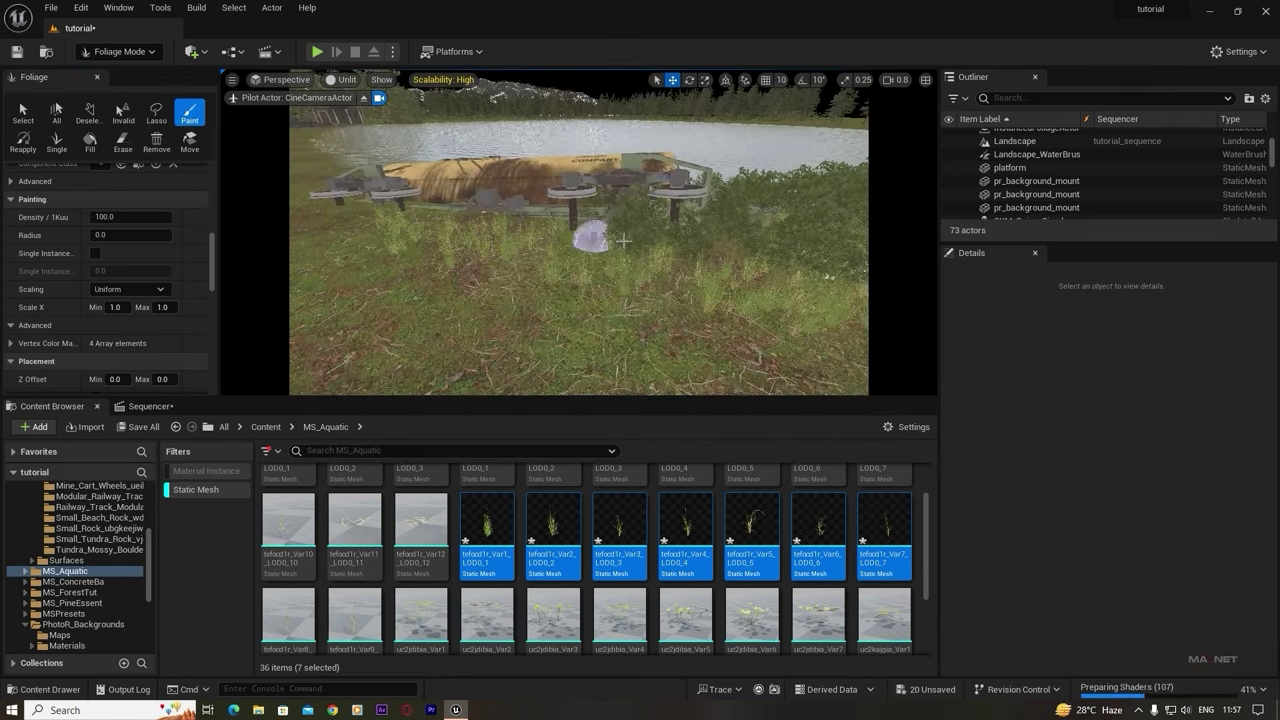
{"action": "mouse_move", "coordinate": [623, 240]}
{"action": "right_mouse_down"}
{"action": "mouse_move", "coordinate": [400, 250]}
{"action": "mouse_move", "coordinate": [380, 300]}
{"action": "right_mouse_up"}
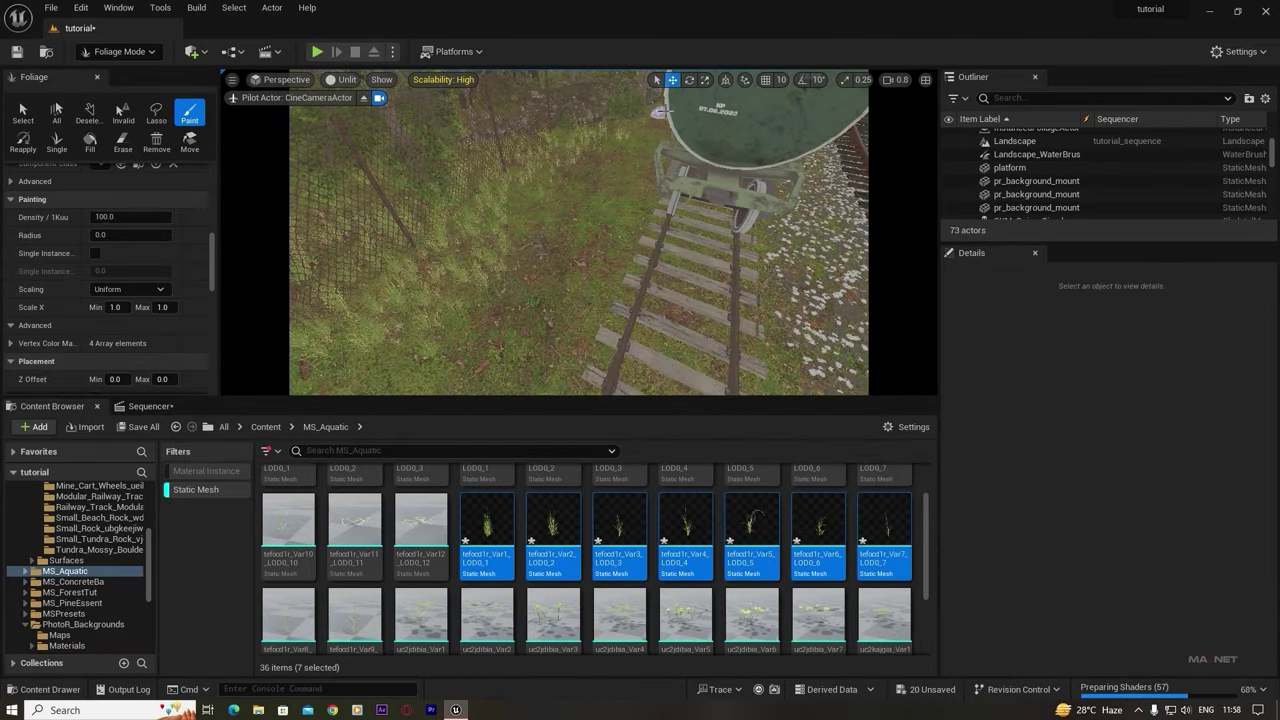
{"action": "right_click_drag", "start_coordinate": [530, 251], "coordinate": [420, 251]}
{"action": "right_click_drag", "start_coordinate": [563, 269], "coordinate": [670, 265]}
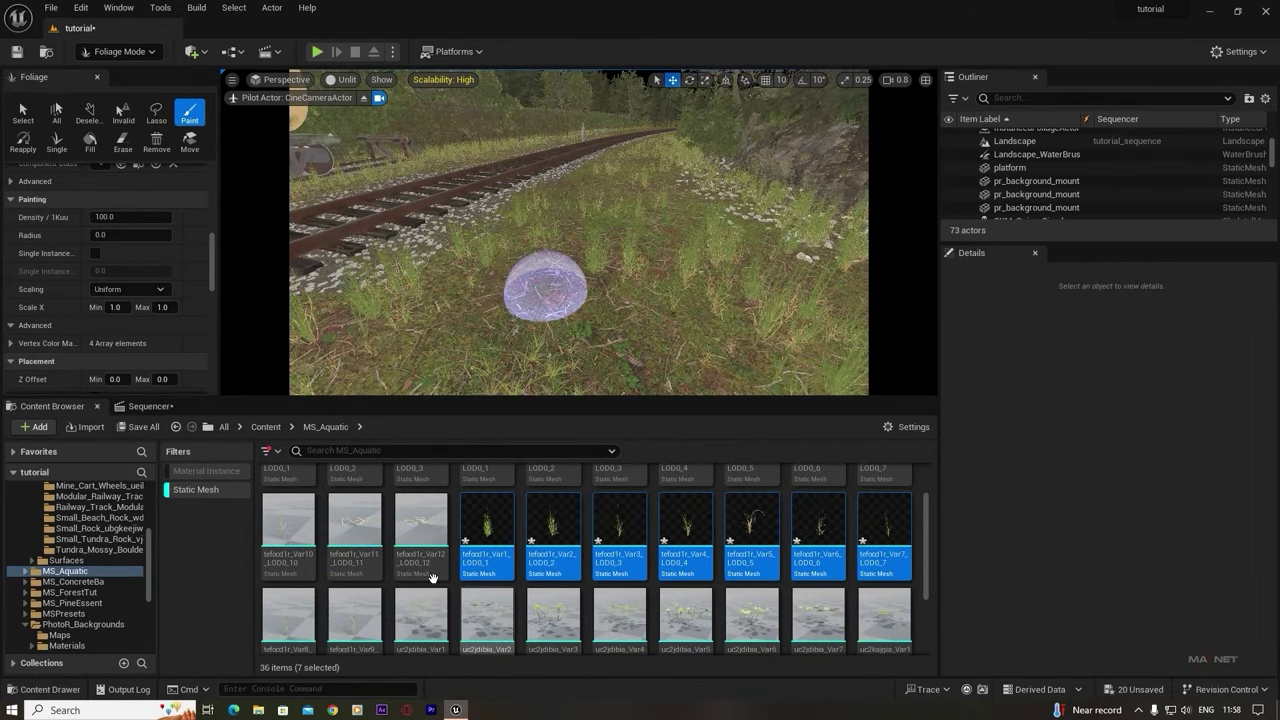
- Add the tefocd1r_Var10, Var11 and Var12 meshes from MS_Aquatic to the foliage palette
{"action": "scroll", "coordinate": [403, 540], "scroll_direction": "up", "scroll_amount": 1}
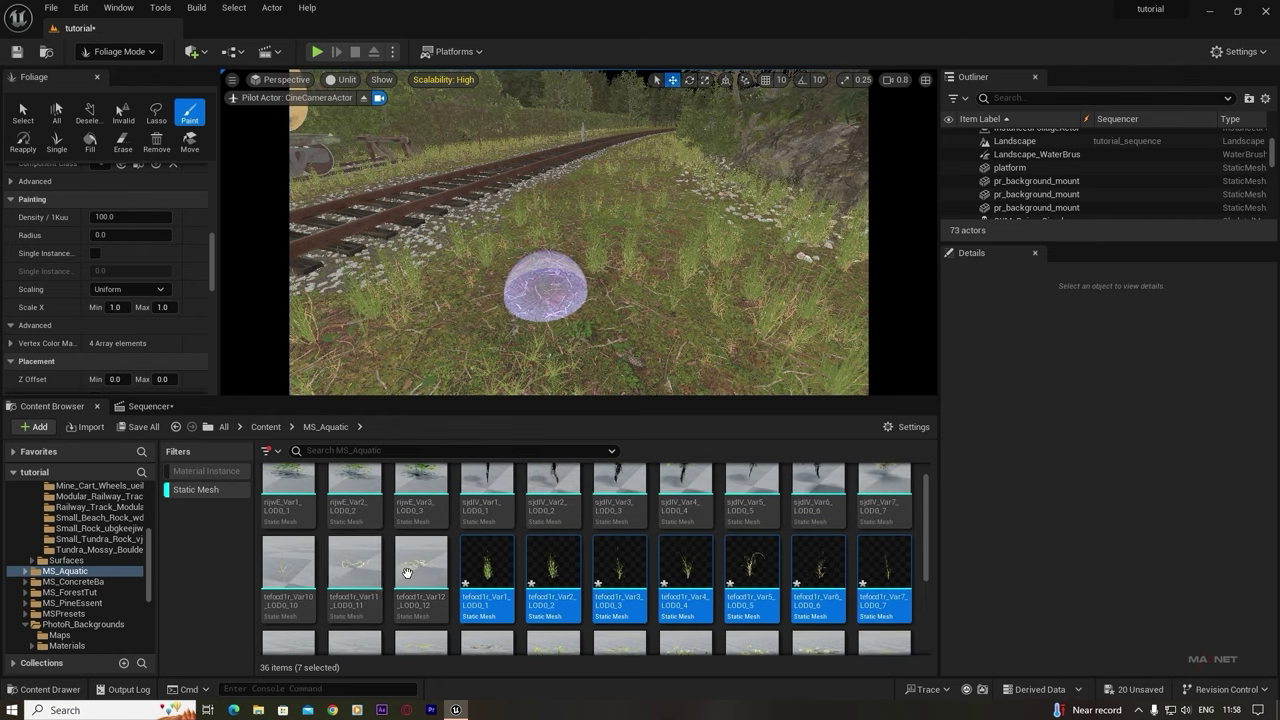
{"action": "left_click", "coordinate": [417, 560]}
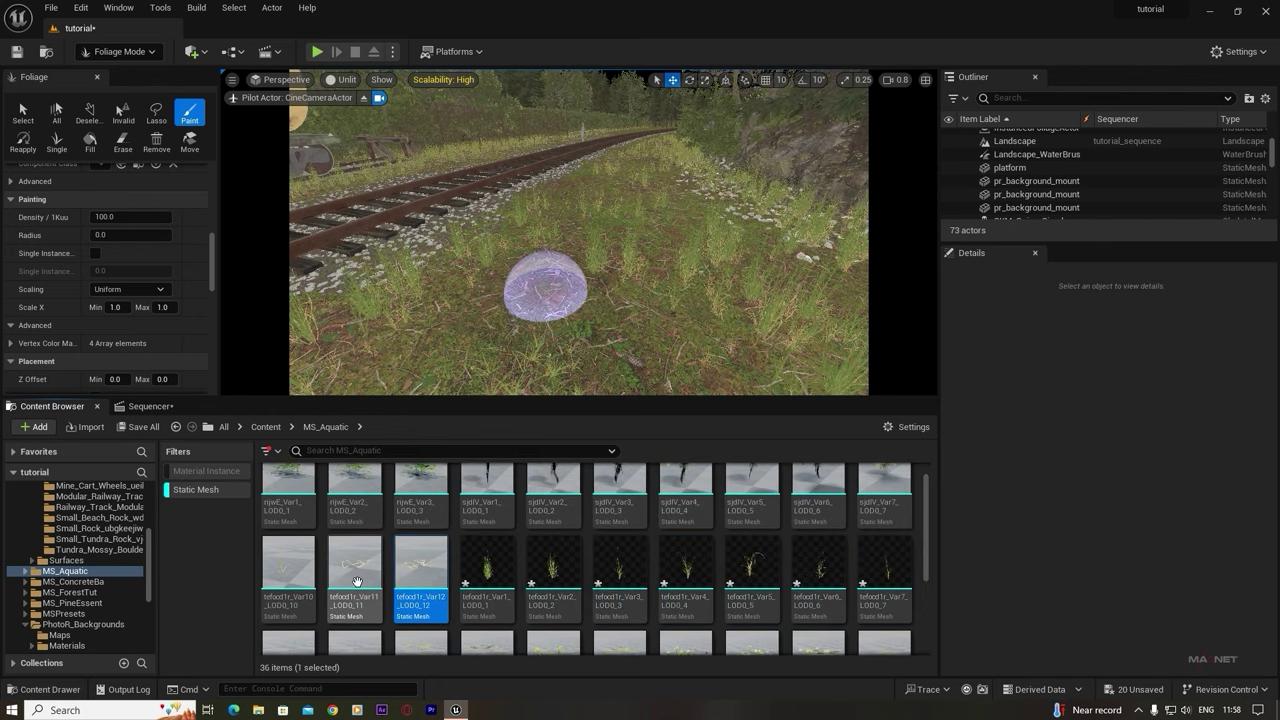
{"action": "left_click", "coordinate": [354, 568], "text": "ctrl"}
{"action": "left_click", "coordinate": [298, 590], "text": "ctrl"}
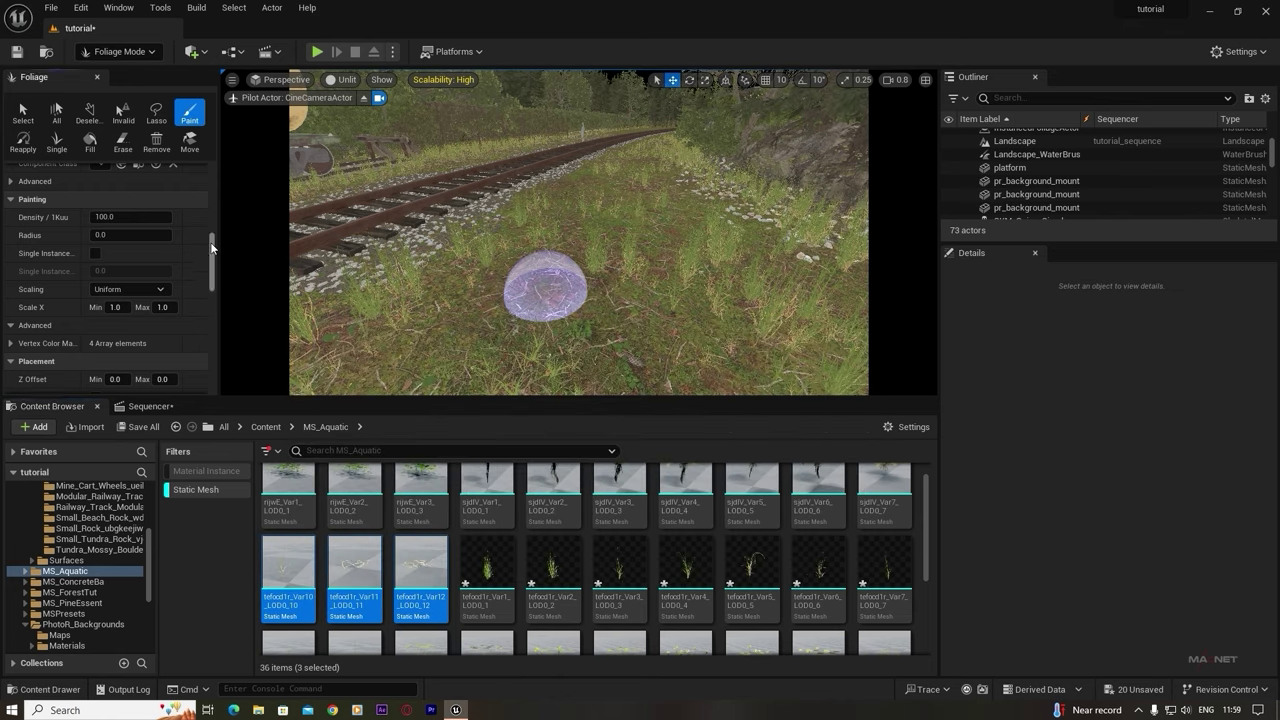
{"action": "left_click_drag", "start_coordinate": [208, 246], "coordinate": [213, 206]}
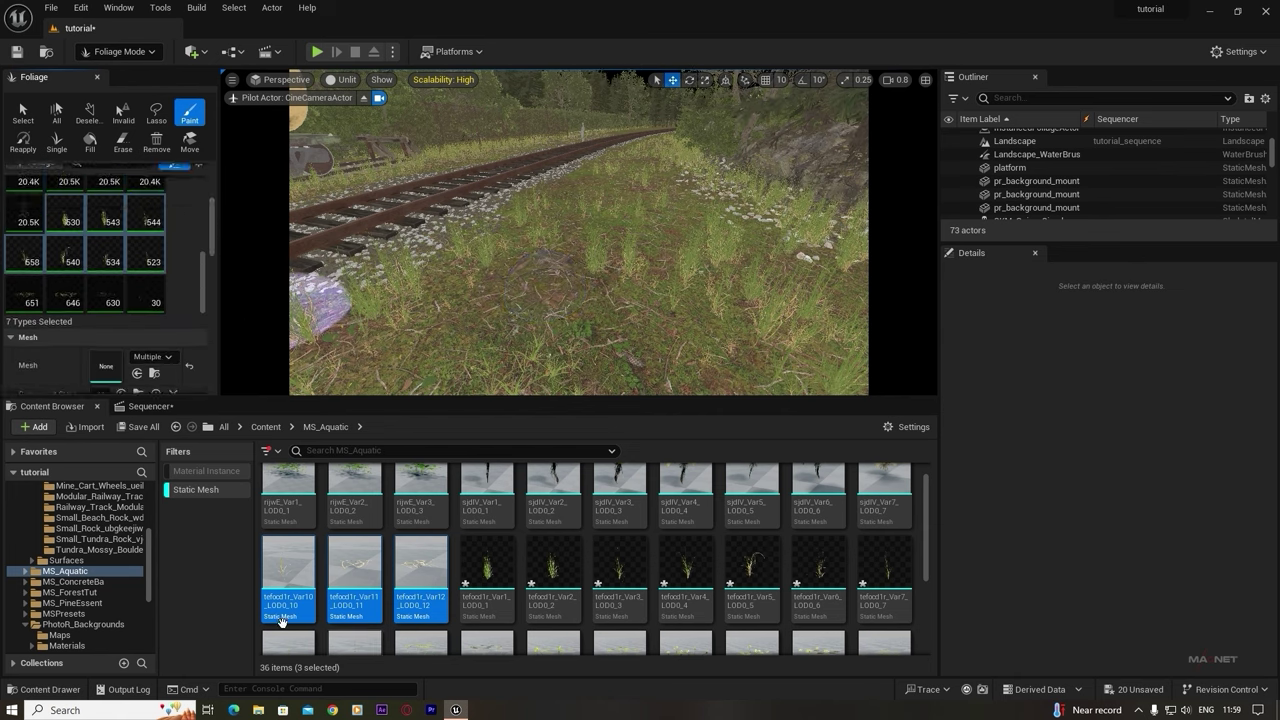
{"action": "left_click_drag", "start_coordinate": [286, 585], "coordinate": [180, 300]}
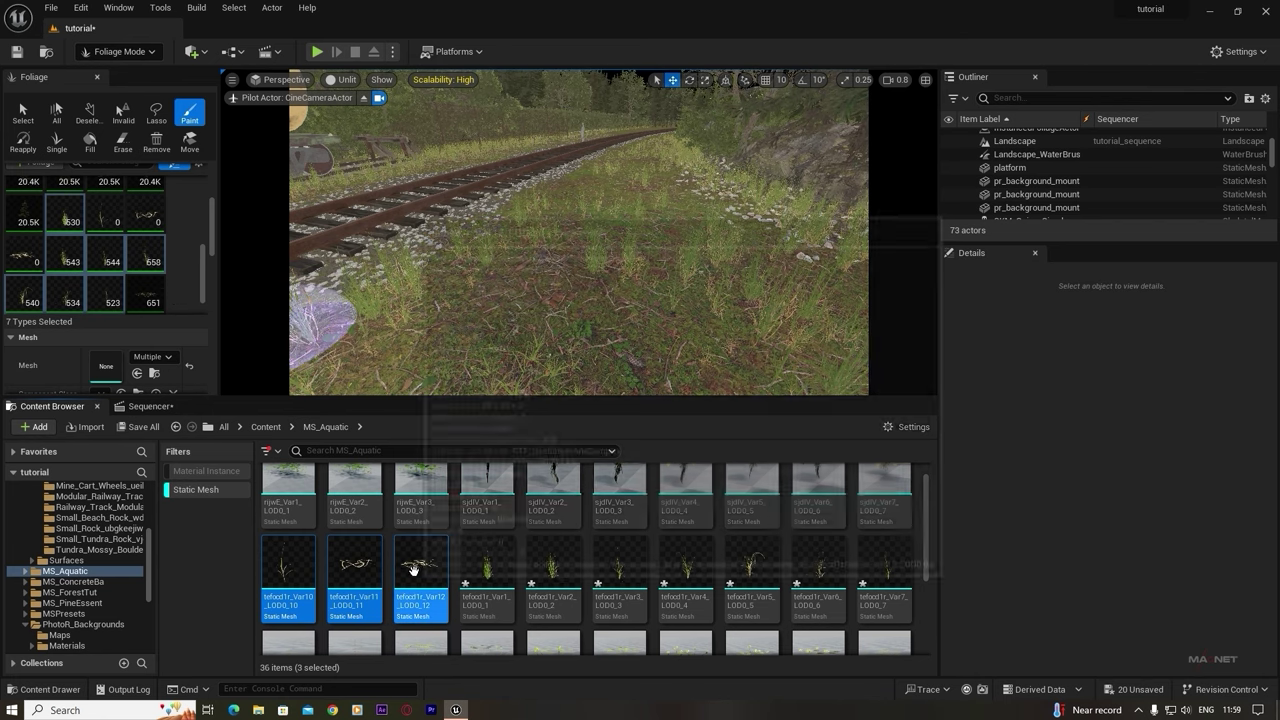
- Enable Nanite on the tefocd1r_Var10, Var11 and Var12 meshes
{"action": "right_click", "coordinate": [410, 588]}
{"action": "mouse_move", "coordinate": [474, 207]}
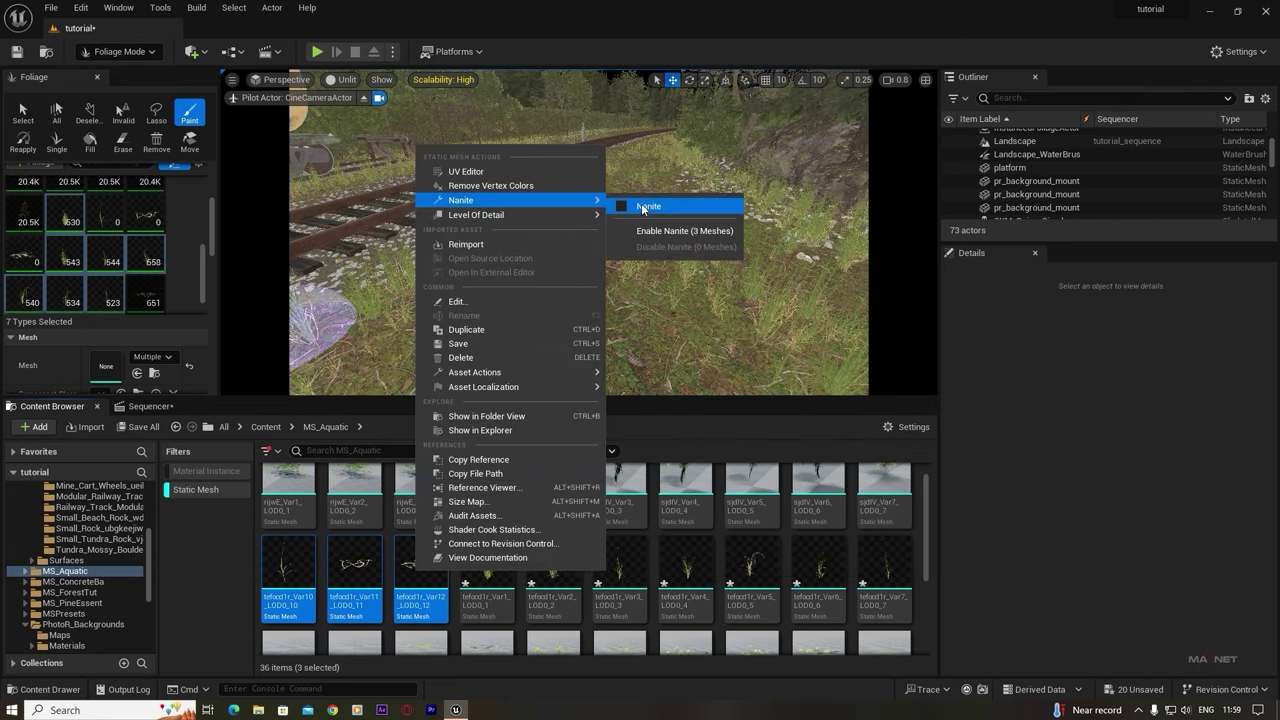
{"action": "left_click", "coordinate": [684, 231]}
- Deactivate all foliage types in the palette, and activate only tefocd1r_Var10, Var11 and Var12 for painting
{"action": "left_click", "coordinate": [139, 241]}
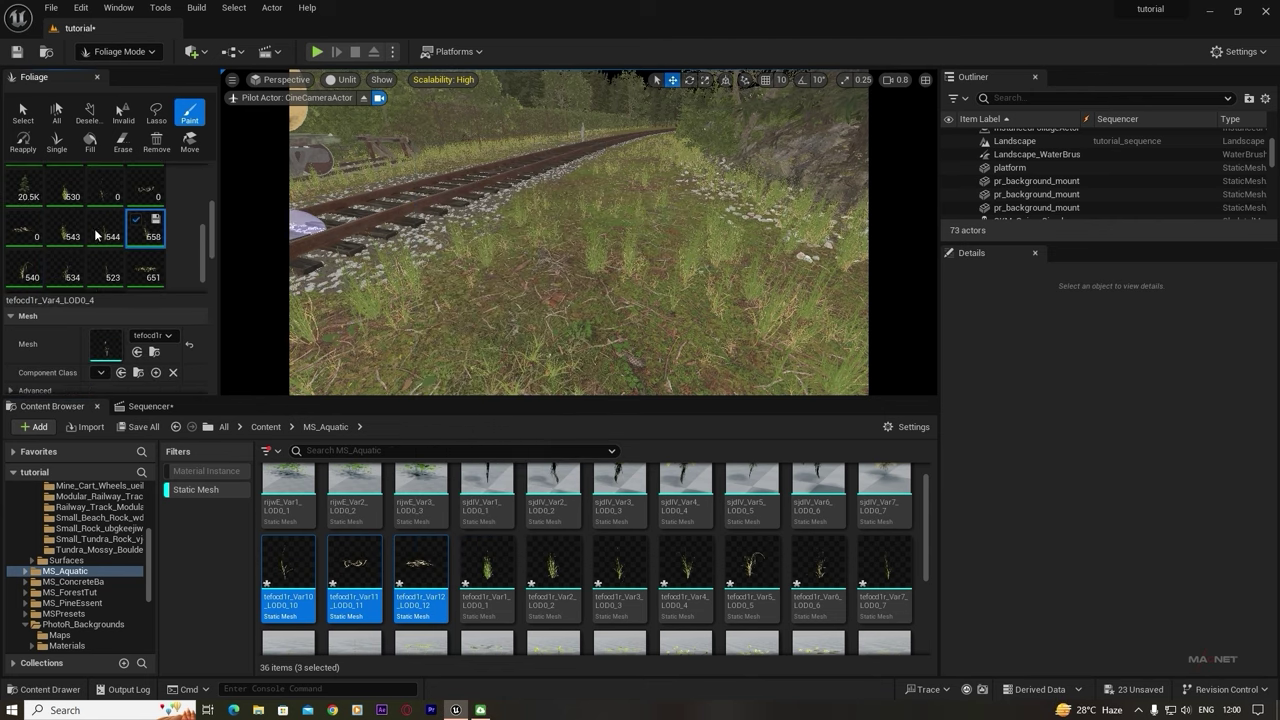
{"action": "key", "text": "ctrl+a"}
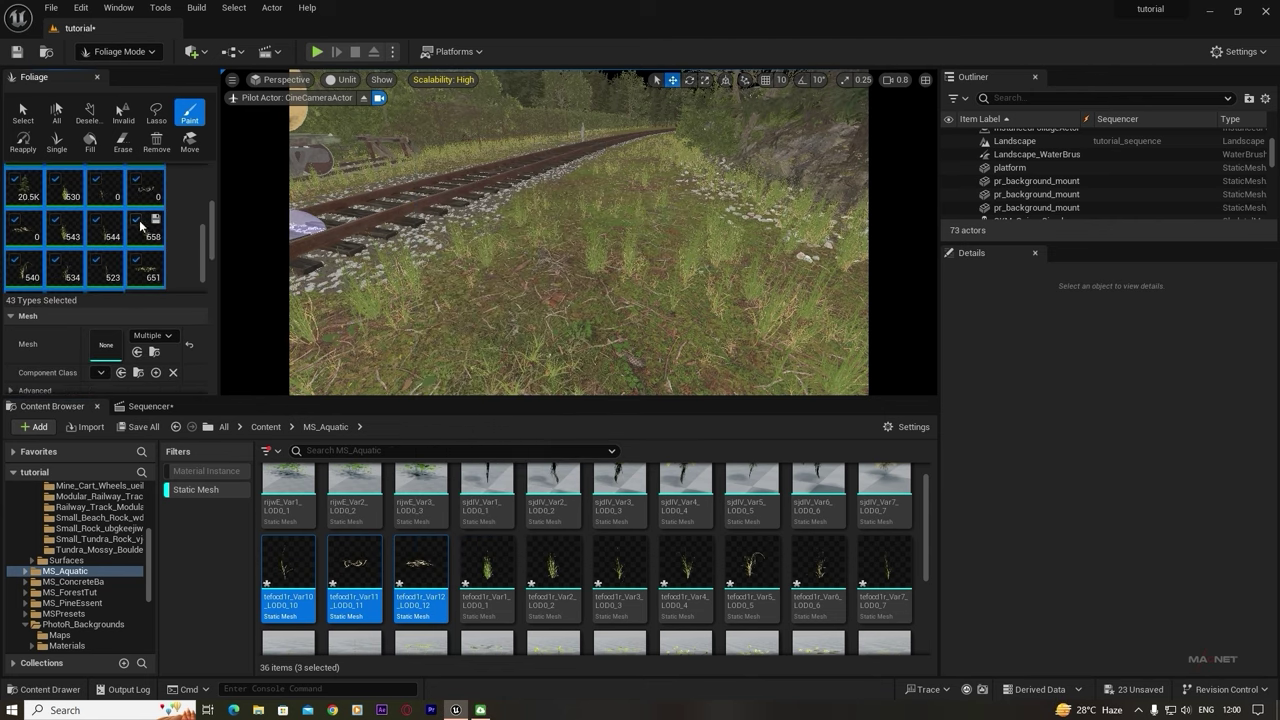
{"action": "left_click", "coordinate": [137, 219]}
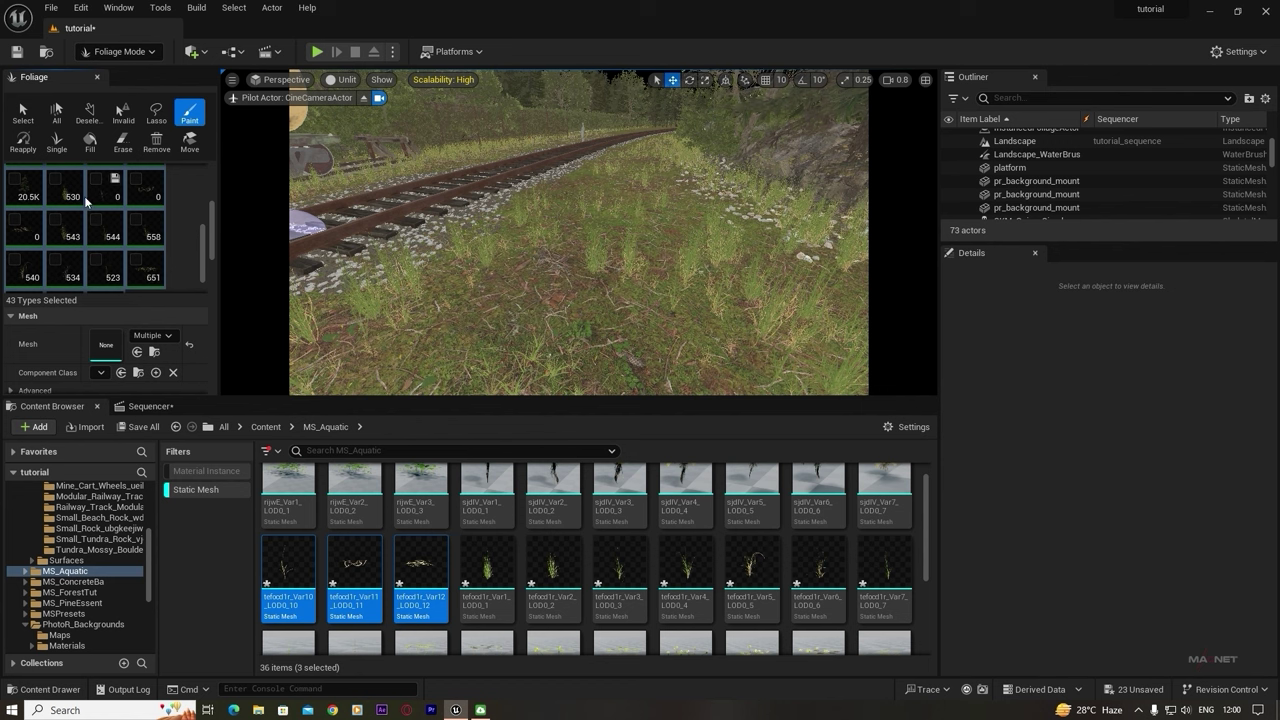
{"action": "left_click", "coordinate": [104, 188]}
{"action": "left_click", "coordinate": [145, 188], "text": "ctrl"}
{"action": "left_click", "coordinate": [26, 230], "text": "ctrl"}
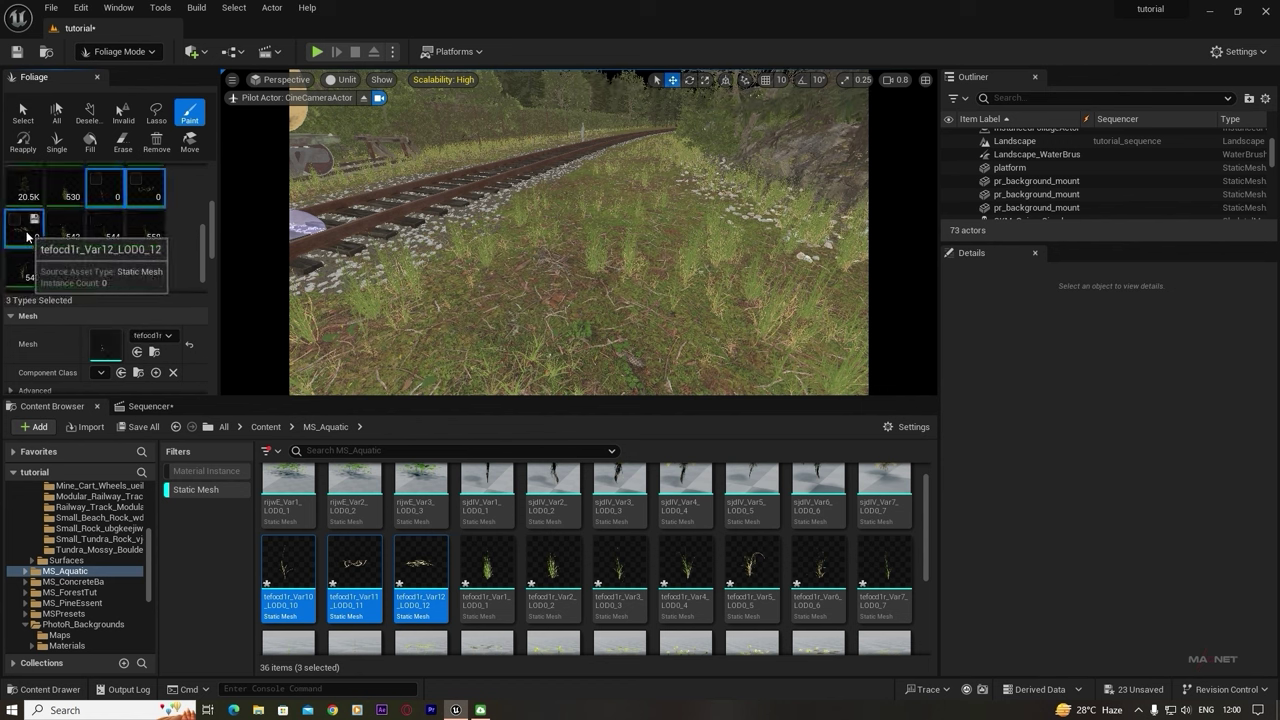
{"action": "left_click", "coordinate": [14, 219]}
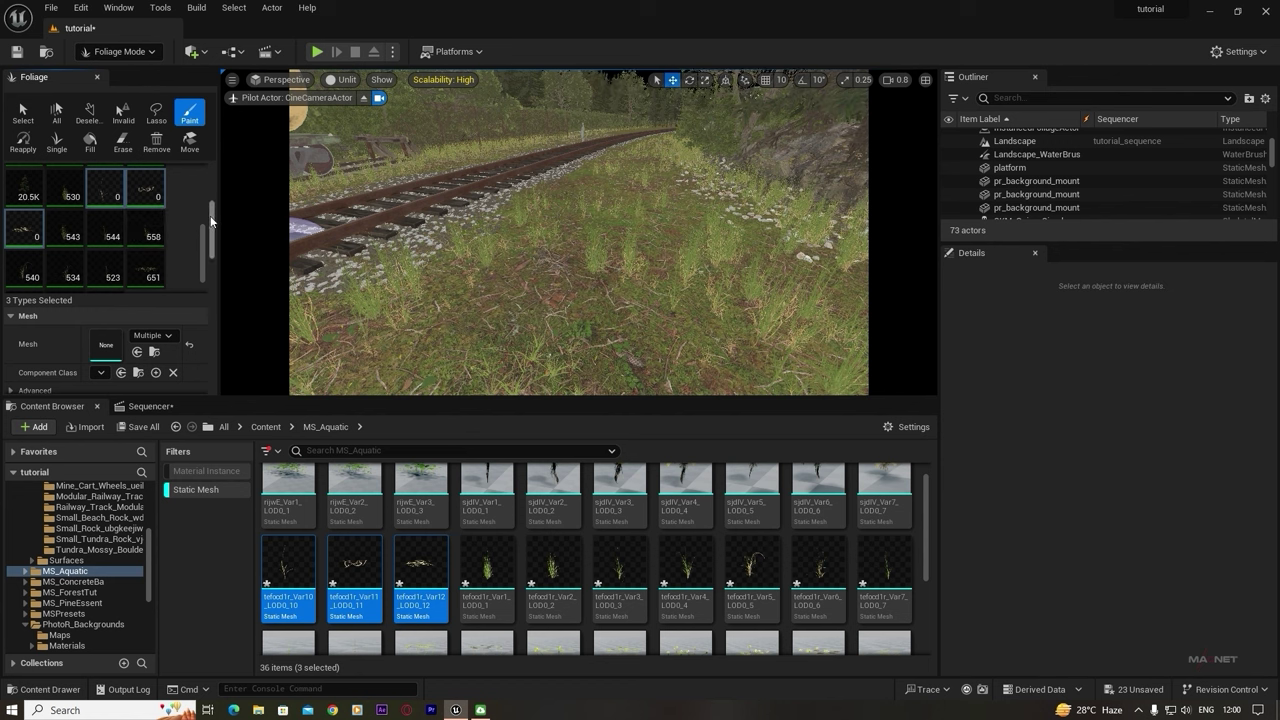
- Set the painting density of the three active foliage types to 500
{"action": "scroll", "coordinate": [180, 240], "scroll_direction": "down", "scroll_amount": 4}
{"action": "left_click", "coordinate": [126, 256]}
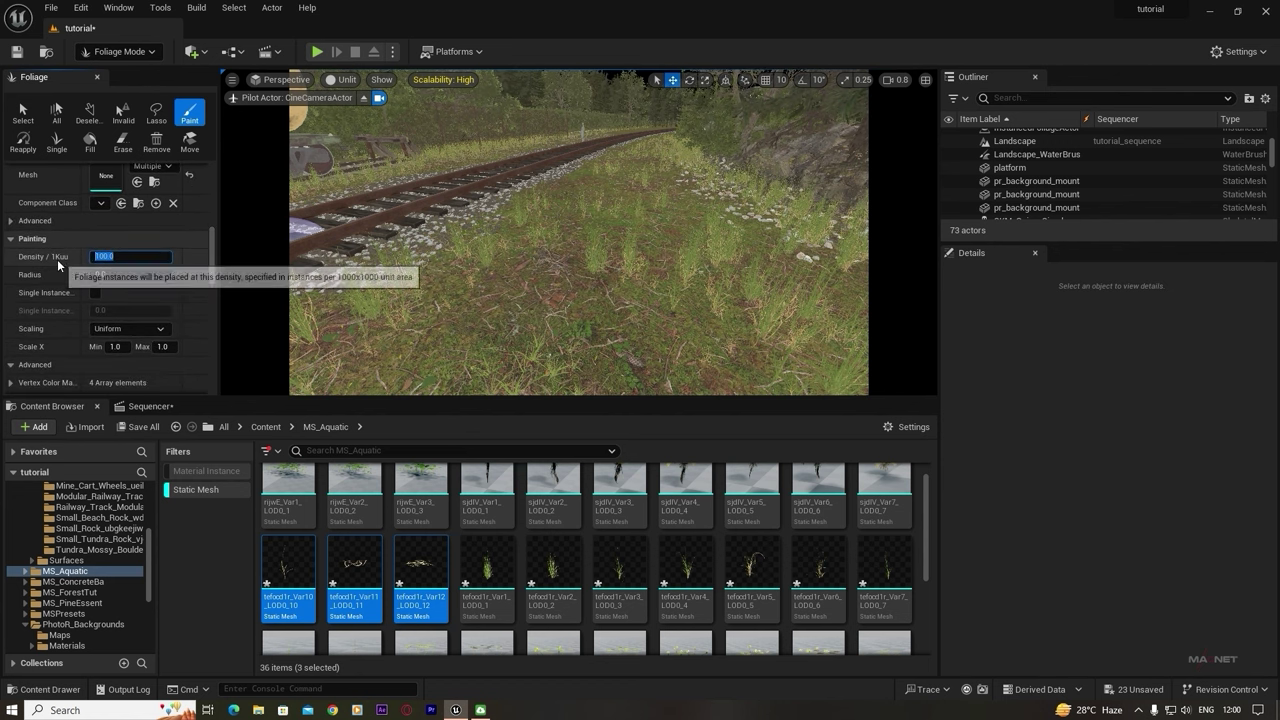
{"action": "type", "text": "500"}
{"action": "key", "text": "Return"}
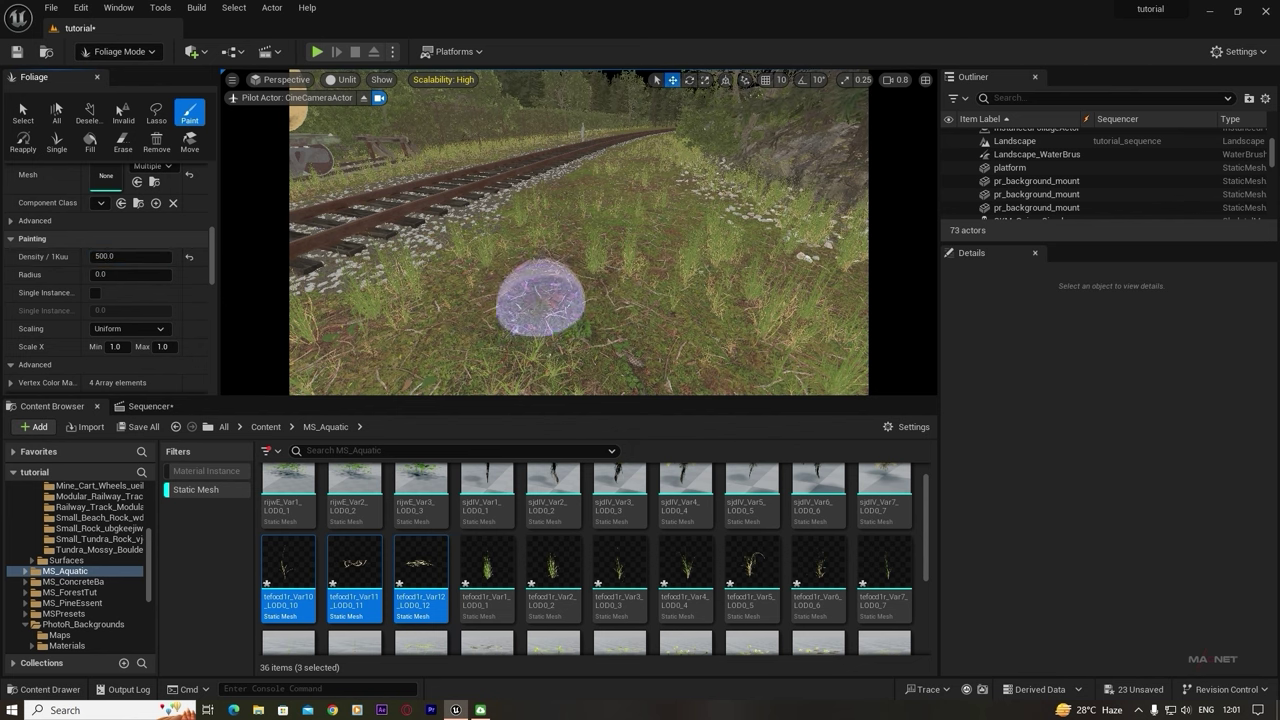
- Set the three active types' painting density to 1000 and paint them over the ground beside the tracks
{"action": "left_click", "coordinate": [110, 257]}
{"action": "type", "text": "1000"}
{"action": "key", "text": "Return"}
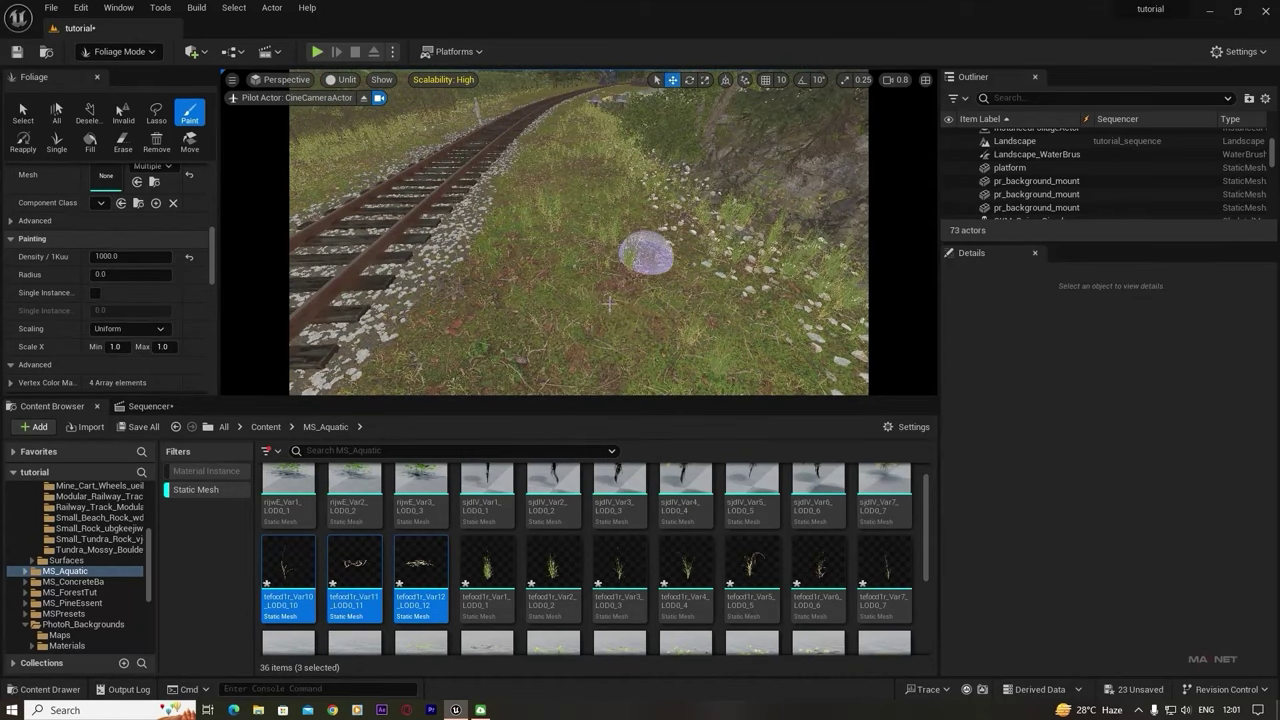
- Switch the viewport shading from Unlit to Lit to review the painted ground beside the tracks
{"action": "mouse_move", "coordinate": [595, 283]}
{"action": "right_mouse_down"}
{"action": "mouse_move", "coordinate": [585, 160]}
{"action": "mouse_move", "coordinate": [530, 165]}
{"action": "mouse_move", "coordinate": [590, 175]}
{"action": "mouse_move", "coordinate": [575, 185]}
{"action": "right_mouse_up"}
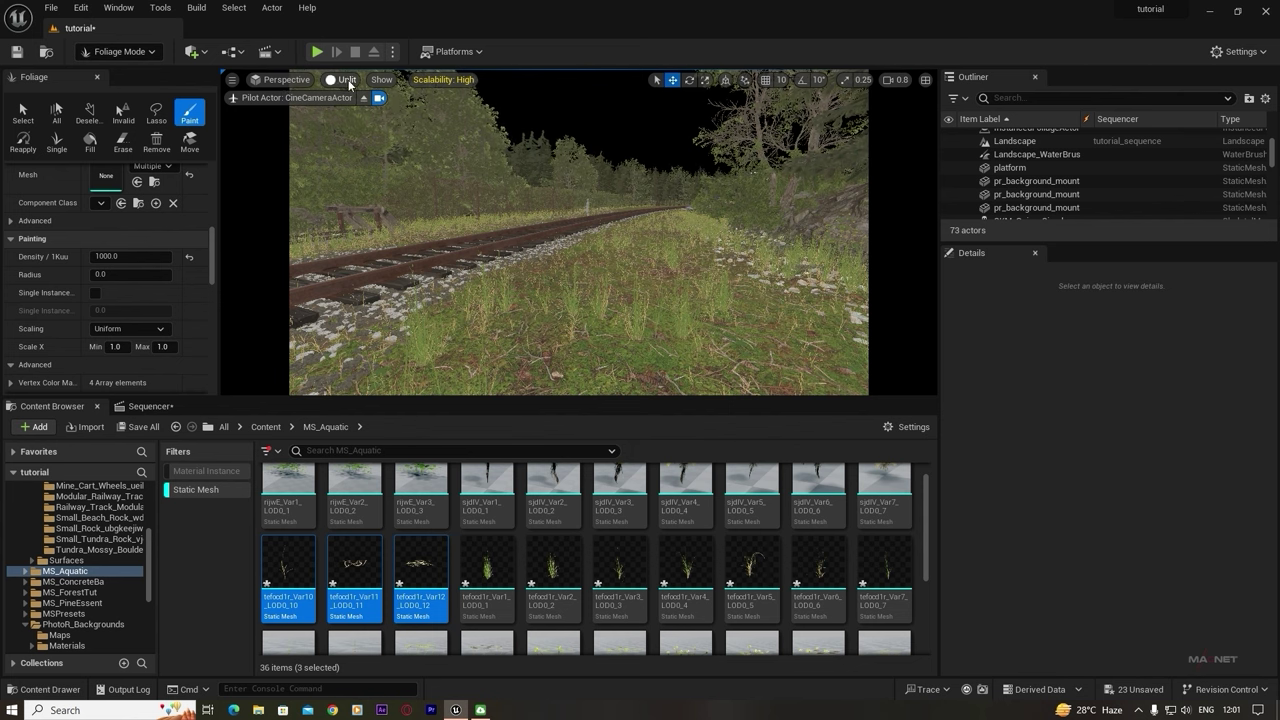
{"action": "left_click", "coordinate": [349, 84]}
{"action": "left_click", "coordinate": [372, 117]}
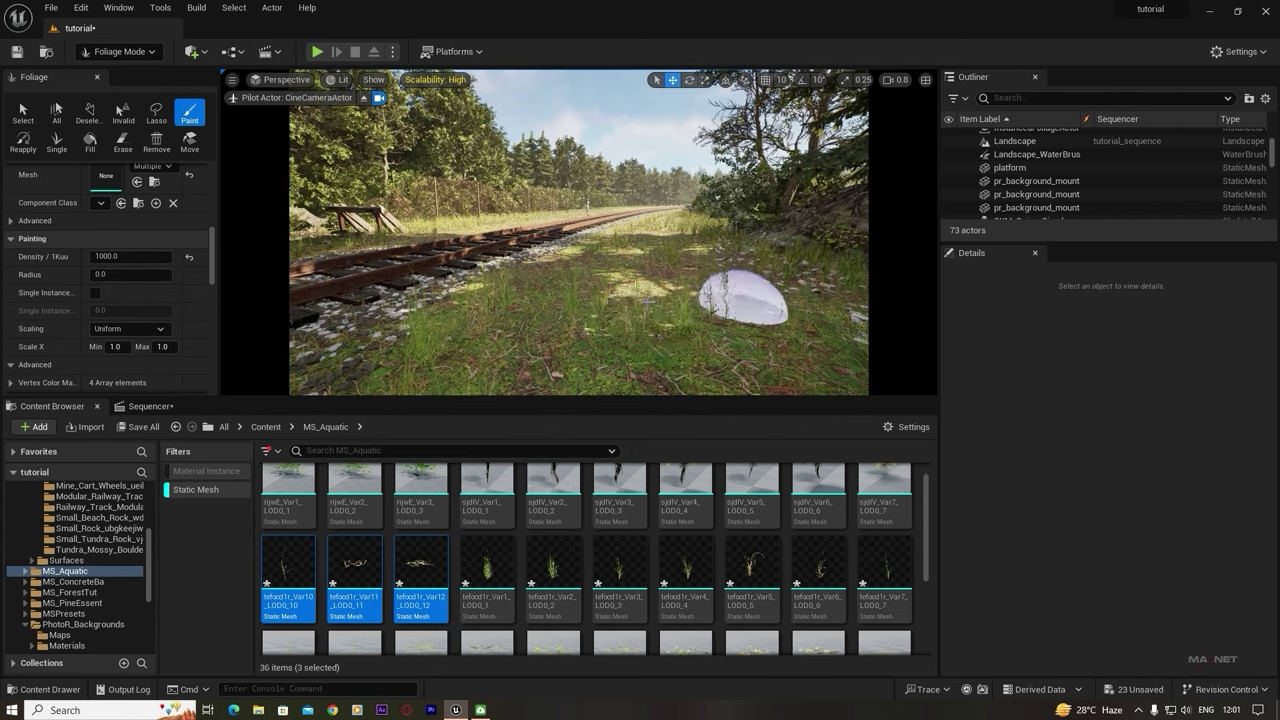
{"action": "mouse_move", "coordinate": [617, 300]}
{"action": "right_mouse_down"}
{"action": "mouse_move", "coordinate": [617, 385]}
{"action": "mouse_move", "coordinate": [585, 330]}
{"action": "mouse_move", "coordinate": [600, 325]}
{"action": "right_mouse_up"}
{"action": "key", "text": "s"}
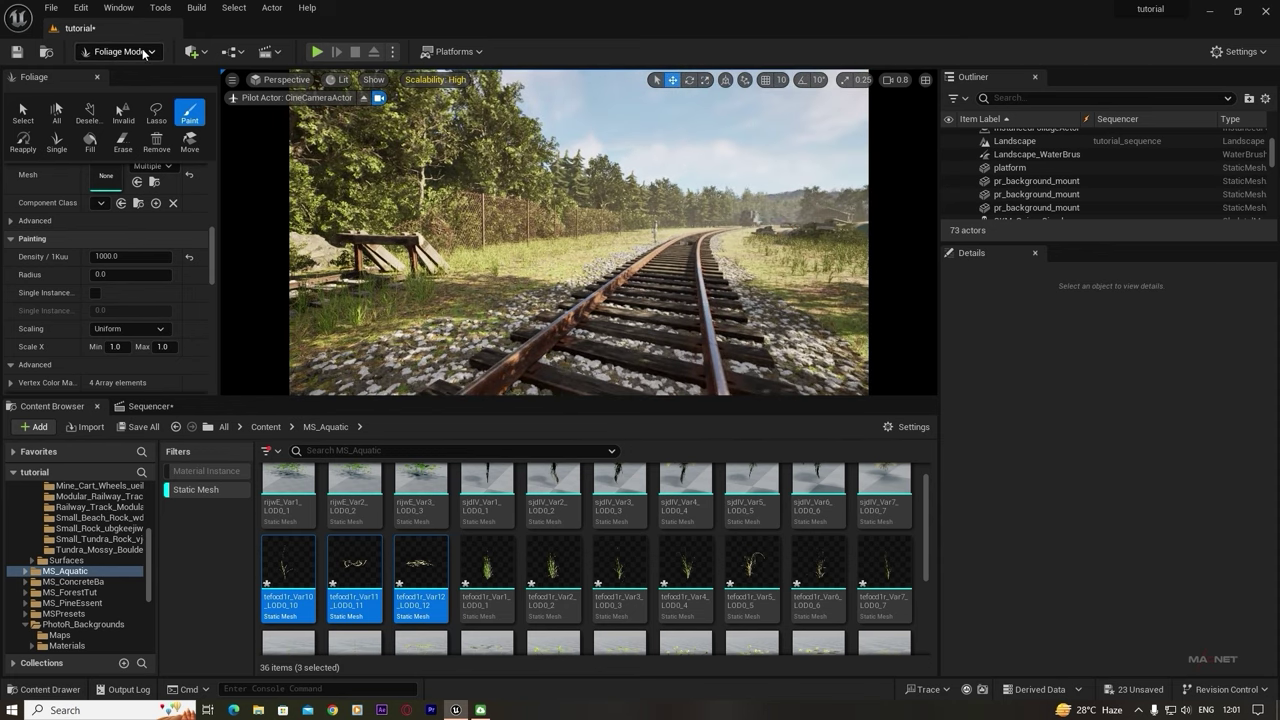
- Switch to Selection Mode and duplicate the SM_BlackAlder_Forest_2 tree behind the track buffer, placing the copy along the fence toward the tracks
{"action": "left_click", "coordinate": [143, 53]}
{"action": "left_click", "coordinate": [200, 69]}
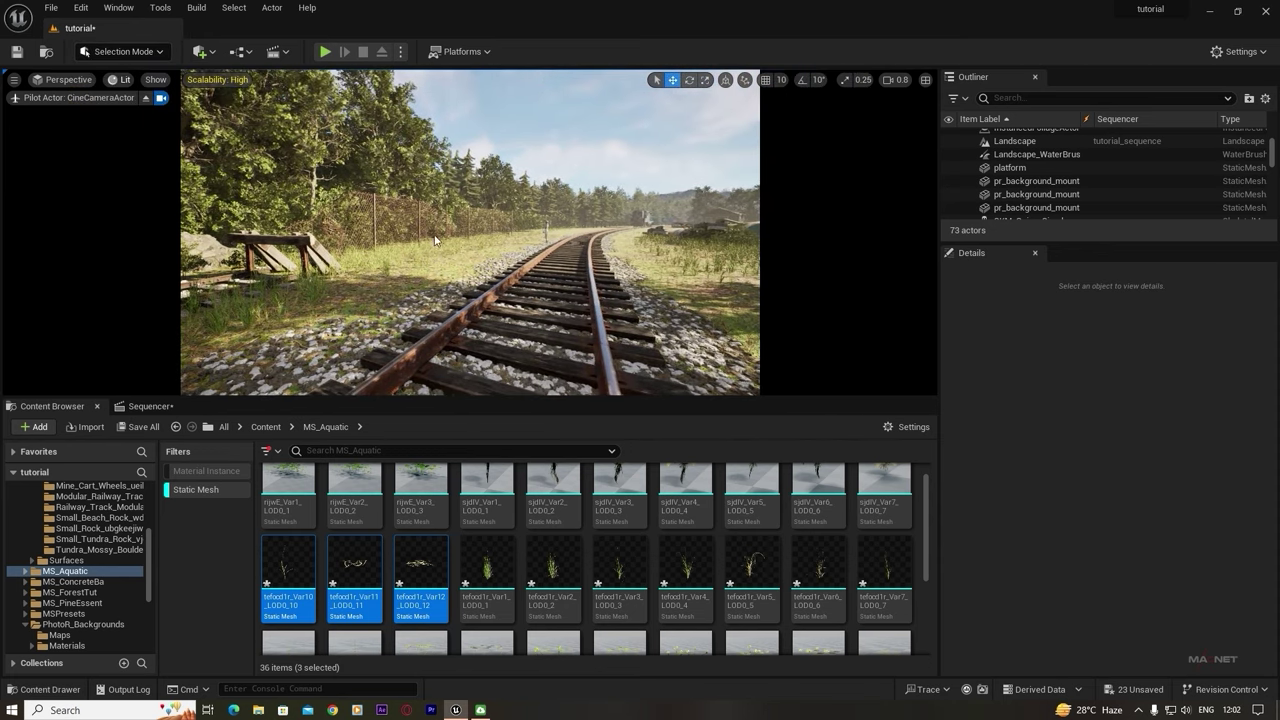
{"action": "left_click", "coordinate": [314, 172]}
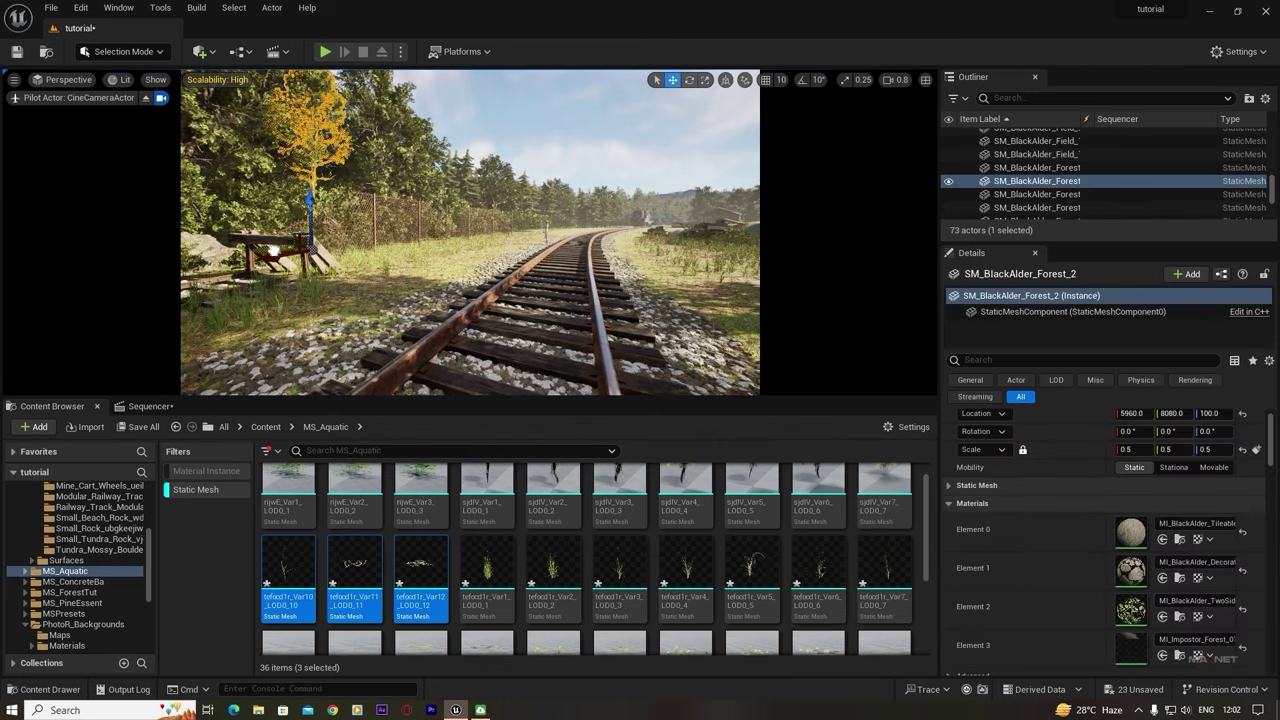
{"action": "left_click_drag", "start_coordinate": [273, 250], "coordinate": [337, 258], "text": "alt"}
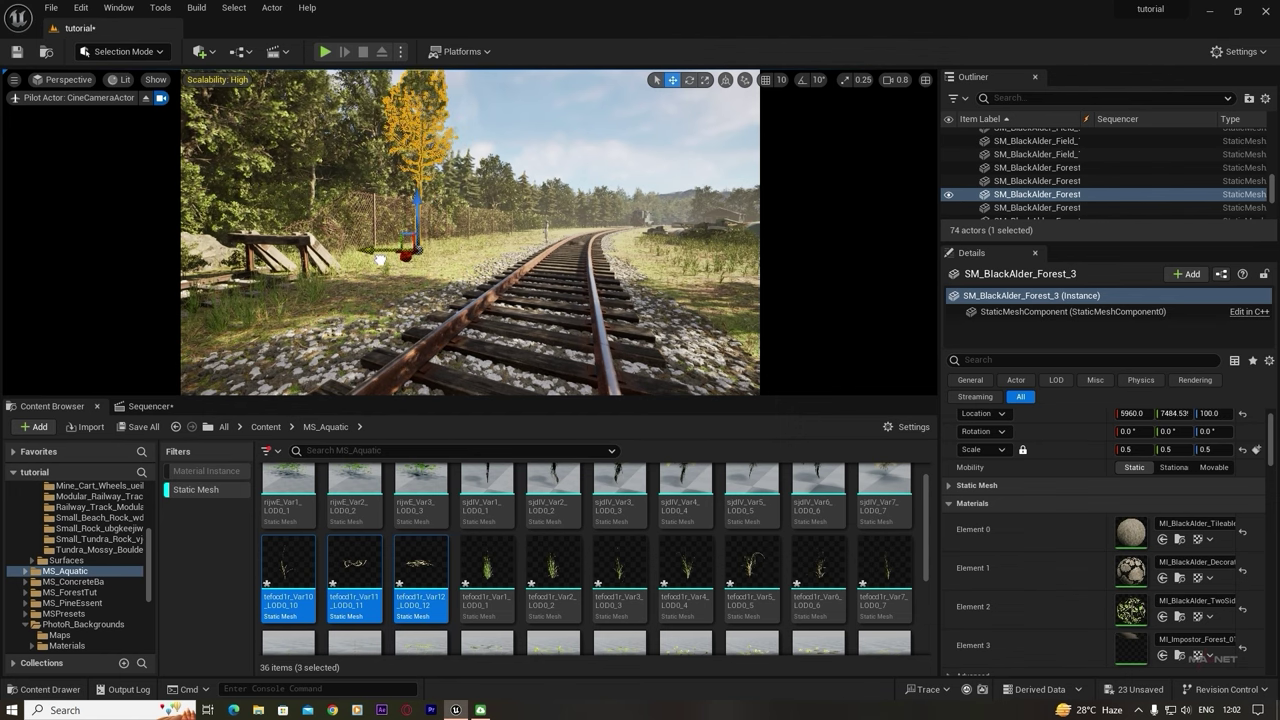
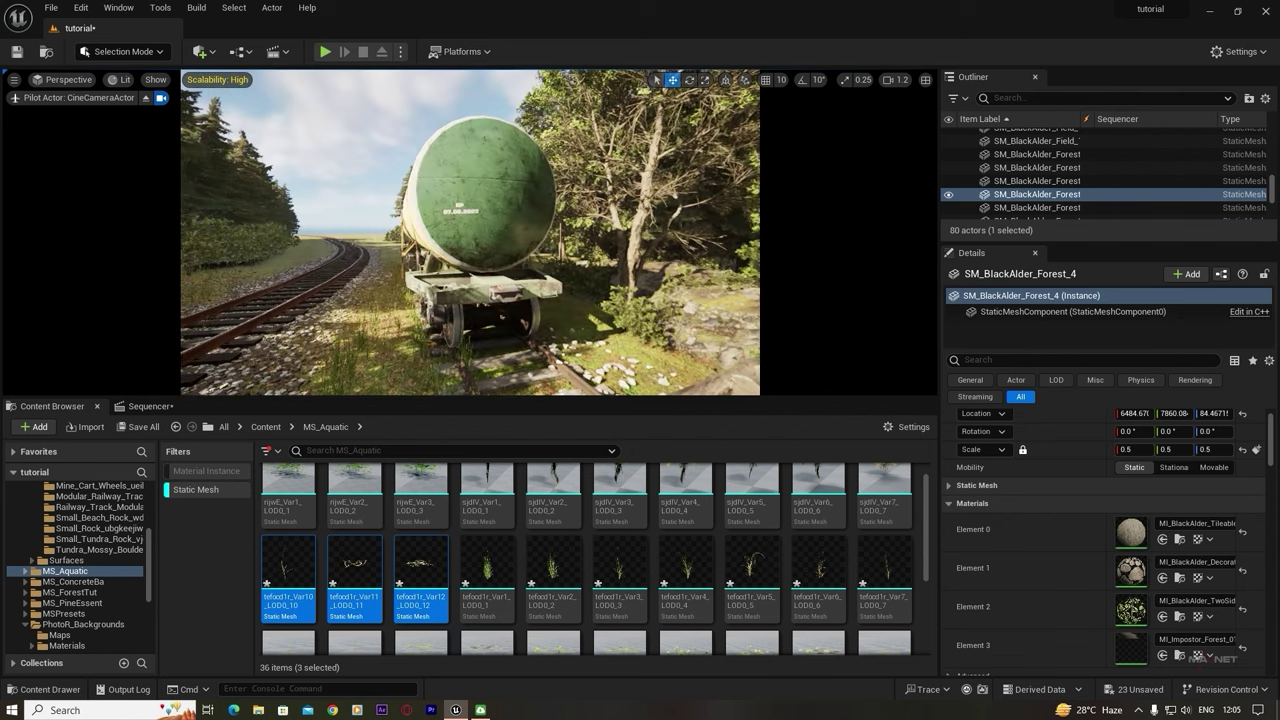
- Show the static meshes of the Construction_VOL1 folder and place SM_Barrel_01 on the ground beside the tank wagon
{"action": "key", "text": "space"}
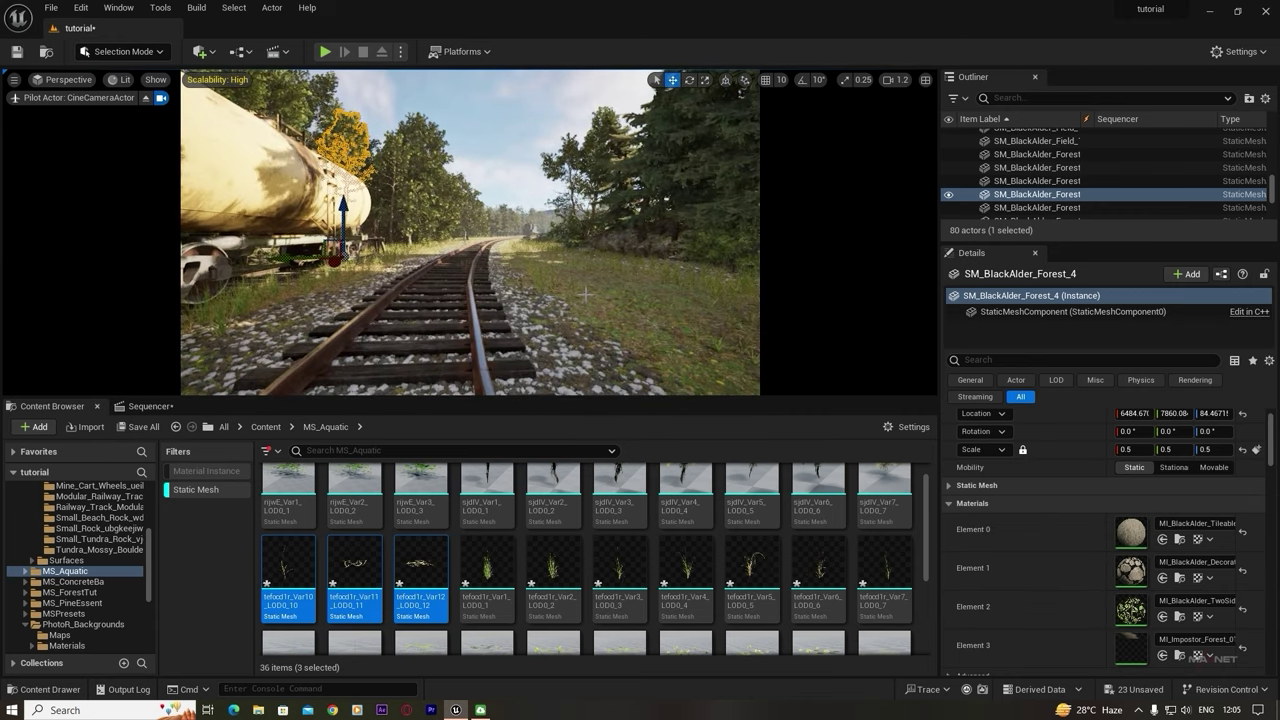
{"action": "left_click", "coordinate": [192, 488]}
{"action": "scroll", "coordinate": [70, 545], "scroll_direction": "up", "scroll_amount": 10}
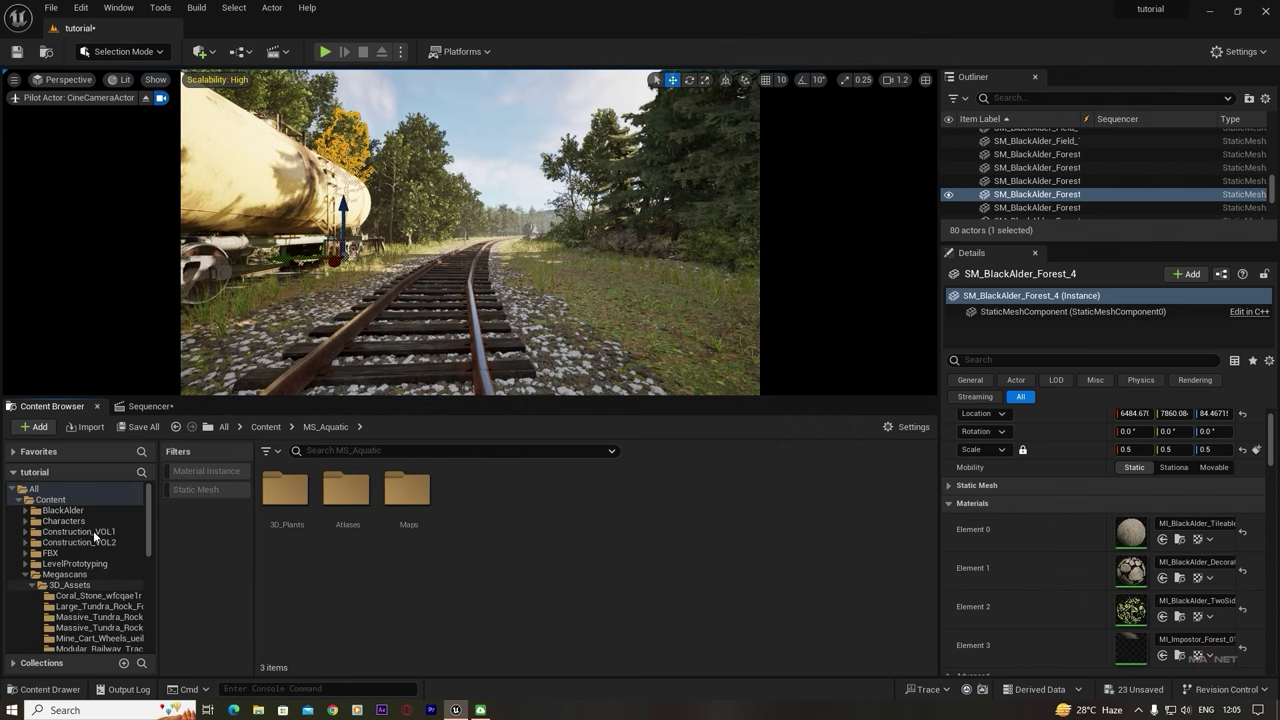
{"action": "left_click_drag", "start_coordinate": [93, 530], "coordinate": [108, 538]}
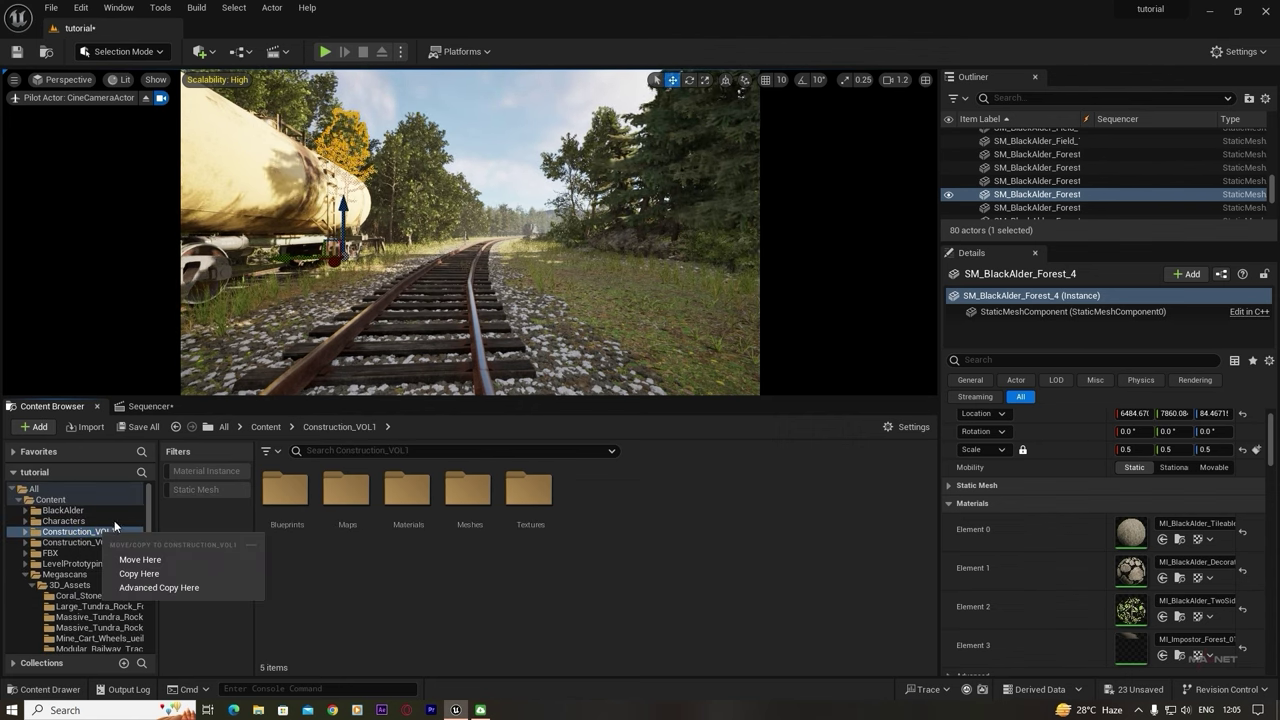
{"action": "left_click", "coordinate": [192, 488]}
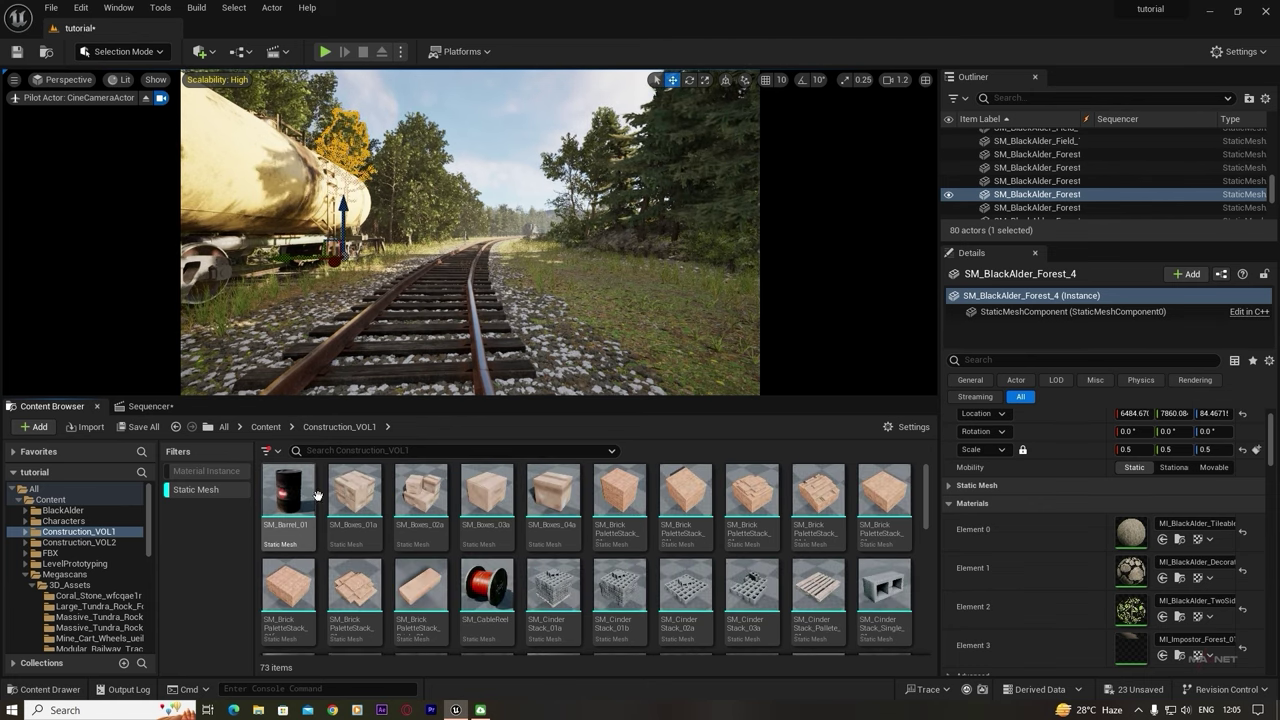
{"action": "left_click", "coordinate": [300, 495]}
{"action": "left_click_drag", "start_coordinate": [300, 495], "coordinate": [289, 301]}
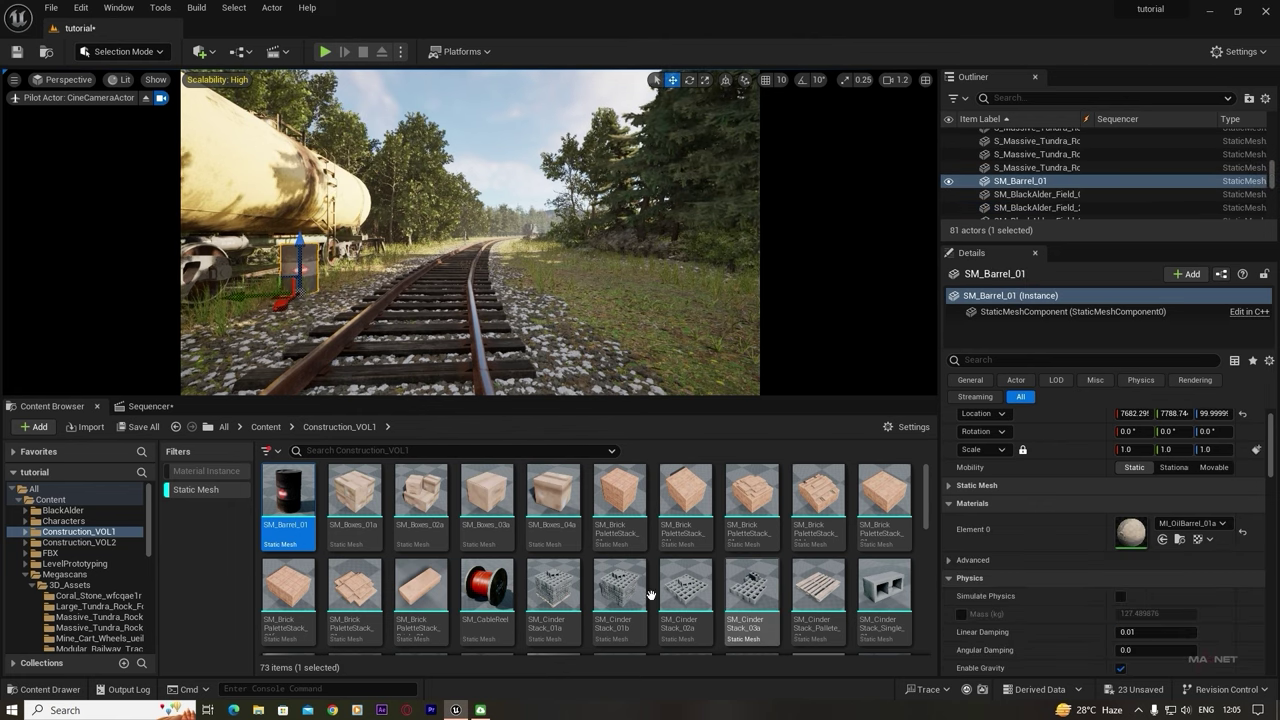
- Place the open crate SM_Crate_Base_01a in the grass by the fence behind the tank wagon and rotate it slightly
{"action": "scroll", "coordinate": [495, 583], "scroll_direction": "down", "scroll_amount": 1}
{"action": "scroll", "coordinate": [495, 583], "scroll_direction": "down", "scroll_amount": 5}
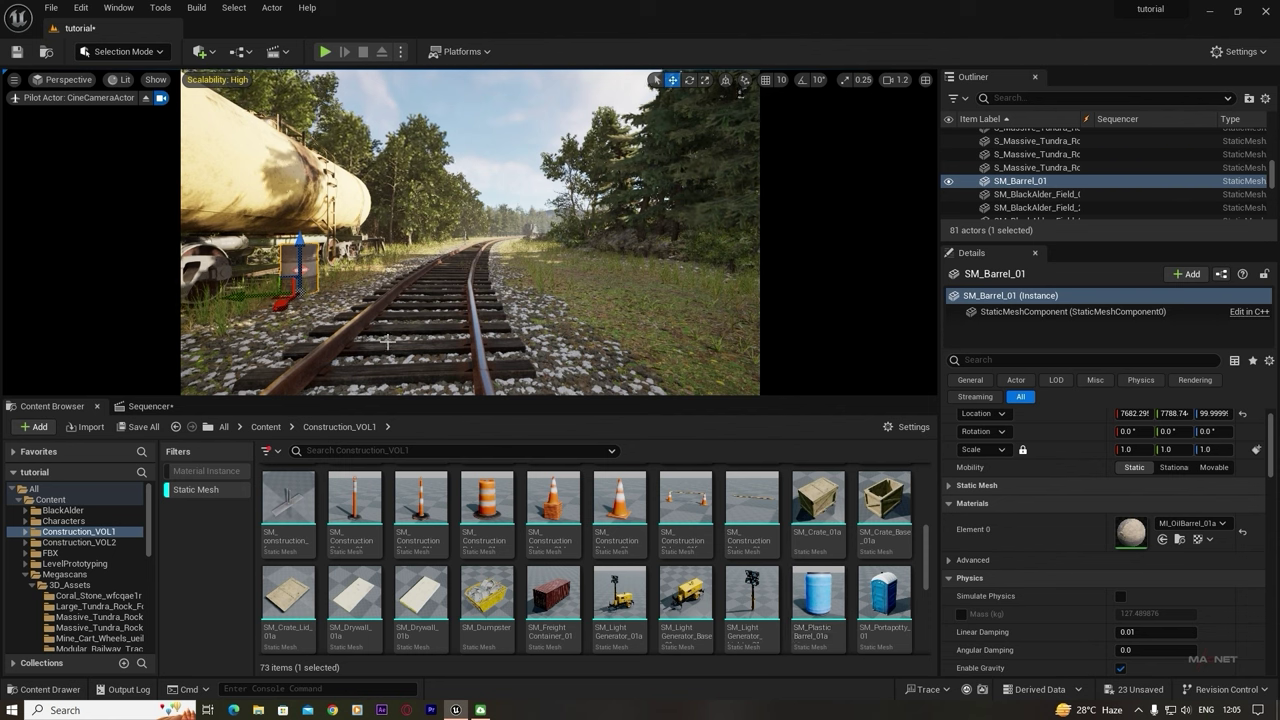
{"action": "right_click_drag", "start_coordinate": [485, 293], "coordinate": [410, 293]}
{"action": "key", "text": "a"}
{"action": "key", "text": "w"}
{"action": "left_click_drag", "start_coordinate": [884, 508], "coordinate": [386, 323]}
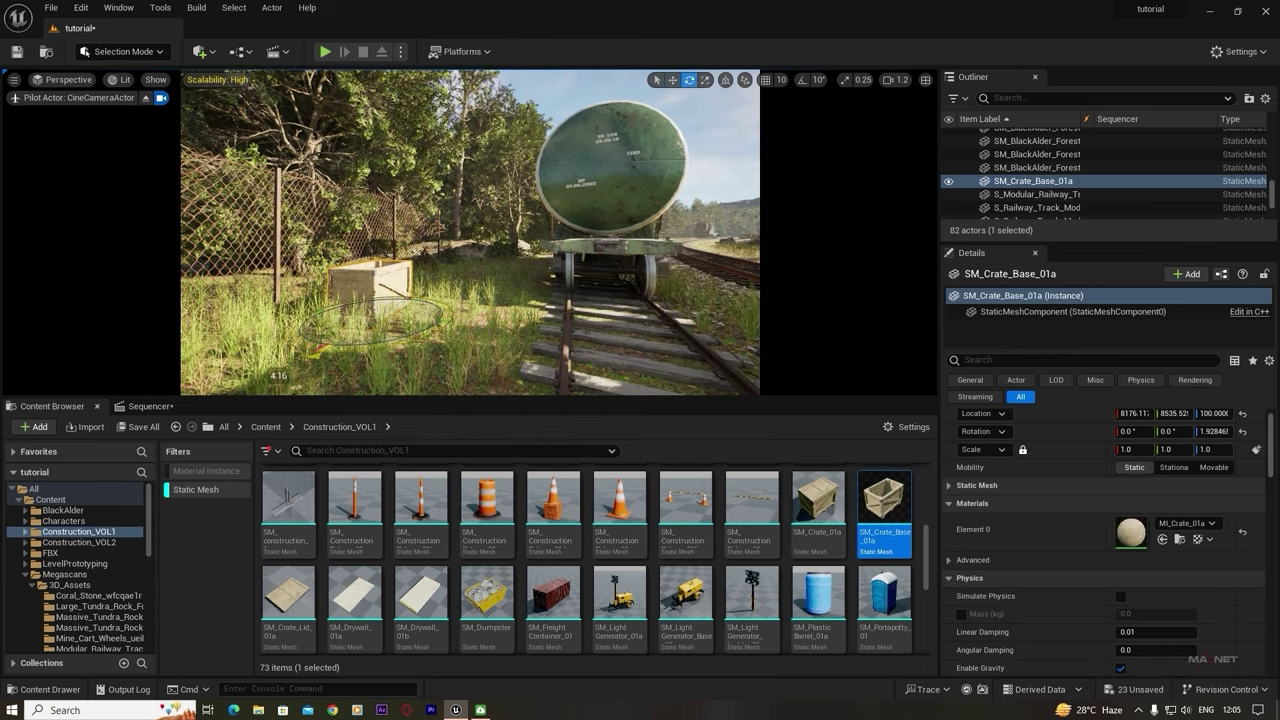
- Place SM_Crate_01a between the open crate and the tracks, and SM_PlasticBarrel_01a in front of the fence
{"action": "left_click_drag", "start_coordinate": [818, 500], "coordinate": [463, 302]}
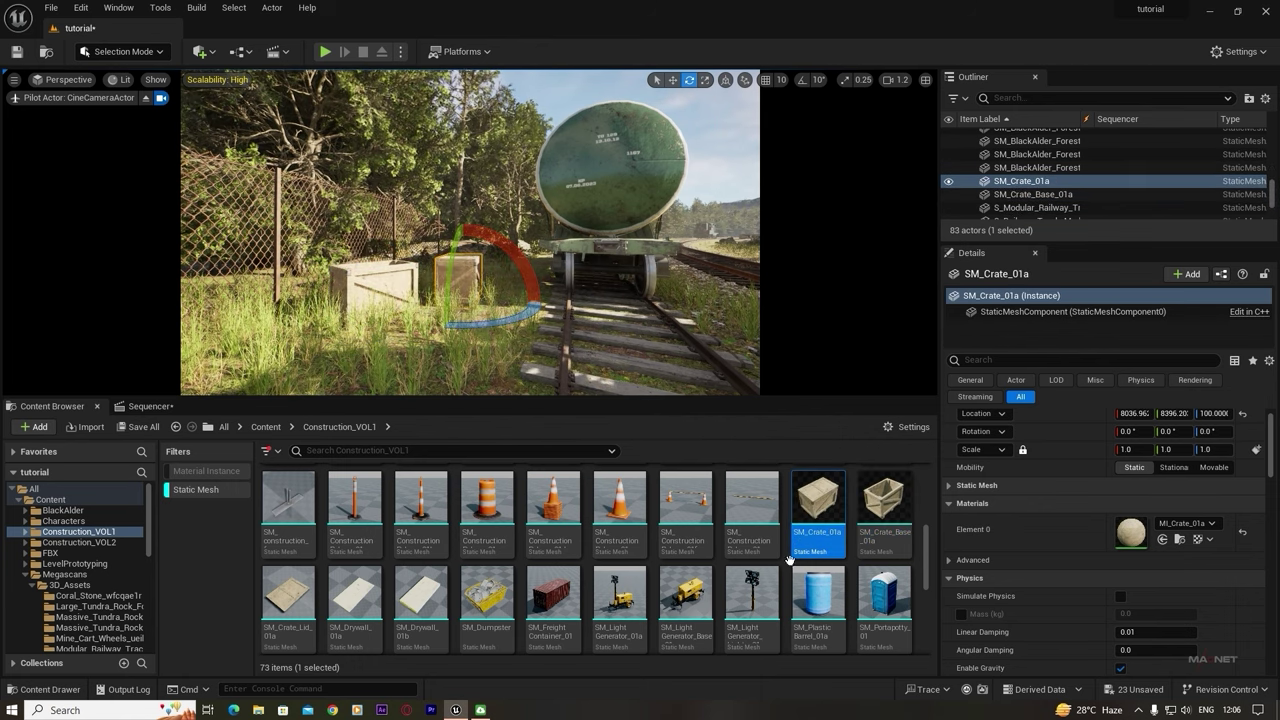
{"action": "left_click_drag", "start_coordinate": [820, 598], "coordinate": [472, 338]}
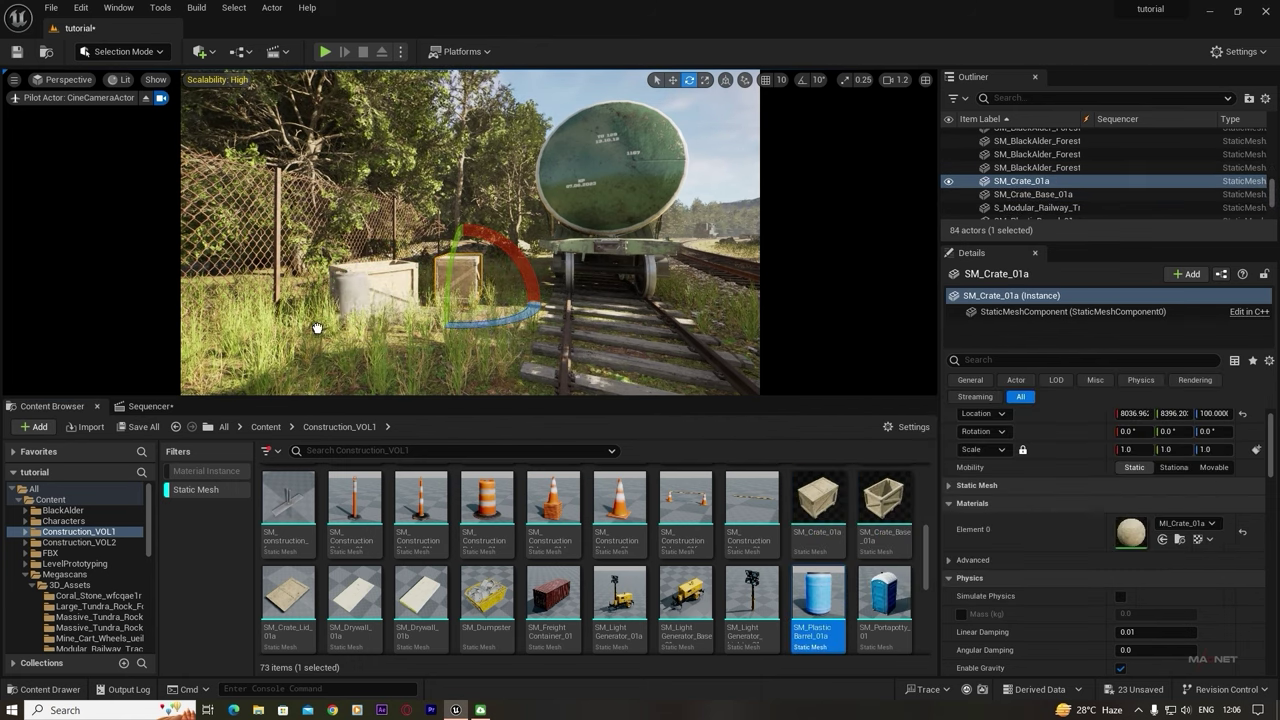
{"action": "left_click_drag", "start_coordinate": [302, 336], "coordinate": [298, 336]}
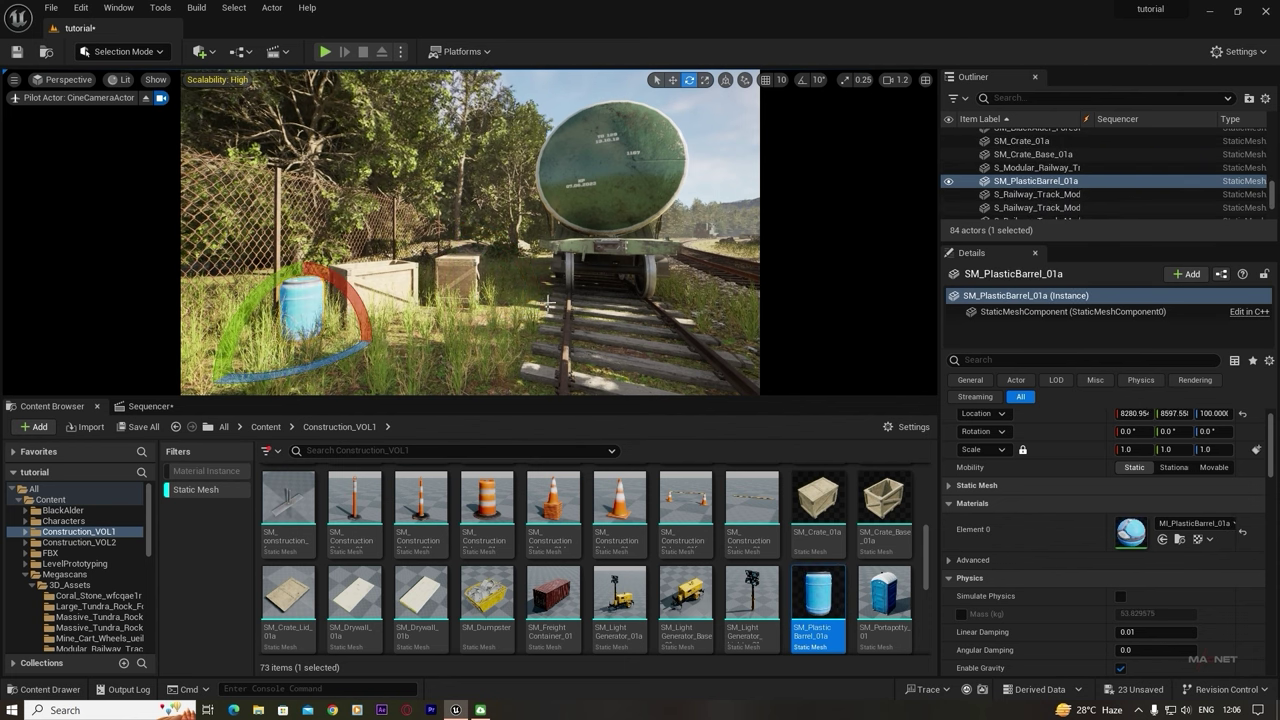
- Place SM_FreightContainer_01 on the grass across the tracks from the wagon and tilt it to follow the ground
{"action": "right_click_drag", "start_coordinate": [298, 336], "coordinate": [640, 315]}
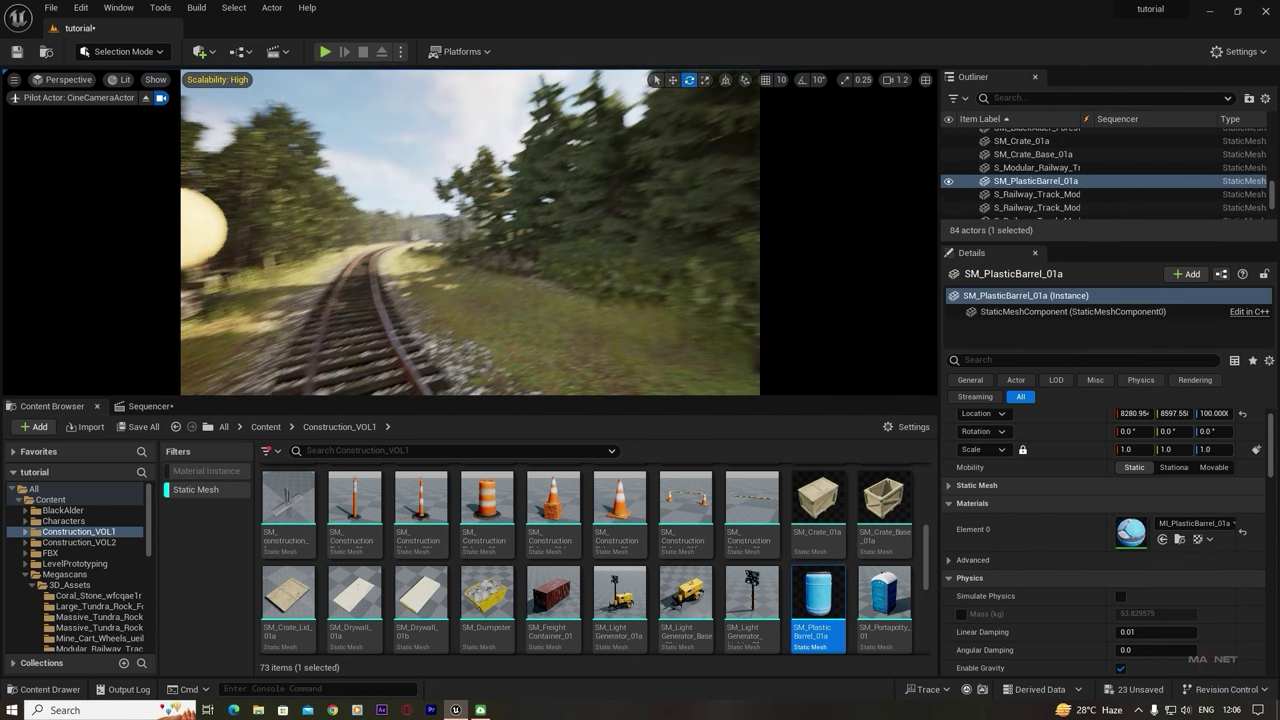
{"action": "left_click_drag", "start_coordinate": [545, 590], "coordinate": [578, 285]}
{"action": "key", "text": "w"}
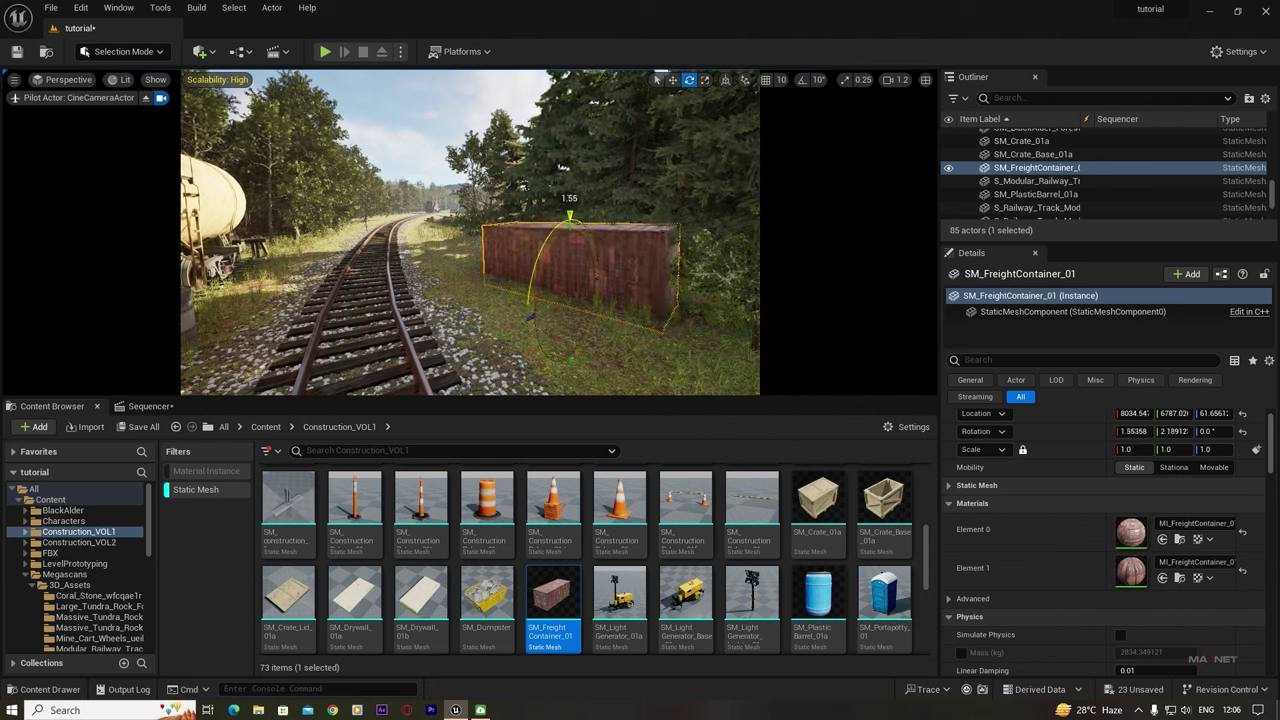
{"action": "left_click", "coordinate": [443, 183]}
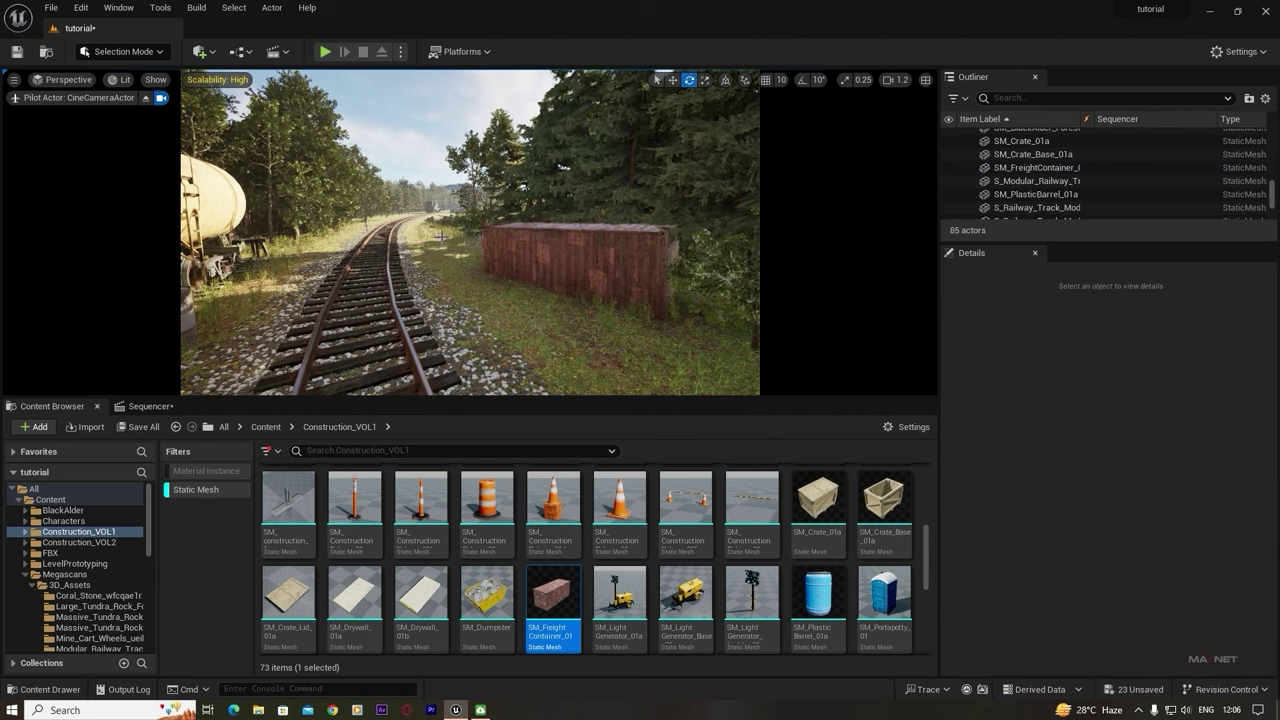
- Place SM_Dumpster on the grass beyond the end of the freight container and rotate it about 68° around Z
{"action": "key", "text": "w"}
{"action": "right_click_drag", "start_coordinate": [439, 236], "coordinate": [470, 266]}
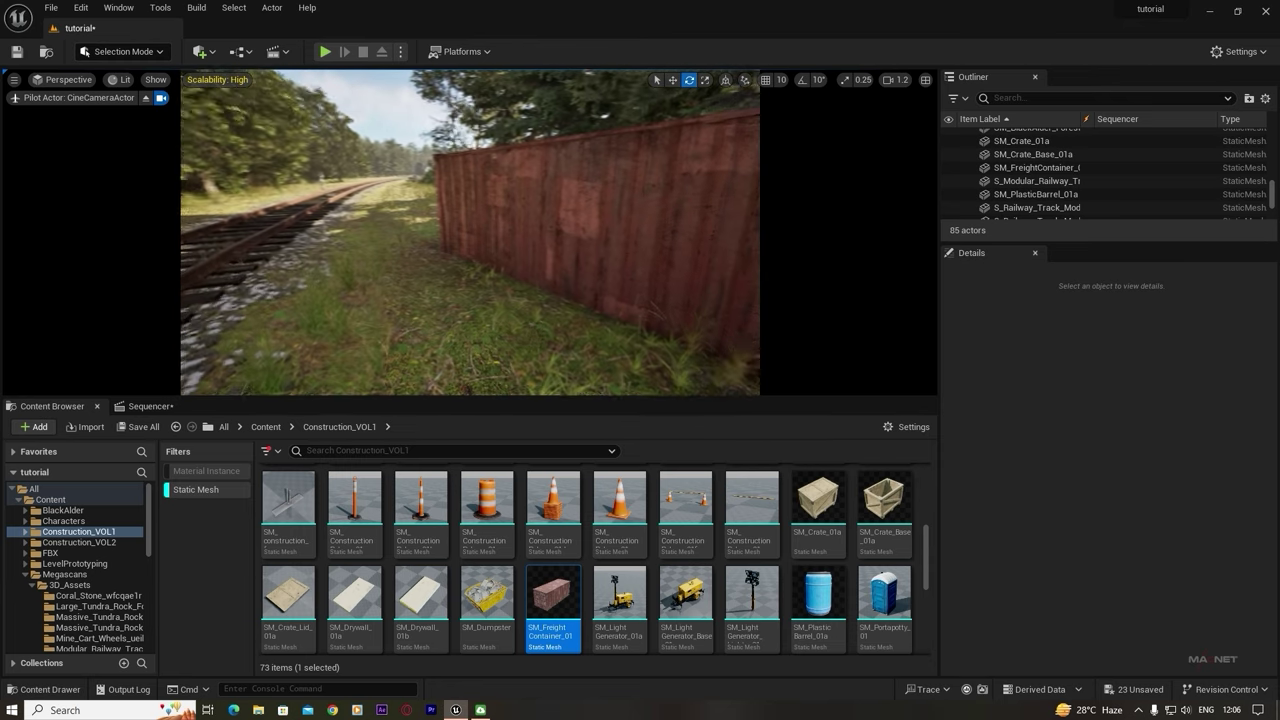
{"action": "left_click_drag", "start_coordinate": [489, 603], "coordinate": [428, 214]}
{"action": "key", "text": "w"}
{"action": "right_click_drag", "start_coordinate": [428, 214], "coordinate": [380, 196]}
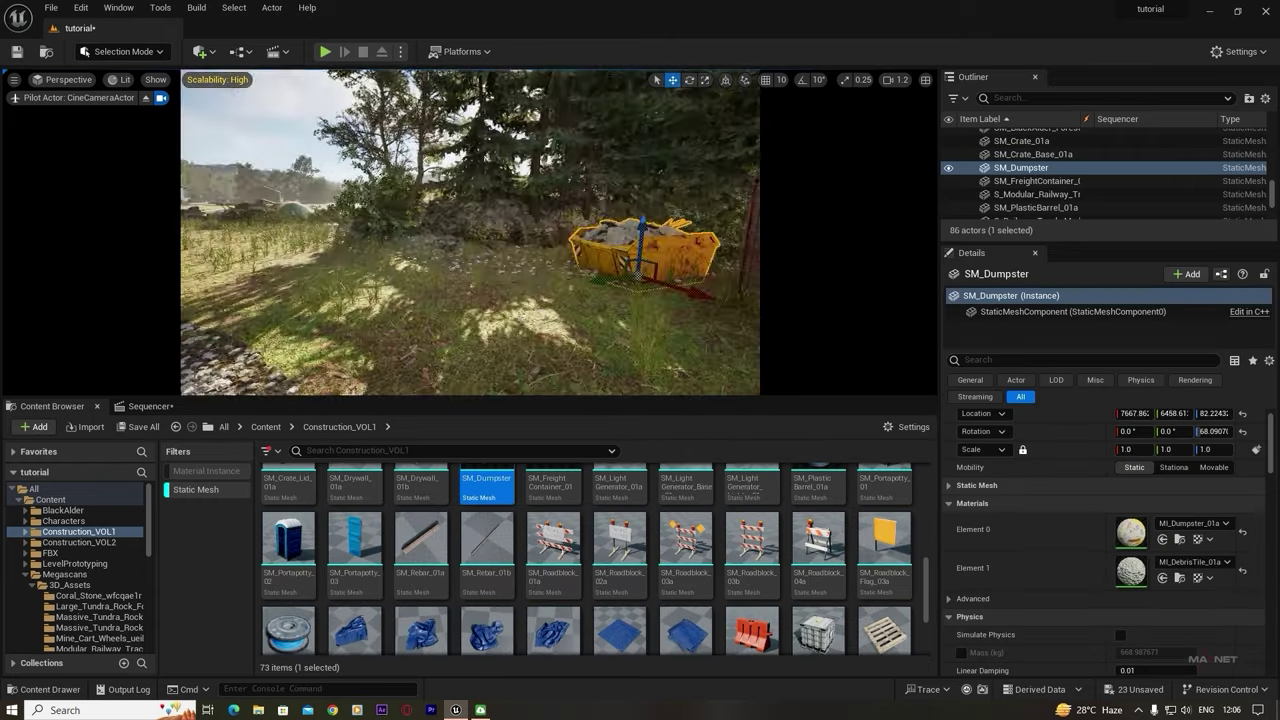
- Place SM_Tarp_04 on the ground near the blue plastic barrel
{"action": "right_click_drag", "start_coordinate": [380, 196], "coordinate": [240, 200]}
{"action": "left_click_drag", "start_coordinate": [553, 630], "coordinate": [363, 300]}
{"action": "right_click_drag", "start_coordinate": [363, 300], "coordinate": [310, 285]}
- Duplicate the wooden railway track buffer and place the copy at the end of the siding behind the tank wagon
{"action": "left_click", "coordinate": [420, 225]}
{"action": "left_click_drag", "start_coordinate": [420, 225], "coordinate": [366, 223], "text": "alt"}
{"action": "right_click_drag", "start_coordinate": [366, 223], "coordinate": [460, 235]}
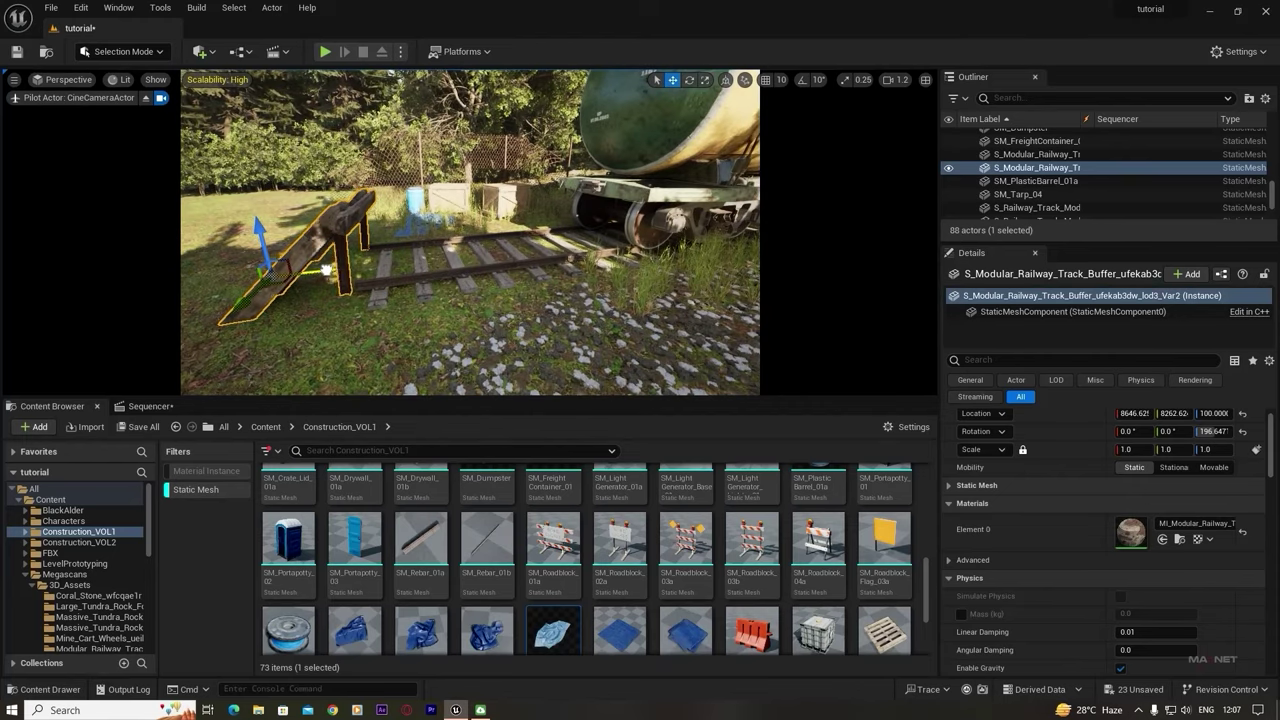
- Duplicate two railway track pieces of the siding and lay the copies on the grass beyond the buffer
{"action": "left_click", "coordinate": [440, 262]}
{"action": "left_click", "coordinate": [598, 243], "text": "shift"}
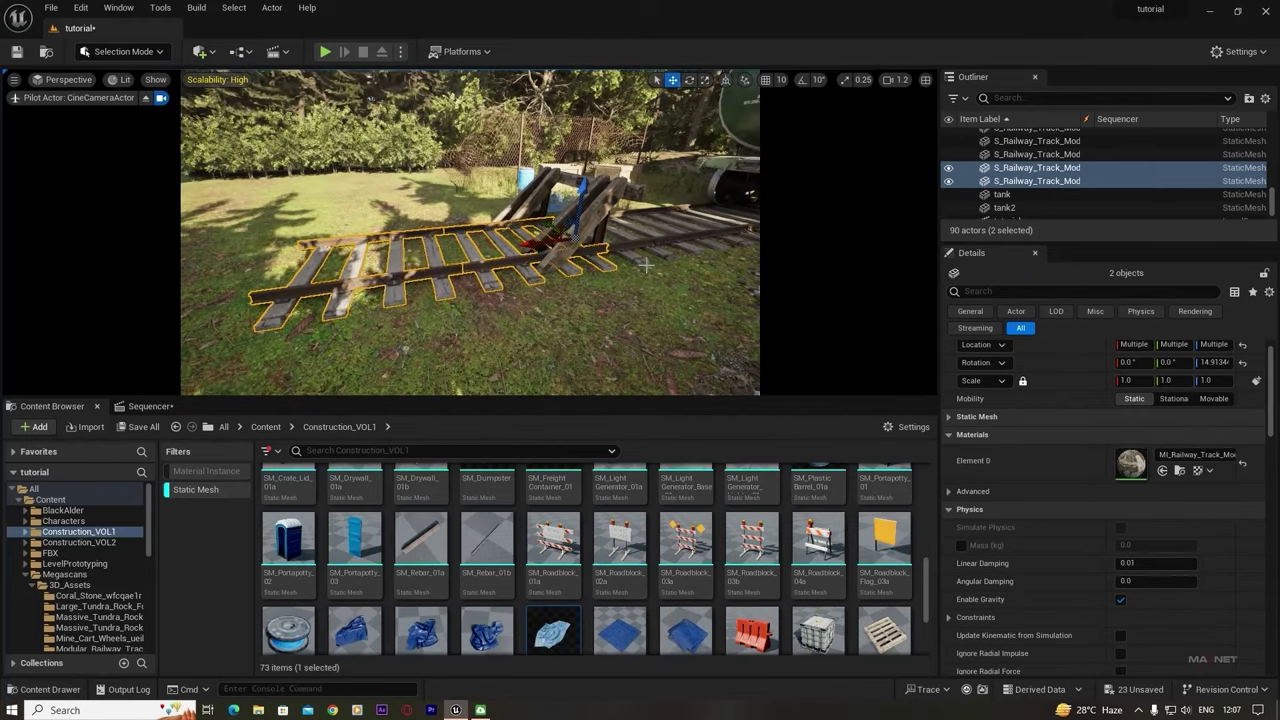
{"action": "right_click_drag", "start_coordinate": [438, 355], "coordinate": [646, 265]}
- Place SM_Tarp_03 on the ground near the end of the tank wagon
{"action": "key", "text": "Escape"}
{"action": "left_click_drag", "start_coordinate": [487, 630], "coordinate": [488, 300]}
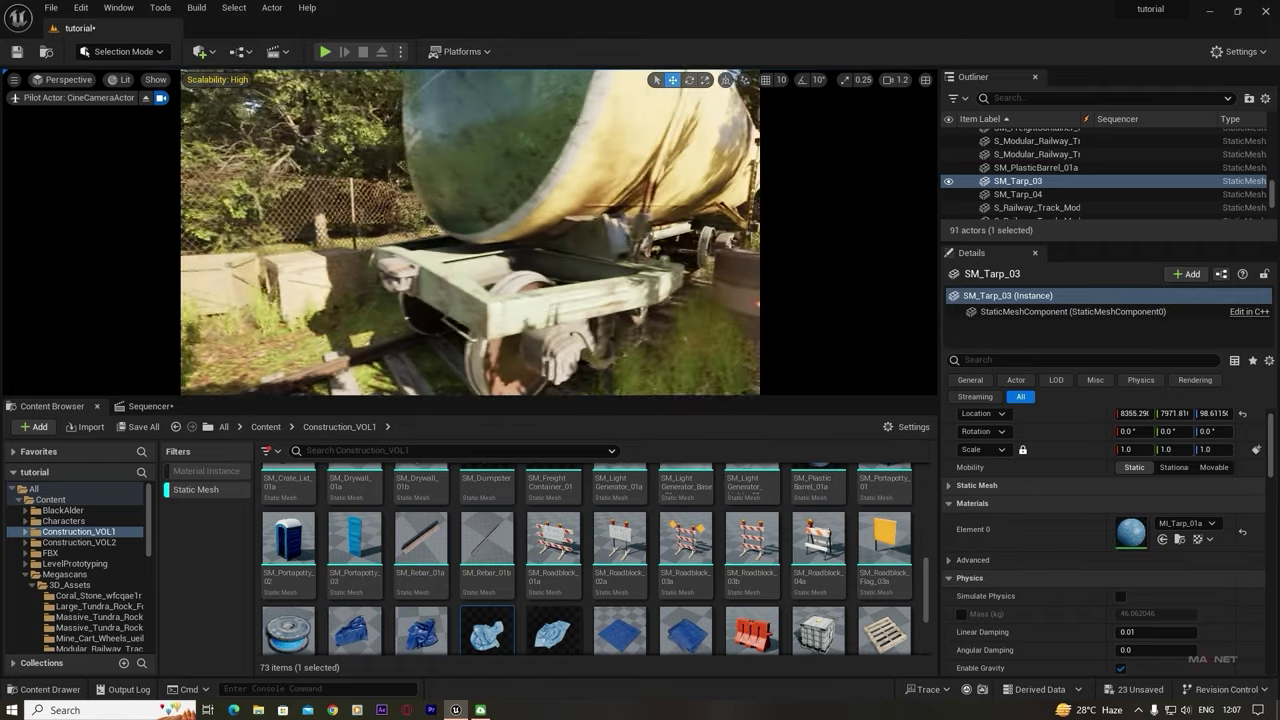
- Examine the tank wagon's chassis, wheels and surrounding props from several angles
{"action": "key", "text": "w"}
{"action": "right_click_drag", "start_coordinate": [560, 170], "coordinate": [517, 155]}
{"action": "right_click_drag", "start_coordinate": [501, 304], "coordinate": [391, 246]}
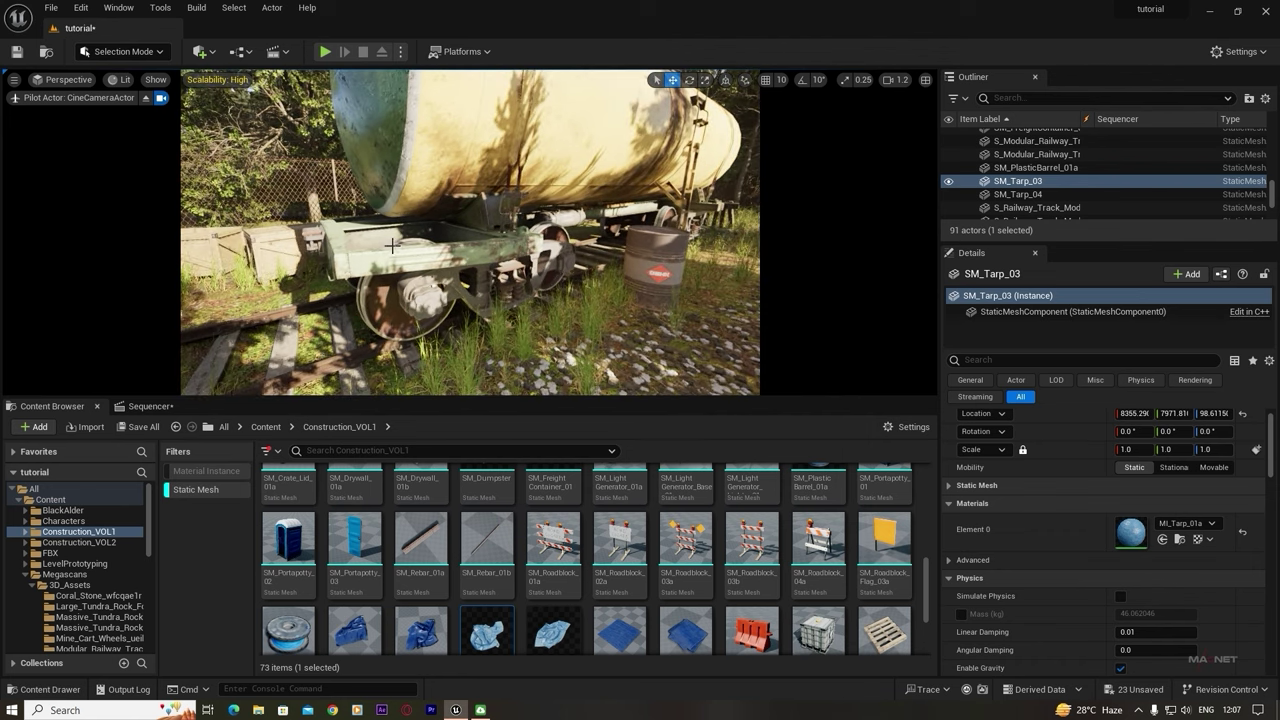
{"action": "key", "text": "a"}
{"action": "right_click_drag", "start_coordinate": [470, 232], "coordinate": [415, 226]}
{"action": "key", "text": "d"}
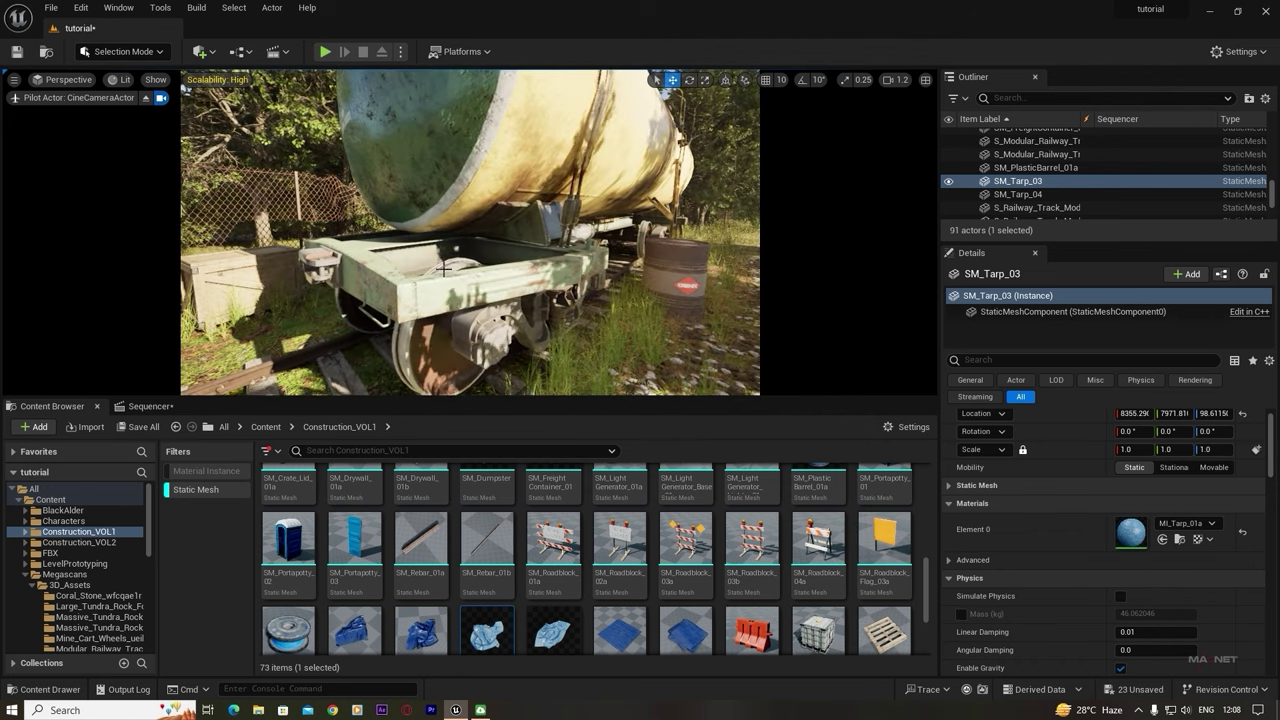
{"action": "key", "text": "s"}
{"action": "mouse_move", "coordinate": [540, 212]}
{"action": "right_mouse_down"}
{"action": "mouse_move", "coordinate": [540, 200]}
{"action": "mouse_move", "coordinate": [530, 215]}
{"action": "mouse_move", "coordinate": [540, 200]}
{"action": "mouse_move", "coordinate": [525, 205]}
{"action": "mouse_move", "coordinate": [545, 205]}
{"action": "right_mouse_up"}
{"action": "key", "text": "w"}
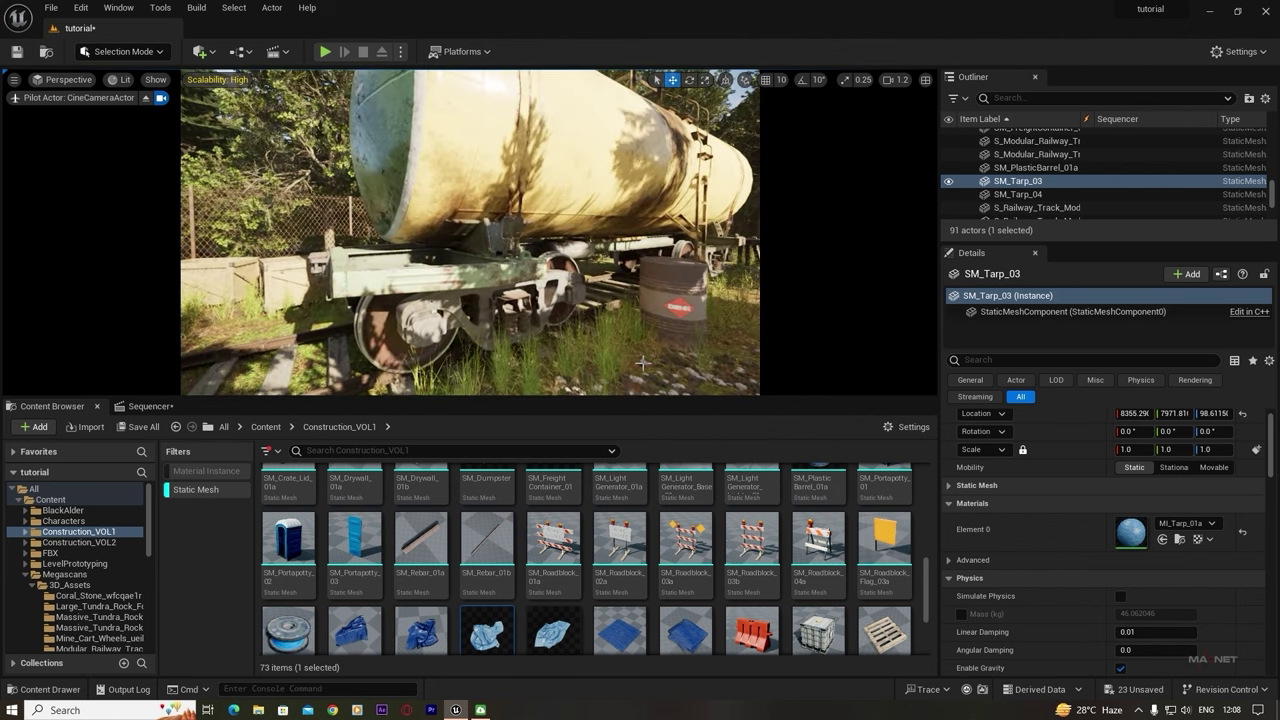
- Turn off the Static Mesh content filter, switch to Foliage Mode and allow foliage painting on static meshes
{"action": "left_click", "coordinate": [205, 490]}
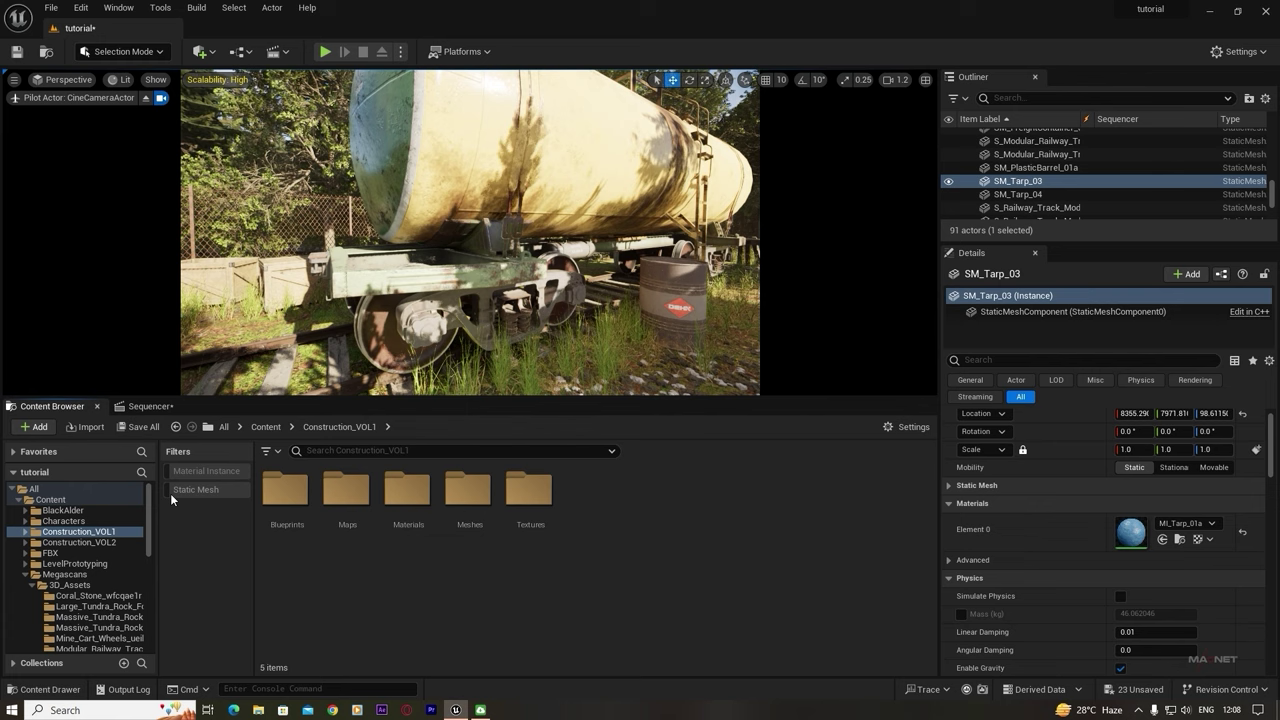
{"action": "left_click", "coordinate": [118, 54]}
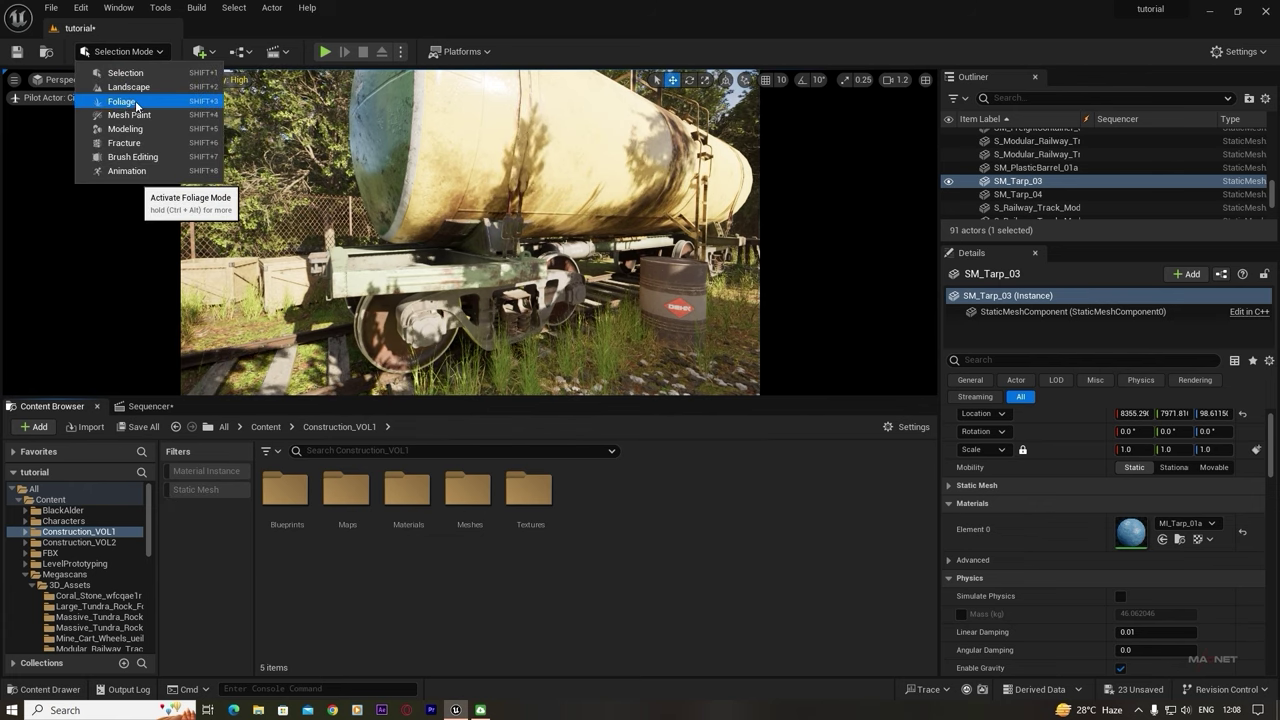
{"action": "left_click", "coordinate": [122, 91]}
{"action": "mouse_move", "coordinate": [211, 210]}
{"action": "left_mouse_down"}
{"action": "mouse_move", "coordinate": [201, 350]}
{"action": "mouse_move", "coordinate": [212, 189]}
{"action": "left_mouse_up"}
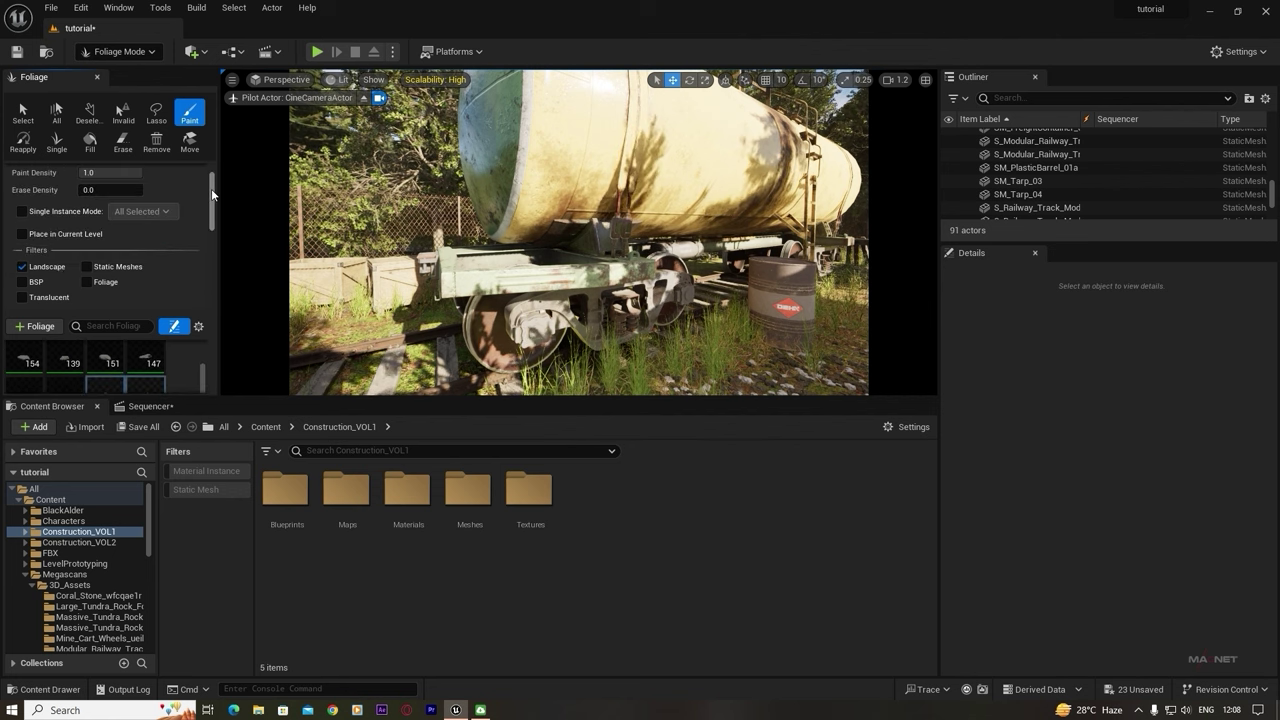
{"action": "left_click", "coordinate": [86, 267]}
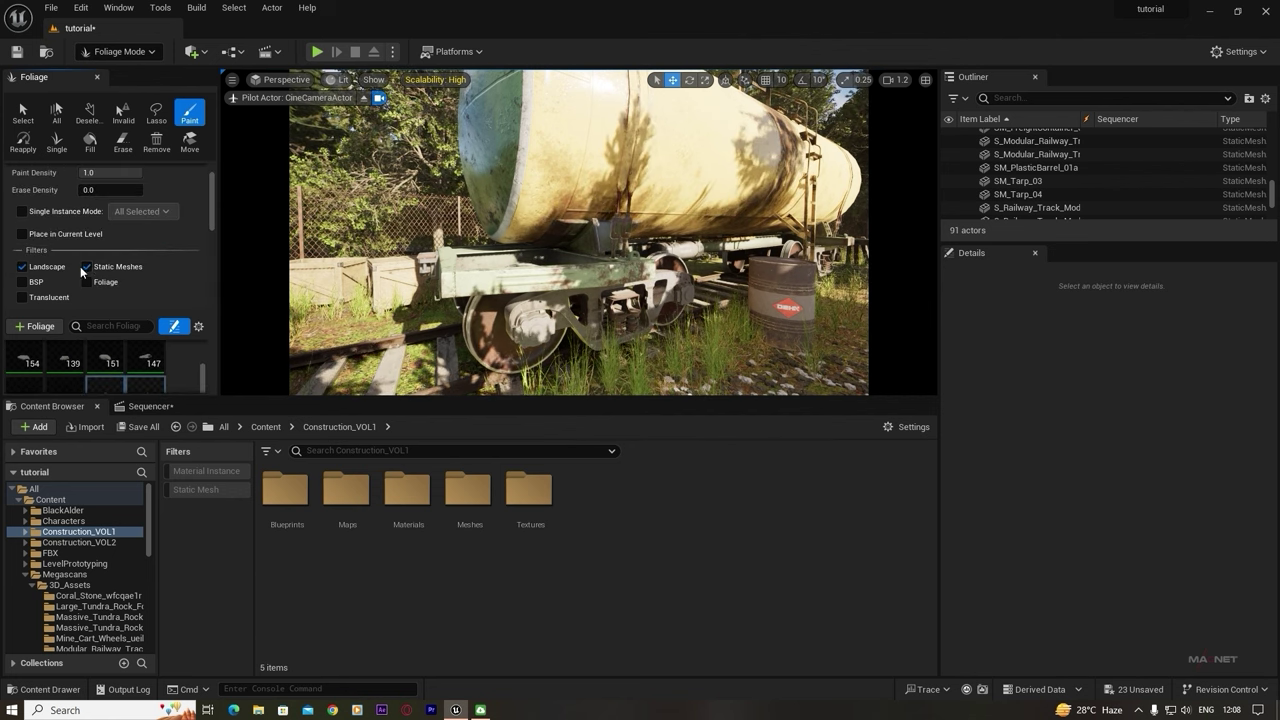
- Paint the active foliage types over the top of the tank wagon
{"action": "key", "text": "e"}
{"action": "right_click_drag", "start_coordinate": [671, 272], "coordinate": [660, 335]}
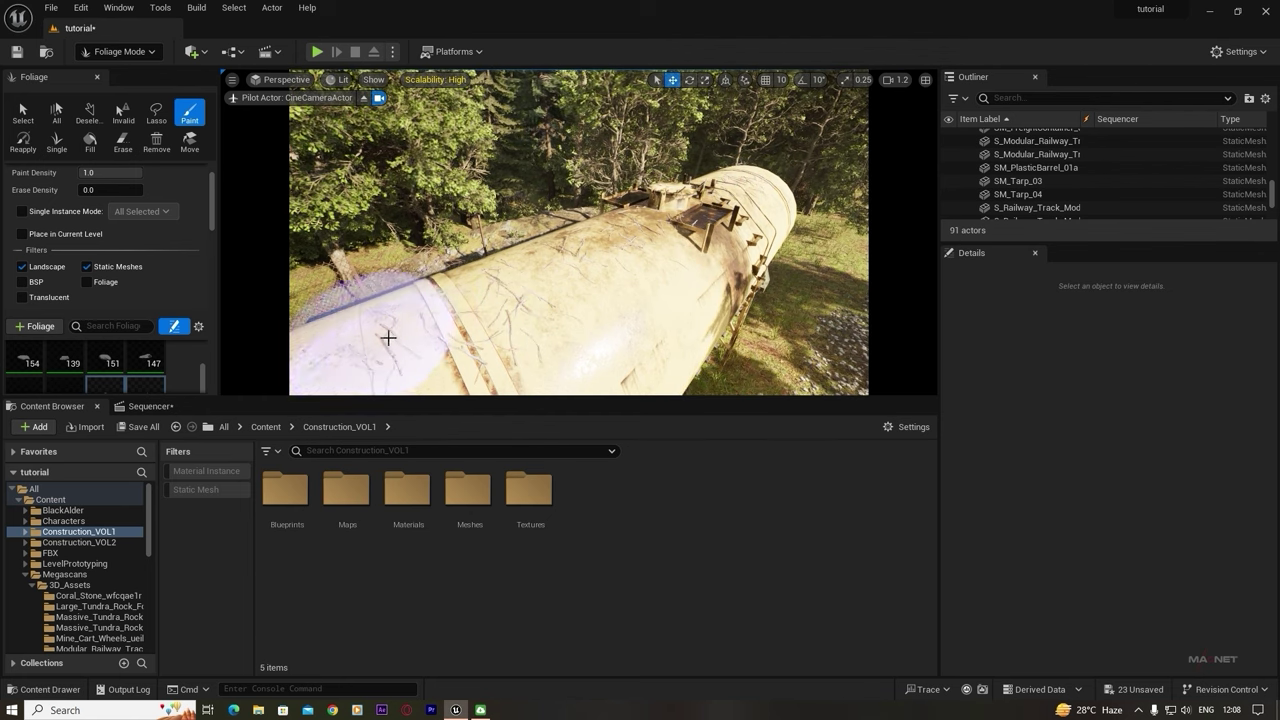
{"action": "right_click_drag", "start_coordinate": [469, 312], "coordinate": [340, 318]}
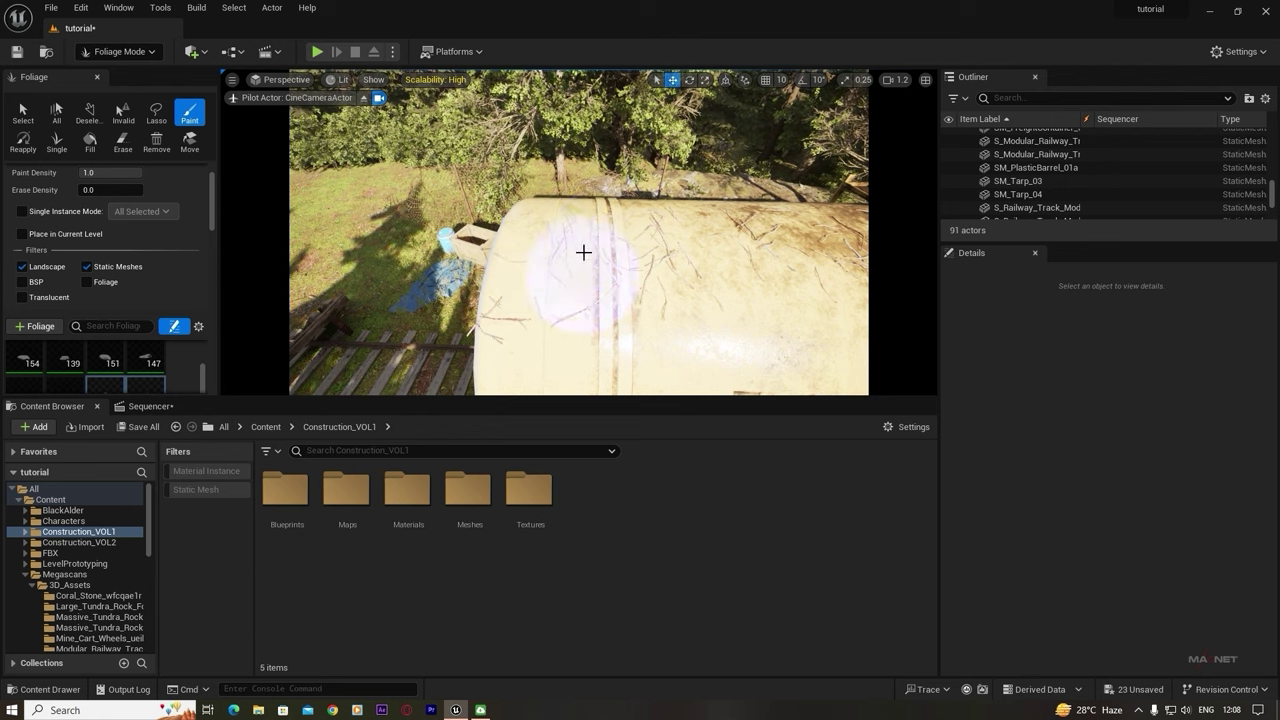
{"action": "mouse_move", "coordinate": [584, 252]}
{"action": "left_mouse_down"}
{"action": "mouse_move", "coordinate": [724, 272]}
{"action": "mouse_move", "coordinate": [692, 244]}
{"action": "left_mouse_up"}
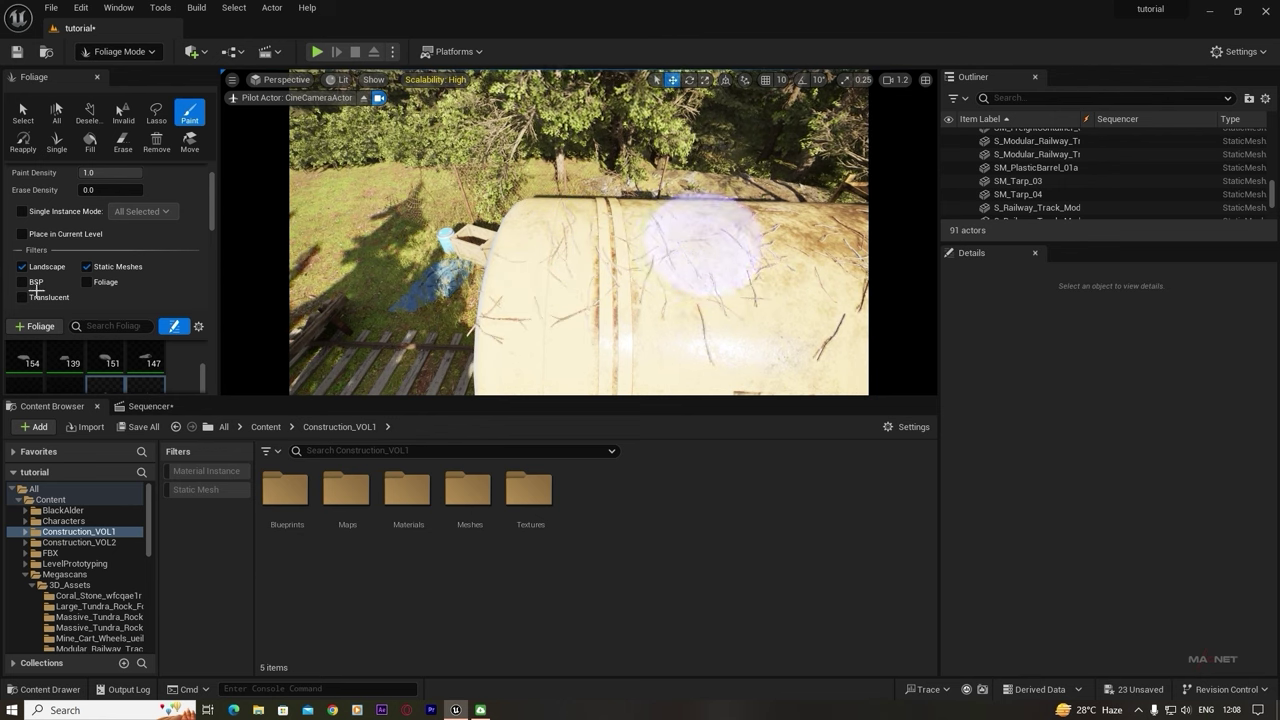
- Set the painting density of the nine selected foliage types to 50 and paint them over the tank wagon's chassis
{"action": "left_click_drag", "start_coordinate": [213, 195], "coordinate": [213, 226]}
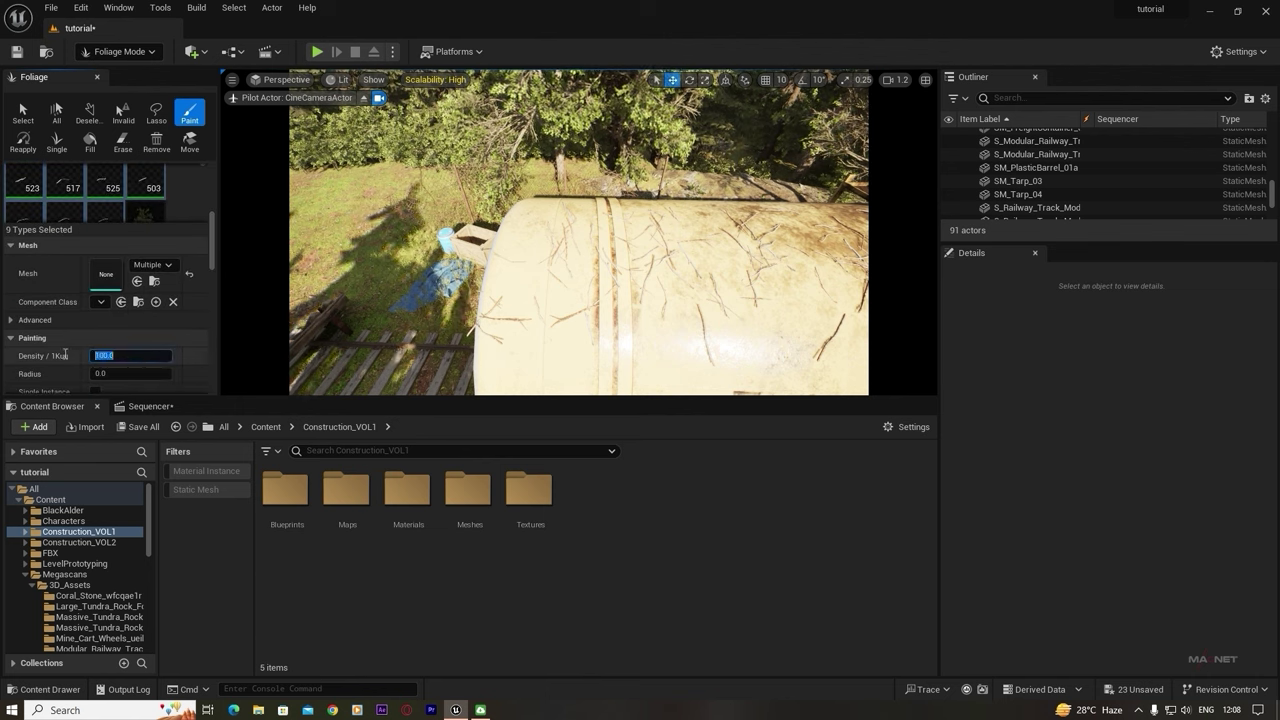
{"action": "type", "text": "50"}
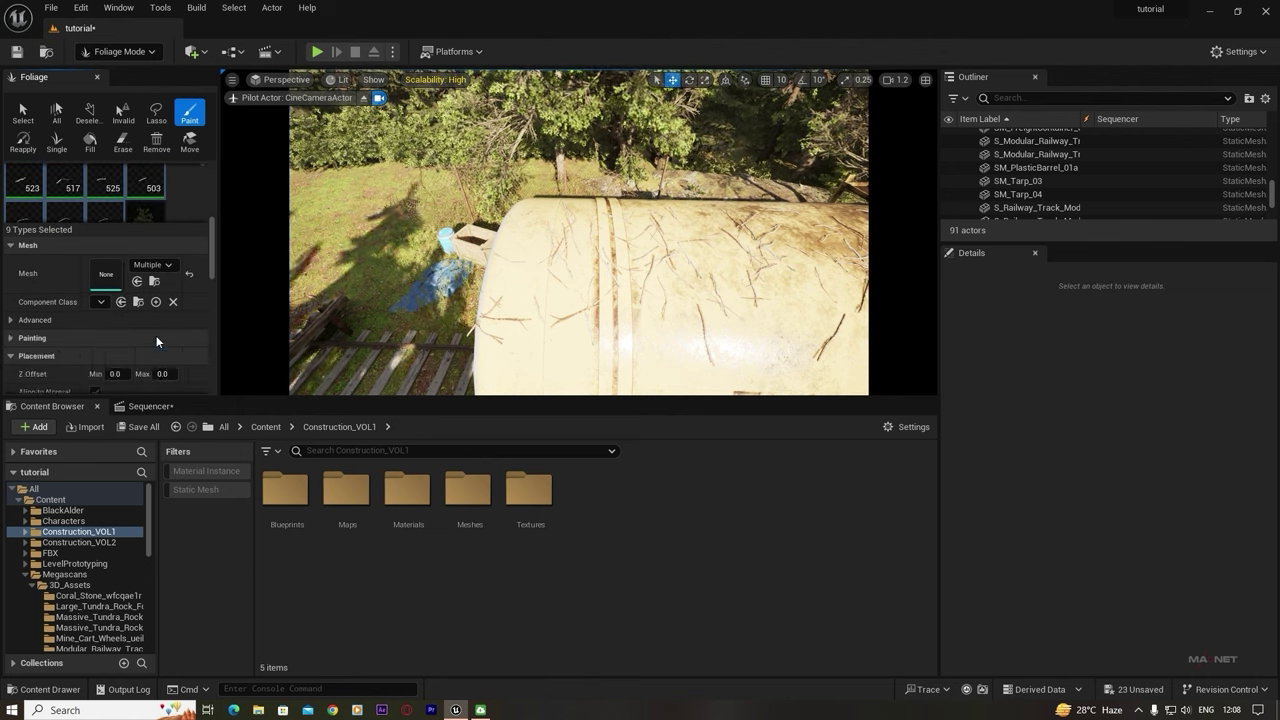
{"action": "mouse_move", "coordinate": [774, 235]}
{"action": "right_mouse_down"}
{"action": "mouse_move", "coordinate": [628, 214]}
{"action": "mouse_move", "coordinate": [620, 257]}
{"action": "mouse_move", "coordinate": [540, 270]}
{"action": "mouse_move", "coordinate": [579, 250]}
{"action": "mouse_move", "coordinate": [640, 250]}
{"action": "mouse_move", "coordinate": [600, 275]}
{"action": "mouse_move", "coordinate": [590, 300]}
{"action": "mouse_move", "coordinate": [582, 206]}
{"action": "right_mouse_up"}
{"action": "left_click", "coordinate": [628, 257]}
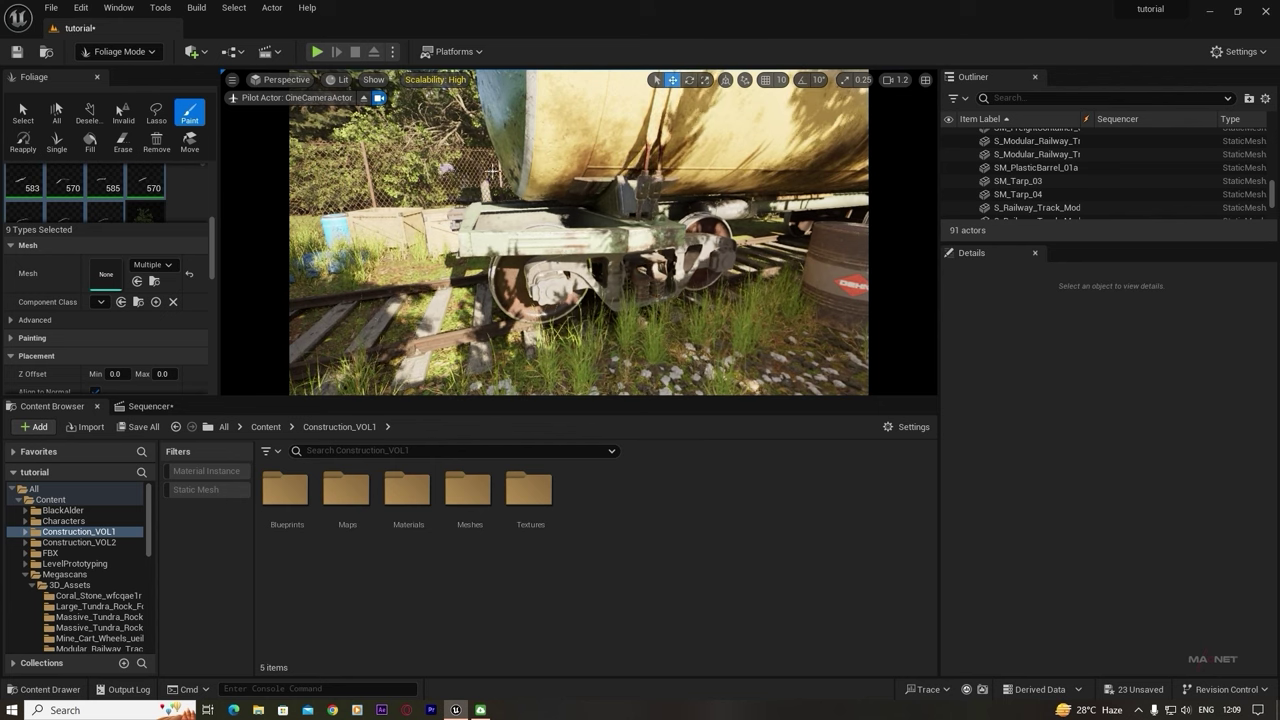
{"action": "mouse_move", "coordinate": [582, 206]}
{"action": "left_mouse_down"}
{"action": "mouse_move", "coordinate": [614, 214]}
{"action": "mouse_move", "coordinate": [503, 223]}
{"action": "mouse_move", "coordinate": [714, 214]}
{"action": "mouse_move", "coordinate": [634, 214]}
{"action": "mouse_move", "coordinate": [645, 308]}
{"action": "left_mouse_up"}
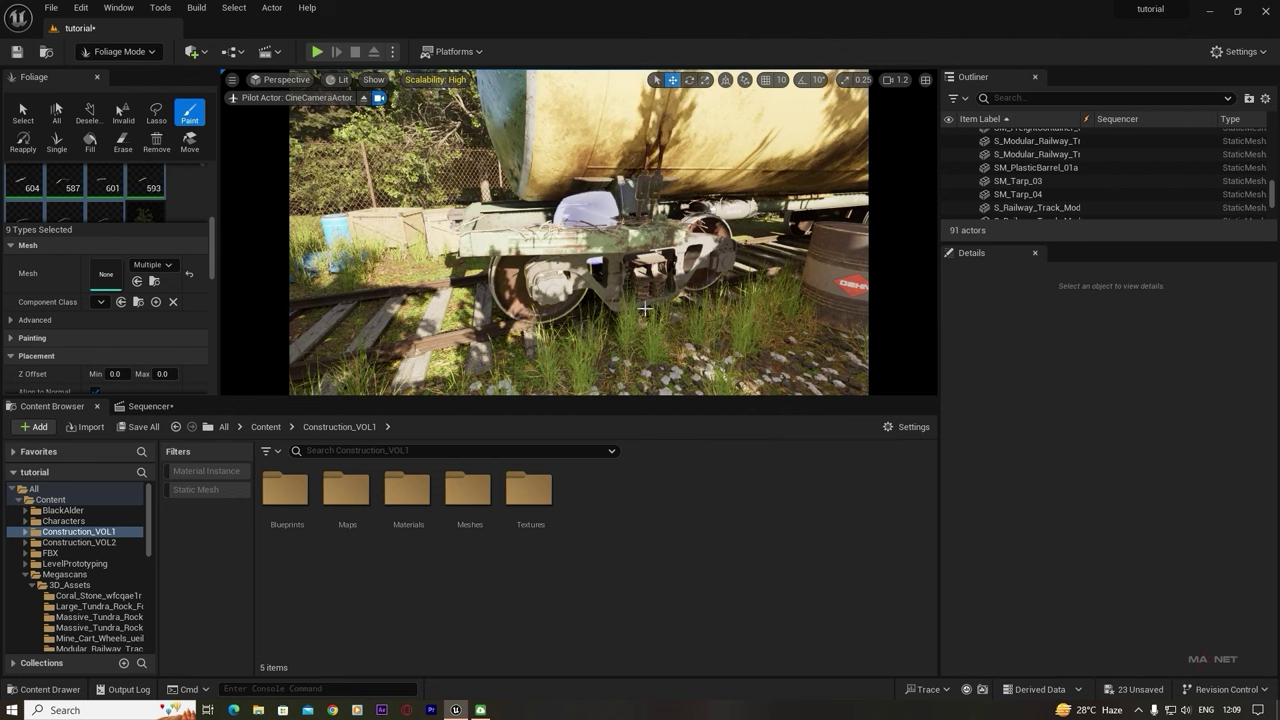
- Paint the selected twig foliage onto the barrel beside the tank wagon and over the red freight container's roof
{"action": "right_click_drag", "start_coordinate": [645, 308], "coordinate": [845, 260]}
{"action": "key", "text": "w"}
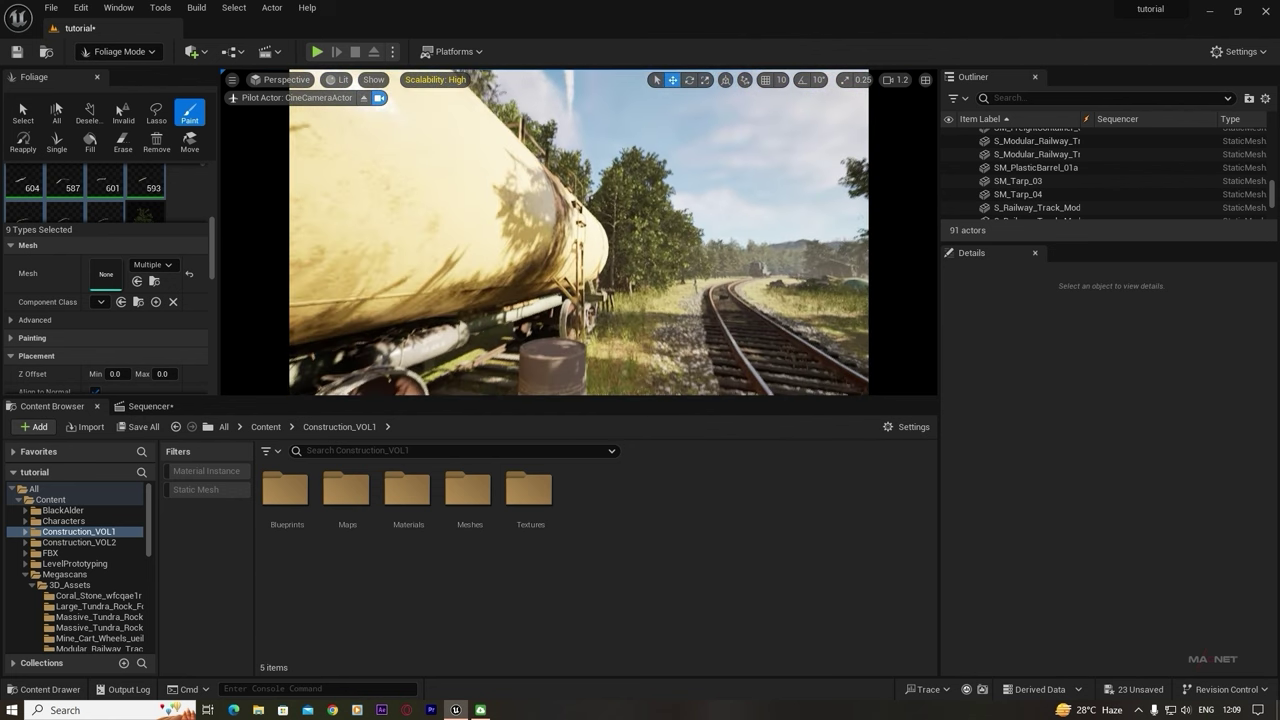
{"action": "right_click_drag", "start_coordinate": [577, 320], "coordinate": [577, 320]}
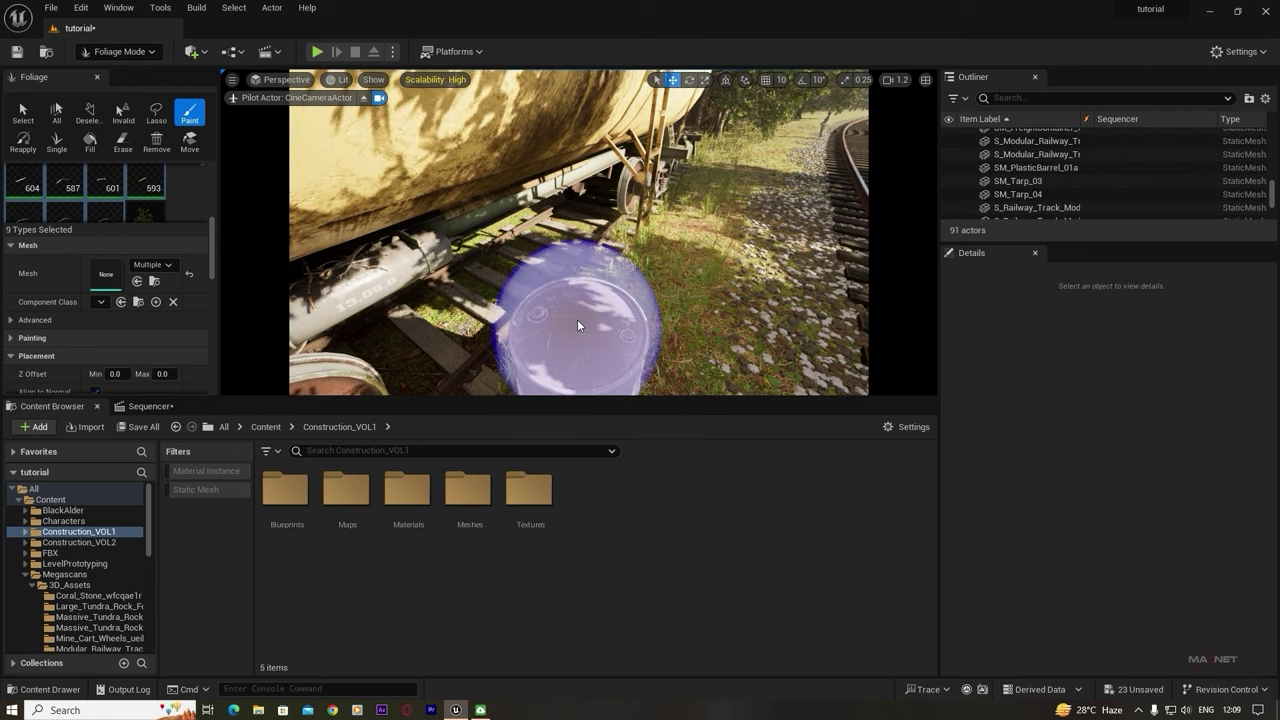
{"action": "left_click_drag", "start_coordinate": [578, 320], "coordinate": [576, 320]}
{"action": "mouse_move", "coordinate": [576, 320]}
{"action": "right_mouse_down"}
{"action": "mouse_move", "coordinate": [720, 315]}
{"action": "mouse_move", "coordinate": [600, 335]}
{"action": "mouse_move", "coordinate": [576, 320]}
{"action": "right_mouse_up"}
{"action": "key", "text": "w"}
{"action": "left_click_drag", "start_coordinate": [697, 280], "coordinate": [614, 257]}
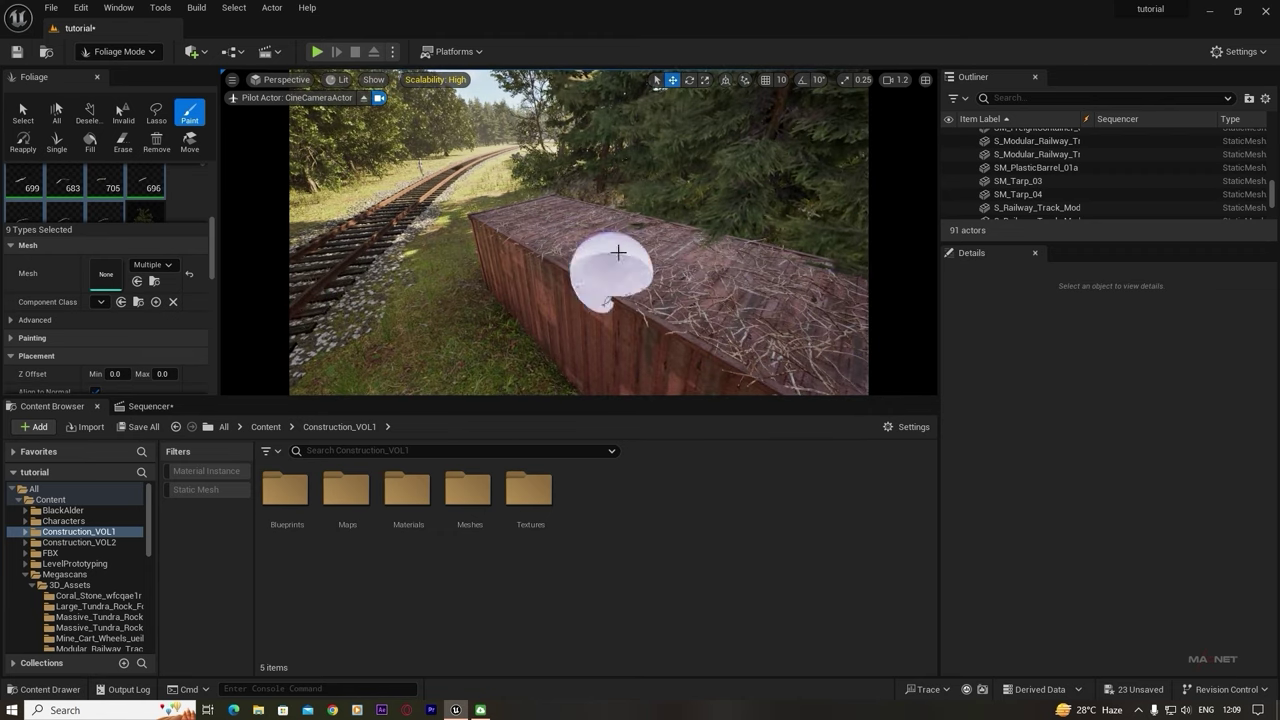
- Paint the selected twig foliage over the grass between the railway track and the red freight container
{"action": "right_click_drag", "start_coordinate": [614, 257], "coordinate": [614, 257]}
{"action": "right_click_drag", "start_coordinate": [669, 300], "coordinate": [669, 300]}
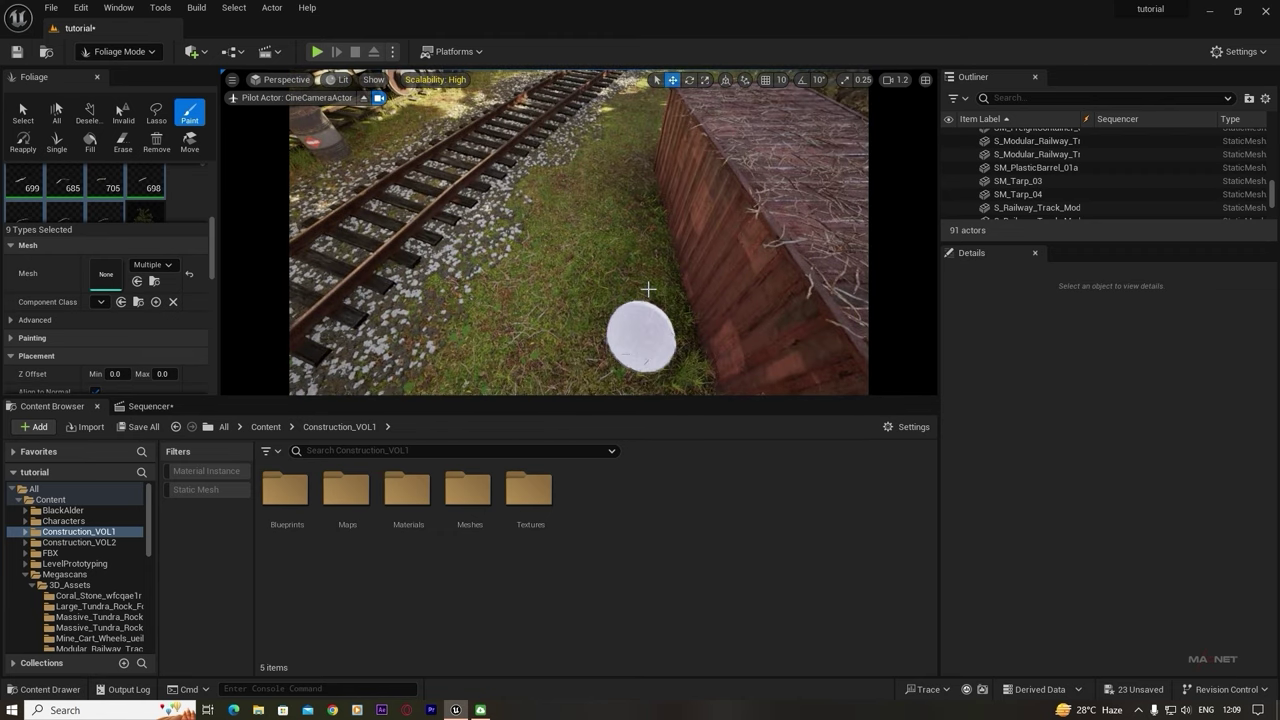
{"action": "left_click_drag", "start_coordinate": [639, 208], "coordinate": [553, 172]}
{"action": "mouse_move", "coordinate": [473, 246]}
{"action": "left_mouse_down"}
{"action": "mouse_move", "coordinate": [514, 300]}
{"action": "mouse_move", "coordinate": [663, 371]}
{"action": "mouse_move", "coordinate": [648, 175]}
{"action": "left_mouse_up"}
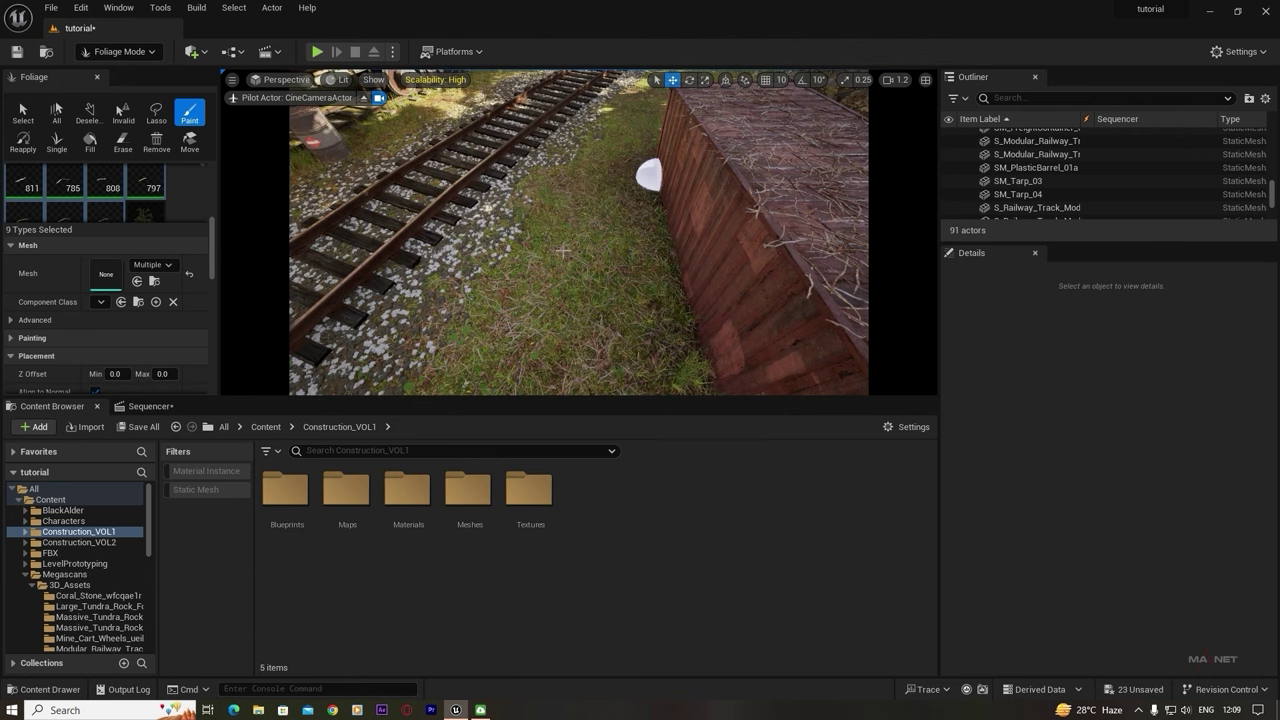
{"action": "right_click_drag", "start_coordinate": [563, 250], "coordinate": [560, 162]}
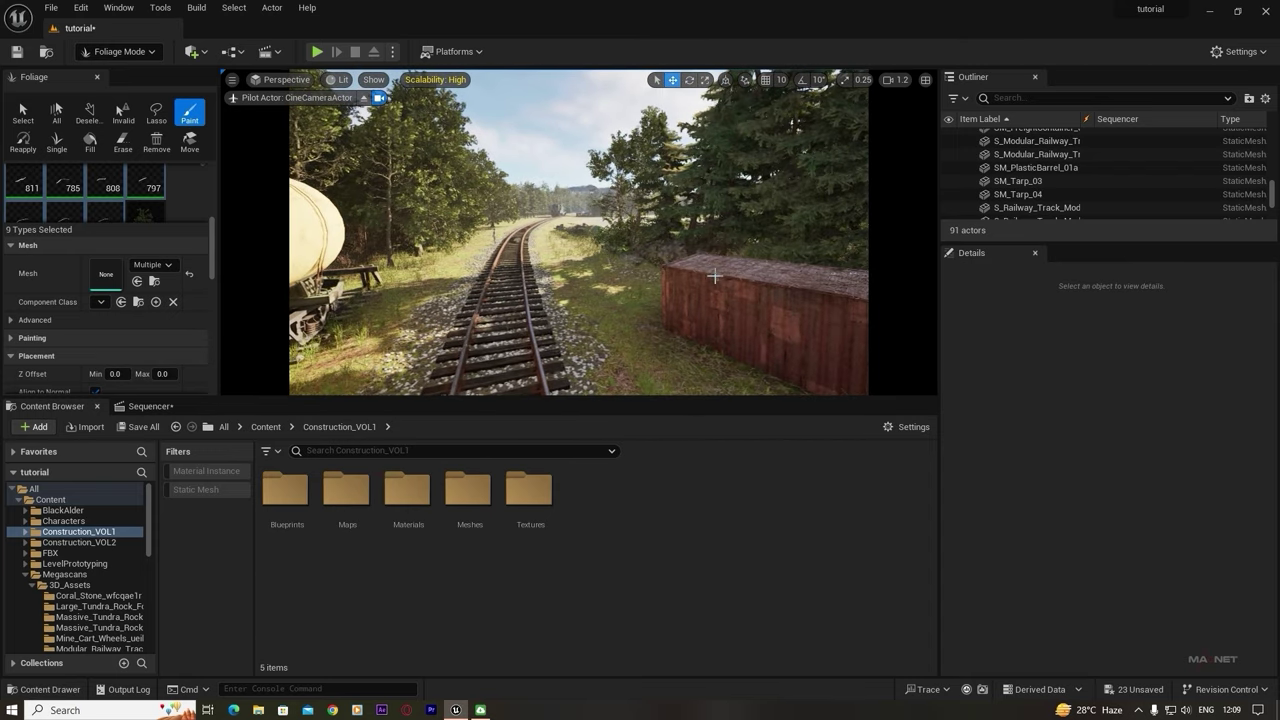
- Switch to Selection Mode and duplicate black alder trees beside the red freight container
{"action": "left_click", "coordinate": [133, 47]}
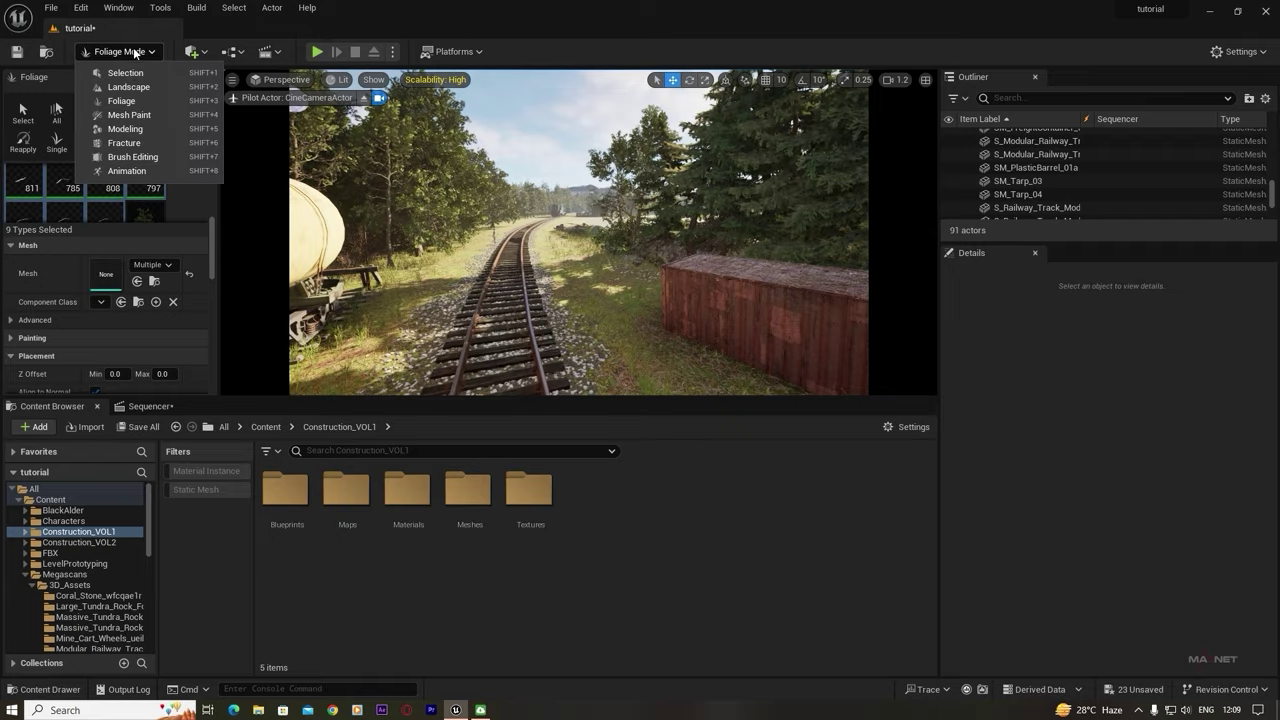
{"action": "left_click", "coordinate": [122, 63]}
{"action": "left_click", "coordinate": [571, 291]}
{"action": "right_click_drag", "start_coordinate": [571, 291], "coordinate": [520, 290]}
{"action": "left_click", "coordinate": [315, 200]}
{"action": "left_click", "coordinate": [598, 200]}
{"action": "right_click_drag", "start_coordinate": [598, 200], "coordinate": [680, 200]}
{"action": "key", "text": "w"}
{"action": "left_click_drag", "start_coordinate": [470, 295], "coordinate": [437, 345], "text": "alt"}
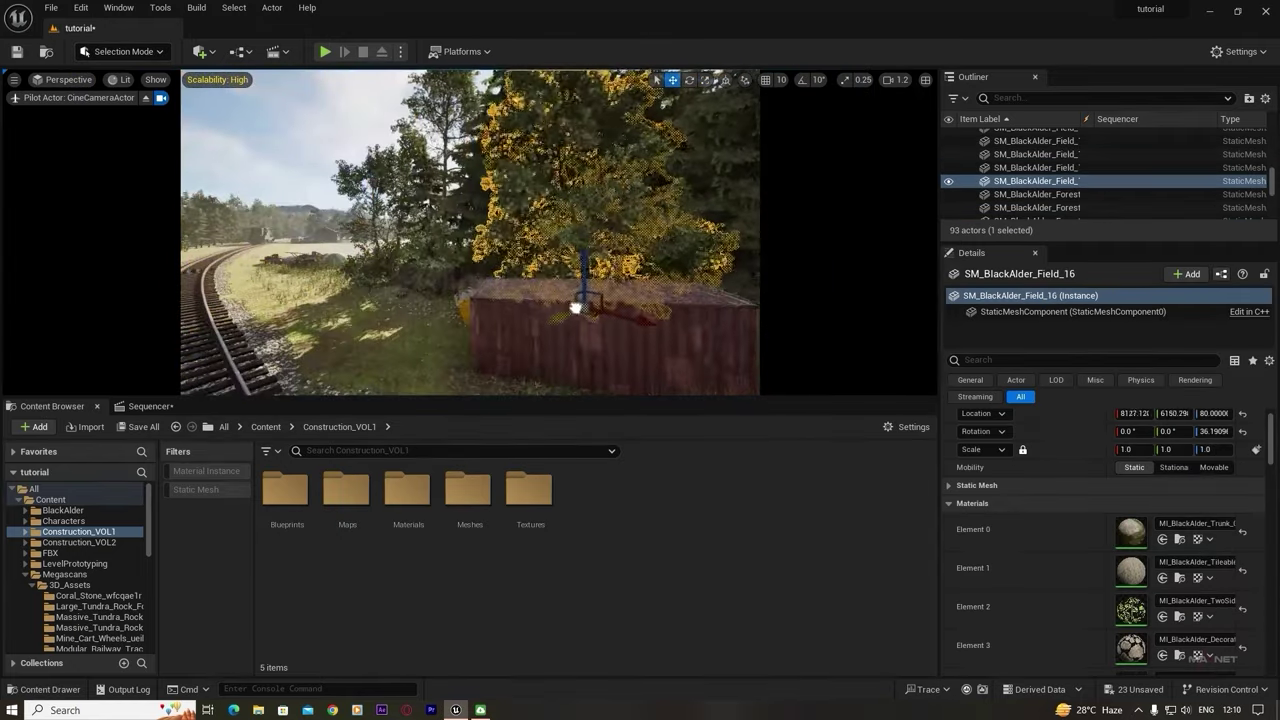
{"action": "key", "text": "Escape"}
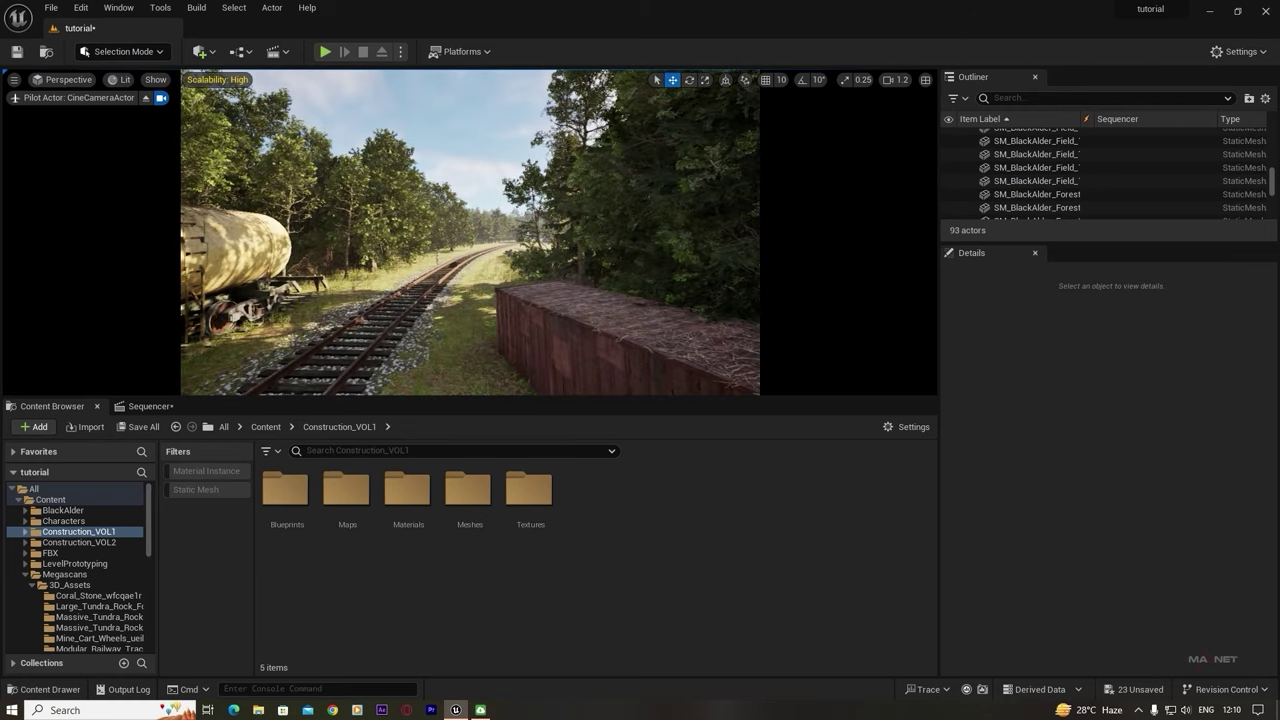
- Filter Construction_VOL2 to static meshes and place SM_CordWrap_01a on the gravel beside the tank wagon
{"action": "right_click_drag", "start_coordinate": [470, 232], "coordinate": [470, 252]}
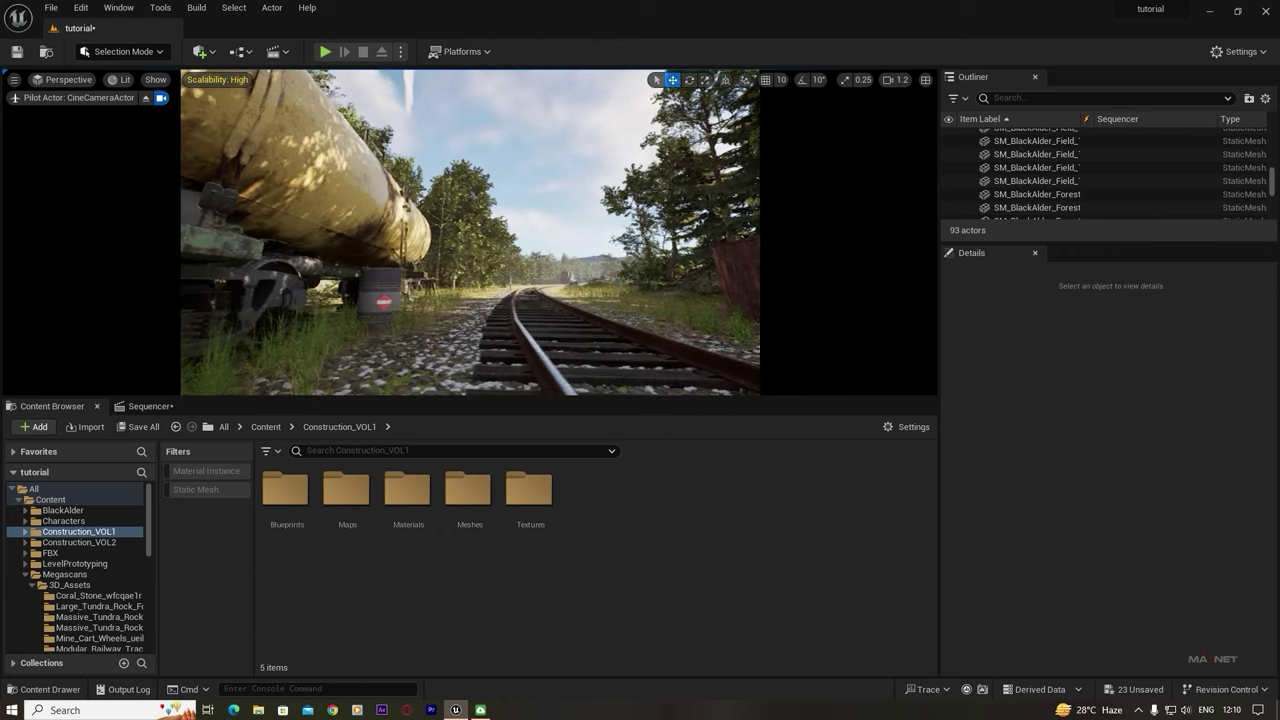
{"action": "left_click", "coordinate": [191, 488]}
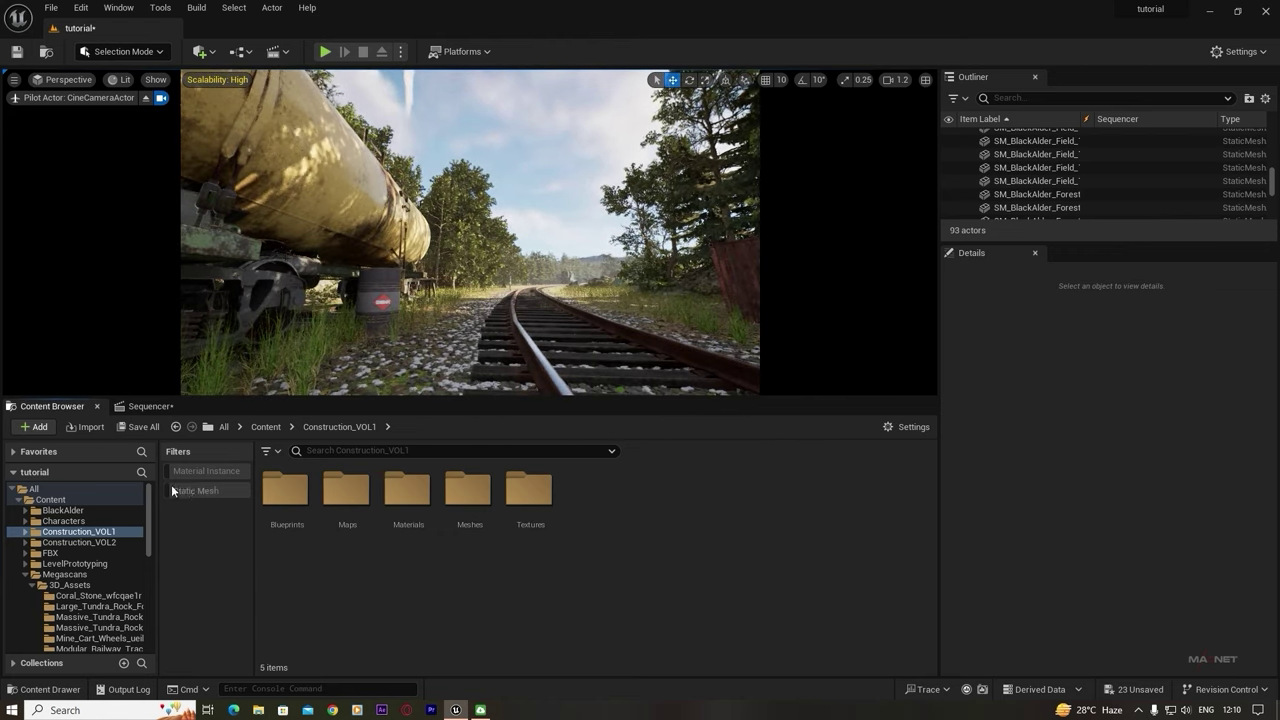
{"action": "left_click", "coordinate": [129, 546]}
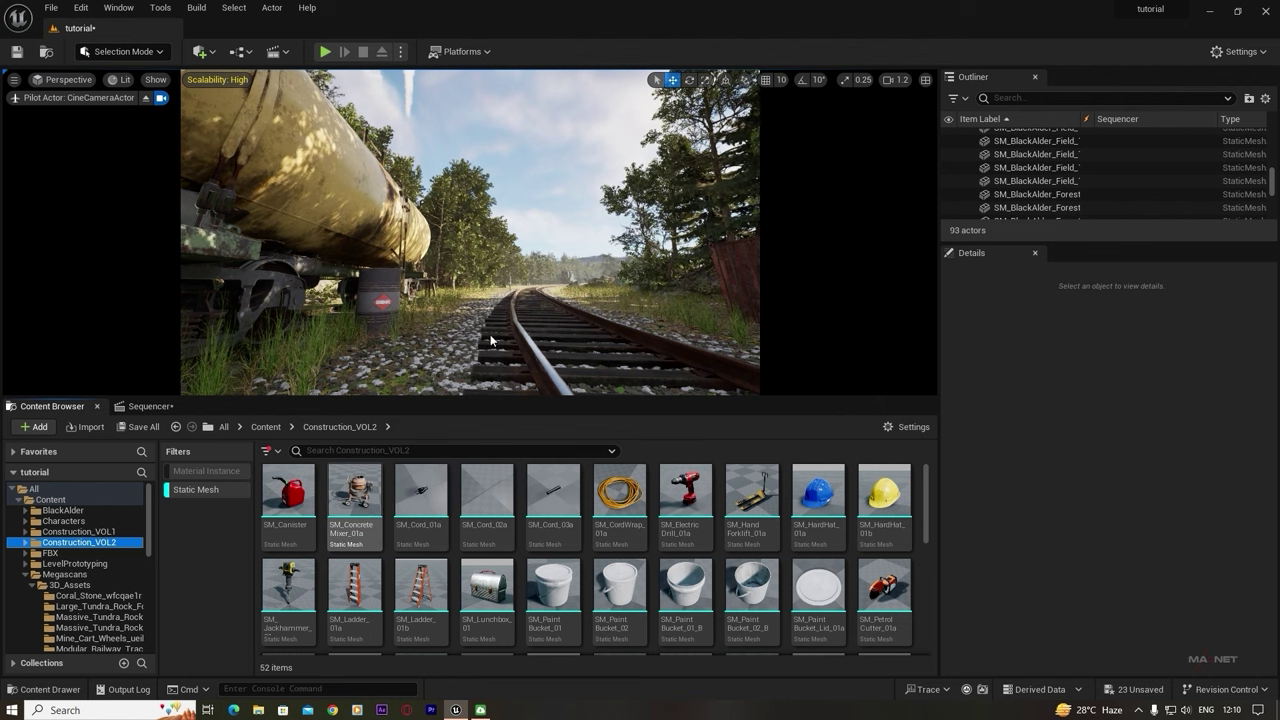
{"action": "right_click_drag", "start_coordinate": [470, 232], "coordinate": [370, 257]}
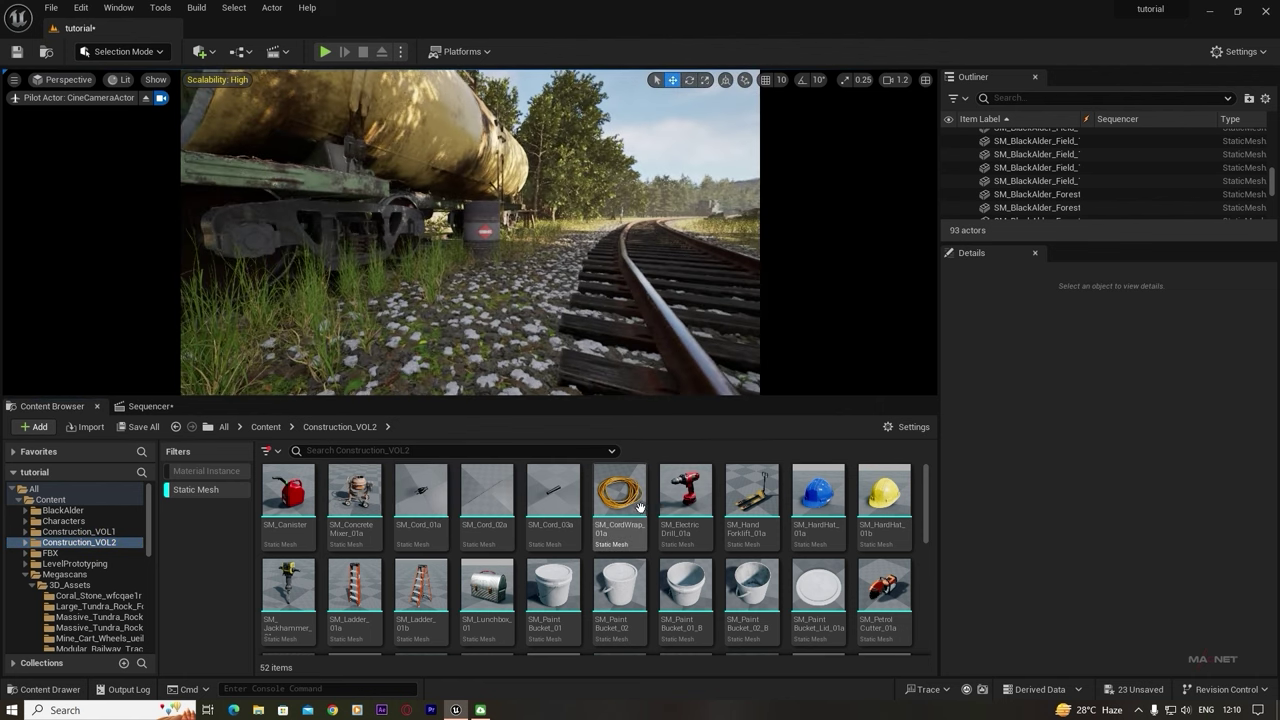
{"action": "left_click_drag", "start_coordinate": [639, 507], "coordinate": [325, 335]}
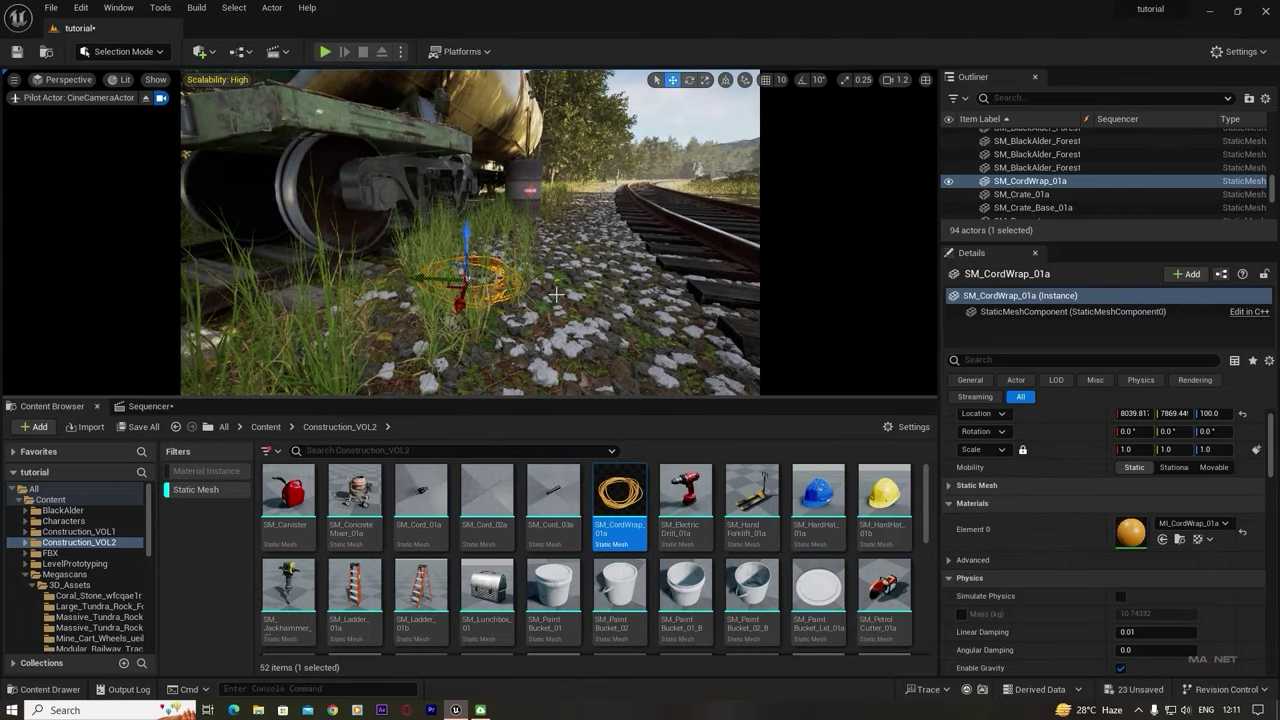
- Place SM_HandForklift_01a, SM_PlywoodTable_01a, SM_propanetank_01 and SM_TallGasCanister_01 on the grass around the dumpster and freight container
{"action": "left_click_drag", "start_coordinate": [752, 492], "coordinate": [606, 326]}
{"action": "scroll", "coordinate": [733, 563], "scroll_direction": "down", "scroll_amount": 3}
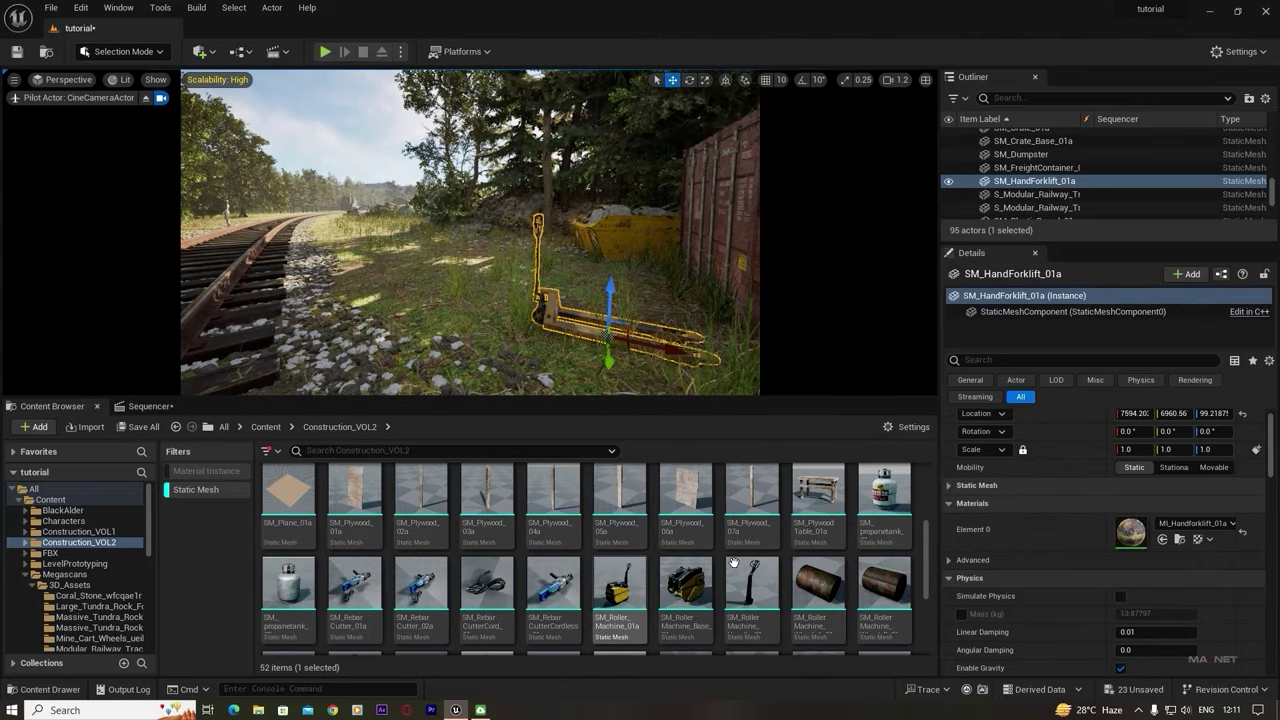
{"action": "left_click_drag", "start_coordinate": [818, 490], "coordinate": [548, 249]}
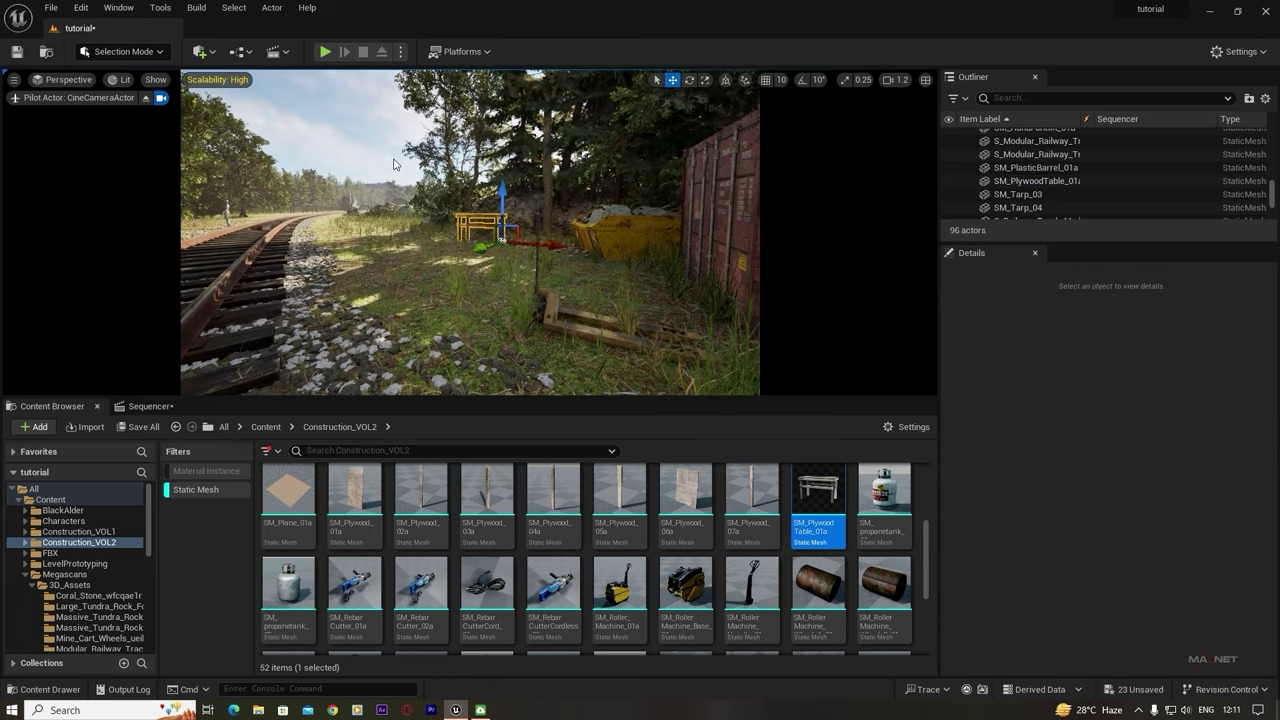
{"action": "left_click_drag", "start_coordinate": [884, 490], "coordinate": [655, 300]}
{"action": "scroll", "coordinate": [620, 560], "scroll_direction": "down", "scroll_amount": 2}
{"action": "left_click_drag", "start_coordinate": [620, 549], "coordinate": [657, 265]}
{"action": "left_click", "coordinate": [257, 156]}
- Turn off the Static Mesh content filter and open the single_box folder inside FBX
{"action": "right_click_drag", "start_coordinate": [257, 156], "coordinate": [357, 130]}
{"action": "key", "text": "w"}
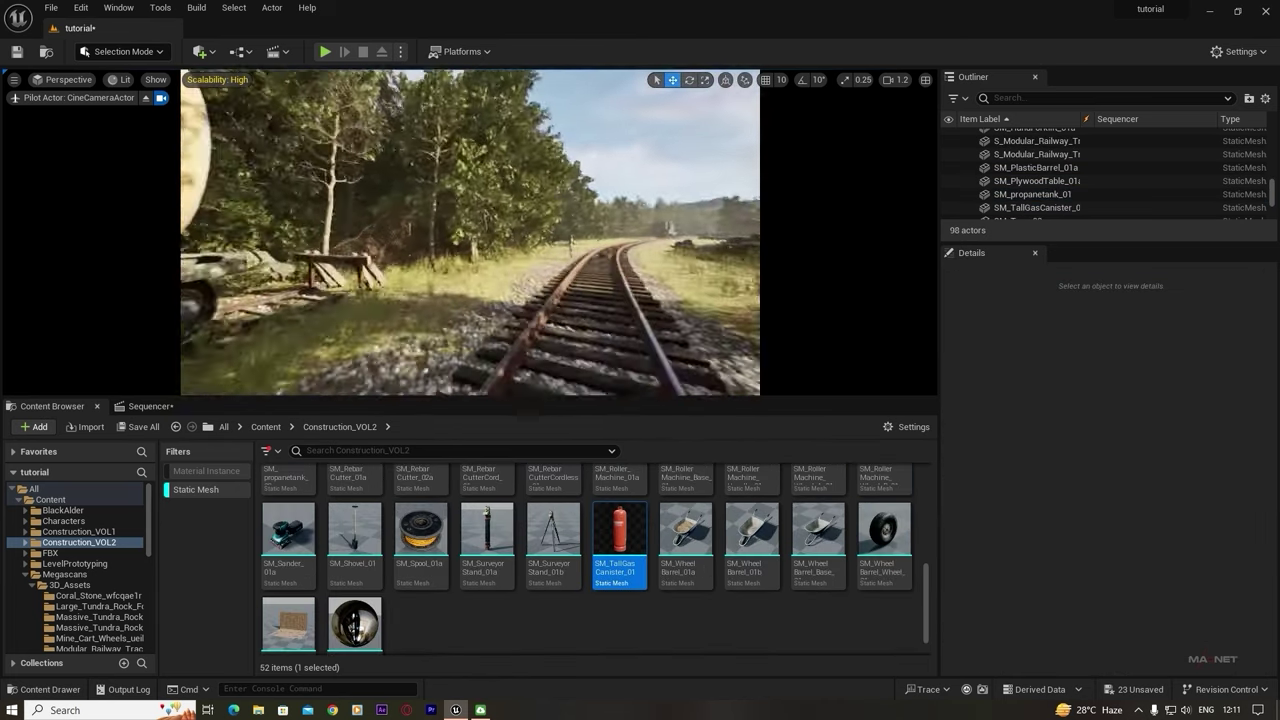
{"action": "left_click", "coordinate": [196, 489]}
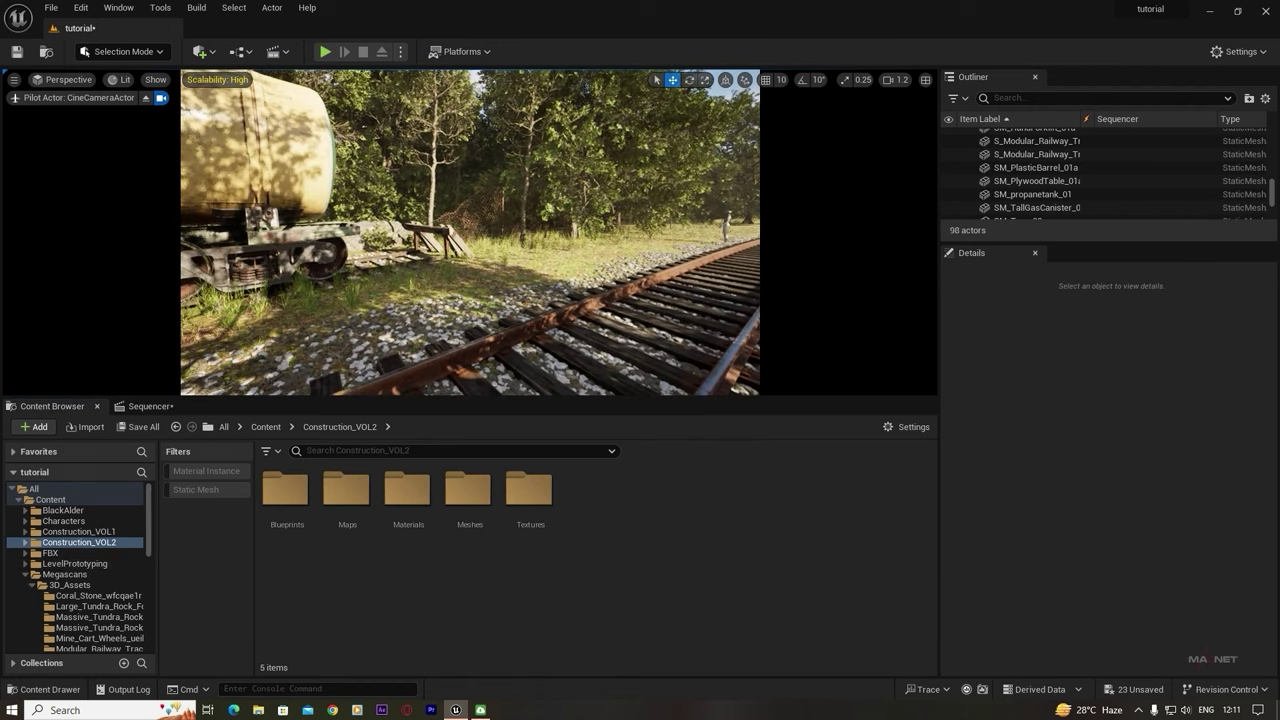
{"action": "right_click_drag", "start_coordinate": [470, 232], "coordinate": [590, 232]}
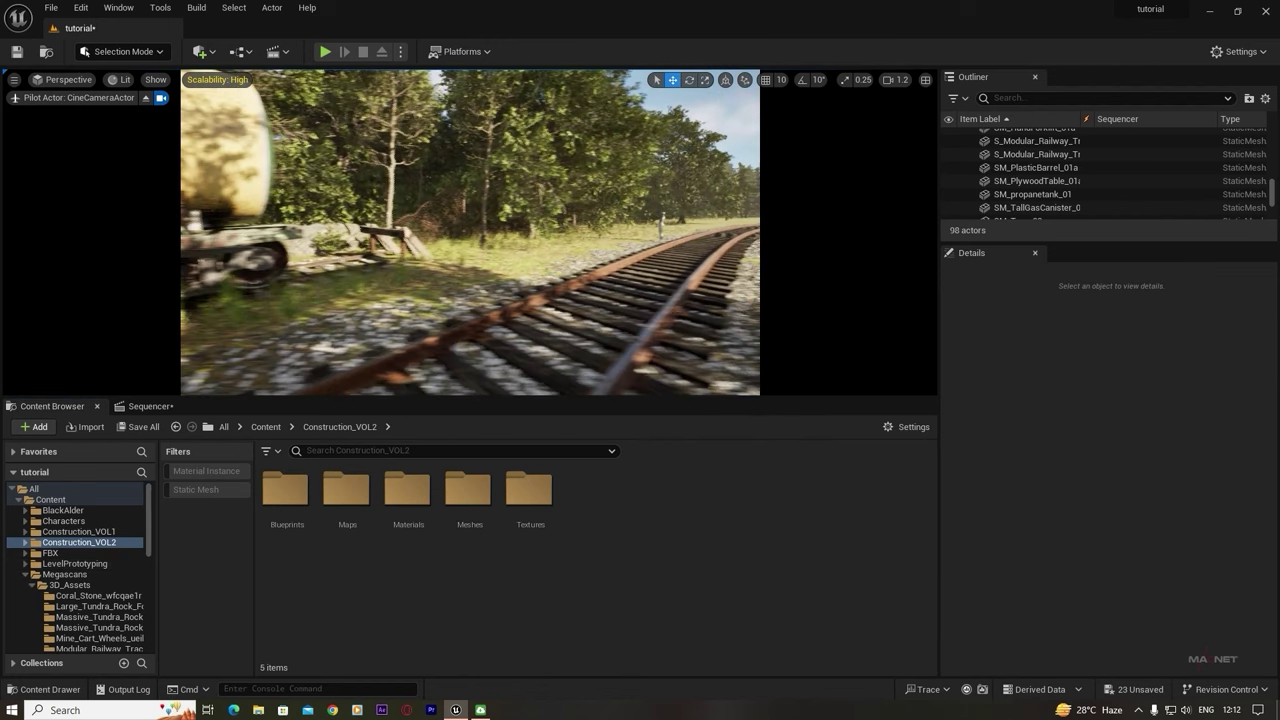
{"action": "left_click", "coordinate": [24, 576]}
{"action": "double_click", "coordinate": [50, 553]}
{"action": "left_click", "coordinate": [590, 492]}
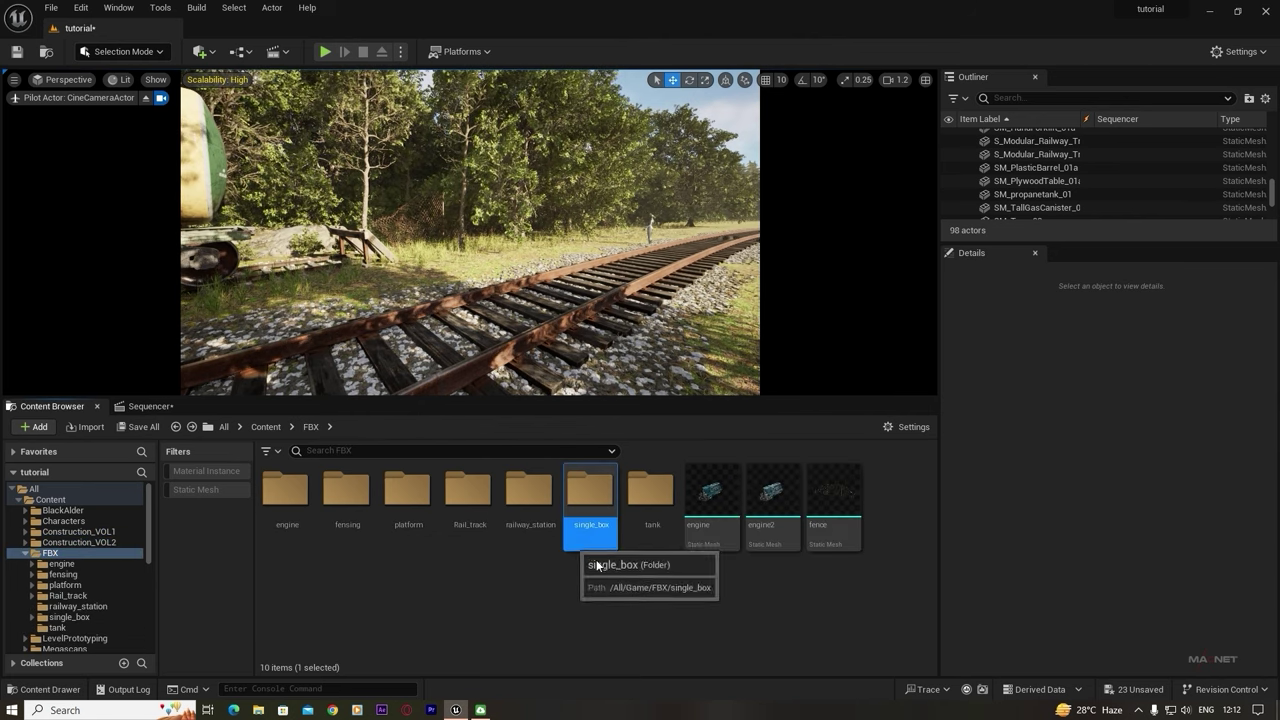
{"action": "double_click", "coordinate": [593, 500]}
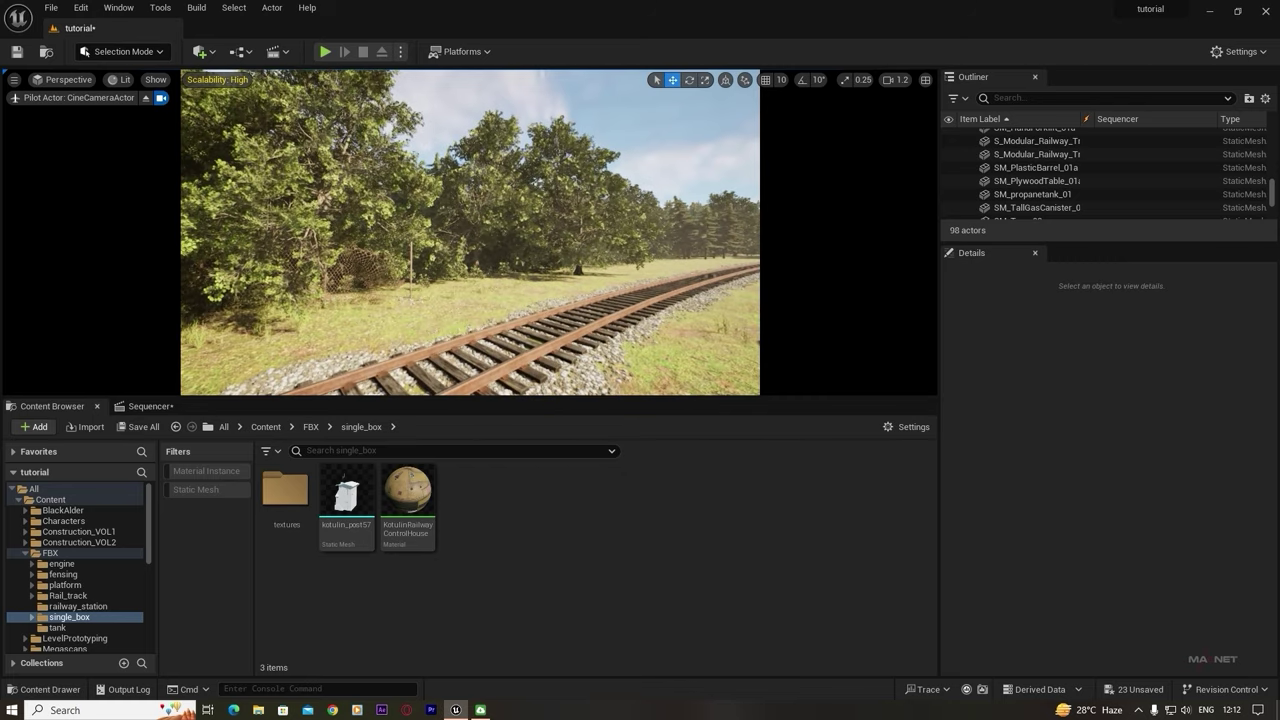
- Place the kotulin_post57 building on the grass beside the track, in front of the trees, and orient it
{"action": "left_click_drag", "start_coordinate": [344, 503], "coordinate": [434, 287]}
{"action": "key", "text": "e"}
{"action": "key", "text": "w"}
- Duplicate the black alder tree behind the kotulin_post57 building and position the copy close to it
{"action": "left_click", "coordinate": [578, 232]}
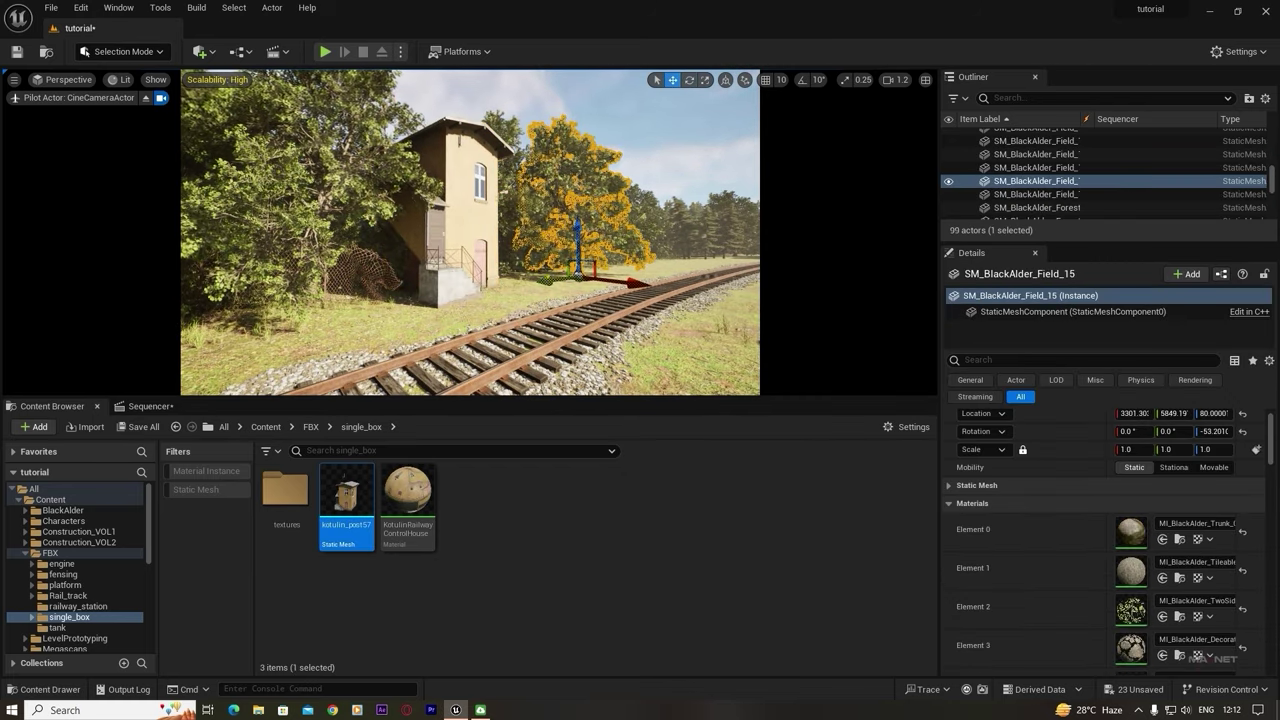
{"action": "left_click_drag", "start_coordinate": [626, 283], "coordinate": [532, 283], "text": "alt"}
{"action": "left_click_drag", "start_coordinate": [452, 288], "coordinate": [515, 282]}
{"action": "key", "text": "Escape"}
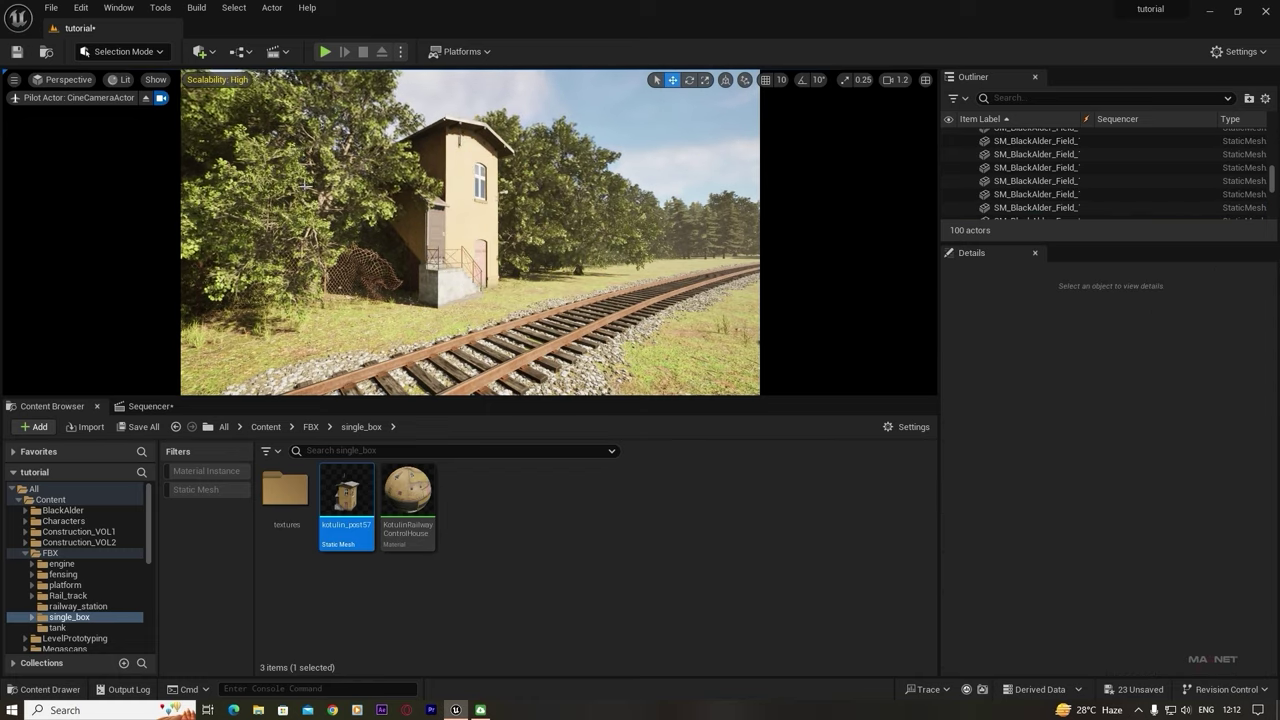
- Adjust the rotation and position of the kotulin_post57 building beside the track
{"action": "right_click_drag", "start_coordinate": [304, 187], "coordinate": [380, 200]}
{"action": "left_click", "coordinate": [463, 200]}
{"action": "key", "text": "e"}
{"action": "key", "text": "w"}
{"action": "key", "text": "Escape"}
{"action": "right_click_drag", "start_coordinate": [463, 200], "coordinate": [466, 278]}
{"action": "key", "text": "w"}
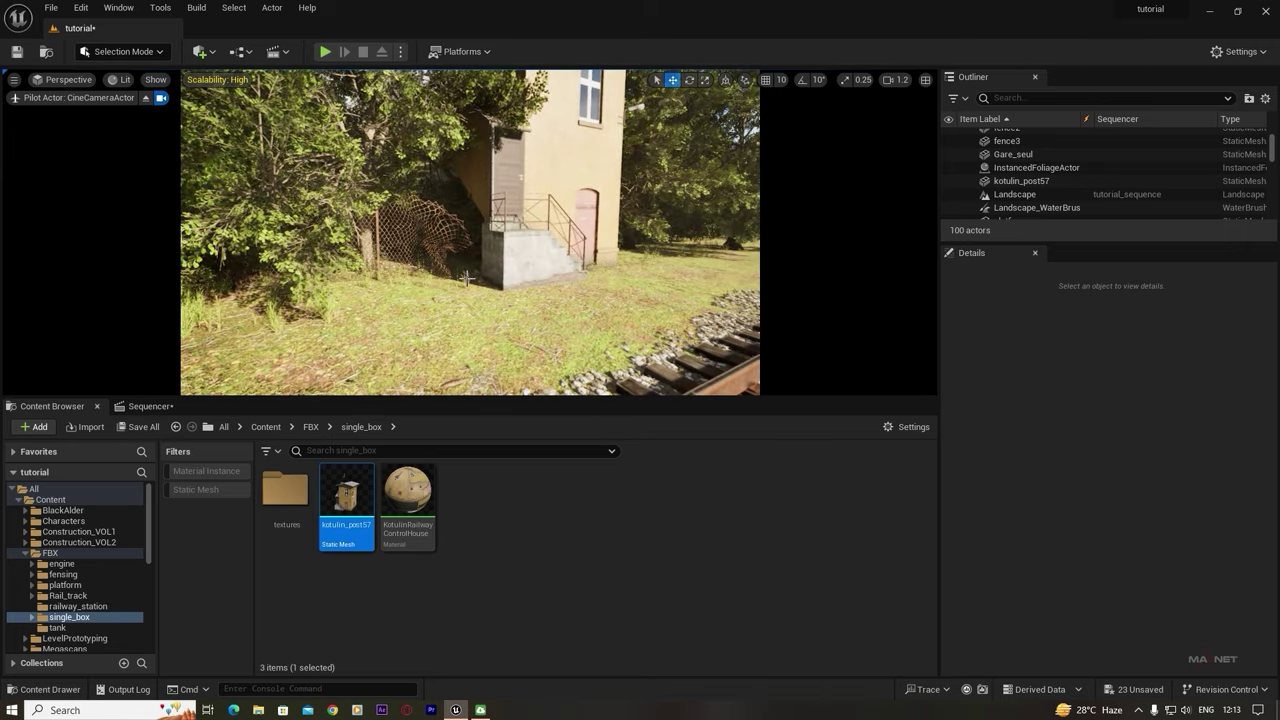
- Switch to Foliage Mode and paint SM_BlackAlder_Sapling_06_PP on the grass around the kotulin_post57 building
{"action": "left_click", "coordinate": [132, 52]}
{"action": "left_click", "coordinate": [122, 97]}
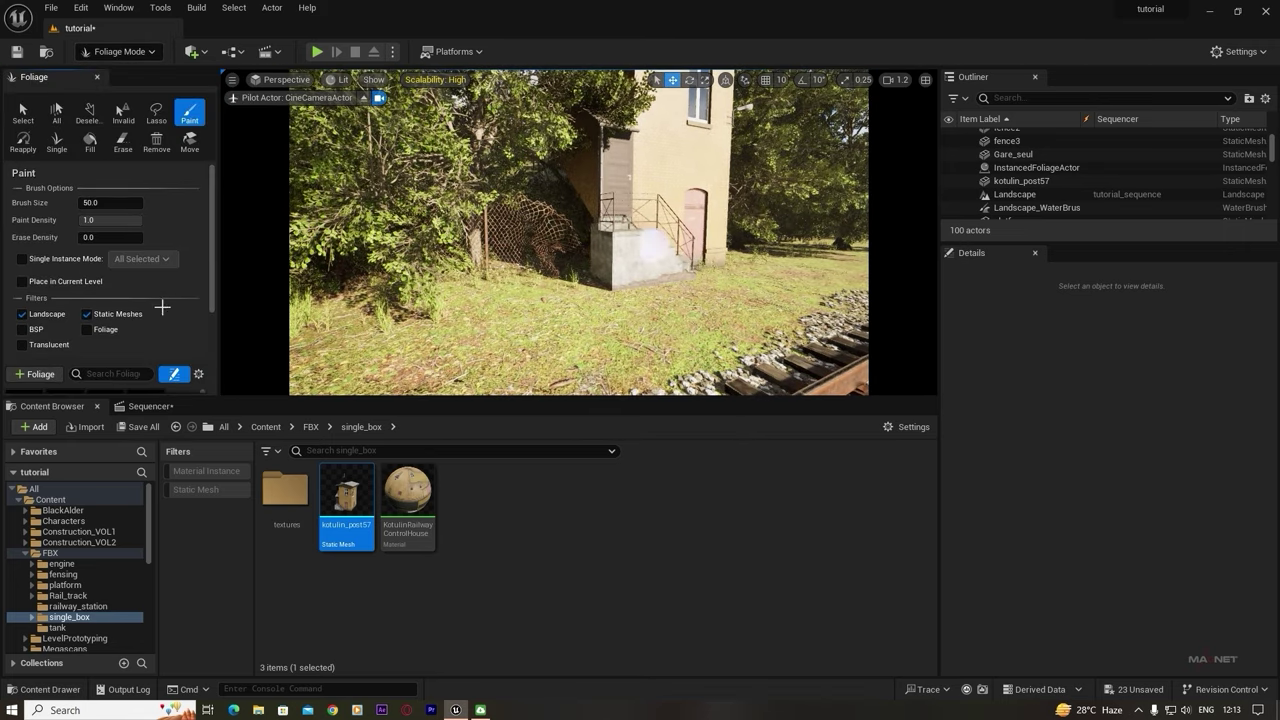
{"action": "left_click_drag", "start_coordinate": [211, 183], "coordinate": [199, 305]}
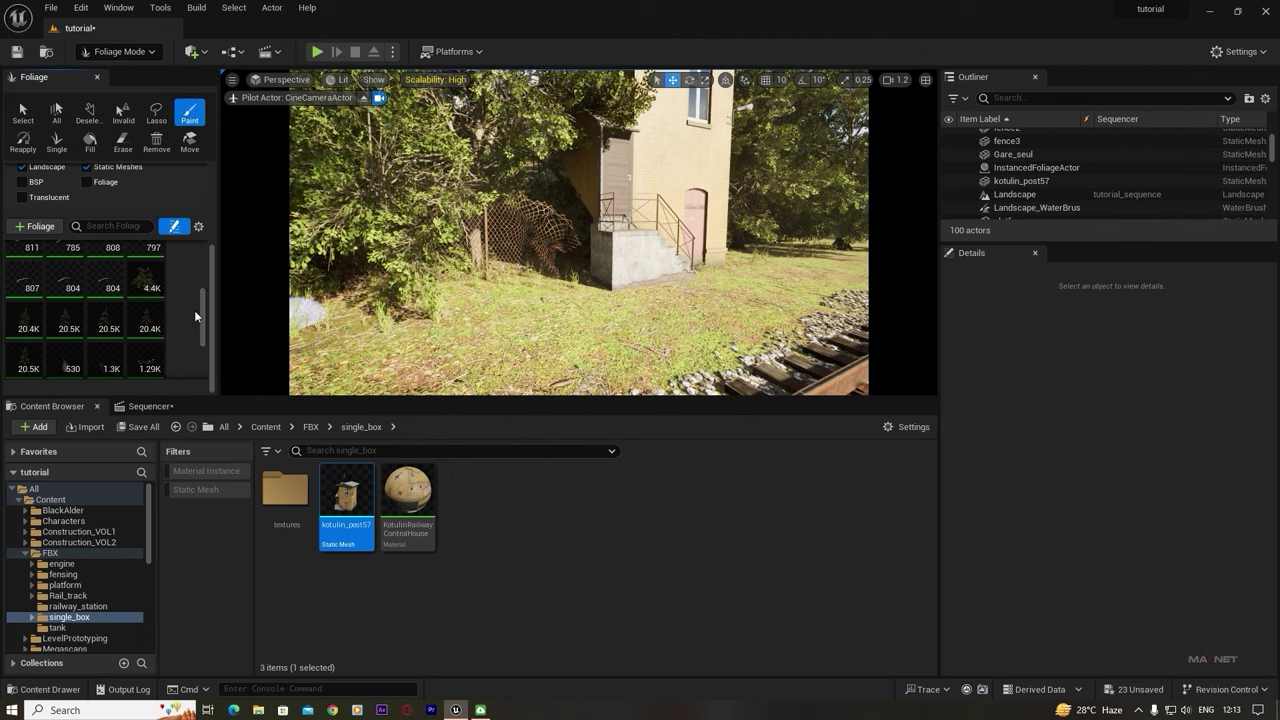
{"action": "left_click", "coordinate": [148, 278]}
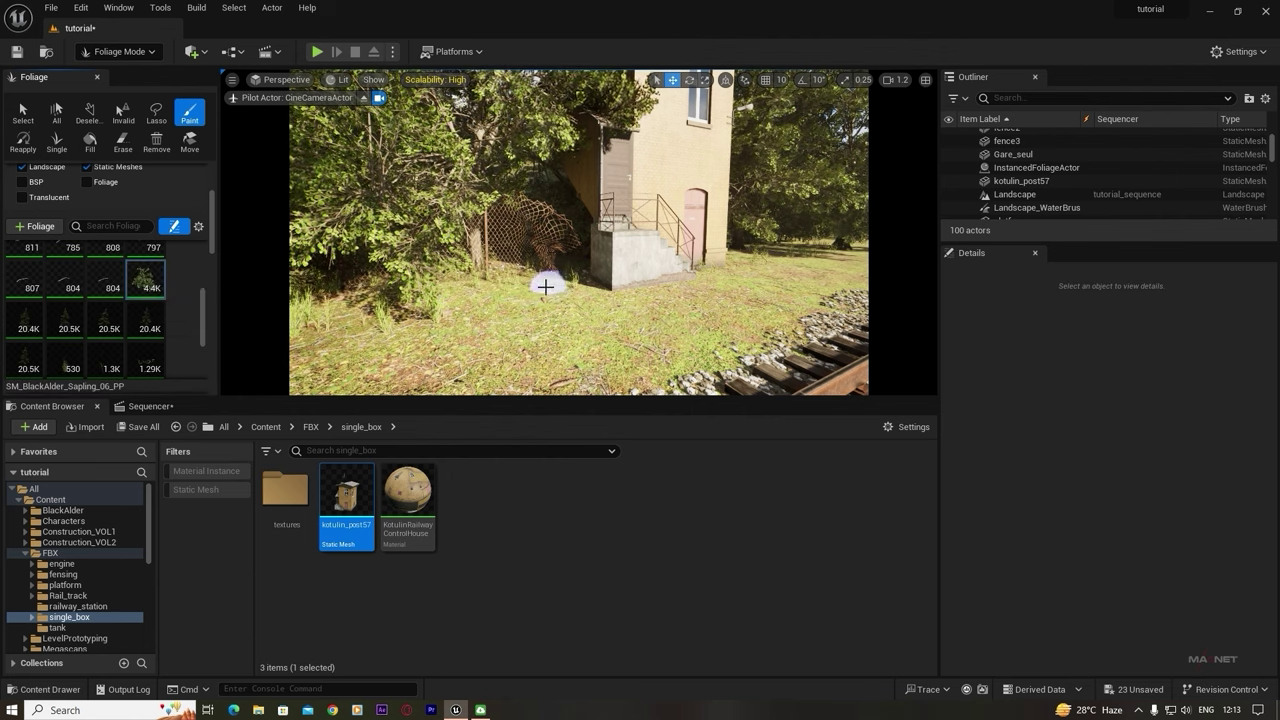
{"action": "left_click", "coordinate": [500, 284]}
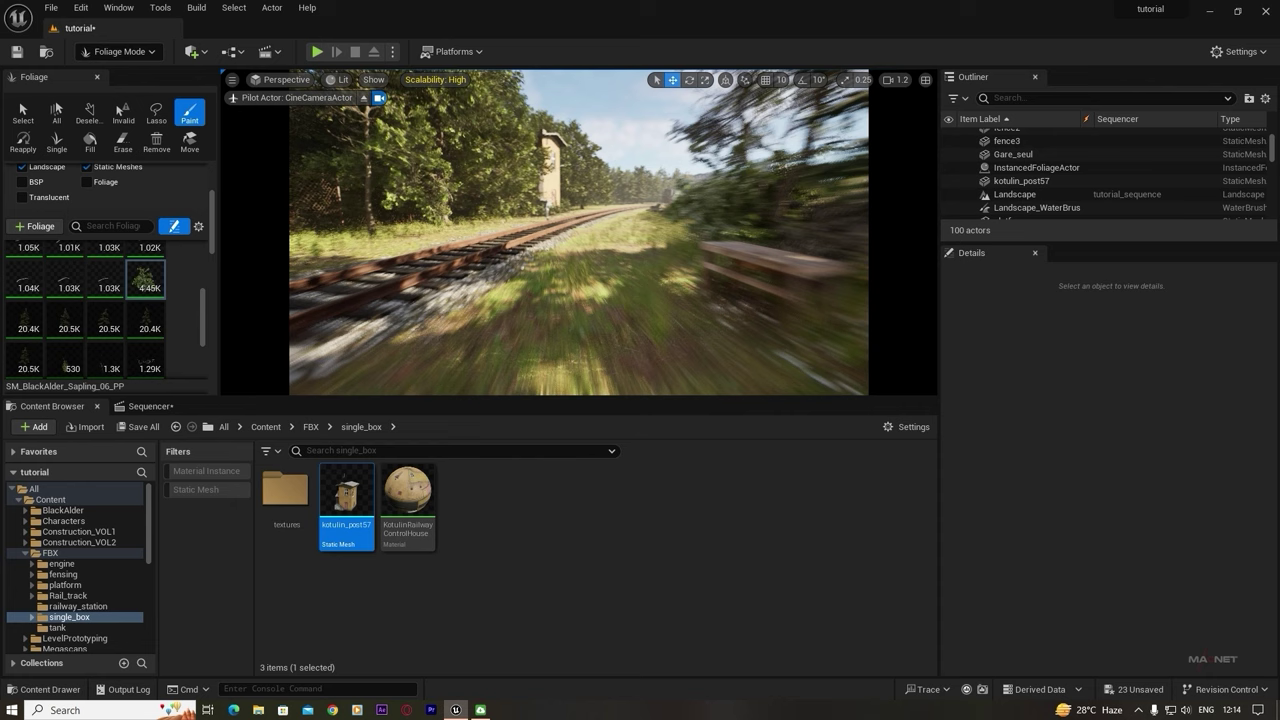
- Switch to Selection Mode, duplicate the SM_FreightContainer_01 container, and place the copy on the grass beside the track beyond the kotulin_post57 building
{"action": "right_click_drag", "start_coordinate": [578, 232], "coordinate": [740, 232]}
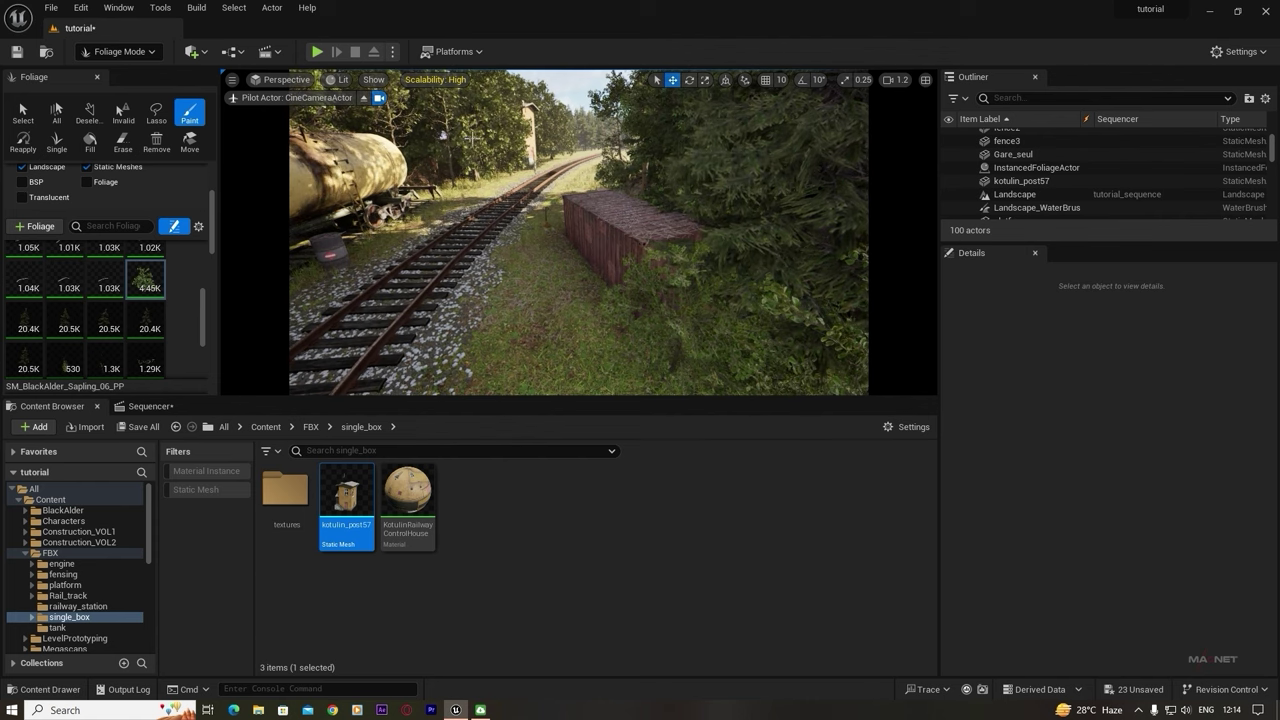
{"action": "left_click", "coordinate": [118, 51]}
{"action": "left_click", "coordinate": [118, 70]}
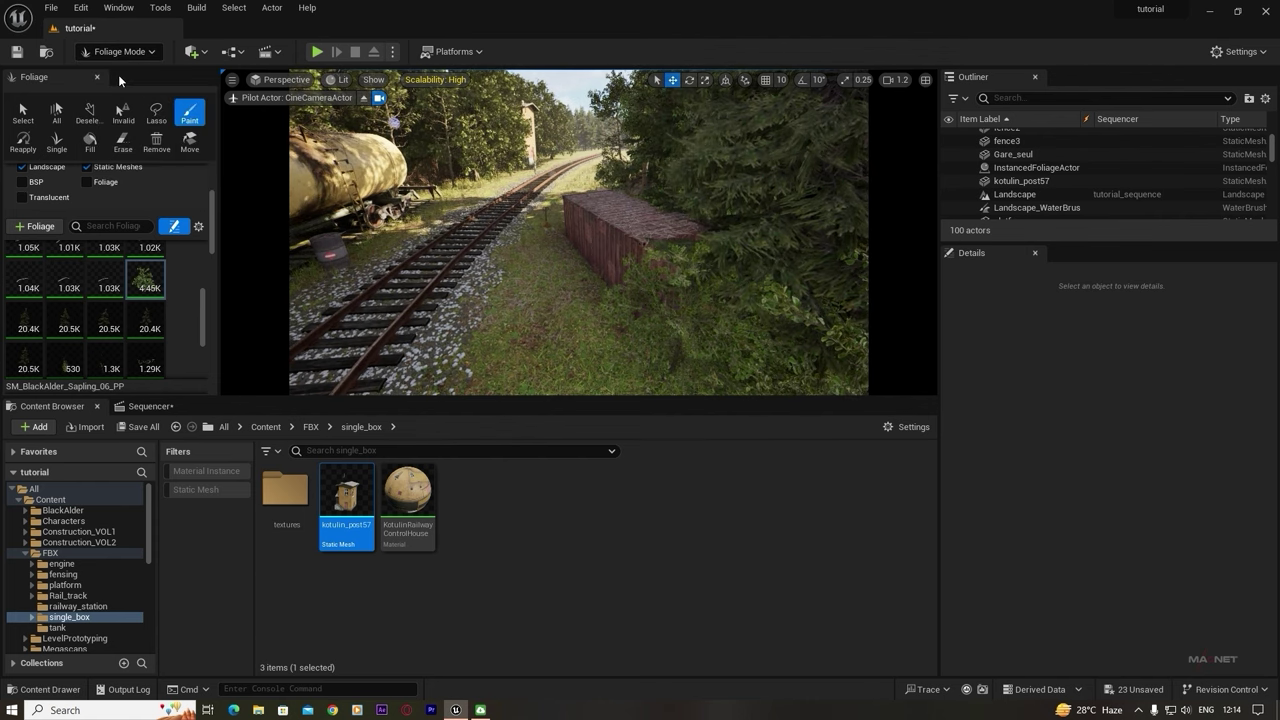
{"action": "left_click", "coordinate": [495, 218]}
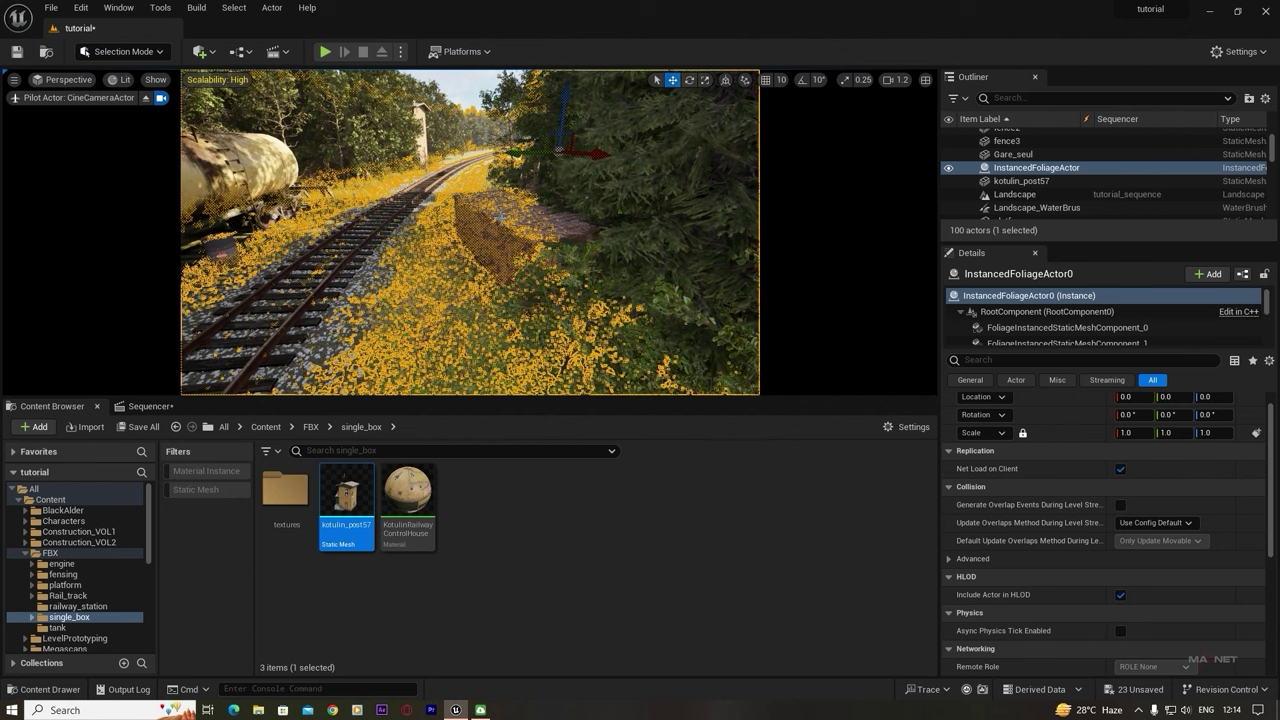
{"action": "left_click", "coordinate": [515, 242]}
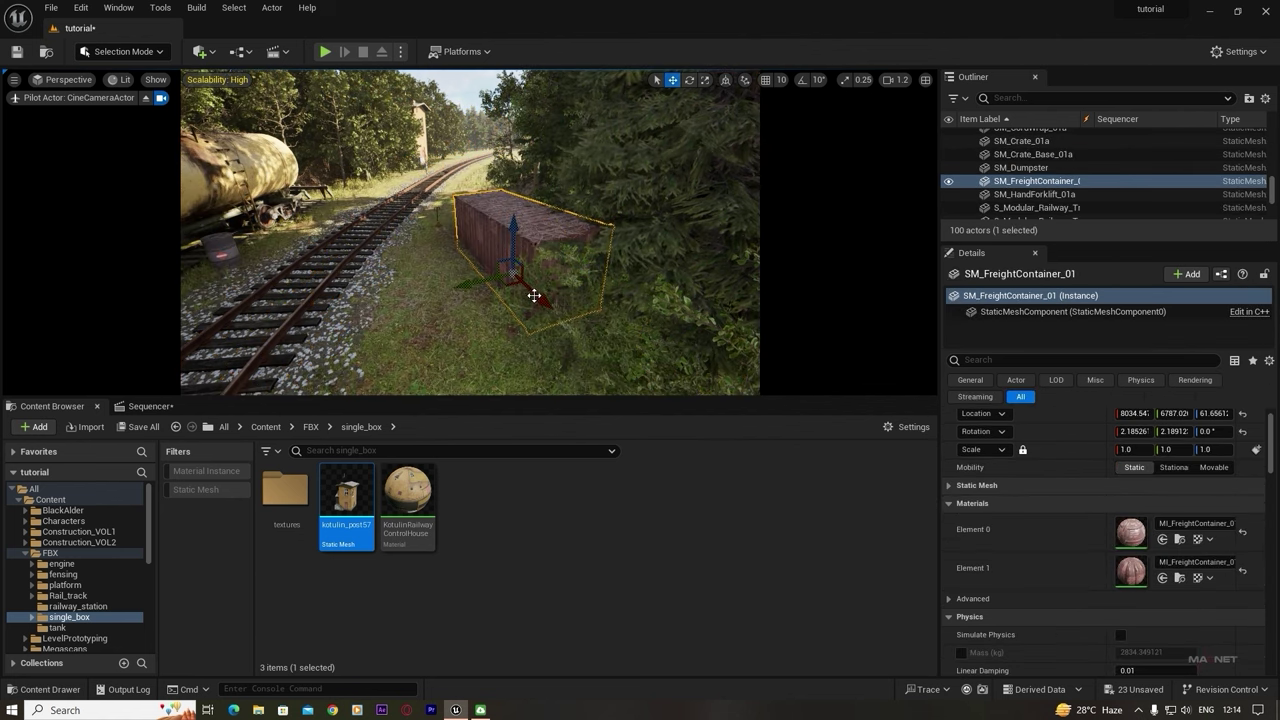
{"action": "left_click_drag", "start_coordinate": [550, 306], "coordinate": [430, 180], "text": "alt"}
{"action": "right_click_drag", "start_coordinate": [430, 180], "coordinate": [457, 283]}
{"action": "left_click_drag", "start_coordinate": [457, 283], "coordinate": [659, 264]}
{"action": "key", "text": "ctrl+z"}
{"action": "left_click_drag", "start_coordinate": [462, 320], "coordinate": [651, 229]}
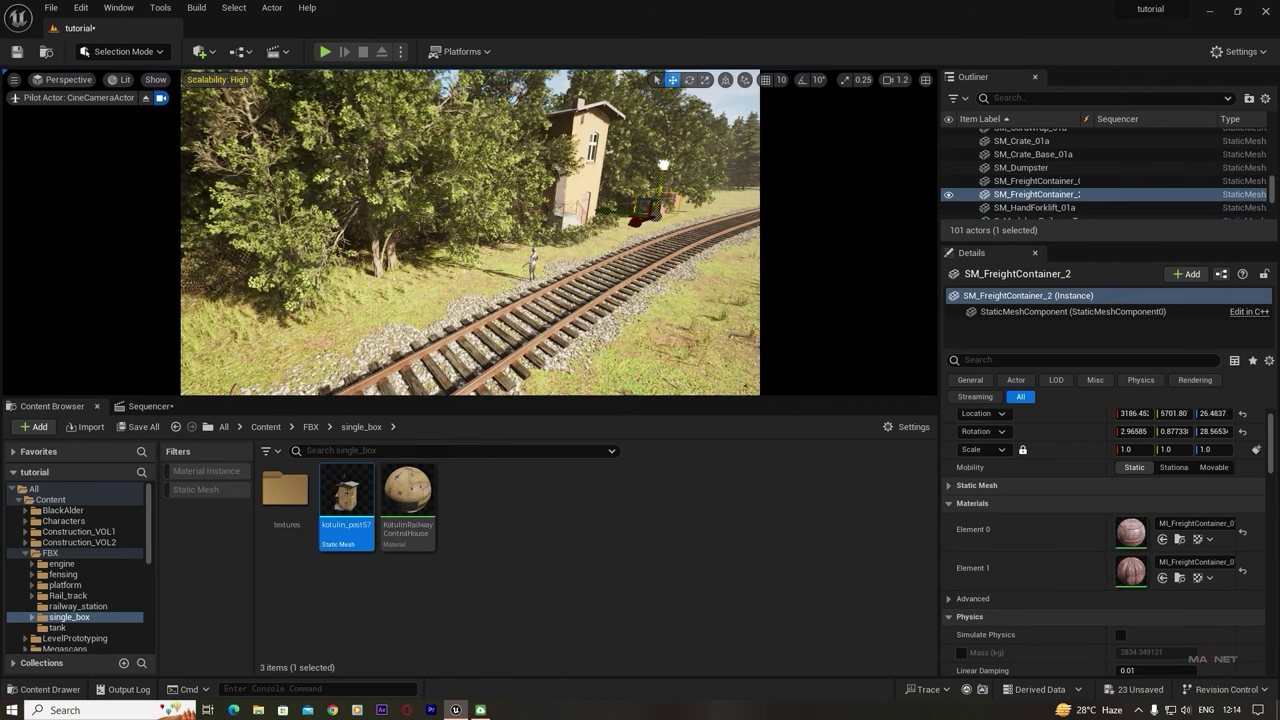
{"action": "right_click_drag", "start_coordinate": [651, 229], "coordinate": [760, 229]}
{"action": "right_click_drag", "start_coordinate": [486, 334], "coordinate": [760, 334]}
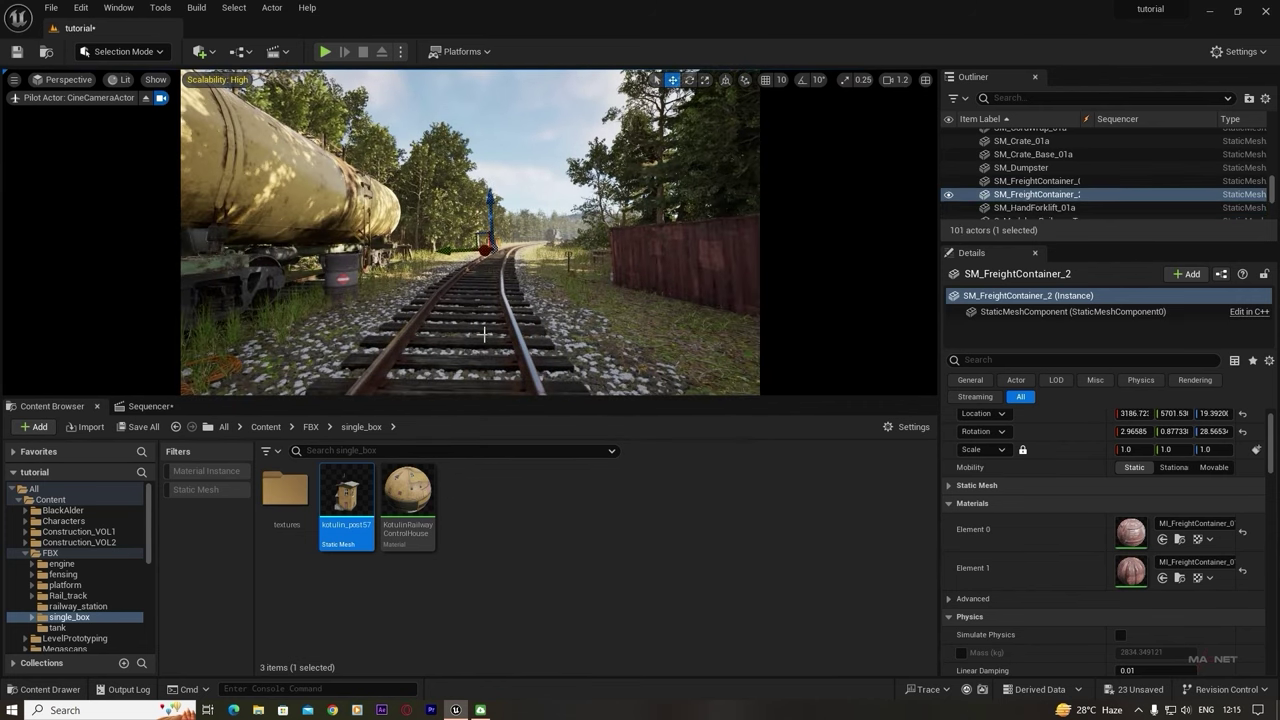
- Set the viewport scalability to Epic and inspect the scene along the track and toward the lake
{"action": "left_click", "coordinate": [217, 80]}
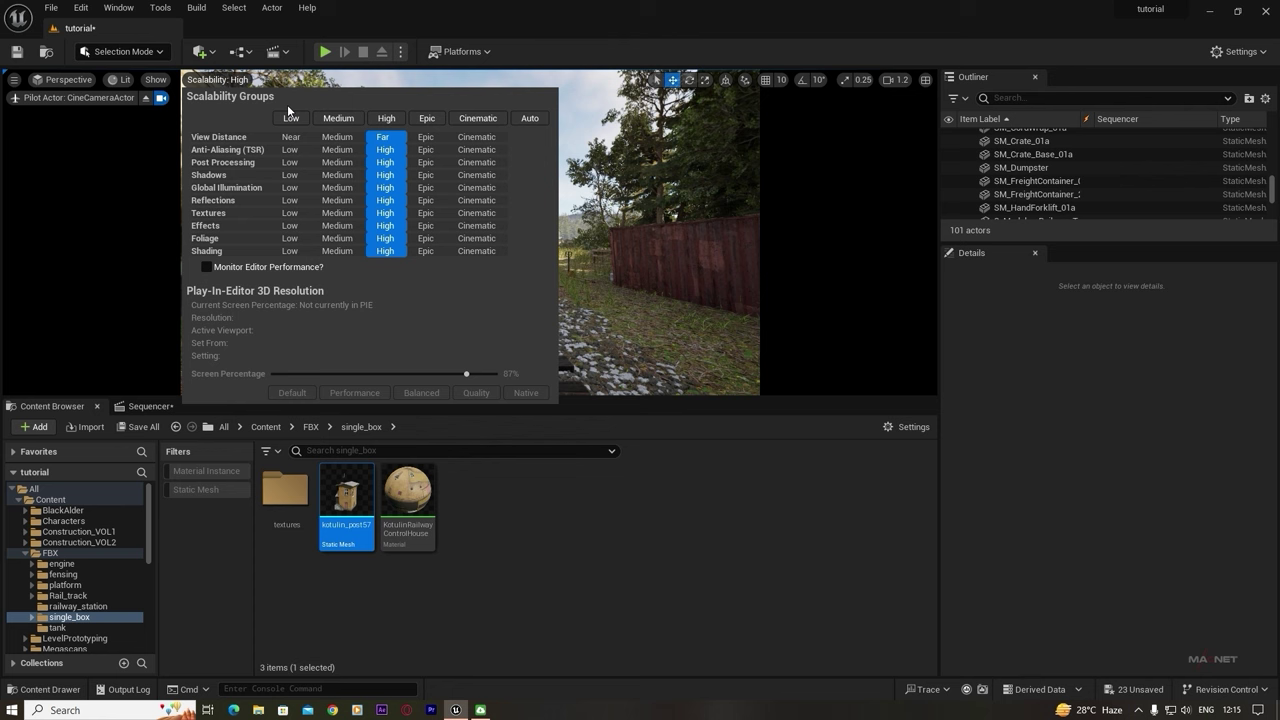
{"action": "left_click", "coordinate": [427, 118]}
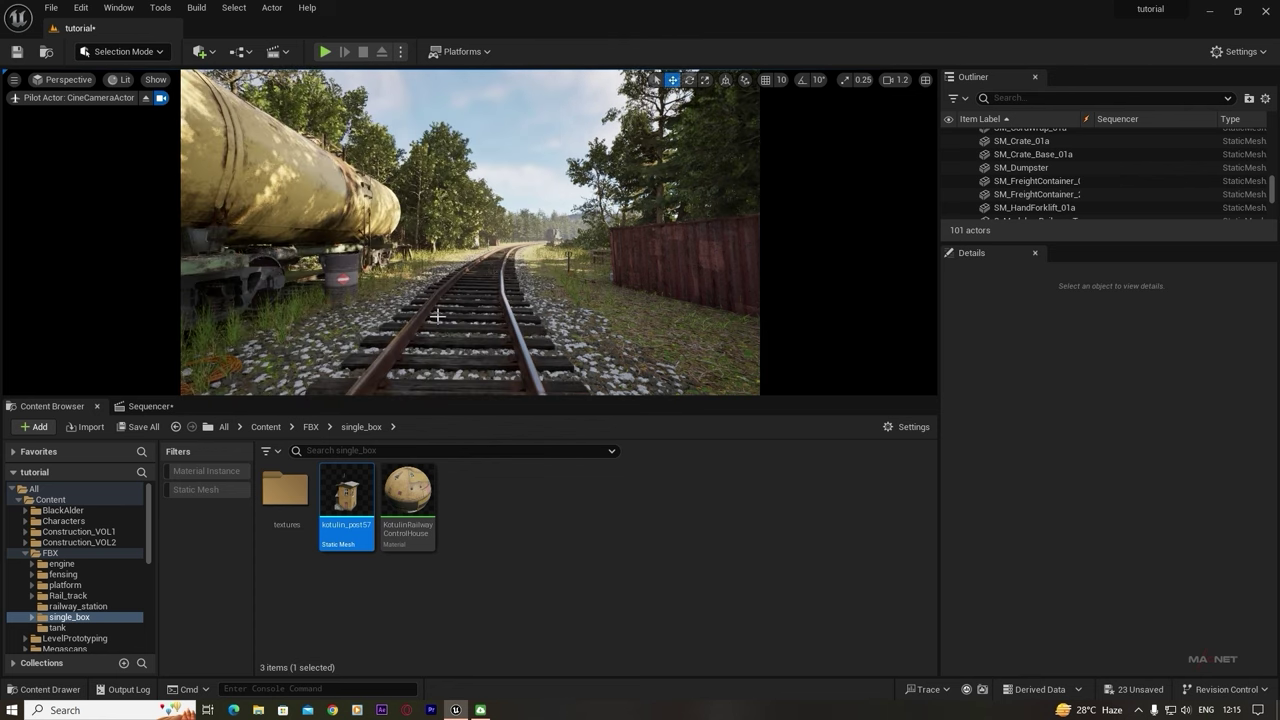
{"action": "key", "text": "s"}
{"action": "right_click_drag", "start_coordinate": [470, 232], "coordinate": [560, 300]}
{"action": "key", "text": "d"}
{"action": "key", "text": "e"}
{"action": "key", "text": "a"}
{"action": "key", "text": "a"}
{"action": "scroll", "coordinate": [75, 565], "scroll_direction": "down", "scroll_amount": 5}
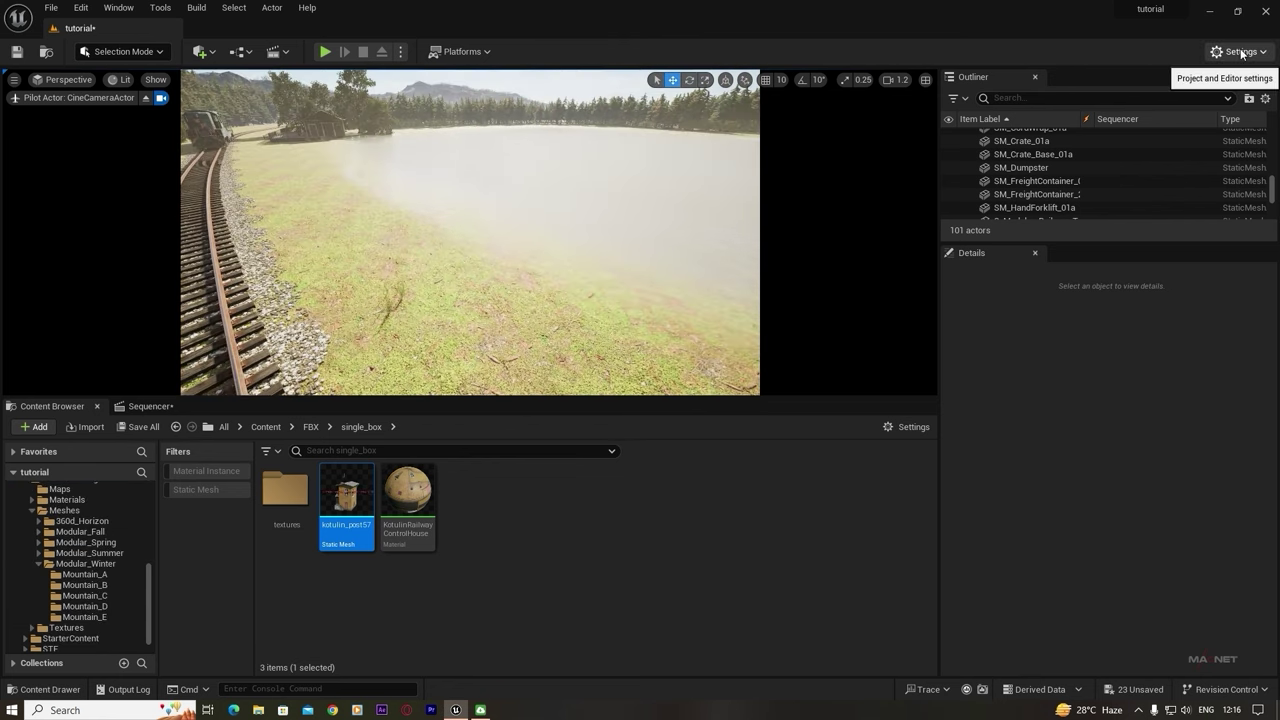
- Set all engine scalability groups to High
{"action": "left_click", "coordinate": [1240, 51]}
{"action": "mouse_move", "coordinate": [1123, 272]}
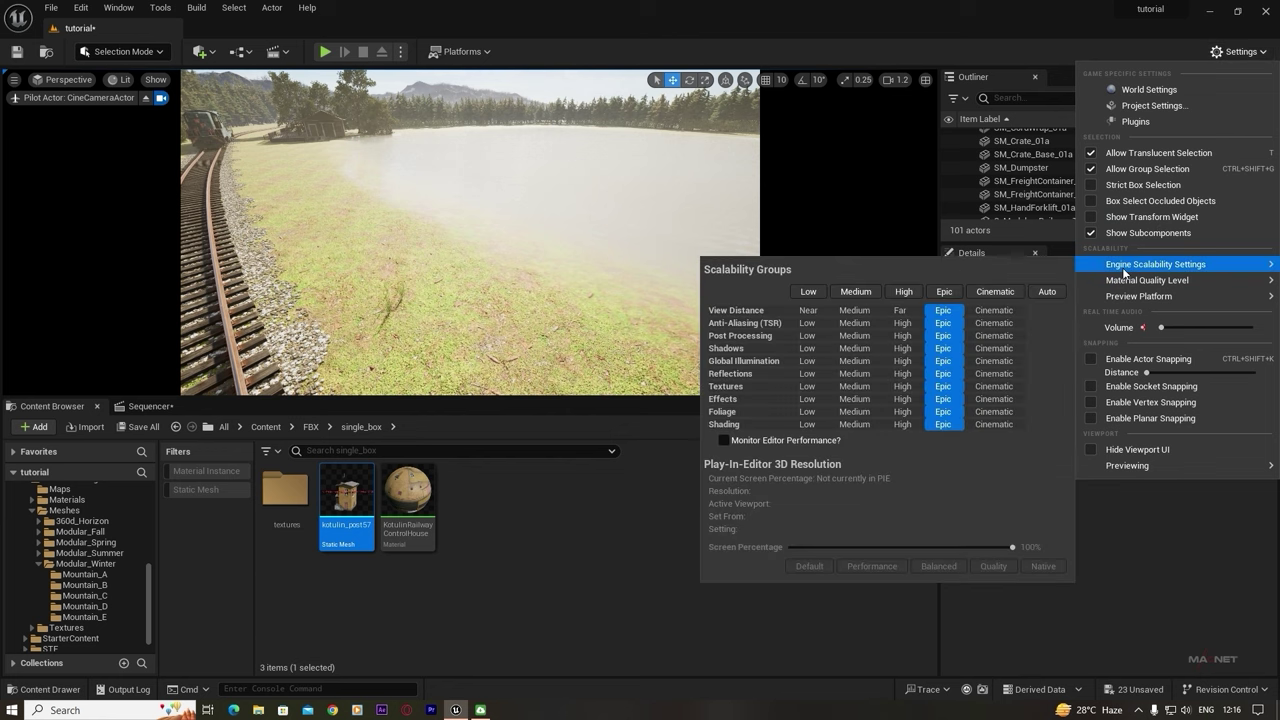
{"action": "left_click", "coordinate": [886, 292]}
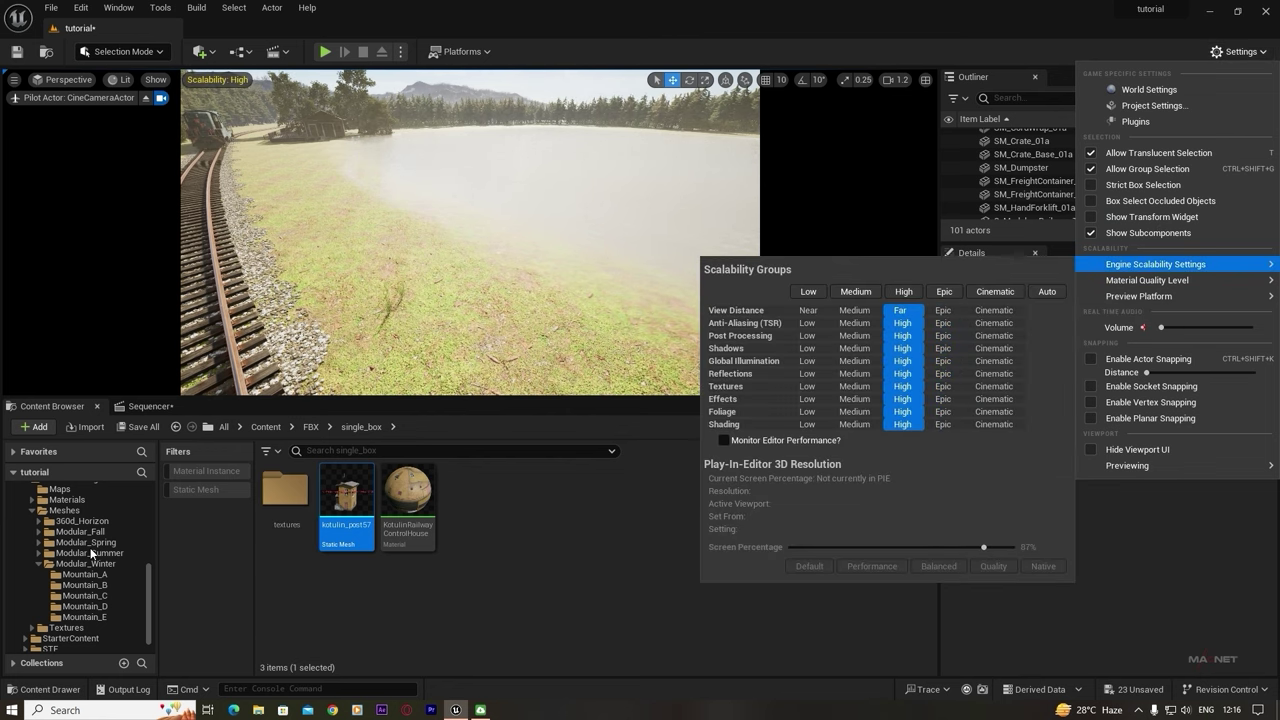
- Select the WaterBodyLake actor and open its Water_Material_Lake material instance from the Rendering settings
{"action": "scroll", "coordinate": [72, 540], "scroll_direction": "up", "scroll_amount": 5}
{"action": "left_click", "coordinate": [52, 500]}
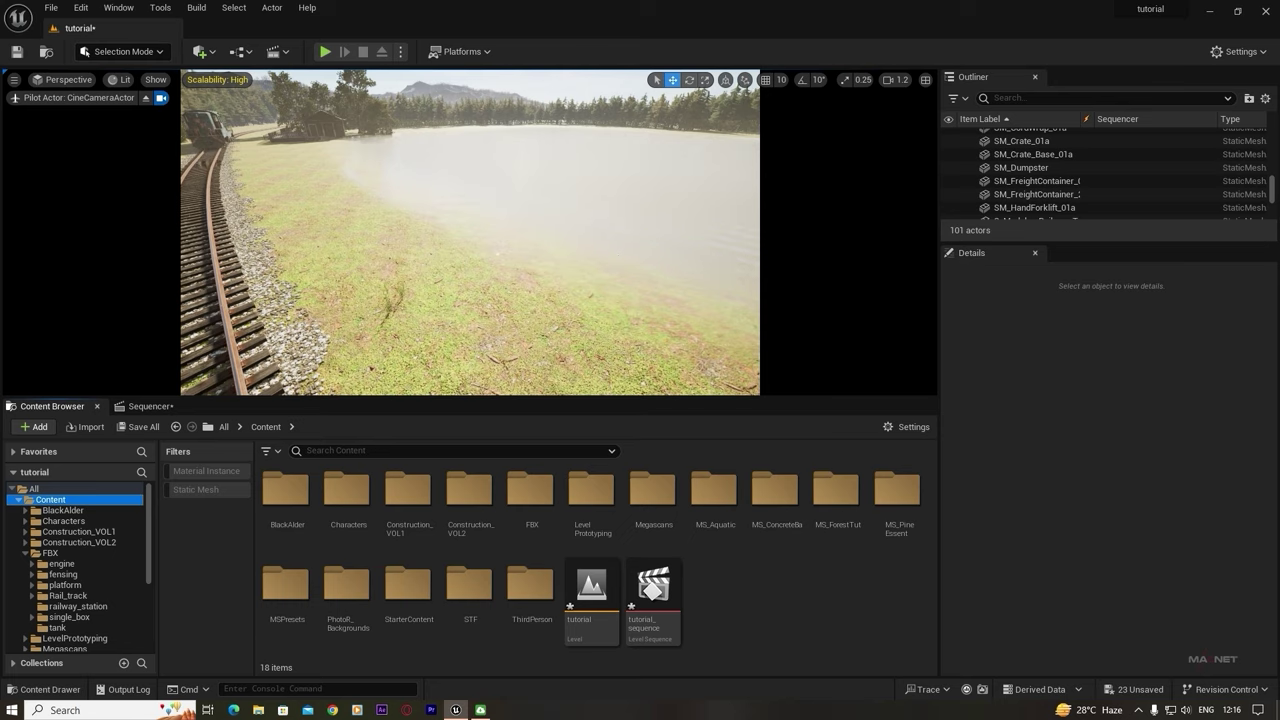
{"action": "right_click_drag", "start_coordinate": [470, 232], "coordinate": [560, 255]}
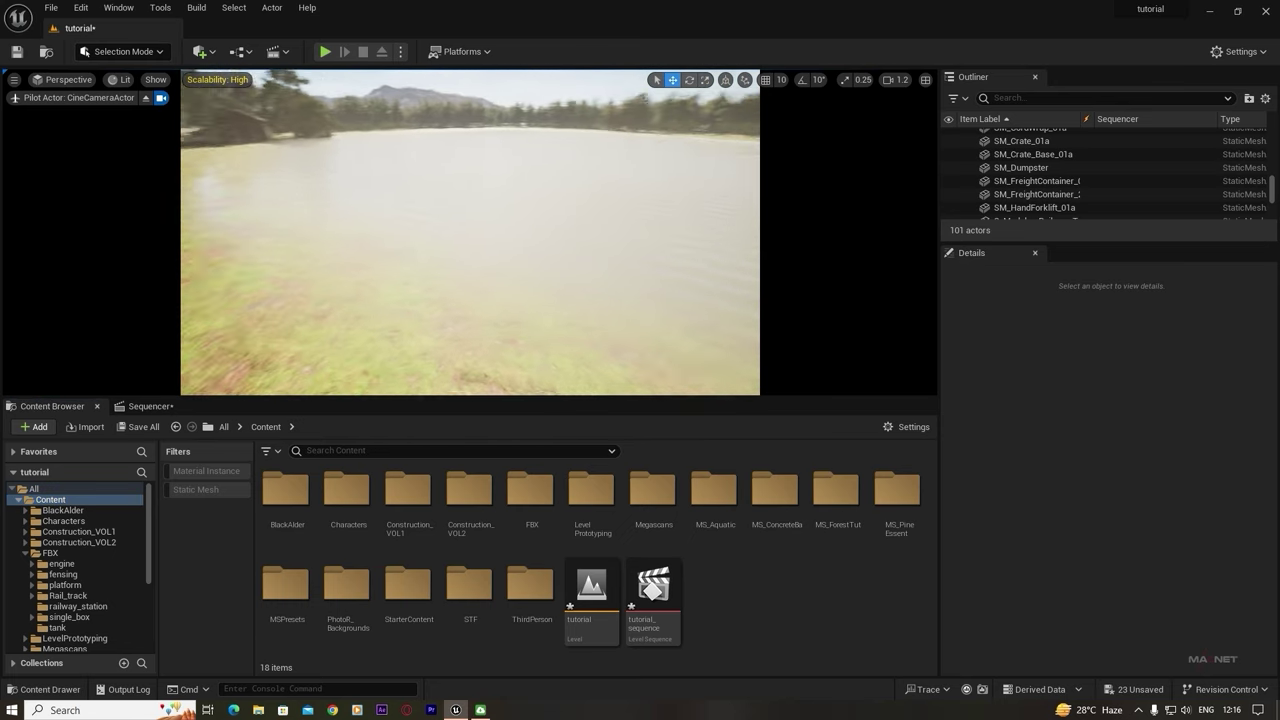
{"action": "right_click_drag", "start_coordinate": [420, 232], "coordinate": [440, 232]}
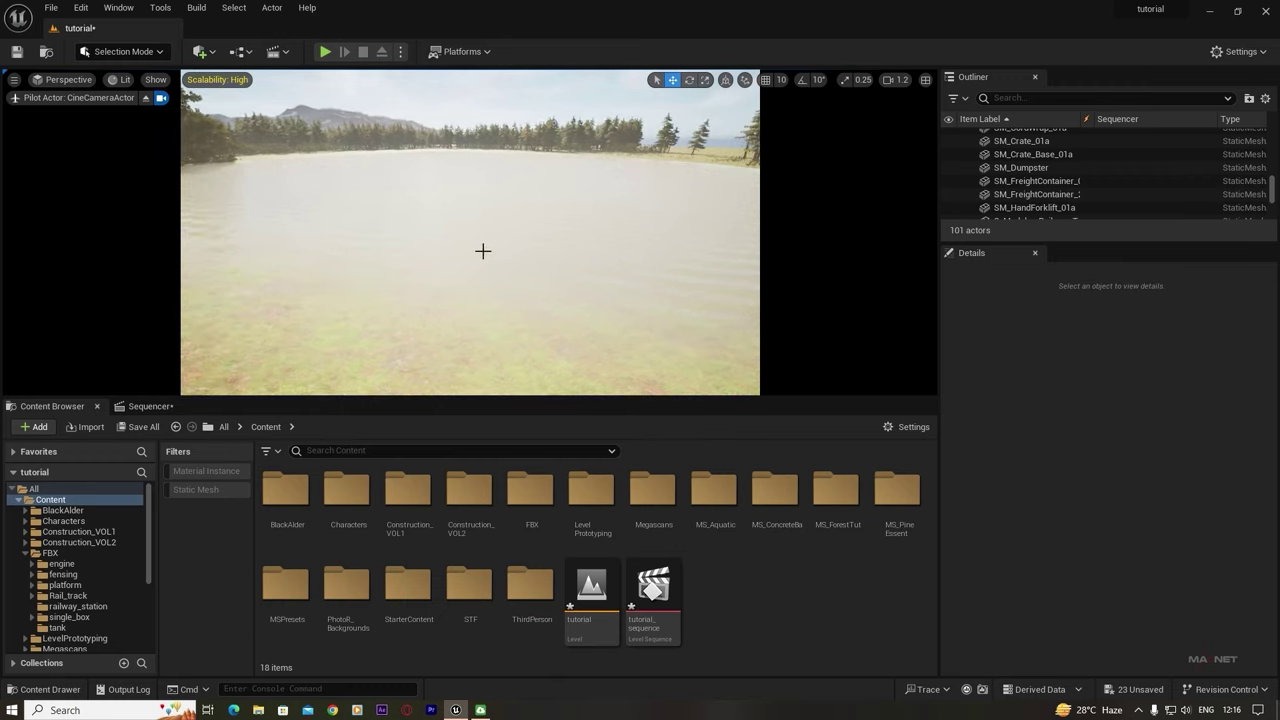
{"action": "left_click", "coordinate": [510, 241]}
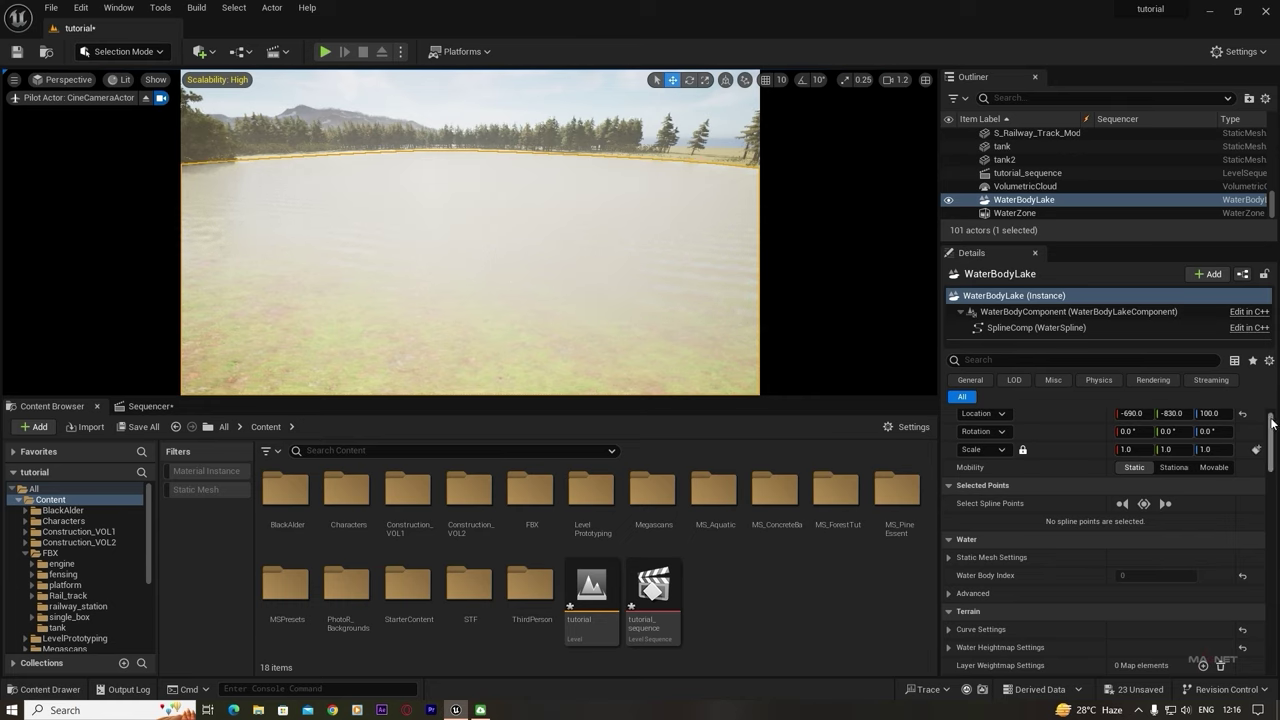
{"action": "left_click_drag", "start_coordinate": [1273, 452], "coordinate": [1278, 597]}
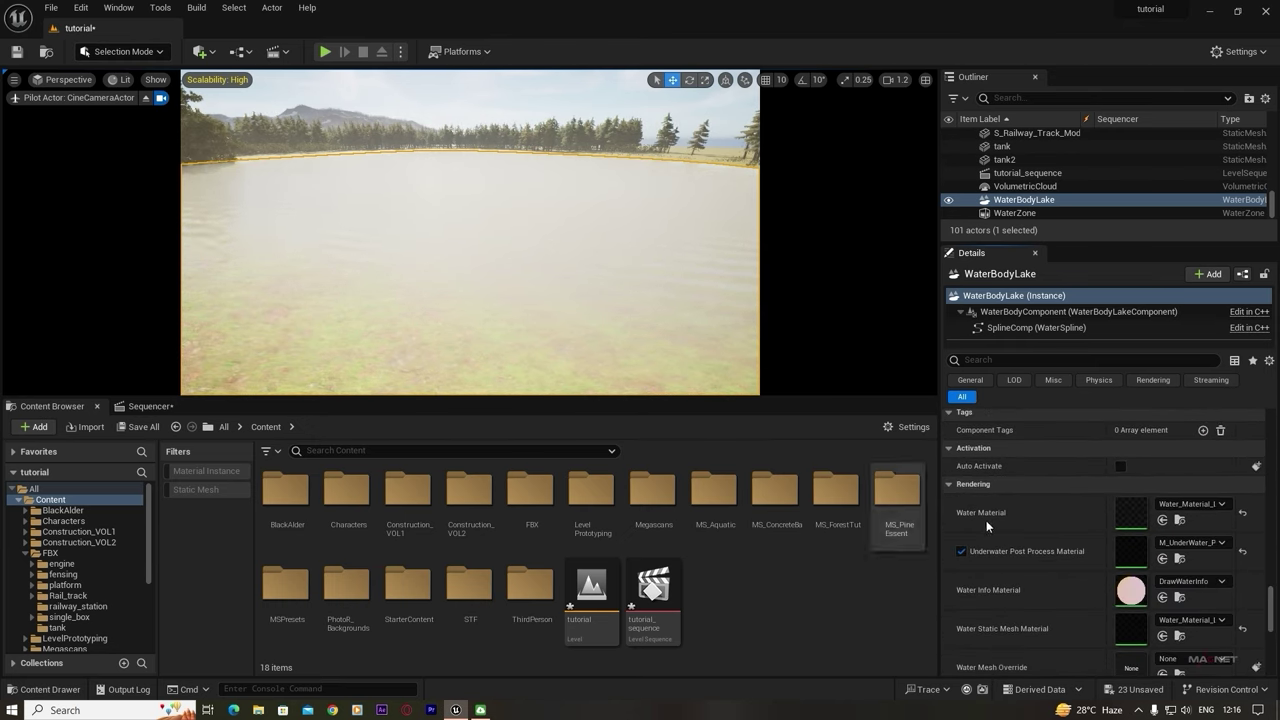
{"action": "double_click", "coordinate": [1130, 514]}
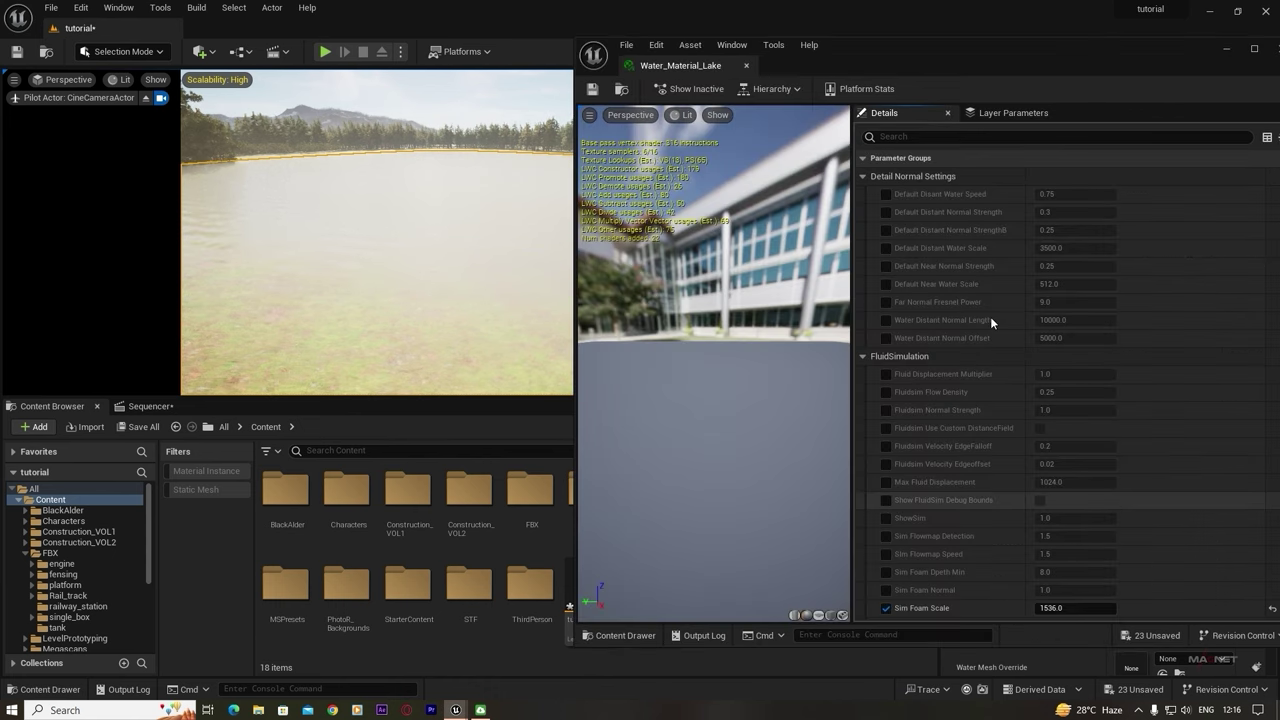
- Set the Water Shading Anisotropy of Water_Material_Lake to about 0.976, save the material and close its editor
{"action": "left_click_drag", "start_coordinate": [1185, 62], "coordinate": [1108, 47]}
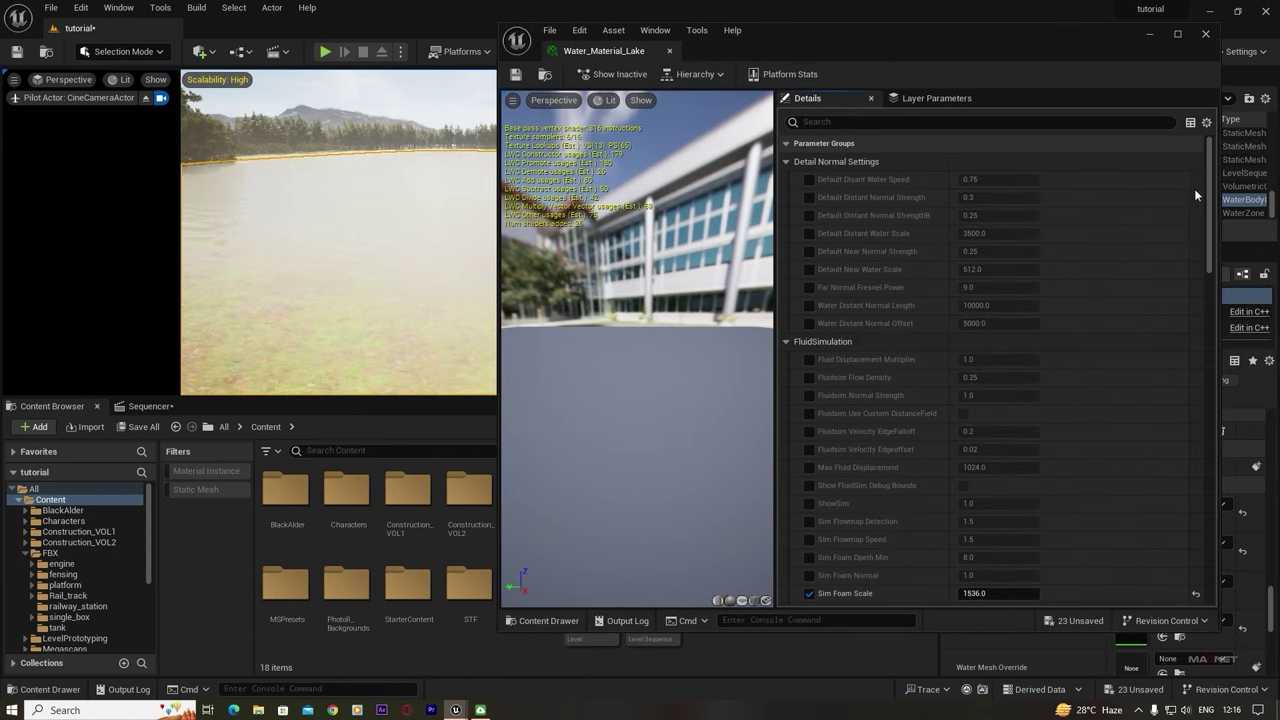
{"action": "left_click_drag", "start_coordinate": [1209, 200], "coordinate": [1209, 500]}
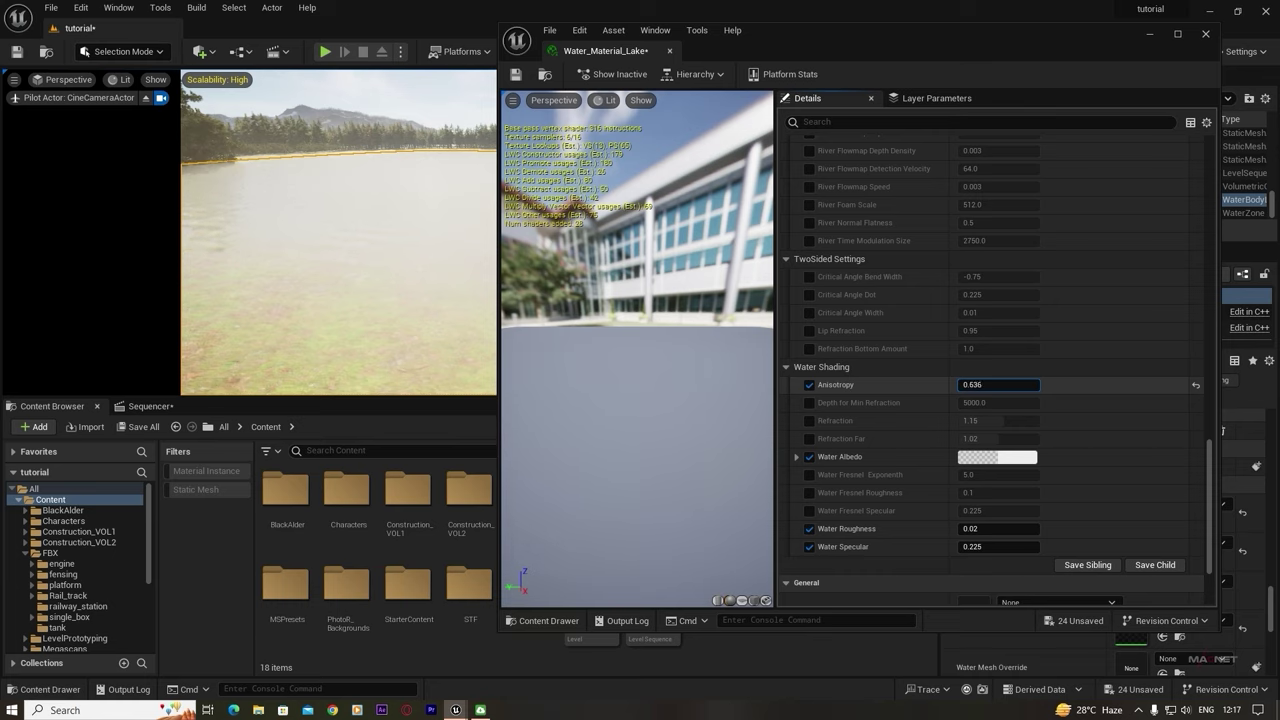
{"action": "left_click_drag", "start_coordinate": [998, 385], "coordinate": [1012, 385]}
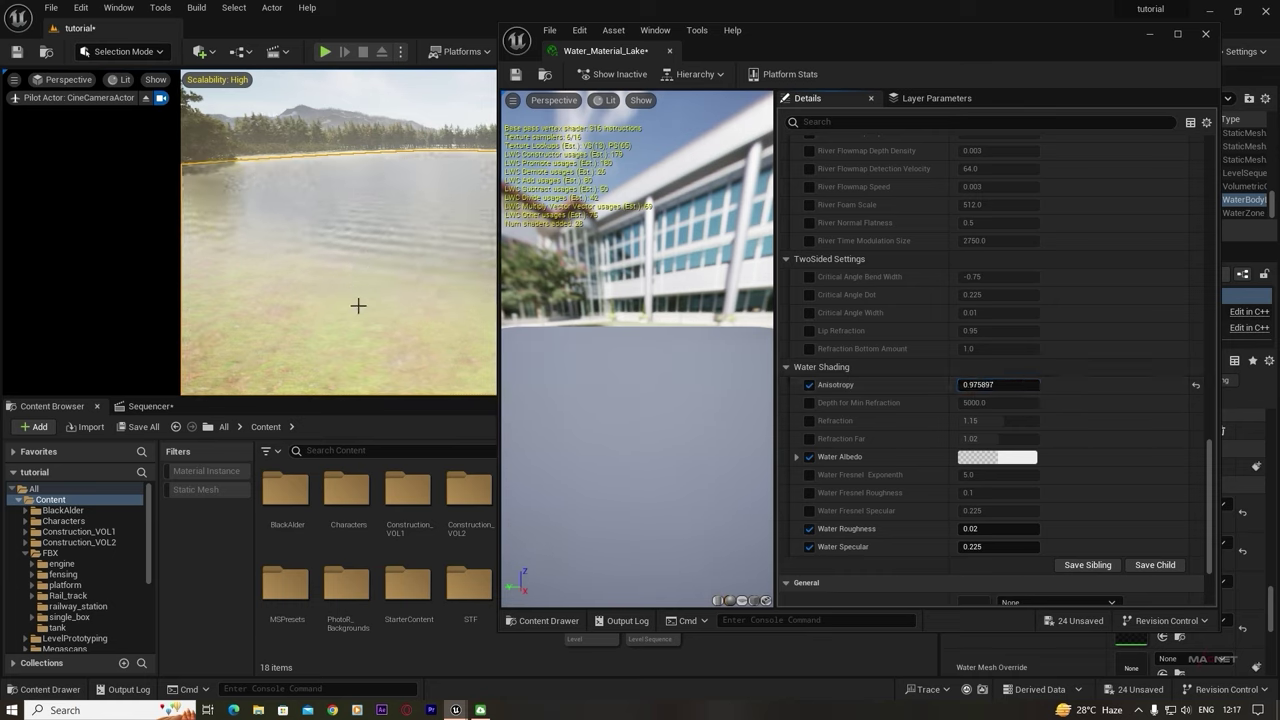
{"action": "key", "text": "ctrl+s"}
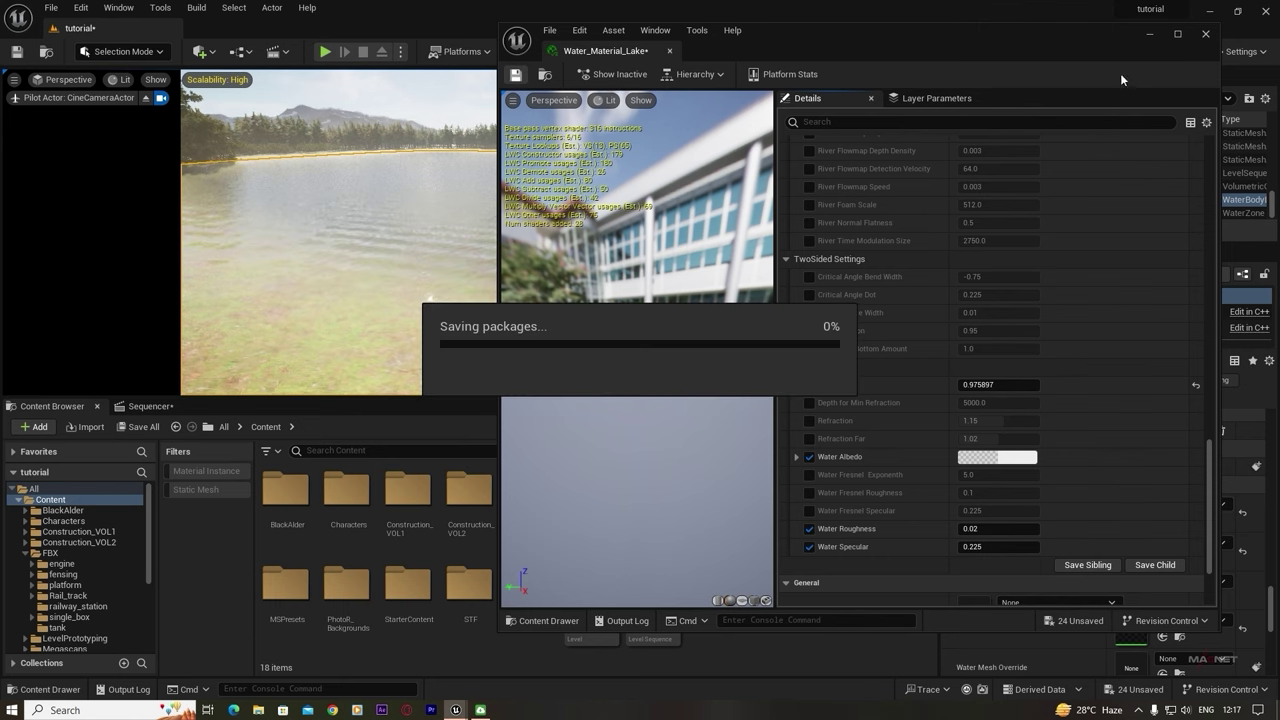
{"action": "left_click", "coordinate": [1206, 35]}
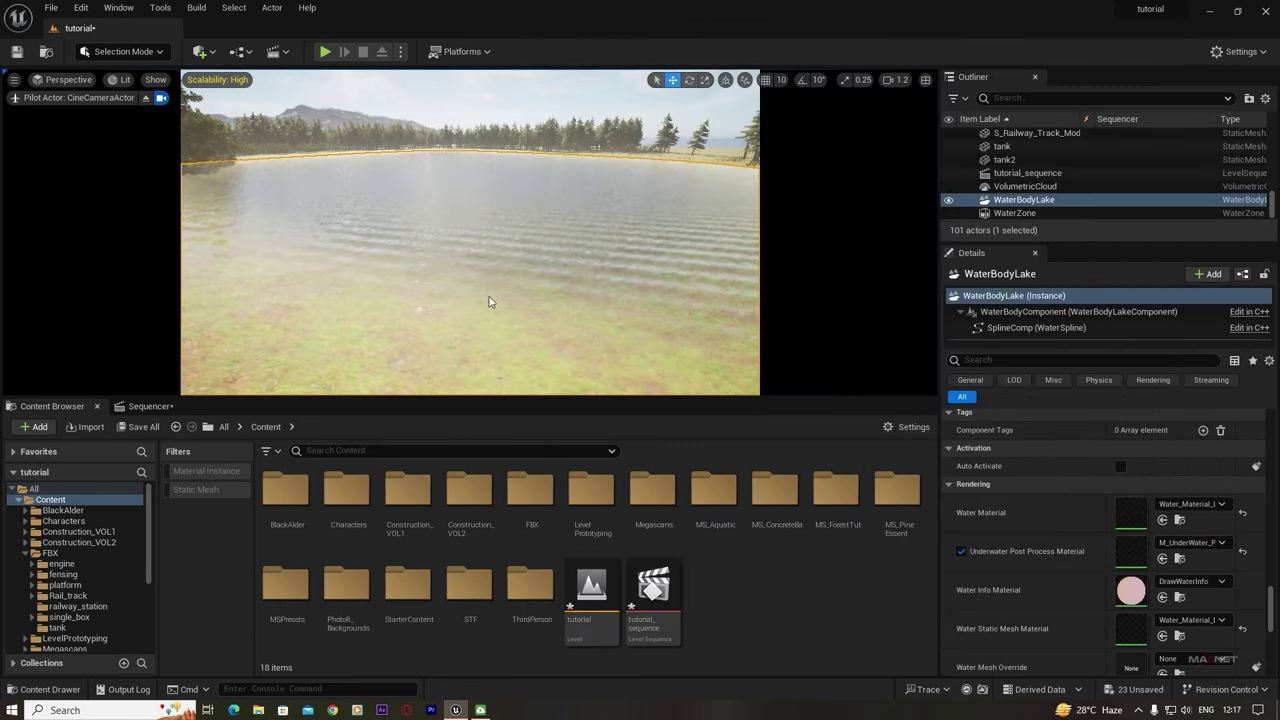
- Filter the Megascans folder to static meshes and place the S_Massive_Tundra_Rock_Formation mesh in the lake
{"action": "right_click_drag", "start_coordinate": [470, 232], "coordinate": [340, 260]}
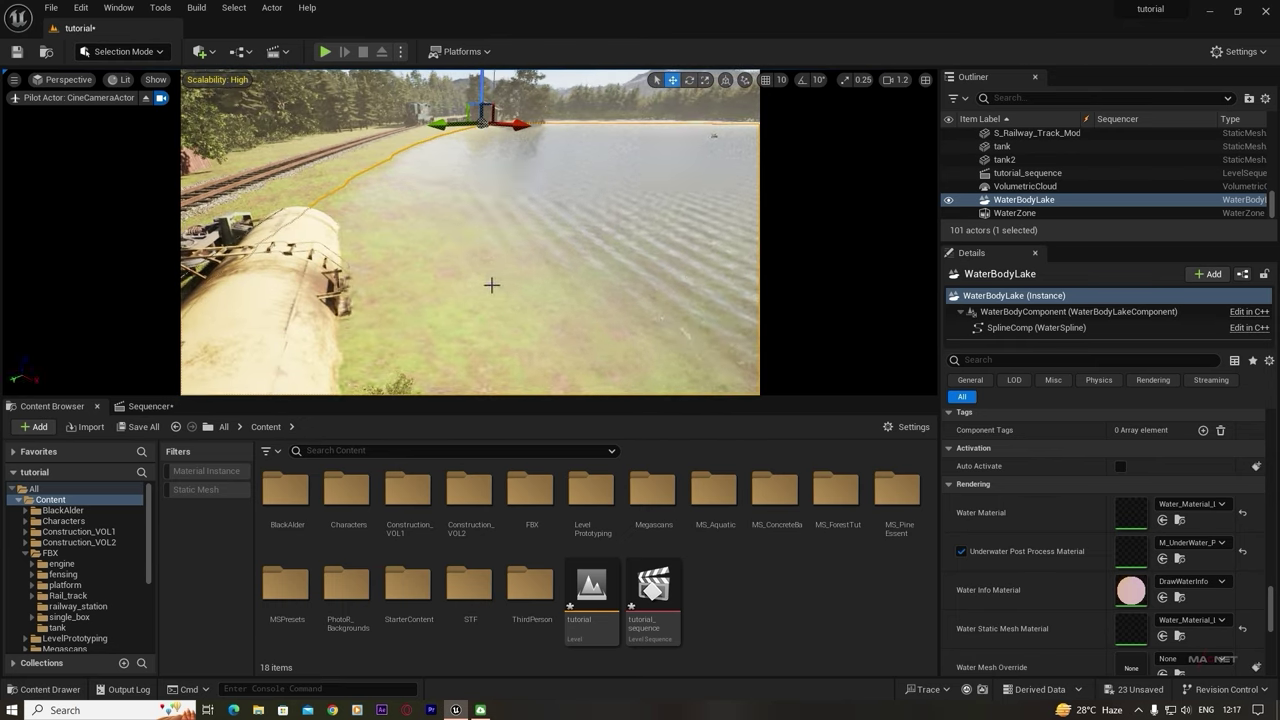
{"action": "key", "text": "g"}
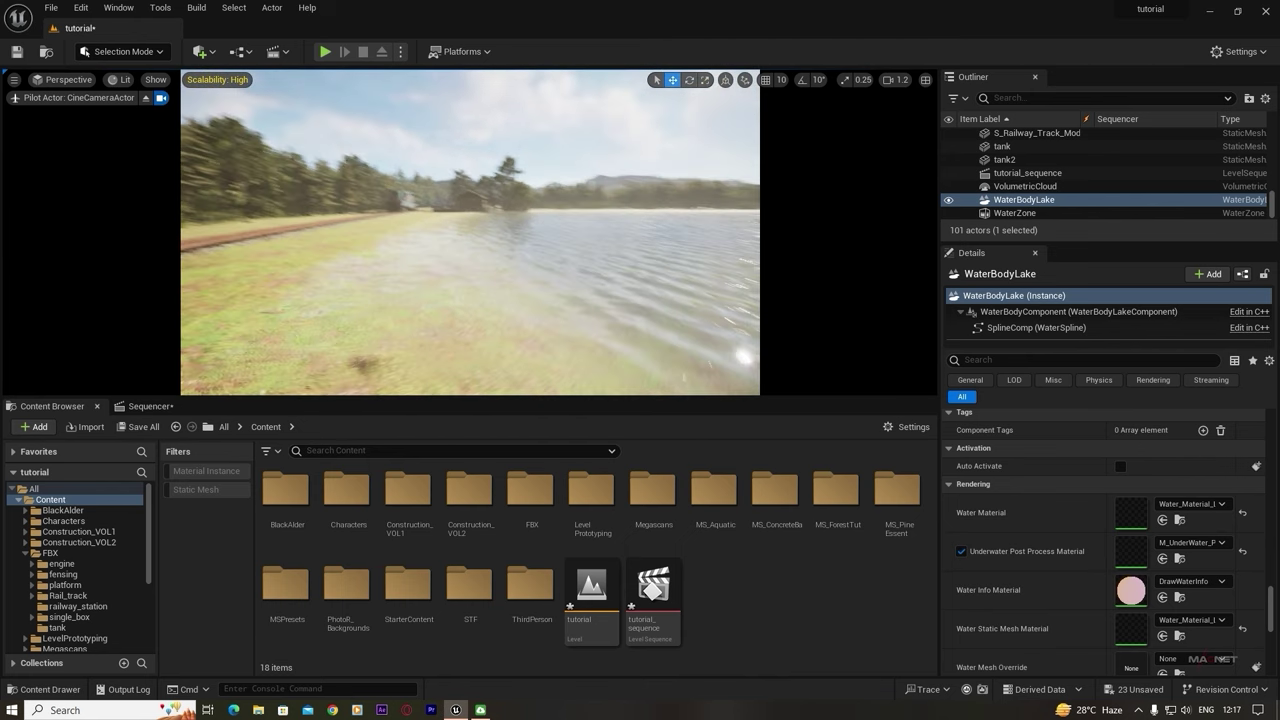
{"action": "right_click_drag", "start_coordinate": [391, 268], "coordinate": [491, 268]}
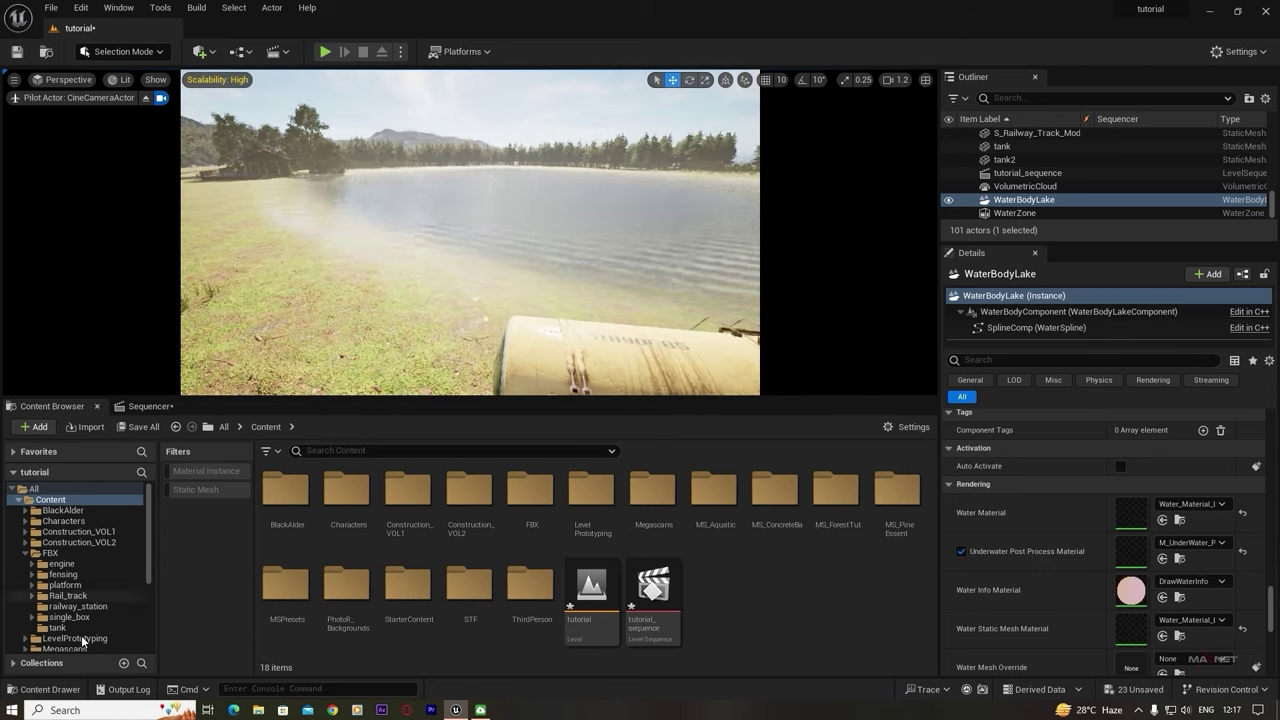
{"action": "scroll", "coordinate": [82, 641], "scroll_direction": "down", "scroll_amount": 4}
{"action": "left_click", "coordinate": [65, 564]}
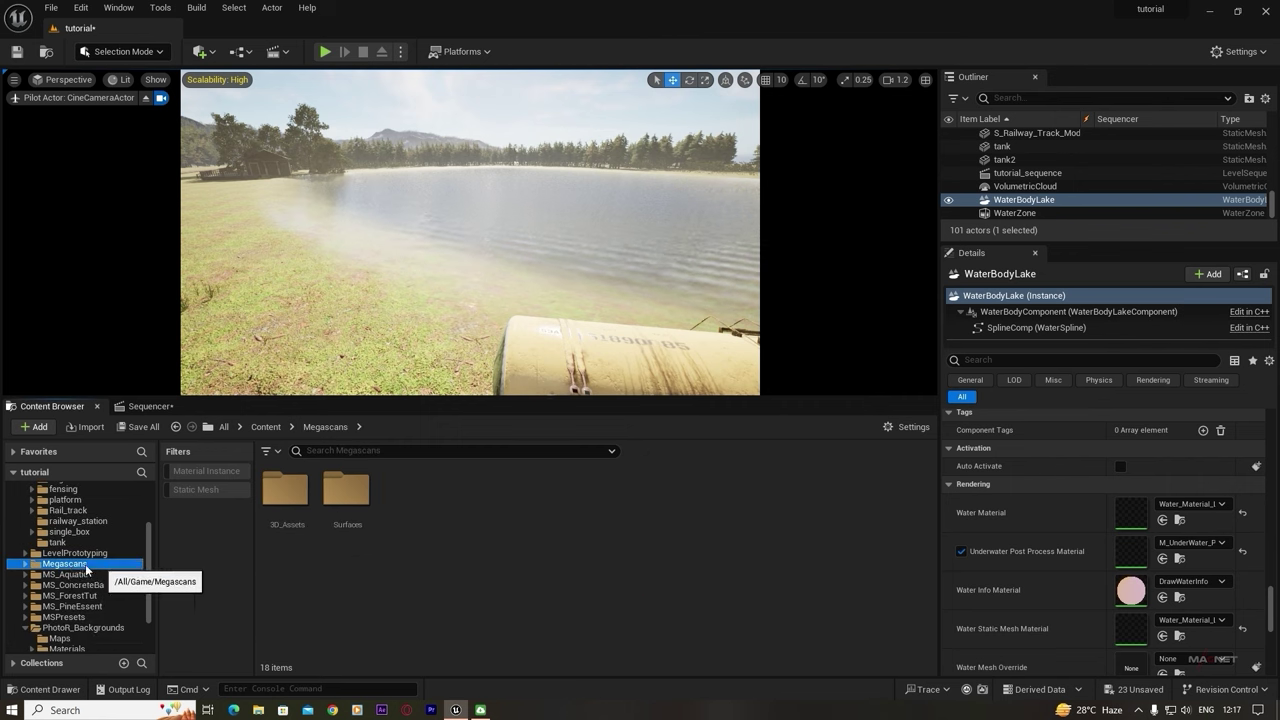
{"action": "left_click", "coordinate": [195, 489]}
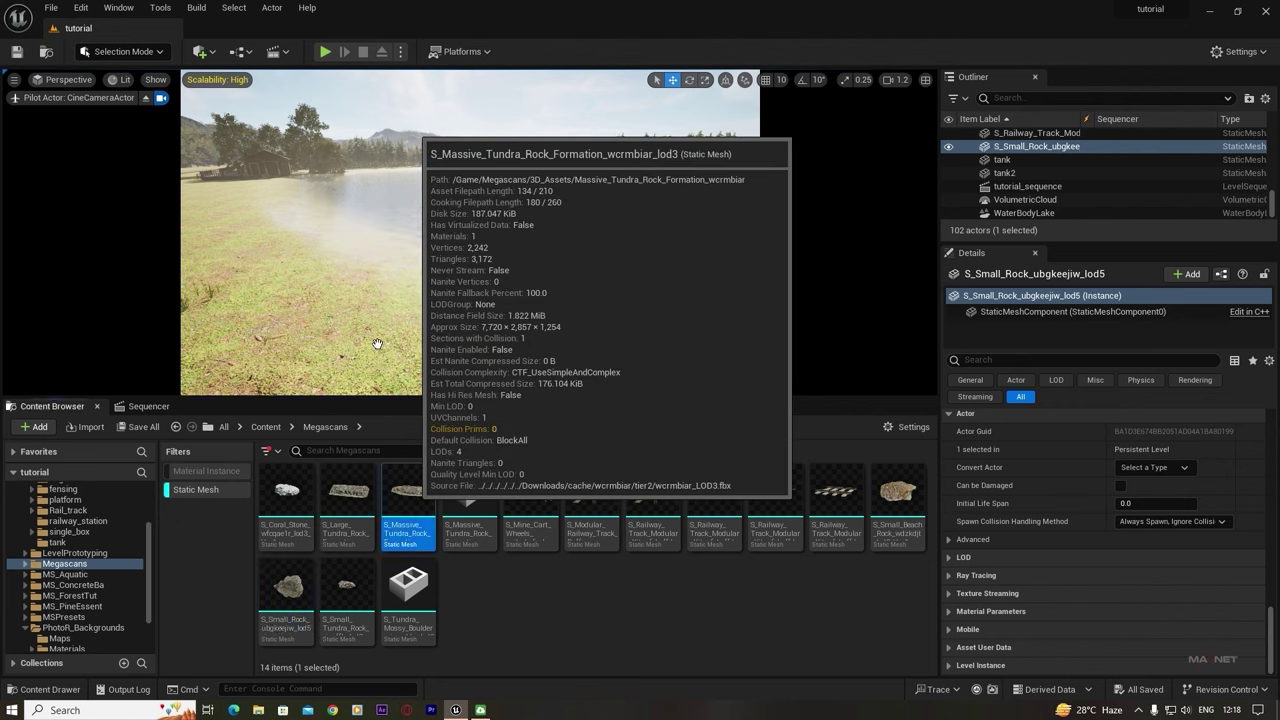
{"action": "left_click_drag", "start_coordinate": [377, 344], "coordinate": [498, 240]}
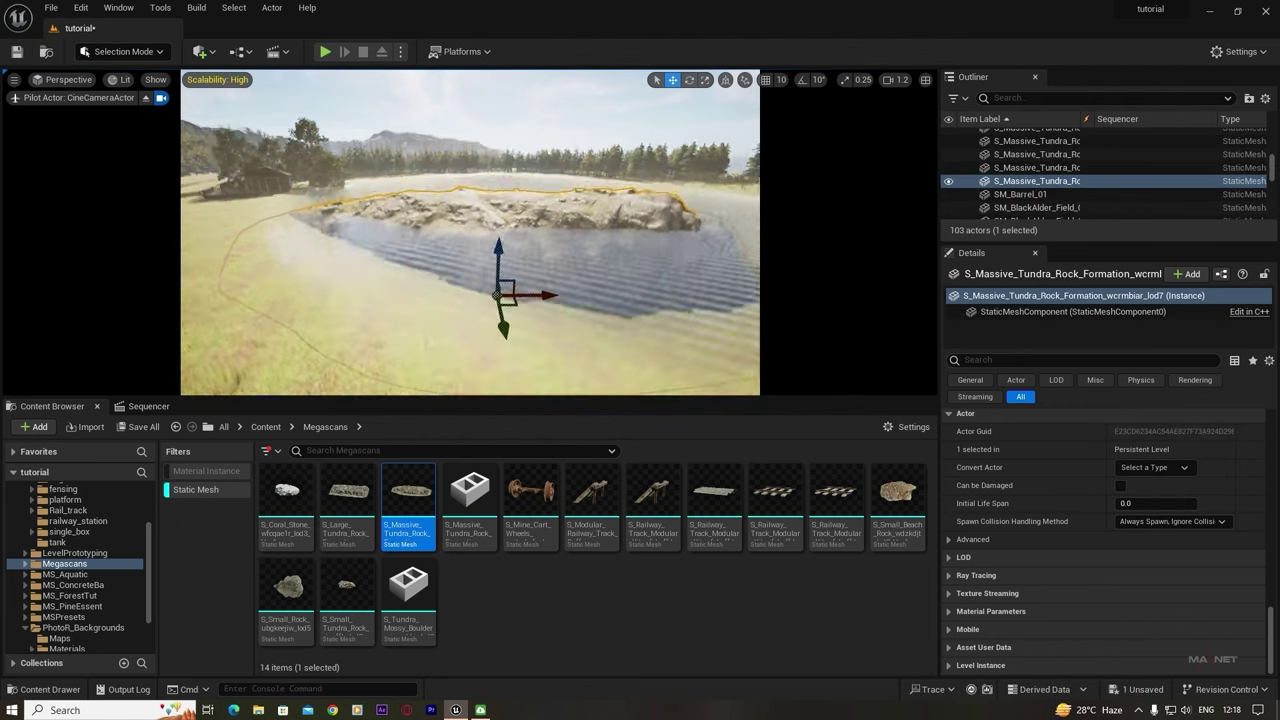
- Move the massive tundra rock formation to the lake's far shore and adjust its orientation
{"action": "right_click_drag", "start_coordinate": [498, 240], "coordinate": [498, 300]}
{"action": "left_click_drag", "start_coordinate": [489, 326], "coordinate": [518, 150]}
{"action": "key", "text": "e"}
{"action": "key", "text": "w"}
{"action": "key", "text": "e"}
{"action": "key", "text": "w"}
{"action": "right_click_drag", "start_coordinate": [518, 150], "coordinate": [586, 150]}
- Duplicate the rock formation along the far shore and rotate the copy to follow the waterline
{"action": "left_click_drag", "start_coordinate": [456, 150], "coordinate": [378, 138], "text": "alt"}
{"action": "key", "text": "e"}
{"action": "left_click_drag", "start_coordinate": [398, 151], "coordinate": [436, 155]}
{"action": "key", "text": "w"}
{"action": "right_click_drag", "start_coordinate": [420, 154], "coordinate": [450, 108]}
- Place further copies of the rock formation along the bend and the grassy side shore of the lake
{"action": "left_click_drag", "start_coordinate": [396, 196], "coordinate": [552, 272], "text": "alt"}
{"action": "key", "text": "e"}
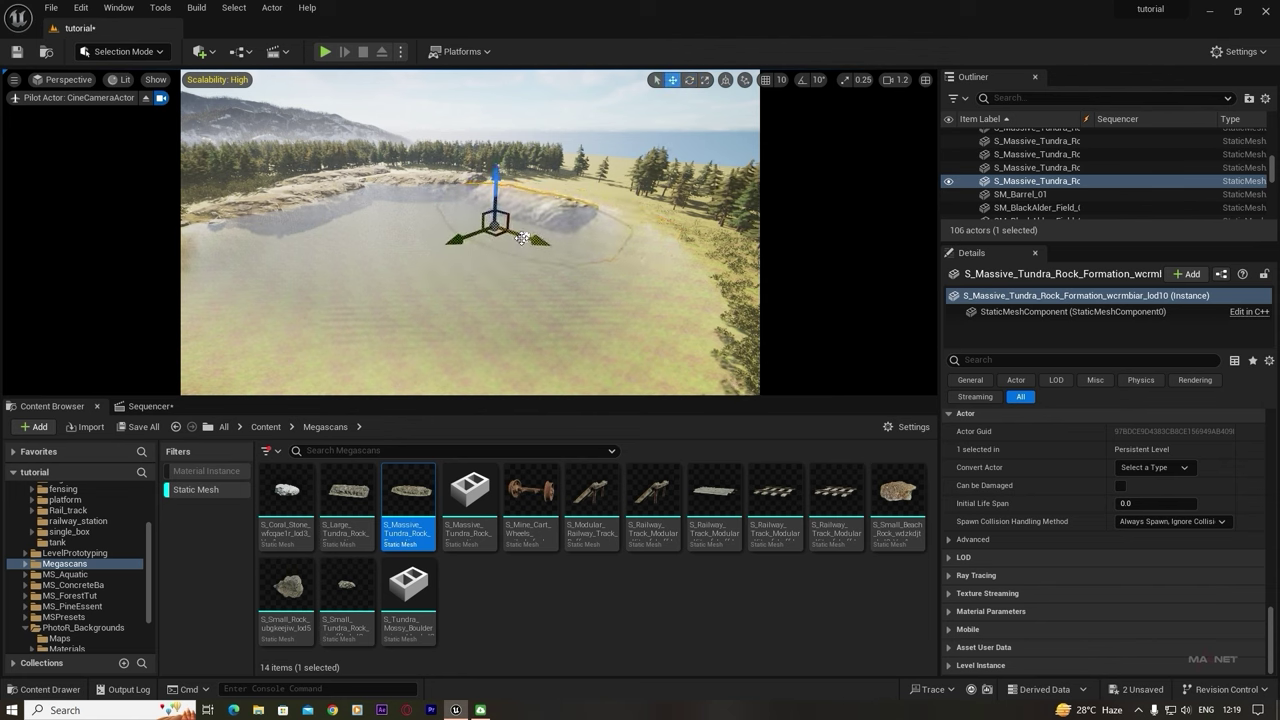
{"action": "left_click_drag", "start_coordinate": [553, 267], "coordinate": [735, 330], "text": "alt"}
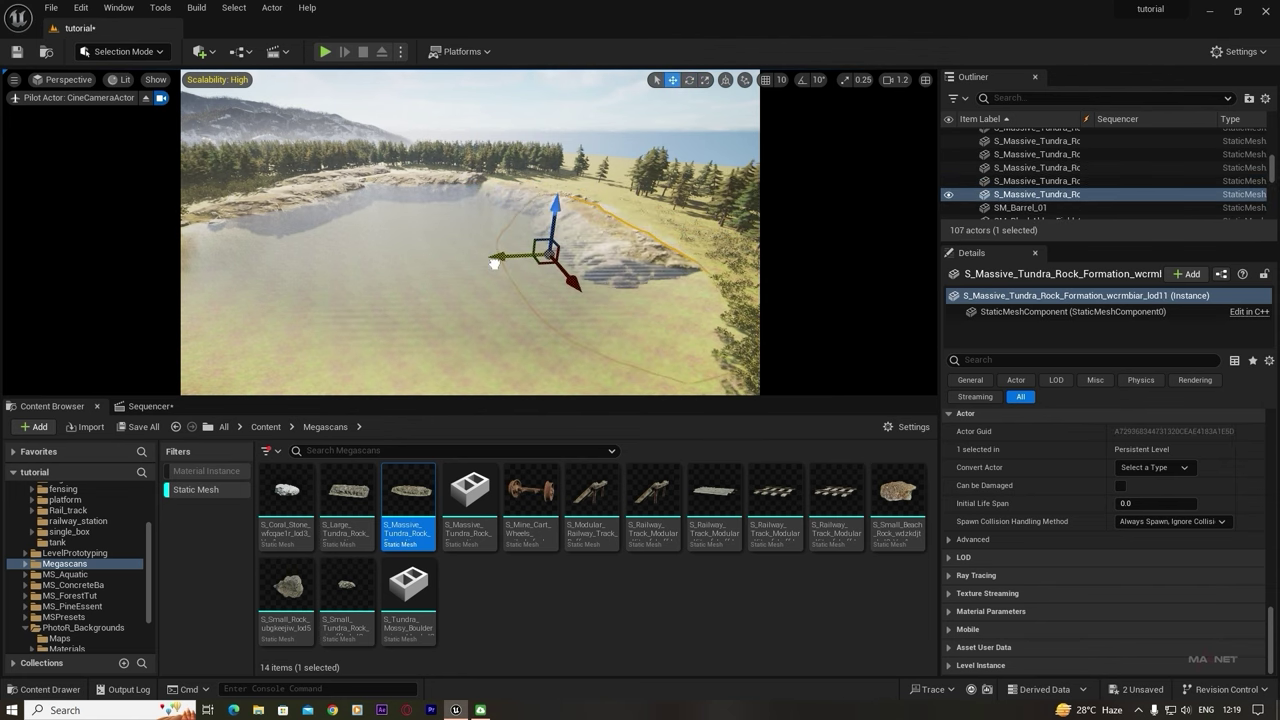
{"action": "right_click_drag", "start_coordinate": [494, 263], "coordinate": [430, 240]}
- Duplicate the rock formation into the middle of the lake, rotate it, and enlarge it to cover the lake bed
{"action": "left_click_drag", "start_coordinate": [569, 283], "coordinate": [484, 287], "text": "alt"}
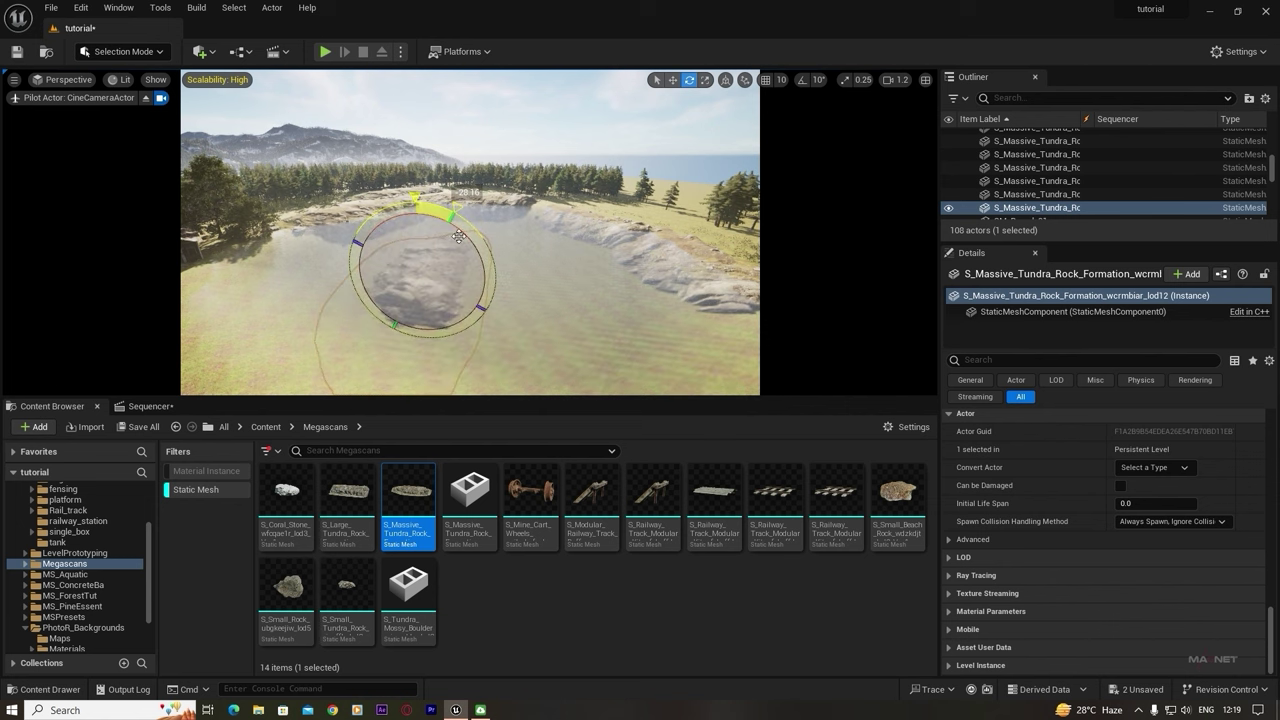
{"action": "left_click_drag", "start_coordinate": [381, 255], "coordinate": [330, 240]}
{"action": "key", "text": "e"}
{"action": "left_click_drag", "start_coordinate": [465, 236], "coordinate": [492, 268]}
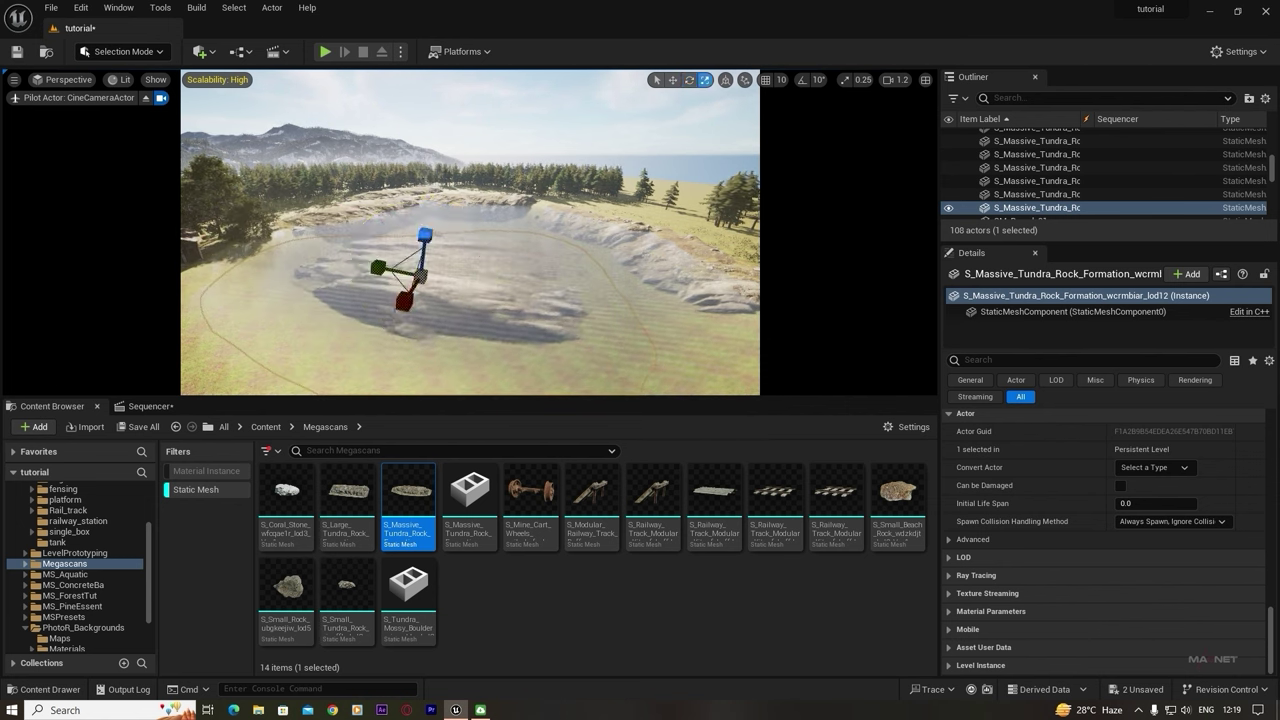
{"action": "left_click_drag", "start_coordinate": [404, 301], "coordinate": [398, 328]}
{"action": "key", "text": "e"}
{"action": "left_click_drag", "start_coordinate": [466, 228], "coordinate": [475, 238]}
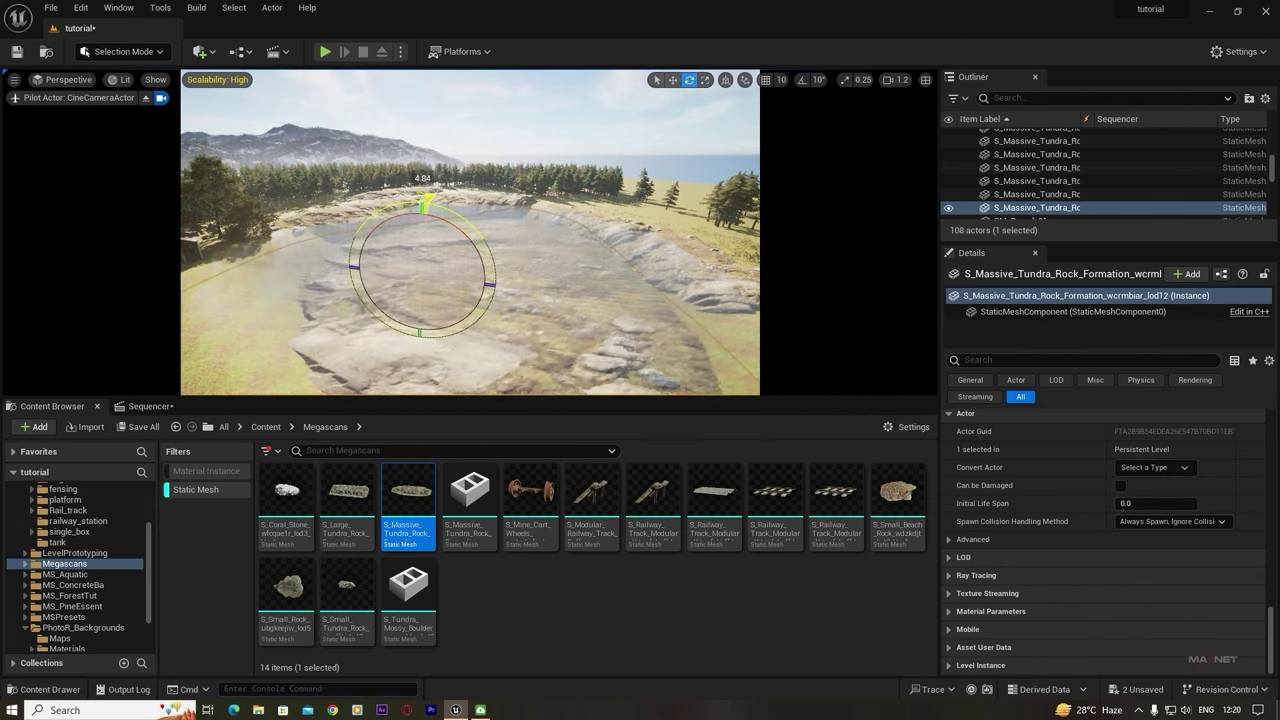
{"action": "right_click_drag", "start_coordinate": [542, 328], "coordinate": [500, 300]}
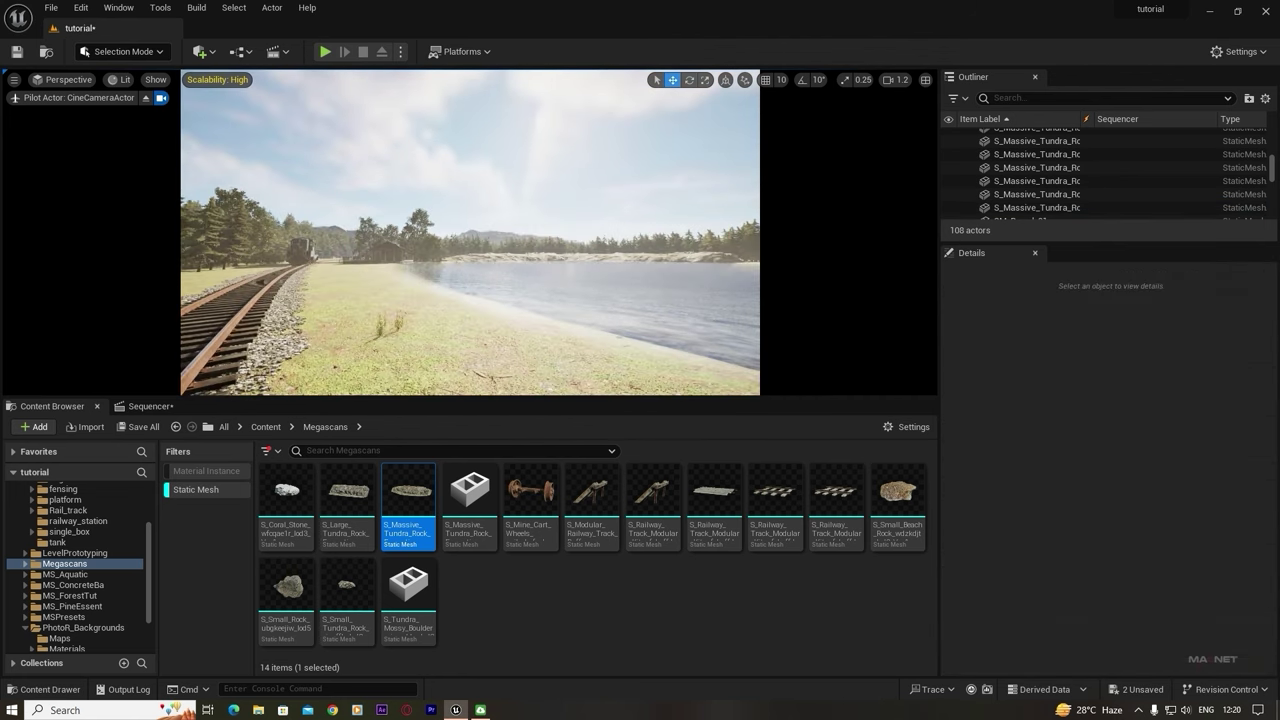
{"action": "right_click_drag", "start_coordinate": [500, 300], "coordinate": [250, 330]}
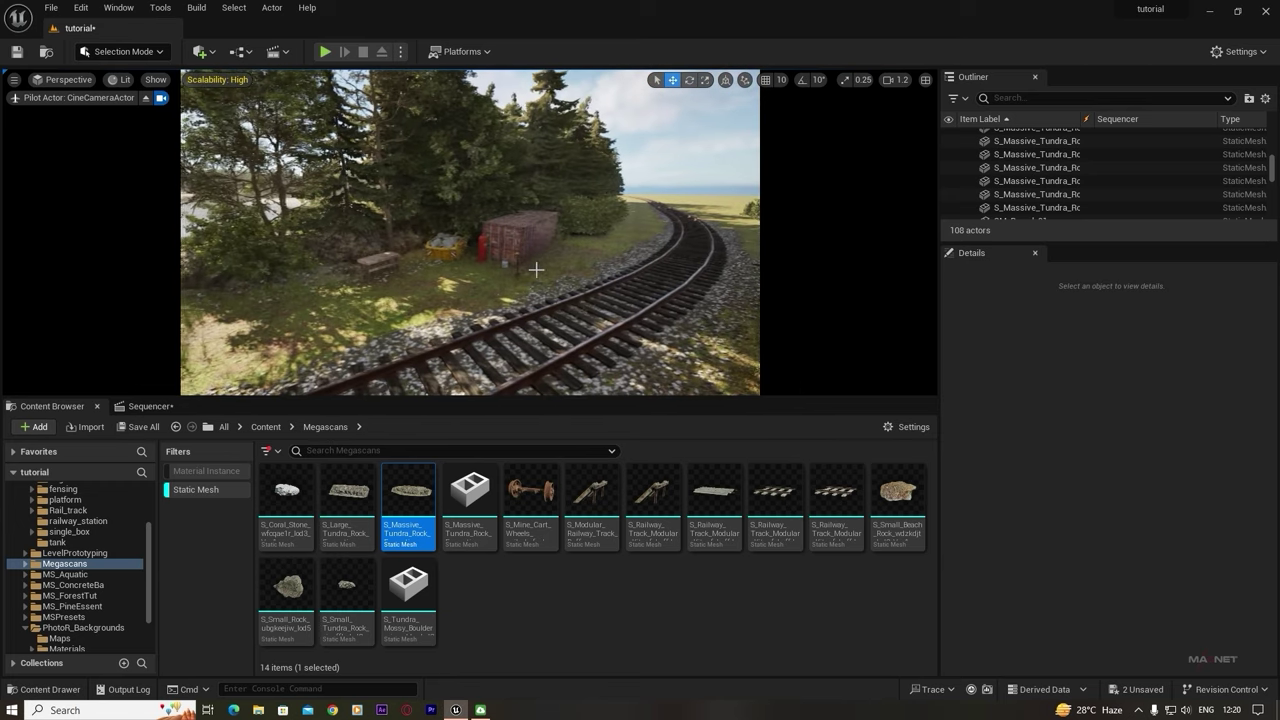
- Duplicate the freight container beside the track and move the copy to the lake's near shore
{"action": "left_click", "coordinate": [502, 256]}
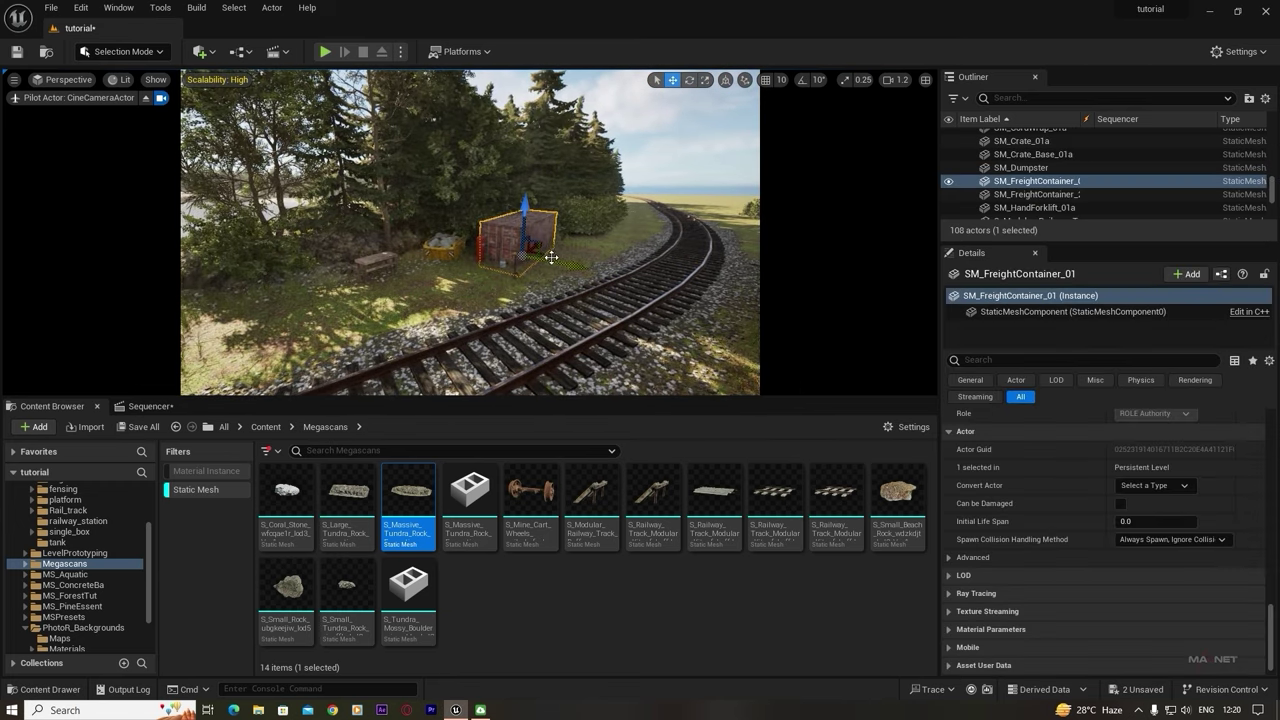
{"action": "key", "text": "ctrl+d"}
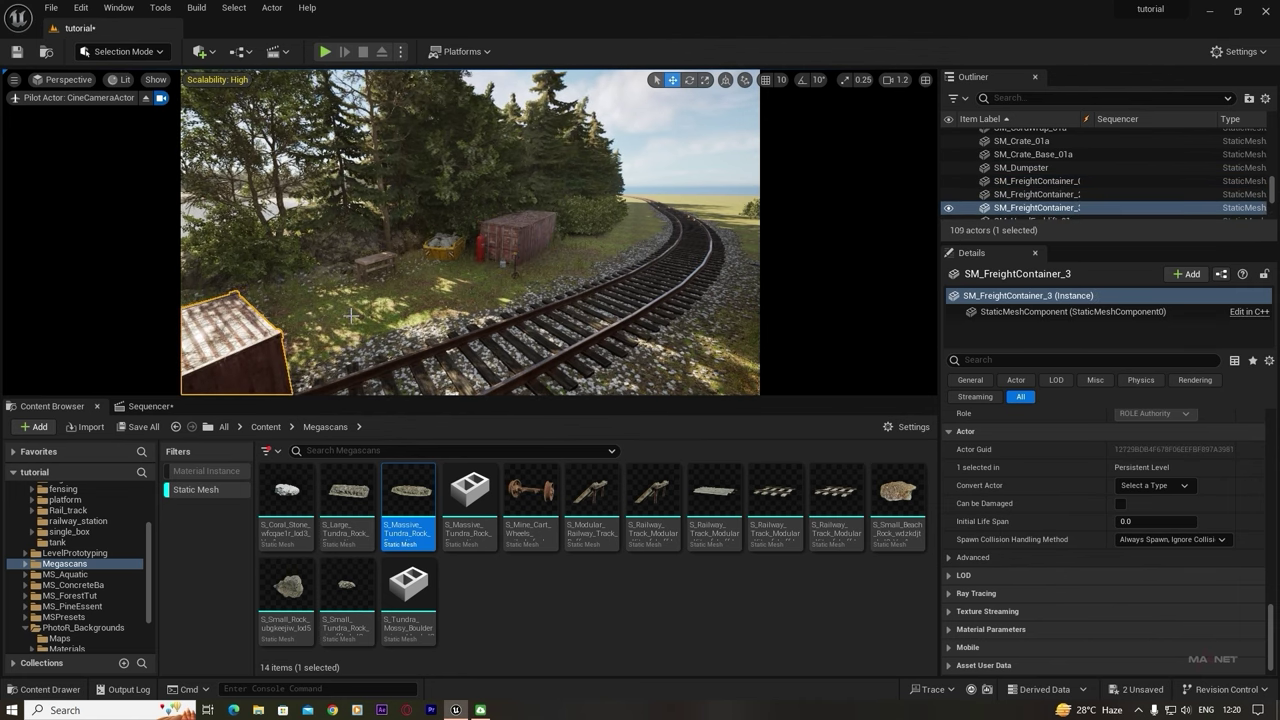
{"action": "right_click_drag", "start_coordinate": [351, 316], "coordinate": [200, 345]}
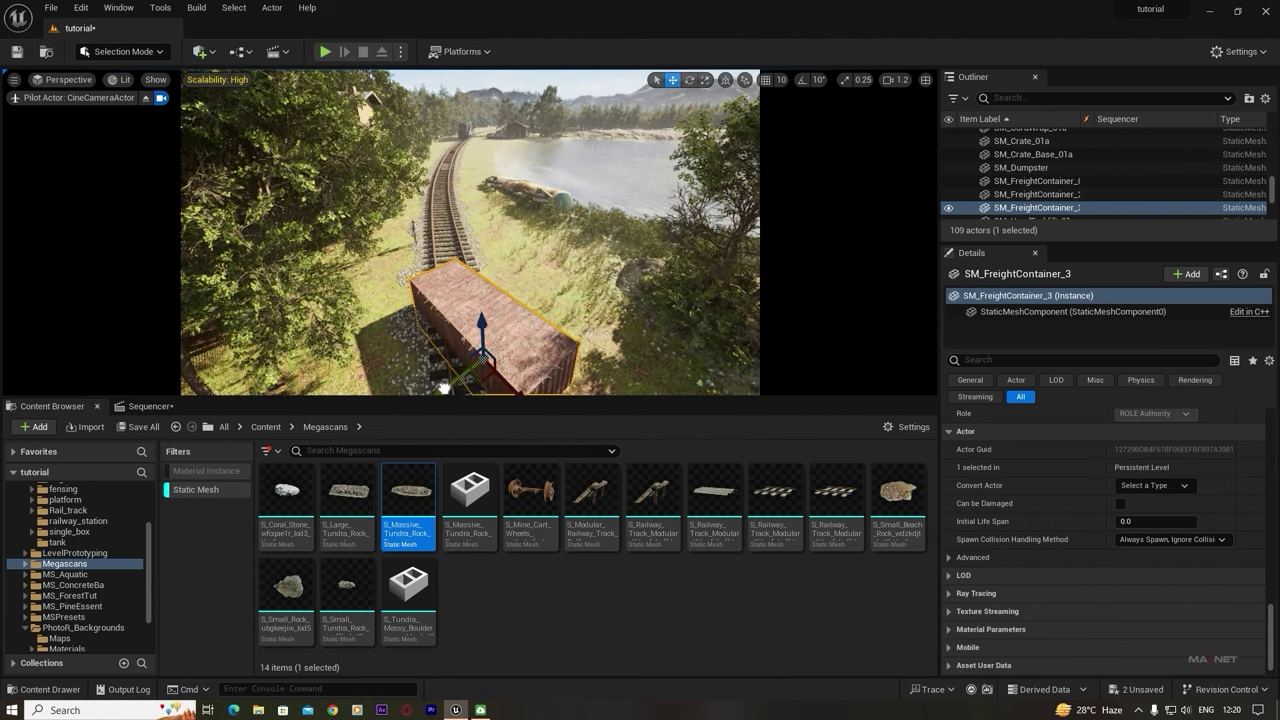
{"action": "left_click_drag", "start_coordinate": [444, 388], "coordinate": [630, 240]}
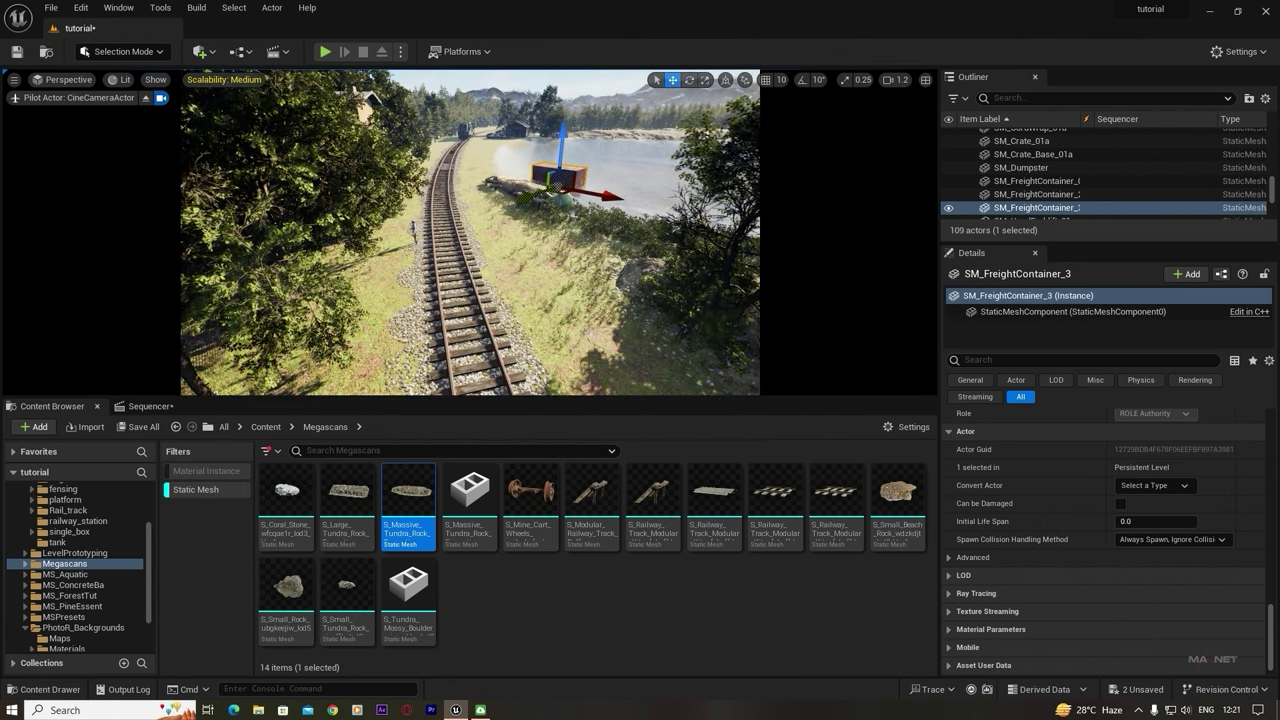
- Rotate the copied freight container at the waterline and lower it so that it sits partly sunk
{"action": "key", "text": "f"}
{"action": "key", "text": "e"}
{"action": "left_click_drag", "start_coordinate": [515, 268], "coordinate": [543, 330]}
{"action": "key", "text": "w"}
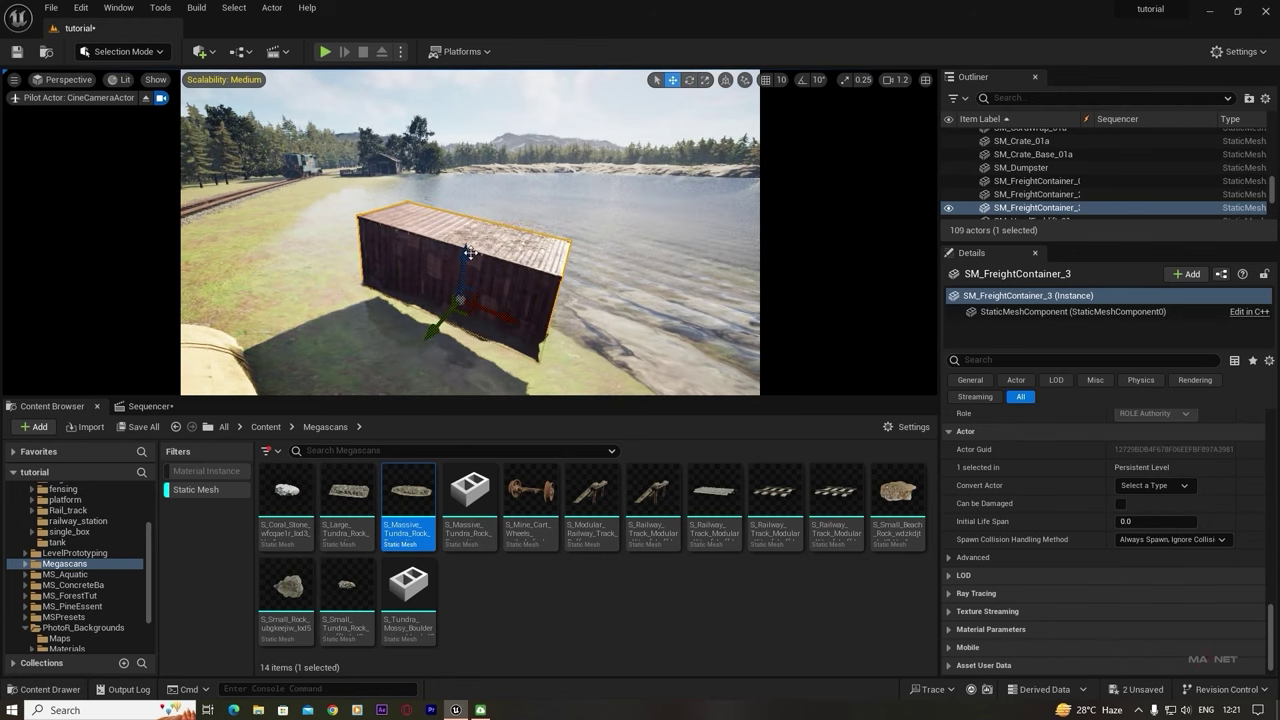
{"action": "left_click_drag", "start_coordinate": [463, 258], "coordinate": [465, 288]}
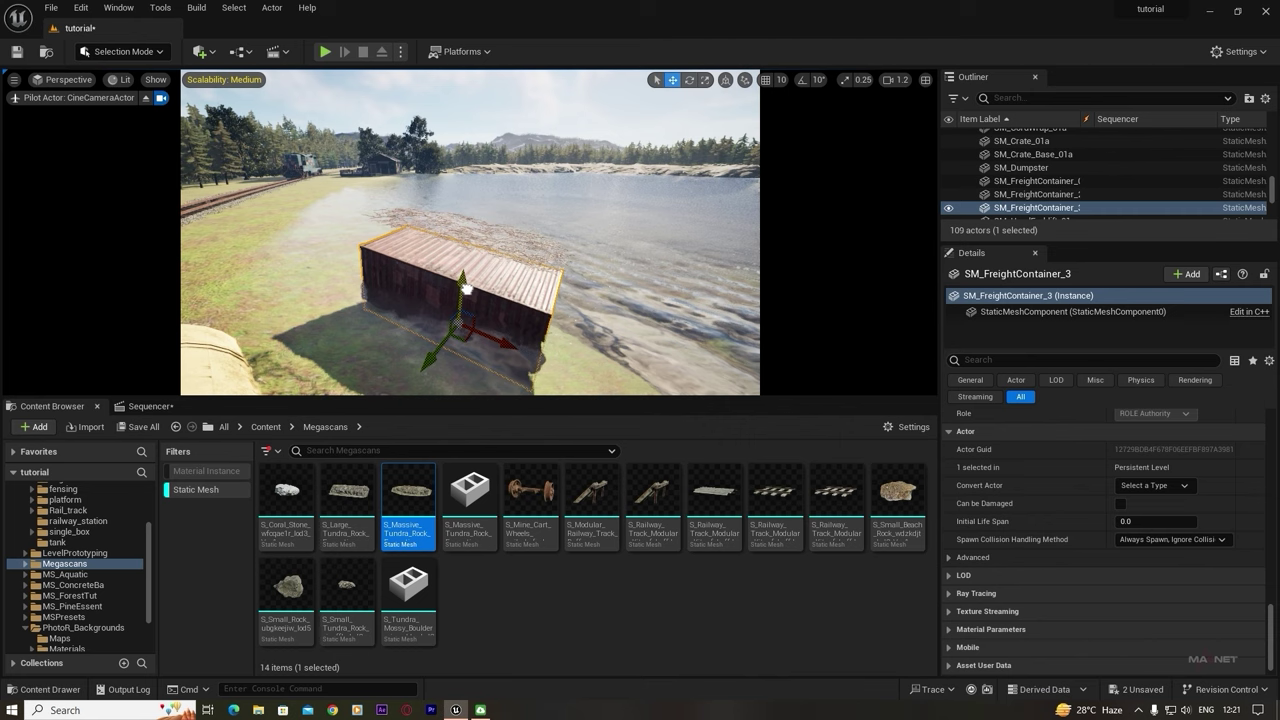
- Switch to foliage painting and activate only the SM_BlackAlder_Sapling_06_PP foliage type
{"action": "right_click_drag", "start_coordinate": [598, 311], "coordinate": [255, 305]}
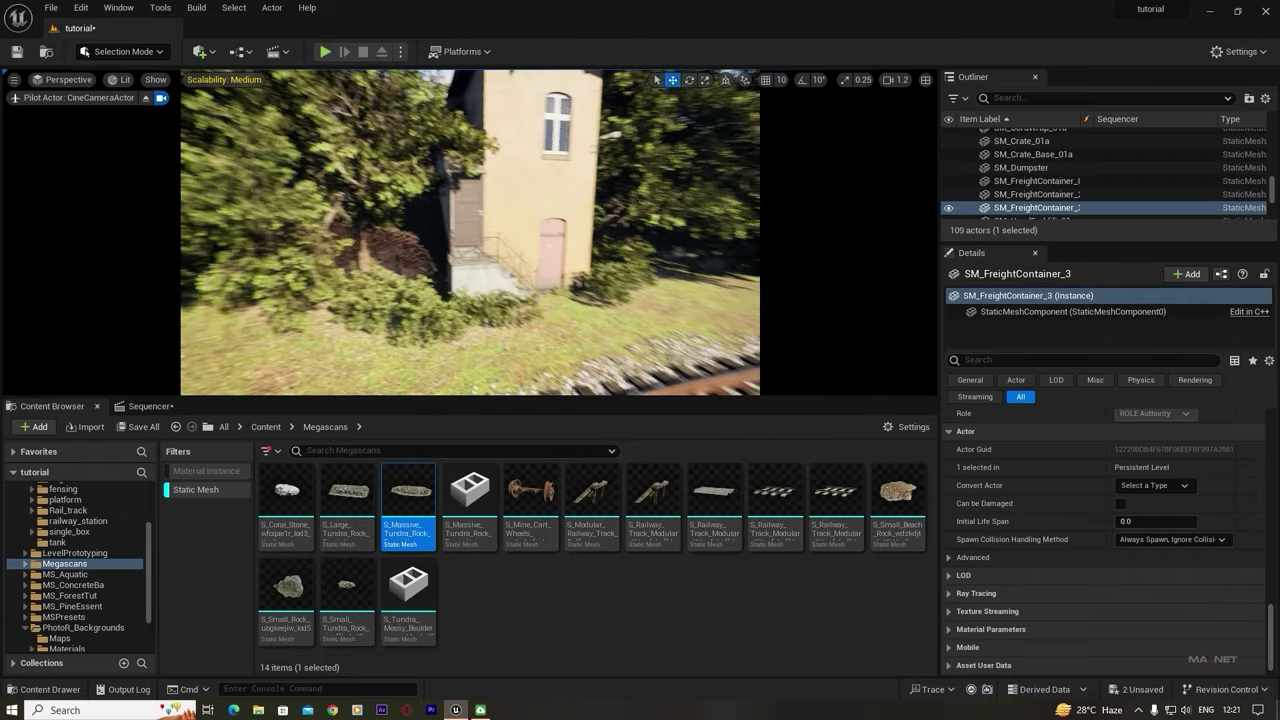
{"action": "left_click", "coordinate": [414, 262]}
{"action": "mouse_move", "coordinate": [414, 262]}
{"action": "right_mouse_down"}
{"action": "mouse_move", "coordinate": [300, 262]}
{"action": "mouse_move", "coordinate": [400, 262]}
{"action": "right_mouse_up"}
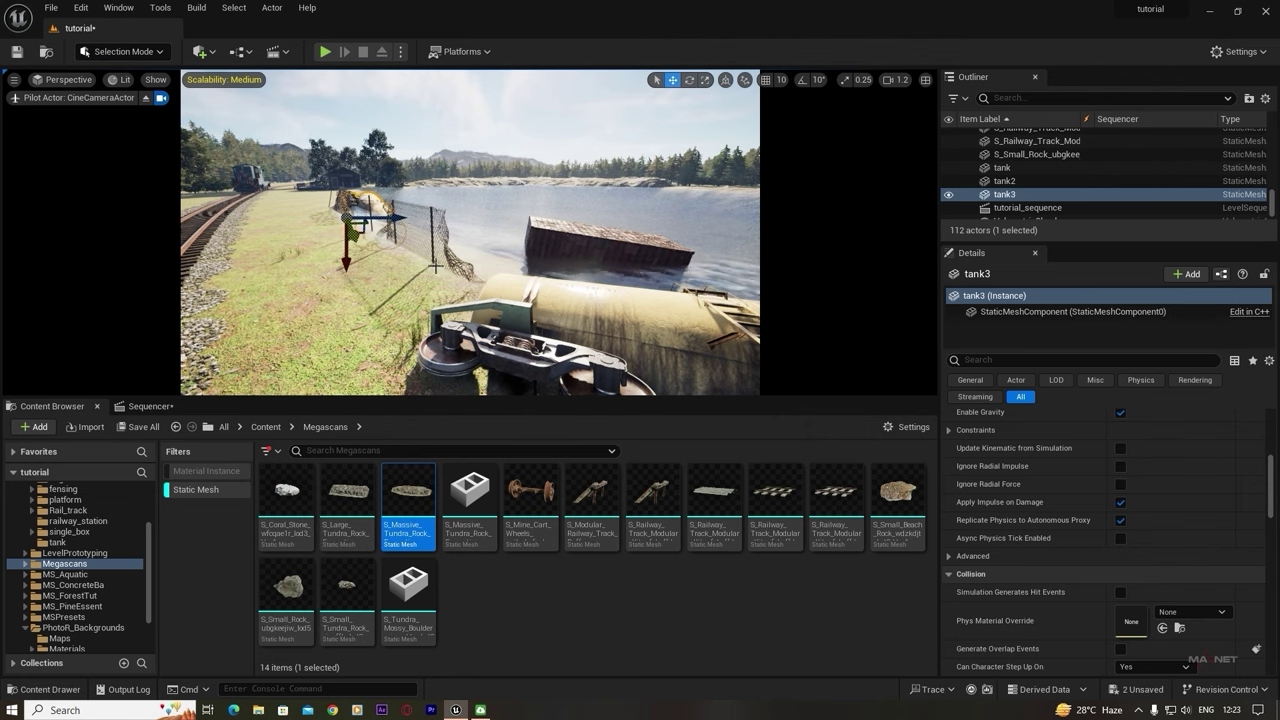
{"action": "left_click", "coordinate": [124, 52]}
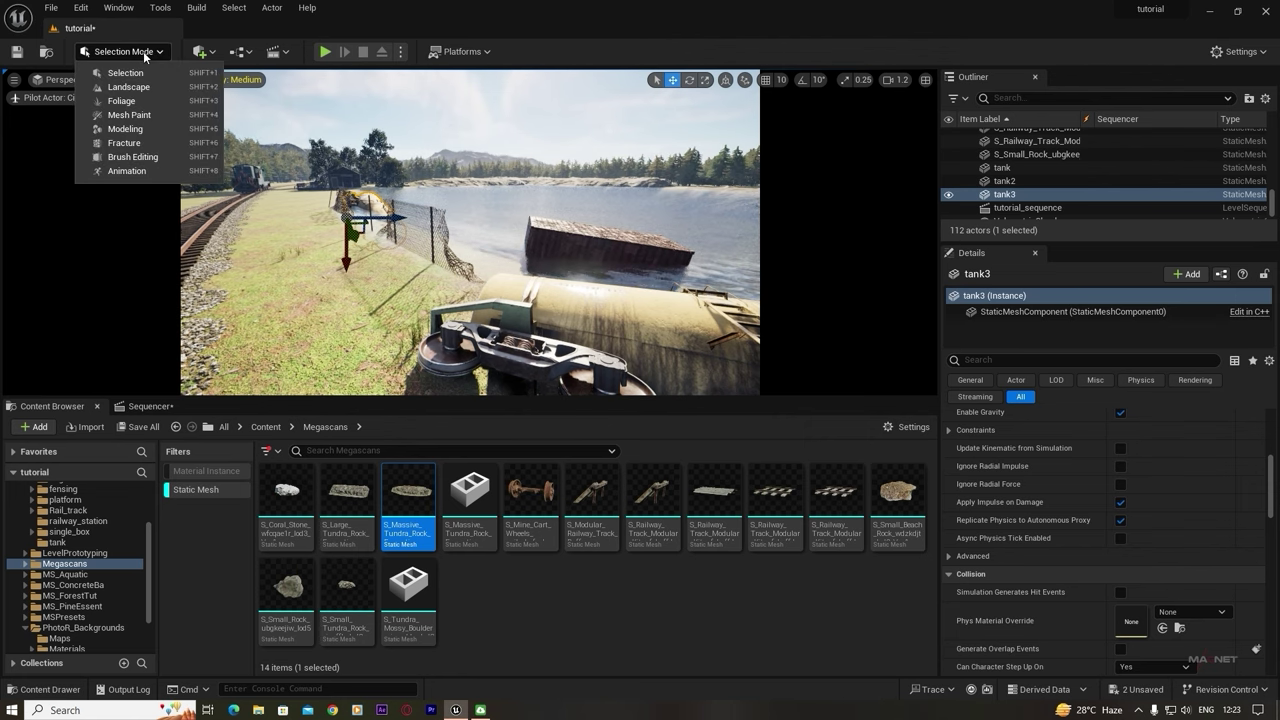
{"action": "left_click", "coordinate": [121, 101]}
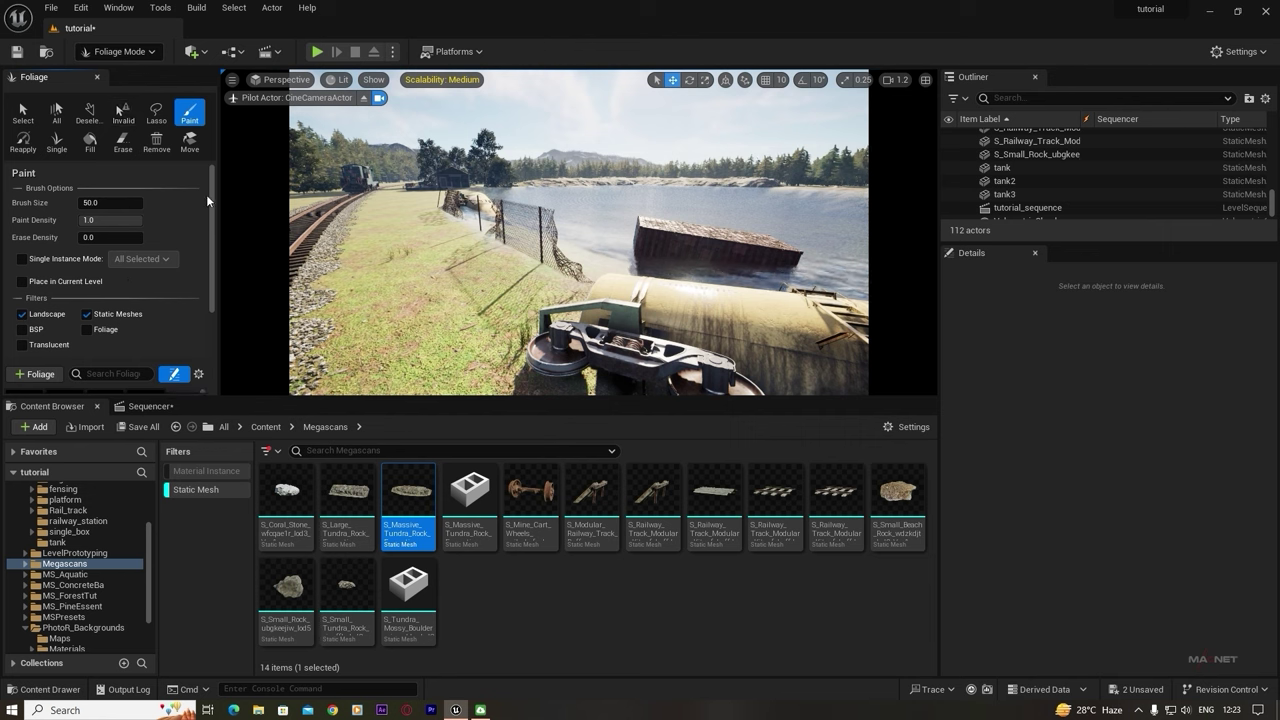
{"action": "left_click_drag", "start_coordinate": [212, 227], "coordinate": [201, 330]}
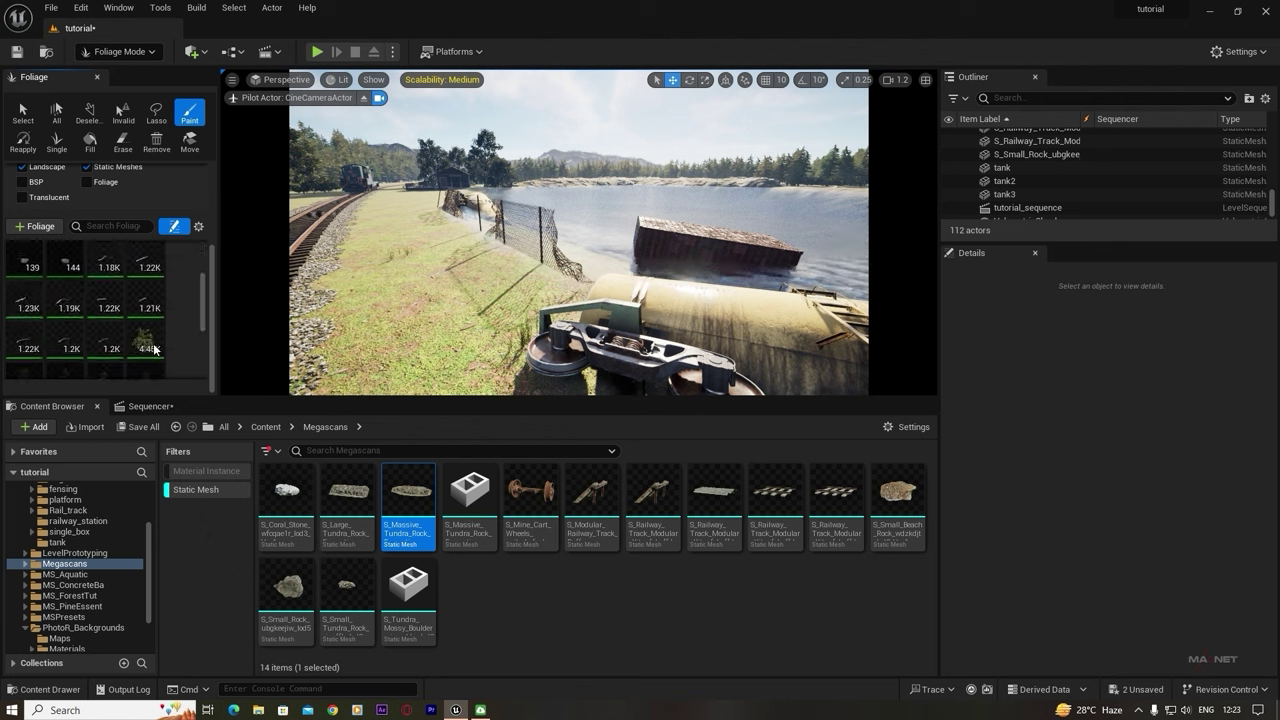
{"action": "left_click", "coordinate": [140, 348]}
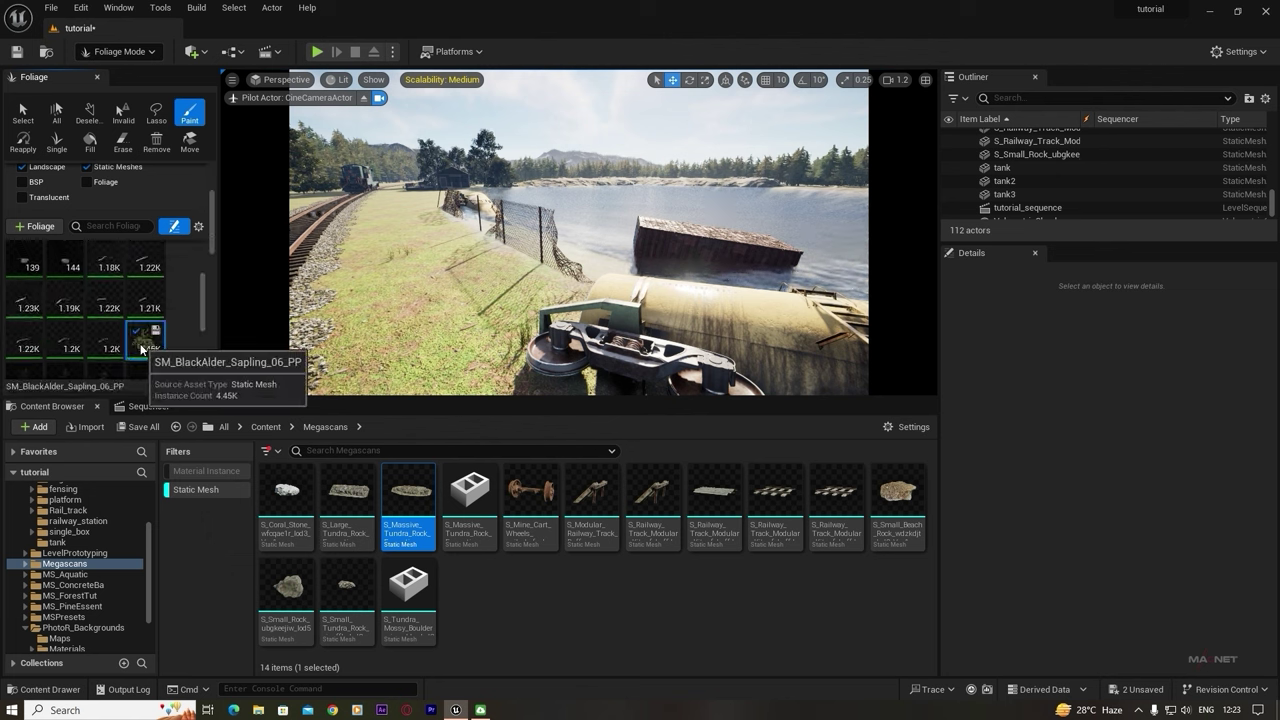
{"action": "key", "text": "ctrl+a"}
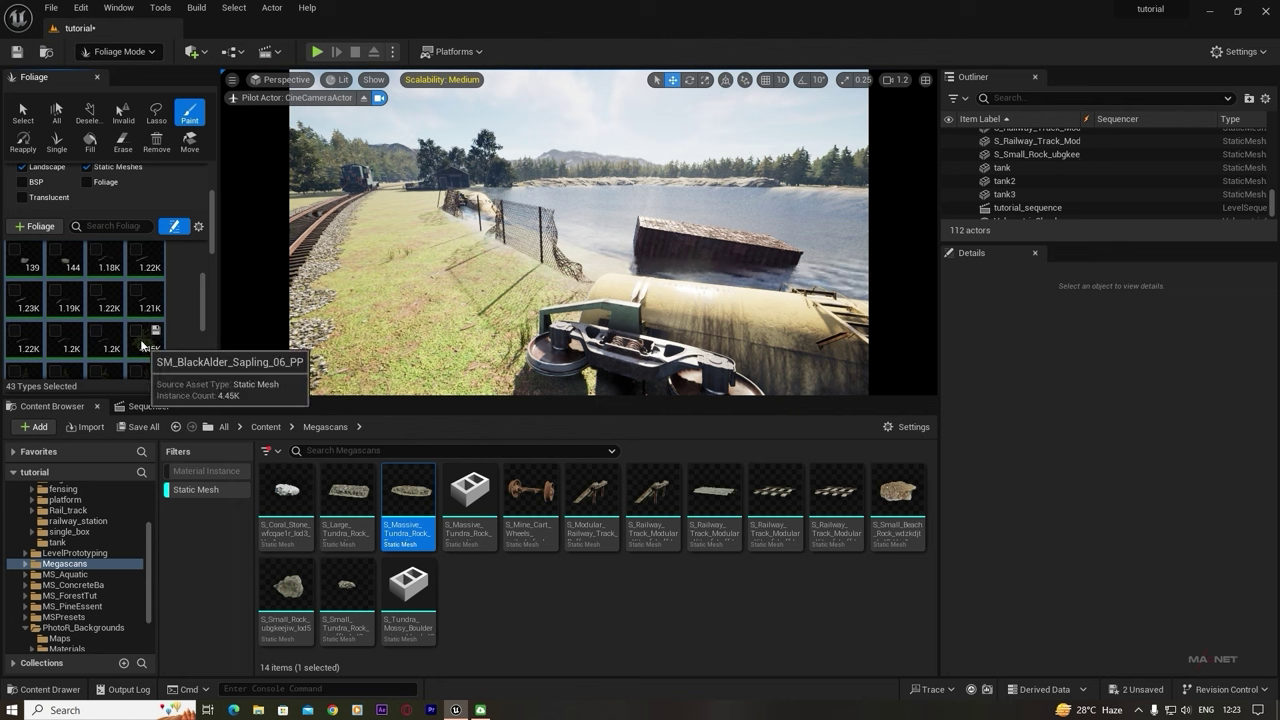
{"action": "left_click", "coordinate": [142, 345]}
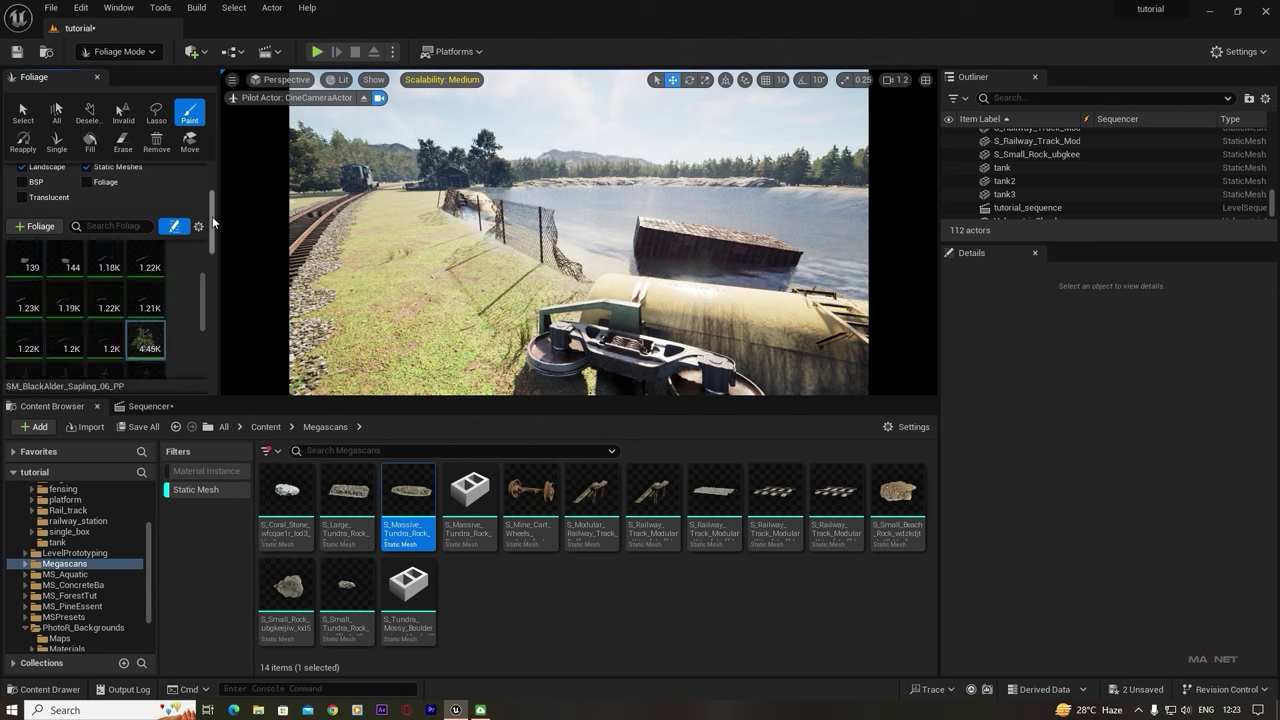
- Set the black alder sapling's painting density to 10
{"action": "scroll", "coordinate": [173, 299], "scroll_direction": "down", "scroll_amount": 10}
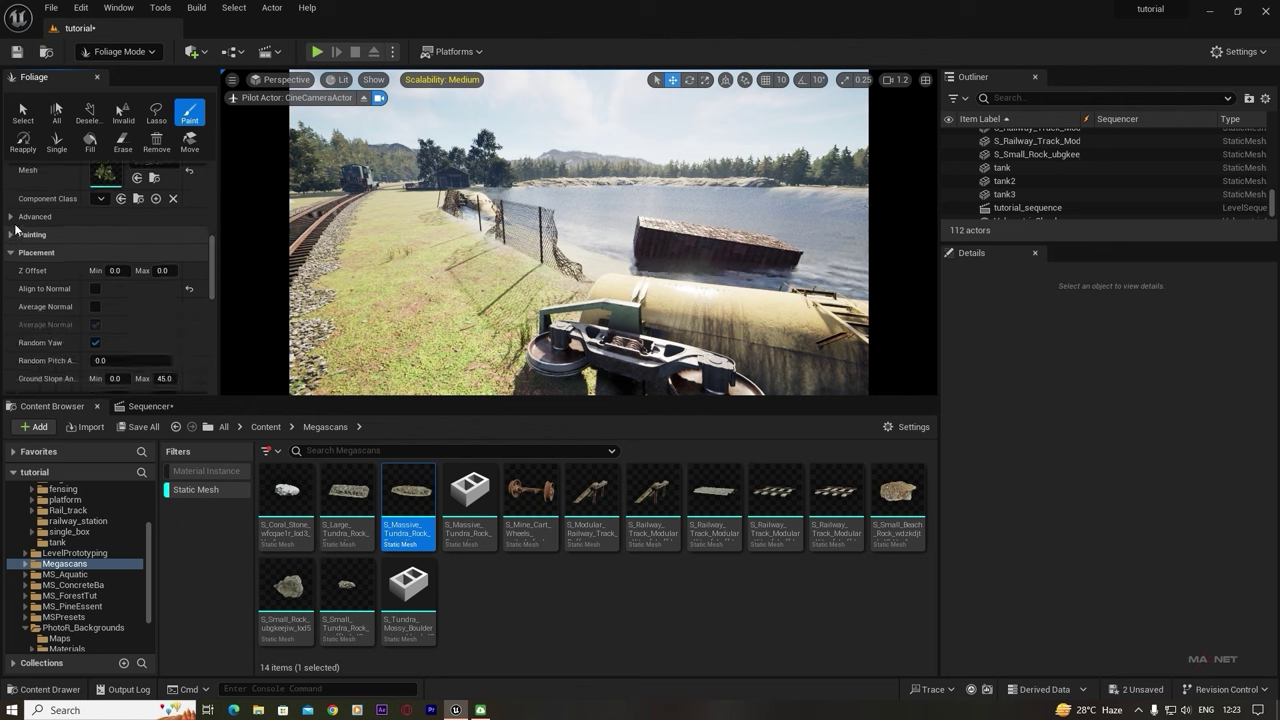
{"action": "left_click", "coordinate": [12, 235]}
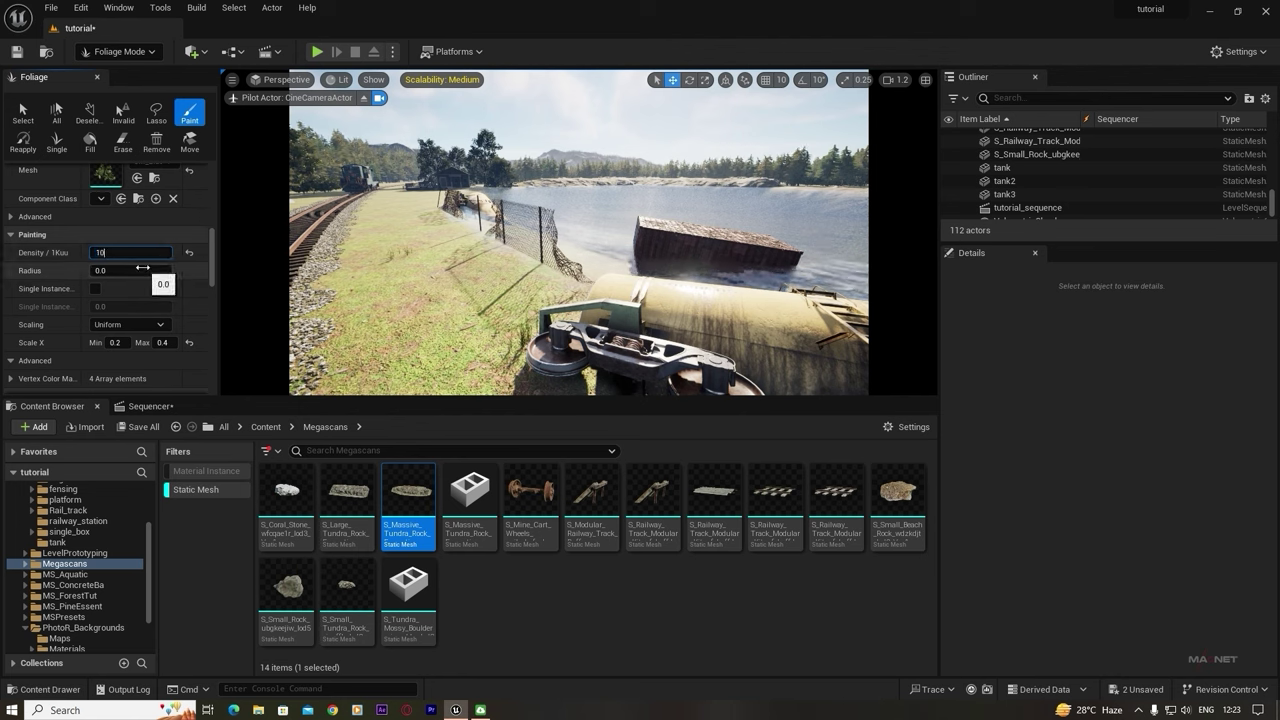
{"action": "key", "text": "Return"}
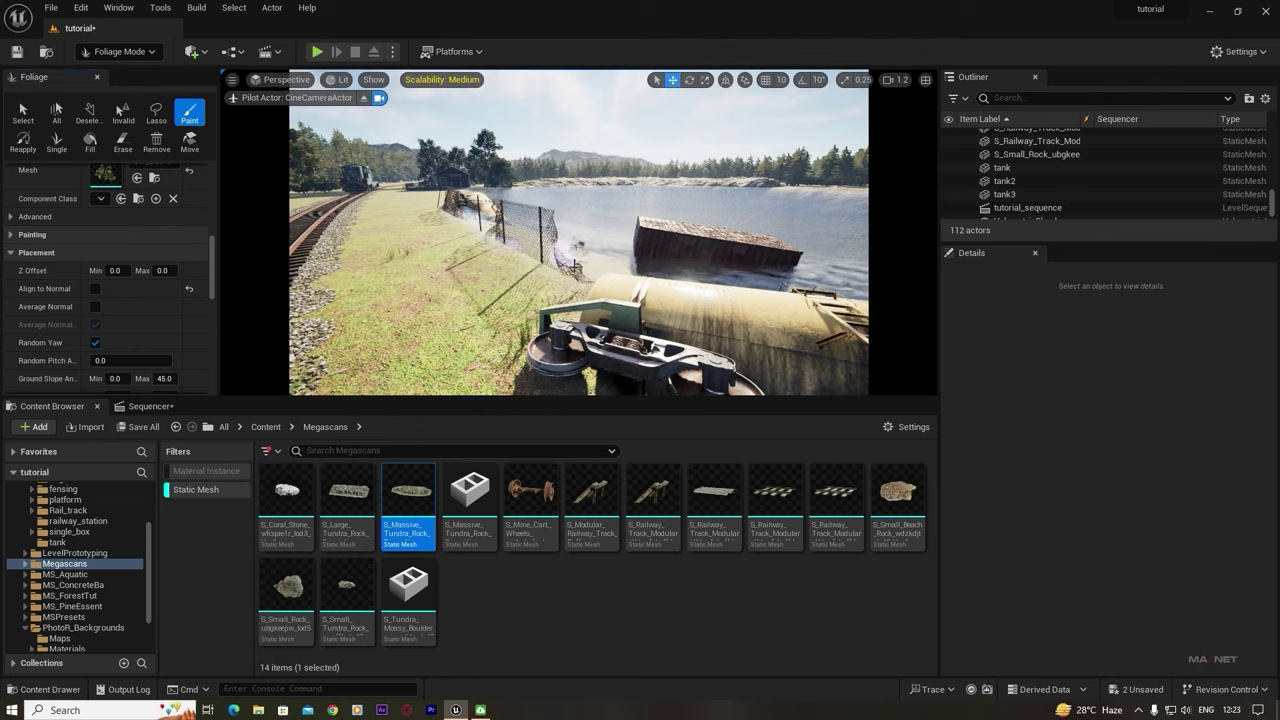
- In unlit view, paint black alder saplings along the grassy lakeshore with density 100 and scale 1.0
{"action": "key", "text": "alt+3"}
{"action": "right_click_drag", "start_coordinate": [434, 294], "coordinate": [553, 253]}
{"action": "scroll", "coordinate": [434, 294], "scroll_direction": "up", "scroll_amount": 2}
{"action": "key", "text": "w"}
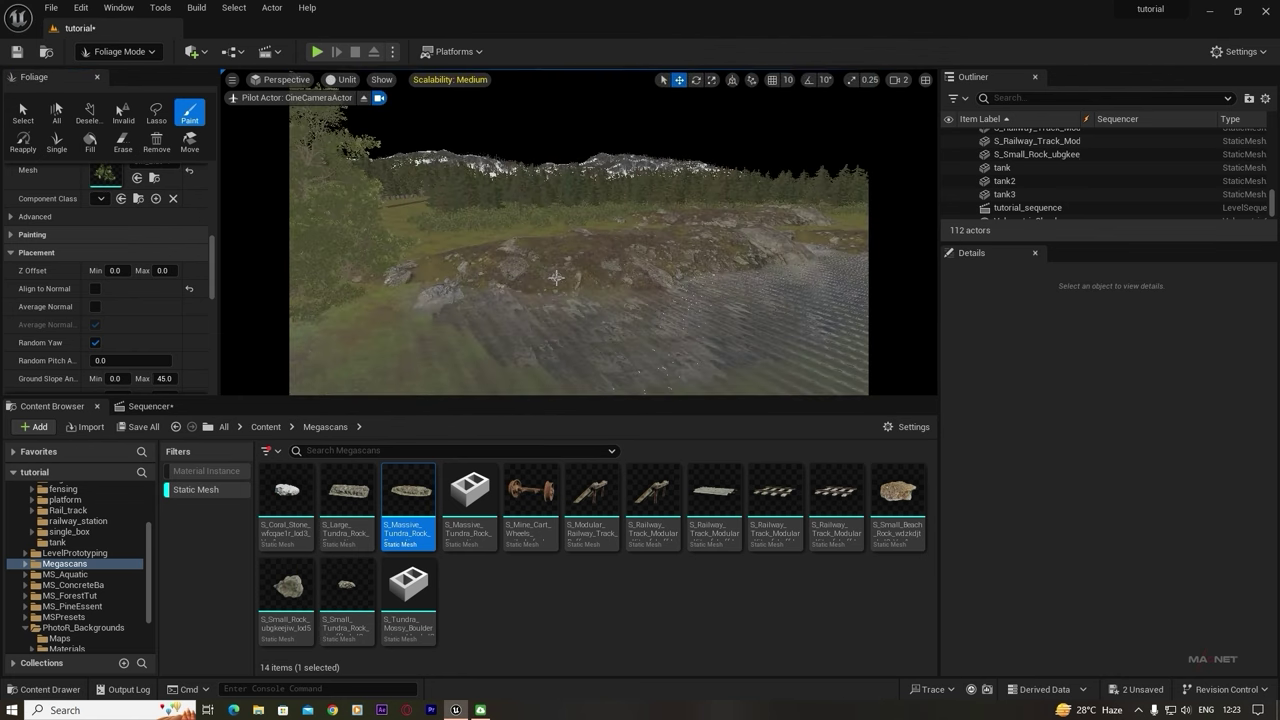
{"action": "scroll", "coordinate": [147, 314], "scroll_direction": "up", "scroll_amount": 1}
{"action": "scroll", "coordinate": [146, 314], "scroll_direction": "up", "scroll_amount": 1}
{"action": "left_click", "coordinate": [150, 322]}
{"action": "scroll", "coordinate": [190, 371], "scroll_direction": "down", "scroll_amount": 2}
{"action": "right_click_drag", "start_coordinate": [738, 265], "coordinate": [556, 212]}
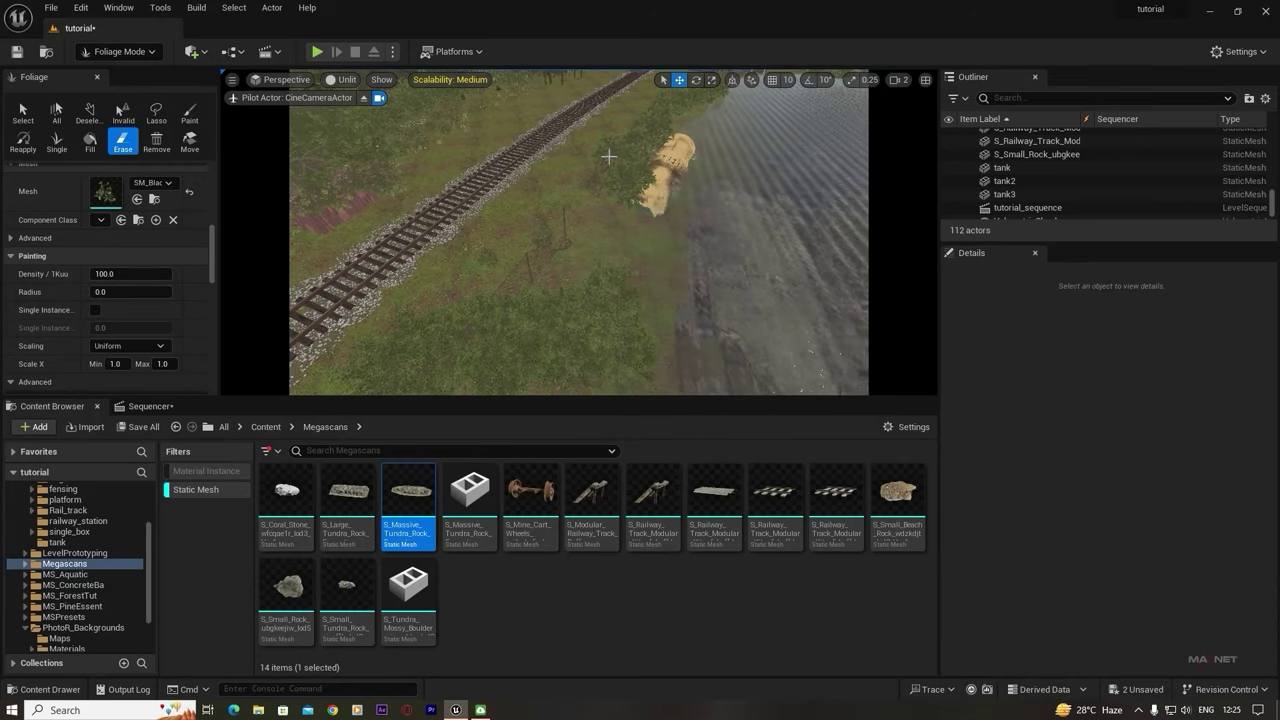
- Reduce the foliage brush size to about 105.67, set the sapling scale to 0.5, and paint bushes around the near shore
{"action": "scroll", "coordinate": [110, 273], "scroll_direction": "up", "scroll_amount": 5}
{"action": "left_click", "coordinate": [189, 113]}
{"action": "left_click", "coordinate": [491, 262], "text": "shift"}
{"action": "left_click_drag", "start_coordinate": [100, 203], "coordinate": [82, 203]}
{"action": "right_click_drag", "start_coordinate": [560, 230], "coordinate": [509, 312]}
{"action": "scroll", "coordinate": [177, 298], "scroll_direction": "down", "scroll_amount": 3}
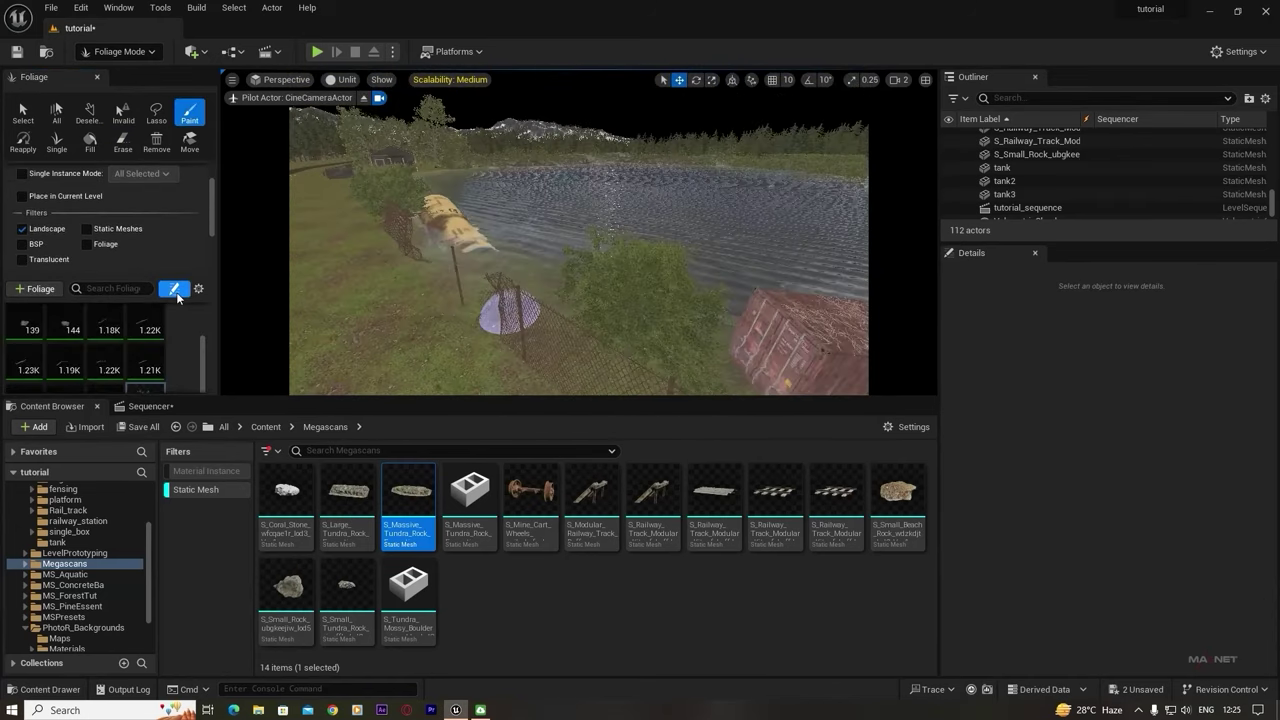
{"action": "scroll", "coordinate": [170, 310], "scroll_direction": "down", "scroll_amount": 5}
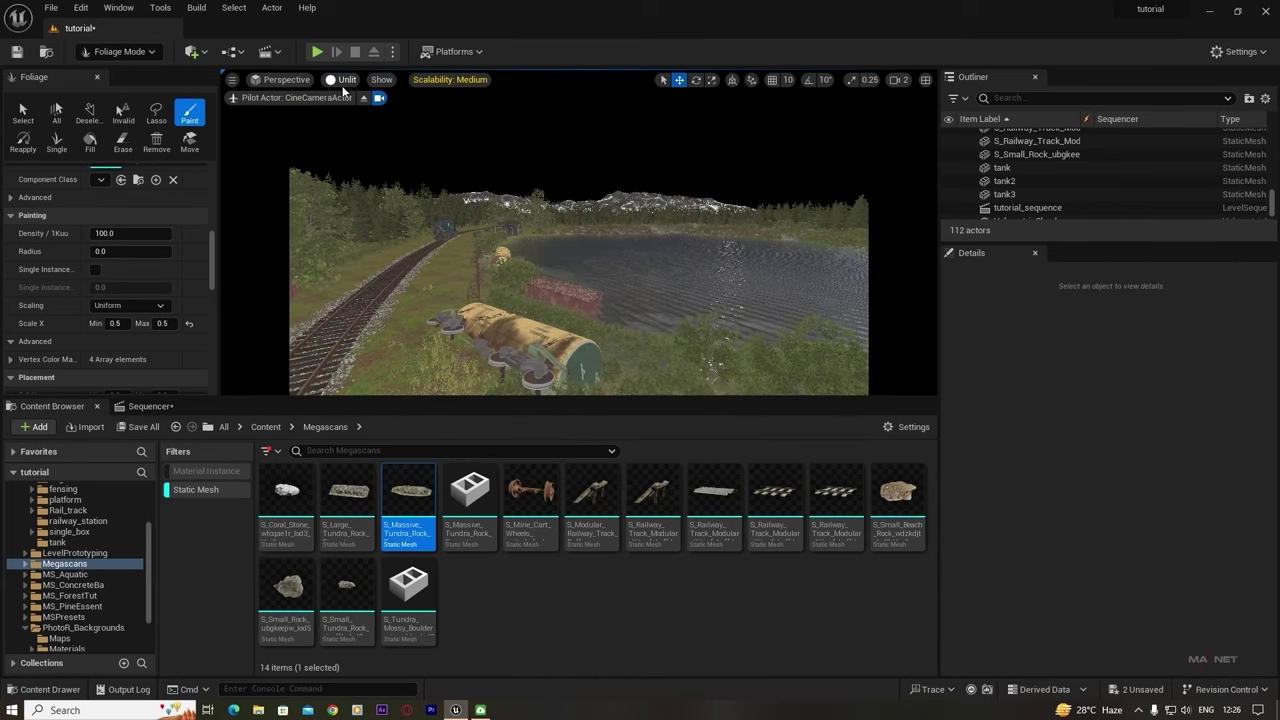
- Return the viewport to lit shading and set the scalability of all groups to High
{"action": "left_click", "coordinate": [345, 84]}
{"action": "left_click", "coordinate": [377, 117]}
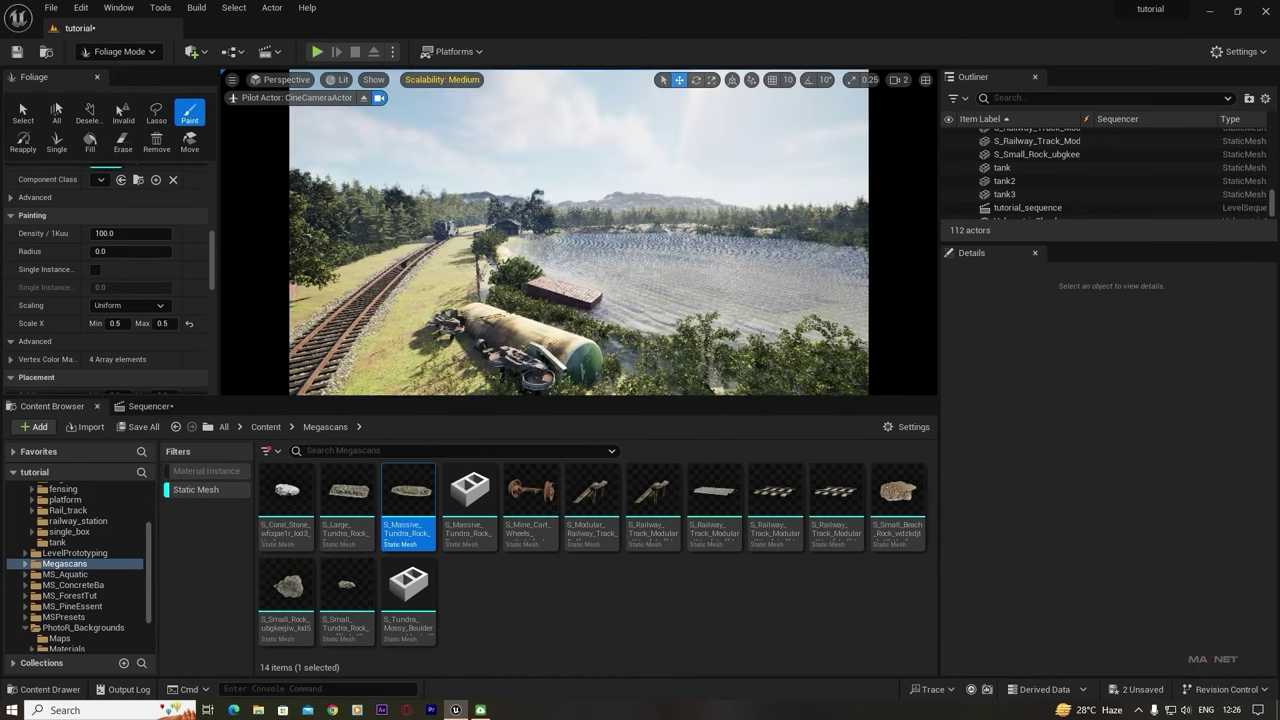
{"action": "left_click", "coordinate": [445, 80]}
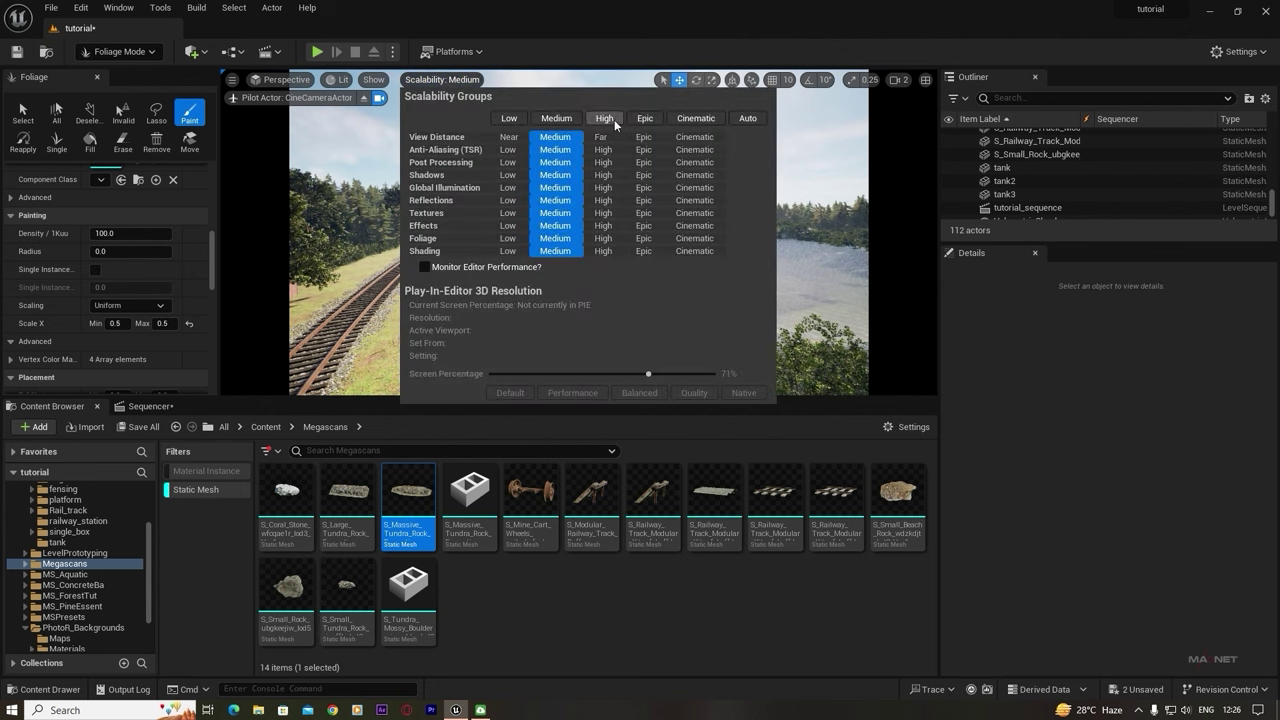
{"action": "left_click", "coordinate": [614, 119]}
{"action": "left_click", "coordinate": [425, 274]}
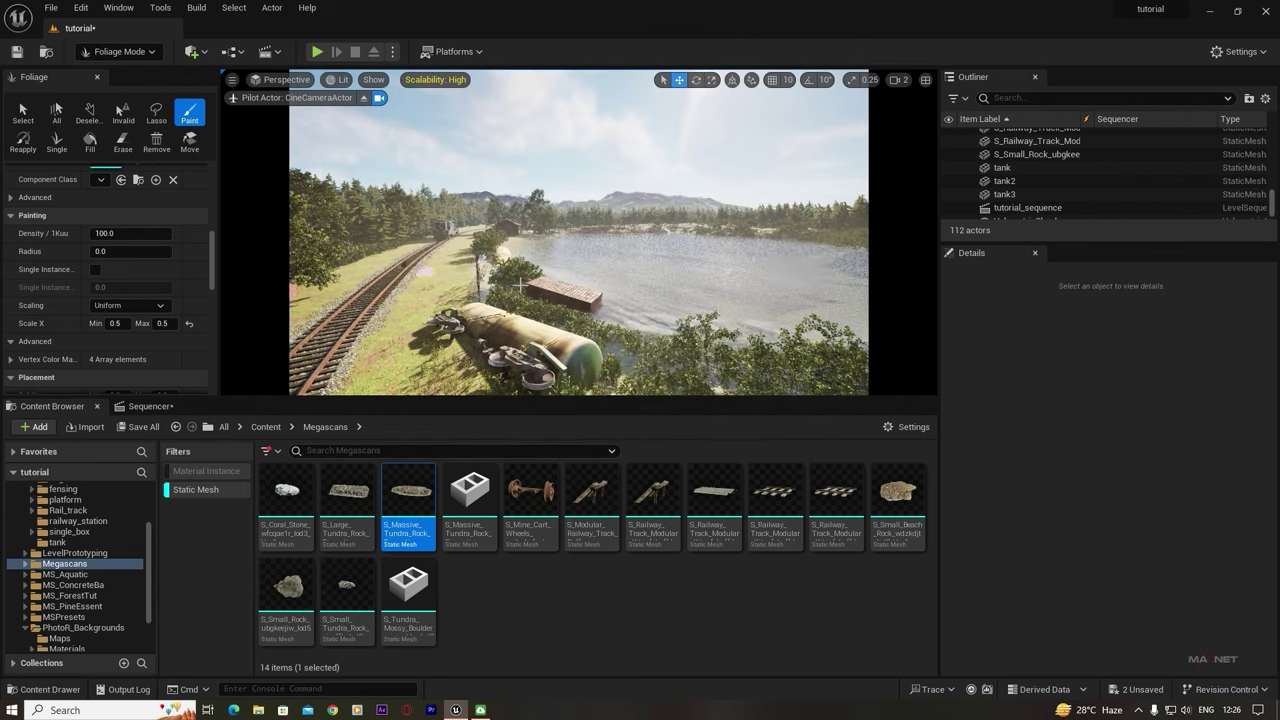
- Return to selection mode and duplicate the large black alder field tree beside the track bend towards the lake
{"action": "right_click_drag", "start_coordinate": [579, 232], "coordinate": [478, 294]}
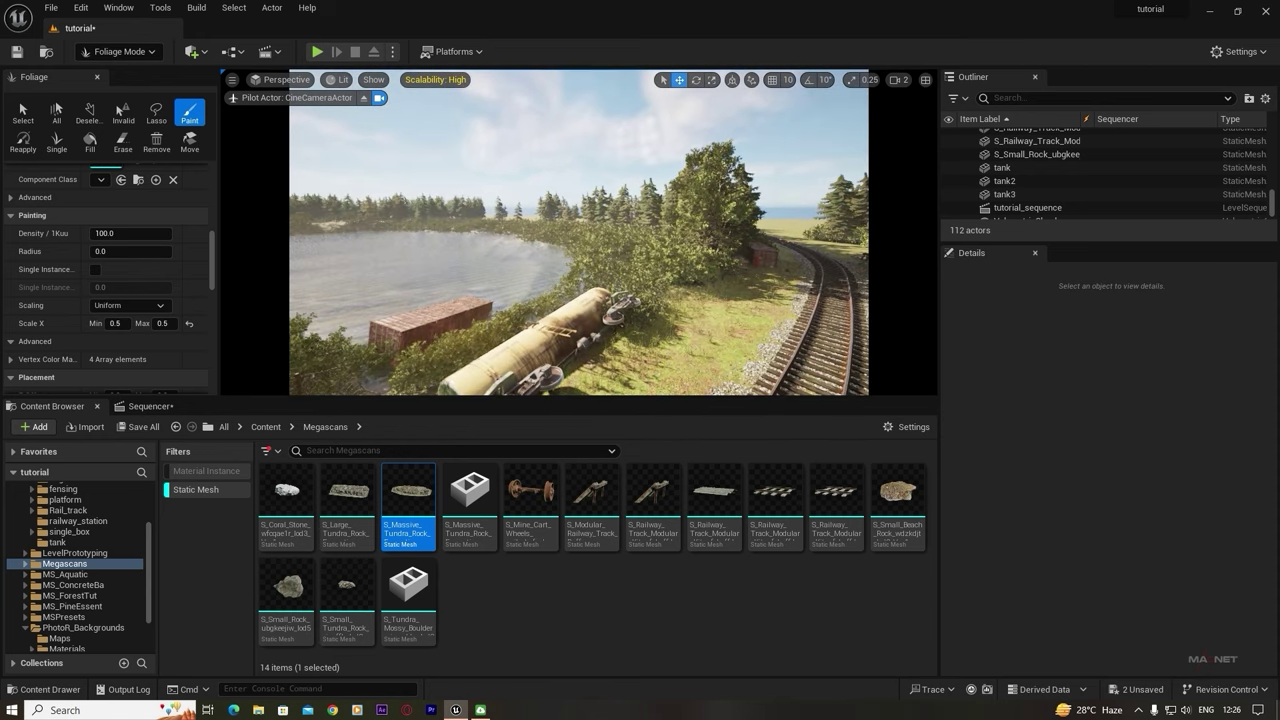
{"action": "left_click", "coordinate": [120, 51]}
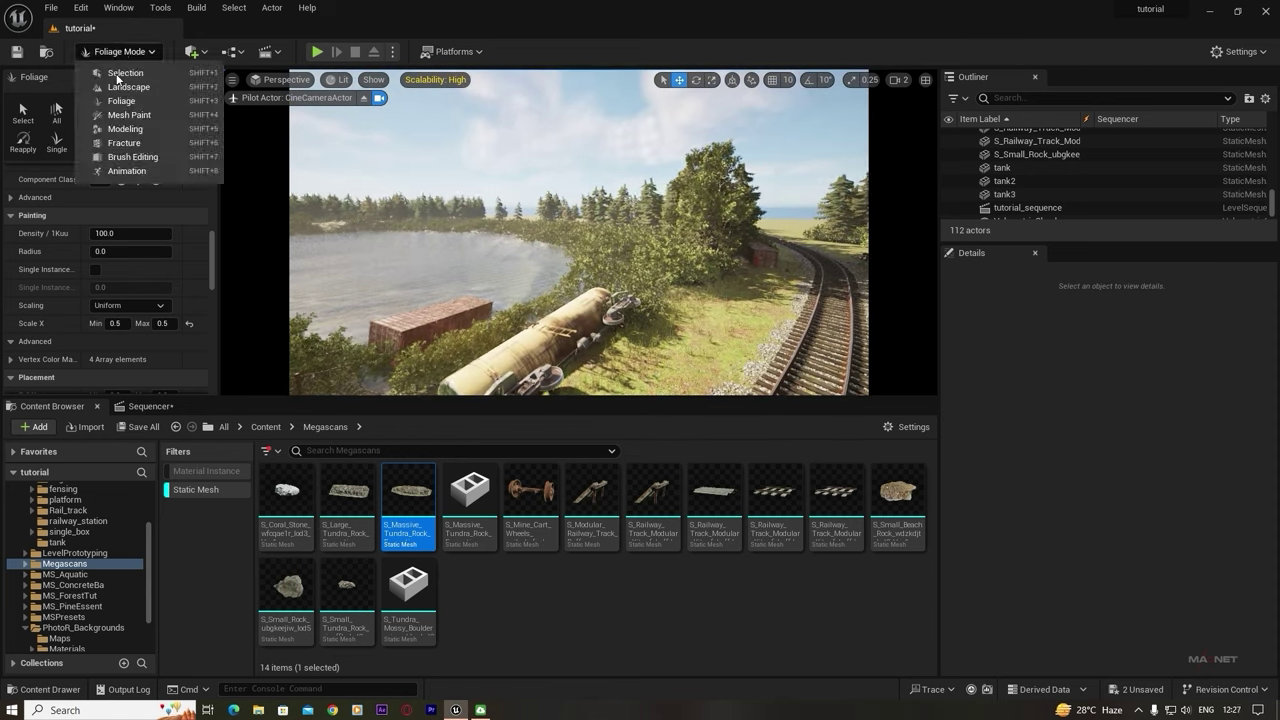
{"action": "left_click", "coordinate": [110, 76]}
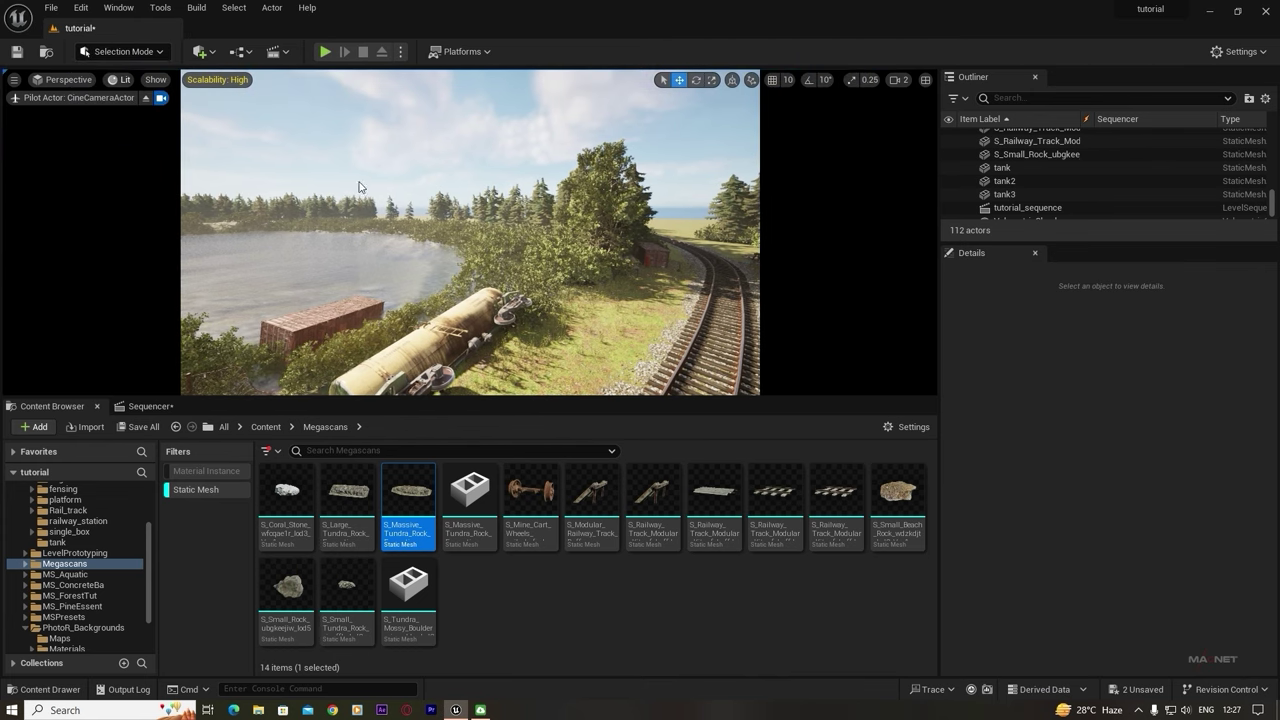
{"action": "left_click", "coordinate": [596, 205]}
{"action": "left_click", "coordinate": [596, 172]}
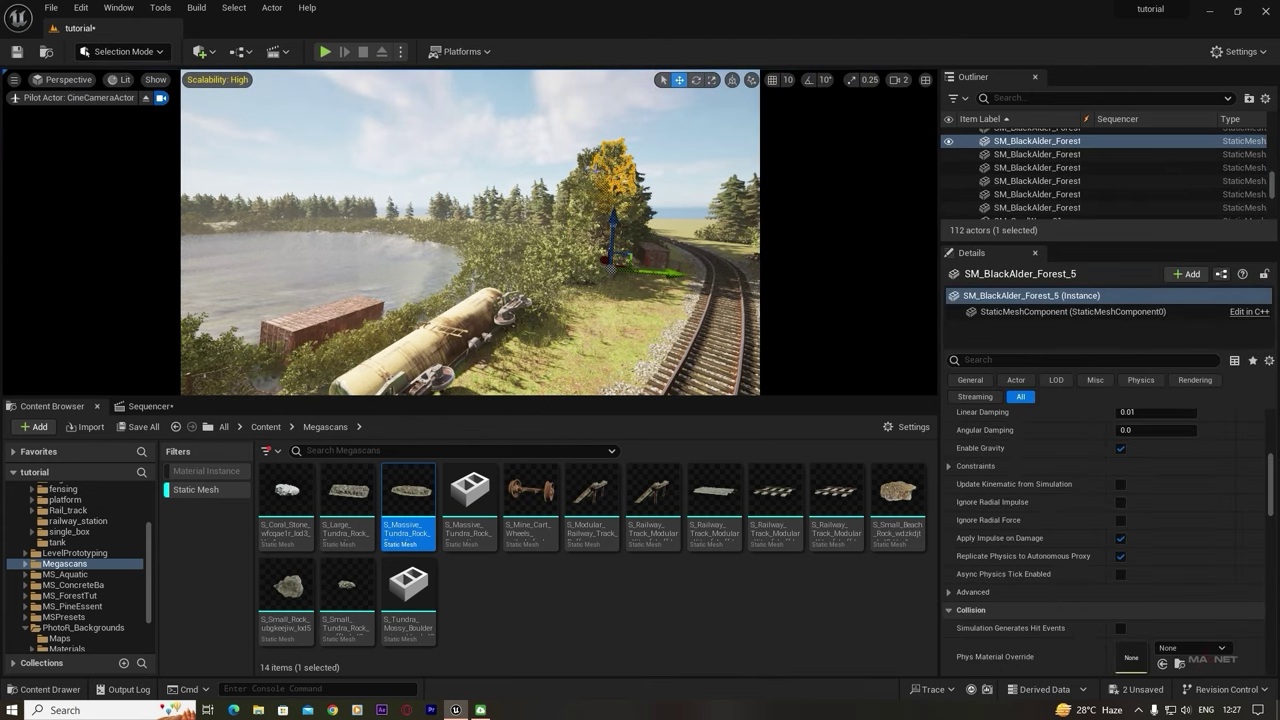
{"action": "left_click", "coordinate": [588, 158]}
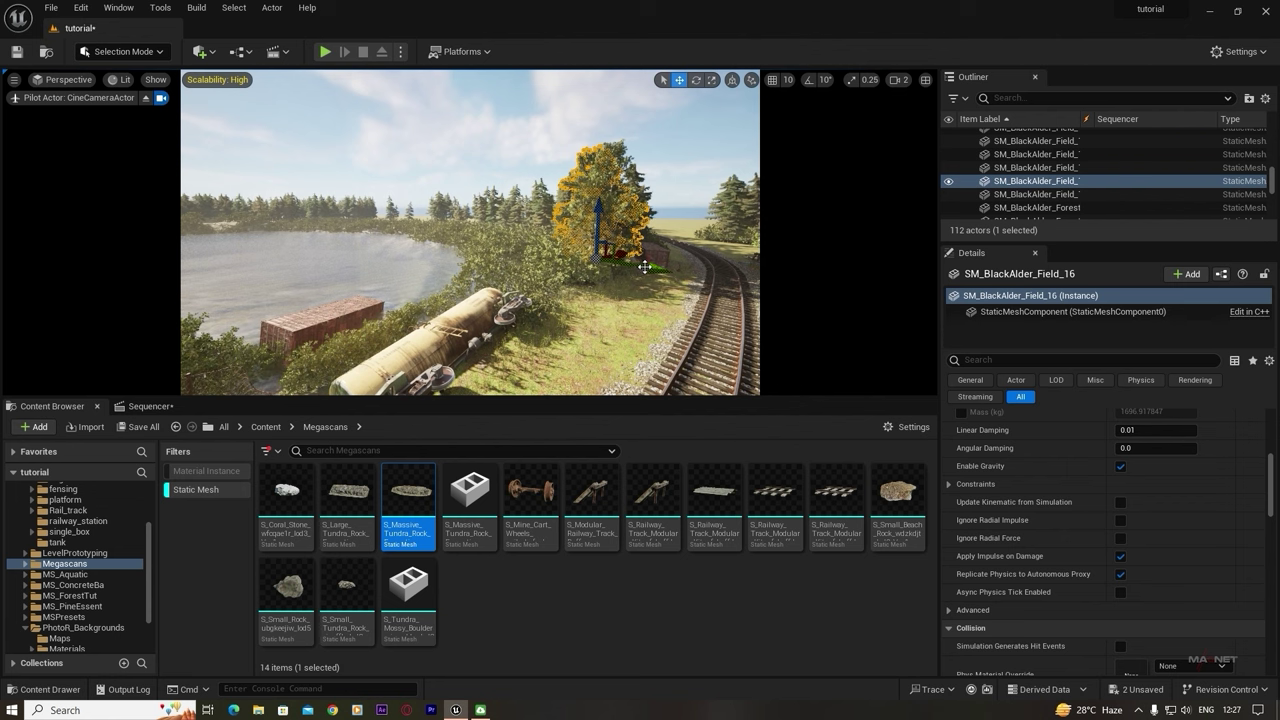
{"action": "left_click_drag", "start_coordinate": [650, 270], "coordinate": [427, 249], "text": "alt"}
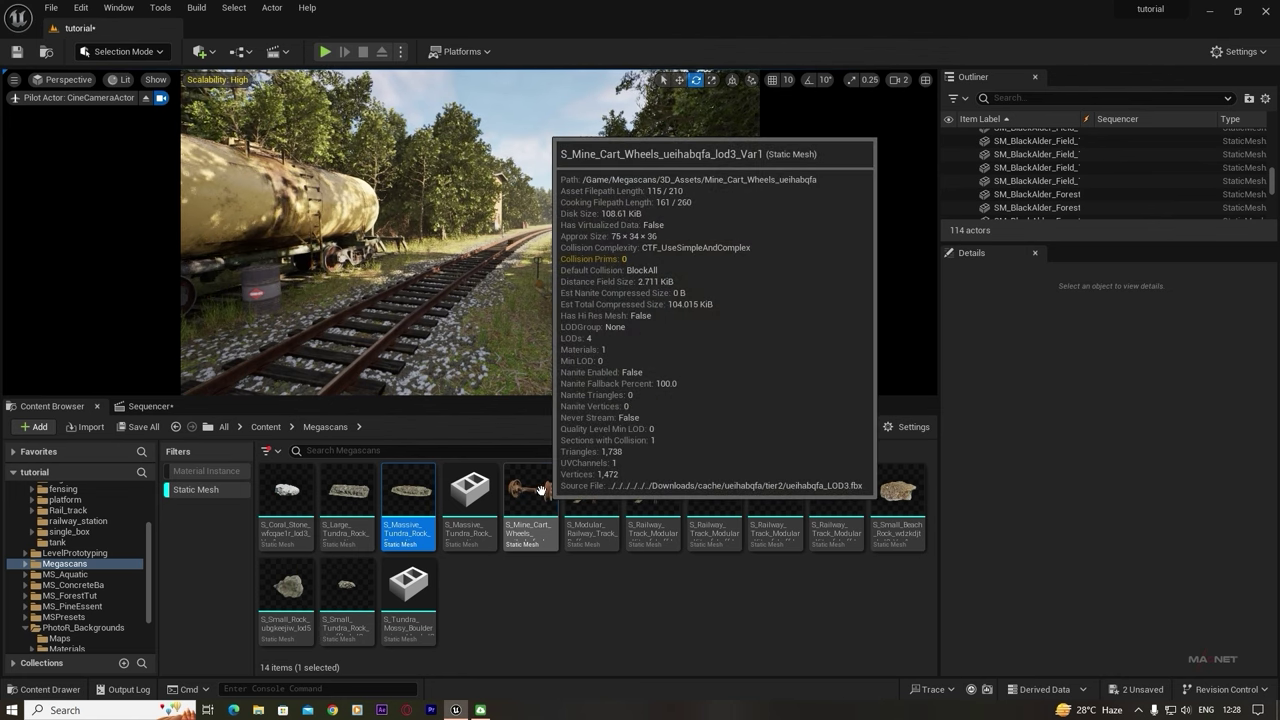
- Place the S_Mine_Cart_Wheels mesh on the grass between the track and the freight container
{"action": "left_click", "coordinate": [532, 495]}
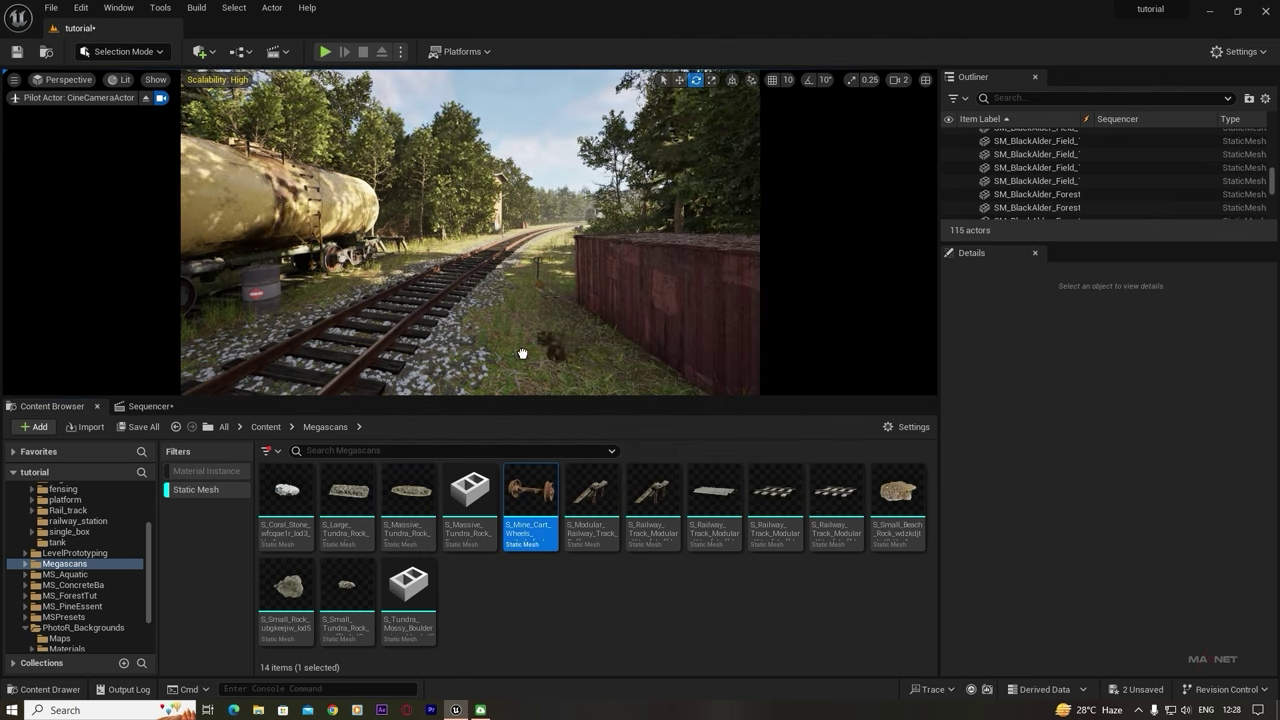
{"action": "left_click_drag", "start_coordinate": [516, 299], "coordinate": [547, 326]}
{"action": "right_click_drag", "start_coordinate": [547, 326], "coordinate": [585, 365]}
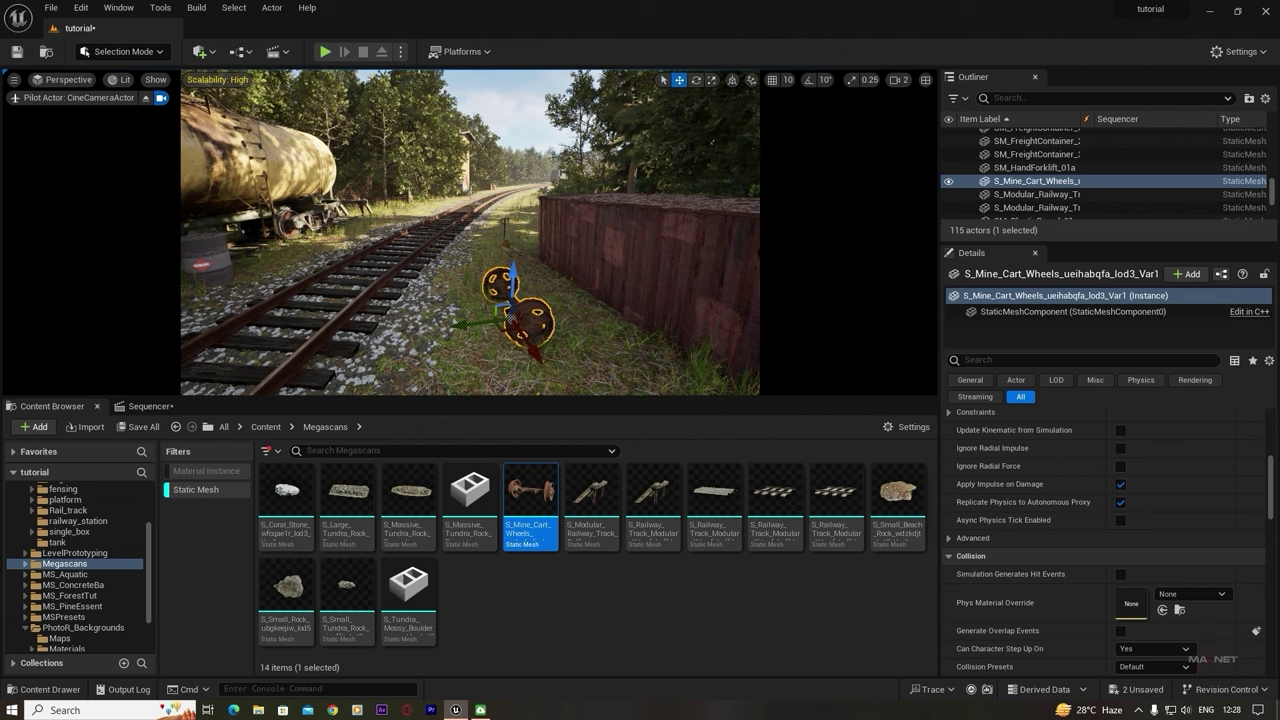
{"action": "key", "text": "Escape"}
- Switch to Foliage mode at the lake shore and deactivate all existing foliage types for painting
{"action": "mouse_move", "coordinate": [470, 232]}
{"action": "right_mouse_down"}
{"action": "mouse_move", "coordinate": [420, 257]}
{"action": "mouse_move", "coordinate": [482, 234]}
{"action": "mouse_move", "coordinate": [450, 230]}
{"action": "mouse_move", "coordinate": [490, 230]}
{"action": "mouse_move", "coordinate": [465, 230]}
{"action": "mouse_move", "coordinate": [478, 250]}
{"action": "right_mouse_up"}
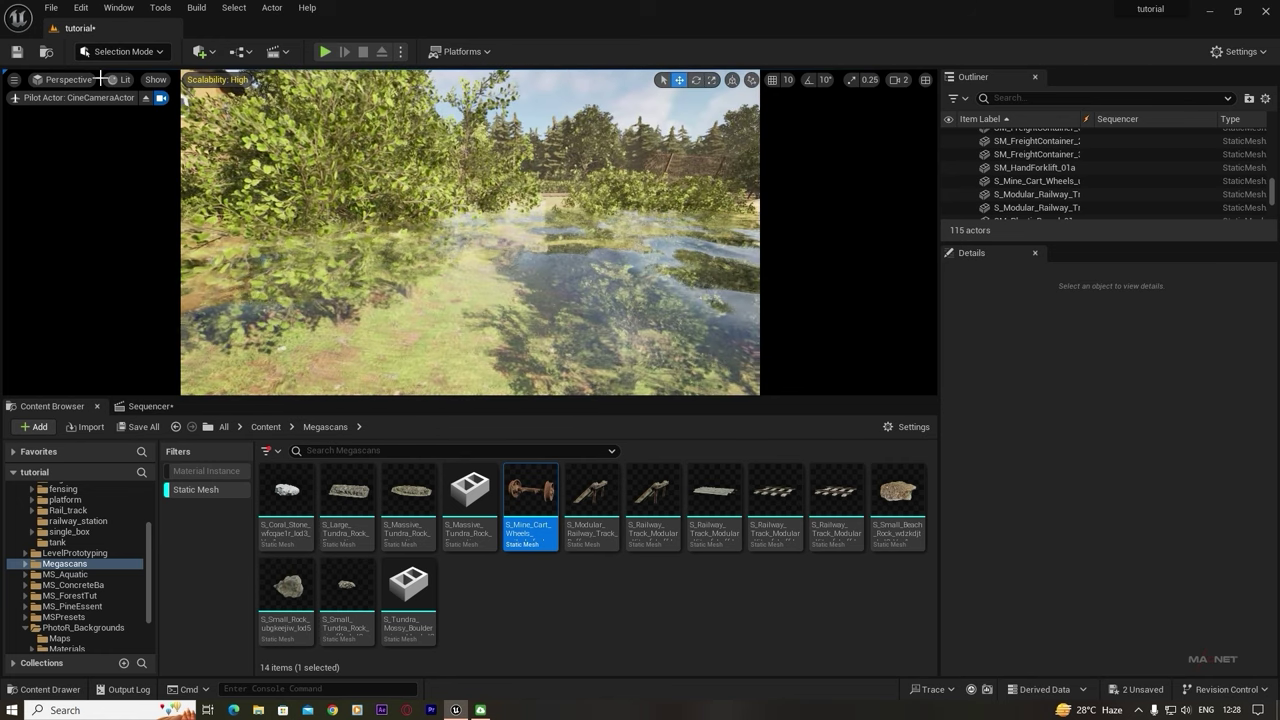
{"action": "left_click", "coordinate": [129, 52]}
{"action": "left_click", "coordinate": [127, 102]}
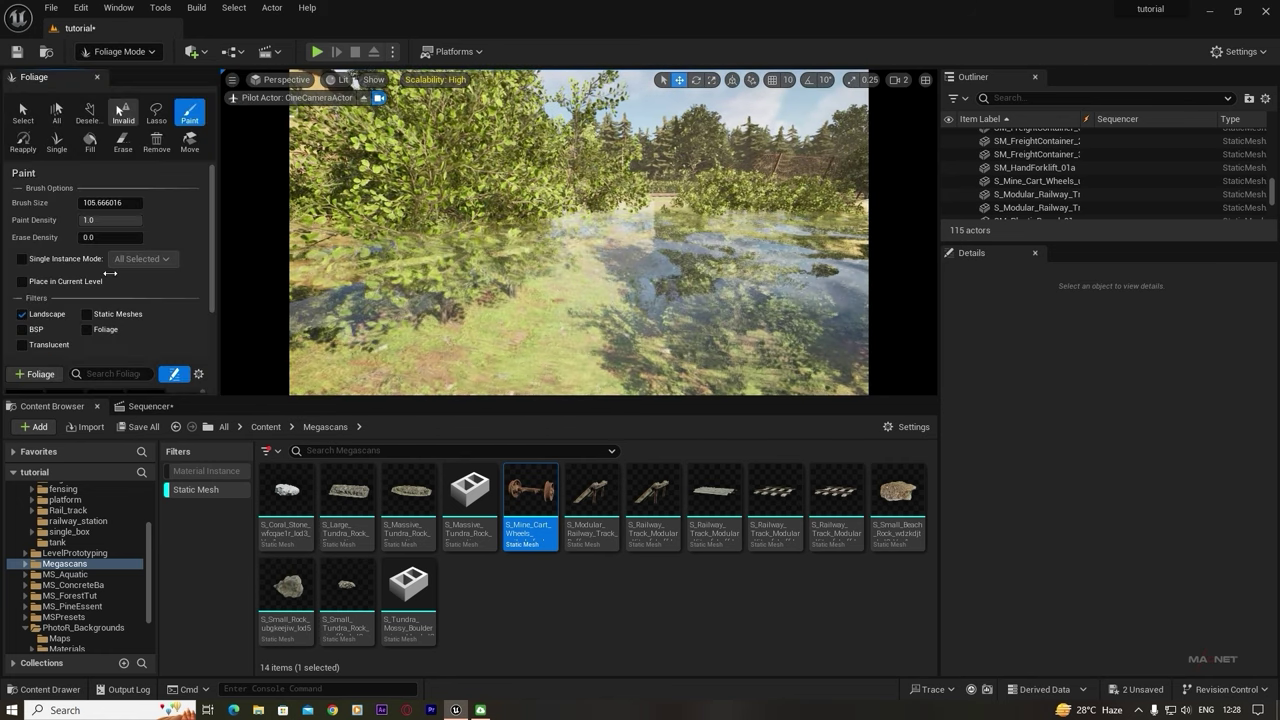
{"action": "left_click_drag", "start_coordinate": [210, 183], "coordinate": [211, 370]}
{"action": "left_click_drag", "start_coordinate": [199, 267], "coordinate": [201, 360]}
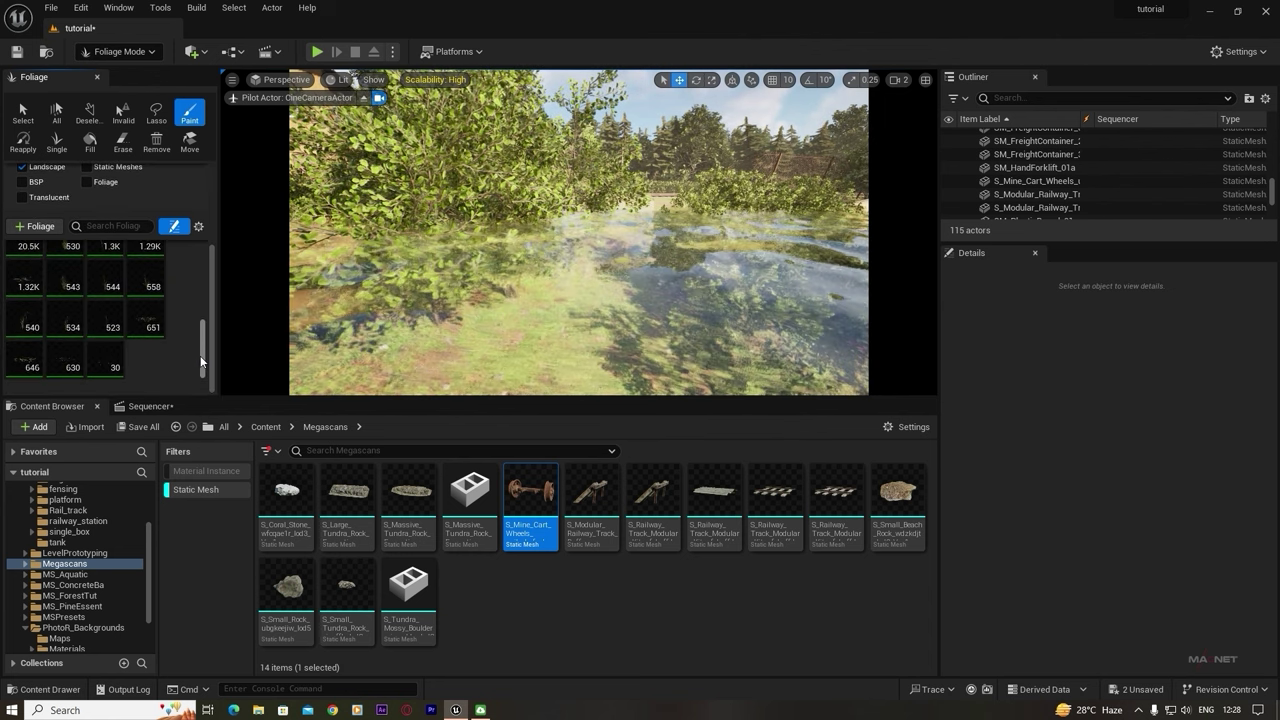
{"action": "left_click", "coordinate": [148, 337]}
{"action": "key", "text": "ctrl+a"}
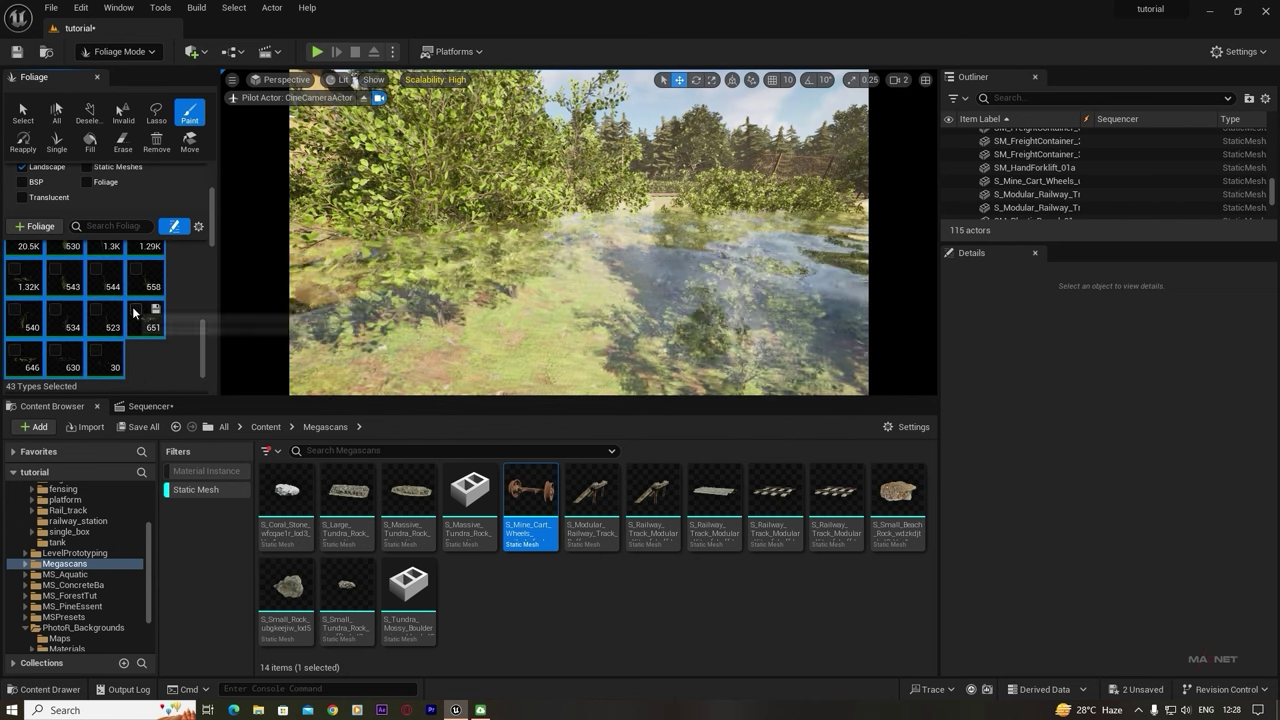
{"action": "left_click", "coordinate": [134, 311]}
{"action": "left_click", "coordinate": [134, 311]}
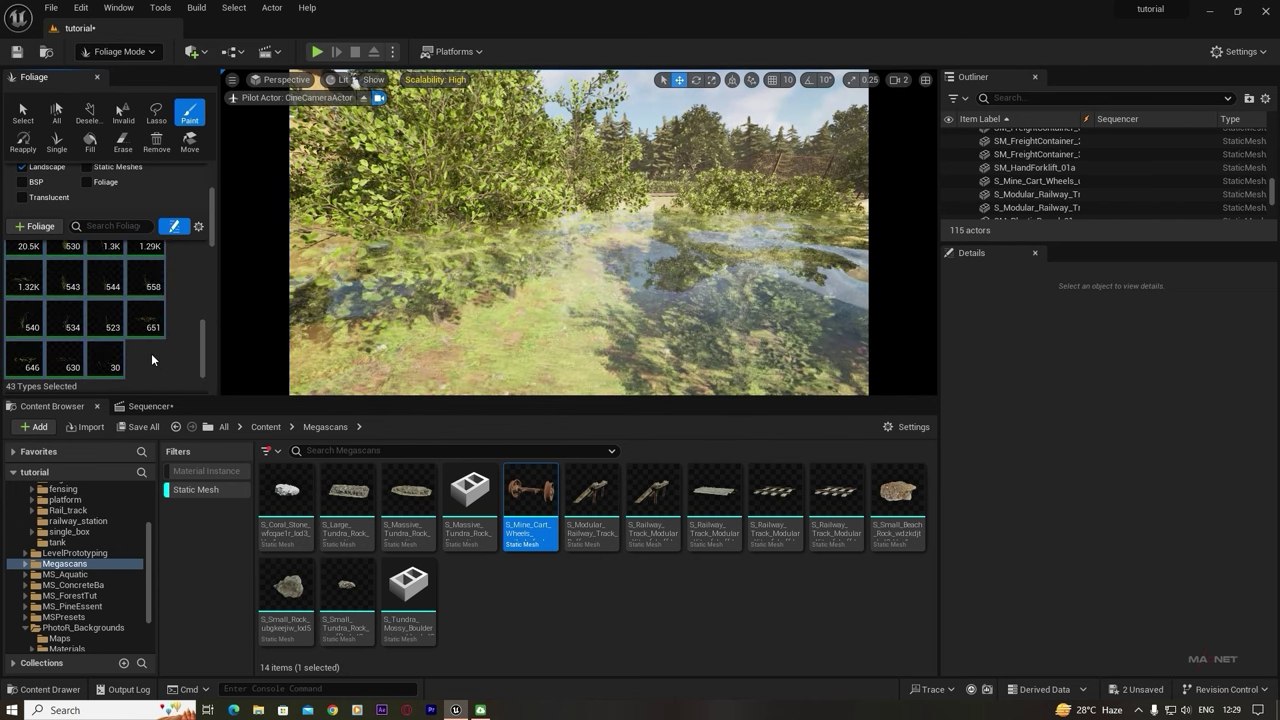
- Open the MS_Aquatic content folder and filter its contents to show only static meshes
{"action": "left_click", "coordinate": [189, 491]}
{"action": "scroll", "coordinate": [52, 533], "scroll_direction": "up", "scroll_amount": 4}
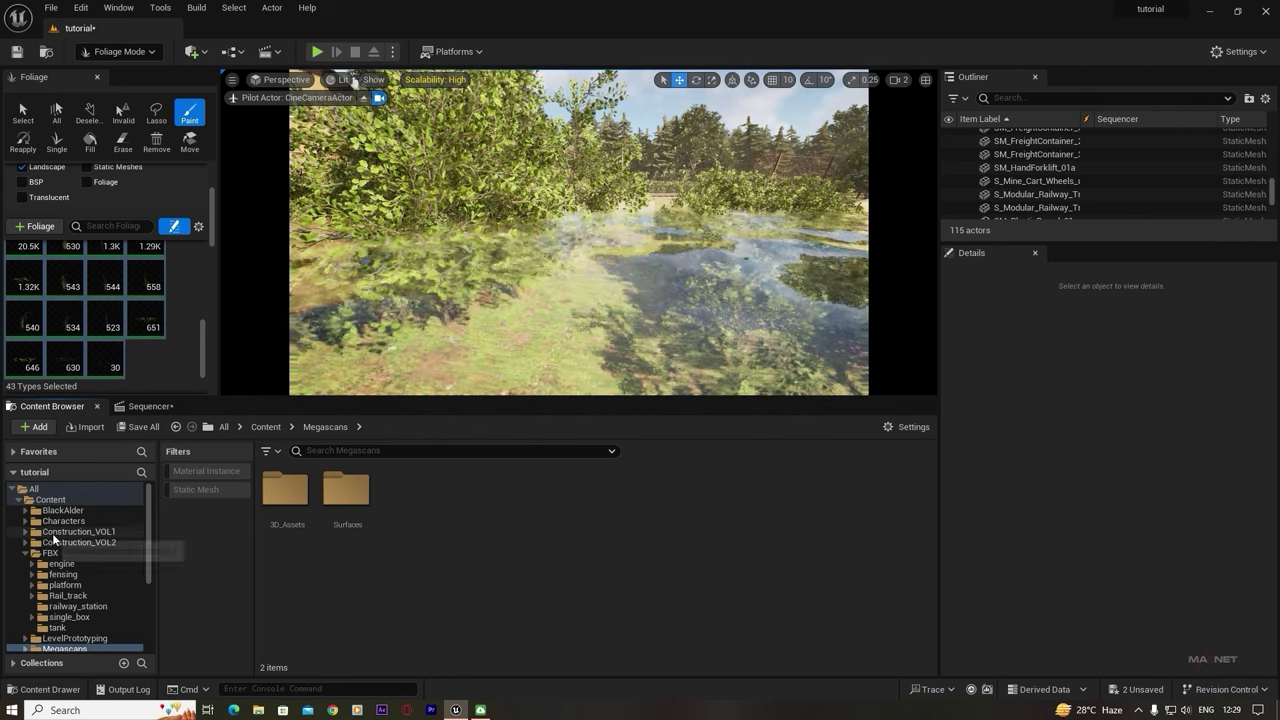
{"action": "left_click", "coordinate": [52, 501]}
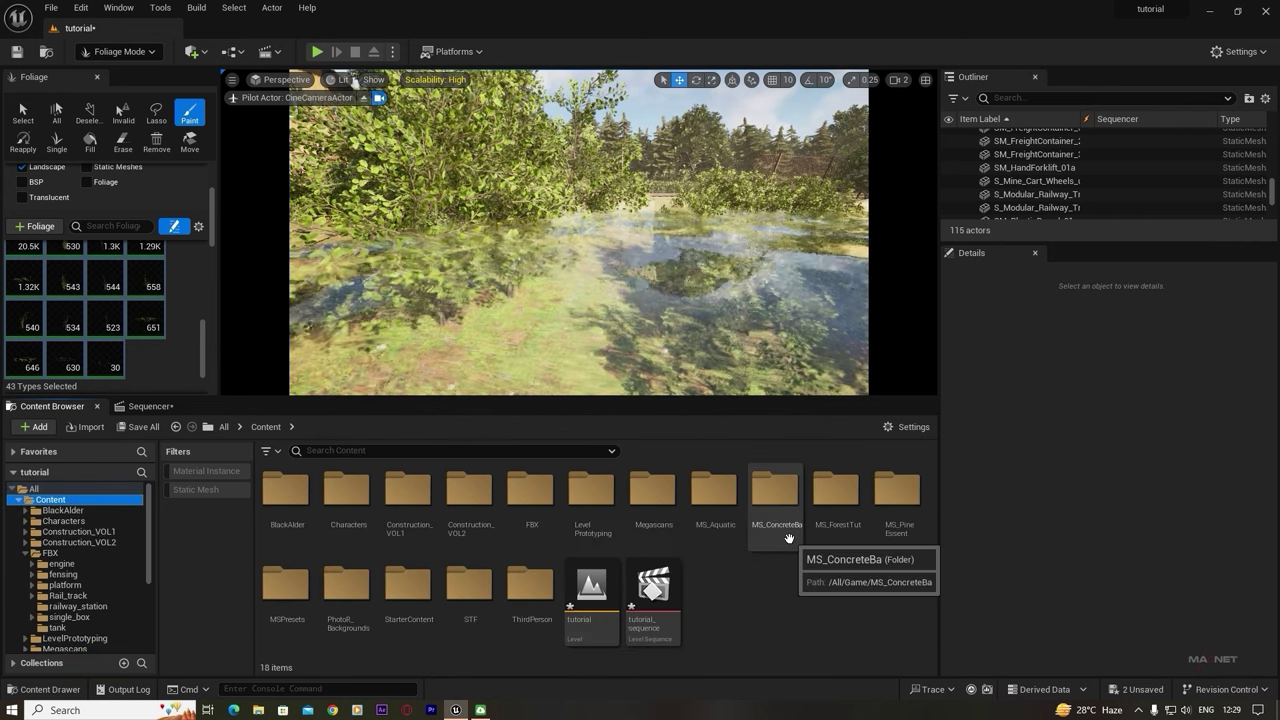
{"action": "double_click", "coordinate": [712, 492]}
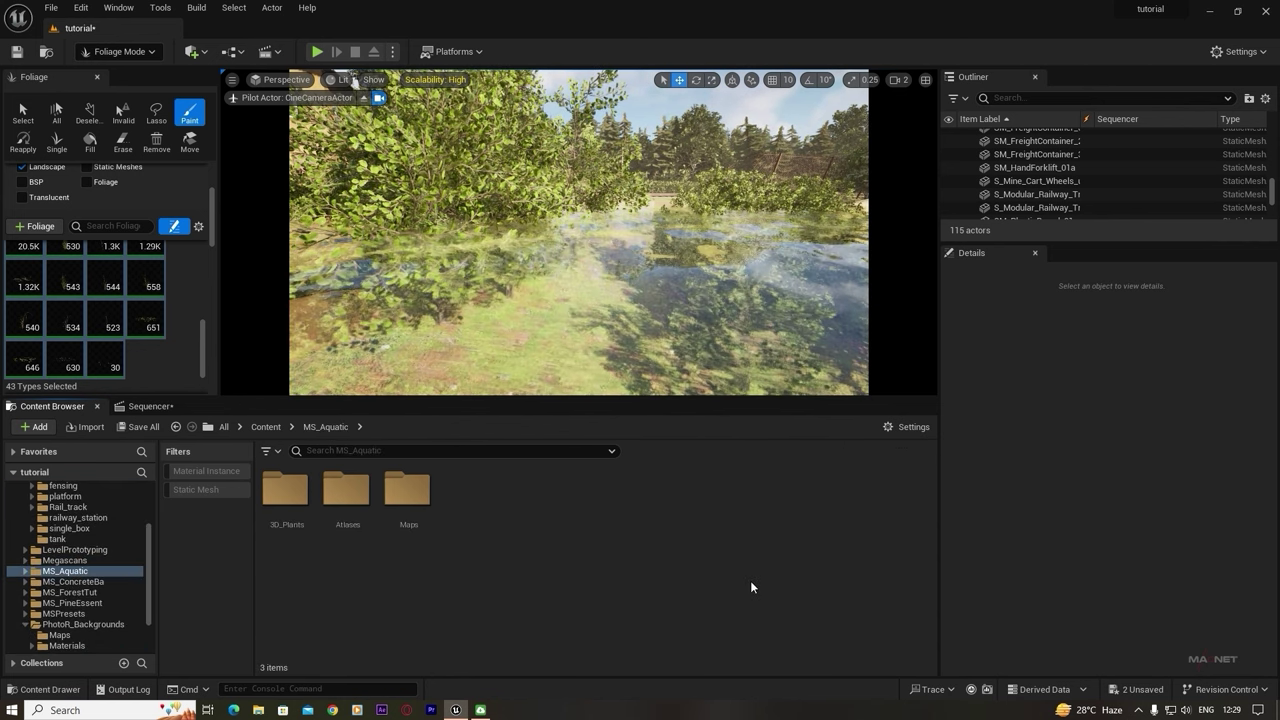
{"action": "left_click", "coordinate": [188, 490]}
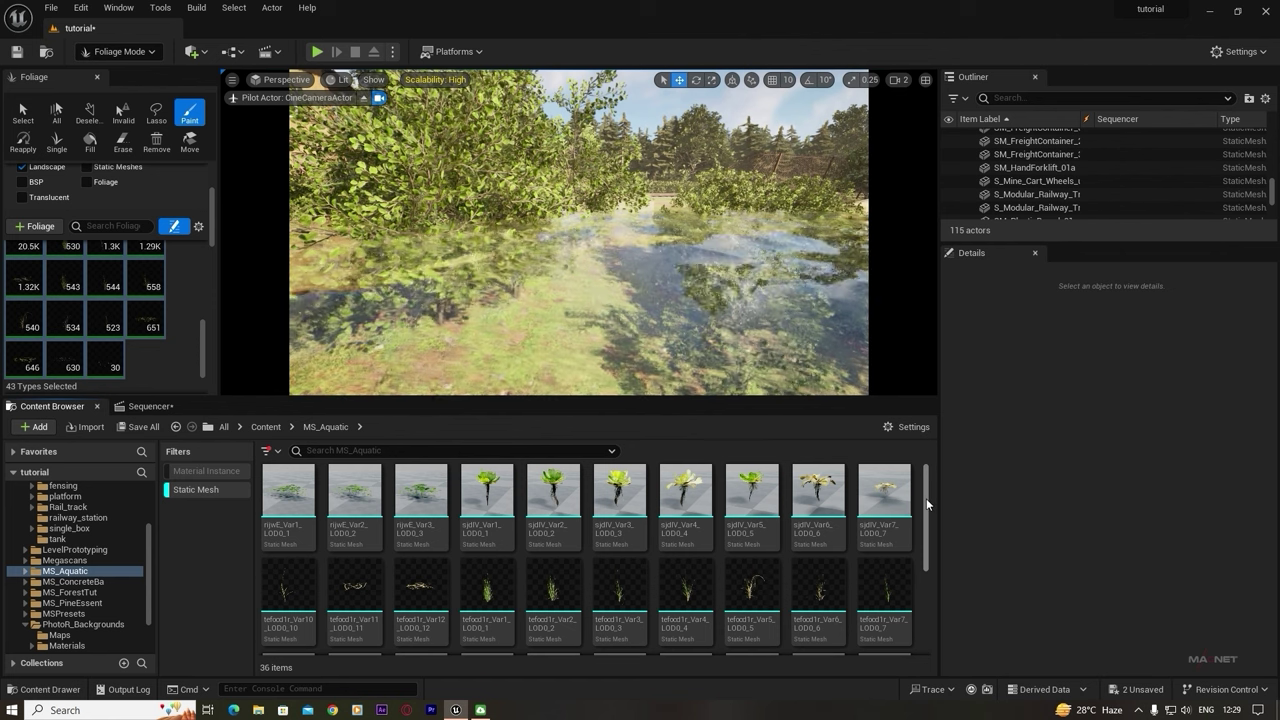
- Add the six water lily meshes uc2kajgia_Var2 to uc2kajgia_Var7 to the foliage palette
{"action": "left_click_drag", "start_coordinate": [927, 505], "coordinate": [925, 587]}
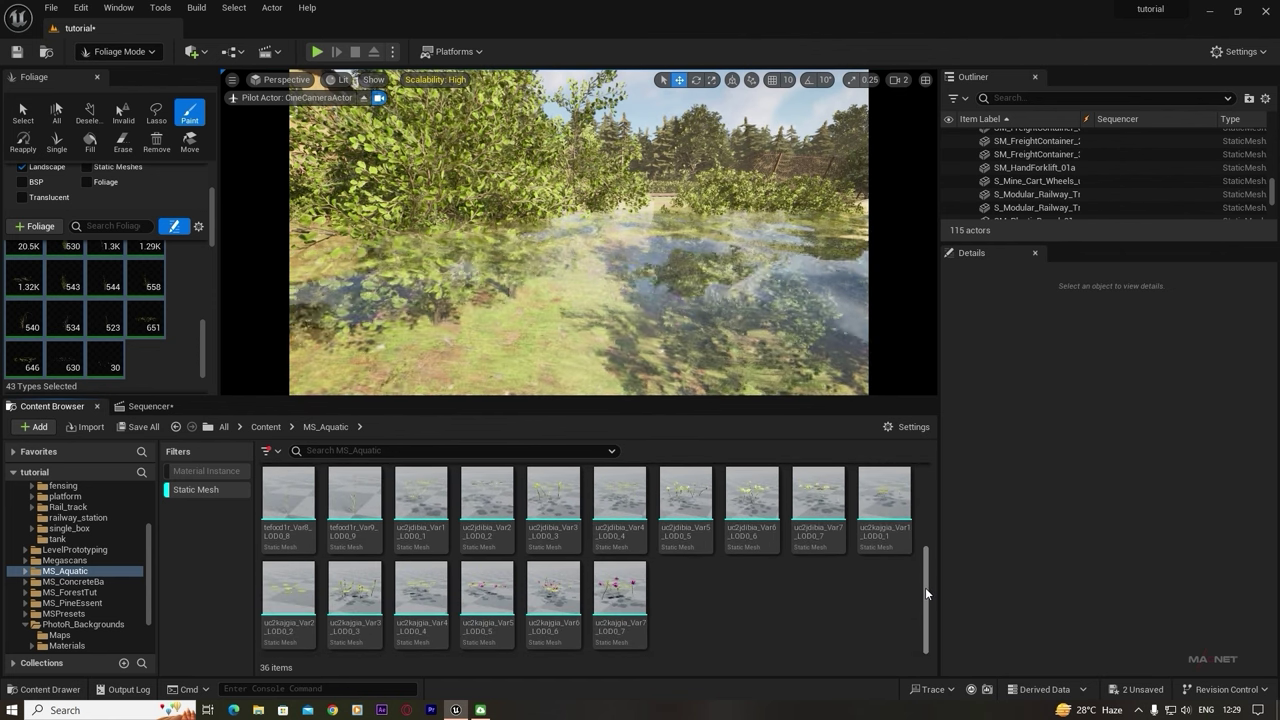
{"action": "left_click", "coordinate": [299, 594]}
{"action": "left_click", "coordinate": [625, 590], "text": "shift"}
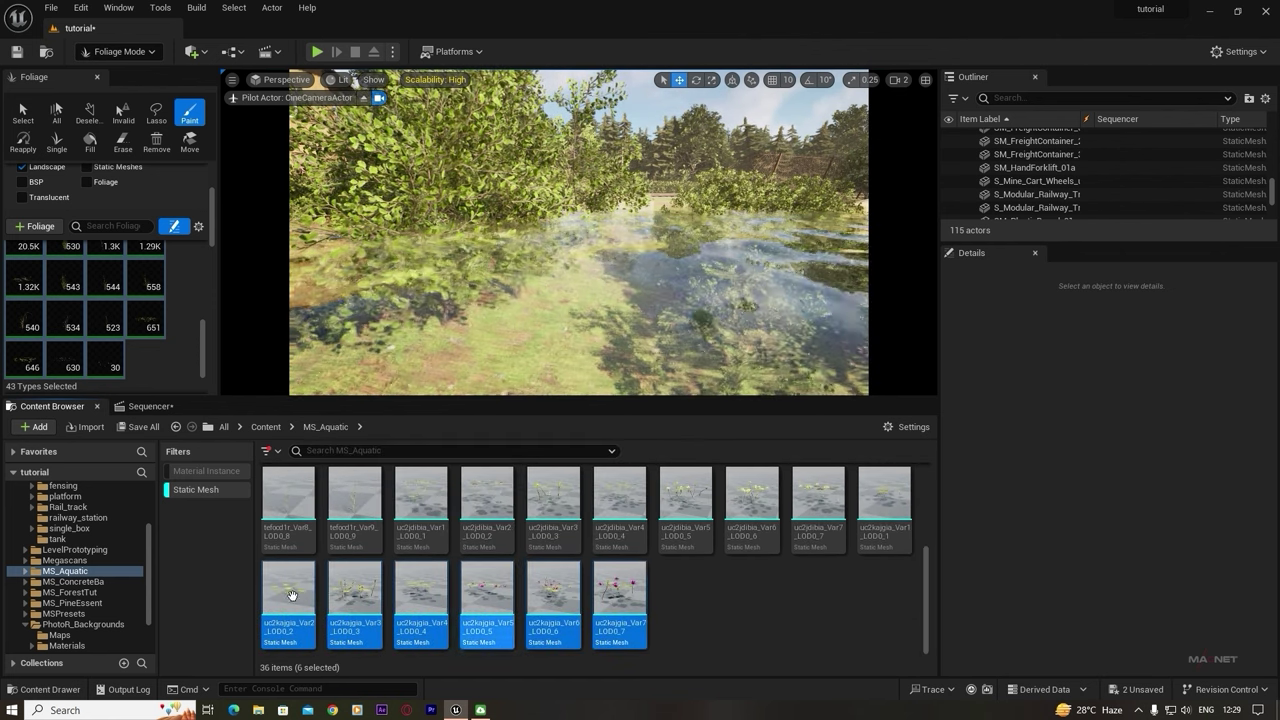
{"action": "left_click_drag", "start_coordinate": [295, 583], "coordinate": [145, 346]}
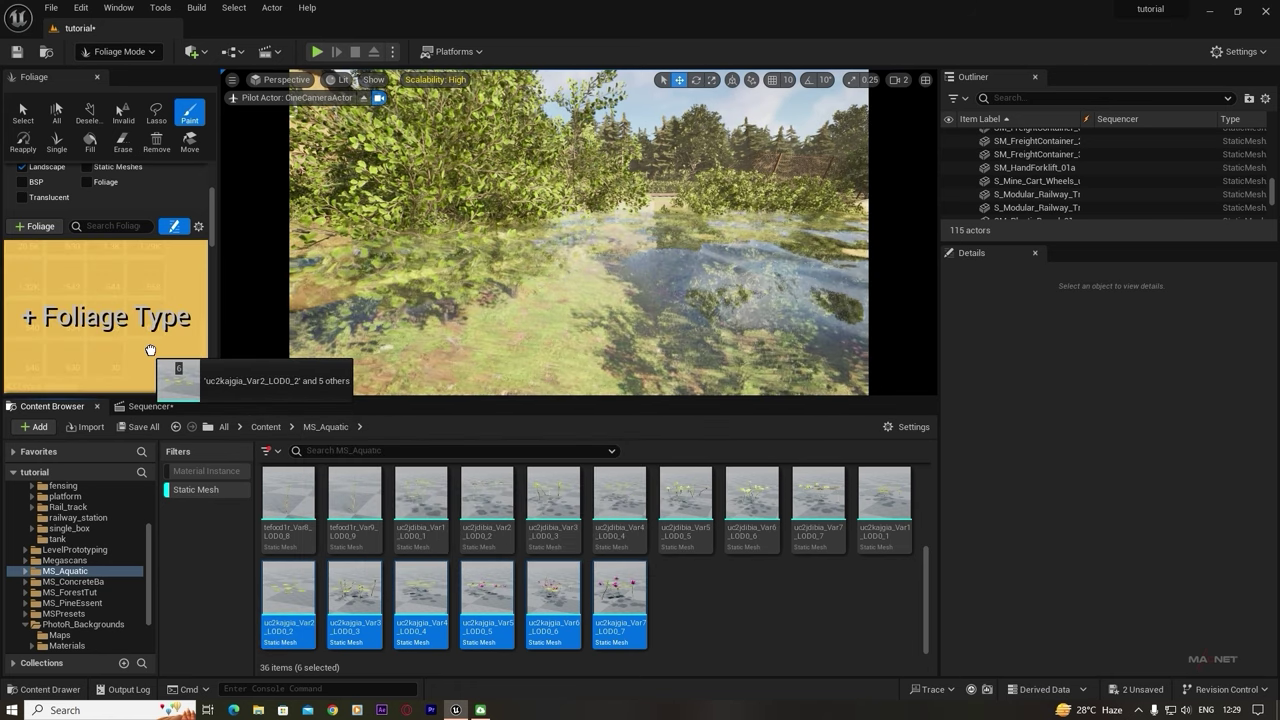
{"action": "left_click_drag", "start_coordinate": [146, 351], "coordinate": [146, 351]}
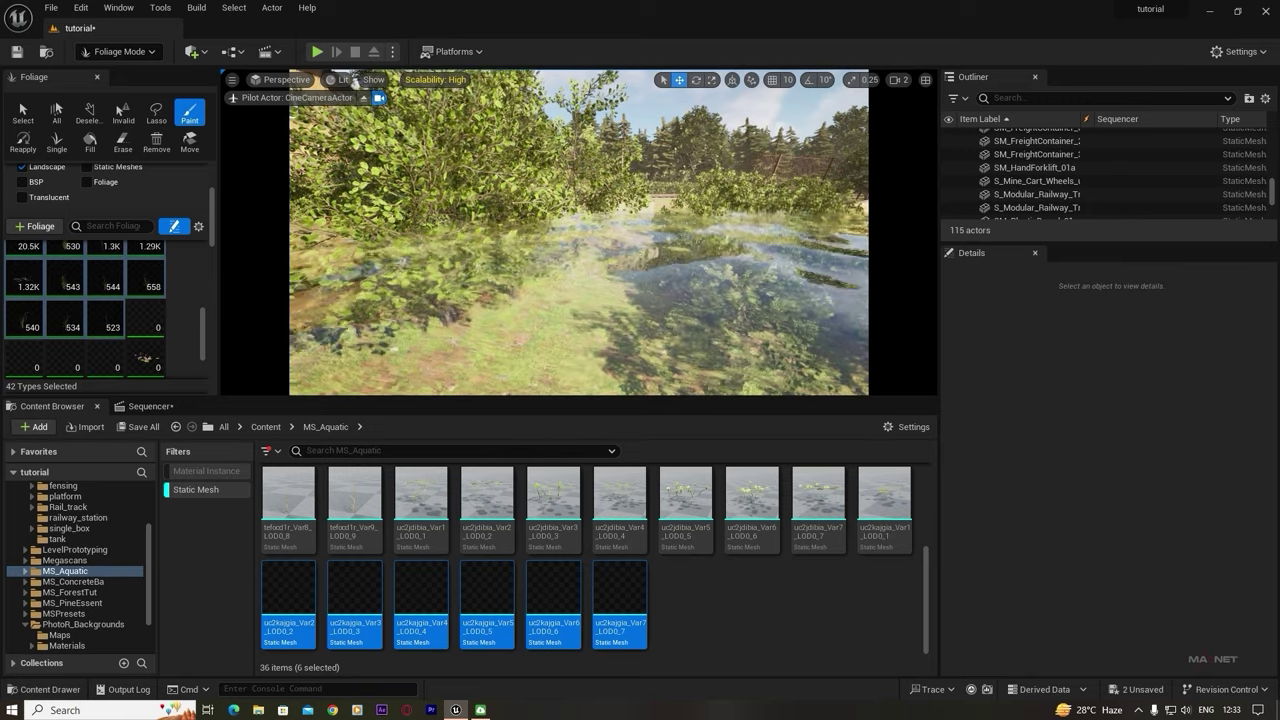
- Paint the newly added water lily foliage in the lake area
{"action": "mouse_move", "coordinate": [578, 232]}
{"action": "right_mouse_down"}
{"action": "mouse_move", "coordinate": [700, 300]}
{"action": "mouse_move", "coordinate": [420, 395]}
{"action": "mouse_move", "coordinate": [600, 300]}
{"action": "right_mouse_up"}
{"action": "scroll", "coordinate": [700, 300], "scroll_direction": "down", "scroll_amount": 2}
{"action": "left_click", "coordinate": [700, 262]}
{"action": "left_click", "coordinate": [503, 371]}
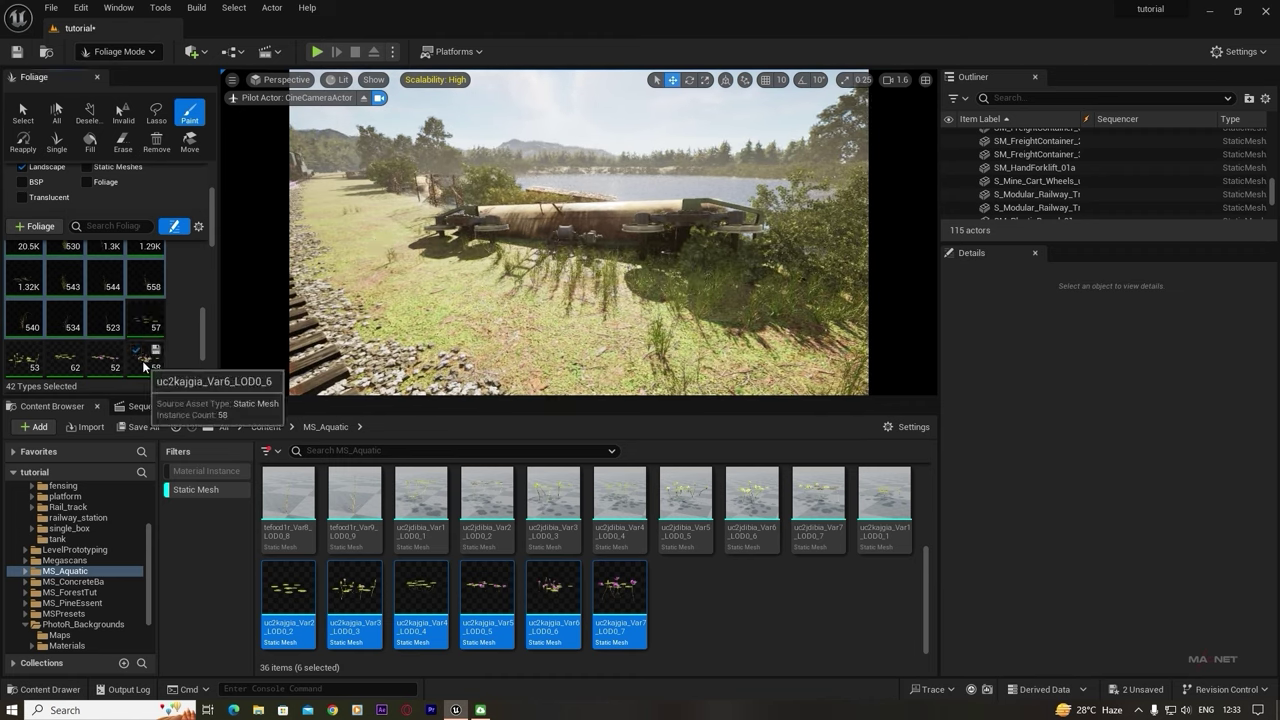
- Activate the foliage types for painting again and set the foliage brush size to 50
{"action": "scroll", "coordinate": [144, 366], "scroll_direction": "down", "scroll_amount": 2}
{"action": "left_click", "coordinate": [40, 360], "text": "shift"}
{"action": "scroll", "coordinate": [28, 320], "scroll_direction": "up", "scroll_amount": 6}
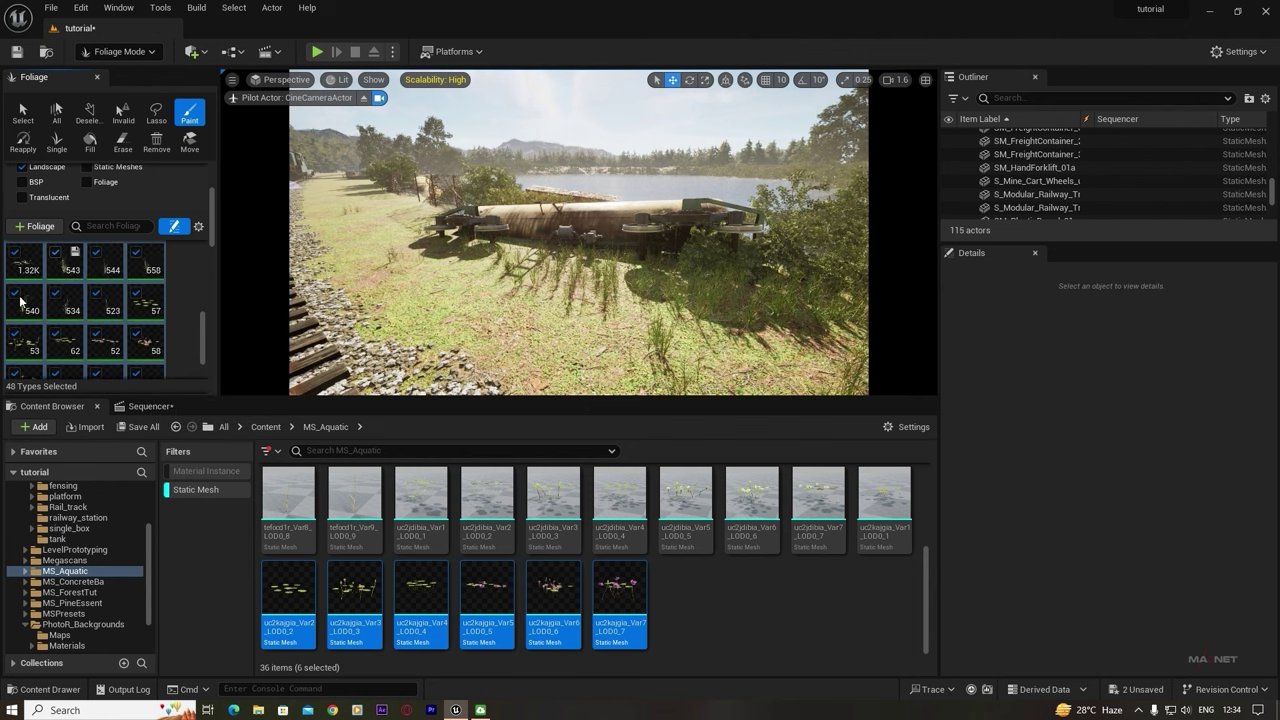
{"action": "left_click", "coordinate": [15, 298], "text": "shift"}
{"action": "left_click_drag", "start_coordinate": [209, 216], "coordinate": [208, 142]}
{"action": "left_click", "coordinate": [95, 267]}
{"action": "right_click_drag", "start_coordinate": [529, 214], "coordinate": [400, 260]}
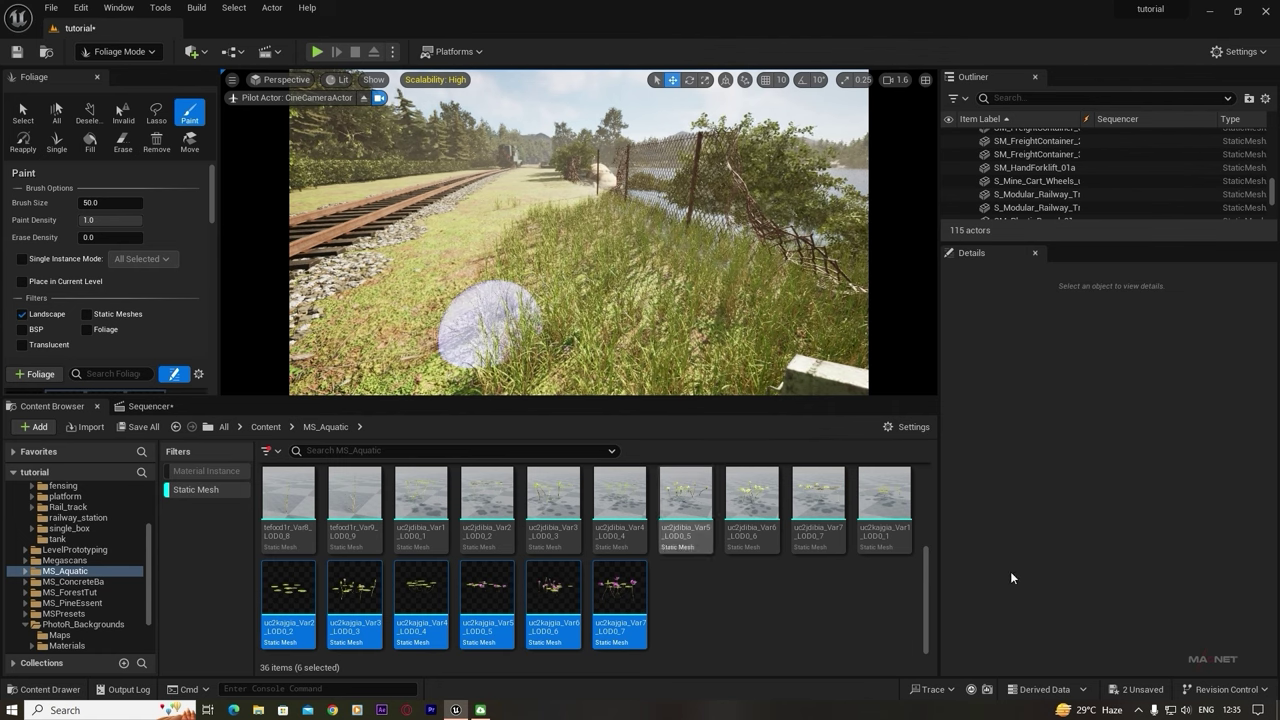
- Remove the static mesh filter and open the Swamp_Grass_00_inst material instance from the MS_Aquatic 3D_Plants folder
{"action": "left_click_drag", "start_coordinate": [926, 593], "coordinate": [910, 460]}
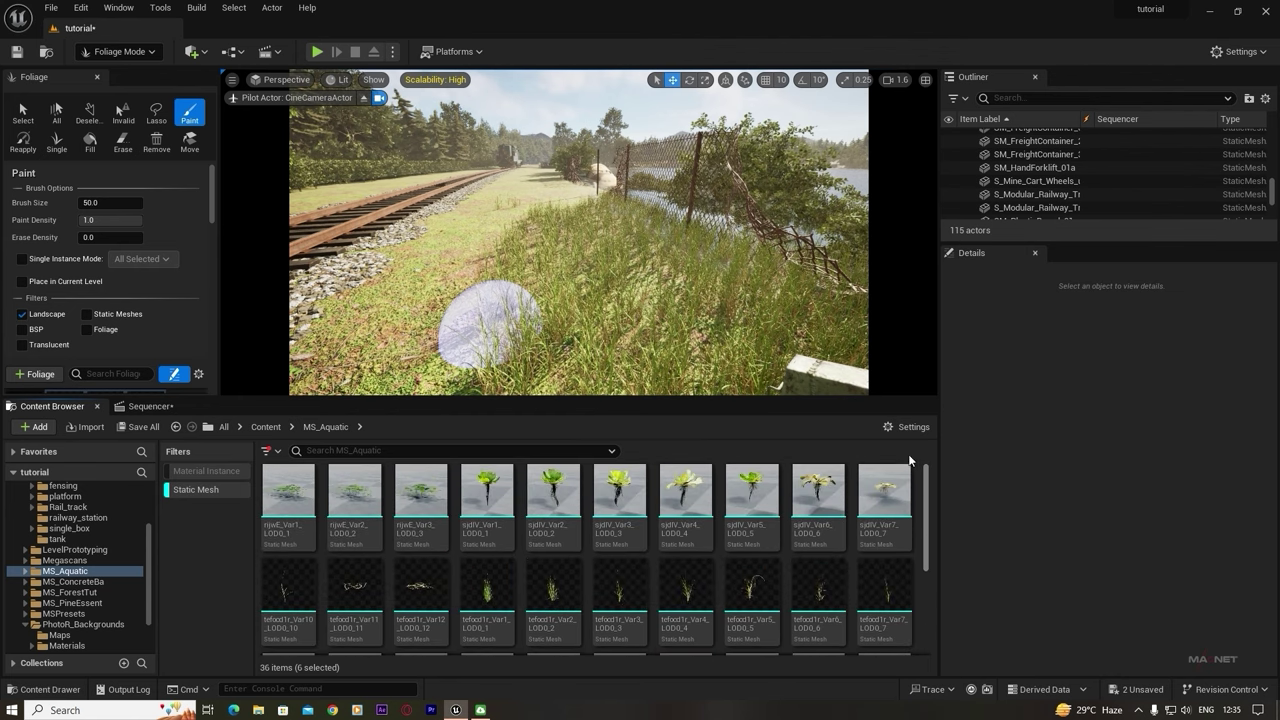
{"action": "left_click", "coordinate": [205, 490]}
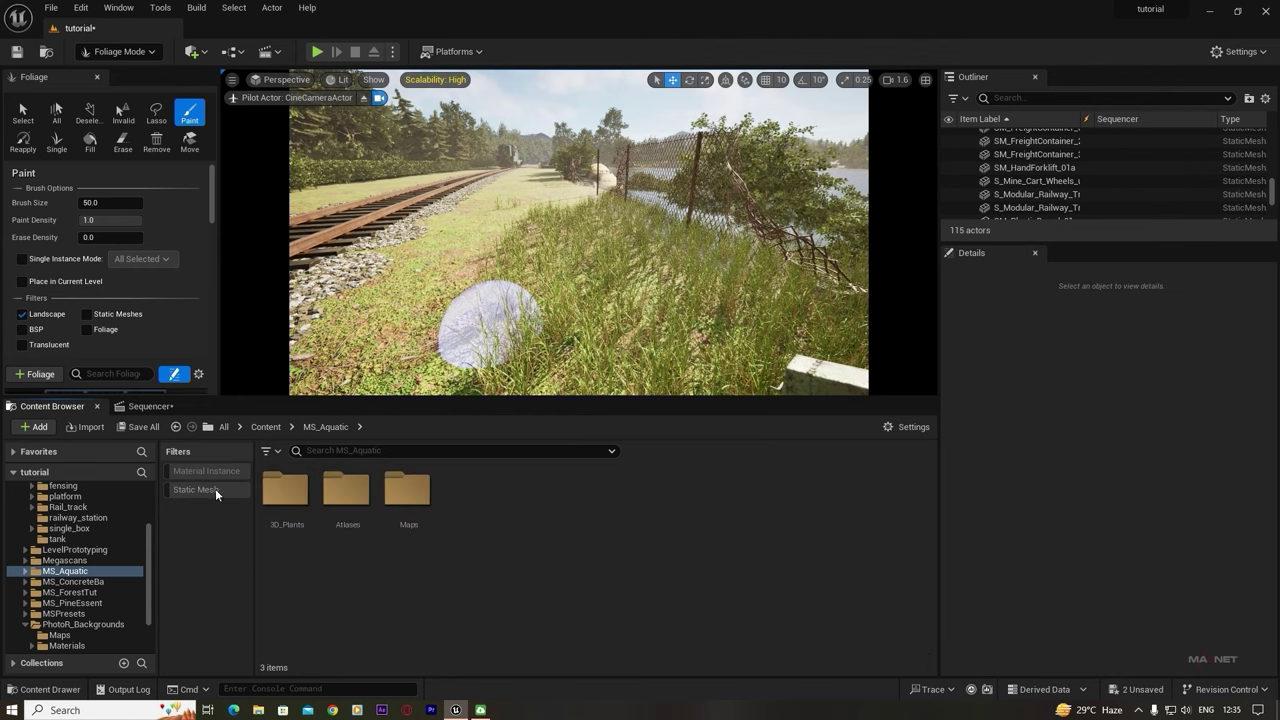
{"action": "double_click", "coordinate": [285, 490]}
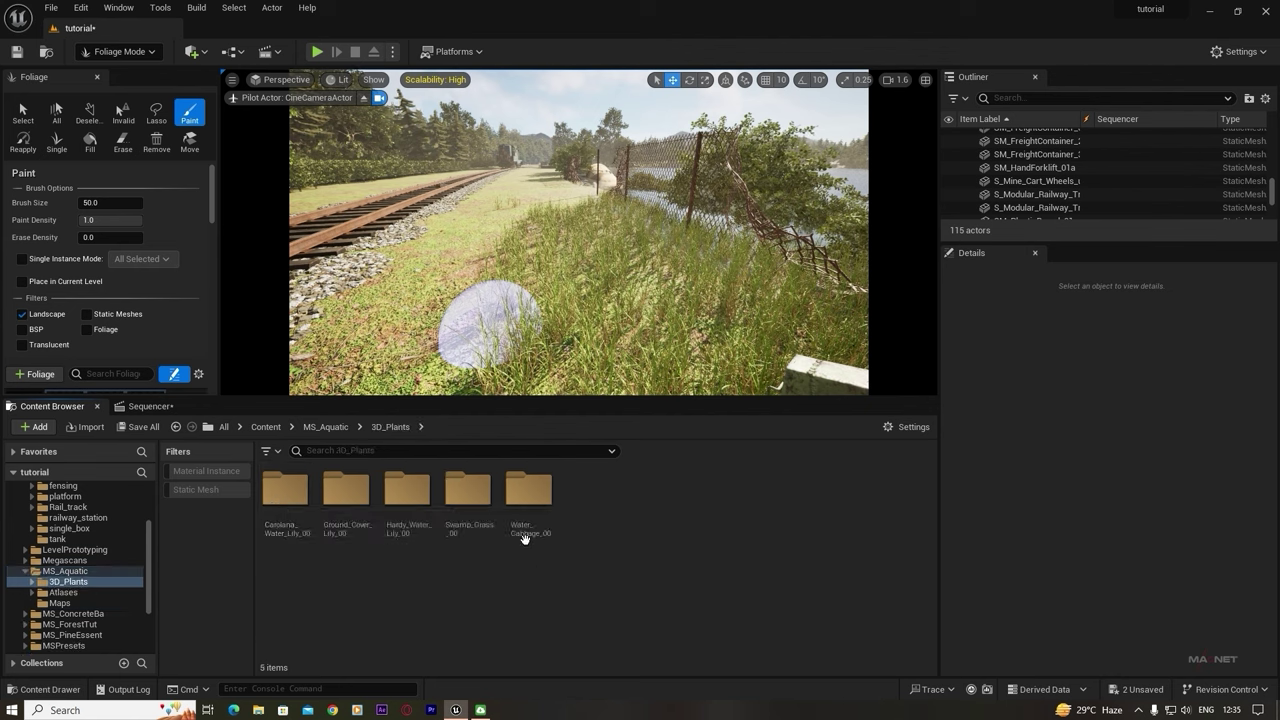
{"action": "double_click", "coordinate": [462, 520]}
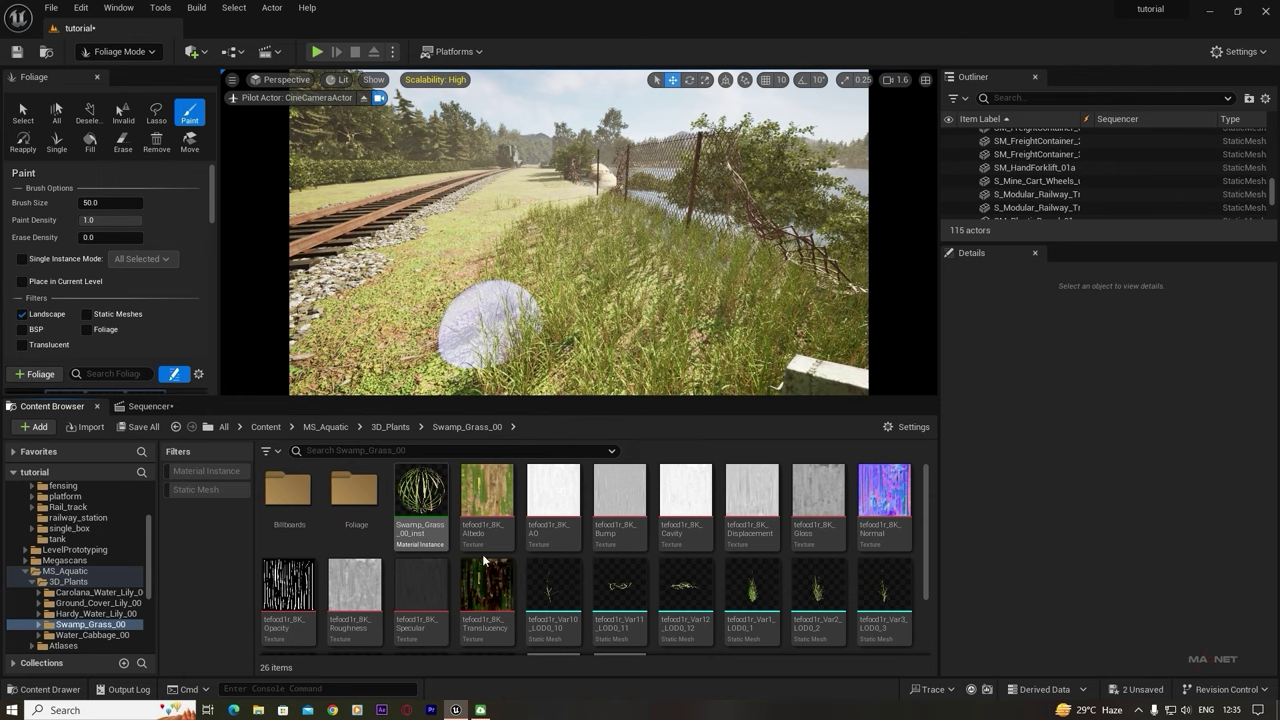
{"action": "double_click", "coordinate": [431, 498]}
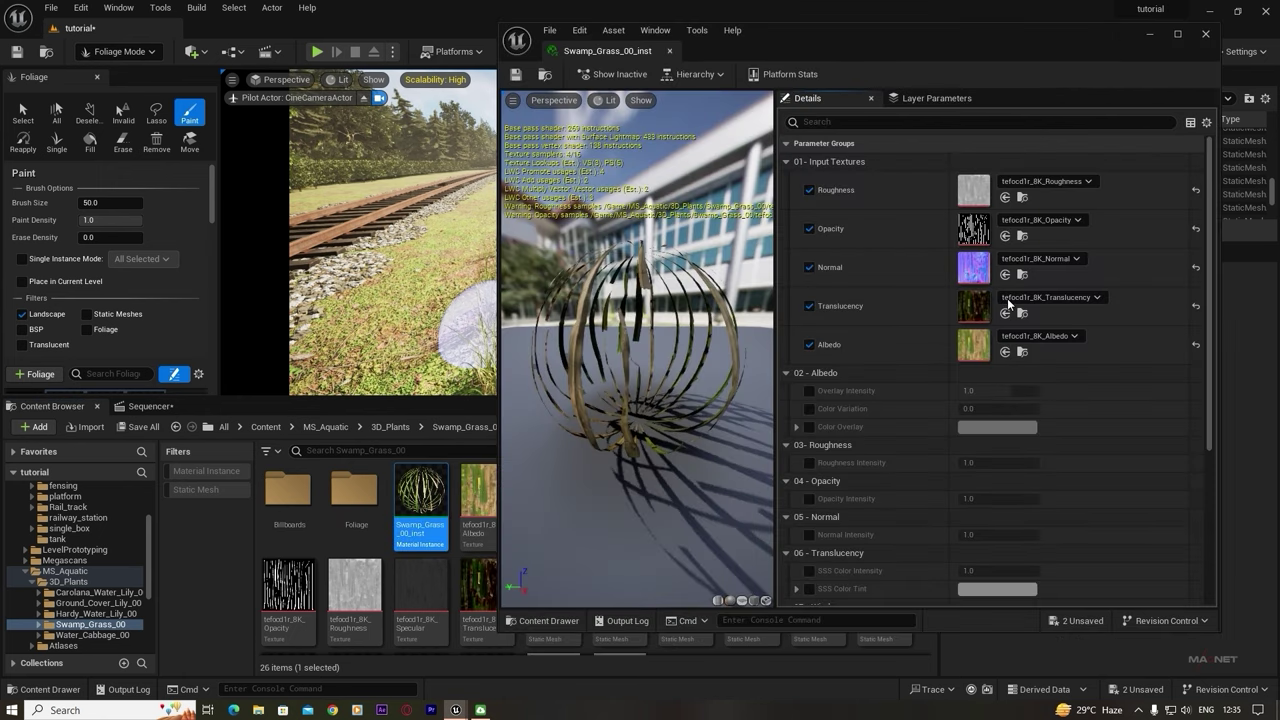
- Override EnableGrassWind and turn it on in the swamp grass material instance, save it and close its editor
{"action": "left_click", "coordinate": [835, 121]}
{"action": "type", "text": "wind"}
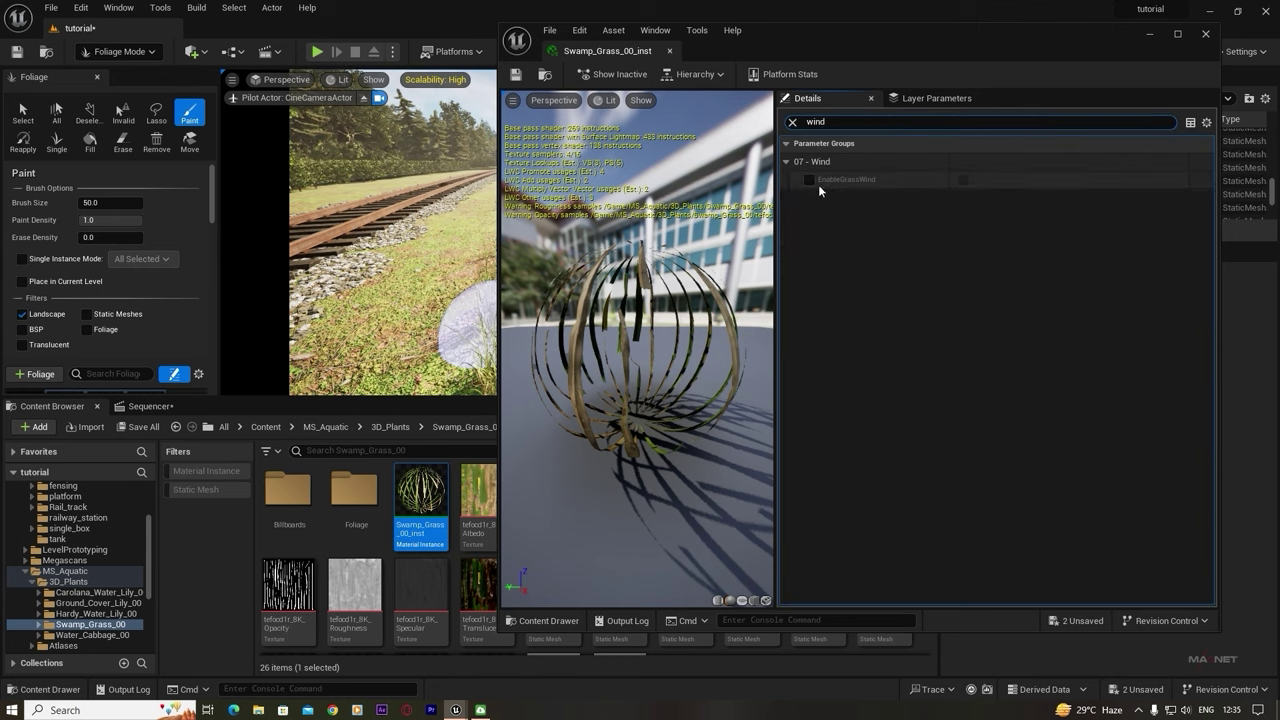
{"action": "left_click", "coordinate": [815, 180]}
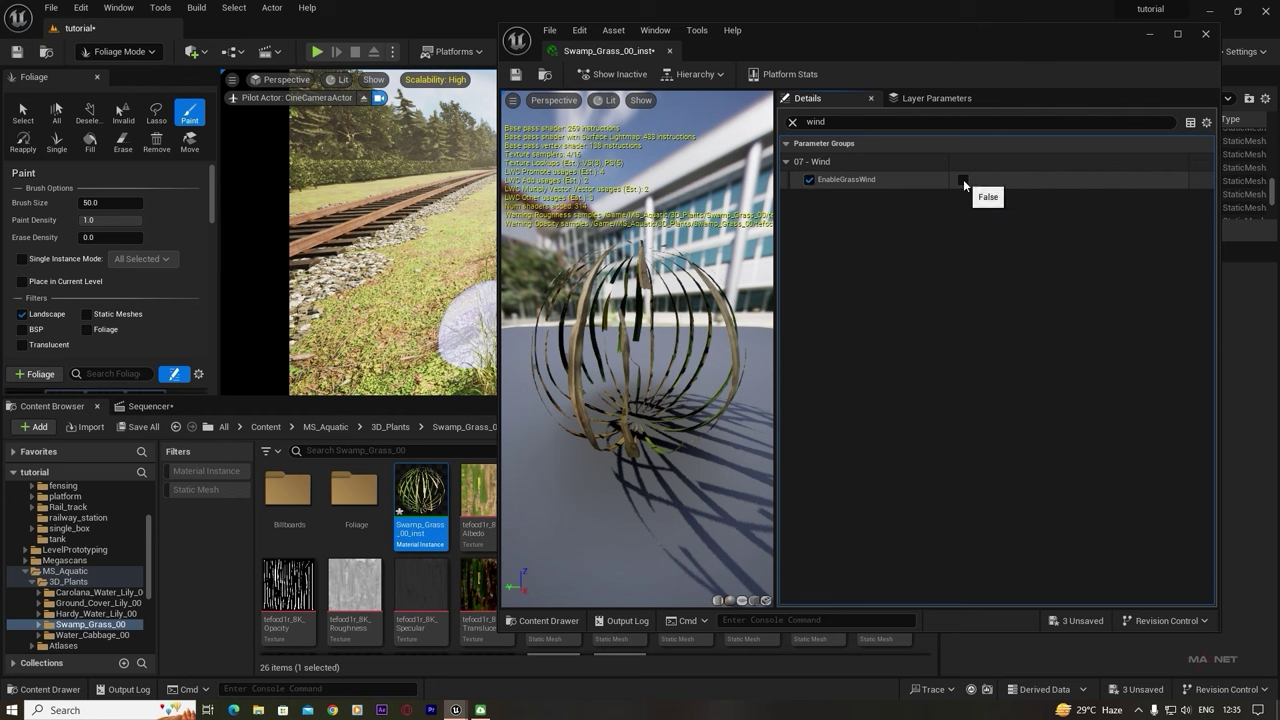
{"action": "left_click", "coordinate": [963, 179]}
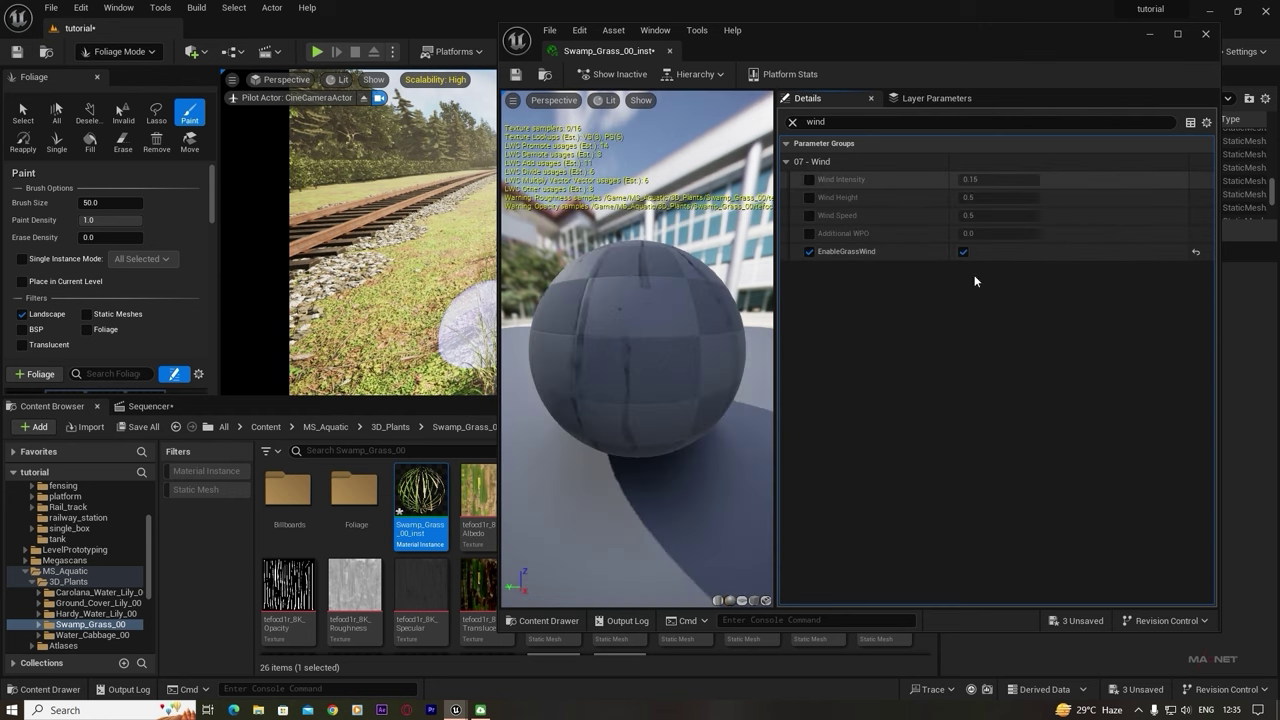
{"action": "left_click", "coordinate": [517, 76]}
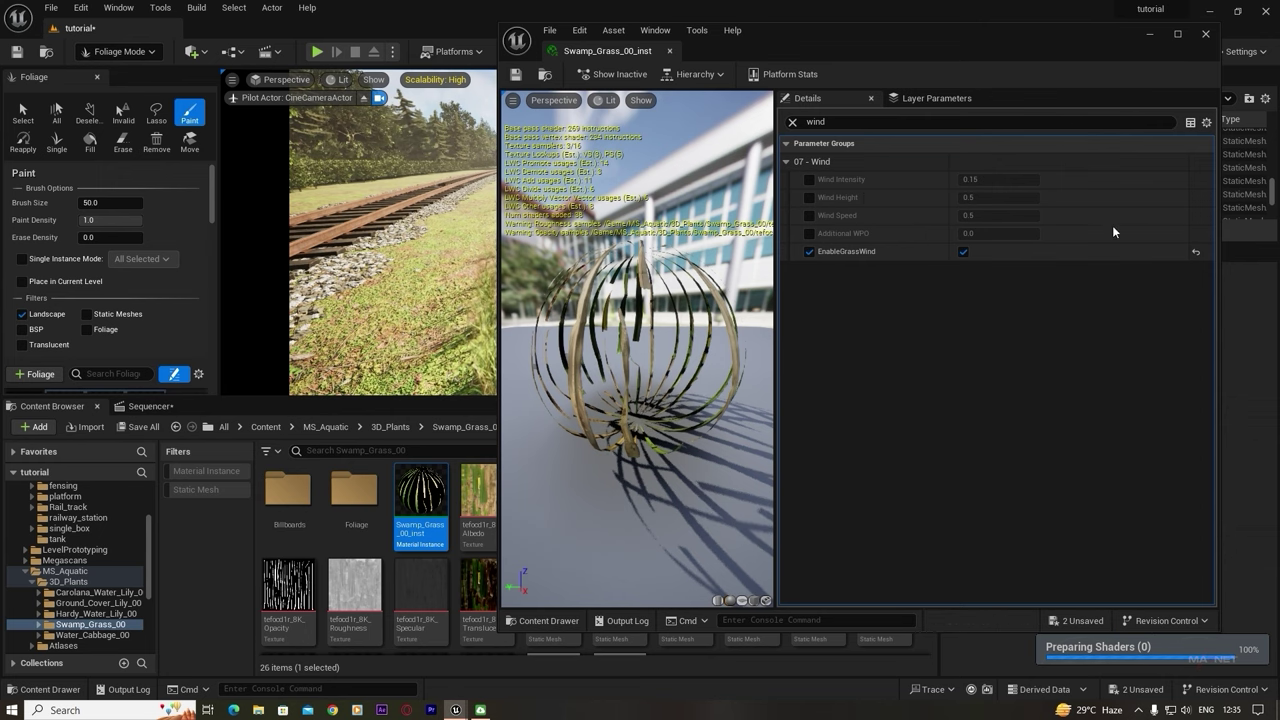
{"action": "left_click", "coordinate": [1206, 36]}
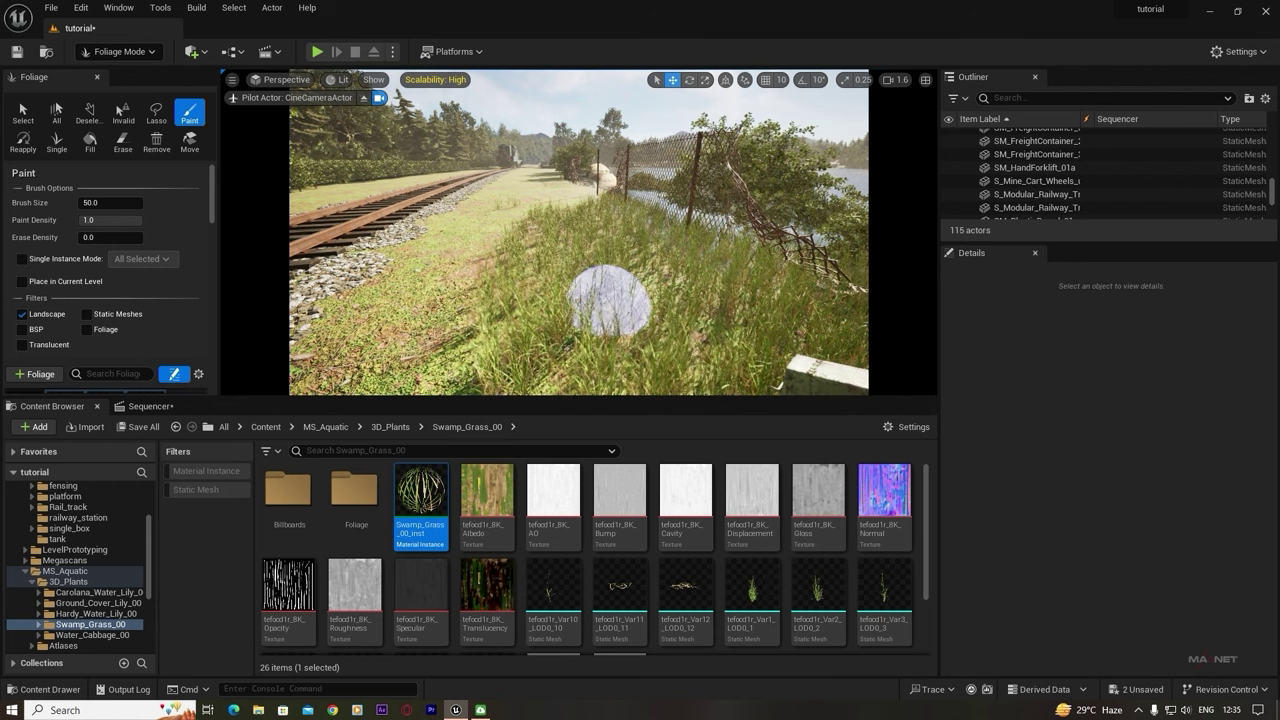
{"action": "right_click_drag", "start_coordinate": [608, 300], "coordinate": [510, 300]}
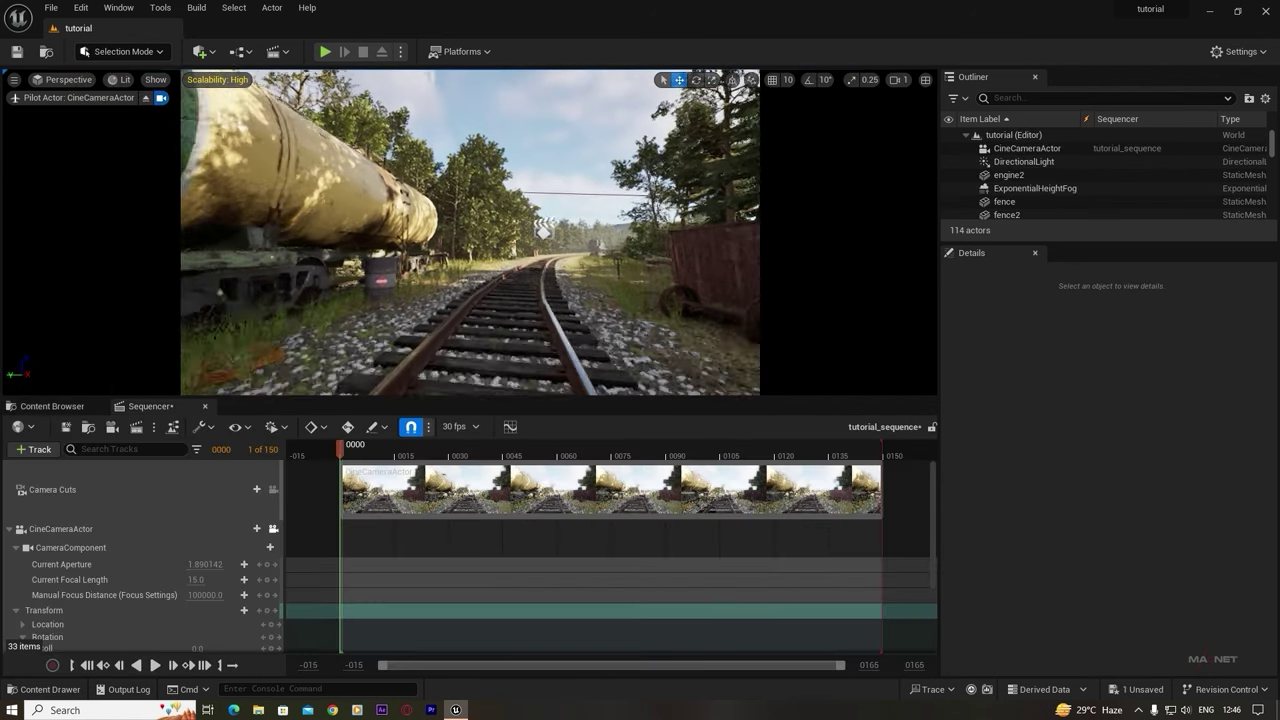
{"action": "right_click_drag", "start_coordinate": [571, 237], "coordinate": [650, 240]}
{"action": "key", "text": "a"}
{"action": "key", "text": "d"}
{"action": "key", "text": "d"}
{"action": "key", "text": "w"}
{"action": "key", "text": "a"}
- In Quixel Bridge, select Yellow Archangel together with Fern among the local Megascans plants for adding to the project
{"action": "left_click", "coordinate": [52, 406]}
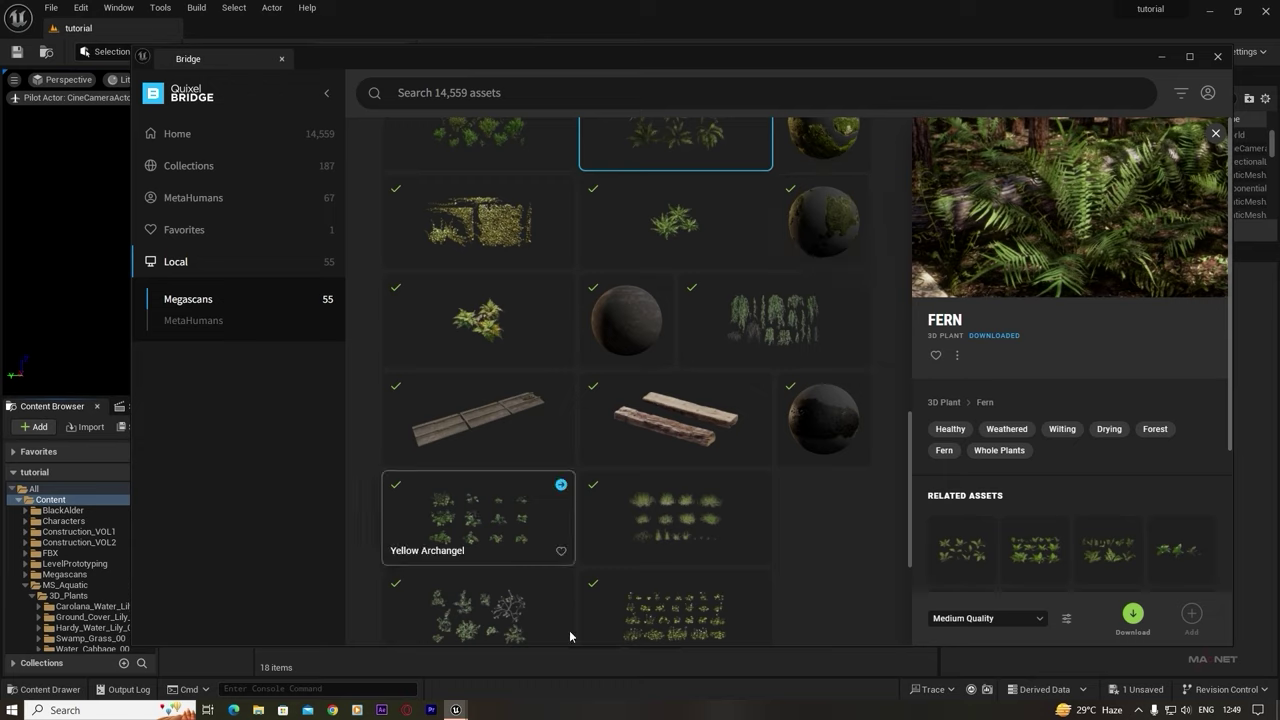
{"action": "left_click", "coordinate": [480, 520], "text": "ctrl"}
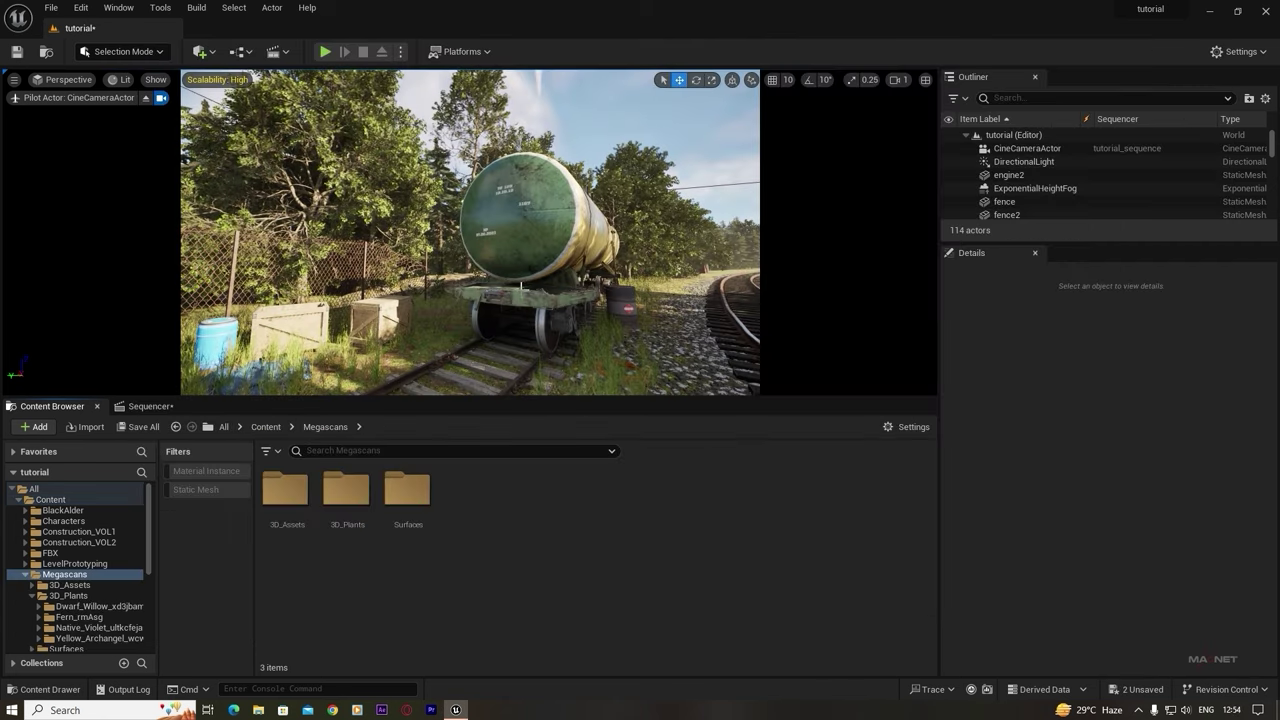
- Check the Dwarf Willow folder under Megascans 3D_Plants and open the Fern_rmAsg folder
{"action": "right_click_drag", "start_coordinate": [470, 232], "coordinate": [560, 240]}
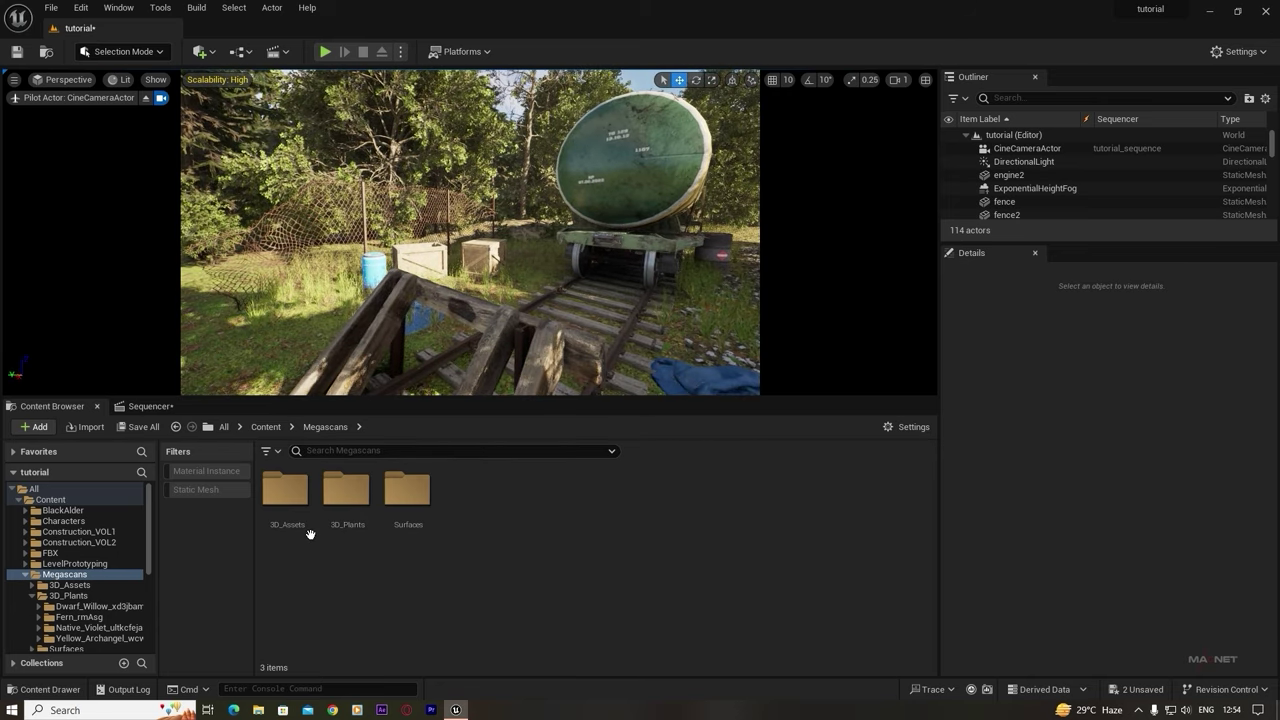
{"action": "double_click", "coordinate": [345, 494]}
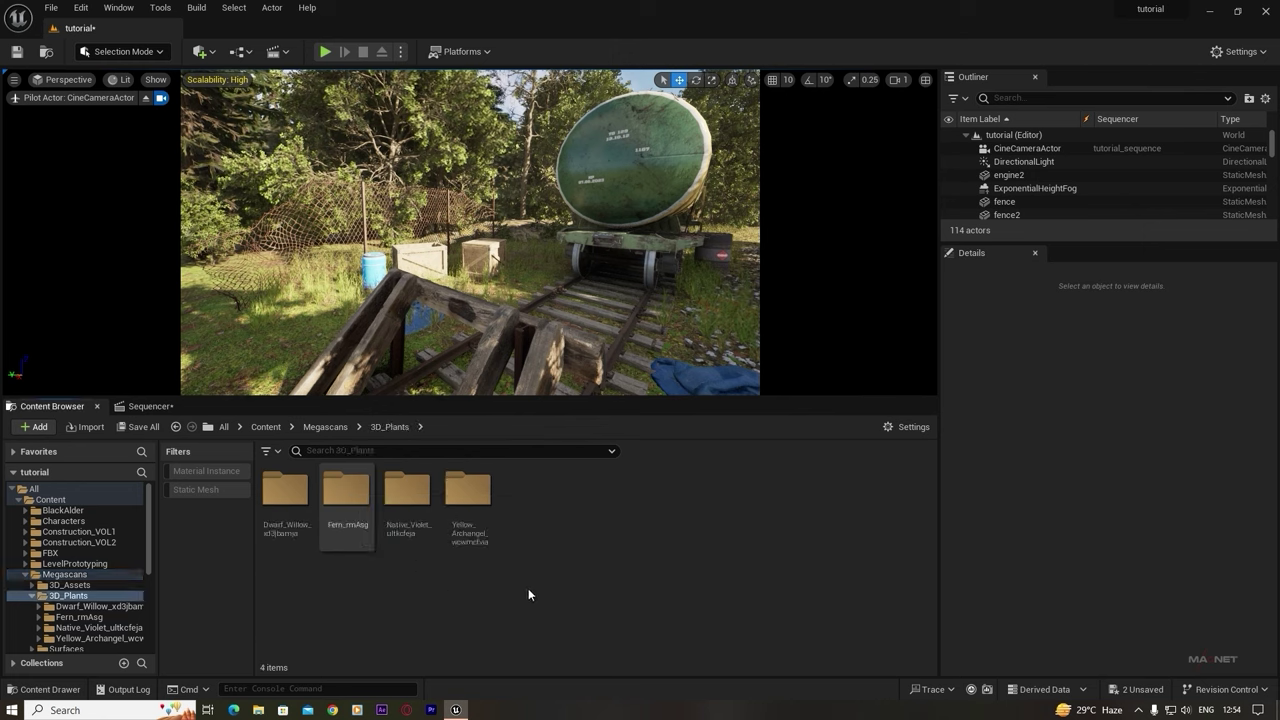
{"action": "double_click", "coordinate": [281, 488]}
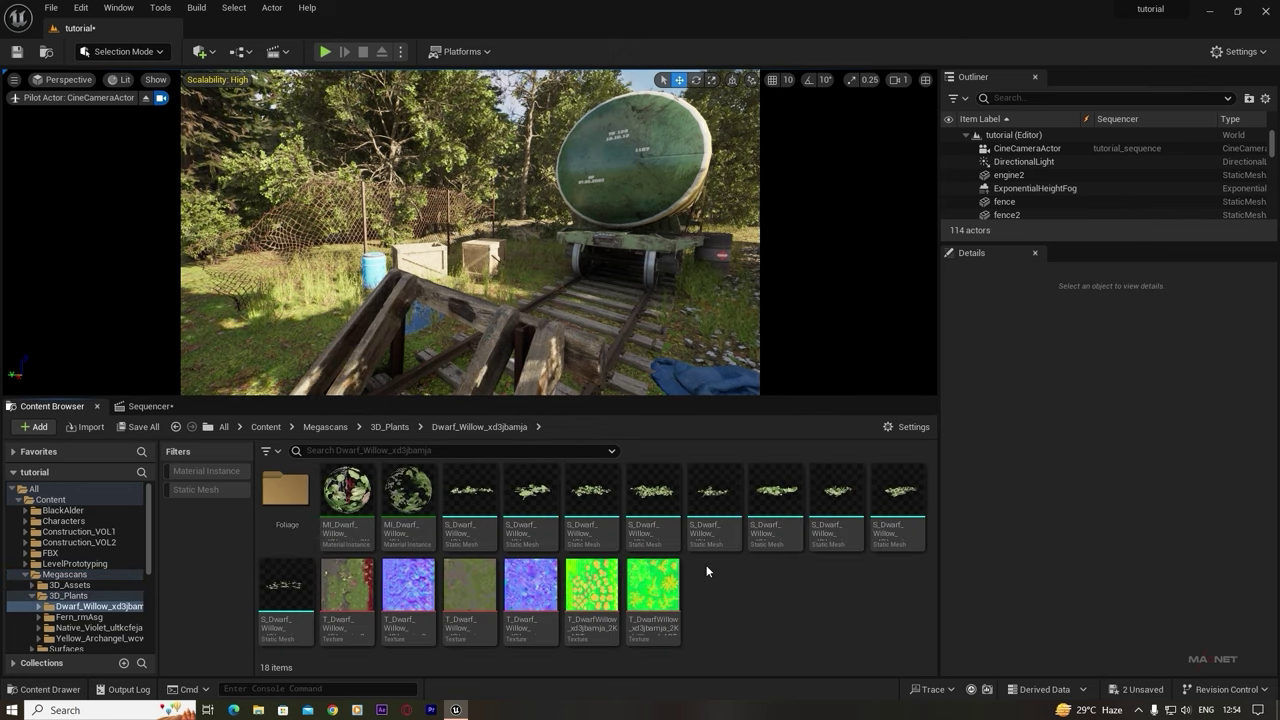
{"action": "key", "text": "alt+Left"}
{"action": "double_click", "coordinate": [348, 492]}
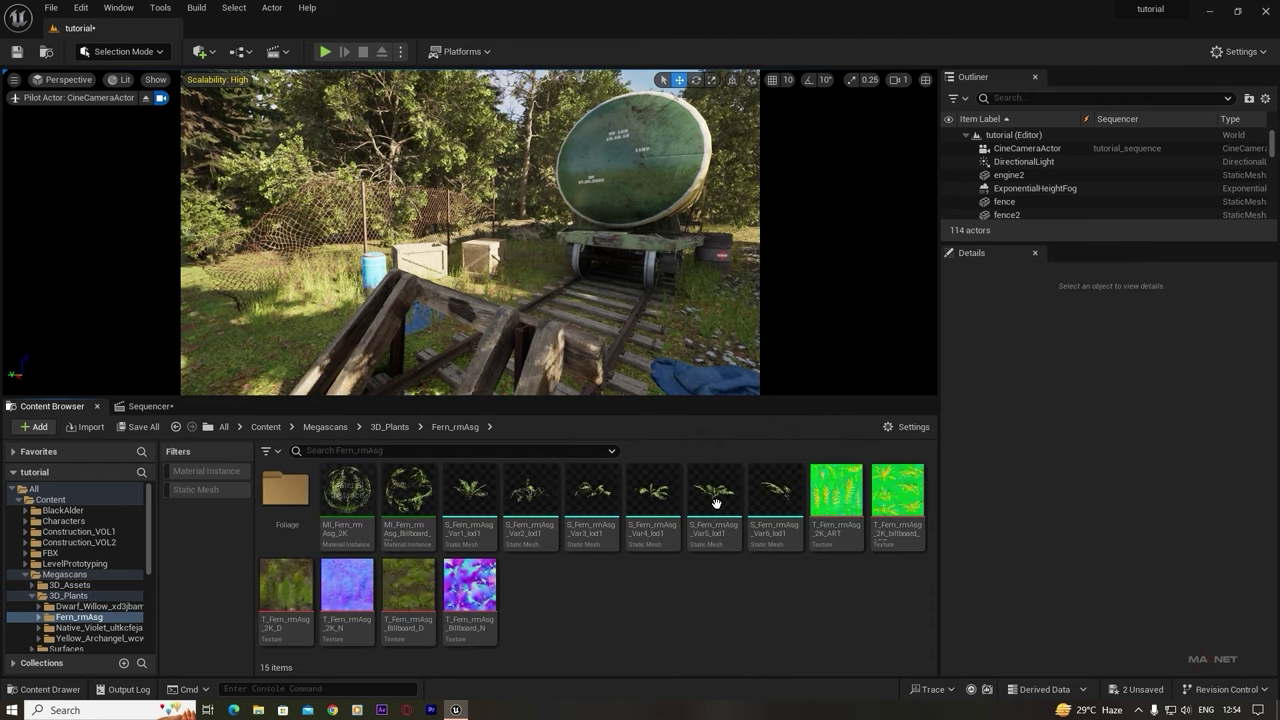
- Switch to Foliage mode and enable Nanite on the six Fern_rmAsg static meshes, Var1 to Var6
{"action": "left_click", "coordinate": [116, 48]}
{"action": "left_click", "coordinate": [134, 110]}
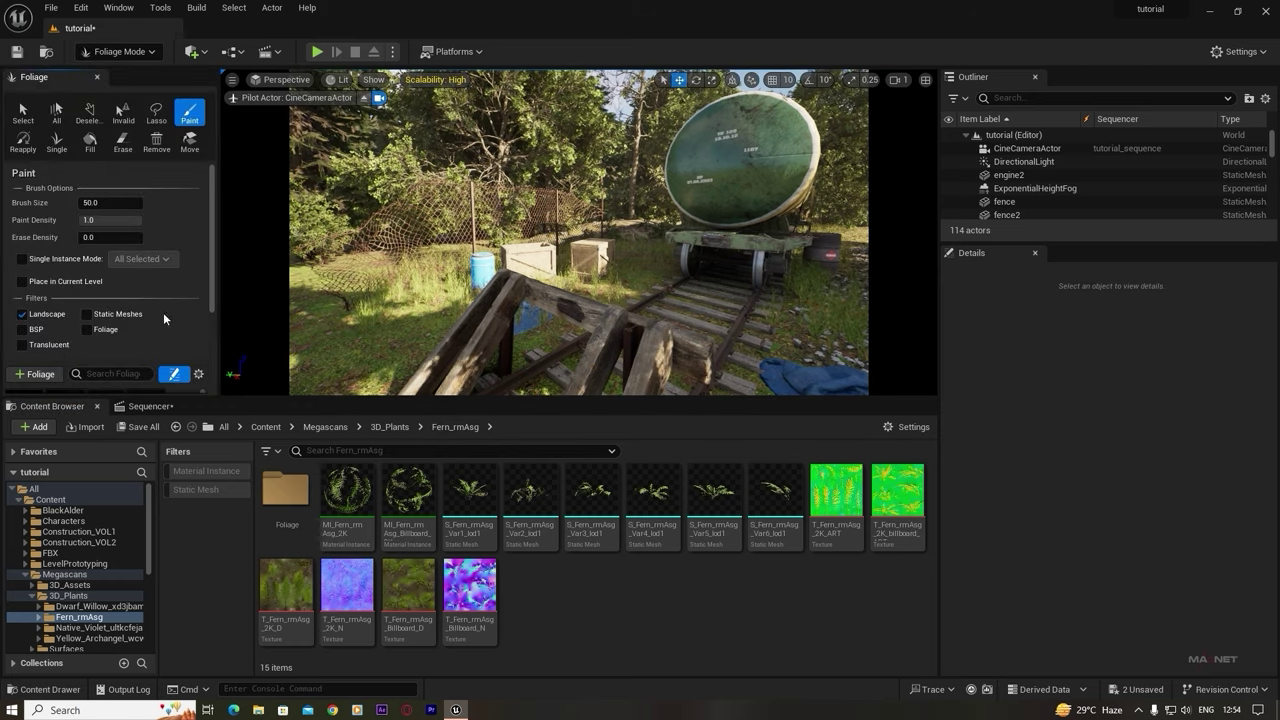
{"action": "left_click", "coordinate": [470, 492]}
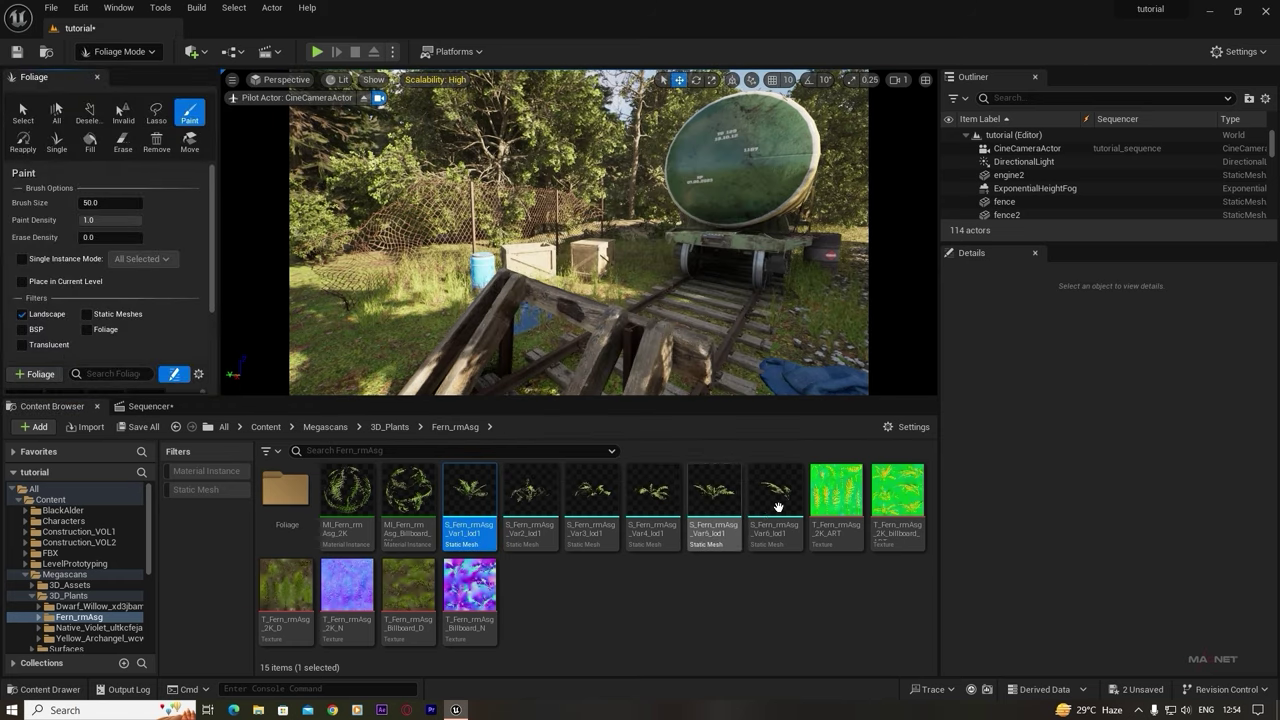
{"action": "left_click", "coordinate": [772, 495], "text": "shift"}
{"action": "right_click", "coordinate": [472, 495]}
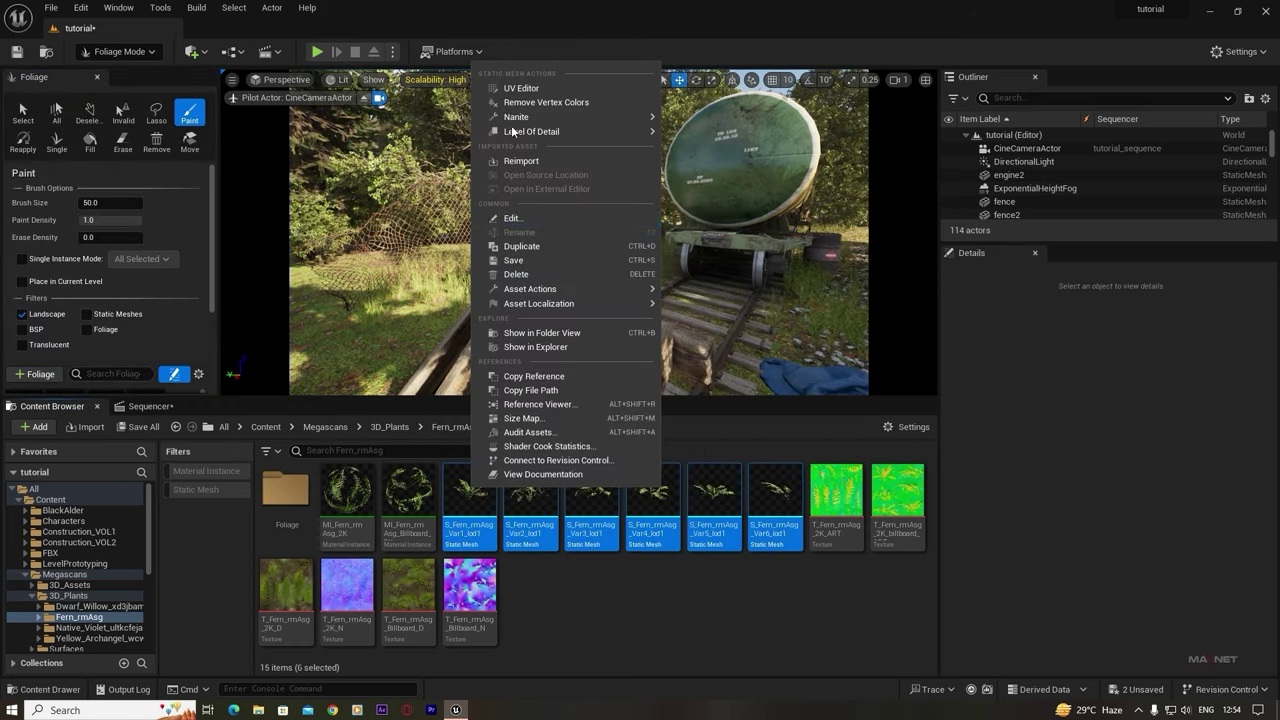
{"action": "mouse_move", "coordinate": [530, 119]}
{"action": "left_click", "coordinate": [736, 148]}
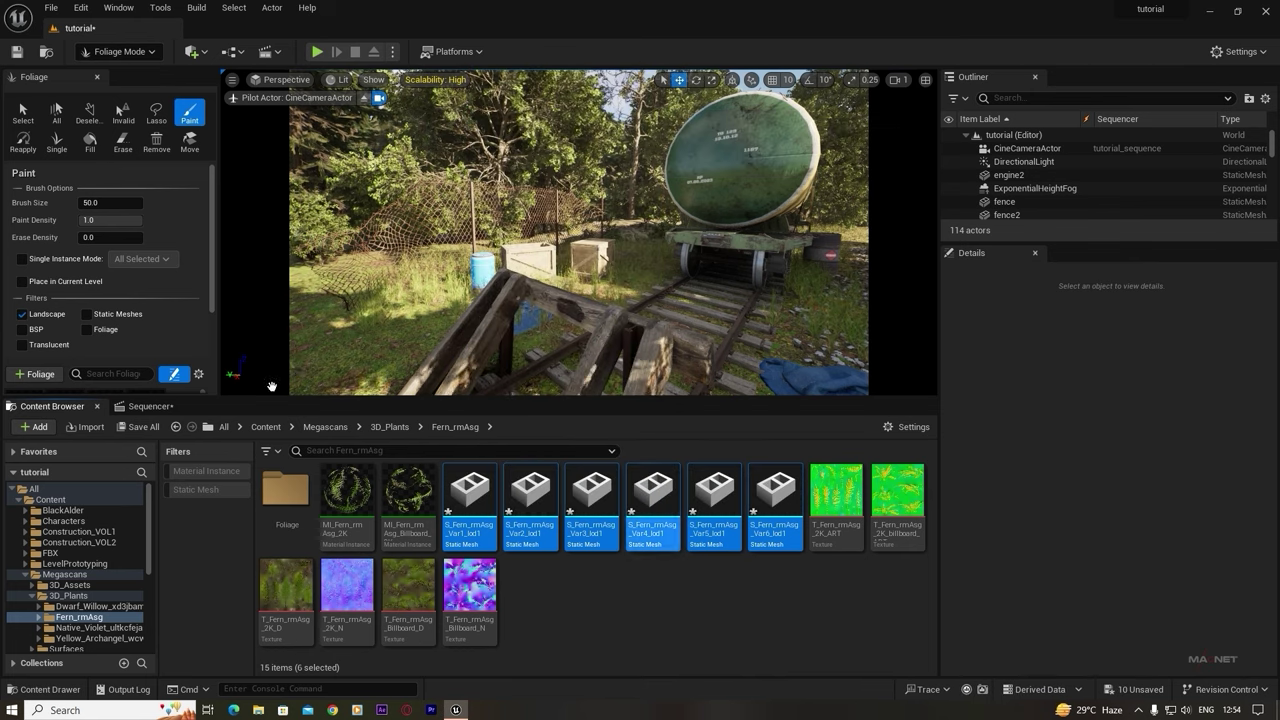
- Activate the six Fern_rmAsg foliage types and paint ferns on the grass around the damaged chain-link fence
{"action": "left_click_drag", "start_coordinate": [210, 175], "coordinate": [218, 270]}
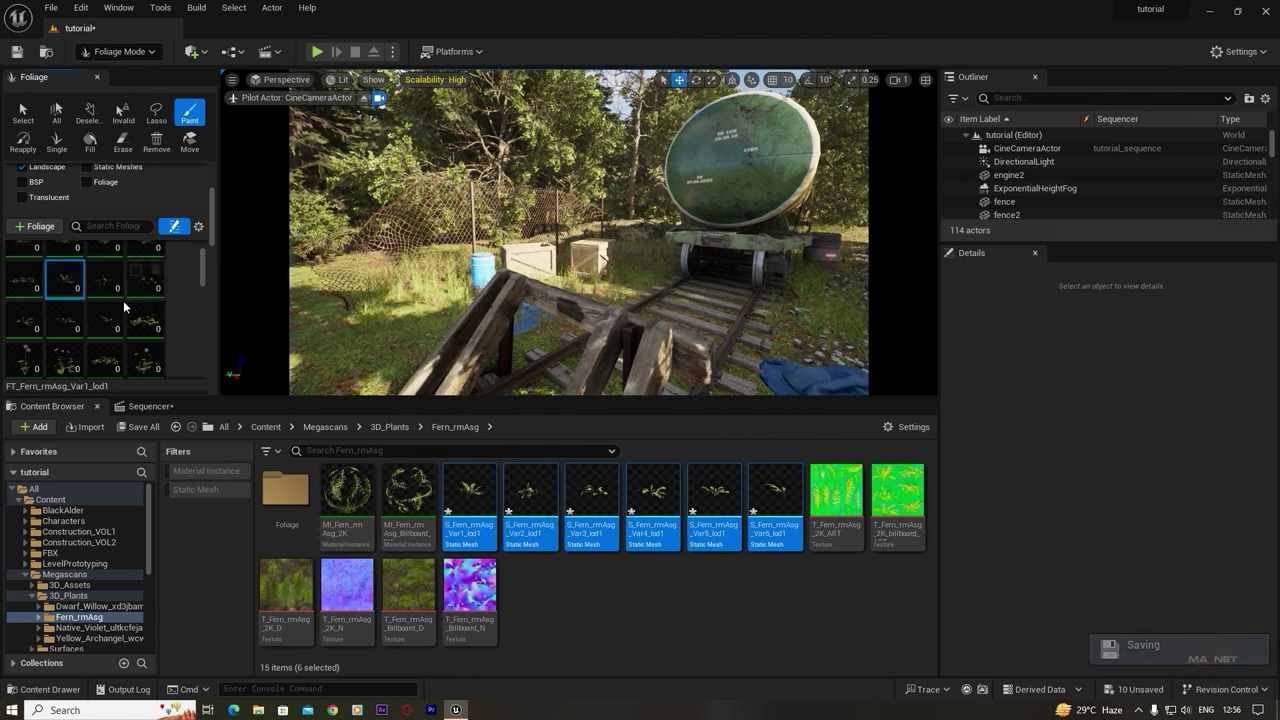
{"action": "left_click", "coordinate": [107, 329], "text": "shift"}
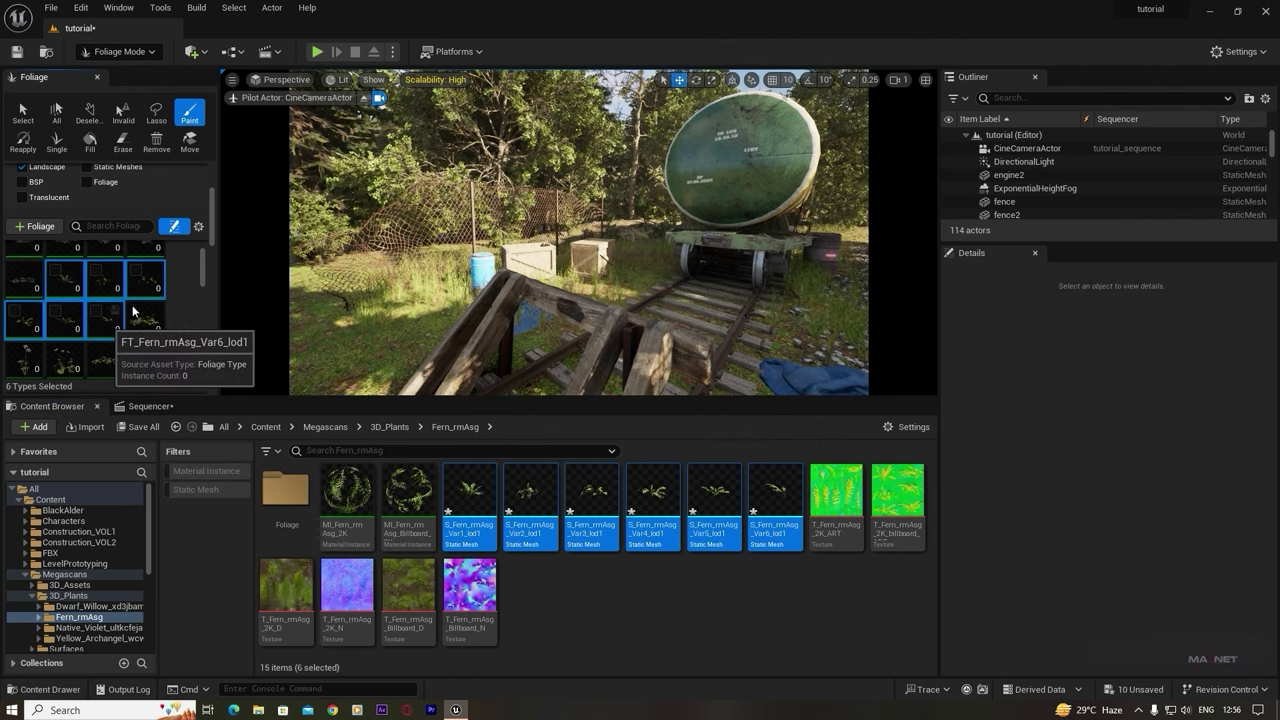
{"action": "left_click", "coordinate": [55, 271]}
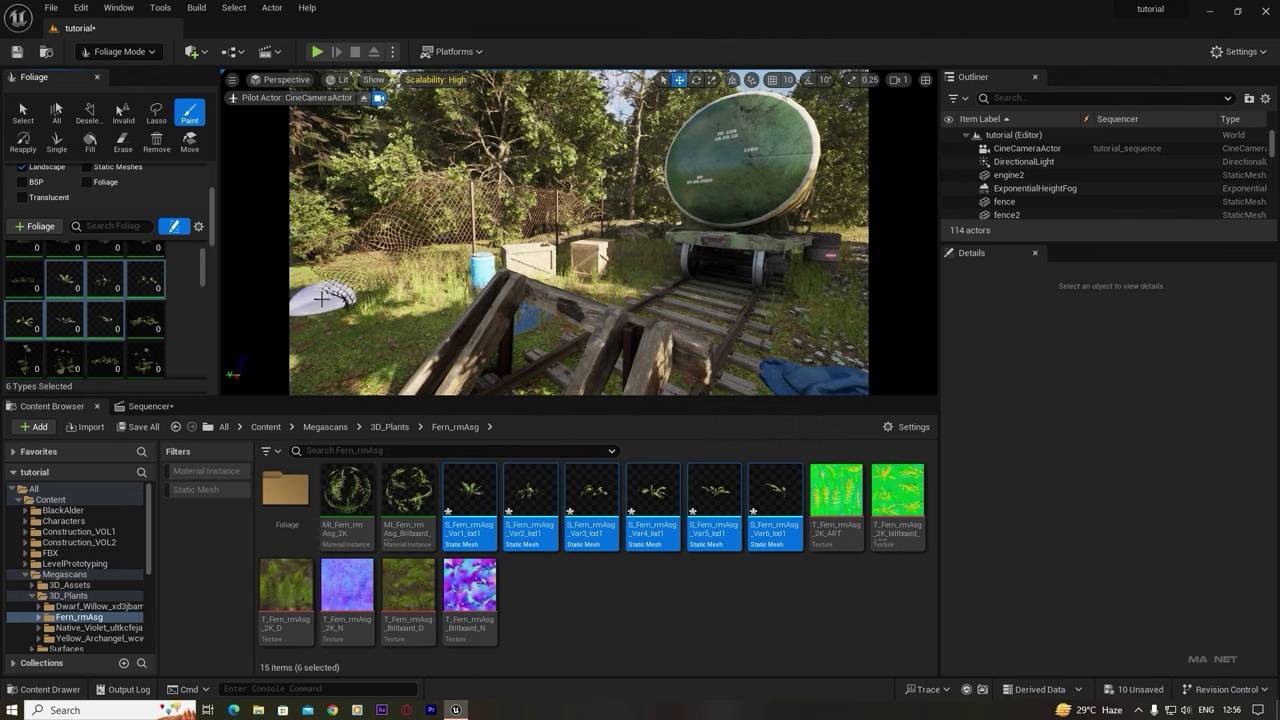
{"action": "left_click", "coordinate": [328, 270]}
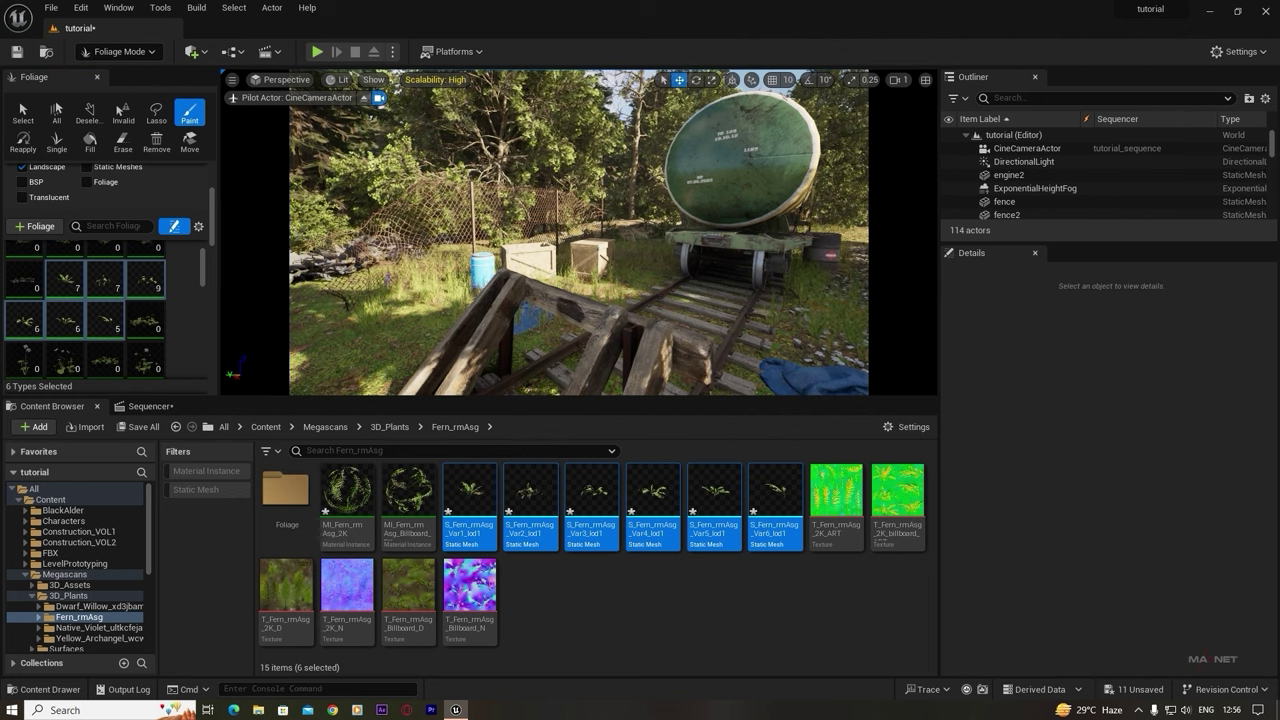
{"action": "left_click_drag", "start_coordinate": [388, 280], "coordinate": [419, 263]}
{"action": "mouse_move", "coordinate": [419, 263]}
{"action": "right_mouse_down"}
{"action": "mouse_move", "coordinate": [386, 263]}
{"action": "mouse_move", "coordinate": [400, 280]}
{"action": "mouse_move", "coordinate": [356, 270]}
{"action": "mouse_move", "coordinate": [330, 284]}
{"action": "mouse_move", "coordinate": [372, 300]}
{"action": "mouse_move", "coordinate": [432, 400]}
{"action": "right_mouse_up"}
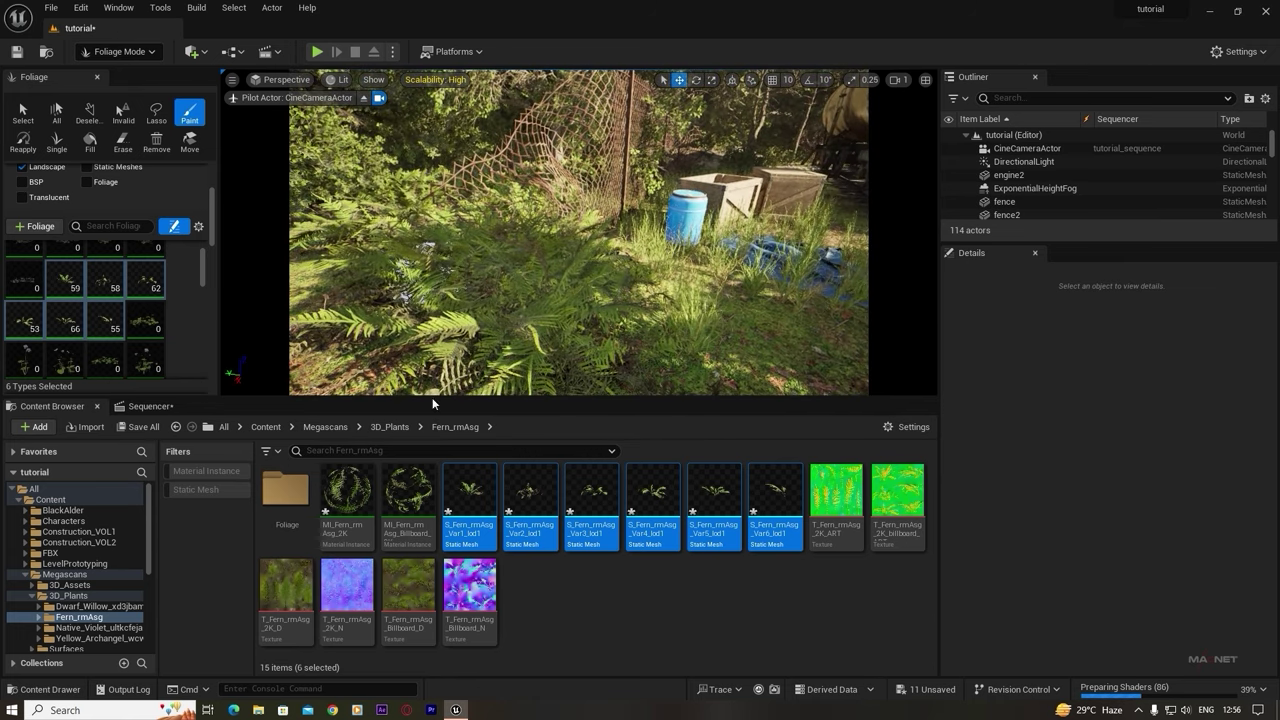
- Override EnableGrassWind and turn it on in the MI_Fern_rmAsg_2K material instance, save it and close its editor
{"action": "double_click", "coordinate": [350, 495]}
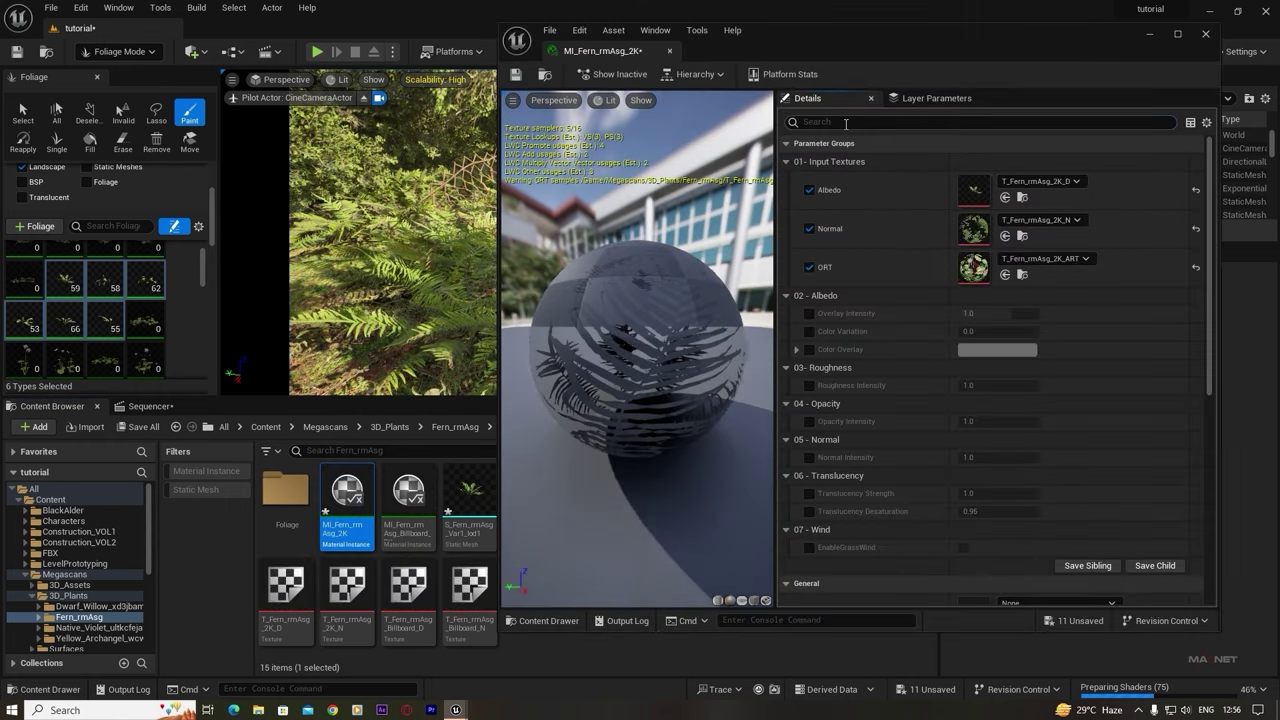
{"action": "left_click", "coordinate": [862, 116]}
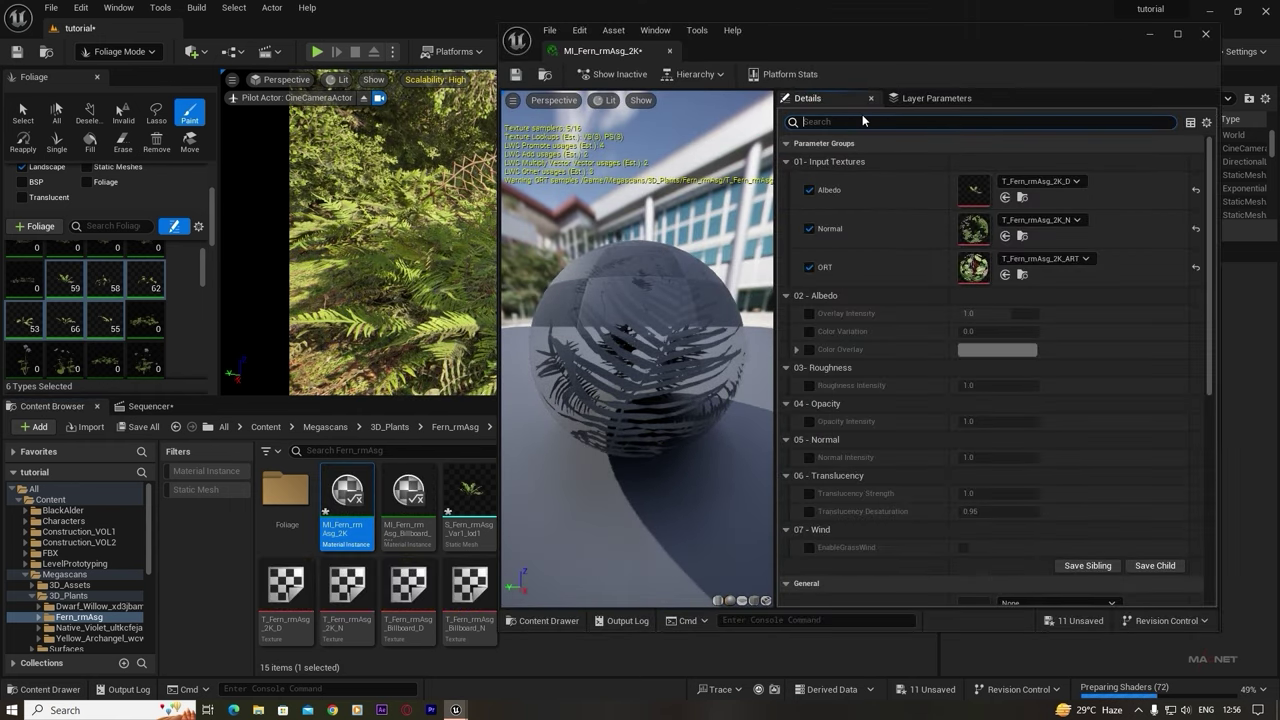
{"action": "type", "text": "wind"}
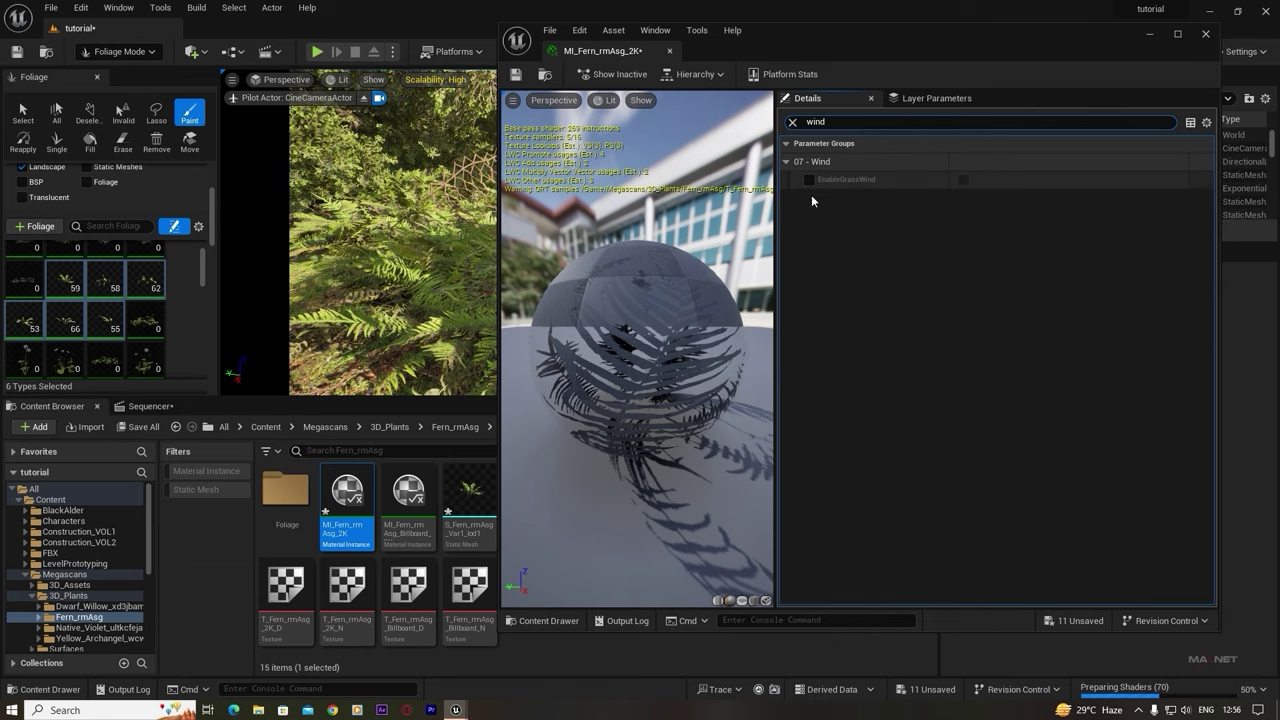
{"action": "left_click", "coordinate": [810, 179]}
{"action": "left_click", "coordinate": [963, 180]}
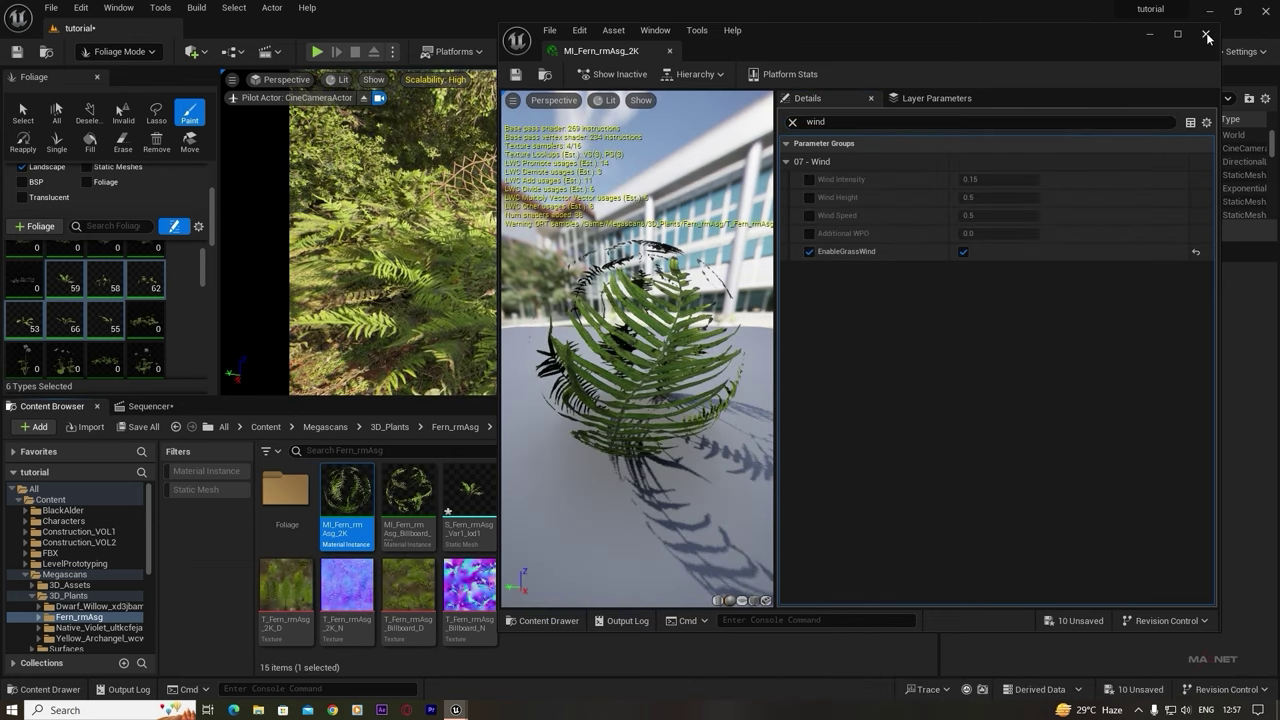
{"action": "left_click", "coordinate": [1205, 34]}
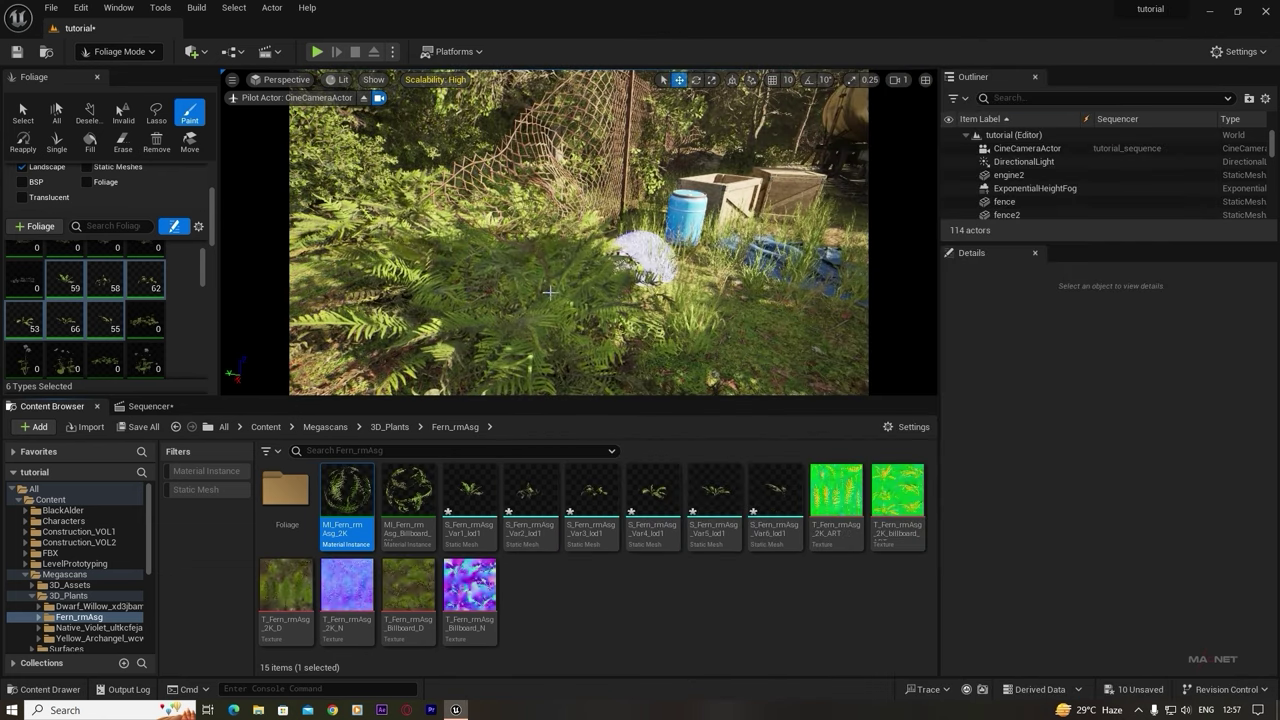
- Paint more ferns along the fence, beside the tank wagon and around the red container, undoing the last stroke
{"action": "left_click_drag", "start_coordinate": [425, 252], "coordinate": [352, 296]}
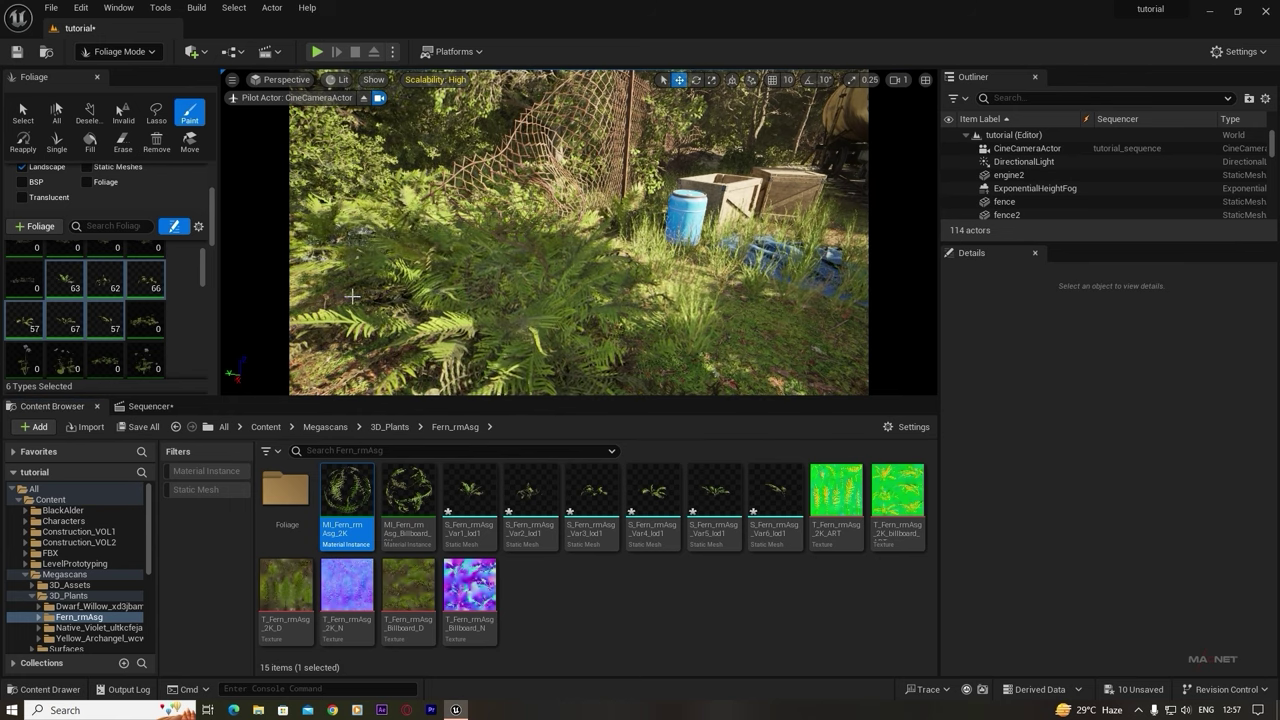
{"action": "right_click_drag", "start_coordinate": [530, 336], "coordinate": [400, 380]}
{"action": "left_click_drag", "start_coordinate": [400, 380], "coordinate": [651, 277]}
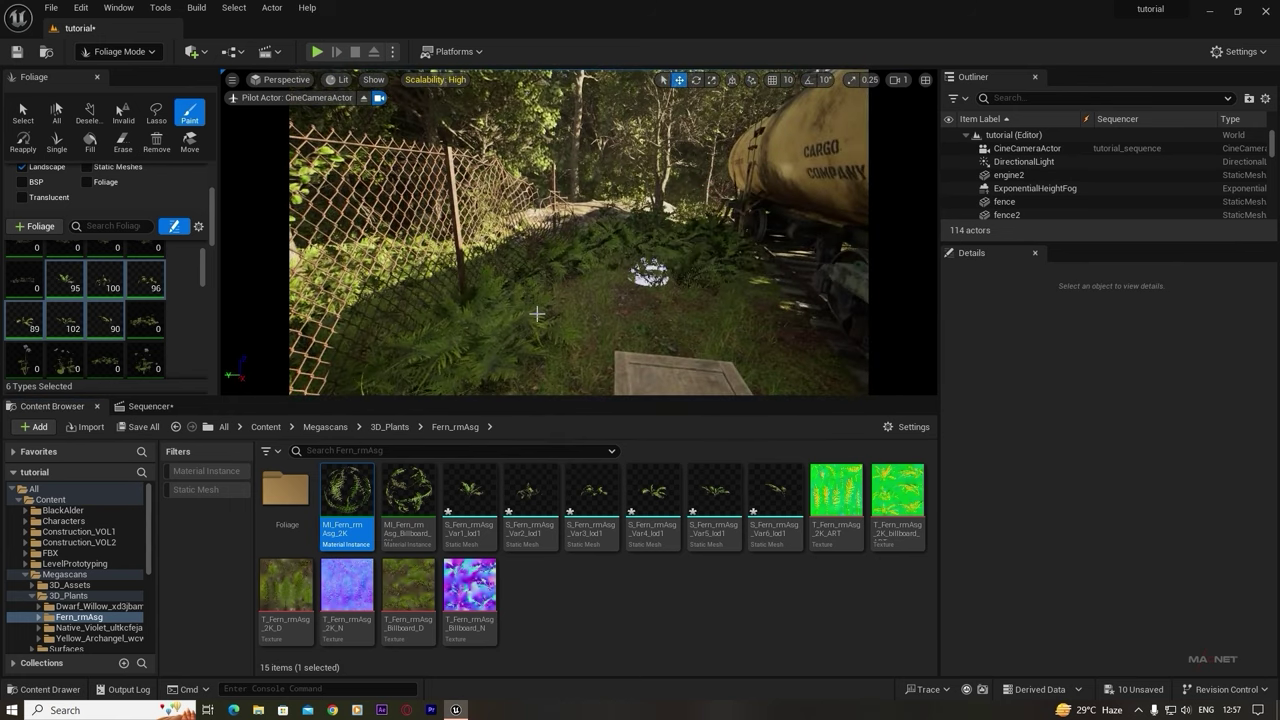
{"action": "right_click_drag", "start_coordinate": [651, 277], "coordinate": [774, 326]}
{"action": "left_click_drag", "start_coordinate": [774, 326], "coordinate": [735, 279]}
{"action": "right_click_drag", "start_coordinate": [735, 279], "coordinate": [800, 310]}
{"action": "left_click_drag", "start_coordinate": [548, 228], "coordinate": [624, 254]}
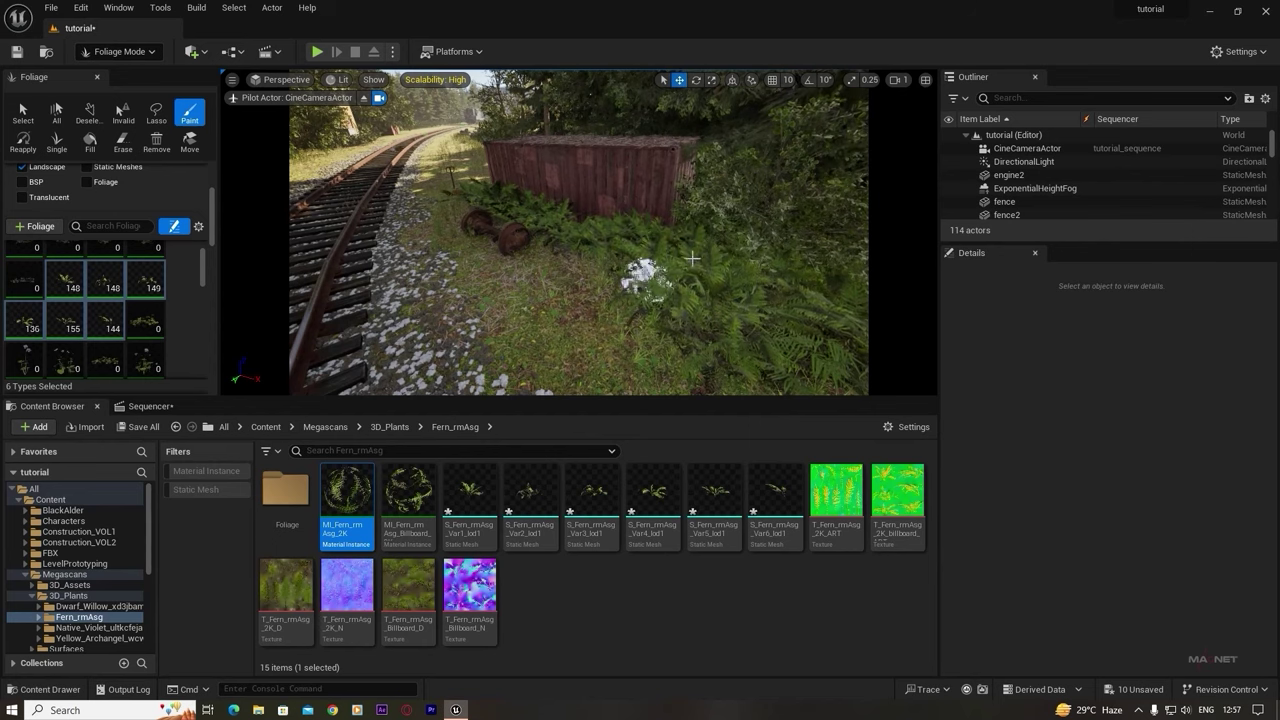
{"action": "key", "text": "ctrl+z"}
{"action": "mouse_move", "coordinate": [614, 297]}
{"action": "right_mouse_down"}
{"action": "mouse_move", "coordinate": [555, 220]}
{"action": "mouse_move", "coordinate": [400, 240]}
{"action": "mouse_move", "coordinate": [420, 340]}
{"action": "right_mouse_up"}
{"action": "right_click_drag", "start_coordinate": [513, 340], "coordinate": [485, 260]}
- Activate the four Native Violet foliage types for painting and deactivate the six fern types
{"action": "key", "text": "alt+Left"}
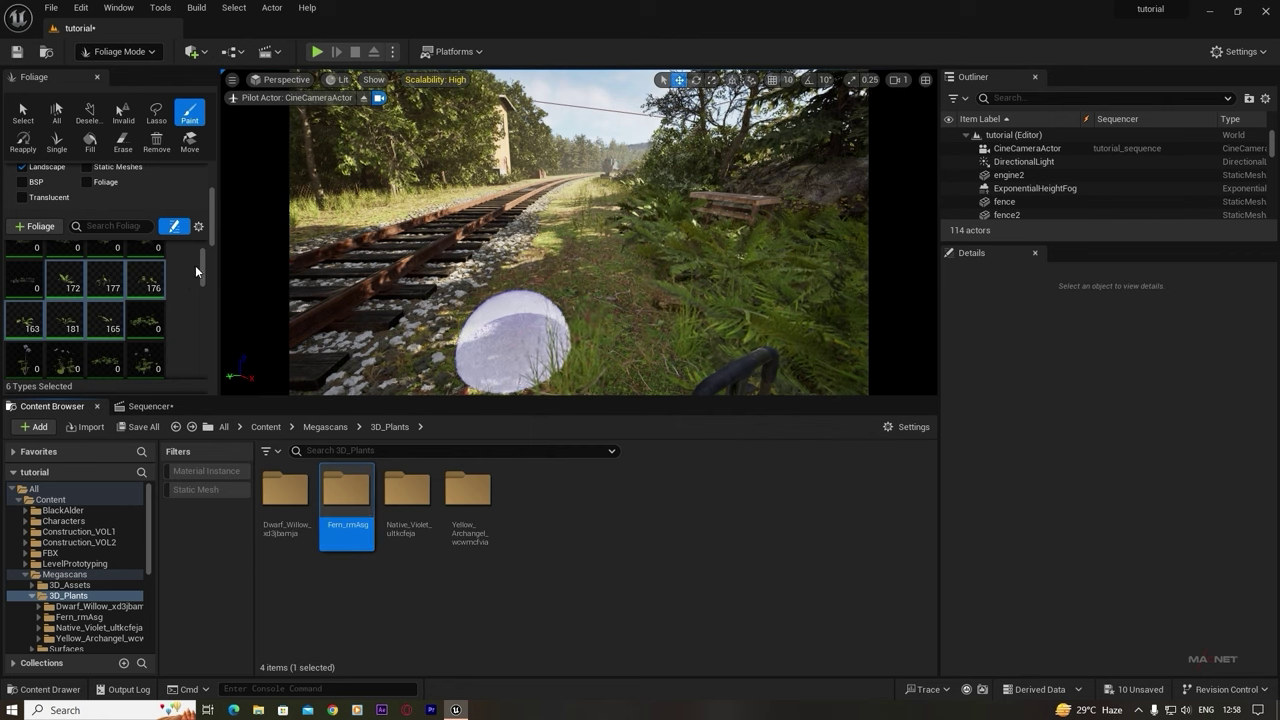
{"action": "left_click", "coordinate": [145, 322]}
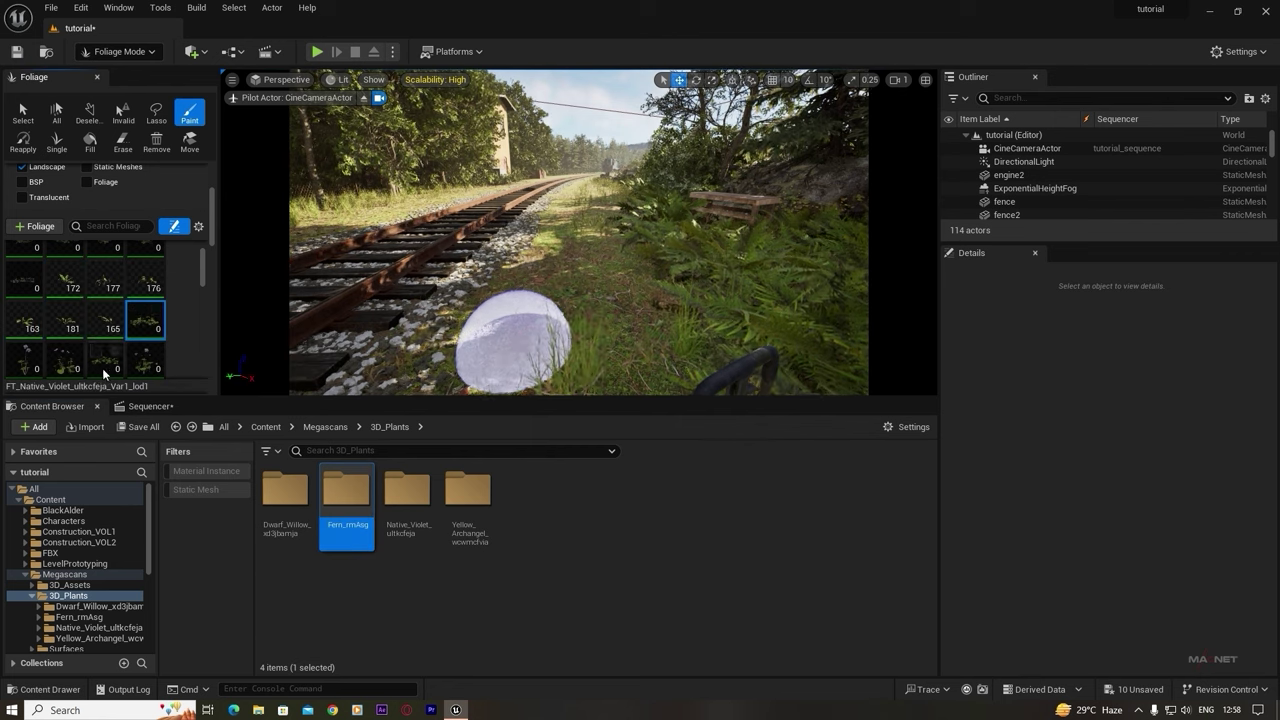
{"action": "left_click", "coordinate": [104, 370], "text": "shift"}
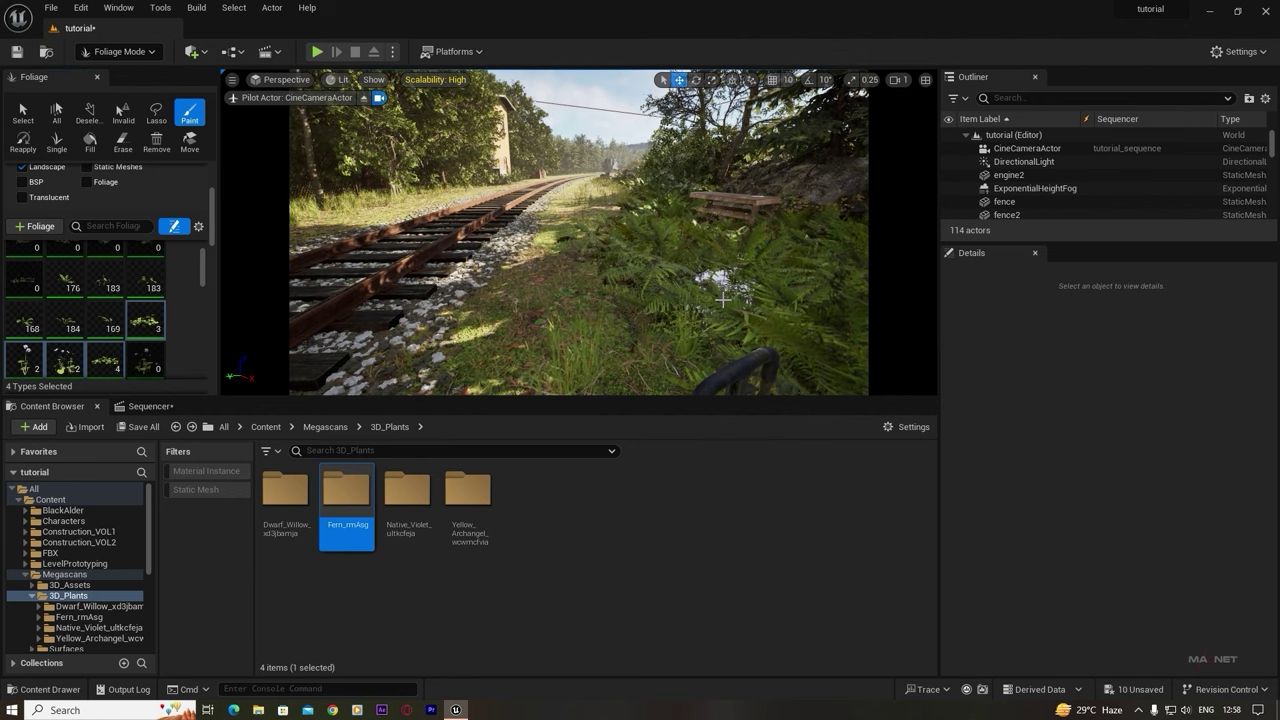
{"action": "scroll", "coordinate": [85, 310], "scroll_direction": "up", "scroll_amount": 1}
{"action": "left_click", "coordinate": [145, 300], "text": "ctrl"}
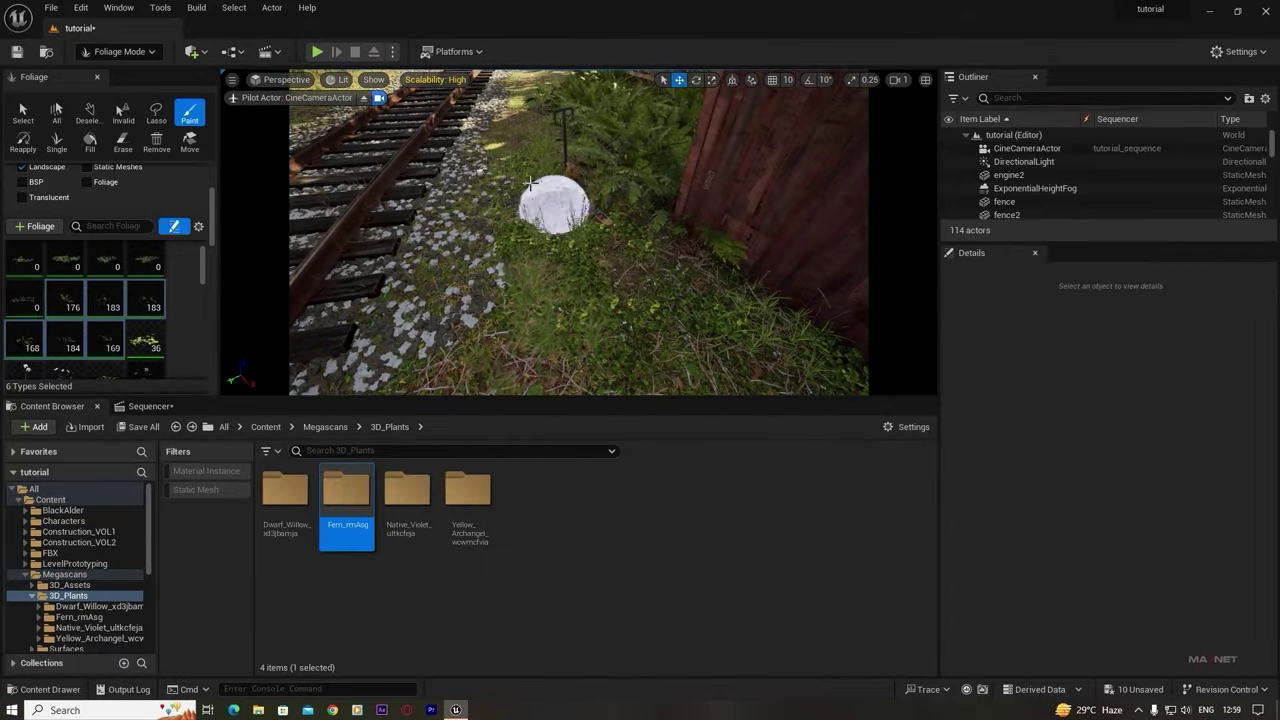
- Paint Native Violet plants along the track edge, near the tank wagons and around the rusty wheelset
{"action": "left_click", "coordinate": [530, 183]}
{"action": "right_click_drag", "start_coordinate": [530, 183], "coordinate": [356, 258]}
{"action": "left_click_drag", "start_coordinate": [640, 204], "coordinate": [591, 289]}
{"action": "right_click_drag", "start_coordinate": [591, 289], "coordinate": [518, 173]}
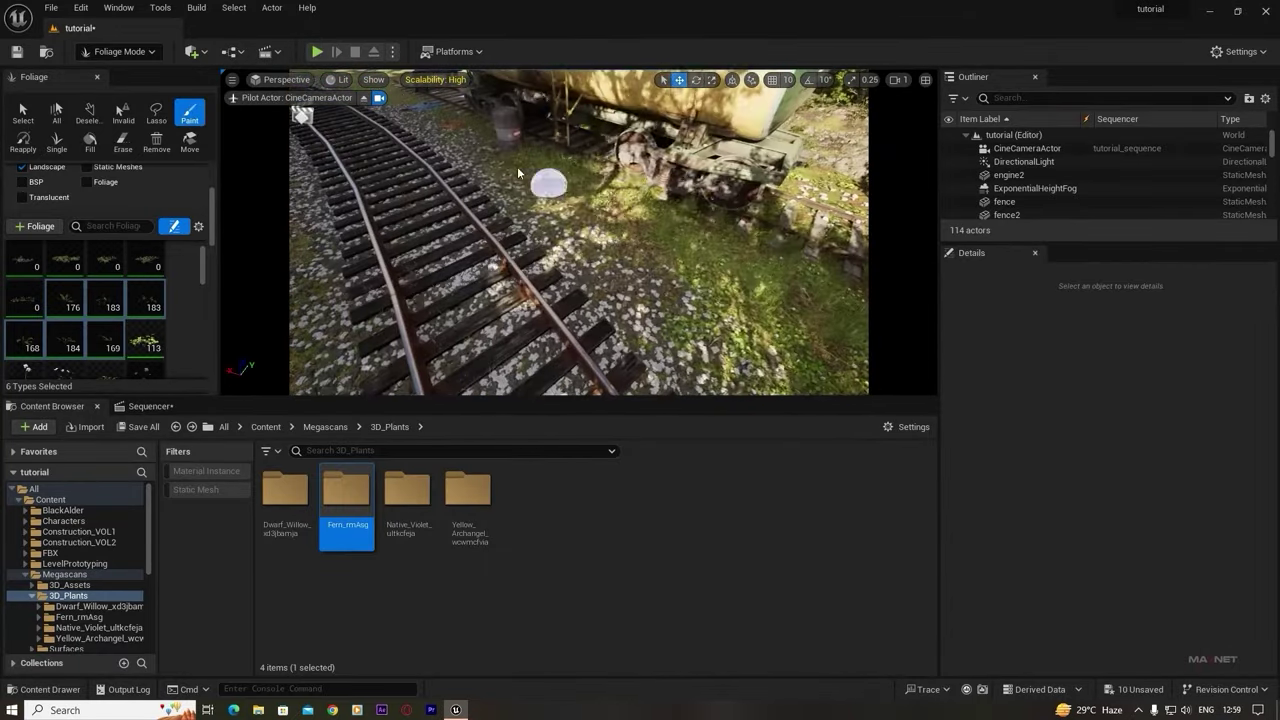
{"action": "right_click_drag", "start_coordinate": [668, 257], "coordinate": [509, 320]}
{"action": "left_click_drag", "start_coordinate": [509, 320], "coordinate": [569, 343]}
{"action": "mouse_move", "coordinate": [569, 343]}
{"action": "right_mouse_down"}
{"action": "mouse_move", "coordinate": [394, 320]}
{"action": "mouse_move", "coordinate": [760, 270]}
{"action": "mouse_move", "coordinate": [740, 230]}
{"action": "mouse_move", "coordinate": [620, 300]}
{"action": "right_mouse_up"}
{"action": "left_click", "coordinate": [645, 286]}
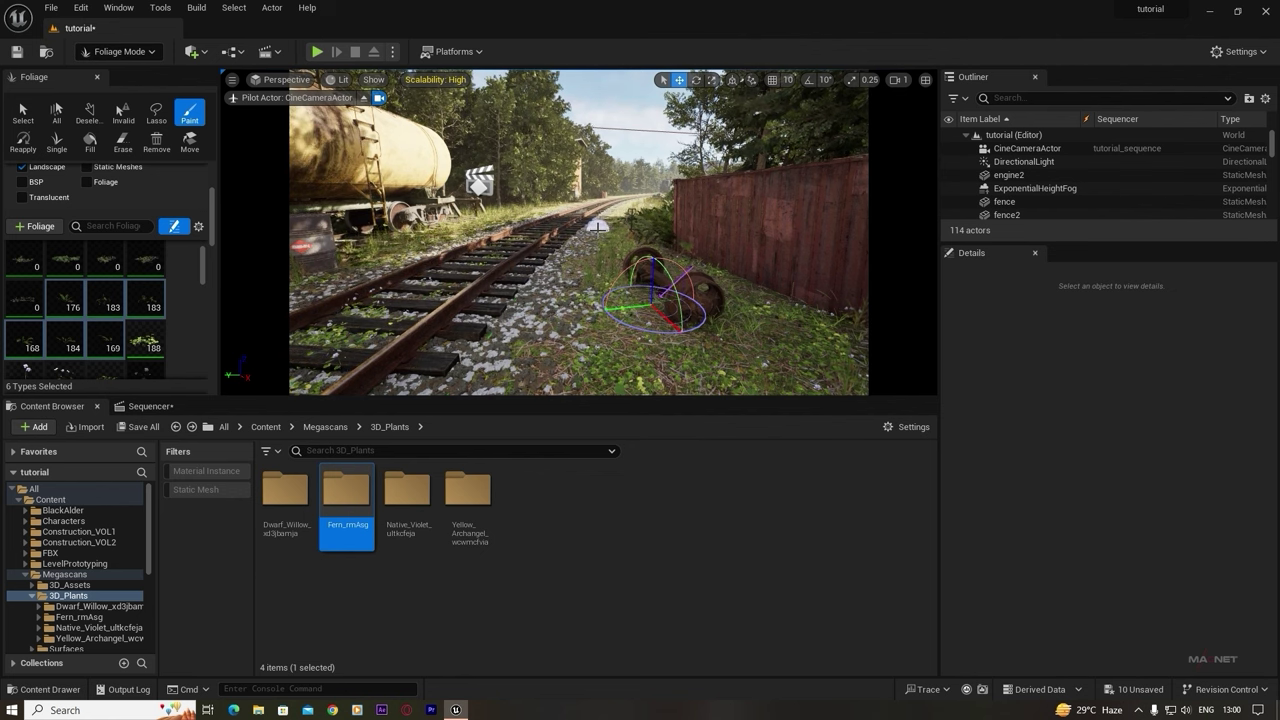
- Select all foliage types in the palette and deactivate them for painting
{"action": "right_click_drag", "start_coordinate": [553, 285], "coordinate": [495, 235]}
{"action": "key", "text": "w"}
{"action": "right_click_drag", "start_coordinate": [594, 288], "coordinate": [514, 343]}
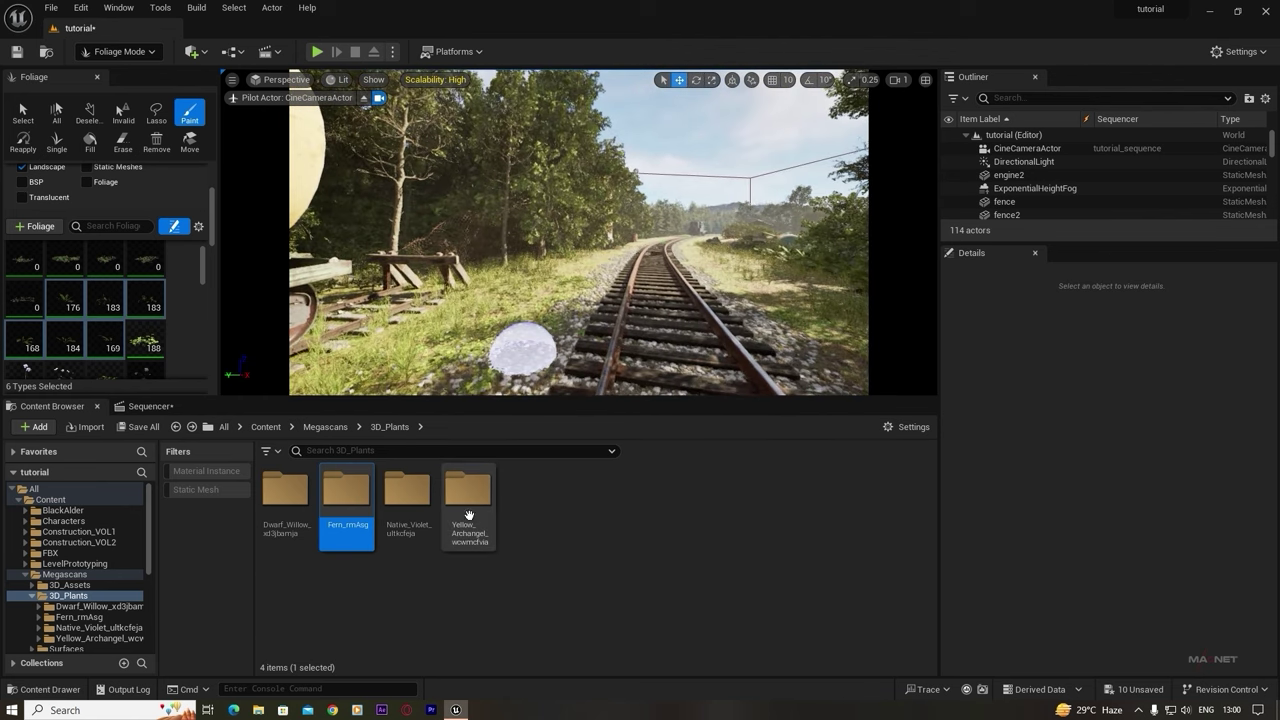
{"action": "left_click", "coordinate": [147, 268]}
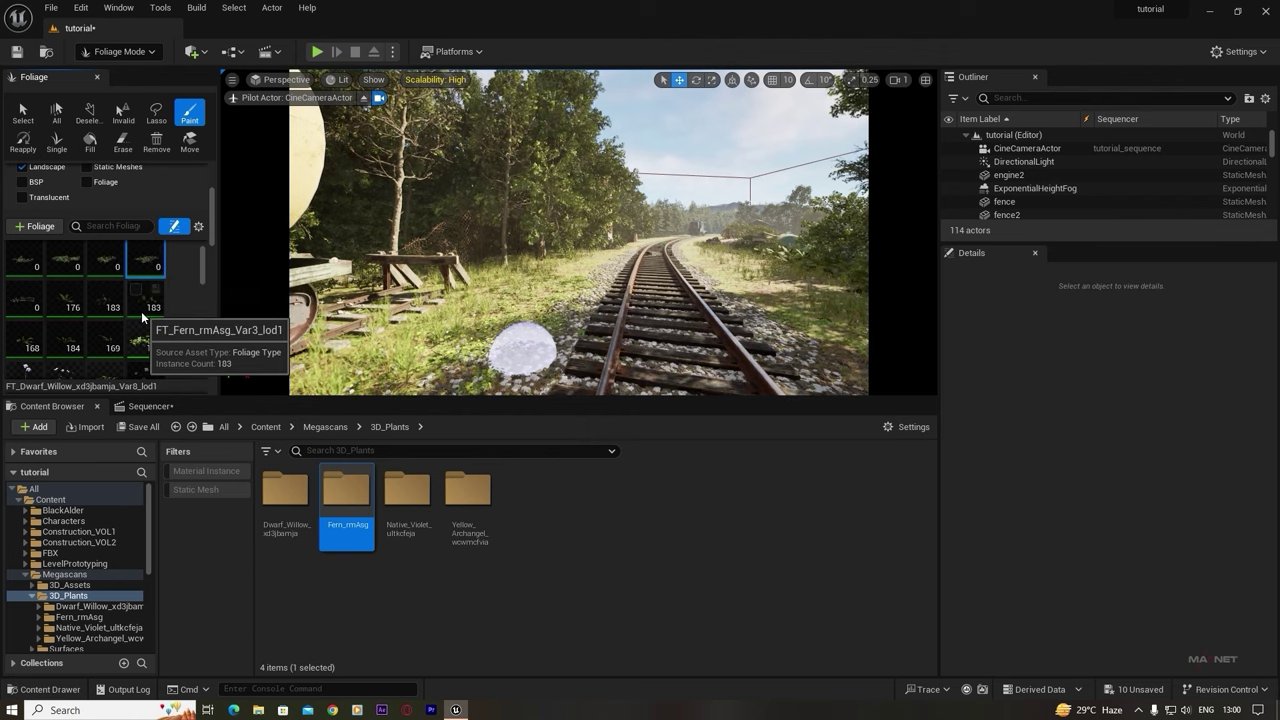
{"action": "key", "text": "ctrl+a"}
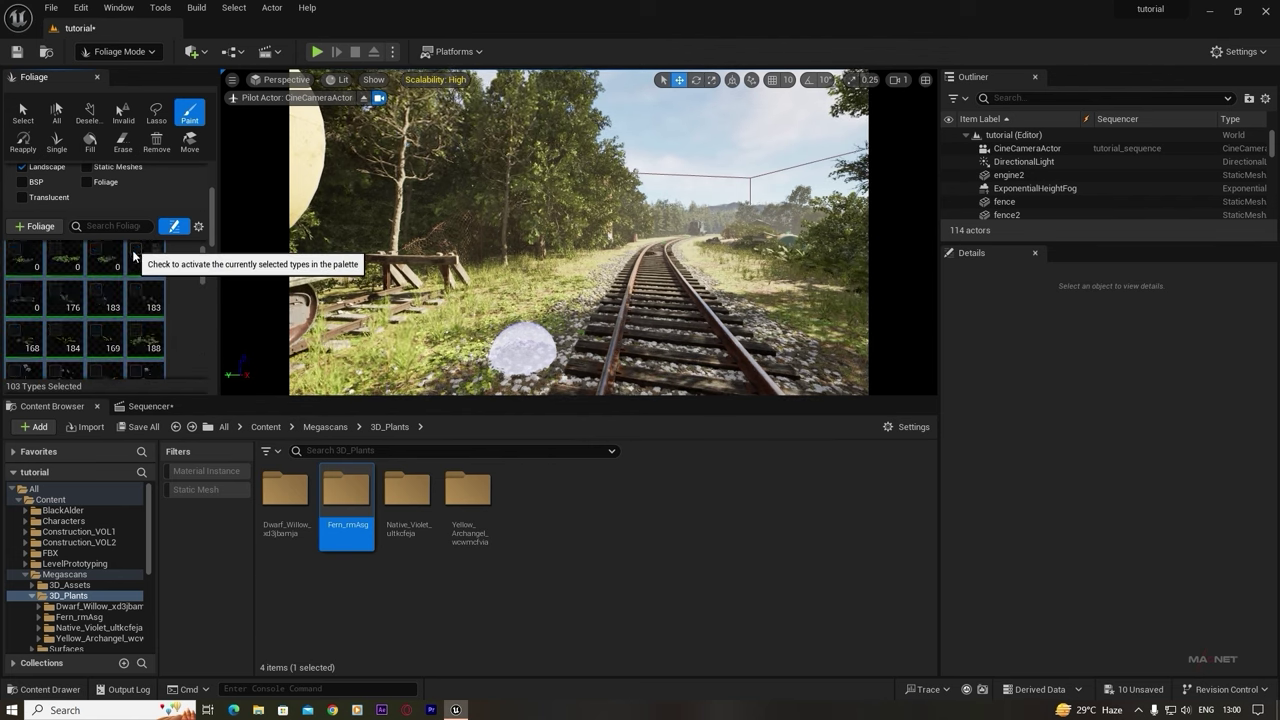
{"action": "scroll", "coordinate": [142, 289], "scroll_direction": "up", "scroll_amount": 1}
- Activate the eight Dwarf Willow foliage types and paint them on the grass near the tank wagon and buffer stop
{"action": "left_click", "coordinate": [145, 300]}
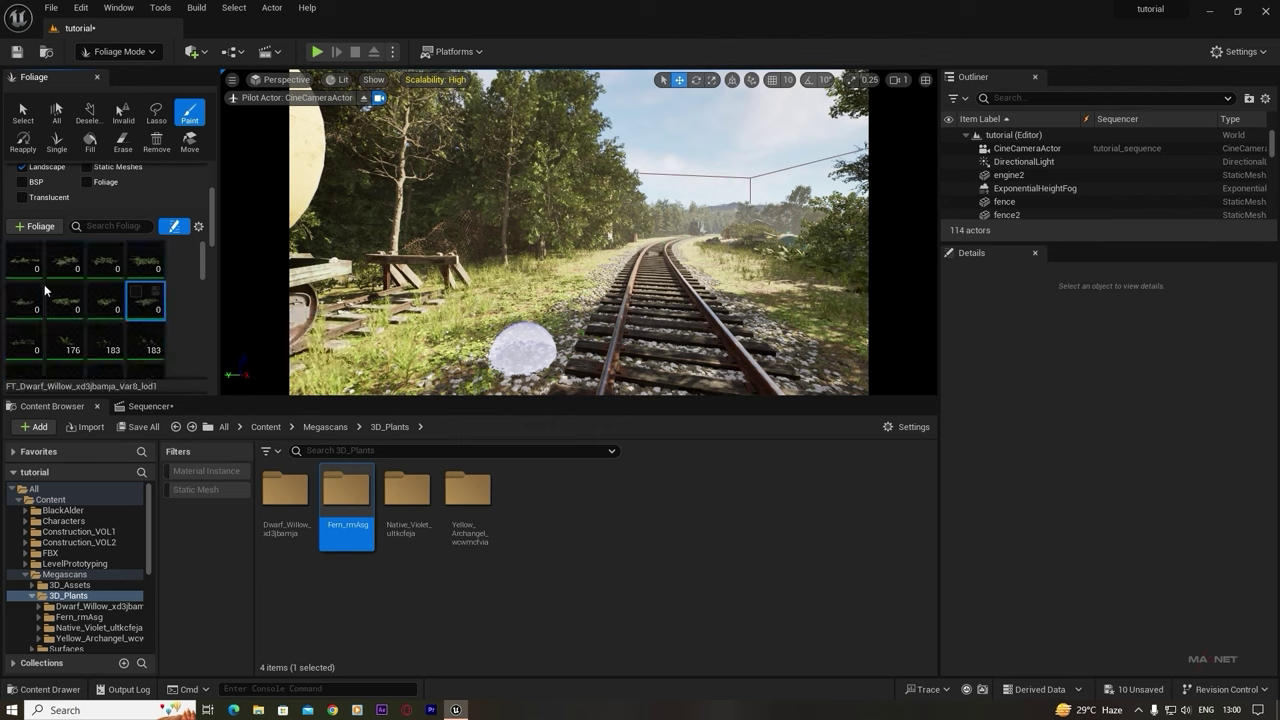
{"action": "left_click", "coordinate": [12, 258], "text": "shift"}
{"action": "left_click", "coordinate": [13, 252]}
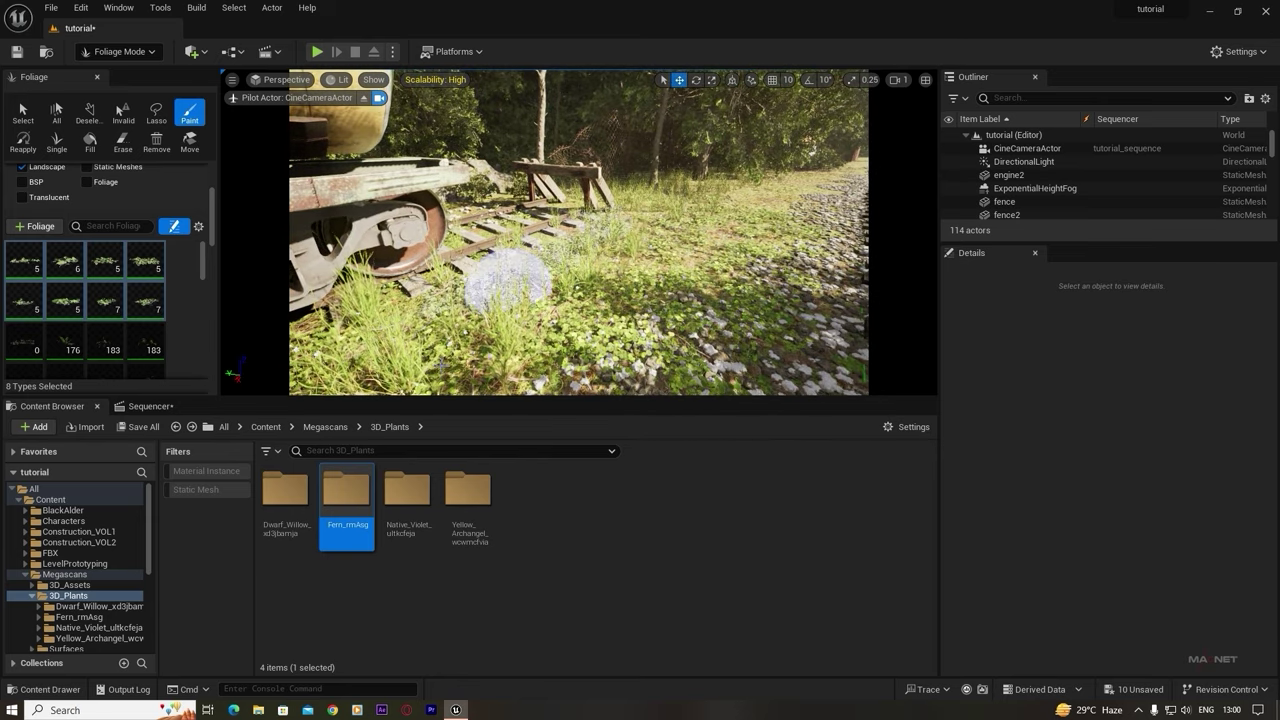
{"action": "left_click", "coordinate": [575, 244]}
{"action": "right_click_drag", "start_coordinate": [575, 244], "coordinate": [800, 260]}
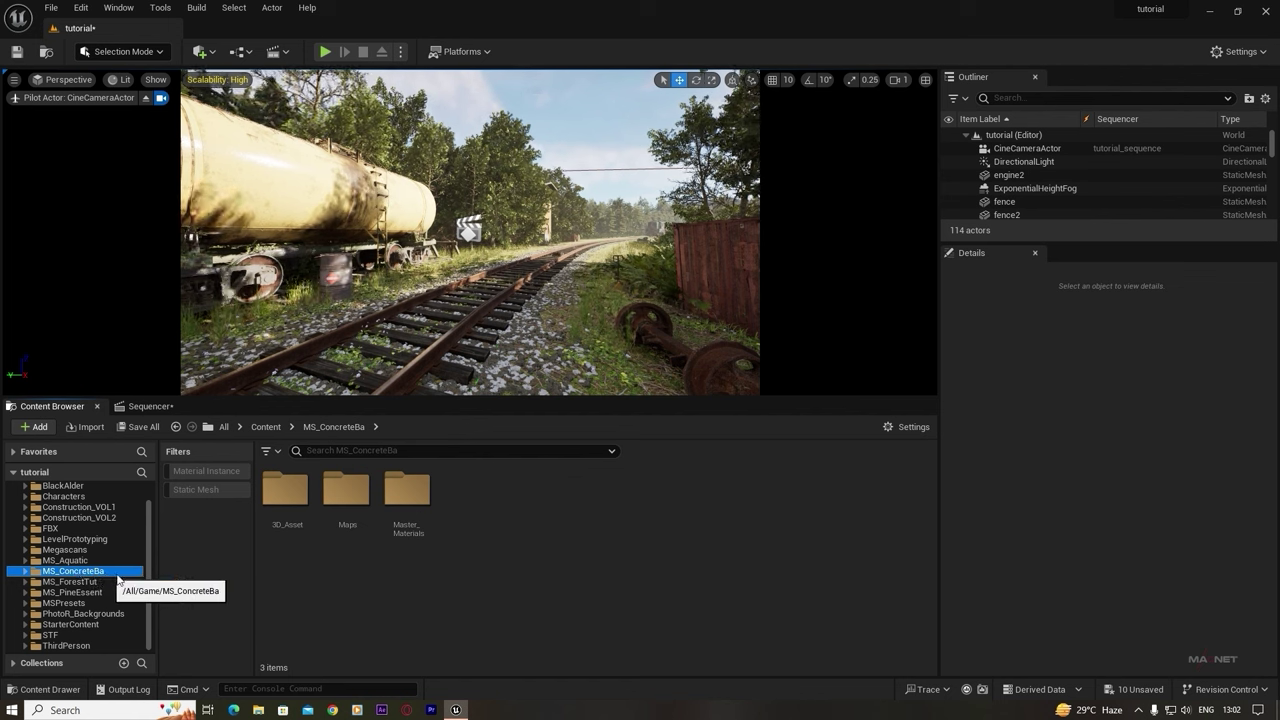
- Filter the MS_ConcreteBa folder to static meshes and place the Aset_cement_curbs_S_sdhxp_LOD0 bollard beside the track
{"action": "left_click", "coordinate": [195, 490]}
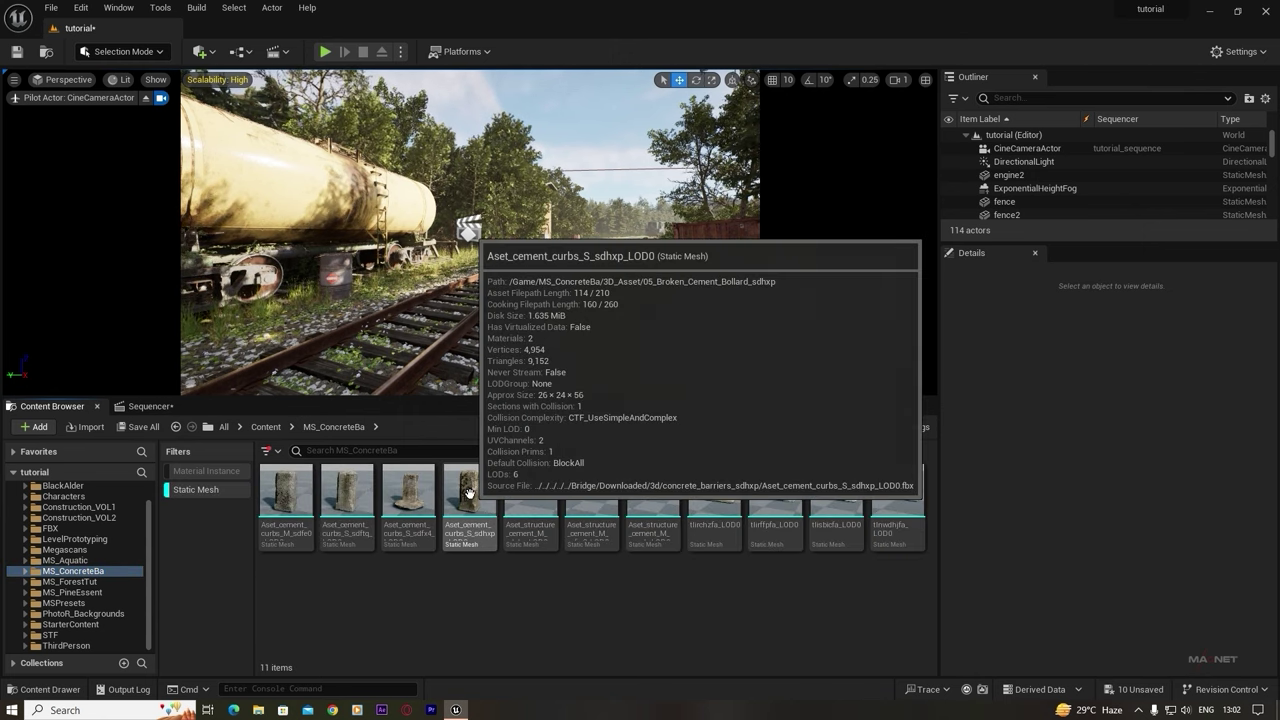
{"action": "left_click", "coordinate": [469, 492]}
{"action": "mouse_move", "coordinate": [573, 304]}
{"action": "left_mouse_down"}
{"action": "mouse_move", "coordinate": [586, 327]}
{"action": "mouse_move", "coordinate": [573, 304]}
{"action": "left_mouse_up"}
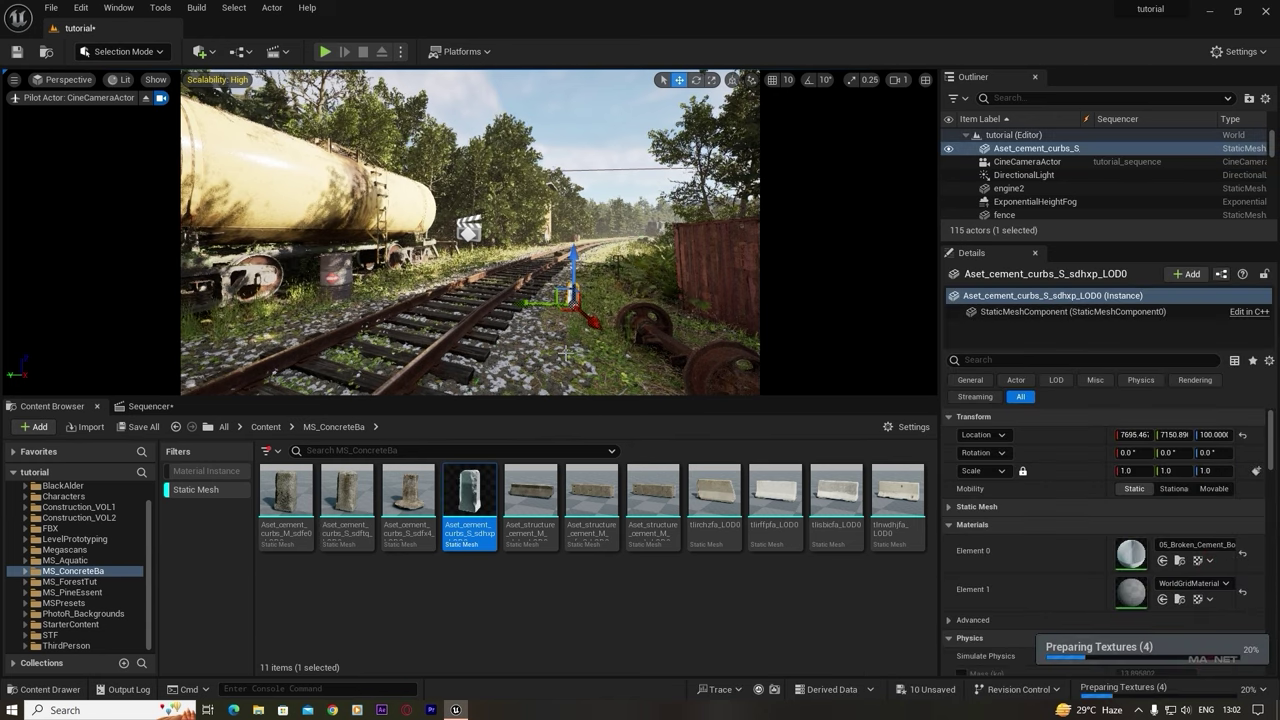
{"action": "key", "text": "w"}
{"action": "right_click_drag", "start_coordinate": [565, 354], "coordinate": [630, 410]}
- Rotate the cement bollard to about -73 degrees around Z and scale it uniformly to about 1.72
{"action": "key", "text": "e"}
{"action": "left_click_drag", "start_coordinate": [607, 384], "coordinate": [627, 322]}
{"action": "key", "text": "r"}
{"action": "left_click_drag", "start_coordinate": [571, 352], "coordinate": [563, 291]}
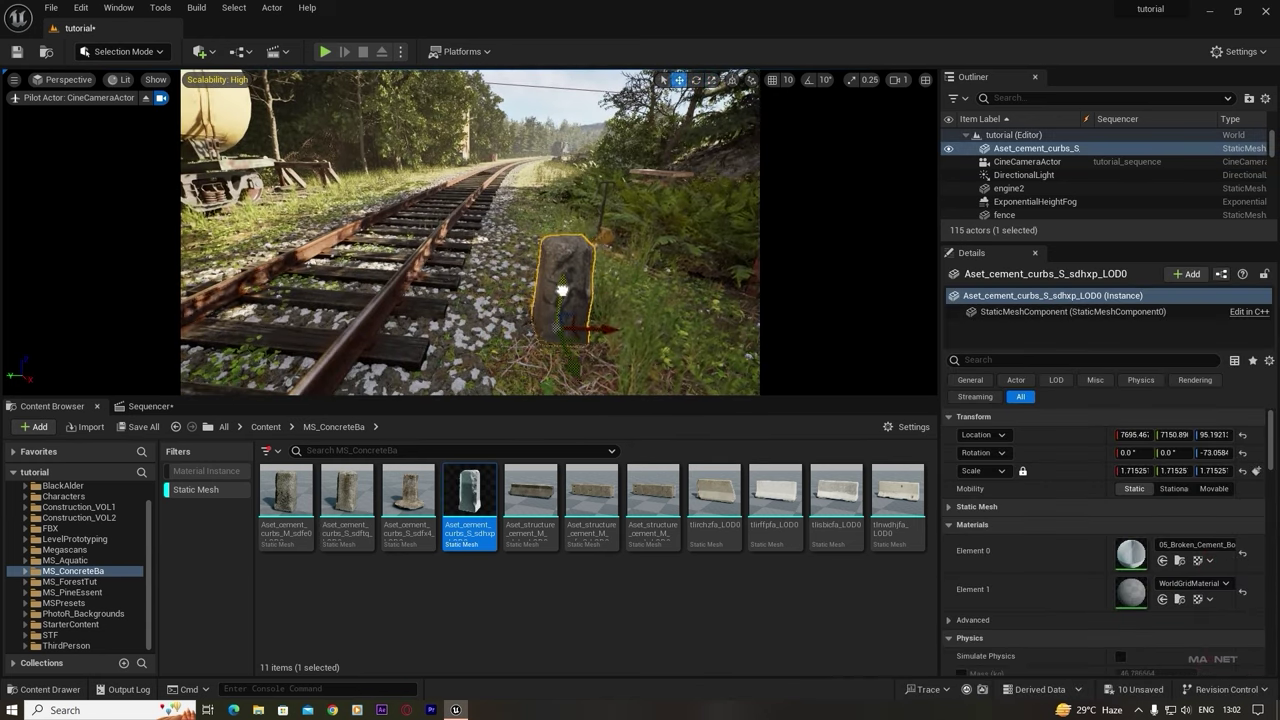
{"action": "key", "text": "e"}
- Place the tlirchzfa_LOD0 concrete barrier beside the track, rotated about 43 degrees around Z and scaled to about 1.88
{"action": "right_click_drag", "start_coordinate": [563, 291], "coordinate": [440, 305]}
{"action": "left_click_drag", "start_coordinate": [714, 492], "coordinate": [515, 351]}
{"action": "key", "text": "r"}
{"action": "left_click_drag", "start_coordinate": [505, 303], "coordinate": [508, 309]}
{"action": "right_click_drag", "start_coordinate": [508, 309], "coordinate": [640, 310]}
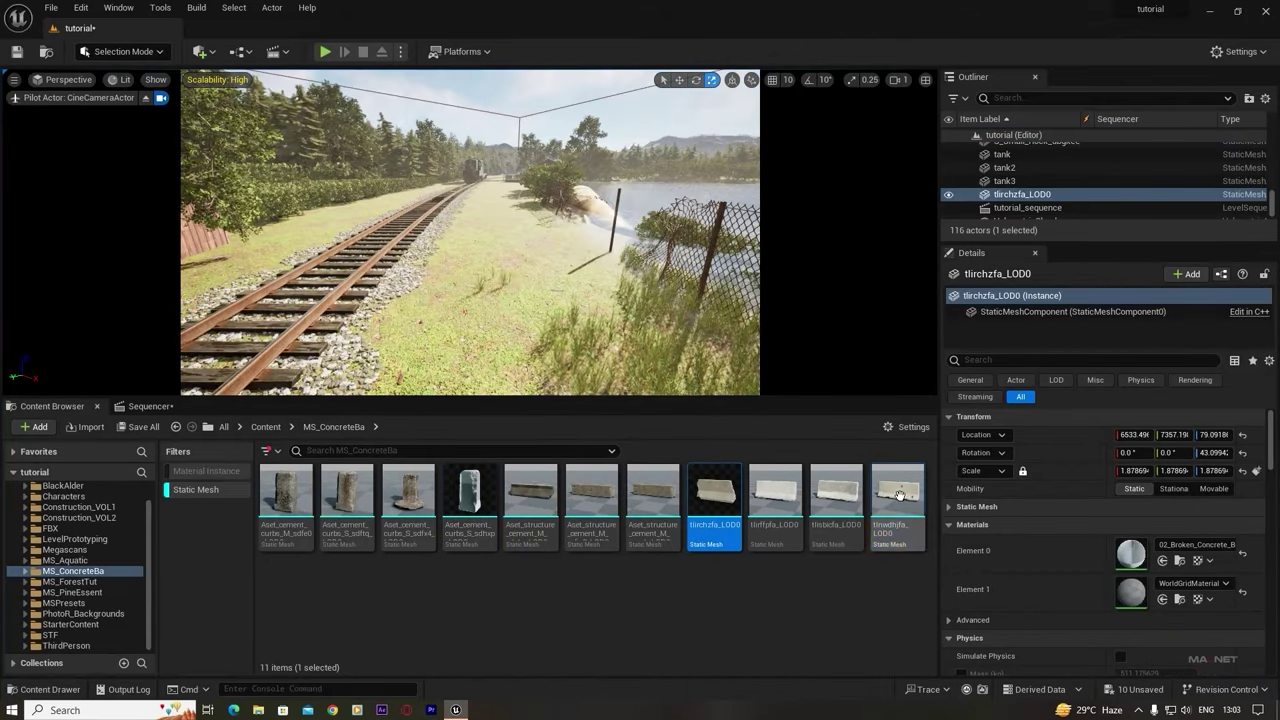
- Place the last concrete barrier mesh of MS_ConcreteBa on the grass by the track and adjust its position
{"action": "left_click_drag", "start_coordinate": [898, 491], "coordinate": [449, 352]}
{"action": "key", "text": "e"}
{"action": "key", "text": "w"}
{"action": "left_click_drag", "start_coordinate": [489, 262], "coordinate": [489, 272]}
- Place Aset_structure_cement_M_sefw3_LOD0 on the grass between track and lake and rotate it about 60 degrees around Z
{"action": "right_click_drag", "start_coordinate": [489, 300], "coordinate": [560, 285]}
{"action": "left_click_drag", "start_coordinate": [592, 492], "coordinate": [504, 334]}
{"action": "key", "text": "e"}
- Place two static mesh props from the Construction_VOL1 folder on the grass beside the track
{"action": "left_click", "coordinate": [79, 507]}
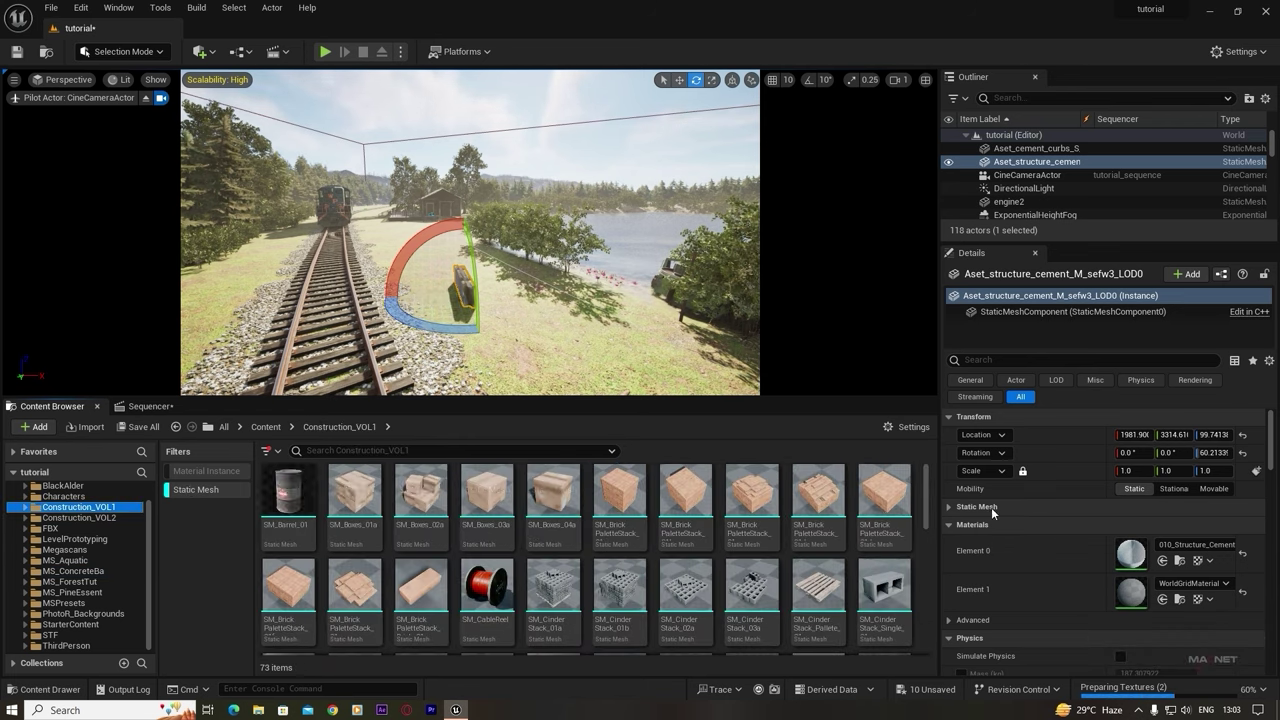
{"action": "scroll", "coordinate": [590, 560], "scroll_direction": "down", "scroll_amount": 3}
{"action": "left_click_drag", "start_coordinate": [553, 500], "coordinate": [530, 262]}
{"action": "left_click_drag", "start_coordinate": [421, 598], "coordinate": [570, 280]}
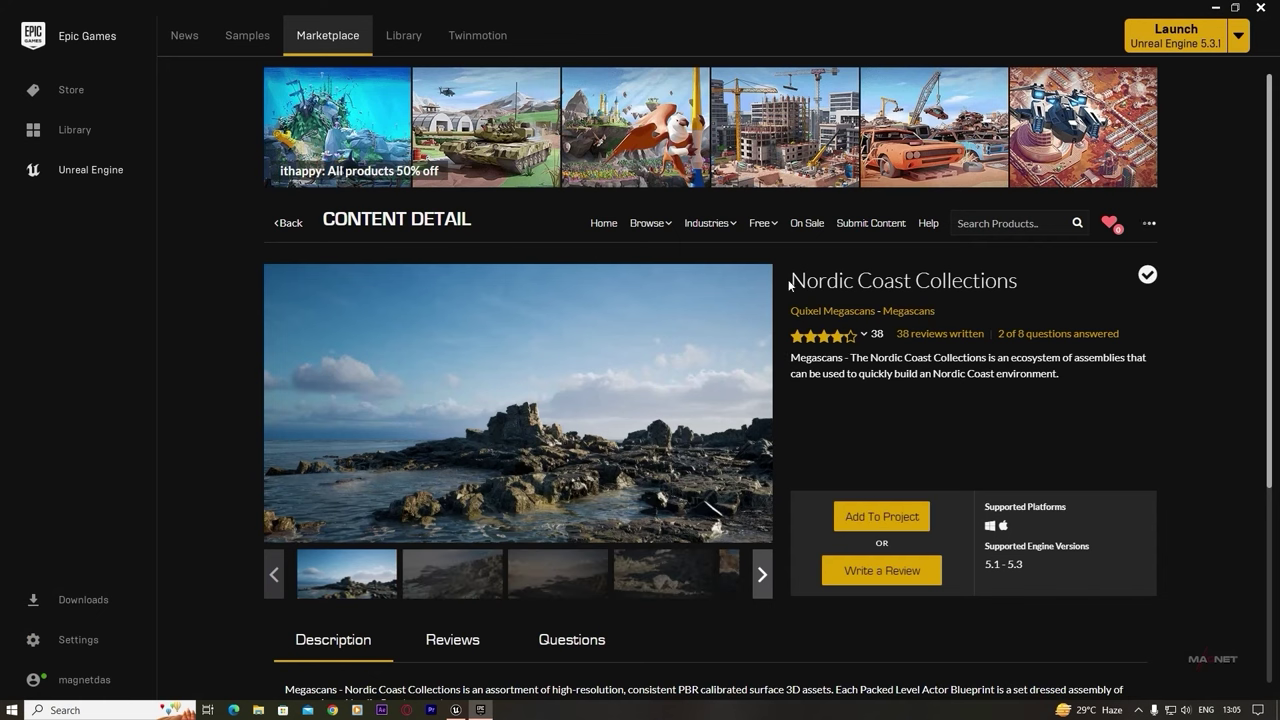
- Start adding the Nordic Coast Collections pack to a project and look through the list of target projects
{"action": "left_click_drag", "start_coordinate": [791, 283], "coordinate": [1017, 283]}
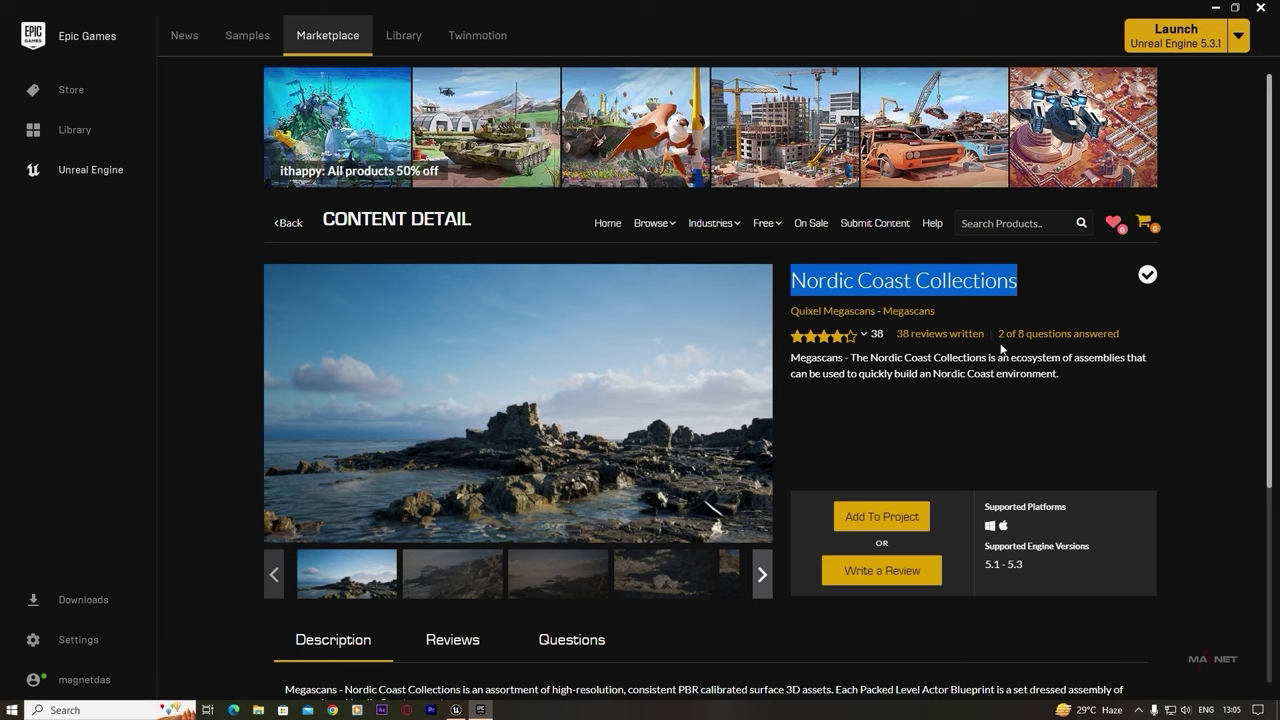
{"action": "left_click", "coordinate": [874, 518]}
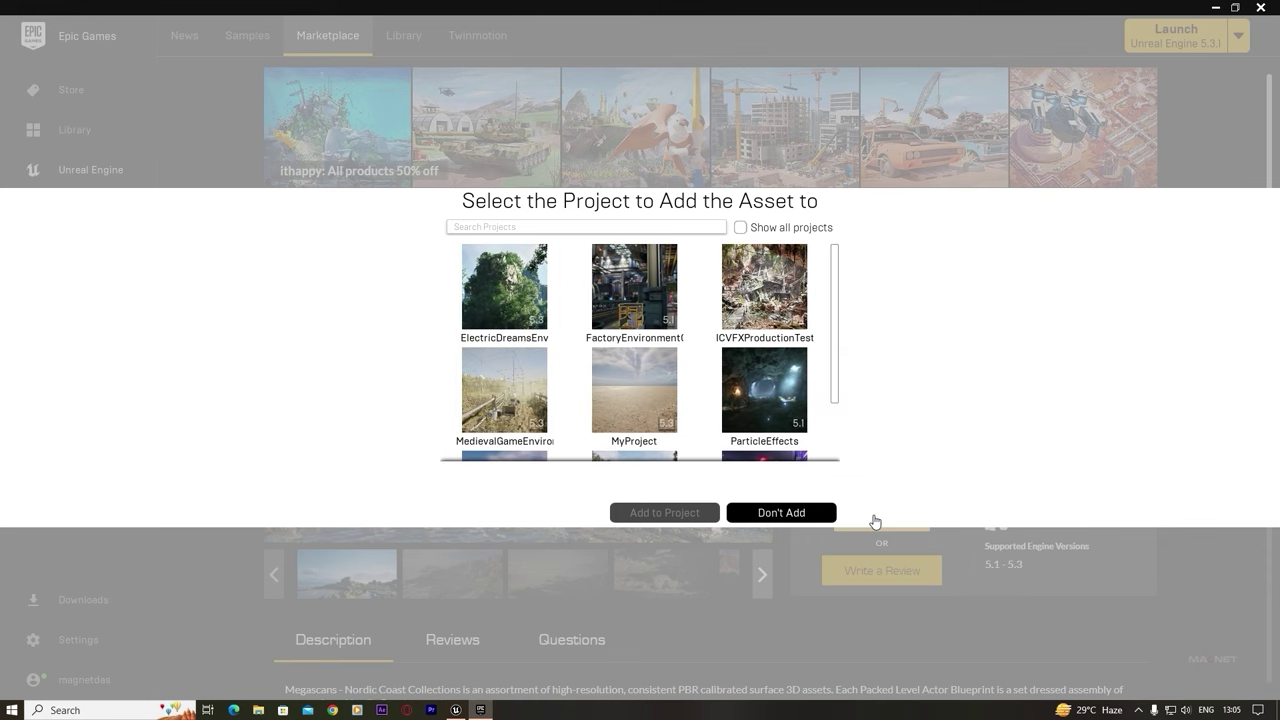
{"action": "left_click_drag", "start_coordinate": [837, 253], "coordinate": [837, 380]}
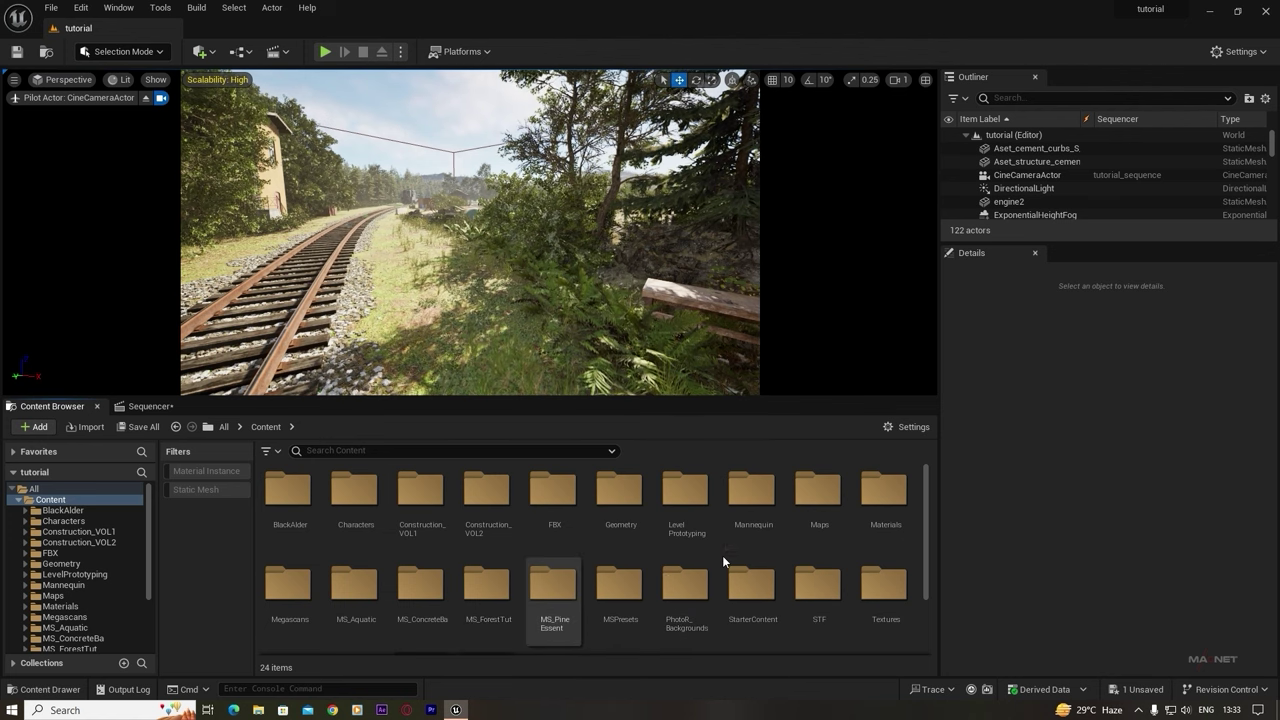
- Place ASY_NC_Ground_L_01 from the Geometry/Assembly/Ground folder on the lake side of the track and rotate it slightly around Z
{"action": "double_click", "coordinate": [618, 503]}
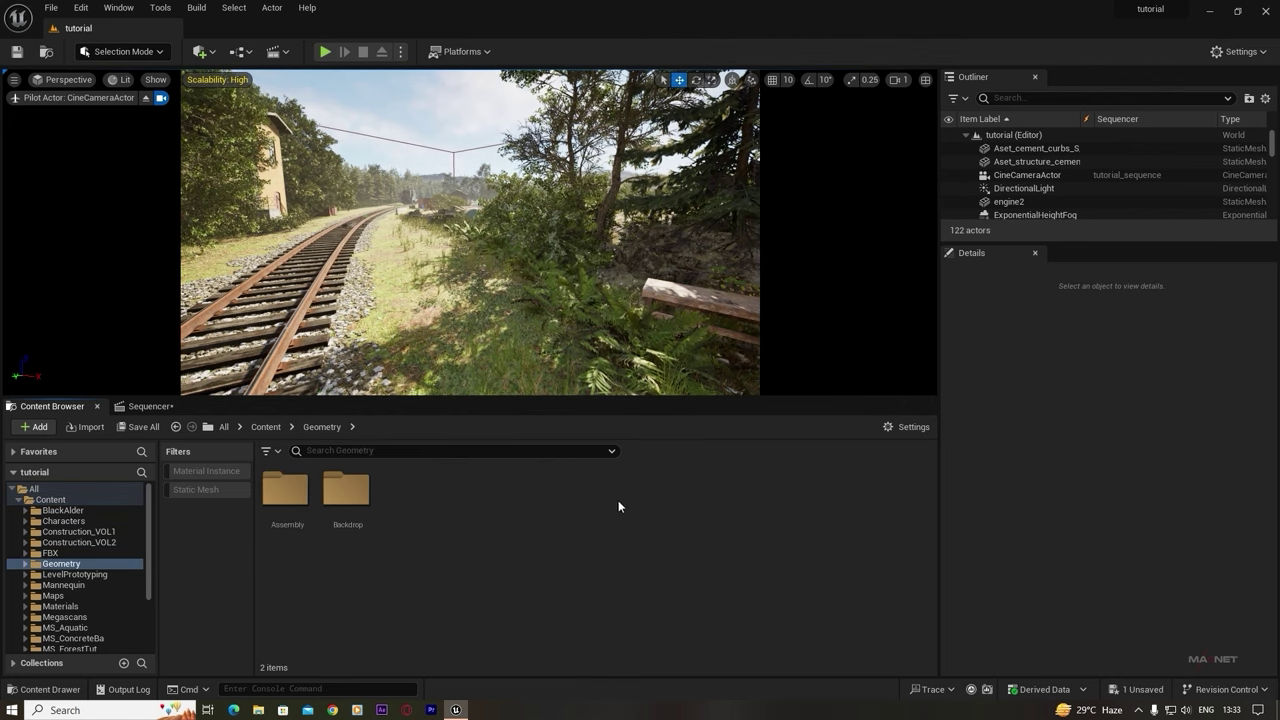
{"action": "double_click", "coordinate": [286, 492]}
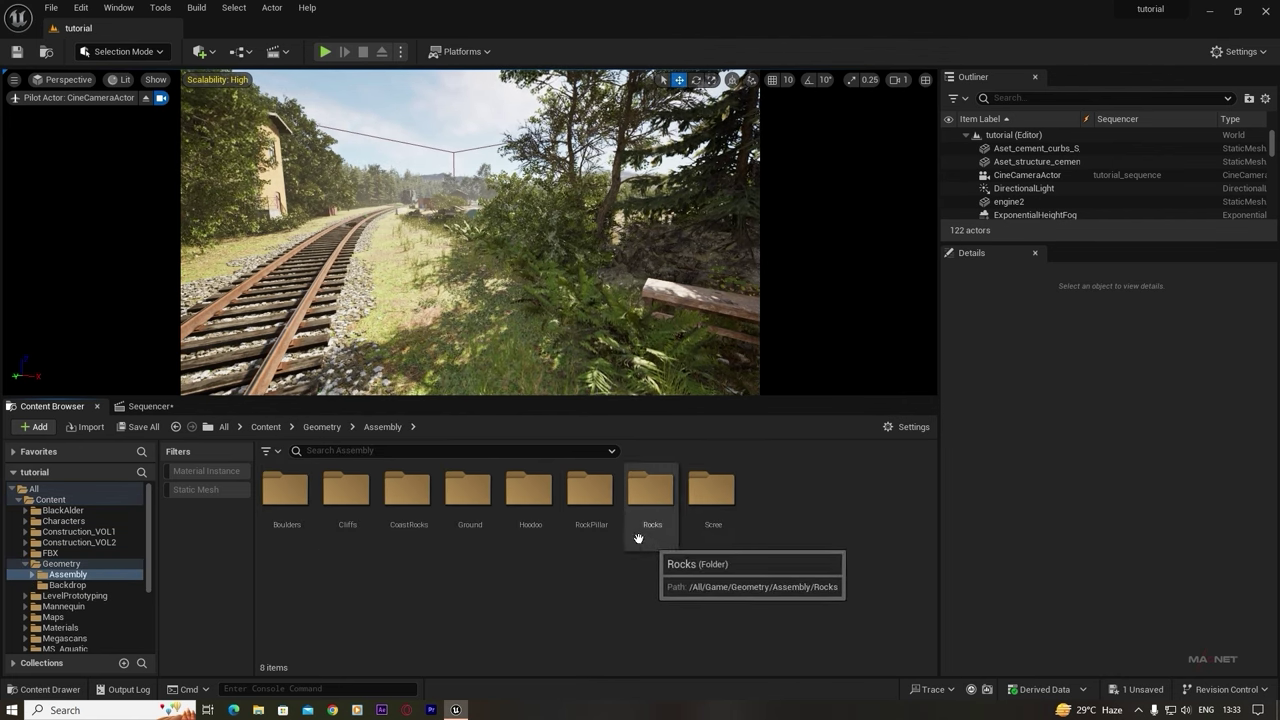
{"action": "double_click", "coordinate": [470, 492]}
{"action": "left_click_drag", "start_coordinate": [707, 513], "coordinate": [408, 322]}
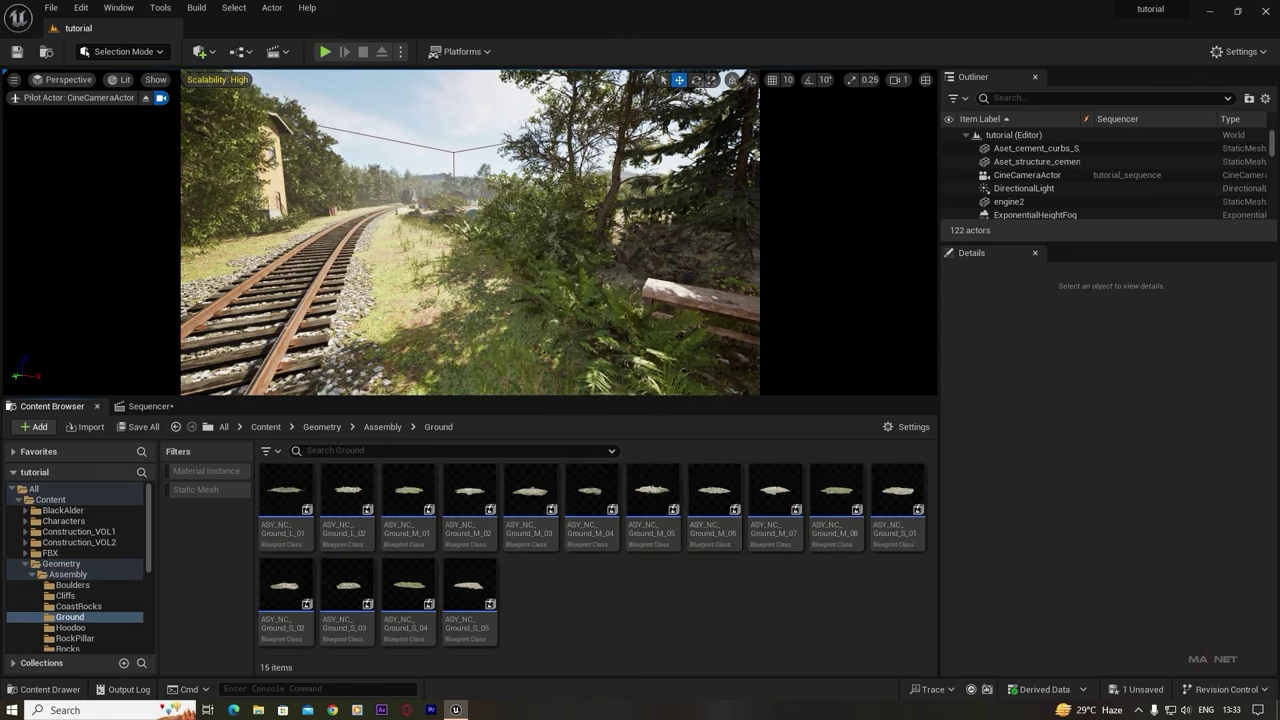
{"action": "key", "text": "w"}
{"action": "right_click_drag", "start_coordinate": [408, 322], "coordinate": [408, 290]}
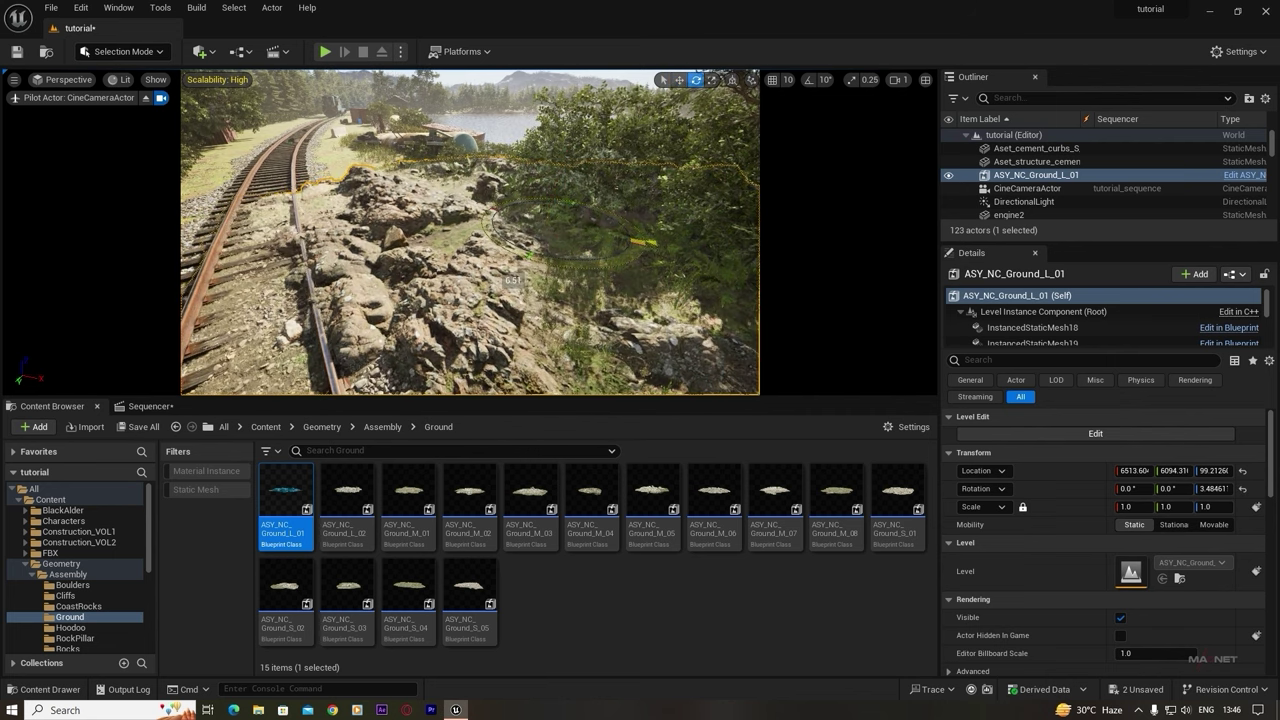
{"action": "key", "text": "ctrl+z"}
{"action": "right_click_drag", "start_coordinate": [470, 232], "coordinate": [520, 232]}
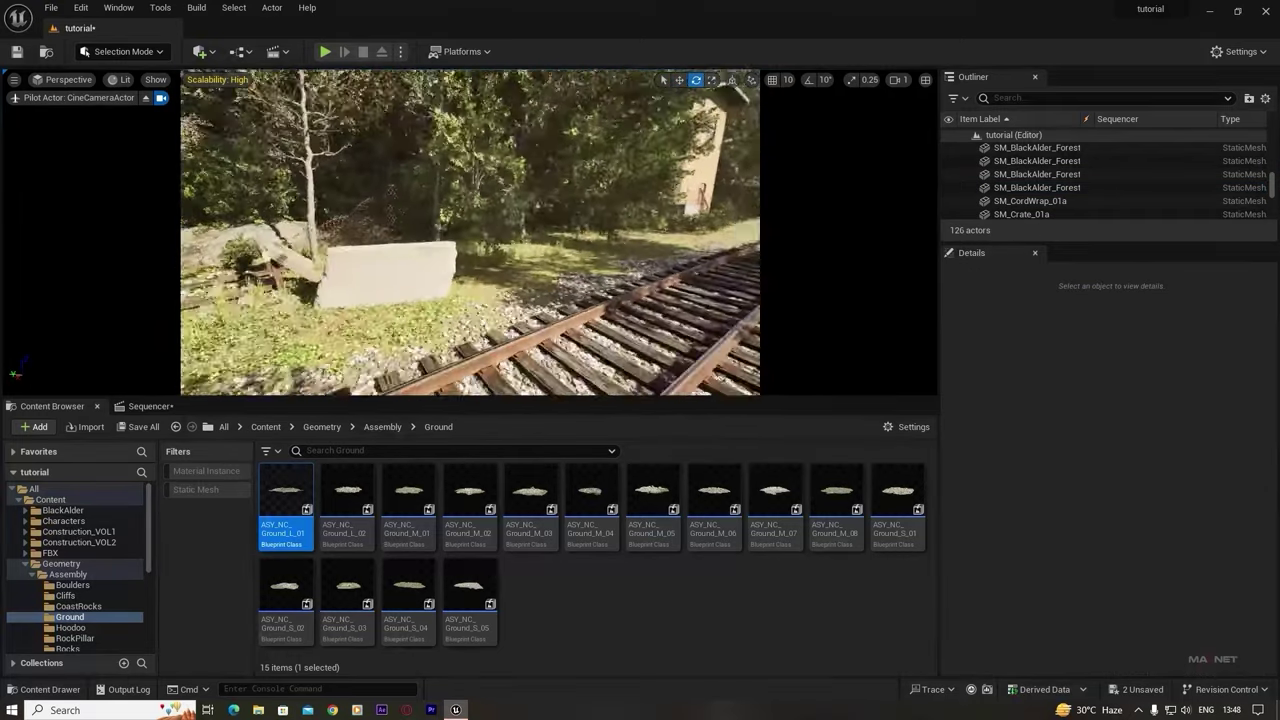
- Switch to Foliage mode and select several existing foliage types for painting near the concrete barrier
{"action": "key", "text": "shift+3"}
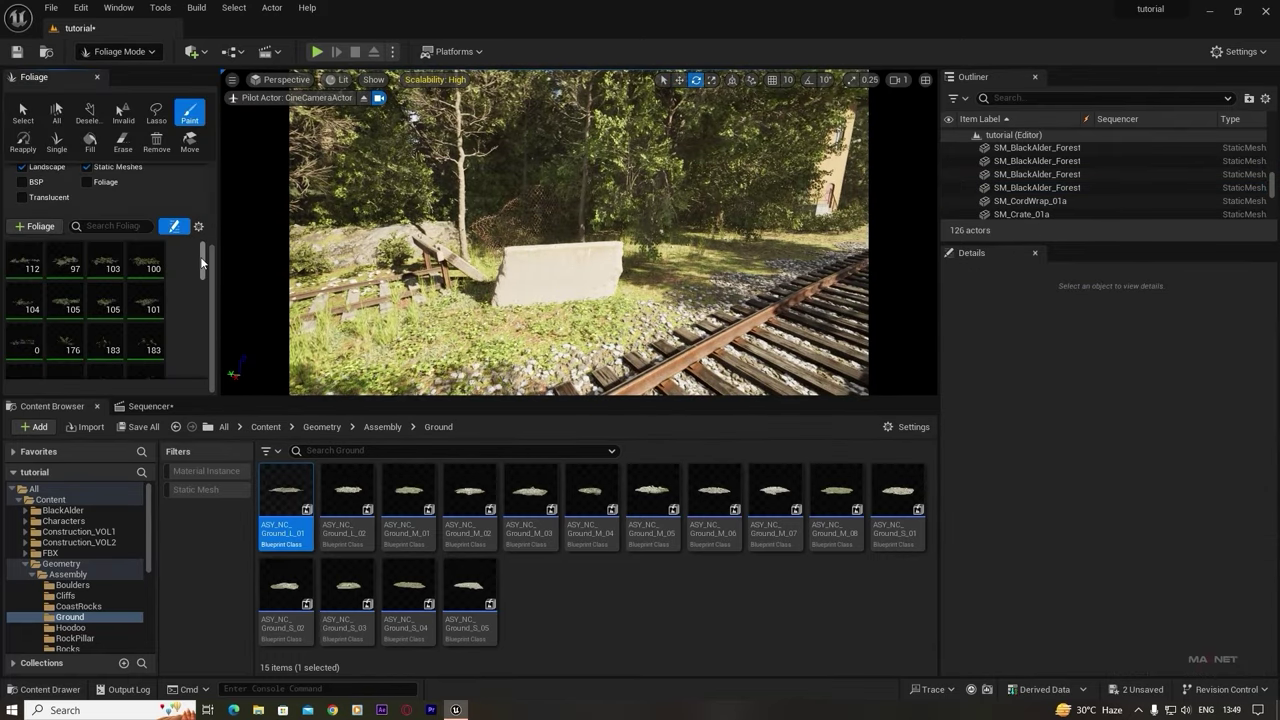
{"action": "left_click", "coordinate": [64, 342]}
{"action": "scroll", "coordinate": [100, 345], "scroll_direction": "down", "scroll_amount": 1}
{"action": "left_click", "coordinate": [106, 346], "text": "shift"}
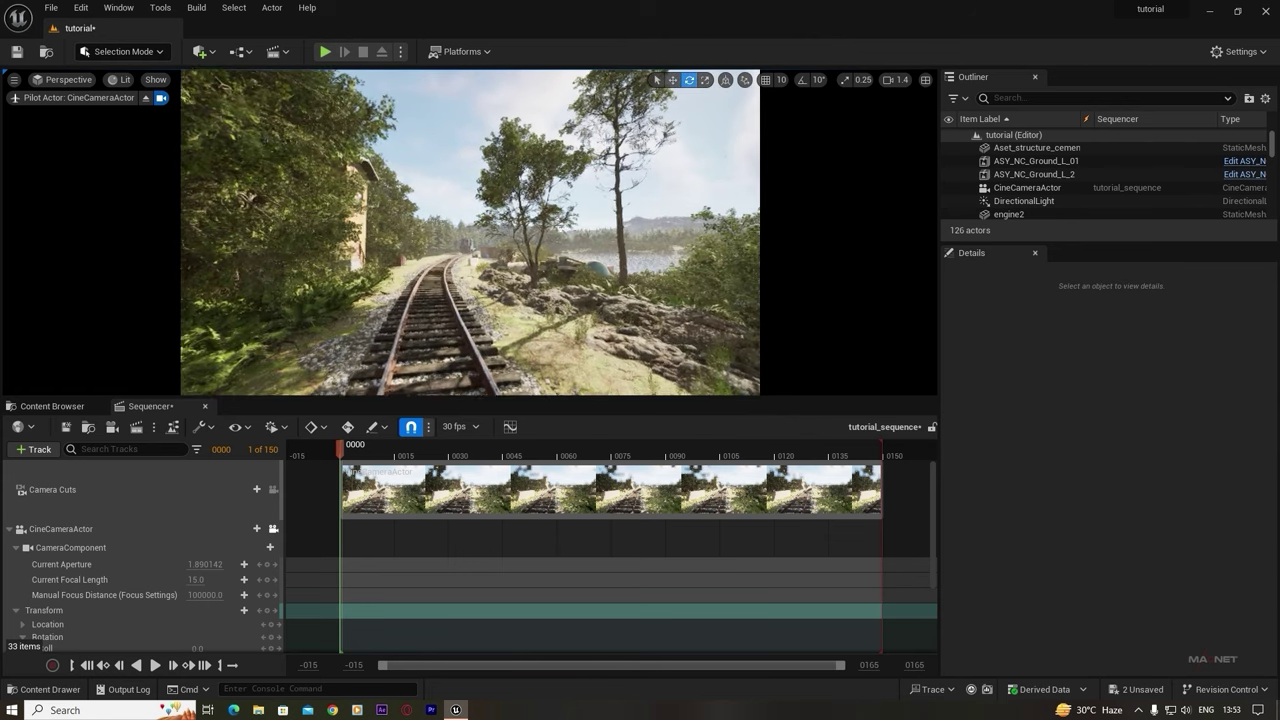
- Examine the dressed scene along the track through the CineCameraActor, including the rocks, lakeside, station building and vegetation
{"action": "key", "text": "w"}
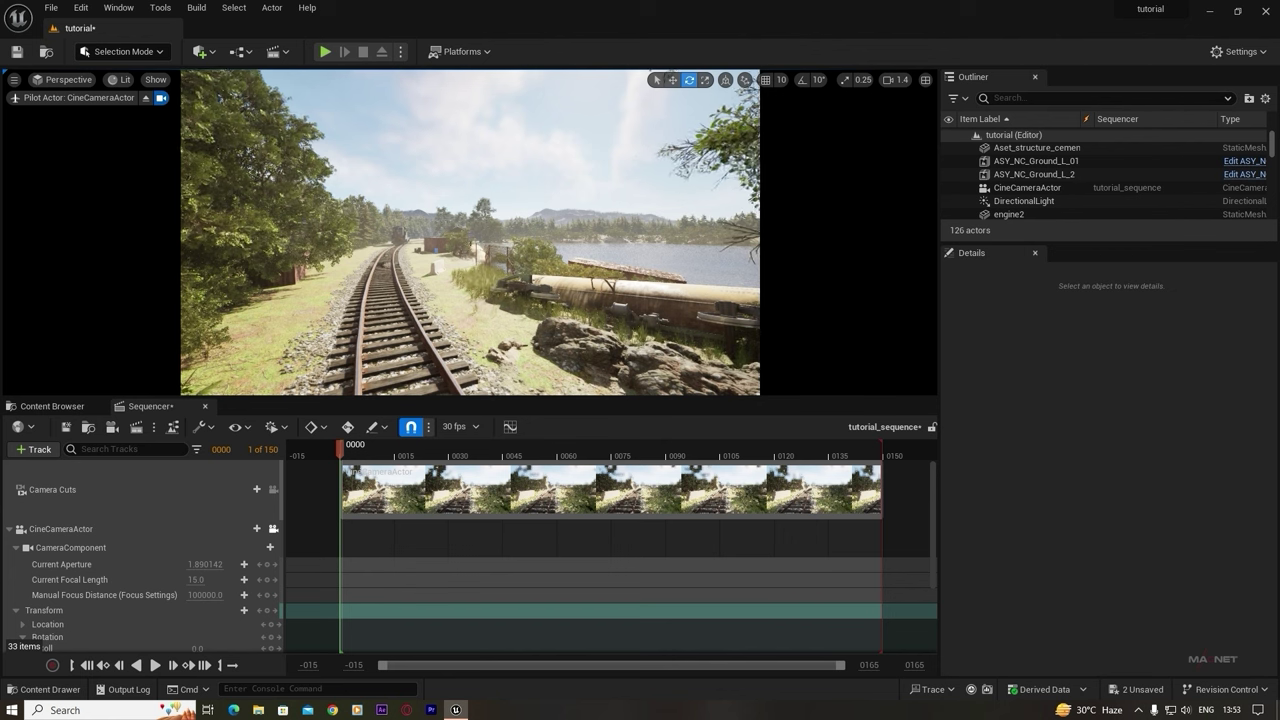
{"action": "right_click_drag", "start_coordinate": [470, 232], "coordinate": [550, 224]}
{"action": "key", "text": "ctrl+z"}
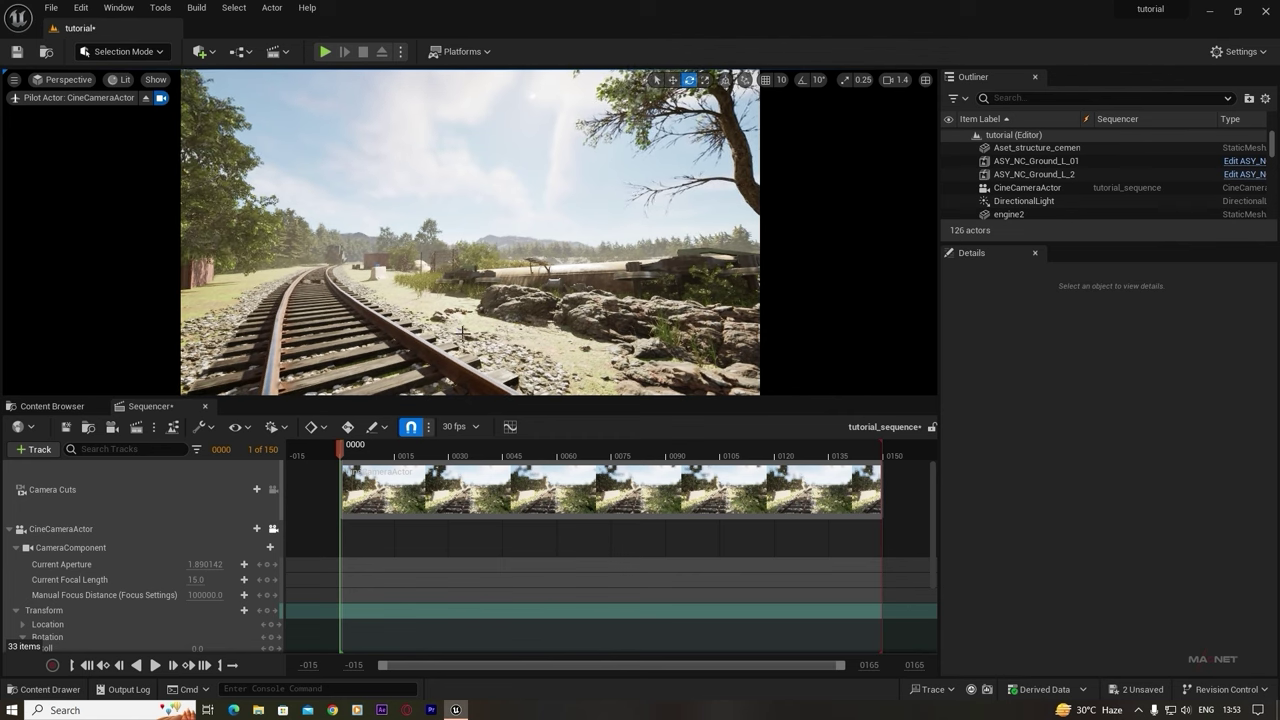
{"action": "right_click_drag", "start_coordinate": [462, 333], "coordinate": [332, 322]}
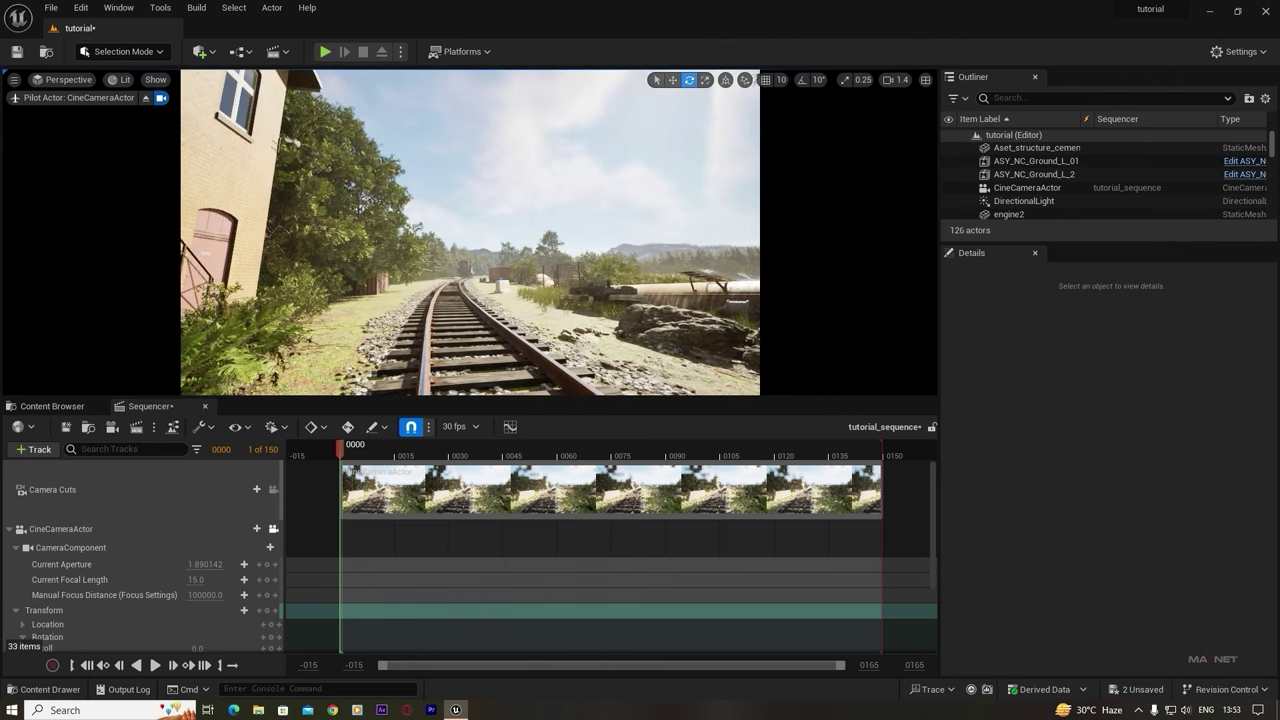
{"action": "right_click_drag", "start_coordinate": [470, 232], "coordinate": [550, 238]}
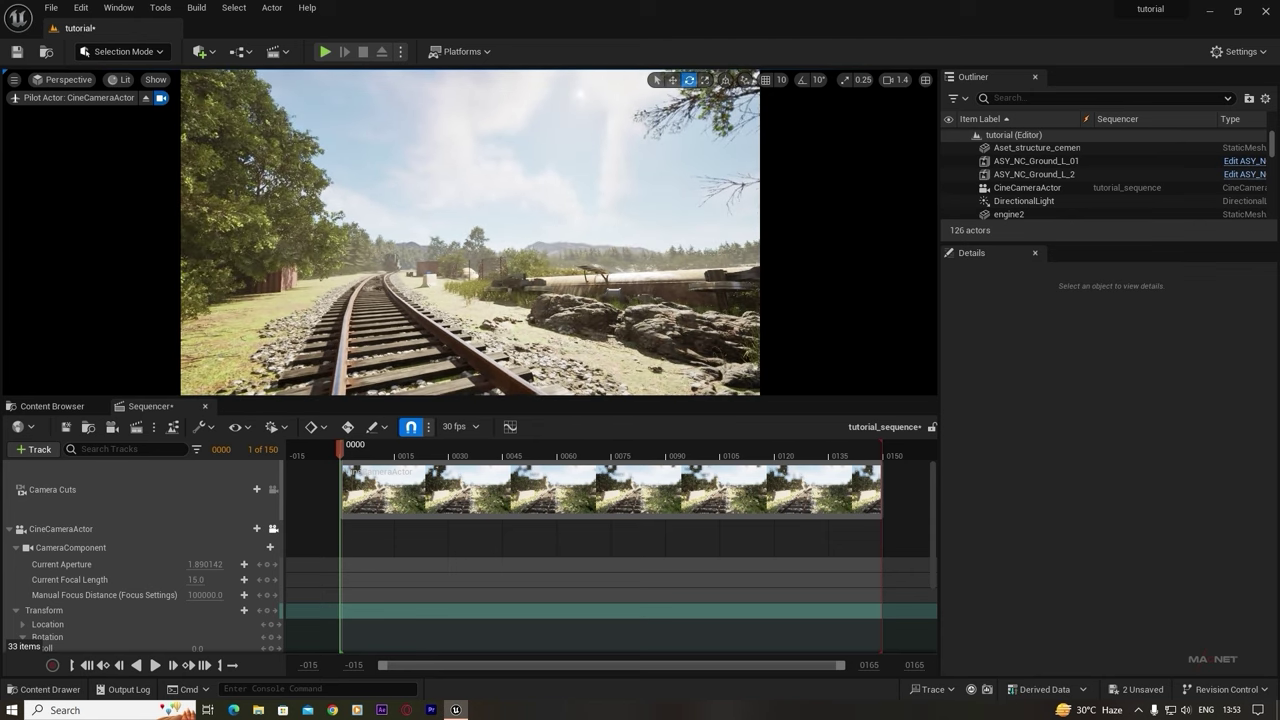
{"action": "right_click_drag", "start_coordinate": [470, 232], "coordinate": [490, 232]}
{"action": "key", "text": "e"}
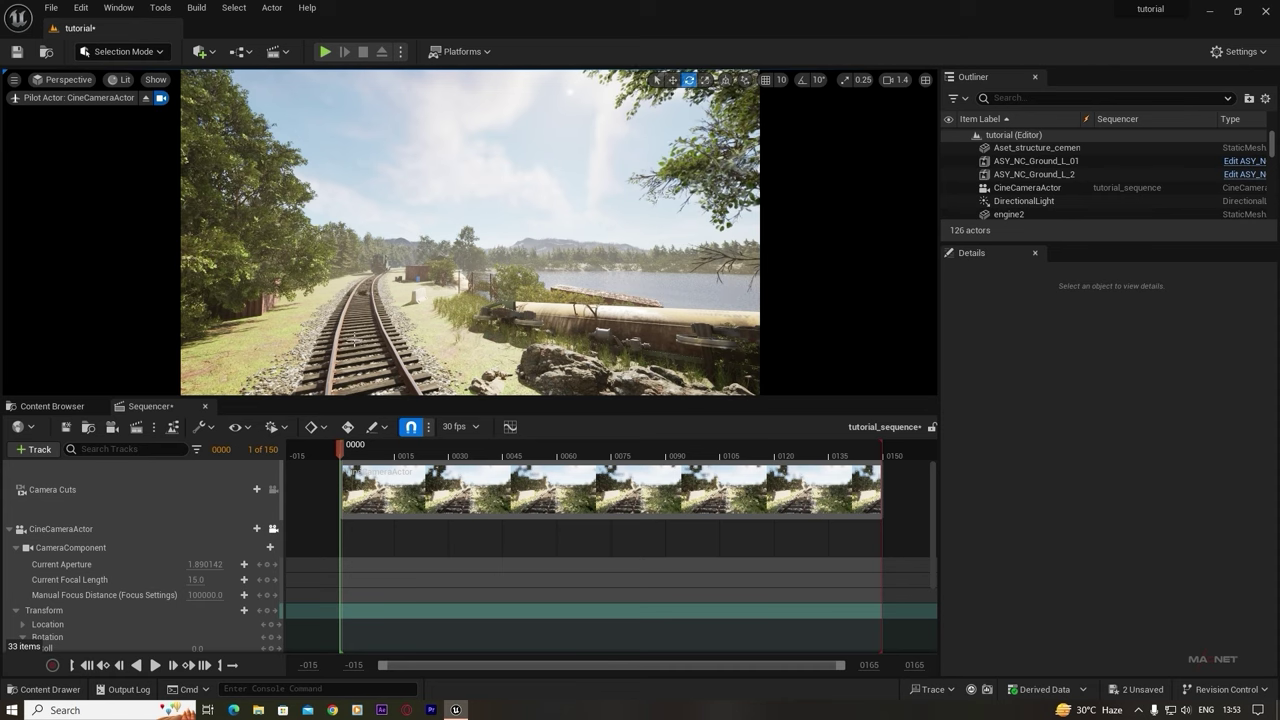
{"action": "key", "text": "s"}
{"action": "mouse_move", "coordinate": [470, 232]}
{"action": "right_mouse_down"}
{"action": "mouse_move", "coordinate": [462, 244]}
{"action": "mouse_move", "coordinate": [395, 246]}
{"action": "mouse_move", "coordinate": [435, 232]}
{"action": "mouse_move", "coordinate": [400, 236]}
{"action": "mouse_move", "coordinate": [420, 230]}
{"action": "mouse_move", "coordinate": [470, 232]}
{"action": "right_mouse_up"}
{"action": "key", "text": "d"}
{"action": "key", "text": "s"}
{"action": "key", "text": "a"}
{"action": "key", "text": "s"}
{"action": "key", "text": "s"}
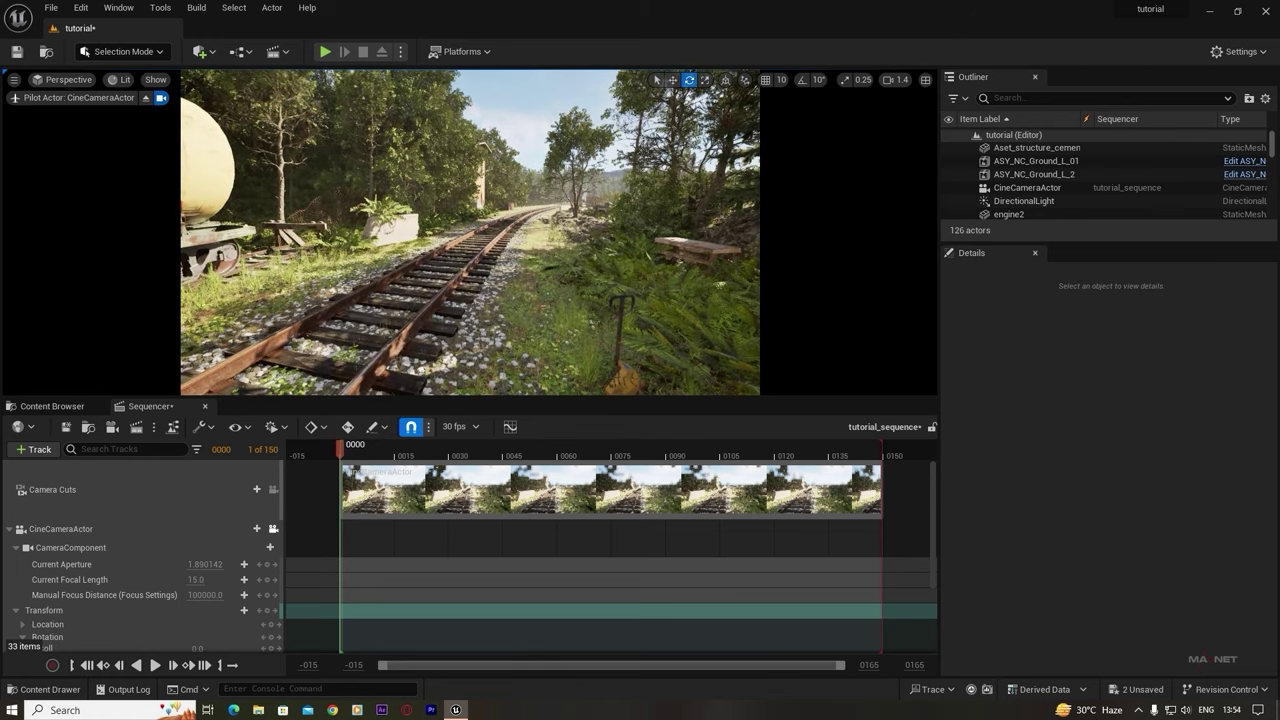
- Position the piloted CineCameraActor low over the rails beside the yellow tank wagon, looking along the track
{"action": "right_click_drag", "start_coordinate": [410, 332], "coordinate": [345, 355]}
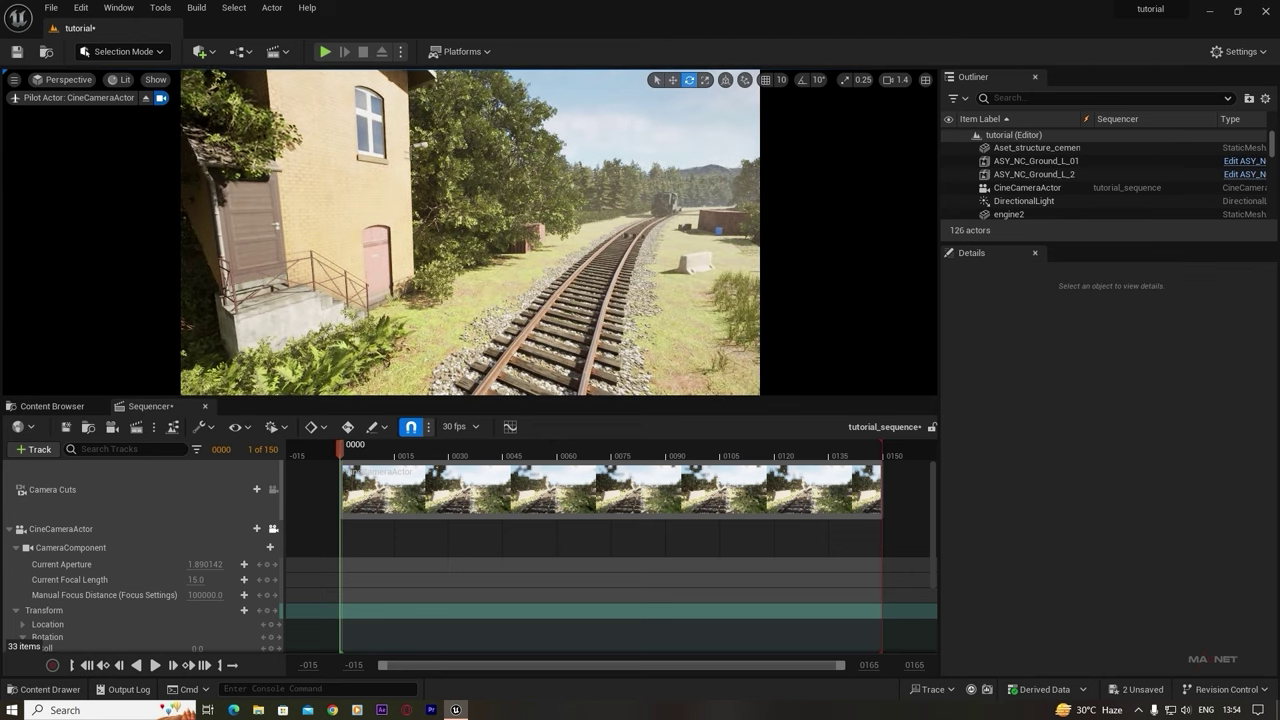
{"action": "right_click_drag", "start_coordinate": [470, 232], "coordinate": [490, 204]}
{"action": "key", "text": "q"}
{"action": "key", "text": "w"}
{"action": "key", "text": "a"}
{"action": "key", "text": "a"}
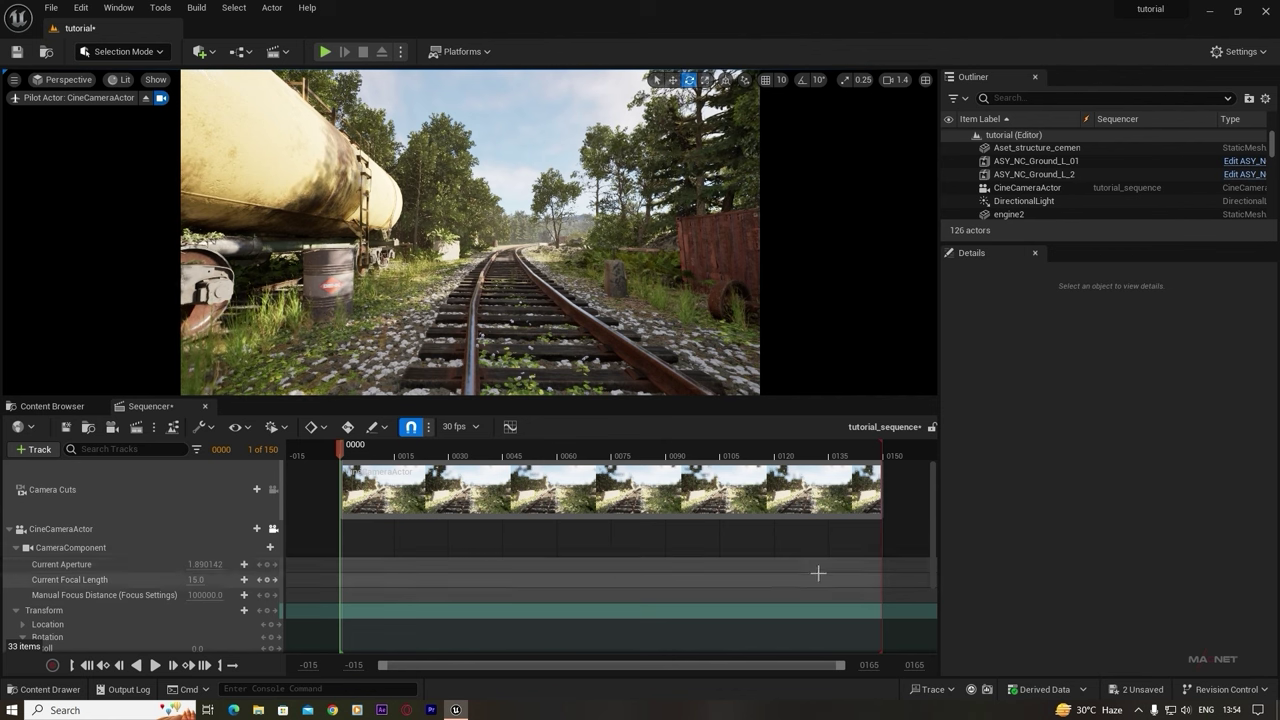
{"action": "left_click", "coordinate": [219, 547]}
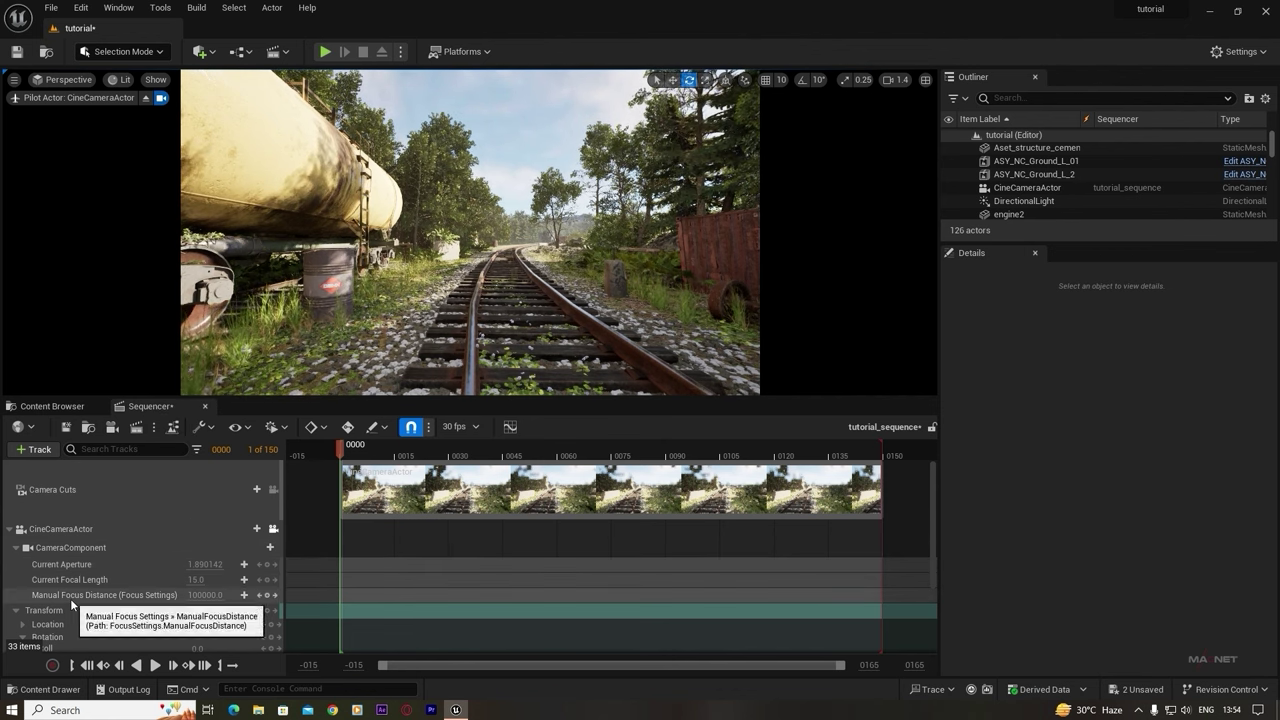
- Key the CineCameraActor's transform at frame 0 and set the new keys' interpolation to Linear
{"action": "left_click", "coordinate": [267, 610]}
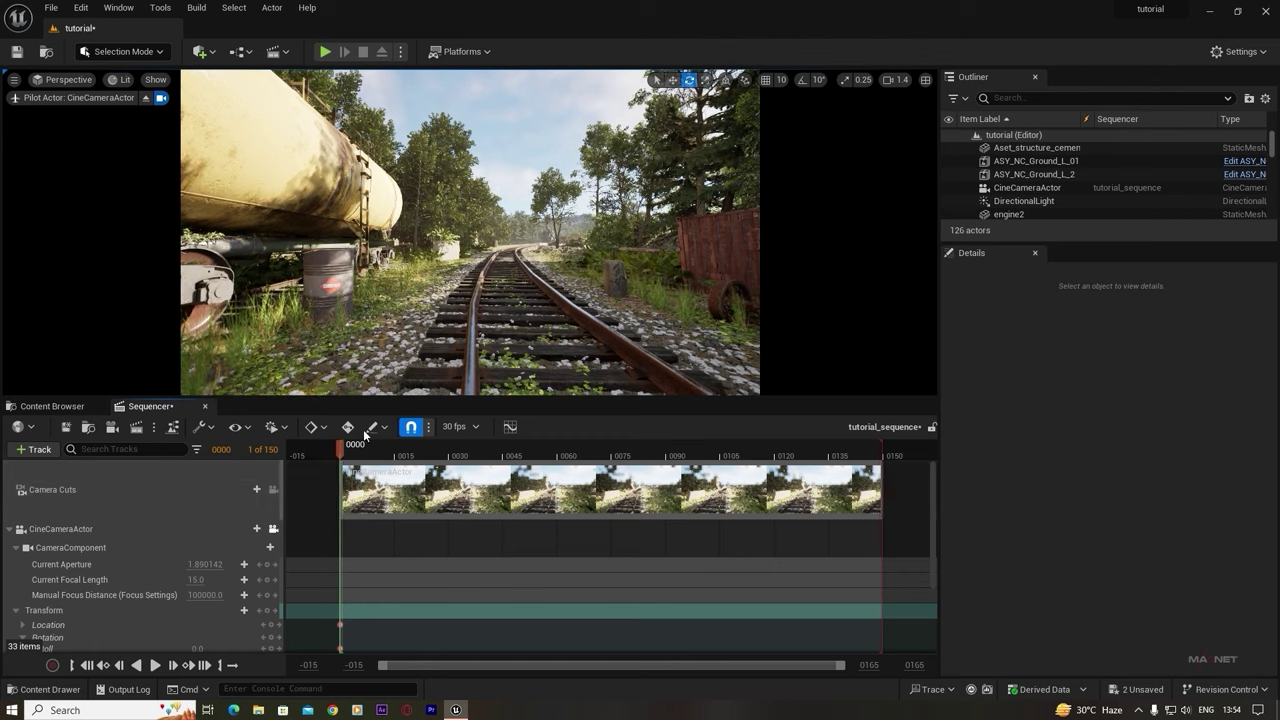
{"action": "mouse_move", "coordinate": [331, 617]}
{"action": "left_mouse_down"}
{"action": "mouse_move", "coordinate": [352, 673]}
{"action": "mouse_move", "coordinate": [337, 626]}
{"action": "left_mouse_up"}
{"action": "right_click", "coordinate": [337, 626]}
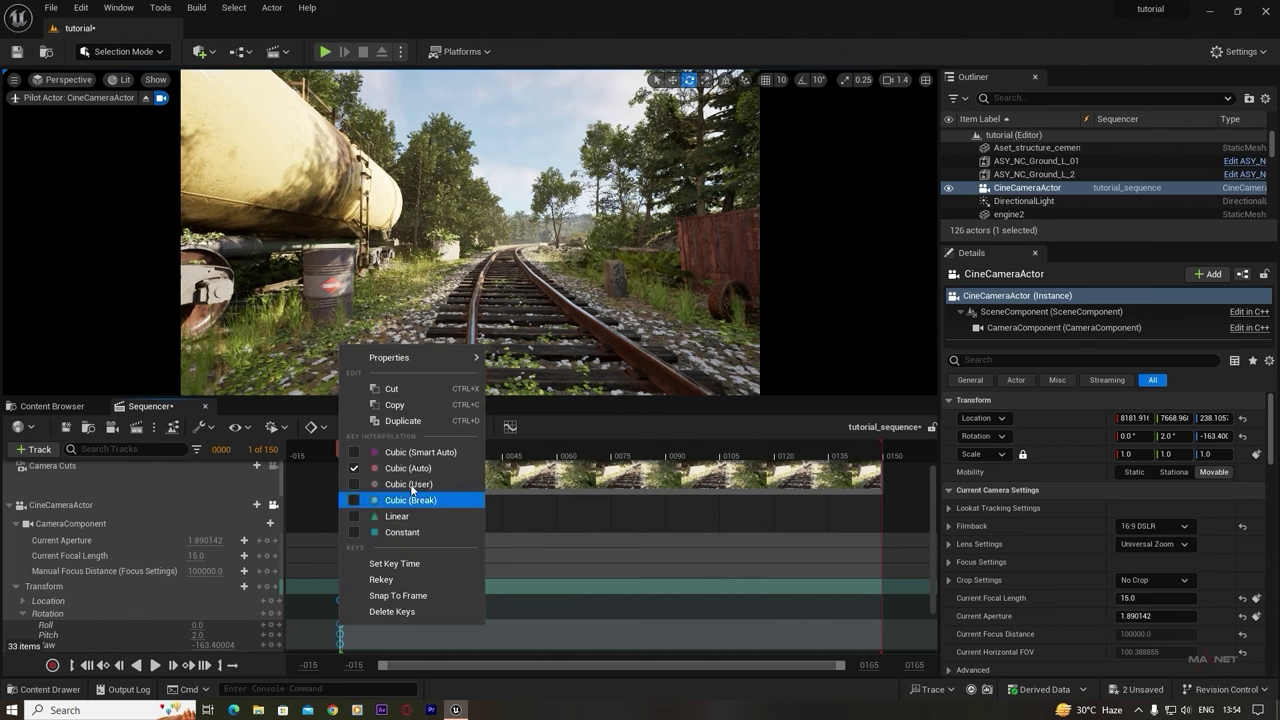
{"action": "left_click", "coordinate": [398, 516]}
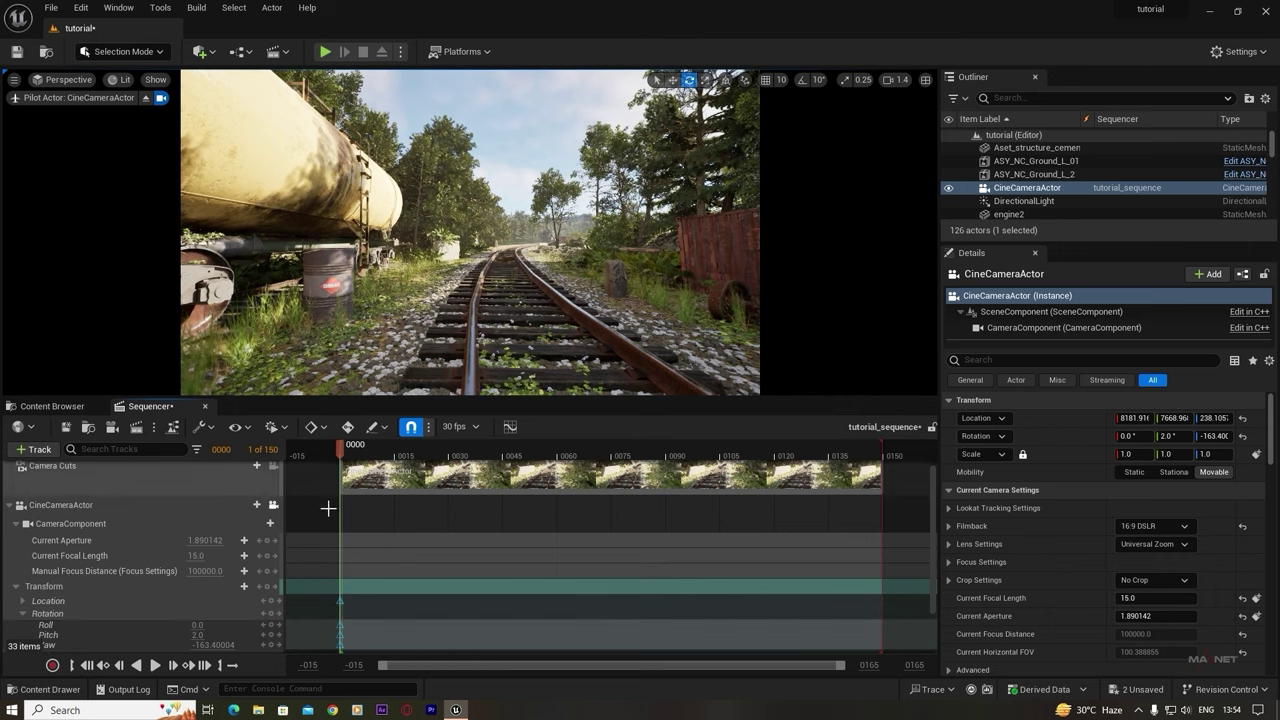
- Set the sequence's default key interpolation to Linear and enable automatic keying
{"action": "left_click", "coordinate": [319, 427]}
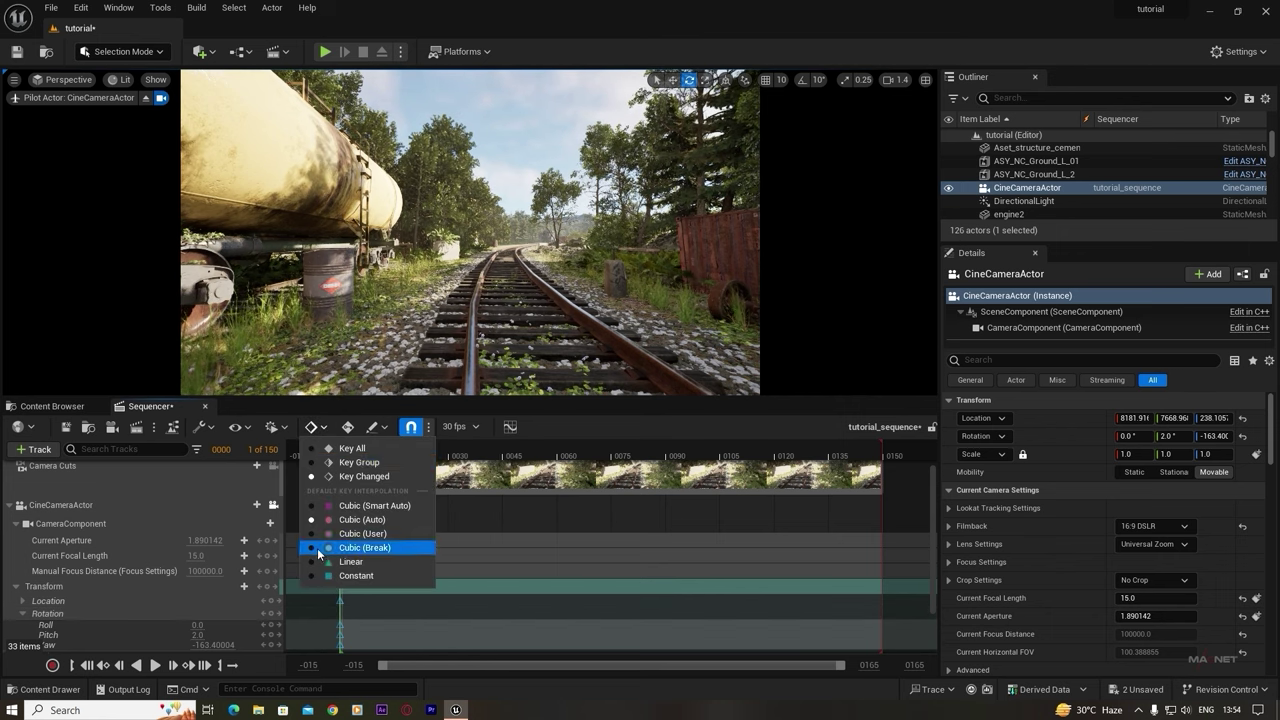
{"action": "left_click", "coordinate": [316, 562]}
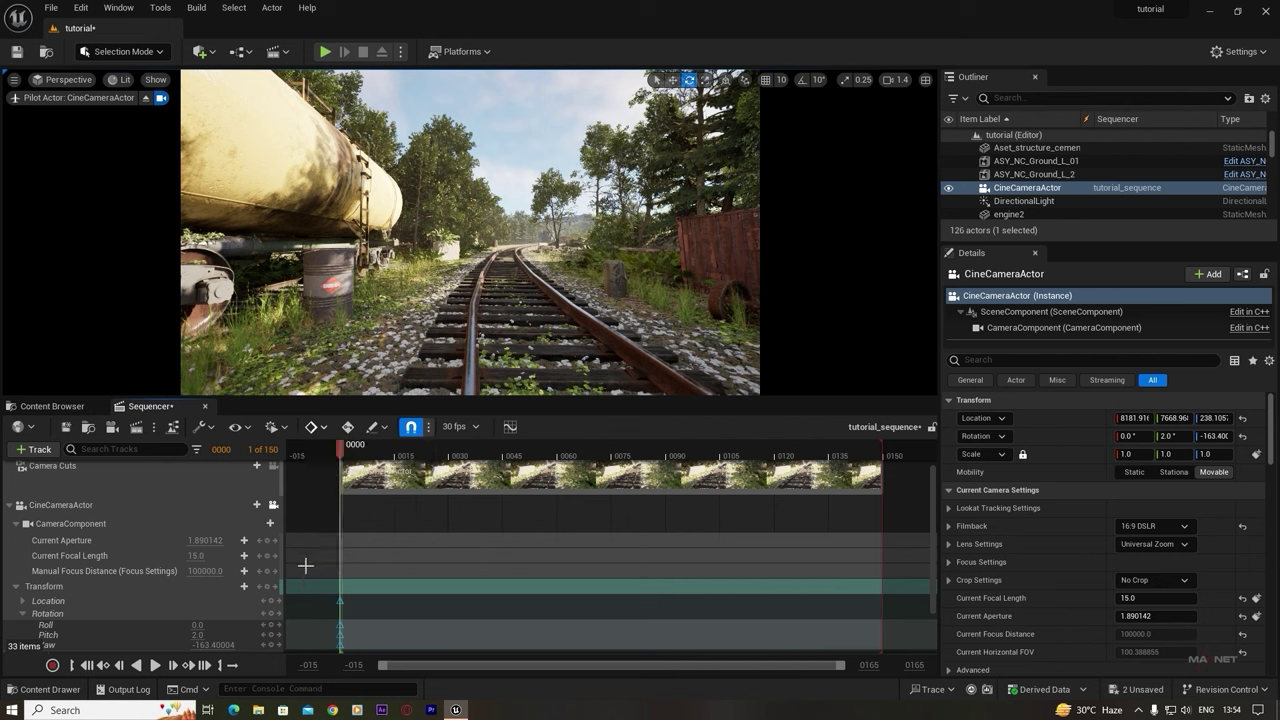
{"action": "left_click", "coordinate": [345, 432]}
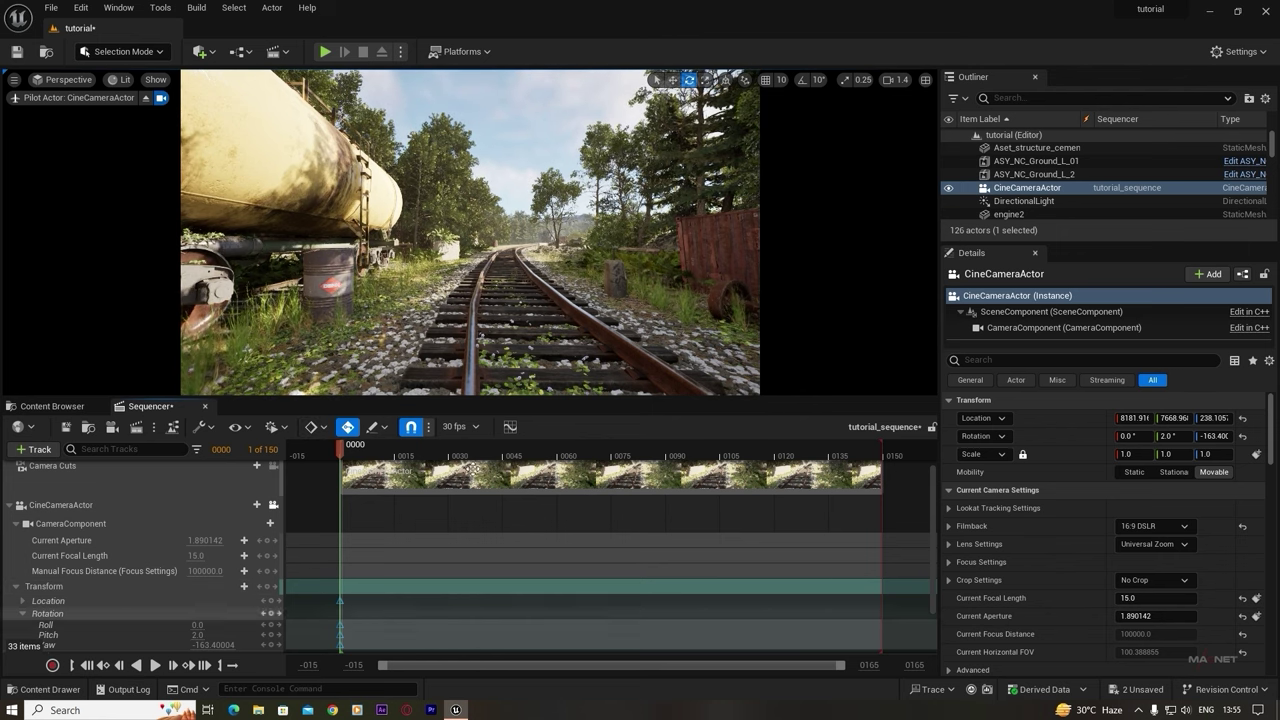
- At frame 149, fly the camera forward along the track and lower it between the rails, pitched about 8.4° with yaw about -157°
{"action": "left_click", "coordinate": [219, 665]}
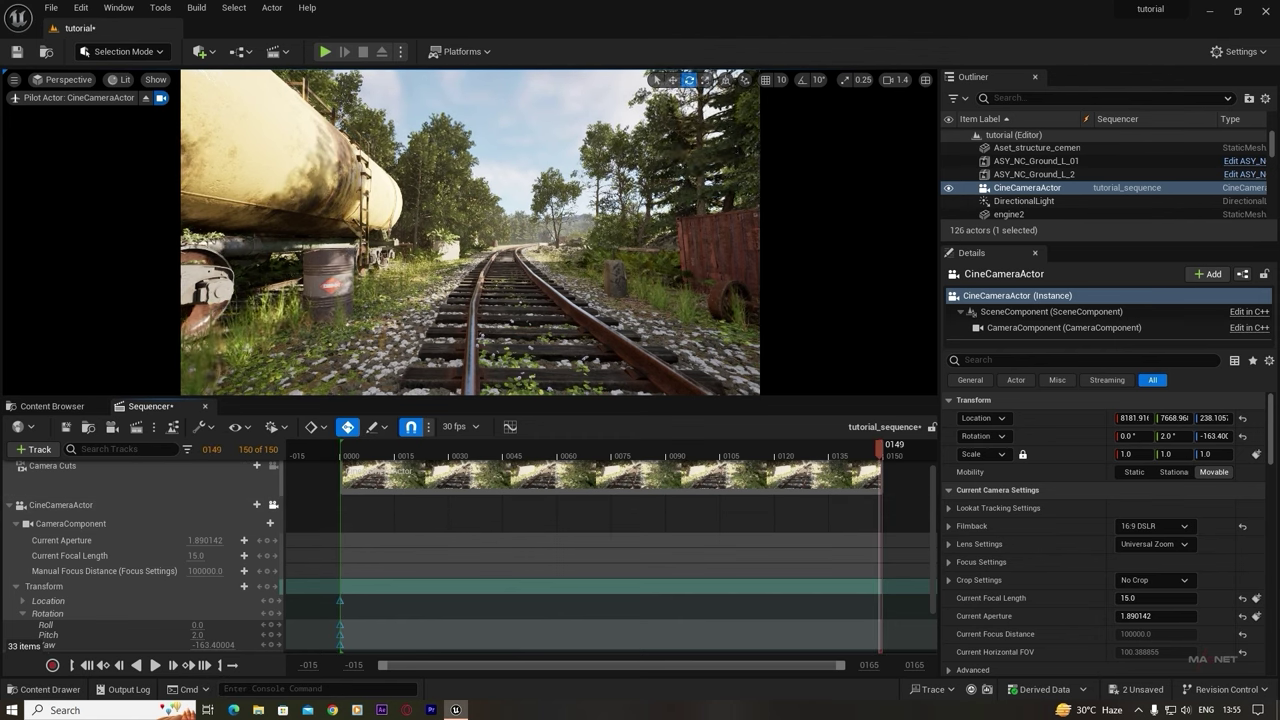
{"action": "key", "text": "w"}
{"action": "right_click_drag", "start_coordinate": [470, 232], "coordinate": [494, 224]}
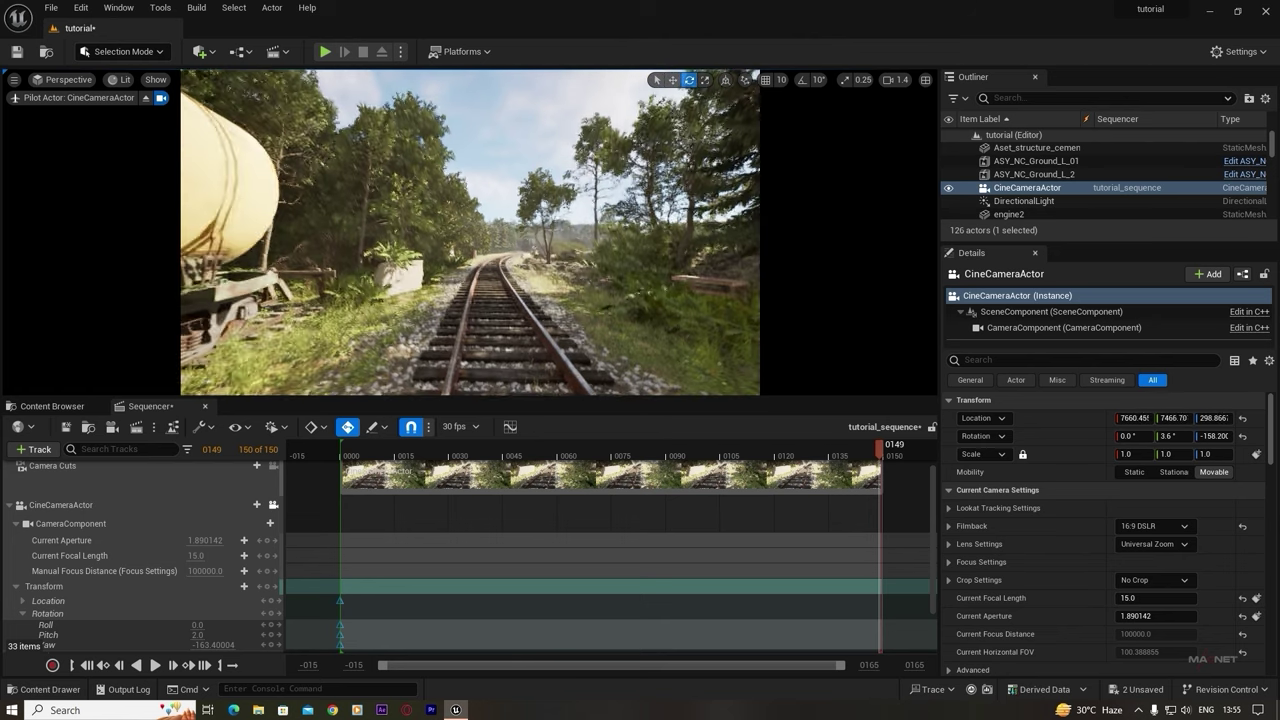
{"action": "key", "text": "w"}
{"action": "key", "text": "q"}
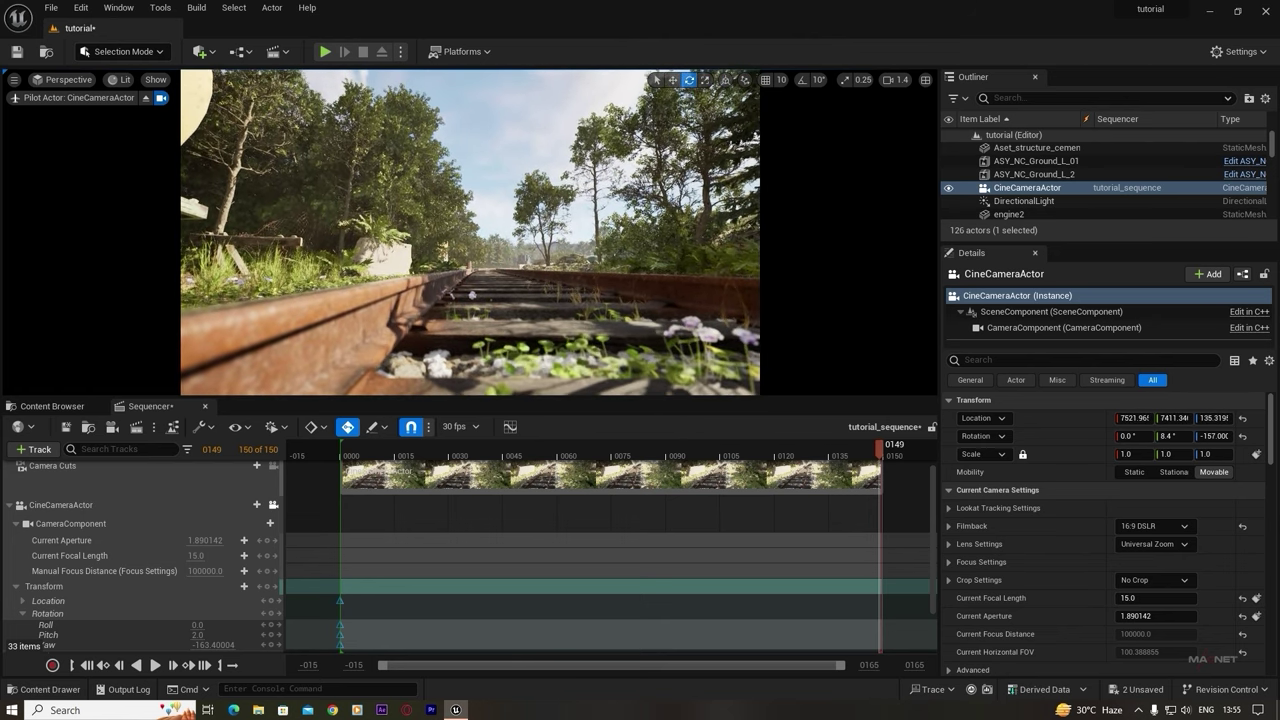
- Play back the camera move along the railway track to review the animation
{"action": "left_click_drag", "start_coordinate": [879, 448], "coordinate": [362, 462]}
{"action": "key", "text": "space"}
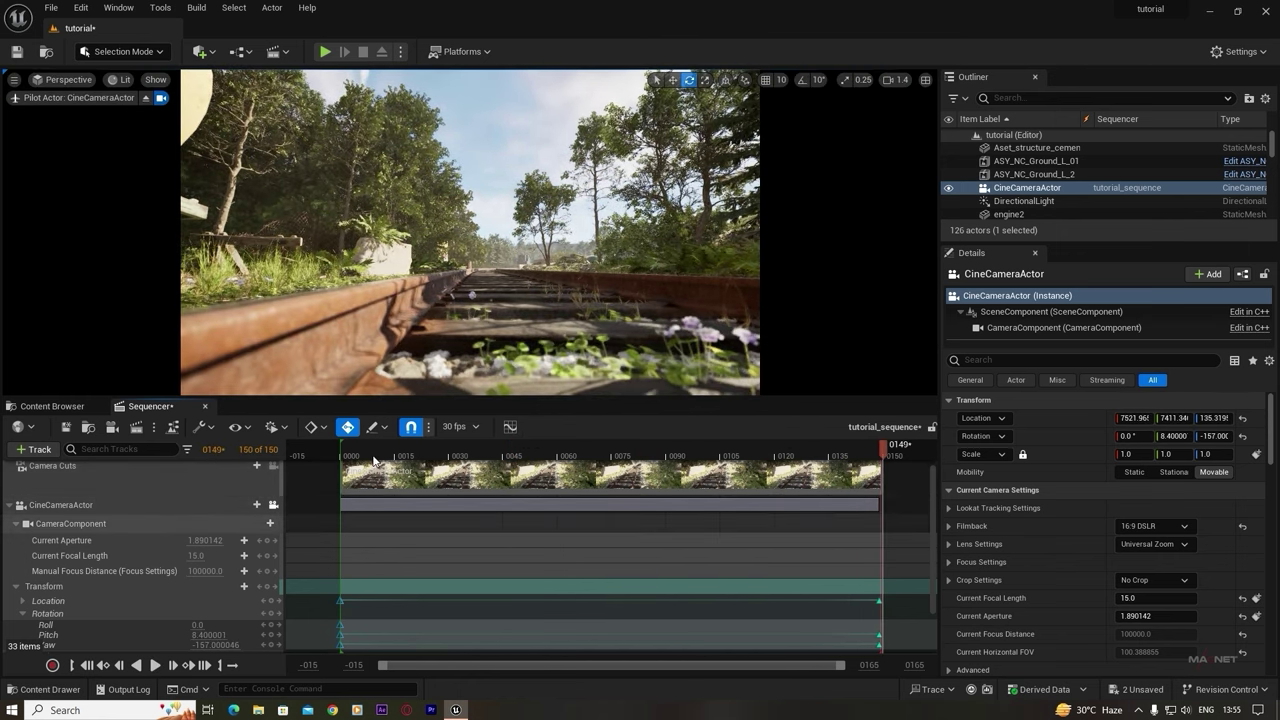
{"action": "key", "text": "space"}
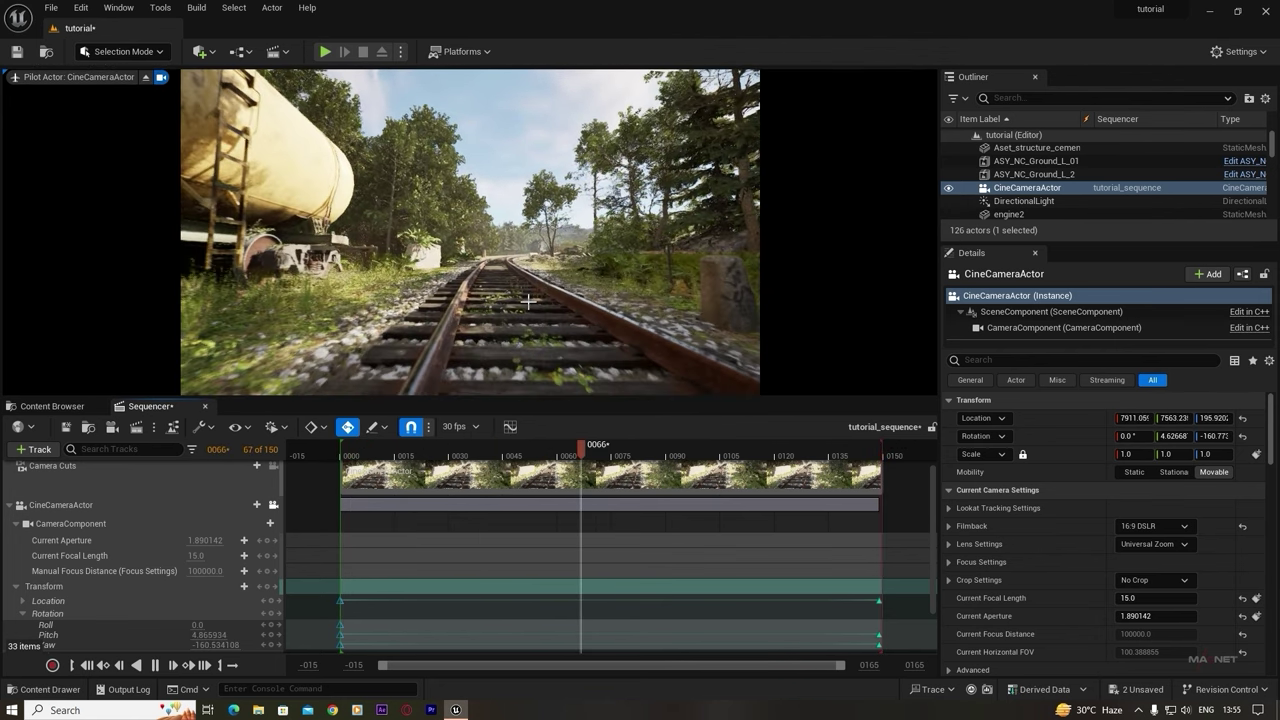
{"action": "key", "text": "space"}
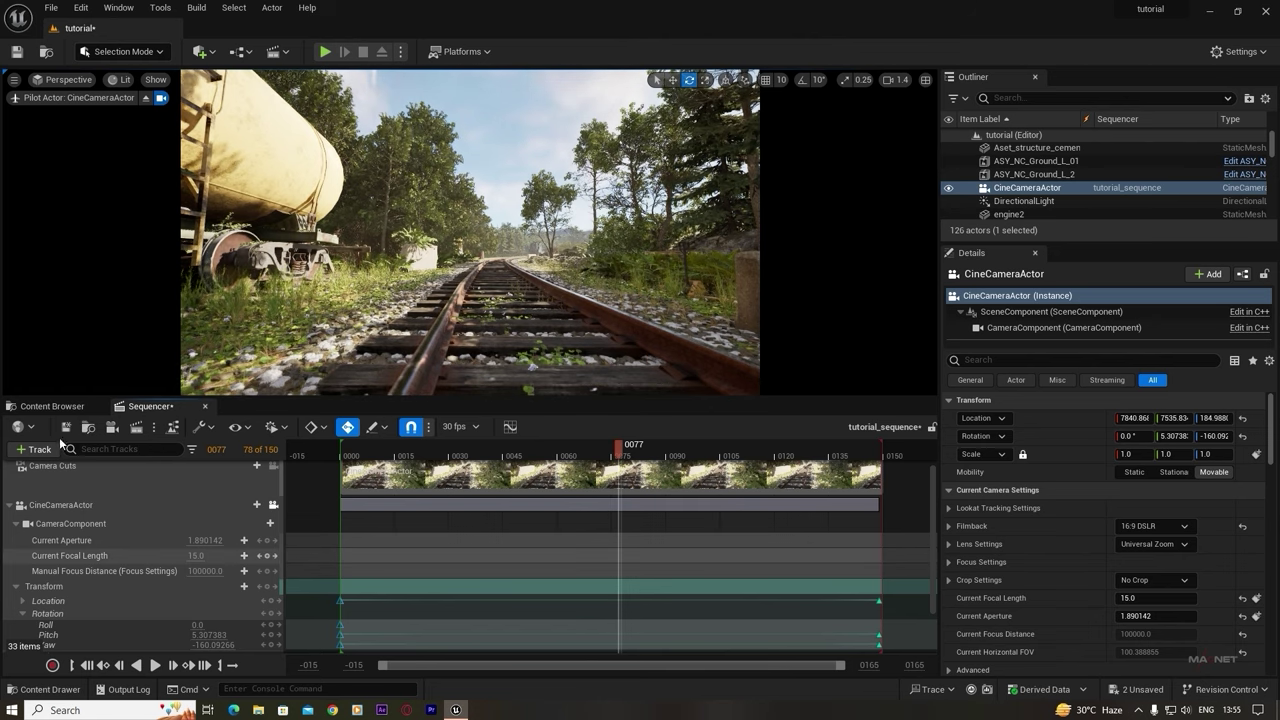
- Create a Blueprint class named shake in the Content folder, with CameraShakeBase as its parent class
{"action": "left_click", "coordinate": [52, 406]}
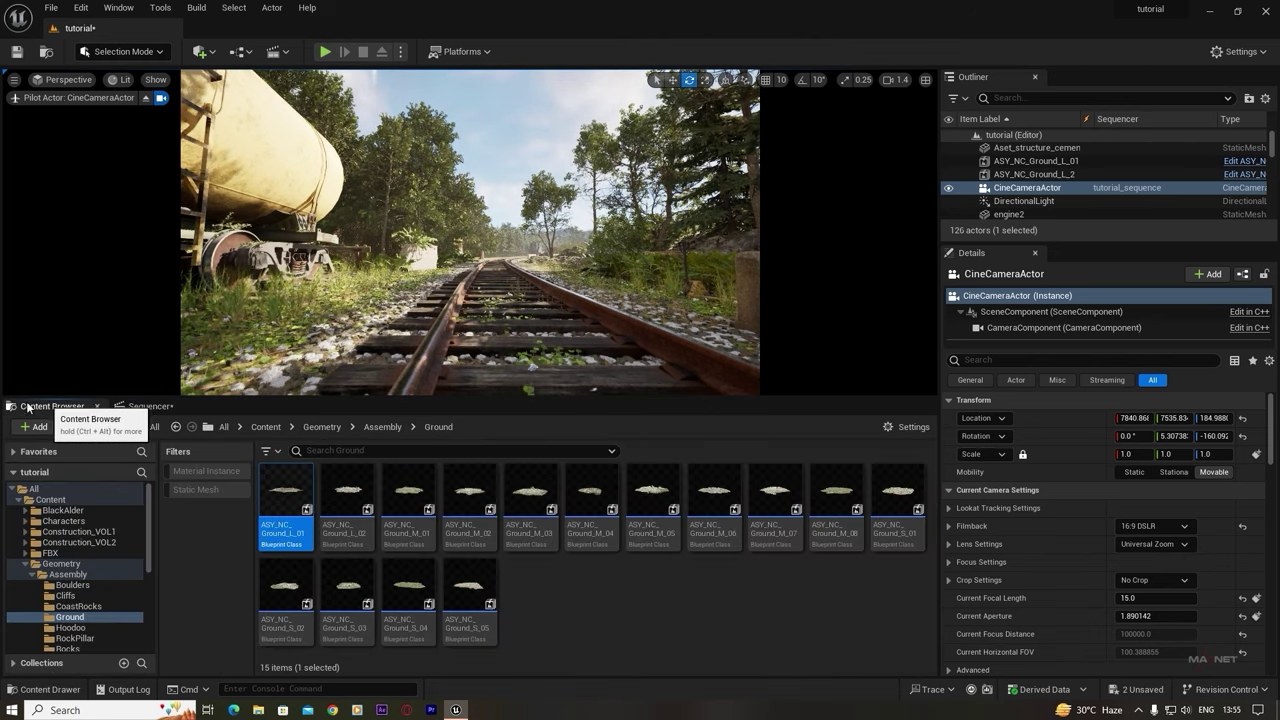
{"action": "left_click", "coordinate": [17, 500]}
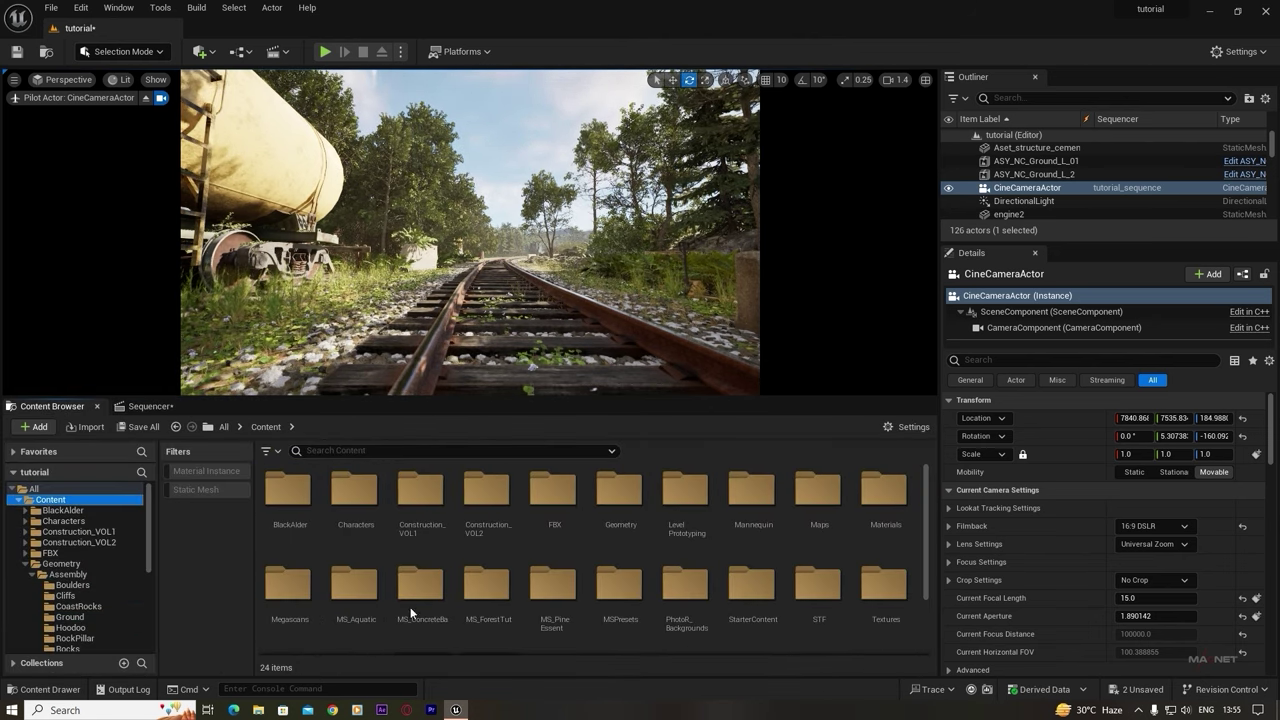
{"action": "scroll", "coordinate": [700, 602], "scroll_direction": "down", "scroll_amount": 1}
{"action": "scroll", "coordinate": [700, 601], "scroll_direction": "down", "scroll_amount": 1}
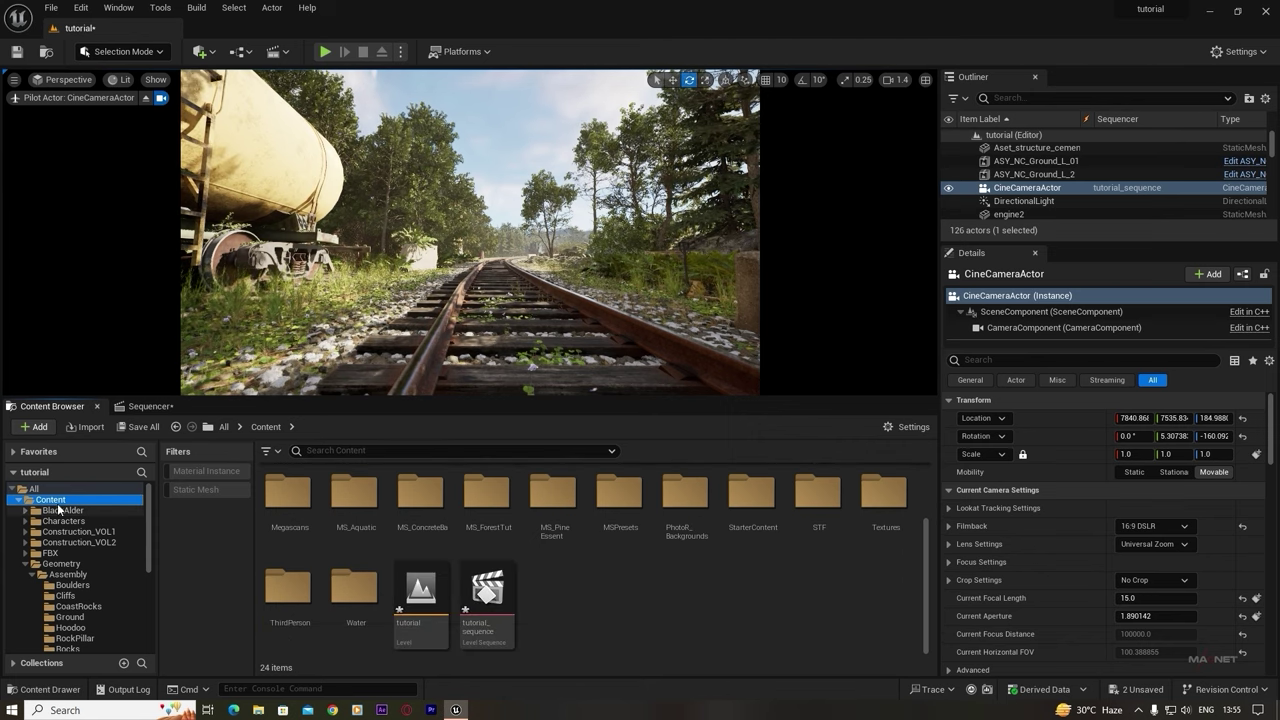
{"action": "right_click", "coordinate": [587, 600]}
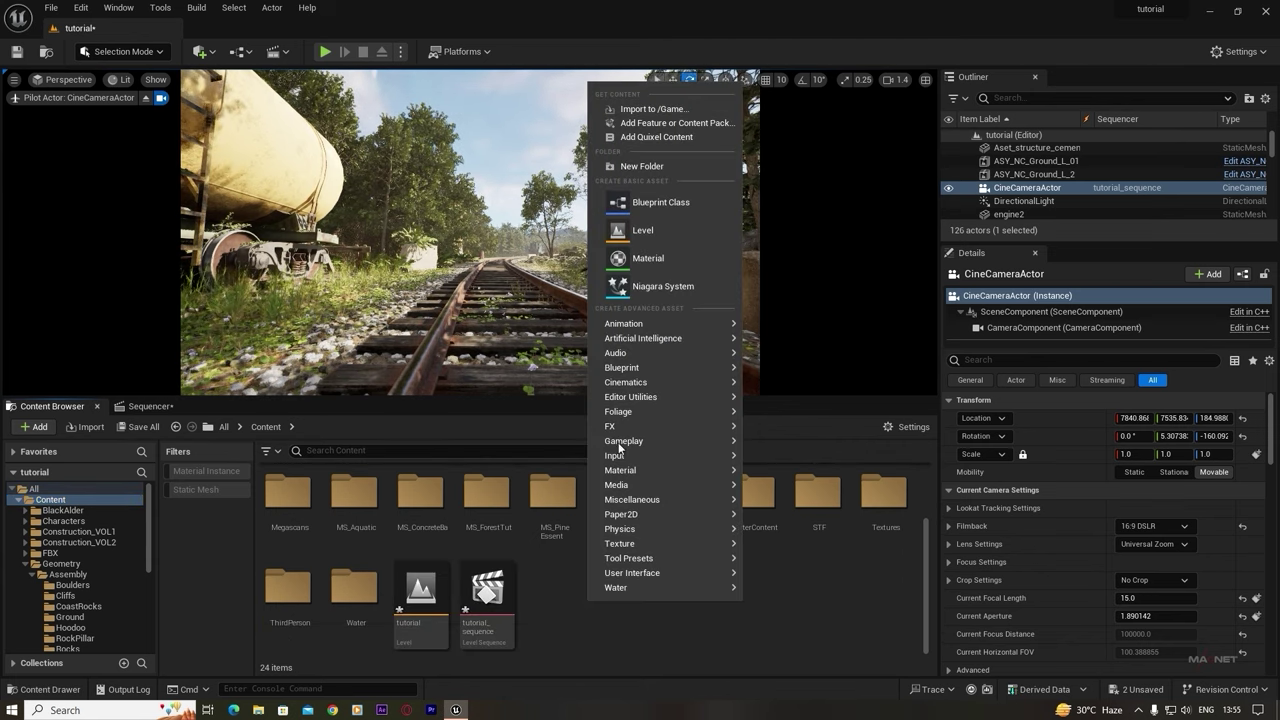
{"action": "left_click", "coordinate": [655, 203]}
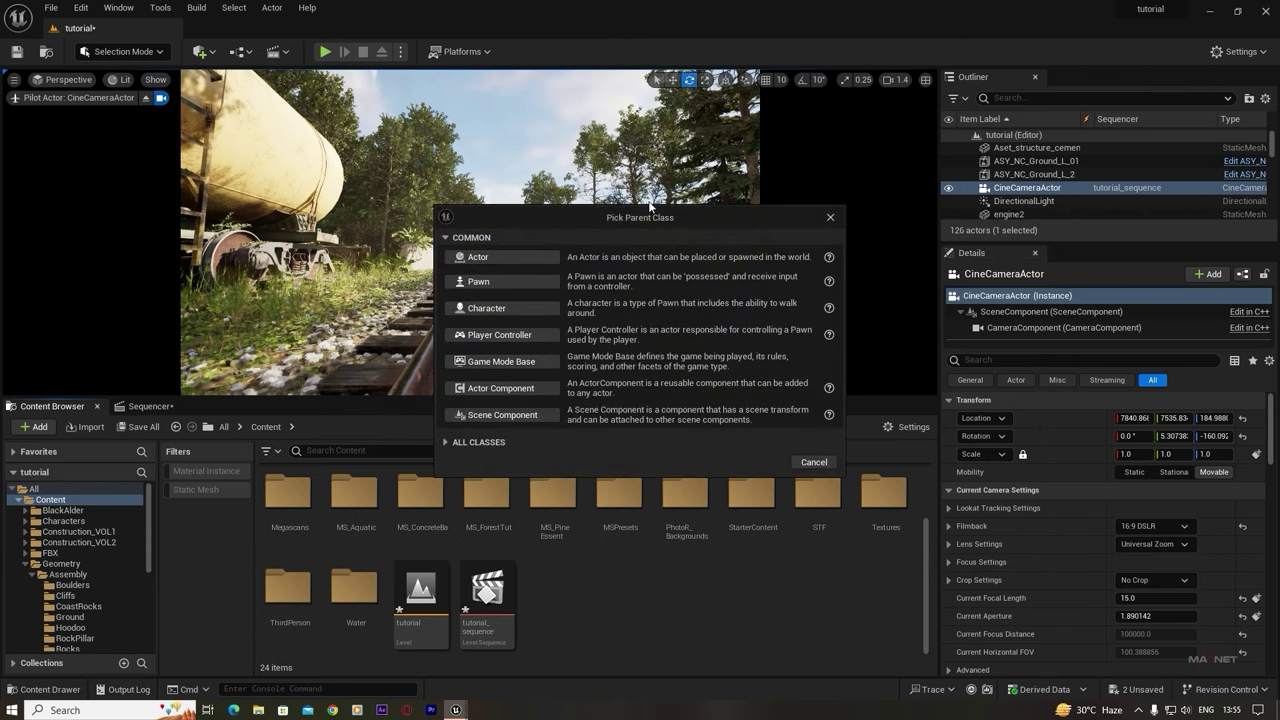
{"action": "left_click", "coordinate": [446, 441]}
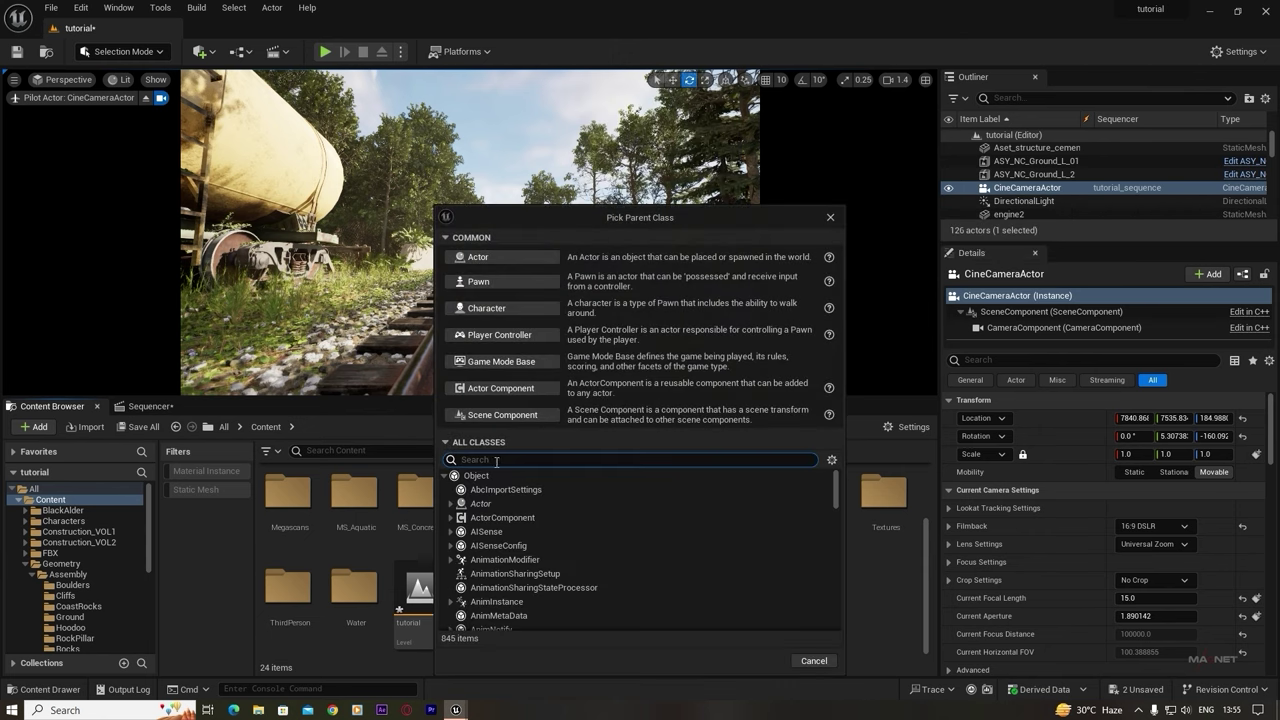
{"action": "type", "text": "shake"}
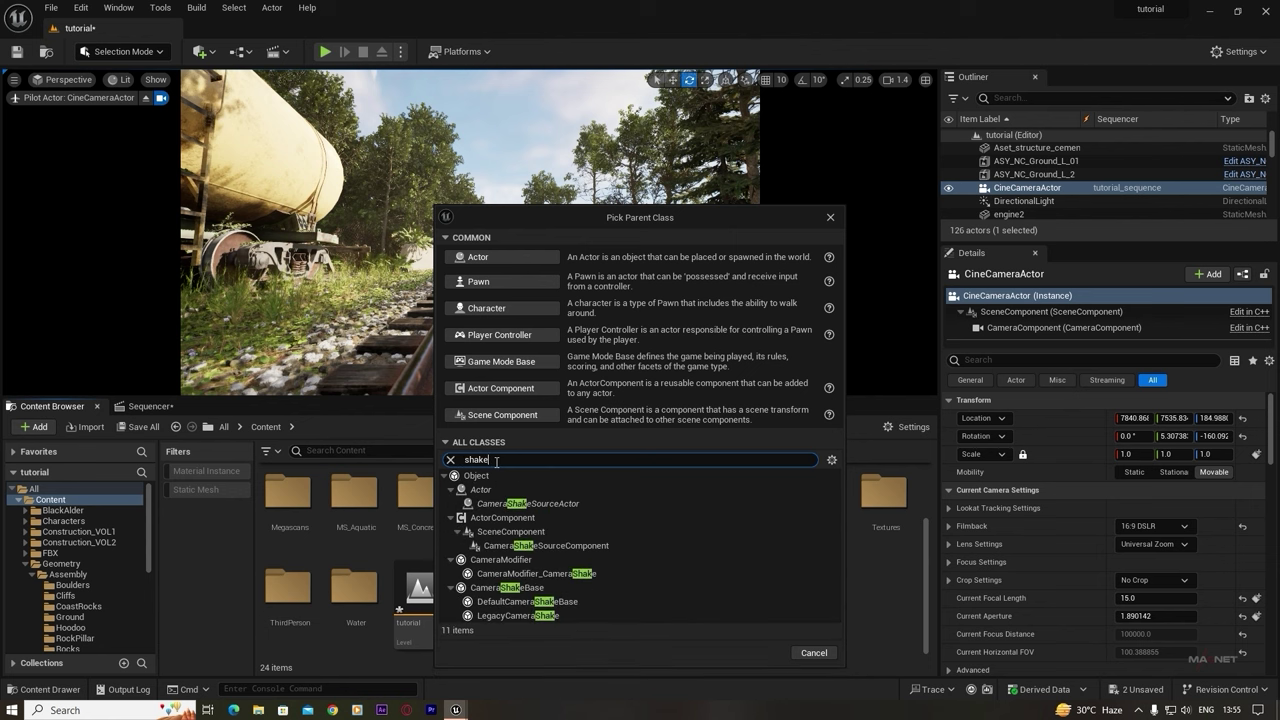
{"action": "left_click", "coordinate": [490, 588]}
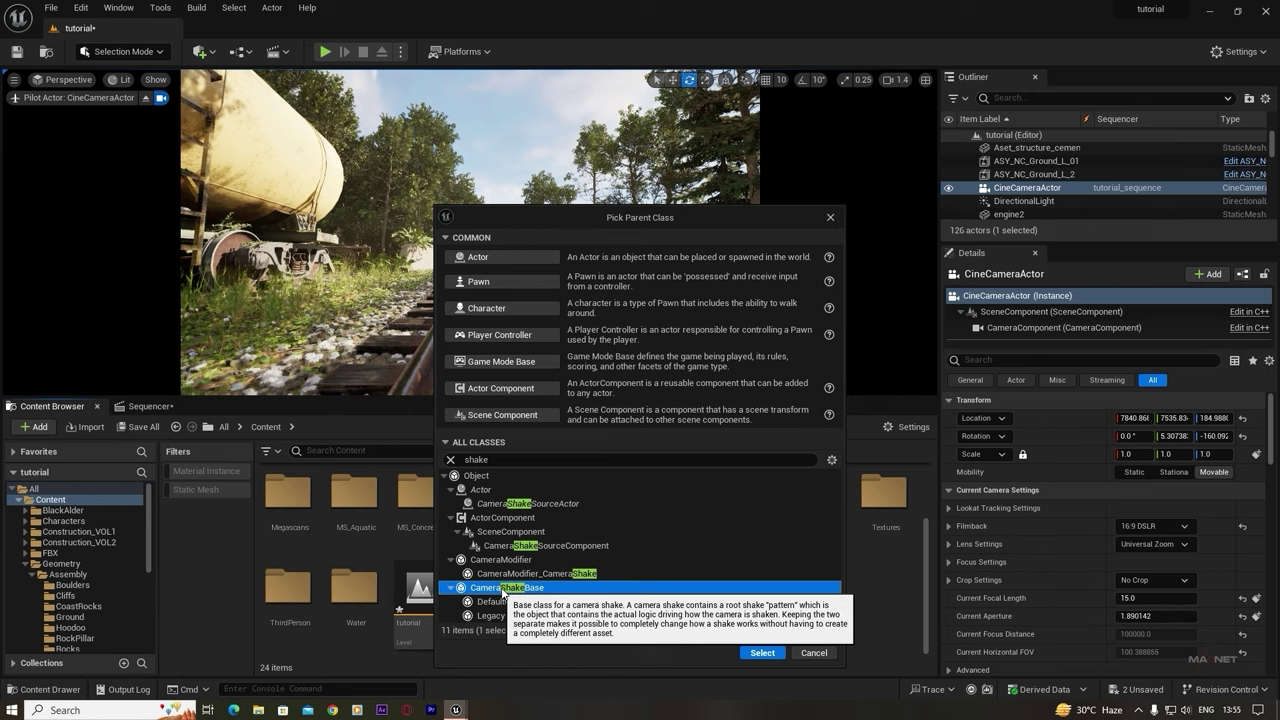
{"action": "left_click", "coordinate": [781, 656]}
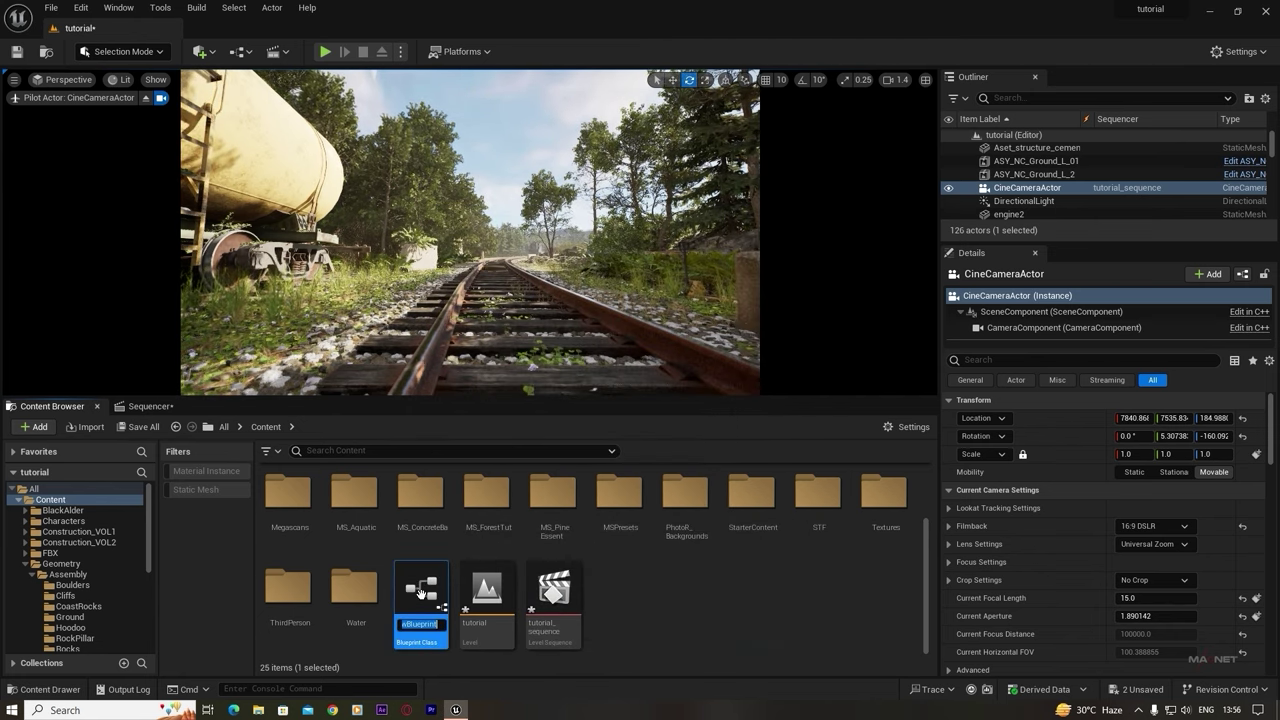
{"action": "type", "text": "Shake"}
{"action": "key", "text": "Return"}
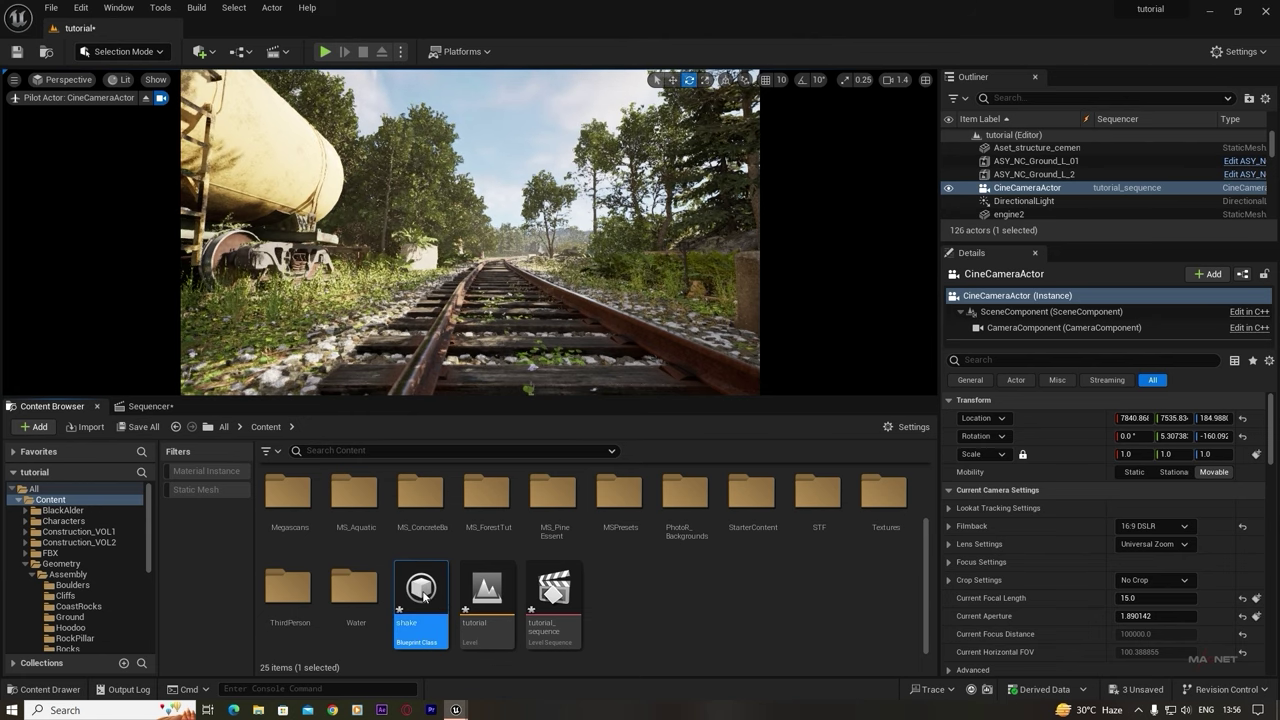
- Open the shake blueprint, widen its details area and set Root Shake Pattern to Perlin Noise Camera Shake Pattern
{"action": "double_click", "coordinate": [421, 600]}
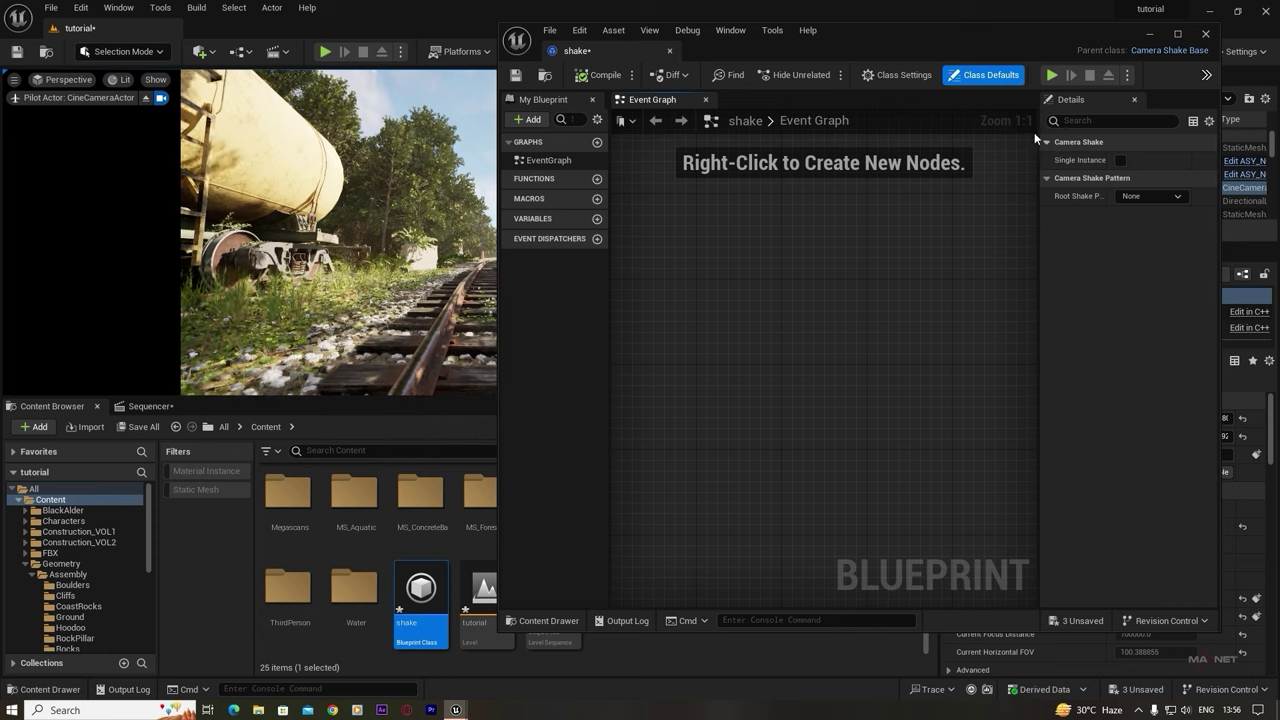
{"action": "left_click_drag", "start_coordinate": [1039, 130], "coordinate": [746, 138]}
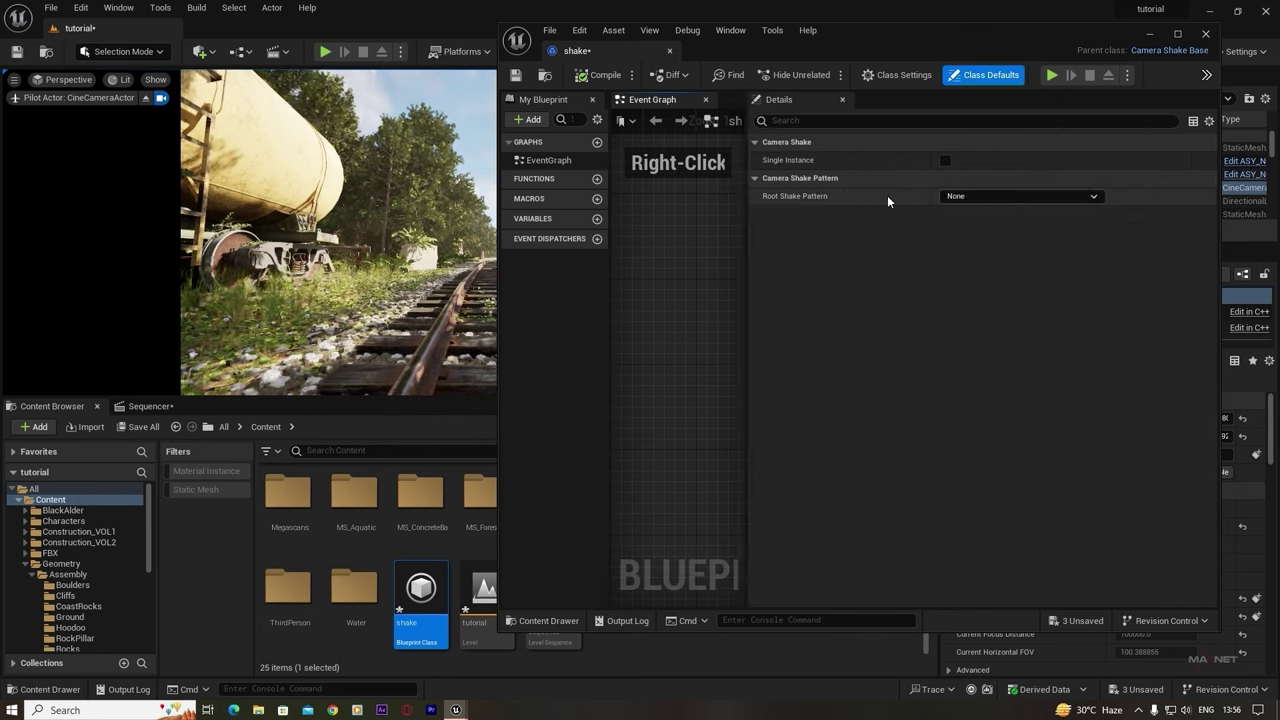
{"action": "left_click", "coordinate": [992, 196]}
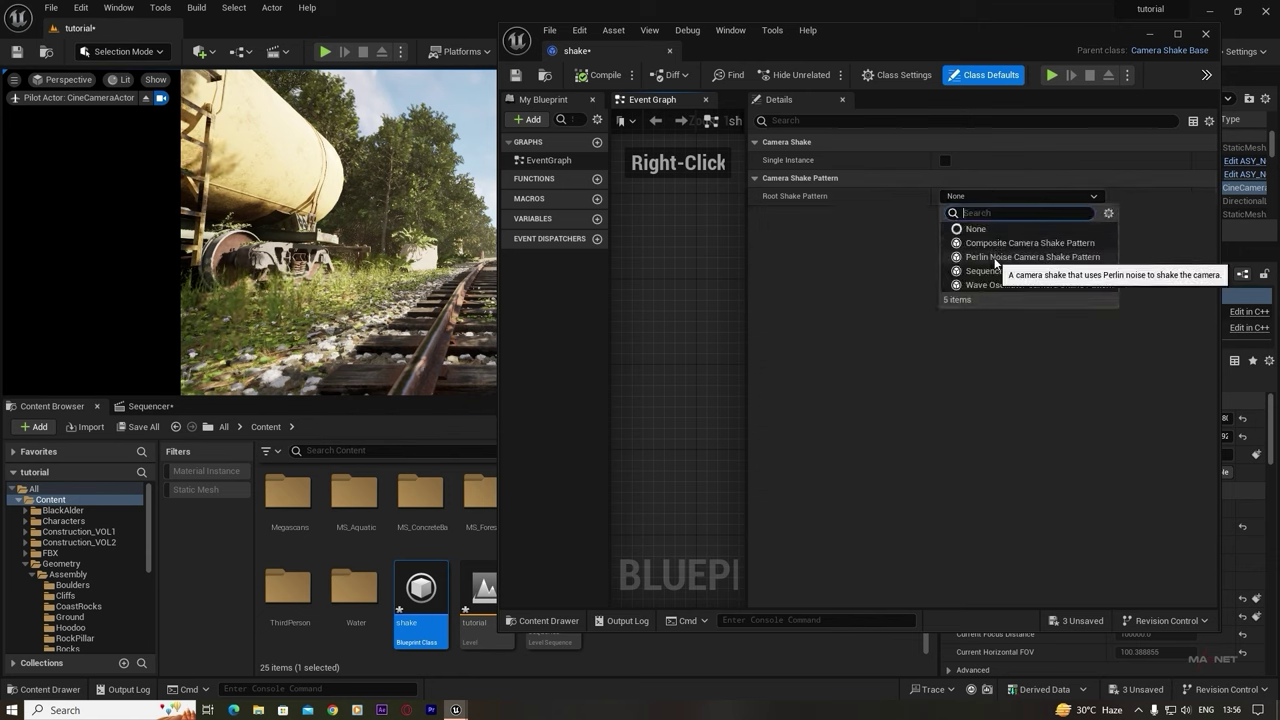
{"action": "key", "text": "Escape"}
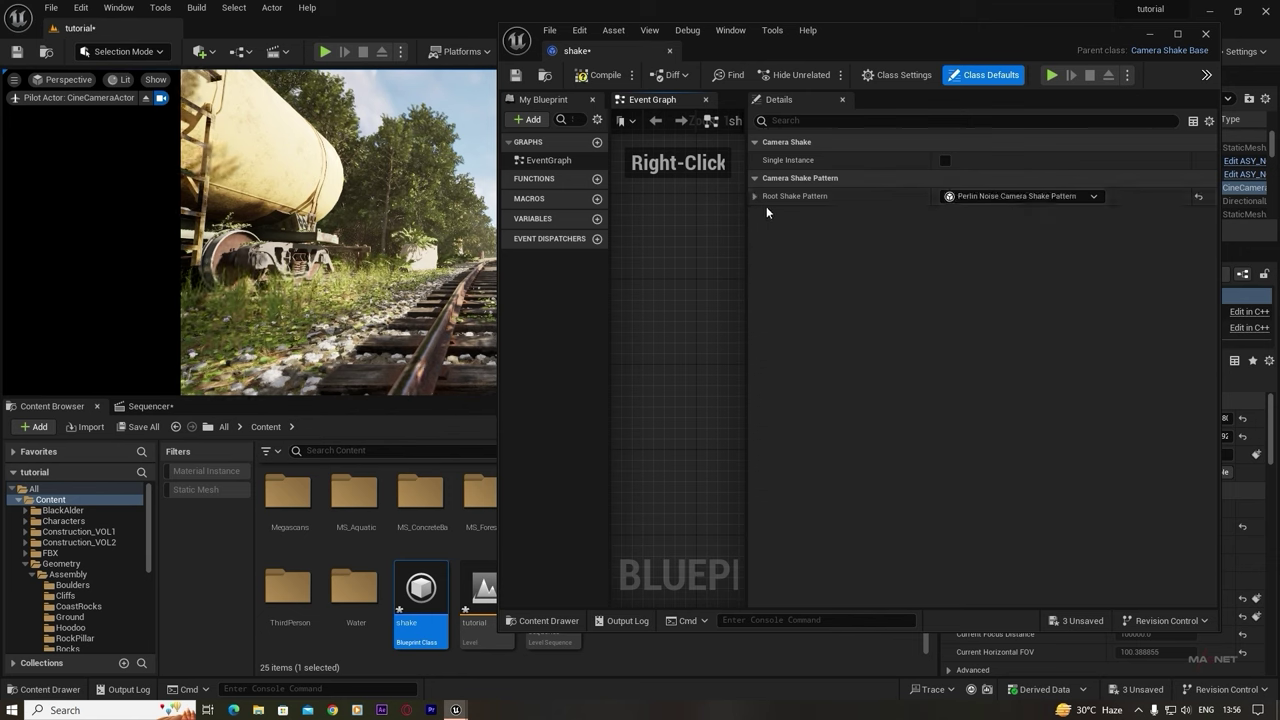
- Set the shake pattern's timing duration to 0, compile the blueprint and minimize its editor
{"action": "left_click", "coordinate": [755, 196]}
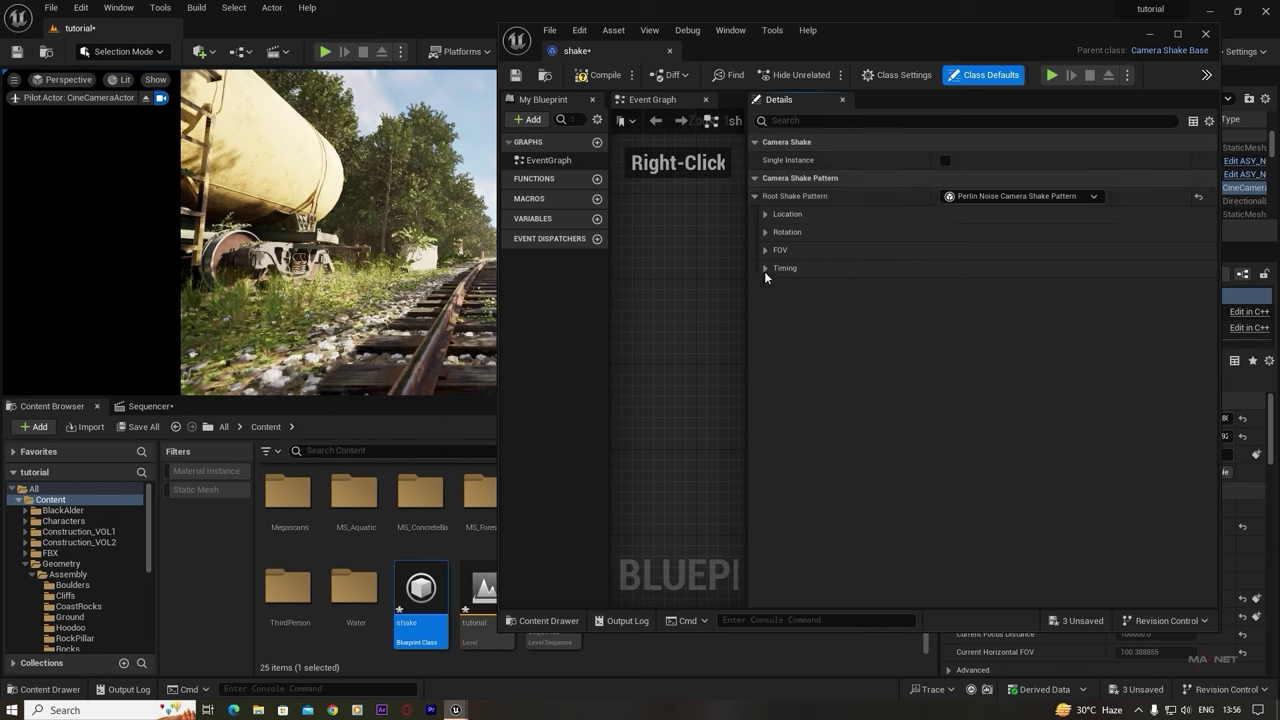
{"action": "left_click", "coordinate": [765, 268]}
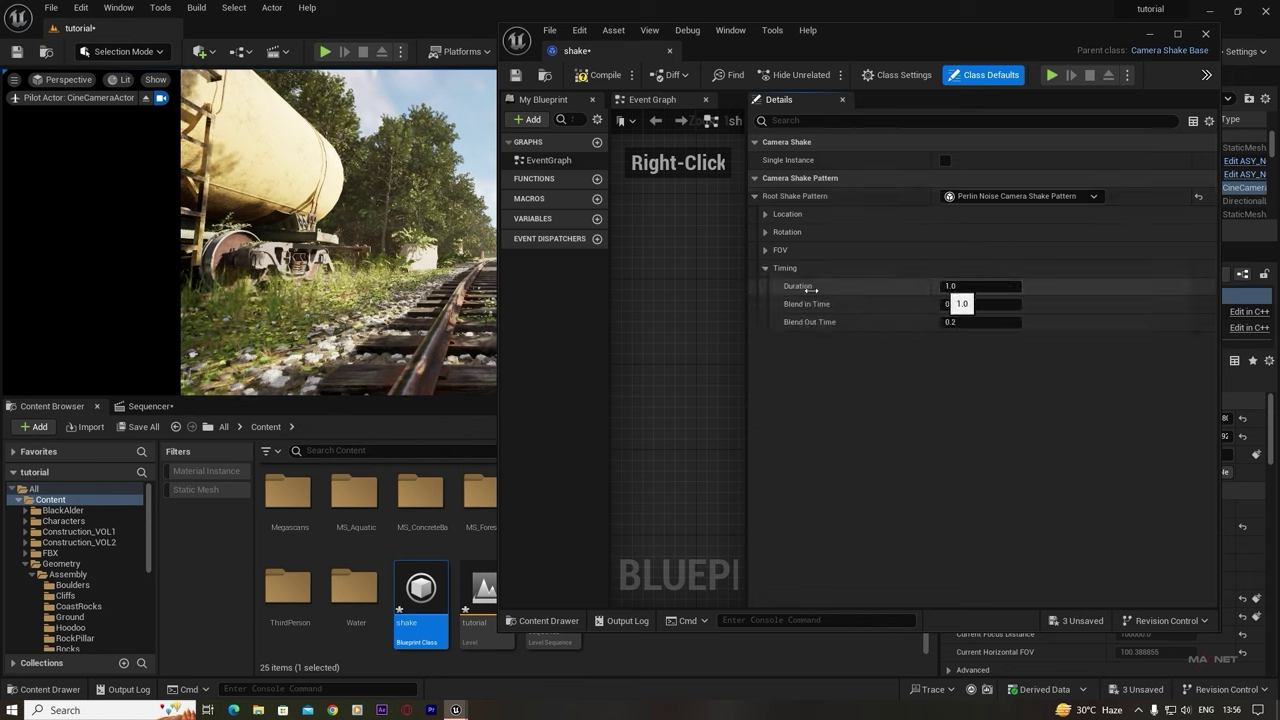
{"action": "left_click", "coordinate": [811, 289]}
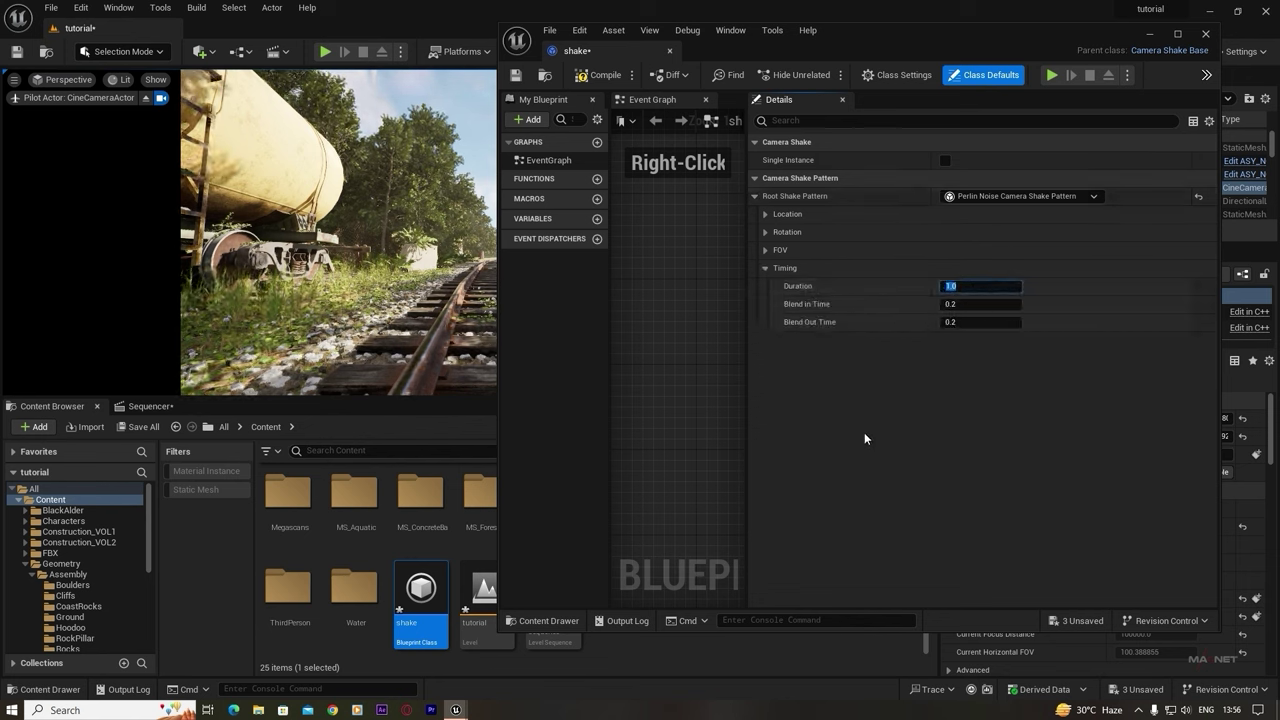
{"action": "type", "text": "0"}
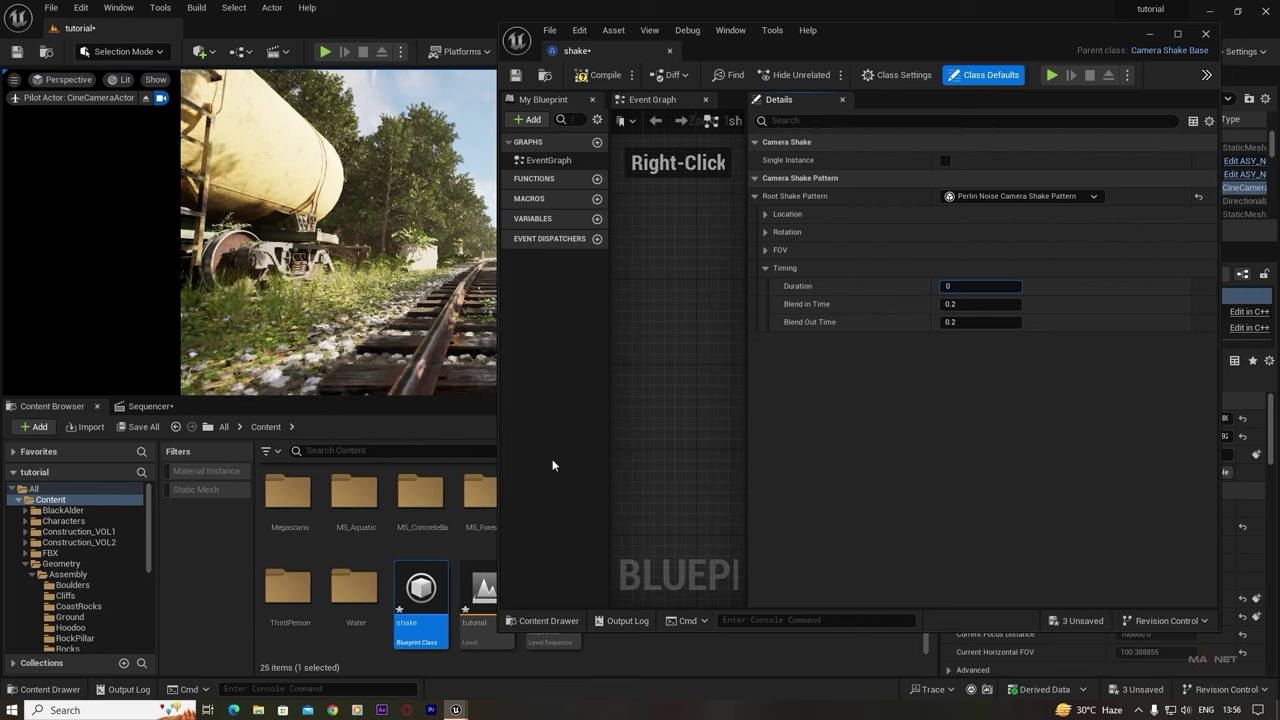
{"action": "left_click", "coordinate": [765, 268]}
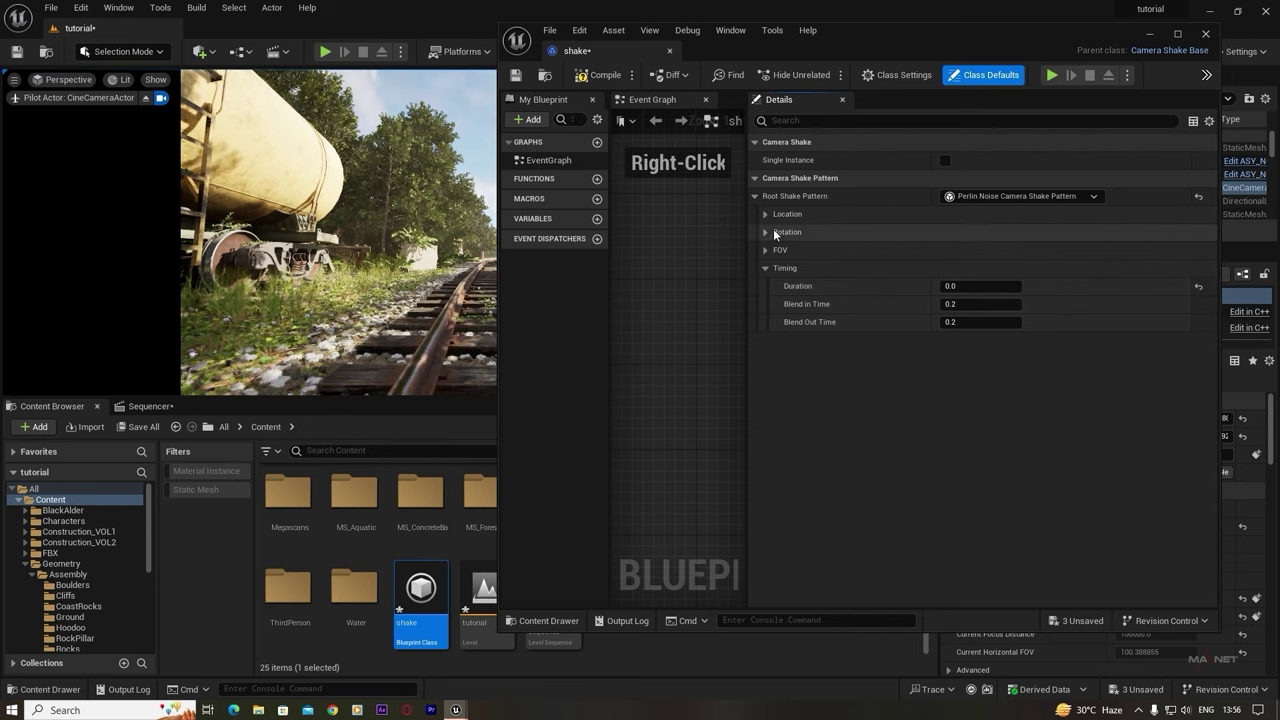
{"action": "left_click", "coordinate": [605, 75]}
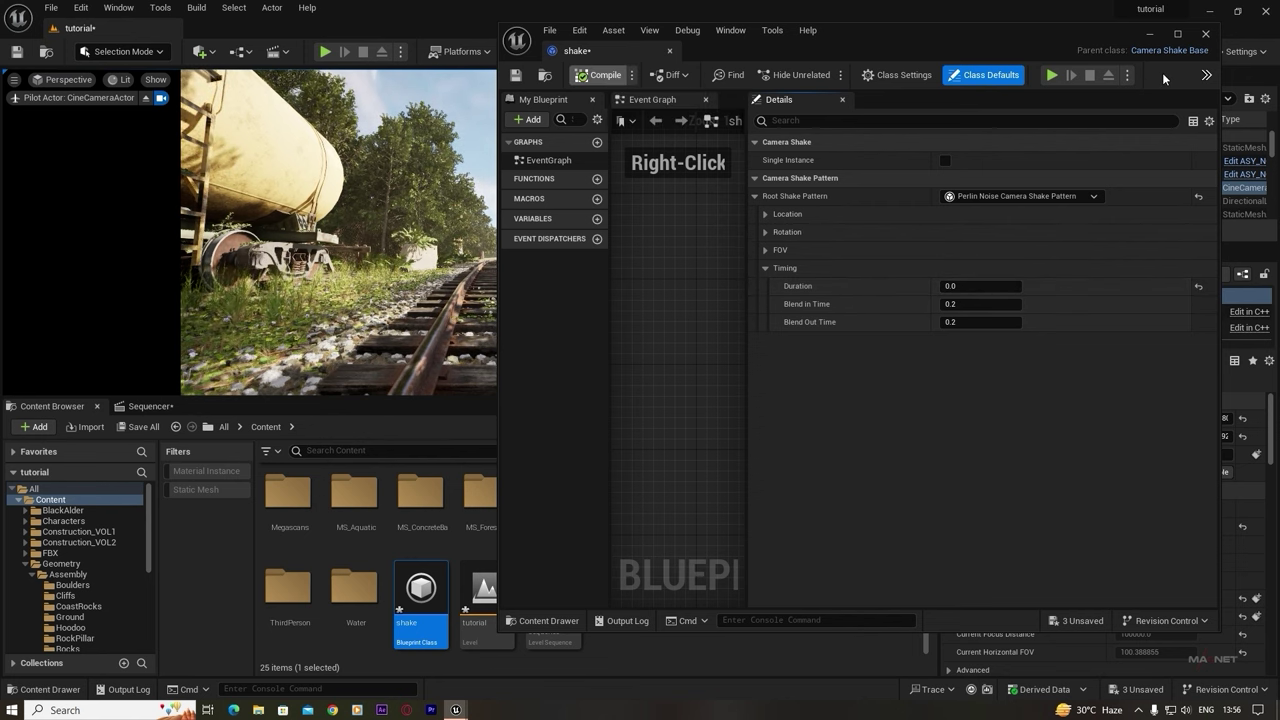
{"action": "left_click", "coordinate": [1148, 33]}
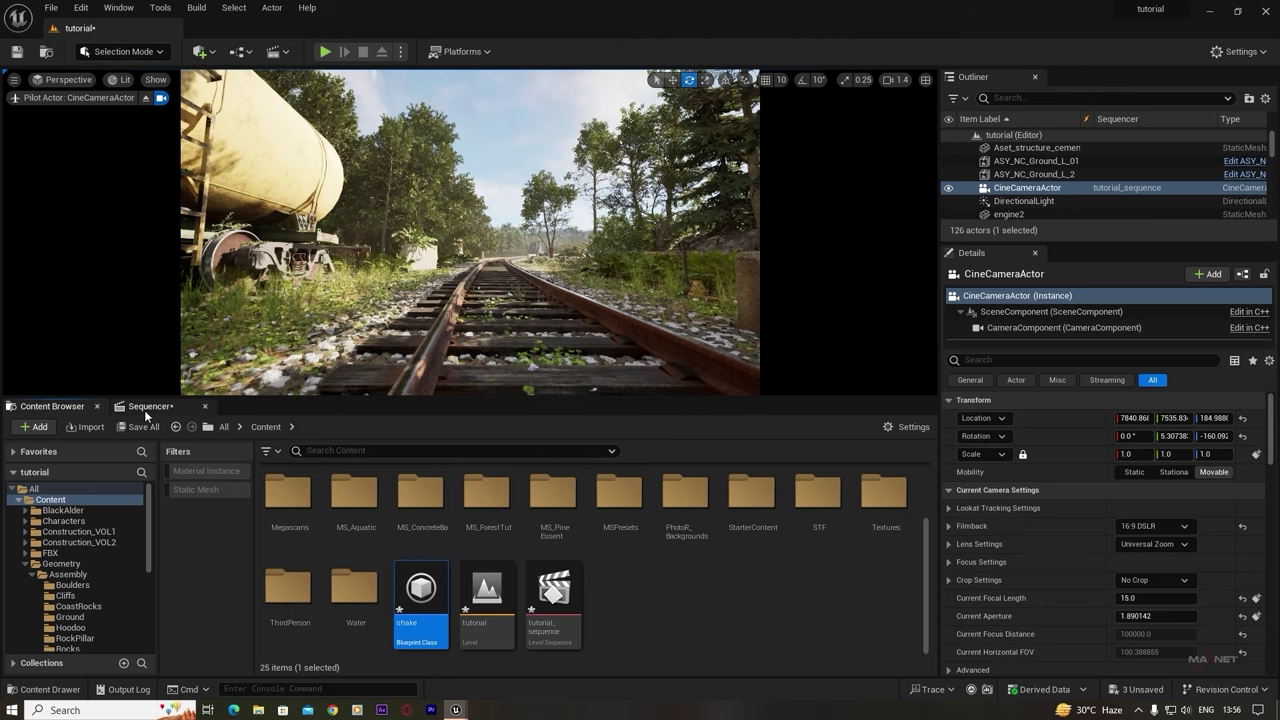
- Add a Camera Shake track using the shake blueprint to CineCameraActor and pull its section's start back to frame -5
{"action": "left_click", "coordinate": [144, 410]}
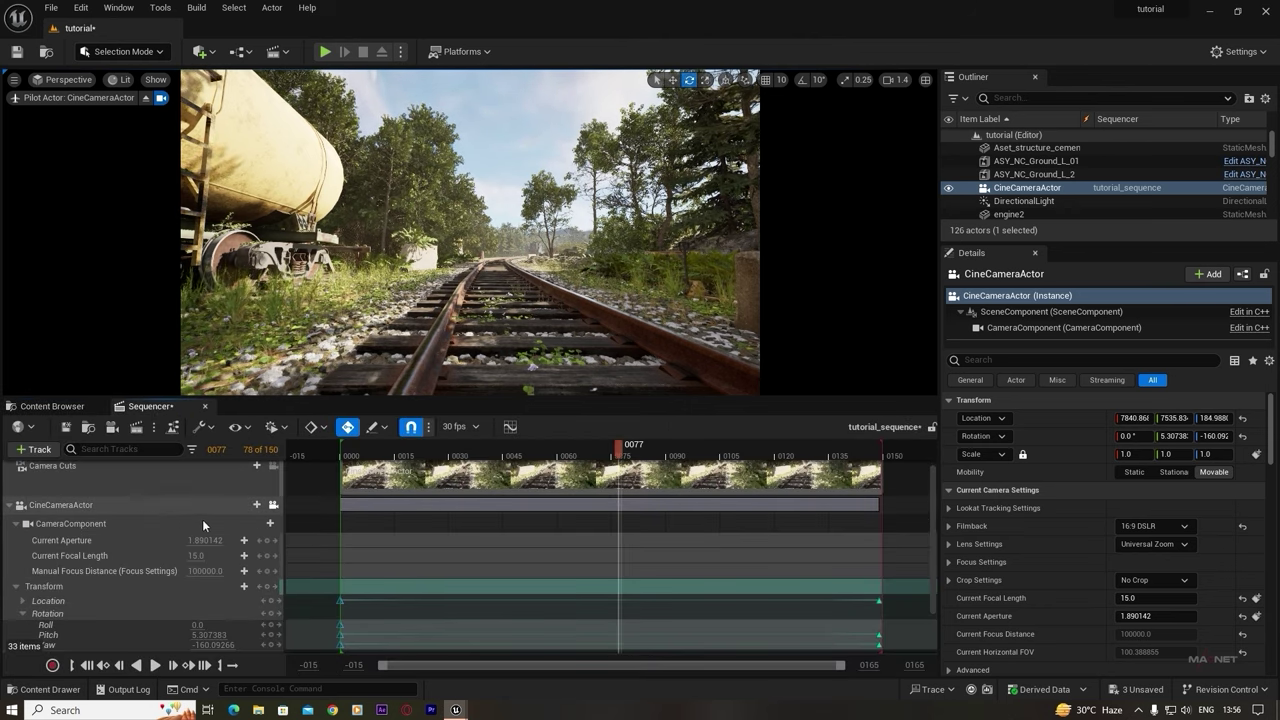
{"action": "left_click", "coordinate": [256, 504]}
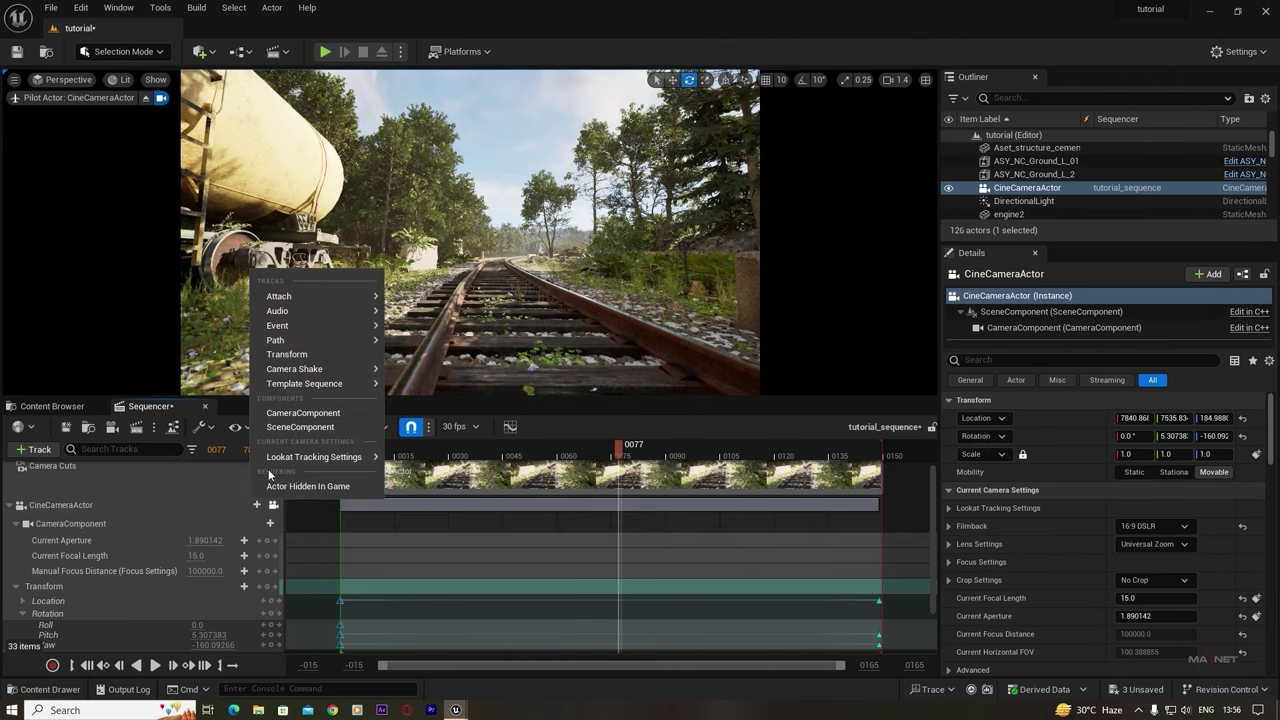
{"action": "mouse_move", "coordinate": [289, 372]}
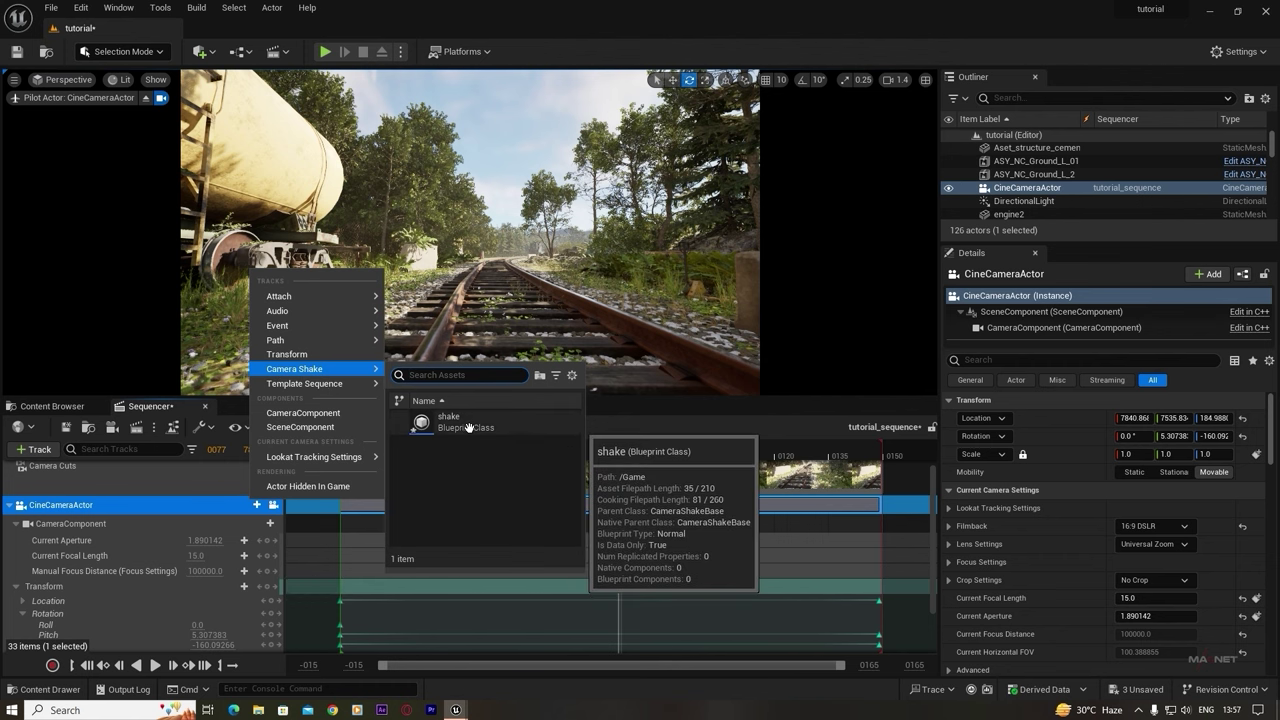
{"action": "left_click", "coordinate": [421, 424]}
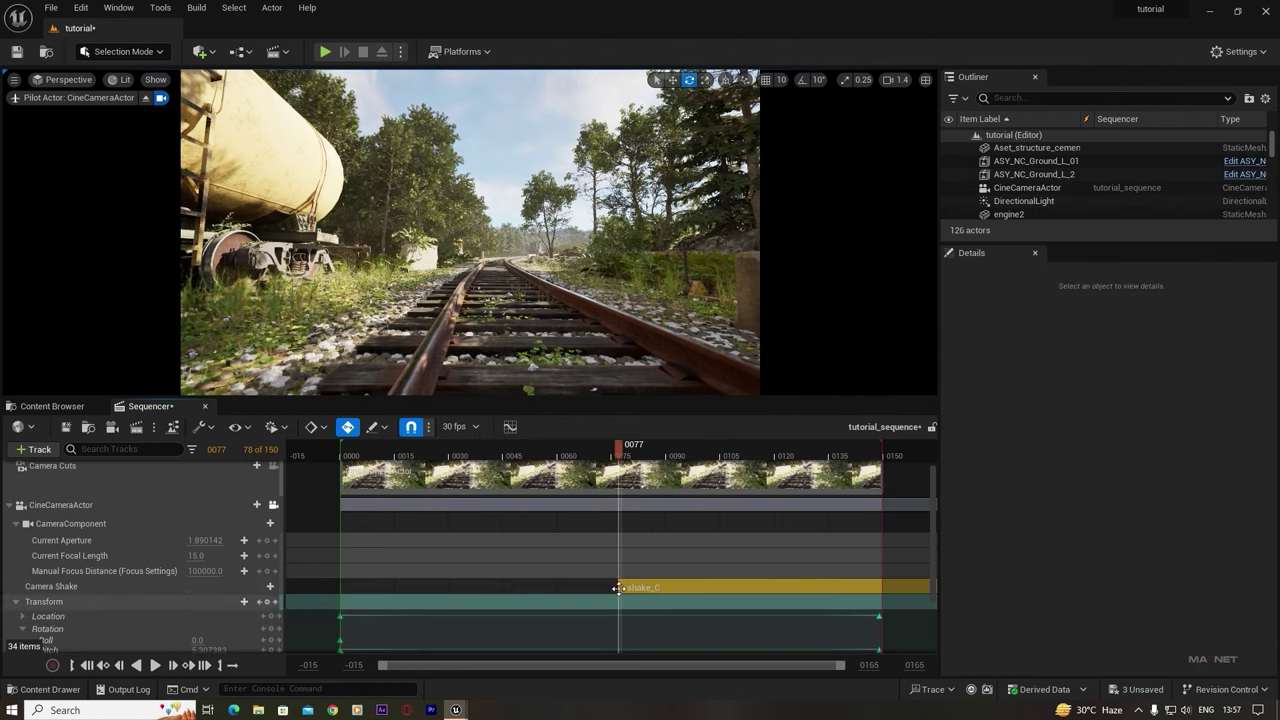
{"action": "left_click_drag", "start_coordinate": [619, 587], "coordinate": [324, 596]}
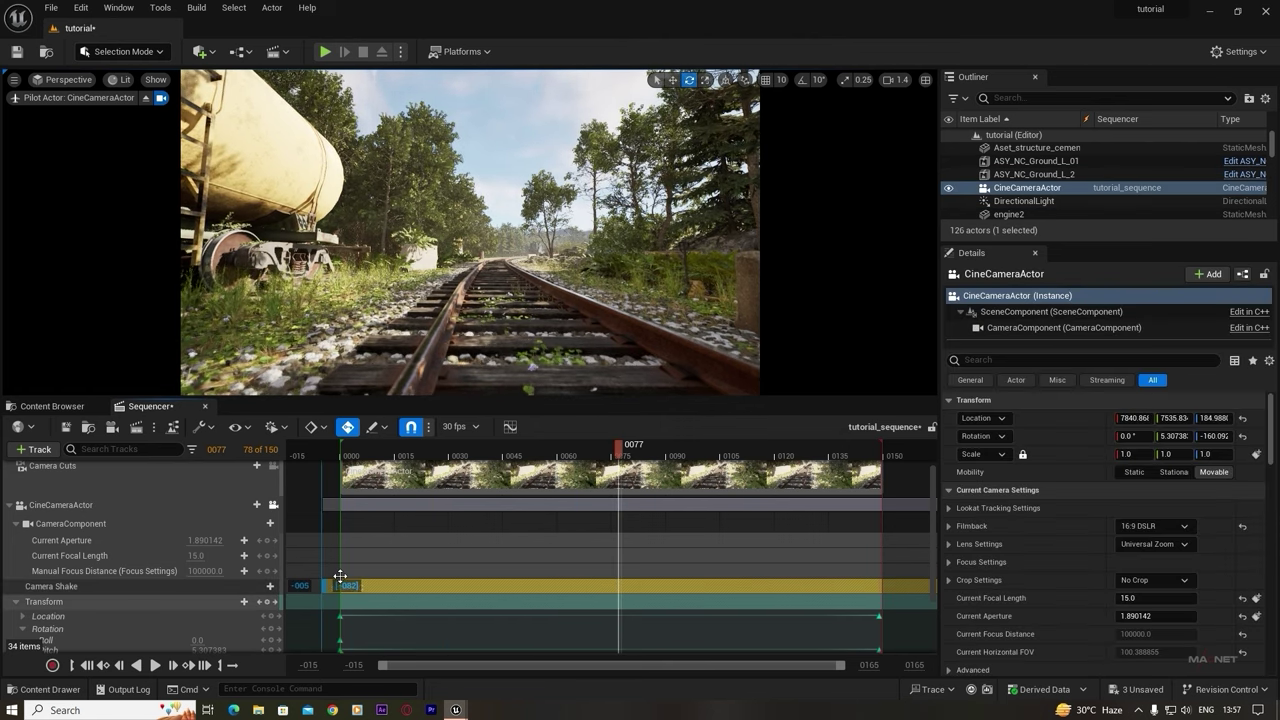
- Play back the sequence from near its start to review the default camera shake
{"action": "left_click", "coordinate": [350, 452]}
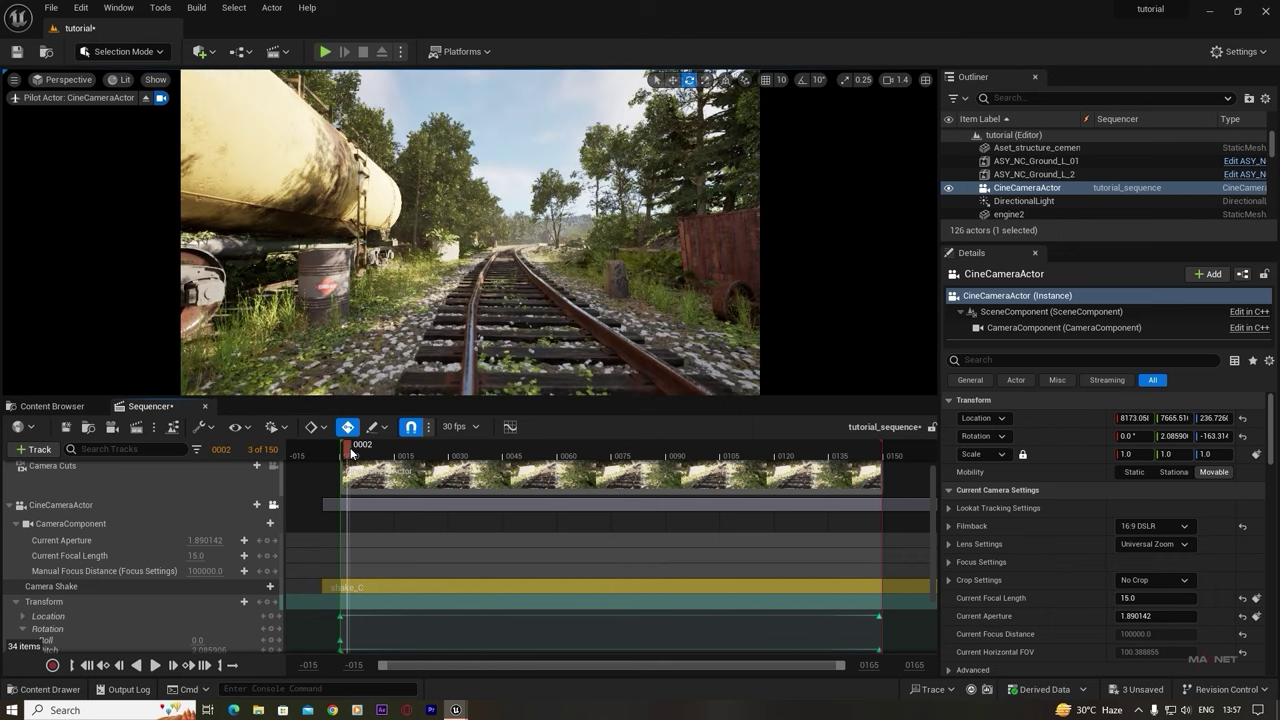
{"action": "key", "text": "space"}
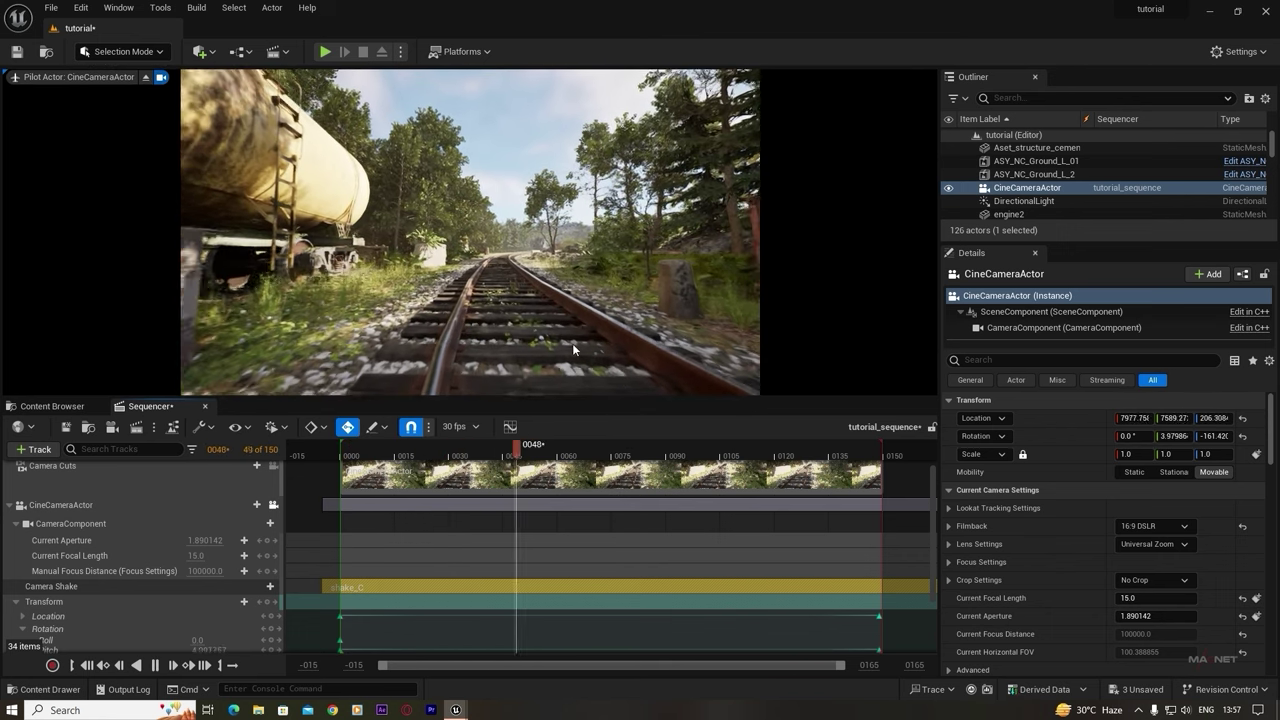
{"action": "key", "text": "space"}
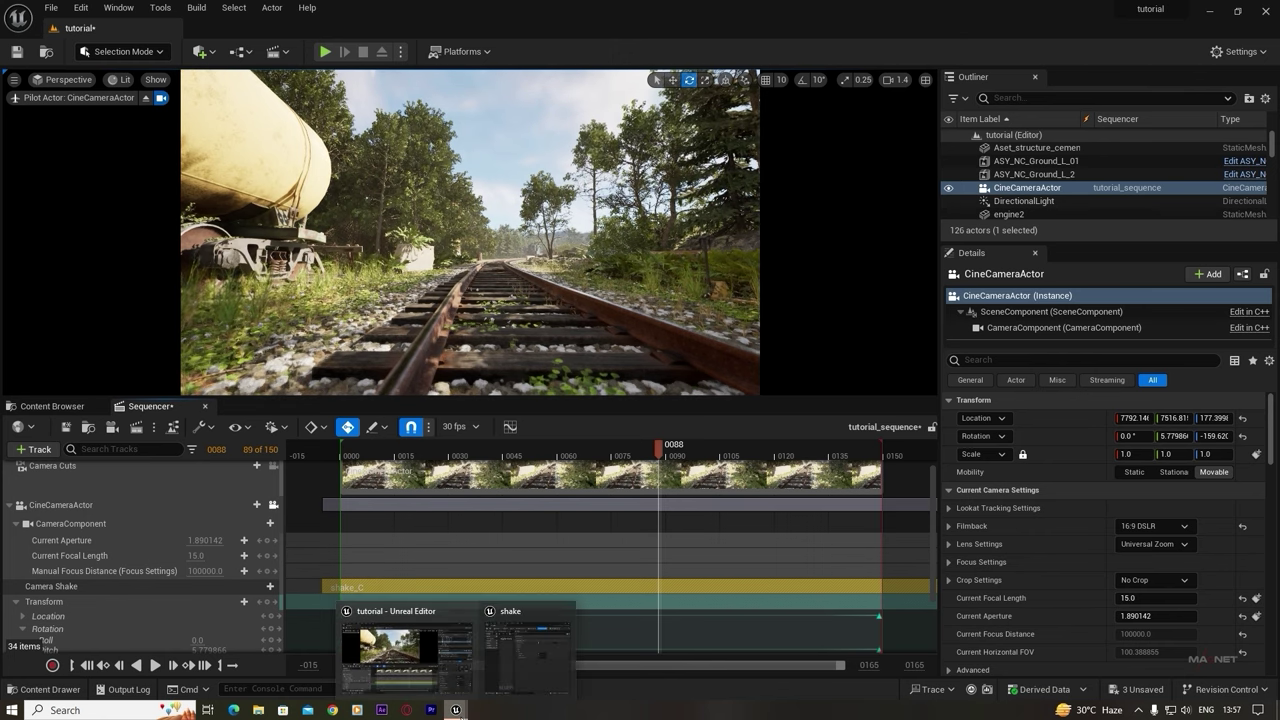
- In the shake blueprint, set Rotation Amplitude Multiplier to 2 and Rotation Frequency Multiplier to 0.2, and put its window away
{"action": "left_click", "coordinate": [553, 678]}
{"action": "left_click_drag", "start_coordinate": [865, 63], "coordinate": [1050, 59]}
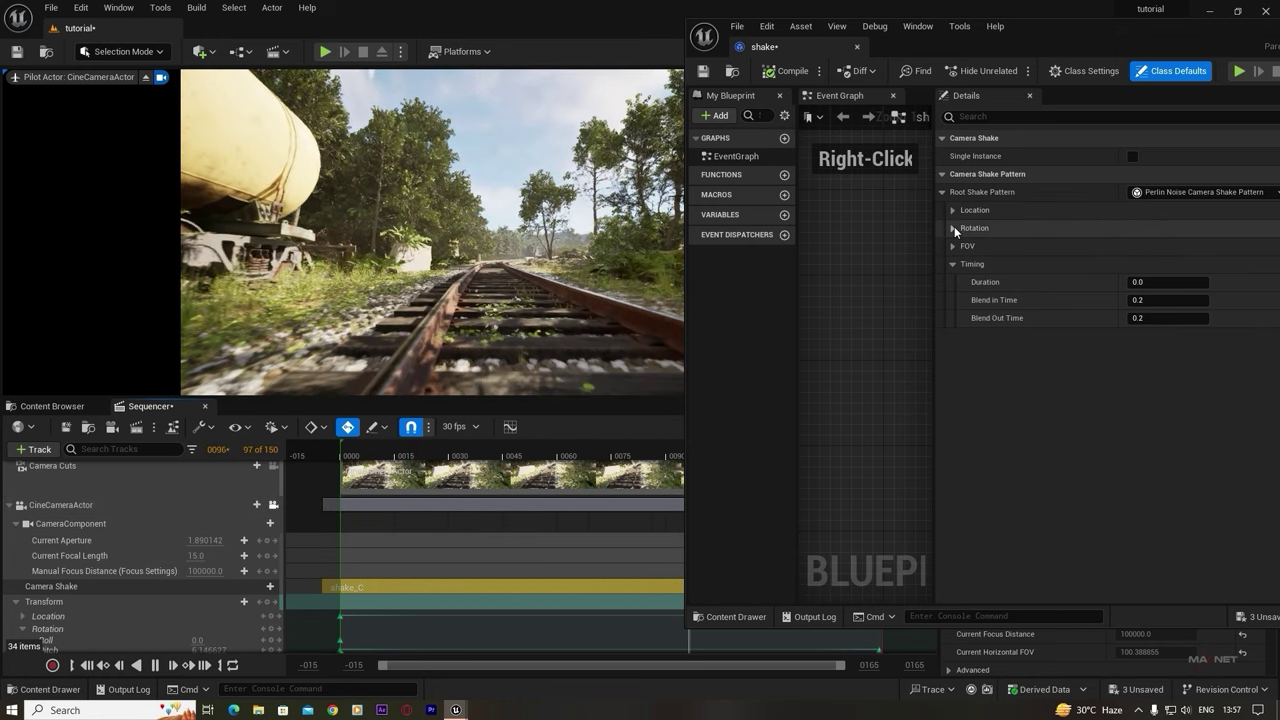
{"action": "left_click", "coordinate": [954, 228]}
{"action": "left_click", "coordinate": [1130, 246]}
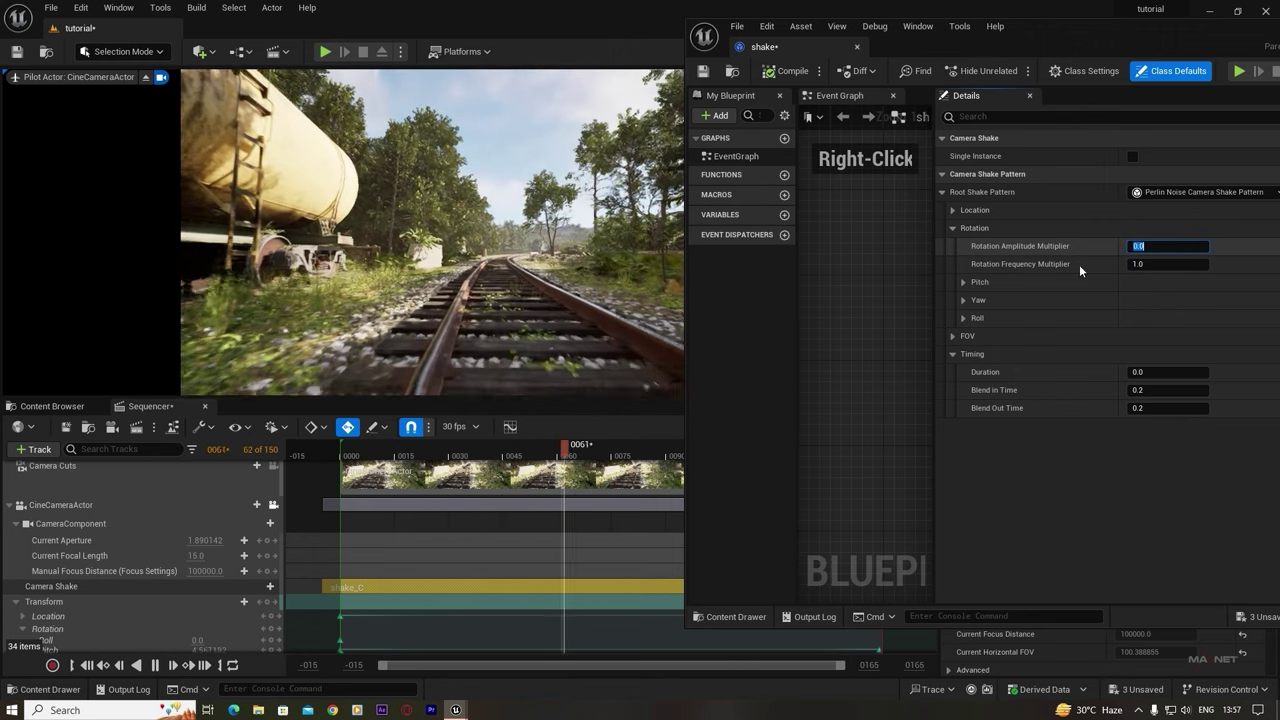
{"action": "type", "text": "2"}
{"action": "key", "text": "Return"}
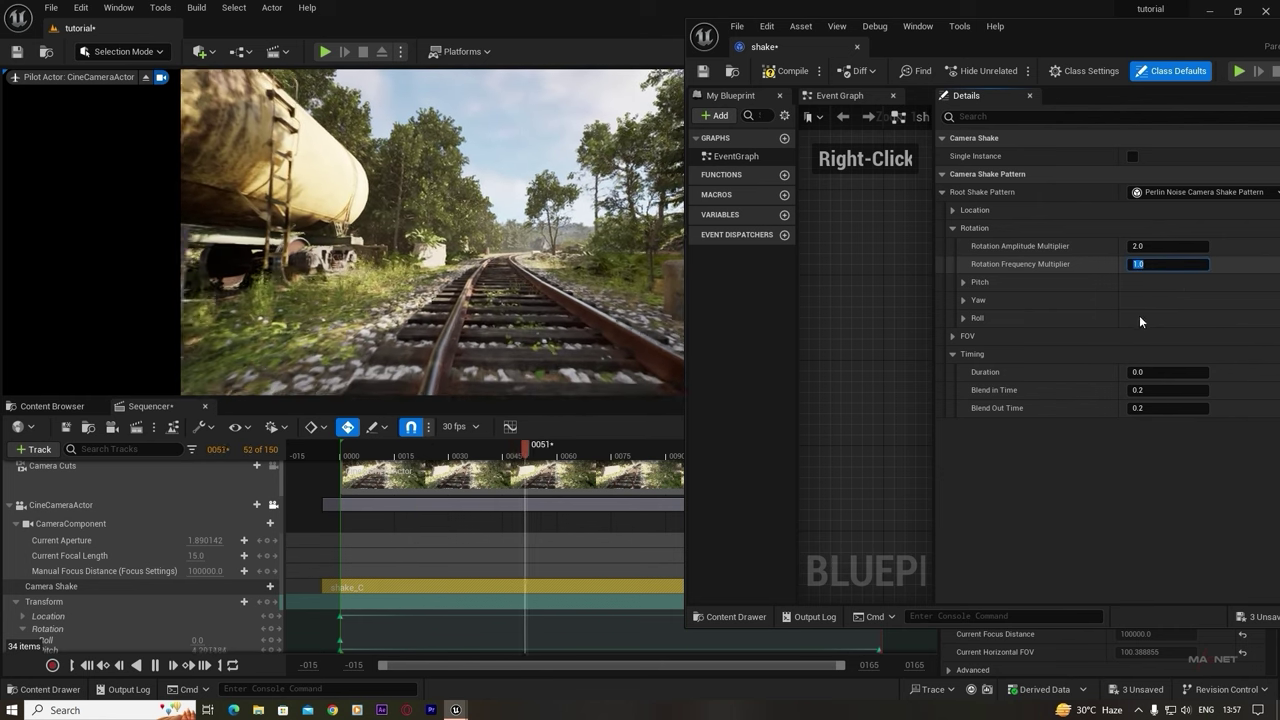
{"action": "key", "text": "BackSpace"}
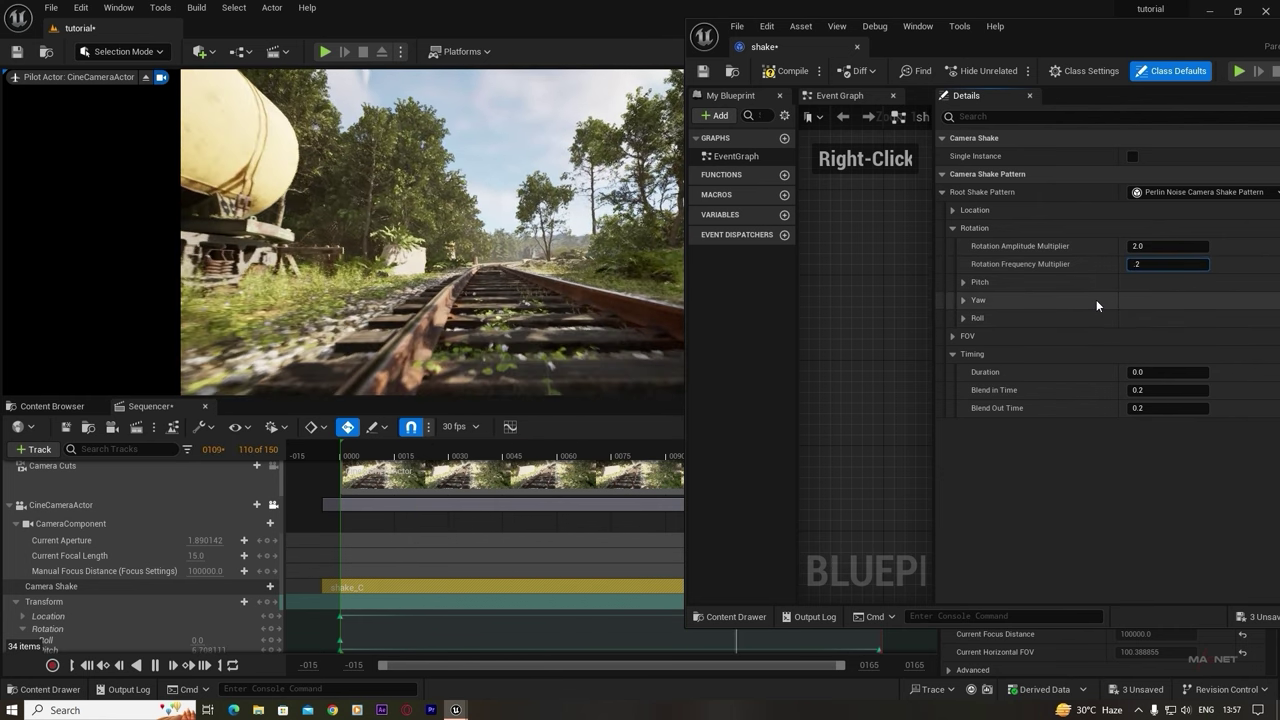
{"action": "key", "text": "Return"}
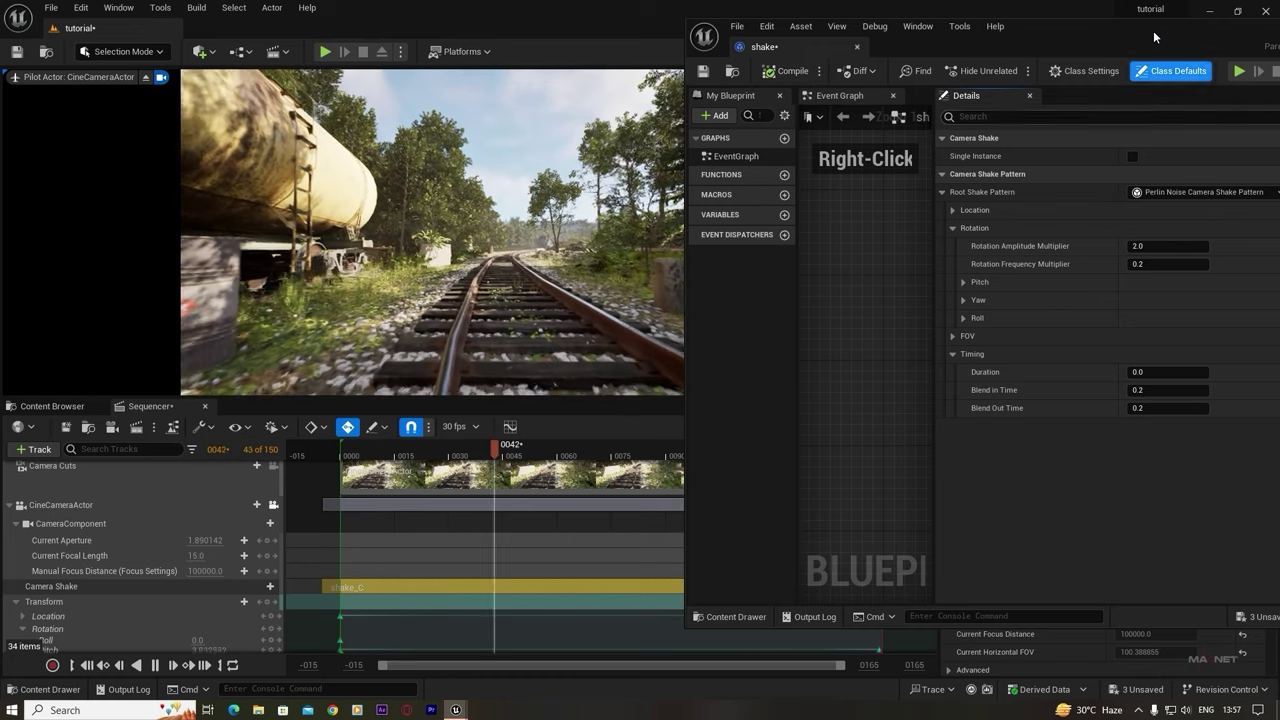
{"action": "left_click_drag", "start_coordinate": [1153, 30], "coordinate": [910, 33]}
{"action": "left_click", "coordinate": [1091, 31]}
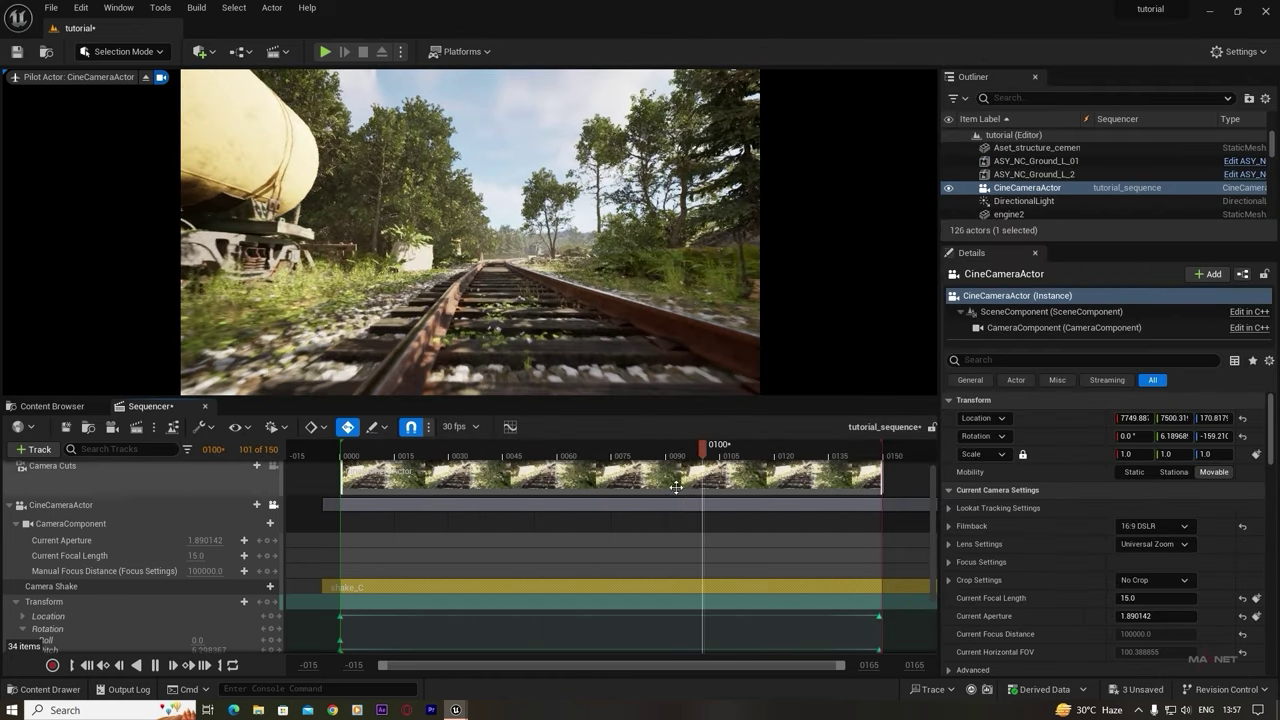
- Replay the sequence from the start to review the rotational camera shake, and scrub back to the opening frames
{"action": "left_click_drag", "start_coordinate": [717, 457], "coordinate": [355, 459]}
{"action": "key", "text": "space"}
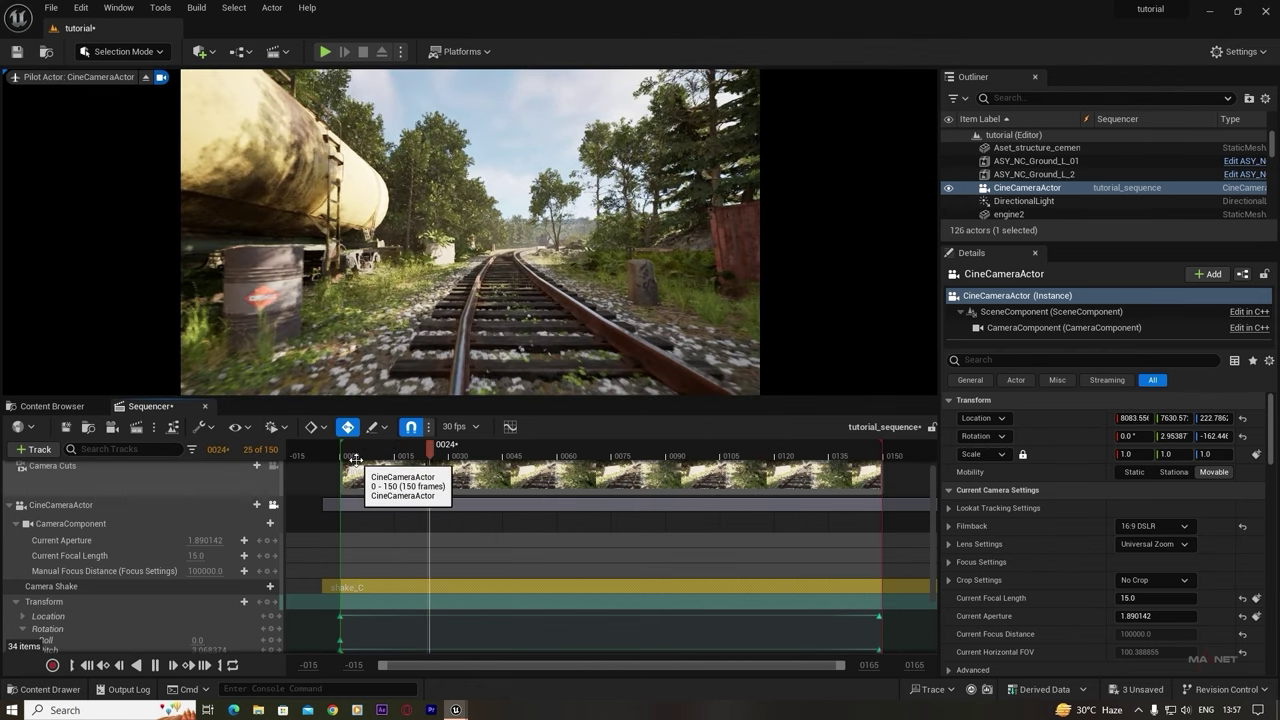
{"action": "left_click", "coordinate": [353, 457]}
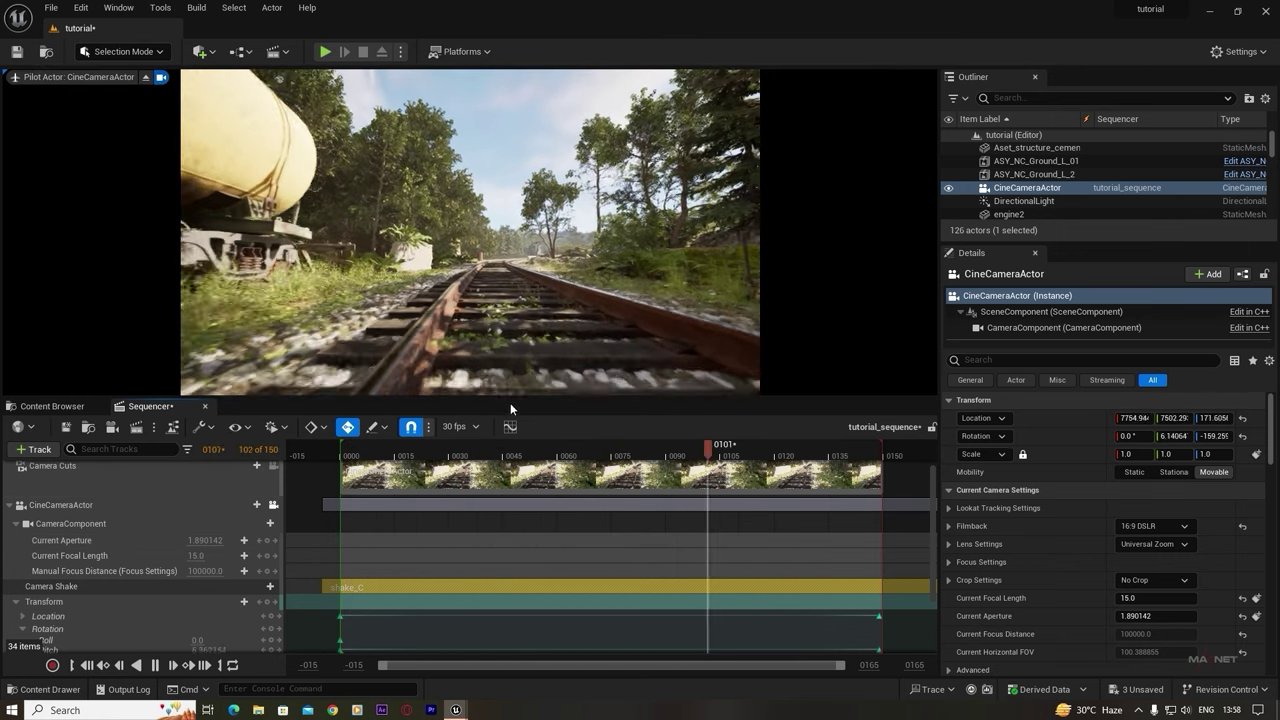
{"action": "key", "text": "space"}
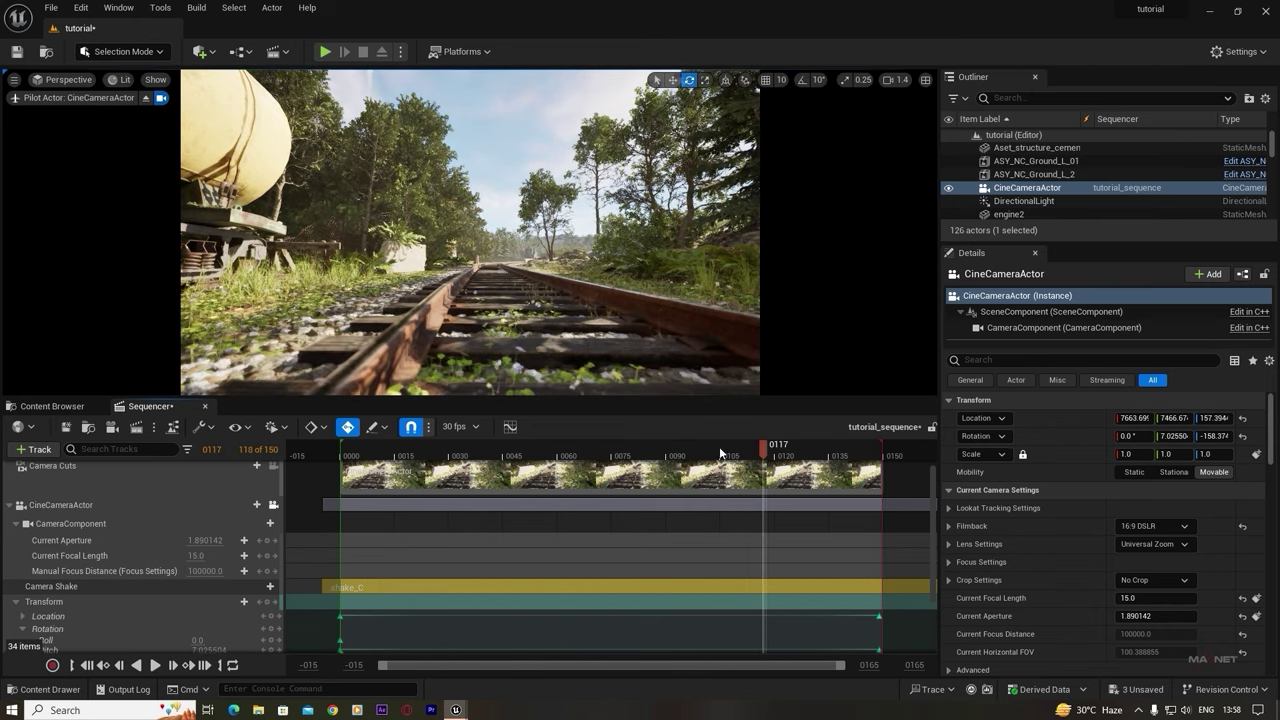
{"action": "left_click_drag", "start_coordinate": [719, 446], "coordinate": [362, 446]}
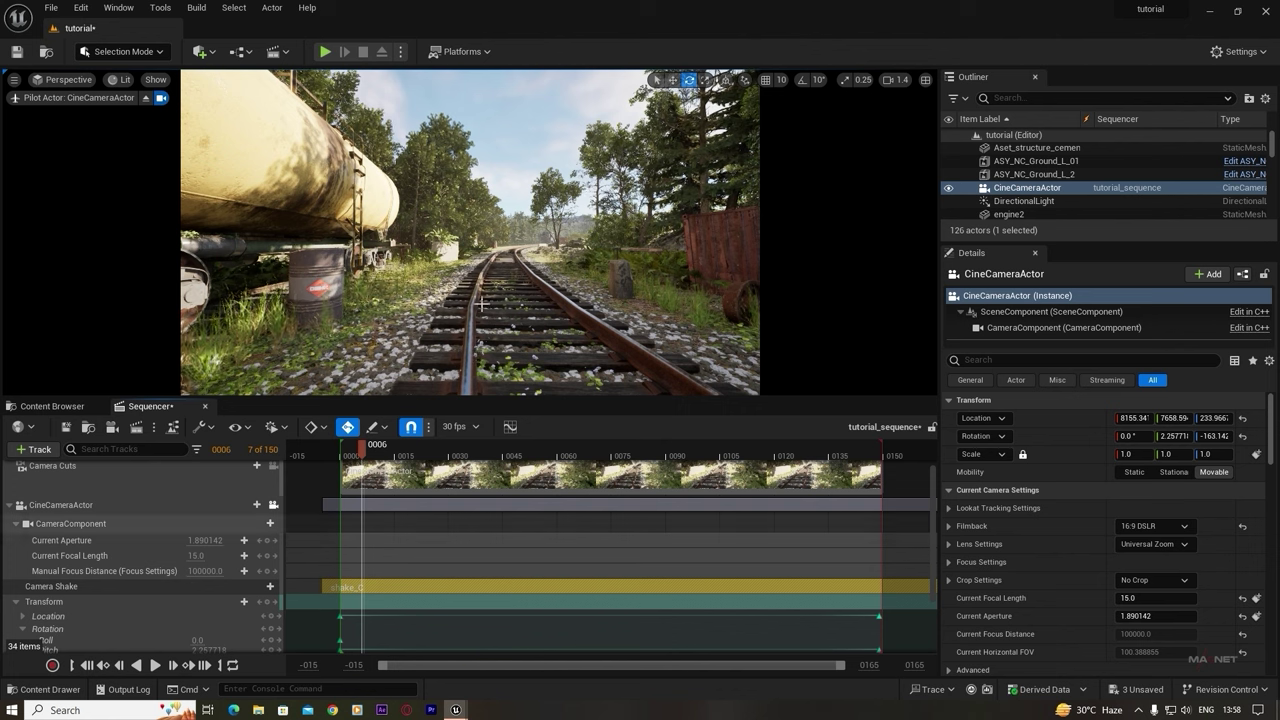
{"action": "mouse_move", "coordinate": [385, 453]}
{"action": "left_mouse_down"}
{"action": "mouse_move", "coordinate": [671, 446]}
{"action": "mouse_move", "coordinate": [509, 446]}
{"action": "mouse_move", "coordinate": [370, 468]}
{"action": "left_mouse_up"}
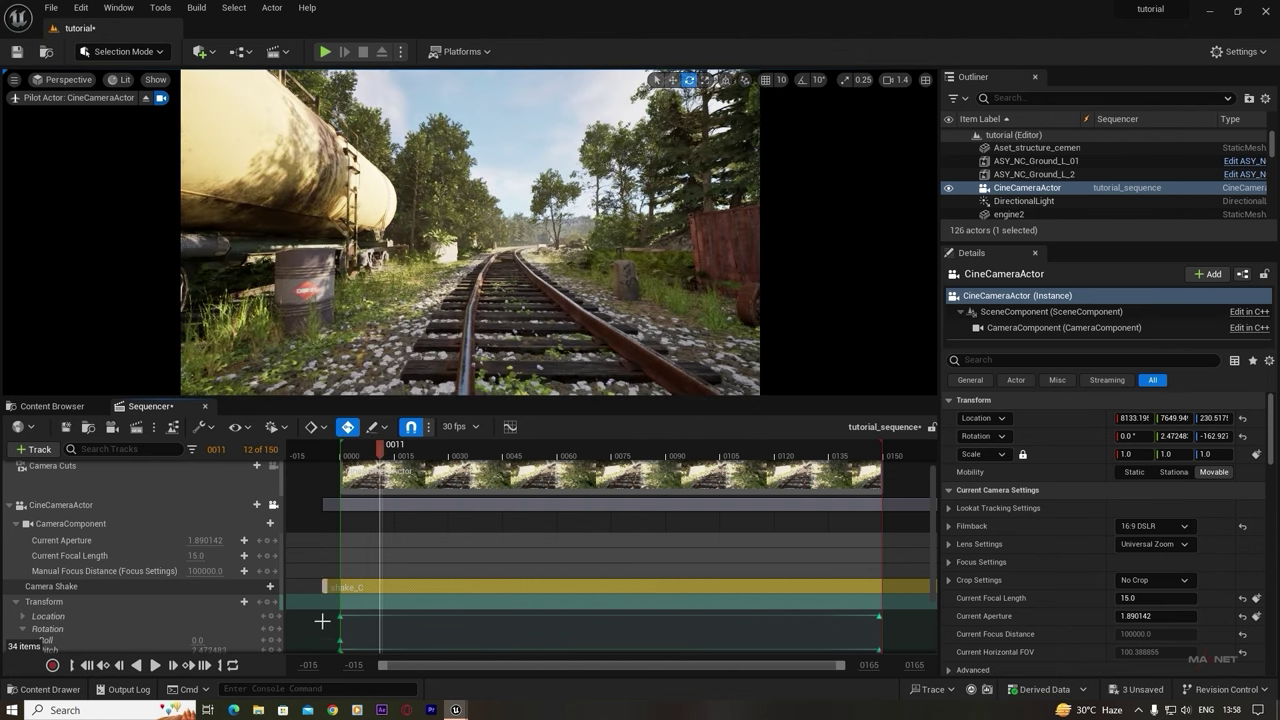
- Delete all of the CineCameraActor's transform keyframes at the start and end of the sequence
{"action": "scroll", "coordinate": [334, 600], "scroll_direction": "down", "scroll_amount": 2}
{"action": "left_click_drag", "start_coordinate": [330, 548], "coordinate": [390, 645]}
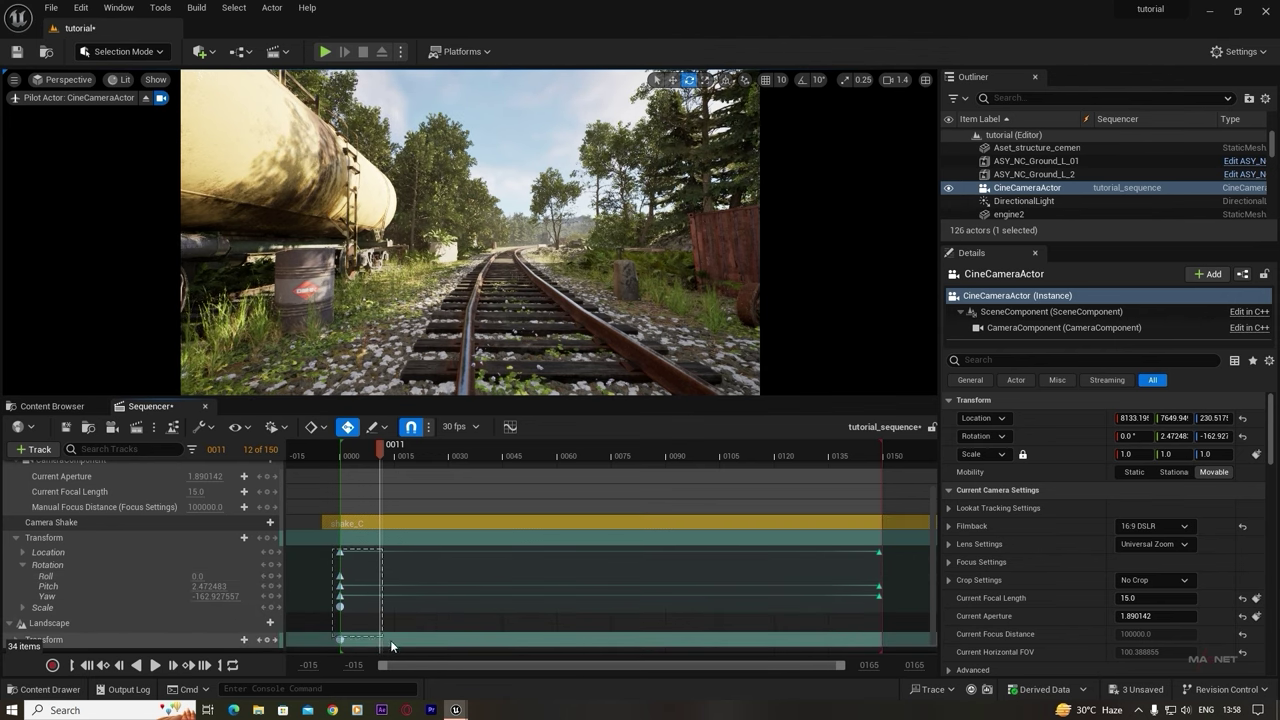
{"action": "left_click_drag", "start_coordinate": [820, 646], "coordinate": [935, 636]}
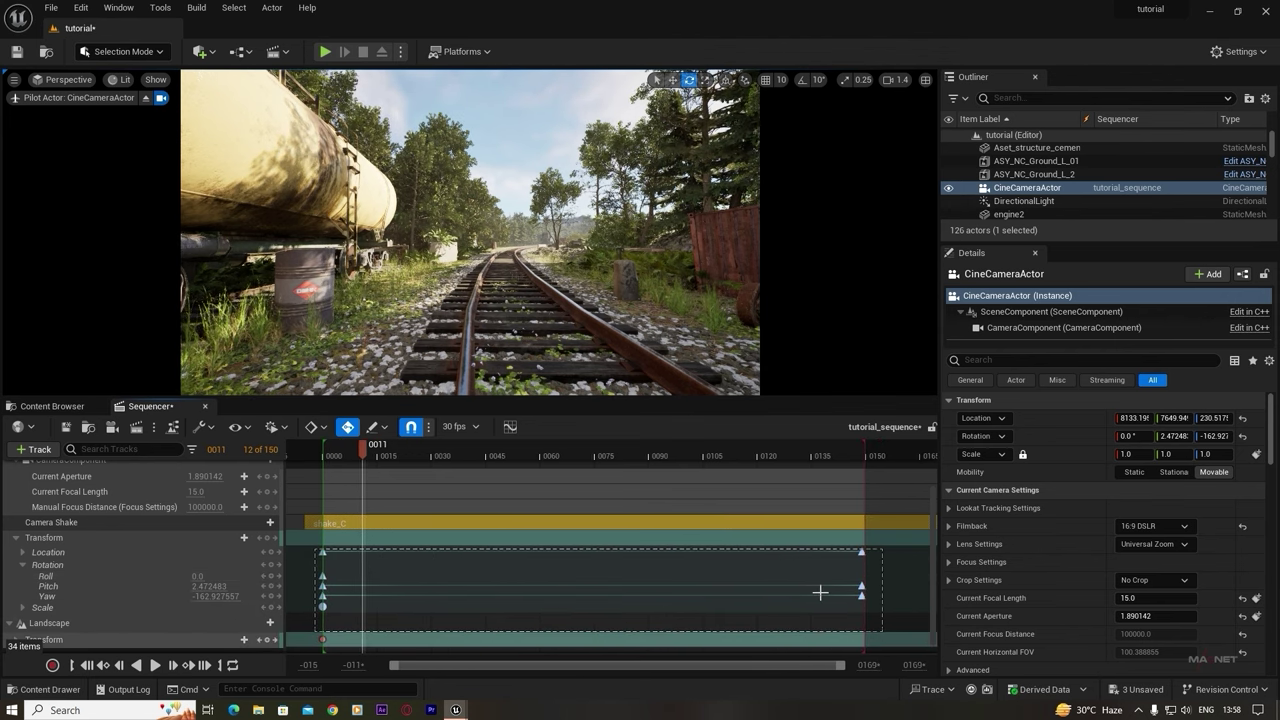
{"action": "left_click_drag", "start_coordinate": [820, 592], "coordinate": [795, 592]}
{"action": "key", "text": "Delete"}
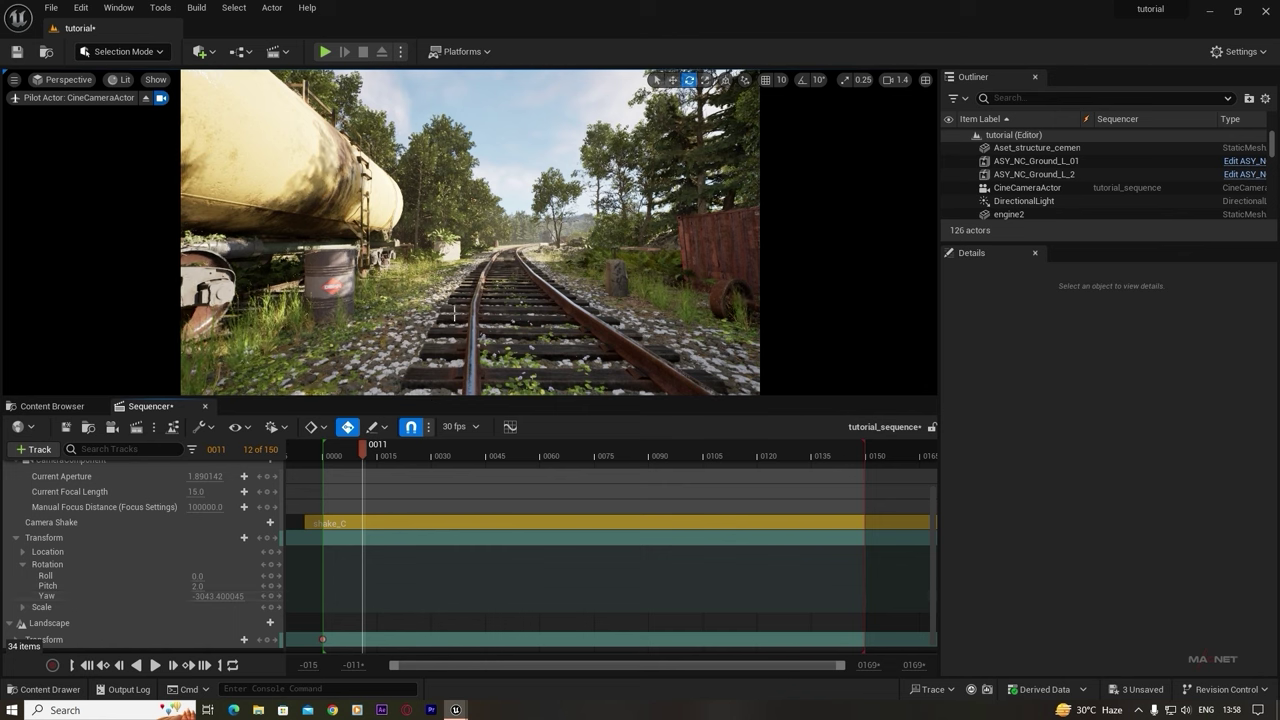
- Frame the tank wagon with the camera at a focal length of about 37.46 and key the camera's transform at frame 0
{"action": "right_click_drag", "start_coordinate": [470, 232], "coordinate": [290, 232]}
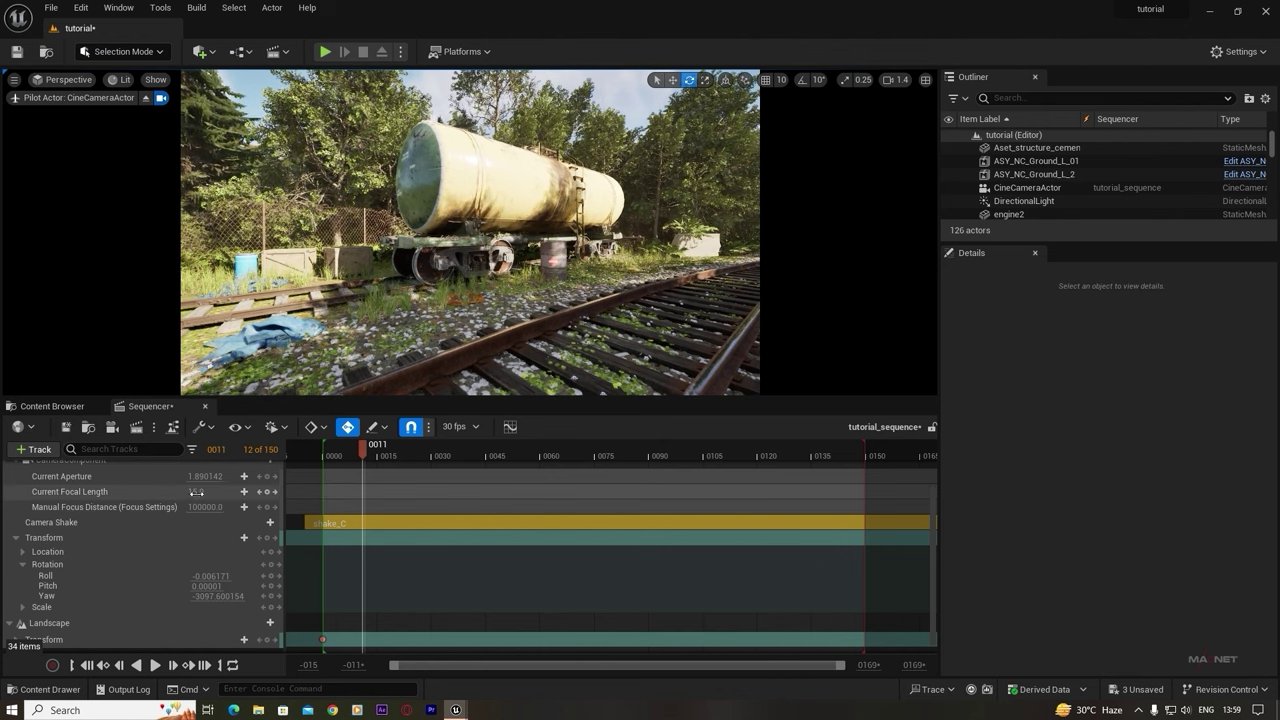
{"action": "left_click_drag", "start_coordinate": [198, 491], "coordinate": [240, 491]}
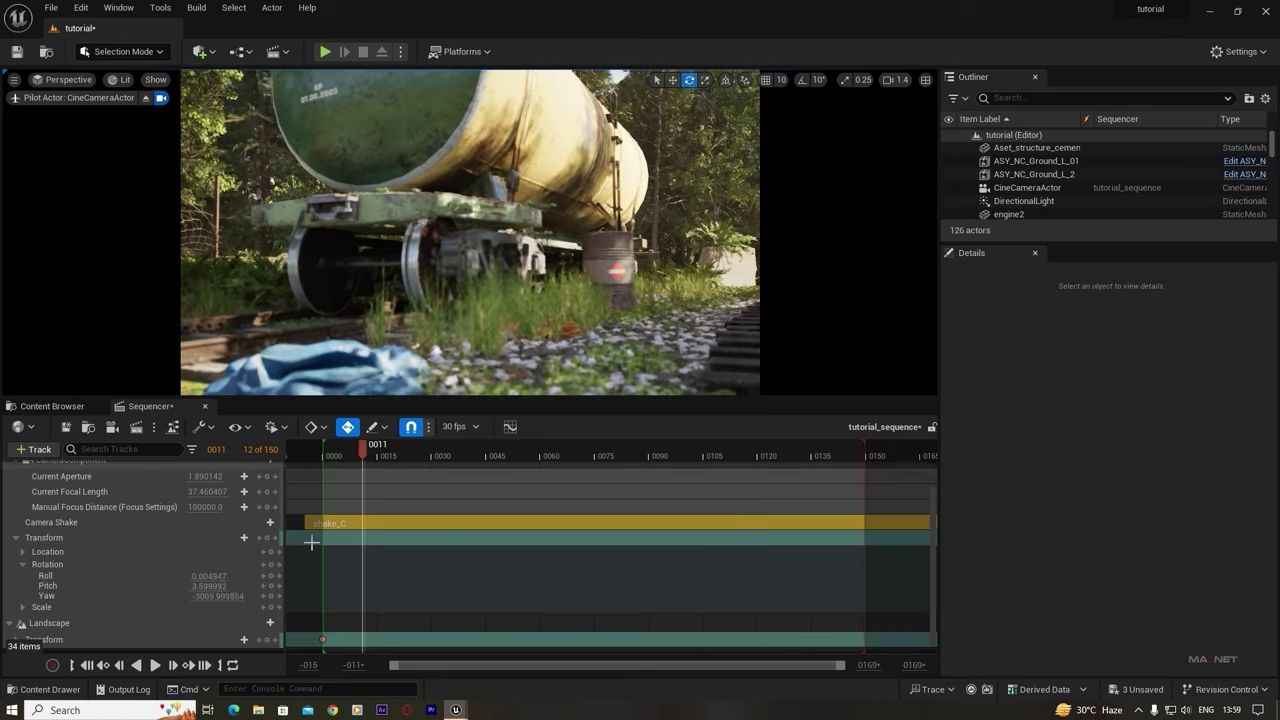
{"action": "left_click", "coordinate": [88, 665]}
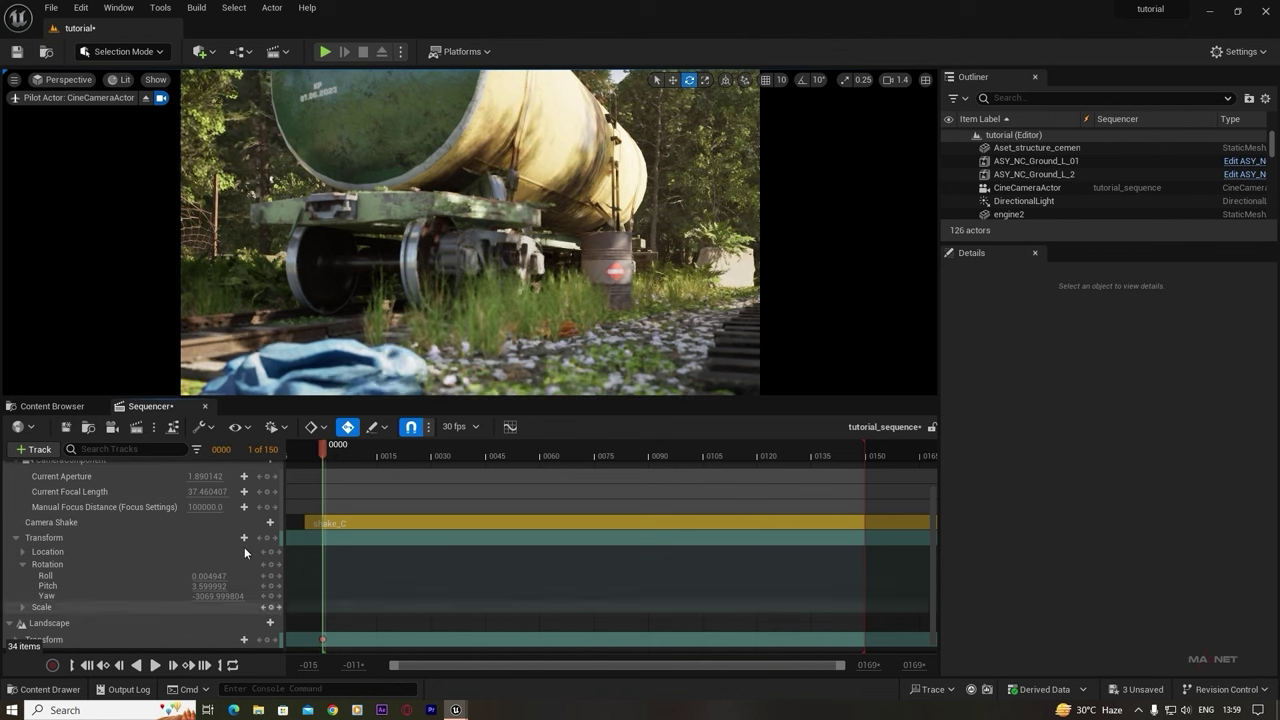
{"action": "left_click", "coordinate": [270, 540]}
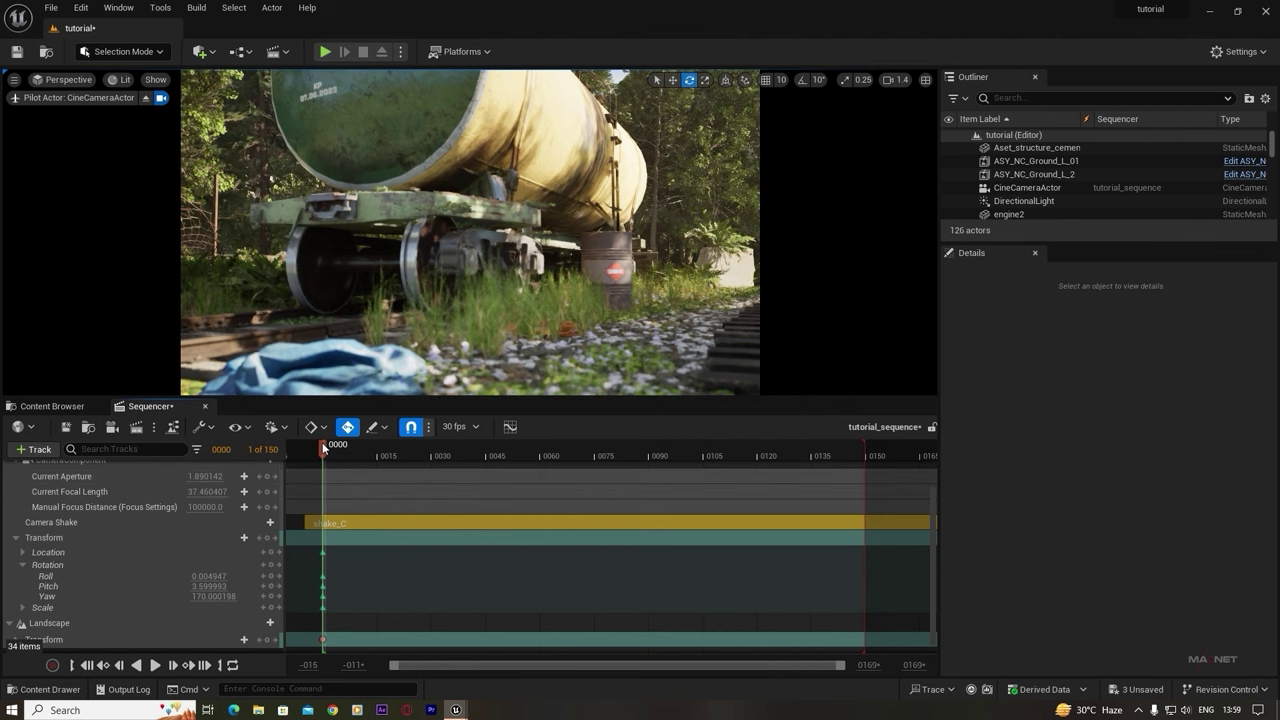
- At frame 149, reposition the camera to frame the barrel and curving rails, and key its location and rotation
{"action": "left_click_drag", "start_coordinate": [604, 456], "coordinate": [862, 462]}
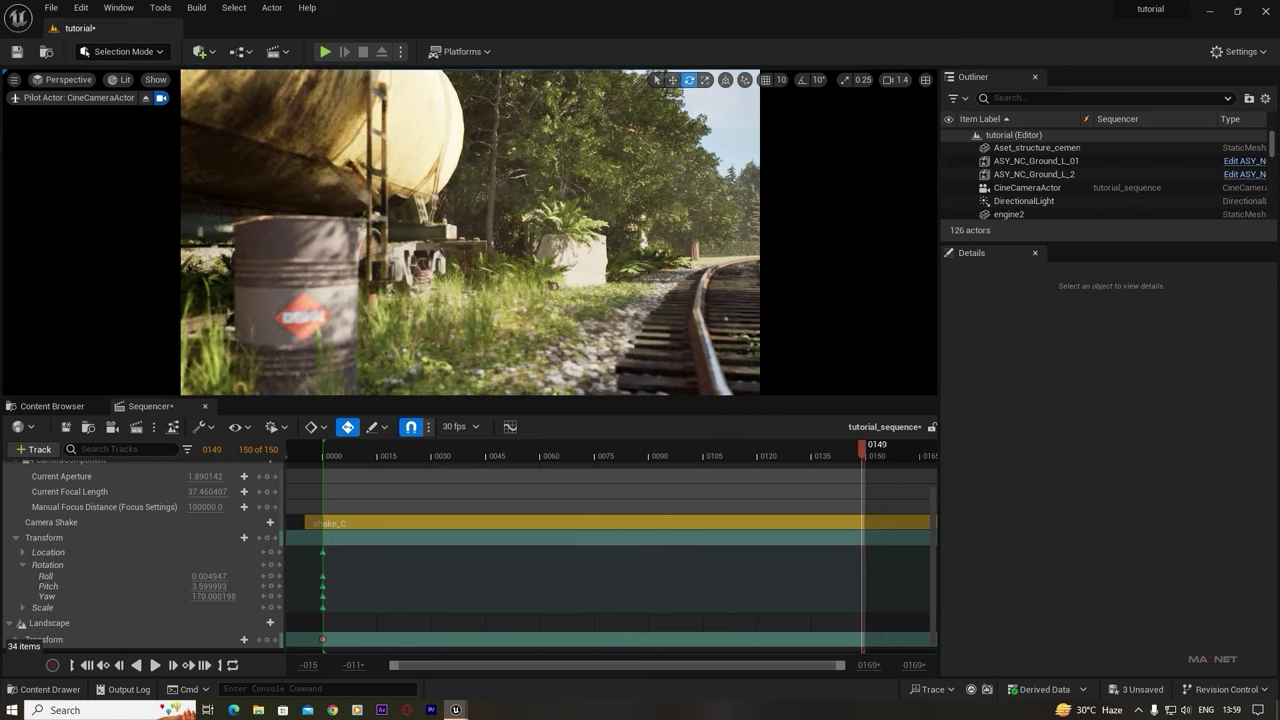
{"action": "right_click_drag", "start_coordinate": [690, 242], "coordinate": [698, 243]}
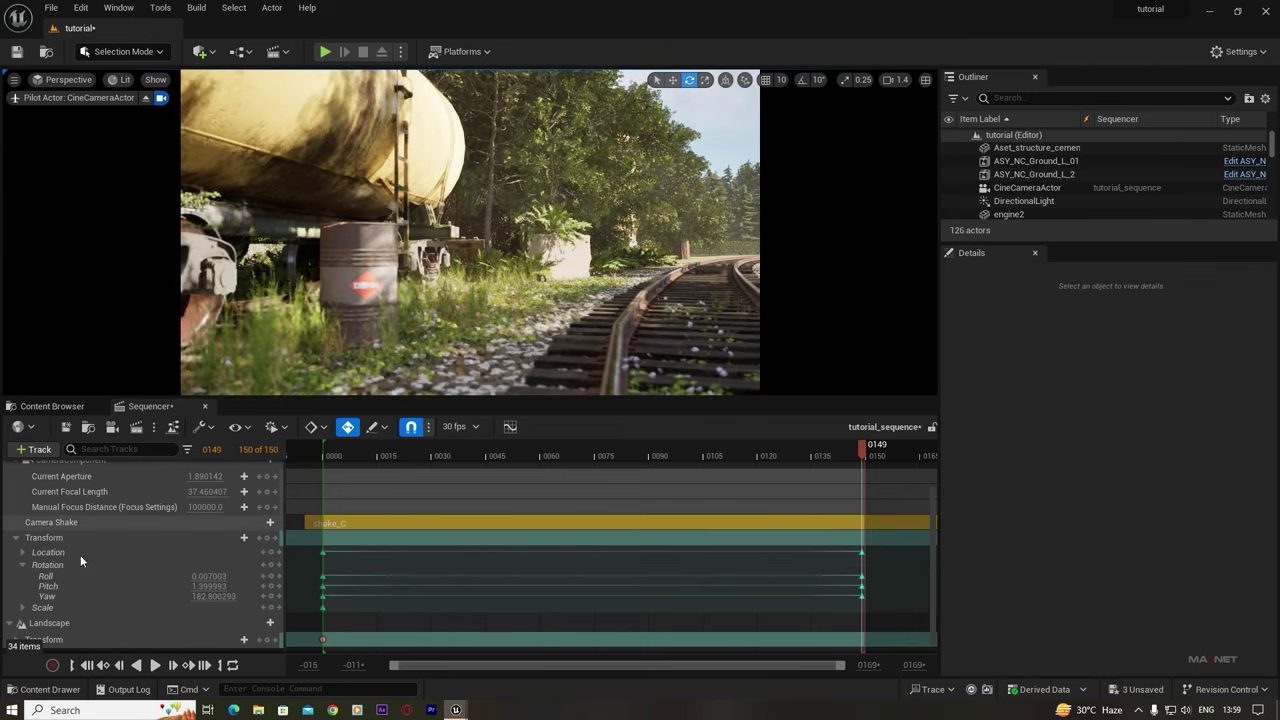
- Animate Current Focal Length by keying about 37.46 at frame 0 and about 16.25 at frame 149
{"action": "scroll", "coordinate": [88, 544], "scroll_direction": "up", "scroll_amount": 3}
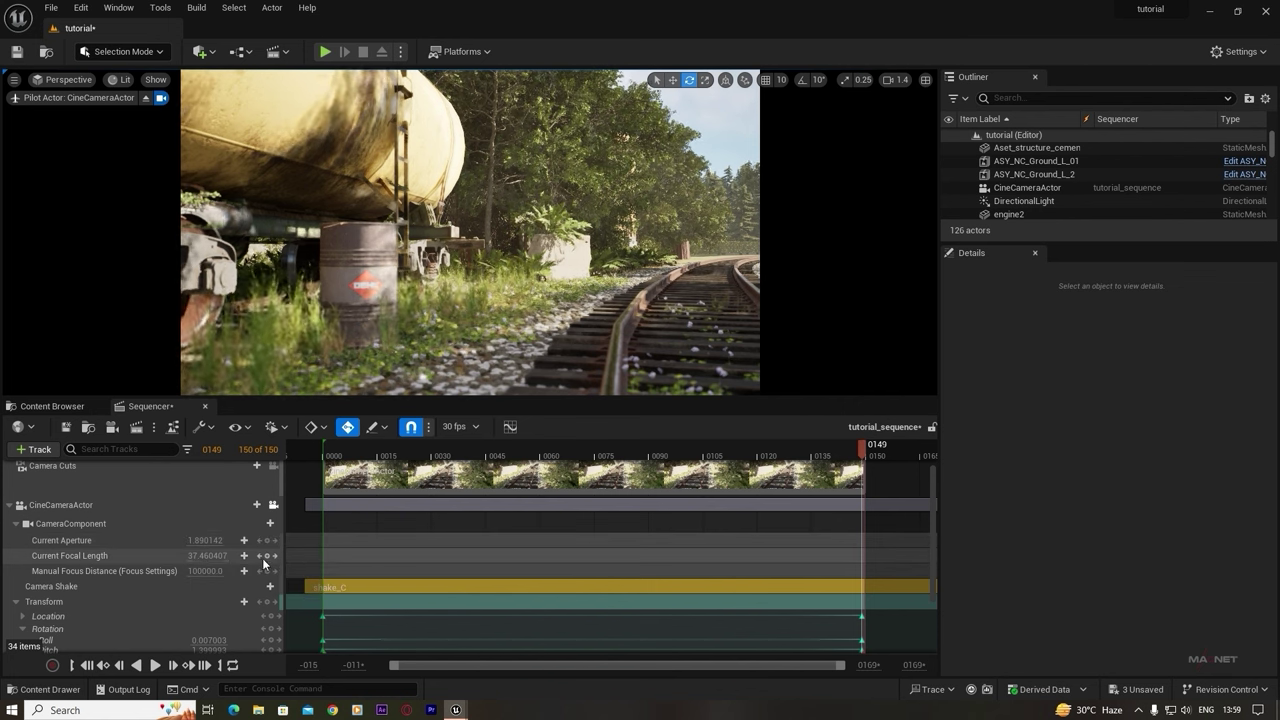
{"action": "left_click", "coordinate": [87, 667]}
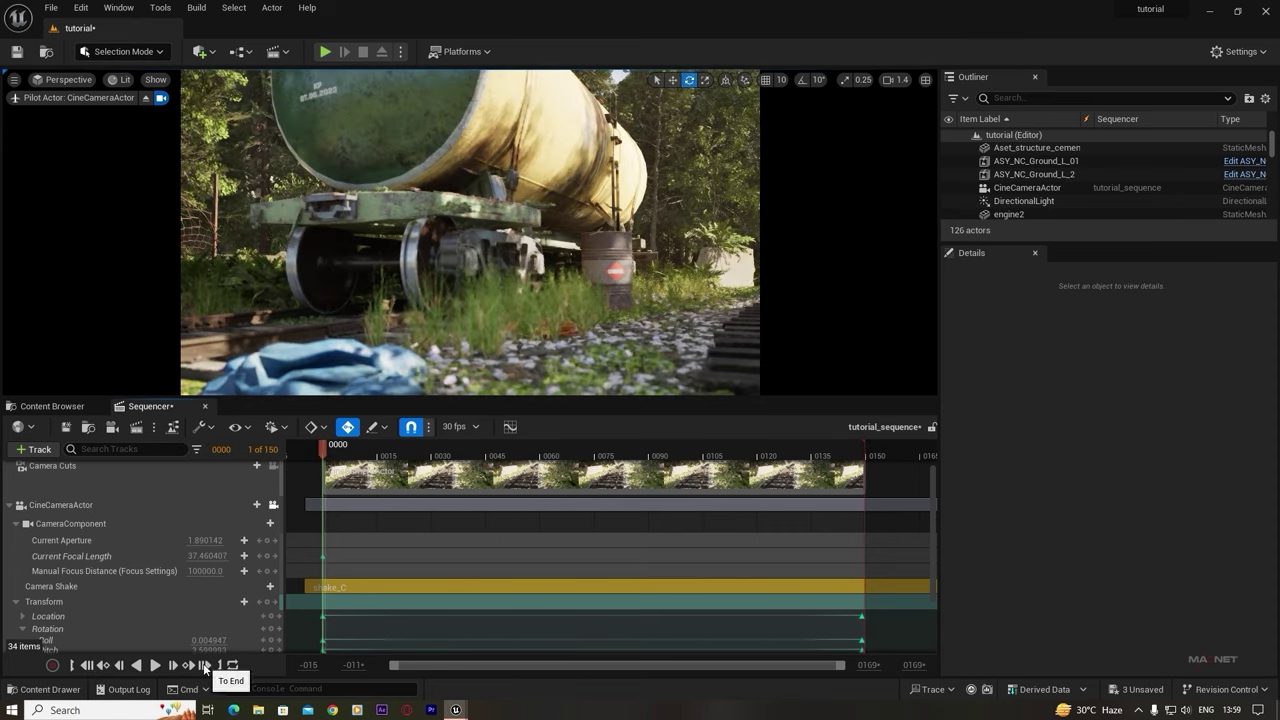
{"action": "left_click", "coordinate": [204, 666]}
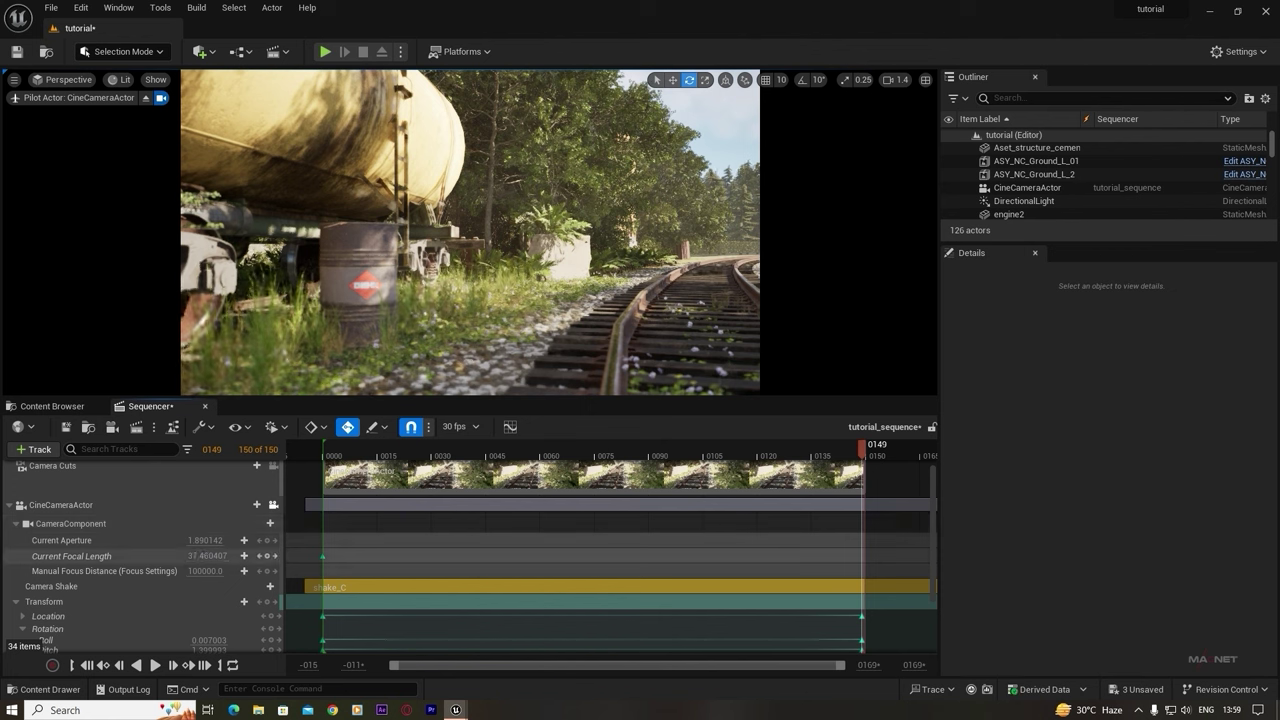
{"action": "left_click_drag", "start_coordinate": [205, 556], "coordinate": [116, 556]}
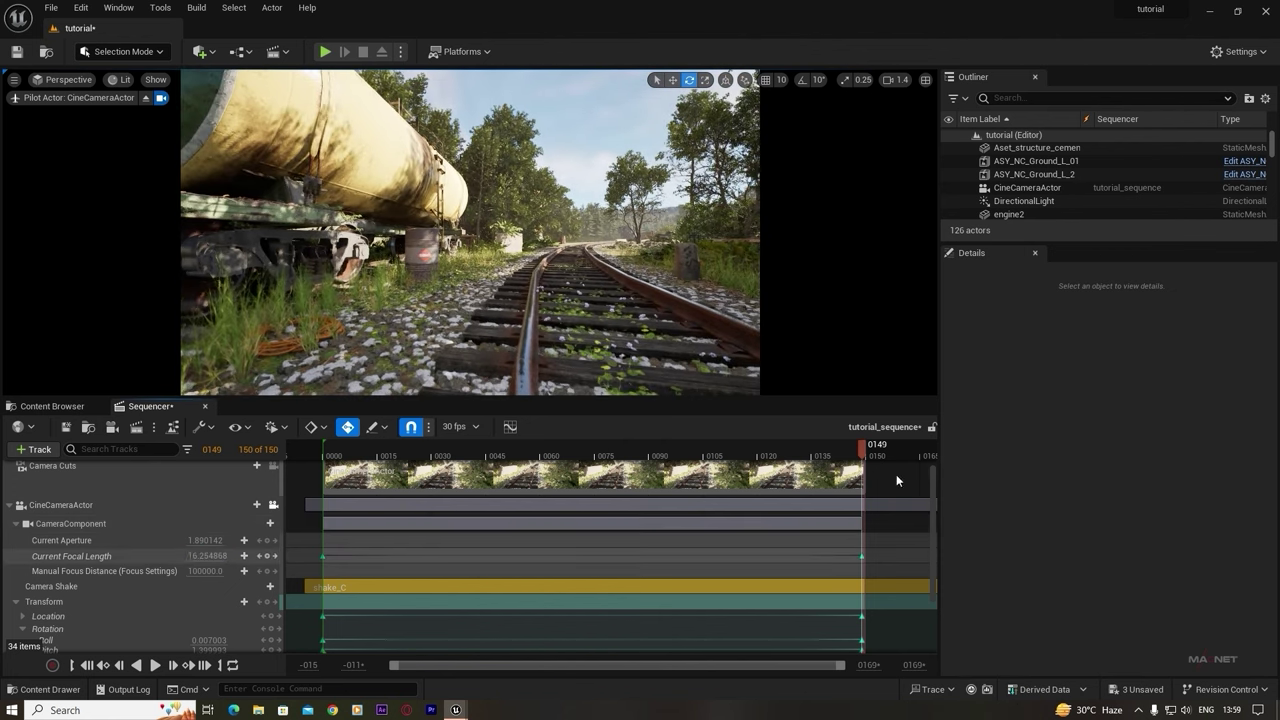
- Play back the sequence from frame 0 to review the new camera move with its focal length change
{"action": "left_click_drag", "start_coordinate": [861, 449], "coordinate": [342, 463]}
{"action": "key", "text": "space"}
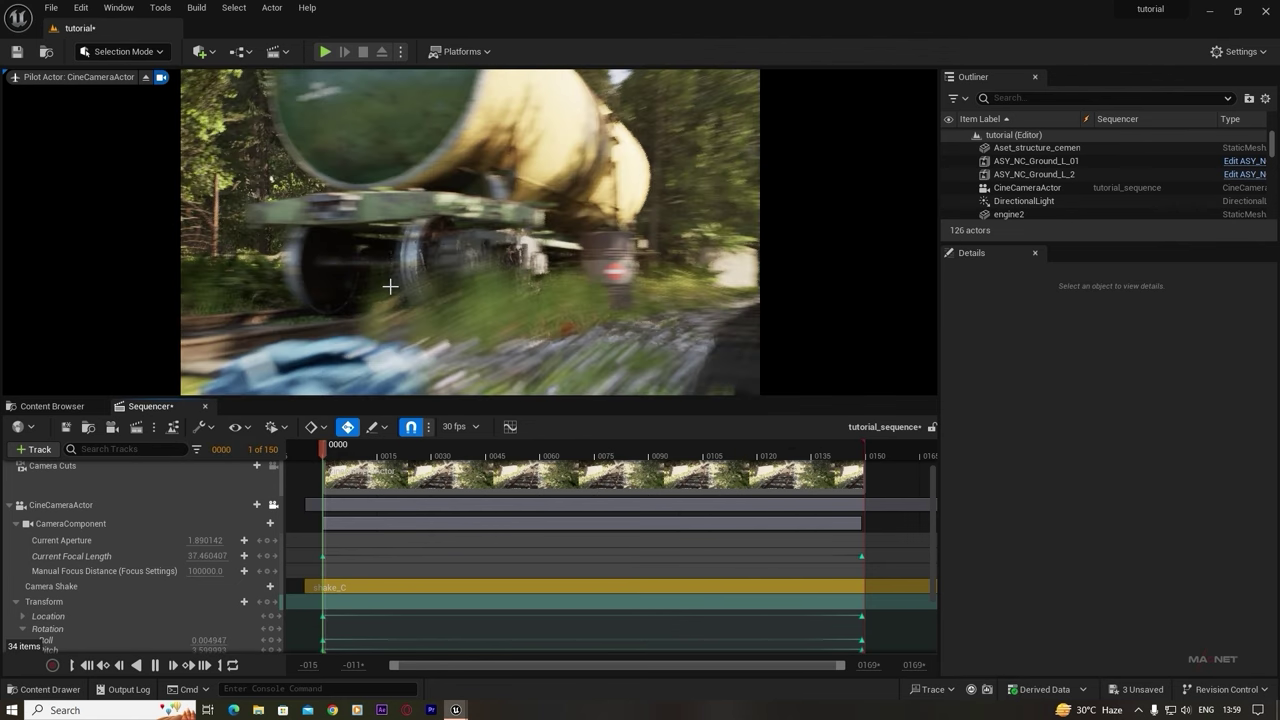
{"action": "key", "text": "space"}
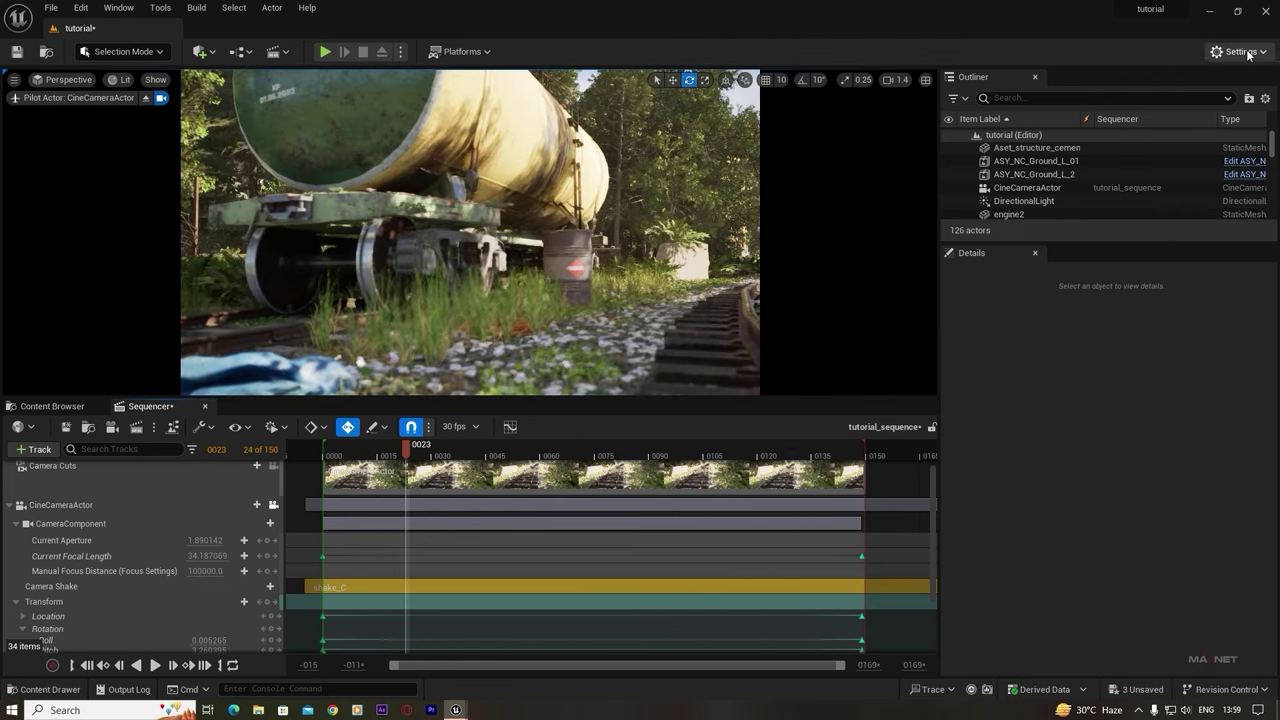
- Set all engine scalability groups to the High preset
{"action": "left_click", "coordinate": [1241, 52]}
{"action": "mouse_move", "coordinate": [1133, 266]}
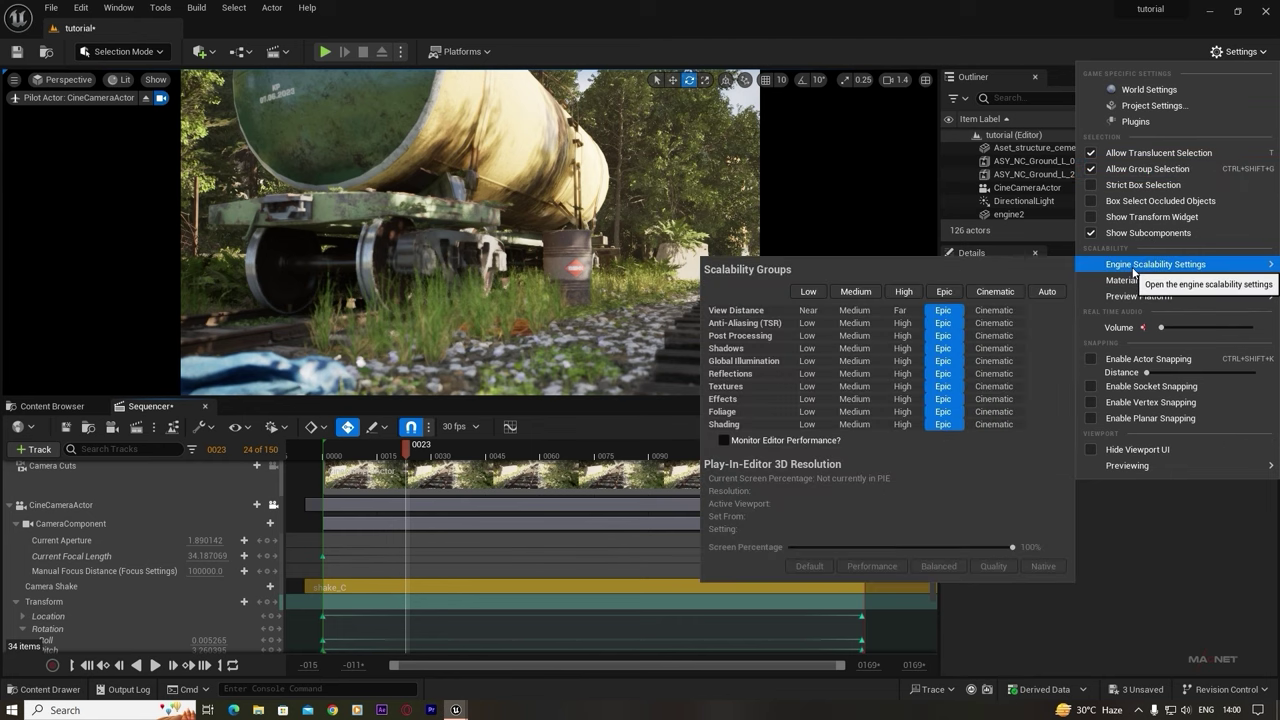
{"action": "left_click", "coordinate": [903, 291]}
{"action": "key", "text": "Escape"}
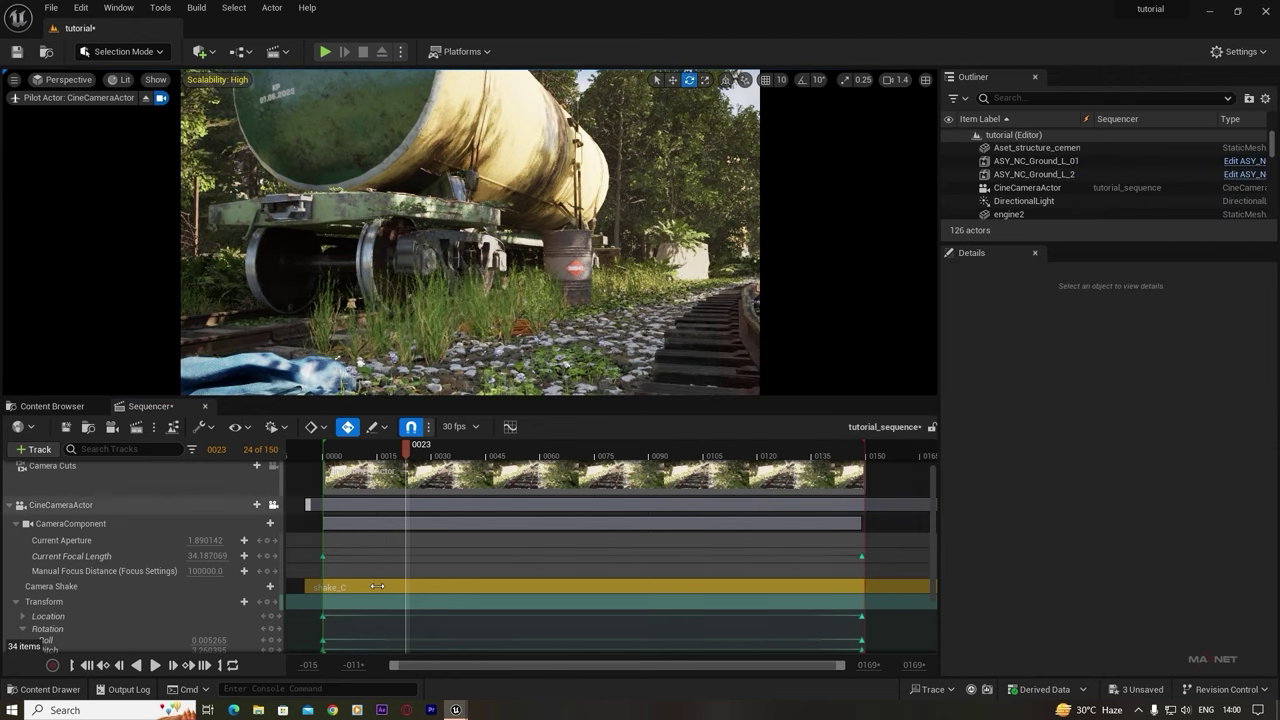
- Play back the camera move from near the start and scrub through its final part to review the shot
{"action": "left_click_drag", "start_coordinate": [381, 452], "coordinate": [350, 452]}
{"action": "key", "text": "space"}
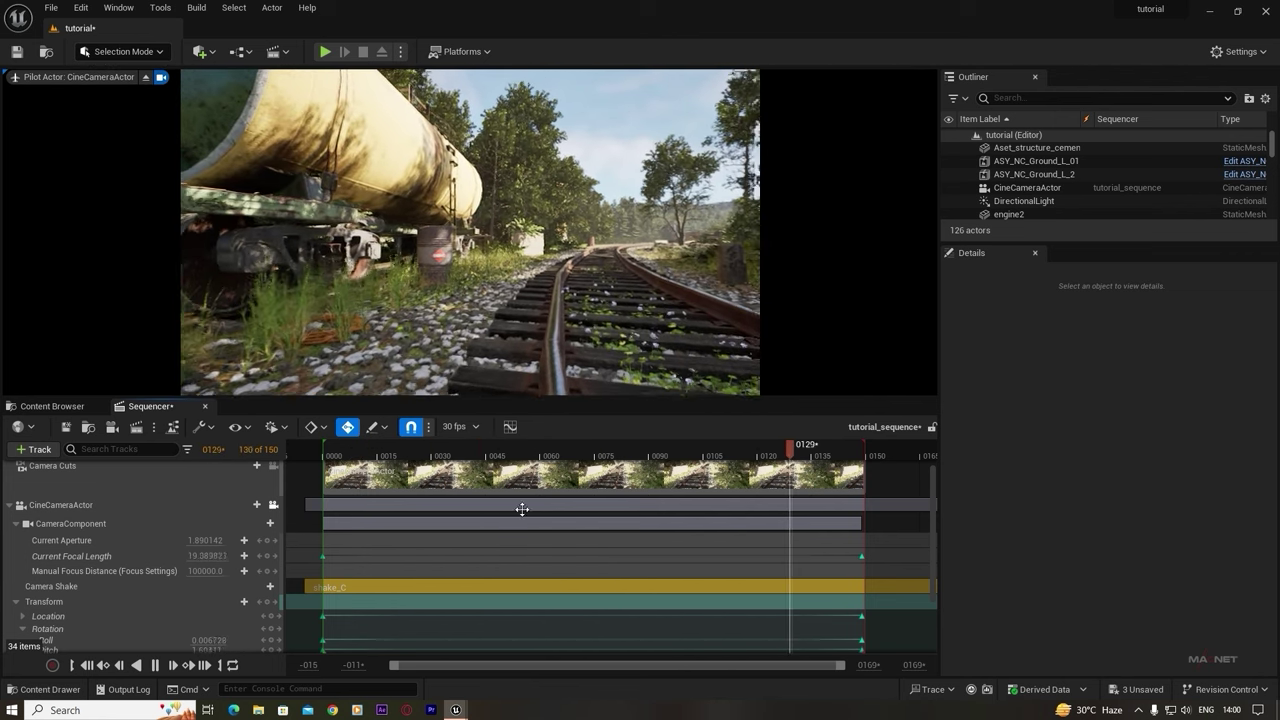
{"action": "key", "text": "space"}
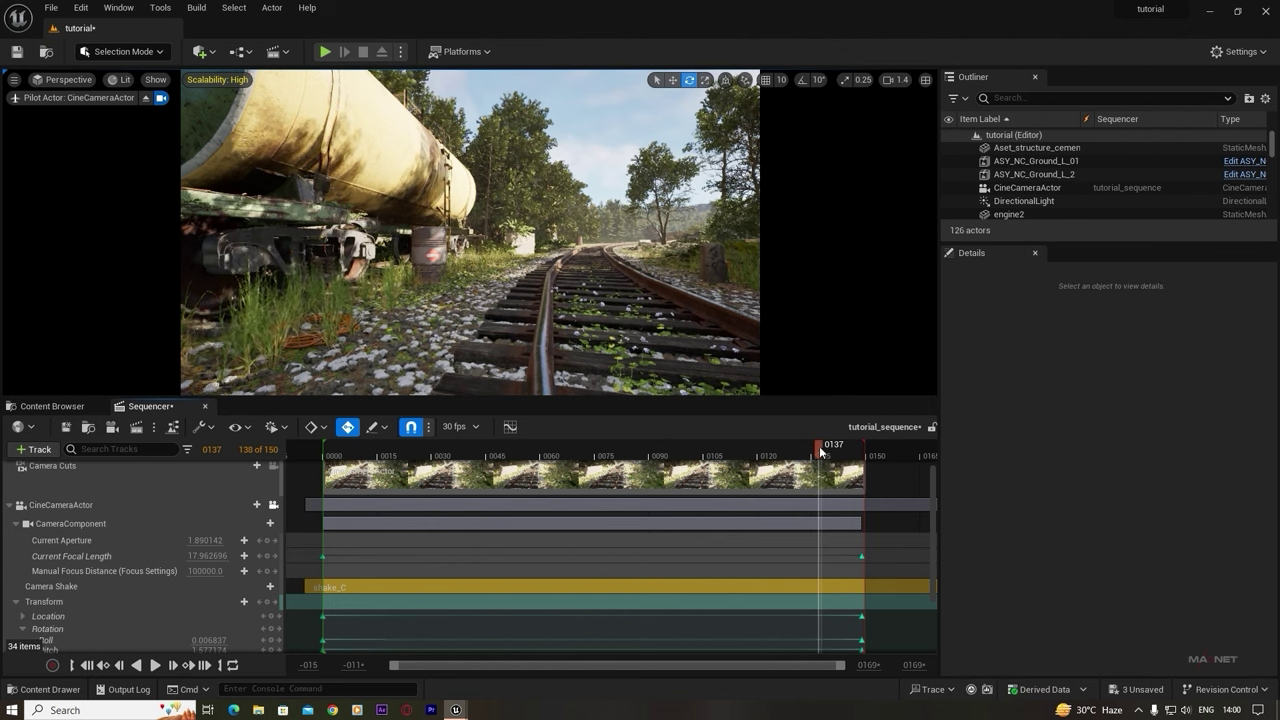
{"action": "left_click_drag", "start_coordinate": [820, 449], "coordinate": [721, 481]}
{"action": "left_click", "coordinate": [716, 446]}
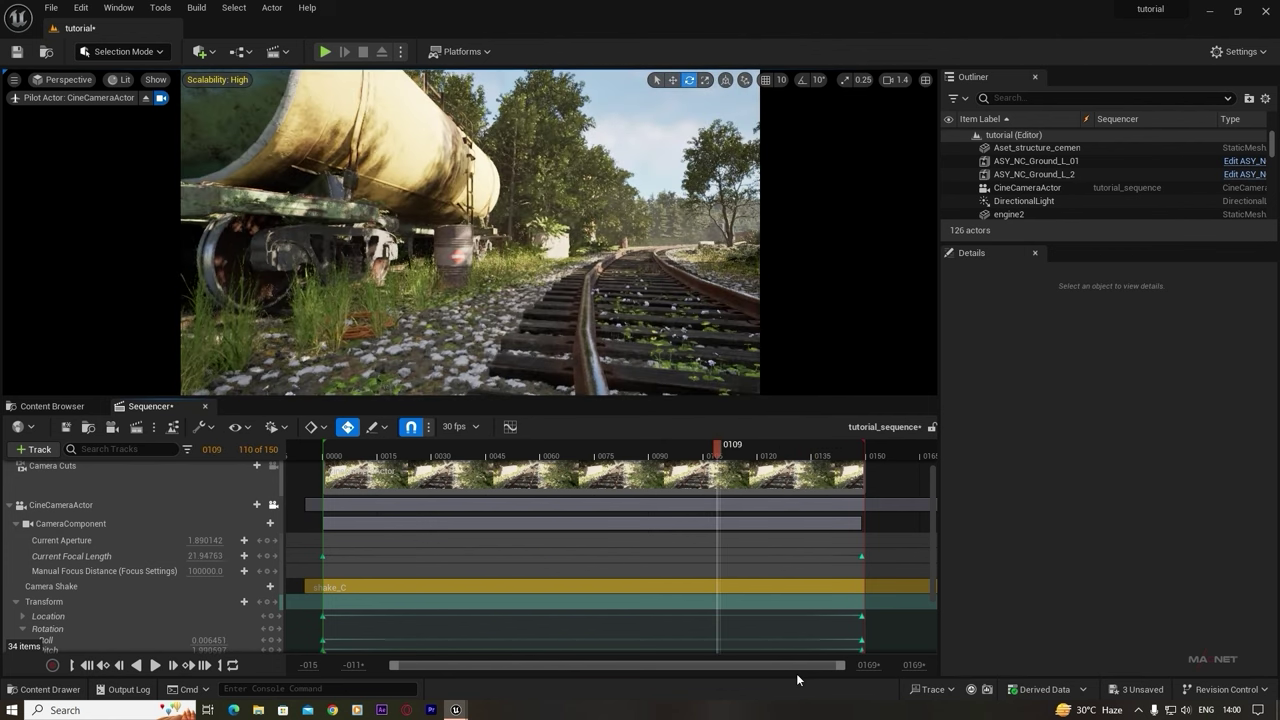
- Delete both Current Focal Length keys from the camera and play back the move without the zoom
{"action": "left_click_drag", "start_coordinate": [307, 545], "coordinate": [905, 568]}
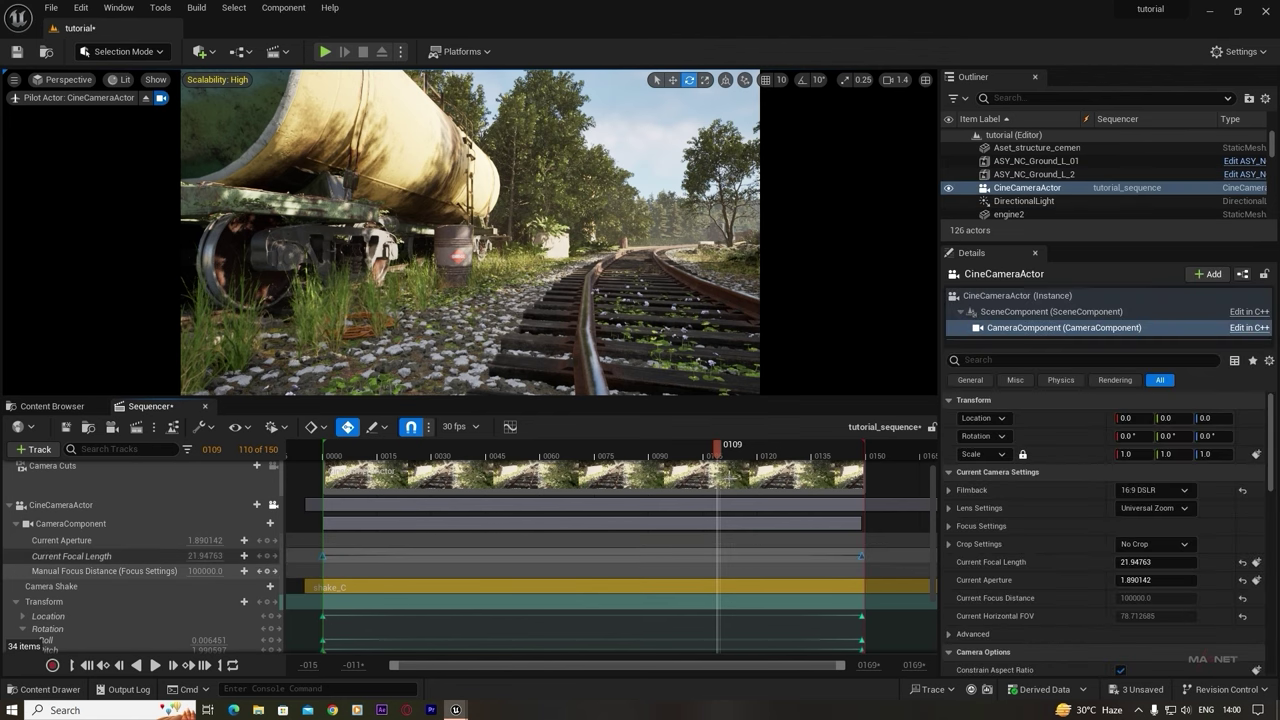
{"action": "key", "text": "Delete"}
{"action": "left_click_drag", "start_coordinate": [716, 451], "coordinate": [406, 451]}
{"action": "key", "text": "space"}
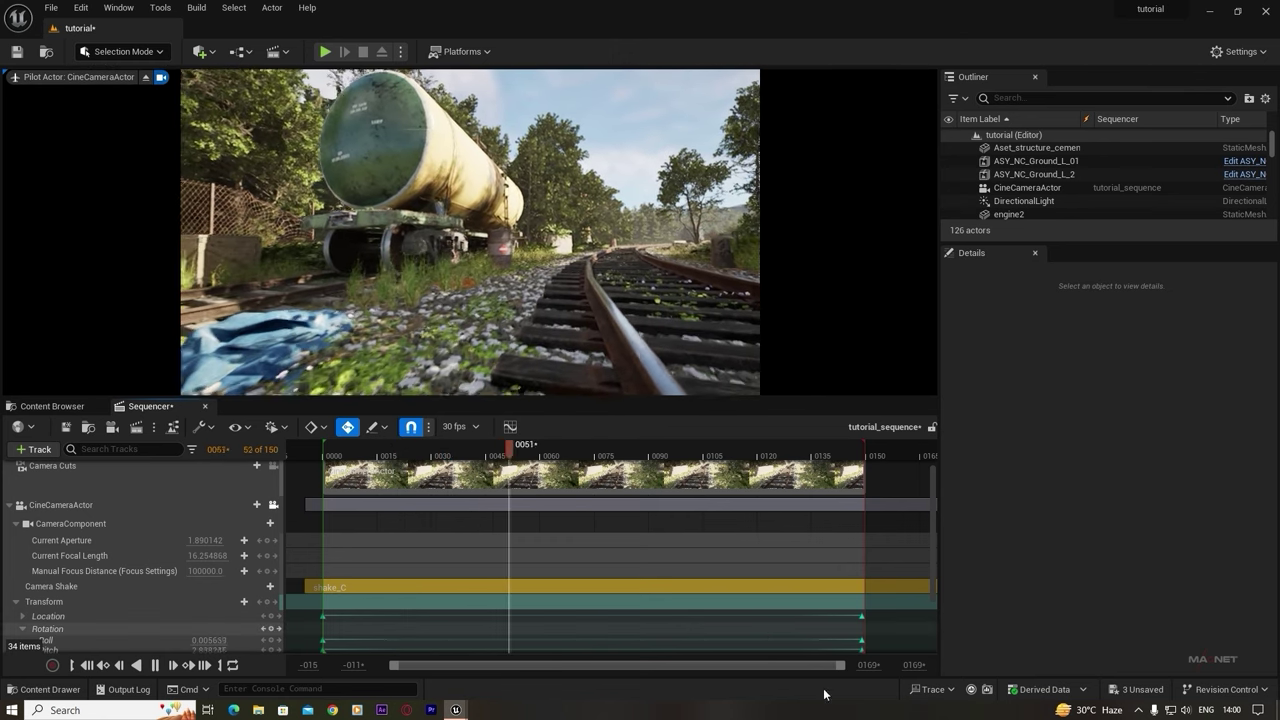
{"action": "key", "text": "space"}
- At frame 149, reposition the camera to face the tank wagon from across the rails, key it, and play back the move
{"action": "left_click", "coordinate": [862, 617]}
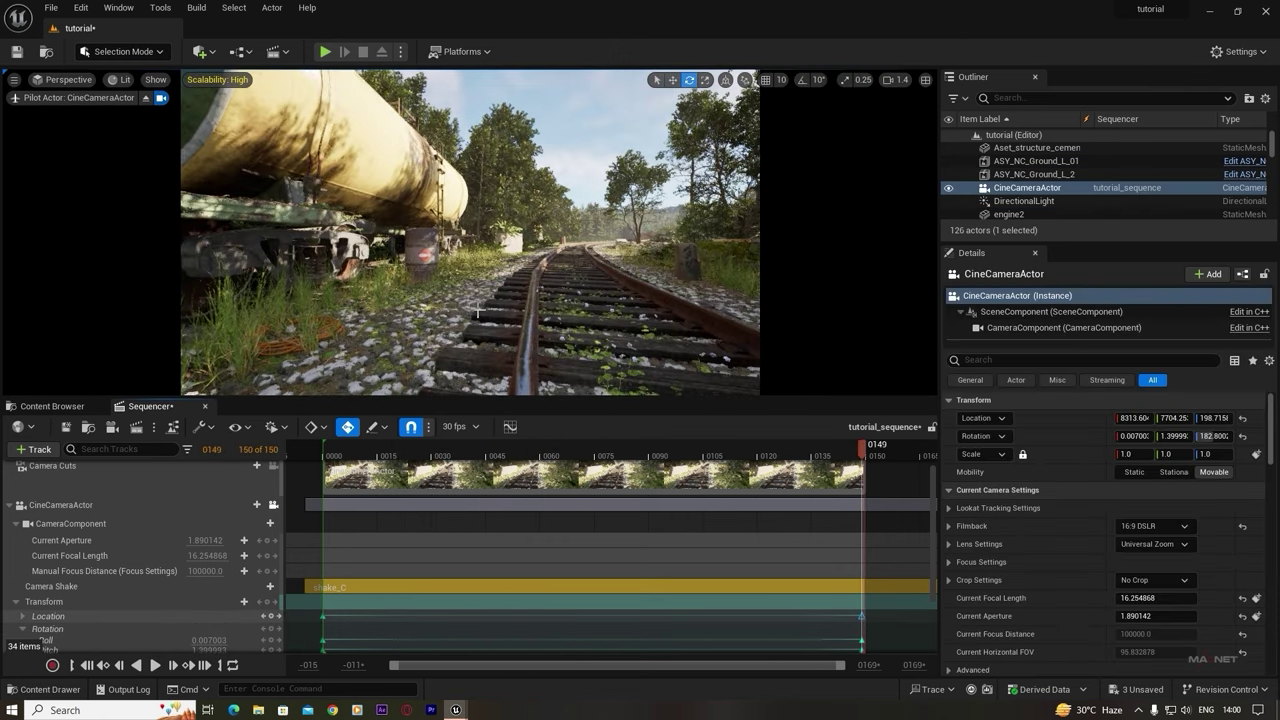
{"action": "key", "text": "d"}
{"action": "right_click_drag", "start_coordinate": [470, 232], "coordinate": [183, 223]}
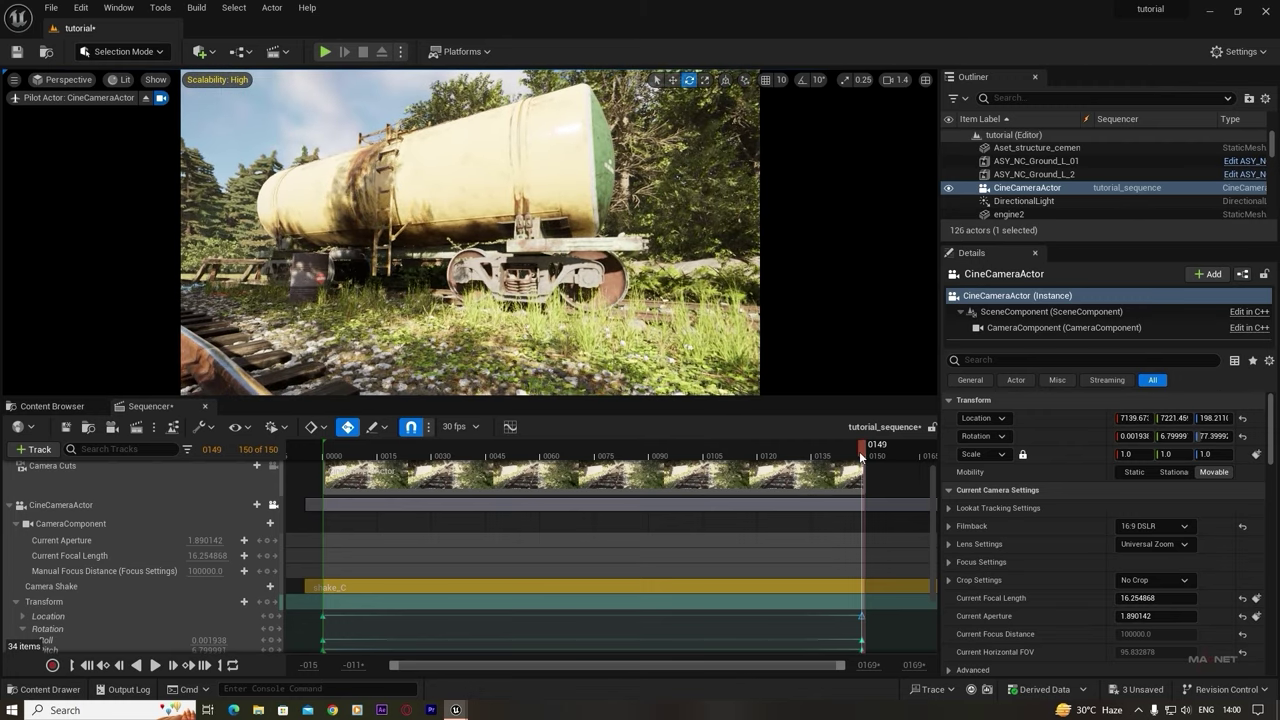
{"action": "key", "text": "space"}
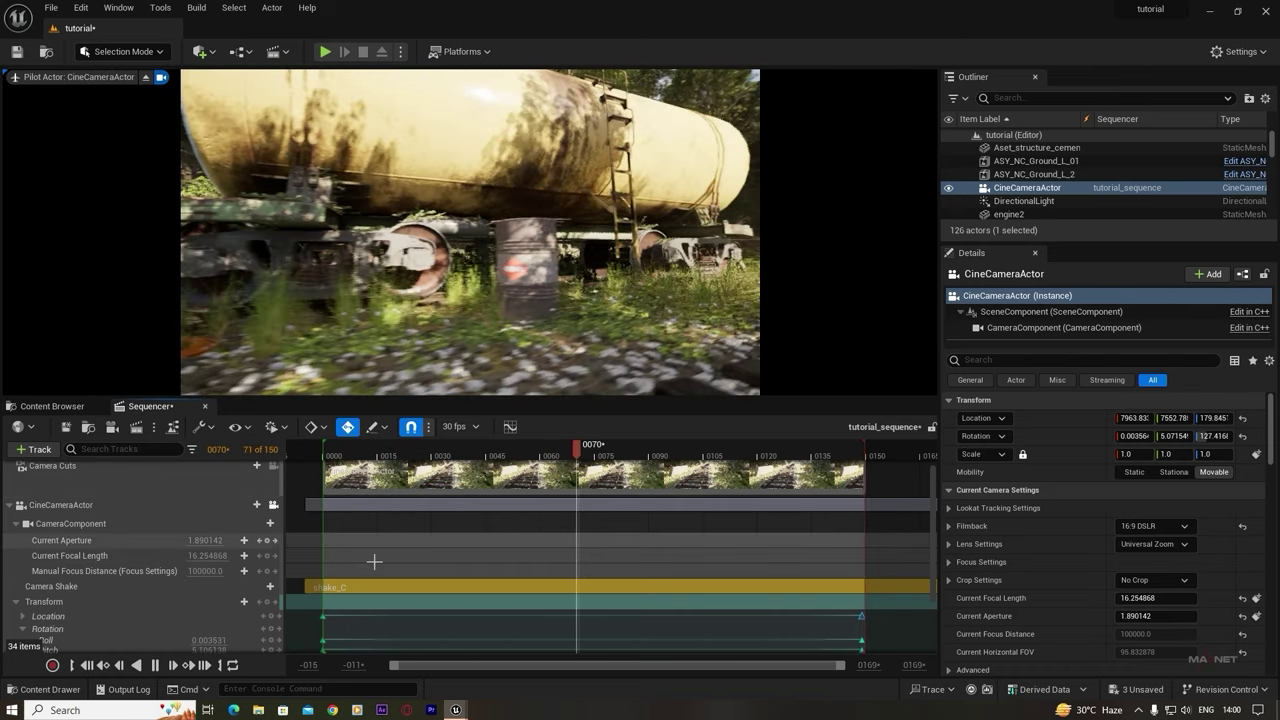
{"action": "key", "text": "space"}
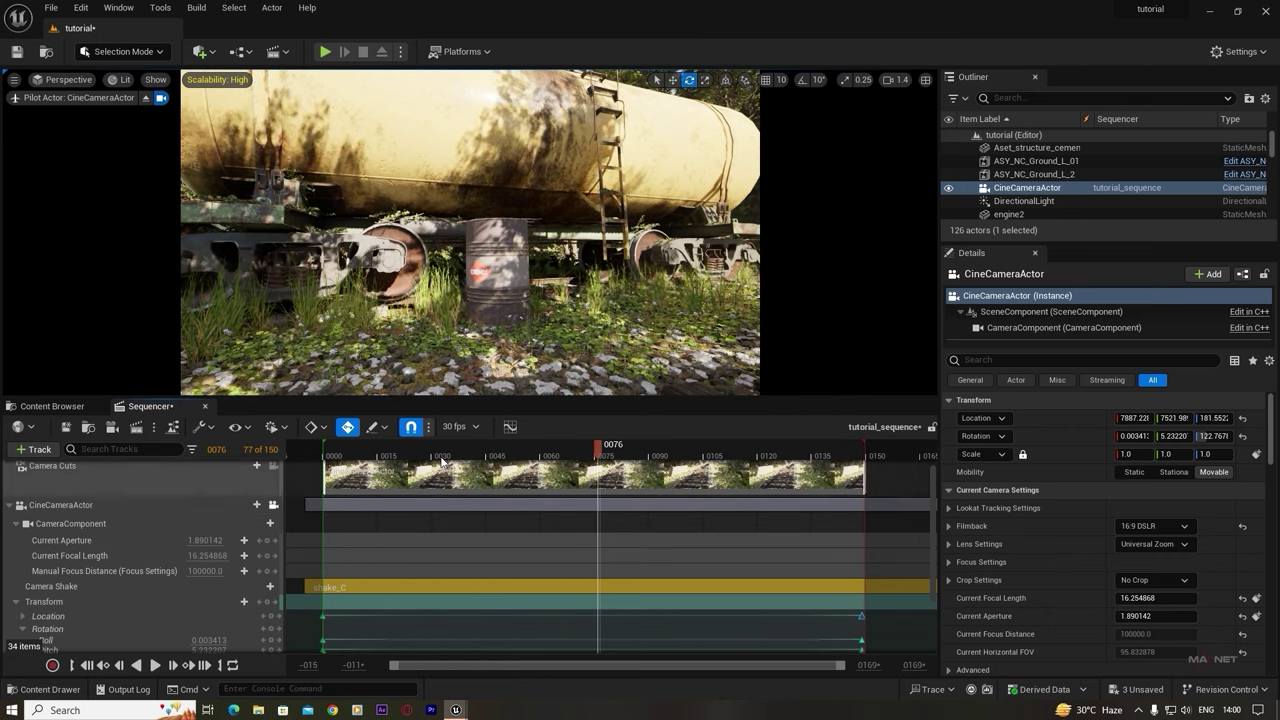
- Set the sequence display rate to 23.976 fps (NTSC/24) and play back the shot at the new rate
{"action": "left_click", "coordinate": [455, 426]}
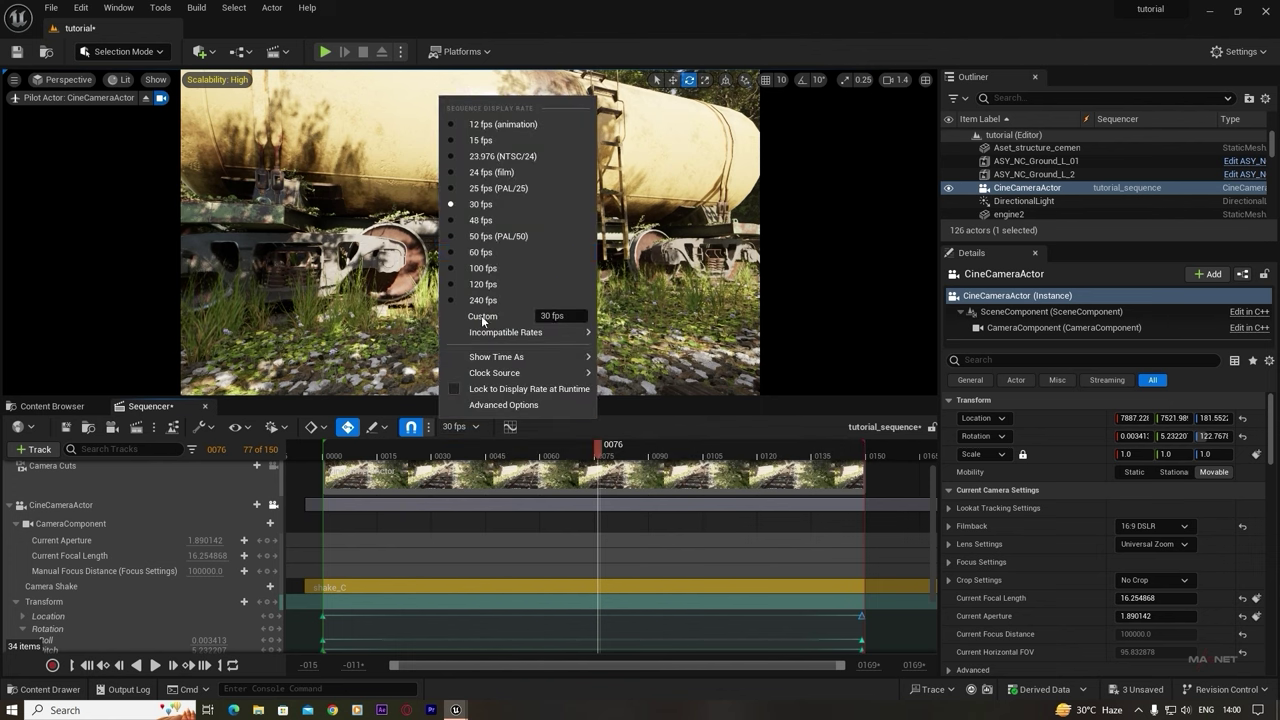
{"action": "left_click", "coordinate": [484, 157]}
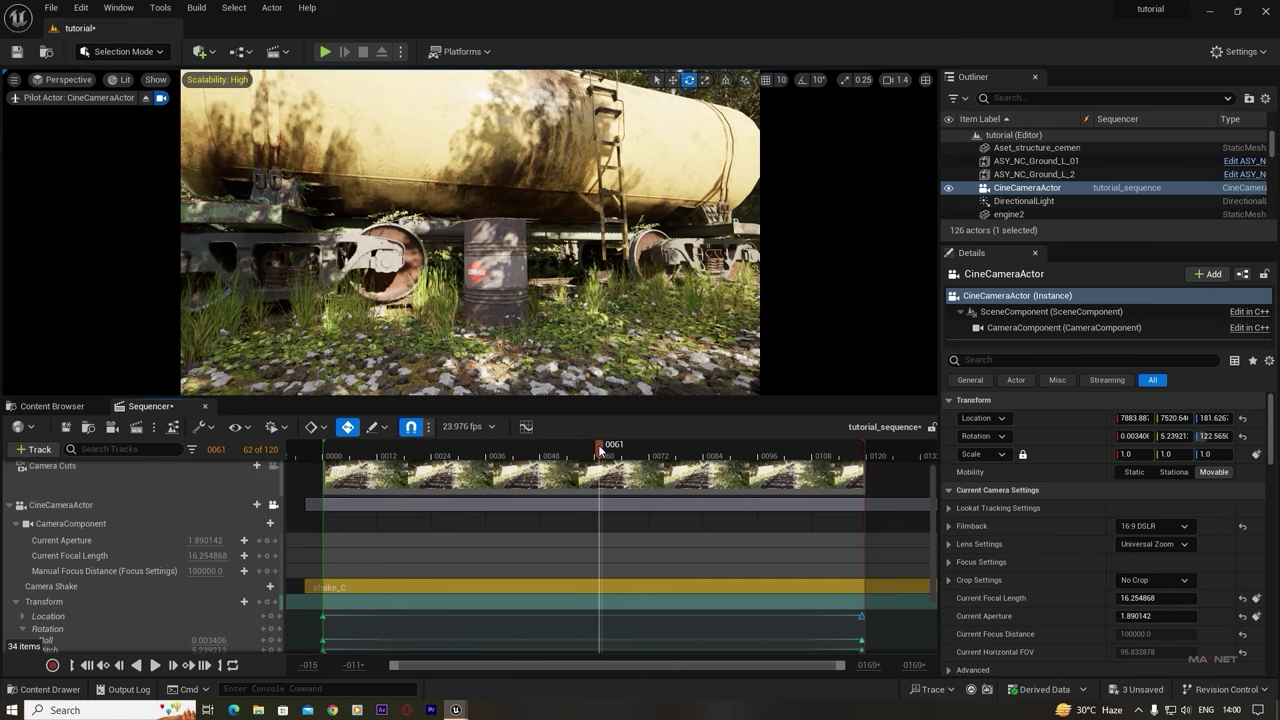
{"action": "left_click_drag", "start_coordinate": [612, 458], "coordinate": [391, 451]}
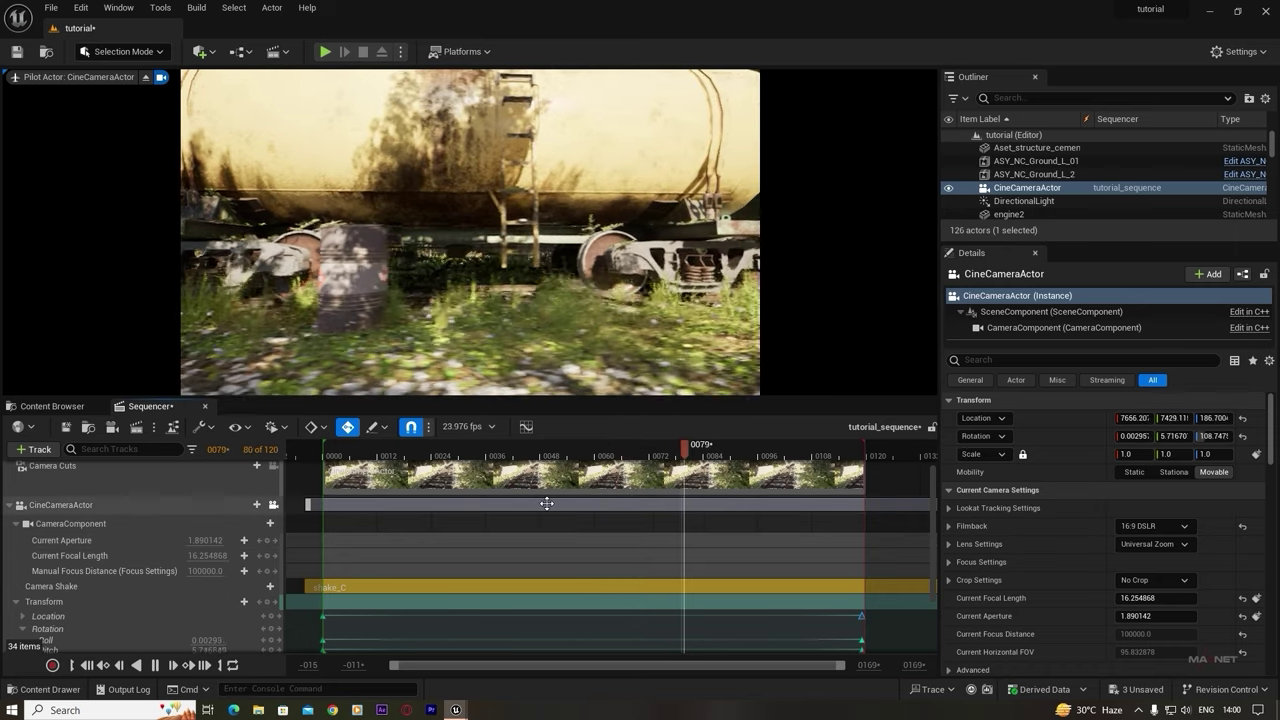
{"action": "key", "text": "space"}
{"action": "left_click_drag", "start_coordinate": [687, 455], "coordinate": [343, 452]}
- Delete all of the cine camera's transform keys and reframe the view on the barrel and curving rails
{"action": "scroll", "coordinate": [408, 551], "scroll_direction": "down", "scroll_amount": 2}
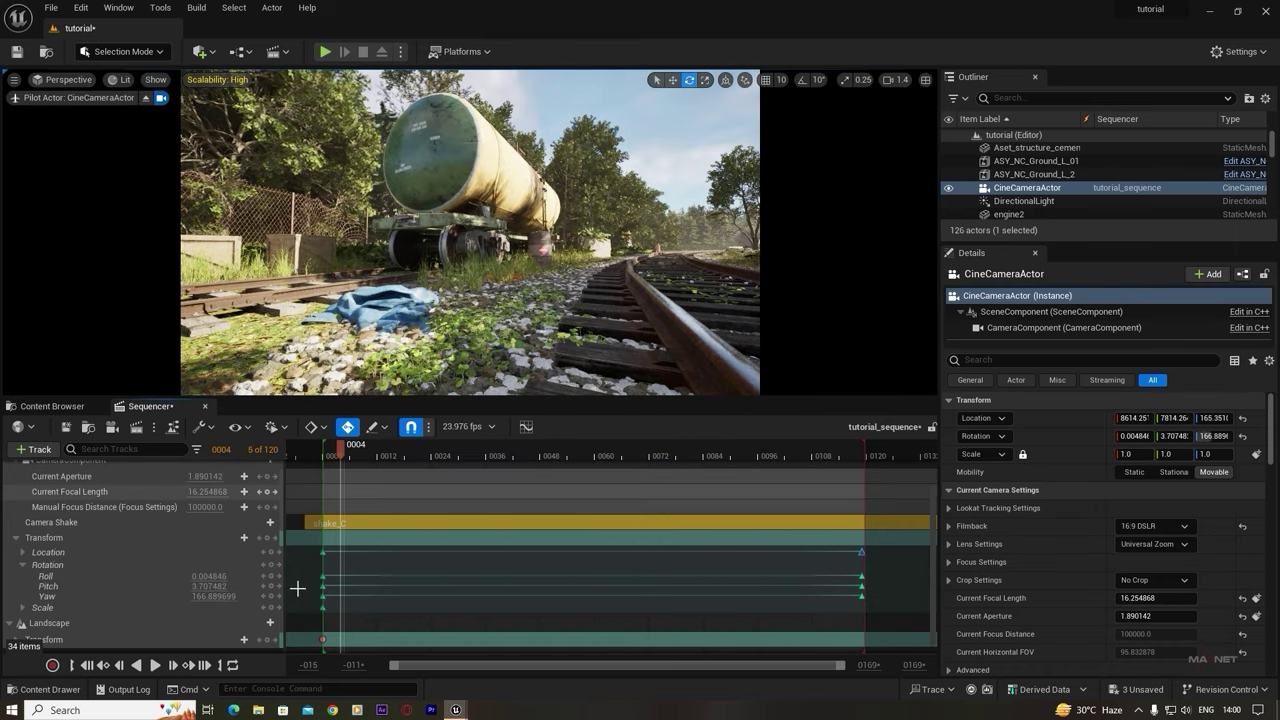
{"action": "mouse_move", "coordinate": [316, 546]}
{"action": "left_mouse_down"}
{"action": "mouse_move", "coordinate": [329, 589]}
{"action": "mouse_move", "coordinate": [495, 620]}
{"action": "left_mouse_up"}
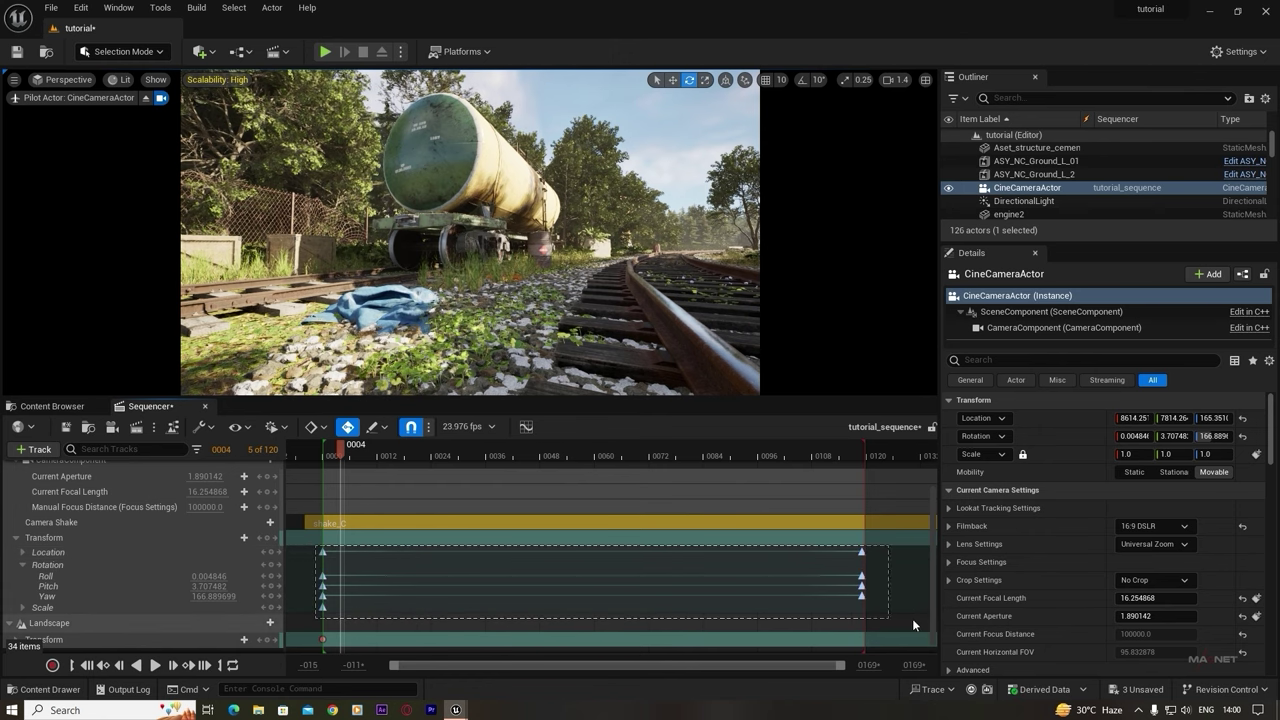
{"action": "left_click_drag", "start_coordinate": [731, 590], "coordinate": [731, 590]}
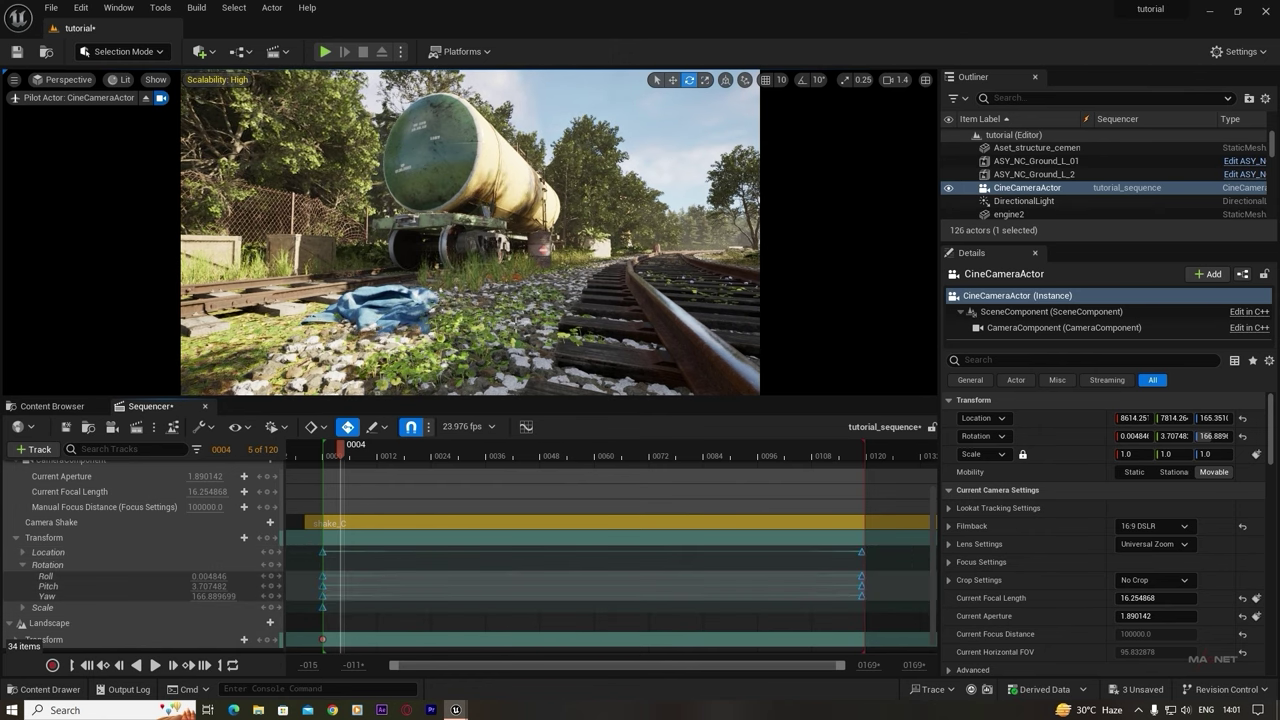
{"action": "key", "text": "Delete"}
{"action": "right_click_drag", "start_coordinate": [428, 288], "coordinate": [655, 320]}
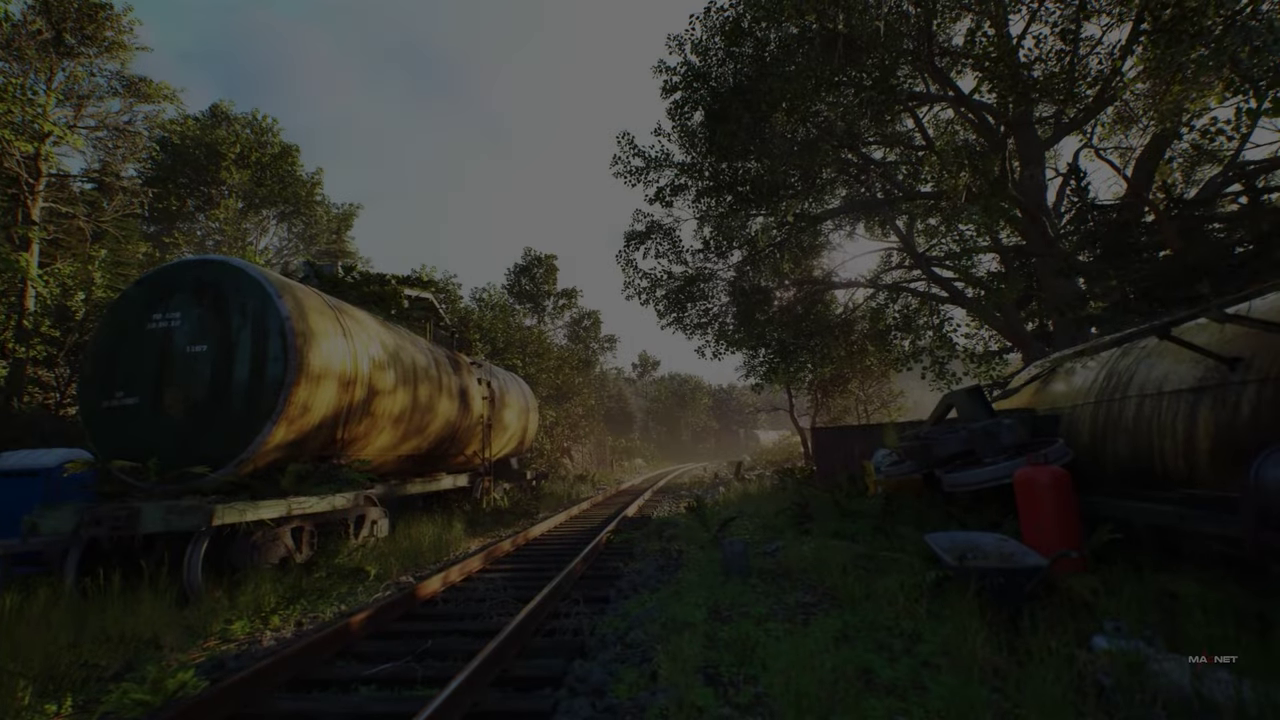
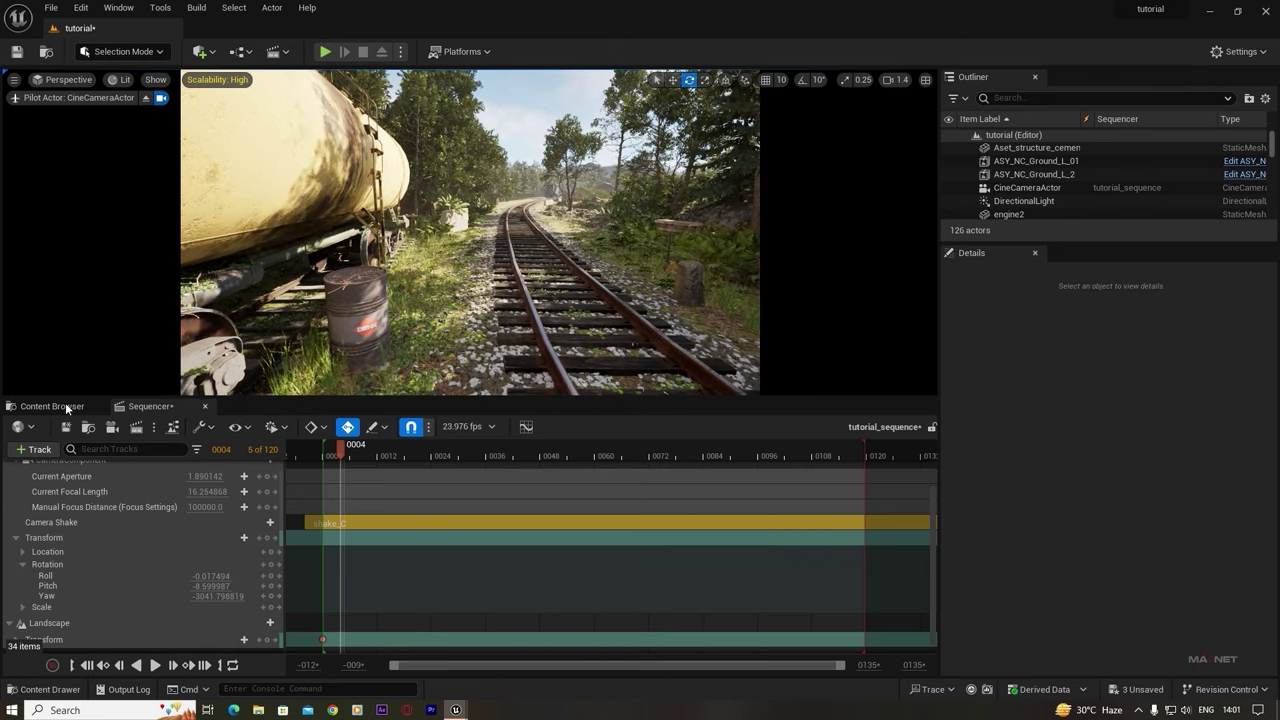
- Switch from the level's Content folder to the shake blueprint window to examine it
{"action": "key", "text": "ctrl+b"}
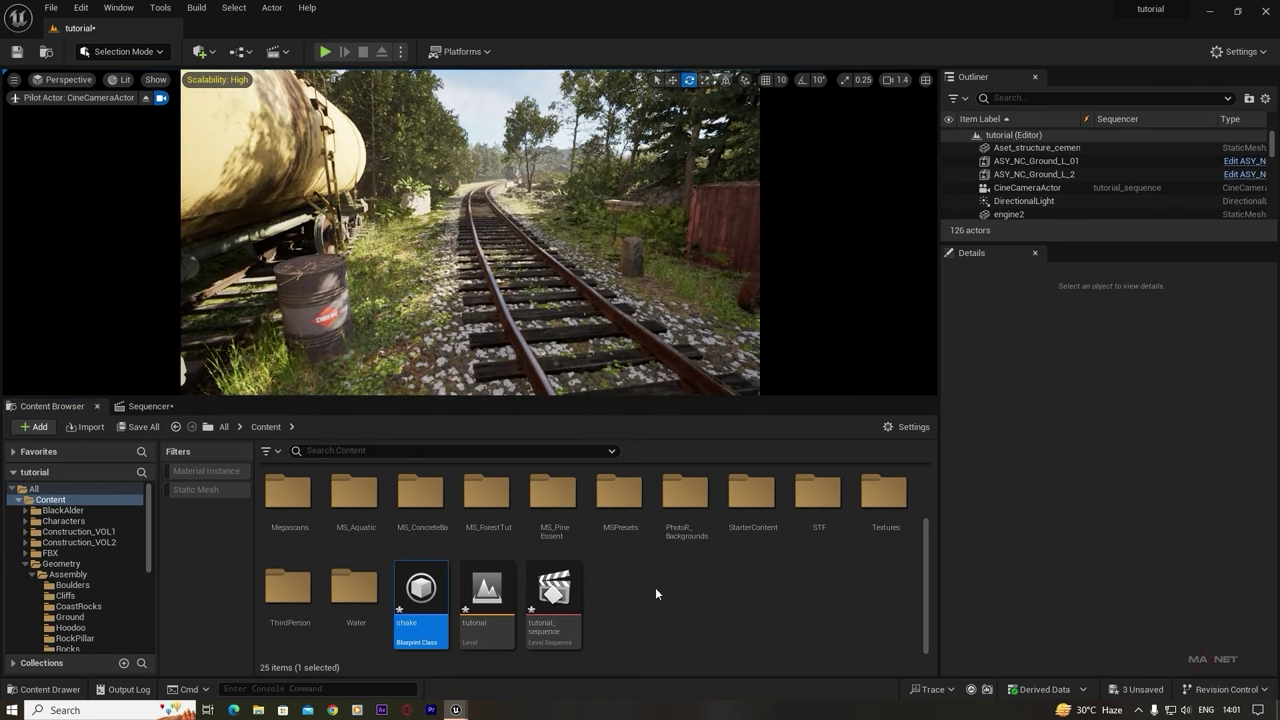
{"action": "mouse_move", "coordinate": [455, 709]}
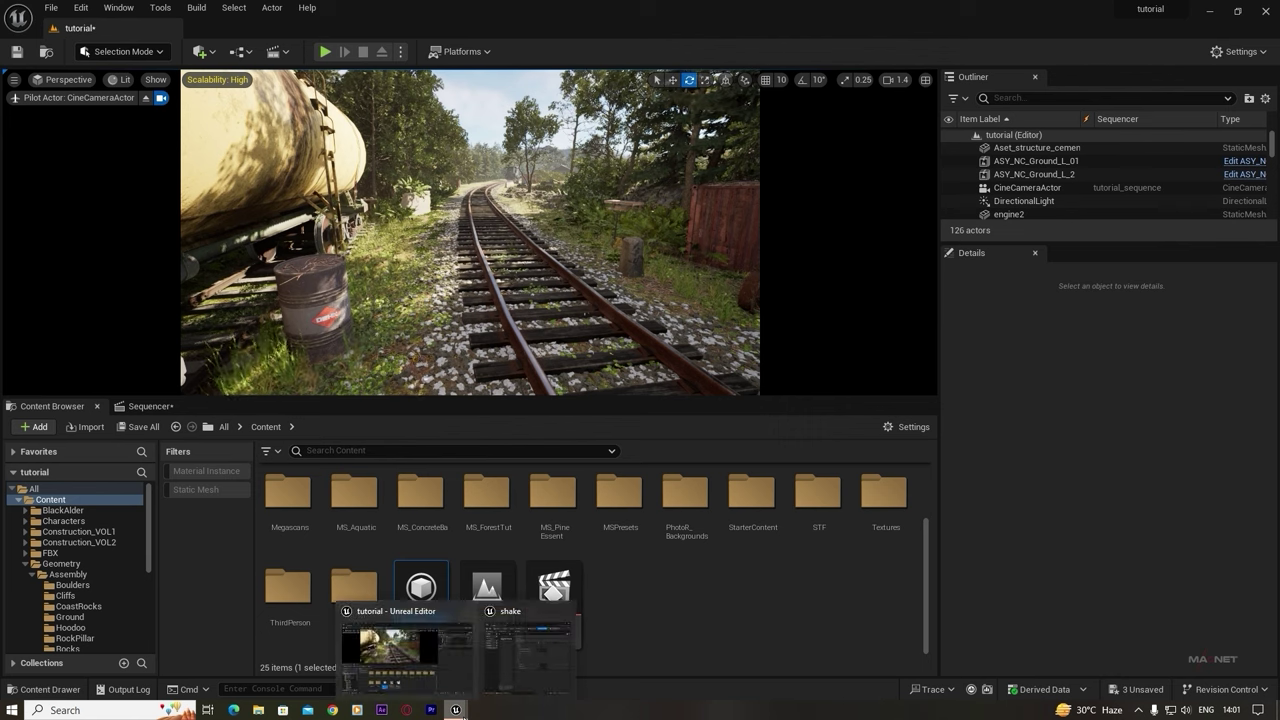
{"action": "left_click", "coordinate": [528, 650]}
{"action": "left_click_drag", "start_coordinate": [984, 282], "coordinate": [789, 282]}
{"action": "left_click", "coordinate": [831, 286]}
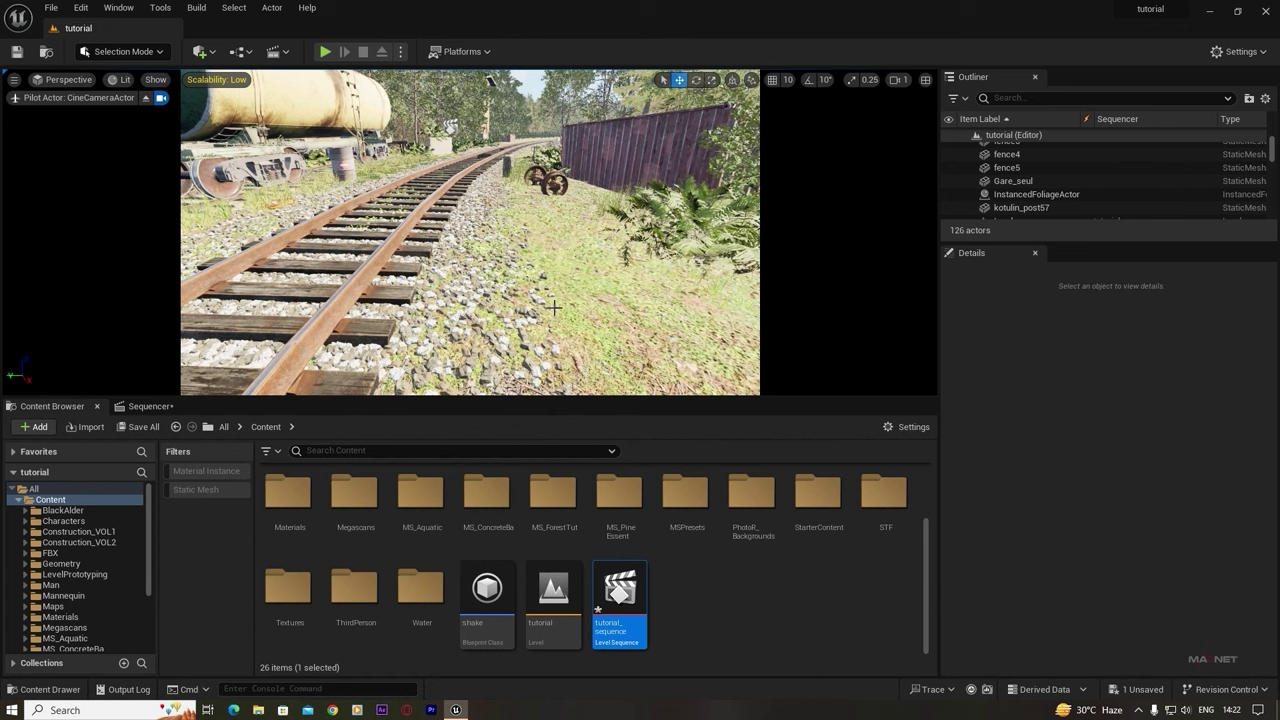
- Preview the game with Play From Here on the ground beside the rails, stop it, and clear the foliage selection
{"action": "right_click", "coordinate": [542, 252]}
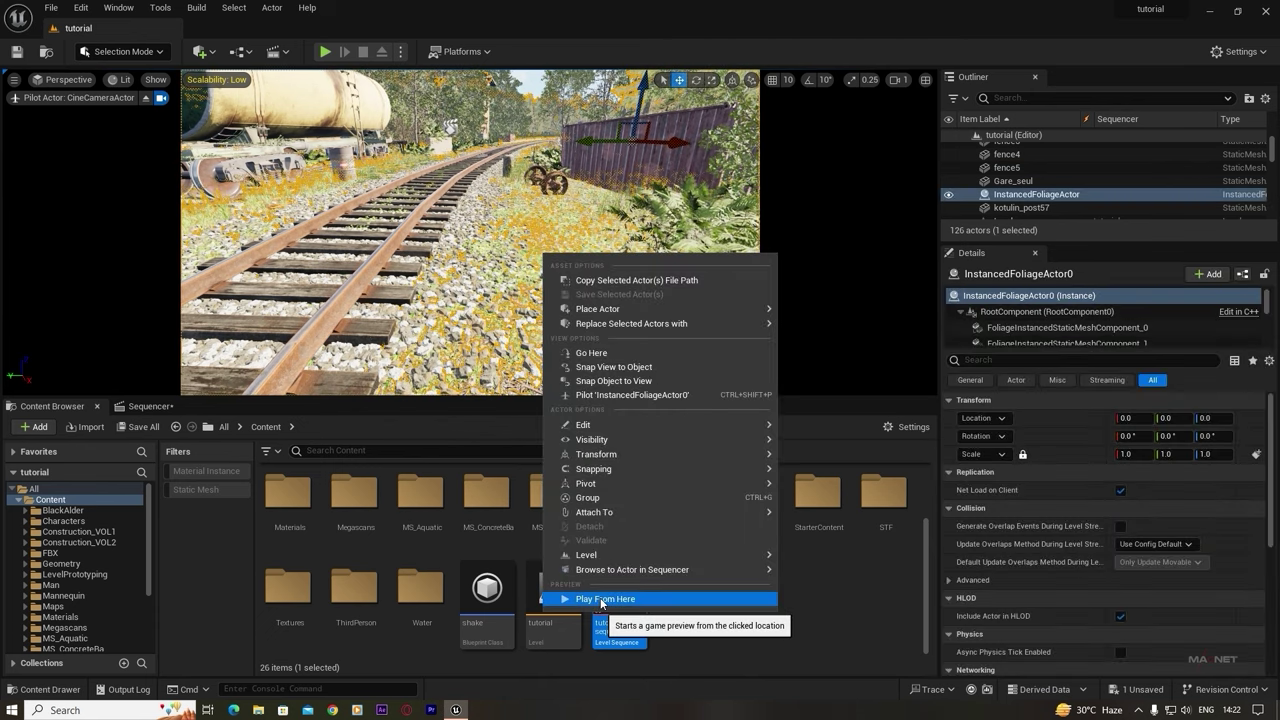
{"action": "left_click", "coordinate": [524, 337]}
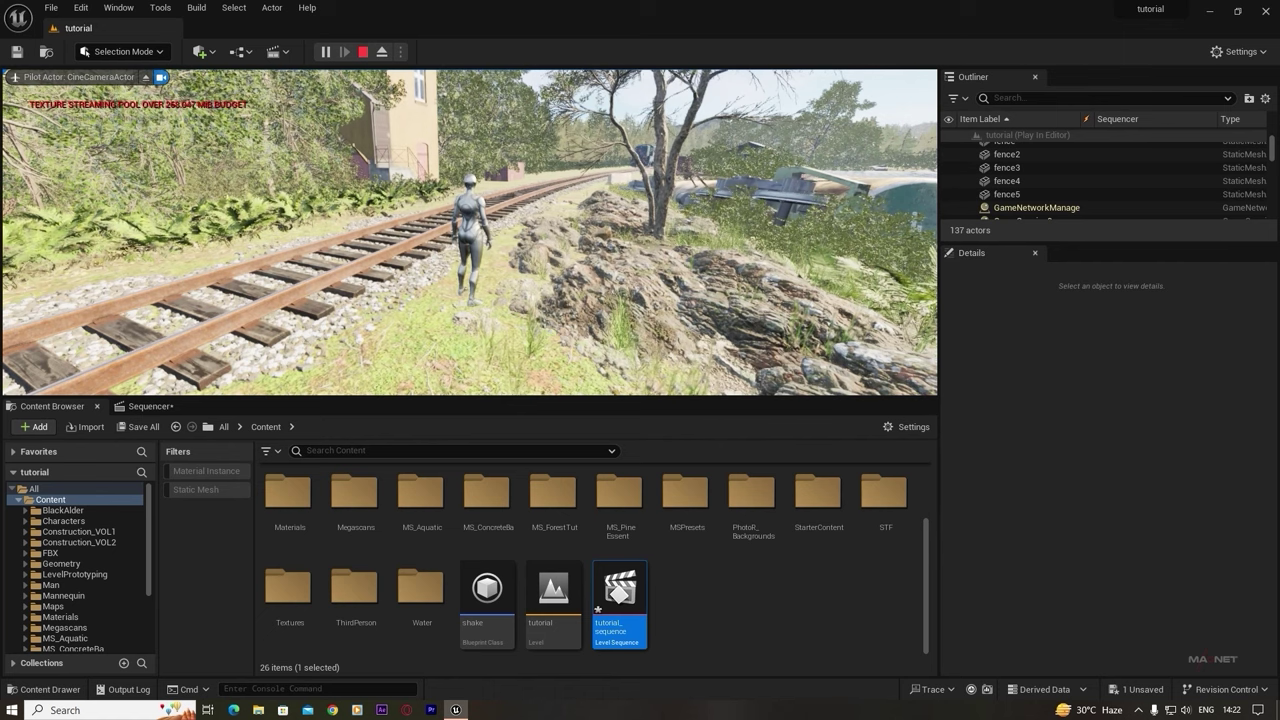
{"action": "left_click", "coordinate": [363, 51]}
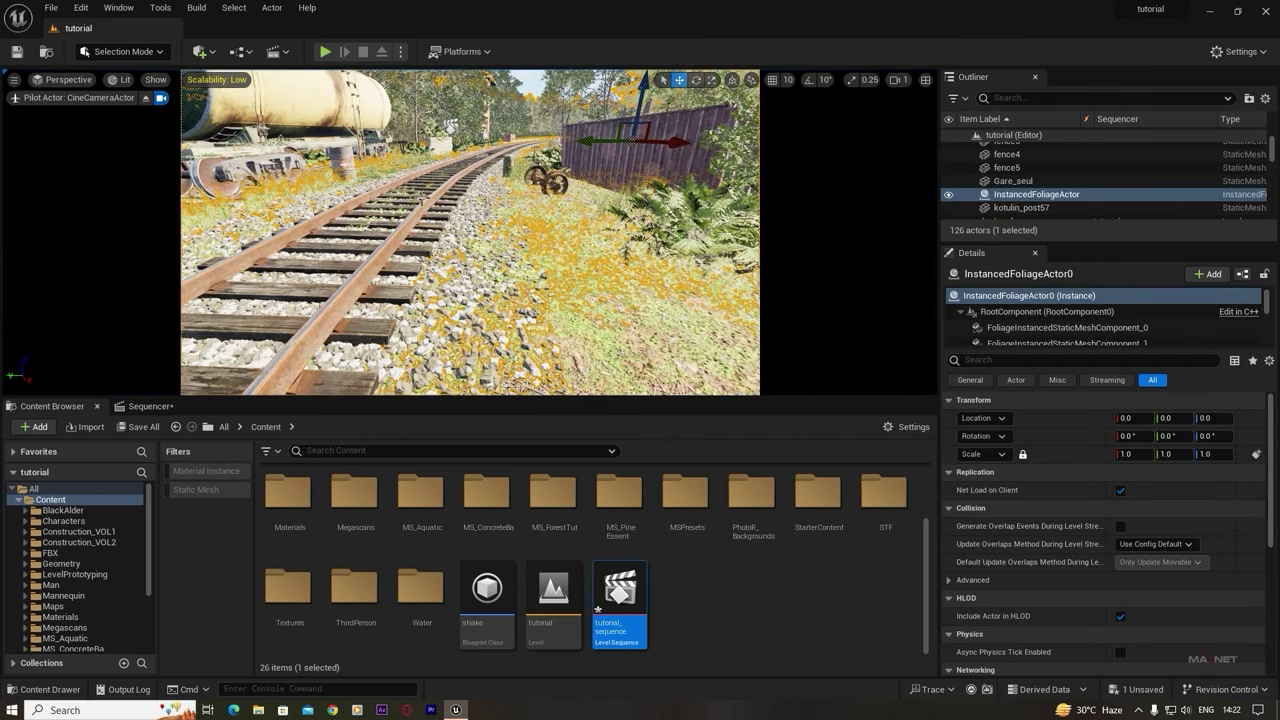
{"action": "right_click_drag", "start_coordinate": [470, 232], "coordinate": [512, 228]}
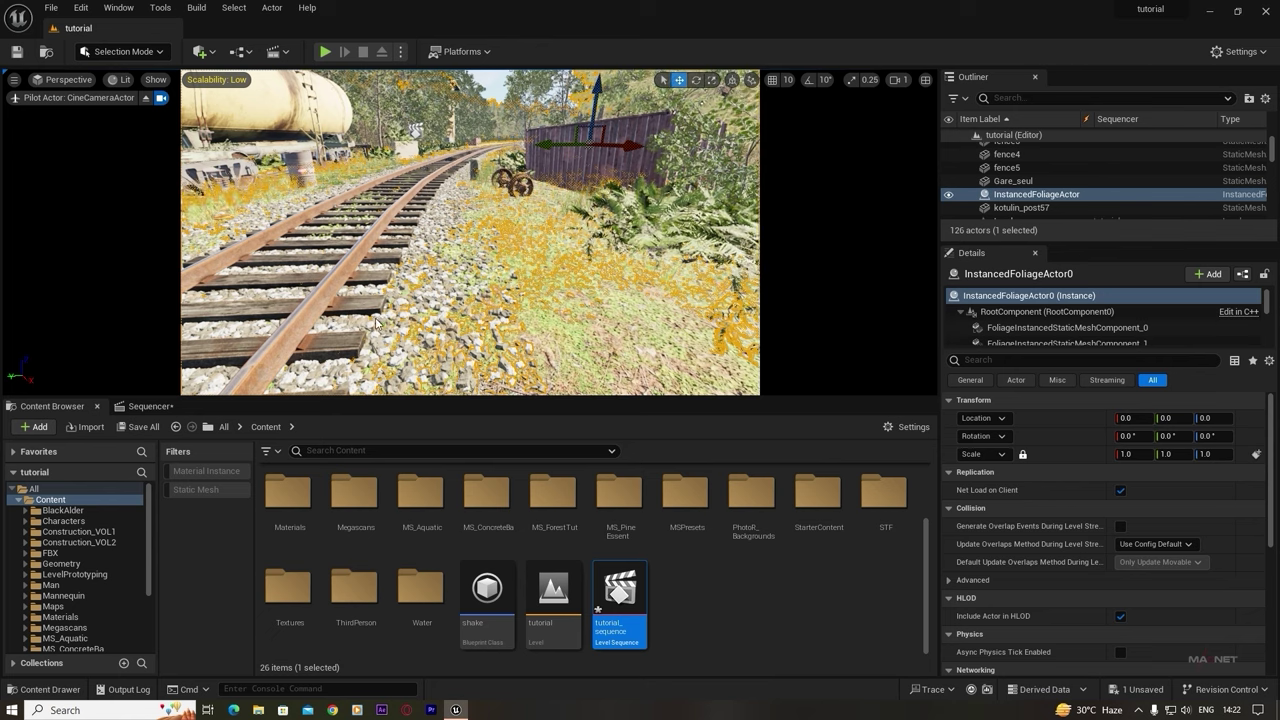
{"action": "key", "text": "Escape"}
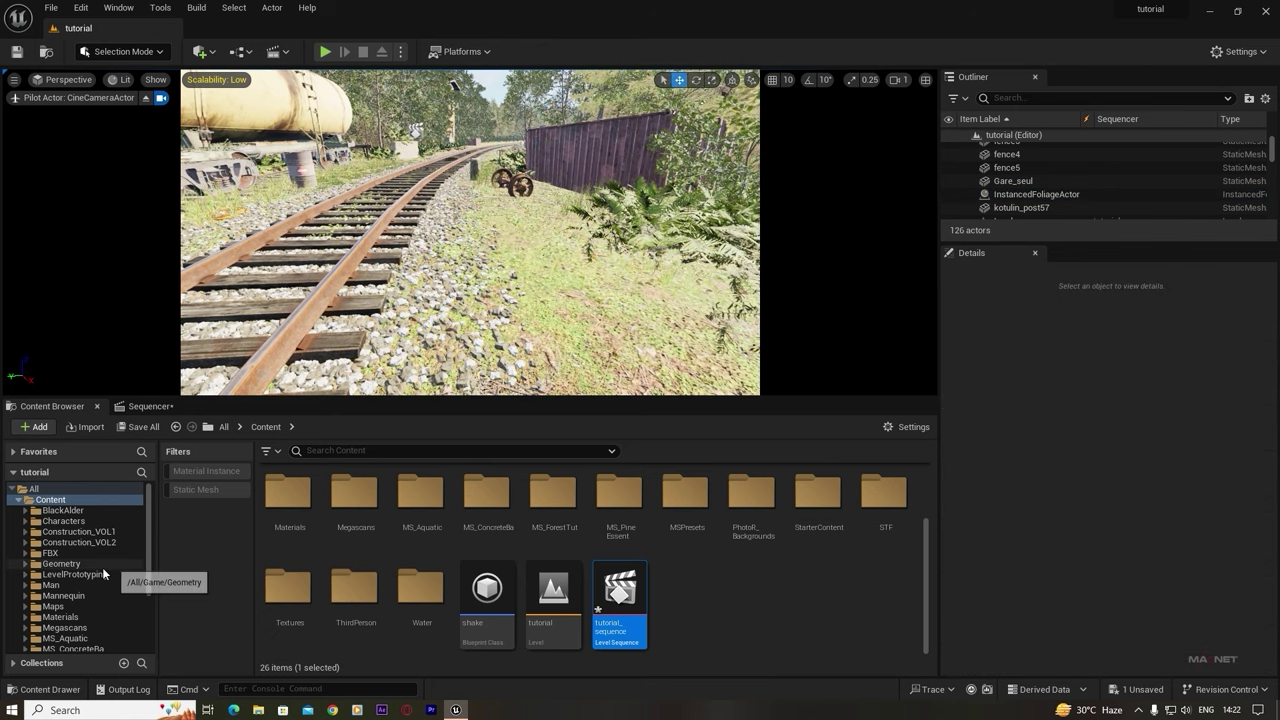
- Open the BP_ThirdPersonCharacter blueprint from the ThirdPerson/Blueprints folder and maximize its editor window
{"action": "scroll", "coordinate": [80, 605], "scroll_direction": "down", "scroll_amount": 3}
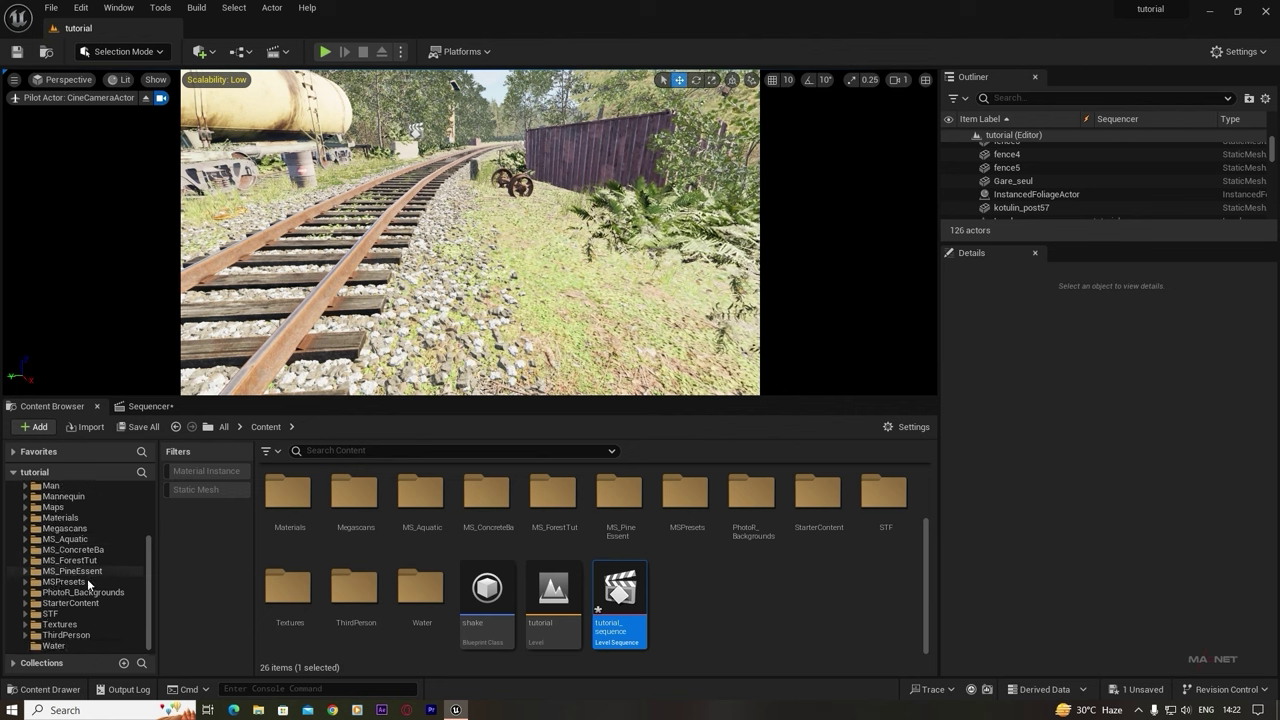
{"action": "left_click", "coordinate": [65, 635]}
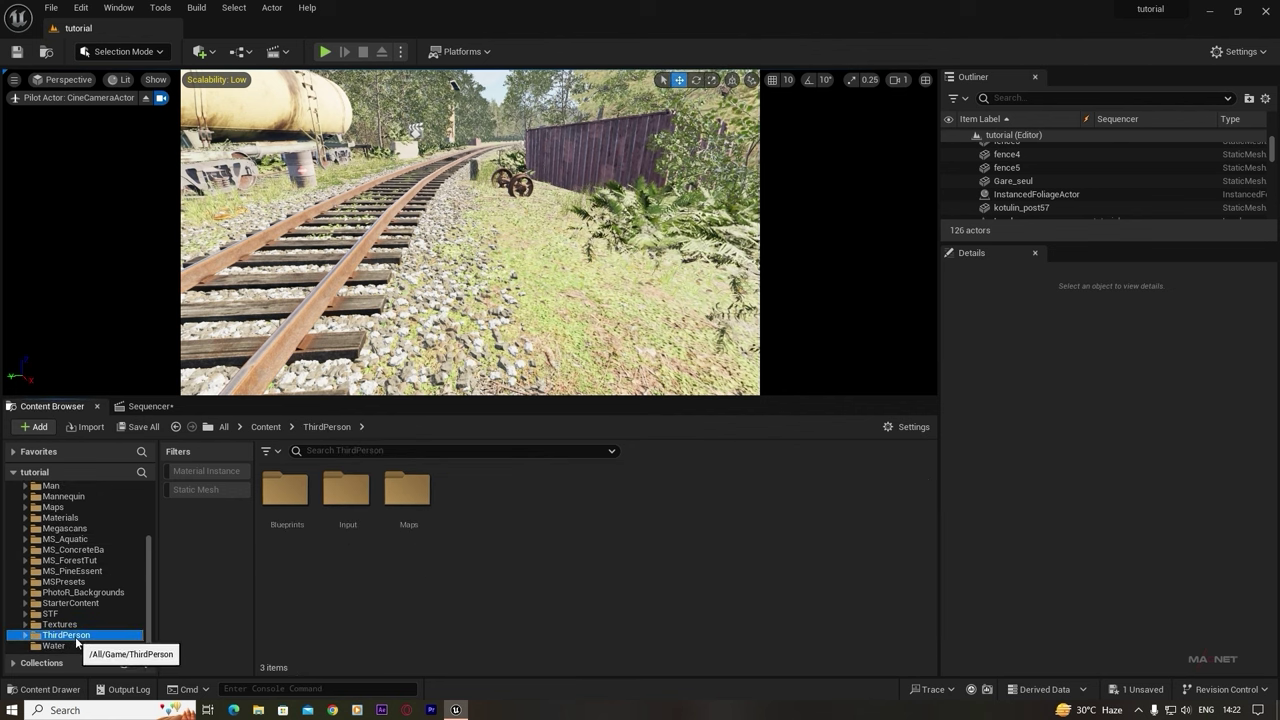
{"action": "double_click", "coordinate": [285, 488]}
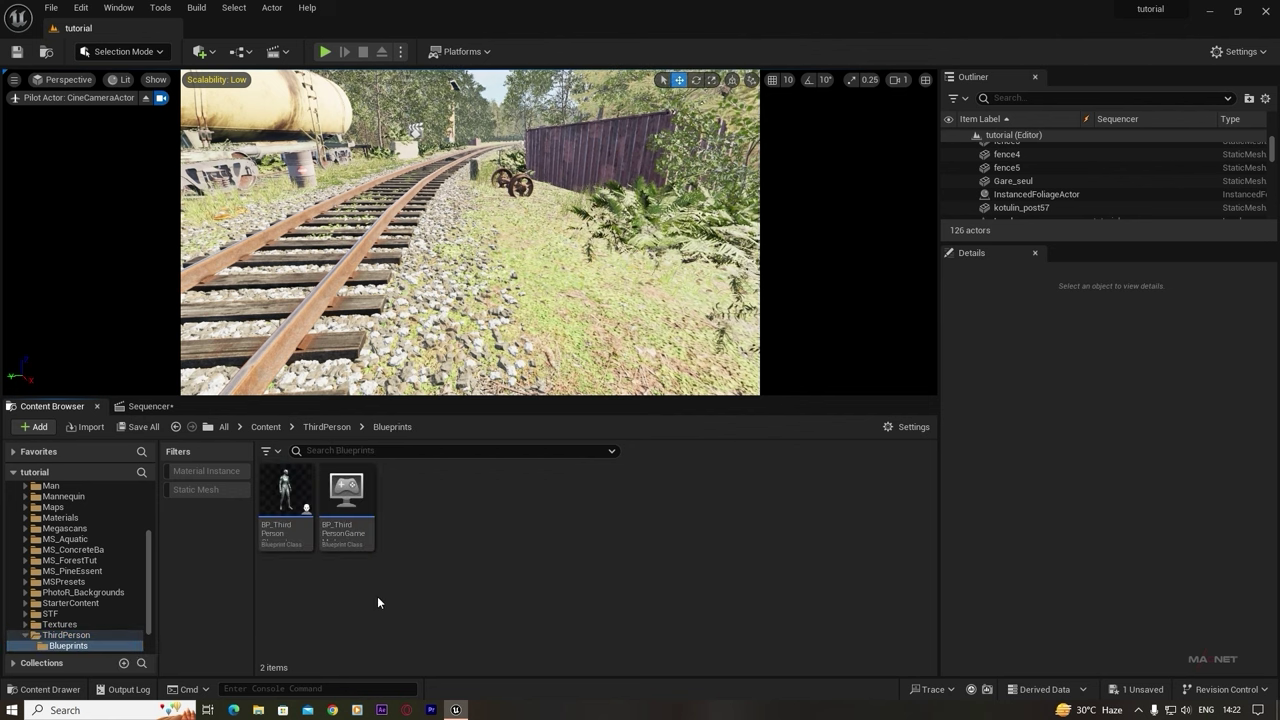
{"action": "left_click", "coordinate": [290, 495]}
{"action": "double_click", "coordinate": [288, 492]}
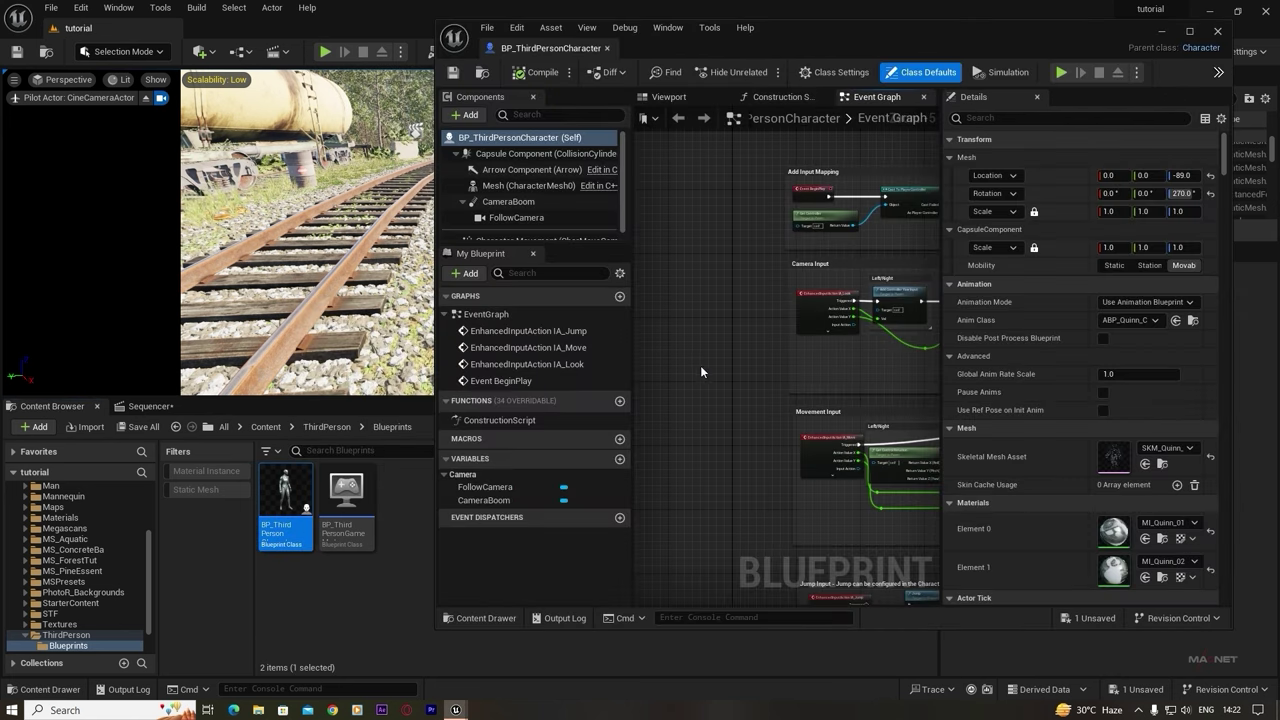
{"action": "left_click", "coordinate": [1190, 33]}
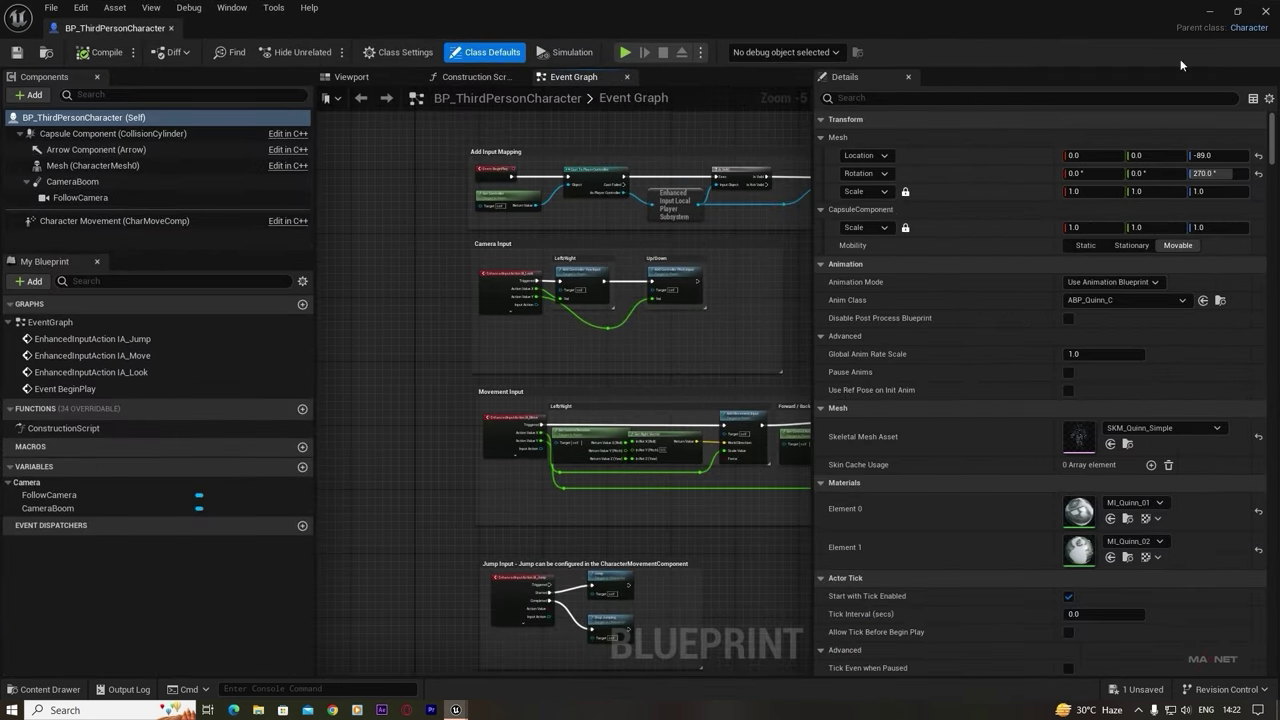
- Show the character in the blueprint's 3D viewport and delete the CameraBoom component
{"action": "left_click", "coordinate": [352, 77]}
{"action": "right_click_drag", "start_coordinate": [430, 434], "coordinate": [363, 415]}
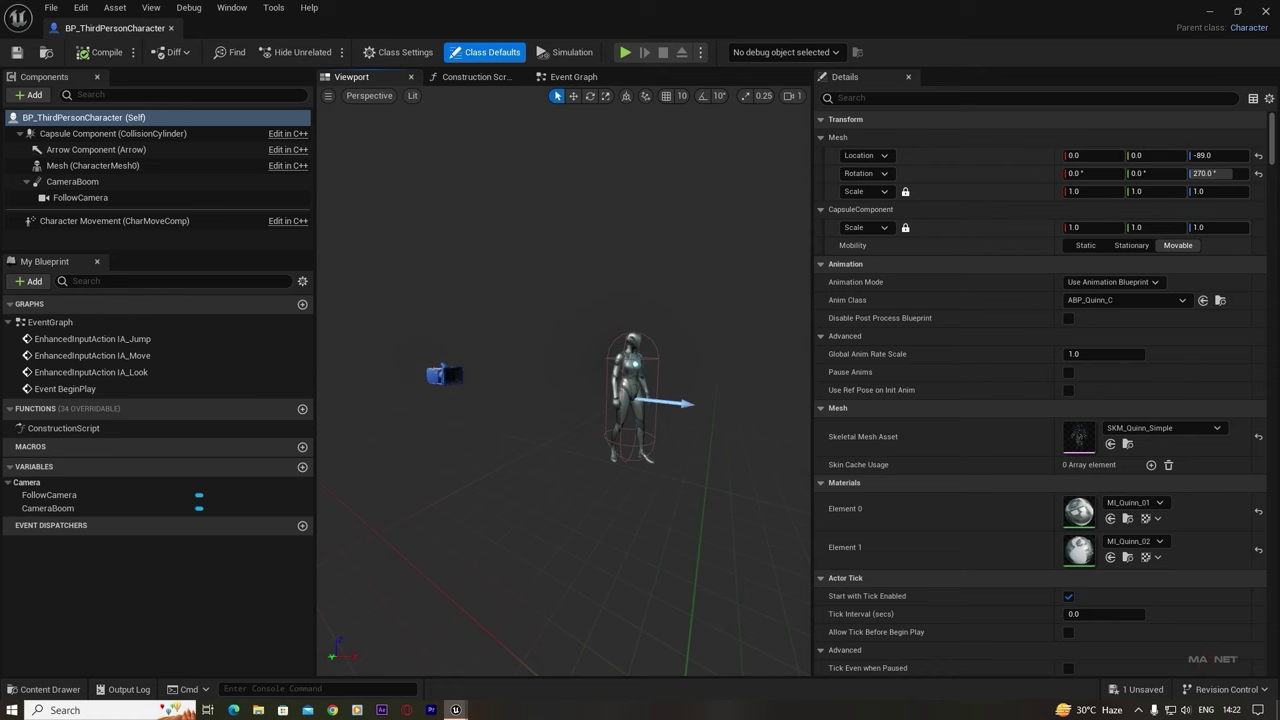
{"action": "left_click", "coordinate": [442, 375]}
{"action": "key", "text": "w"}
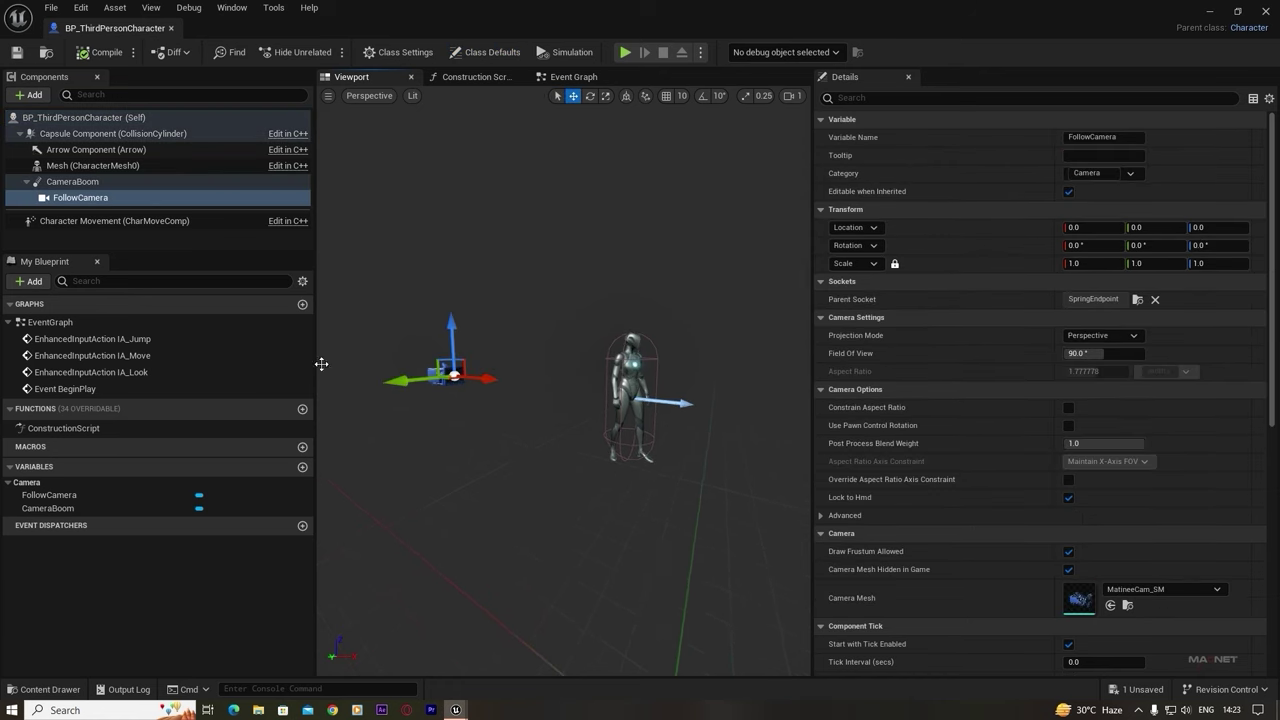
{"action": "left_click", "coordinate": [72, 181]}
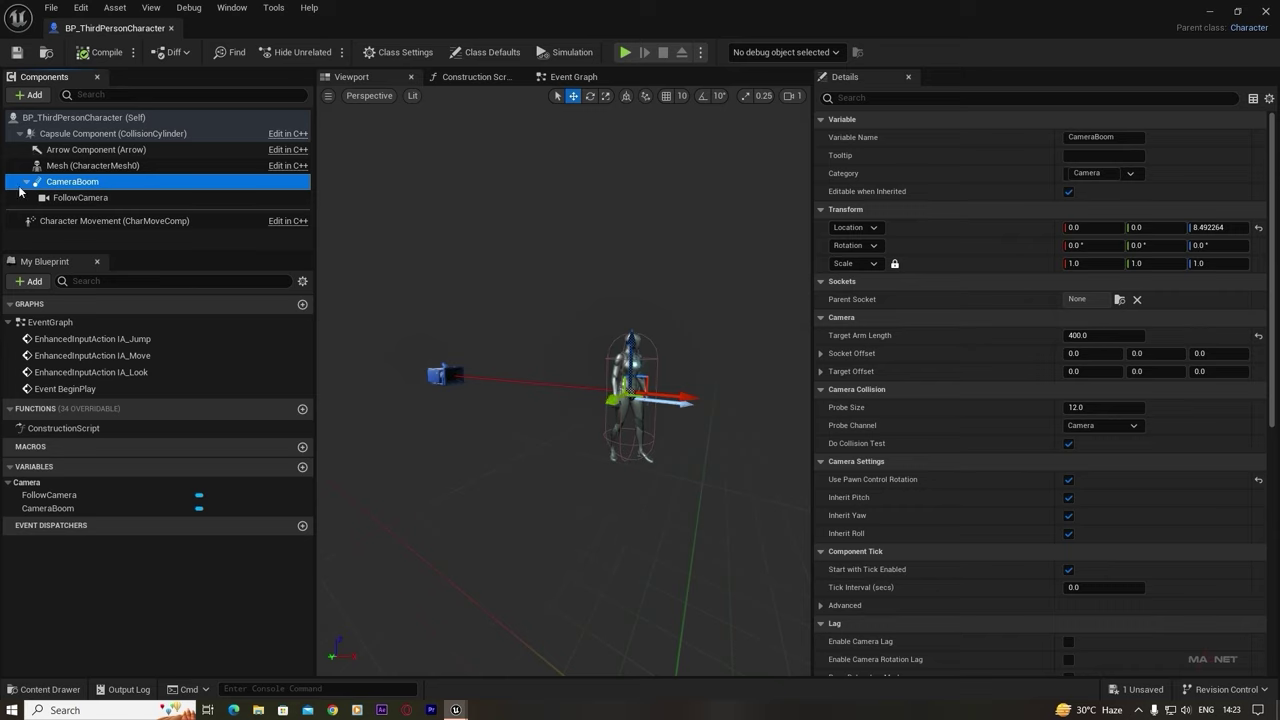
{"action": "right_click", "coordinate": [82, 186]}
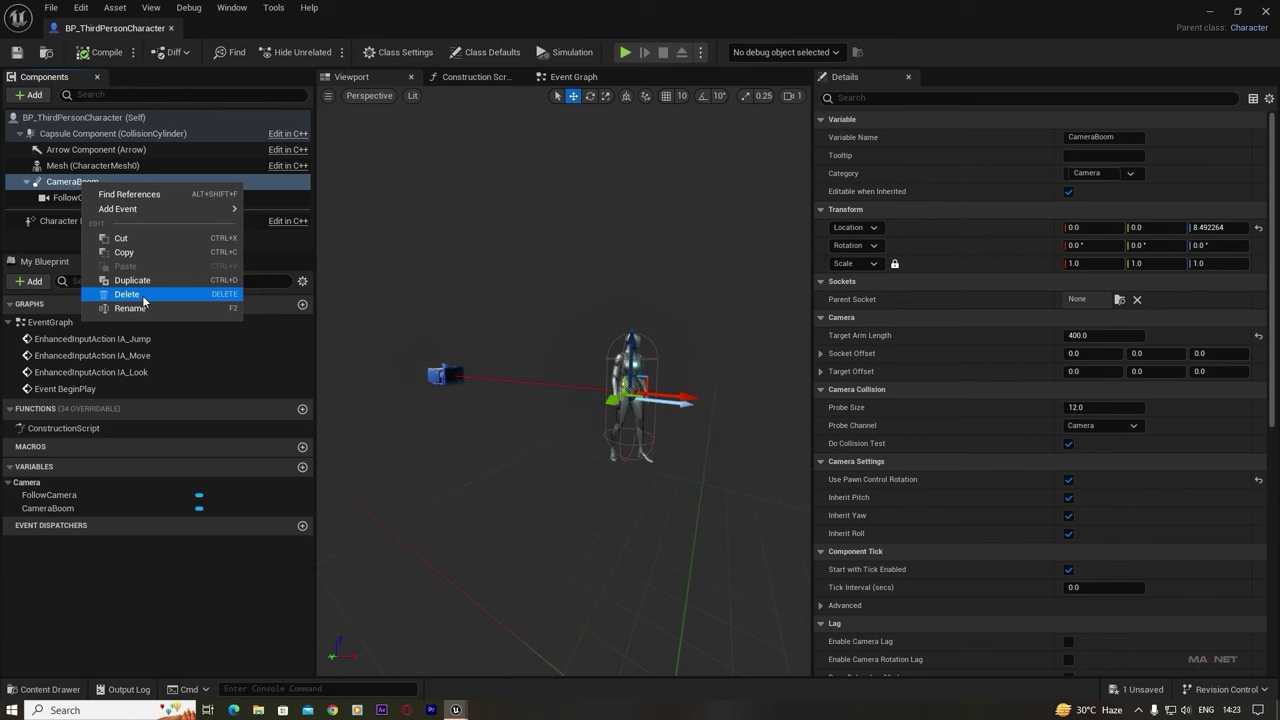
{"action": "left_click", "coordinate": [144, 294]}
- Parent FollowCamera to the character's Mesh component and attach it to the head socket
{"action": "left_click", "coordinate": [80, 165]}
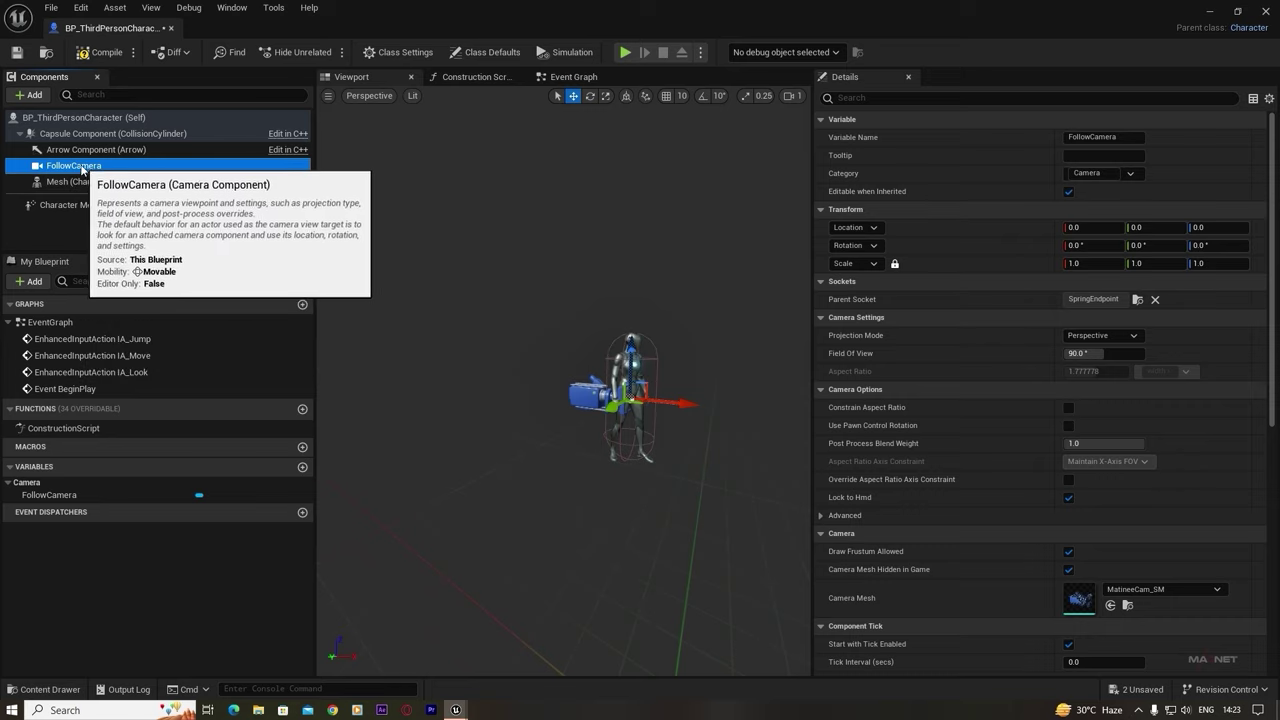
{"action": "left_click_drag", "start_coordinate": [86, 170], "coordinate": [108, 184]}
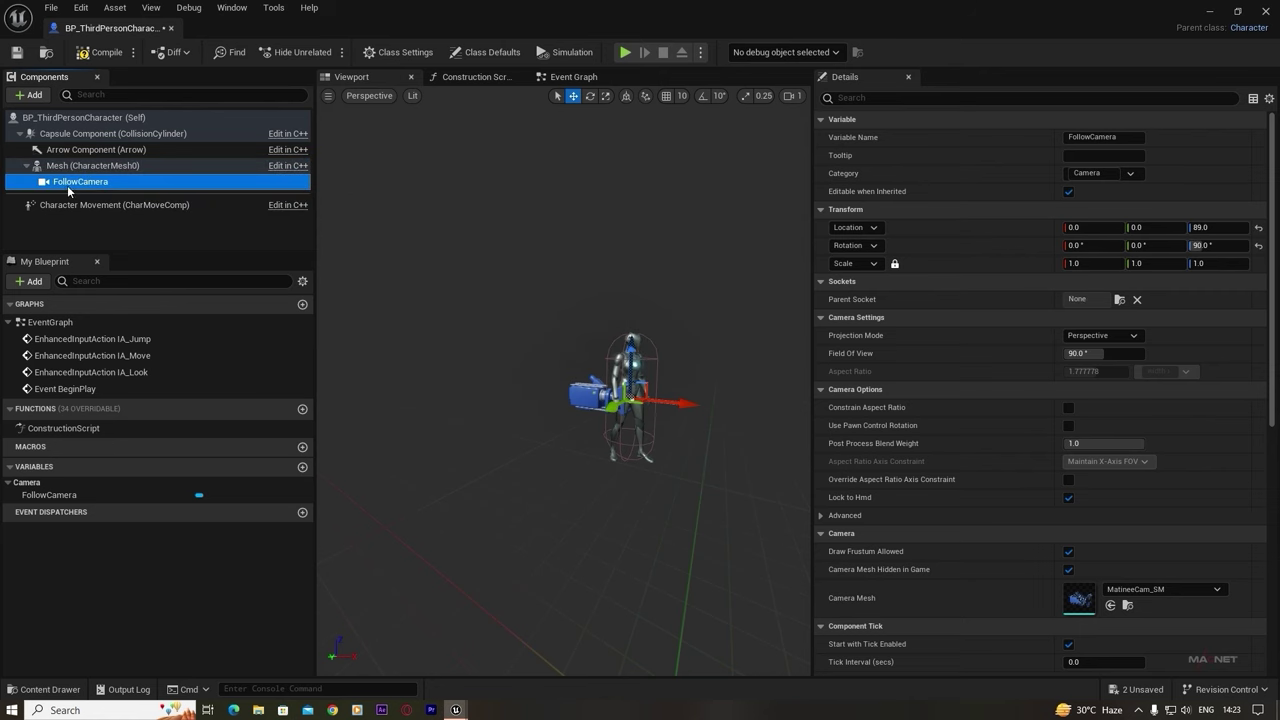
{"action": "left_click", "coordinate": [96, 165]}
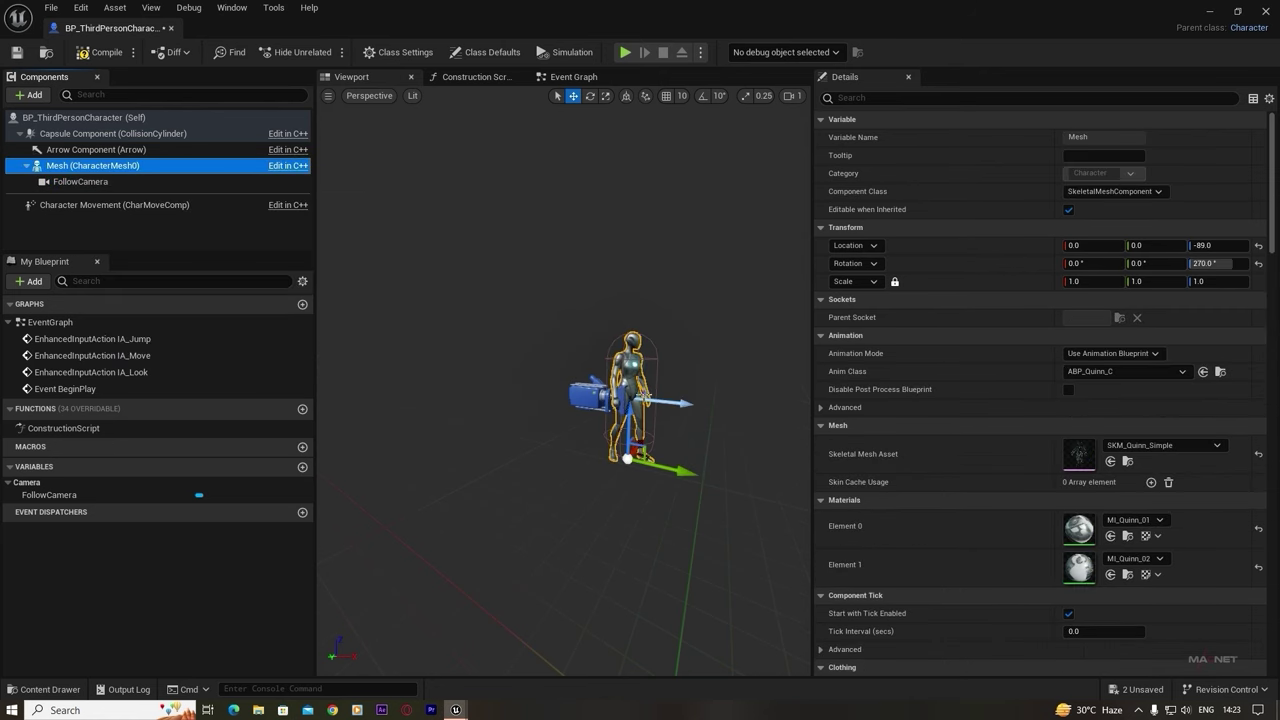
{"action": "left_click", "coordinate": [80, 181]}
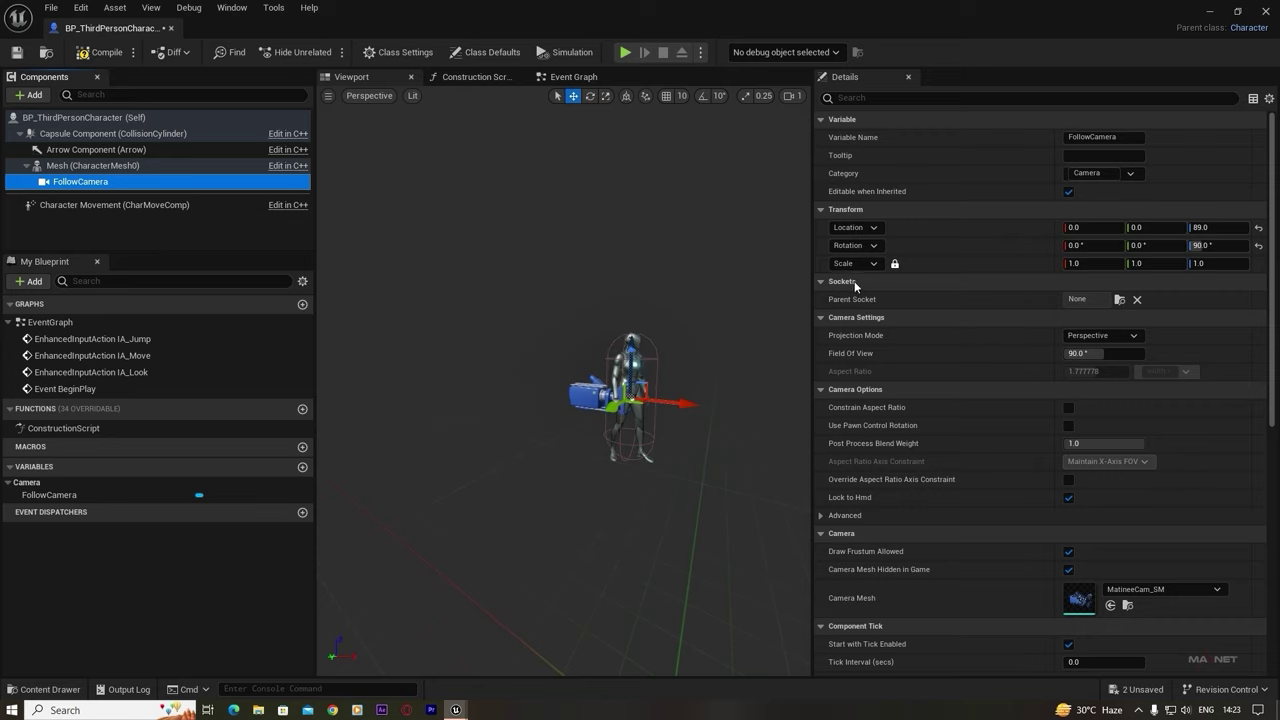
{"action": "left_click", "coordinate": [1119, 299]}
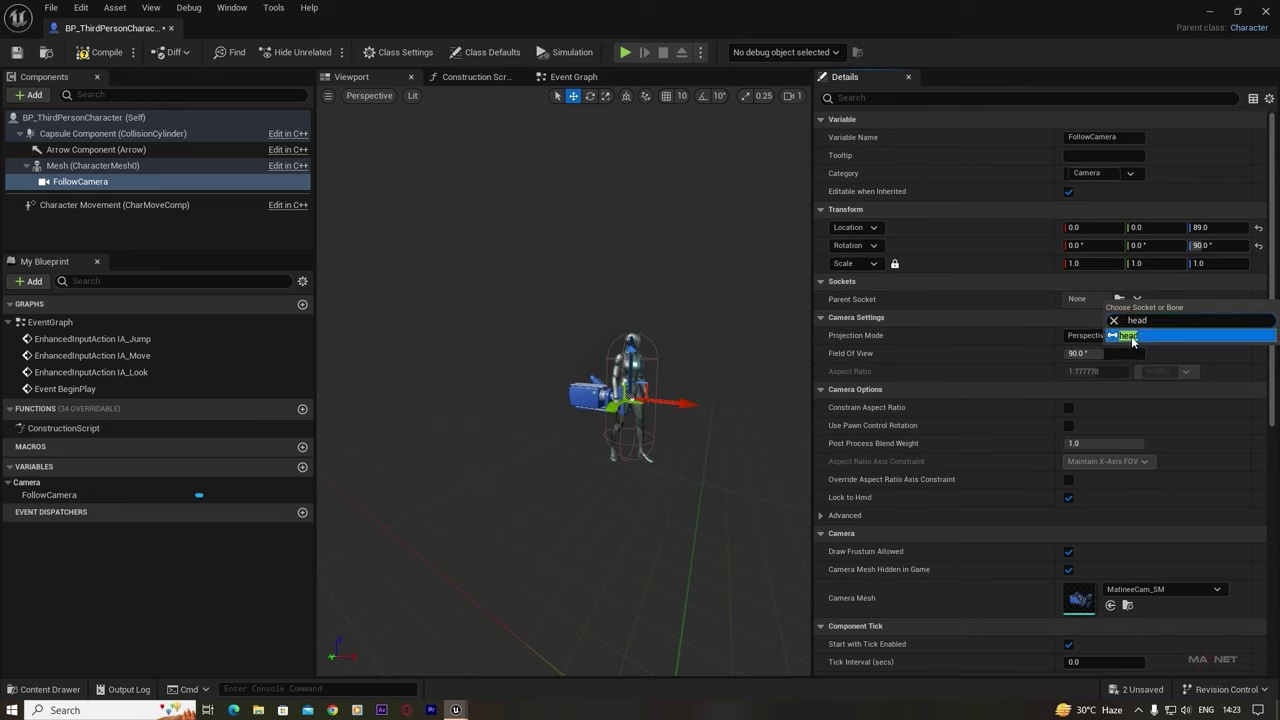
{"action": "left_click", "coordinate": [1145, 335]}
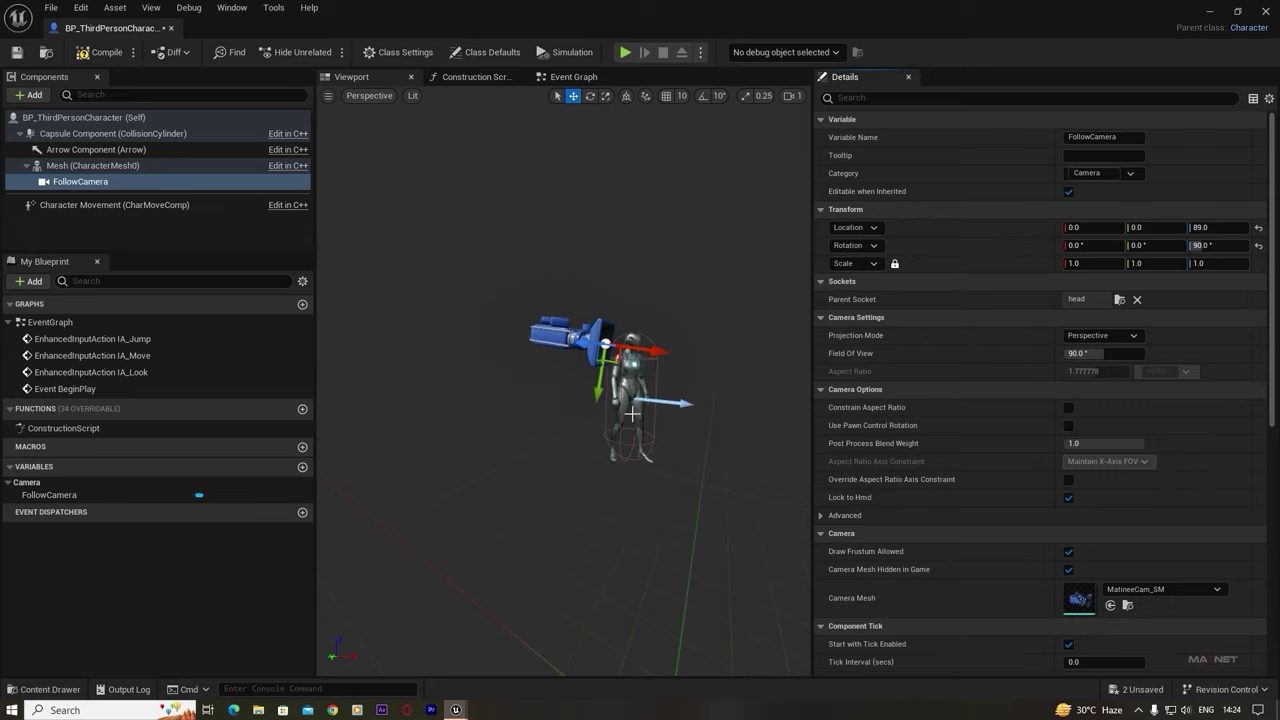
- Turn off realtime rendering in the blueprint's 3D view of the character and head-attached camera
{"action": "right_click_drag", "start_coordinate": [563, 386], "coordinate": [441, 378]}
{"action": "key", "text": "w"}
{"action": "key", "text": "d"}
{"action": "key", "text": "e"}
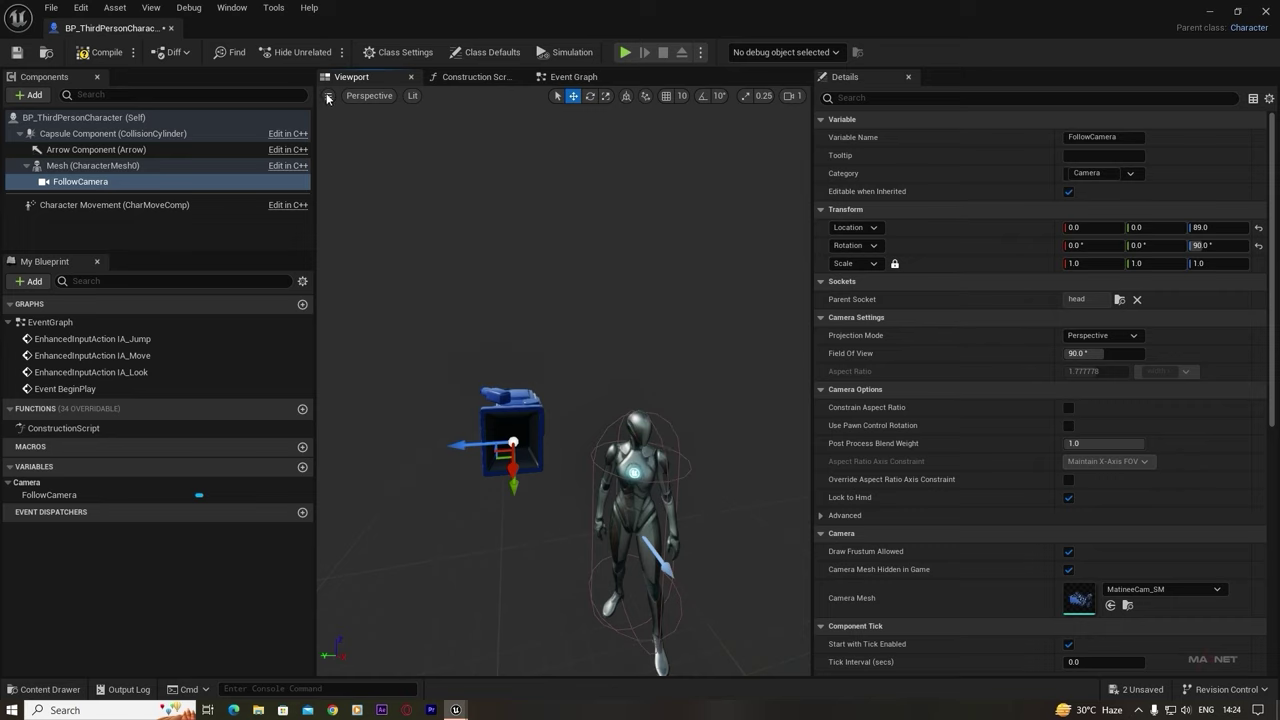
{"action": "left_click", "coordinate": [328, 96]}
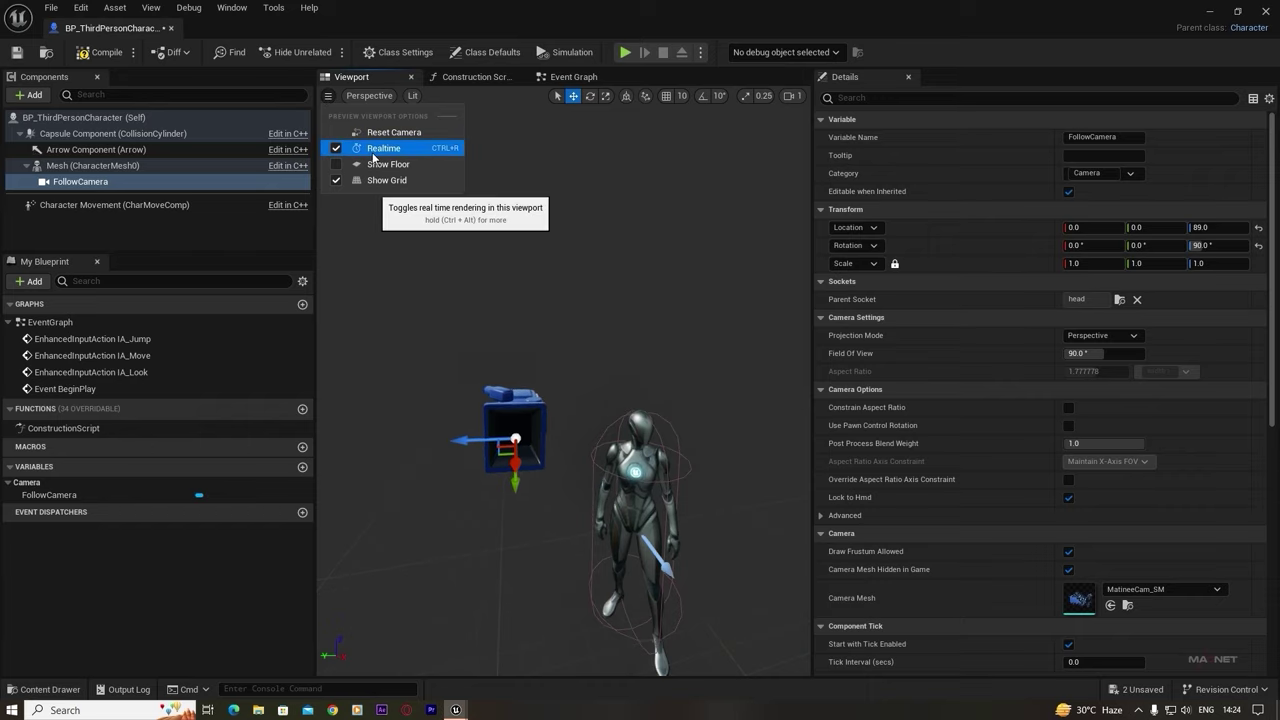
{"action": "left_click", "coordinate": [337, 149]}
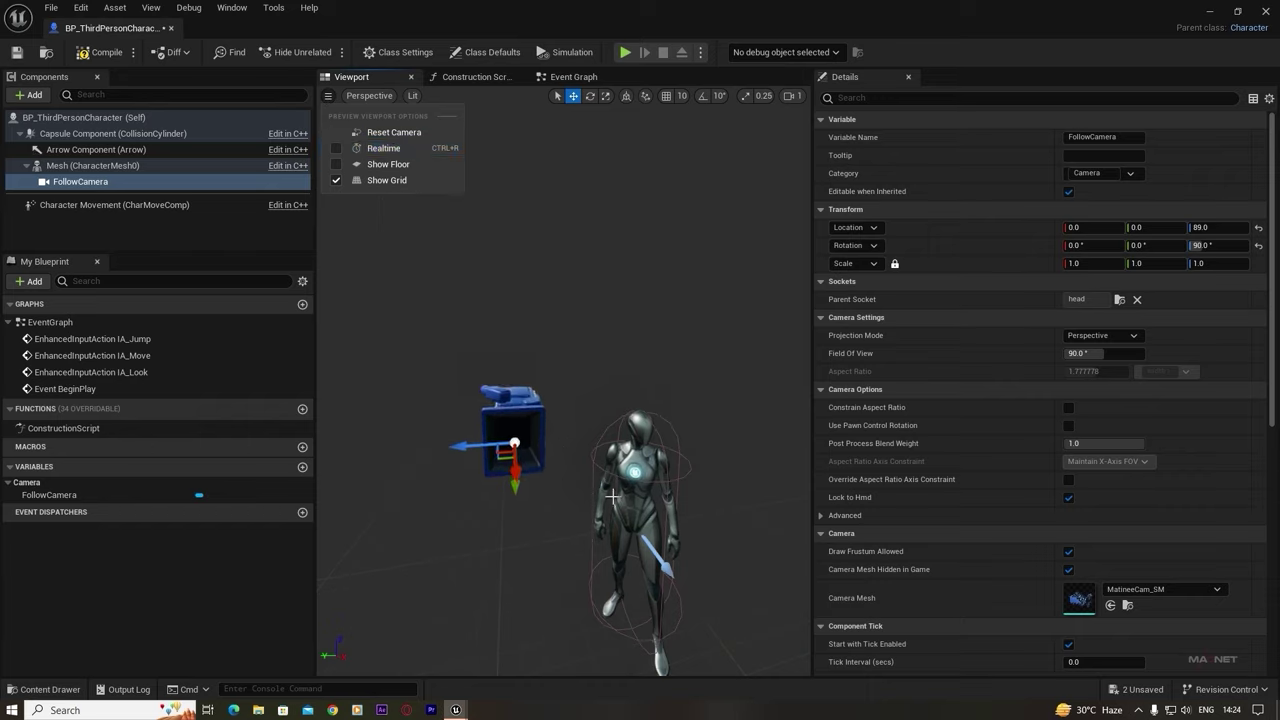
- Rotate FollowCamera to about -87.9° on X and move it to the character's head, at about 14.2, 6.8, 10.1
{"action": "right_click_drag", "start_coordinate": [593, 499], "coordinate": [632, 525]}
{"action": "right_click_drag", "start_coordinate": [459, 450], "coordinate": [545, 450]}
{"action": "left_click_drag", "start_coordinate": [480, 449], "coordinate": [684, 410]}
{"action": "right_click_drag", "start_coordinate": [643, 506], "coordinate": [490, 506]}
{"action": "key", "text": "w"}
{"action": "key", "text": "s"}
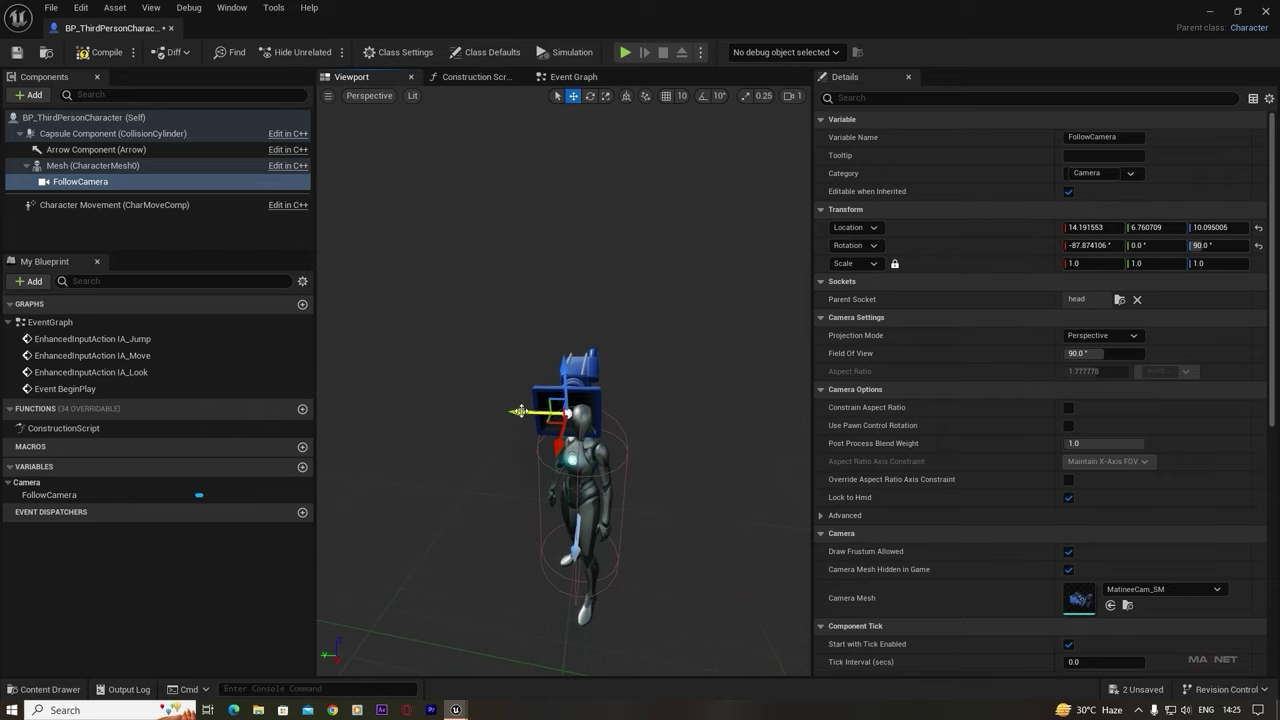
- Shift FollowCamera sideways to about 0.26 on Z and tilt it to about 16° on Y
{"action": "left_click_drag", "start_coordinate": [520, 411], "coordinate": [538, 418]}
{"action": "key", "text": "e"}
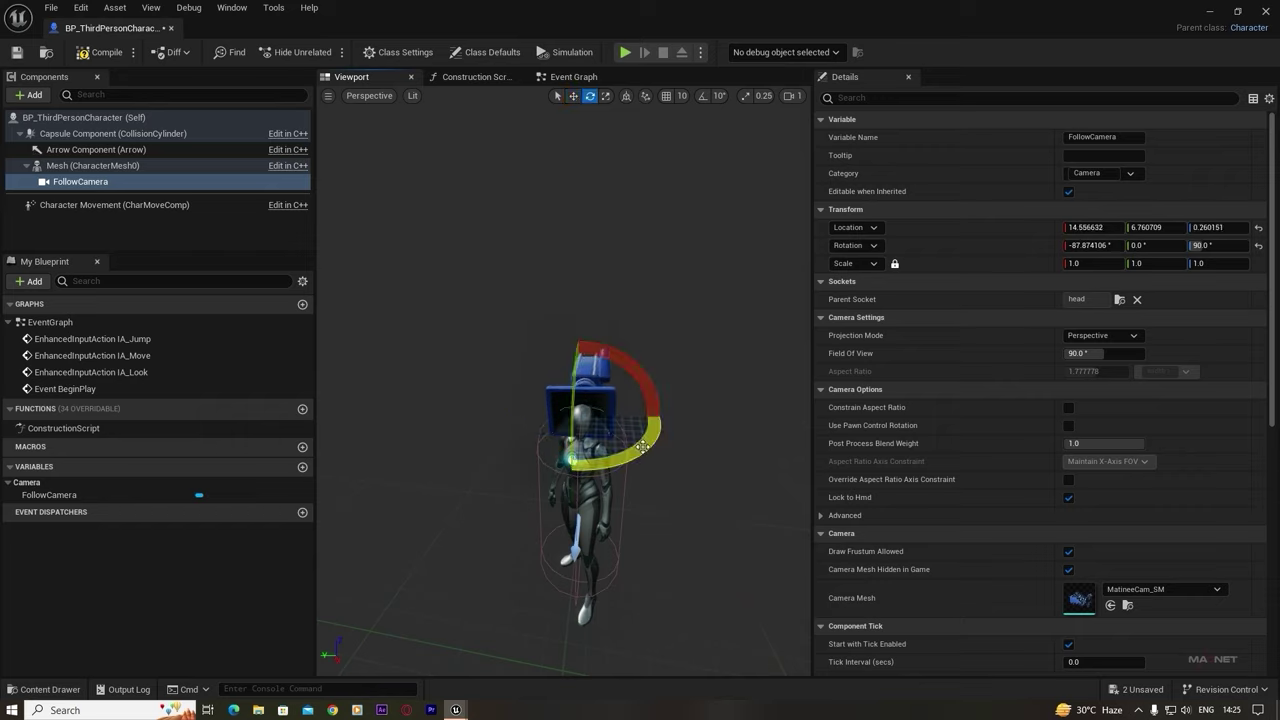
{"action": "left_click_drag", "start_coordinate": [592, 467], "coordinate": [565, 466]}
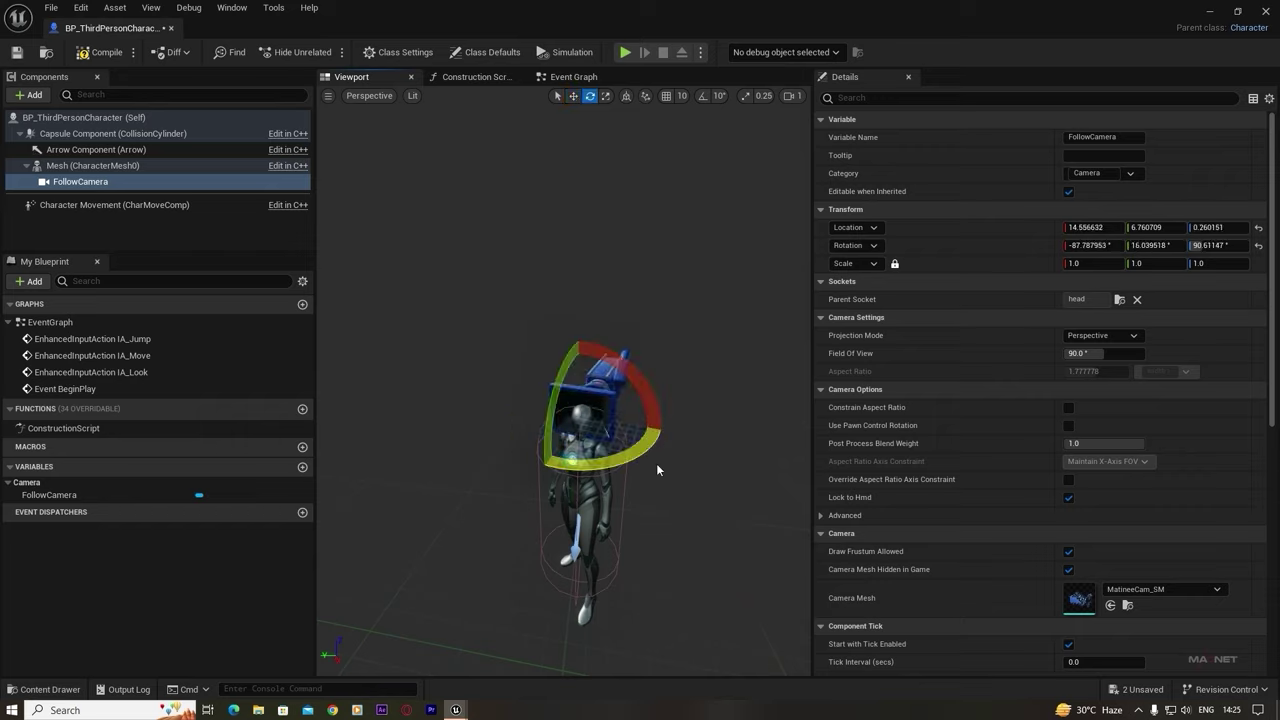
- Move FollowCamera forward in front of the face and align it sideways, at about 14.5, 13.1, 2.8
{"action": "right_click_drag", "start_coordinate": [657, 469], "coordinate": [700, 460]}
{"action": "key", "text": "w"}
{"action": "key", "text": "a"}
{"action": "key", "text": "w"}
{"action": "left_click_drag", "start_coordinate": [712, 424], "coordinate": [736, 437]}
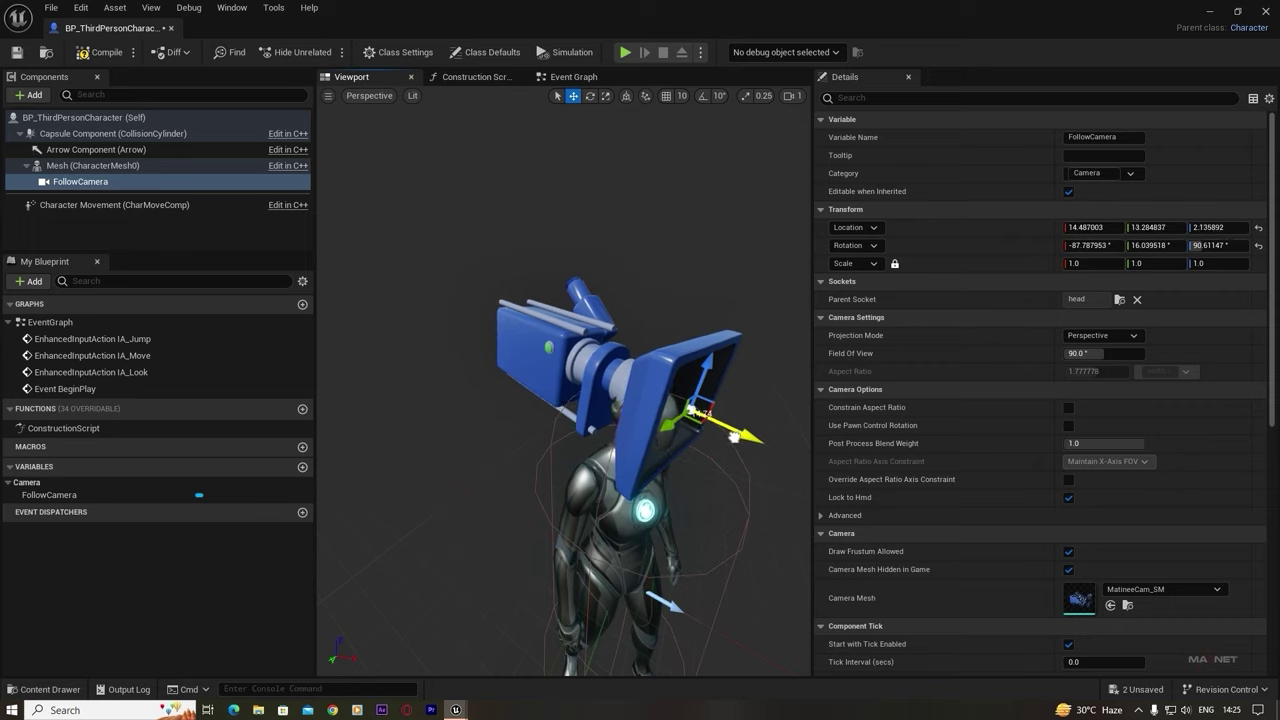
{"action": "key", "text": "d"}
{"action": "right_click_drag", "start_coordinate": [670, 517], "coordinate": [595, 522]}
{"action": "left_click_drag", "start_coordinate": [497, 391], "coordinate": [495, 391]}
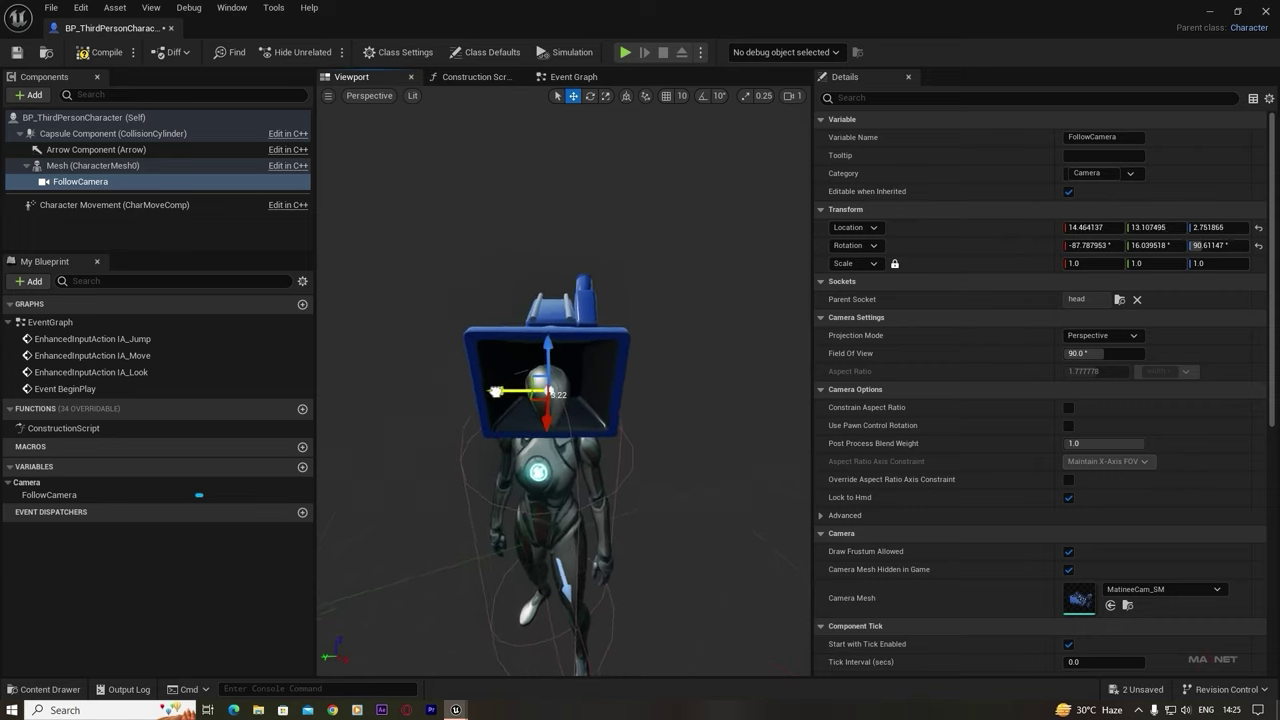
- Enable Use Pawn Control Rotation for FollowCamera and turn realtime rendering back on
{"action": "key", "text": "d"}
{"action": "mouse_move", "coordinate": [618, 472]}
{"action": "right_mouse_down"}
{"action": "mouse_move", "coordinate": [510, 450]}
{"action": "mouse_move", "coordinate": [632, 442]}
{"action": "mouse_move", "coordinate": [636, 459]}
{"action": "right_mouse_up"}
{"action": "key", "text": "w"}
{"action": "key", "text": "s"}
{"action": "key", "text": "a"}
{"action": "key", "text": "a"}
{"action": "key", "text": "w"}
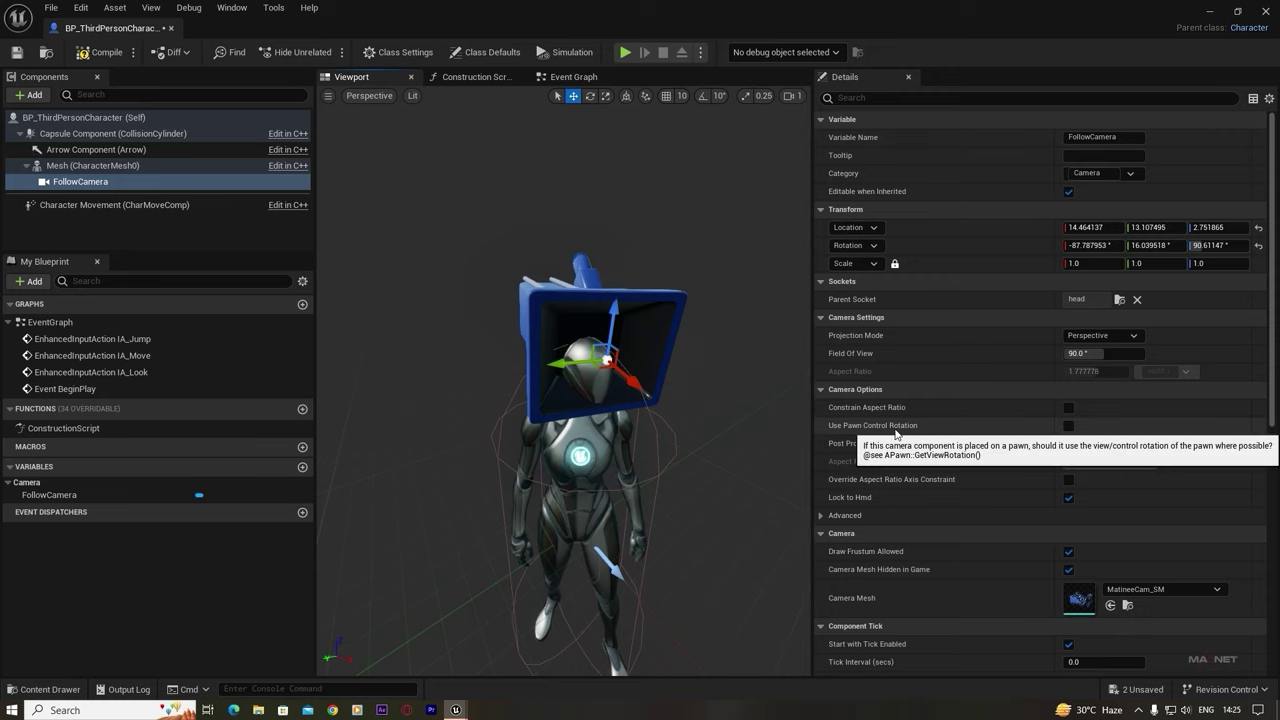
{"action": "left_click", "coordinate": [1068, 426]}
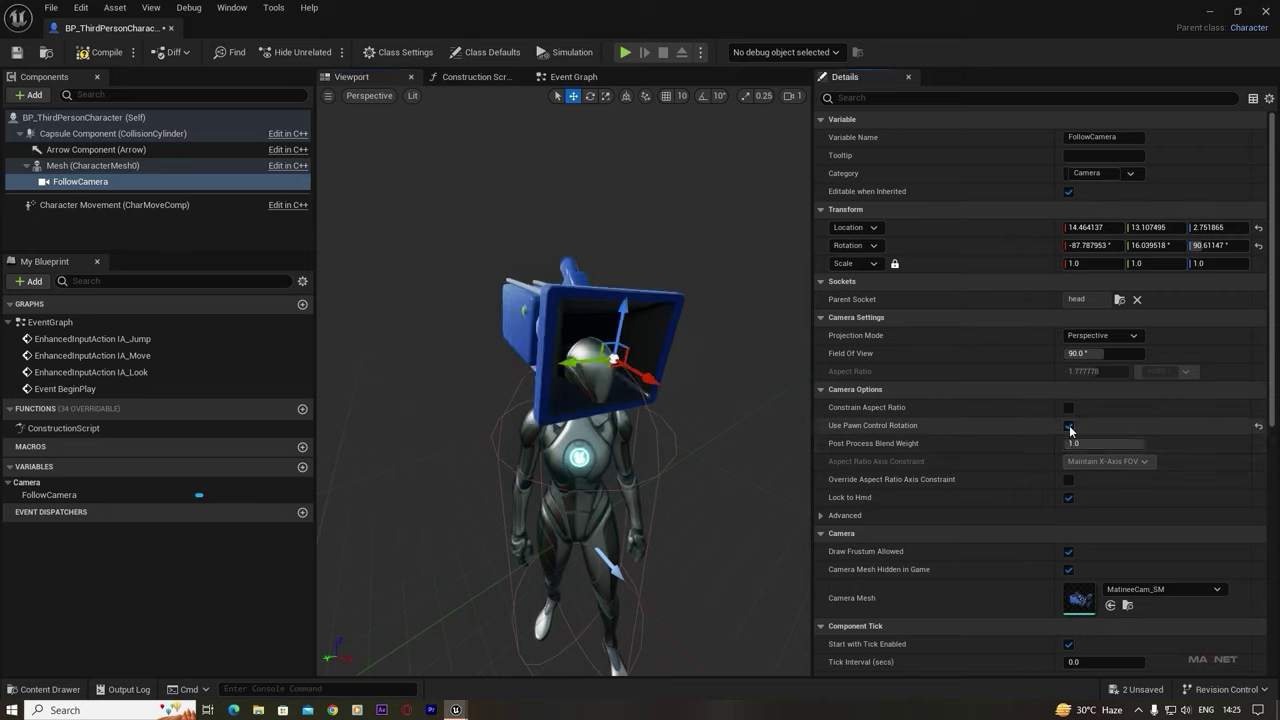
{"action": "left_click", "coordinate": [328, 96]}
{"action": "left_click", "coordinate": [375, 149]}
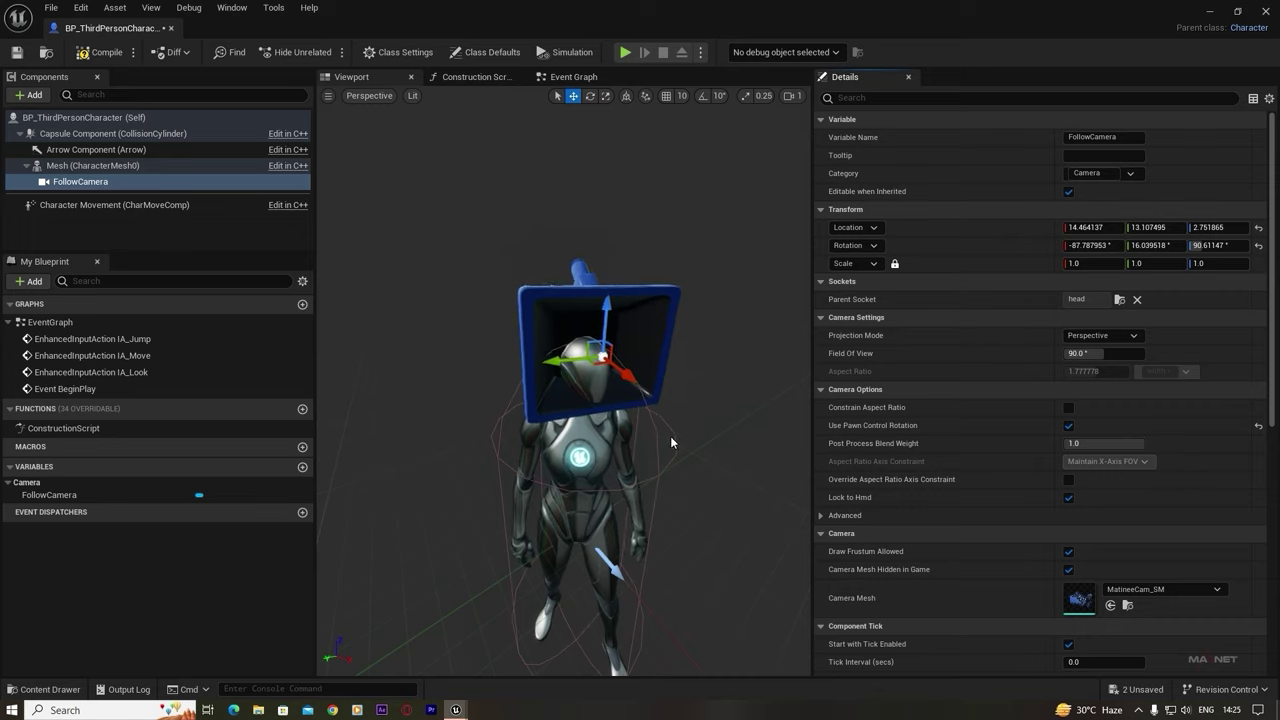
{"action": "right_click_drag", "start_coordinate": [671, 442], "coordinate": [588, 471]}
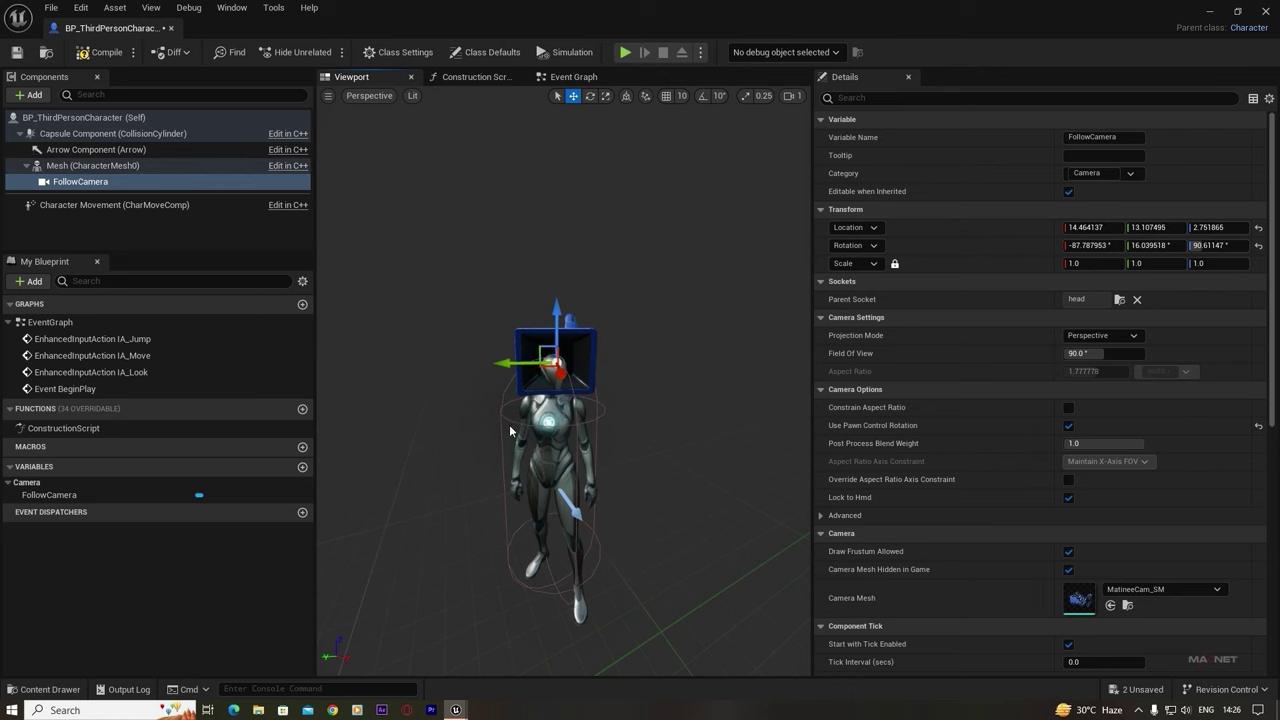
- Search the BP_ThirdPersonCharacter root's details for "pawn" and enable Use Controller Rotation Yaw
{"action": "left_click", "coordinate": [64, 118]}
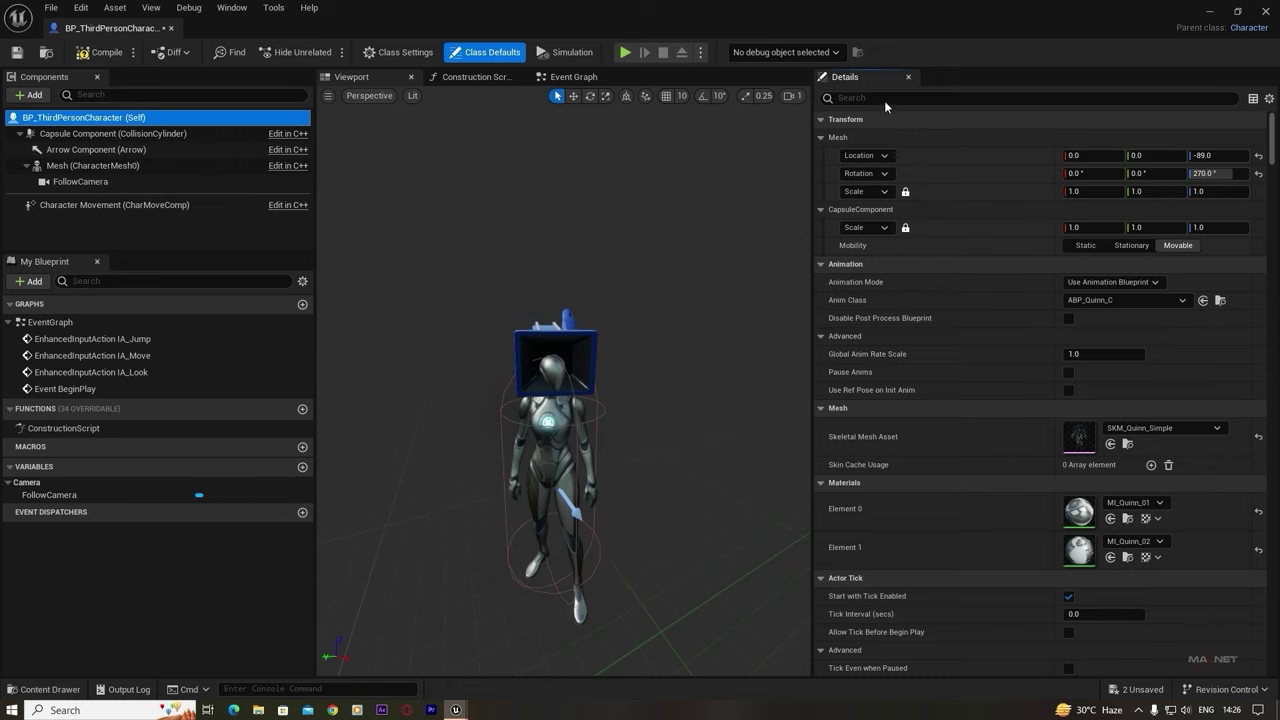
{"action": "left_click", "coordinate": [853, 98]}
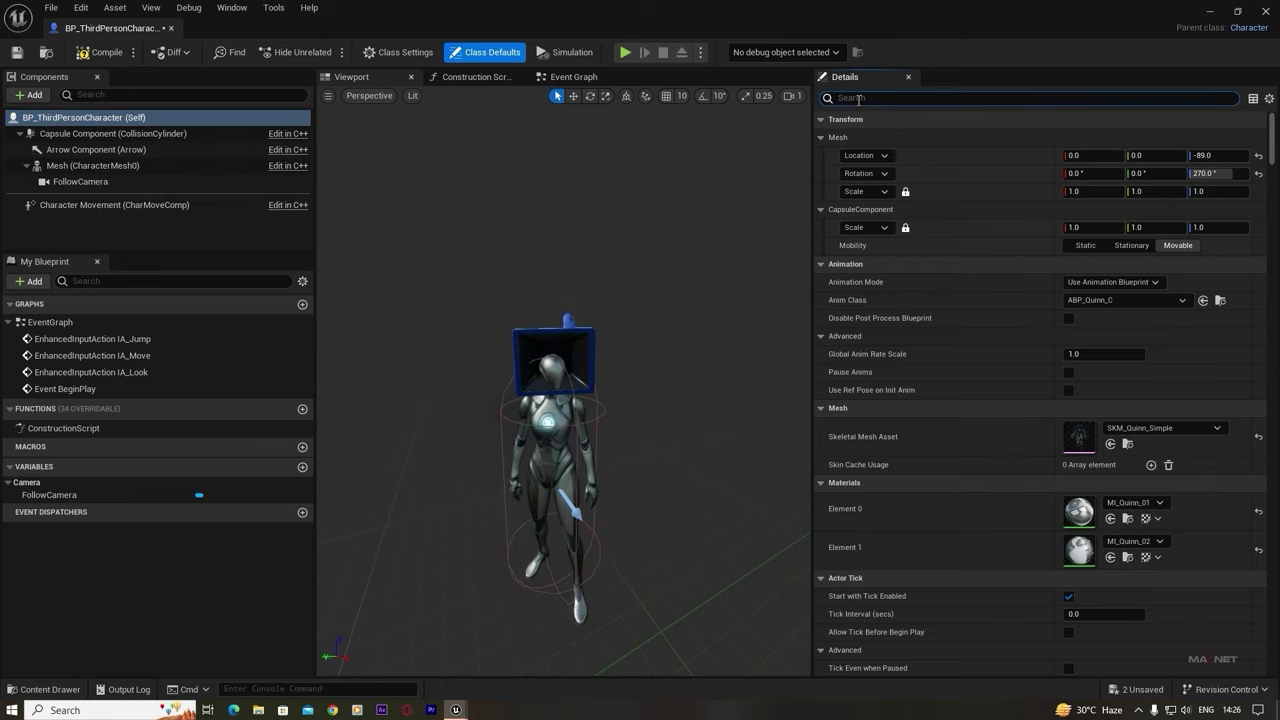
{"action": "type", "text": "pawn"}
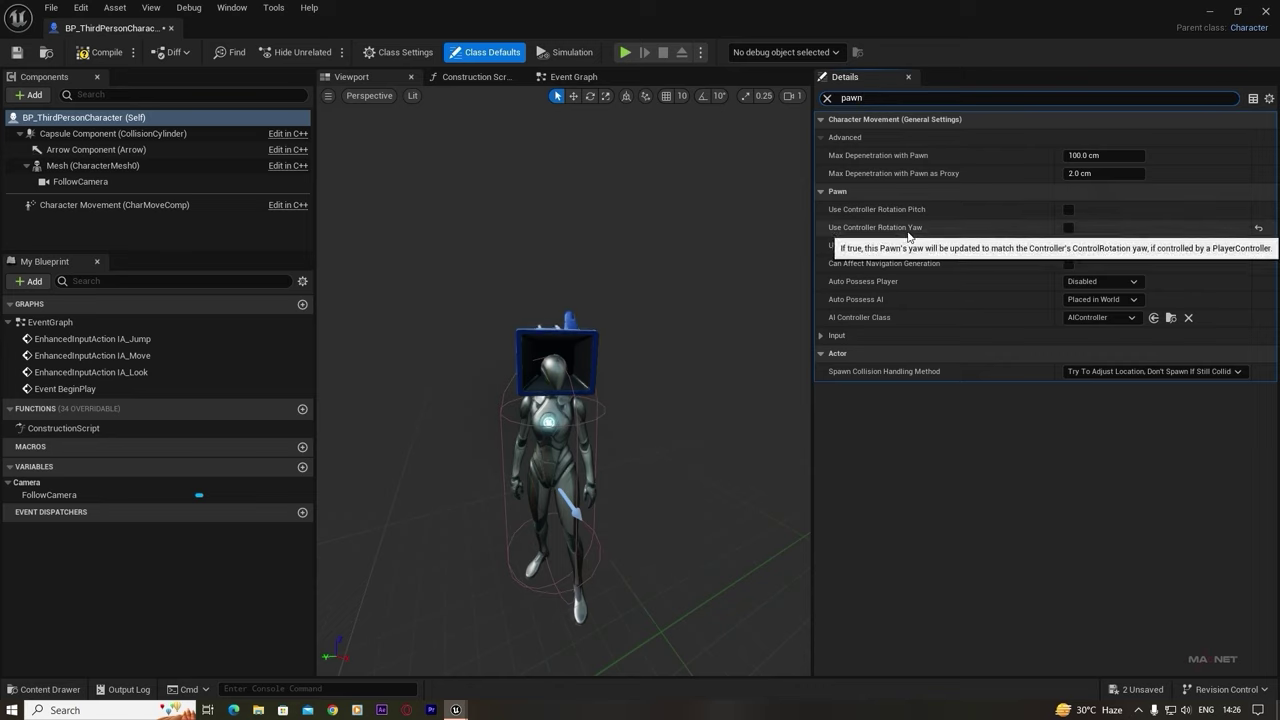
{"action": "left_click", "coordinate": [1068, 228]}
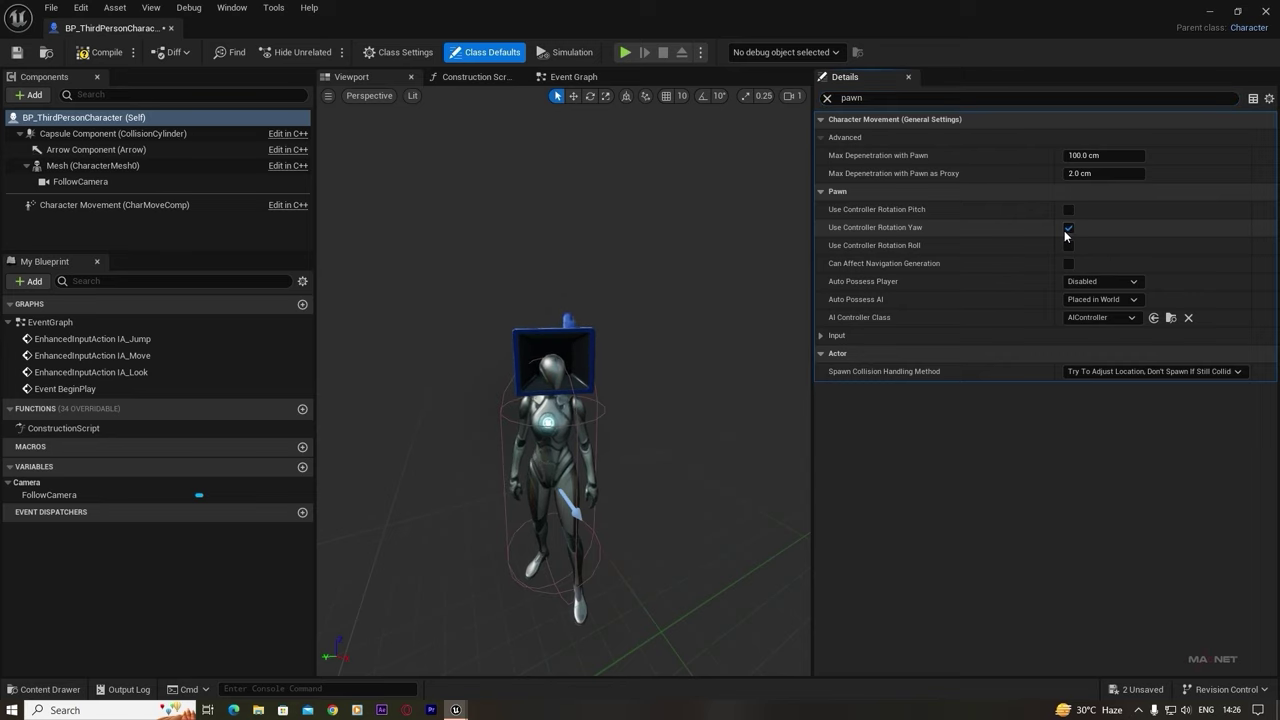
- With realtime rendering off, nudge FollowCamera slightly forward and down in front of the character's face
{"action": "left_click_drag", "start_coordinate": [586, 466], "coordinate": [760, 466], "text": "alt"}
{"action": "mouse_move", "coordinate": [472, 367]}
{"action": "left_mouse_down"}
{"action": "mouse_move", "coordinate": [472, 267]}
{"action": "mouse_move", "coordinate": [420, 250]}
{"action": "mouse_move", "coordinate": [472, 367]}
{"action": "left_mouse_up"}
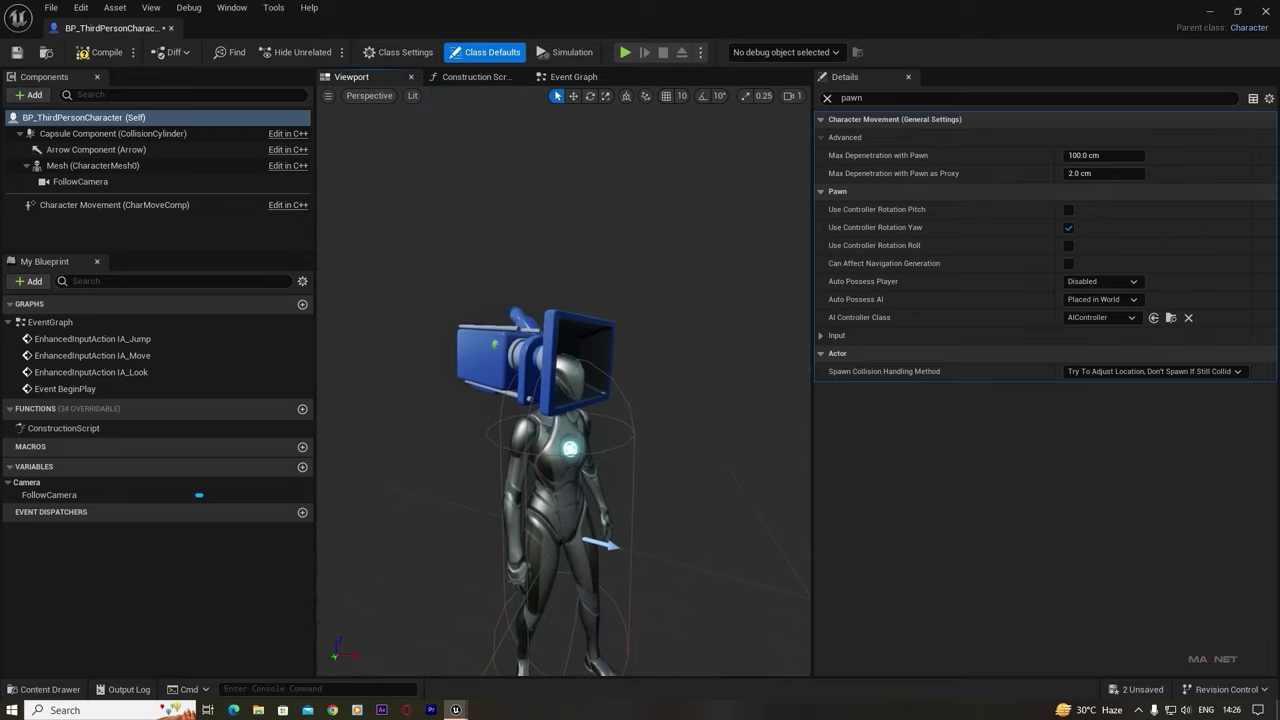
{"action": "left_click", "coordinate": [472, 366]}
{"action": "key", "text": "w"}
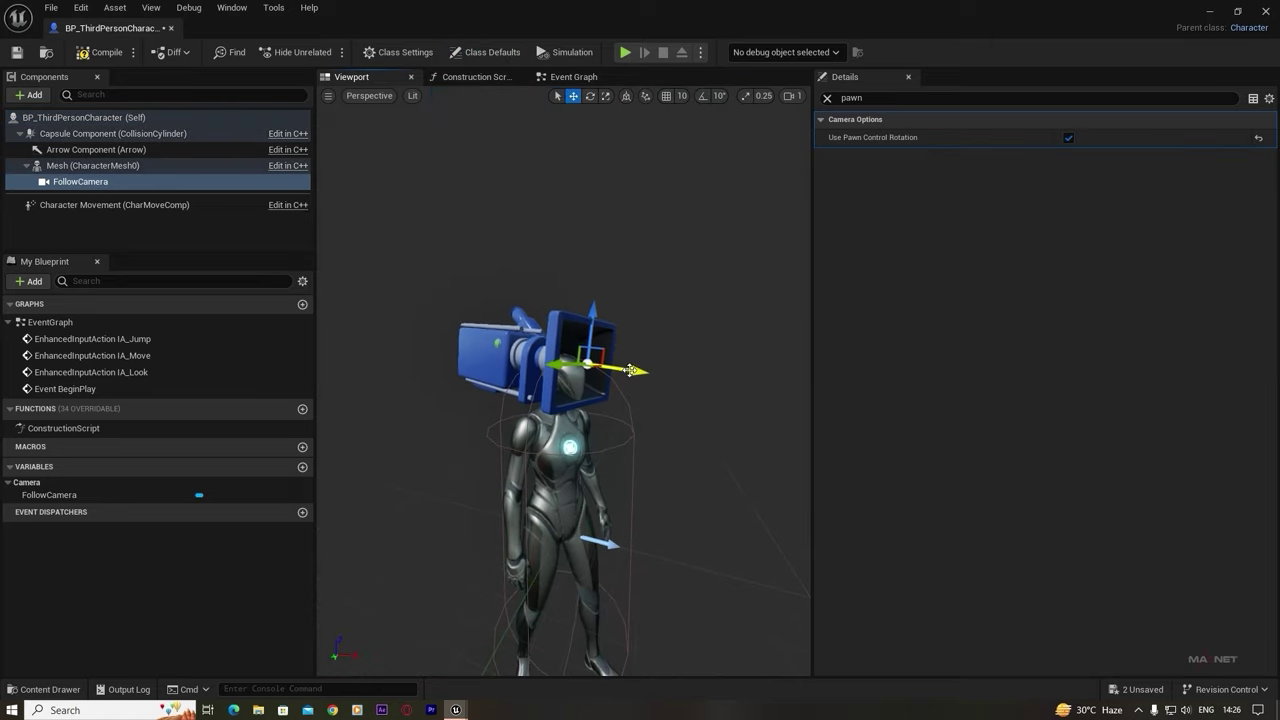
{"action": "left_click_drag", "start_coordinate": [630, 371], "coordinate": [627, 370]}
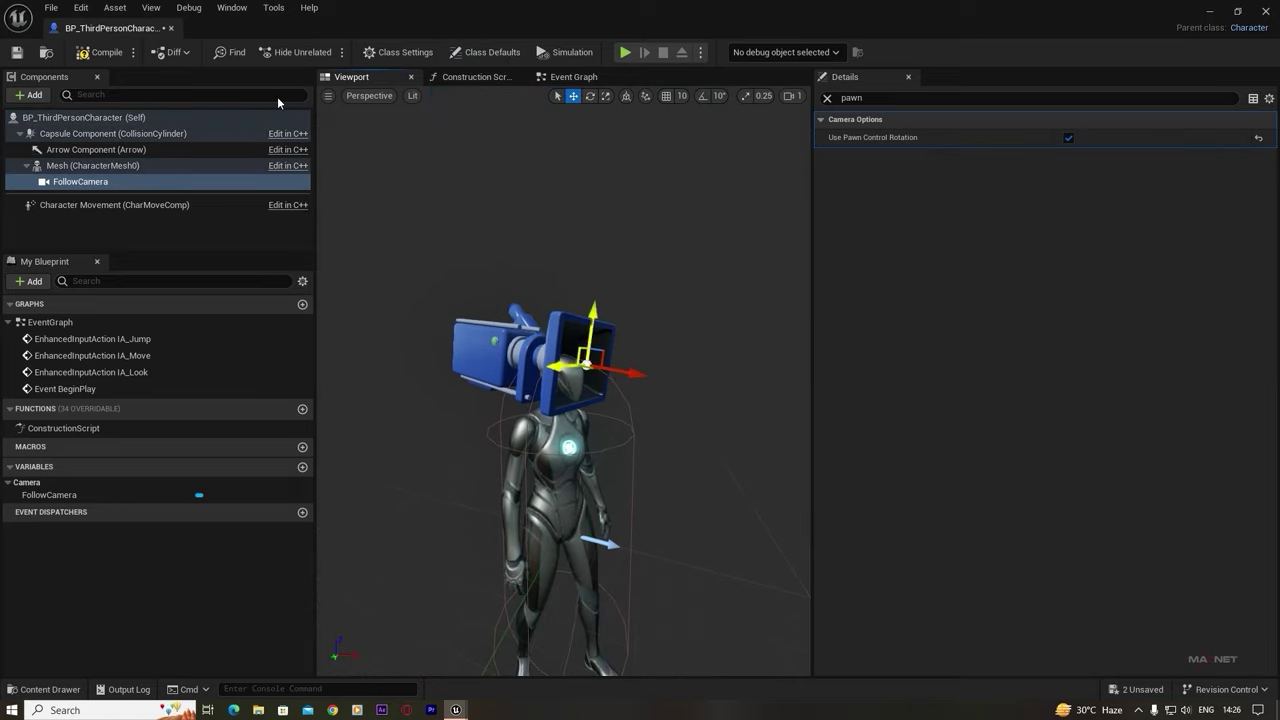
{"action": "left_click", "coordinate": [328, 95]}
{"action": "left_click", "coordinate": [378, 135]}
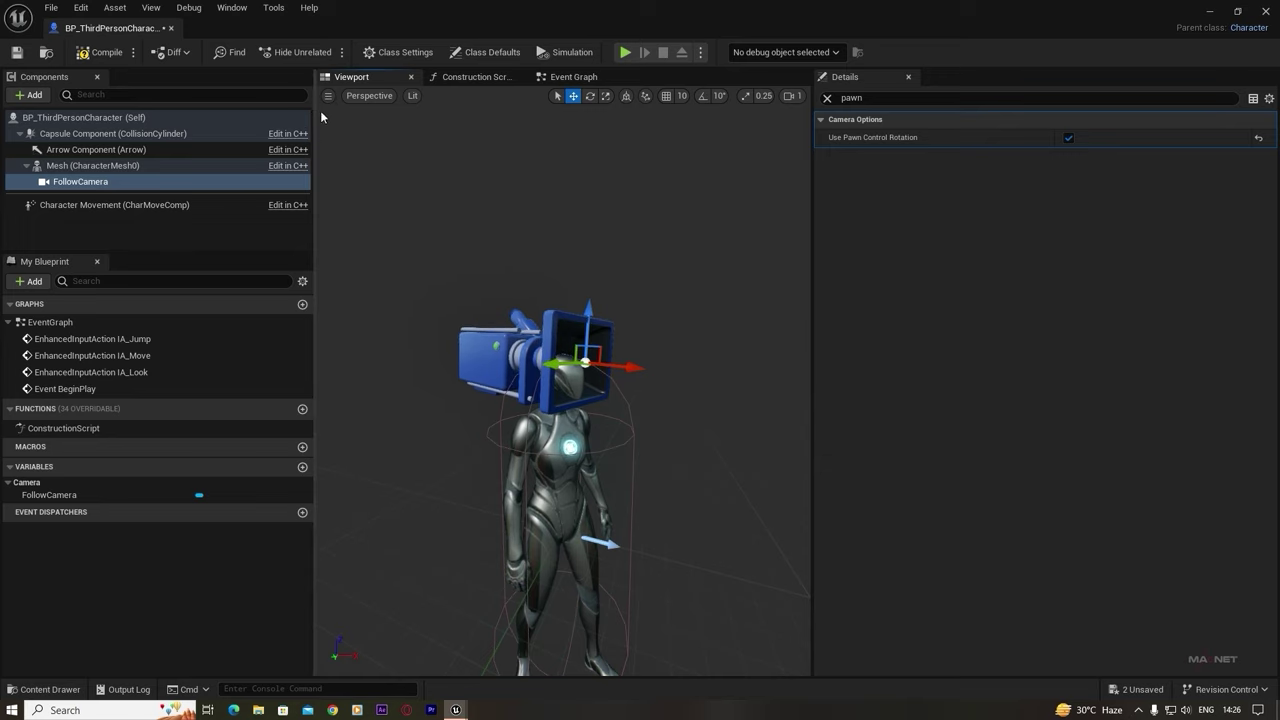
{"action": "left_click_drag", "start_coordinate": [626, 368], "coordinate": [669, 374]}
{"action": "key", "text": "e"}
{"action": "key", "text": "w"}
{"action": "left_click_drag", "start_coordinate": [592, 352], "coordinate": [592, 362]}
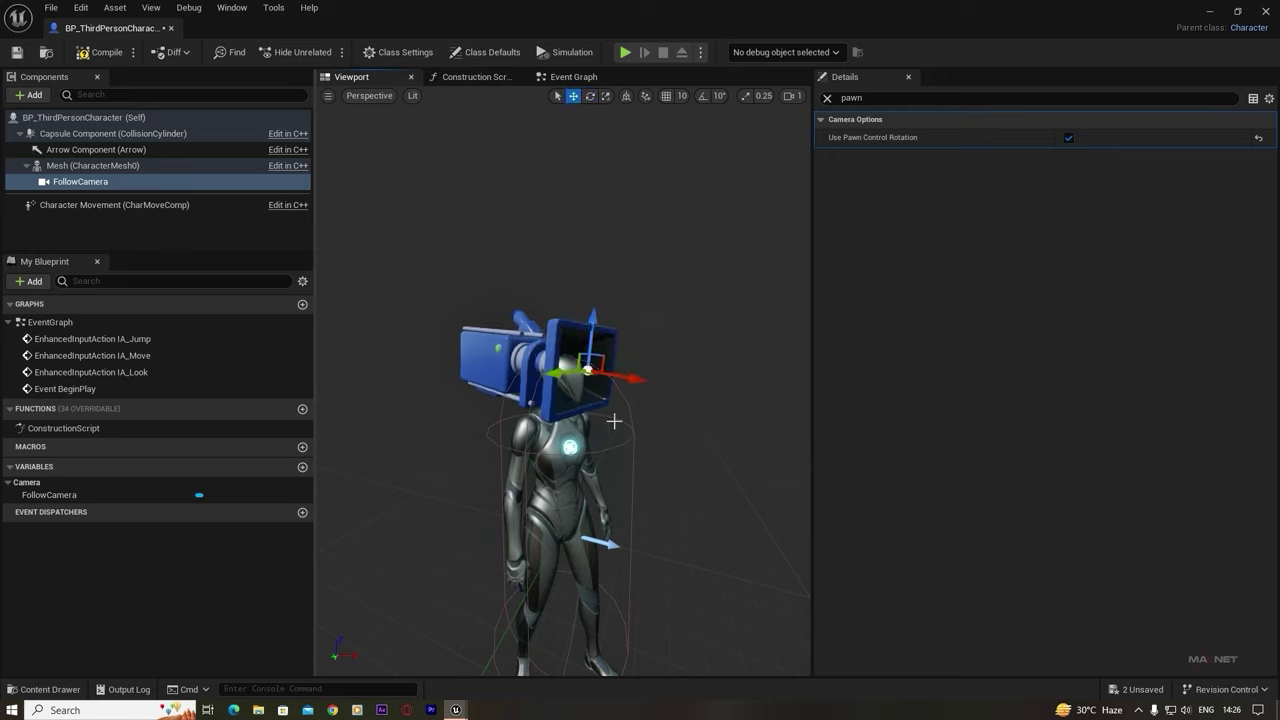
- Compile the character blueprint and turn realtime rendering back on
{"action": "left_click", "coordinate": [101, 52]}
{"action": "left_click", "coordinate": [327, 96]}
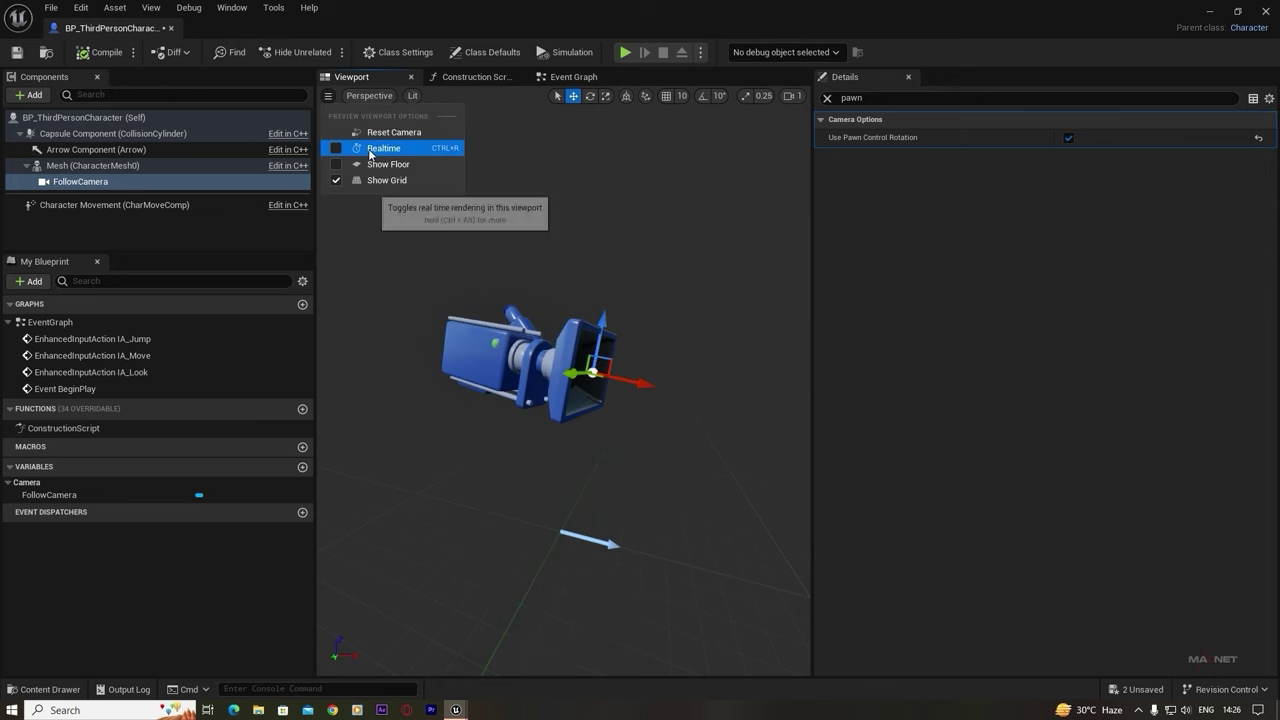
{"action": "left_click", "coordinate": [368, 147]}
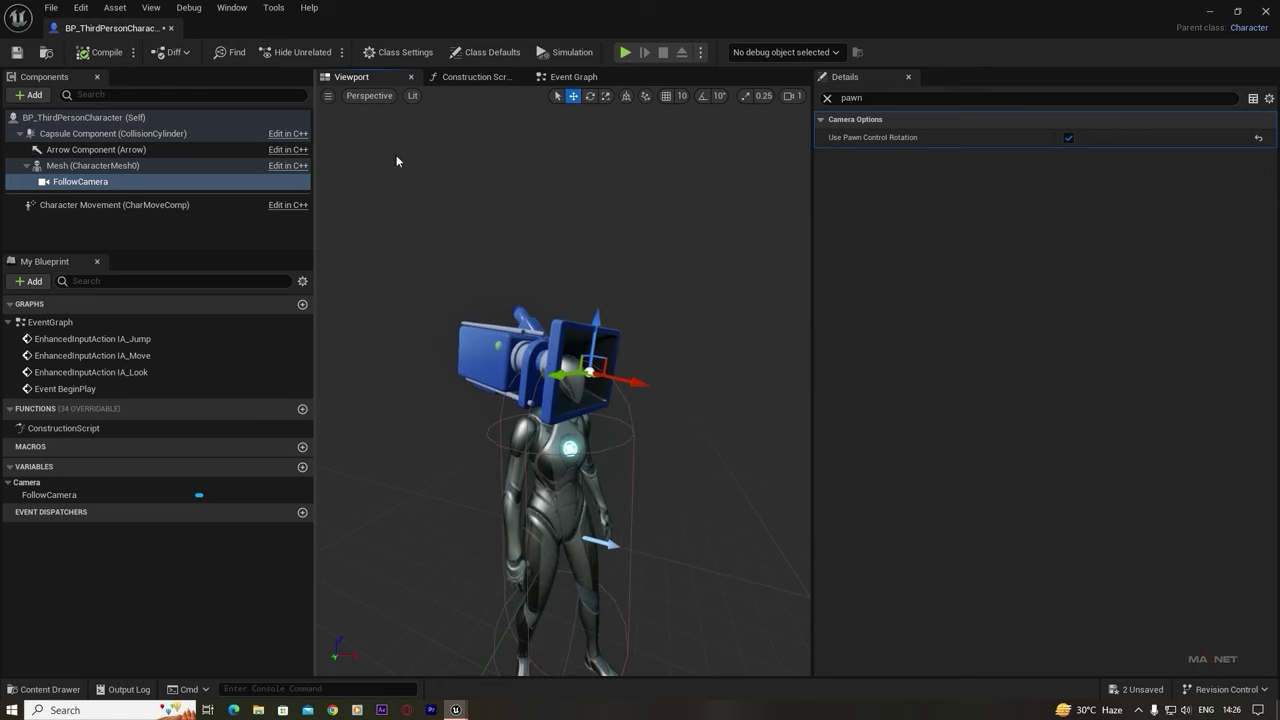
- Playtest the first-person character from the ground beside the railway track, looking down at the body and walking forward
{"action": "left_click", "coordinate": [1211, 12]}
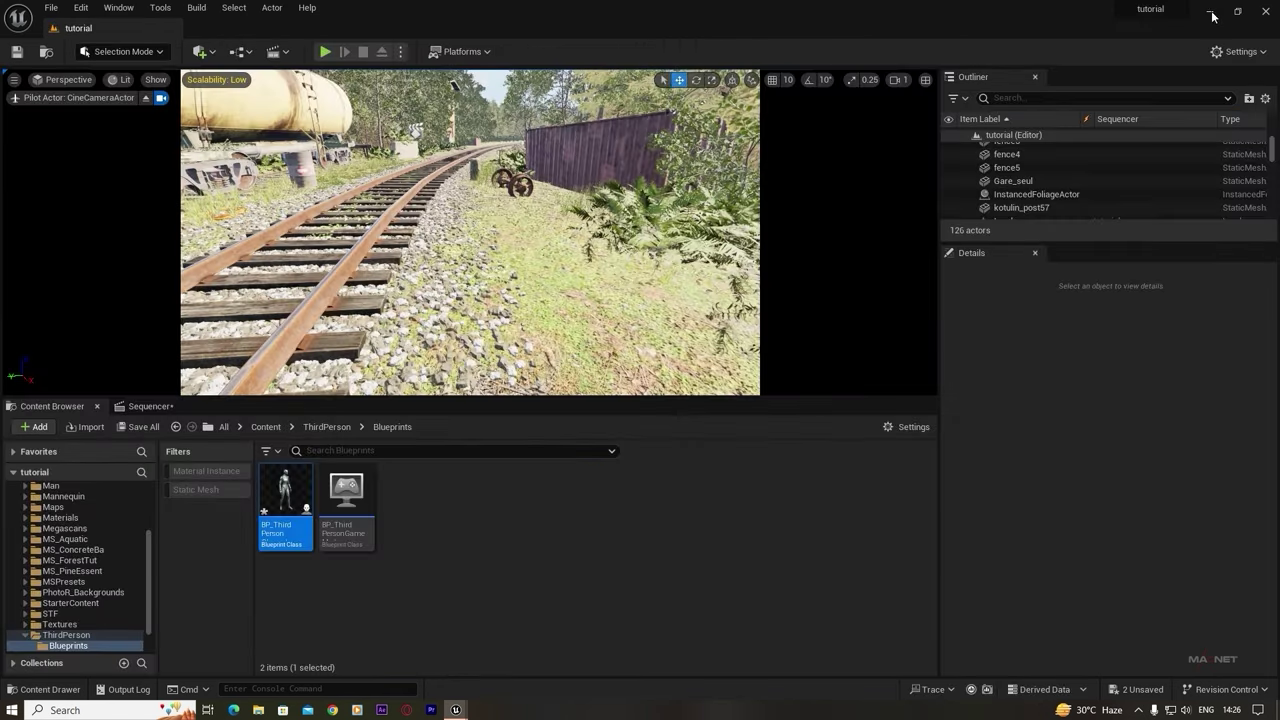
{"action": "right_click", "coordinate": [550, 322]}
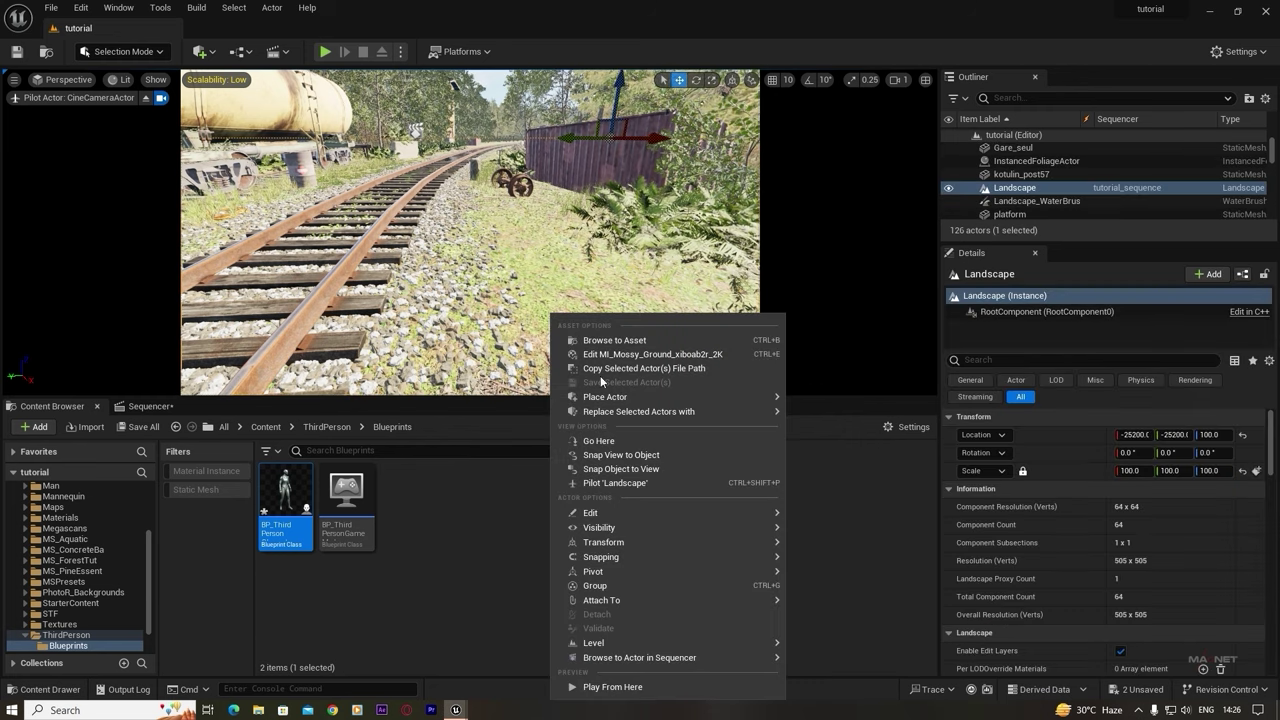
{"action": "left_click", "coordinate": [595, 688]}
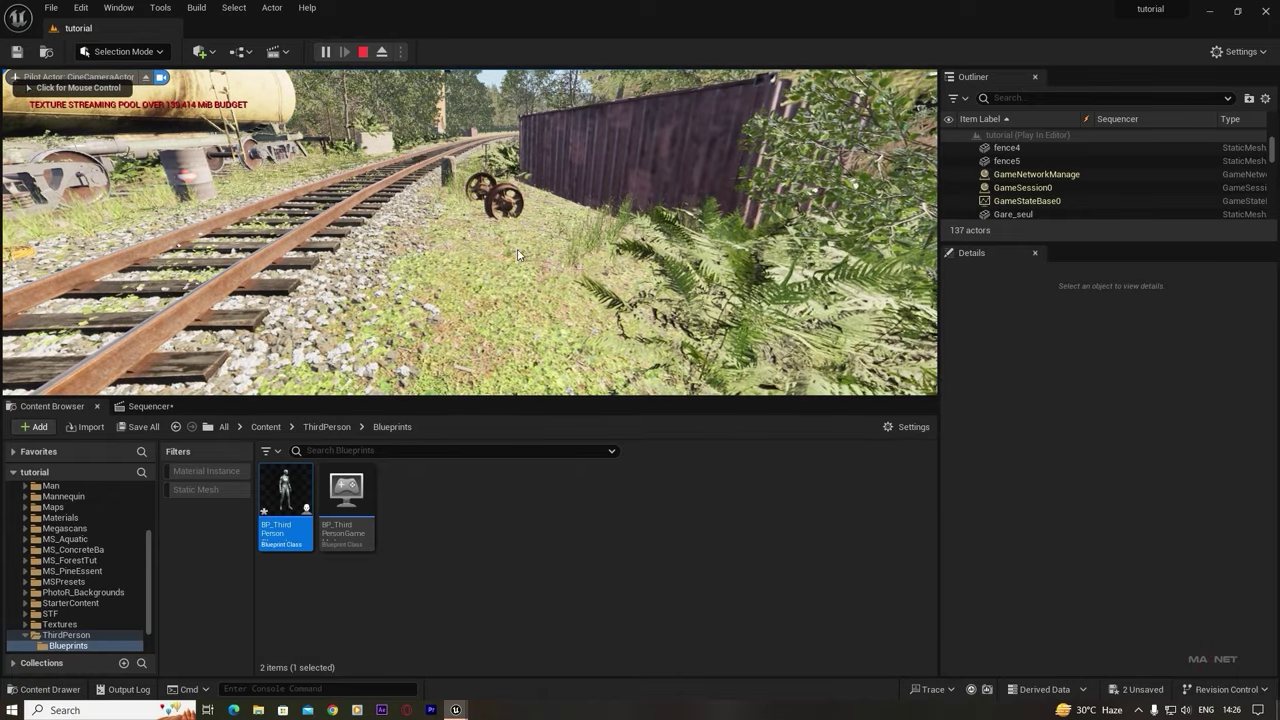
{"action": "left_click", "coordinate": [518, 254]}
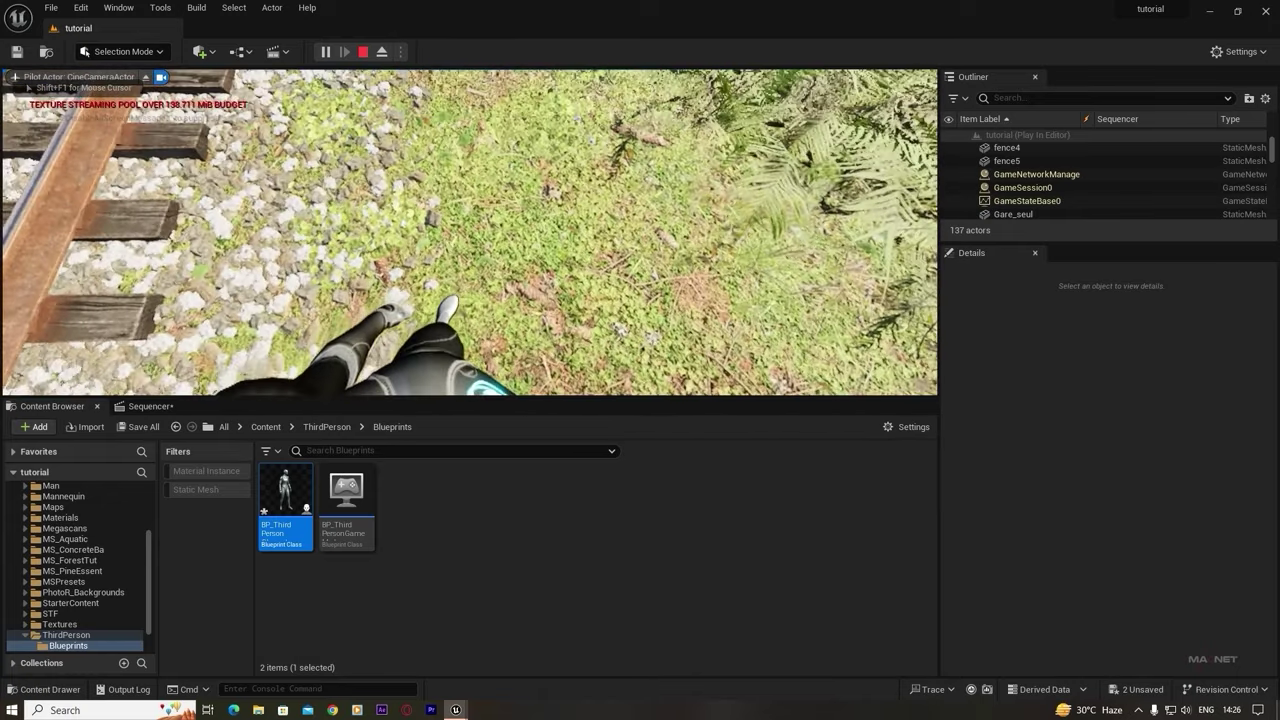
{"action": "key", "text": "w"}
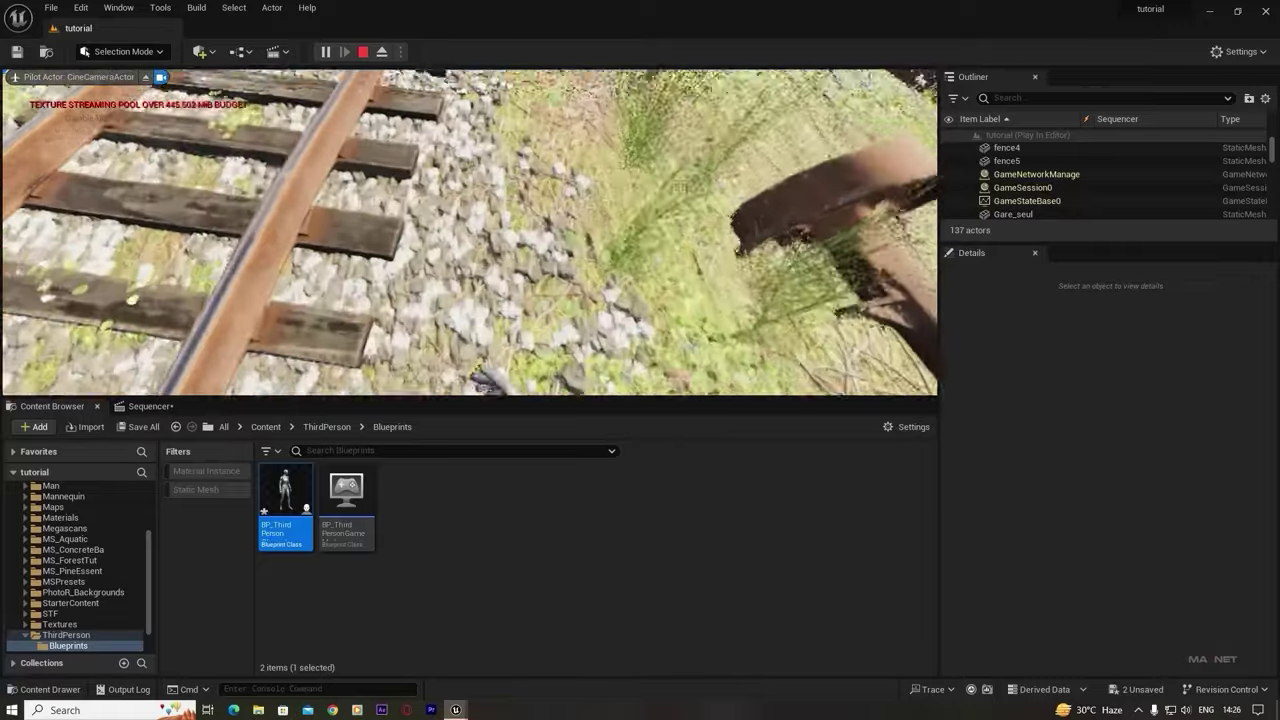
{"action": "key", "text": "w"}
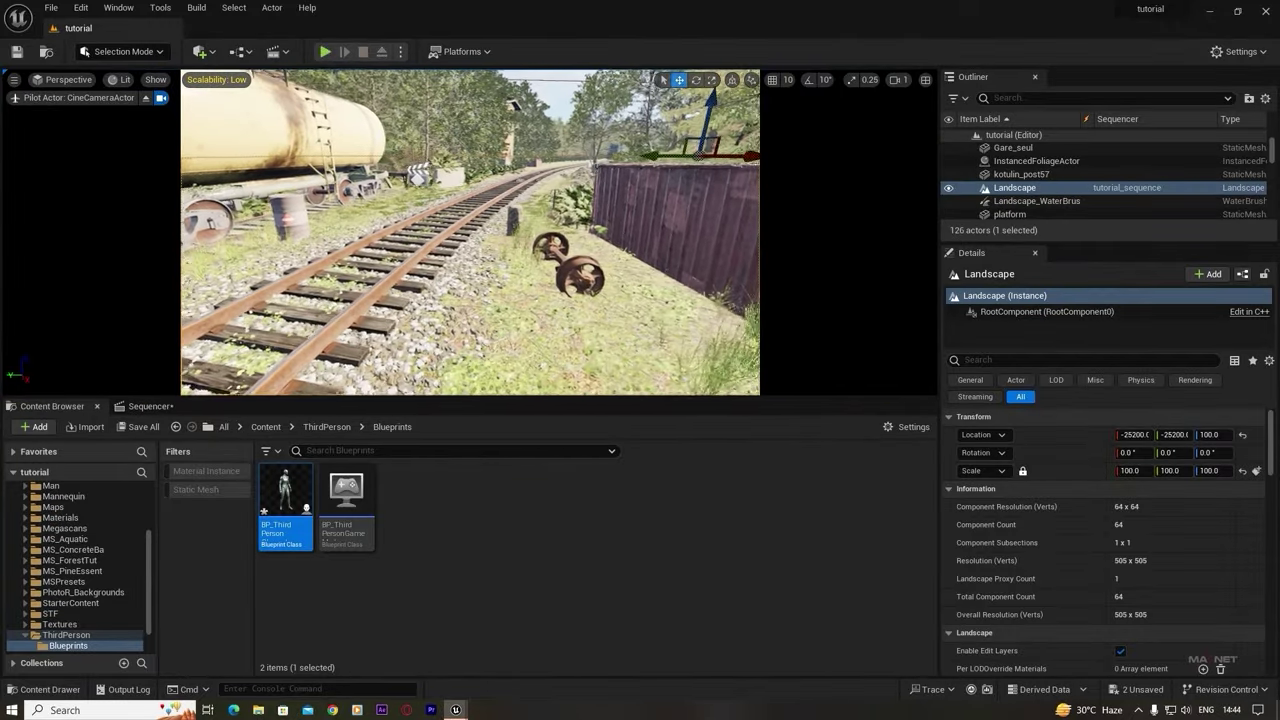
- Add a new action mapping in the Input section of the project settings
{"action": "right_click_drag", "start_coordinate": [496, 361], "coordinate": [469, 355]}
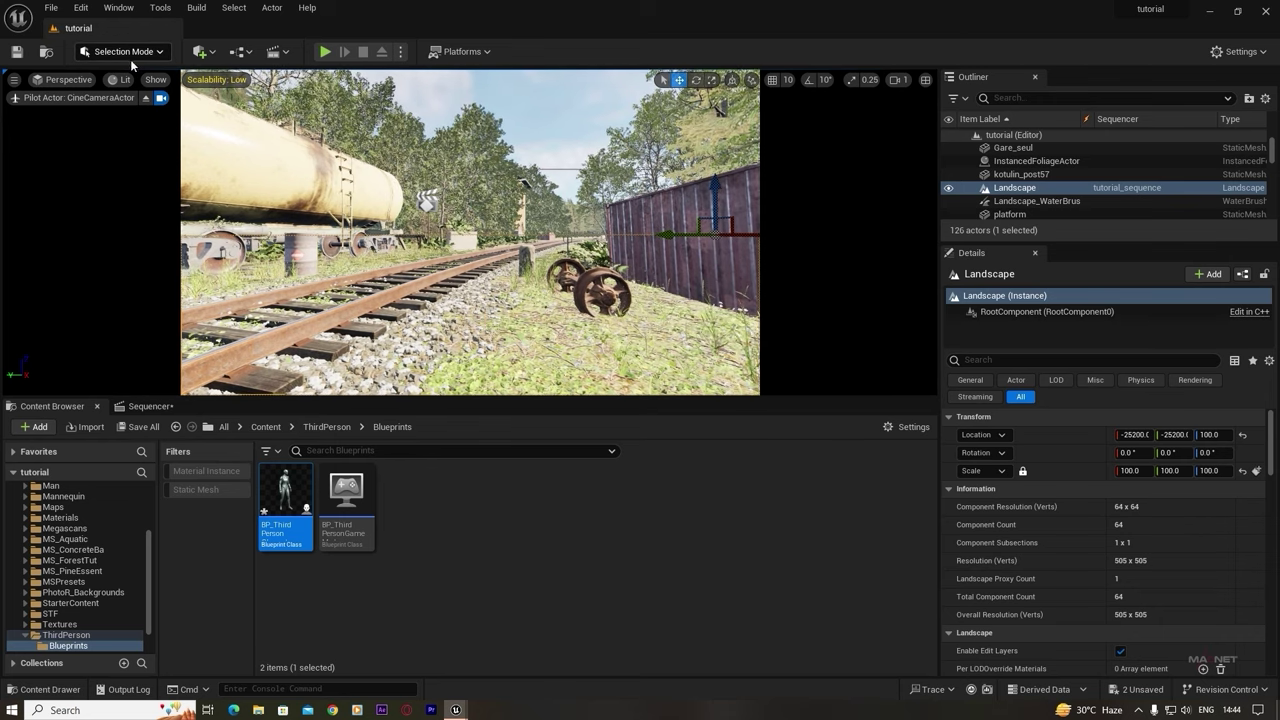
{"action": "left_click", "coordinate": [81, 8]}
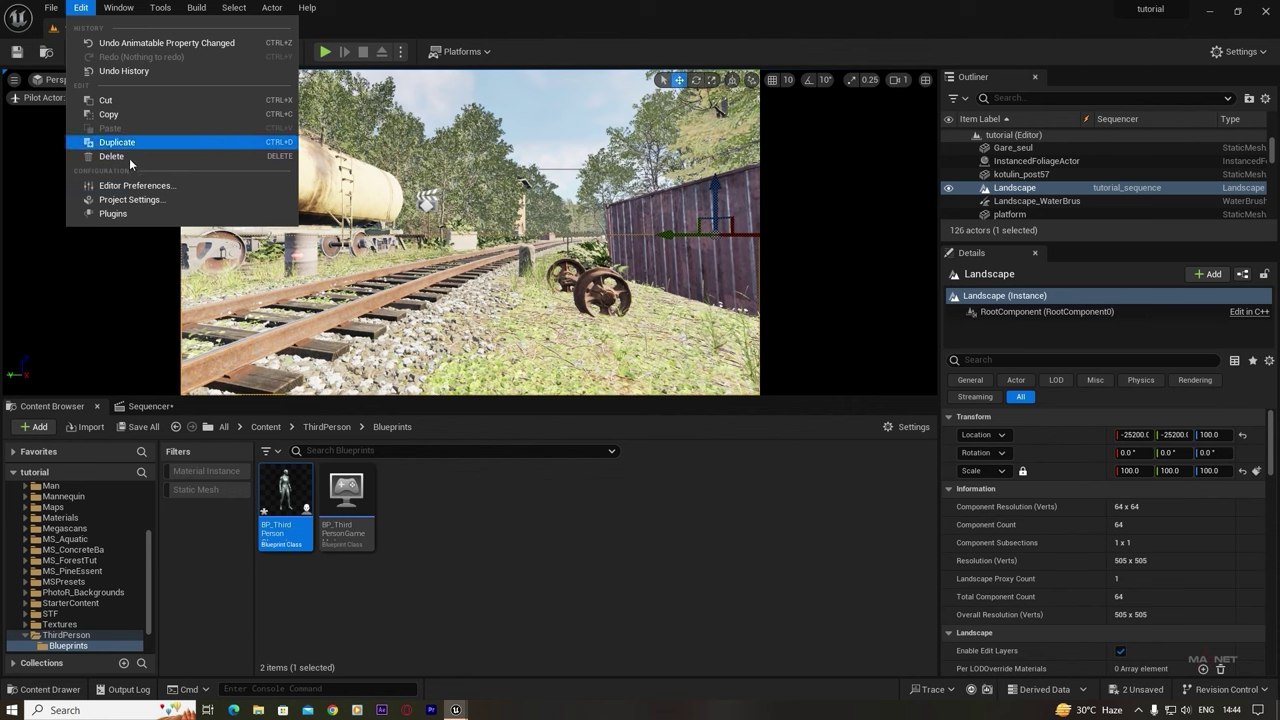
{"action": "left_click", "coordinate": [146, 201]}
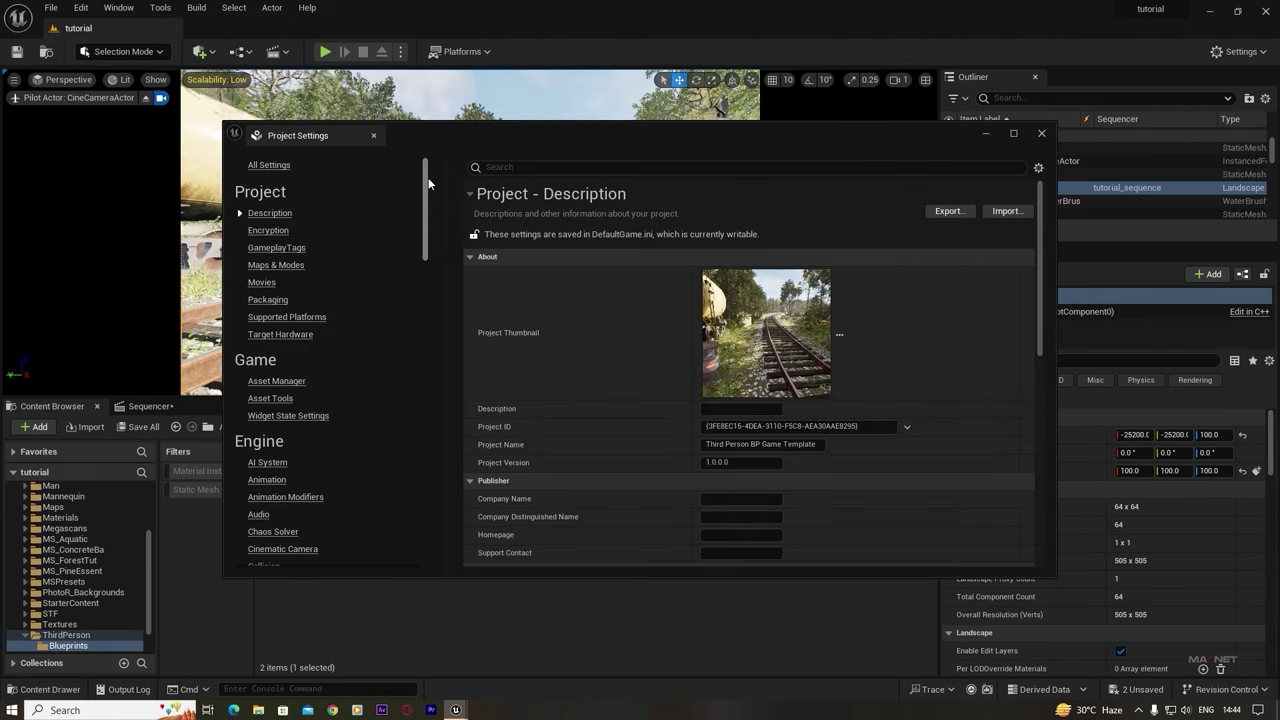
{"action": "left_click_drag", "start_coordinate": [428, 177], "coordinate": [428, 265]}
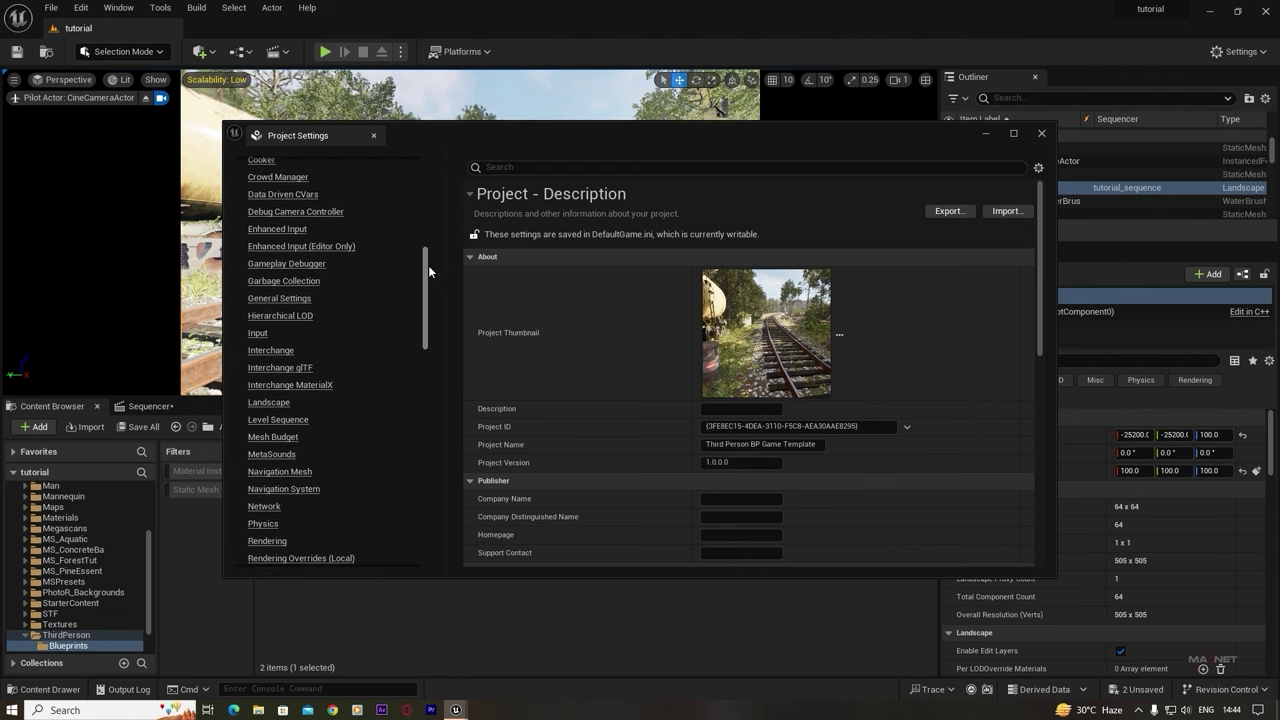
{"action": "left_click", "coordinate": [256, 334]}
{"action": "scroll", "coordinate": [488, 266], "scroll_direction": "down", "scroll_amount": 1}
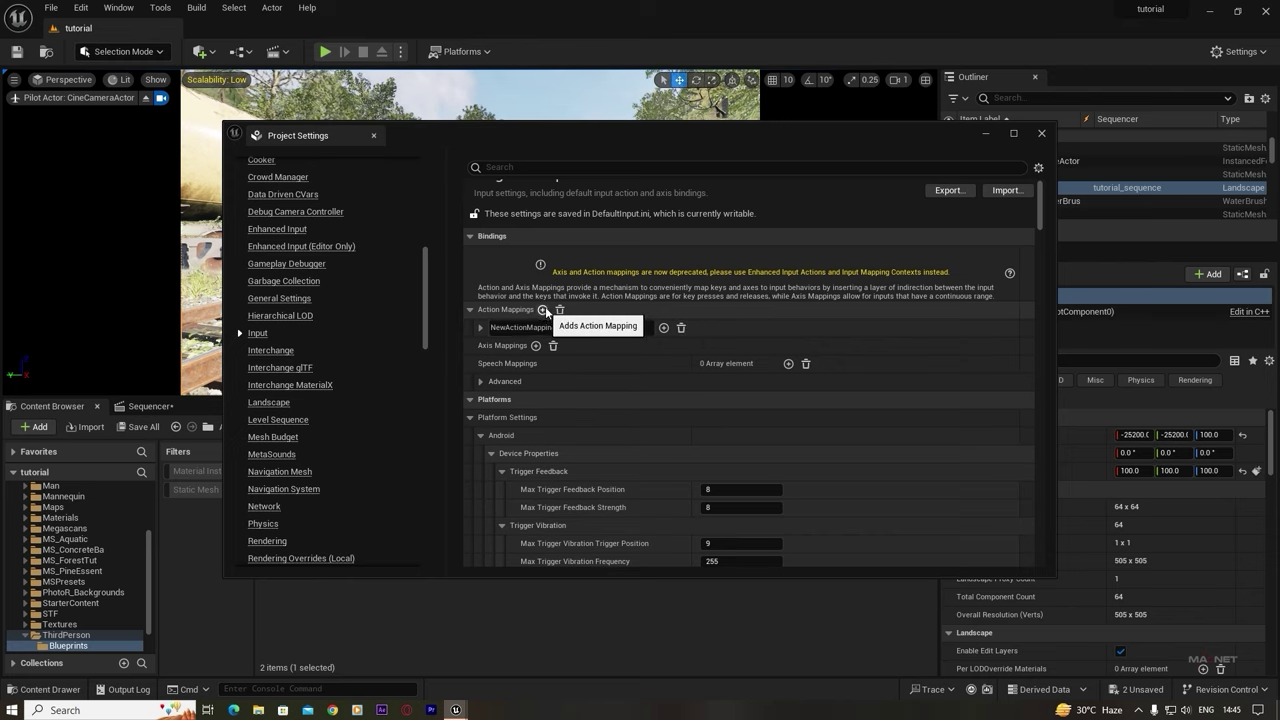
{"action": "left_click", "coordinate": [543, 310]}
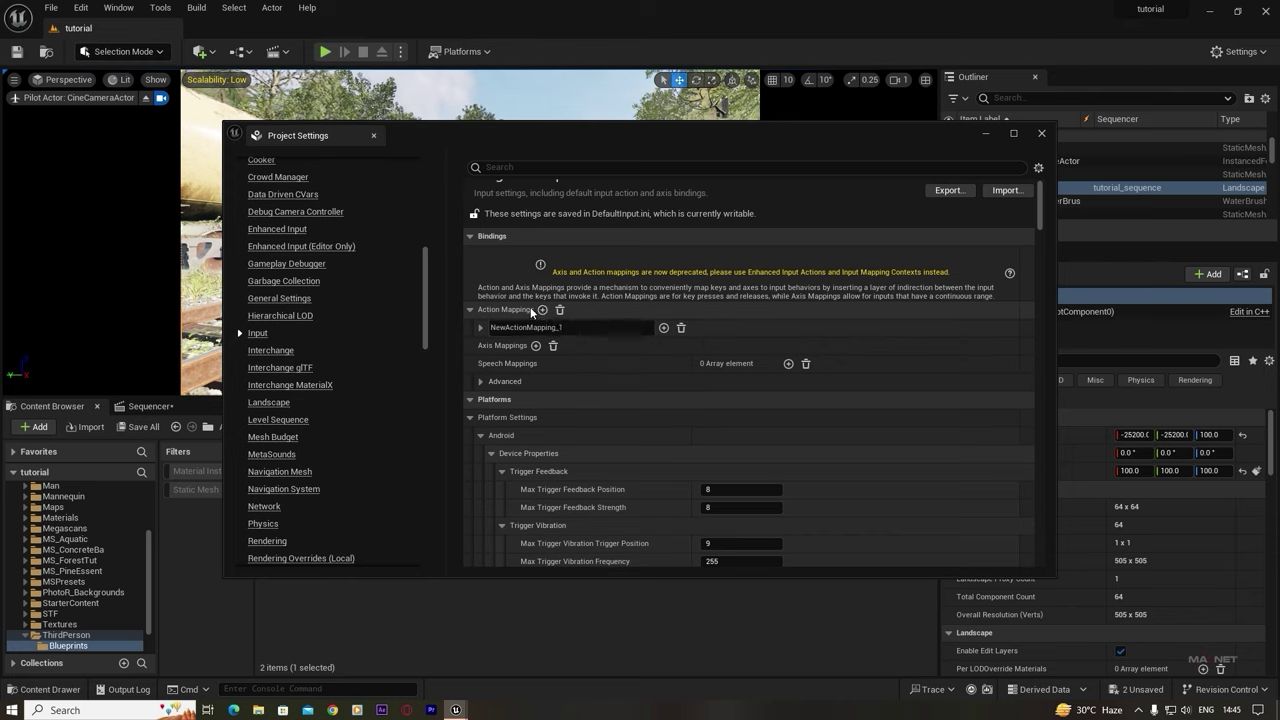
- Name the new action mapping Run, bind it to Left Shift and close the project settings
{"action": "left_click", "coordinate": [481, 328]}
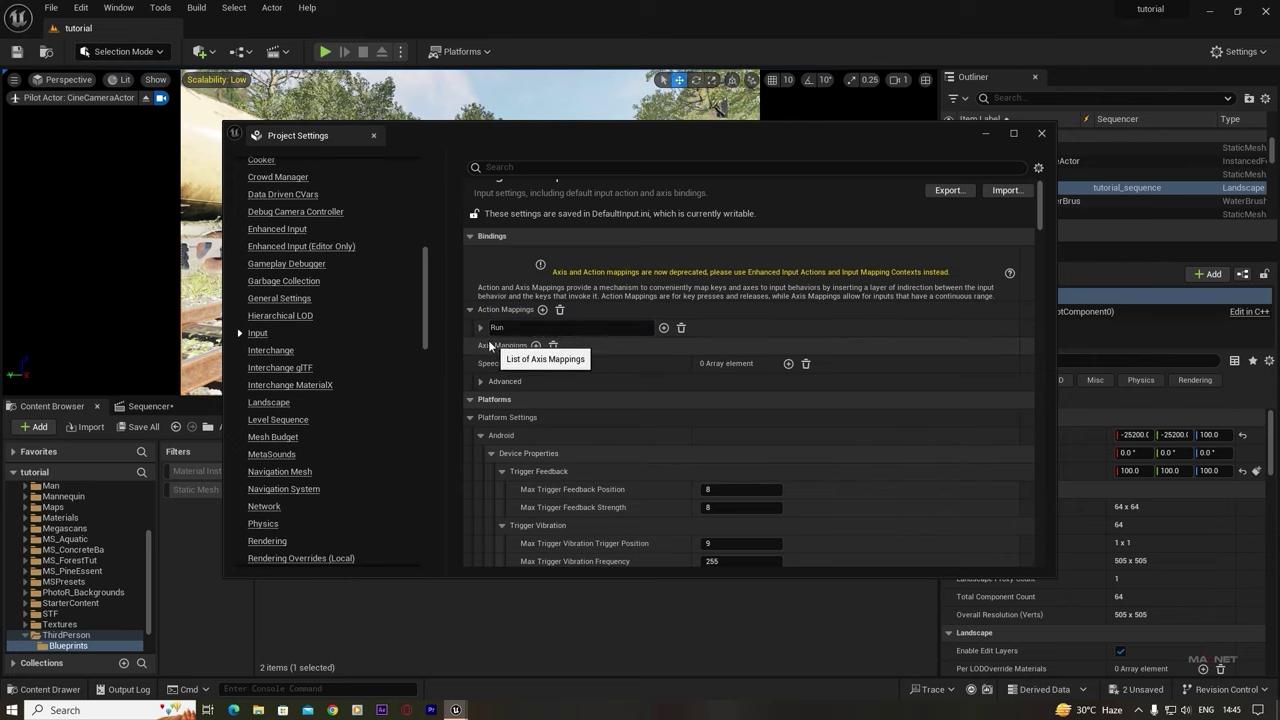
{"action": "left_click", "coordinate": [517, 346]}
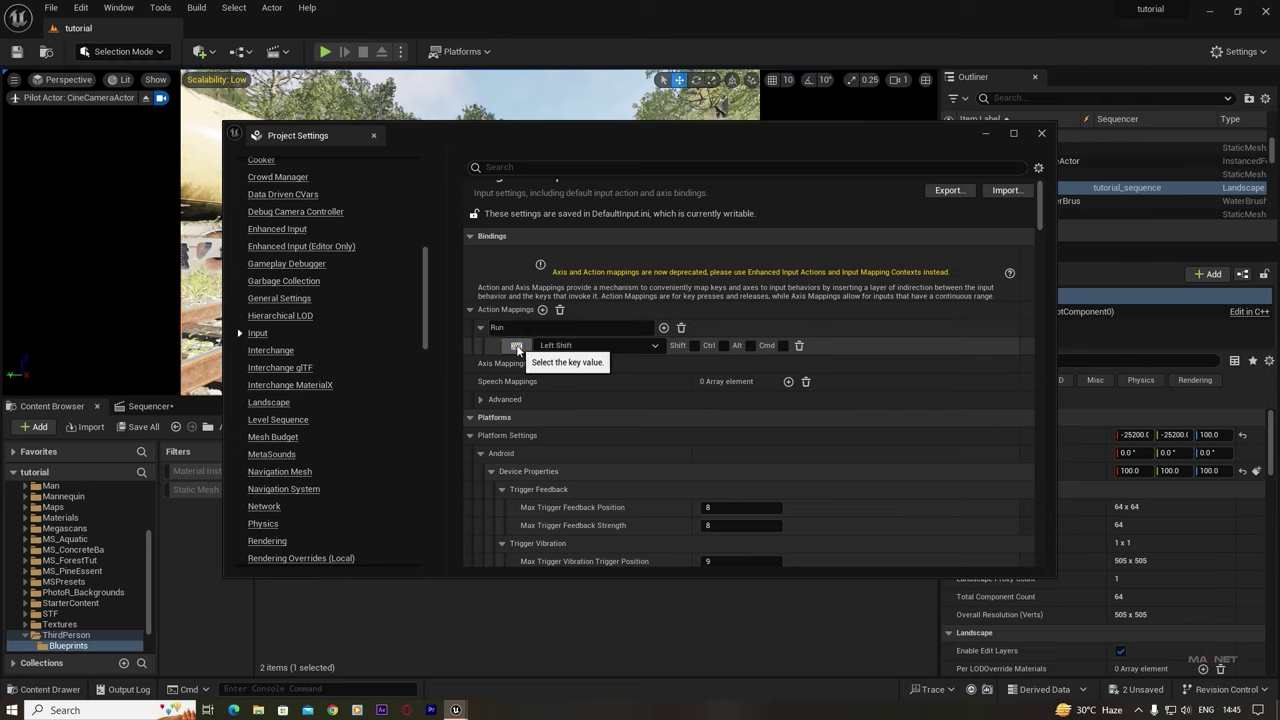
{"action": "key", "text": "shift"}
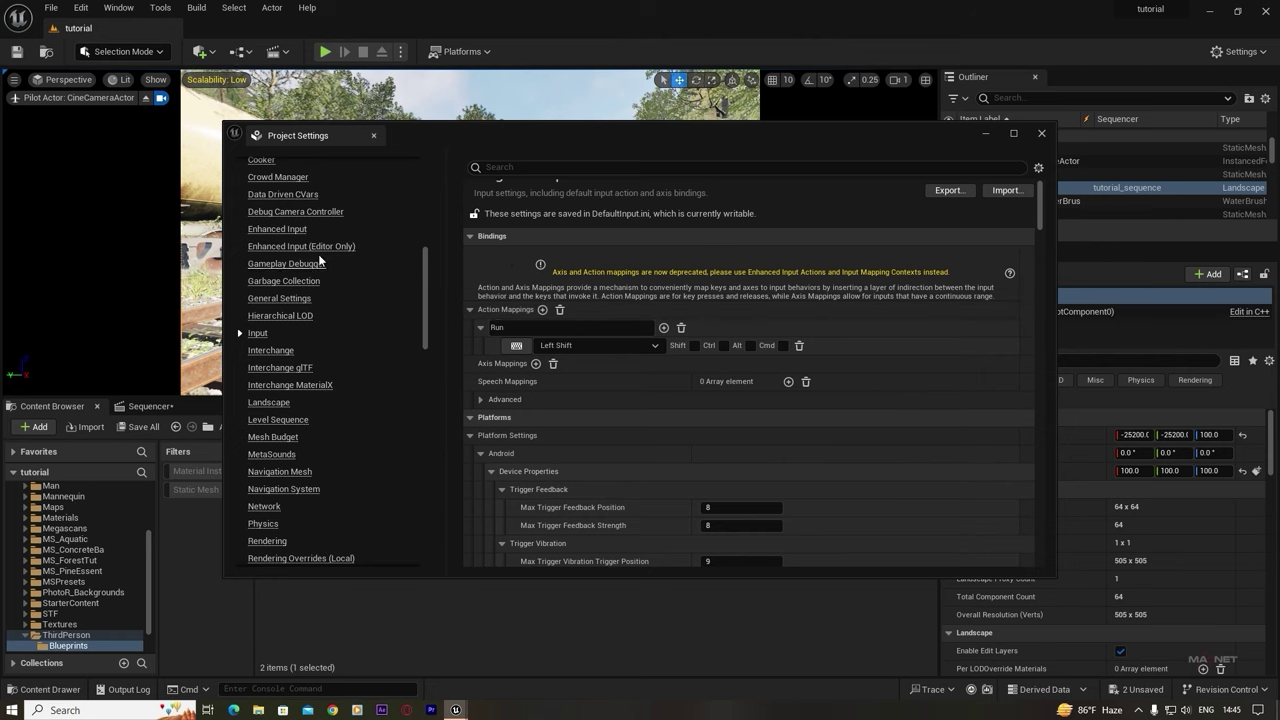
{"action": "left_click", "coordinate": [1041, 133]}
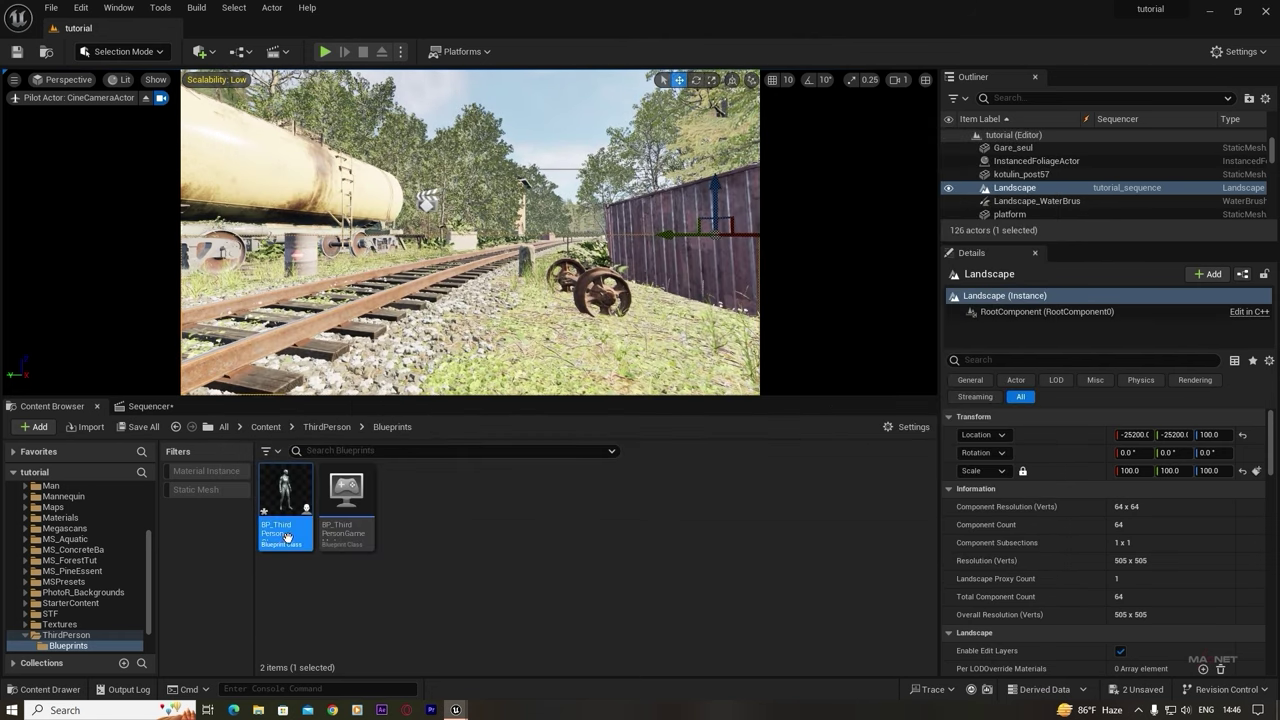
- Open the Event Graph of BP_ThirdPersonCharacter, with the details filter cleared and the graph area widened
{"action": "double_click", "coordinate": [285, 488]}
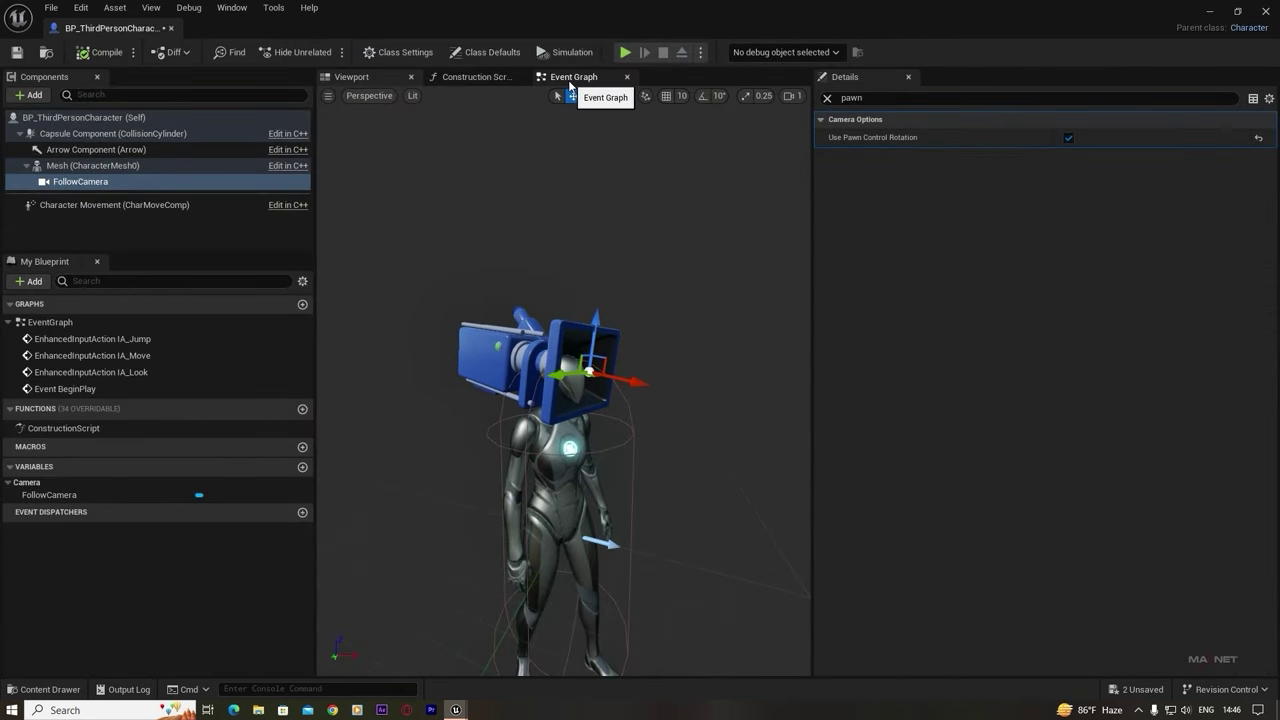
{"action": "left_click", "coordinate": [568, 80]}
{"action": "scroll", "coordinate": [425, 395], "scroll_direction": "down", "scroll_amount": 2}
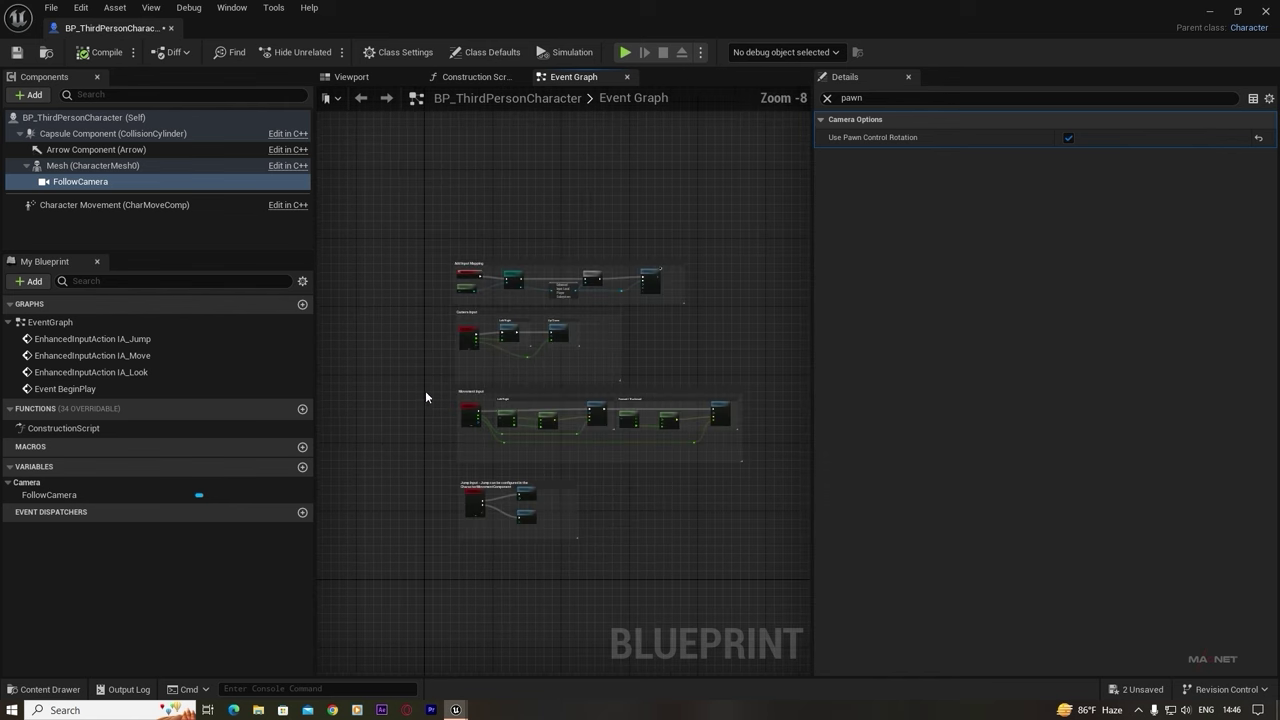
{"action": "scroll", "coordinate": [425, 398], "scroll_direction": "up", "scroll_amount": 1}
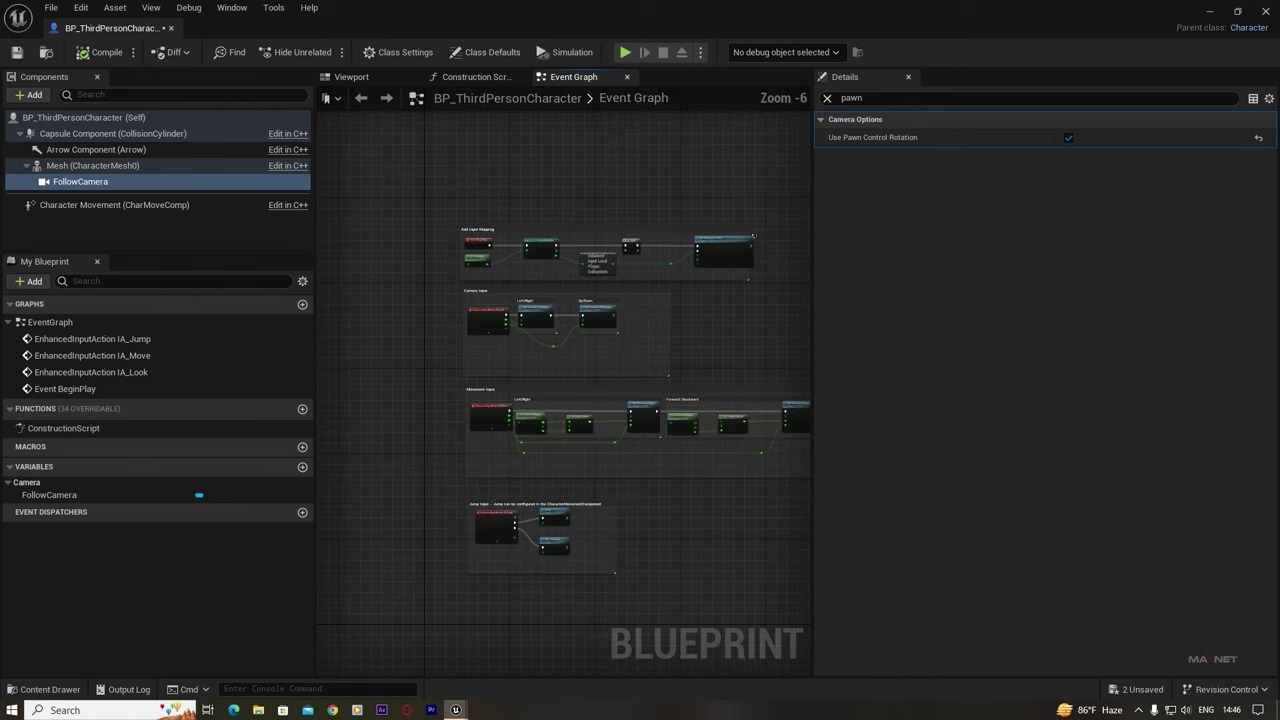
{"action": "left_click", "coordinate": [827, 99]}
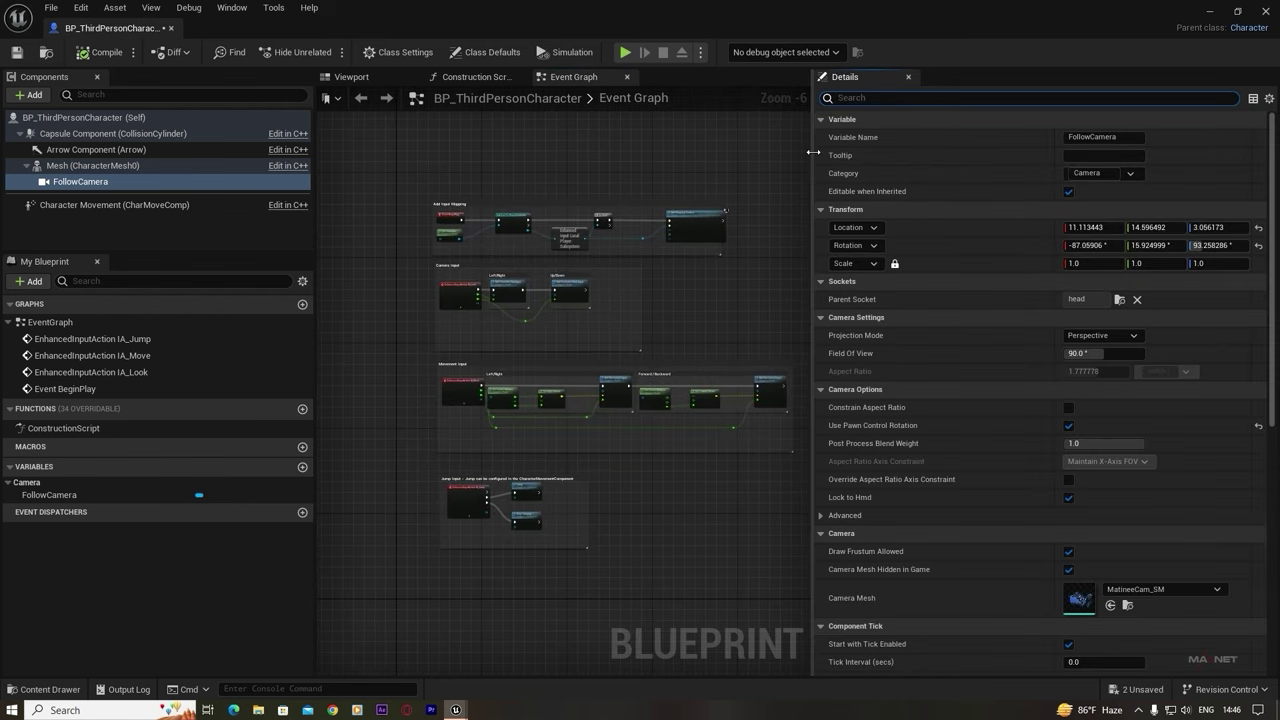
{"action": "left_click_drag", "start_coordinate": [812, 153], "coordinate": [974, 143]}
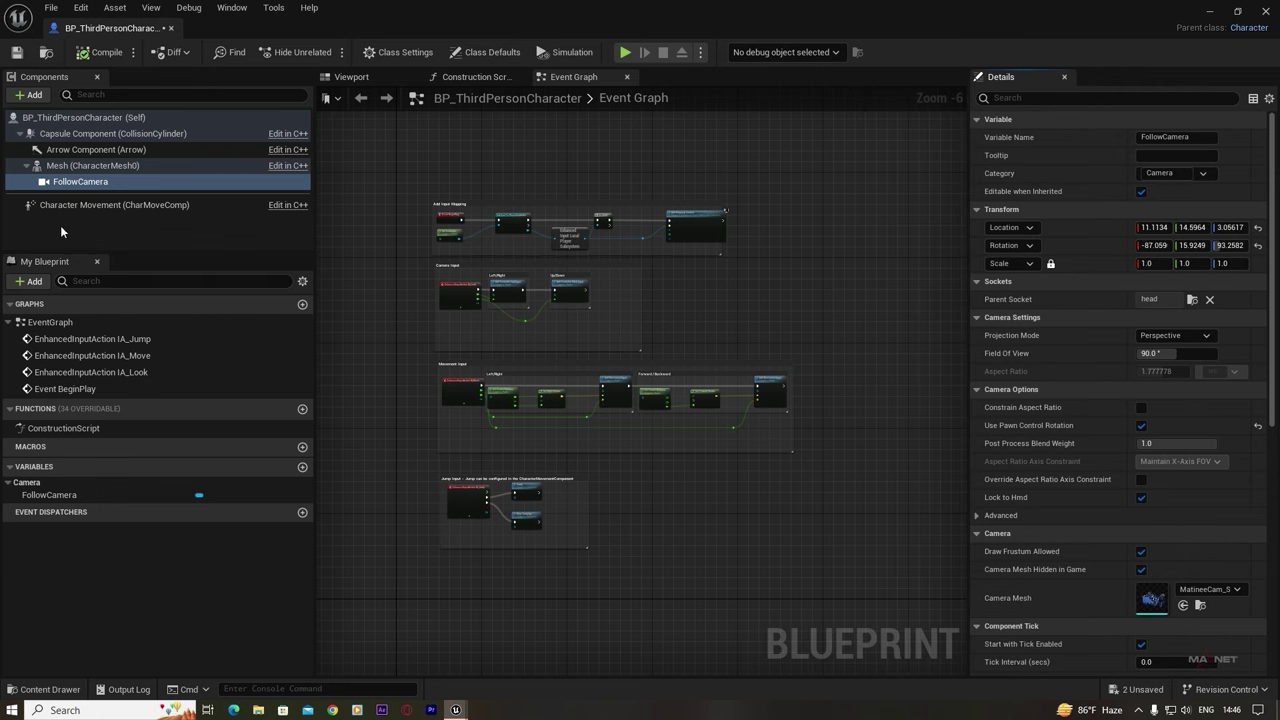
- Set the Character Movement component's Max Walk Speed to 200 cm/s and compile the blueprint
{"action": "left_click", "coordinate": [112, 205]}
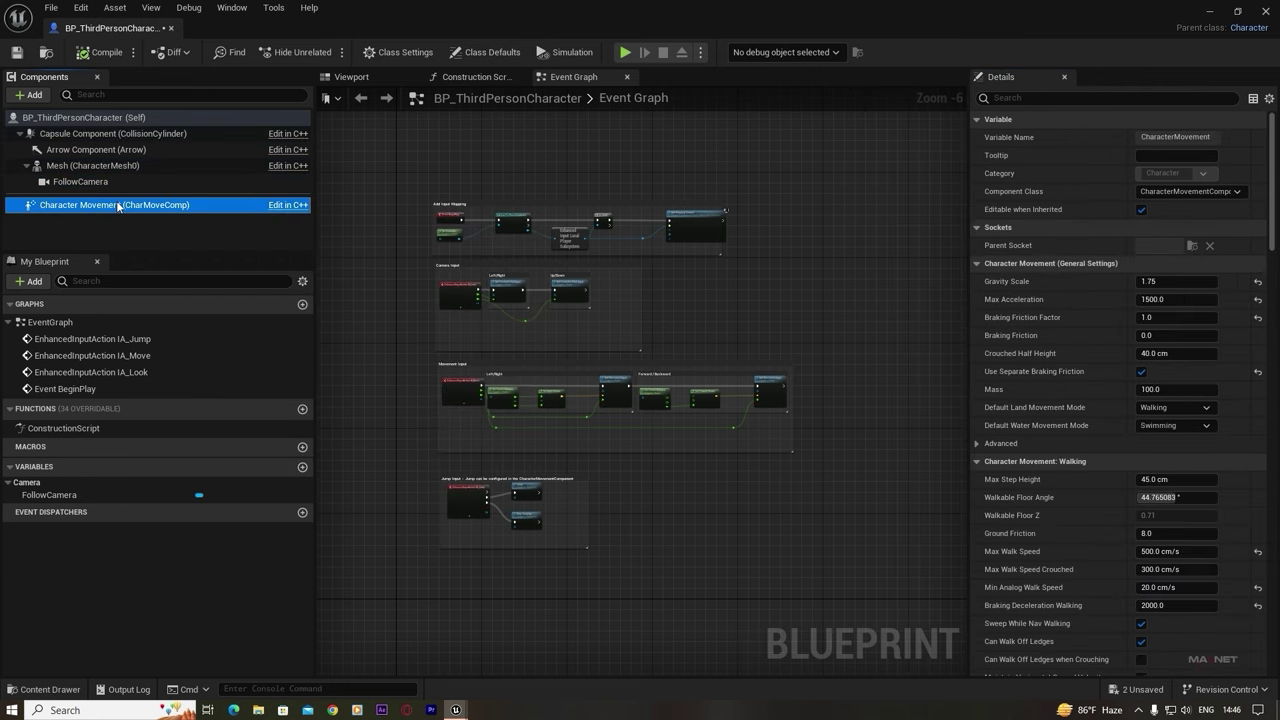
{"action": "mouse_move", "coordinate": [93, 207]}
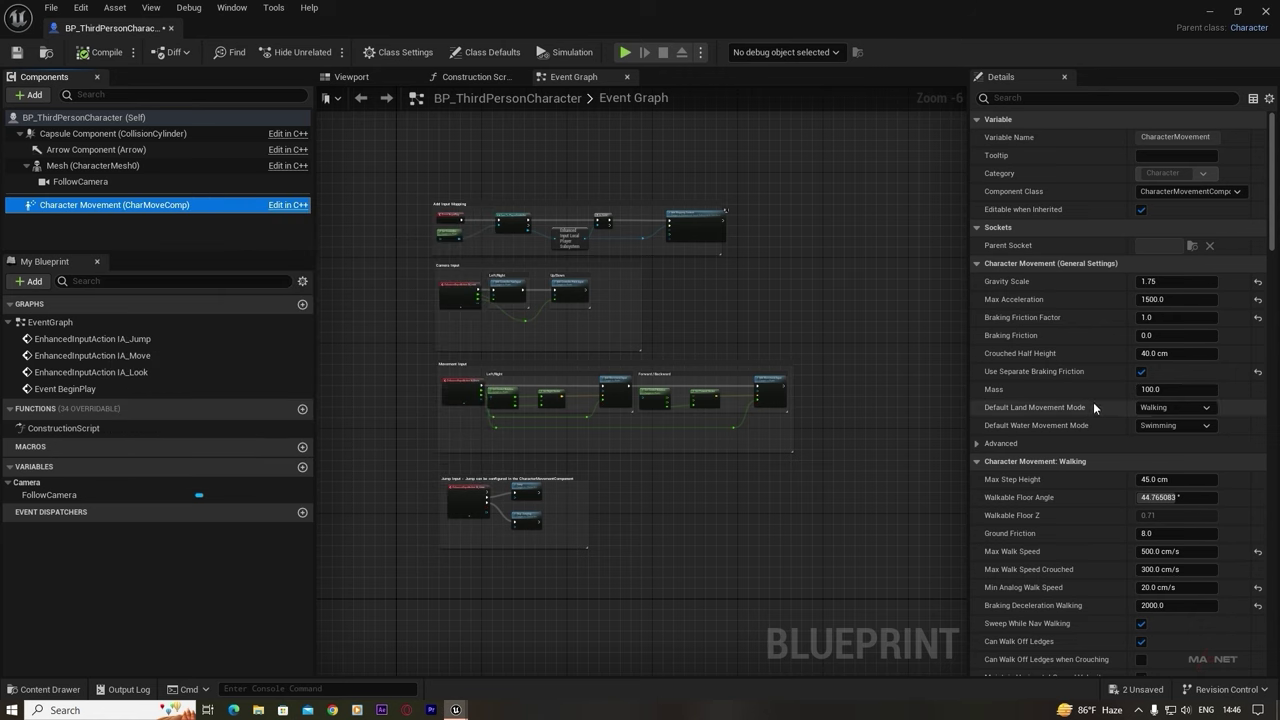
{"action": "scroll", "coordinate": [1093, 402], "scroll_direction": "down", "scroll_amount": 1}
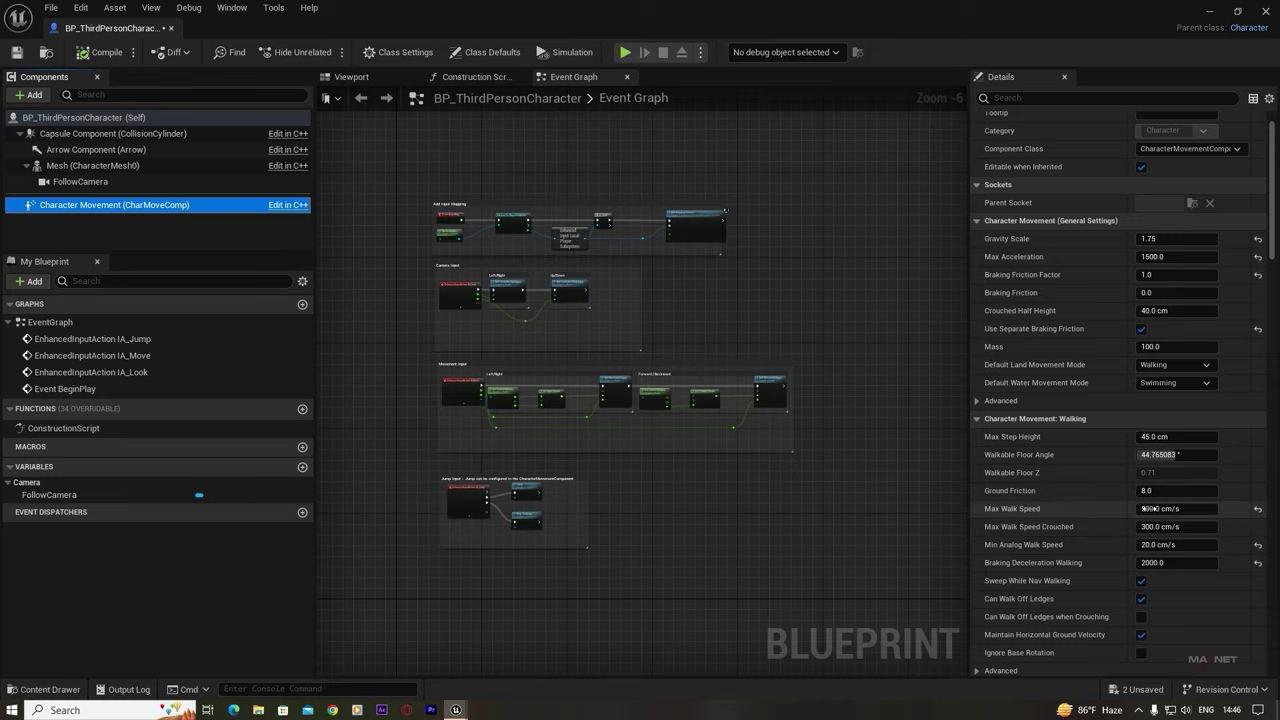
{"action": "left_click", "coordinate": [1152, 508]}
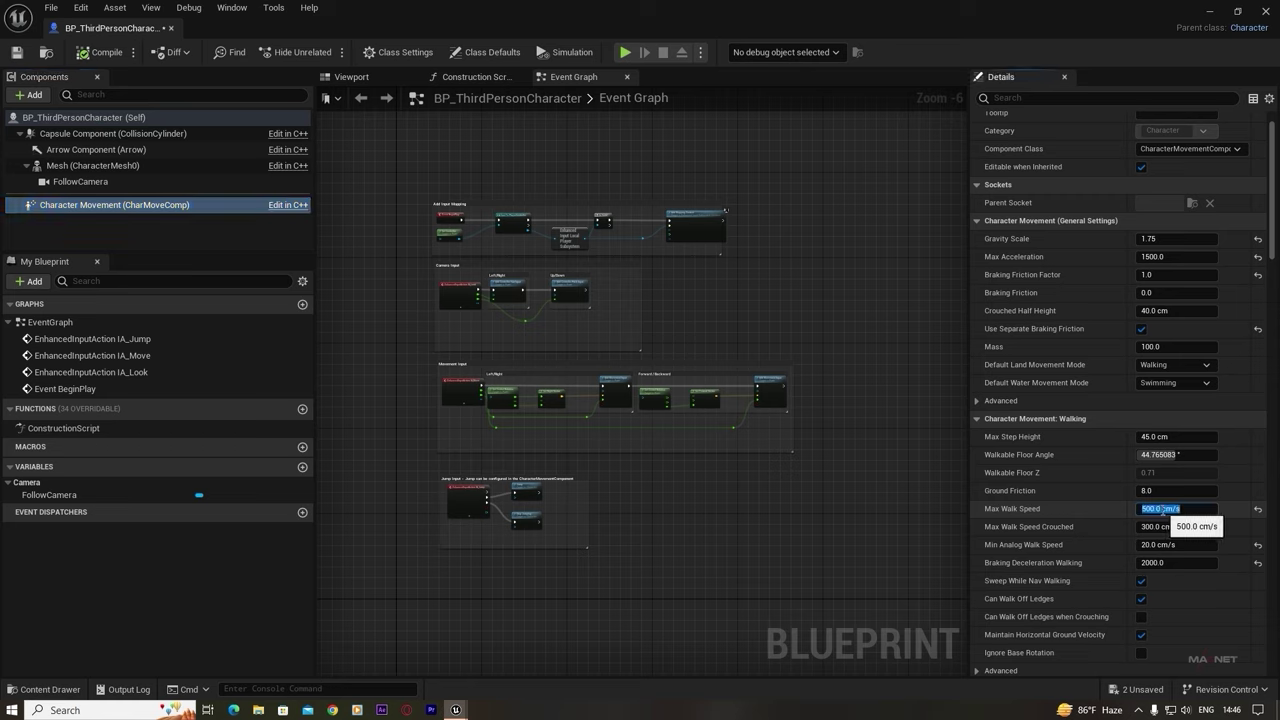
{"action": "type", "text": "200"}
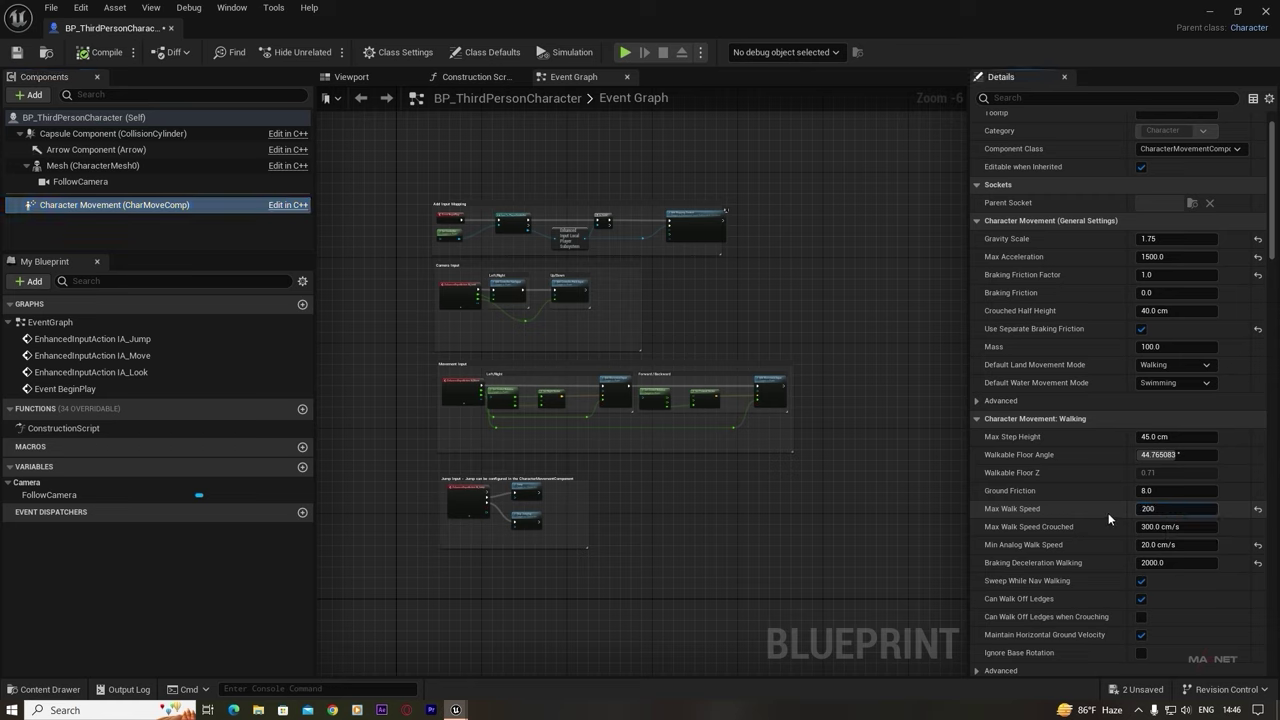
{"action": "key", "text": "Return"}
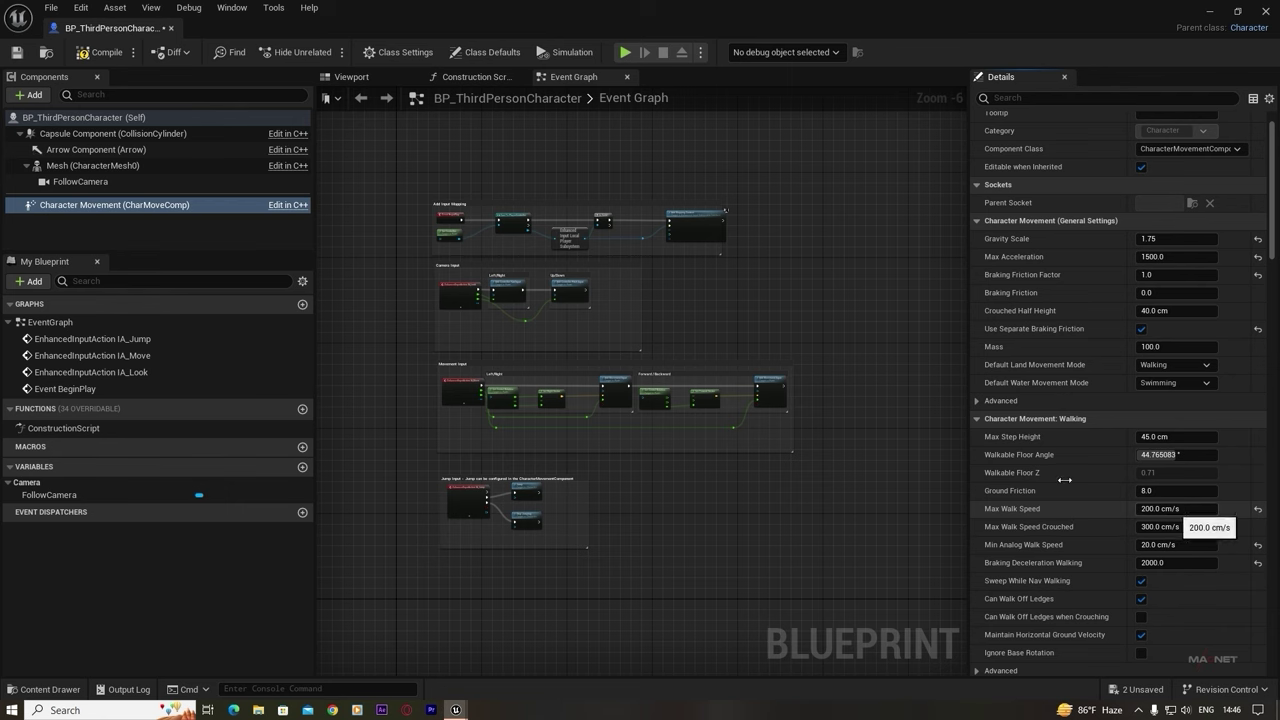
{"action": "left_click", "coordinate": [106, 55]}
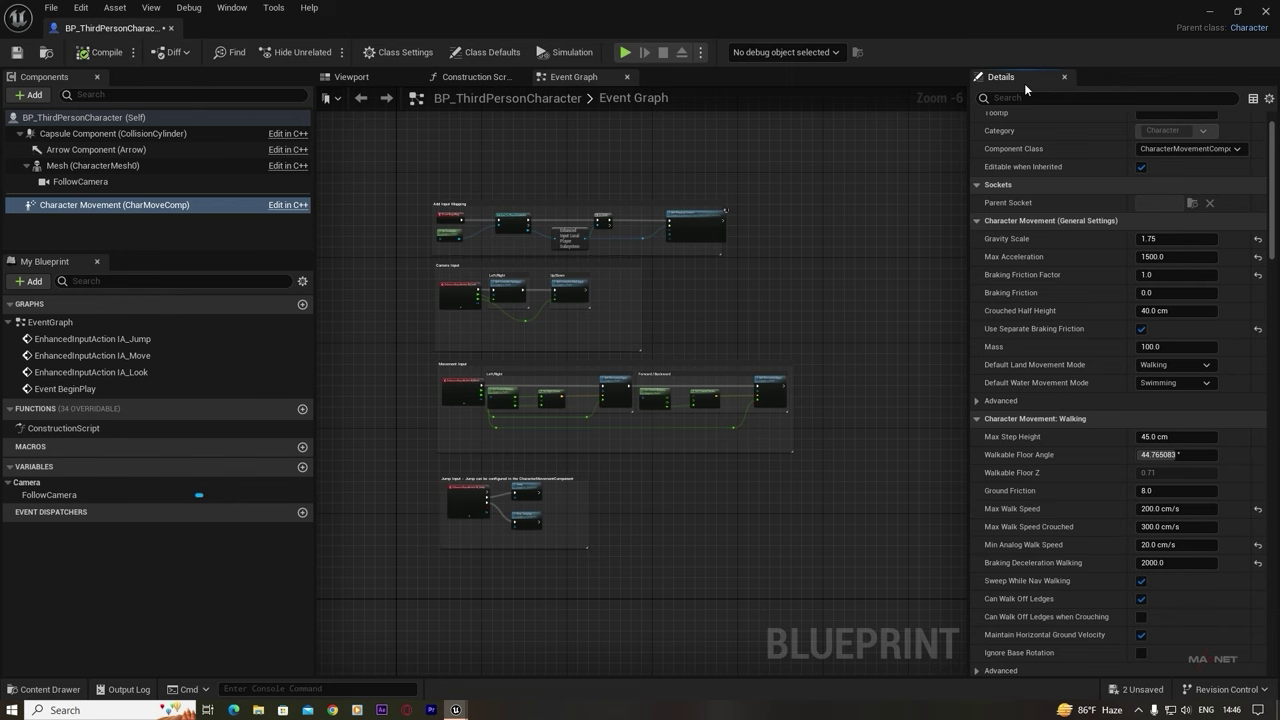
- Playtest the slower walking speed from a spot beside the railway track, then end the play session
{"action": "left_click", "coordinate": [1210, 12]}
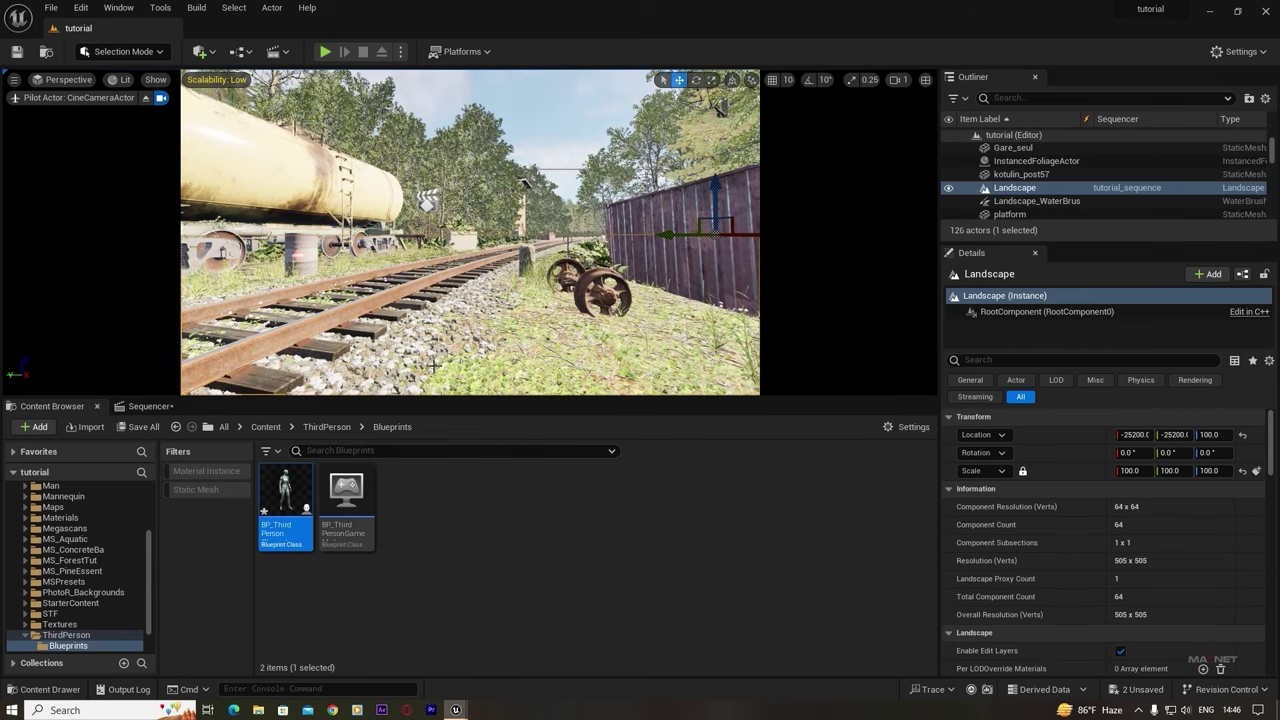
{"action": "right_click", "coordinate": [511, 301]}
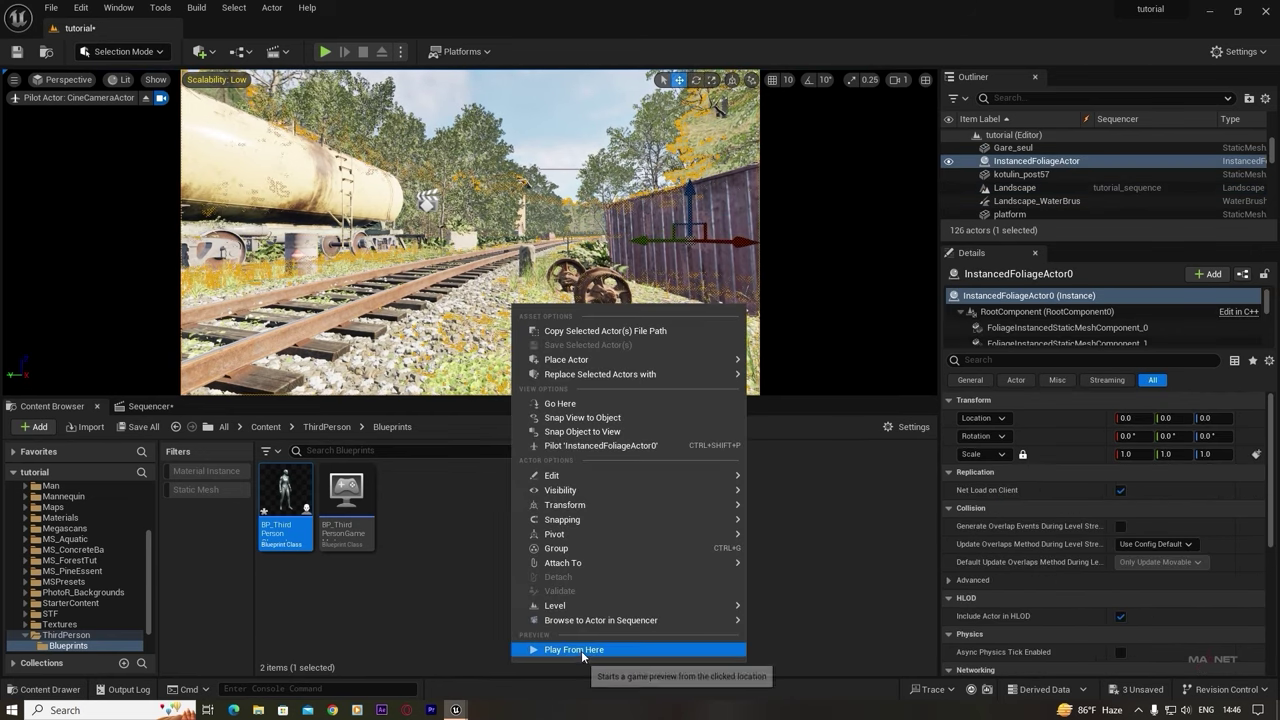
{"action": "left_click", "coordinate": [581, 650]}
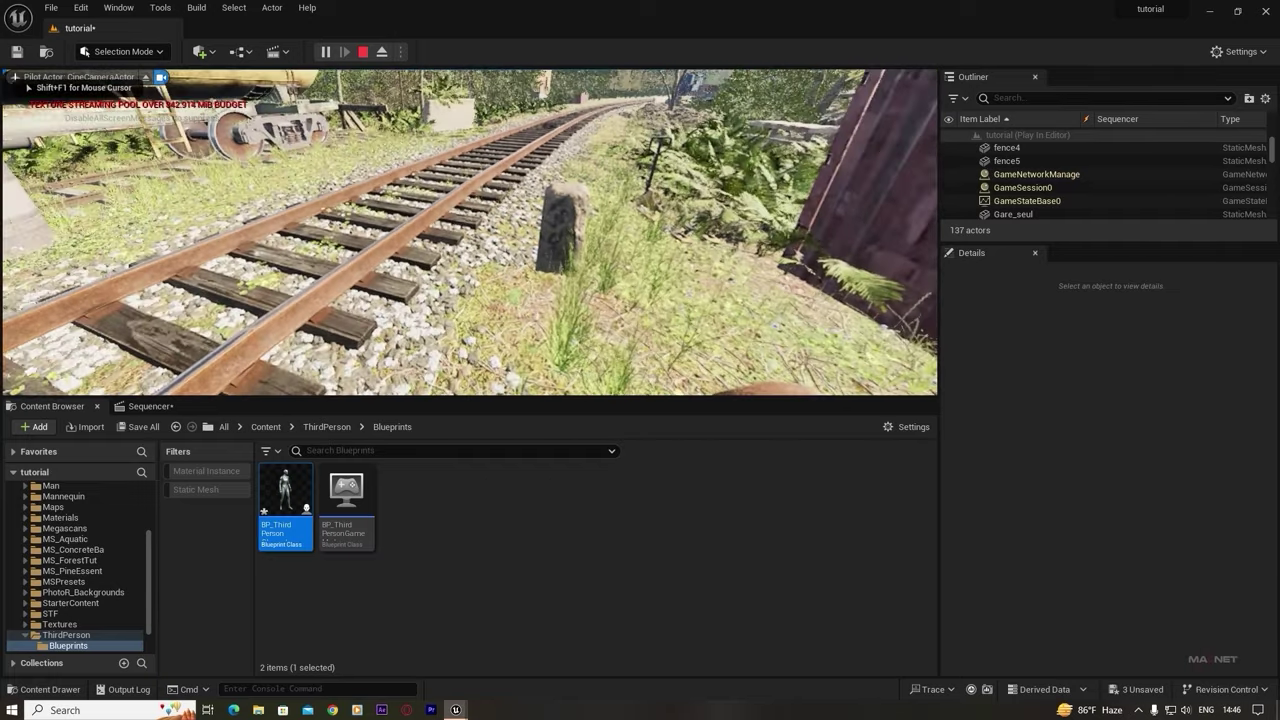
{"action": "key", "text": "w"}
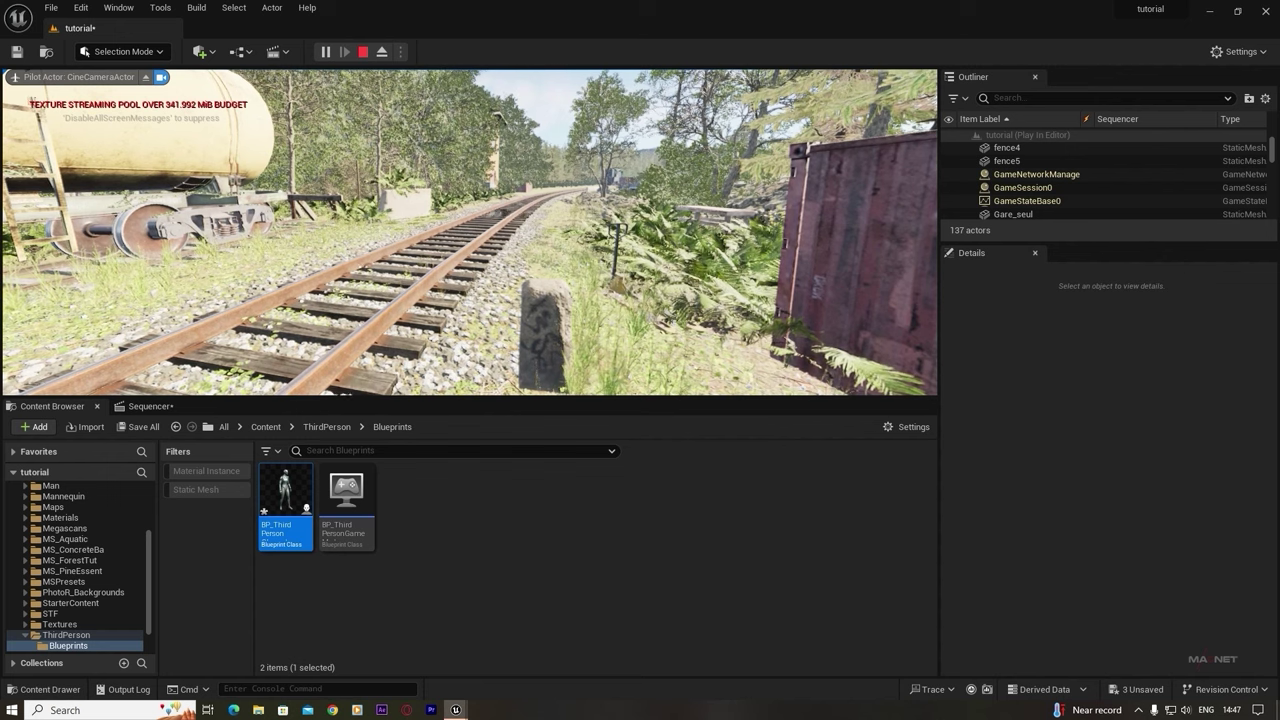
{"action": "key", "text": "Escape"}
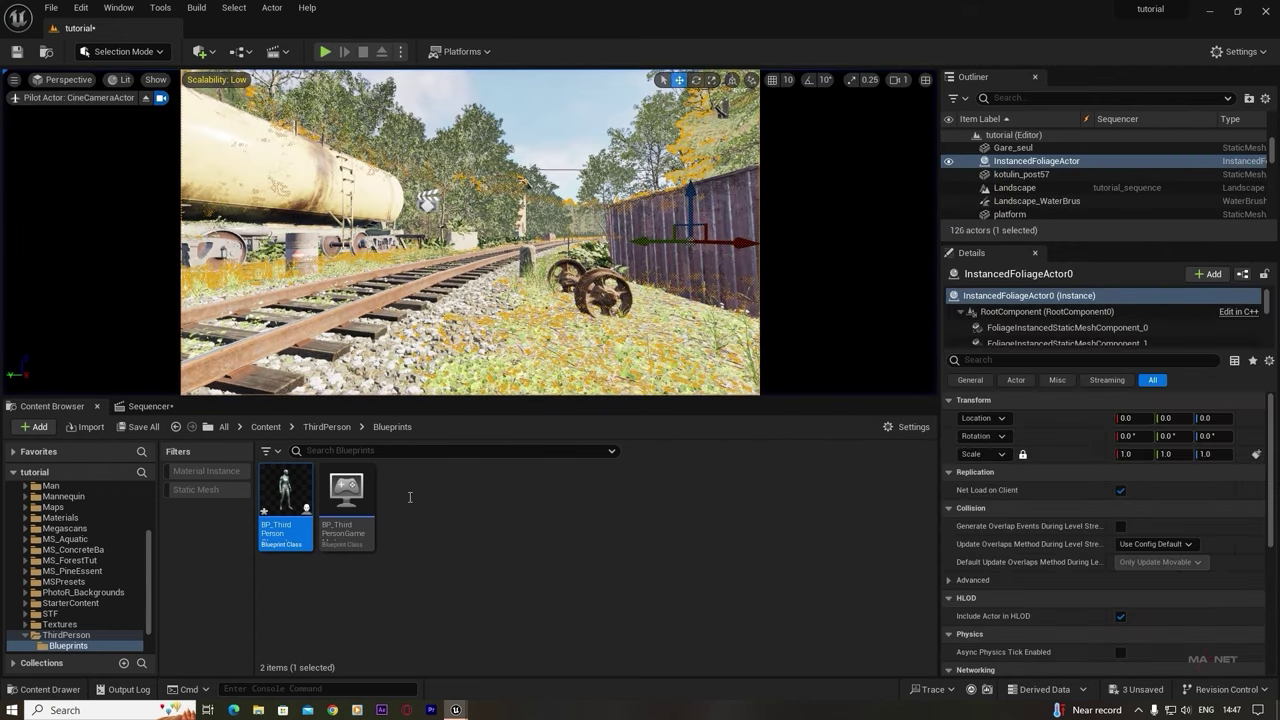
- Reopen BP_ThirdPersonCharacter and add an InputAction Run event to the Event Graph below the Jump Input group
{"action": "double_click", "coordinate": [285, 490]}
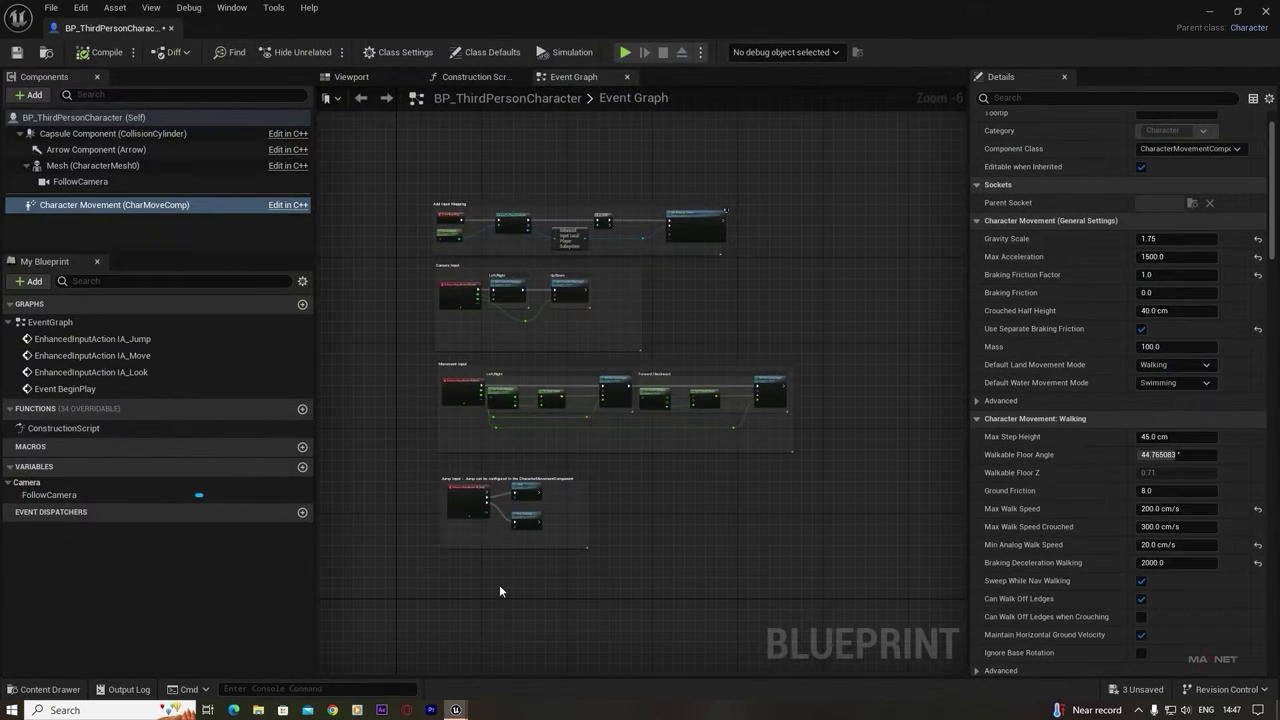
{"action": "scroll", "coordinate": [558, 468], "scroll_direction": "up", "scroll_amount": 2}
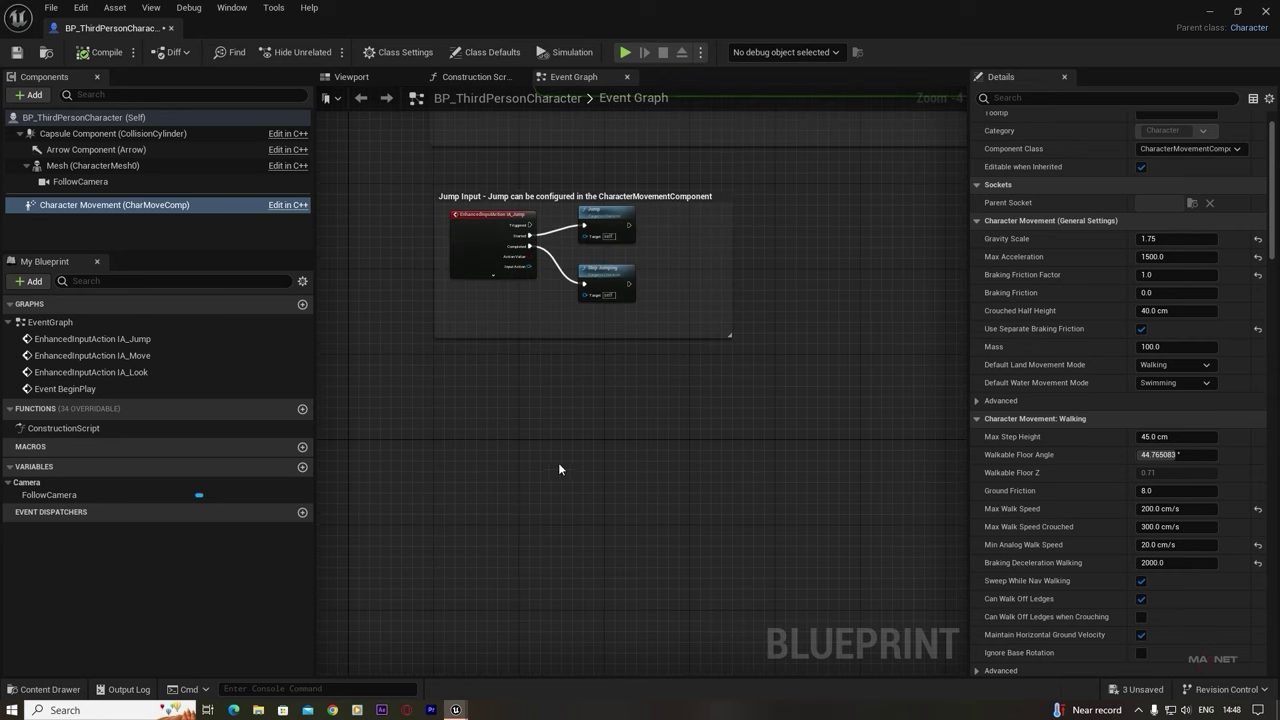
{"action": "right_click_drag", "start_coordinate": [529, 425], "coordinate": [586, 412]}
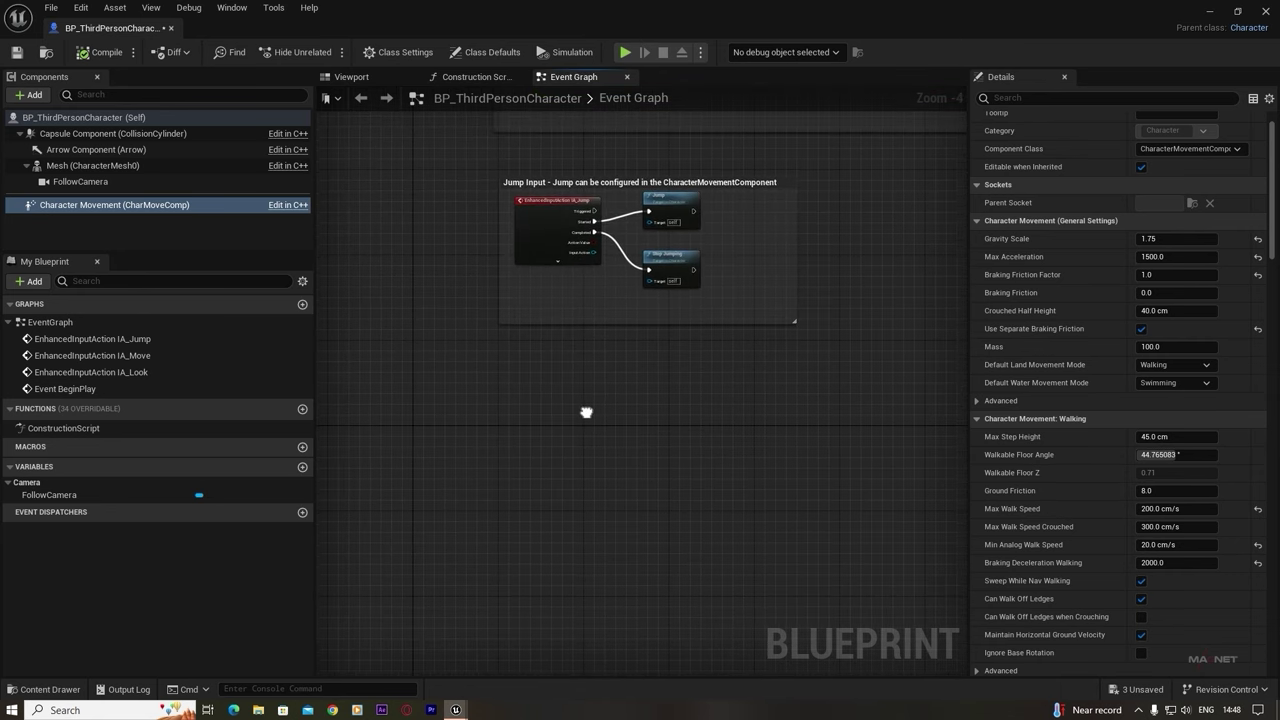
{"action": "right_click", "coordinate": [494, 400]}
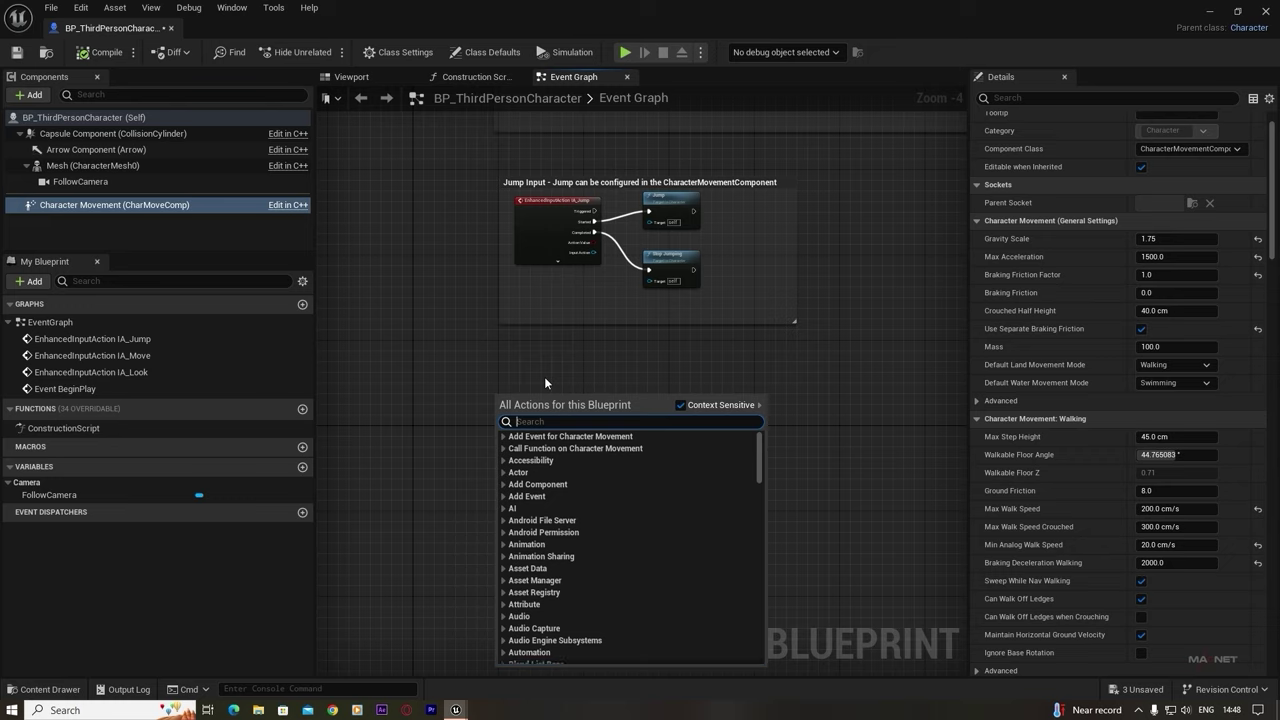
{"action": "type", "text": "action"}
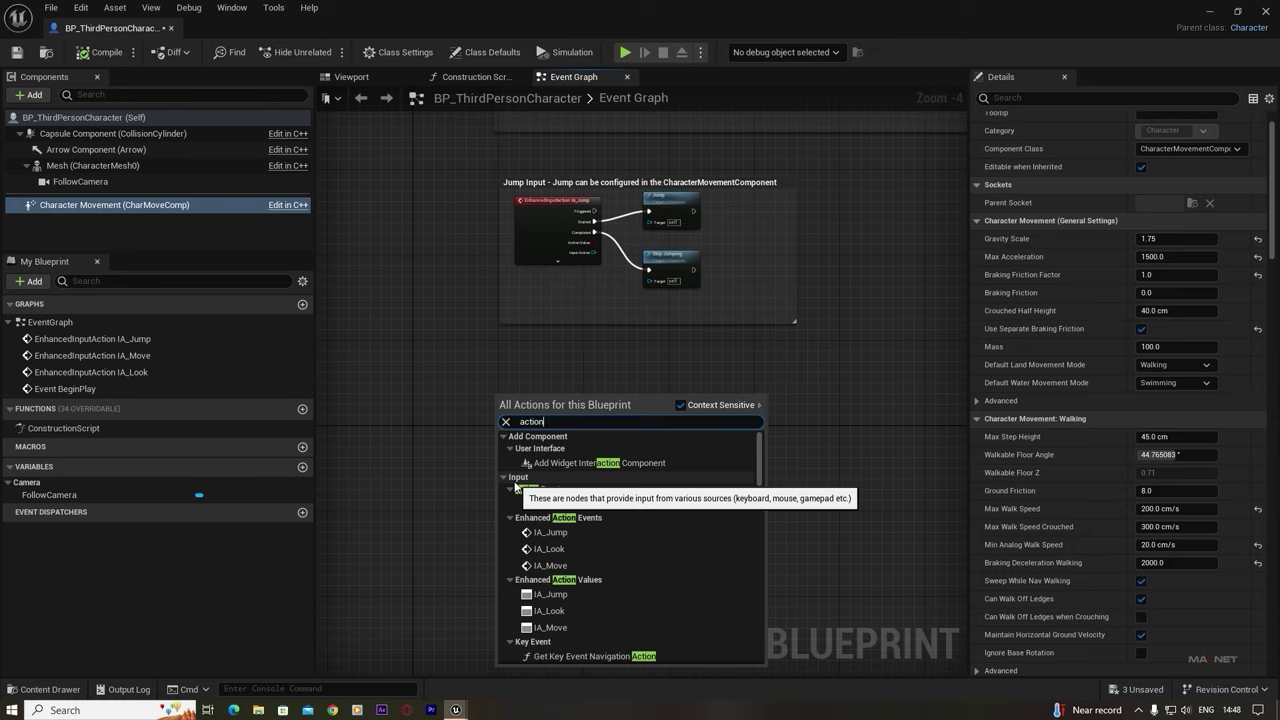
{"action": "left_click", "coordinate": [552, 508]}
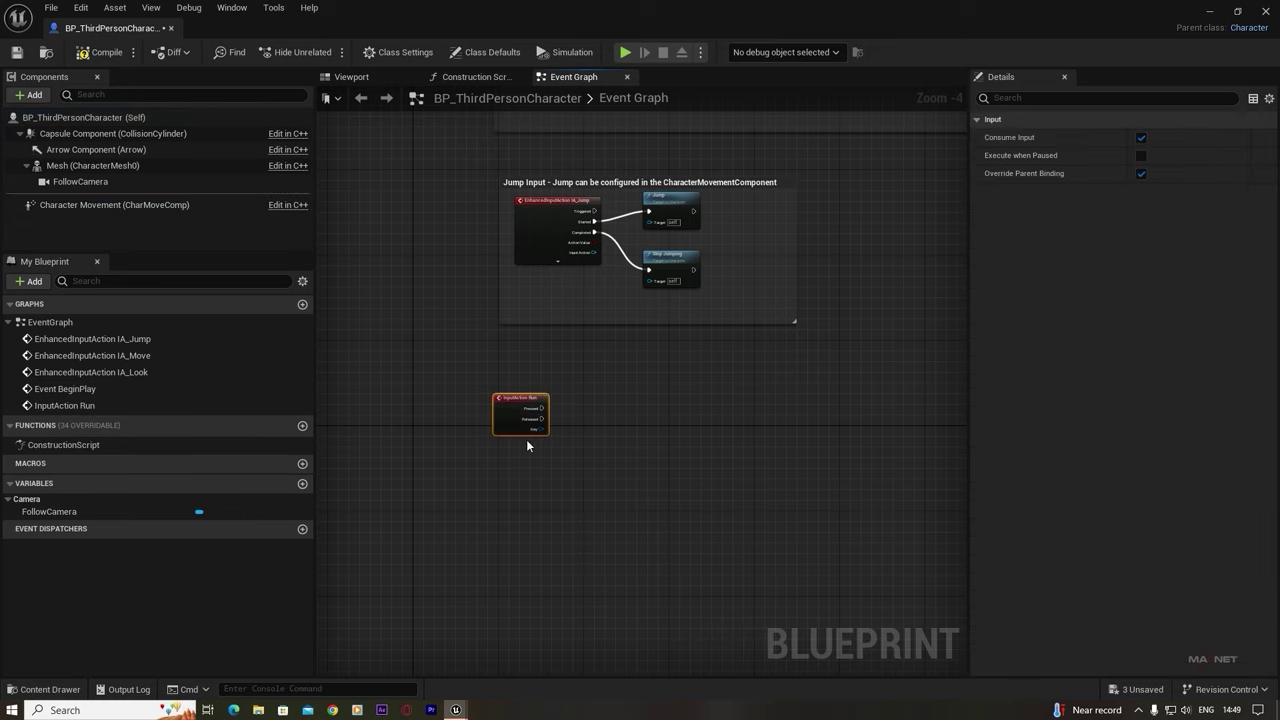
{"action": "scroll", "coordinate": [540, 467], "scroll_direction": "up", "scroll_amount": 1}
{"action": "scroll", "coordinate": [486, 406], "scroll_direction": "up", "scroll_amount": 3}
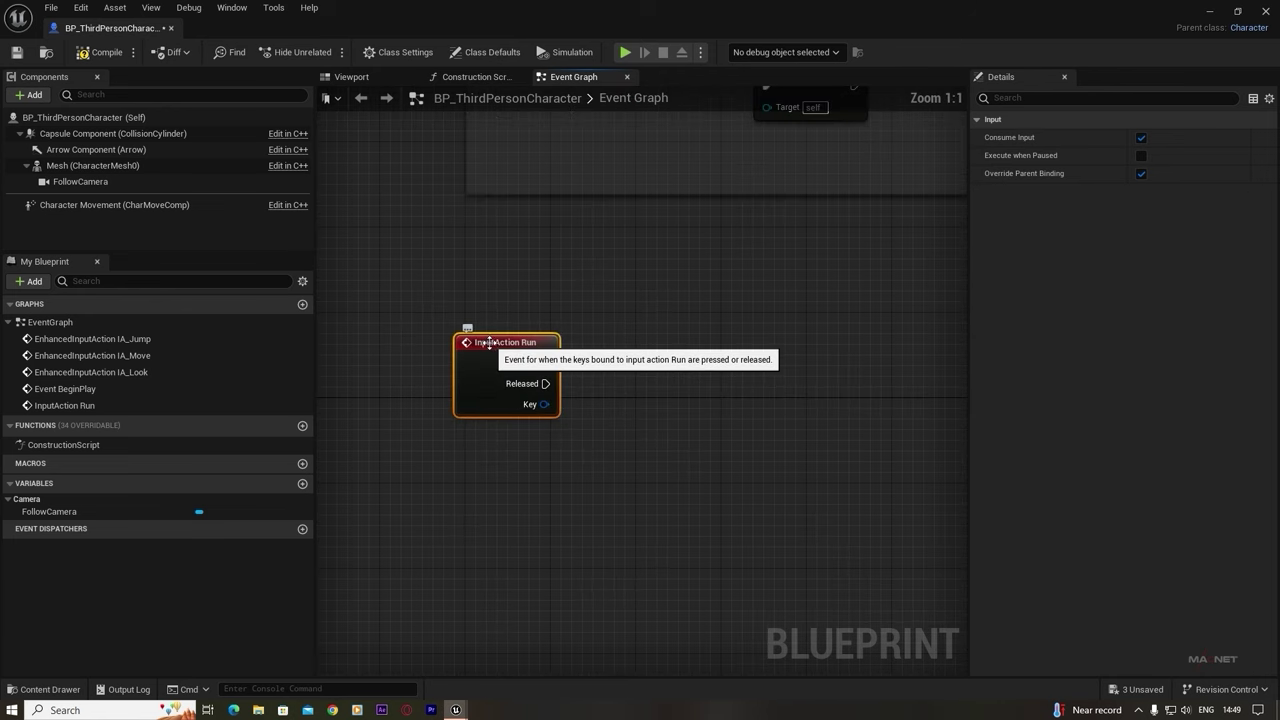
{"action": "left_click_drag", "start_coordinate": [505, 346], "coordinate": [427, 311]}
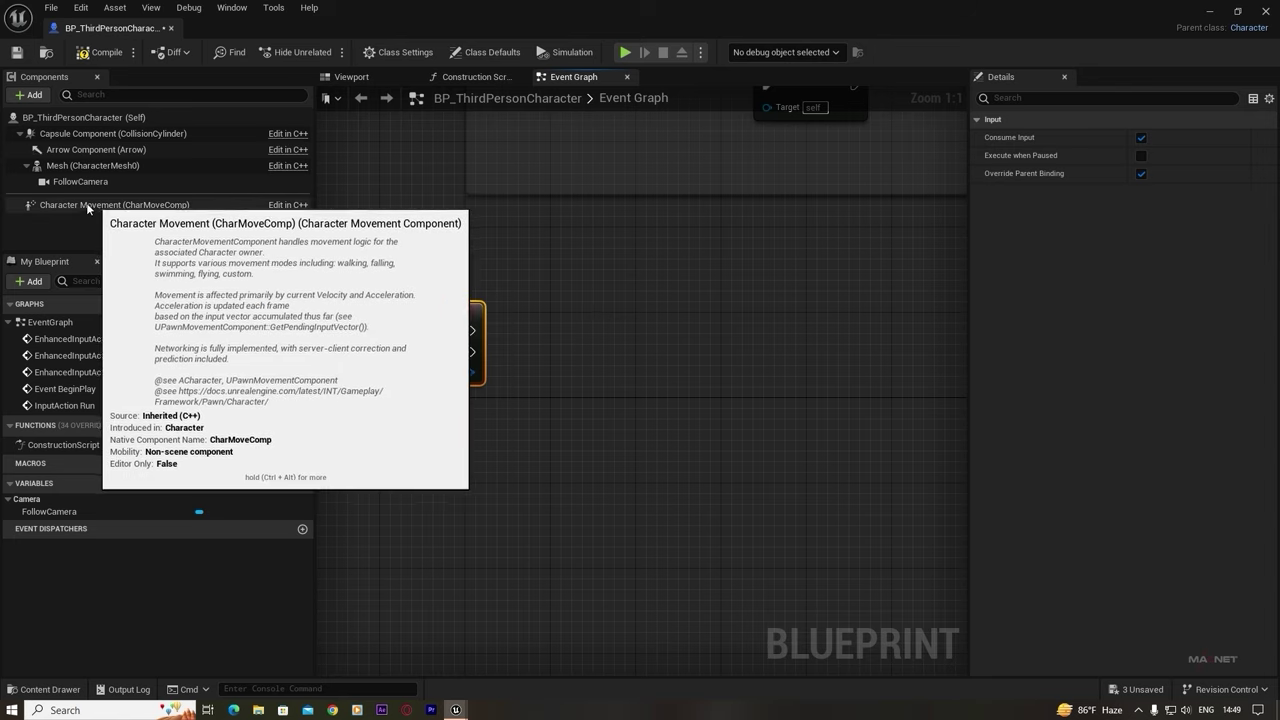
- Place a Character Movement reference beside the Run event and add a Set Max Walk Speed node connected to it
{"action": "left_click", "coordinate": [84, 206]}
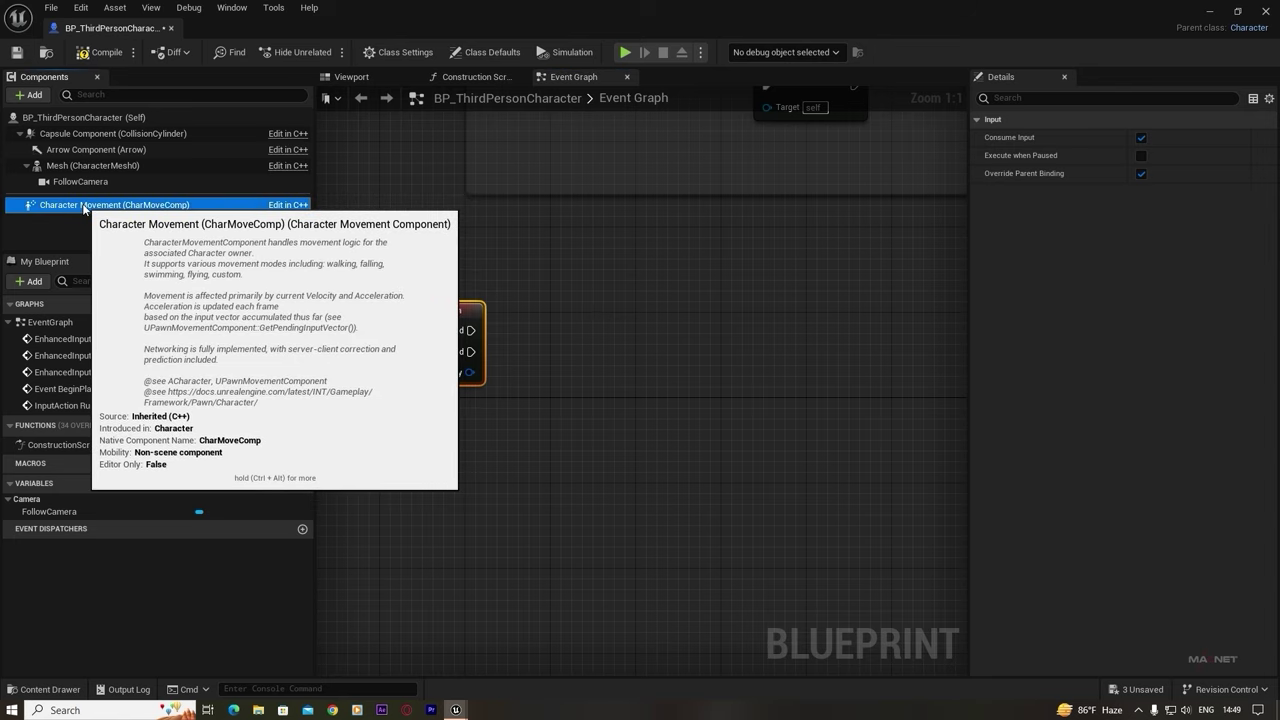
{"action": "left_click_drag", "start_coordinate": [160, 206], "coordinate": [545, 405]}
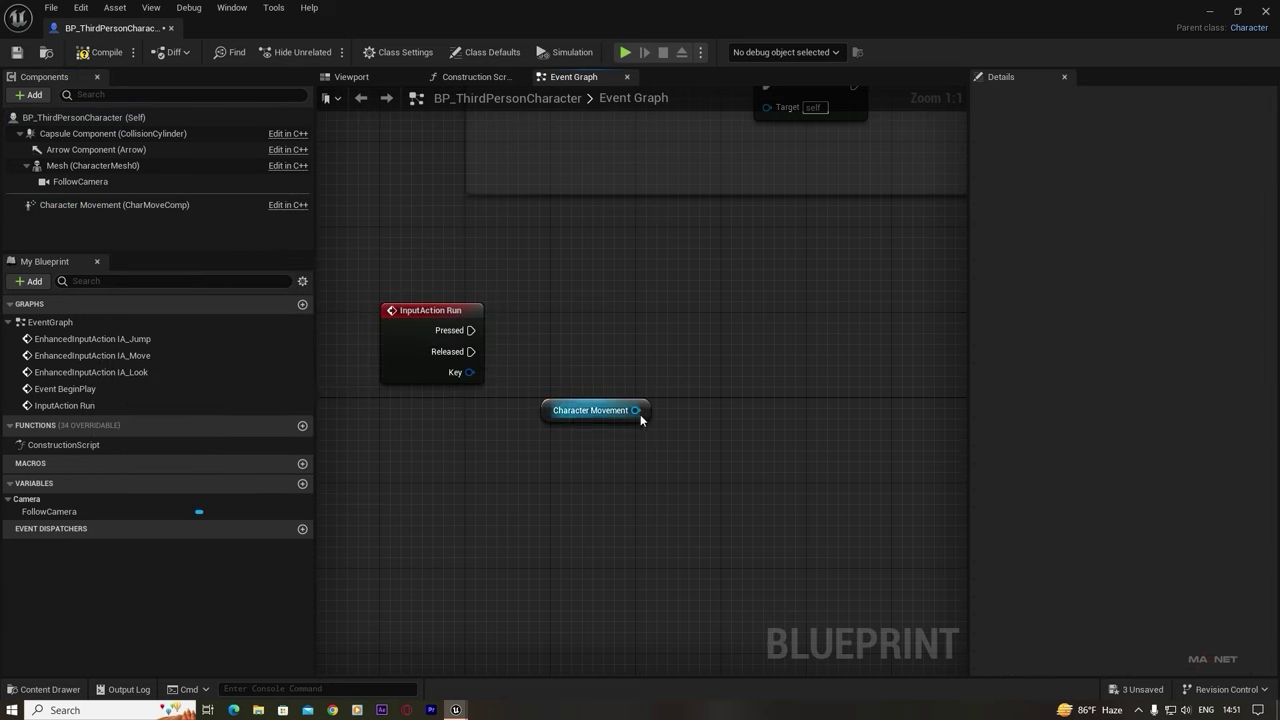
{"action": "left_click_drag", "start_coordinate": [636, 410], "coordinate": [726, 302]}
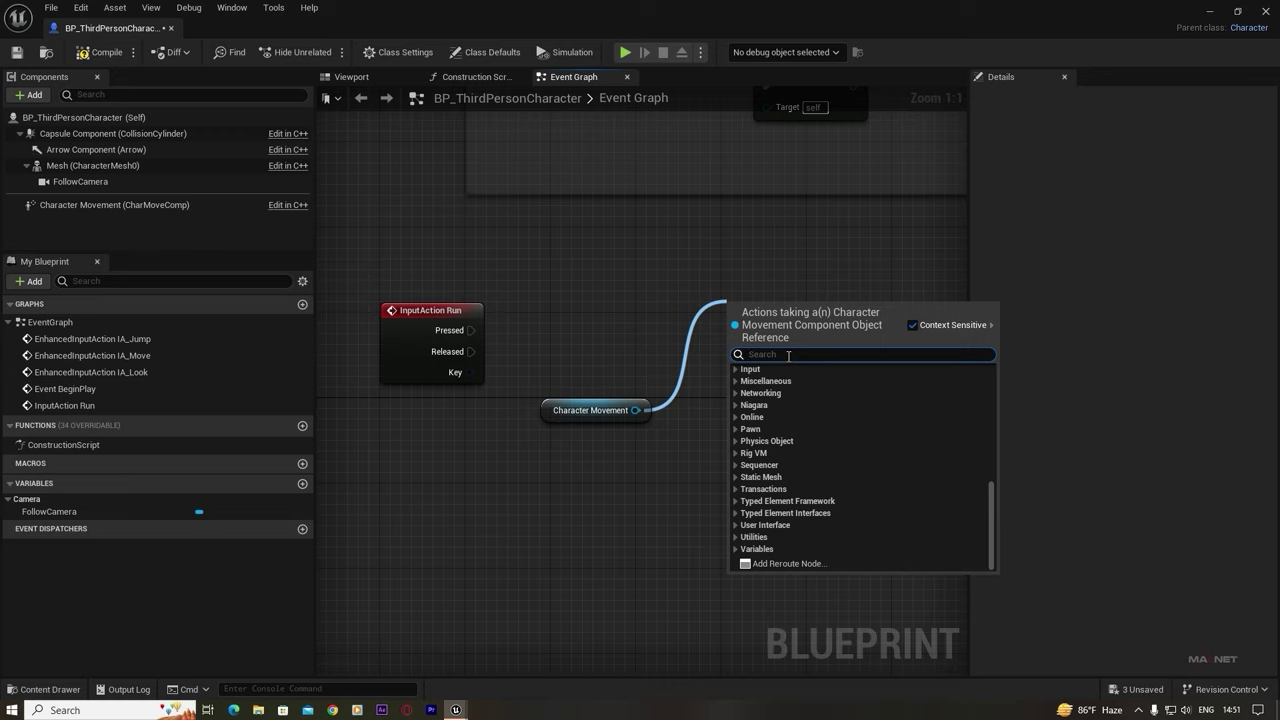
{"action": "type", "text": "setmax"}
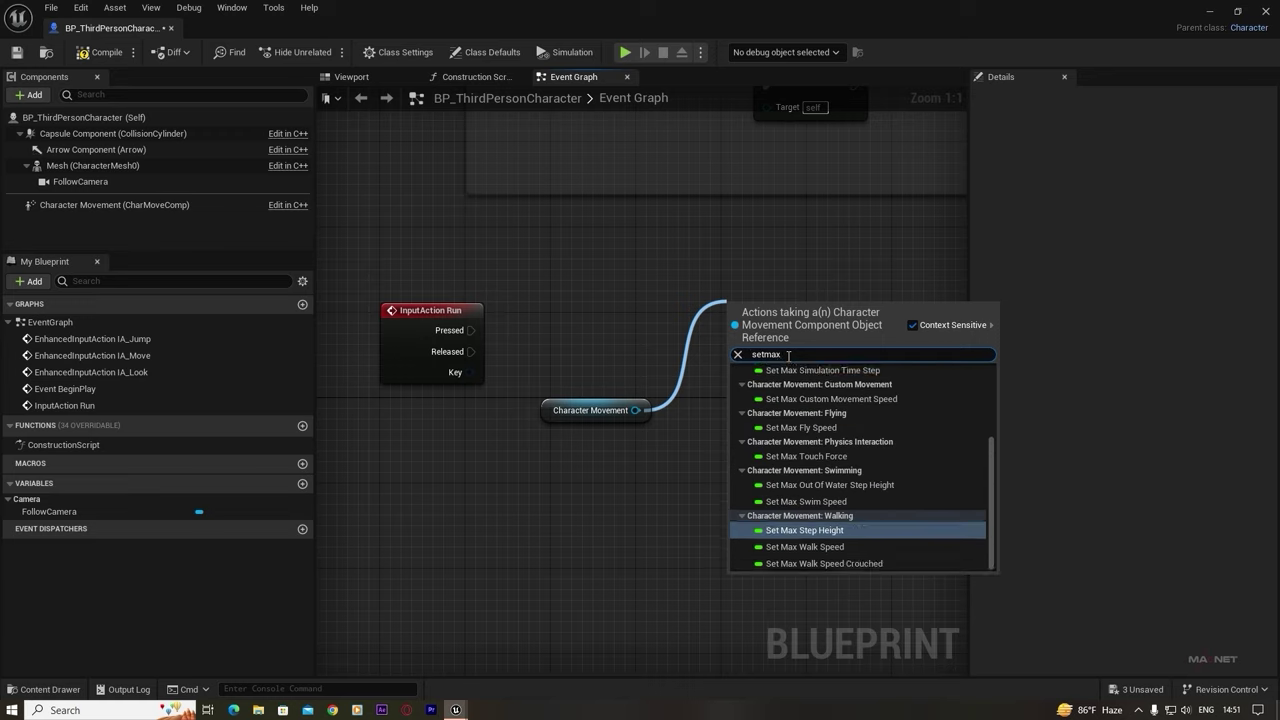
{"action": "type", "text": "w"}
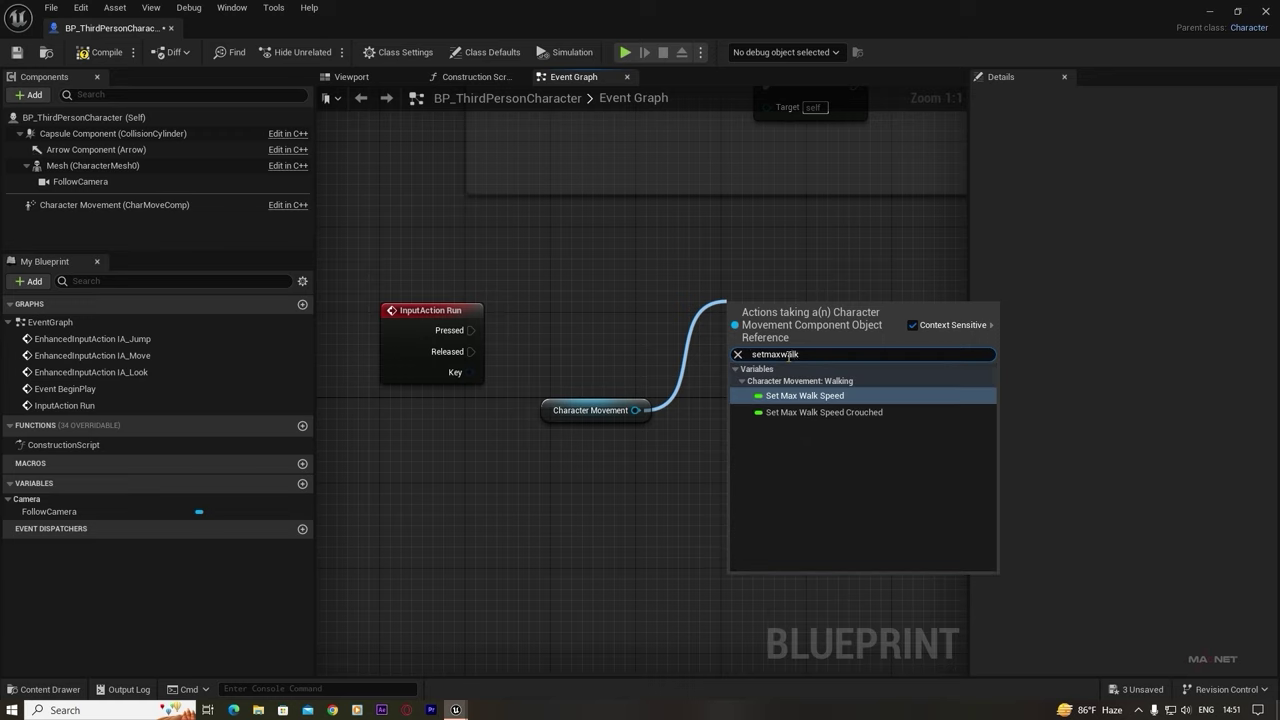
{"action": "type", "text": "alk"}
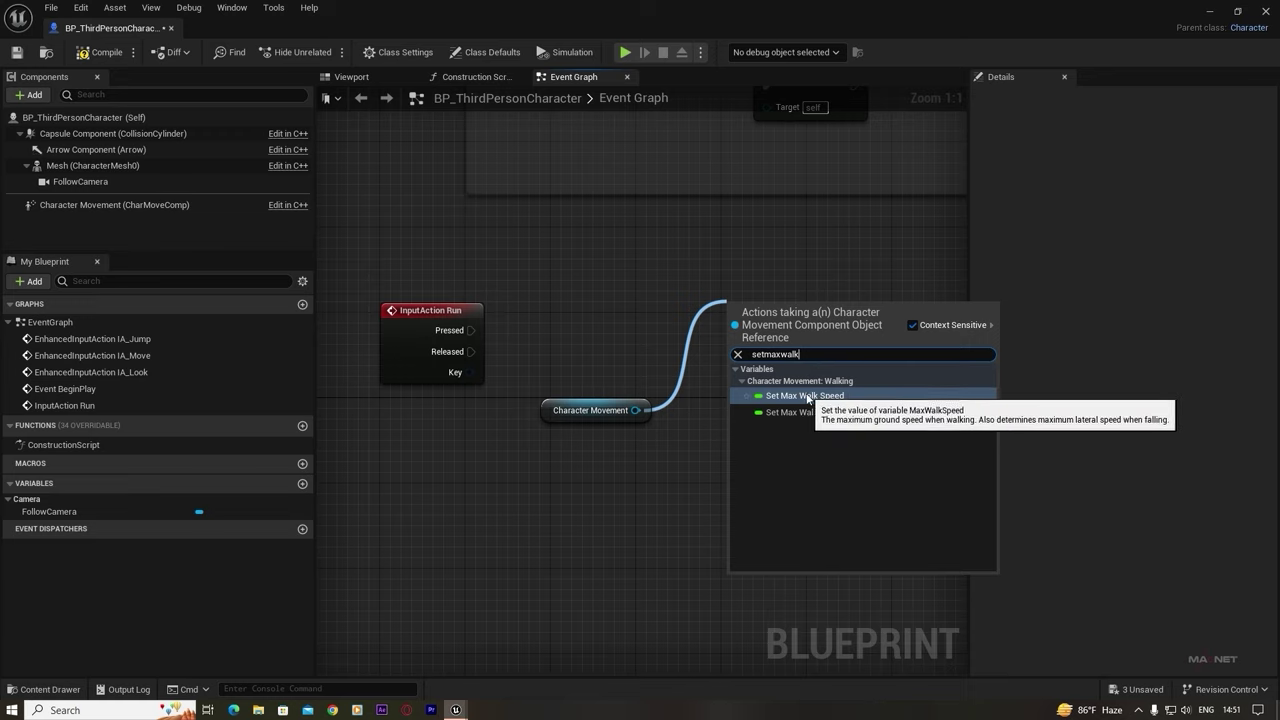
{"action": "left_click", "coordinate": [800, 397]}
{"action": "left_click_drag", "start_coordinate": [765, 310], "coordinate": [765, 299]}
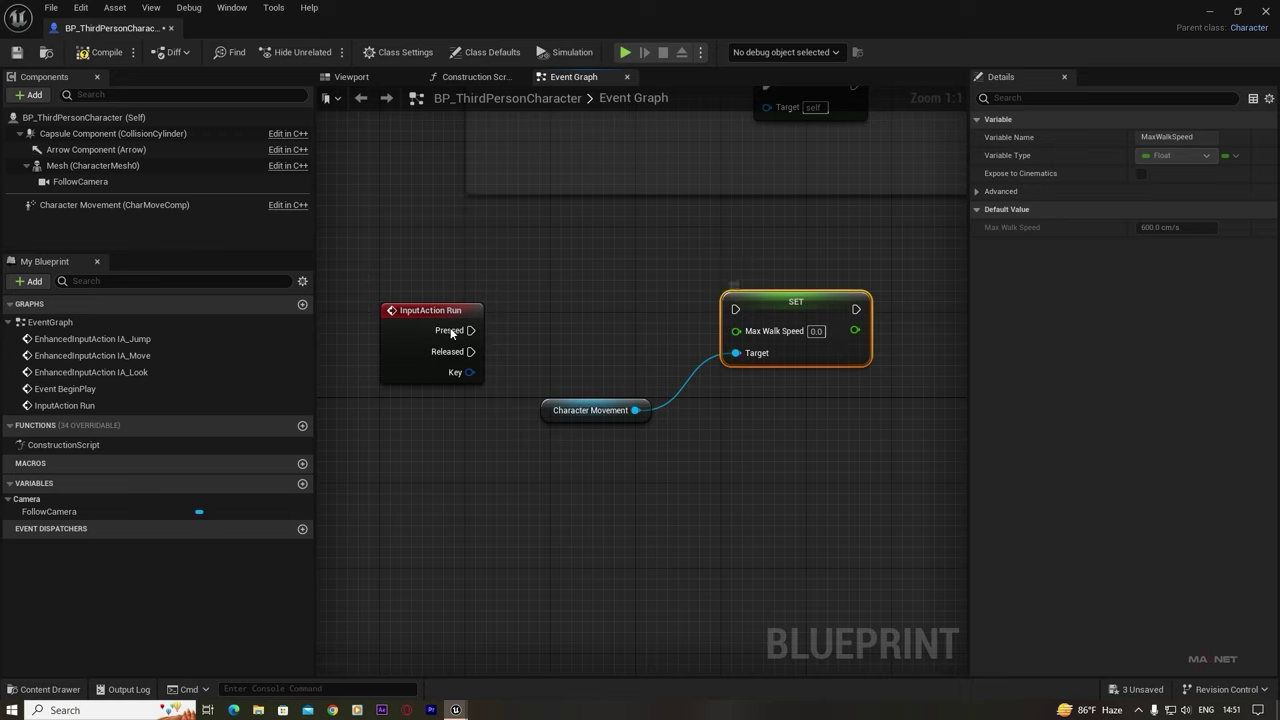
- Set the node's Max Walk Speed to 500 and connect the Run event's Pressed output to it
{"action": "left_click_drag", "start_coordinate": [451, 333], "coordinate": [461, 312]}
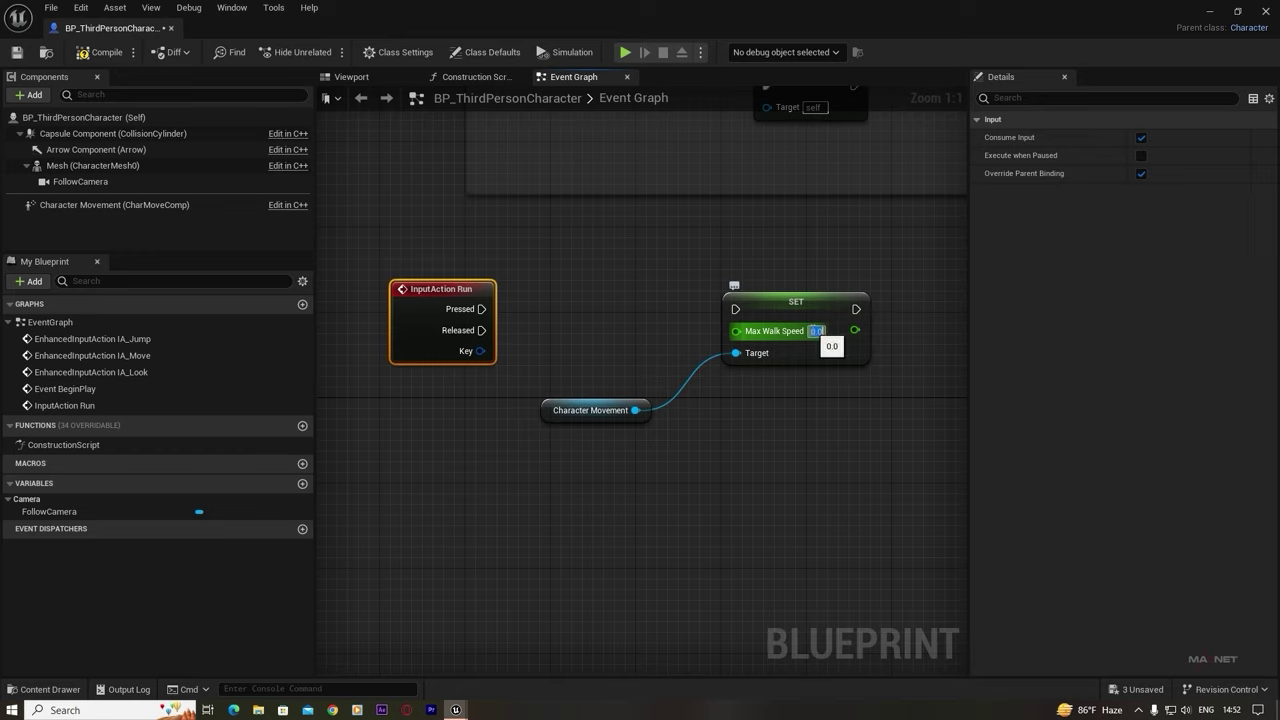
{"action": "key", "text": "BackSpace"}
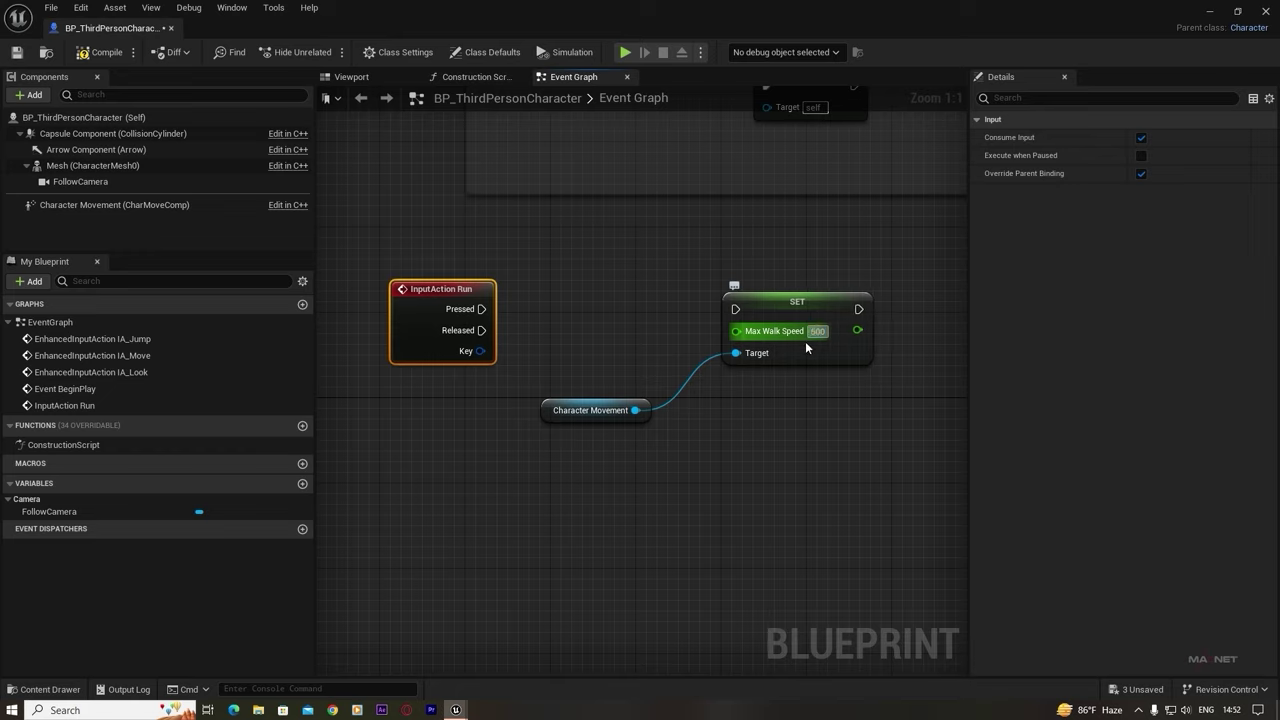
{"action": "left_click", "coordinate": [806, 347]}
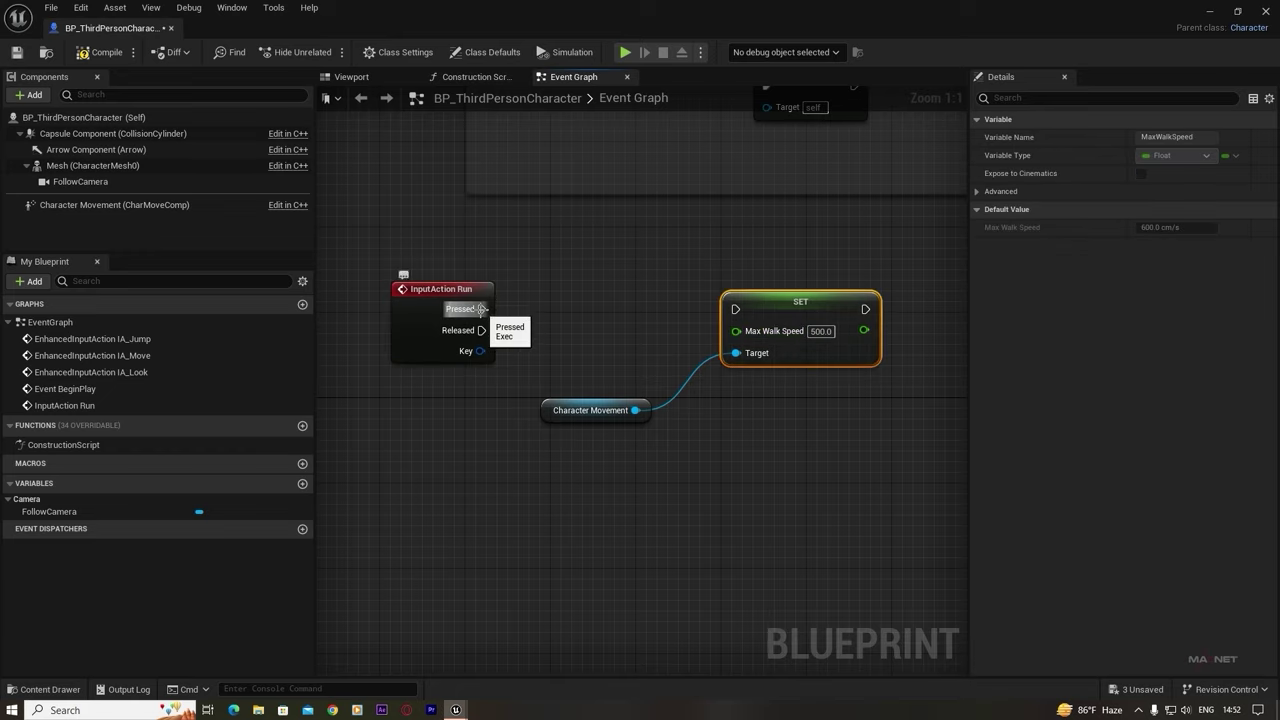
{"action": "left_click_drag", "start_coordinate": [481, 309], "coordinate": [739, 308]}
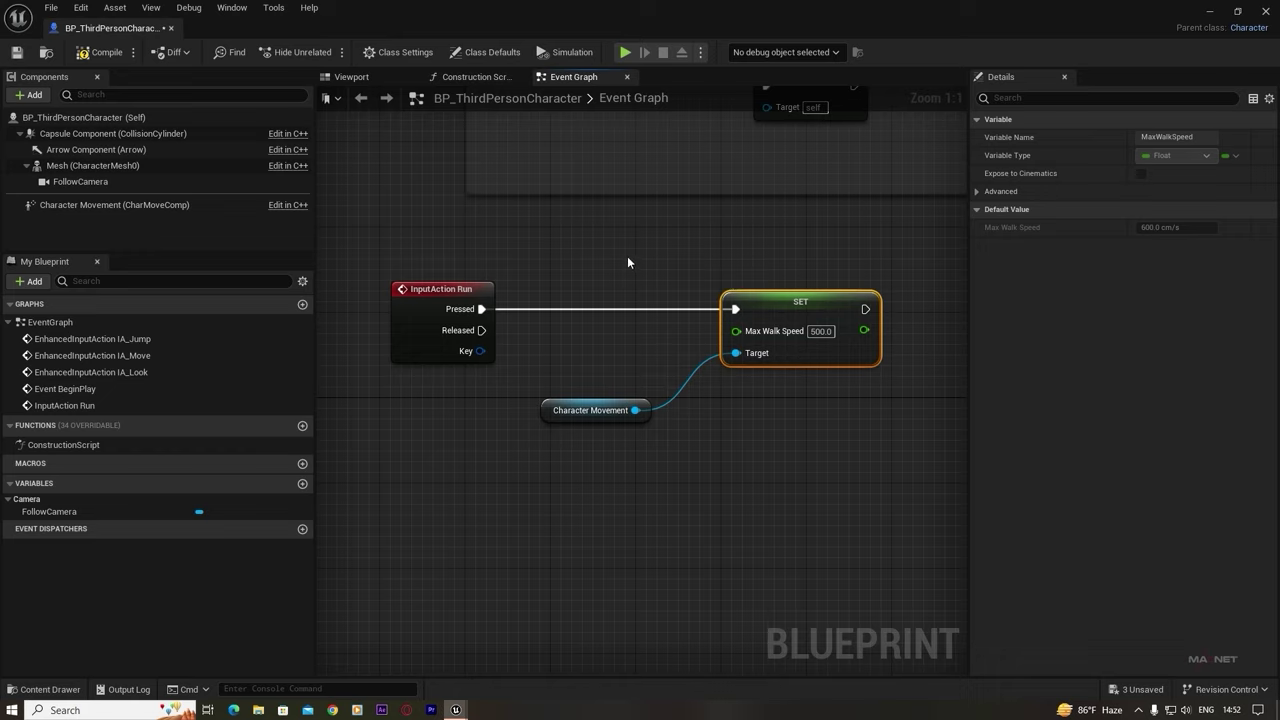
- Duplicate the Character Movement and Set Max Walk Speed nodes below, and connect the Run event's Released output to the copy
{"action": "left_click_drag", "start_coordinate": [627, 262], "coordinate": [754, 403]}
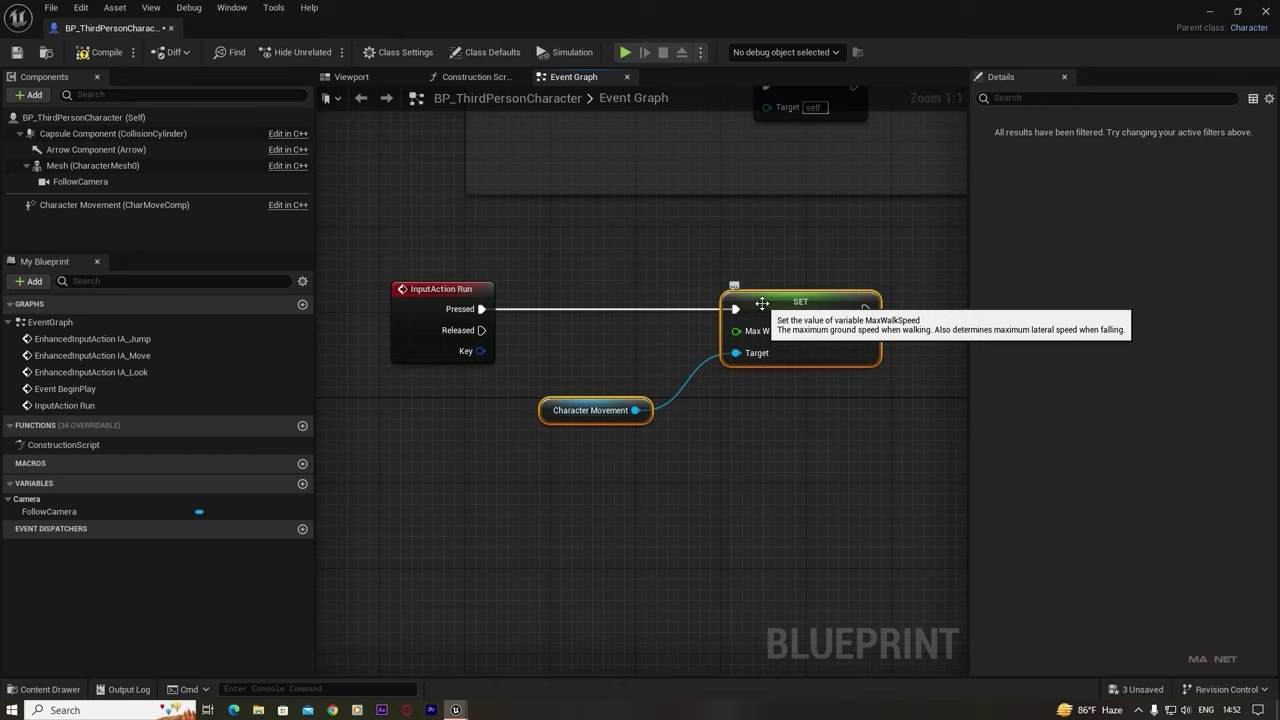
{"action": "key", "text": "ctrl+c"}
{"action": "left_click", "coordinate": [686, 480]}
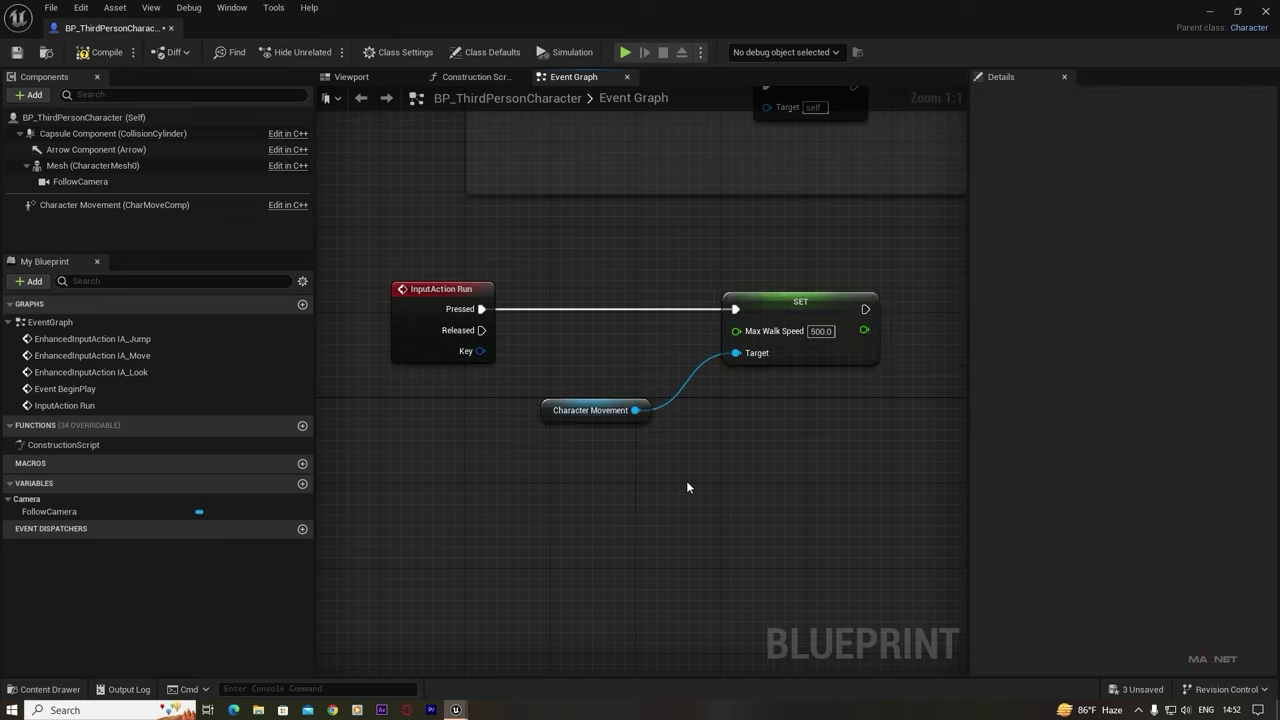
{"action": "key", "text": "ctrl+v"}
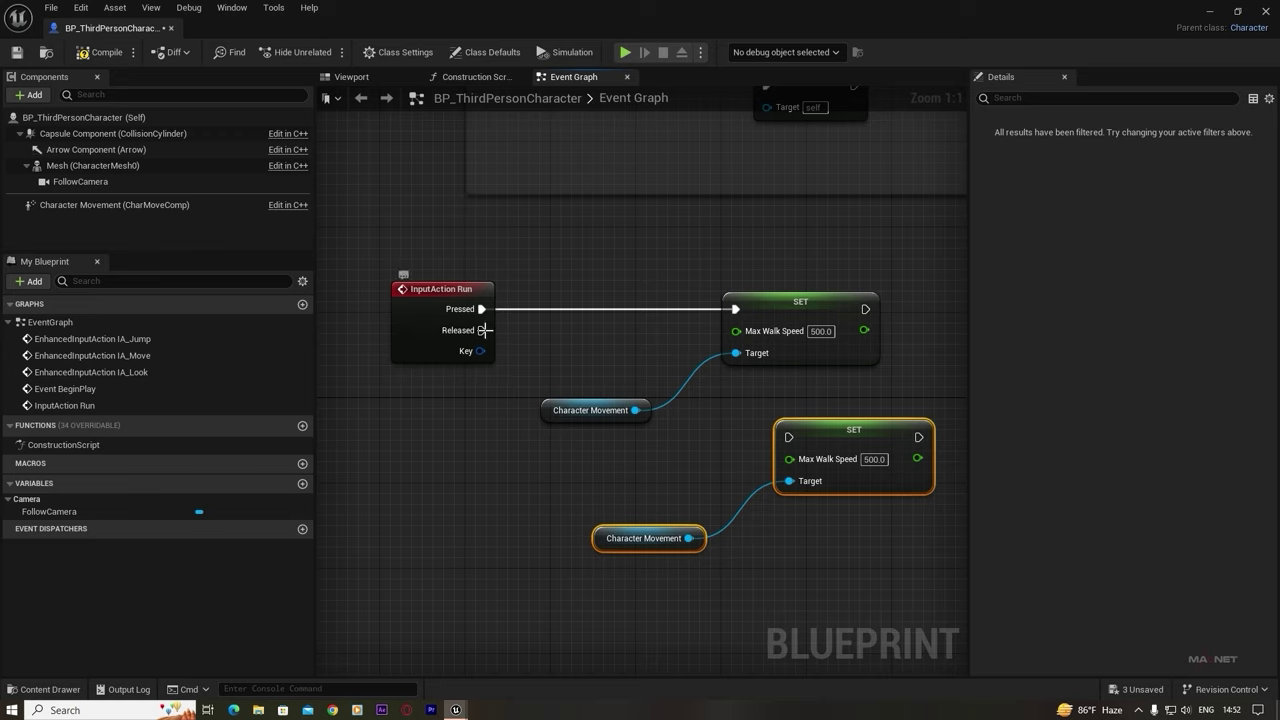
{"action": "left_click_drag", "start_coordinate": [481, 330], "coordinate": [789, 440]}
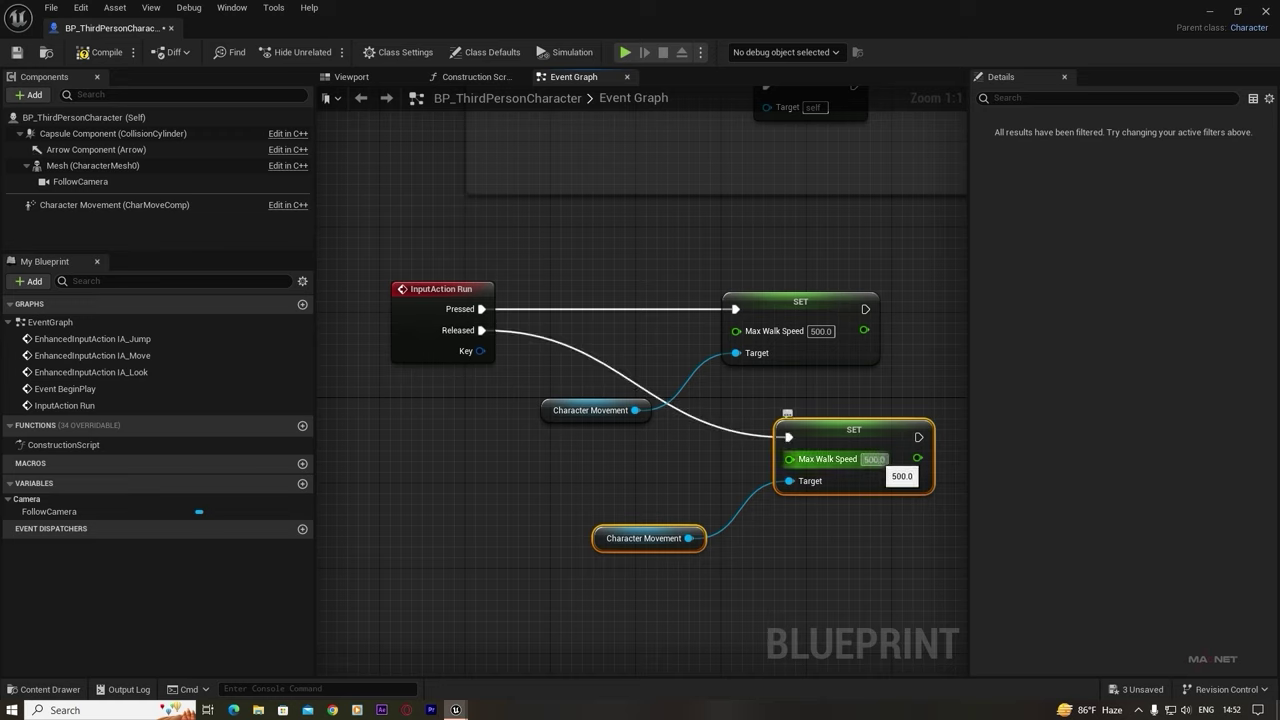
- Set the duplicated node's Max Walk Speed to 200 and compile the blueprint
{"action": "left_click", "coordinate": [884, 459]}
{"action": "type", "text": "200"}
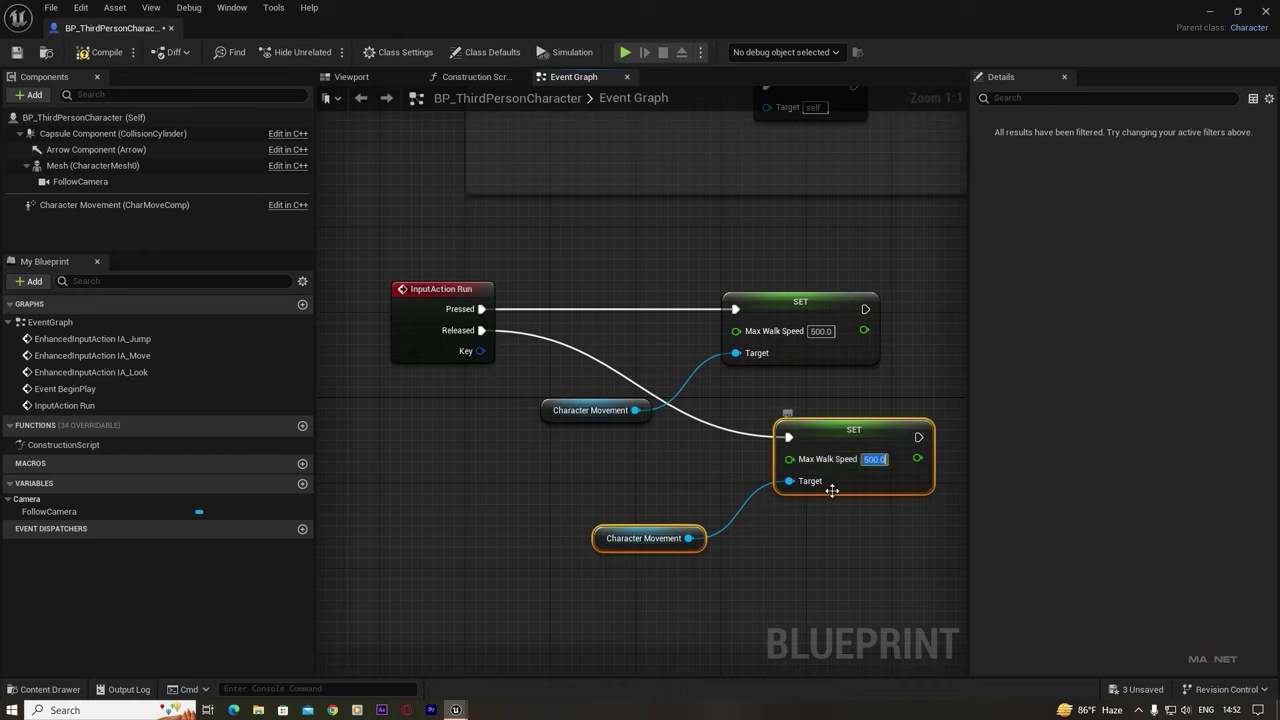
{"action": "key", "text": "Return"}
{"action": "left_click", "coordinate": [821, 539]}
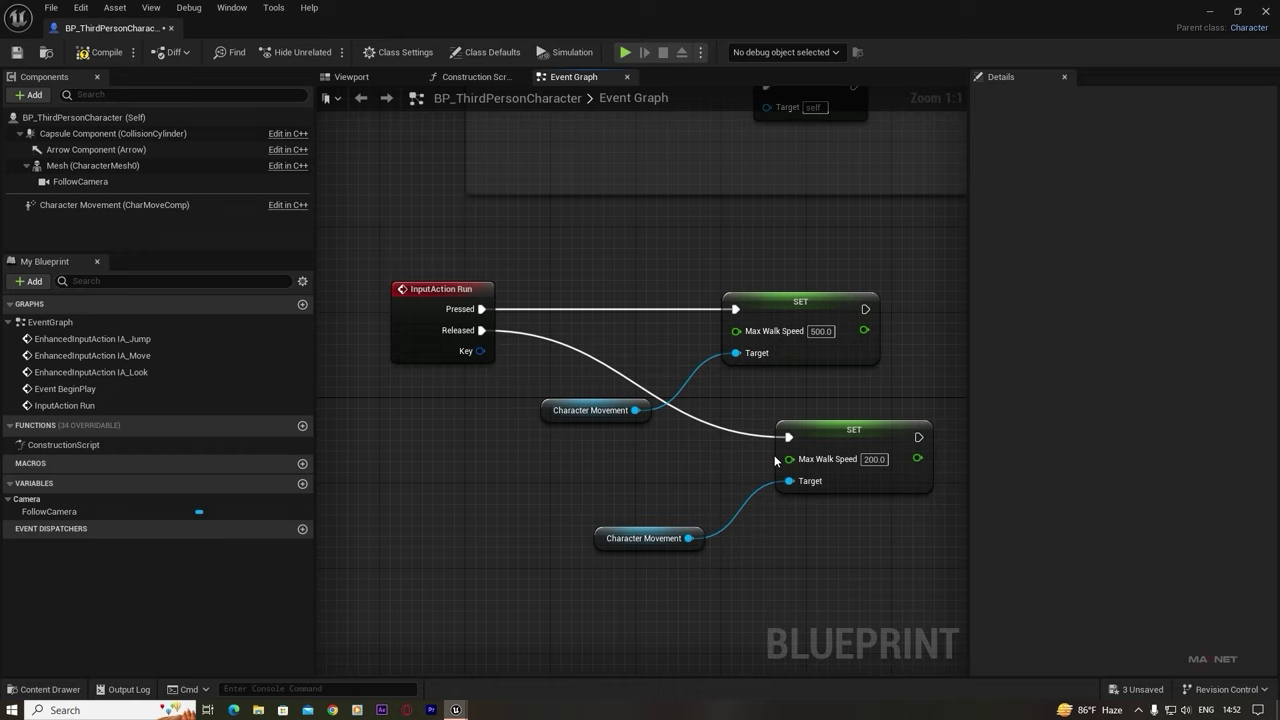
{"action": "left_click", "coordinate": [103, 55]}
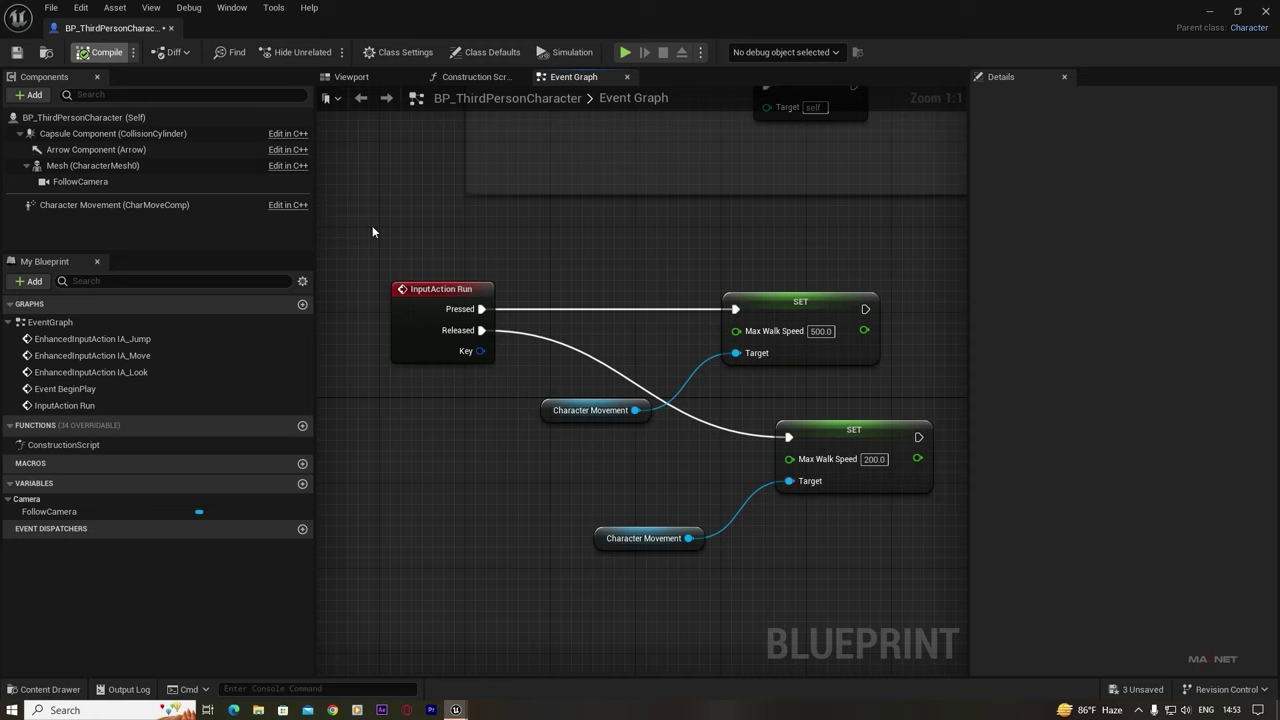
- Close the blueprint editor and playtest the run action from a spot on the ground beside the railway track
{"action": "left_click", "coordinate": [1266, 12]}
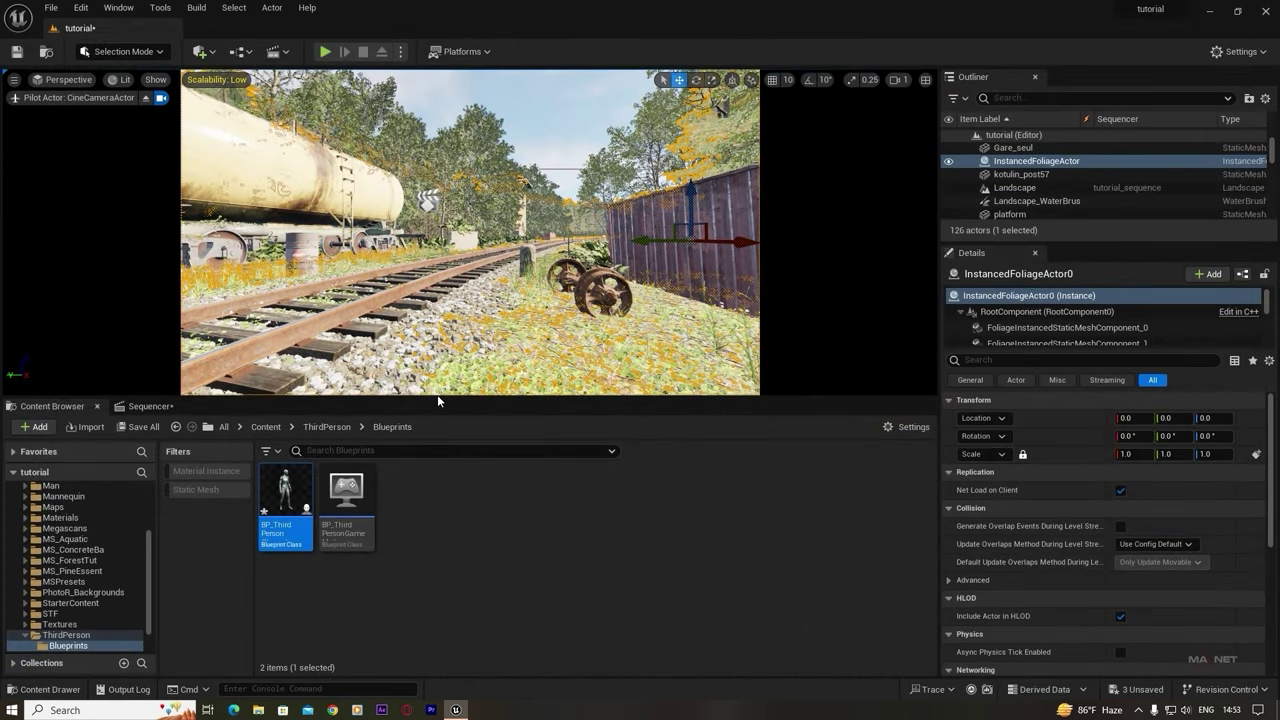
{"action": "key", "text": "Escape"}
{"action": "right_click", "coordinate": [507, 351]}
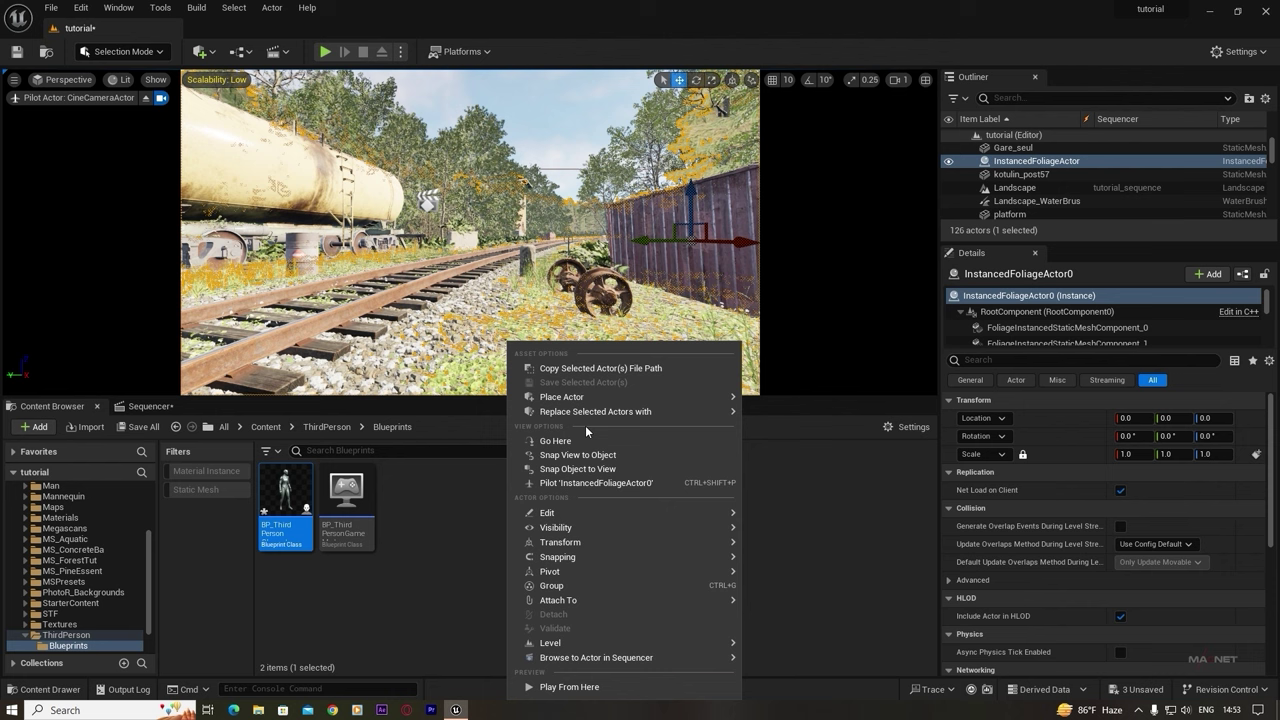
{"action": "left_click", "coordinate": [545, 688]}
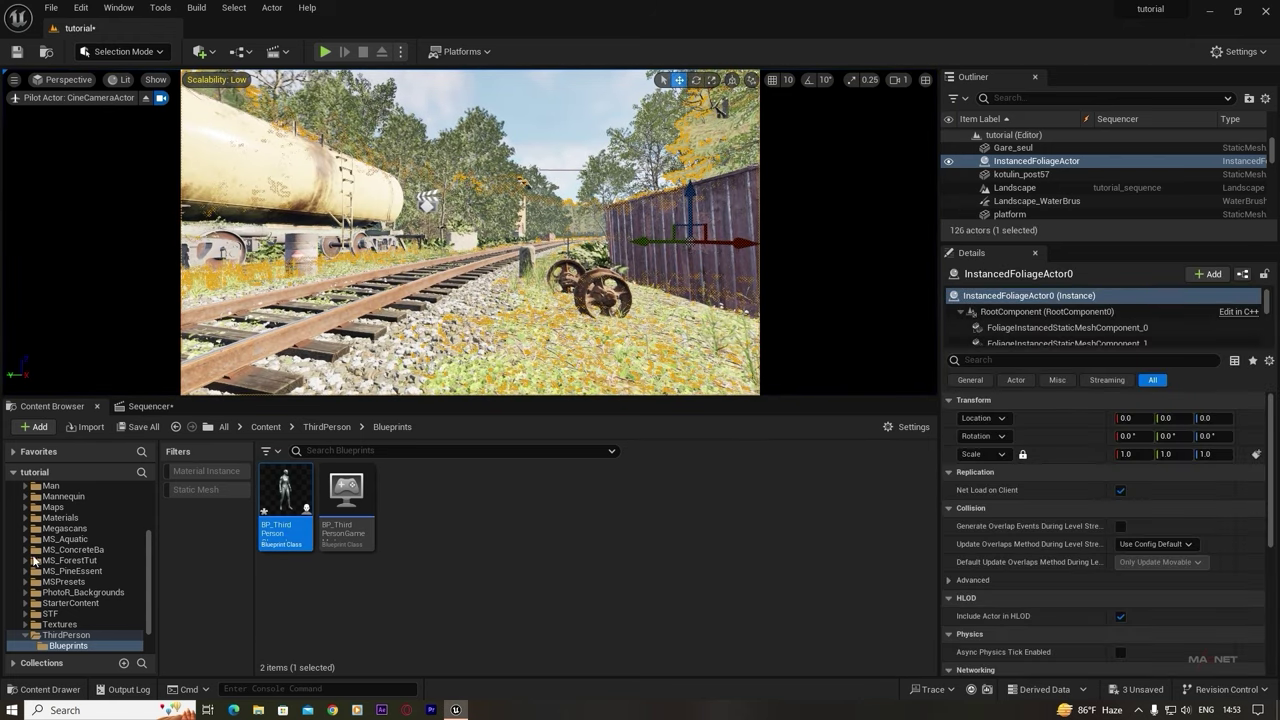
- Reopen BP_ThirdPersonCharacter and change the character's skeletal mesh asset to SK_Man_Full_04
{"action": "scroll", "coordinate": [53, 549], "scroll_direction": "up", "scroll_amount": 2}
{"action": "scroll", "coordinate": [53, 549], "scroll_direction": "up", "scroll_amount": 3}
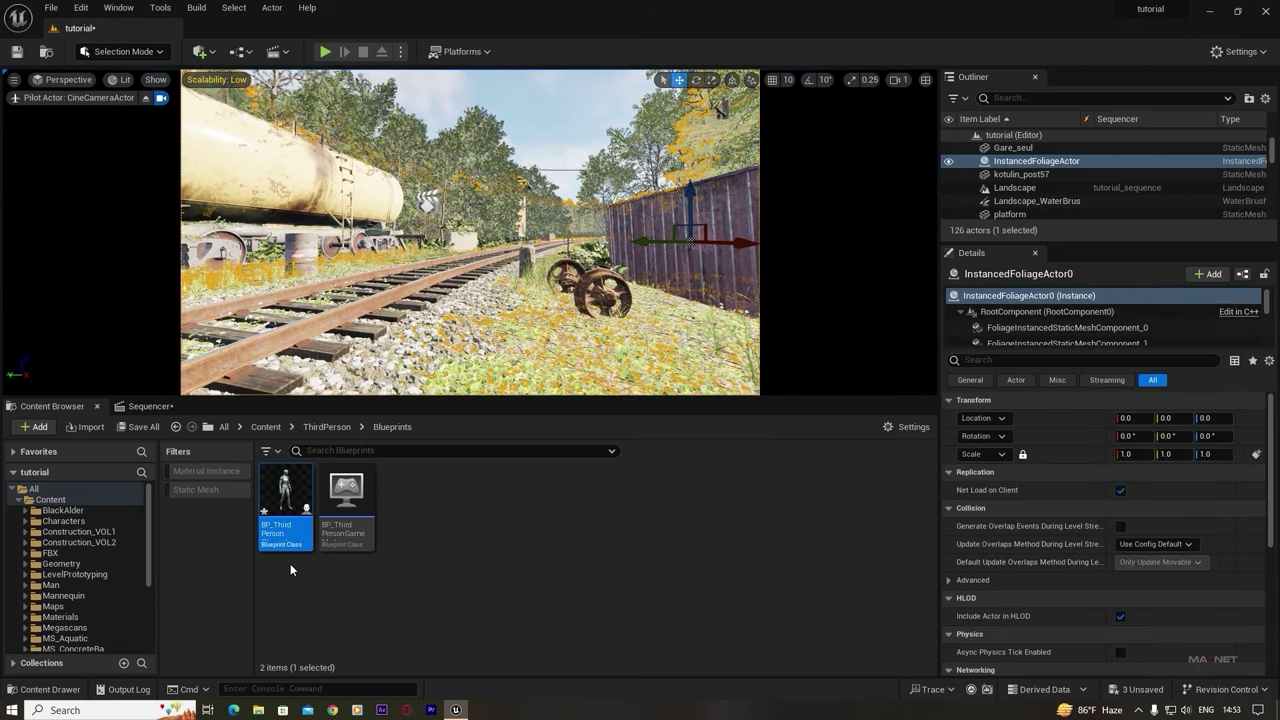
{"action": "double_click", "coordinate": [285, 495]}
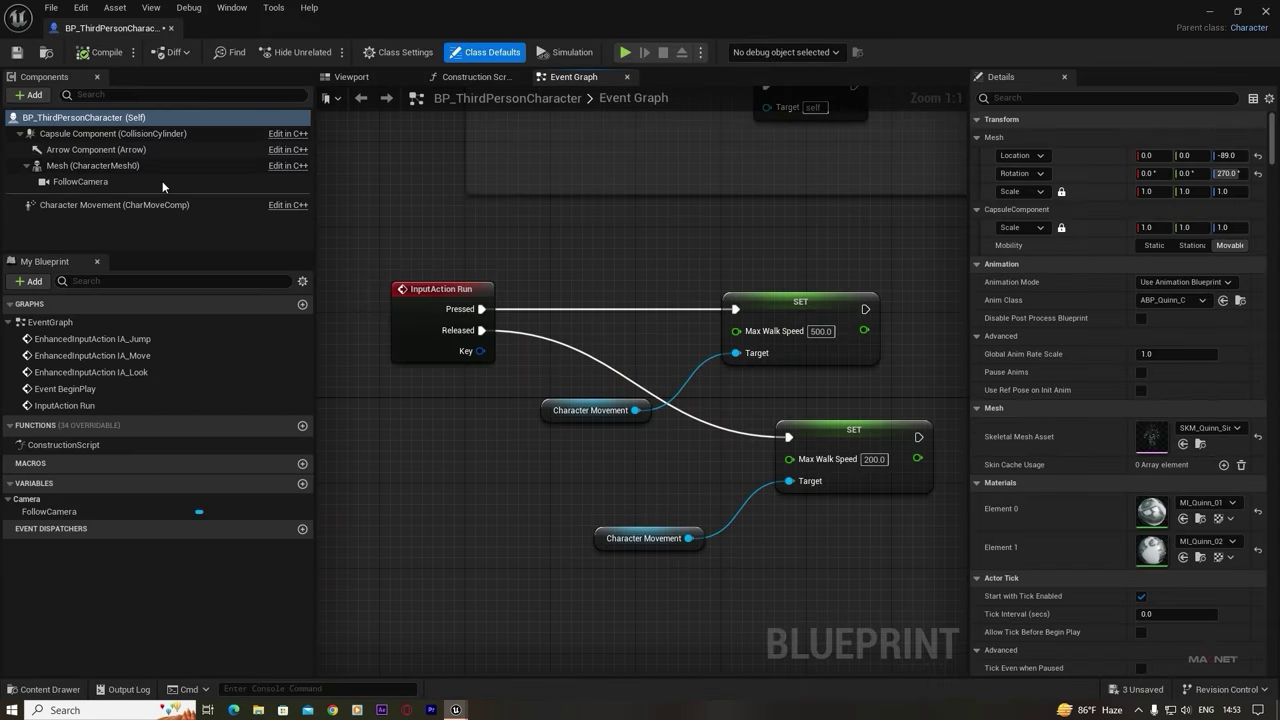
{"action": "left_click", "coordinate": [95, 120]}
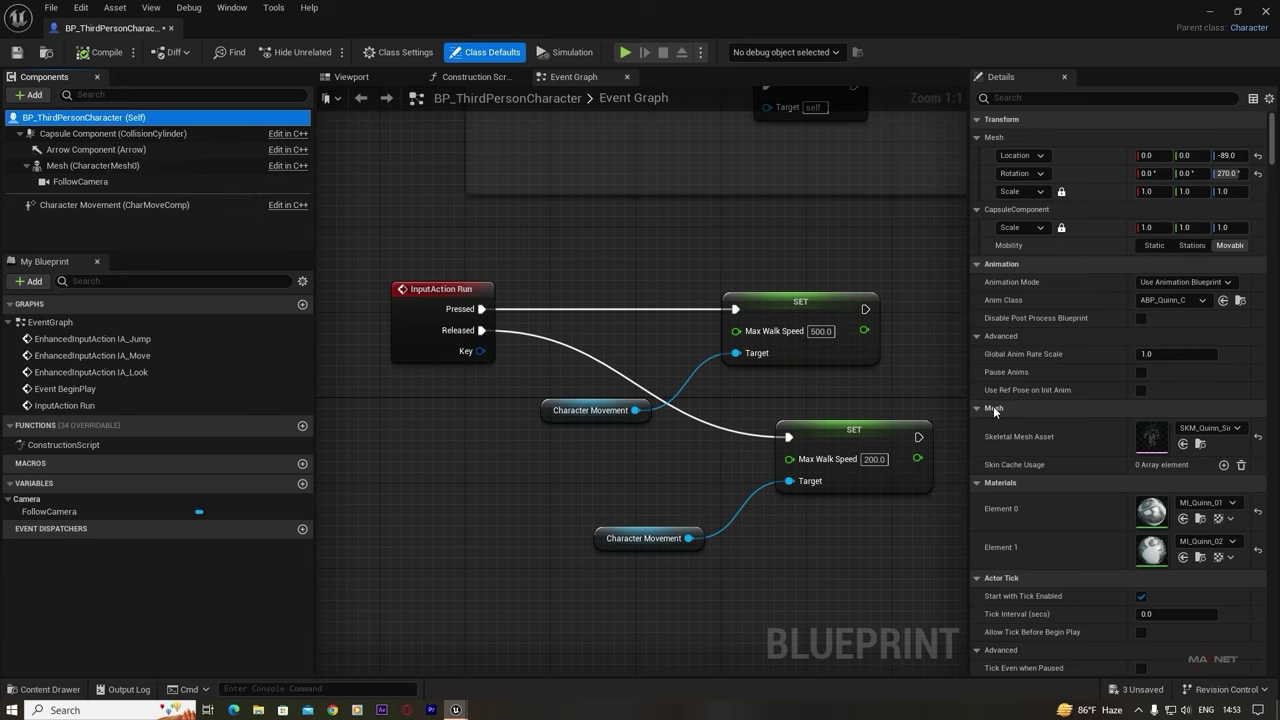
{"action": "left_click", "coordinate": [1207, 428]}
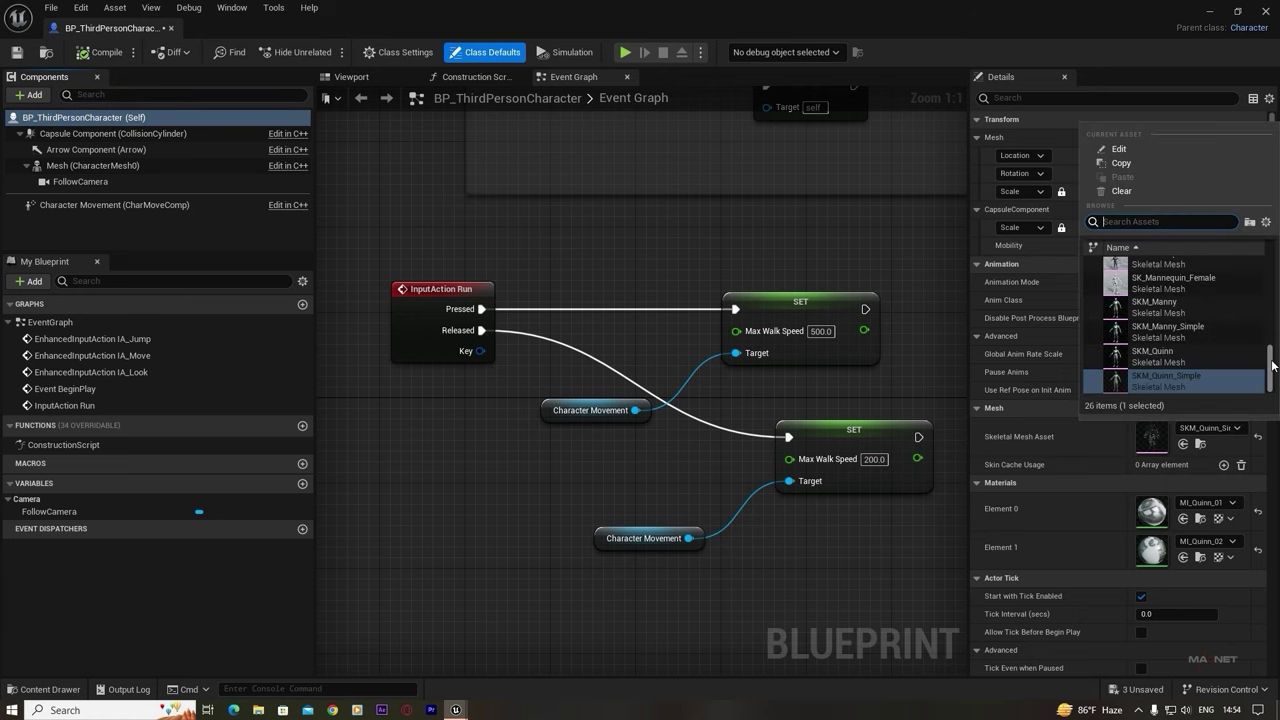
{"action": "left_click_drag", "start_coordinate": [1270, 362], "coordinate": [1262, 307]}
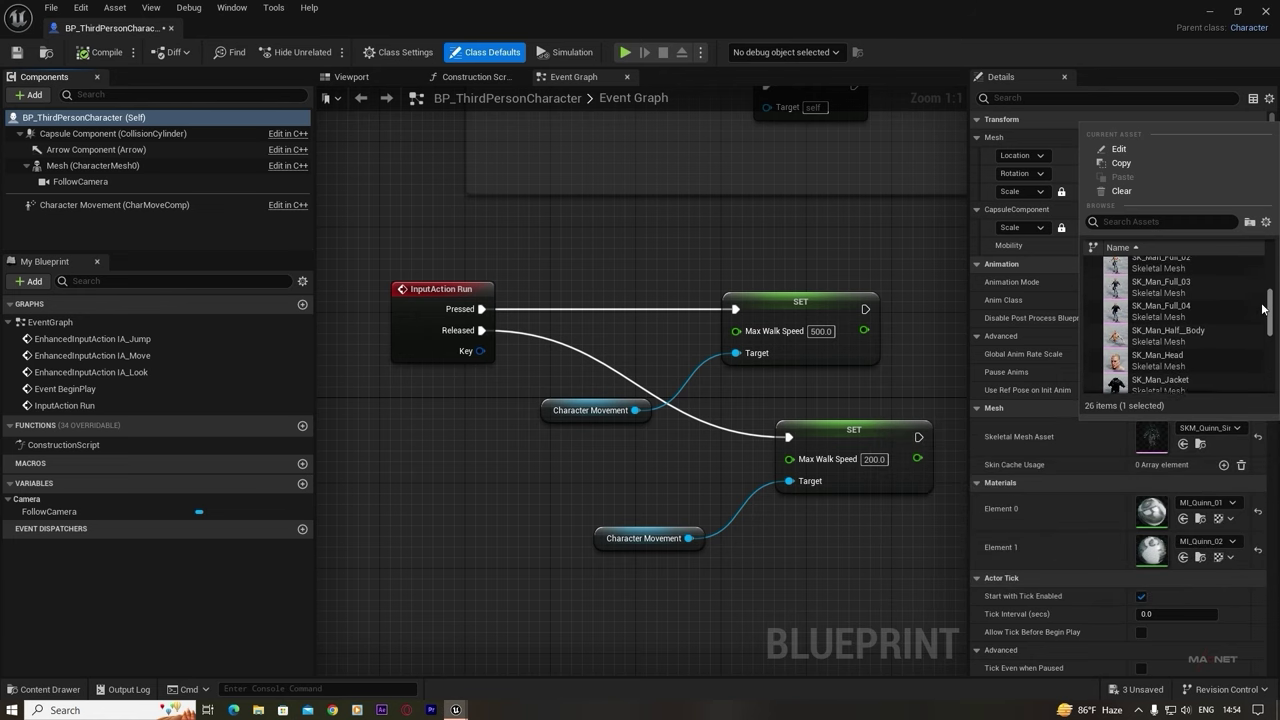
{"action": "left_click", "coordinate": [1138, 314]}
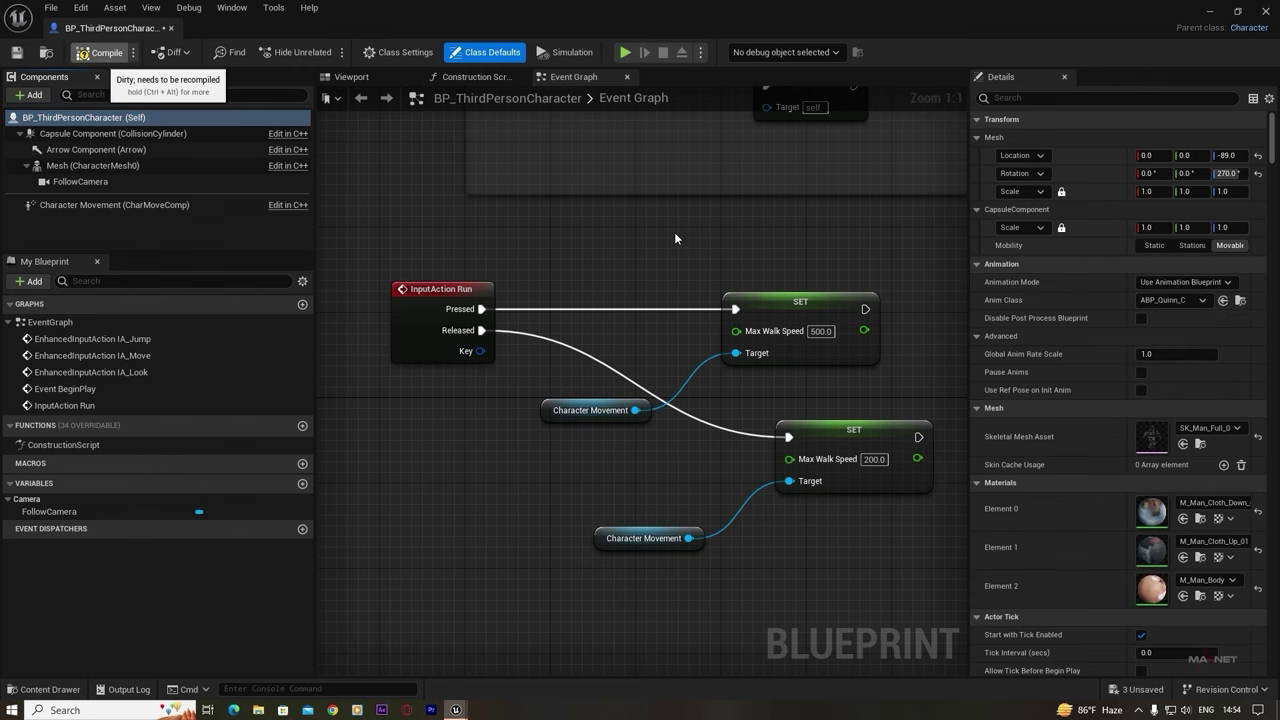
- Leave the blueprint editor and playtest the man character from the ground beside the railway track, ending the play session when done
{"action": "left_click", "coordinate": [1208, 12]}
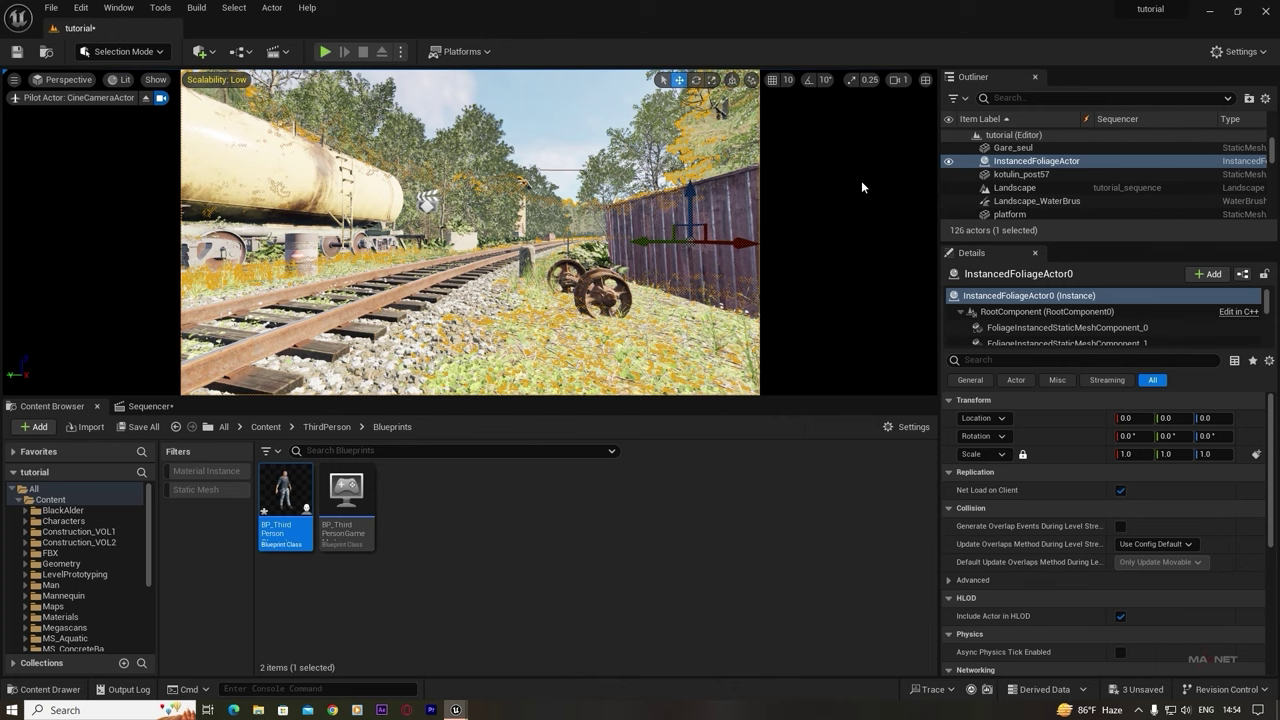
{"action": "right_click", "coordinate": [526, 351]}
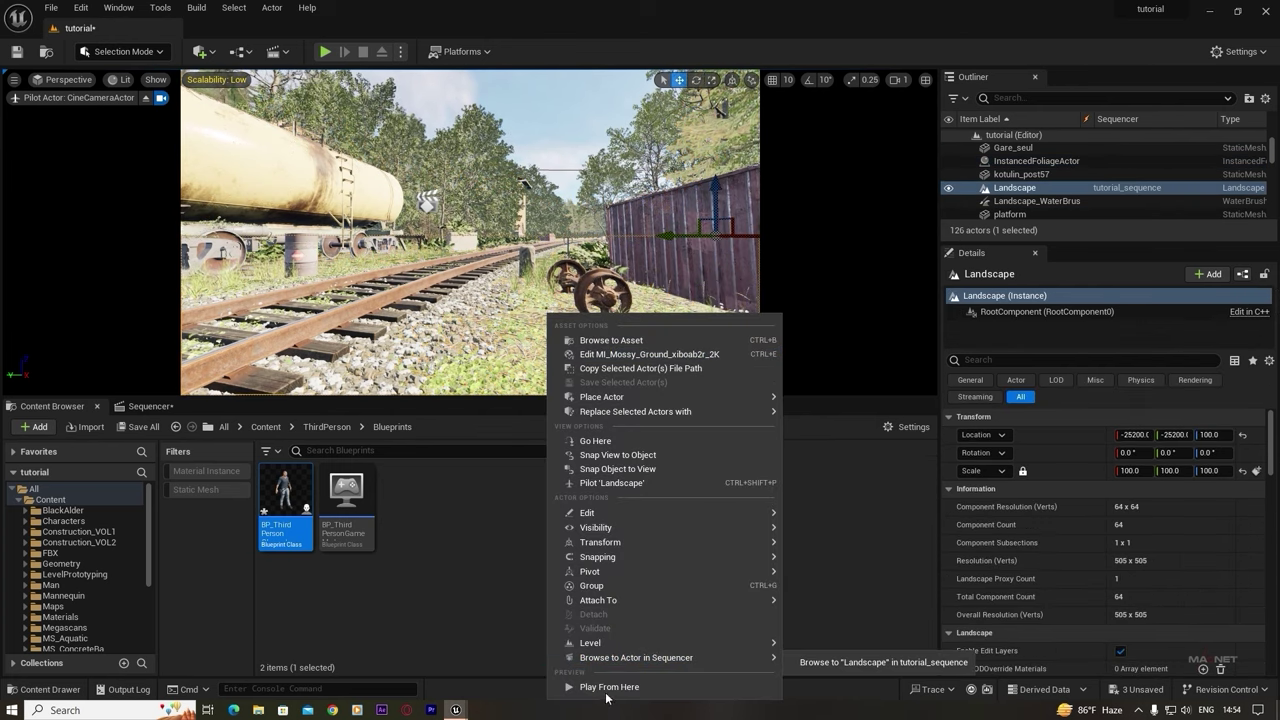
{"action": "left_click", "coordinate": [600, 686]}
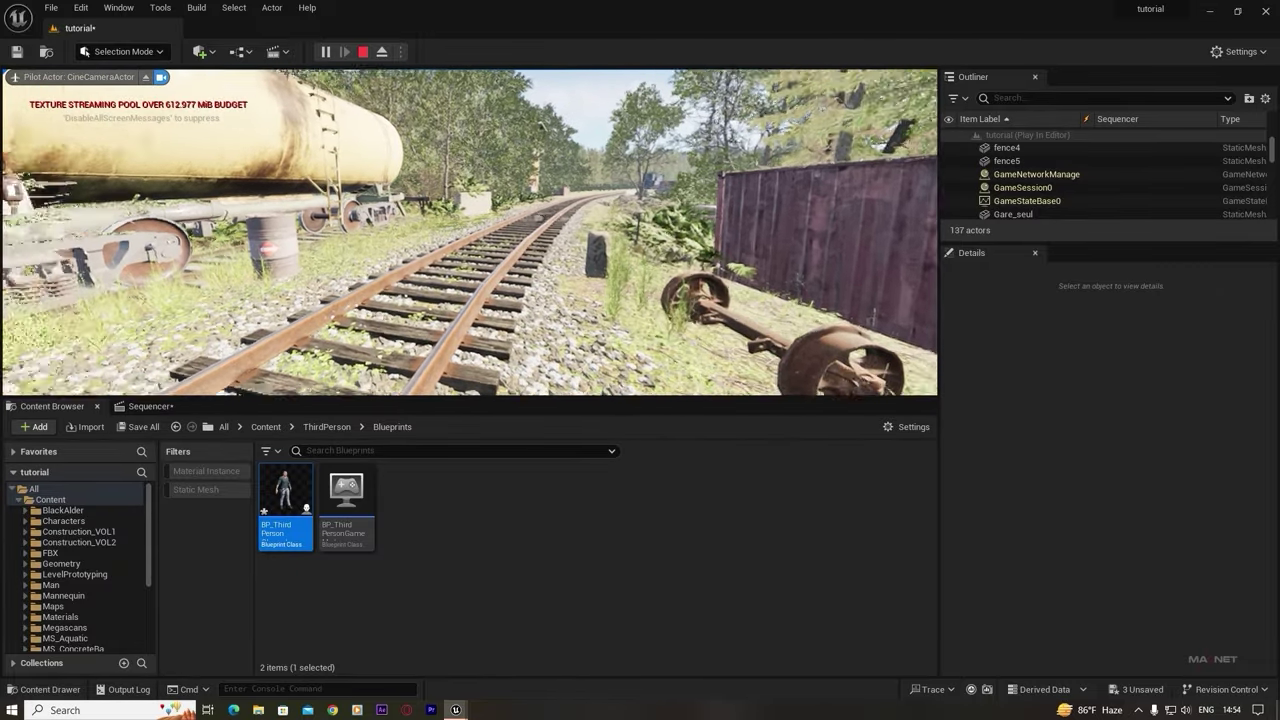
{"action": "key", "text": "Escape"}
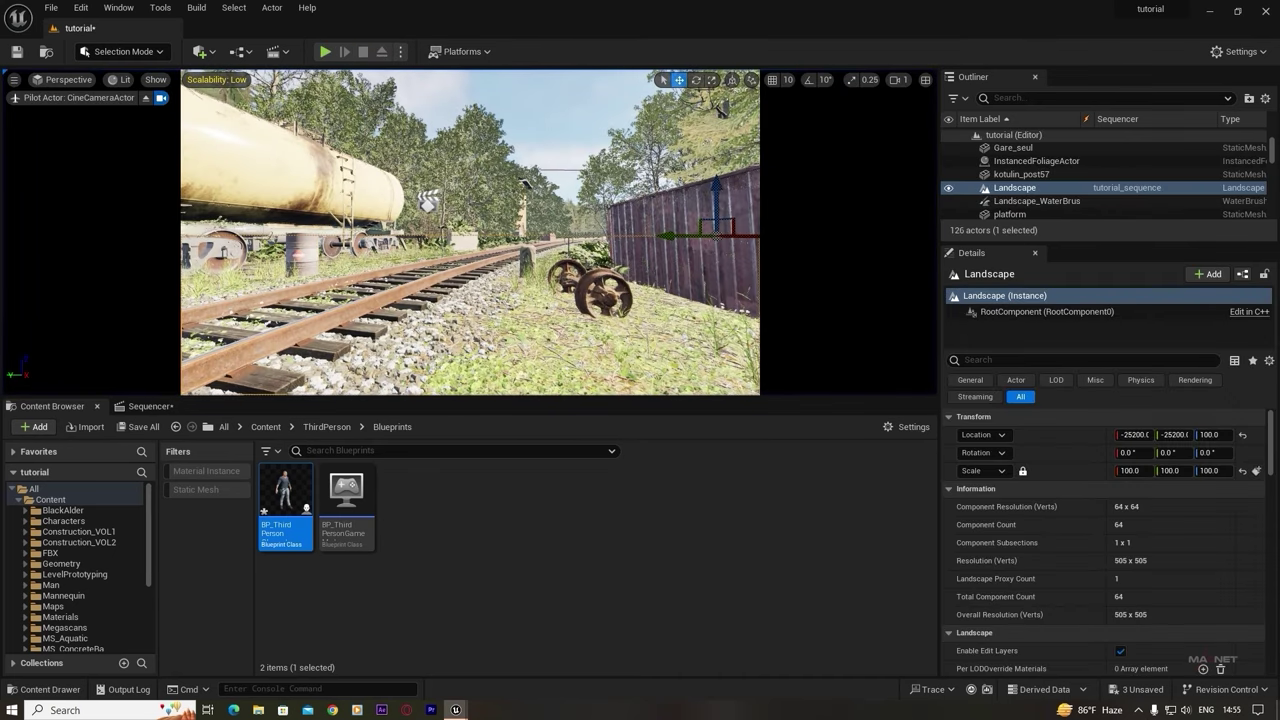
- Search the project's plugins for "take" and check that Take Recorder is enabled
{"action": "left_click", "coordinate": [81, 8]}
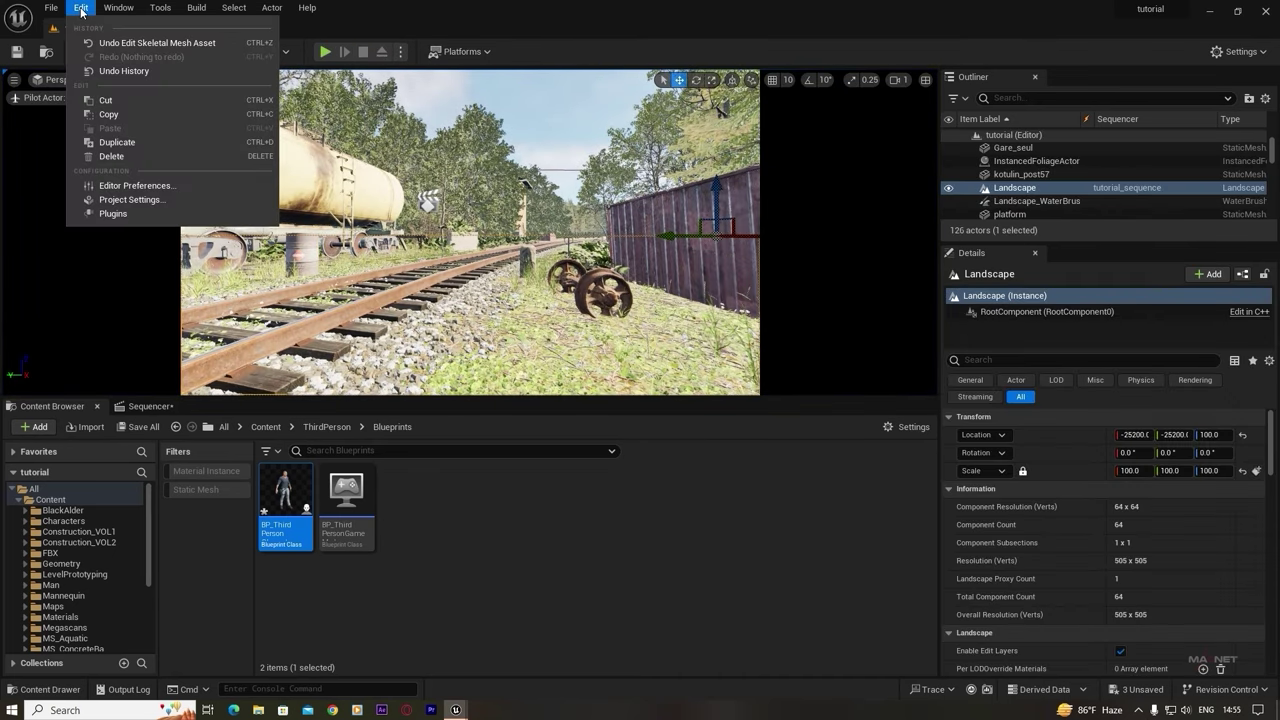
{"action": "left_click", "coordinate": [118, 213]}
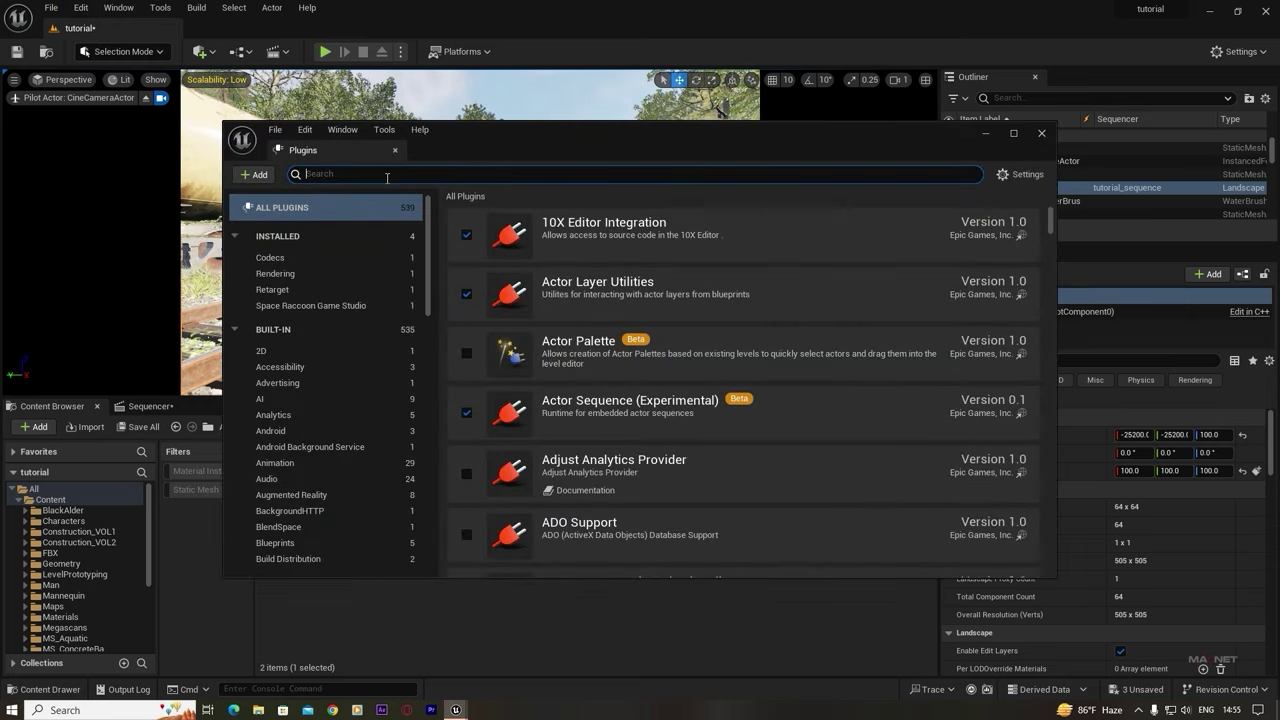
{"action": "type", "text": "take"}
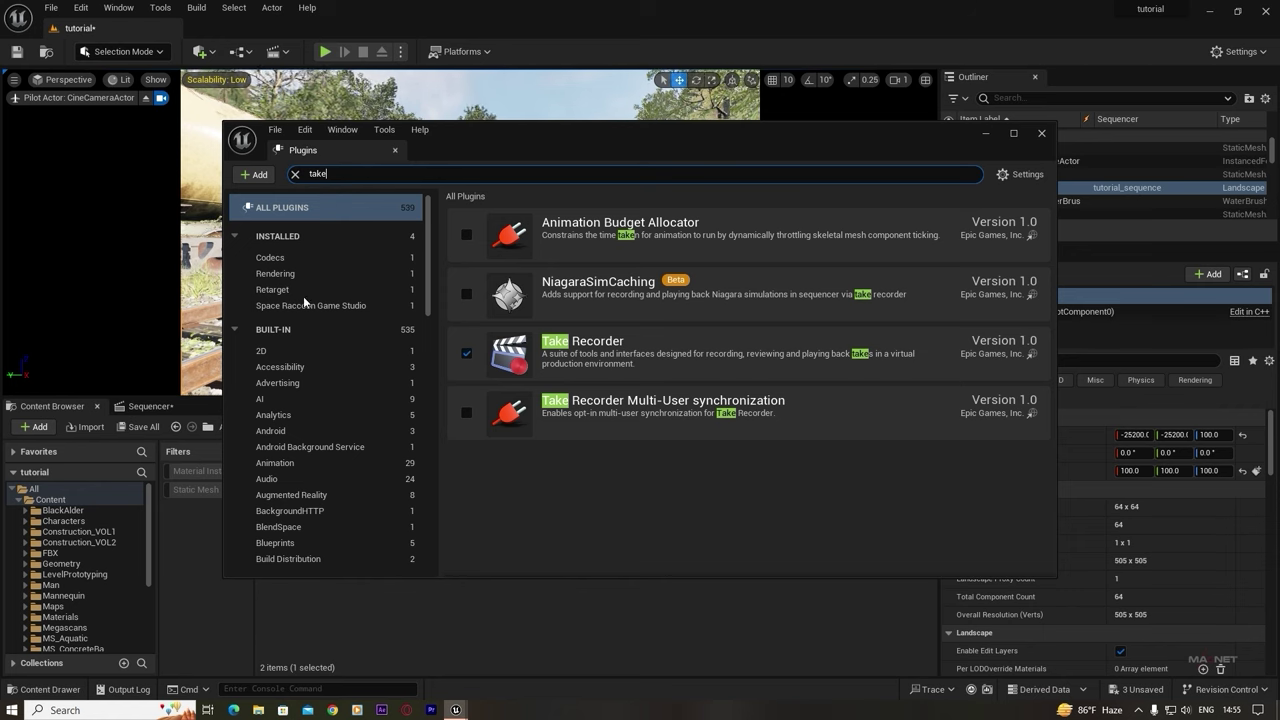
{"action": "left_click", "coordinate": [296, 174]}
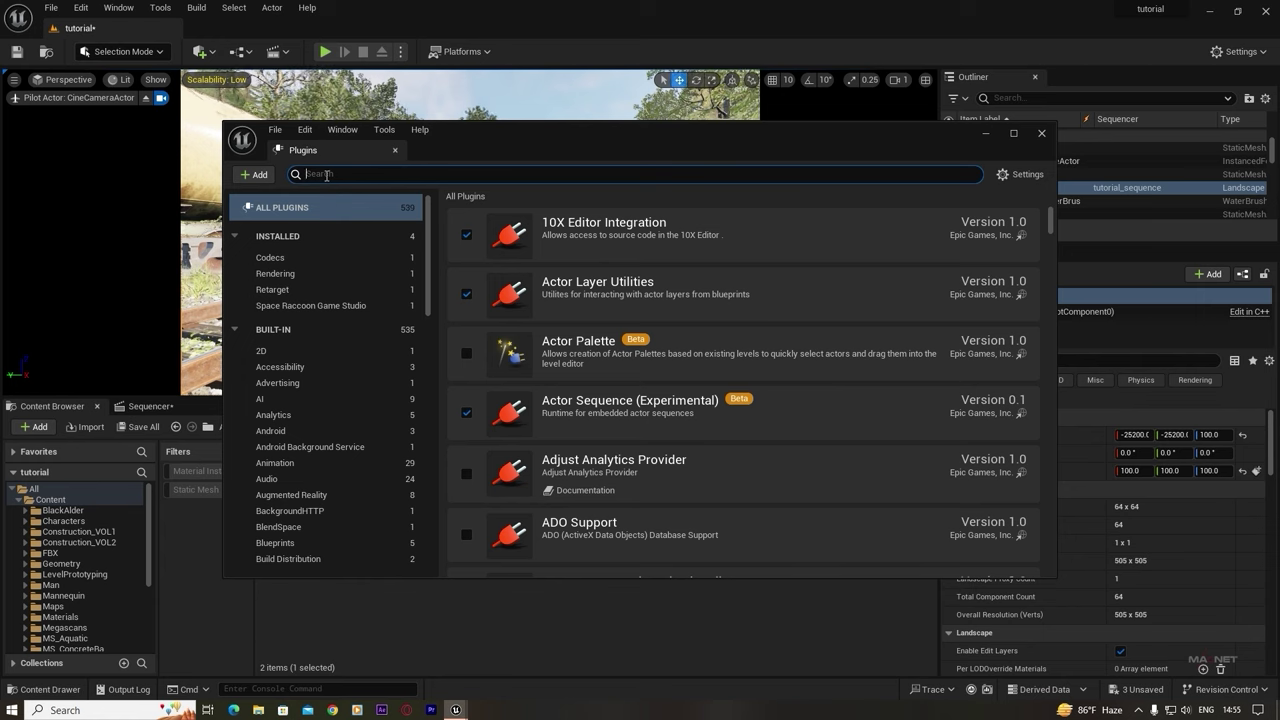
- Enable the Movie Render Queue and Movie Render Queue Additional Render Passes plugins, and restart the editor, saving all modified content
{"action": "type", "text": "movie"}
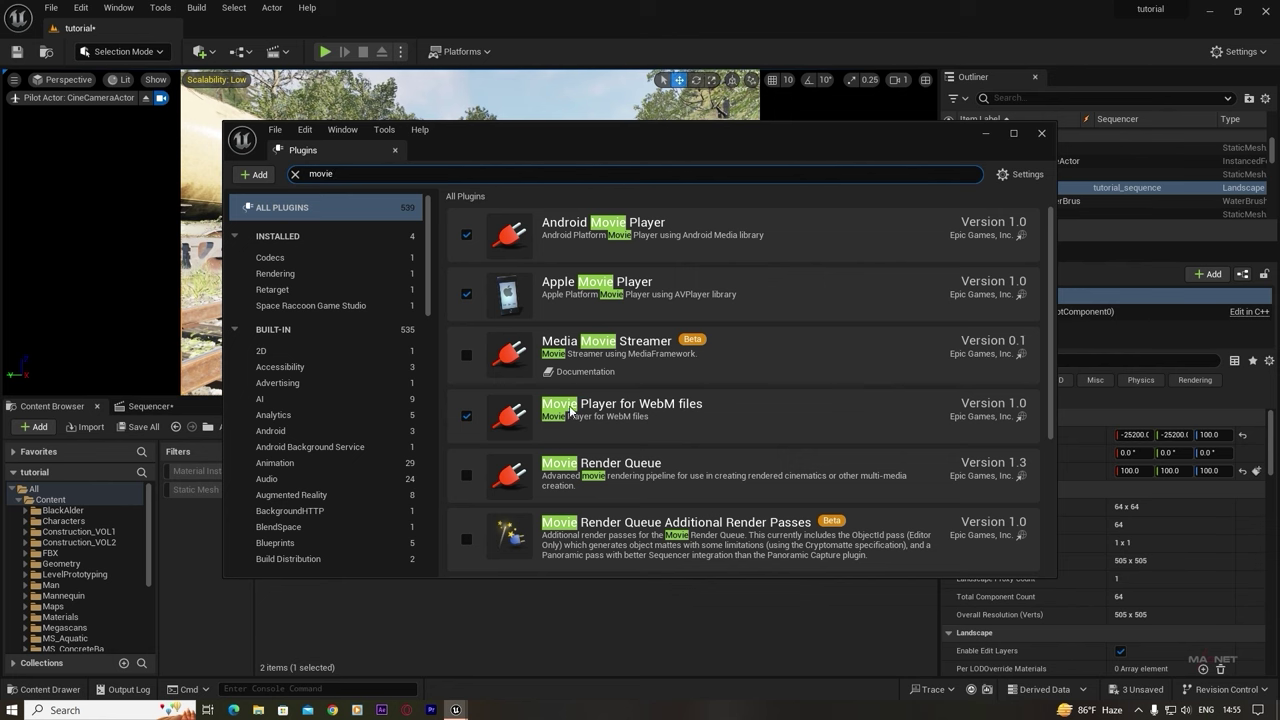
{"action": "scroll", "coordinate": [588, 364], "scroll_direction": "down", "scroll_amount": 2}
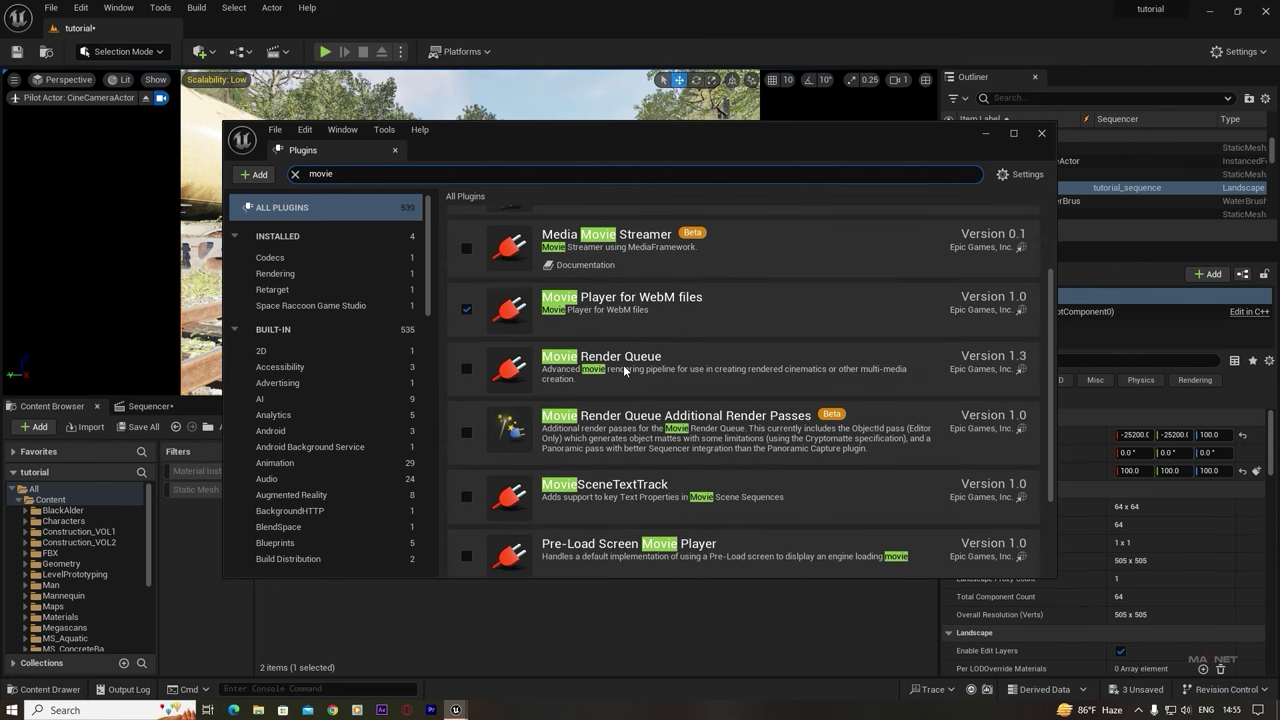
{"action": "left_click", "coordinate": [466, 368]}
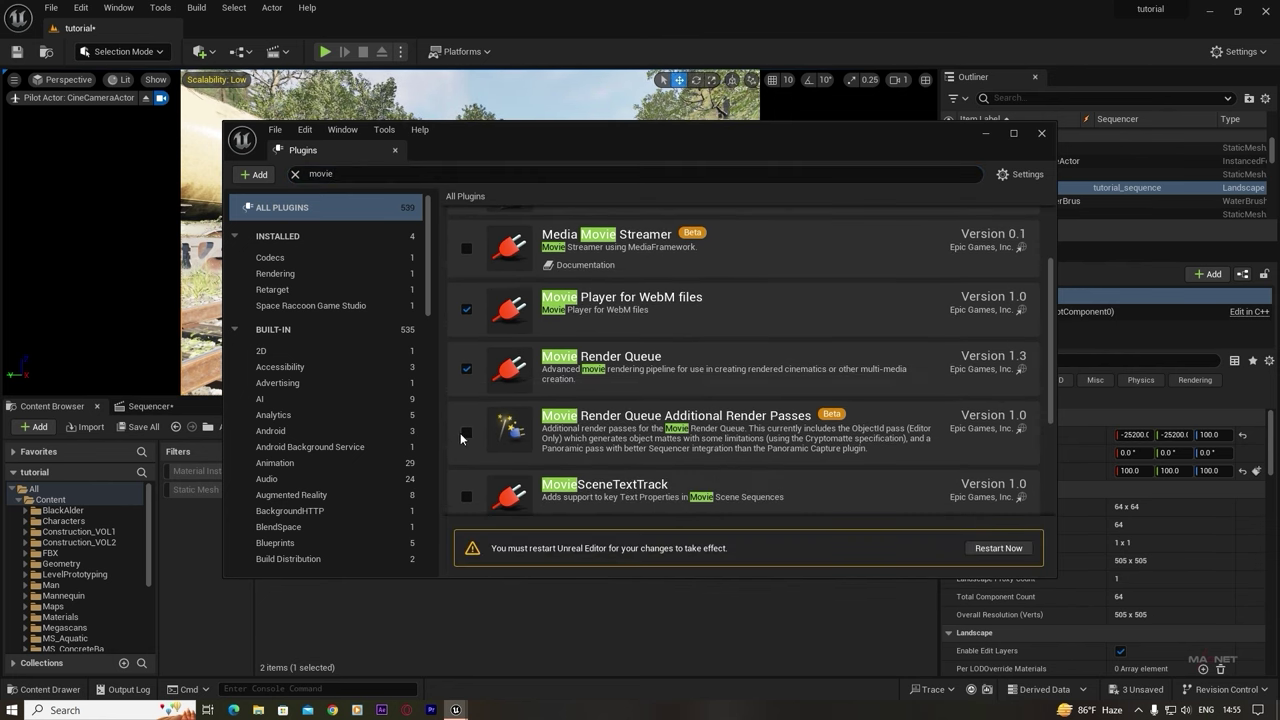
{"action": "left_click", "coordinate": [466, 432]}
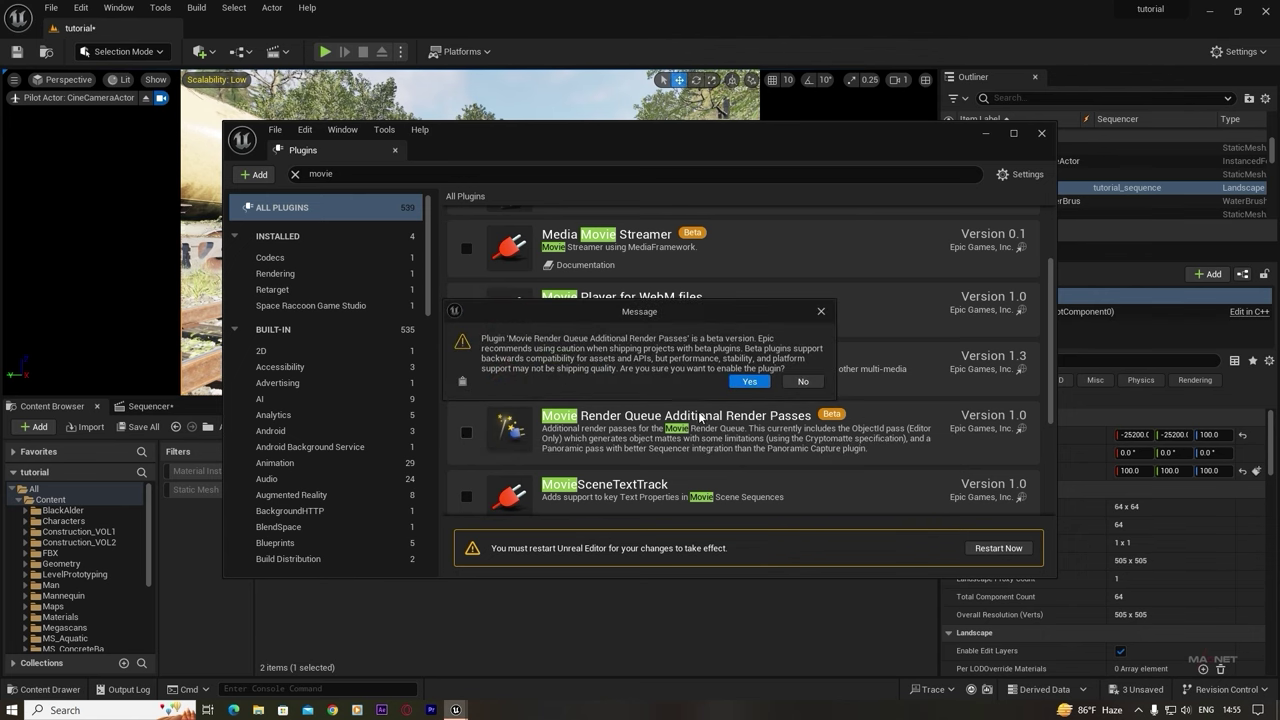
{"action": "left_click", "coordinate": [749, 382]}
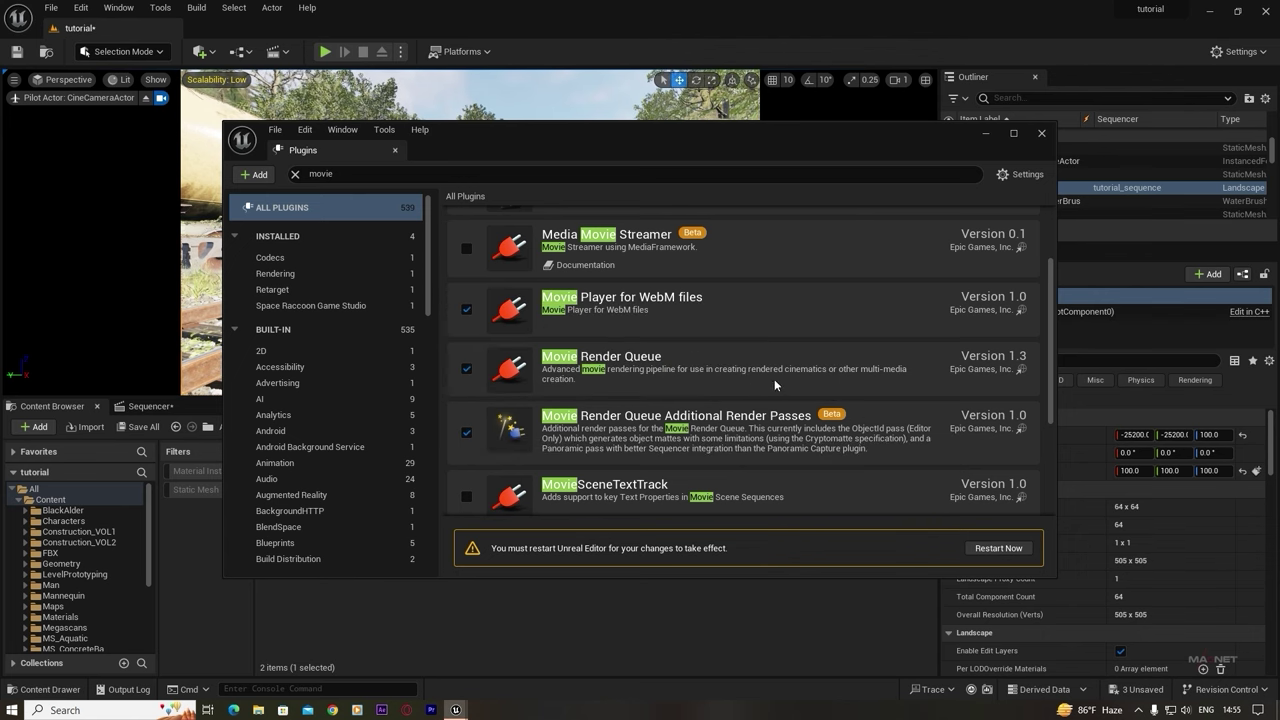
{"action": "left_click", "coordinate": [1000, 548]}
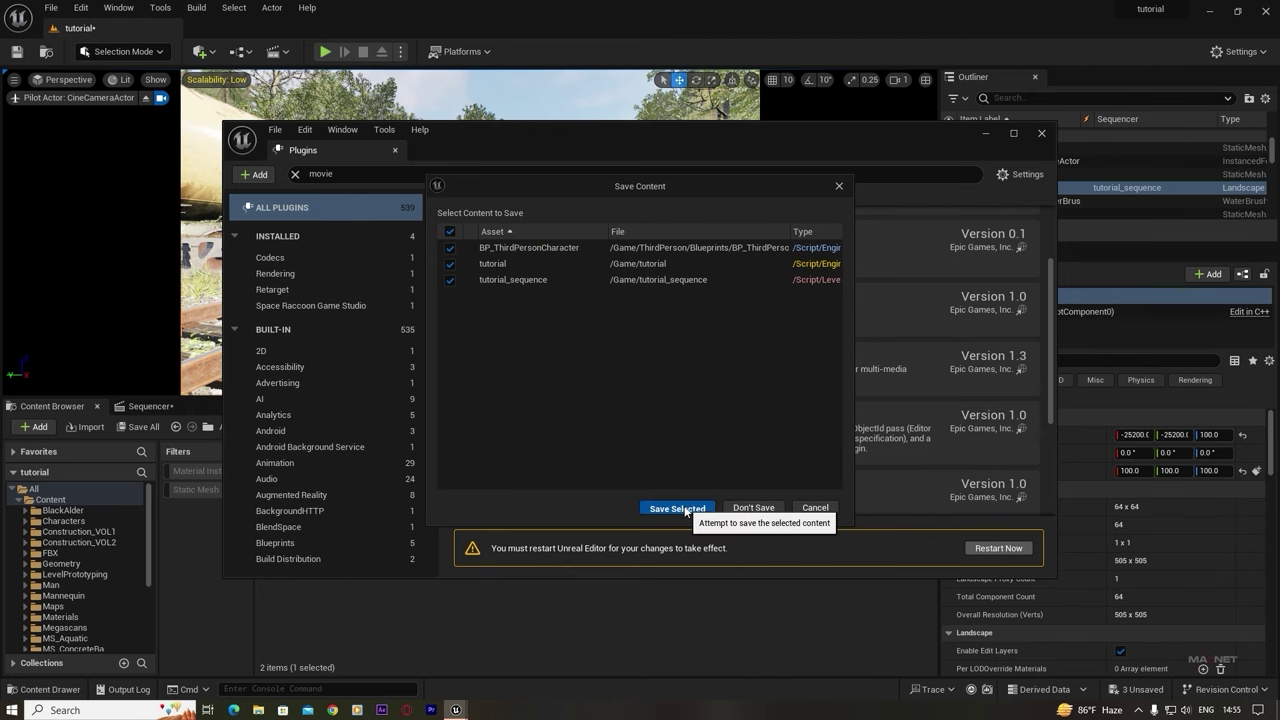
{"action": "left_click", "coordinate": [677, 508]}
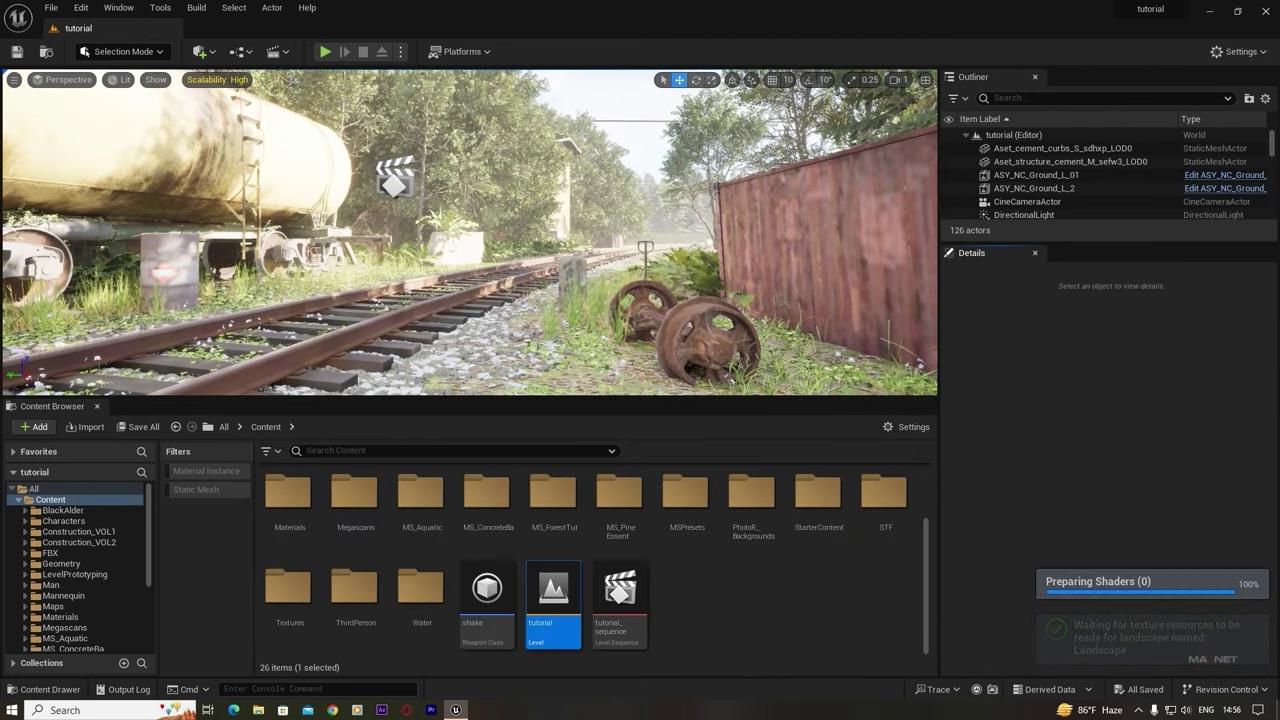
- Set all viewport scalability groups to Low
{"action": "right_click_drag", "start_coordinate": [293, 80], "coordinate": [225, 225]}
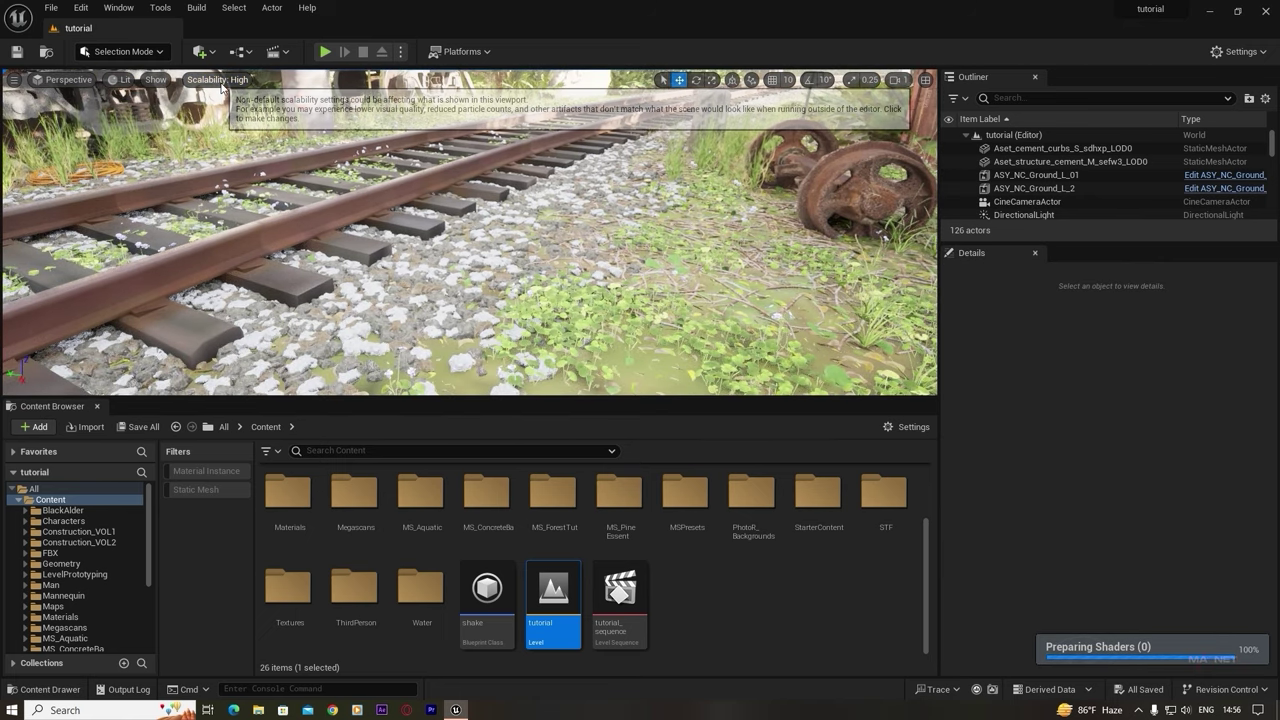
{"action": "left_click", "coordinate": [214, 80]}
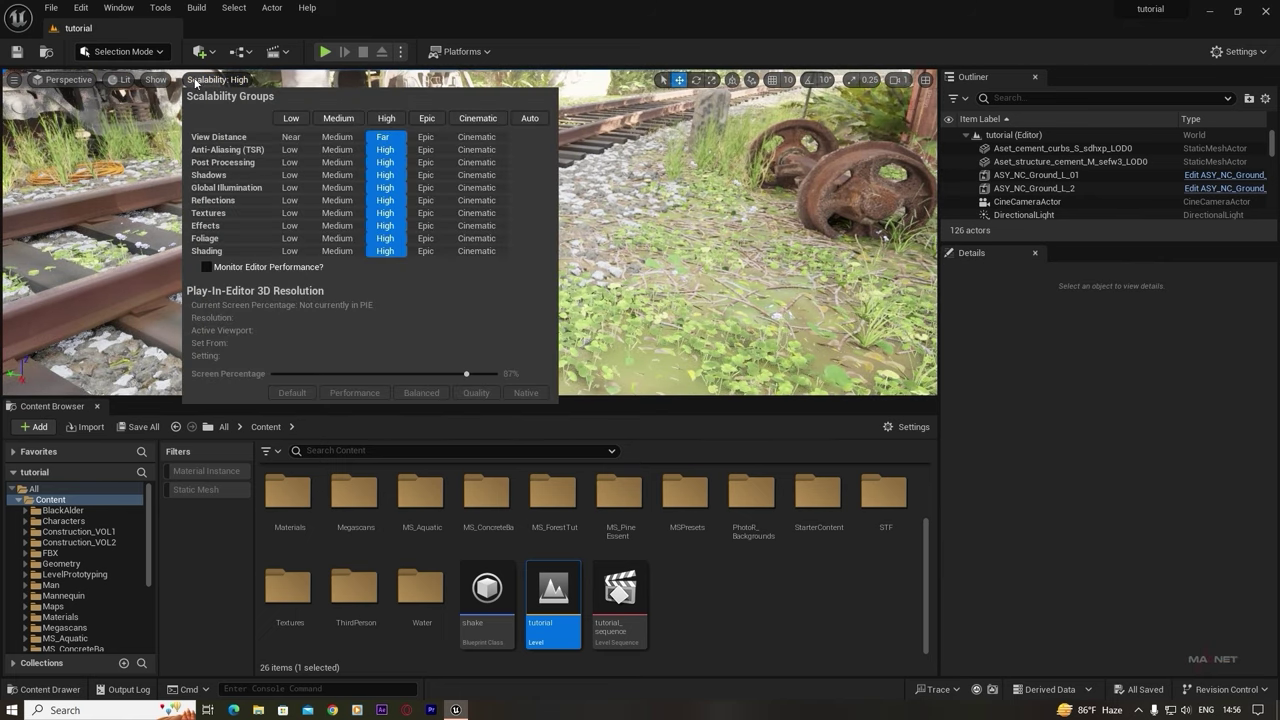
{"action": "left_click", "coordinate": [291, 118]}
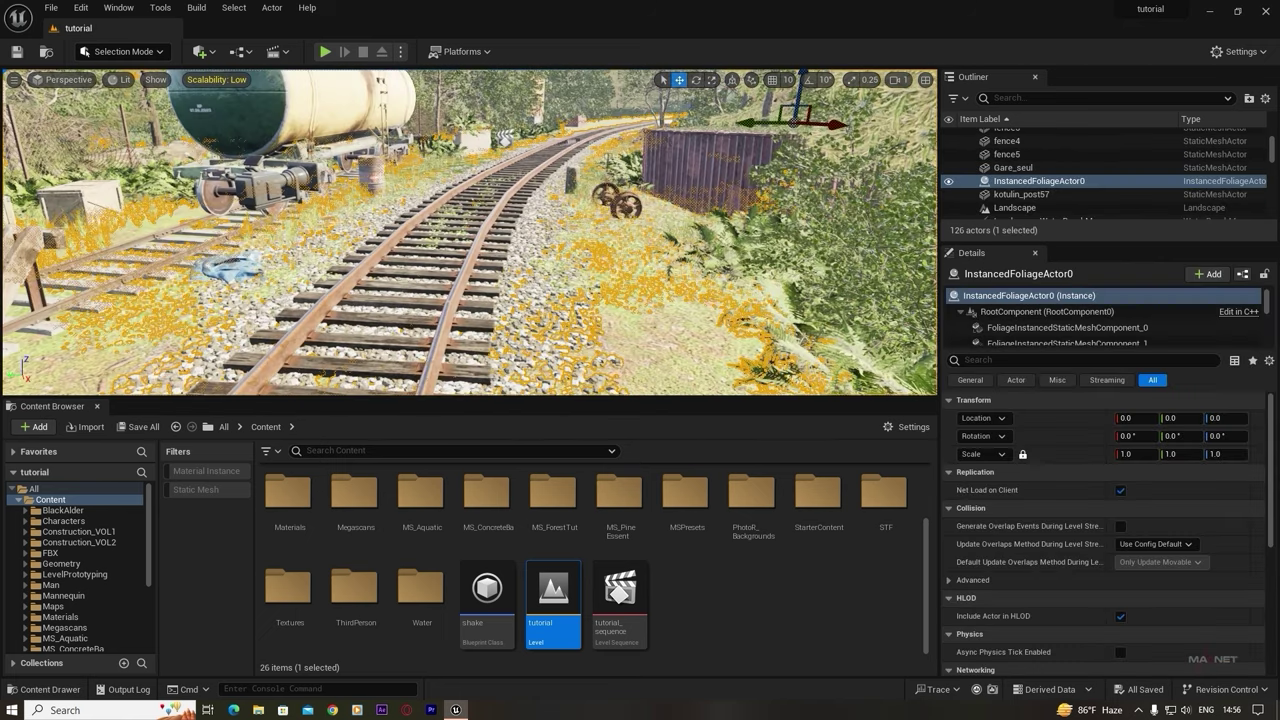
- Open Take Recorder and add Player as a recording source, with the viewport facing along the railway track
{"action": "left_click", "coordinate": [120, 9]}
{"action": "mouse_move", "coordinate": [171, 51]}
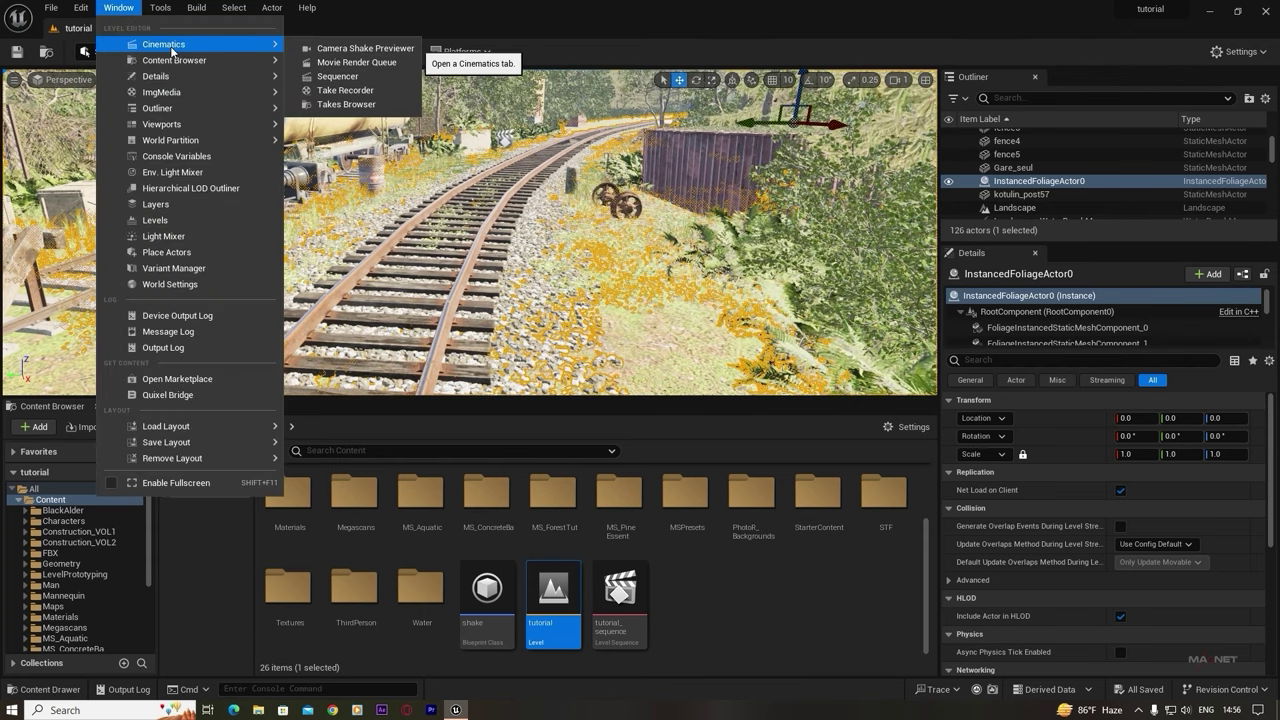
{"action": "left_click", "coordinate": [344, 90]}
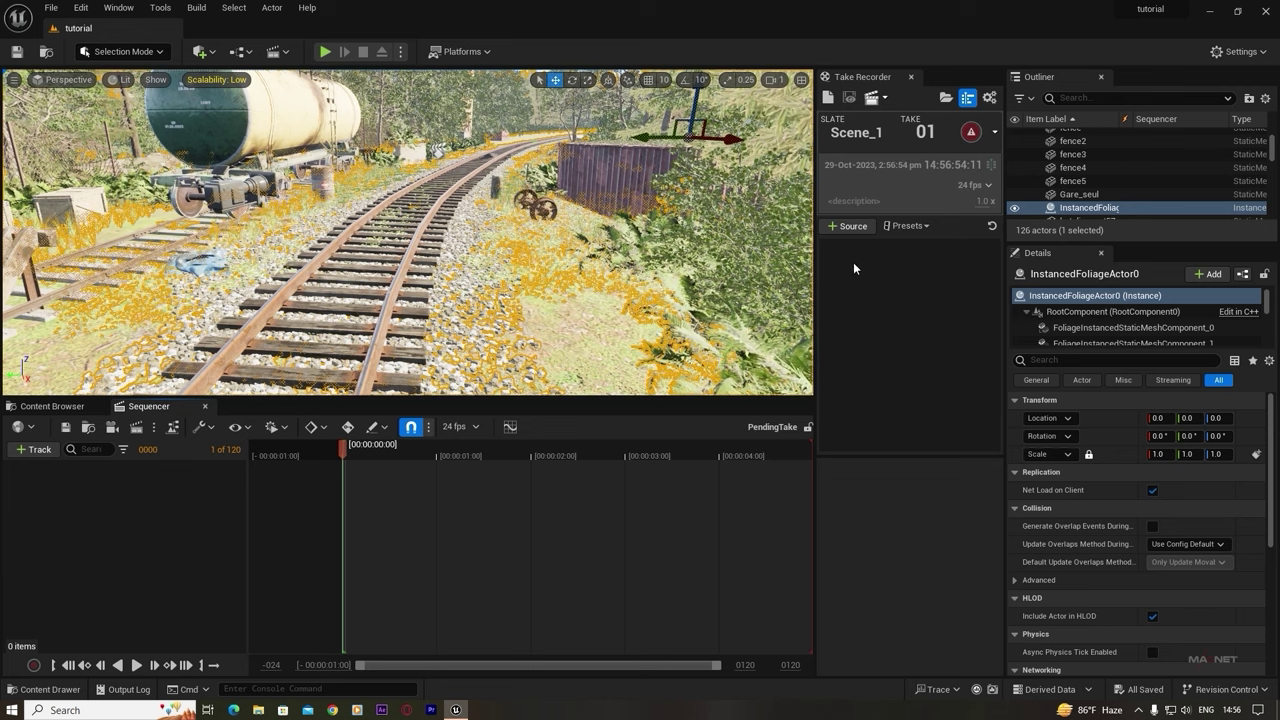
{"action": "right_click_drag", "start_coordinate": [452, 288], "coordinate": [402, 262]}
{"action": "key", "text": "w"}
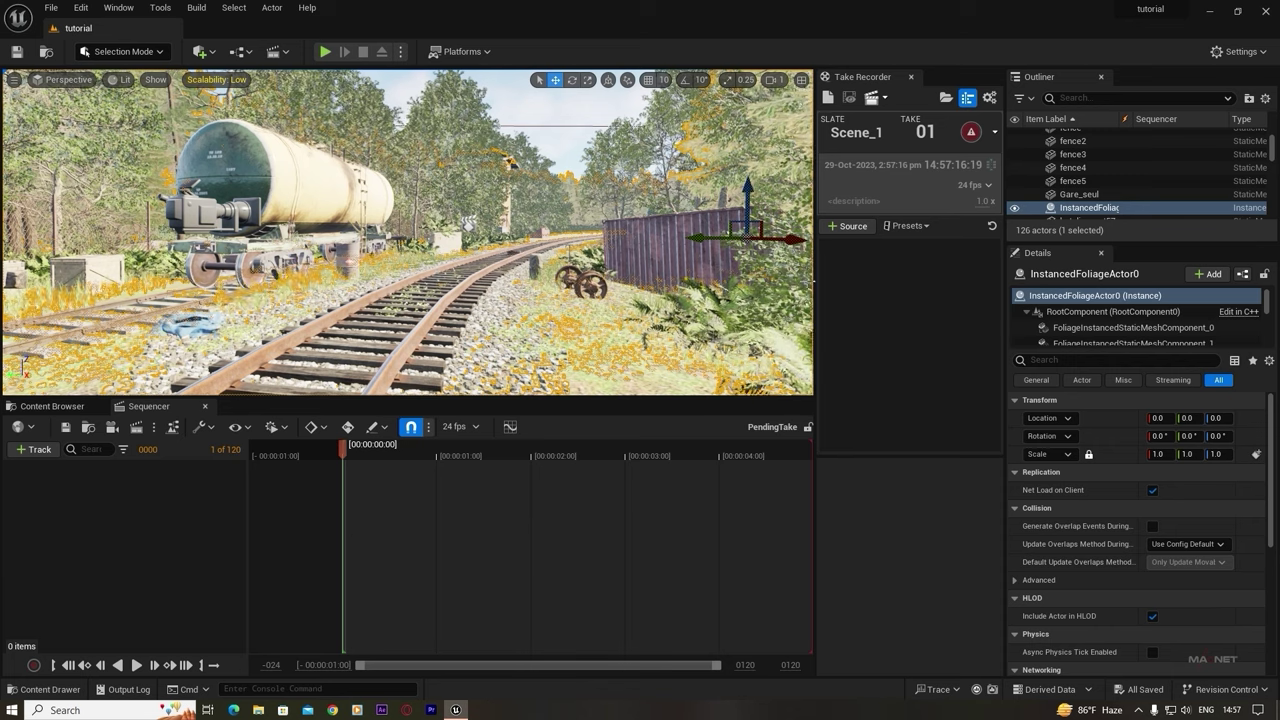
{"action": "left_click", "coordinate": [845, 228]}
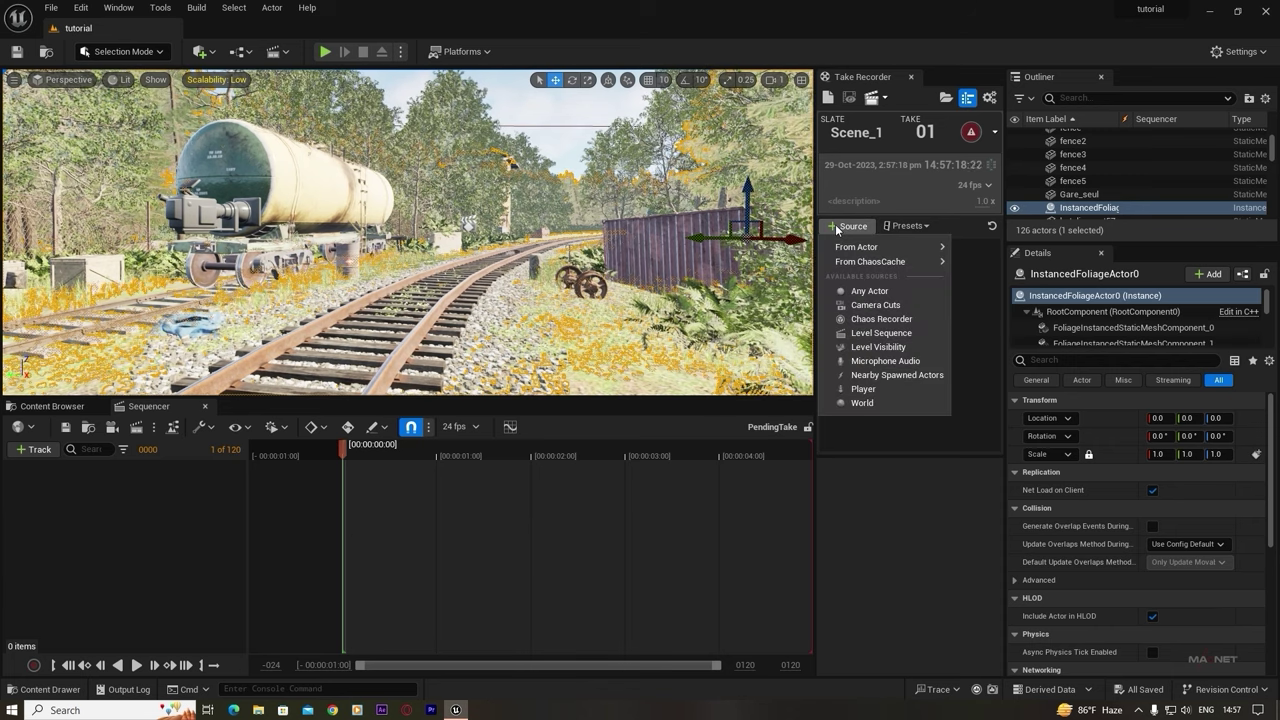
{"action": "left_click", "coordinate": [863, 391]}
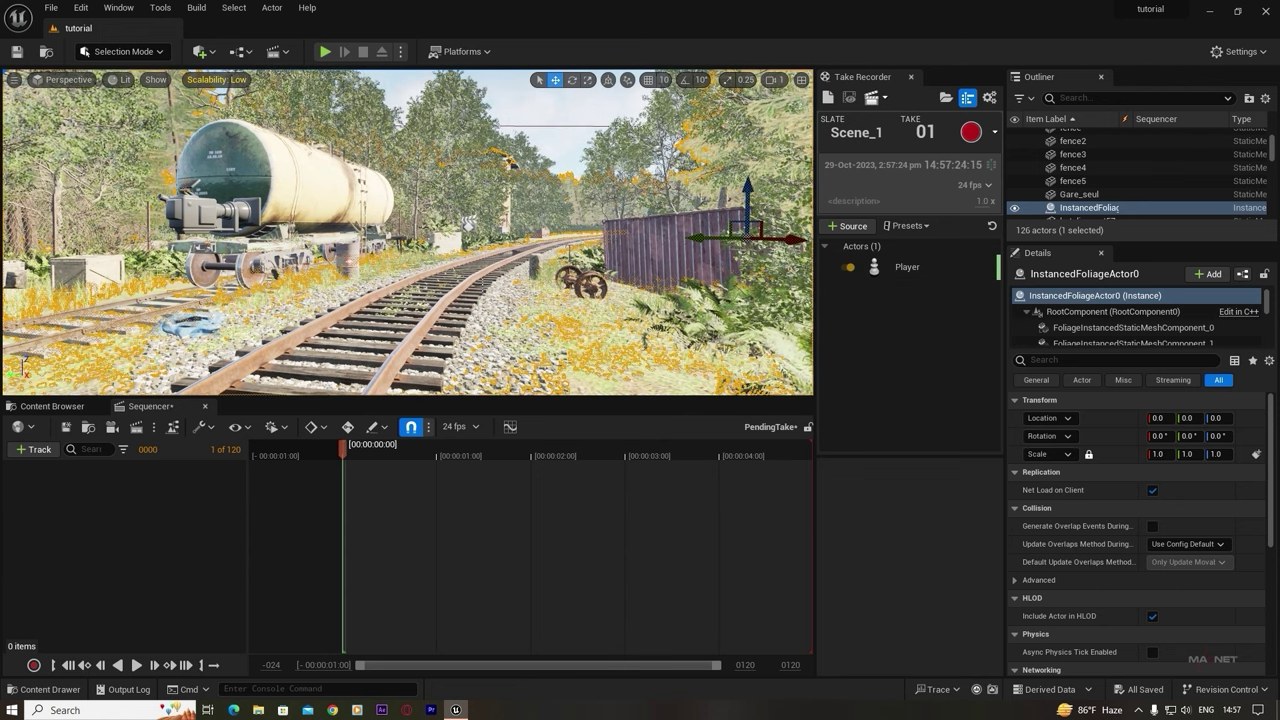
- Play the level and record take 01 of Scene_1 while walking the character along the railway track, ending with the play session
{"action": "mouse_move", "coordinate": [408, 232]}
{"action": "right_mouse_down"}
{"action": "mouse_move", "coordinate": [265, 310]}
{"action": "mouse_move", "coordinate": [410, 255]}
{"action": "right_mouse_up"}
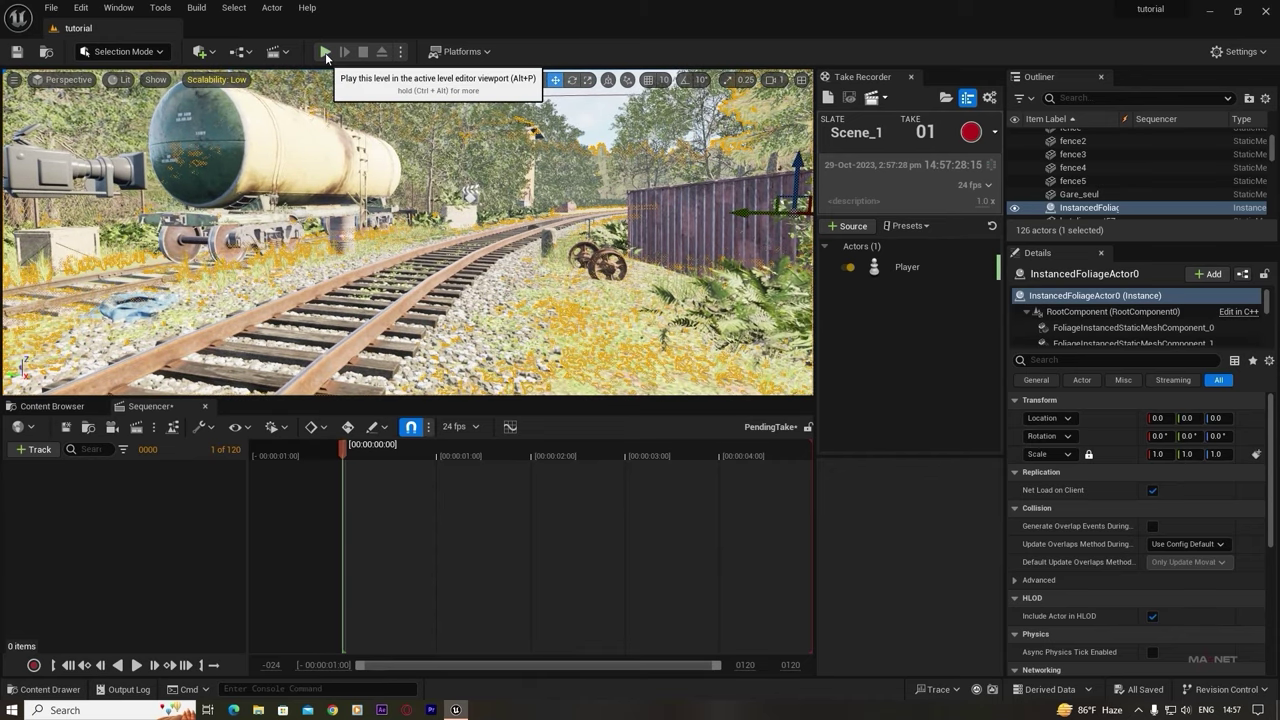
{"action": "left_click", "coordinate": [325, 52]}
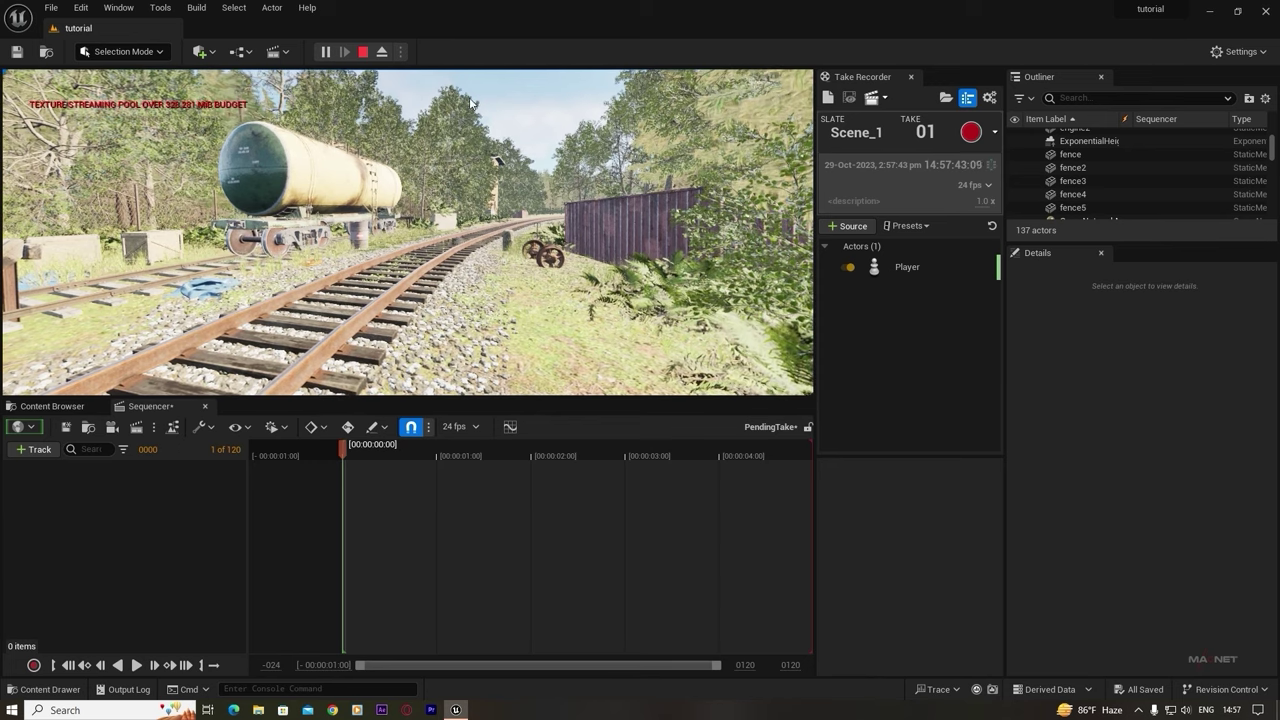
{"action": "left_click", "coordinate": [970, 133]}
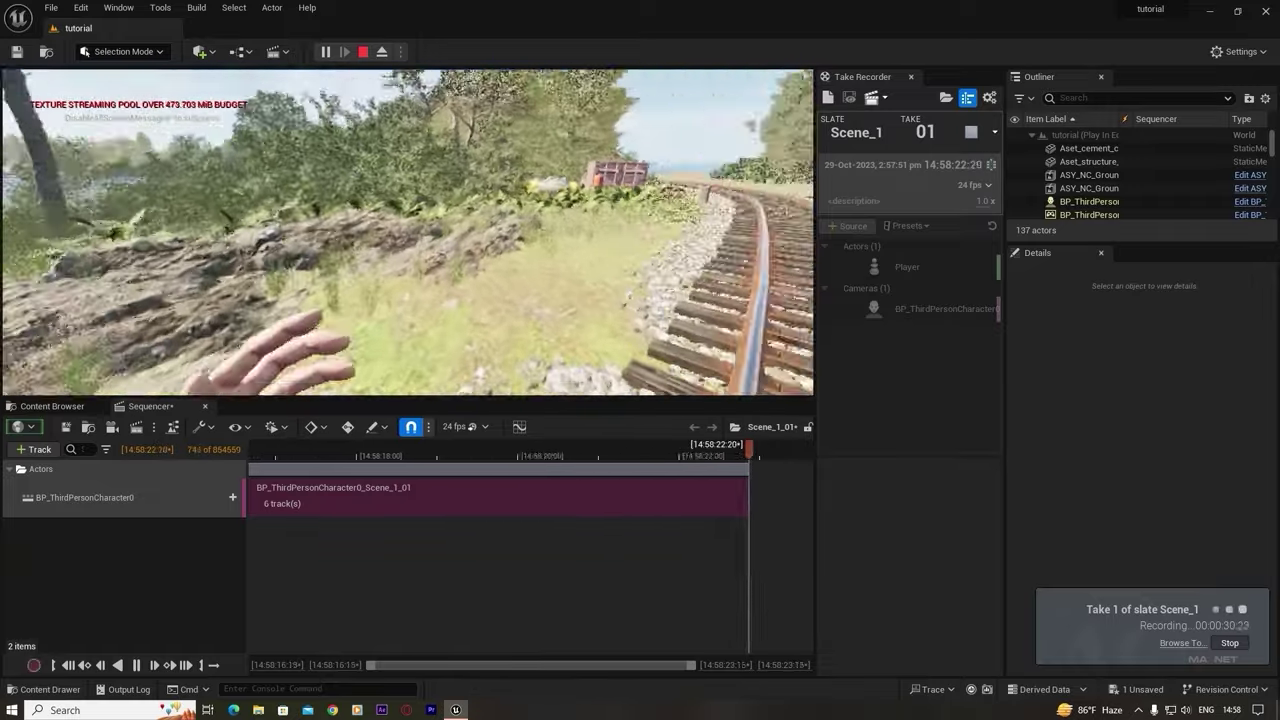
{"action": "key", "text": "w"}
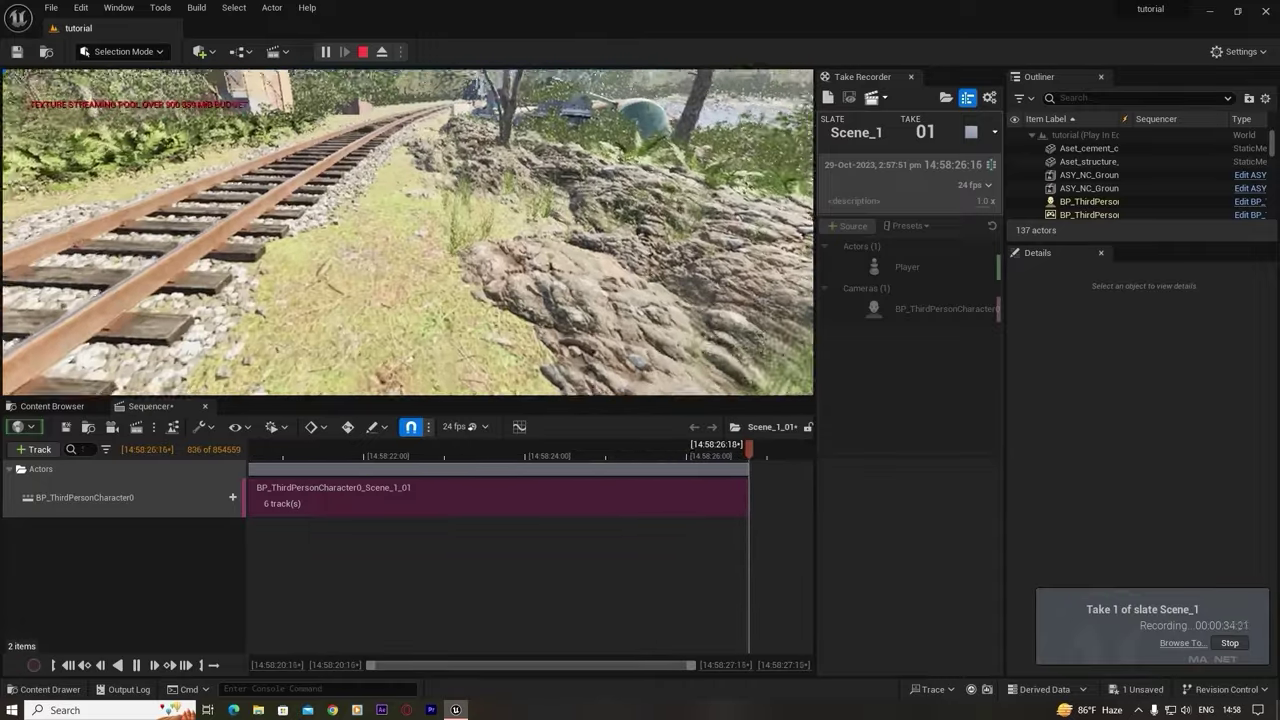
{"action": "key", "text": "w"}
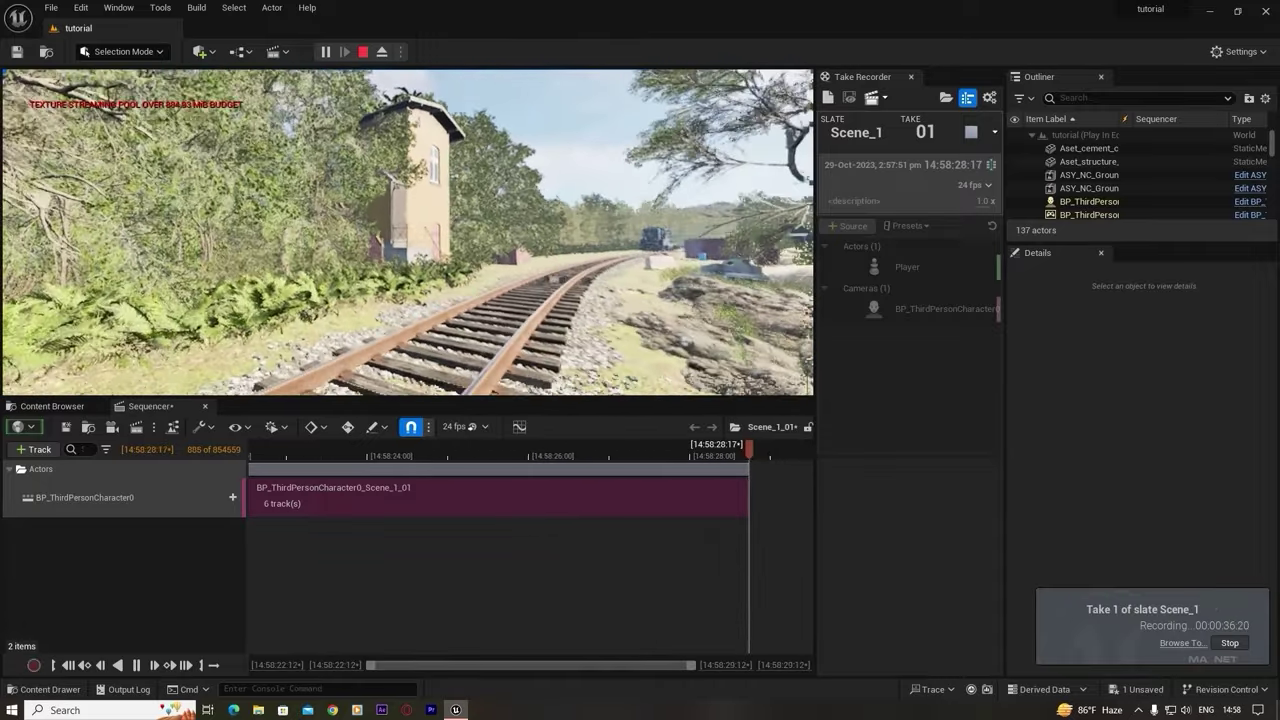
{"action": "key", "text": "w"}
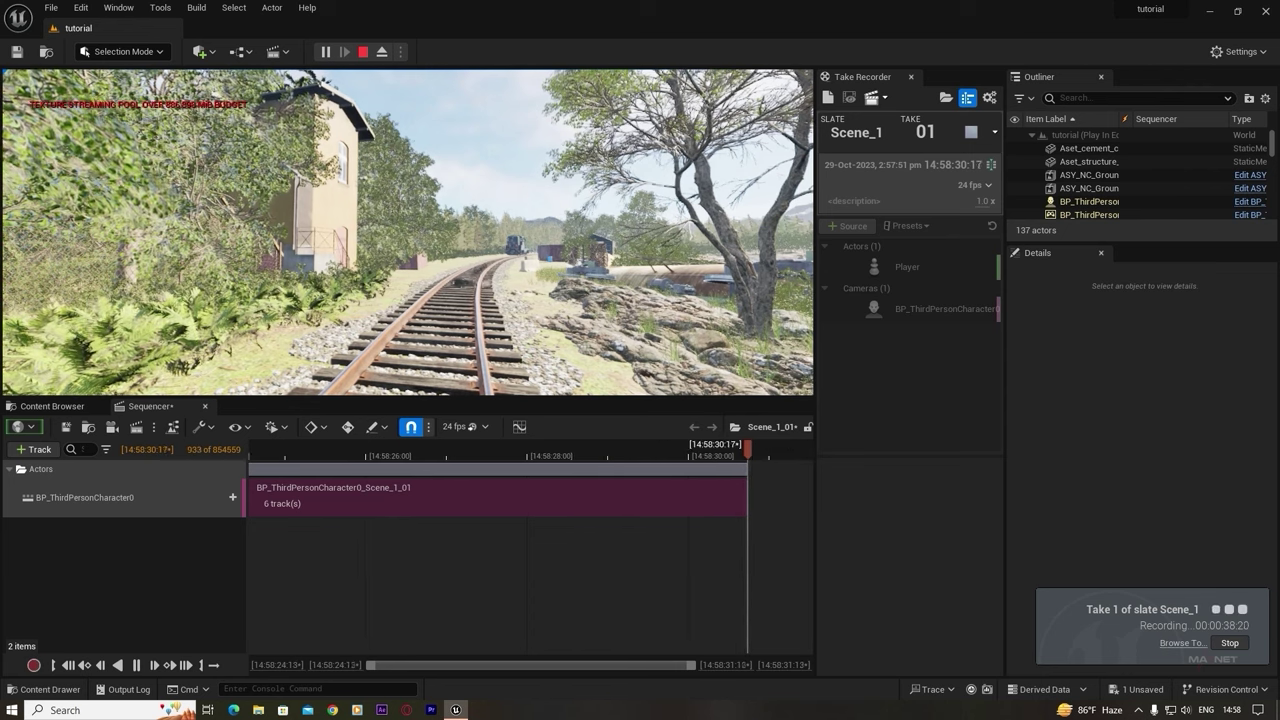
{"action": "key", "text": "Escape"}
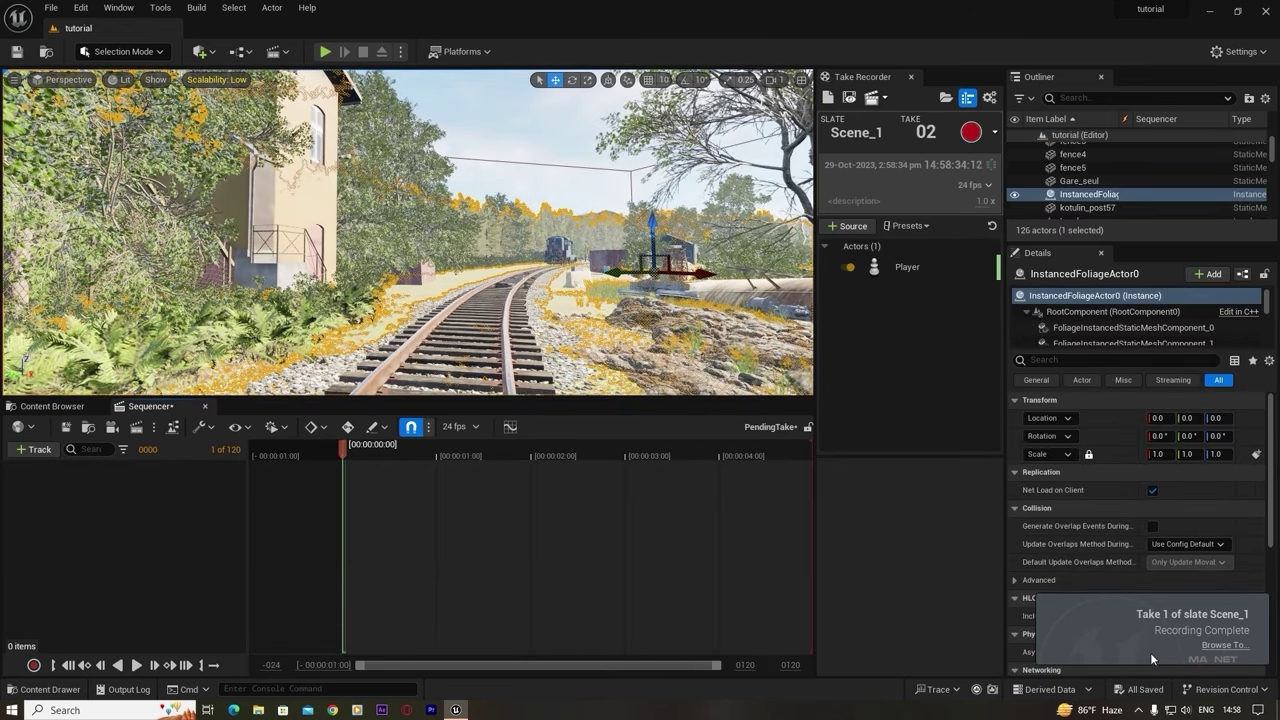
- Locate the recorded Scene_1_01 take in the content folder Cinematics/Takes/2023-10-29
{"action": "left_click", "coordinate": [1222, 645]}
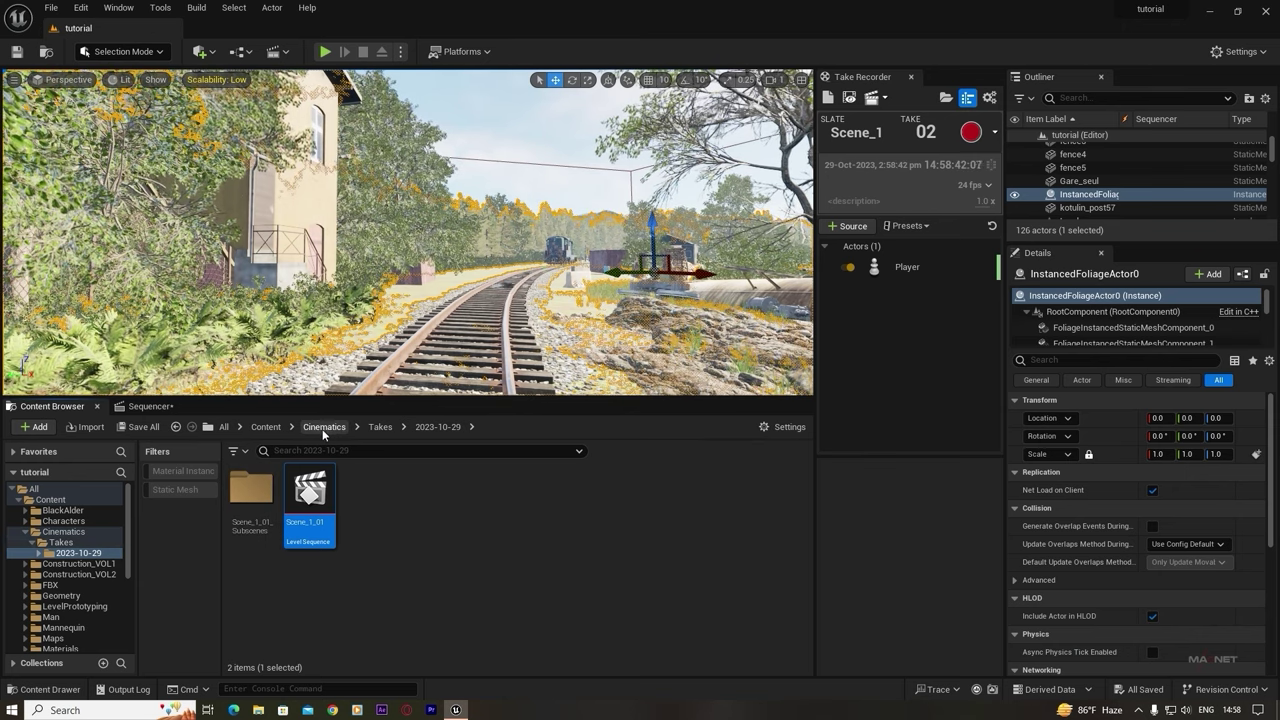
{"action": "left_click", "coordinate": [50, 500]}
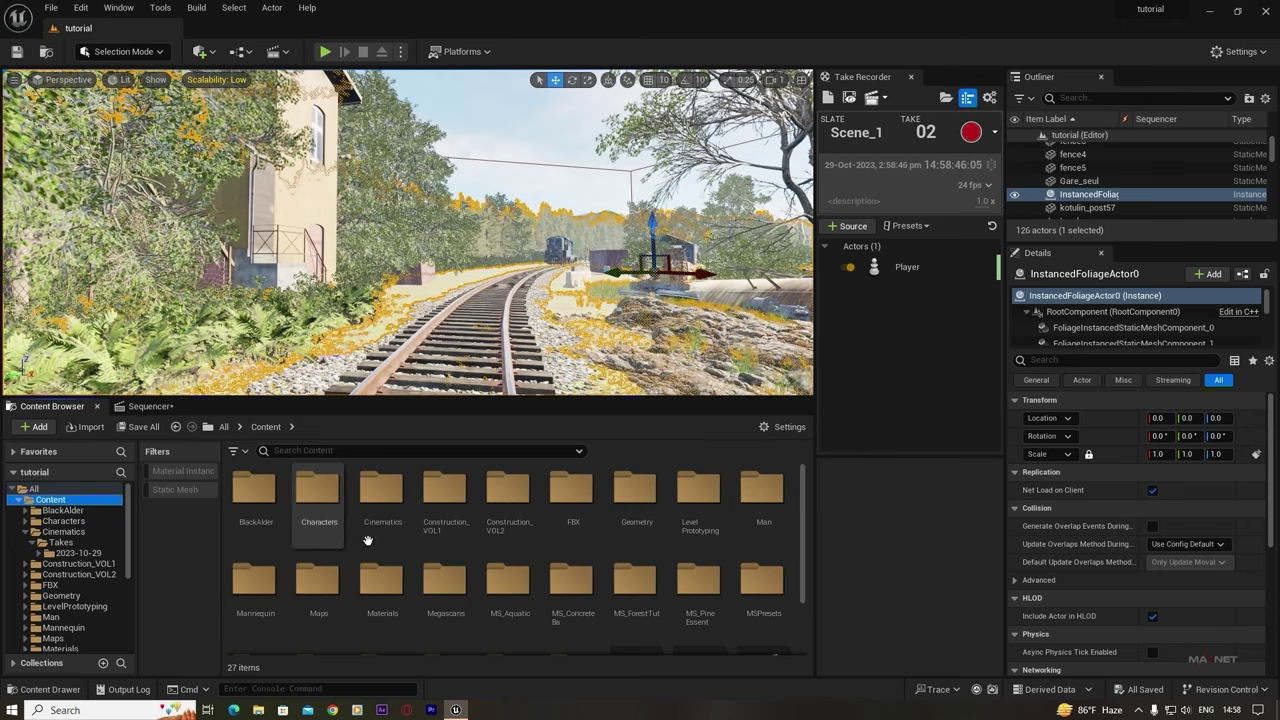
{"action": "double_click", "coordinate": [392, 494]}
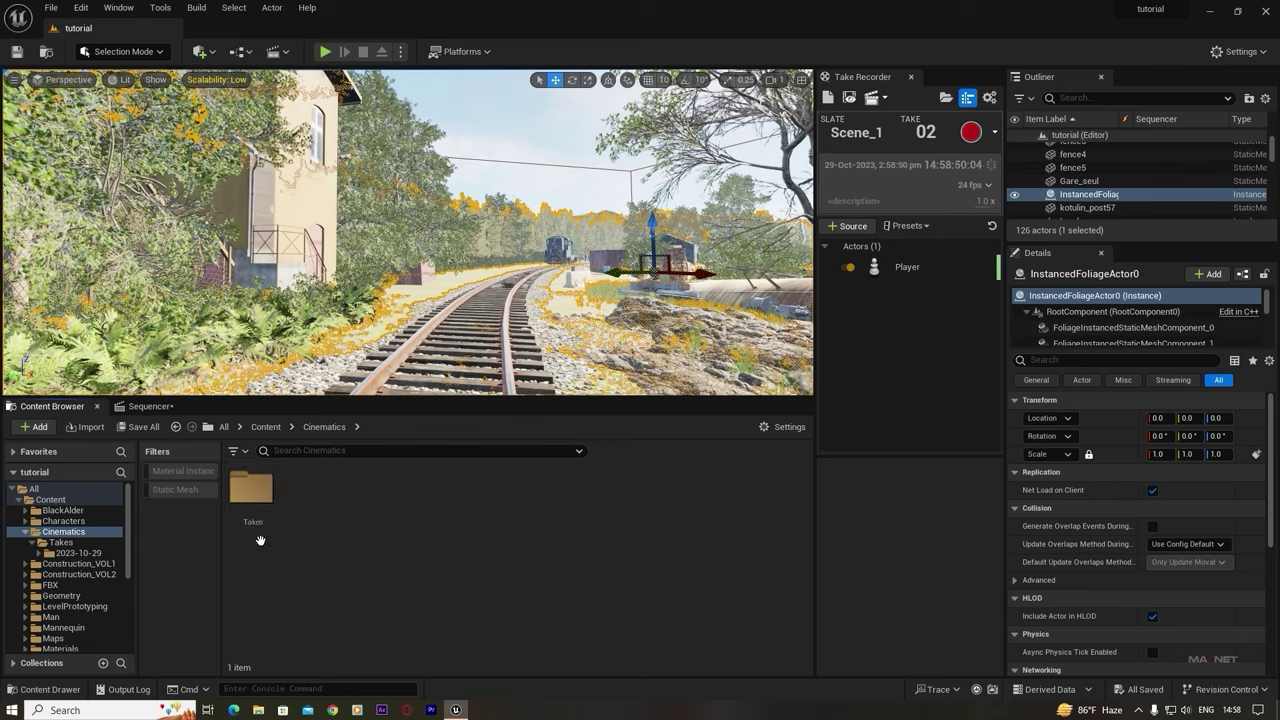
{"action": "double_click", "coordinate": [249, 491]}
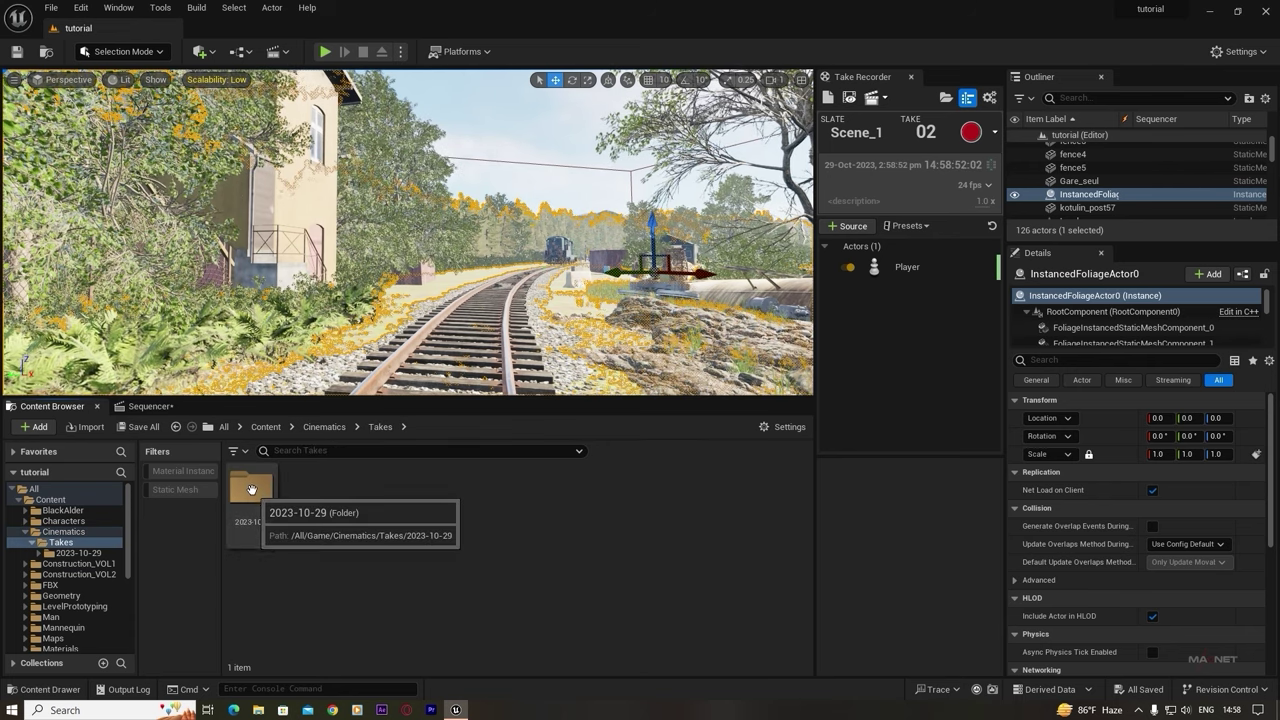
{"action": "double_click", "coordinate": [250, 490]}
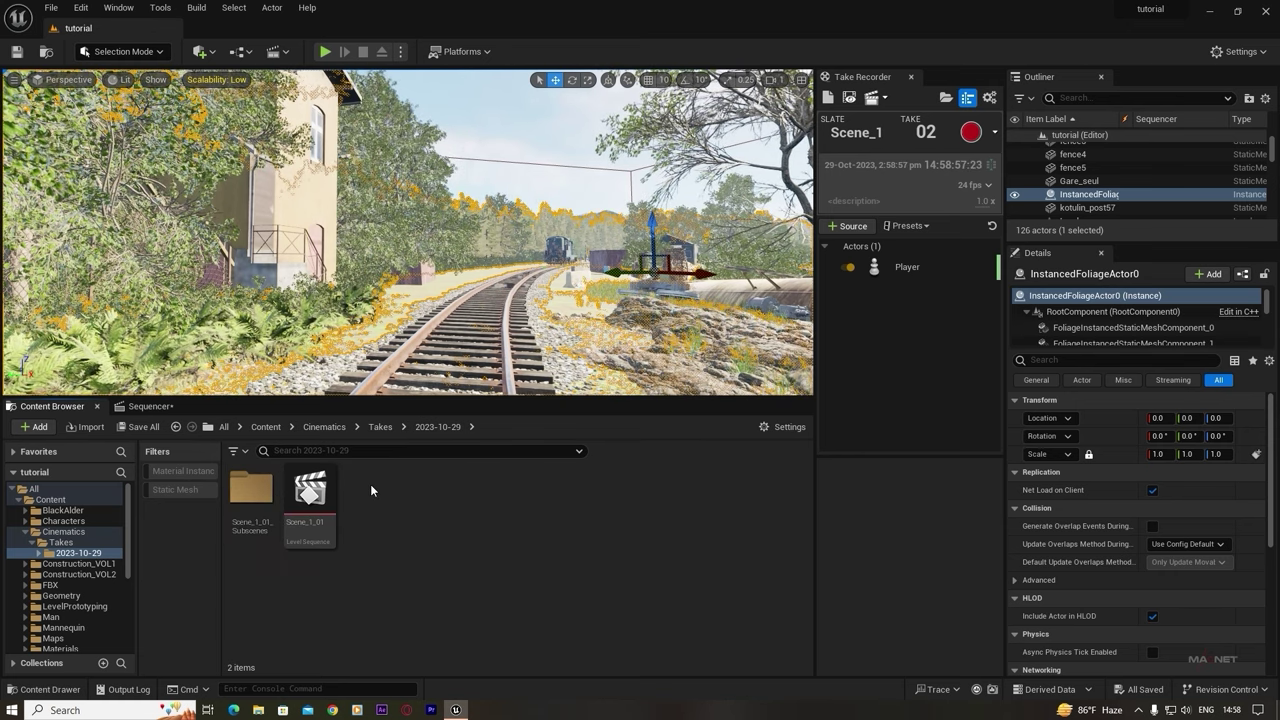
- Open the recorded BP_ThirdPersonCharacter0_Scene_1_01 level sequence from the Scene_1_01_Subscenes folder
{"action": "double_click", "coordinate": [250, 497]}
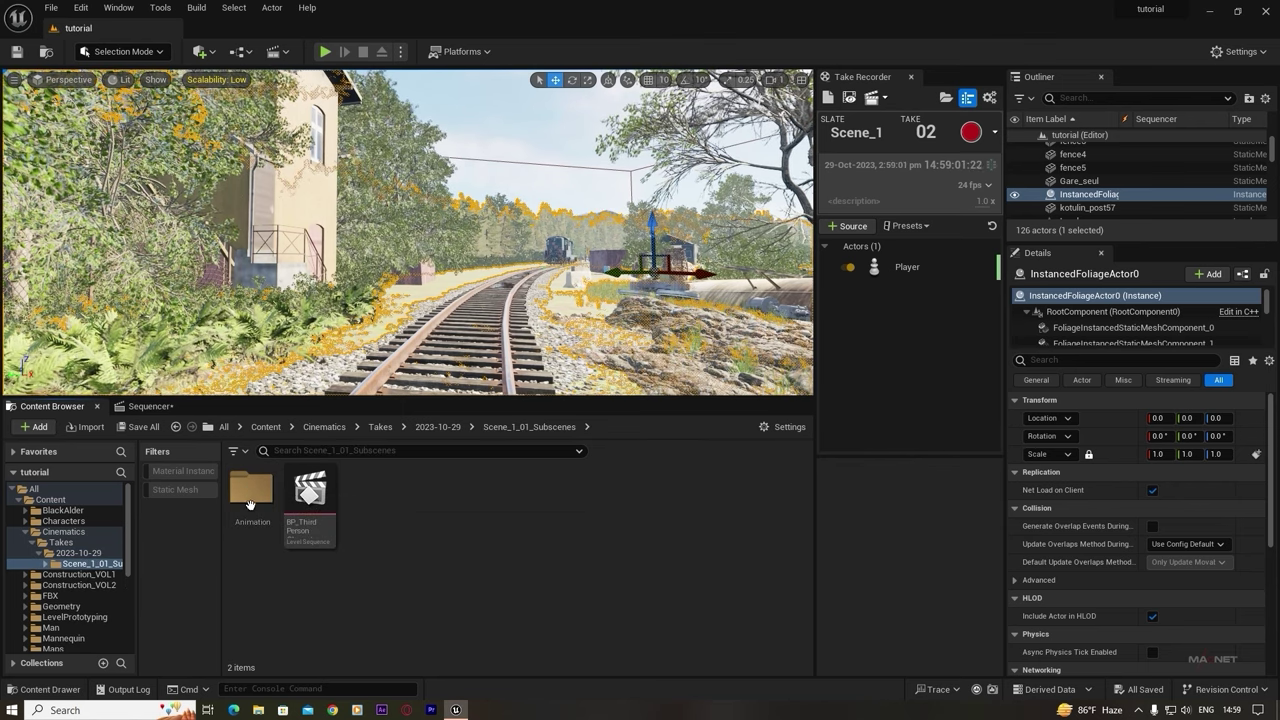
{"action": "double_click", "coordinate": [250, 497]}
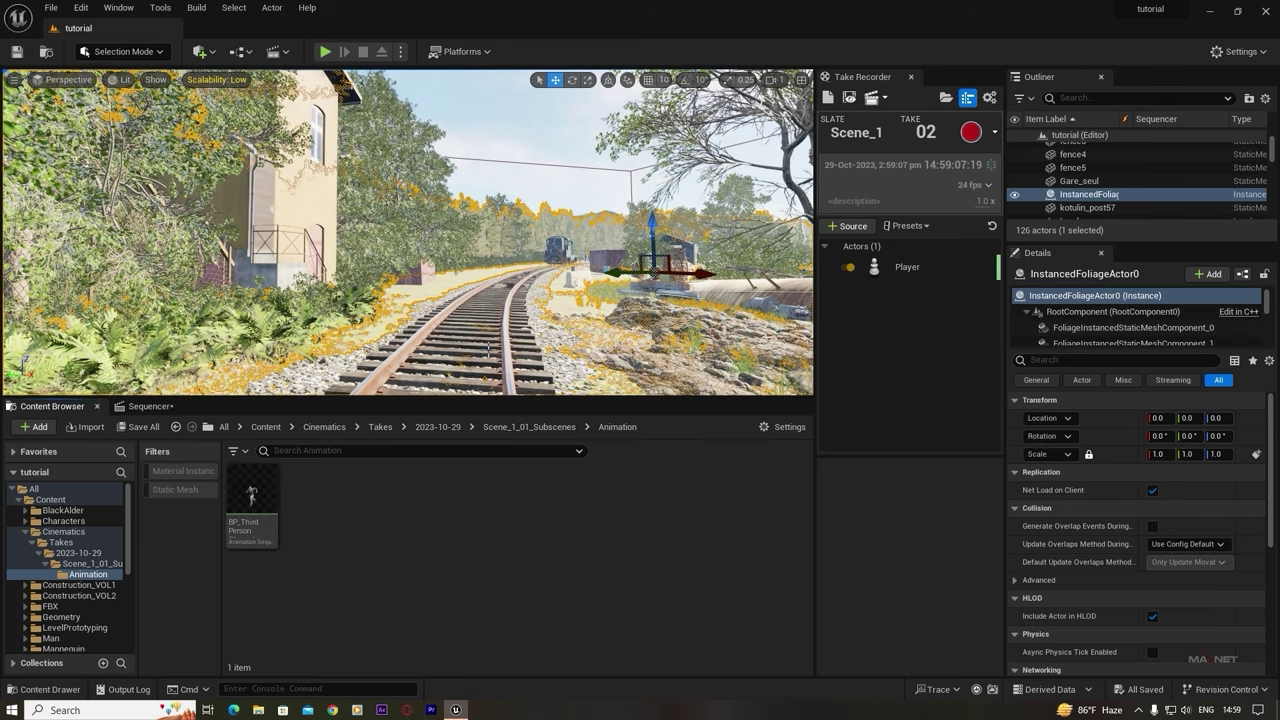
{"action": "key", "text": "alt+Left"}
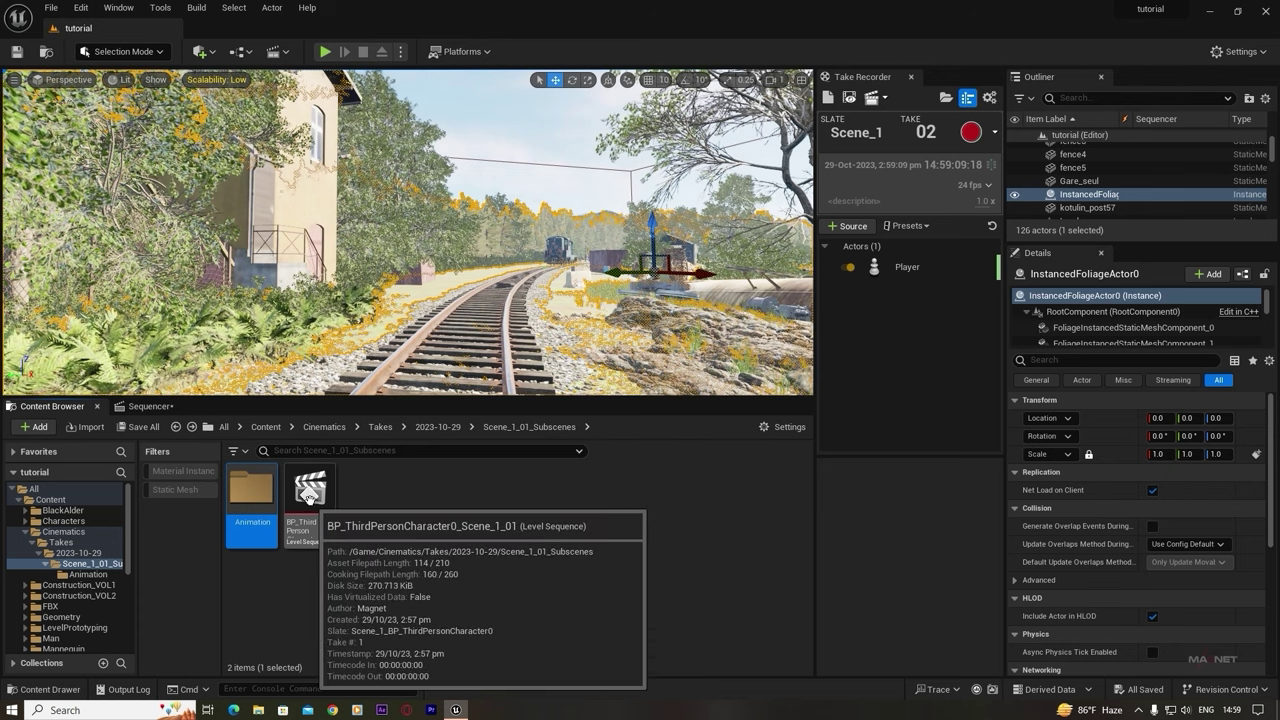
{"action": "double_click", "coordinate": [310, 490]}
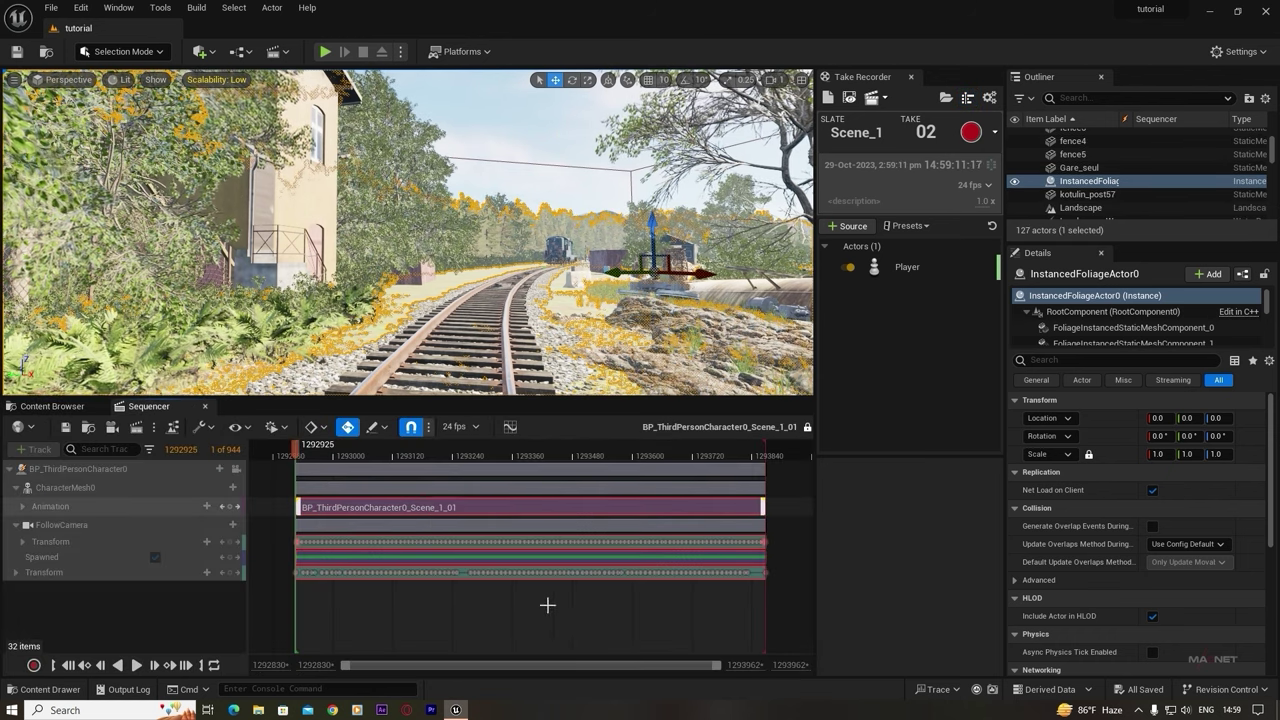
- Review the recorded character's walk along the railway track by playing and scrubbing the sequence from a suitable viewpoint
{"action": "left_click", "coordinate": [296, 453]}
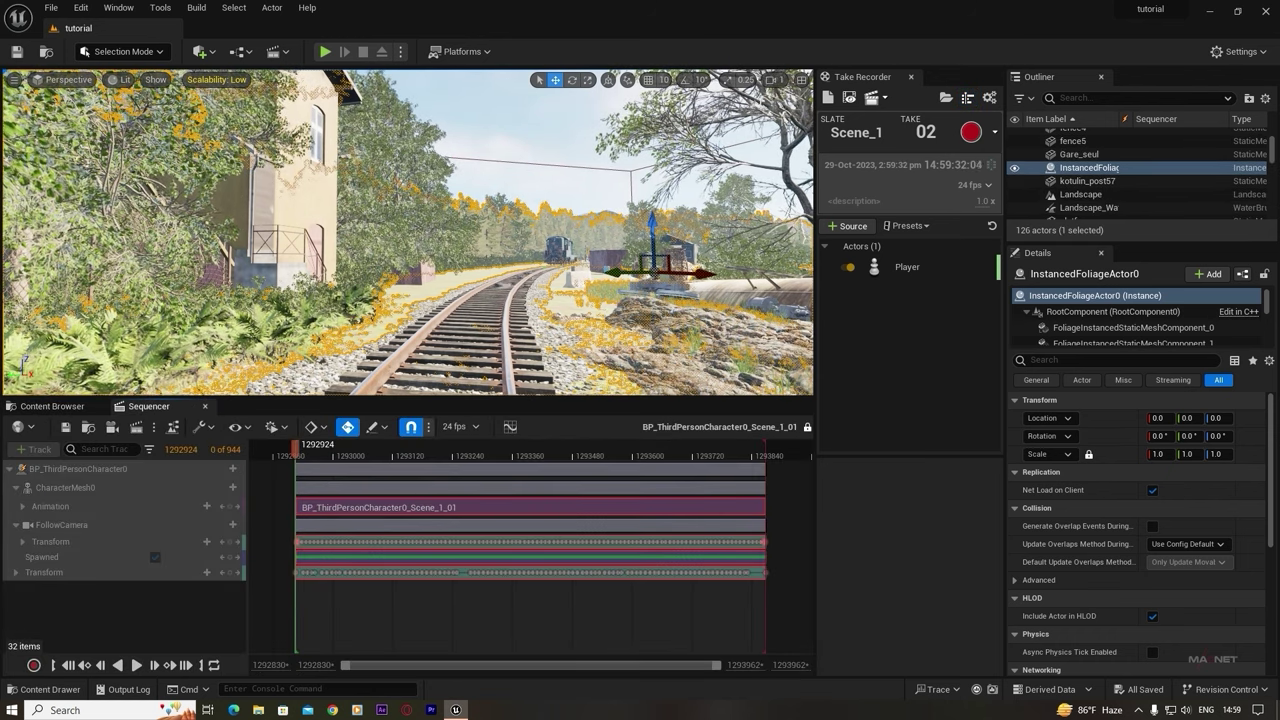
{"action": "right_click_drag", "start_coordinate": [408, 232], "coordinate": [305, 218]}
{"action": "key", "text": "w"}
{"action": "key", "text": "s"}
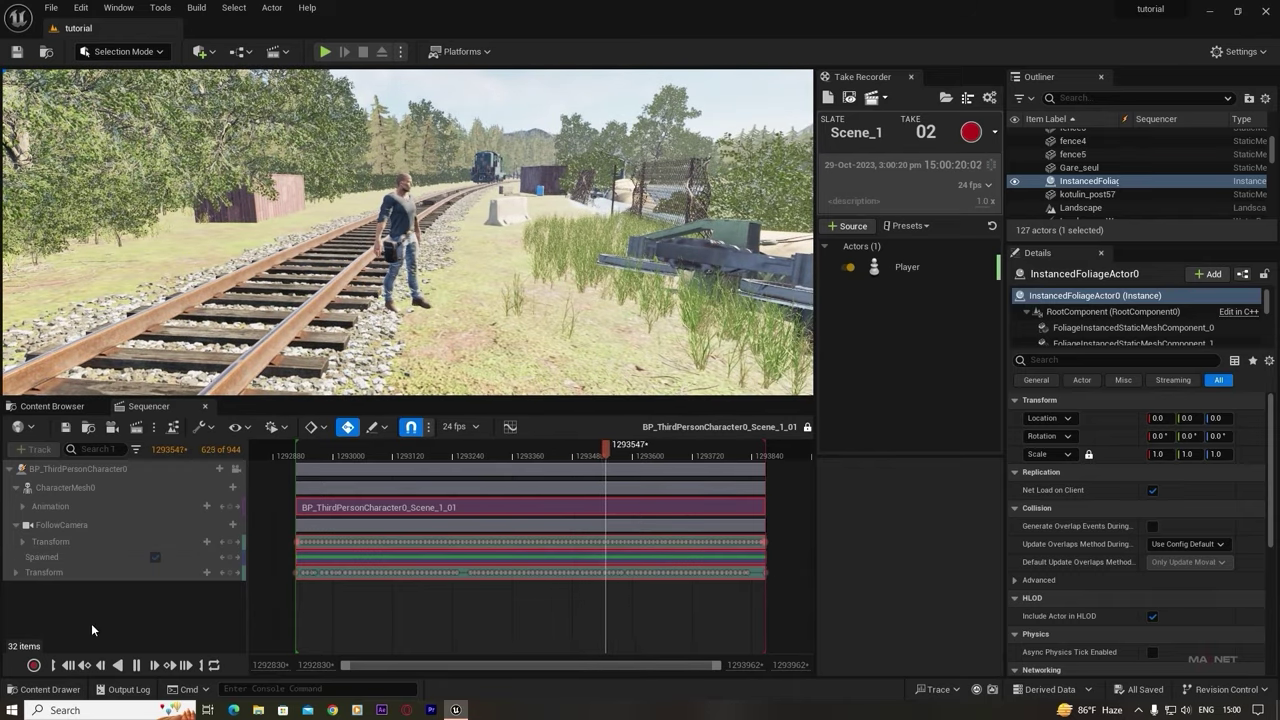
{"action": "left_click_drag", "start_coordinate": [597, 458], "coordinate": [572, 458]}
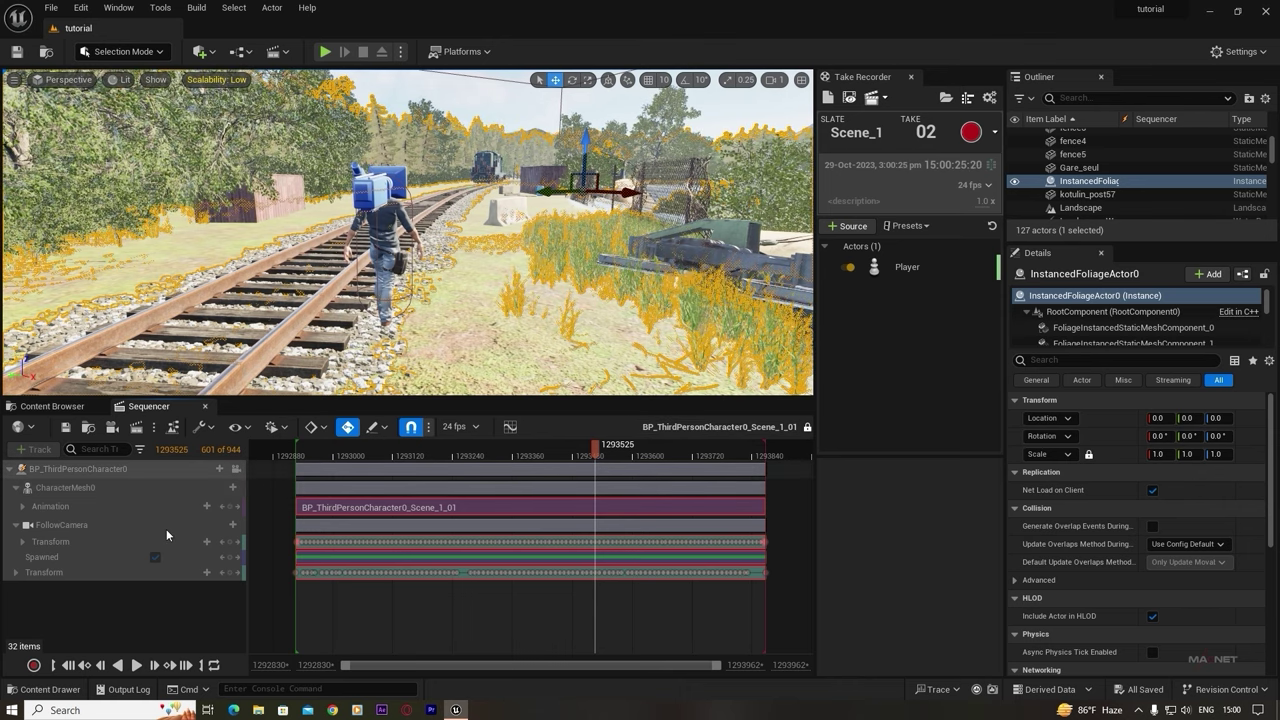
{"action": "left_click", "coordinate": [360, 455]}
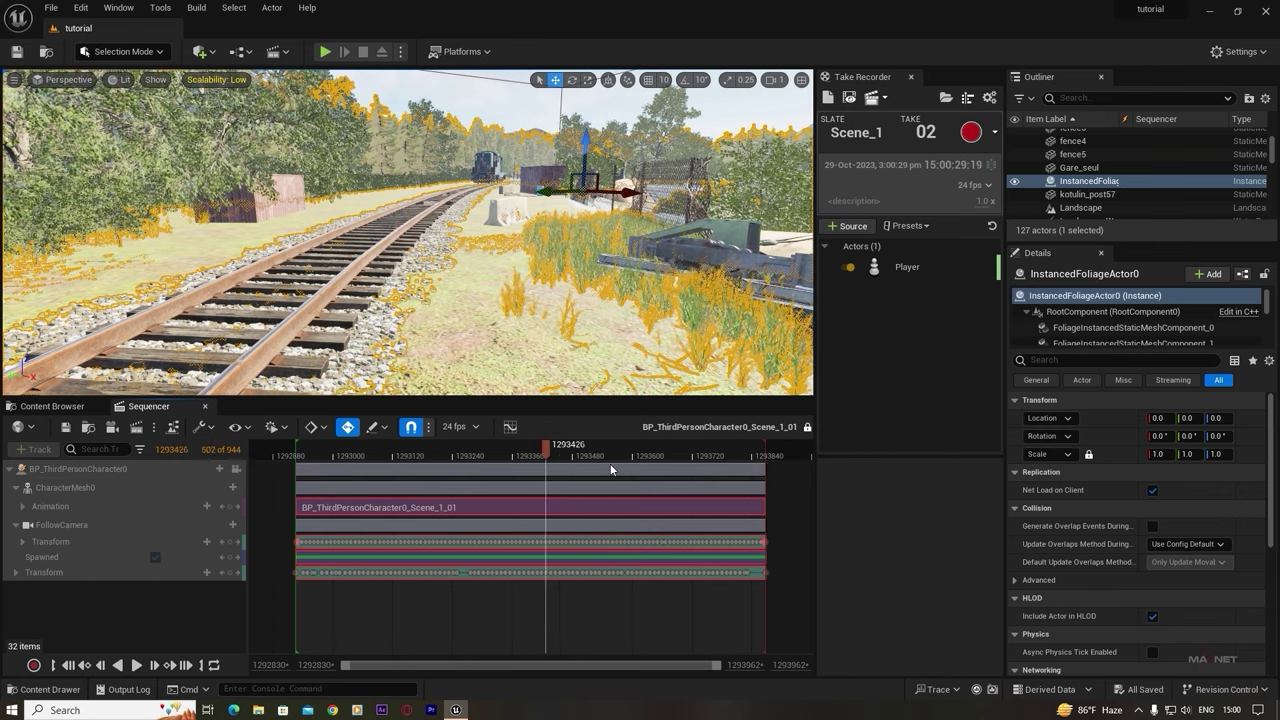
{"action": "mouse_move", "coordinate": [611, 469]}
{"action": "left_mouse_down"}
{"action": "mouse_move", "coordinate": [654, 462]}
{"action": "mouse_move", "coordinate": [565, 460]}
{"action": "mouse_move", "coordinate": [600, 458]}
{"action": "left_mouse_up"}
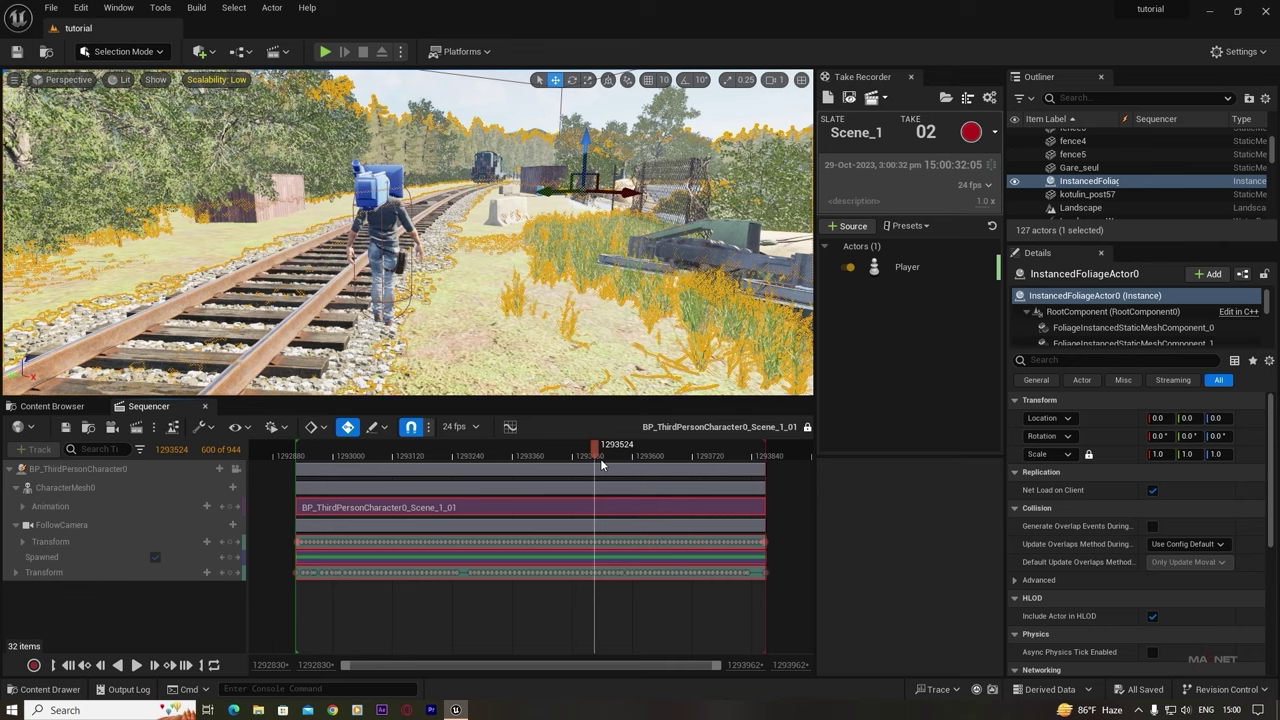
- Unlock the recorded character sequence for editing and move the playhead to frame 1293498
{"action": "left_click", "coordinate": [808, 431]}
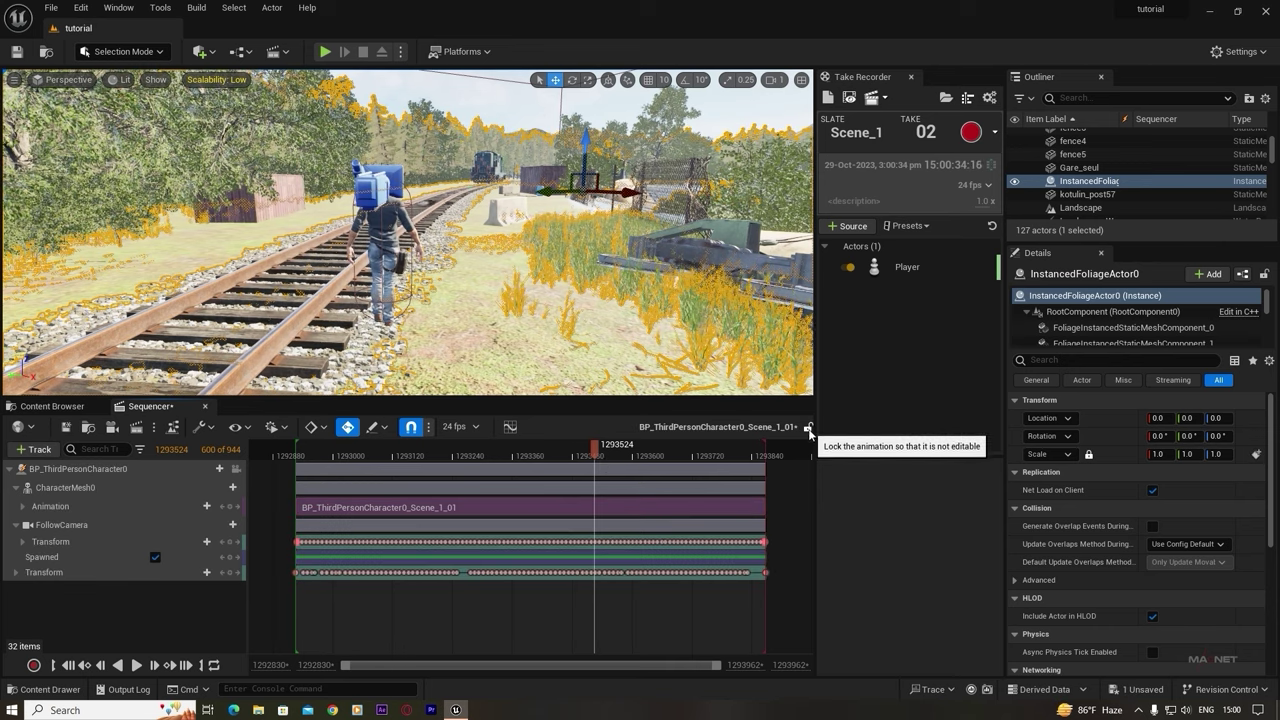
{"action": "left_click_drag", "start_coordinate": [463, 456], "coordinate": [425, 458]}
{"action": "left_click", "coordinate": [583, 456]}
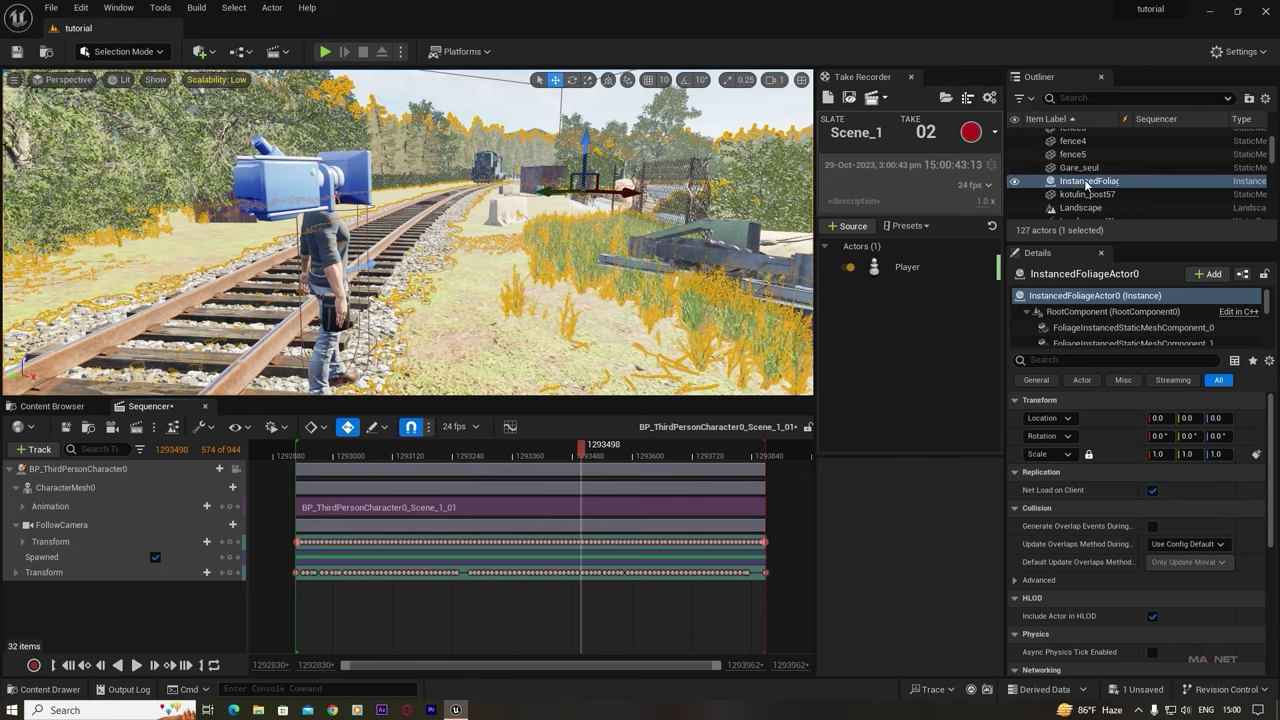
- Close Take Recorder and add the level's CineCameraActor to the character sequence as a track
{"action": "scroll", "coordinate": [1087, 183], "scroll_direction": "up", "scroll_amount": 2}
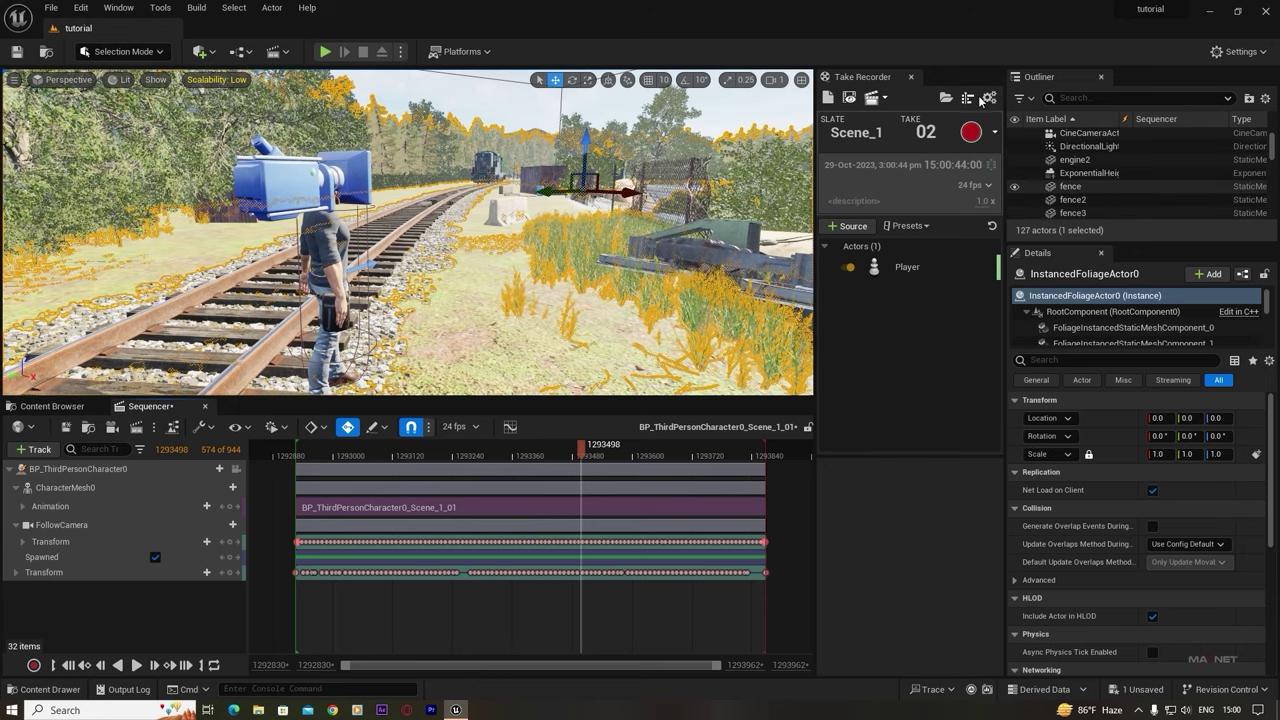
{"action": "left_click", "coordinate": [911, 78]}
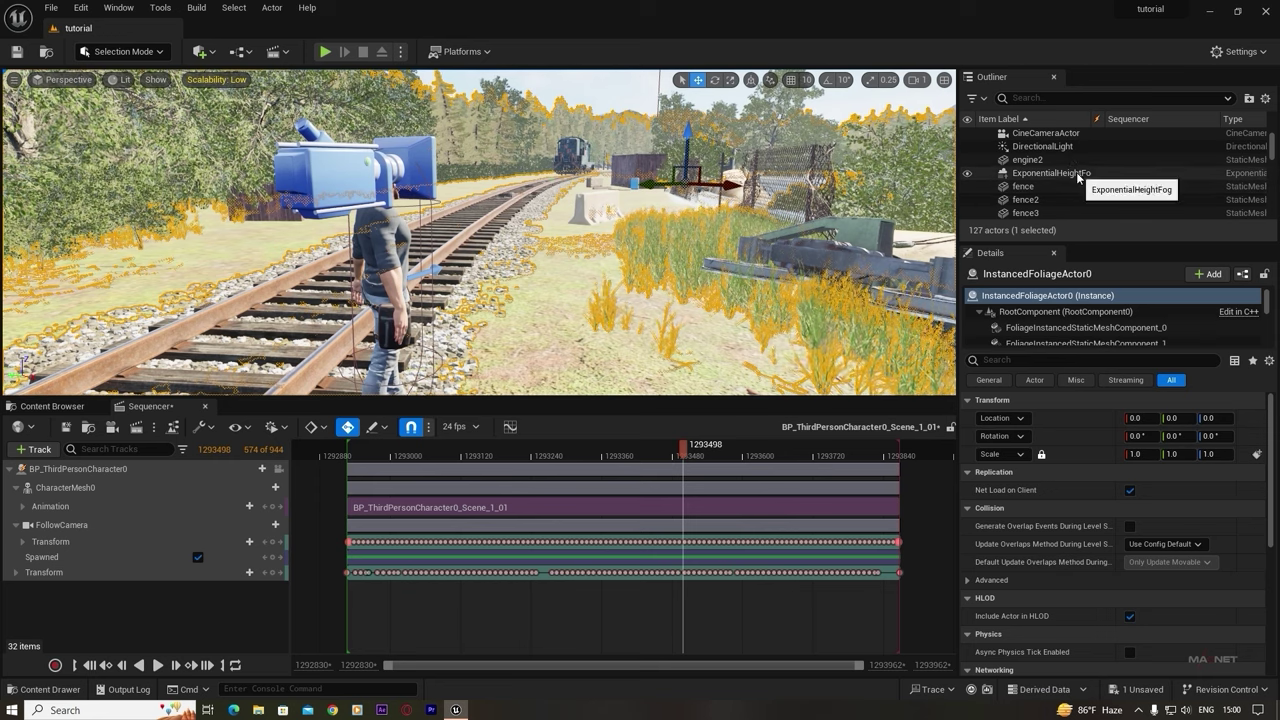
{"action": "scroll", "coordinate": [1040, 183], "scroll_direction": "up", "scroll_amount": 2}
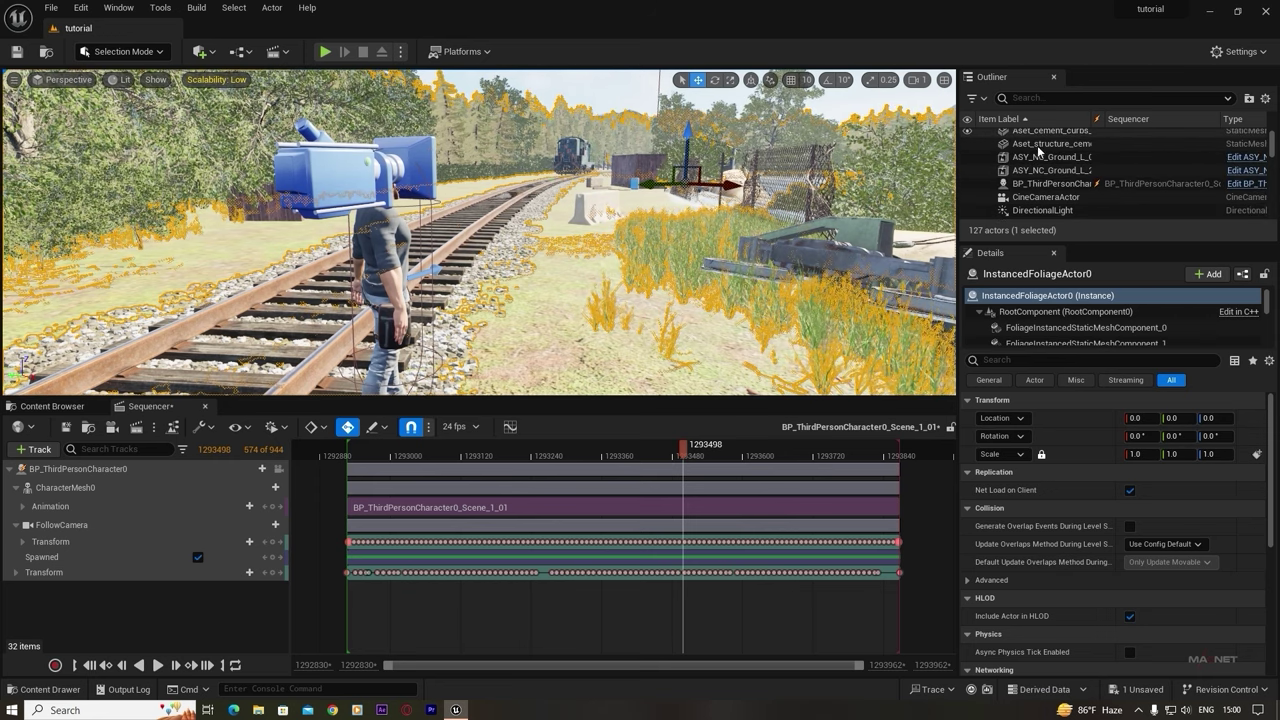
{"action": "scroll", "coordinate": [1042, 194], "scroll_direction": "down", "scroll_amount": 1}
{"action": "left_click", "coordinate": [1035, 155]}
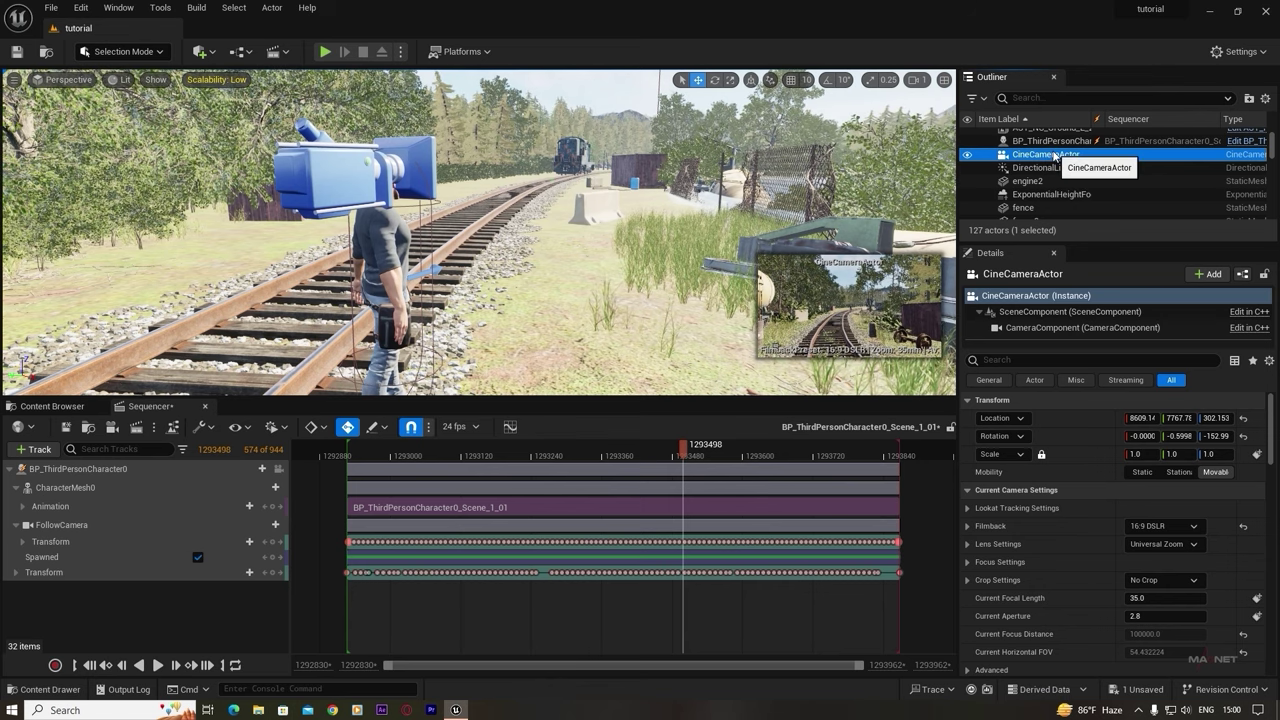
{"action": "left_click_drag", "start_coordinate": [1054, 158], "coordinate": [146, 516]}
{"action": "left_click_drag", "start_coordinate": [38, 602], "coordinate": [34, 604]}
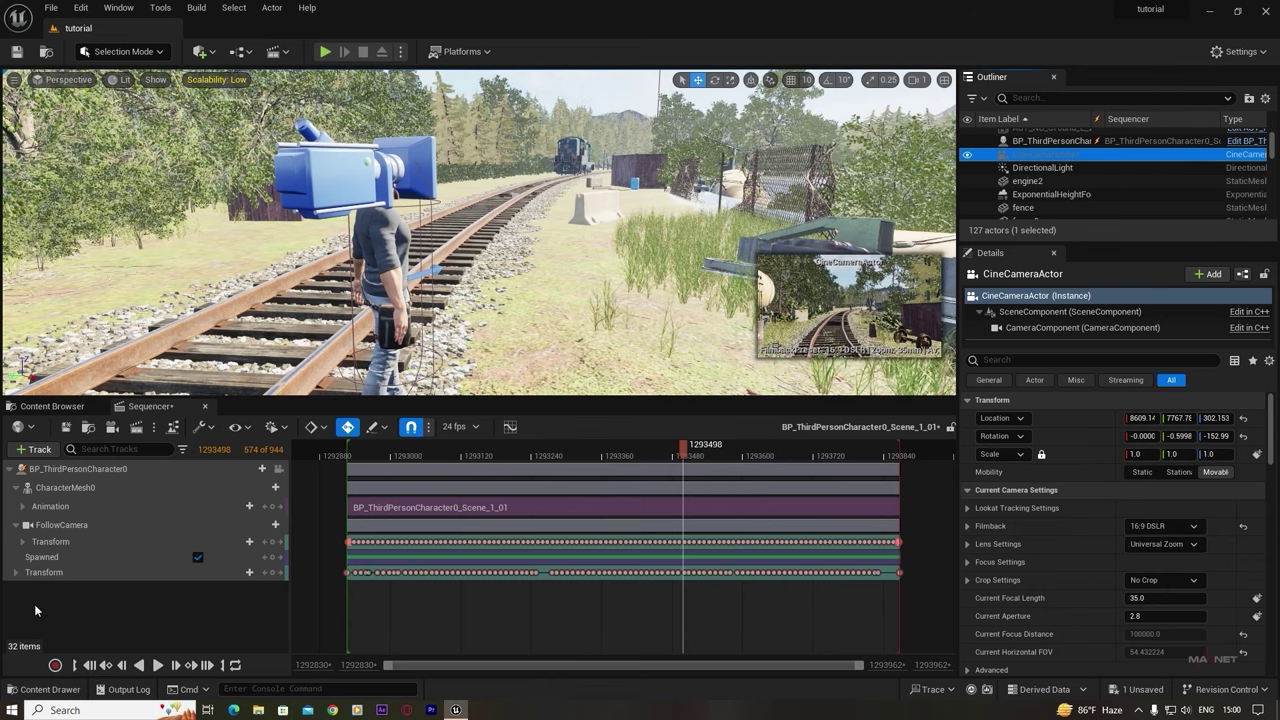
- Set the CineCameraActor's current focal length to 15 and its current aperture to about 1.83
{"action": "scroll", "coordinate": [127, 567], "scroll_direction": "down", "scroll_amount": 1}
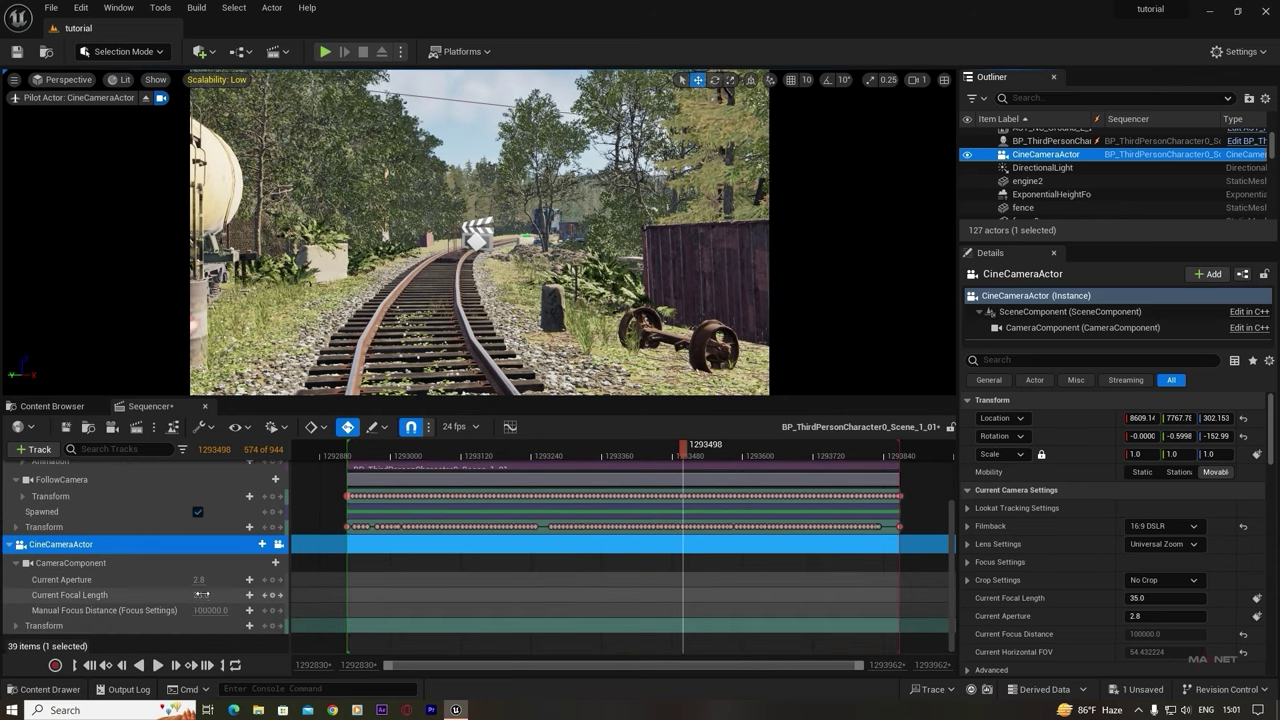
{"action": "left_click_drag", "start_coordinate": [201, 594], "coordinate": [216, 595]}
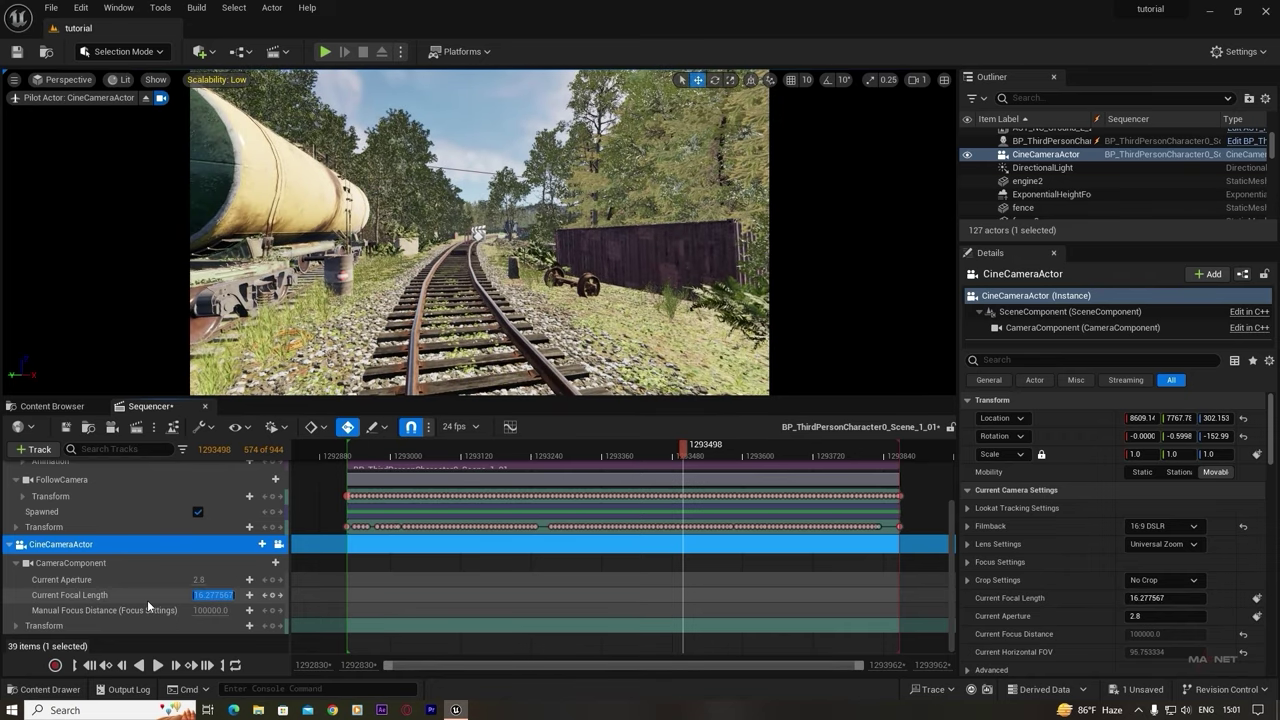
{"action": "type", "text": "15"}
{"action": "key", "text": "Return"}
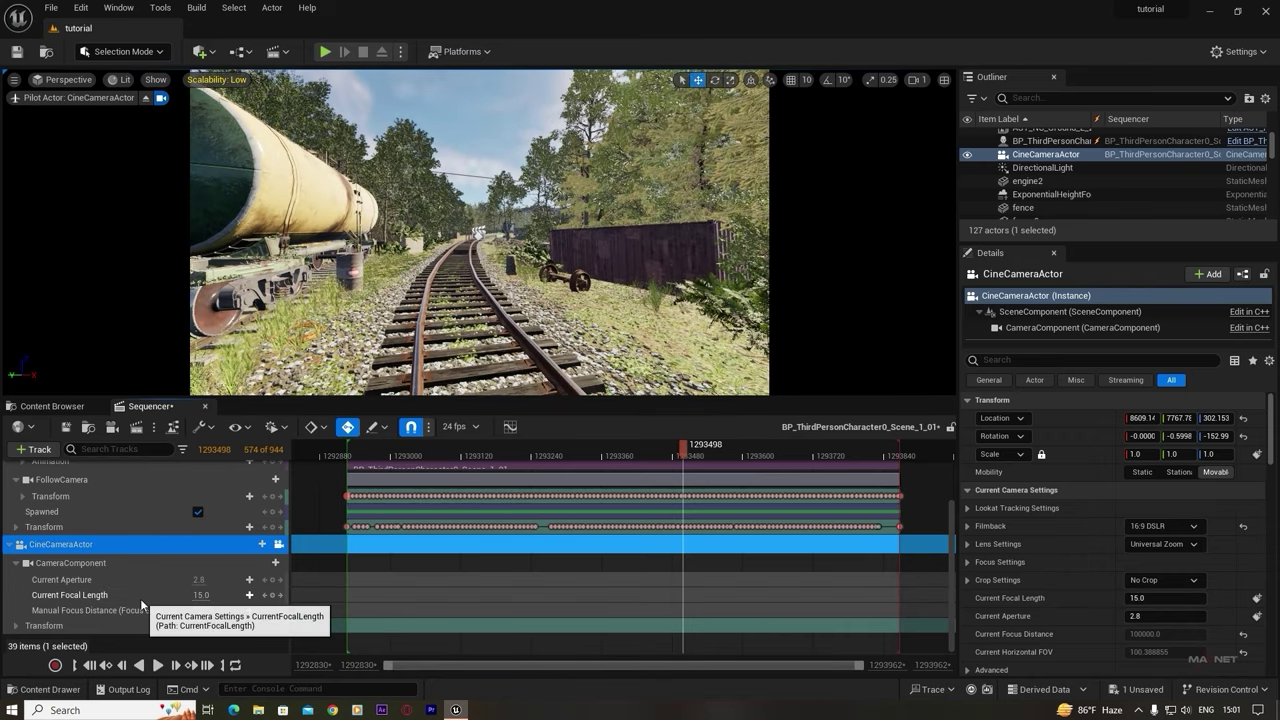
{"action": "left_click", "coordinate": [213, 601]}
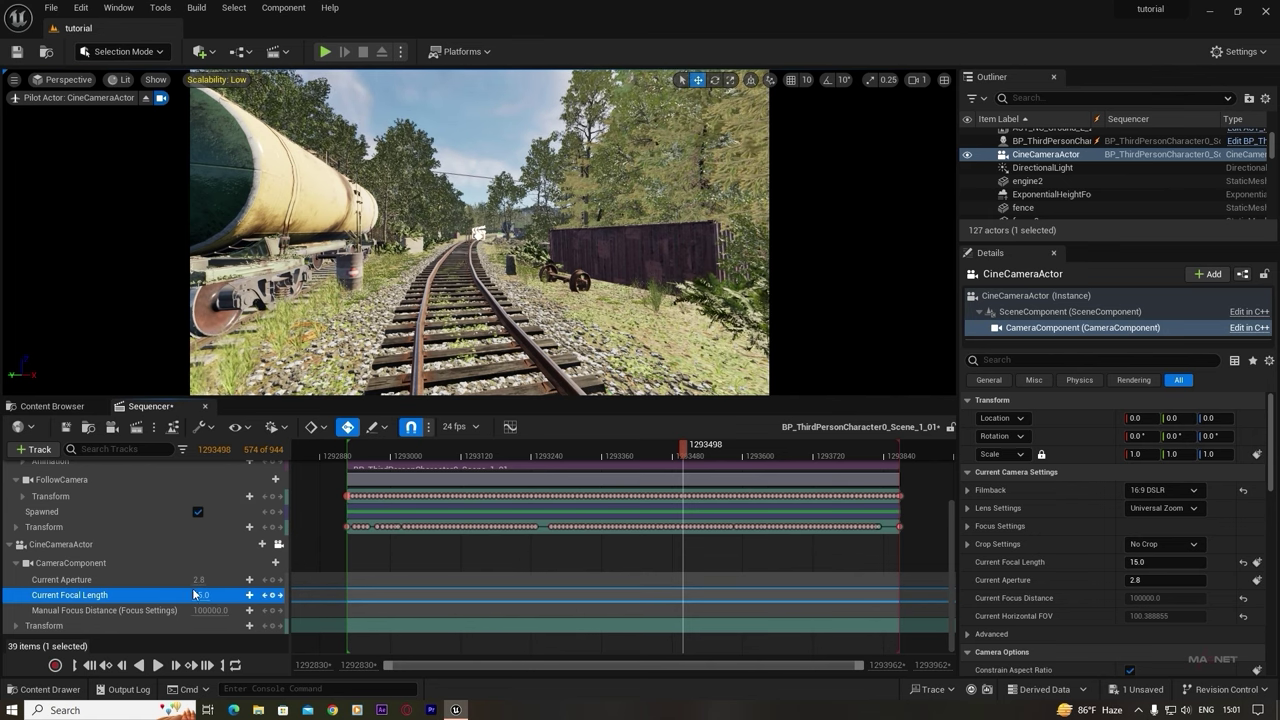
{"action": "left_click_drag", "start_coordinate": [200, 580], "coordinate": [182, 580]}
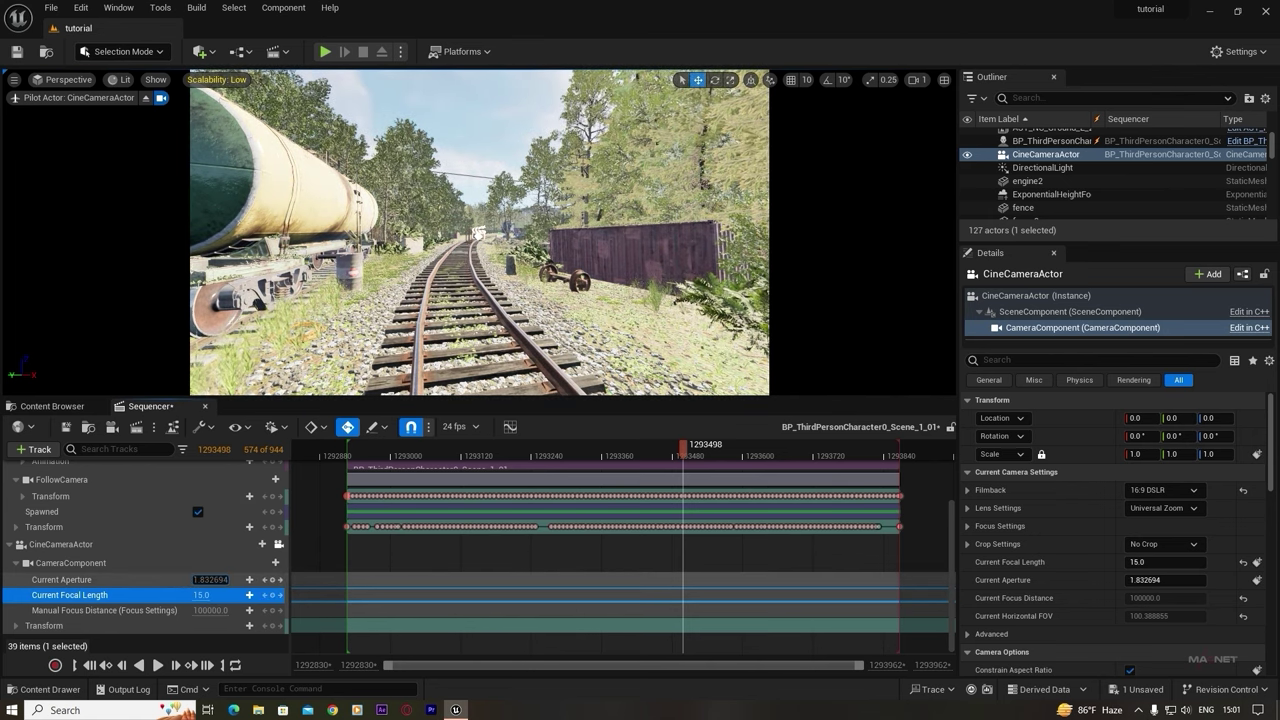
- Examine the camera component's post-process Bloom and Exposure settings
{"action": "left_click", "coordinate": [60, 562]}
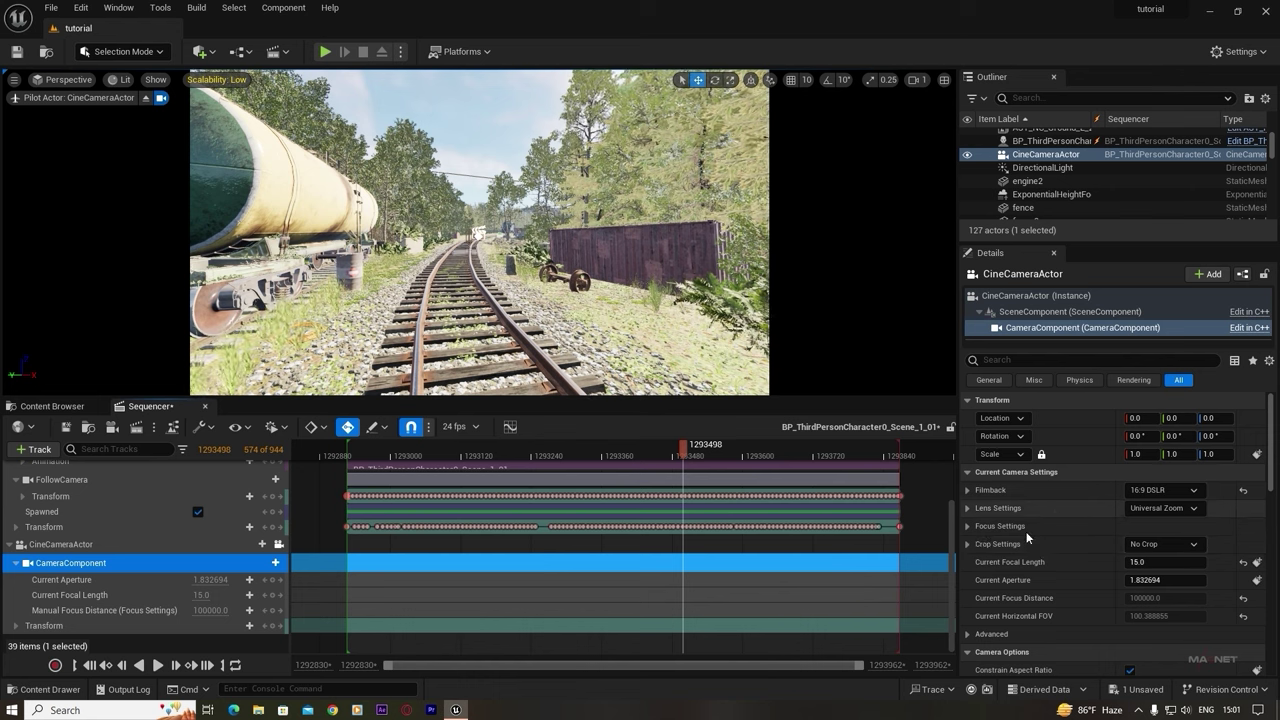
{"action": "scroll", "coordinate": [1041, 548], "scroll_direction": "down", "scroll_amount": 2}
{"action": "scroll", "coordinate": [1028, 561], "scroll_direction": "down", "scroll_amount": 6}
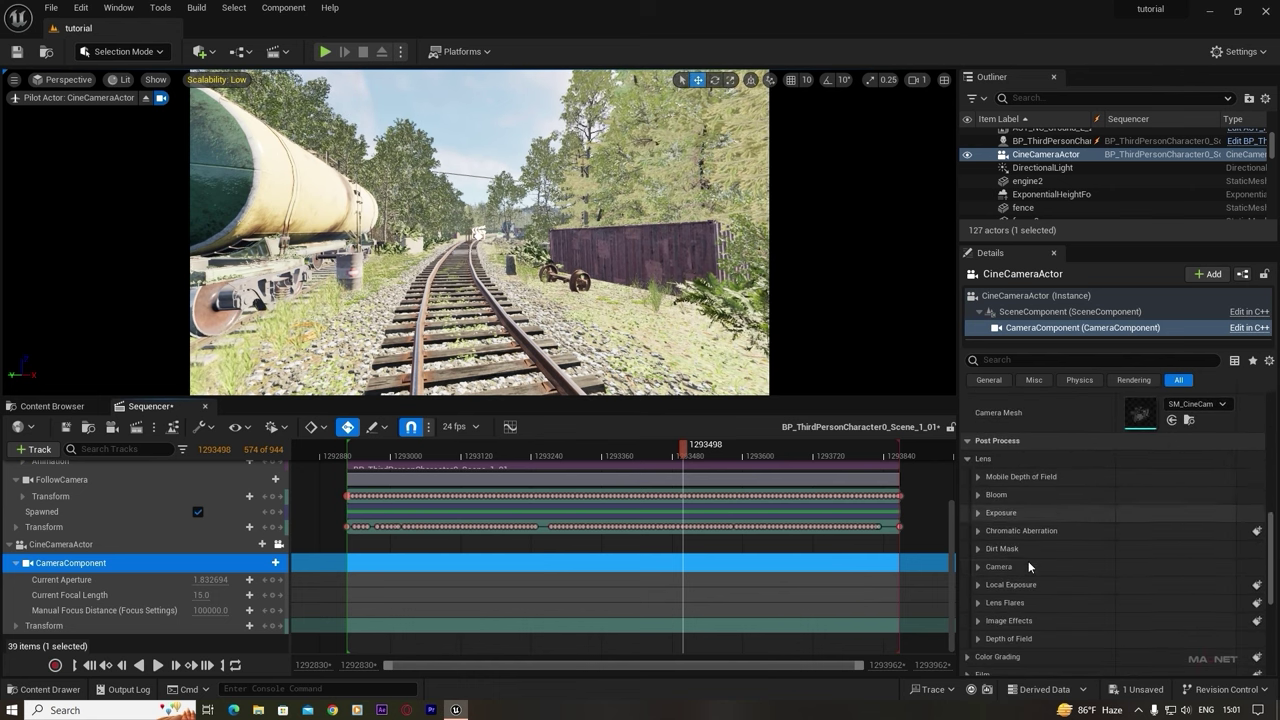
{"action": "left_click", "coordinate": [979, 495]}
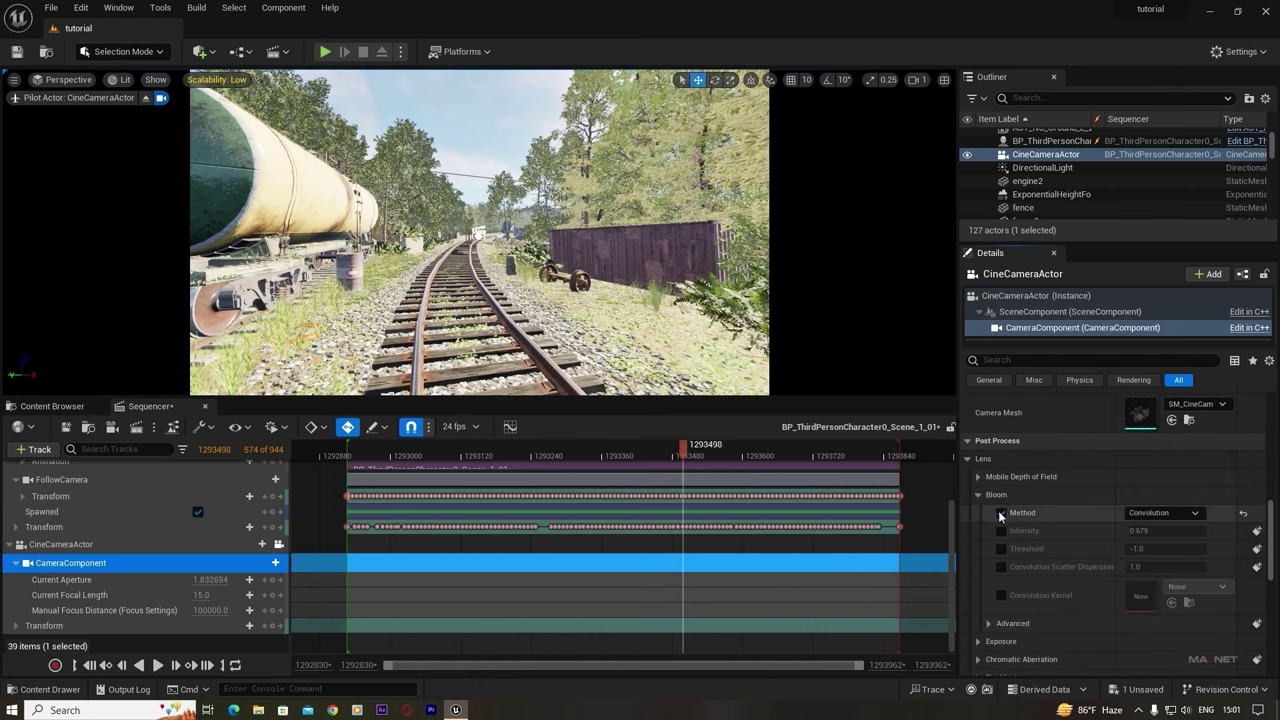
{"action": "scroll", "coordinate": [1005, 565], "scroll_direction": "down", "scroll_amount": 5}
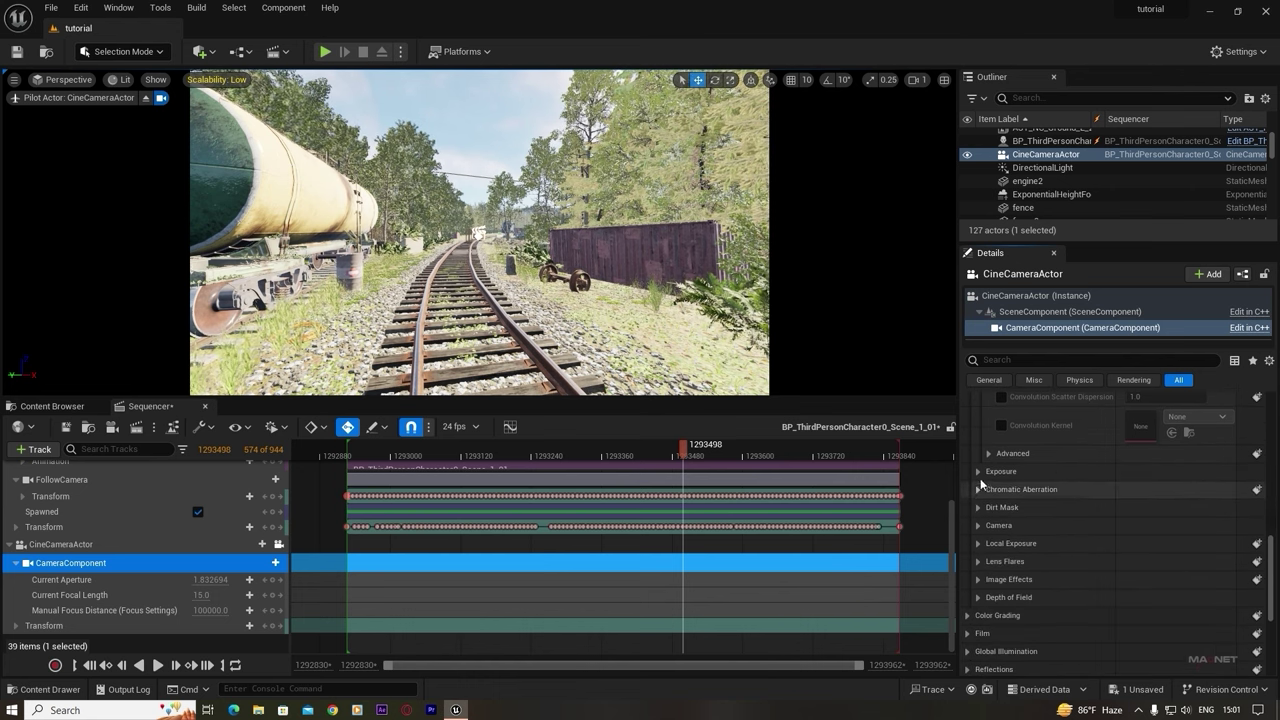
{"action": "scroll", "coordinate": [1006, 571], "scroll_direction": "down", "scroll_amount": 1}
{"action": "left_click", "coordinate": [979, 471]}
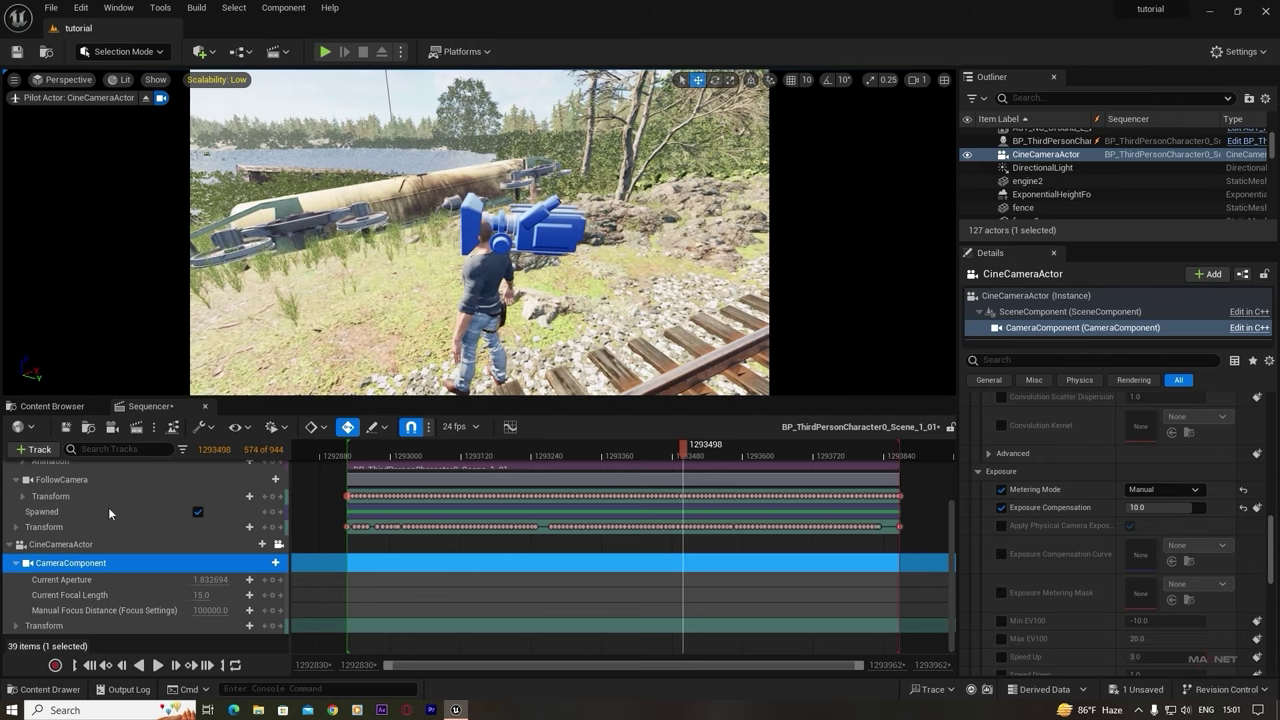
- Attach the CineCameraActor to the neck_01 bone of BP_ThirdPersonCharacter0 with an Attach track
{"action": "left_click", "coordinate": [74, 546]}
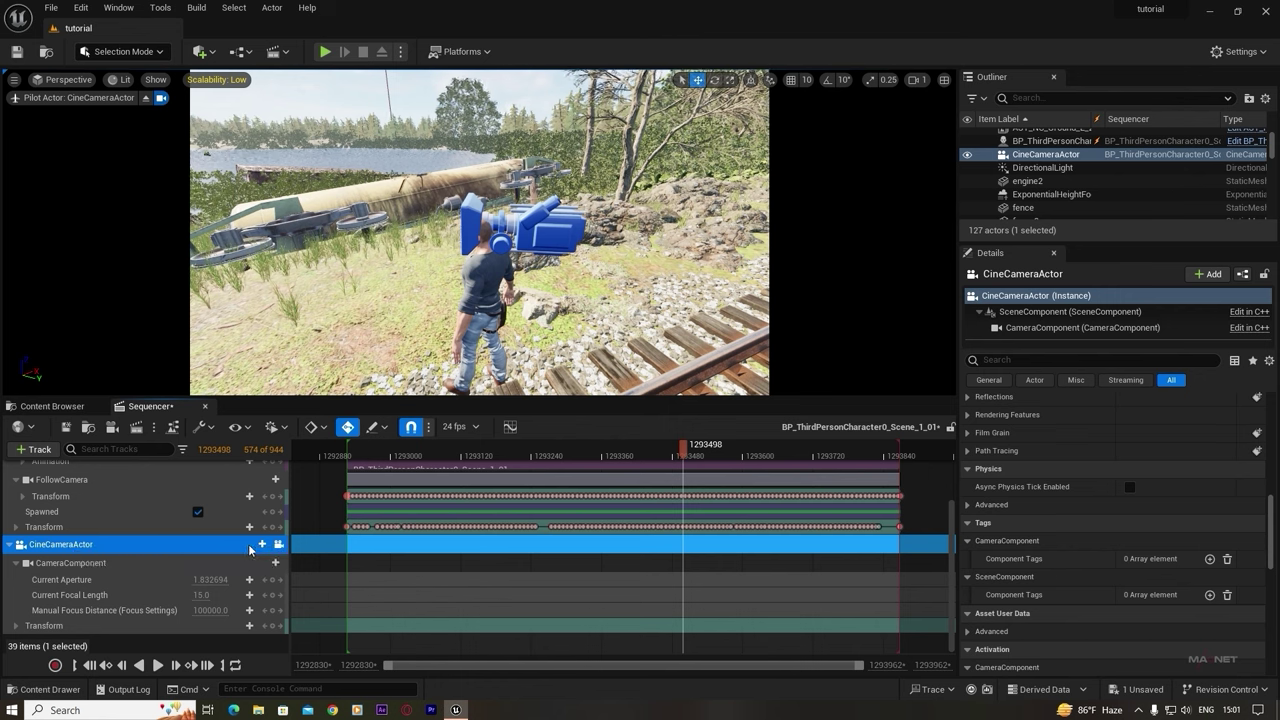
{"action": "left_click", "coordinate": [262, 545]}
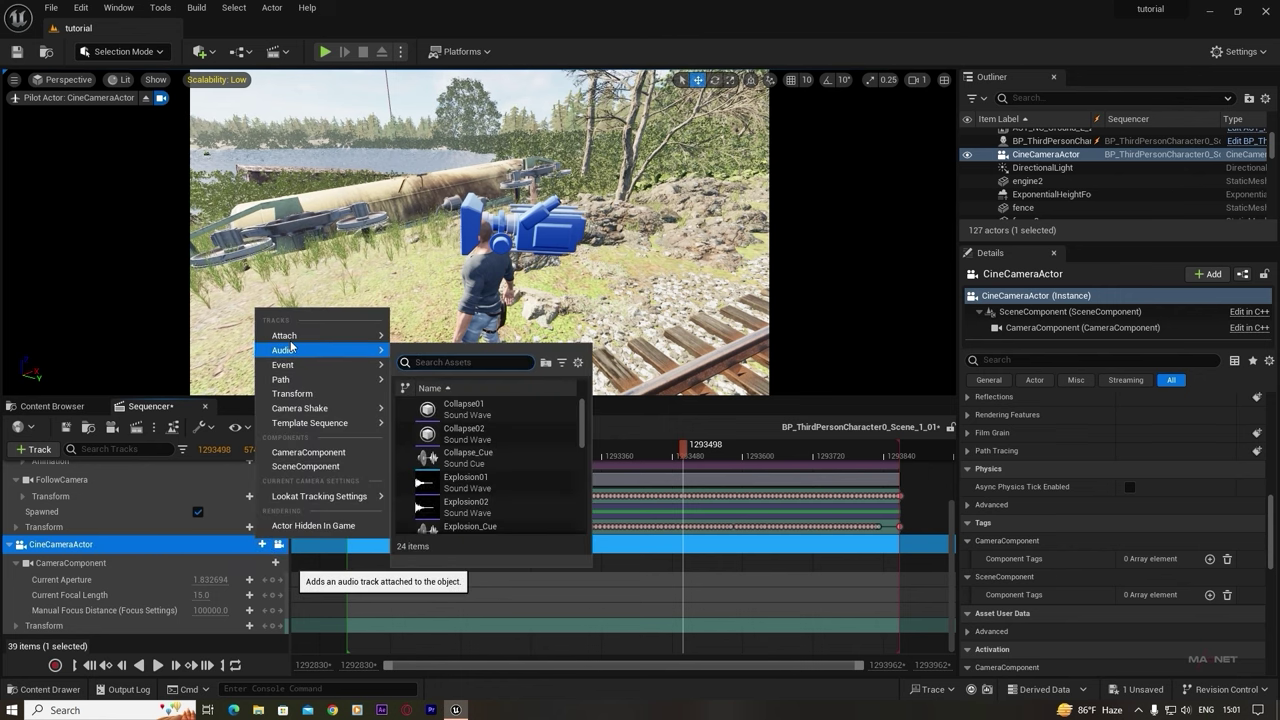
{"action": "mouse_move", "coordinate": [296, 338]}
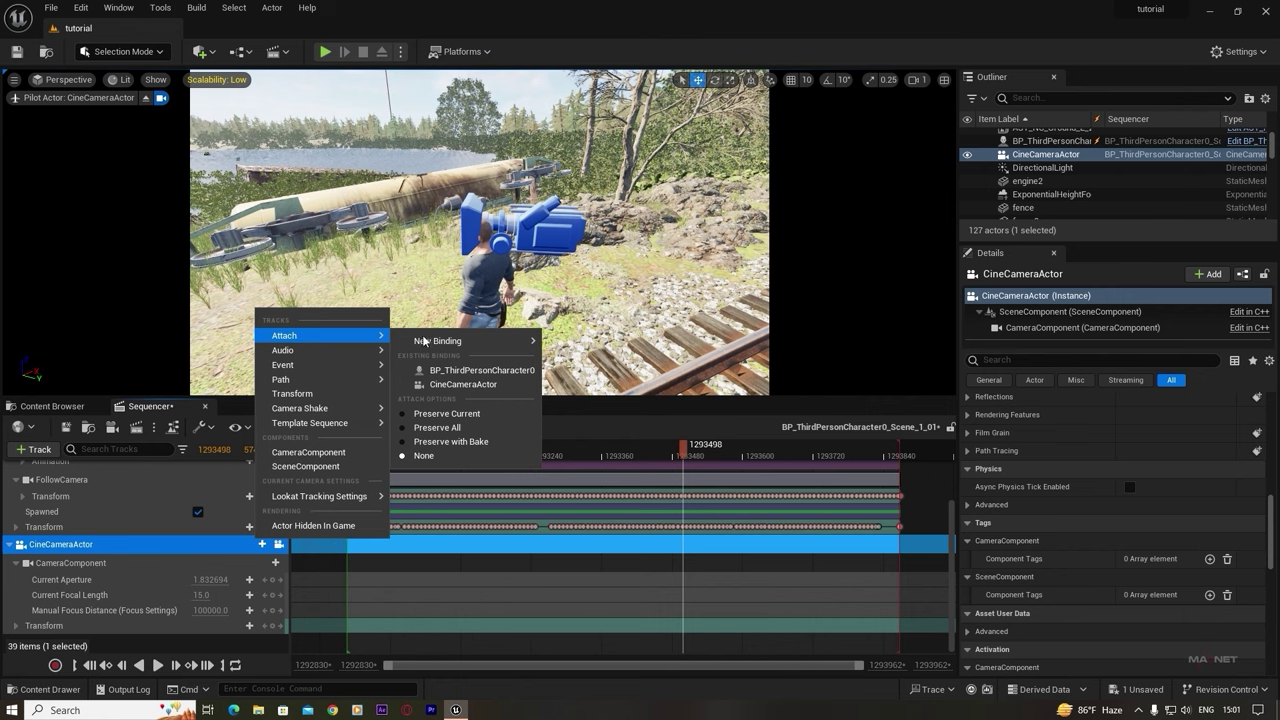
{"action": "left_click", "coordinate": [490, 371]}
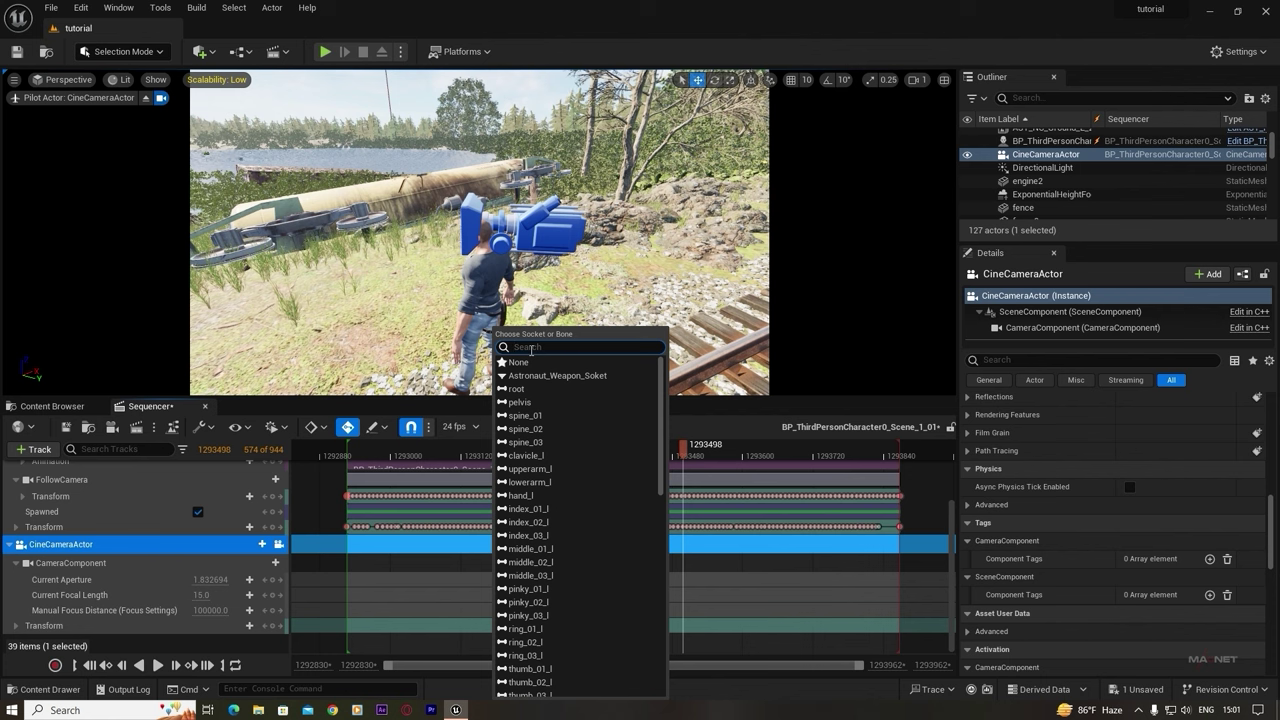
{"action": "scroll", "coordinate": [554, 396], "scroll_direction": "down", "scroll_amount": 2}
{"action": "type", "text": "n"}
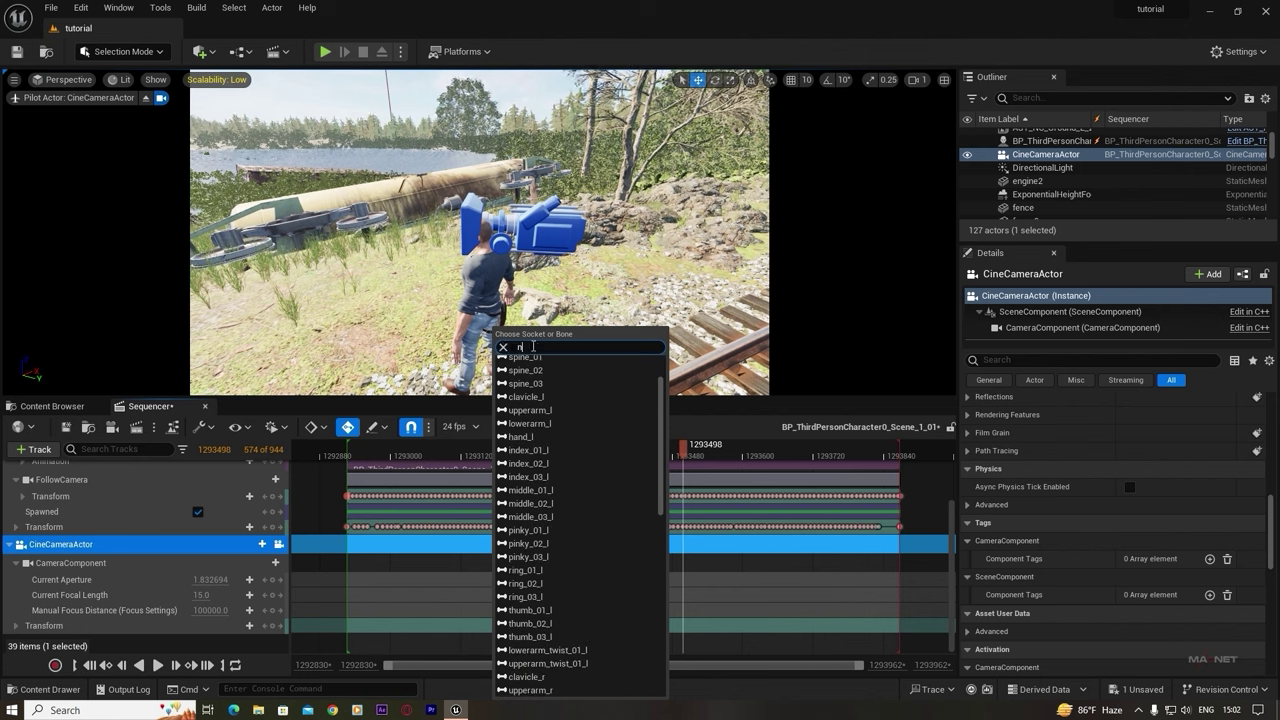
{"action": "type", "text": "eck"}
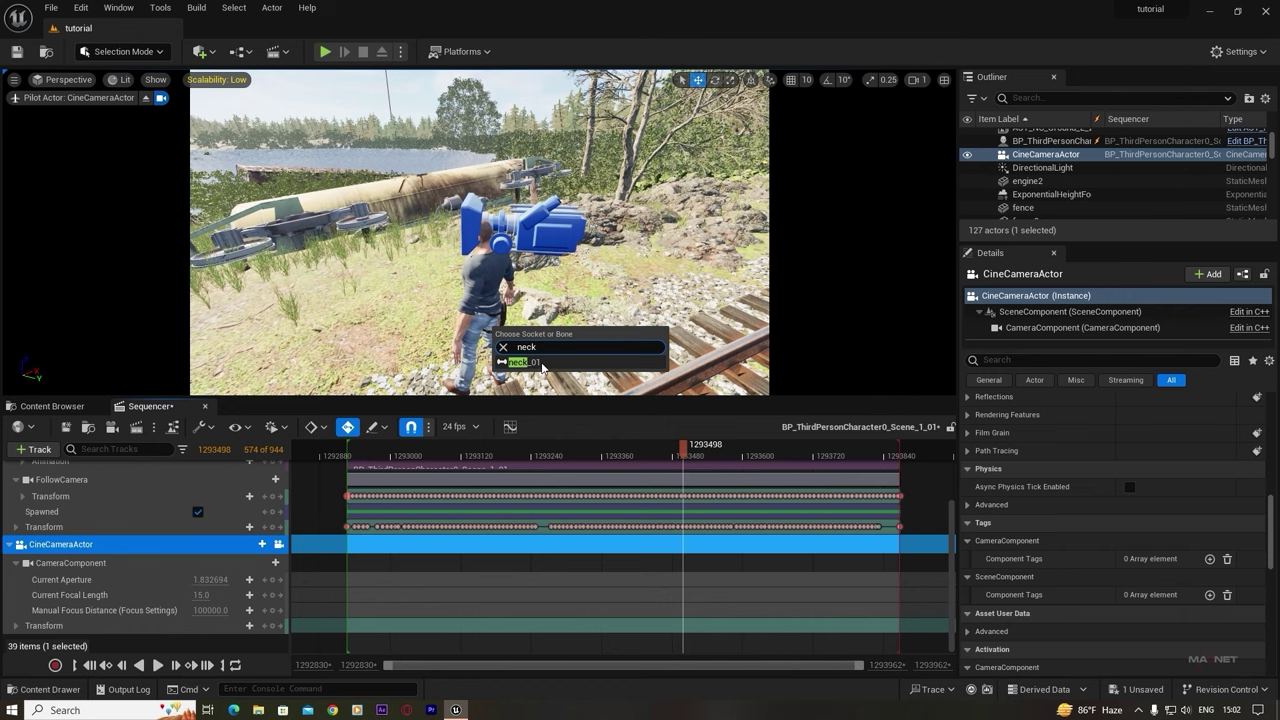
{"action": "left_click", "coordinate": [542, 366]}
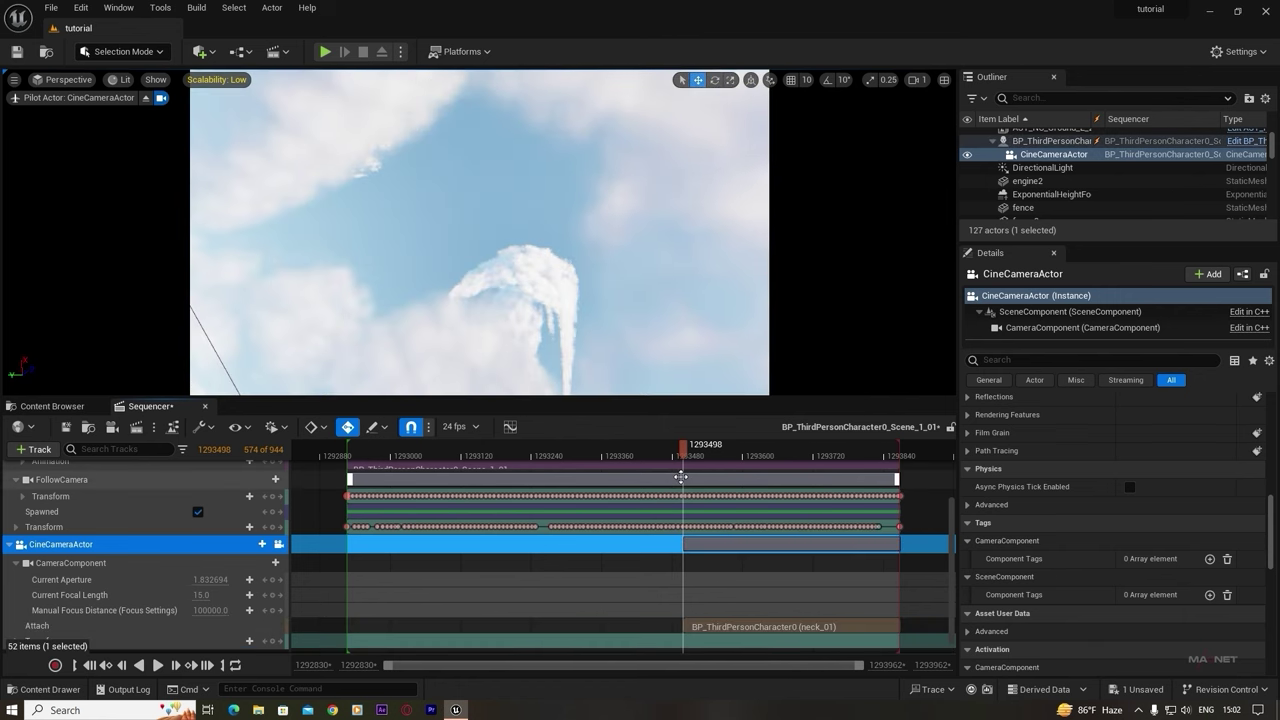
- Extend the camera's attach section back to the sequence start and play the shot through the attached camera
{"action": "left_click_drag", "start_coordinate": [686, 543], "coordinate": [346, 543]}
{"action": "left_click_drag", "start_coordinate": [504, 461], "coordinate": [418, 458]}
{"action": "key", "text": "space"}
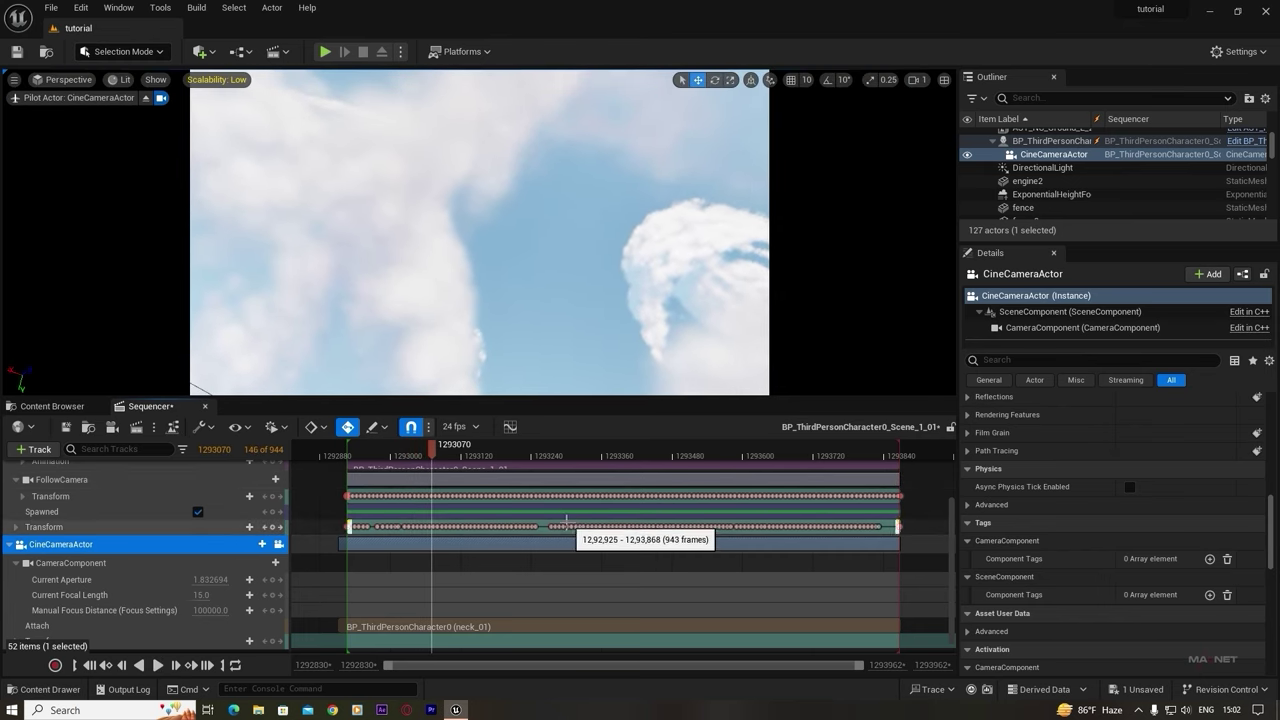
{"action": "key", "text": "space"}
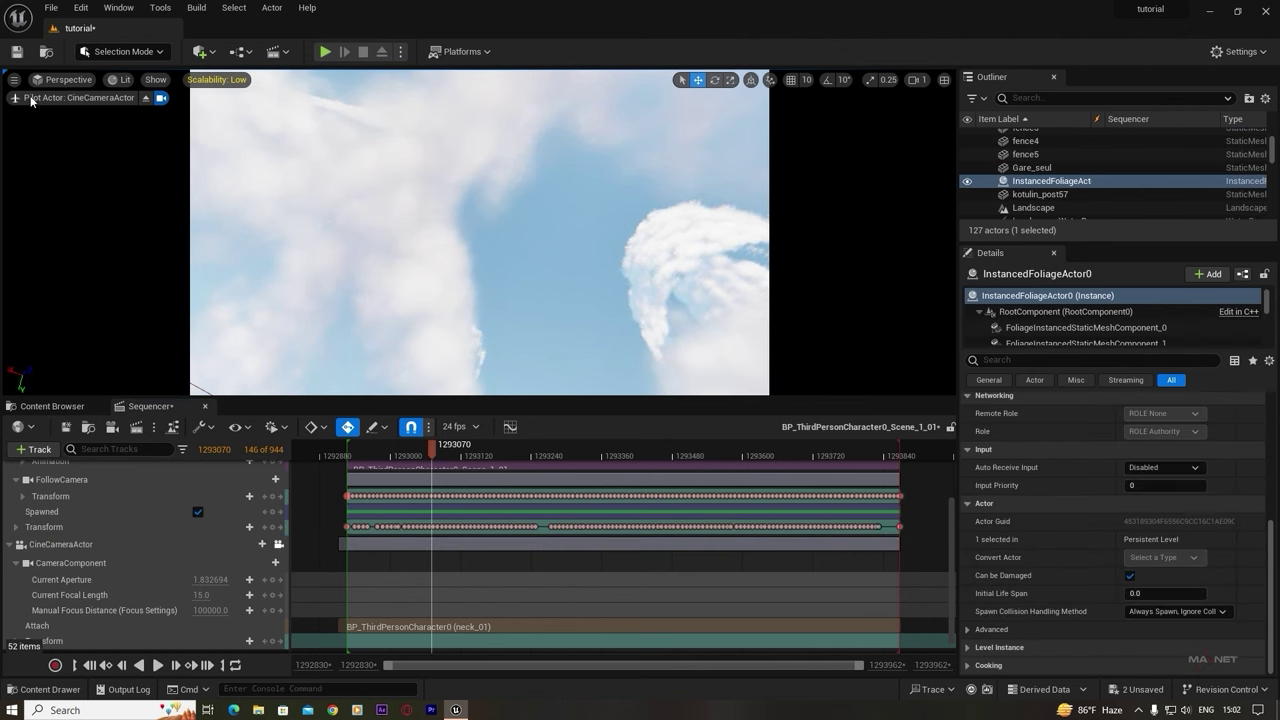
- Stop piloting the CineCameraActor and select it in the level
{"action": "left_click", "coordinate": [145, 98]}
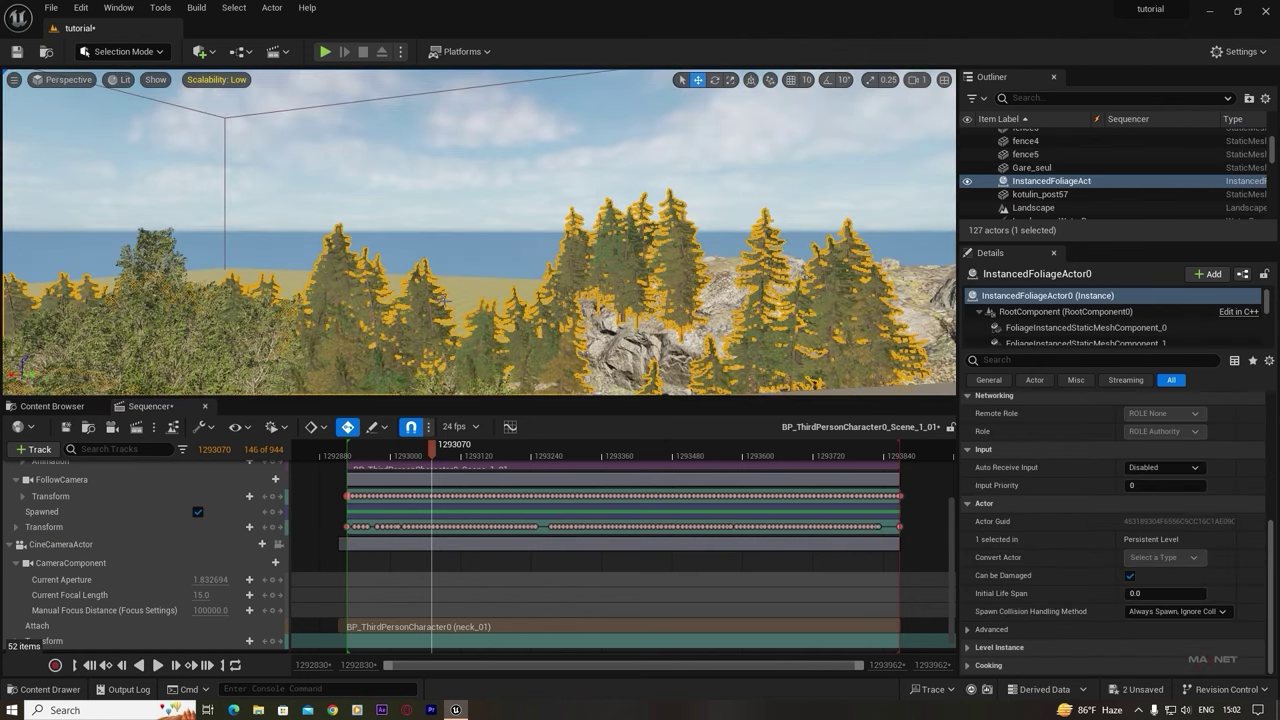
{"action": "right_click_drag", "start_coordinate": [537, 305], "coordinate": [660, 390]}
{"action": "right_click_drag", "start_coordinate": [560, 200], "coordinate": [675, 180]}
{"action": "right_click_drag", "start_coordinate": [143, 176], "coordinate": [452, 103]}
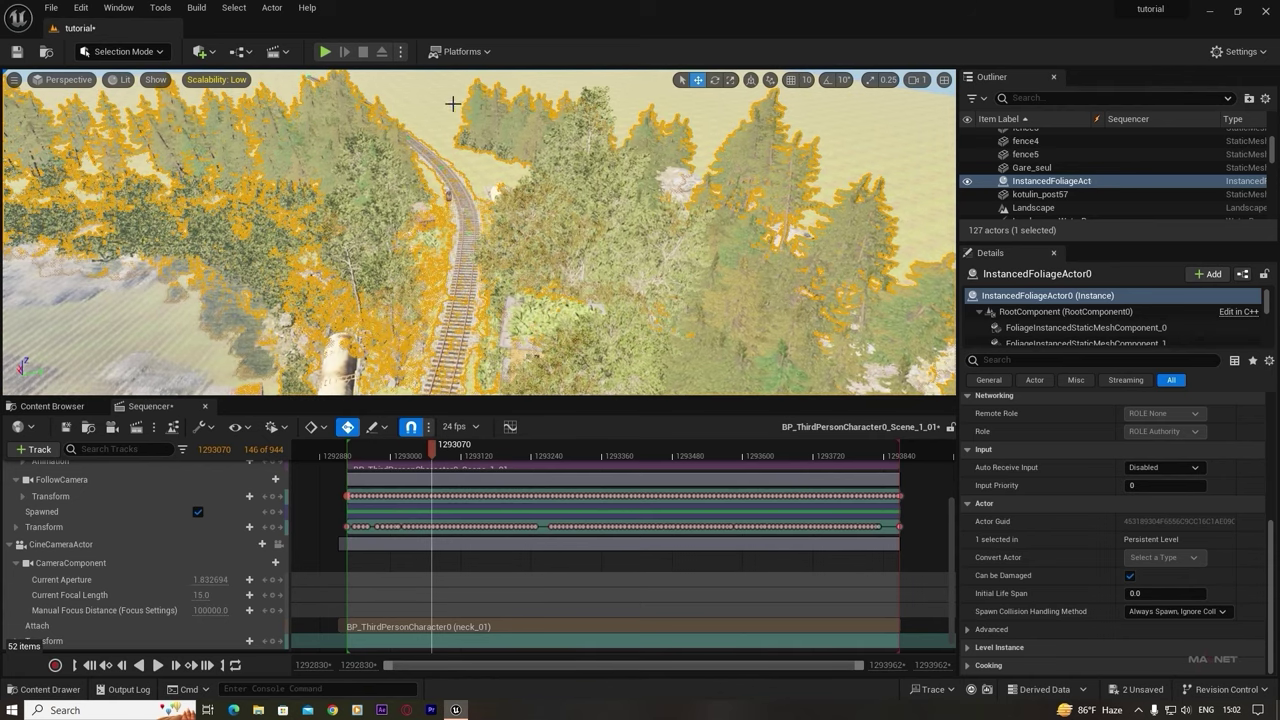
{"action": "right_click_drag", "start_coordinate": [478, 232], "coordinate": [665, 245]}
{"action": "right_click_drag", "start_coordinate": [452, 190], "coordinate": [300, 236]}
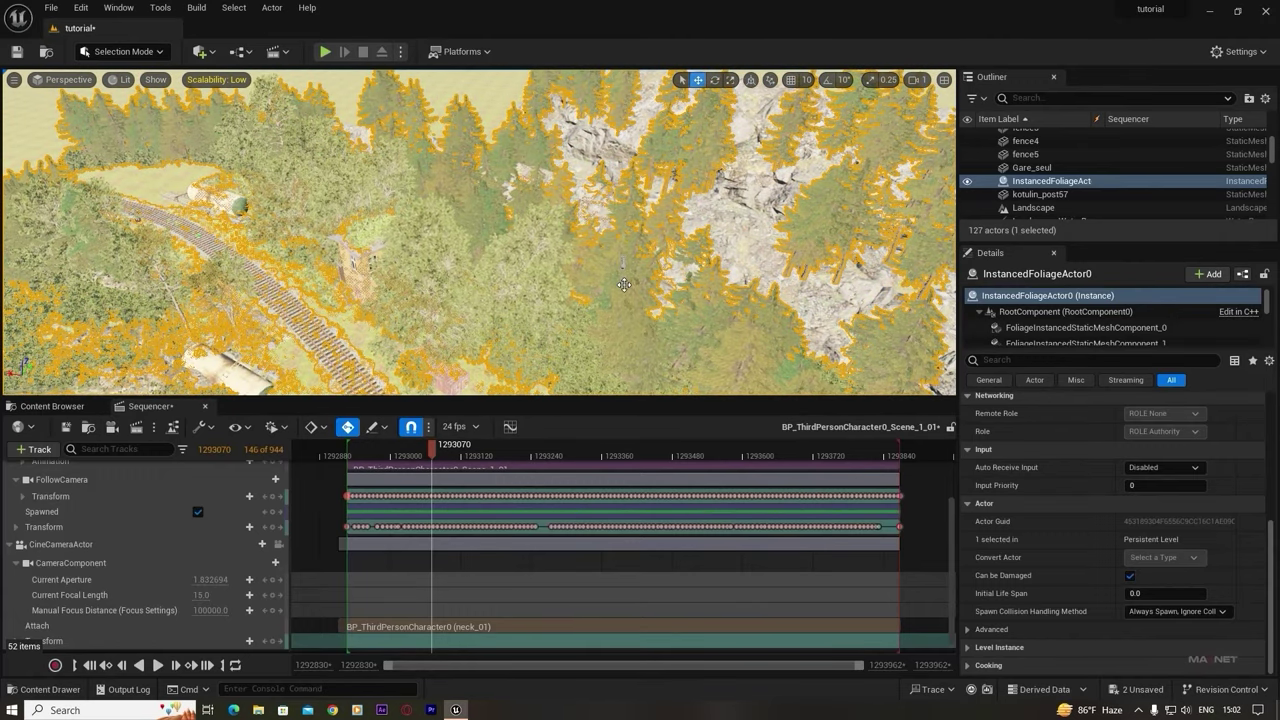
{"action": "left_click", "coordinate": [622, 262]}
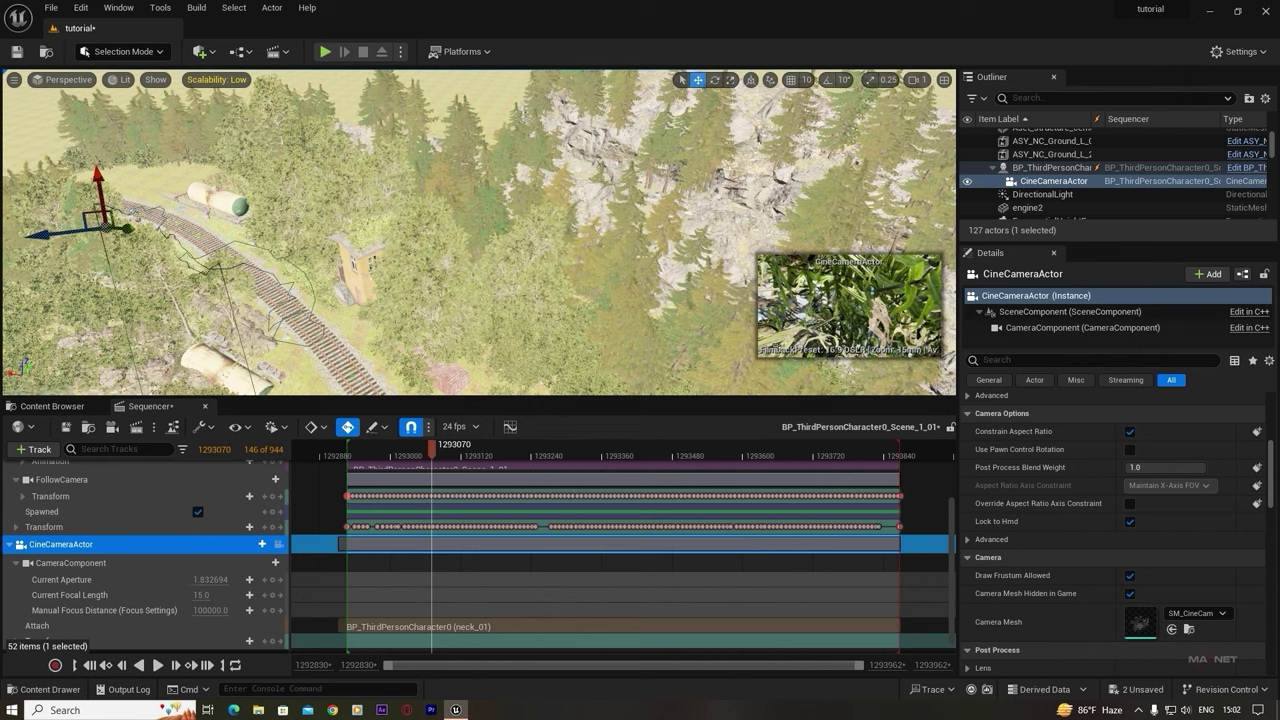
- Move the CineCameraActor out of the bushes to a spot beside the walking character
{"action": "scroll", "coordinate": [479, 232], "scroll_direction": "up", "scroll_amount": 4}
{"action": "right_click_drag", "start_coordinate": [479, 232], "coordinate": [256, 242]}
{"action": "key", "text": "w"}
{"action": "key", "text": "w"}
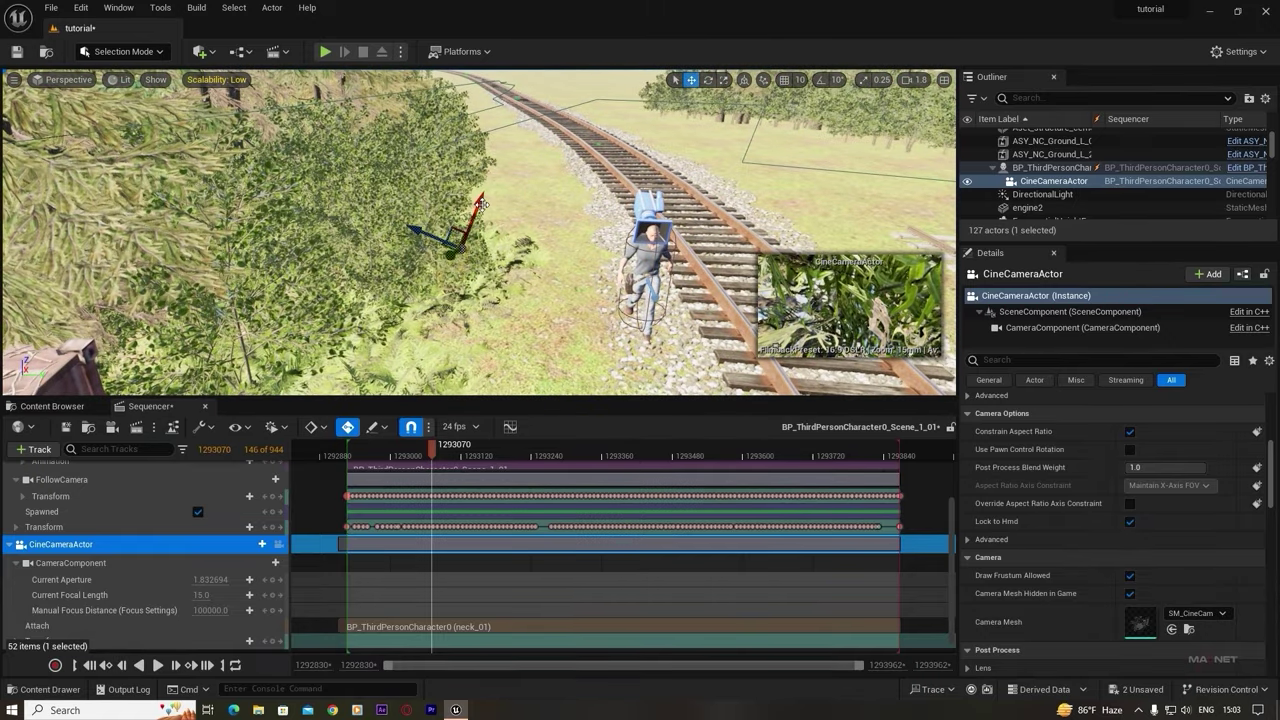
{"action": "left_click_drag", "start_coordinate": [481, 204], "coordinate": [484, 196]}
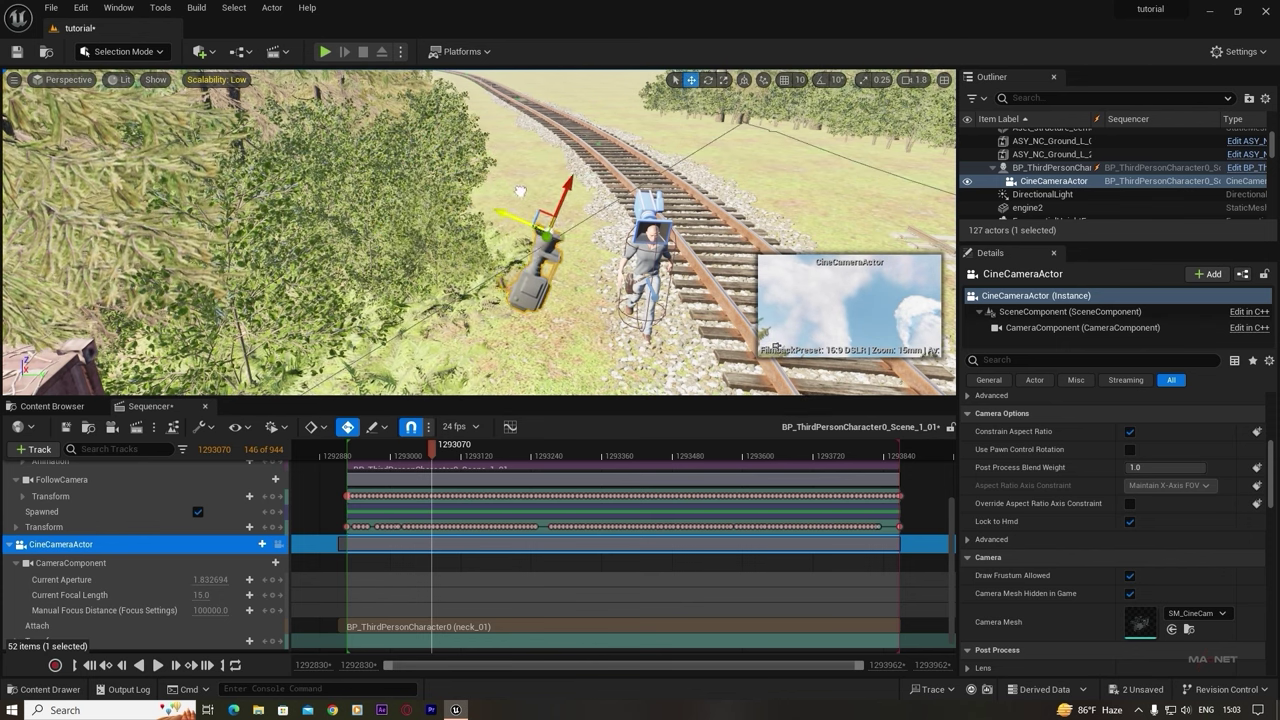
{"action": "left_click_drag", "start_coordinate": [581, 208], "coordinate": [667, 298]}
- Position and rotate the CineCameraActor just behind the character's shoulder, facing along the railway track
{"action": "key", "text": "d"}
{"action": "right_click_drag", "start_coordinate": [667, 298], "coordinate": [741, 226]}
{"action": "key", "text": "w"}
{"action": "key", "text": "s"}
{"action": "key", "text": "a"}
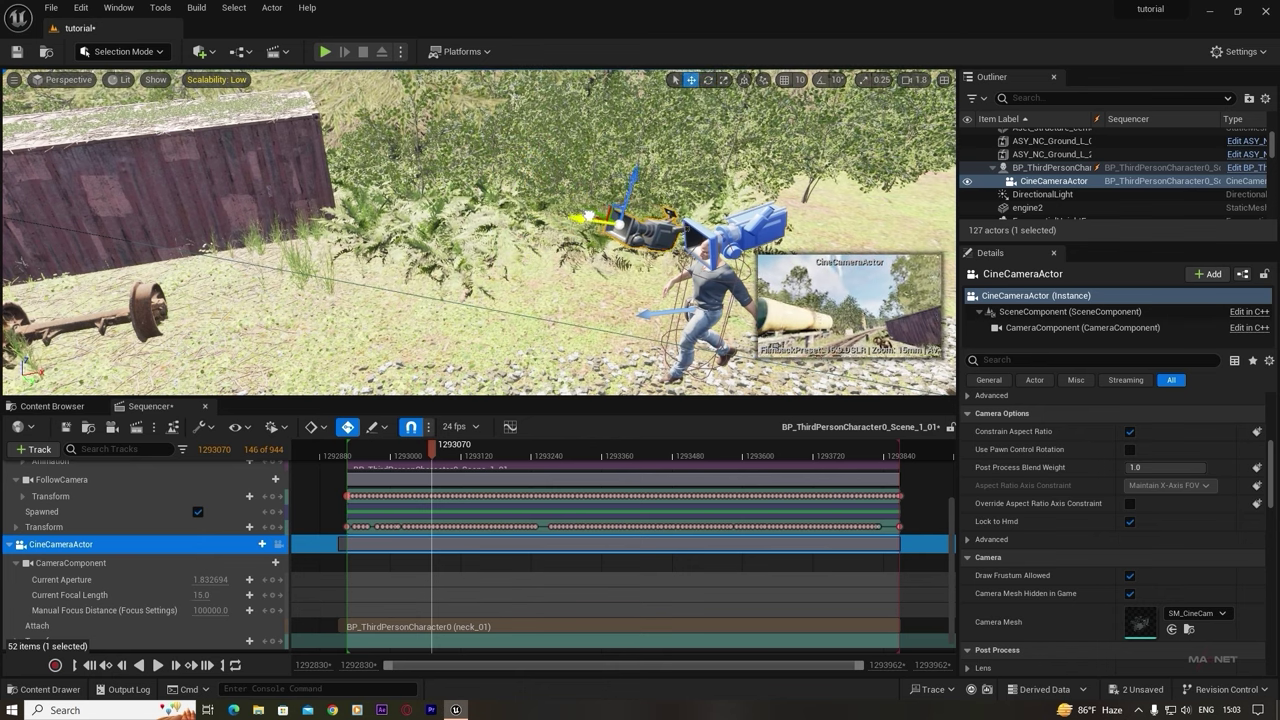
{"action": "left_click_drag", "start_coordinate": [657, 228], "coordinate": [647, 227]}
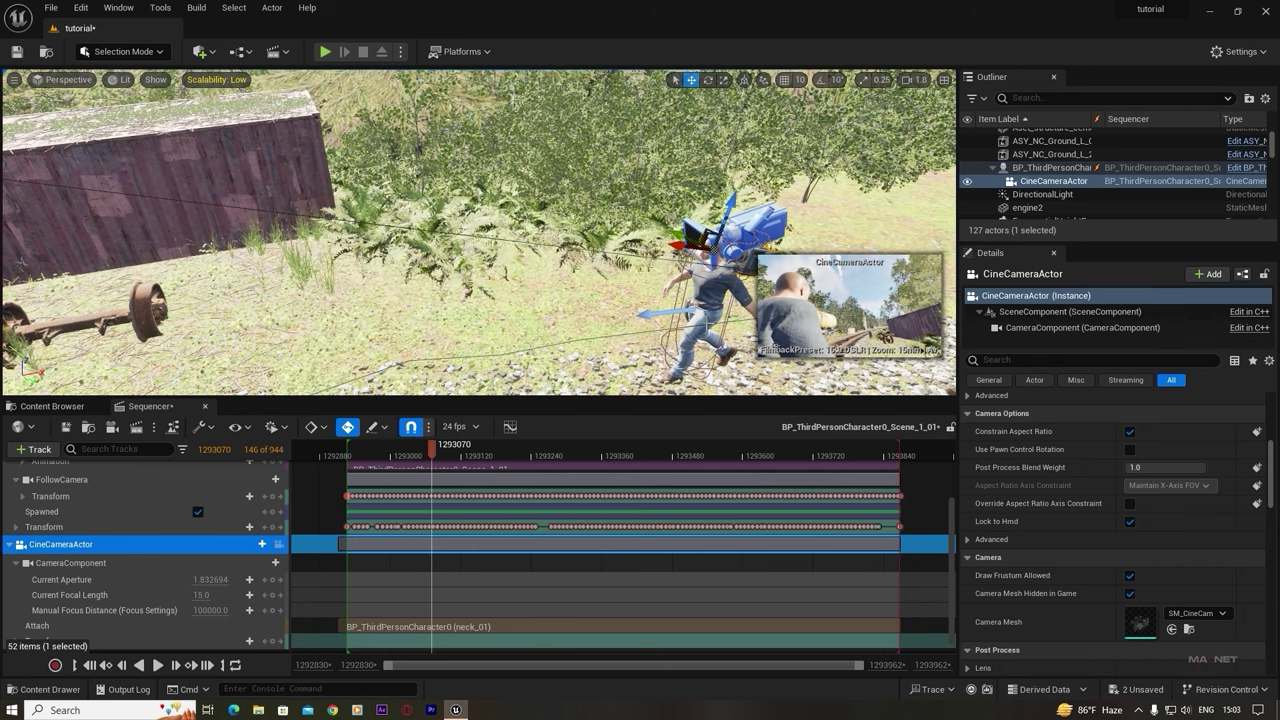
{"action": "right_click_drag", "start_coordinate": [668, 240], "coordinate": [785, 270]}
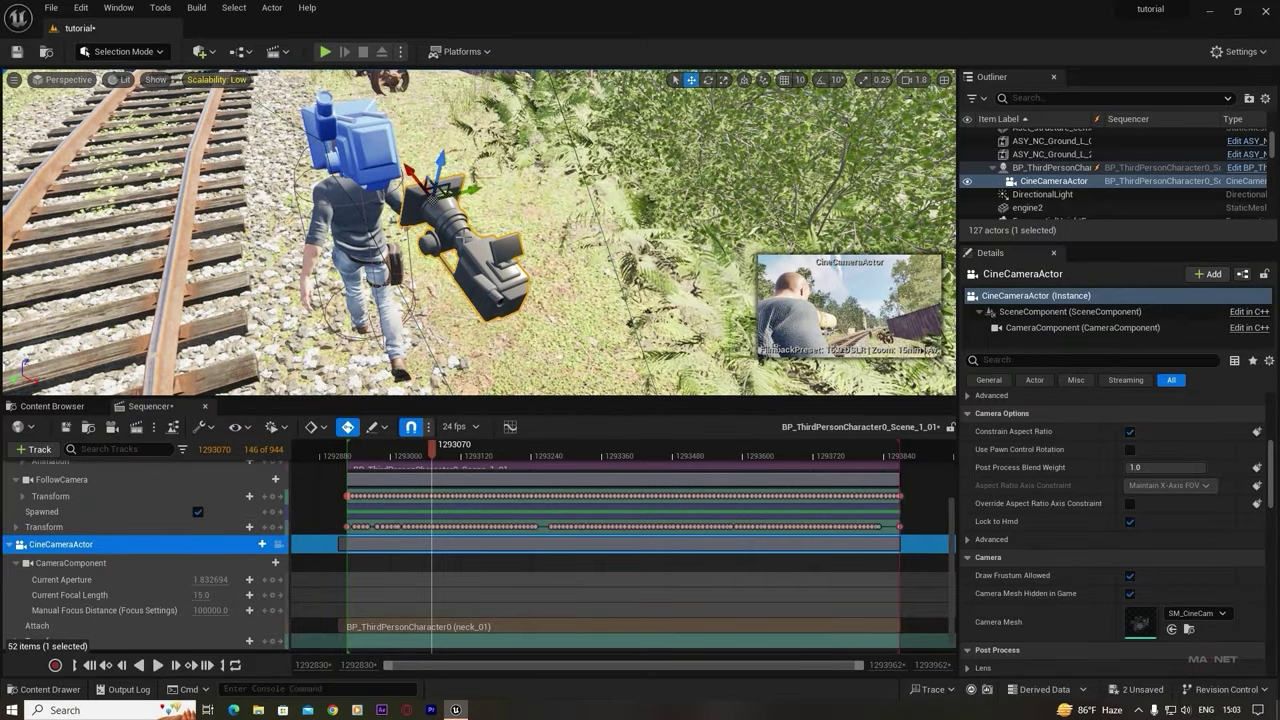
{"action": "right_click_drag", "start_coordinate": [692, 256], "coordinate": [692, 256]}
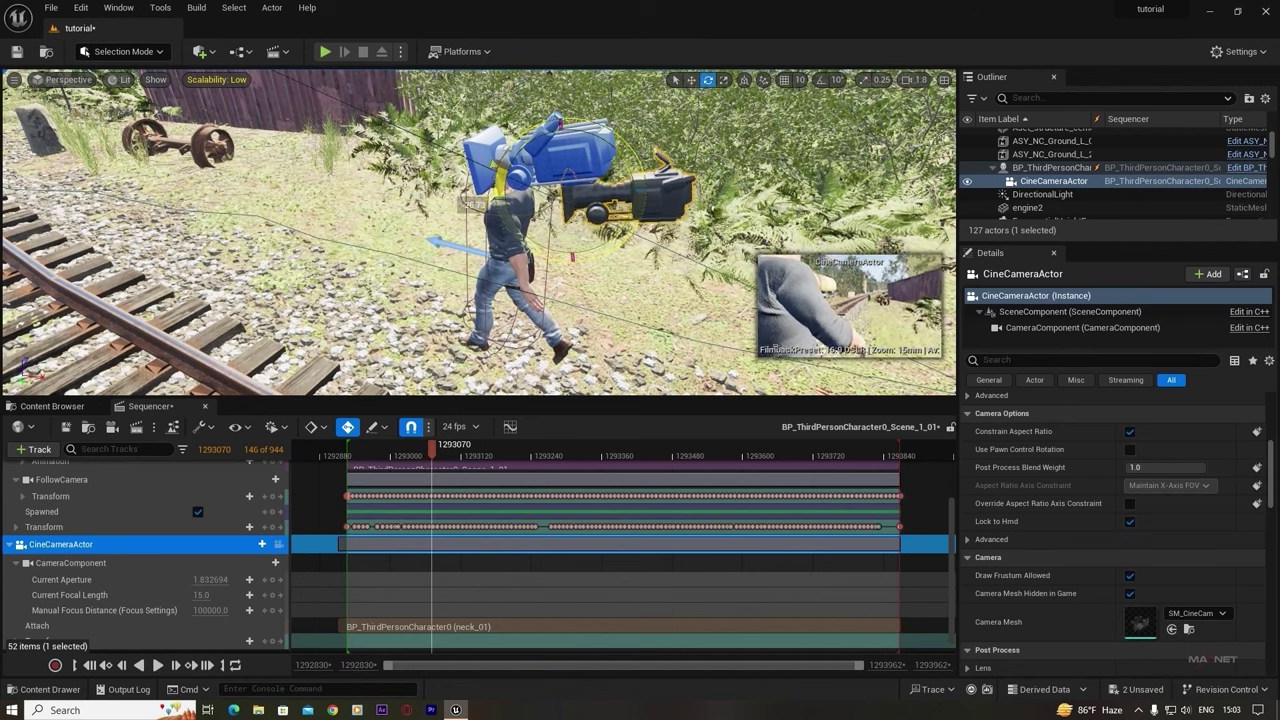
- Play the sequence and look through the CineCameraActor to check the over-the-shoulder shot
{"action": "left_click_drag", "start_coordinate": [433, 450], "coordinate": [456, 452]}
{"action": "key", "text": "space"}
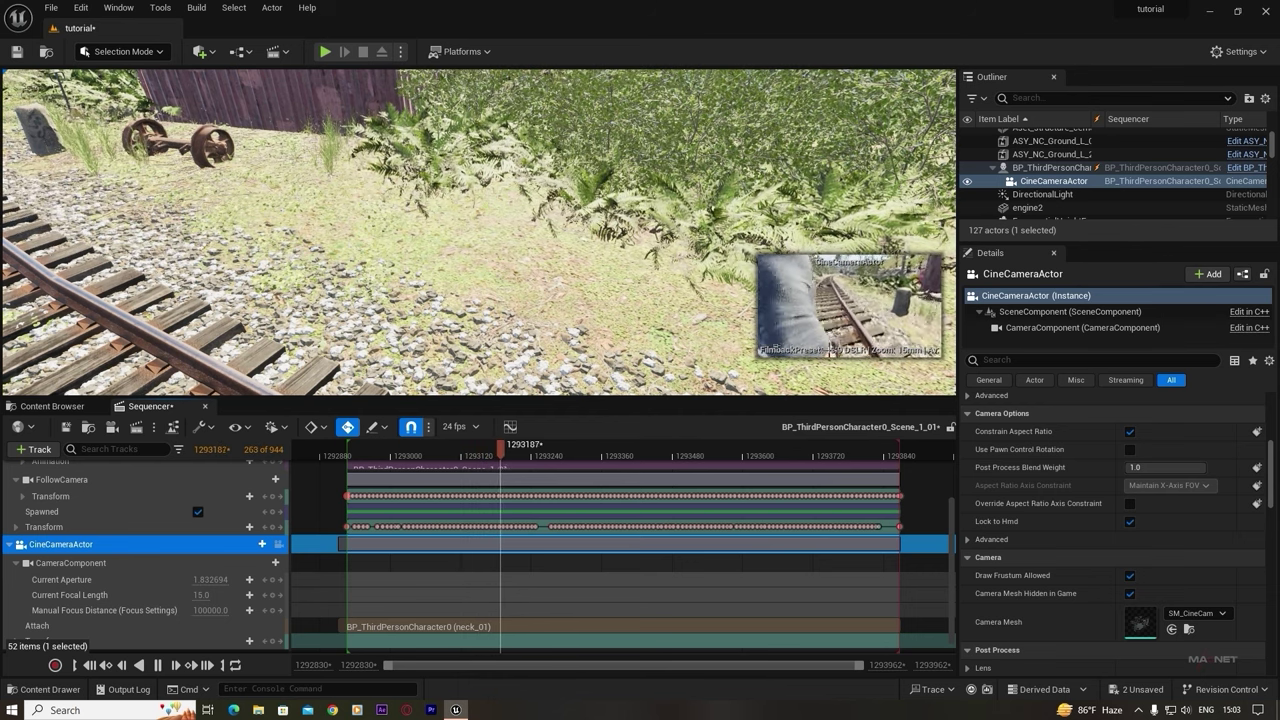
{"action": "key", "text": "space"}
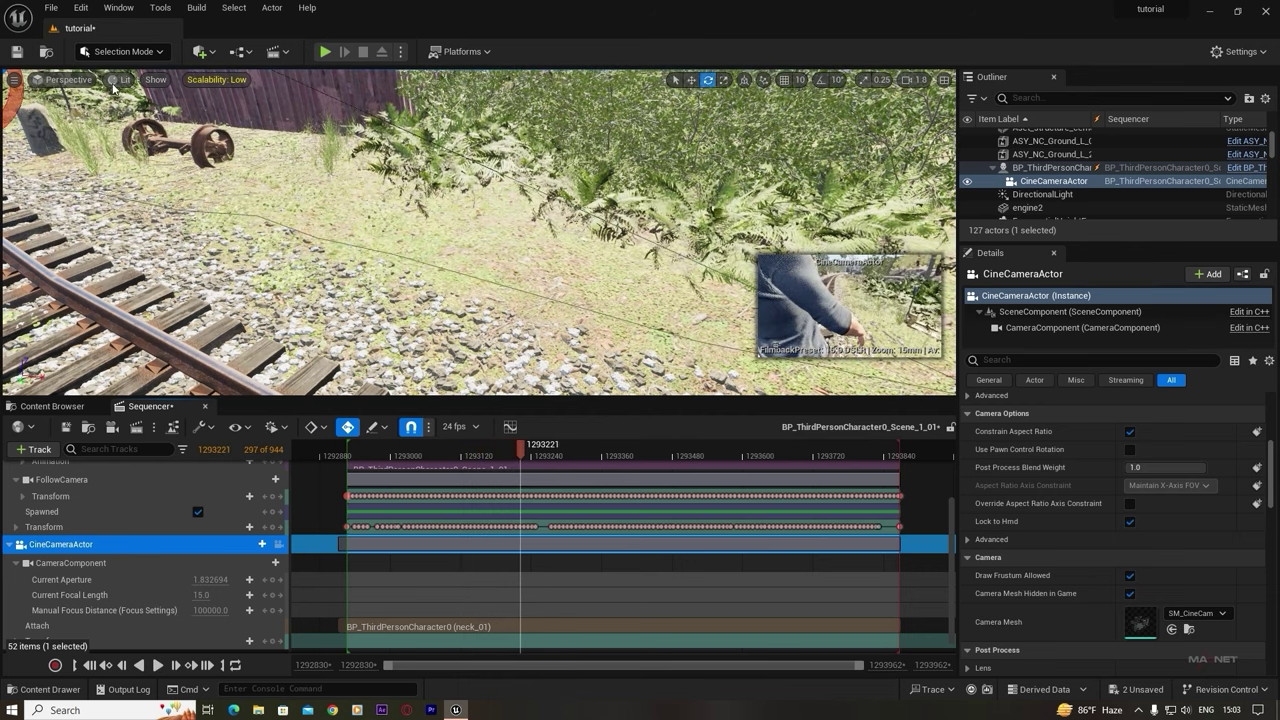
{"action": "left_click", "coordinate": [47, 86]}
{"action": "left_click", "coordinate": [83, 232]}
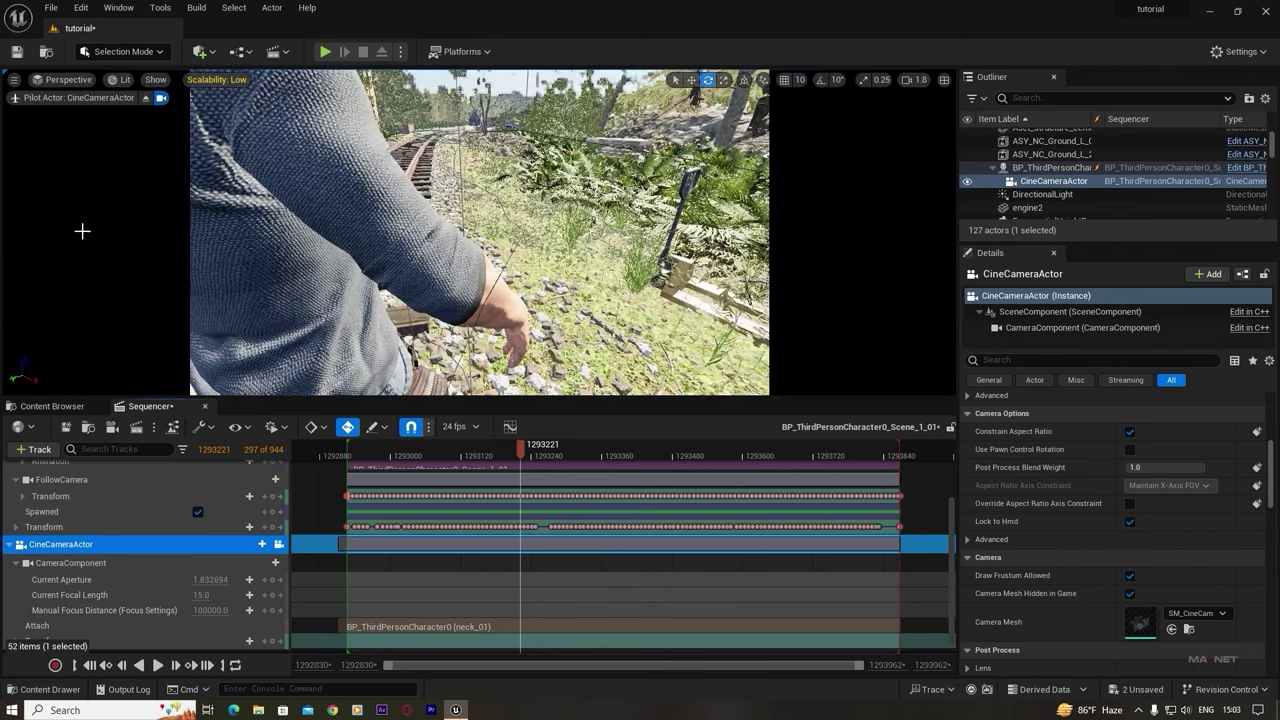
{"action": "left_click_drag", "start_coordinate": [520, 447], "coordinate": [493, 448]}
{"action": "key", "text": "space"}
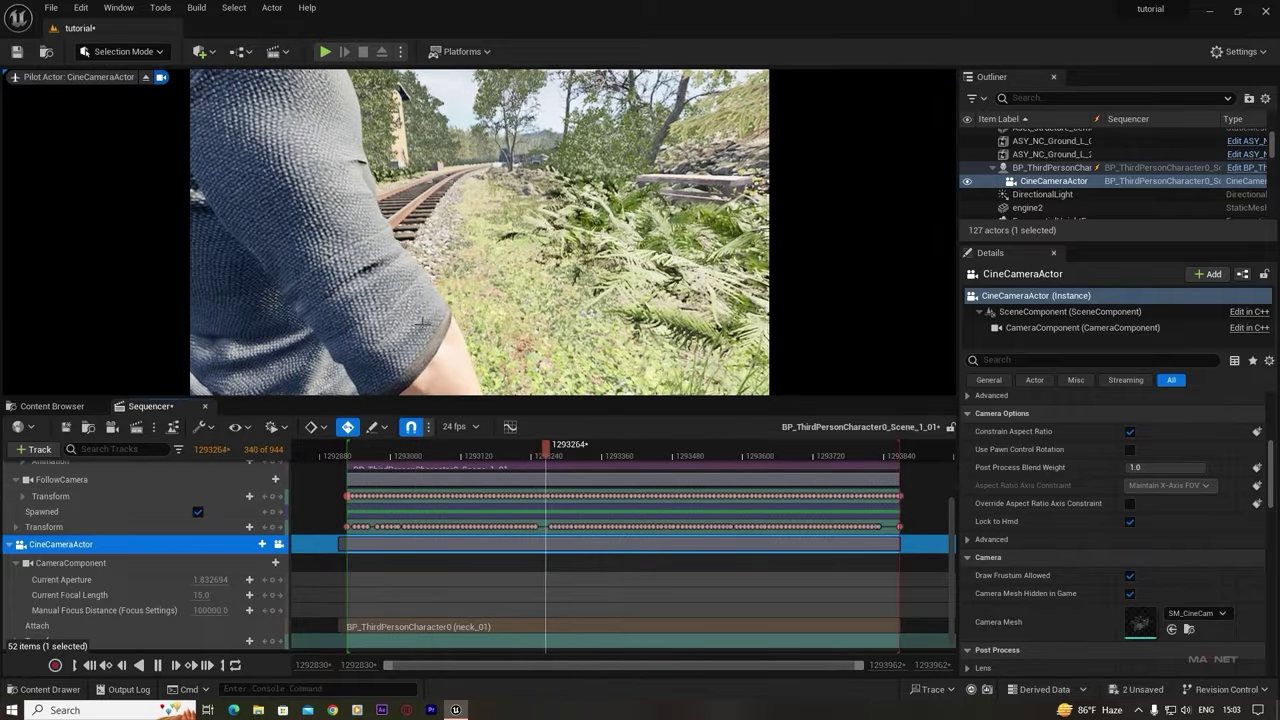
{"action": "left_click", "coordinate": [550, 454]}
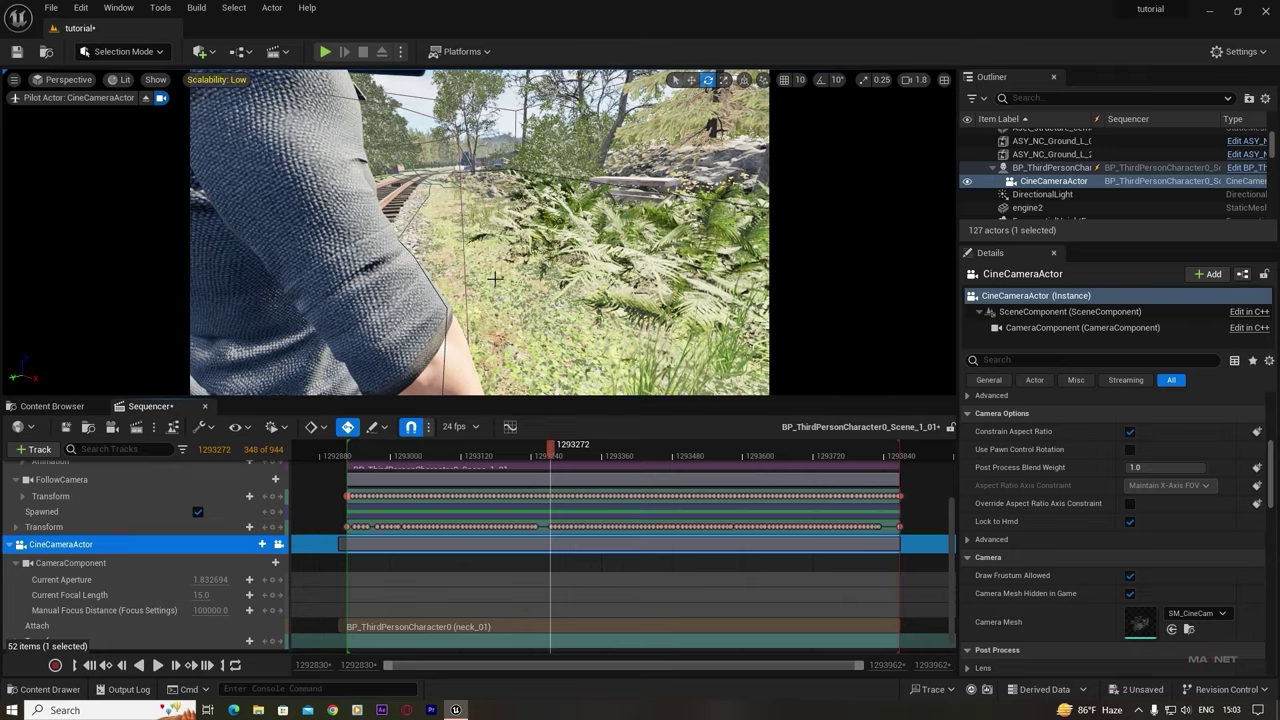
- Stop piloting, place the CineCameraActor farther behind the character so his back is in frame, and preview the walk
{"action": "left_click", "coordinate": [146, 98]}
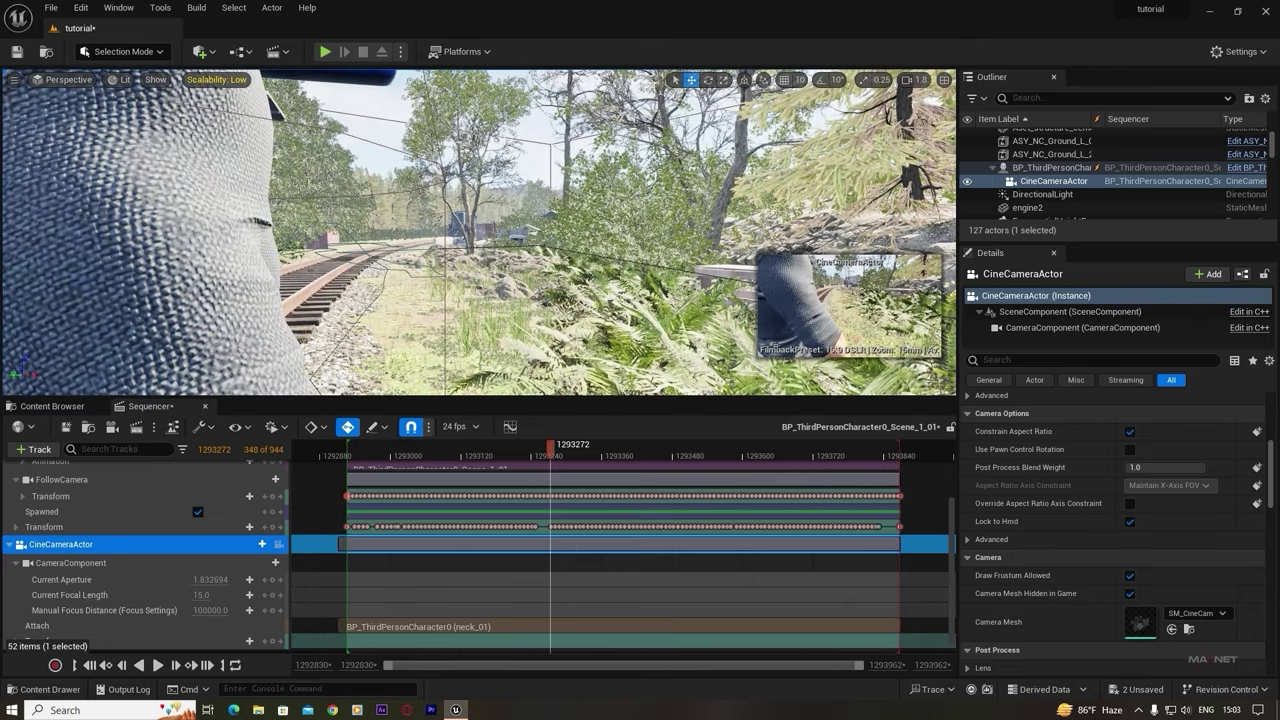
{"action": "right_click_drag", "start_coordinate": [478, 232], "coordinate": [478, 320]}
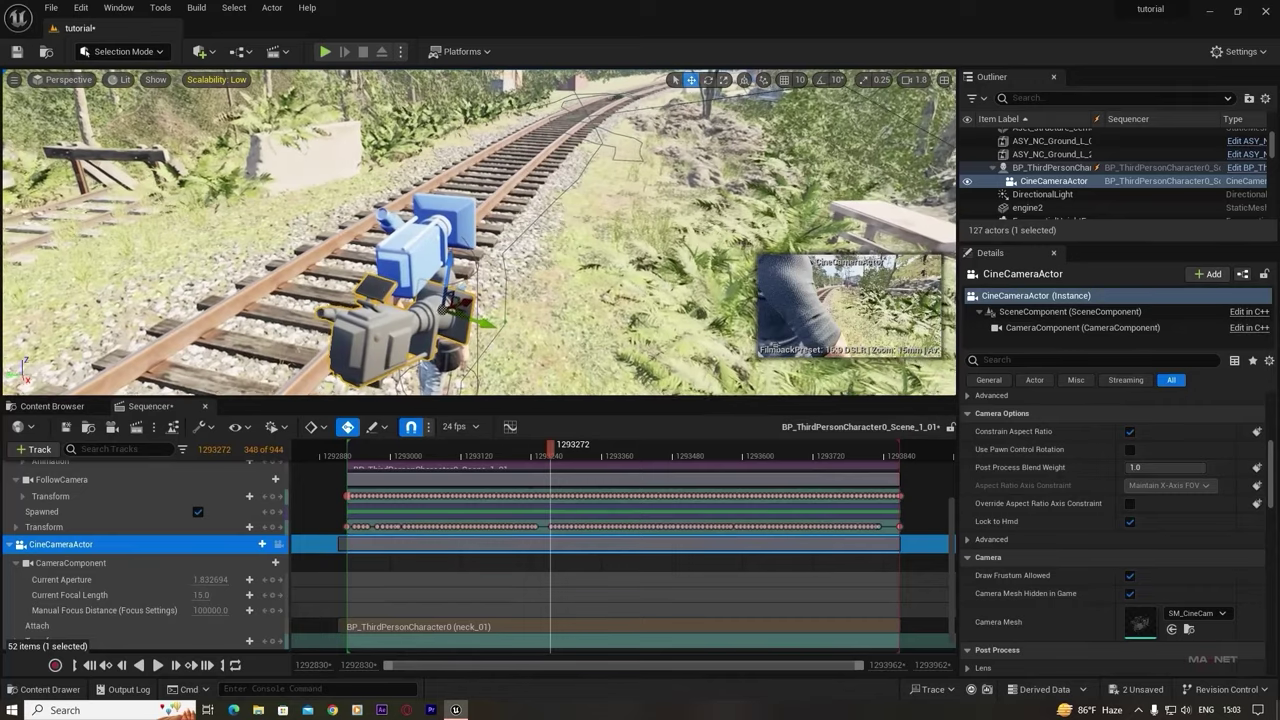
{"action": "right_click_drag", "start_coordinate": [450, 252], "coordinate": [448, 255]}
{"action": "left_click_drag", "start_coordinate": [468, 303], "coordinate": [433, 314]}
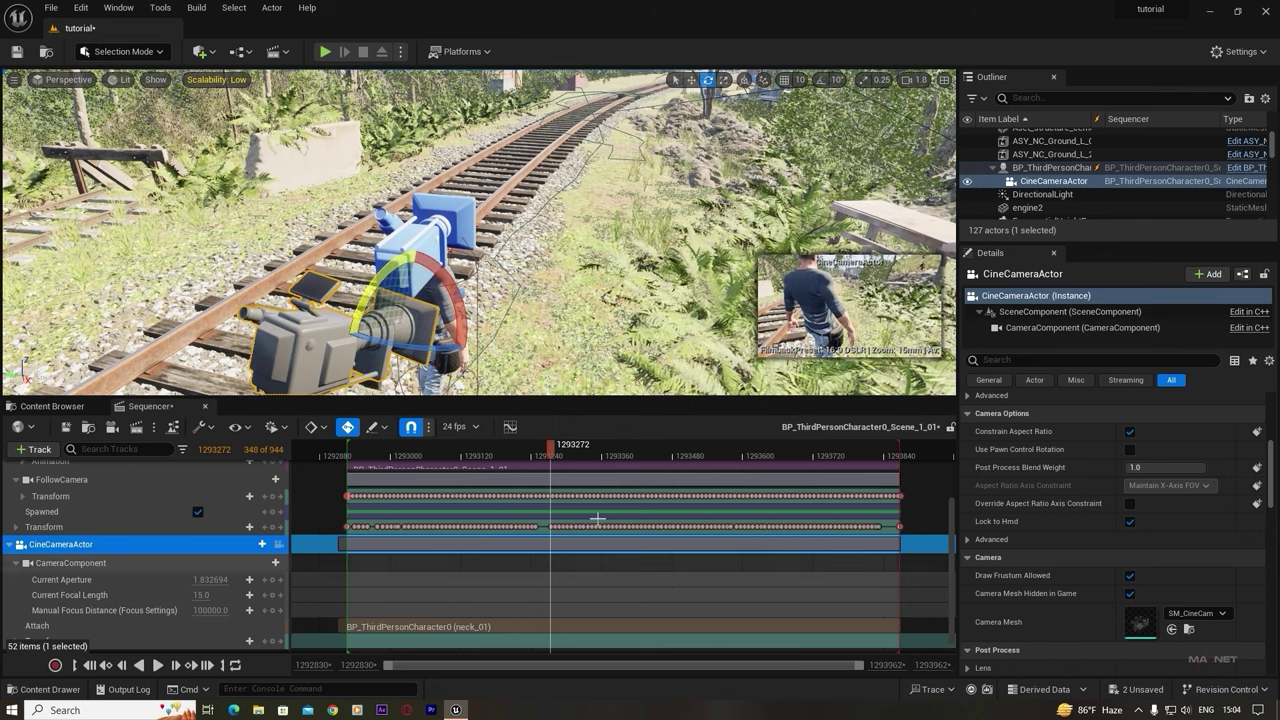
{"action": "mouse_move", "coordinate": [551, 448]}
{"action": "left_mouse_down"}
{"action": "mouse_move", "coordinate": [495, 452]}
{"action": "mouse_move", "coordinate": [533, 452]}
{"action": "left_mouse_up"}
{"action": "key", "text": "space"}
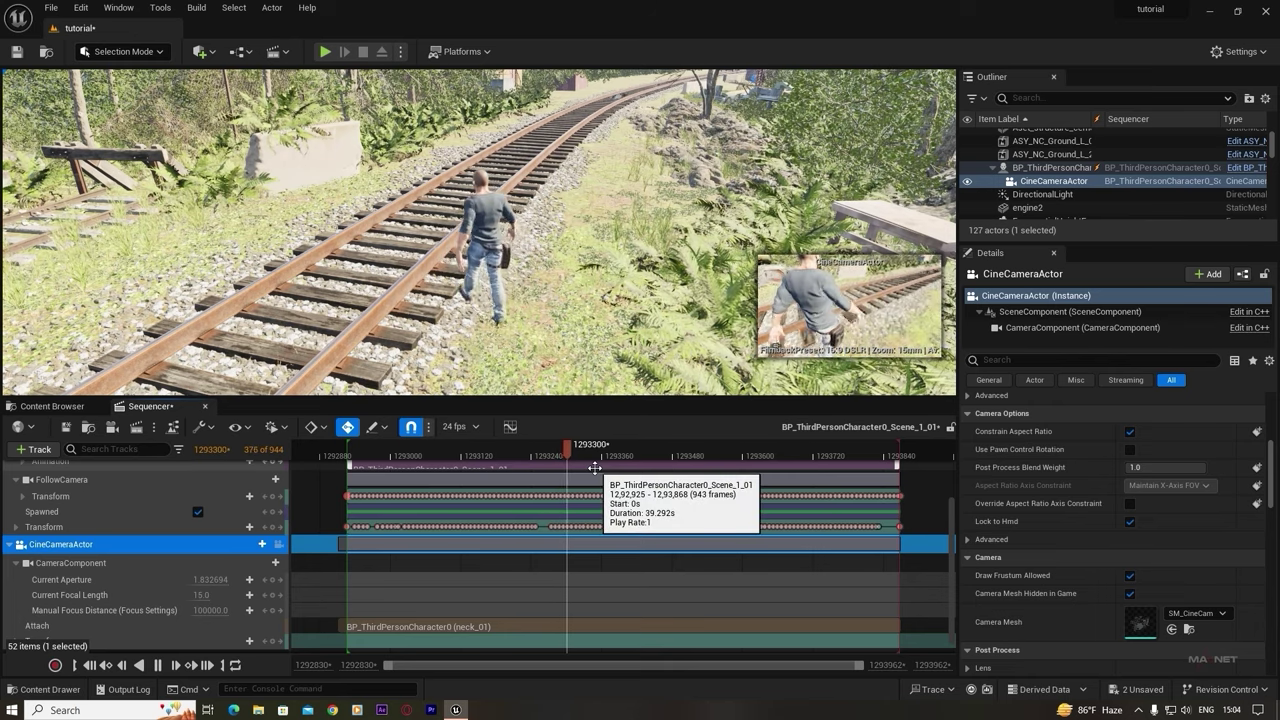
{"action": "key", "text": "space"}
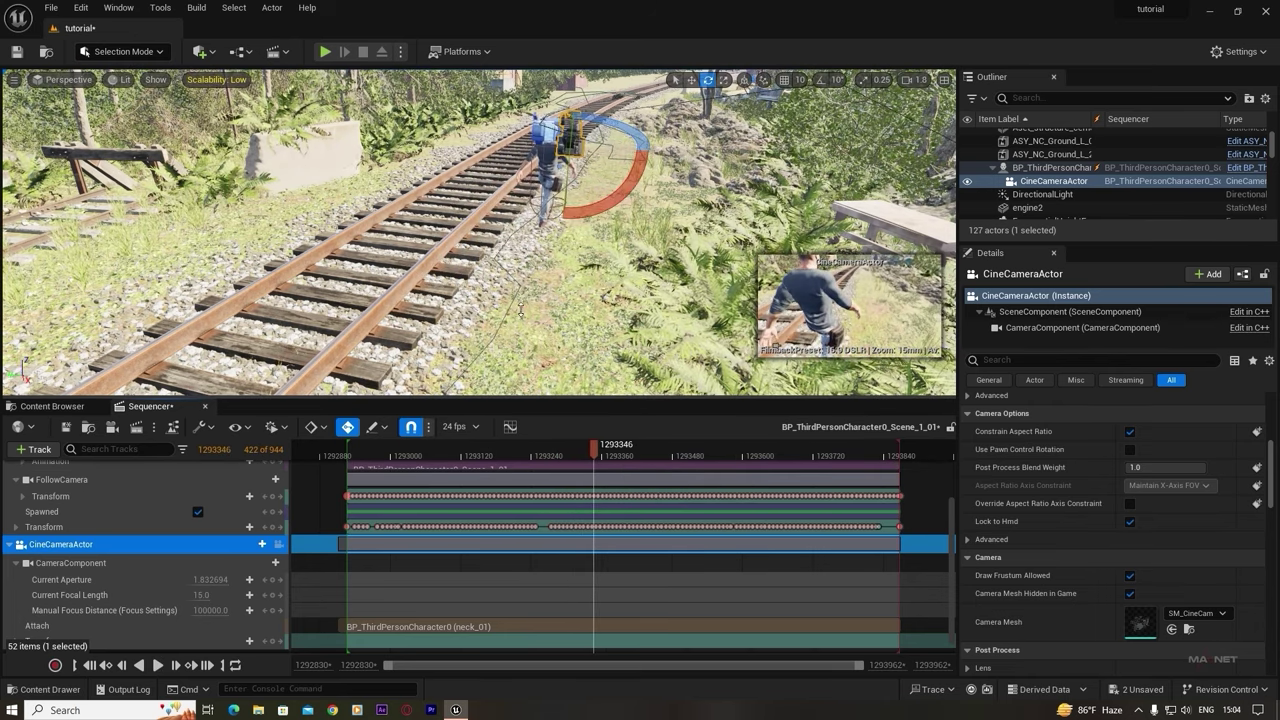
- Move the CineCameraActor in front of the character and rotate it back toward his face for a selfie-style shot
{"action": "right_click_drag", "start_coordinate": [587, 179], "coordinate": [414, 165]}
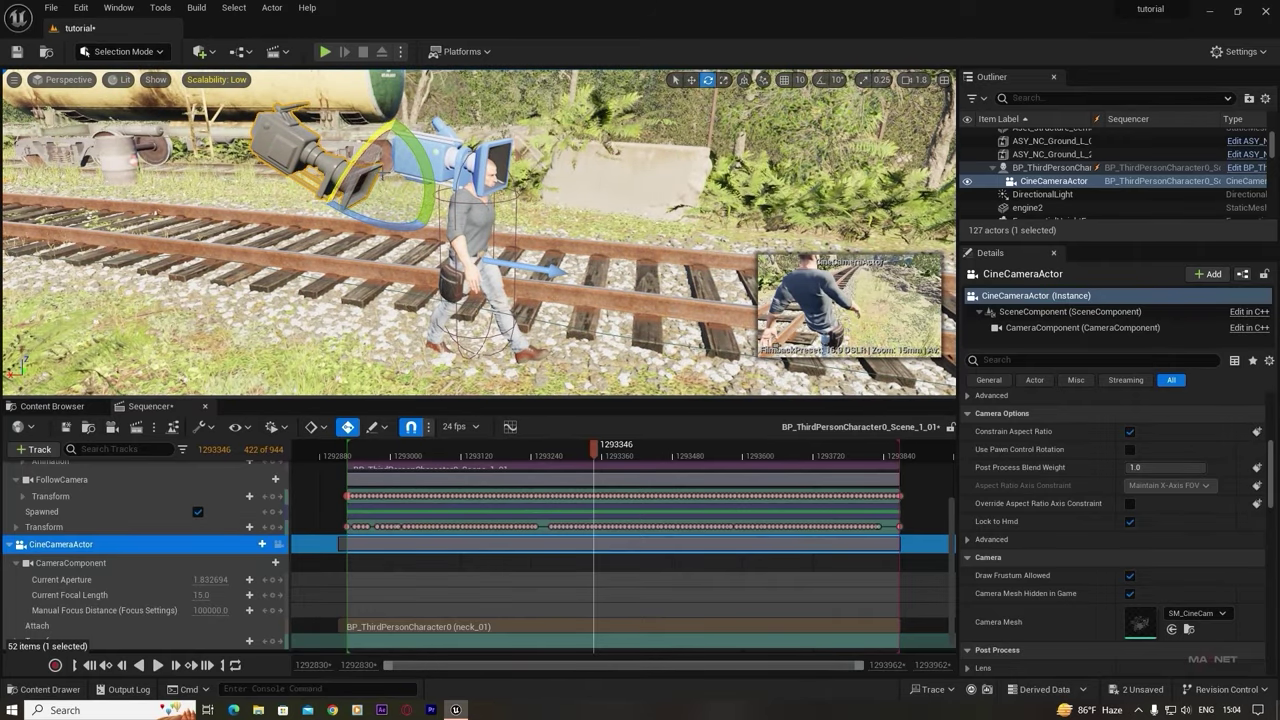
{"action": "key", "text": "w"}
{"action": "left_click_drag", "start_coordinate": [407, 213], "coordinate": [480, 262]}
{"action": "left_click_drag", "start_coordinate": [462, 197], "coordinate": [497, 127]}
{"action": "key", "text": "e"}
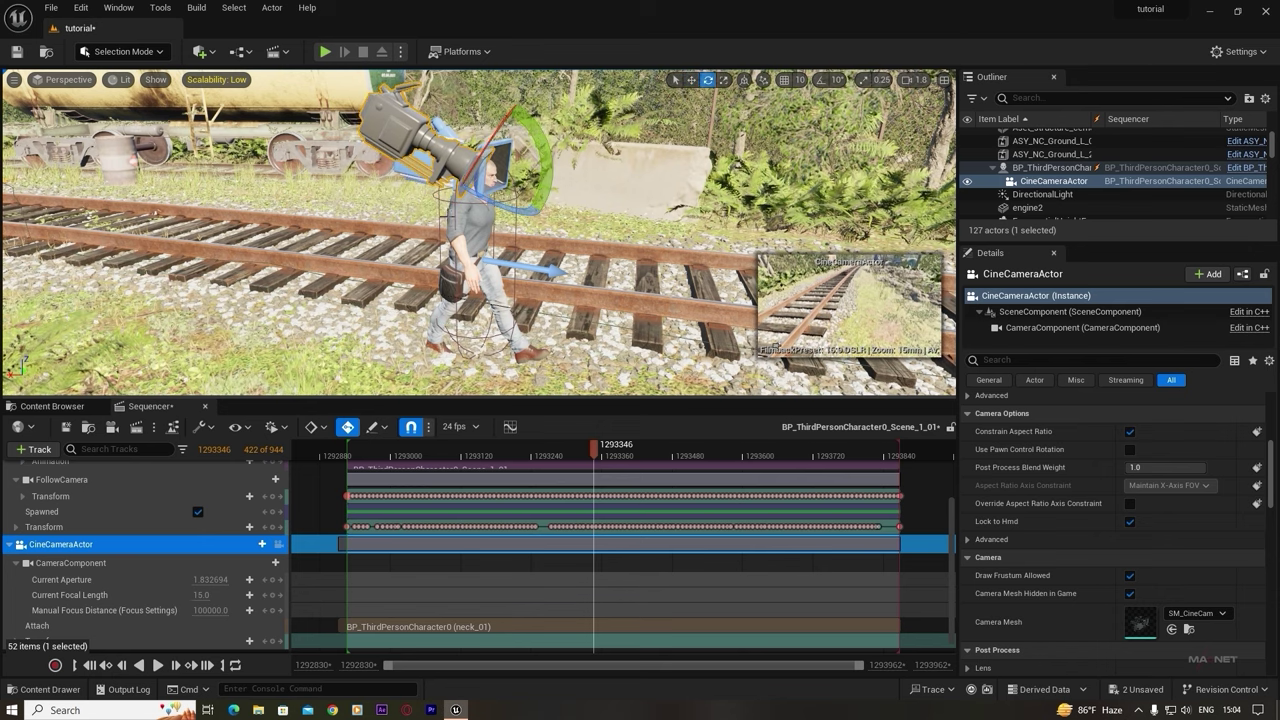
{"action": "left_click_drag", "start_coordinate": [522, 208], "coordinate": [600, 227]}
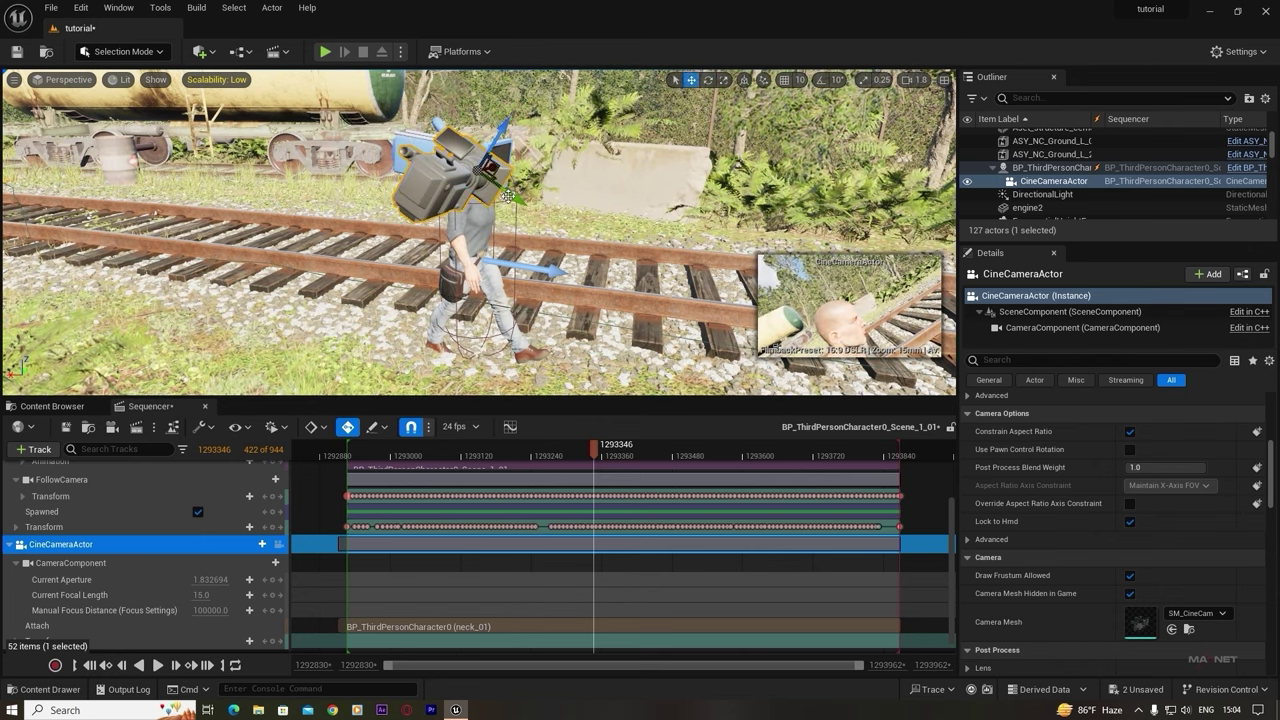
{"action": "left_click_drag", "start_coordinate": [508, 196], "coordinate": [568, 280]}
{"action": "key", "text": "e"}
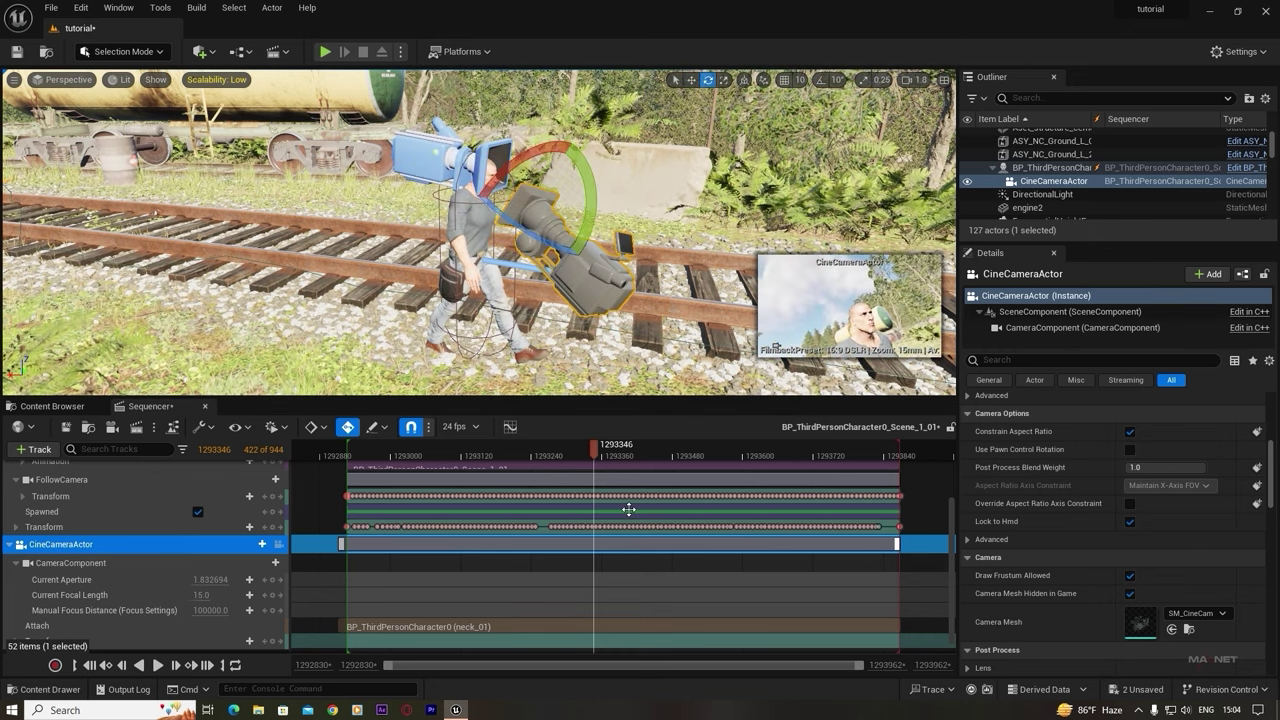
- Play the sequence through the CineCameraActor to check the shot of the character's face
{"action": "key", "text": "space"}
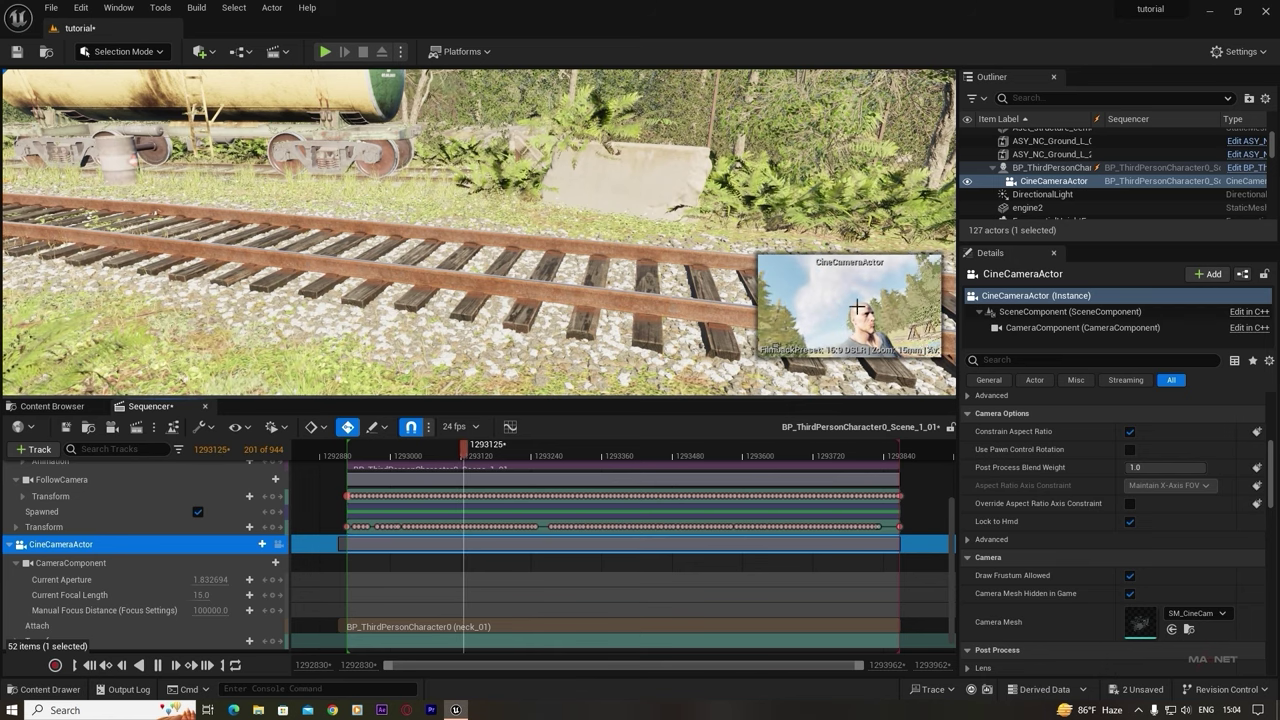
{"action": "left_click", "coordinate": [143, 53]}
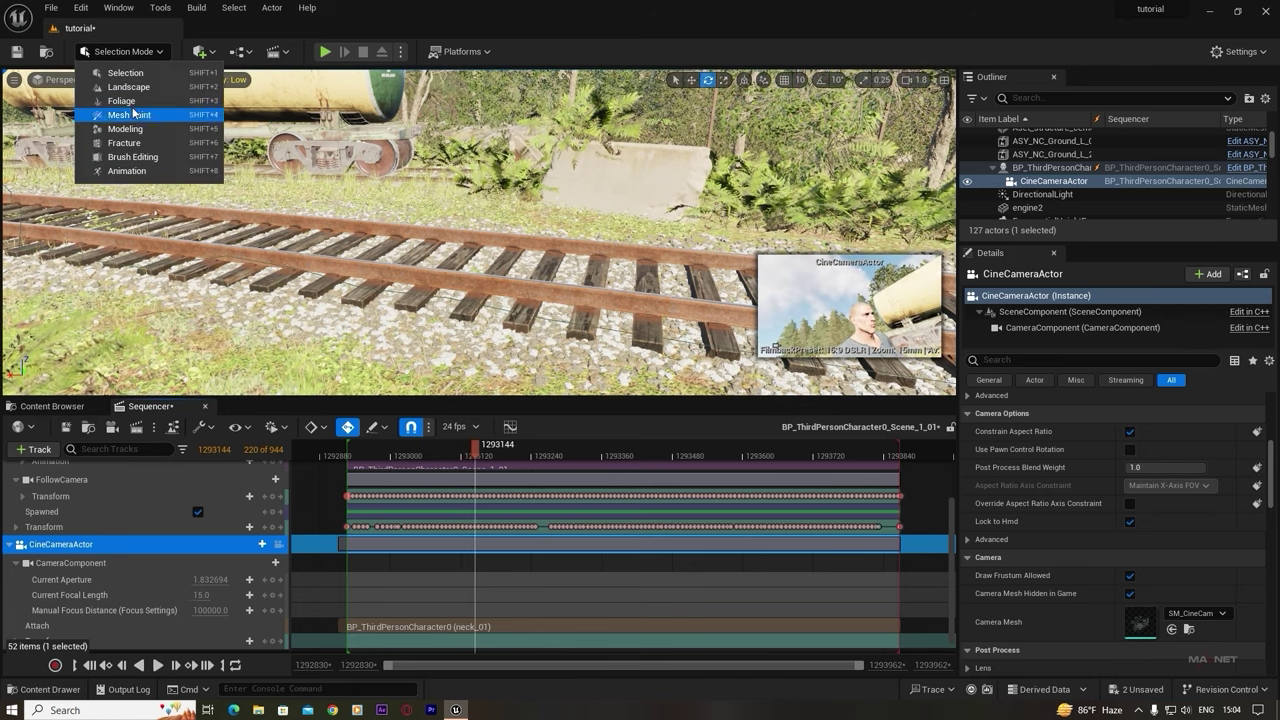
{"action": "left_click", "coordinate": [62, 79]}
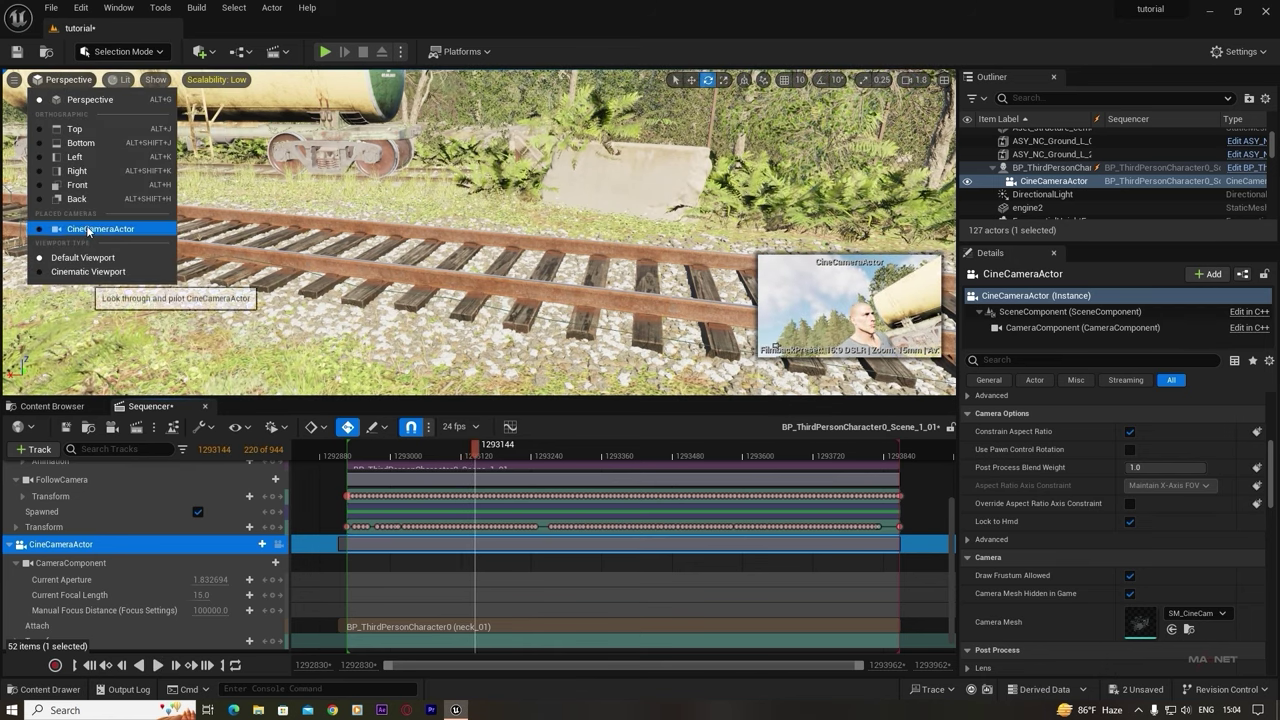
{"action": "left_click", "coordinate": [100, 228]}
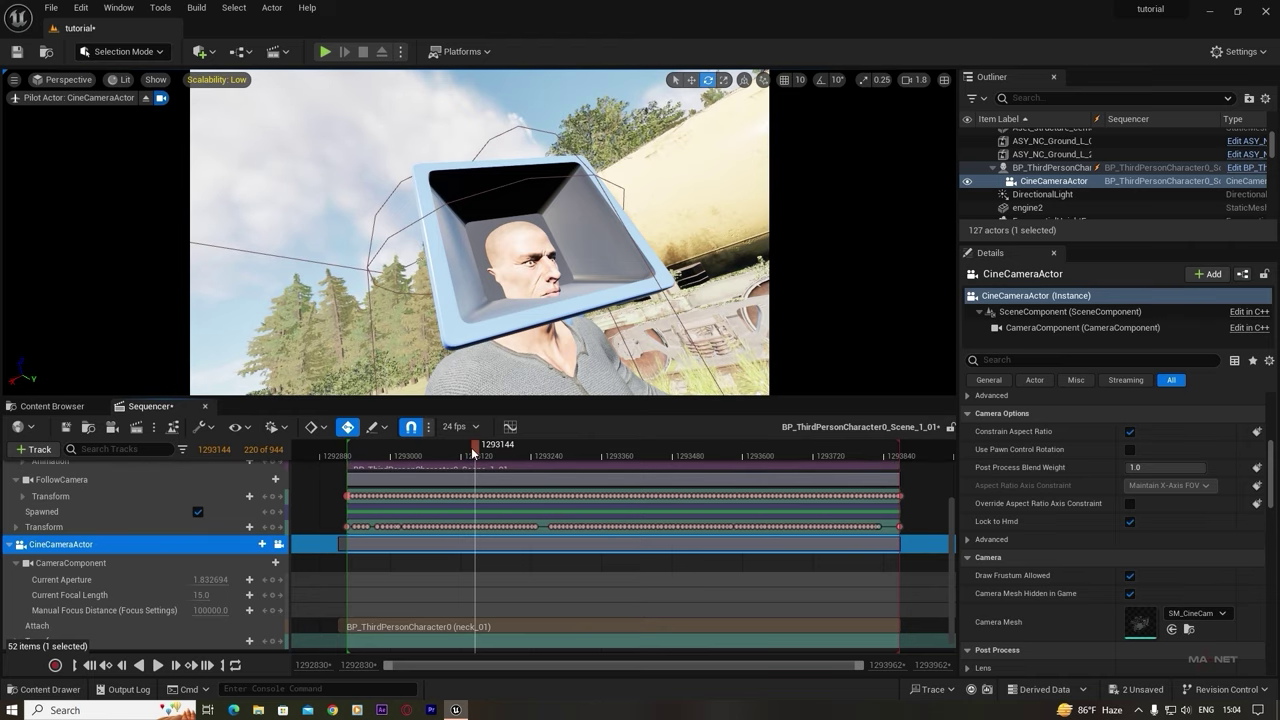
{"action": "left_click_drag", "start_coordinate": [475, 453], "coordinate": [543, 459]}
{"action": "key", "text": "space"}
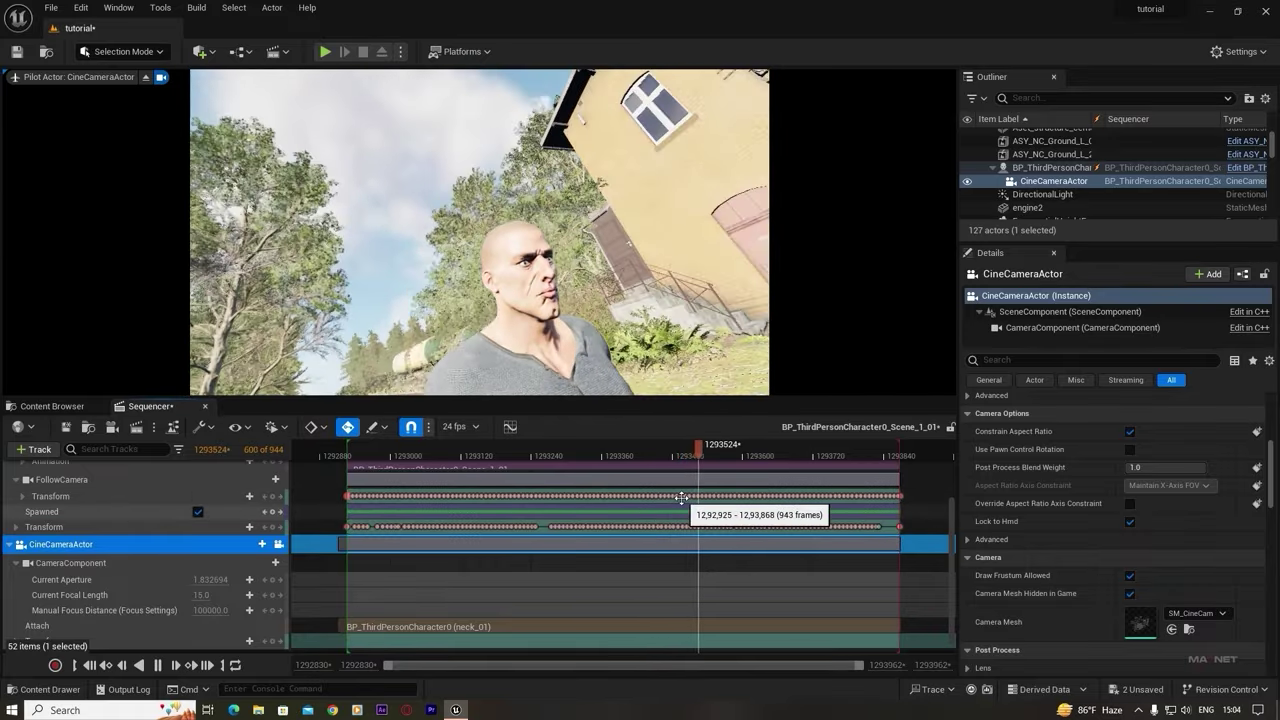
{"action": "key", "text": "space"}
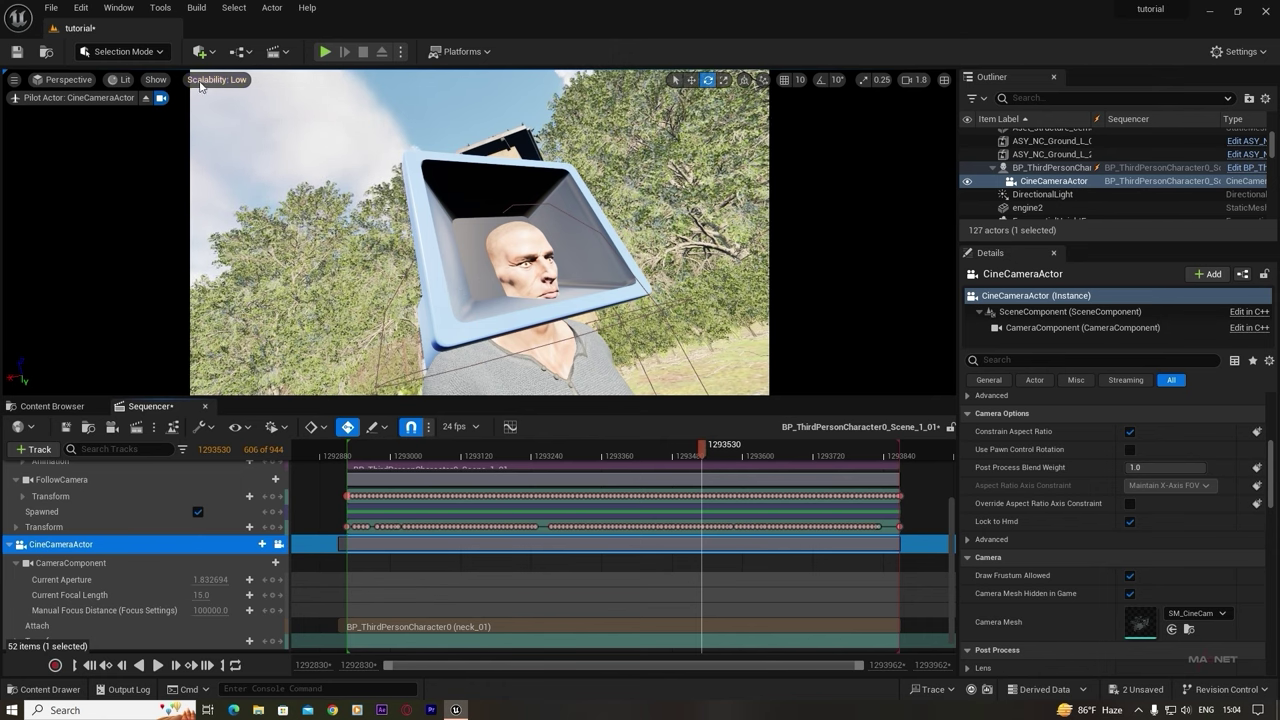
- Stop piloting the CineCameraActor and turn it forward beside the character, facing his walking direction
{"action": "left_click", "coordinate": [147, 99]}
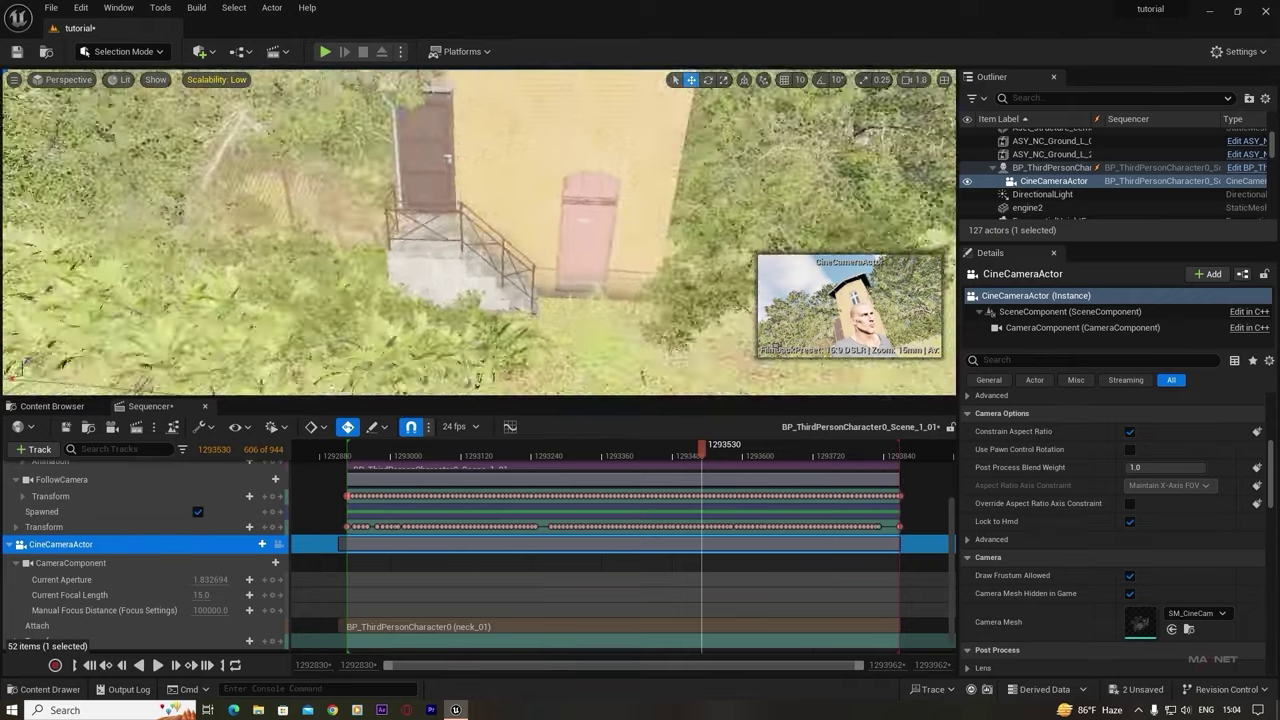
{"action": "right_click_drag", "start_coordinate": [478, 232], "coordinate": [510, 254]}
{"action": "left_click_drag", "start_coordinate": [545, 275], "coordinate": [515, 258]}
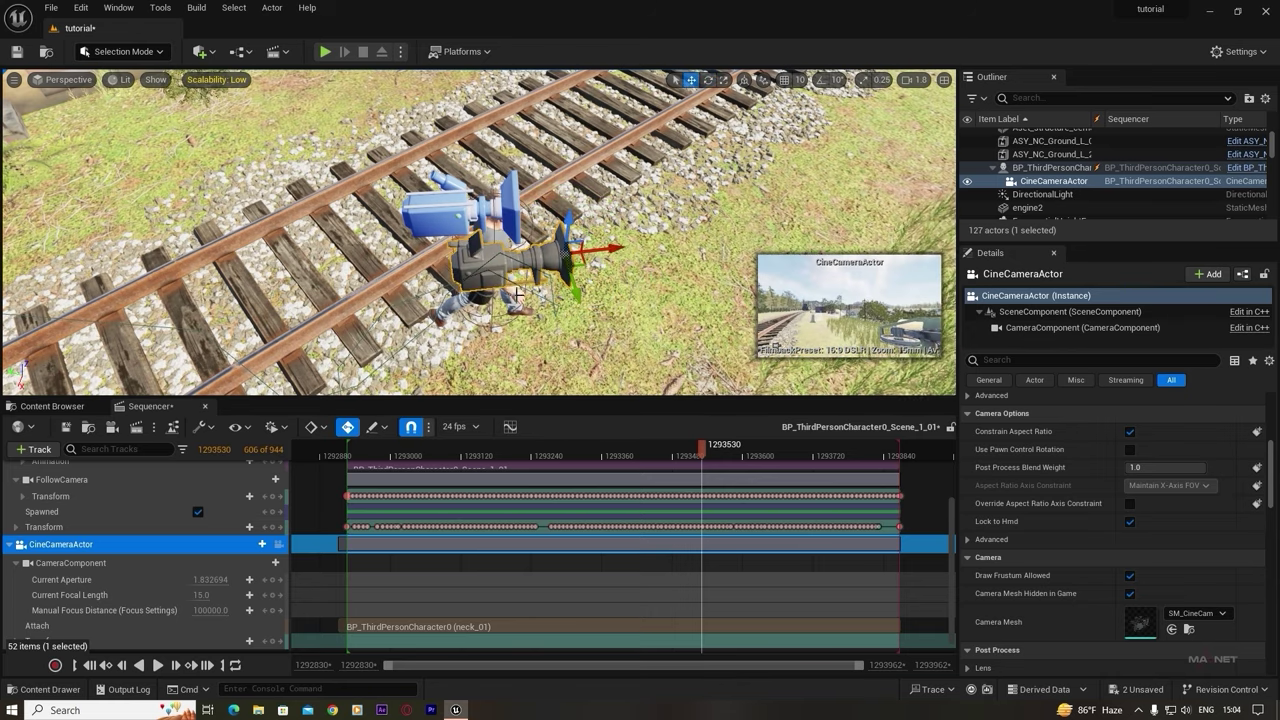
{"action": "right_click_drag", "start_coordinate": [517, 258], "coordinate": [530, 264]}
{"action": "left_click_drag", "start_coordinate": [540, 266], "coordinate": [508, 228]}
- Align the CineCameraActor with the character's head for a first-person view along the track
{"action": "right_click_drag", "start_coordinate": [508, 228], "coordinate": [640, 240]}
{"action": "scroll", "coordinate": [572, 200], "scroll_direction": "down", "scroll_amount": 4}
{"action": "left_click_drag", "start_coordinate": [648, 250], "coordinate": [652, 172]}
{"action": "right_click_drag", "start_coordinate": [652, 172], "coordinate": [600, 175]}
{"action": "left_click_drag", "start_coordinate": [566, 176], "coordinate": [517, 160]}
{"action": "key", "text": "e"}
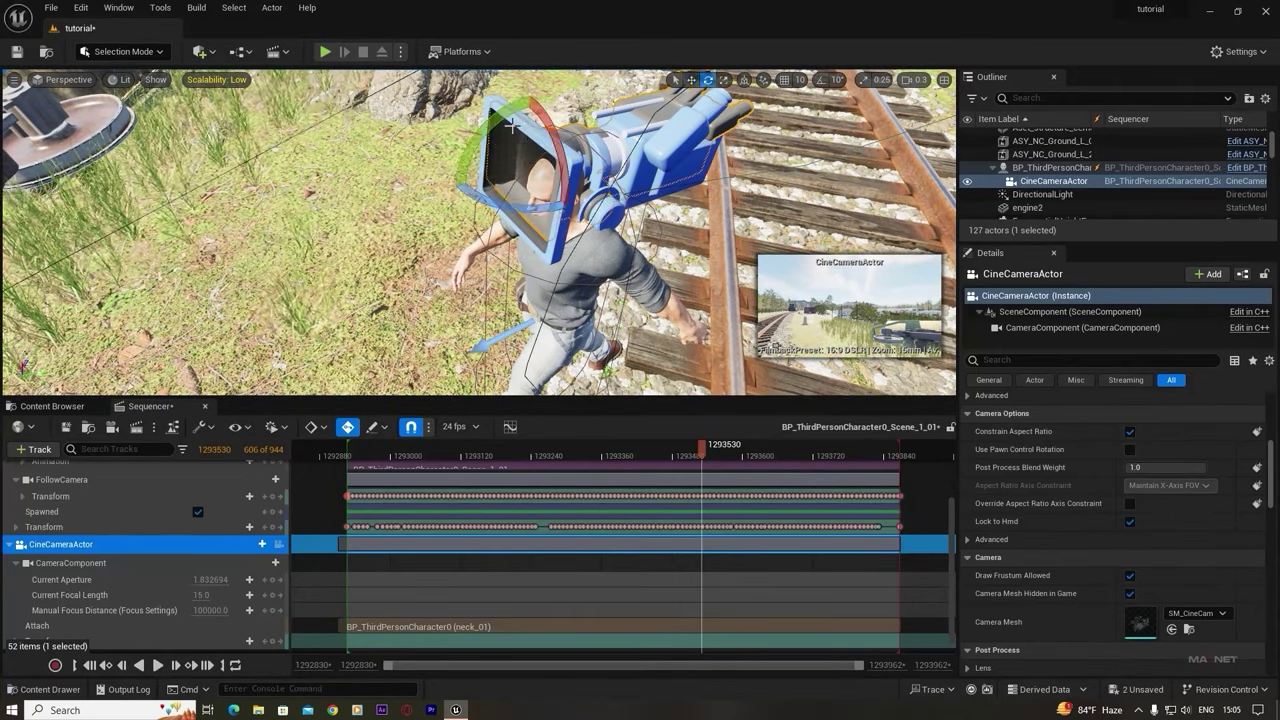
{"action": "left_click_drag", "start_coordinate": [460, 195], "coordinate": [452, 203]}
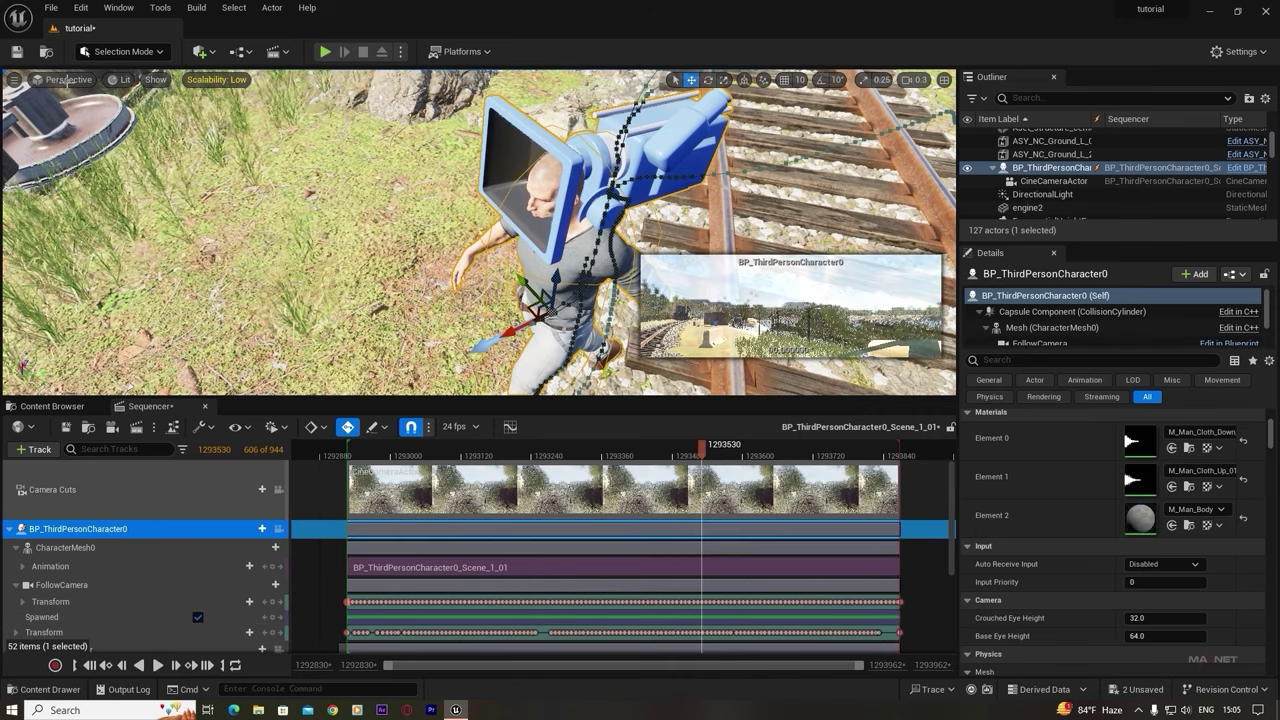
- Pilot the viewport through the CineCameraActor and play the sequence from near its start to check the first-person shot
{"action": "left_click", "coordinate": [80, 82]}
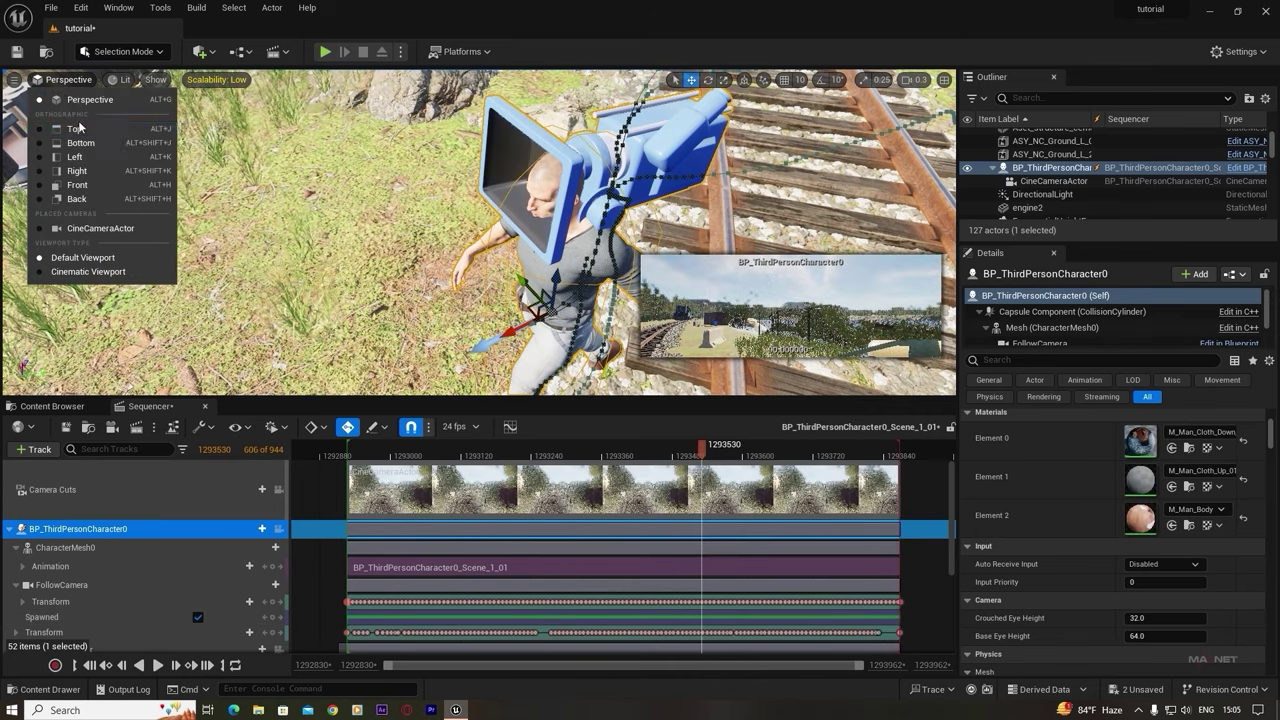
{"action": "left_click", "coordinate": [100, 228]}
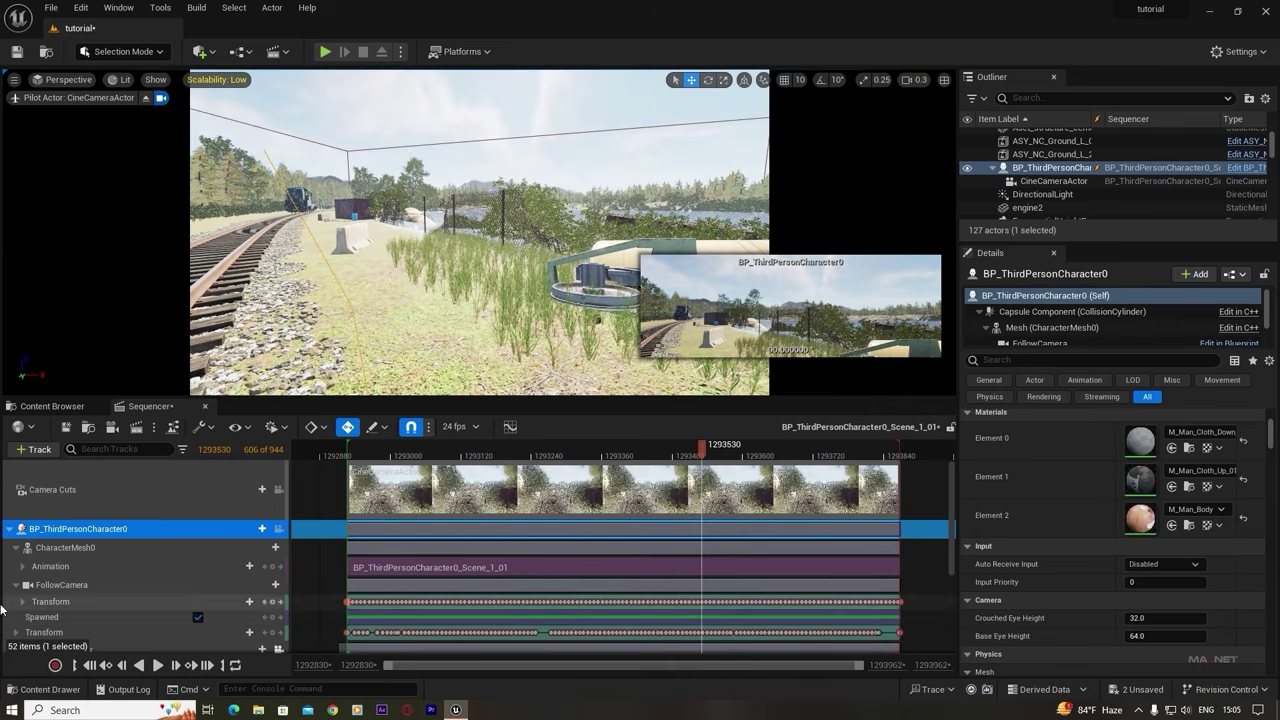
{"action": "left_click", "coordinate": [52, 548]}
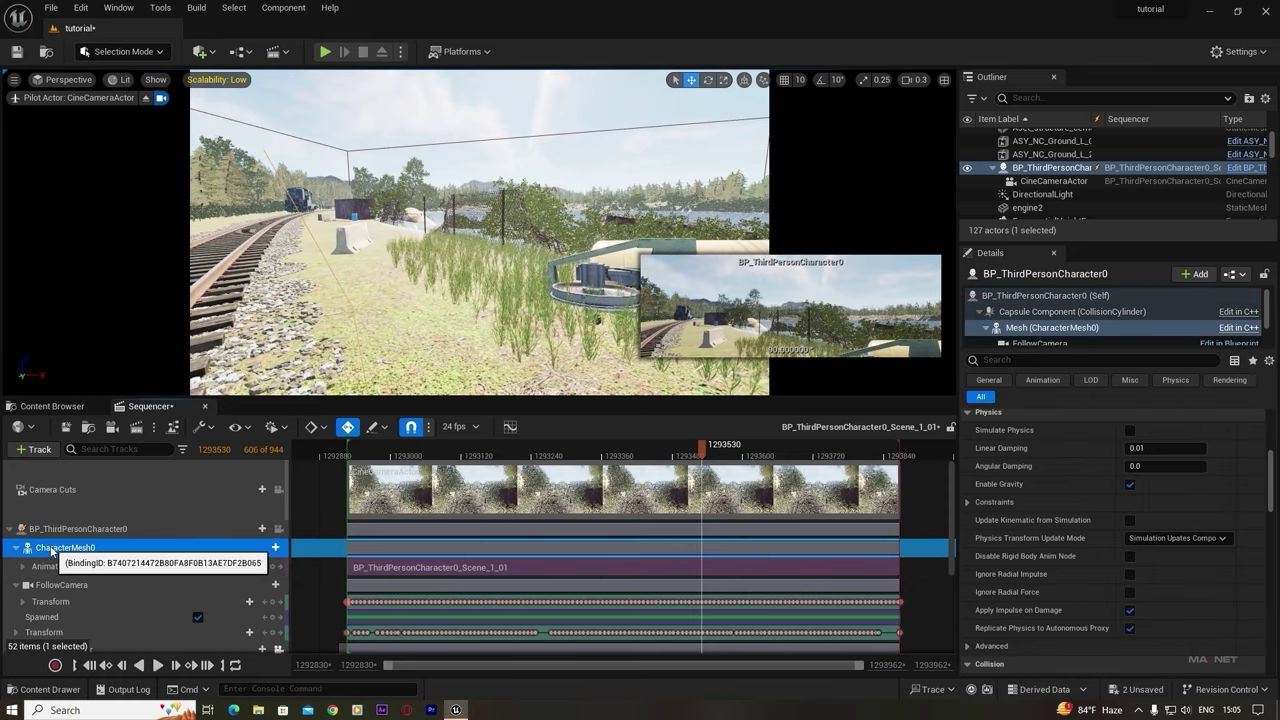
{"action": "left_click", "coordinate": [46, 491]}
{"action": "left_click_drag", "start_coordinate": [694, 459], "coordinate": [377, 459]}
{"action": "key", "text": "space"}
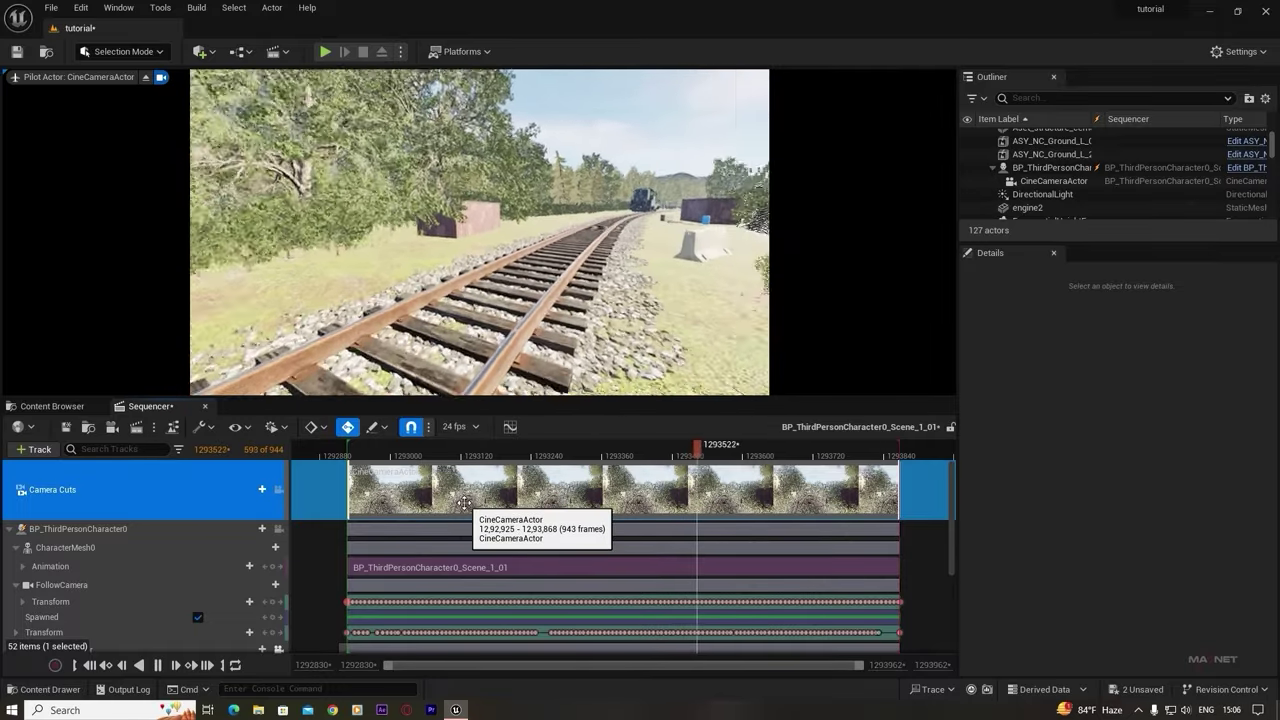
{"action": "key", "text": "space"}
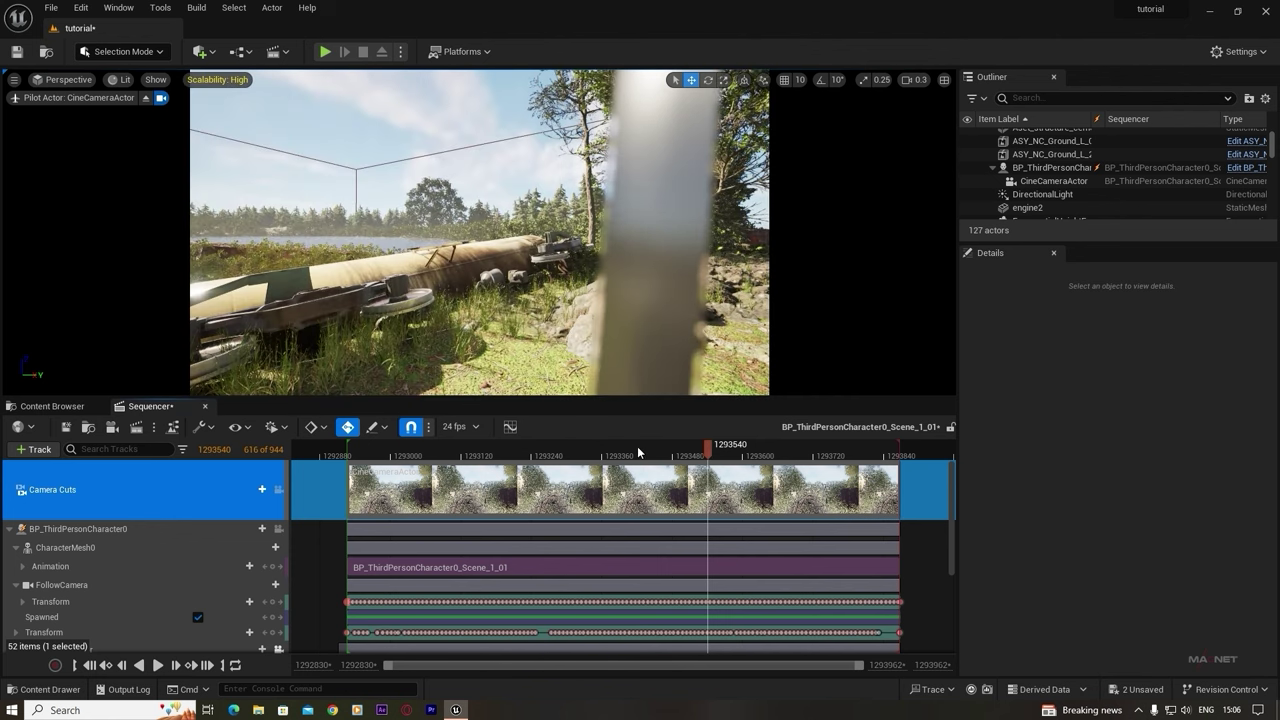
- Replay the middle of the walk and scrub back toward the start to examine the camera framing along the track
{"action": "left_click_drag", "start_coordinate": [638, 453], "coordinate": [480, 456]}
{"action": "key", "text": "space"}
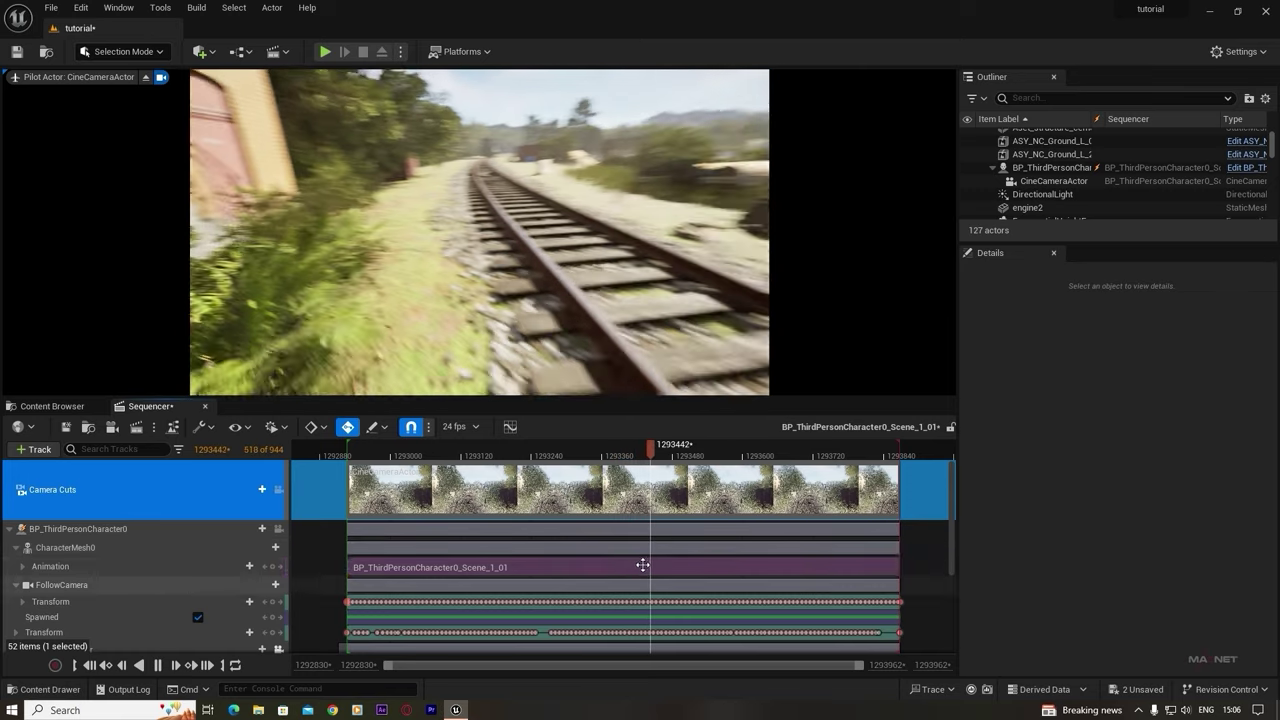
{"action": "key", "text": "space"}
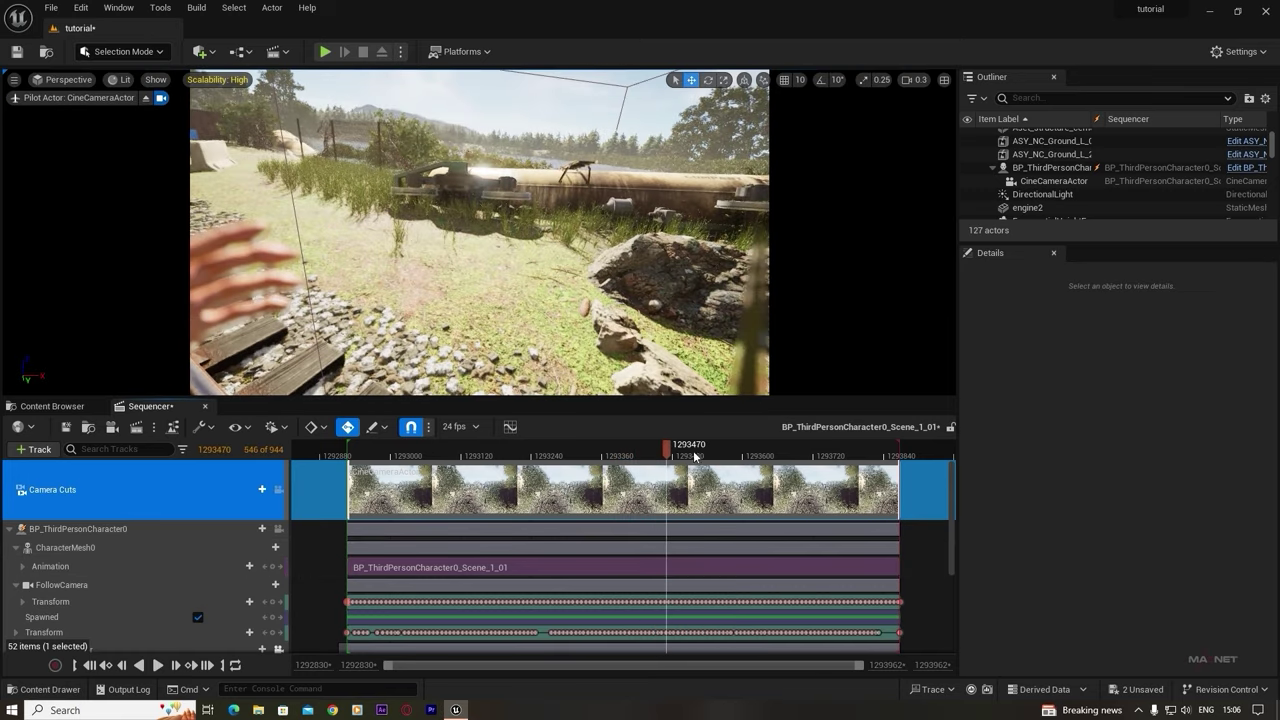
{"action": "left_click_drag", "start_coordinate": [664, 449], "coordinate": [641, 449]}
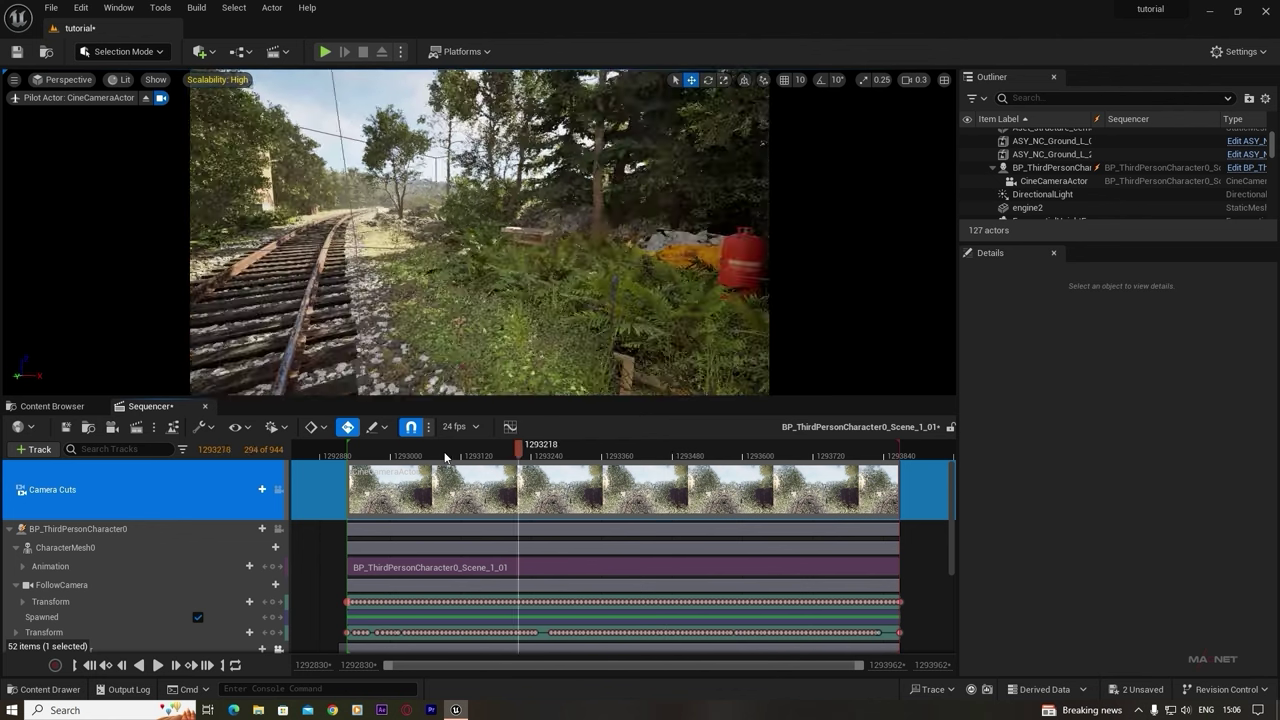
{"action": "left_click_drag", "start_coordinate": [446, 456], "coordinate": [438, 456]}
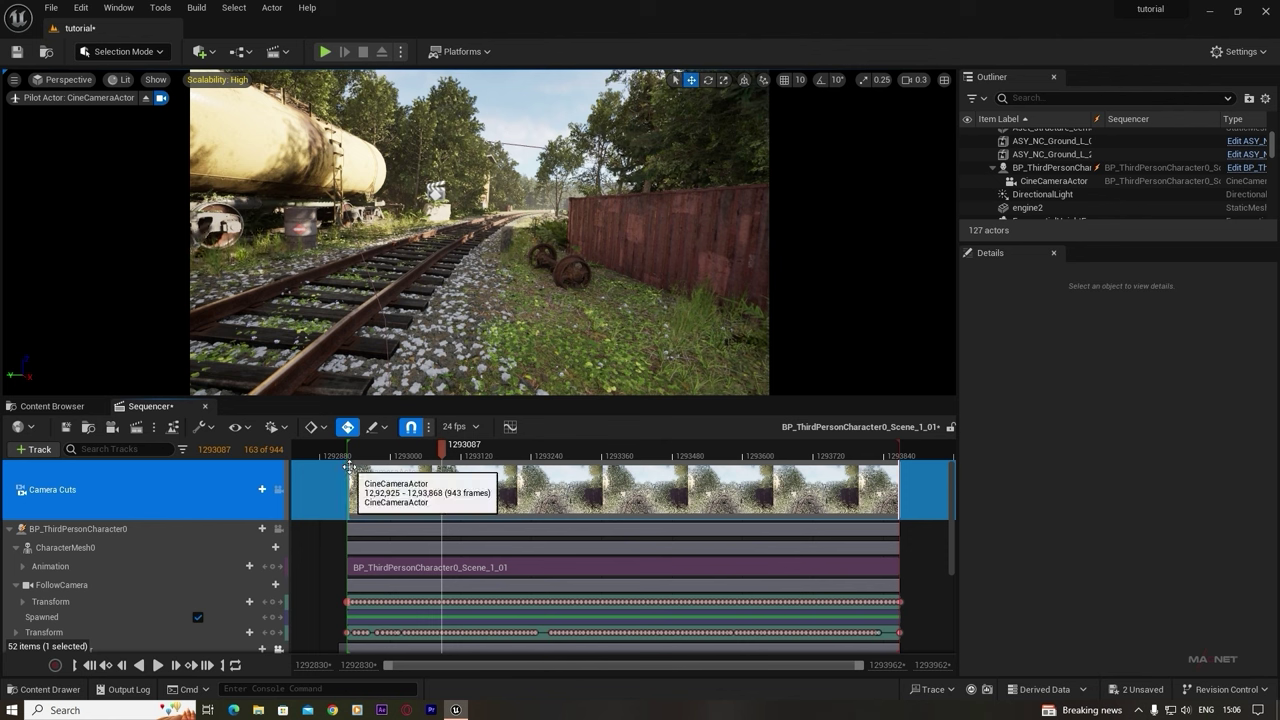
- Replace the camera cut with a new one bound to CineCameraActor and extend its start ahead of the playback range
{"action": "left_click_drag", "start_coordinate": [345, 471], "coordinate": [320, 471]}
{"action": "left_click_drag", "start_coordinate": [442, 449], "coordinate": [376, 456]}
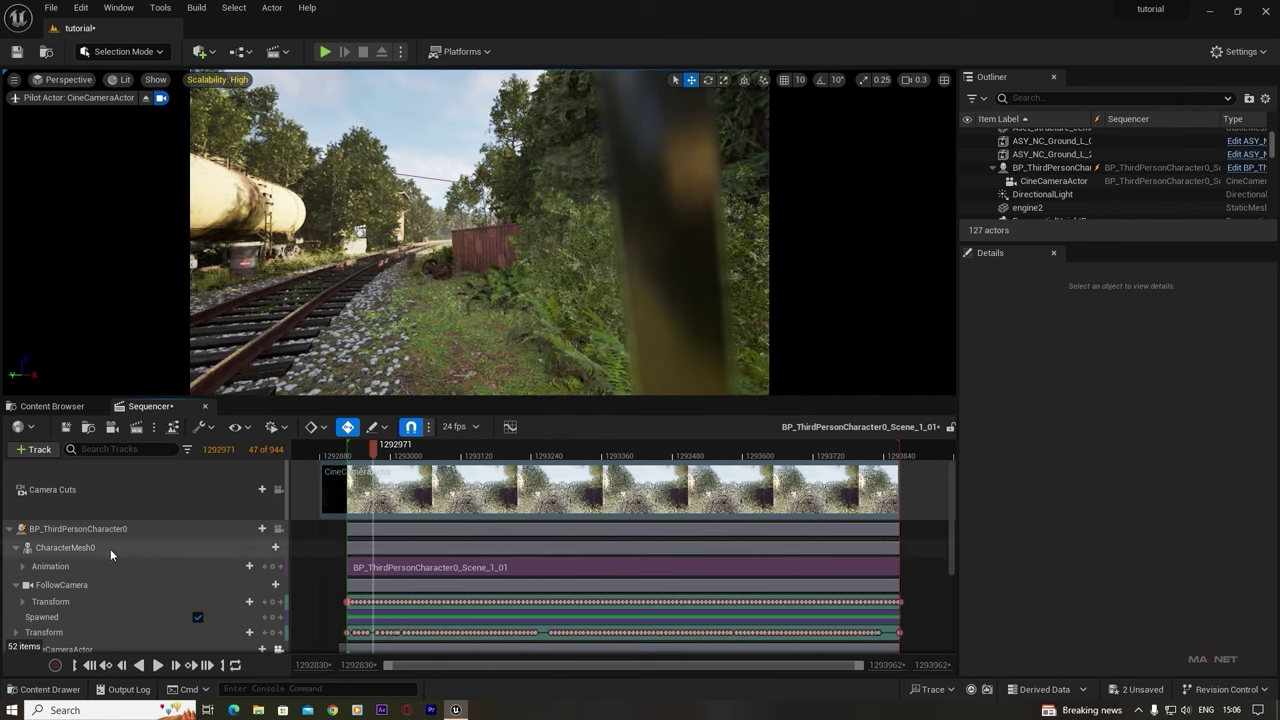
{"action": "left_click", "coordinate": [10, 533]}
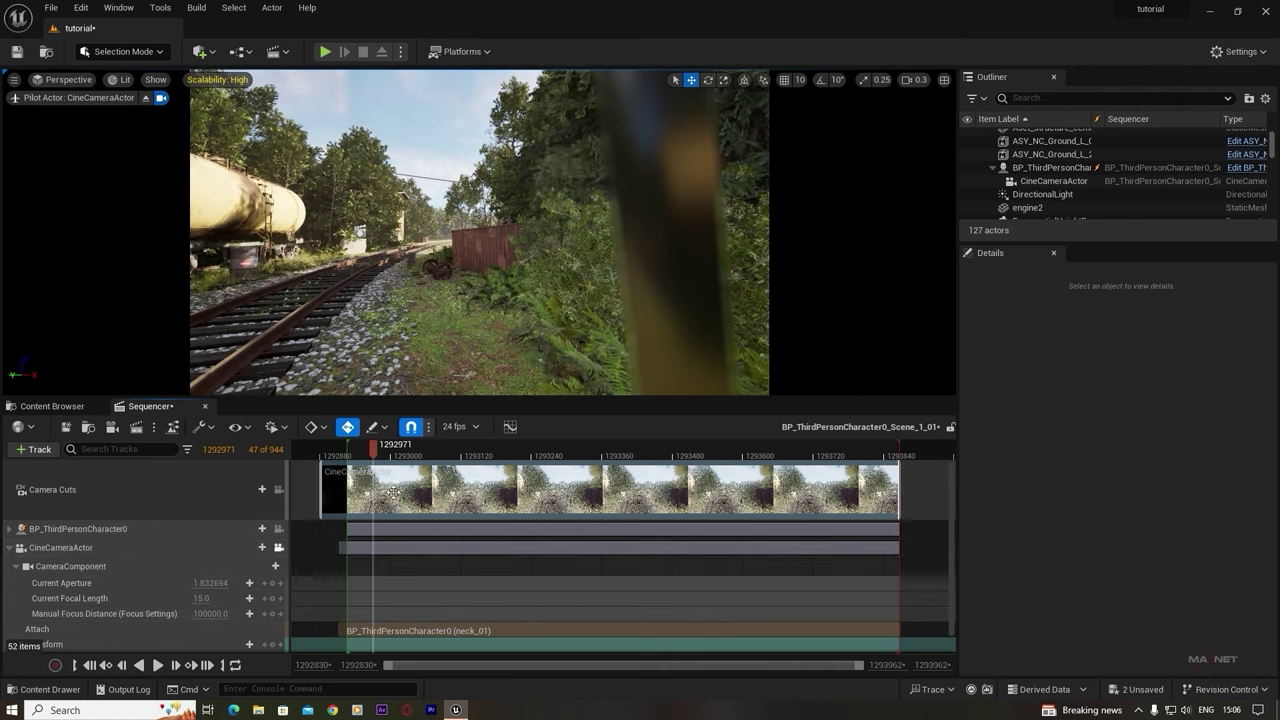
{"action": "scroll", "coordinate": [393, 492], "scroll_direction": "down", "scroll_amount": 2}
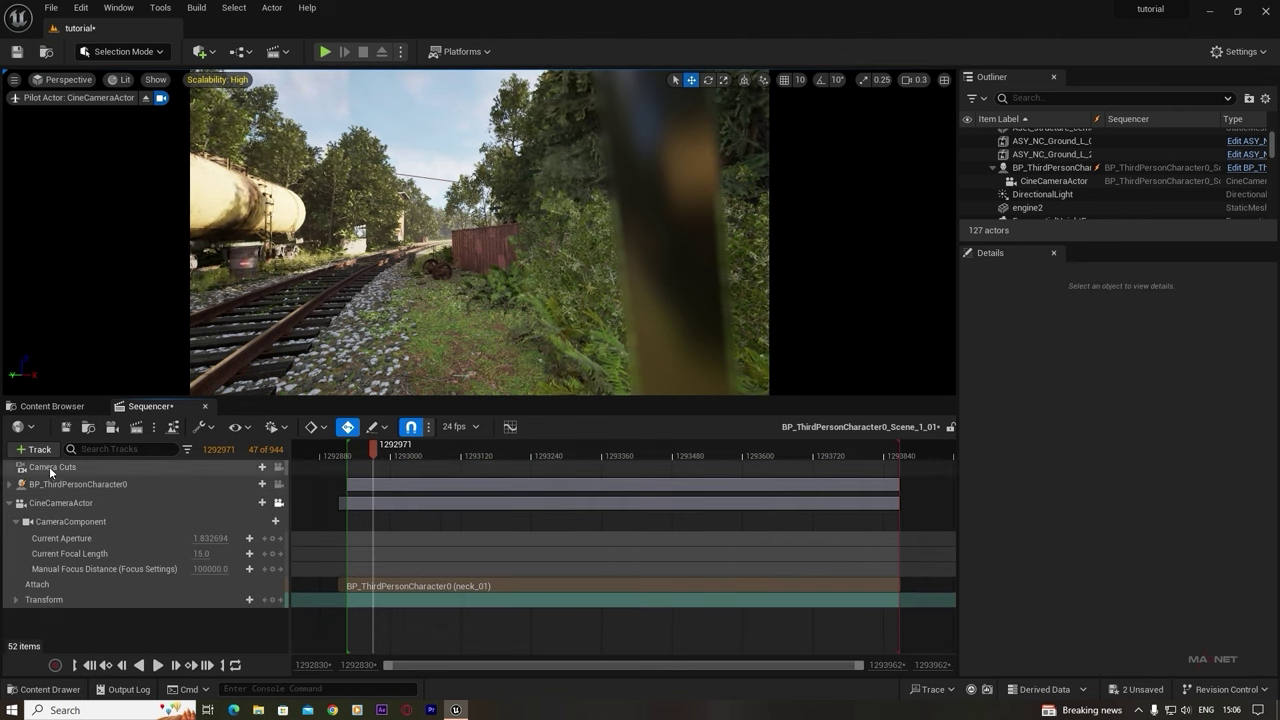
{"action": "left_click", "coordinate": [262, 468]}
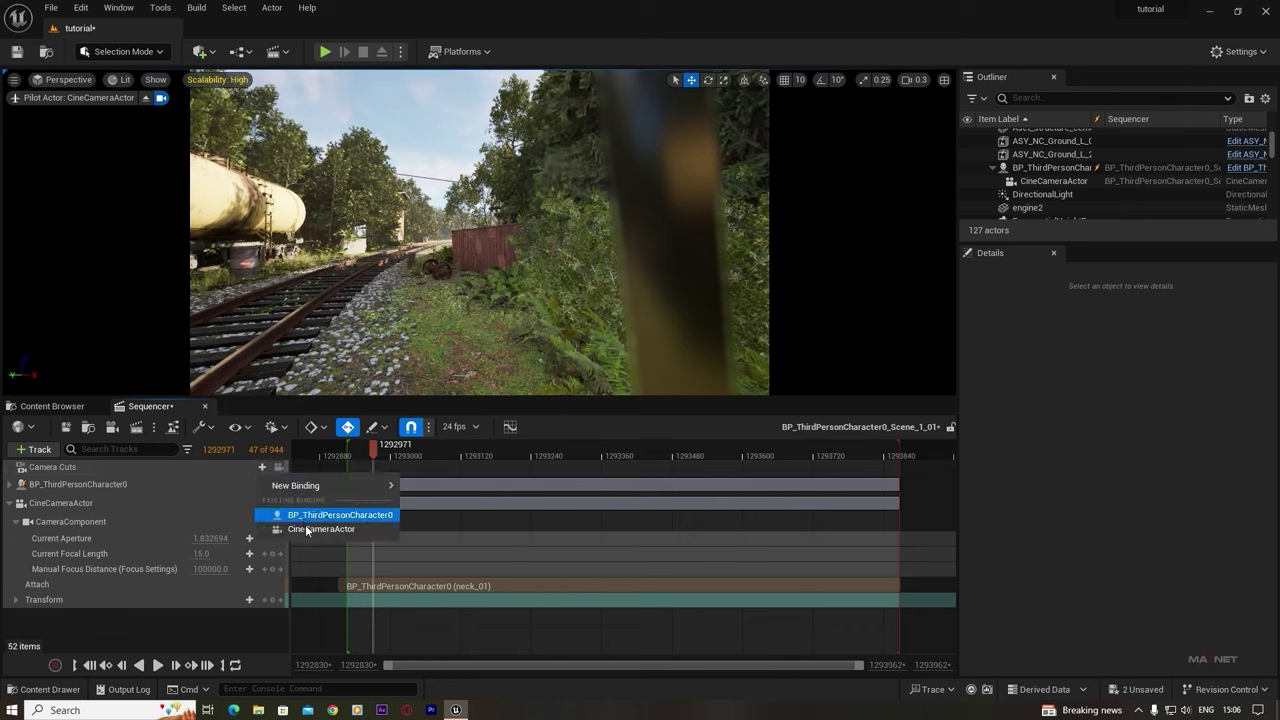
{"action": "left_click", "coordinate": [333, 529]}
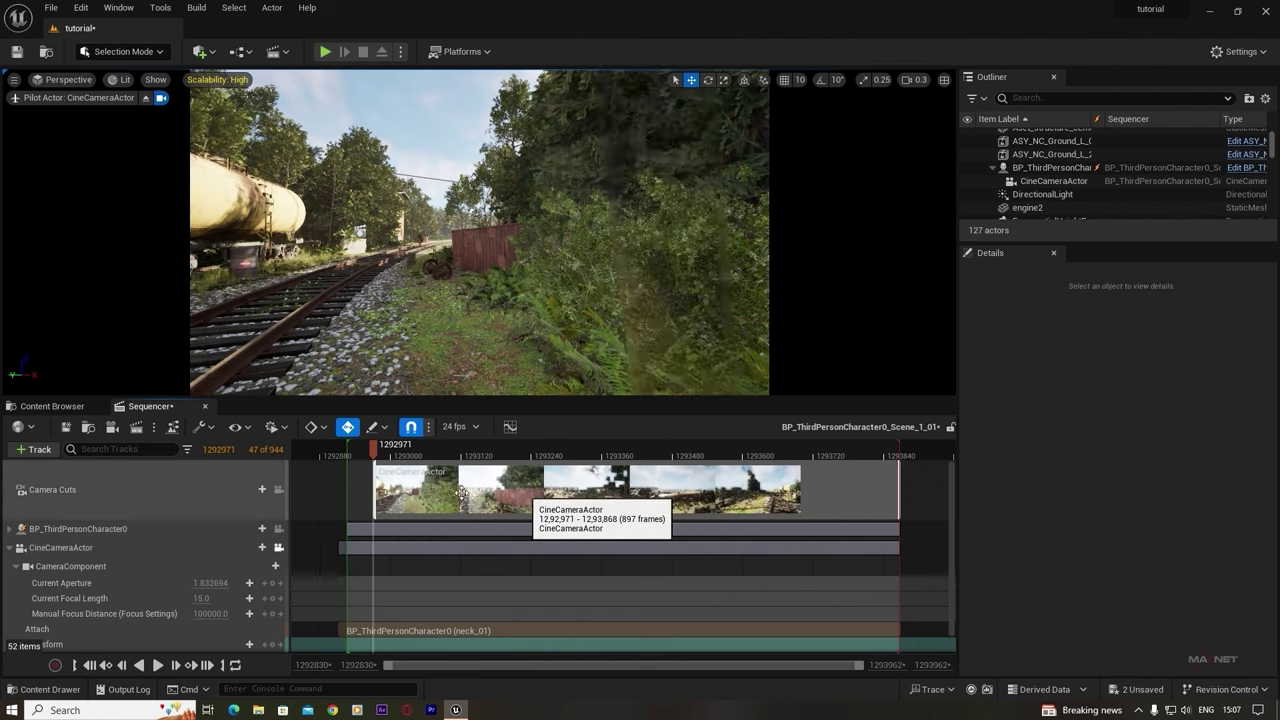
{"action": "left_click_drag", "start_coordinate": [376, 481], "coordinate": [296, 481]}
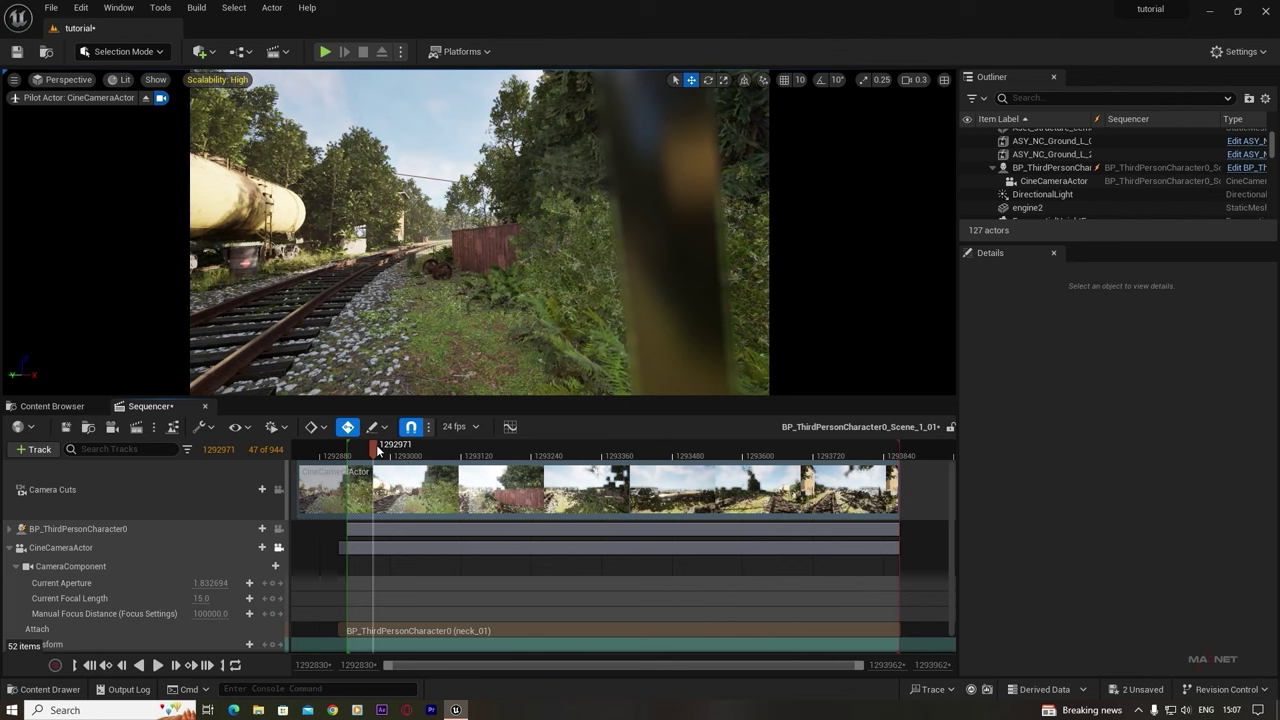
- Play and scrub the sequence through the new camera cut to find the part of the walk worth rendering
{"action": "key", "text": "space"}
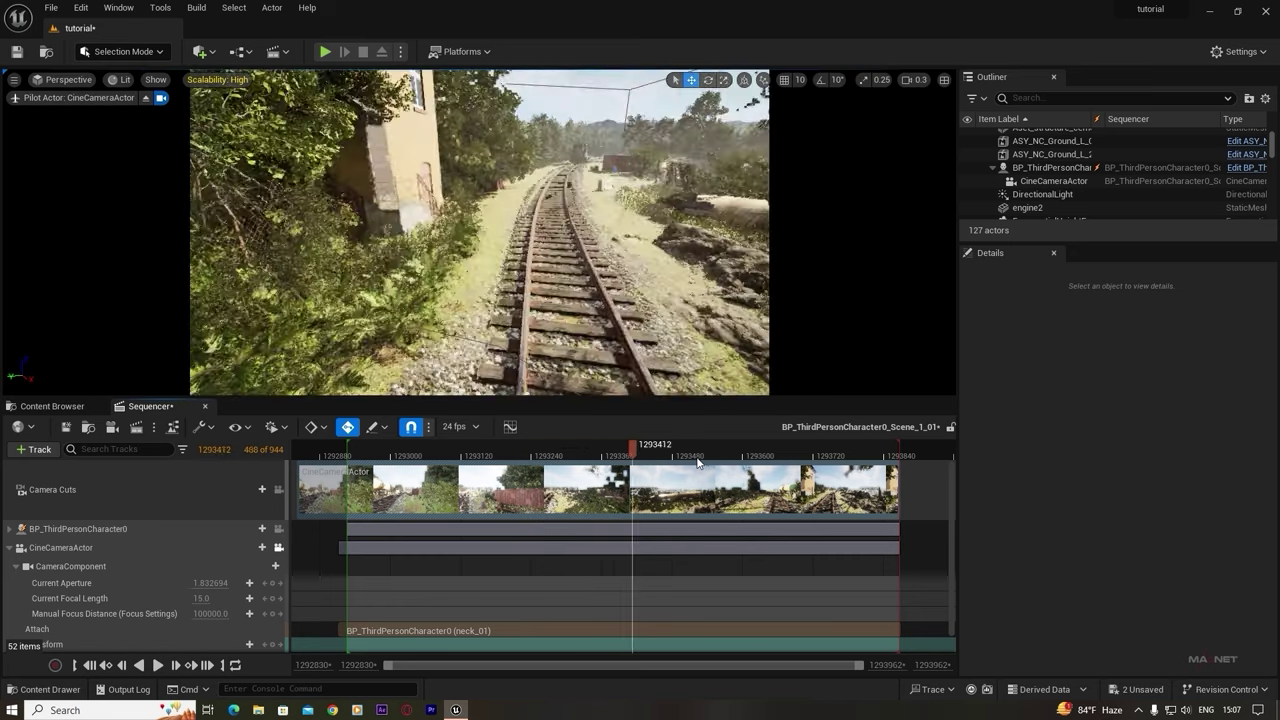
{"action": "left_click", "coordinate": [495, 458]}
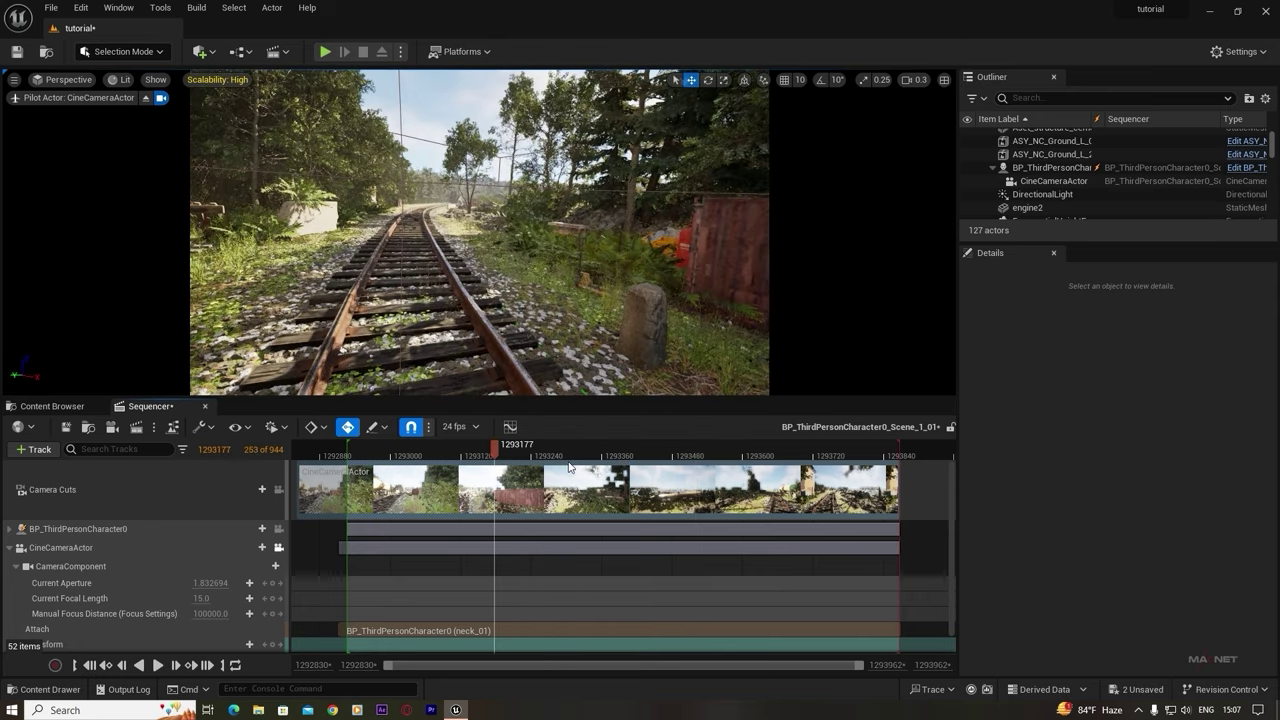
{"action": "left_click_drag", "start_coordinate": [572, 456], "coordinate": [700, 456]}
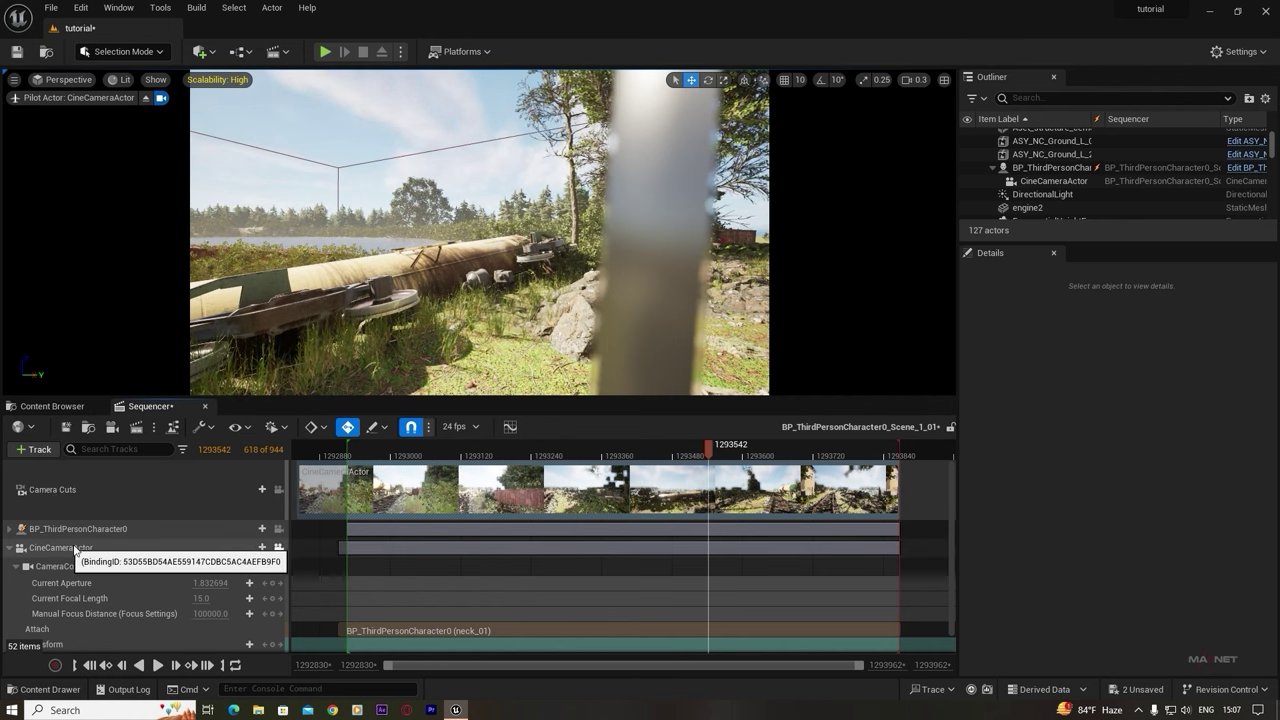
{"action": "left_click_drag", "start_coordinate": [718, 455], "coordinate": [786, 455]}
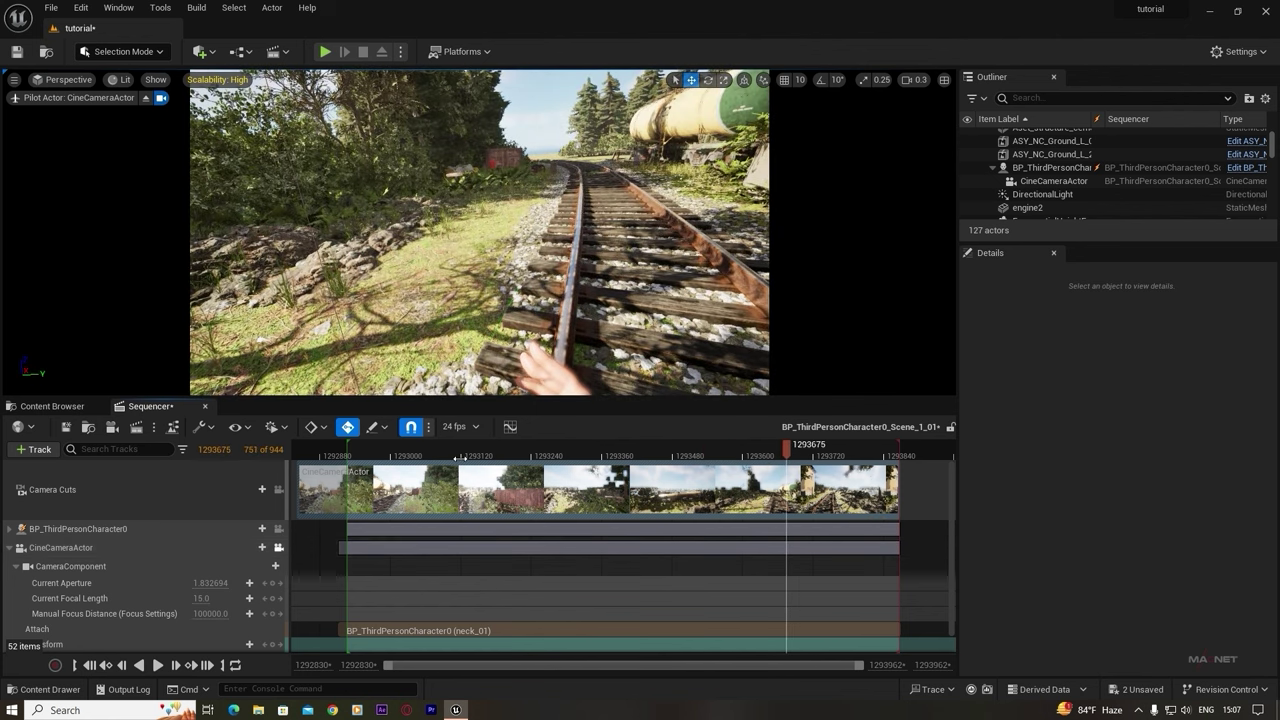
- Move the sequence's playback start to about frame 1293369 and preview the shortened range
{"action": "left_click_drag", "start_coordinate": [459, 456], "coordinate": [608, 456]}
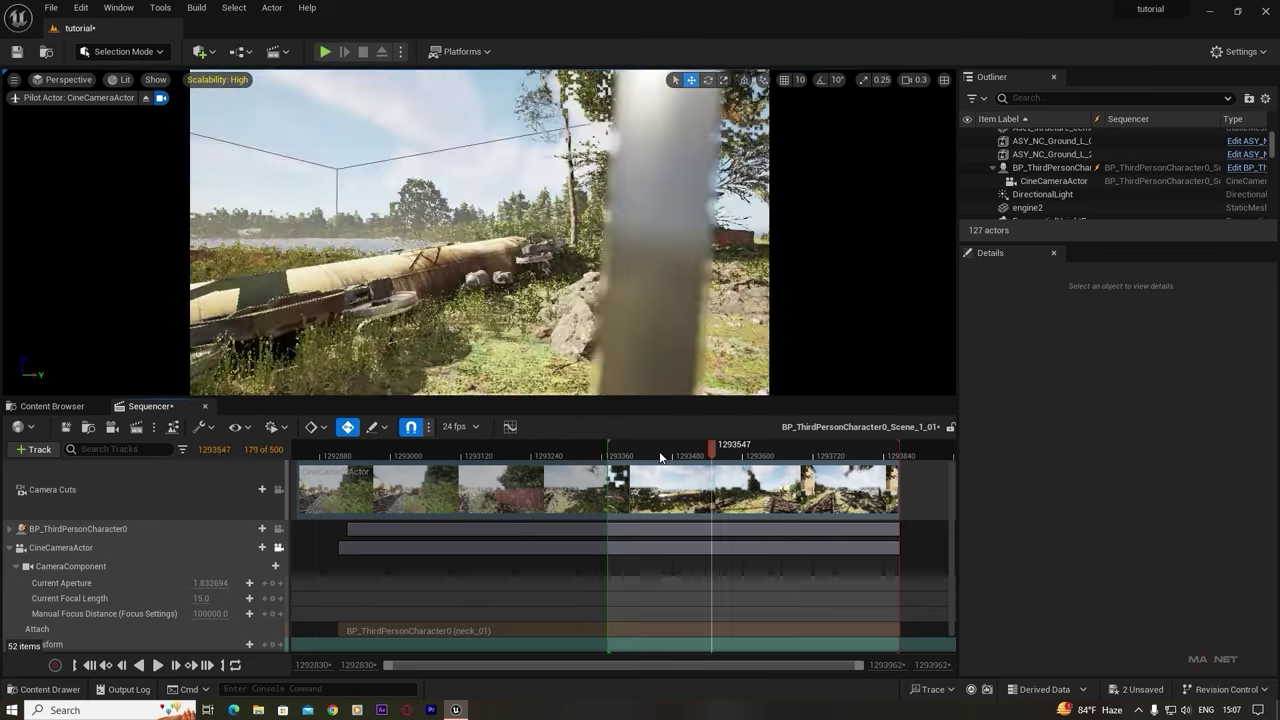
{"action": "key", "text": "space"}
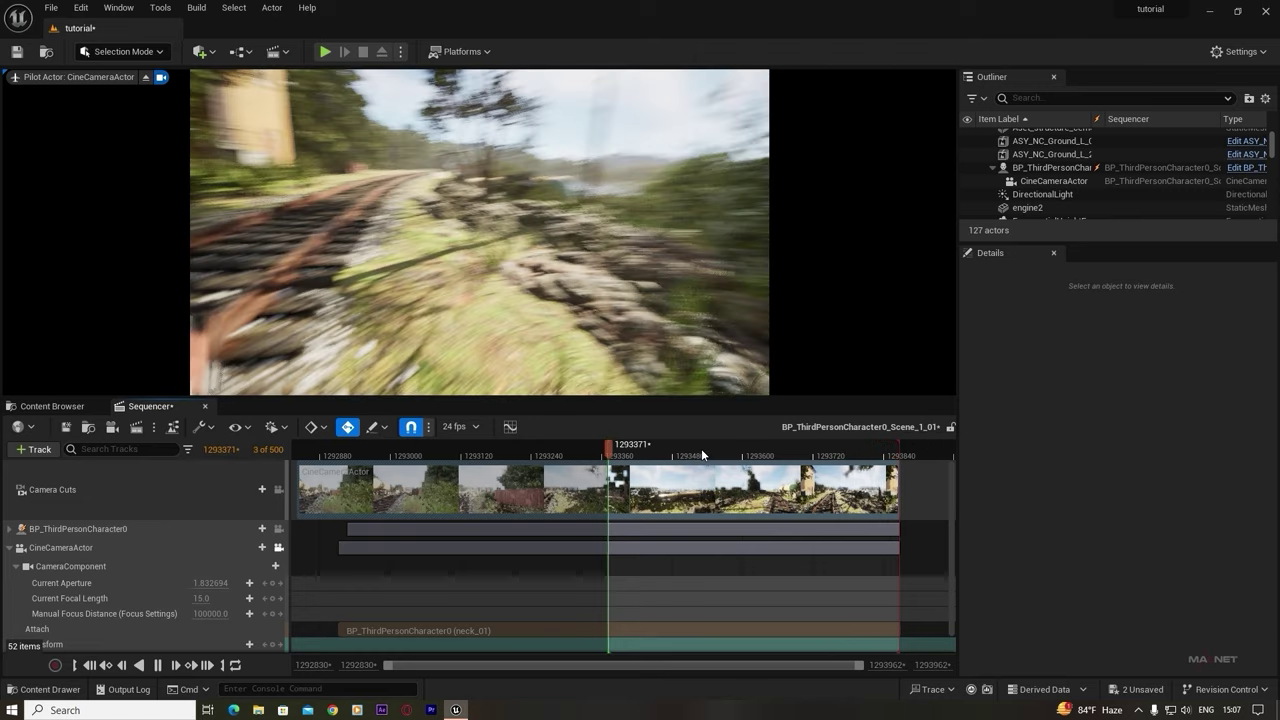
{"action": "key", "text": "space"}
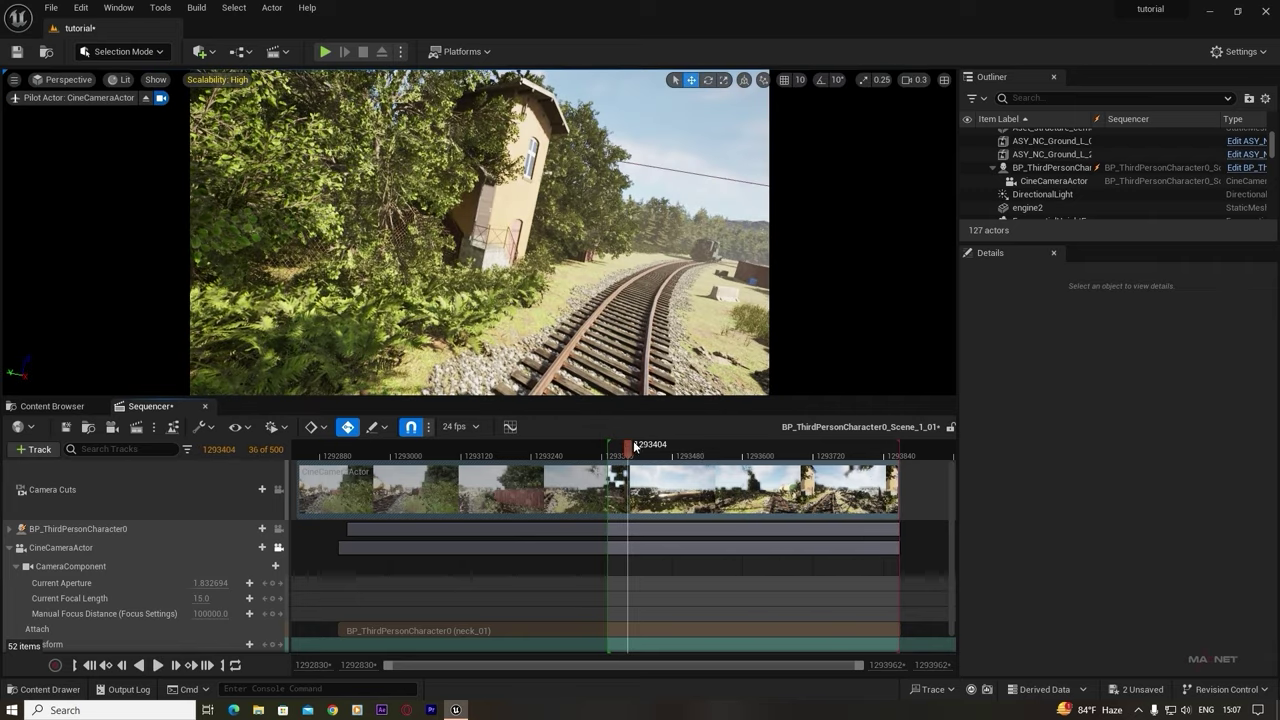
{"action": "left_click_drag", "start_coordinate": [628, 450], "coordinate": [700, 459]}
{"action": "key", "text": "space"}
{"action": "key", "text": "space"}
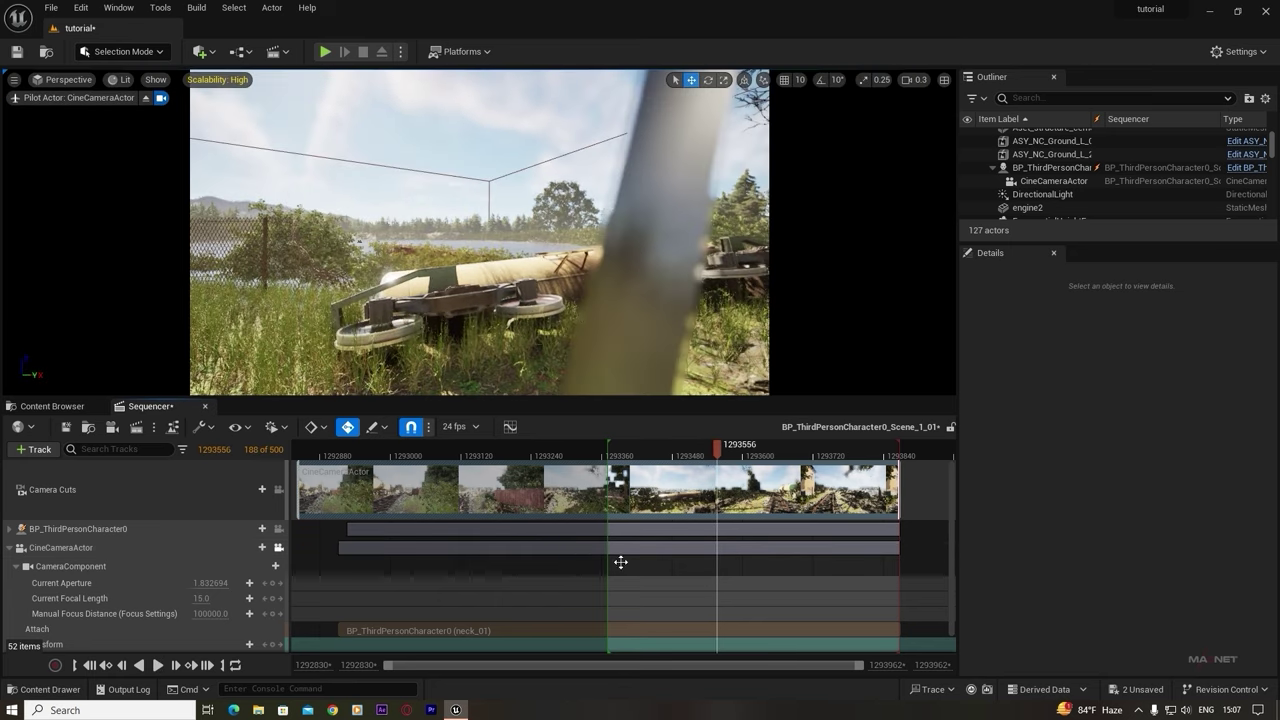
- Open the Movie Render Queue and add the BP_ThirdPersonCharacter0_Scene_1_01 level sequence as a render job
{"action": "left_click", "coordinate": [118, 9]}
{"action": "mouse_move", "coordinate": [166, 44]}
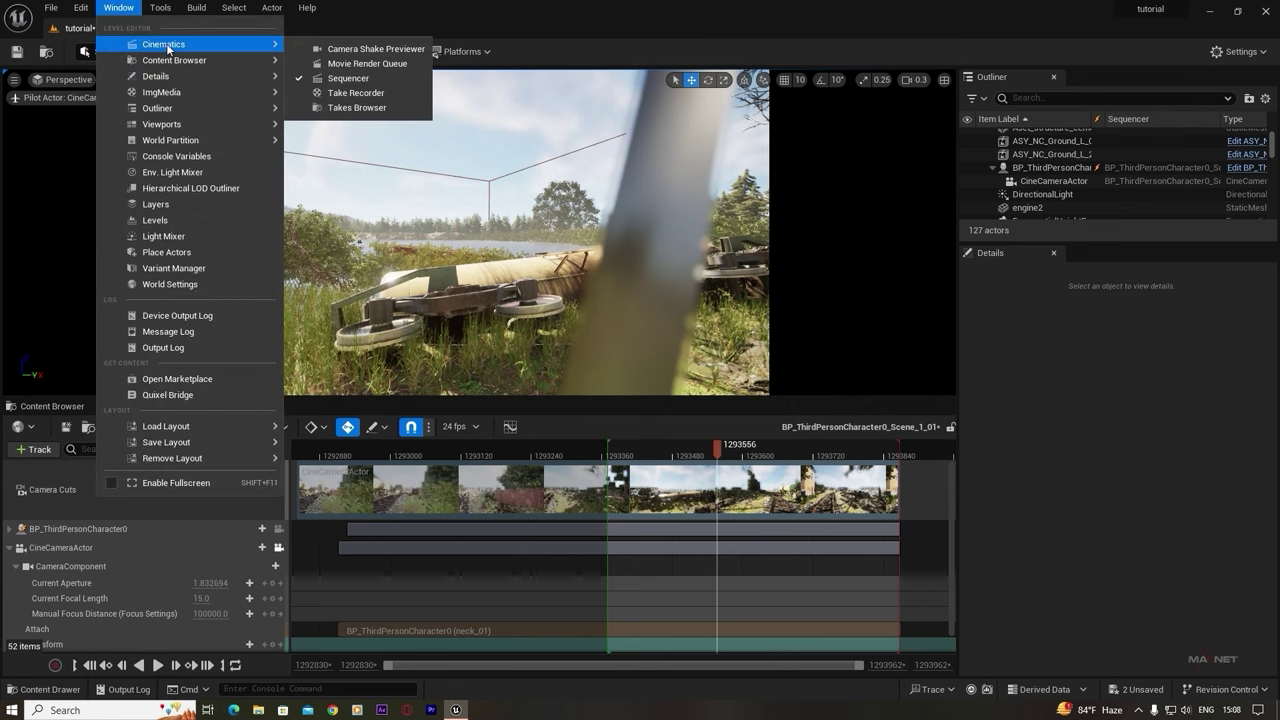
{"action": "left_click", "coordinate": [371, 65]}
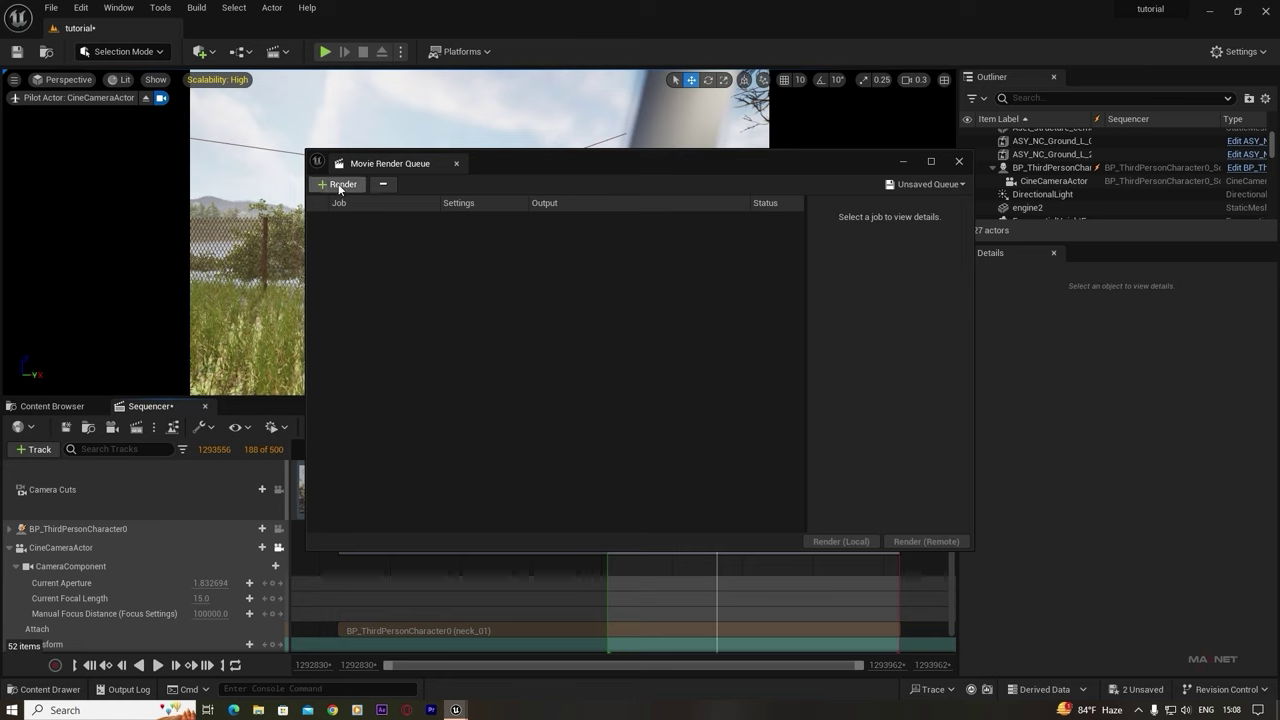
{"action": "left_click", "coordinate": [340, 185]}
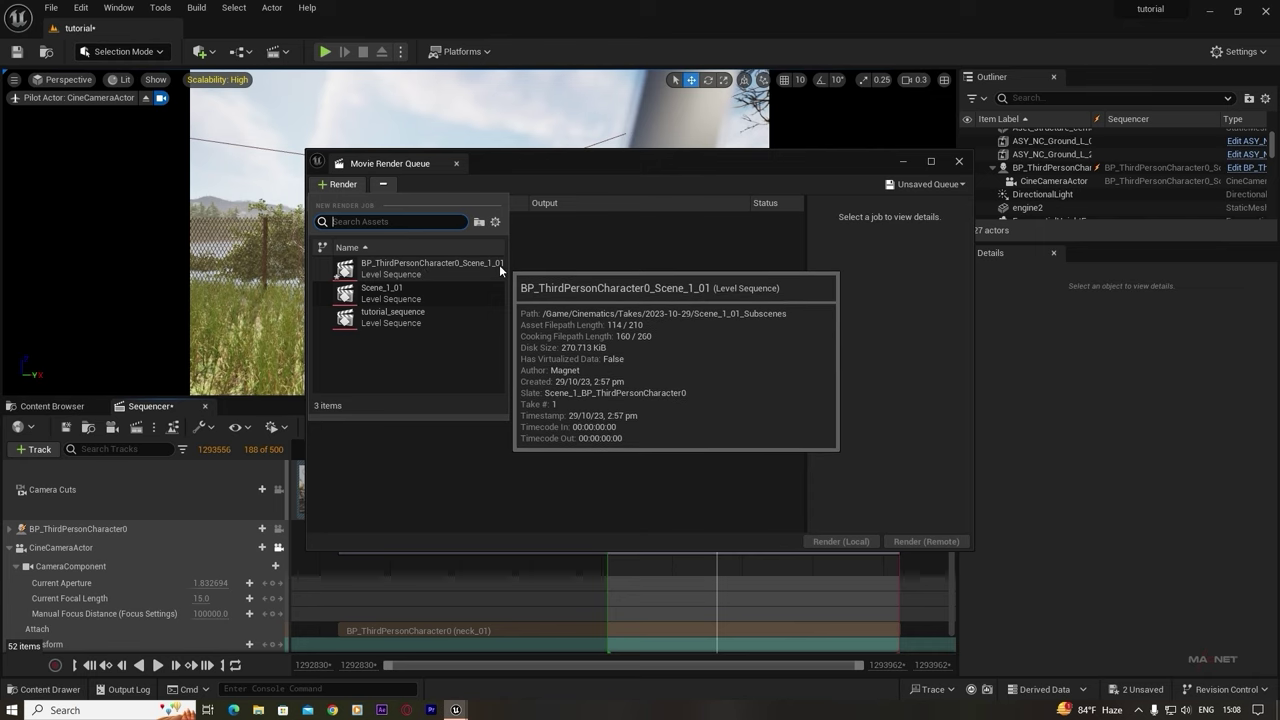
{"action": "left_click", "coordinate": [413, 267]}
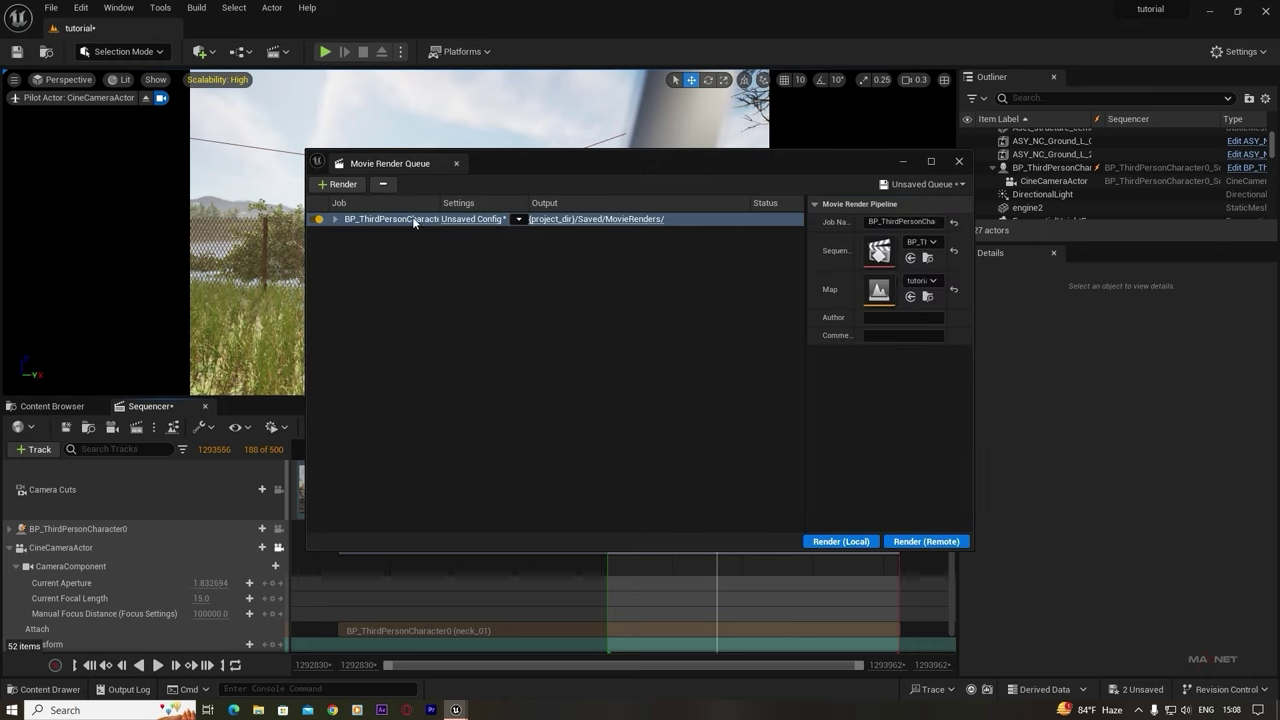
{"action": "left_click", "coordinate": [340, 184]}
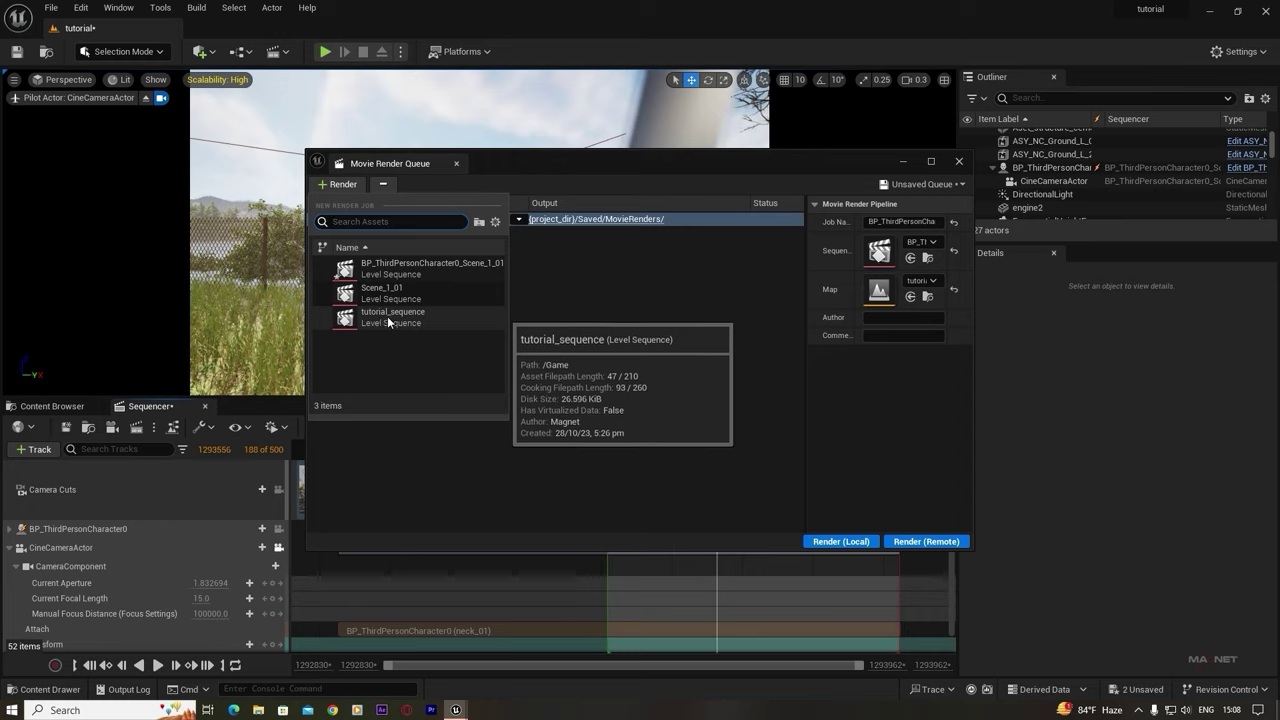
{"action": "left_click", "coordinate": [430, 266]}
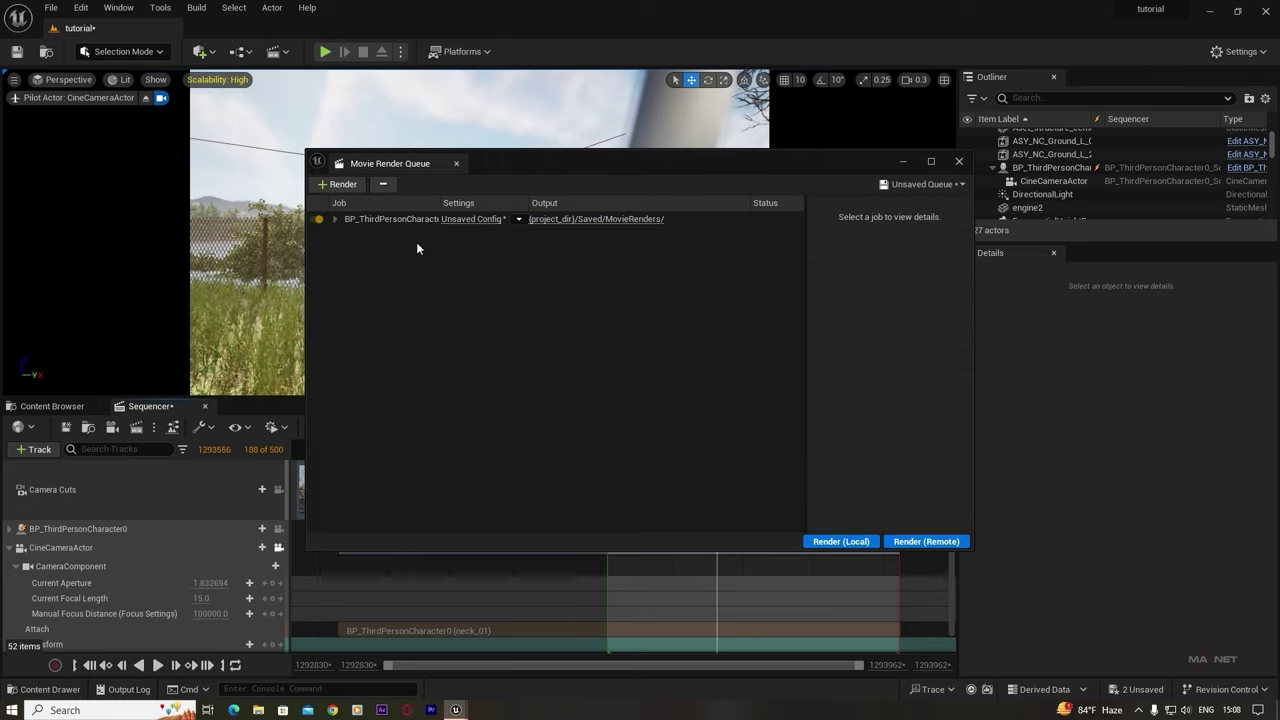
- In the job's render configuration, replace the .jpg export with .exr Sequence [16bit] and add the Anti-aliasing setting
{"action": "left_click", "coordinate": [468, 220]}
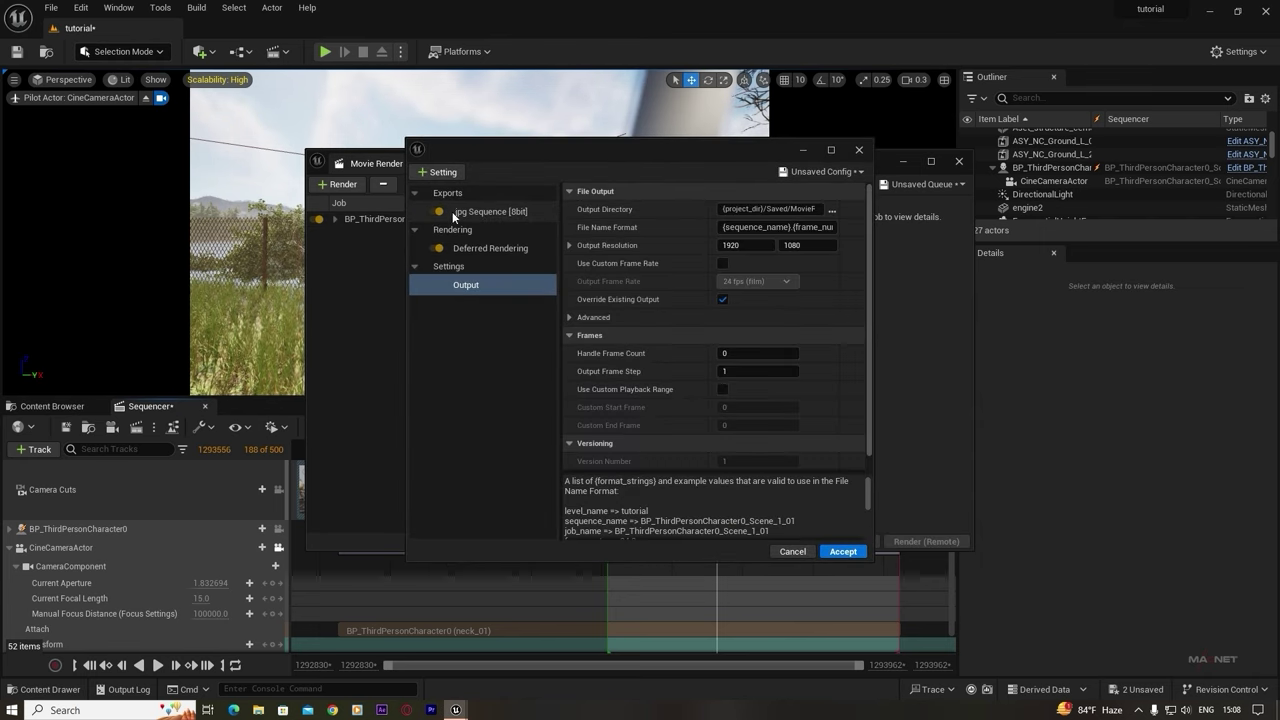
{"action": "left_click", "coordinate": [483, 213]}
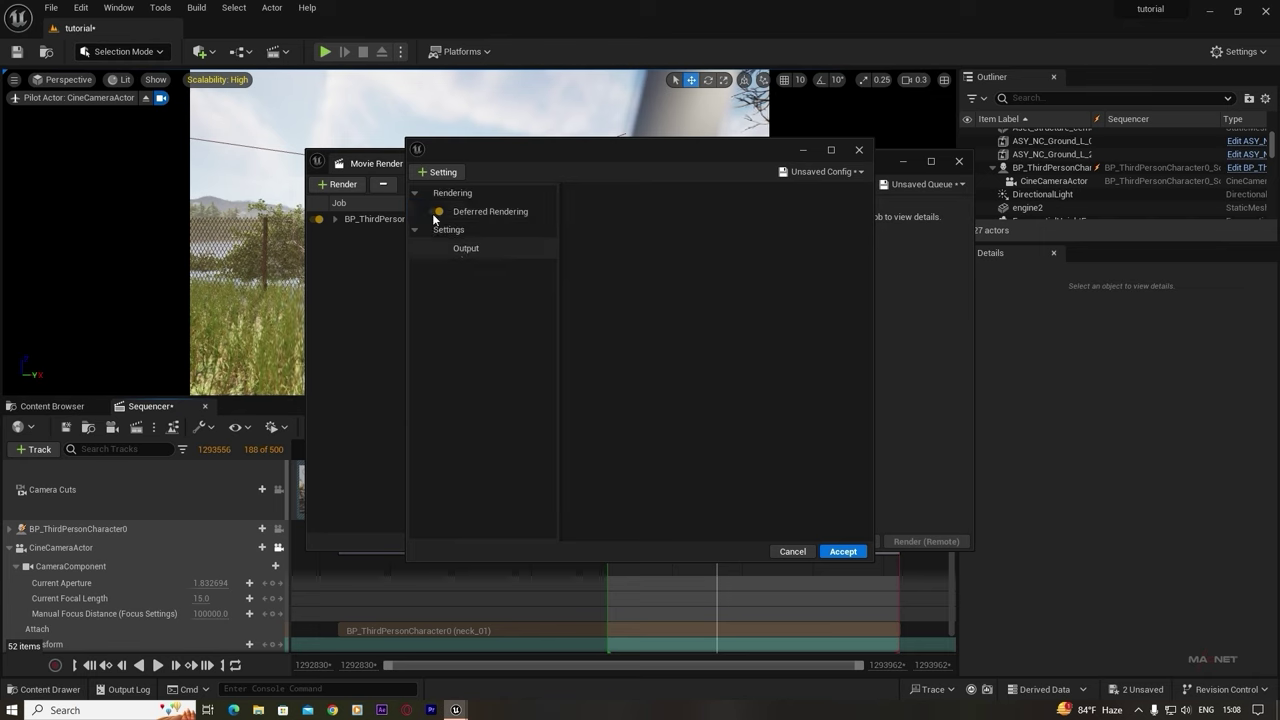
{"action": "left_click", "coordinate": [444, 172]}
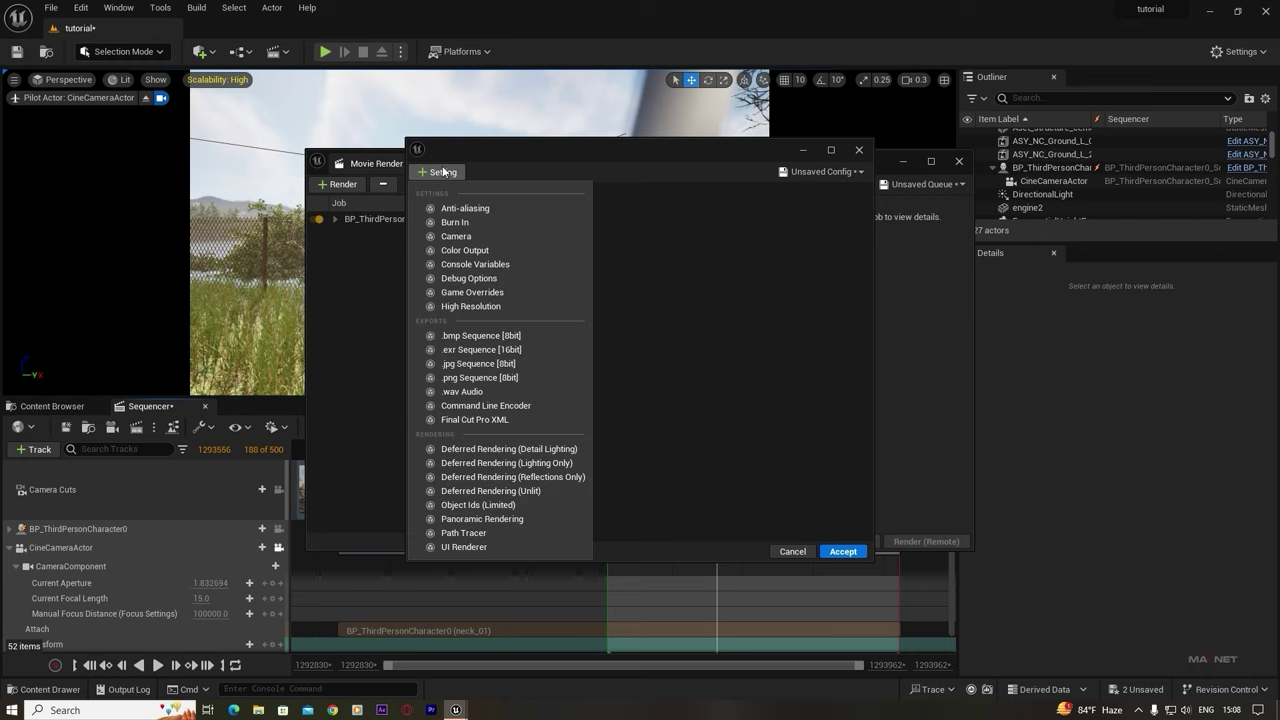
{"action": "left_click", "coordinate": [472, 350]}
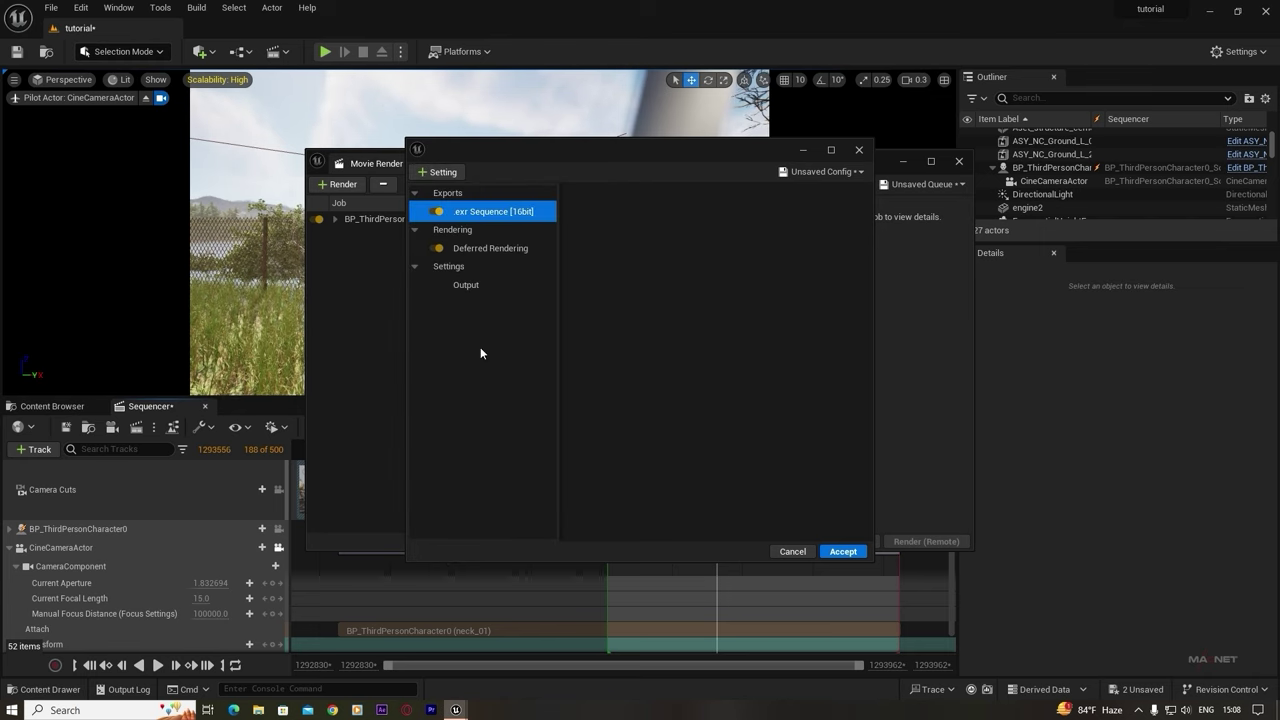
{"action": "left_click", "coordinate": [443, 173]}
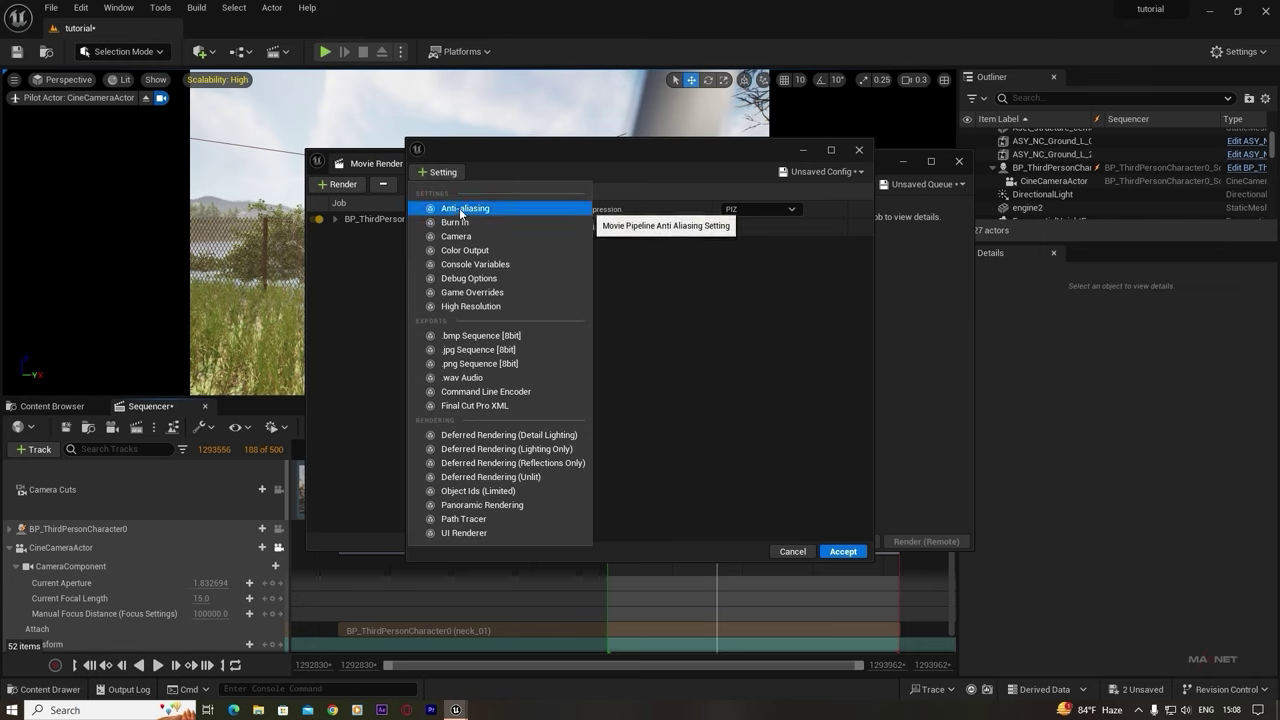
{"action": "left_click", "coordinate": [461, 210]}
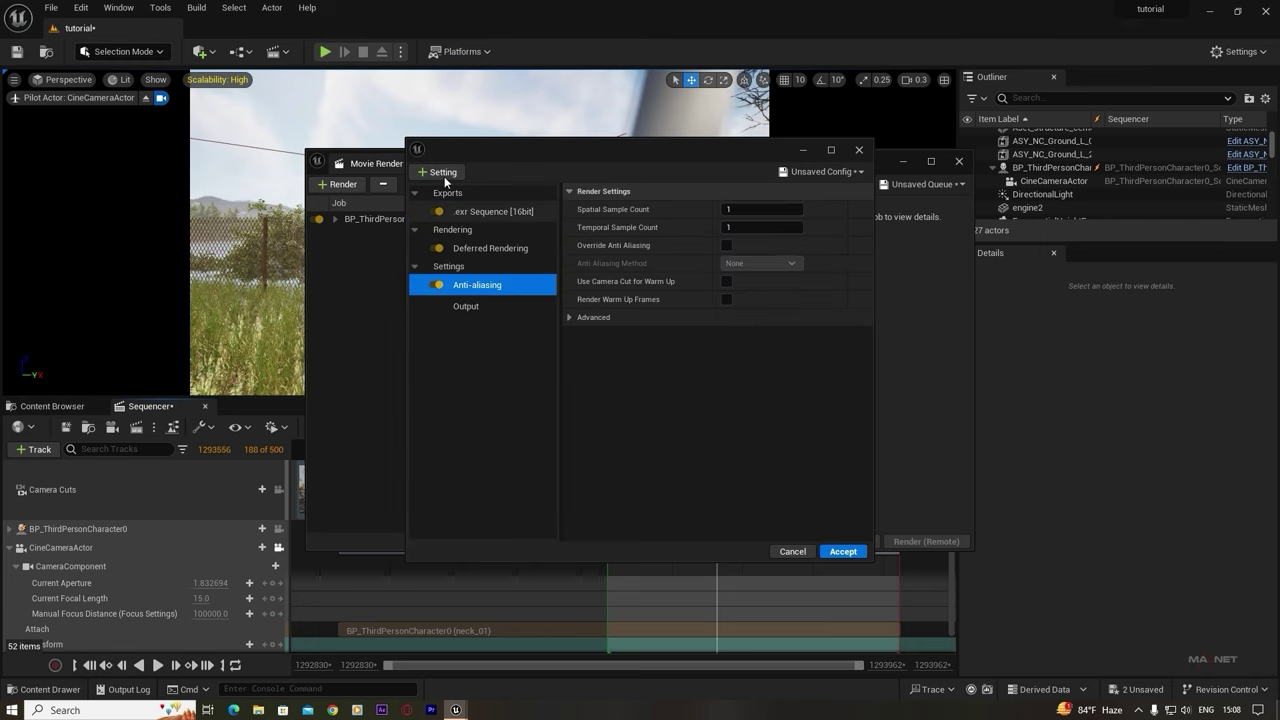
- In the Anti-aliasing settings, set Temporal Sample Count to 32 and enable Override Anti Aliasing, Use Camera Cut for Warm Up and Render Warm Up Frames
{"action": "left_click", "coordinate": [746, 228]}
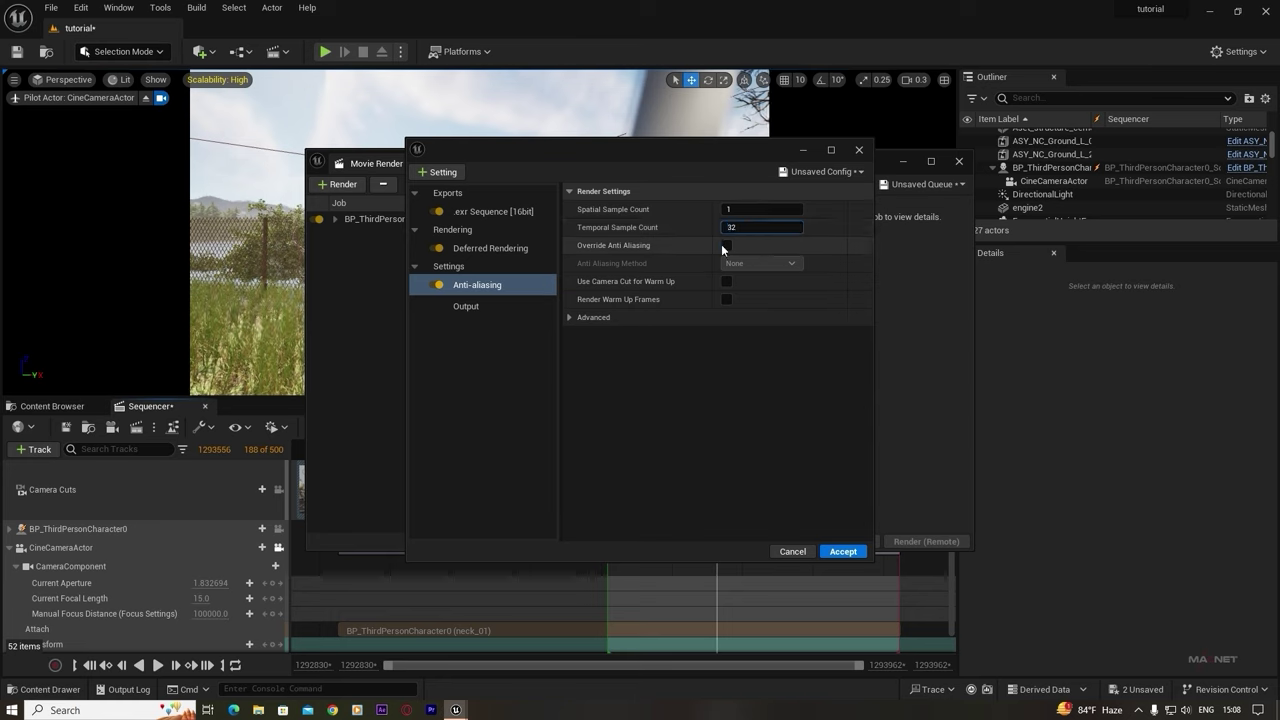
{"action": "type", "text": "32"}
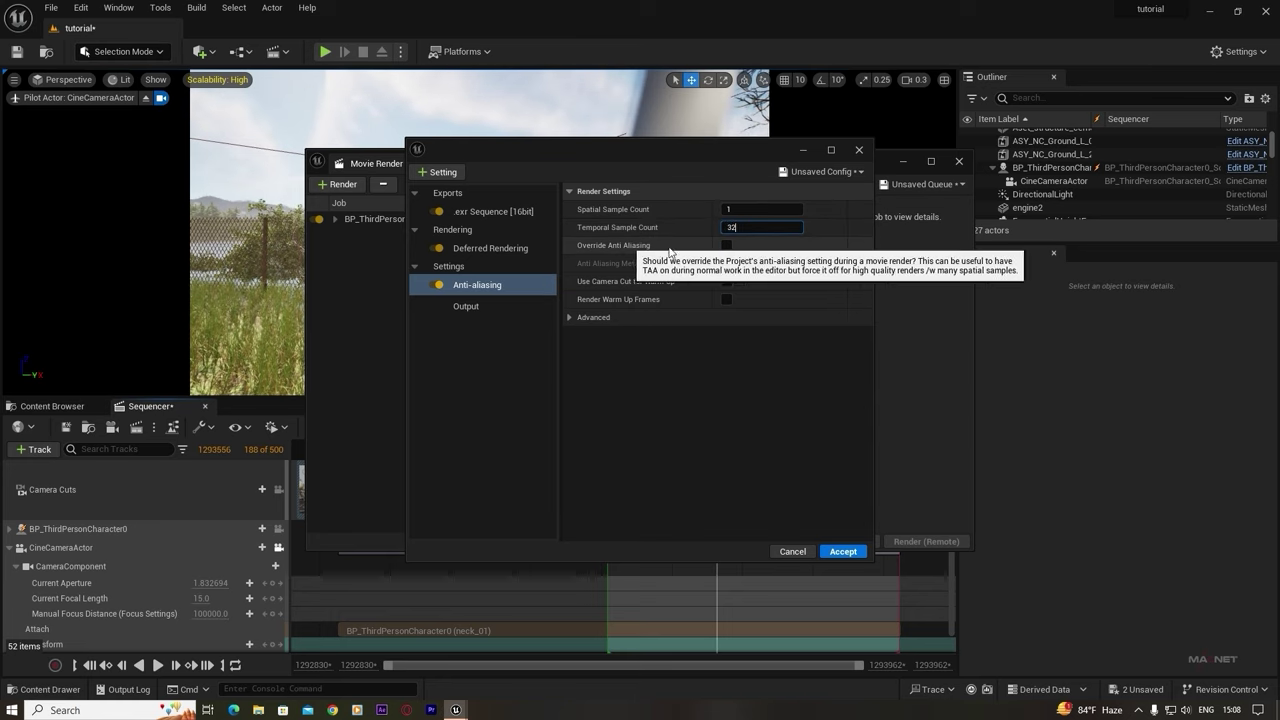
{"action": "left_click", "coordinate": [727, 245]}
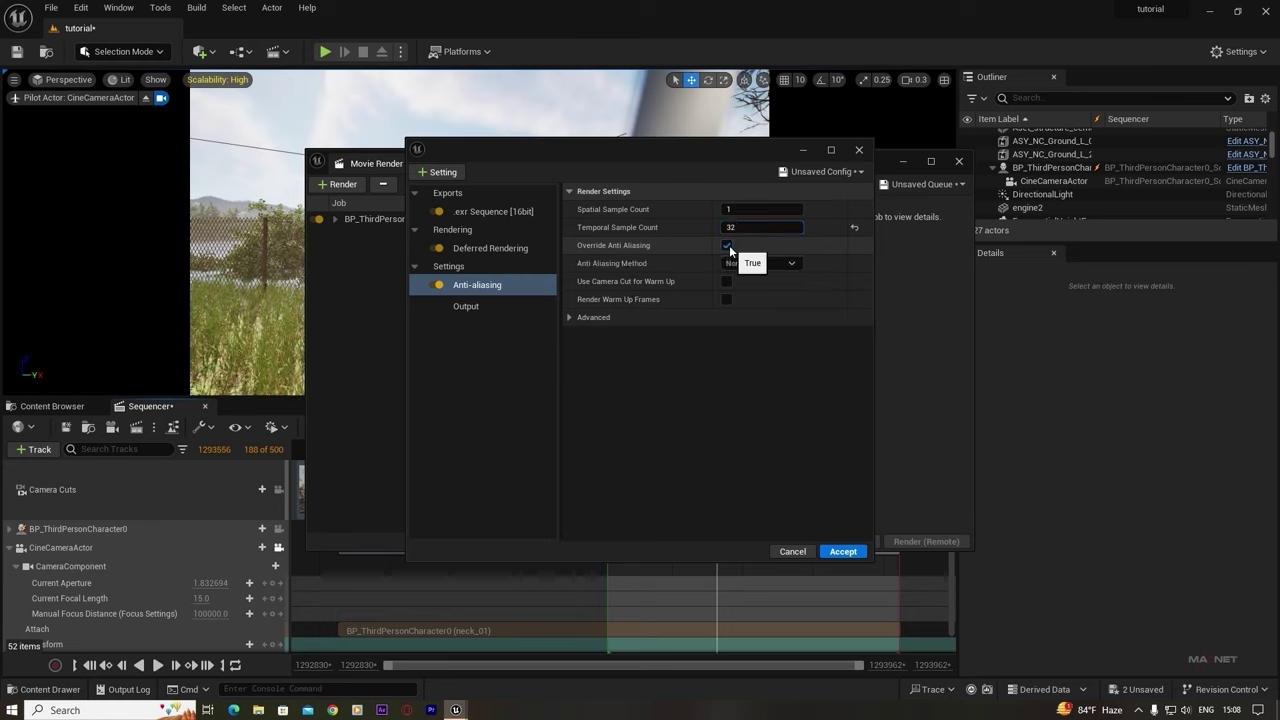
{"action": "left_click", "coordinate": [729, 298]}
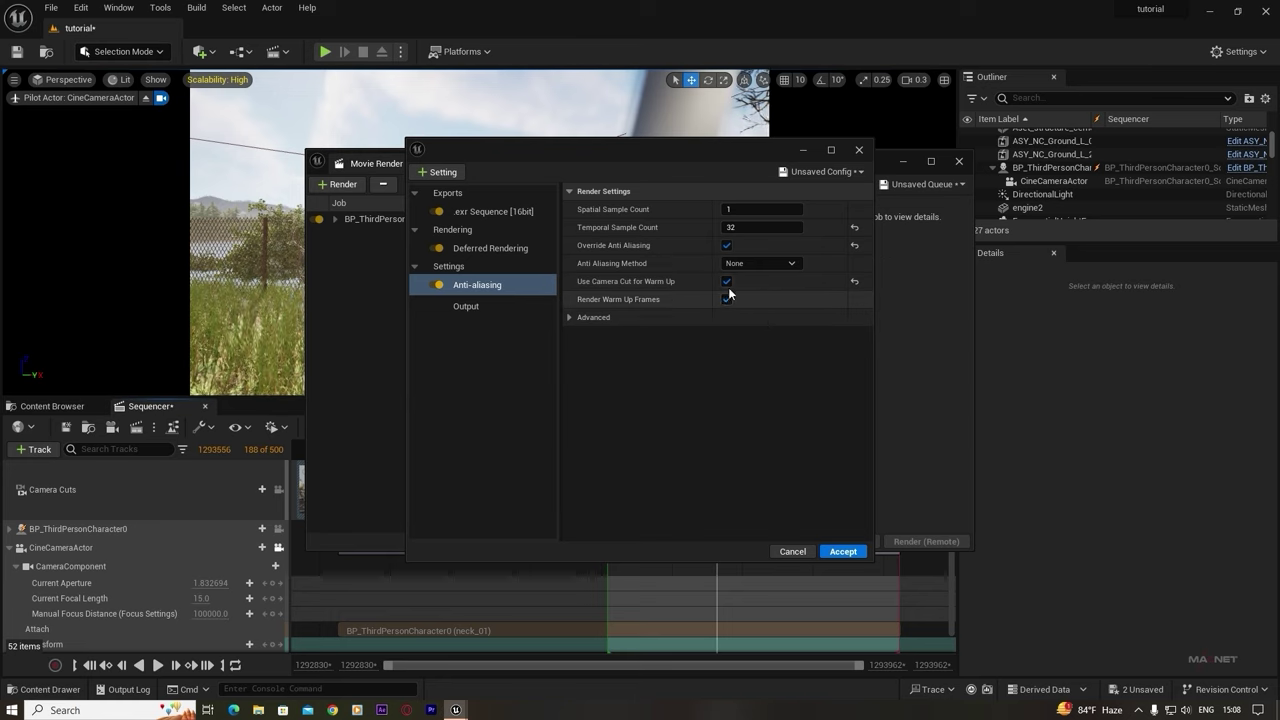
{"action": "left_click", "coordinate": [729, 281]}
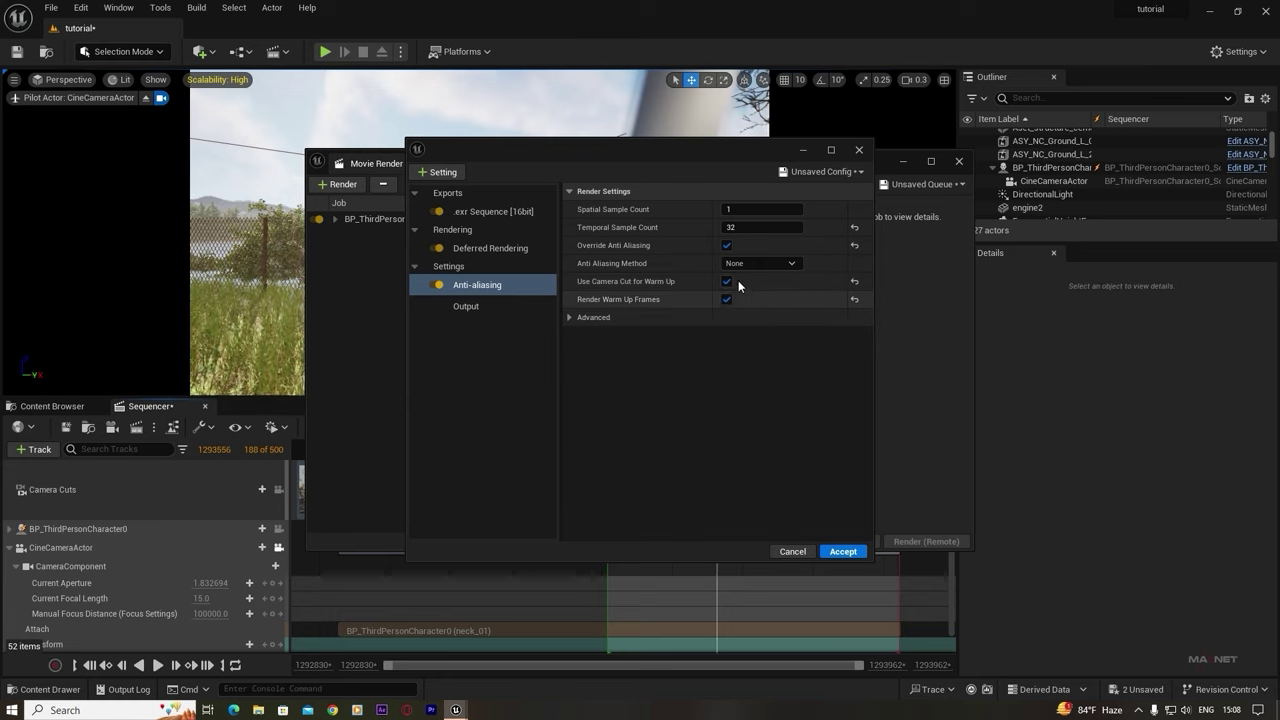
- Add the Camera setting with Shutter Timing at Frame Close, and the High Resolution setting with Override Sub Surface Scattering enabled
{"action": "left_click", "coordinate": [441, 173]}
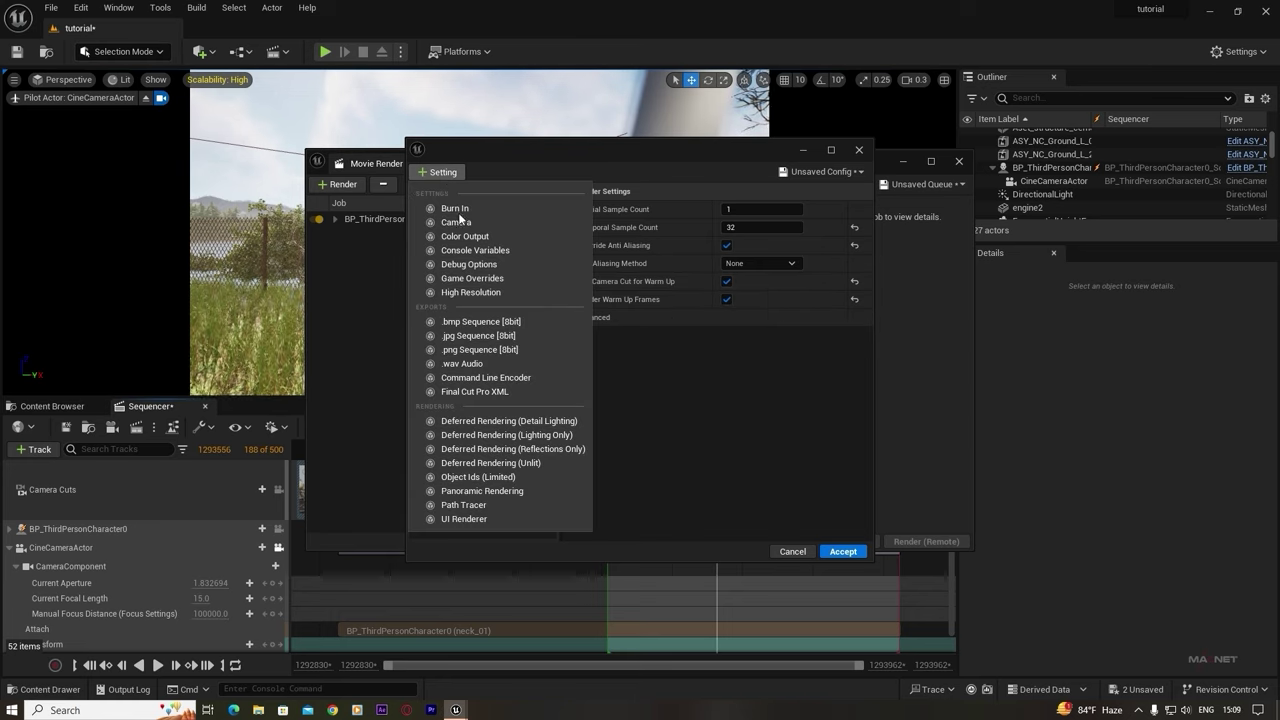
{"action": "left_click", "coordinate": [458, 221]}
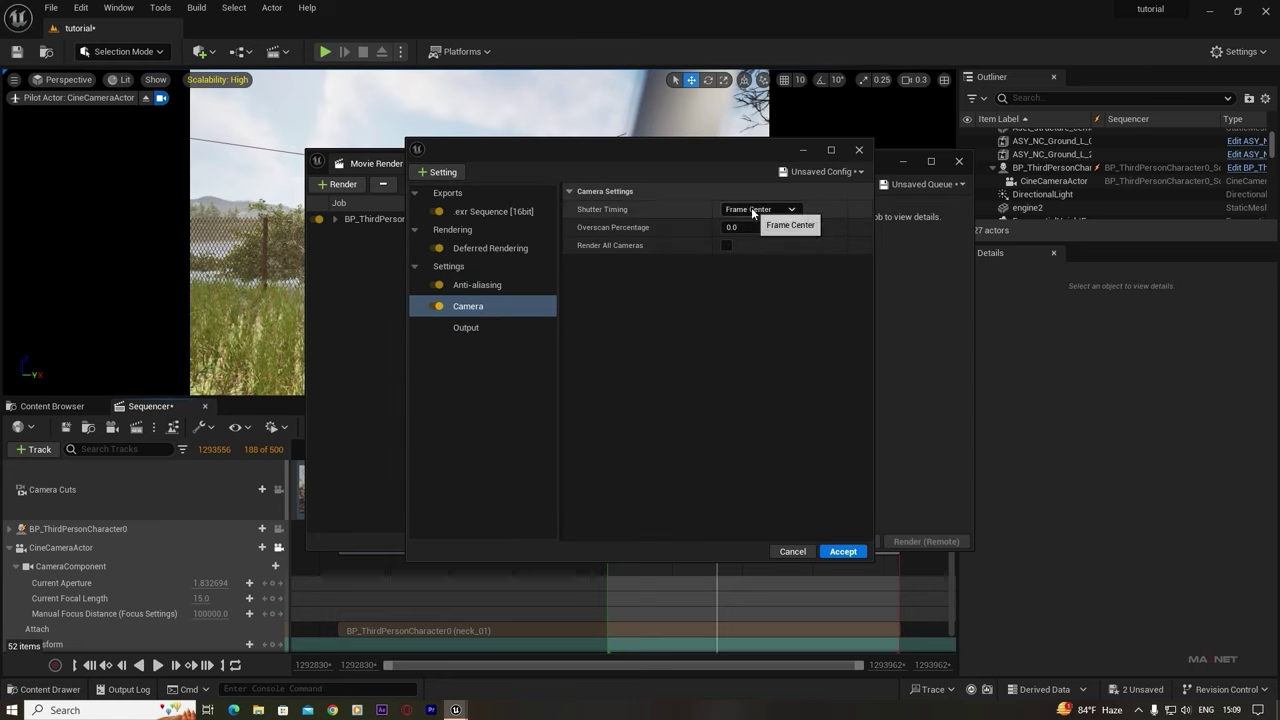
{"action": "left_click", "coordinate": [751, 209]}
{"action": "left_click", "coordinate": [762, 248]}
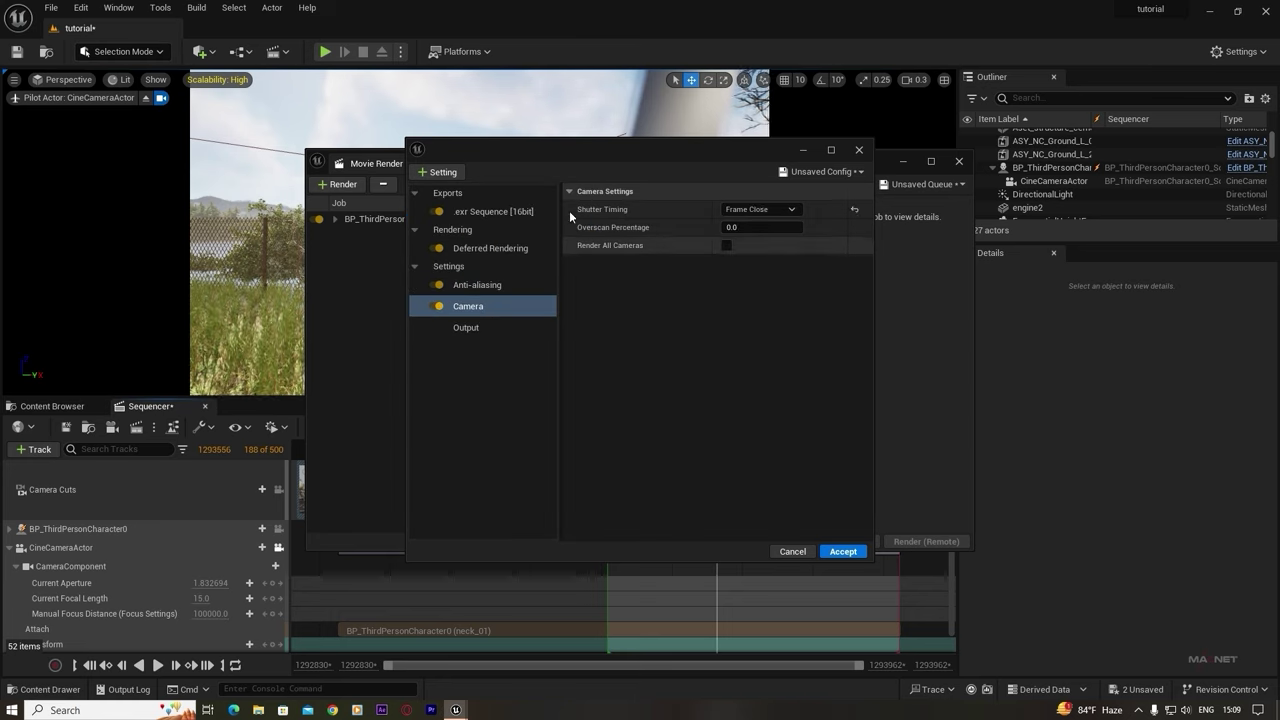
{"action": "left_click", "coordinate": [440, 173]}
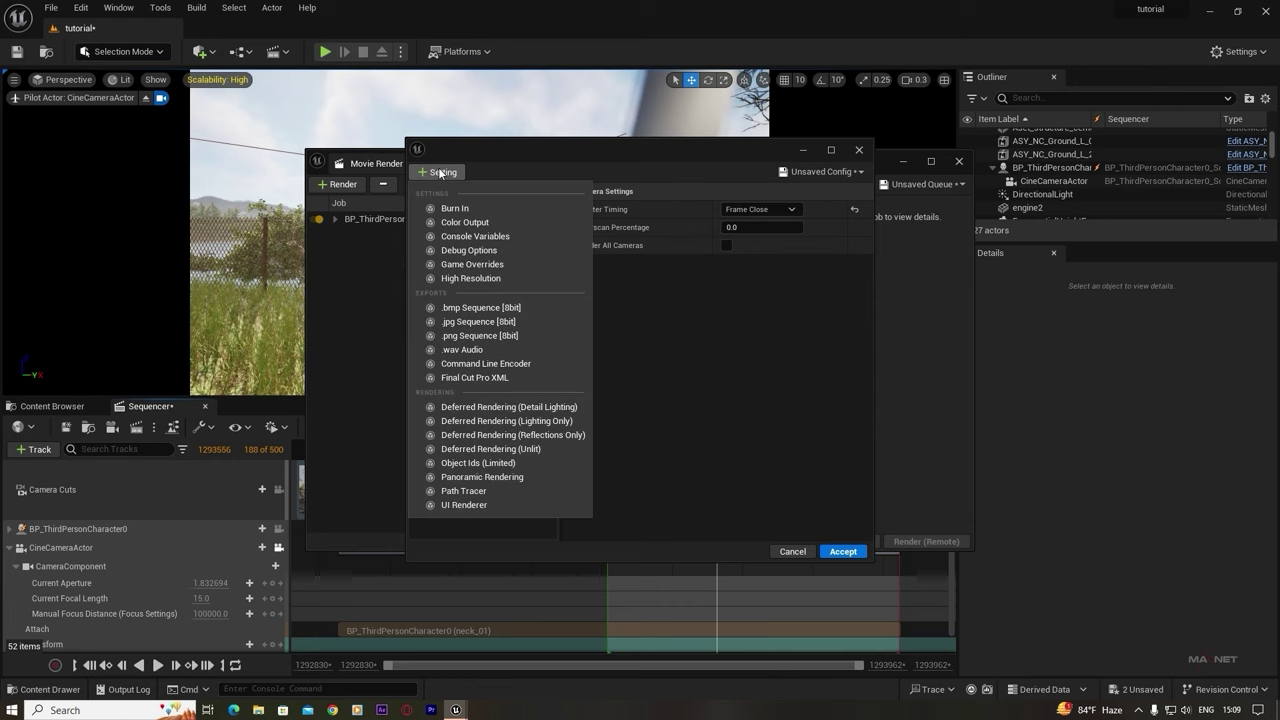
{"action": "left_click", "coordinate": [475, 280]}
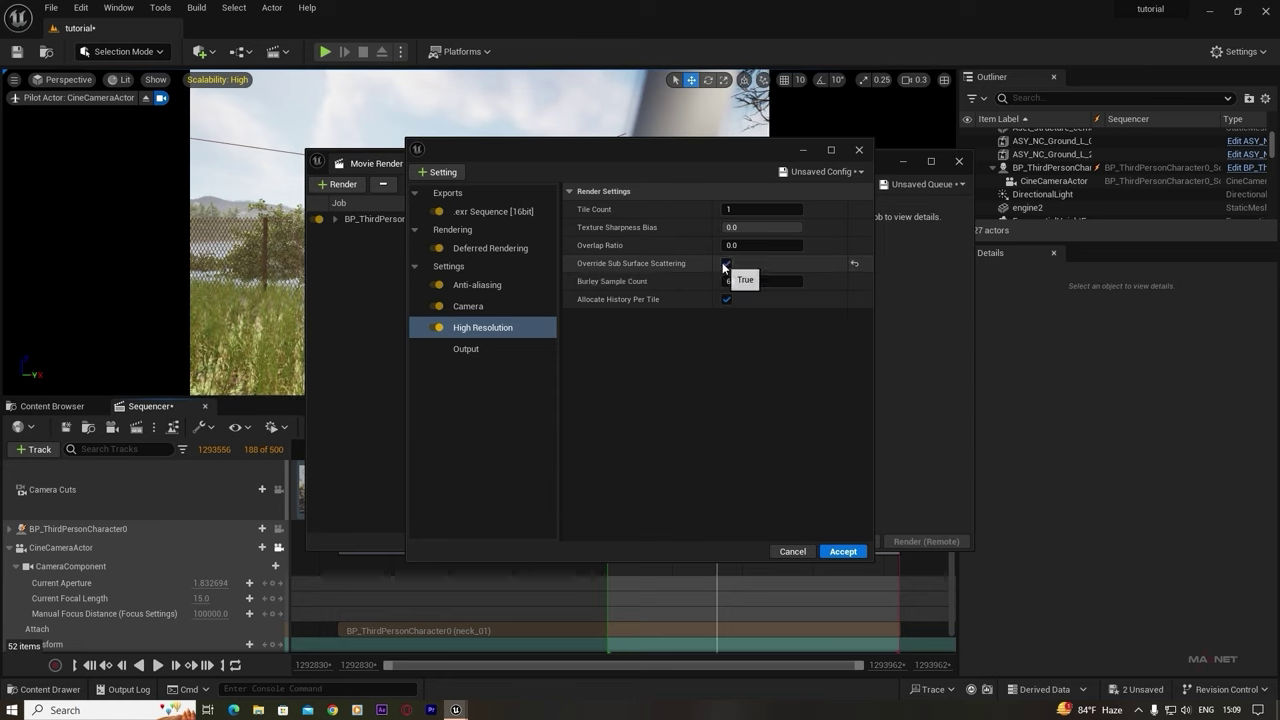
- In the Output settings, enable a custom frame rate of 24 fps (film), accept the render configuration and close the Movie Render Queue
{"action": "left_click", "coordinate": [464, 350]}
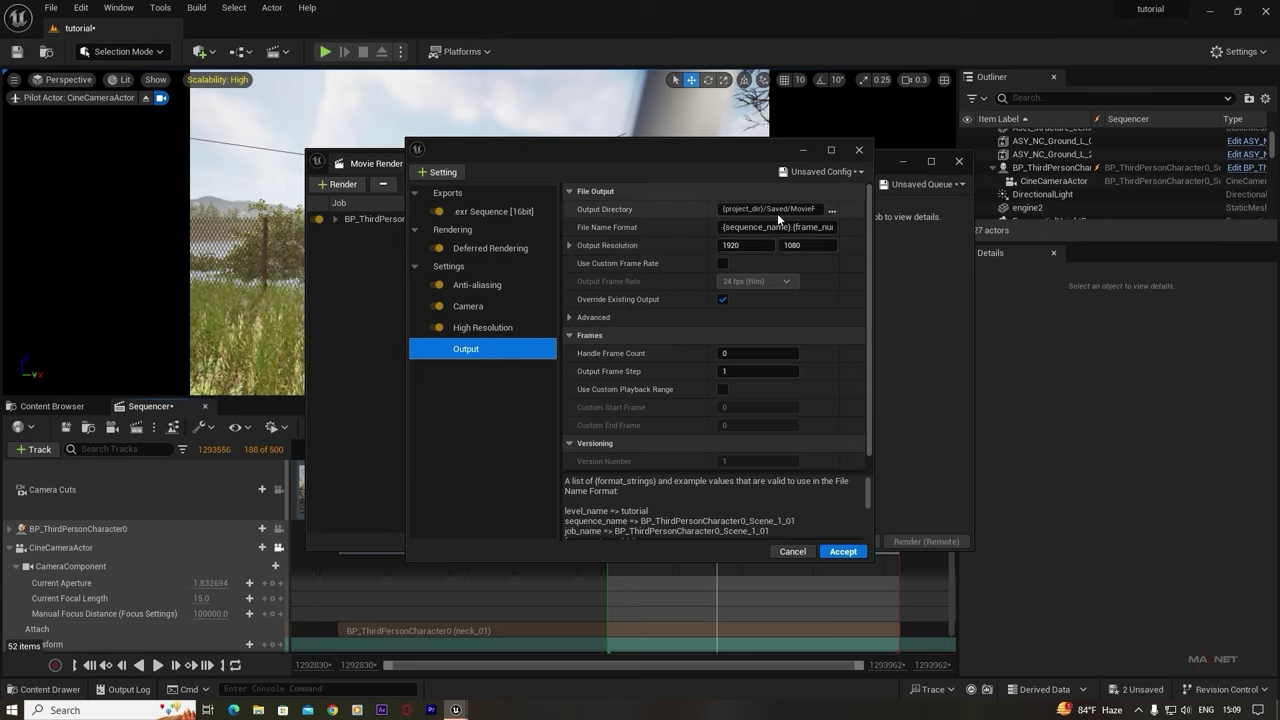
{"action": "left_click", "coordinate": [723, 264]}
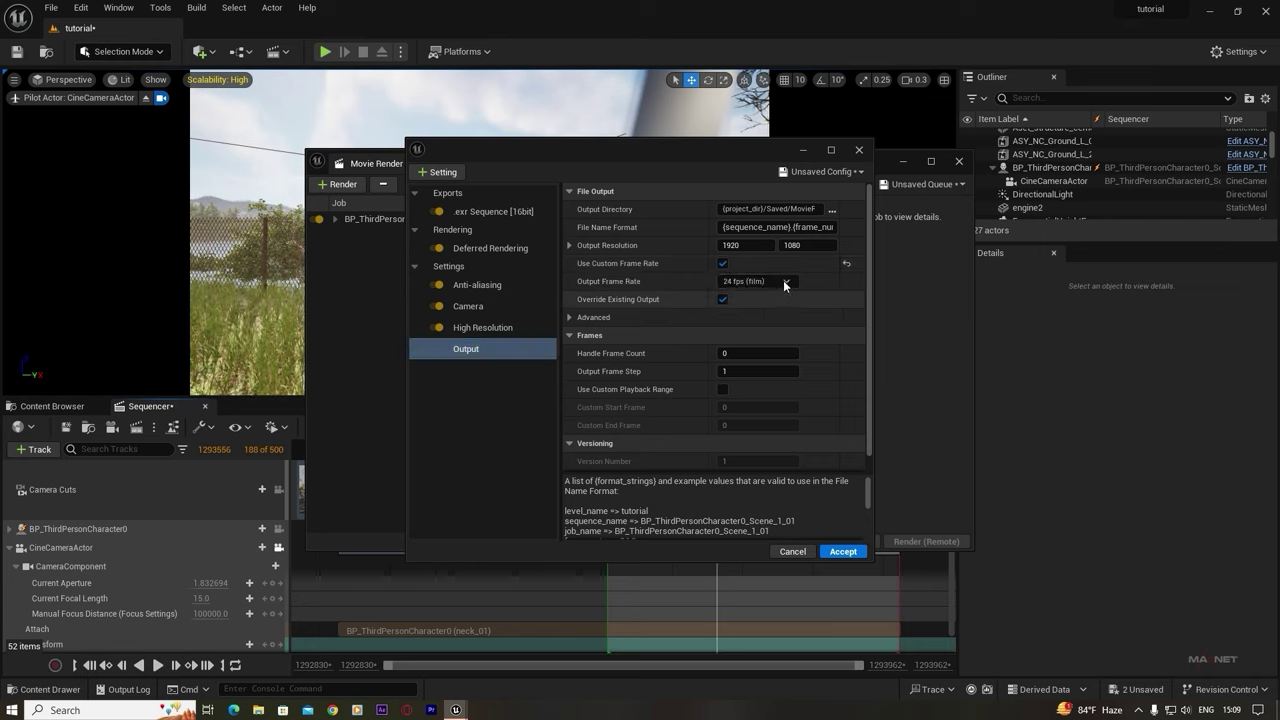
{"action": "left_click", "coordinate": [785, 283]}
{"action": "left_click", "coordinate": [760, 455]}
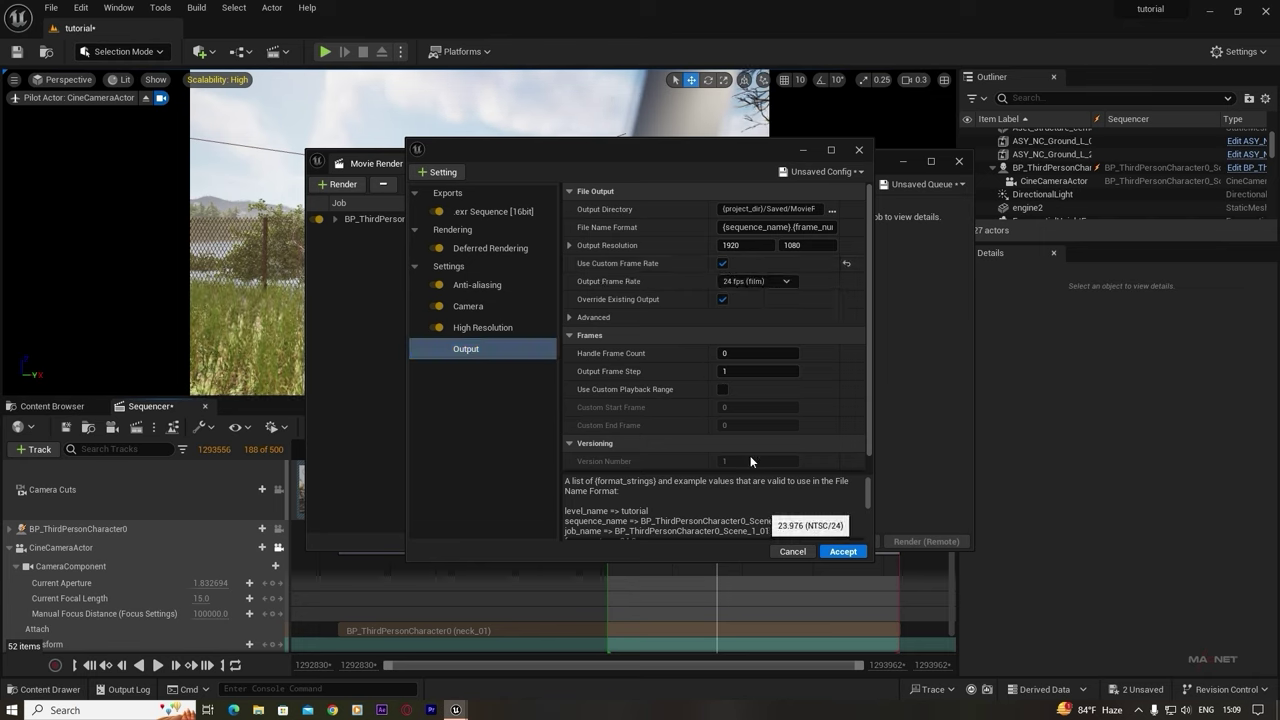
{"action": "left_click", "coordinate": [842, 551]}
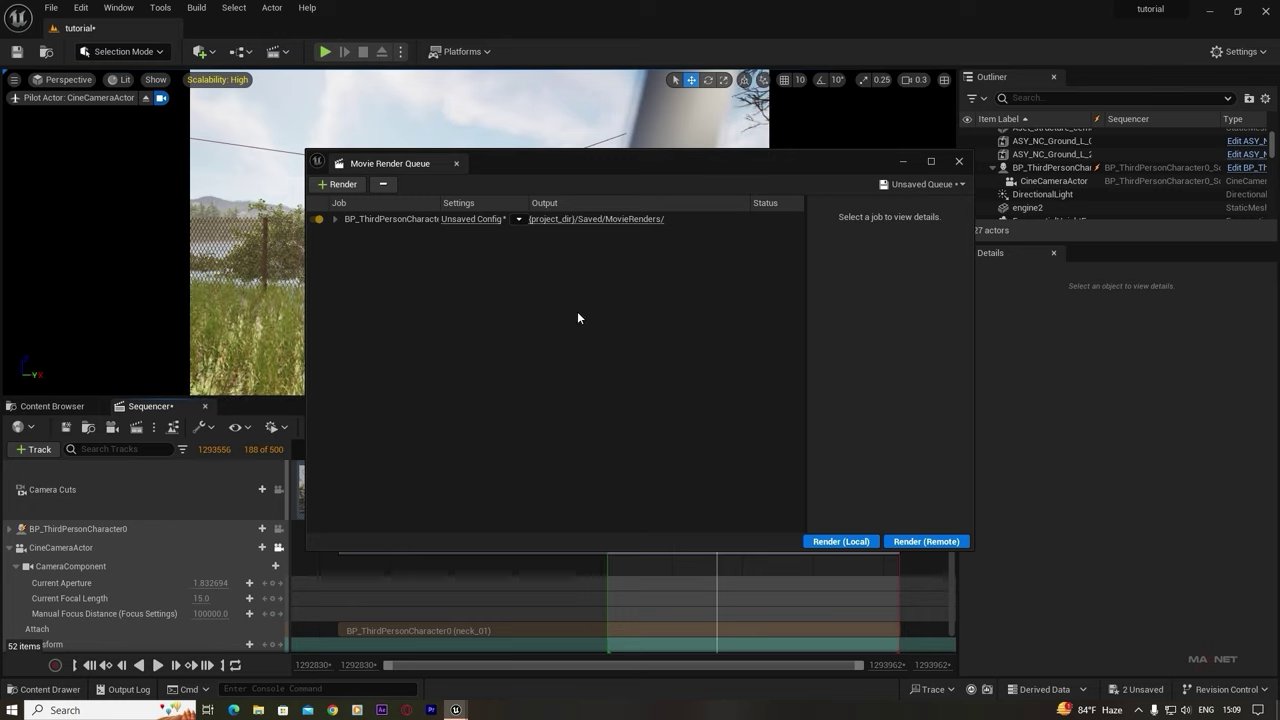
{"action": "left_click", "coordinate": [959, 162]}
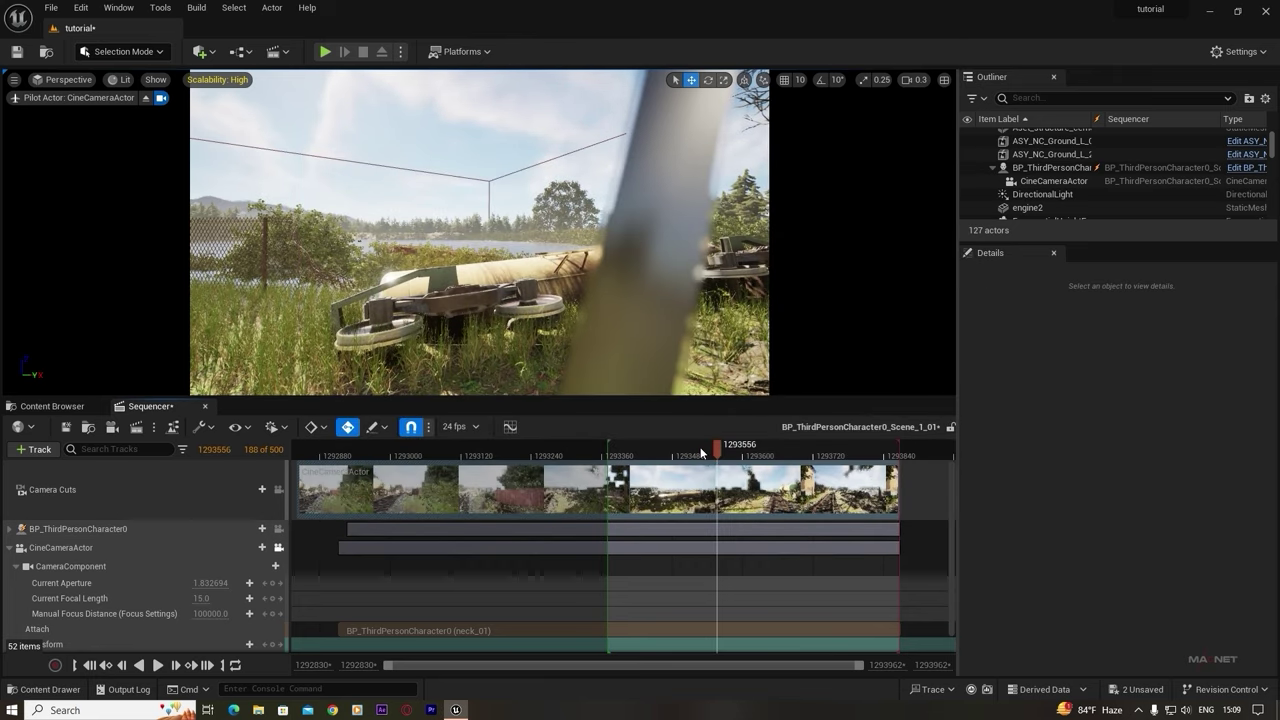
- Play part of the walk through the camera and switch the viewport to Game View to hide the editor-only overlays
{"action": "left_click_drag", "start_coordinate": [672, 449], "coordinate": [658, 453]}
{"action": "key", "text": "space"}
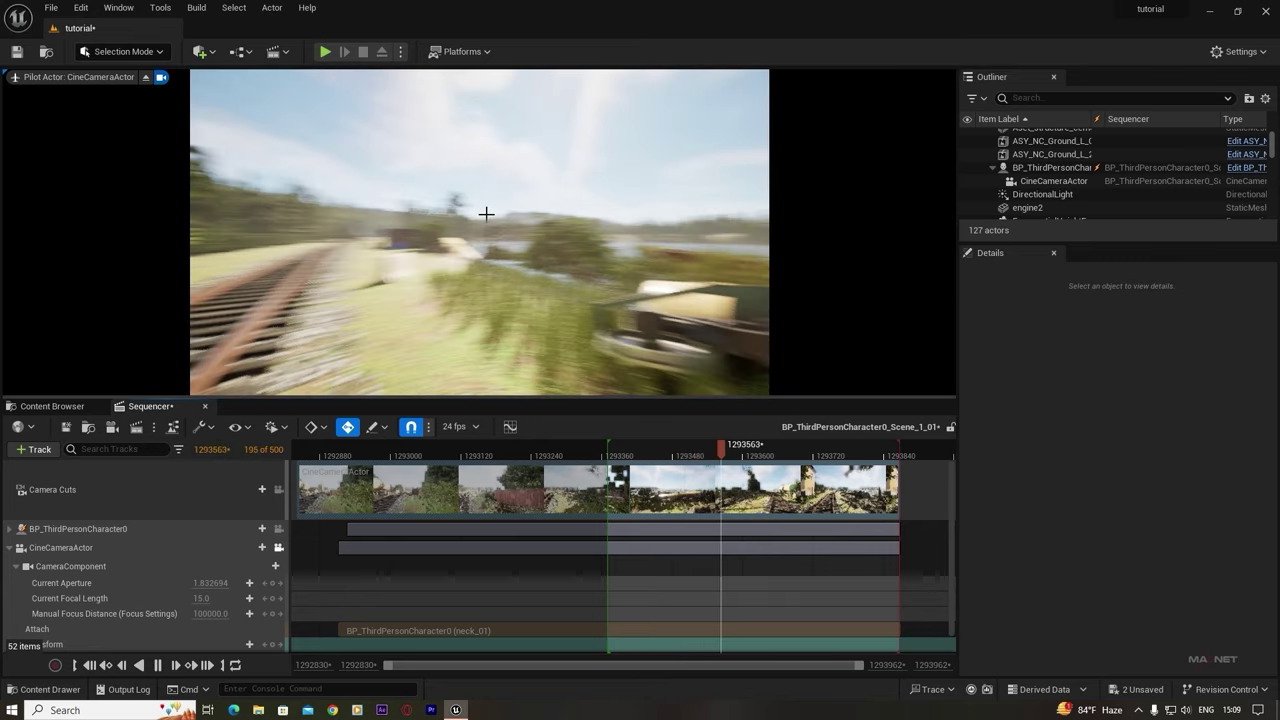
{"action": "key", "text": "space"}
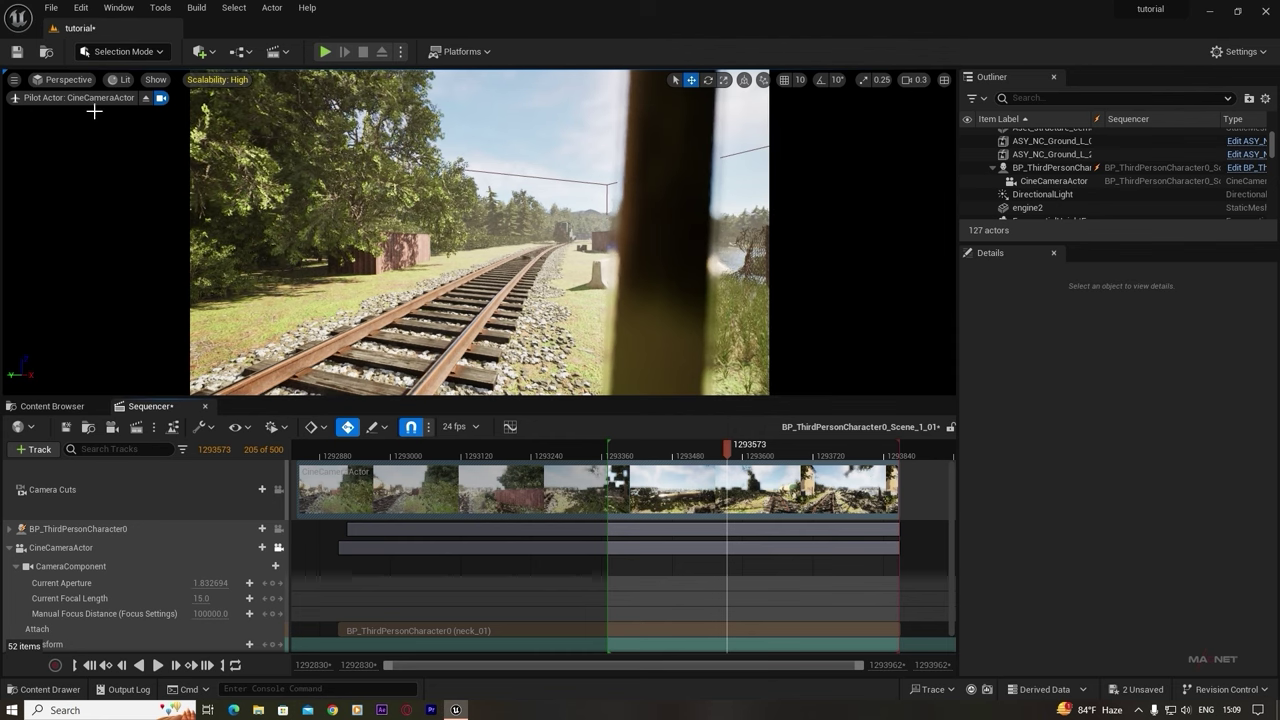
{"action": "key", "text": "g"}
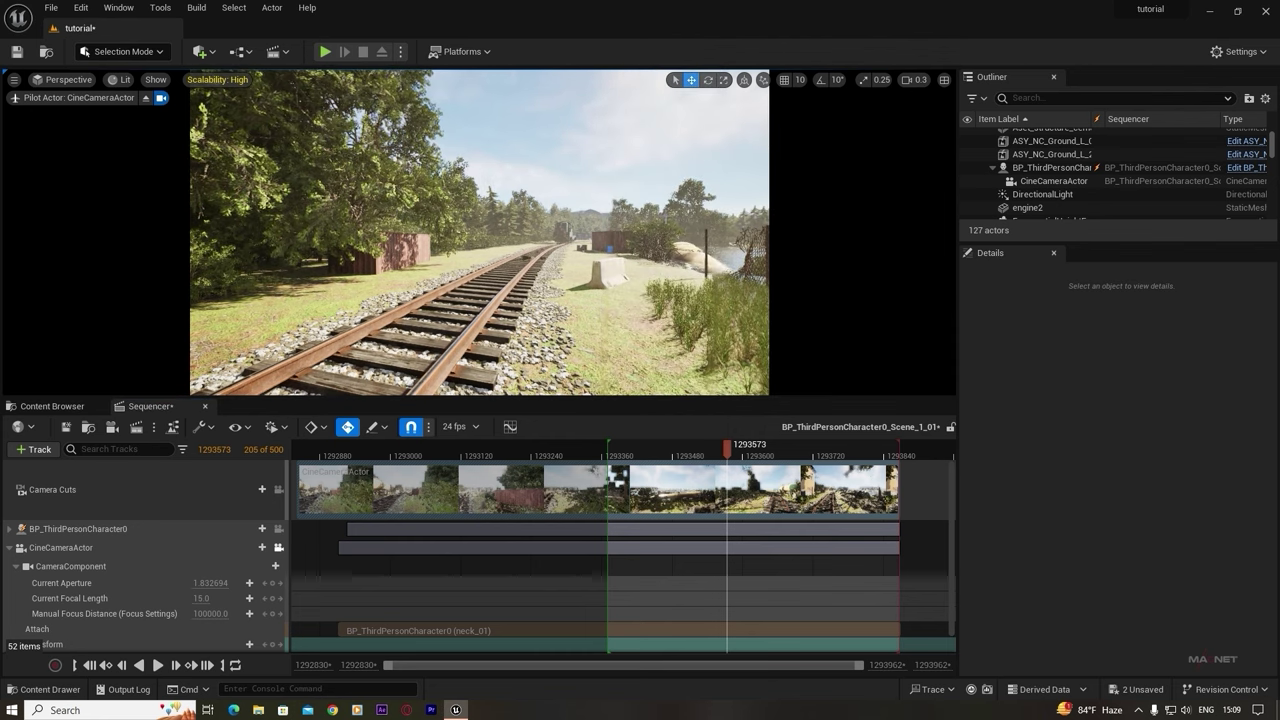
- Scrub the sequence around frame 1293489 and back to about frame 1293144, and play the rendered range from about frame 1293441
{"action": "left_click_drag", "start_coordinate": [727, 450], "coordinate": [678, 455]}
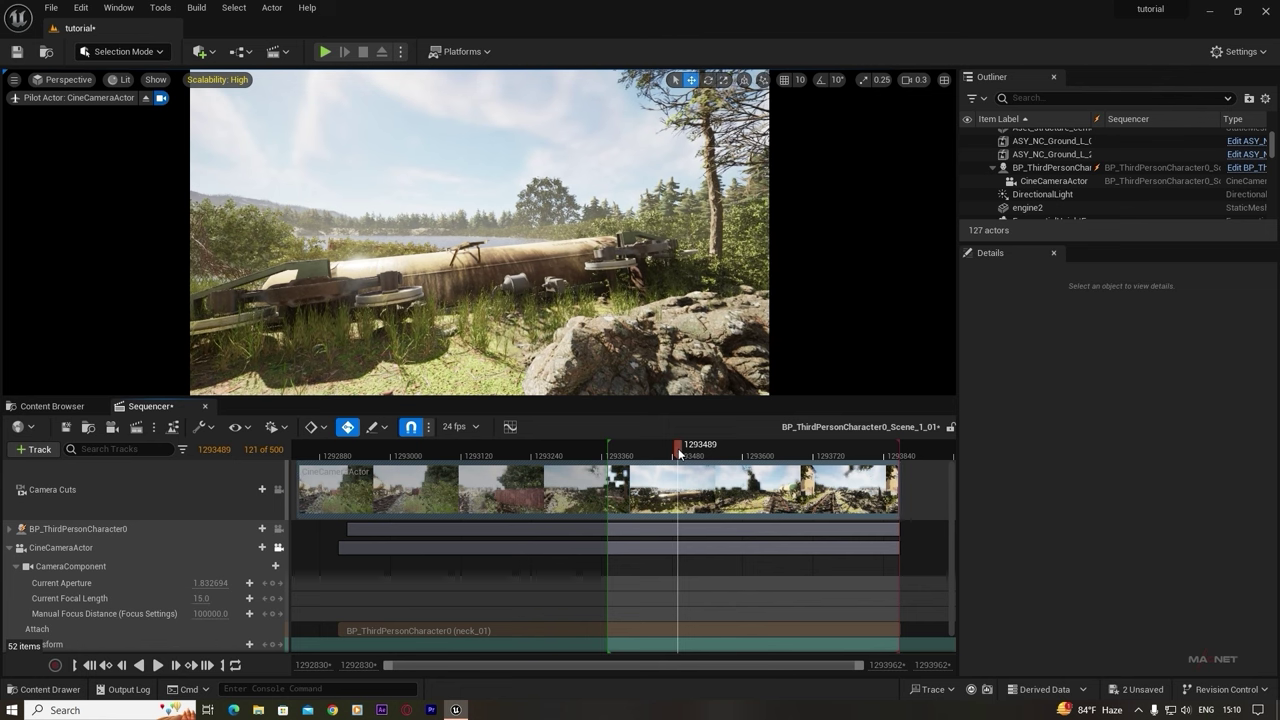
{"action": "mouse_move", "coordinate": [678, 453]}
{"action": "left_mouse_down"}
{"action": "mouse_move", "coordinate": [648, 454]}
{"action": "mouse_move", "coordinate": [674, 456]}
{"action": "left_mouse_up"}
{"action": "left_click_drag", "start_coordinate": [676, 456], "coordinate": [677, 452]}
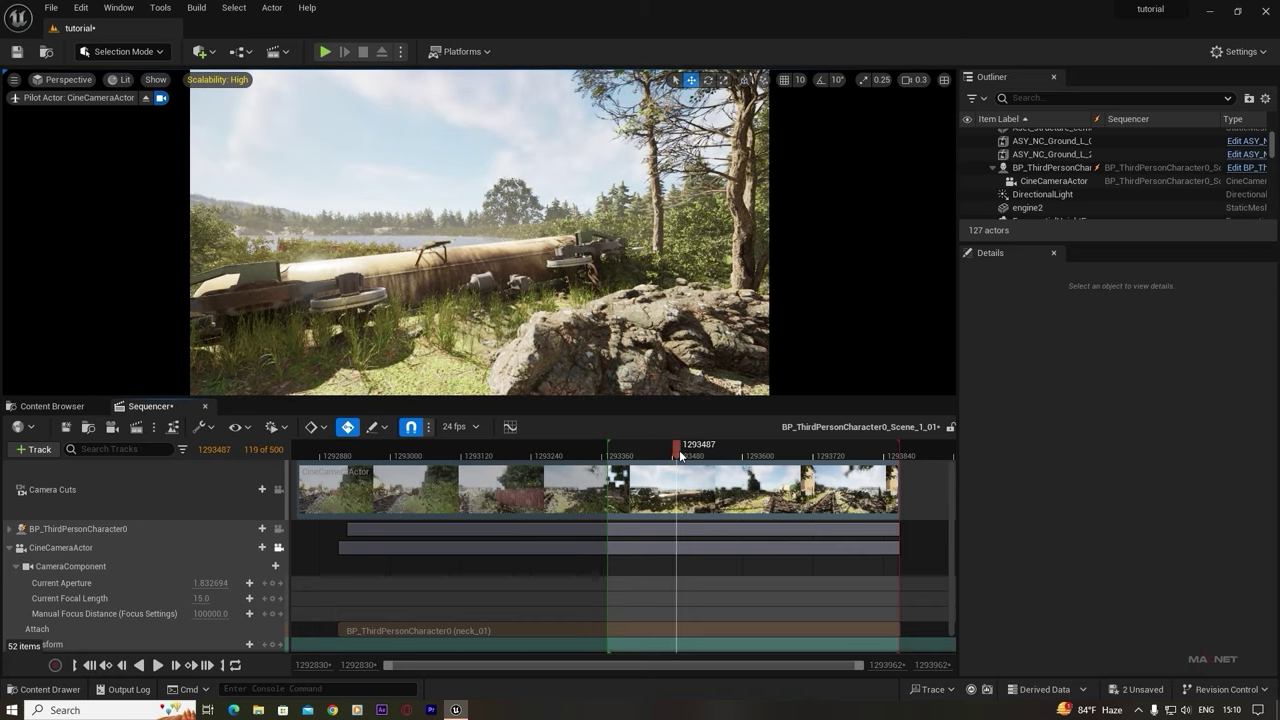
{"action": "mouse_move", "coordinate": [654, 456]}
{"action": "left_mouse_down"}
{"action": "mouse_move", "coordinate": [632, 455]}
{"action": "mouse_move", "coordinate": [662, 450]}
{"action": "left_mouse_up"}
{"action": "left_click_drag", "start_coordinate": [585, 452], "coordinate": [477, 470]}
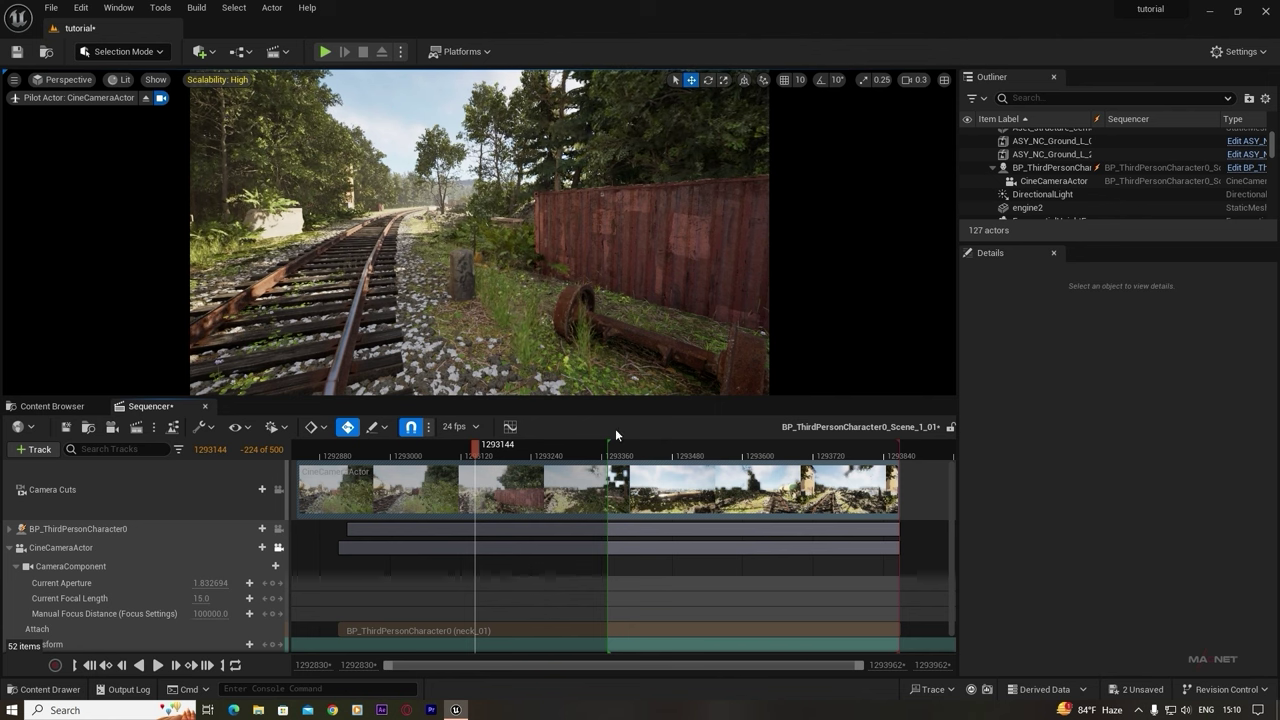
{"action": "left_click", "coordinate": [645, 448]}
{"action": "key", "text": "space"}
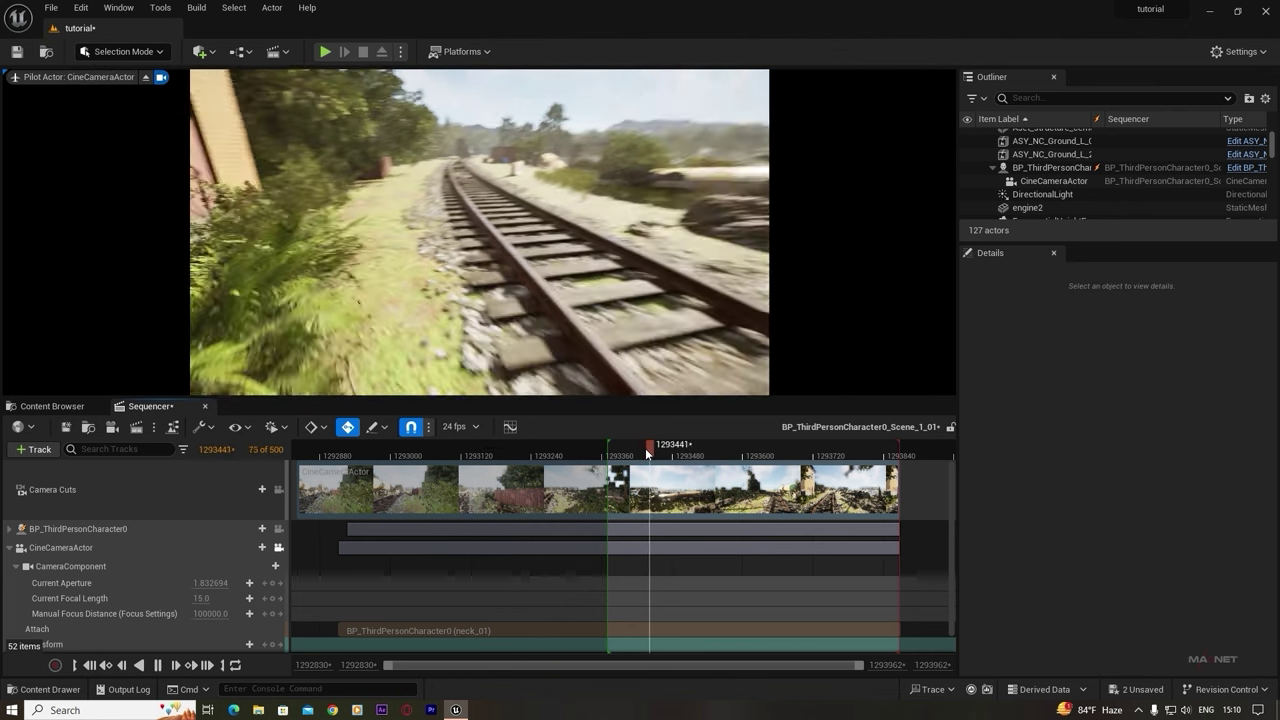